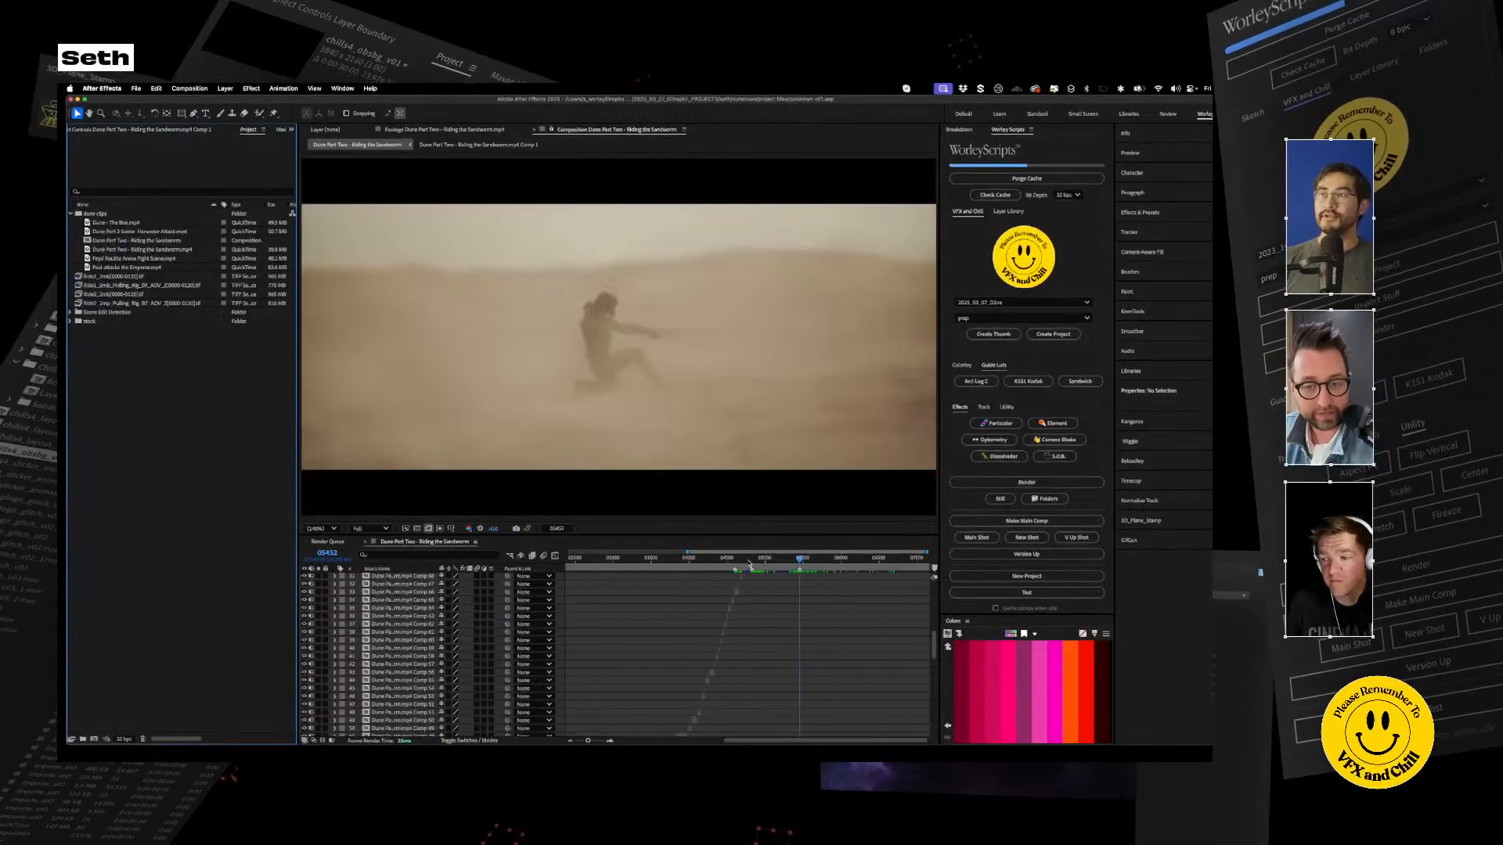
Play the main Riding the Sandworm composition from an early point in an enlarged viewer
drag(749, 562, 598, 562)
key(grave)
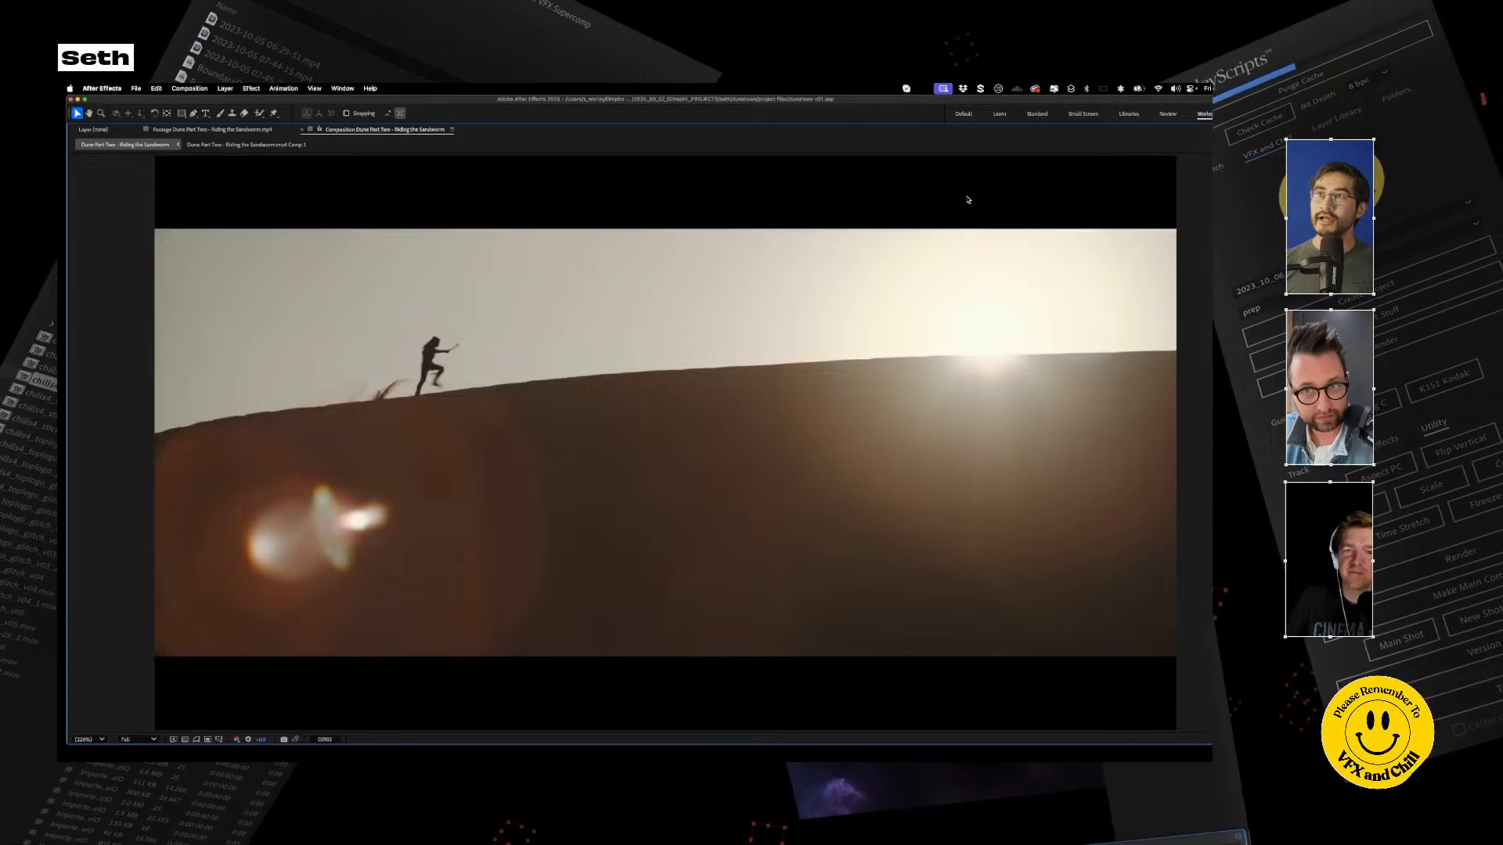
key(space)
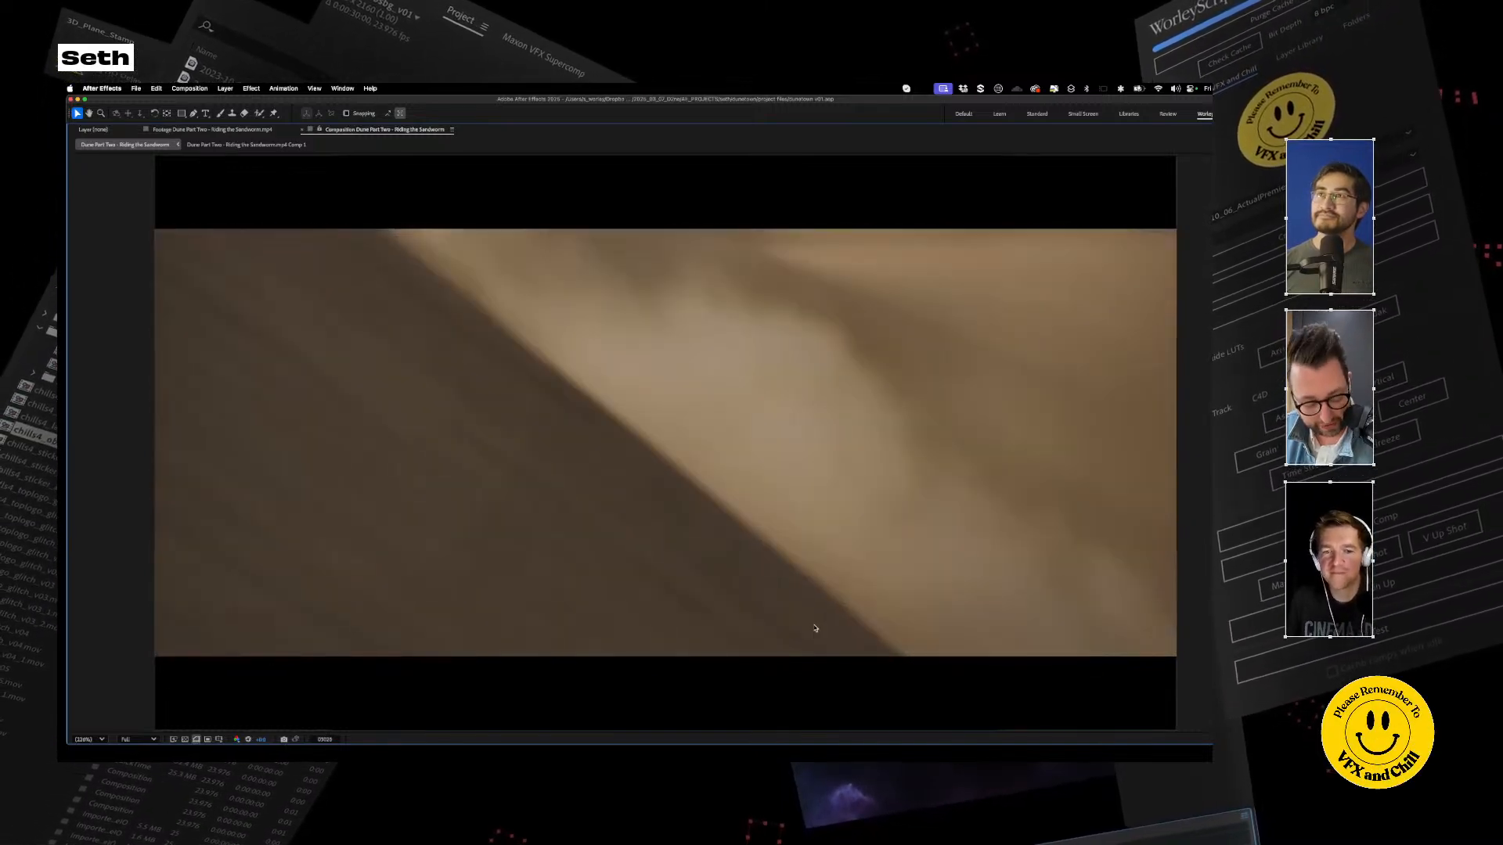
key(grave)
Scrub and play through the dusty sandstorm and worm-riding shots in the main composition to examine their sand effects
drag(635, 557, 689, 569)
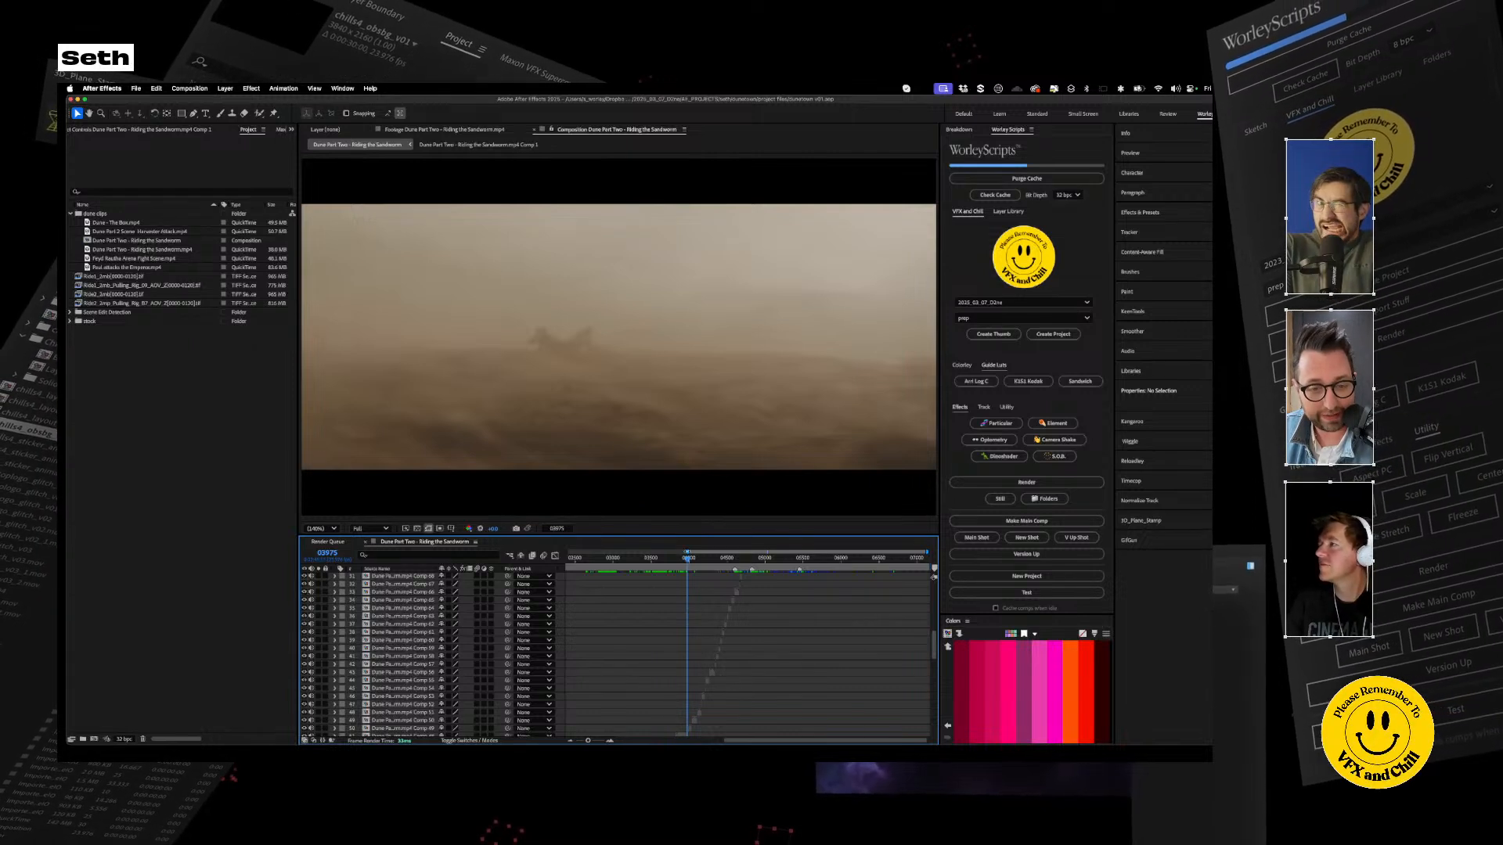
drag(692, 562, 688, 564)
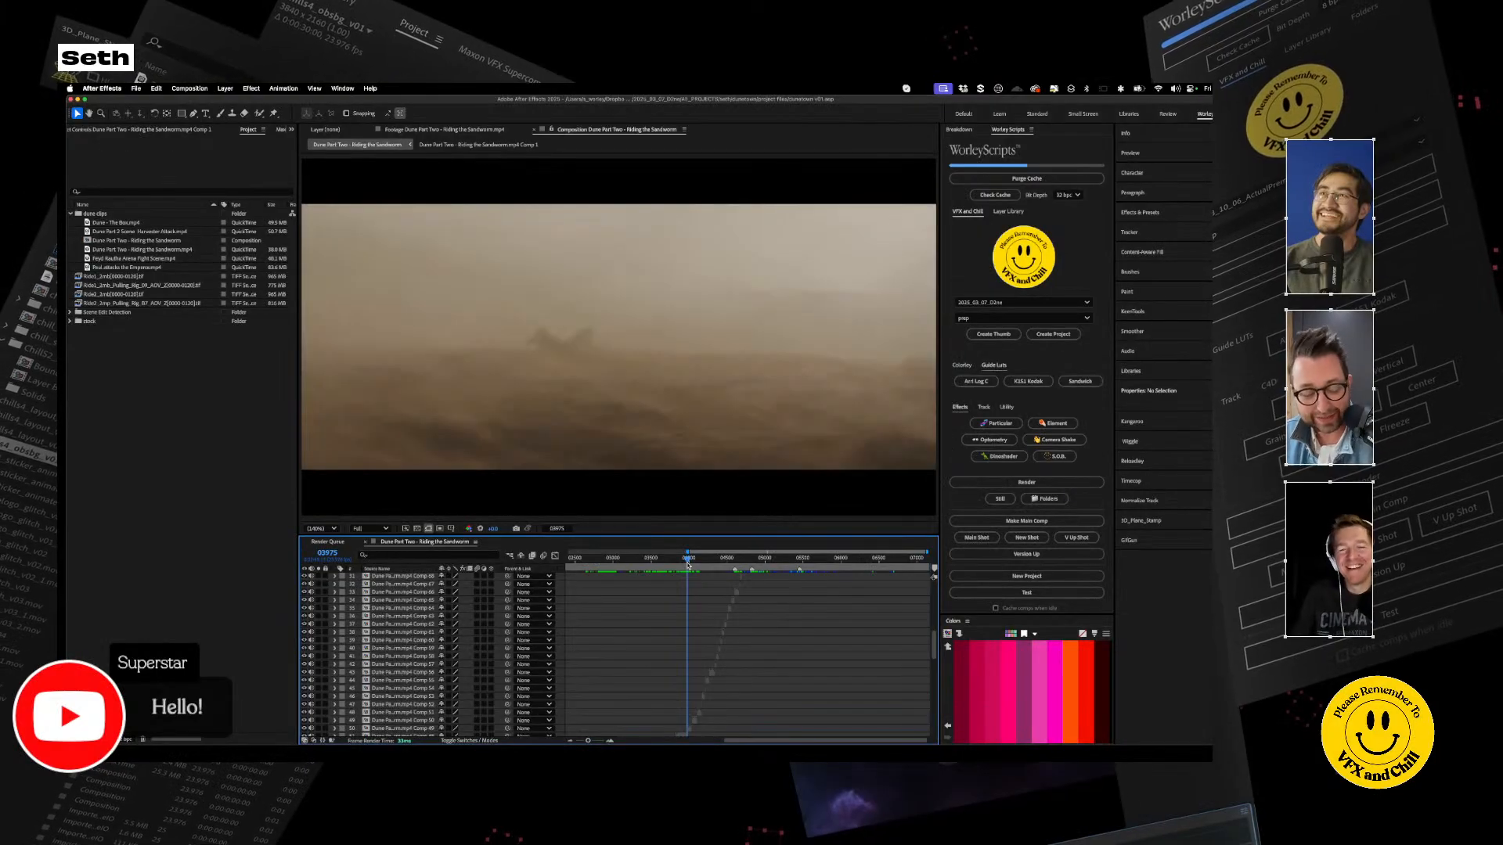
drag(695, 562, 704, 563)
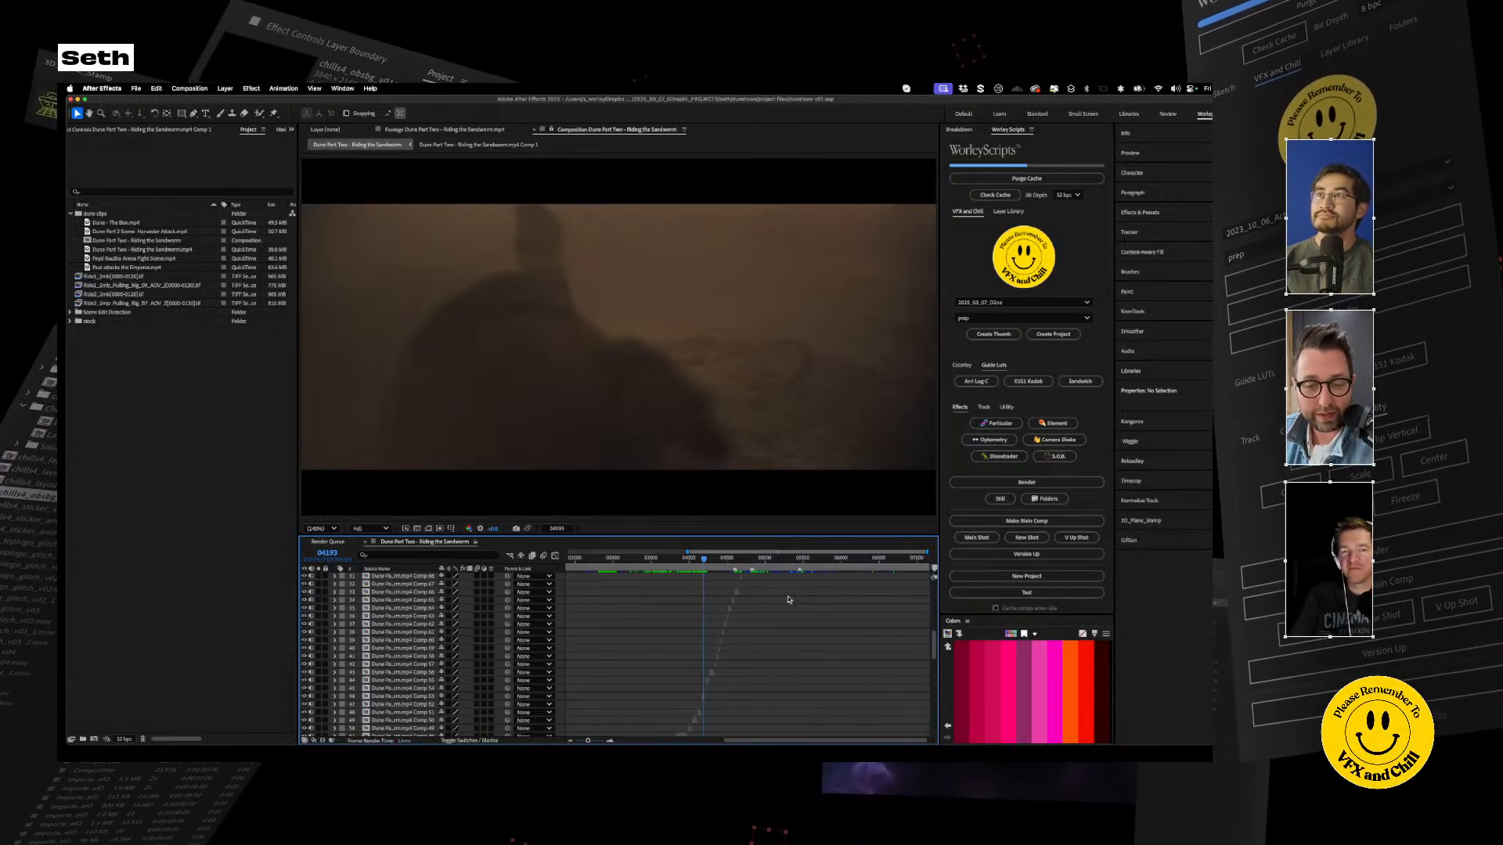
key(space)
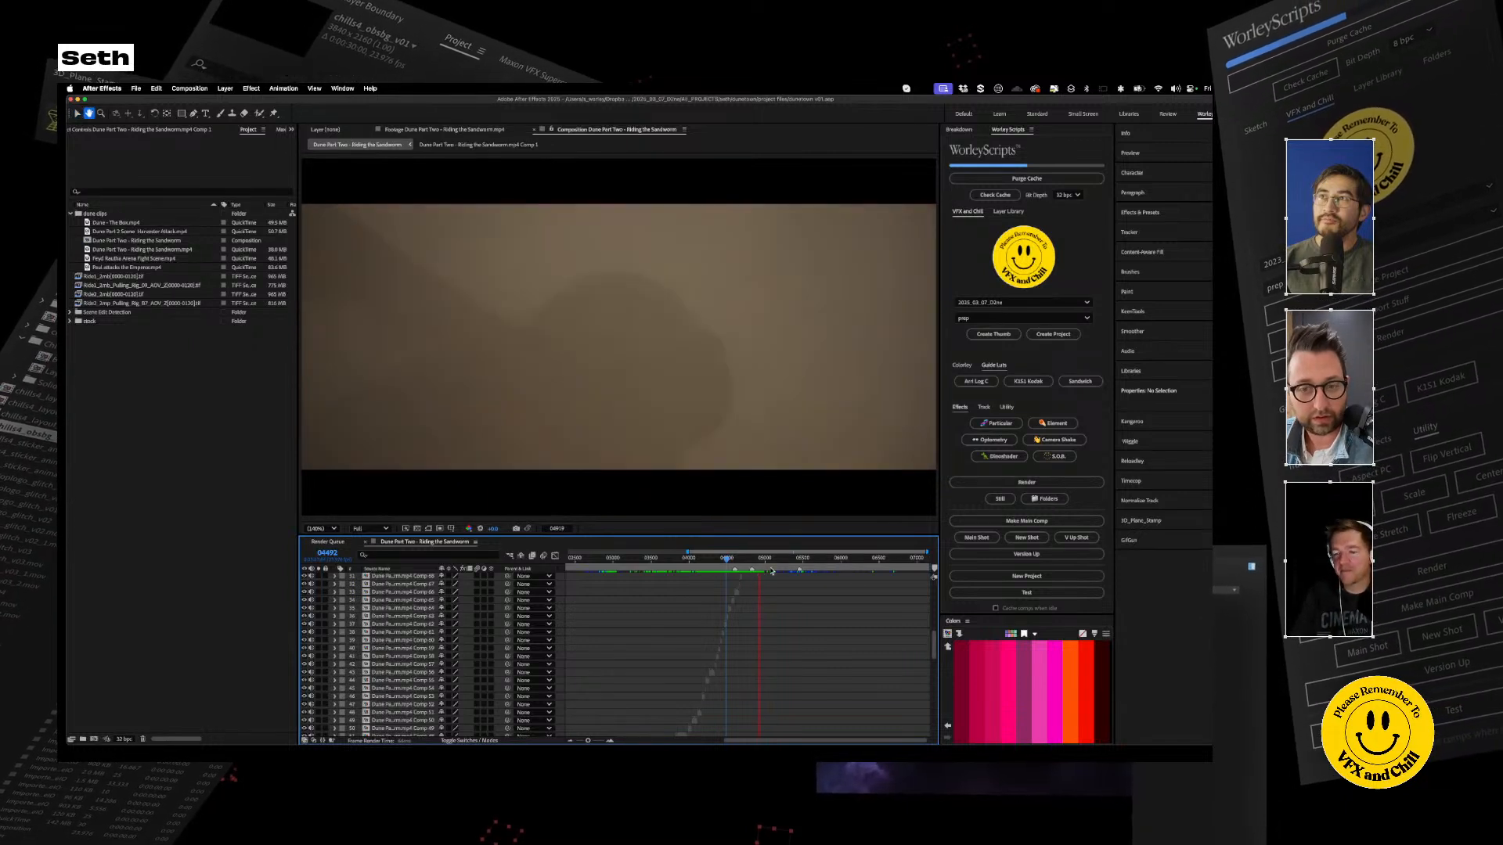
drag(764, 561, 776, 567)
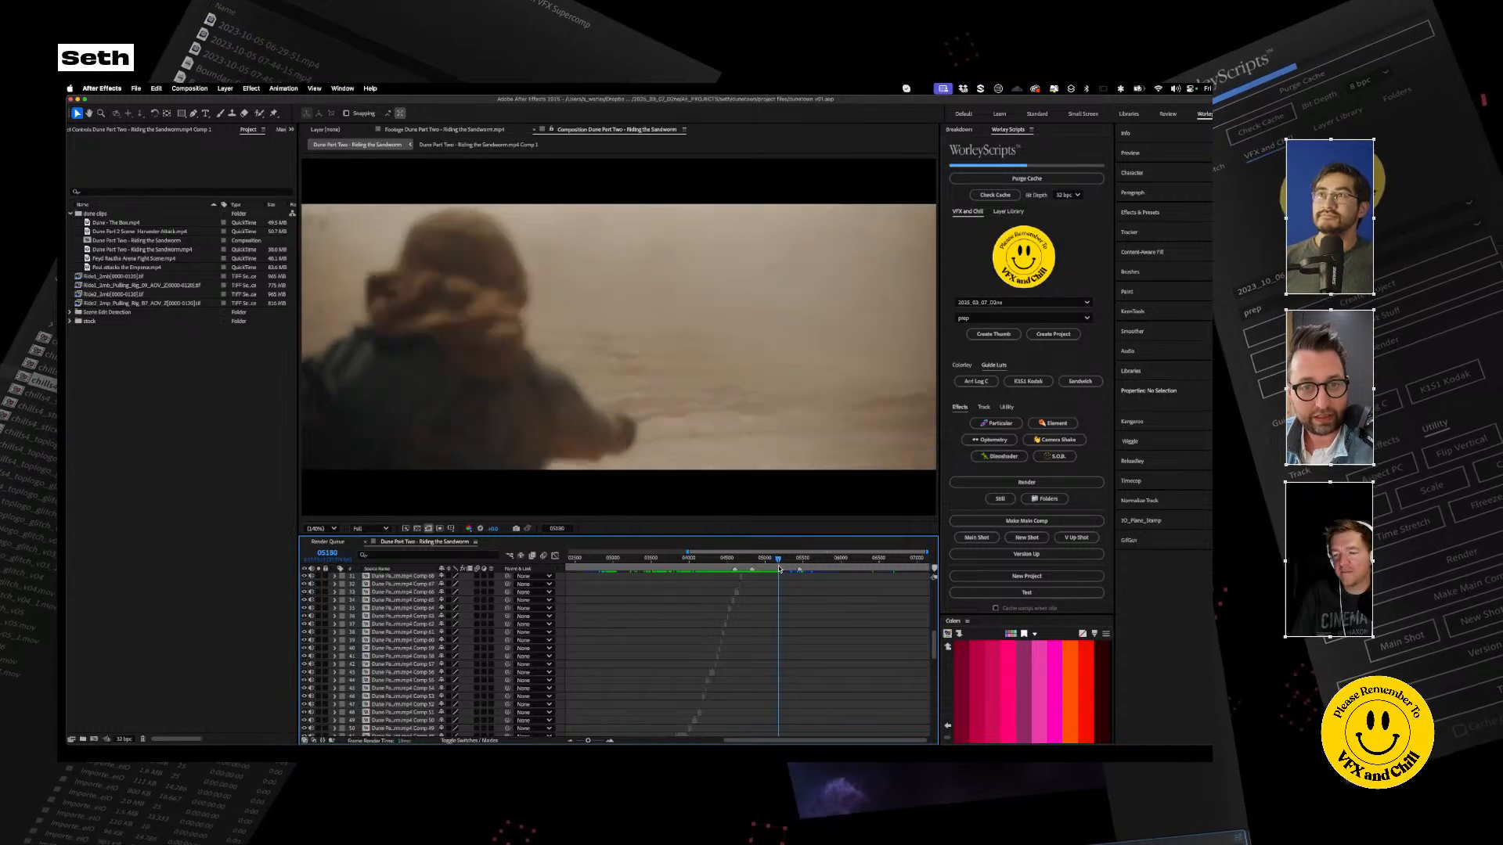
drag(780, 569, 804, 574)
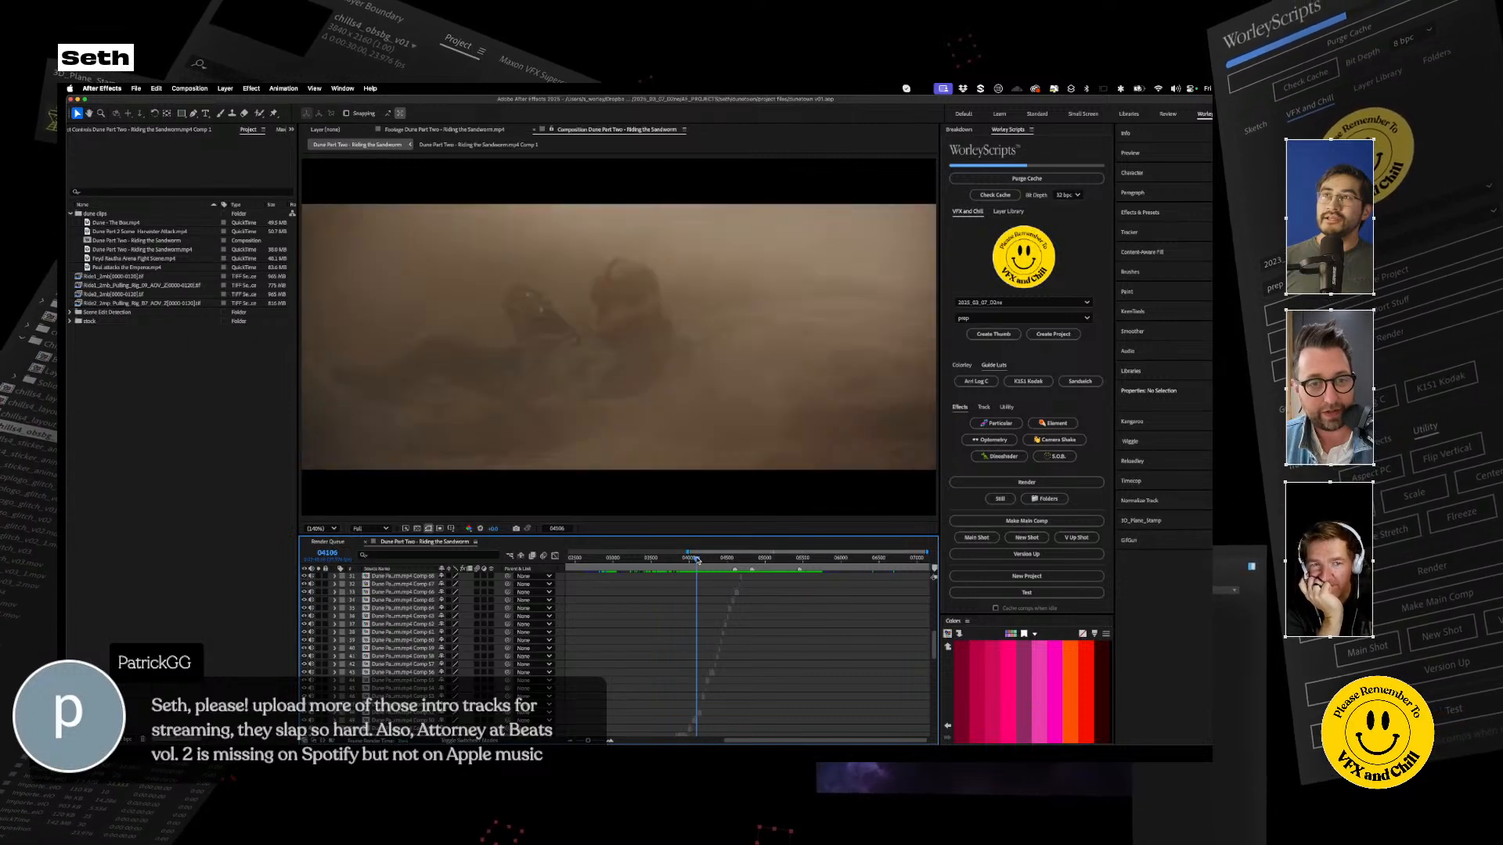
Find the shot of the crouching figure in the dust, open its precomp Comp 66 and play it
drag(757, 559, 735, 561)
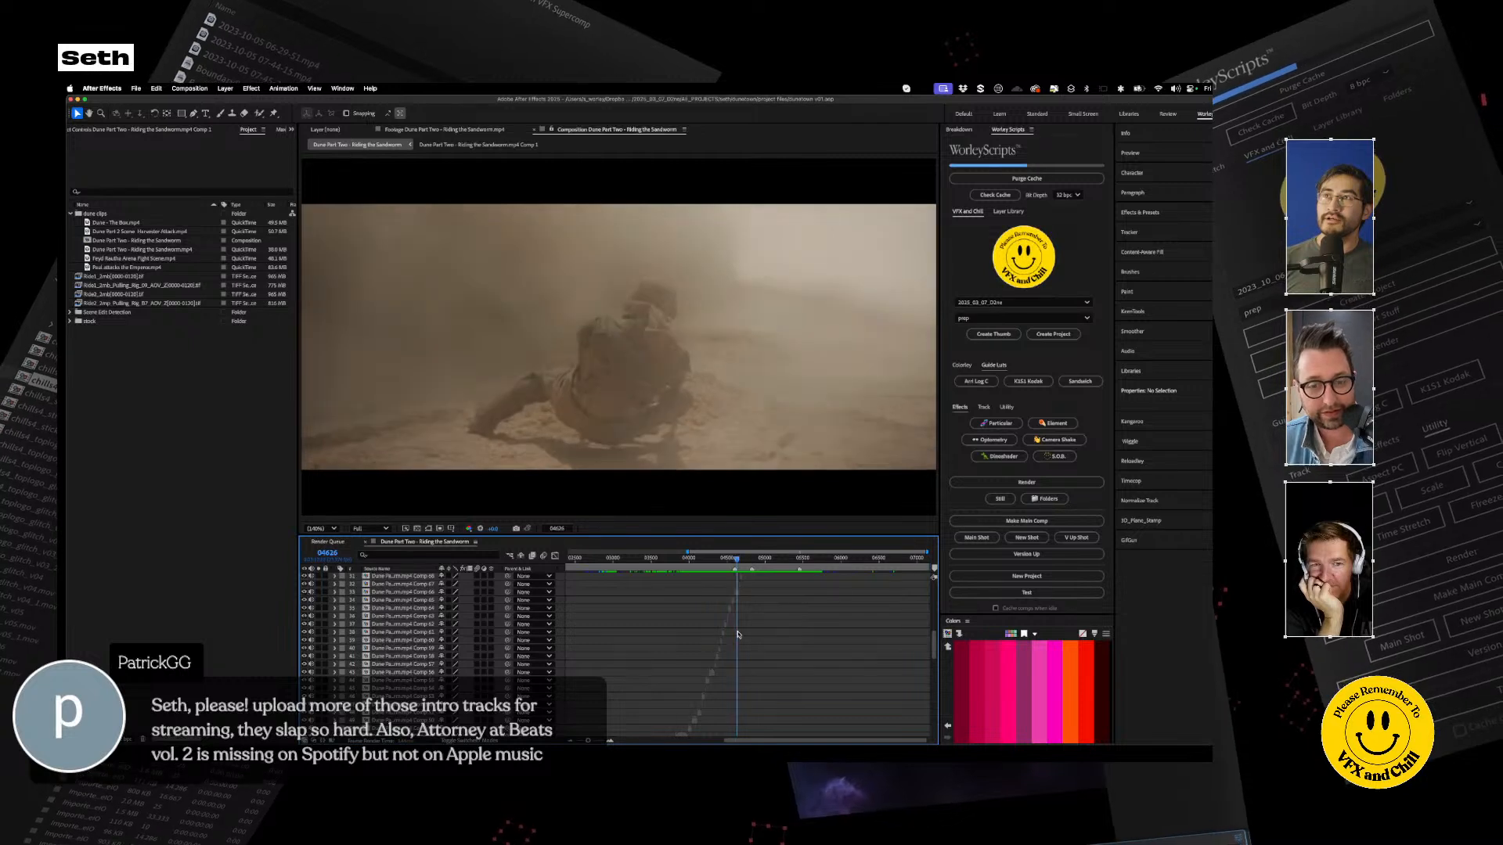
double_click(741, 593)
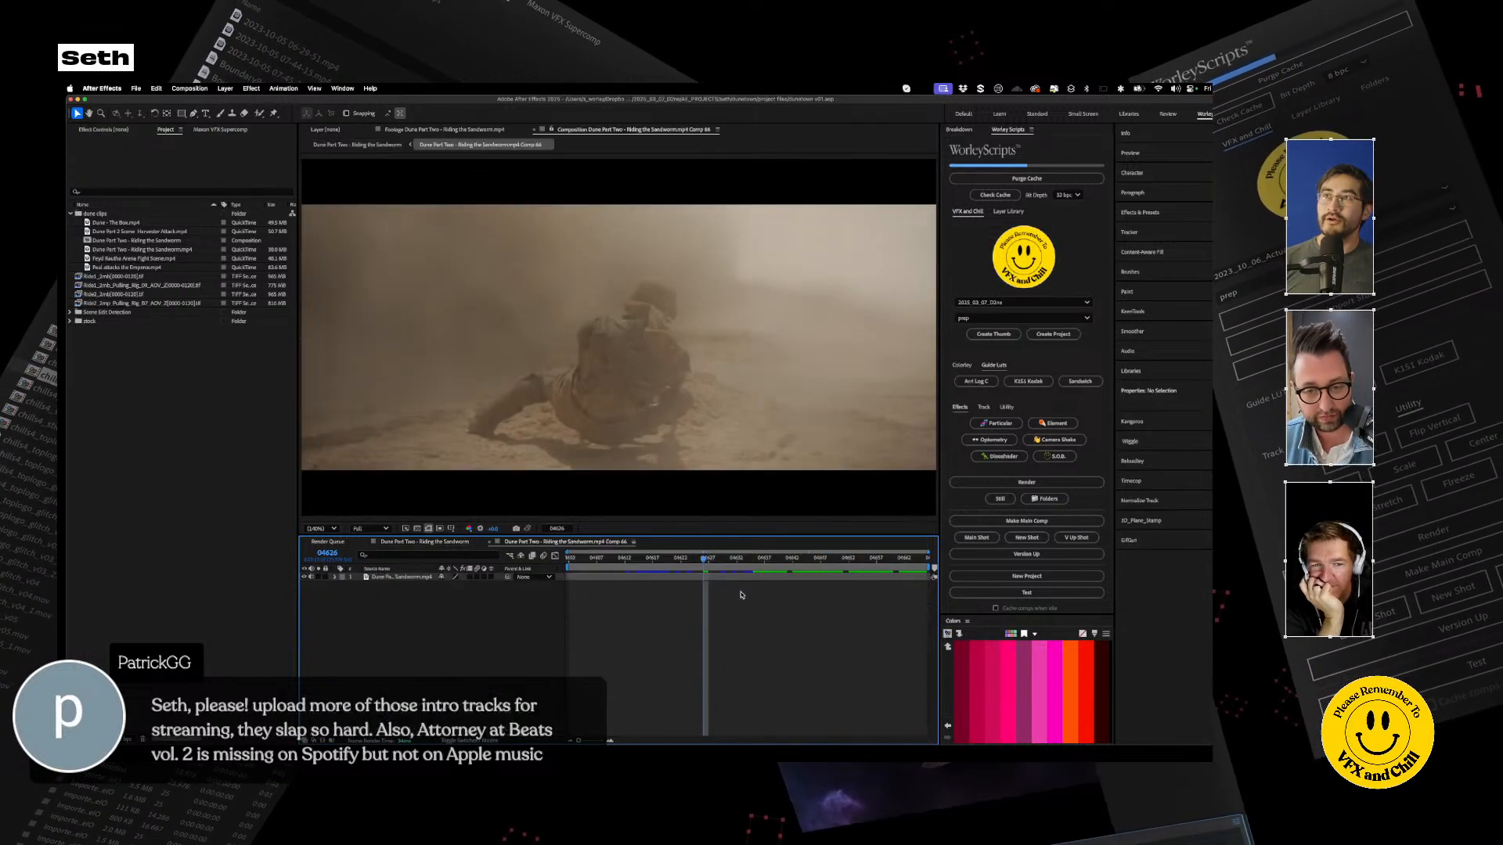
key(space)
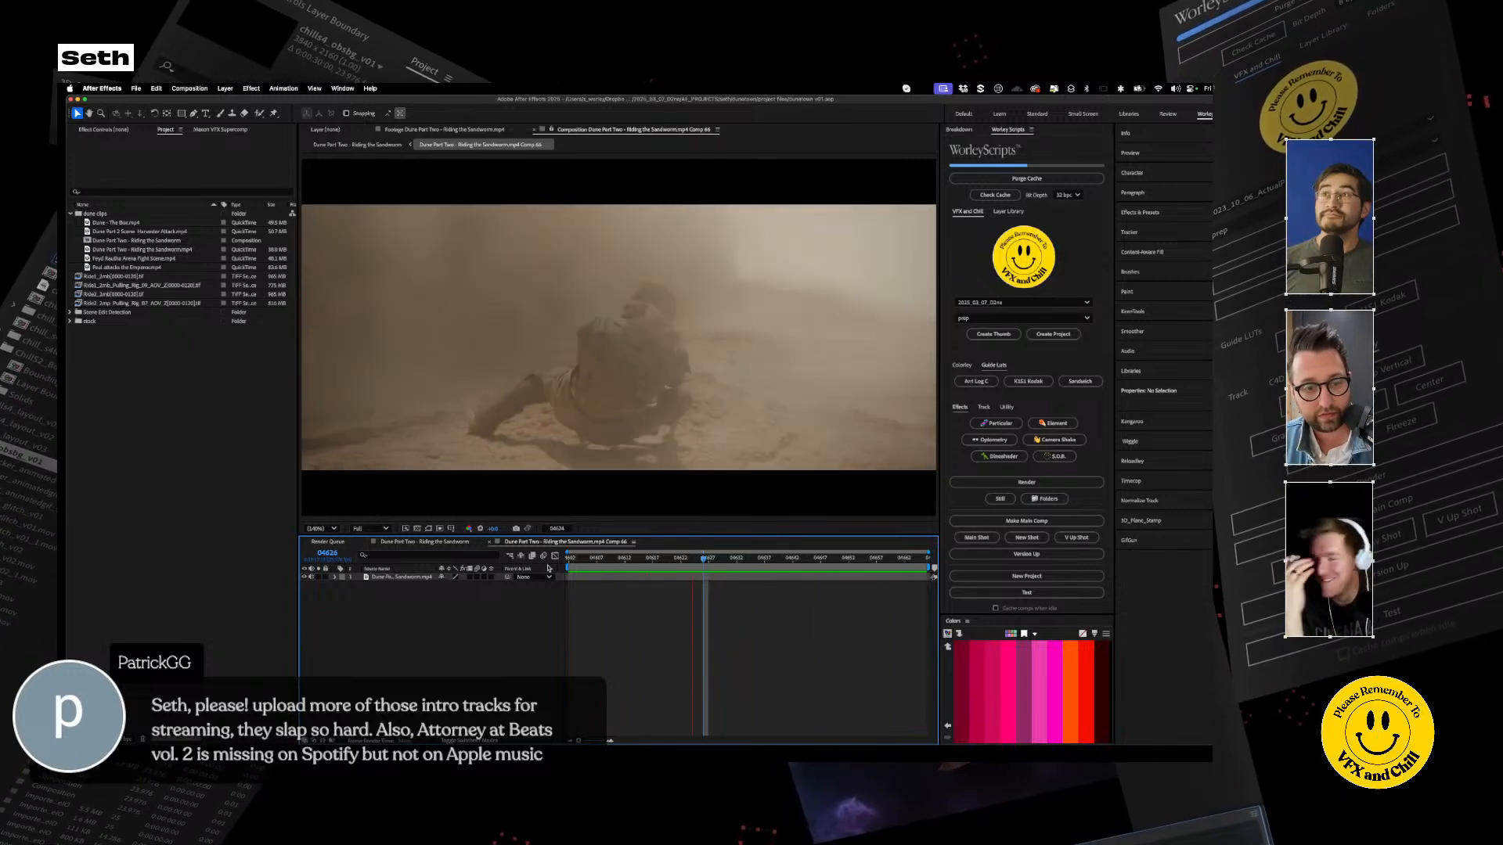
key(space)
From the main composition, open precomp Comp 79 with the figure pulled through the dust, and review it enlarged and by scrubbing
click(429, 541)
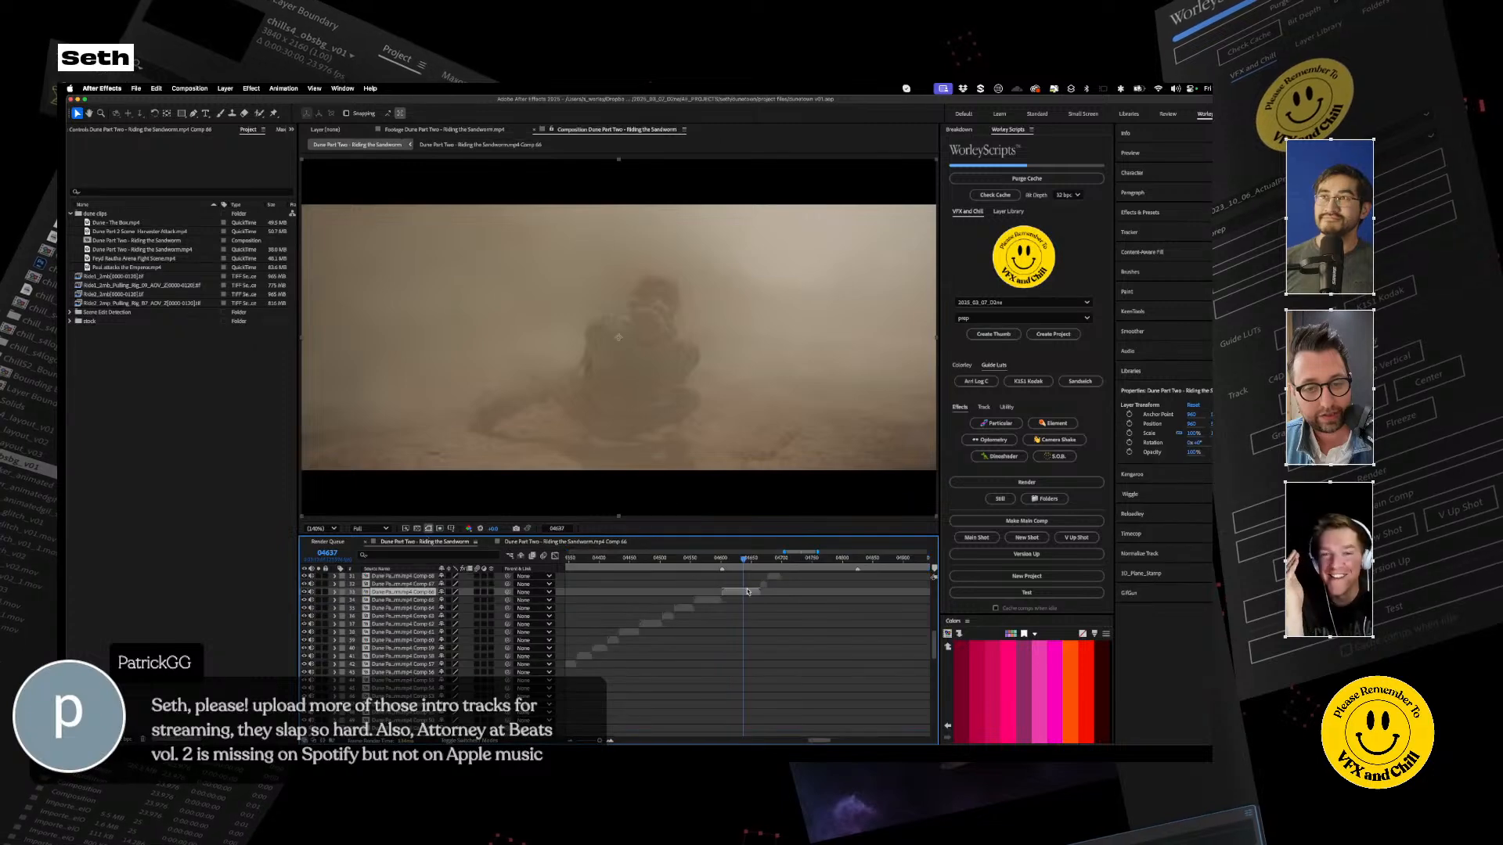
scroll(772, 602, up, 5)
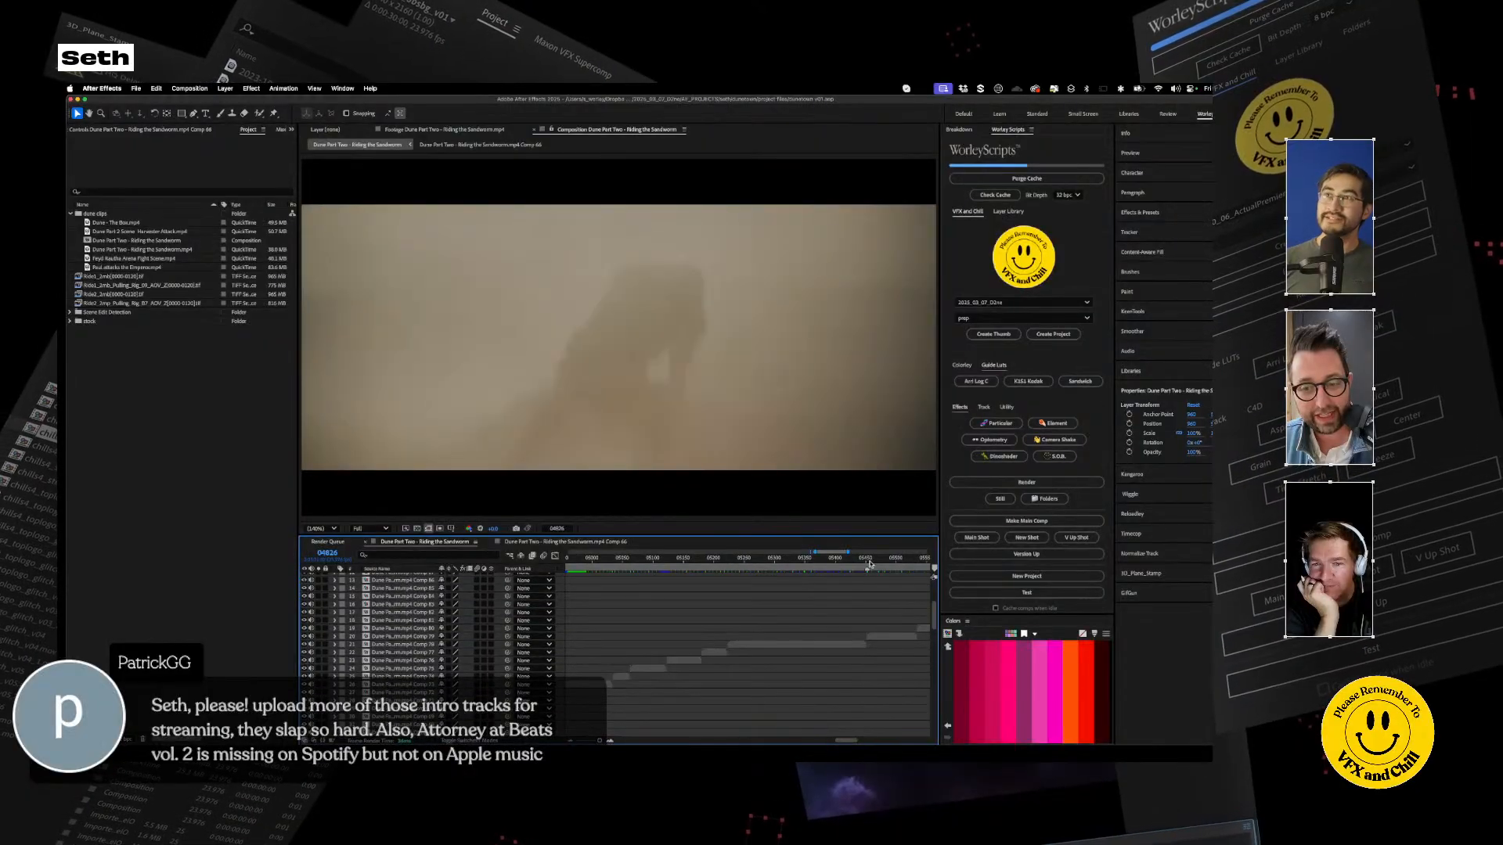
drag(869, 563, 873, 563)
click(883, 643)
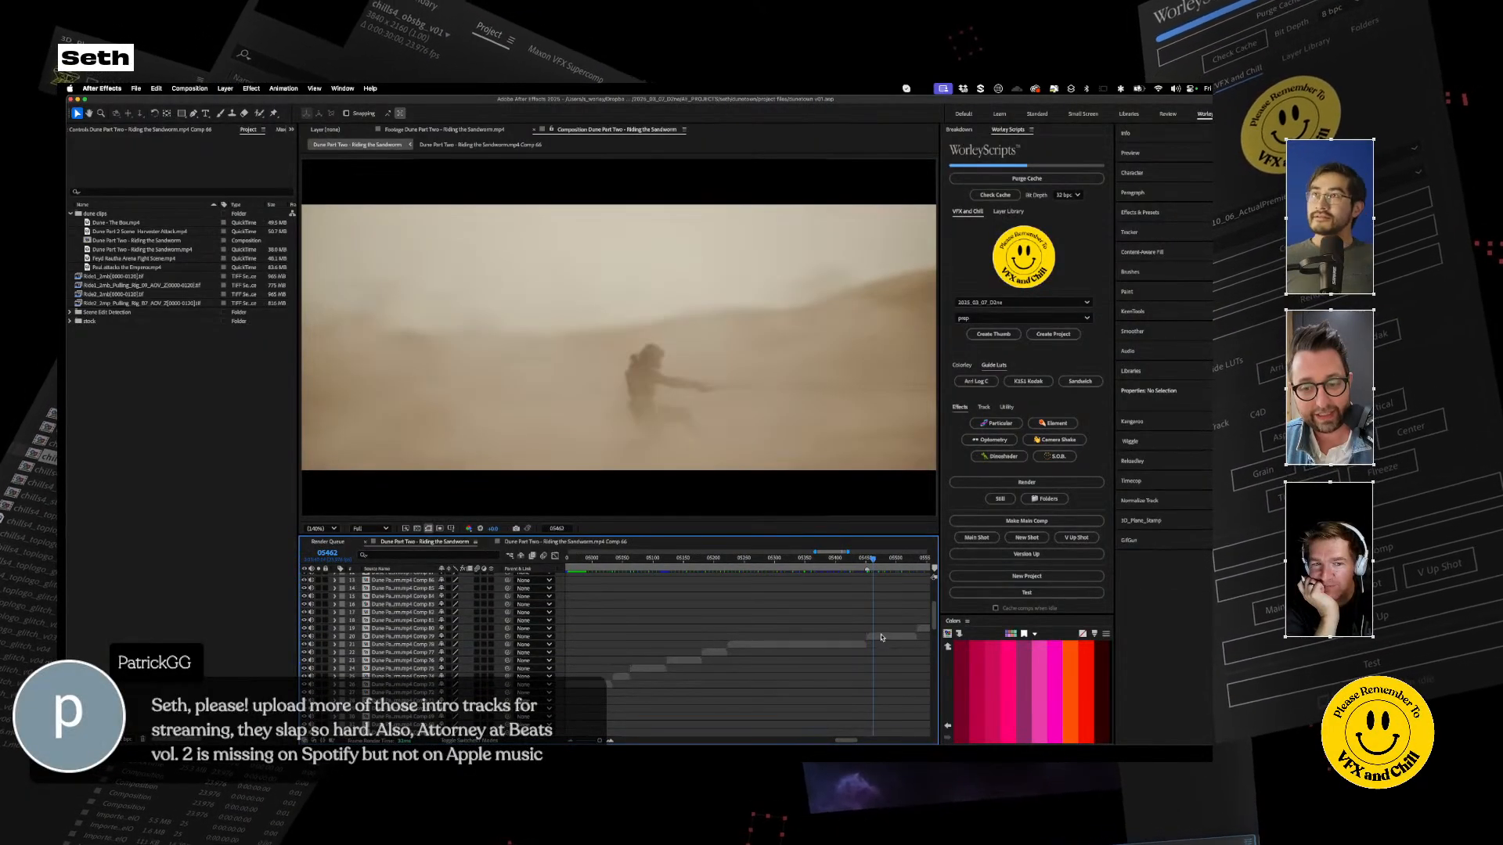
double_click(882, 638)
key(space)
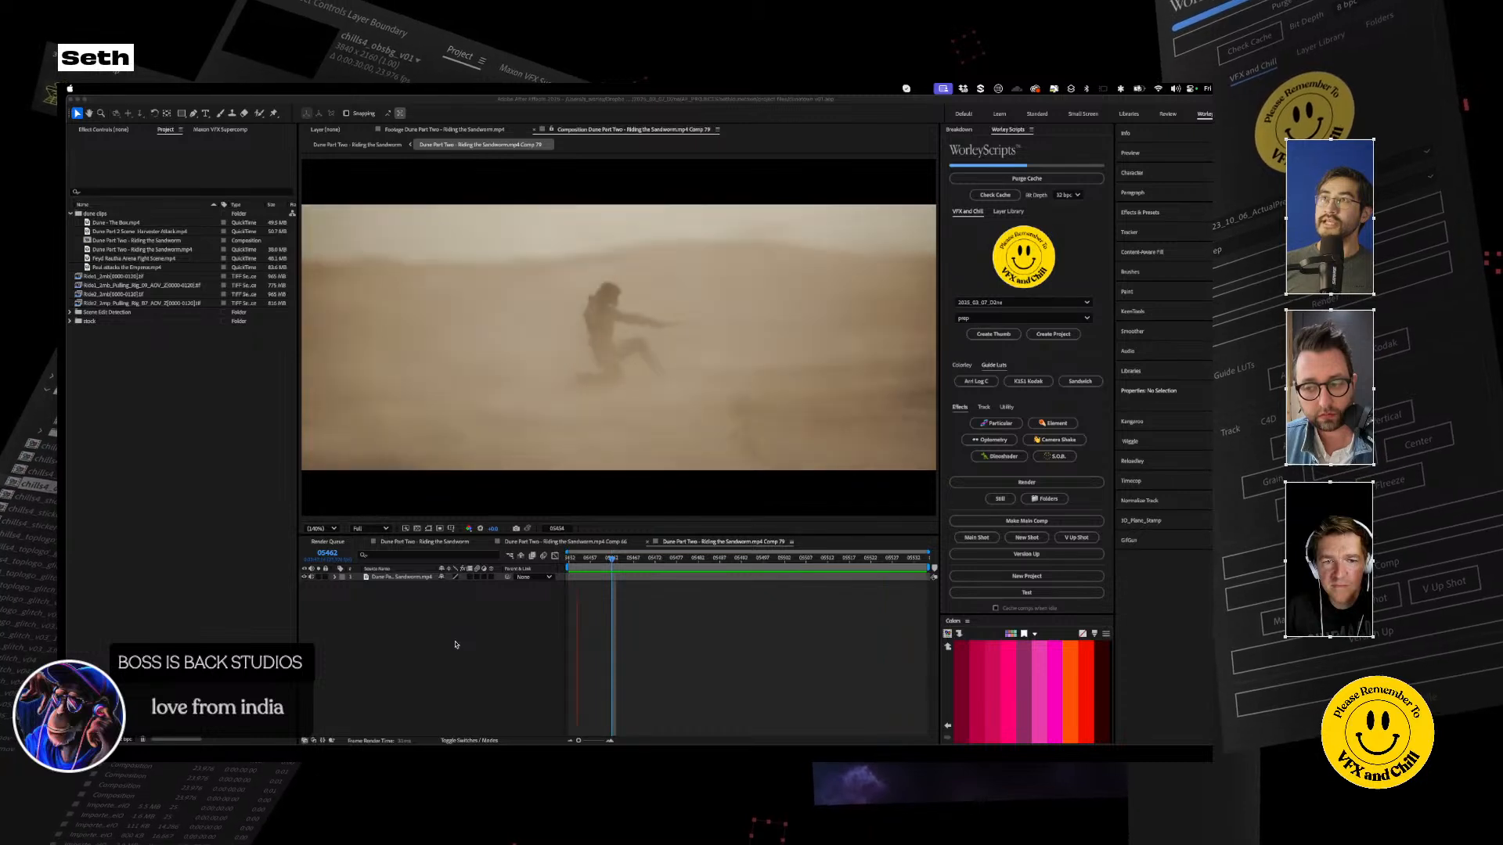
click(456, 645)
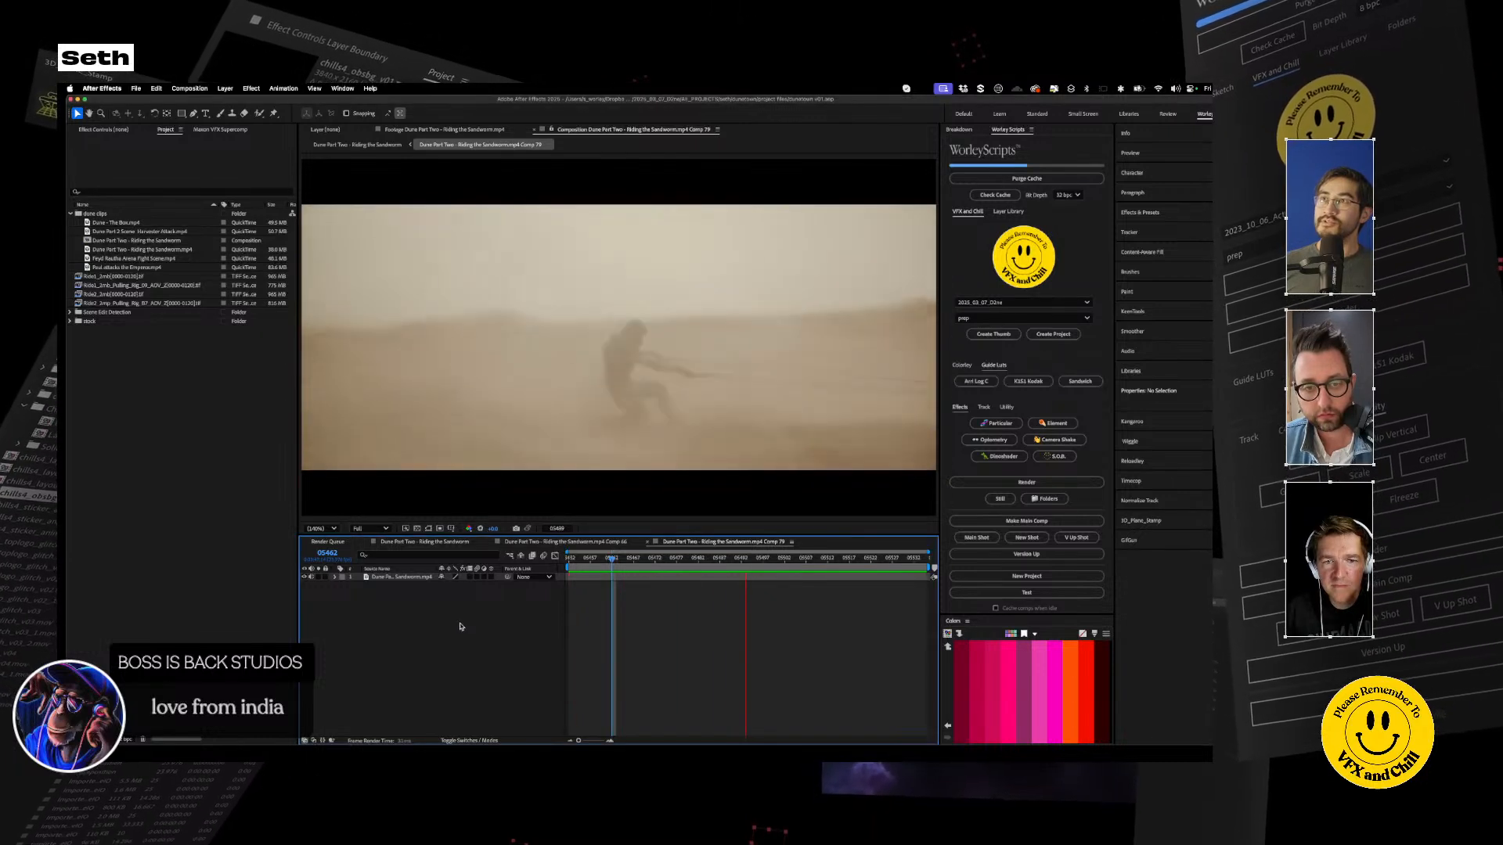
key(grave)
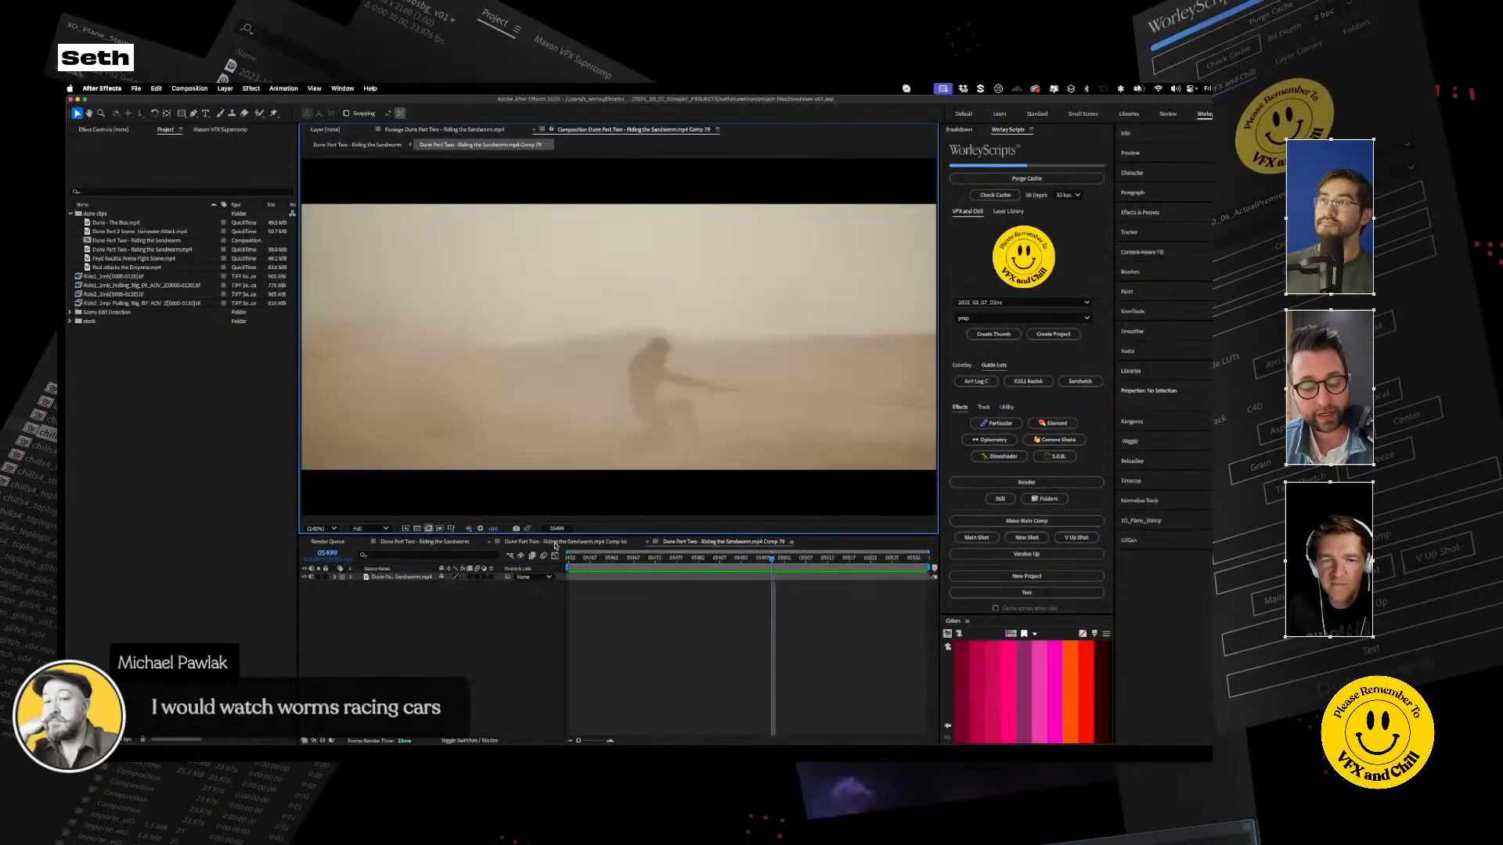
drag(756, 560, 879, 578)
Go back to the crouching figure precomp Comp 66 and play it from its start in an enlarged viewer
click(572, 542)
click(602, 560)
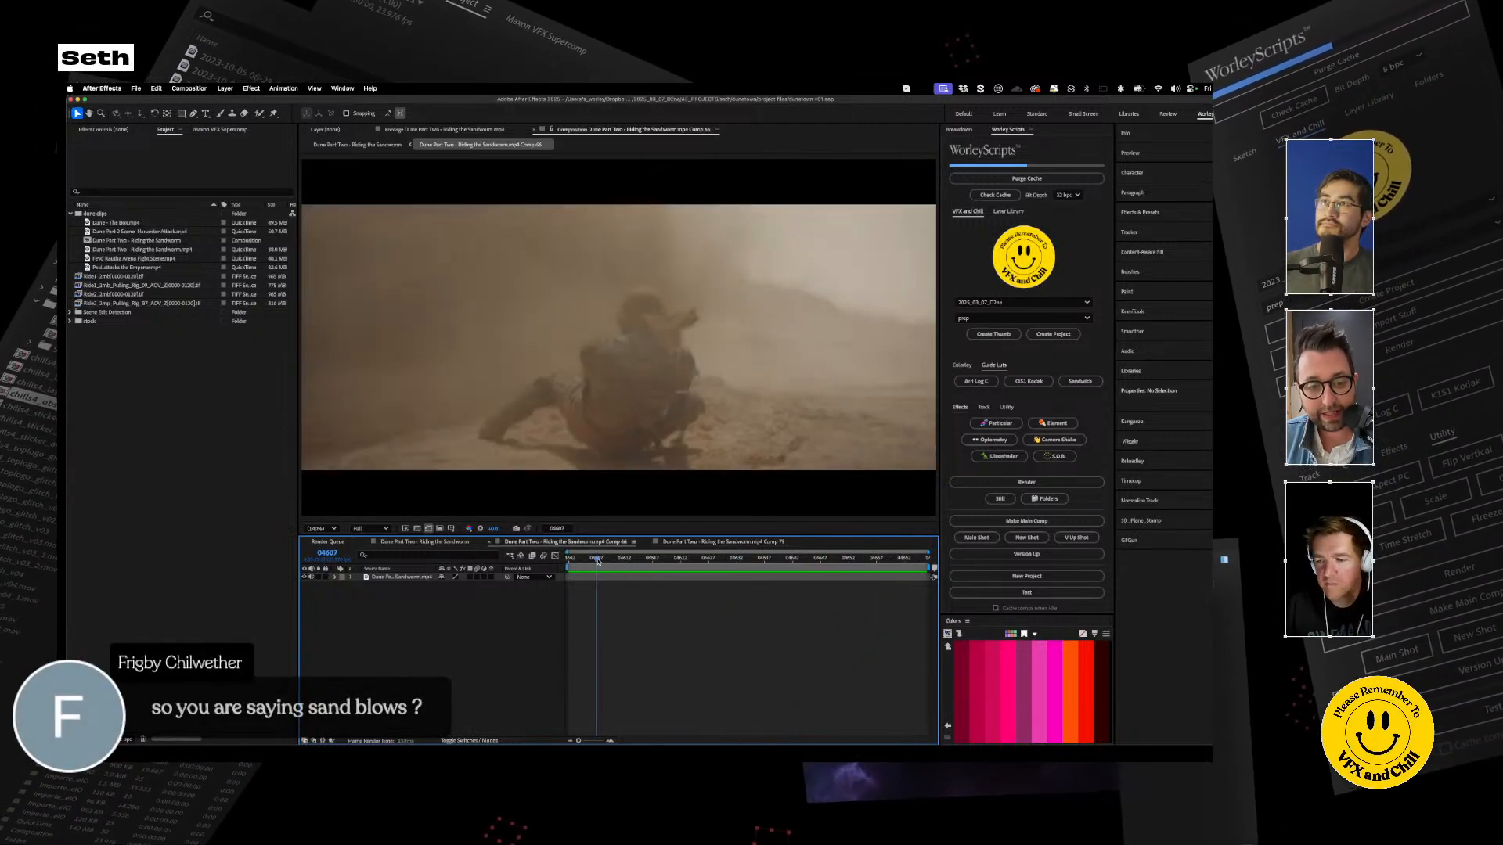
key(Home)
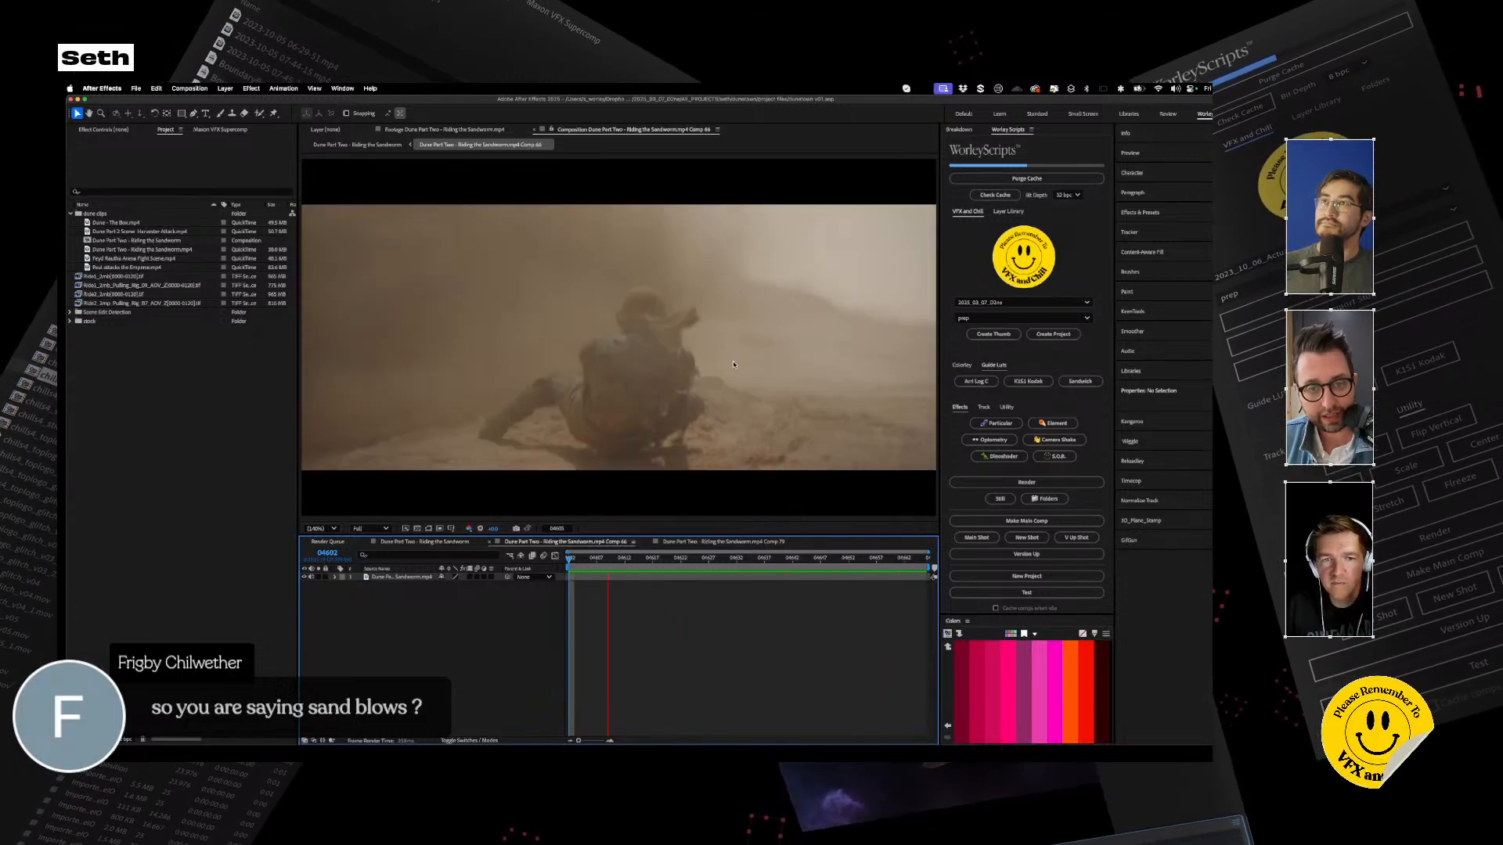
key(grave)
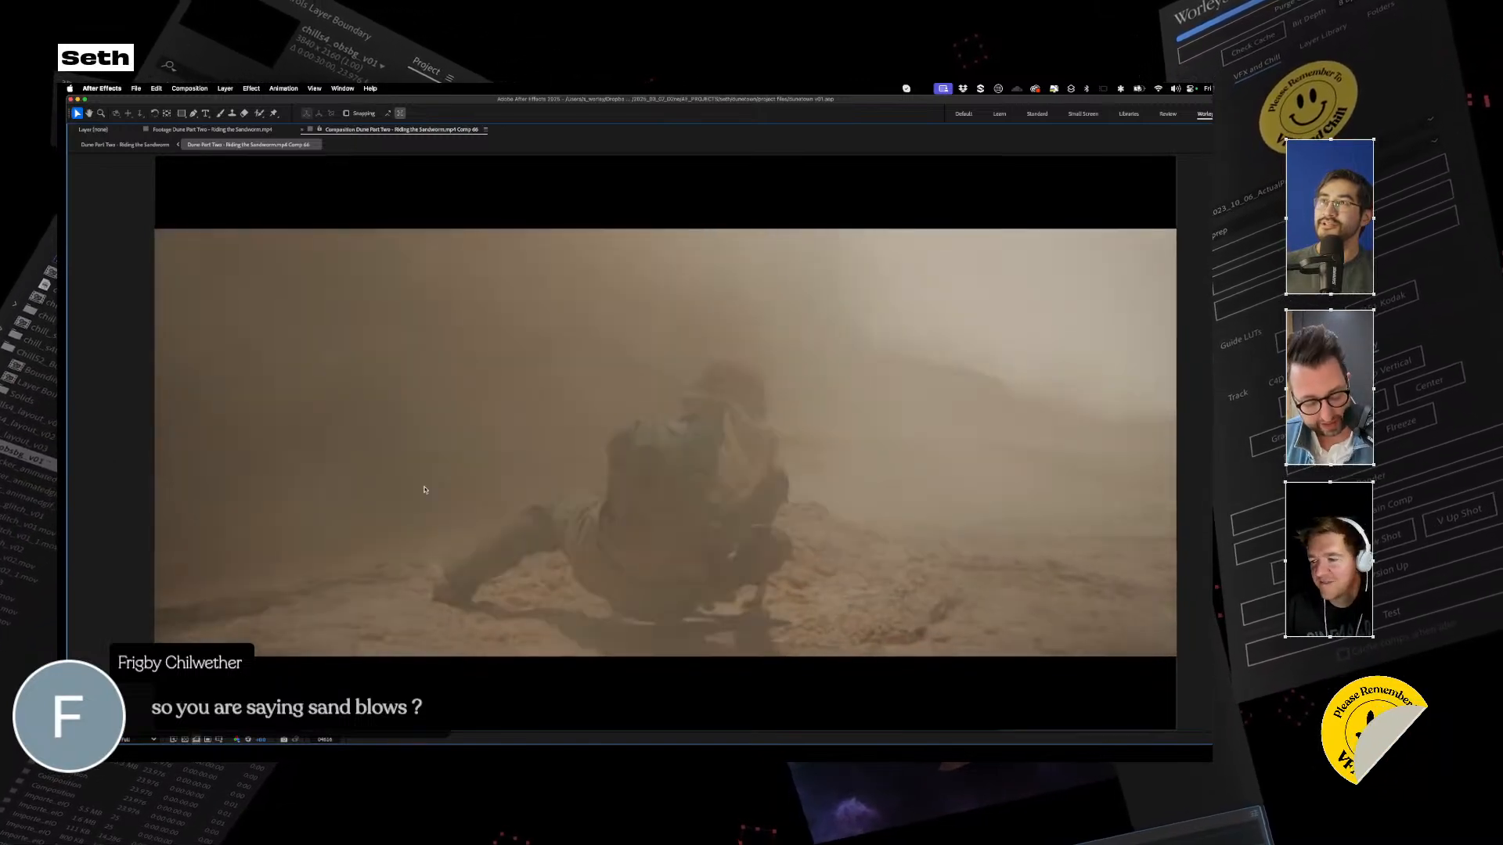
key(grave)
Replay the crouching figure shot from its first frame and scrub through it to study how the dust covers the figure
drag(717, 563, 556, 564)
key(space)
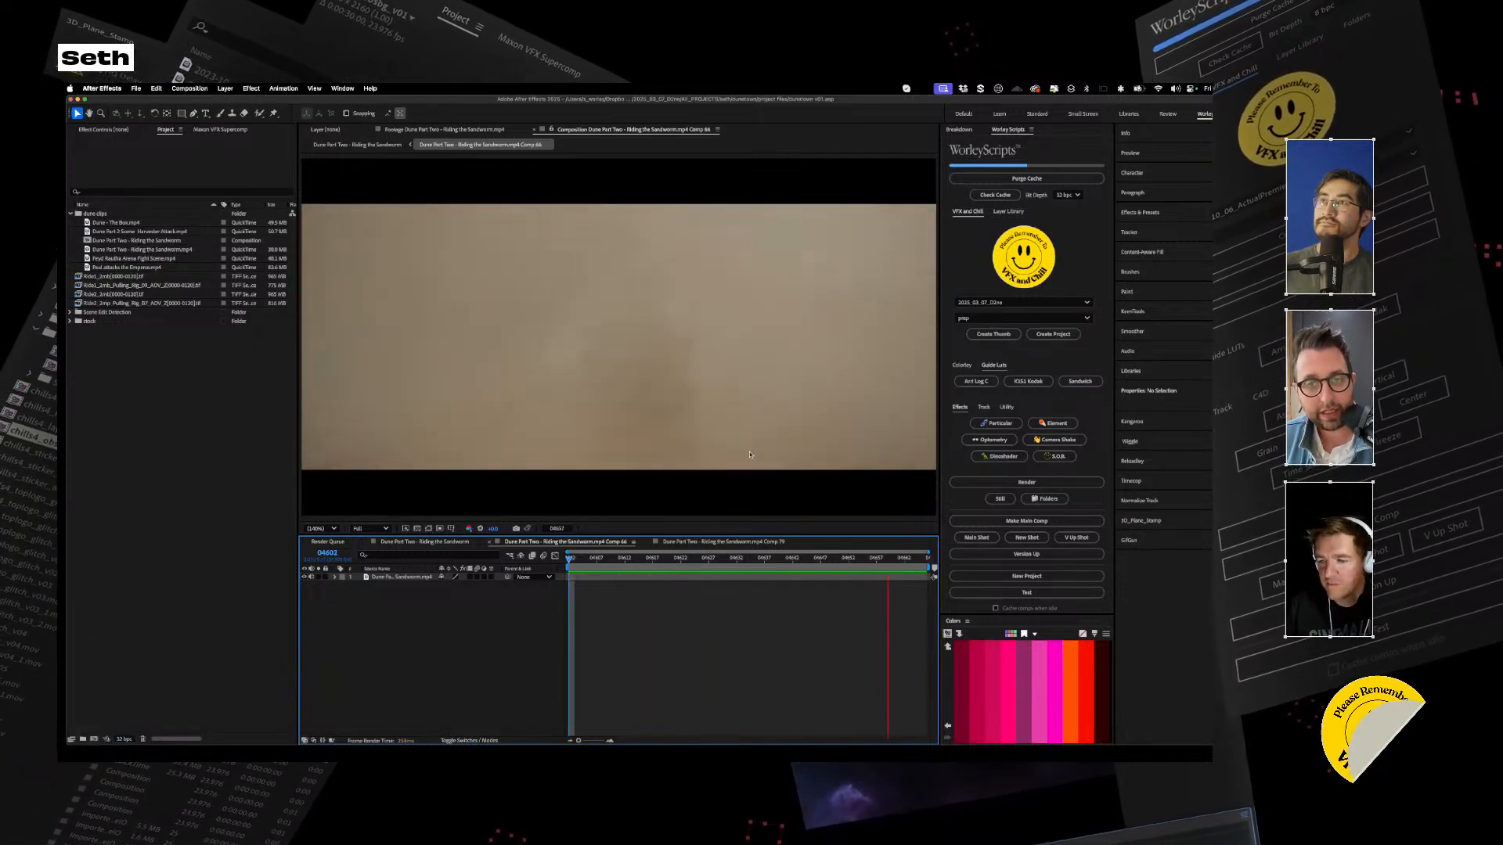
key(space)
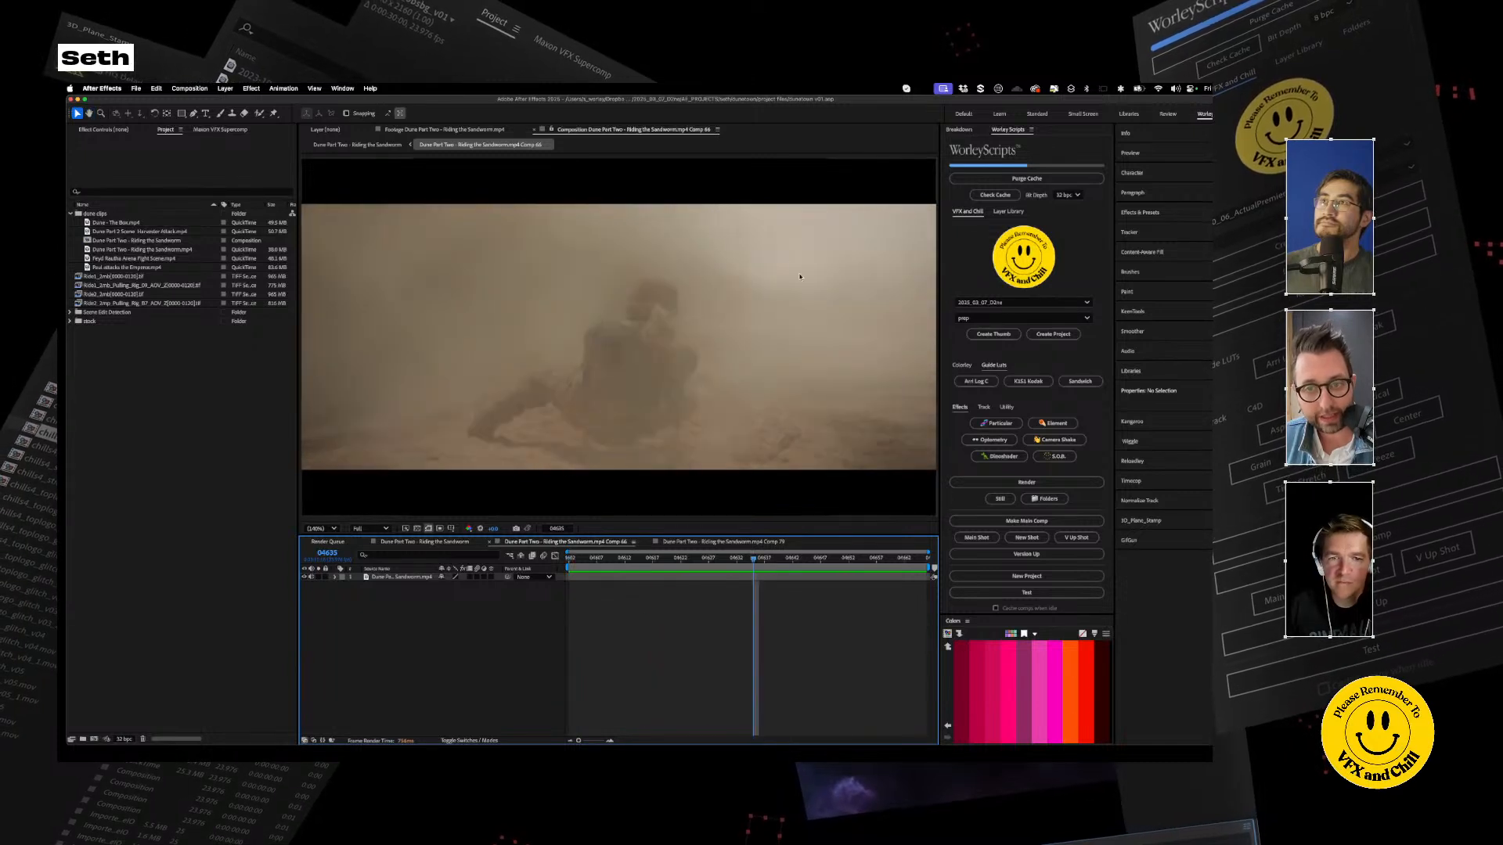
drag(709, 558, 659, 564)
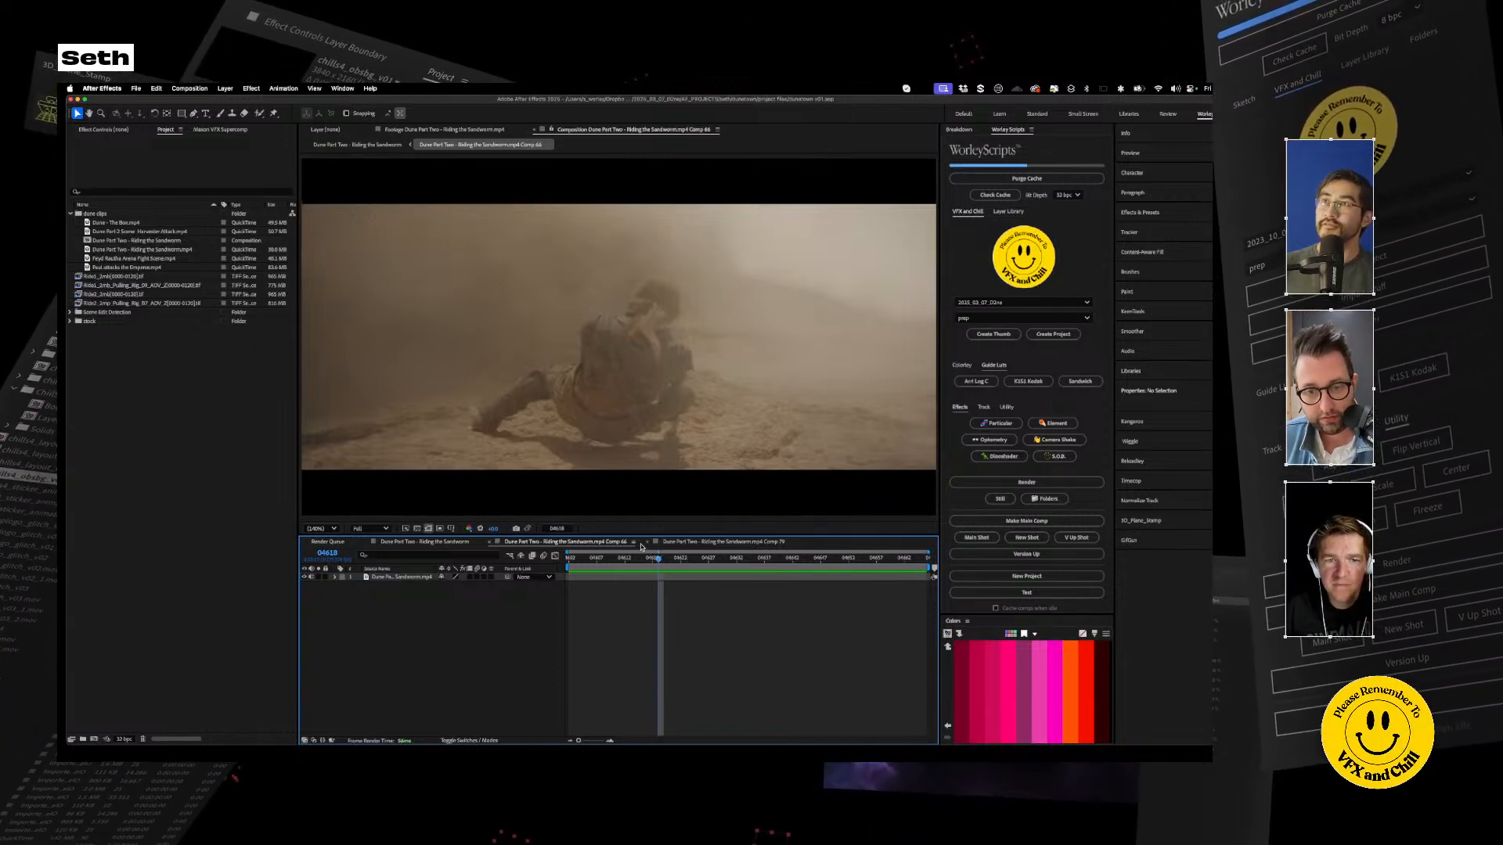
drag(681, 563, 569, 562)
key(space)
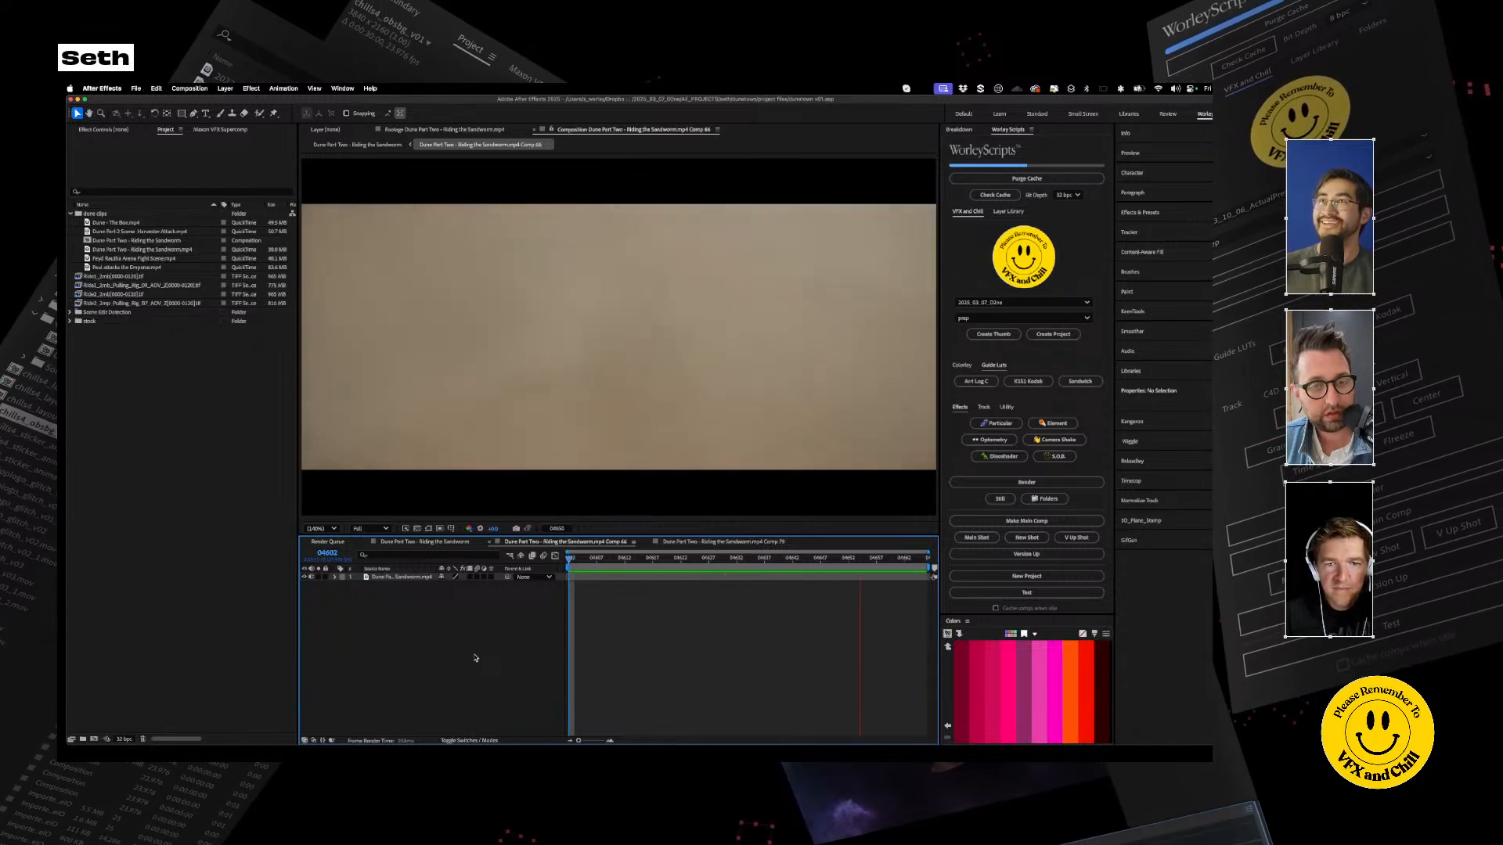
key(space)
From the main composition, open the silhouetted figure's precomp Comp 71 and play the short shot from its start
click(424, 542)
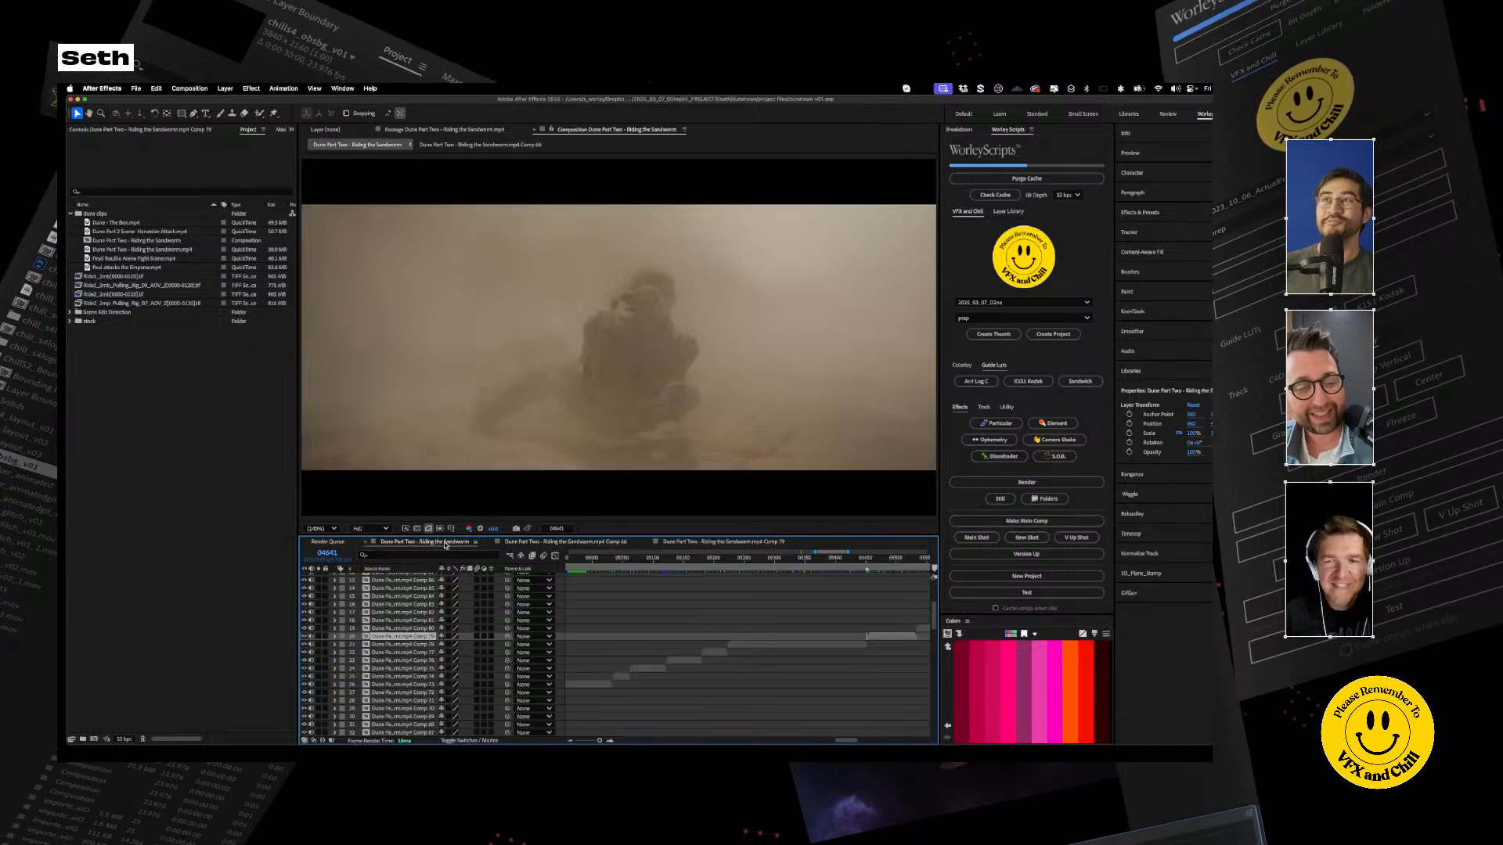
drag(791, 561, 725, 559)
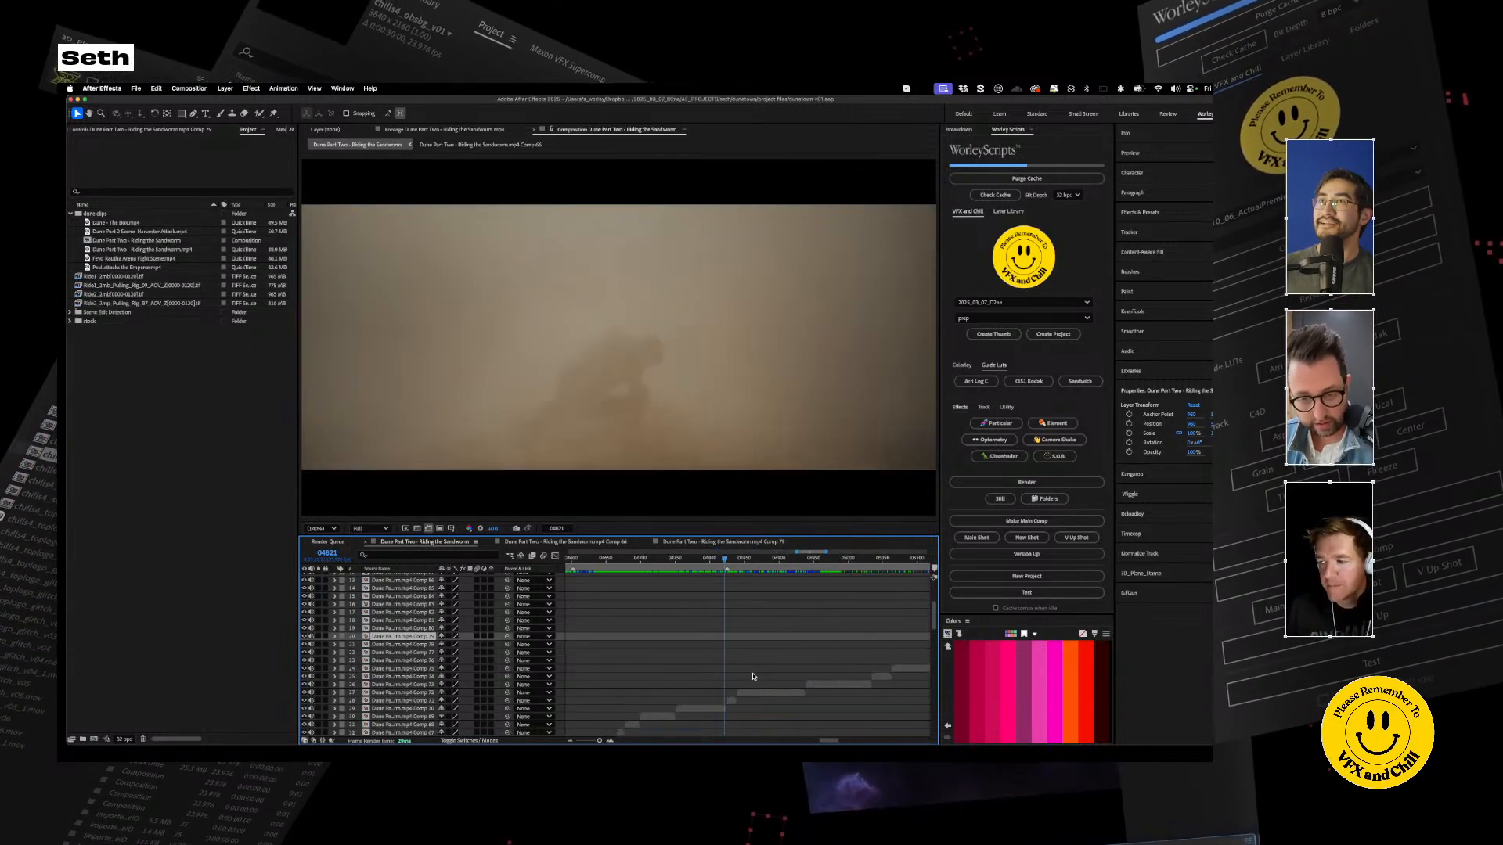
double_click(758, 649)
key(space)
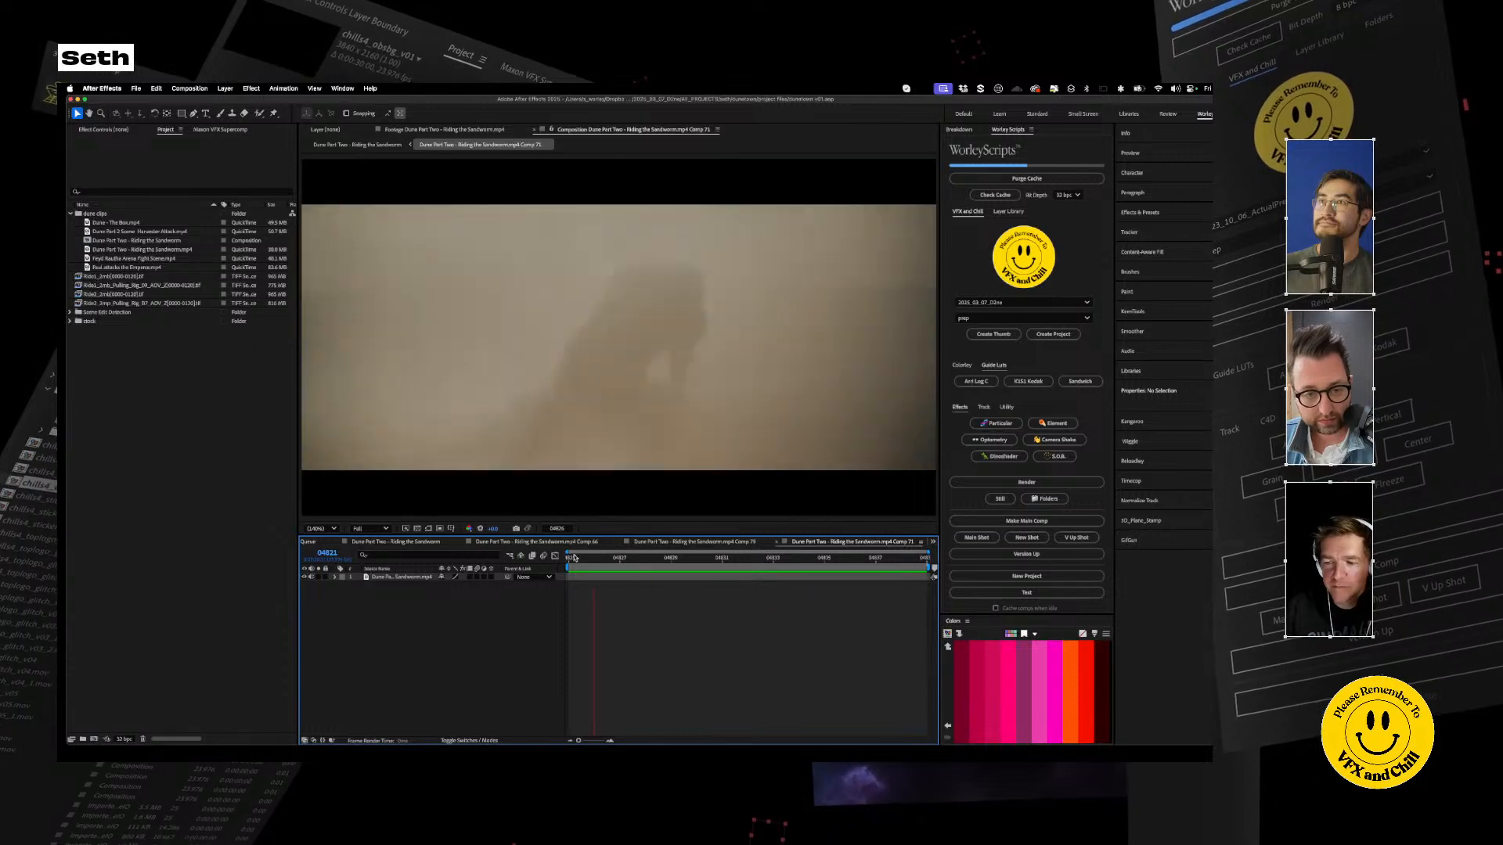
click(575, 561)
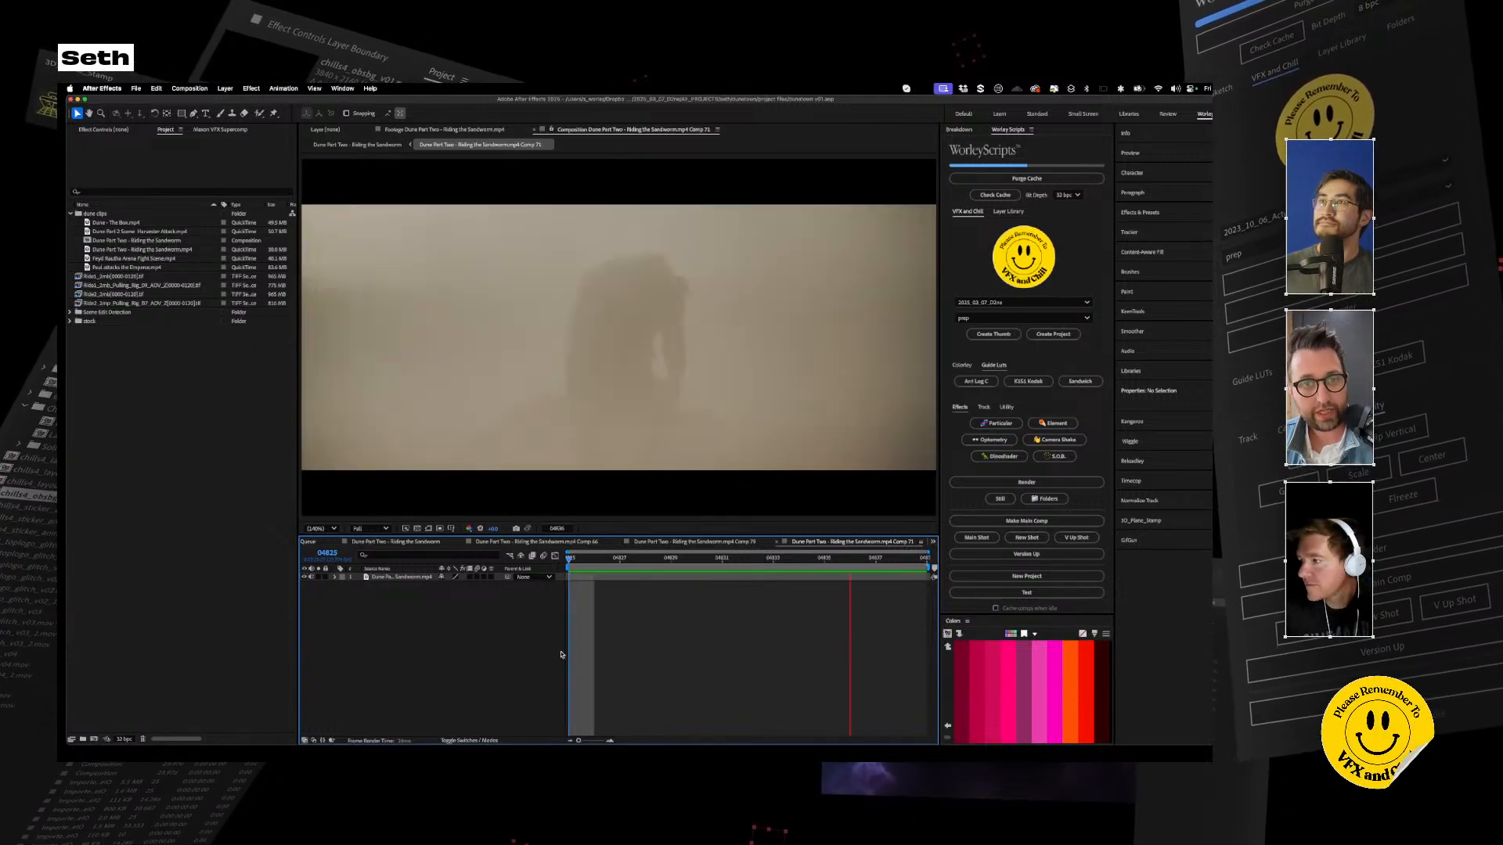
key(space)
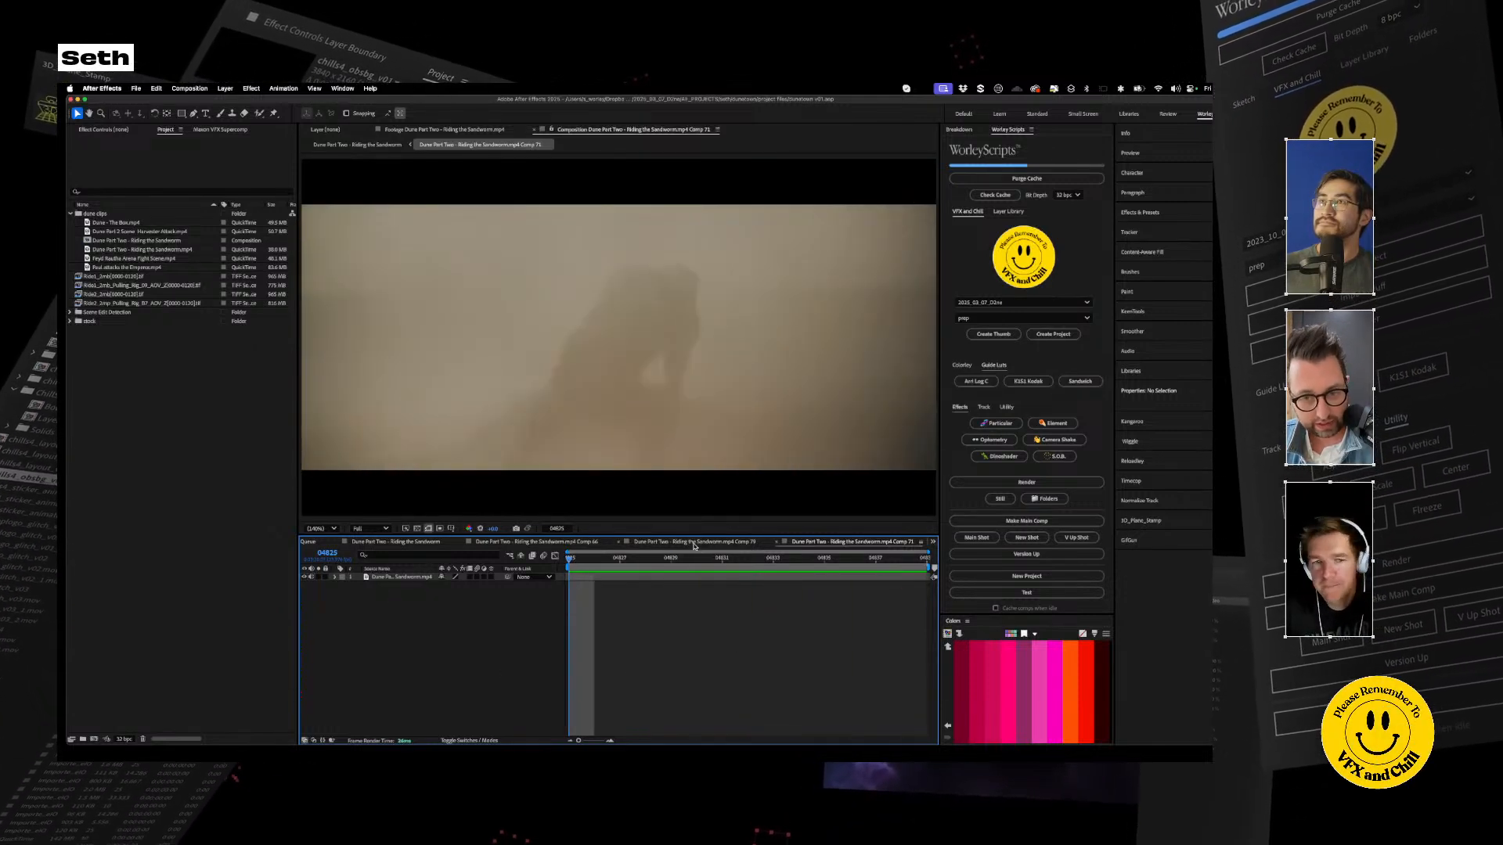
From the main composition, open precomp Comp 72 with the backpacked figure facing the sand cloud, and examine its dust by playing and scrubbing
click(389, 542)
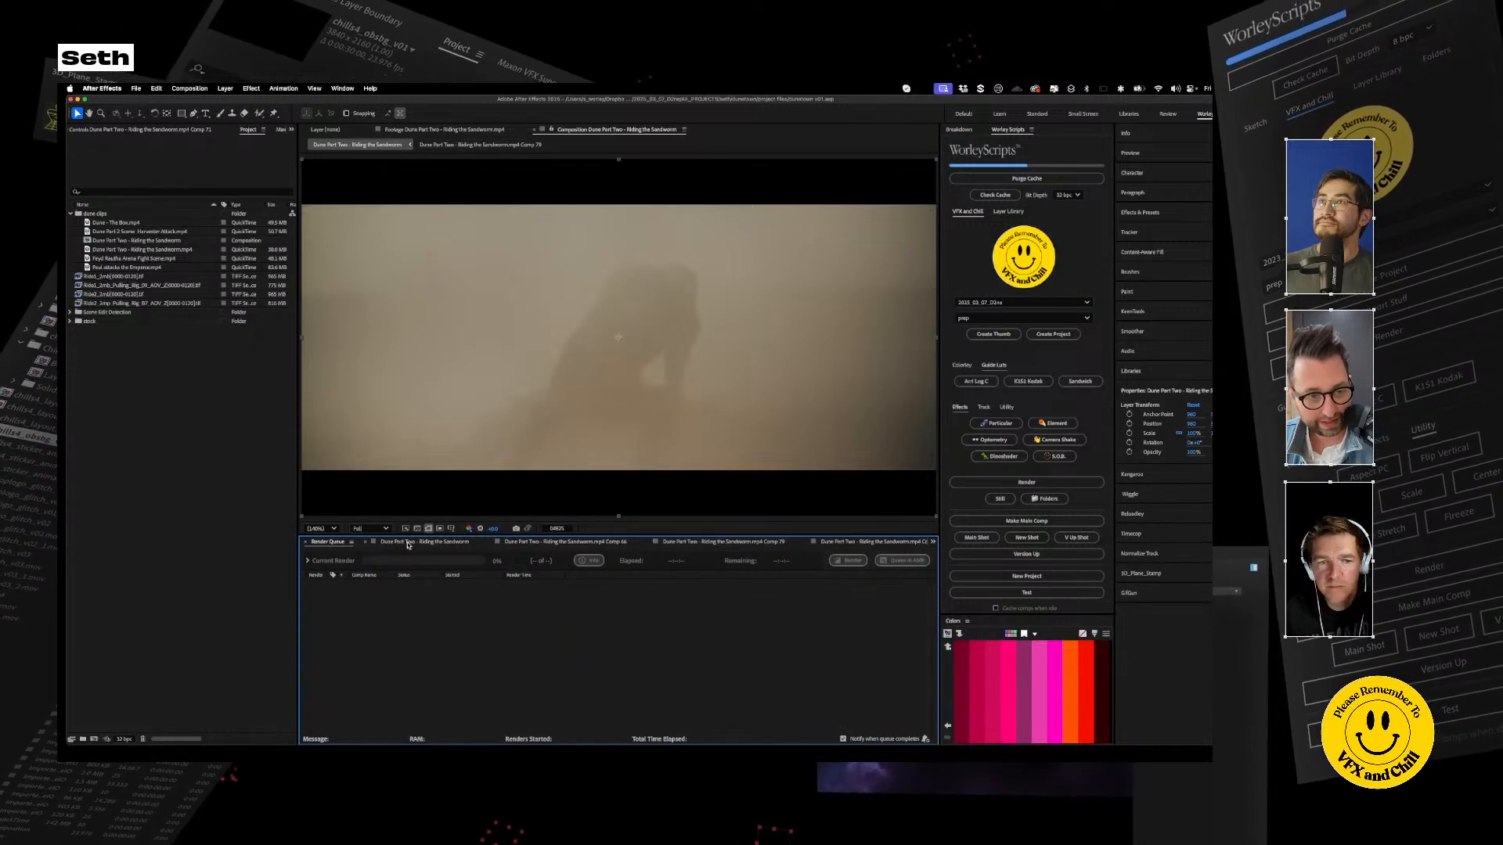
drag(760, 558, 767, 559)
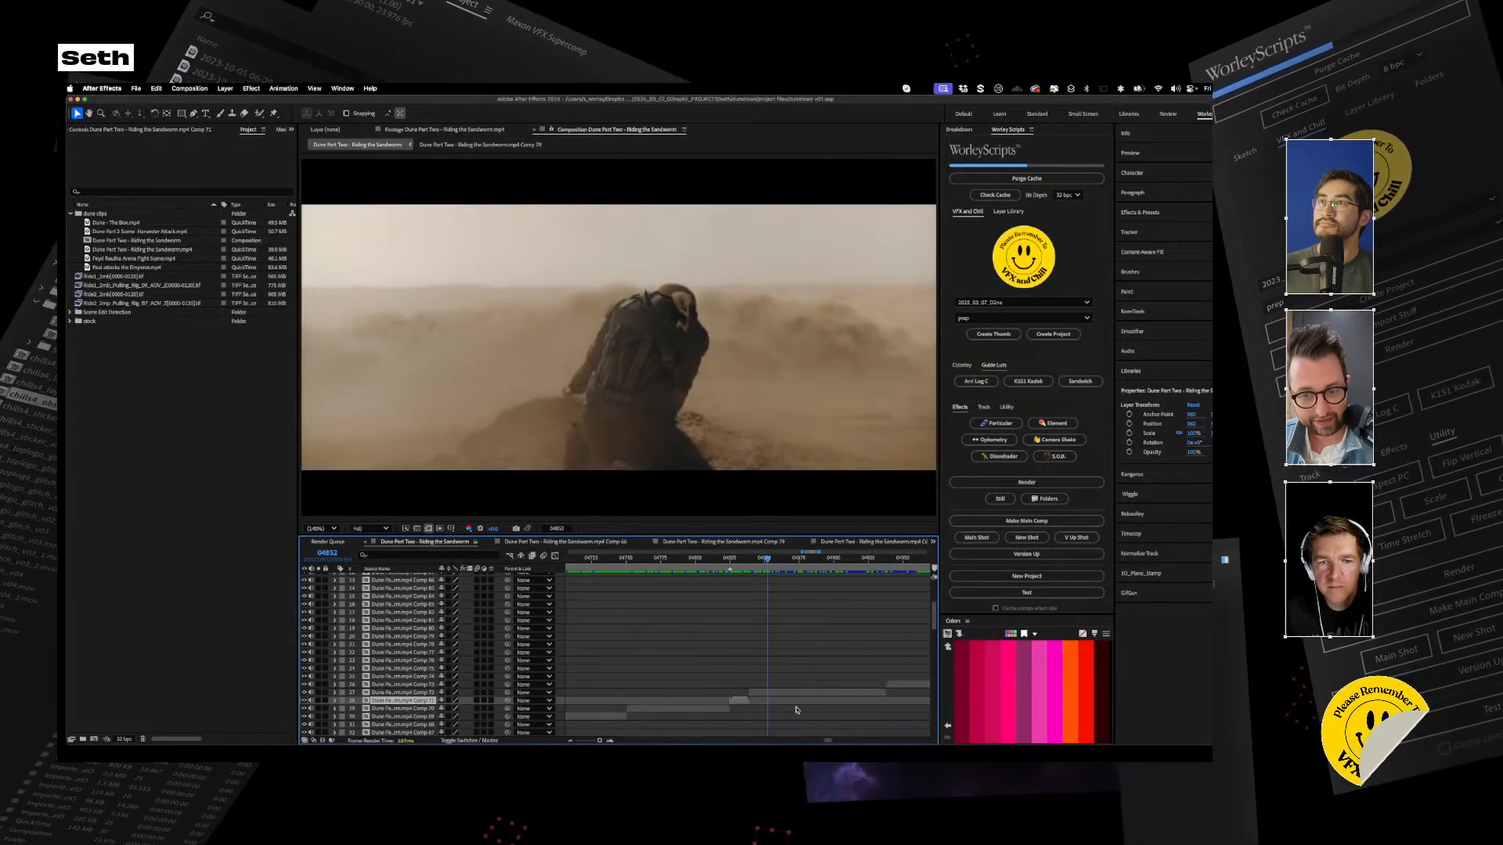
double_click(778, 693)
key(space)
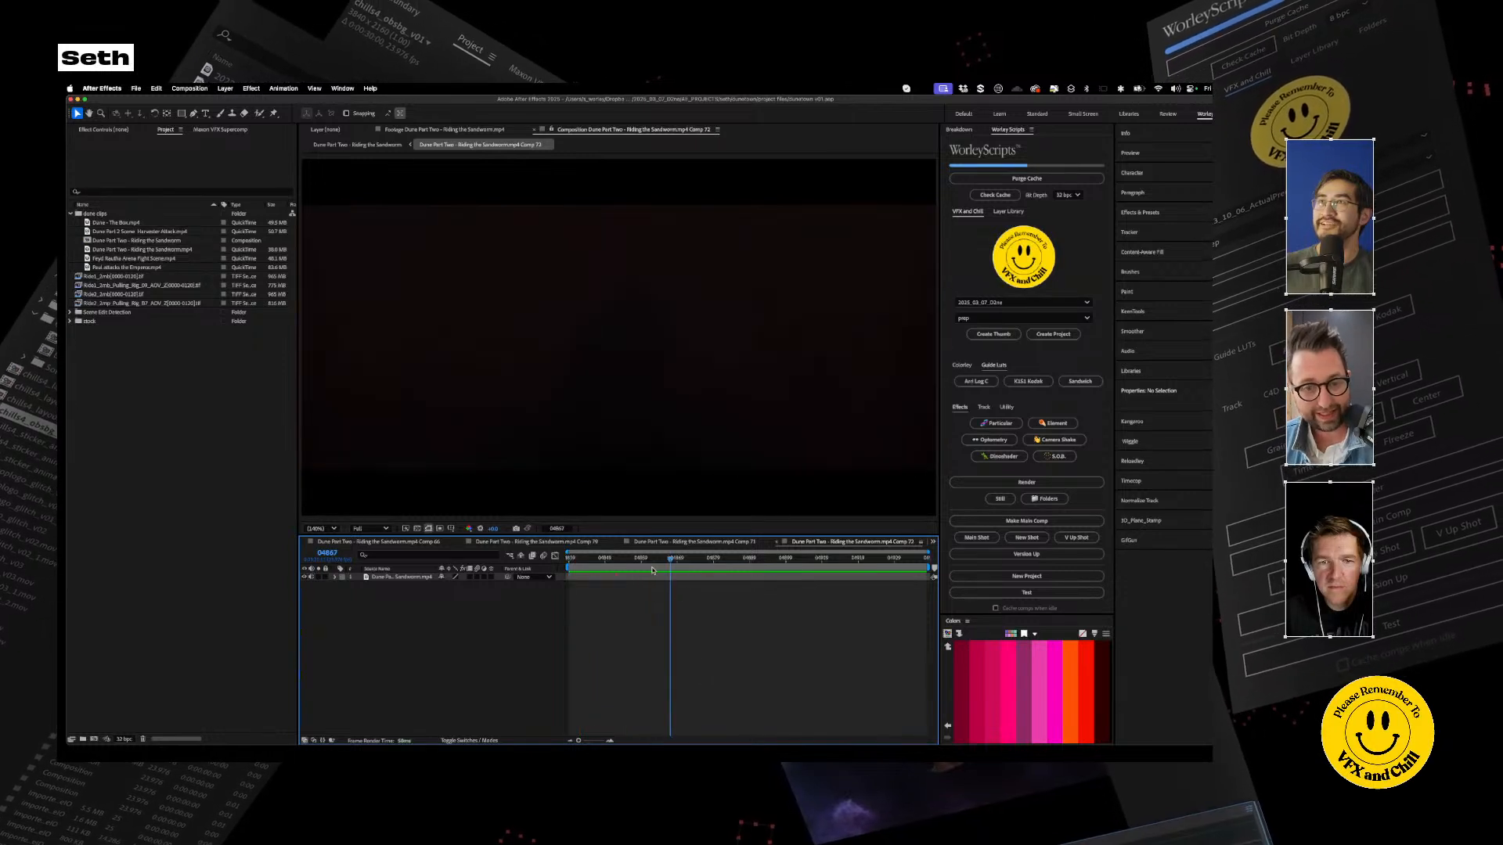
click(627, 565)
drag(627, 567, 568, 568)
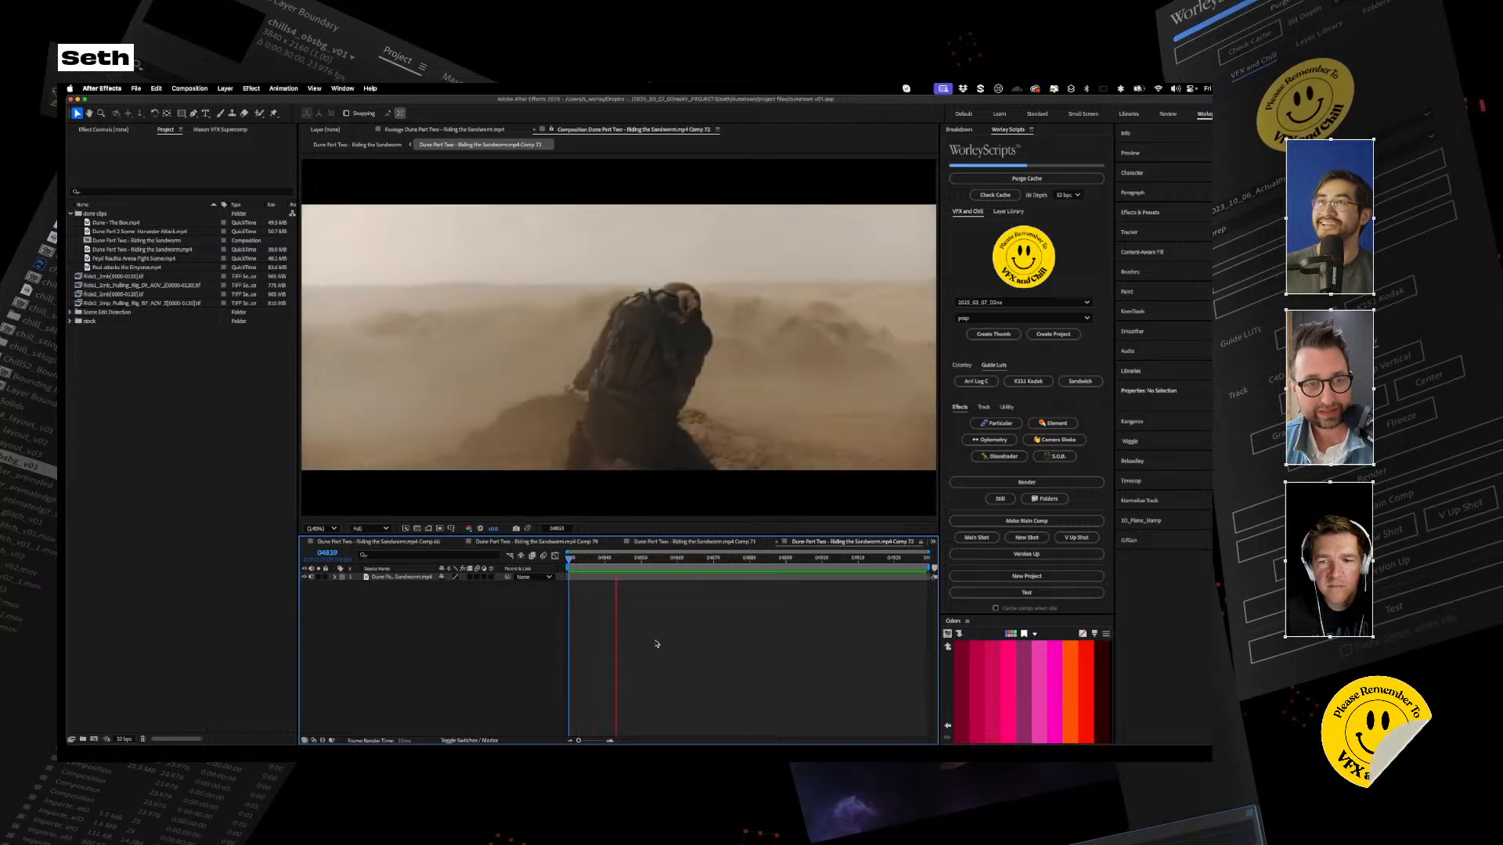
key(space)
click(630, 558)
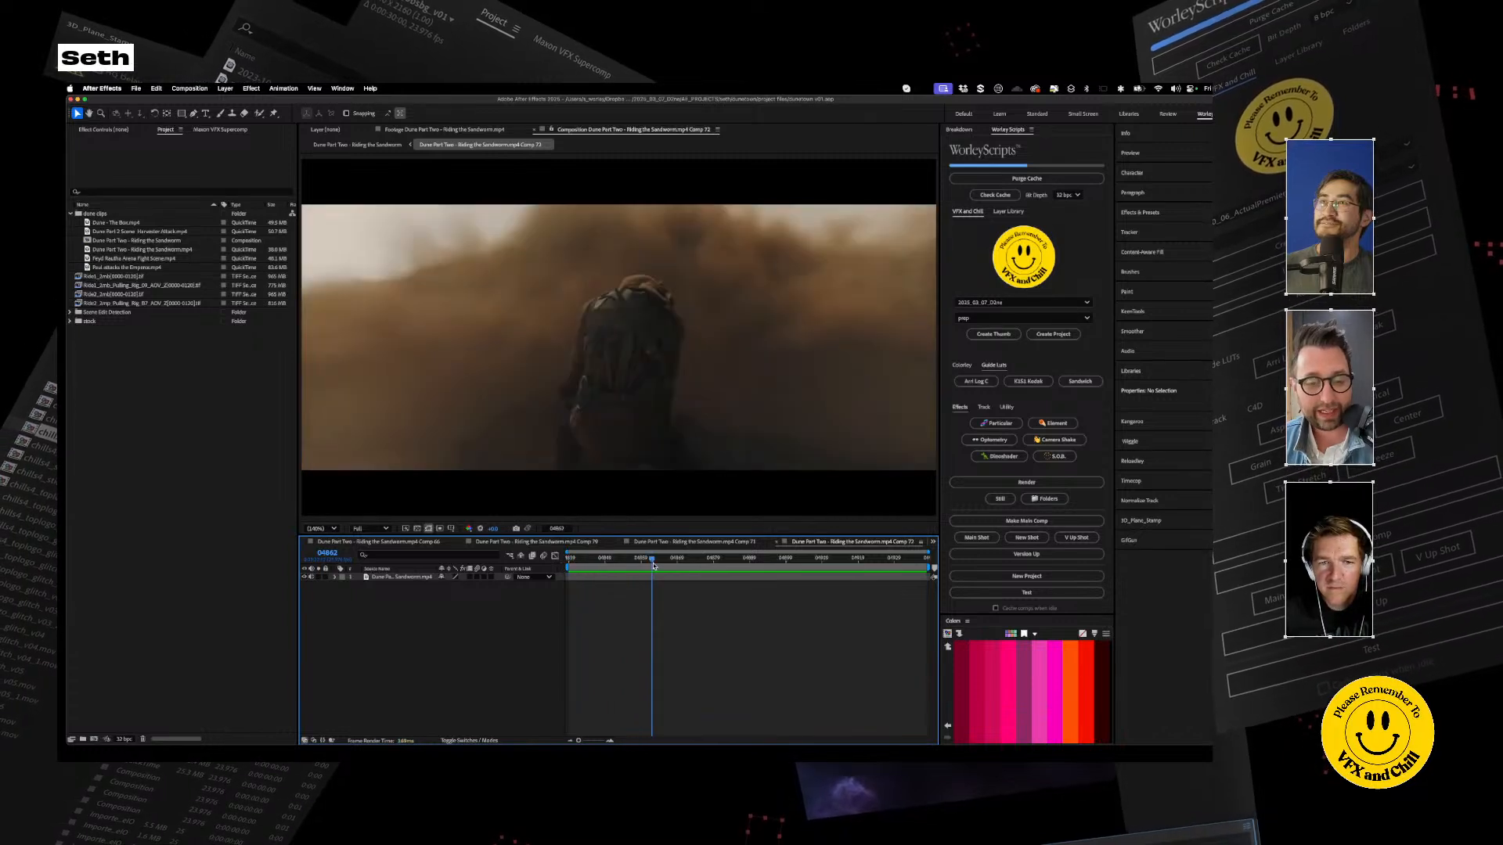
click(603, 559)
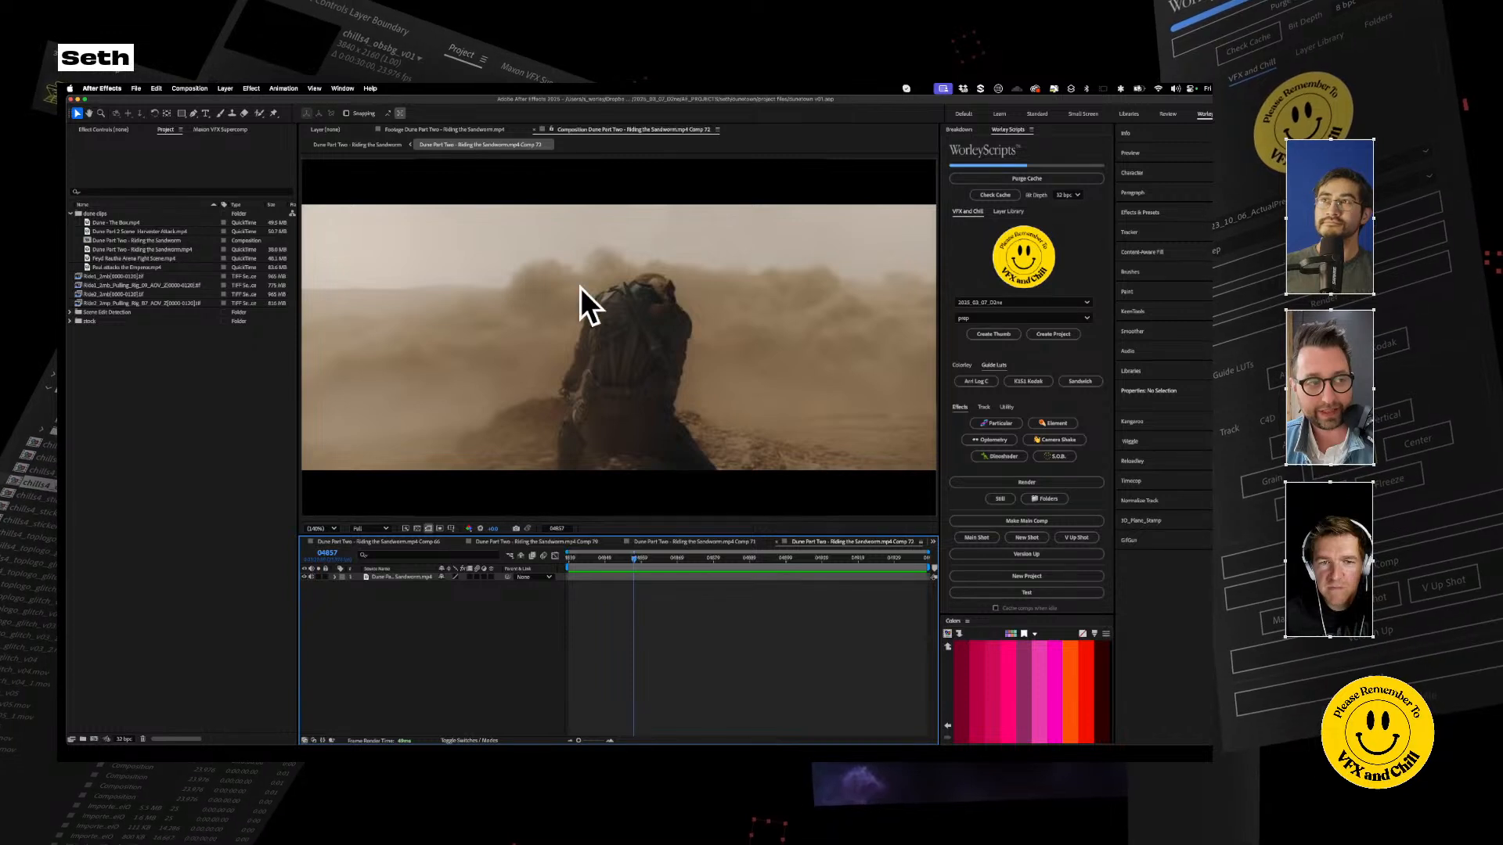
Finish scrubbing the backpacked figure's shot in Comp 72, and return to the silhouetted figure's Comp 71 to scrub and play its dust
click(660, 559)
drag(660, 558, 798, 565)
click(709, 543)
click(537, 542)
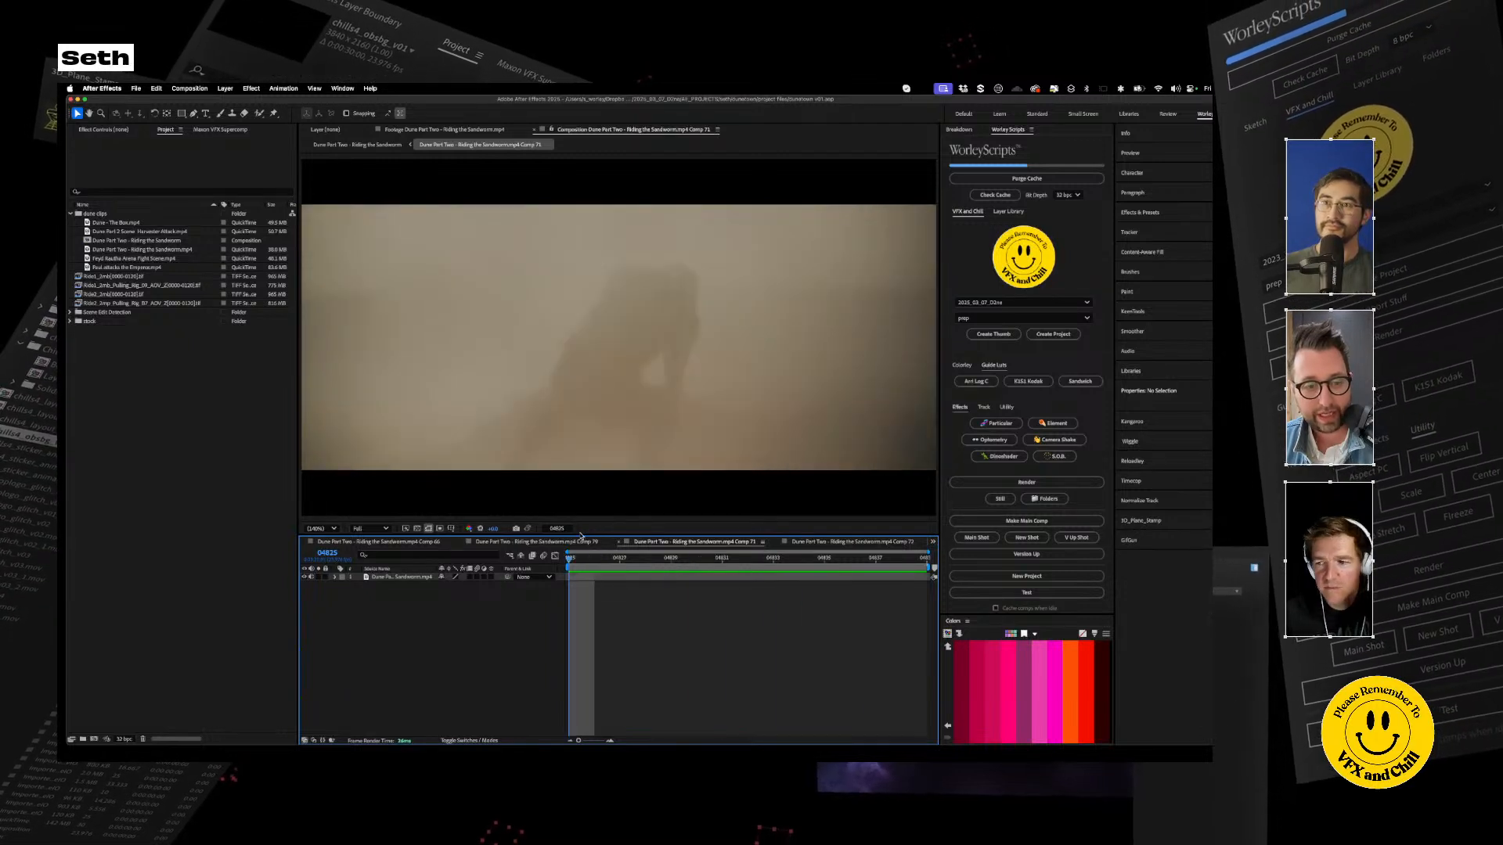
drag(680, 569, 686, 560)
key(space)
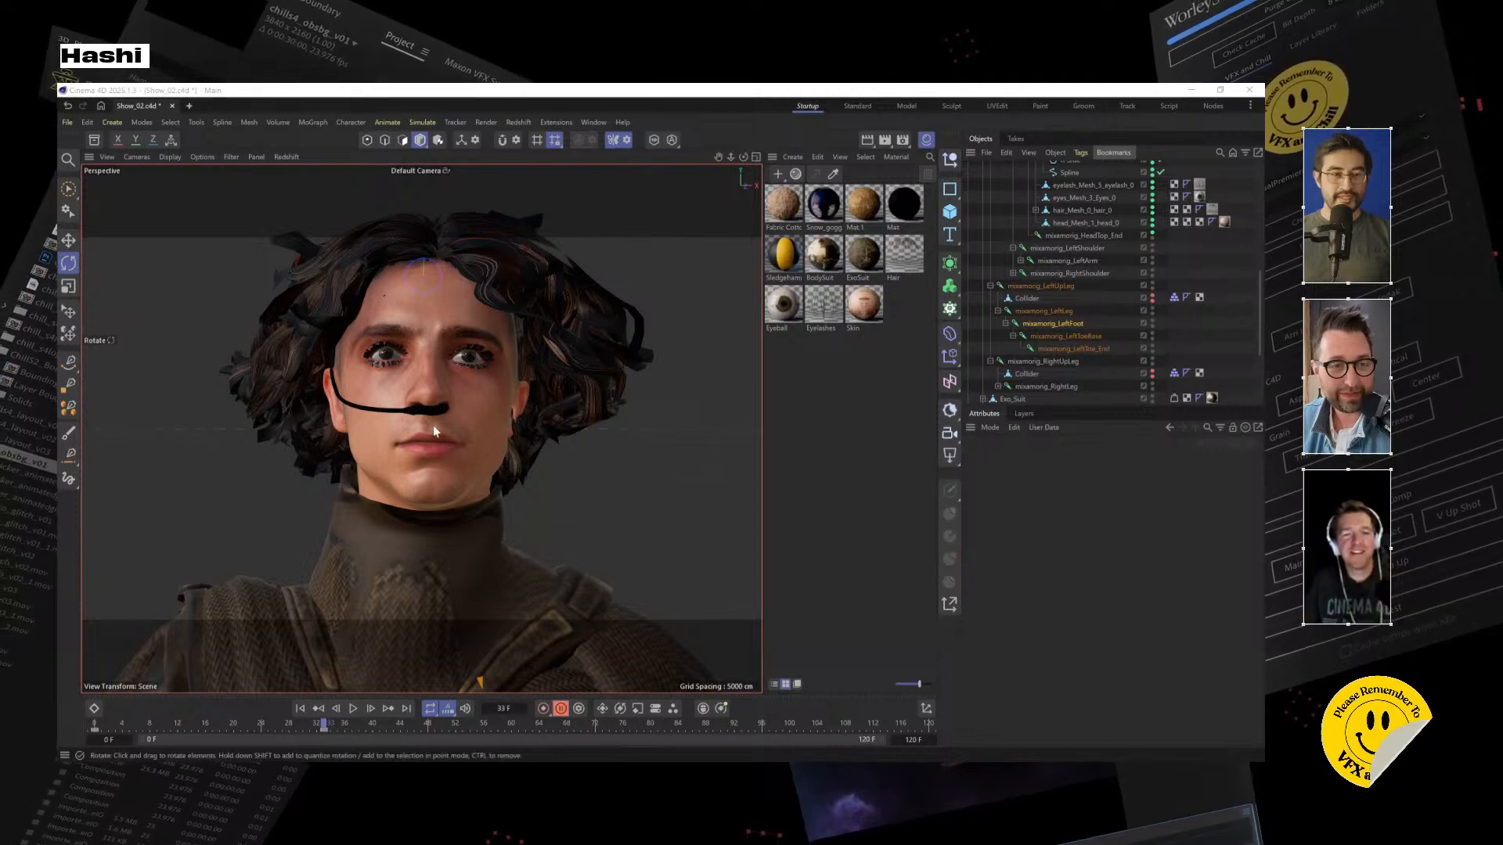
In Cinema 4D, examine the character's face and nose tube up close, and pull back until the shoulders are in view
scroll(424, 373, up, 3)
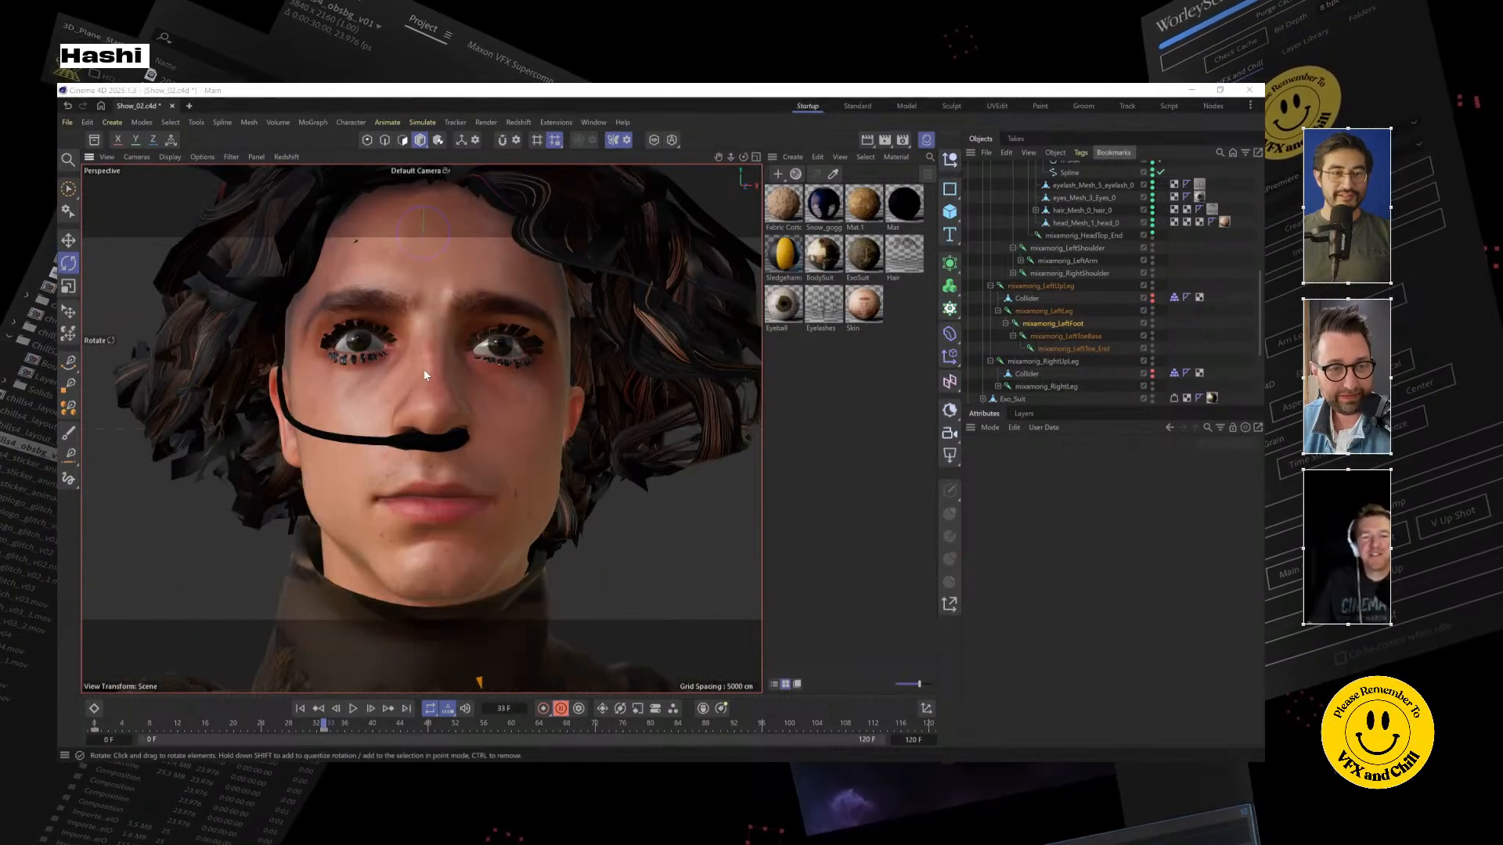
scroll(425, 375, up, 3)
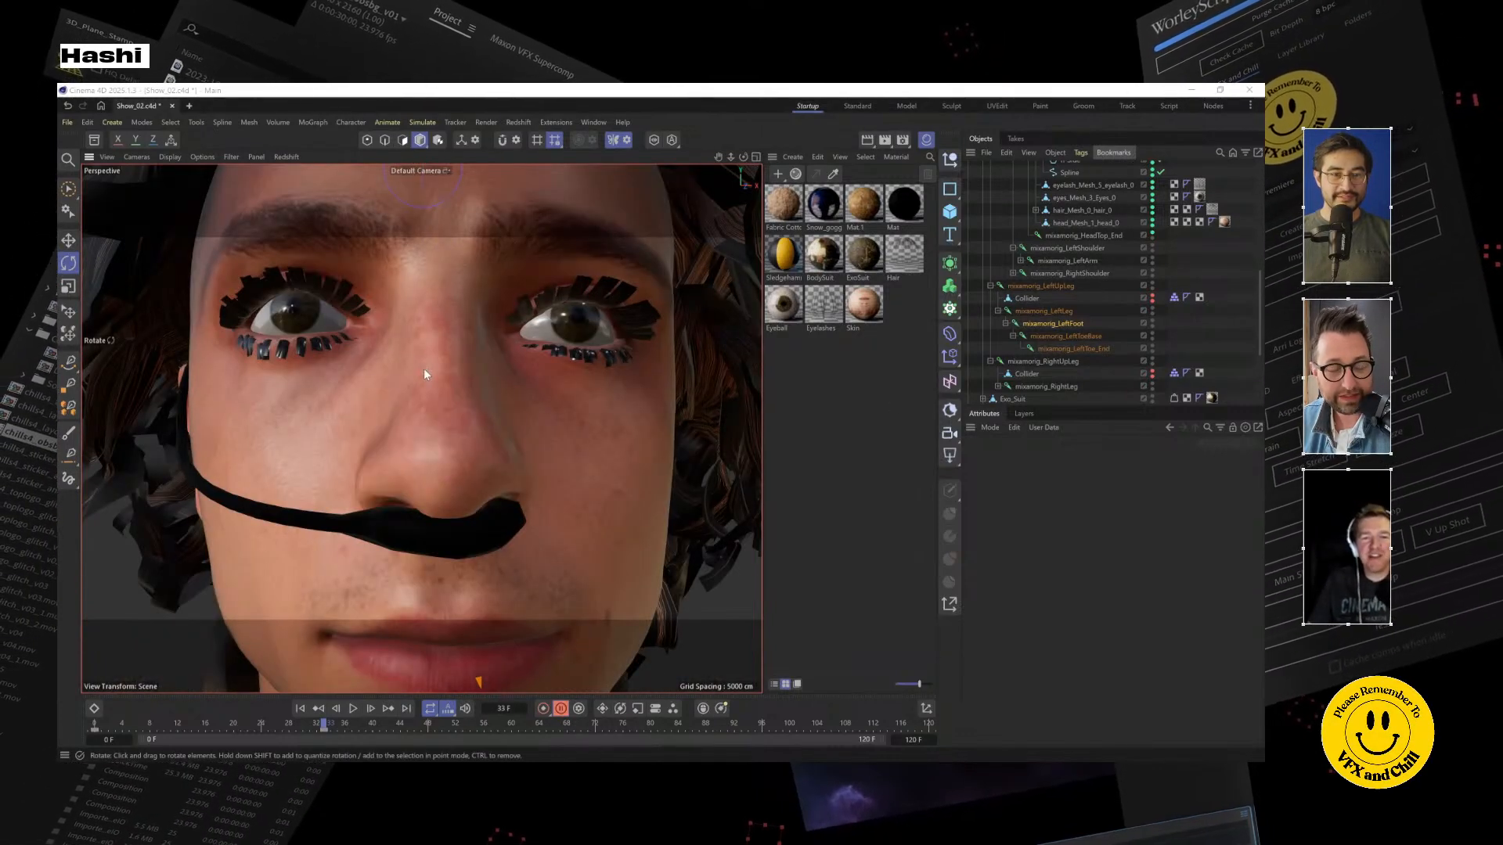
scroll(424, 371, down, 5)
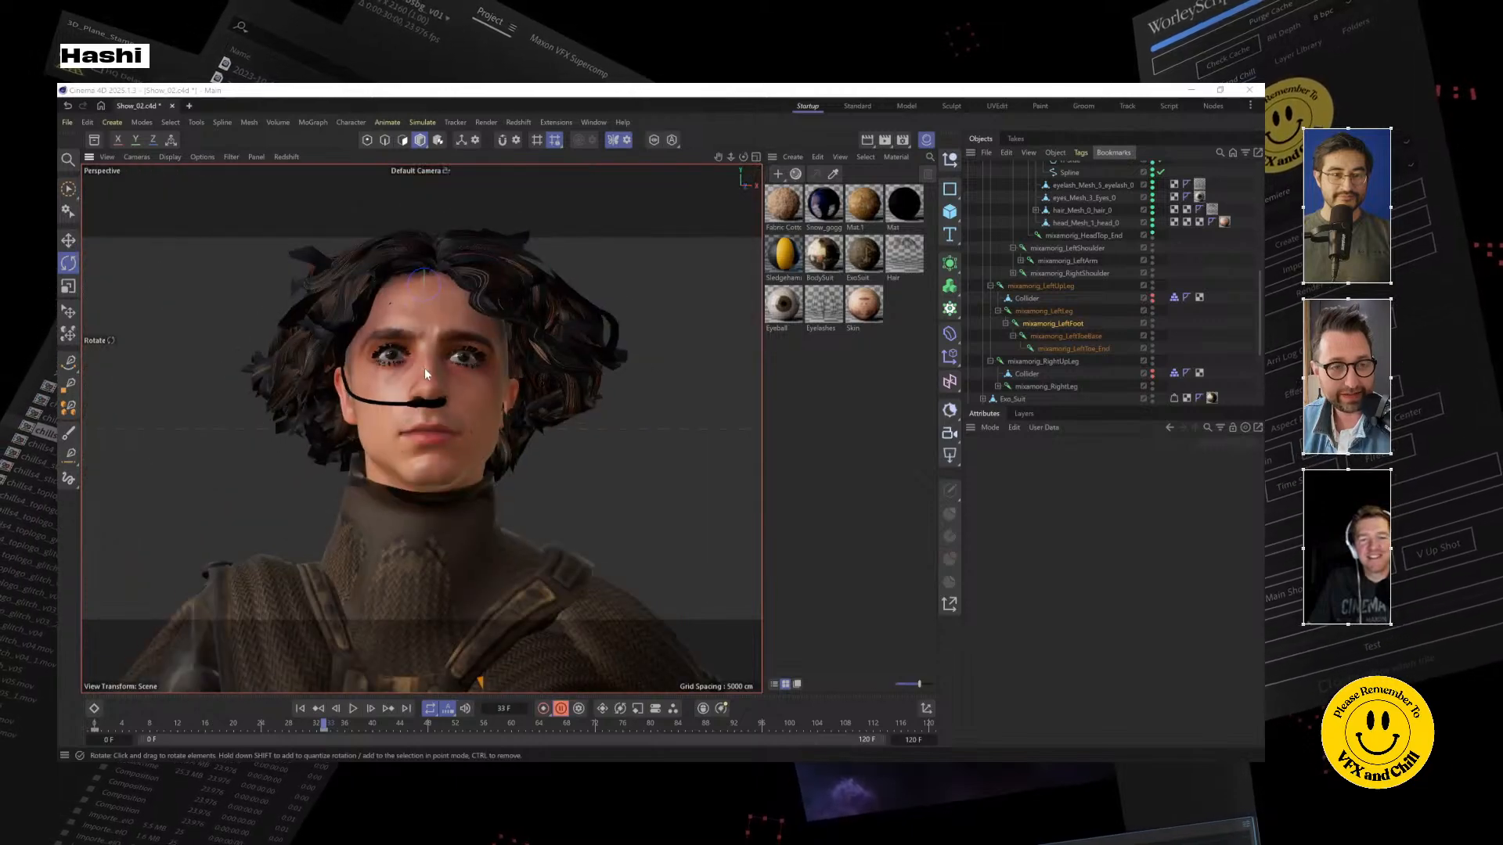
scroll(427, 377, down, 1)
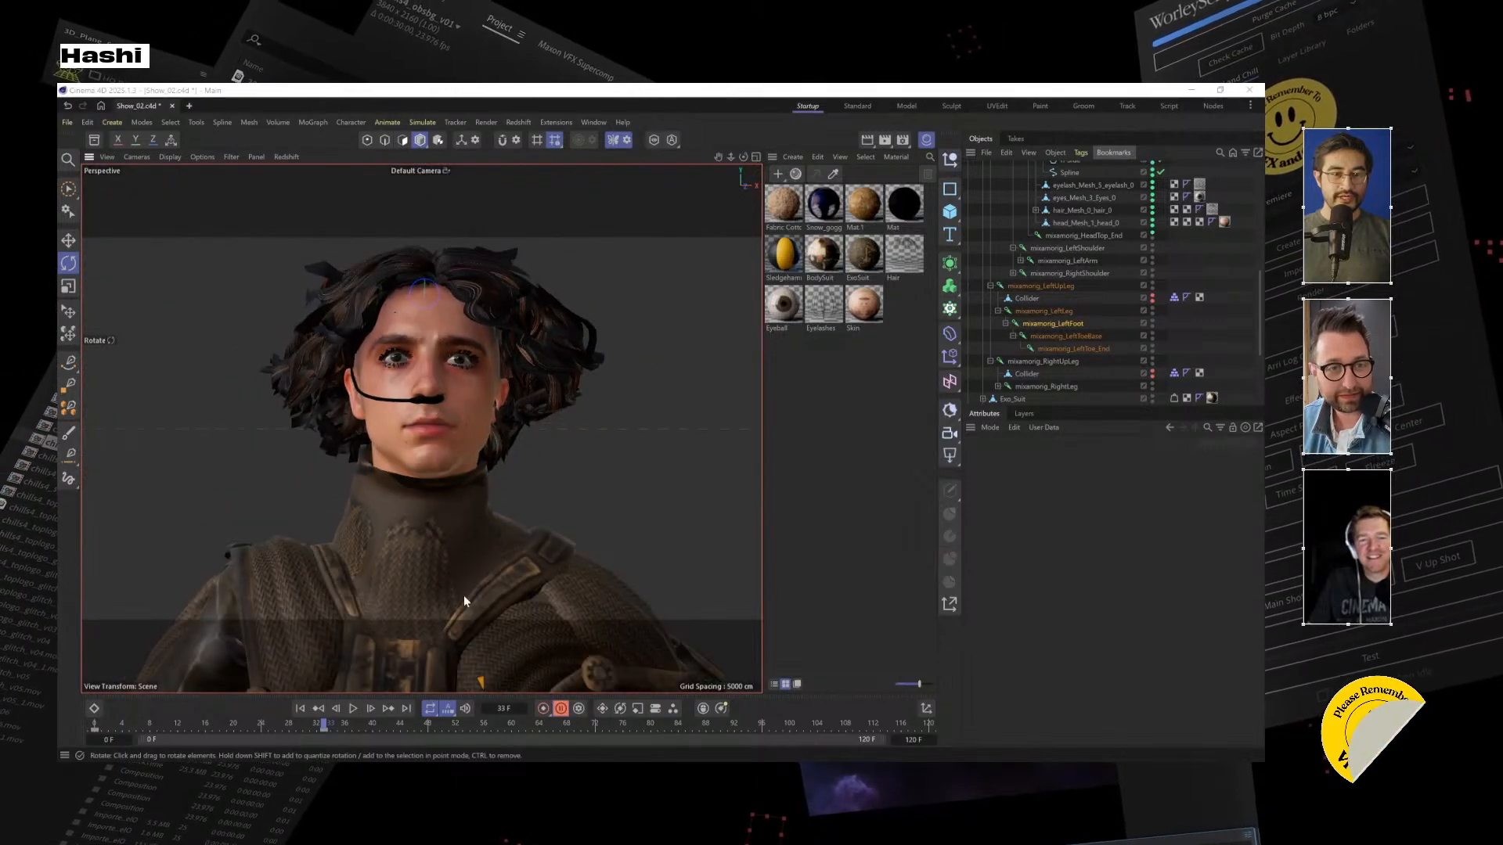
scroll(464, 591, down, 2)
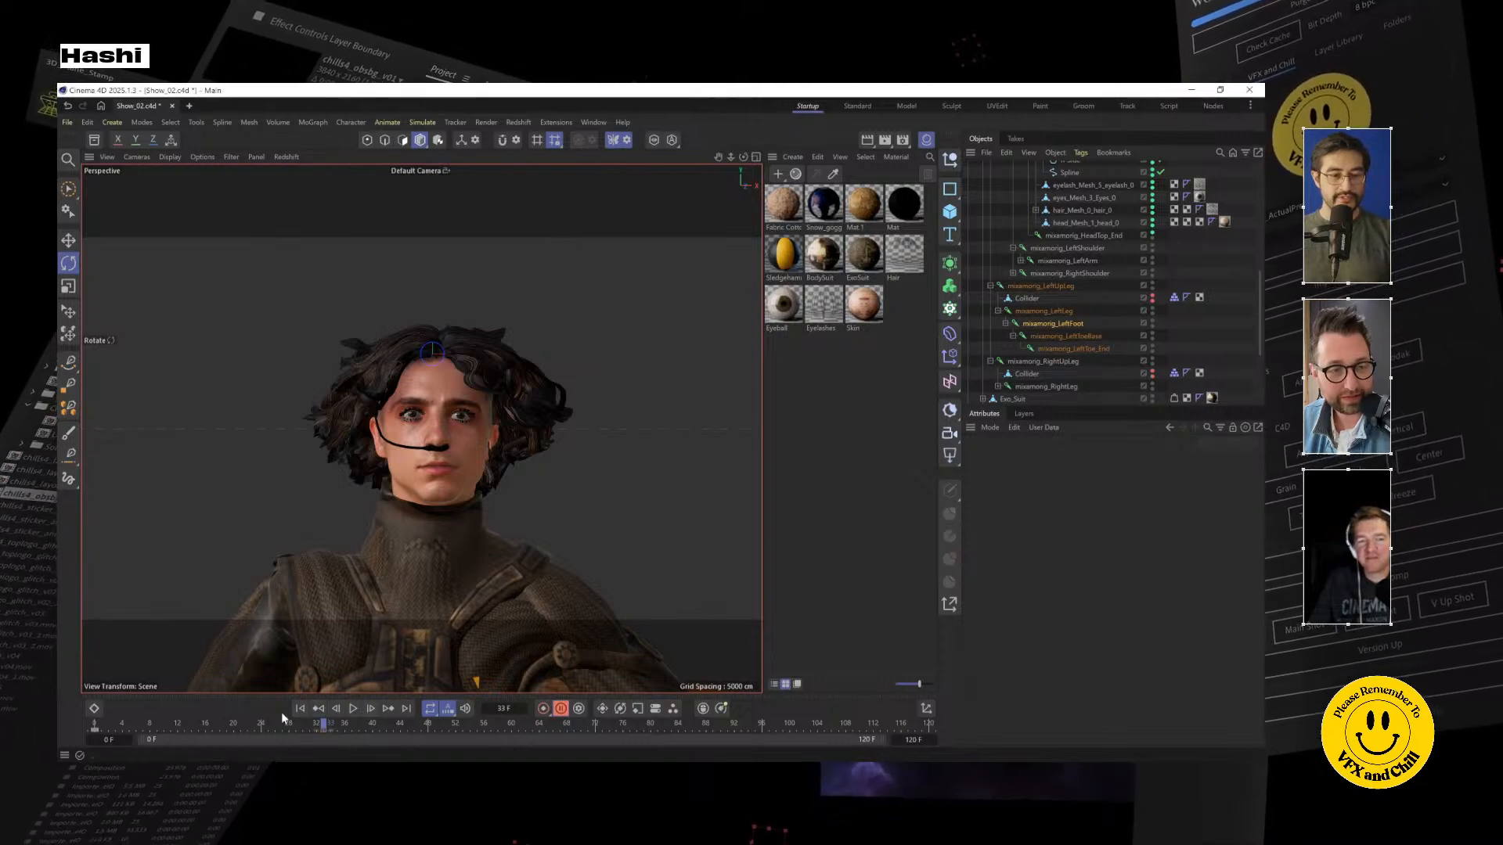
Play the character animation from its first frame, stop it, and return to frame 0
click(301, 710)
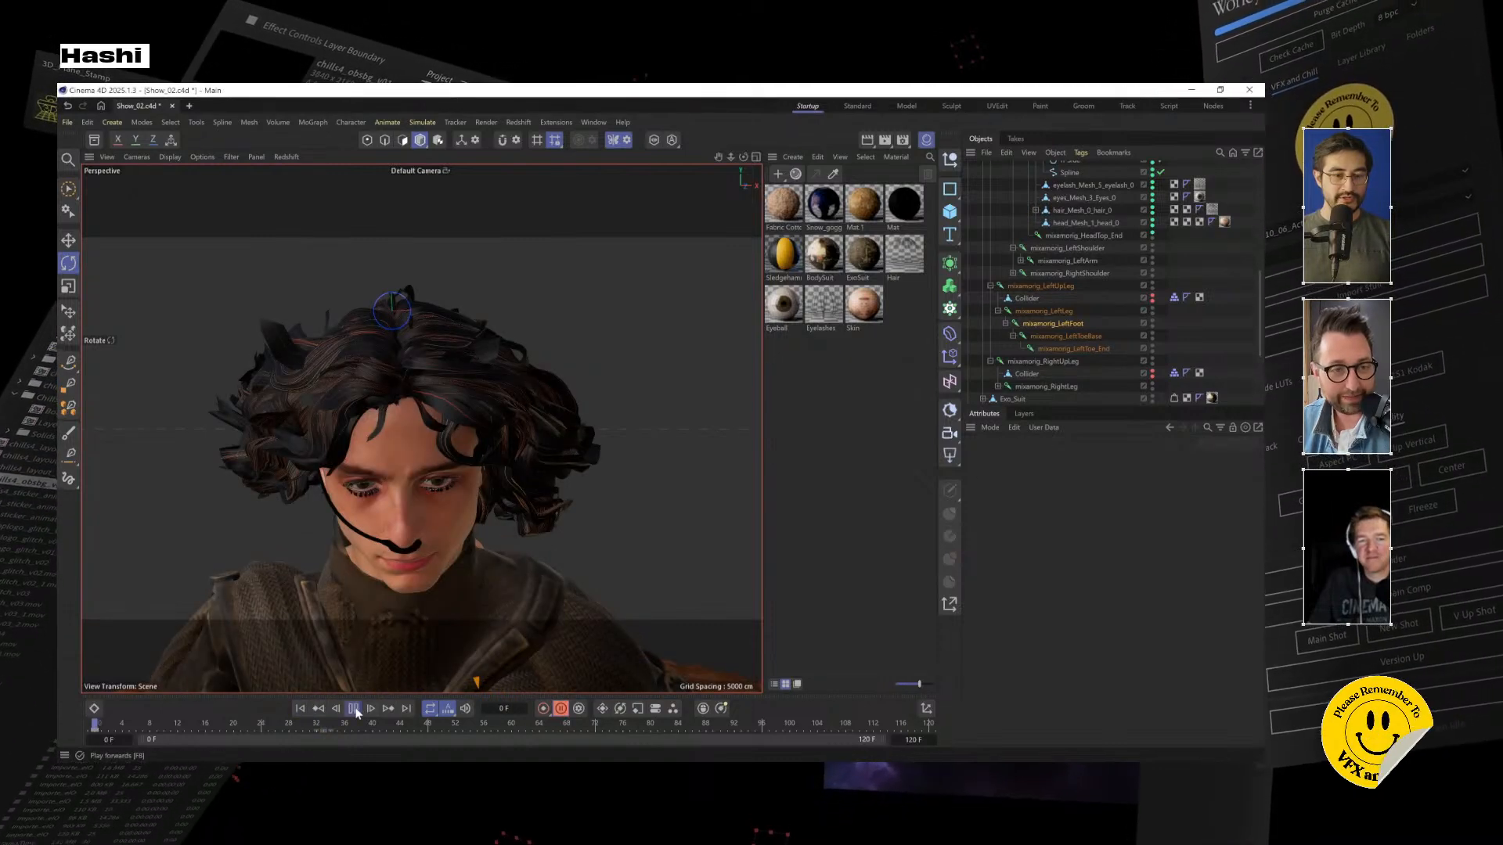
click(353, 708)
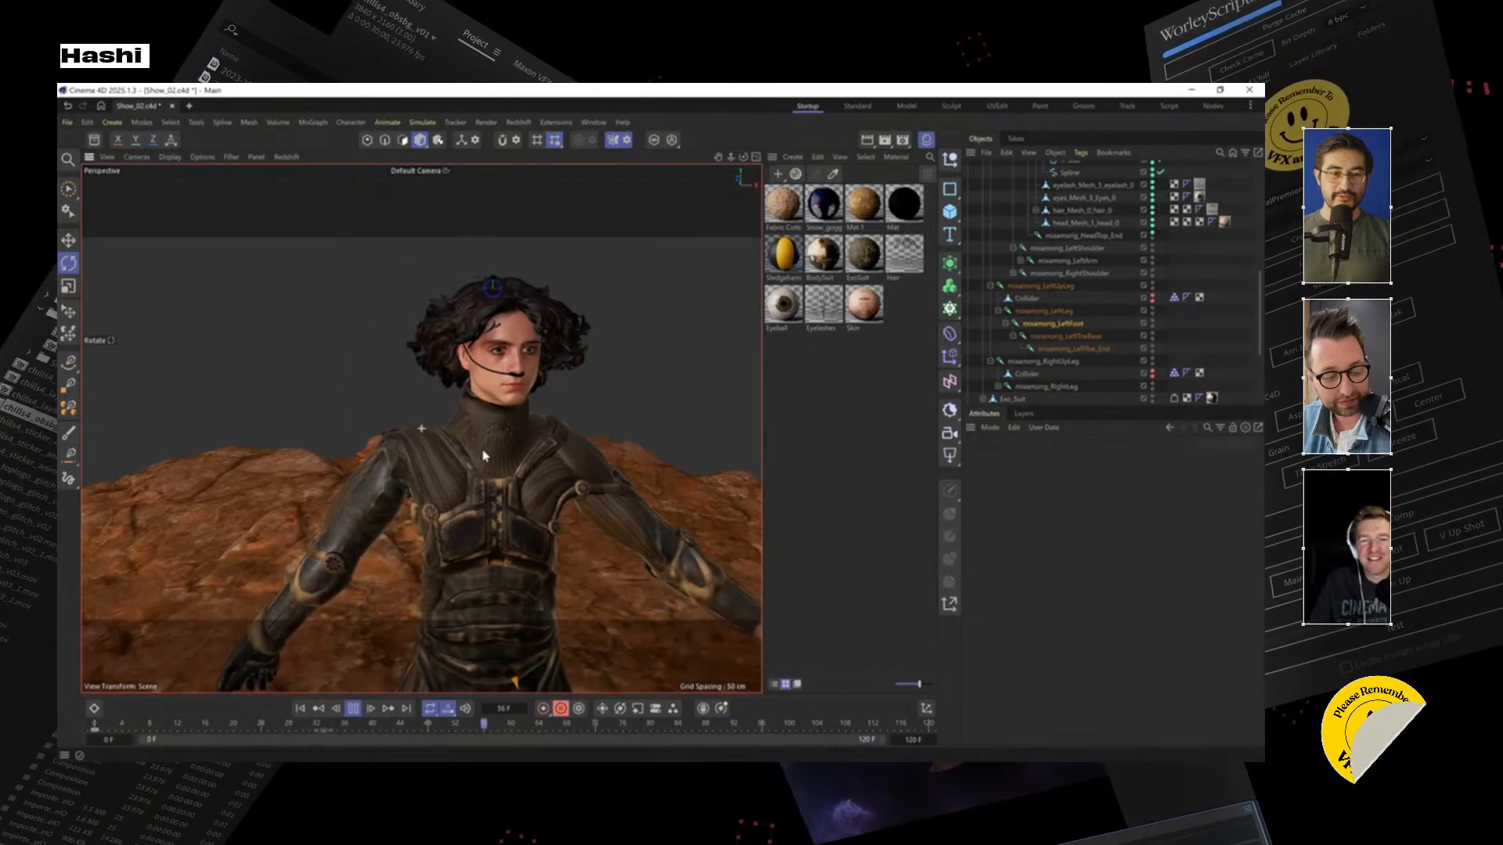
key(F8)
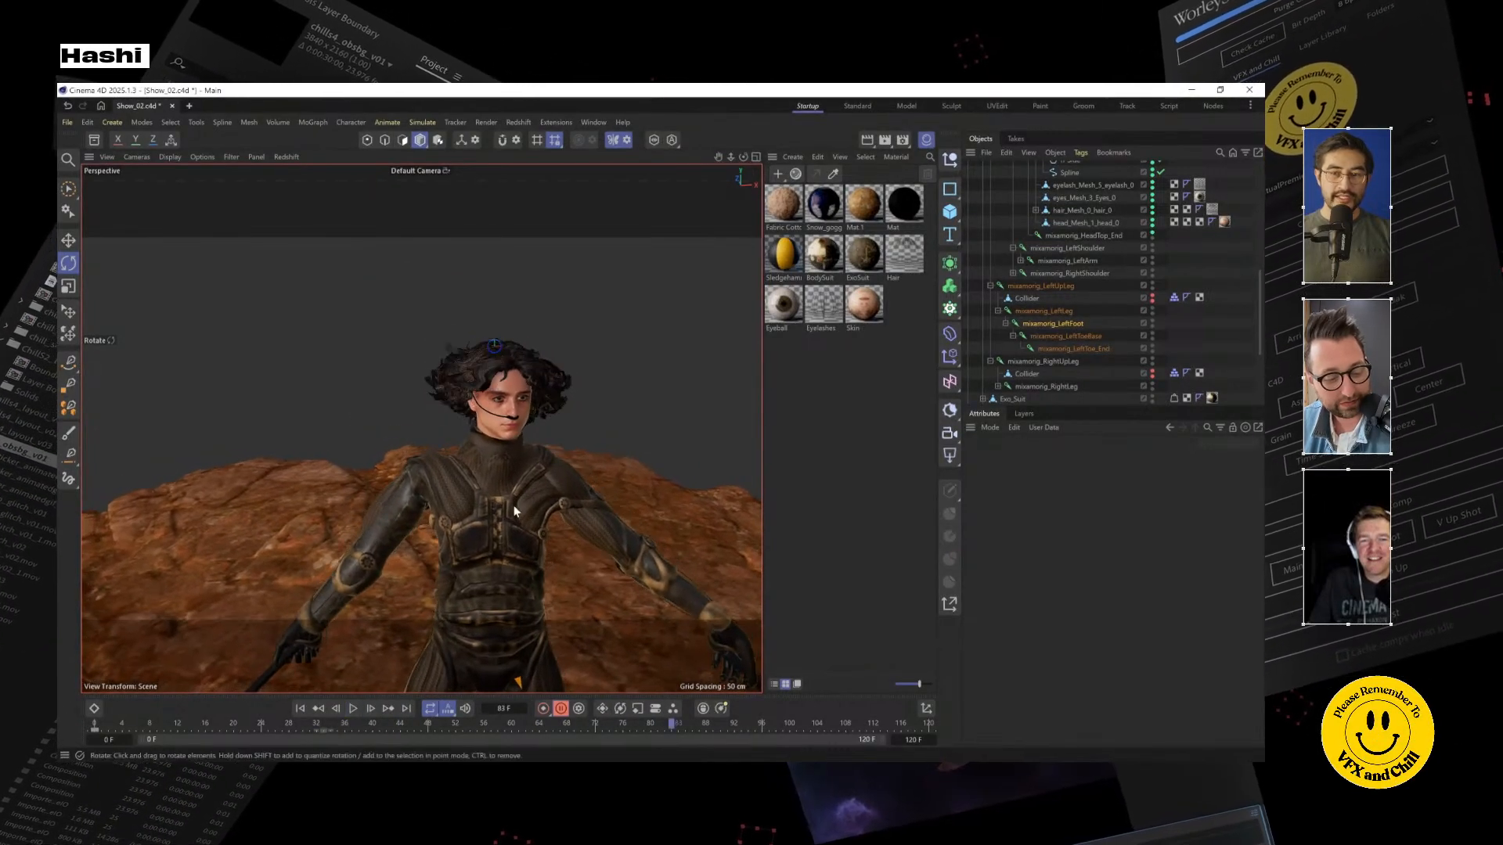
click(93, 727)
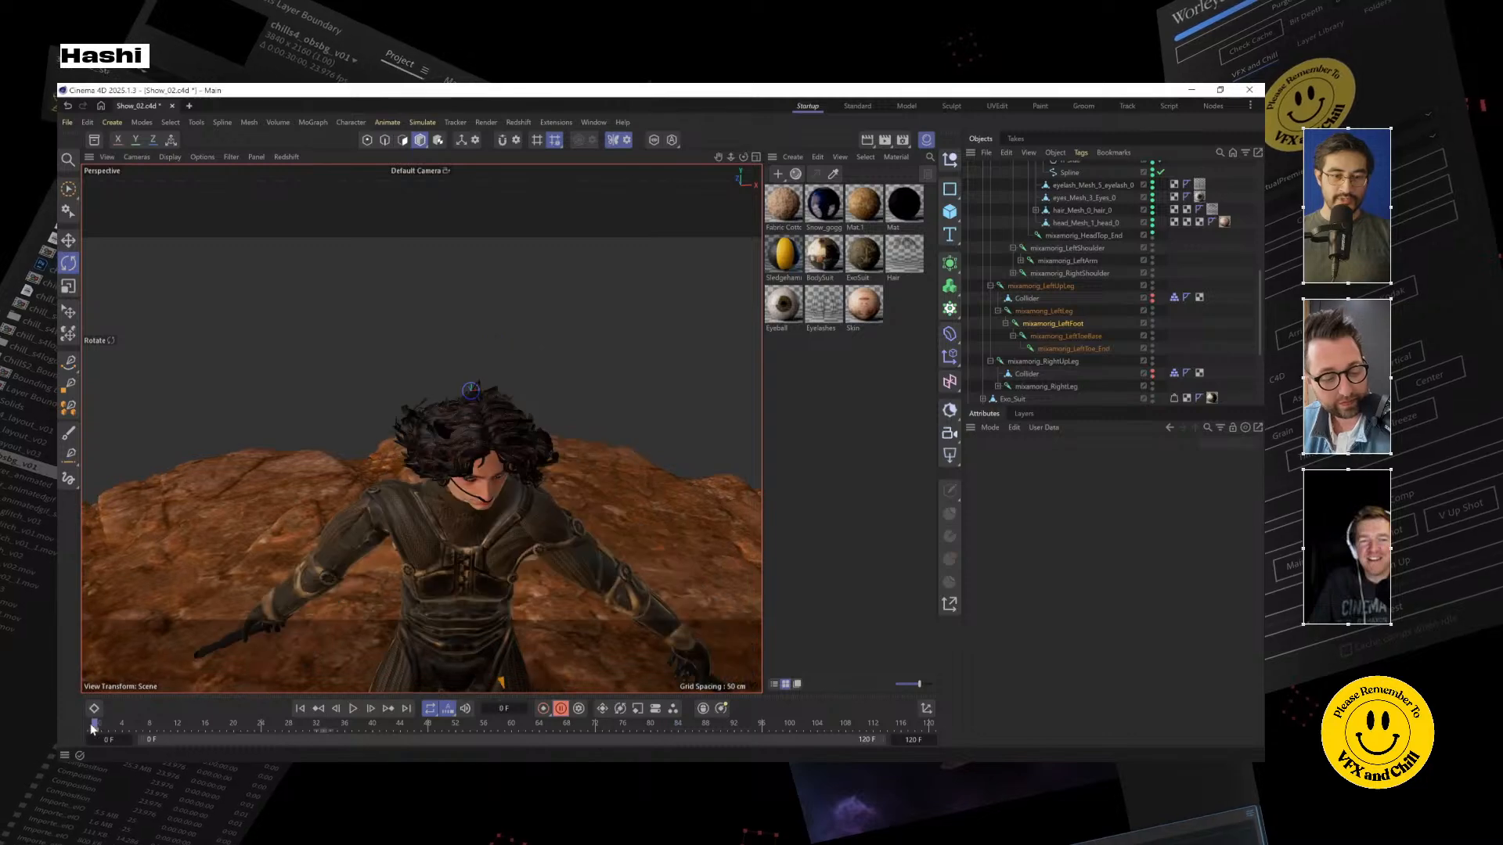
Frame the character's legs and right hand from the front, and select the MAKER HOOK 1 object held in that hand
scroll(587, 473, down, 3)
alt+drag(530, 537, 472, 581)
scroll(505, 427, up, 5)
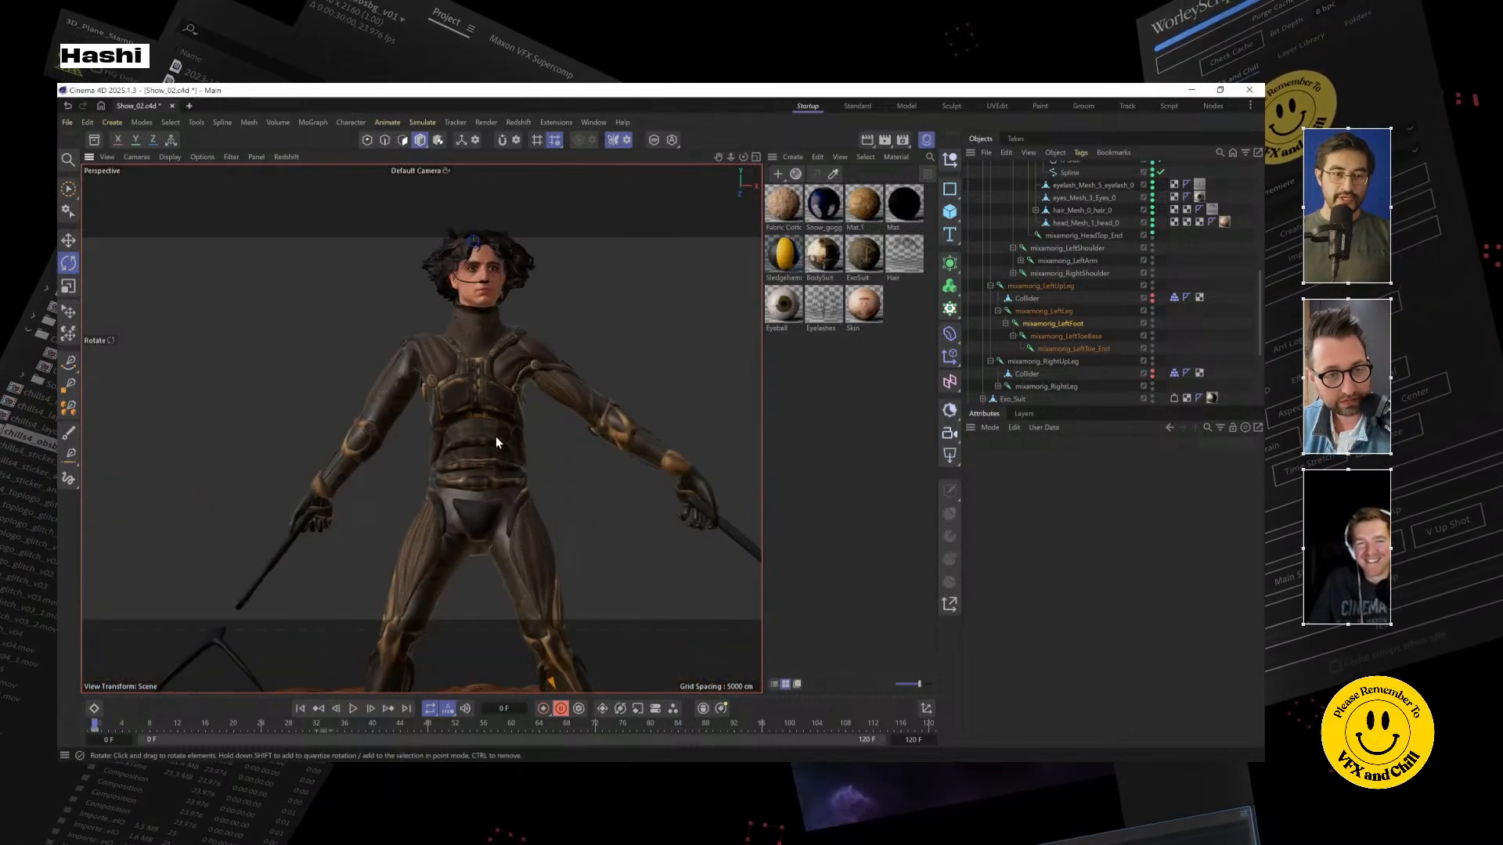
alt+middle_drag(402, 503, 552, 325)
scroll(524, 476, down, 3)
scroll(525, 477, down, 2)
alt+middle_drag(387, 381, 412, 409)
alt+drag(413, 414, 376, 462)
click(277, 467)
click(394, 466)
click(381, 336)
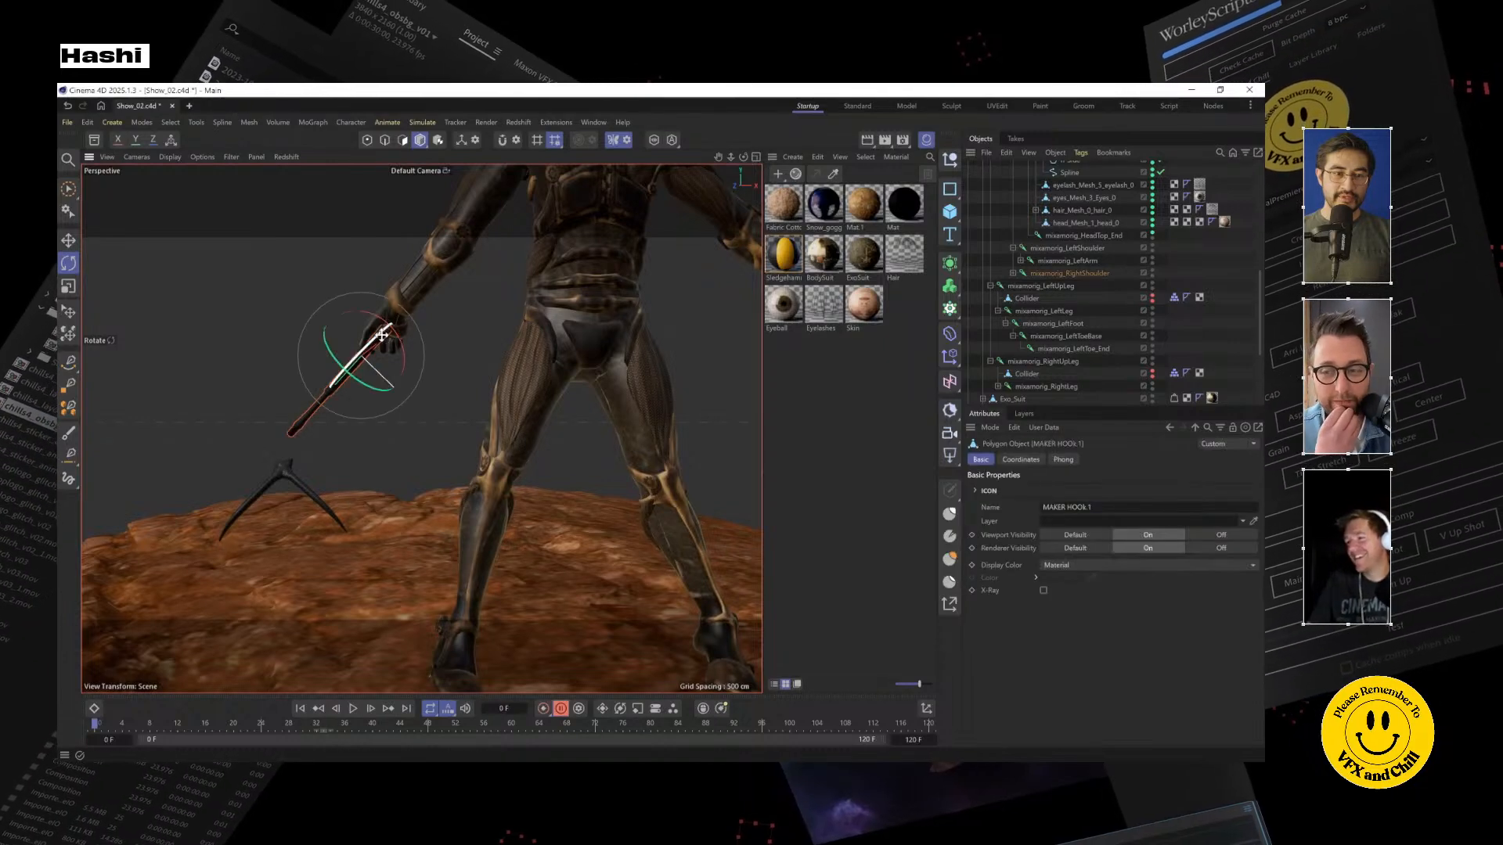
Select the MAKER HOOK in the character's left hand and the Hook_remesh hook head, and view both hooks together from the front
scroll(452, 360, down, 5)
click(719, 461)
scroll(275, 520, down, 1)
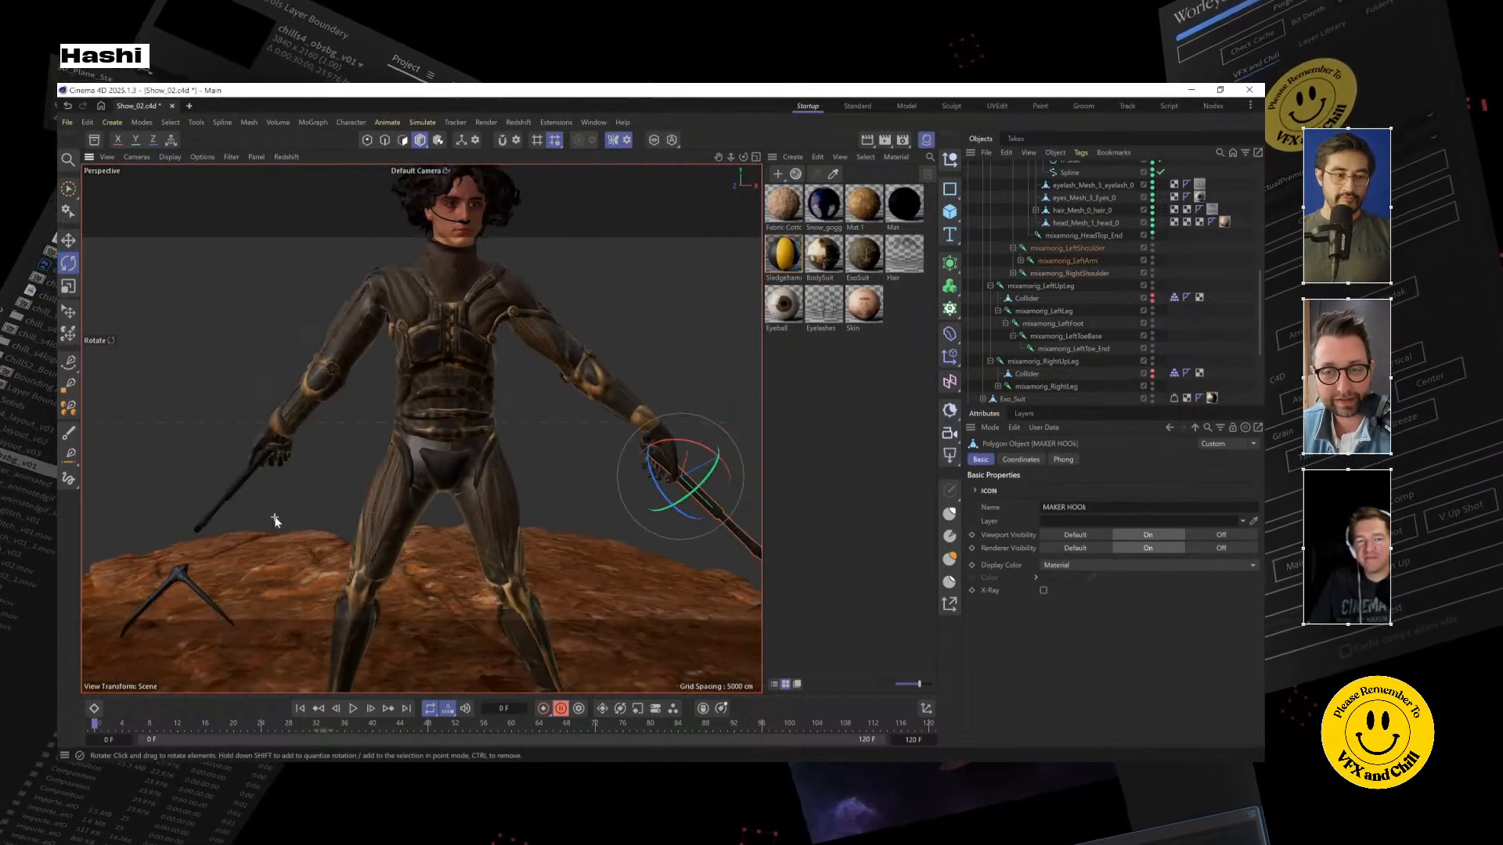
click(186, 572)
alt+drag(185, 572, 614, 528)
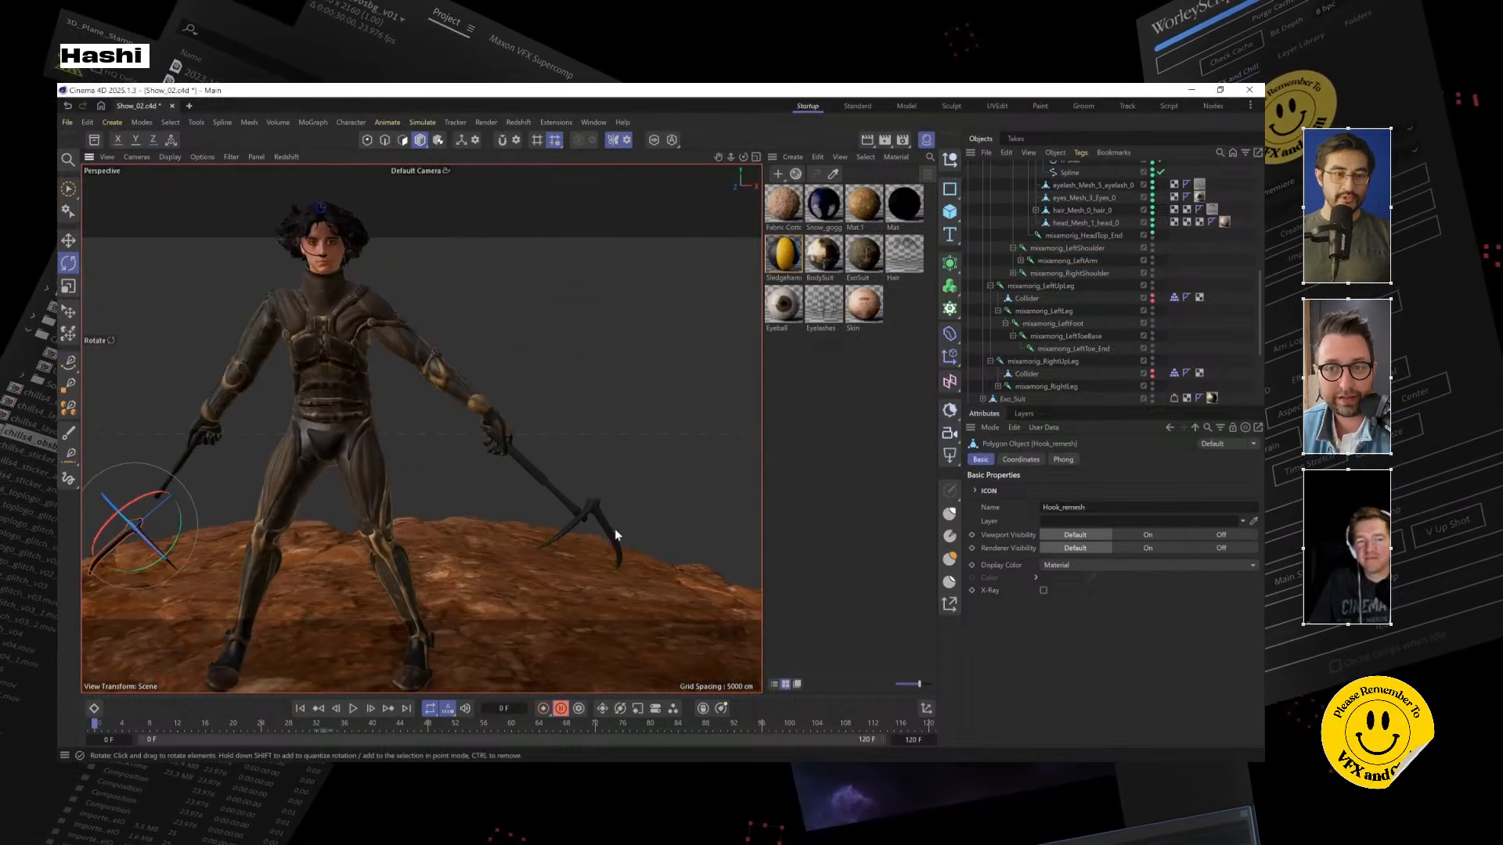
alt+drag(426, 501, 485, 495)
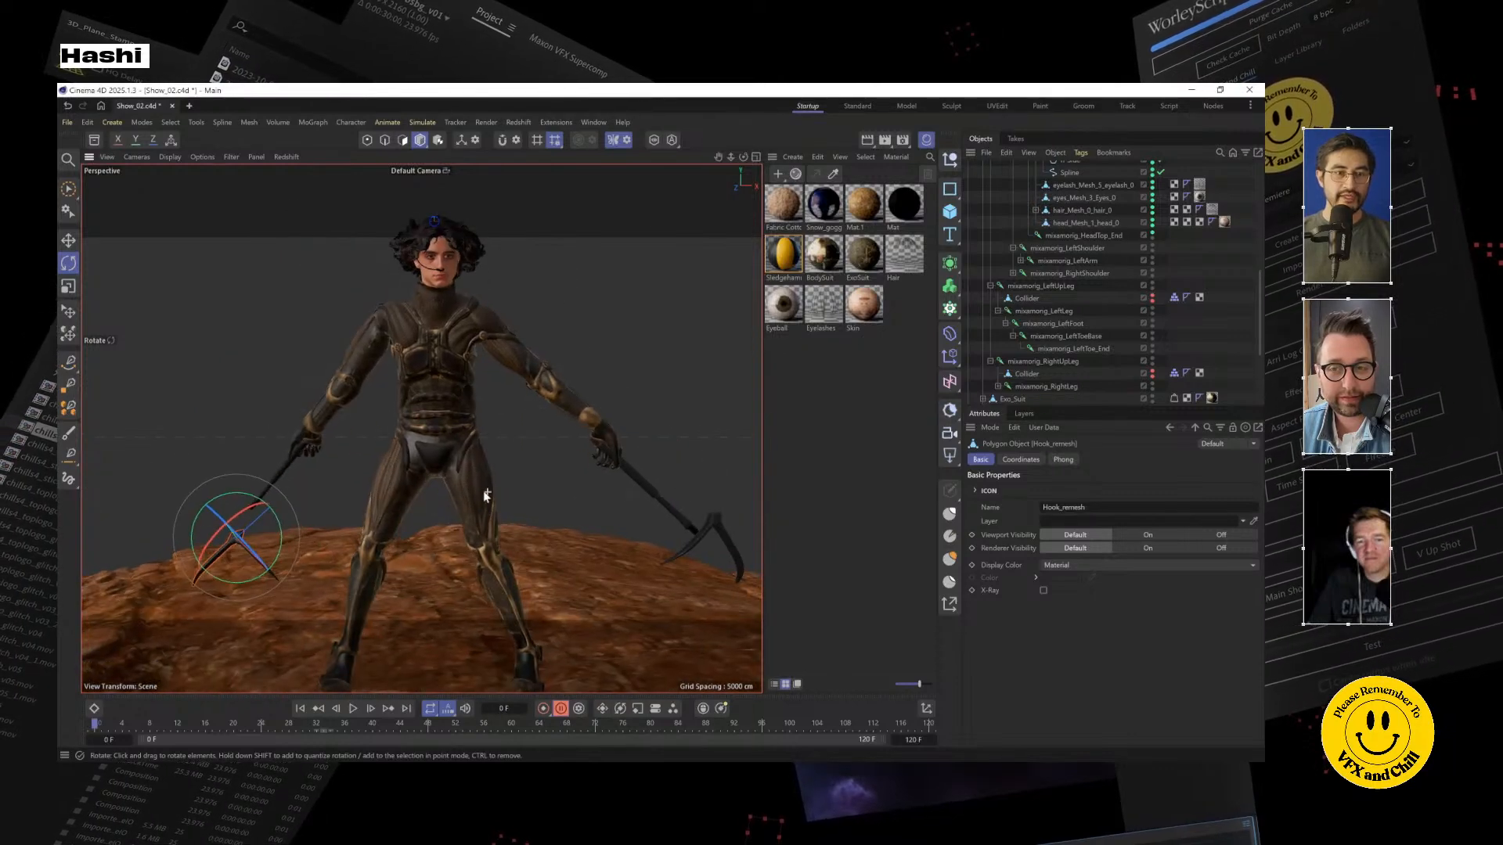
Close in on the face, select the nose tube's Sweep.2 object, and locate it in the object hierarchy
scroll(443, 305, up, 5)
alt+middle_drag(429, 256, 415, 387)
scroll(413, 387, up, 7)
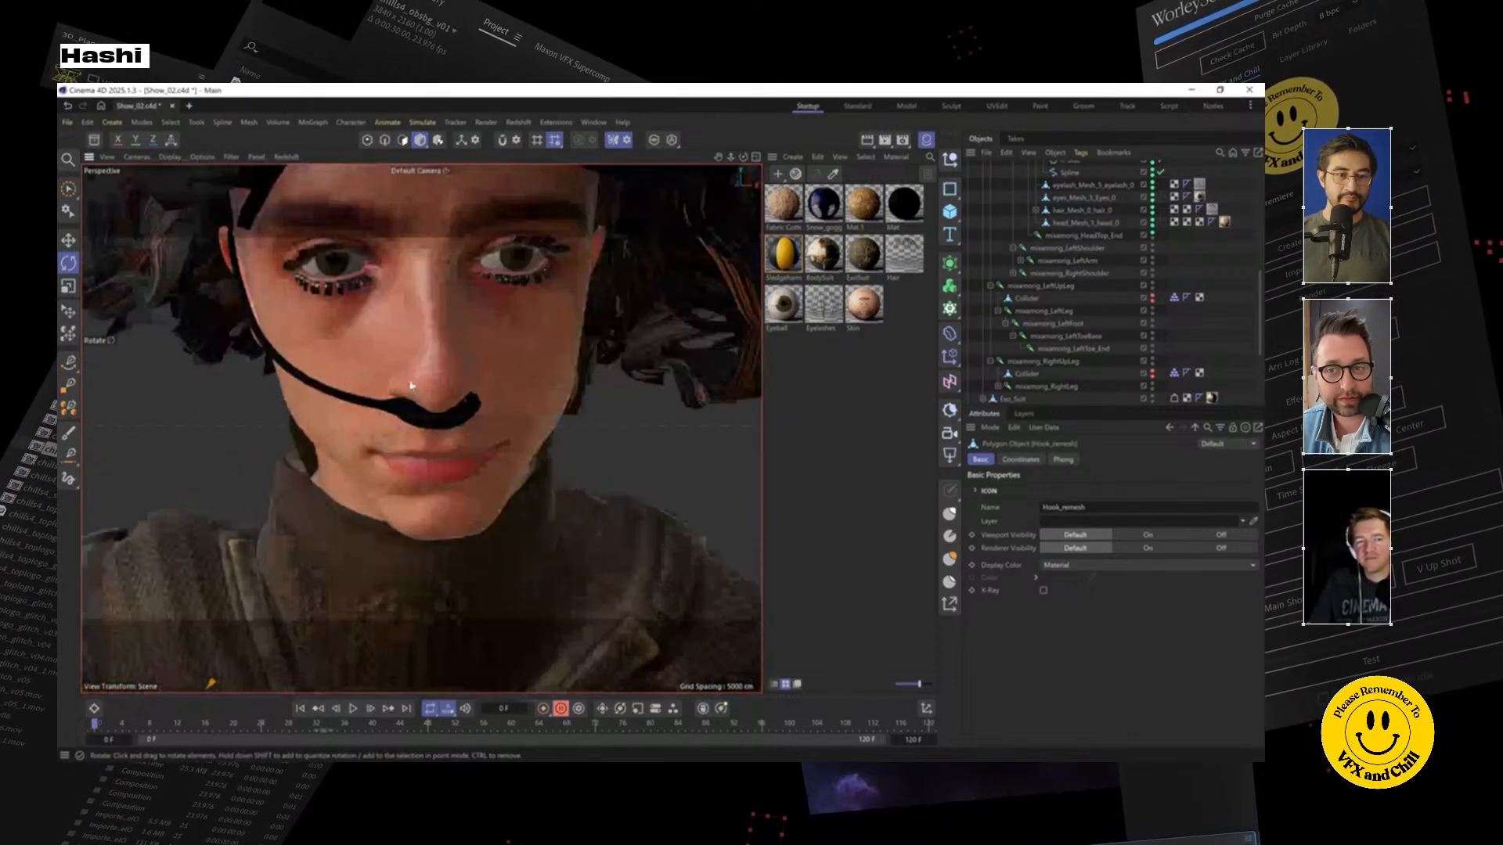
alt+drag(411, 385, 392, 321)
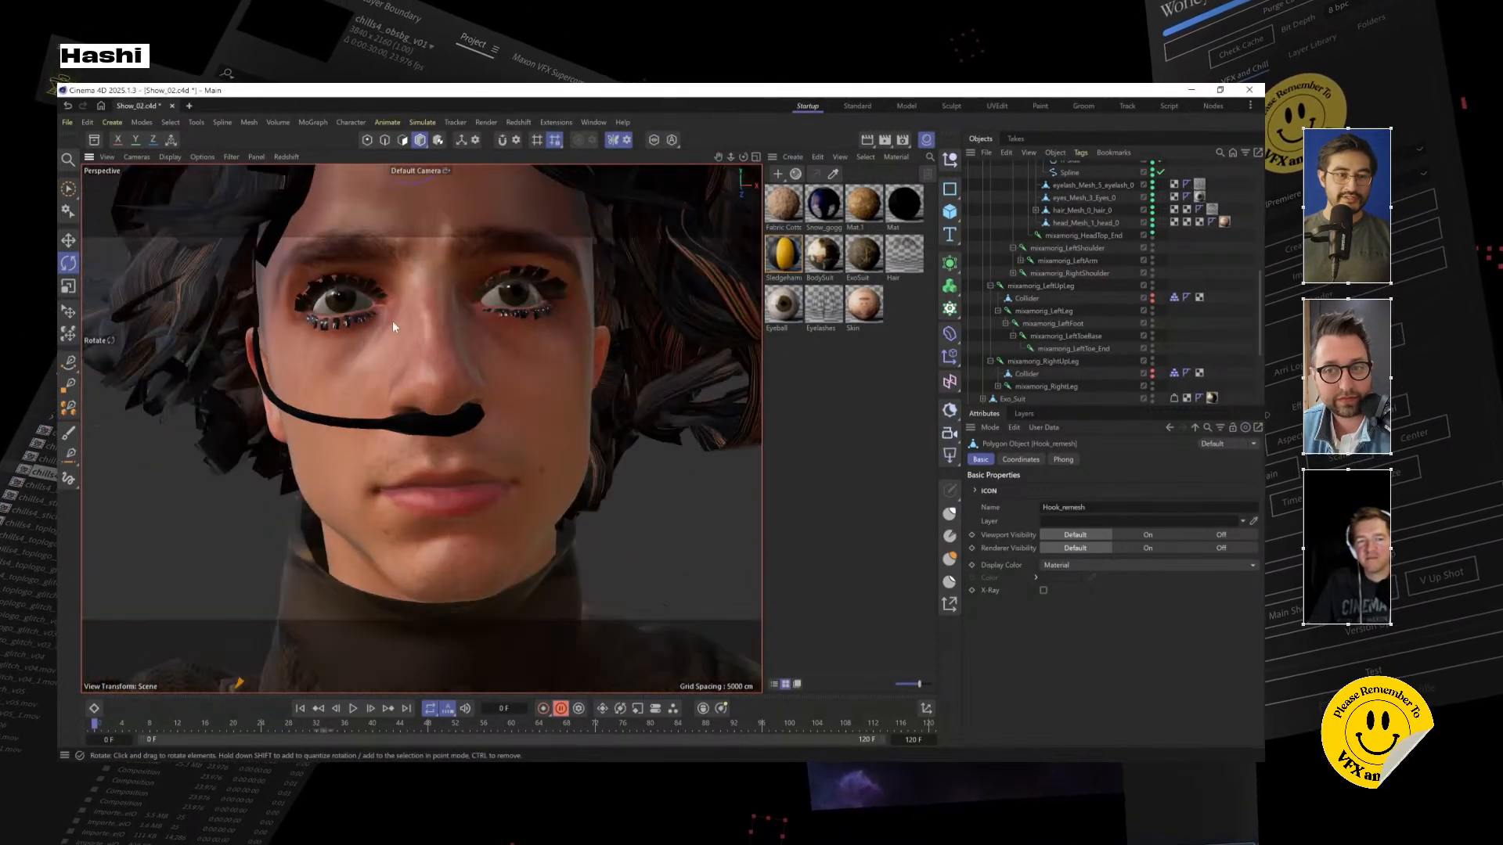
click(259, 370)
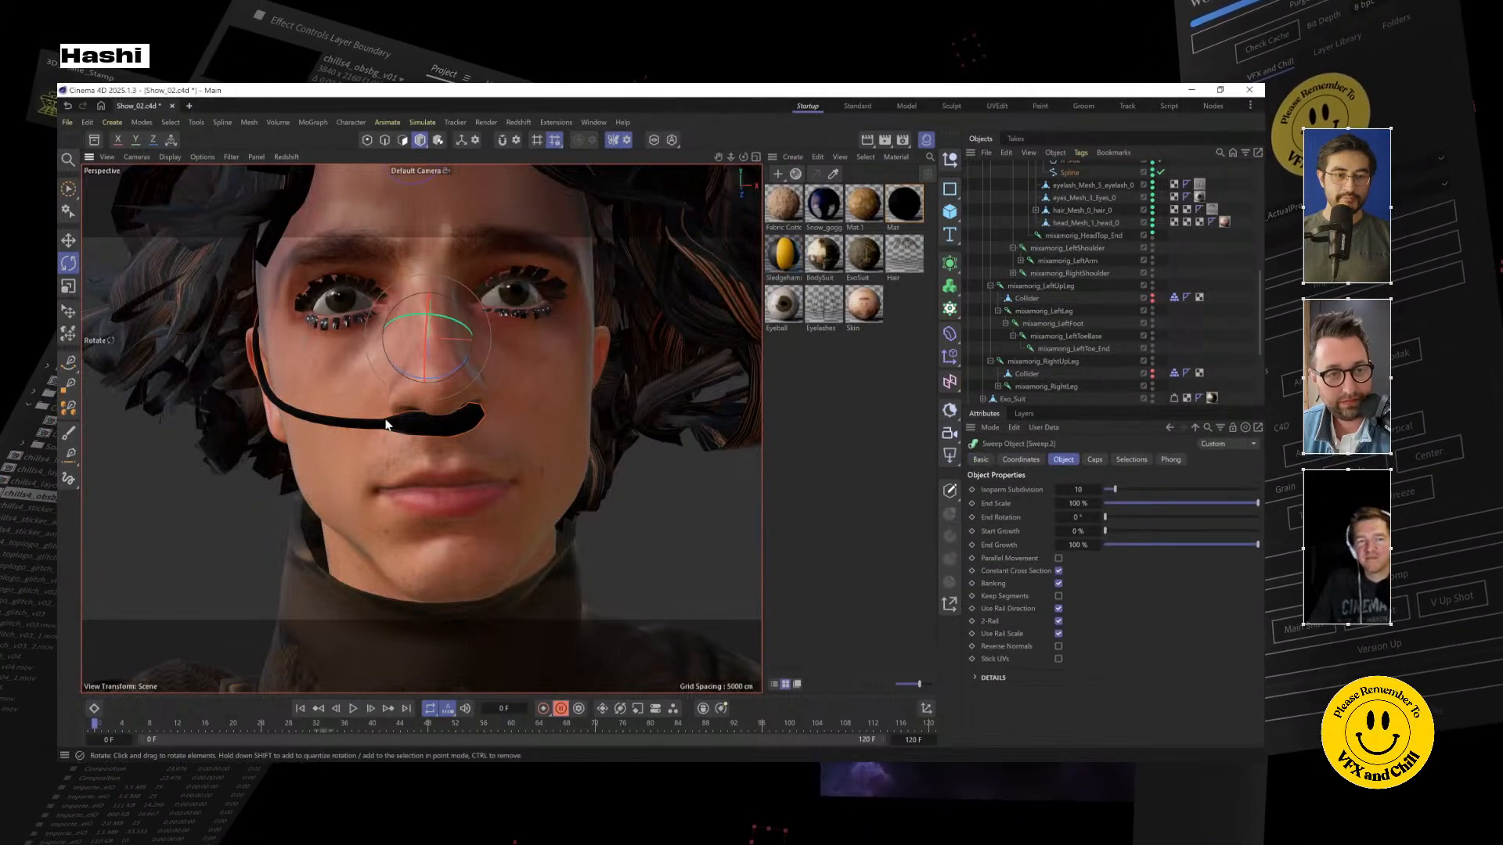
scroll(1247, 248, up, 3)
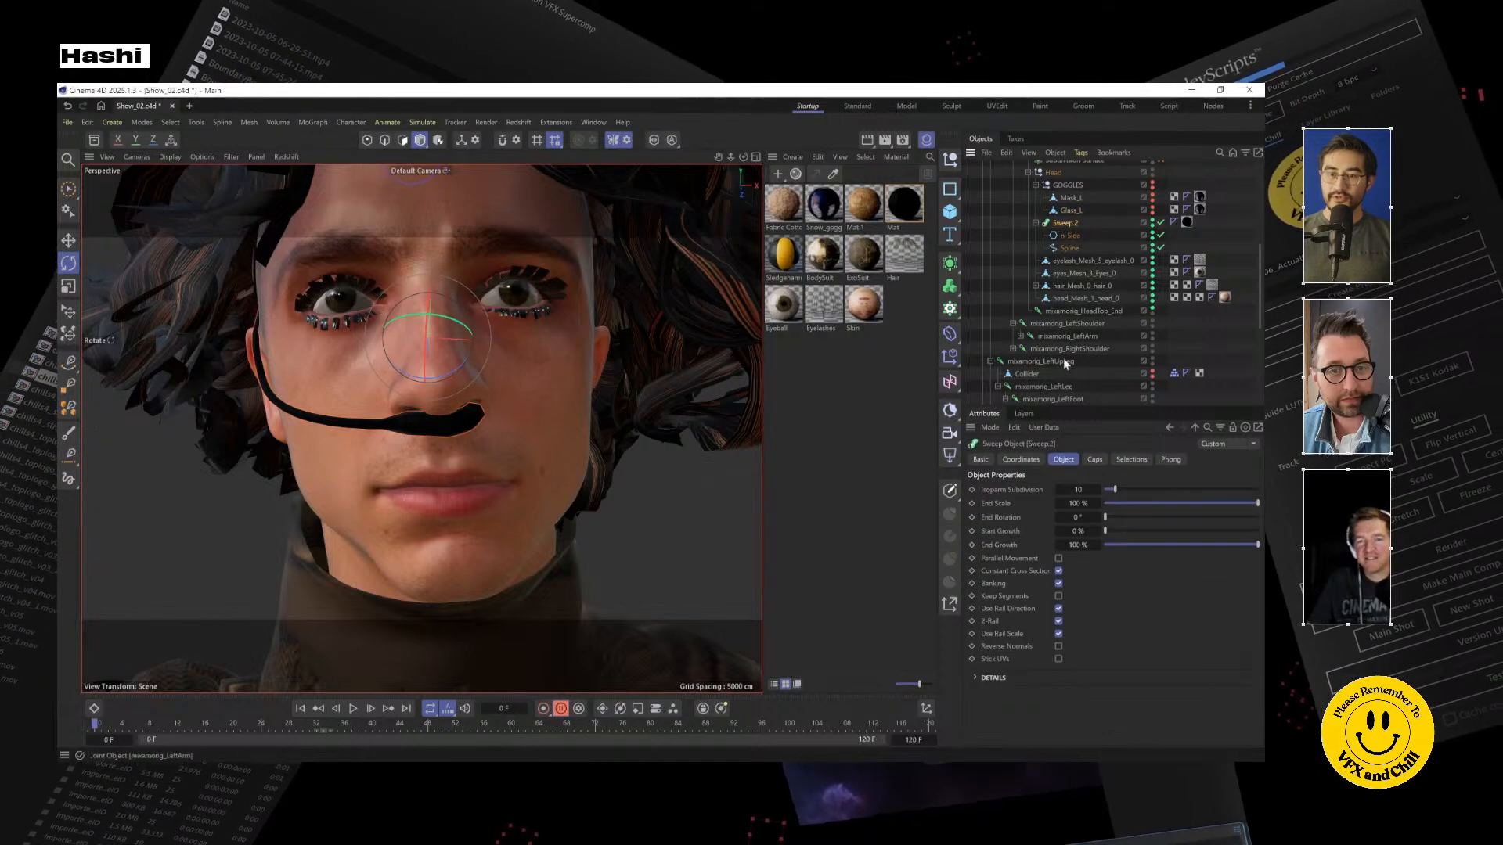
Expand the Details of the nose tube's Sweep.2 object and slightly adjust the lower corner point of its Scale curve
click(1103, 460)
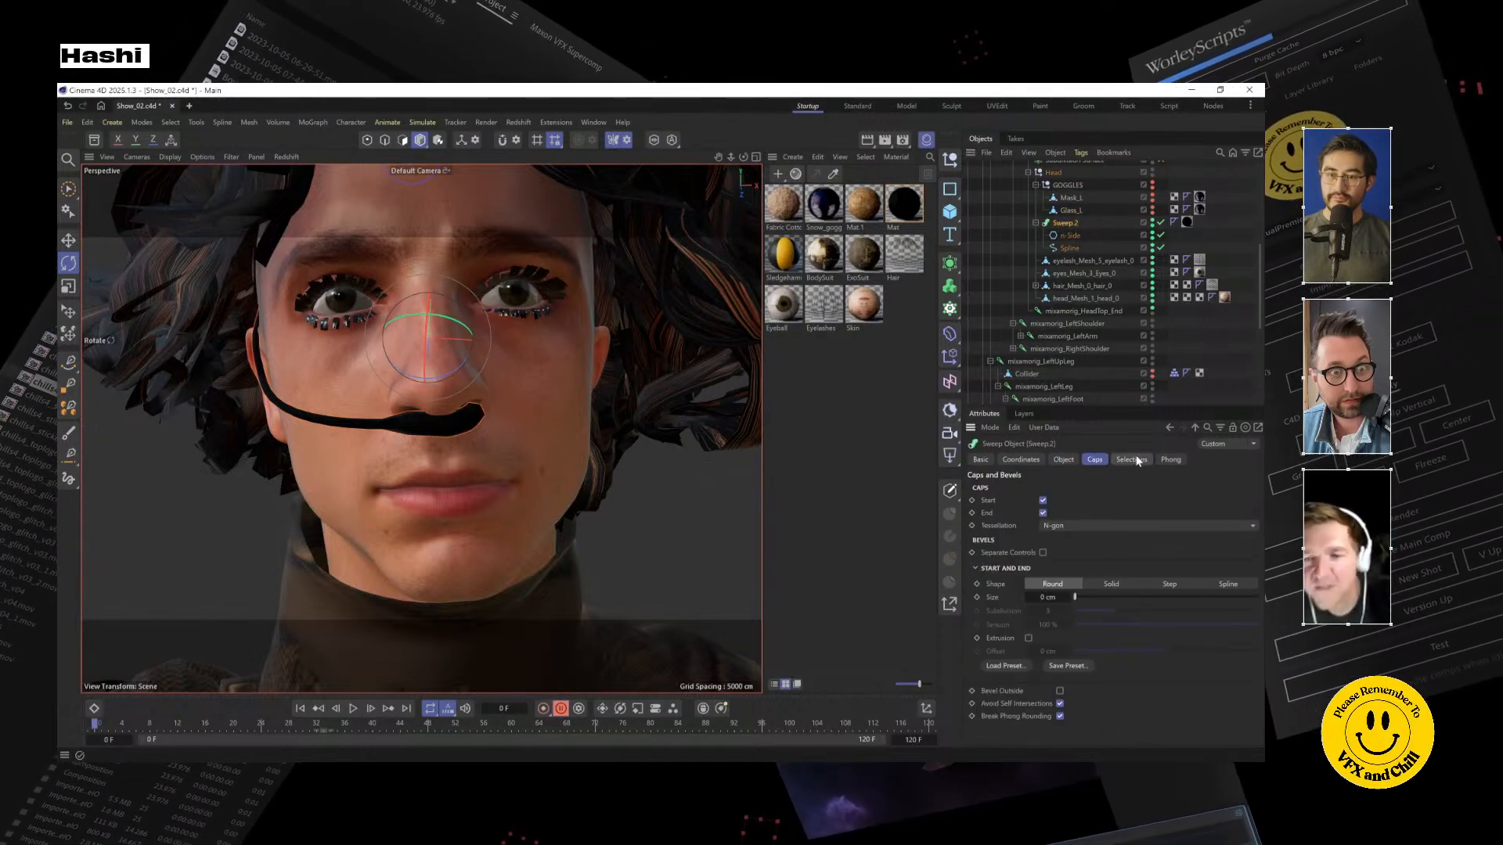
click(1021, 460)
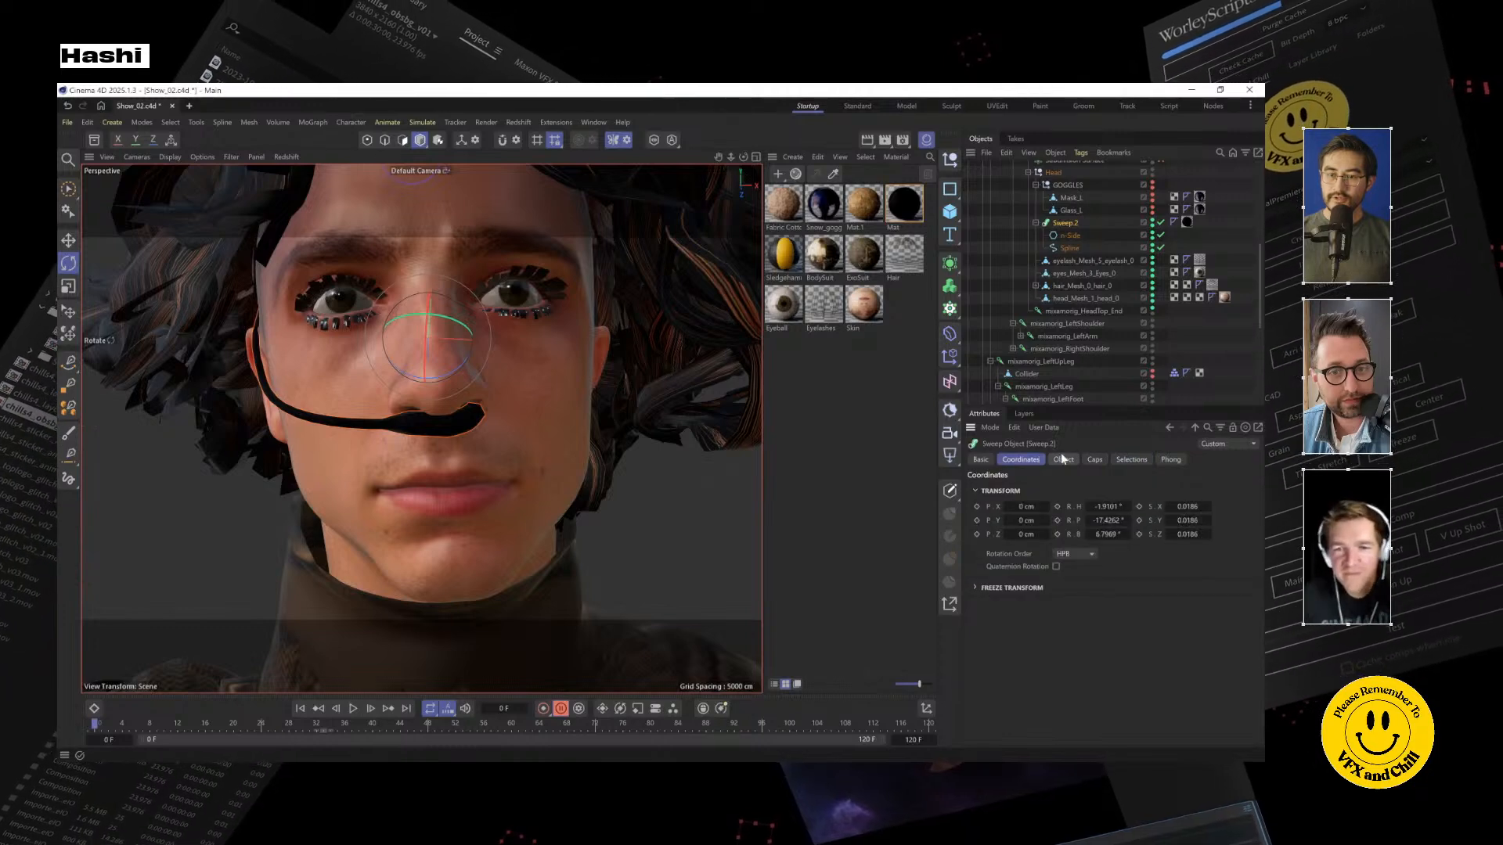
click(1063, 459)
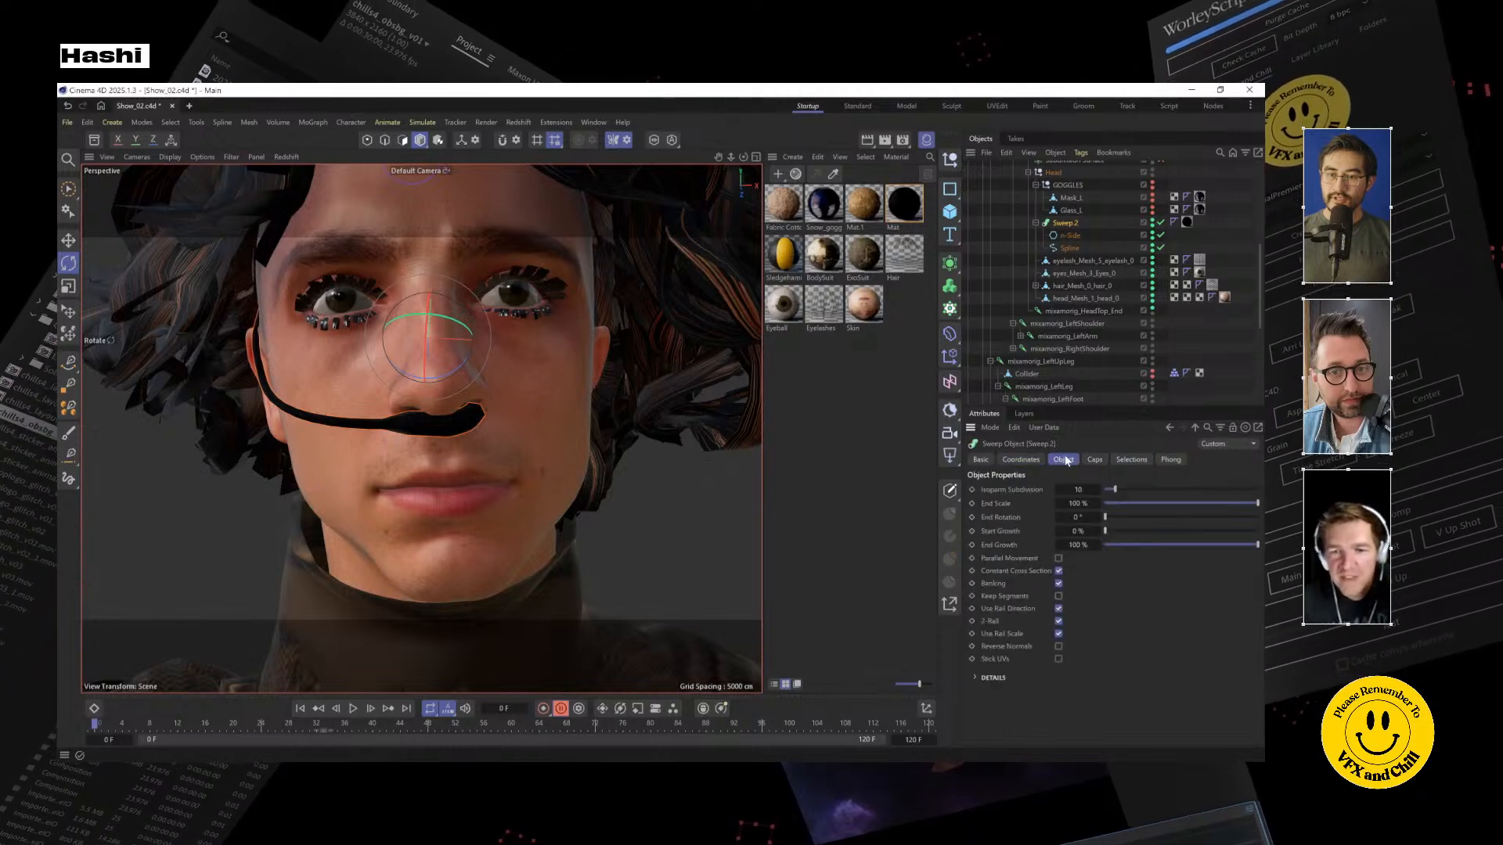
click(975, 678)
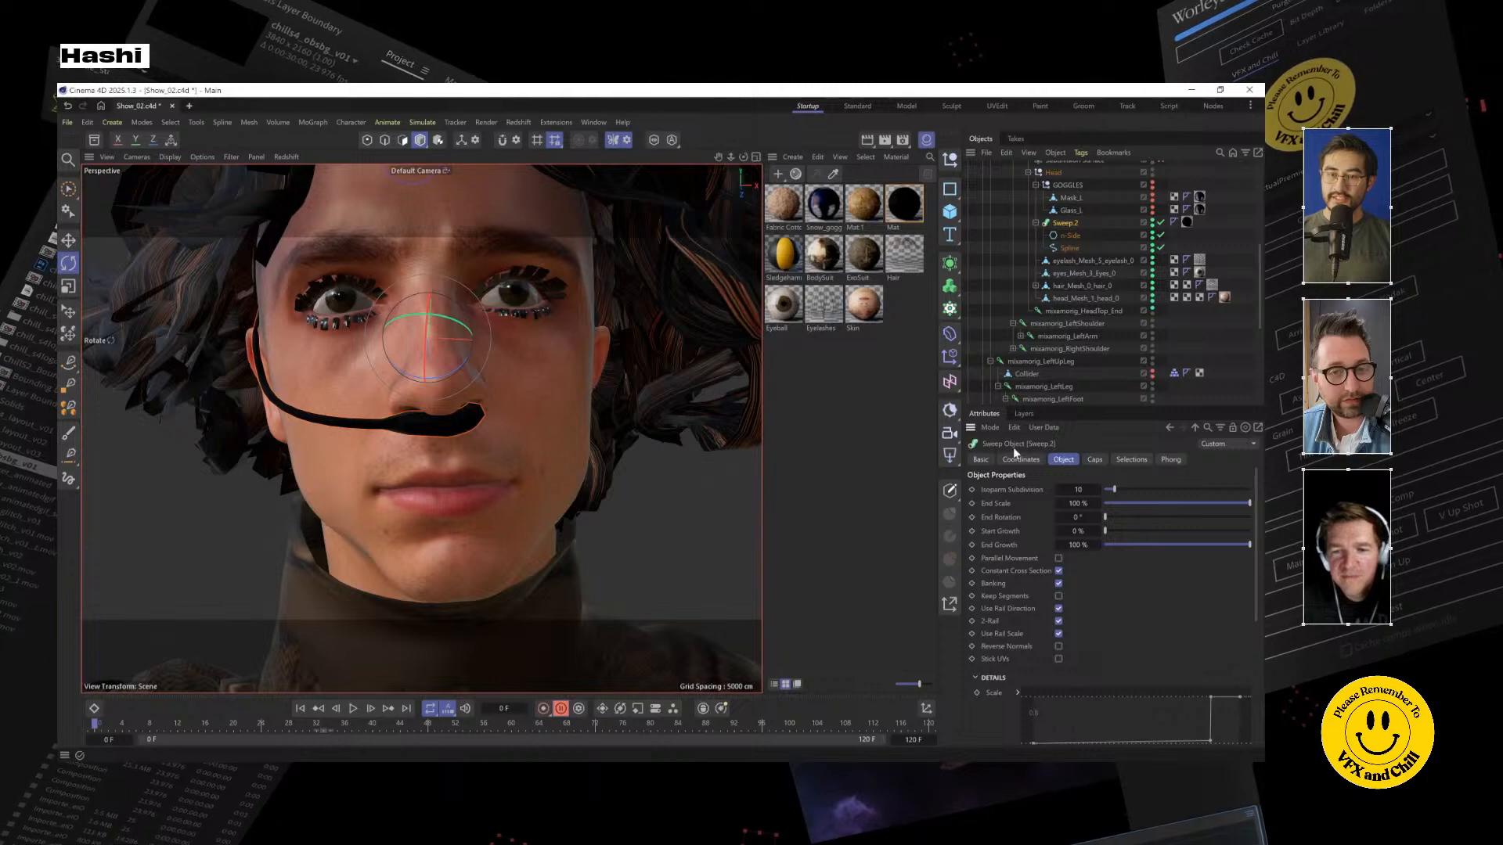
drag(1256, 607, 1102, 648)
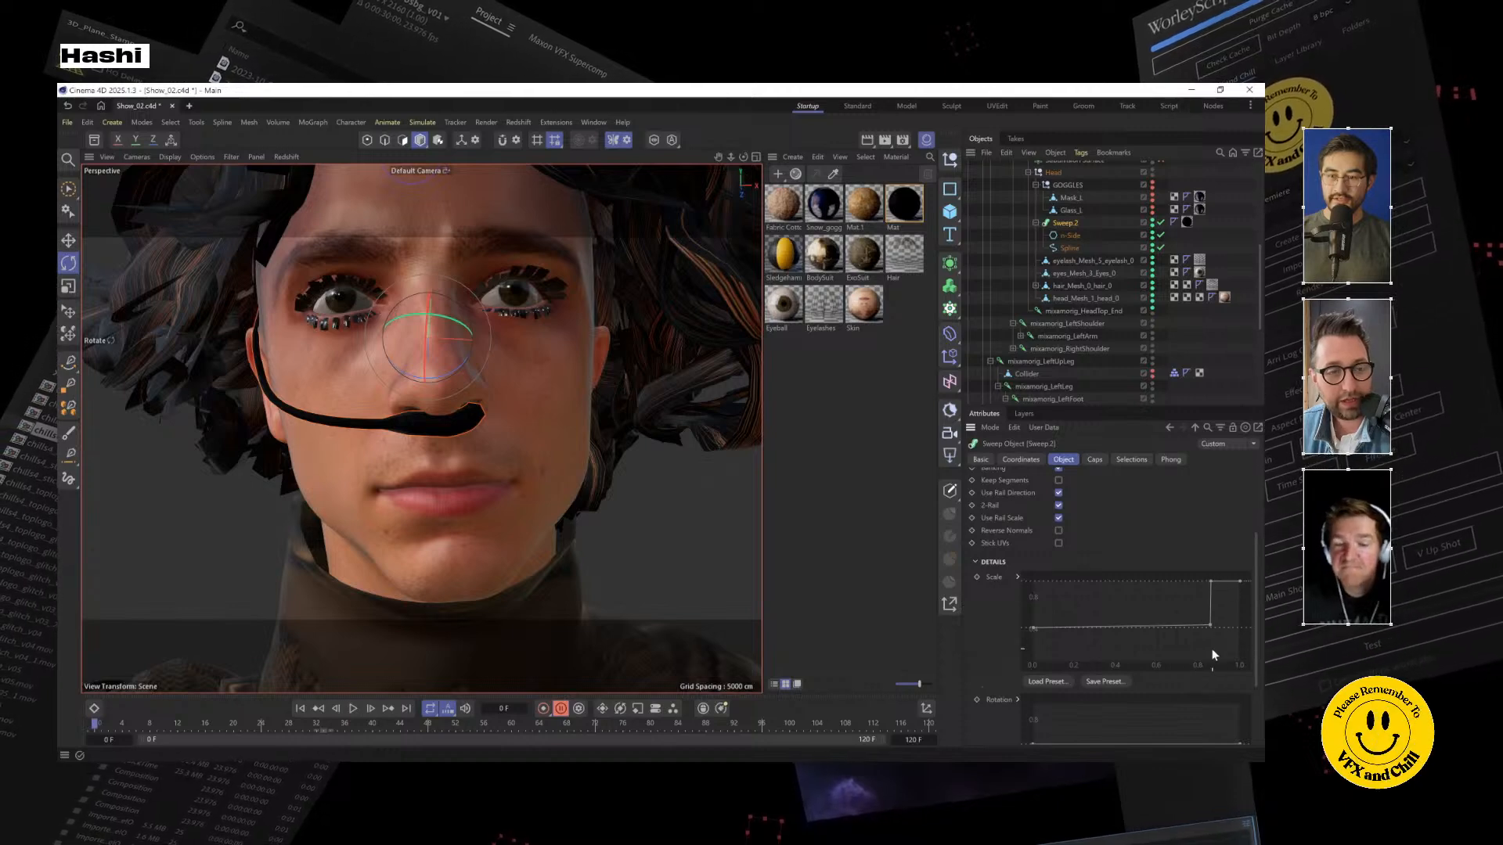
mouse_move(1210, 629)
mouse_down()
mouse_move(1180, 604)
mouse_move(1200, 666)
mouse_move(1206, 618)
mouse_move(1206, 635)
mouse_up()
alt+drag(366, 429, 420, 409)
scroll(482, 368, down, 8)
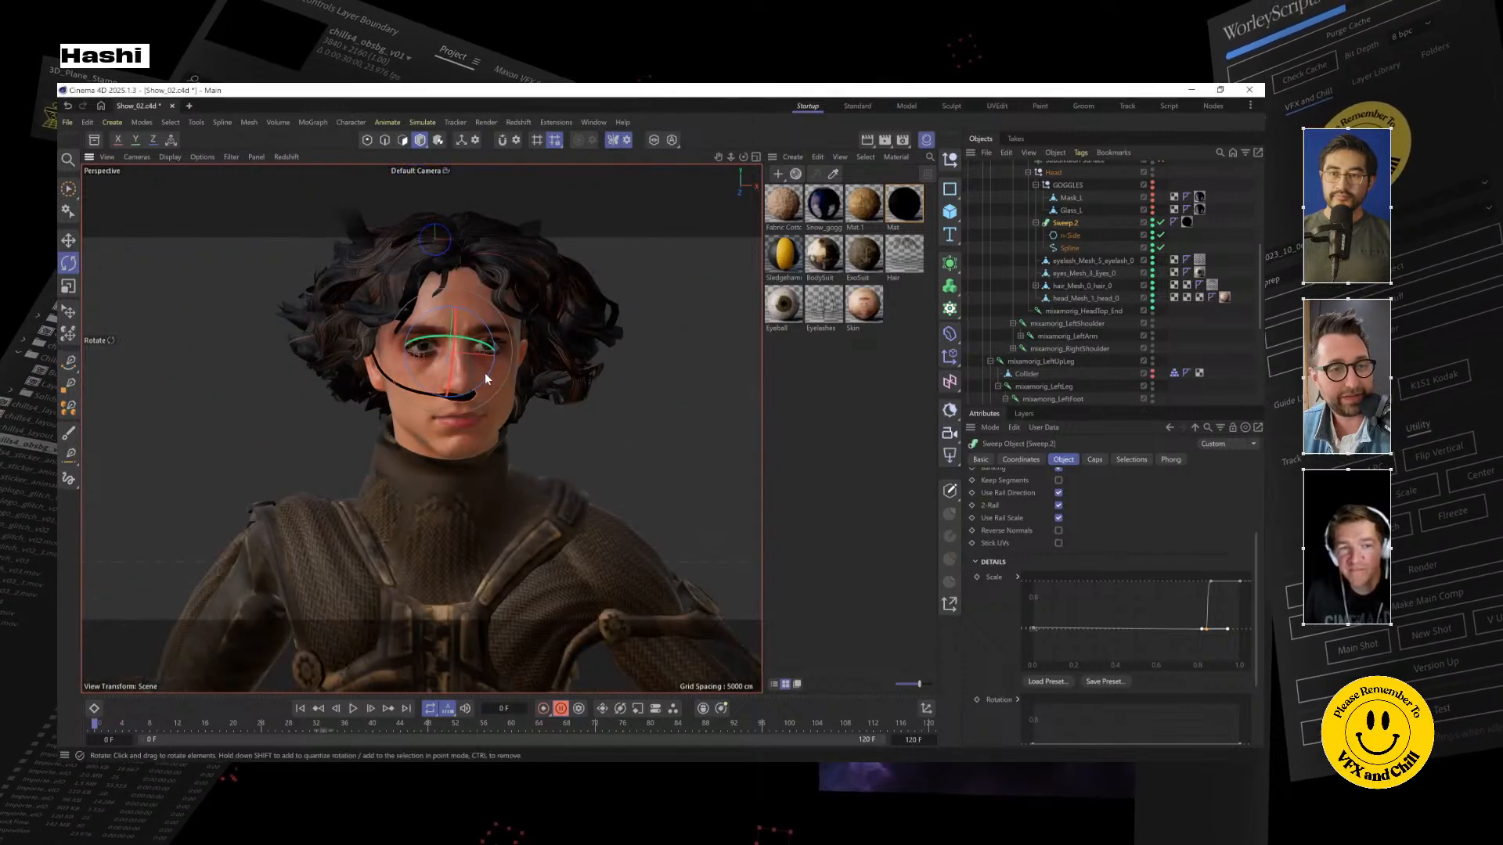
Select hair_Mesh_0_hair_0, expand its deformers, and show its mesh in Points mode to inspect the hair geometry from several angles
mouse_move(579, 450)
alt+mouse_down()
mouse_move(562, 429)
mouse_move(640, 460)
mouse_move(577, 470)
mouse_move(583, 458)
alt+mouse_up()
click(1080, 286)
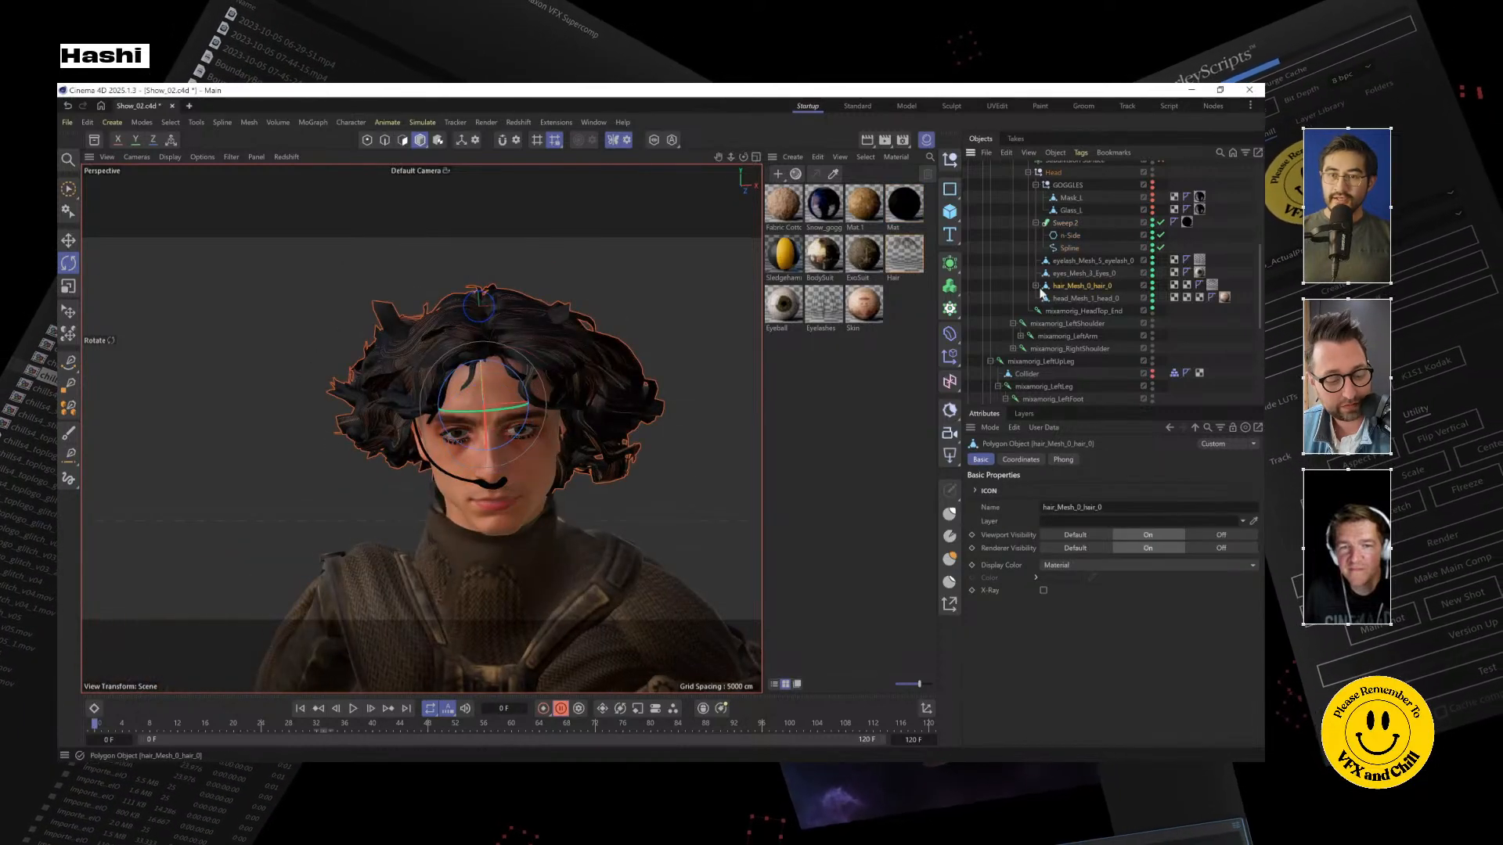
click(1036, 287)
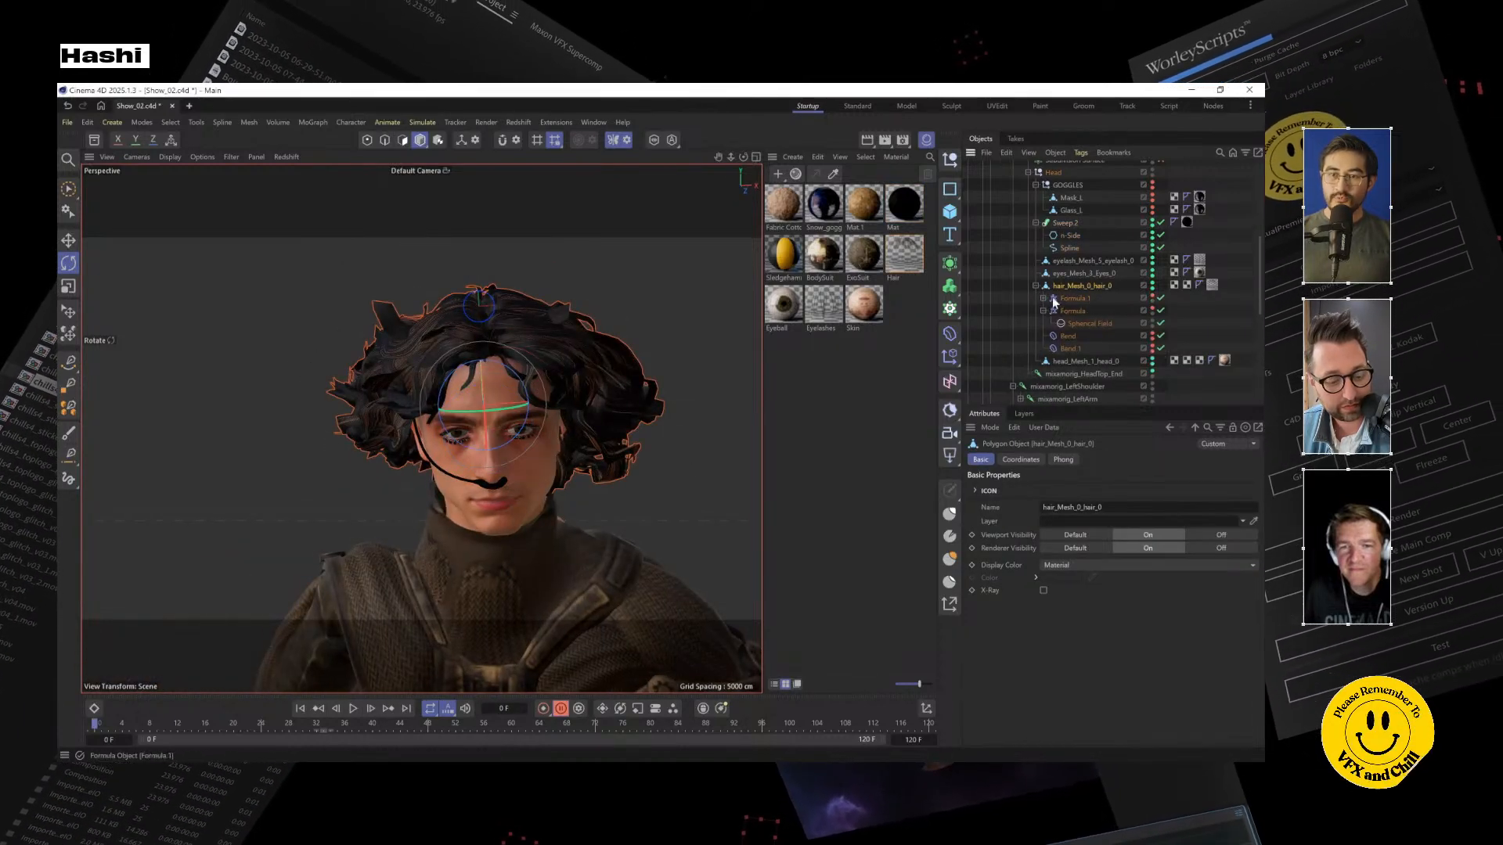
click(366, 141)
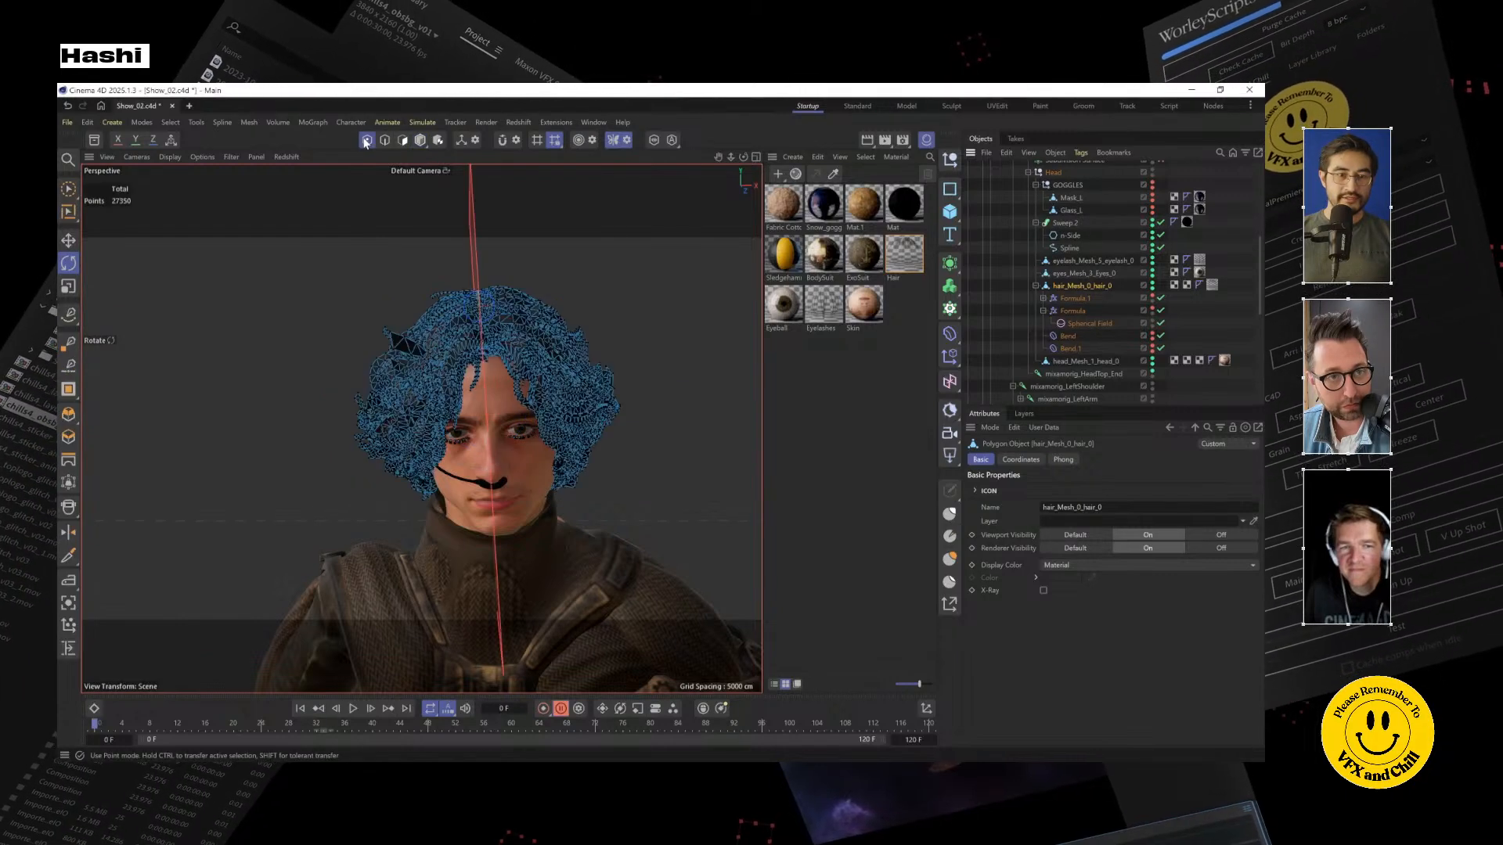
alt+drag(548, 391, 582, 363)
alt+drag(467, 472, 612, 340)
alt+drag(531, 553, 682, 436)
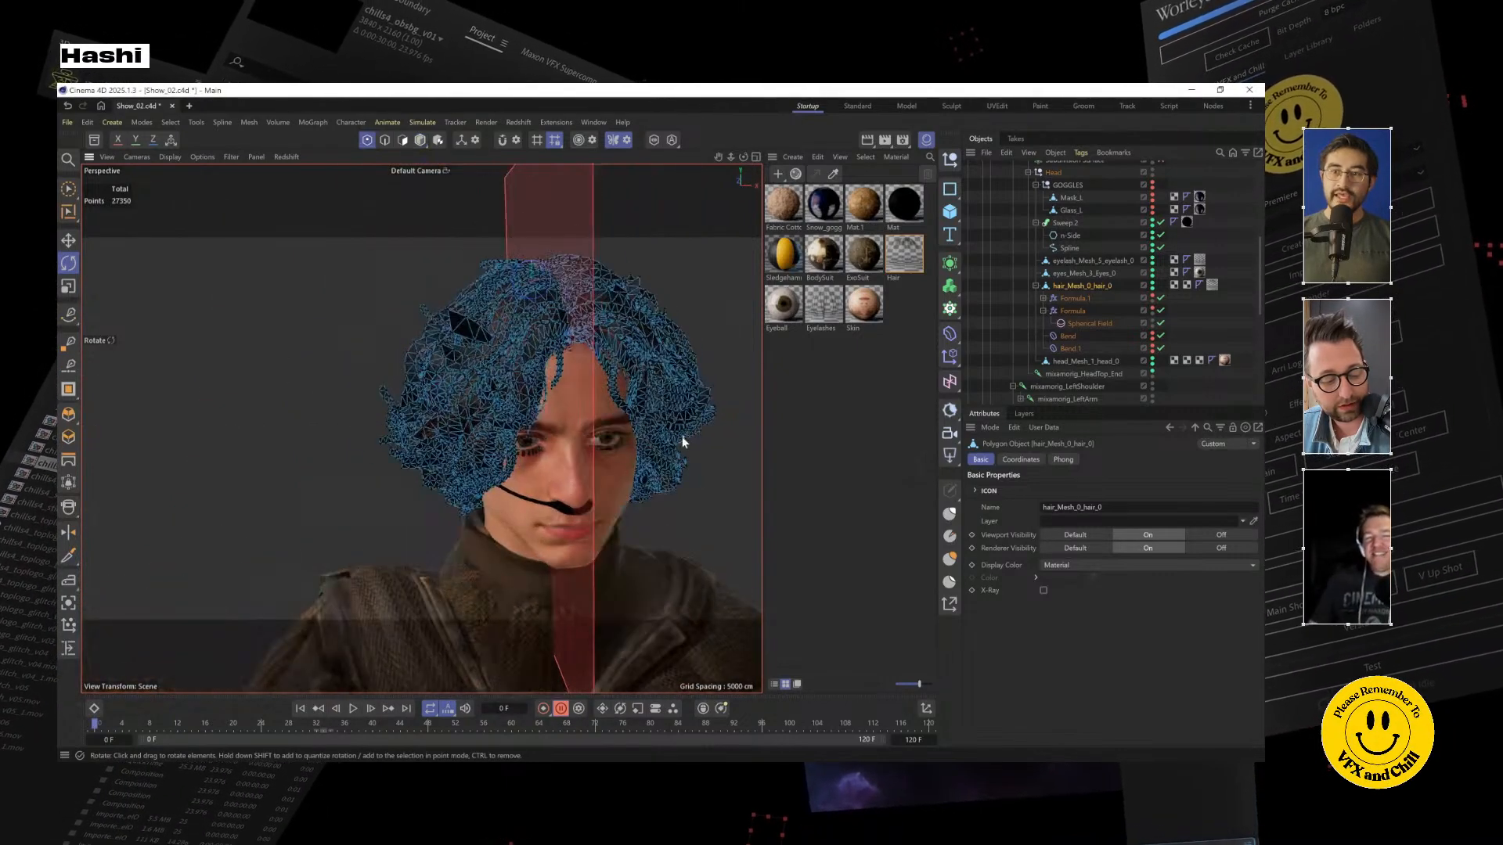
Disable the hair's Formula, Bend and Bend.1 deformers and the Spherical Field under Formula.1, and play the animation with Formula.1 selected
click(1044, 311)
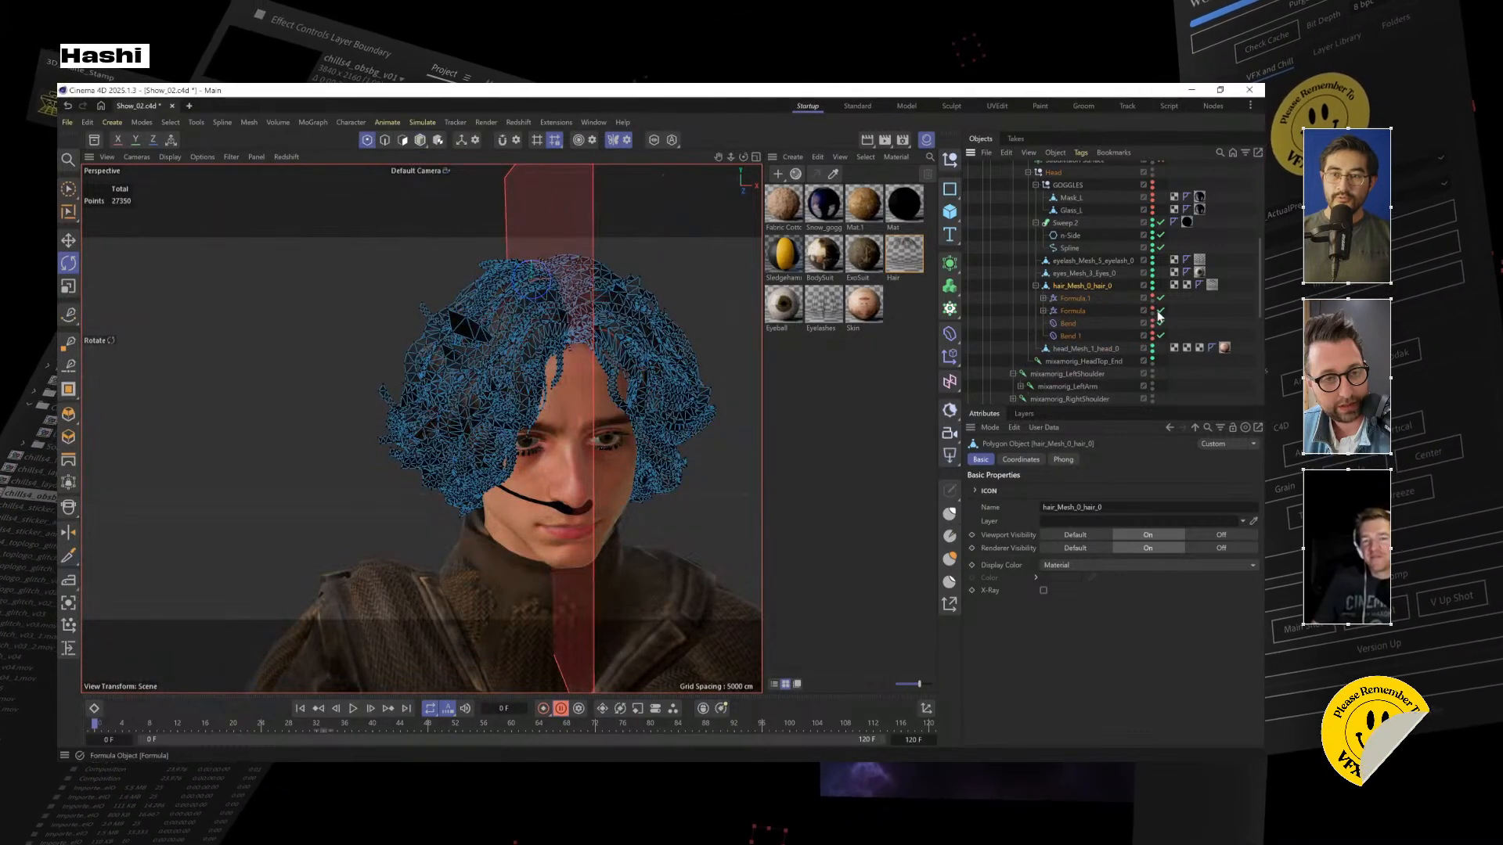
click(1044, 300)
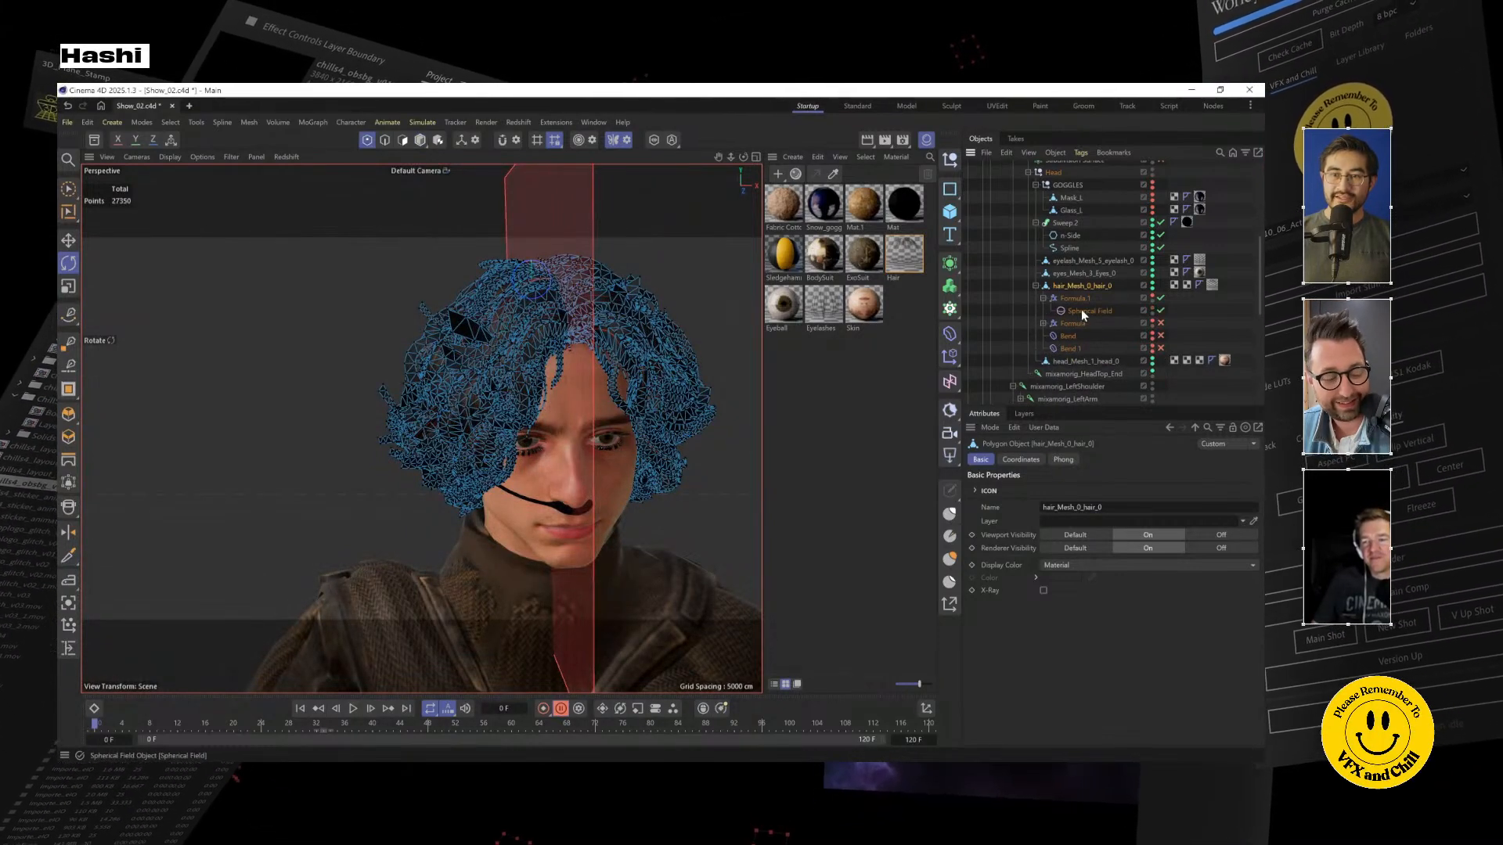
click(1084, 311)
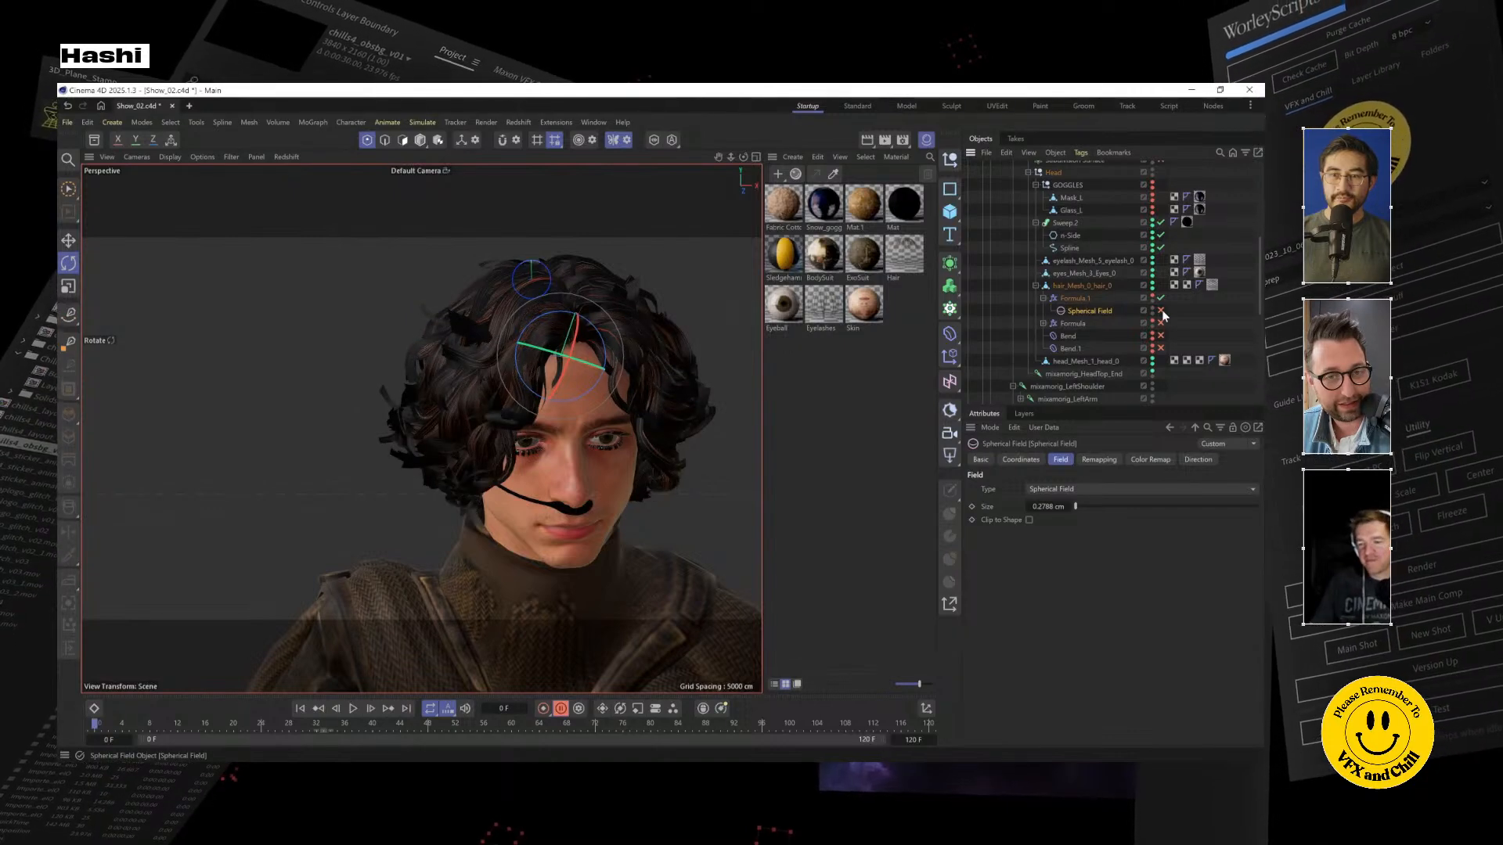
click(1074, 299)
alt+drag(574, 417, 656, 386)
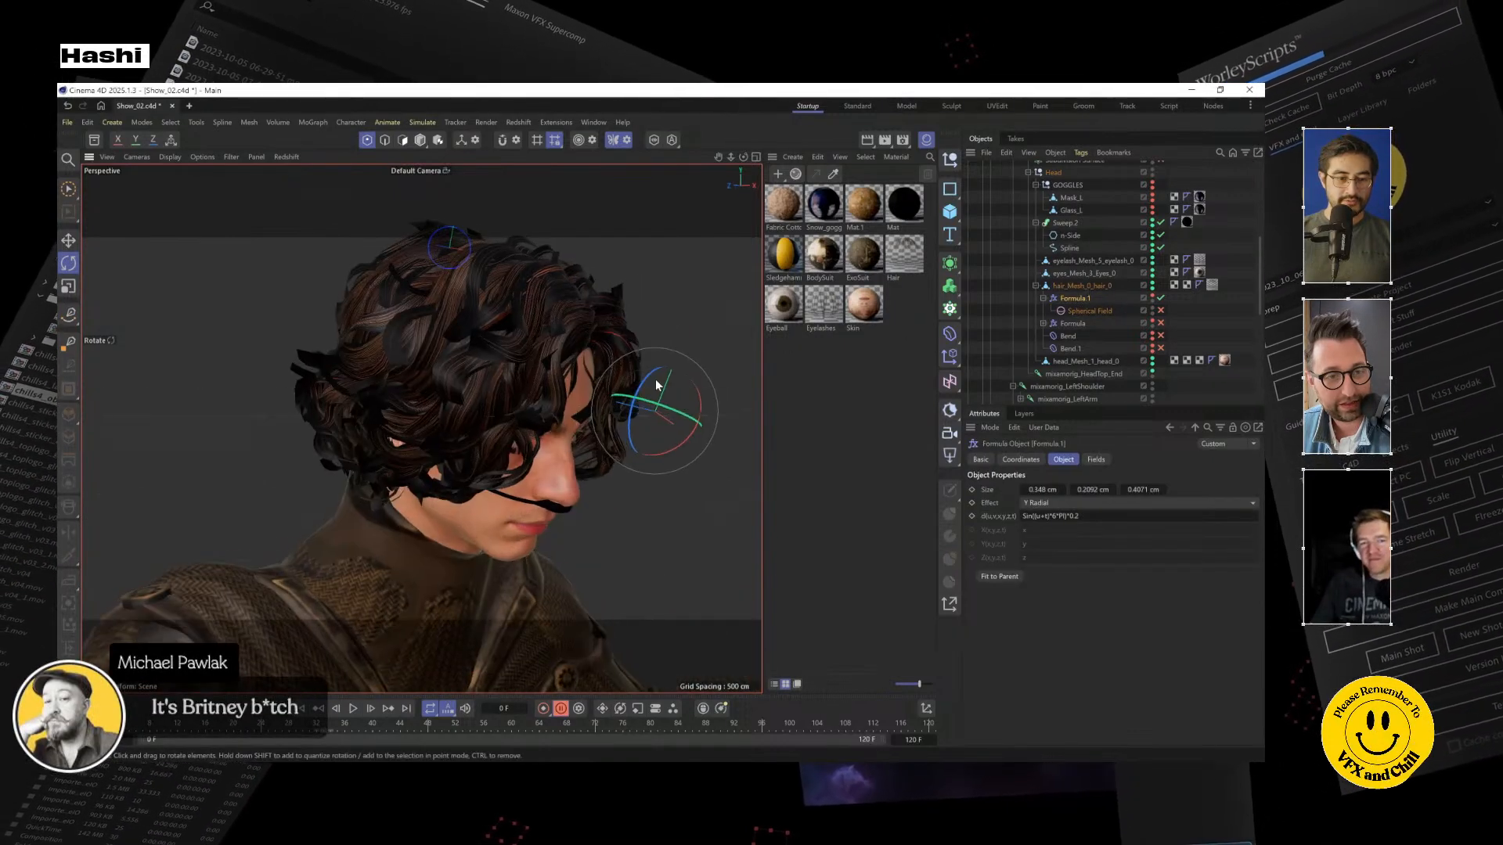
click(357, 709)
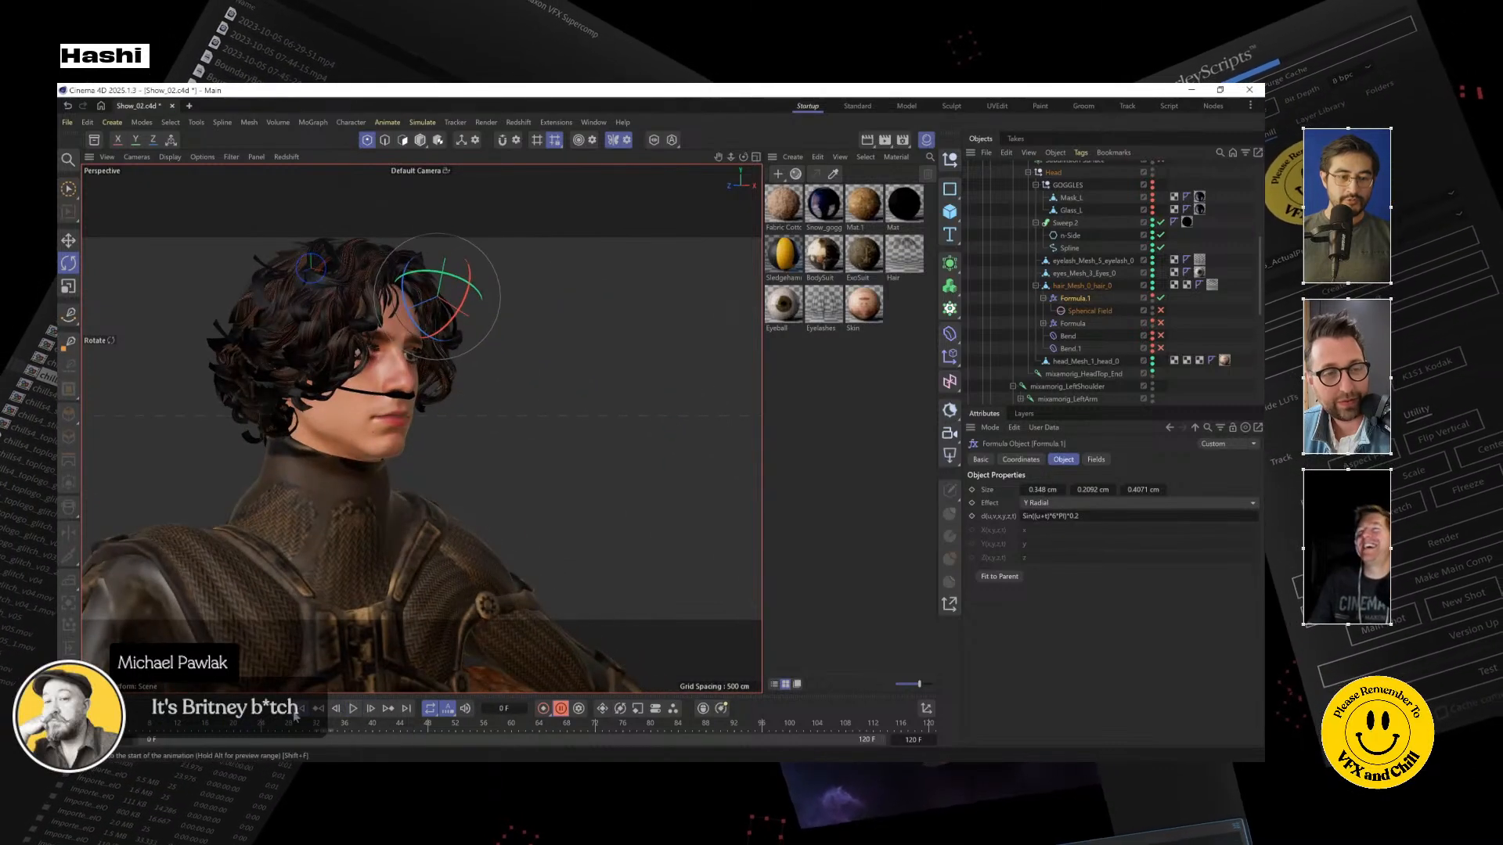
Play the animation, re-enable the Spherical Field under the hair's Formula.1 deformer, and select that field
click(334, 711)
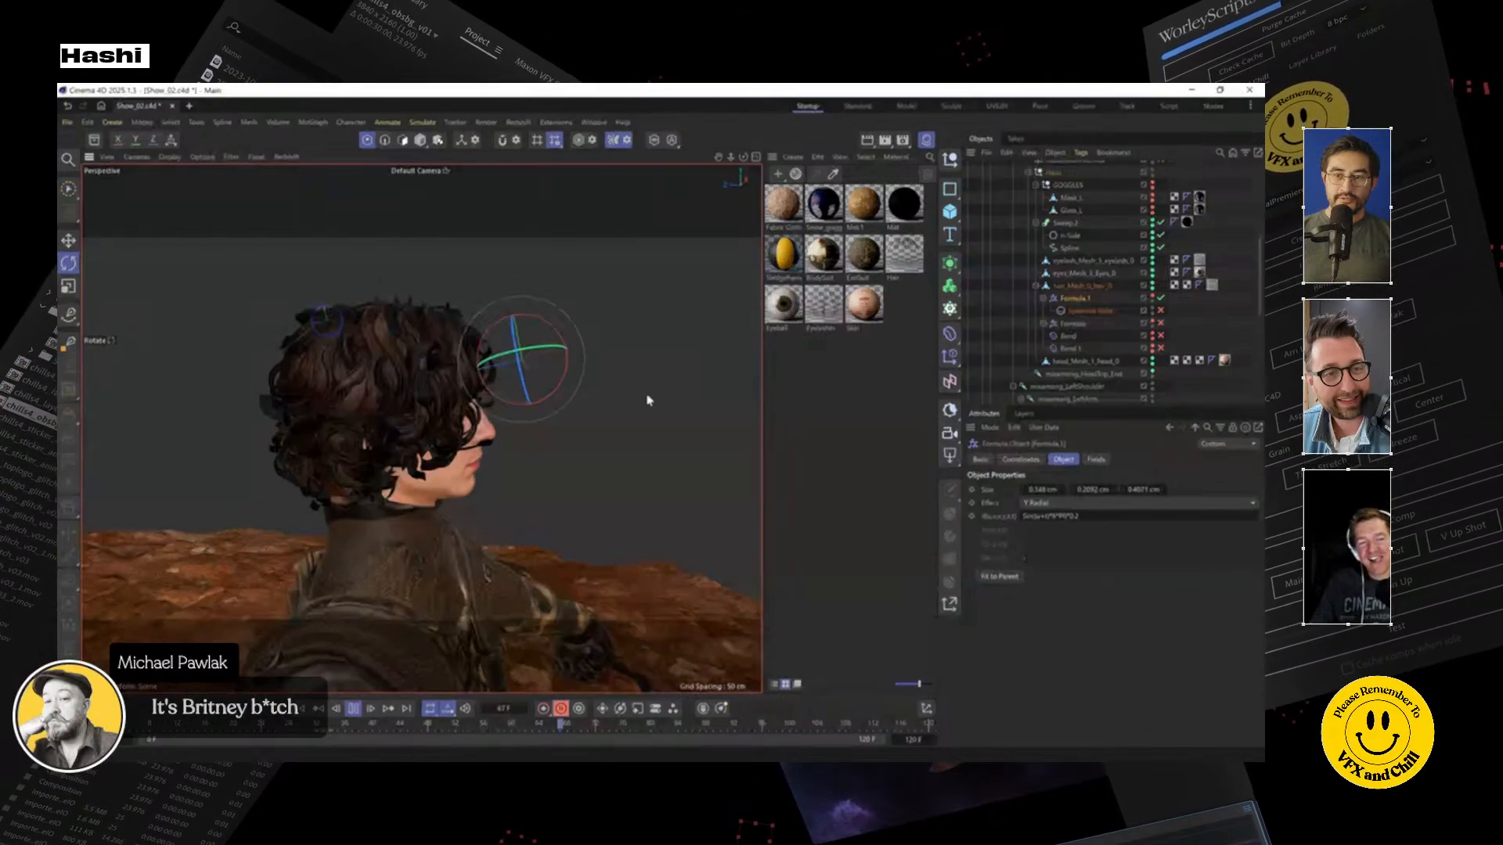
click(1161, 311)
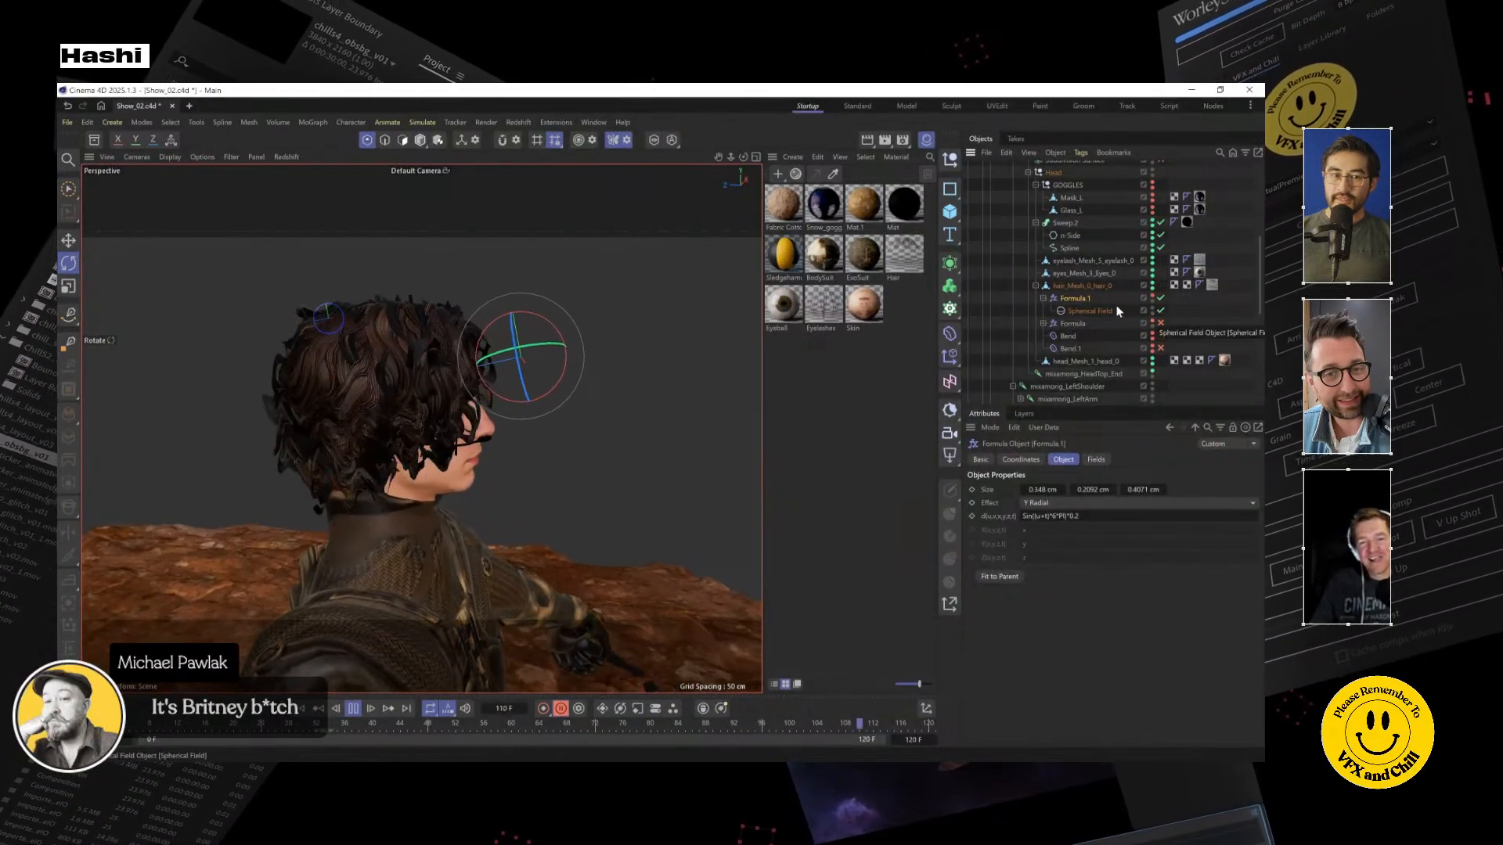
click(1084, 310)
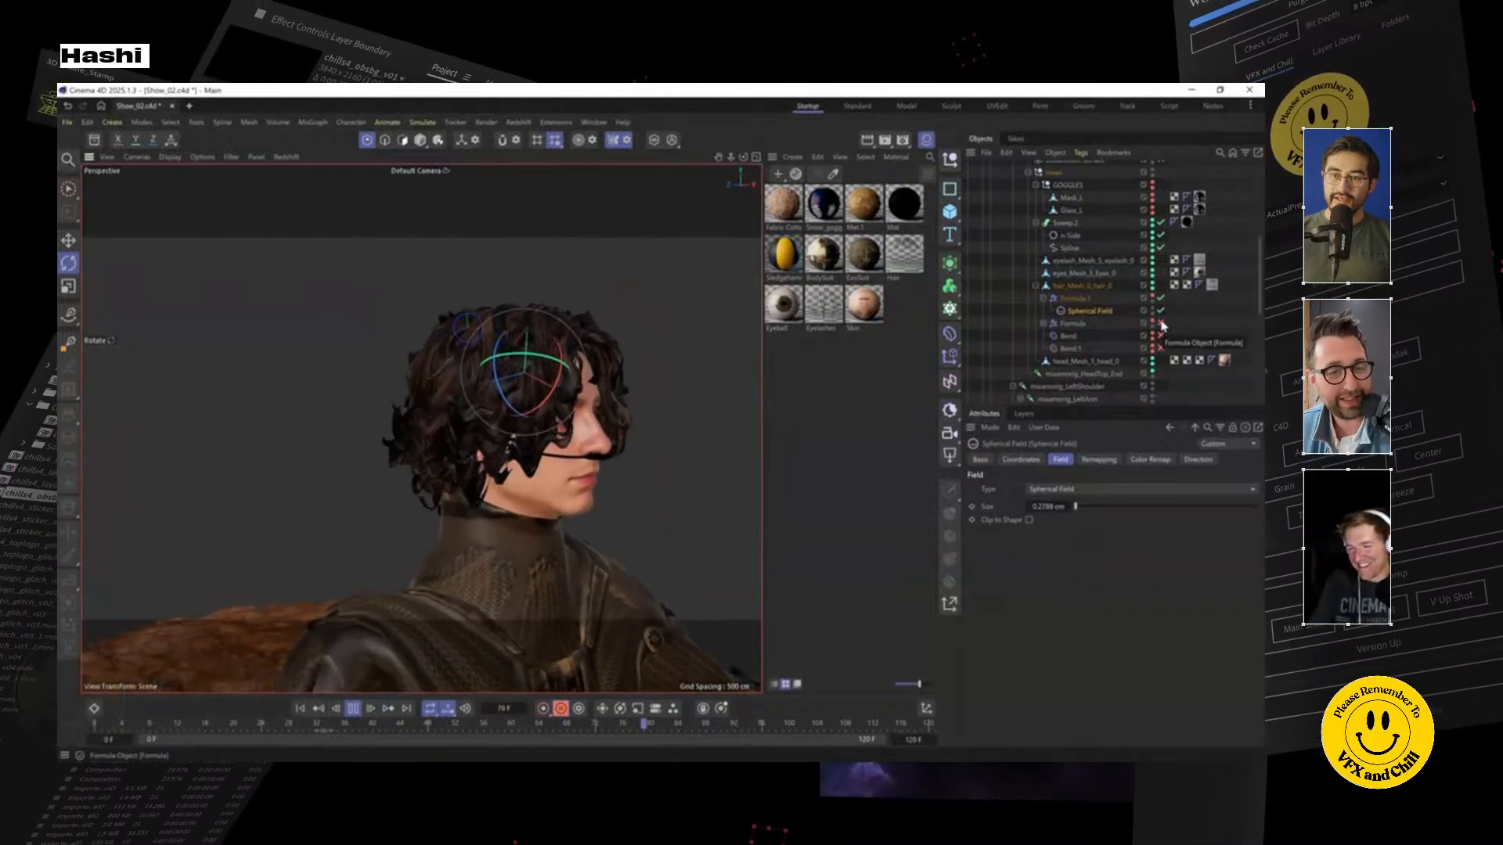
Enable the hair's Formula deformer, copy the Spherical Field under it, and stop playback and return to the first frame
click(1072, 323)
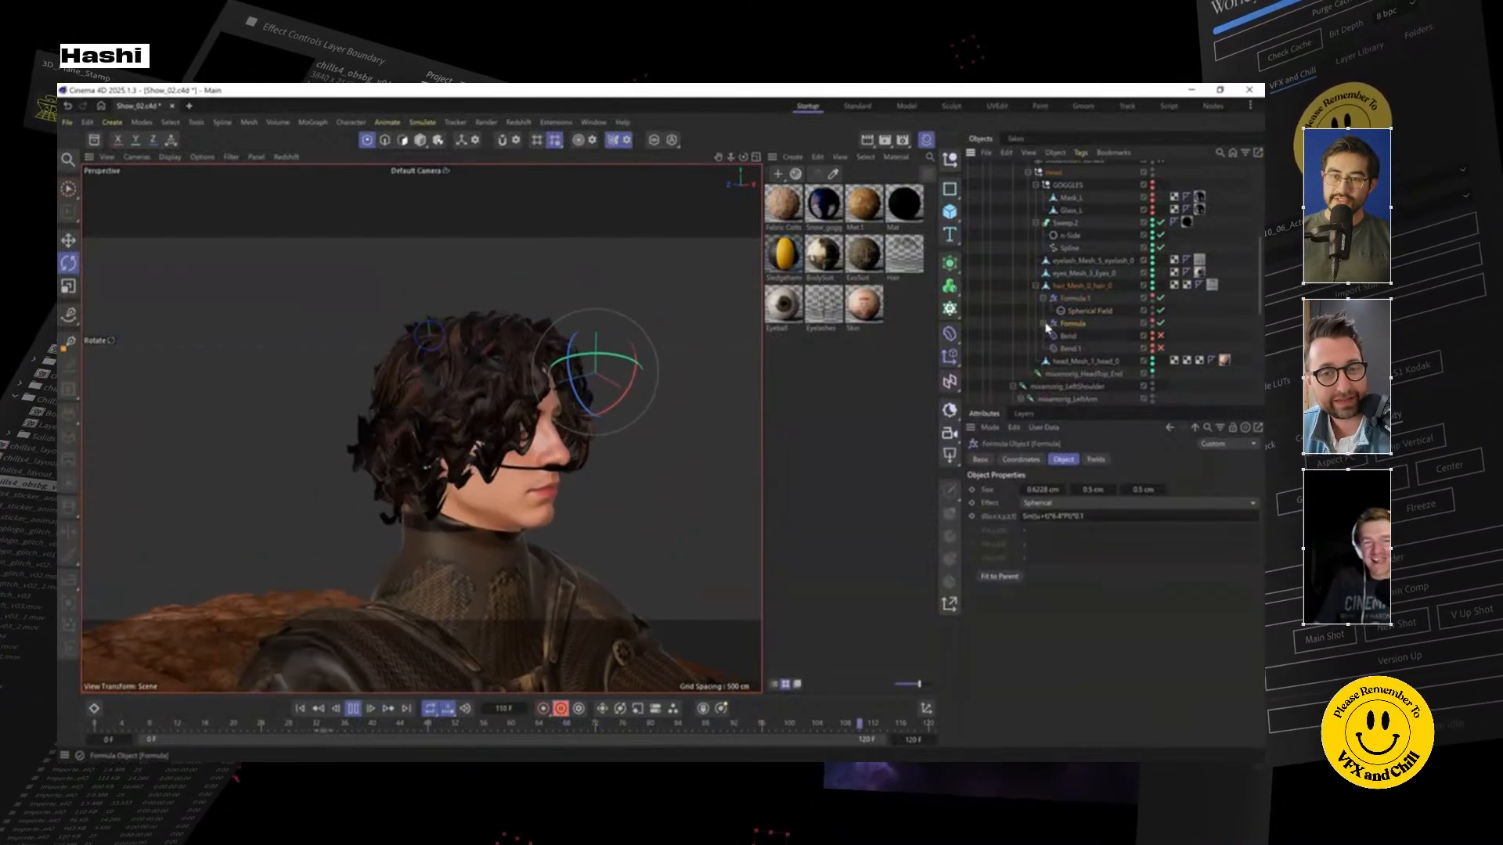
ctrl+drag(1088, 311, 1074, 322)
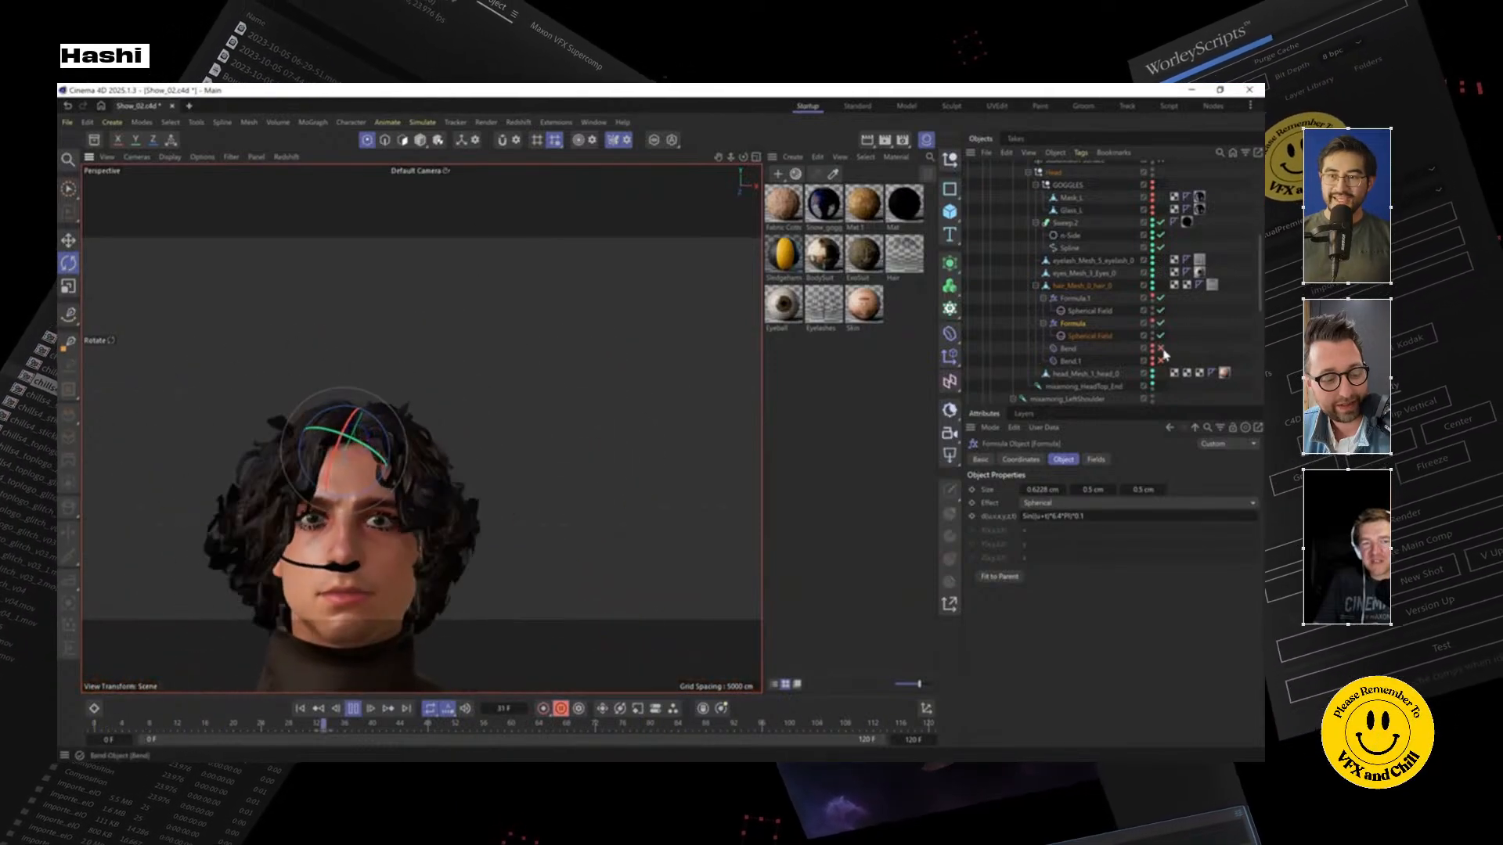
click(352, 709)
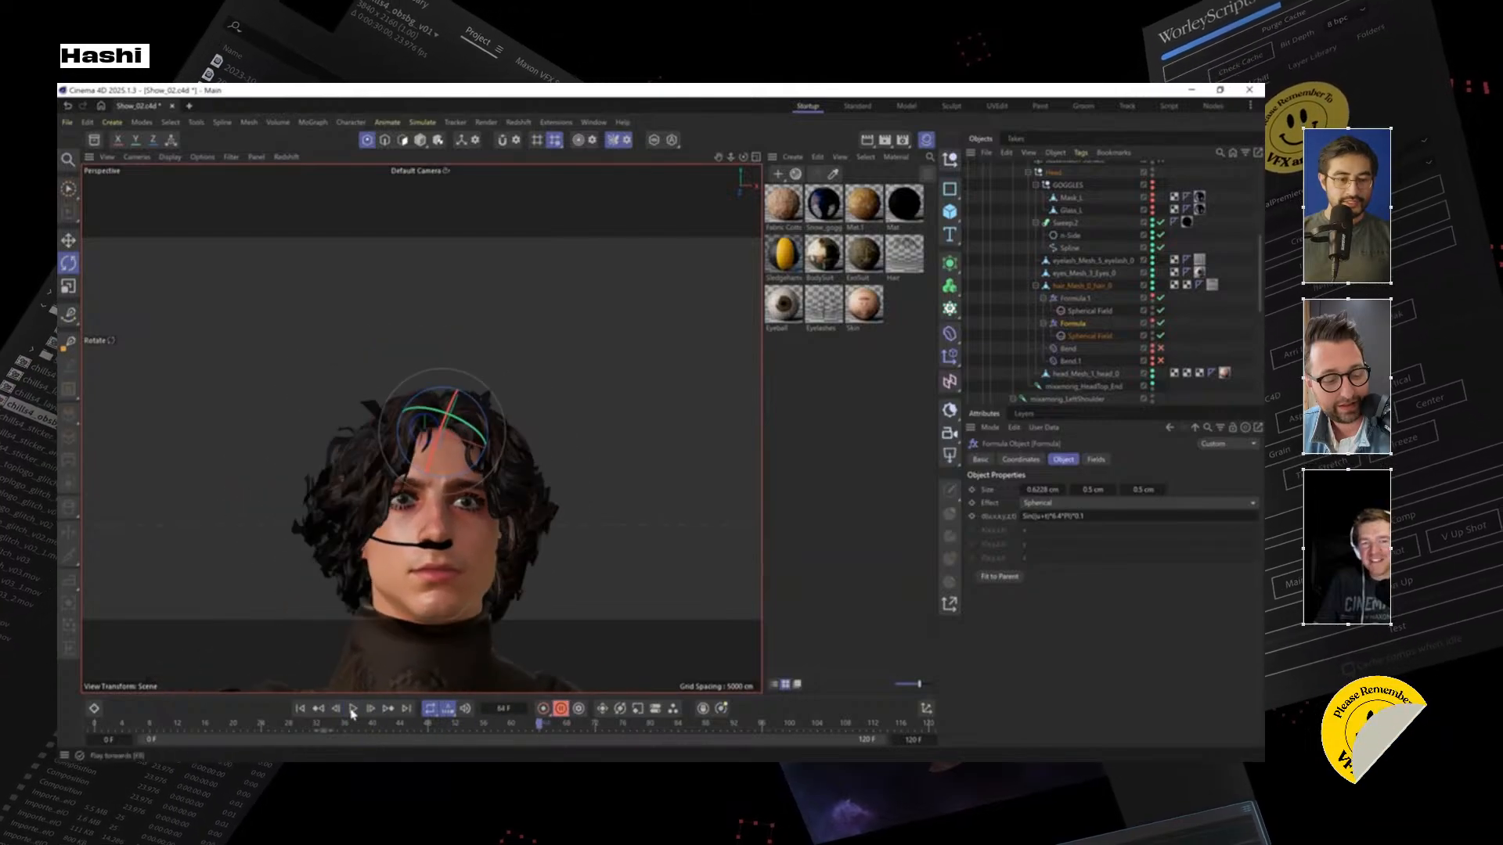
click(300, 709)
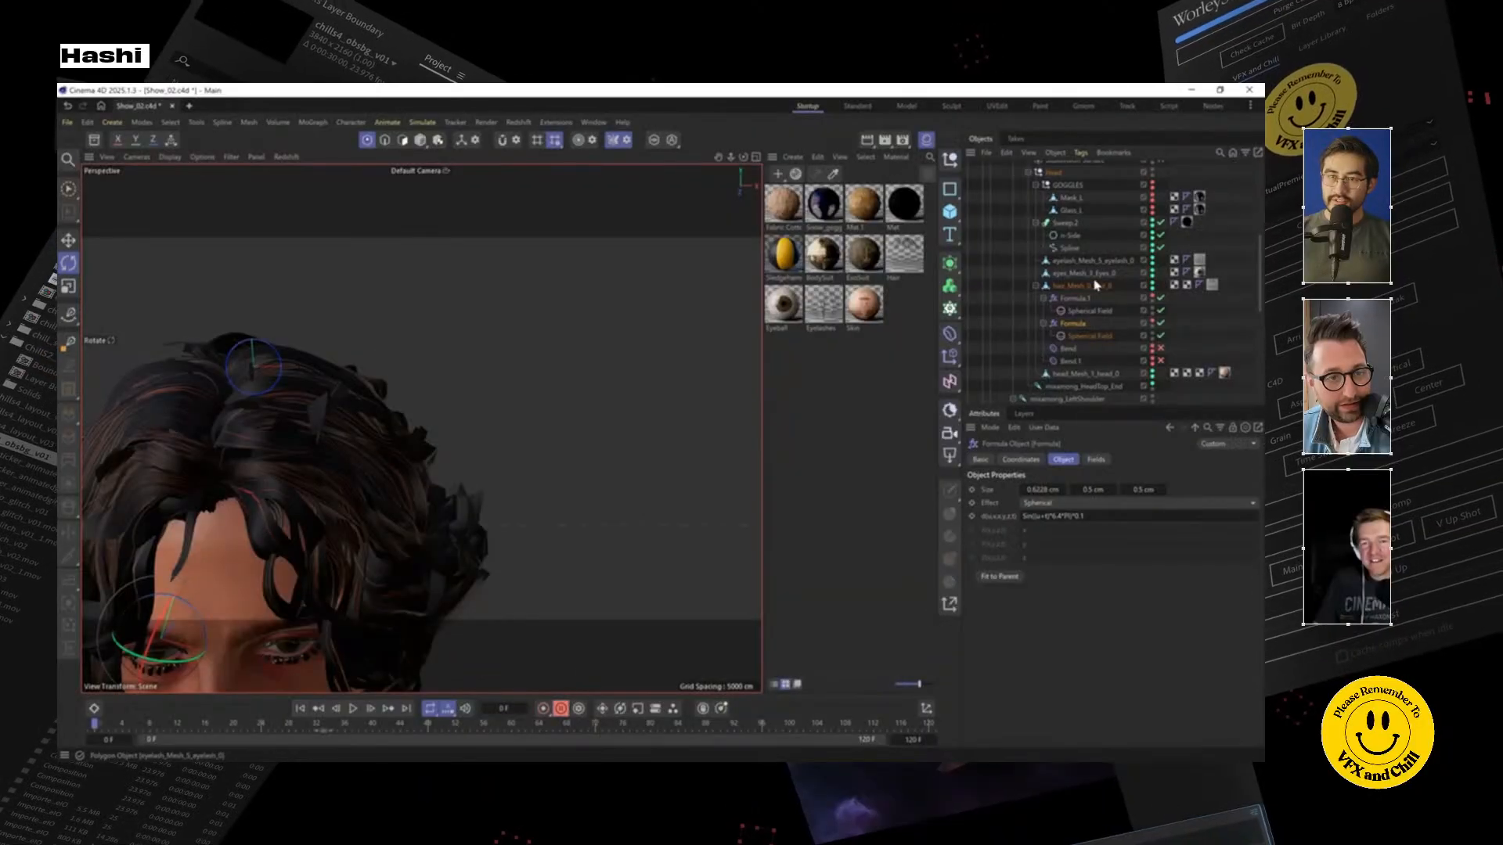
Clear the object selection, frame the head from the front, and play the animation to check the hair movement
key(ctrl+a)
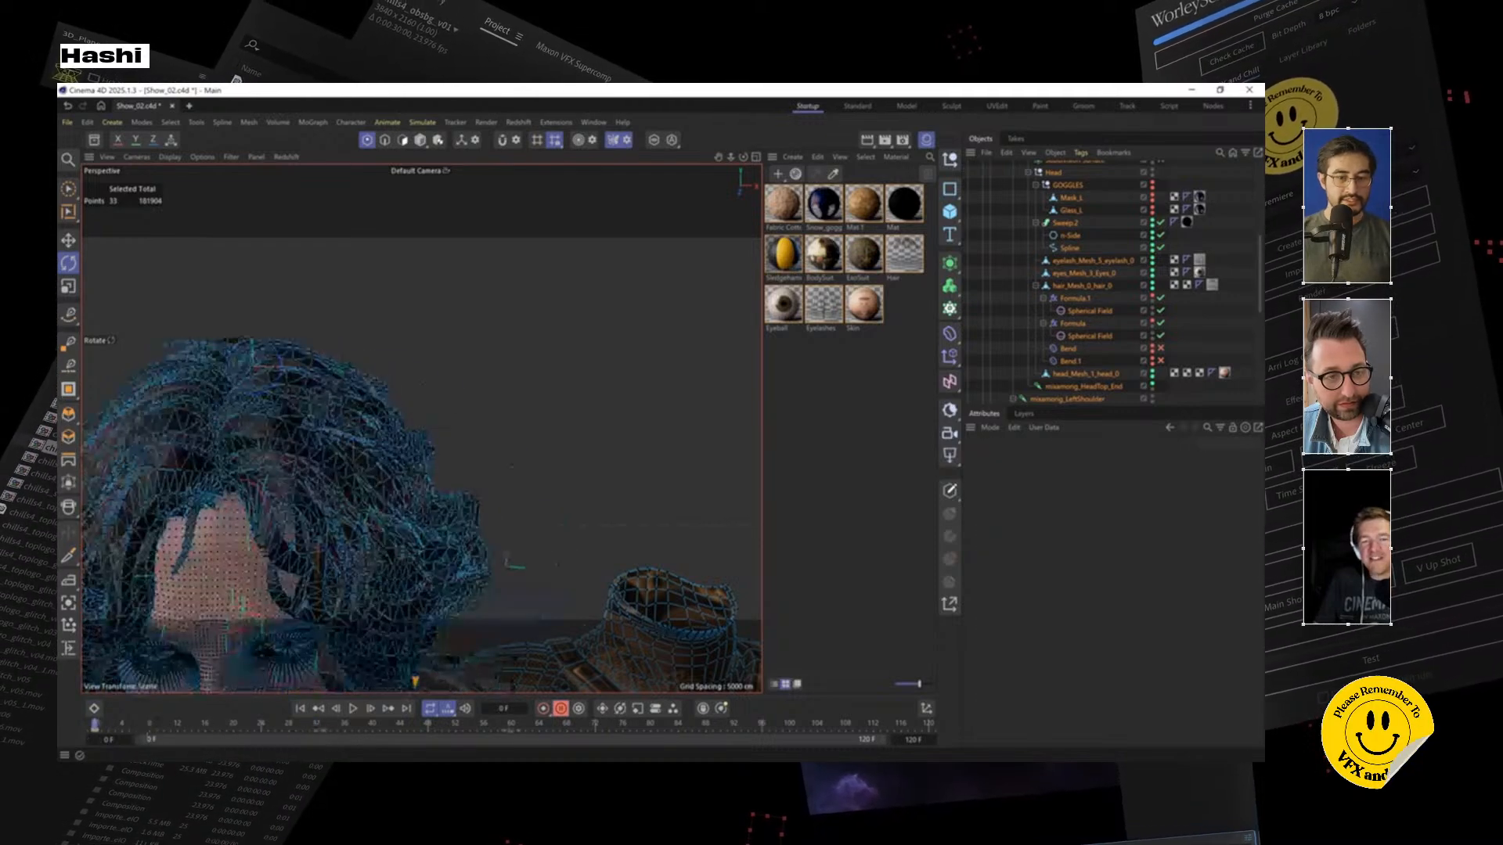
click(1218, 336)
alt+right_drag(655, 553, 564, 560)
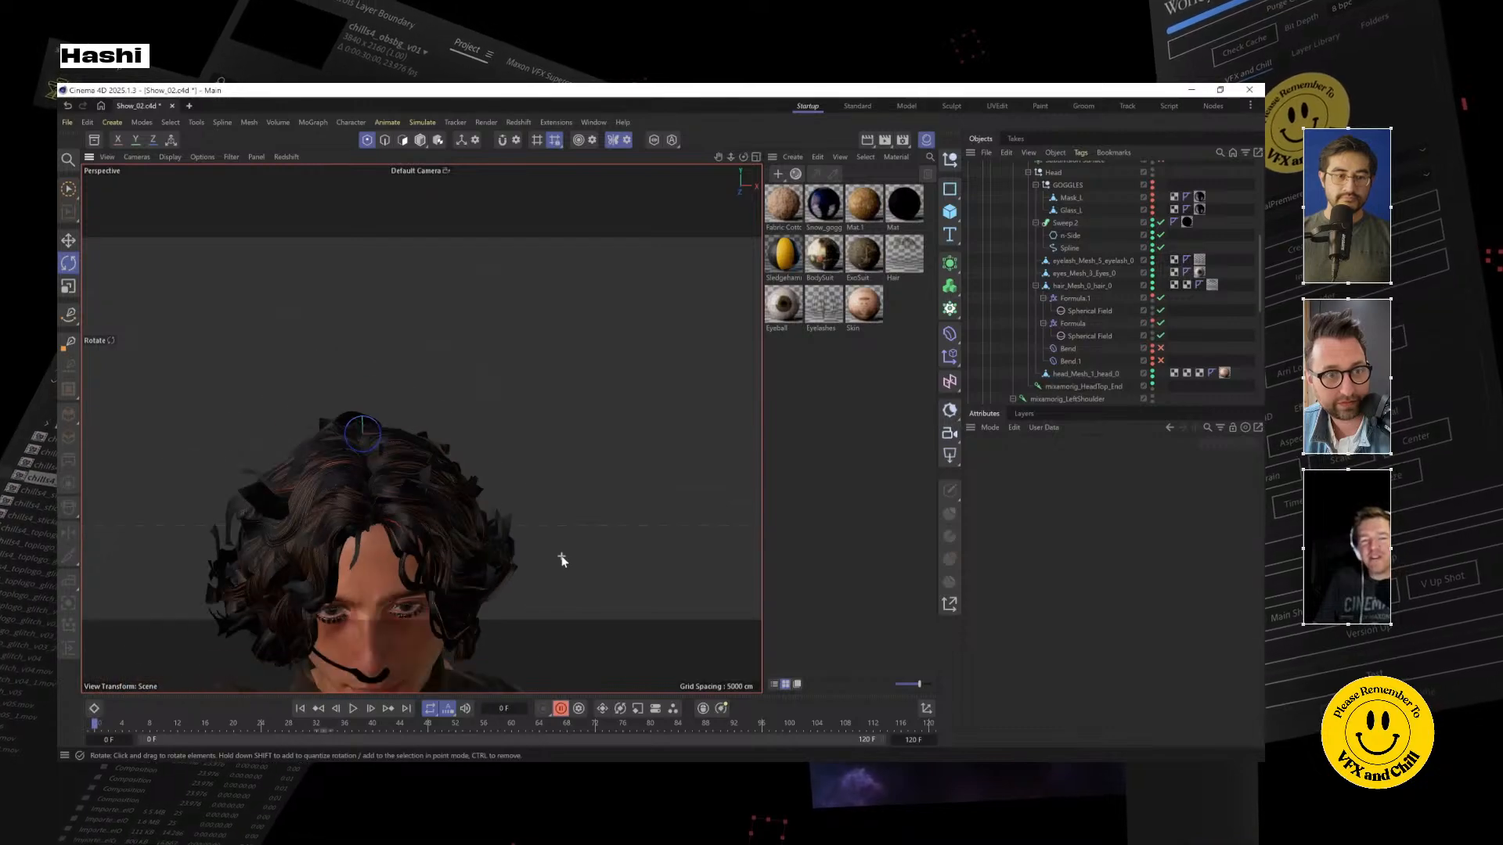
alt+middle_drag(564, 561, 556, 360)
alt+drag(554, 348, 533, 322)
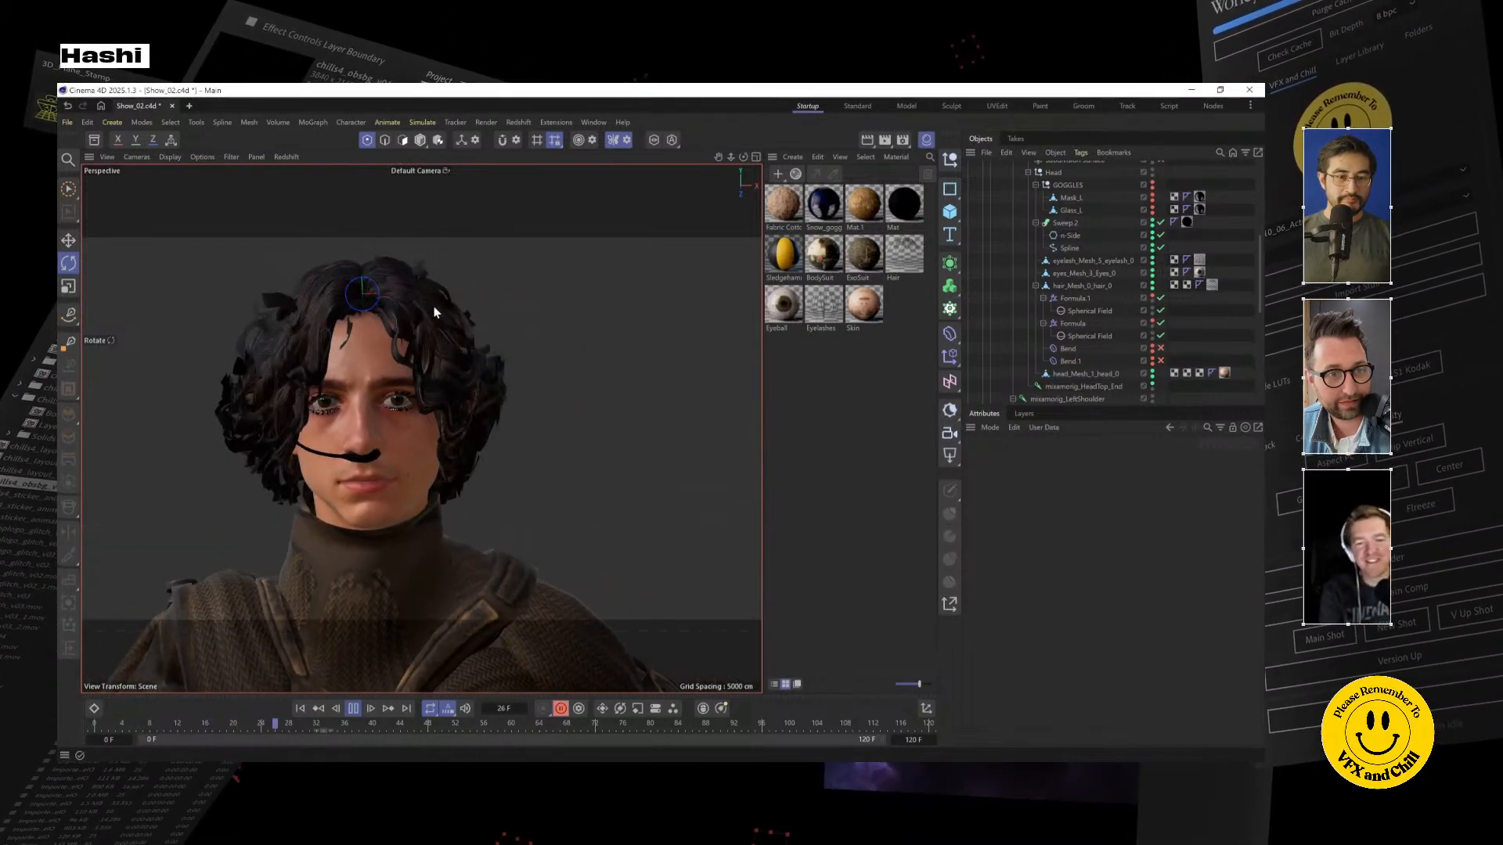
click(352, 709)
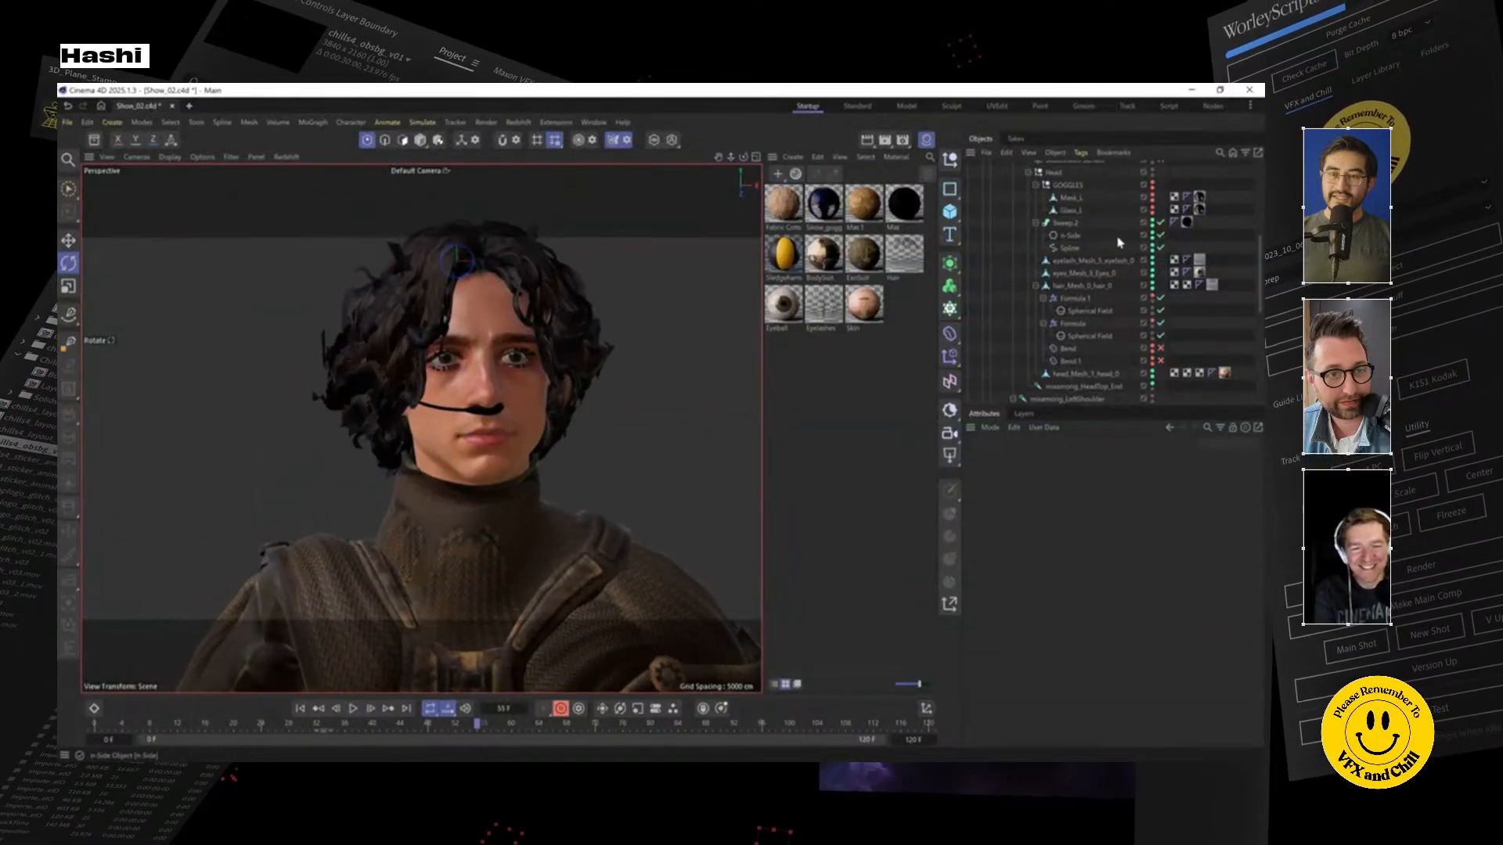
Delete both Vibrate tags from the mixamorig_Hips joint and stop the playback
scroll(1119, 243, up, 5)
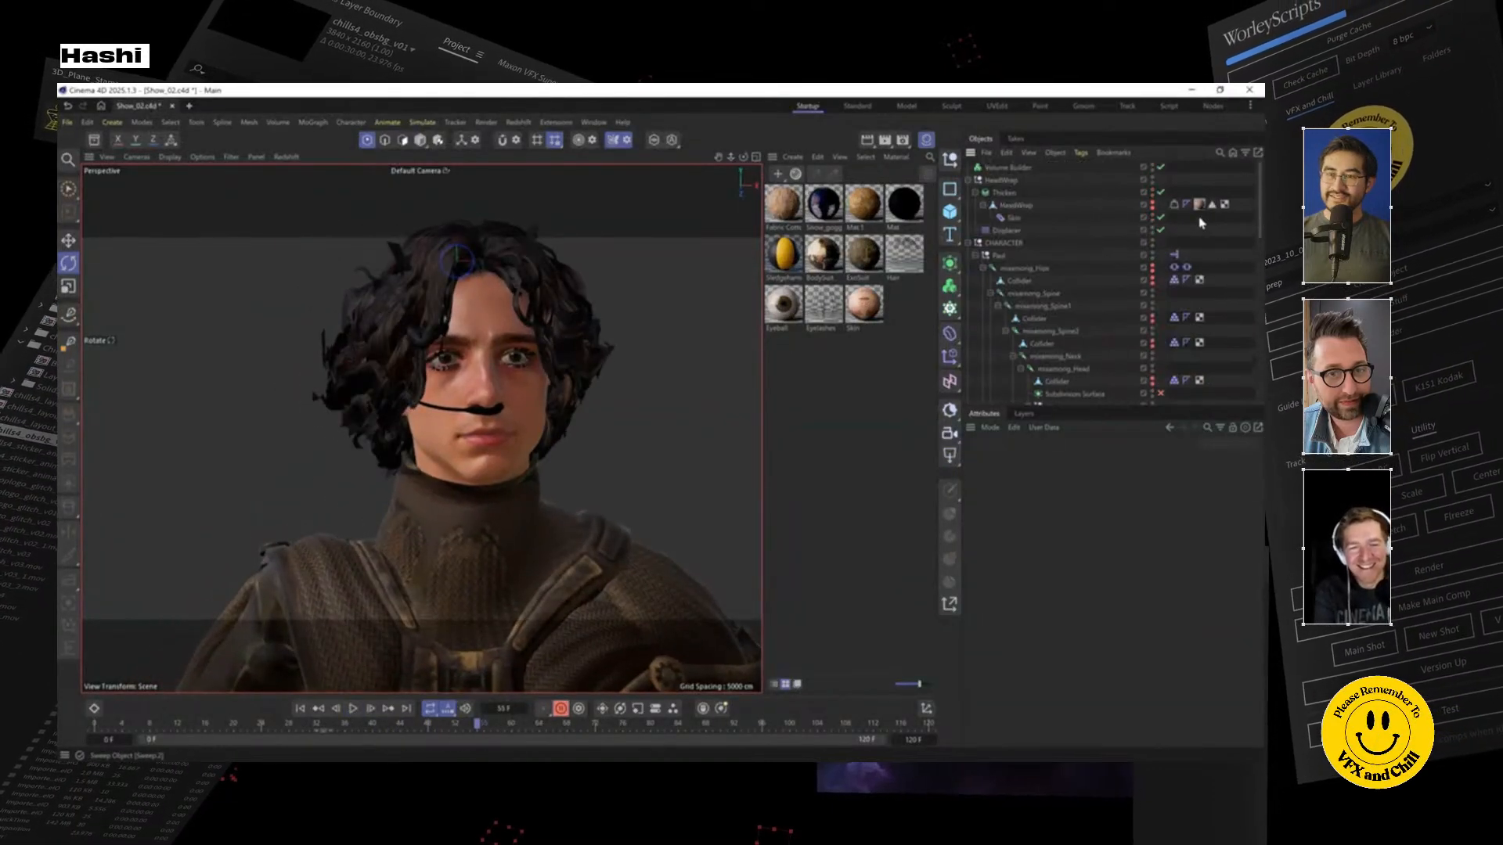
click(1186, 268)
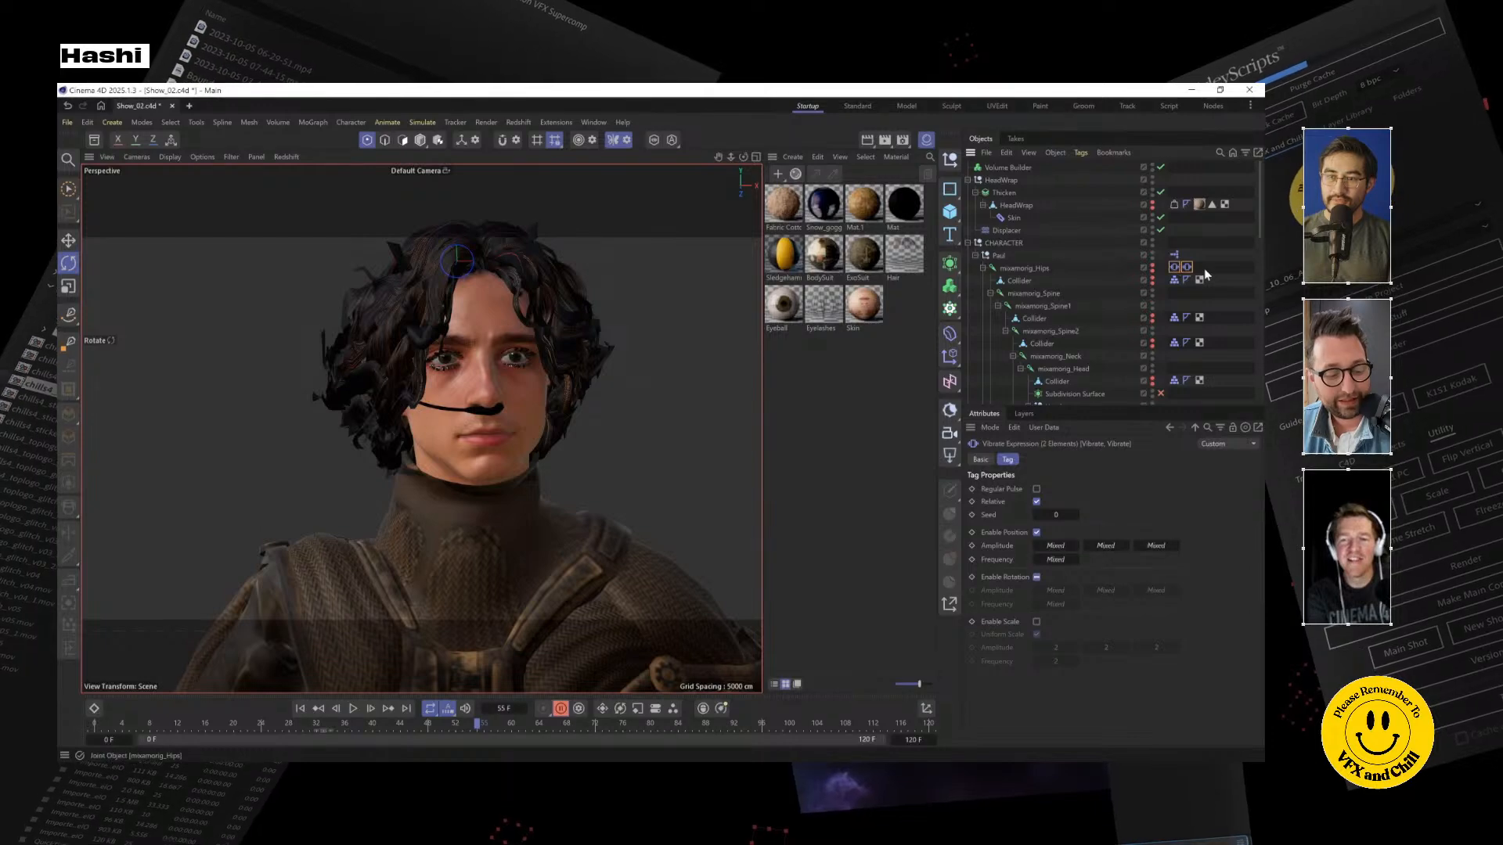
key(Delete)
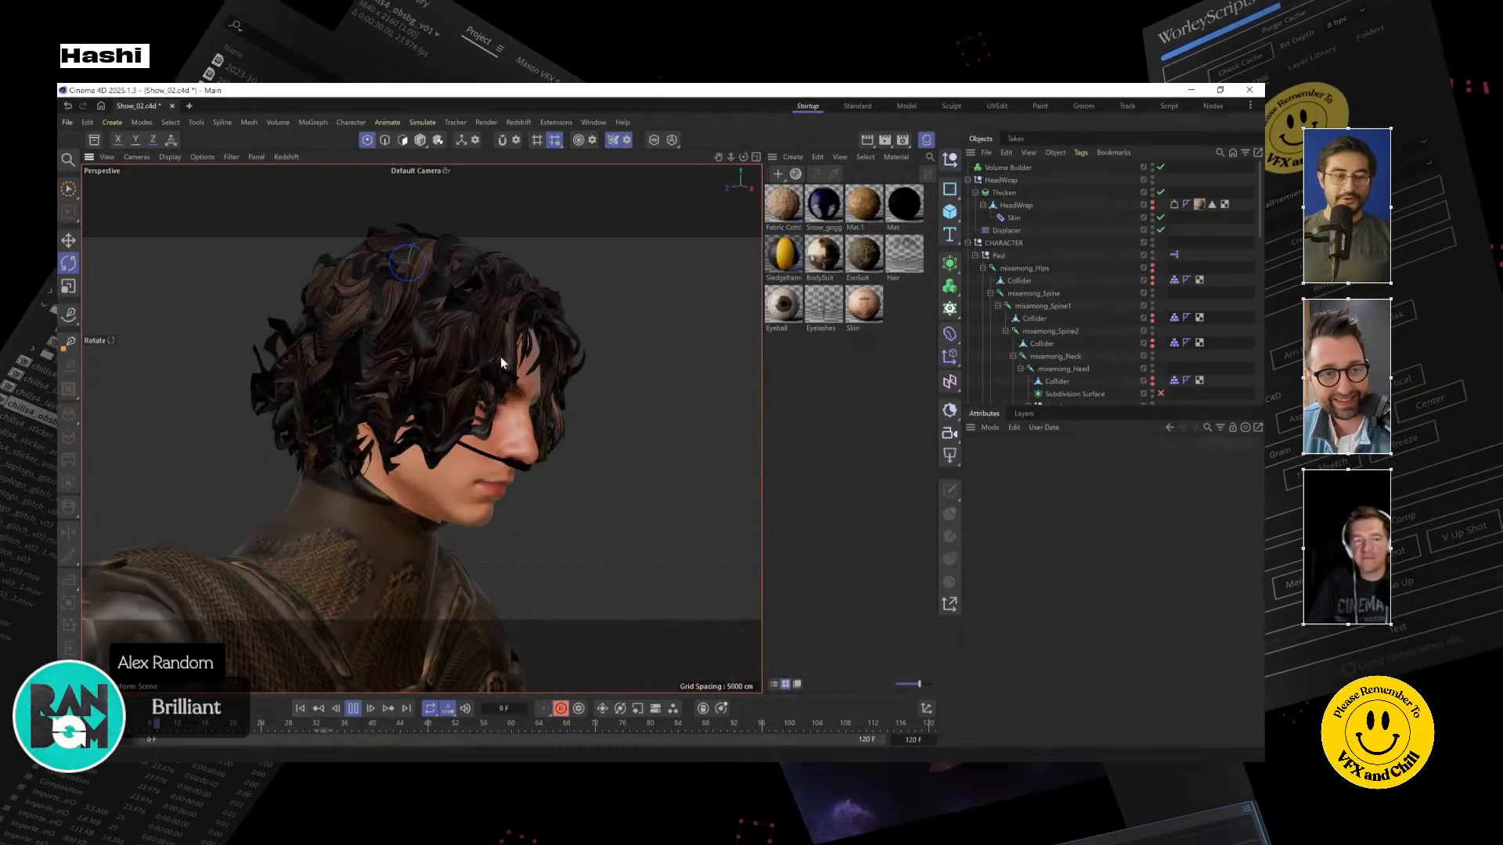
key(F8)
Enable the Bend and Bend.1 deformers under hair_Mesh_0_hair_0 and view their cages from above the head
scroll(1065, 317, down, 6)
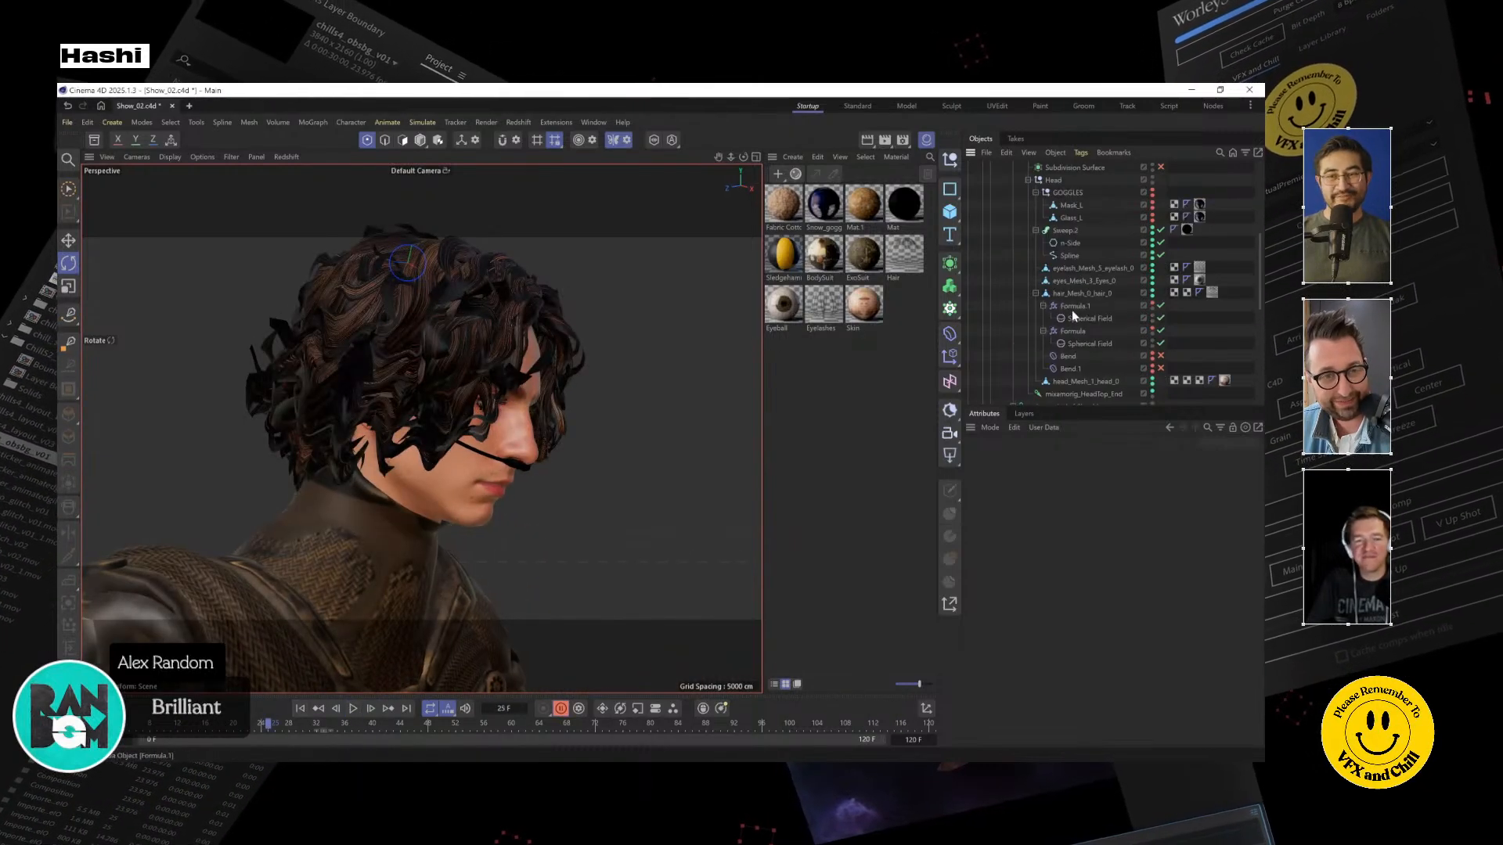
click(1069, 284)
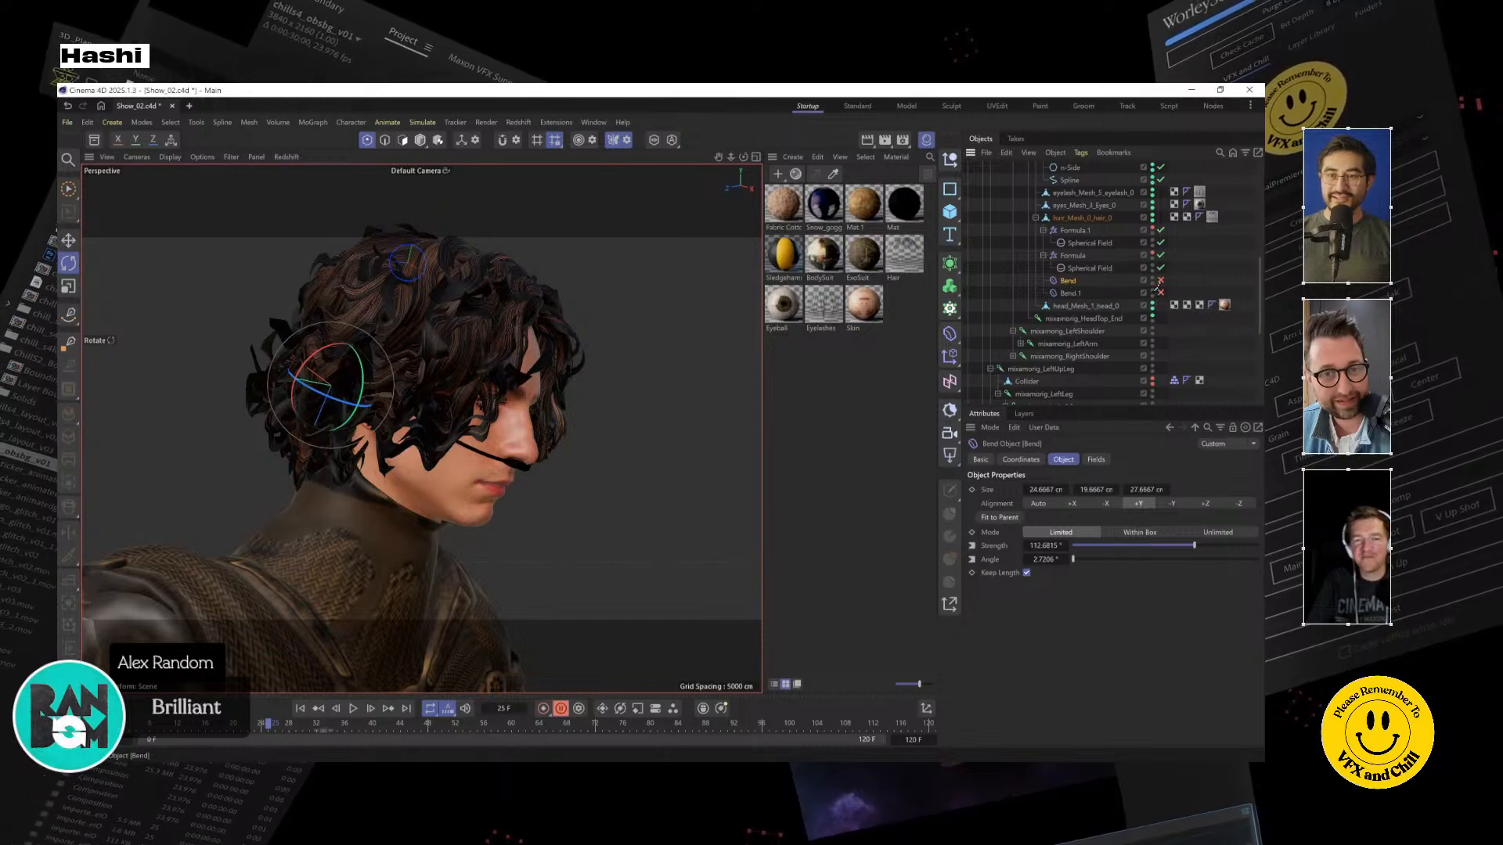
alt+drag(613, 415, 516, 421)
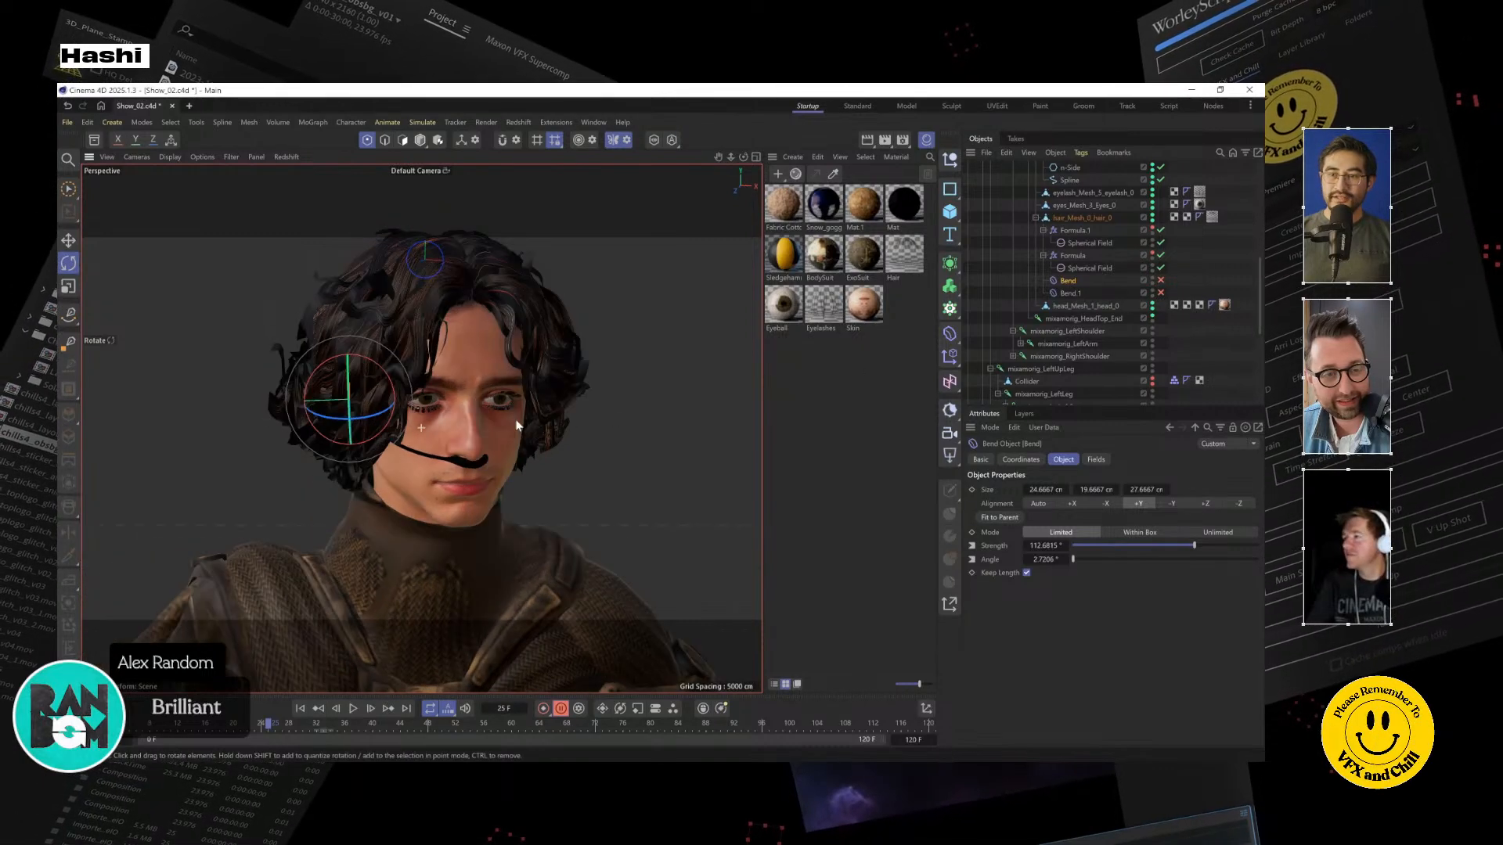
click(1161, 292)
alt+drag(618, 380, 328, 556)
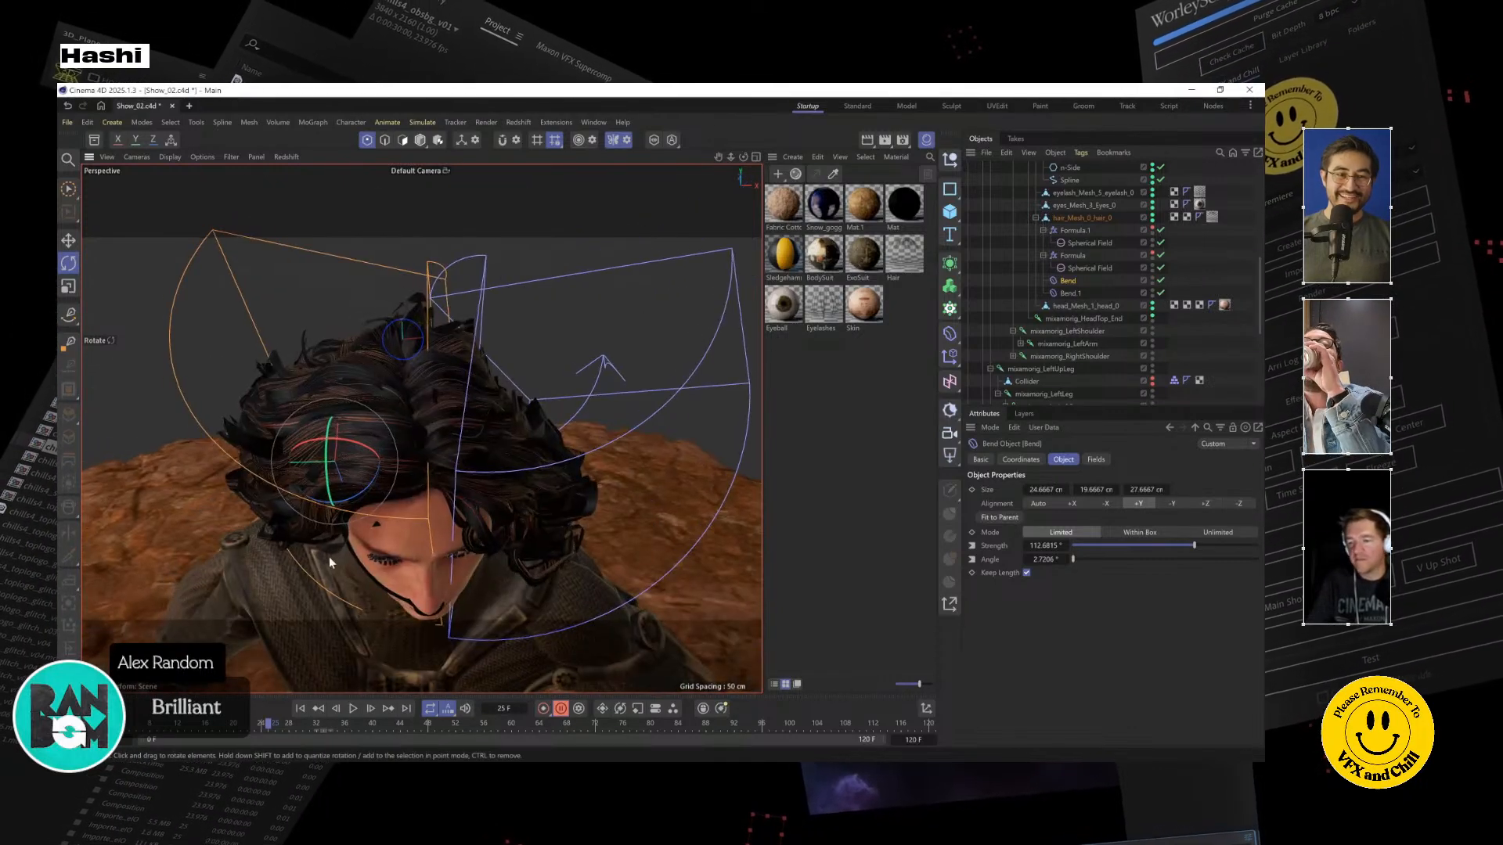
Examine the Bend.1 and Bend settings, try adjusting Bend's Strength, and view the playing hair animation from the side
click(1073, 294)
click(1079, 284)
click(1067, 281)
drag(1176, 546, 1094, 543)
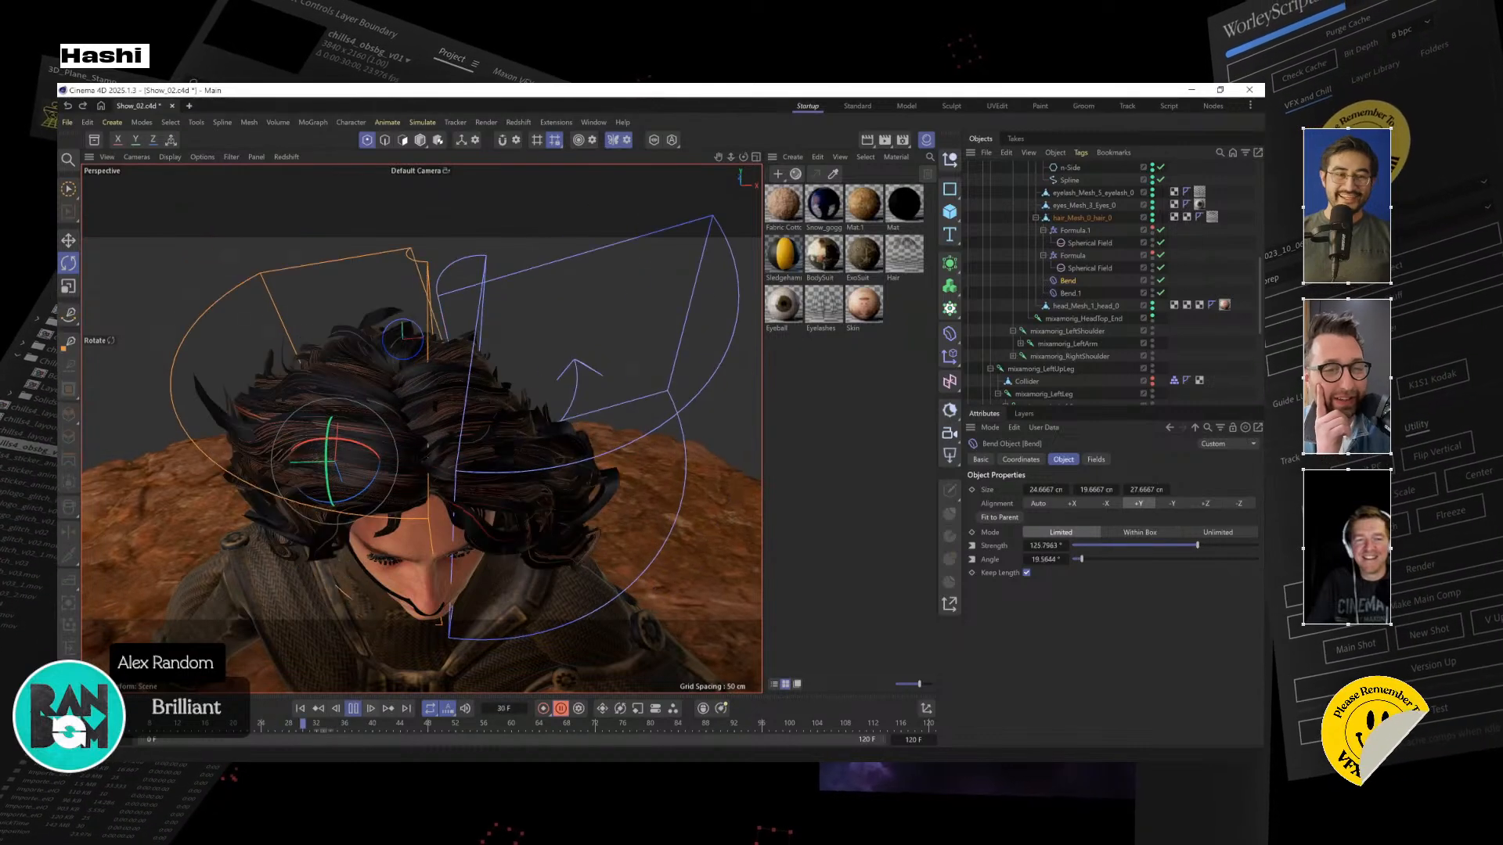
click(471, 522)
alt+drag(481, 553, 1124, 360)
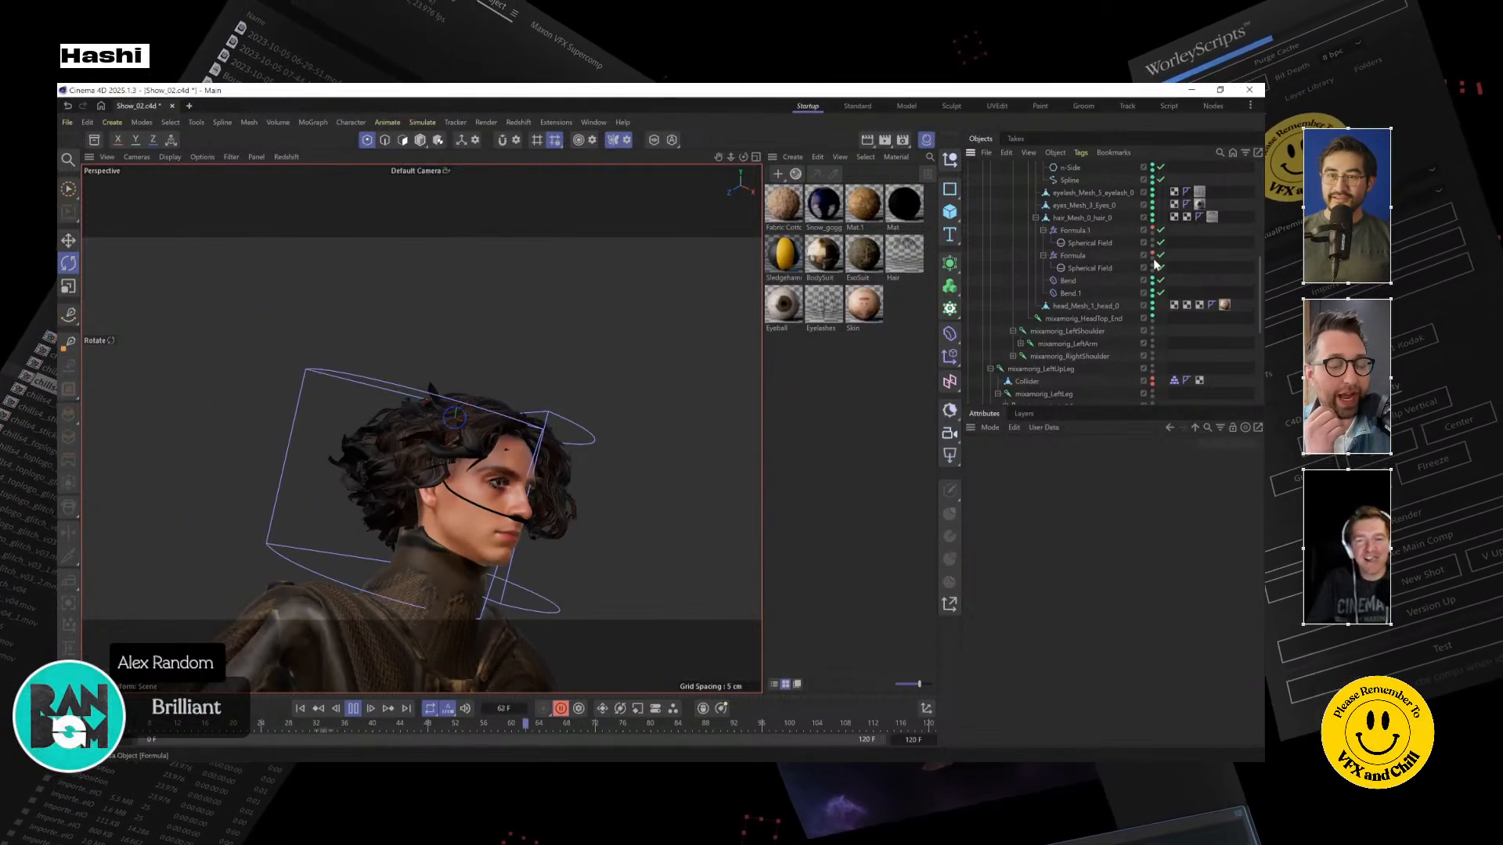
Hide the Bend and Bend.1 cages in the viewport, keep the head mesh shown, and view the moving hair from several angles
drag(1151, 278, 1152, 303)
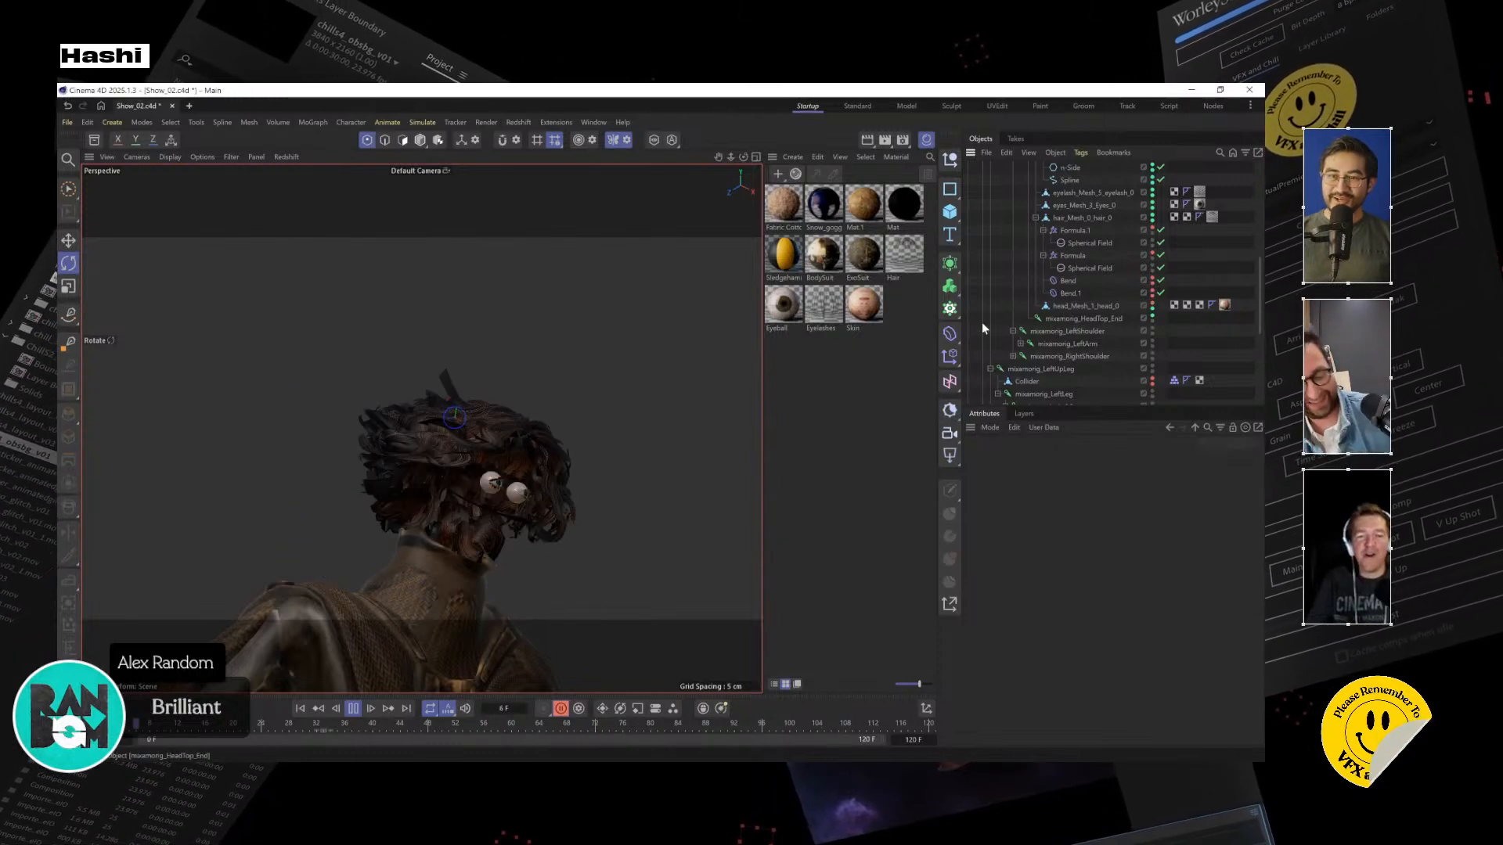
click(1152, 306)
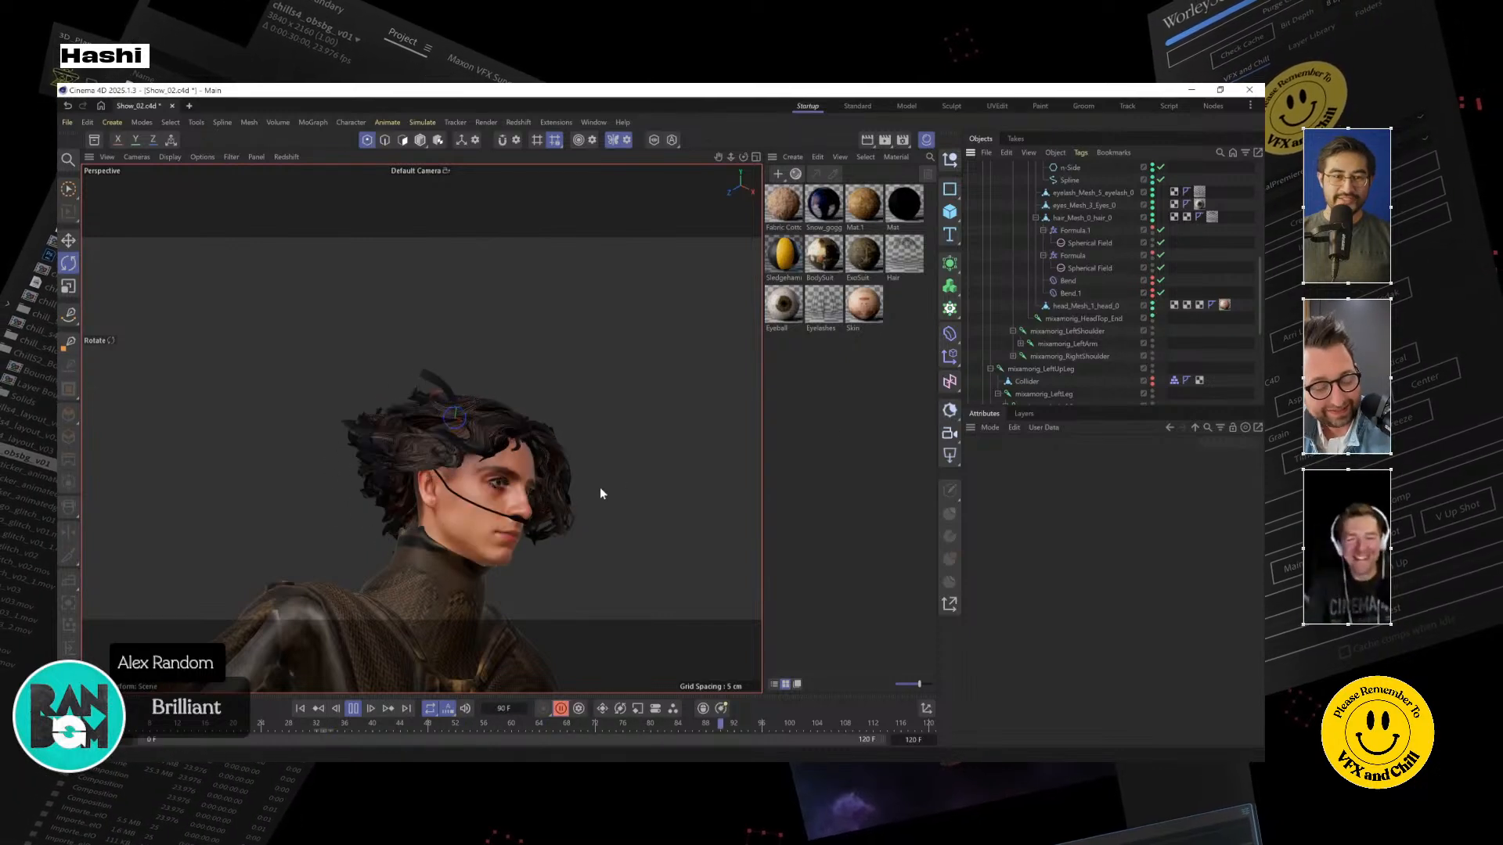
scroll(618, 602, down, 5)
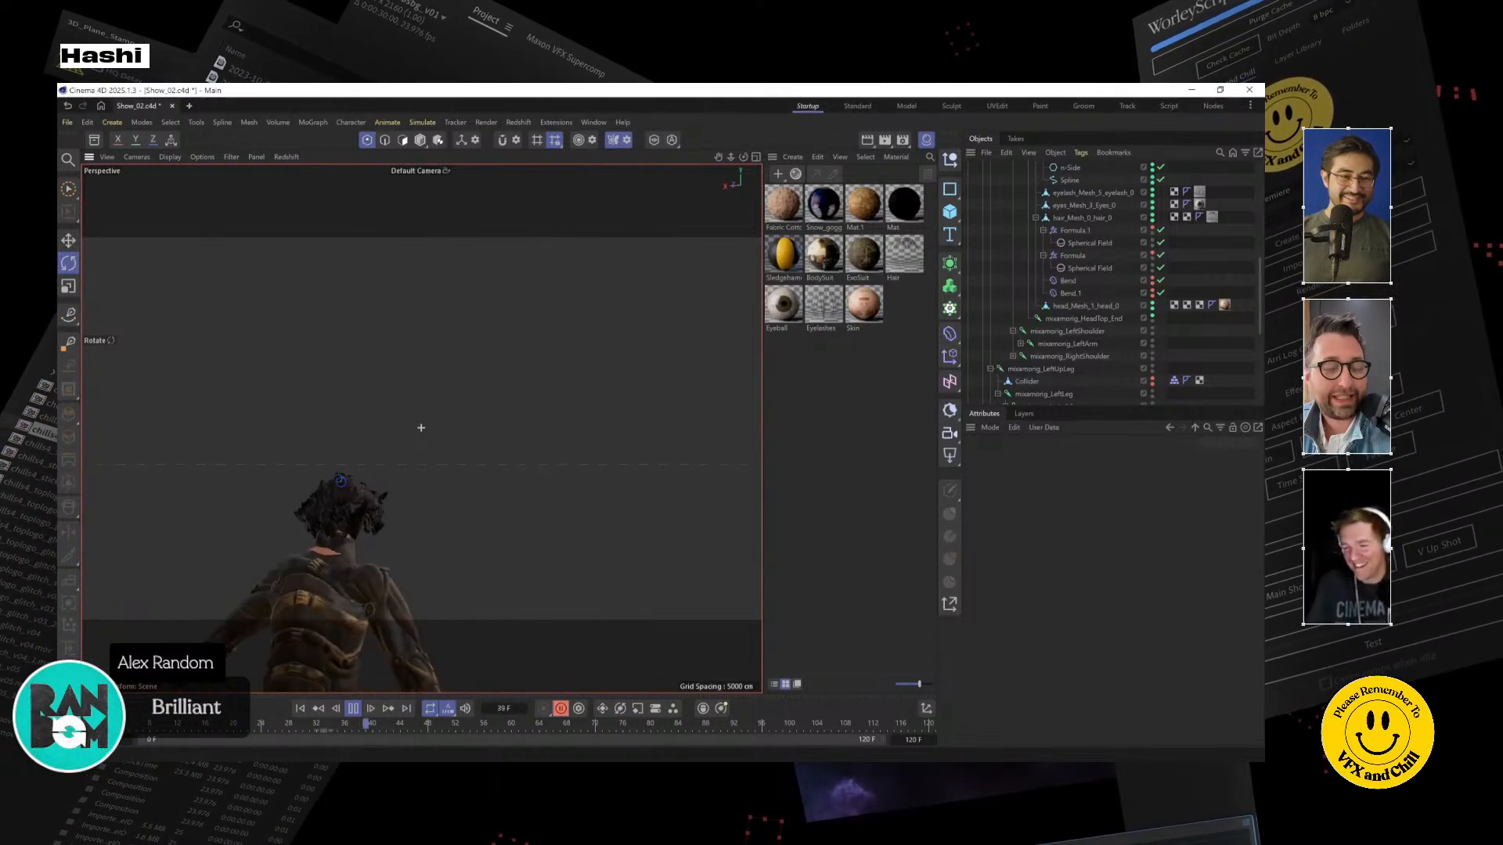
scroll(600, 584, up, 2)
alt+drag(600, 584, 551, 537)
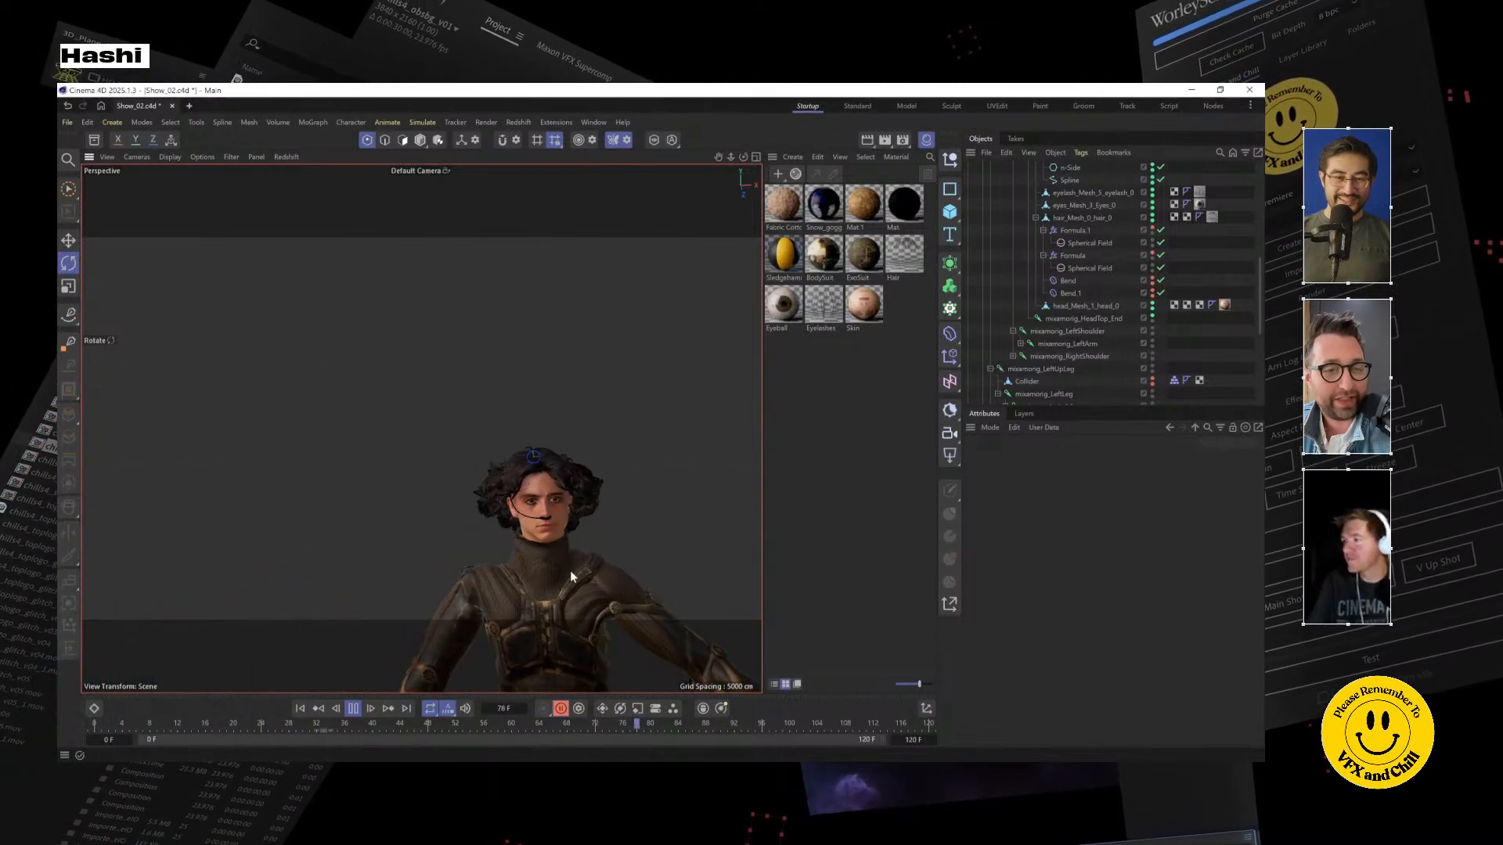
scroll(570, 576, up, 4)
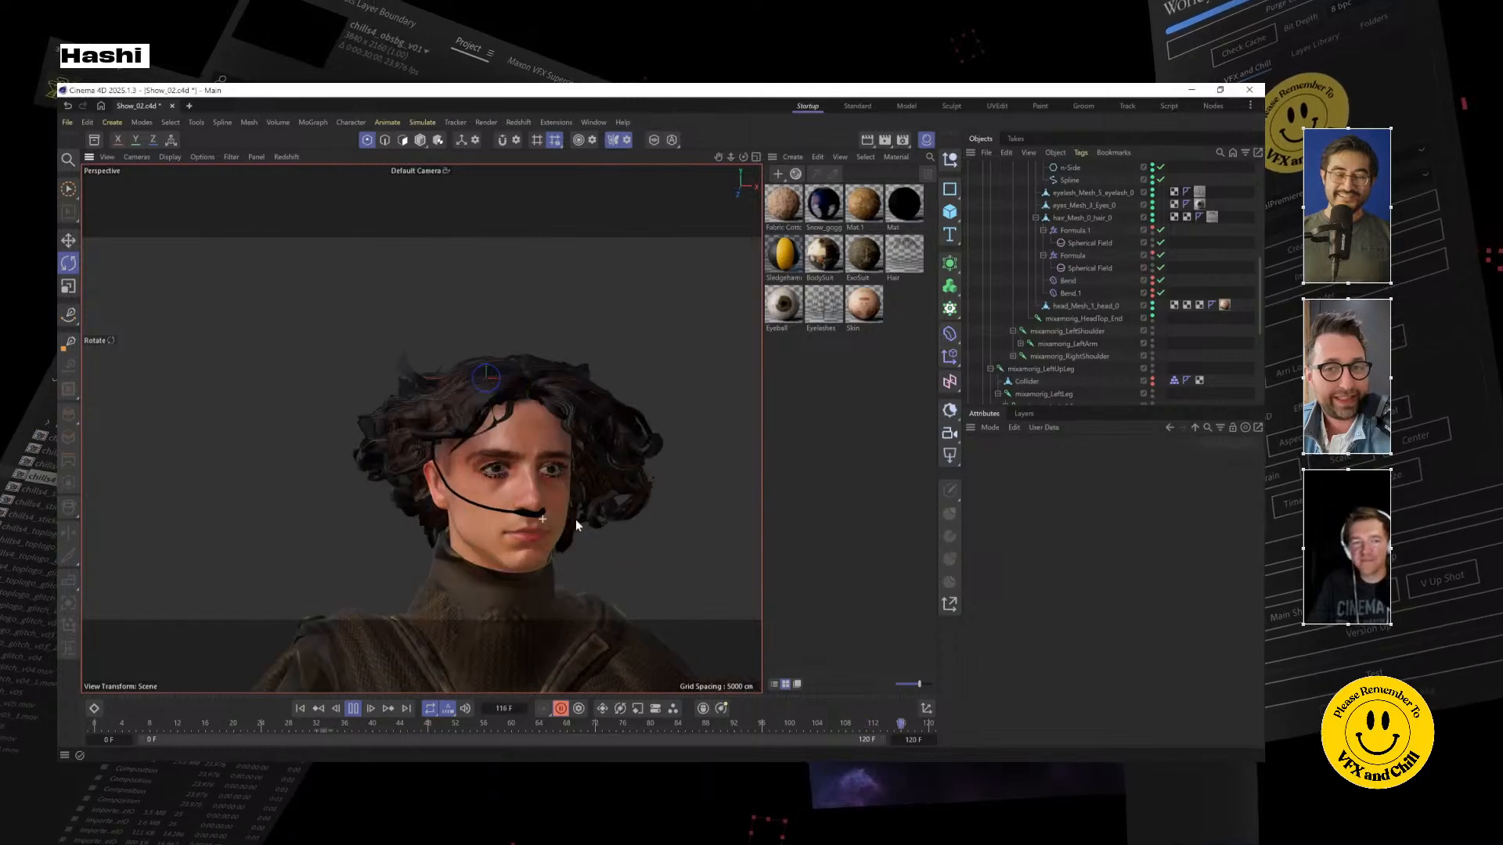
Open the XPresso tag on the Paul object and examine the Noise nodes driving the Bend deformer
scroll(1041, 278, up, 6)
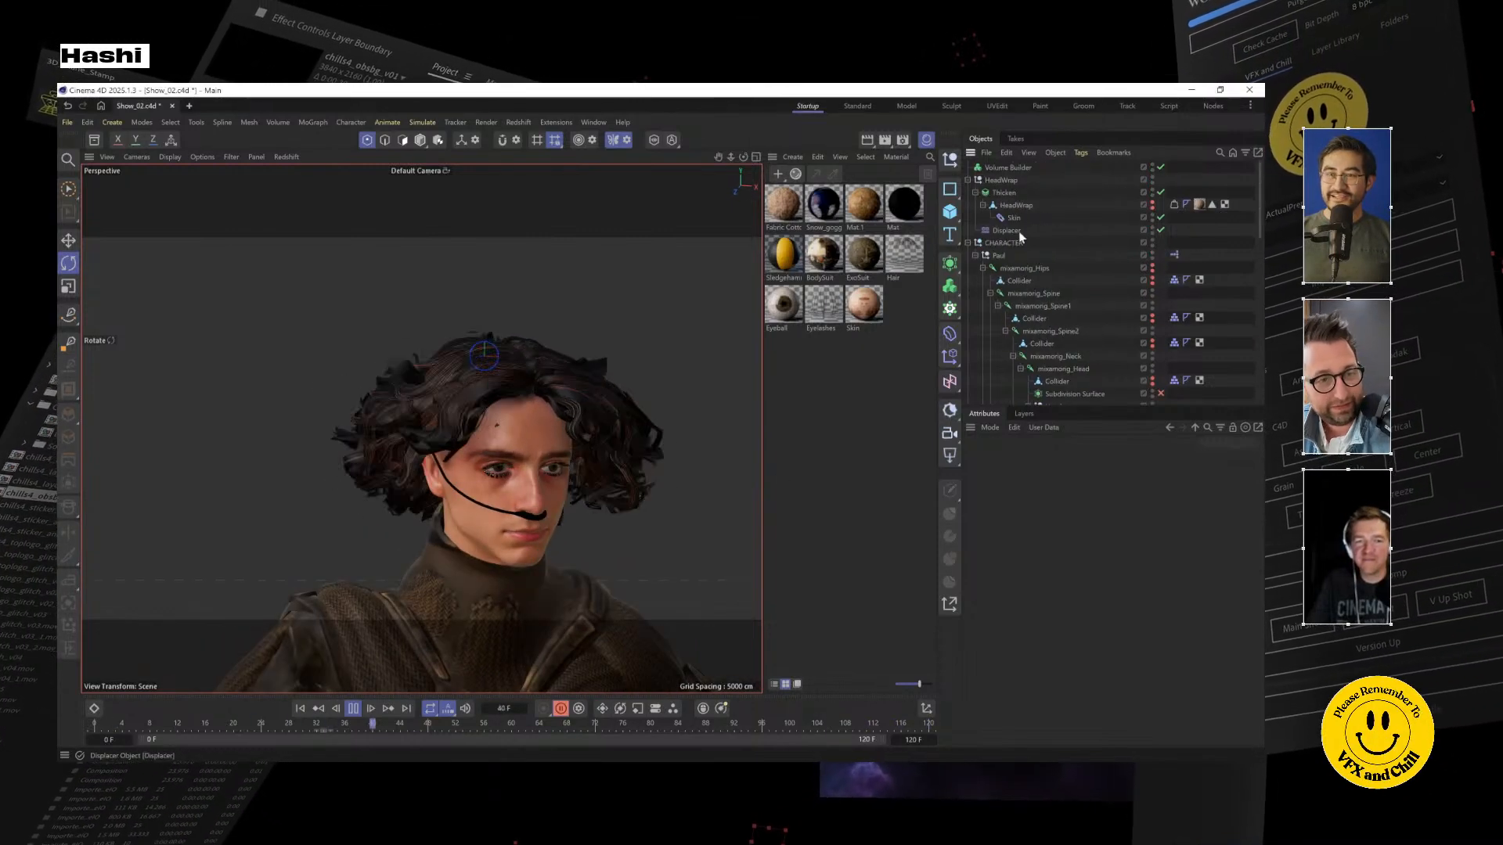
click(1175, 255)
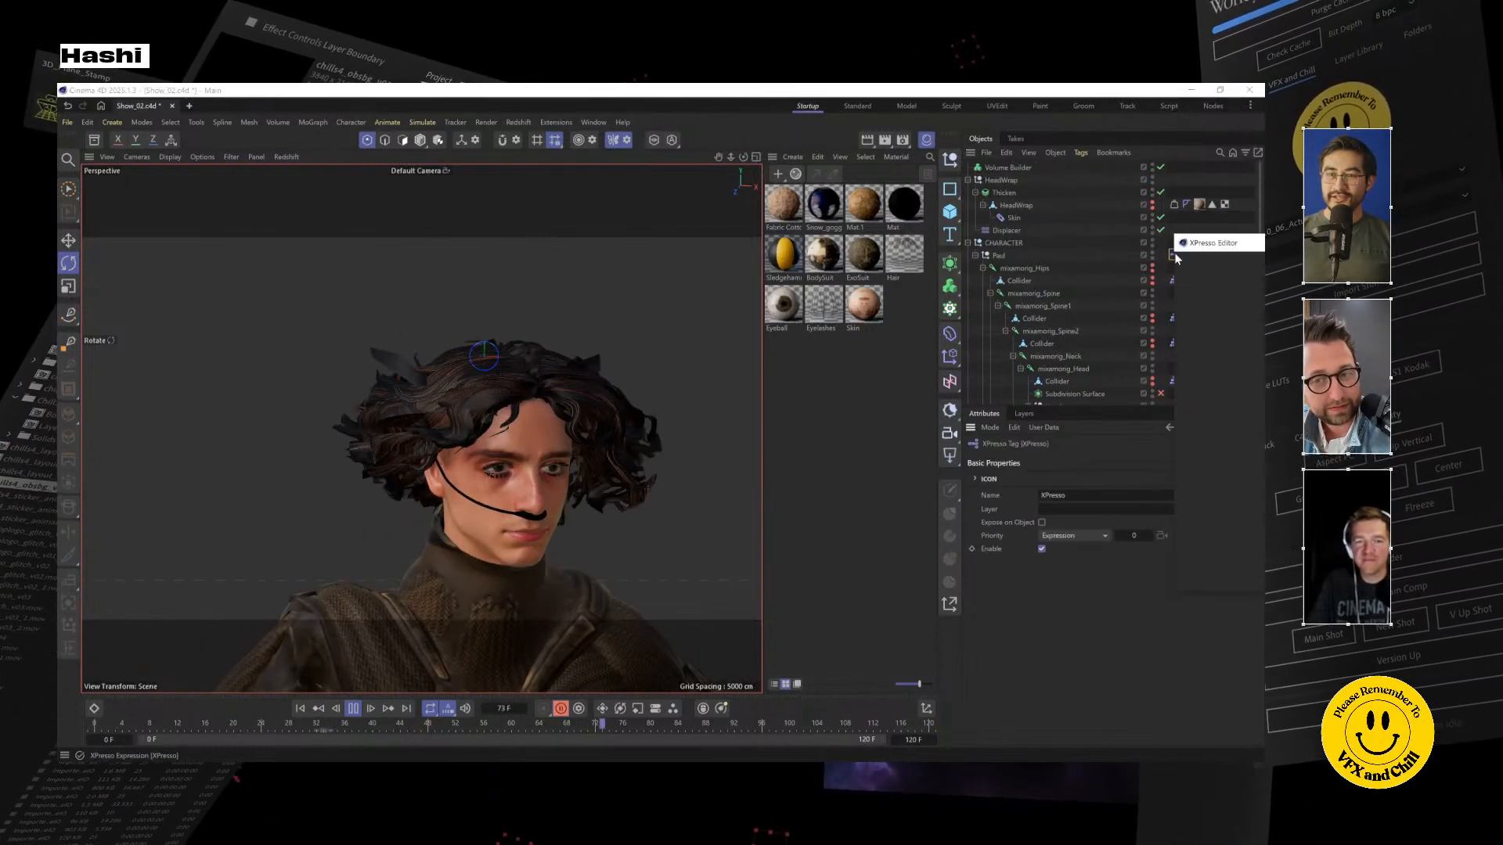
double_click(1174, 255)
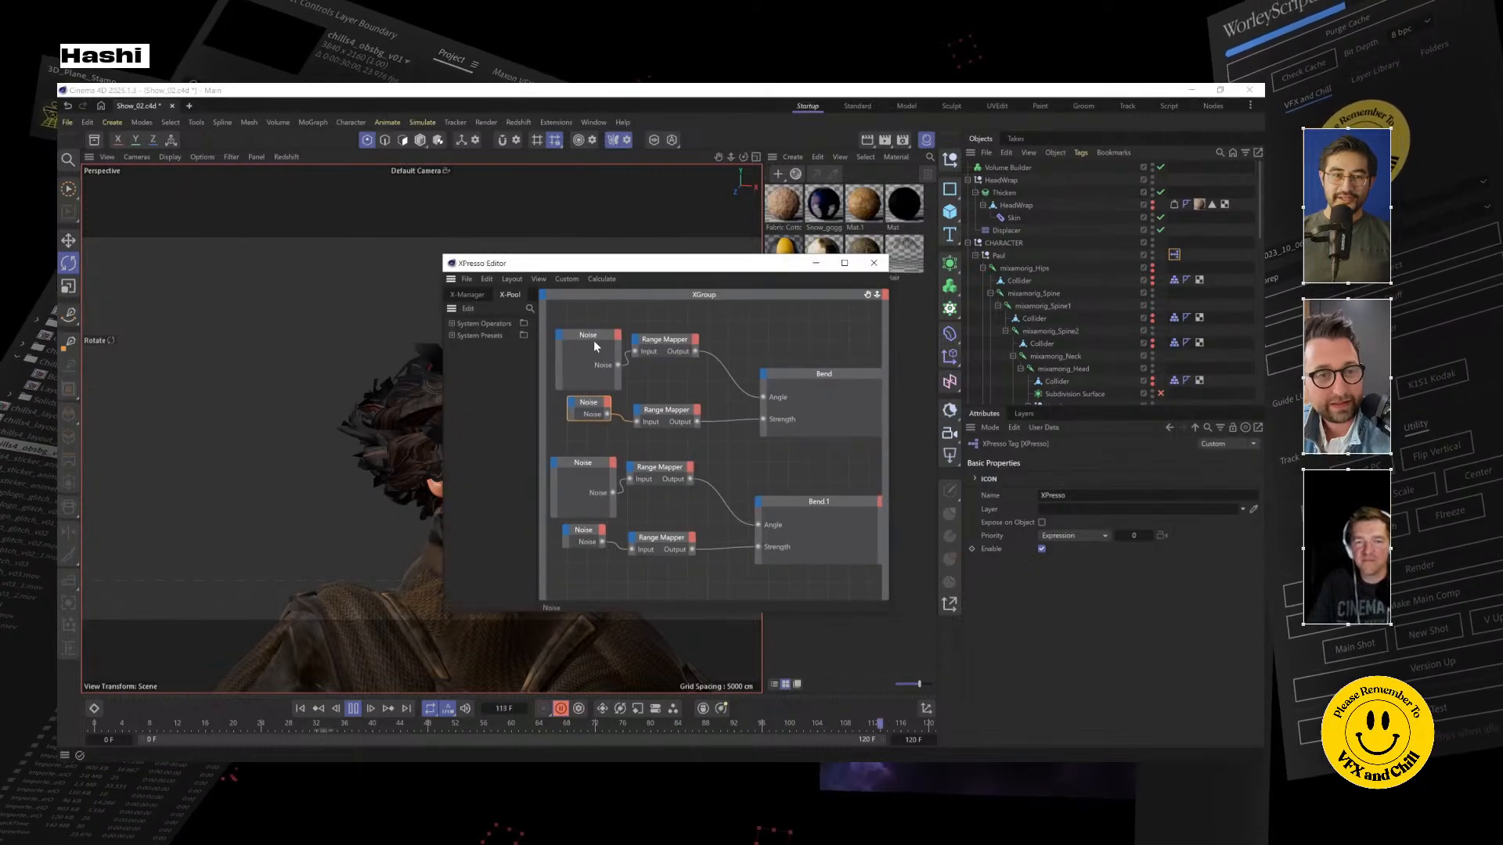
click(594, 339)
click(588, 404)
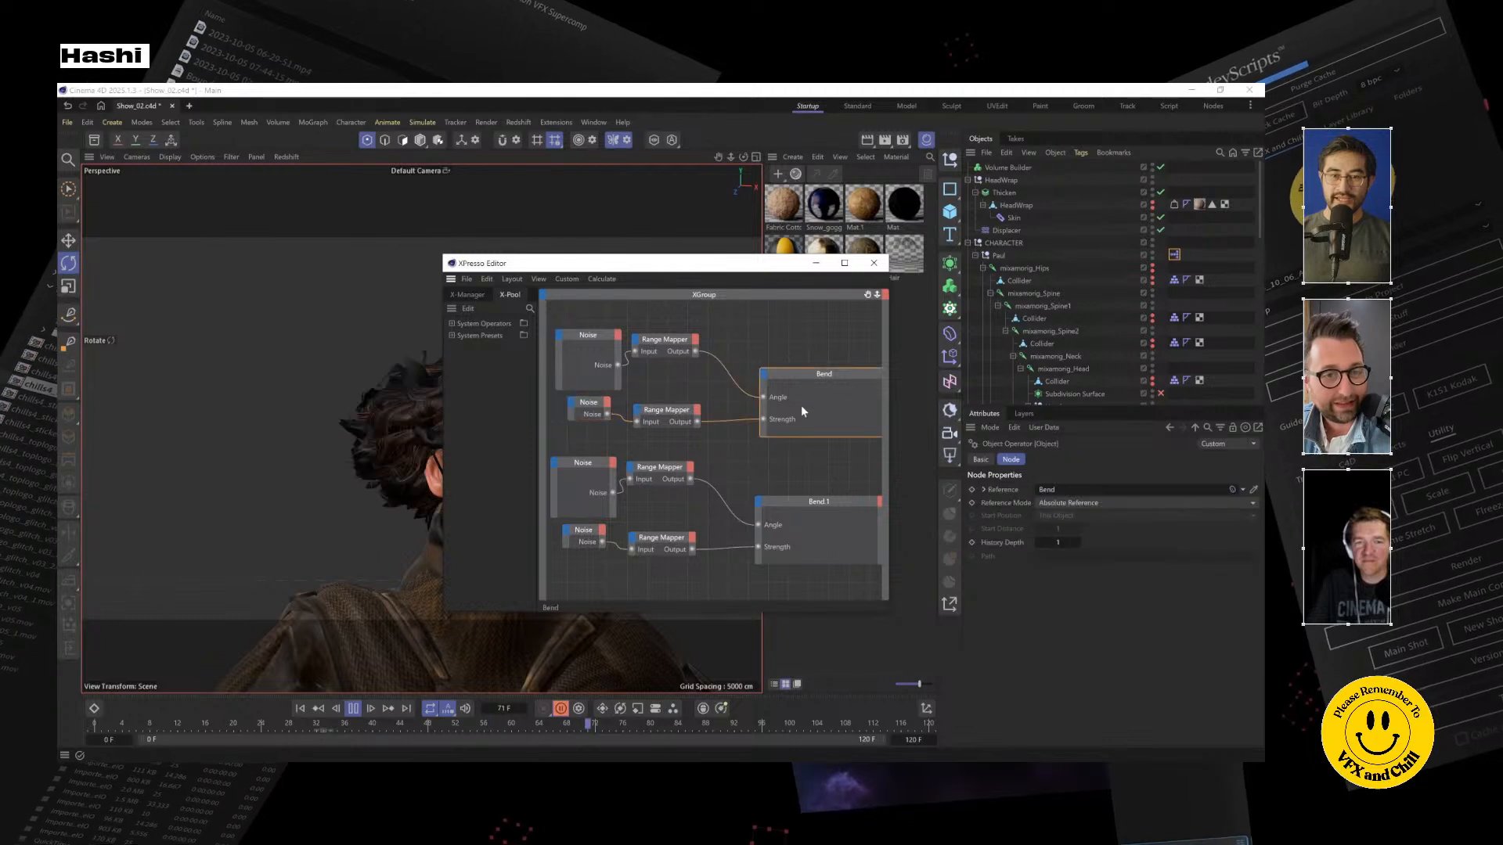
Inspect the Noise and Range Mapper nodes feeding Bend's Angle, shift that Range Mapper slightly, and close the XPresso Editor
click(595, 355)
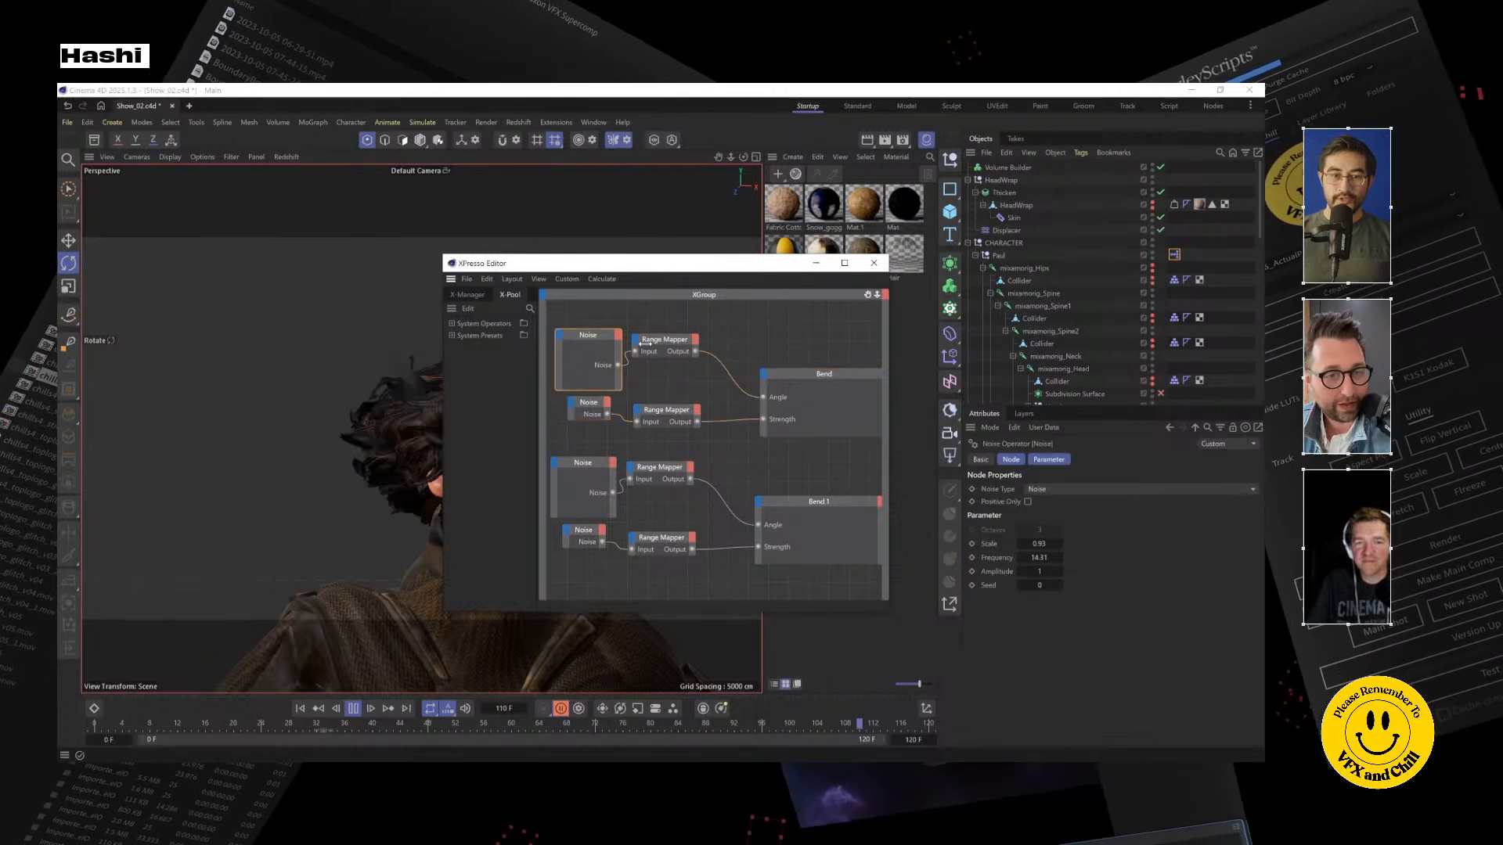
click(660, 342)
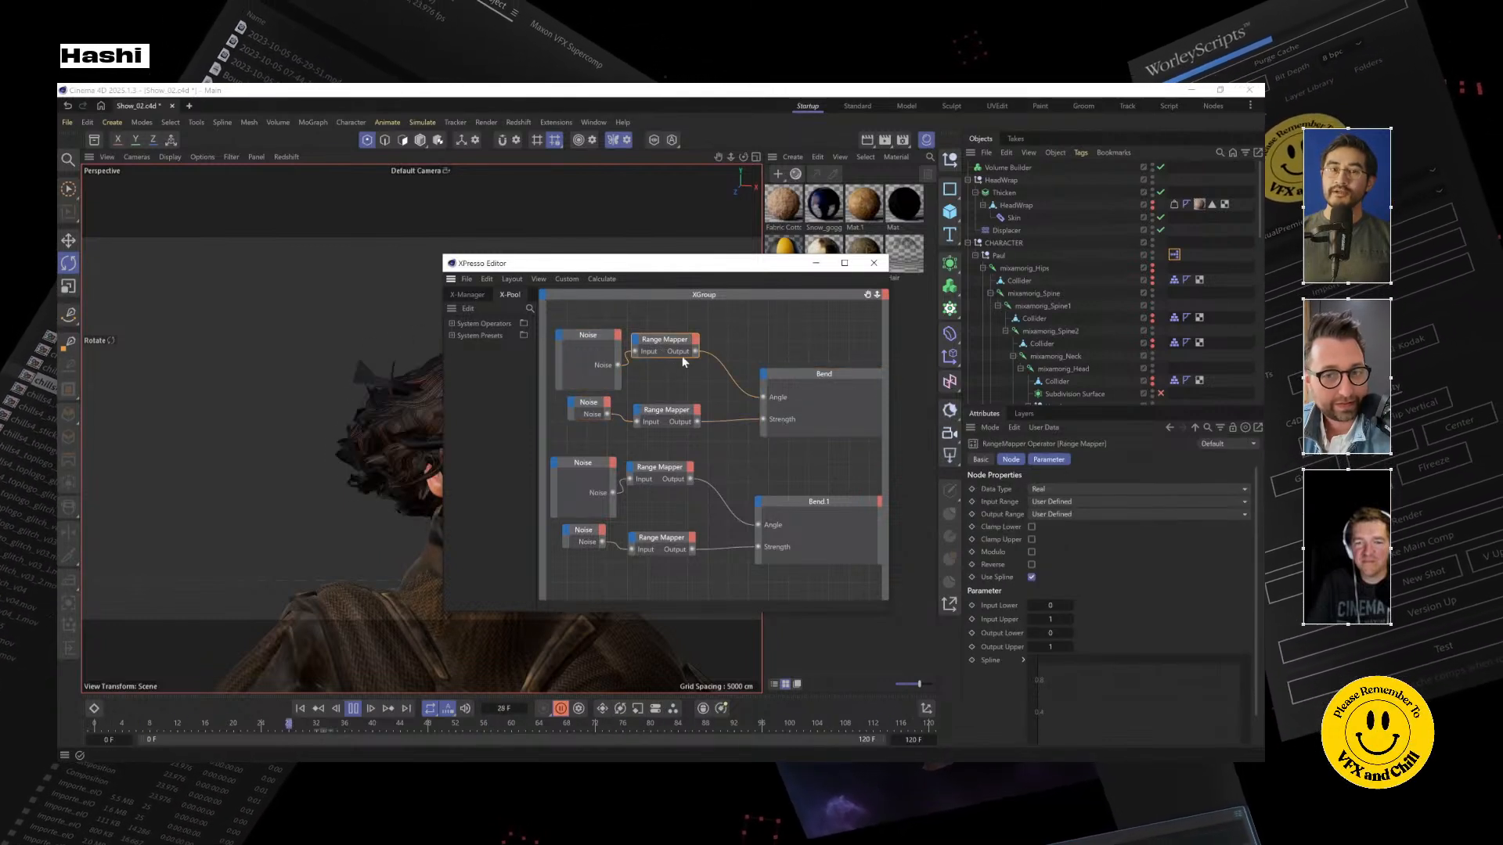
drag(666, 345, 680, 352)
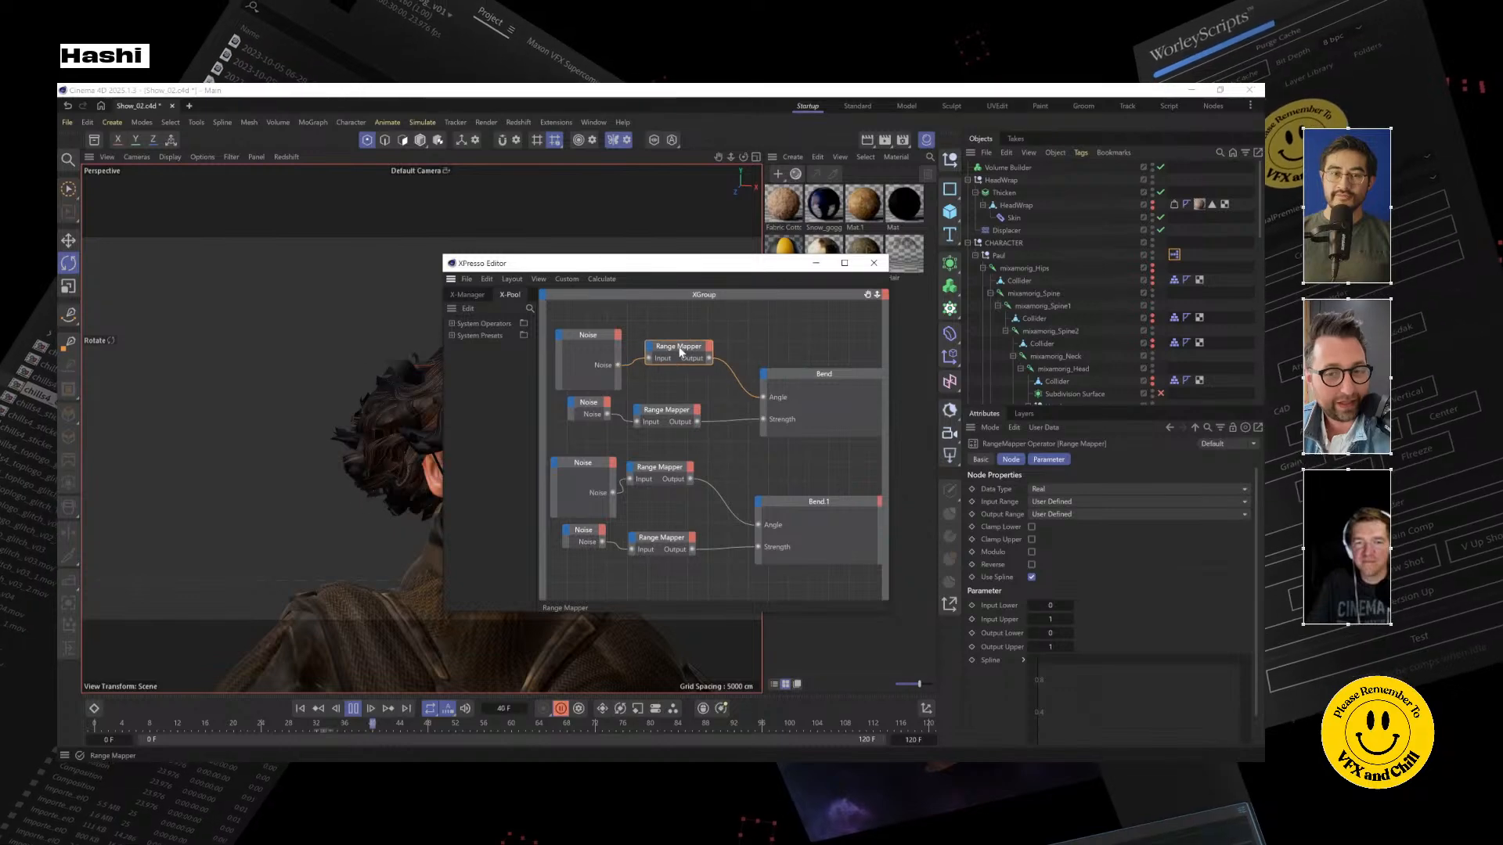
click(875, 264)
Delete the character's hair, eyes and eyelash meshes together with the hair's deformers
scroll(1102, 332, down, 5)
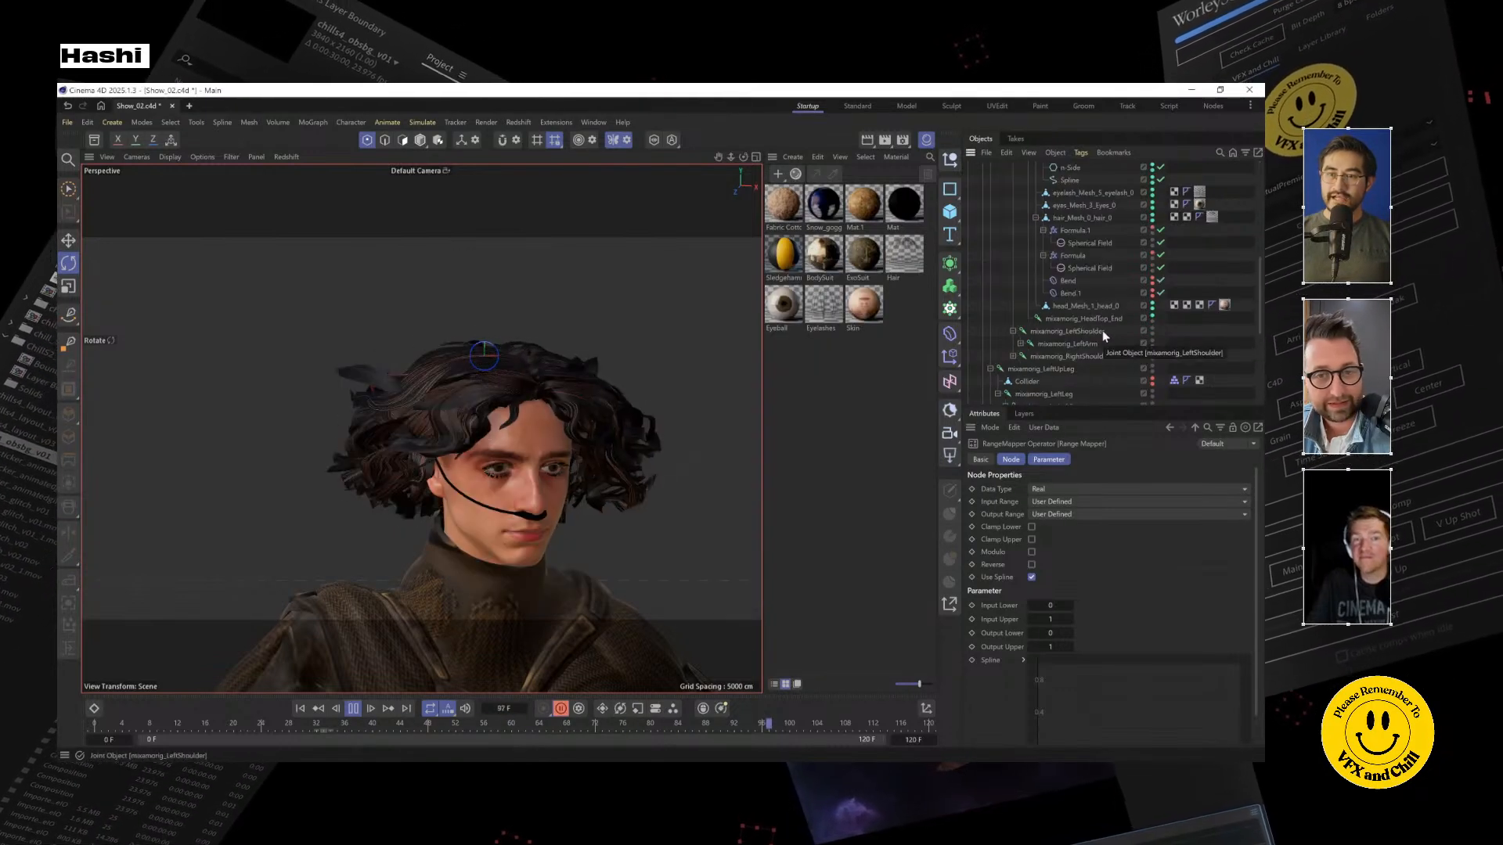
click(1082, 218)
shift+click(1079, 195)
key(Delete)
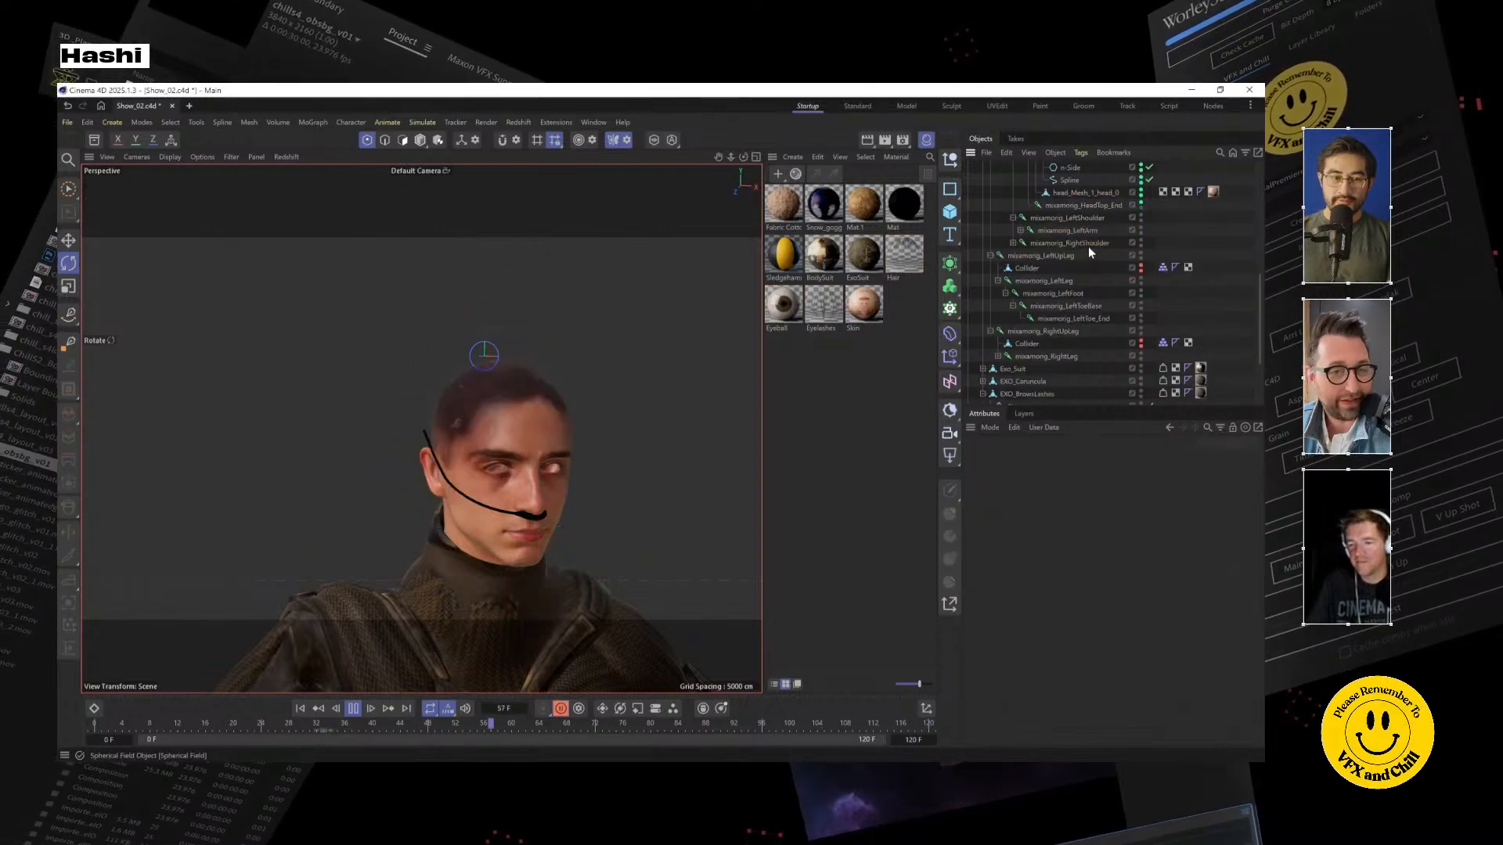
scroll(1084, 280, up, 4)
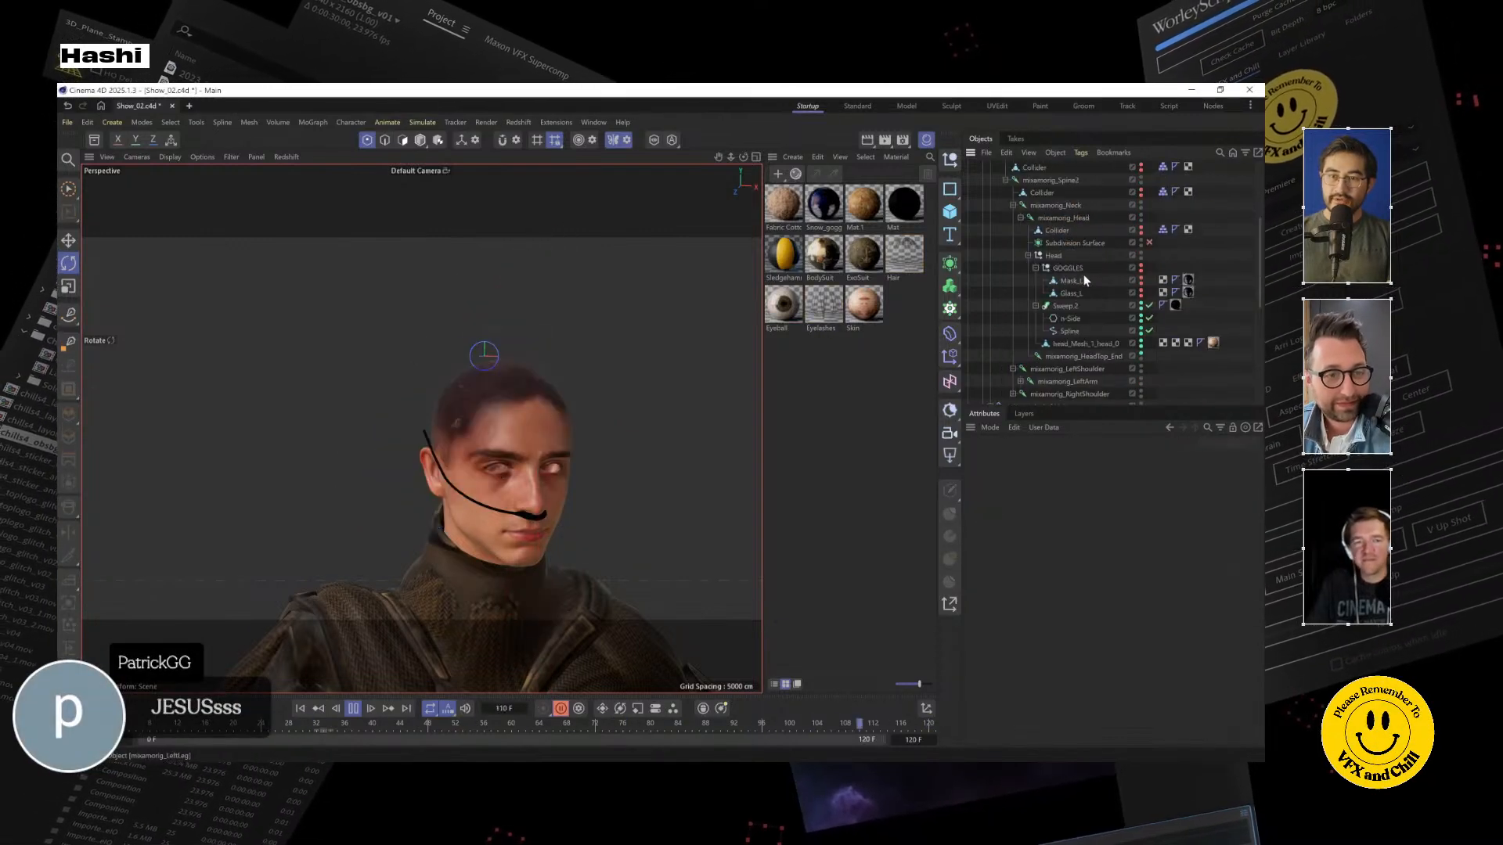
Show the HeadWrap group in the viewport and view the cloth around the character's head up close
scroll(1076, 313, up, 4)
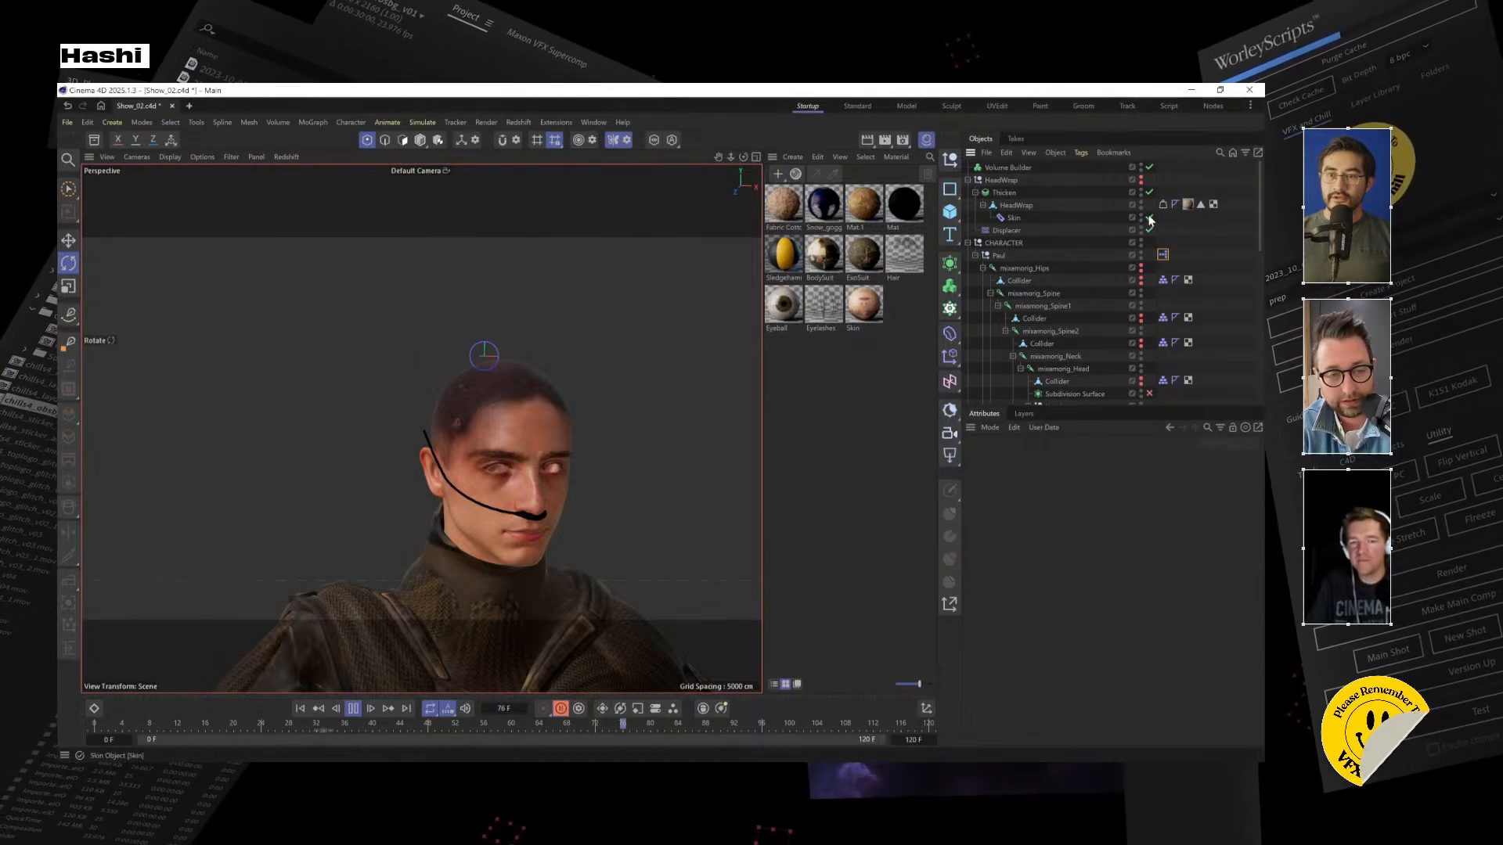
click(1142, 180)
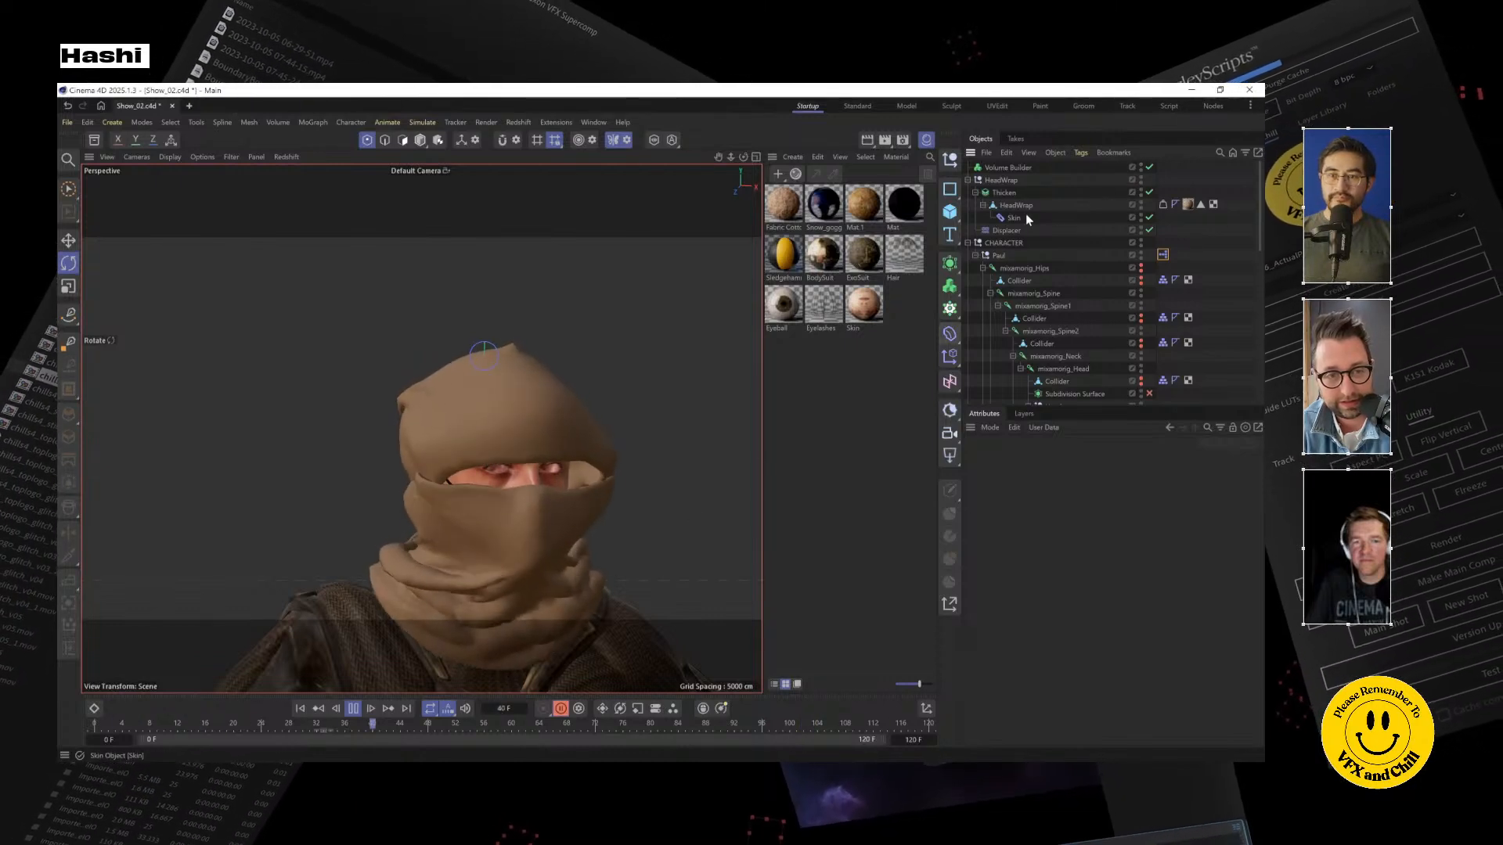
scroll(526, 540, up, 10)
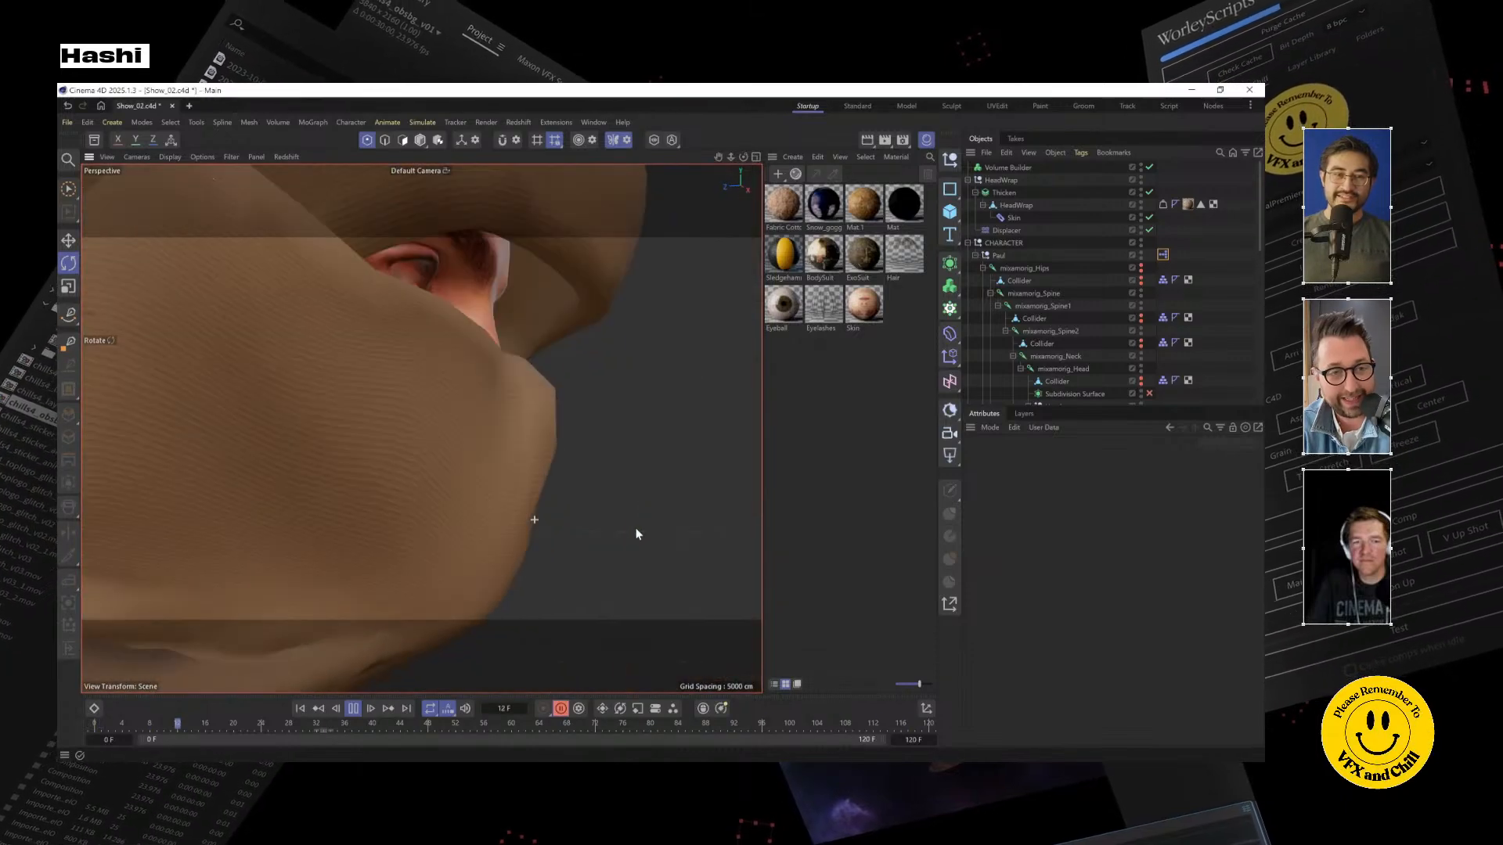
scroll(534, 529, down, 10)
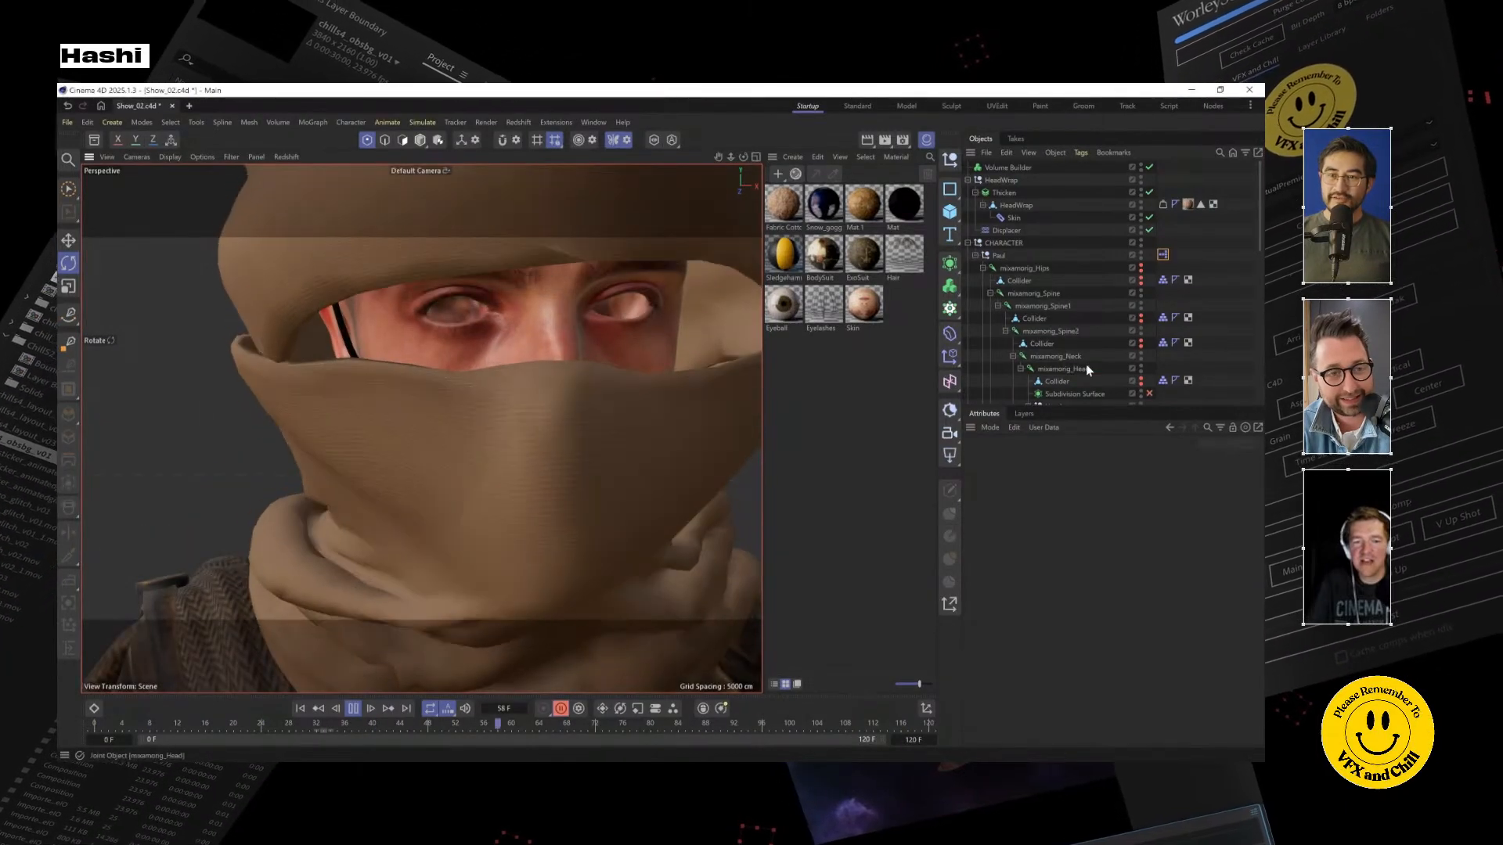
Show the GOGGLES group in the viewport, select its Mask_L mesh with the Move tool, and view the goggles under the head wrap
scroll(1090, 360, down, 8)
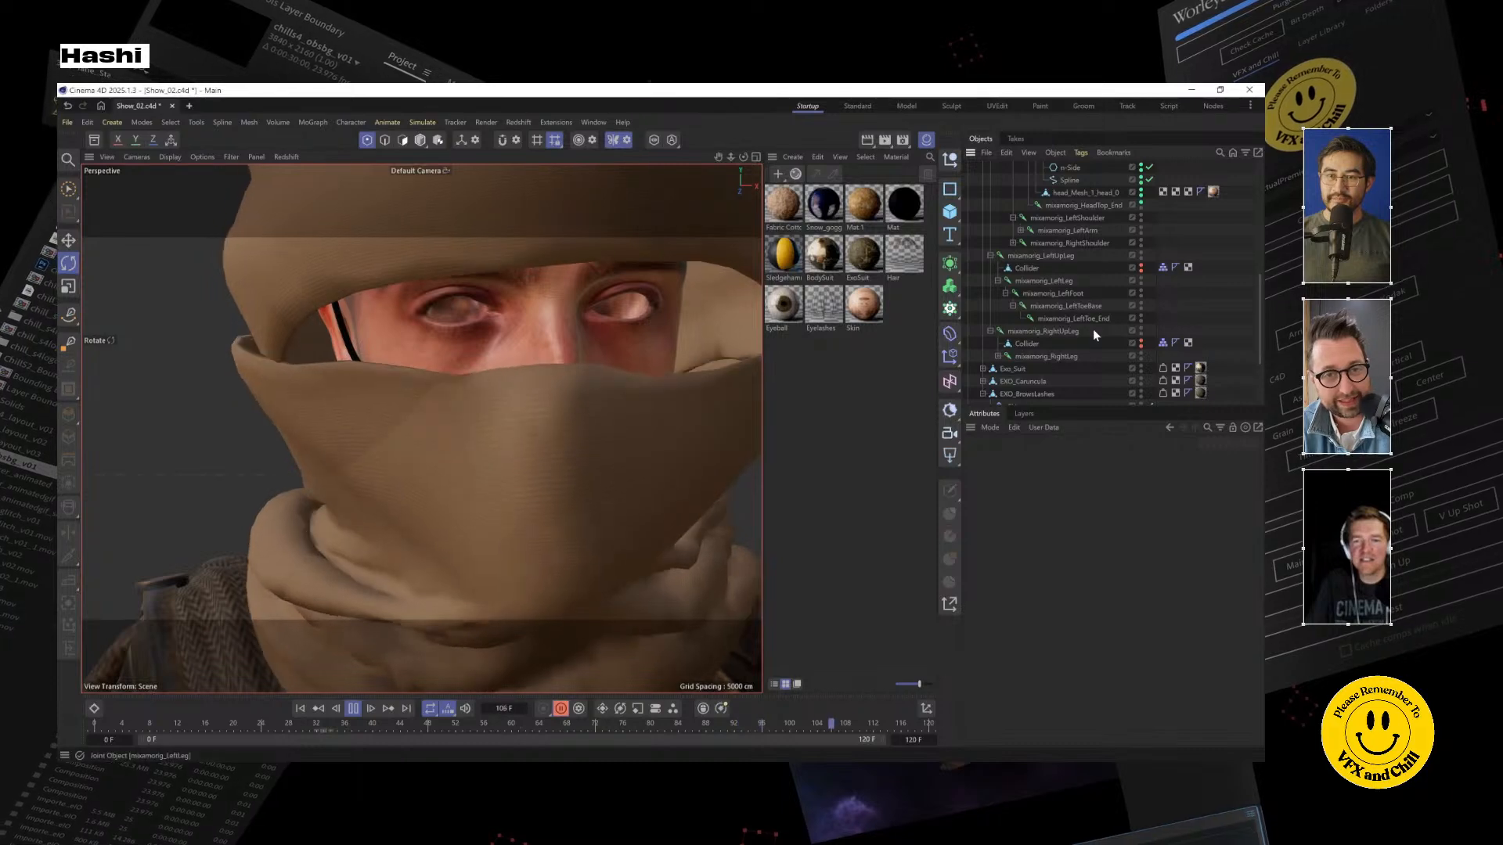
scroll(1091, 294, up, 5)
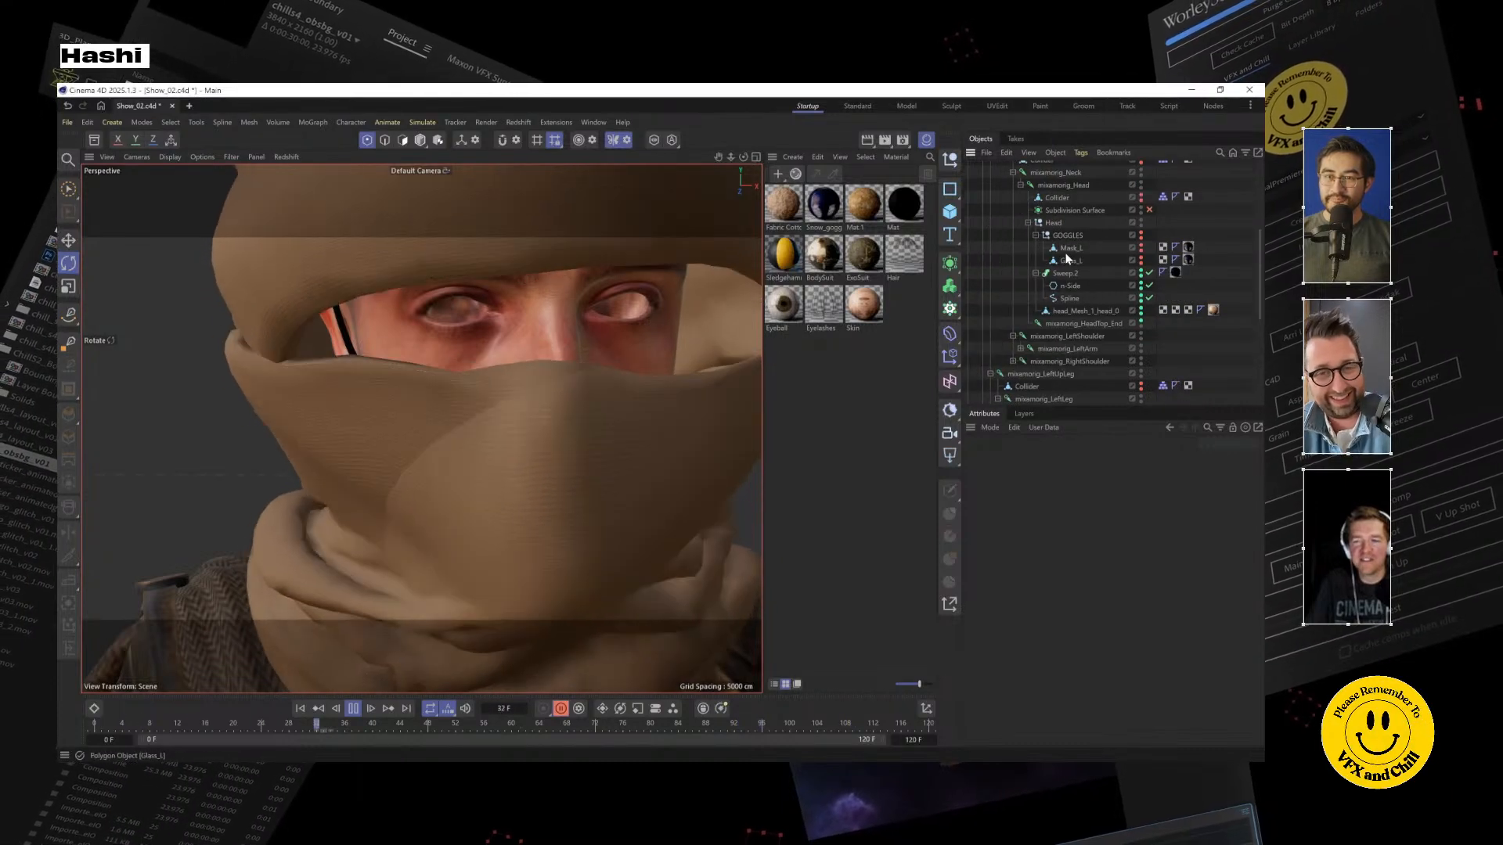
click(1067, 235)
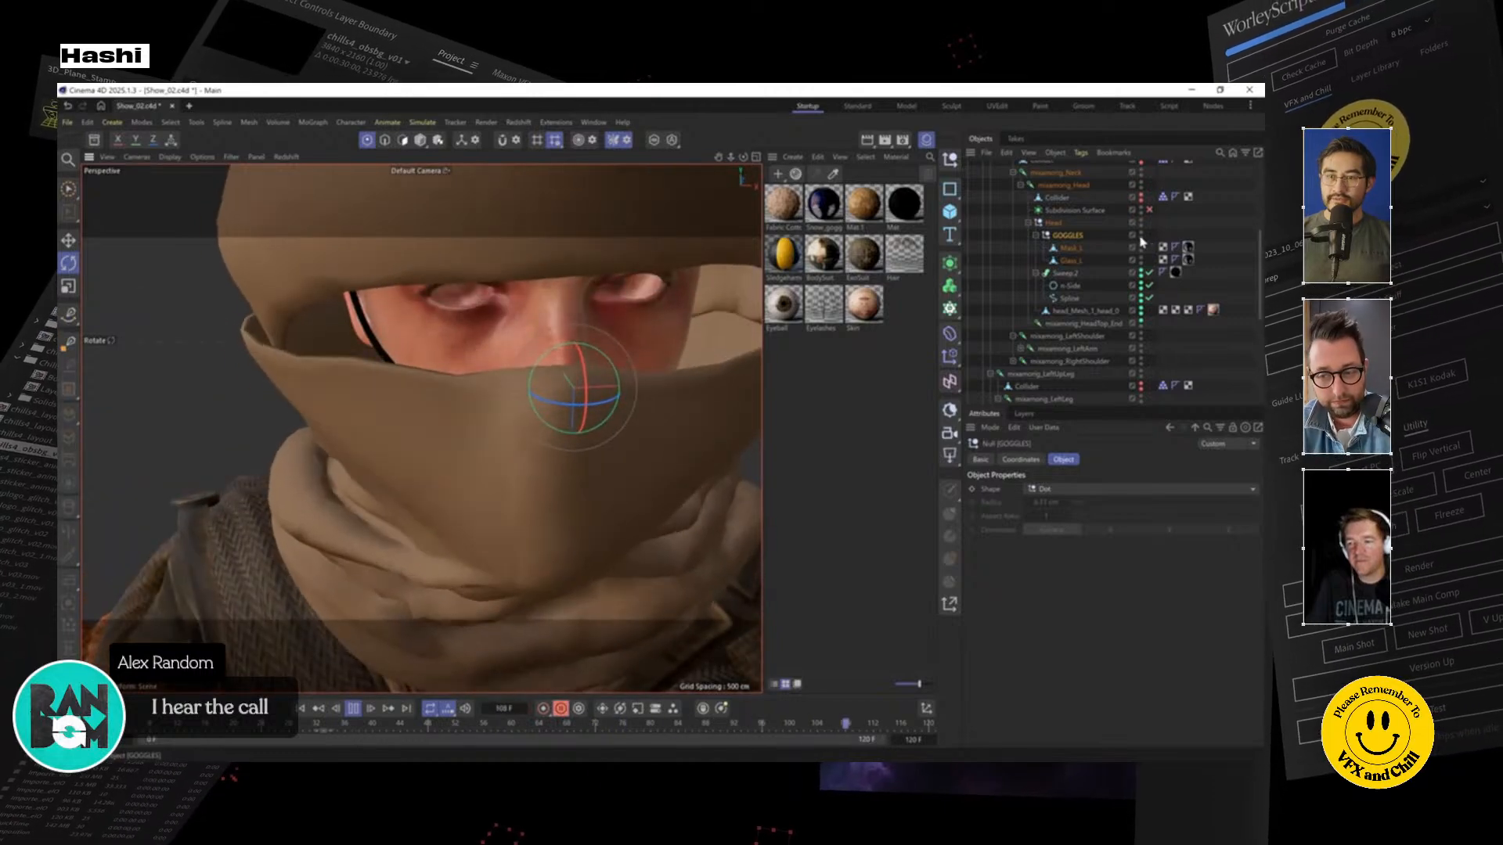
click(1069, 249)
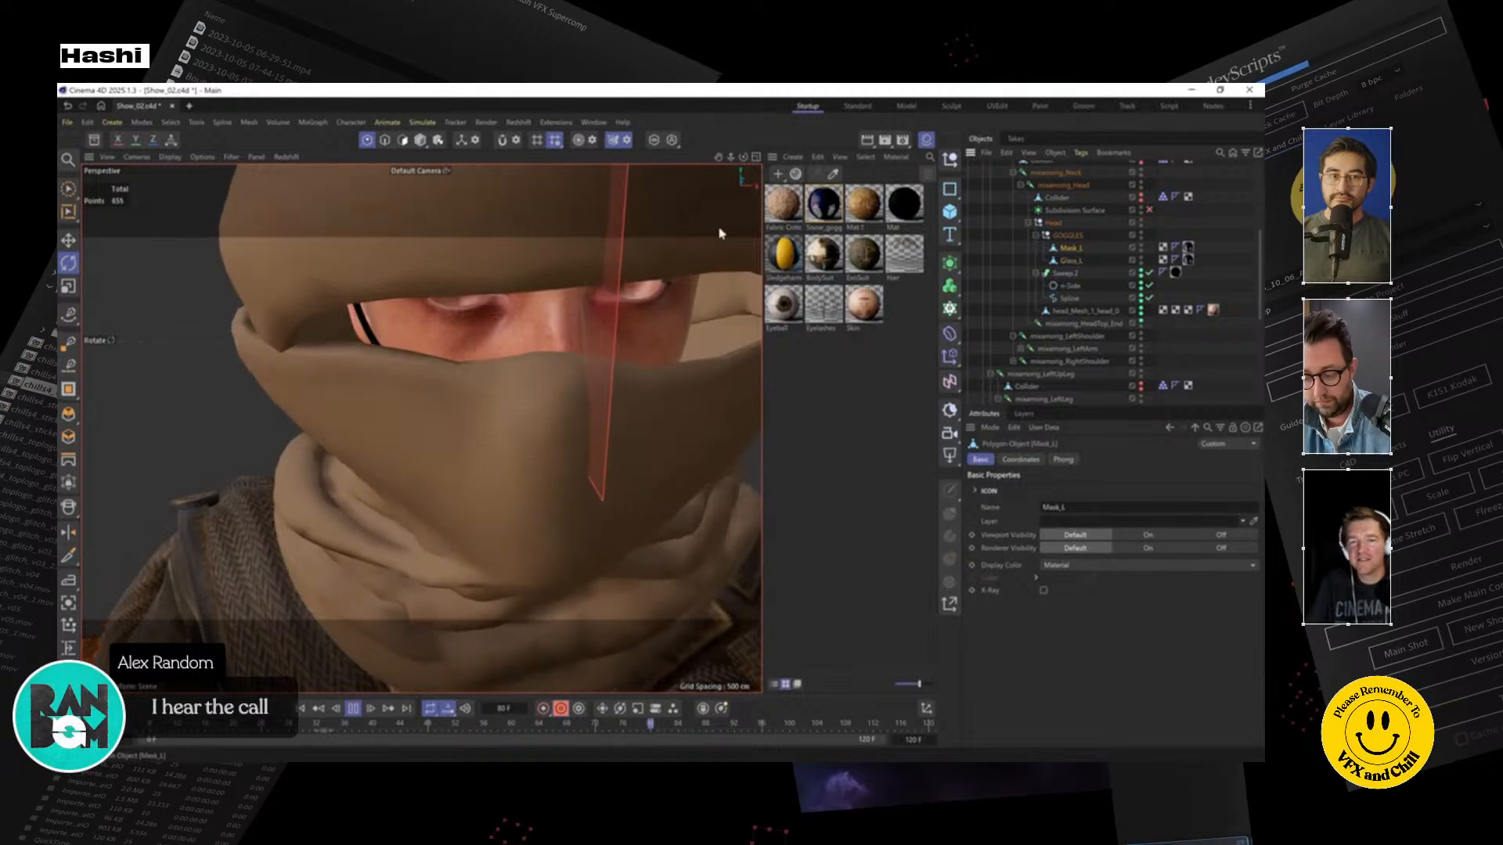
scroll(513, 389, down, 5)
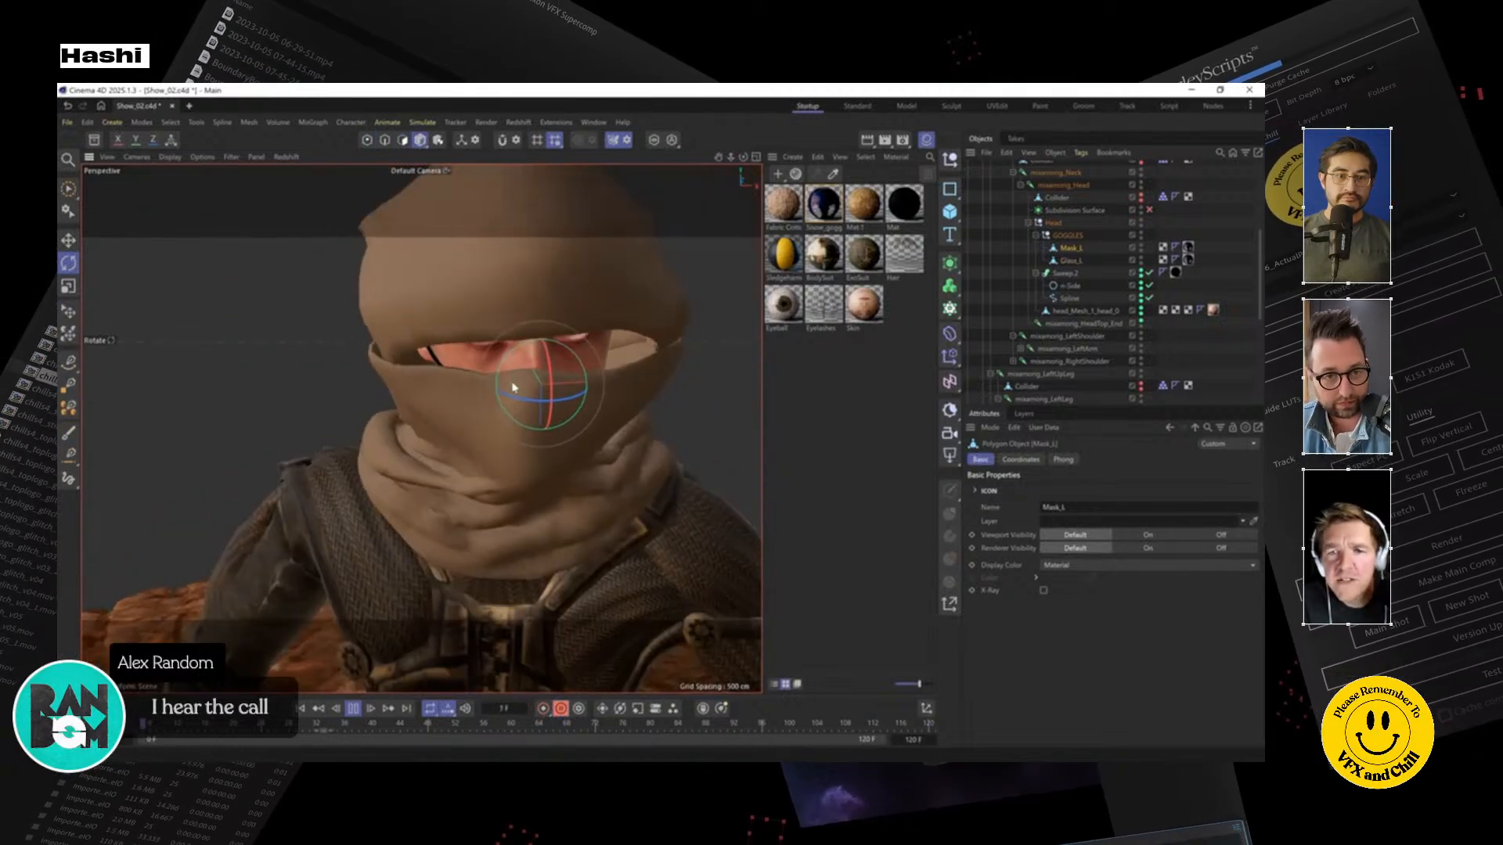
alt+drag(573, 412, 642, 412)
key(e)
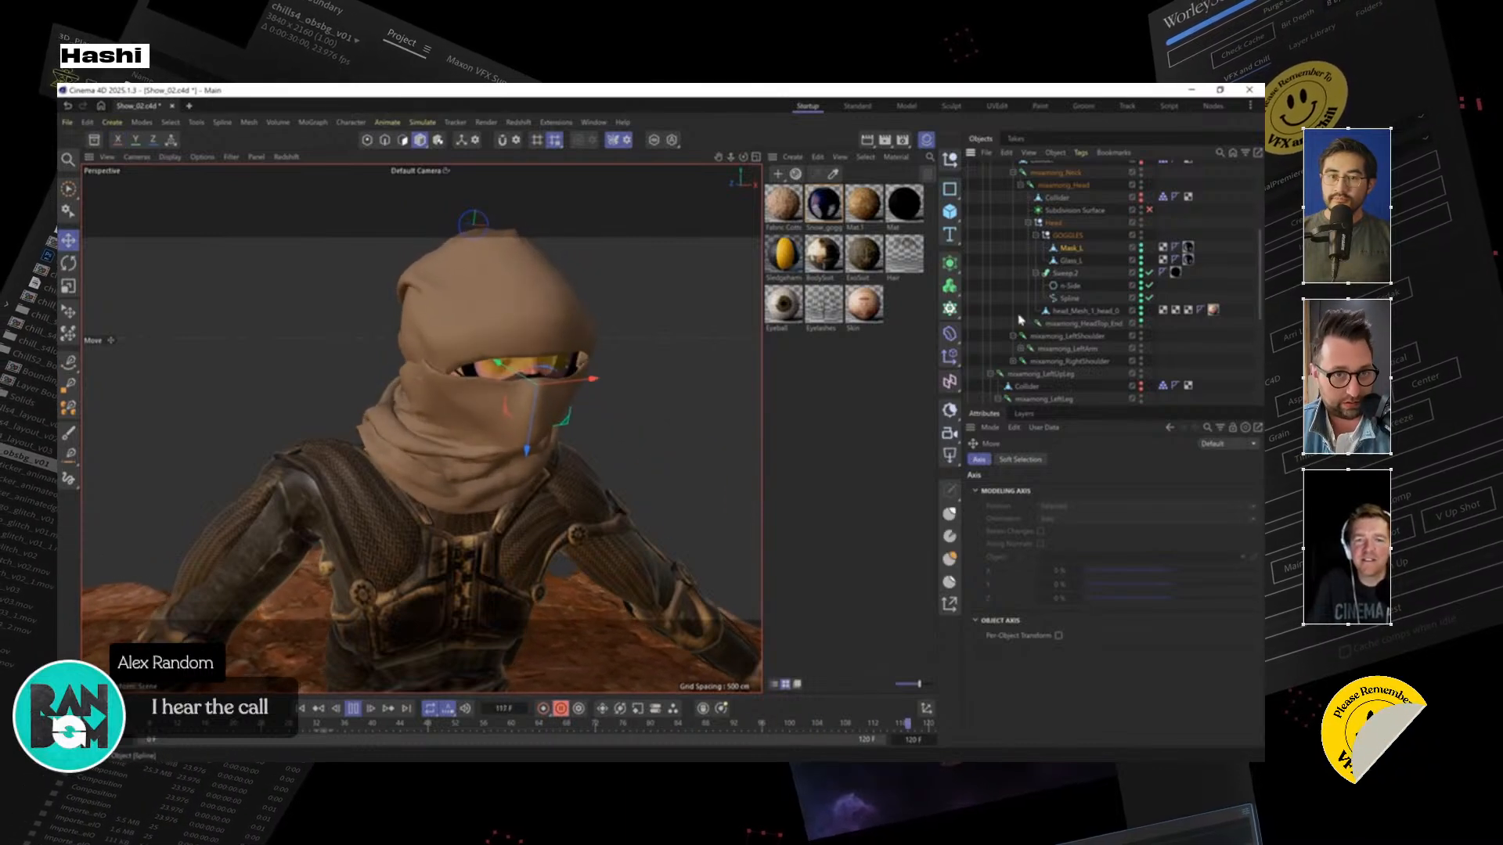
scroll(545, 394, up, 10)
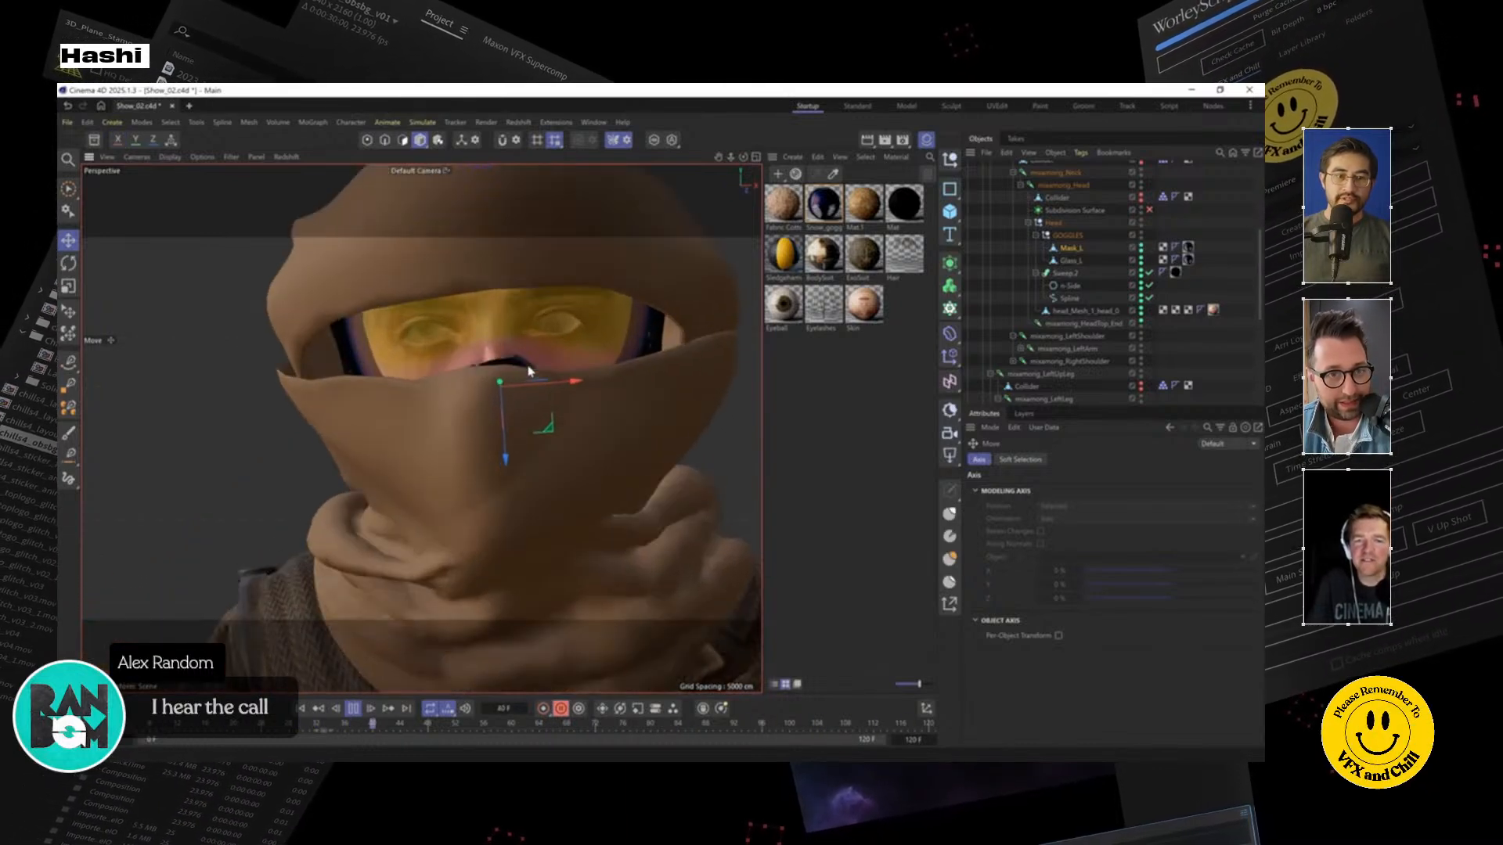
scroll(512, 364, down, 8)
alt+drag(577, 449, 629, 454)
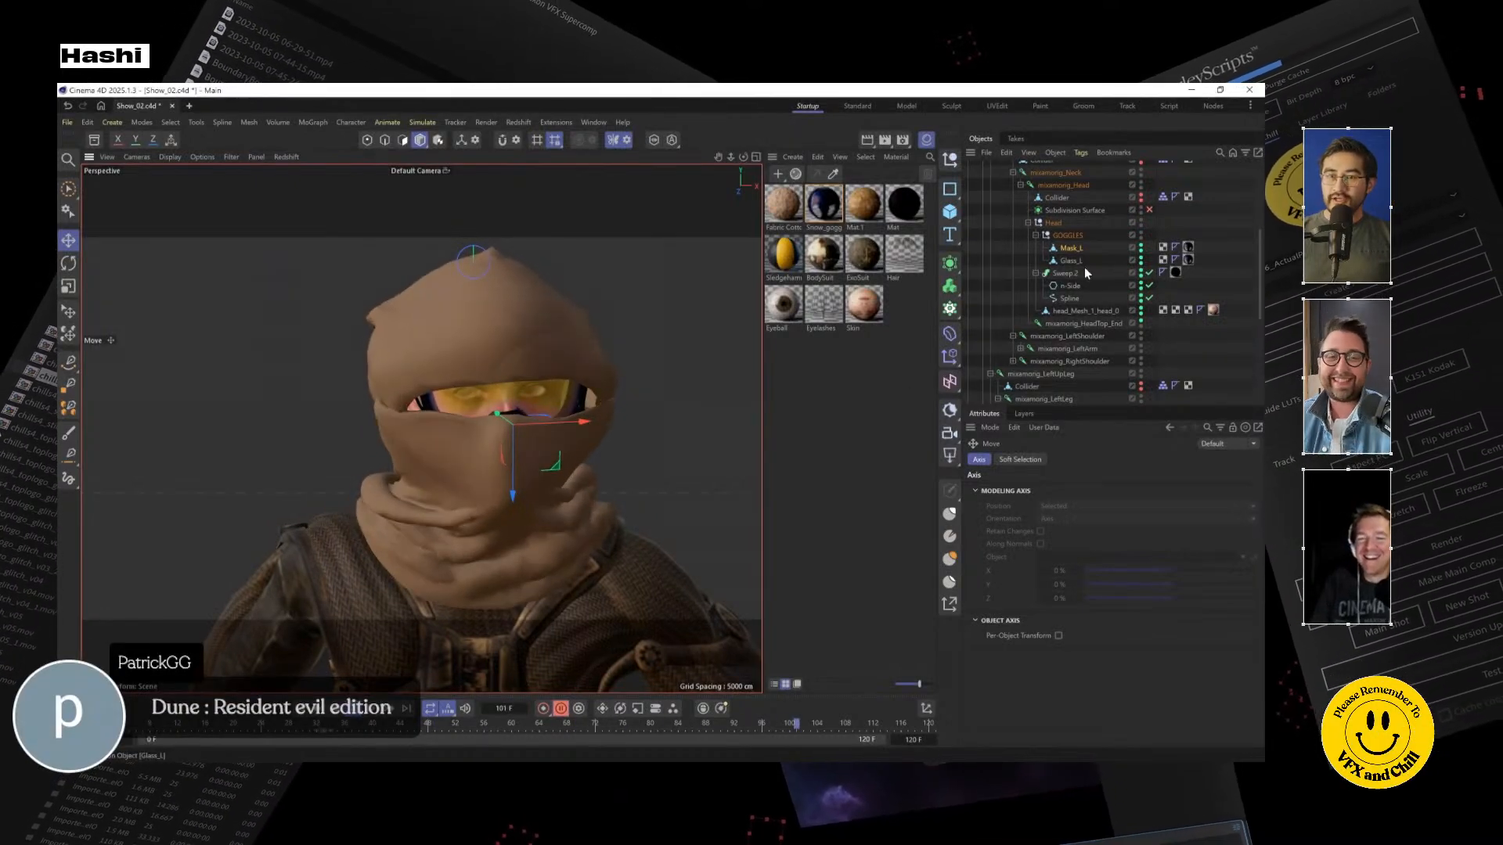
Examine the Displacer settings in the HeadWrap group, and select the HeadWrap null to highlight the whole wrap
scroll(1107, 284, up, 5)
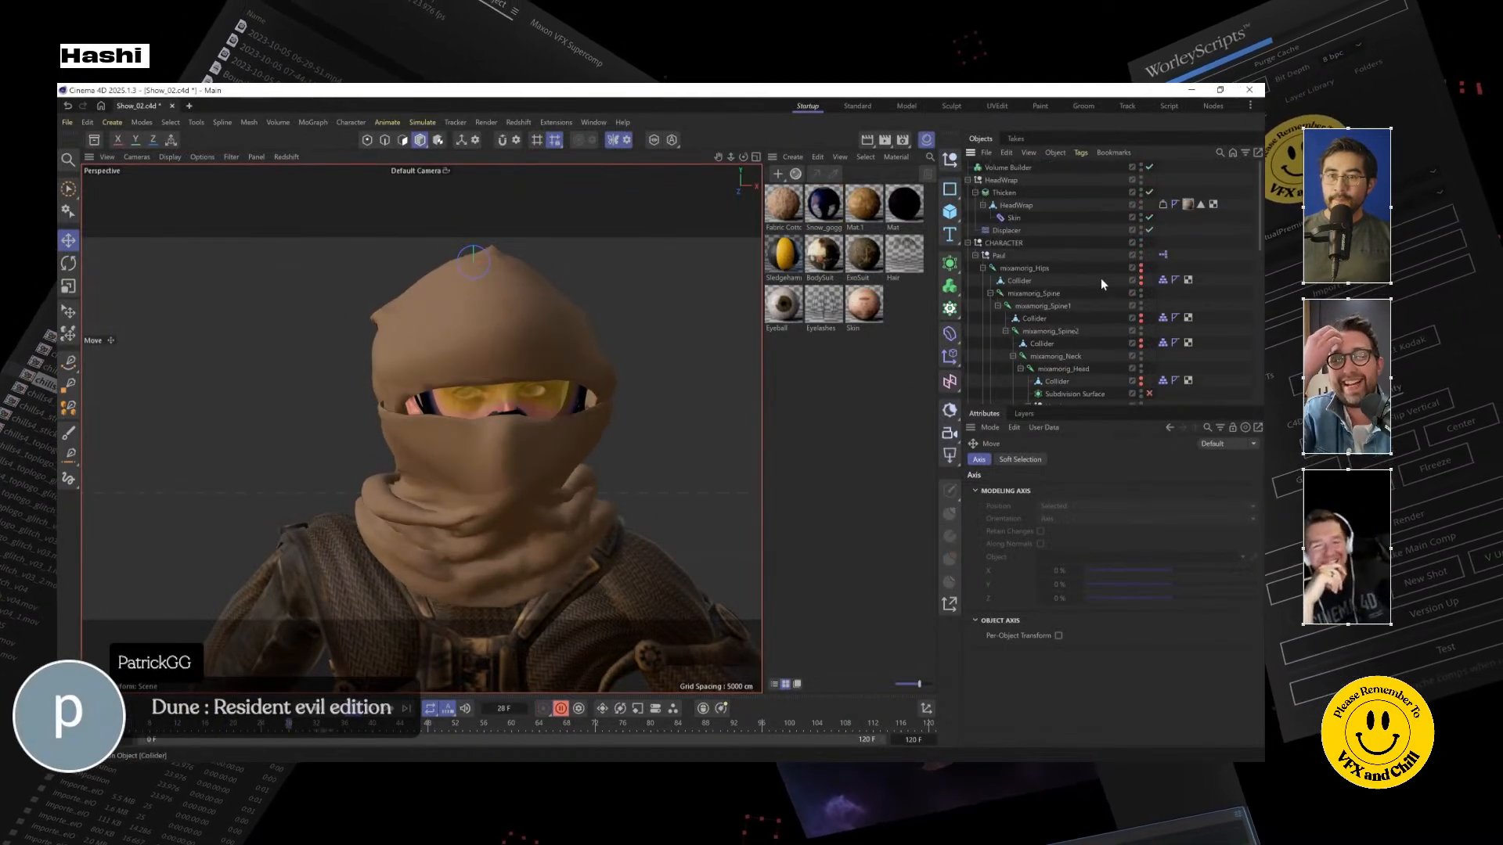
click(1009, 231)
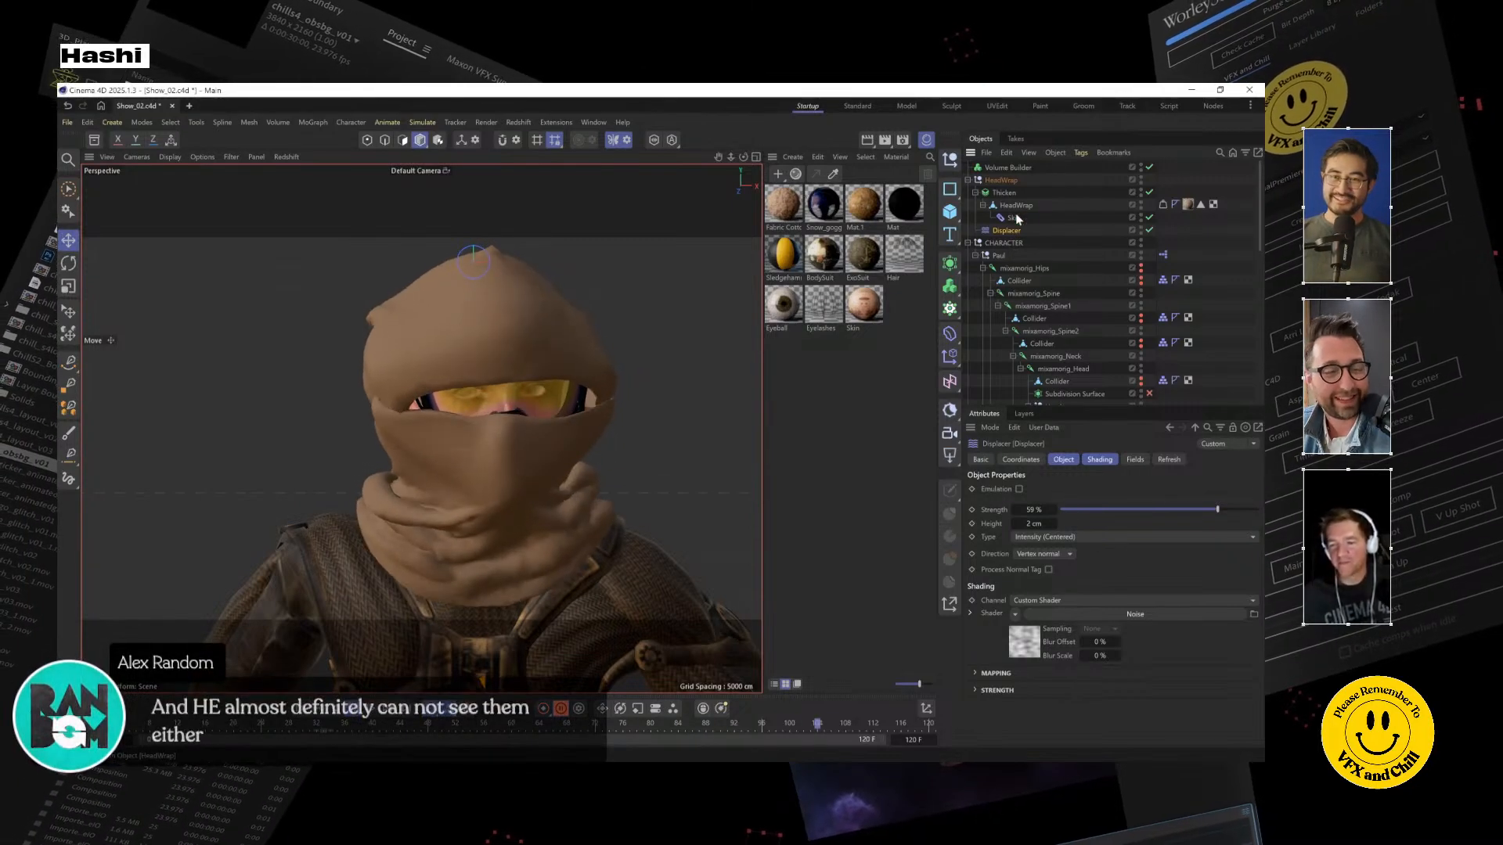
click(1002, 180)
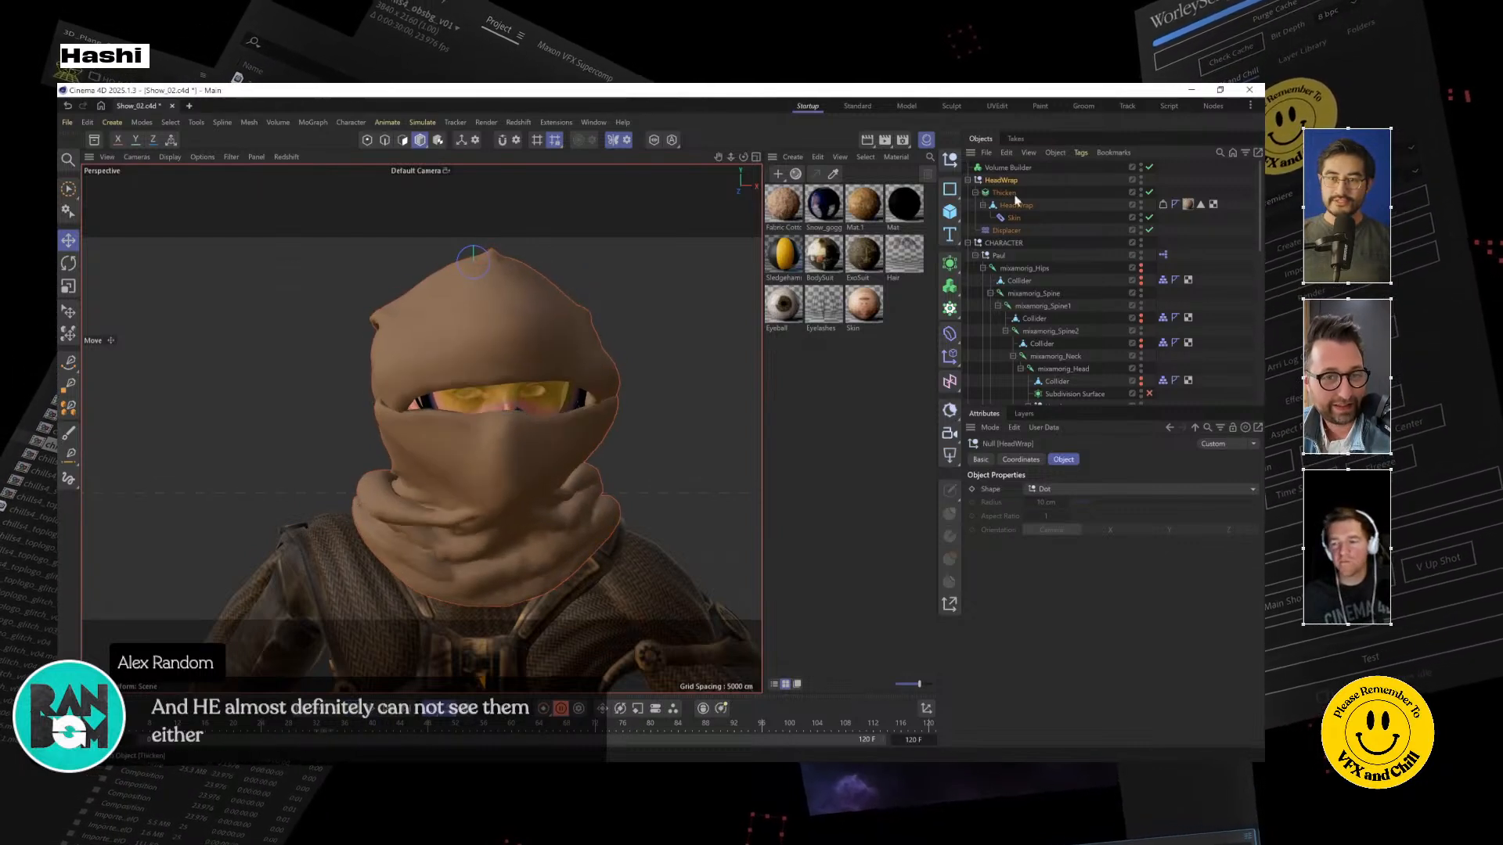
Compare the HeadWrap mesh's edges and folds close up with the Thicken generator switched off and back on
click(1149, 191)
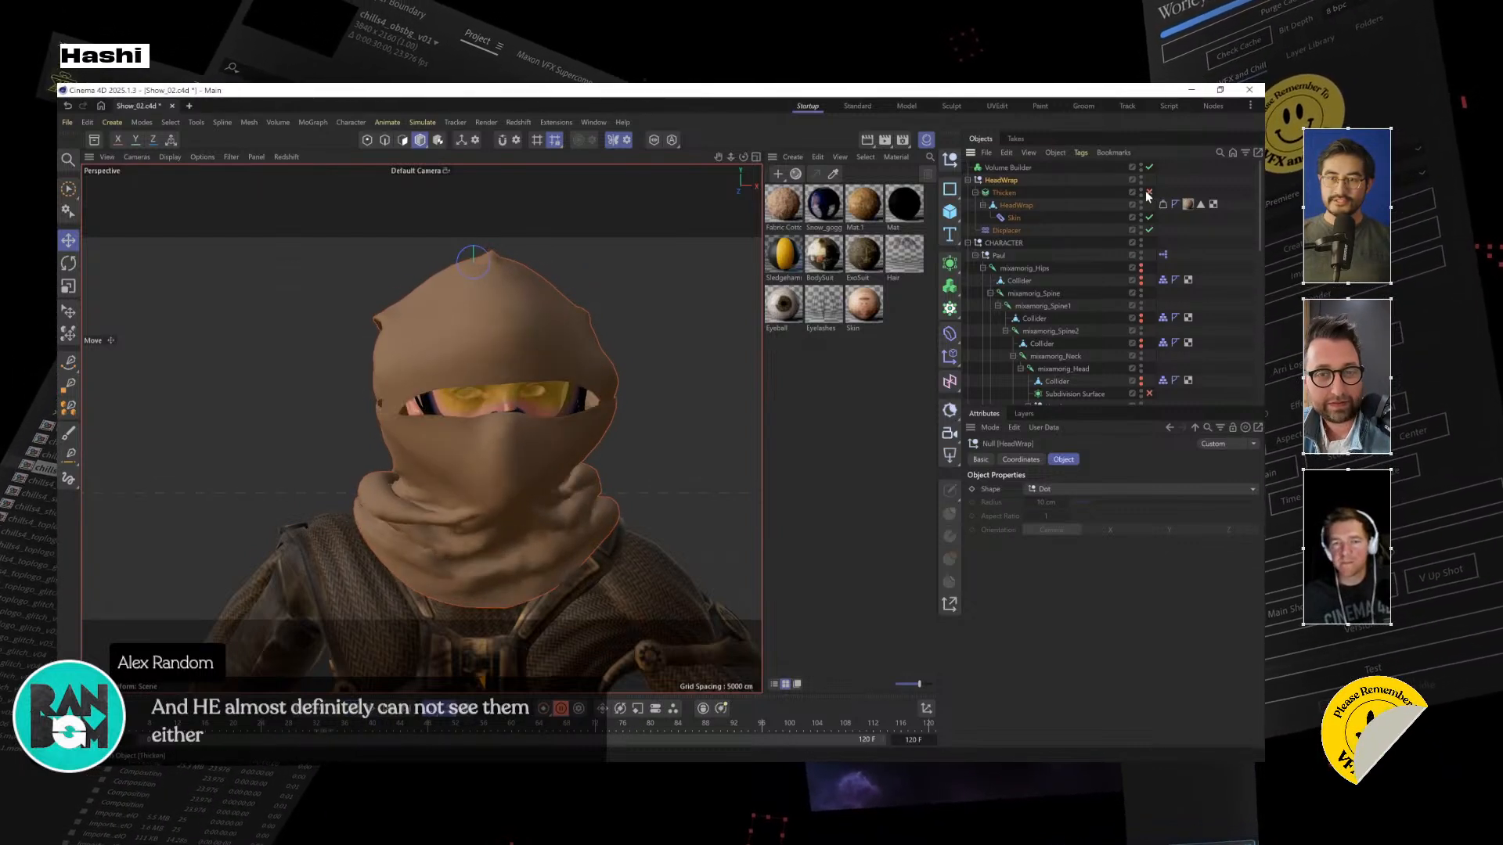
click(1016, 205)
alt+drag(500, 403, 379, 446)
alt+right_drag(379, 446, 594, 453)
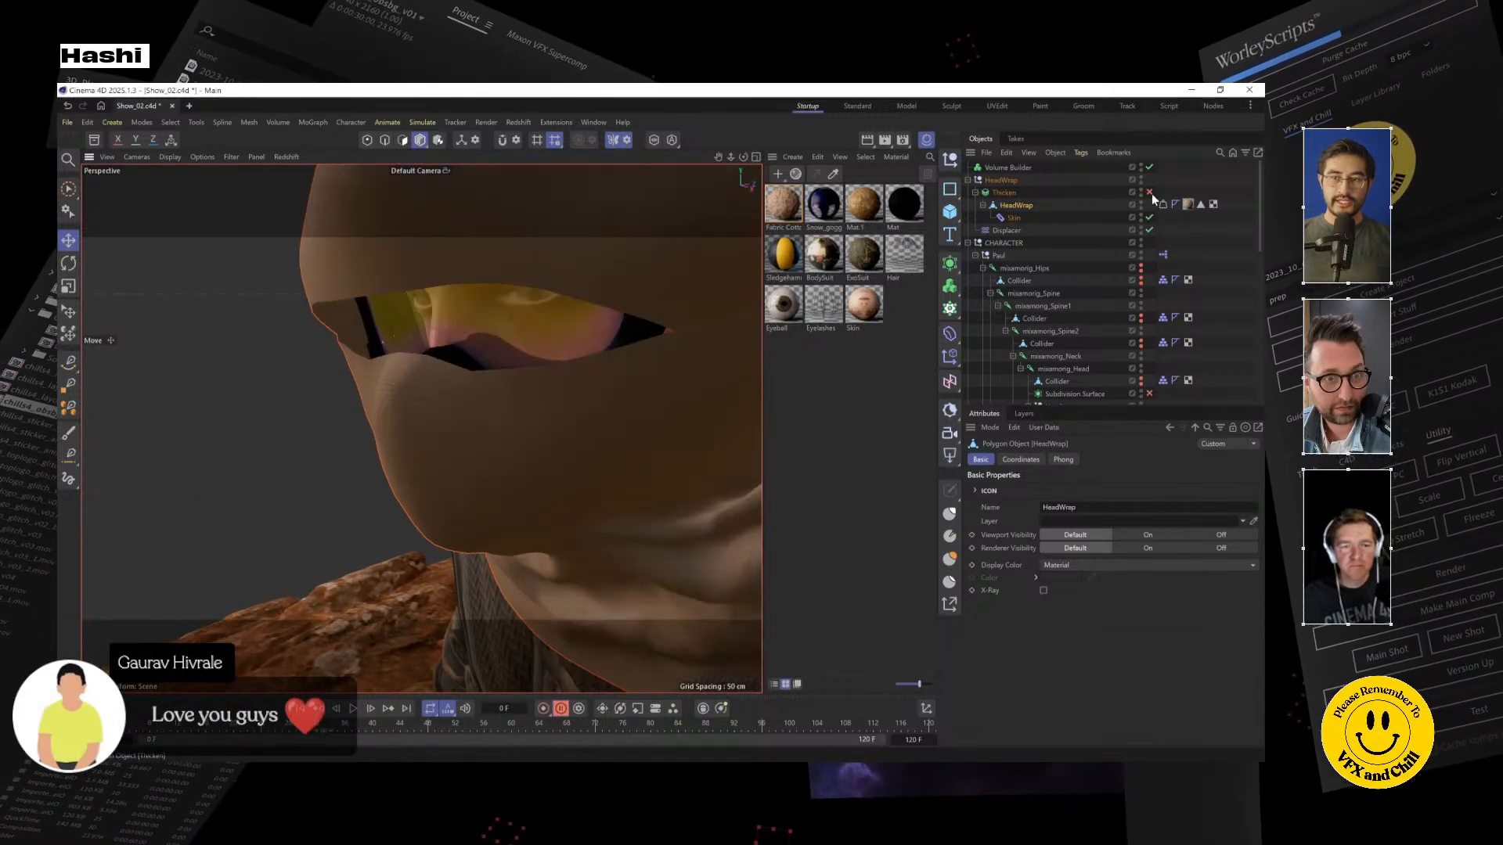
alt+drag(378, 370, 551, 412)
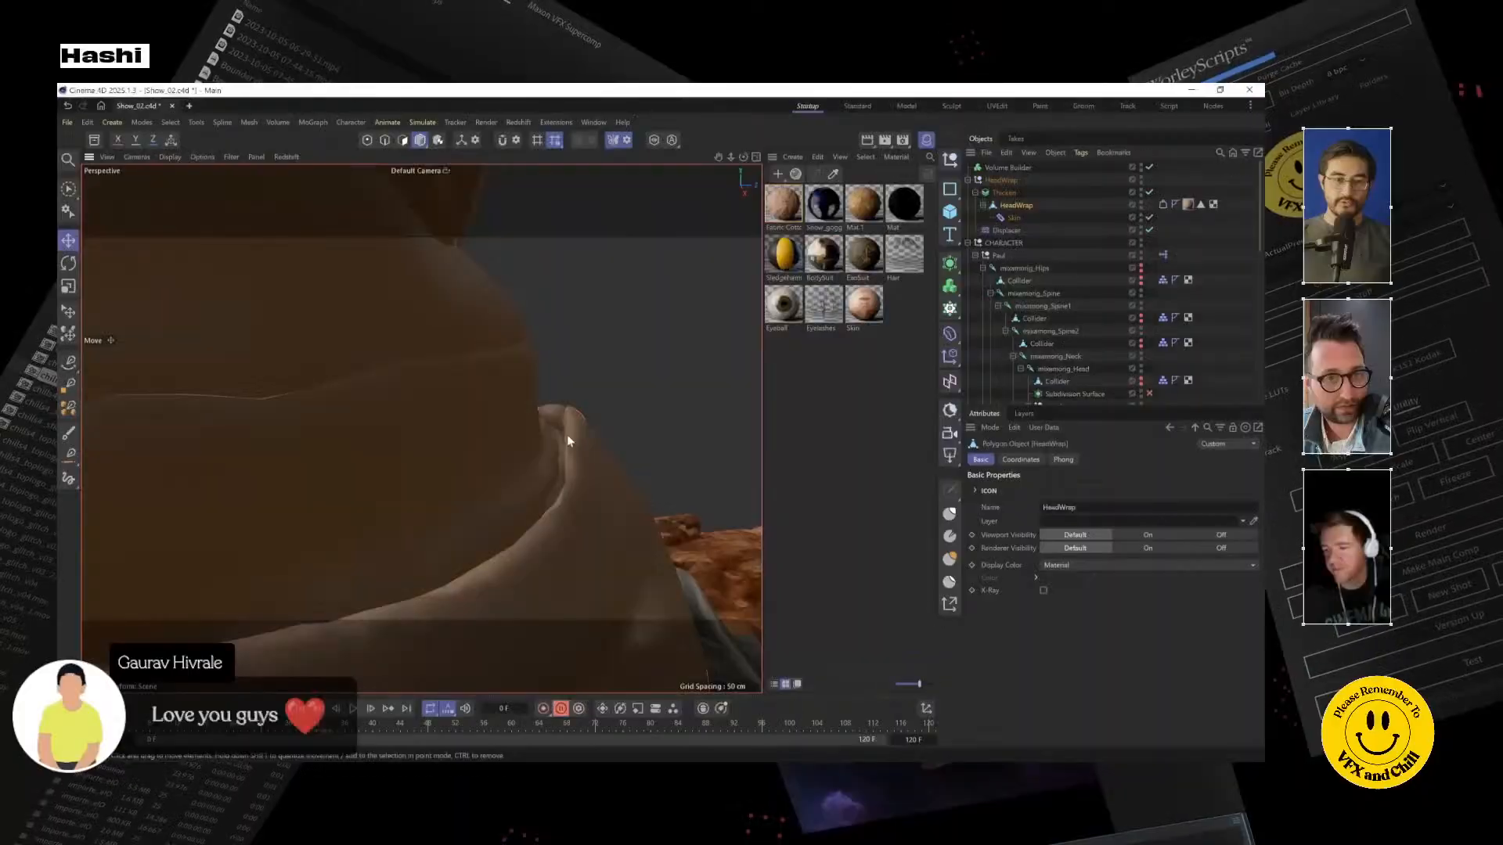
alt+drag(563, 430, 461, 406)
alt+drag(613, 465, 505, 458)
Open the Noise shader used by the HeadWrap group's Displacer and examine its properties
click(1010, 181)
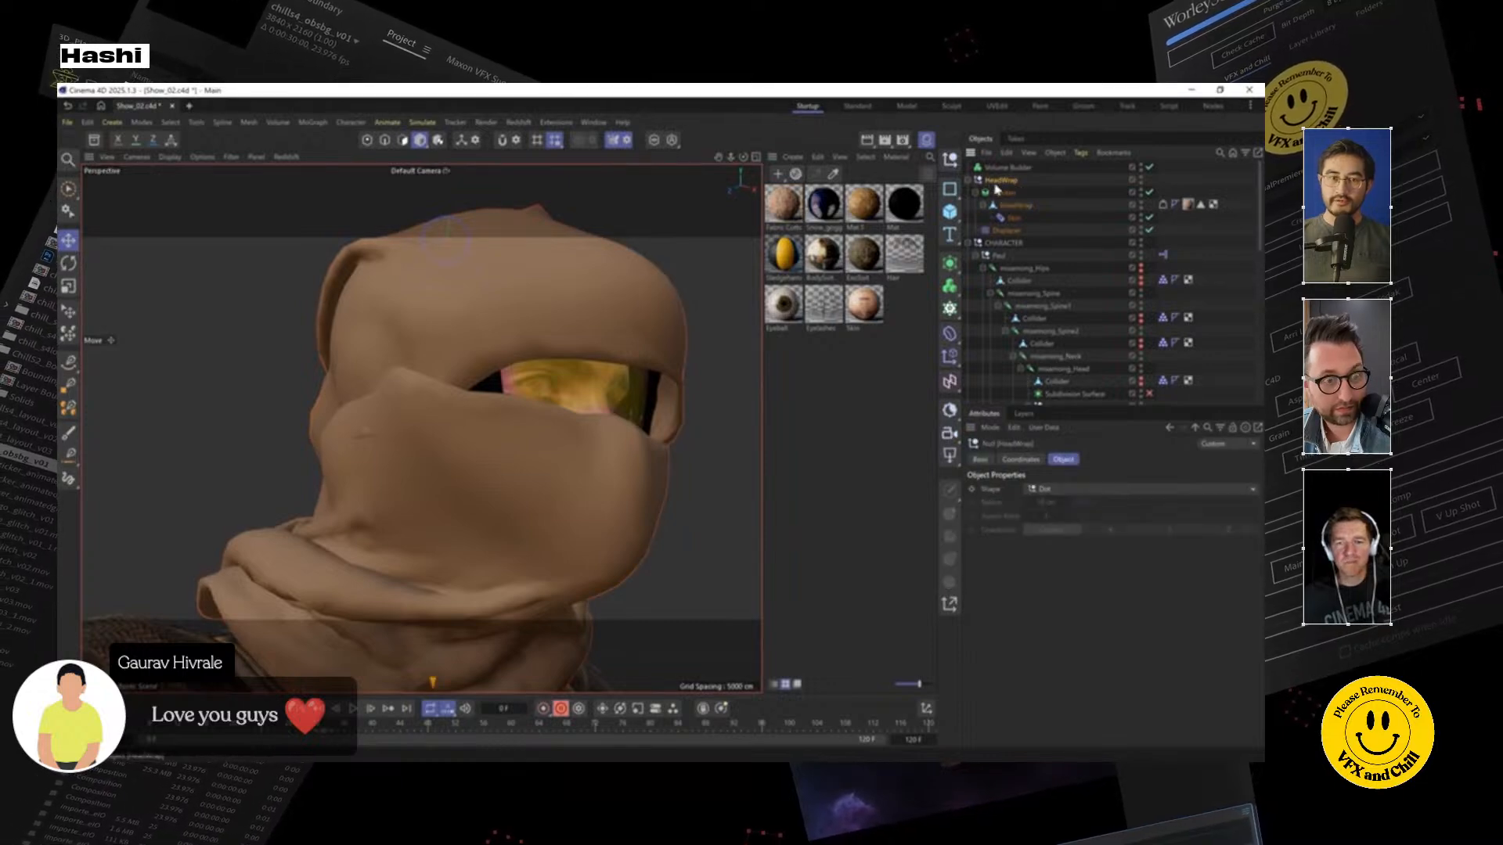
click(1011, 232)
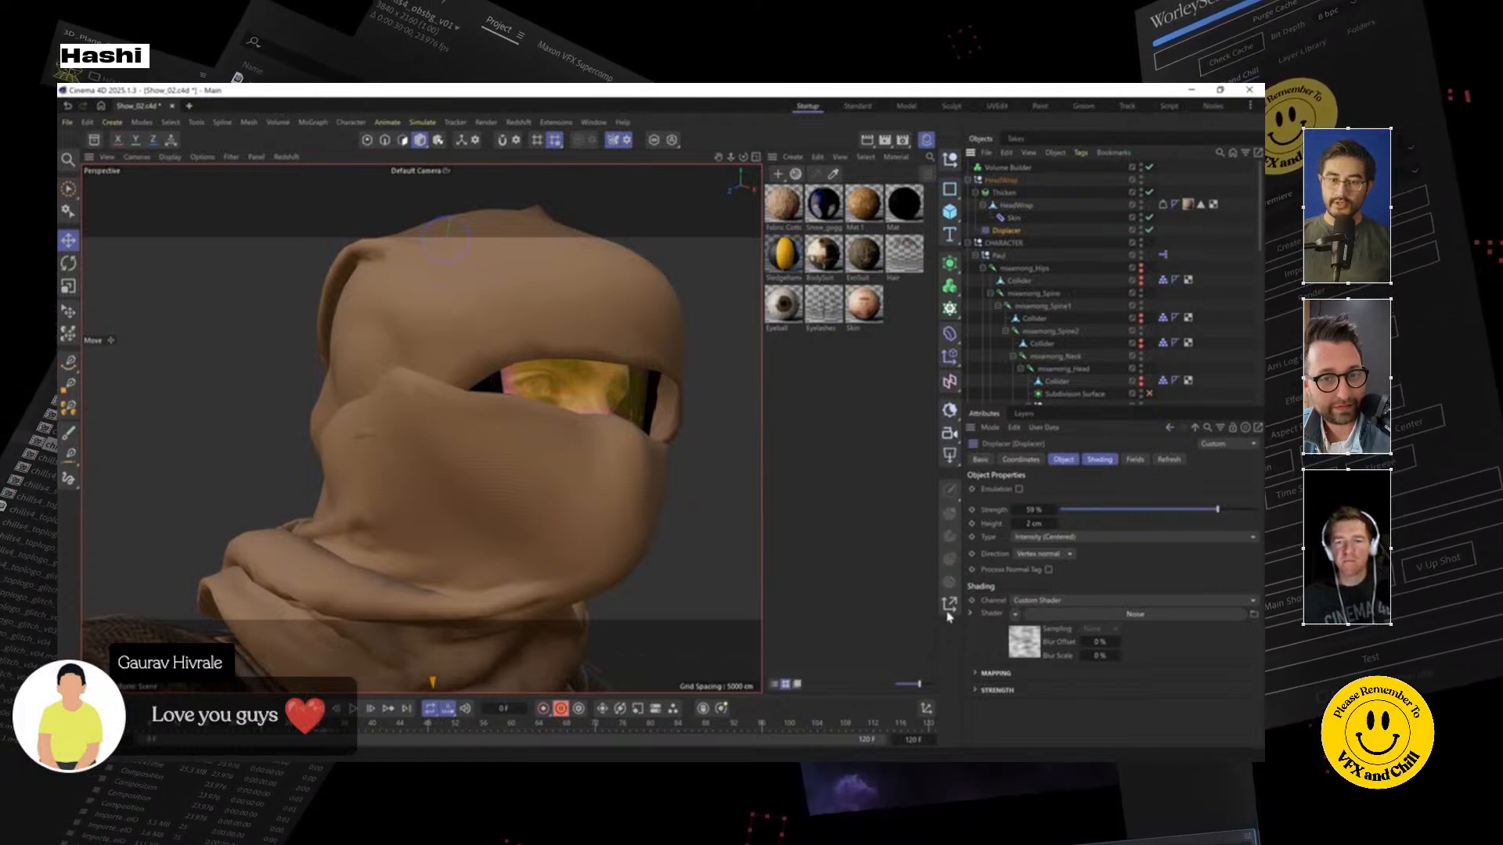
click(1137, 615)
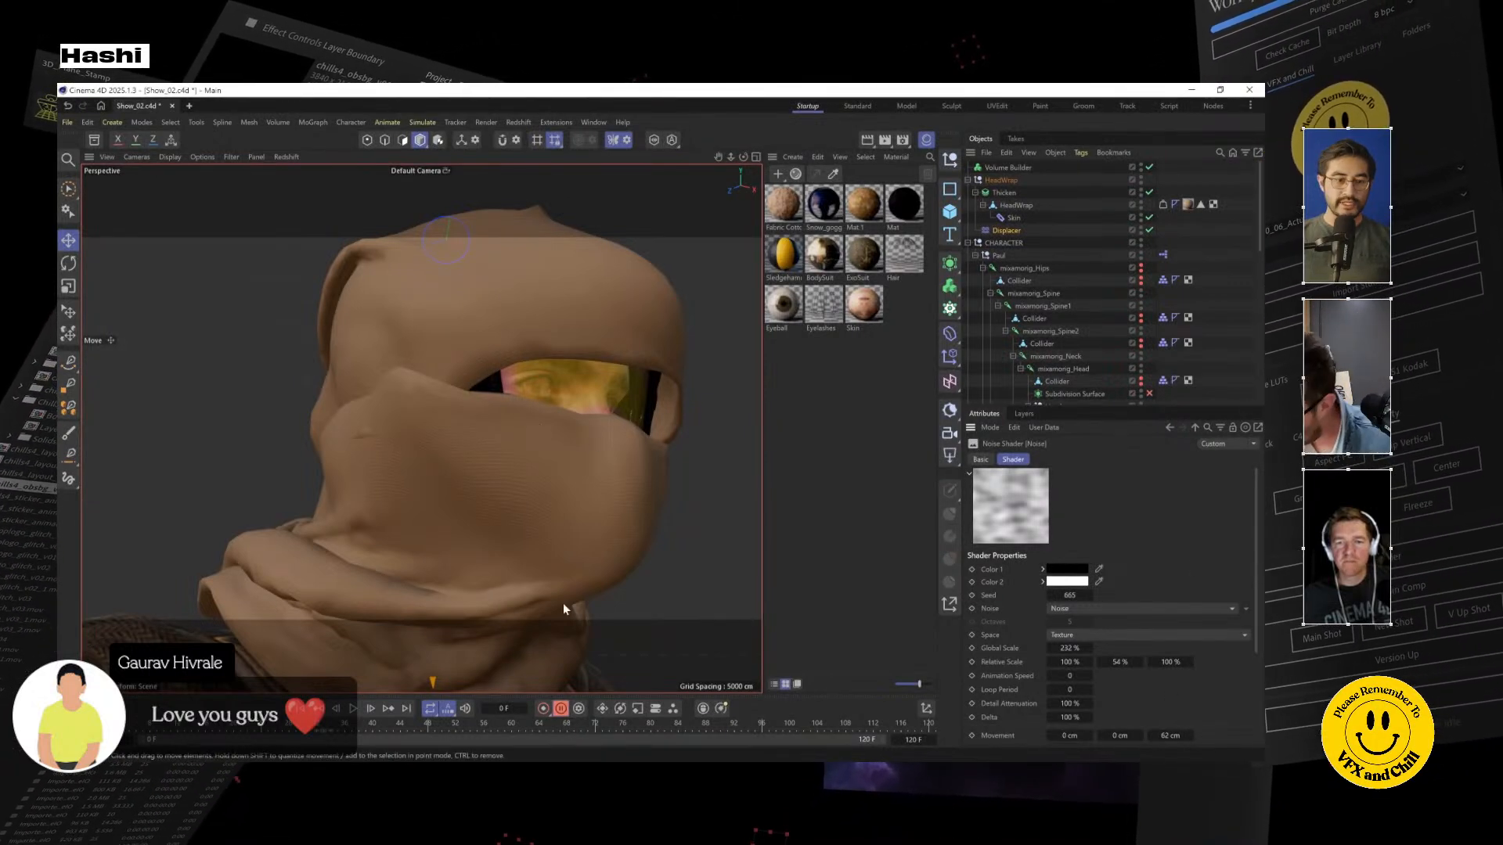
Play the animation and view the displaced head wrap from the front, side and back, near and far
key(F8)
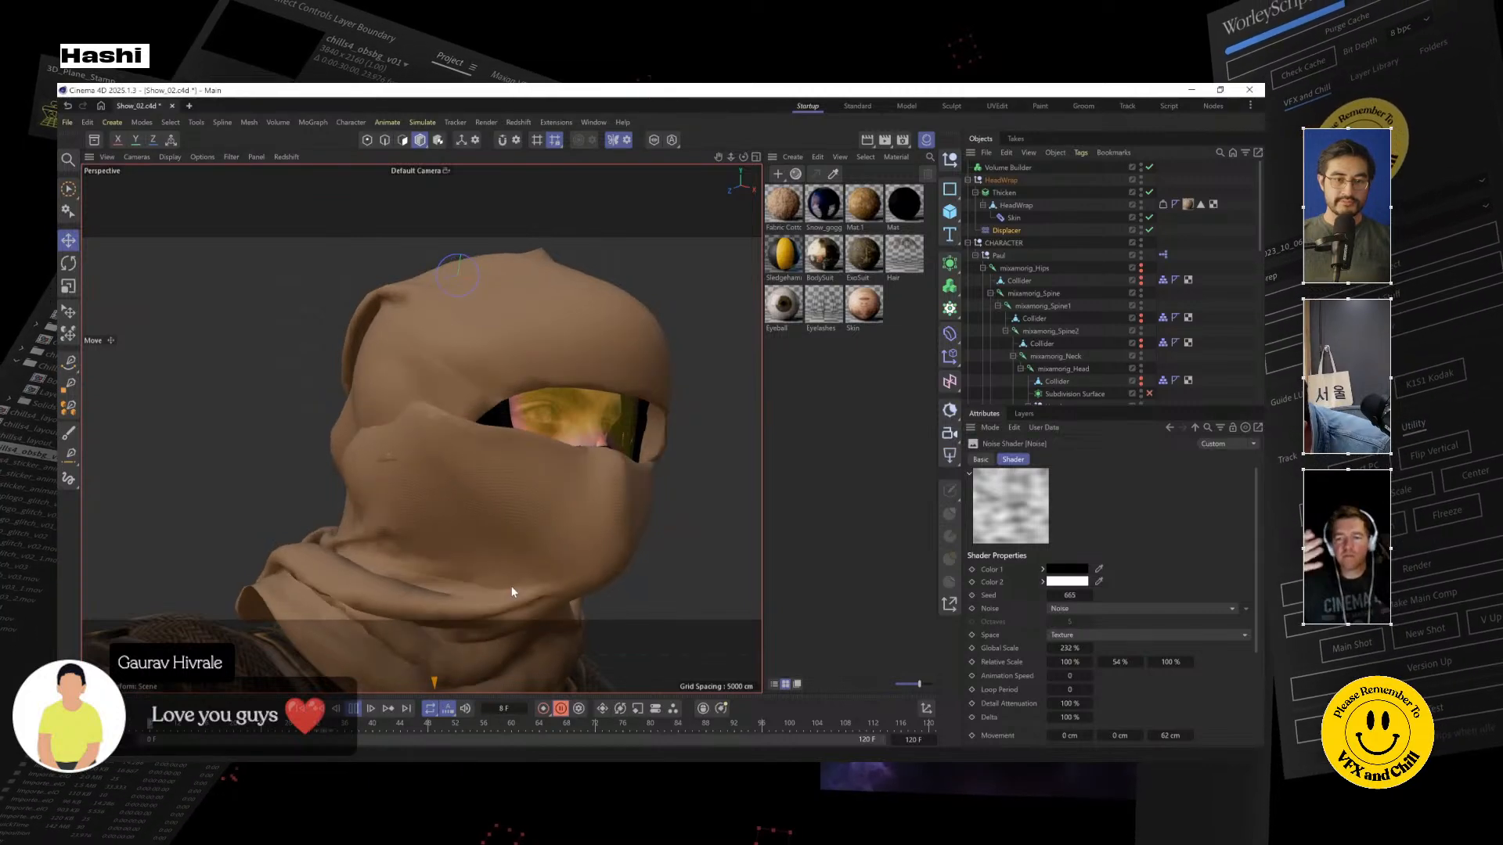
alt+drag(512, 592, 590, 627)
scroll(534, 475, down, 5)
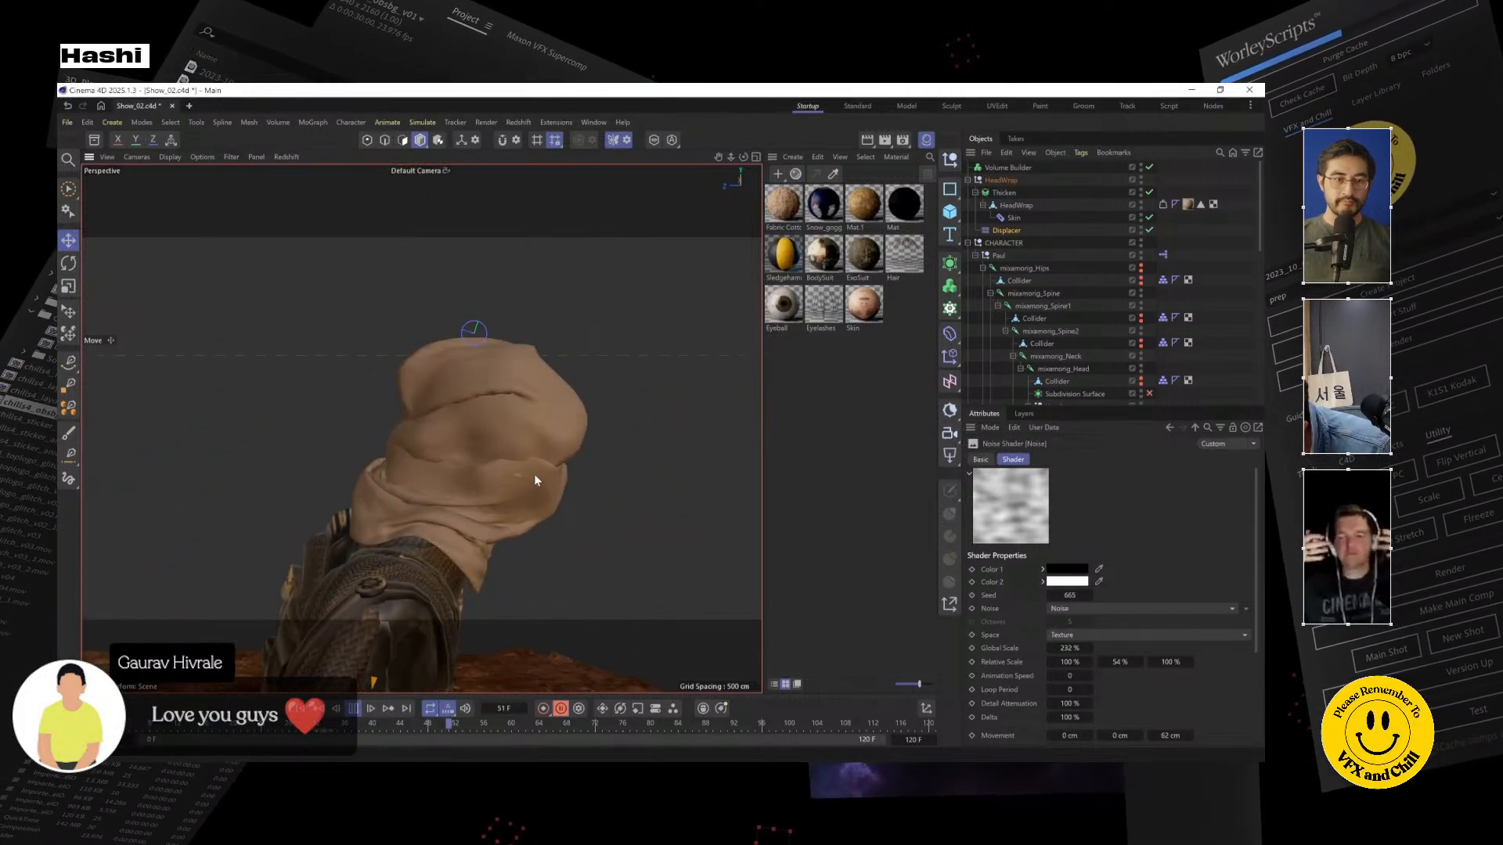
scroll(524, 470, up, 6)
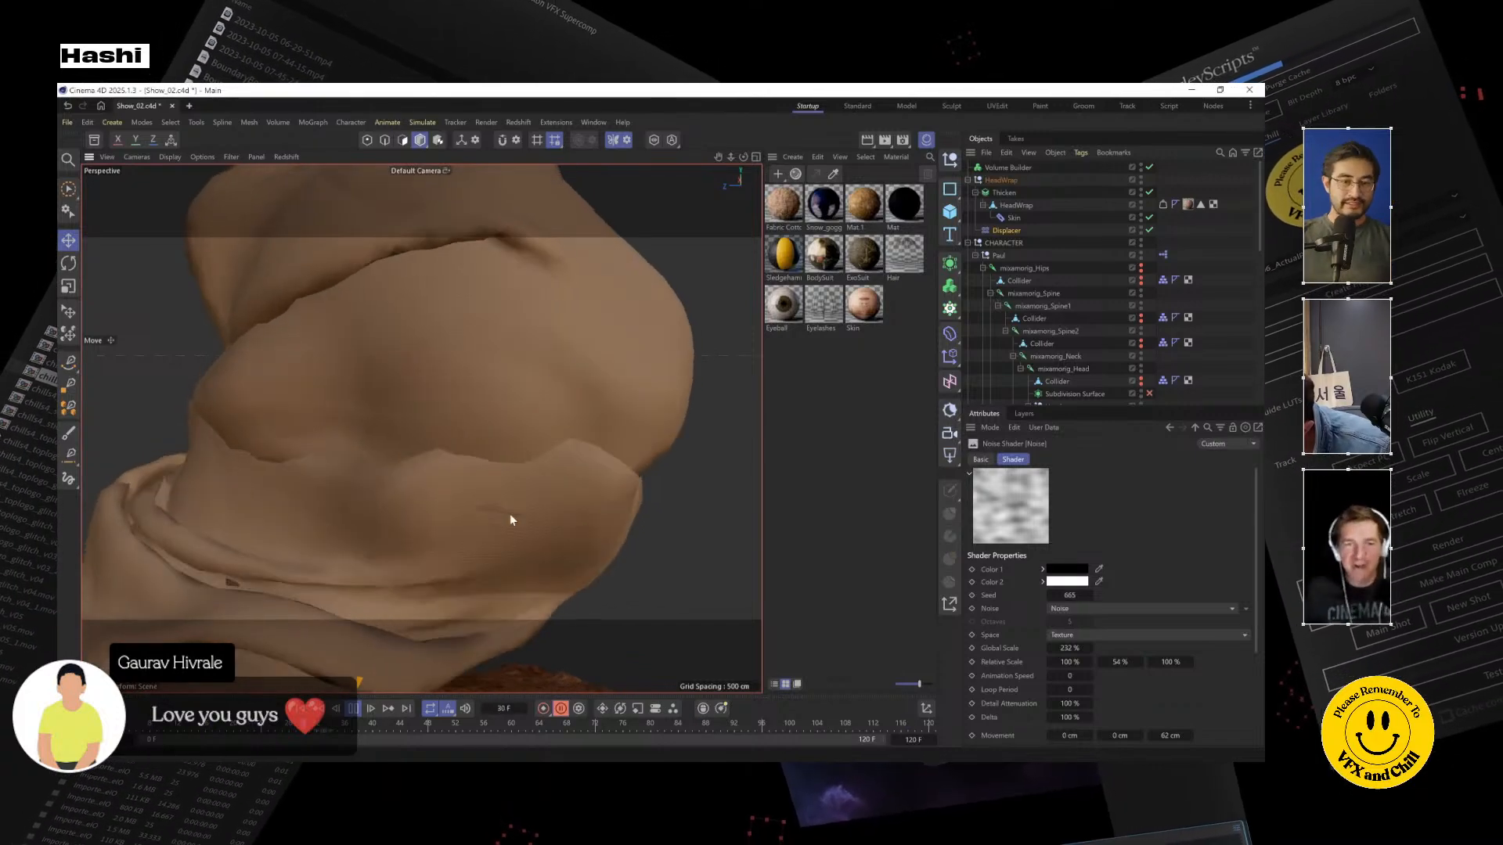
scroll(507, 519, down, 8)
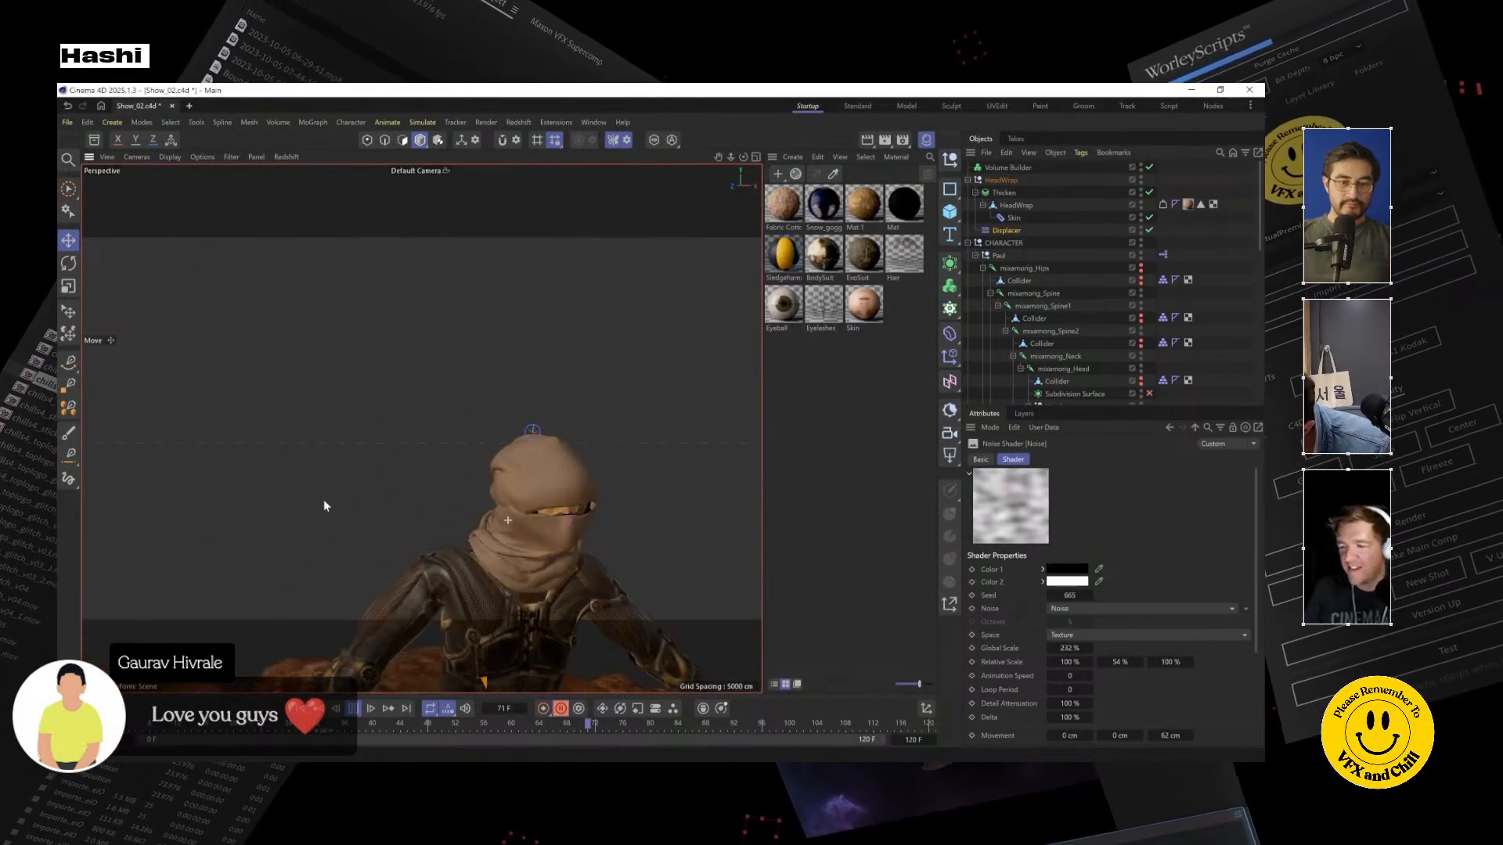
mouse_move(554, 547)
alt+mouse_down()
mouse_move(271, 573)
mouse_move(484, 576)
mouse_move(527, 534)
alt+mouse_up()
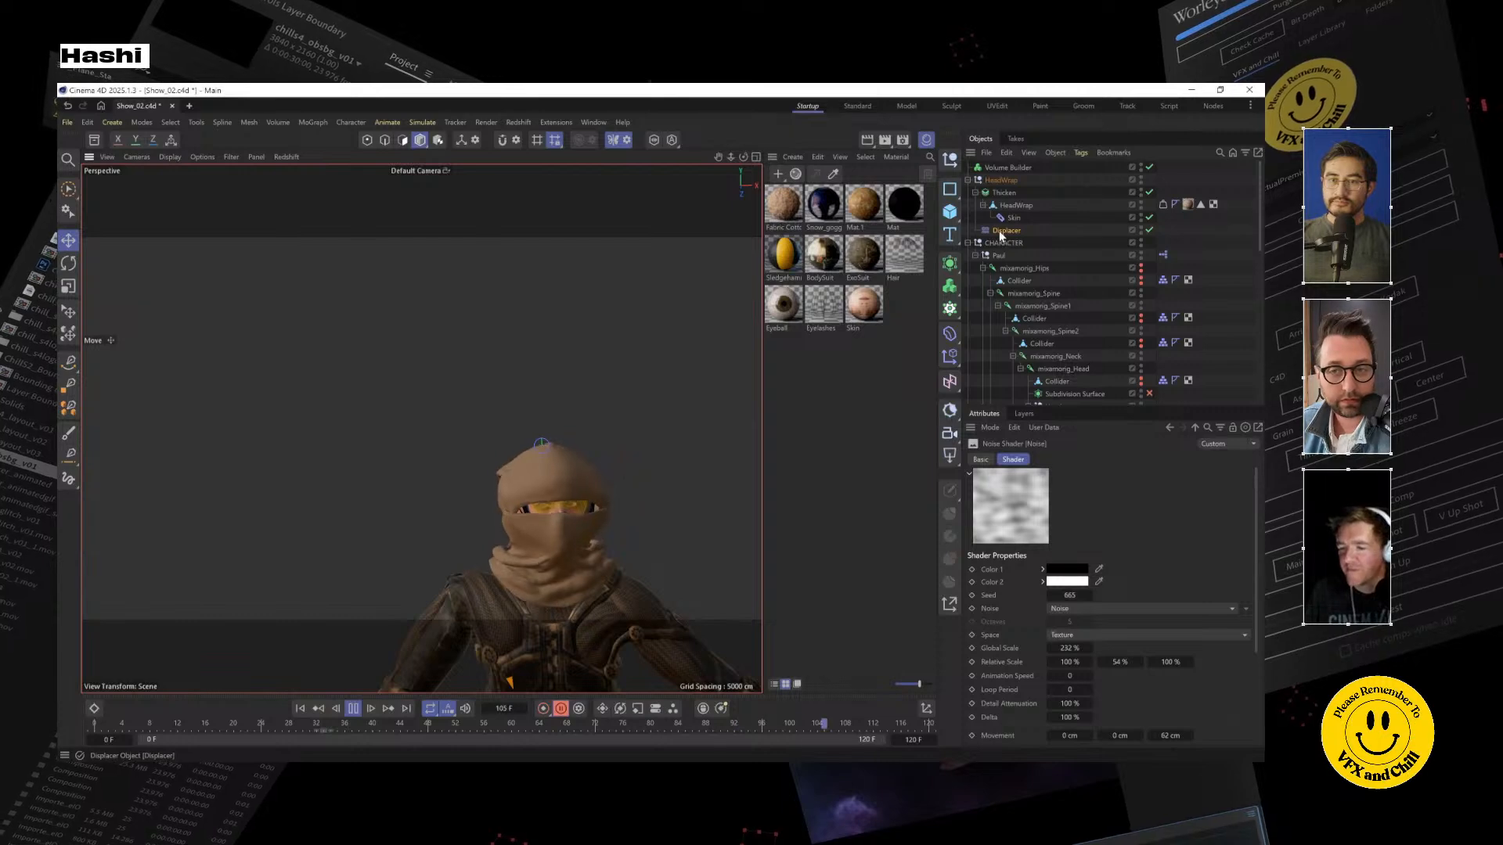
Move the Displacer under the HeadWrap mesh, directly below Skin, and view the wrap's side up close
drag(1032, 226, 1022, 218)
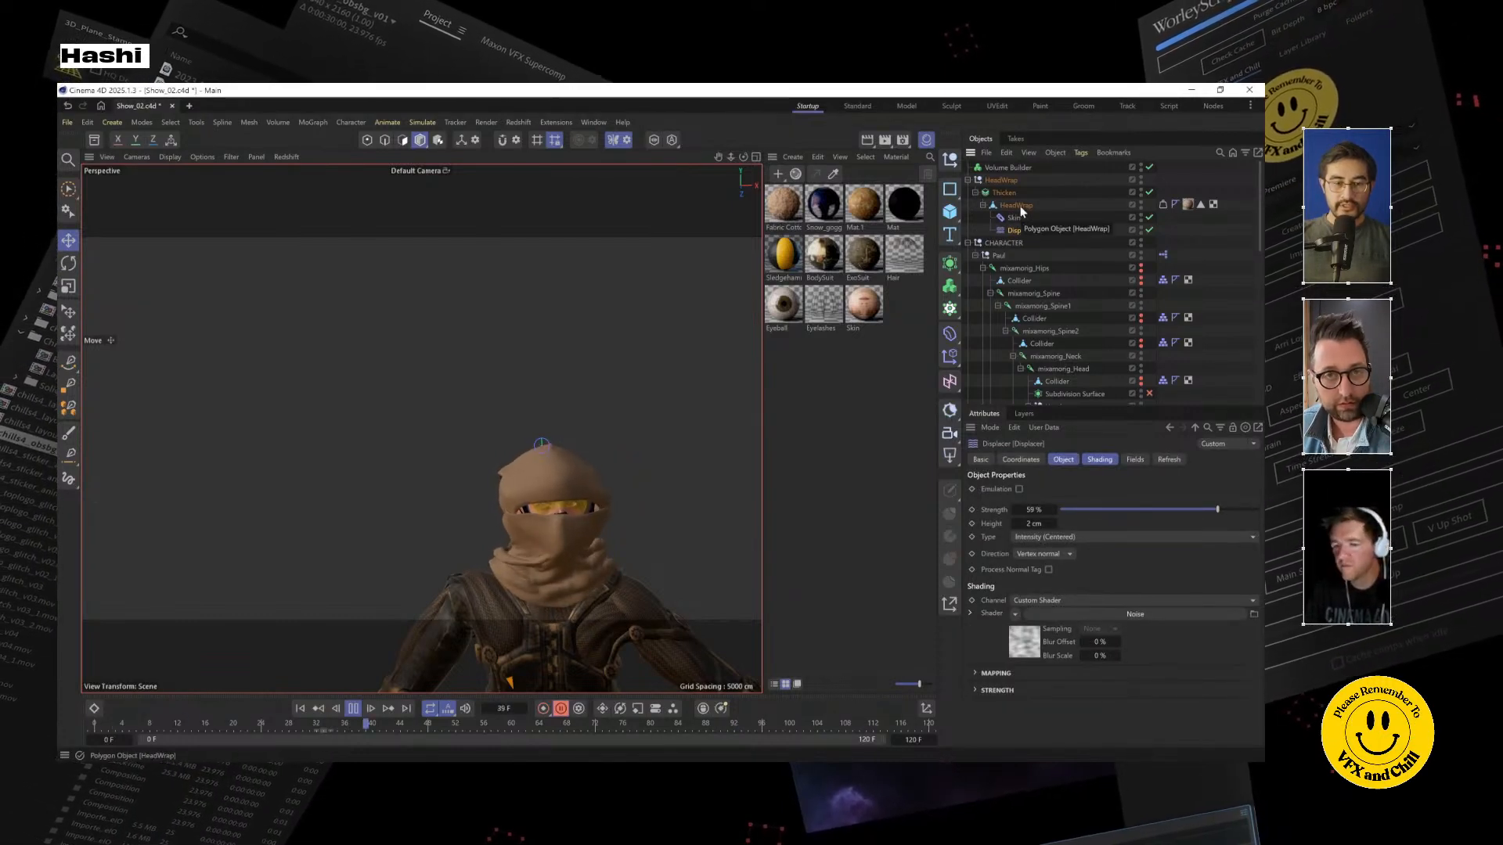
click(1018, 206)
click(1022, 230)
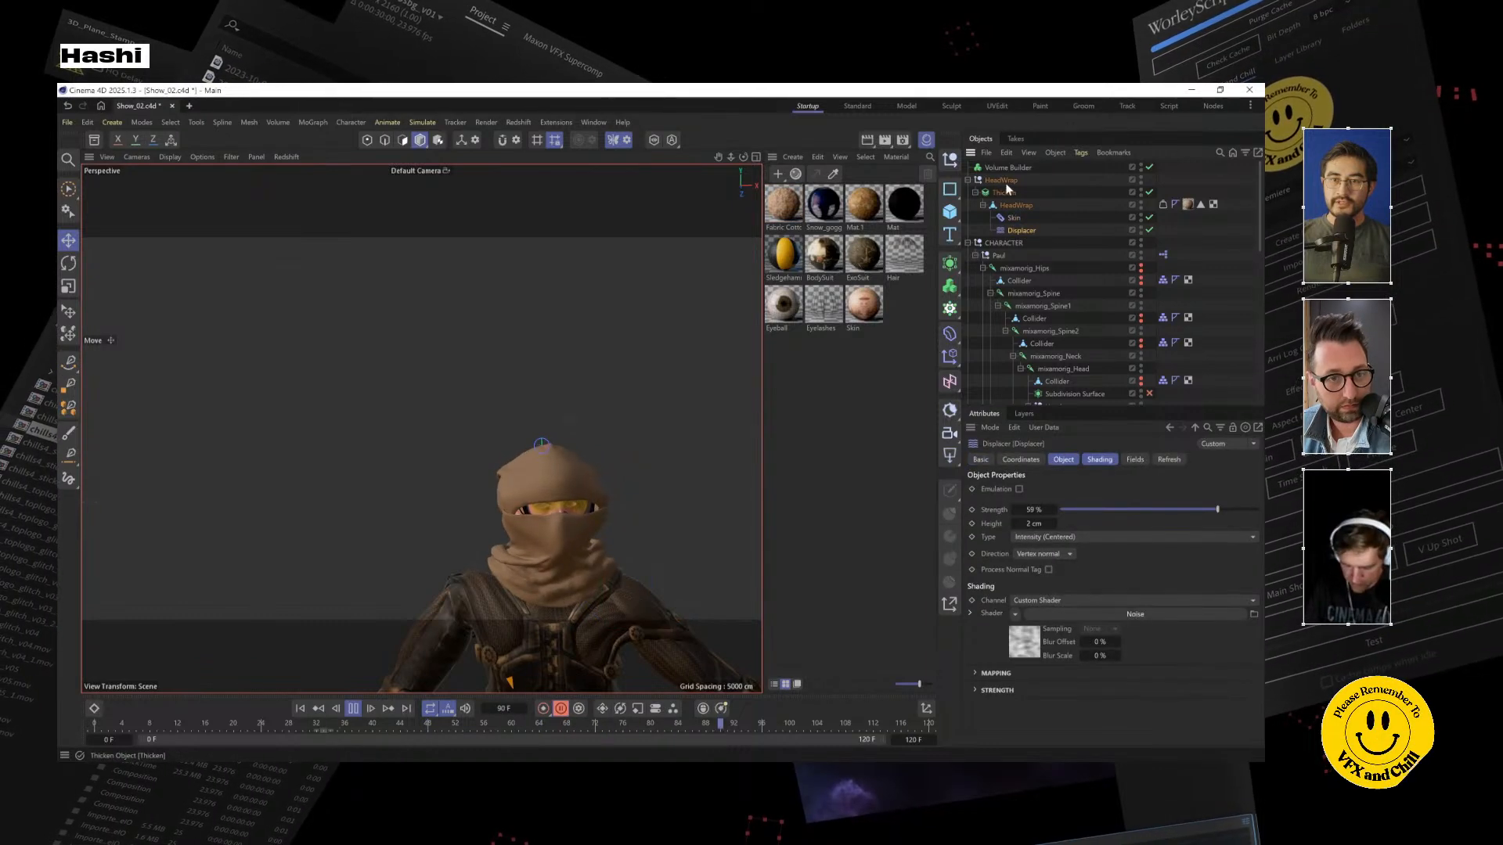
click(1003, 181)
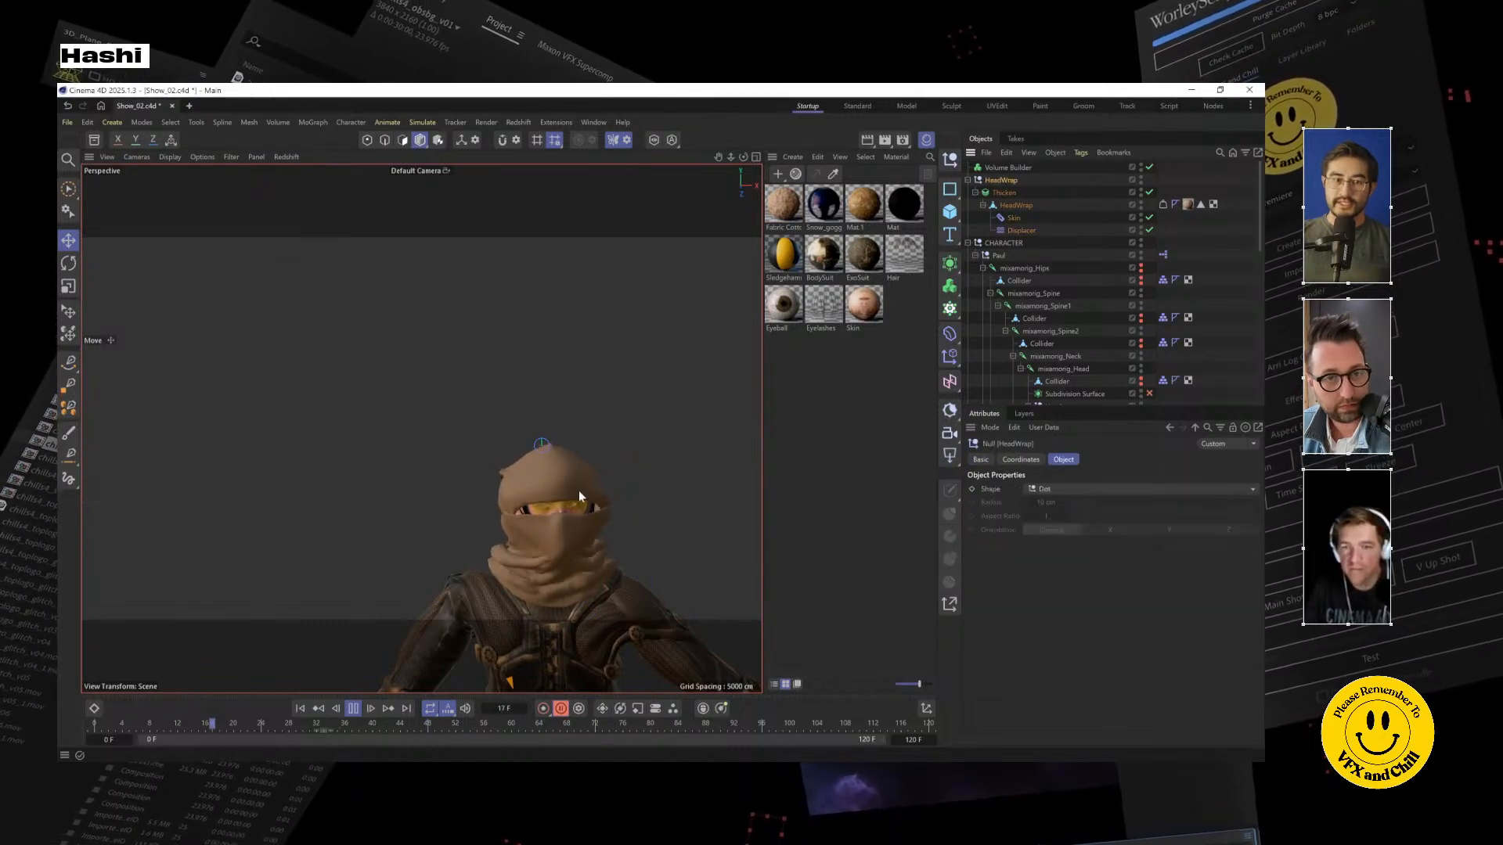
scroll(552, 501, up, 5)
alt+drag(592, 497, 706, 500)
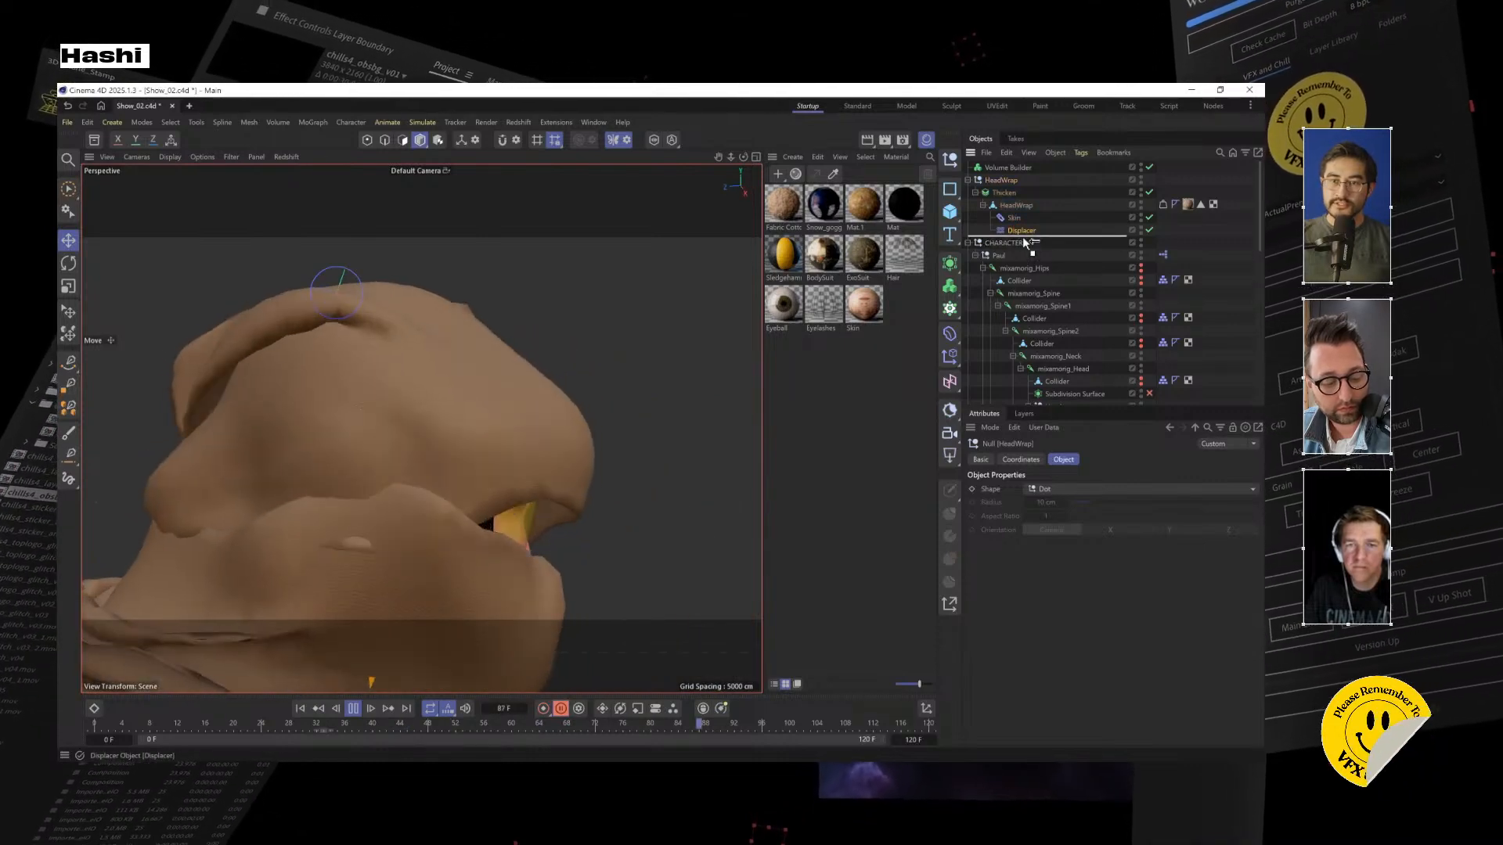
Try the Displacer outside the HeadWrap mesh, below and above Thicken, and stop playback to inspect the cloth
drag(1022, 237, 1022, 238)
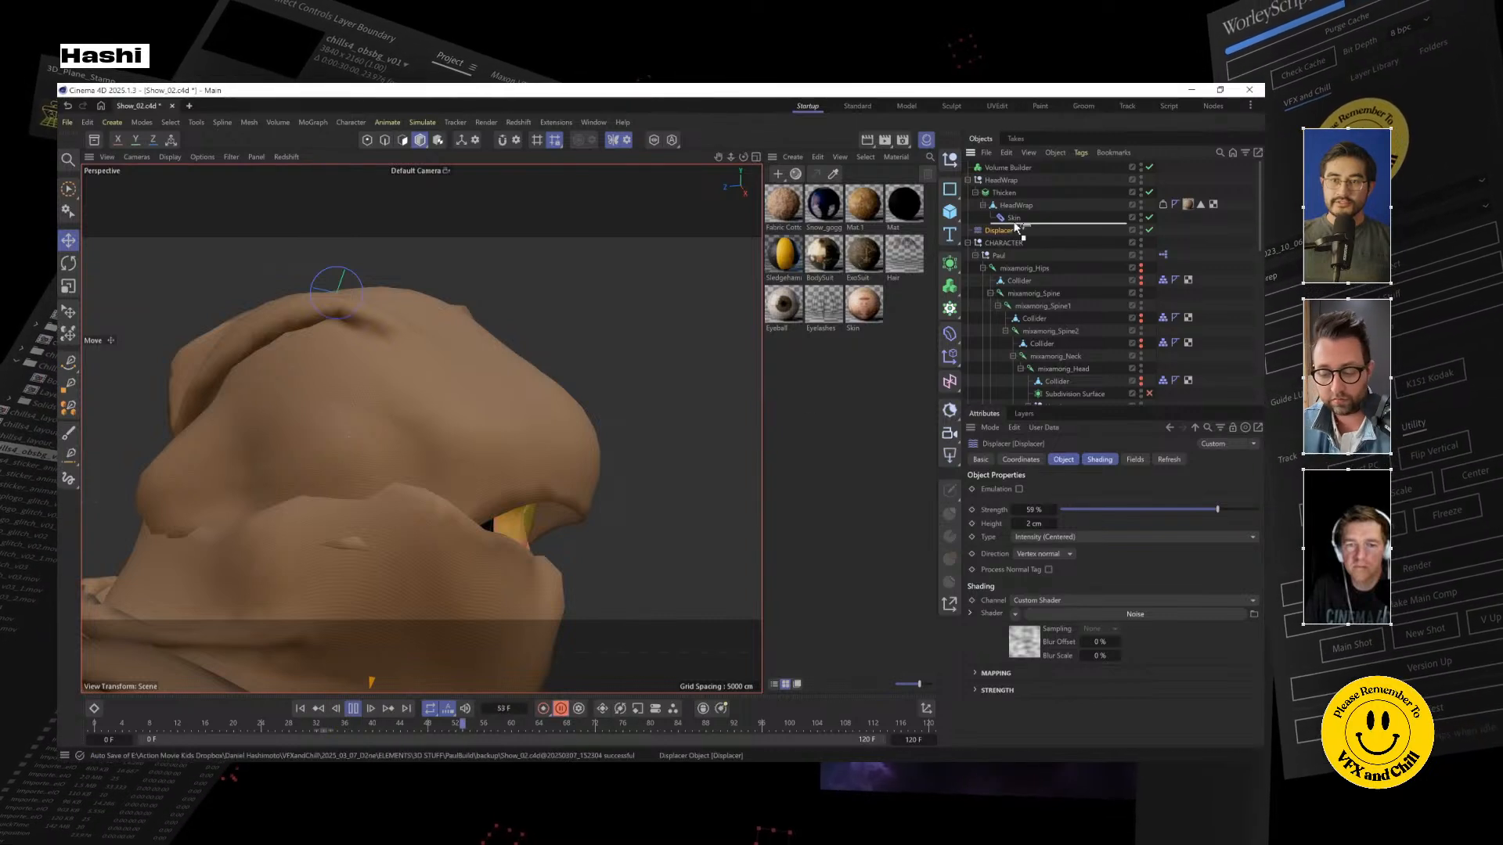
drag(1016, 227, 1013, 200)
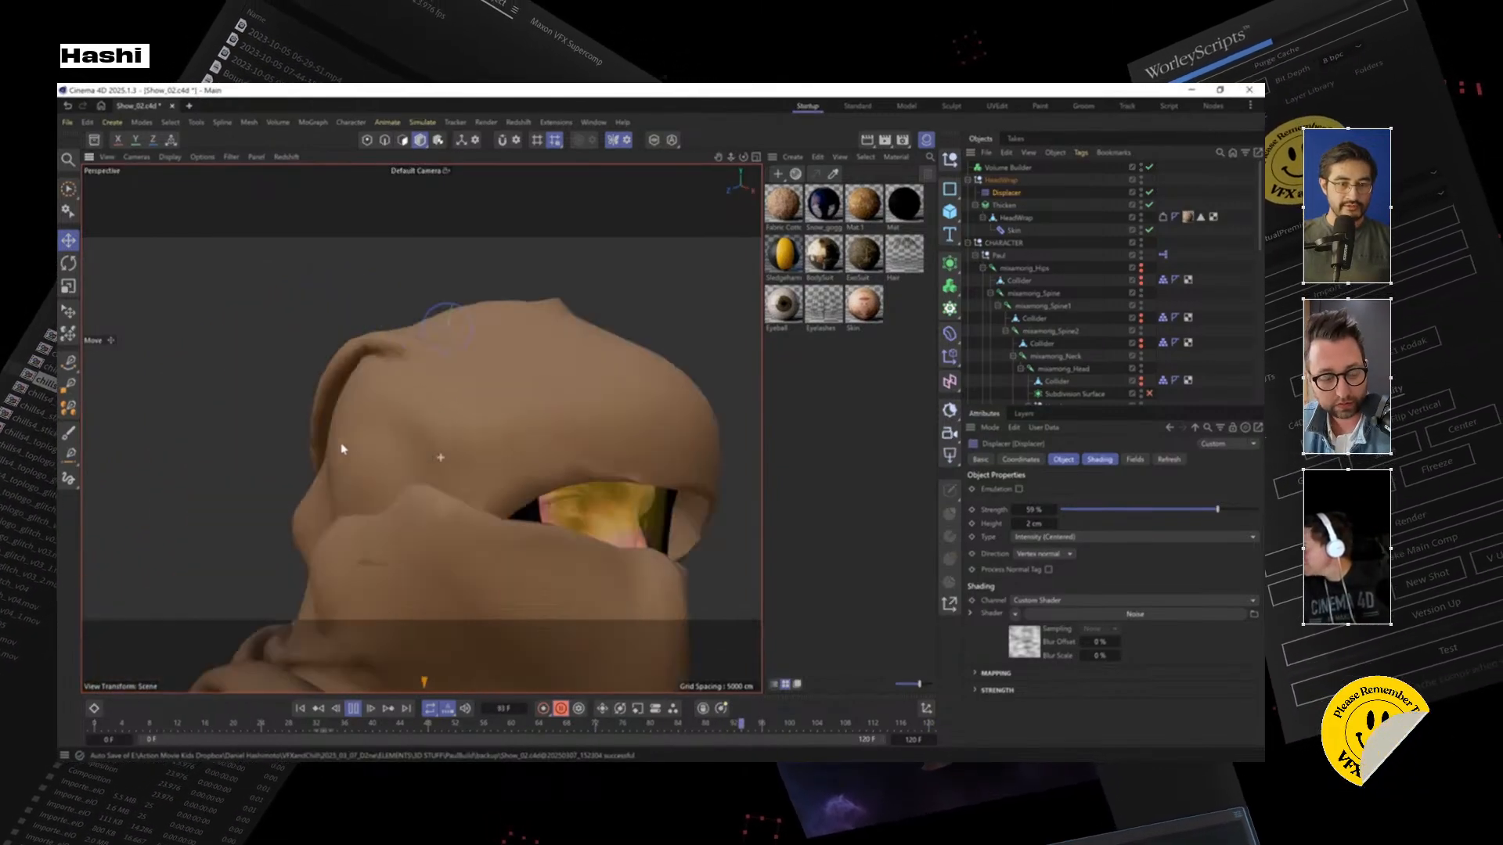
click(356, 709)
alt+drag(559, 397, 449, 377)
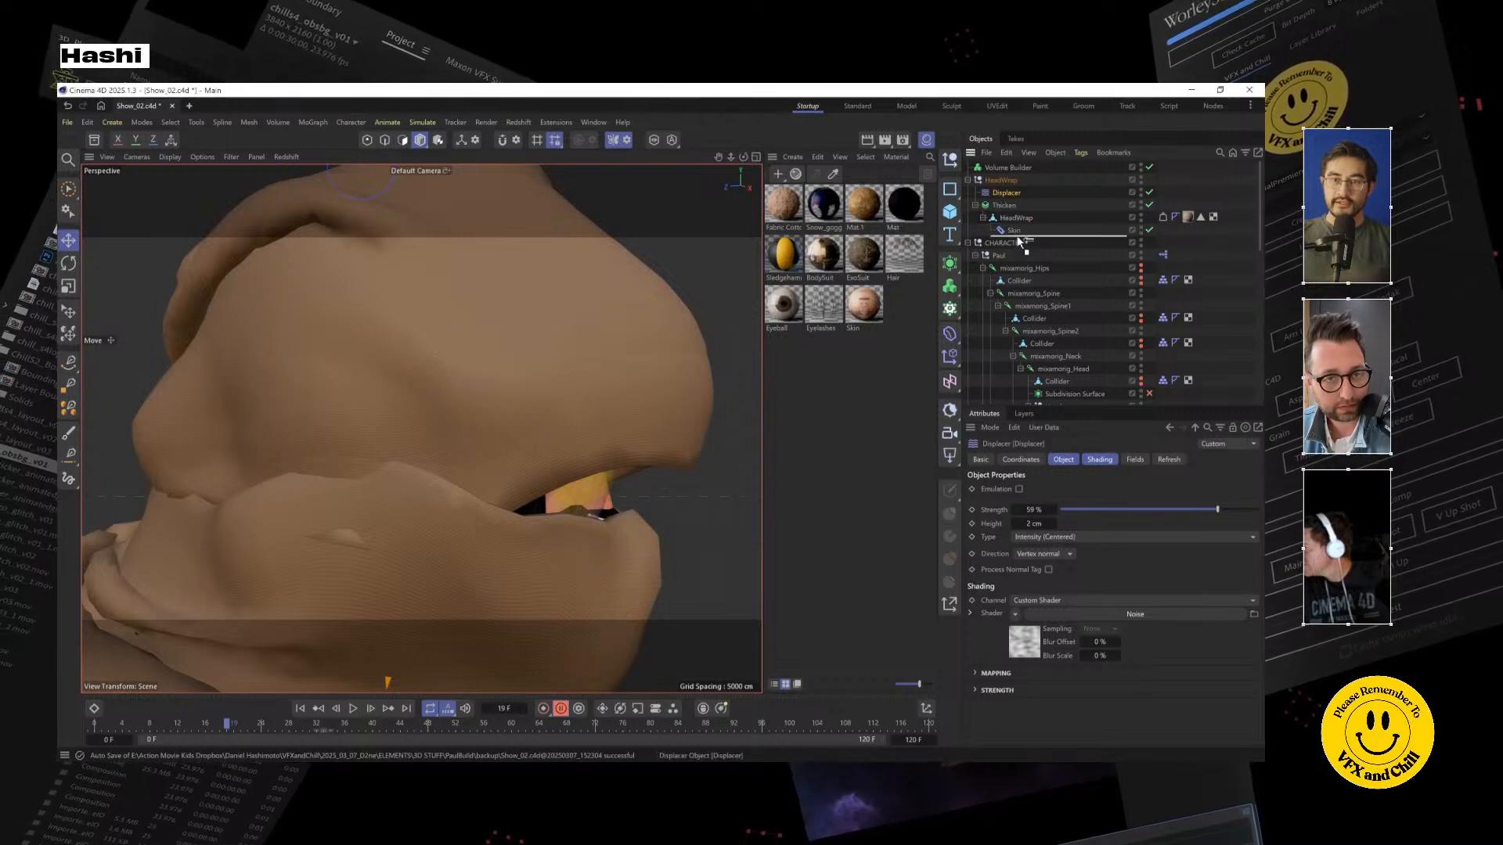
Move the Displacer back under the HeadWrap mesh below Skin, and examine the Thicken generator's properties
drag(1020, 233, 1017, 232)
click(1006, 206)
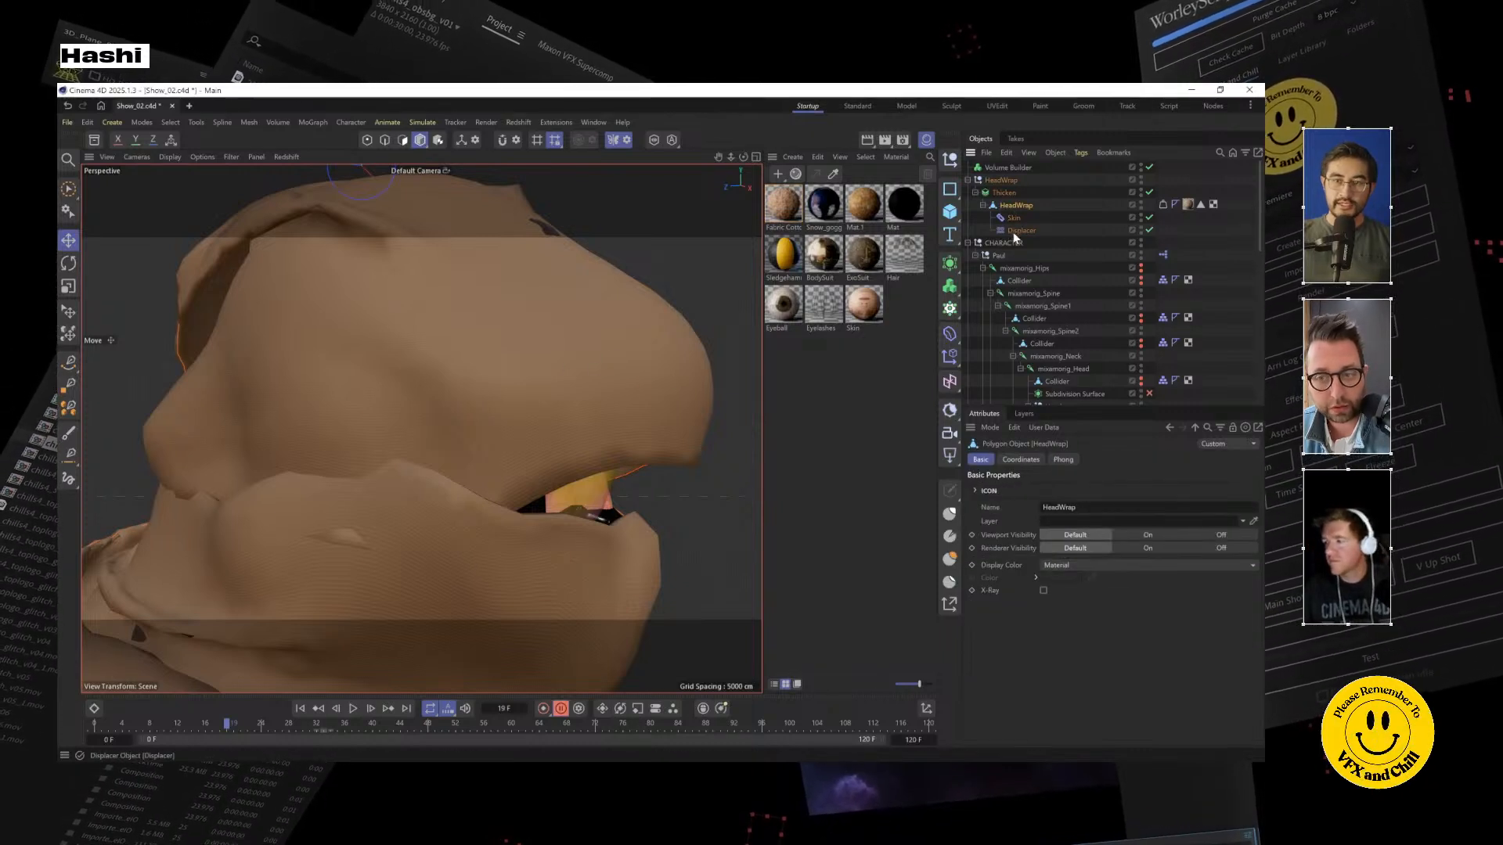
click(1016, 232)
click(1005, 193)
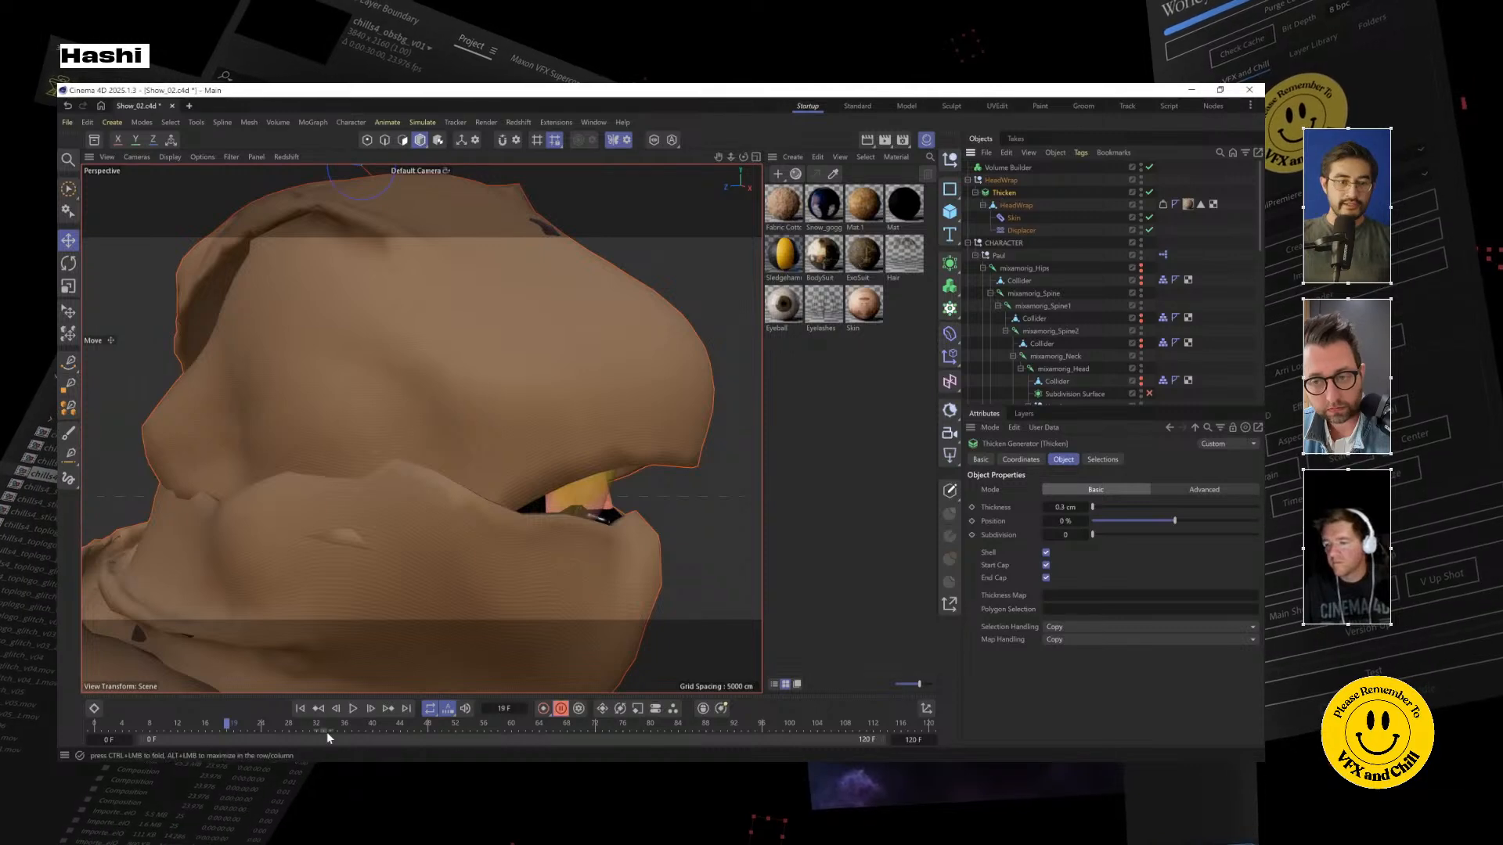
Play the animation and examine the head wrap from the front and side, near and far
click(353, 708)
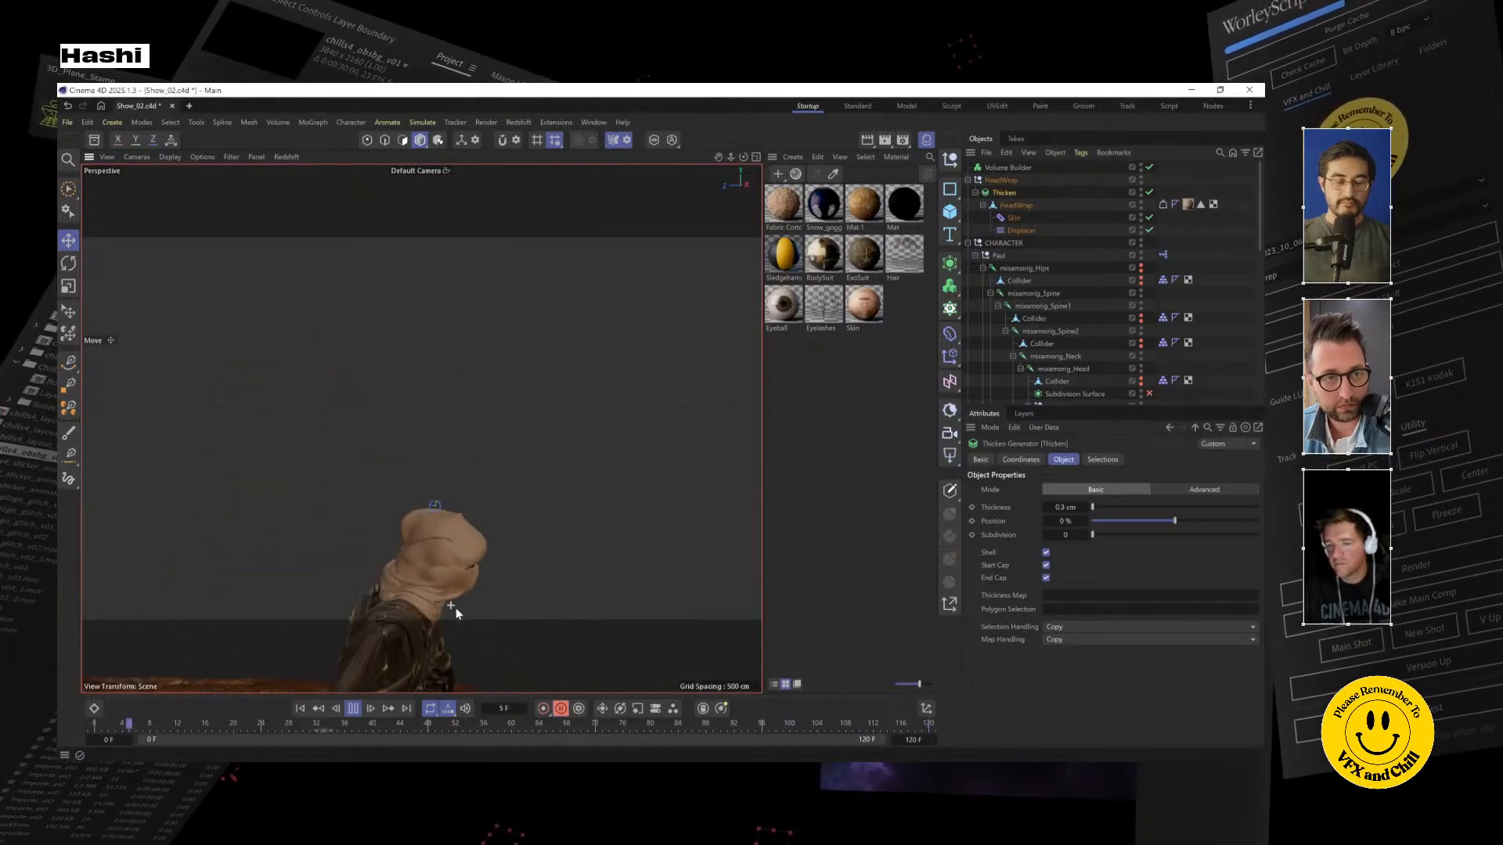
alt+drag(500, 327, 335, 340)
alt+middle_drag(410, 341, 410, 442)
mouse_move(410, 447)
alt+mouse_down()
mouse_move(213, 468)
mouse_move(544, 473)
mouse_move(431, 462)
alt+mouse_up()
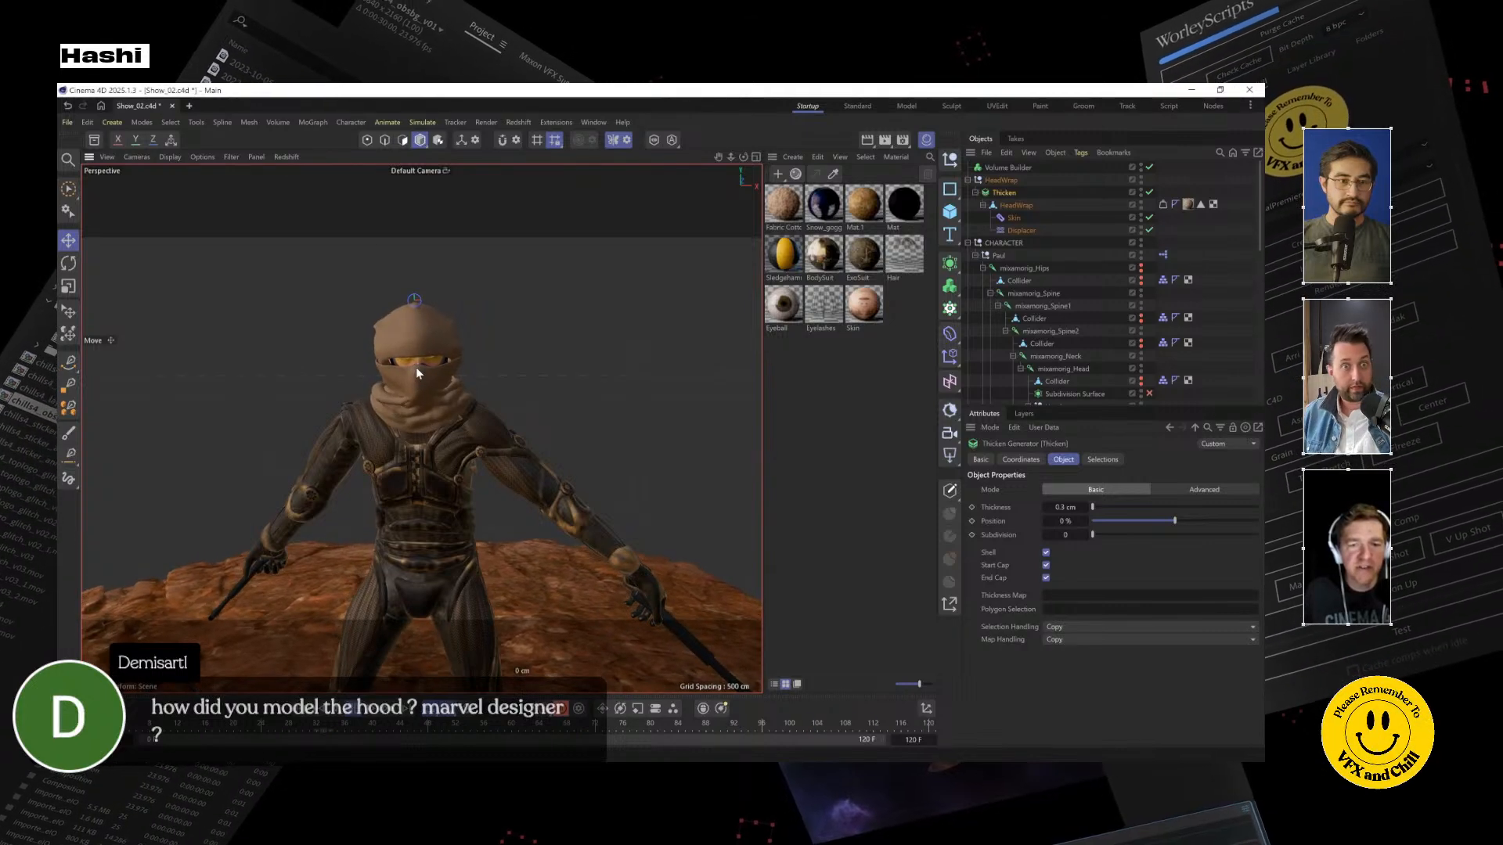
alt+drag(476, 429, 537, 447)
alt+drag(499, 495, 427, 517)
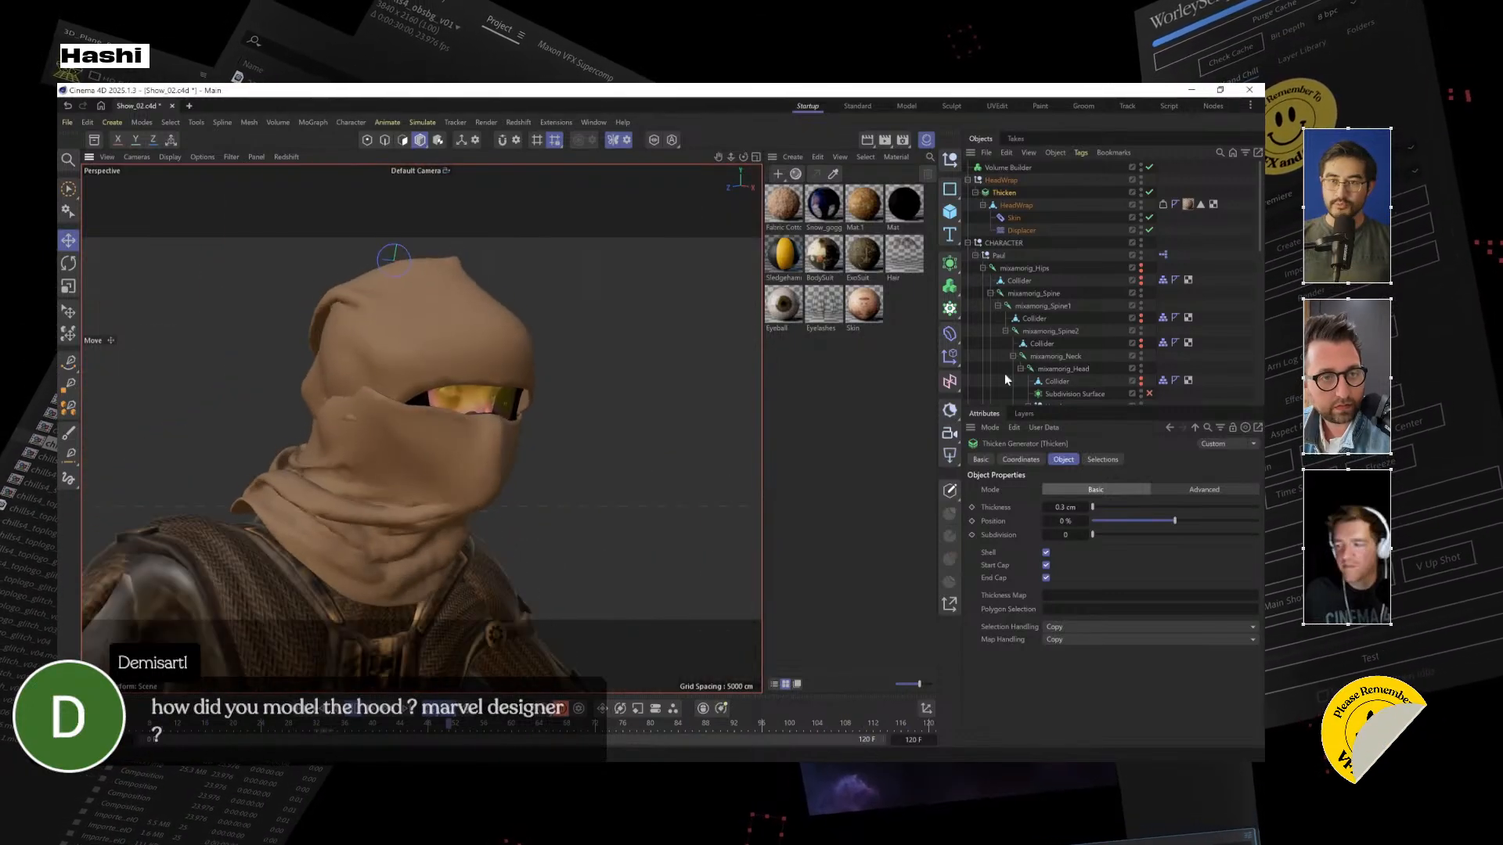
Disable the Thicken generator and hide the HeadWrap group to expose the character's head
click(1049, 214)
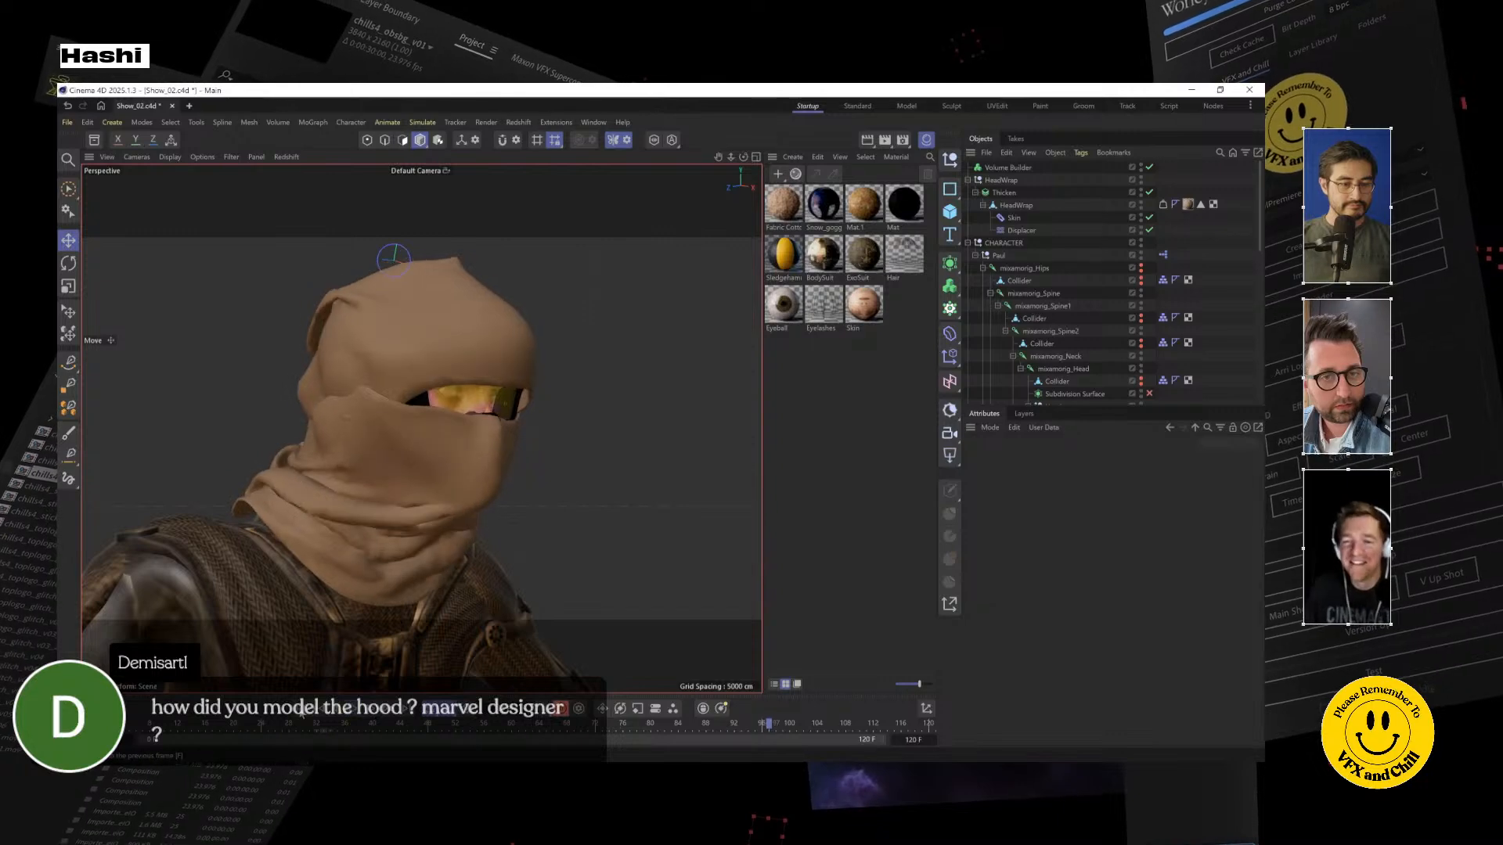
alt+drag(607, 501, 523, 492)
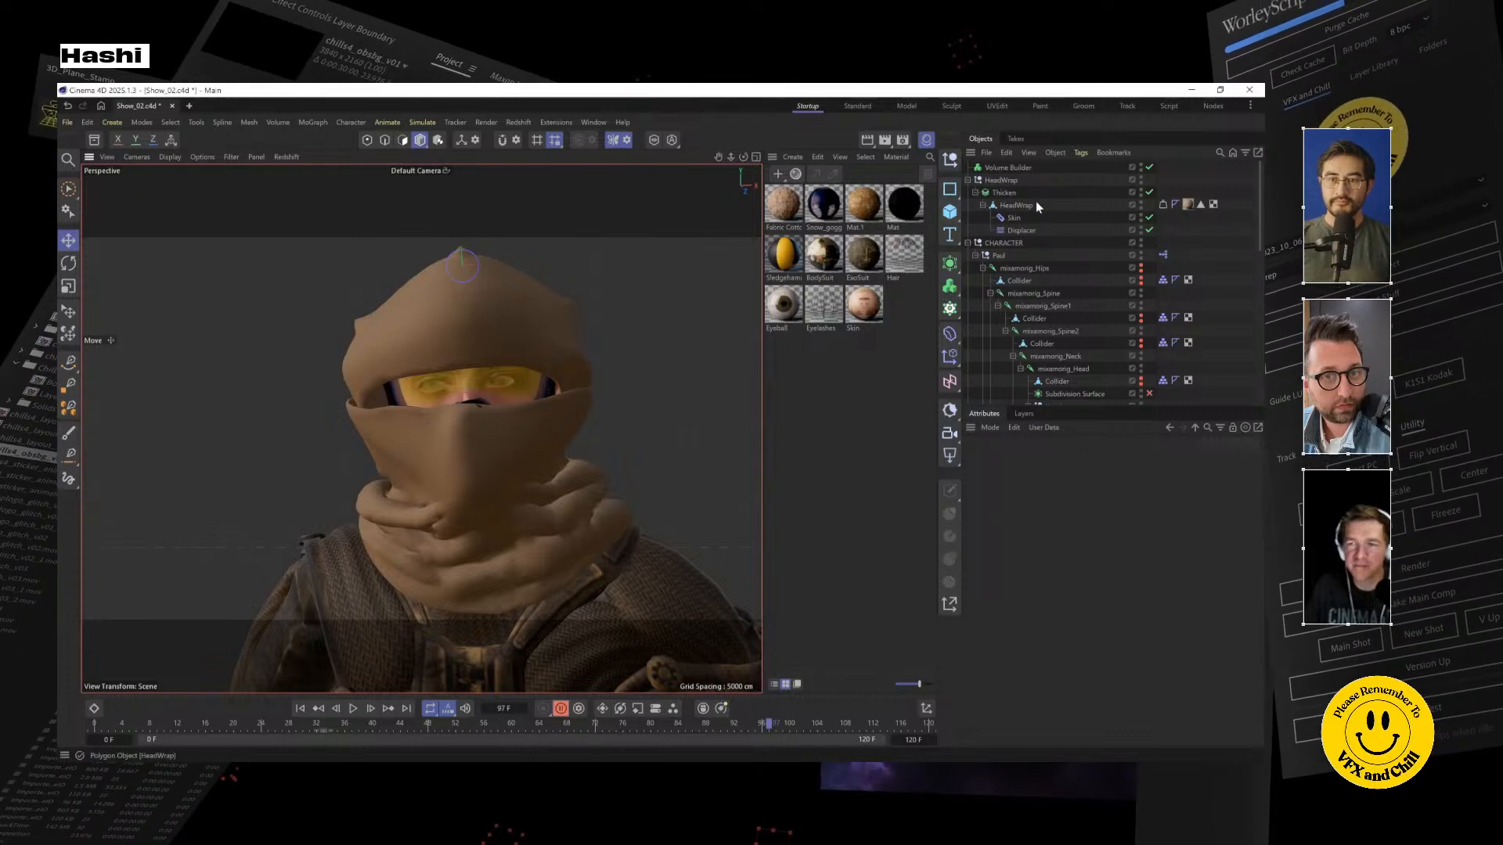
click(1149, 192)
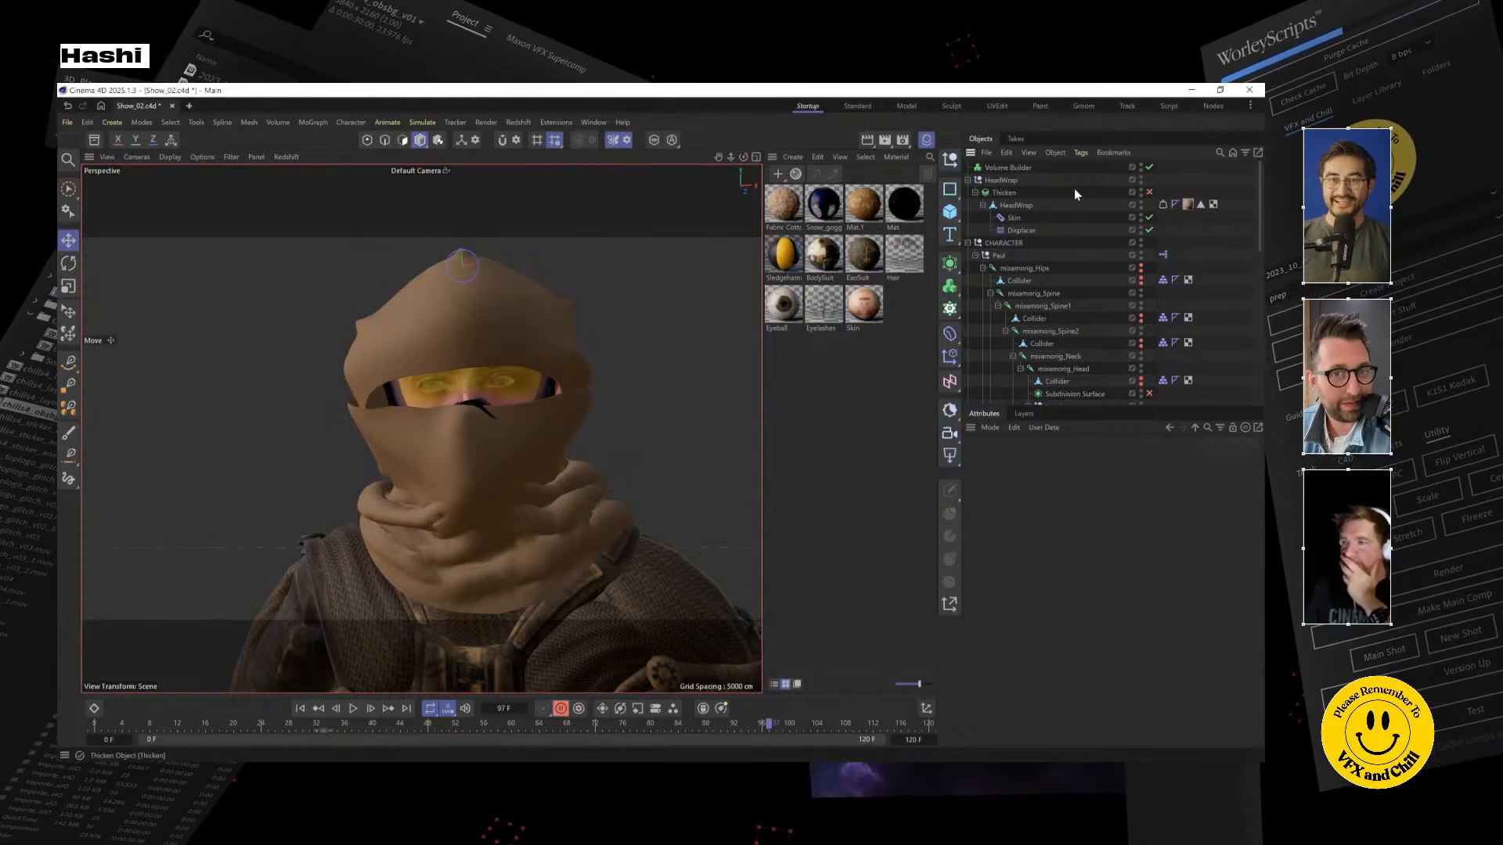
click(1142, 179)
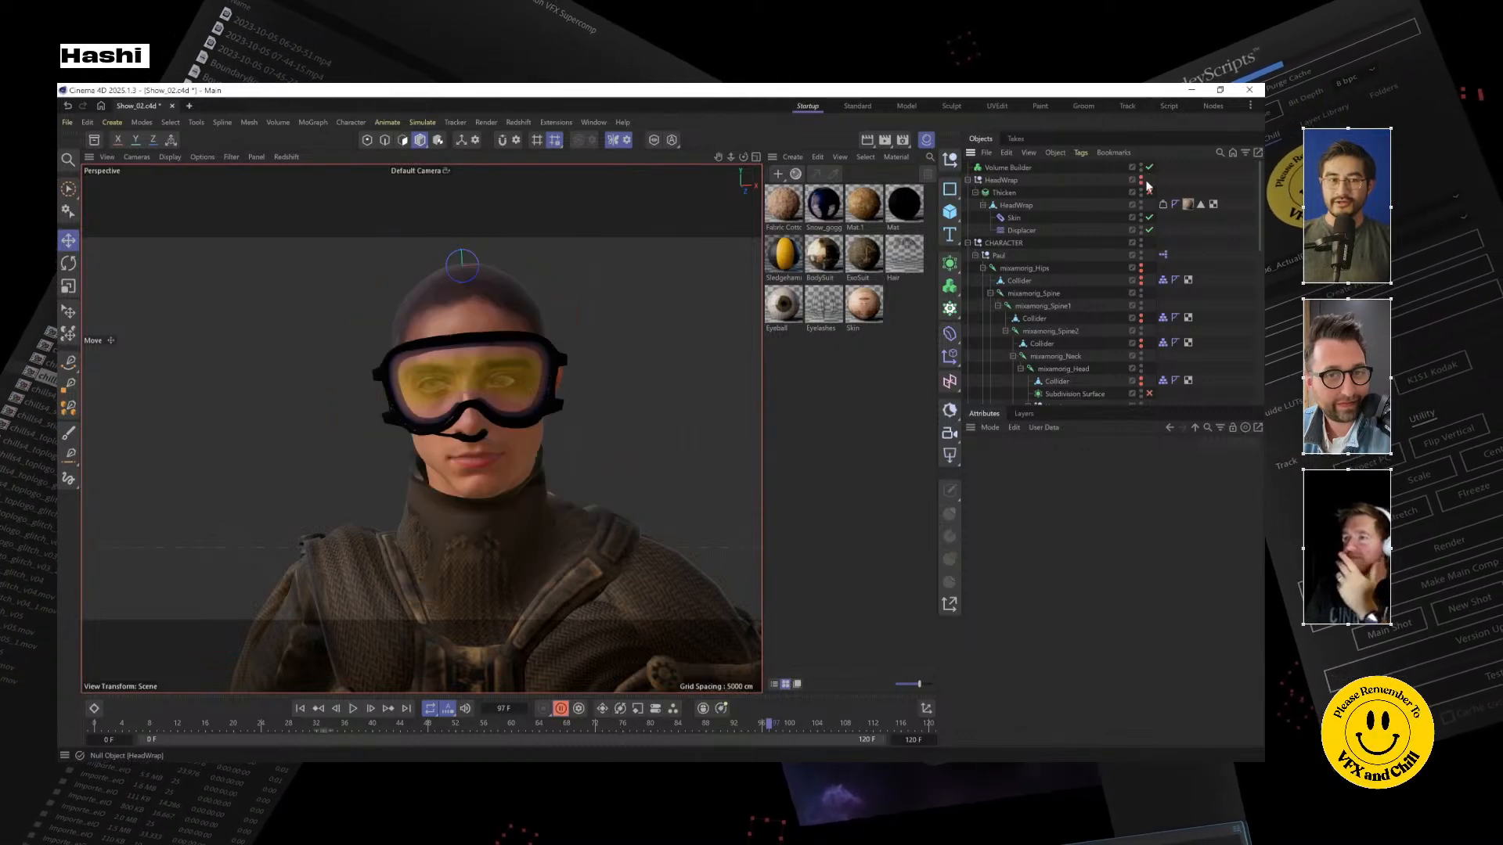
Add a Sphere with a 100 cm radius and move it up over the character's upper body
click(956, 216)
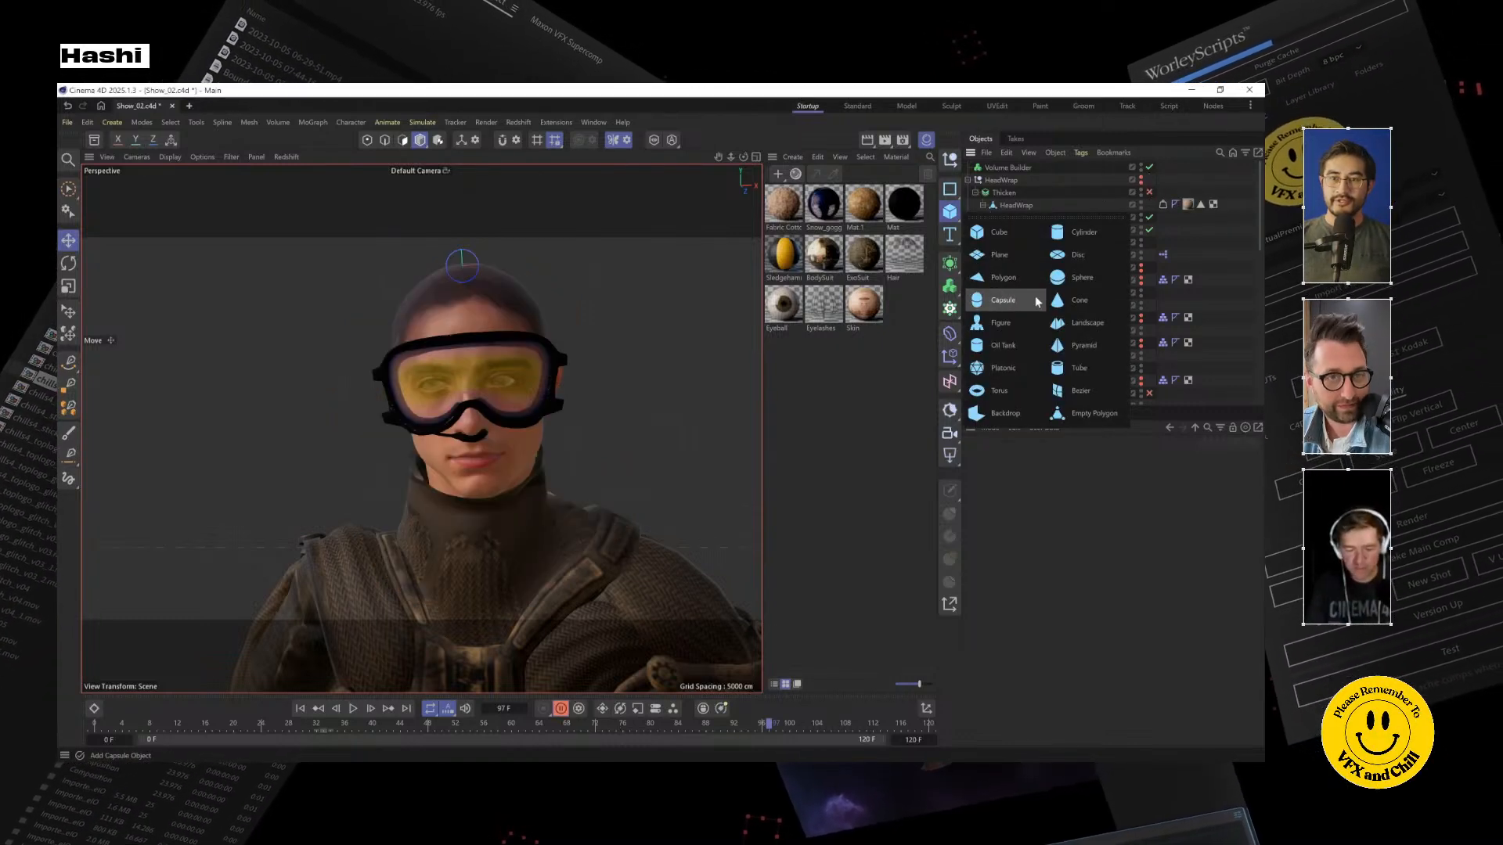
click(1082, 277)
scroll(490, 487, down, 10)
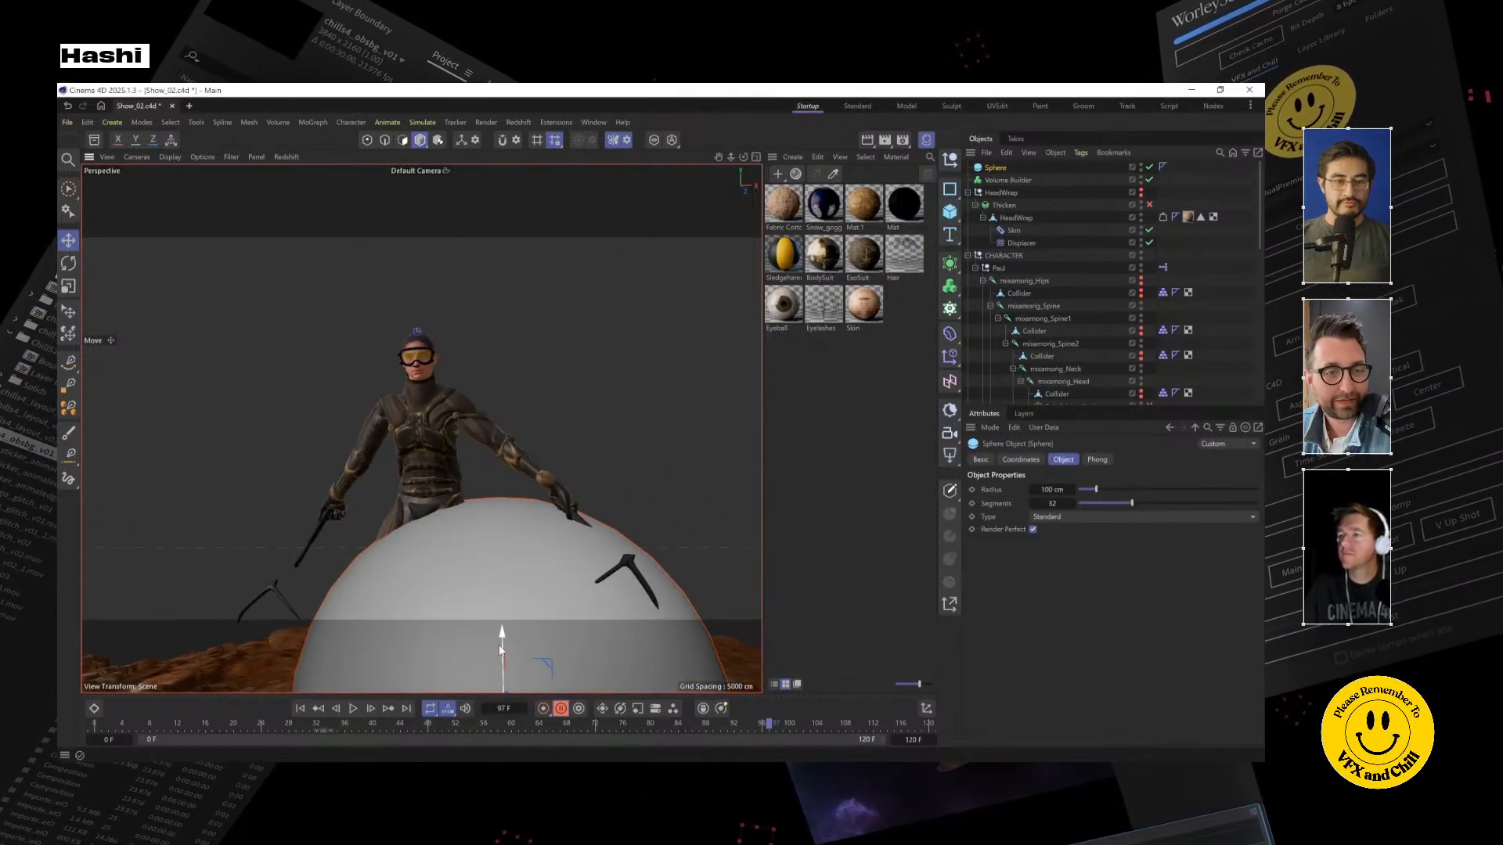
drag(499, 645, 501, 249)
drag(563, 311, 472, 351)
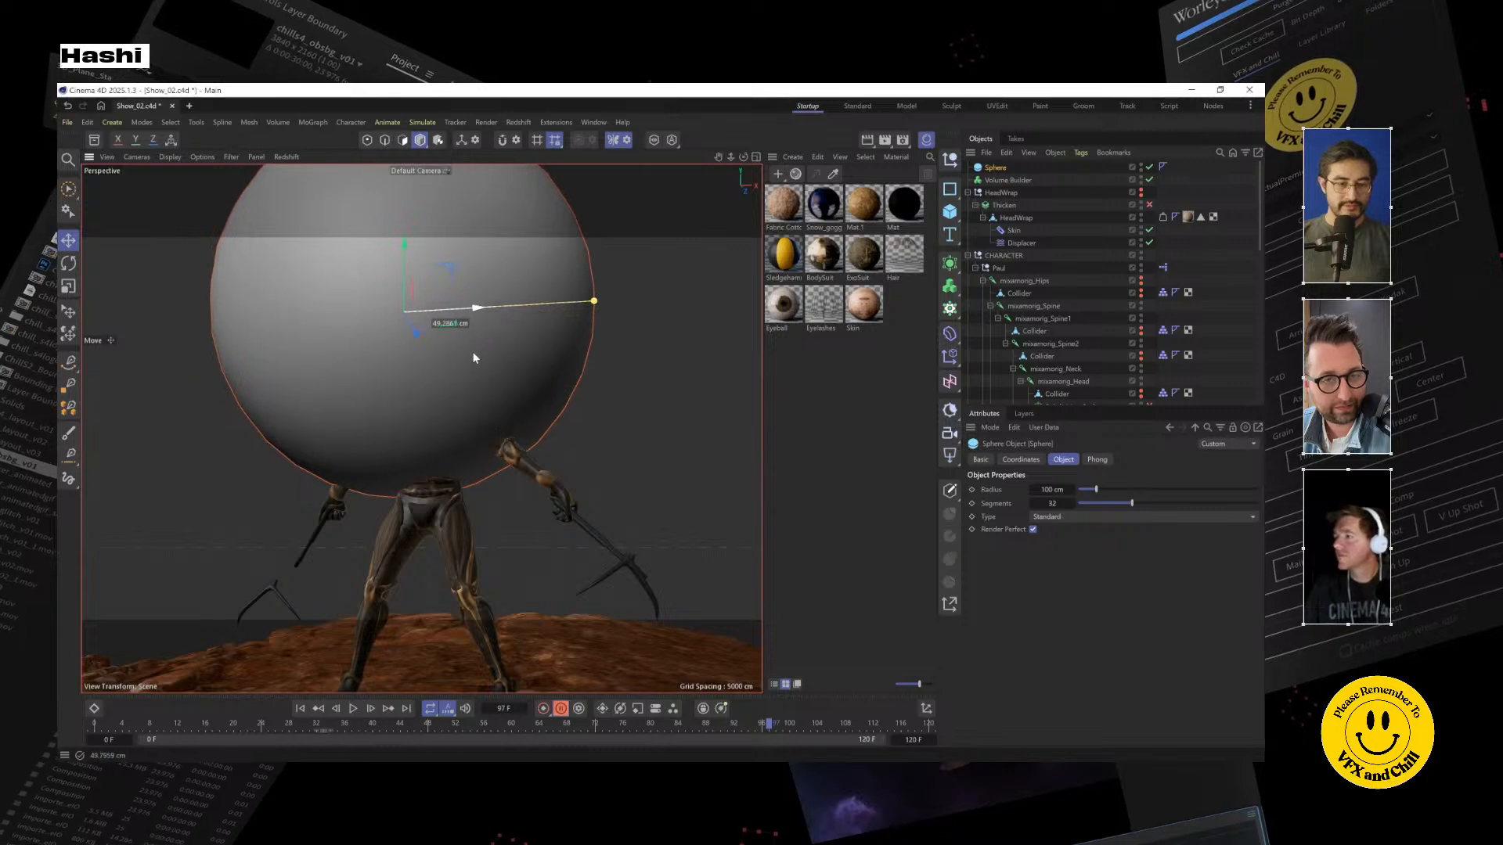
scroll(472, 351, down, 2)
scroll(495, 457, up, 2)
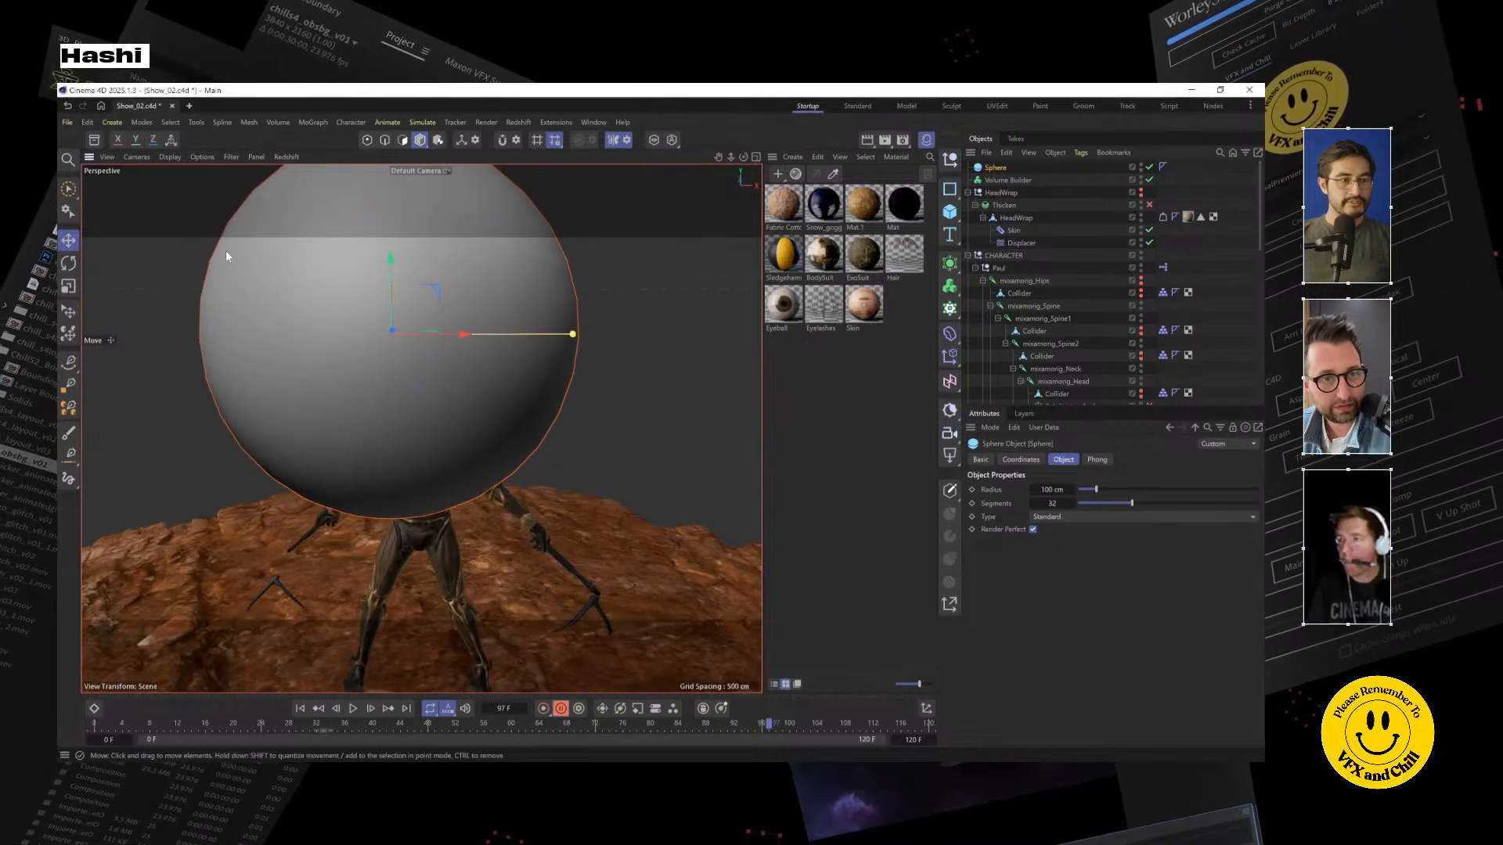
Scale the sphere down around the character's head and convert it to an editable polygon object
click(68, 287)
drag(505, 373, 103, 274)
alt+drag(393, 376, 421, 408)
scroll(463, 397, up, 3)
key(c)
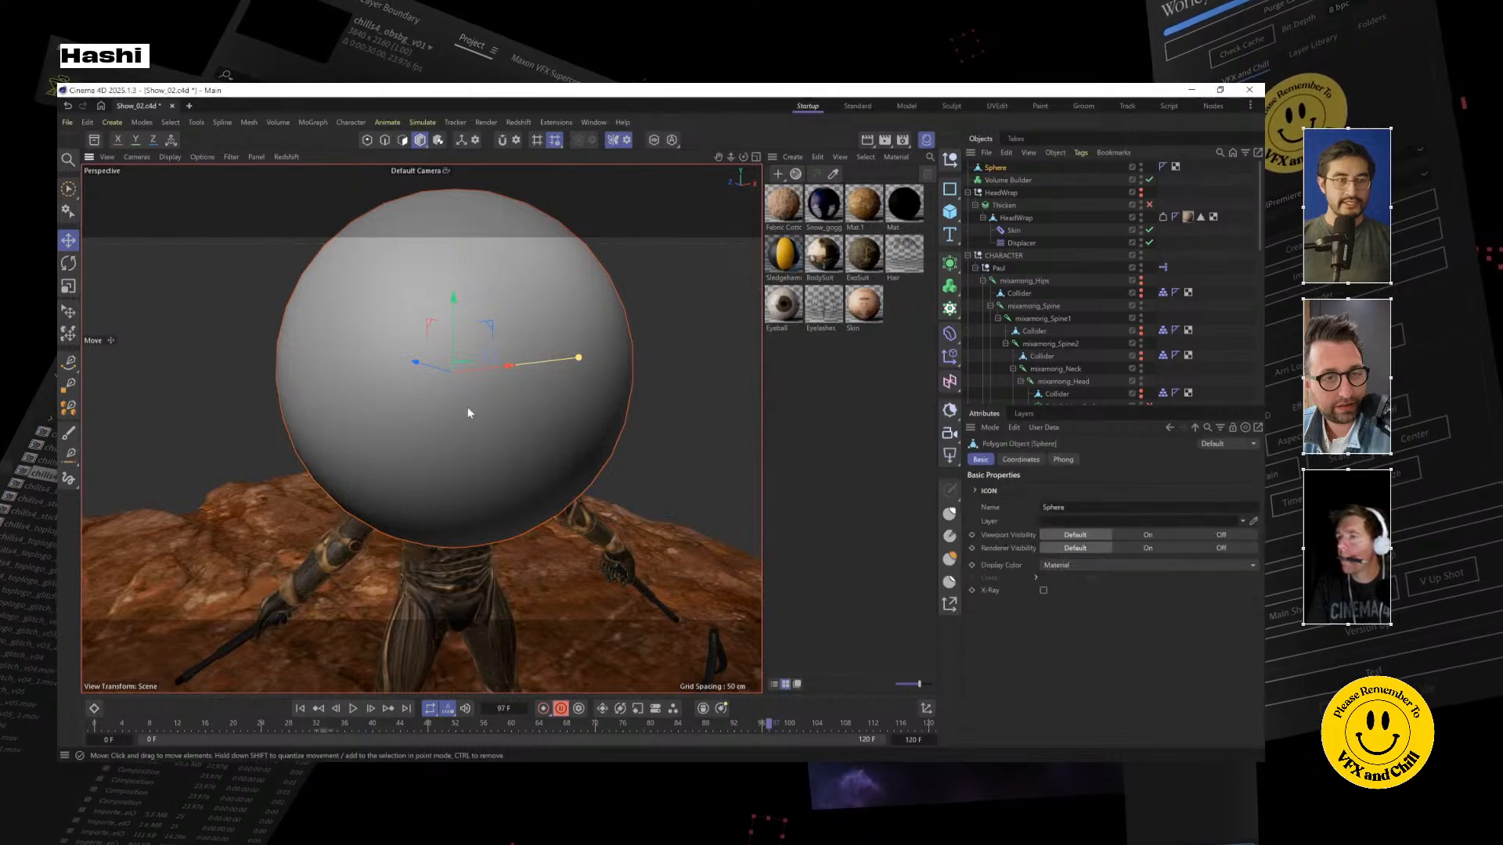
alt+middle_drag(506, 313, 497, 421)
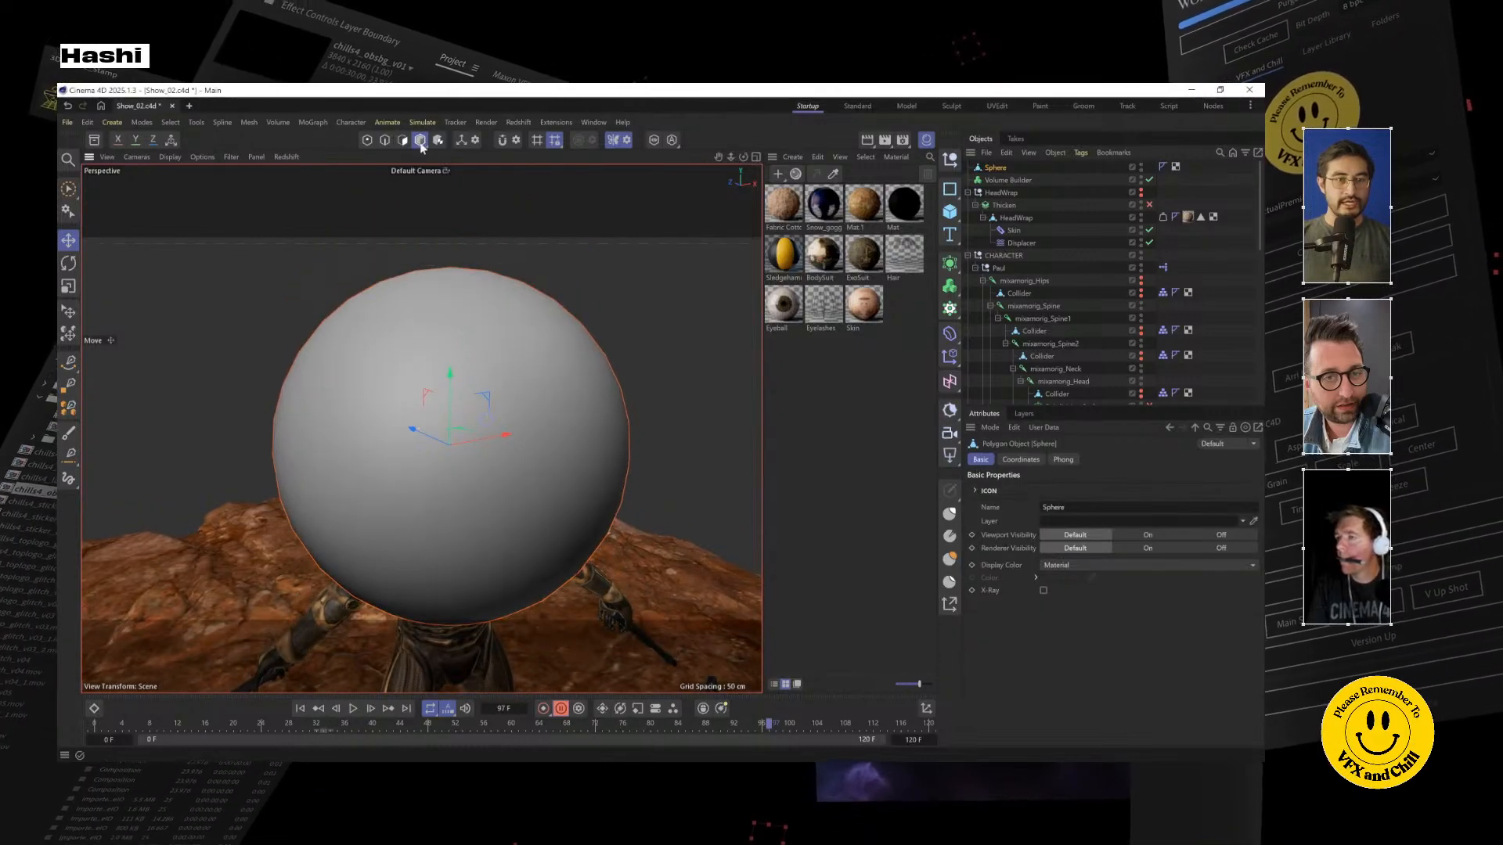
Select the polygons at the sphere's top and bottom poles with Brush Selection and delete them
click(366, 139)
alt+drag(454, 295, 429, 353)
click(66, 192)
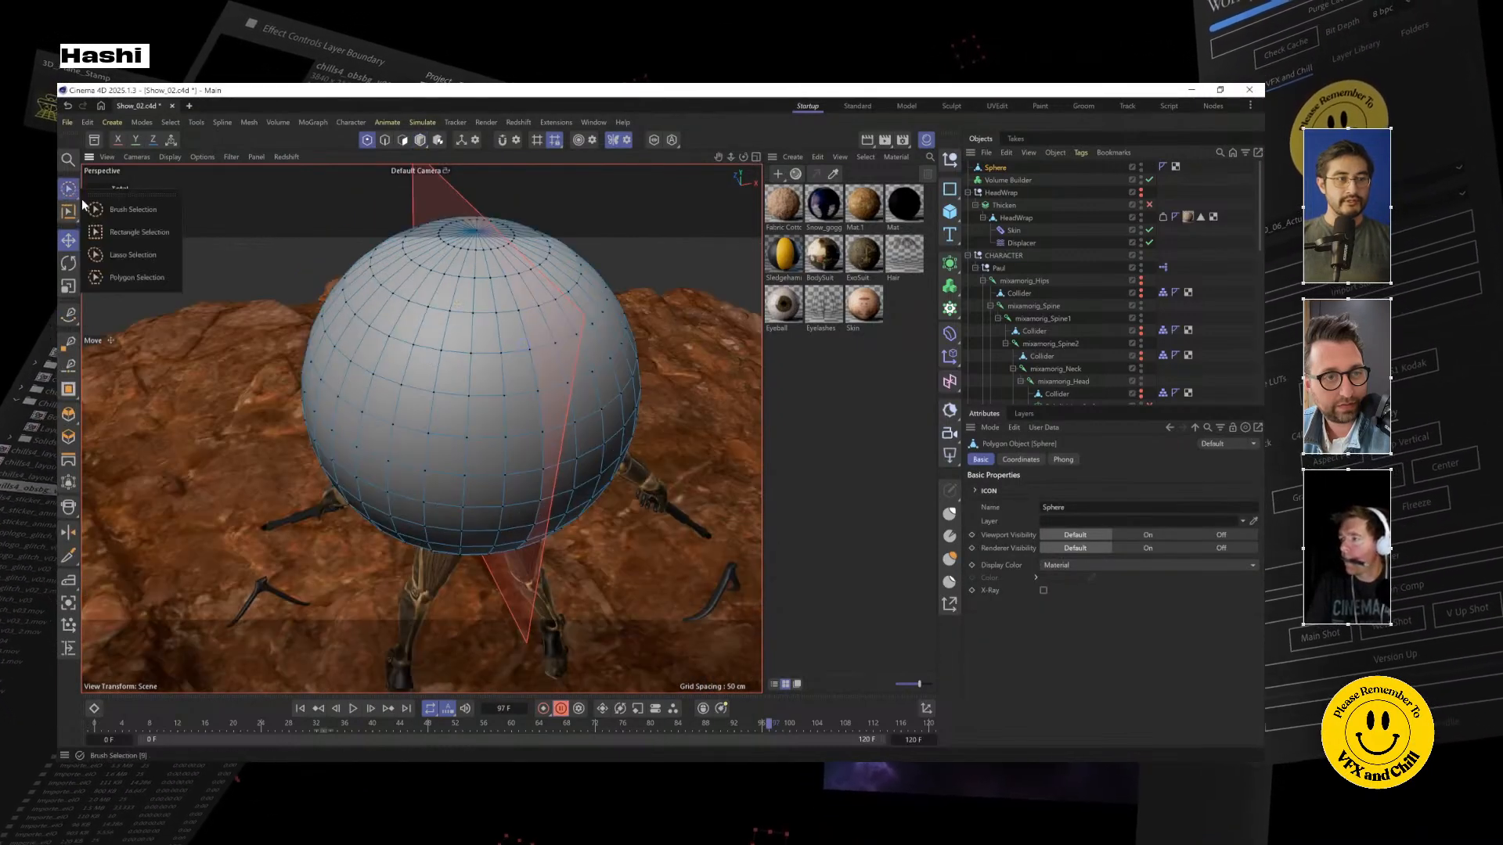
click(123, 212)
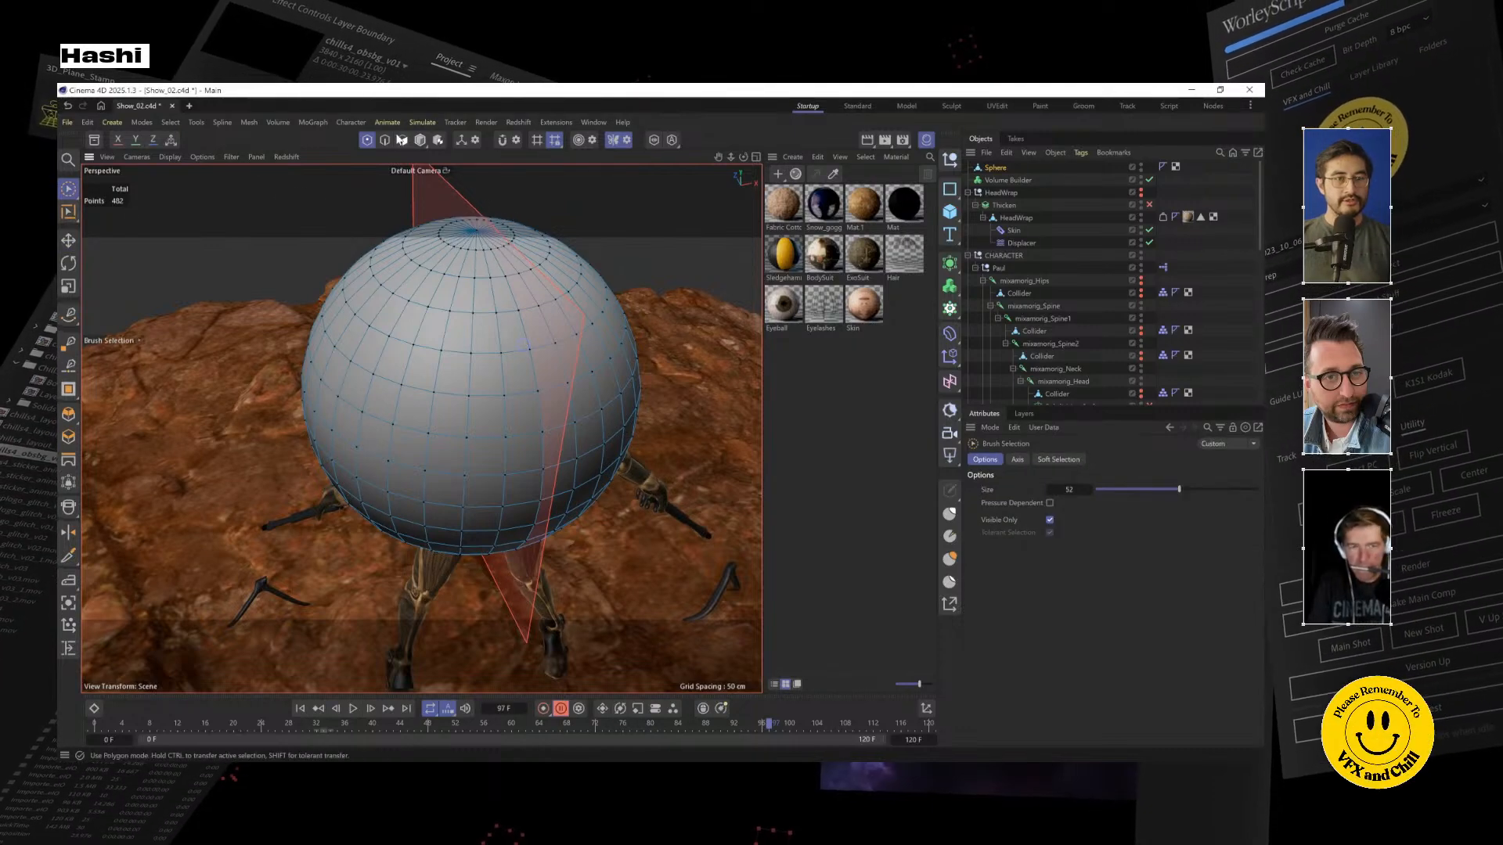
click(403, 140)
drag(473, 226, 482, 245)
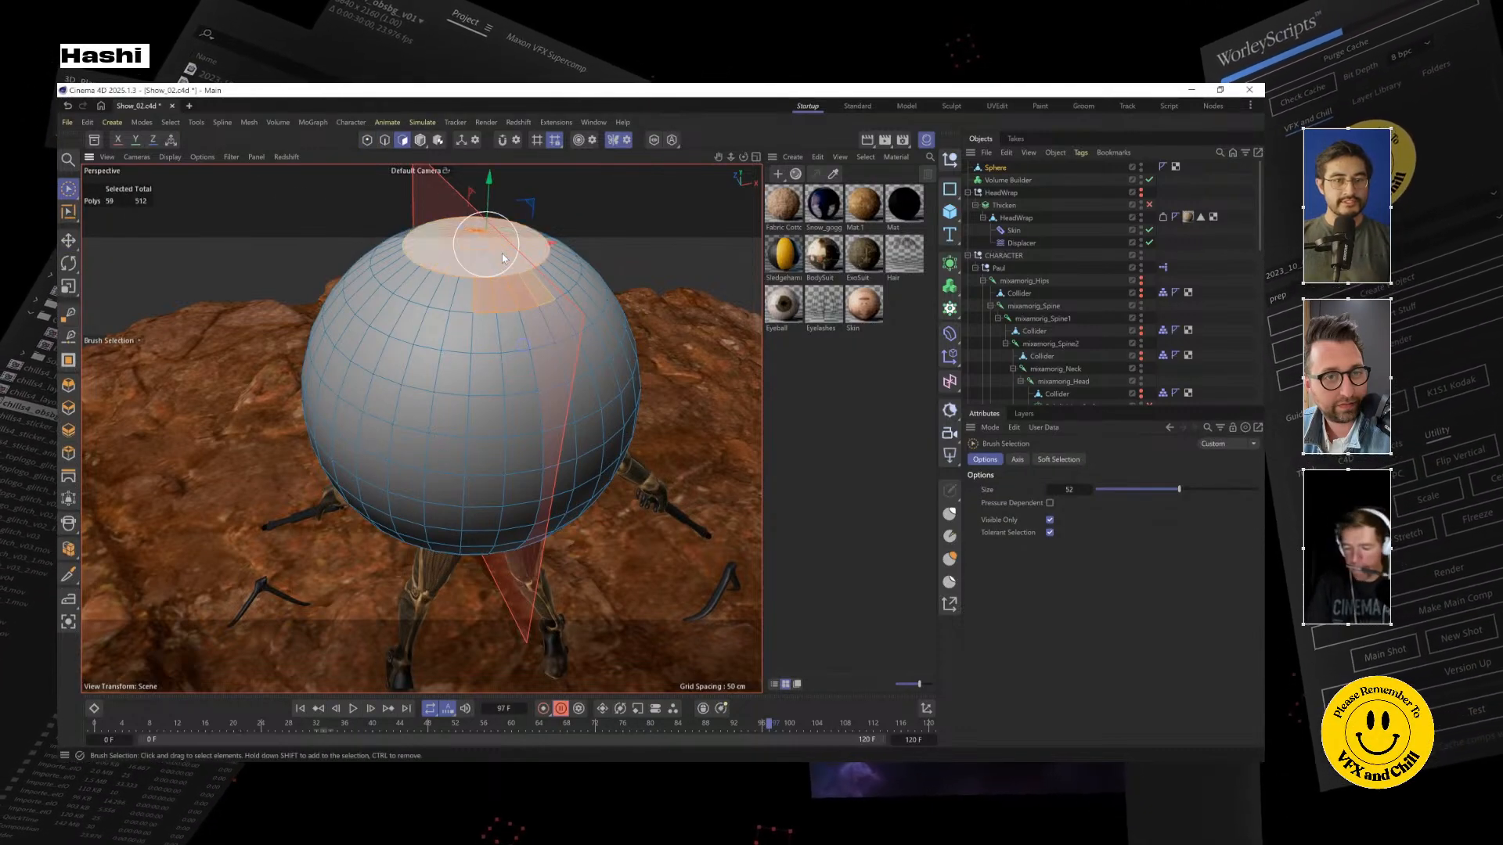
key(Delete)
mouse_move(571, 450)
mouse_down()
mouse_move(517, 518)
mouse_move(481, 396)
mouse_move(527, 247)
mouse_move(516, 444)
mouse_move(495, 499)
mouse_up()
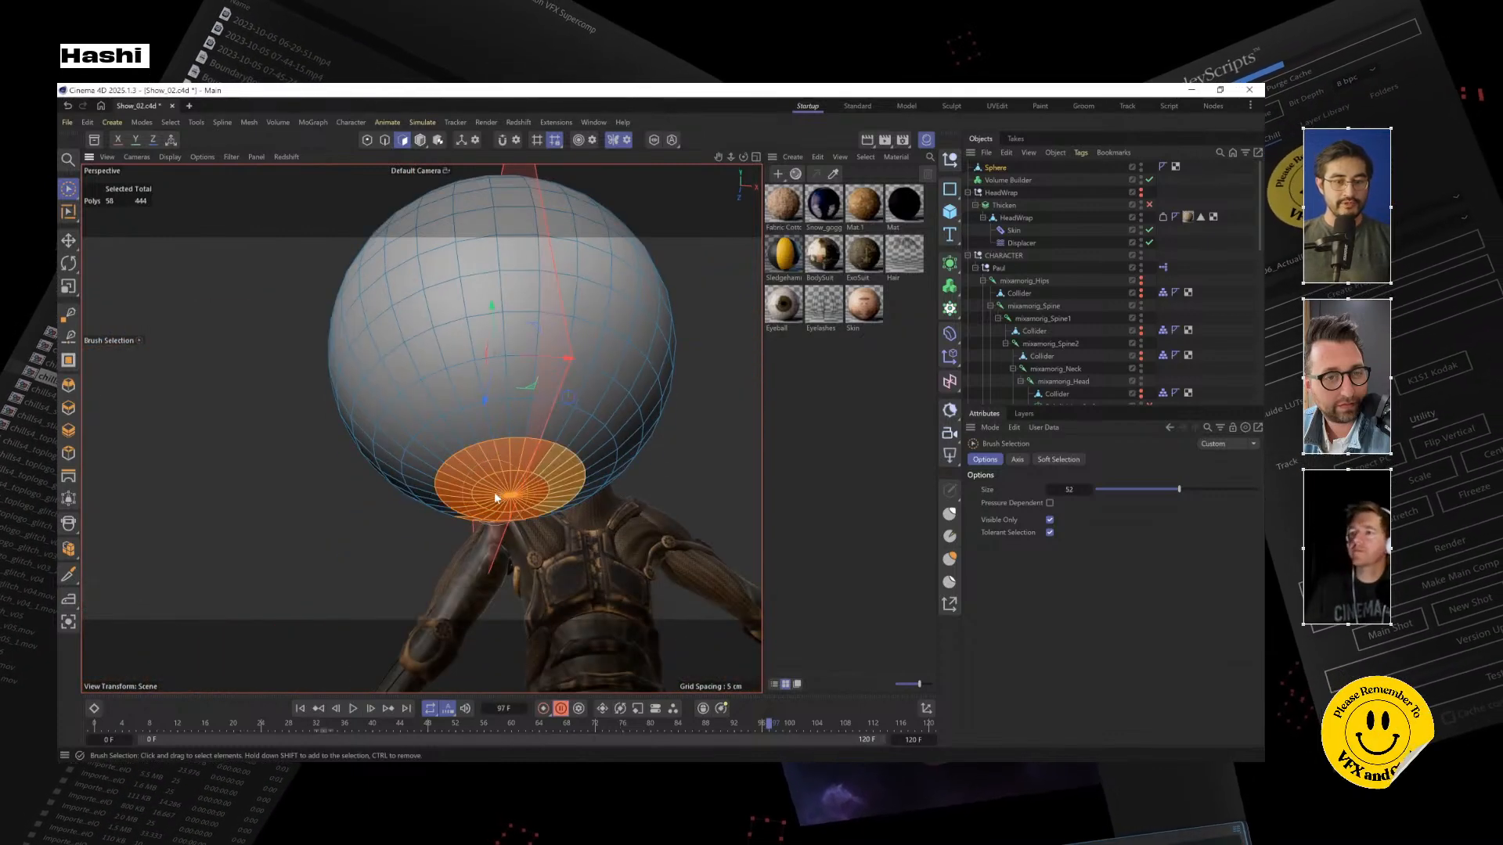
key(Delete)
Delete a patch of polygons on the sphere's front to cut a face opening
alt+drag(575, 415, 547, 407)
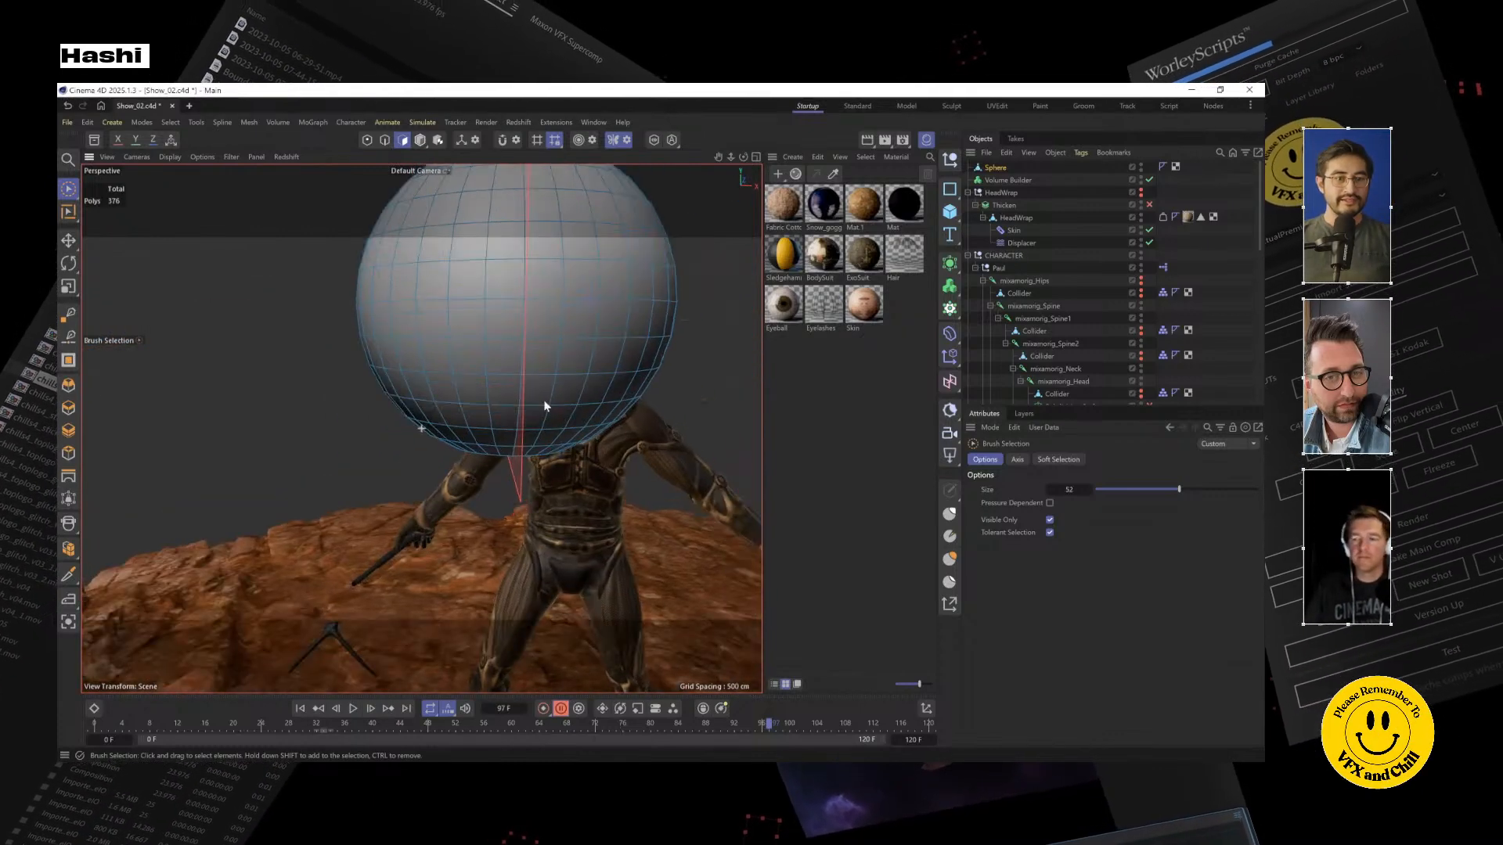
alt+middle_drag(546, 406, 364, 563)
click(288, 424)
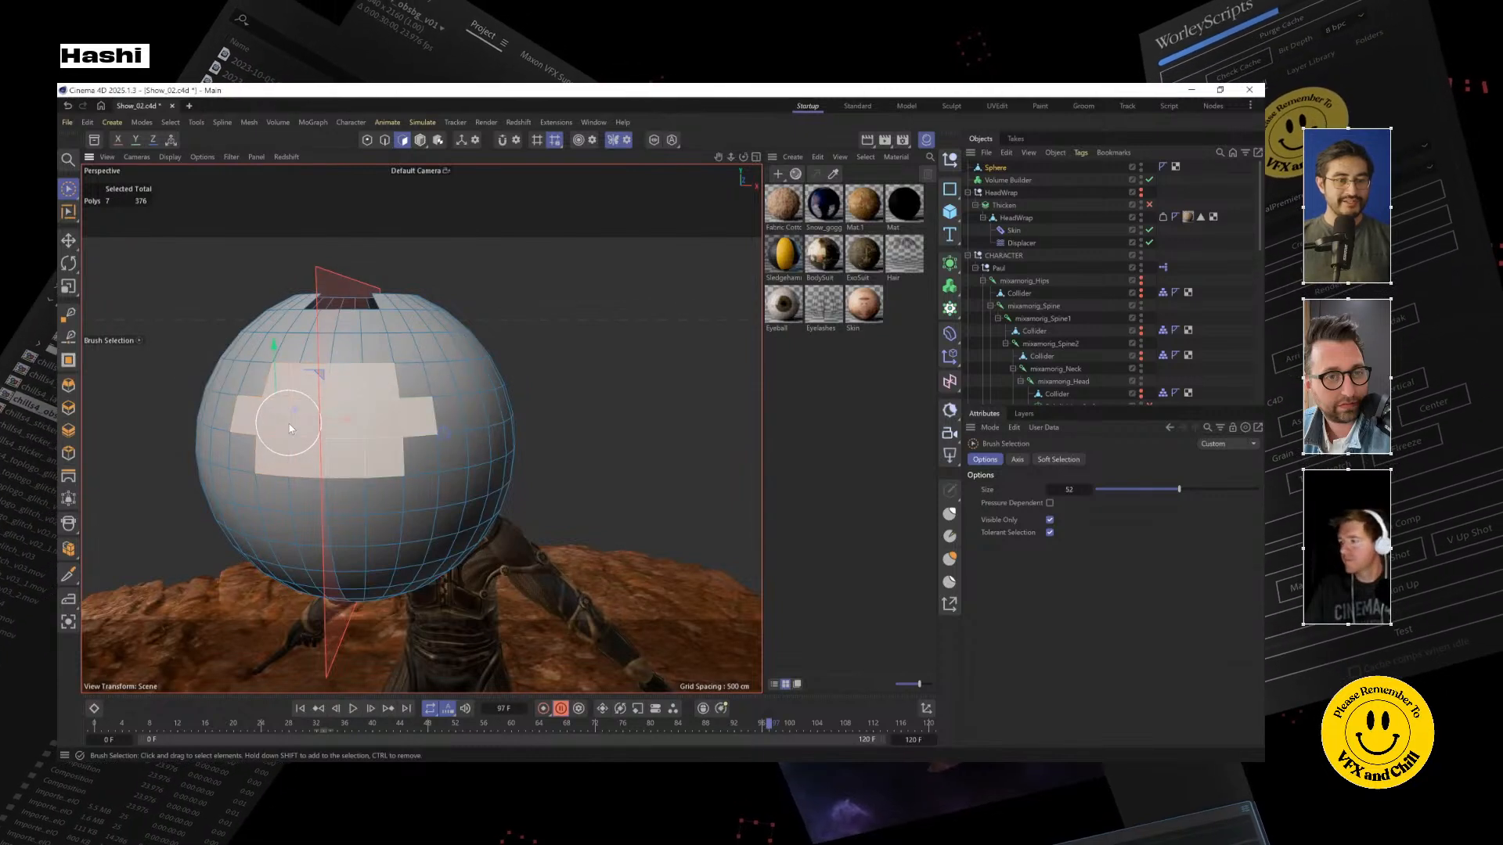
key(Delete)
click(70, 241)
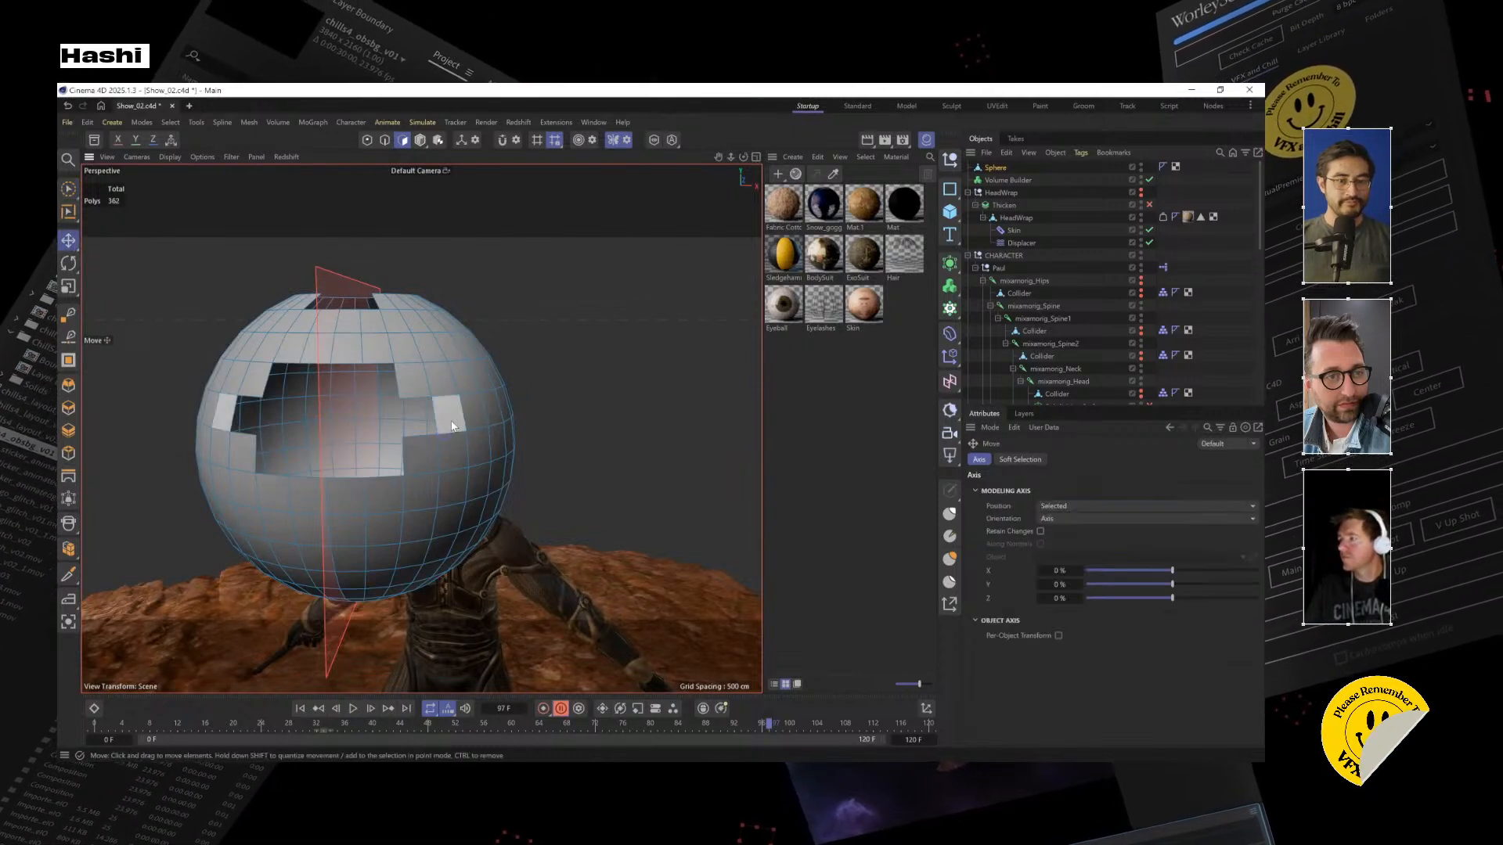
Move the whole cut sphere so the character's goggles line up with the face opening
alt+drag(439, 467, 428, 530)
mouse_move(430, 472)
alt+mouse_down()
mouse_move(432, 528)
mouse_move(476, 529)
alt+mouse_up()
key(9)
alt+drag(569, 265, 419, 426)
click(68, 240)
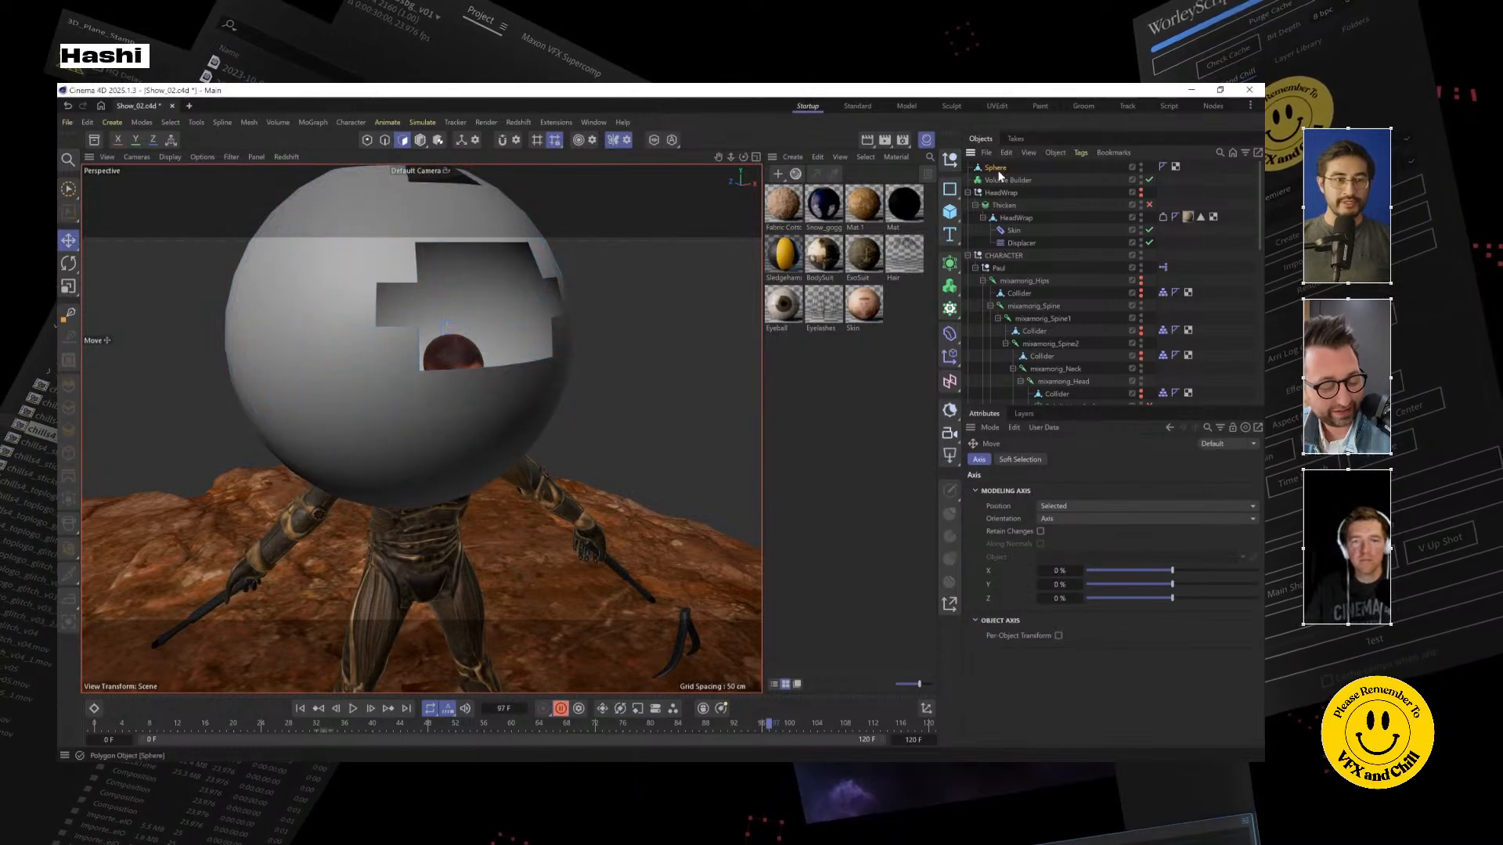
click(317, 303)
click(69, 246)
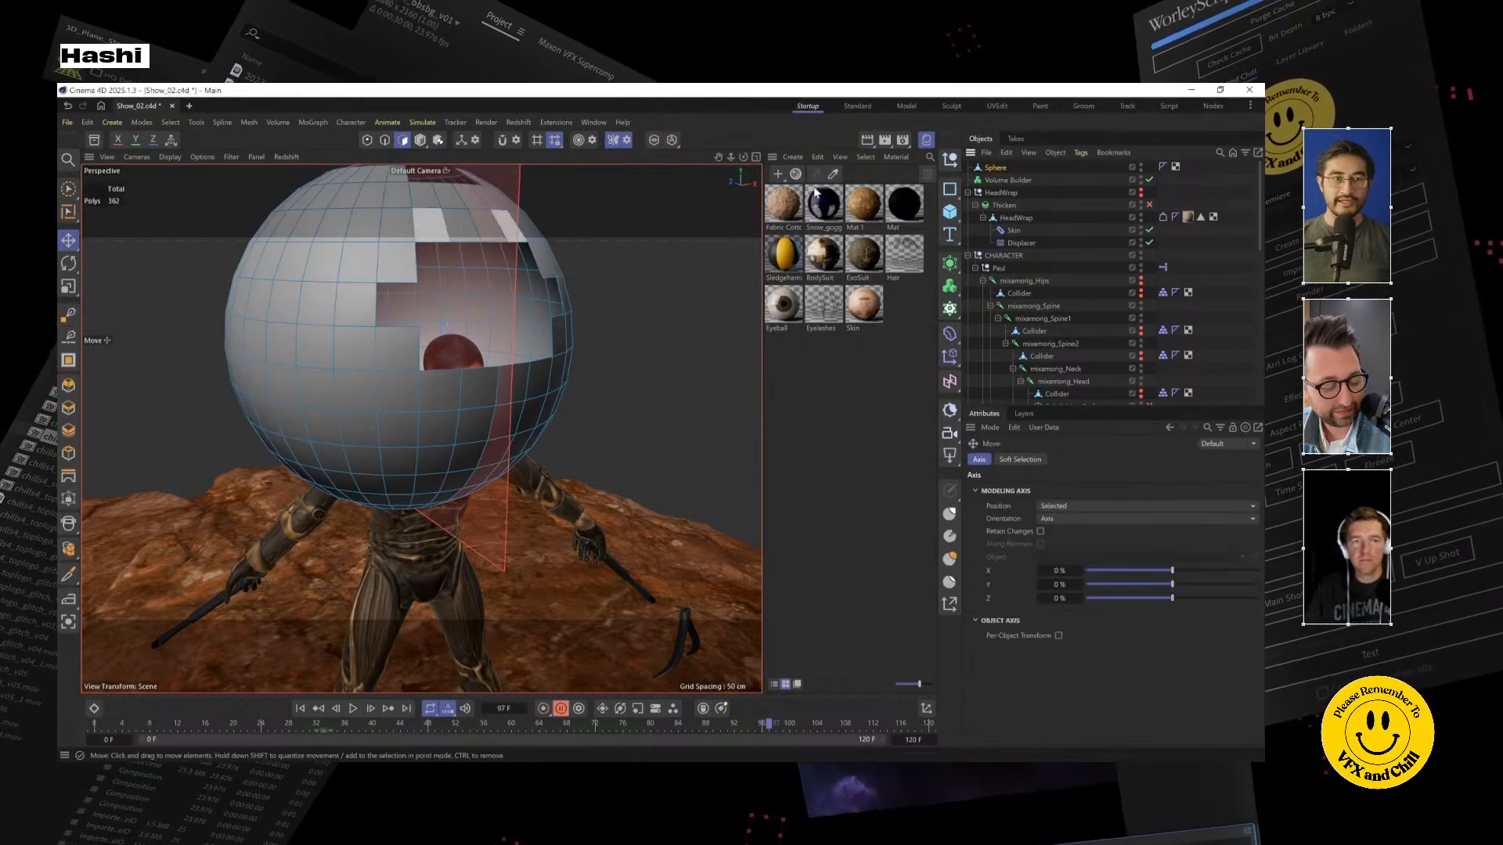
click(420, 139)
drag(452, 237, 394, 367)
Add a Collider simulation tag to the CHARACTER null
right_click(1001, 259)
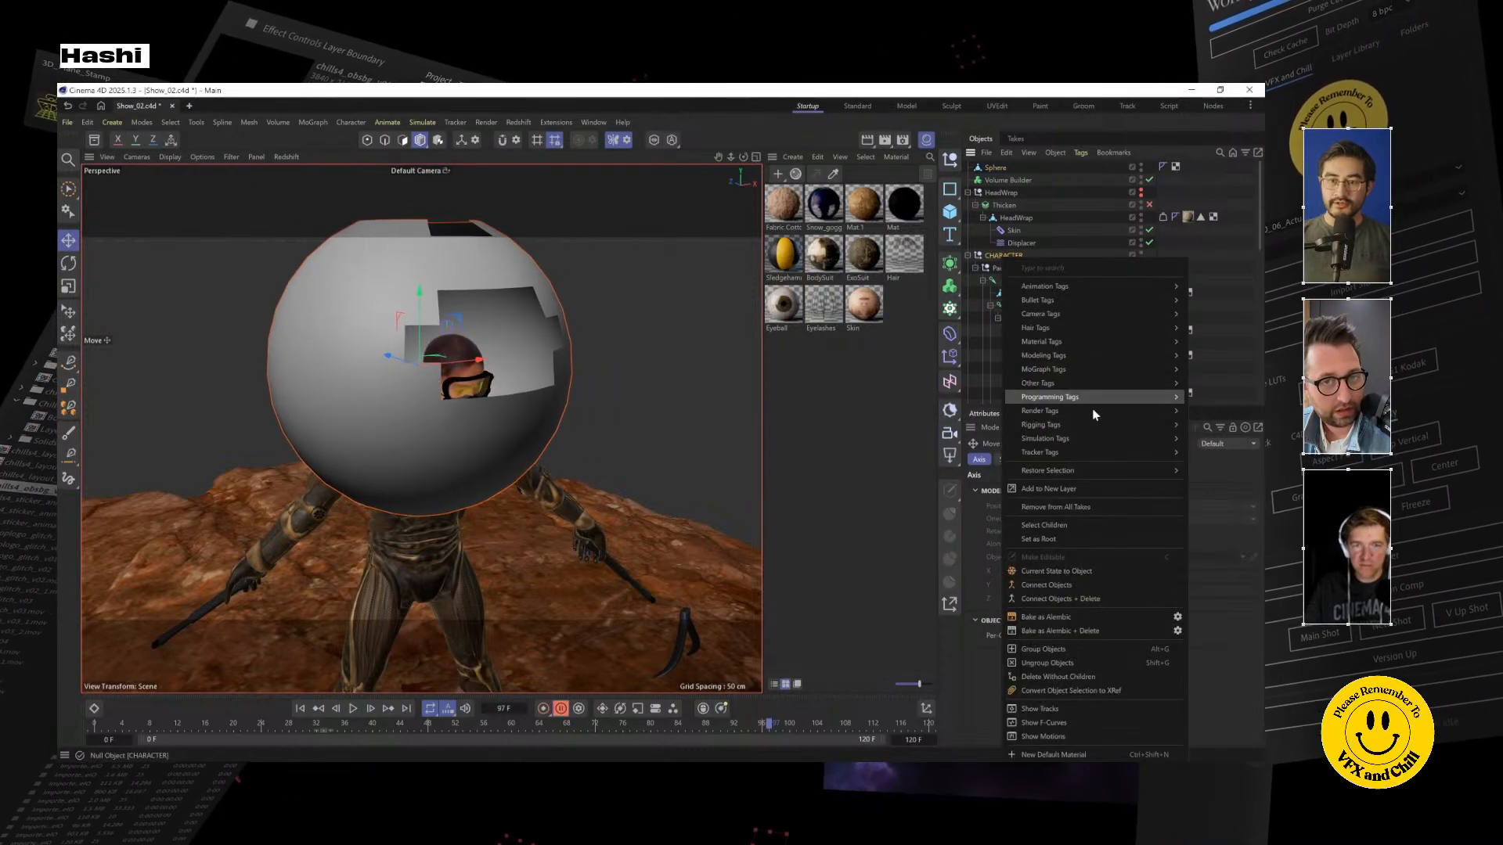
mouse_move(1111, 438)
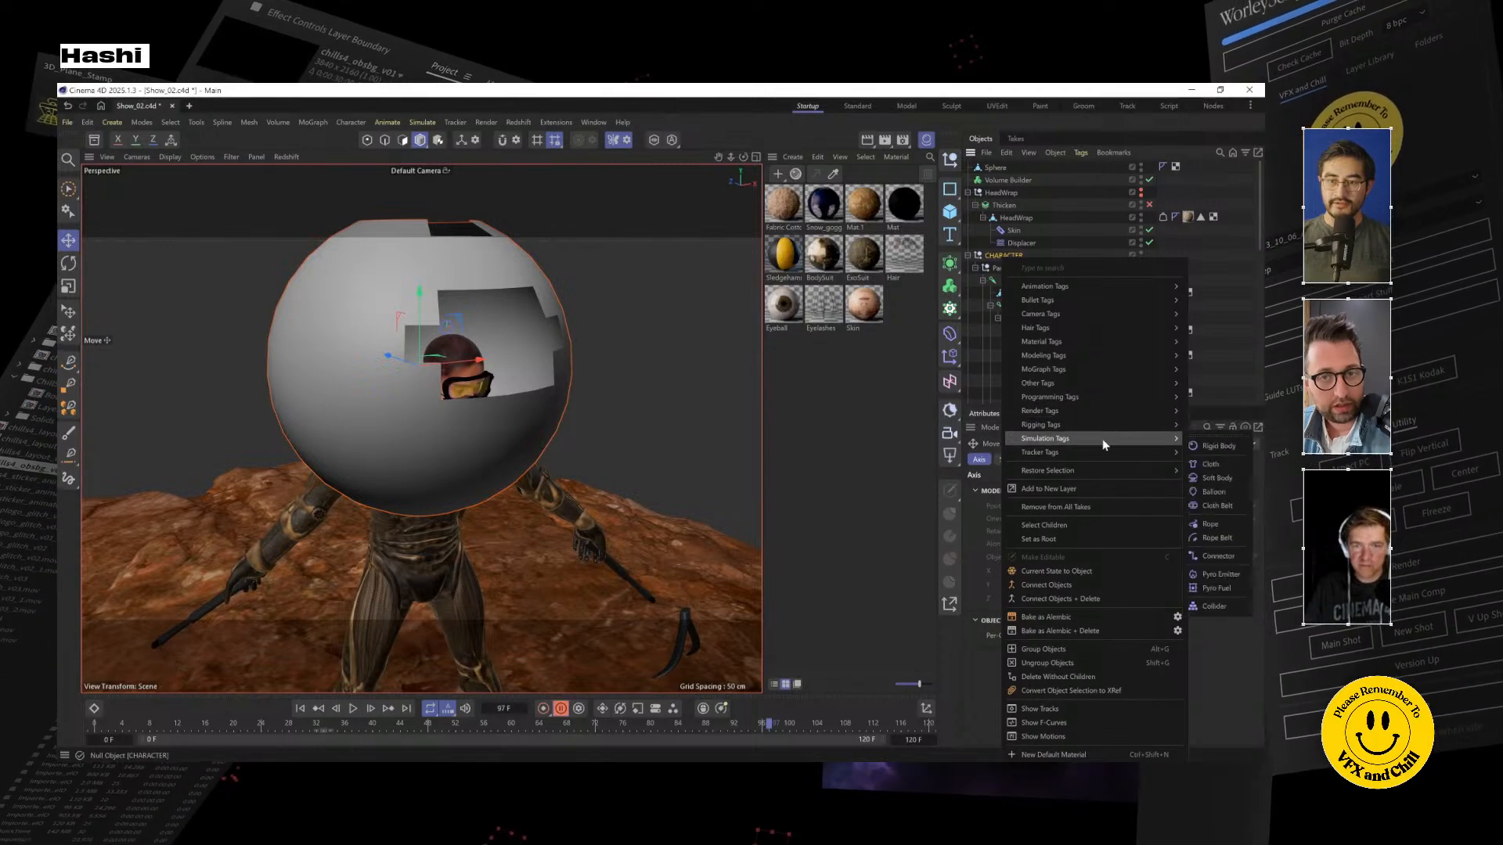
click(1209, 479)
Add a Cloth tag to the Sphere and set its surface Target Length to 47%
click(994, 169)
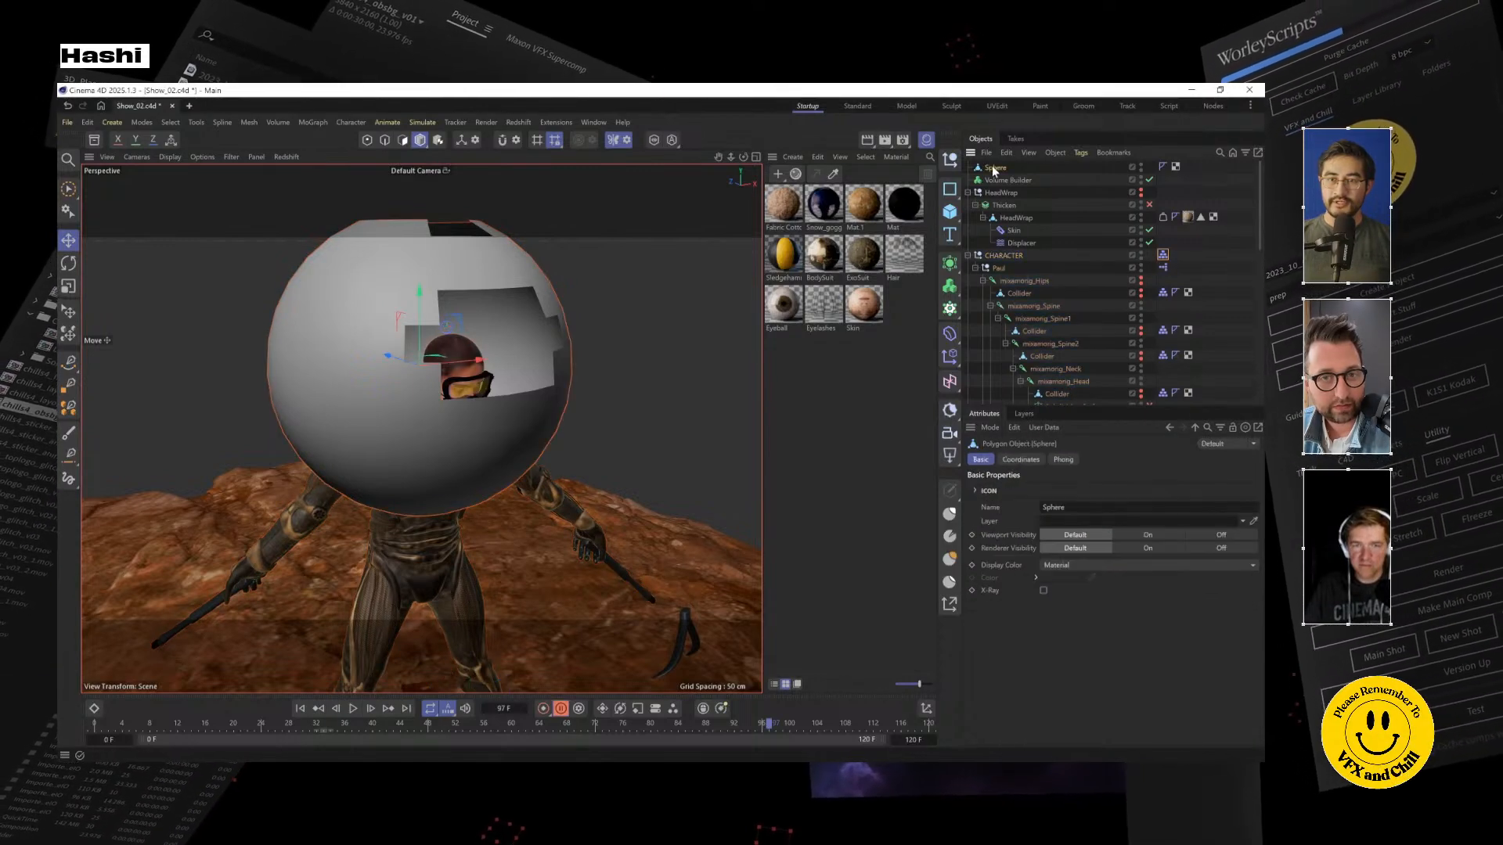
right_click(994, 169)
mouse_move(1126, 352)
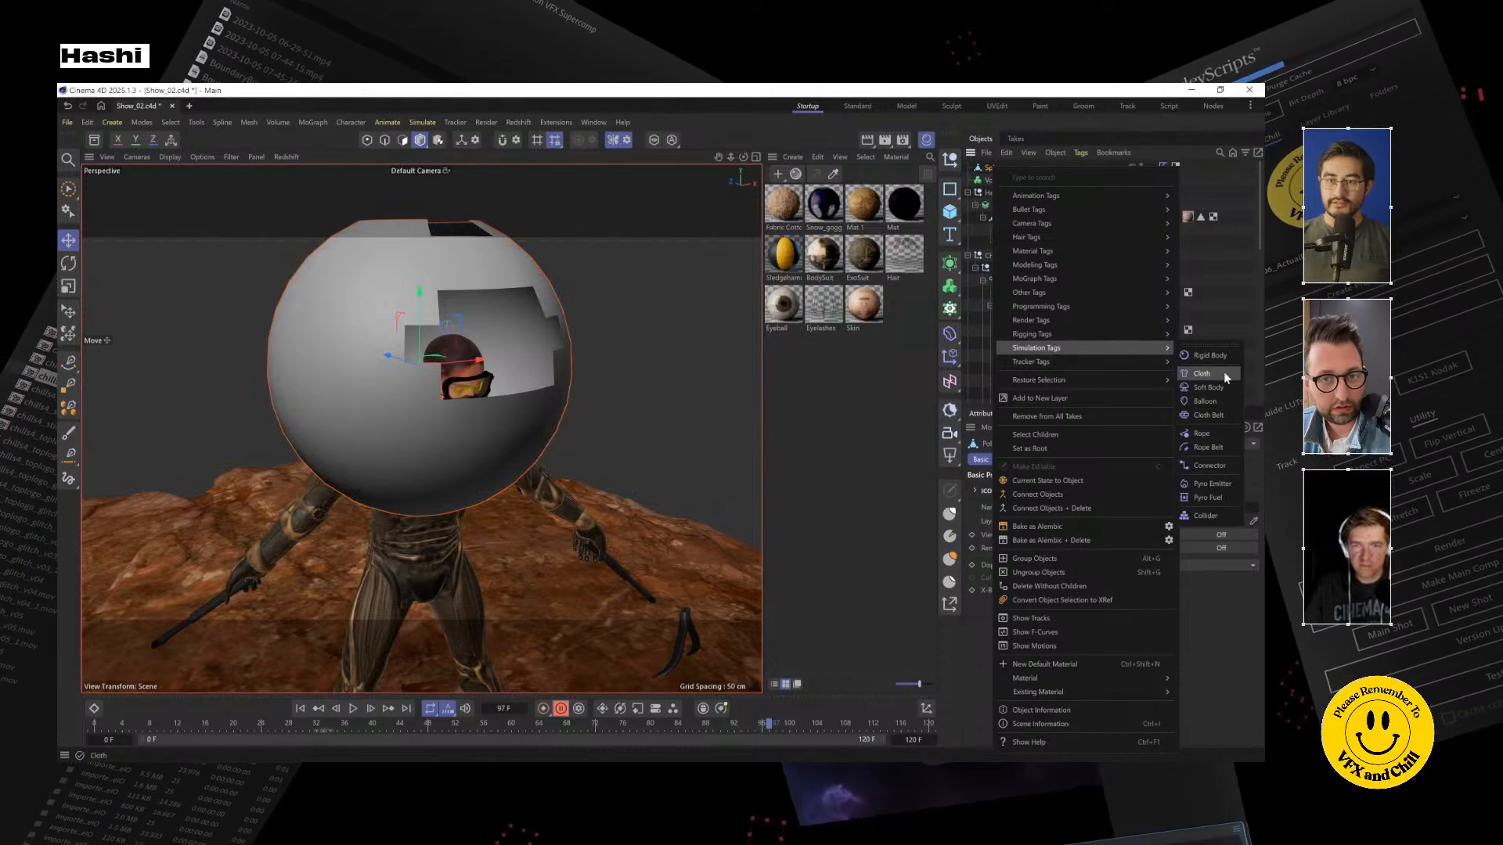
click(1202, 373)
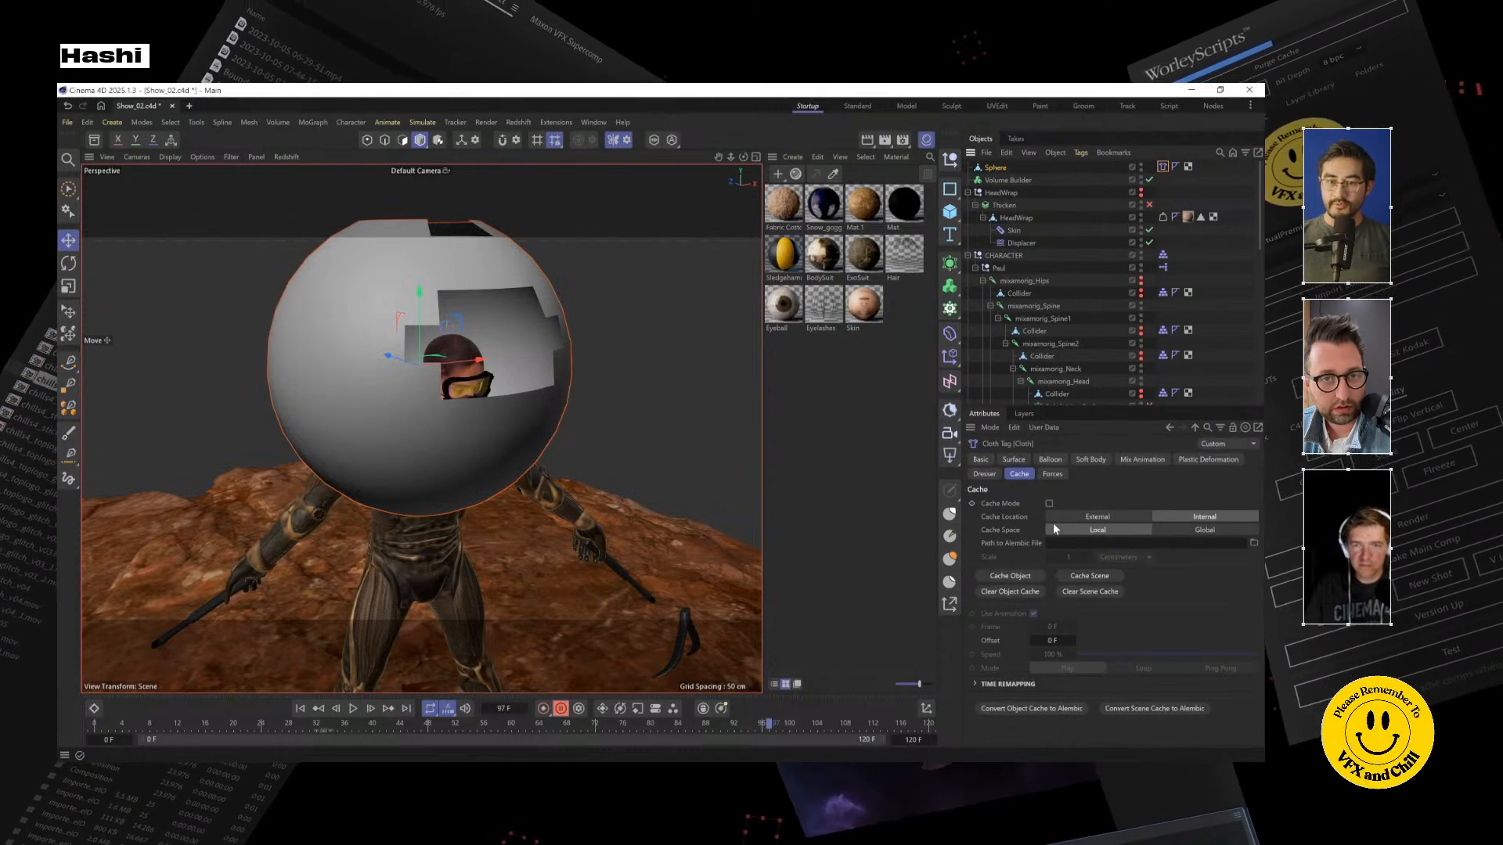
click(1014, 460)
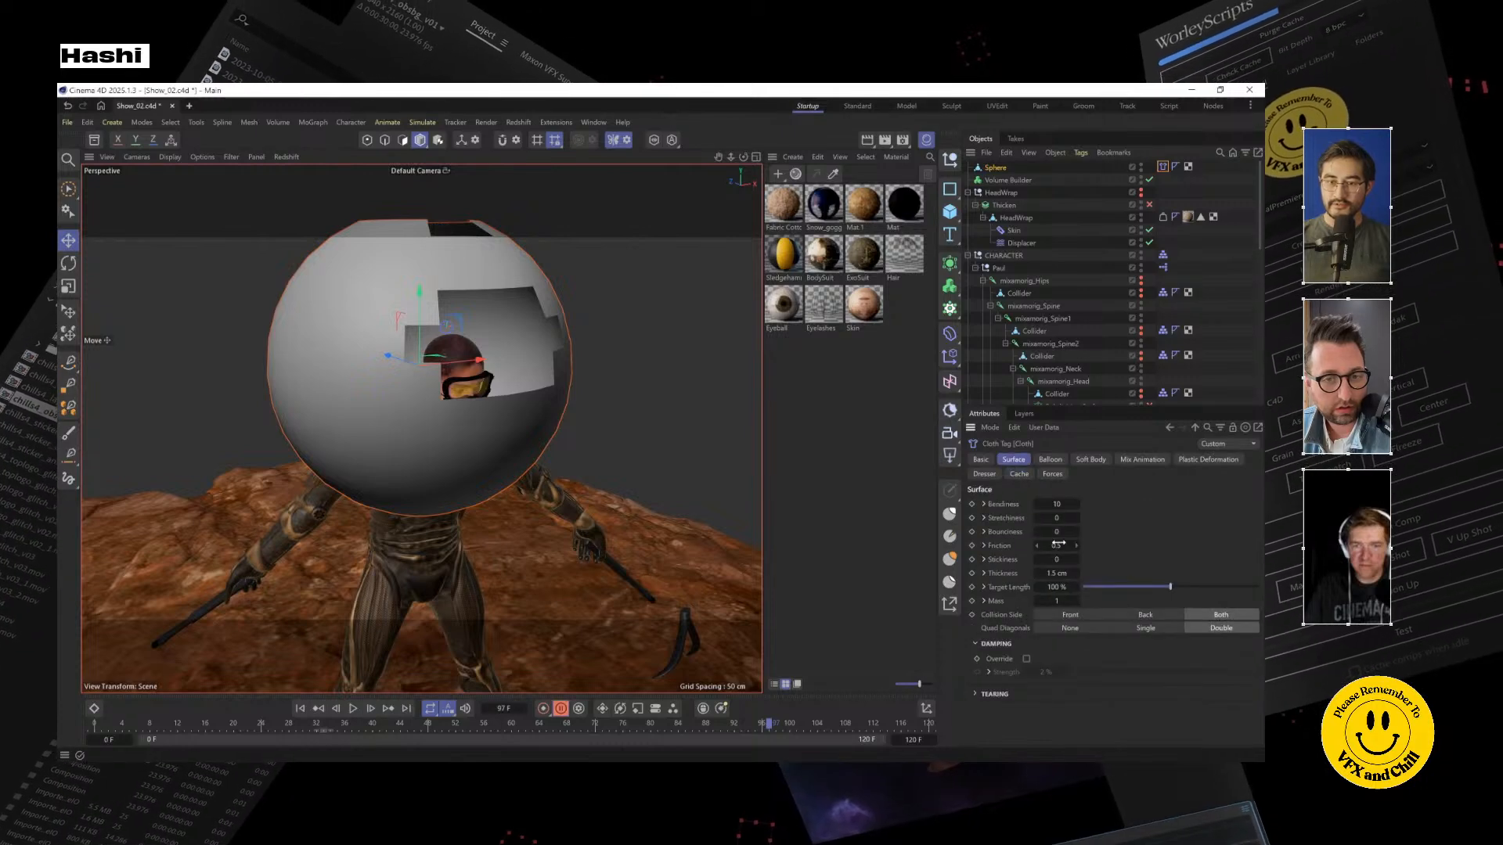
drag(1057, 587, 1041, 587)
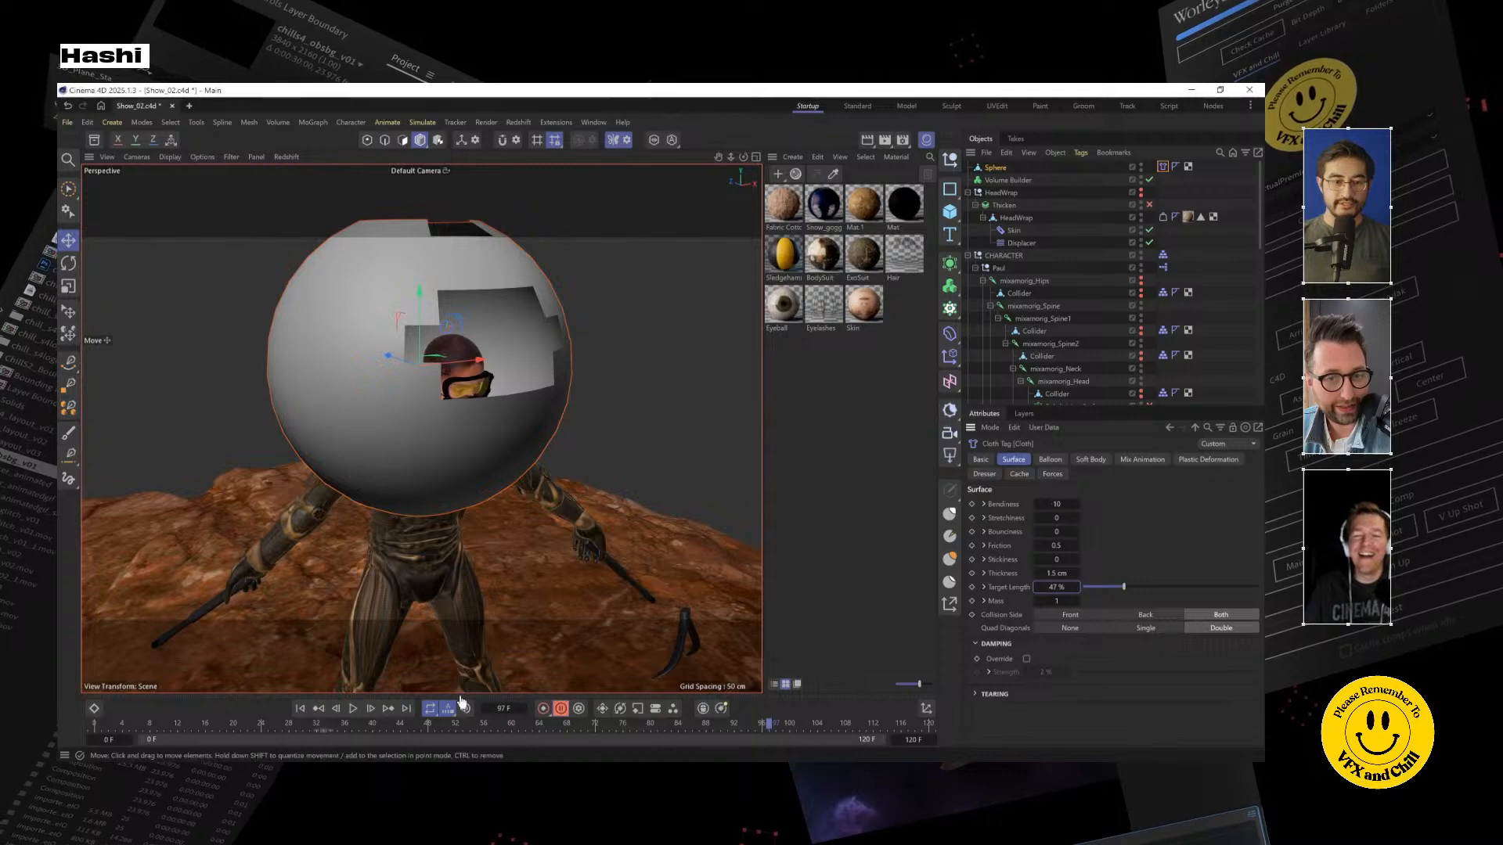
Run the cloth simulation, replay it from the start, and stop at frame 7 with the cloth draped on the head
click(357, 710)
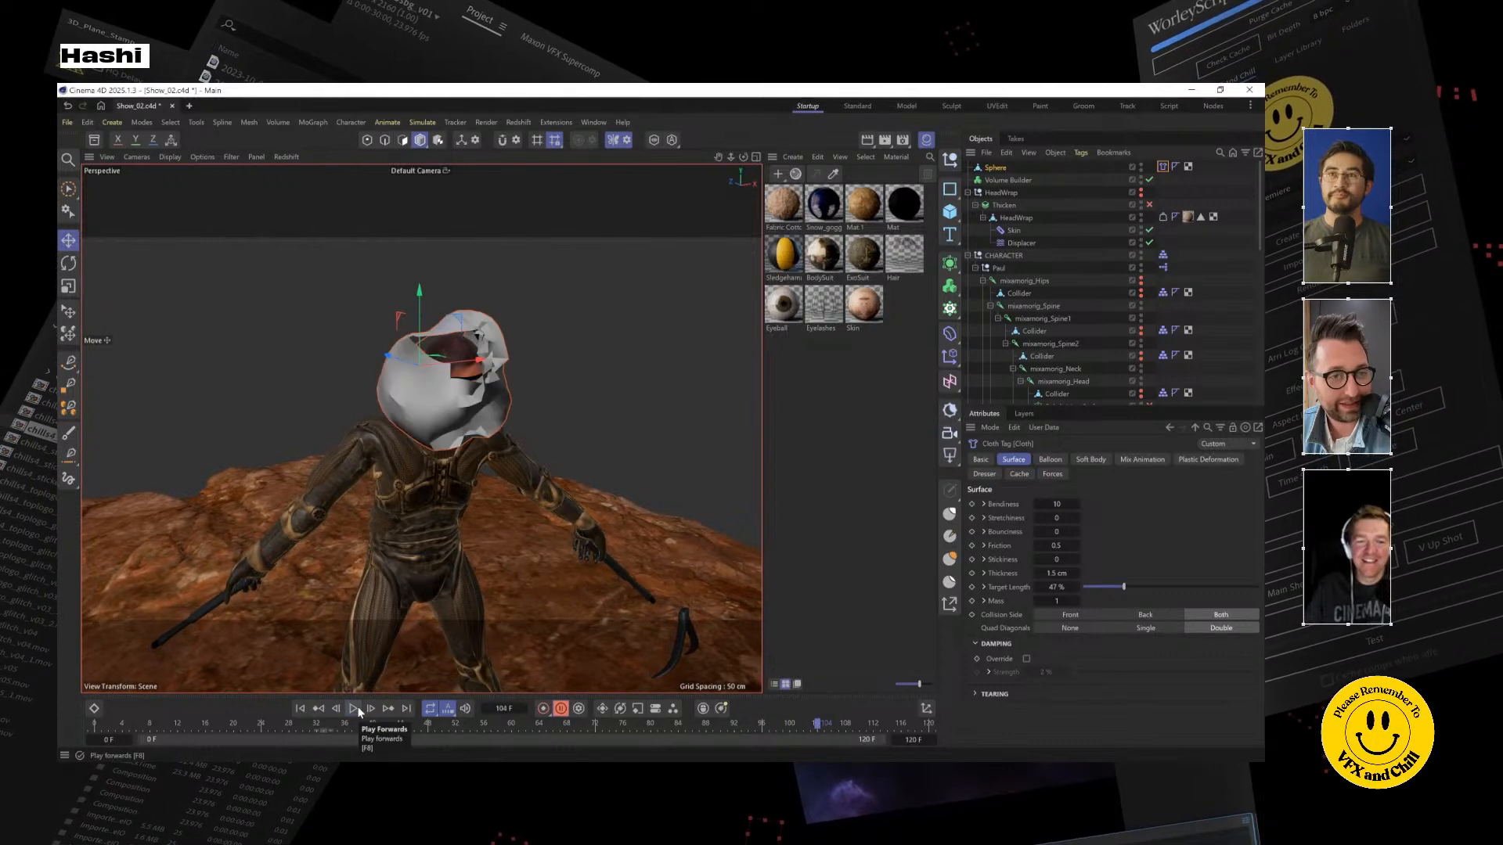
alt+drag(500, 386, 428, 449)
click(354, 709)
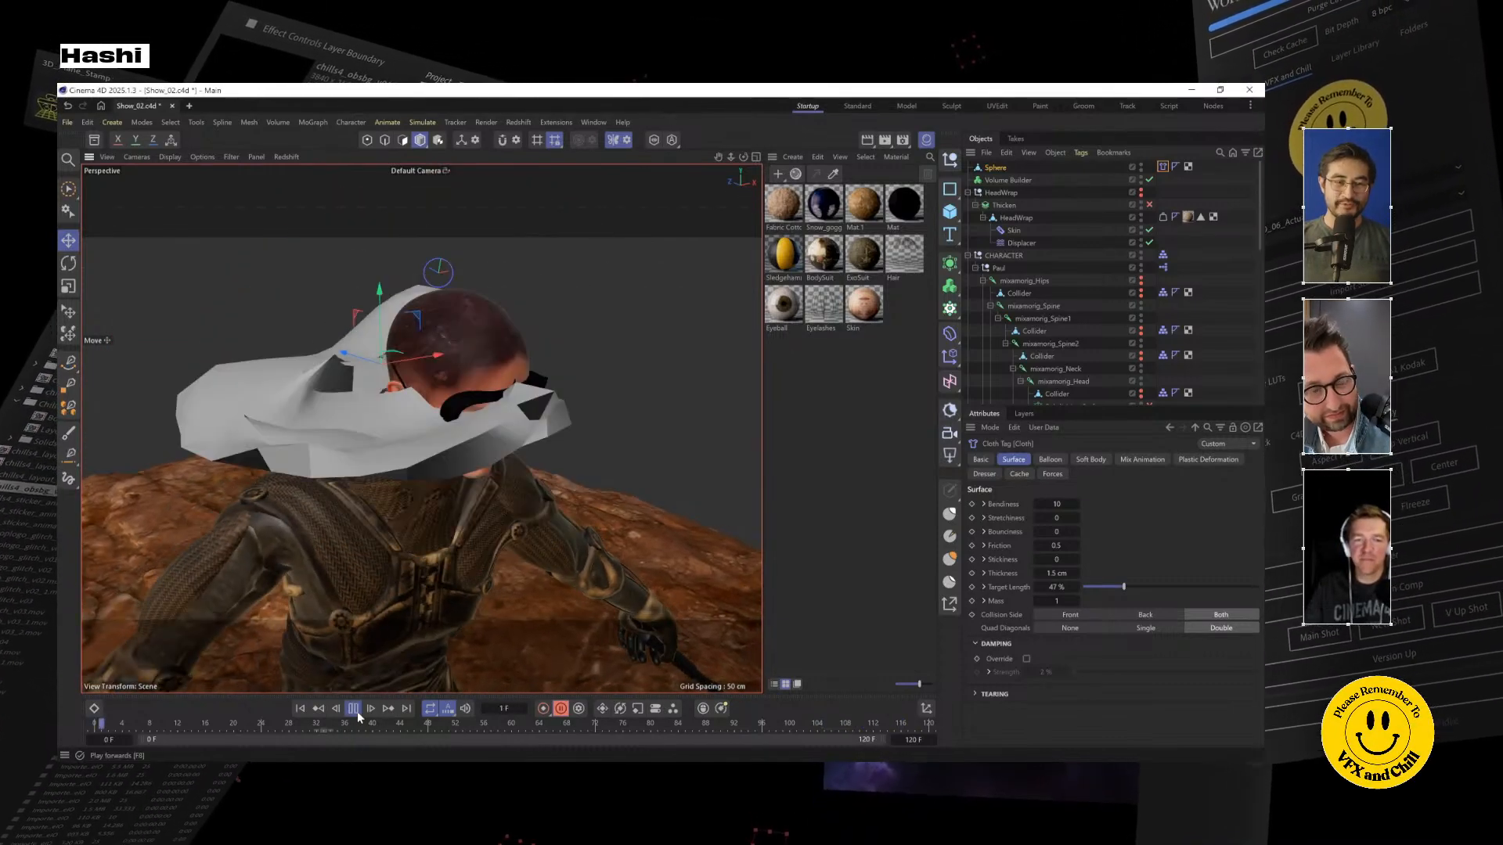
key(F8)
mouse_move(405, 464)
alt+mouse_down()
mouse_move(272, 461)
mouse_move(323, 408)
mouse_move(404, 376)
mouse_move(399, 462)
mouse_move(423, 446)
alt+mouse_up()
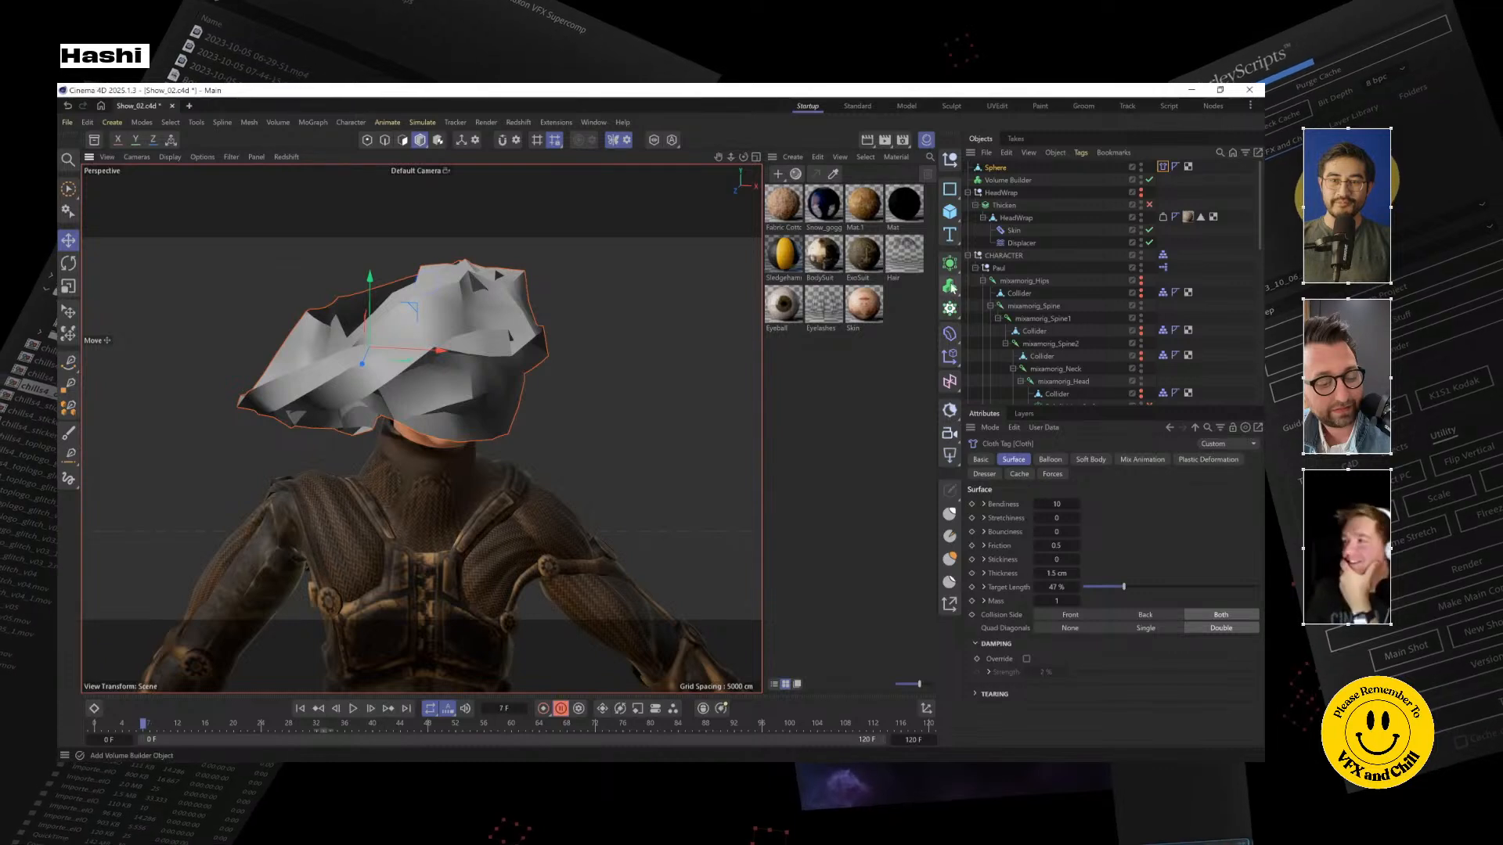
Put the Sphere under a new Subdivision Surface and view the smoothed cloth
click(996, 169)
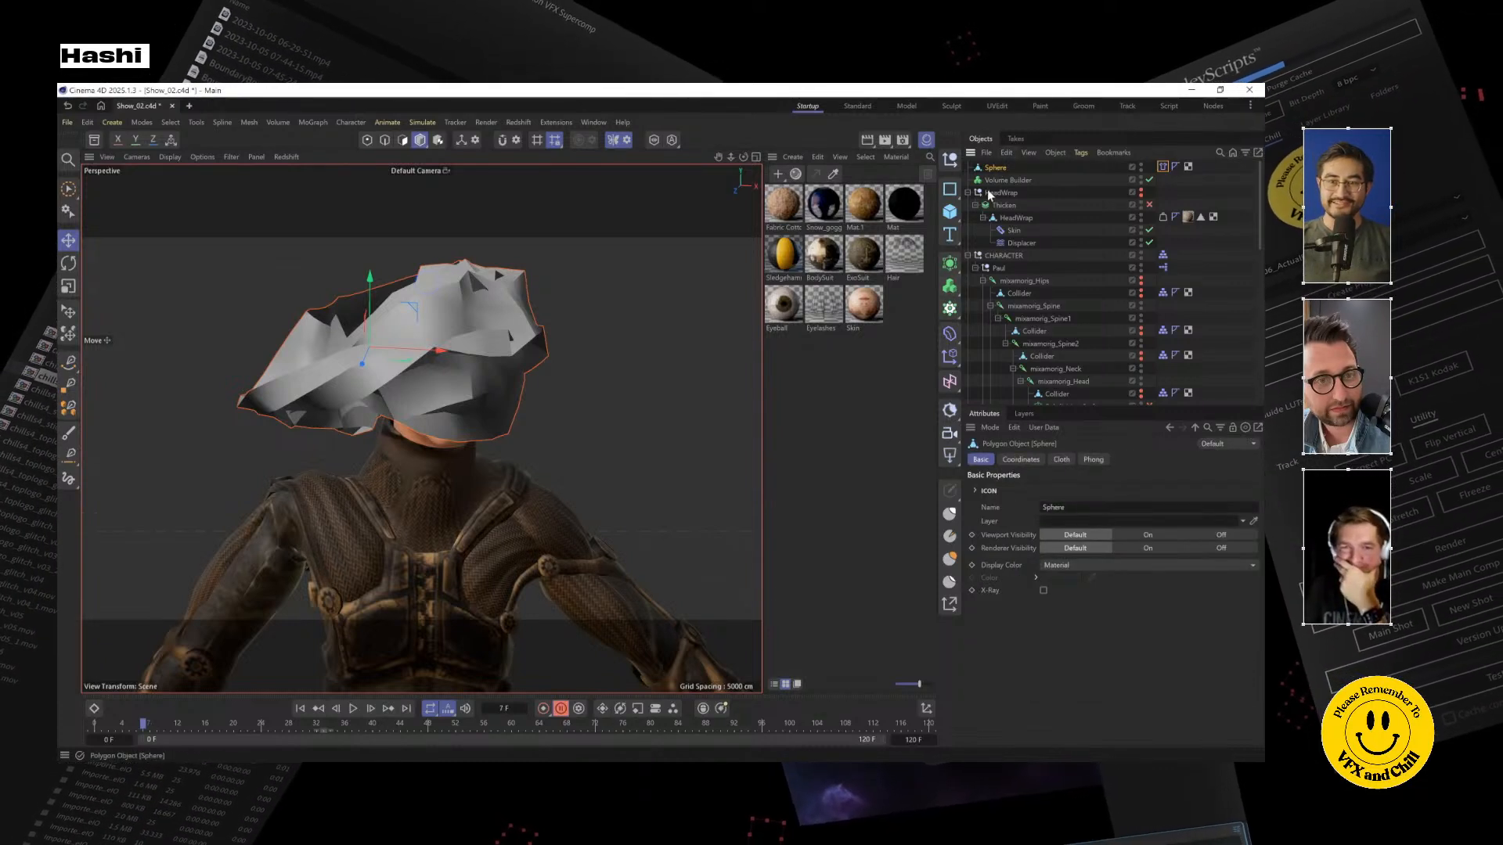
click(952, 266)
key(ctrl+z)
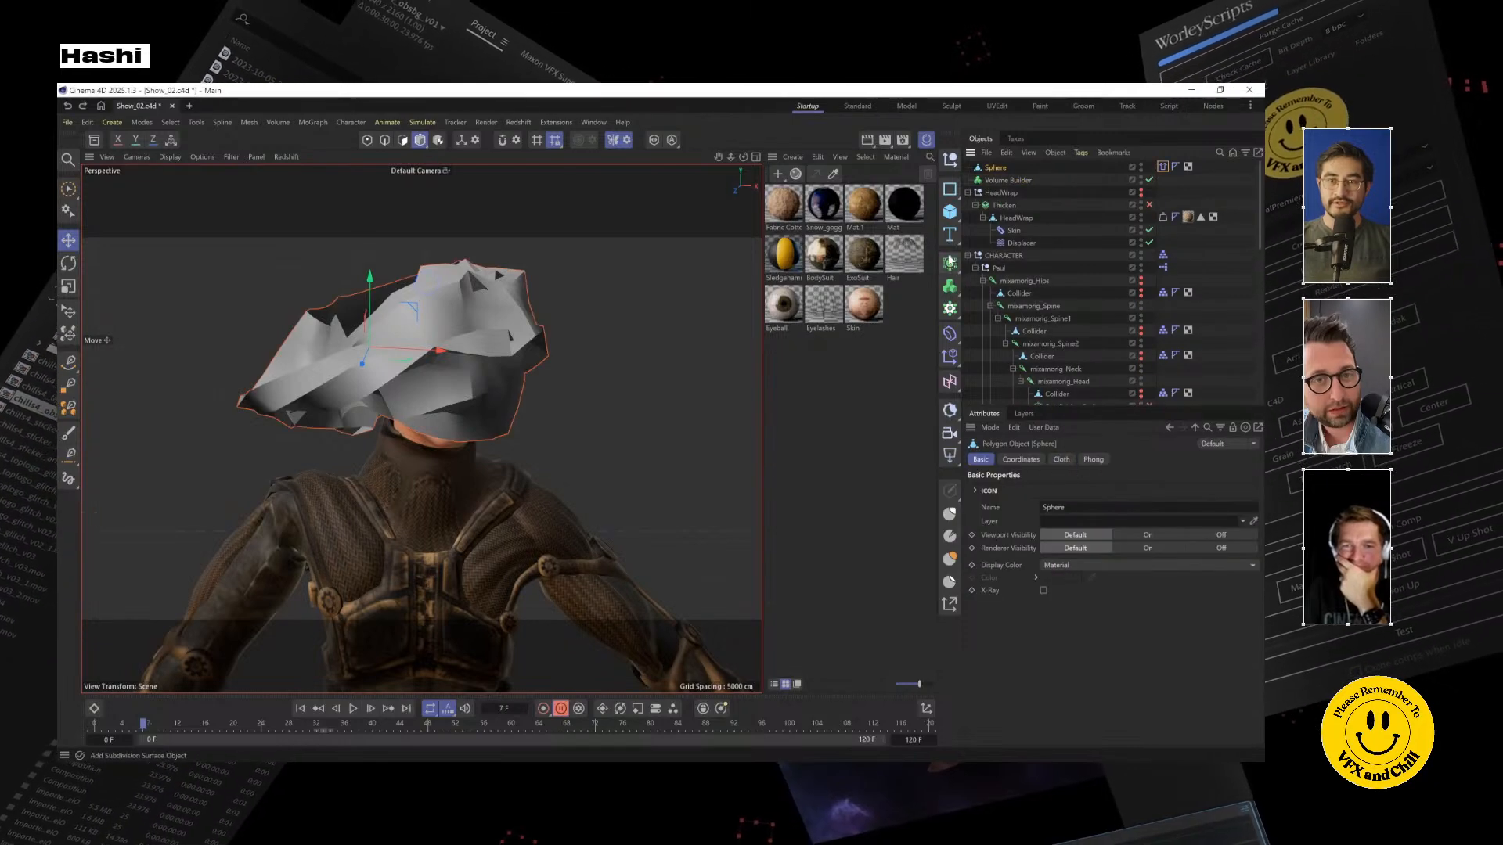
click(950, 265)
alt+drag(532, 358, 486, 440)
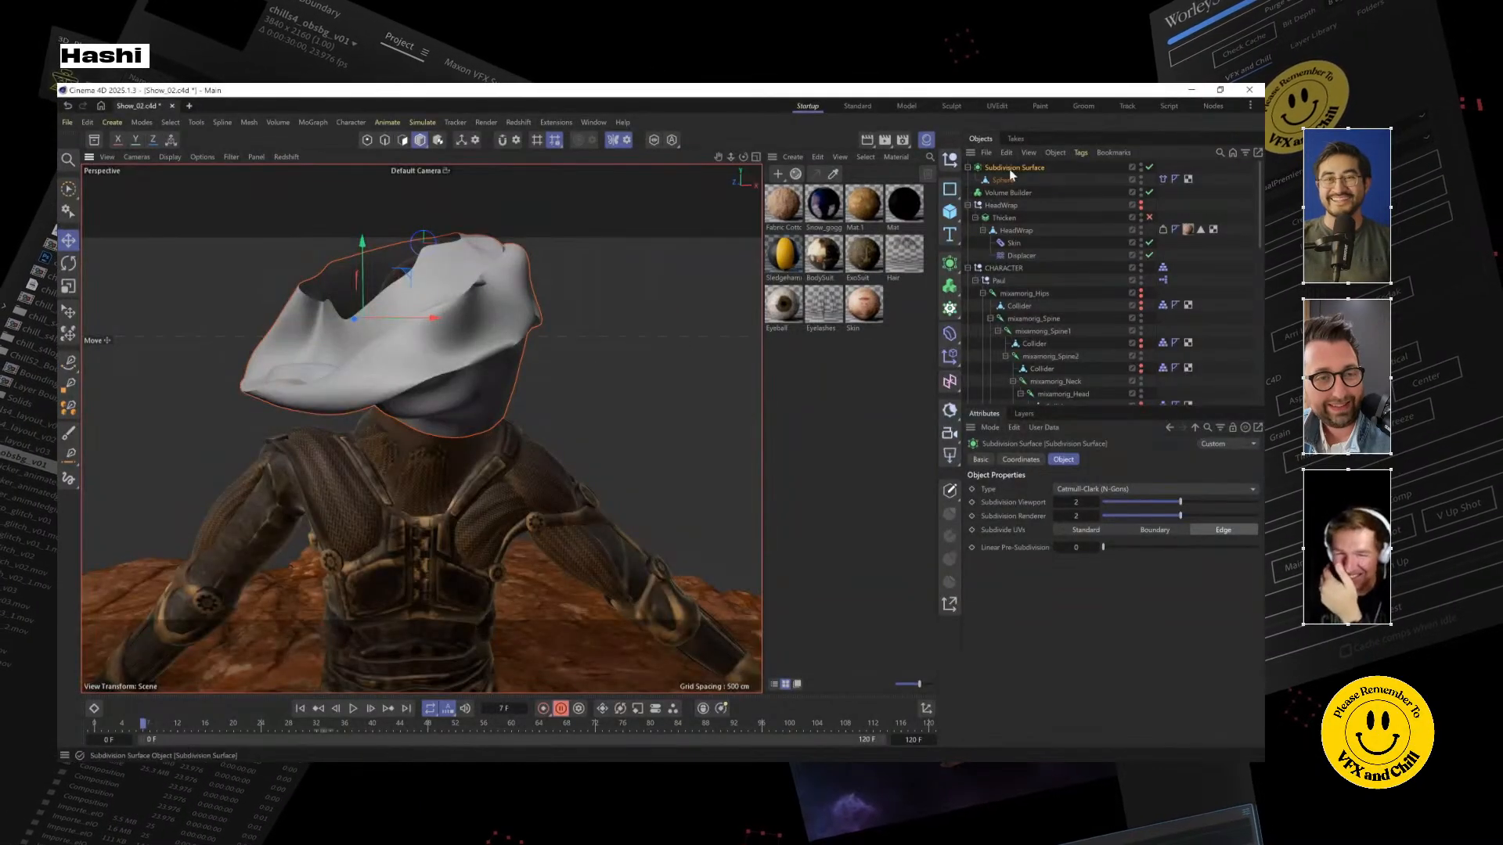
Delete the Subdivision Surface with its cloth sphere and show the finished HeadWrap with its Thicken generator enabled
key(Delete)
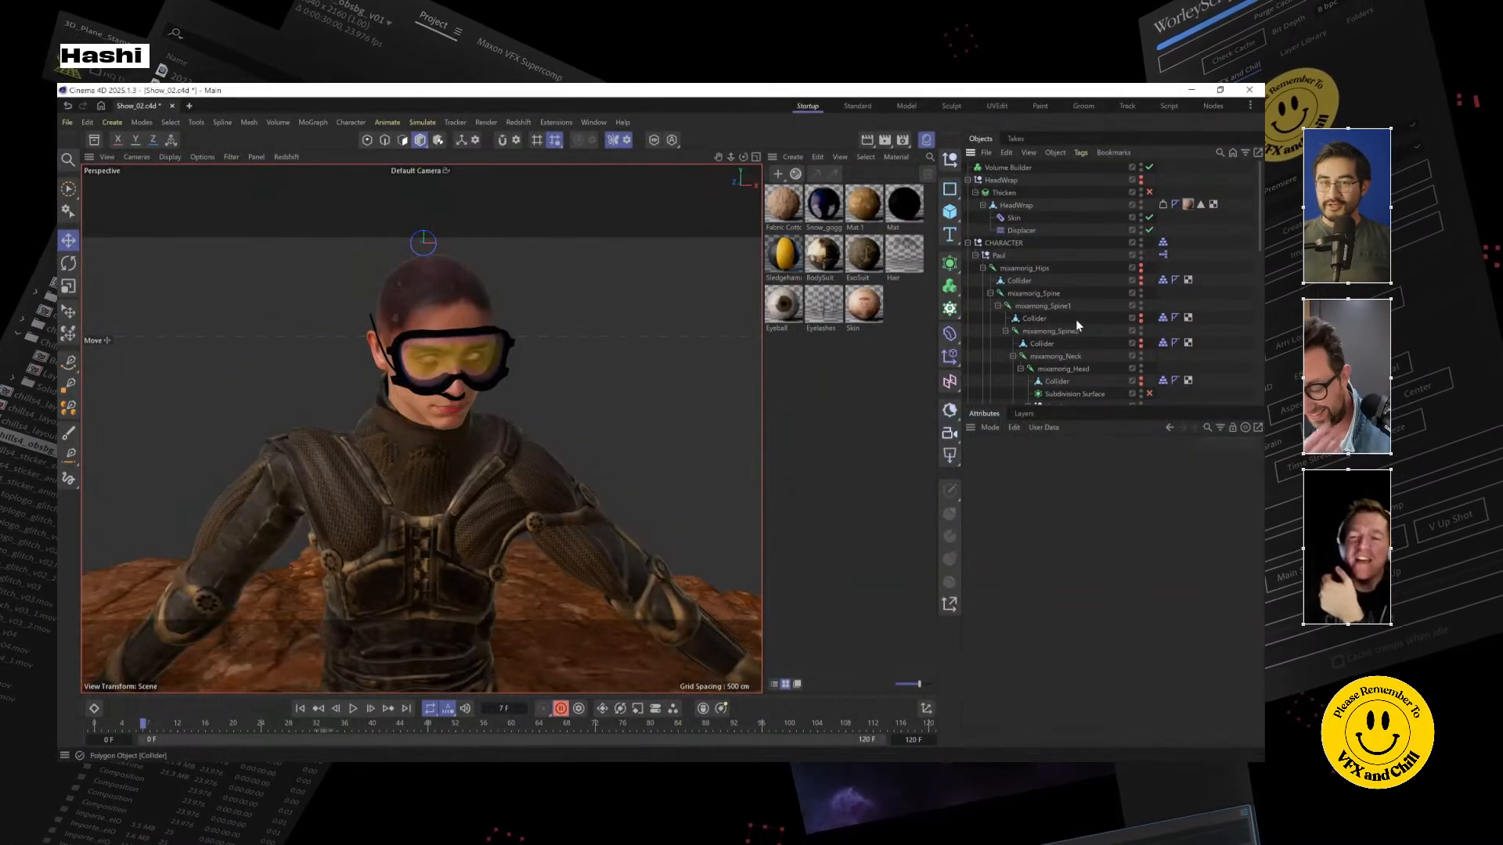
click(1015, 205)
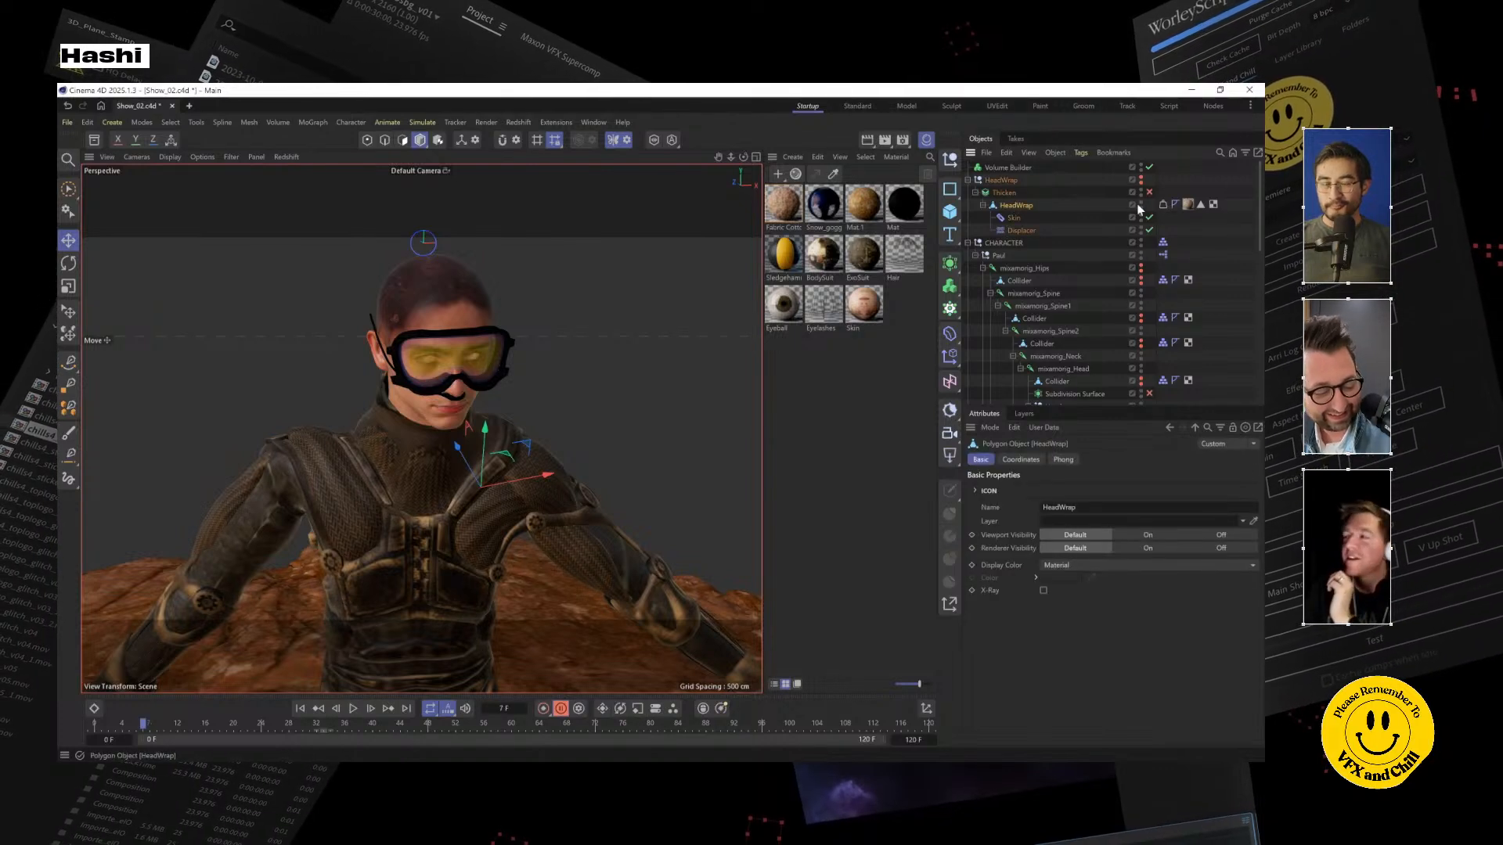
alt+drag(543, 392, 524, 388)
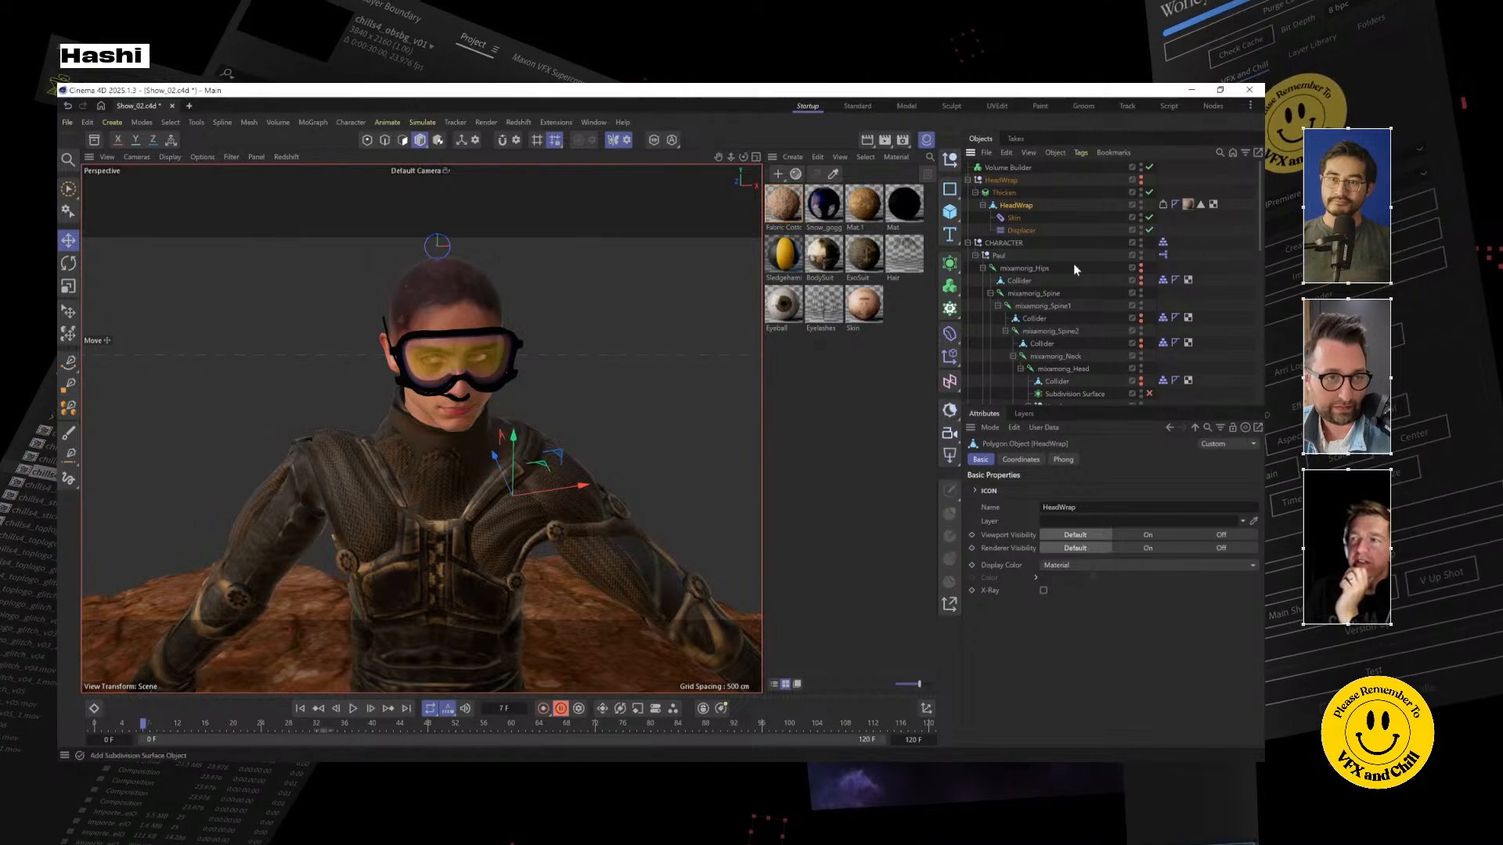
click(1005, 192)
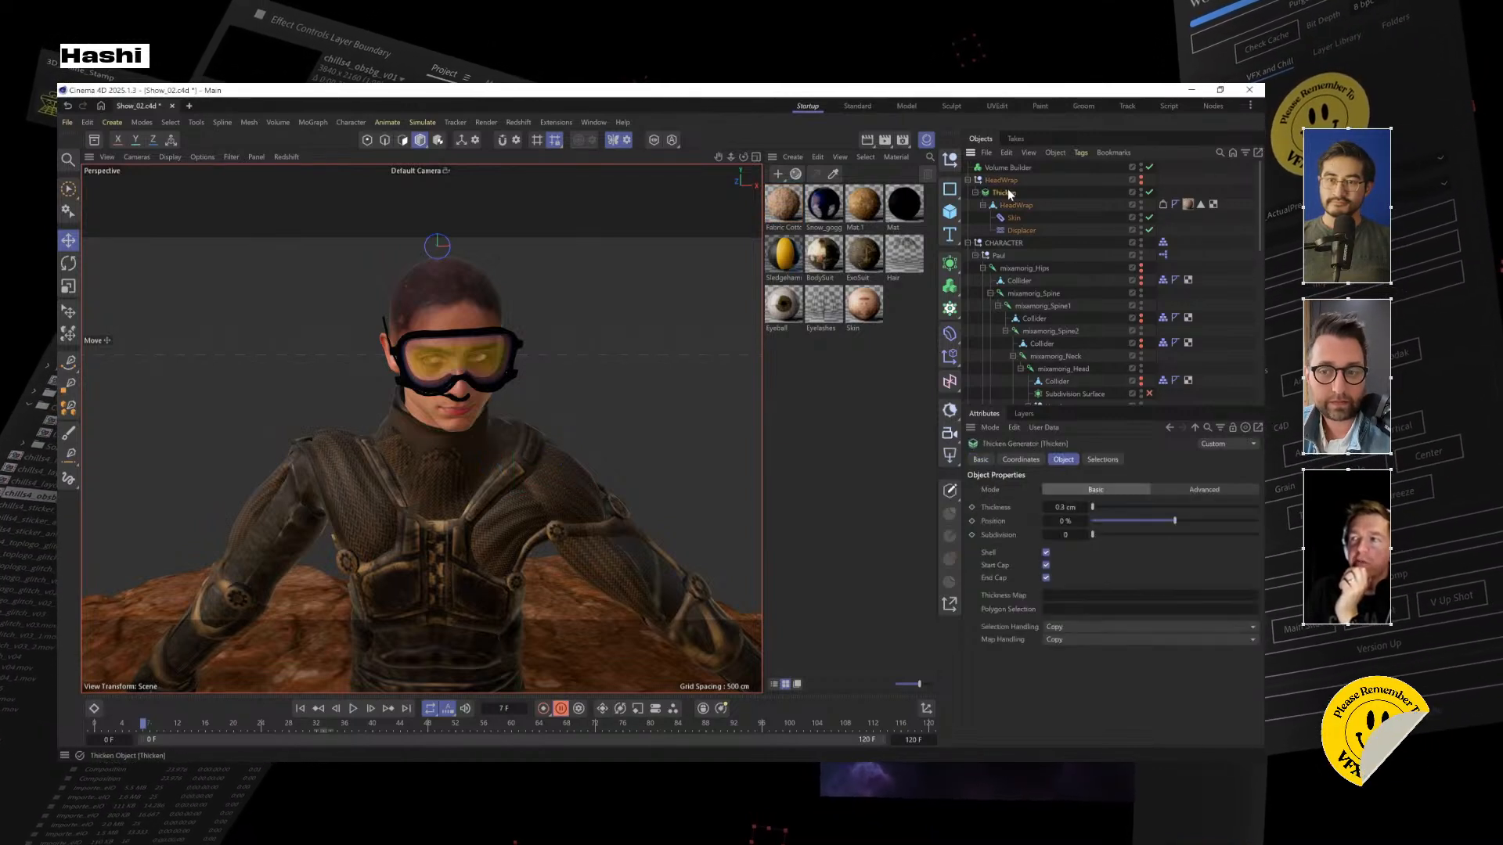
click(1140, 180)
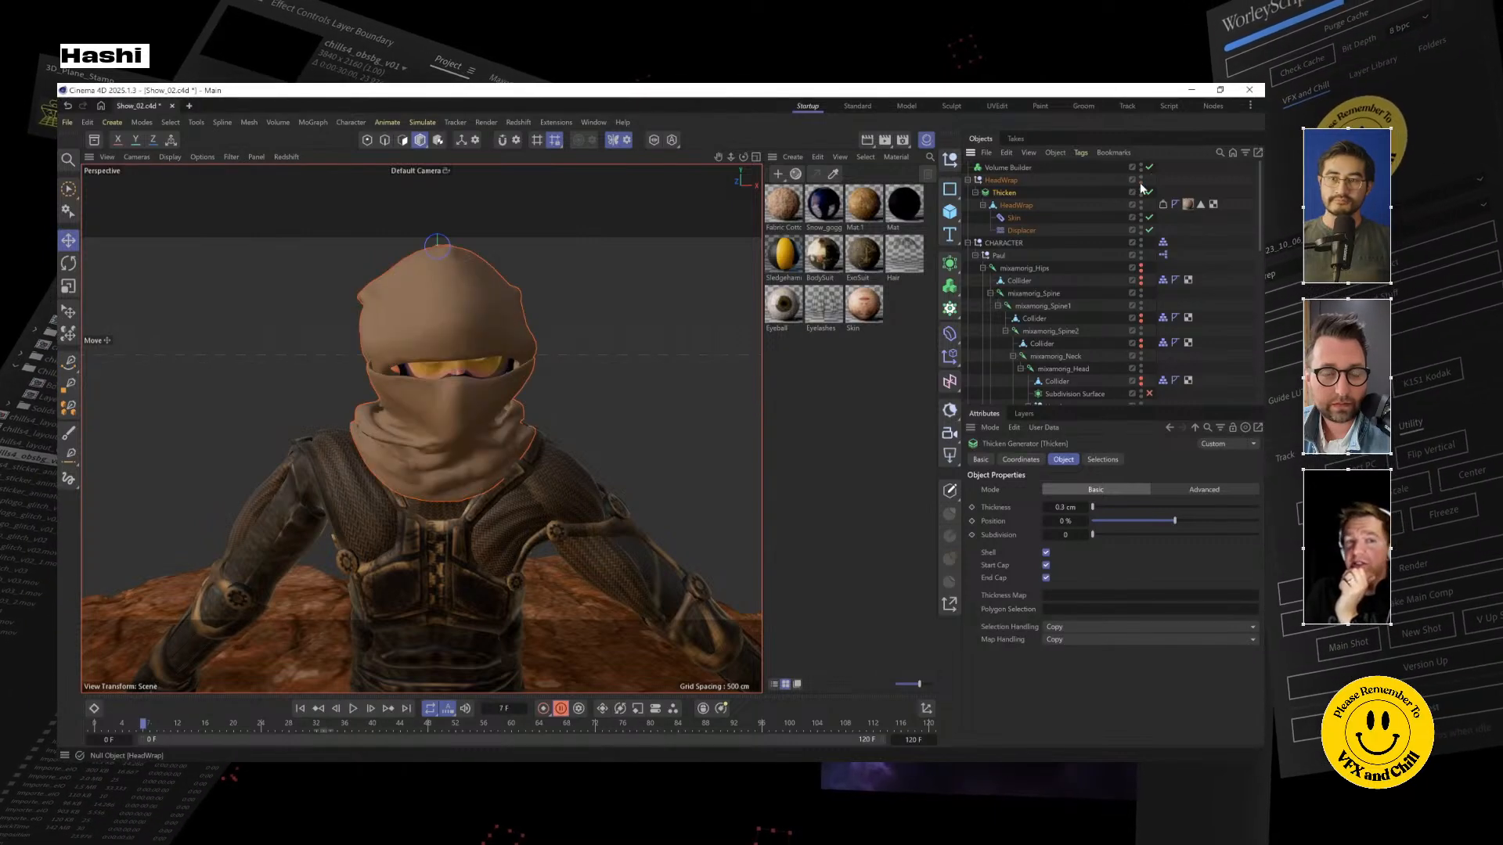
Add a Plane, shrink it to about 50 by 125 cm and place it at the character's head
click(955, 212)
click(1026, 250)
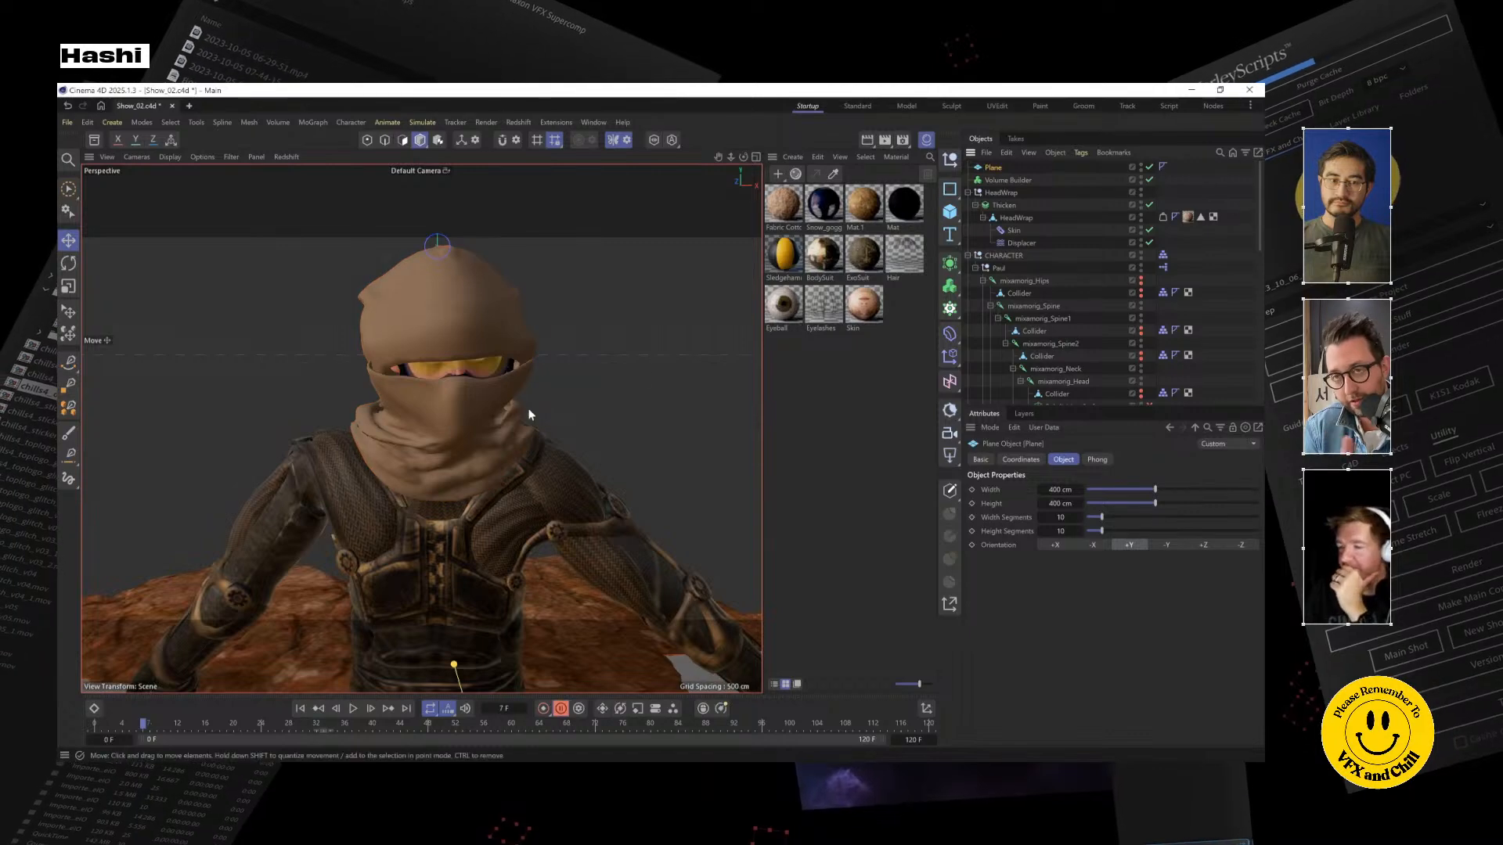
scroll(528, 408, down, 10)
alt+drag(519, 417, 520, 518)
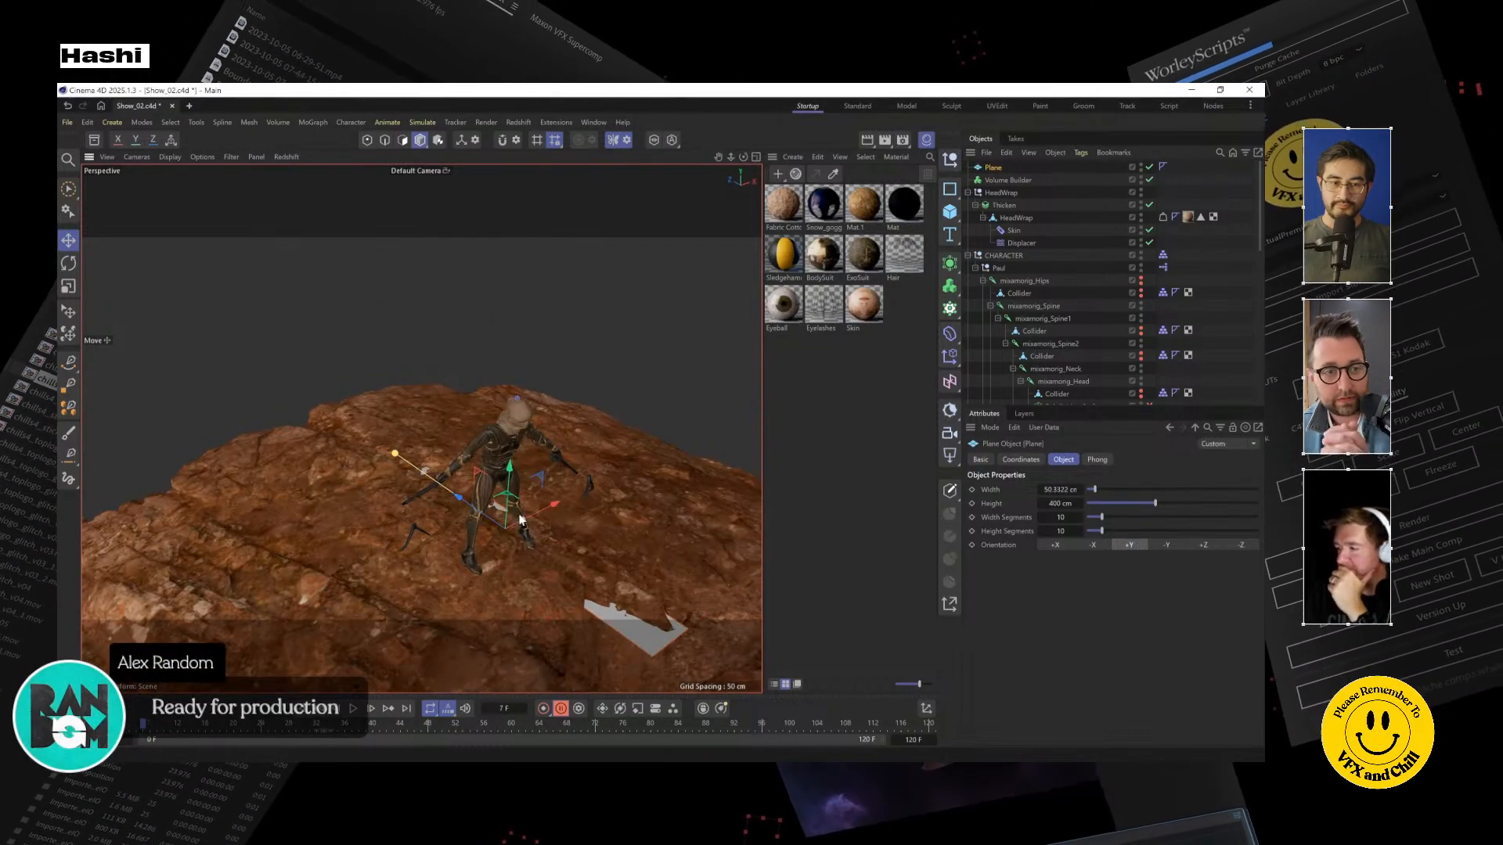
drag(394, 454, 522, 355)
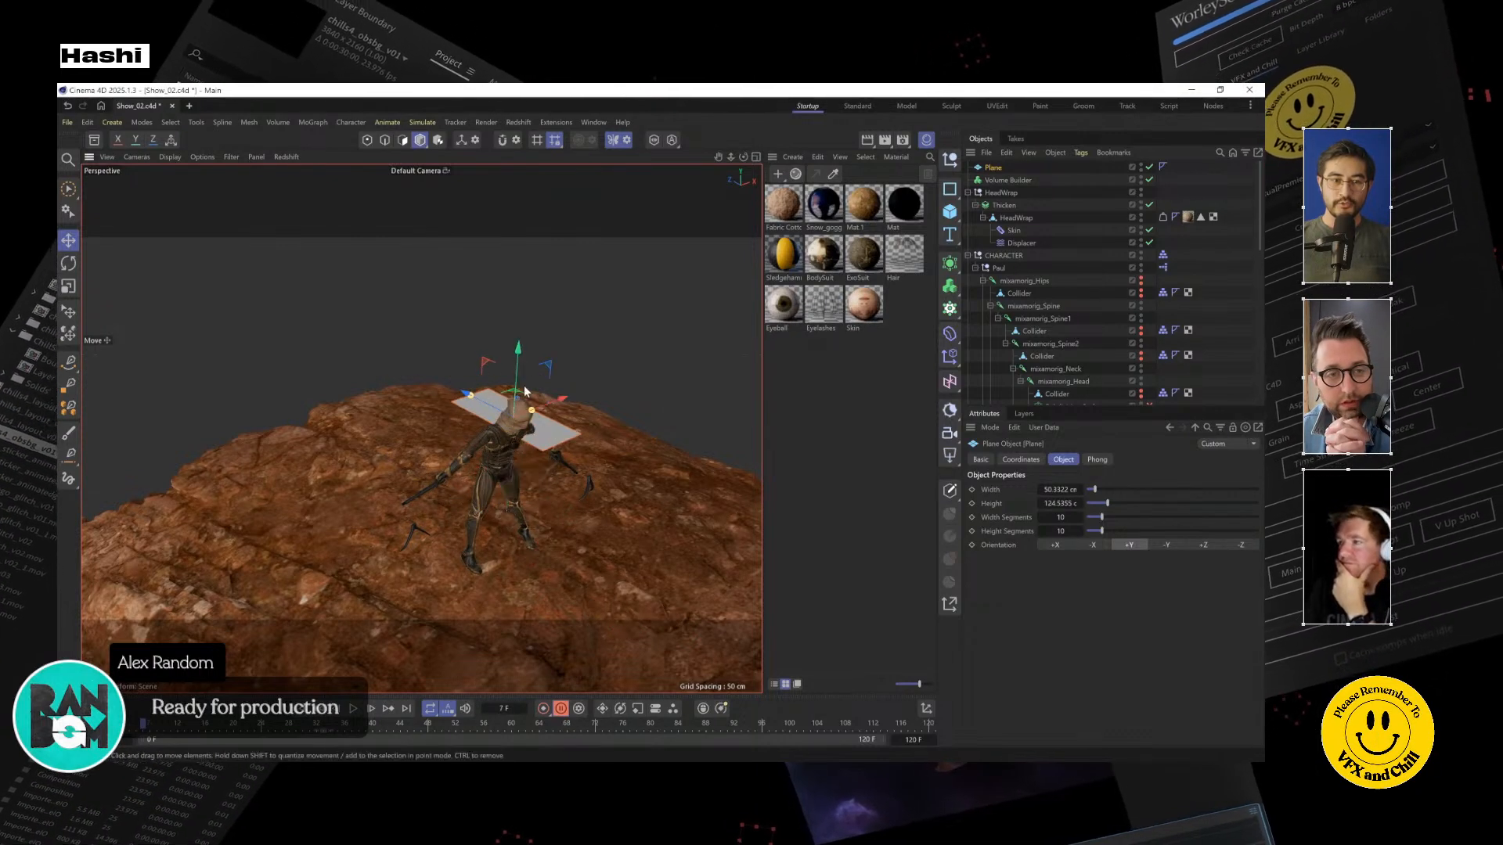
Narrow and shorten the Plane at the character's neck to a strip about 24 cm wide and 72 cm high
scroll(523, 390, up, 6)
scroll(524, 399, up, 3)
scroll(526, 408, down, 4)
alt+drag(527, 409, 415, 329)
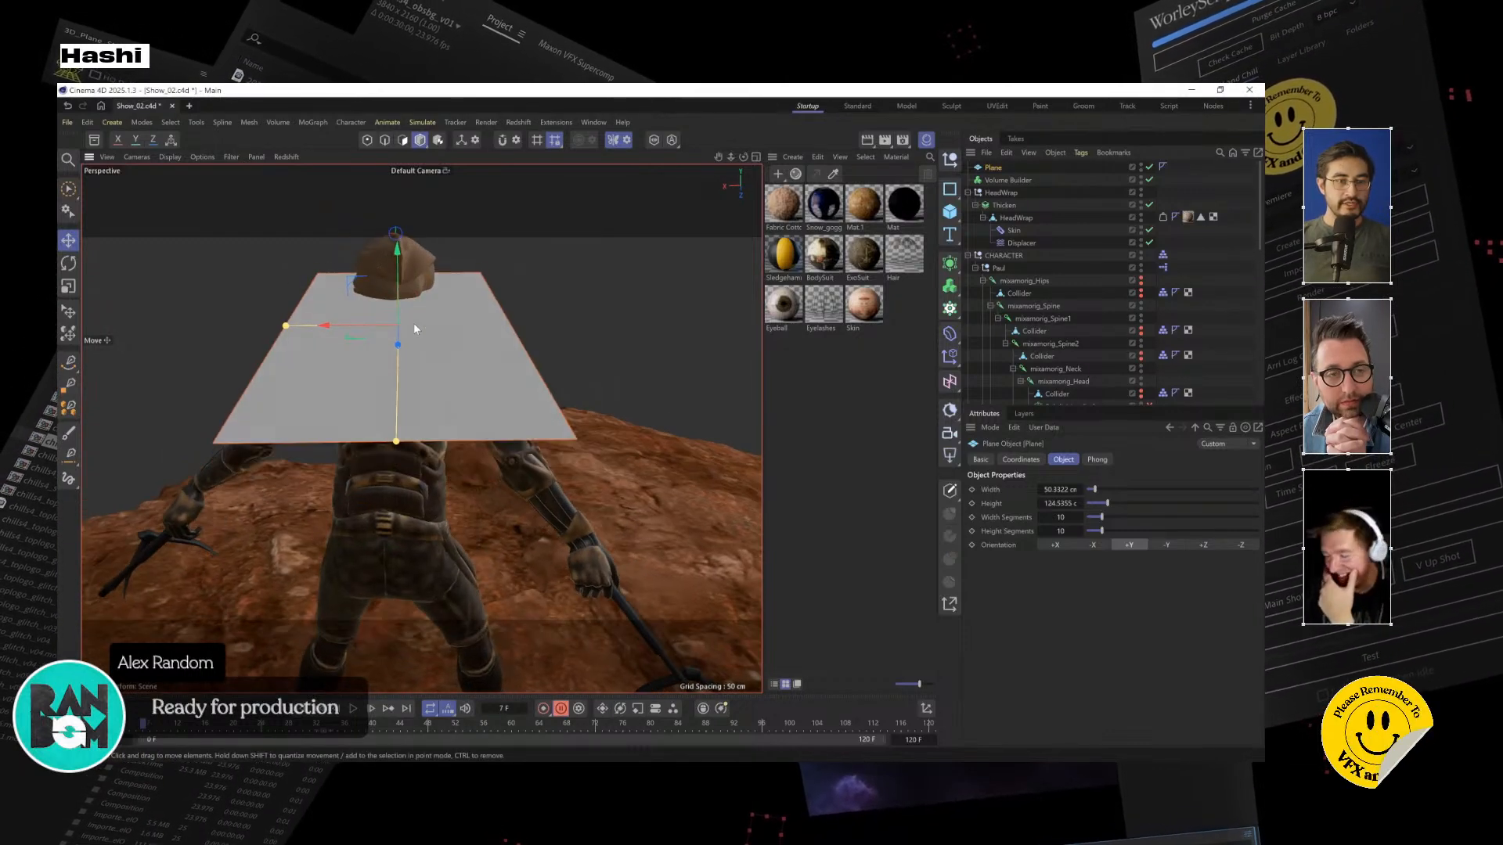
drag(286, 326, 332, 327)
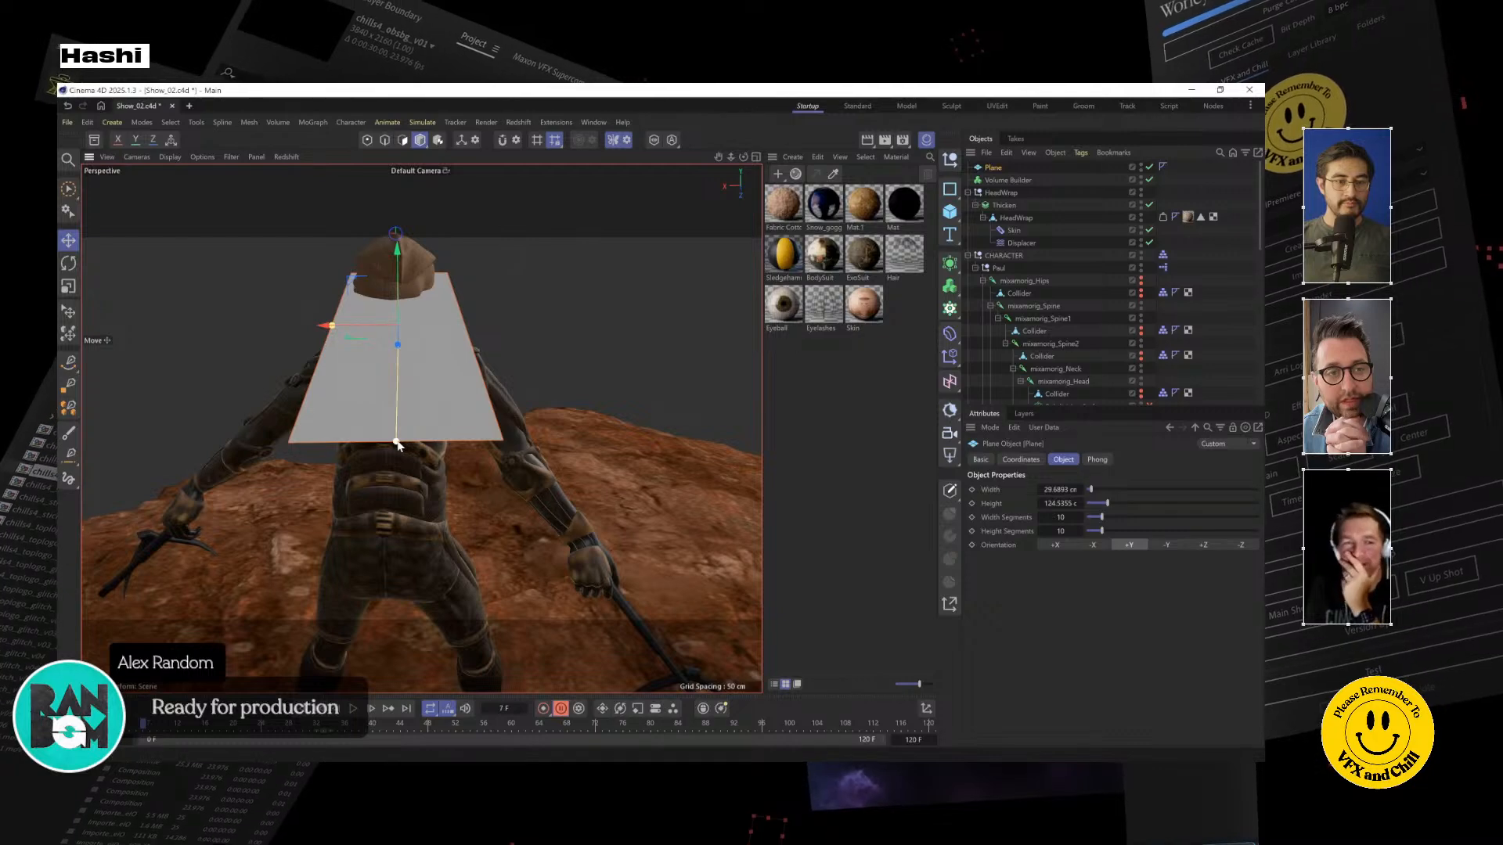
drag(398, 444, 409, 375)
drag(324, 328, 349, 327)
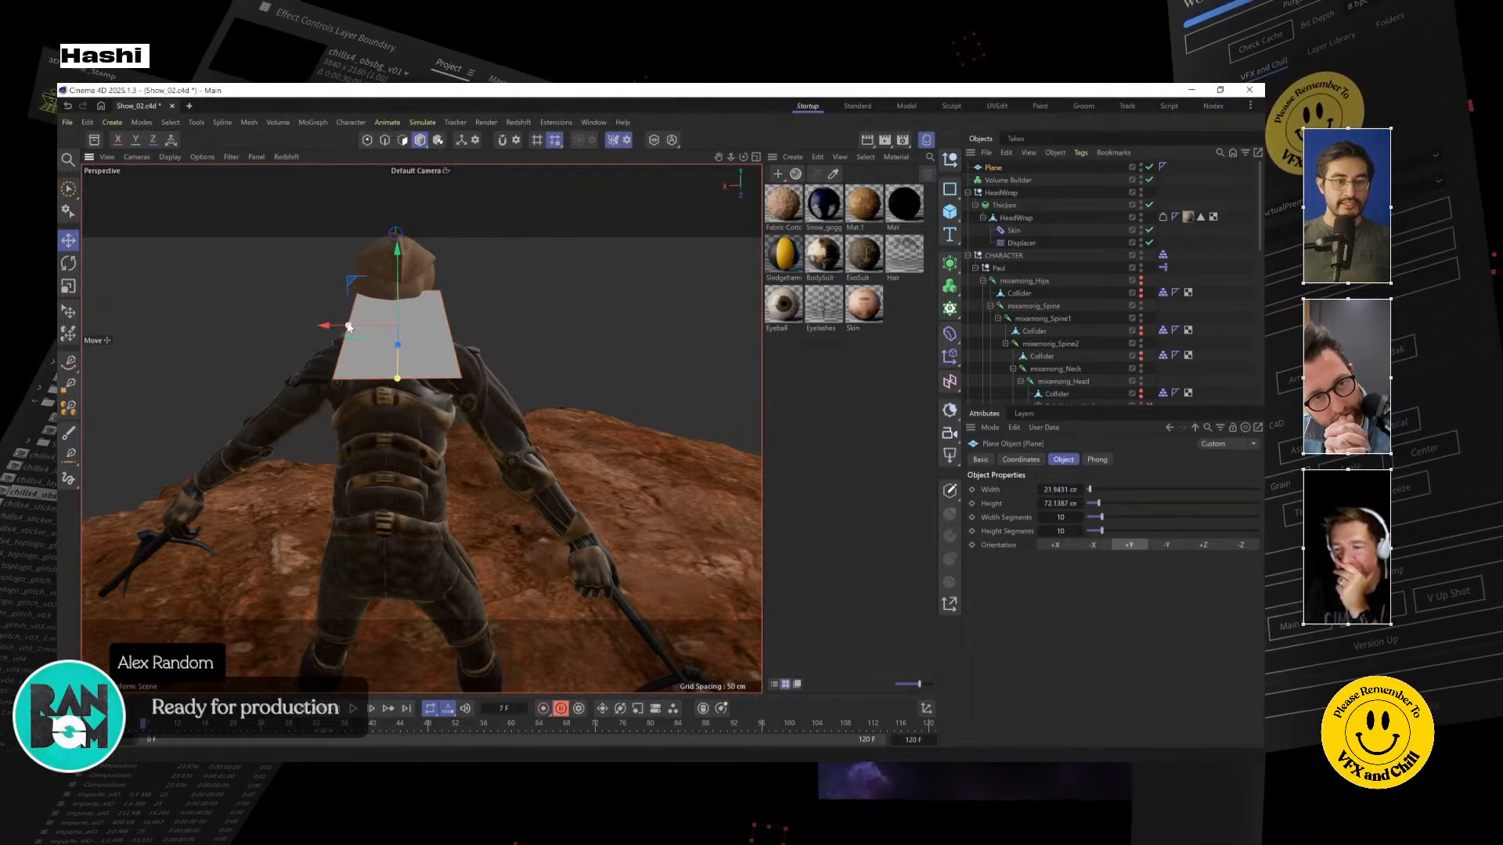
alt+drag(487, 355, 655, 351)
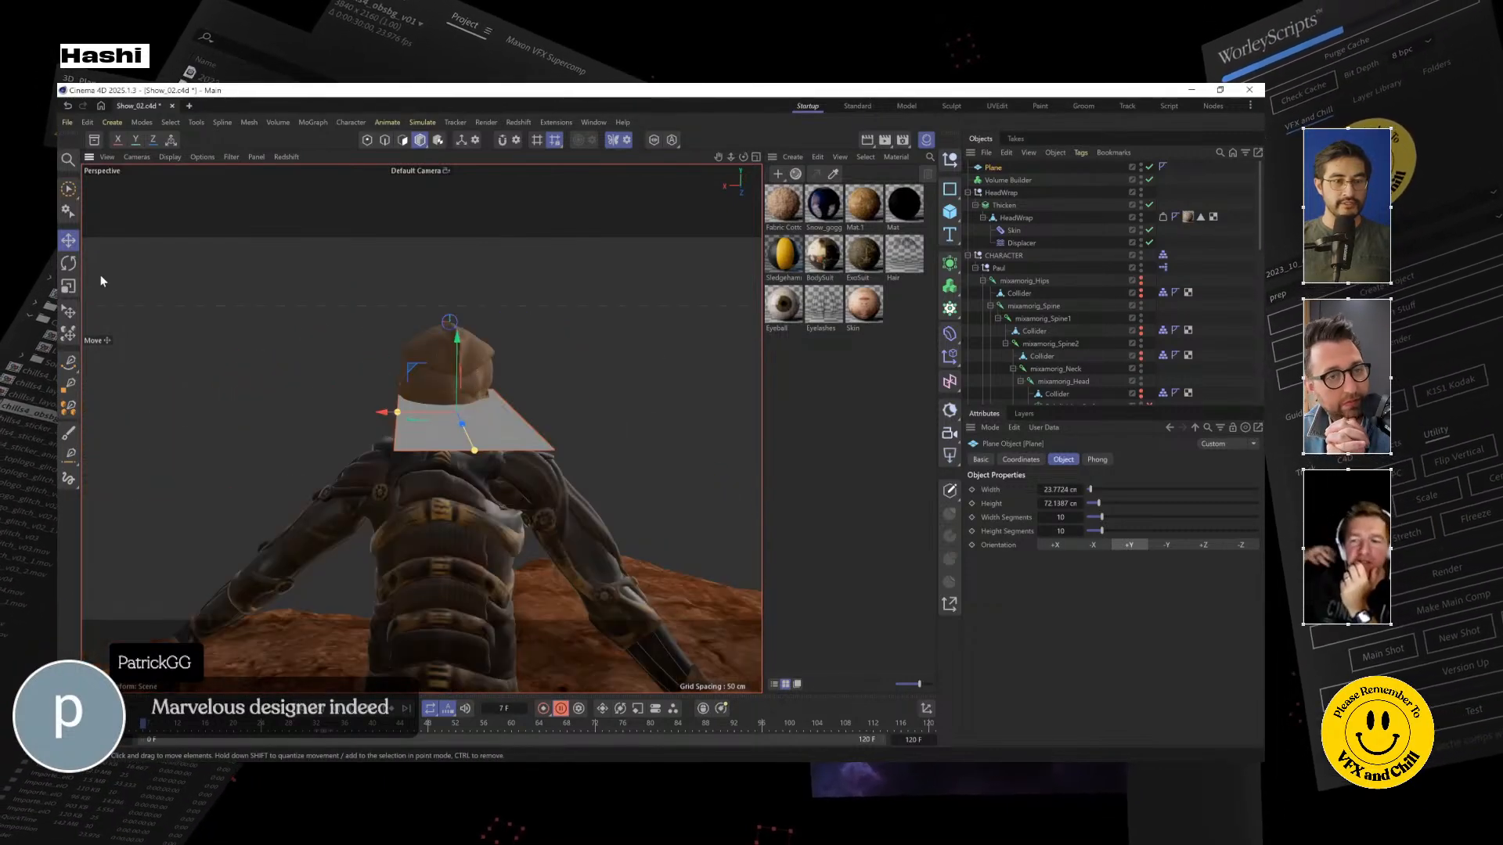
Rotate the Plane upright and move it so that it extends backwards from the side of the head wrap
click(68, 263)
drag(376, 368, 443, 327)
drag(433, 417, 348, 435)
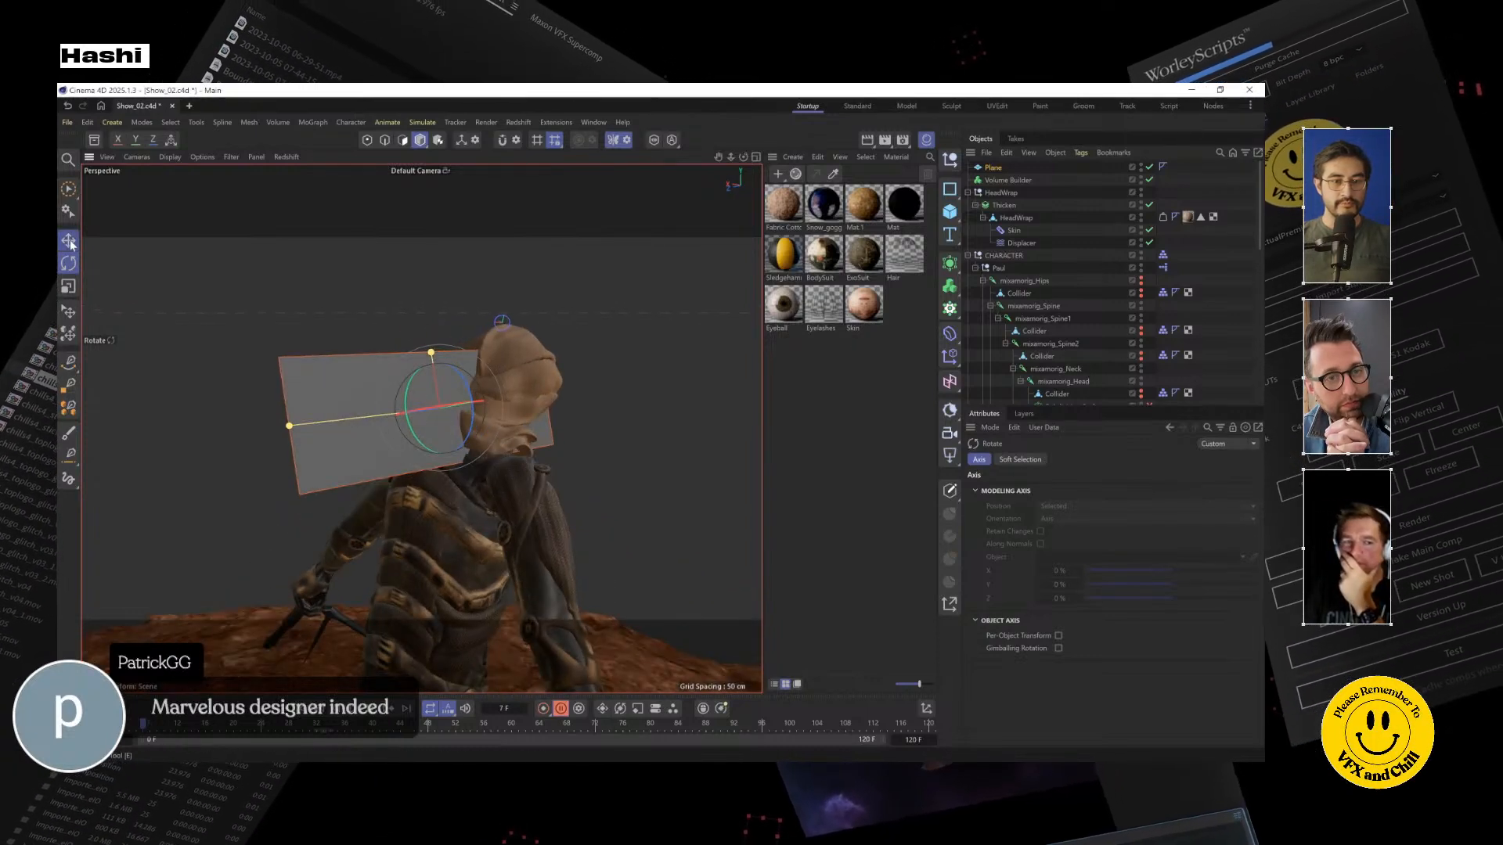
click(69, 241)
drag(501, 423, 468, 447)
Display the mesh lines and set the Plane to 8 width segments and 18 height segments
key(n)
key(b)
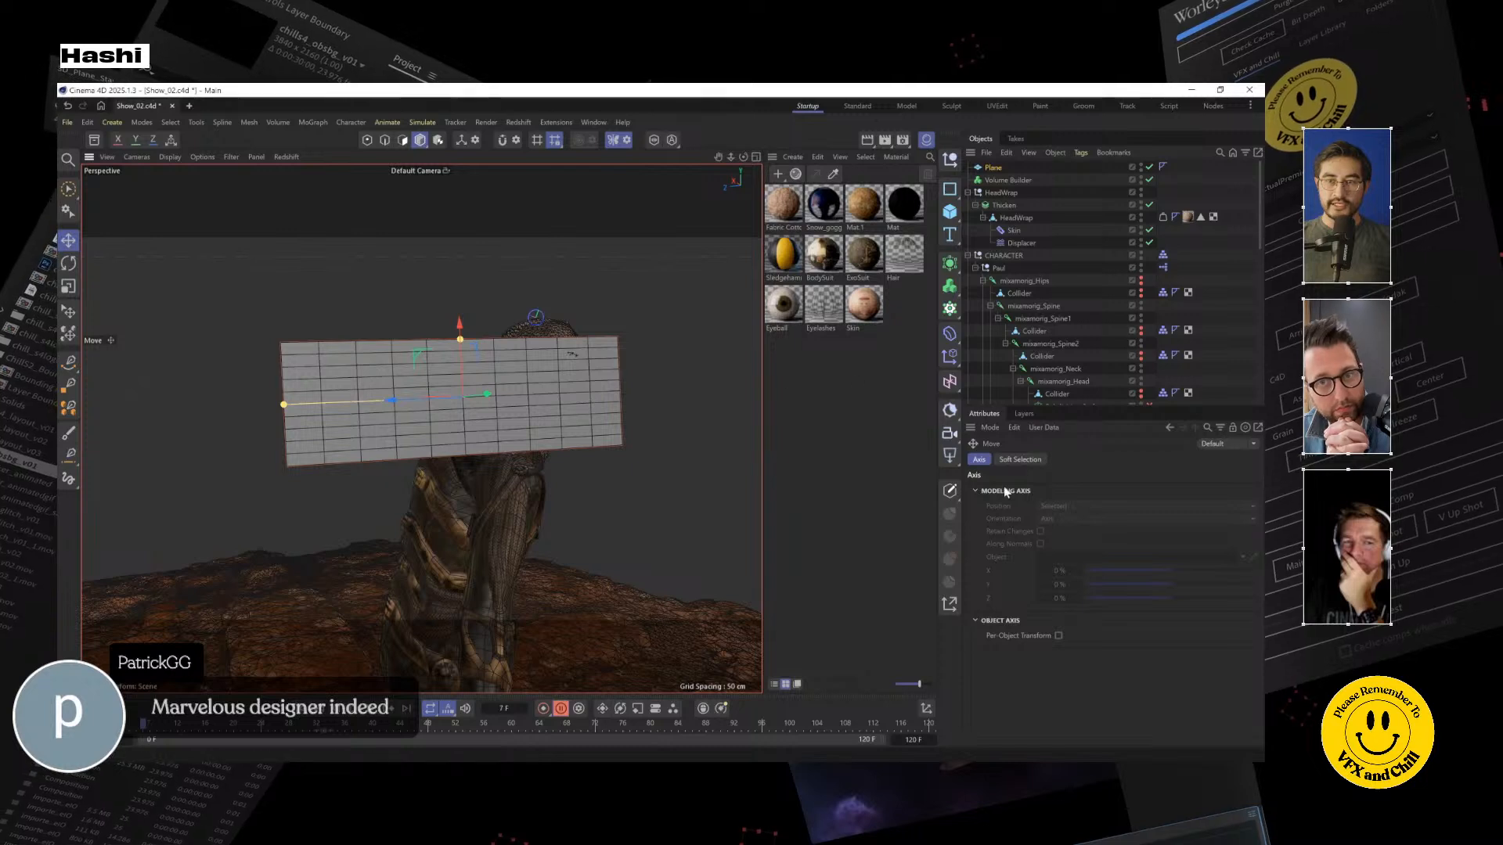
click(996, 168)
mouse_move(1061, 518)
mouse_down()
mouse_move(1072, 531)
mouse_move(1056, 531)
mouse_up()
drag(1060, 517, 1075, 532)
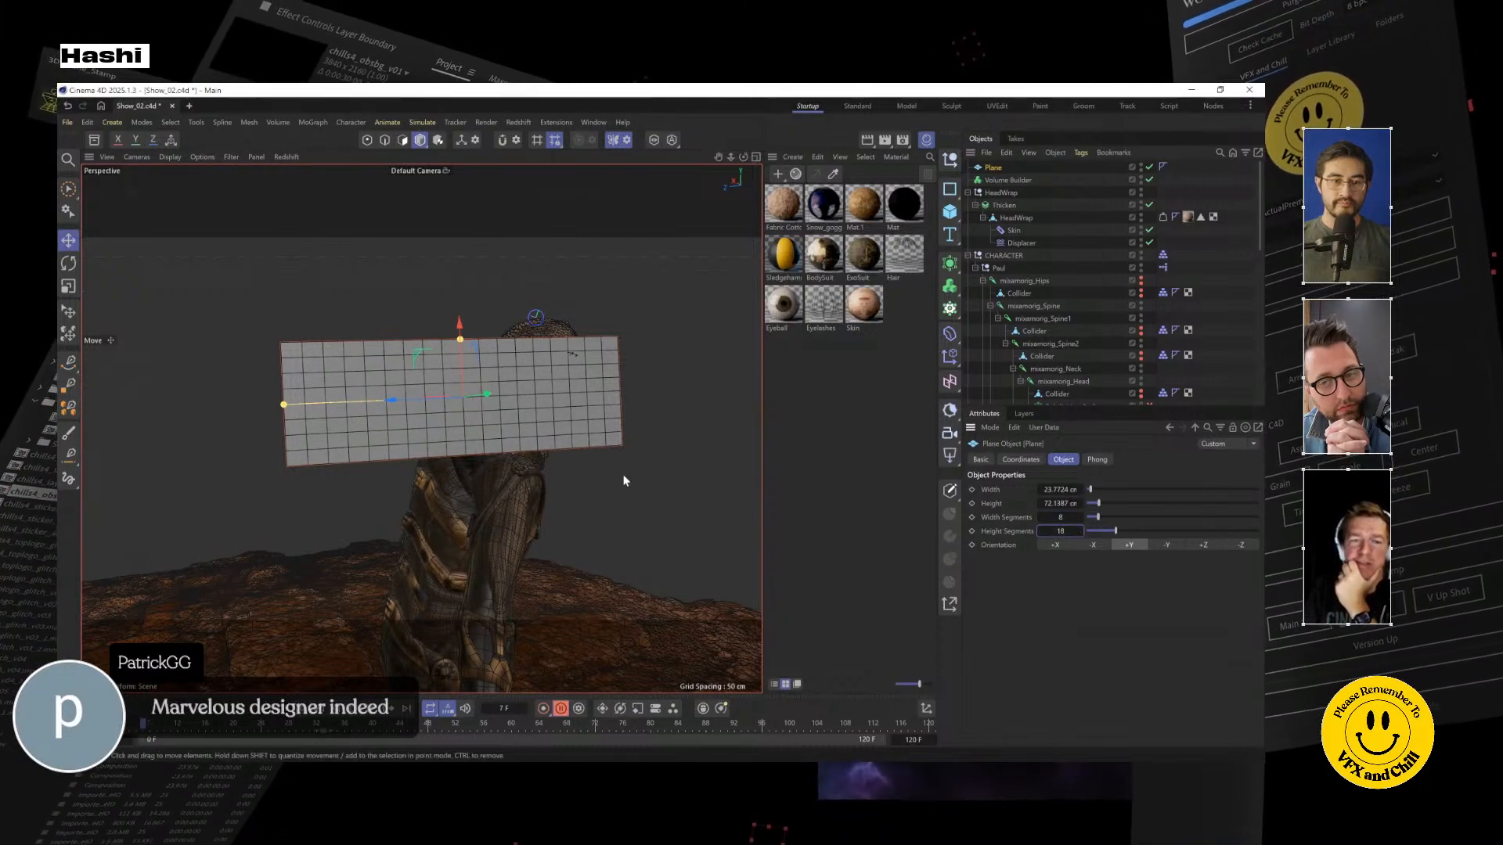
alt+drag(612, 482, 379, 449)
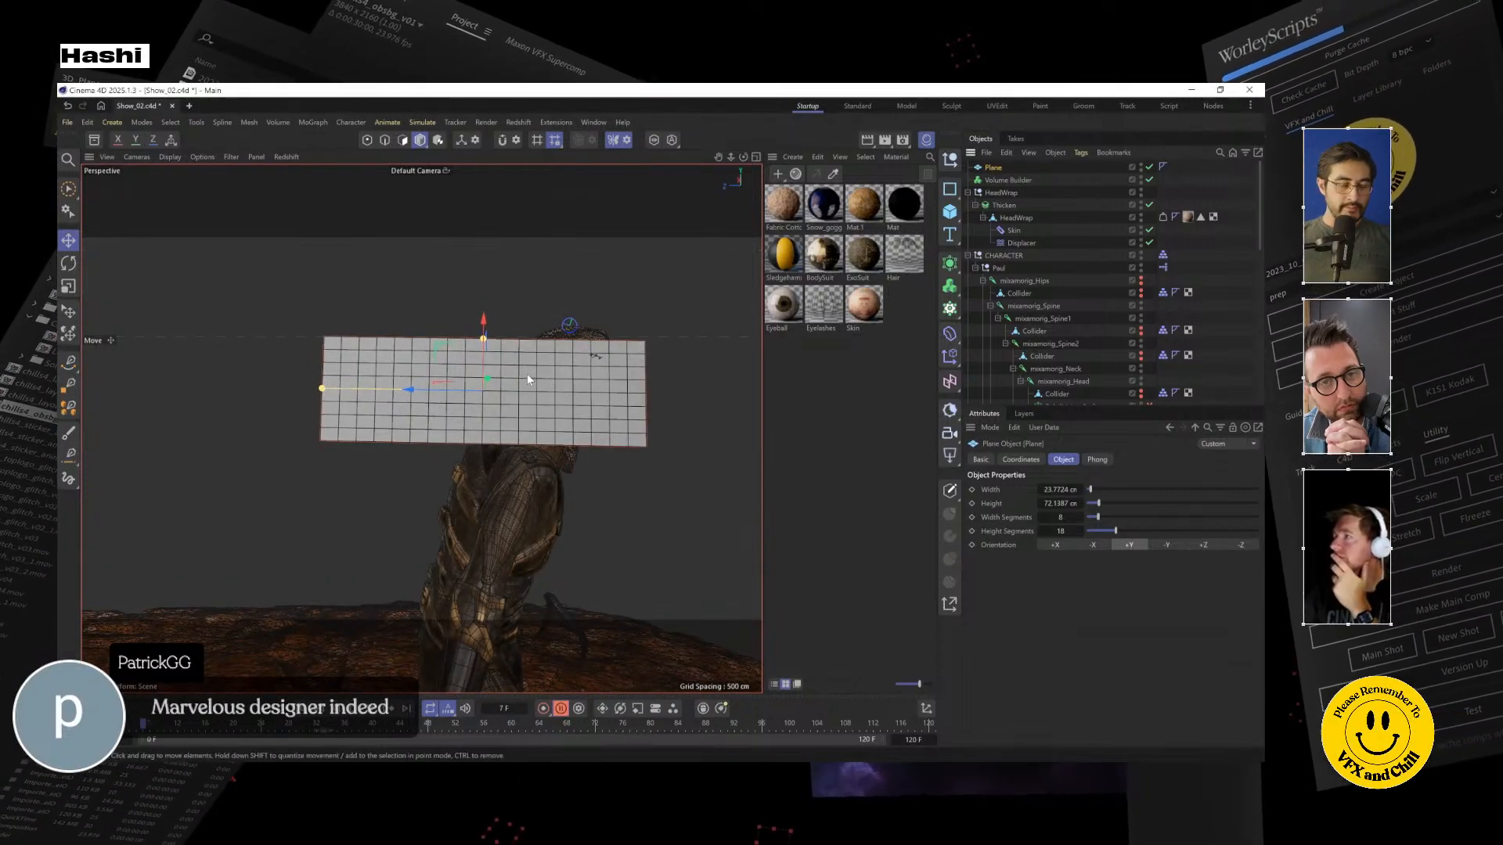
Make the Plane editable, activate the Grab brush and look through the available sculpting brushes
key(c)
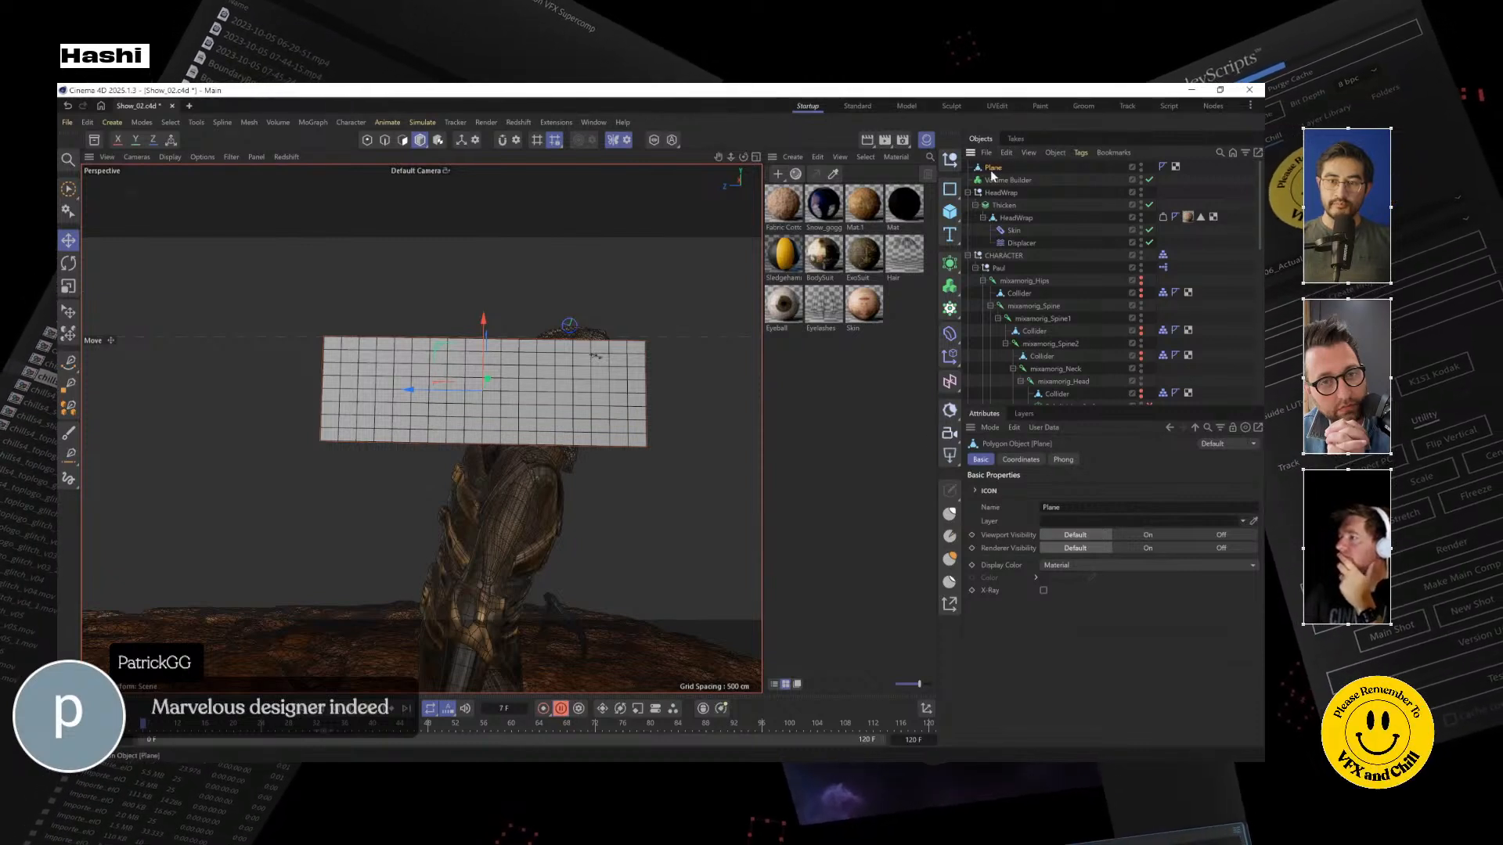
click(950, 513)
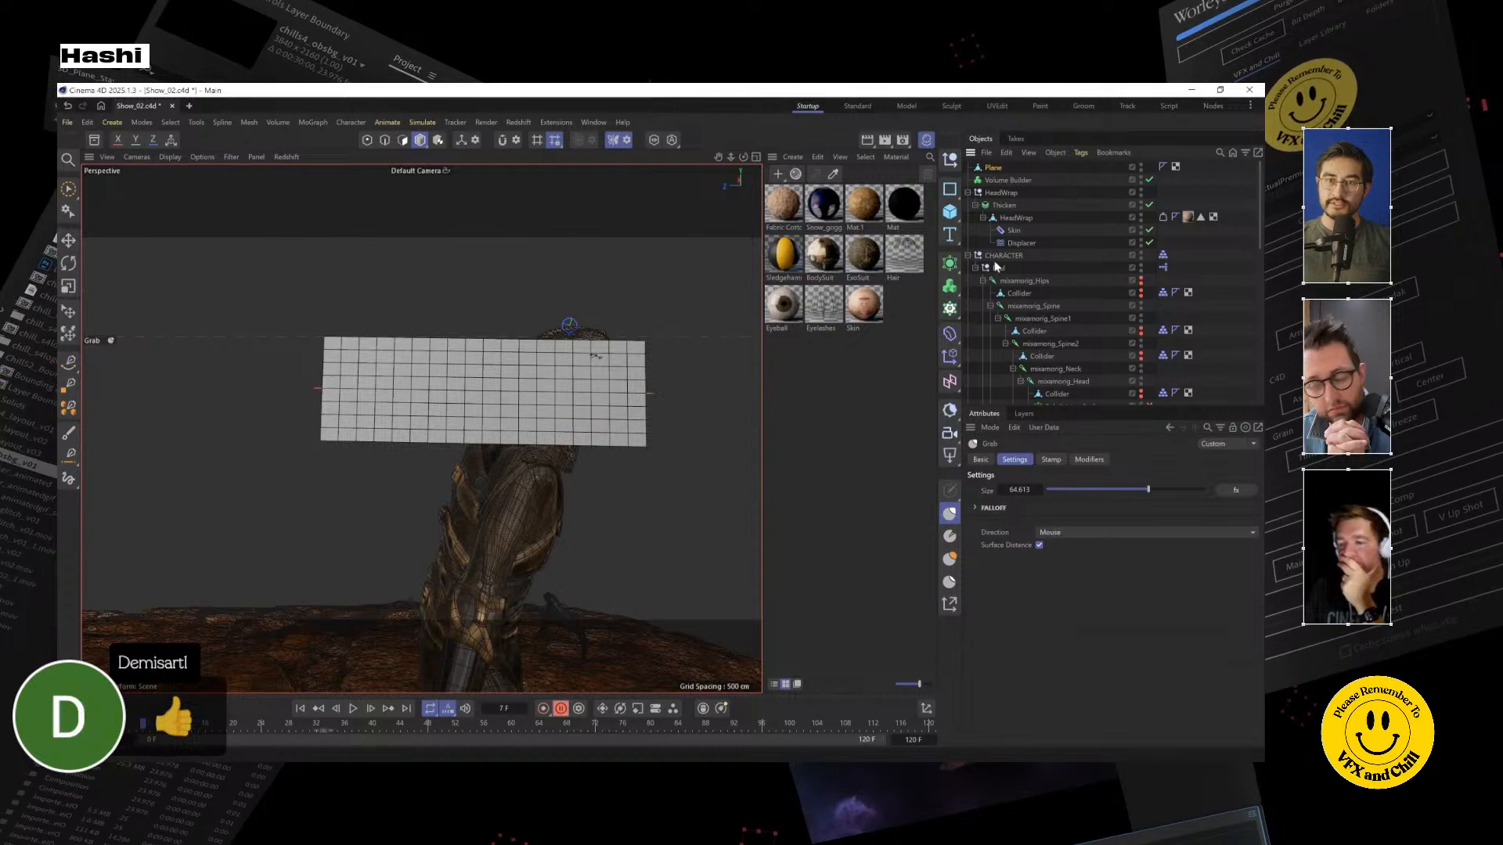
click(194, 124)
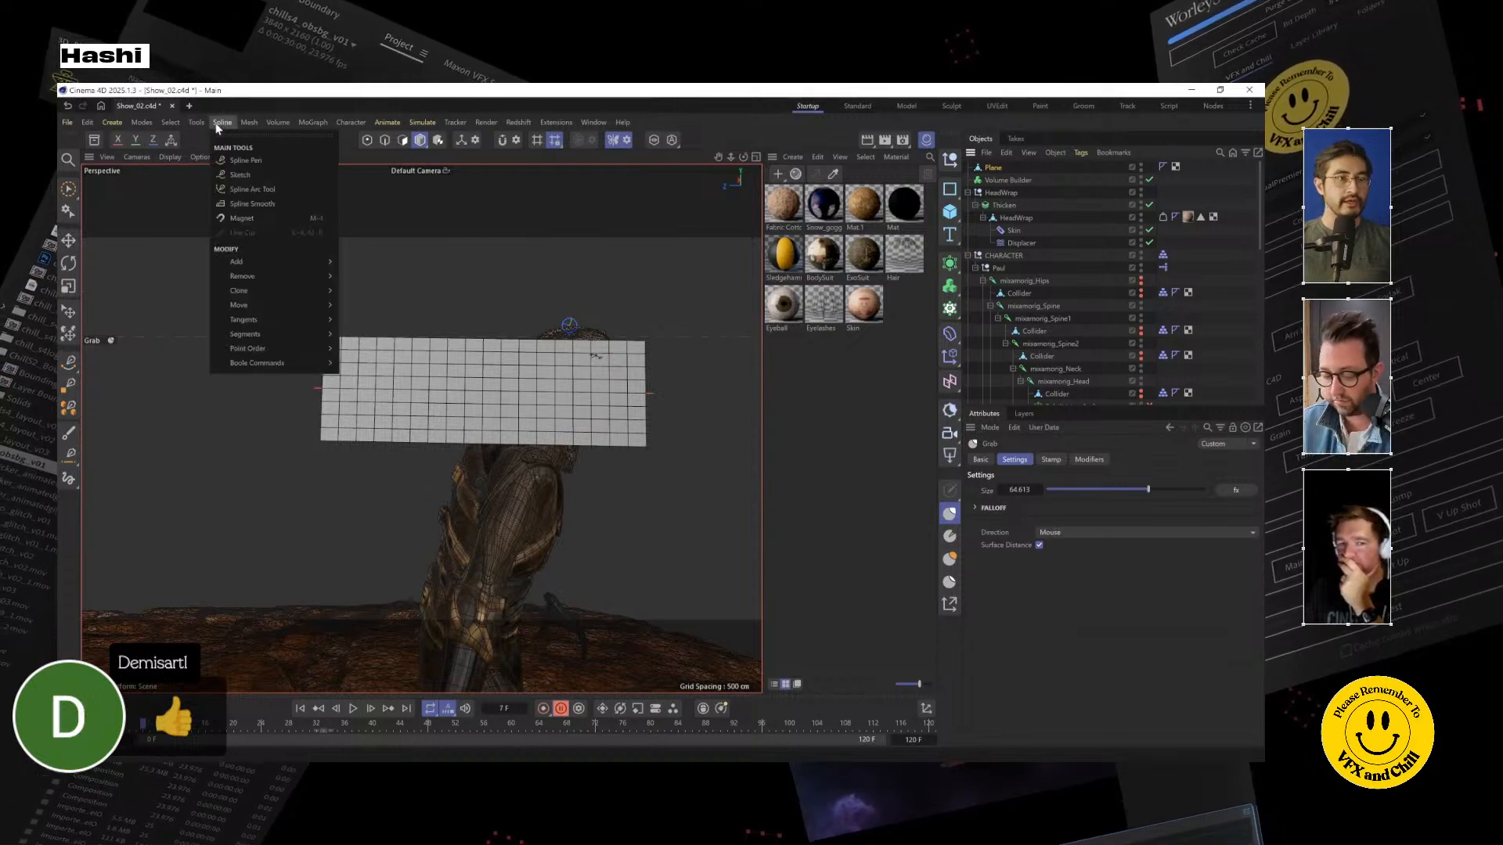
mouse_move(254, 125)
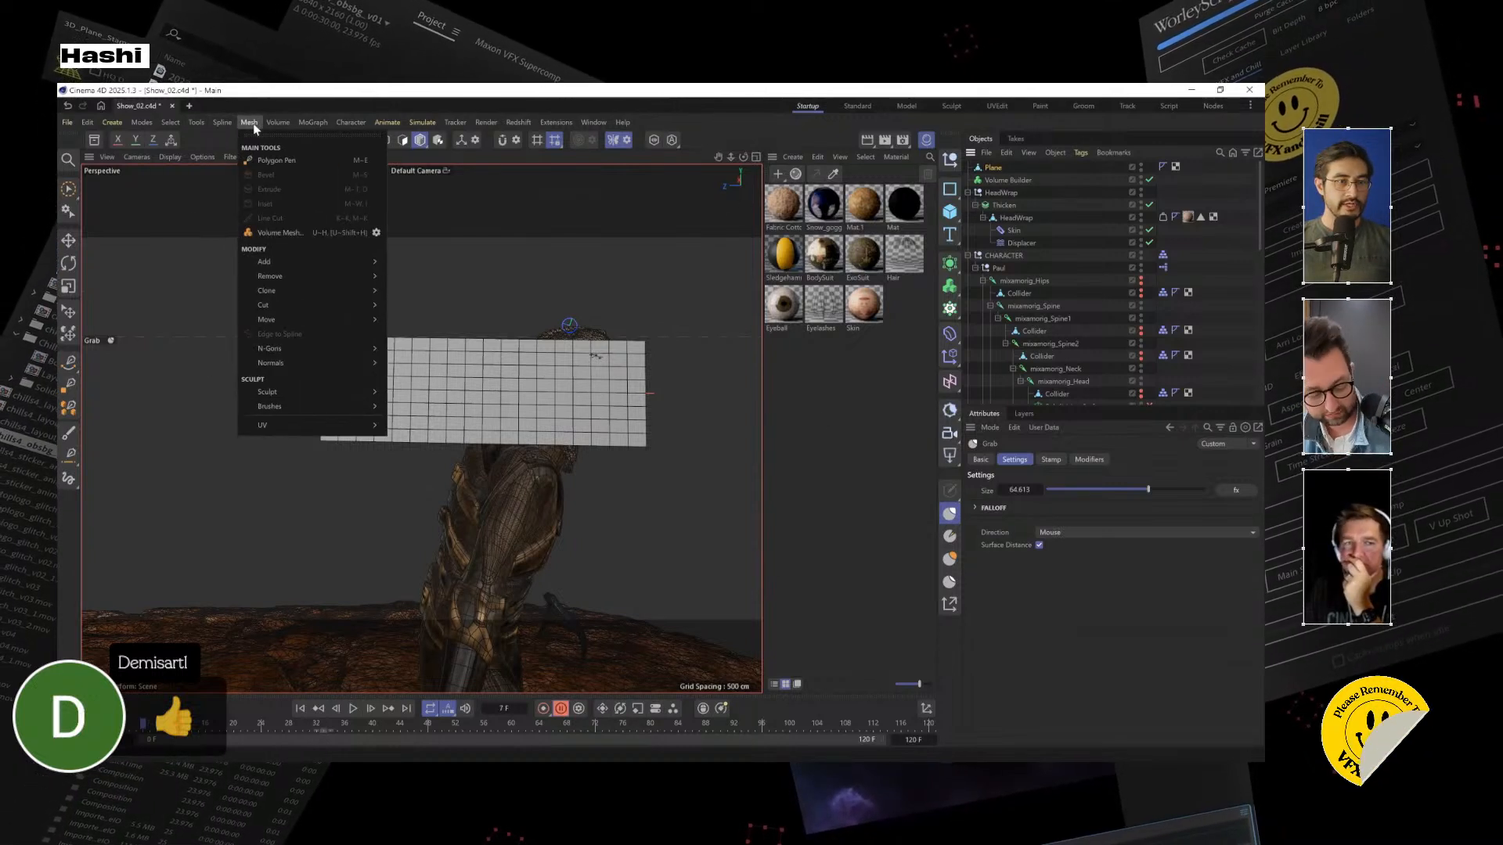
mouse_move(292, 407)
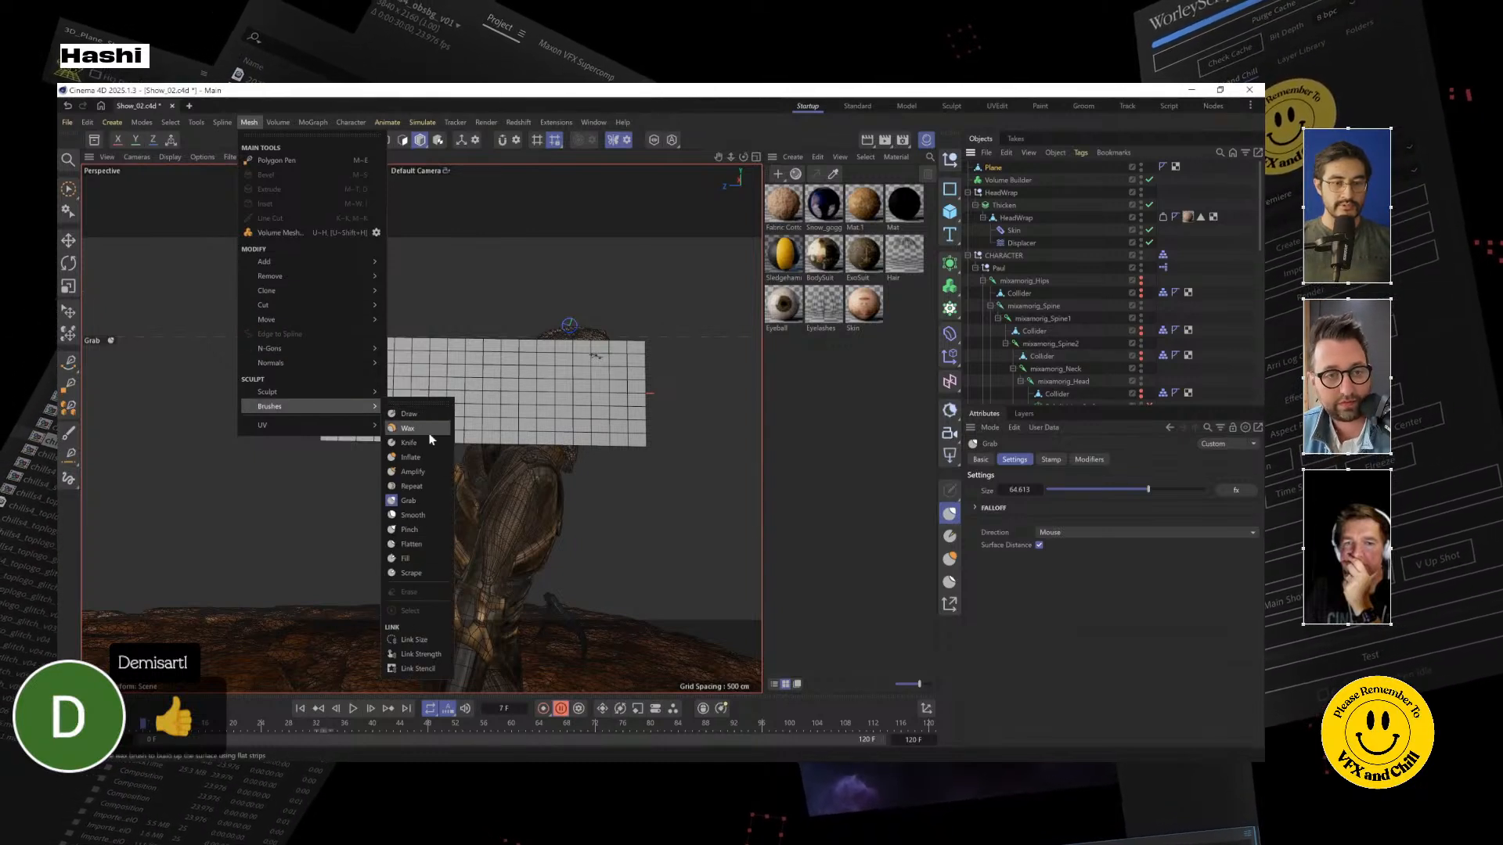
click(735, 381)
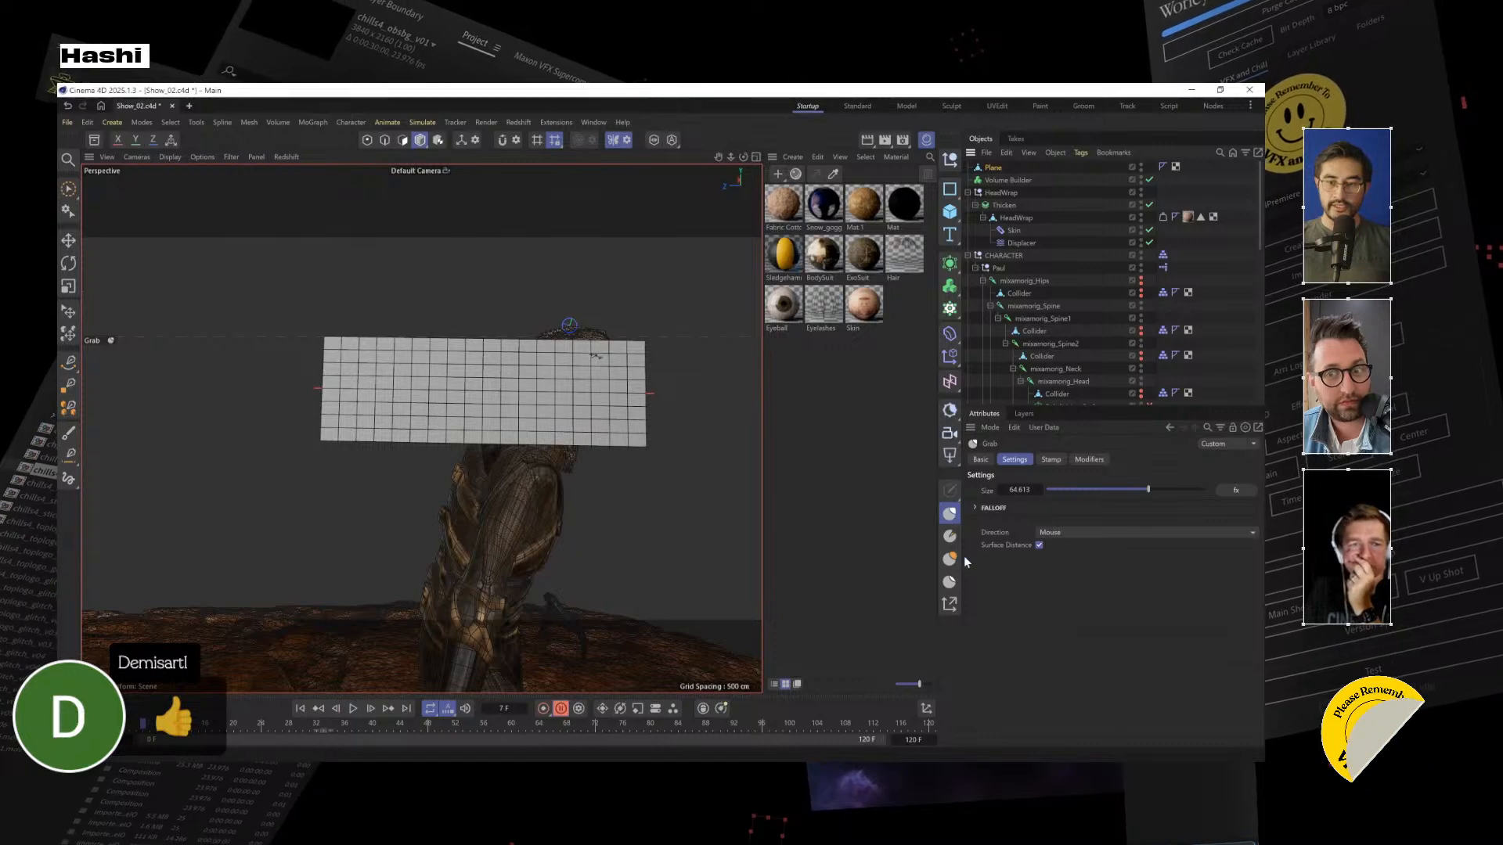
Enlarge the Grab brush to about 221 and bend the cloth strip so its front end meets the head wrap
alt+drag(658, 439, 698, 501)
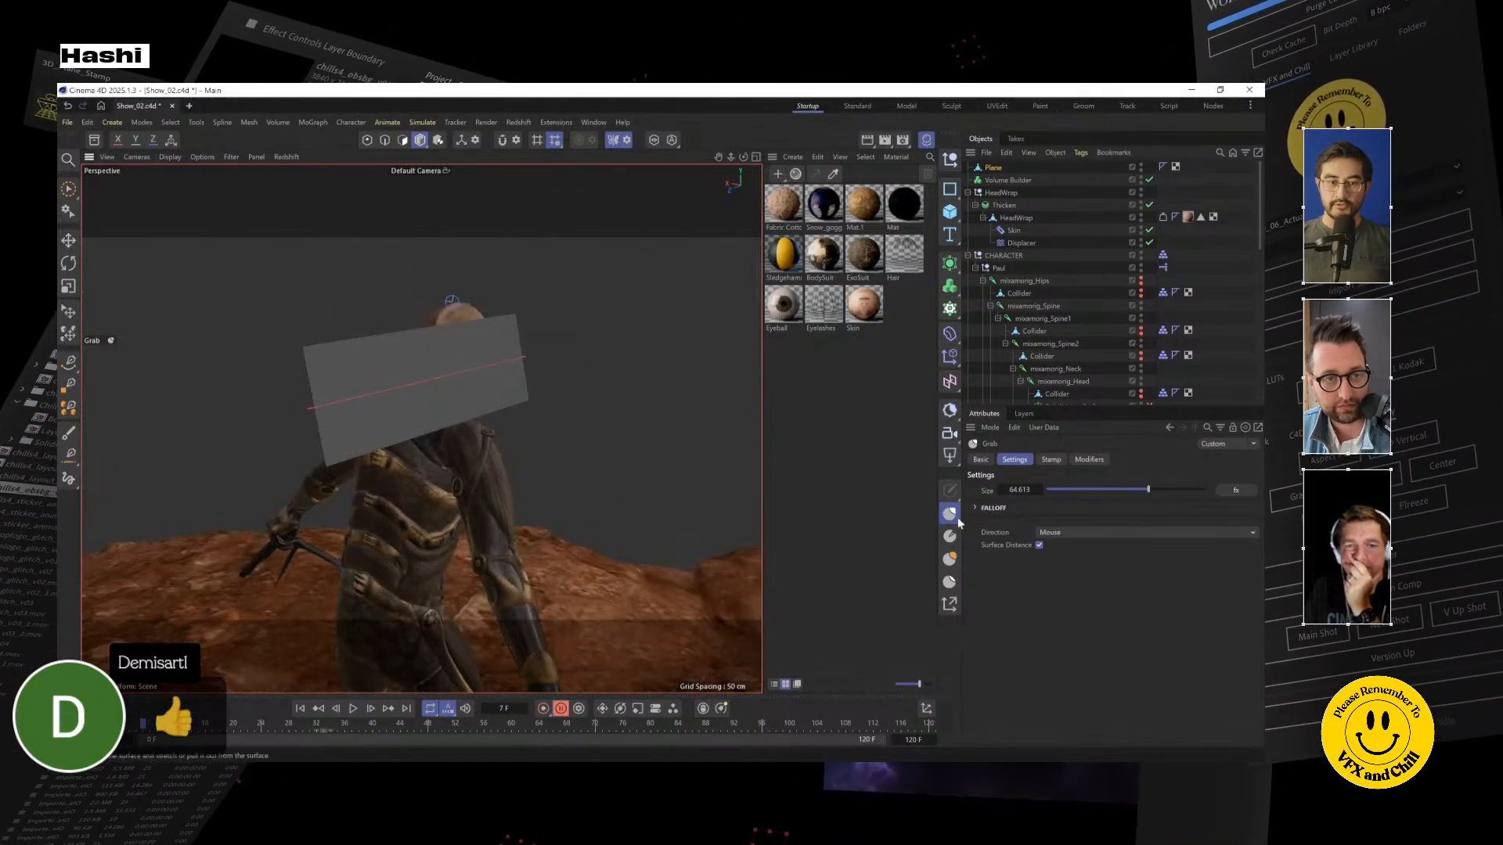
middle_drag(498, 362, 505, 340)
mouse_move(505, 341)
alt+mouse_down()
mouse_move(594, 396)
mouse_move(647, 386)
alt+mouse_up()
mouse_move(482, 404)
alt+mouse_down()
mouse_move(391, 487)
mouse_move(305, 524)
alt+mouse_up()
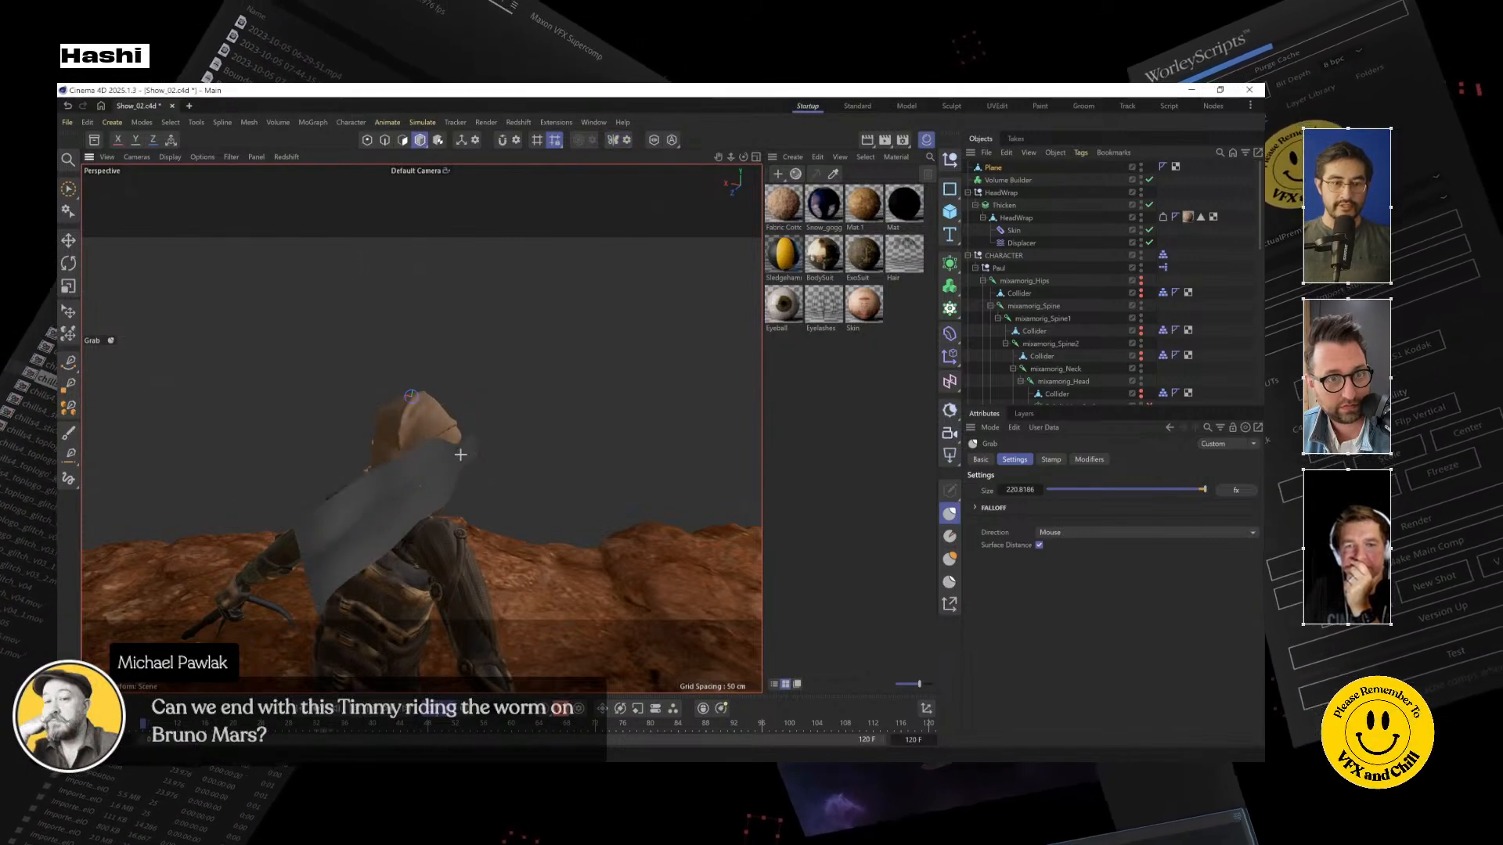
alt+drag(468, 459, 337, 440)
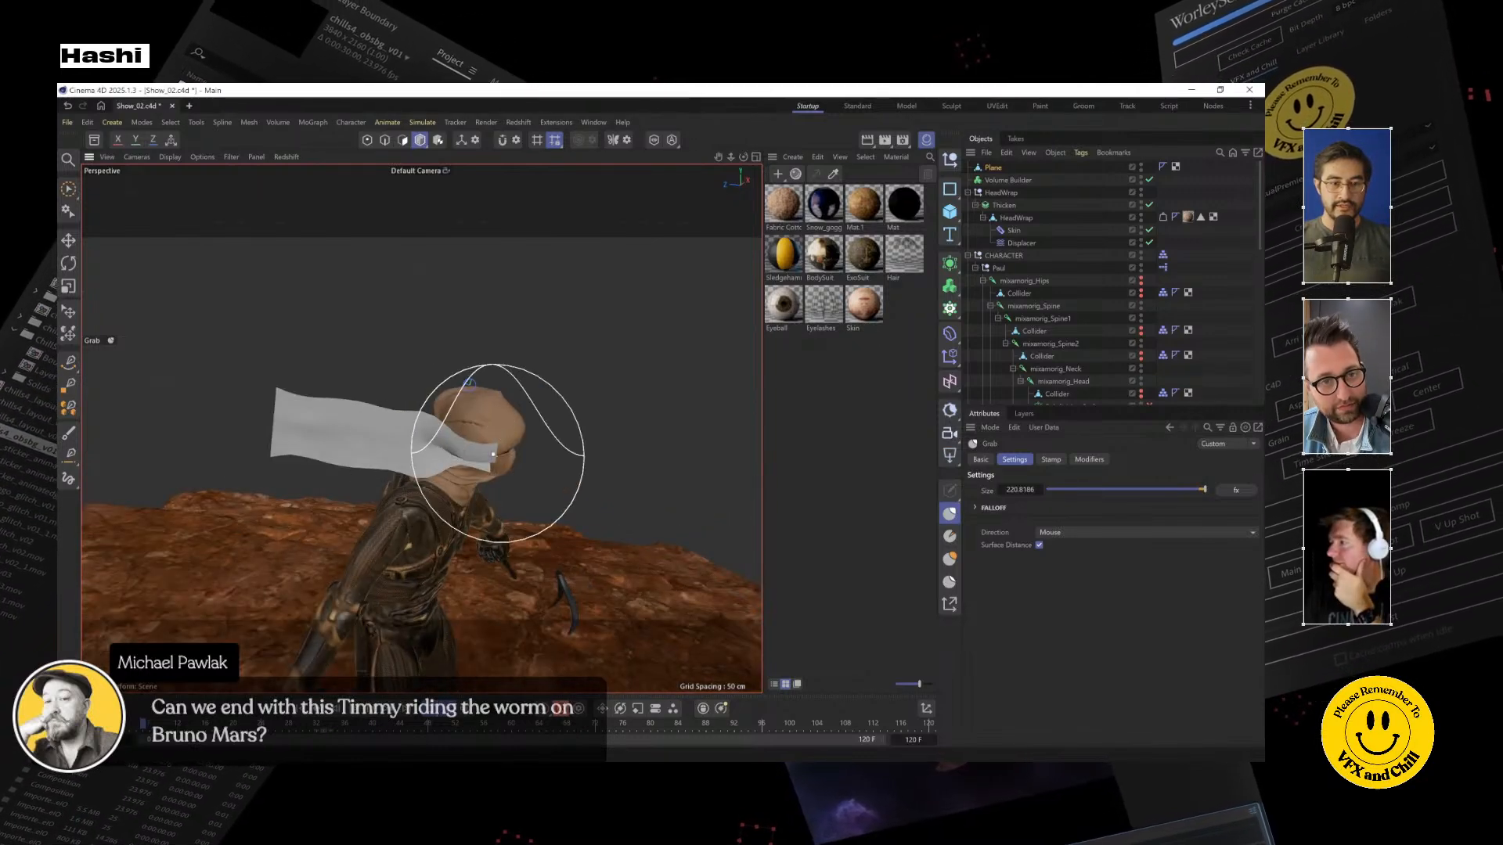
mouse_move(498, 465)
alt+mouse_down()
mouse_move(439, 453)
mouse_move(409, 426)
mouse_move(439, 551)
alt+mouse_up()
Shape the strip's front end closely around the head wrap using a Grab brush of about 90
scroll(420, 412, up, 6)
mouse_move(437, 458)
mouse_down()
mouse_move(406, 508)
mouse_move(415, 493)
mouse_move(533, 548)
mouse_move(368, 435)
mouse_move(267, 469)
mouse_move(230, 450)
mouse_move(347, 436)
mouse_up()
scroll(481, 550, up, 4)
mouse_move(405, 540)
middle_down()
mouse_move(379, 507)
mouse_move(256, 552)
middle_up()
drag(402, 531, 353, 517)
mouse_move(340, 429)
mouse_down()
mouse_move(386, 433)
mouse_move(345, 434)
mouse_up()
drag(317, 328, 305, 369)
scroll(334, 391, down, 5)
alt+middle_drag(335, 389, 598, 384)
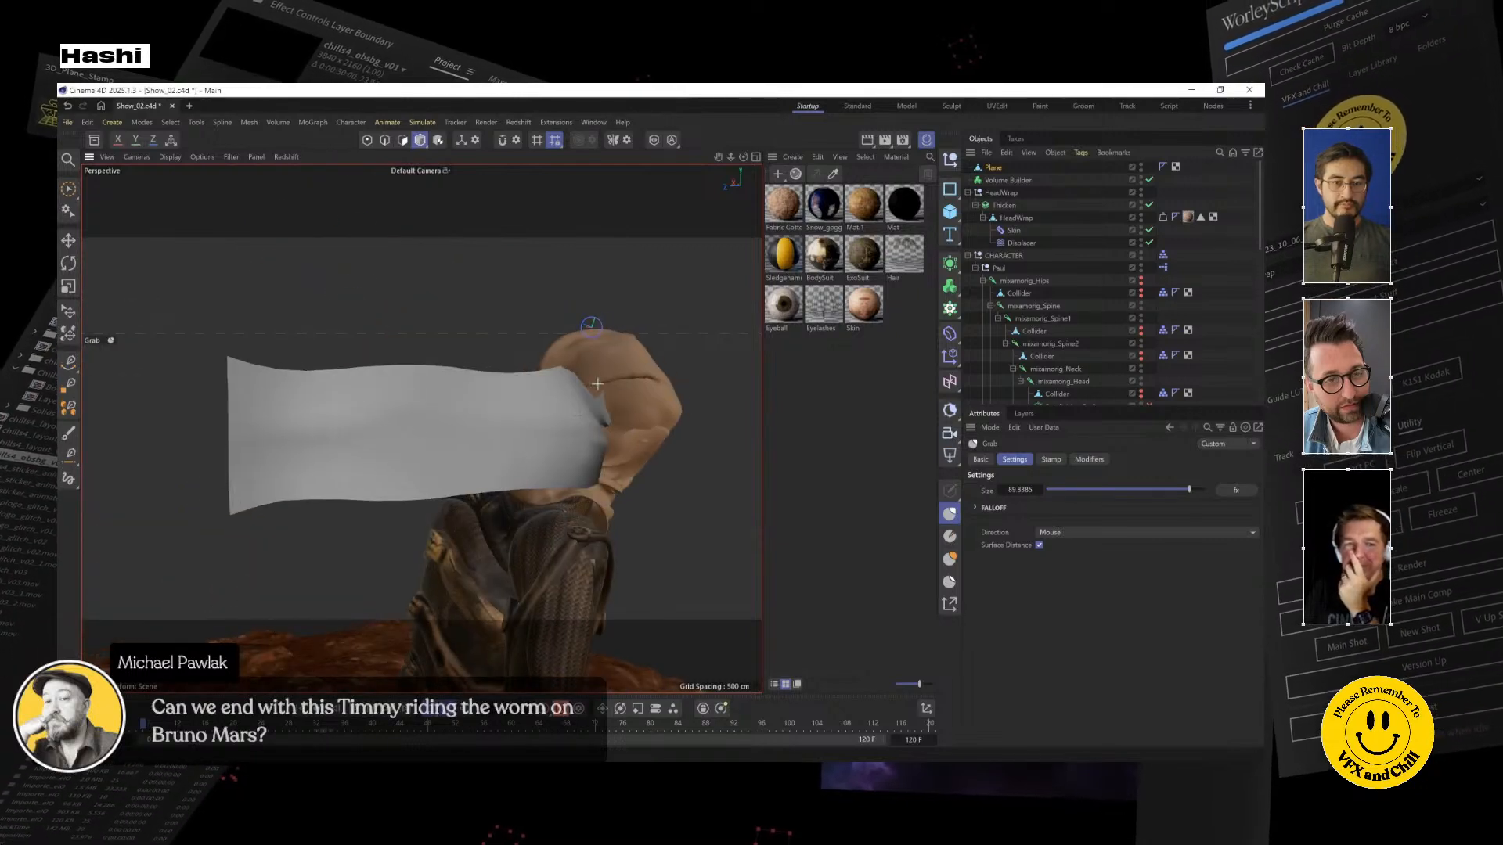
Apply Poke Polygons to the Plane in polygon mode to split its quads into triangles
click(385, 140)
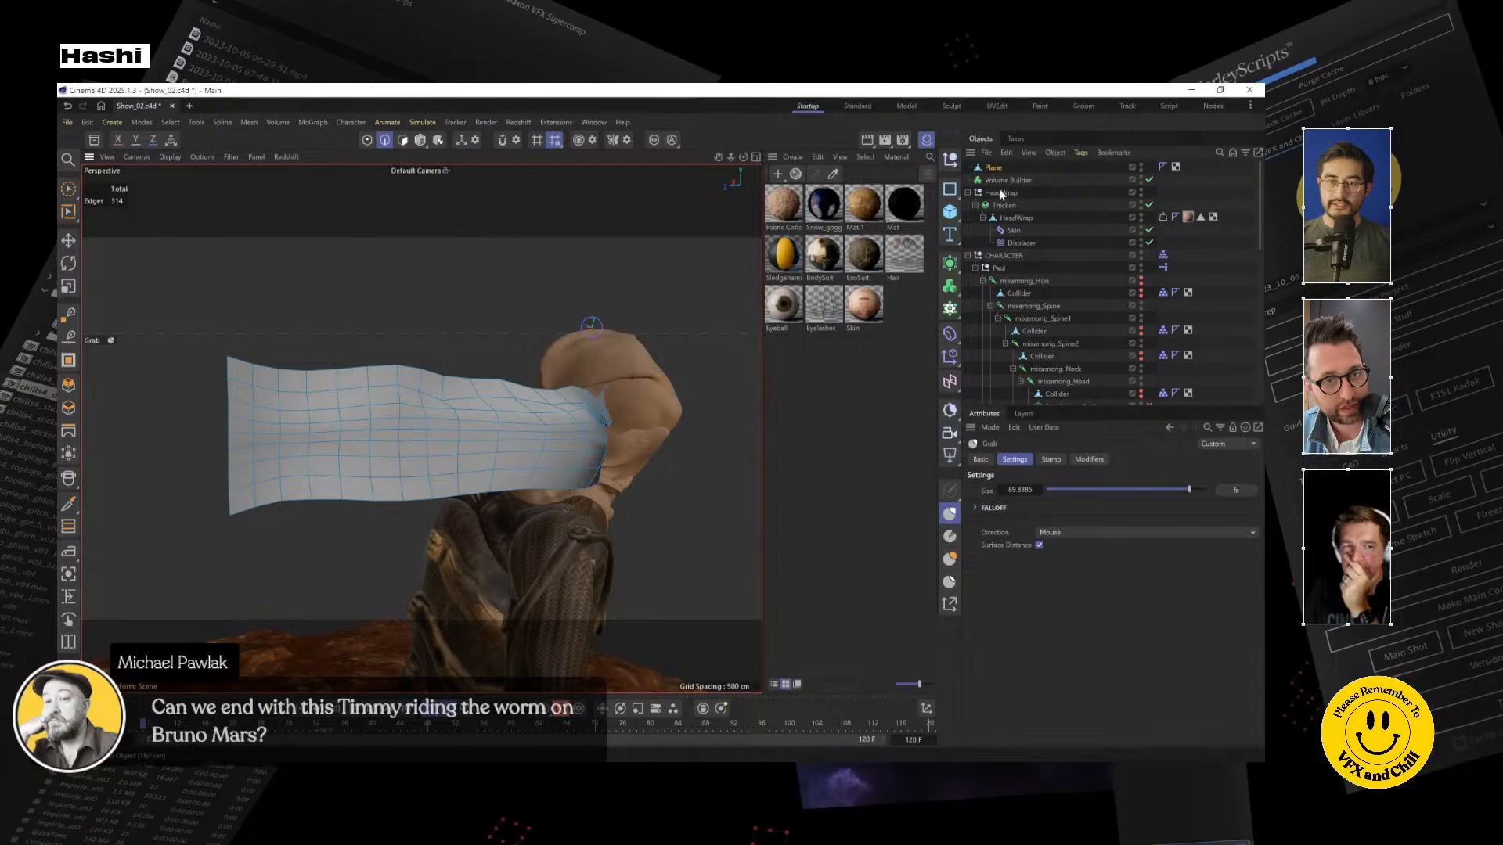
click(993, 168)
click(249, 122)
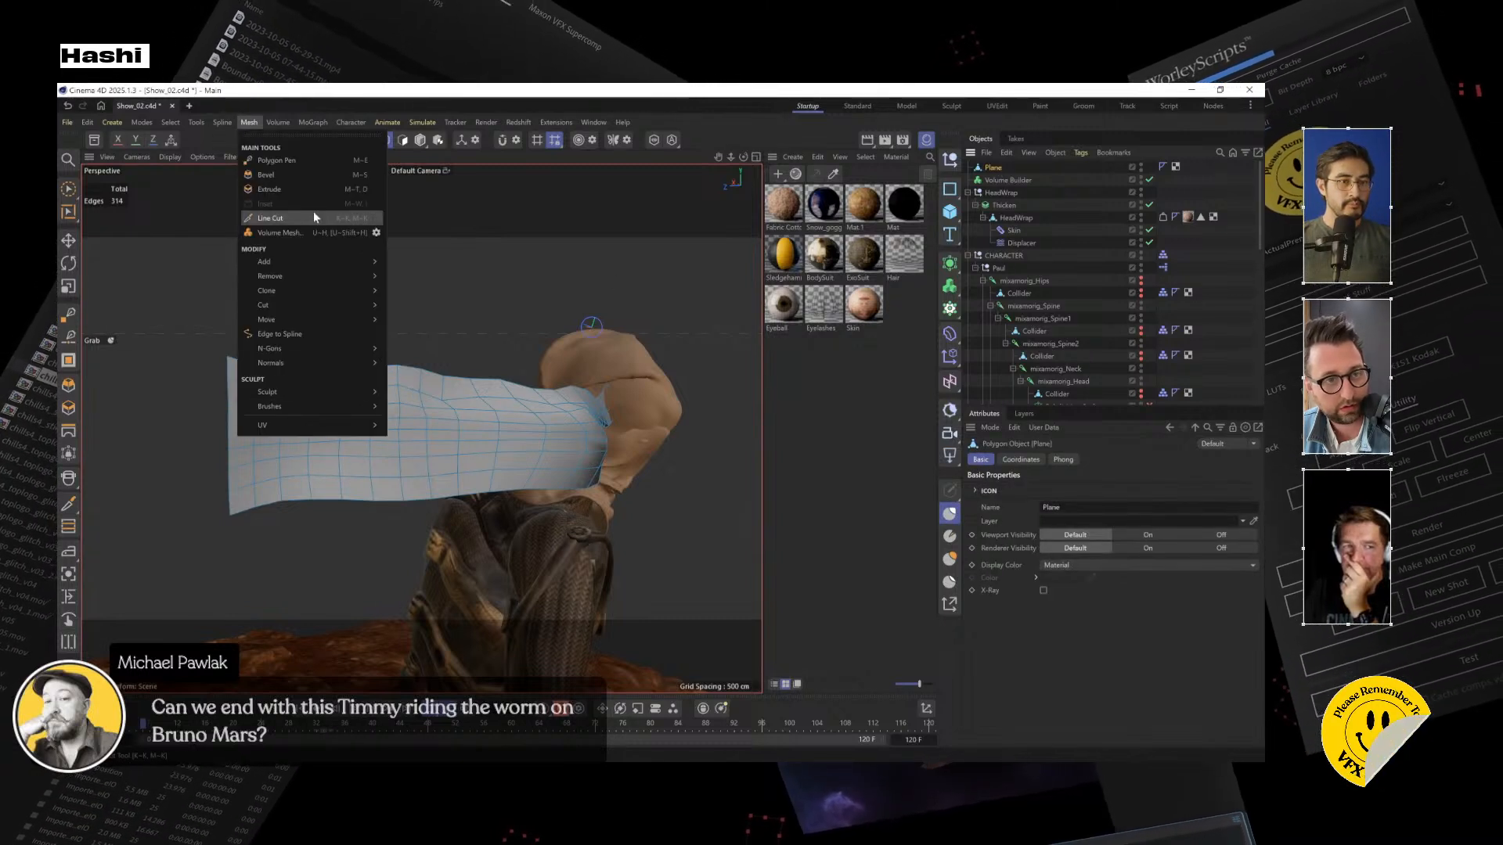
click(404, 139)
click(249, 122)
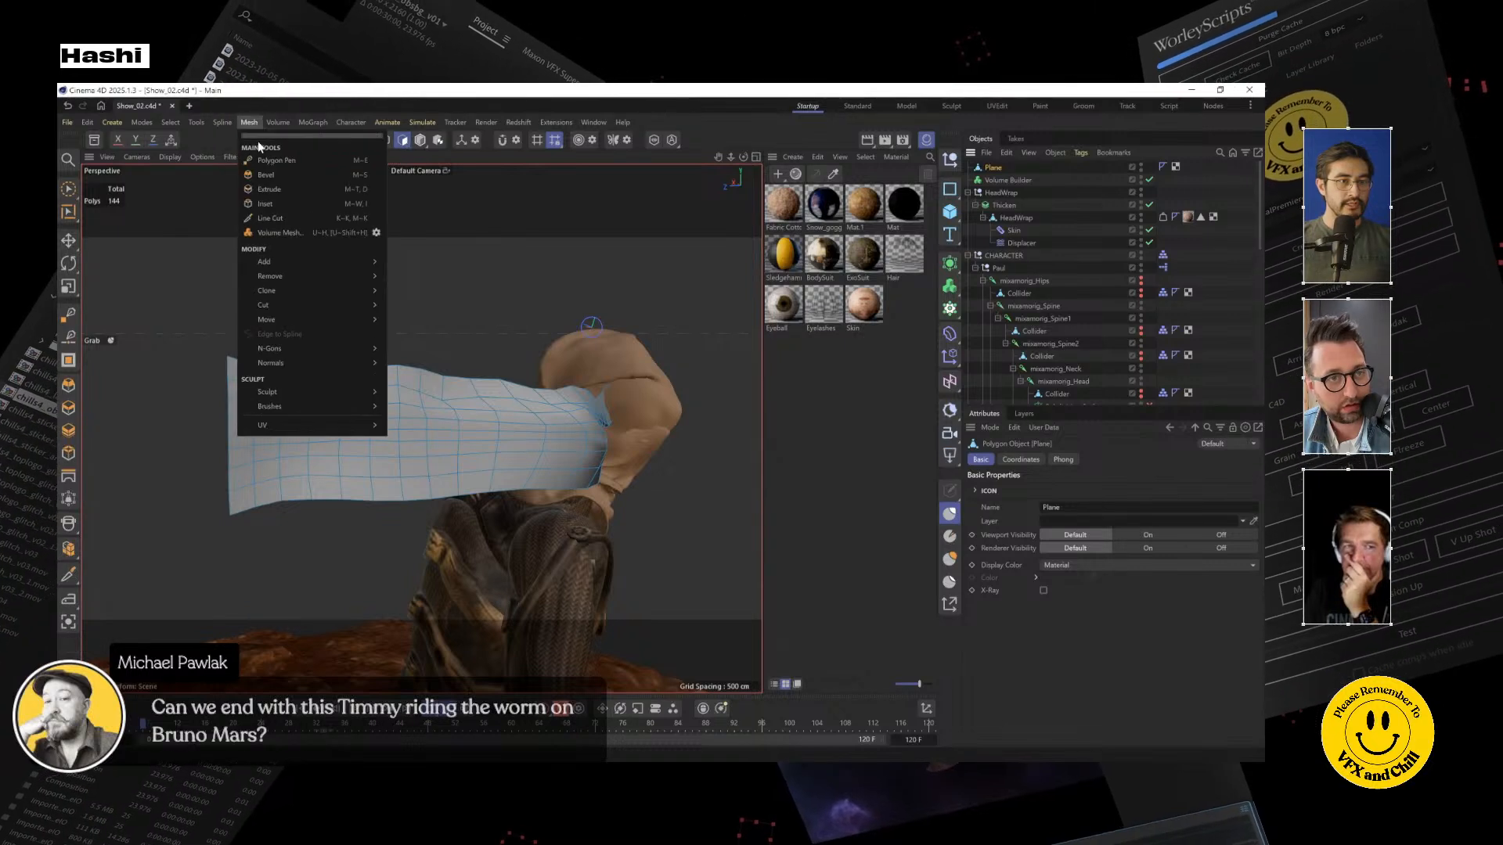
mouse_move(288, 261)
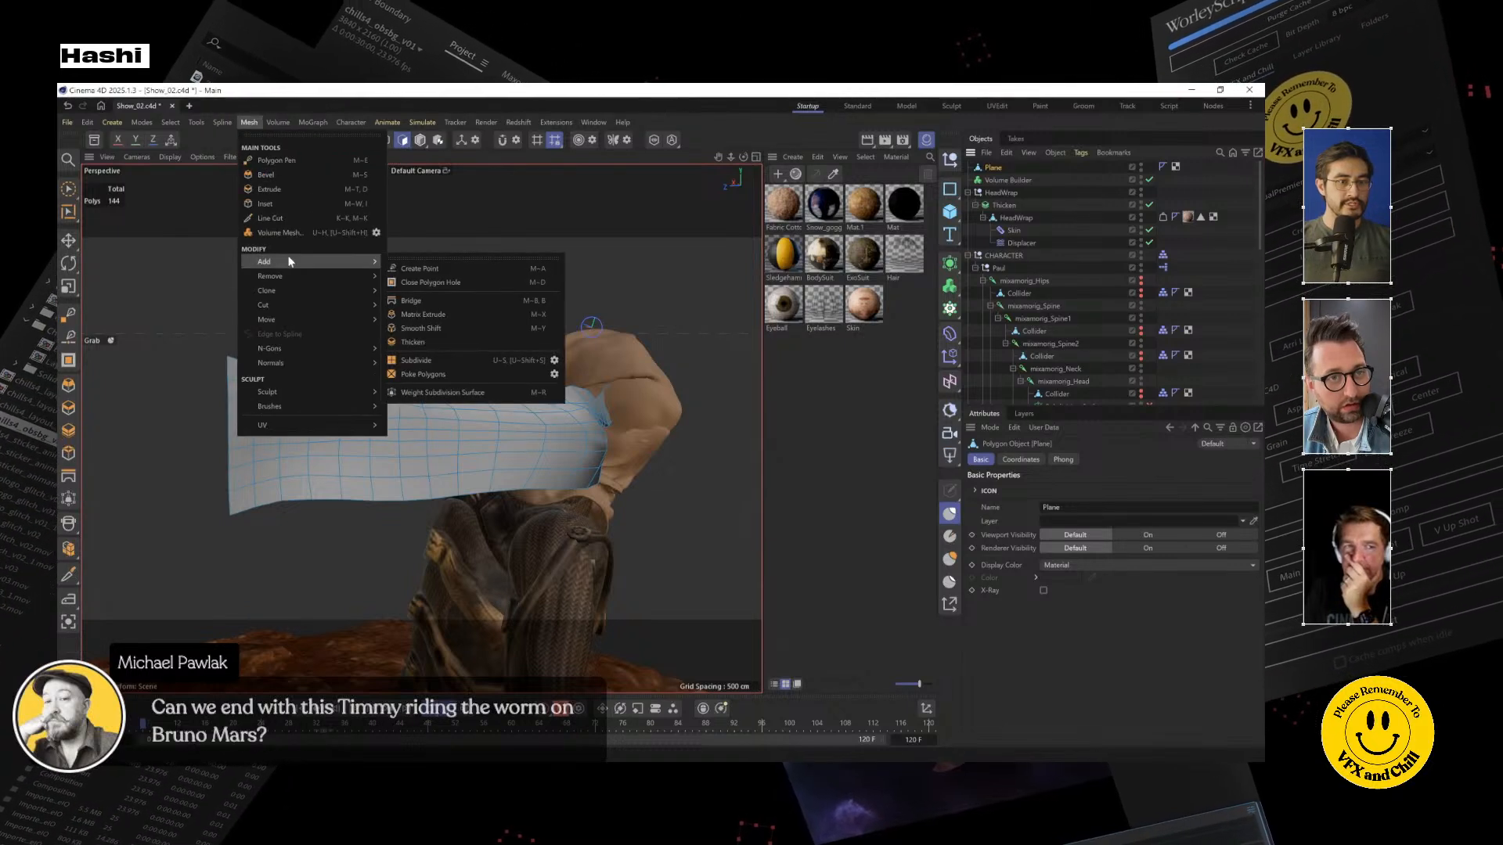
click(478, 374)
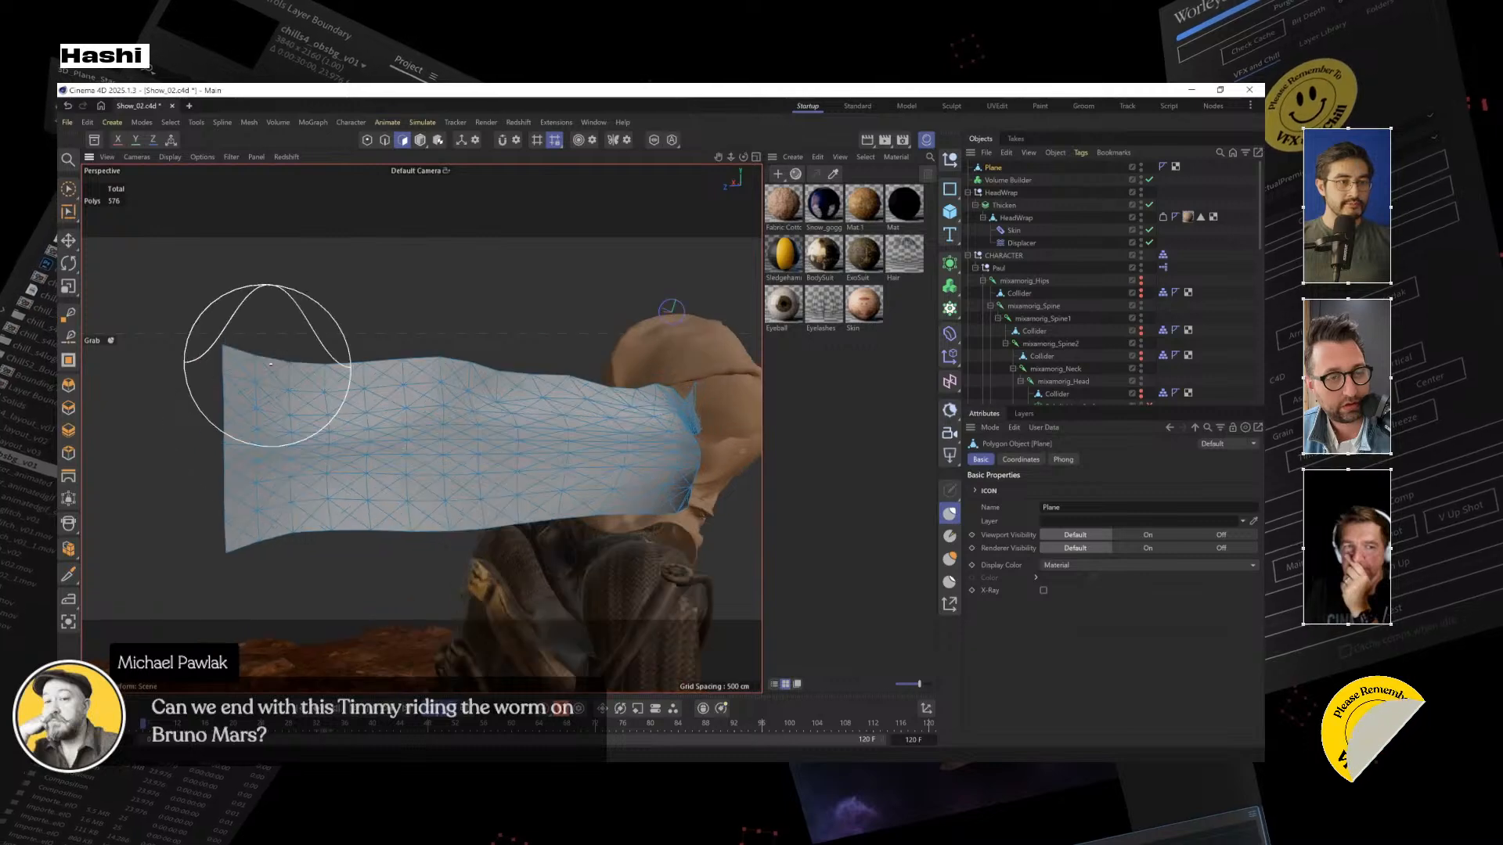
Delete scattered triangles along the strip's free end with a size 14 Brush Selection to give it a ragged edge
scroll(134, 251, up, 3)
click(68, 188)
middle_drag(202, 386, 225, 339)
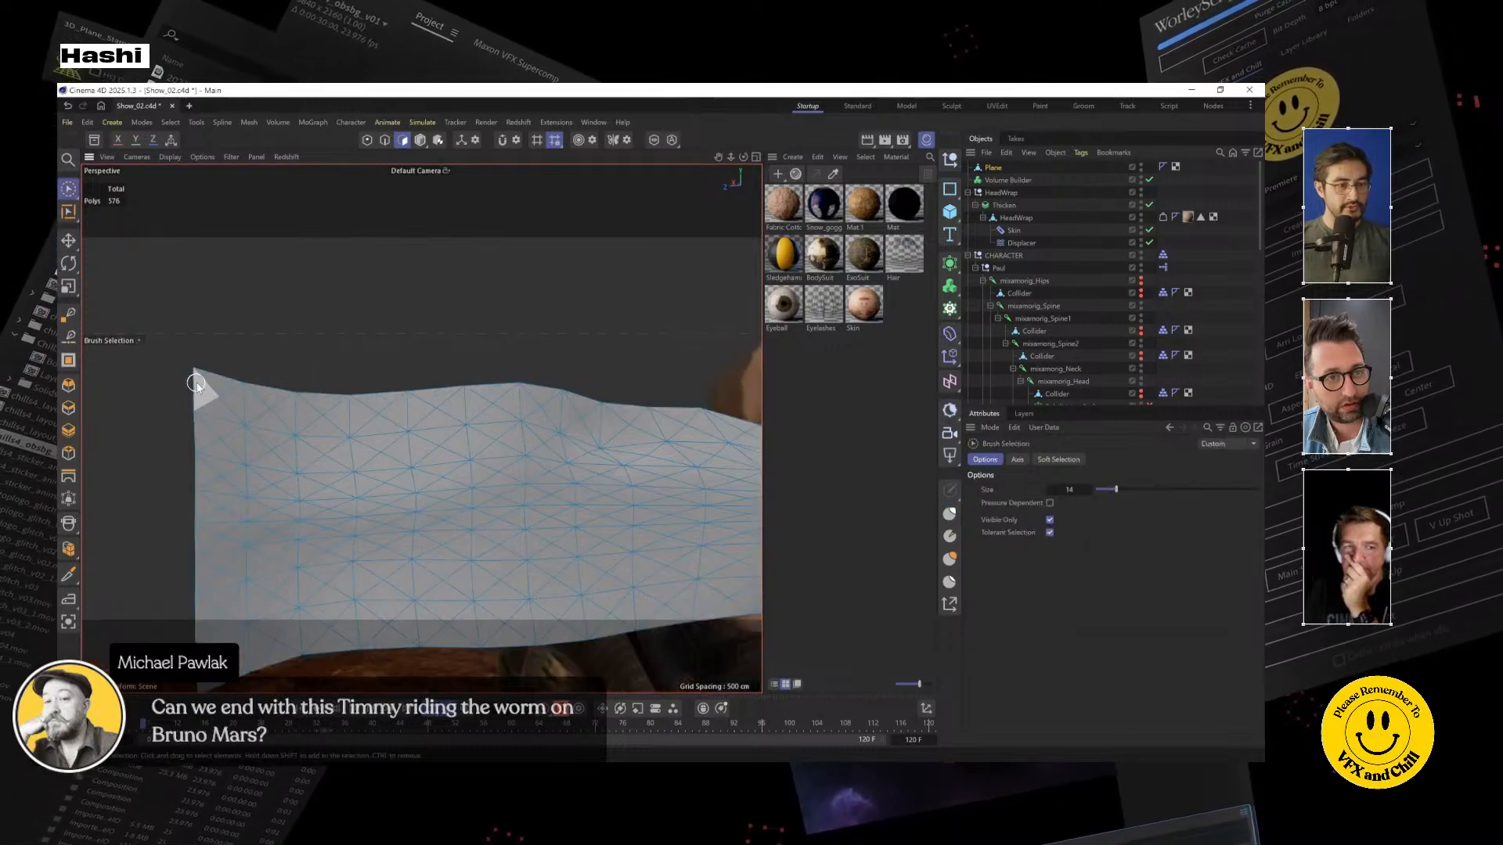
drag(200, 388, 206, 411)
key(Delete)
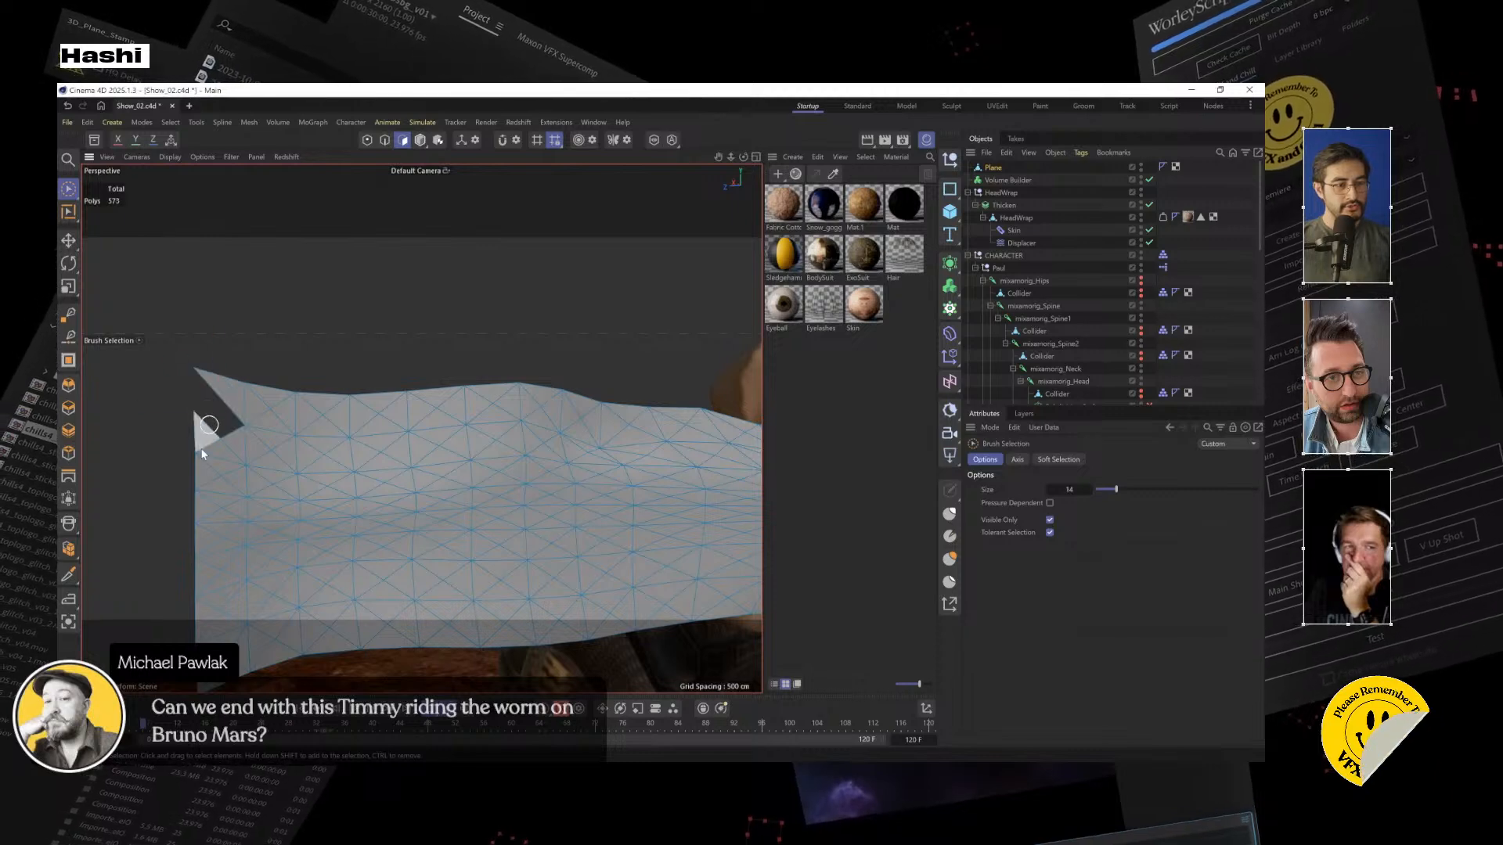
click(205, 446)
key(Delete)
key(Delete)
drag(201, 537, 199, 556)
key(Delete)
click(197, 626)
key(Delete)
alt+drag(335, 537, 329, 552)
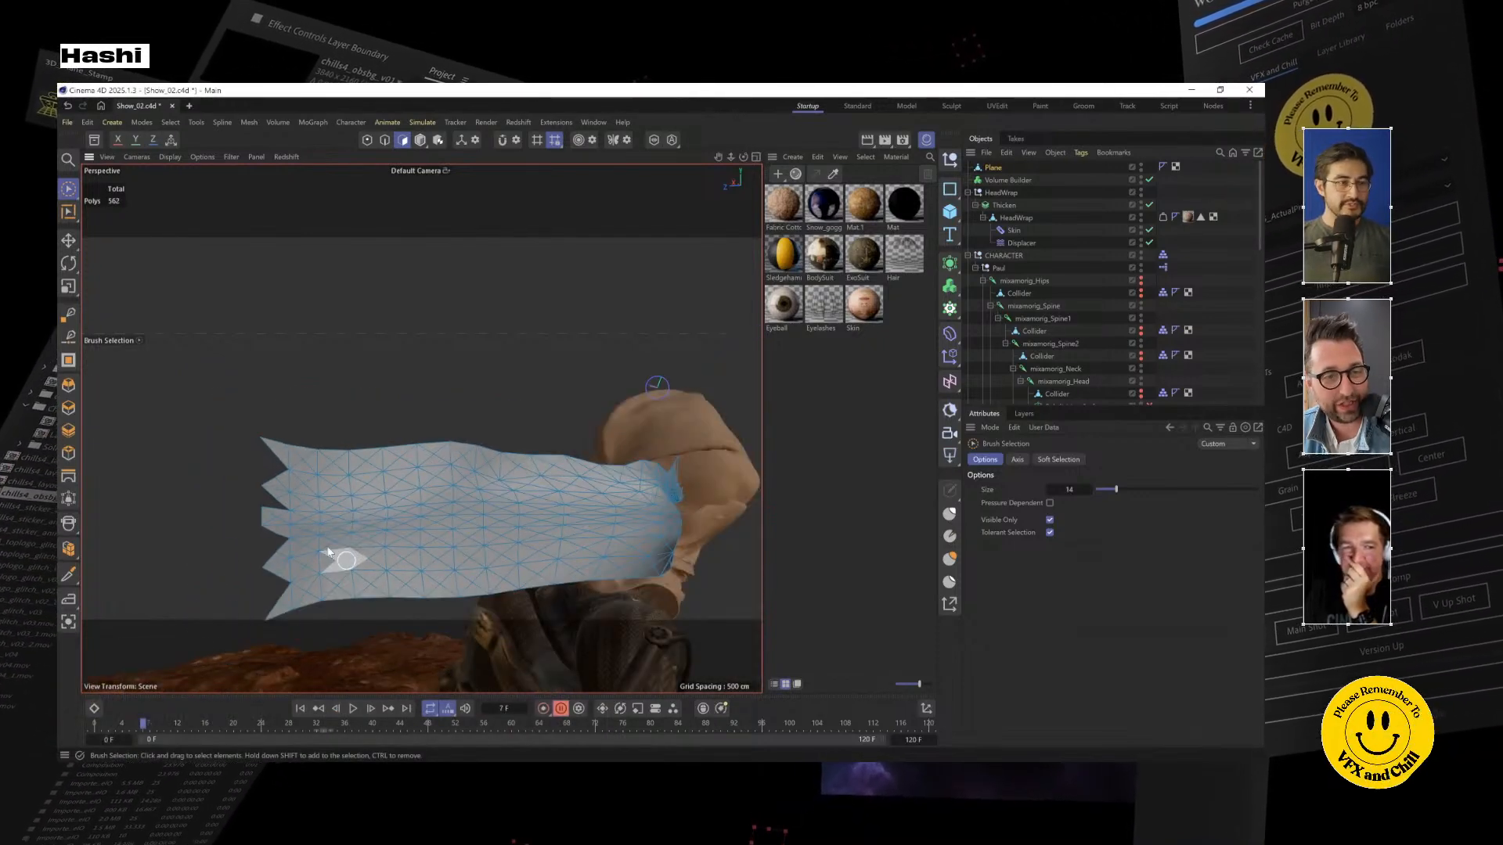
Push uneven waves and folds into the ragged cloth strip using a Grab brush of about 146
click(950, 514)
drag(376, 469, 448, 473)
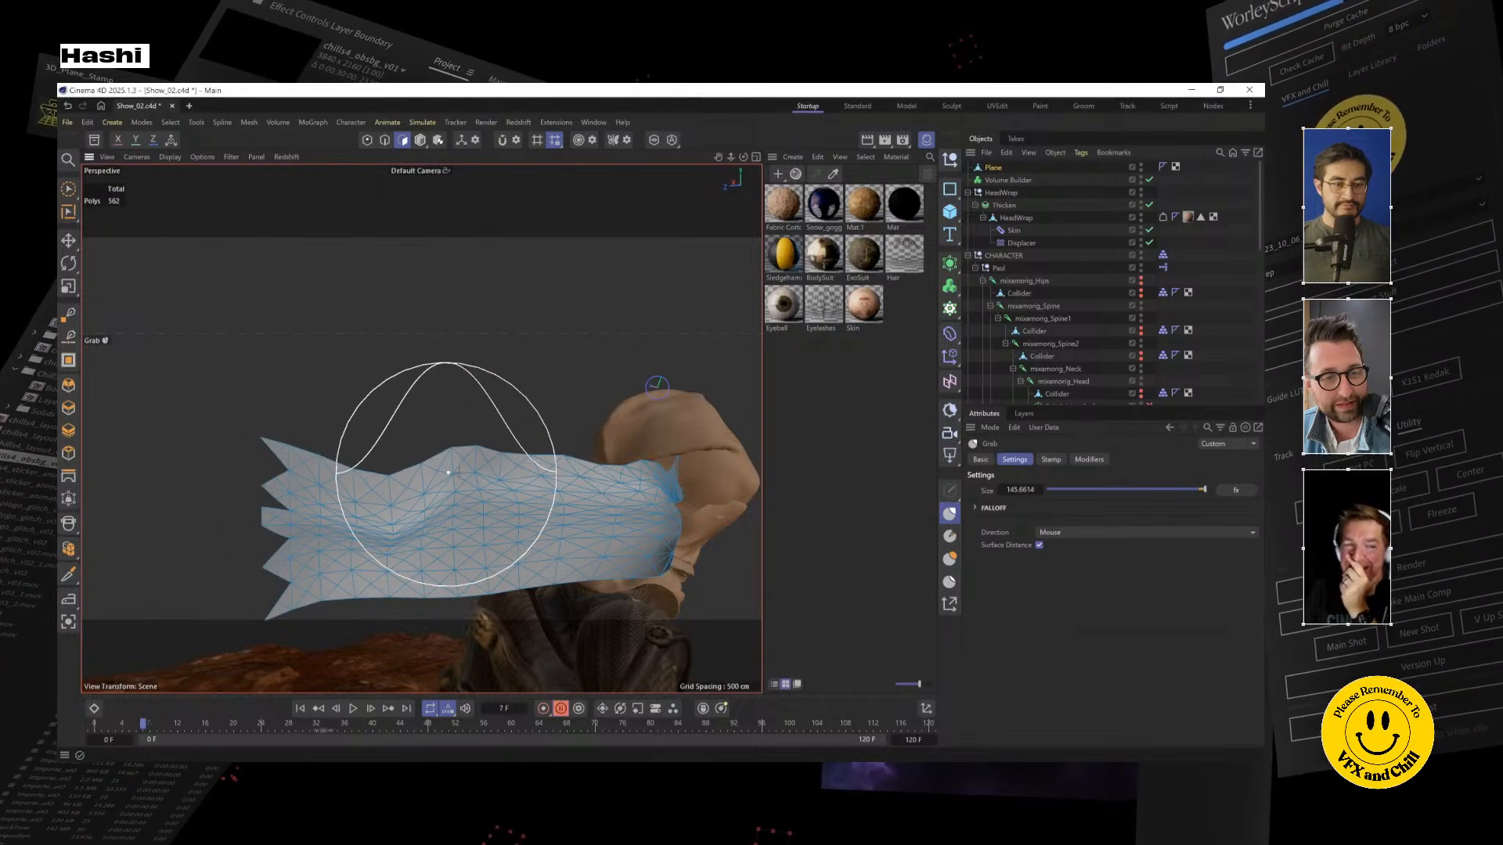
mouse_move(317, 583)
mouse_down()
mouse_move(275, 480)
mouse_move(282, 520)
mouse_move(286, 507)
mouse_move(265, 503)
mouse_move(529, 563)
mouse_up()
key(ctrl+shift+z)
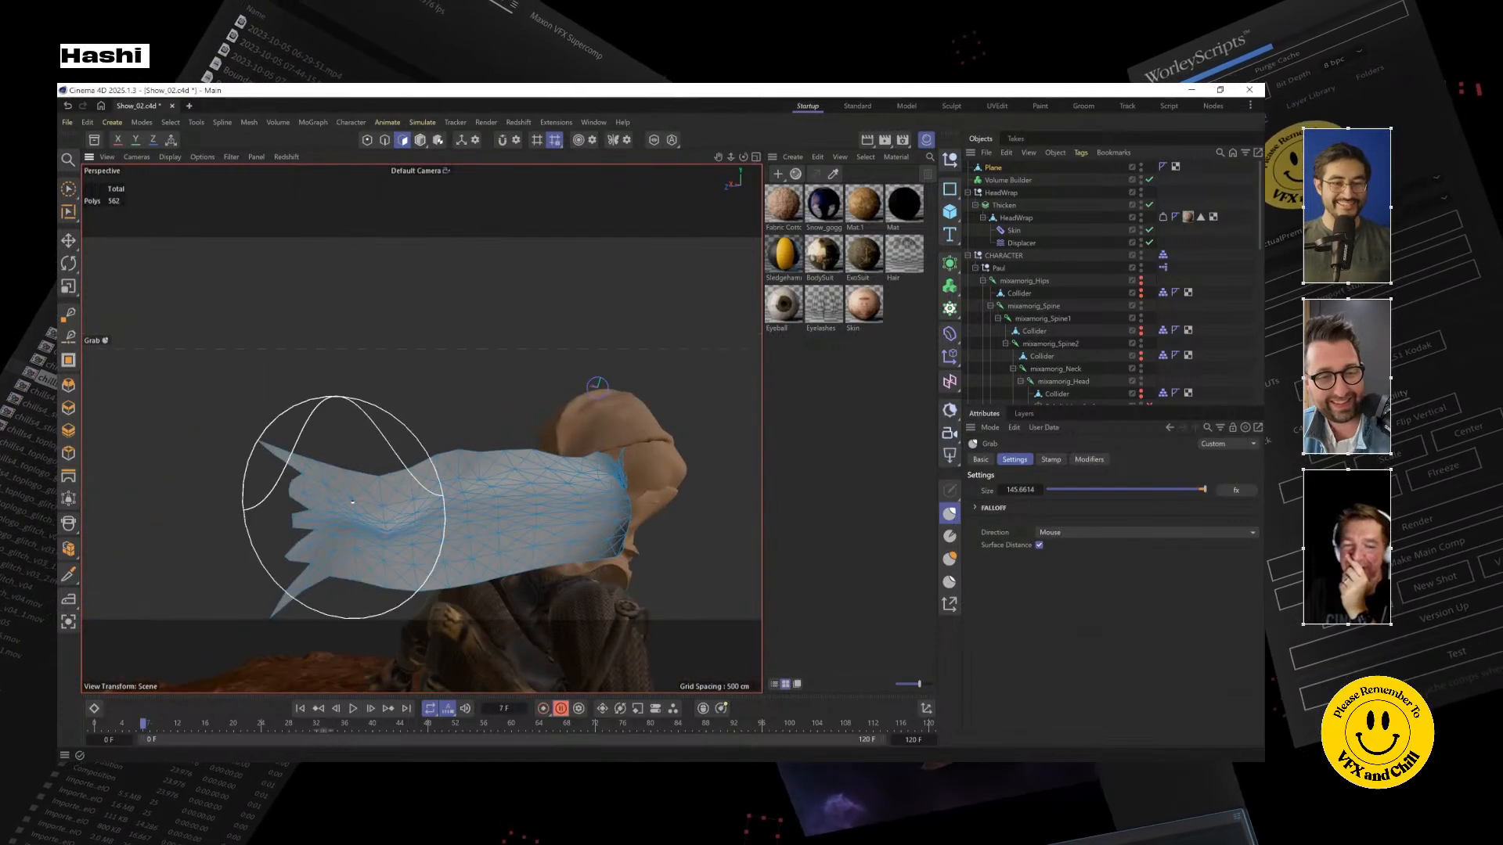
drag(622, 509, 609, 474)
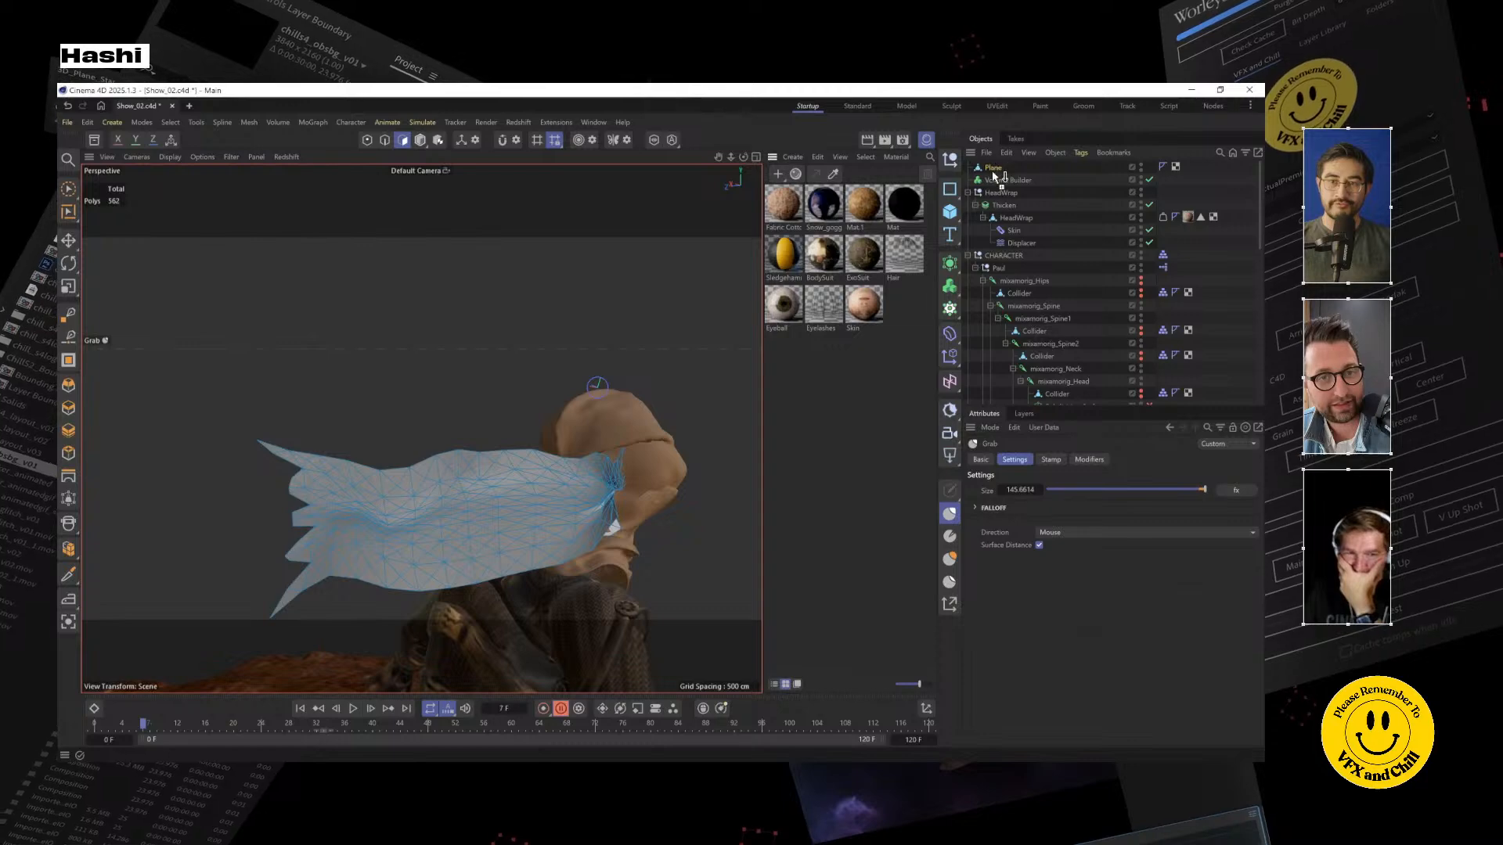
Apply the head wrap's wrinkled Fabric Cotton material to the Plane
drag(994, 174, 993, 169)
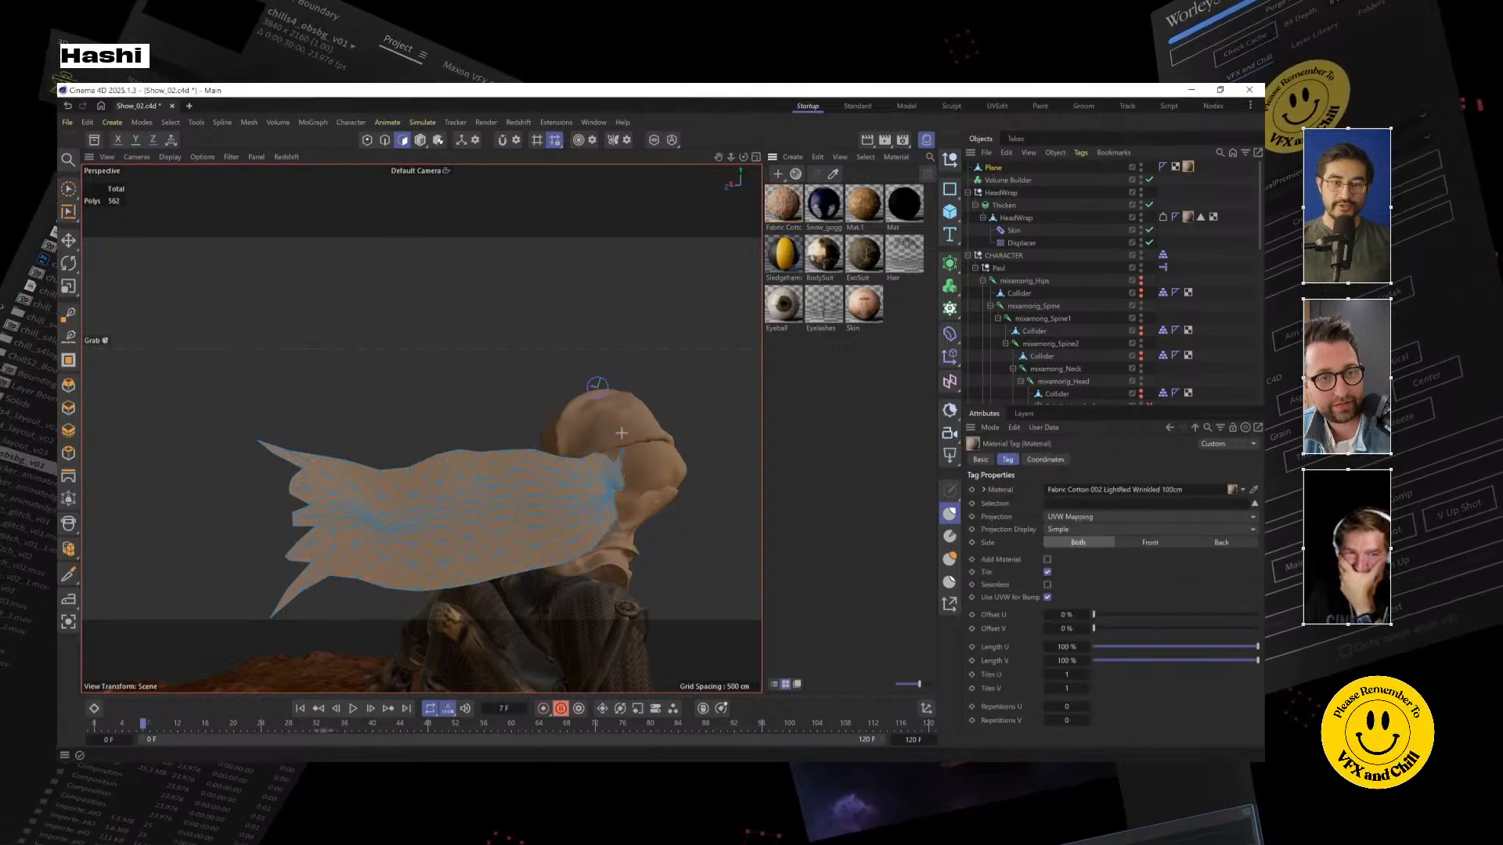
mouse_move(613, 451)
alt+mouse_down()
mouse_move(688, 480)
mouse_move(671, 537)
mouse_move(419, 430)
mouse_move(604, 476)
mouse_move(454, 473)
alt+mouse_up()
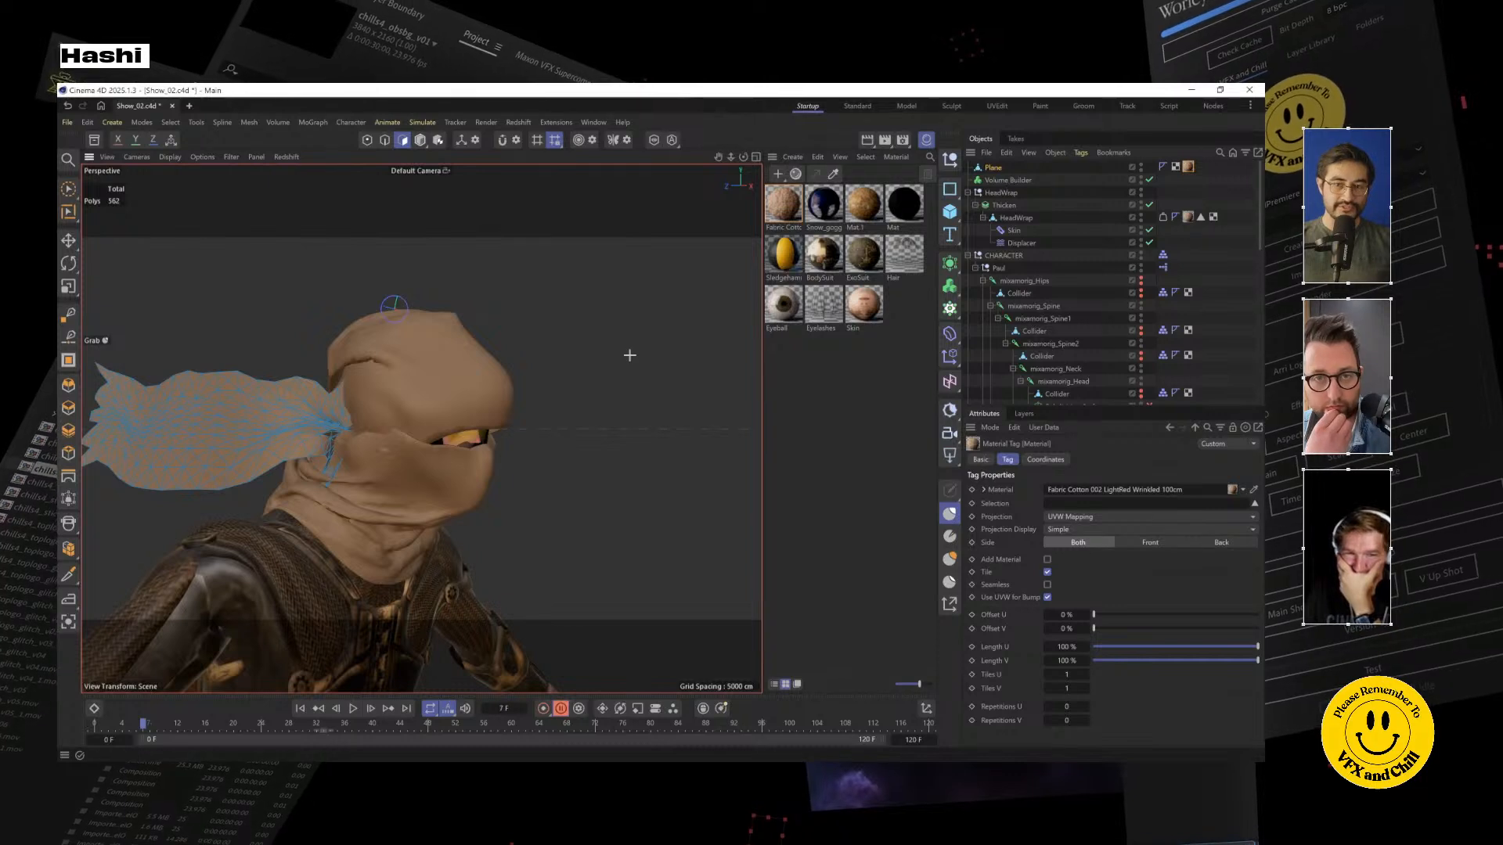
alt+drag(501, 423, 689, 422)
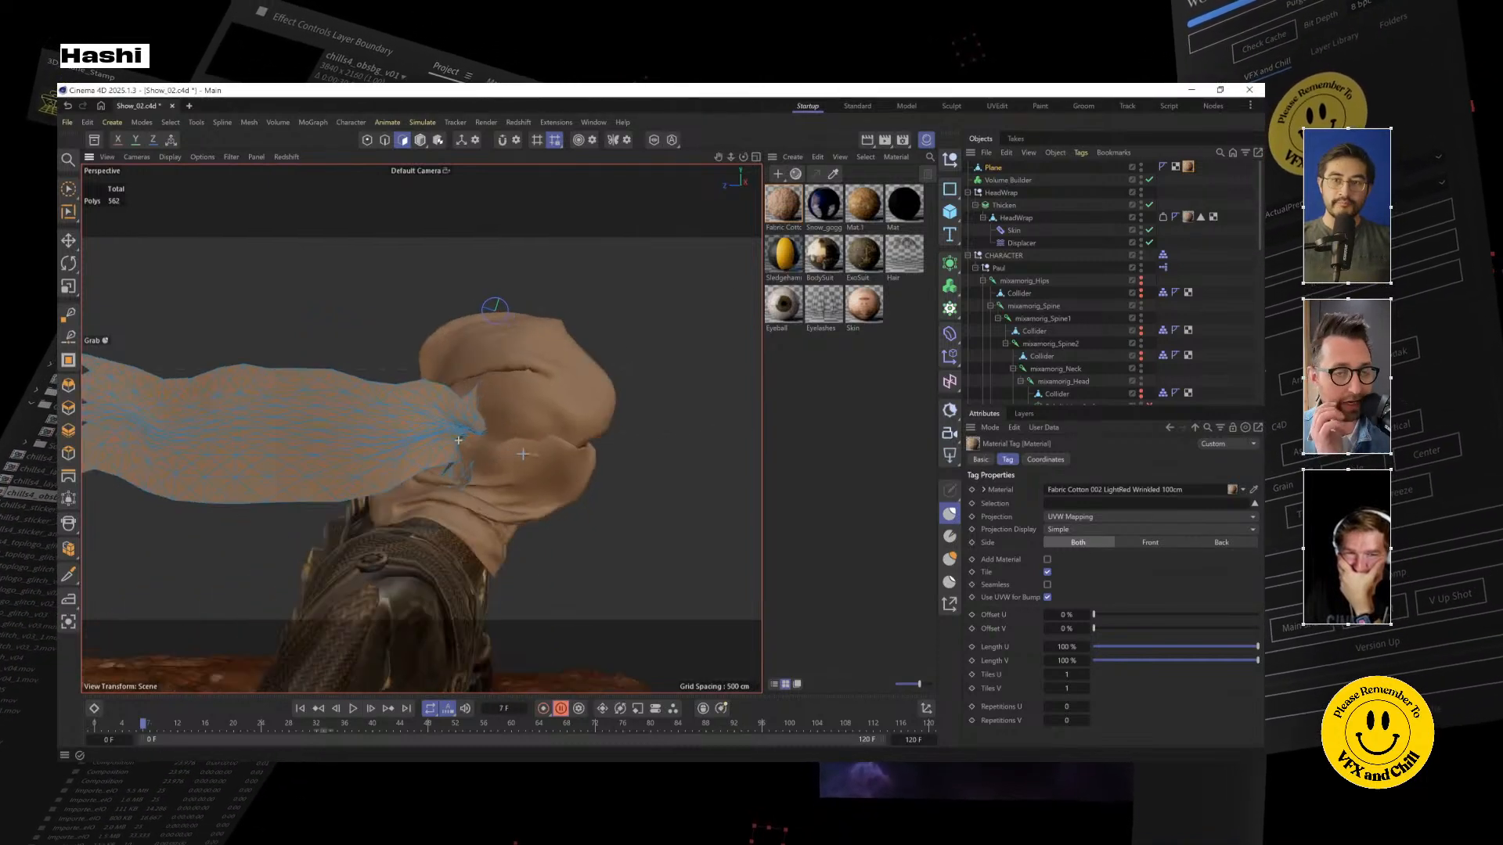
Try to place the Plane inside the Thicken generator with the Displacer beside it, then undo the regrouping
click(993, 168)
click(421, 139)
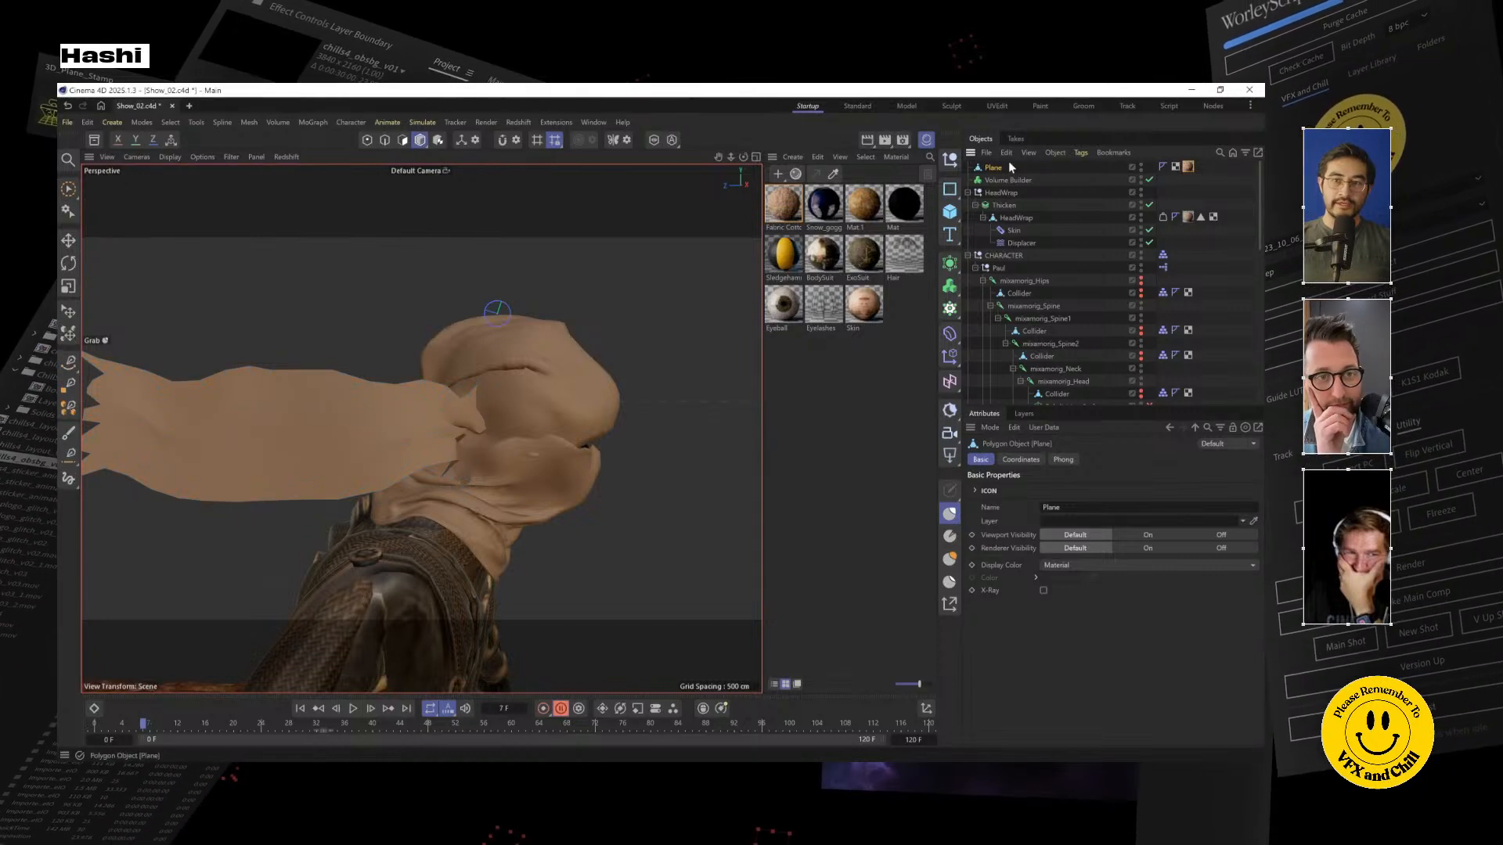
drag(998, 169, 1027, 211)
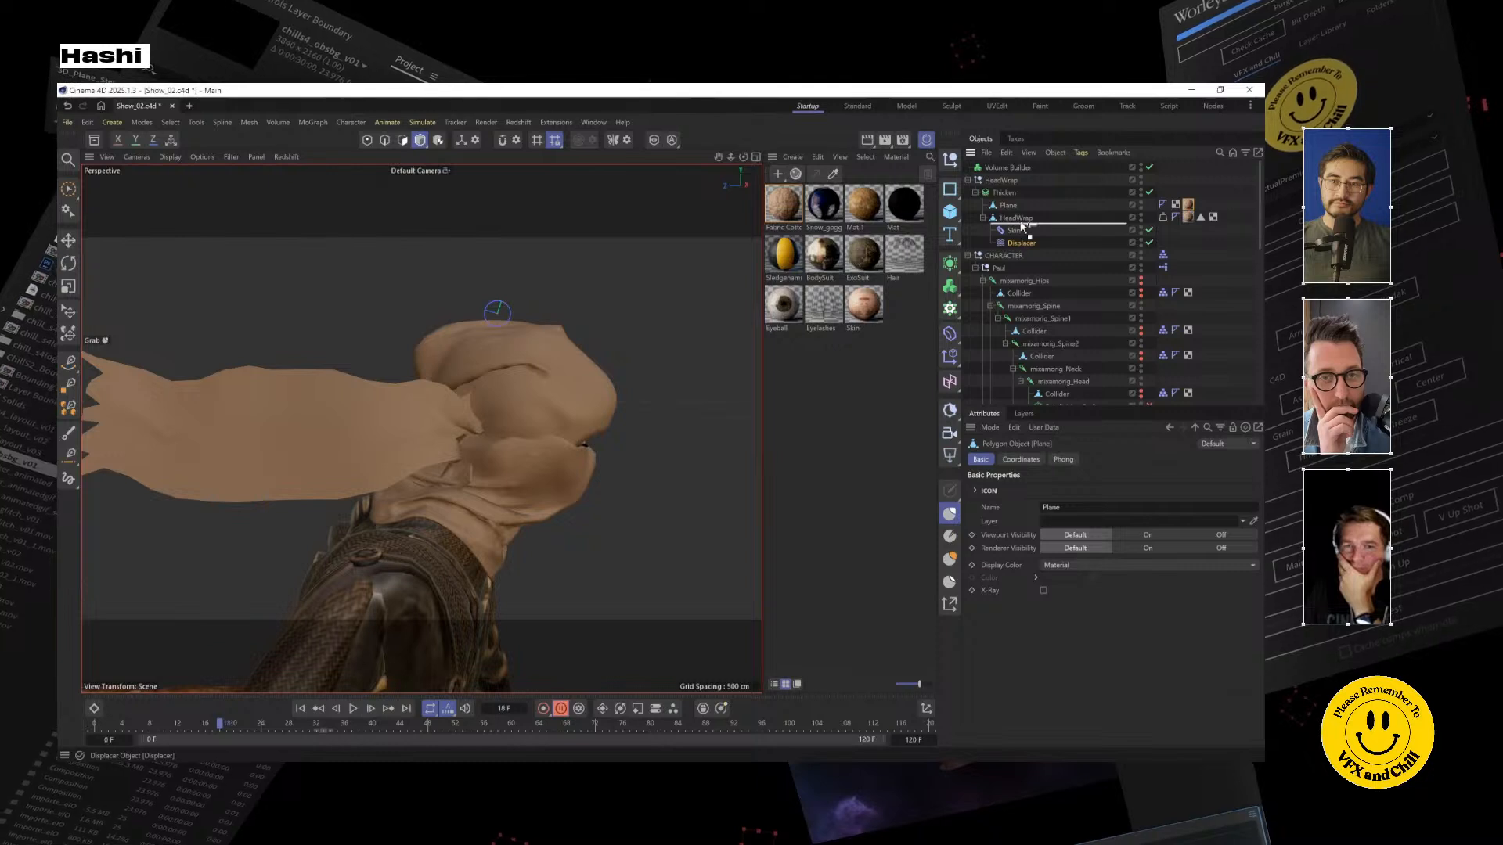
drag(1022, 206, 1021, 207)
click(353, 709)
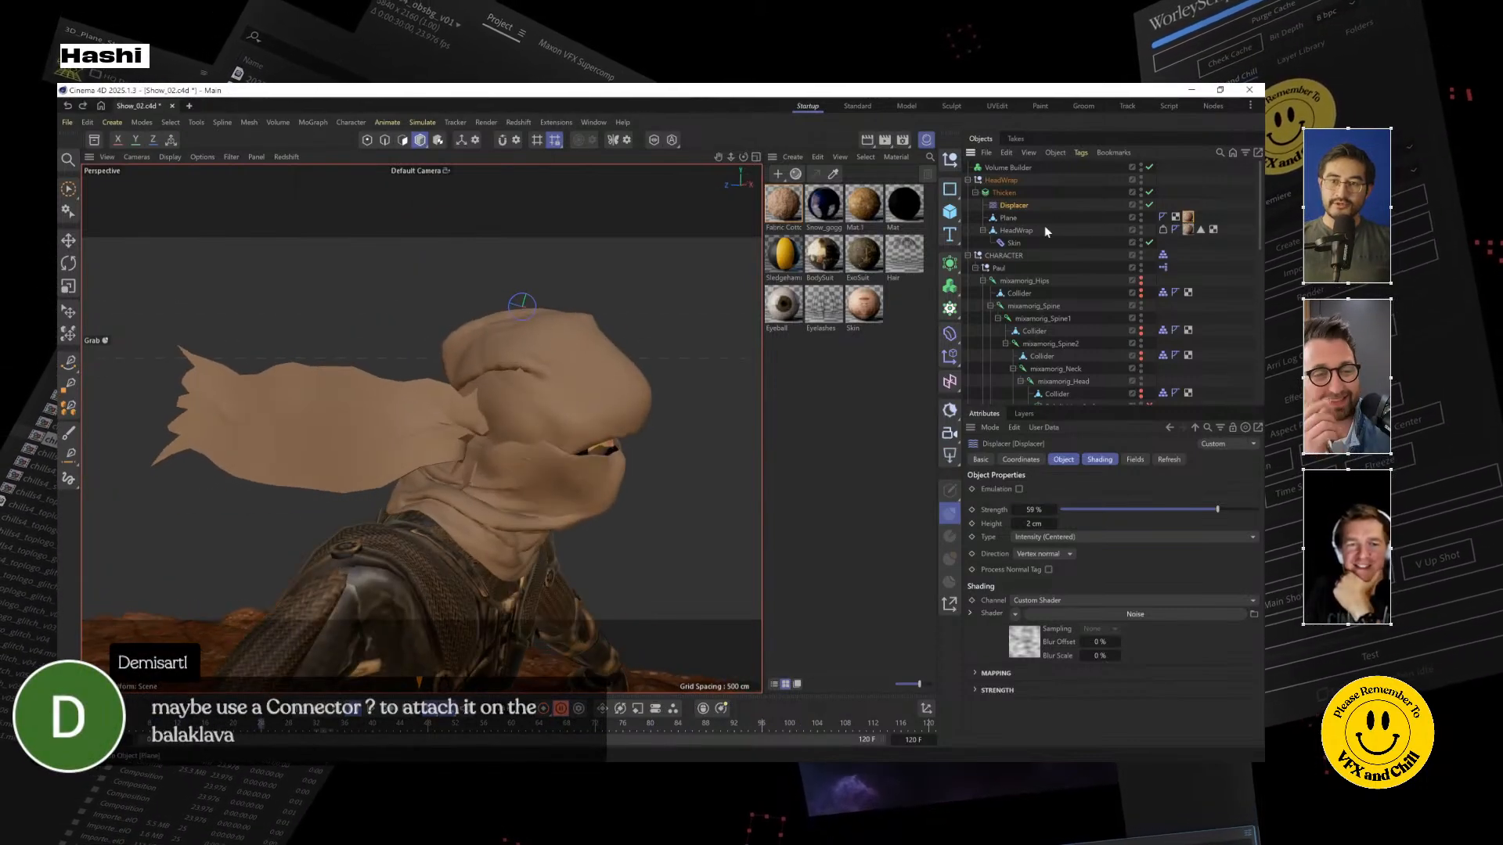
key(ctrl+z)
key(ctrl+z)
Add a Cloth simulation tag to the Plane
click(1022, 179)
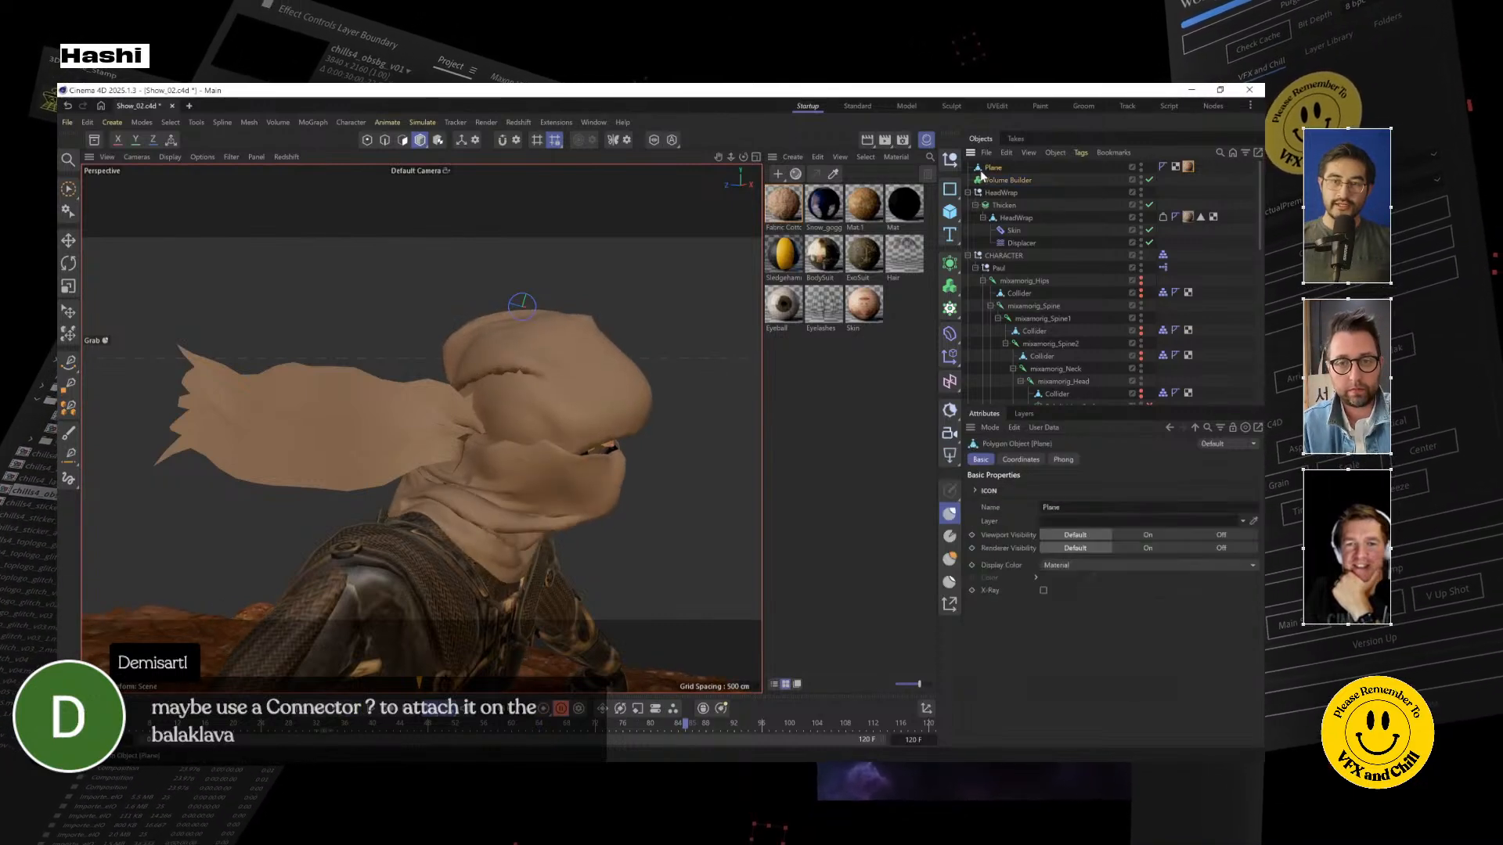
click(1006, 206)
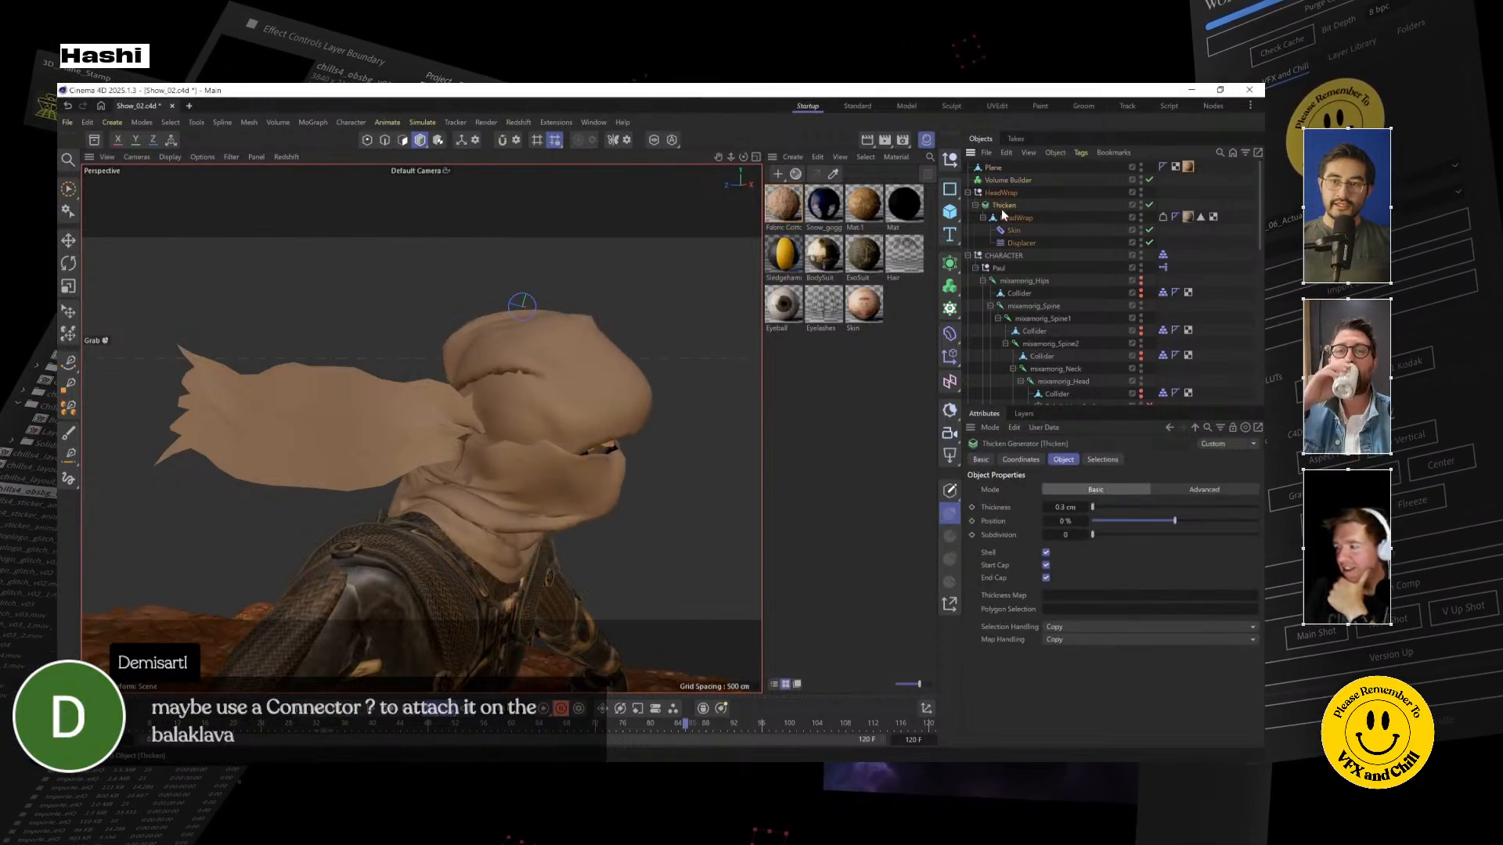
alt+drag(233, 452, 469, 450)
click(992, 170)
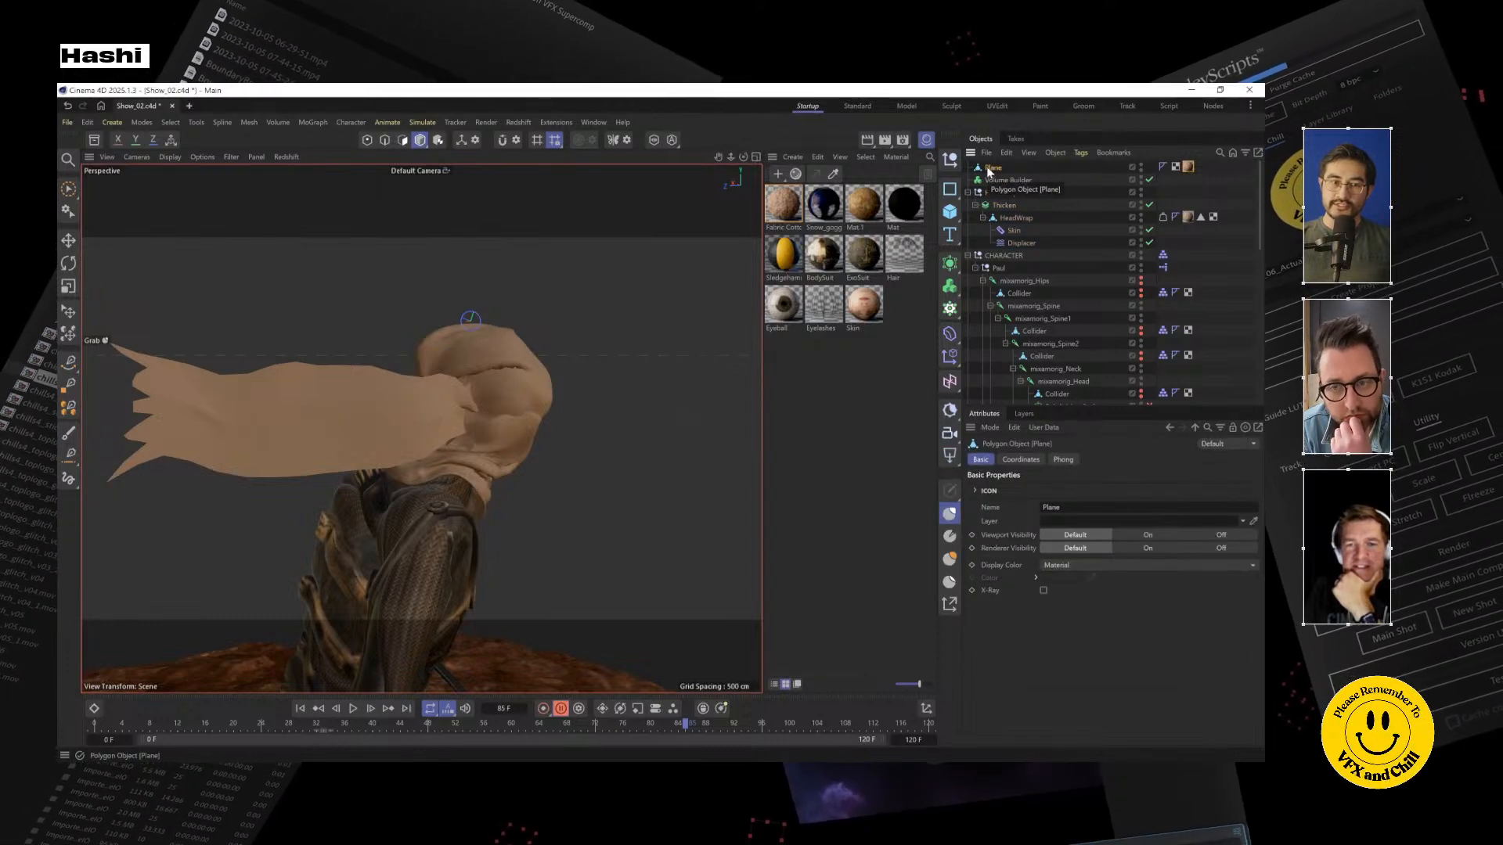
right_click(989, 171)
mouse_move(1091, 347)
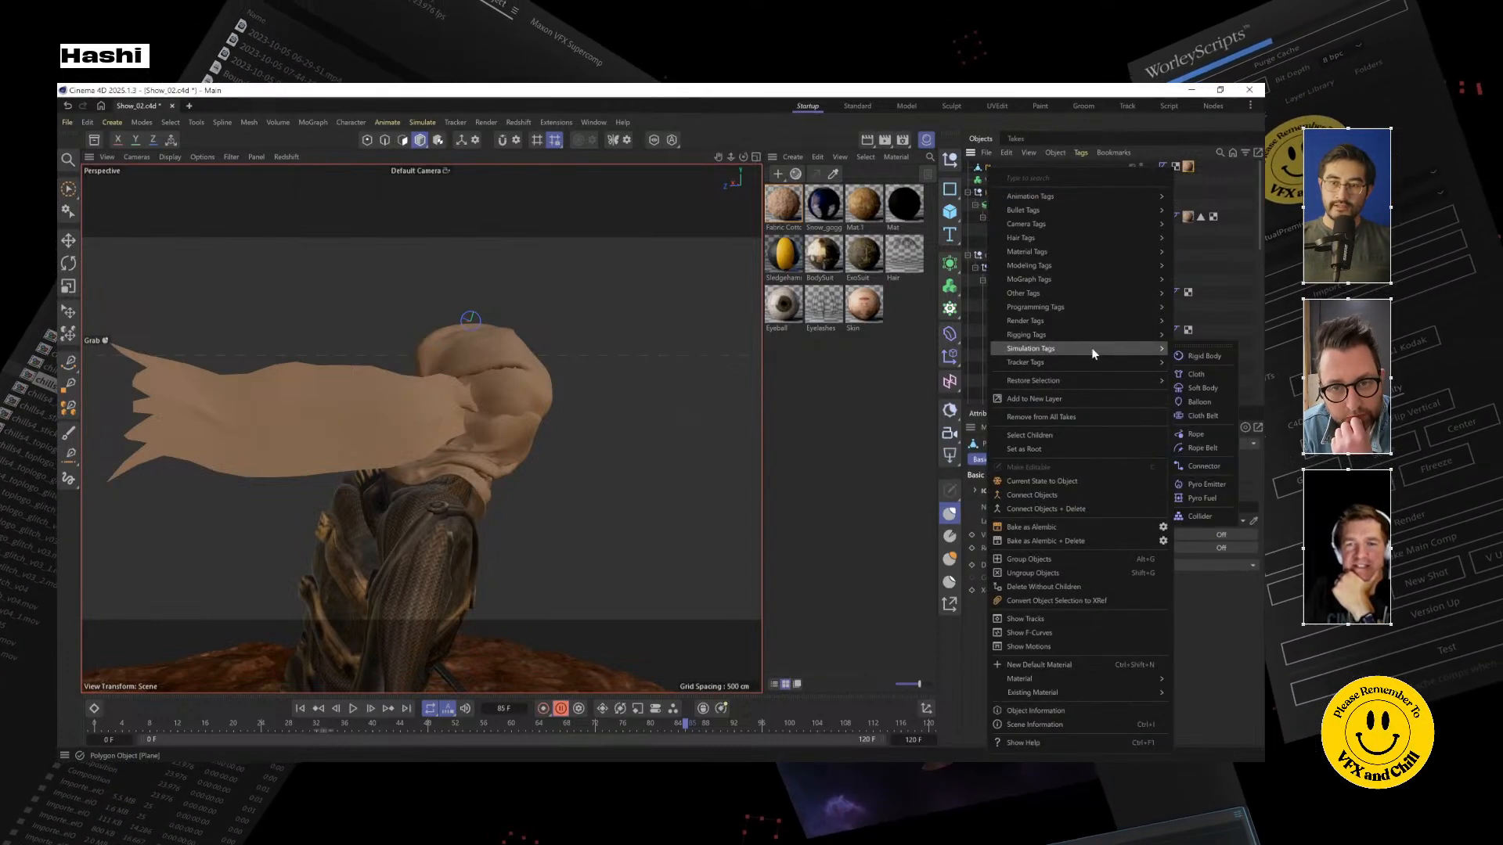
click(1198, 373)
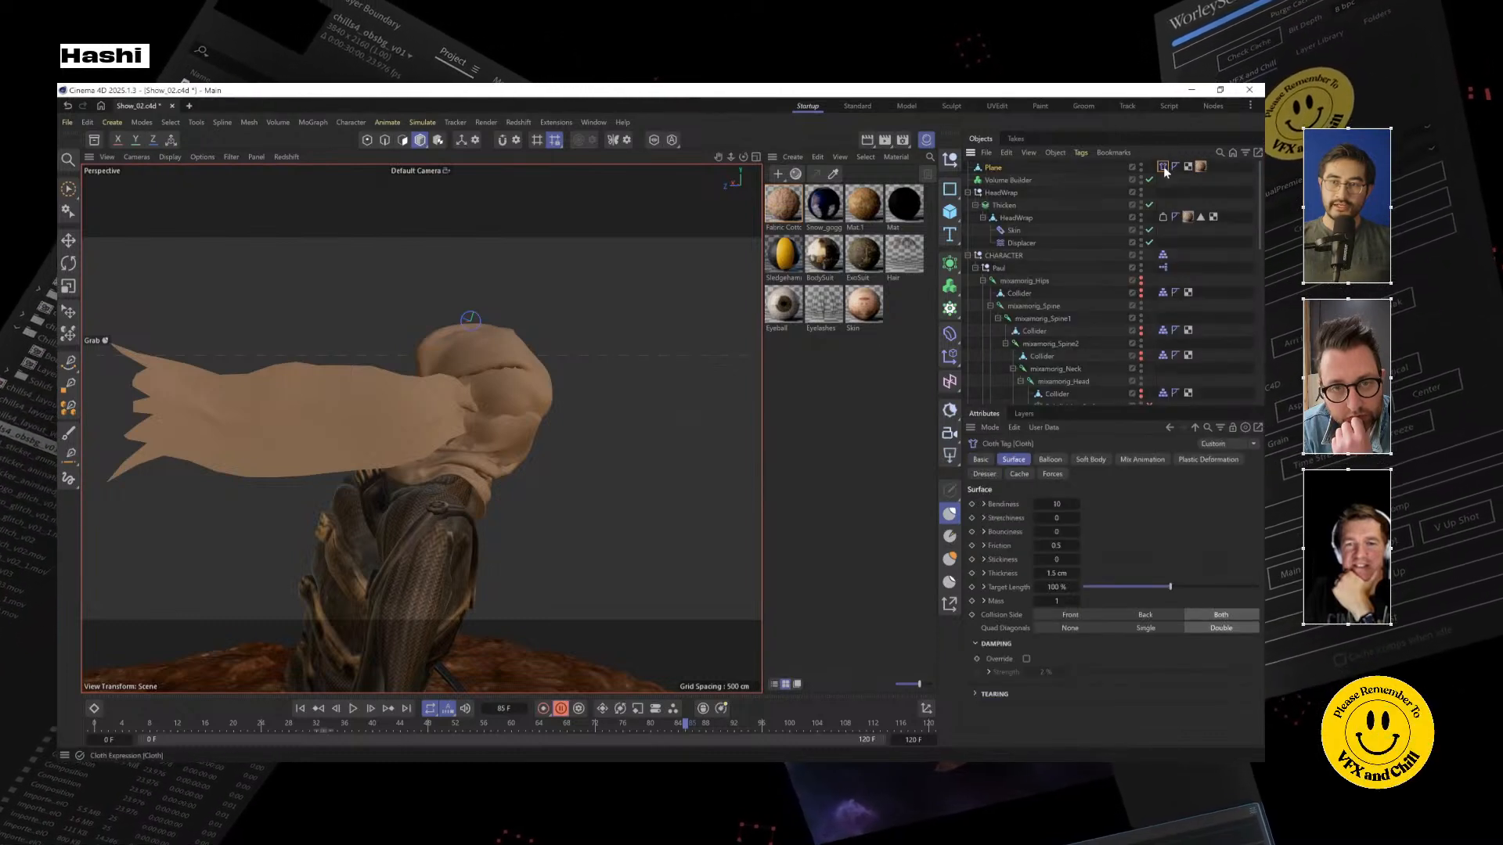
Select the points at the strip's front end beside the head wrap with Rectangle Selection in point mode
click(366, 141)
scroll(470, 319, up, 5)
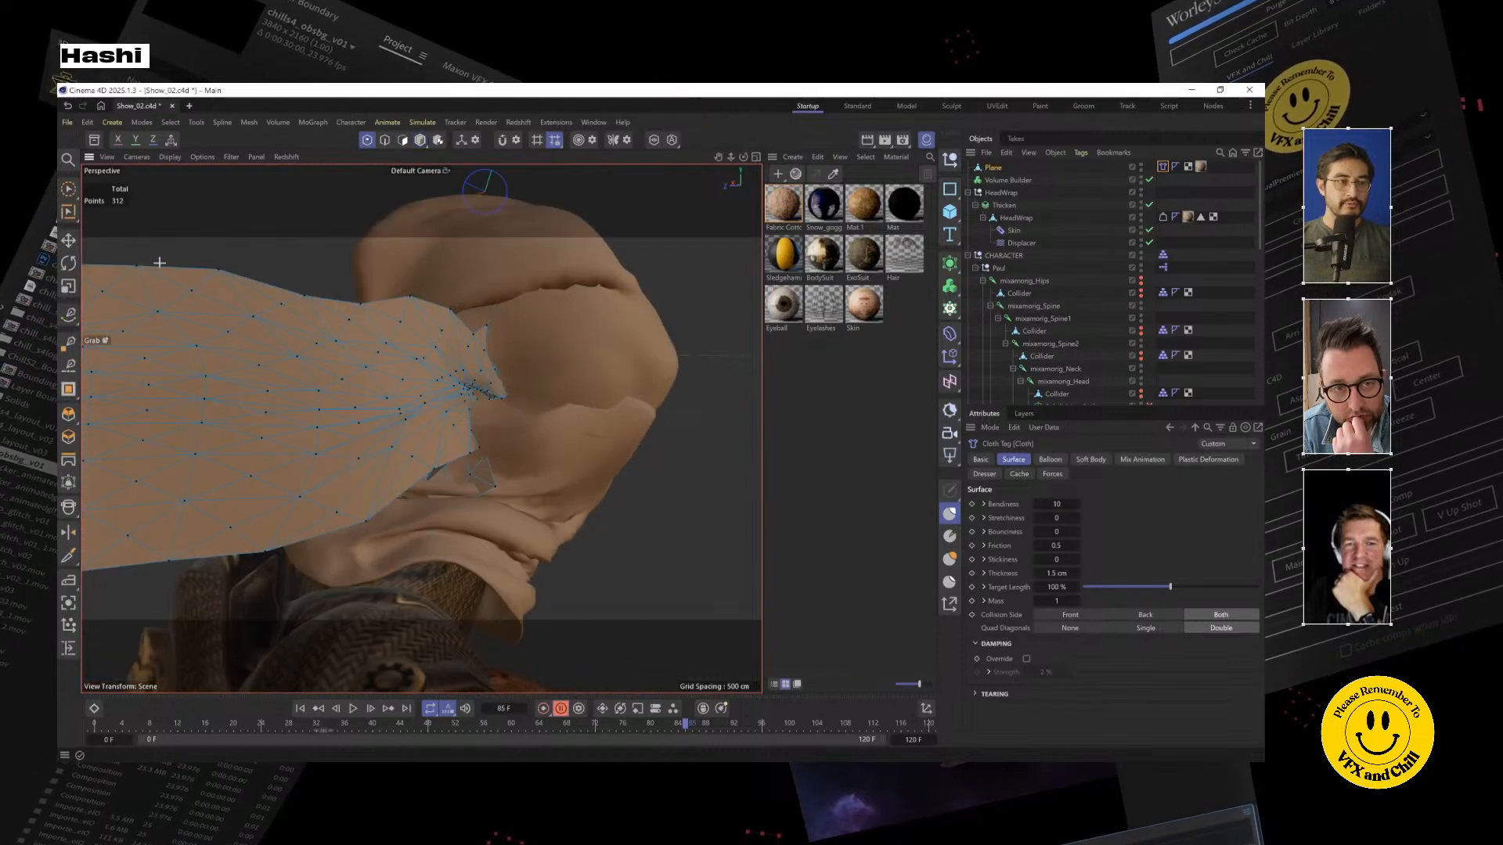
click(69, 190)
mouse_move(68, 192)
mouse_down()
mouse_move(109, 205)
mouse_move(117, 233)
mouse_up()
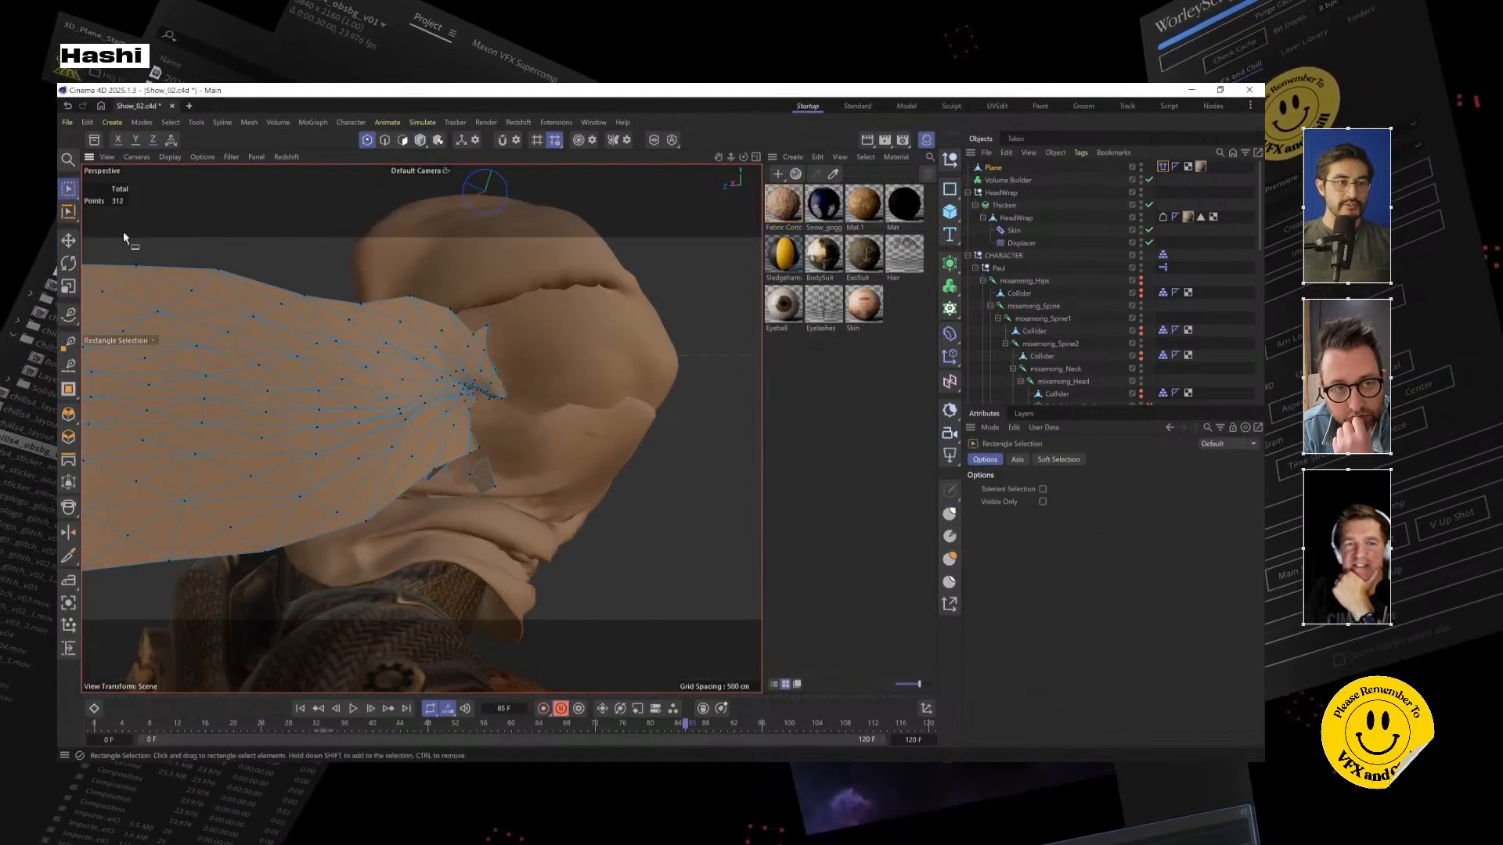
alt+drag(491, 447, 426, 415)
drag(419, 281, 543, 530)
drag(581, 267, 468, 552)
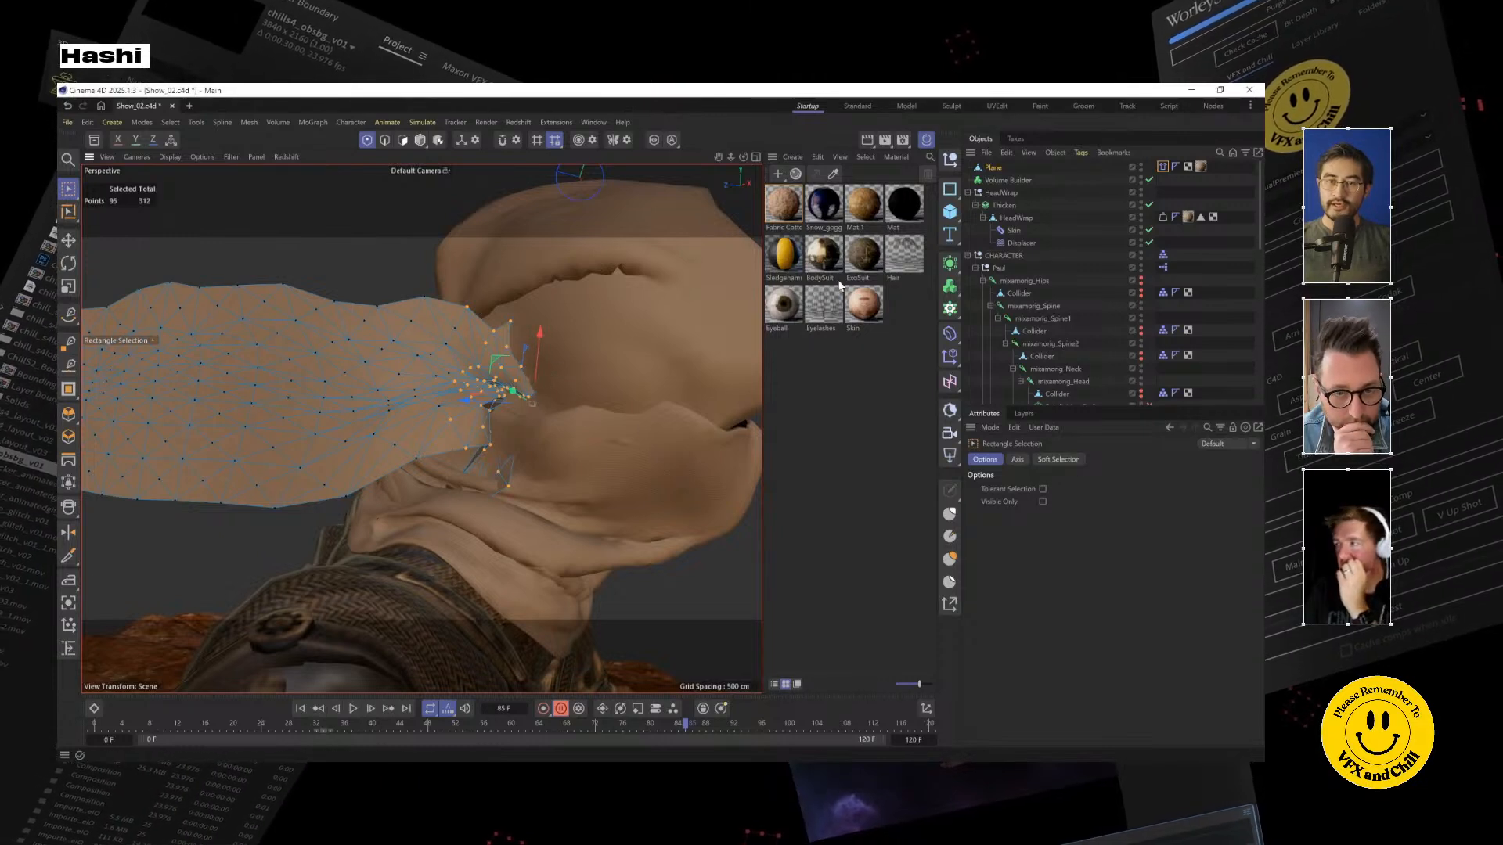
Set the selected front-end points as Fix Points in the Cloth tag's Dresser settings
click(1176, 168)
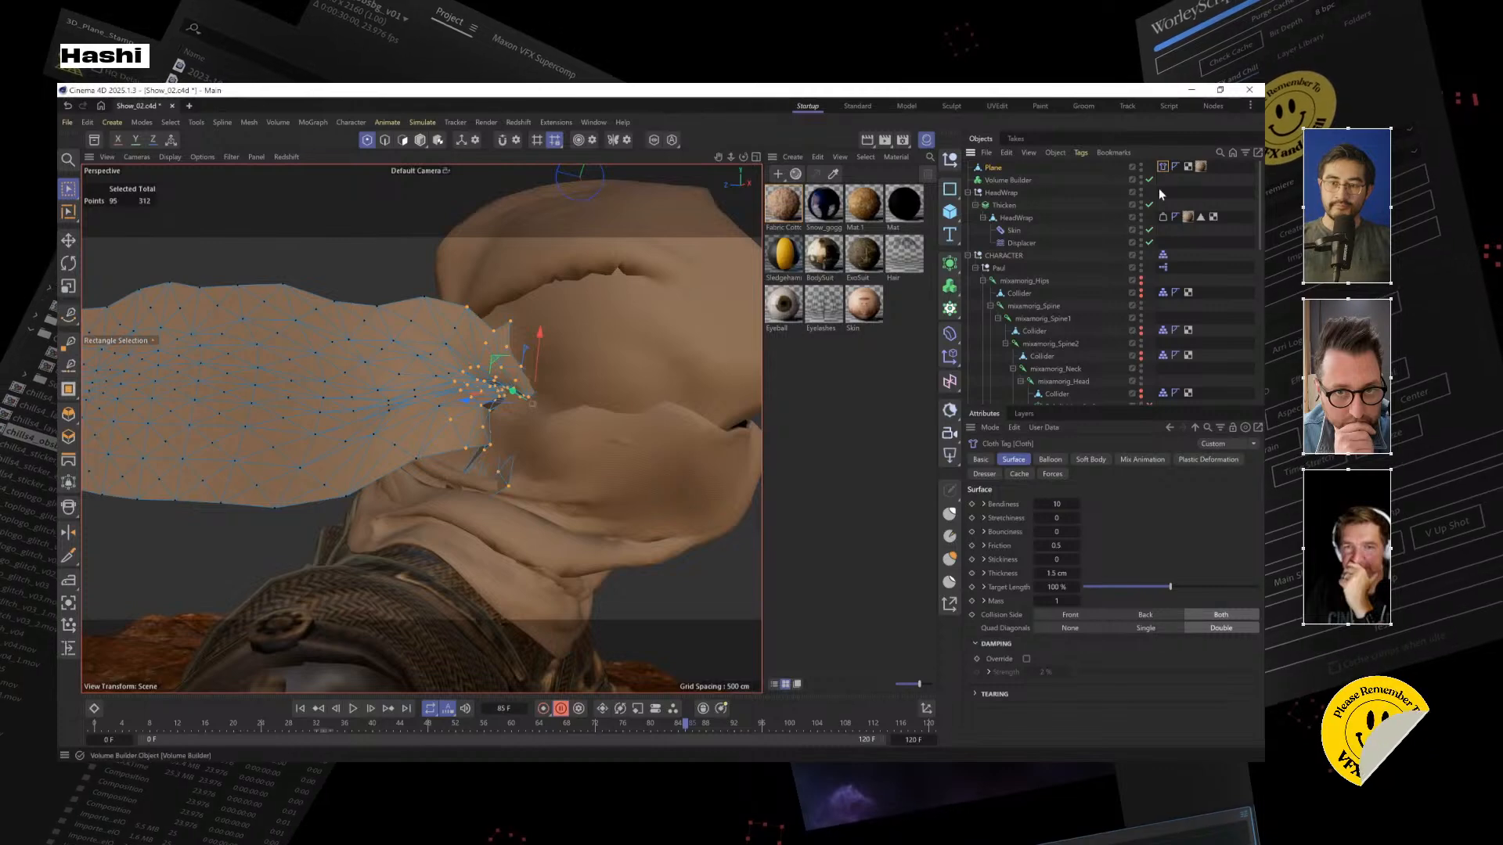
click(984, 474)
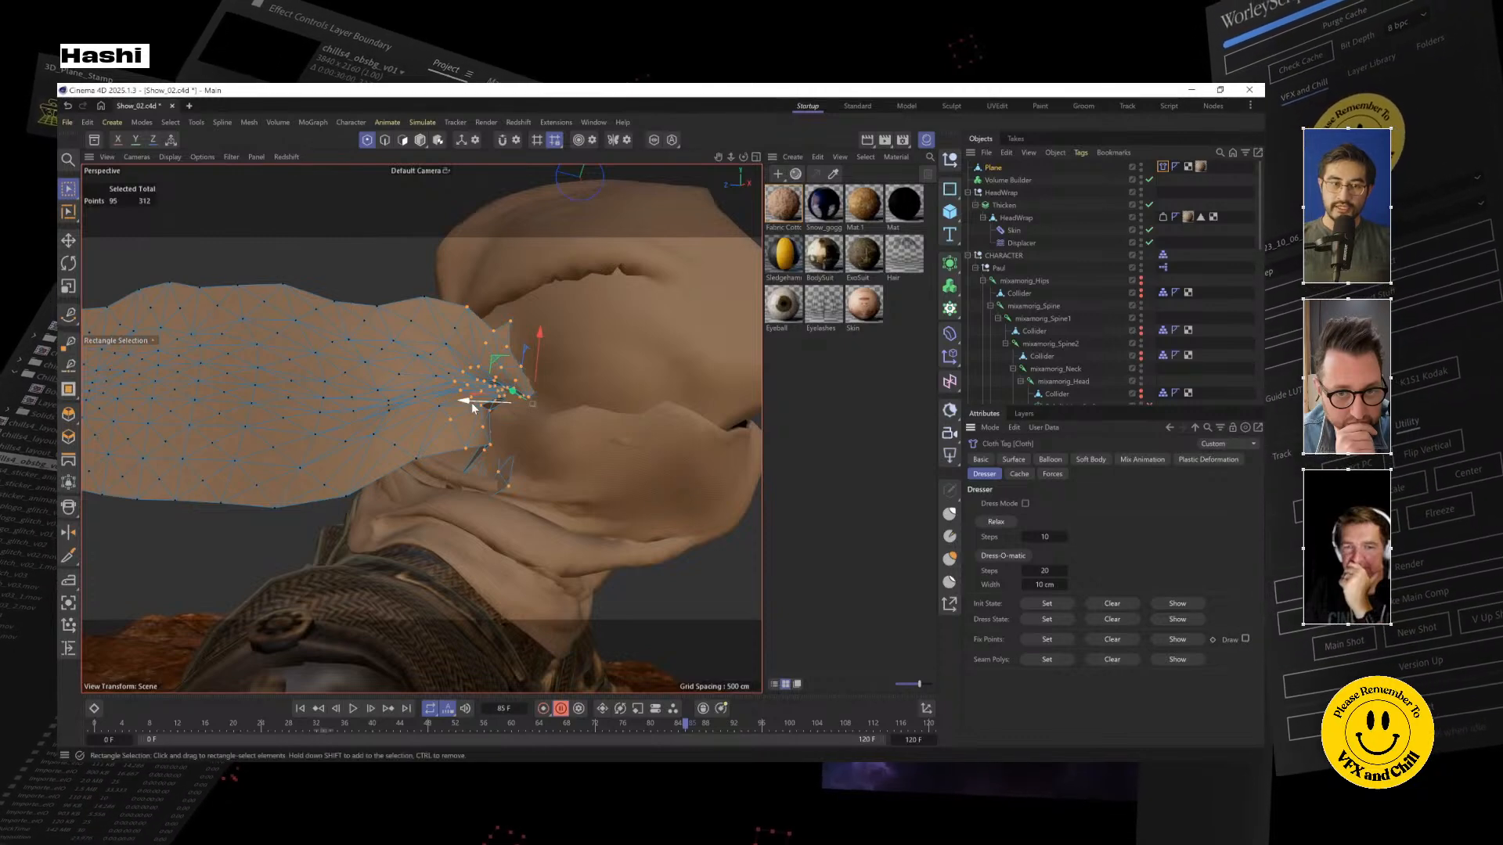
click(1078, 247)
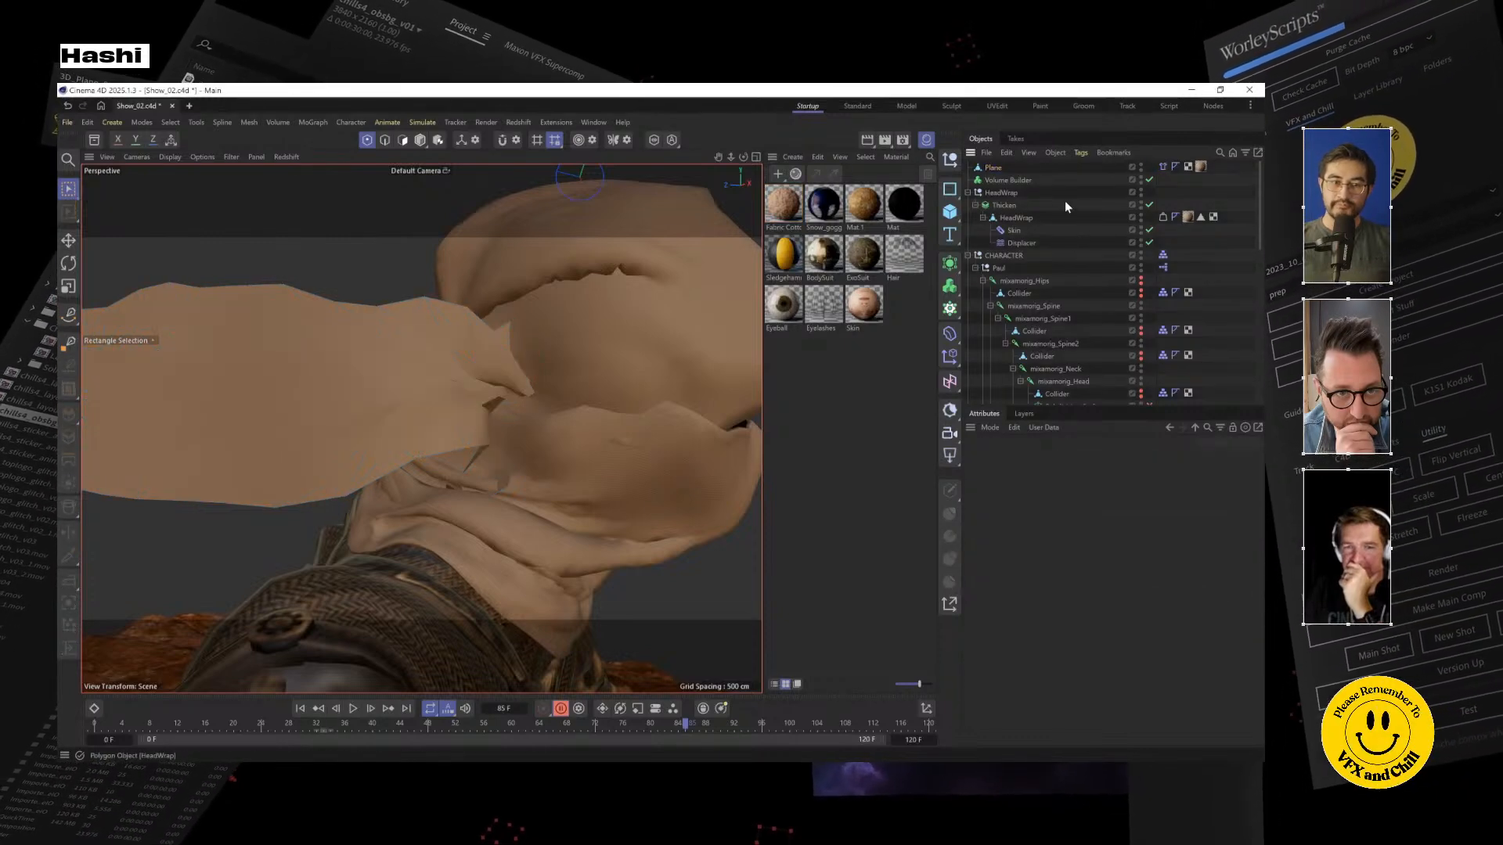
Rename the Plane as Tatter and make it a visible child of the mixamorig_Head joint
click(995, 169)
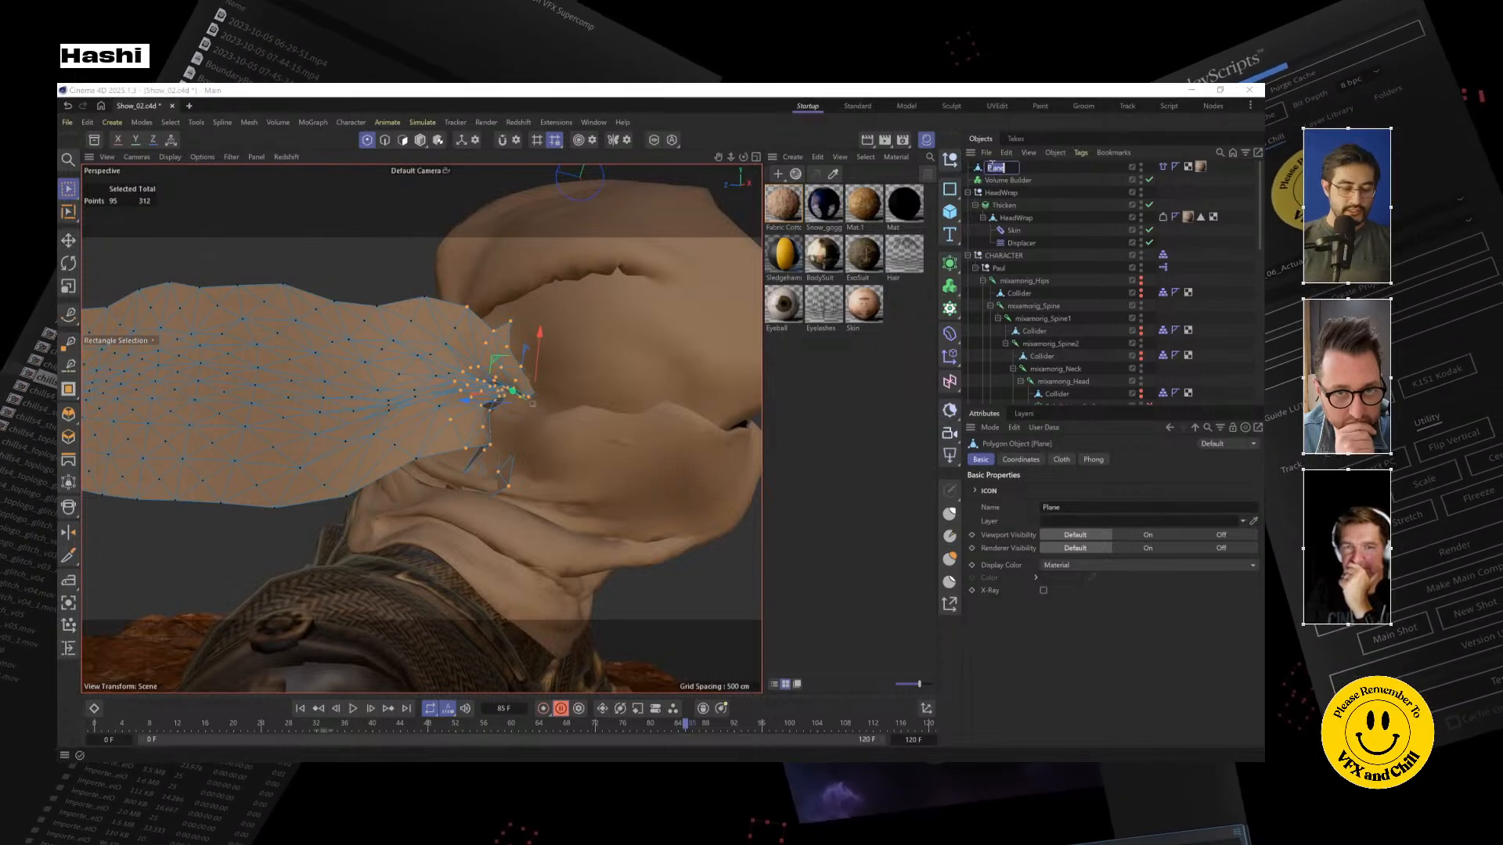
key(Return)
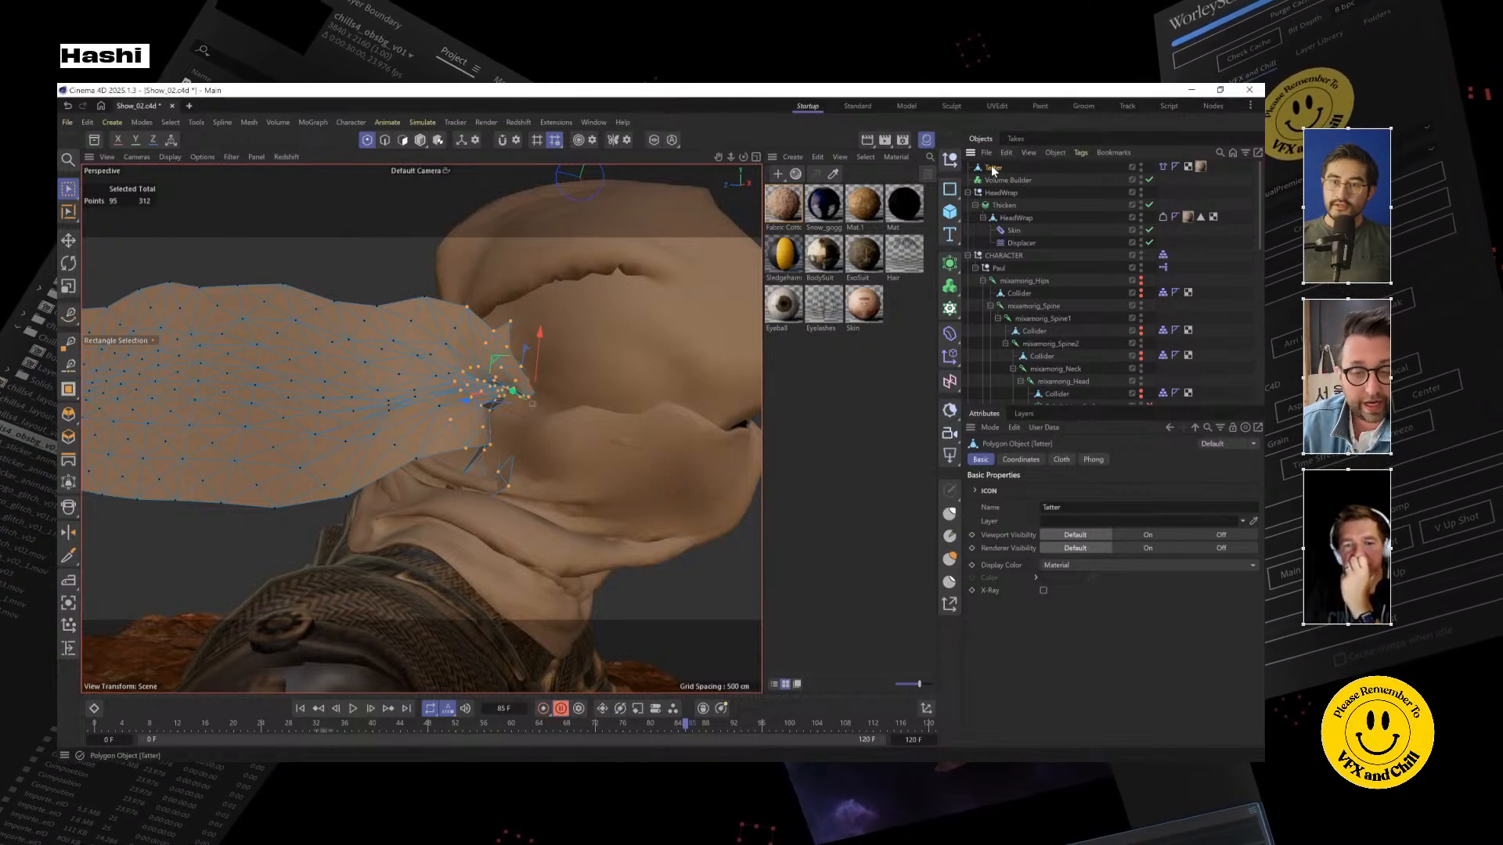
drag(992, 169, 1069, 390)
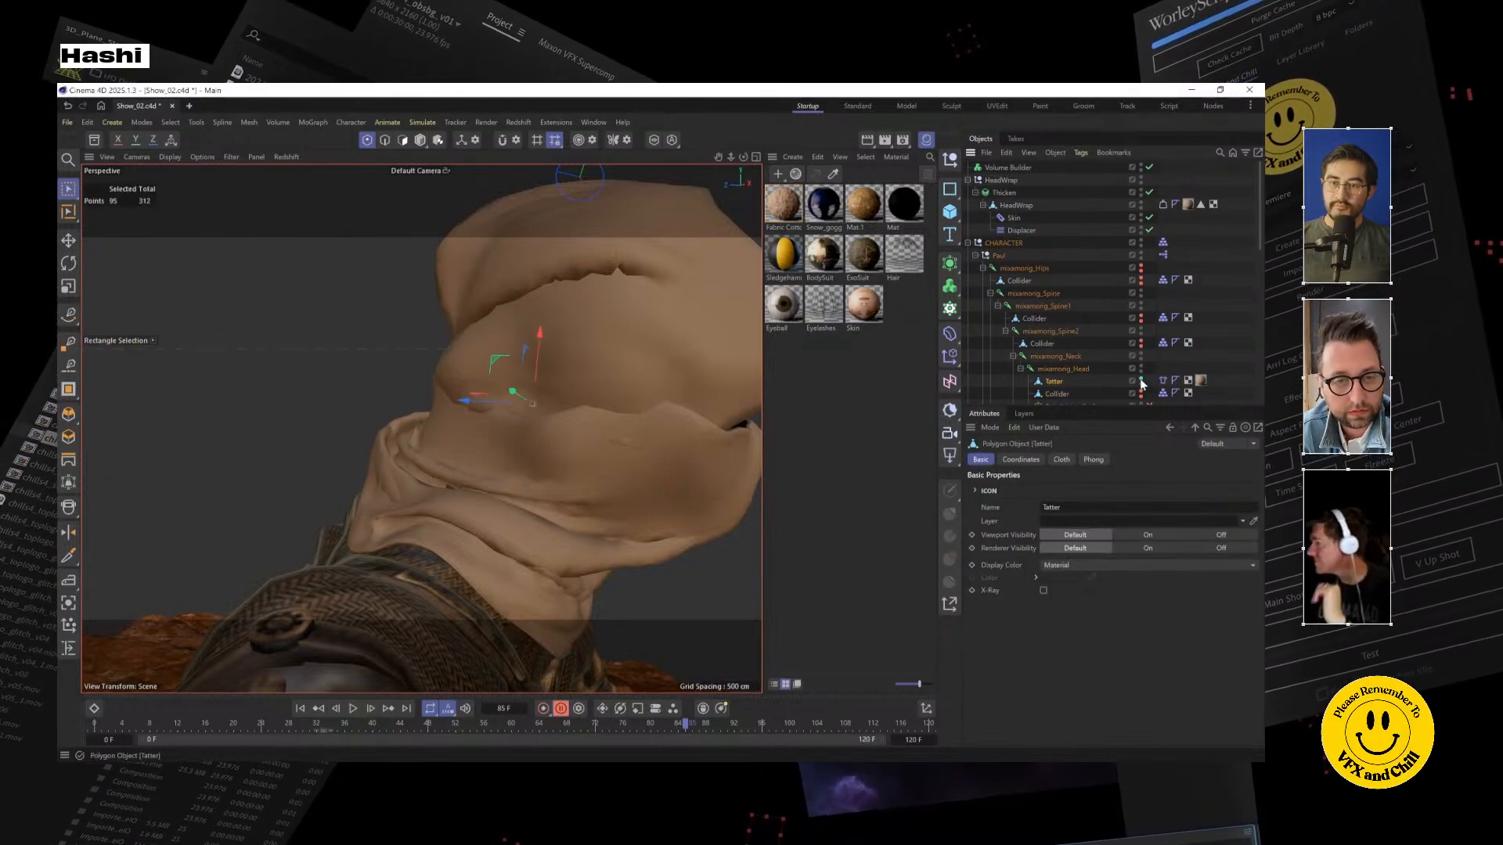
click(1142, 379)
click(1064, 369)
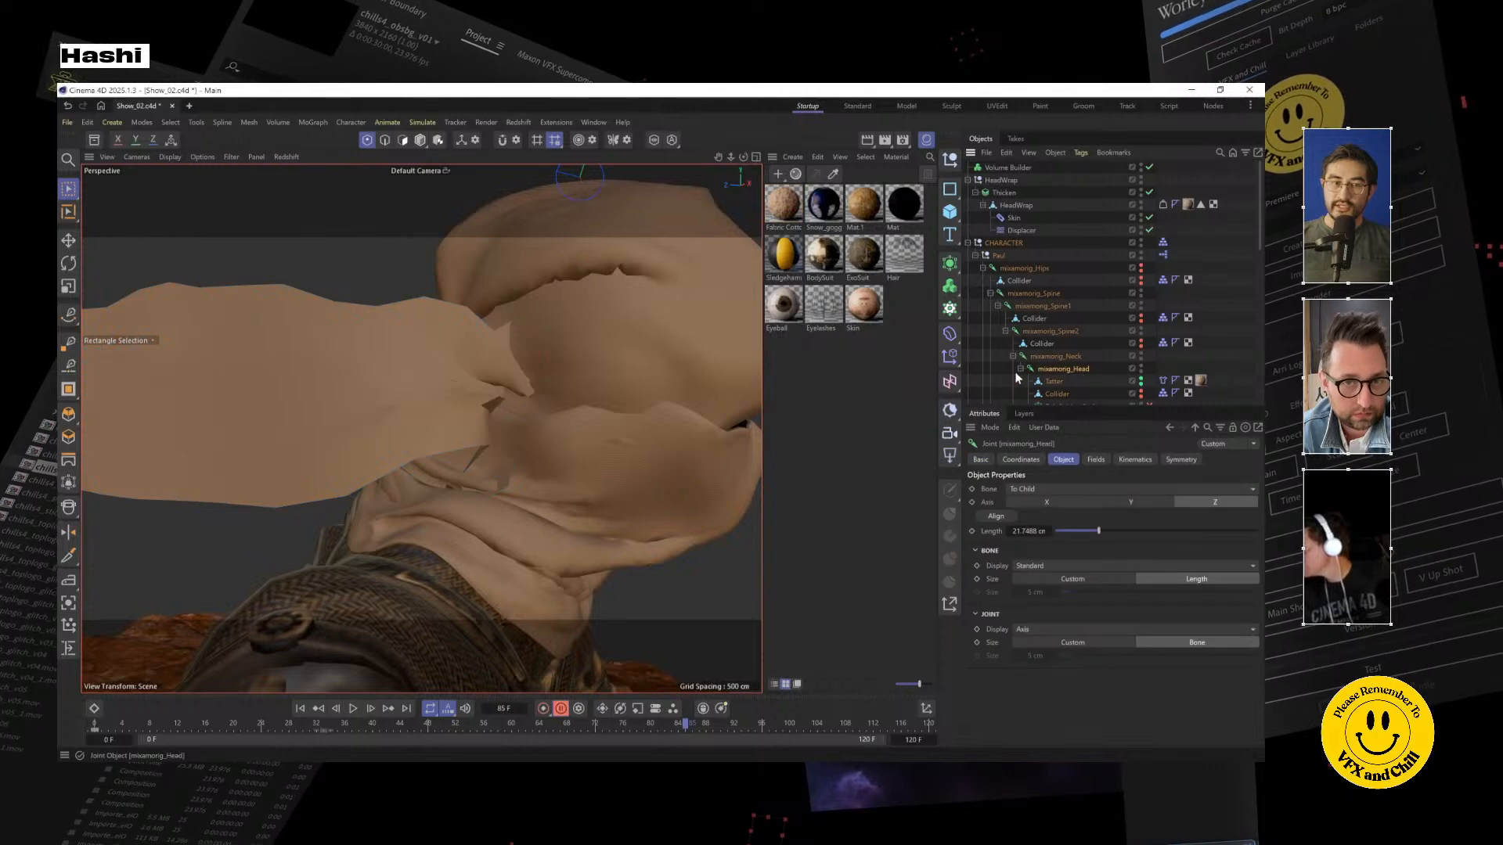
Play the cloth simulation, examine how the strip falls from several sides, and return to frame 0
scroll(484, 384, down, 2)
scroll(505, 397, down, 3)
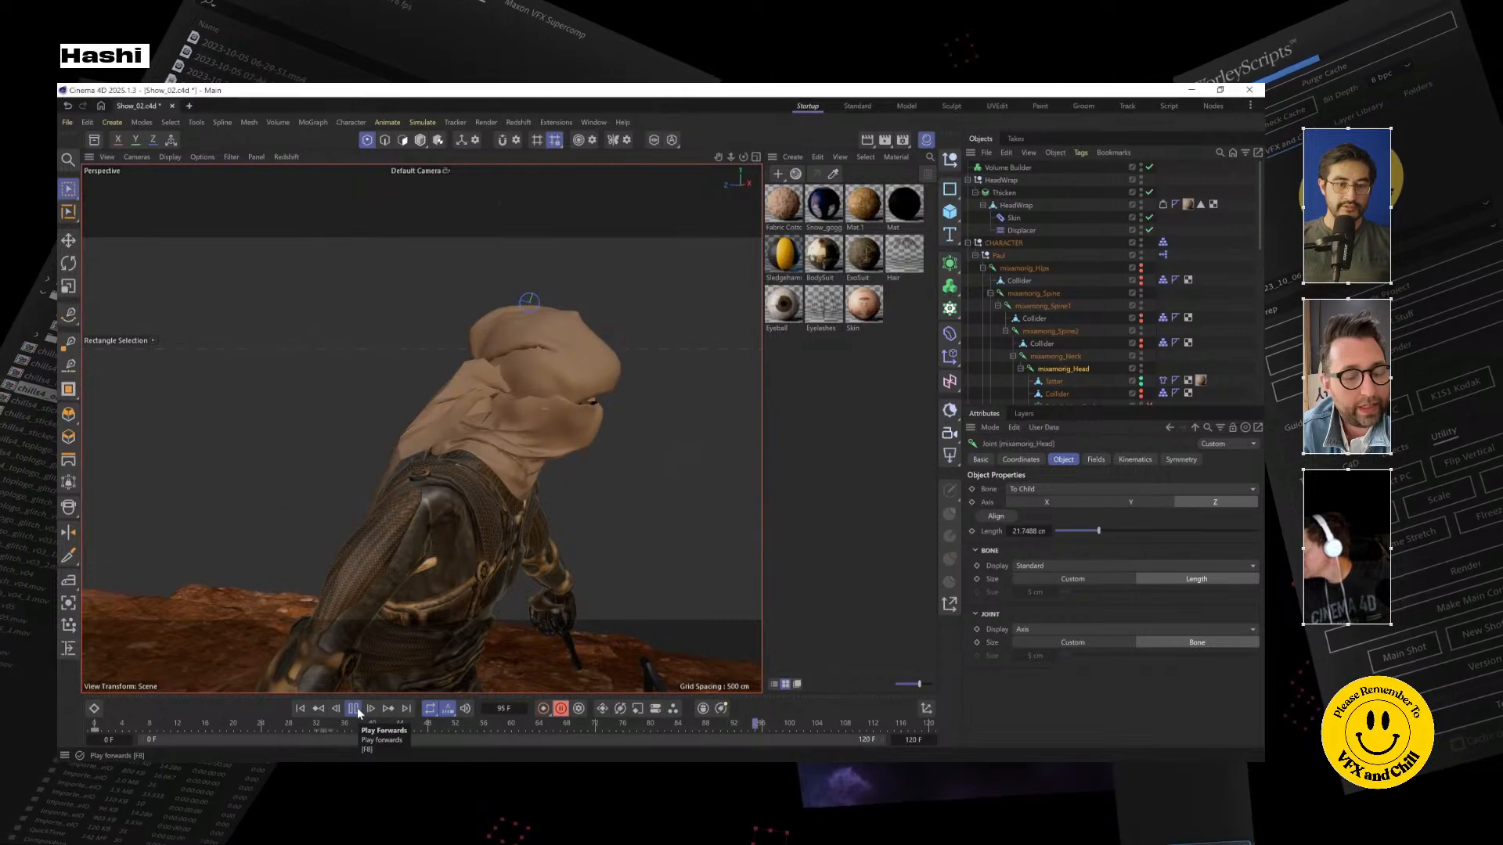
alt+drag(467, 501, 613, 513)
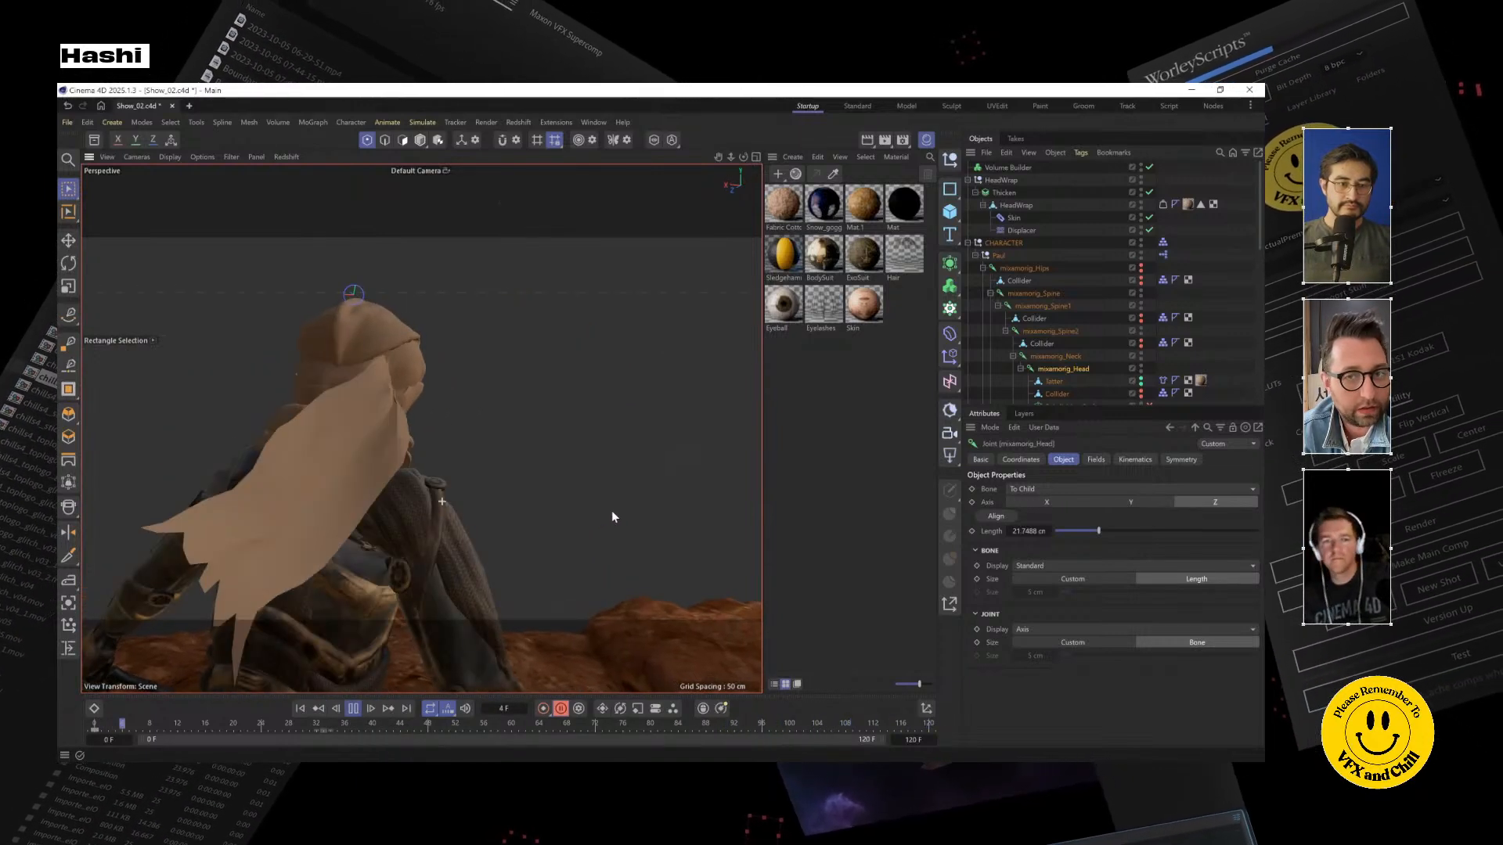
alt+drag(410, 543, 523, 552)
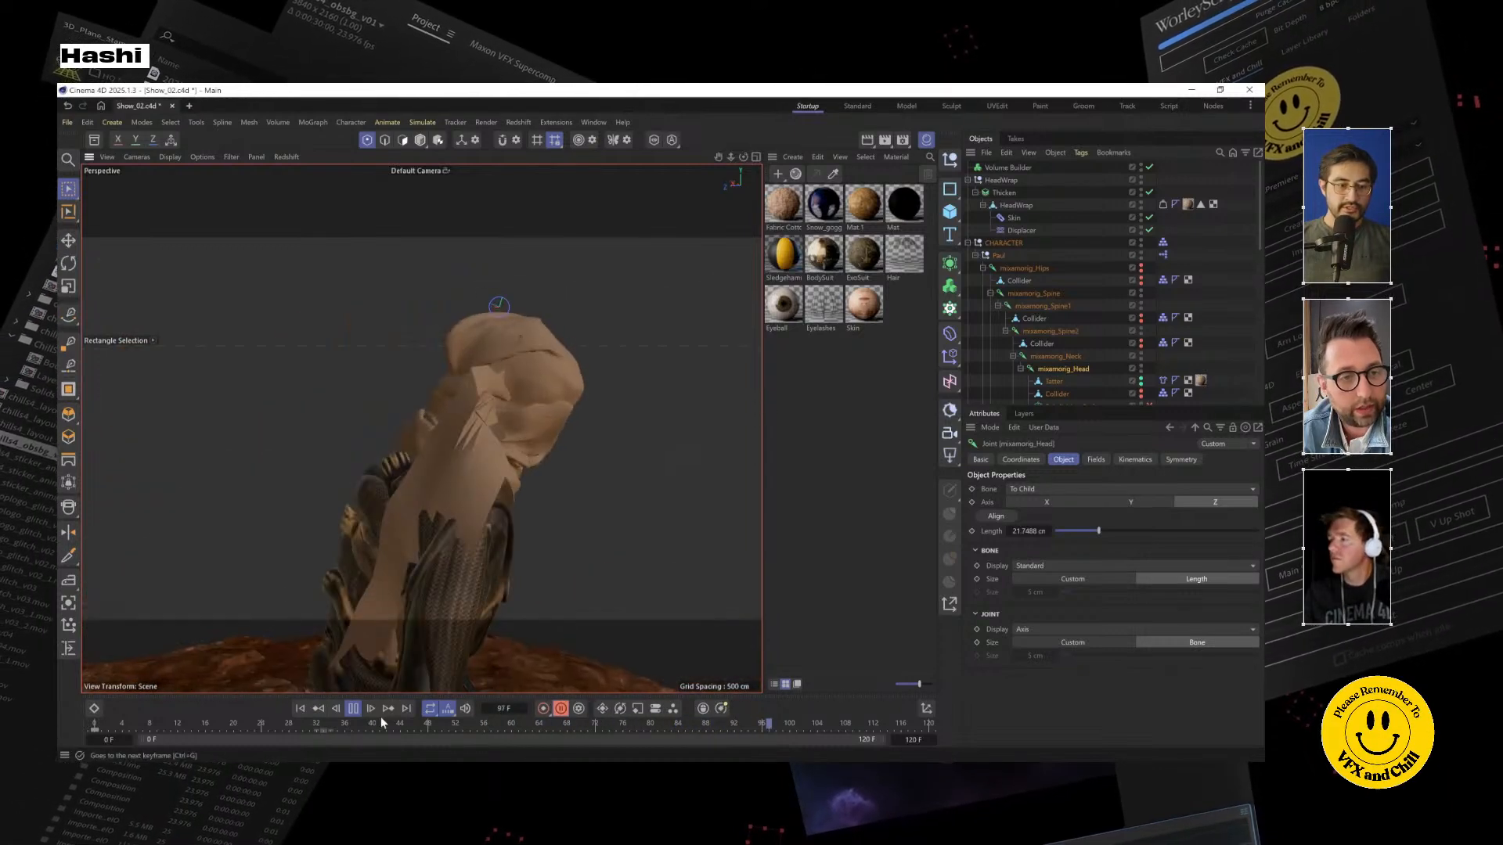
click(354, 708)
click(302, 709)
alt+drag(479, 380, 400, 446)
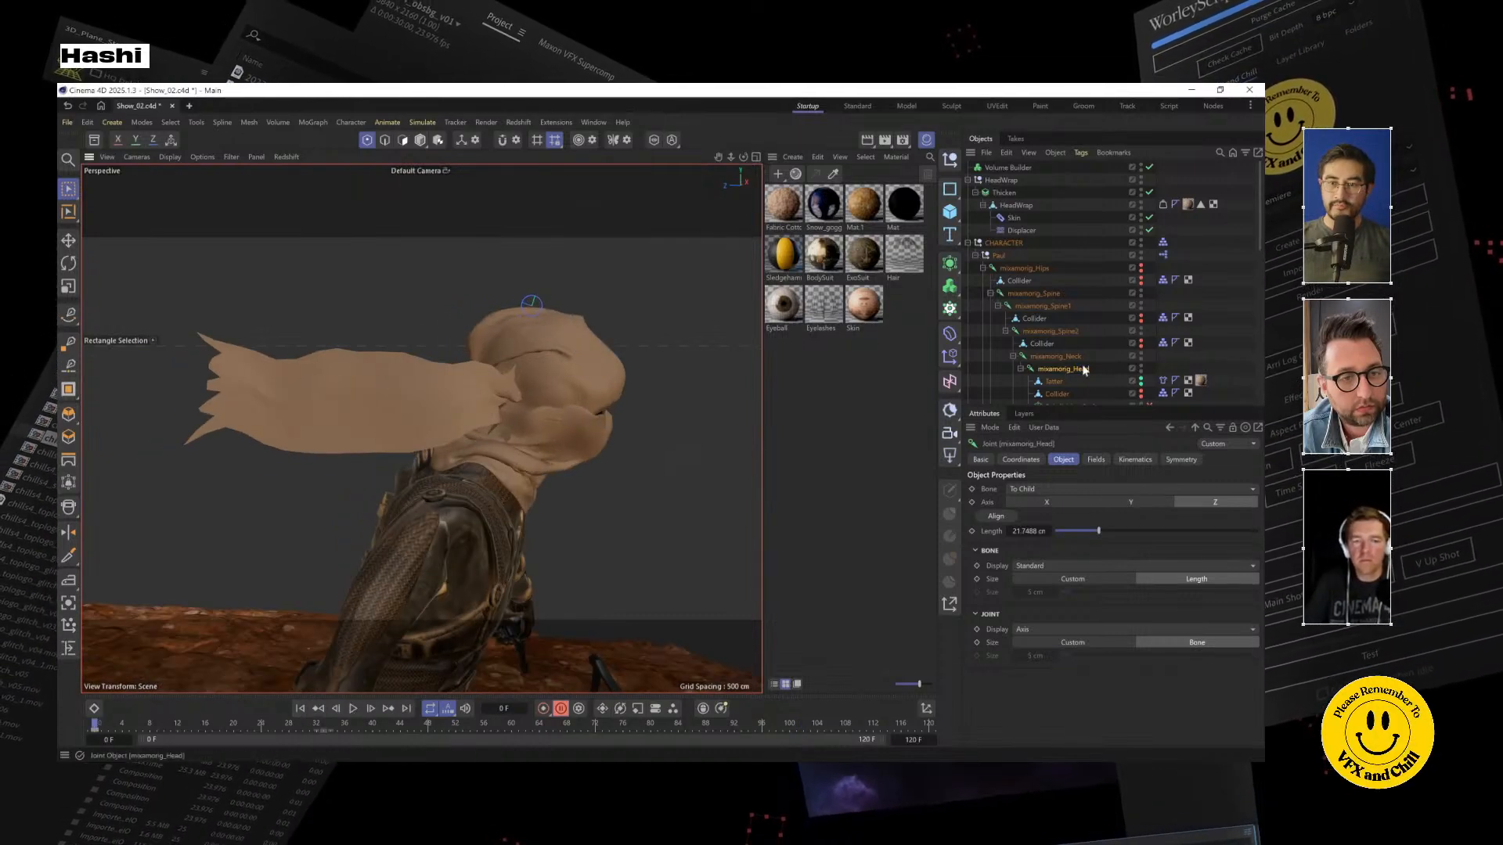
Show the Collider under mixamorig_Spine2 to examine its shape around the upper body, then hide it again
click(1043, 346)
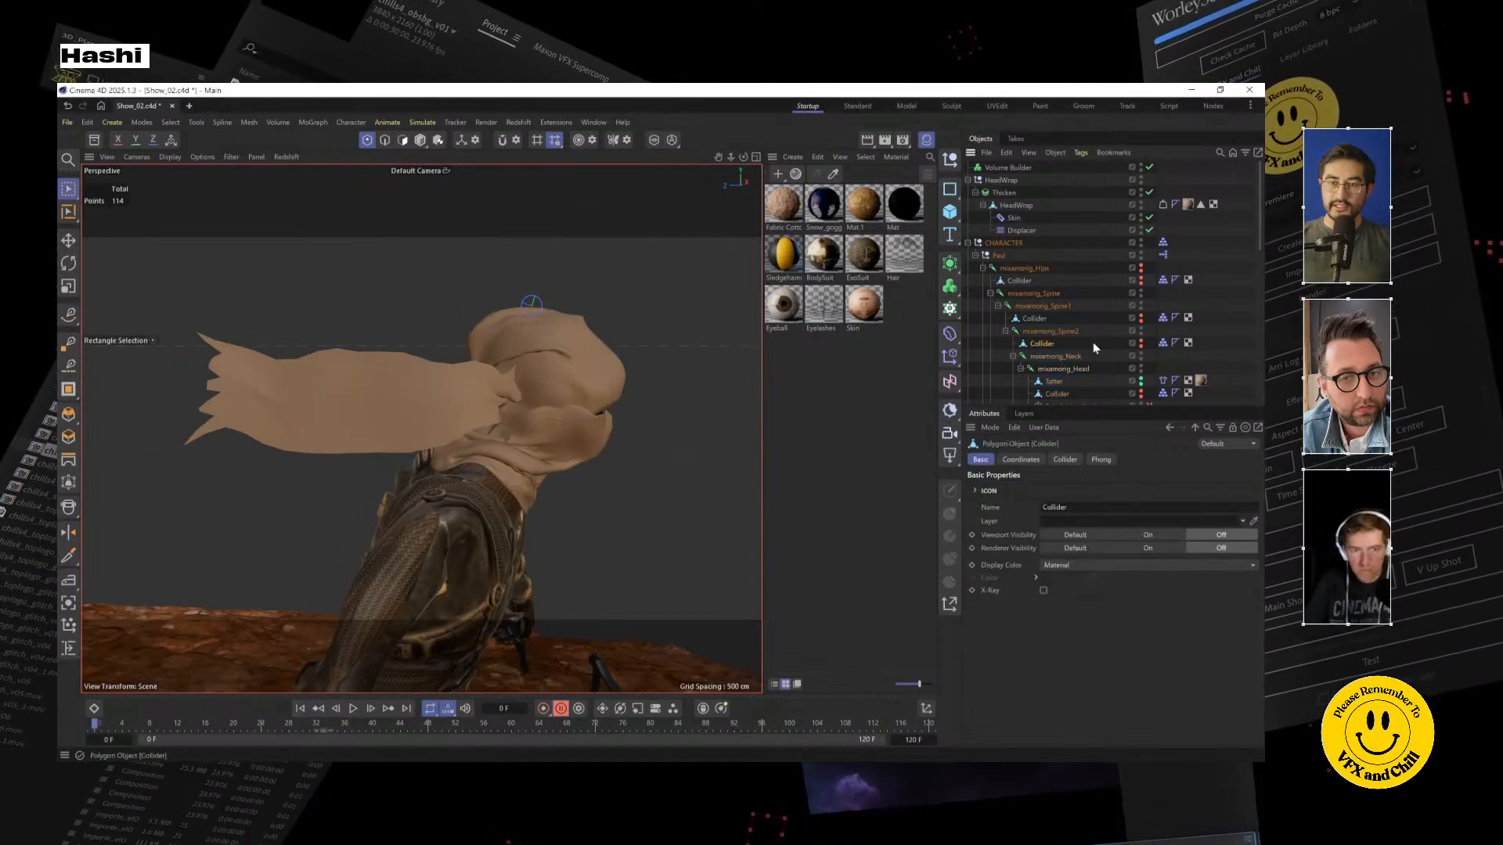
click(1142, 340)
alt+drag(477, 516, 453, 485)
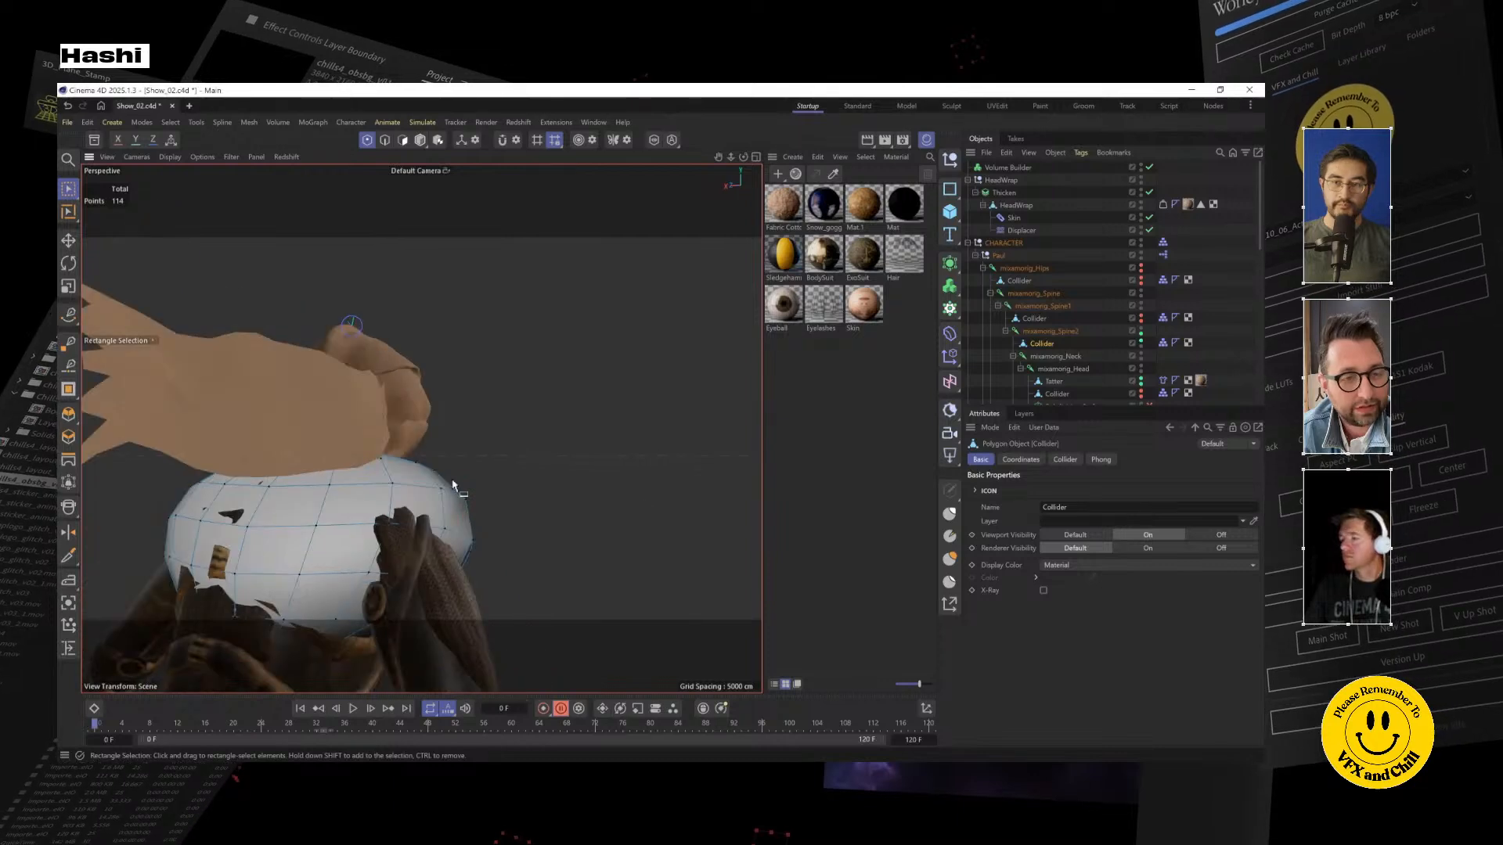
click(1141, 342)
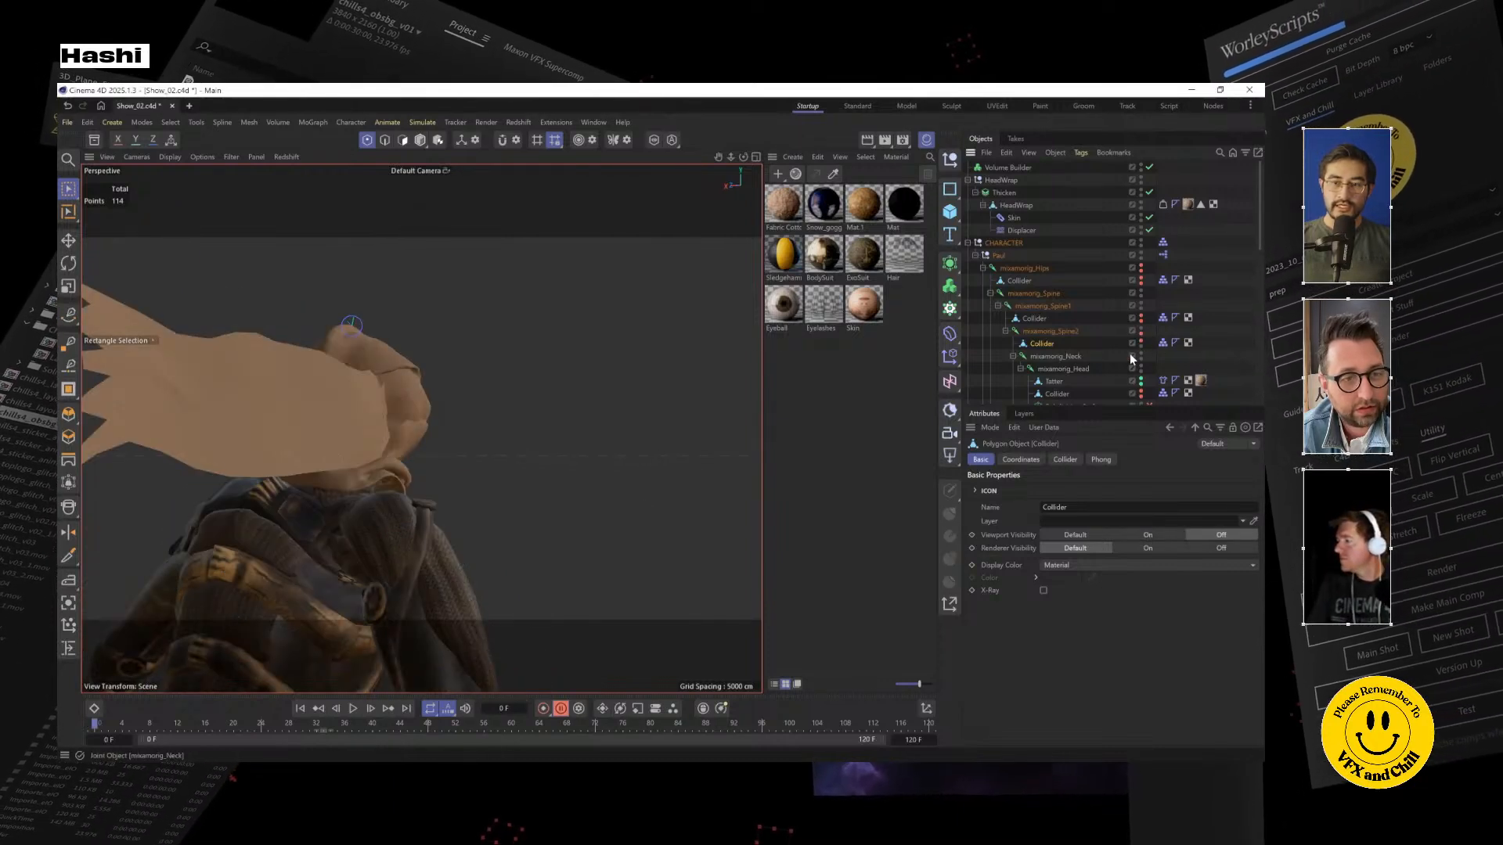
click(1083, 366)
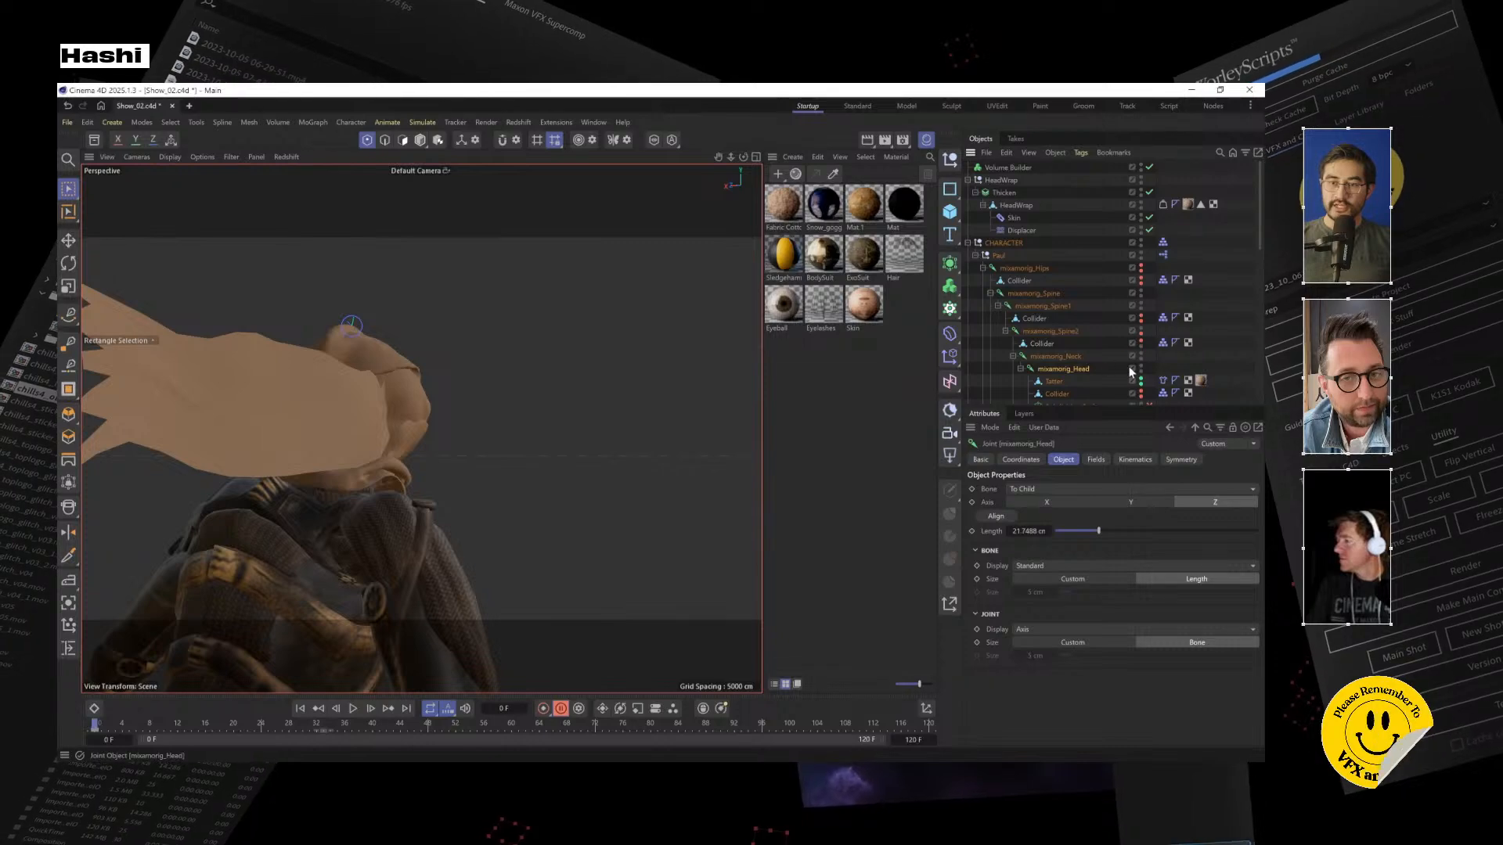
Add a Wind force to the scene
scroll(415, 412, down, 10)
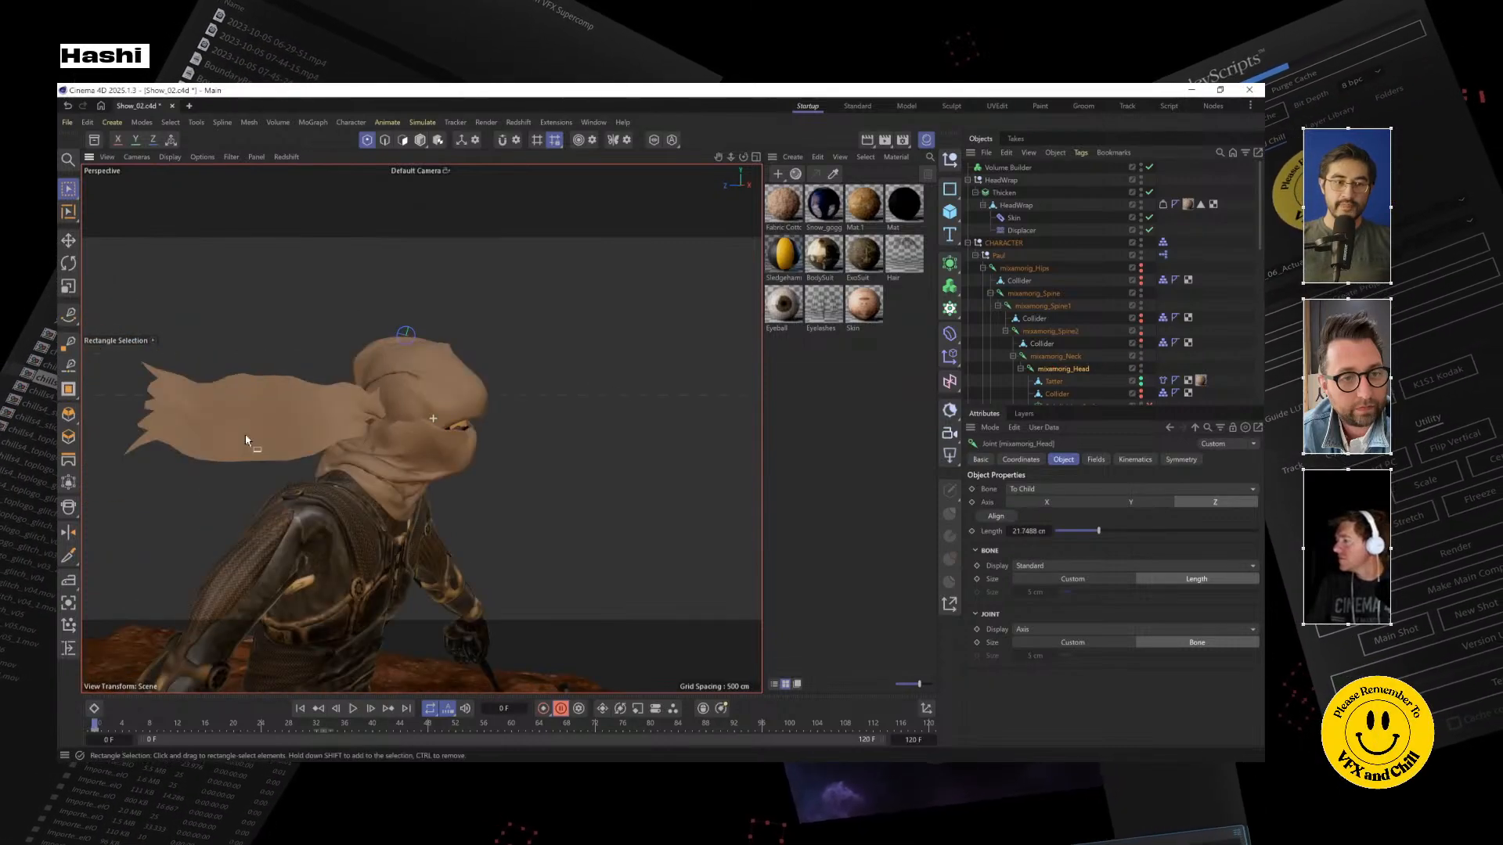
alt+drag(556, 436, 458, 417)
click(950, 356)
click(365, 122)
mouse_move(422, 122)
mouse_move(436, 148)
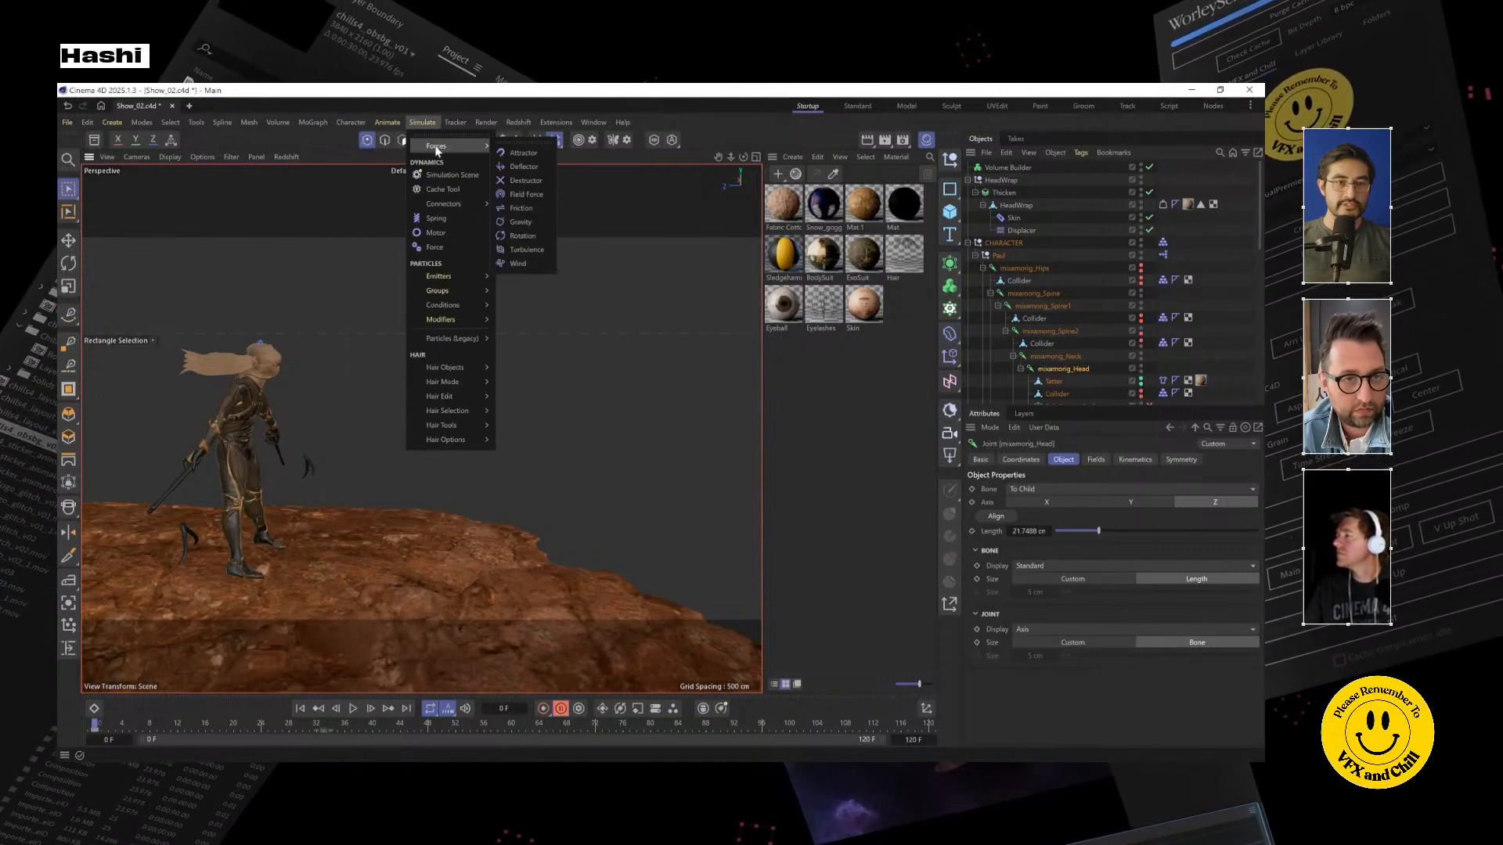
click(517, 264)
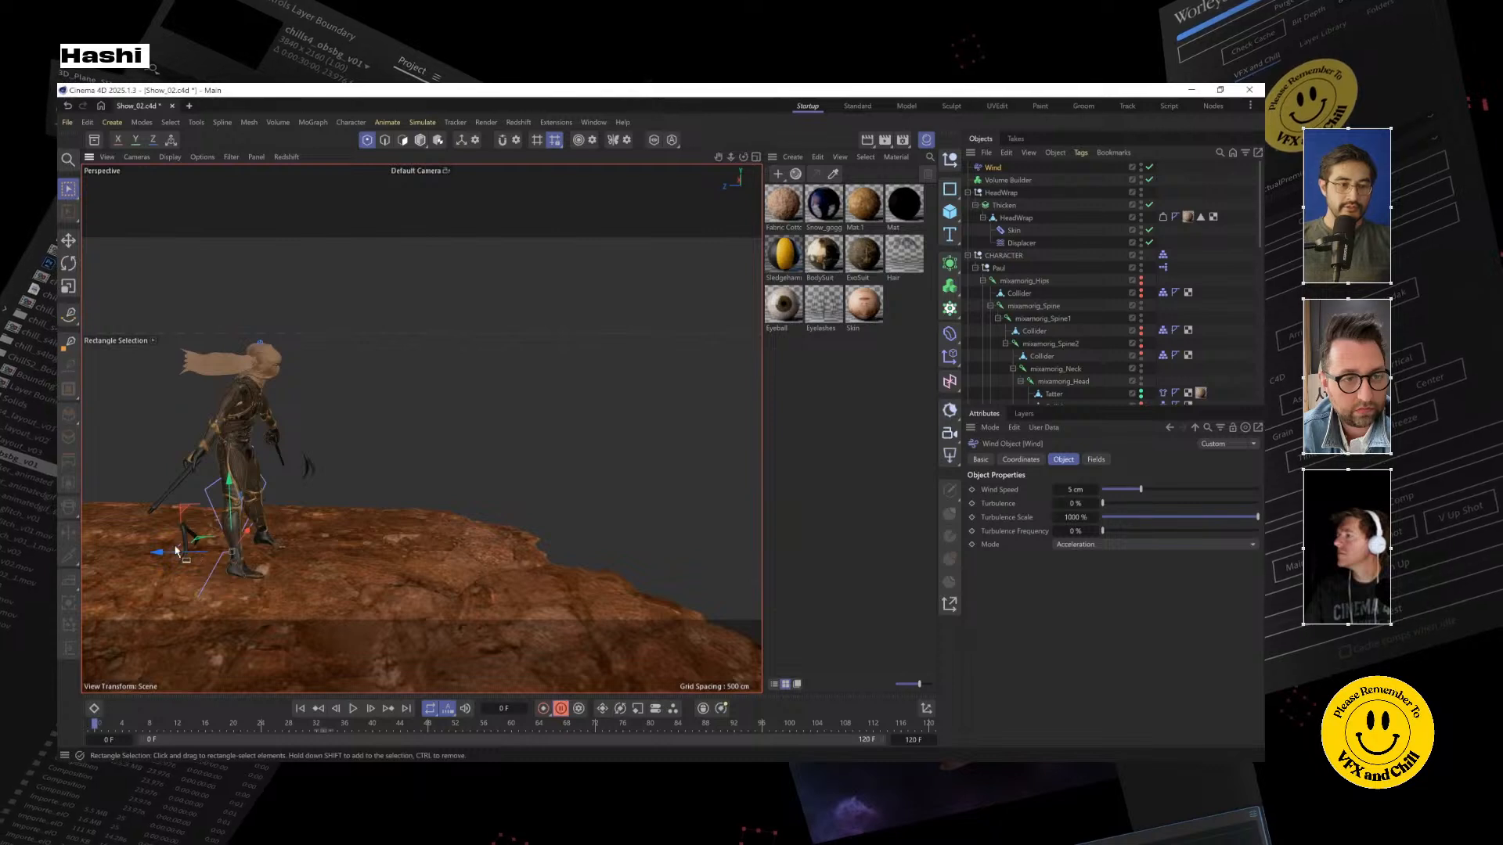
Place the Wind in front of the character at head height, set its speed to 2290 cm and play the simulation
drag(365, 556, 546, 565)
drag(609, 507, 625, 415)
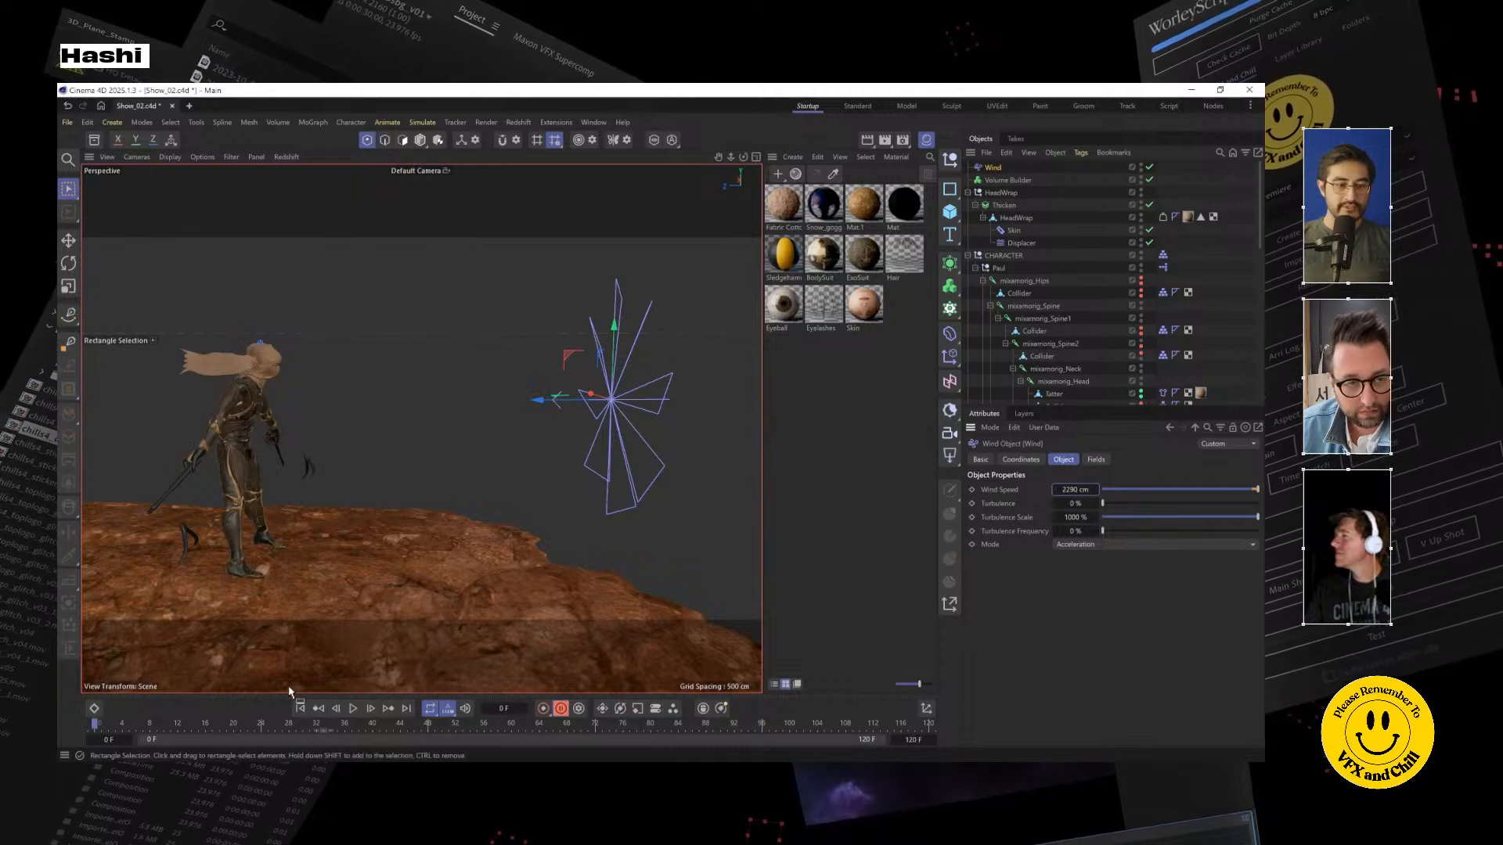
click(353, 708)
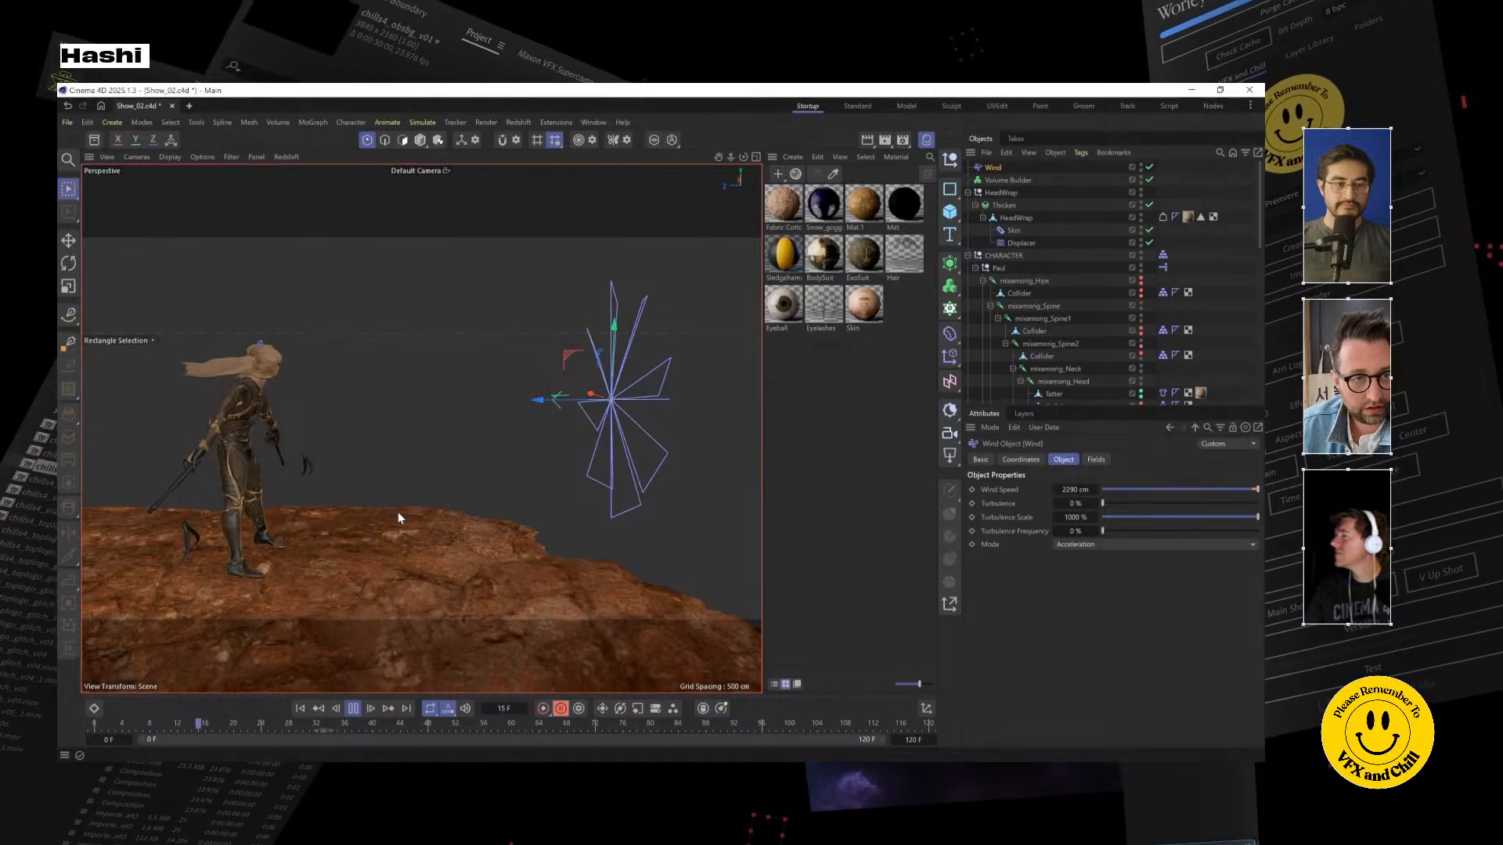
scroll(372, 476, up, 10)
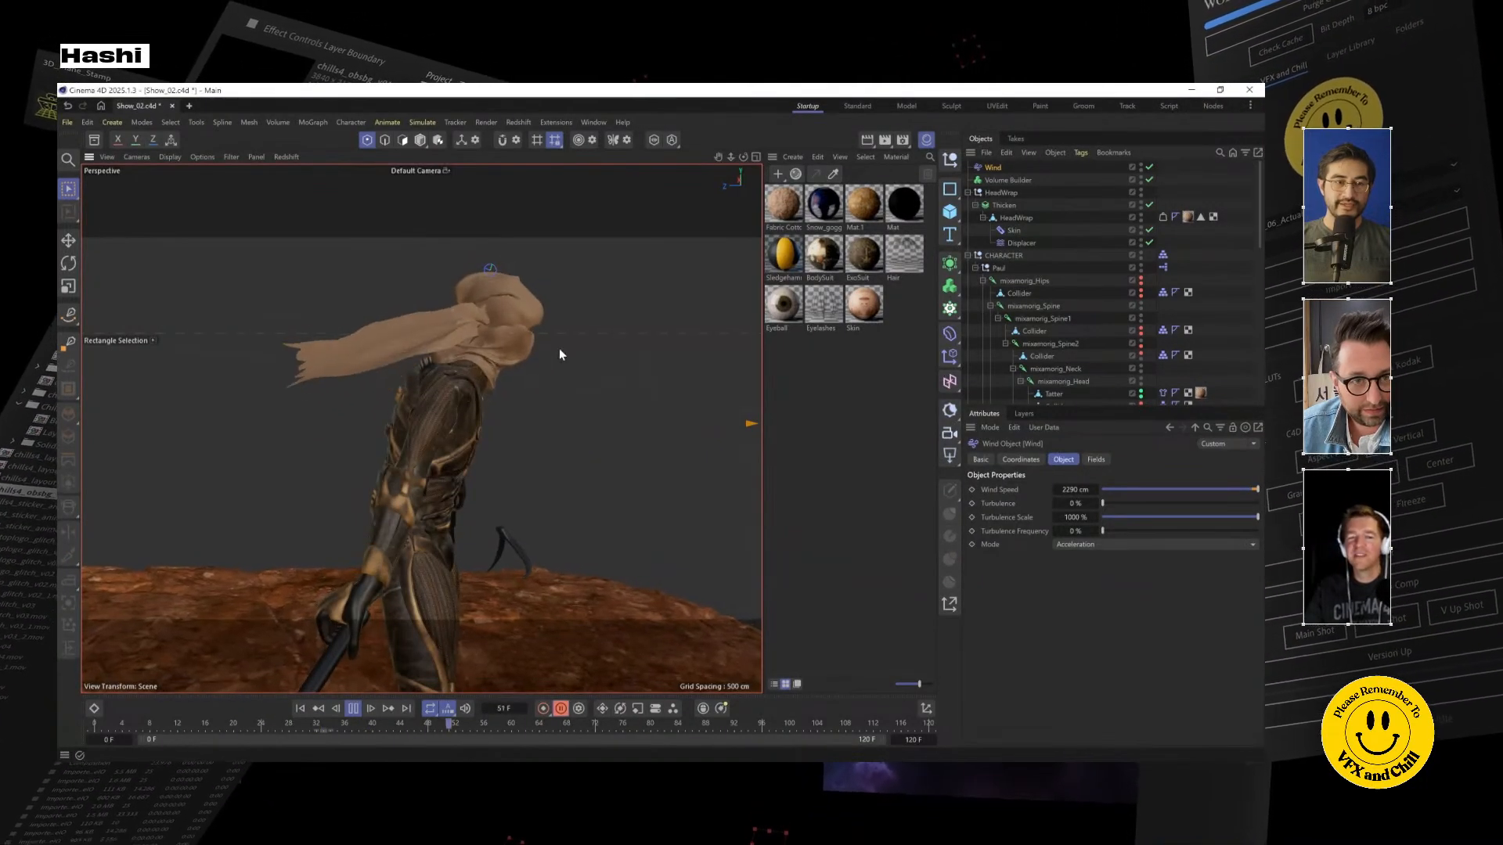
Add a Turbulence force to the scene and adjust its strength and scale
click(351, 124)
mouse_move(418, 124)
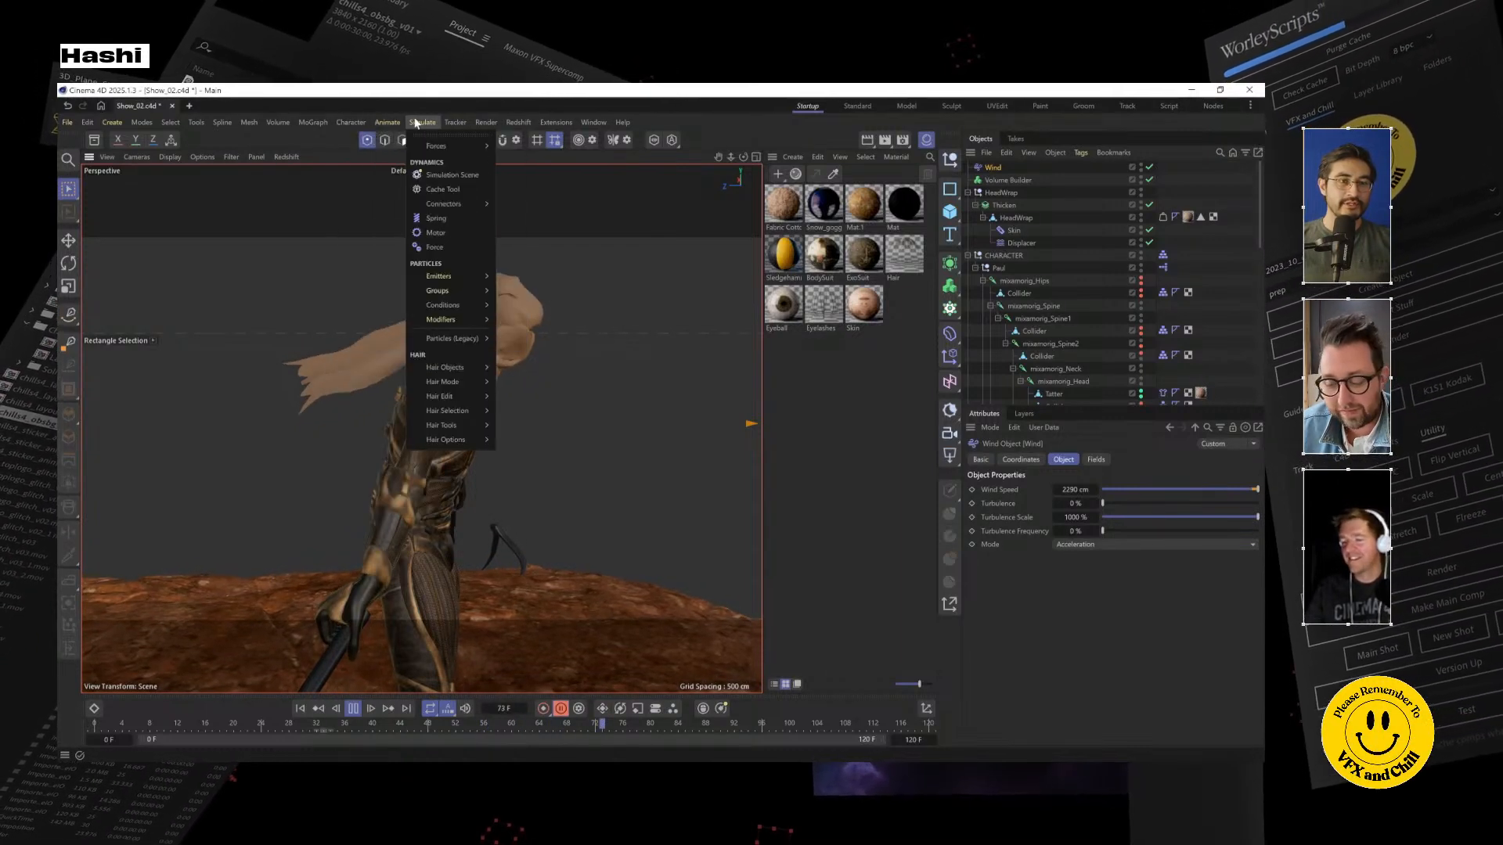
mouse_move(438, 157)
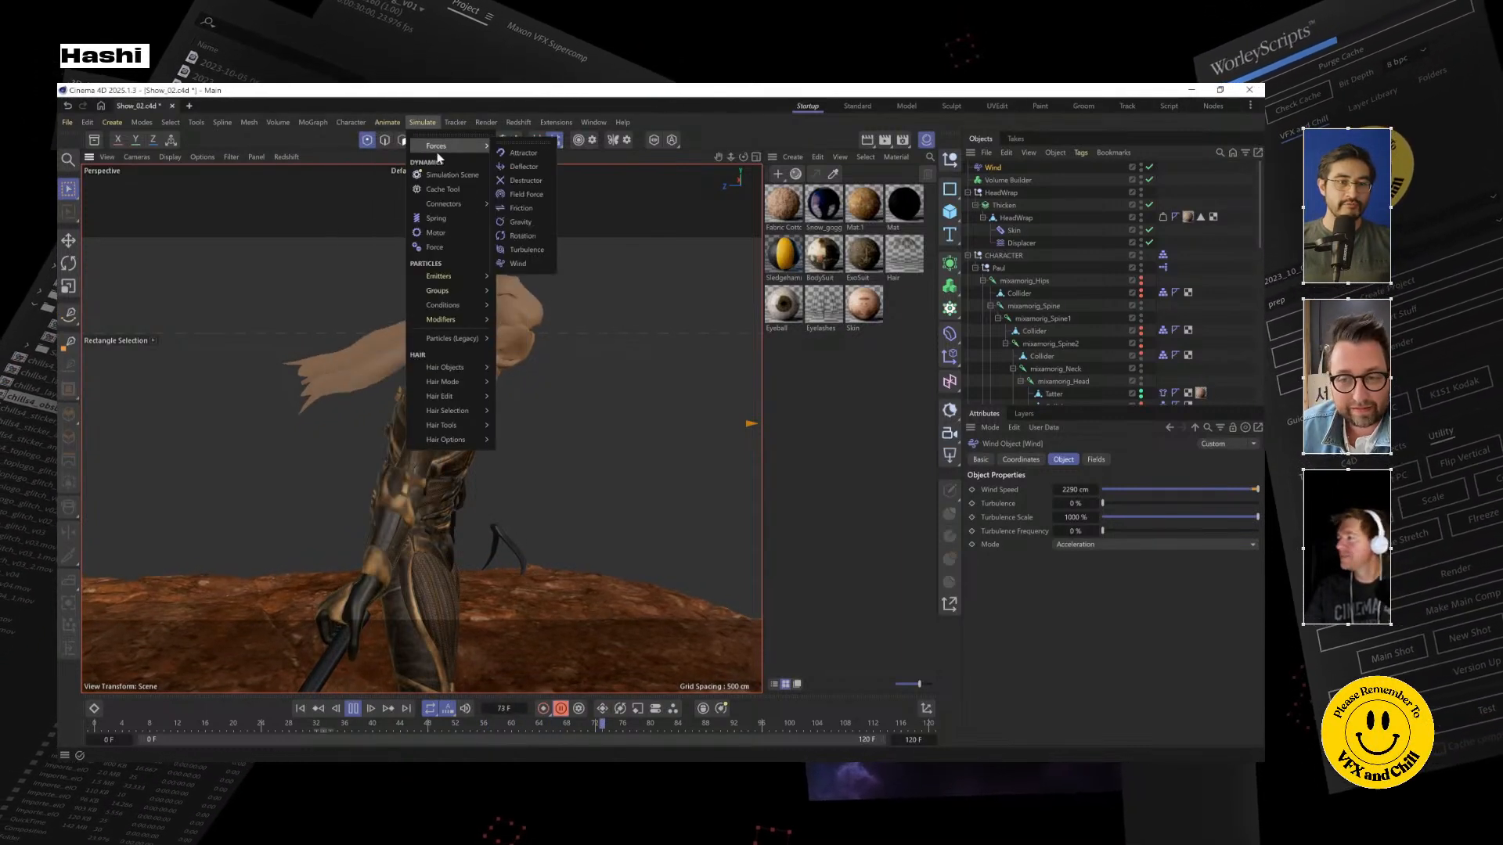
click(518, 250)
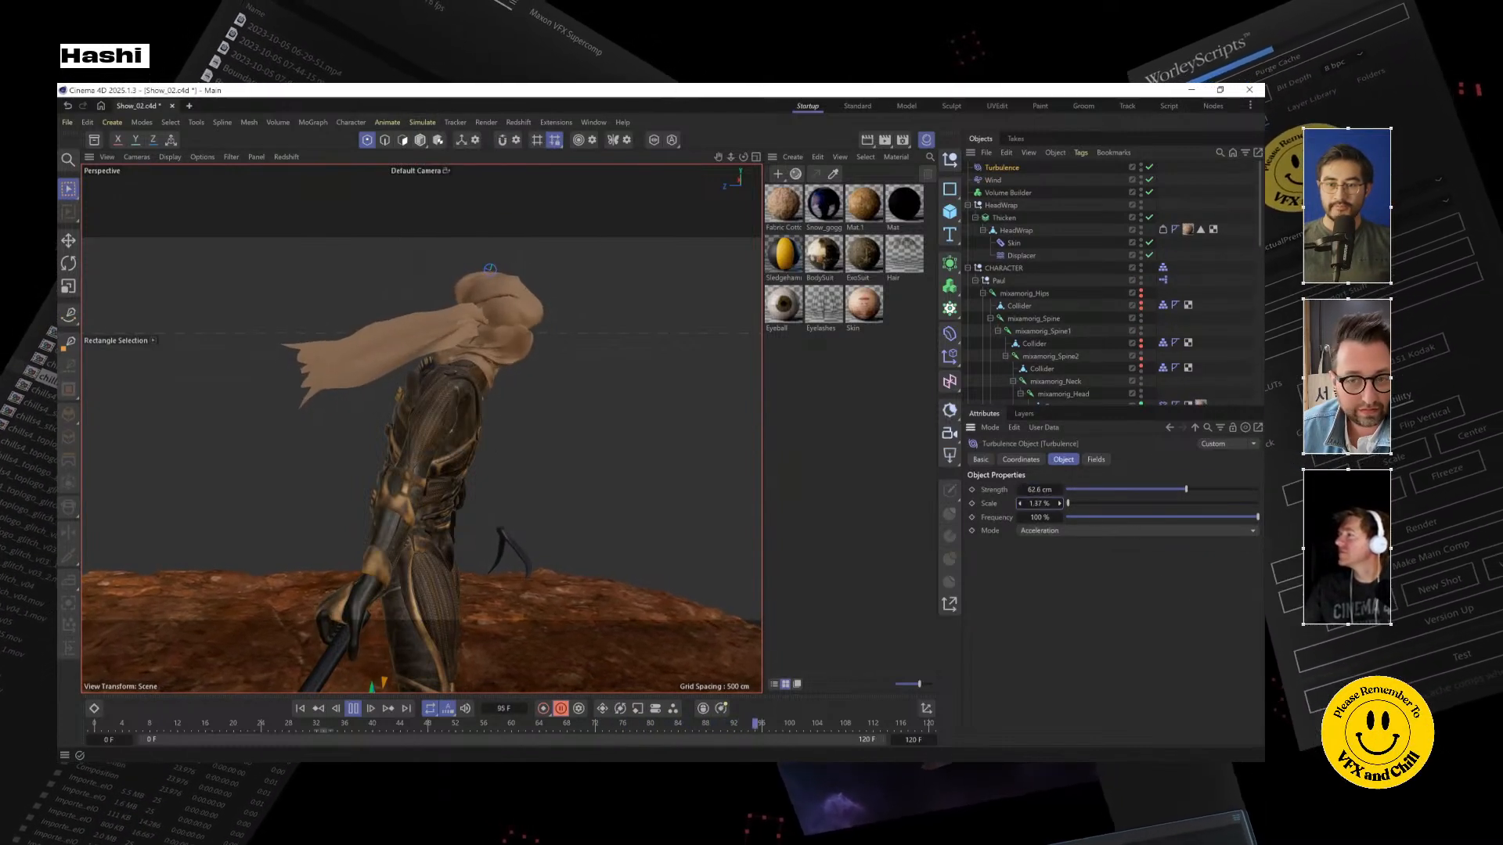
drag(1051, 495, 1118, 89)
Raise the Wind's speed to 2931.6 cm and examine how the strip blows behind the head
click(994, 180)
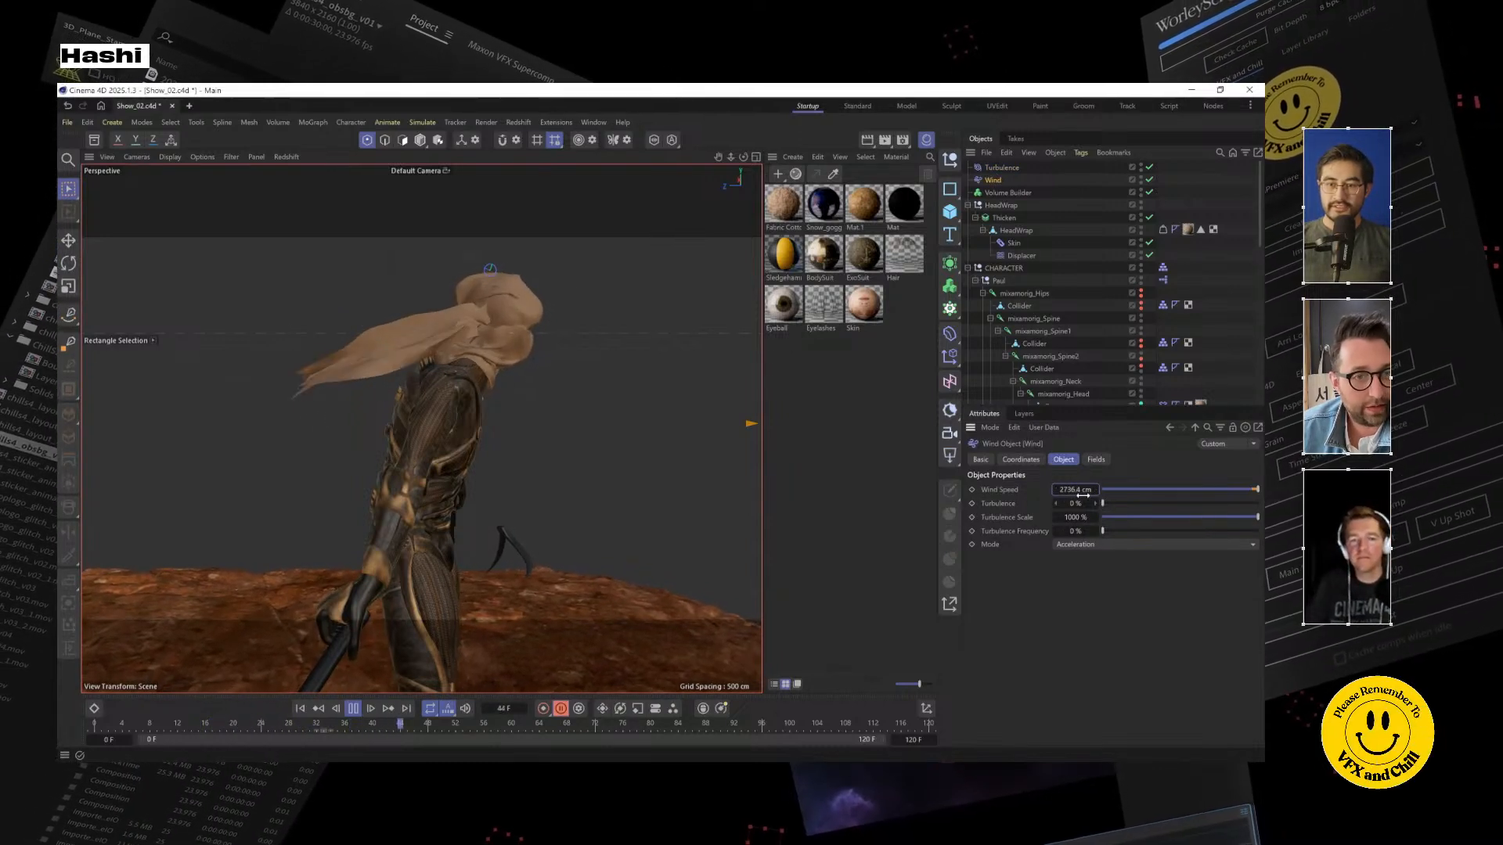
scroll(441, 405, up, 2)
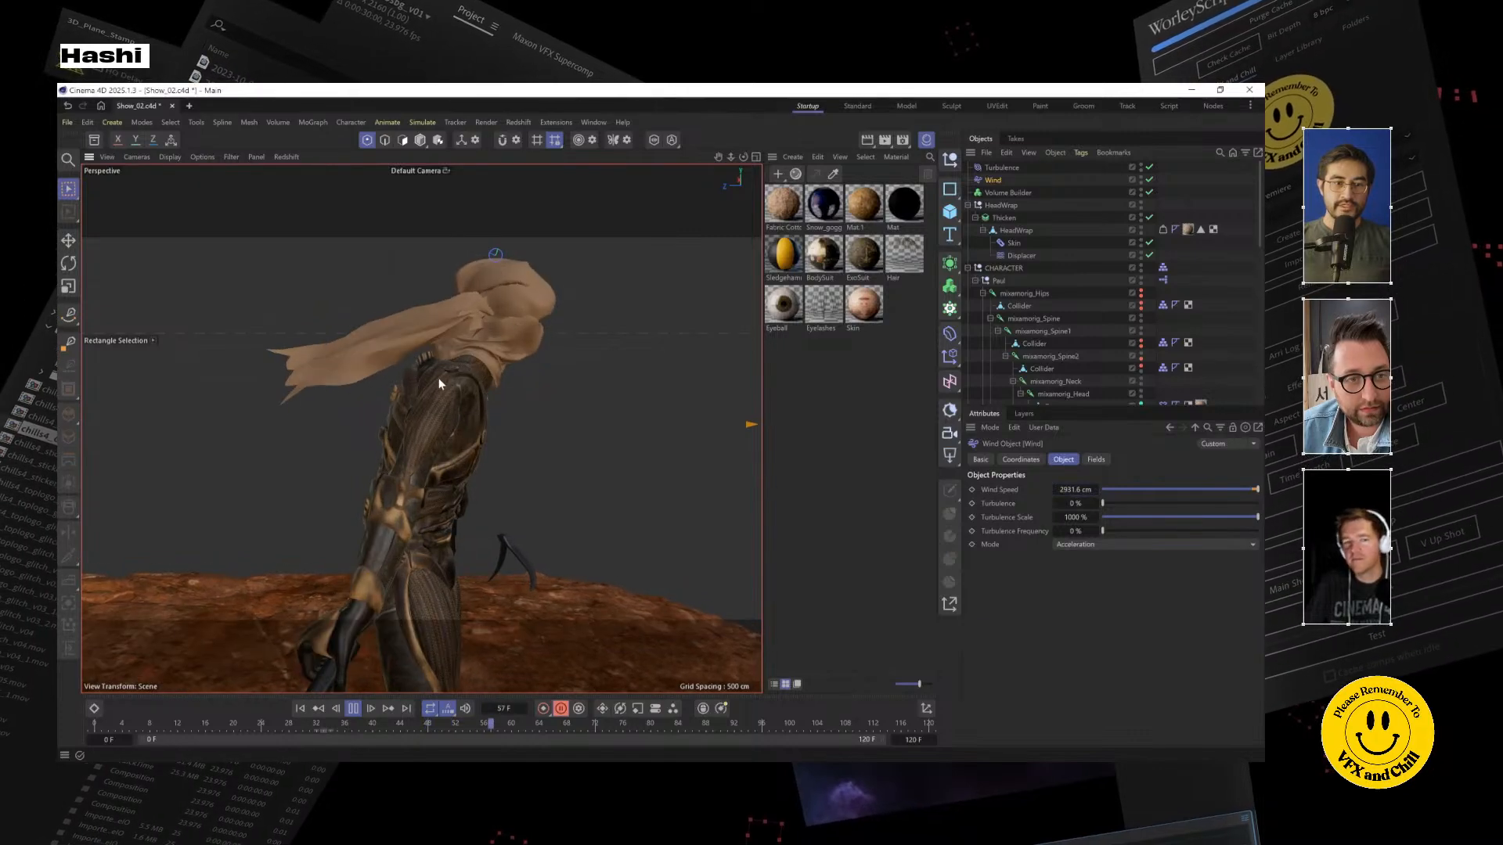
alt+drag(529, 335, 623, 392)
alt+middle_drag(623, 392, 404, 395)
scroll(413, 401, down, 3)
scroll(446, 409, down, 4)
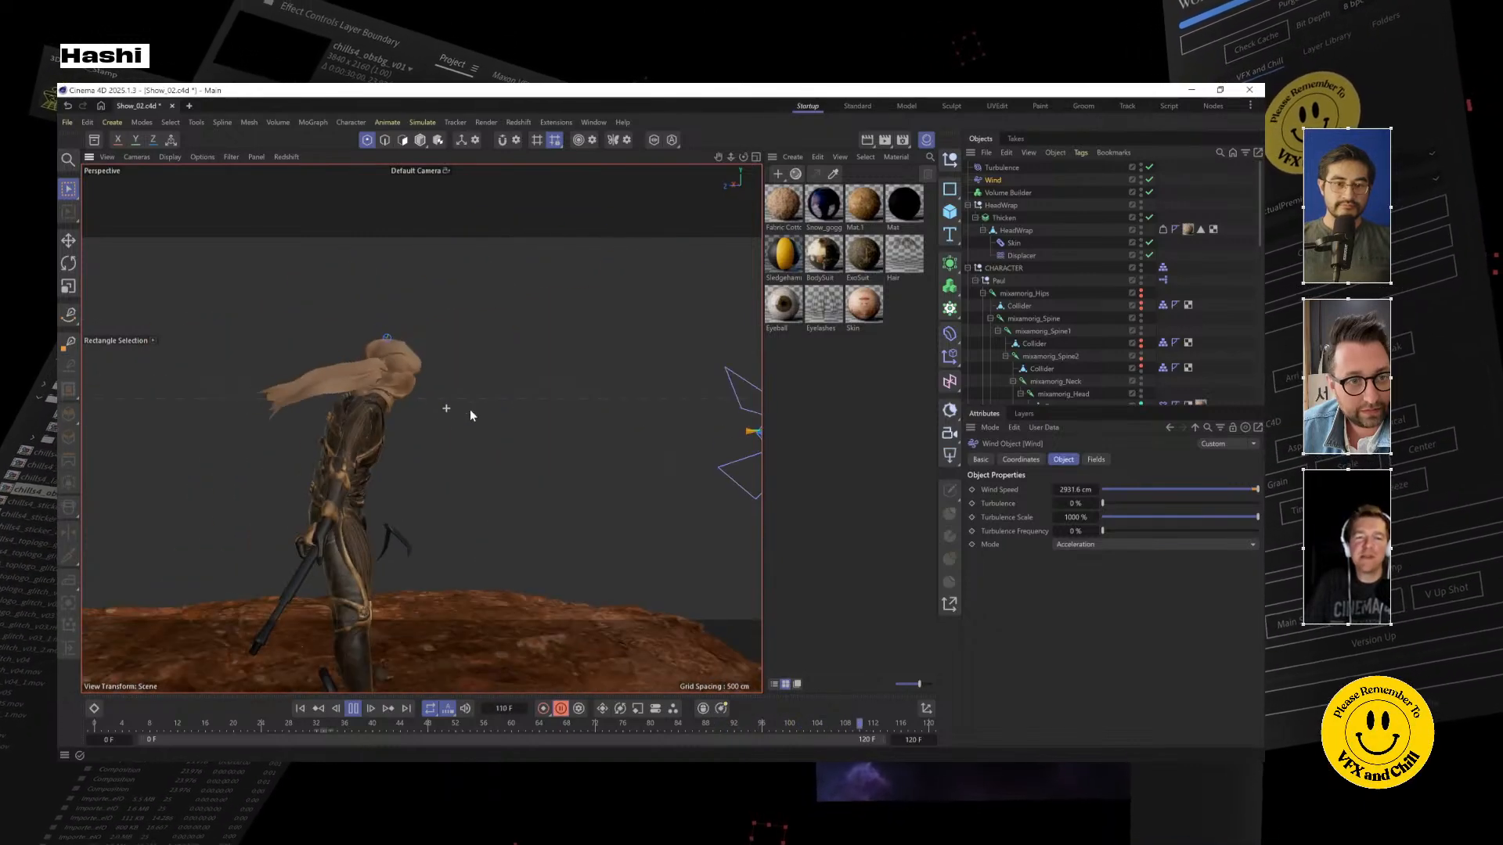
Lower the Wind object in front of the character and rotate it to blow slightly upward
alt+middle_drag(526, 435, 398, 426)
scroll(415, 424, down, 2)
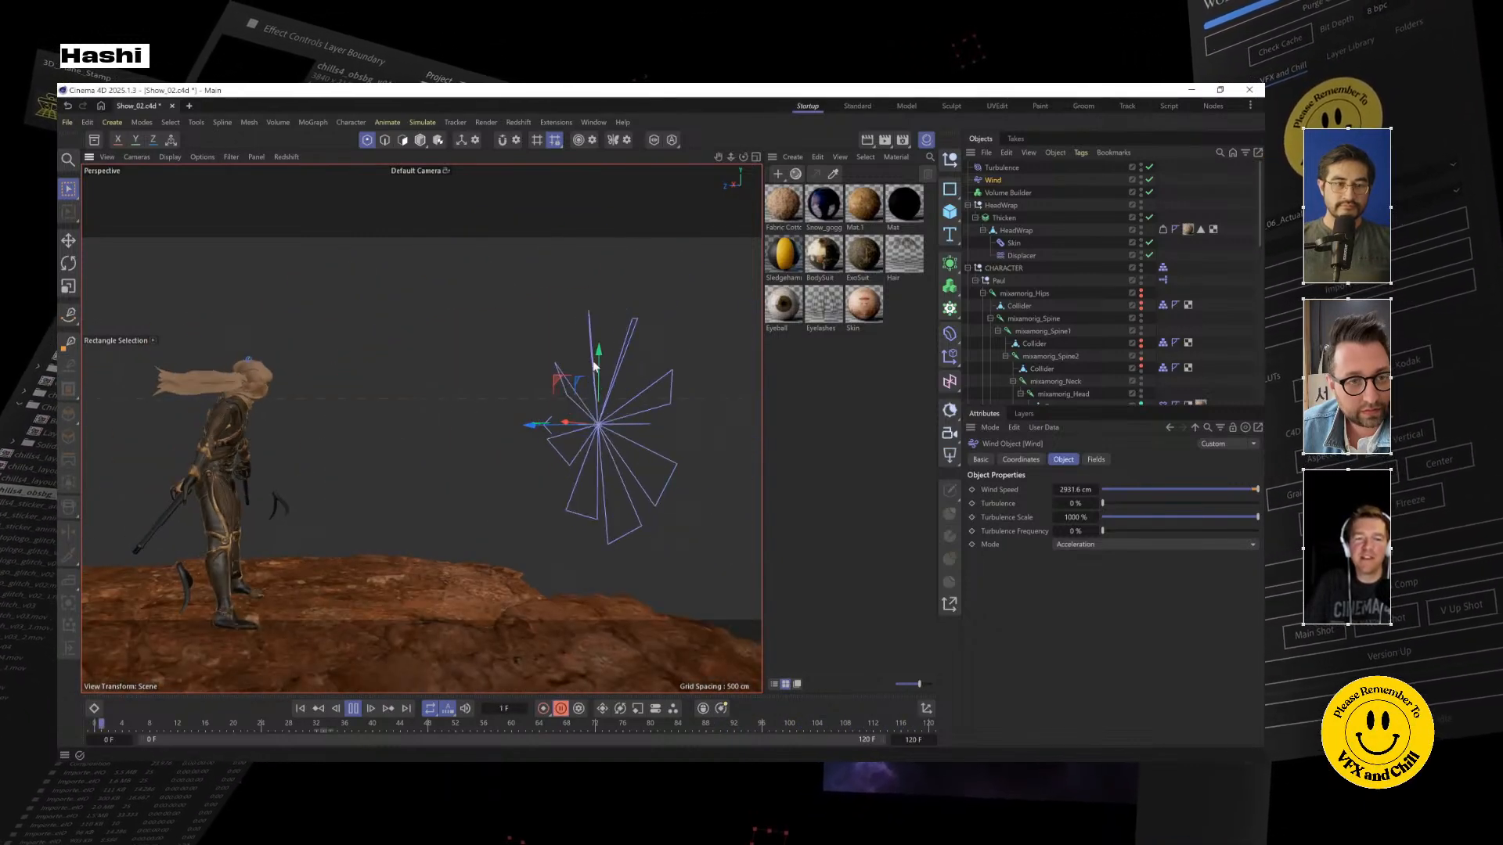
key(r)
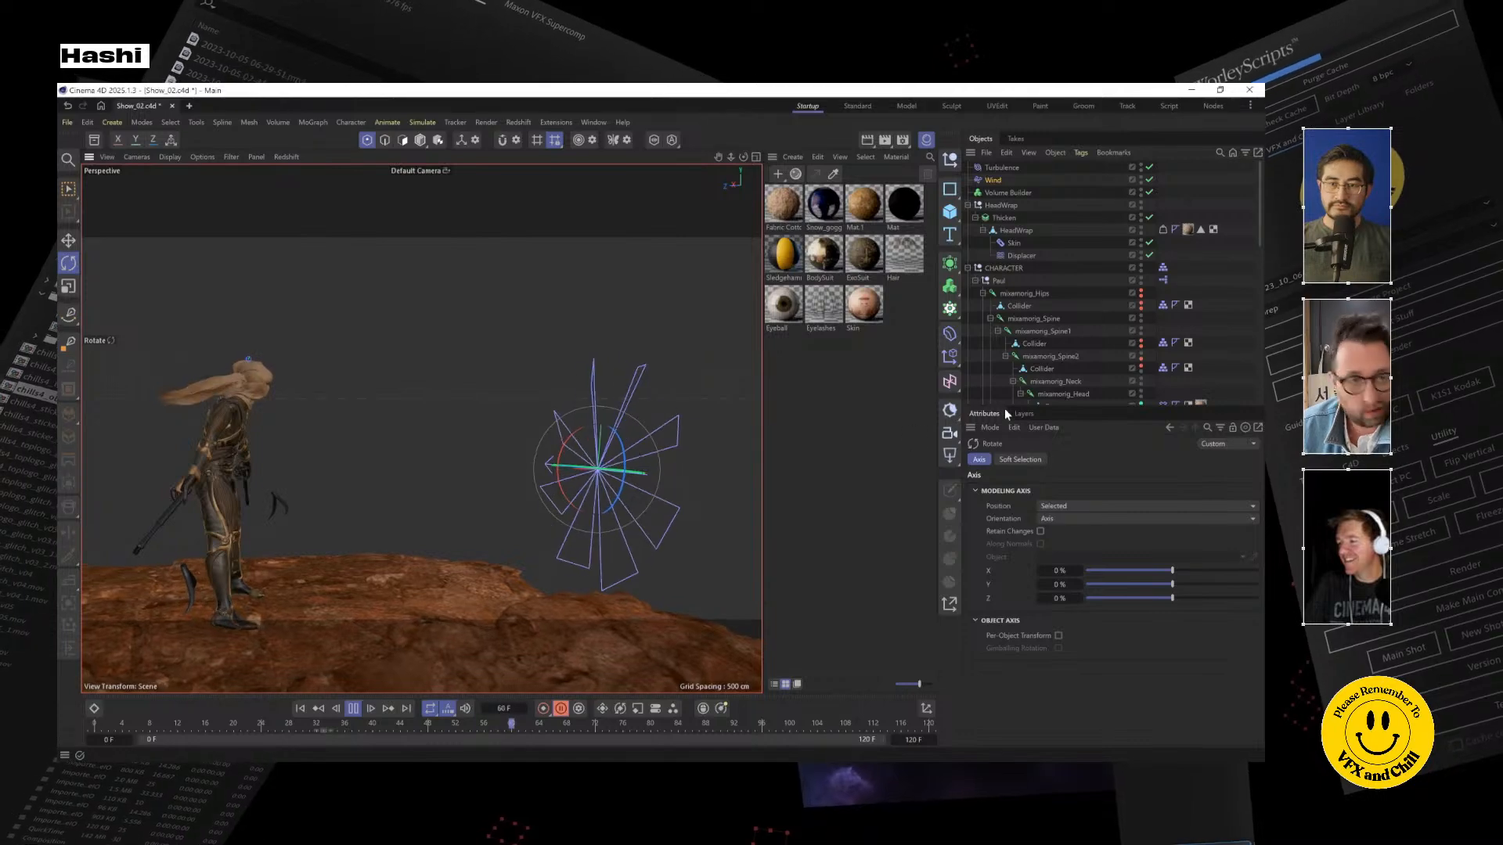
Set the Turbulence strength to 1164.2 cm and scale to 6.41 %, and check the strip's flutter from behind
click(1002, 167)
click(1062, 459)
mouse_move(1038, 490)
mouse_down()
mouse_move(1065, 490)
mouse_move(1026, 504)
mouse_up()
scroll(239, 434, up, 4)
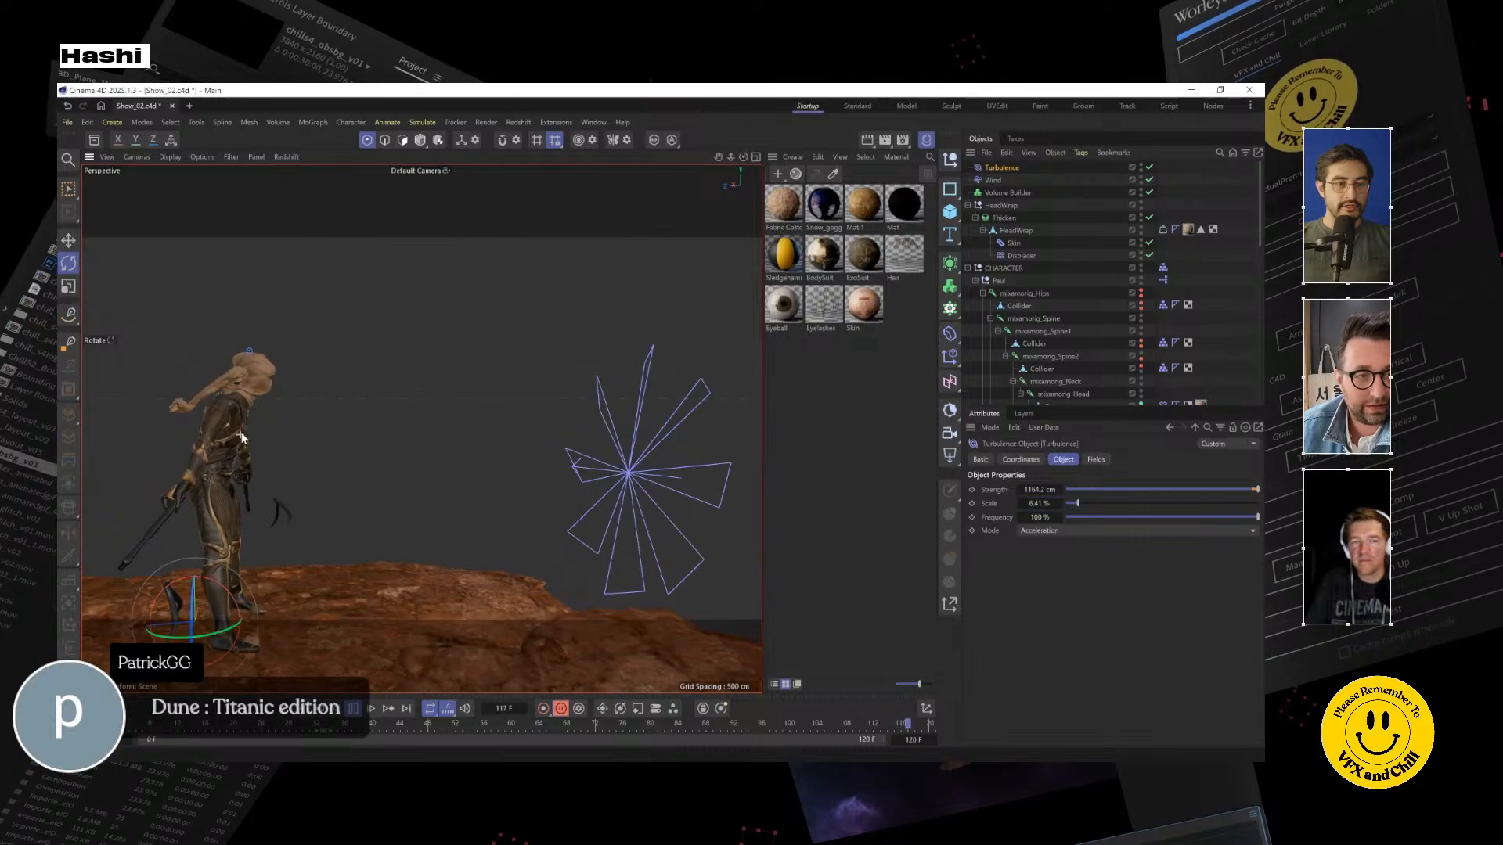
alt+drag(369, 408, 424, 425)
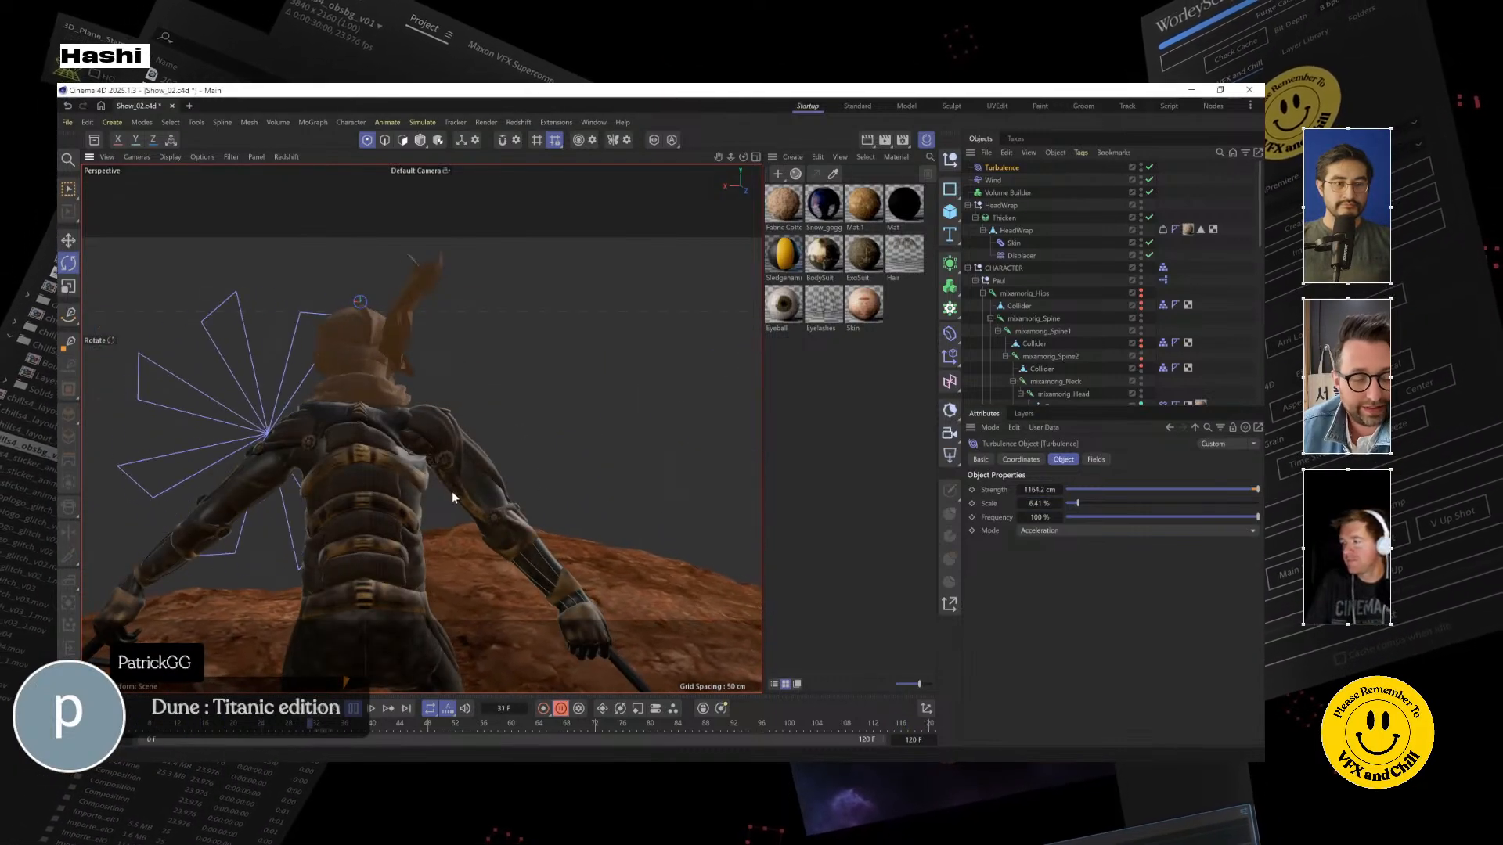
alt+drag(453, 491, 361, 524)
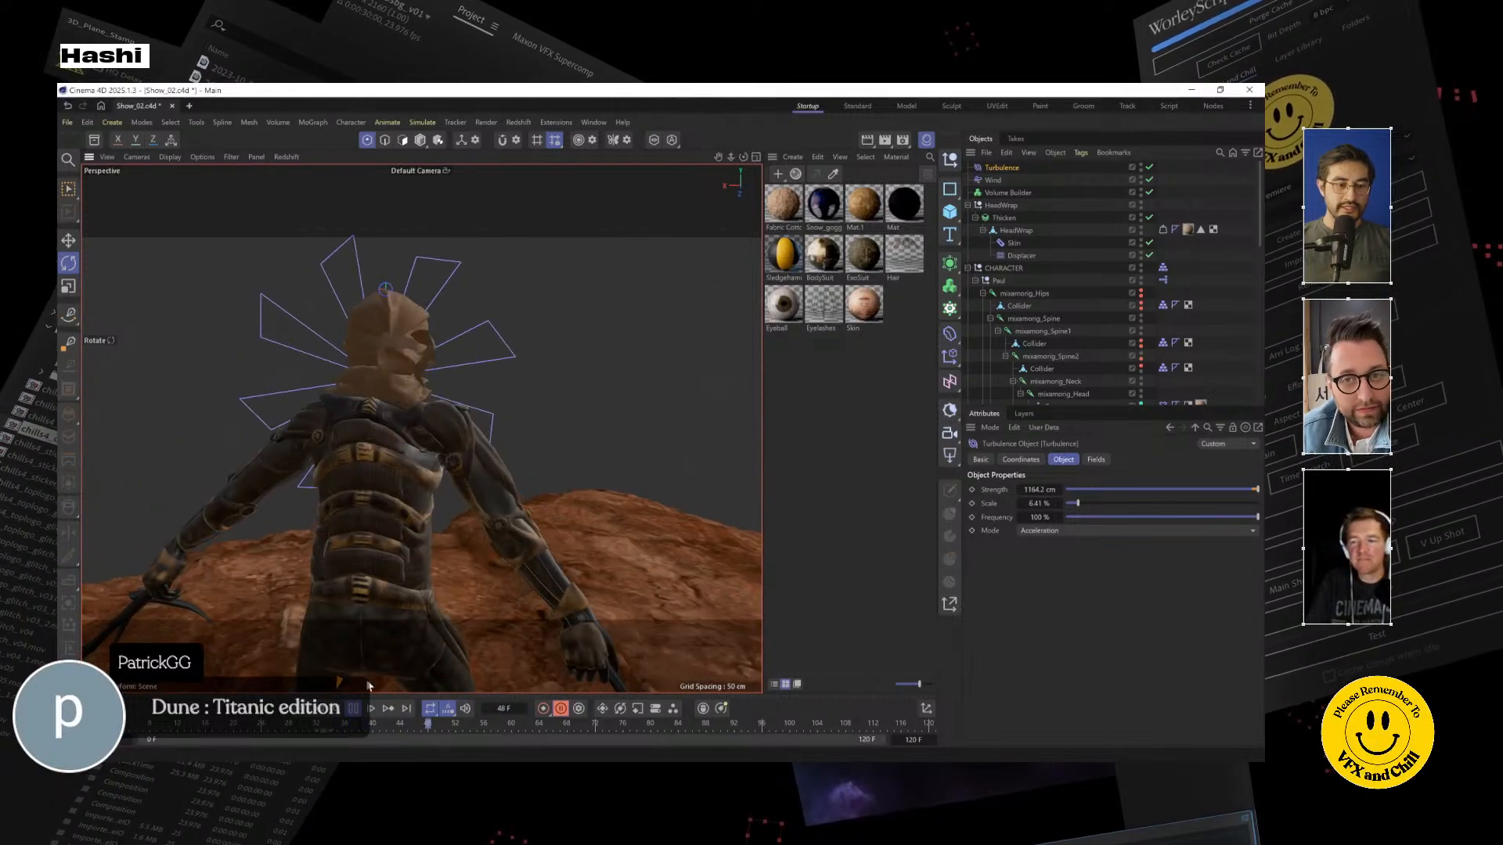
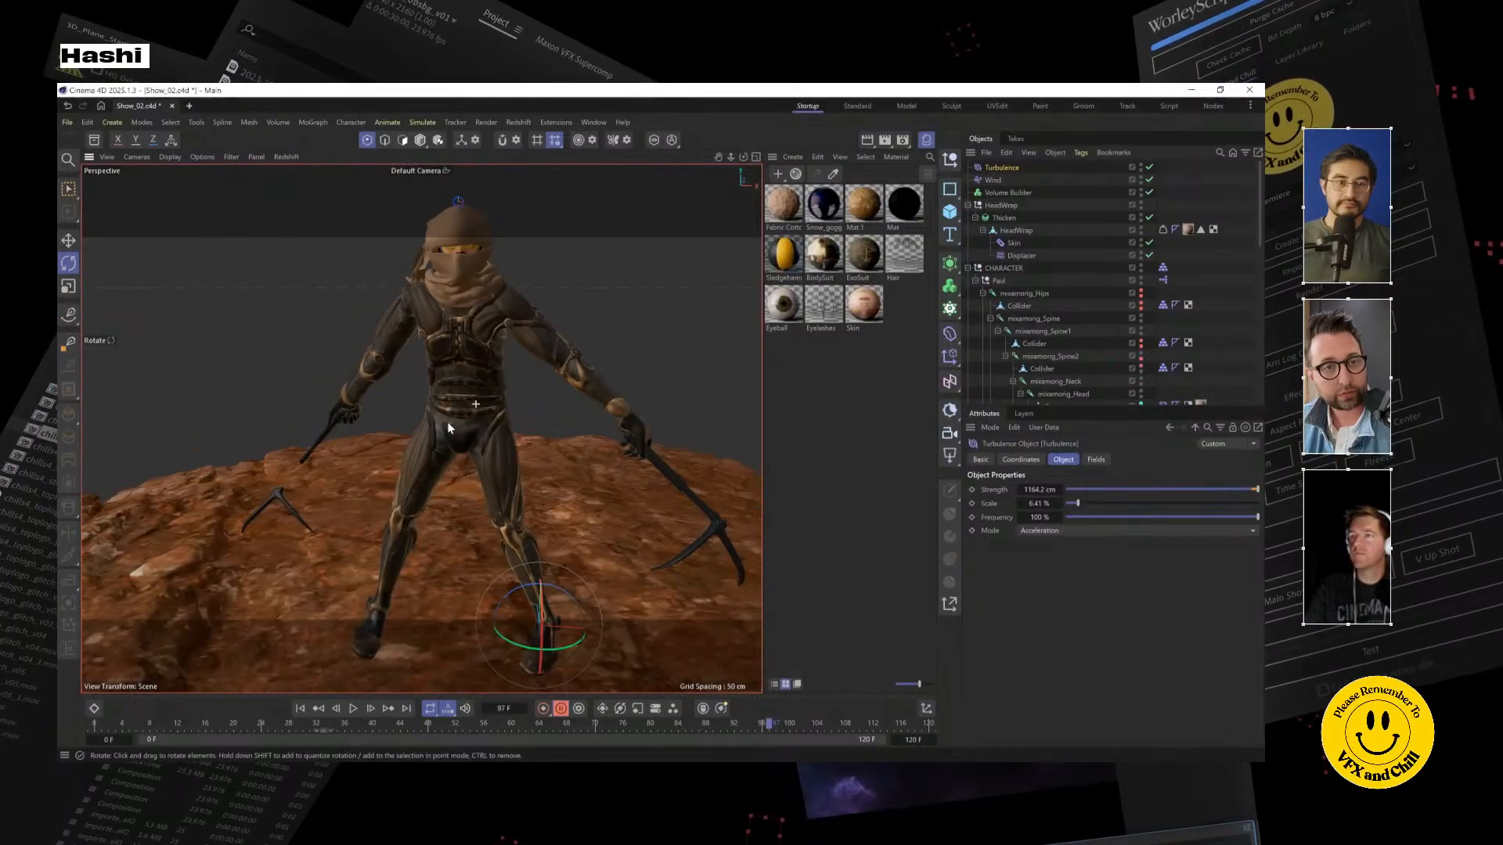
Play the simulation, stop it at frame 71, and examine the character and the rocky ground from several sides
alt+drag(449, 427, 455, 659)
click(354, 708)
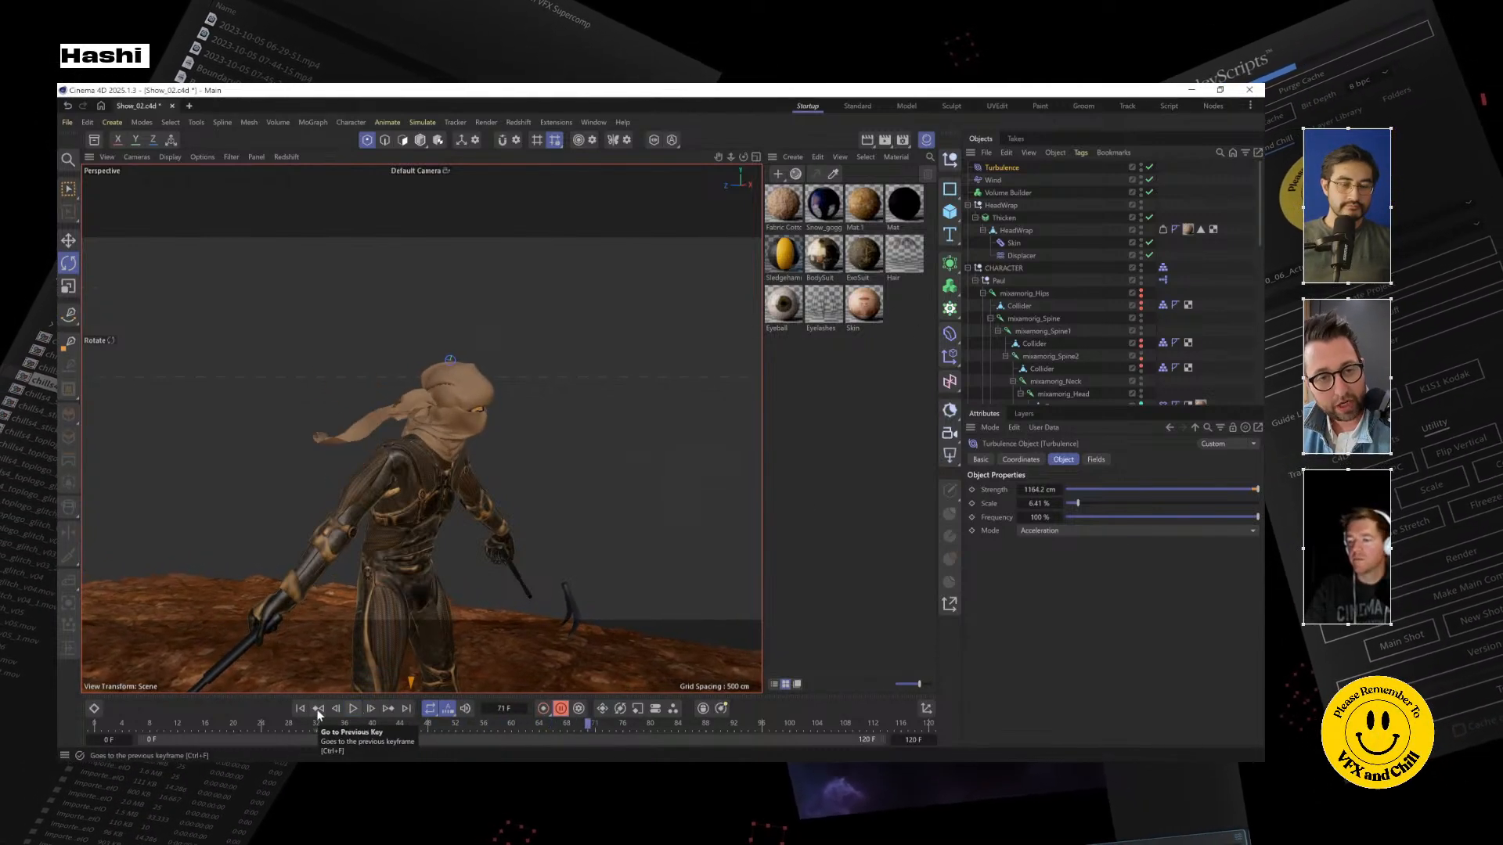
alt+drag(518, 538, 424, 548)
scroll(424, 547, down, 5)
alt+middle_drag(423, 590, 477, 339)
alt+right_drag(477, 339, 468, 434)
alt+drag(468, 434, 509, 472)
scroll(429, 381, down, 5)
alt+drag(407, 401, 679, 389)
alt+drag(422, 428, 451, 474)
scroll(434, 440, down, 4)
alt+right_drag(417, 446, 557, 493)
alt+middle_drag(557, 493, 564, 433)
alt+drag(563, 454, 516, 520)
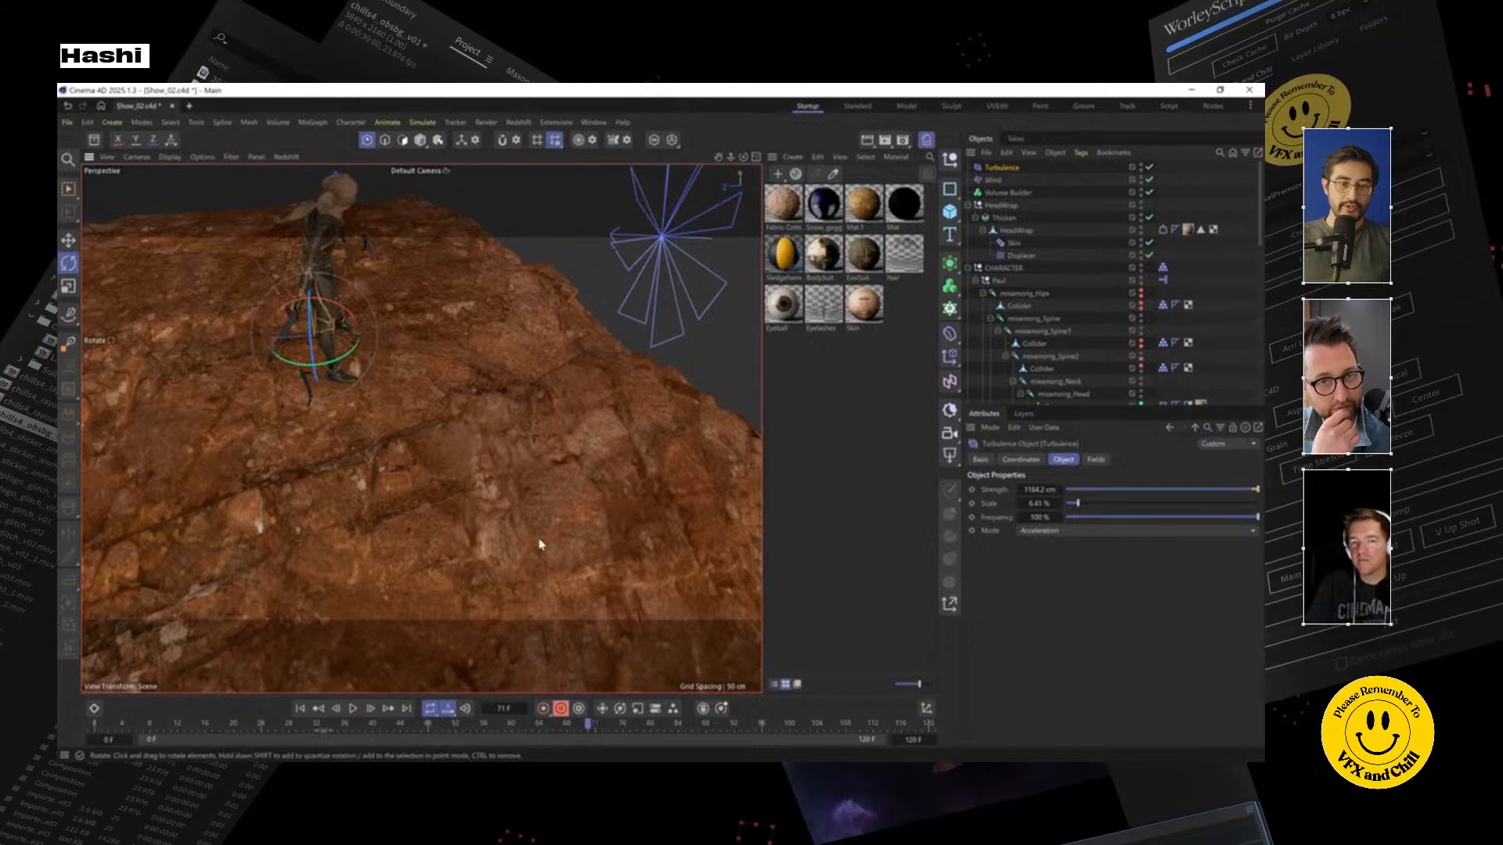
alt+drag(528, 494, 485, 462)
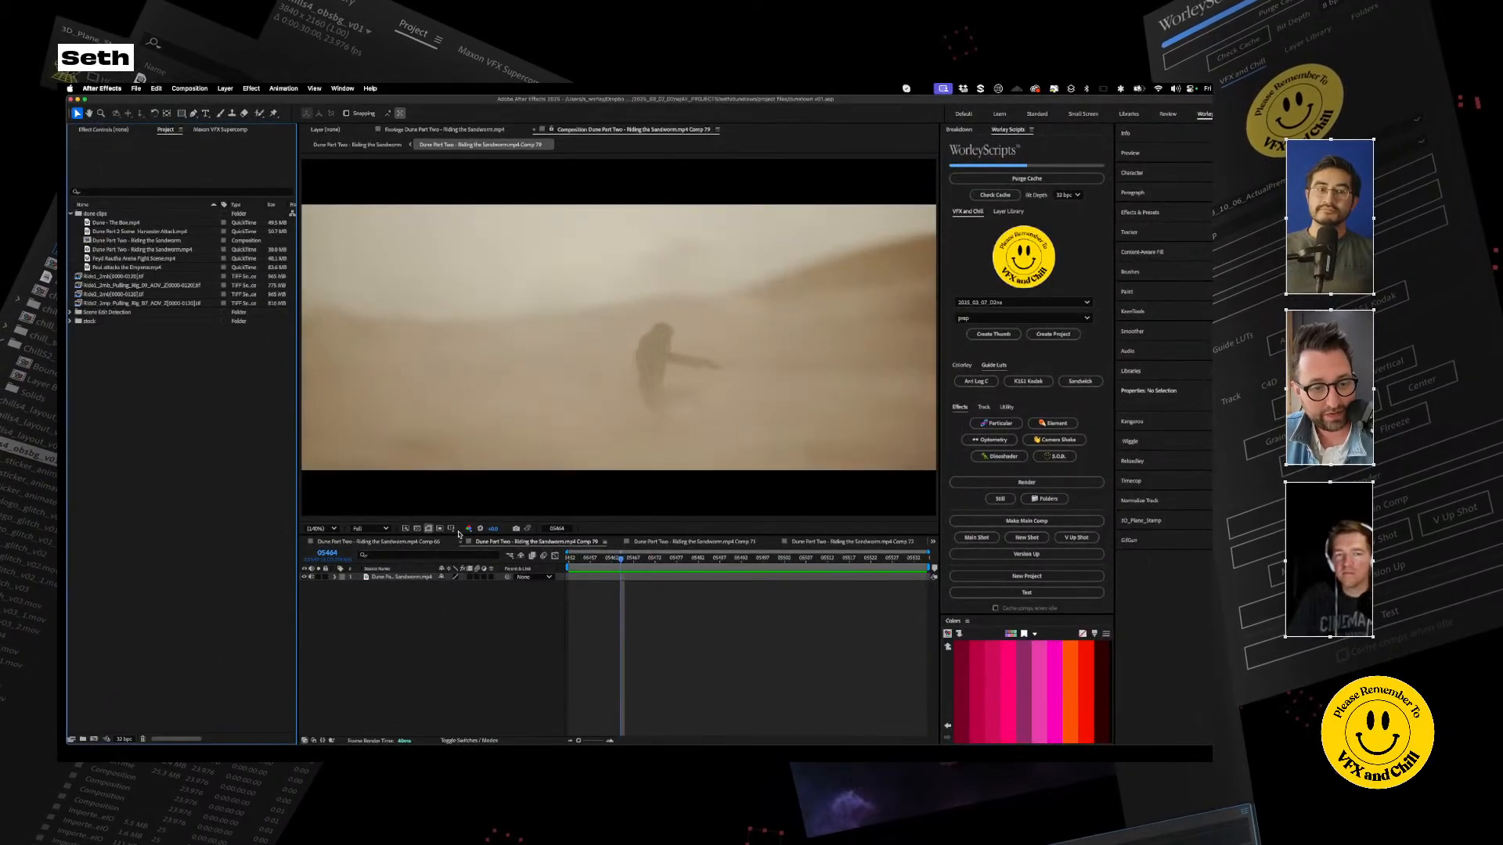
Switch to After Effects and scrub the main Riding the Sandworm composition to the shot of the rider crouching on the worm
click(399, 542)
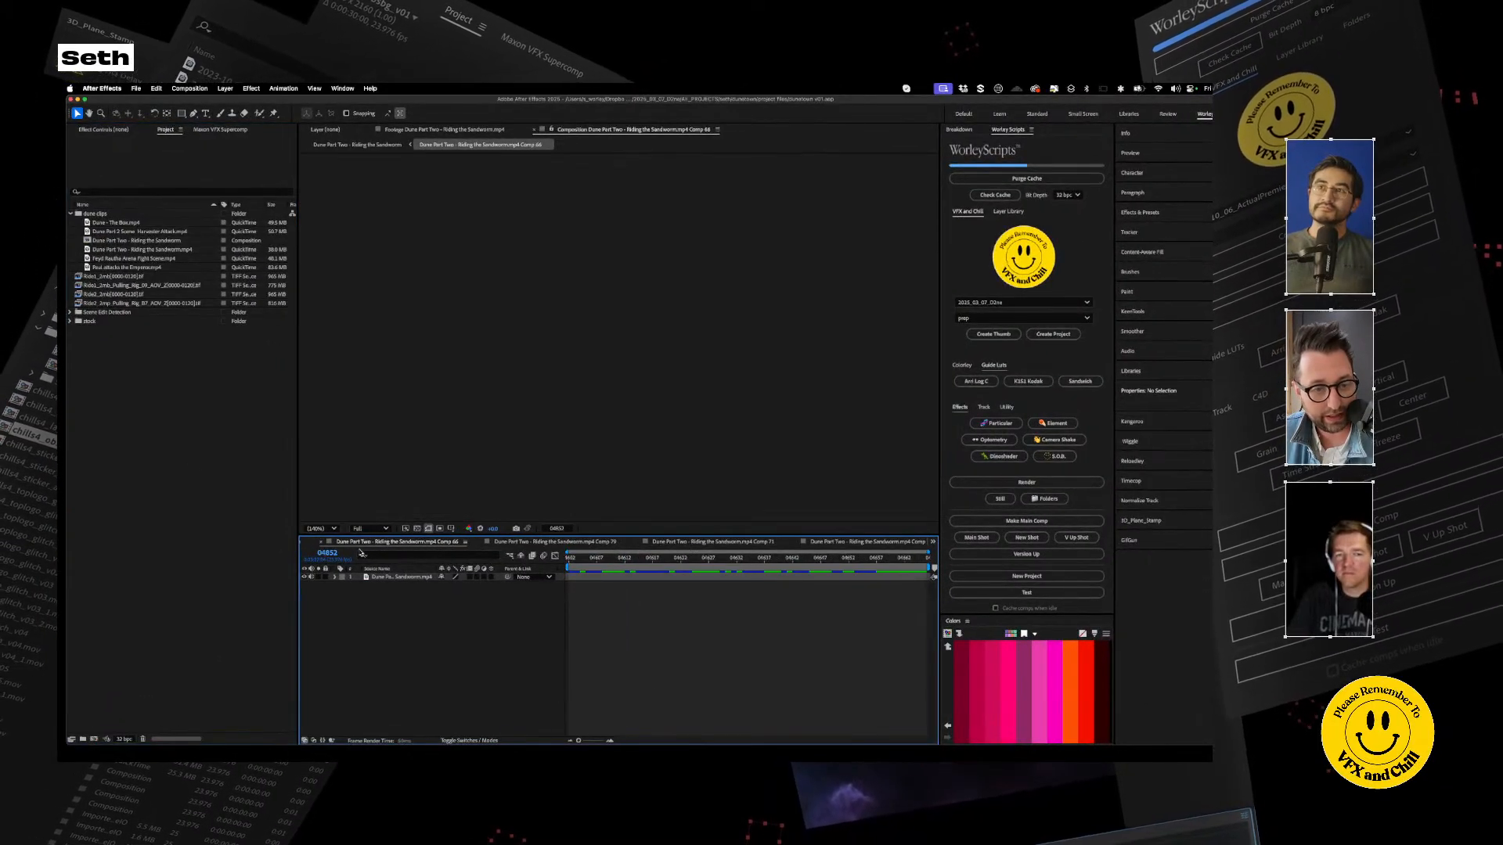
scroll(398, 543, up, 2)
click(425, 542)
mouse_move(681, 561)
mouse_down()
mouse_move(753, 565)
mouse_move(620, 569)
mouse_move(676, 571)
mouse_up()
alt+scroll(725, 569, down, 2)
drag(681, 572, 703, 565)
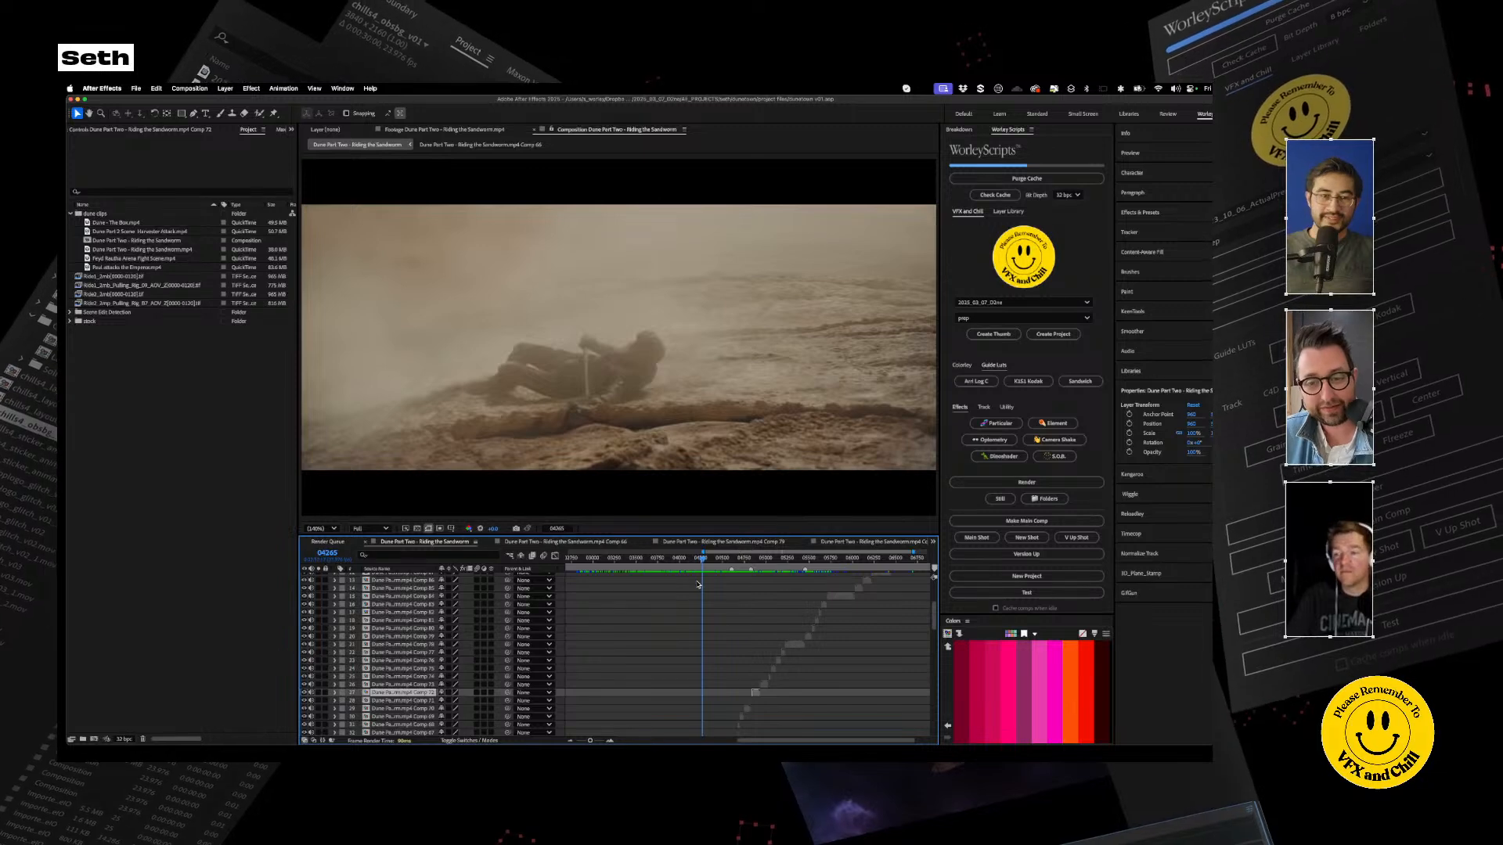
drag(707, 560, 709, 562)
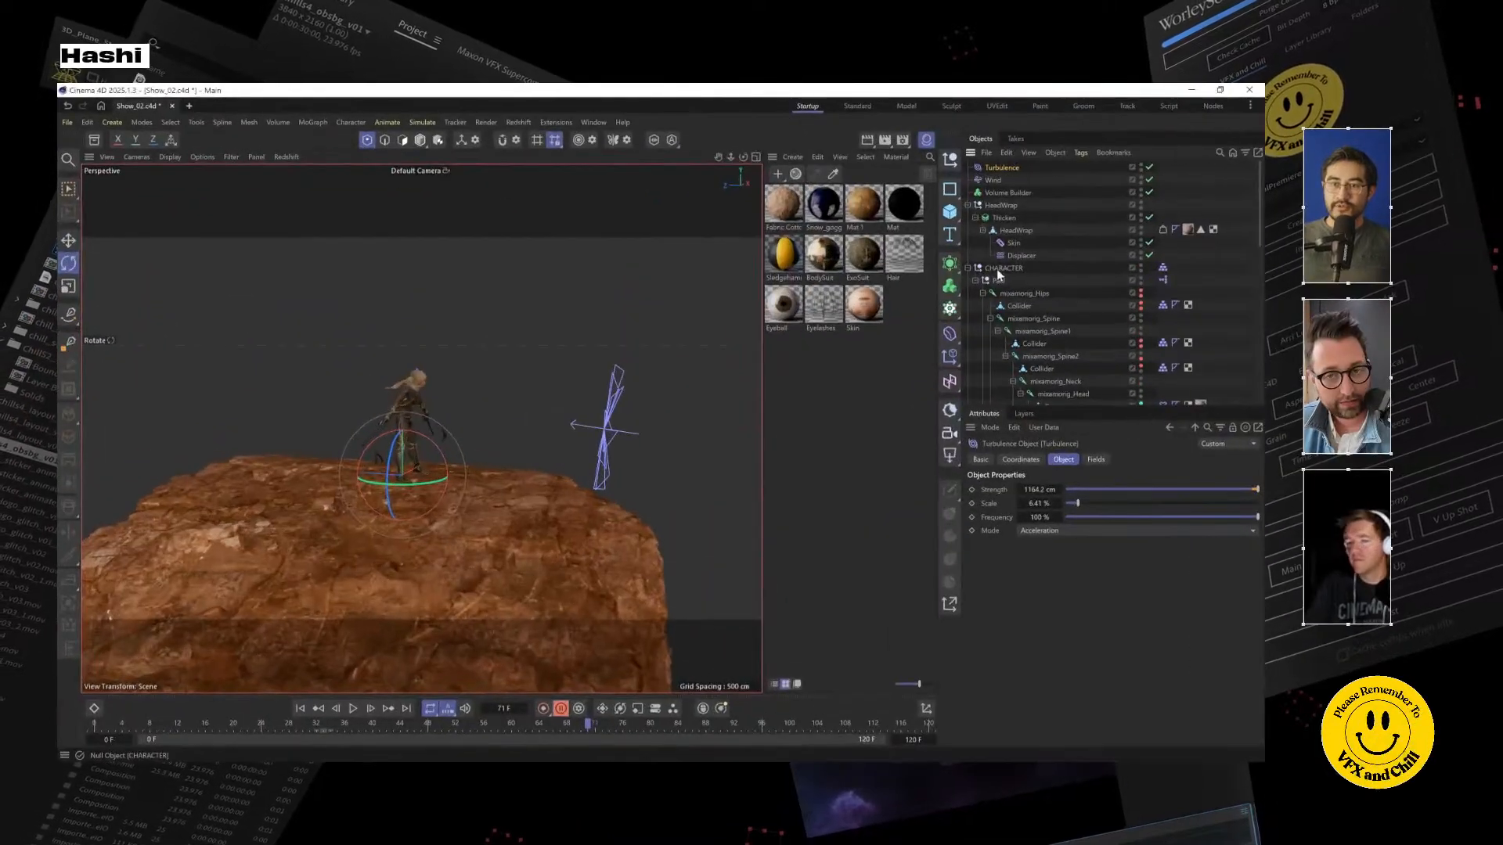
Return to Cinema 4D, select Rocky Surface under Worm World, and switch to Model mode with the Move tool
scroll(1013, 289, down, 10)
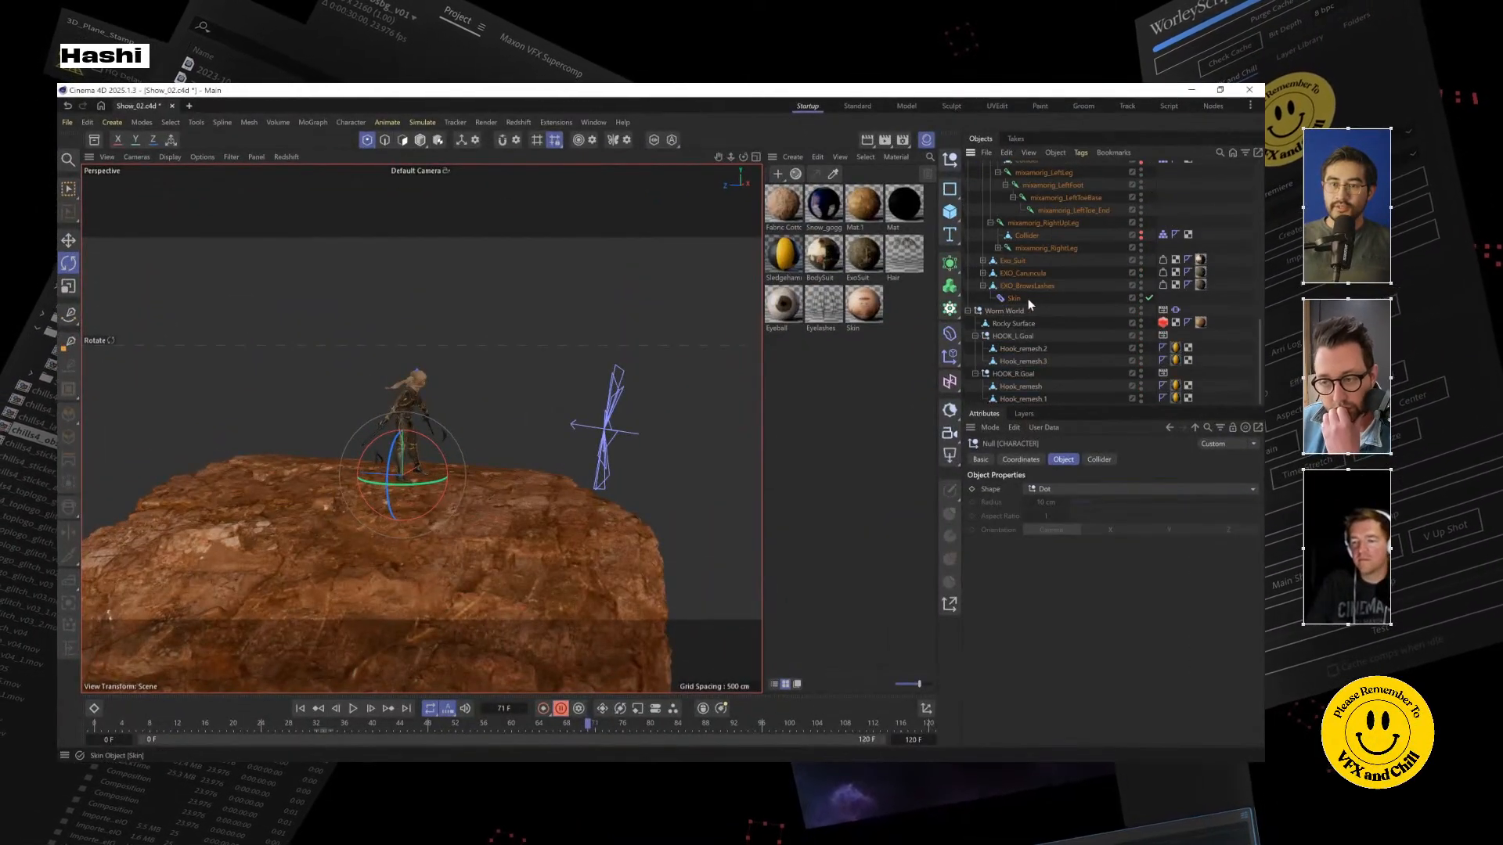
click(1020, 325)
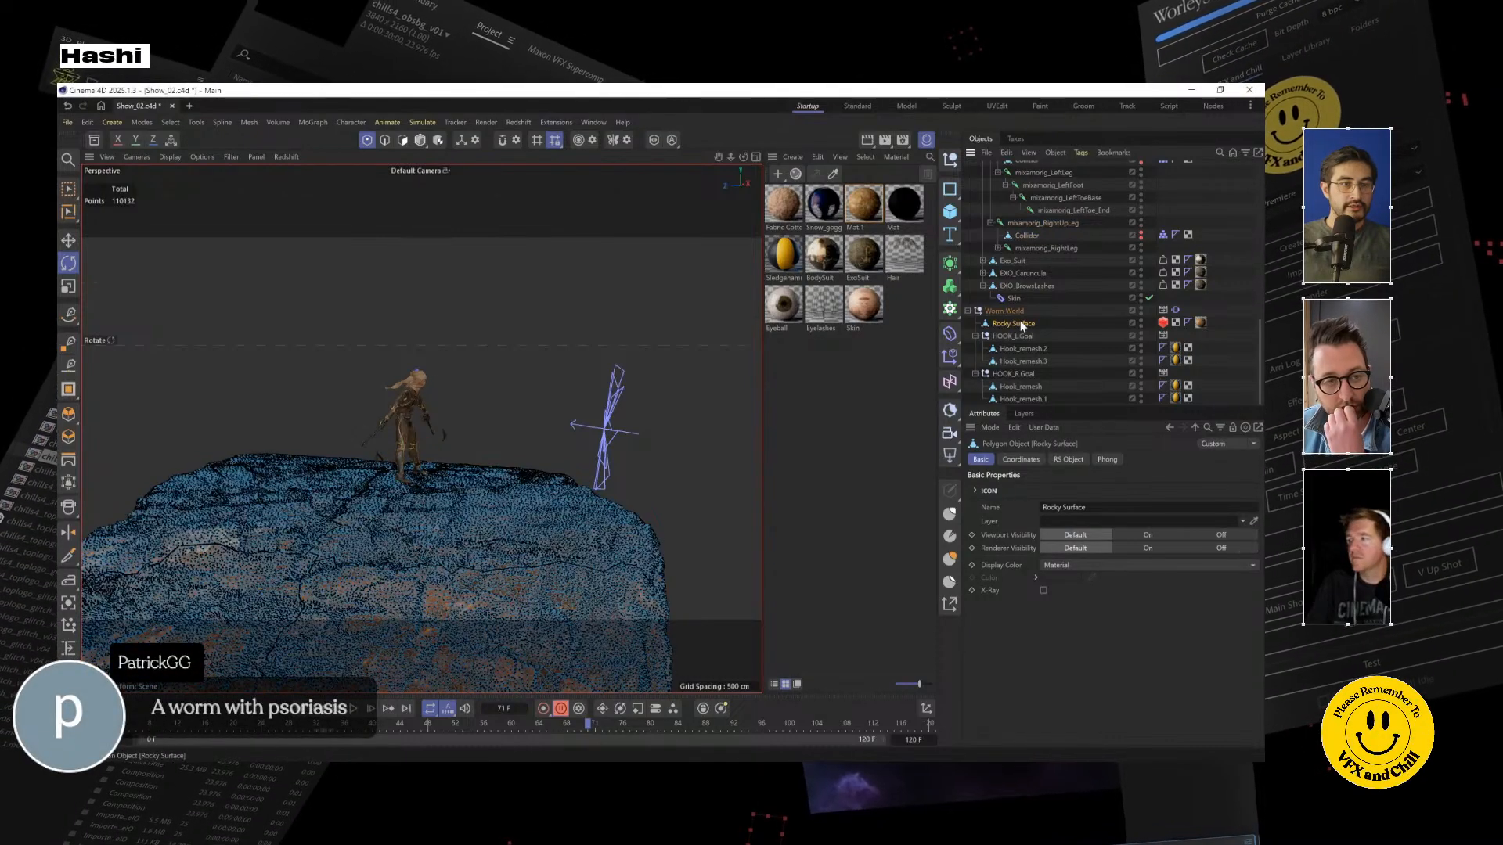
click(421, 141)
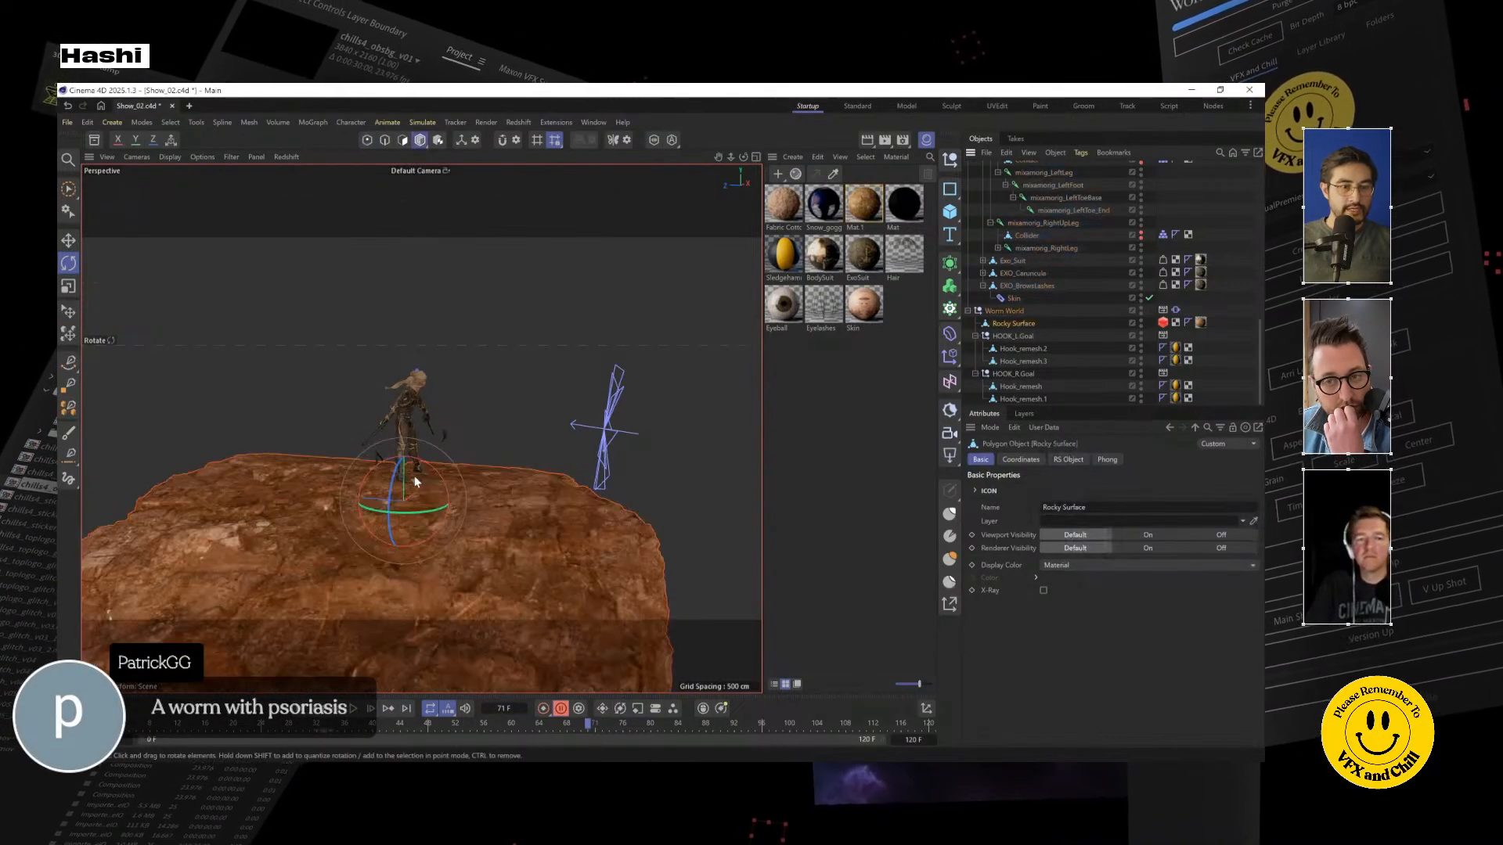
drag(446, 491, 415, 519)
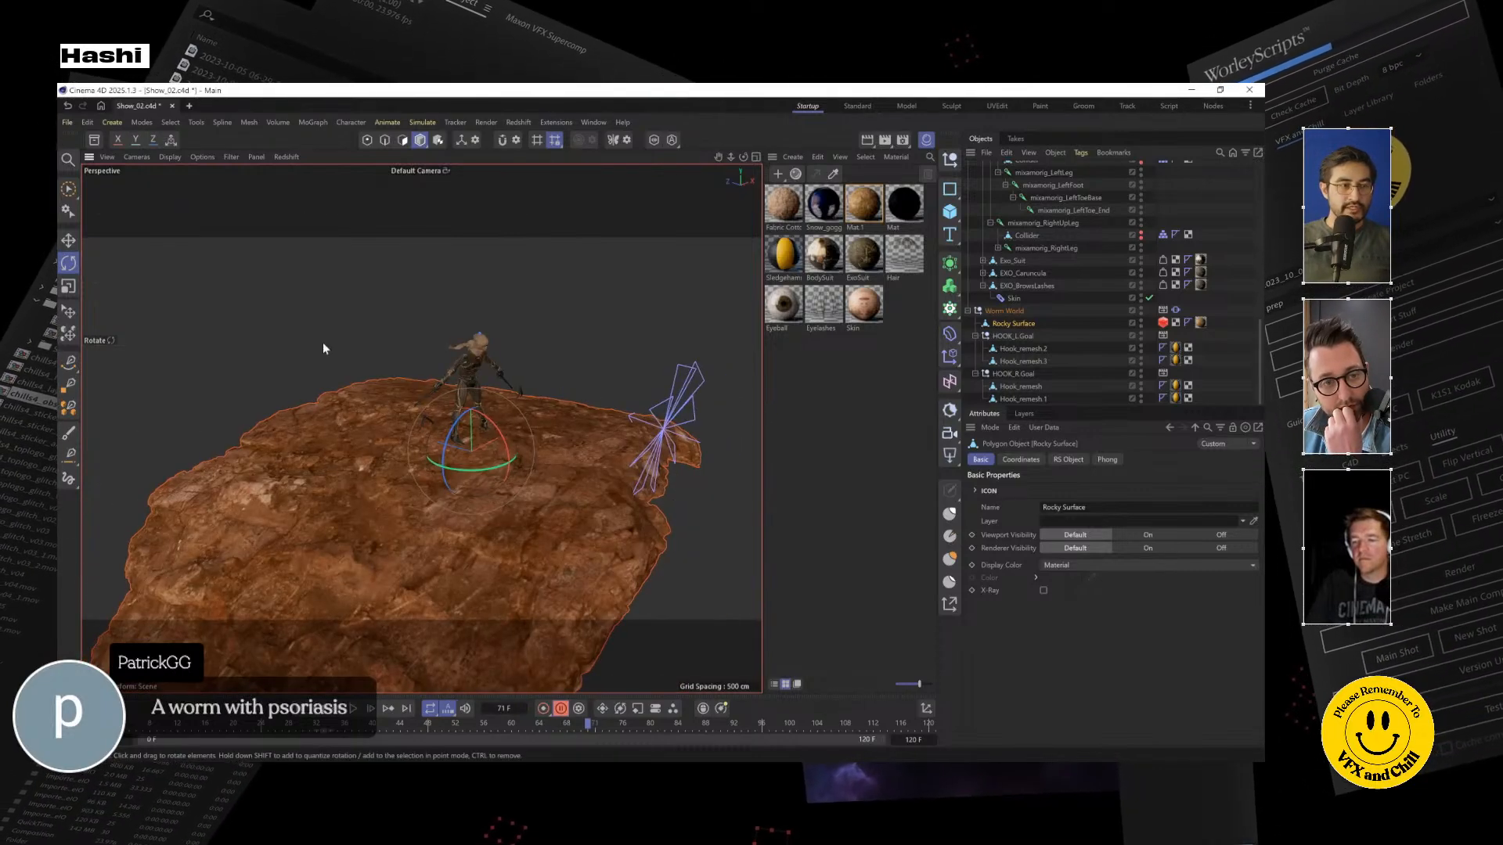
click(68, 241)
Activate the Grab sculpting brush with Rocky Surface as the selected object
alt+drag(440, 447, 373, 537)
alt+drag(482, 532, 756, 370)
alt+drag(622, 407, 400, 496)
click(950, 513)
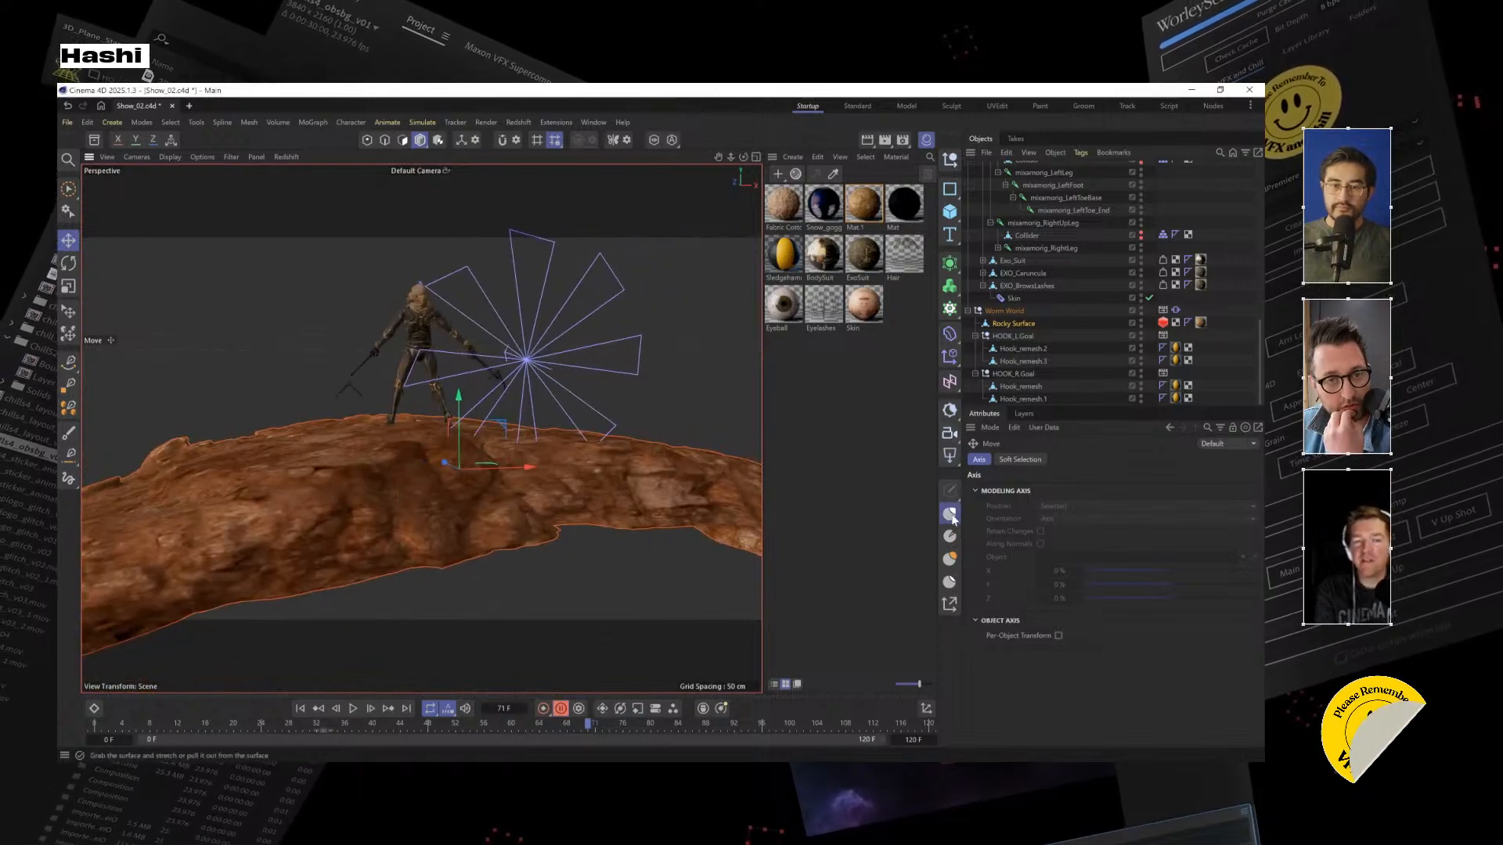
click(1018, 325)
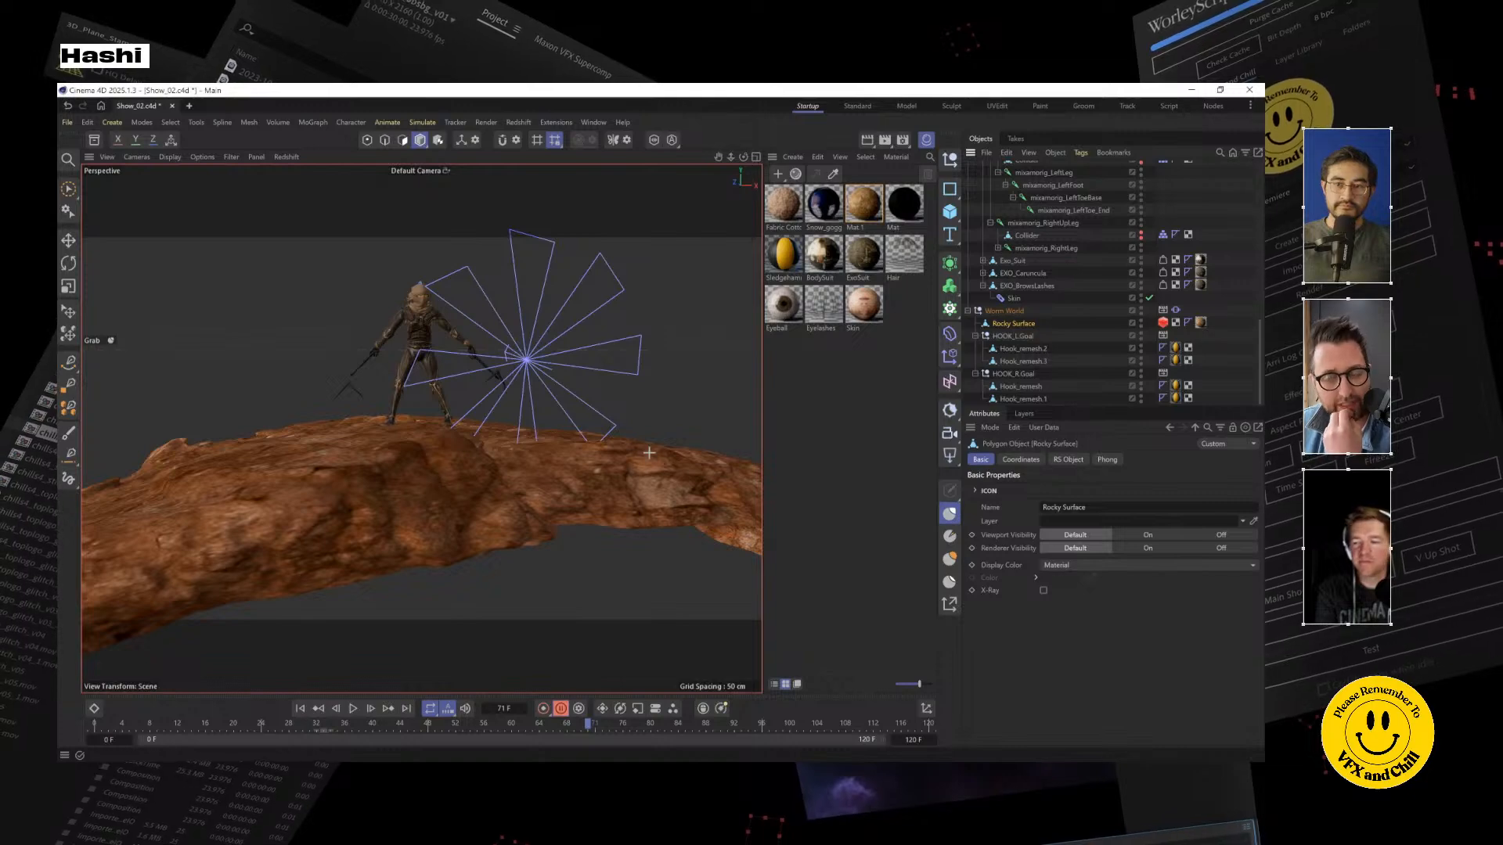
Reverse the normals of Rocky Surface
alt+drag(520, 485, 488, 504)
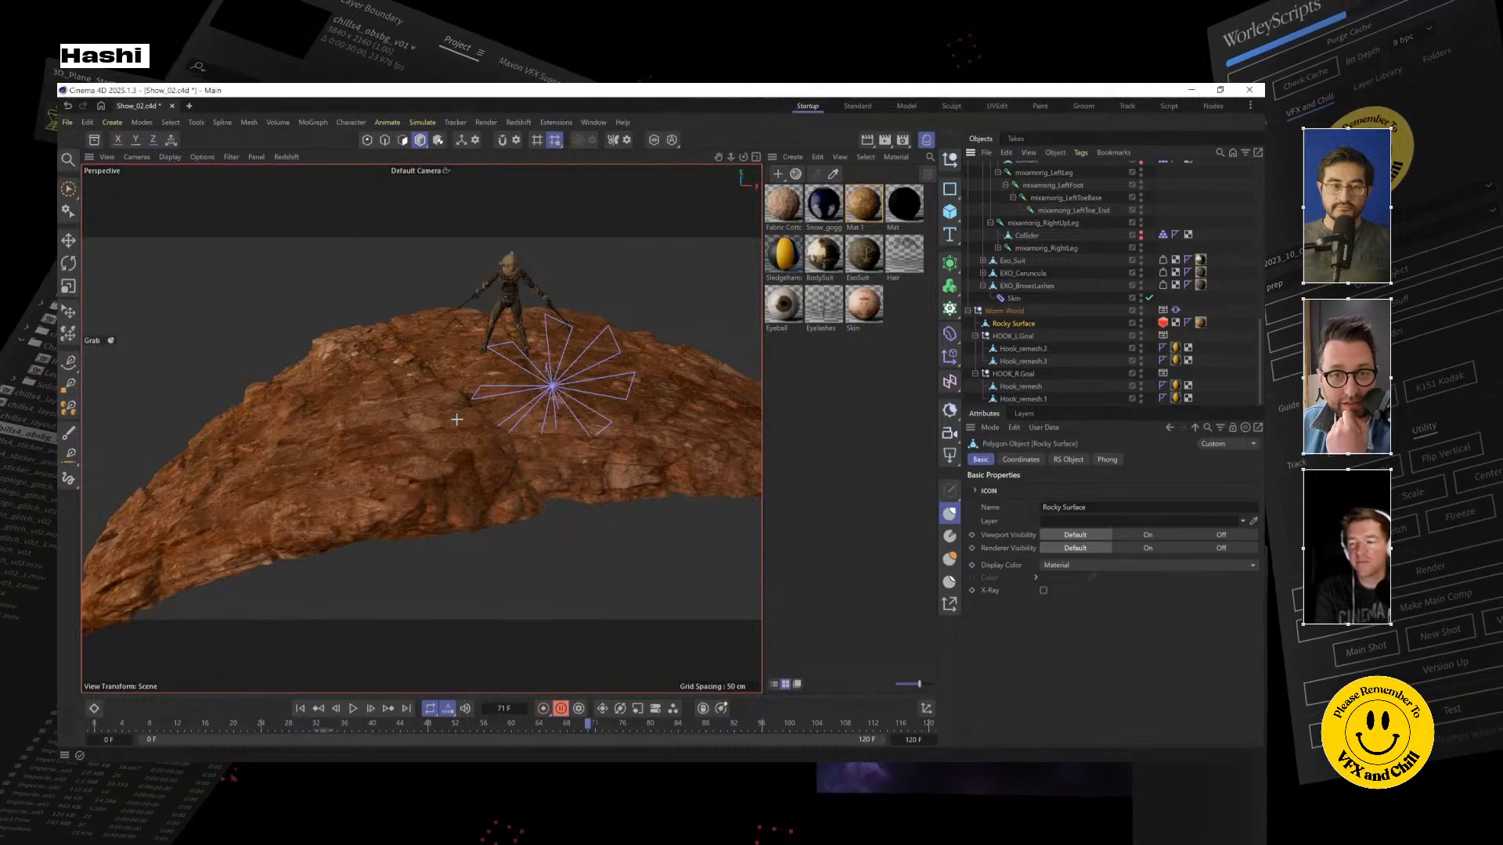
alt+drag(476, 510, 429, 519)
mouse_move(429, 520)
middle_down()
mouse_move(456, 542)
mouse_move(368, 509)
middle_up()
click(219, 123)
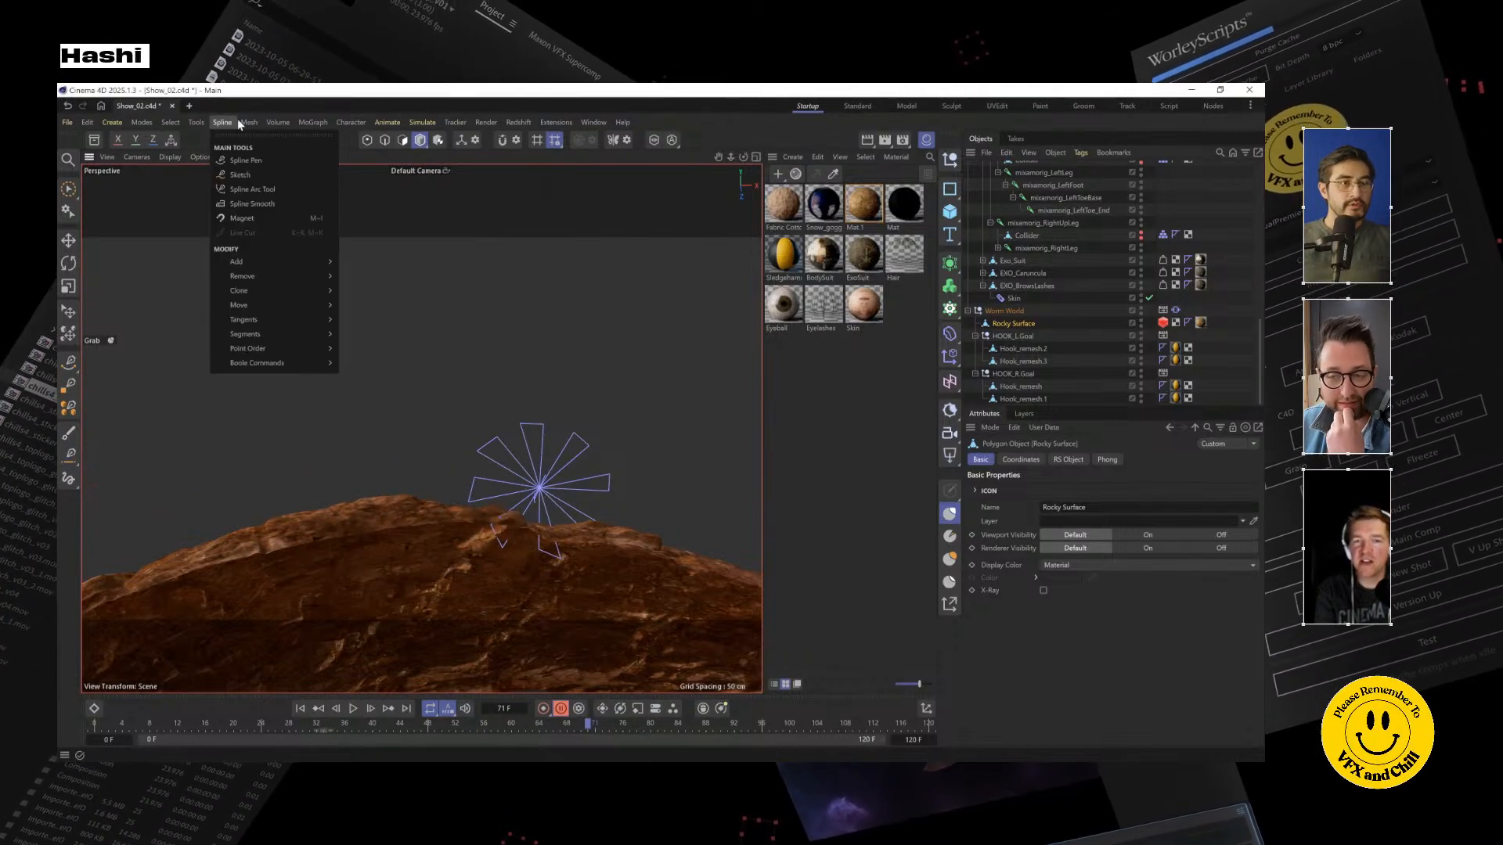
mouse_move(249, 123)
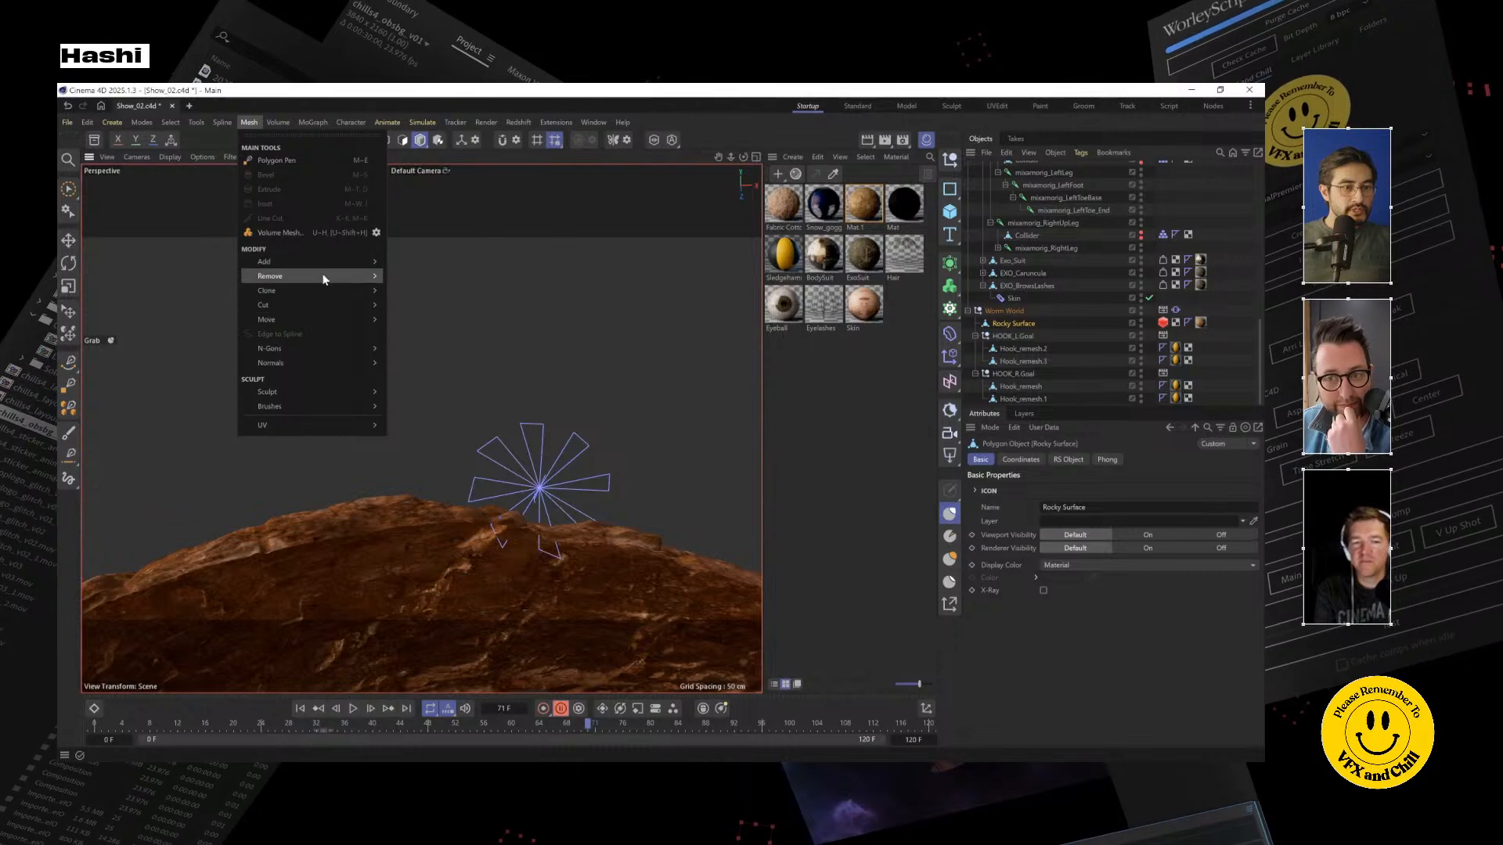
mouse_move(323, 366)
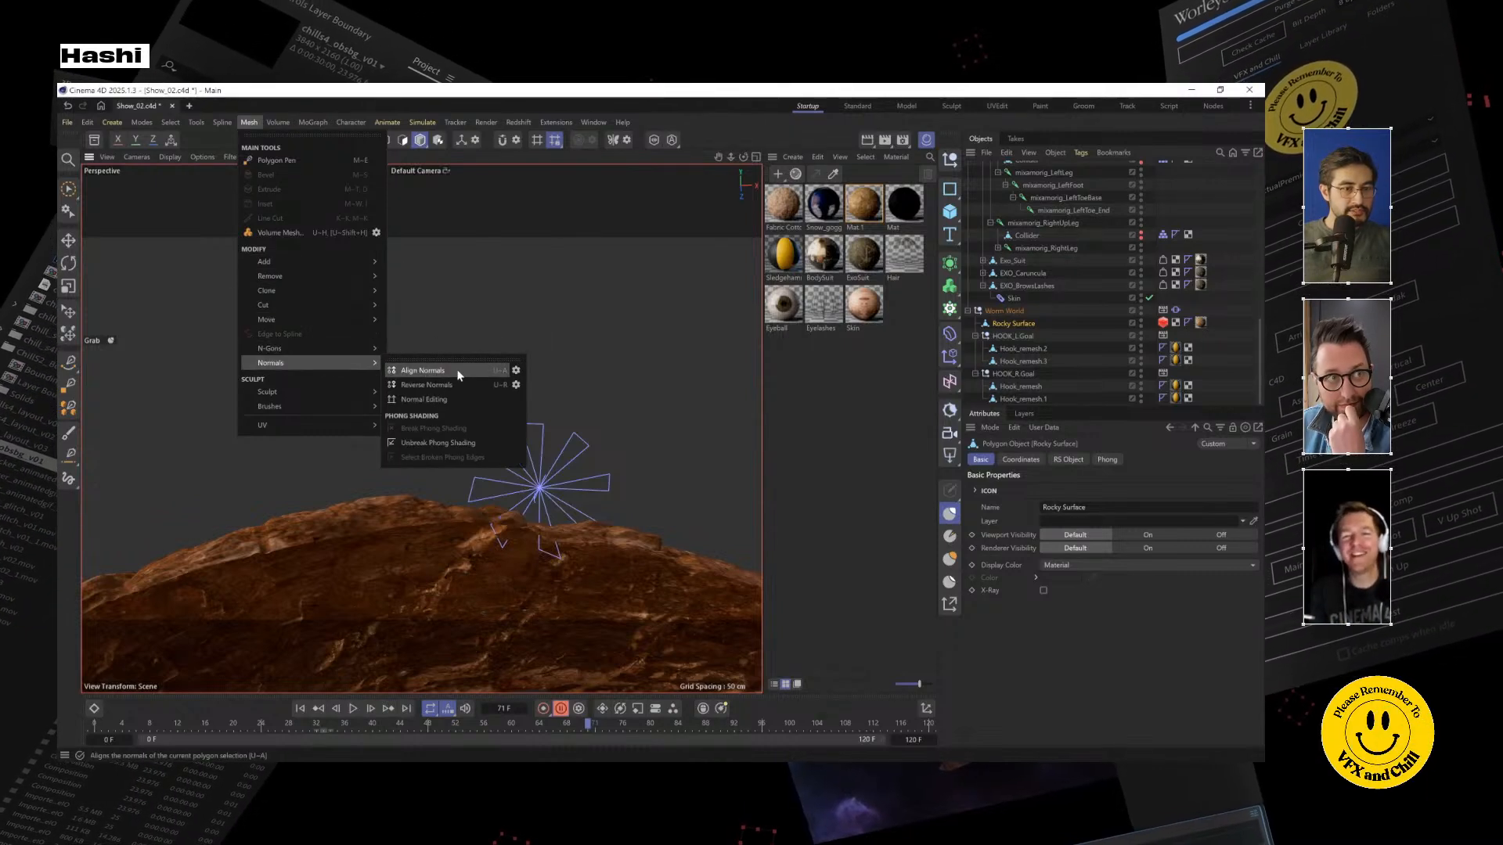
click(426, 384)
Resize the Grab sculpting brush to about 57.7 for shaping the edge of Rocky Surface
alt+drag(458, 501, 464, 588)
alt+drag(628, 545, 418, 587)
scroll(419, 587, up, 3)
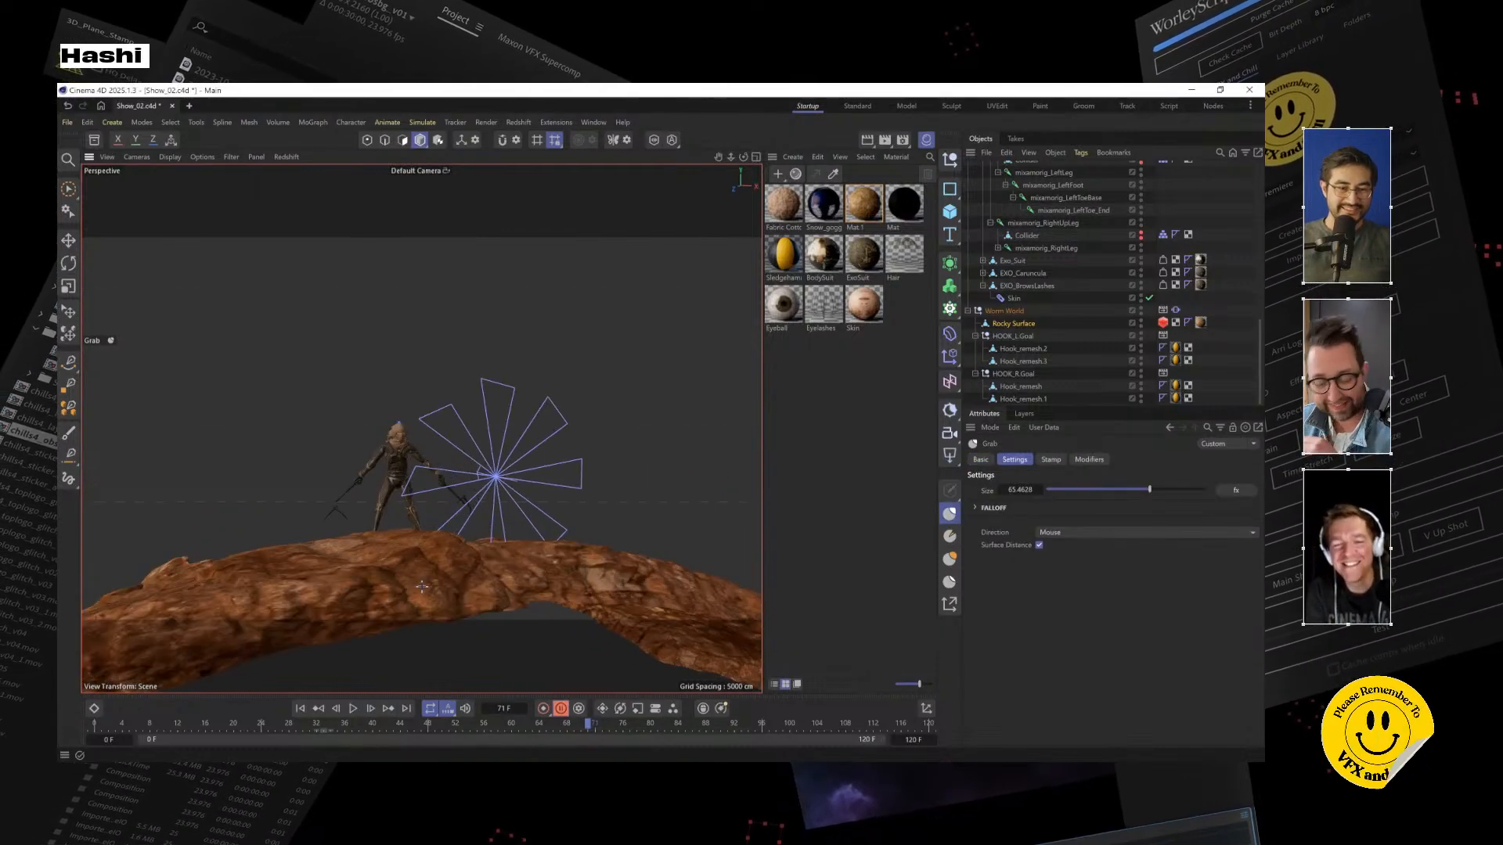
middle_drag(529, 564, 423, 581)
alt+drag(422, 581, 505, 574)
middle_drag(505, 574, 537, 587)
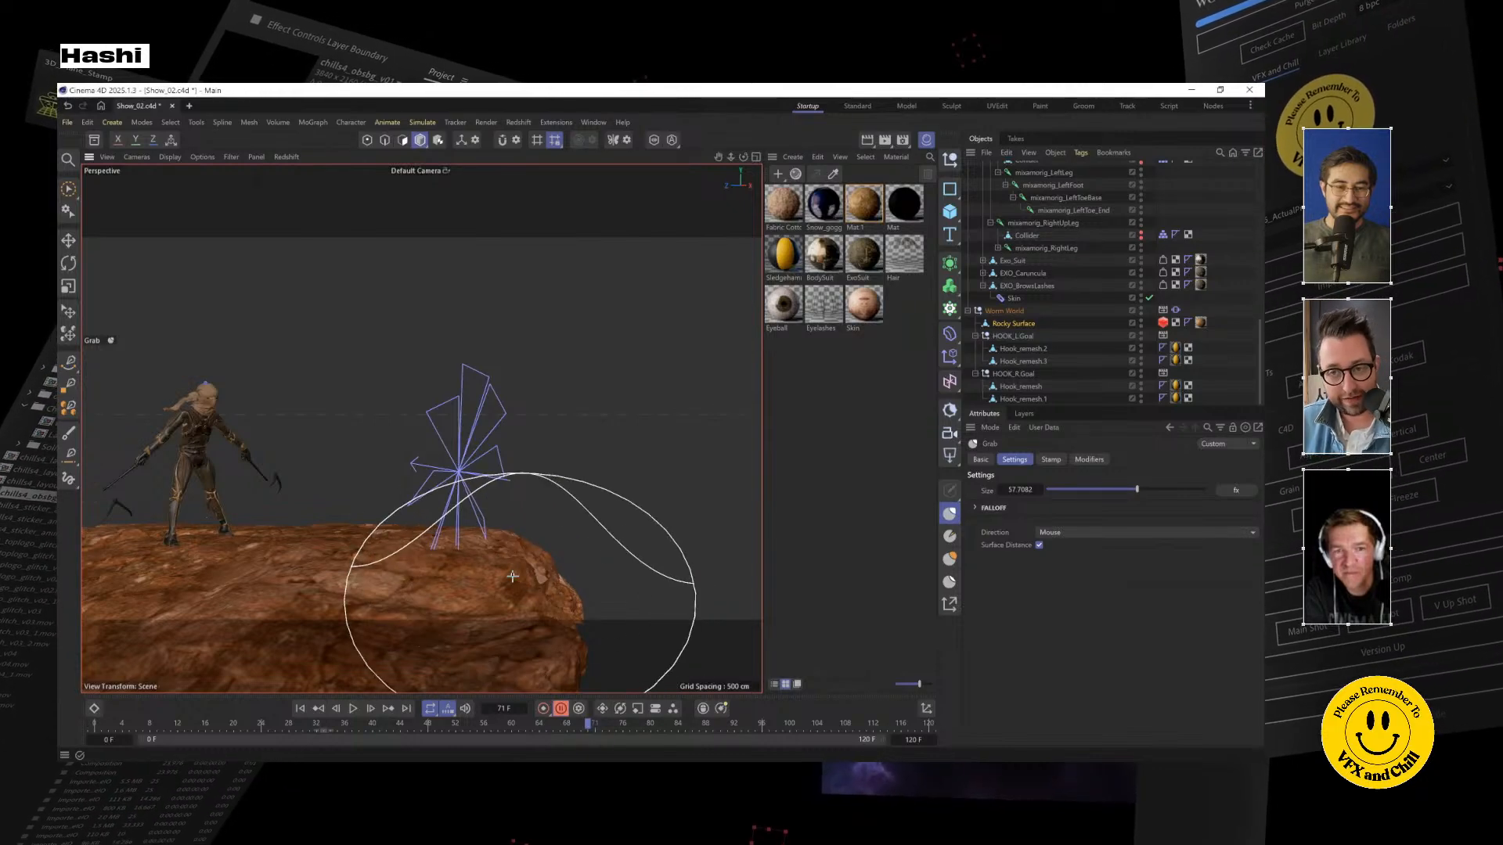
Pull the front and side edge of Rocky Surface outward with the Grab brush
alt+drag(516, 605, 414, 509)
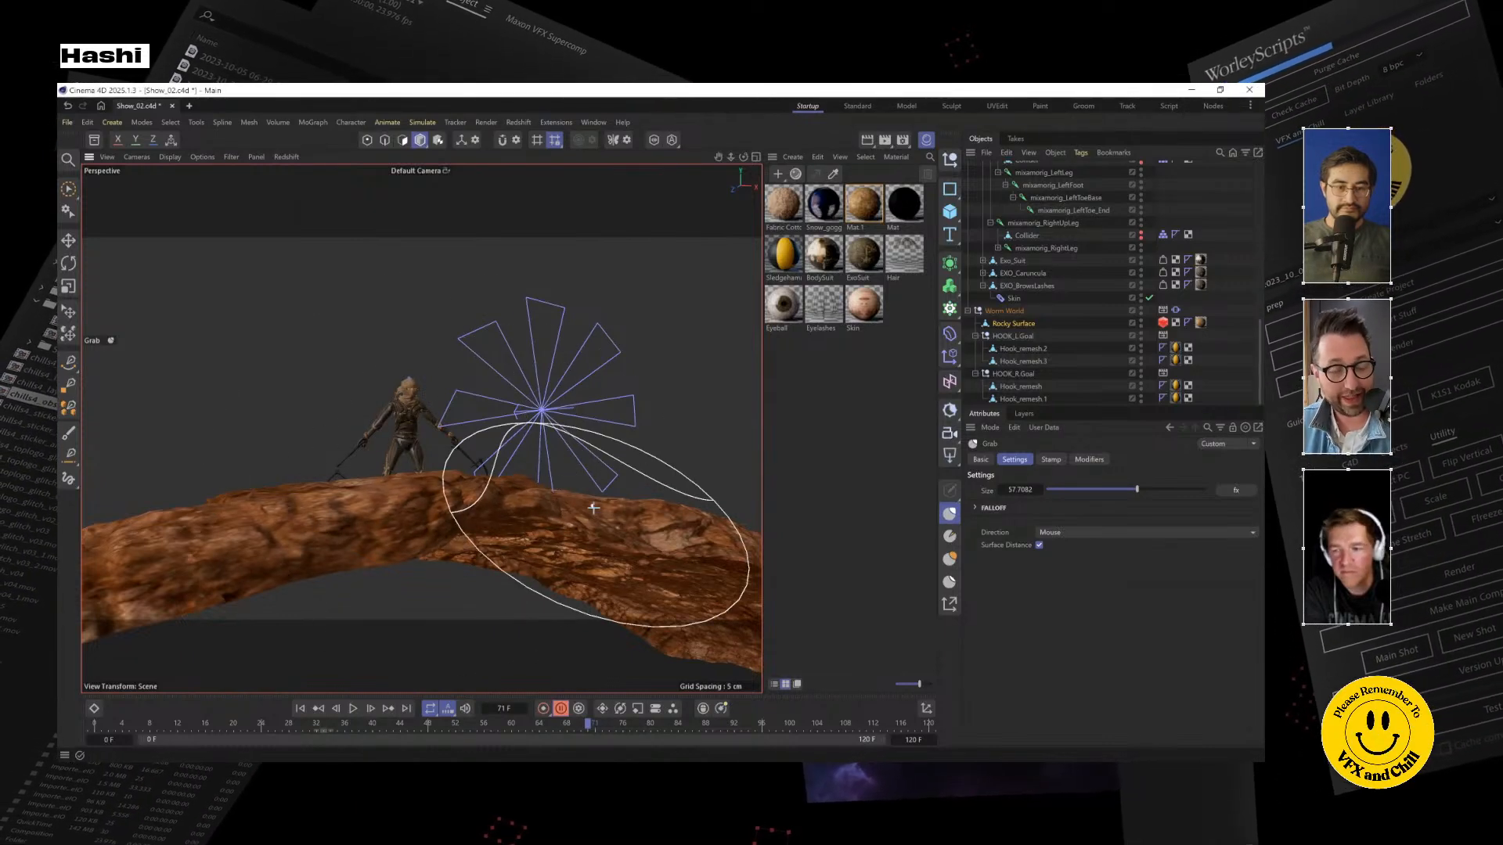
alt+drag(564, 438, 363, 514)
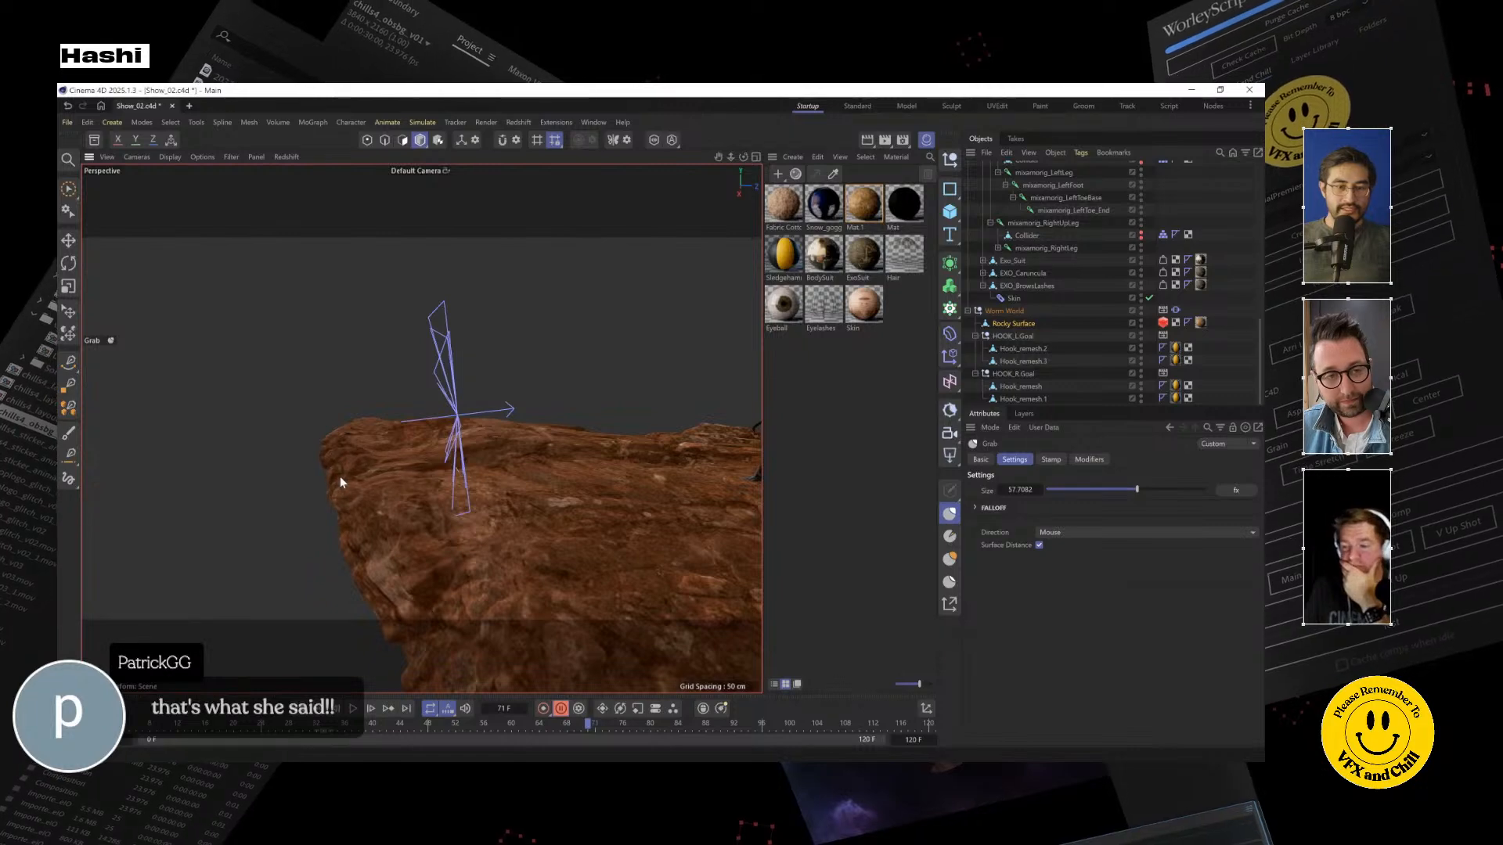
mouse_move(469, 519)
alt+mouse_down()
mouse_move(577, 525)
mouse_move(658, 501)
mouse_move(644, 501)
alt+mouse_up()
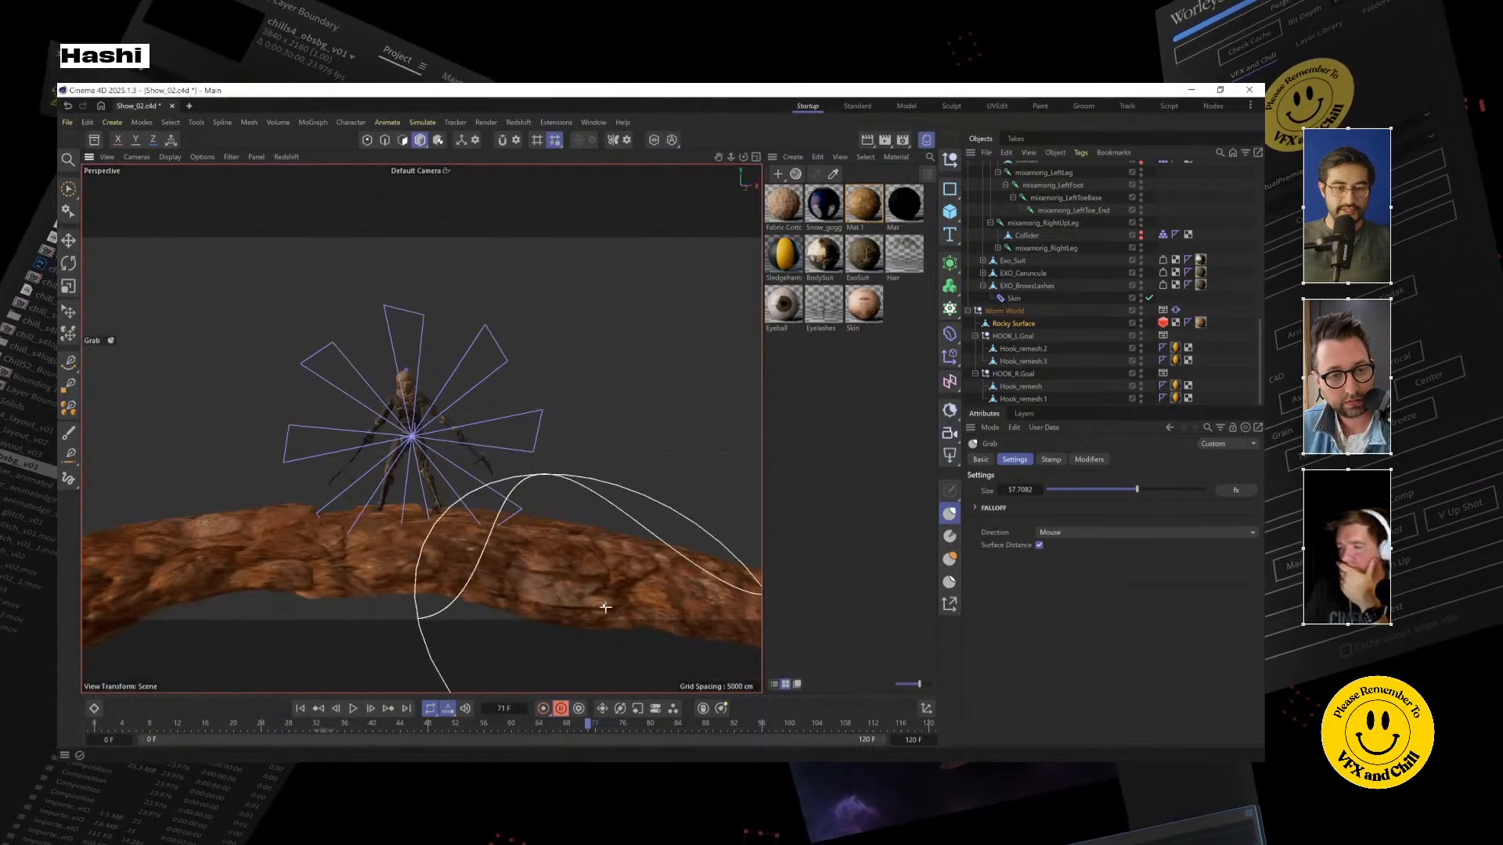
drag(604, 575, 587, 558)
mouse_move(508, 588)
mouse_down()
mouse_move(500, 577)
mouse_move(544, 570)
mouse_up()
mouse_move(636, 565)
mouse_down()
mouse_move(633, 545)
mouse_move(568, 589)
mouse_move(493, 583)
mouse_up()
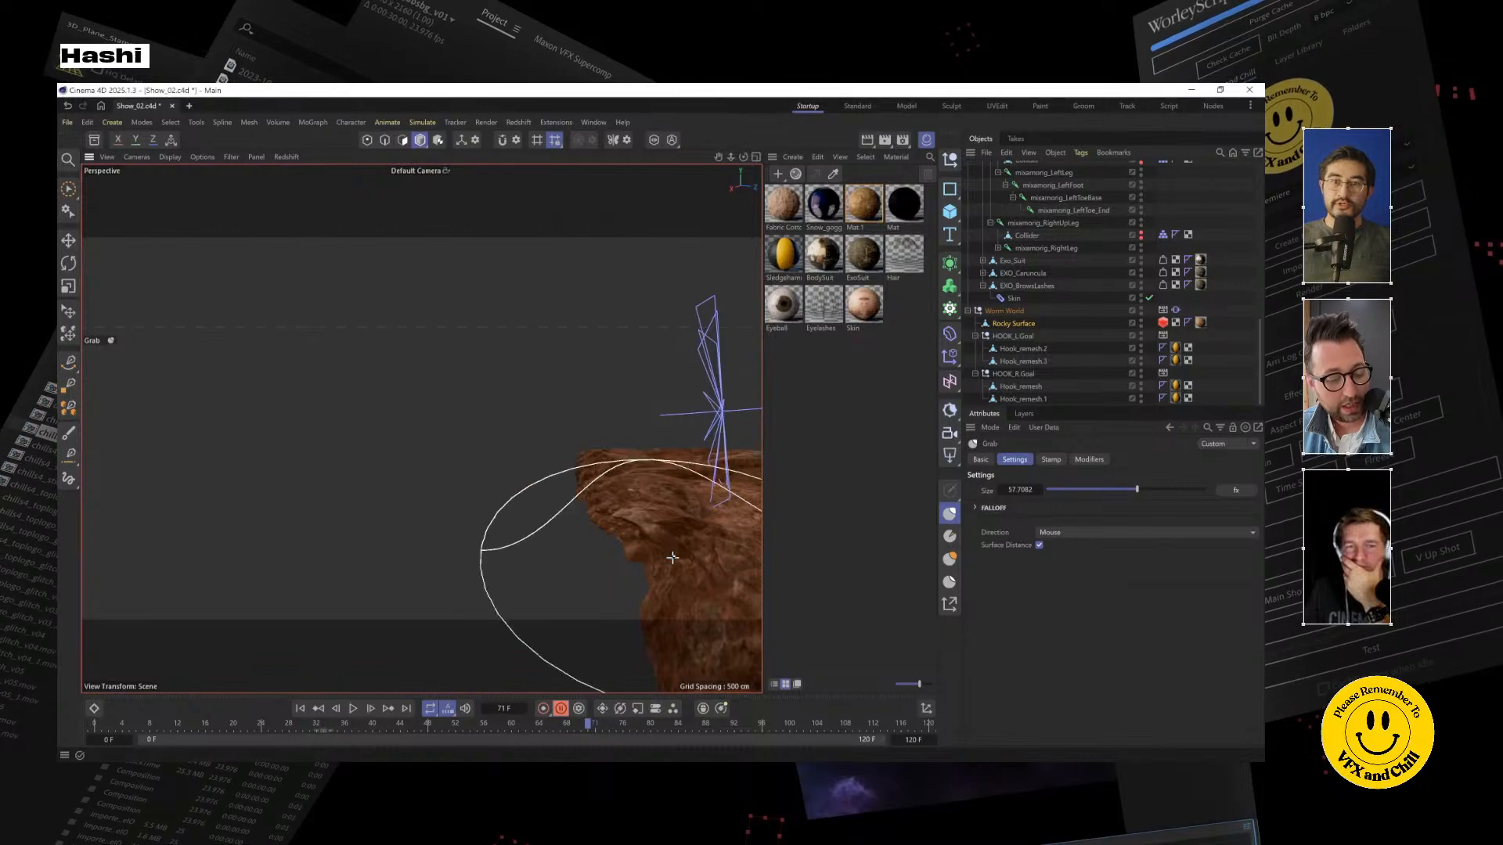
drag(639, 562, 631, 540)
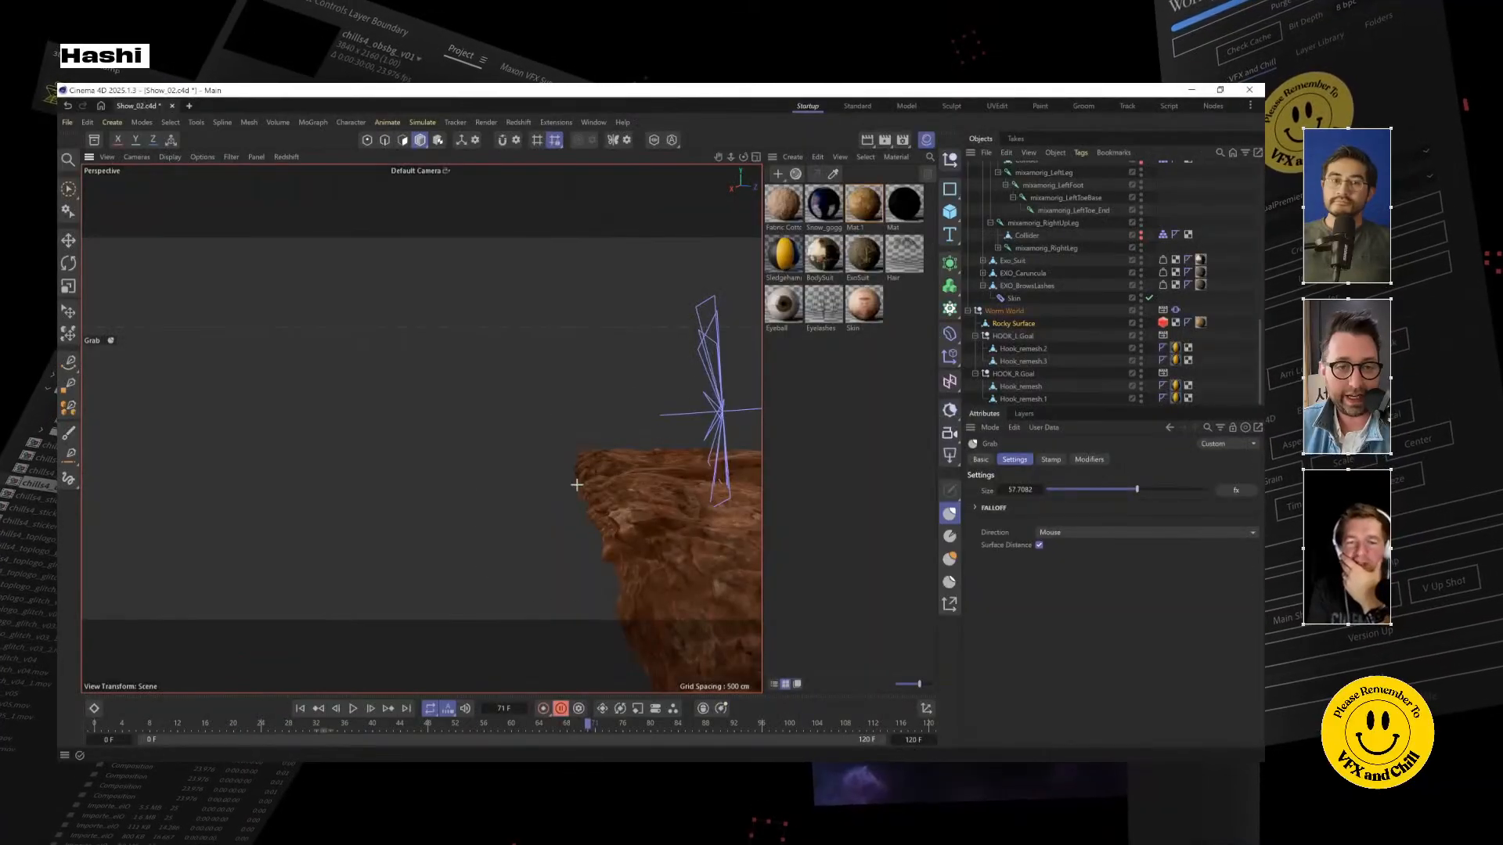
Move the Wind object well away from the character to the side with the Move tool
alt+drag(577, 485, 436, 486)
scroll(1087, 335, up, 3)
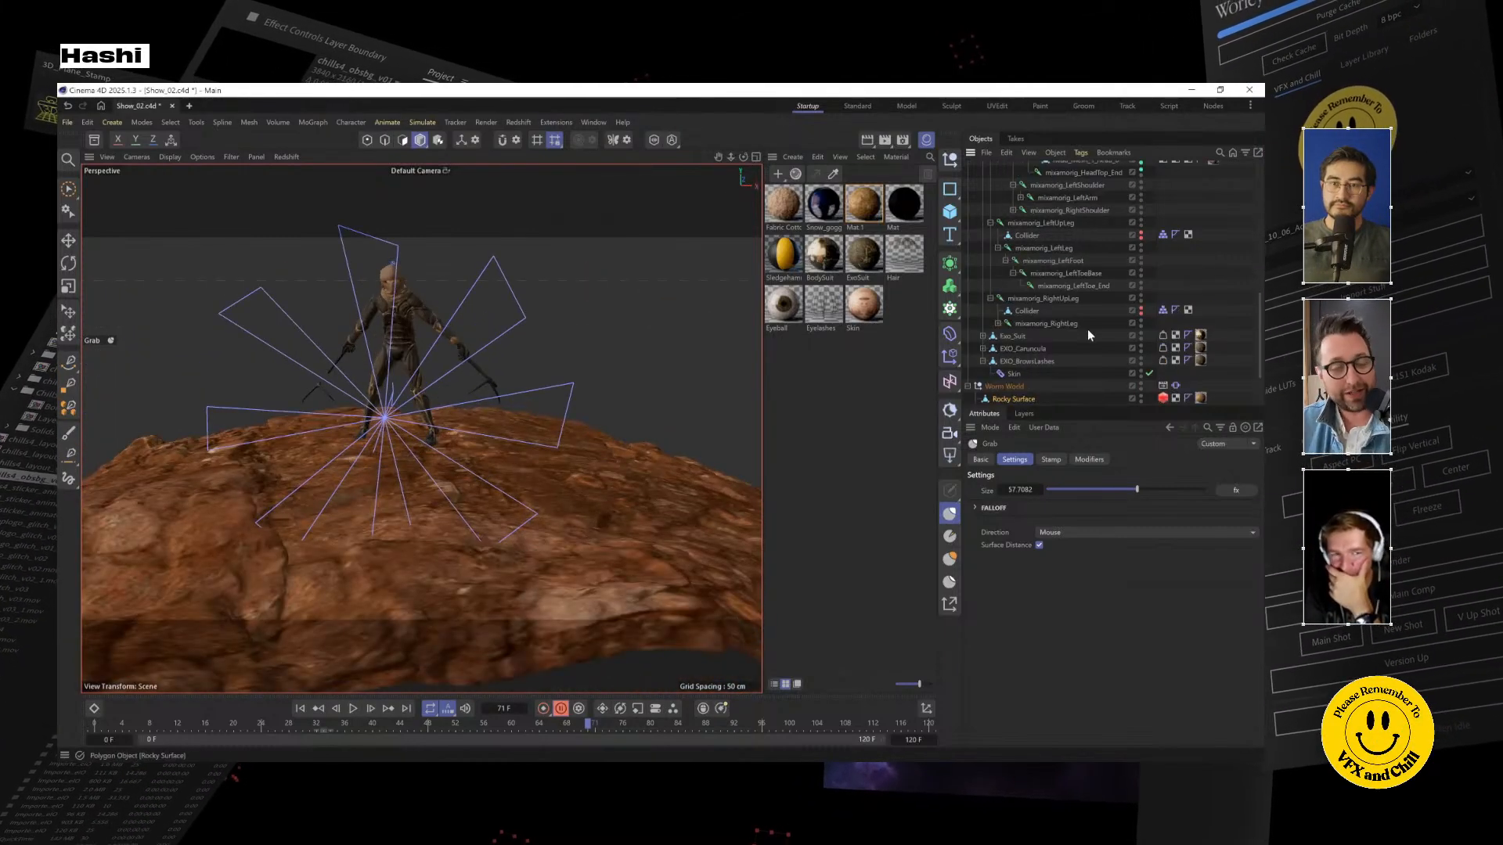
scroll(1073, 282, up, 5)
click(996, 180)
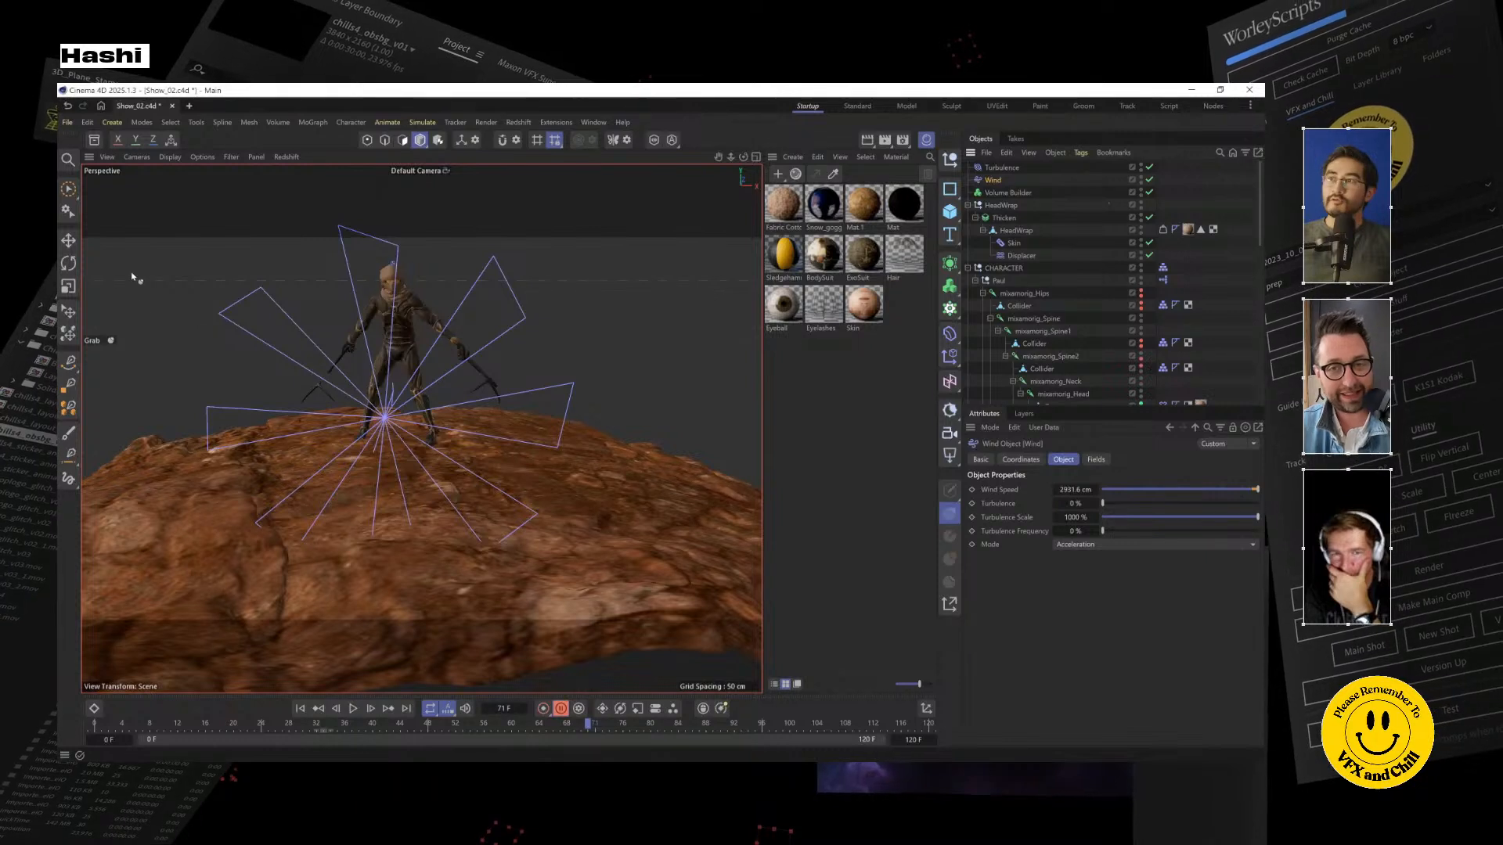
click(69, 241)
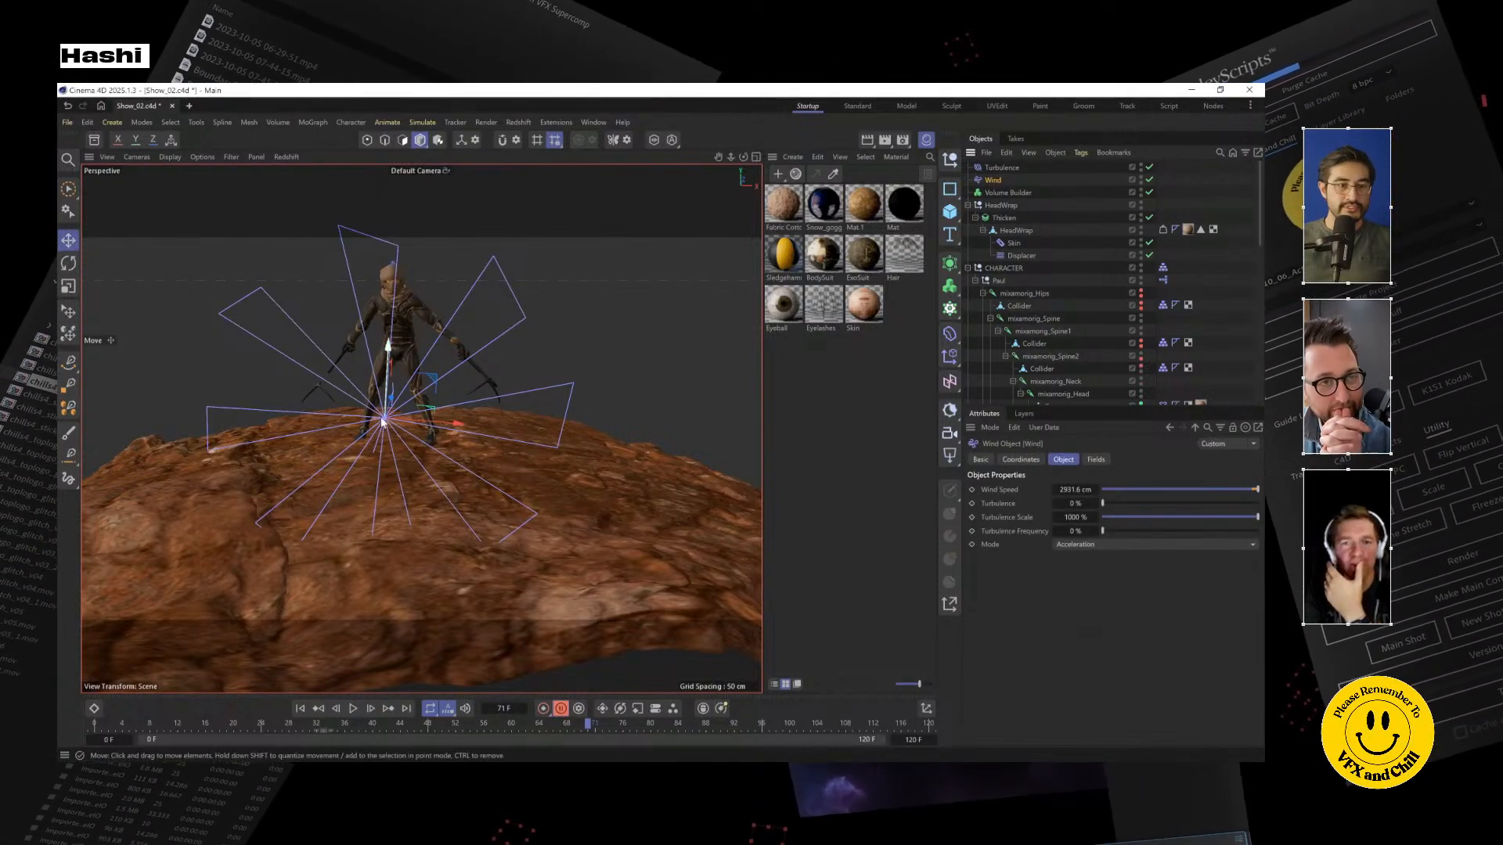
scroll(383, 423, down, 3)
alt+drag(390, 427, 750, 428)
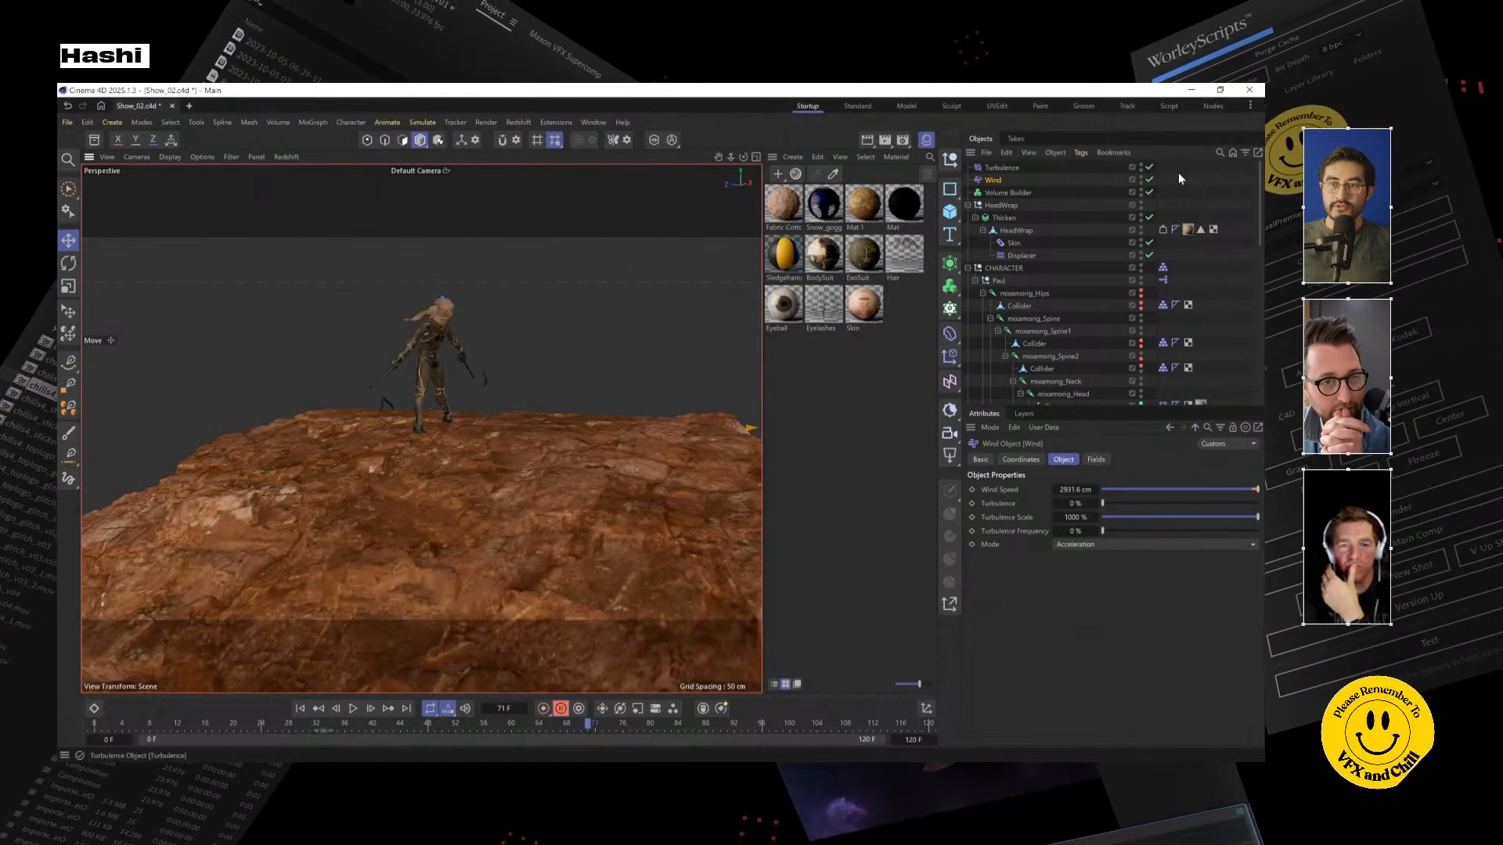
Hide the Wind object in the viewport and delete the Volume Builder
click(1140, 178)
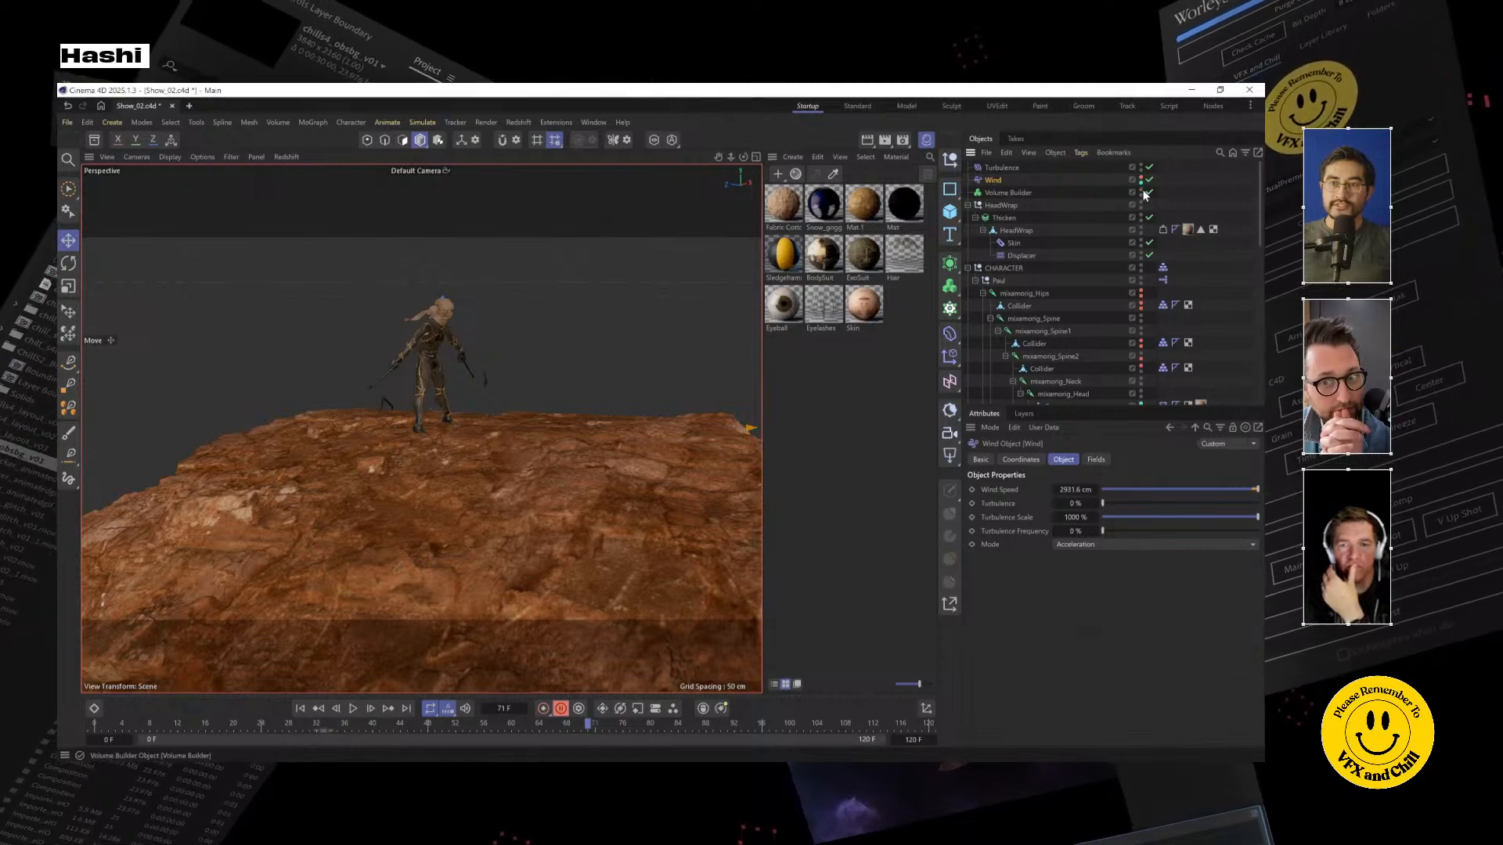
click(1009, 192)
key(Delete)
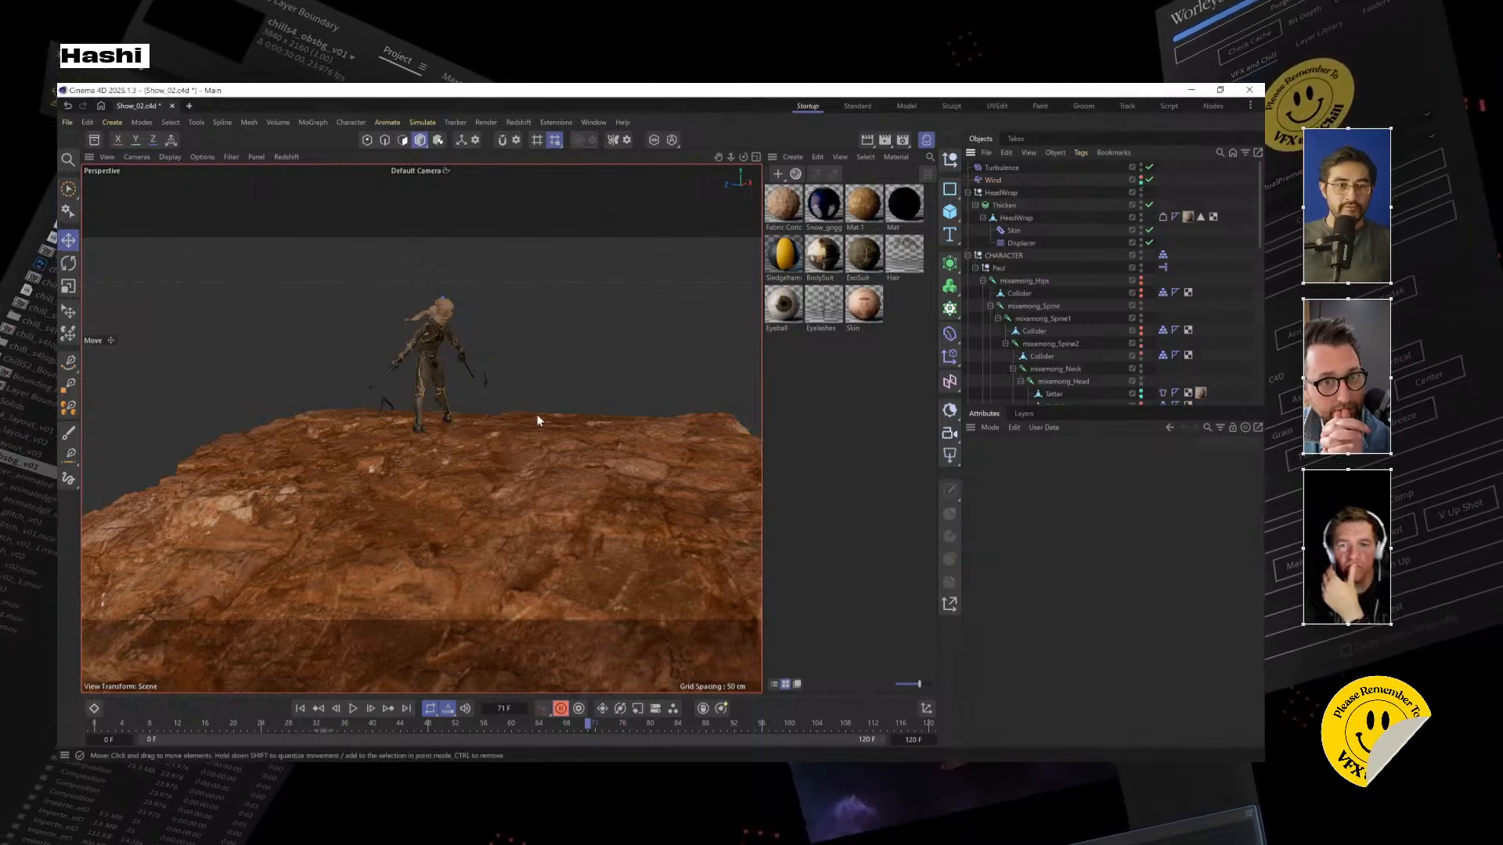
Select the mixamorig_Hips joint and turn on its viewport visibility to display the character's skeleton
scroll(537, 415, up, 5)
alt+middle_drag(529, 426, 590, 516)
alt+right_drag(590, 515, 500, 508)
alt+drag(500, 509, 478, 466)
scroll(478, 466, up, 2)
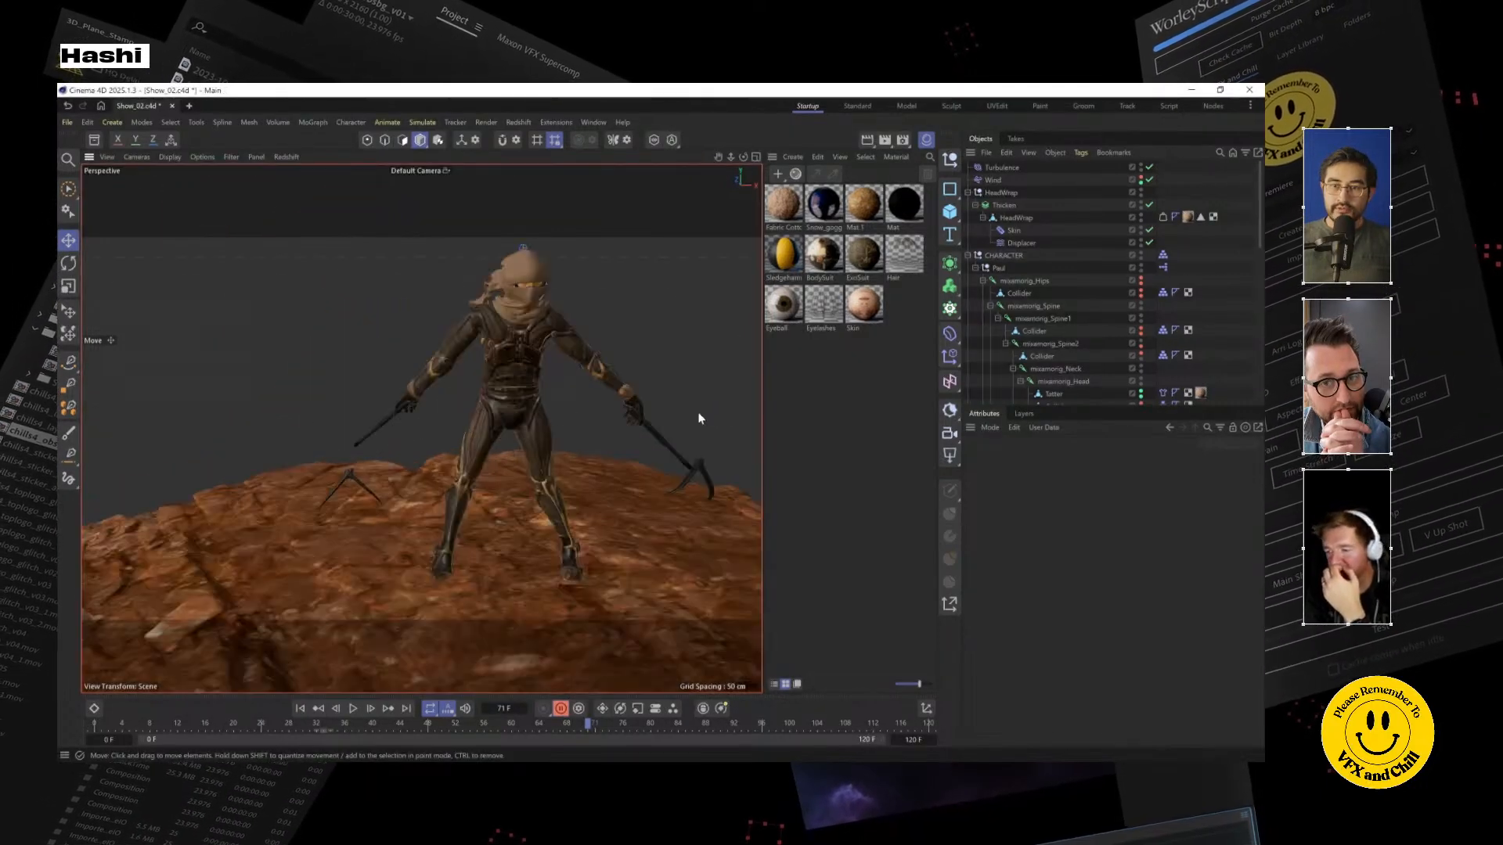
click(1016, 280)
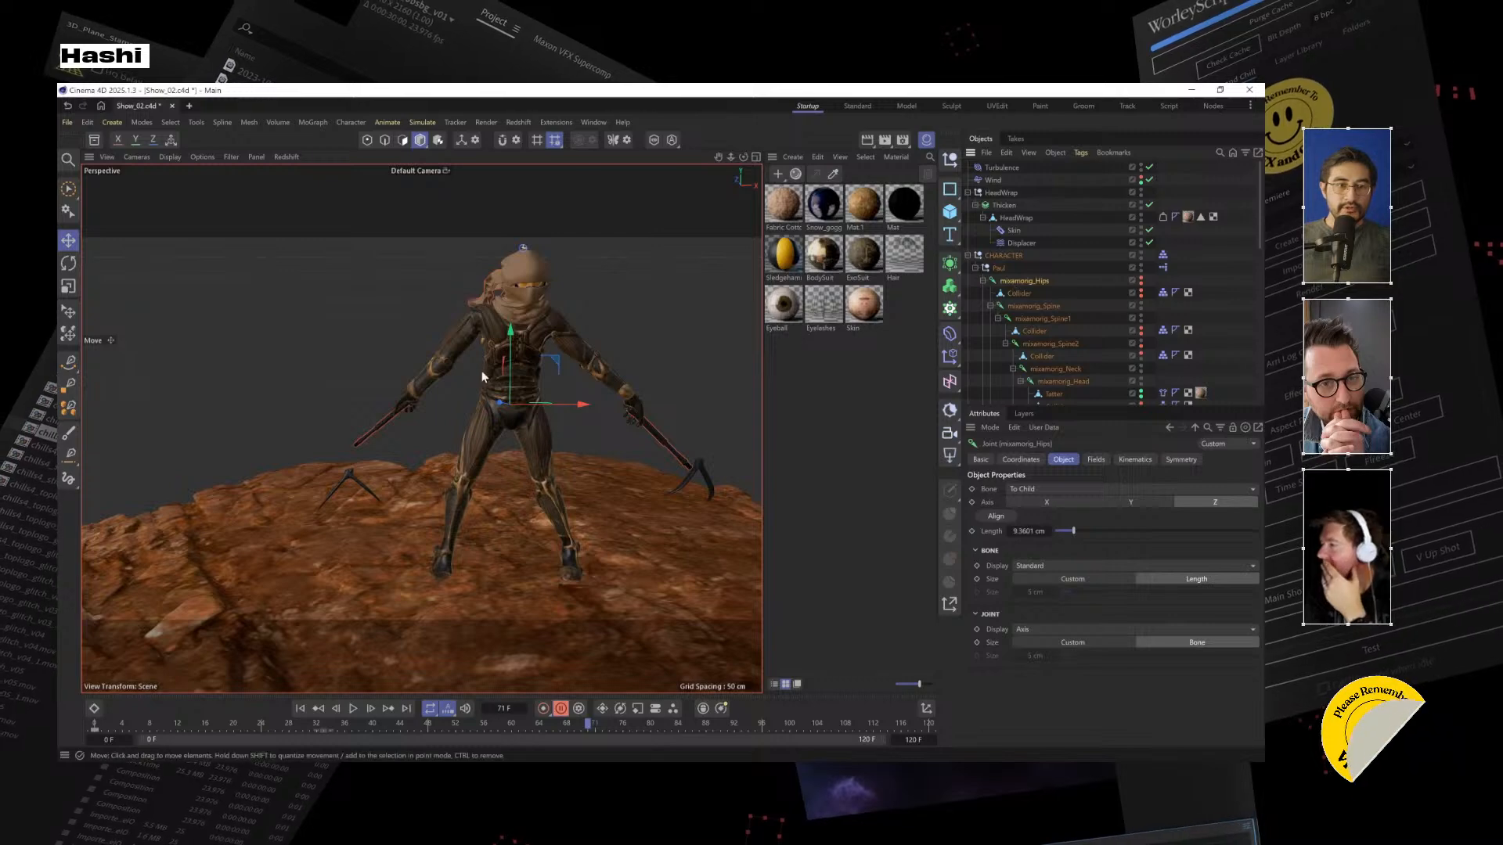
click(1142, 280)
Examine the character's arm and leg joints from the front and the side
alt+drag(548, 434, 565, 400)
alt+drag(596, 458, 679, 449)
alt+drag(497, 427, 362, 446)
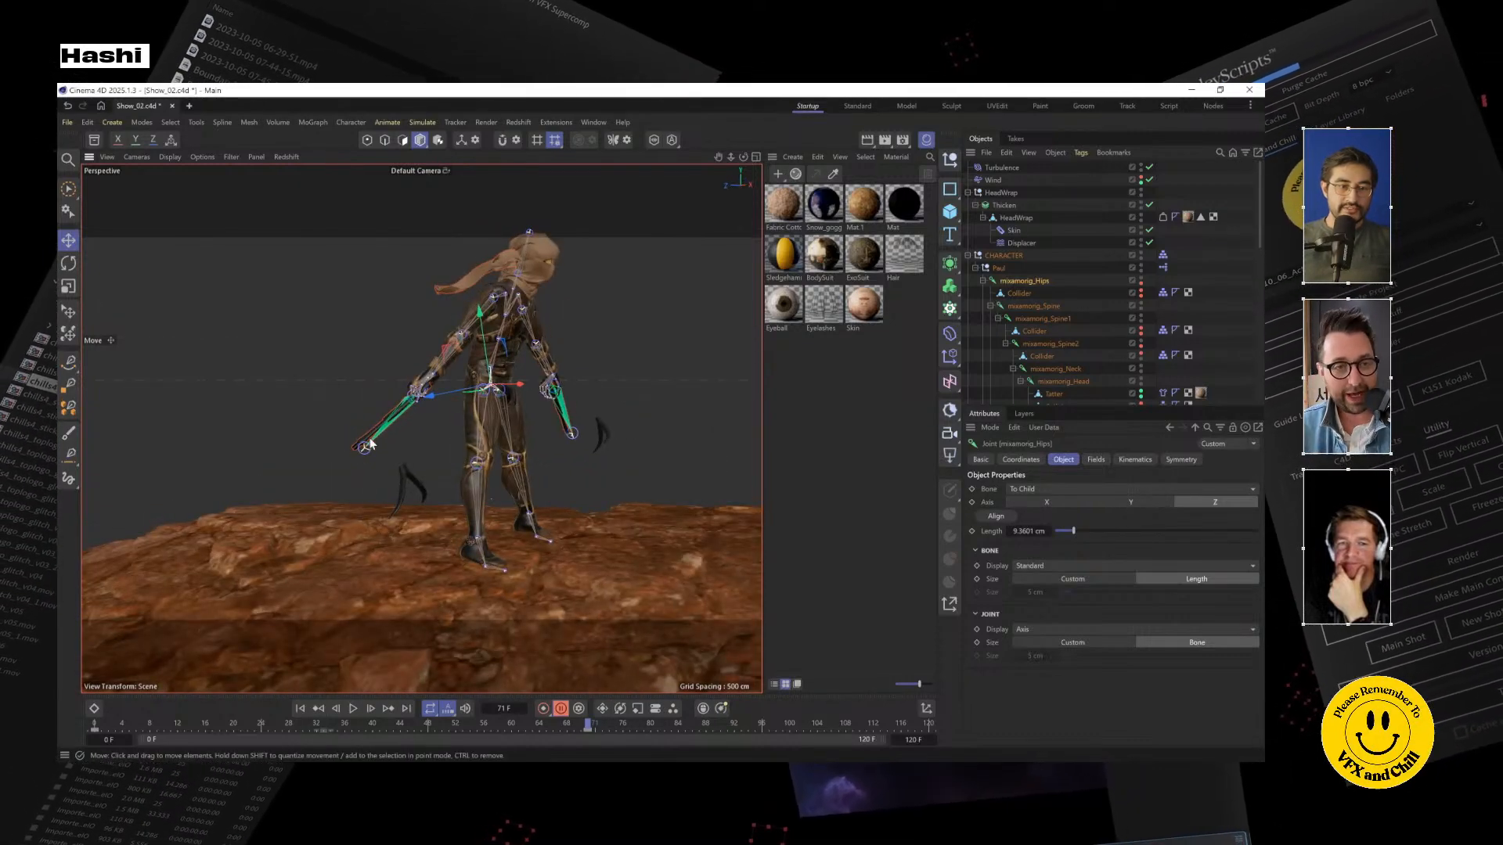
alt+drag(517, 436, 348, 454)
scroll(565, 429, up, 3)
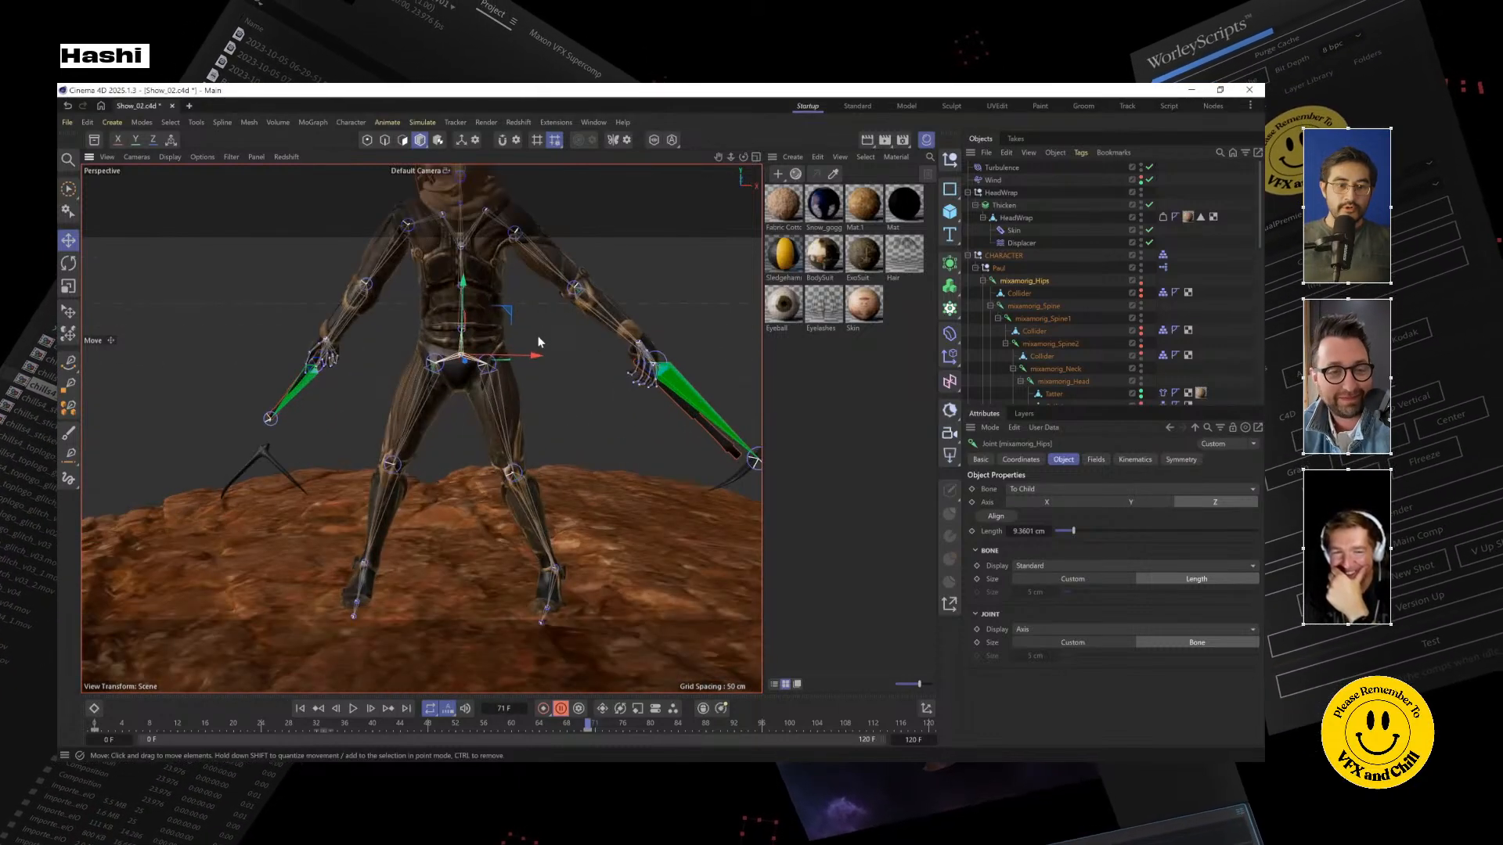
scroll(537, 429, down, 3)
alt+drag(543, 445, 657, 492)
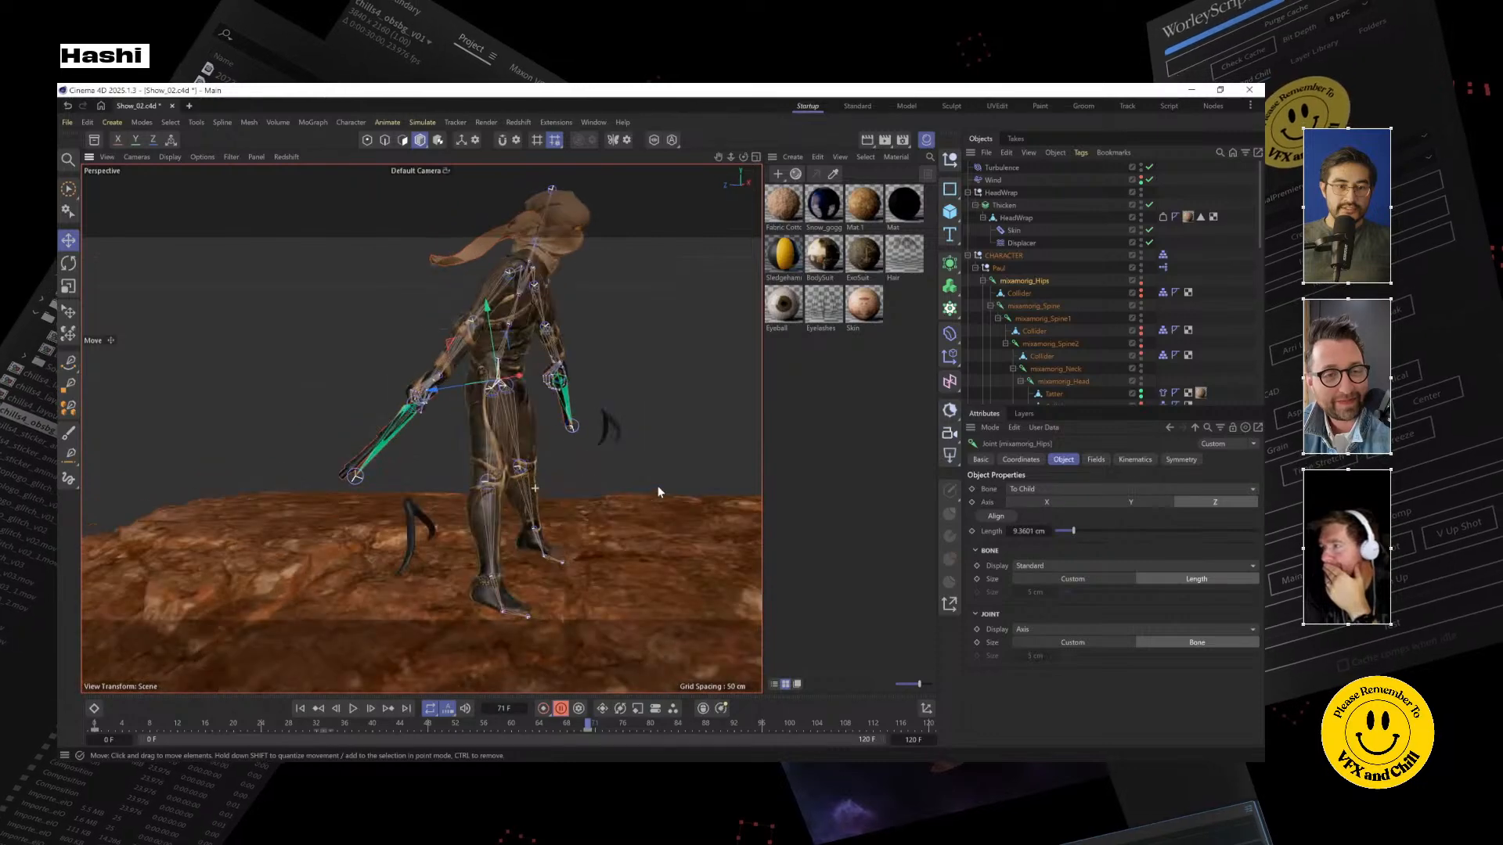
alt+drag(505, 391, 732, 386)
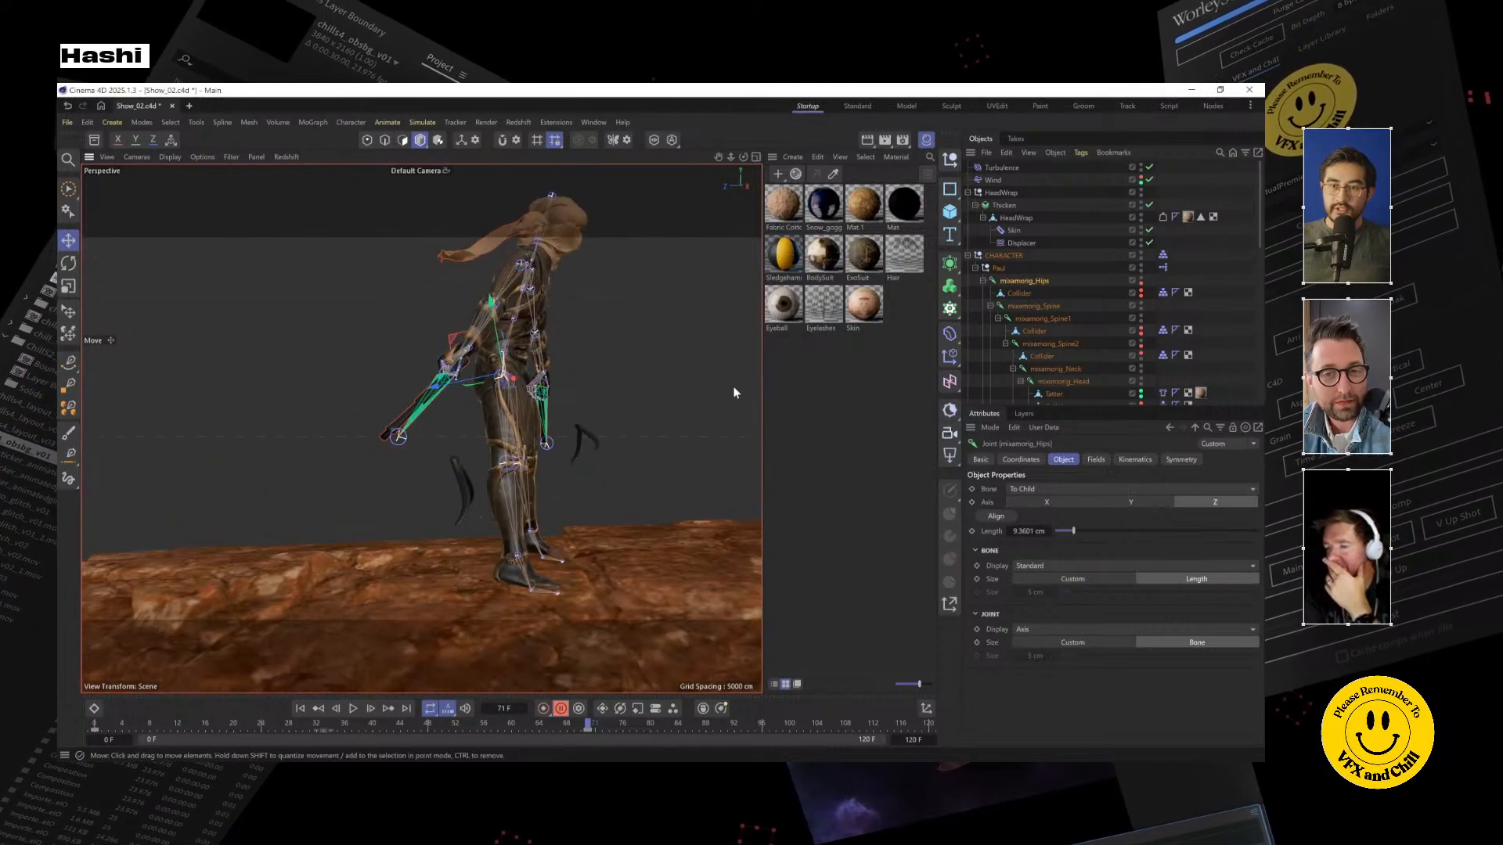
Rotate the mixamorig_RightUpLeg joint to swing the character's right thigh forward
click(1037, 306)
scroll(1057, 336, down, 5)
click(1044, 306)
click(1045, 359)
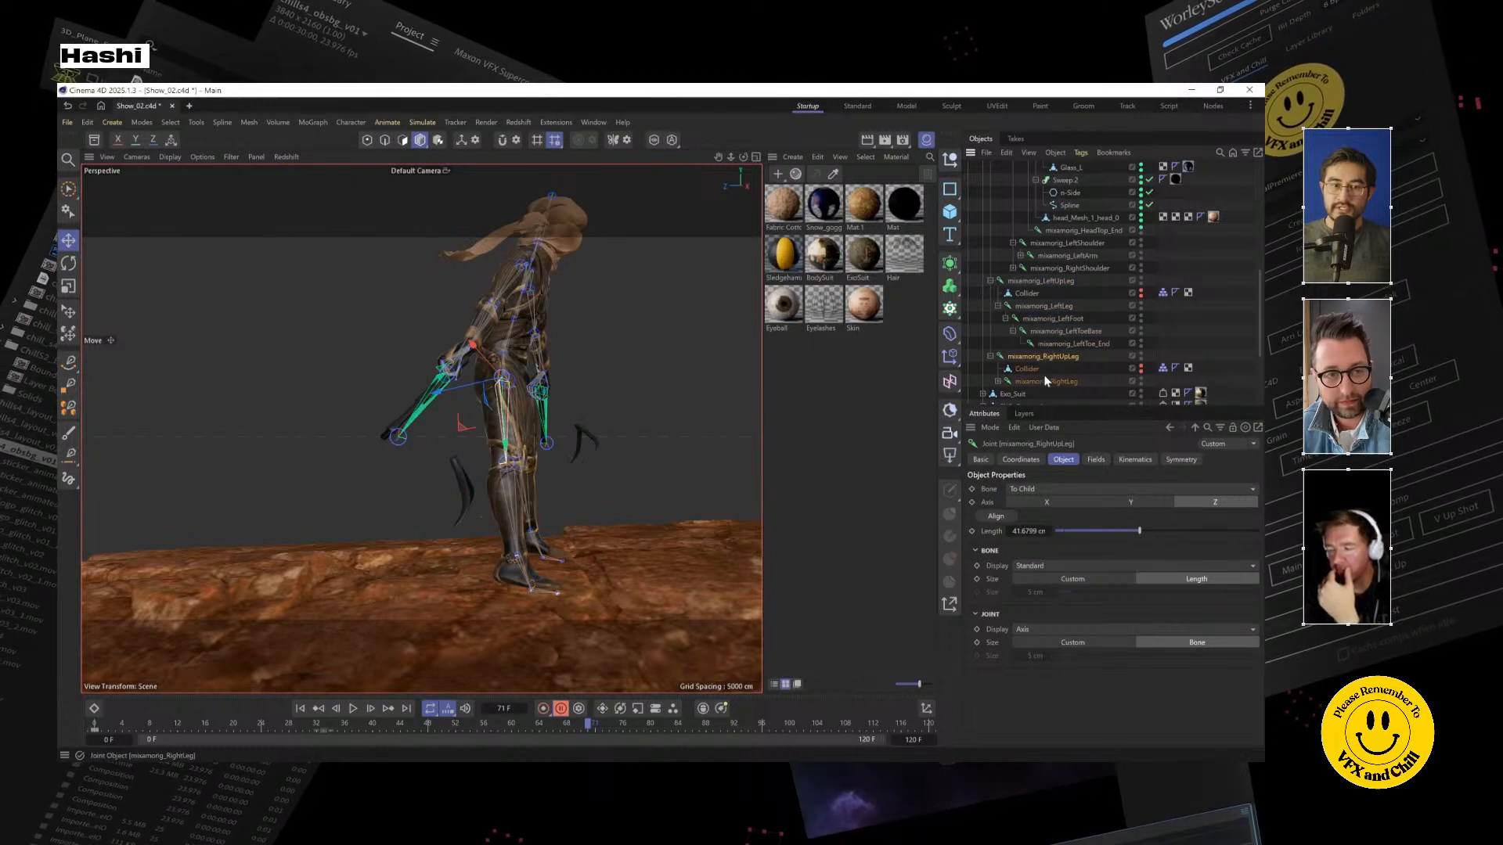
click(1046, 382)
click(1009, 357)
click(69, 264)
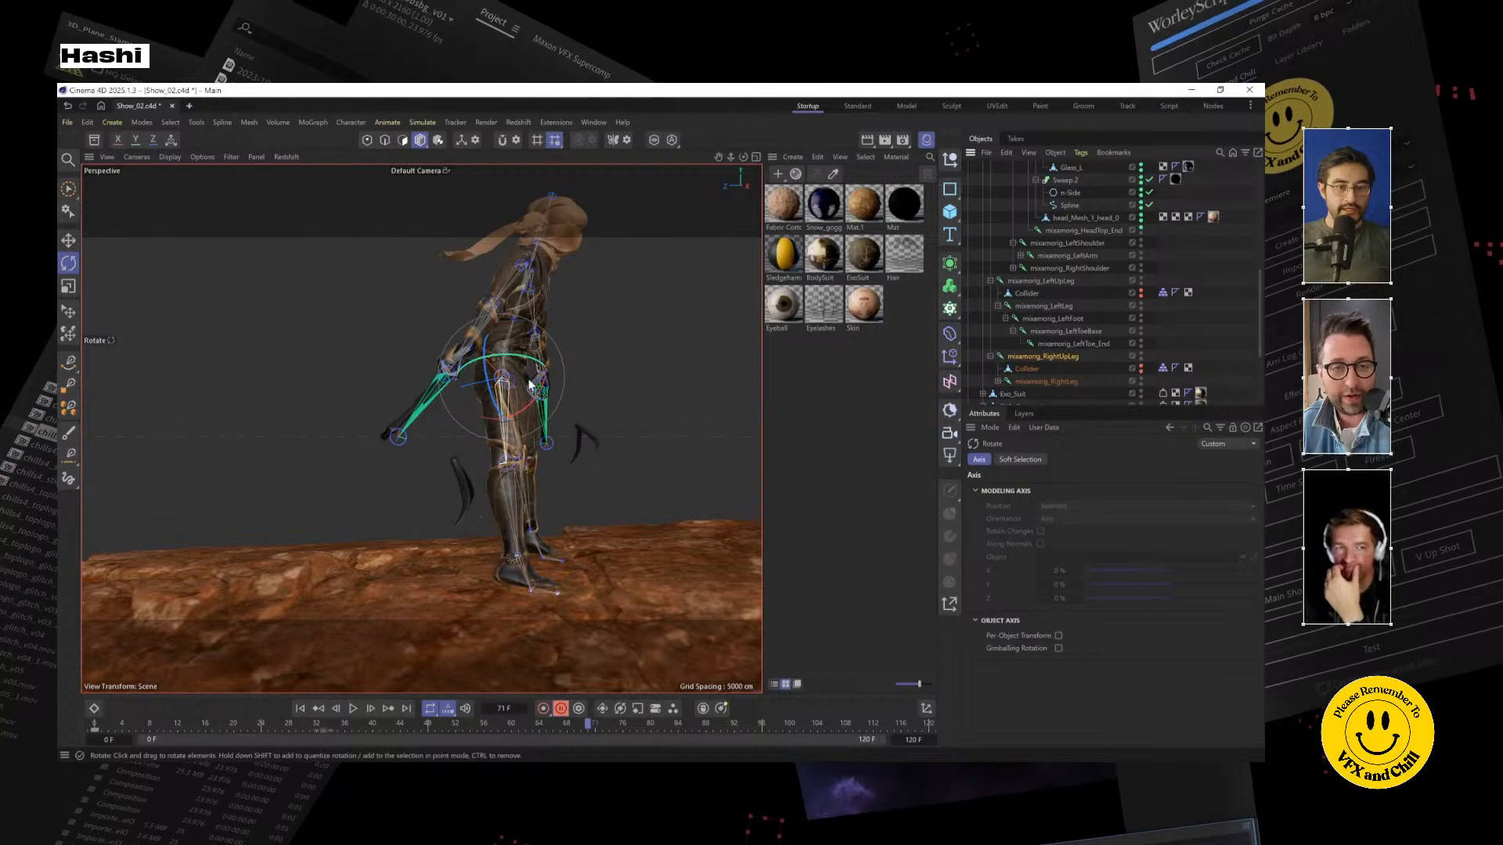
drag(541, 396, 550, 378)
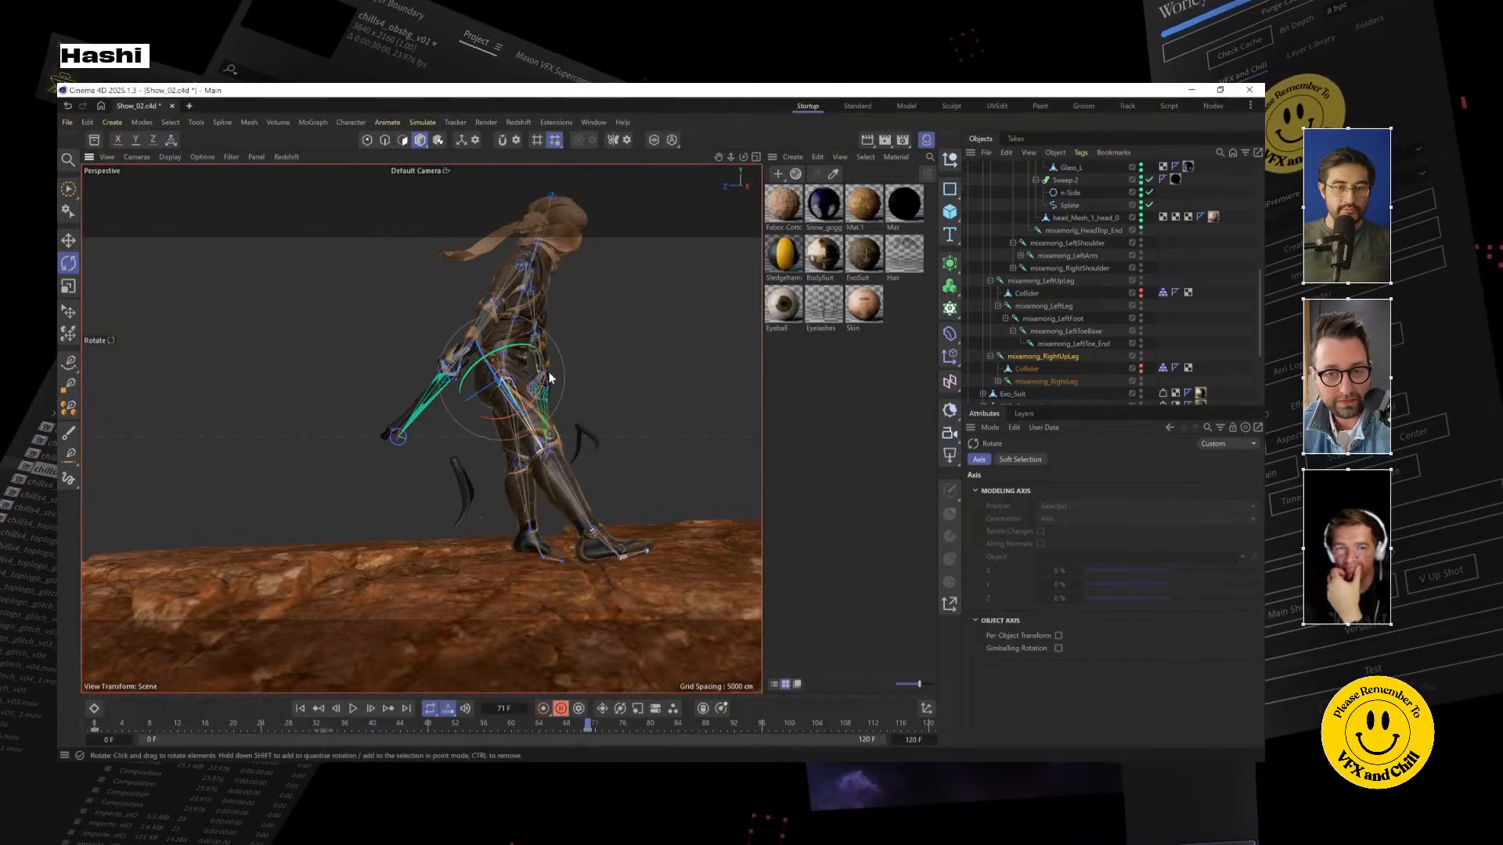
Rotate the mixamorig_RightLeg joint to bend the knee backward and angle the lower leg slightly, leaving the joint deselected
click(1049, 382)
drag(591, 463, 463, 501)
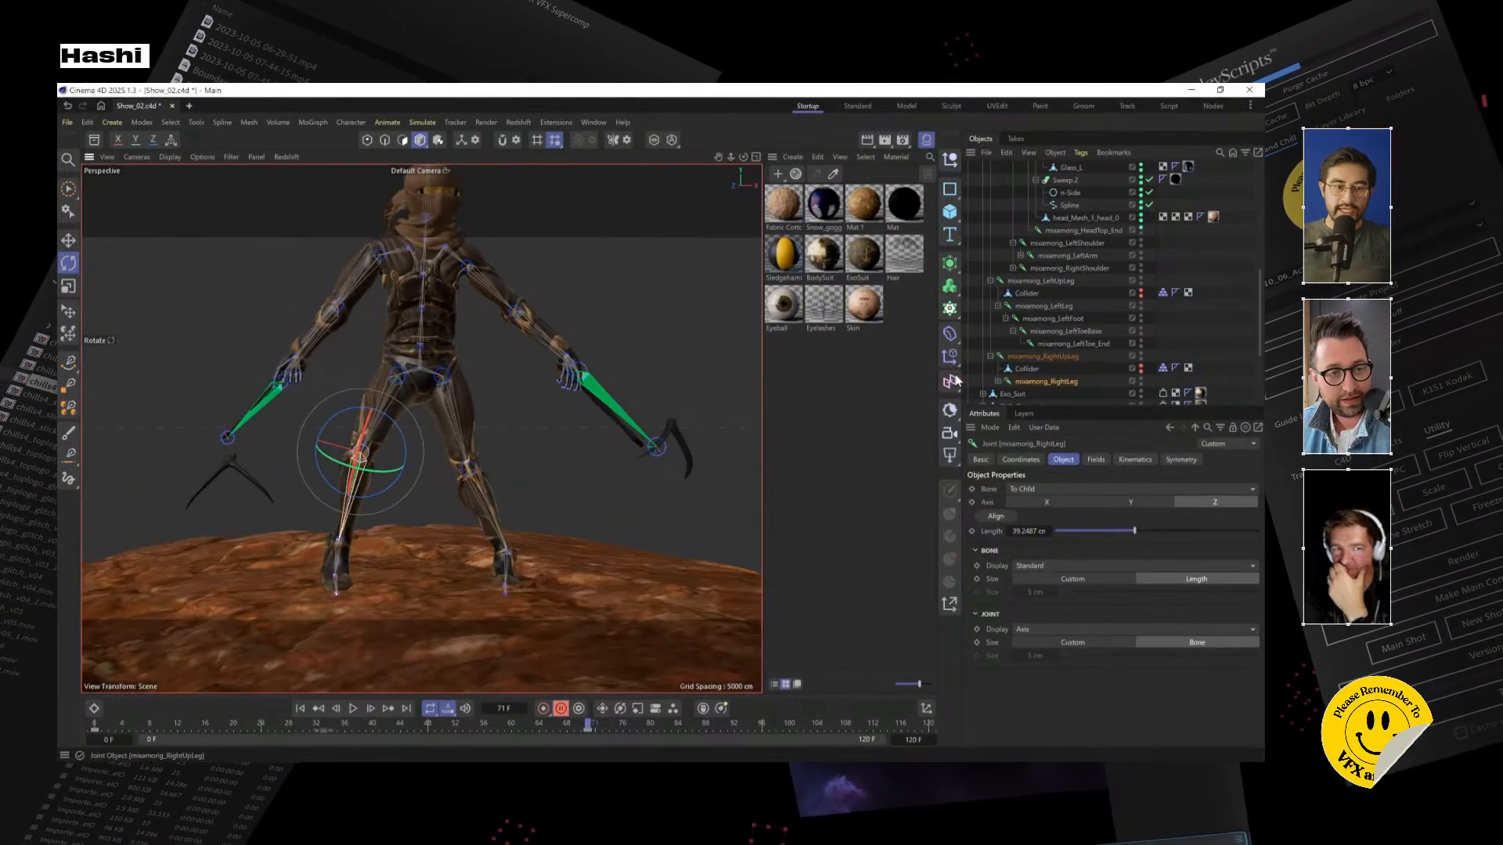
drag(391, 473, 364, 468)
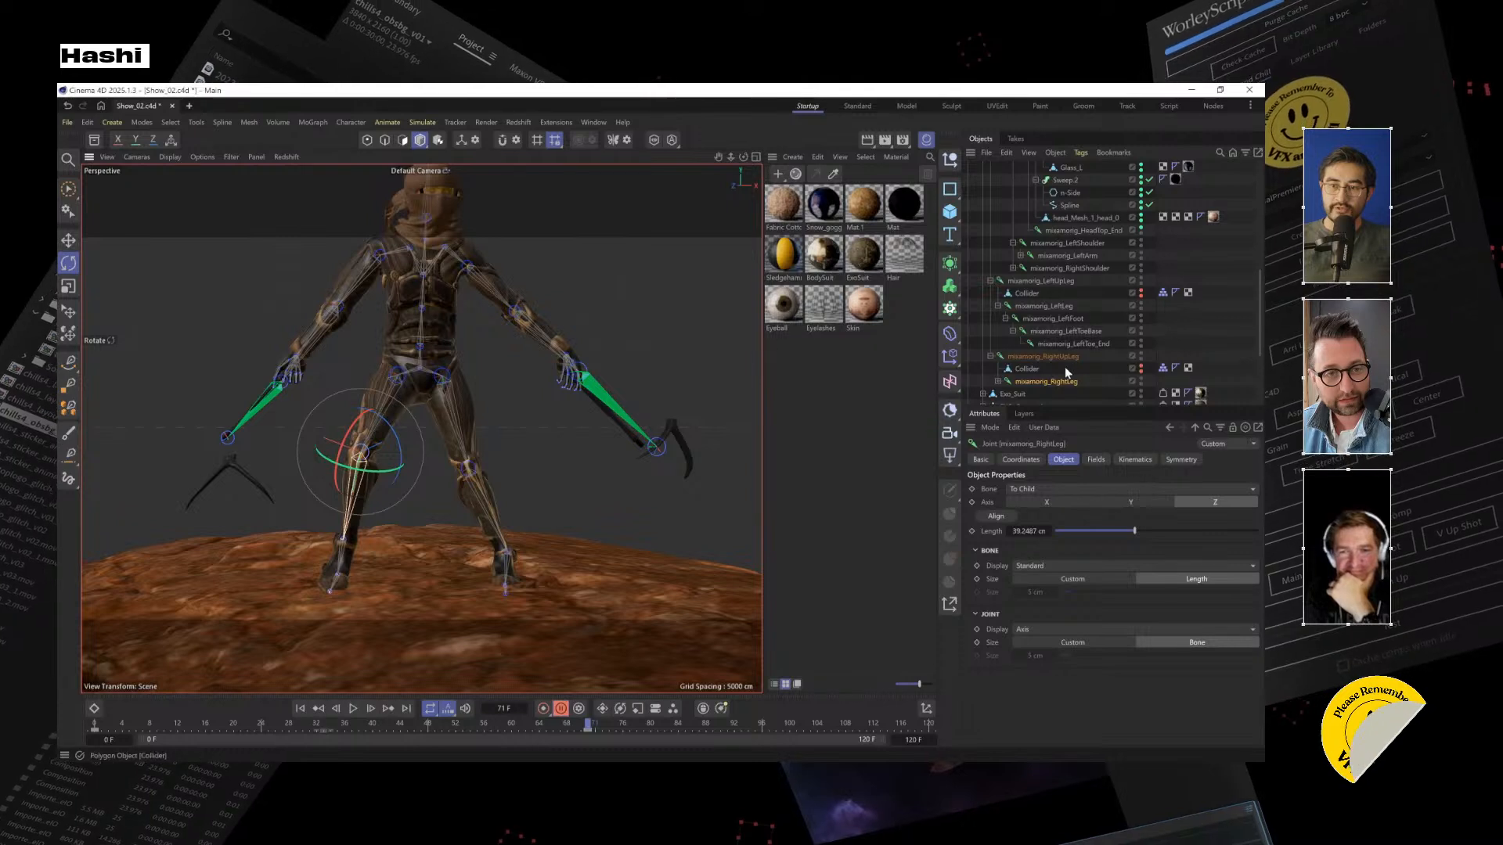
click(1091, 361)
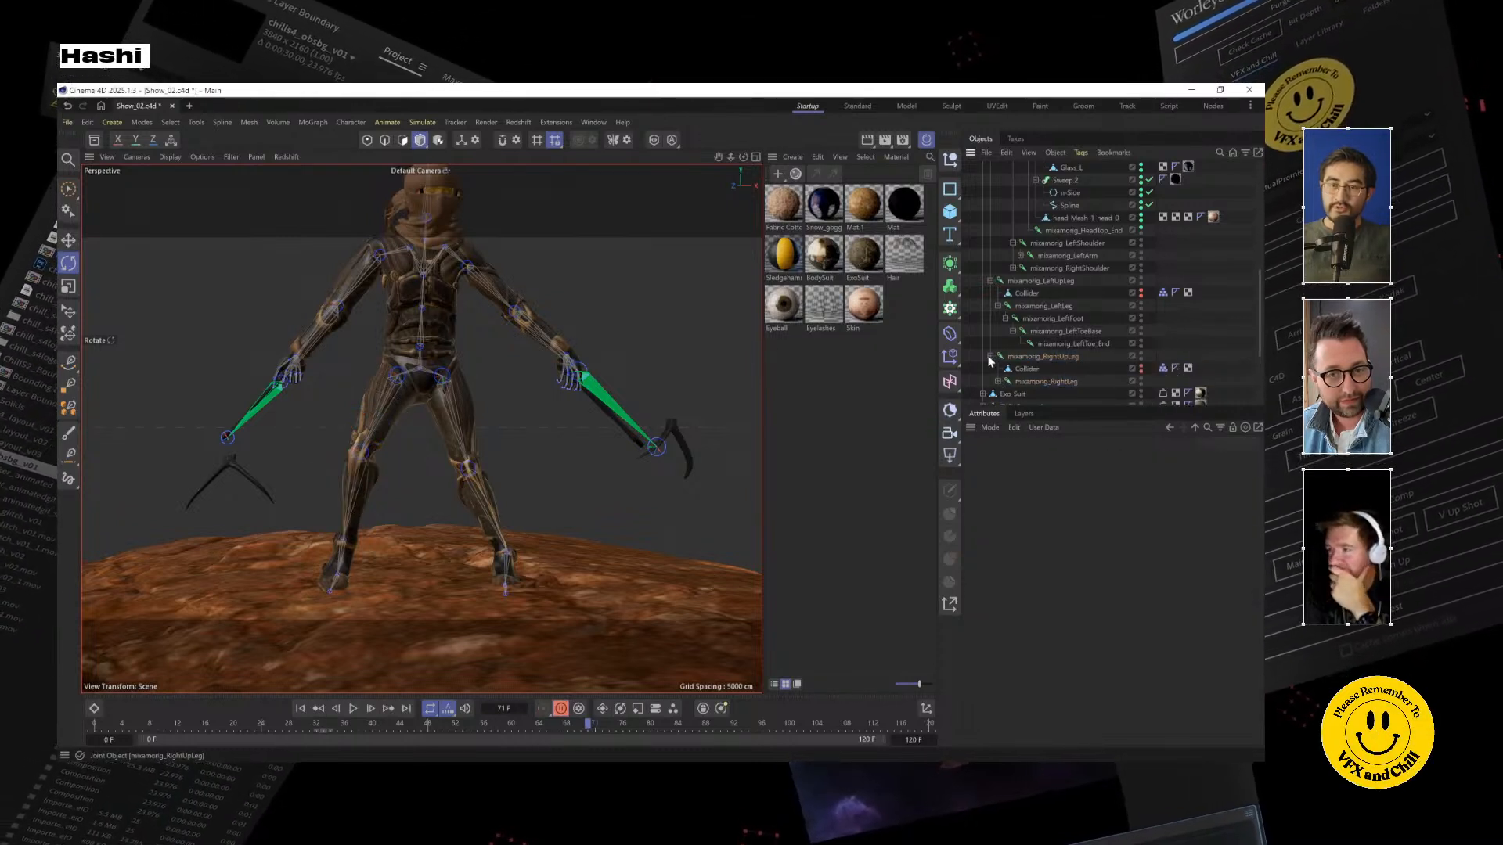
Select the mixamorig_RightUpLeg joint and expand its chain down to the right toe joints
click(1020, 358)
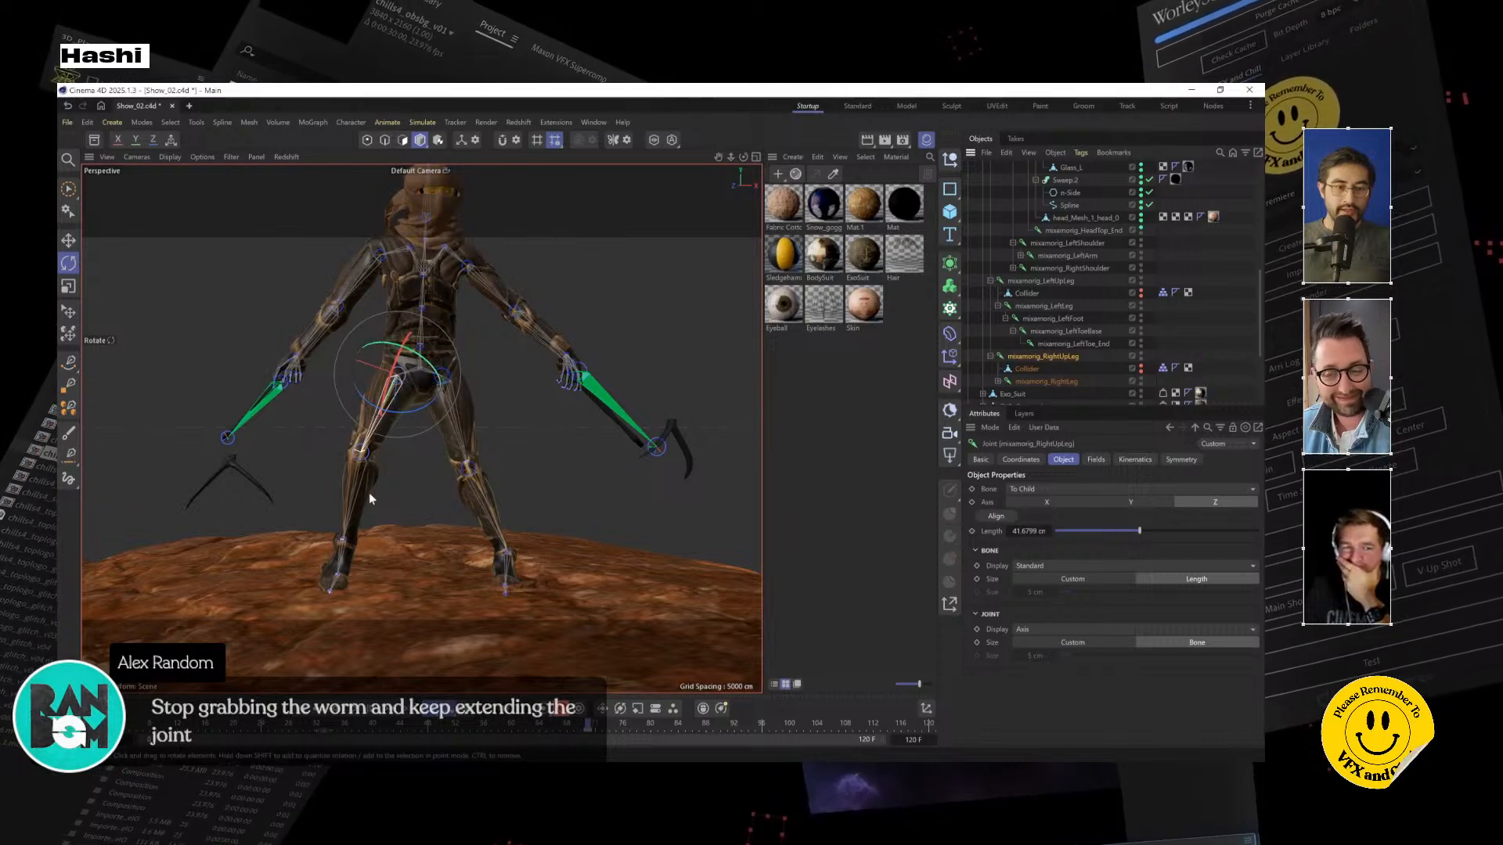
alt+drag(402, 429, 527, 439)
scroll(504, 362, up, 5)
alt+drag(504, 362, 528, 368)
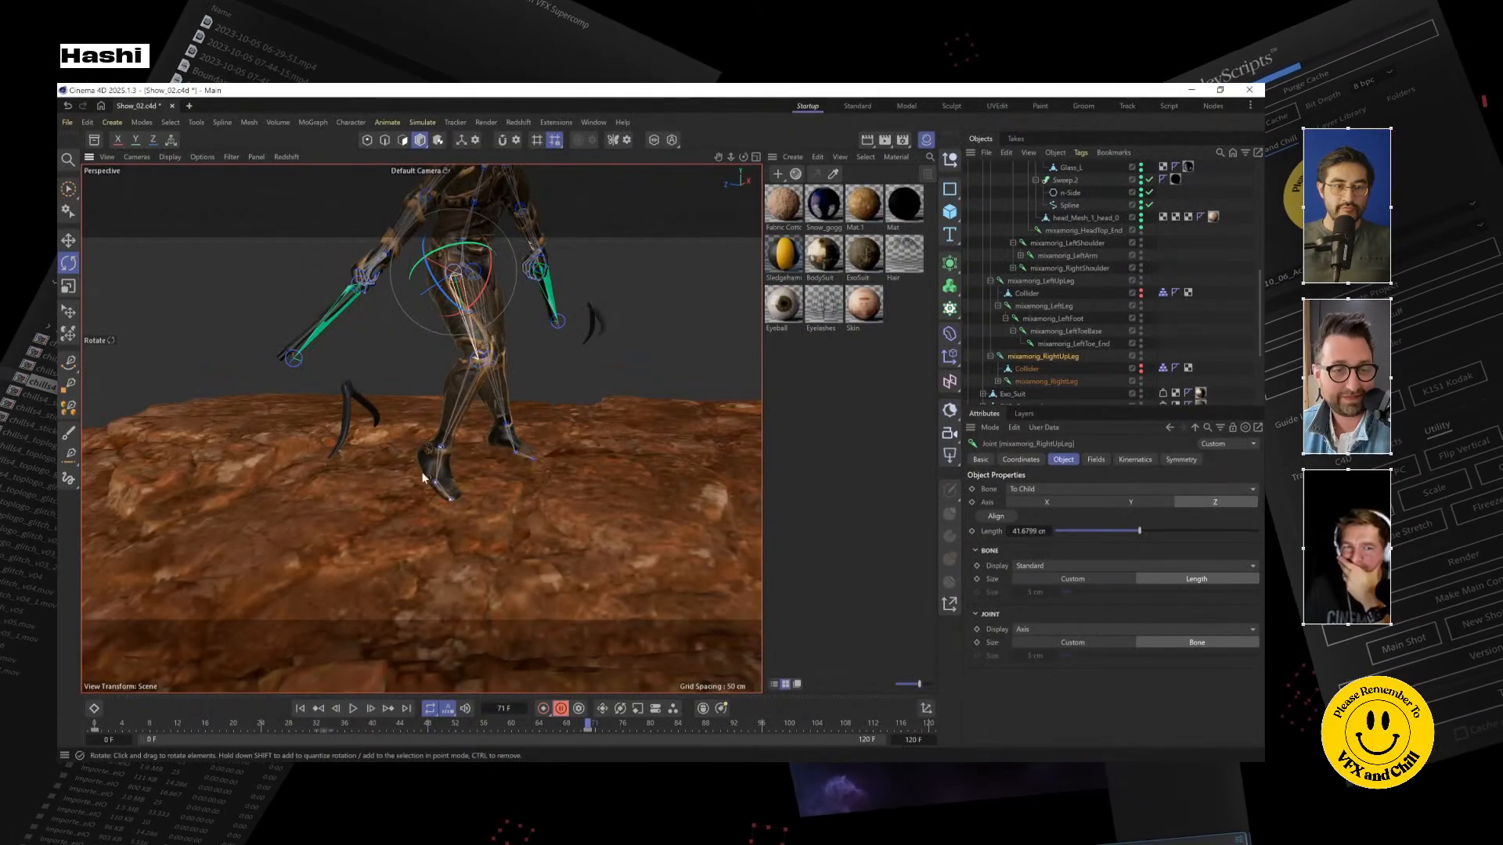
right_click(1051, 360)
click(1051, 359)
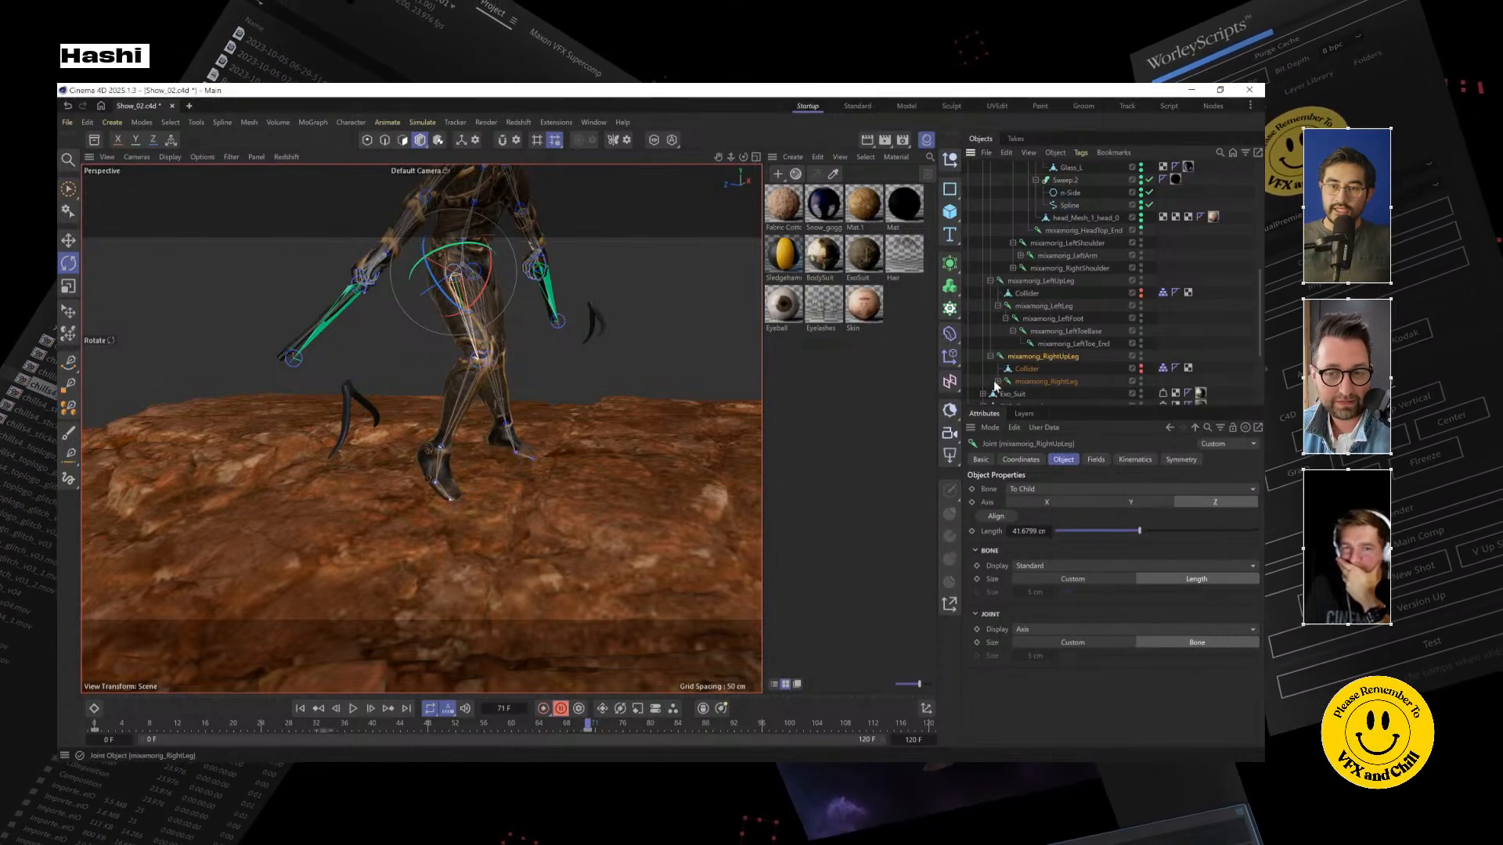
scroll(1073, 368, down, 3)
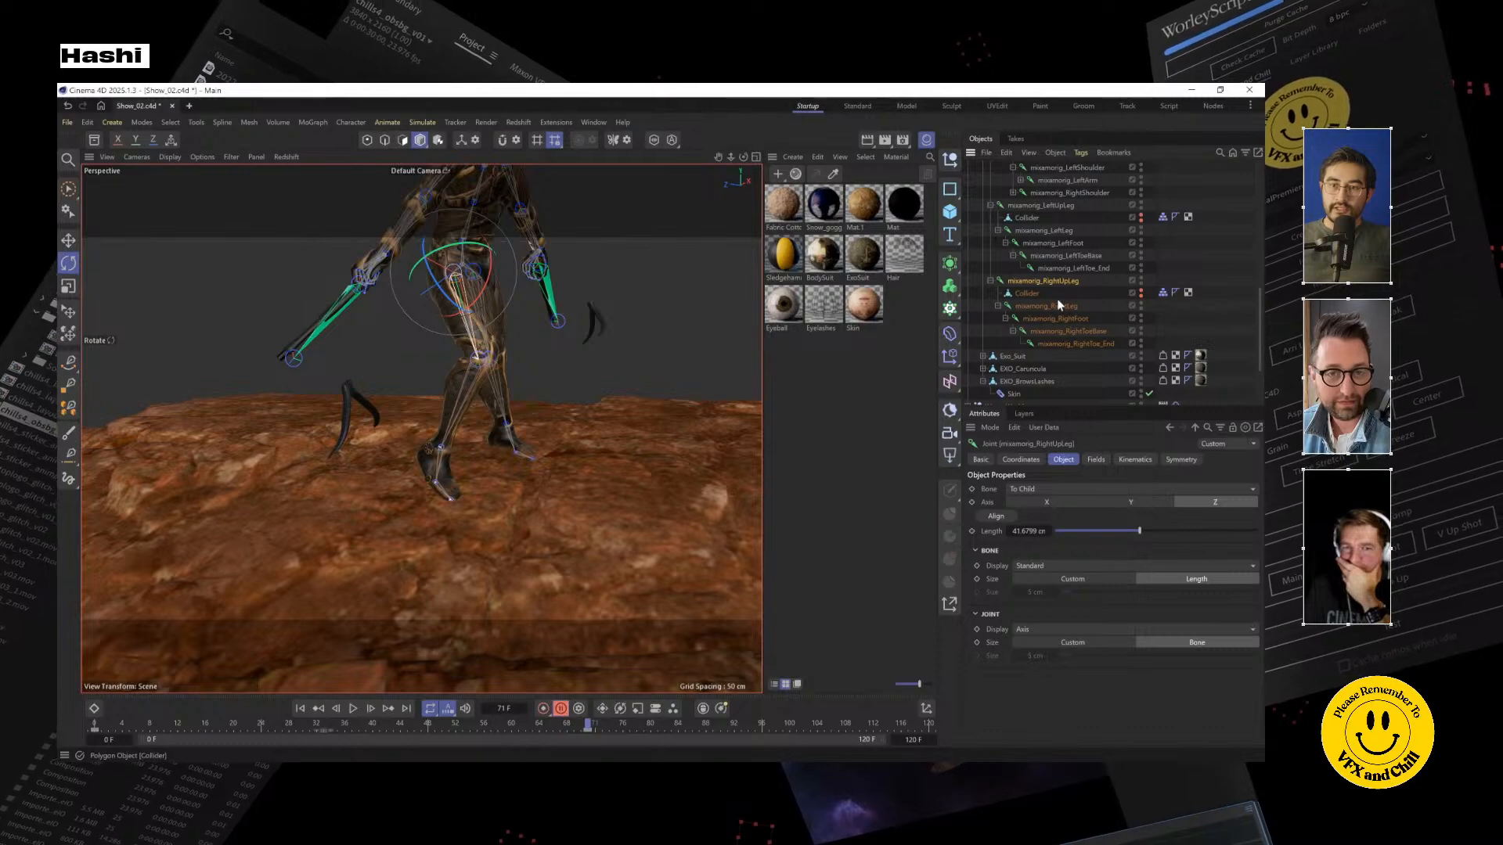
Add an IK tag to mixamorig_RightUpLeg and assign mixamorig_RightToeBase as its End joint
right_click(1054, 287)
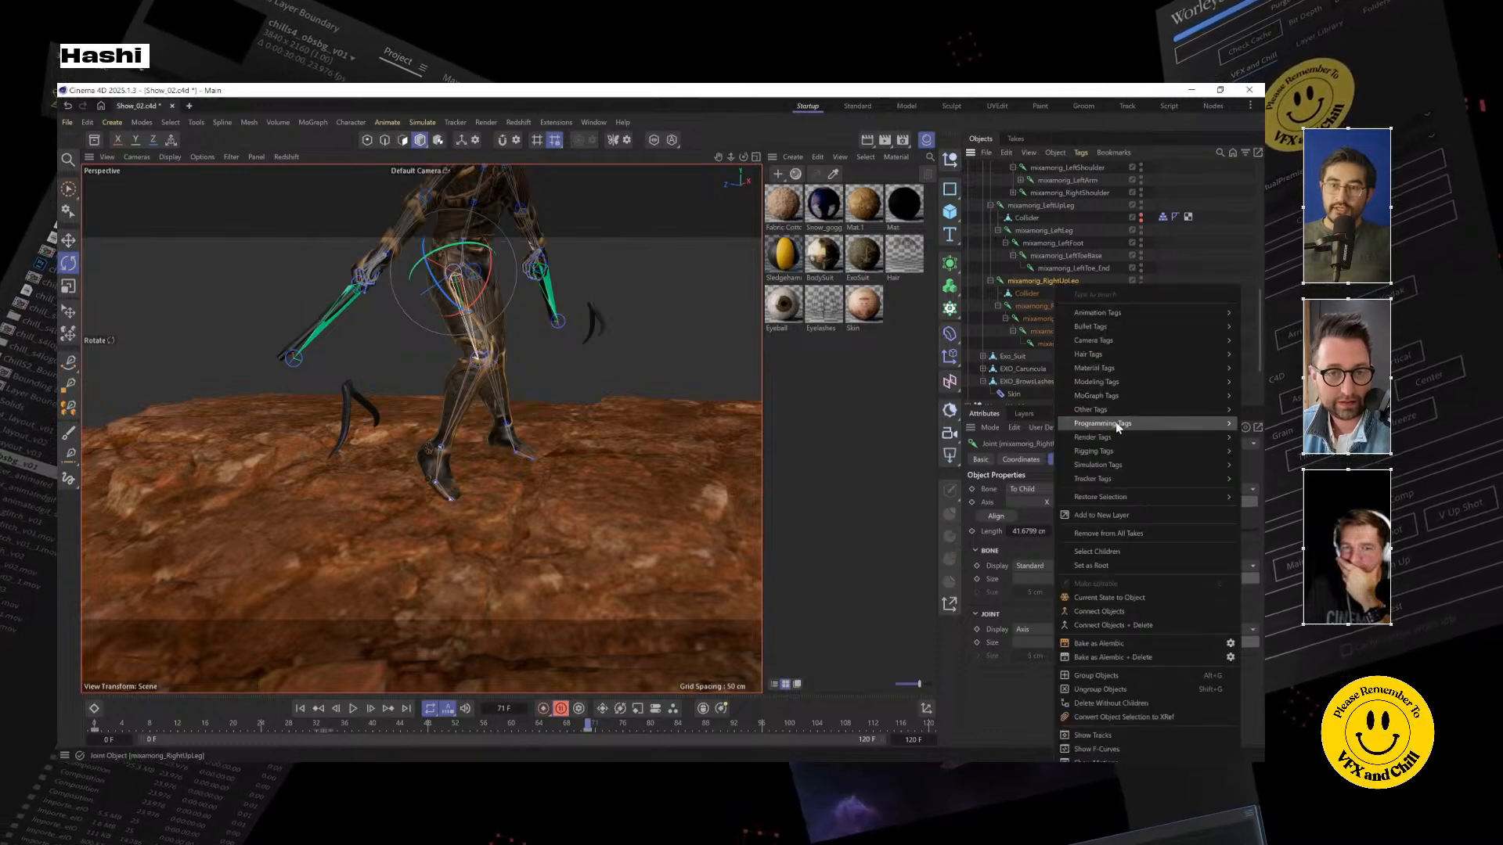
mouse_move(1111, 326)
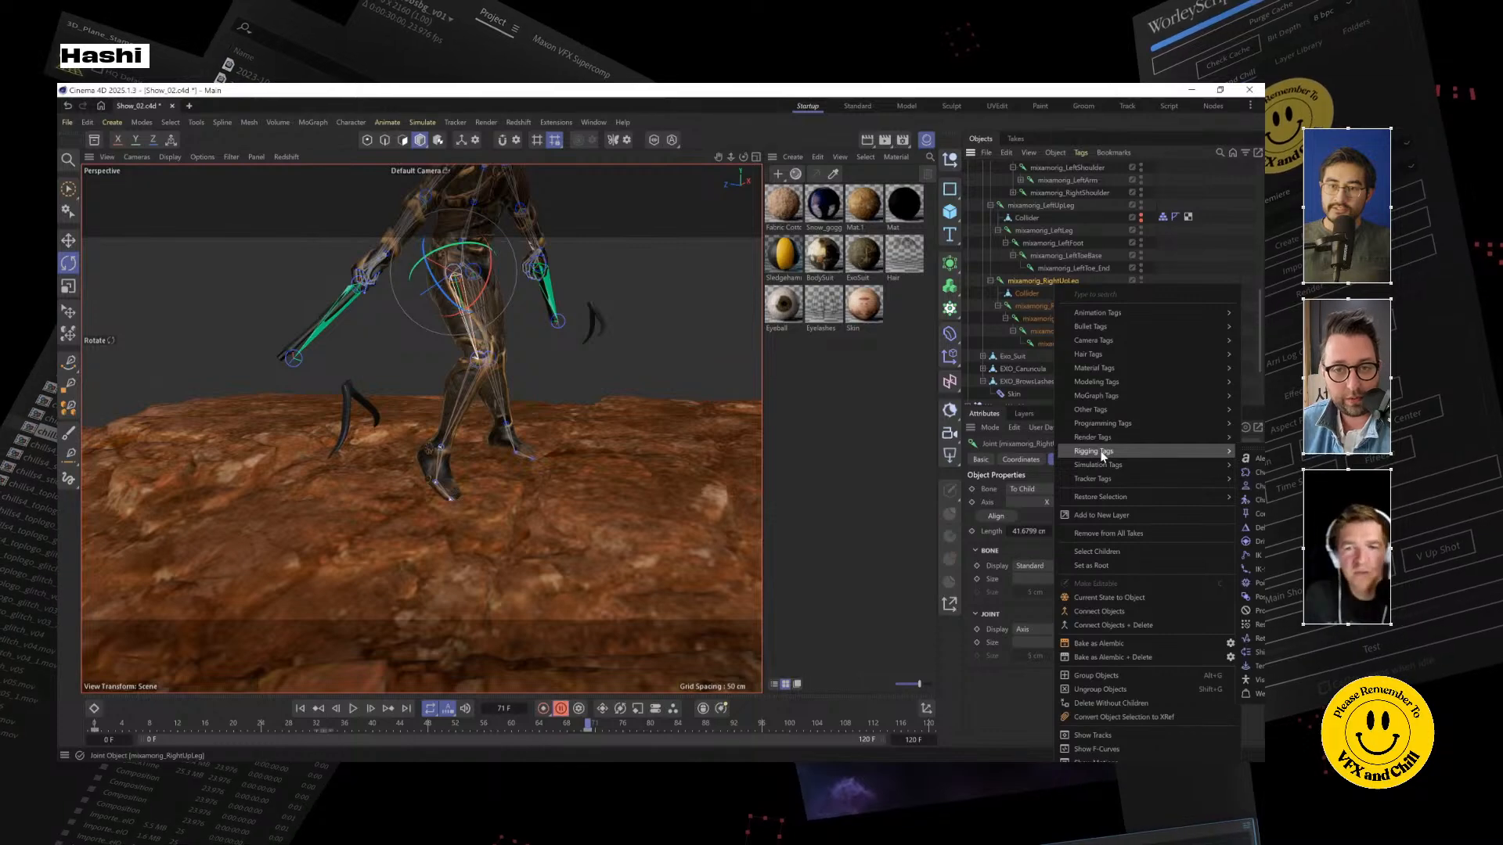
click(1029, 274)
right_click(1001, 286)
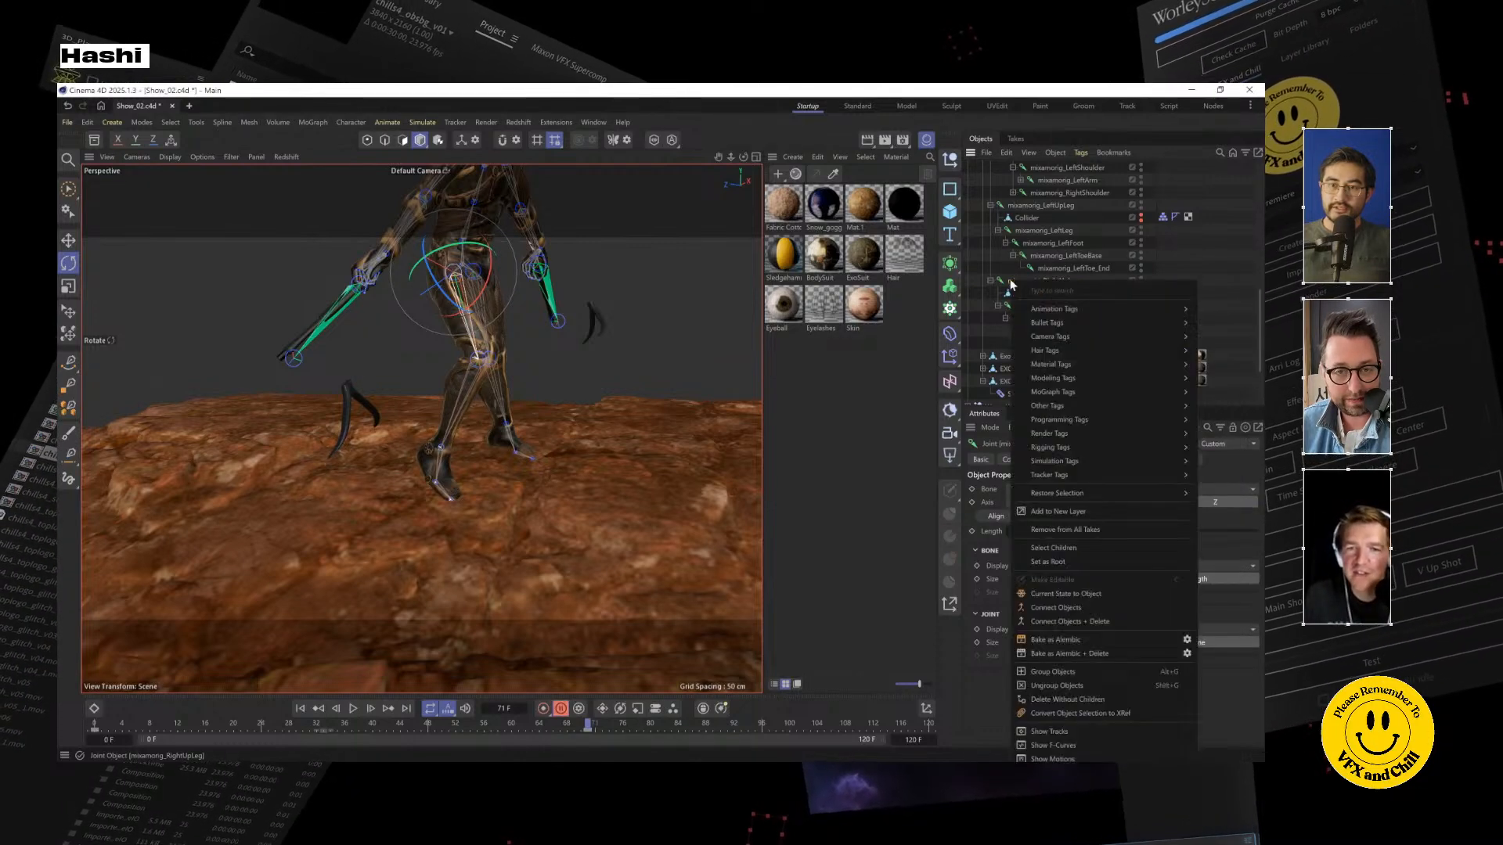
mouse_move(1127, 448)
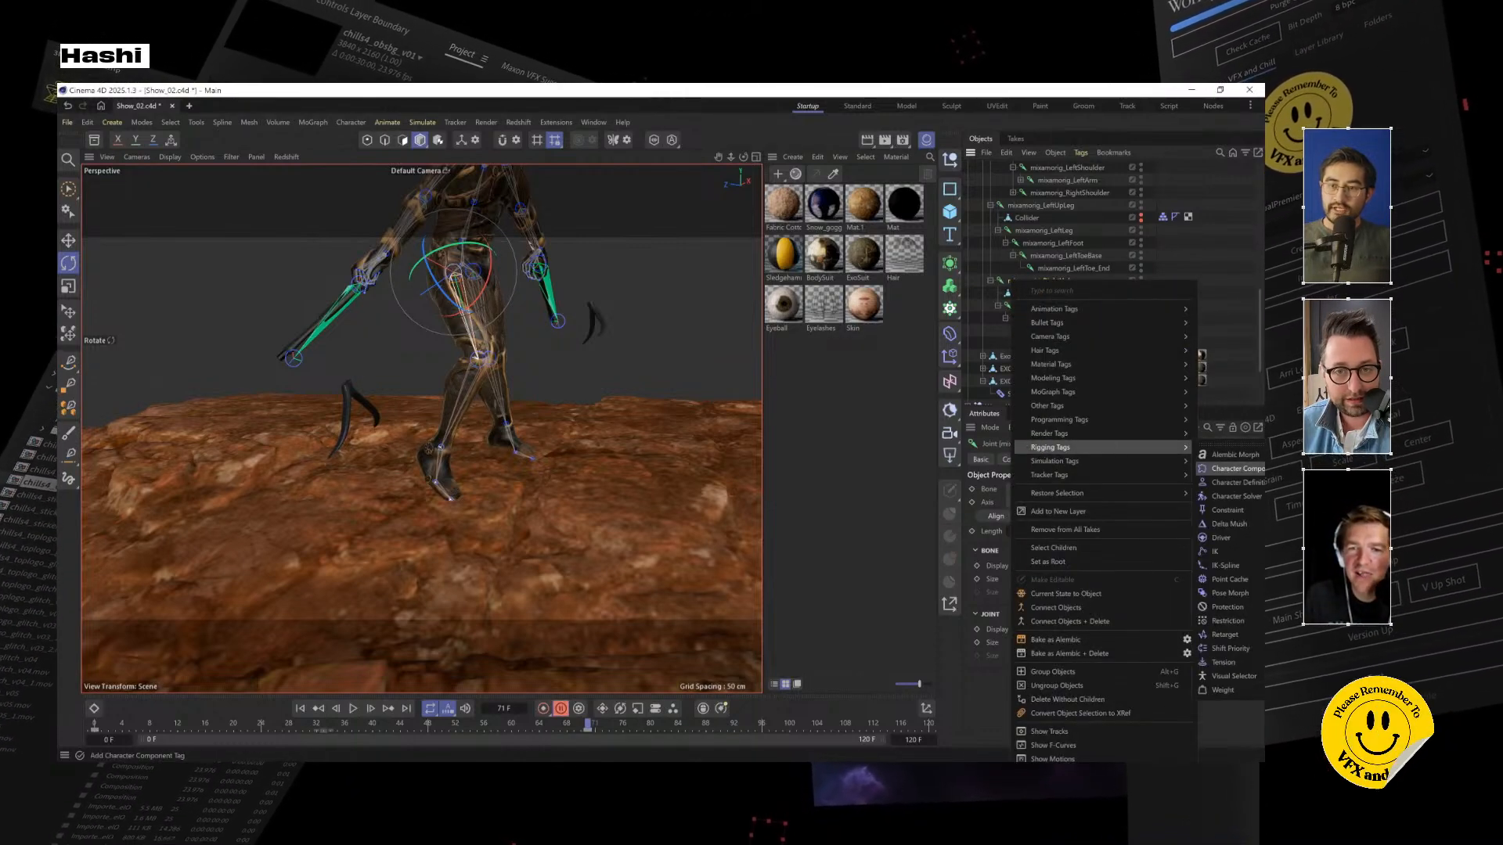
click(1235, 552)
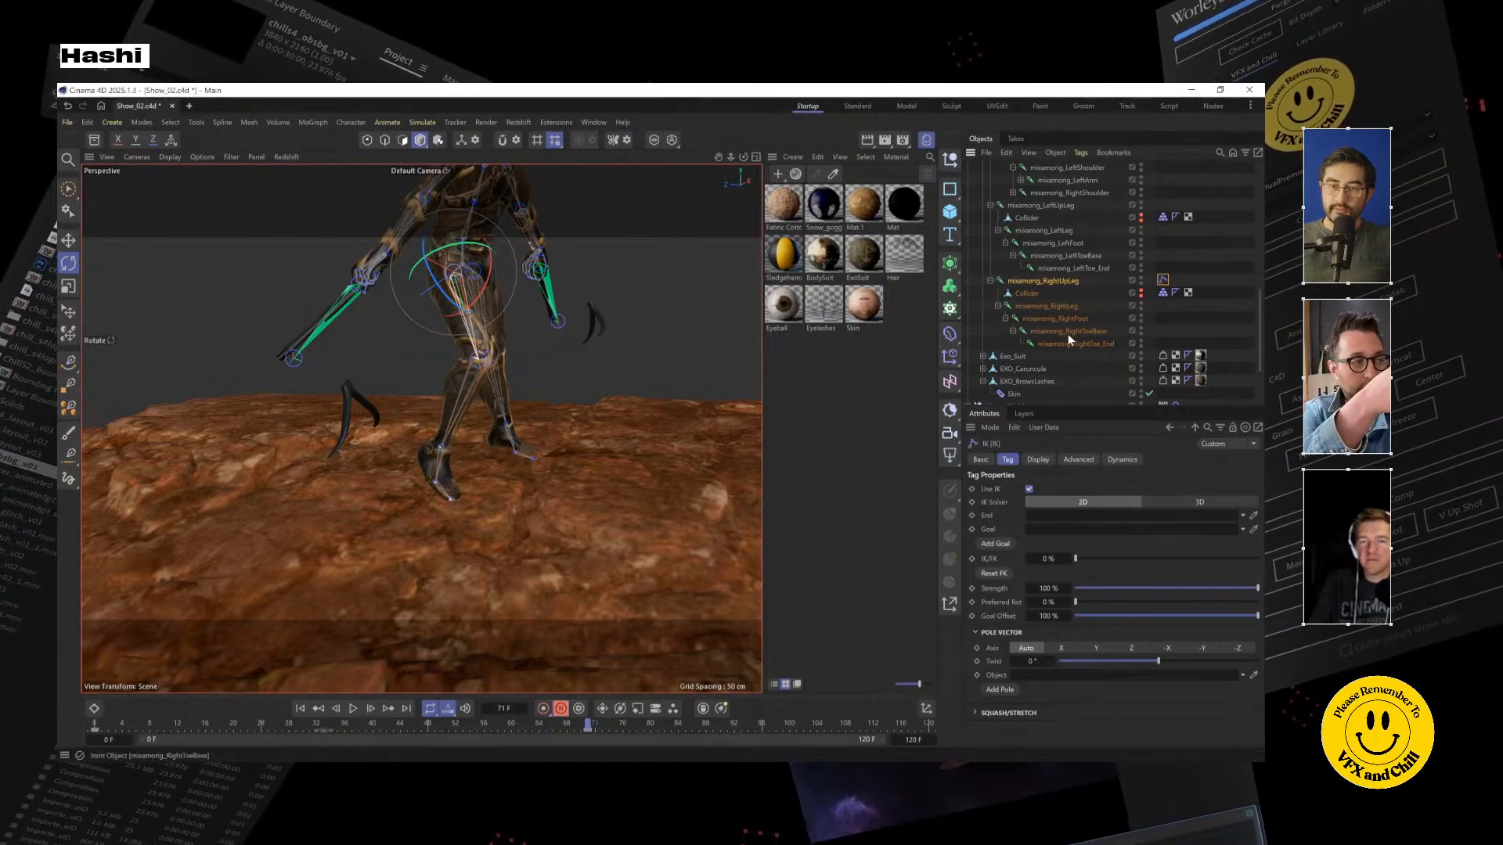
drag(1064, 334, 1071, 529)
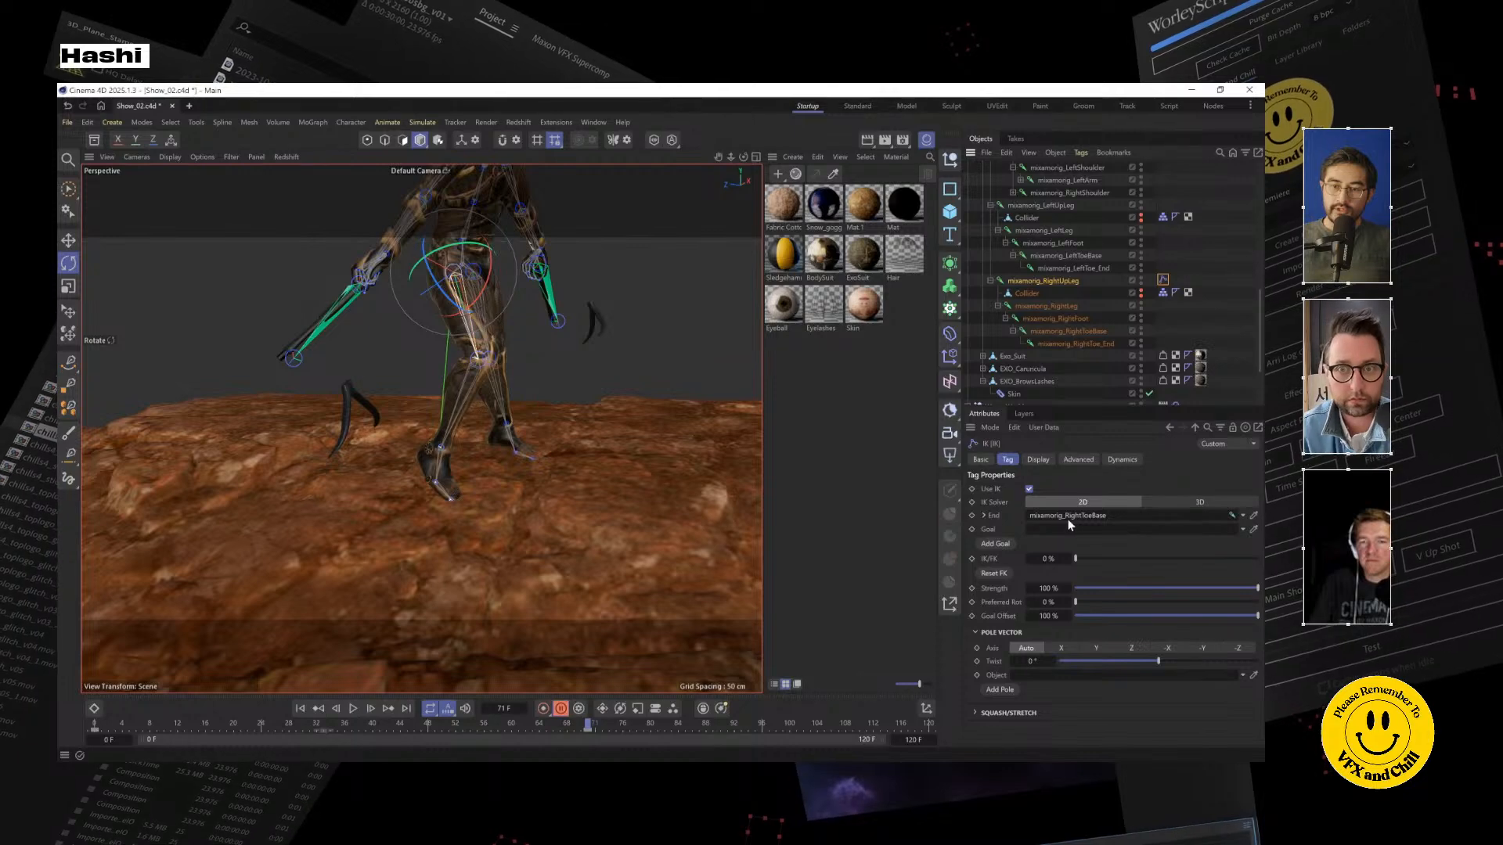
Add a goal to the right leg's IK tag and rename the goal null RIGHT FOOT
click(1002, 542)
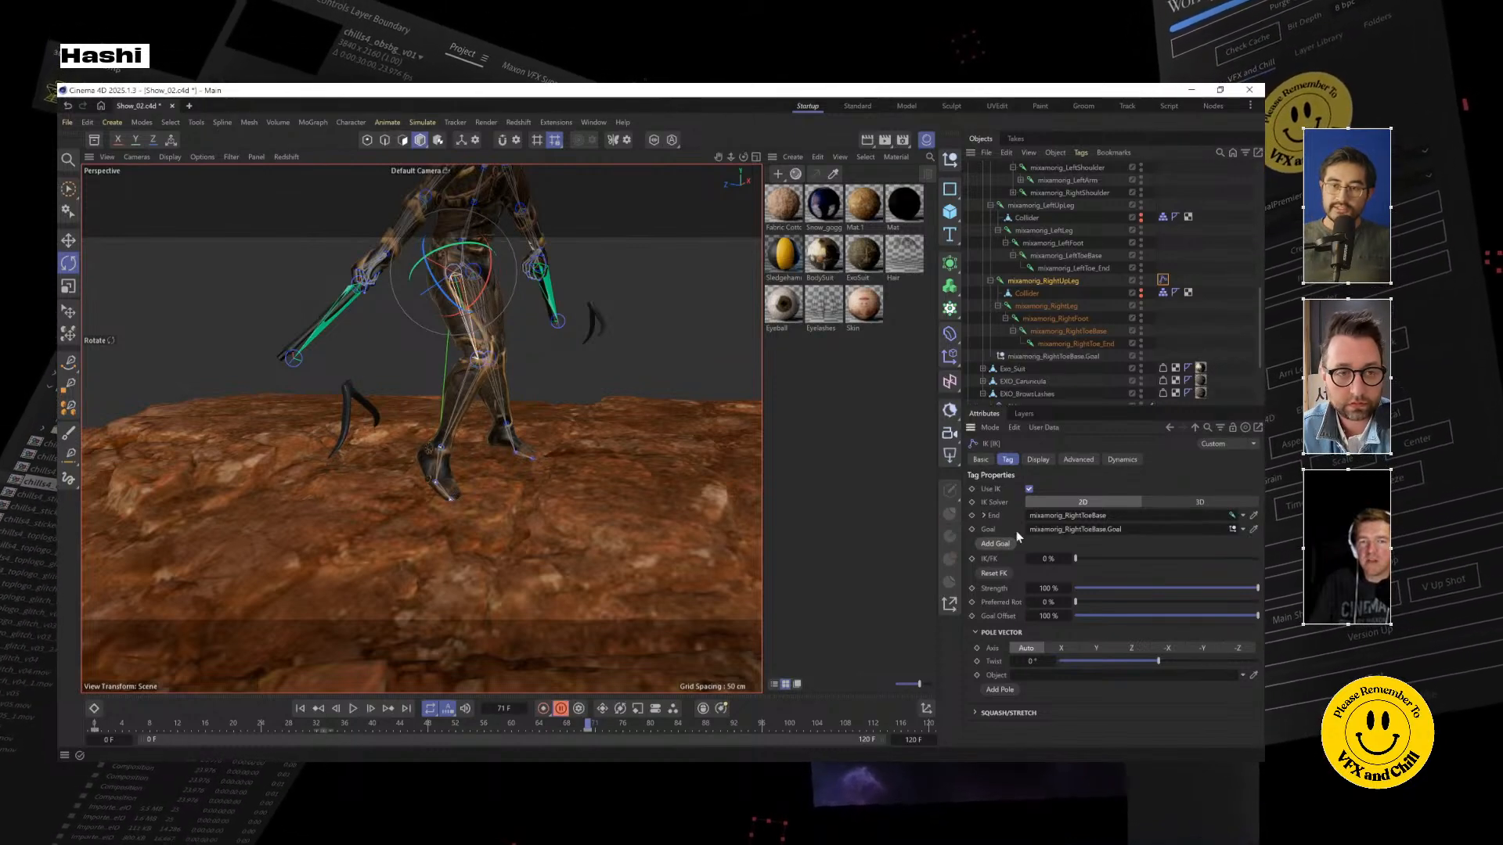
click(1046, 357)
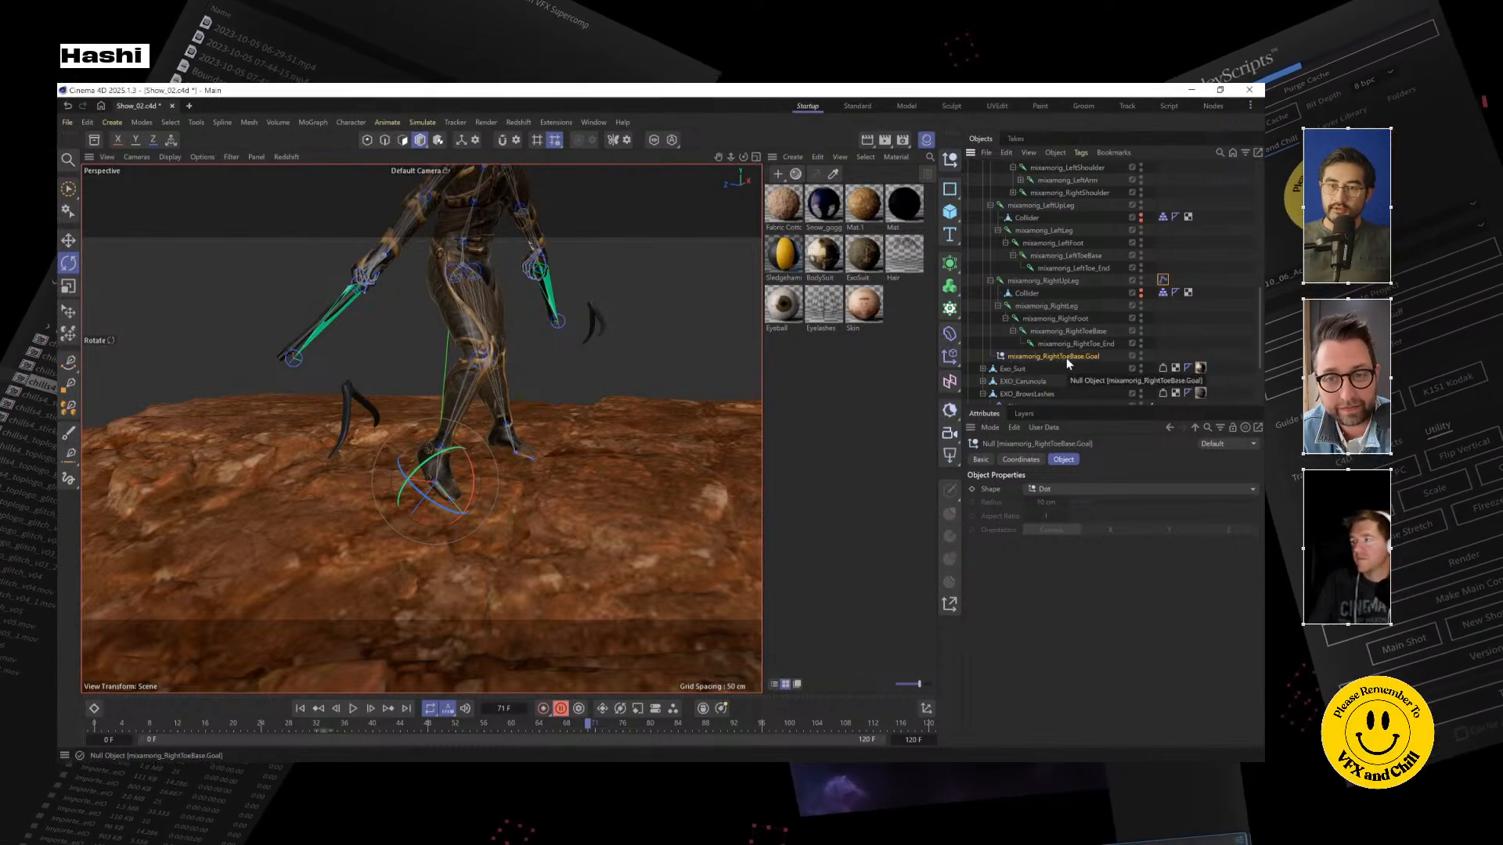
double_click(1067, 357)
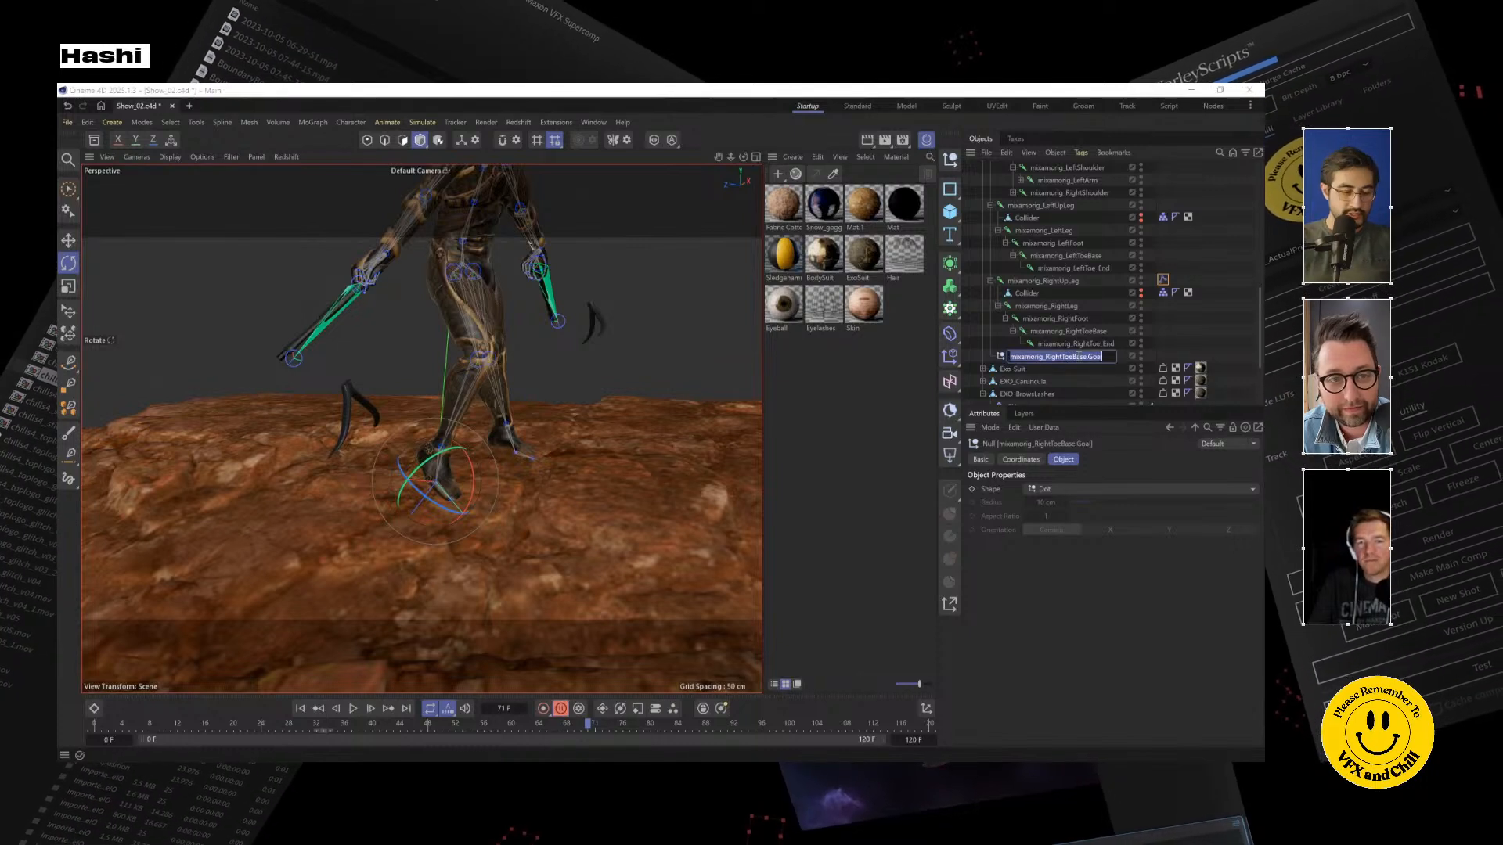
text(RIGHT FOOT)
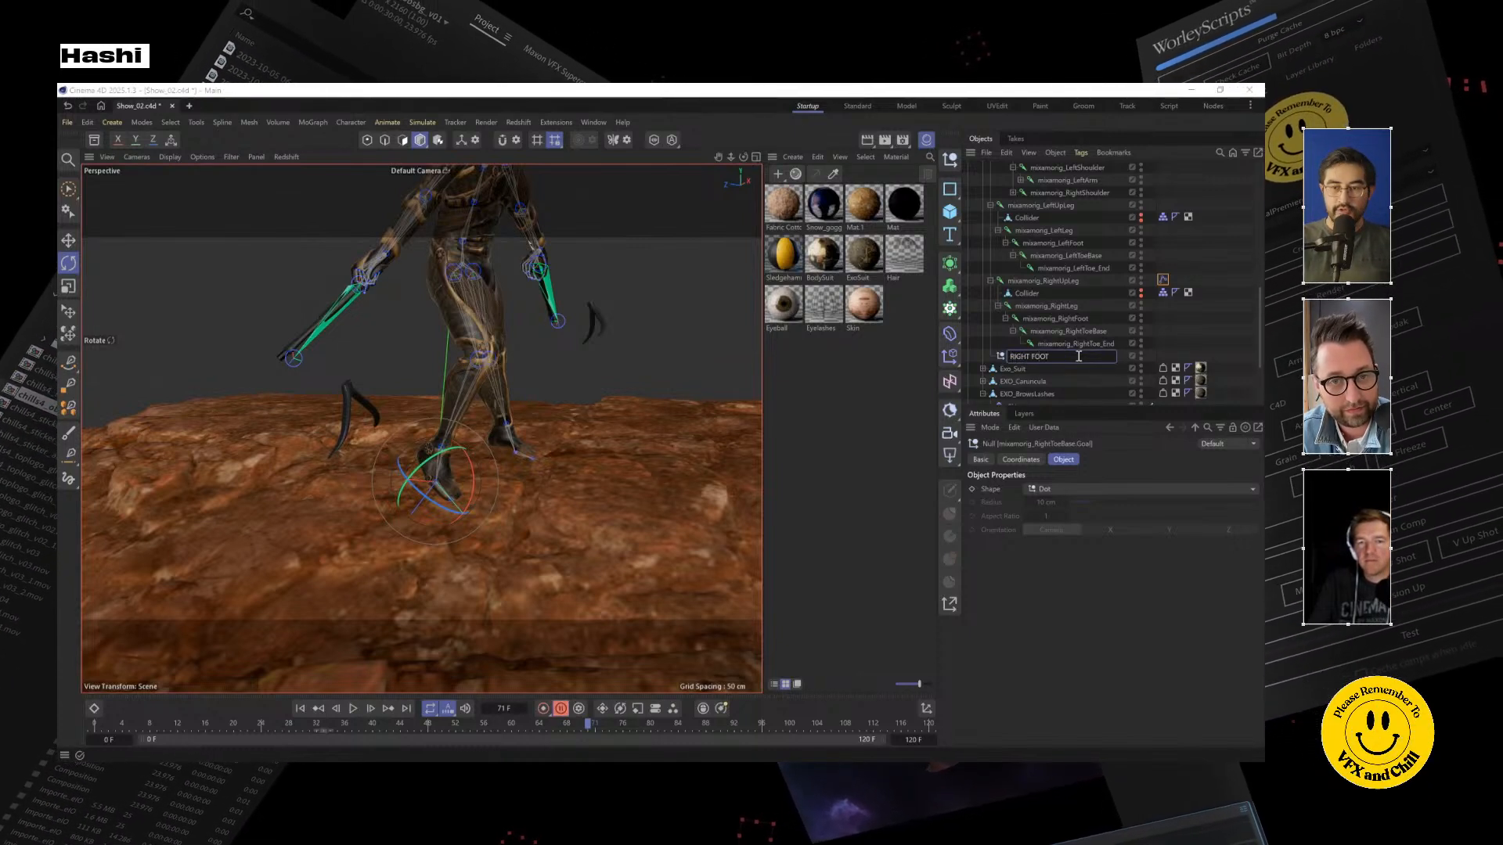
key(Return)
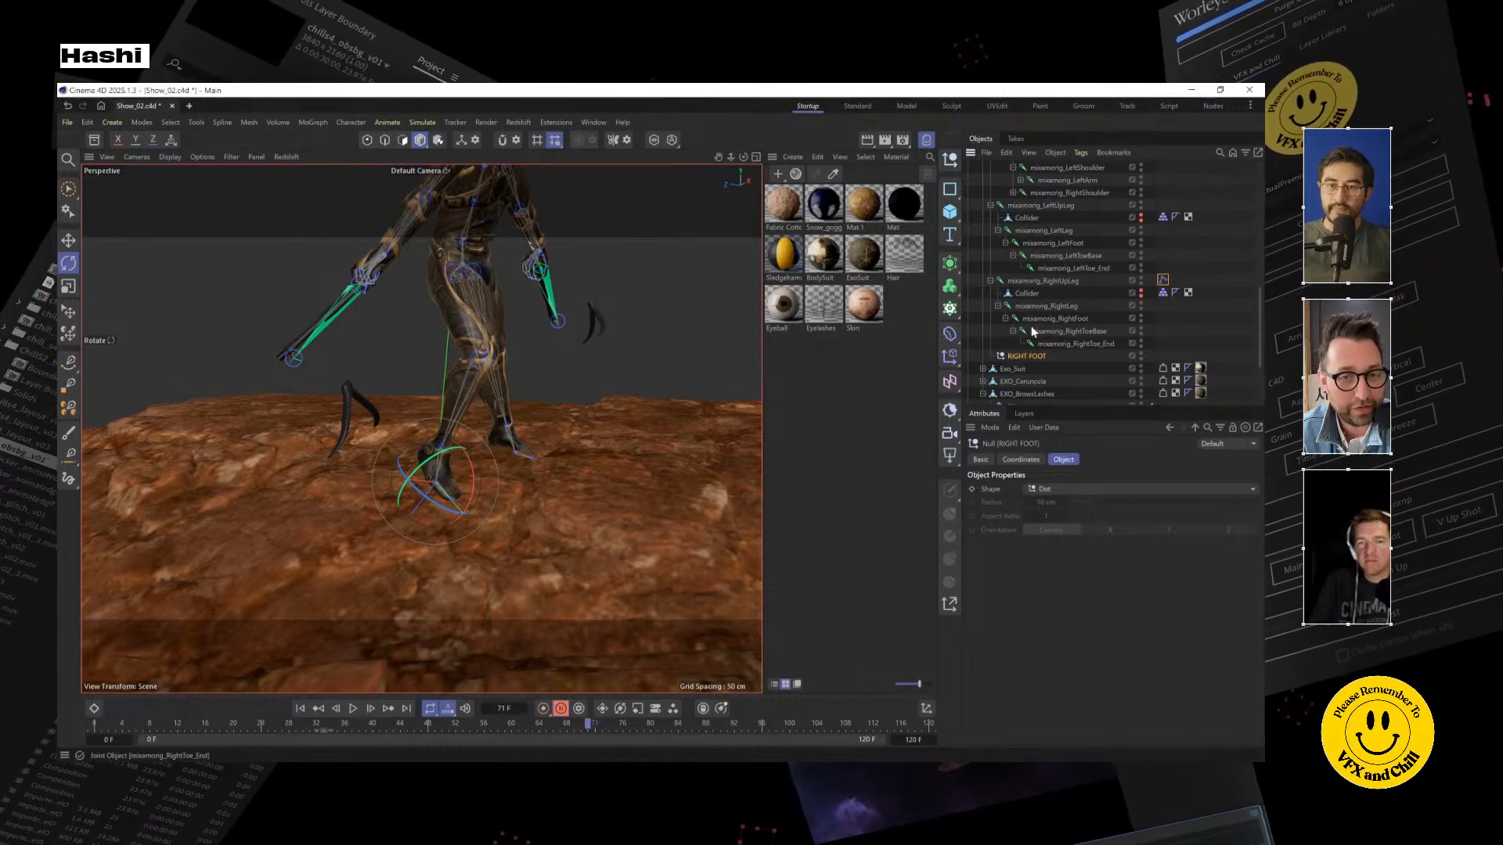
Change the RIGHT FOOT goal null's display shape to Circle
click(1041, 280)
drag(483, 281, 490, 291)
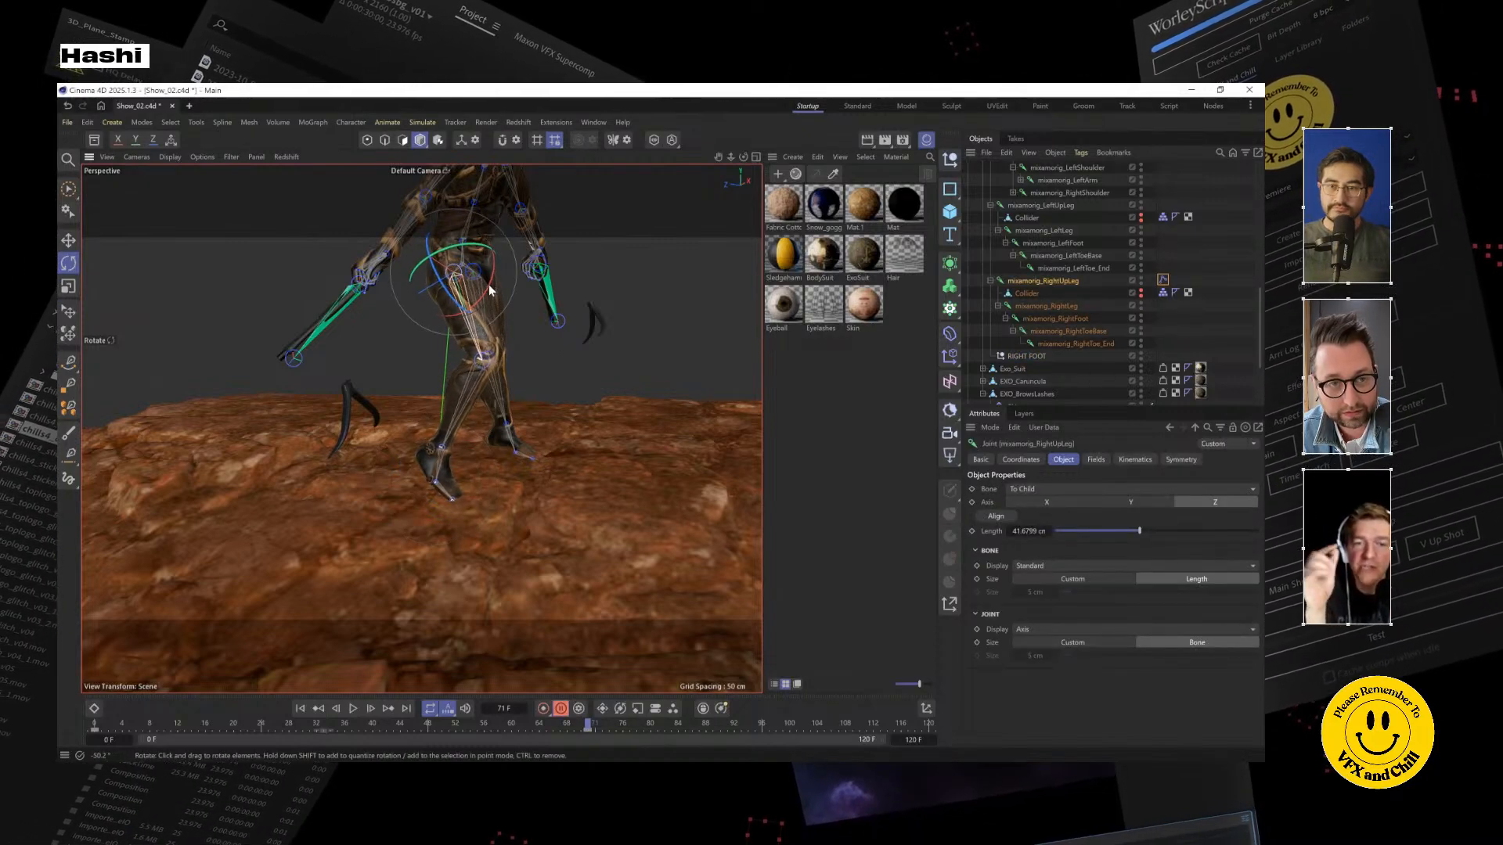
click(1036, 355)
alt+drag(607, 461, 474, 467)
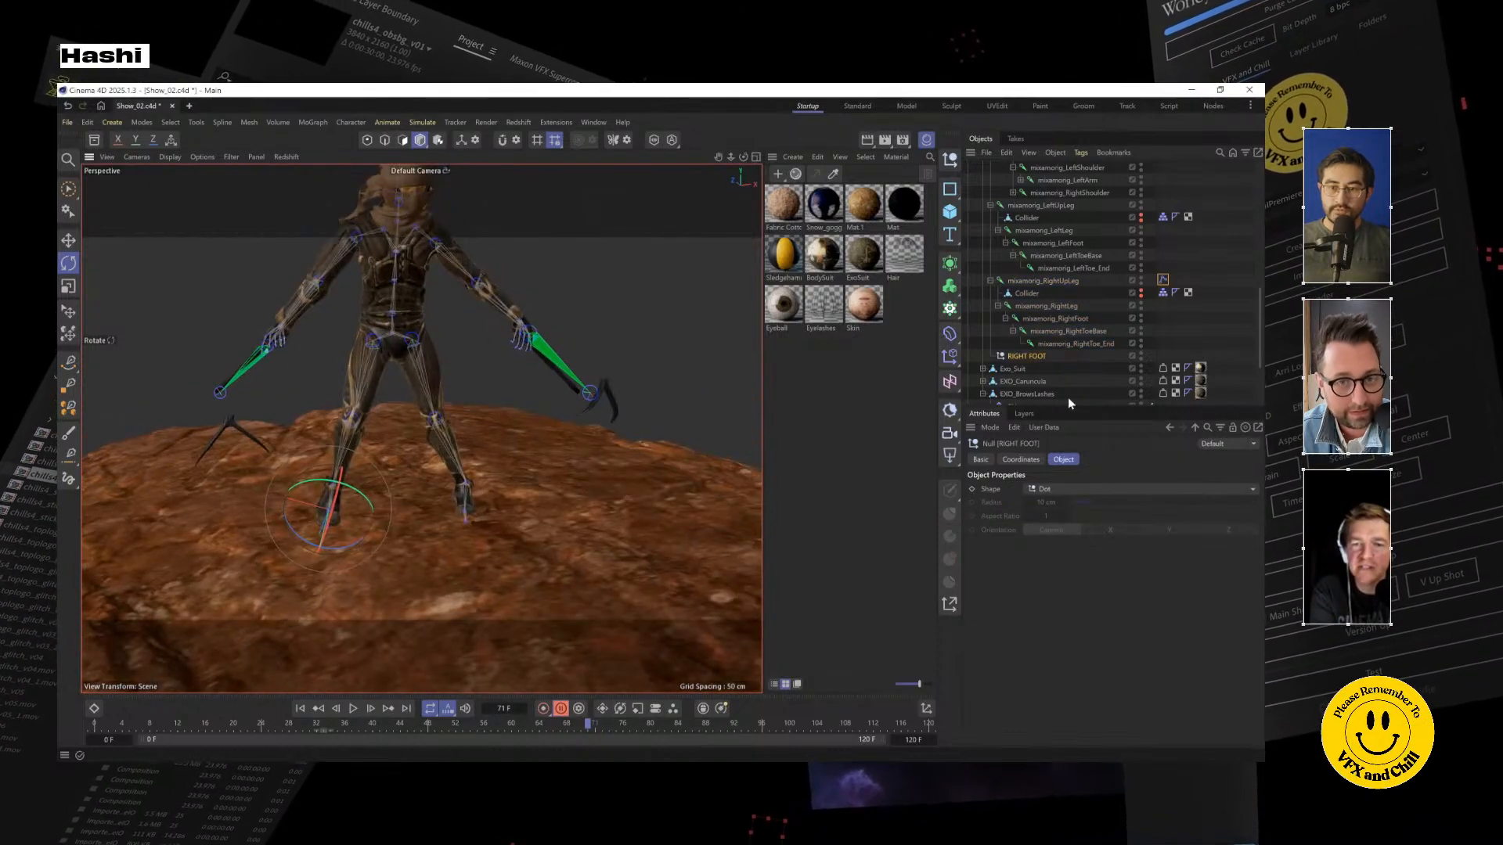
click(1075, 487)
click(1074, 530)
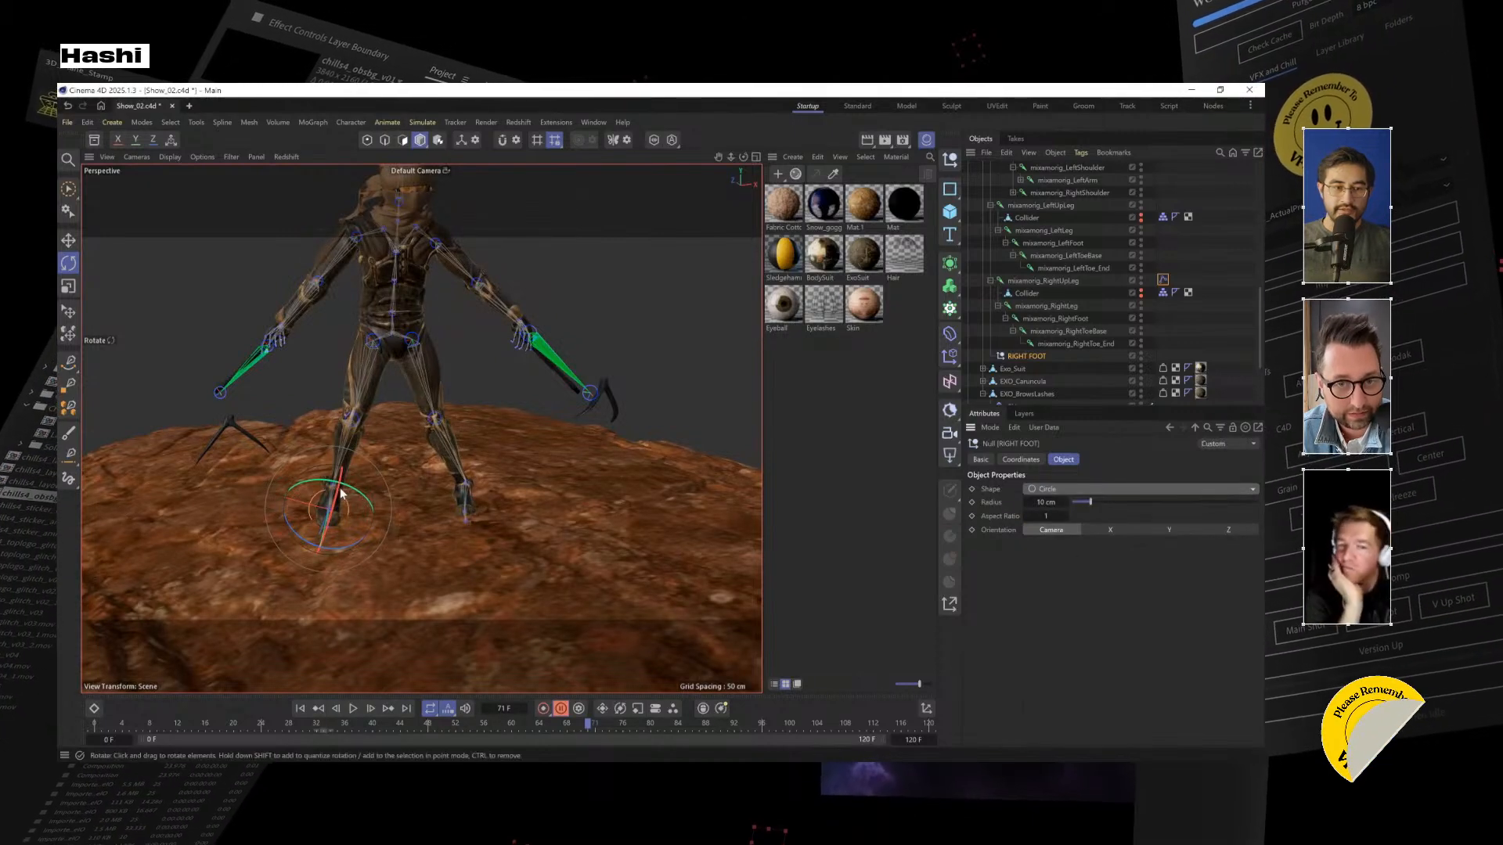
Set the RIGHT FOOT null's orientation to Y, trying the Locator shape before settling on Circle
click(1081, 488)
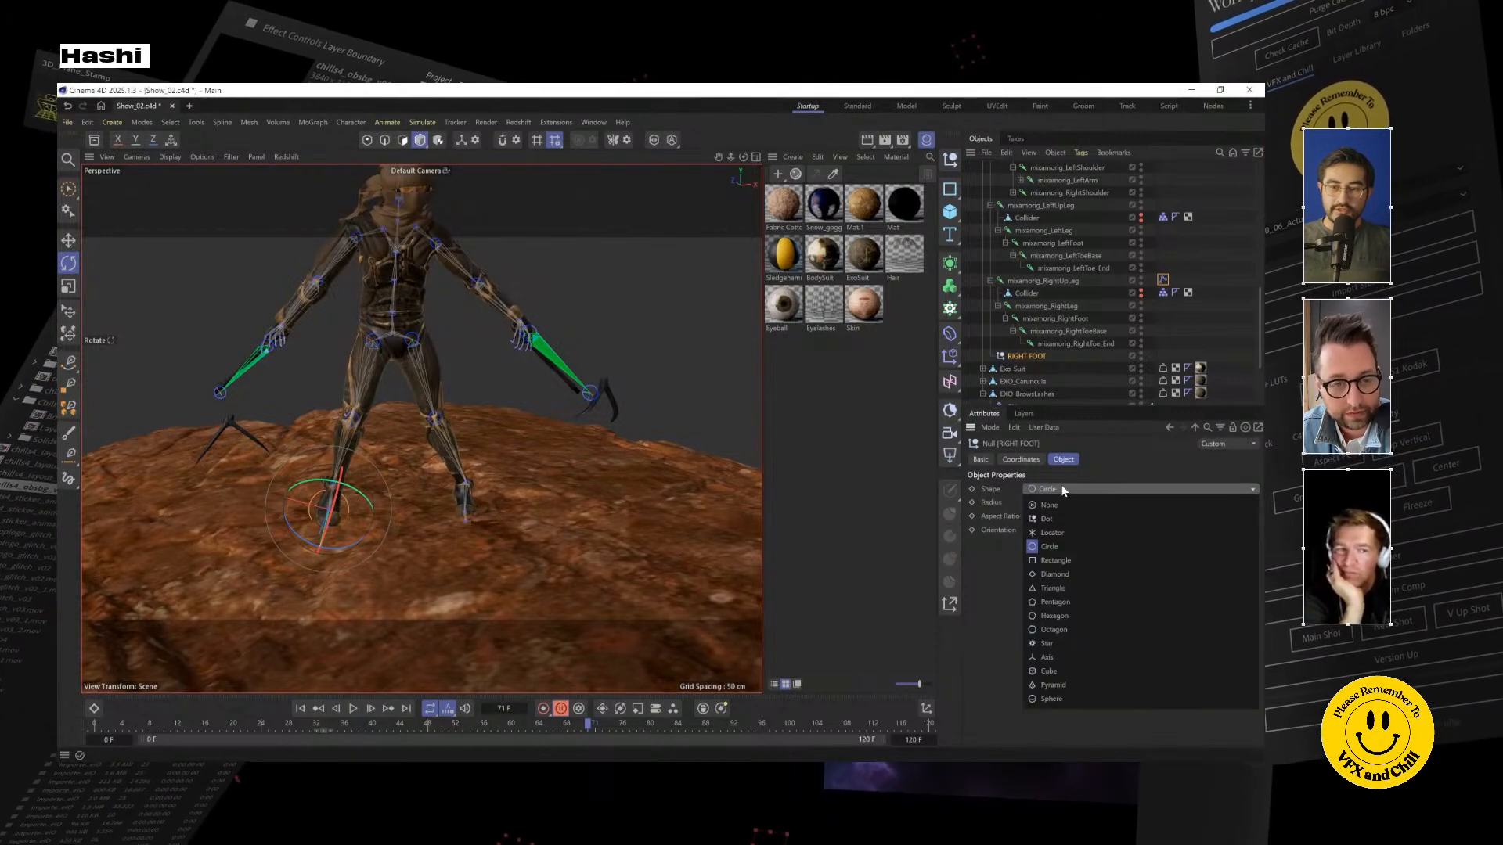
click(1077, 534)
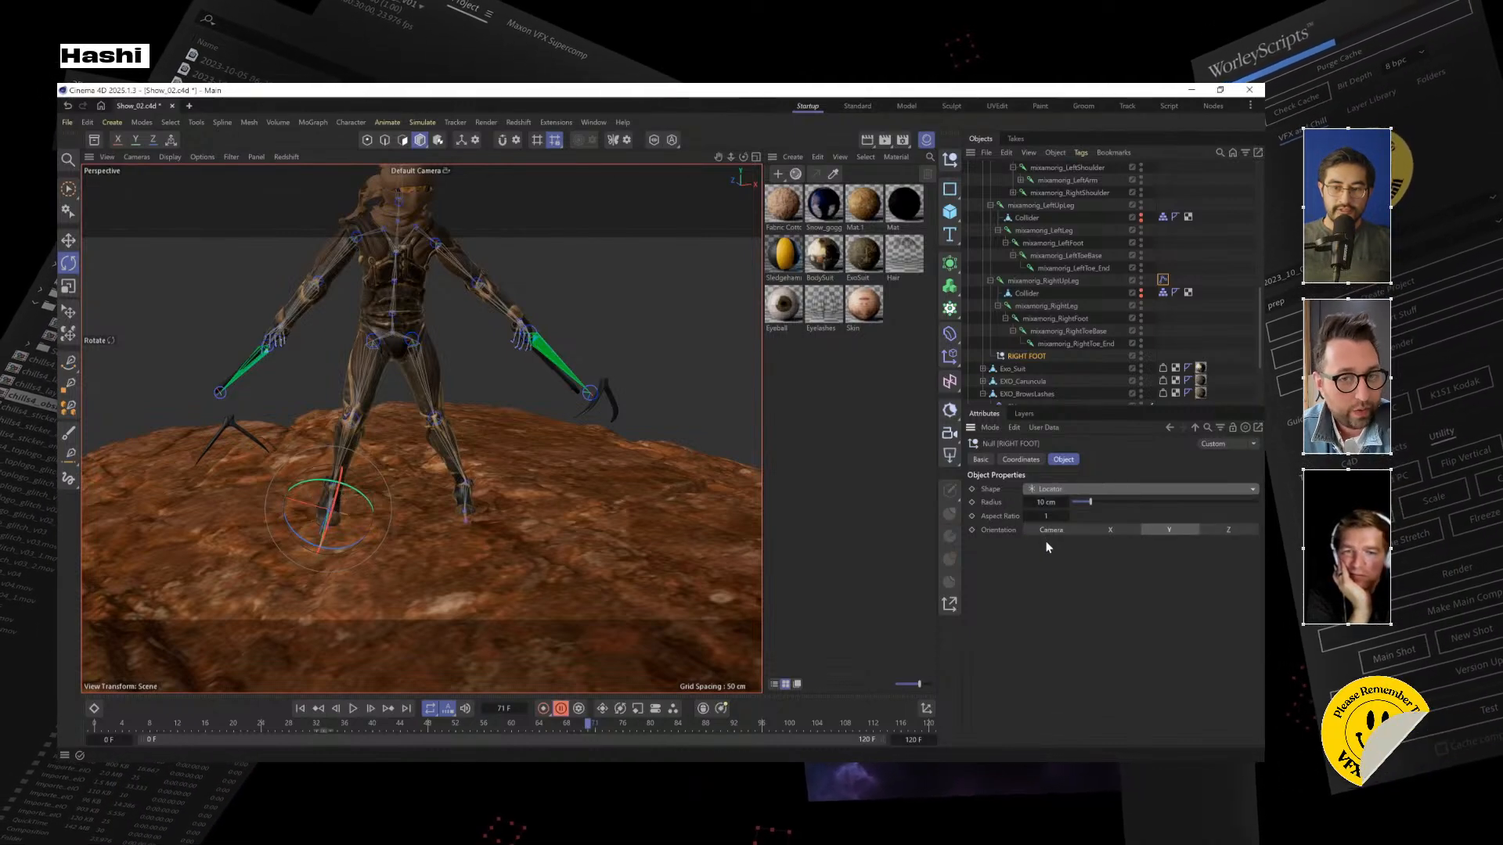
click(1064, 490)
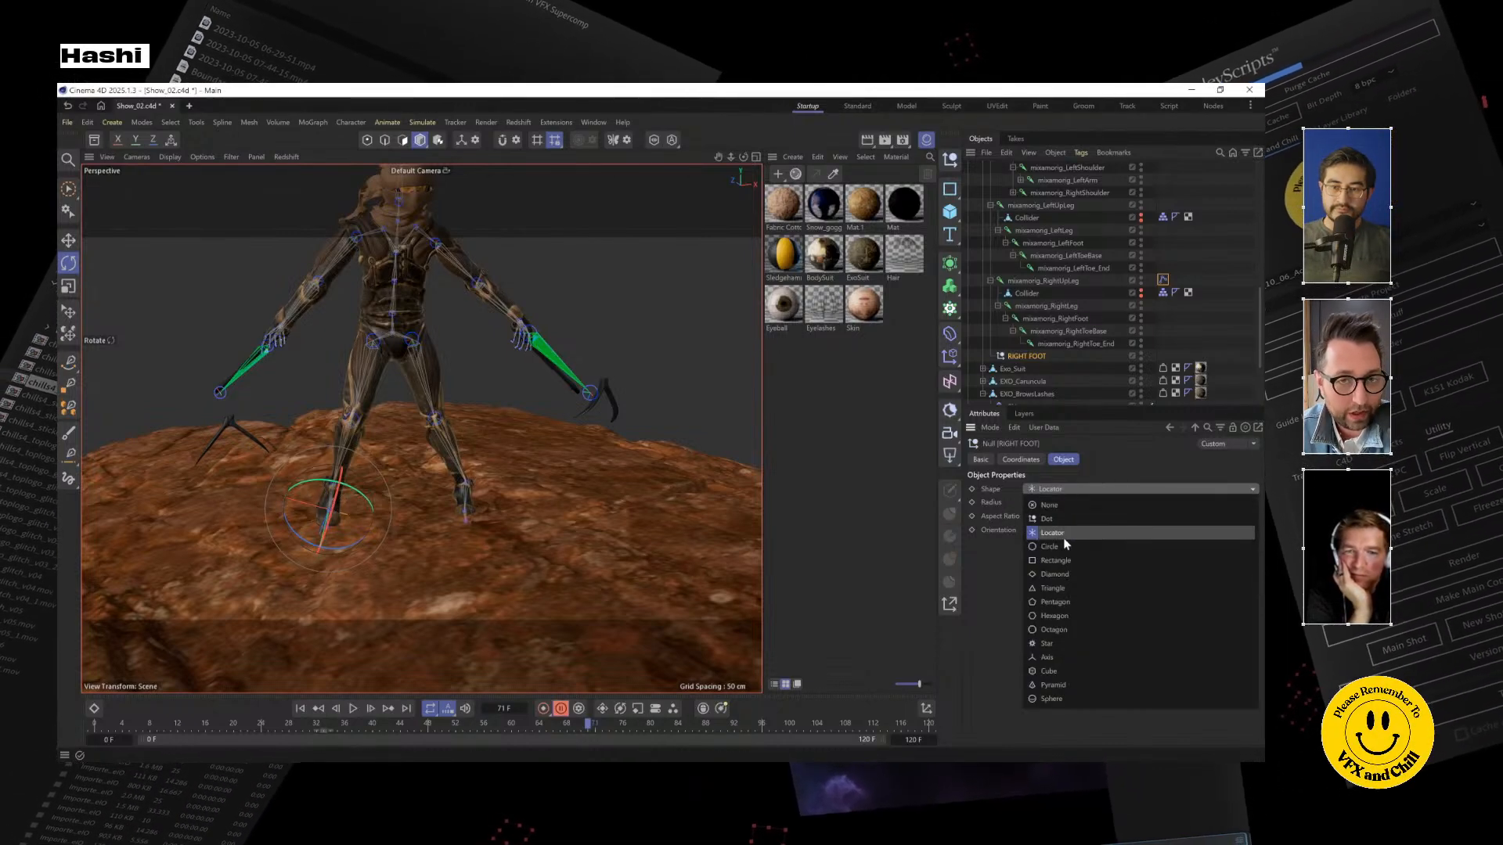
click(1049, 525)
scroll(315, 520, up, 2)
alt+drag(315, 520, 1186, 509)
click(1174, 489)
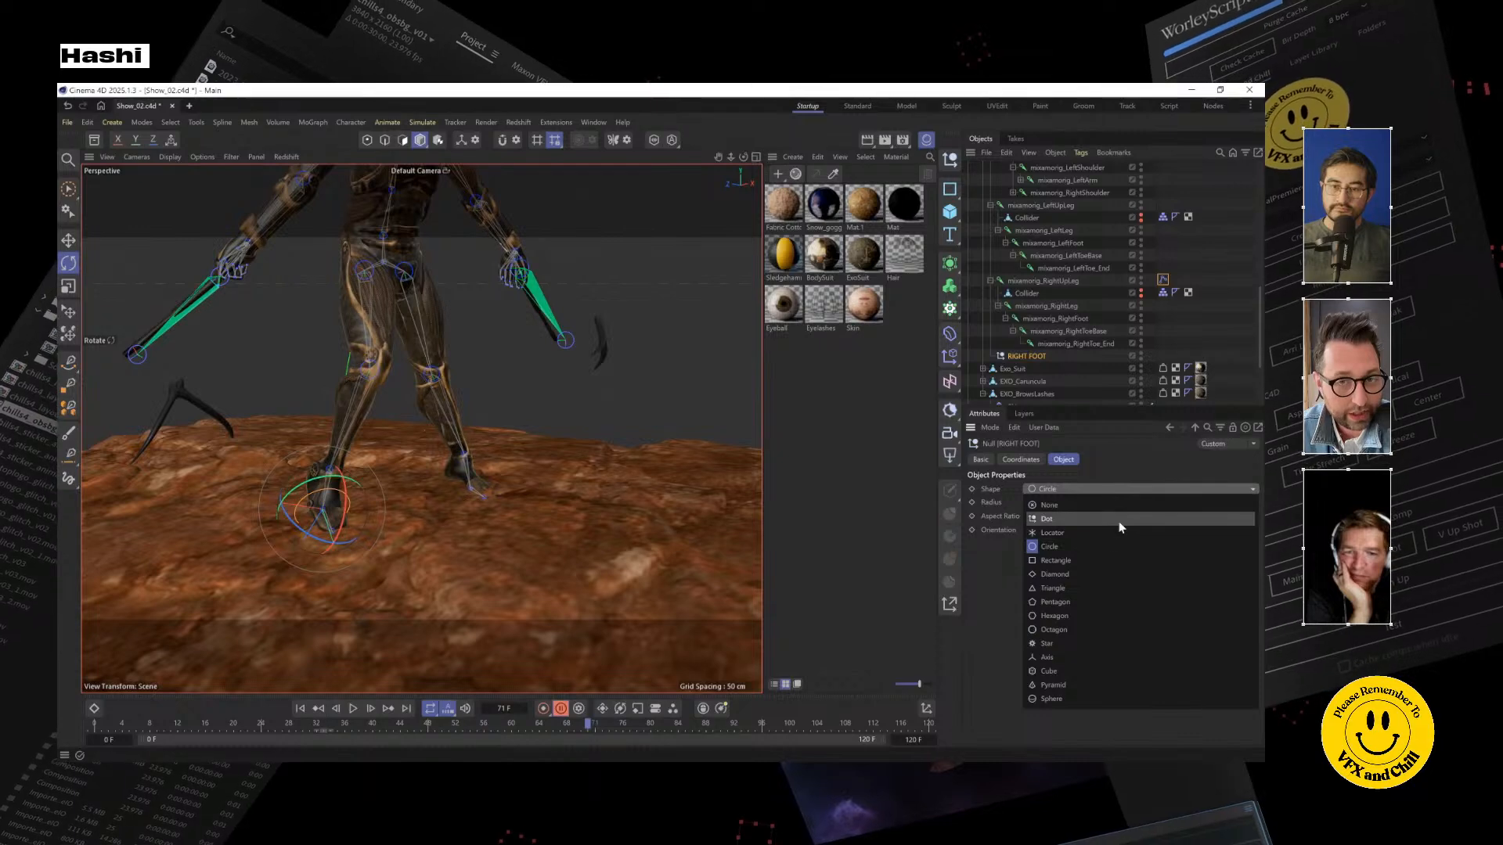
click(1091, 385)
click(1031, 355)
alt+drag(566, 486, 619, 478)
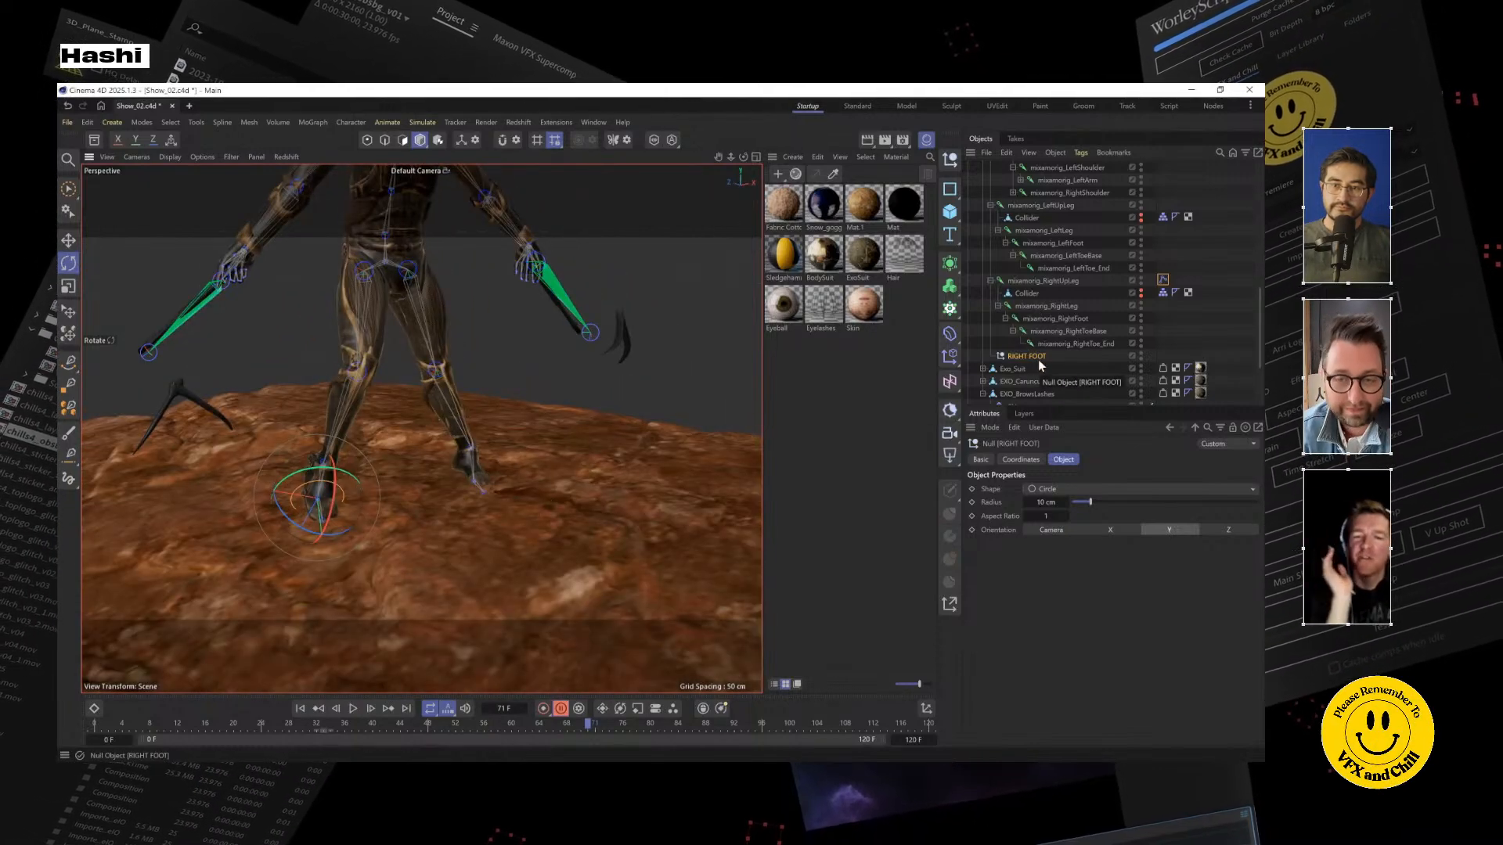
Add an IK tag to mixamorig_LeftUpLeg and assign mixamorig_LeftToeBase as its End joint
click(1060, 194)
click(1060, 205)
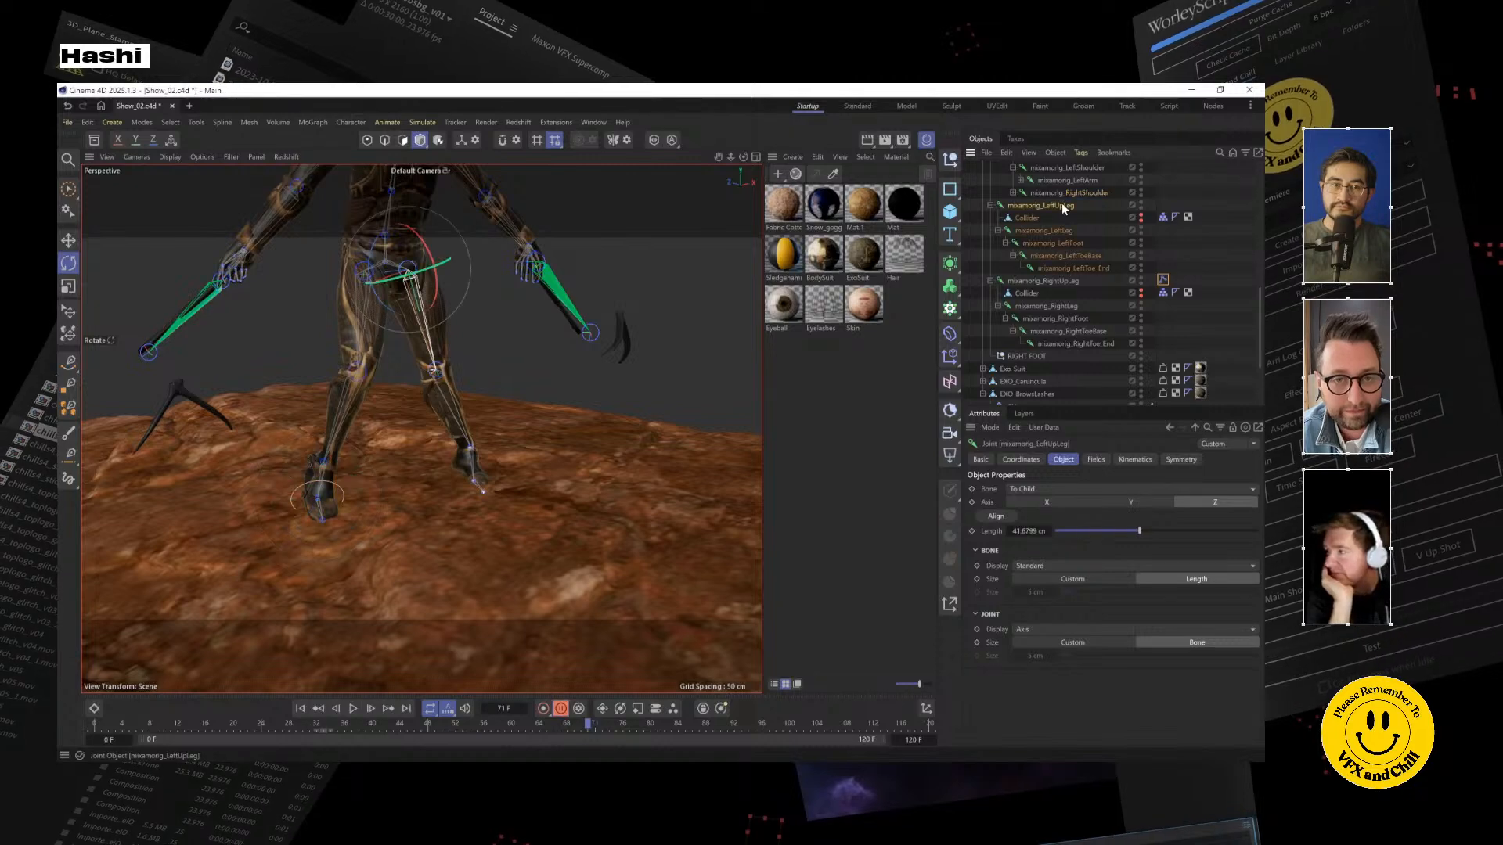
right_click(1063, 206)
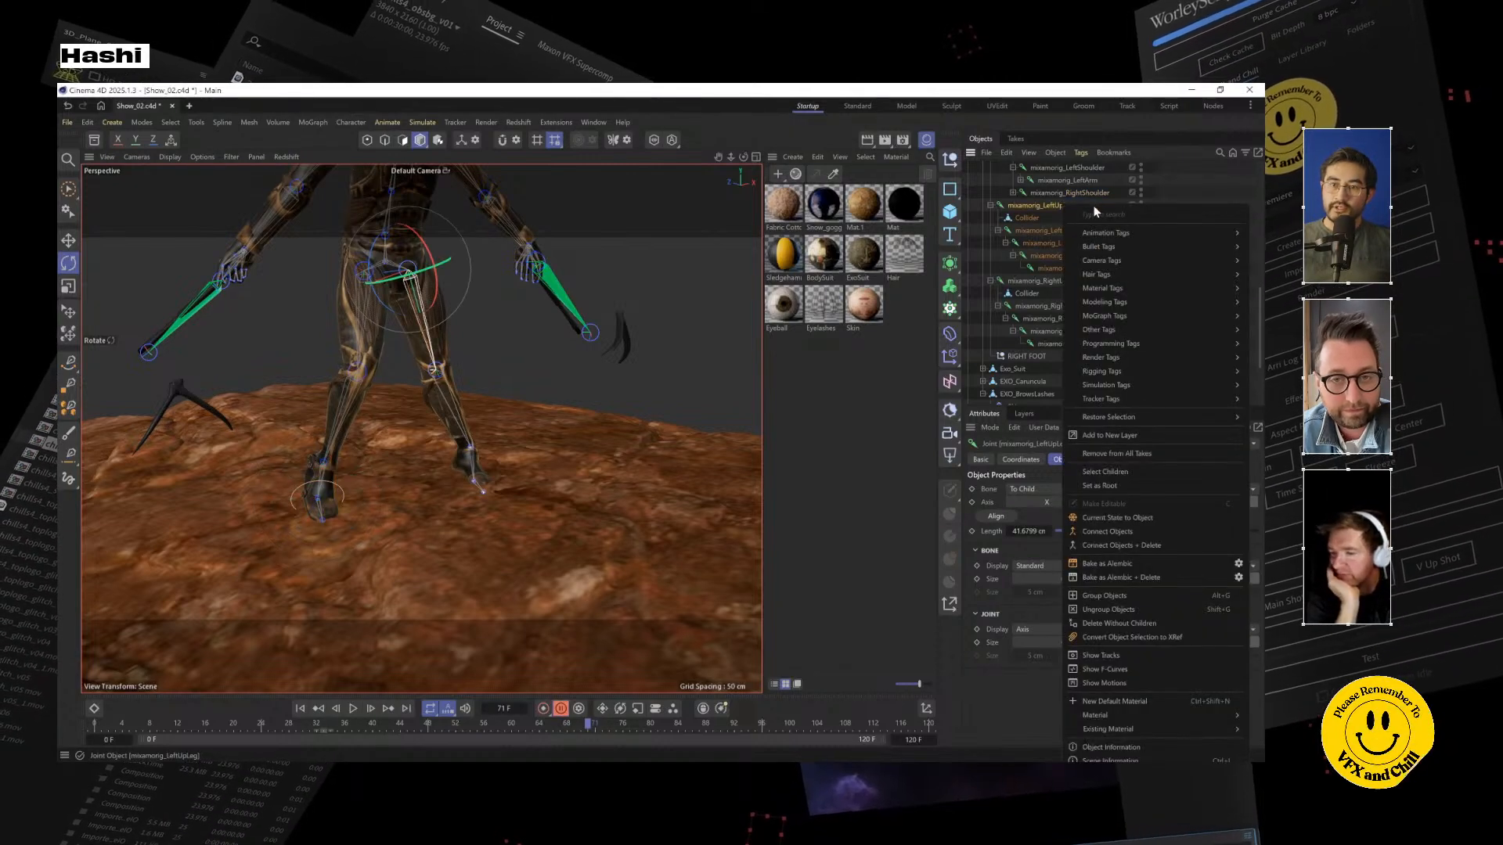
click(1041, 208)
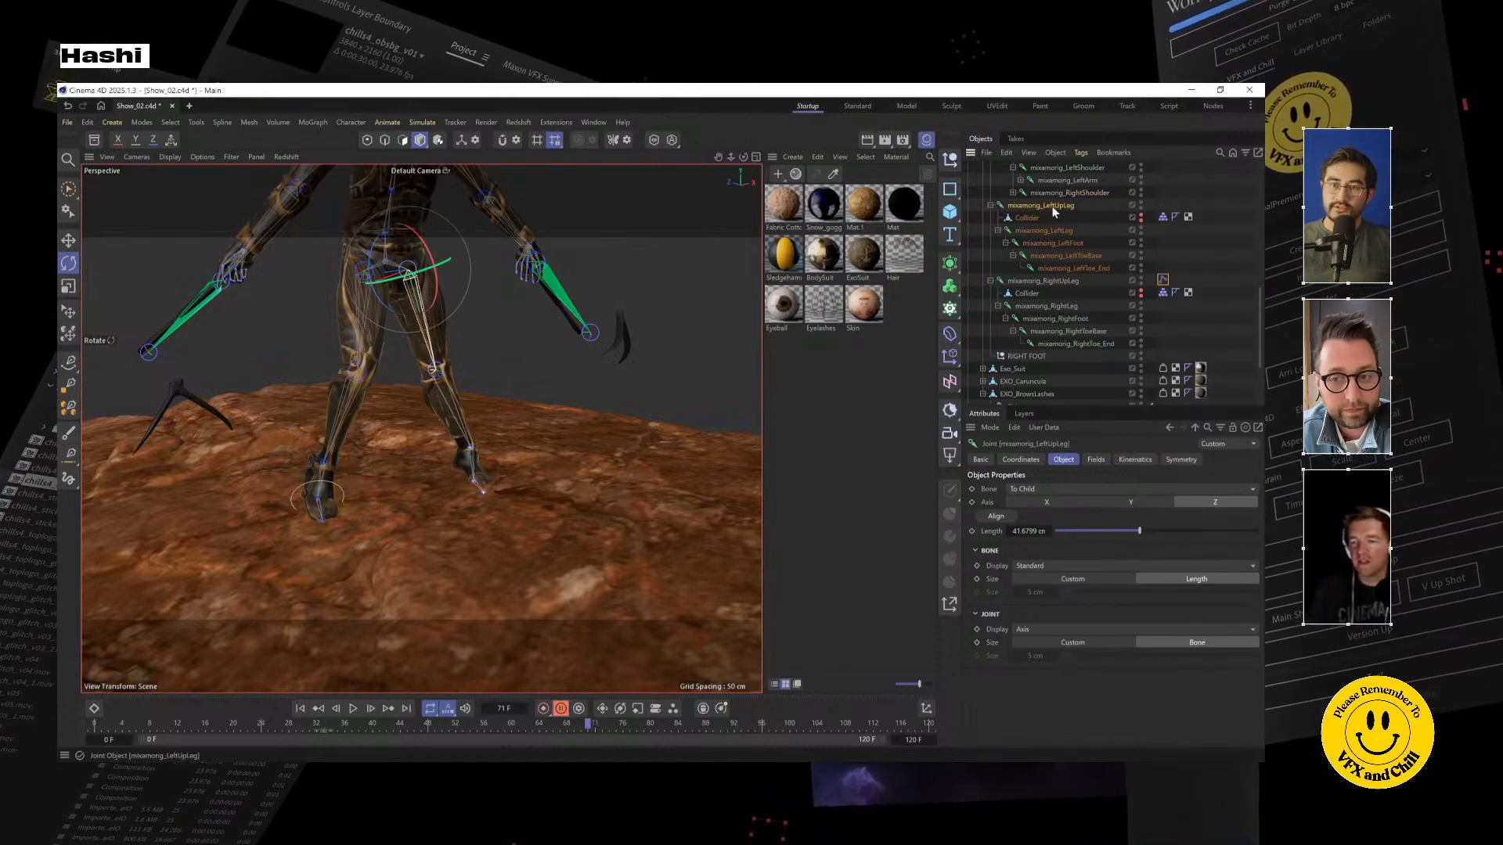
right_click(1026, 208)
click(1025, 212)
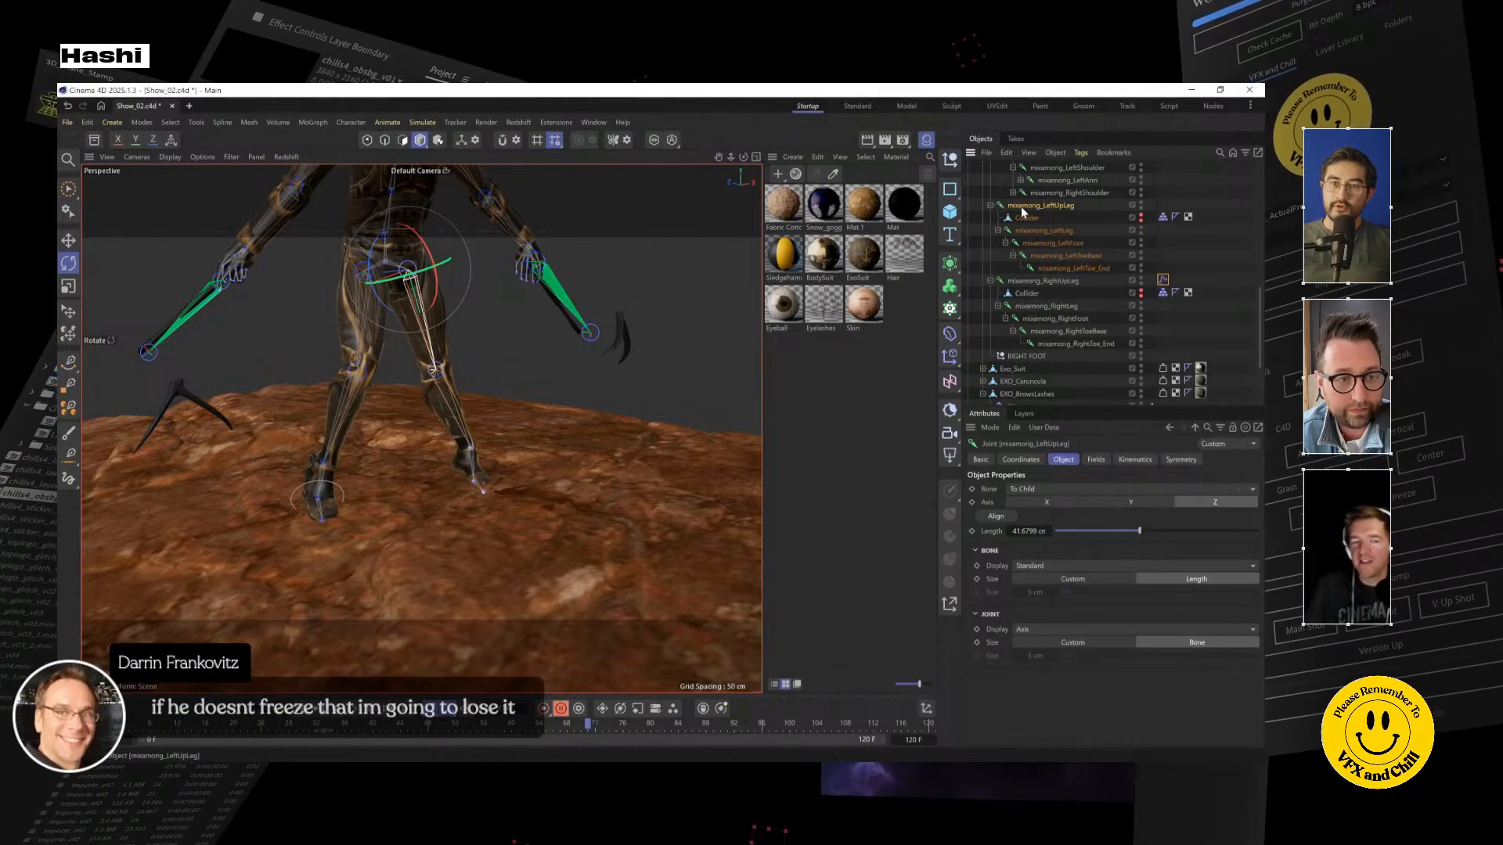
right_click(1027, 213)
mouse_move(1068, 356)
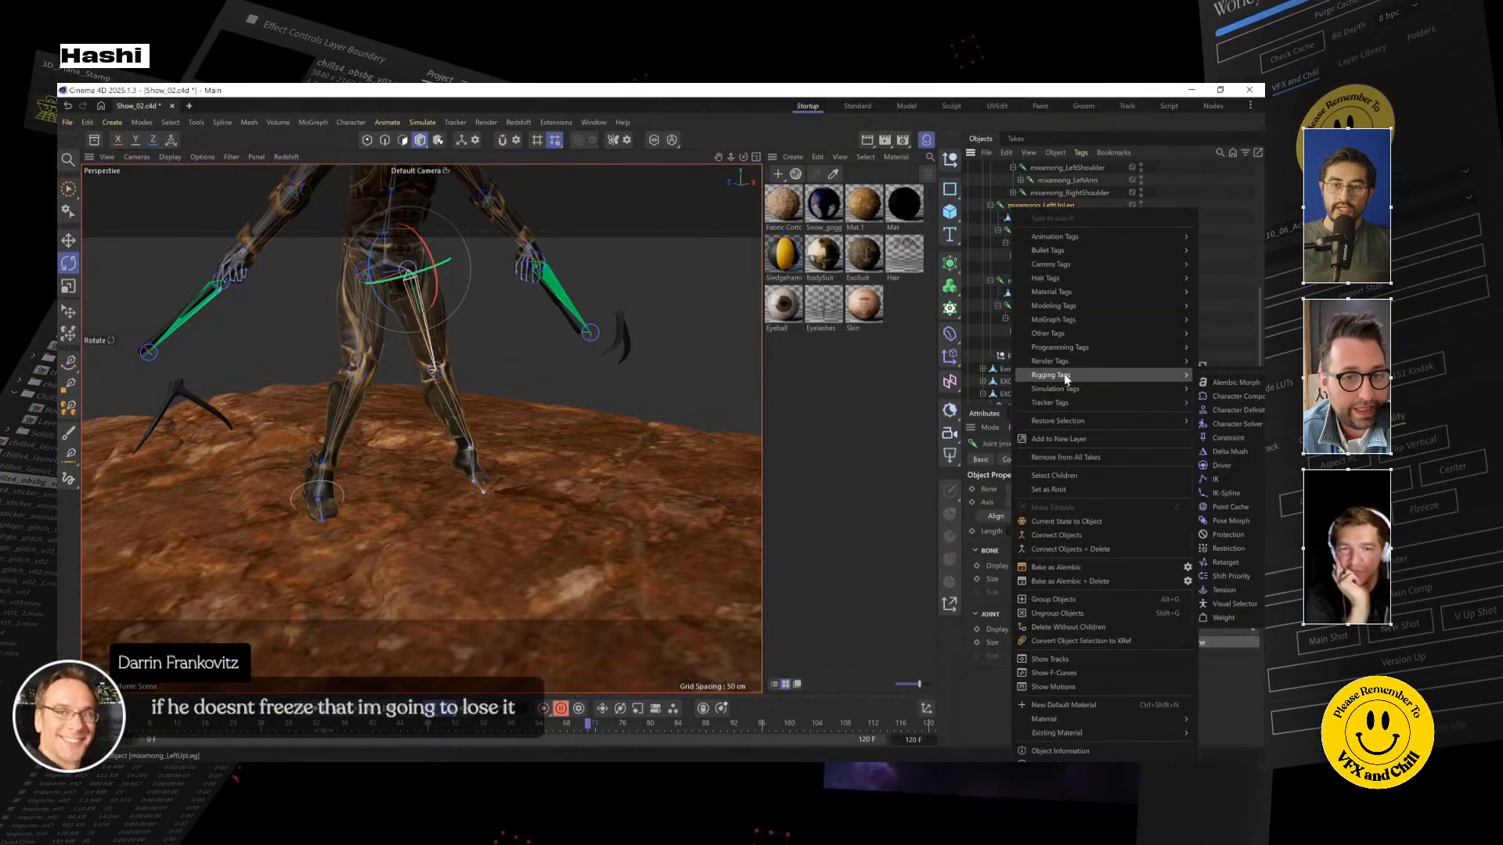
mouse_move(1168, 375)
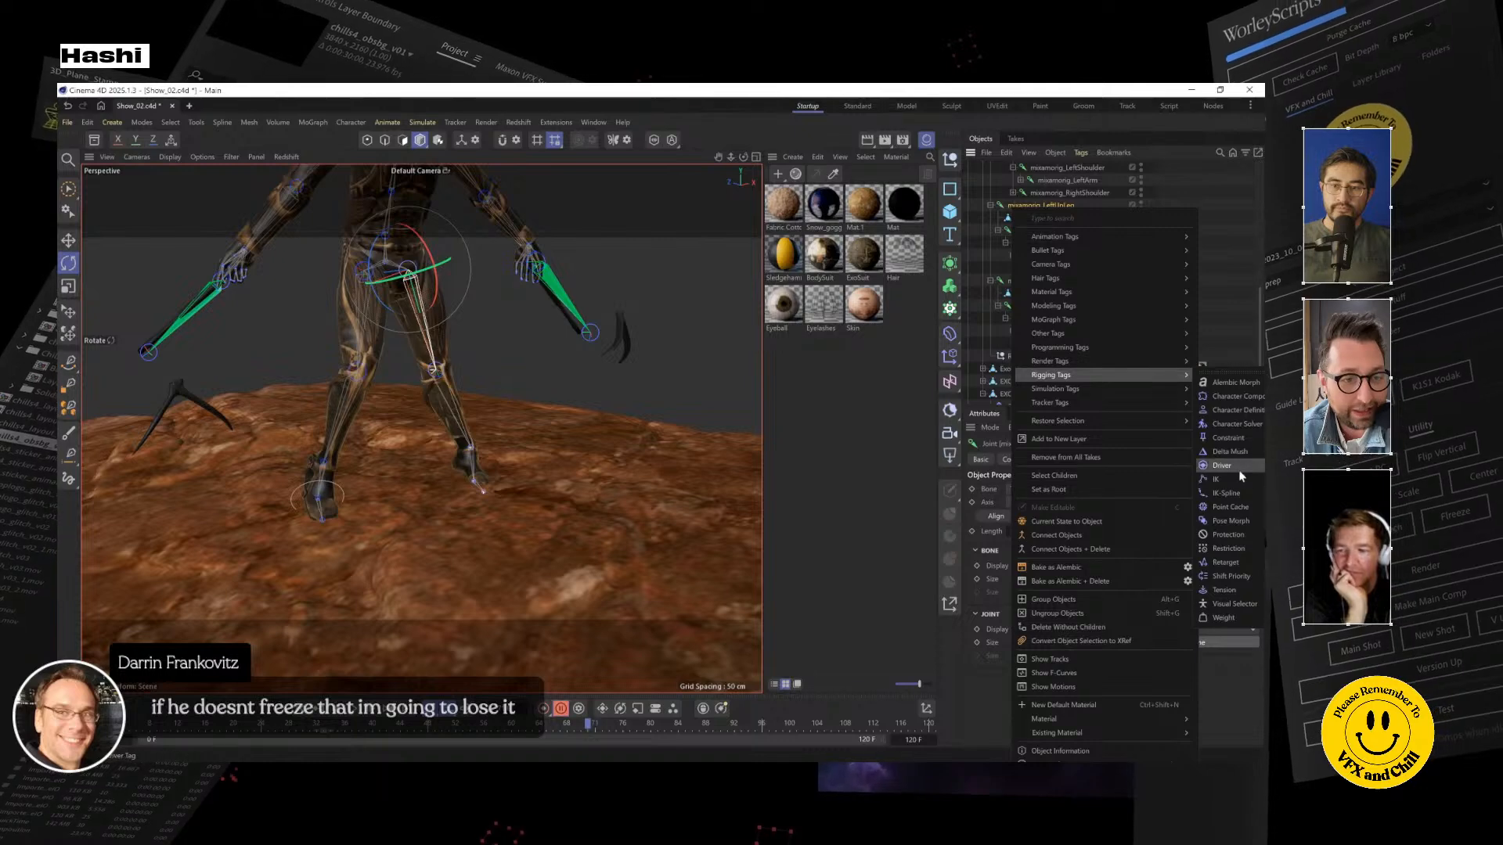
click(1217, 479)
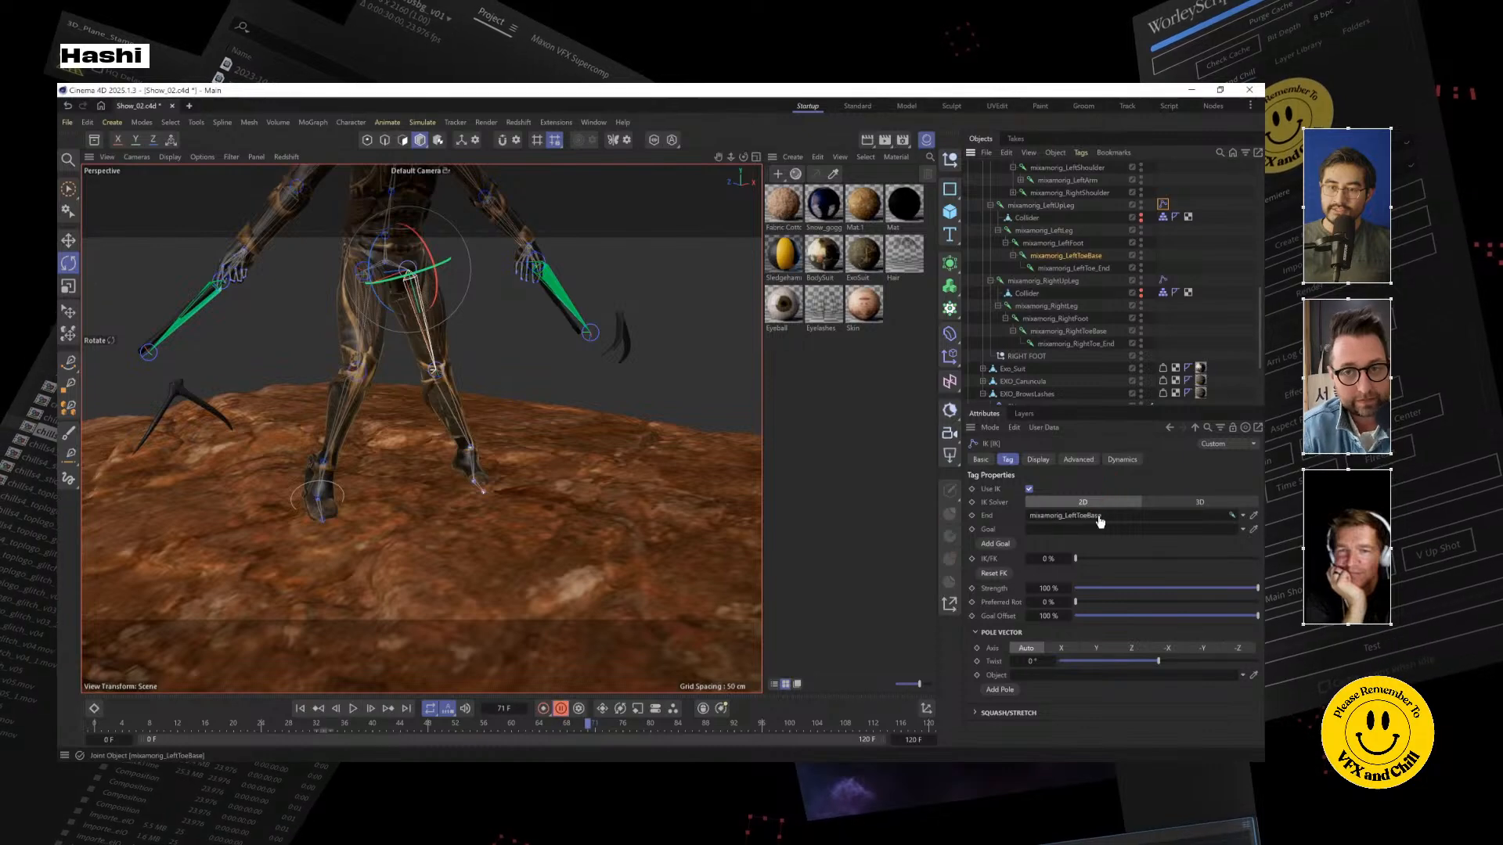
Add a goal to the left leg's IK tag and rename the goal null LEFT FOOT
click(996, 544)
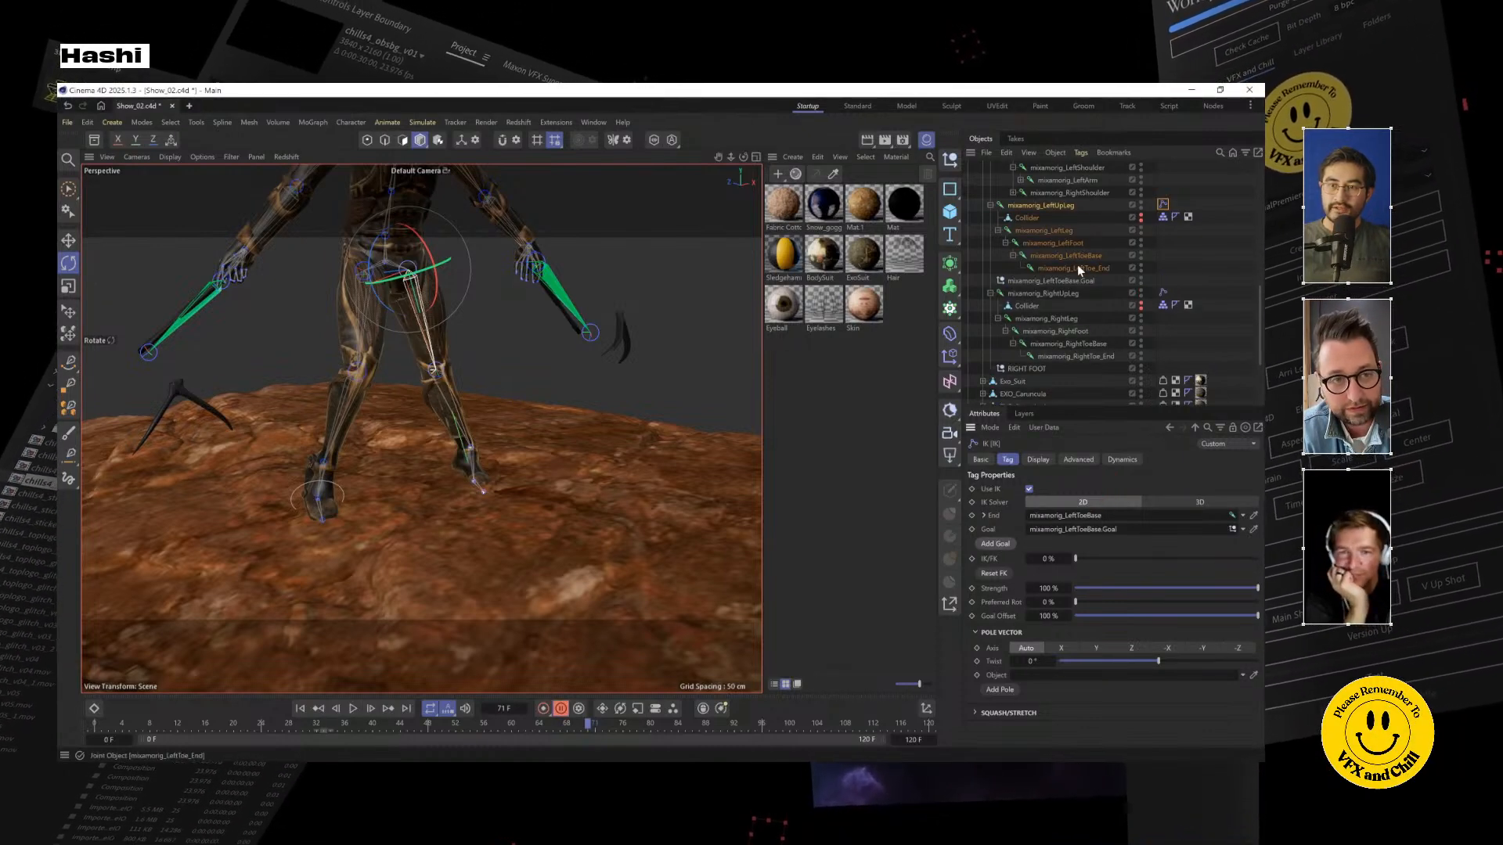
click(1051, 281)
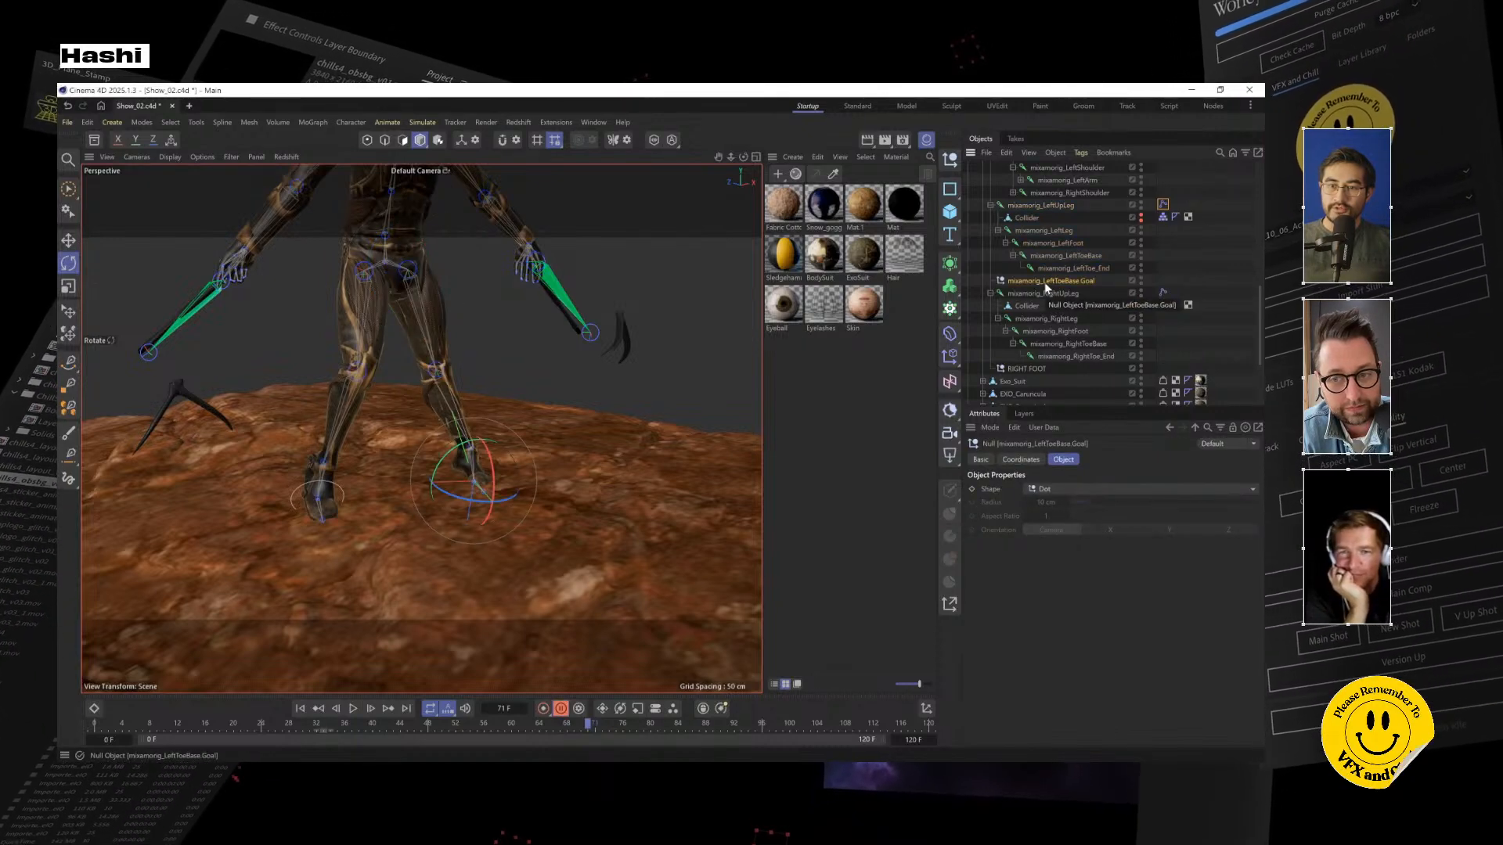
double_click(1044, 282)
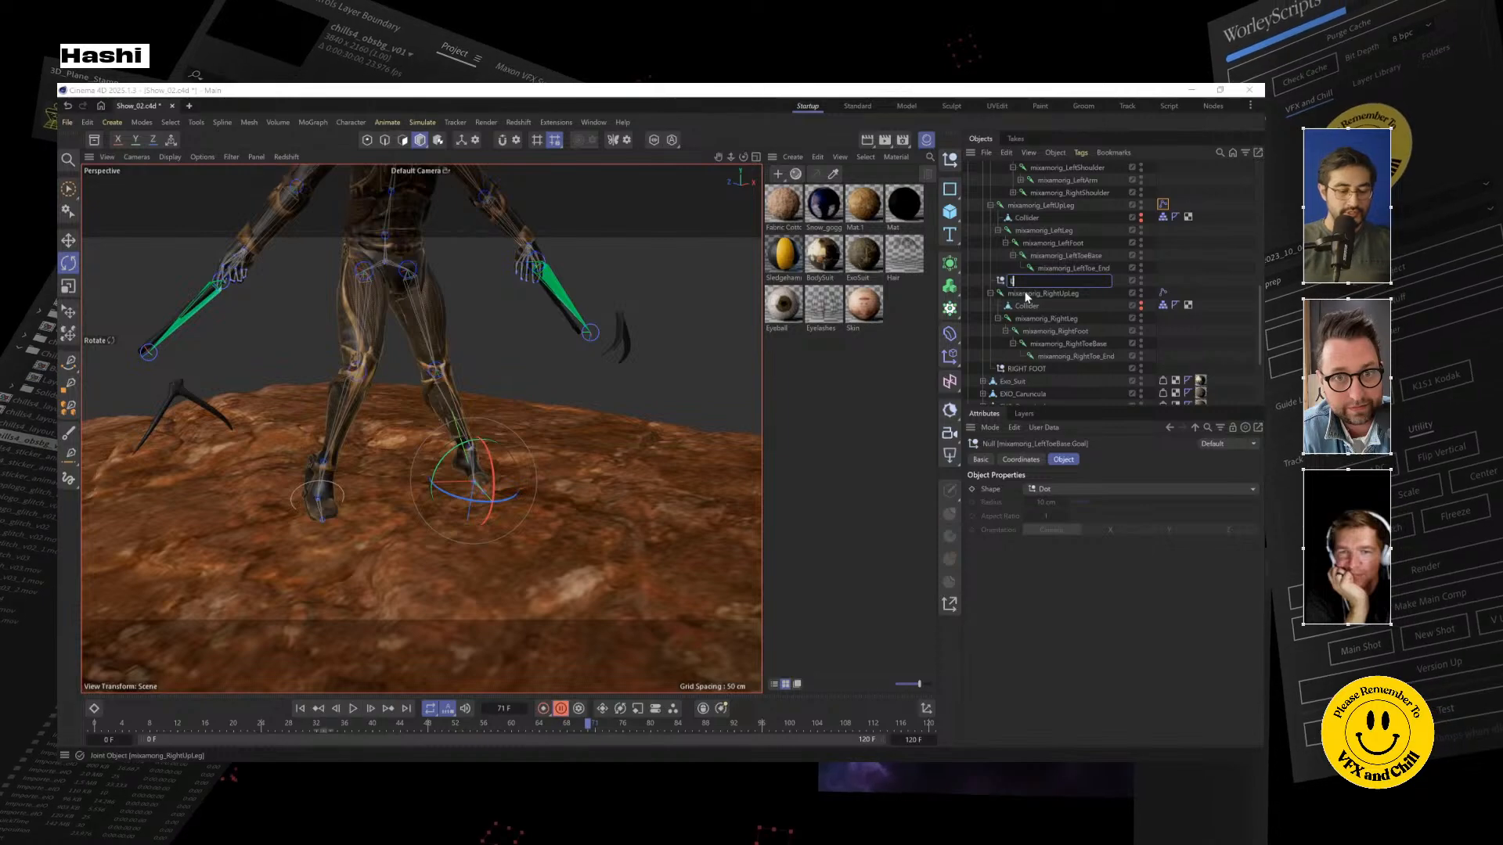
key(Return)
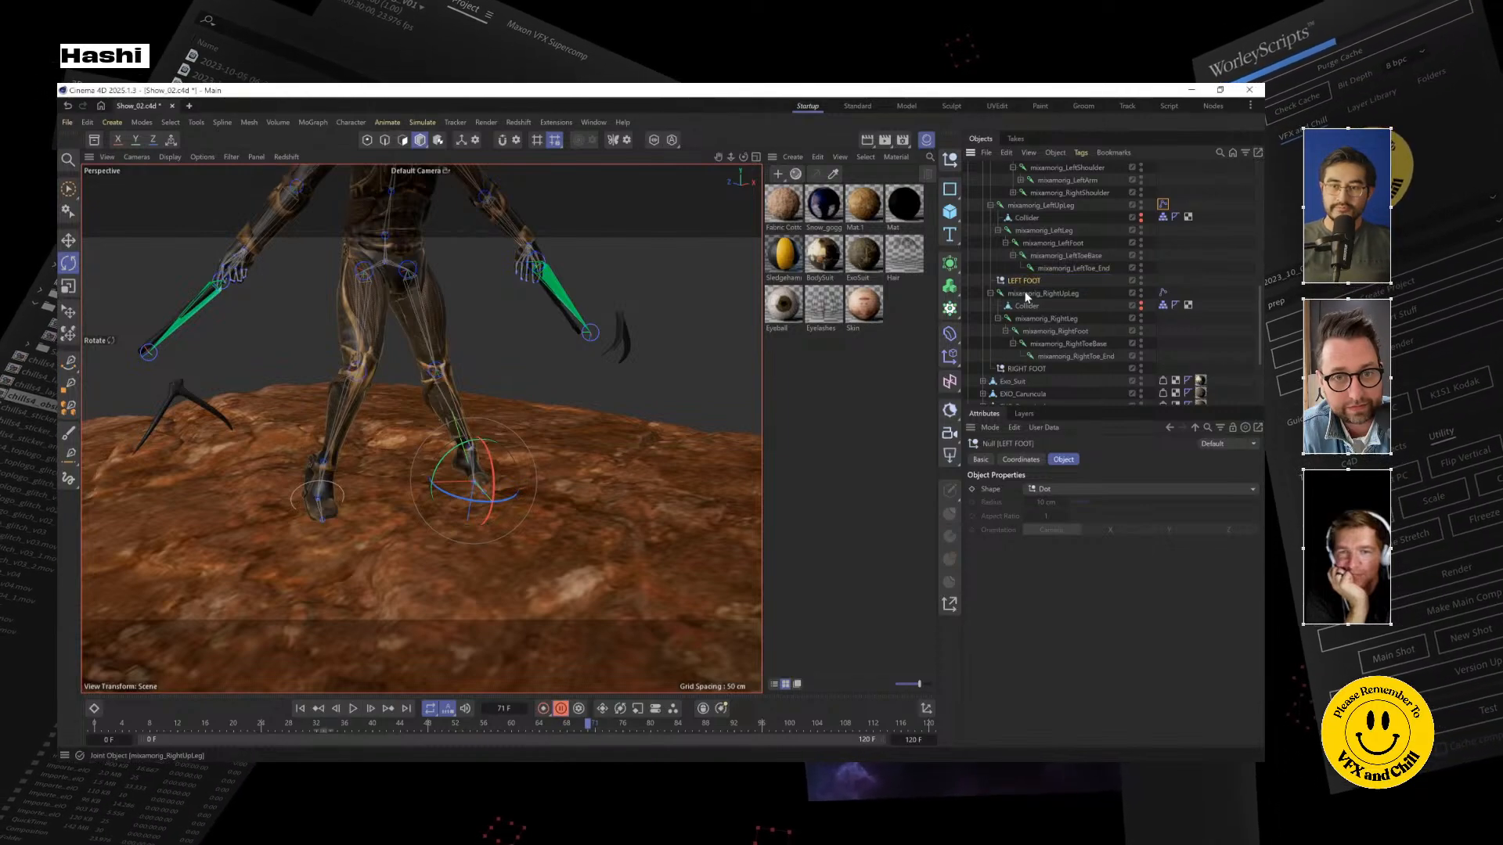
Parent the LEFT FOOT and RIGHT FOOT goals under Rocky Surface and return the timeline to frame 0
drag(1016, 281, 1029, 408)
ctrl+click(1035, 367)
drag(1046, 314, 1044, 322)
click(1007, 298)
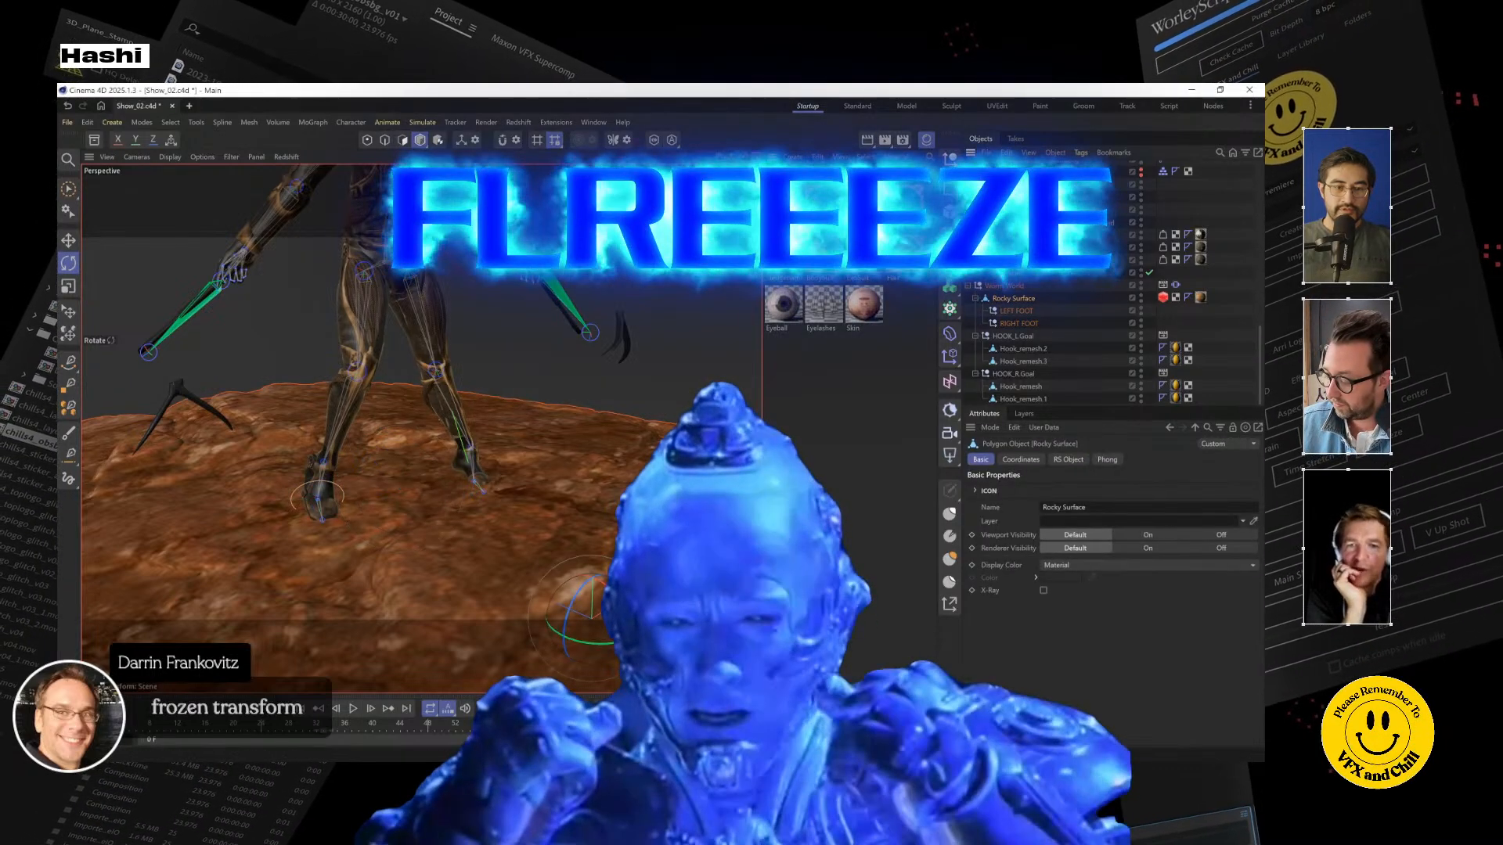
key(shift+f)
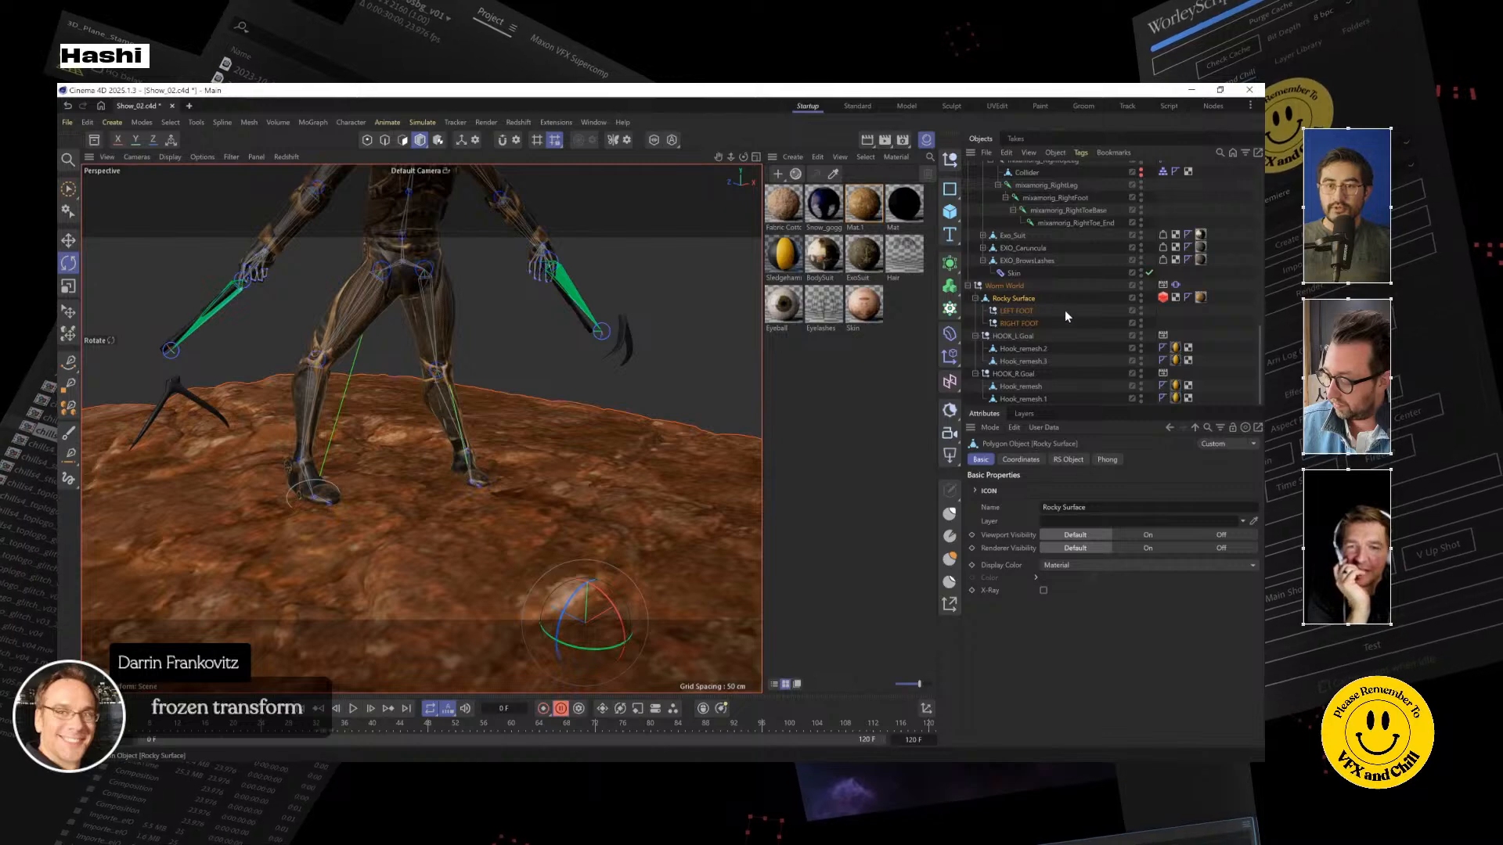
Select the mixamorig_RightLeg joint and inspect the right leg's bend from the side
click(1024, 311)
click(1049, 186)
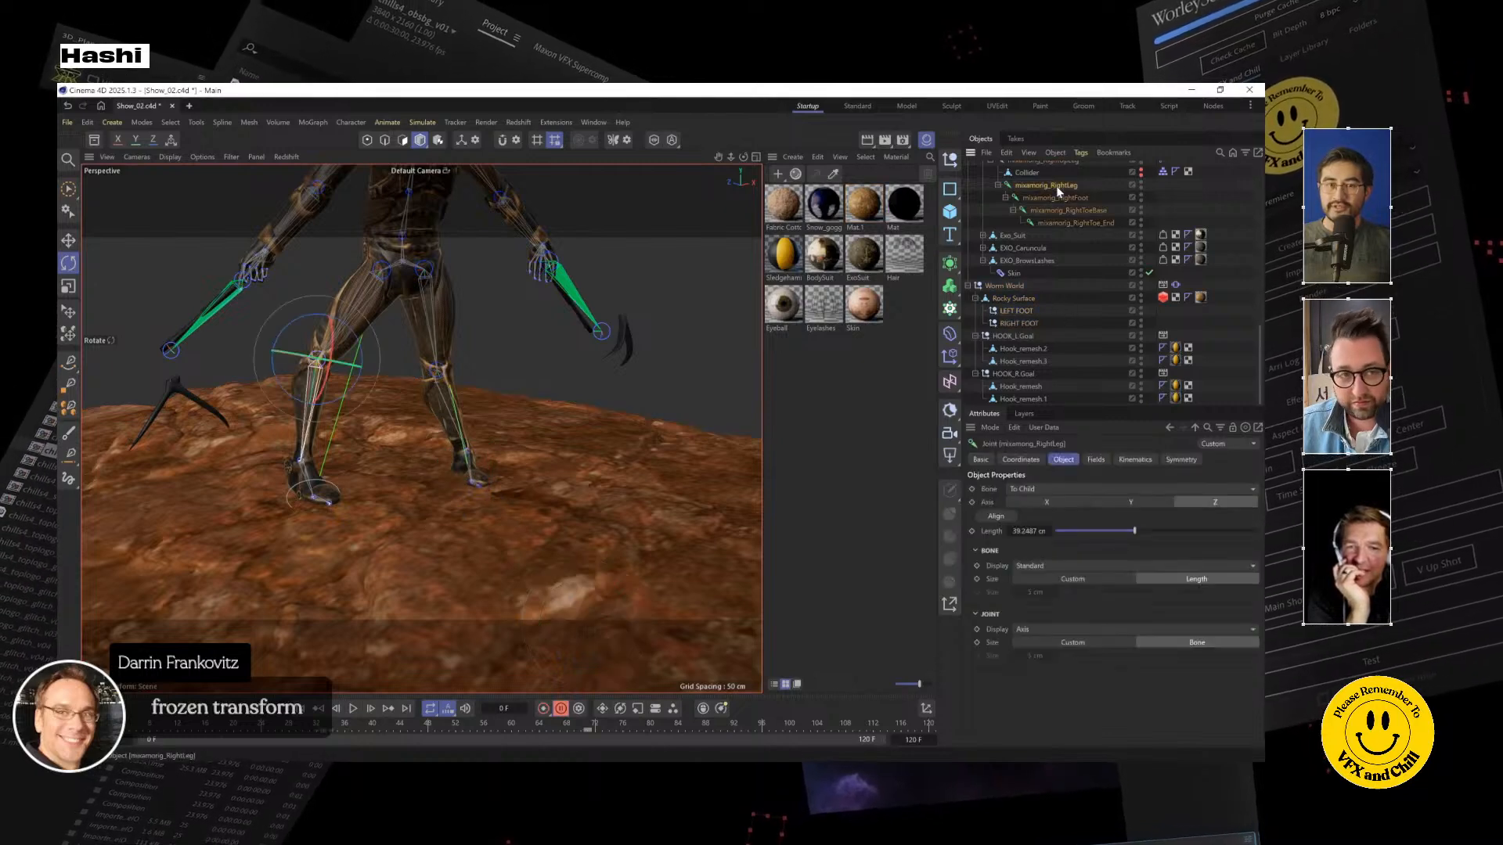
alt+drag(319, 387, 392, 412)
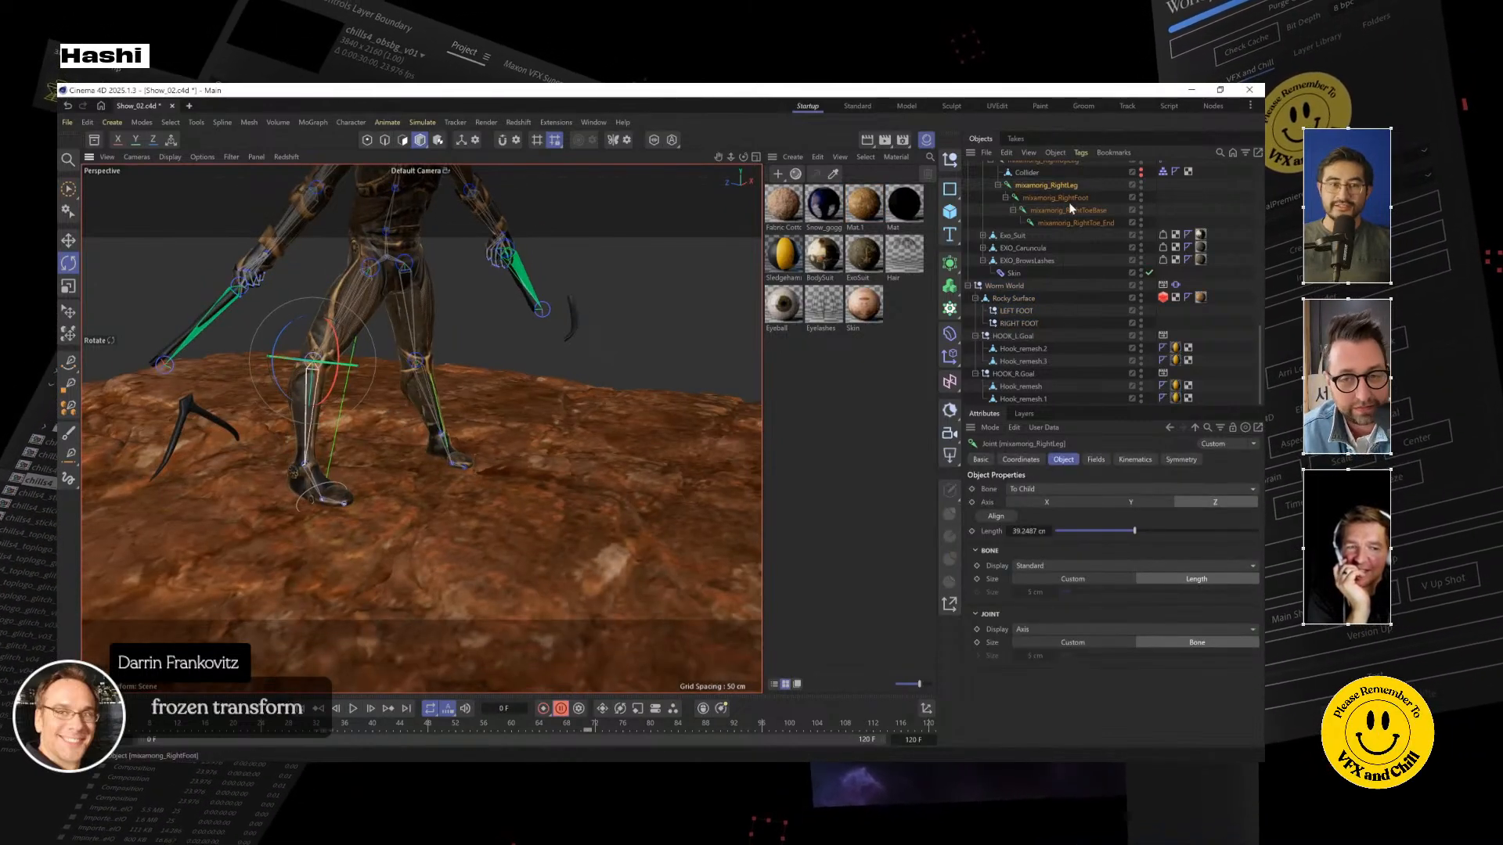
drag(319, 381, 408, 387)
mouse_move(345, 345)
mouse_down()
mouse_move(377, 335)
mouse_move(350, 337)
mouse_up()
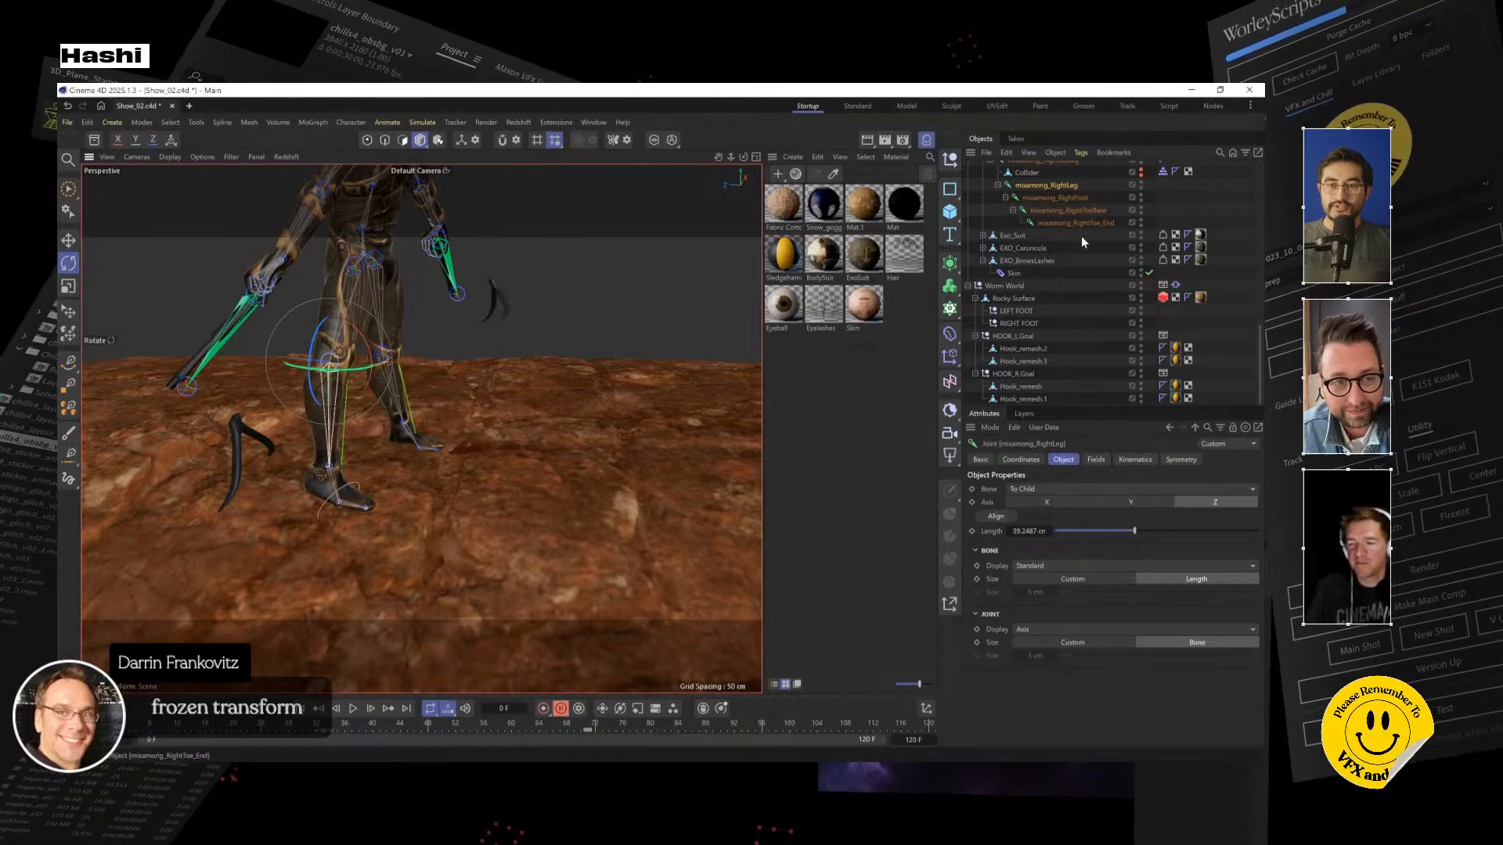
Select the mixamorig_Hips joint at the root of the character's skeleton
scroll(1095, 288, up, 5)
click(1025, 236)
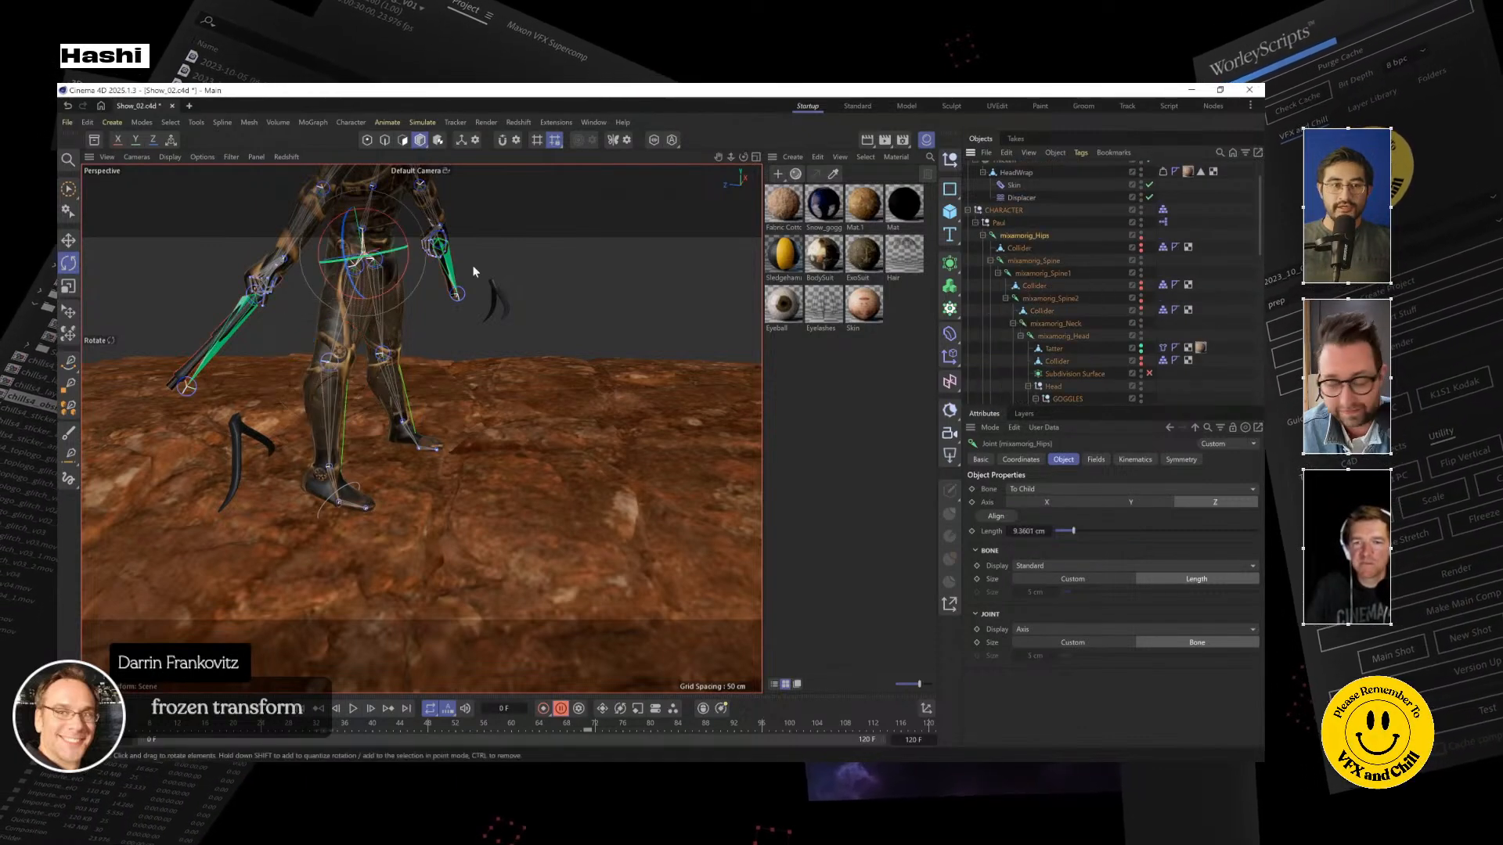
Try moving the mixamorig_Hips joint around to test how the IK legs follow
click(68, 241)
drag(376, 240, 251, 227)
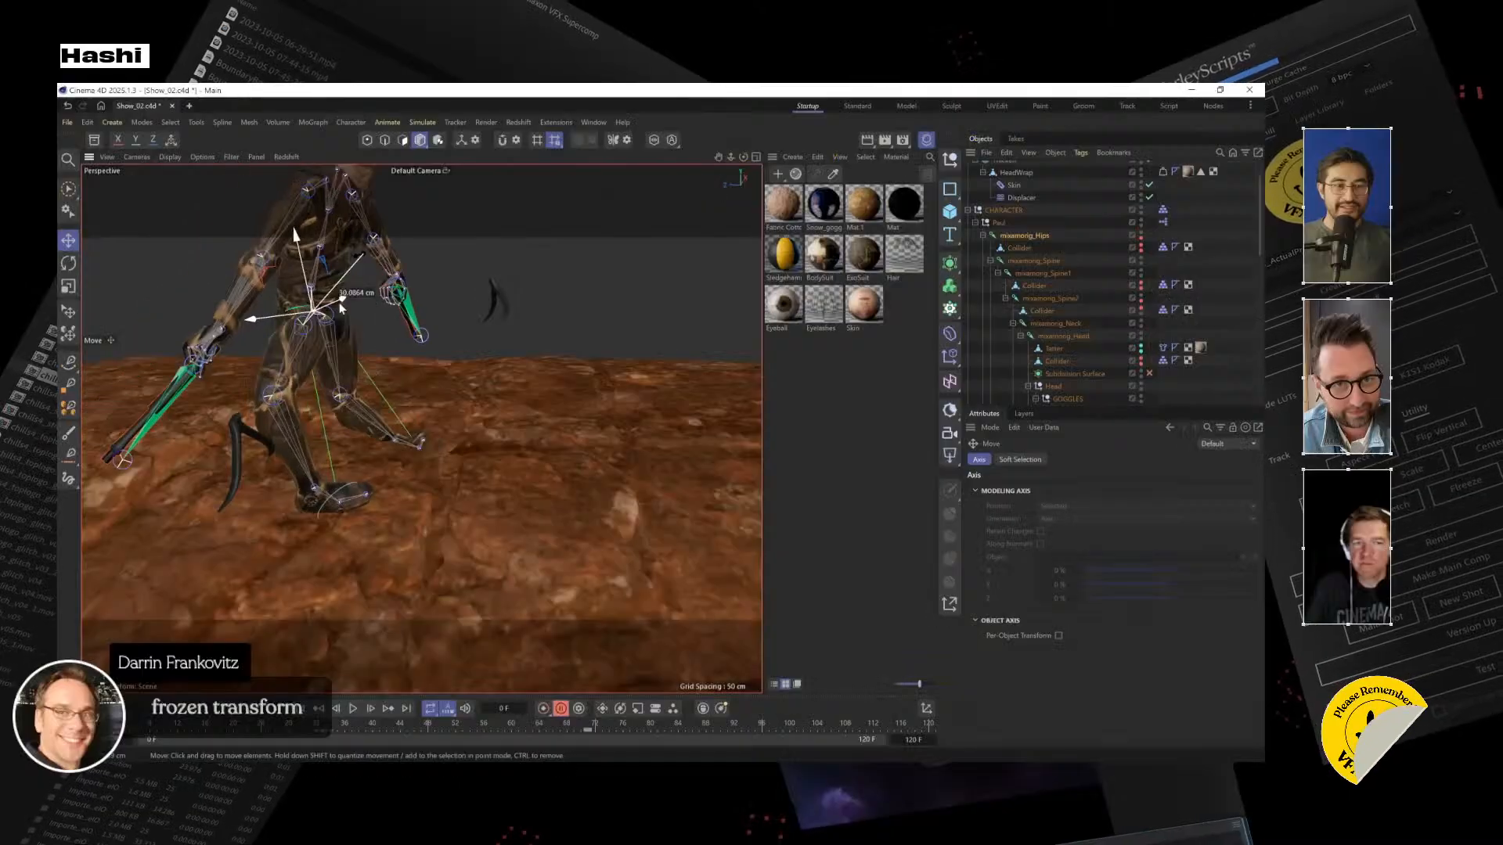
drag(329, 313, 446, 287)
drag(507, 258, 568, 454)
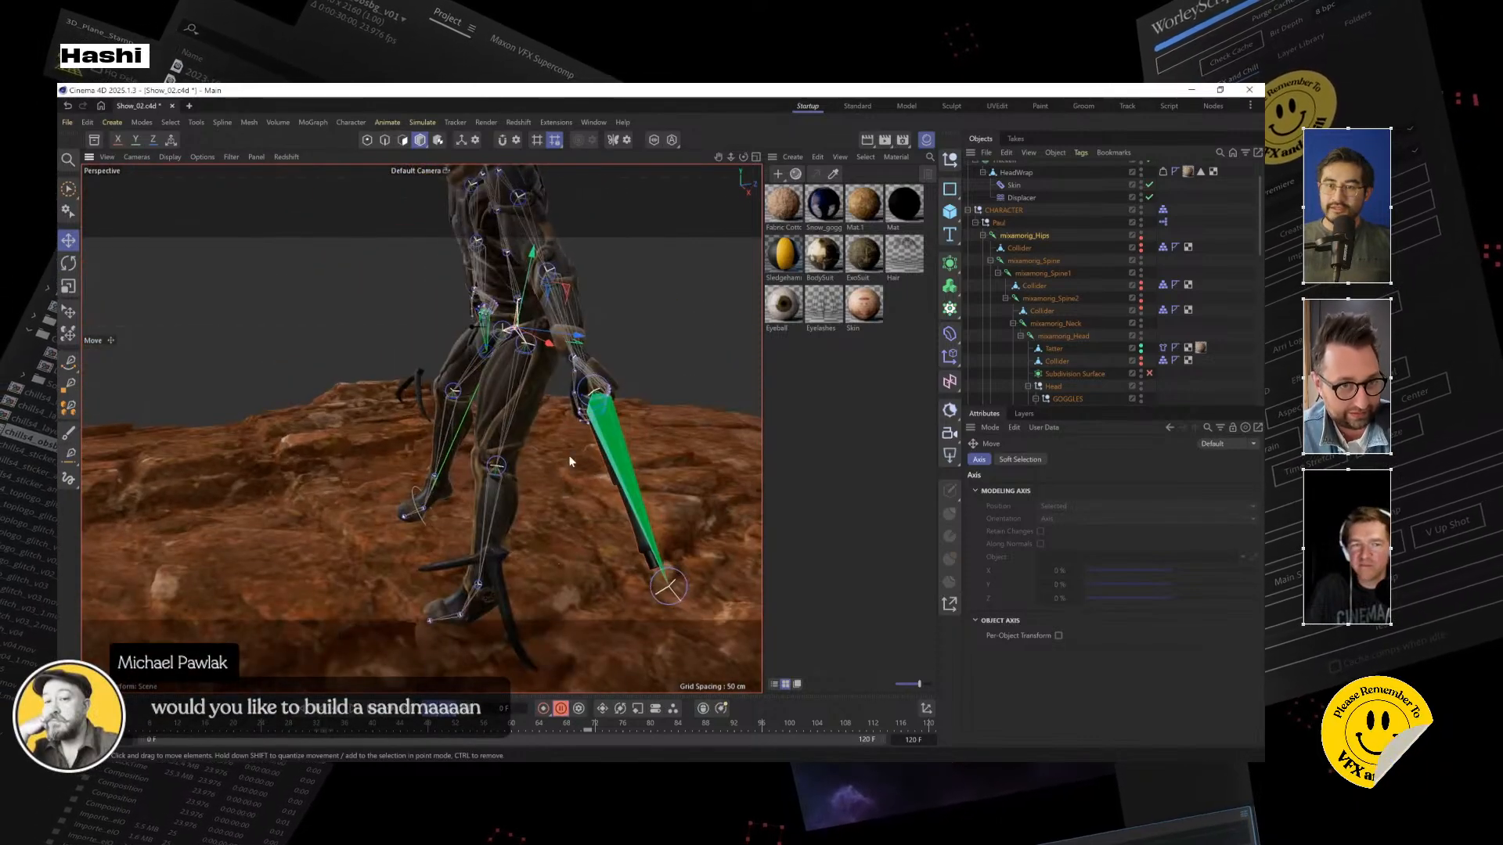
Try to rotate the mixamorig_LeftUpLeg and mixamorig_RightUpLeg joints of the character
click(1041, 260)
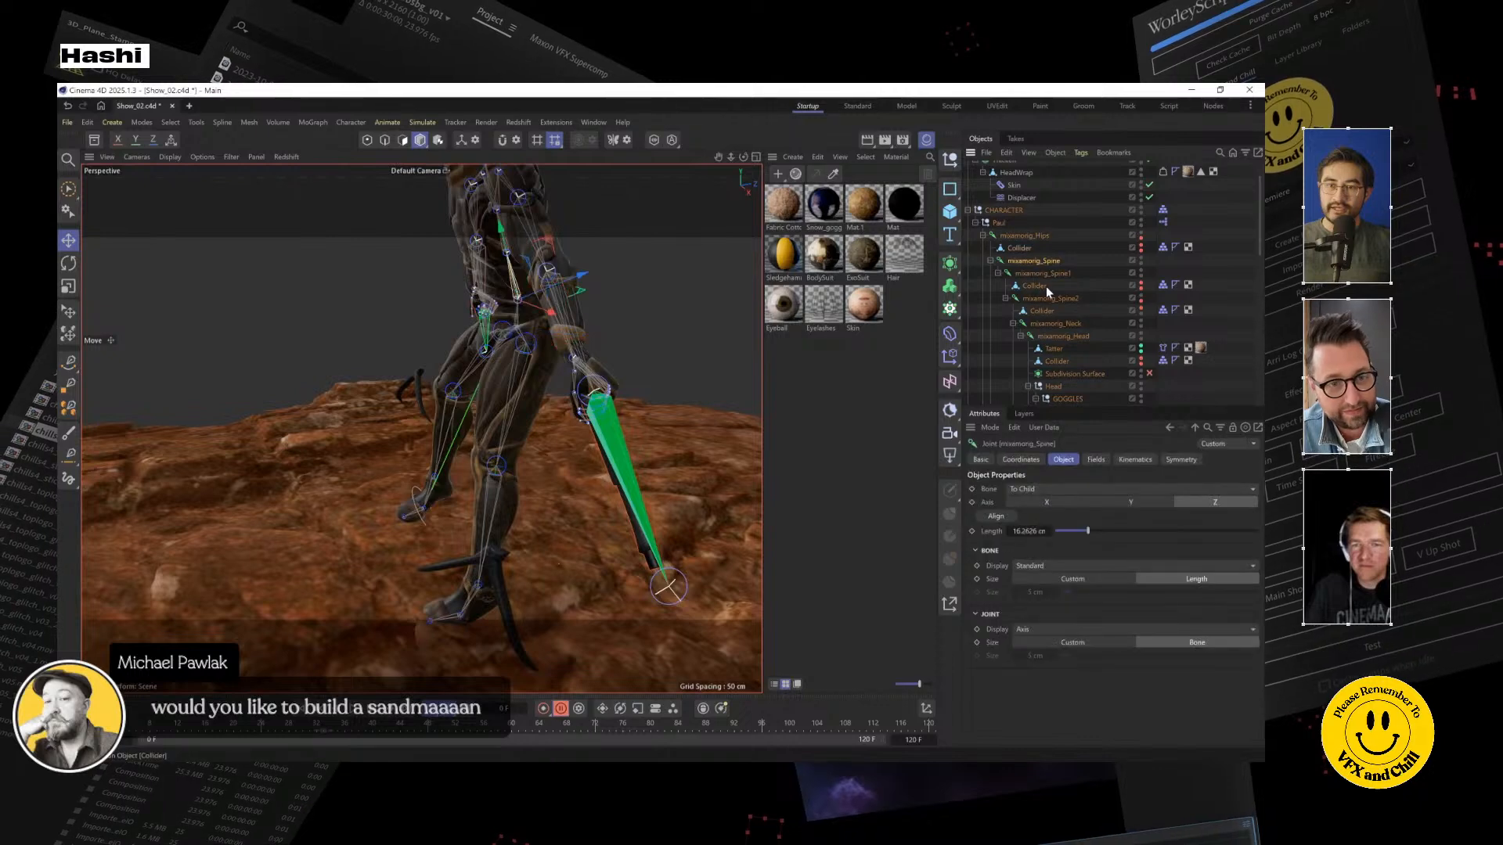
scroll(1080, 337, down, 5)
click(1046, 260)
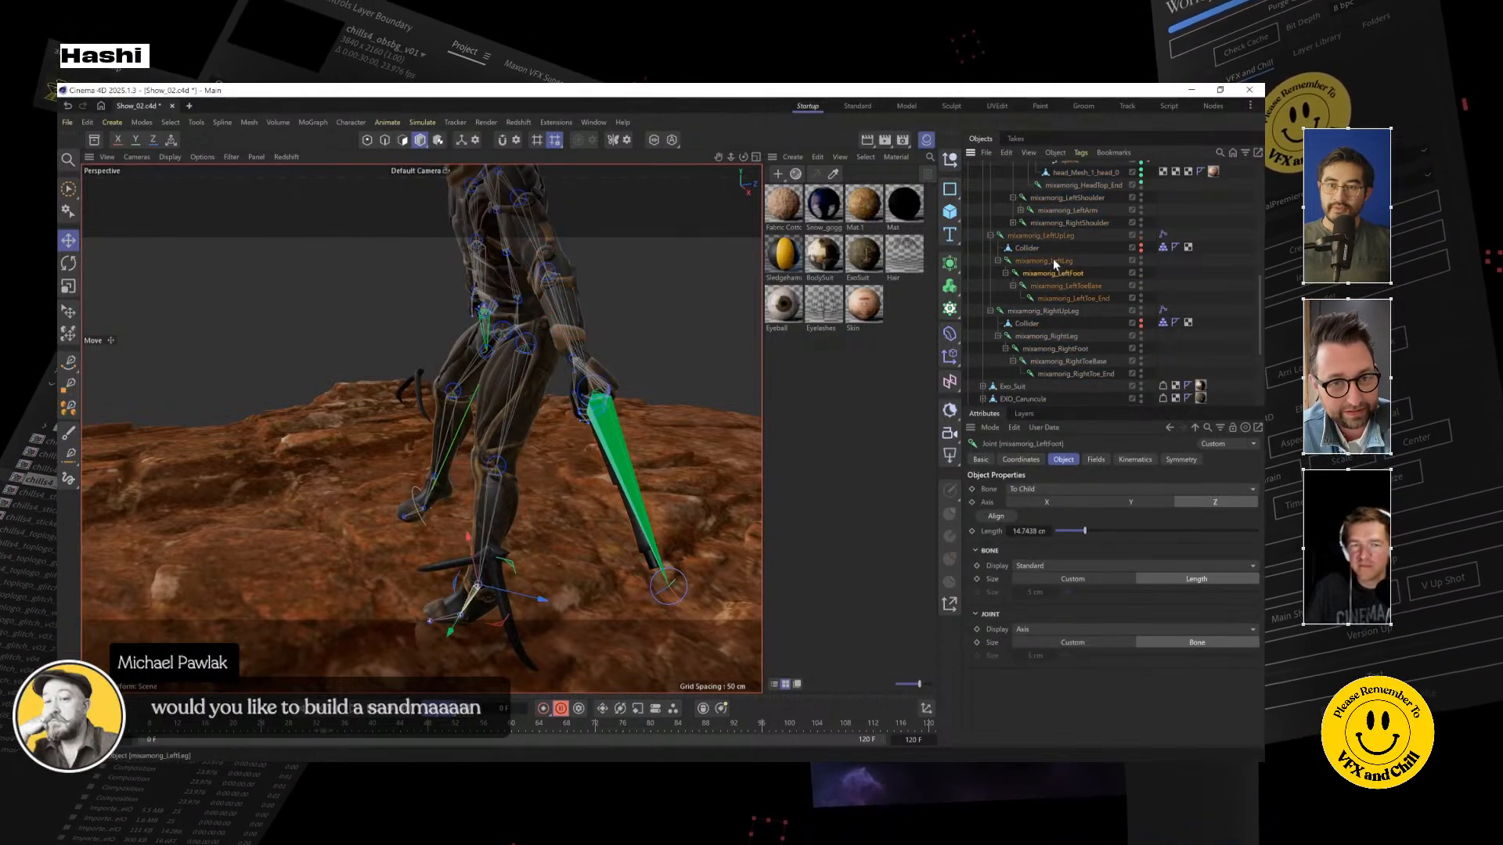
click(1050, 237)
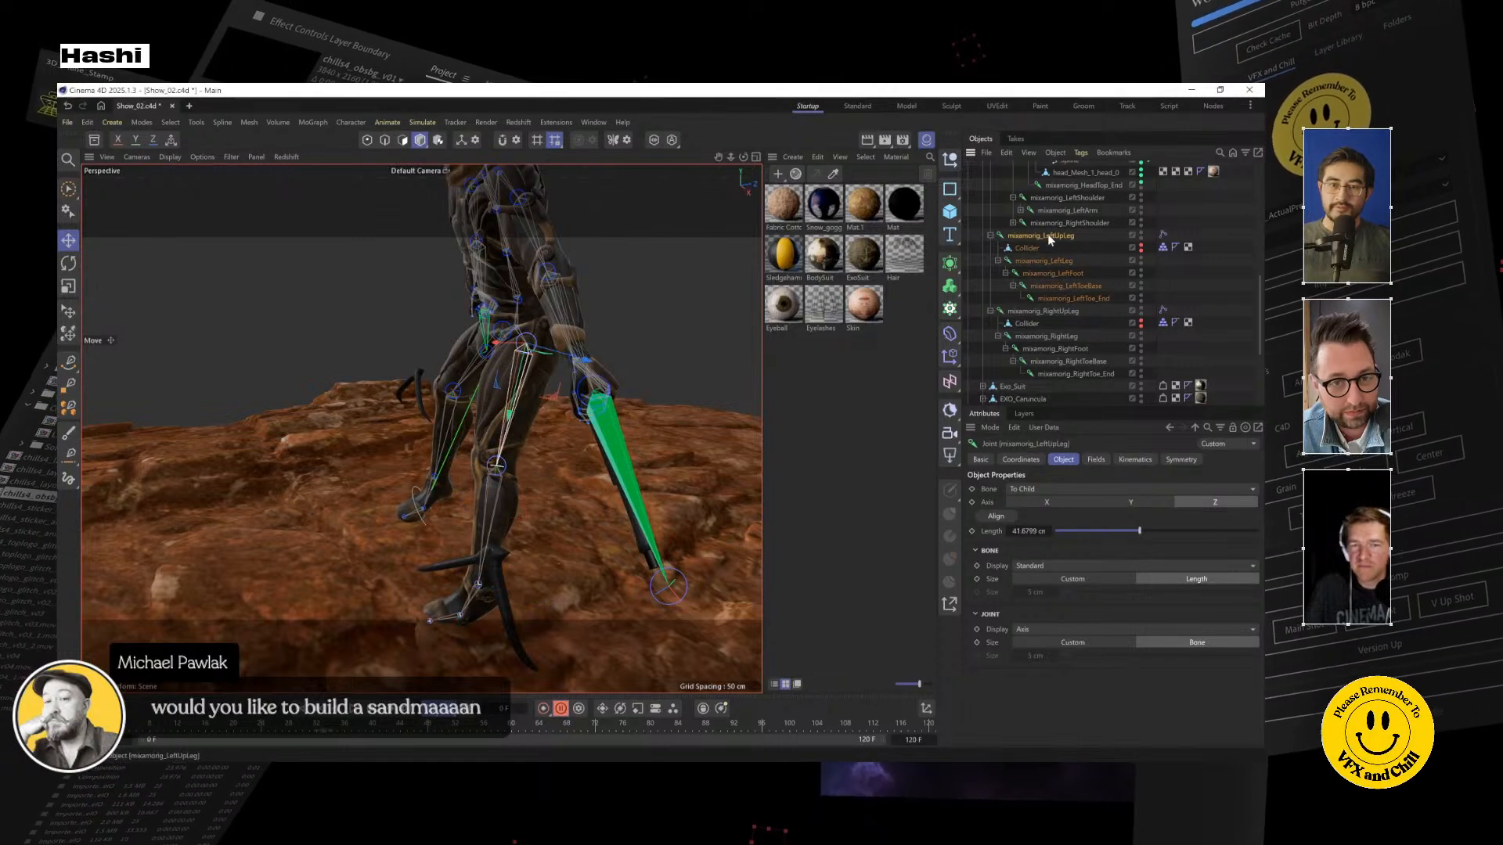
click(69, 263)
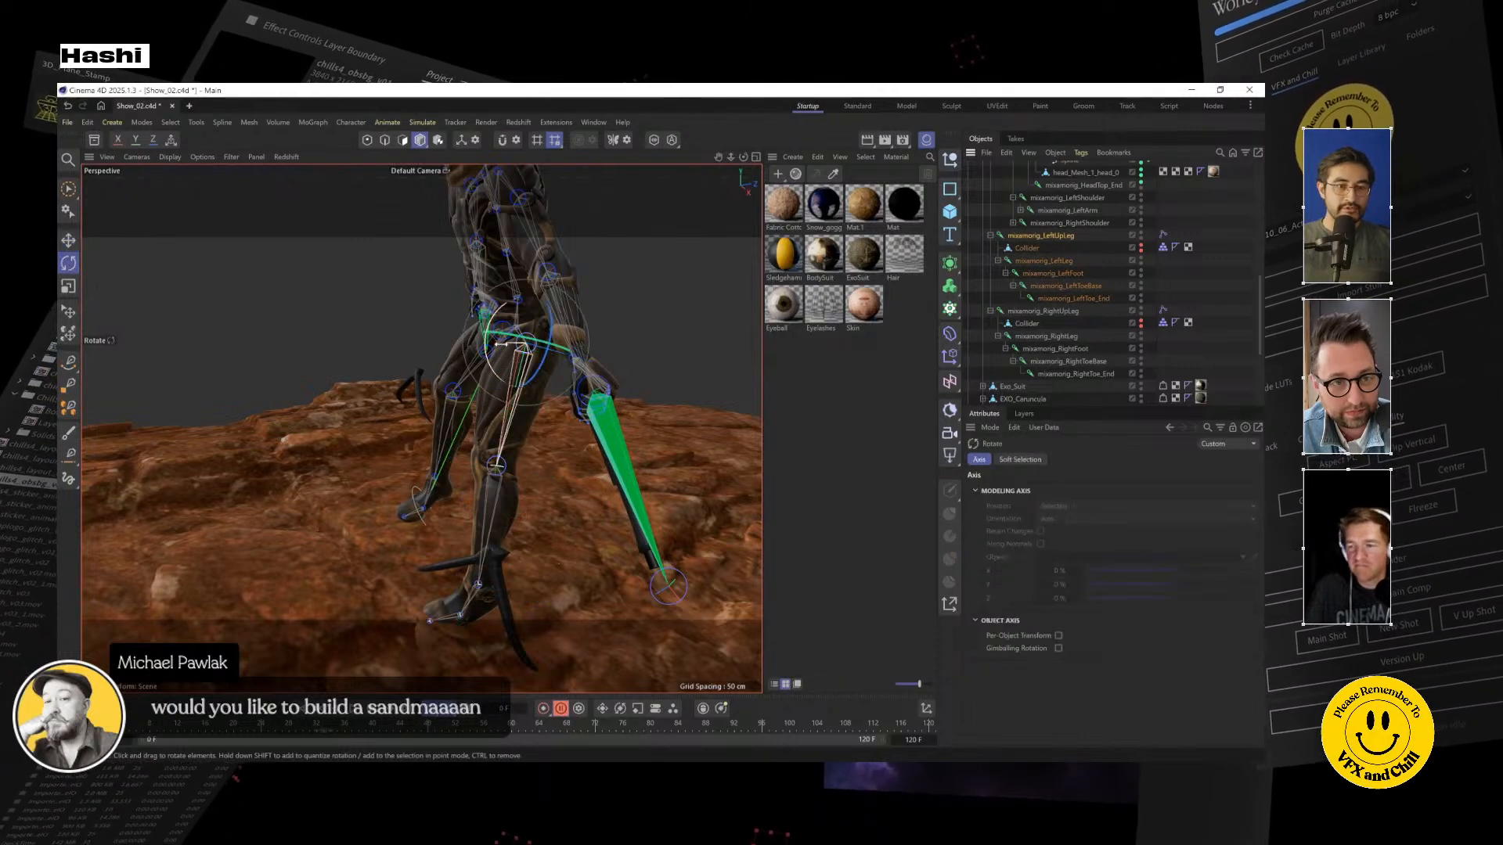
alt+drag(501, 345, 571, 344)
click(444, 311)
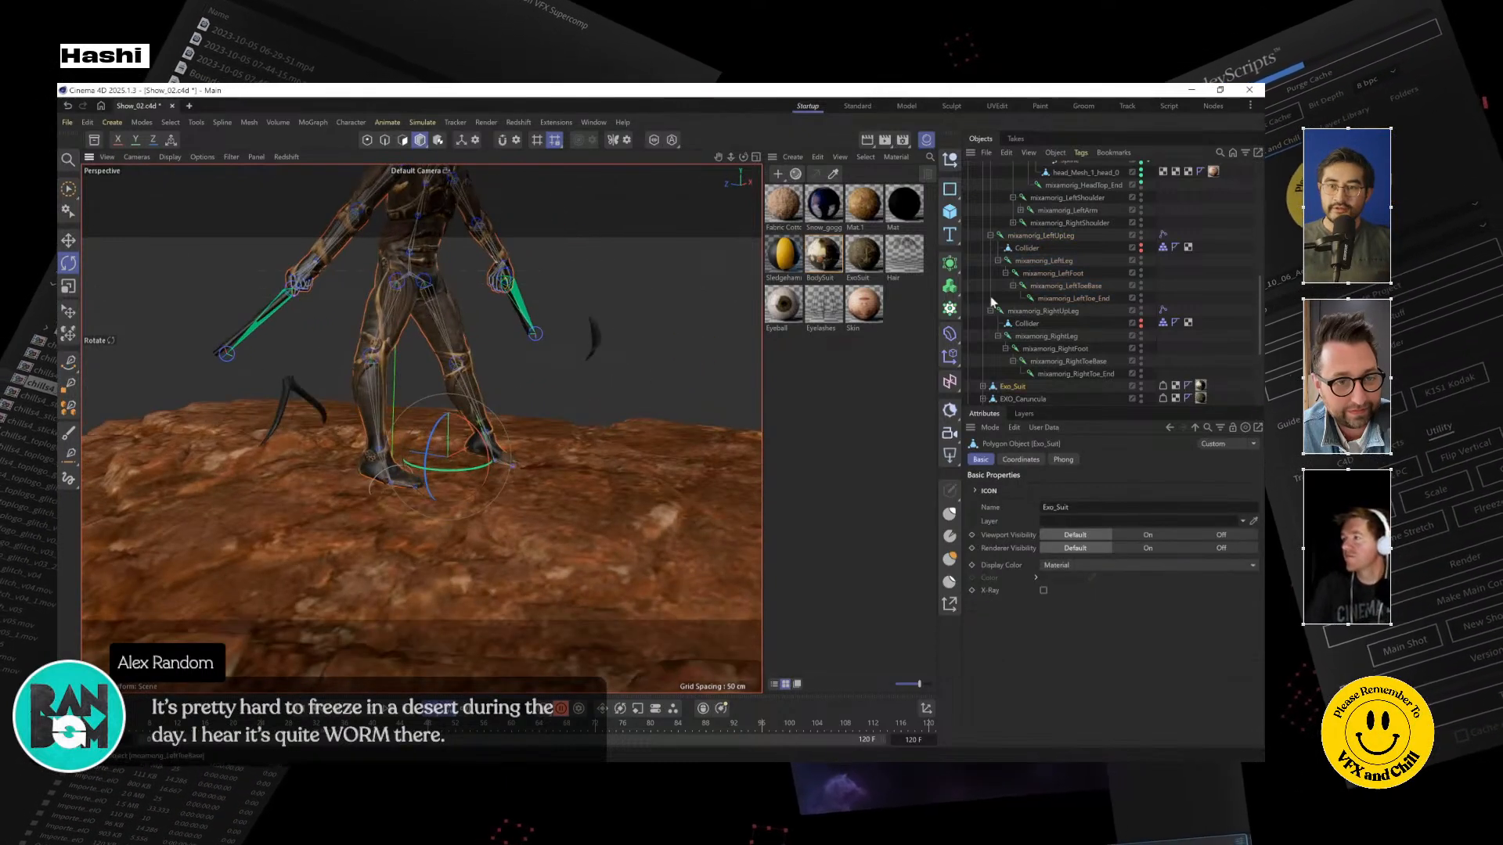
click(1052, 312)
drag(418, 312, 480, 357)
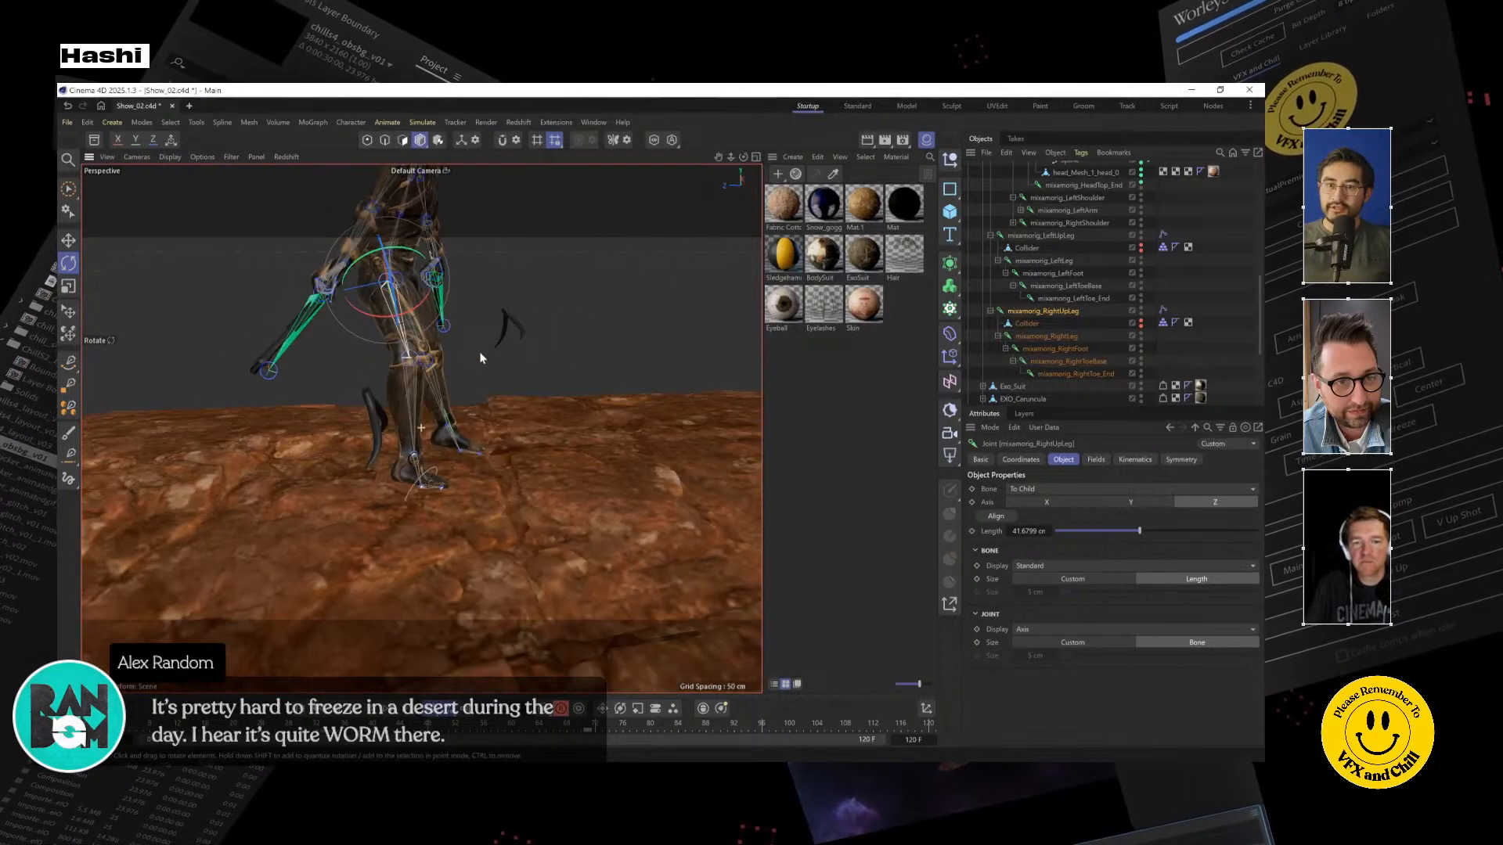
Try shifting the mixamorig_Hips joint sideways with the Move tool
scroll(1043, 251, up, 6)
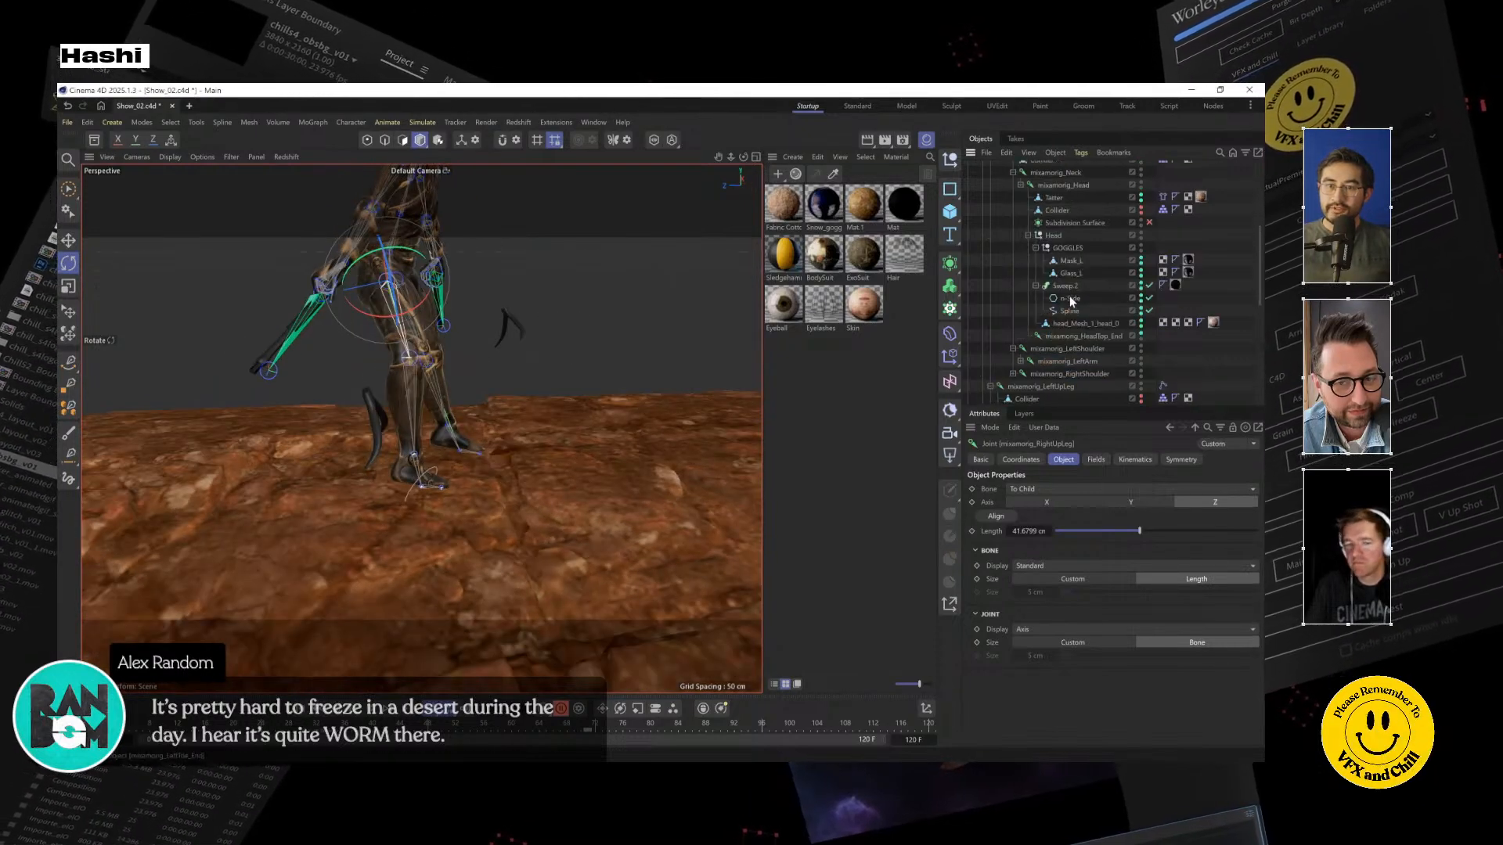
scroll(1037, 177, up, 2)
click(1013, 235)
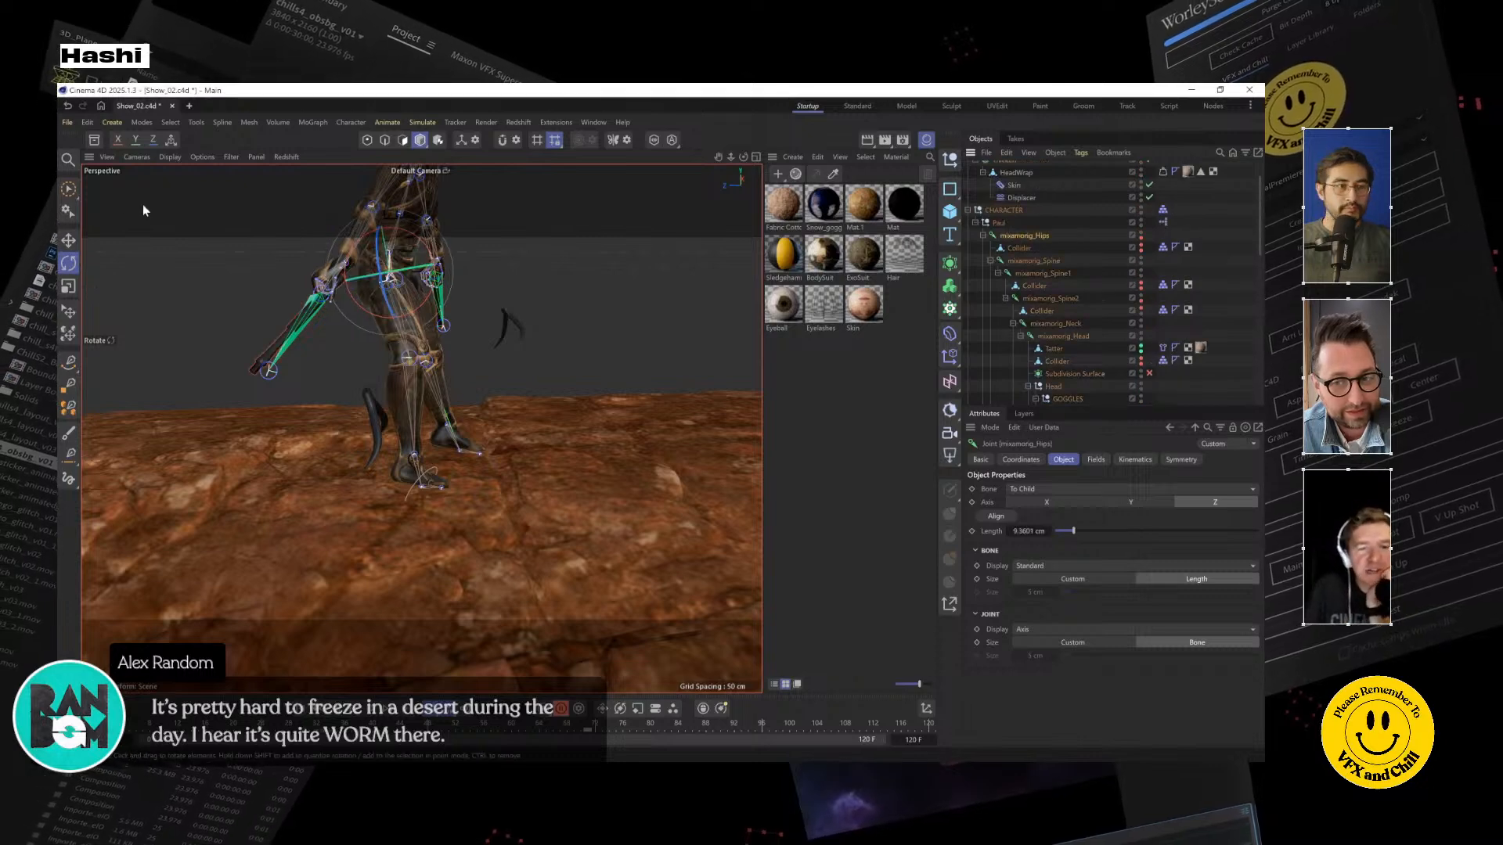
key(e)
mouse_move(384, 345)
mouse_down()
mouse_move(410, 298)
mouse_move(478, 330)
mouse_move(400, 339)
mouse_up()
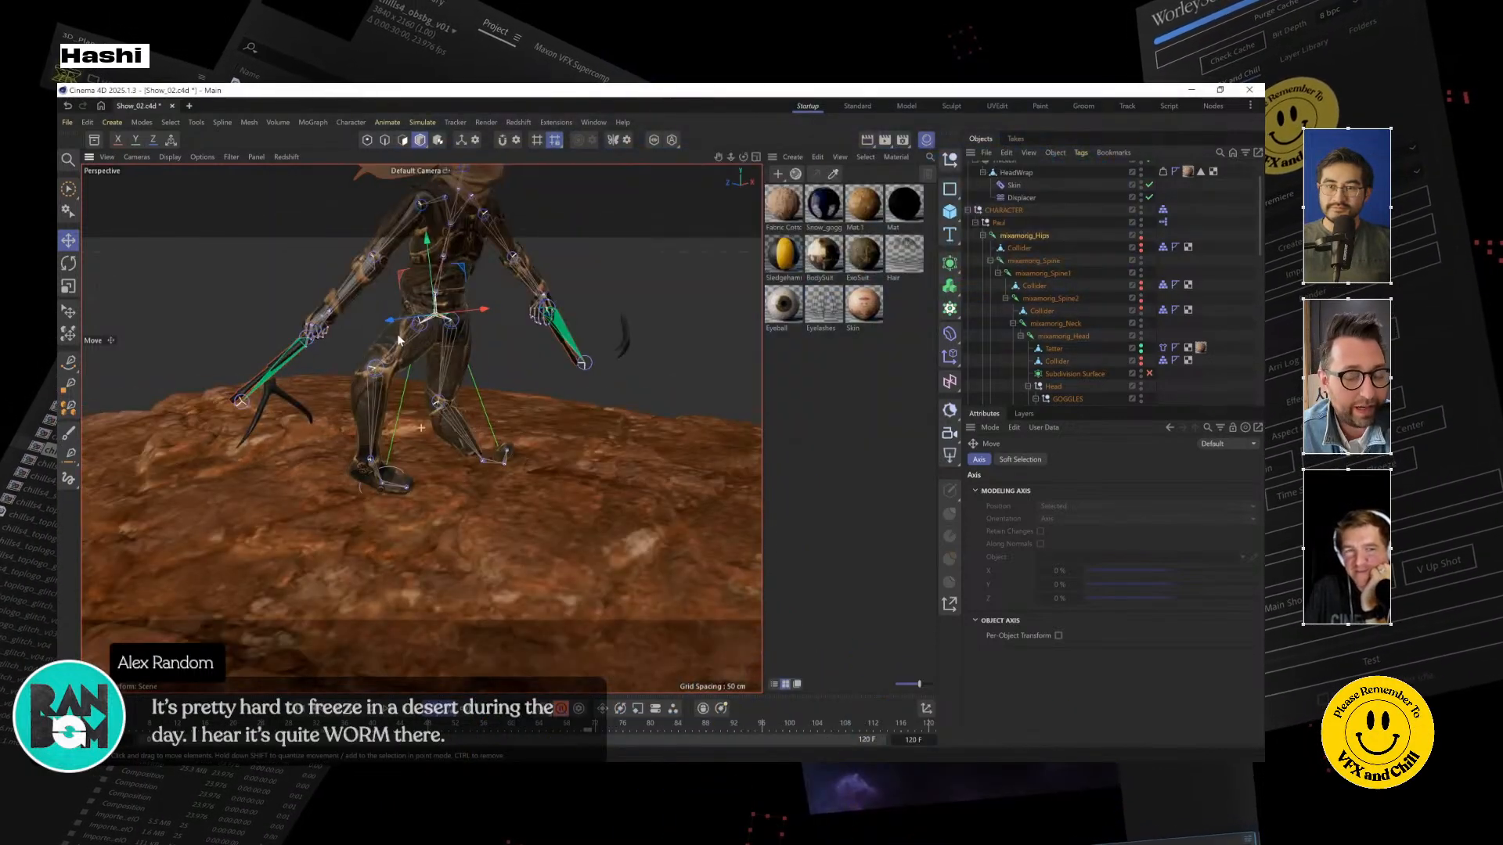
Try swinging the left thigh to another angle by rotating the mixamorig_LeftUpLeg joint
scroll(1075, 374, down, 6)
click(1064, 338)
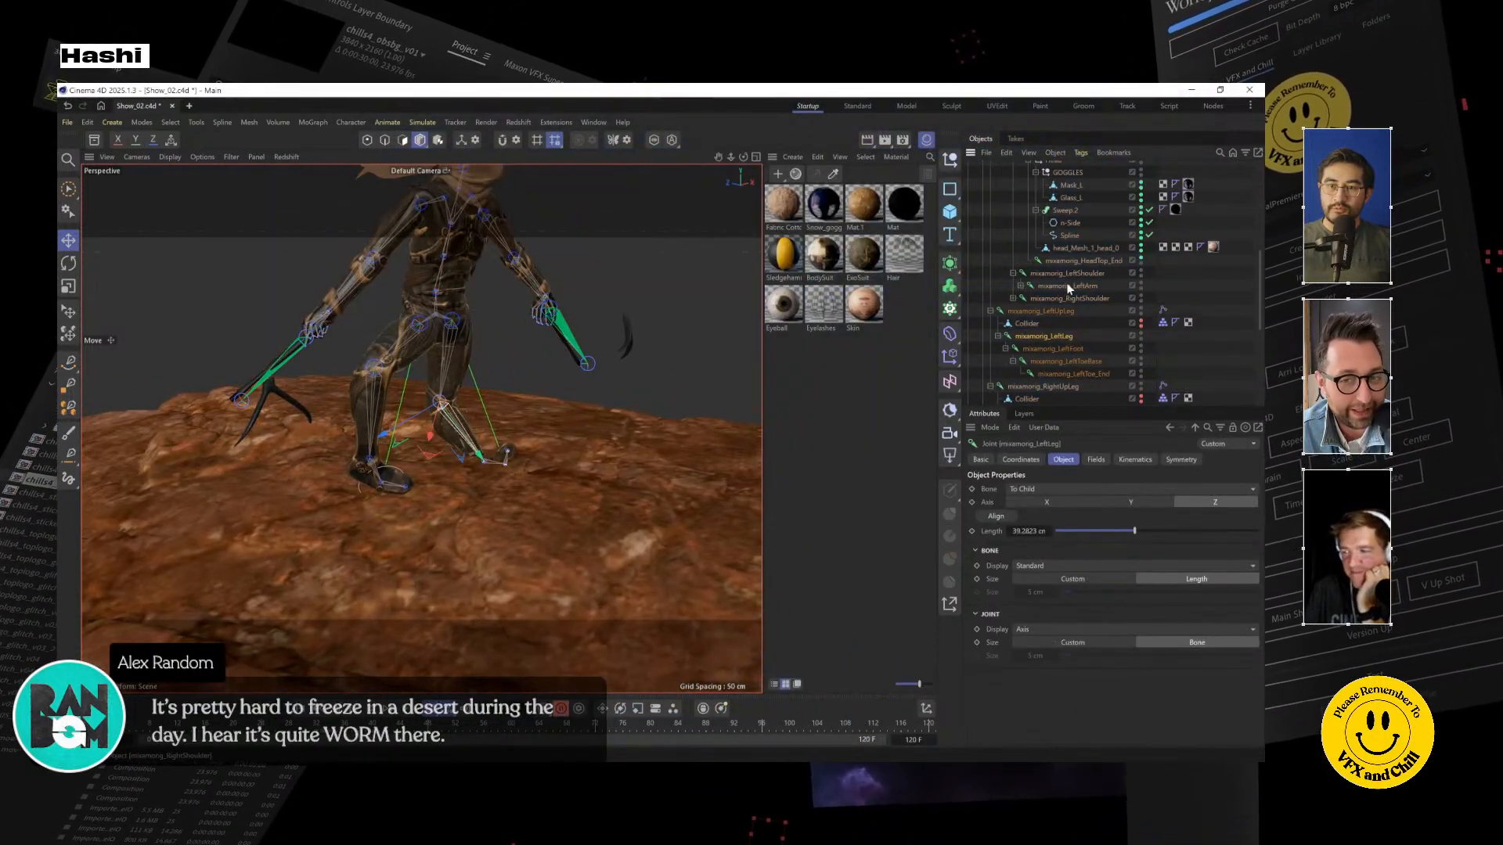
scroll(1059, 339, down, 4)
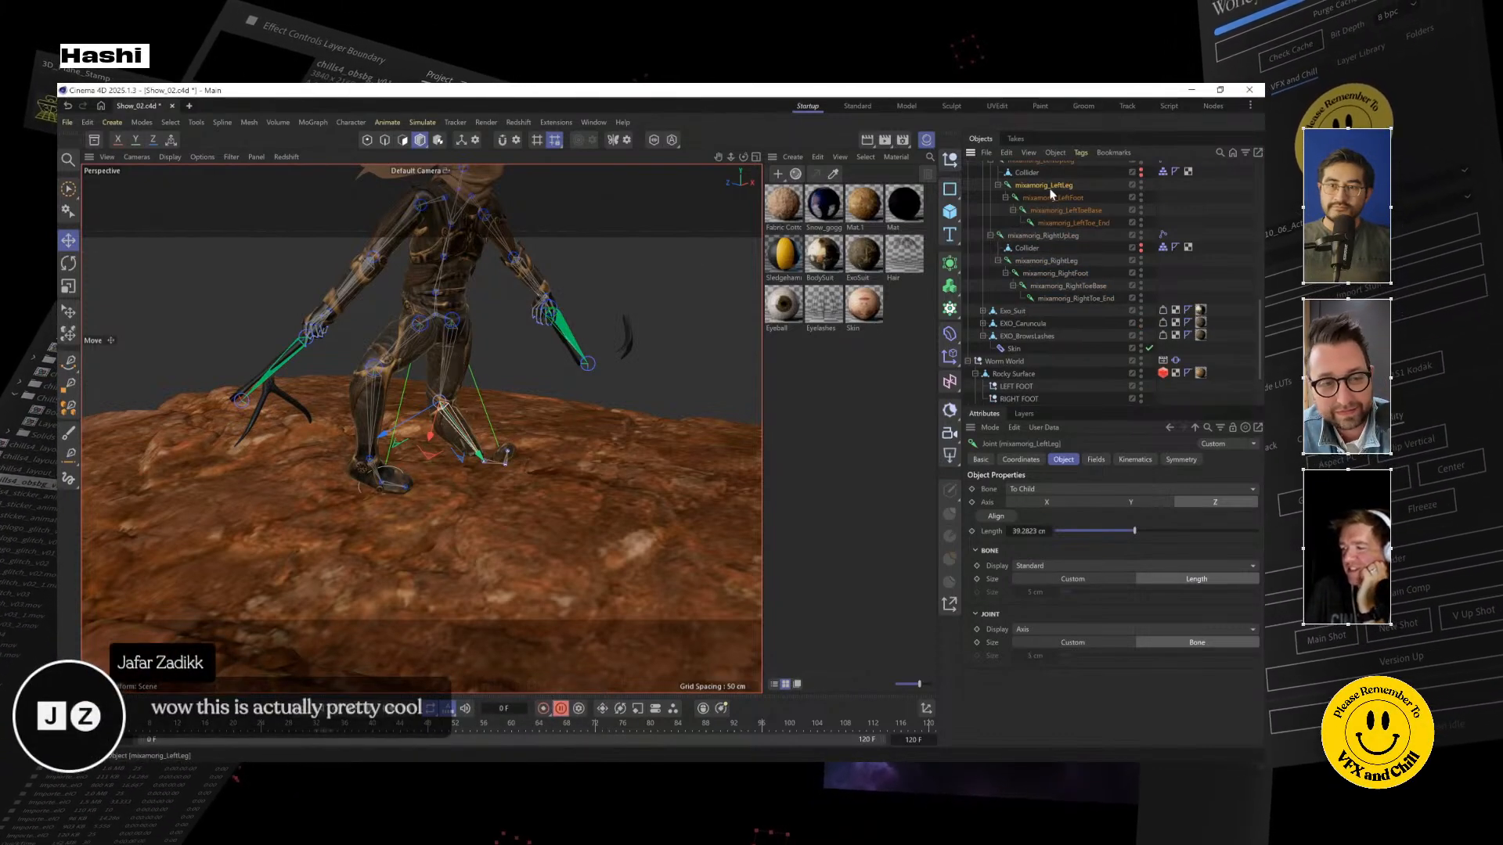
scroll(1040, 214, up, 2)
click(1041, 235)
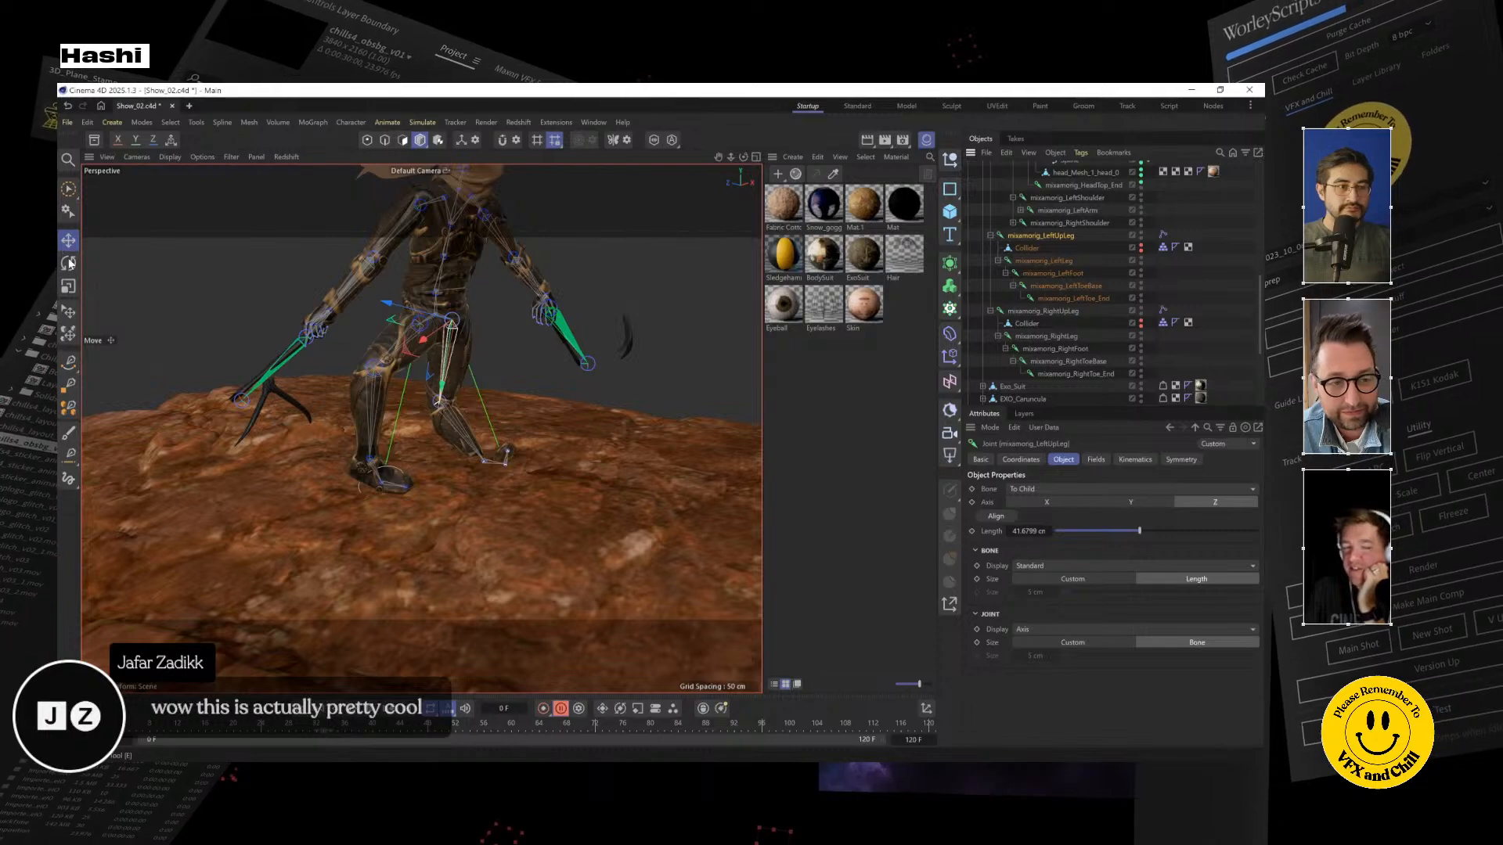
key(r)
drag(463, 299, 465, 313)
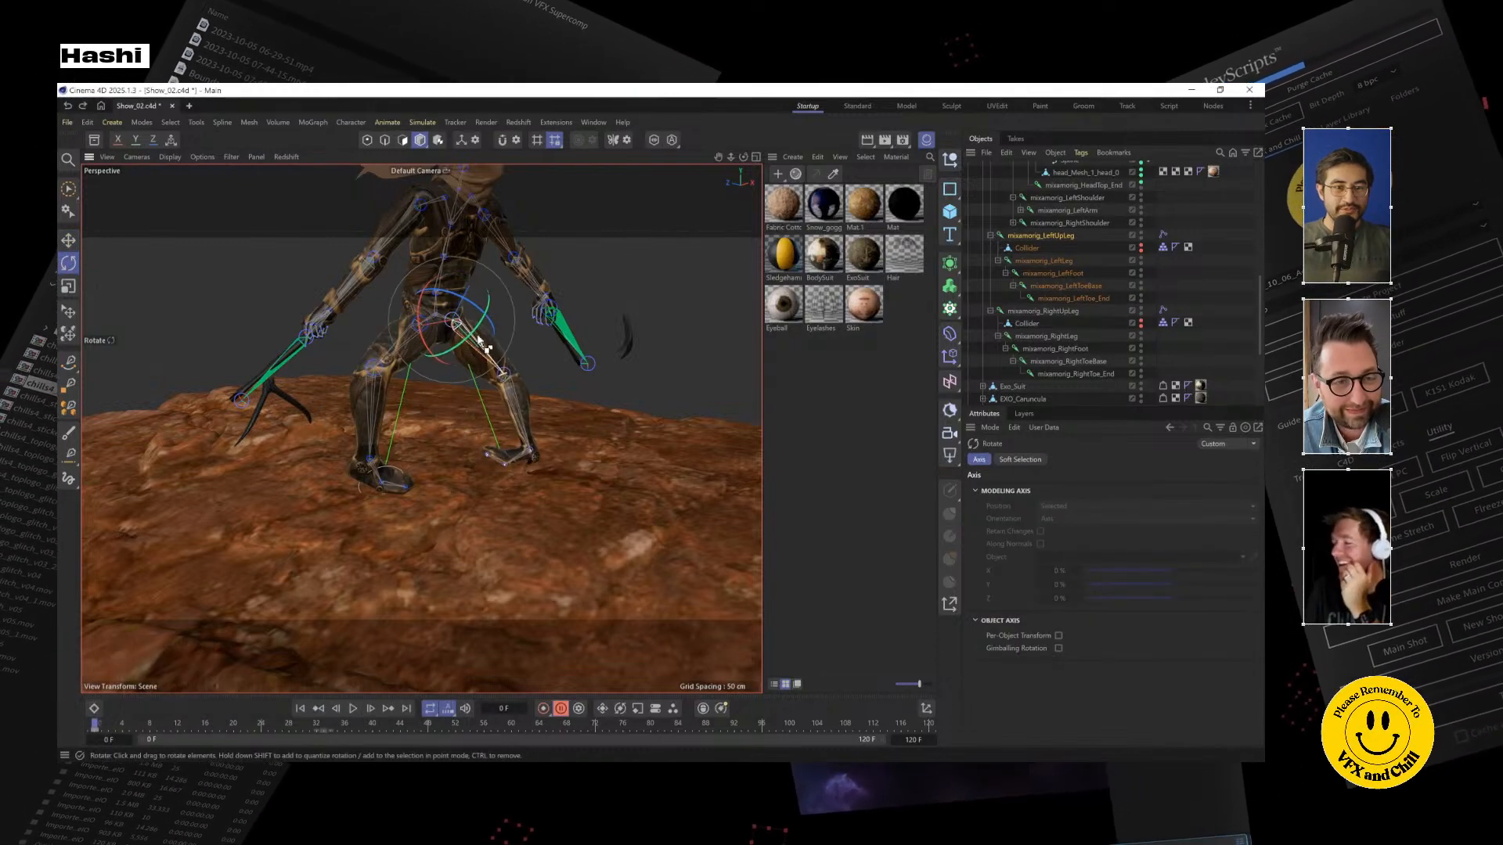
mouse_move(440, 366)
mouse_down()
mouse_move(391, 410)
mouse_move(458, 351)
mouse_move(388, 393)
mouse_move(444, 371)
mouse_up()
mouse_move(493, 326)
mouse_down()
mouse_move(487, 299)
mouse_move(493, 324)
mouse_up()
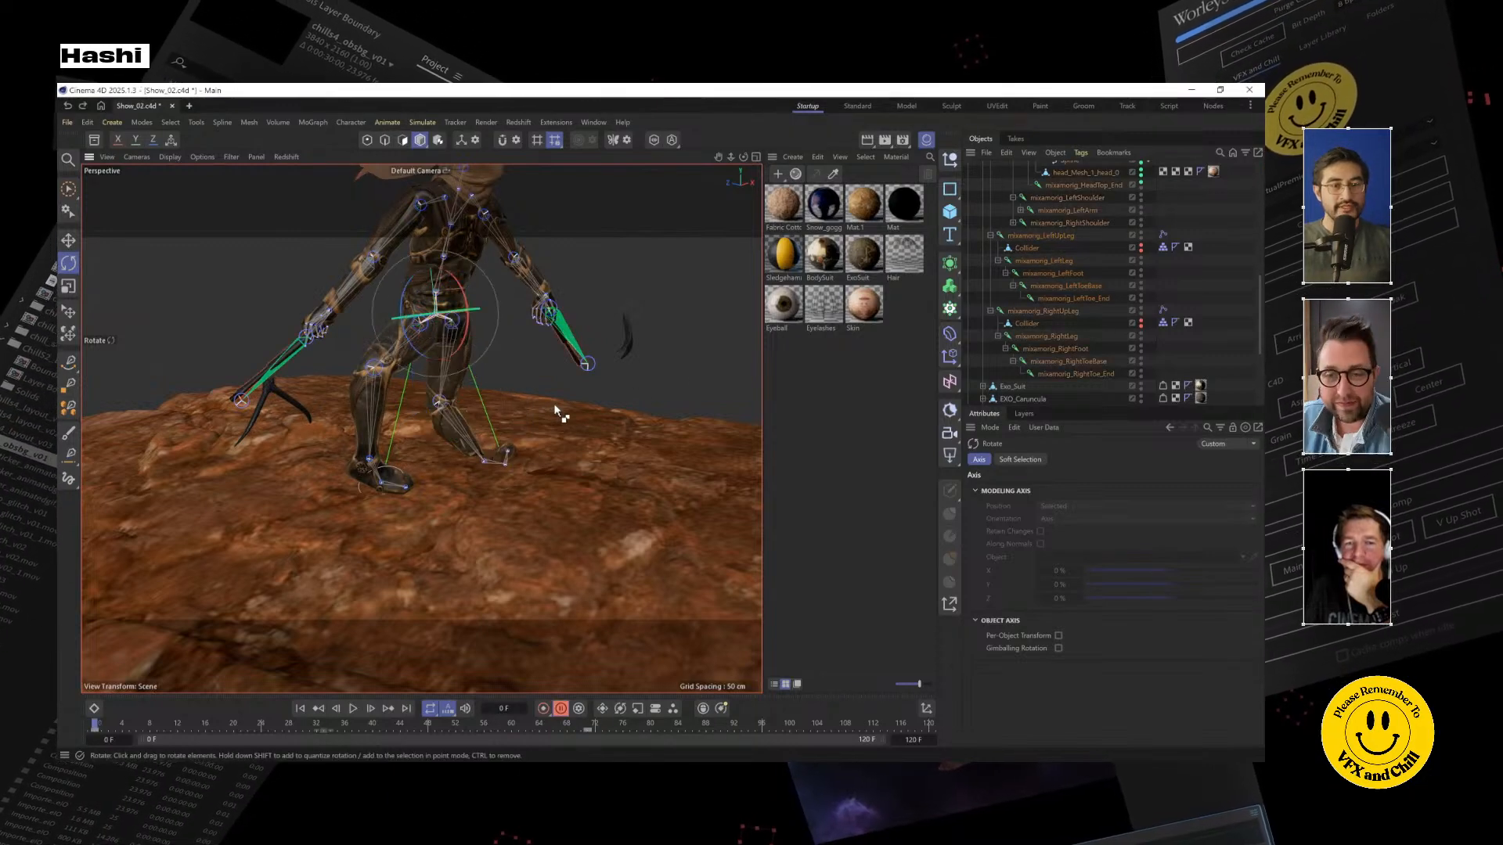
Undo the joint tests and the earlier IK setup on both legs, back to before the LEFT FOOT and RIGHT FOOT goals were added
alt+drag(550, 406, 558, 413)
click(1225, 309)
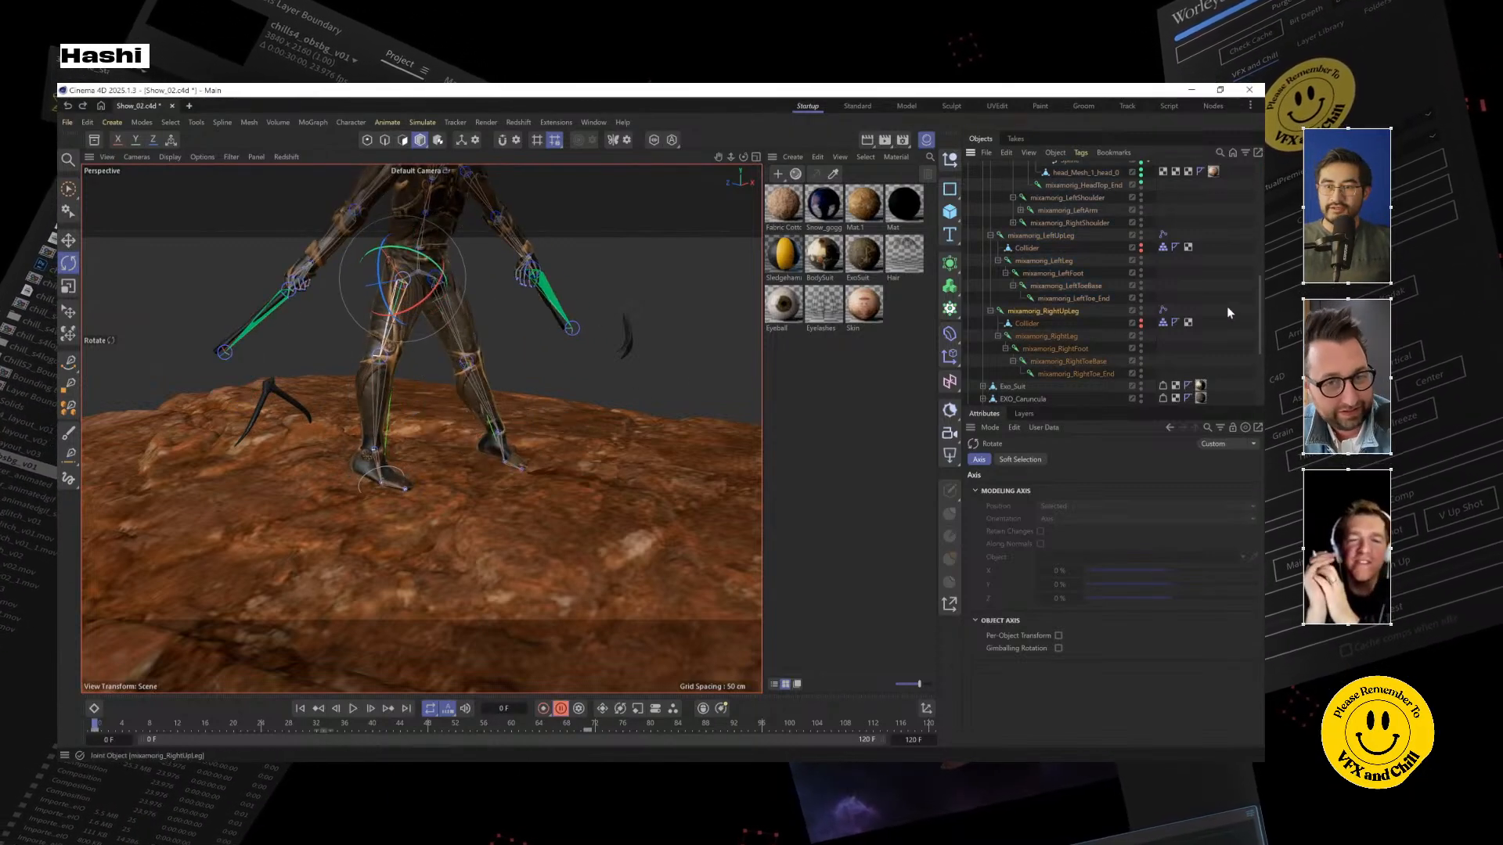
key(Down)
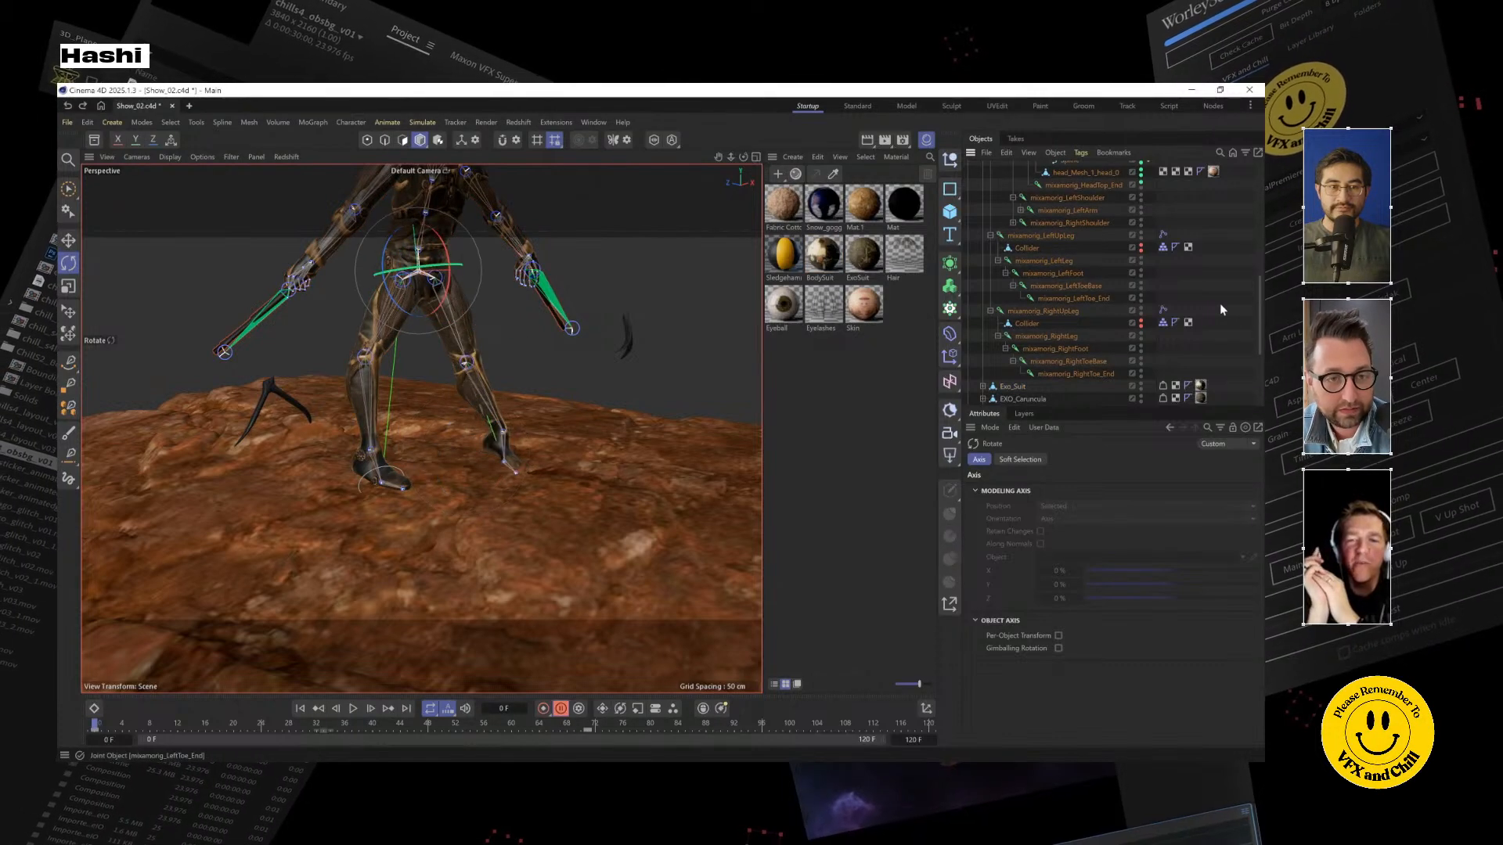
key(ctrl+z)
key(ctrl+z)
key(ctrl+z)
key(ctrl+z)
key(ctrl+z)
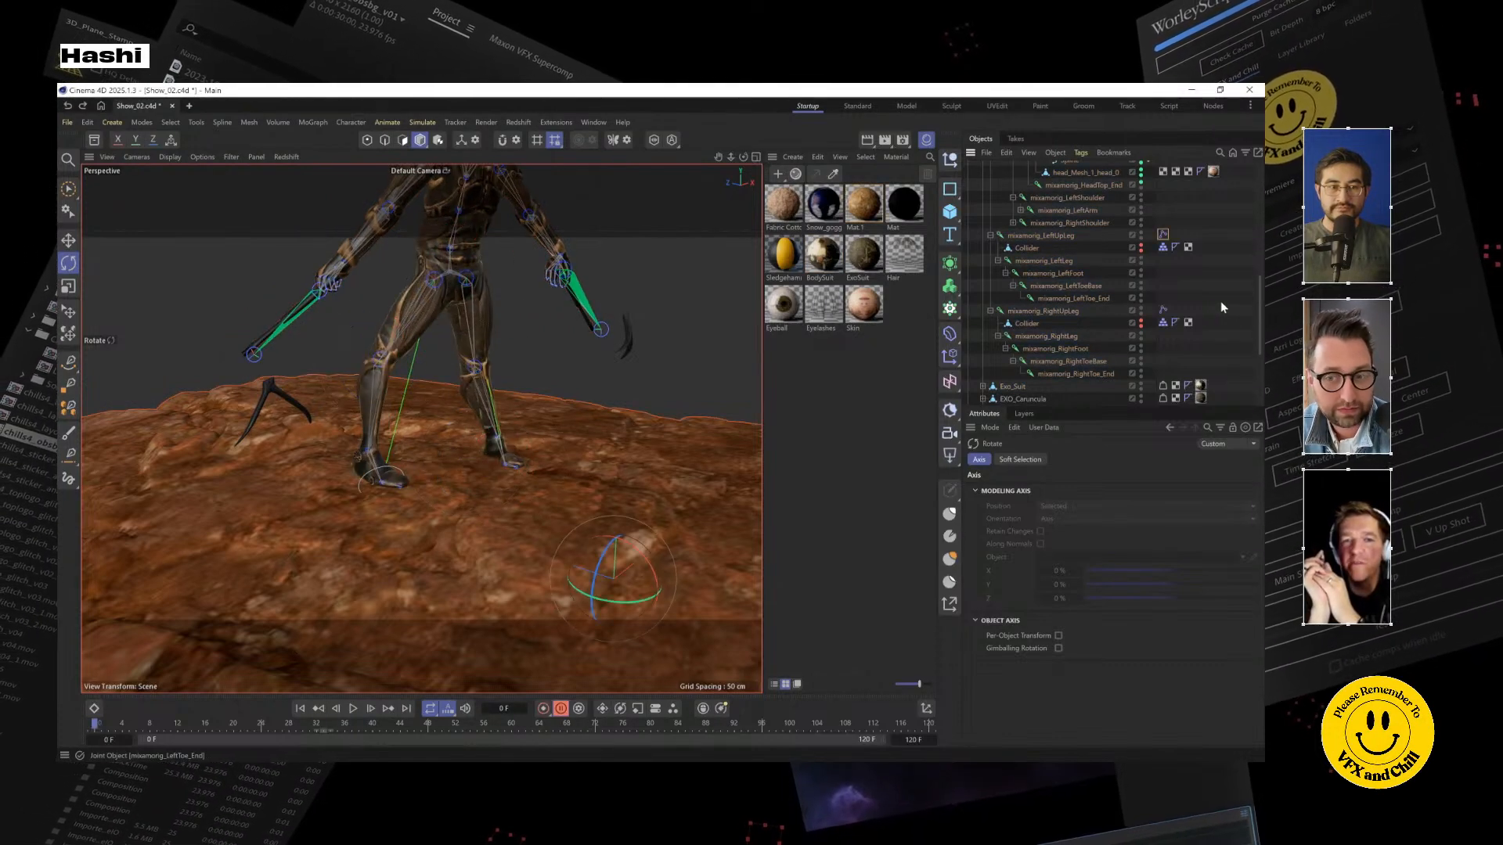
key(ctrl+z)
key(ctrl+z)
key(ctrl+z)
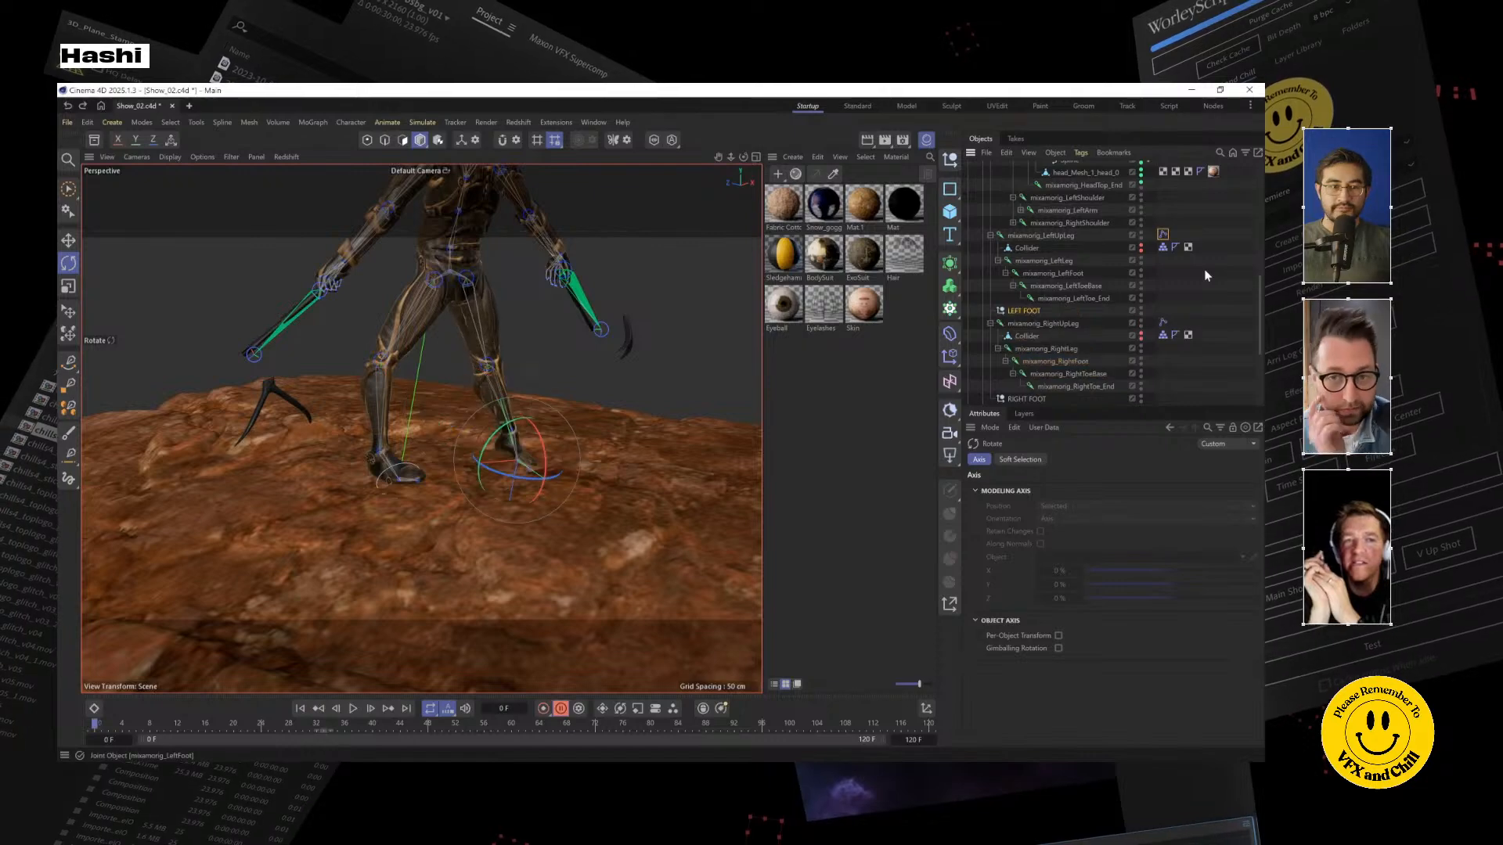
key(ctrl+z)
key(ctrl+z)
key(ctrl+z)
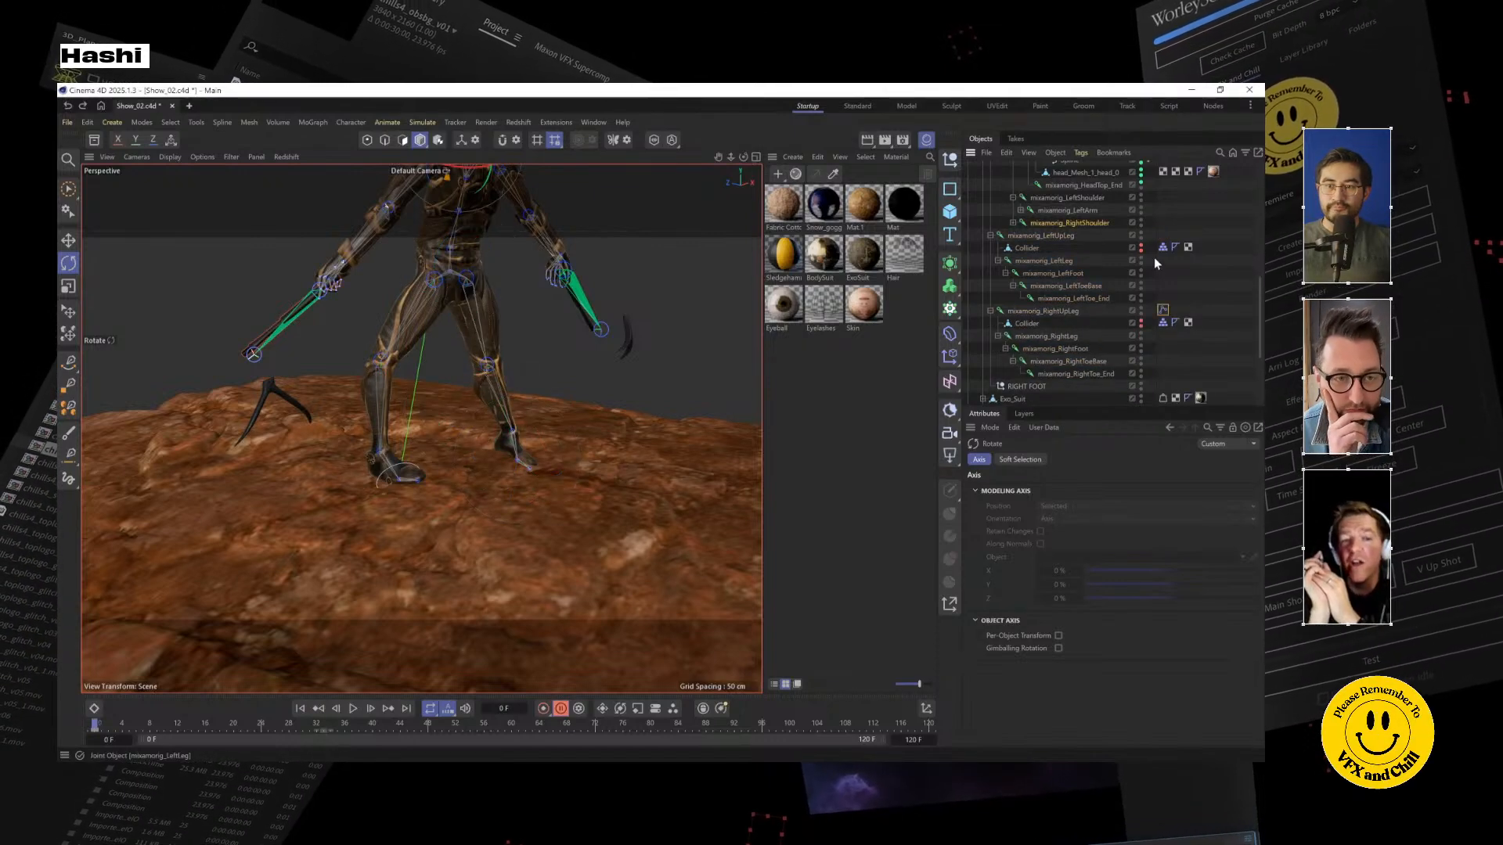
key(ctrl+z)
key(ctrl+z)
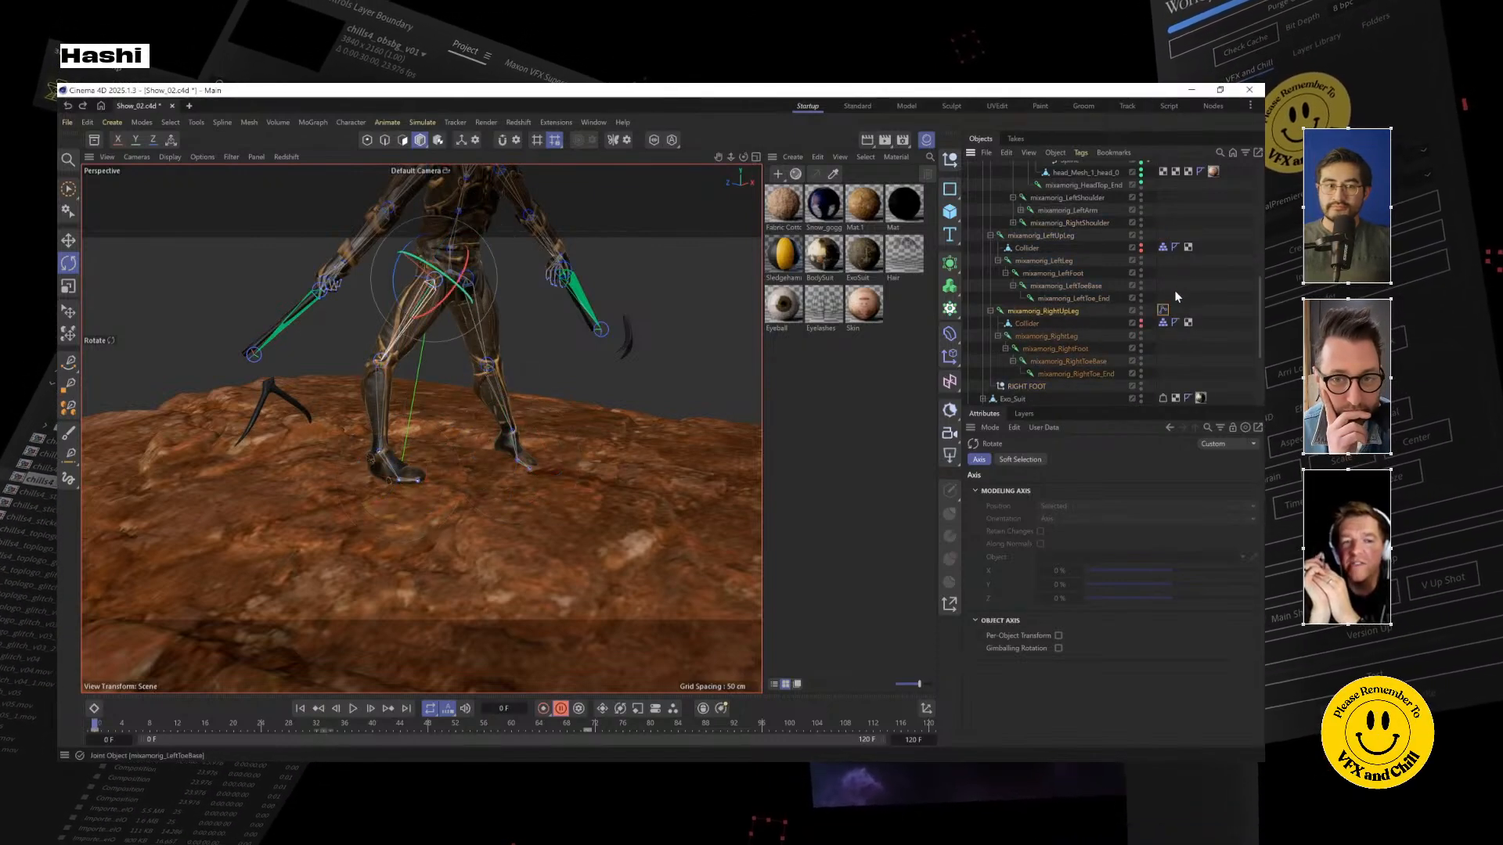
key(ctrl+z)
key(ctrl+z)
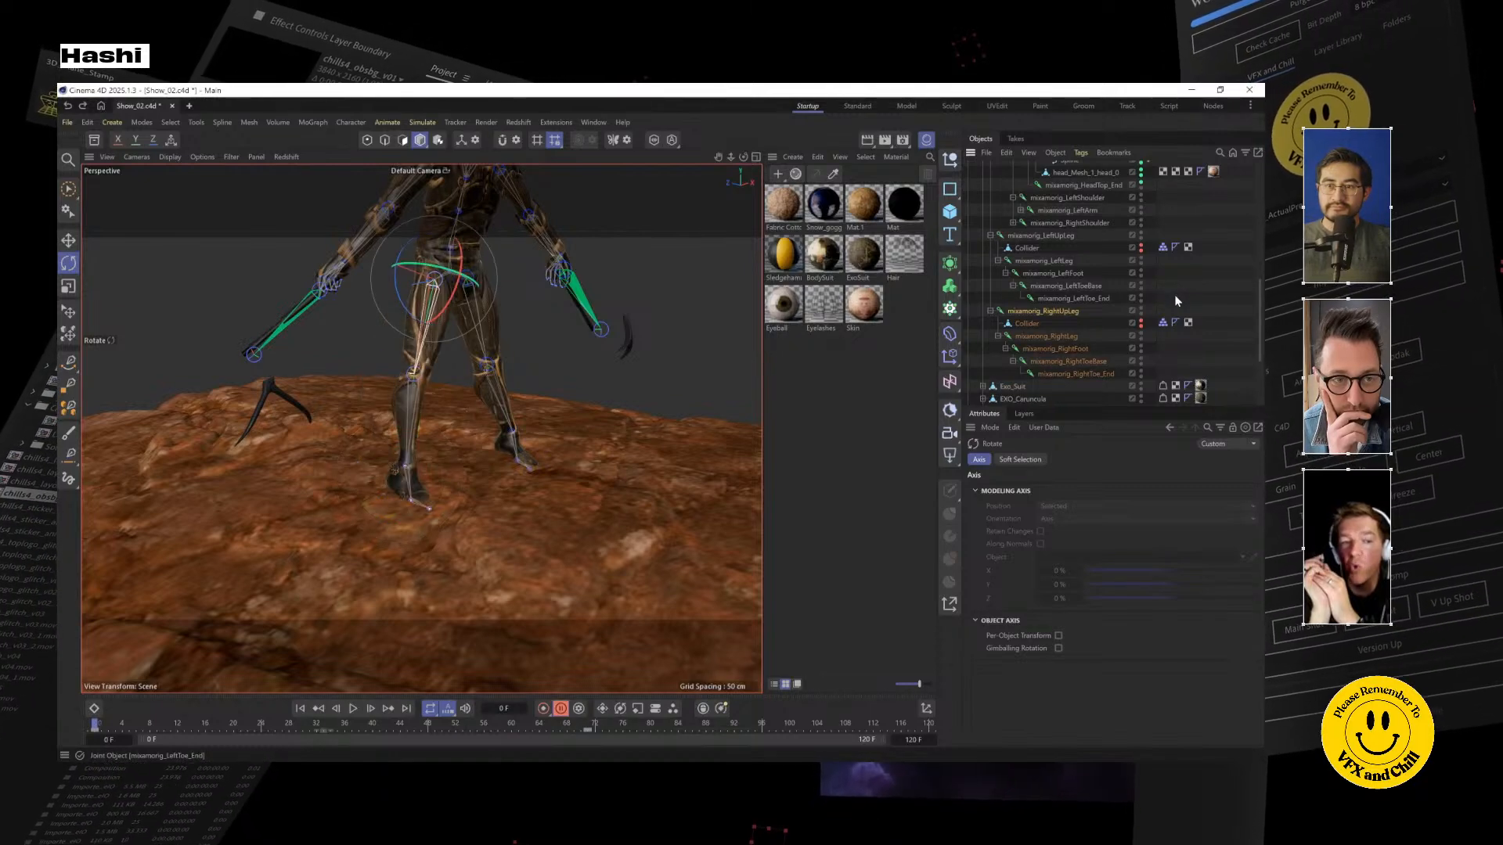
Rotate the mixamorig_Hips joint to tilt the whole character, and adjust the rotation of the mixamorig_Spine joint
click(1070, 337)
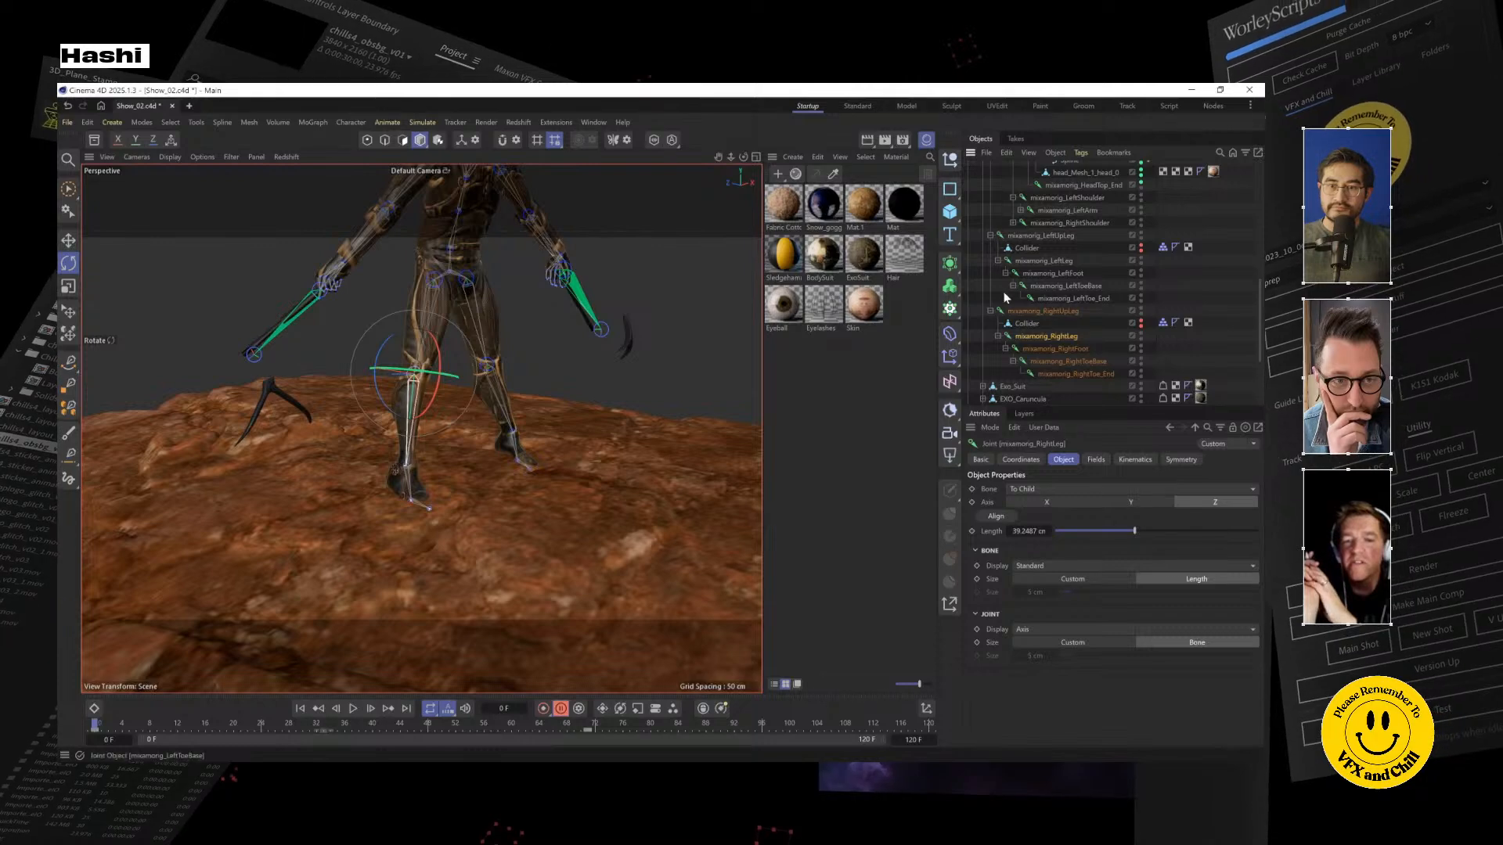
scroll(1069, 253, up, 5)
scroll(1057, 203, up, 3)
click(1024, 280)
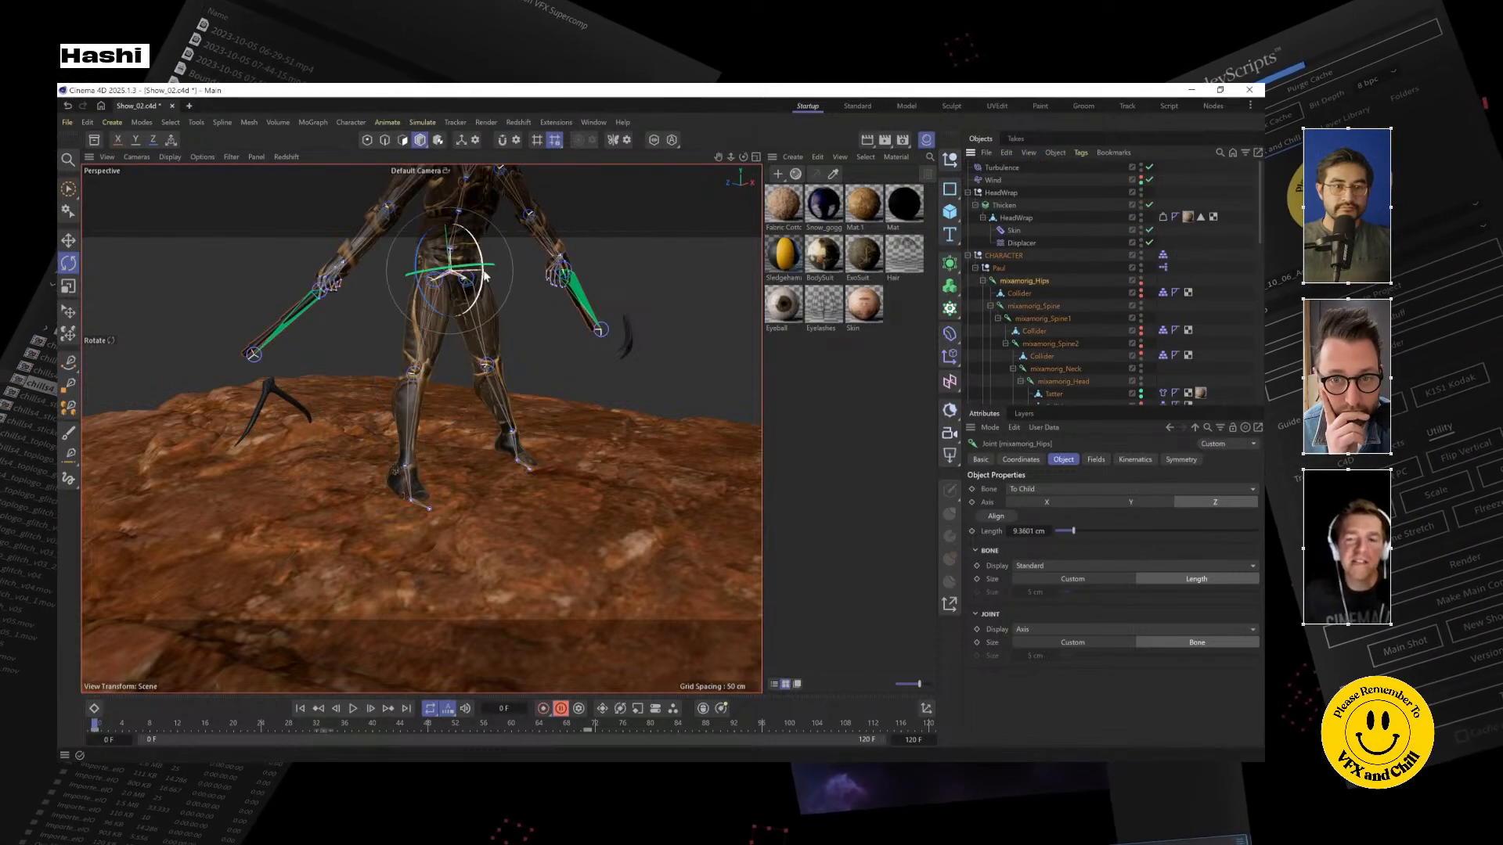
drag(483, 271, 438, 282)
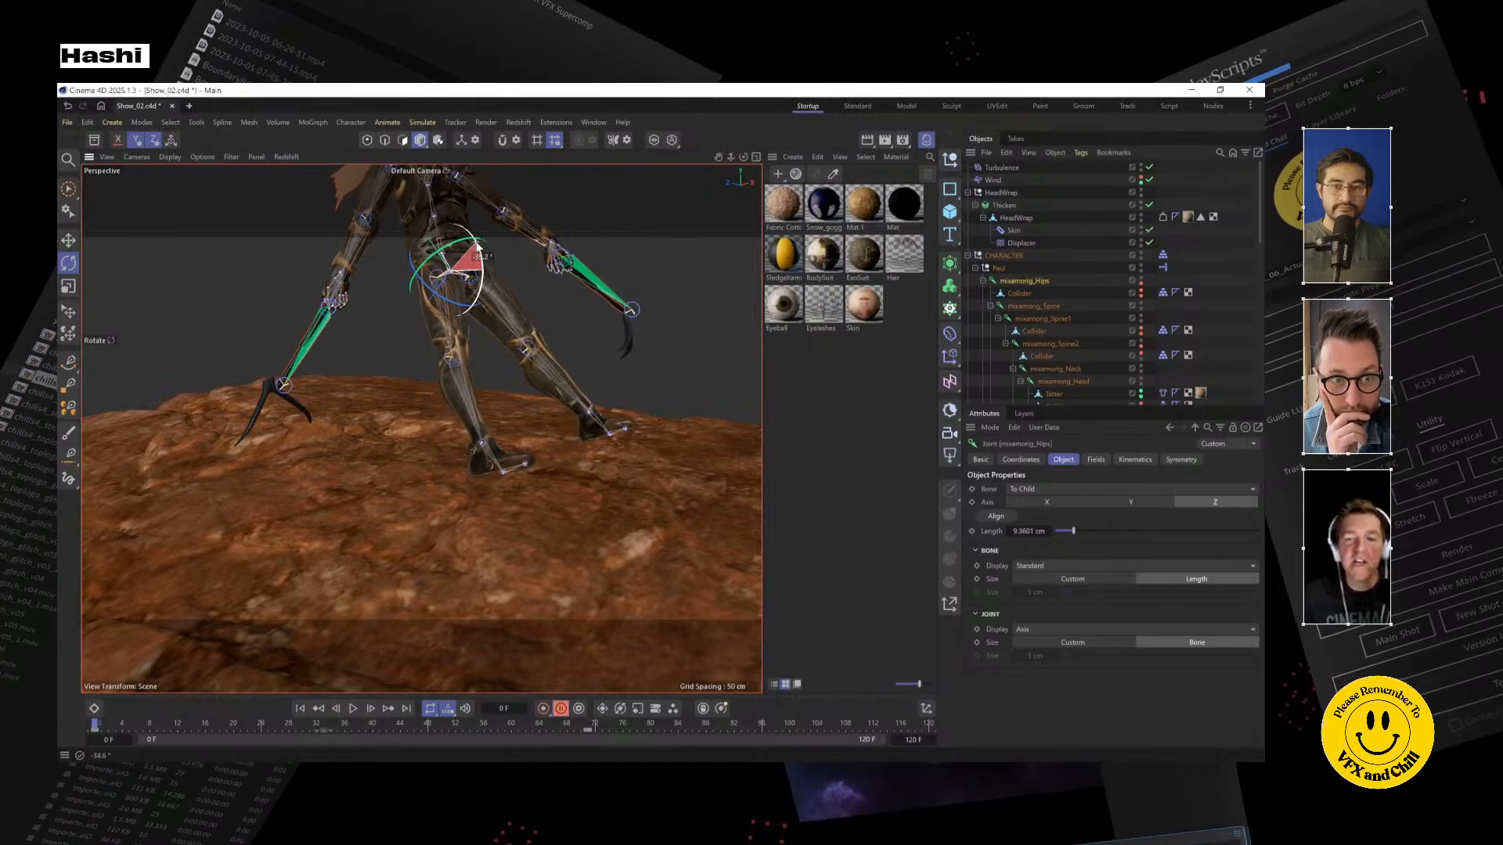
click(1034, 306)
drag(472, 233, 478, 253)
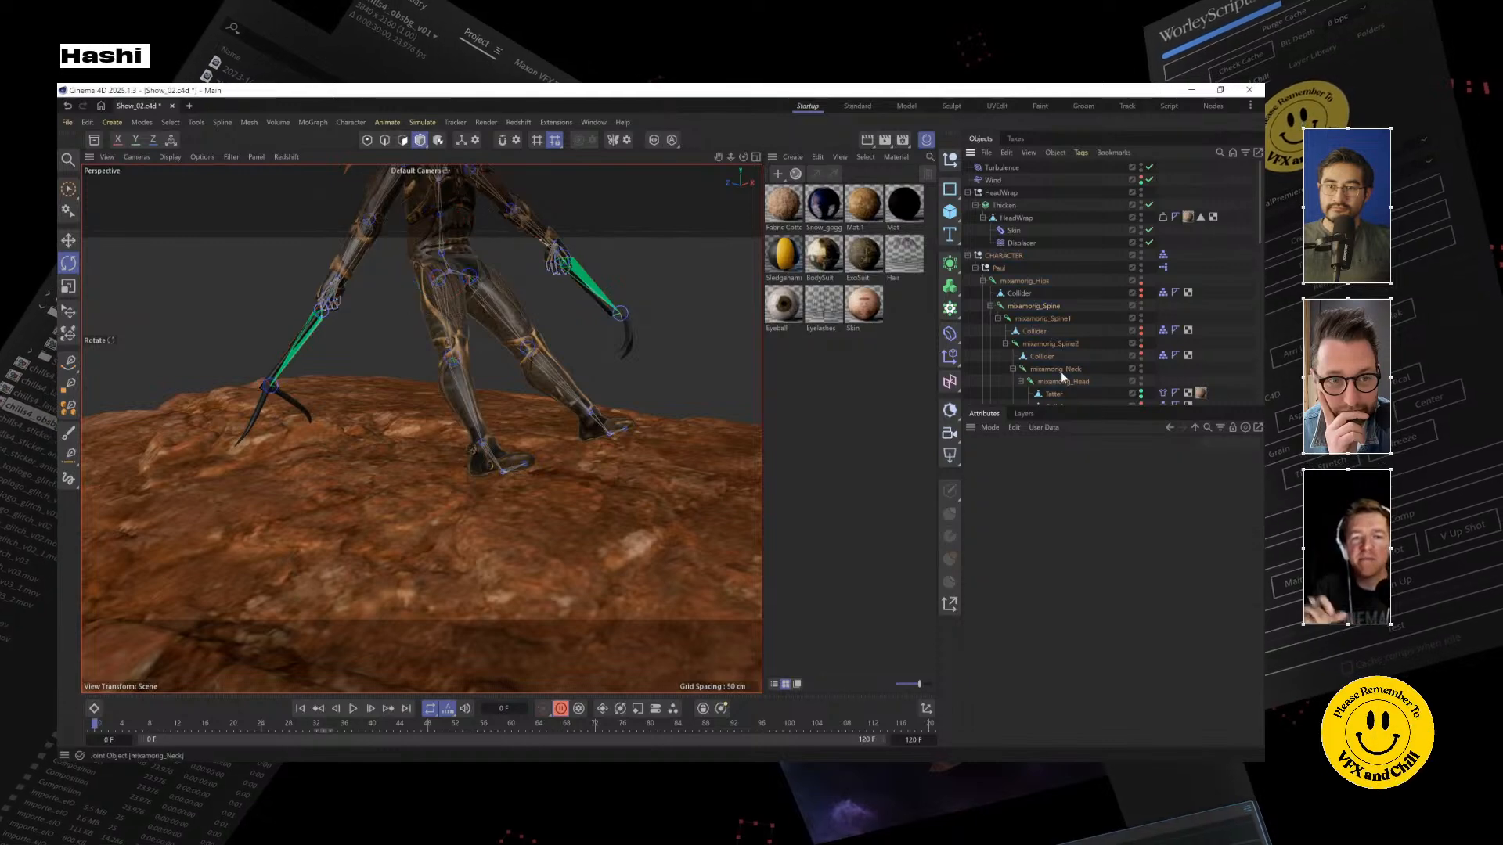
Select the mixamorig_RightLeg joint and enable Per-Object Transform for the Rotate tool
key(ctrl+shift+a)
scroll(1057, 313, down, 10)
click(1049, 230)
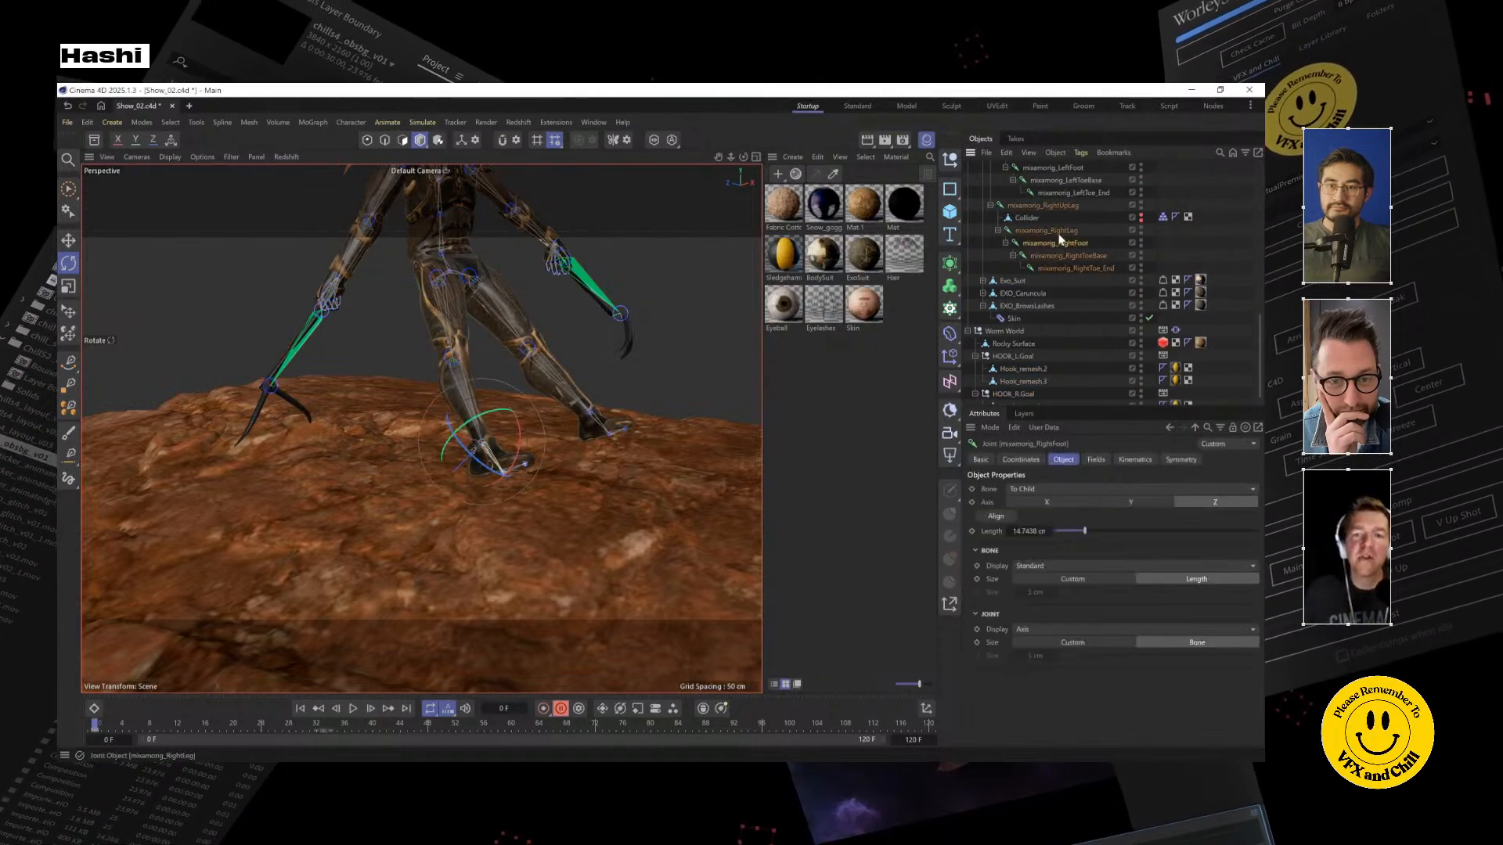
alt+middle_drag(634, 361, 562, 462)
scroll(1098, 320, up, 4)
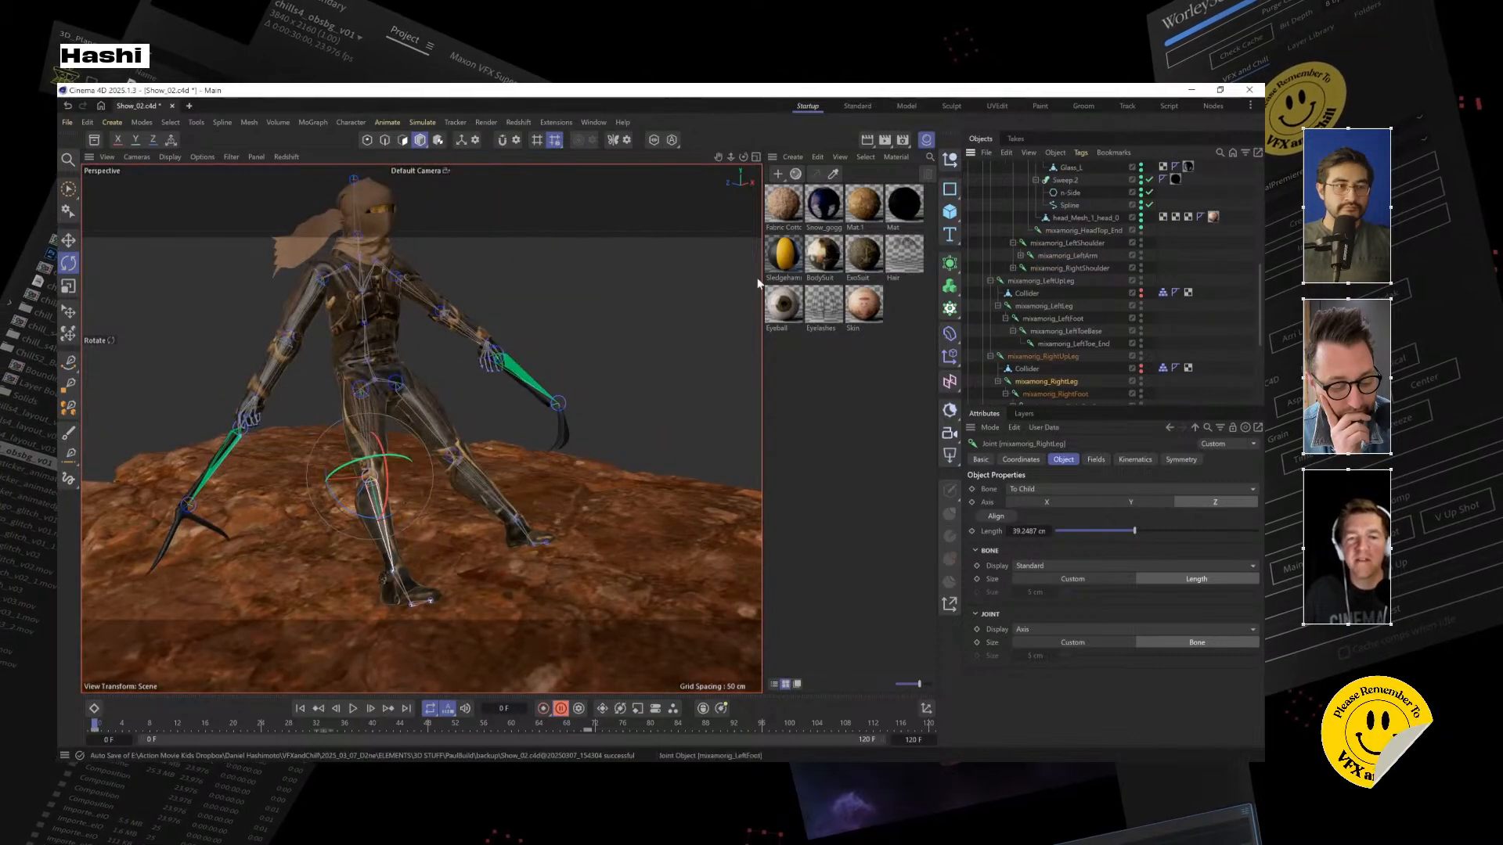
click(69, 263)
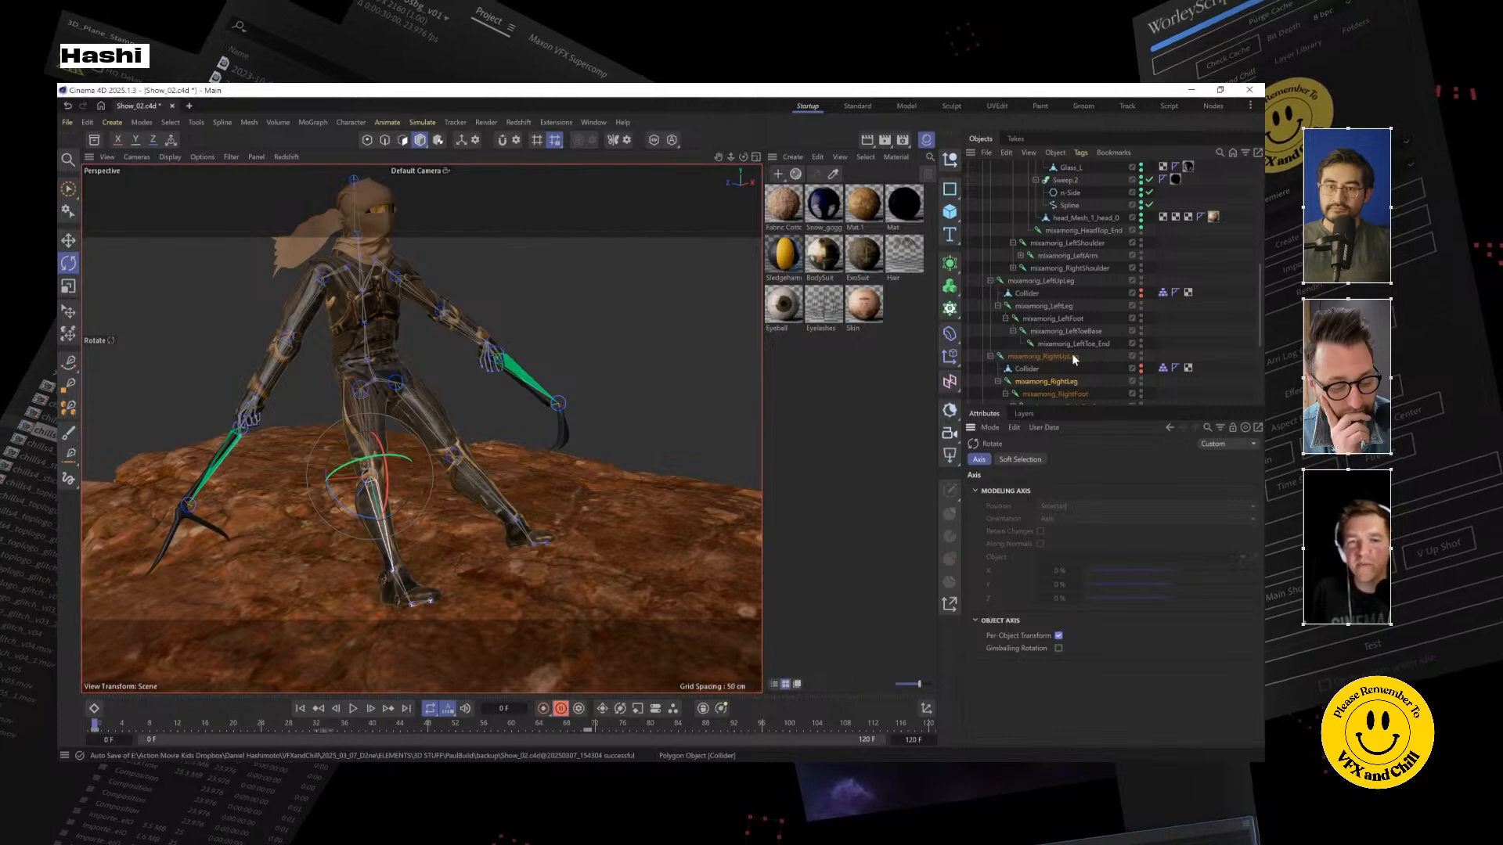
Select the upper and lower leg joints of both legs and rotate them together to bend the legs
scroll(1099, 308, down, 3)
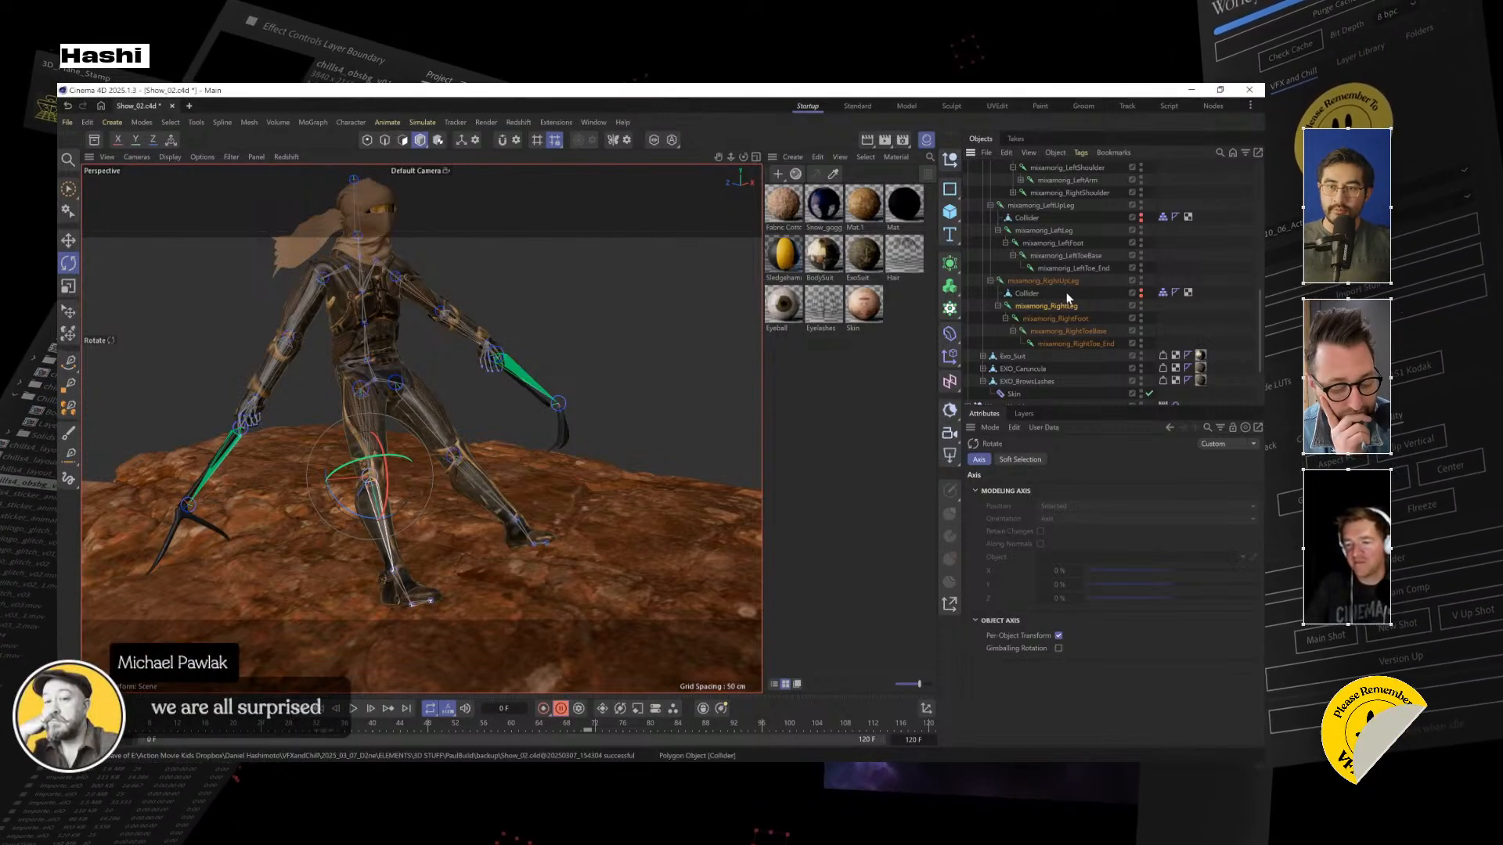
click(1056, 207)
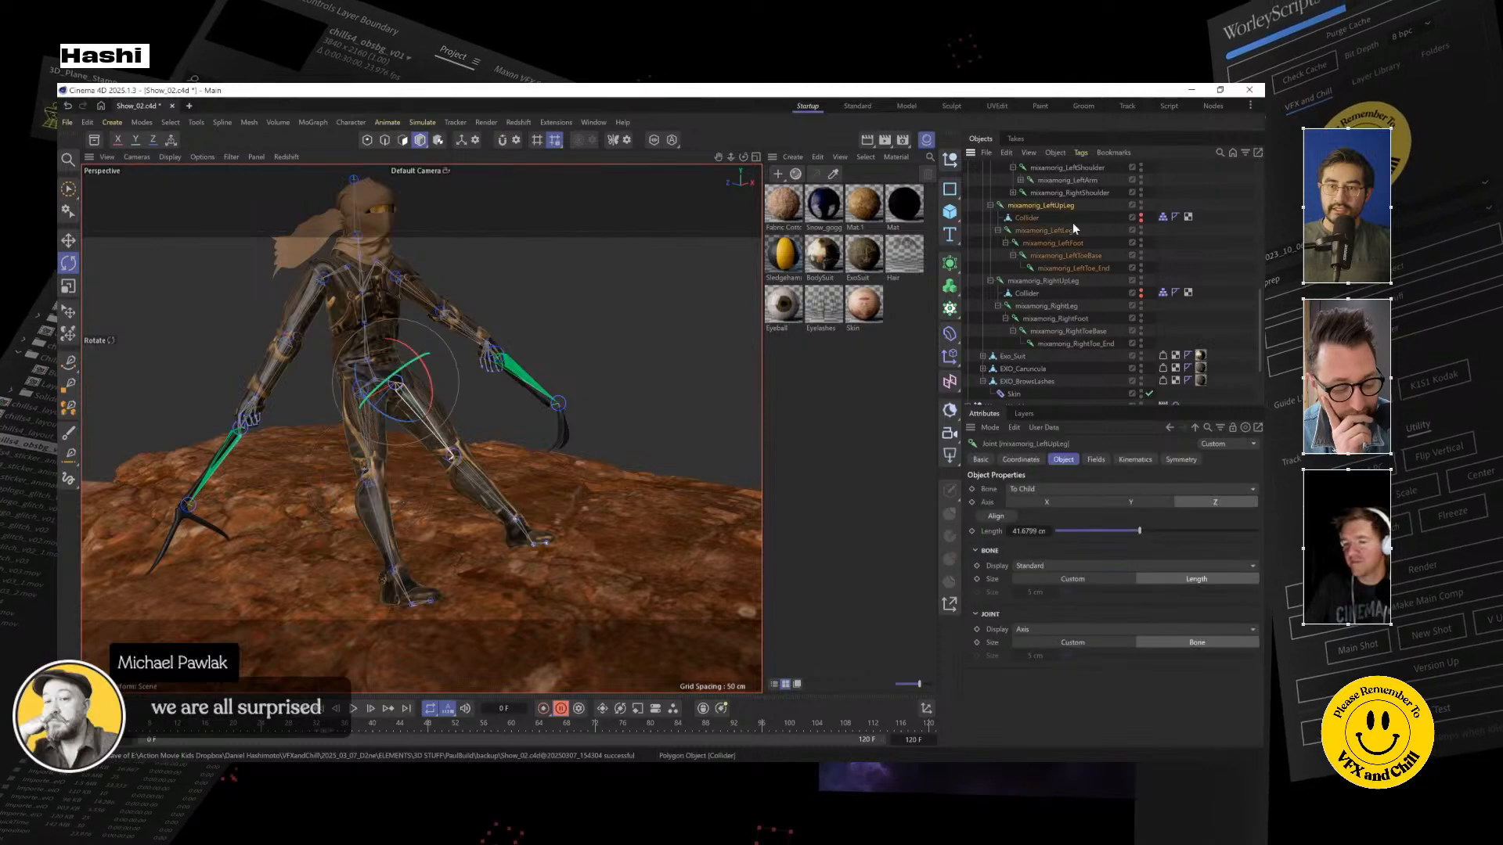
ctrl+click(1064, 232)
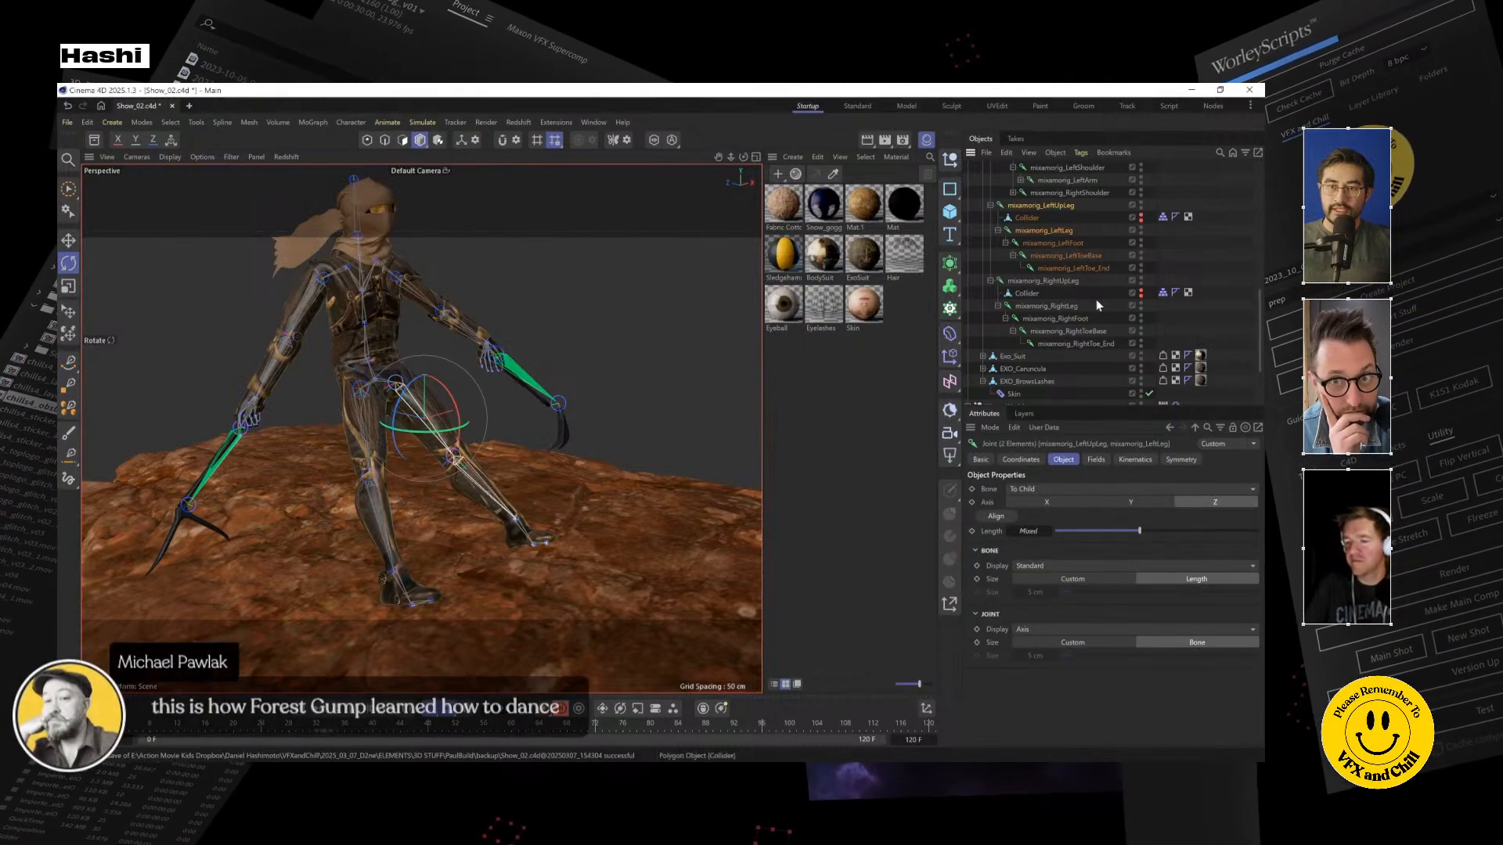
ctrl+click(1074, 284)
ctrl+click(1069, 307)
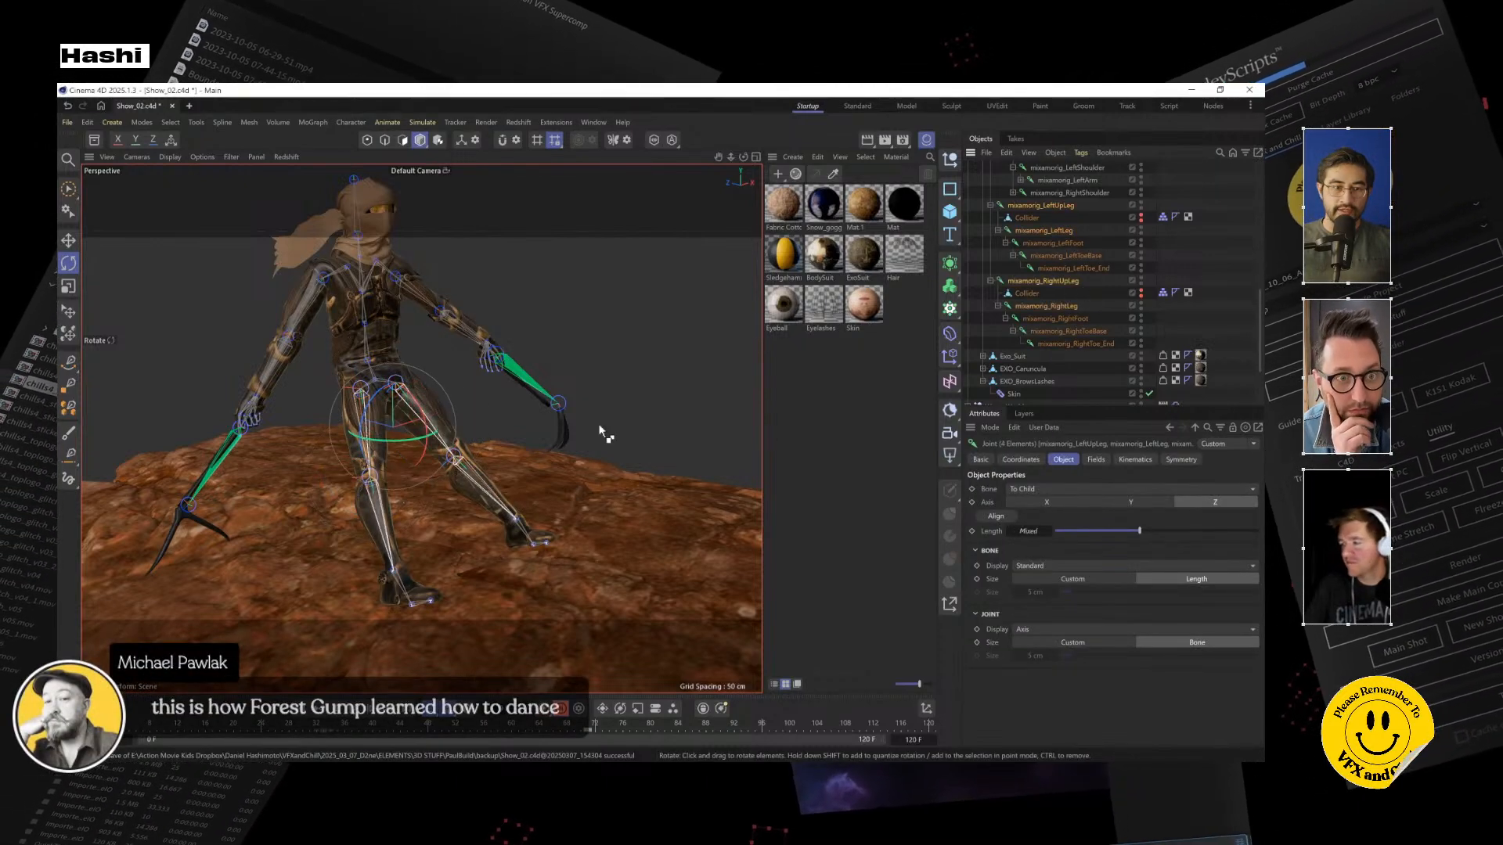
drag(427, 429, 427, 382)
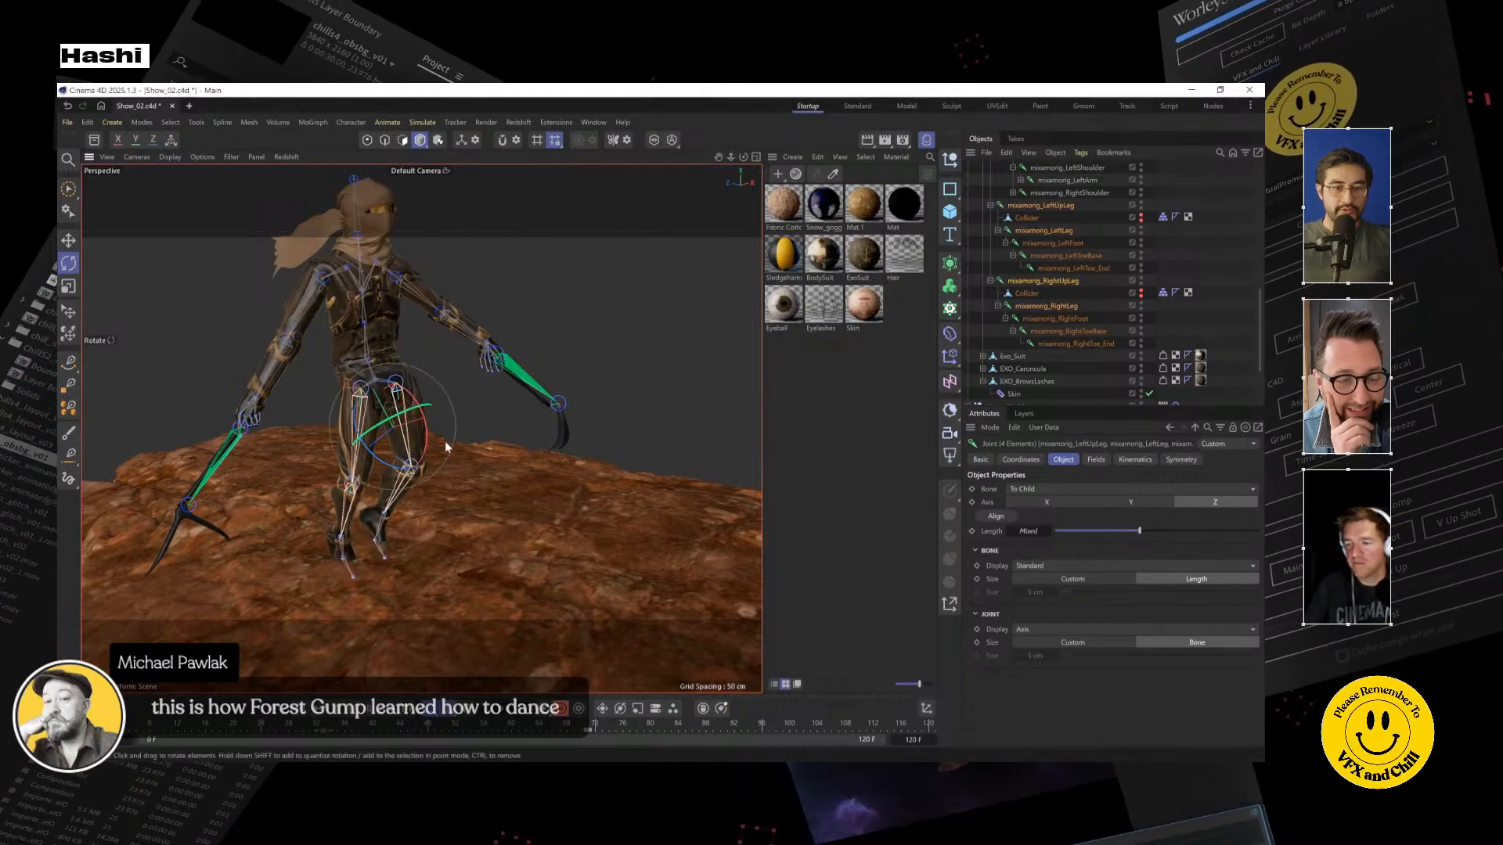
Rotate both lower leg joints together to bend the knees, and rotate both upper leg joints together to swing the thighs forward
click(1063, 232)
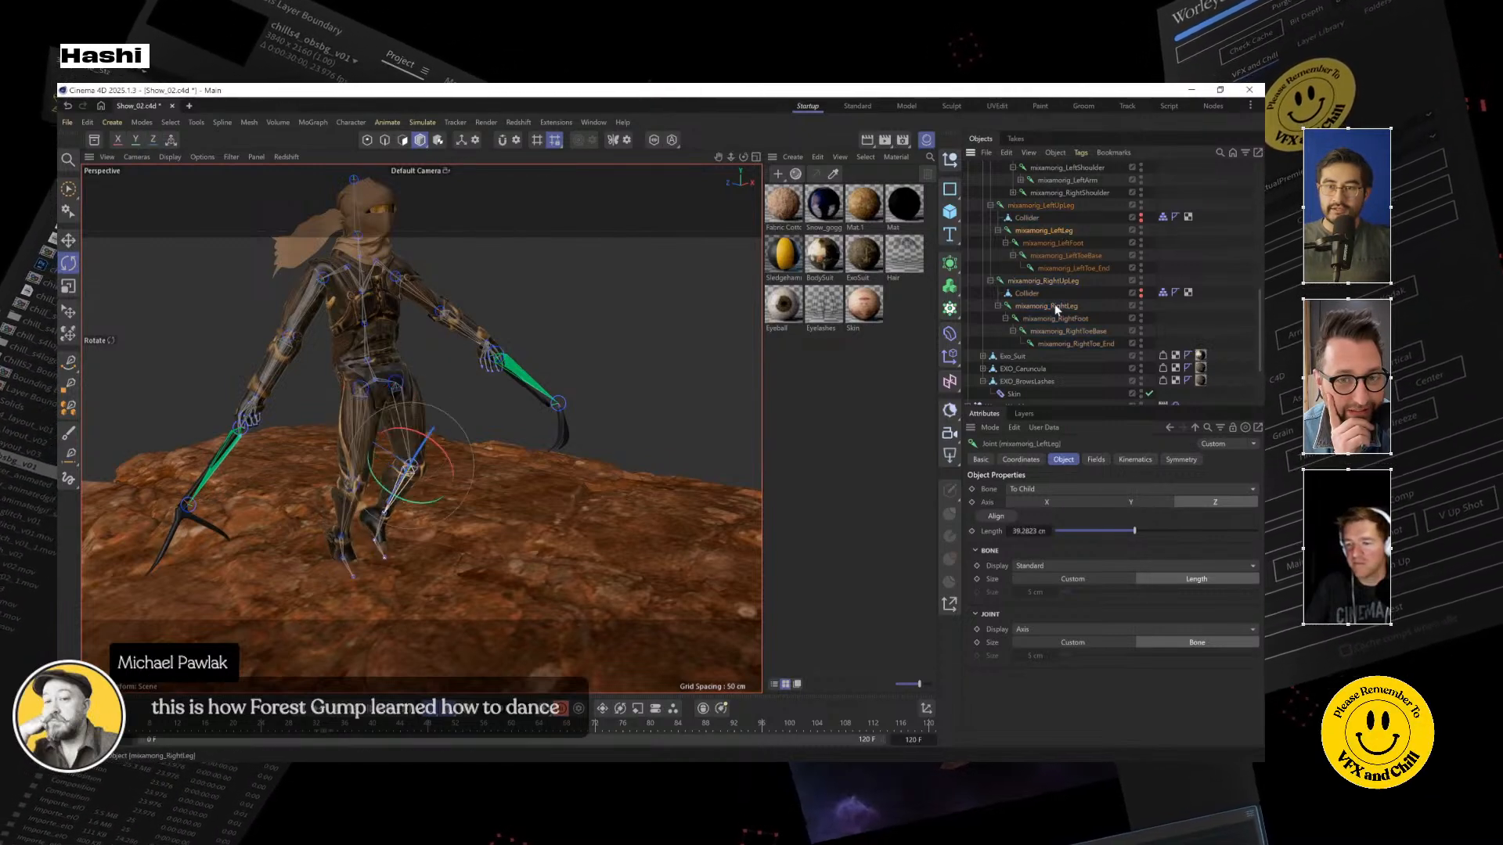
ctrl+click(1056, 306)
drag(404, 458, 411, 467)
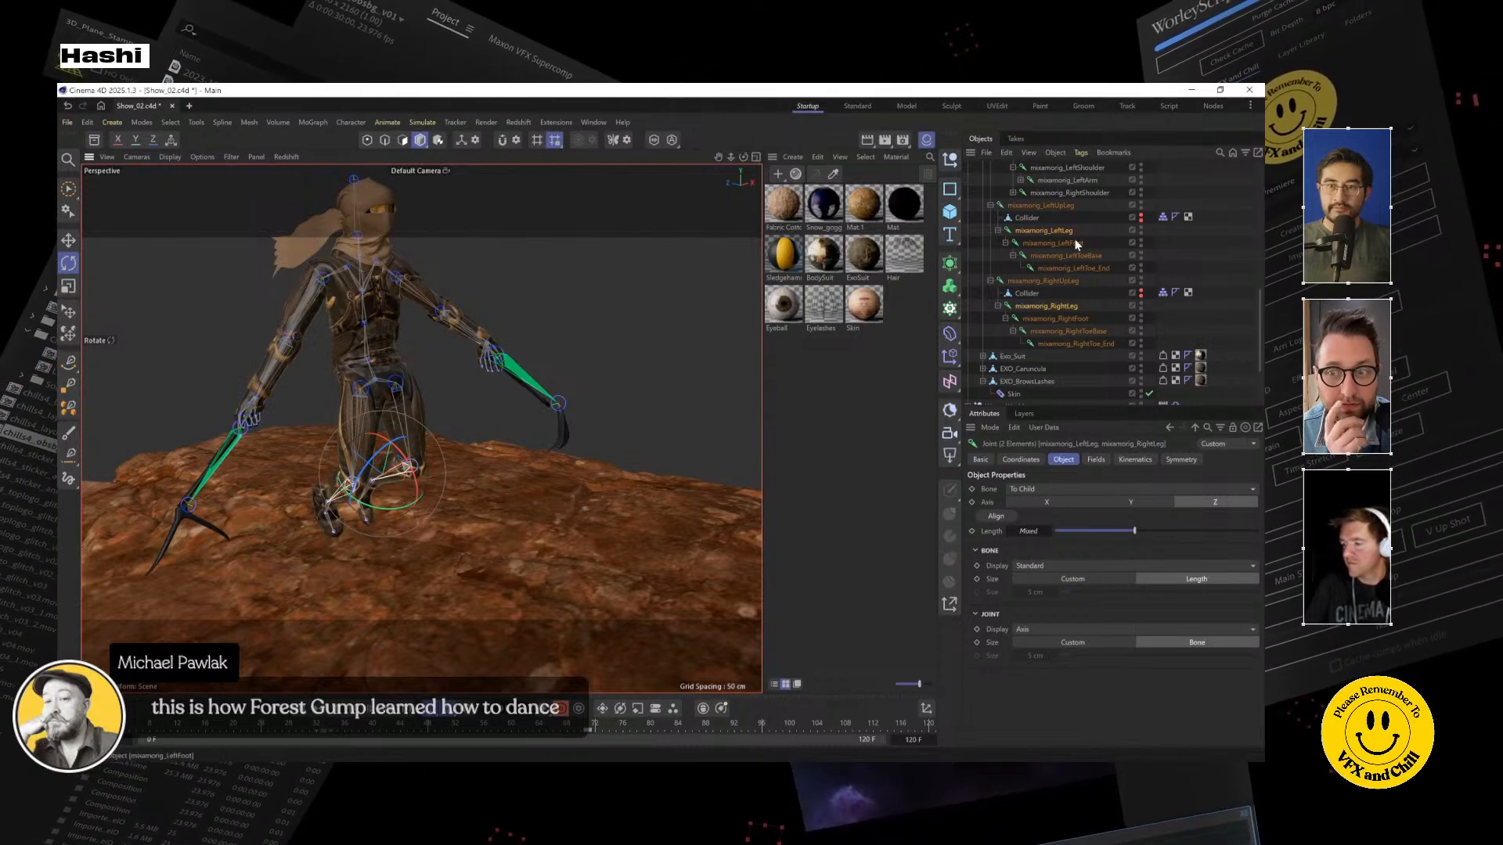
click(1056, 206)
ctrl+click(1044, 281)
drag(411, 367, 531, 472)
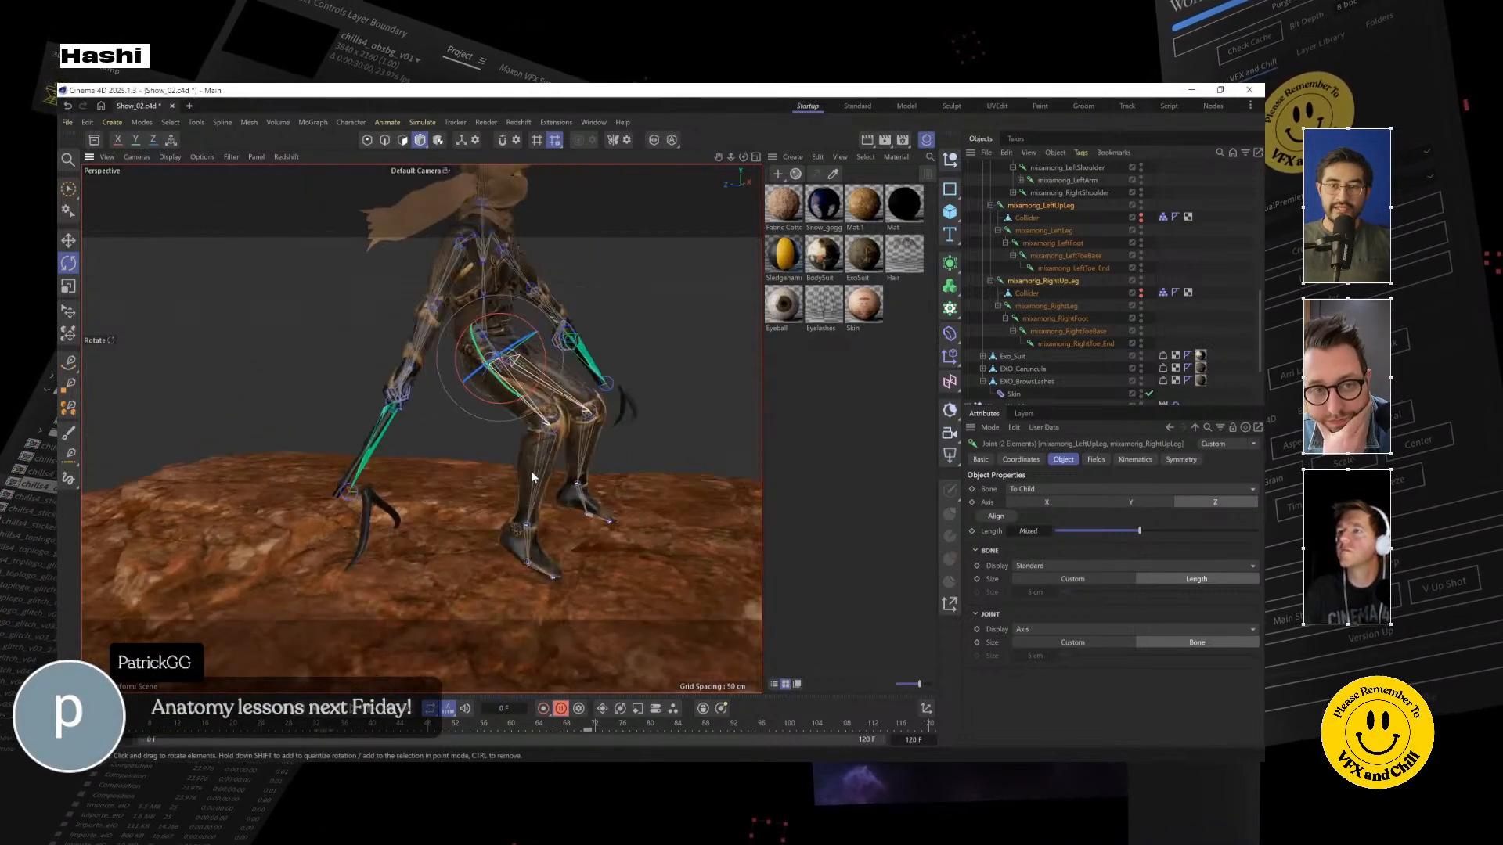
Add an IK tag to mixamorig_RightUpLeg with mixamorig_RightToeBase as its end, and create its goal, named RIGHT FOOT
click(1066, 206)
right_click(1057, 282)
mouse_move(1124, 436)
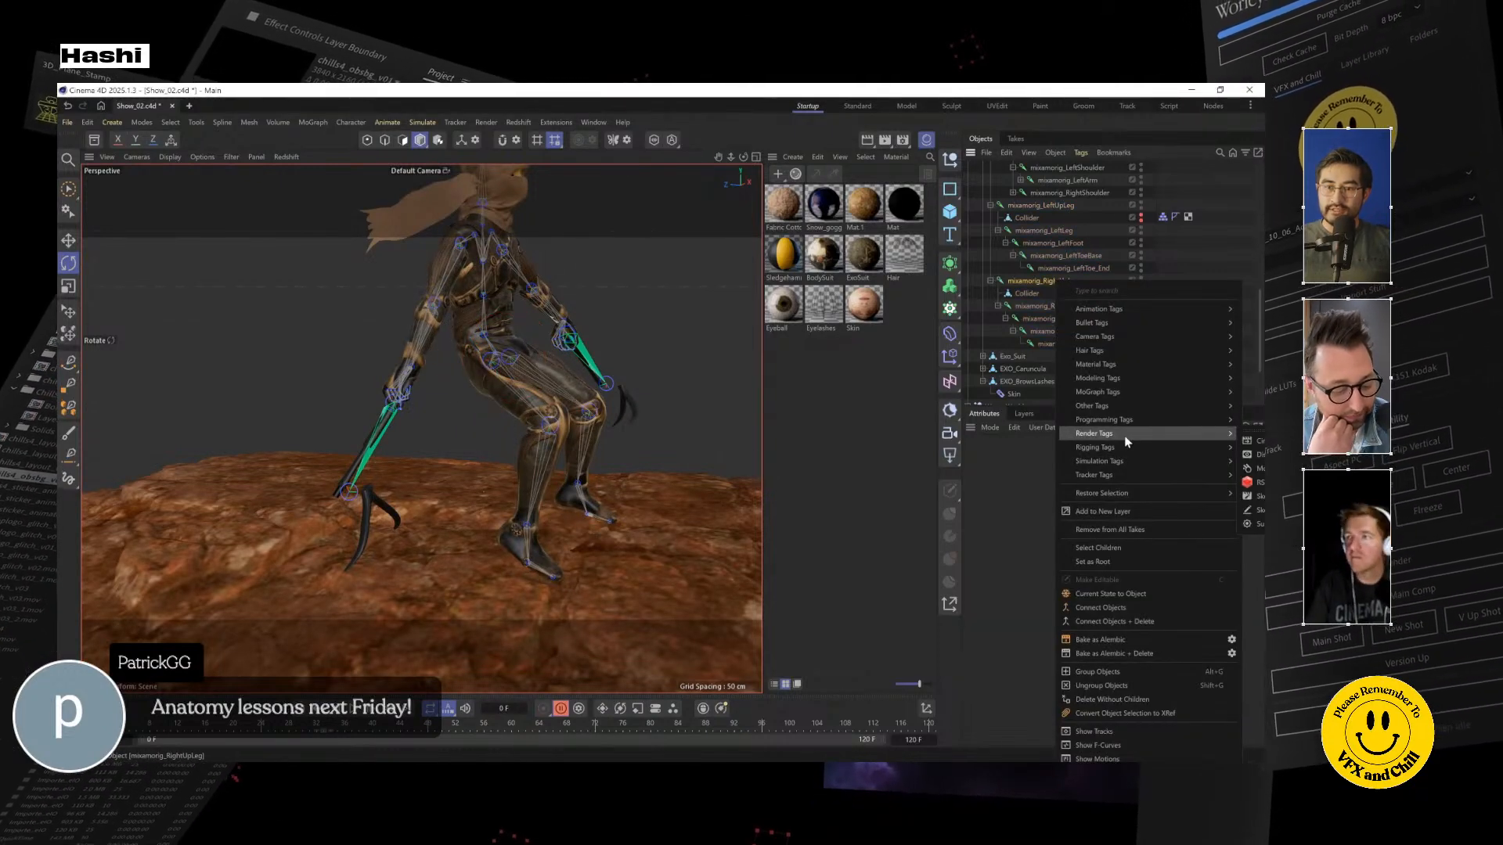
right_click(1008, 283)
mouse_move(1053, 447)
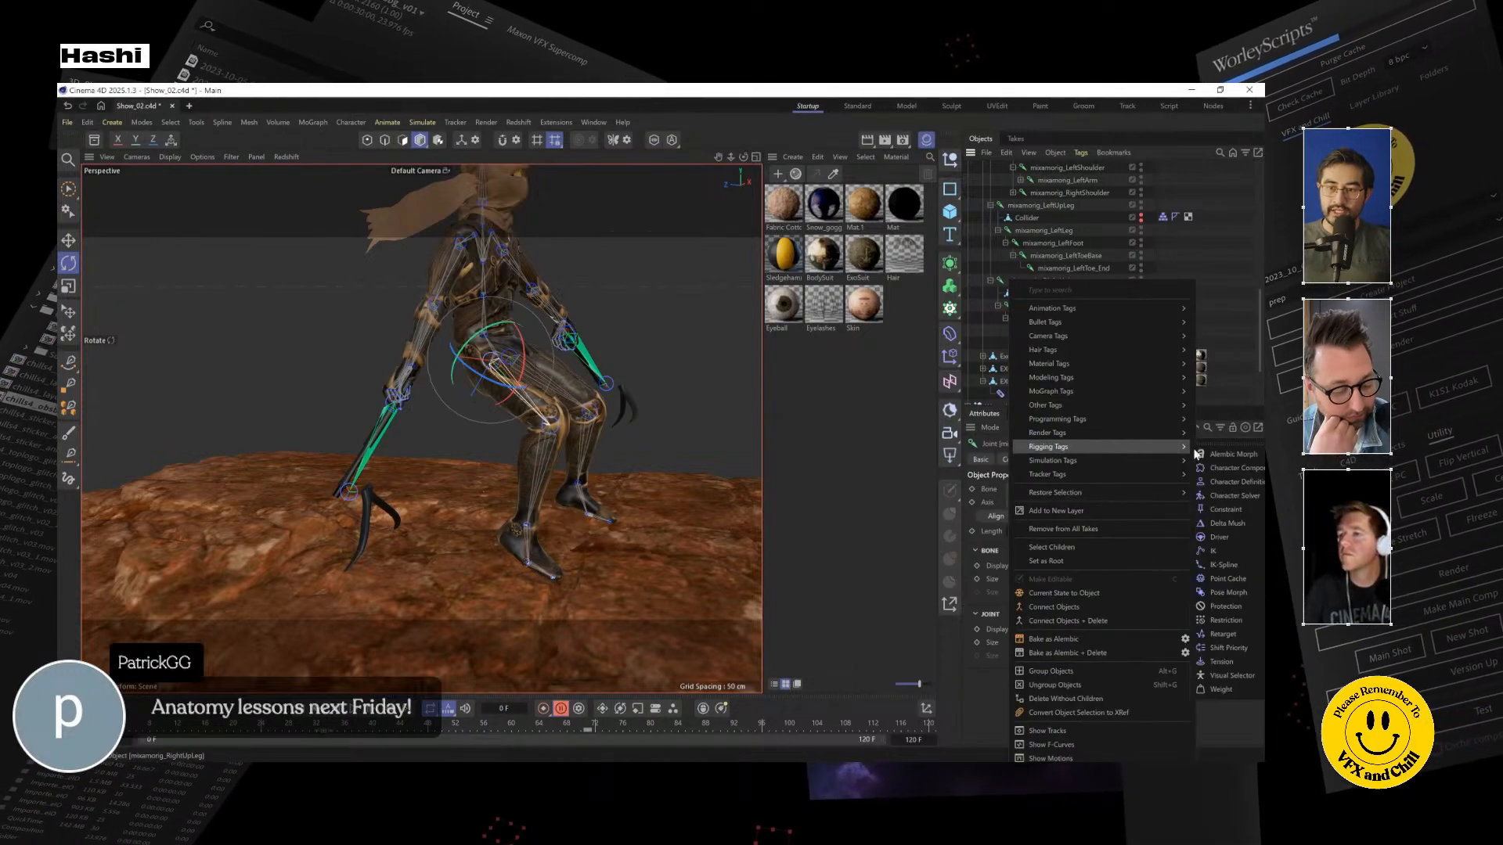
click(1214, 551)
drag(1055, 331, 1053, 515)
click(996, 544)
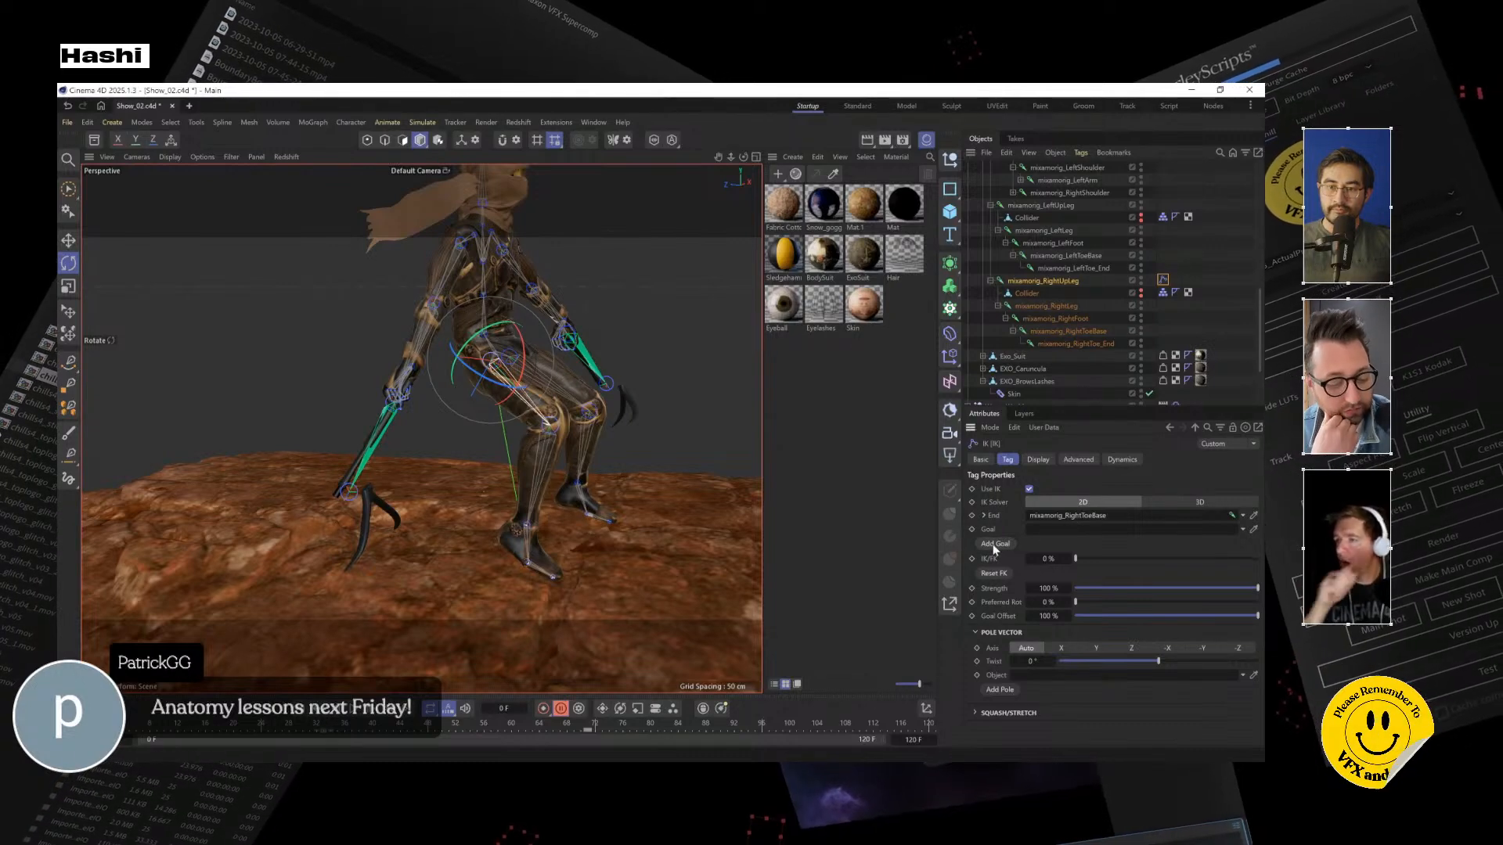
double_click(1052, 356)
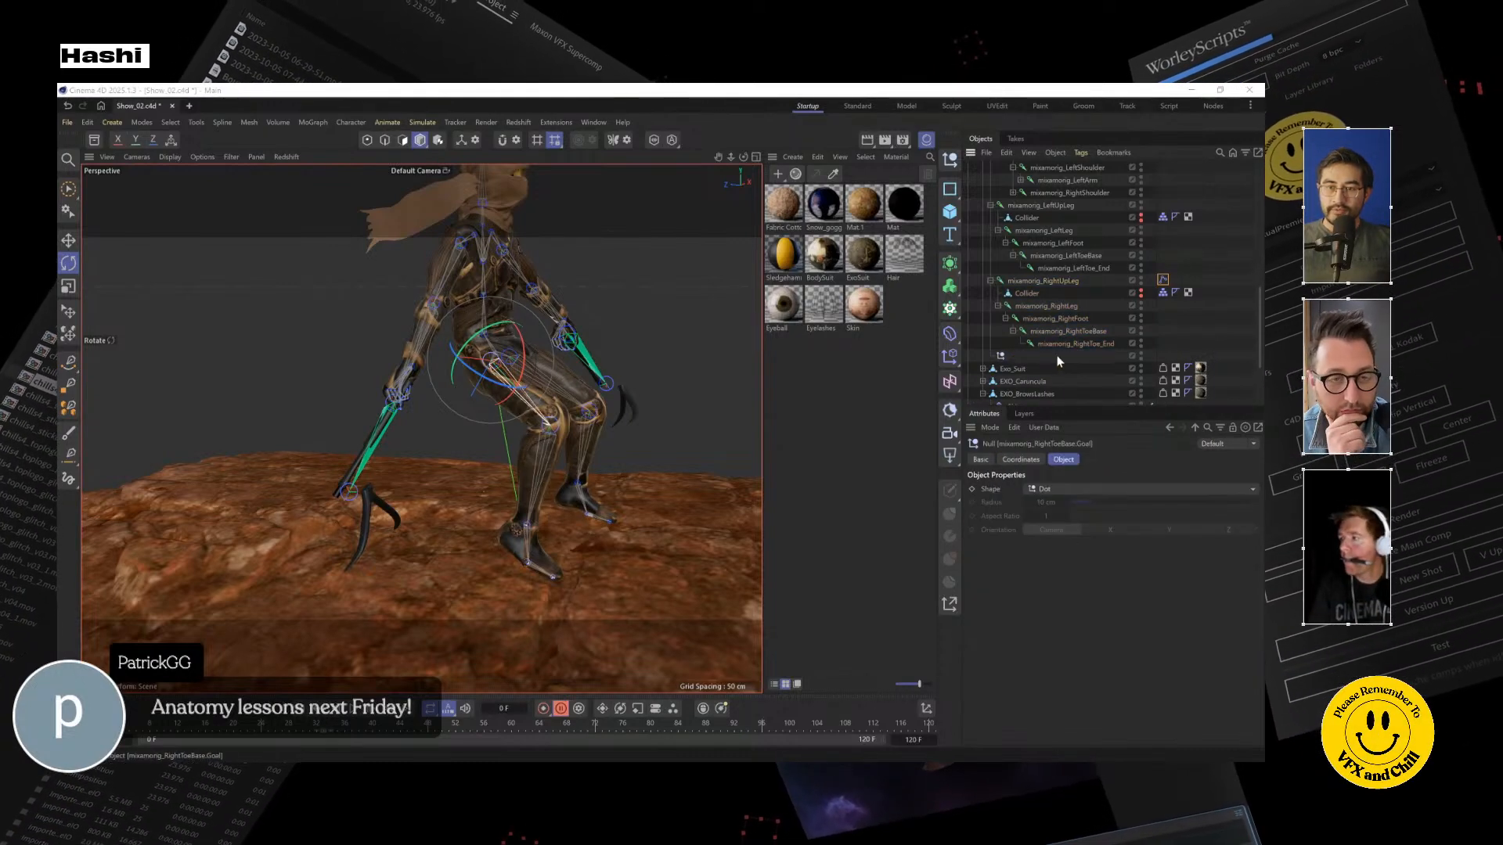
text(RIGHT FOOT)
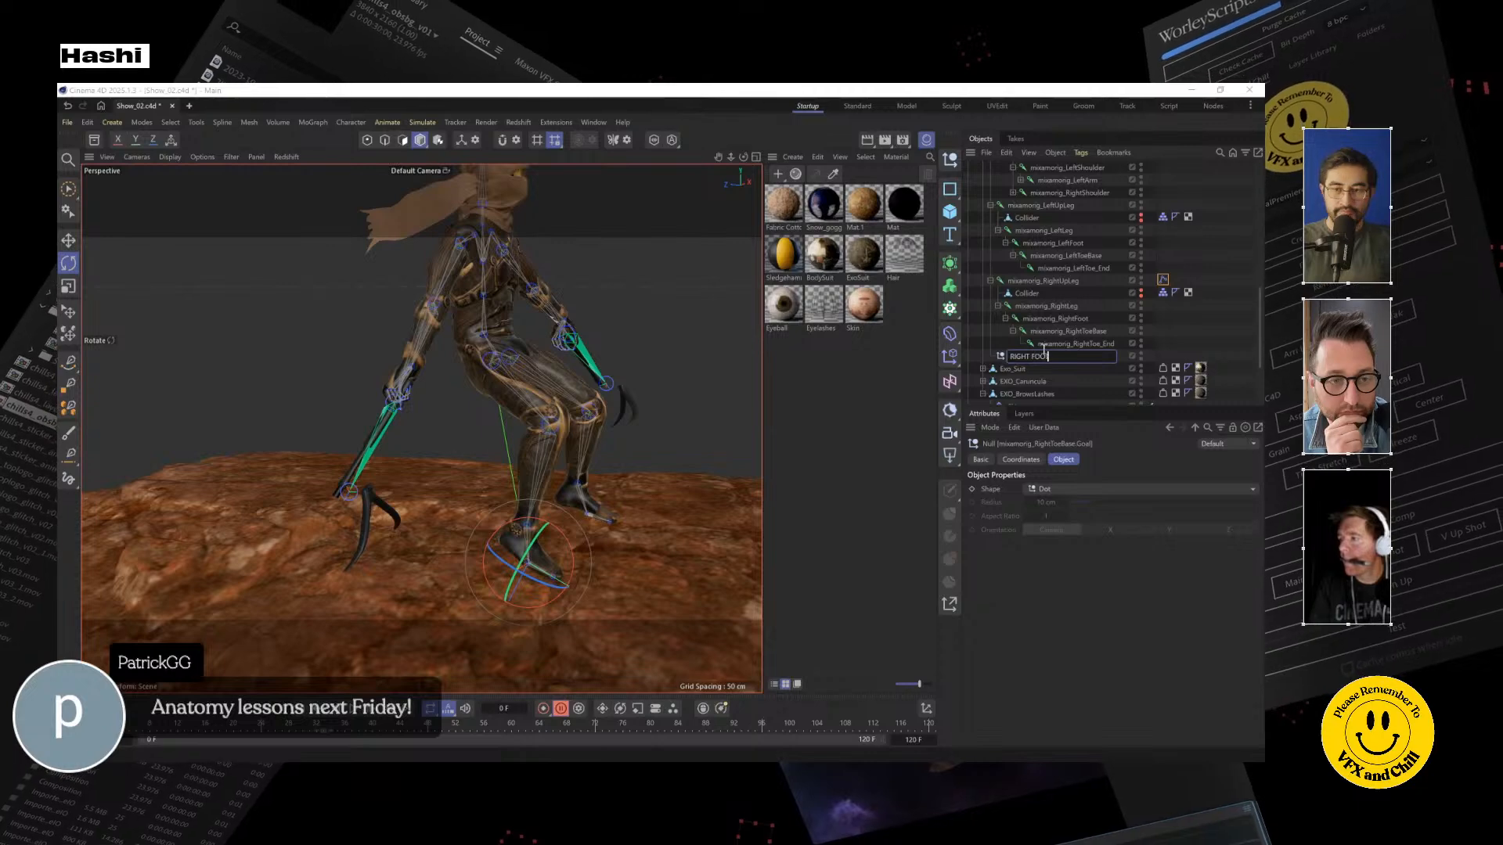
key(Return)
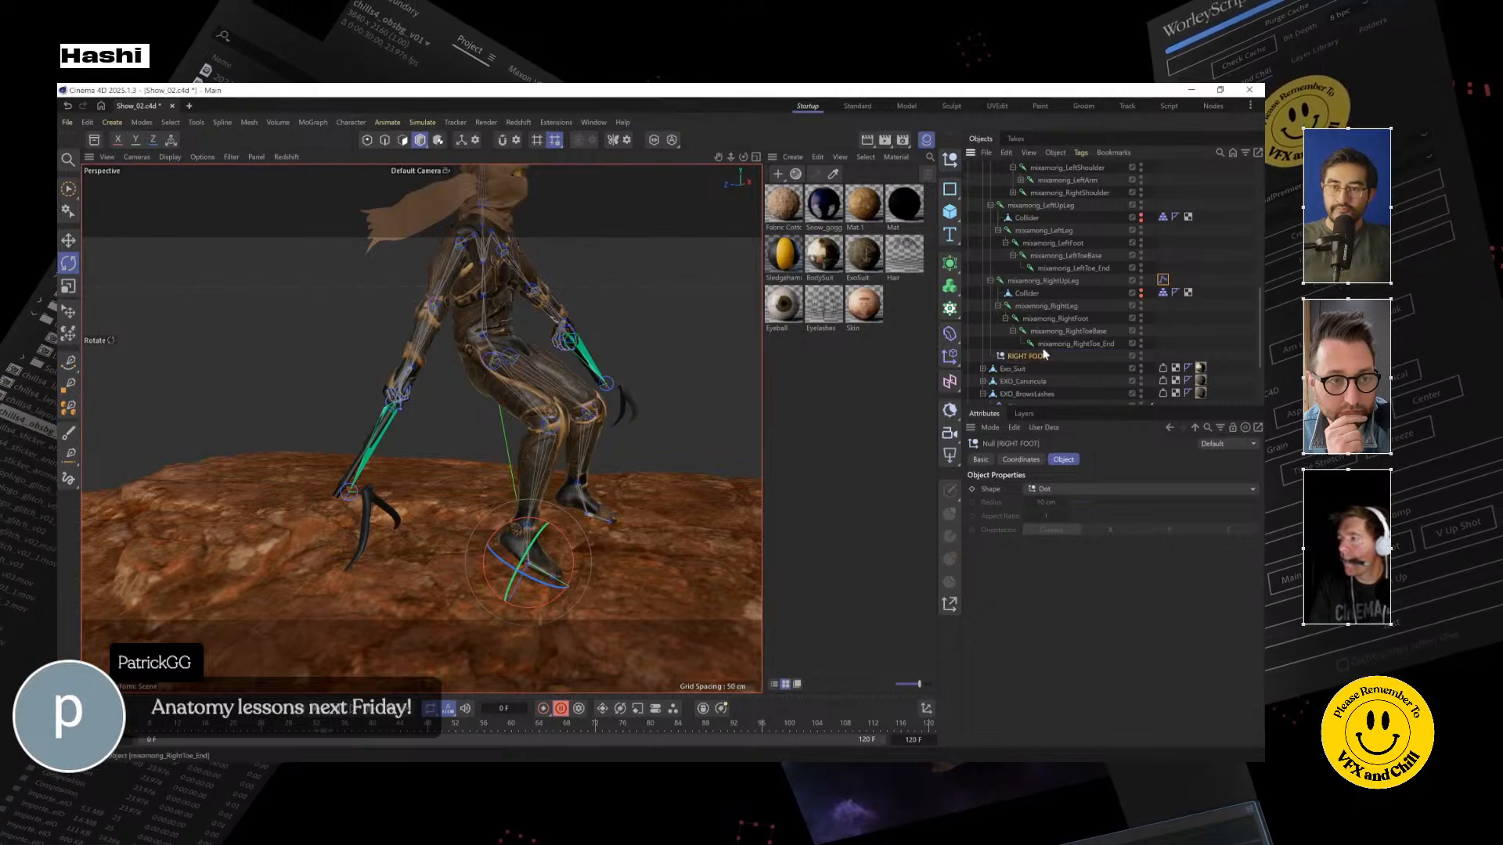
Add an IK tag to mixamorig_LeftUpLeg with mixamorig_LeftToeBase as its end, and create its goal, named LEFT FOOT
click(1035, 204)
right_click(1029, 206)
mouse_move(1064, 372)
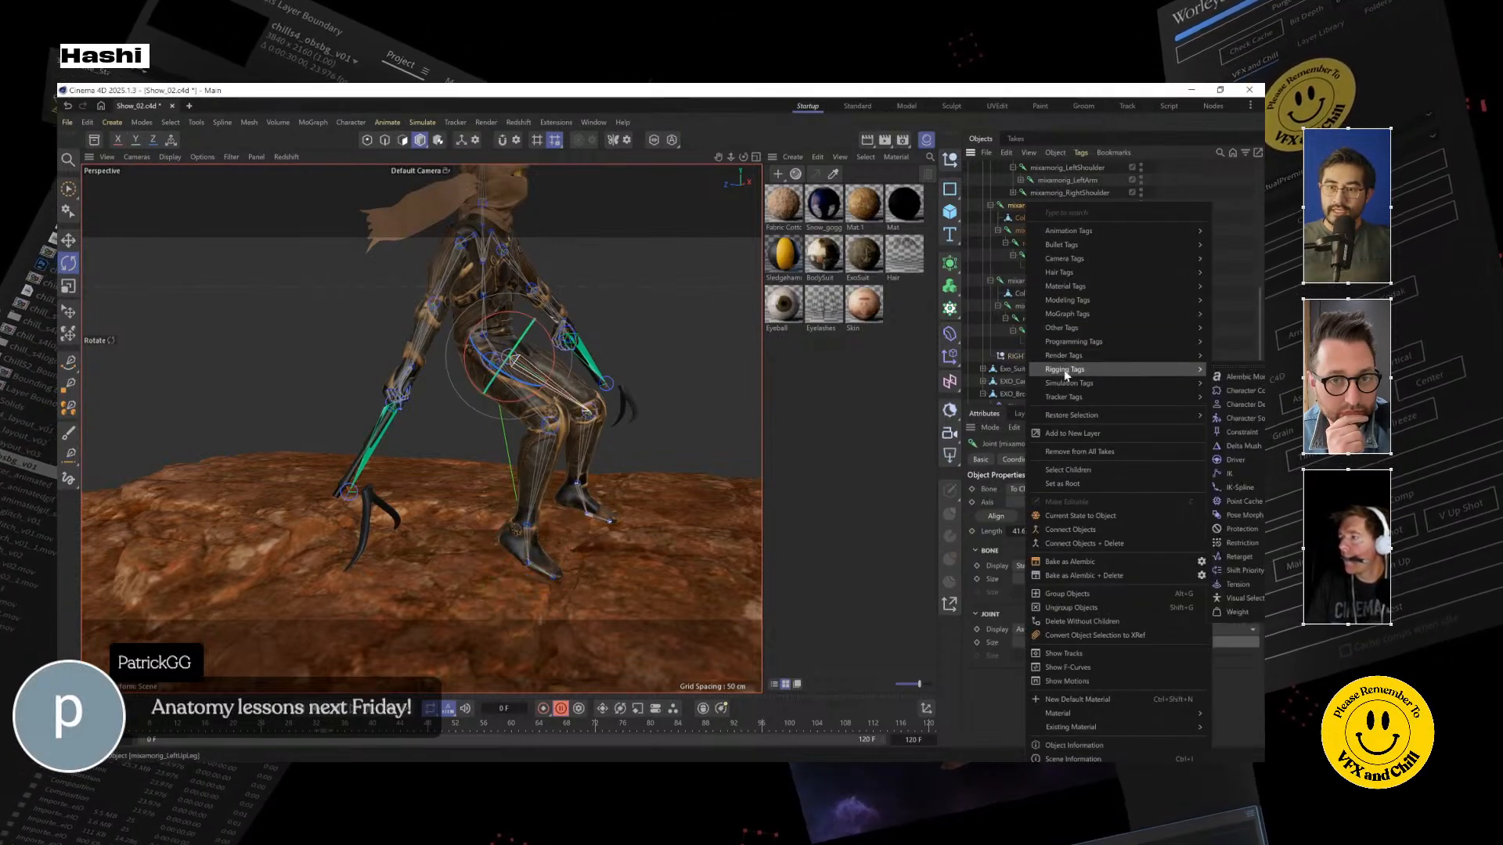
click(1249, 473)
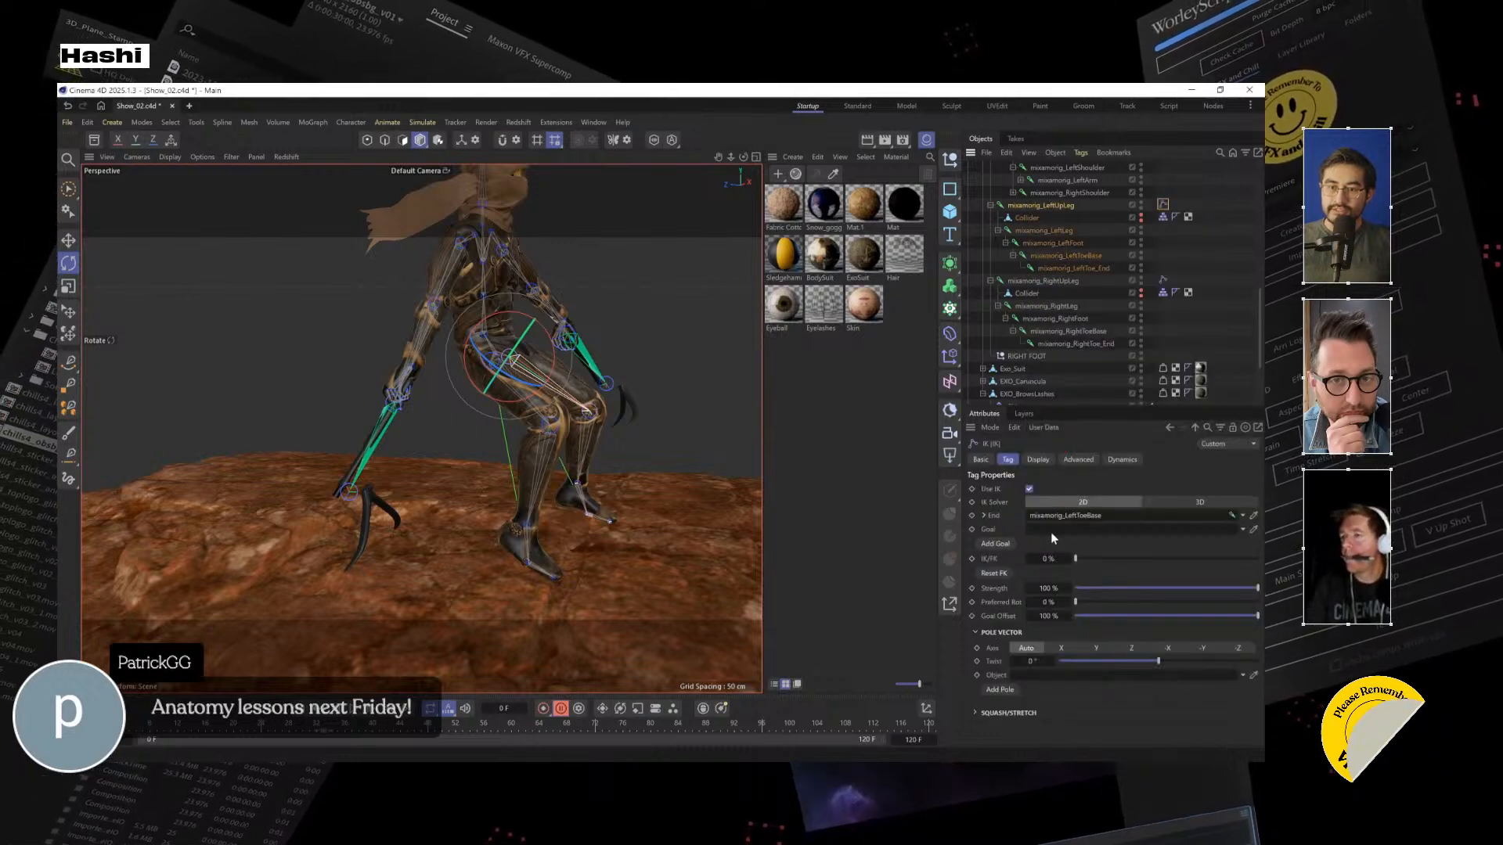
click(998, 544)
double_click(1077, 281)
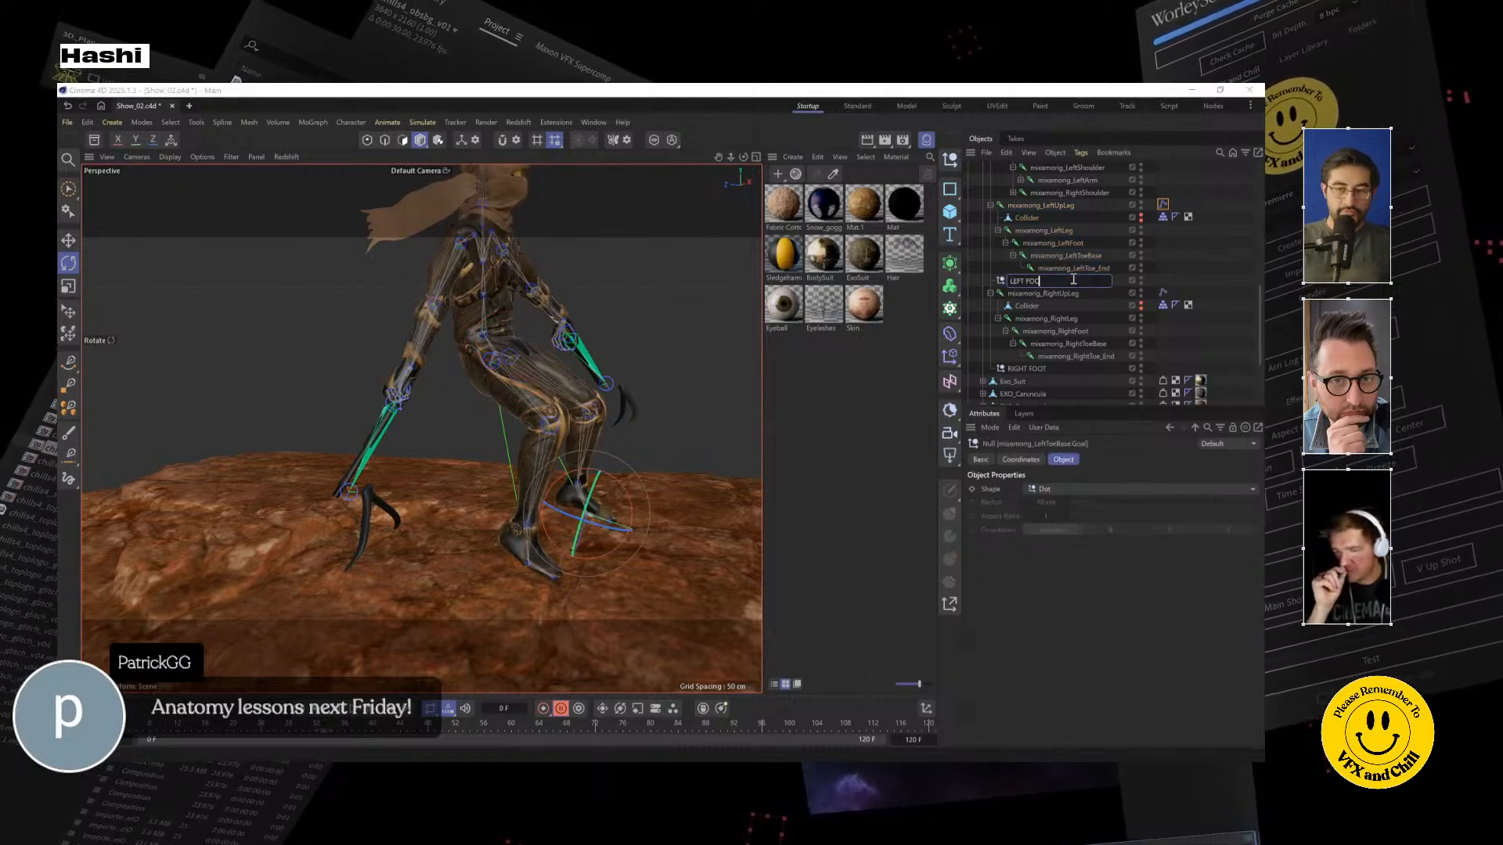
text(LEFT FOOT)
key(Return)
Parent the LEFT FOOT and RIGHT FOOT goals under the Rocky Surface object
scroll(1029, 337, down, 3)
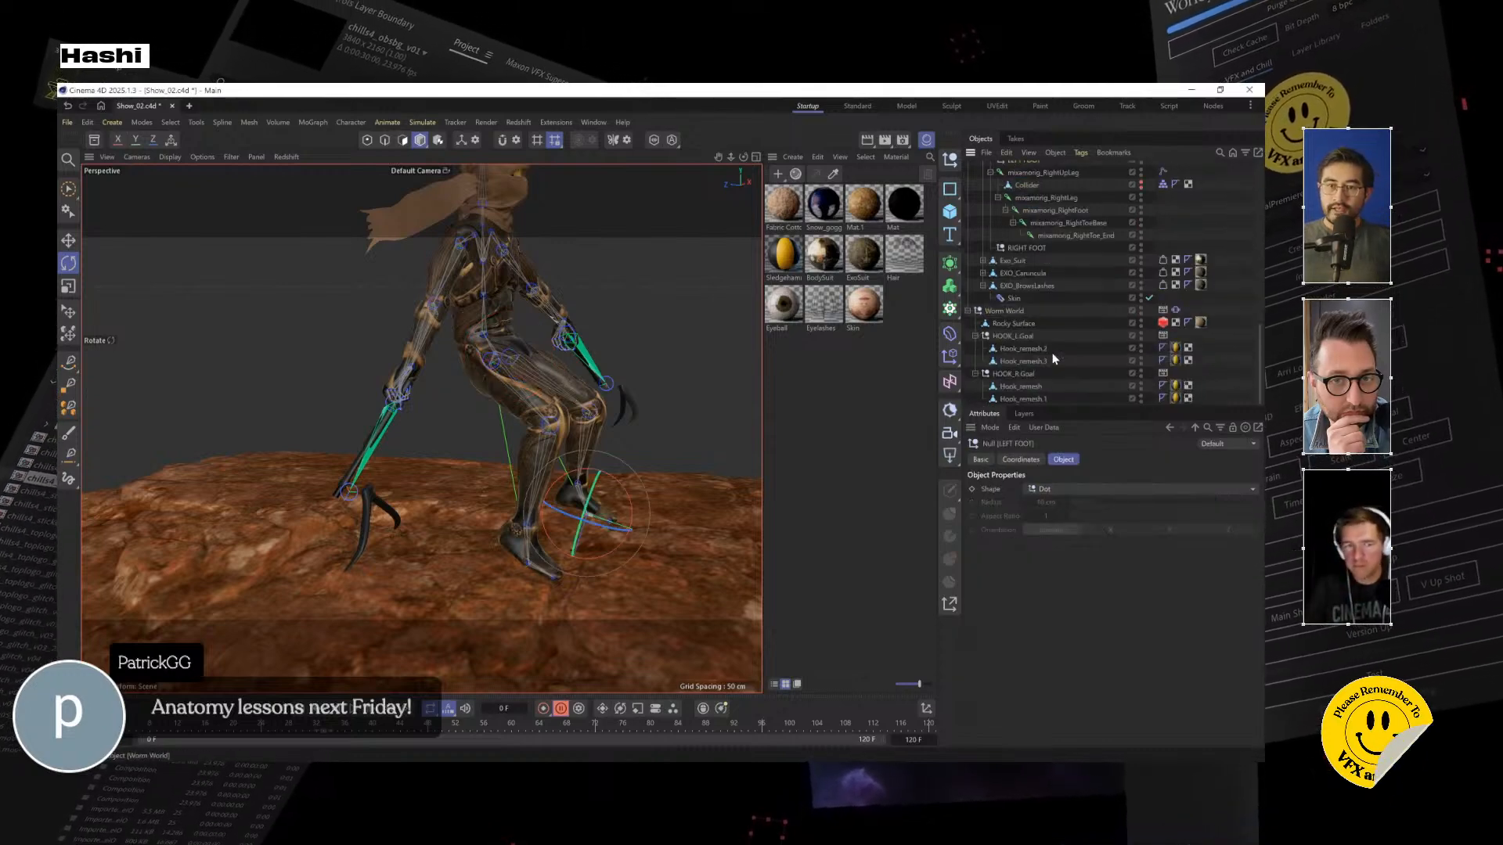
click(1002, 324)
click(1034, 248)
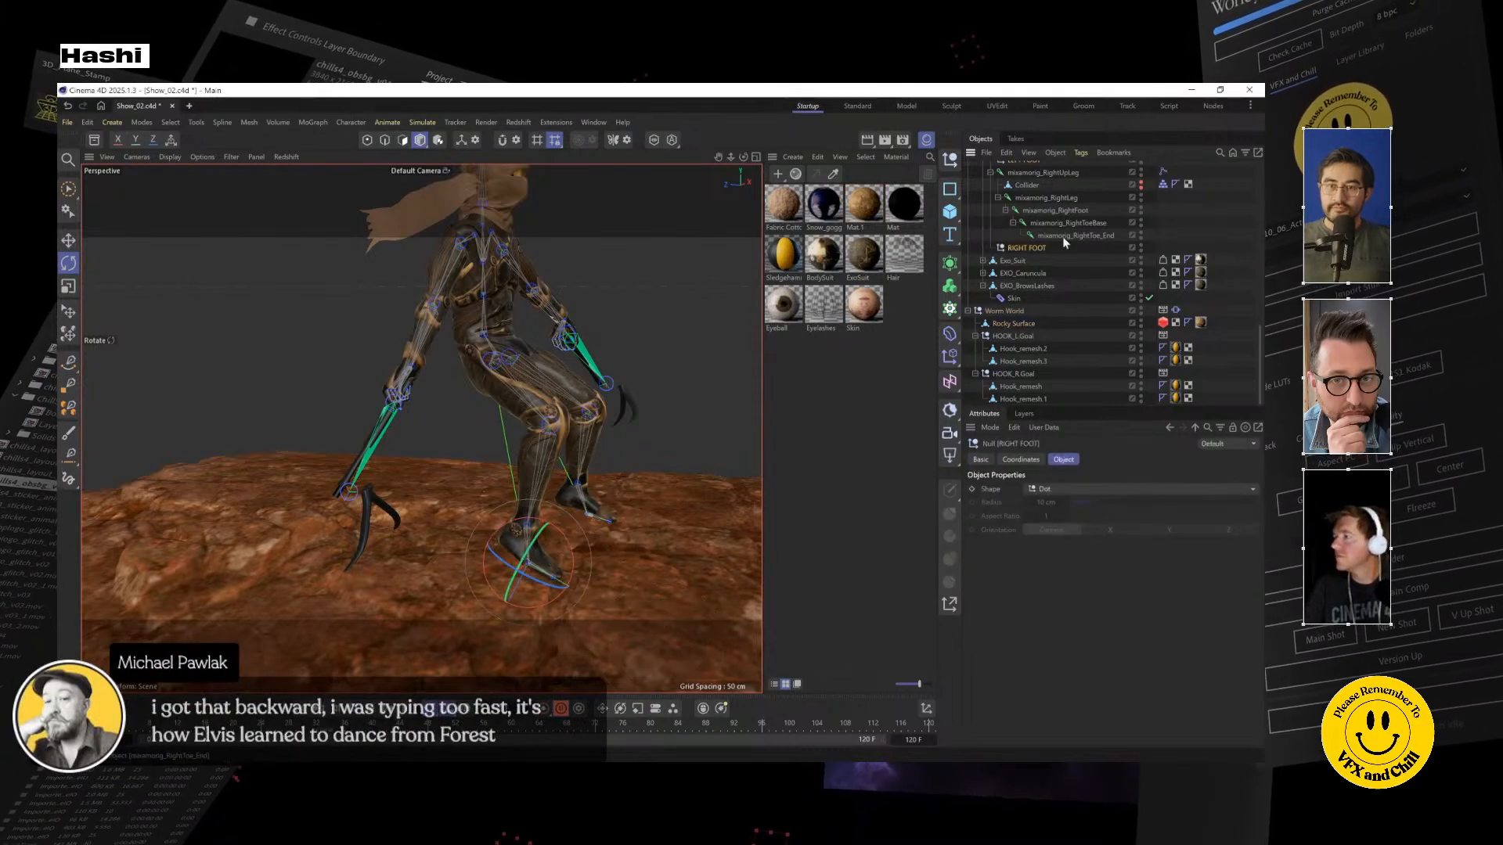
ctrl+click(1035, 162)
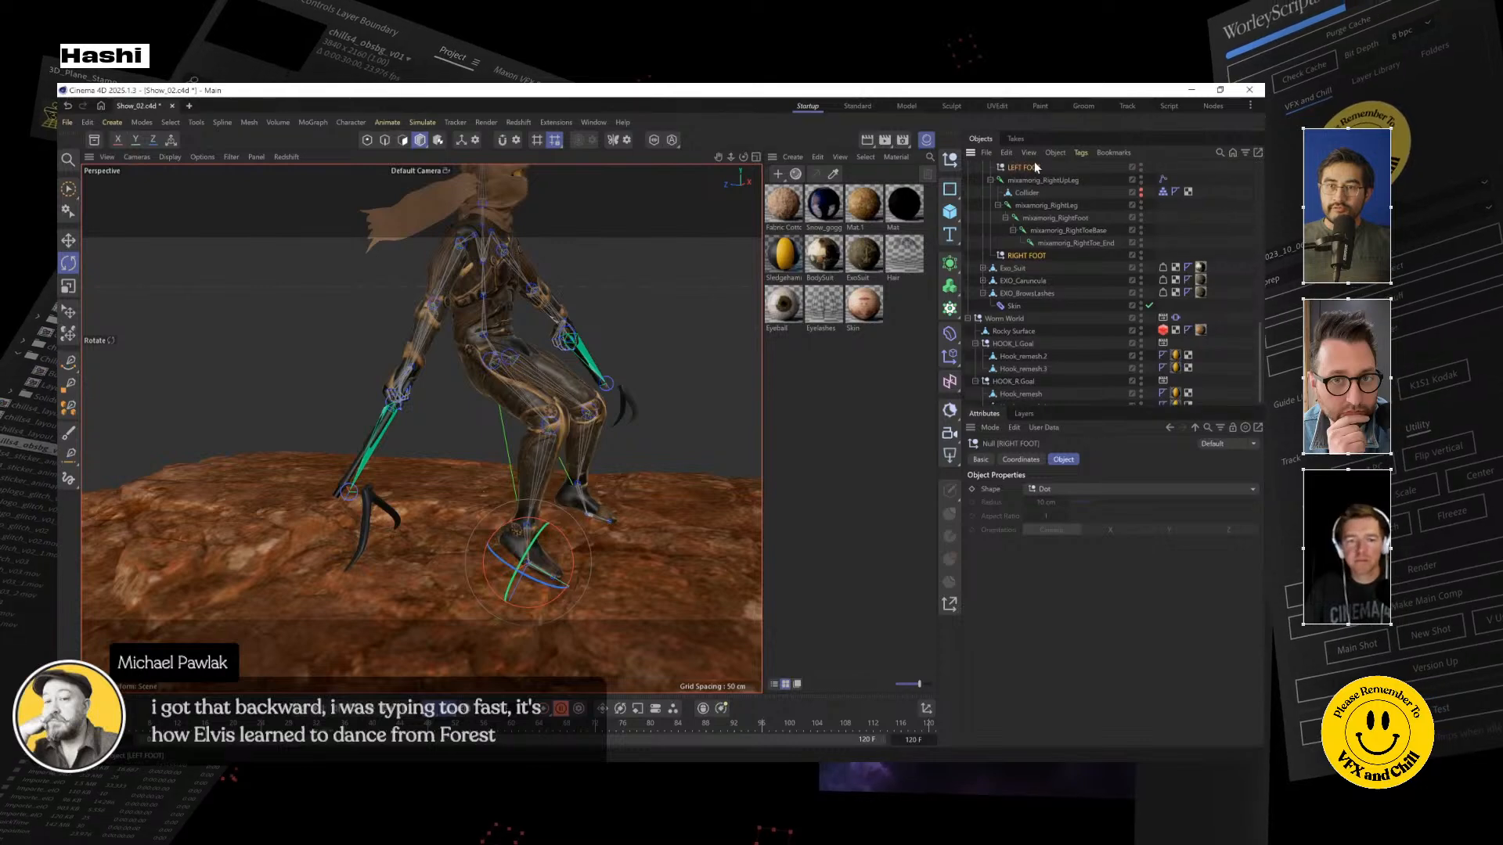
drag(1030, 336, 1028, 335)
click(1022, 306)
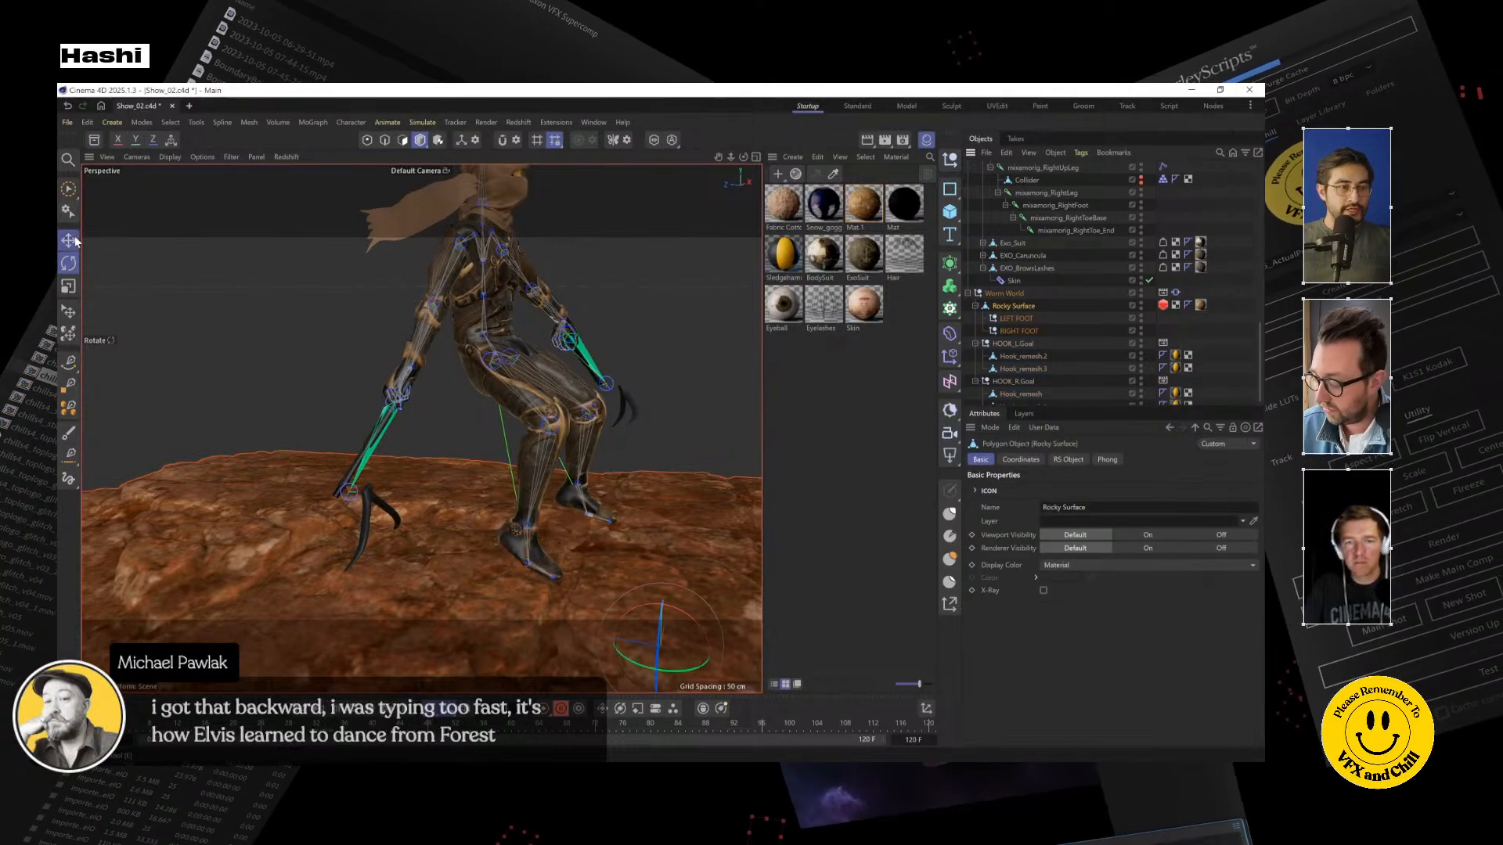
Move the mixamorig_Hips joint lower so the IK-driven legs fold into a crouch
click(69, 241)
scroll(580, 439, down, 6)
drag(667, 503, 604, 435)
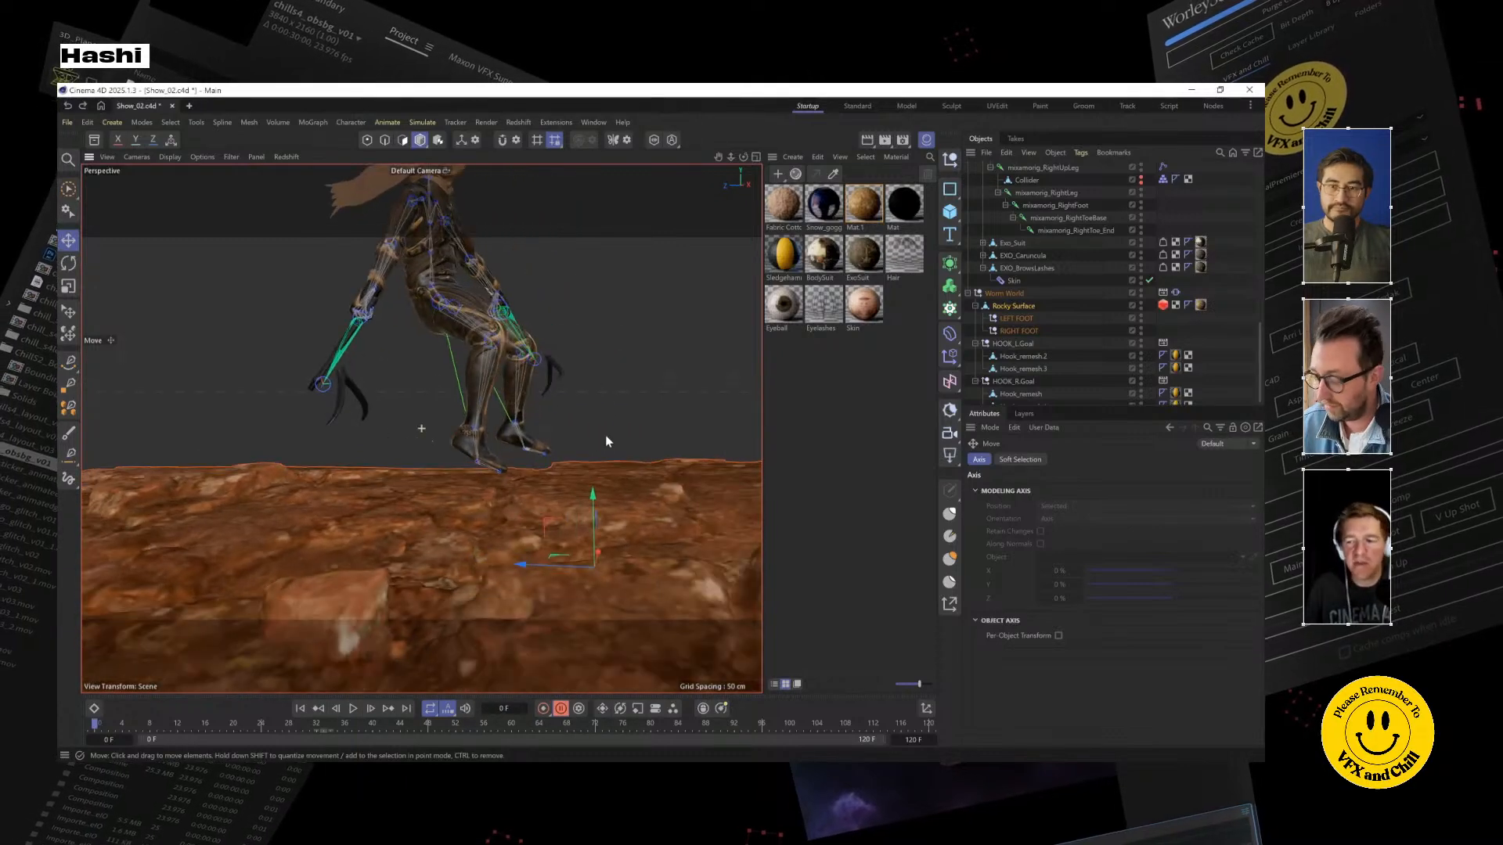
scroll(1037, 267, up, 5)
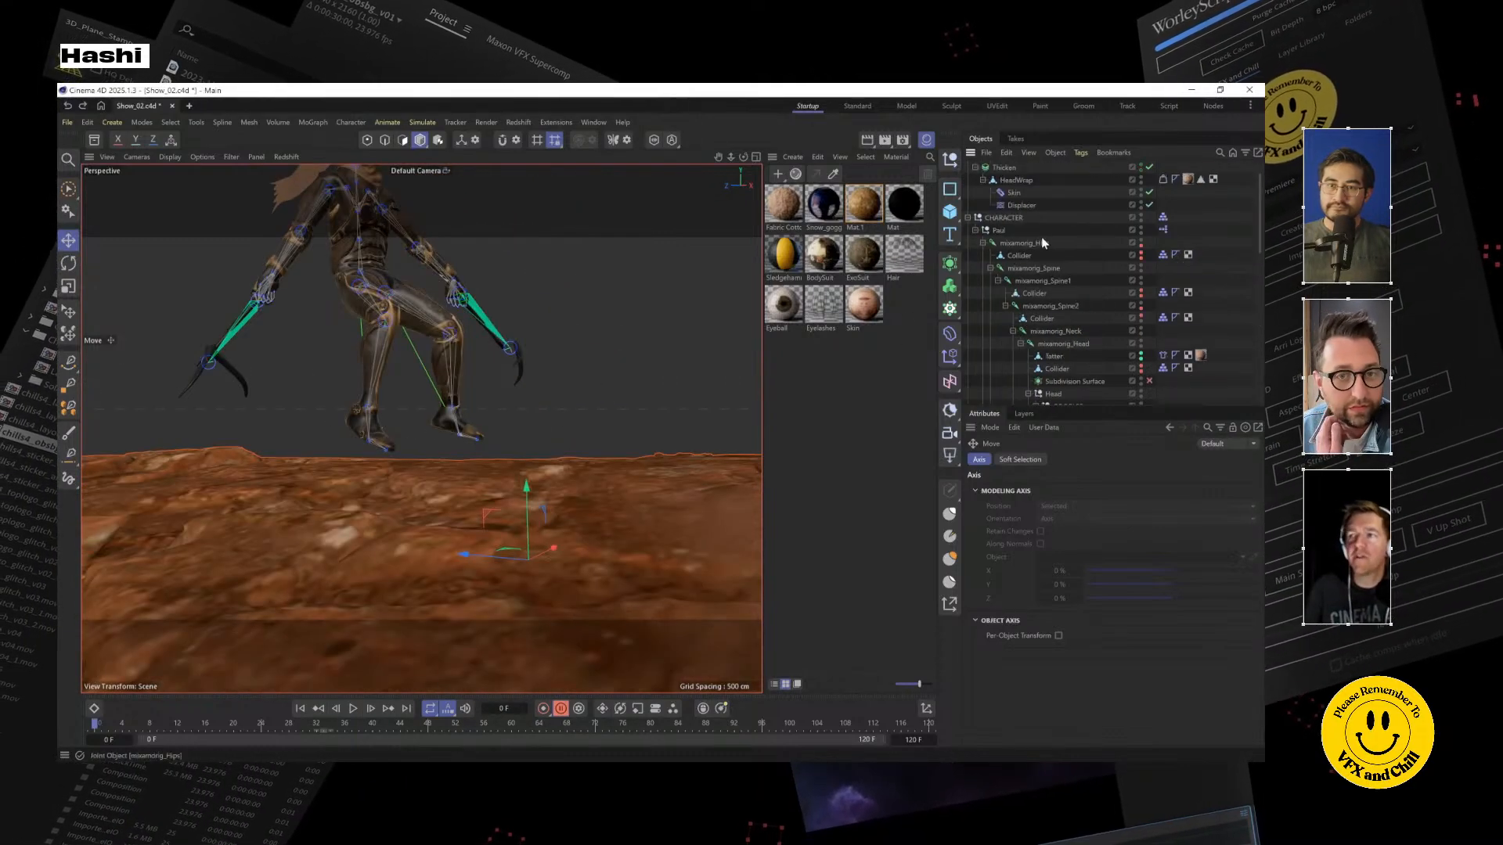
click(1023, 245)
drag(500, 284, 490, 356)
Move the LEFT FOOT and RIGHT FOOT goals onto the rocky surface and spread the character's feet into a wider stance
scroll(1039, 288, down, 6)
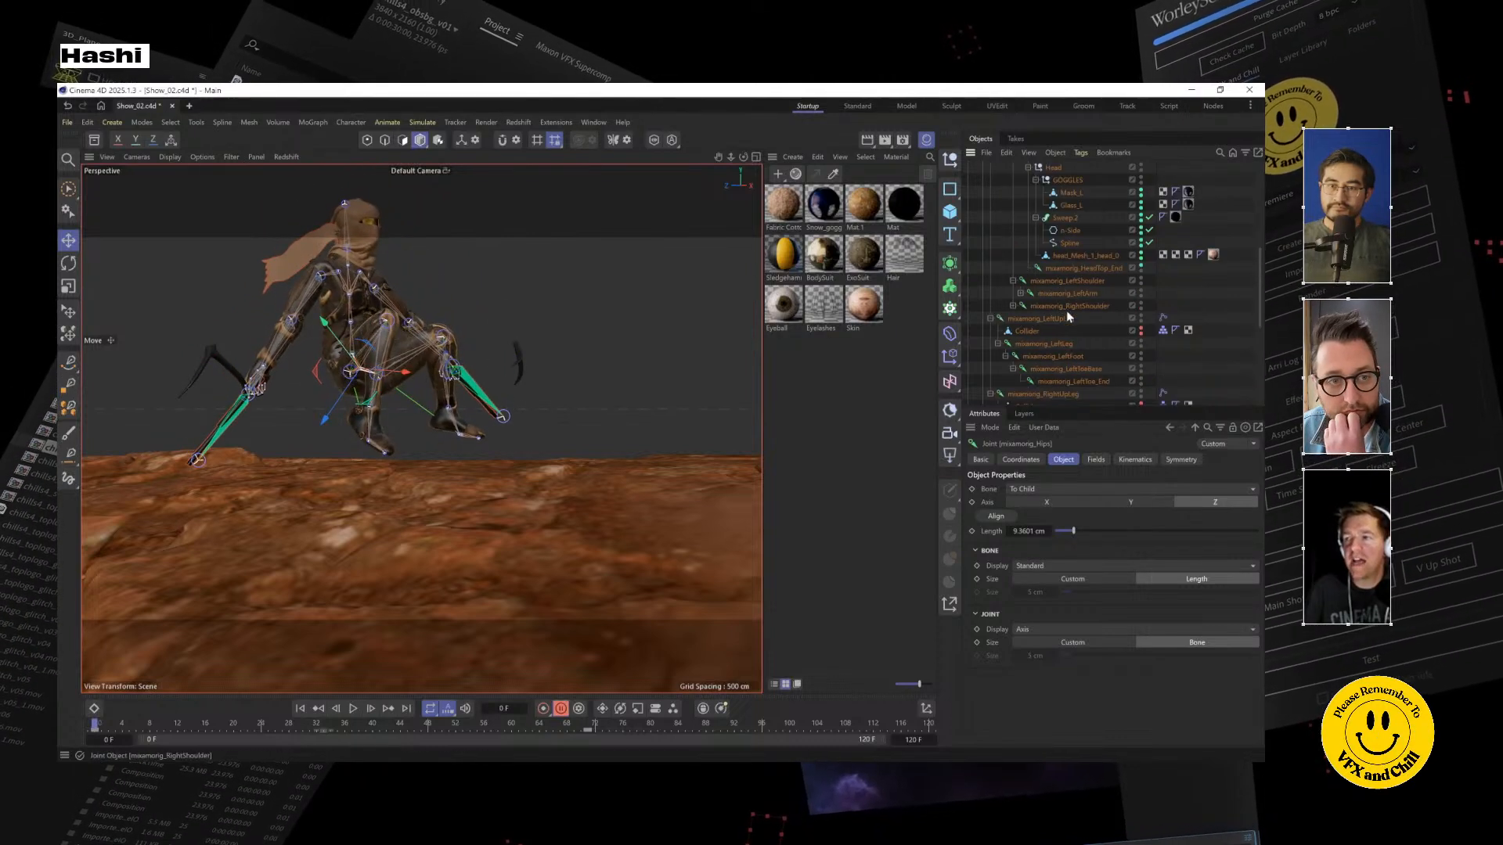
click(1016, 311)
shift+click(1017, 323)
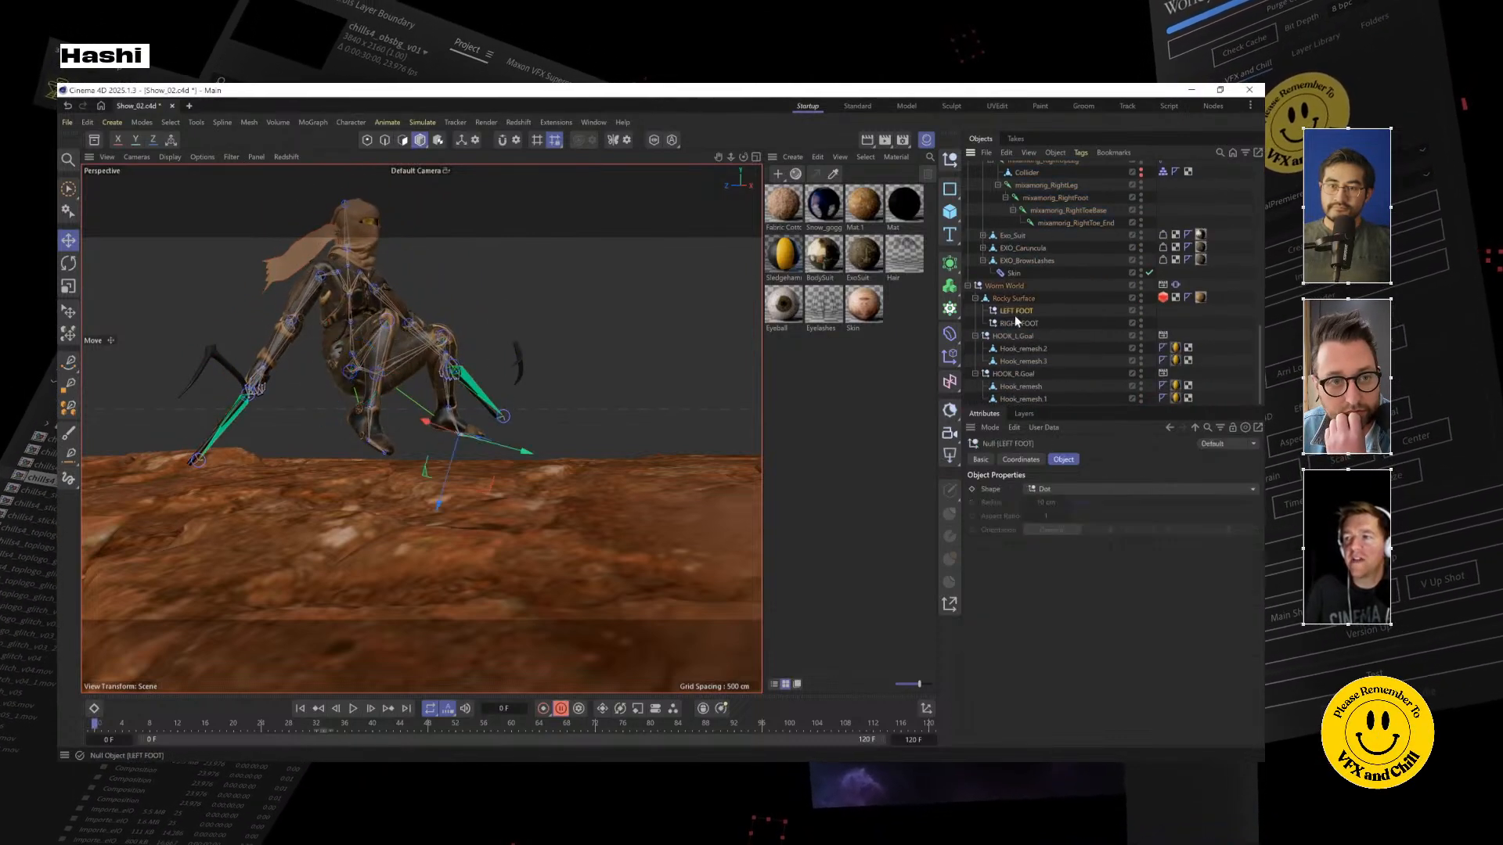
drag(567, 433, 588, 407)
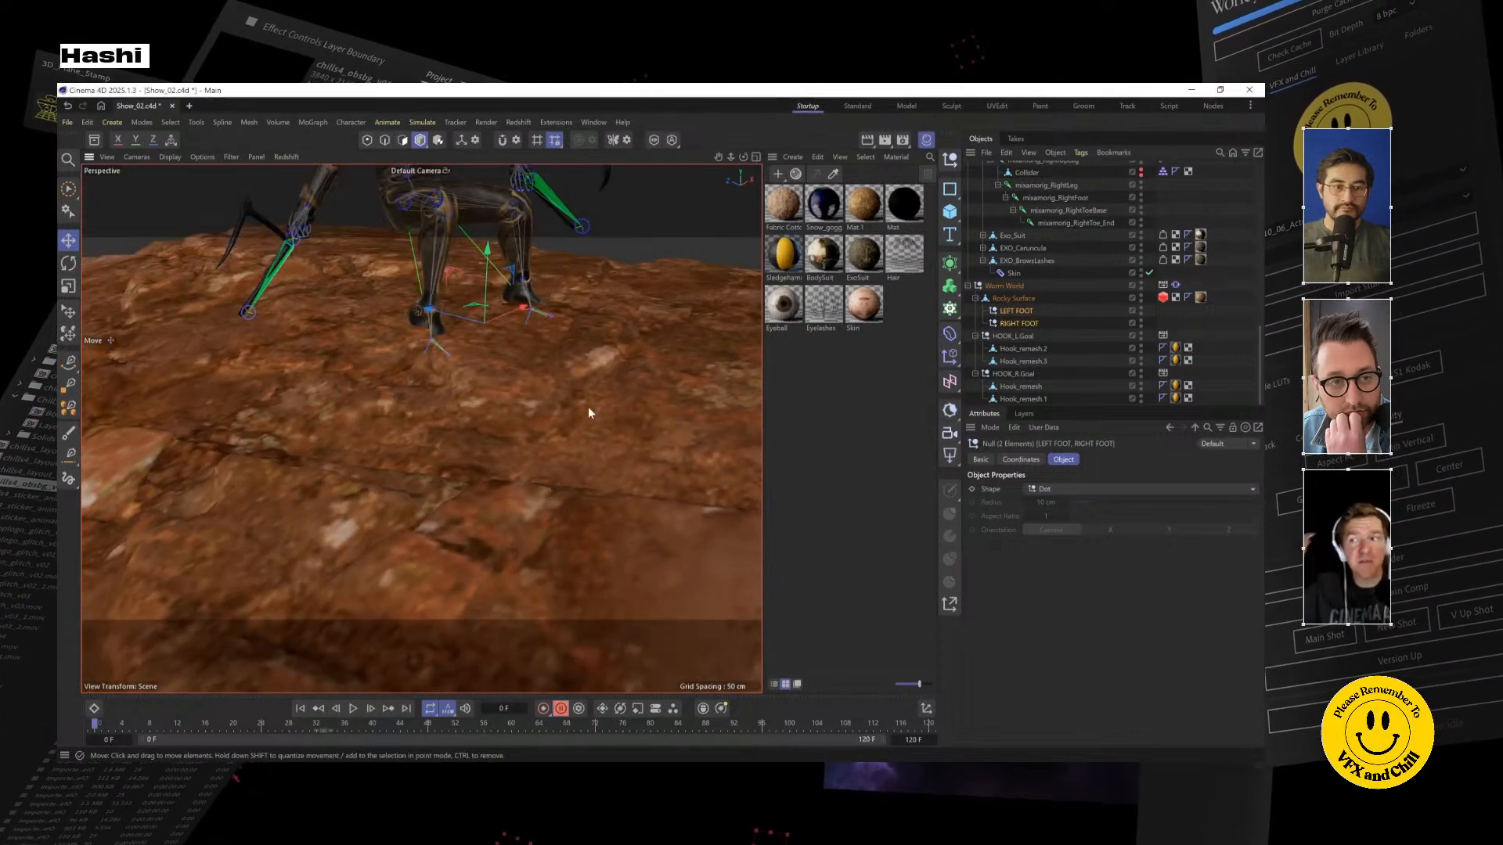
alt+right_drag(588, 406, 493, 462)
drag(494, 462, 494, 446)
drag(497, 455, 606, 371)
scroll(547, 368, down, 3)
click(1019, 323)
alt+drag(576, 422, 735, 438)
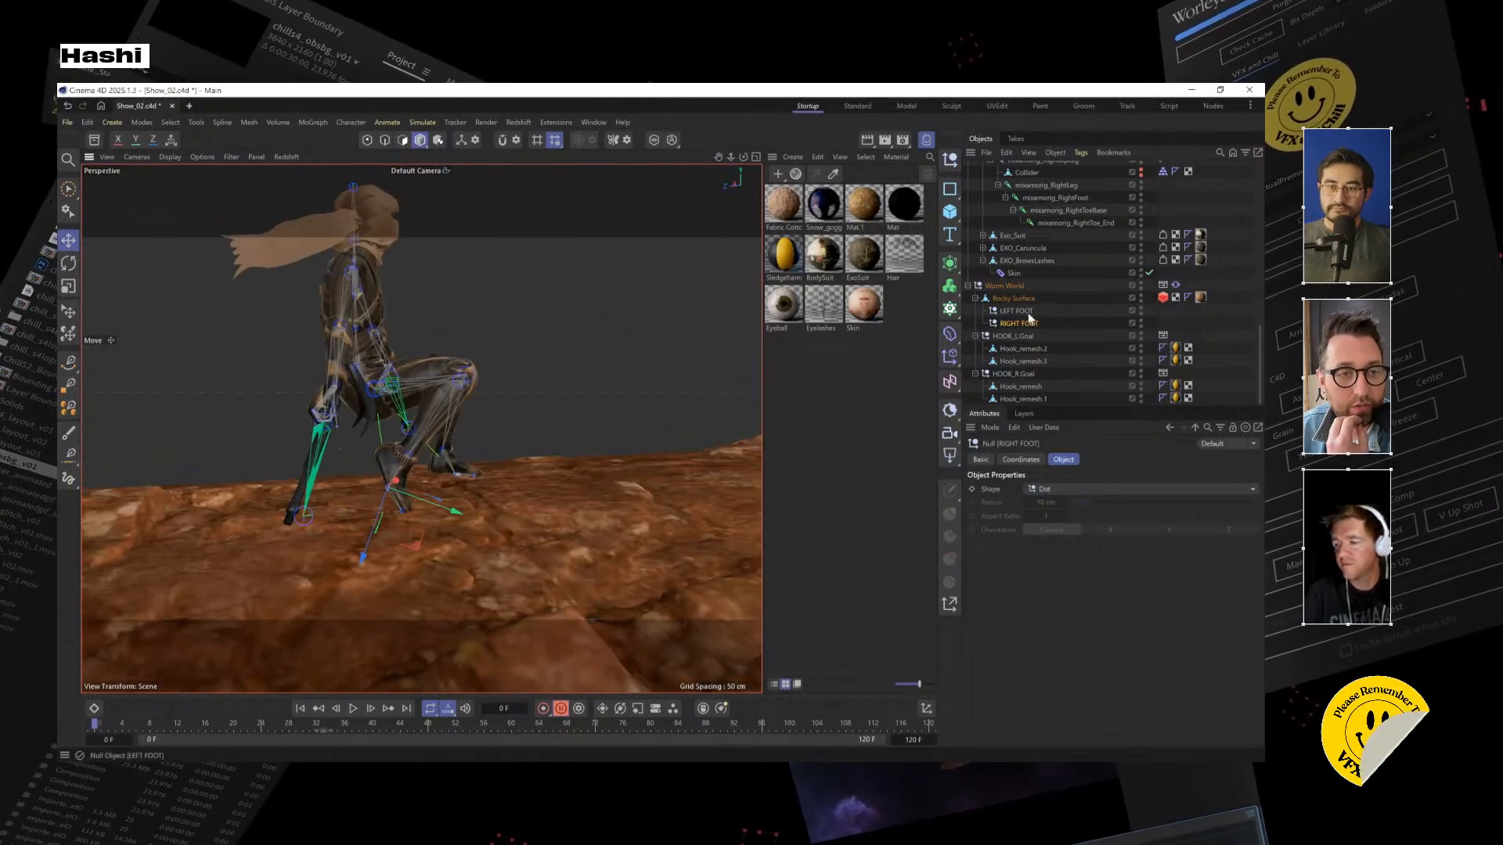
Try to adjust the right foot's angle using the mixamorig_RightToeBase joint and the RIGHT FOOT goal
click(1077, 222)
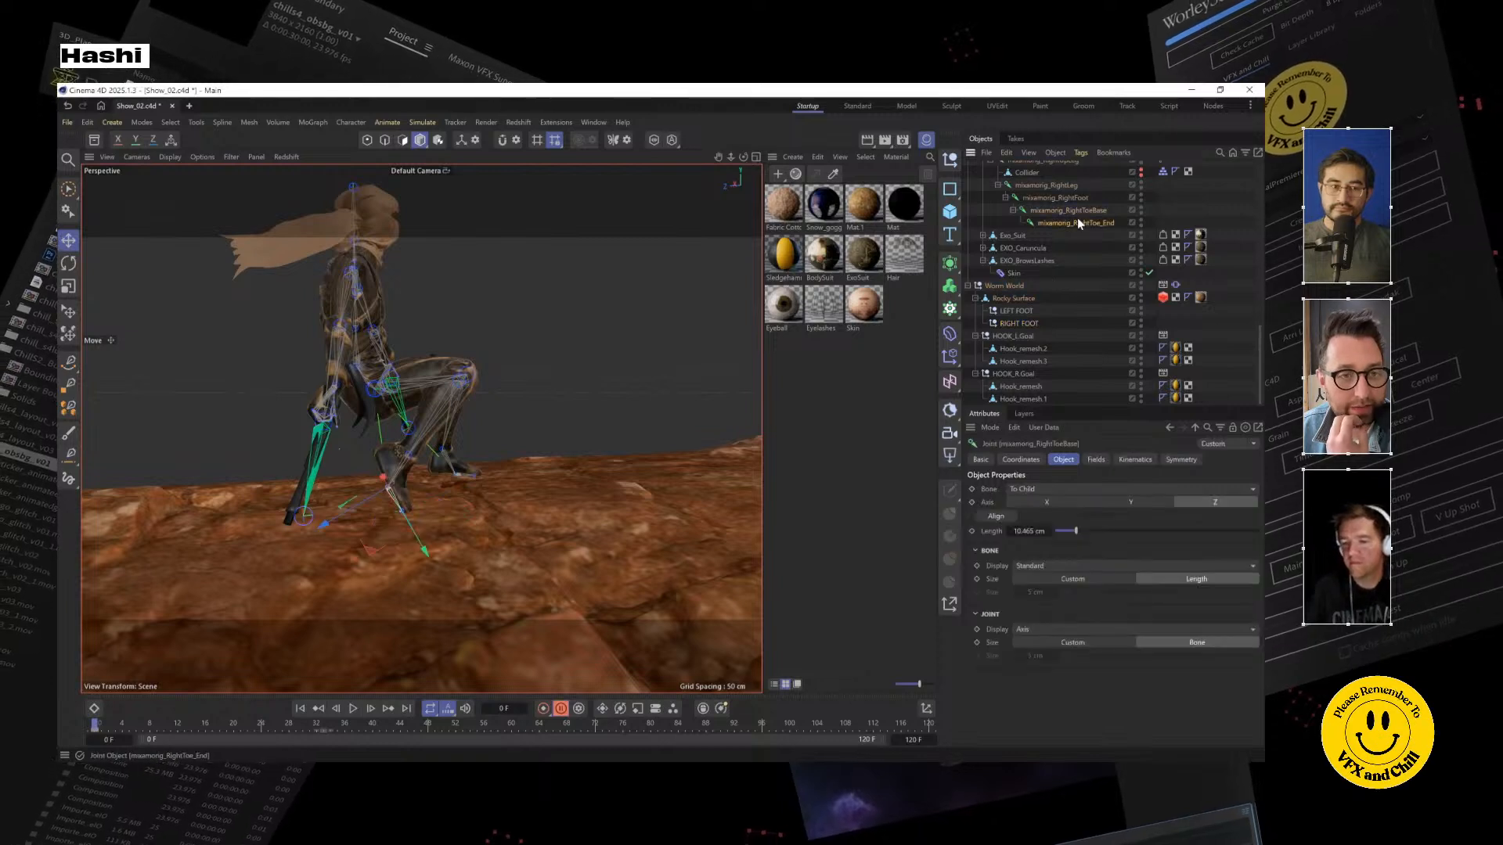
click(1081, 211)
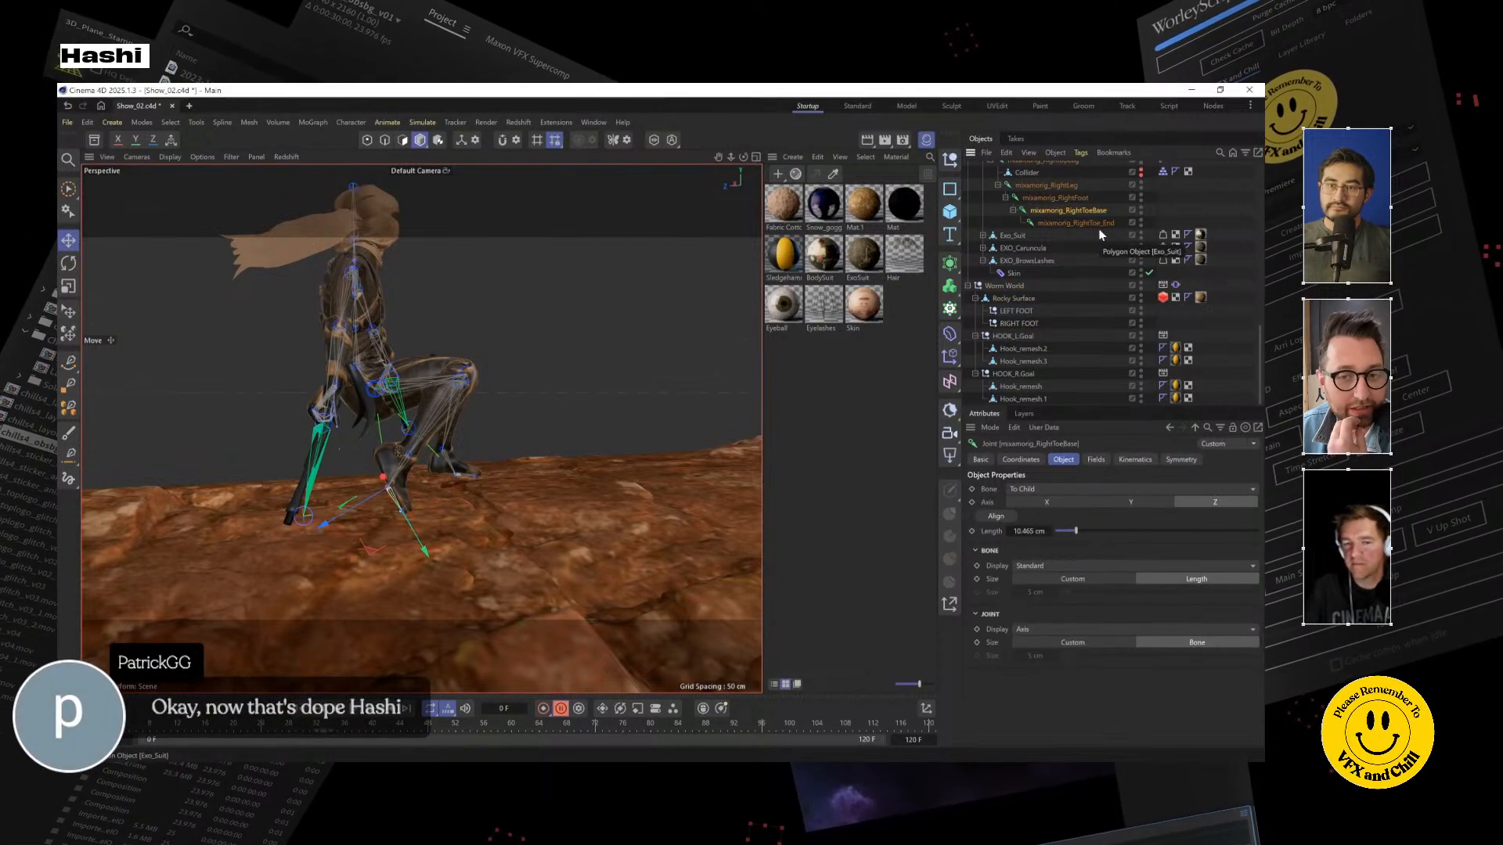
click(68, 263)
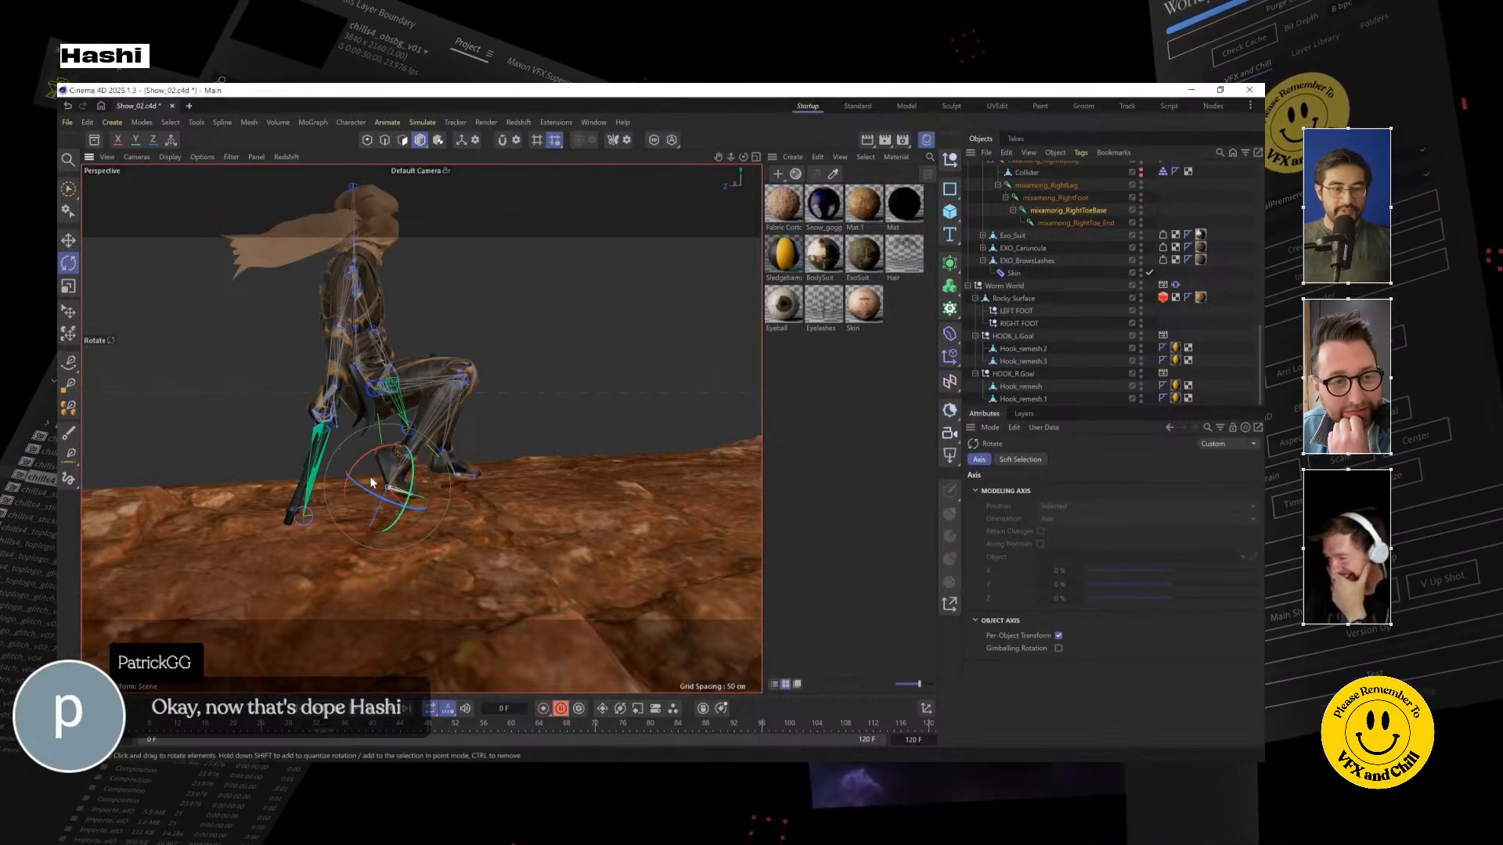
click(1013, 324)
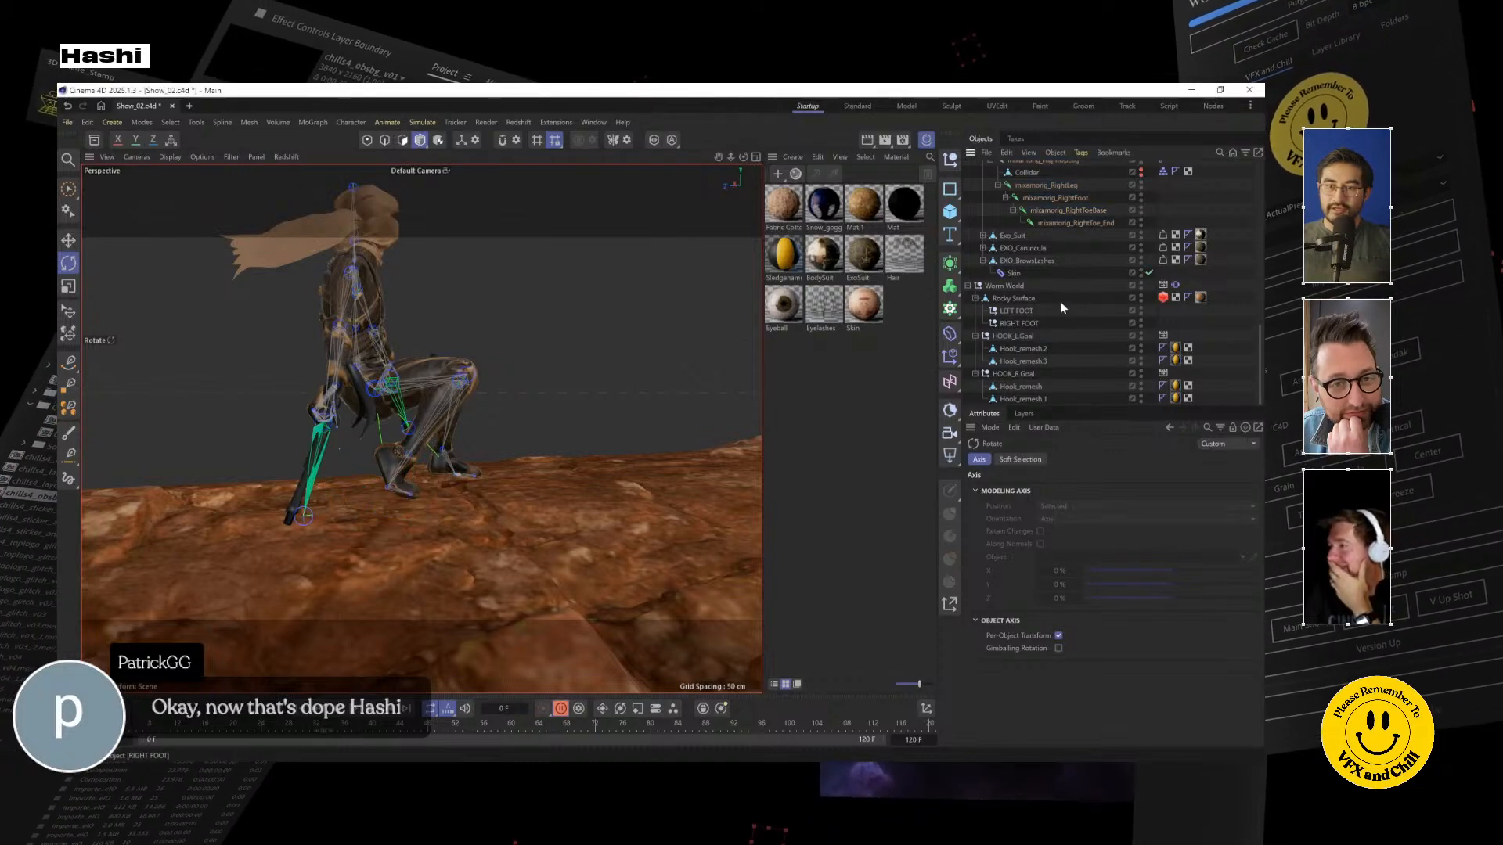
click(1019, 323)
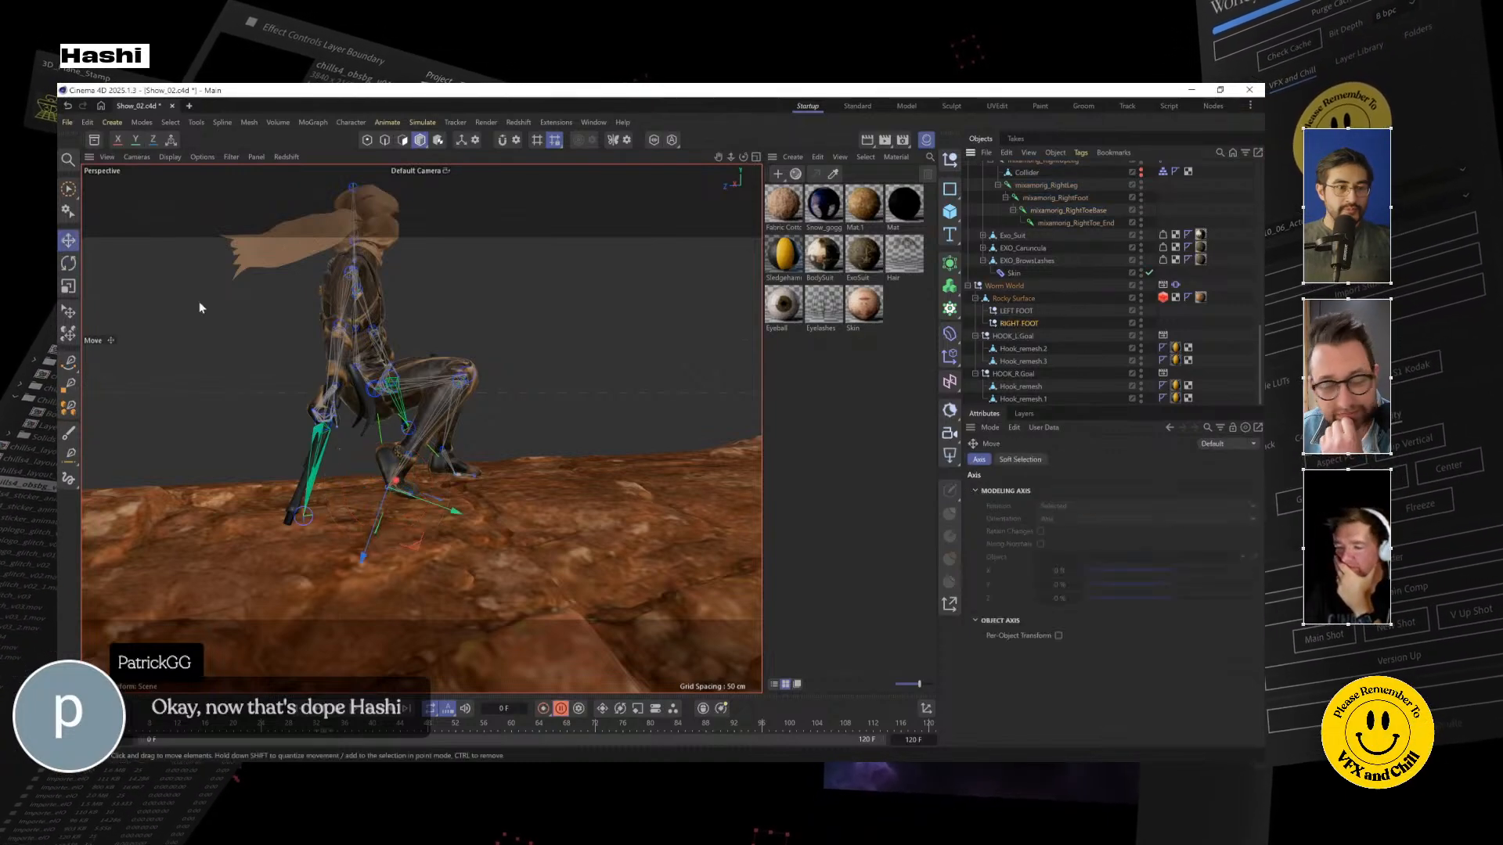
click(69, 242)
alt+drag(453, 524, 326, 537)
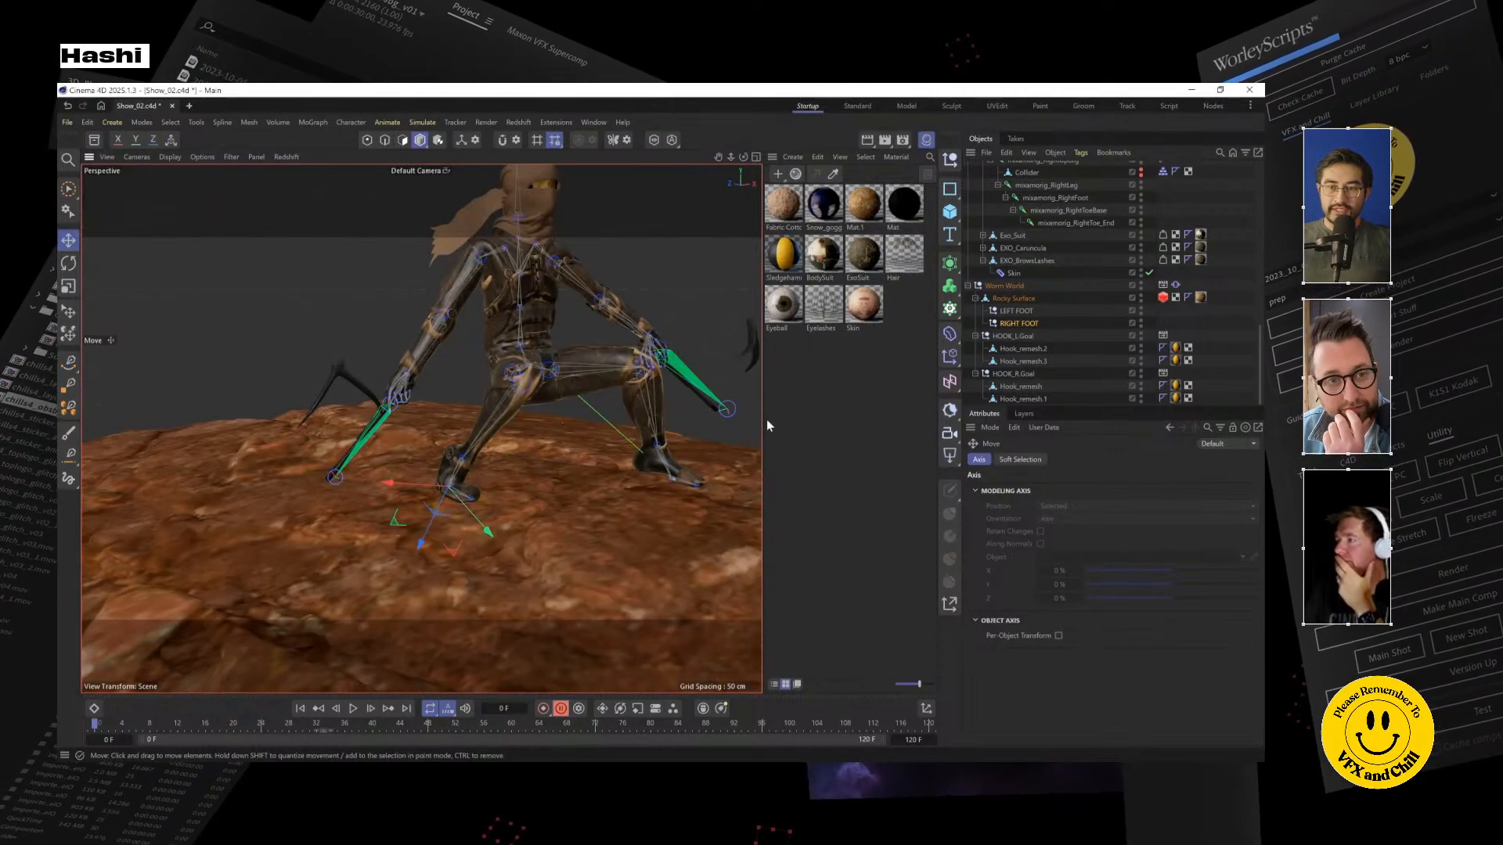
click(1053, 210)
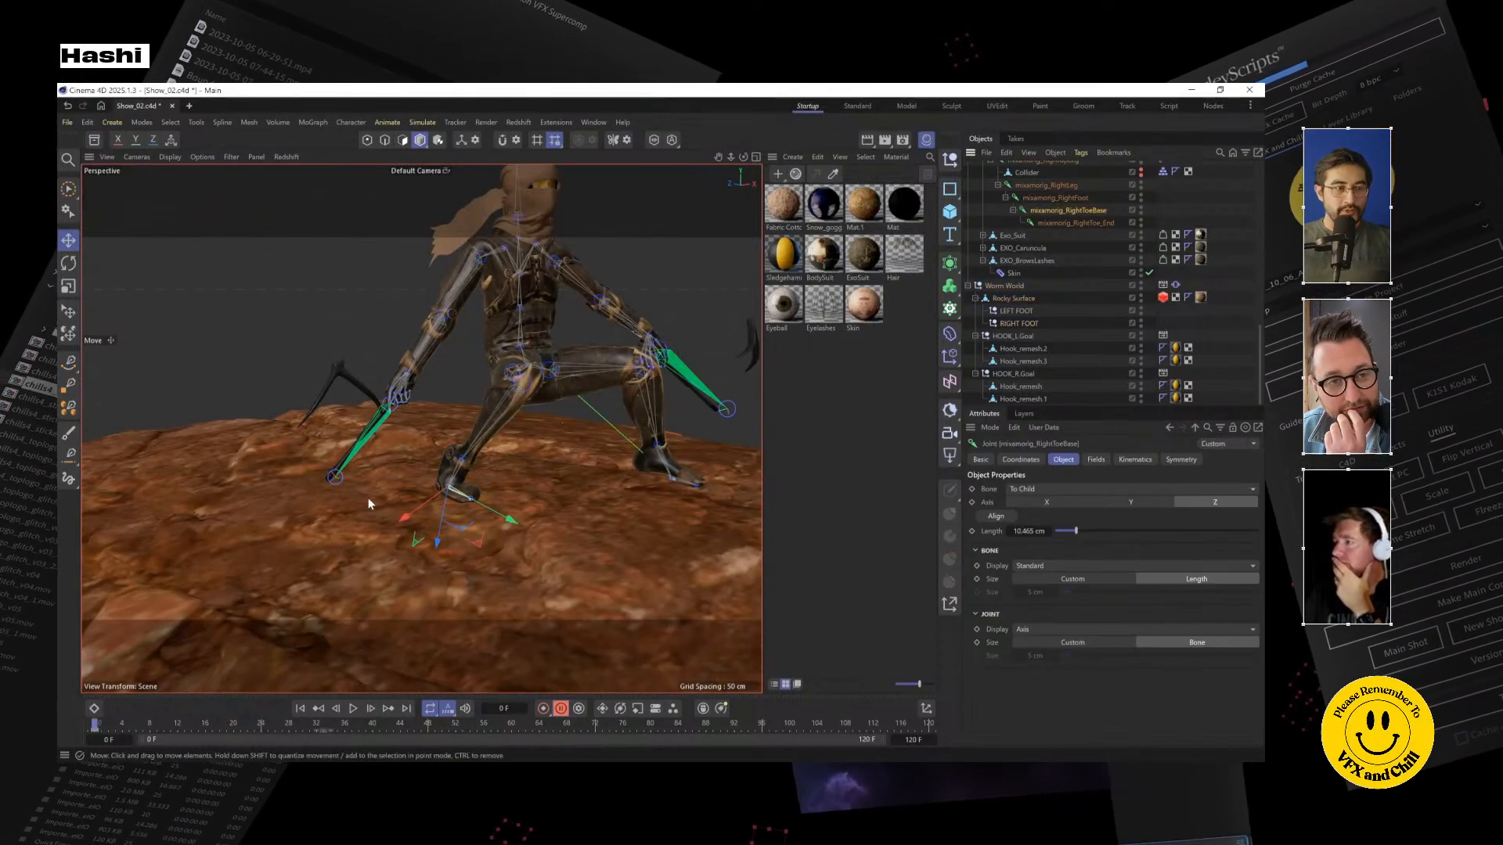
click(69, 263)
alt+drag(476, 471, 417, 405)
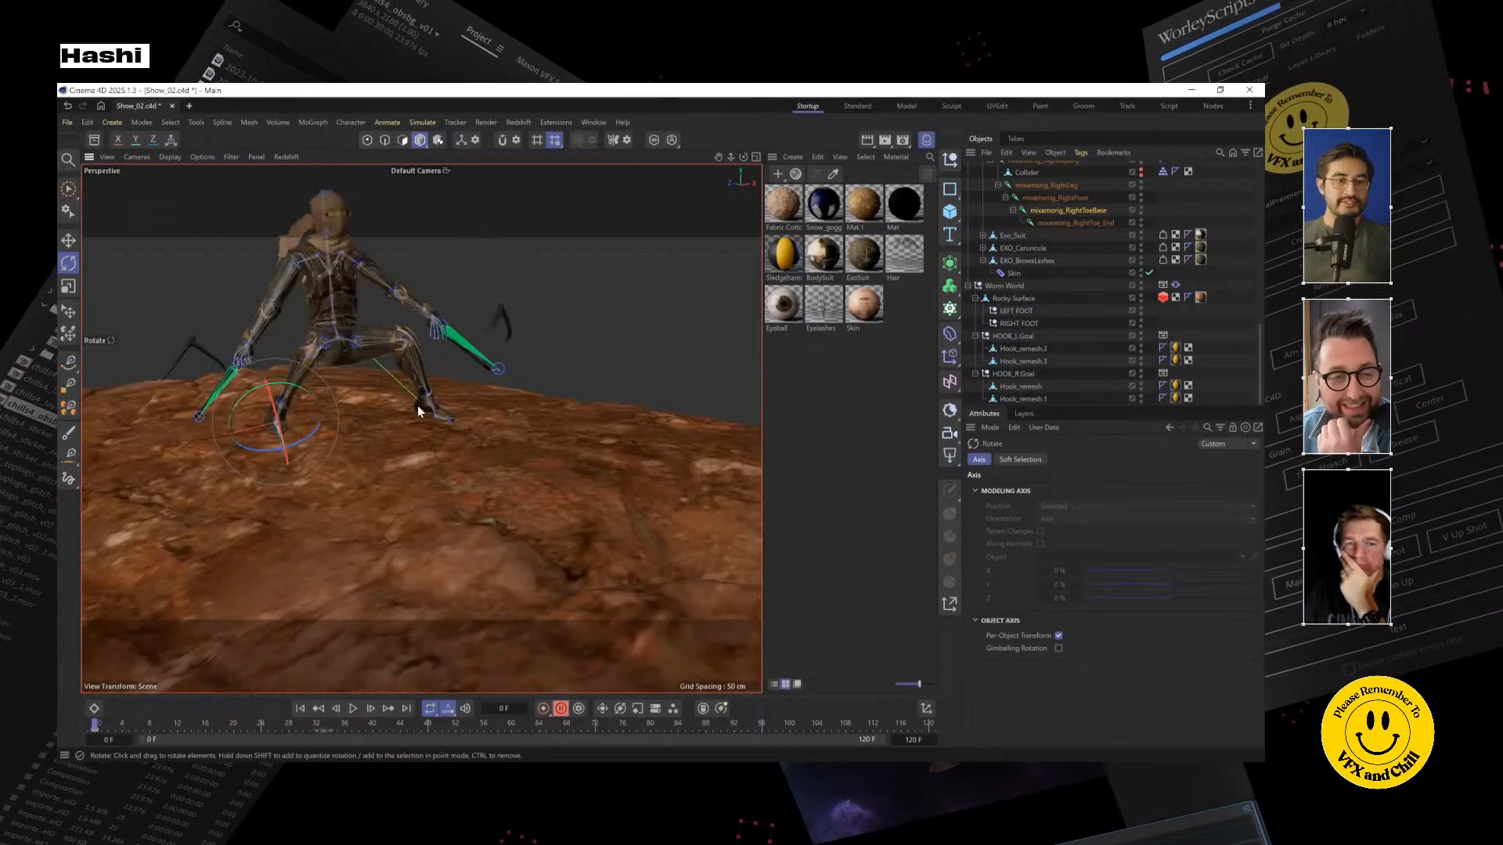
Move HOOK_L.Goal with its hook meshes away from the character and place it on the rock near its edge
scroll(416, 405, down, 5)
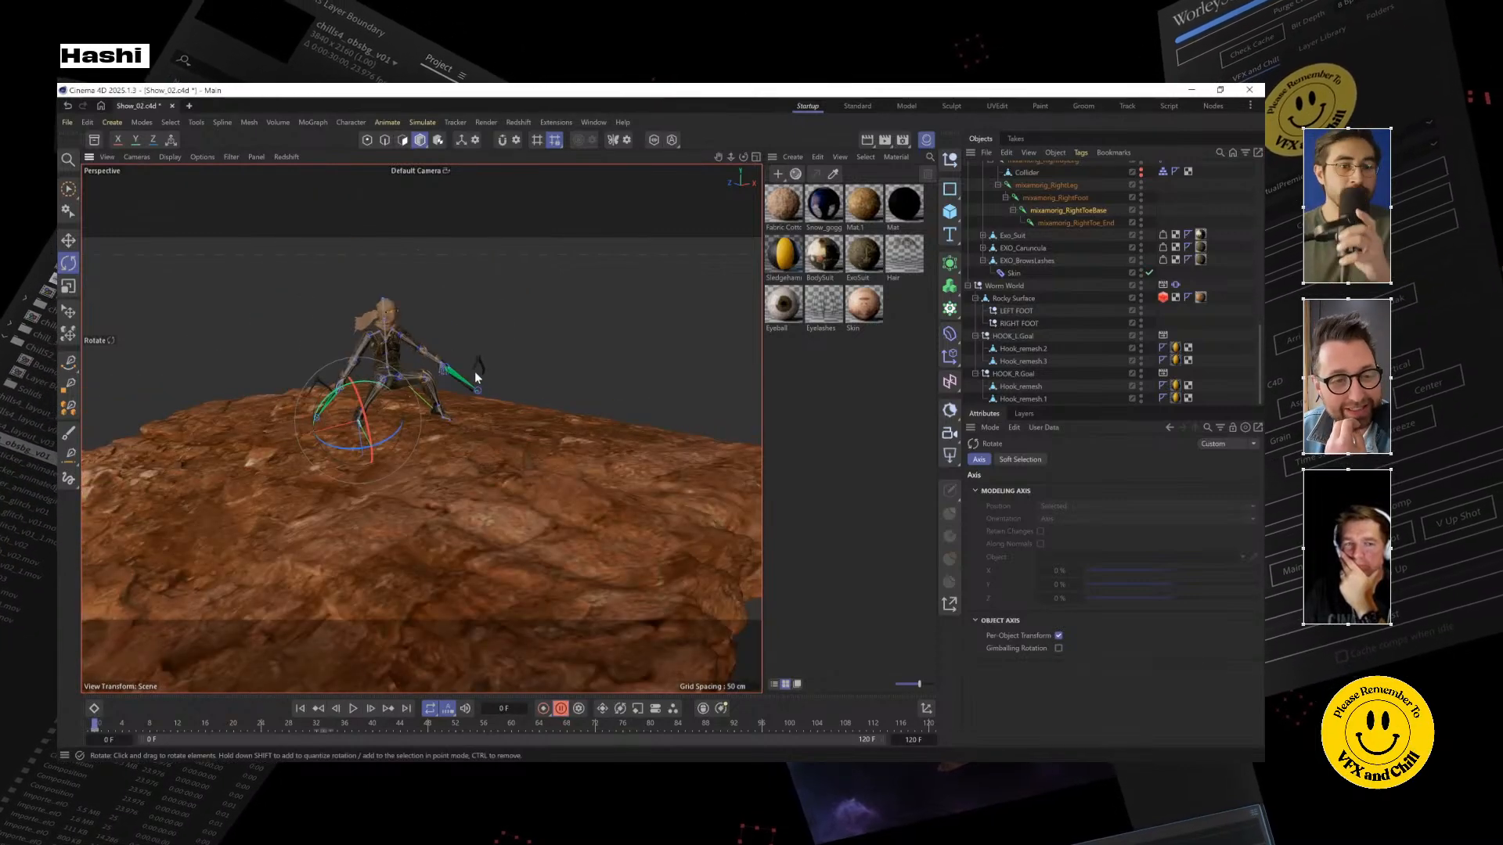
alt+drag(492, 391, 421, 339)
click(421, 340)
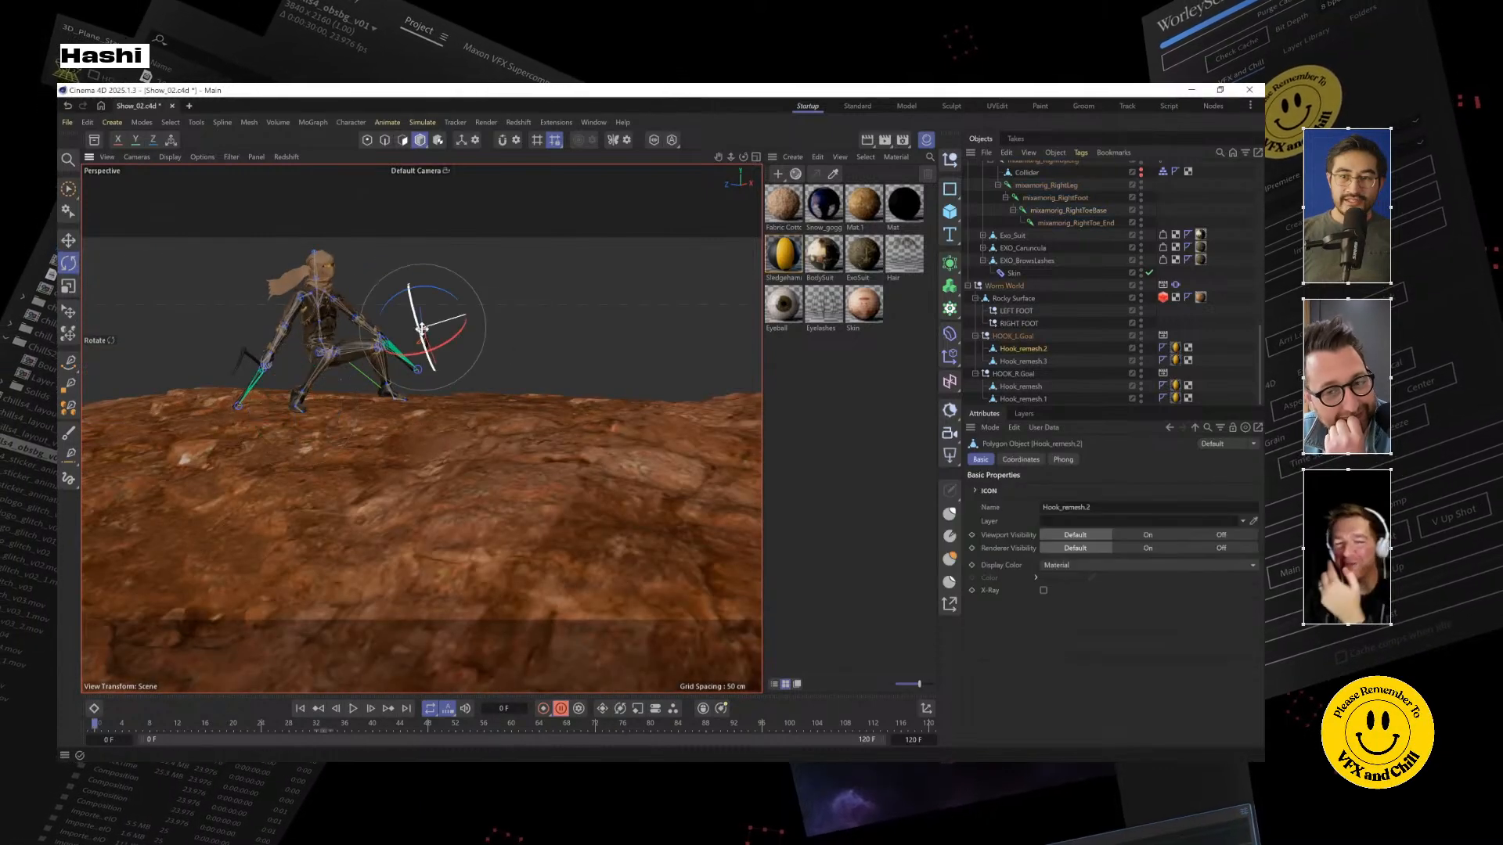
click(1009, 339)
alt+drag(547, 396, 739, 446)
click(68, 240)
alt+drag(714, 537, 637, 521)
middle_click(415, 376)
drag(712, 490, 513, 420)
alt+drag(520, 477, 432, 491)
drag(545, 528, 516, 479)
scroll(531, 599, down, 2)
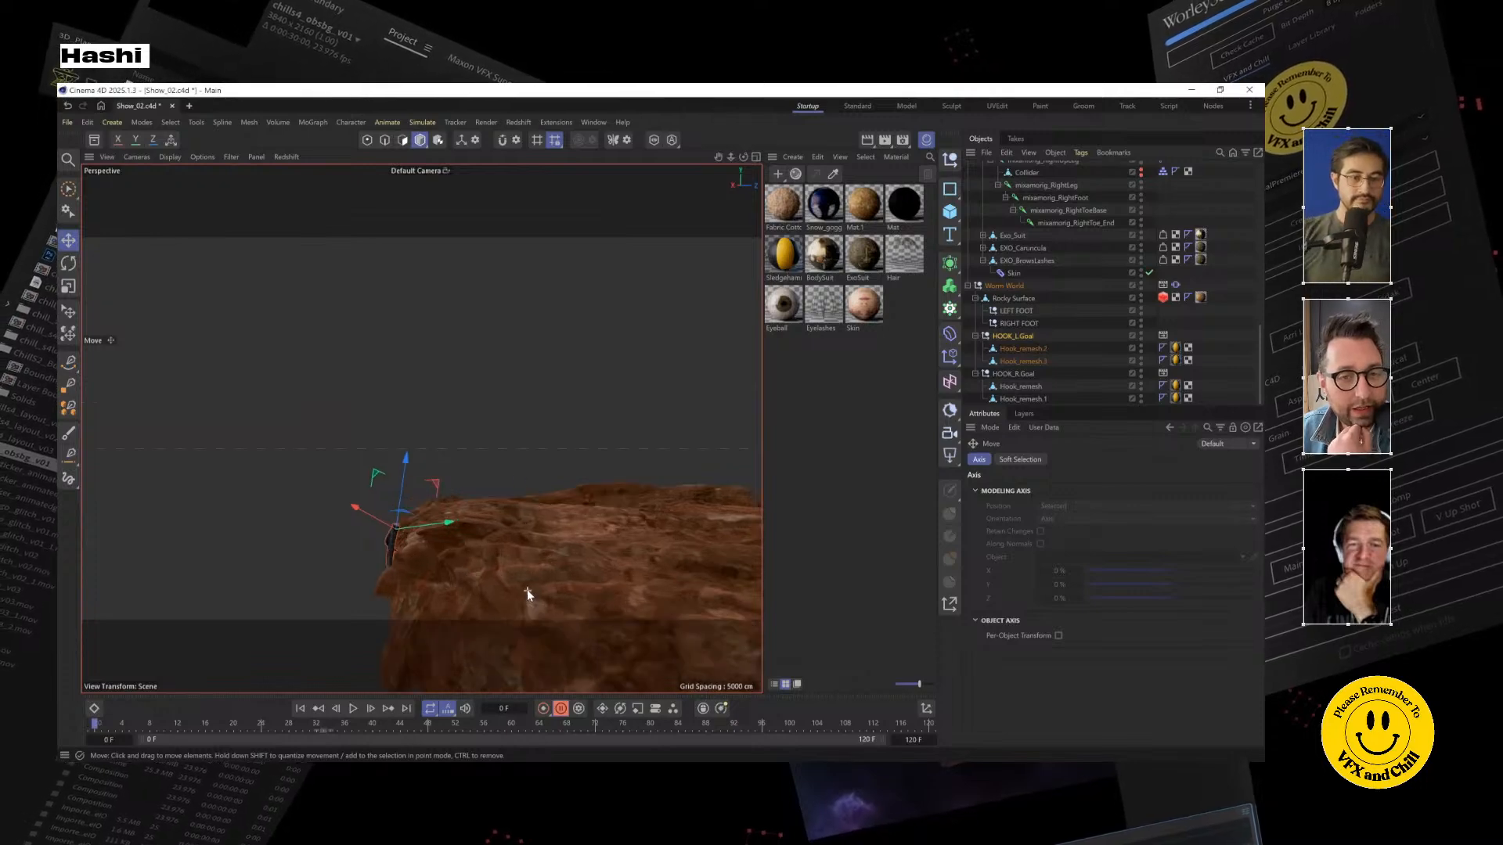
alt+drag(532, 584, 649, 538)
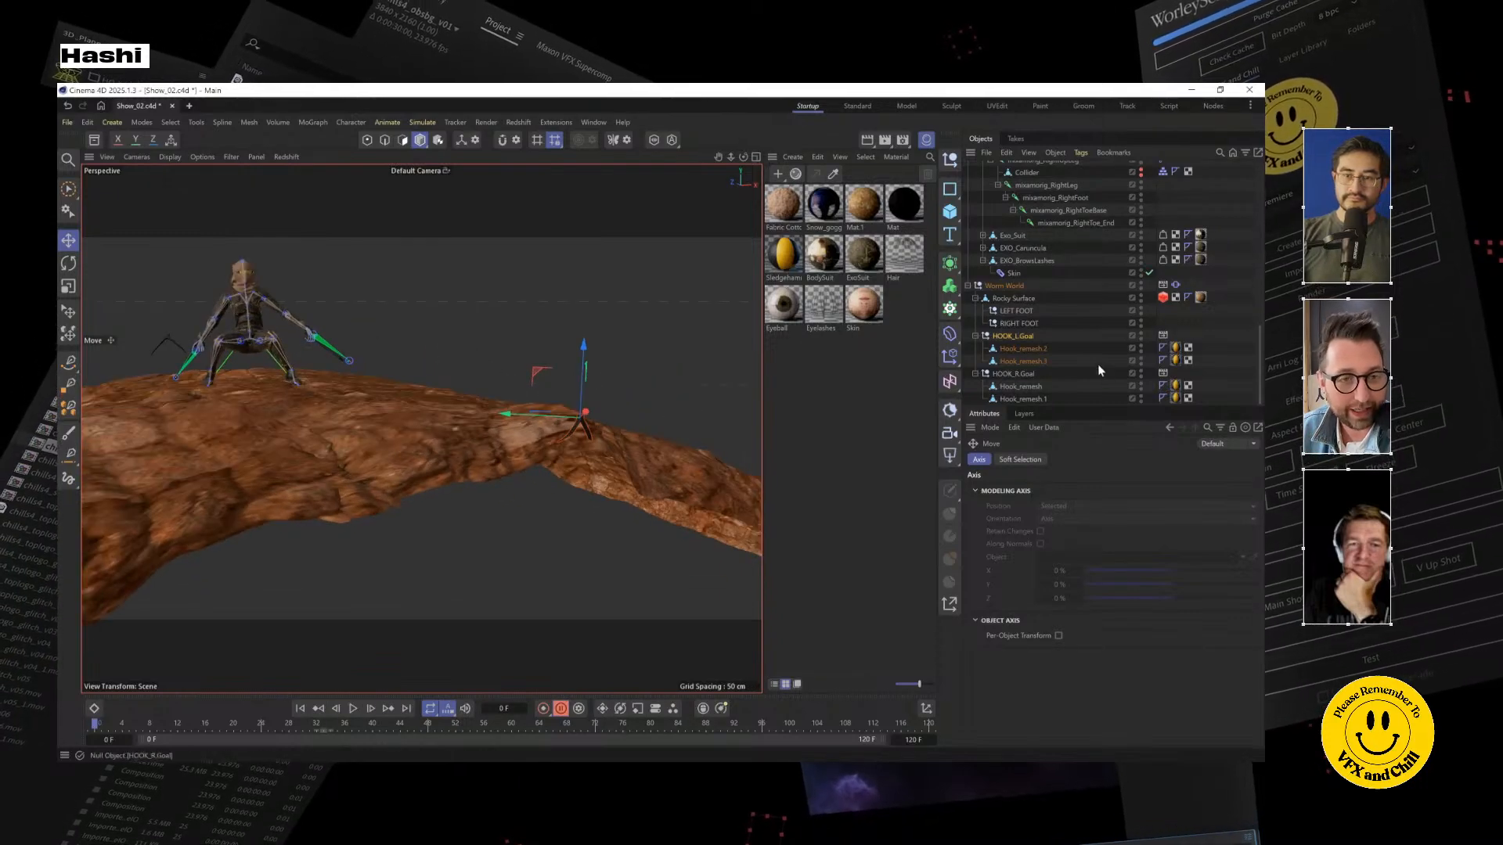
Place HOOK_R.Goal with its hook meshes on the rock on the character's opposite side from the HOOK_L.Goal hook
click(1014, 374)
alt+drag(227, 416, 283, 451)
alt+middle_drag(284, 449, 383, 456)
alt+drag(383, 456, 397, 513)
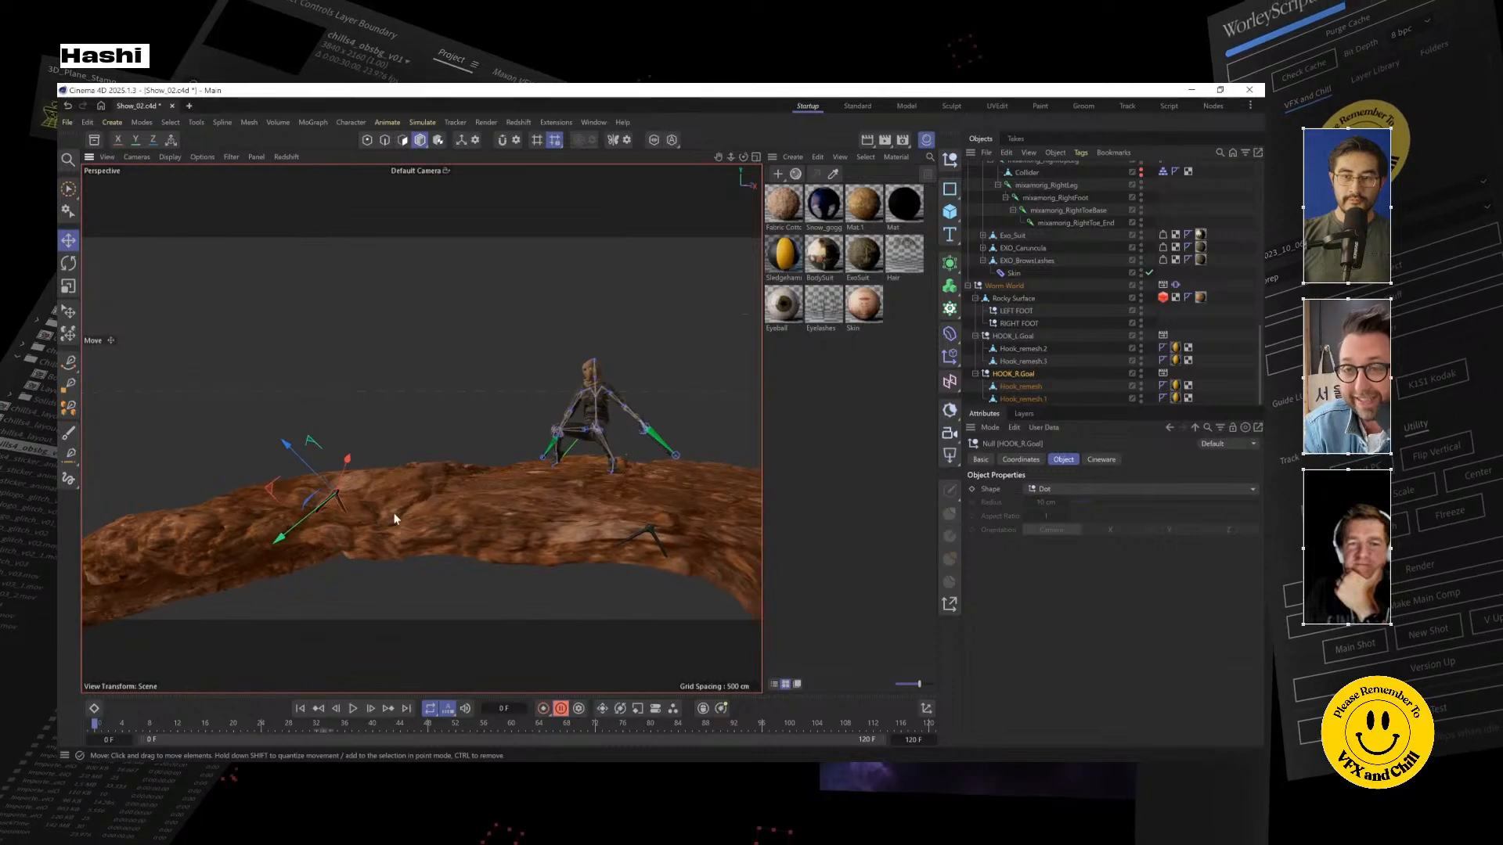
Select HOOK_L.Goal instead of its hook mesh and shift the hook slightly along the rock's edge
scroll(390, 473, up, 3)
alt+middle_drag(390, 473, 310, 499)
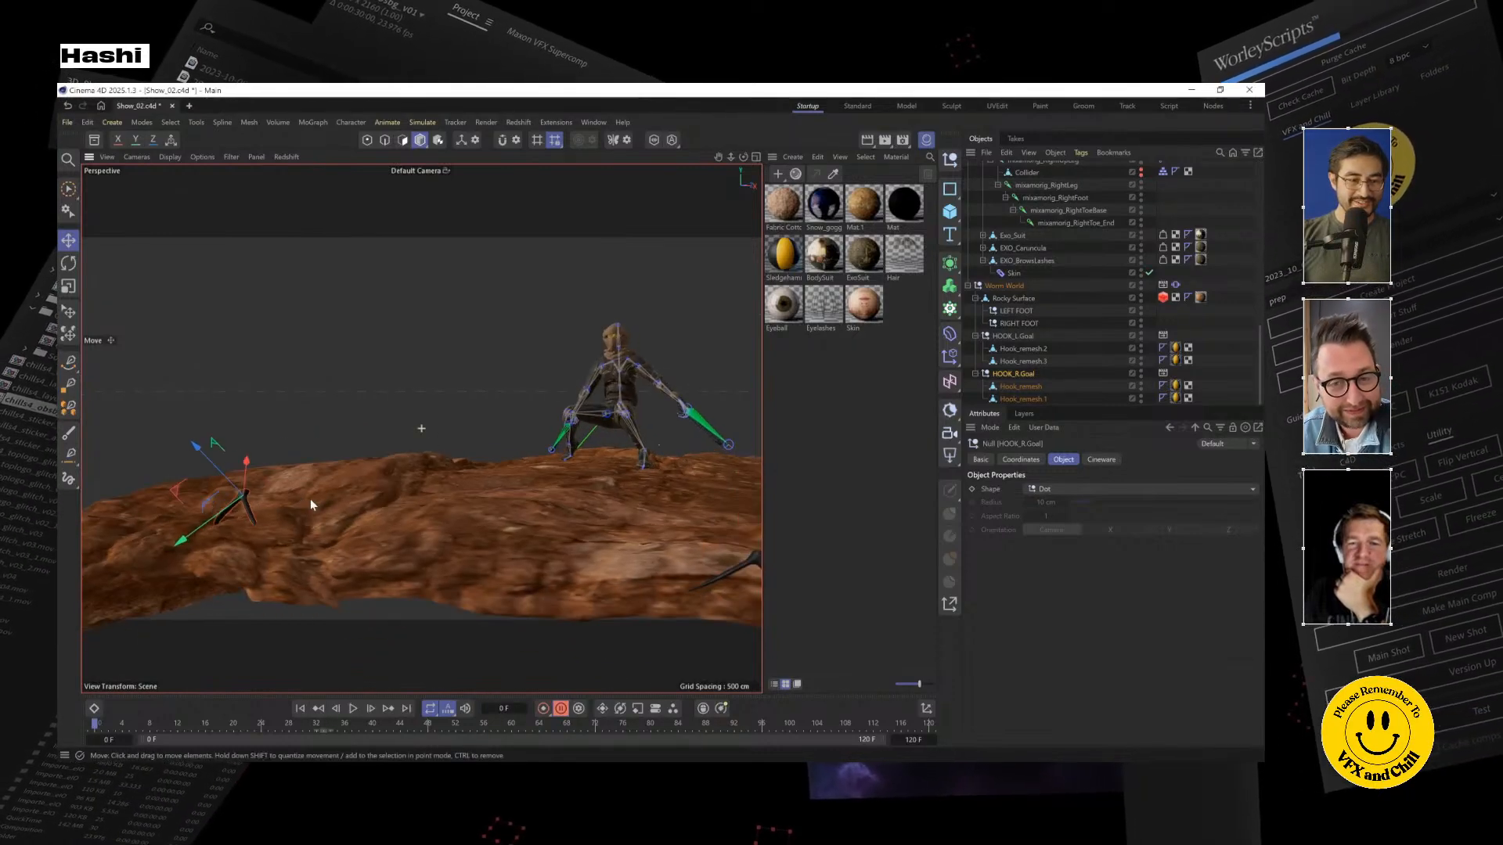
alt+drag(282, 513, 407, 523)
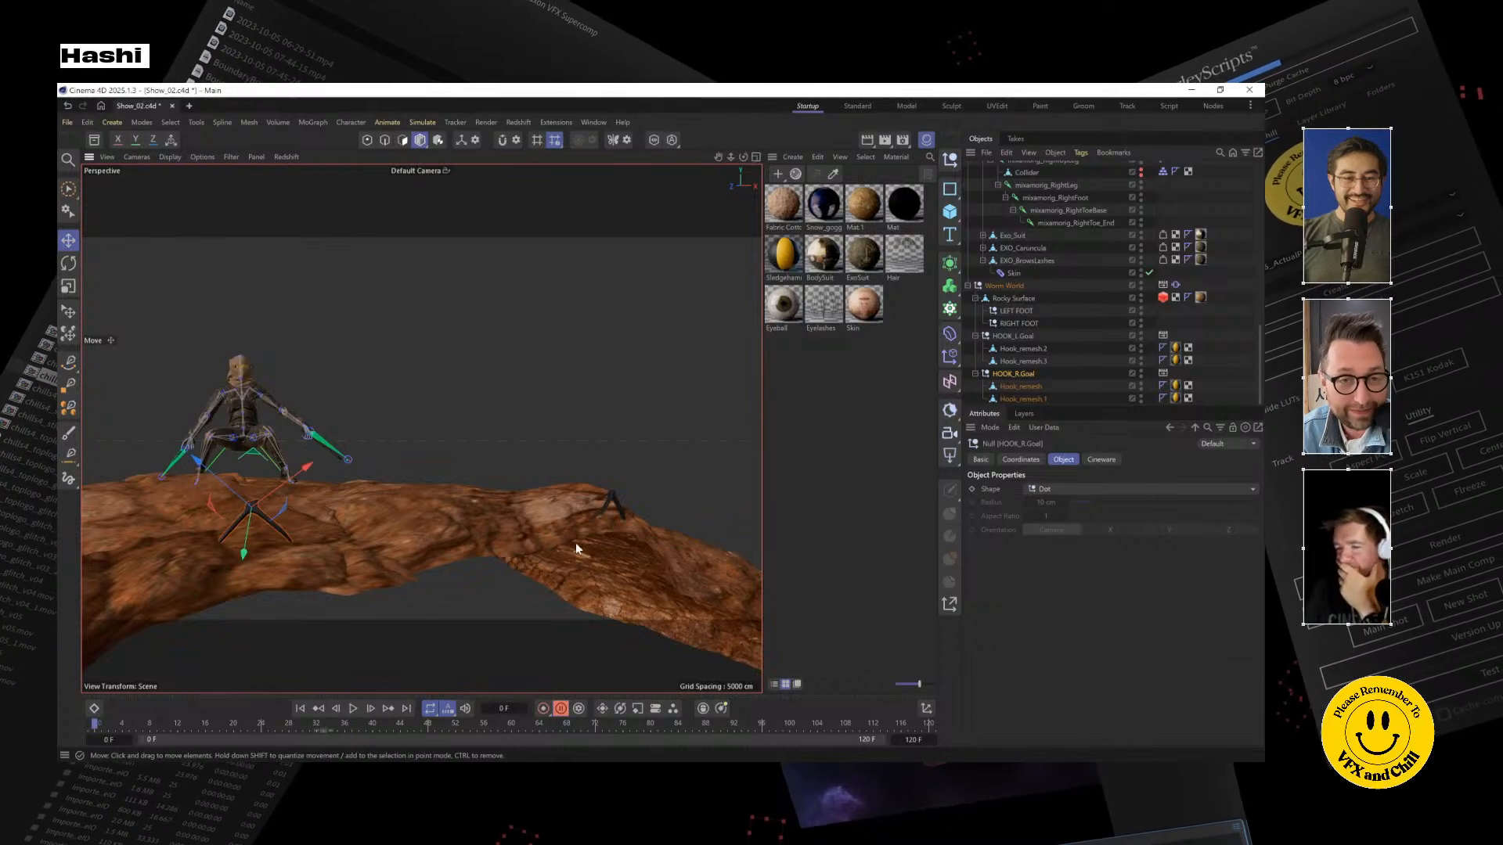
click(617, 498)
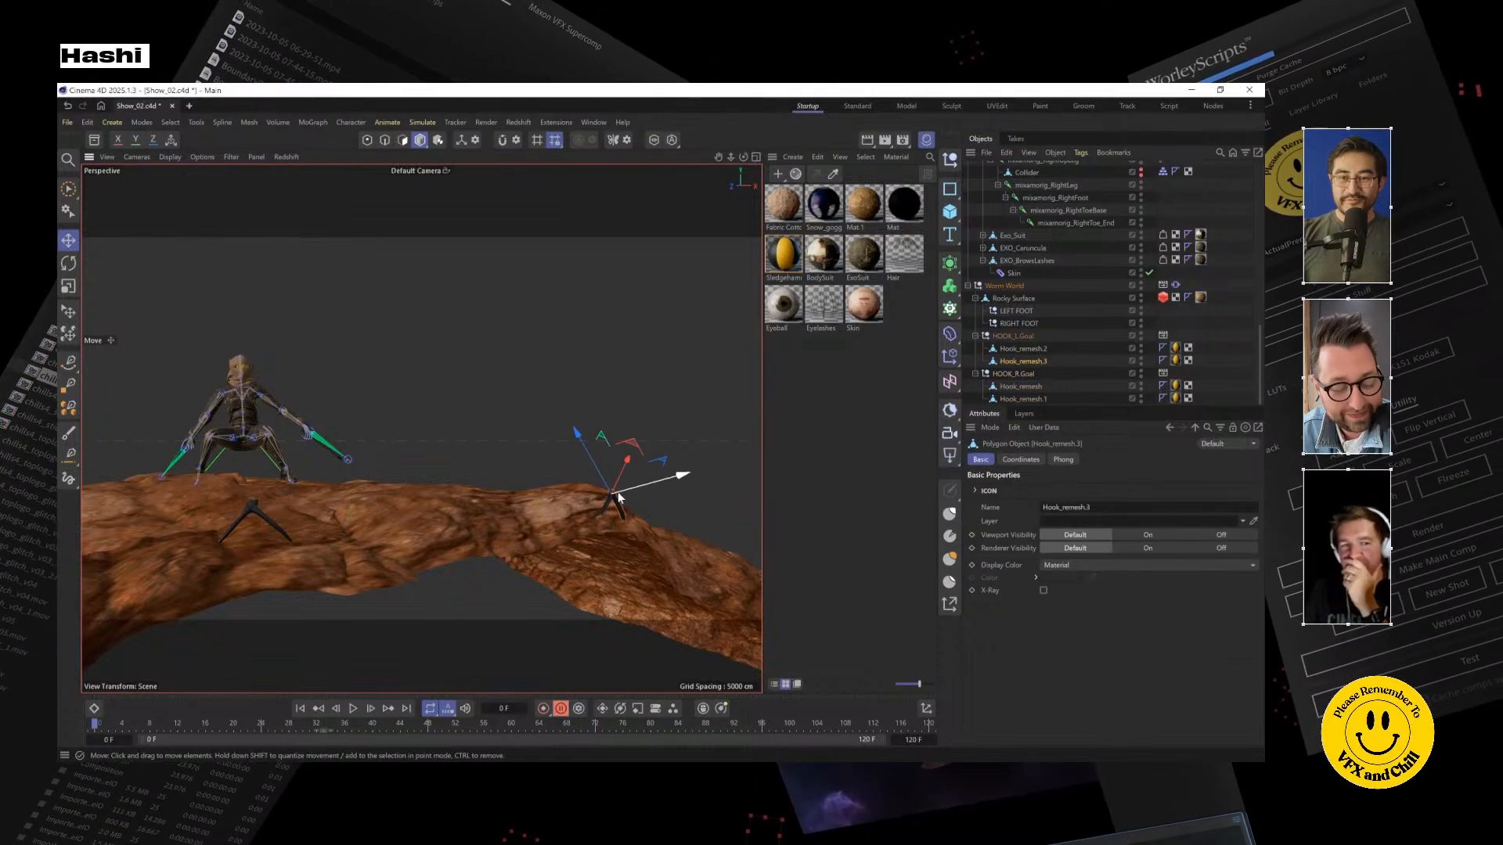
click(1030, 335)
drag(657, 476, 632, 474)
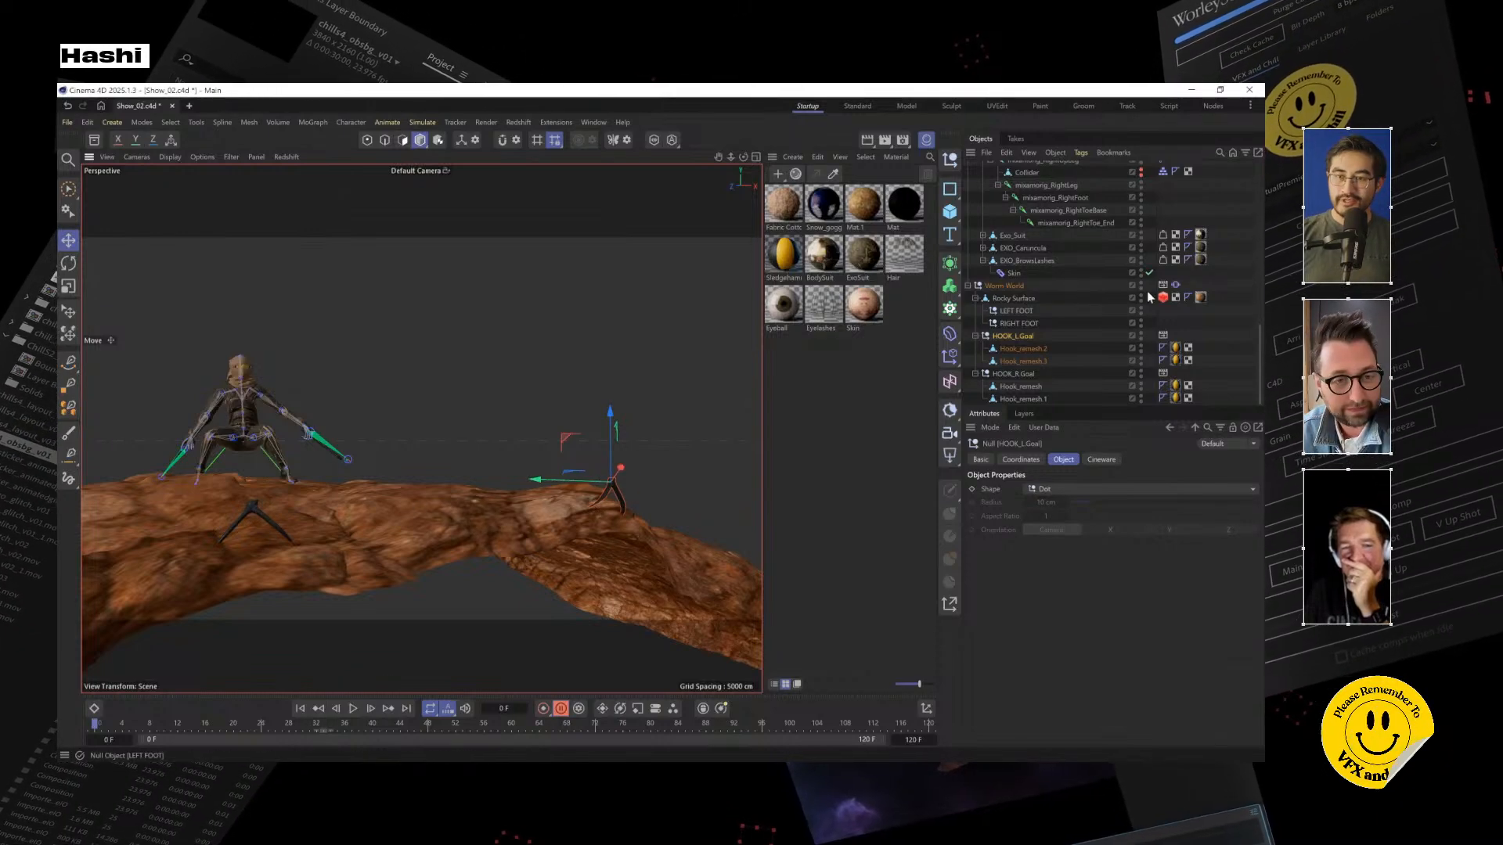
Collapse the mixamorig_Neck branch in the object hierarchy and expose the character's left and right shoulder joint chains
scroll(393, 443, up, 3)
alt+drag(392, 443, 396, 396)
scroll(1041, 313, up, 10)
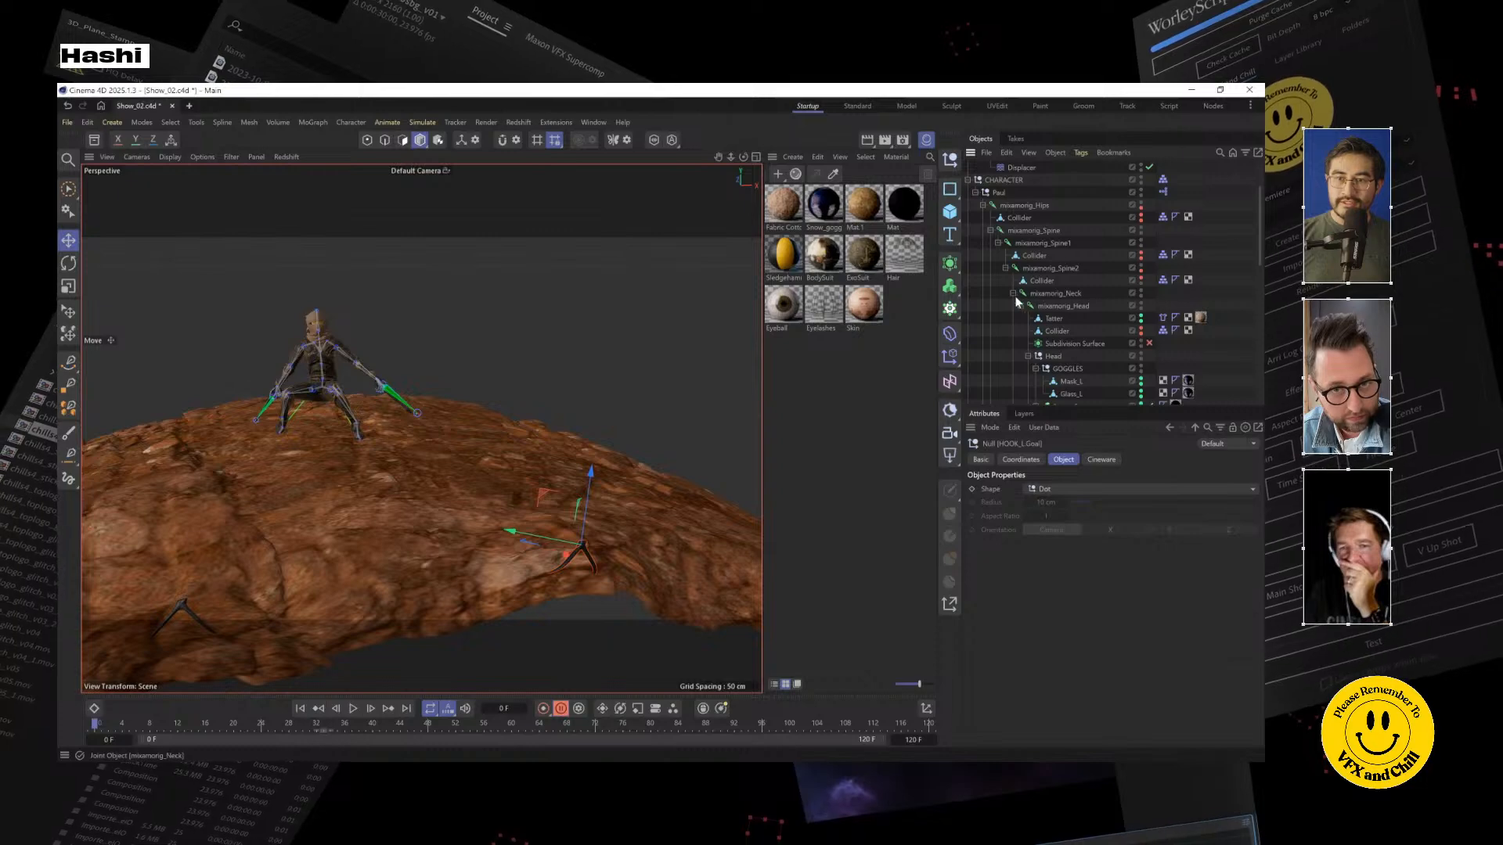
click(1013, 294)
click(1055, 306)
click(1067, 331)
click(1013, 333)
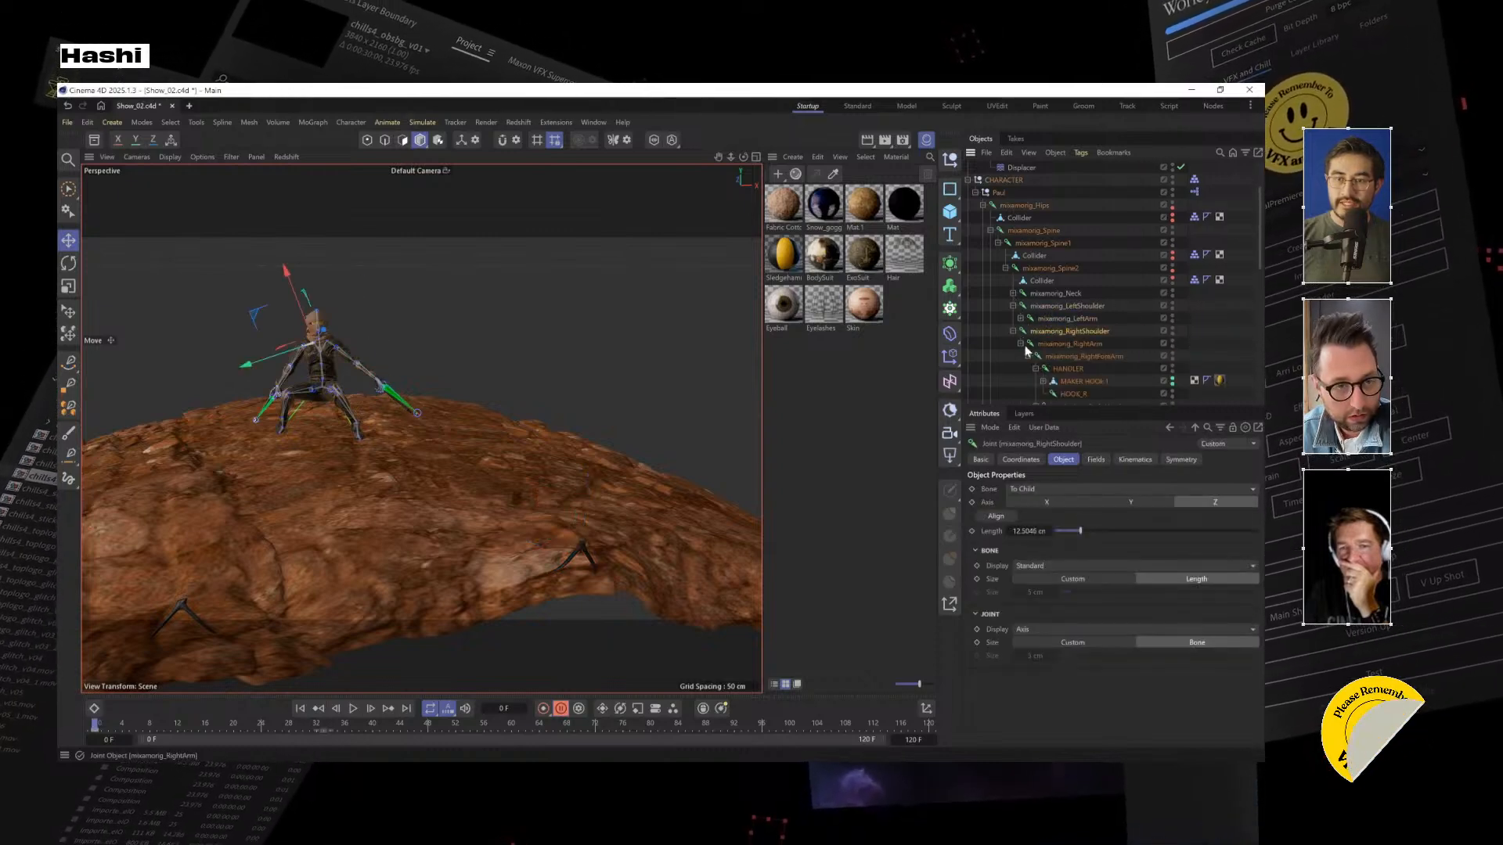
Collapse the HANDLER and mixamorig_RightHand branches under the right forearm joint
click(1027, 356)
click(1028, 356)
scroll(1042, 372, down, 2)
click(1035, 294)
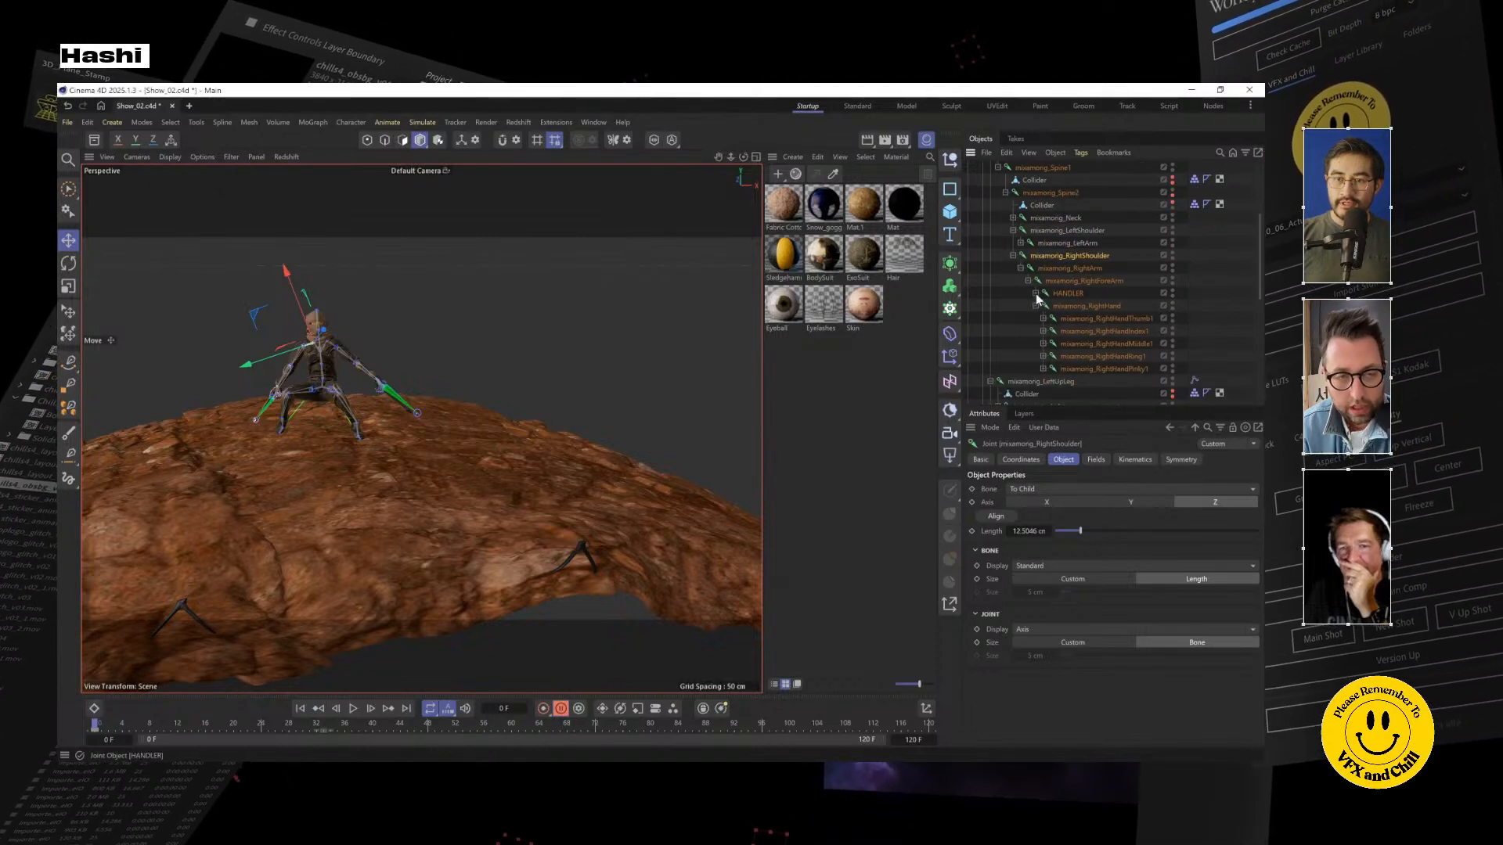
click(1068, 294)
click(1035, 306)
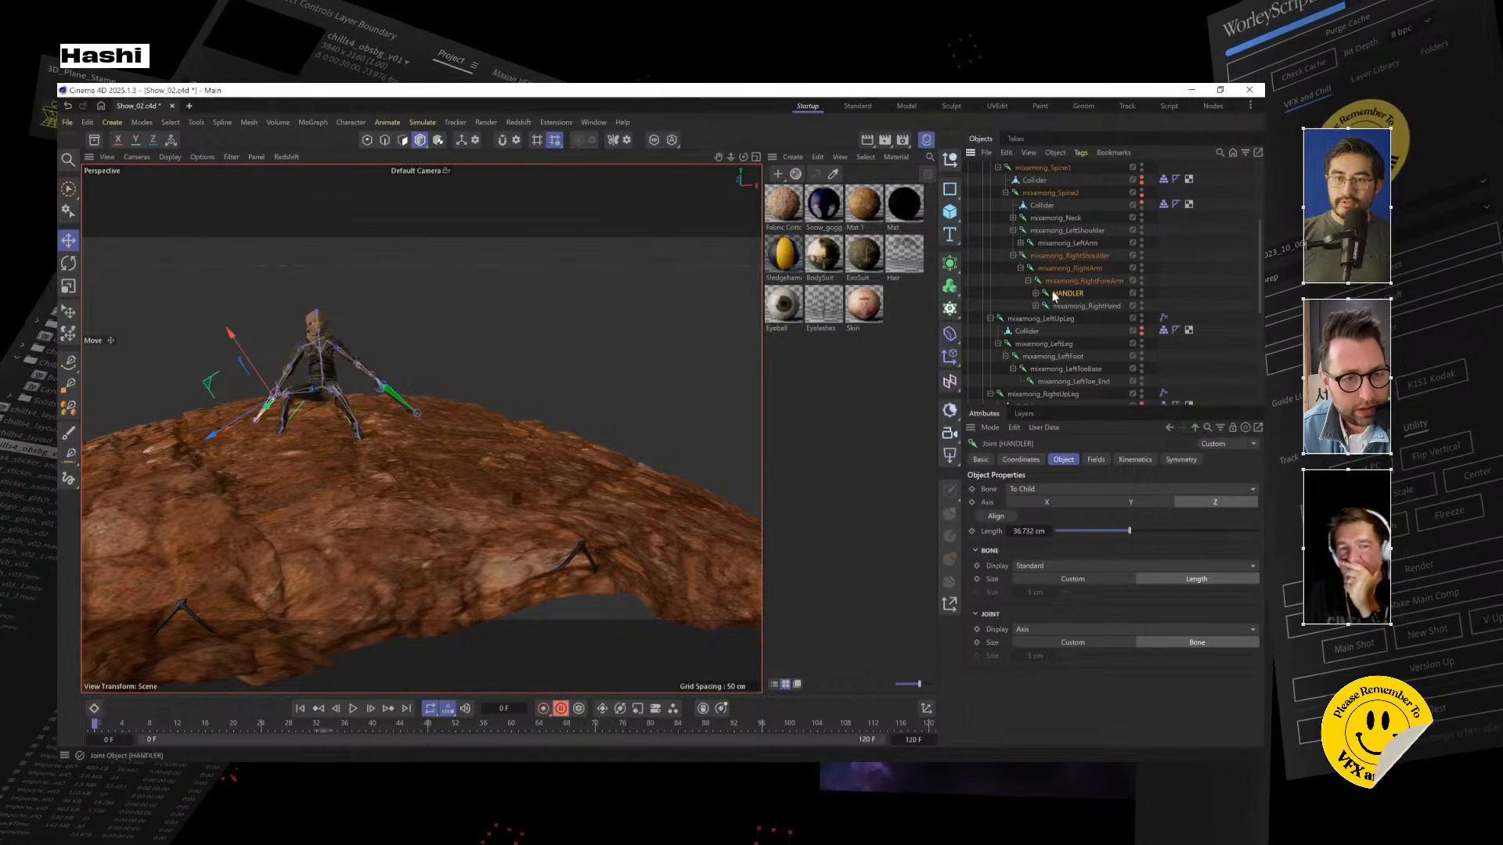
Expand the mixamorig_LeftArm joint chain and collapse the HANDLEL branch beneath the left forearm
click(1022, 232)
click(1021, 242)
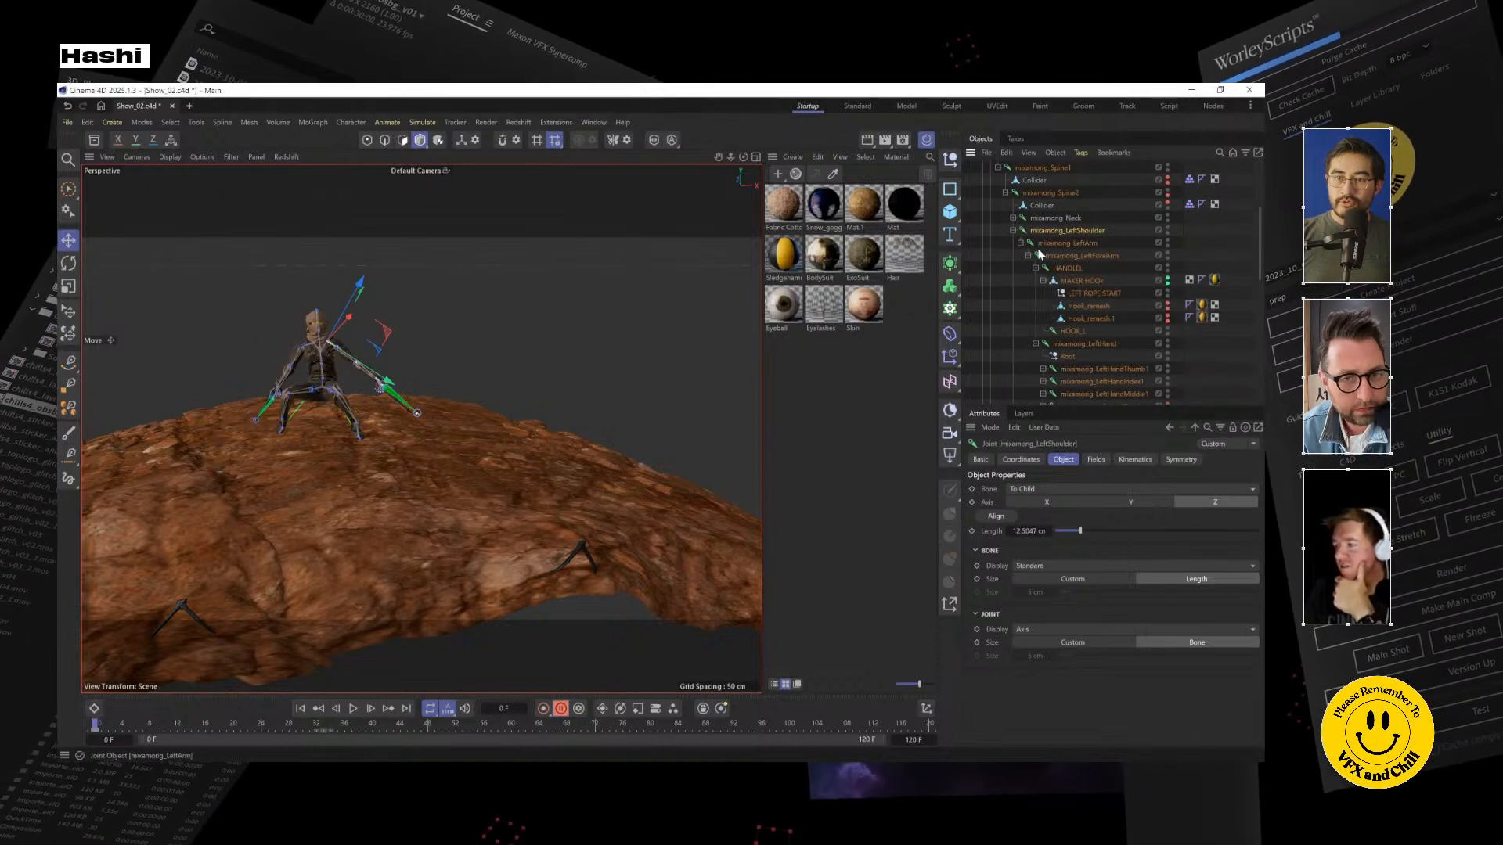
click(1036, 268)
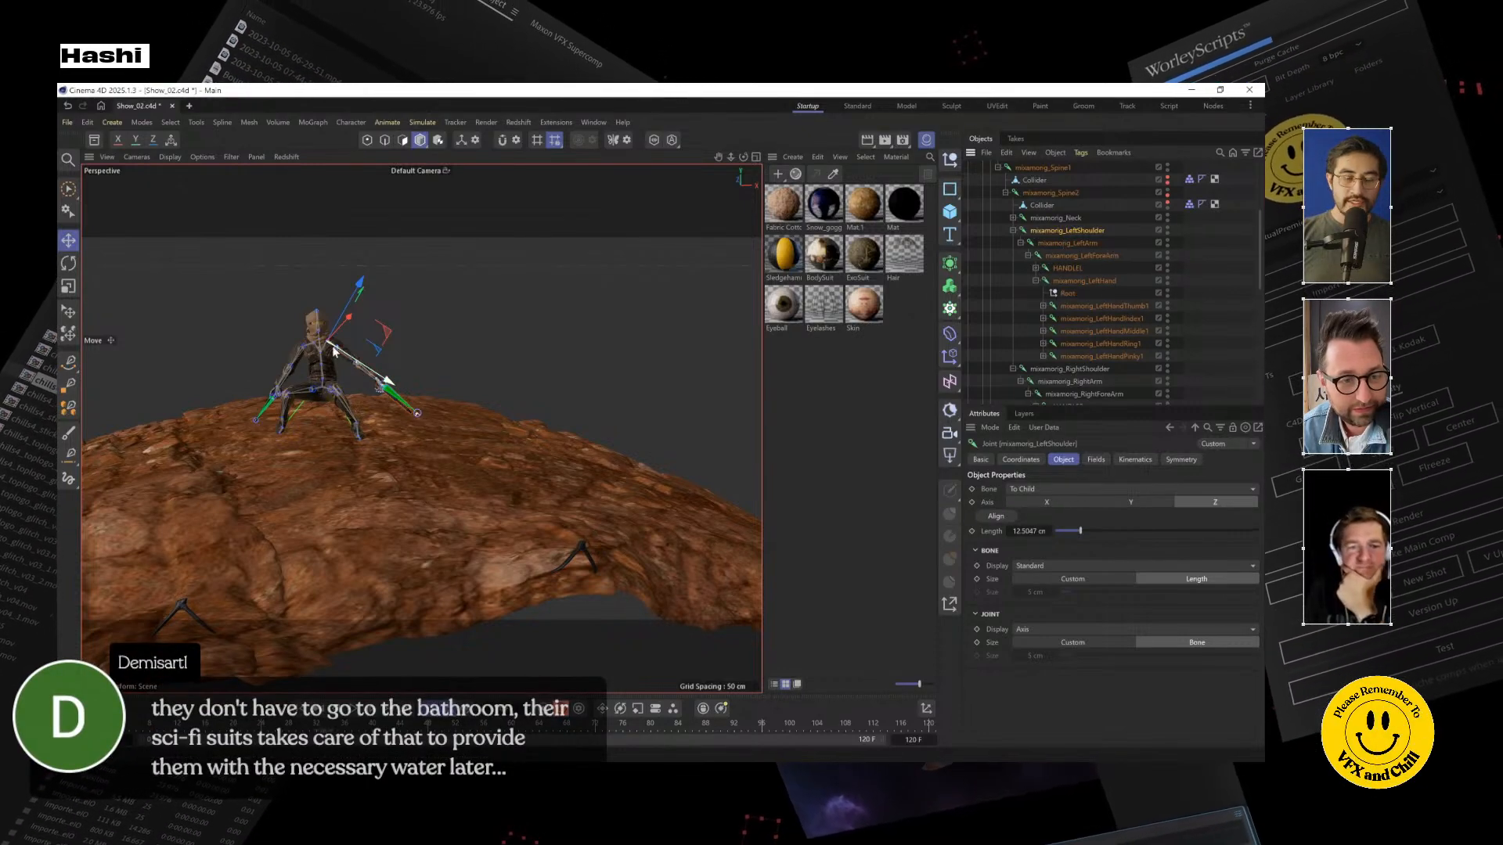
scroll(312, 347, up, 3)
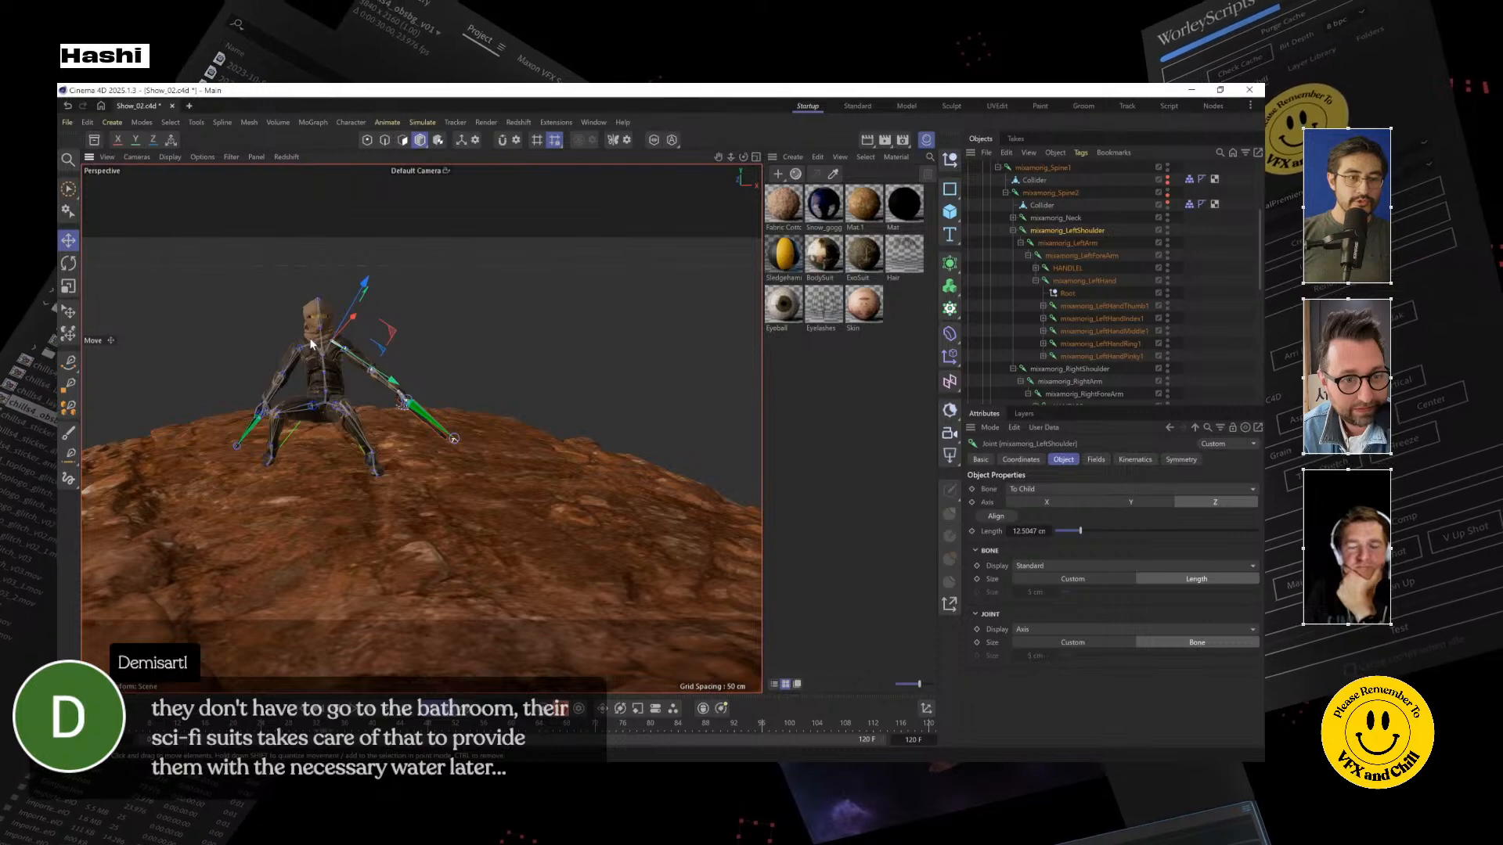
scroll(313, 345, up, 3)
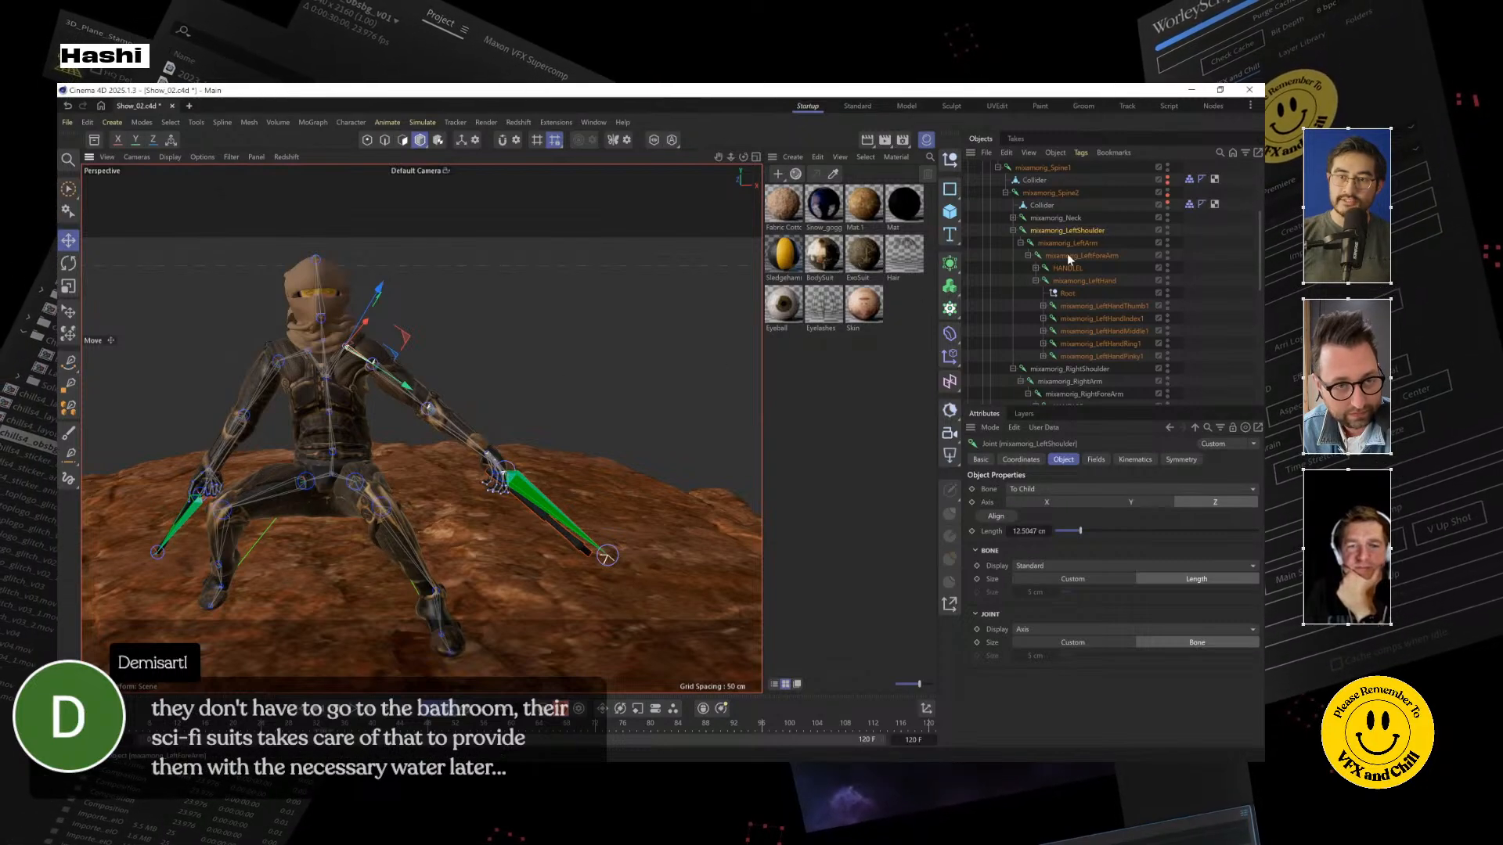
Add an IK rigging tag to the mixamorig_LeftArm joint
click(1084, 243)
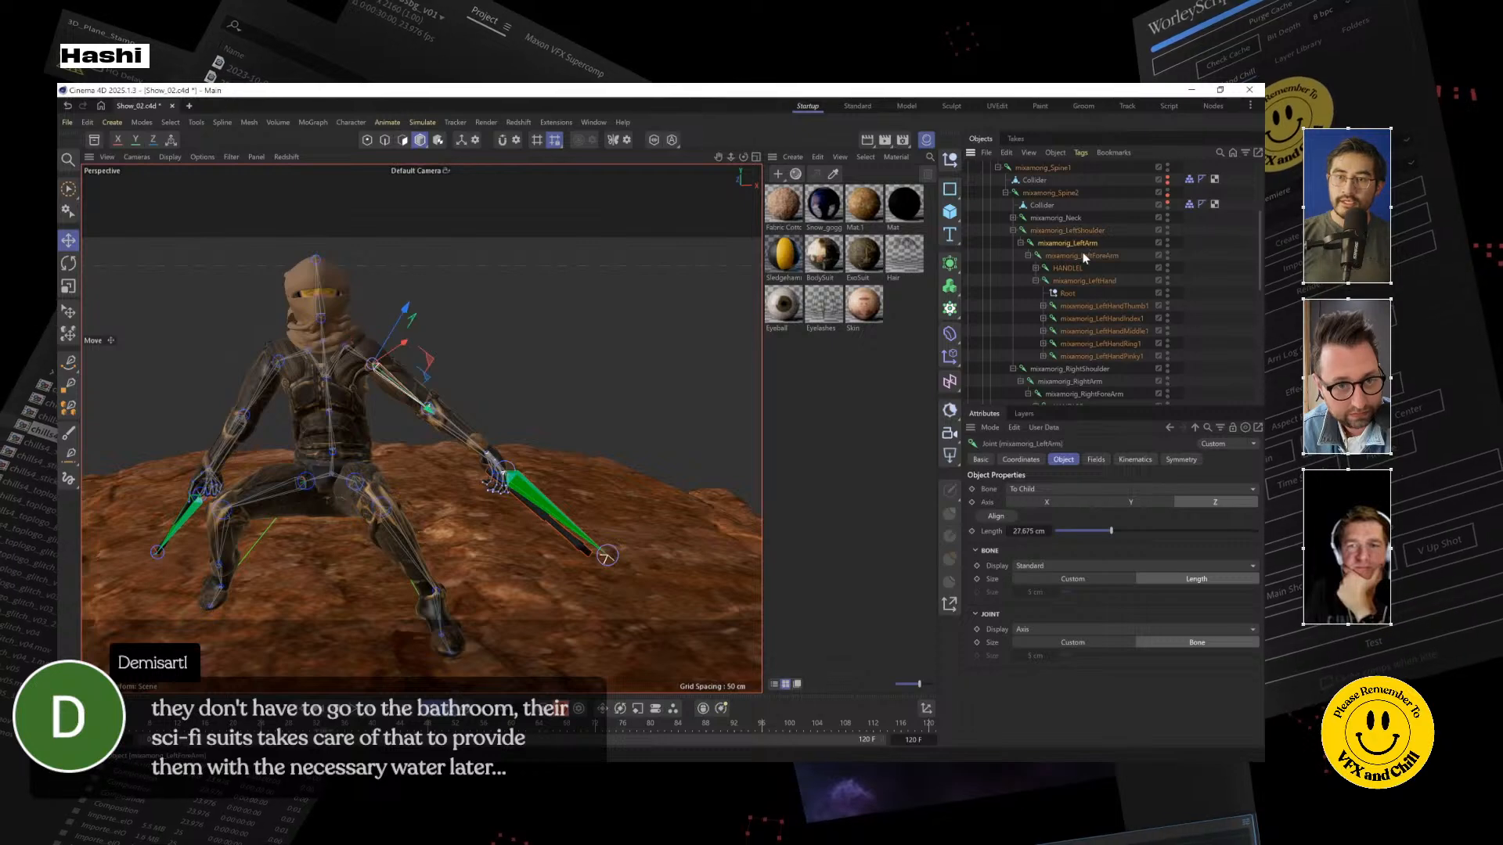
right_click(1079, 250)
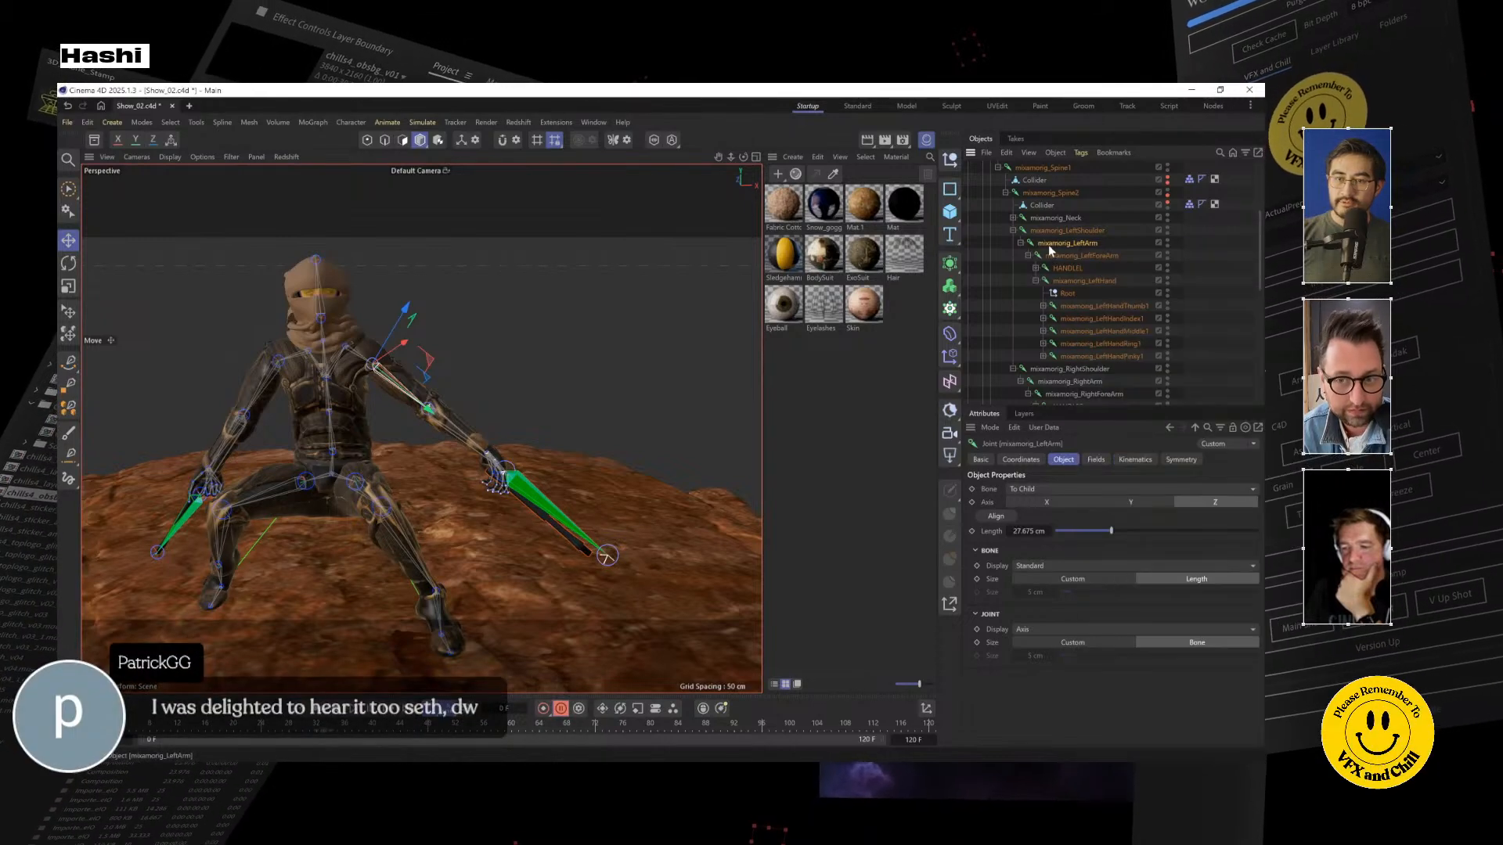
right_click(1044, 243)
mouse_move(1083, 432)
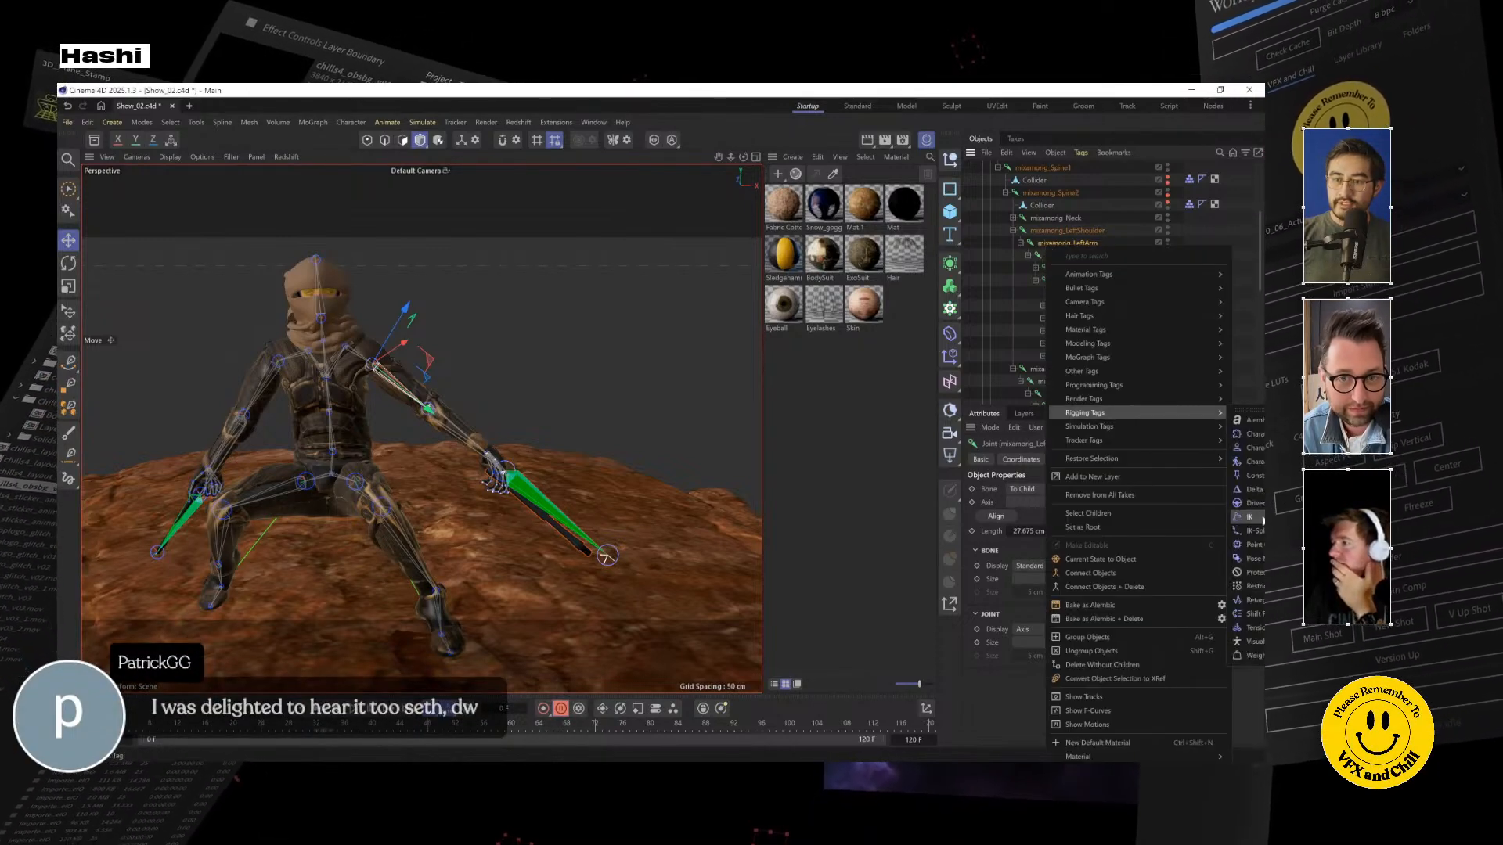
click(1251, 517)
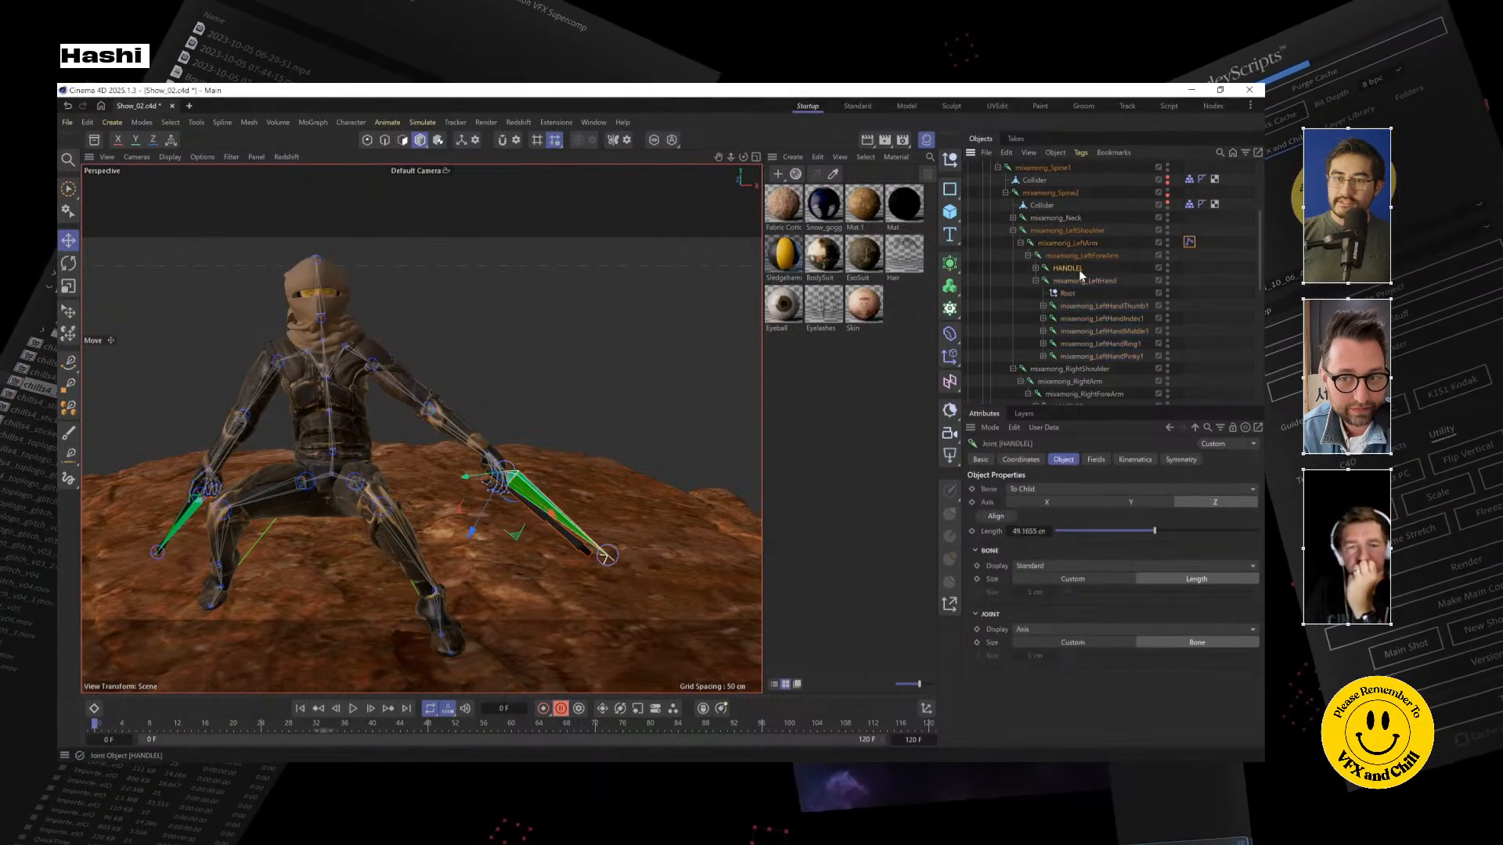
Find the HOOK_L joint under HANDLEL and assign it as the End of the left arm's IK tag
click(1068, 268)
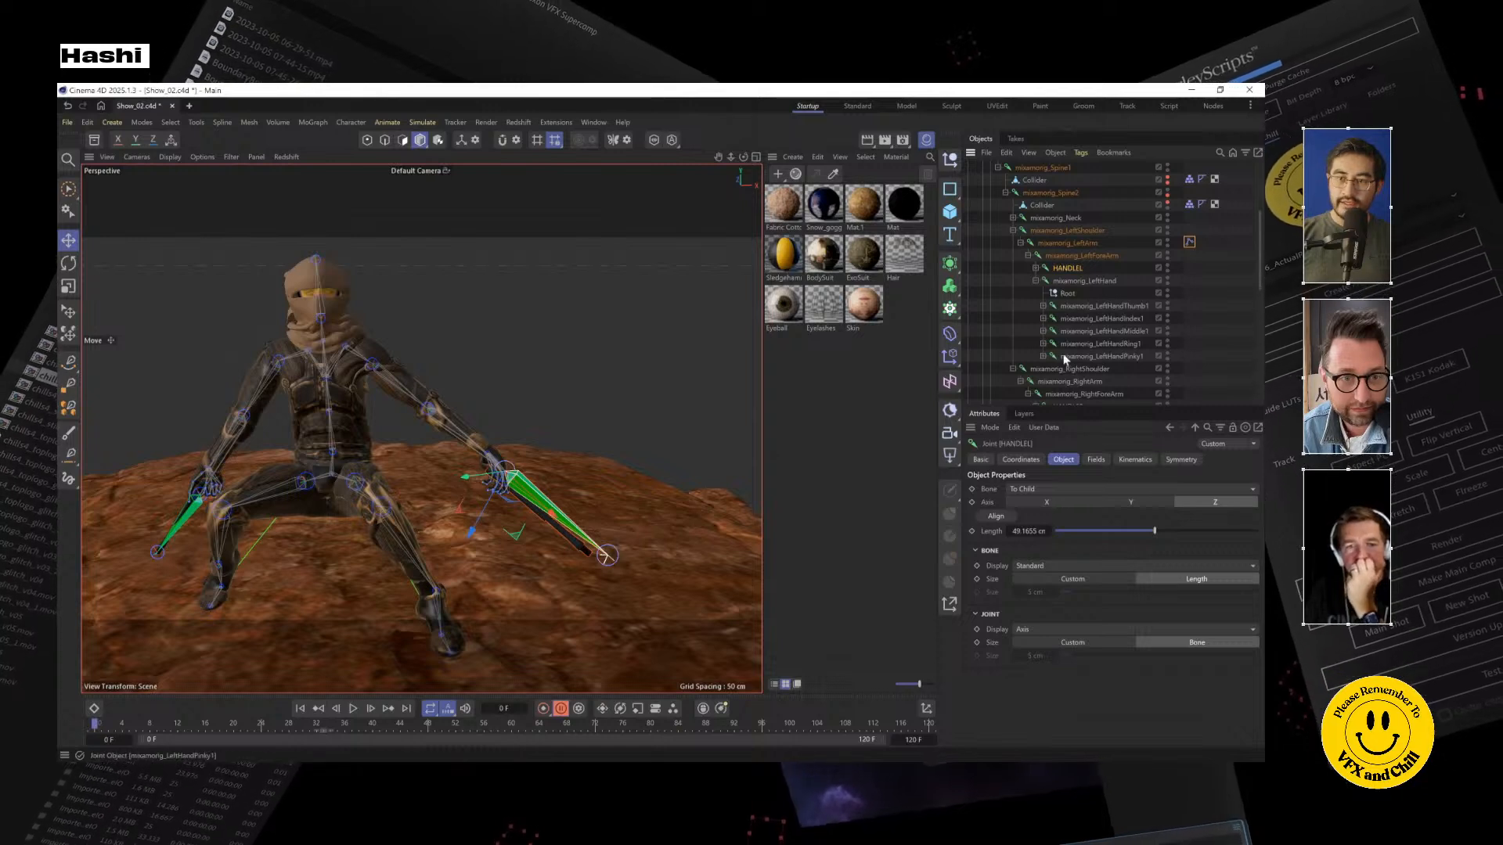
click(1035, 267)
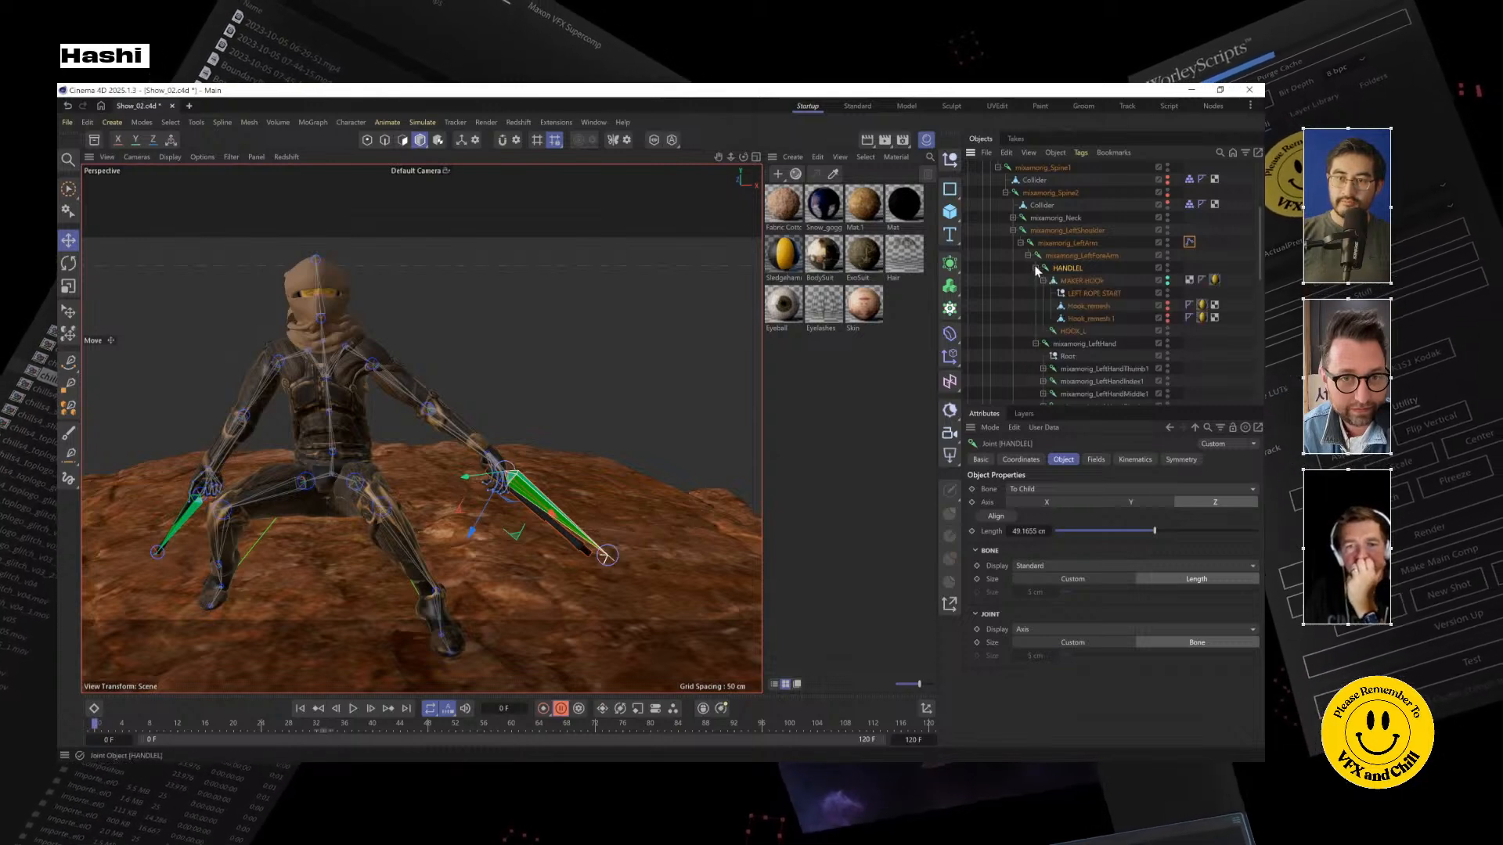
click(1074, 330)
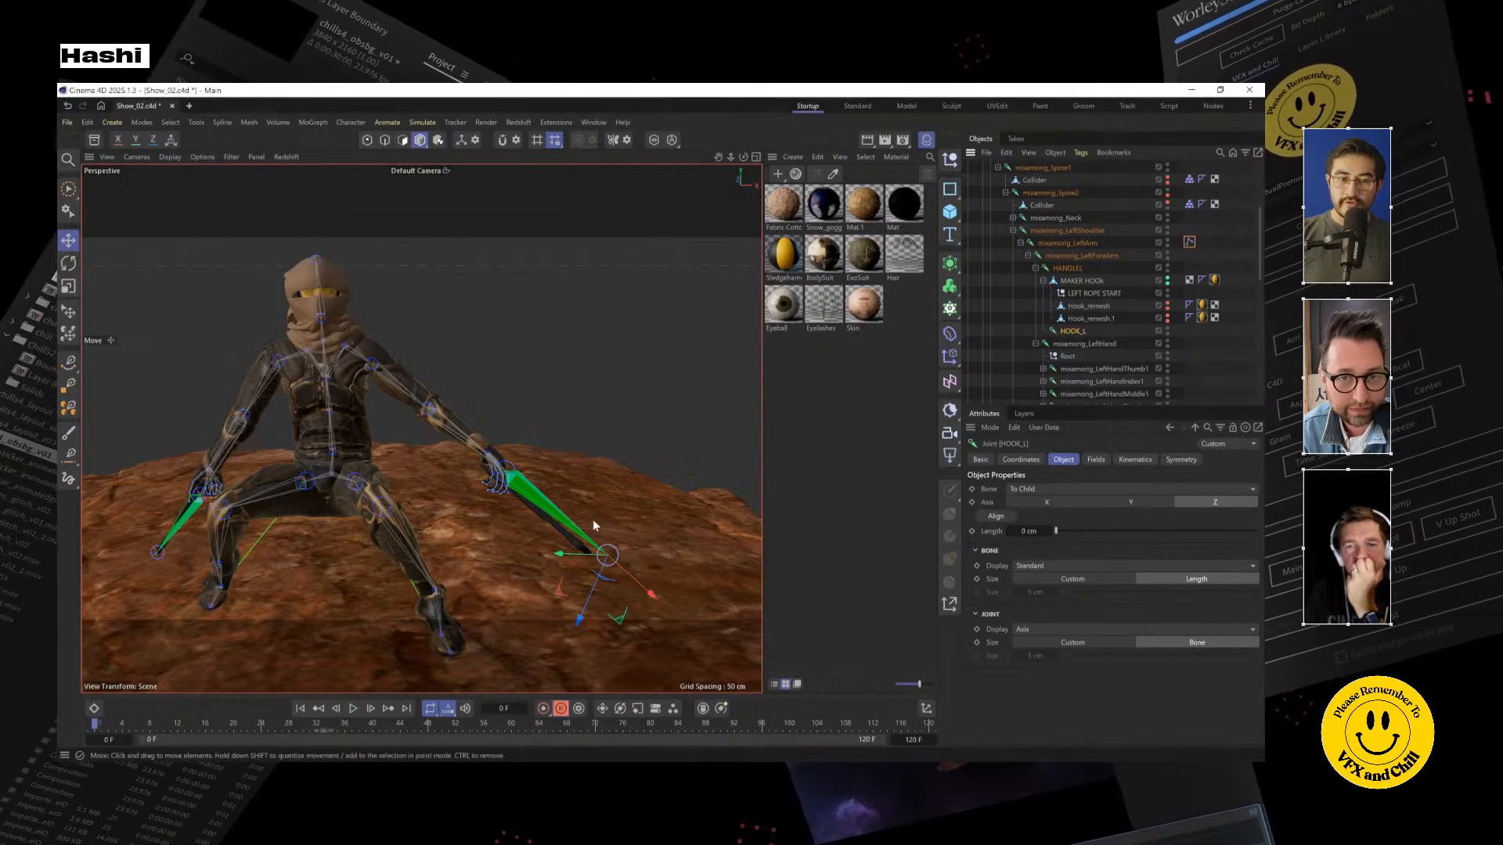
click(1190, 243)
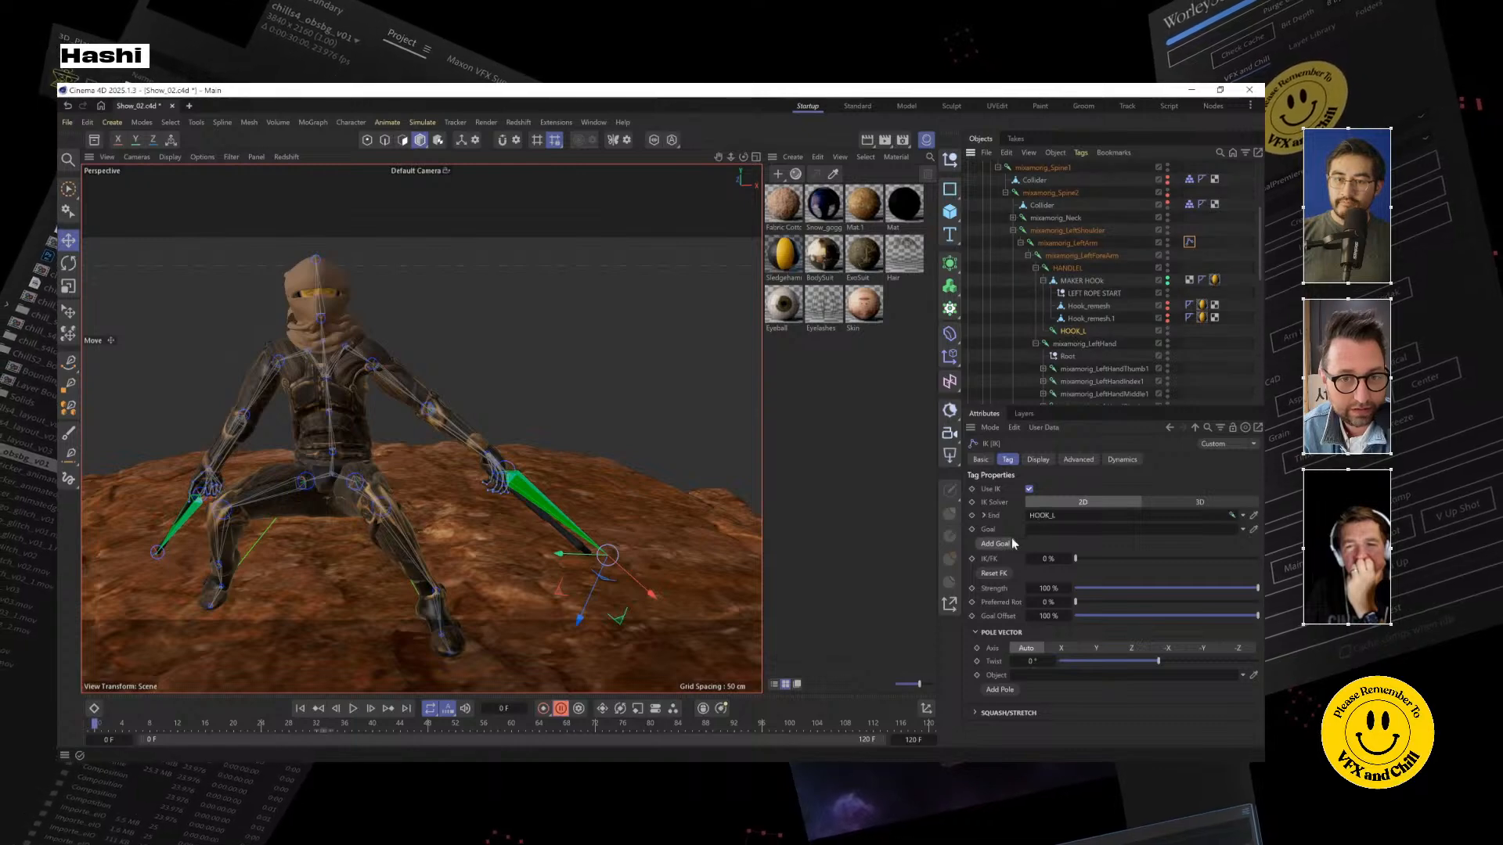
Assign HOOK_L.Goal as the Goal of the left arm's IK tag and inspect how the arm reaches toward the hook
alt+drag(640, 537, 551, 426)
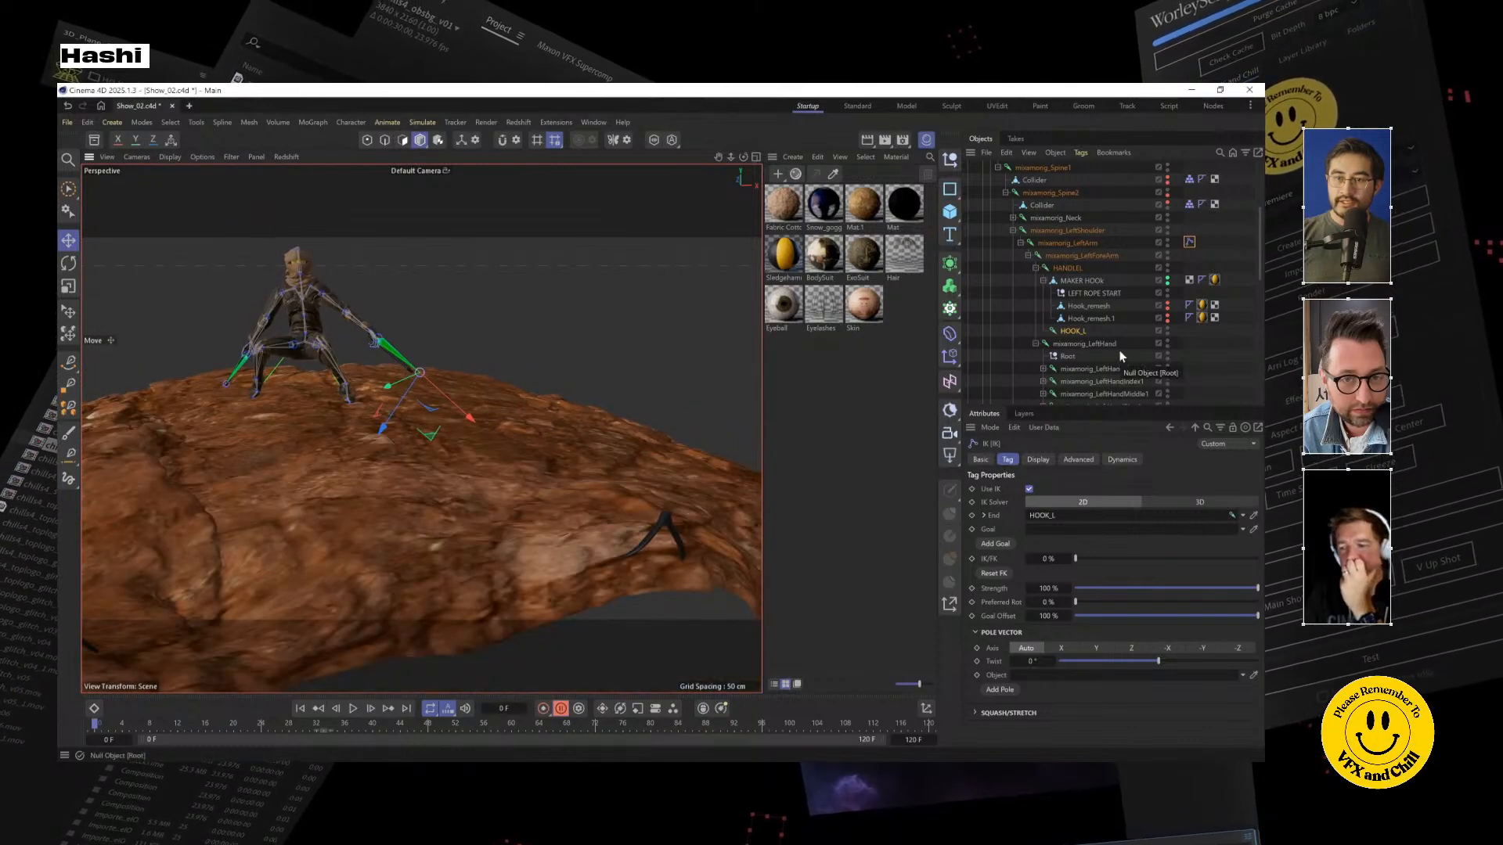
scroll(1104, 354, down, 10)
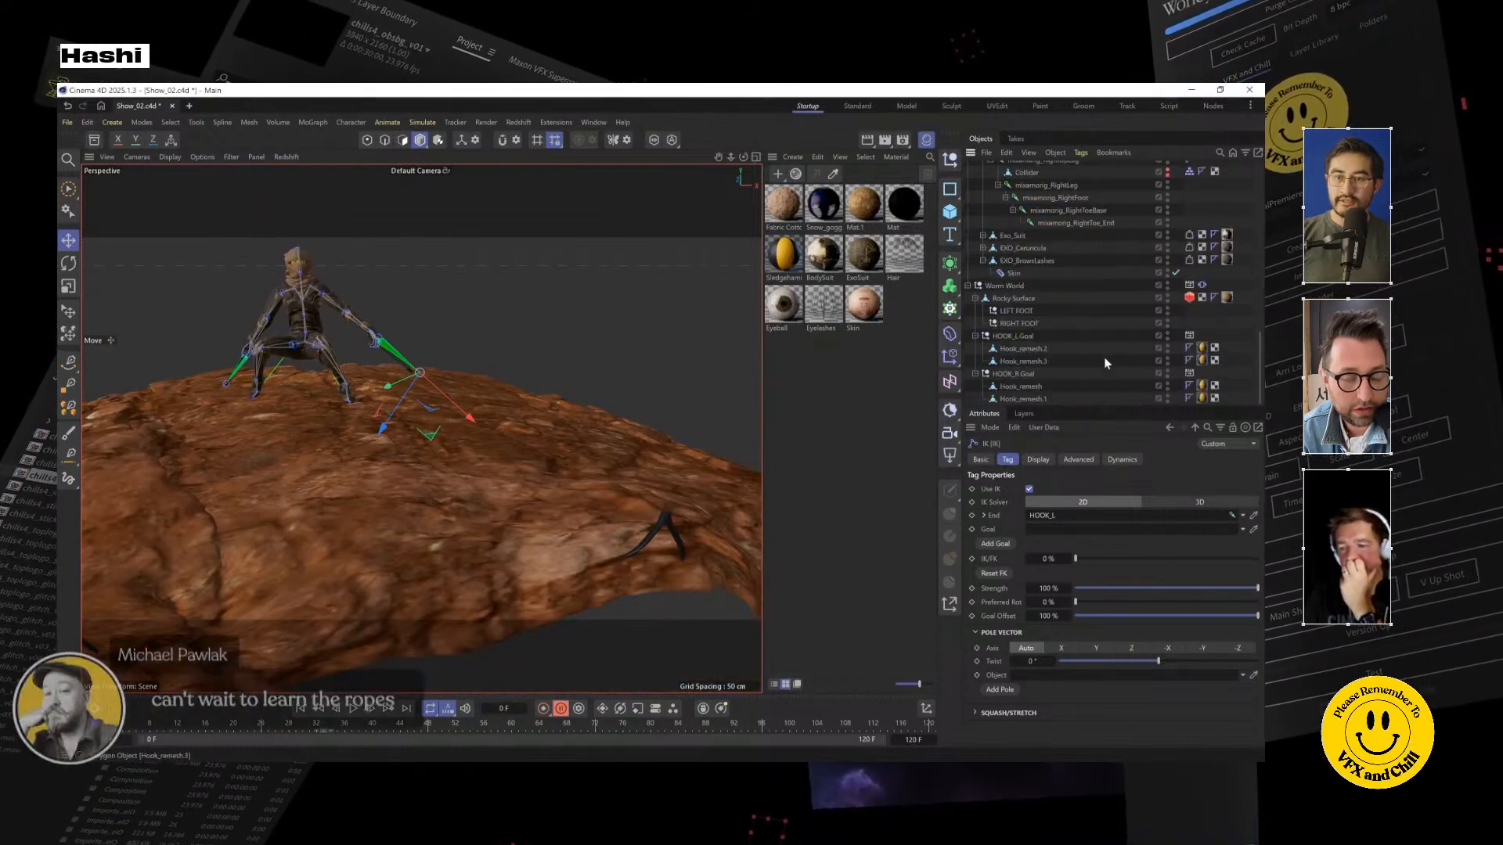
drag(1008, 336, 1045, 485)
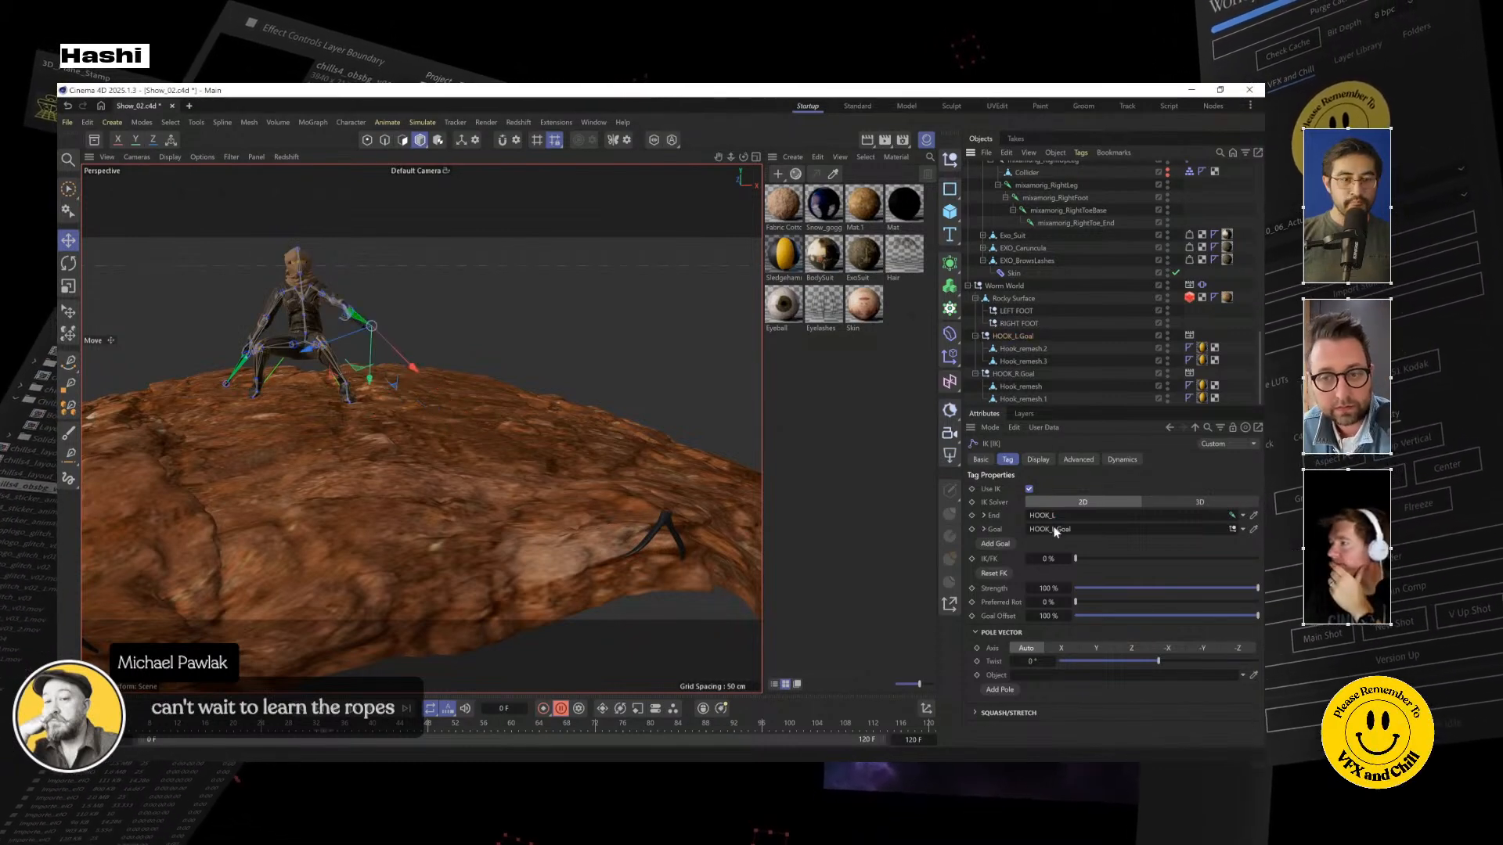
alt+drag(575, 396, 649, 415)
alt+middle_drag(648, 415, 472, 379)
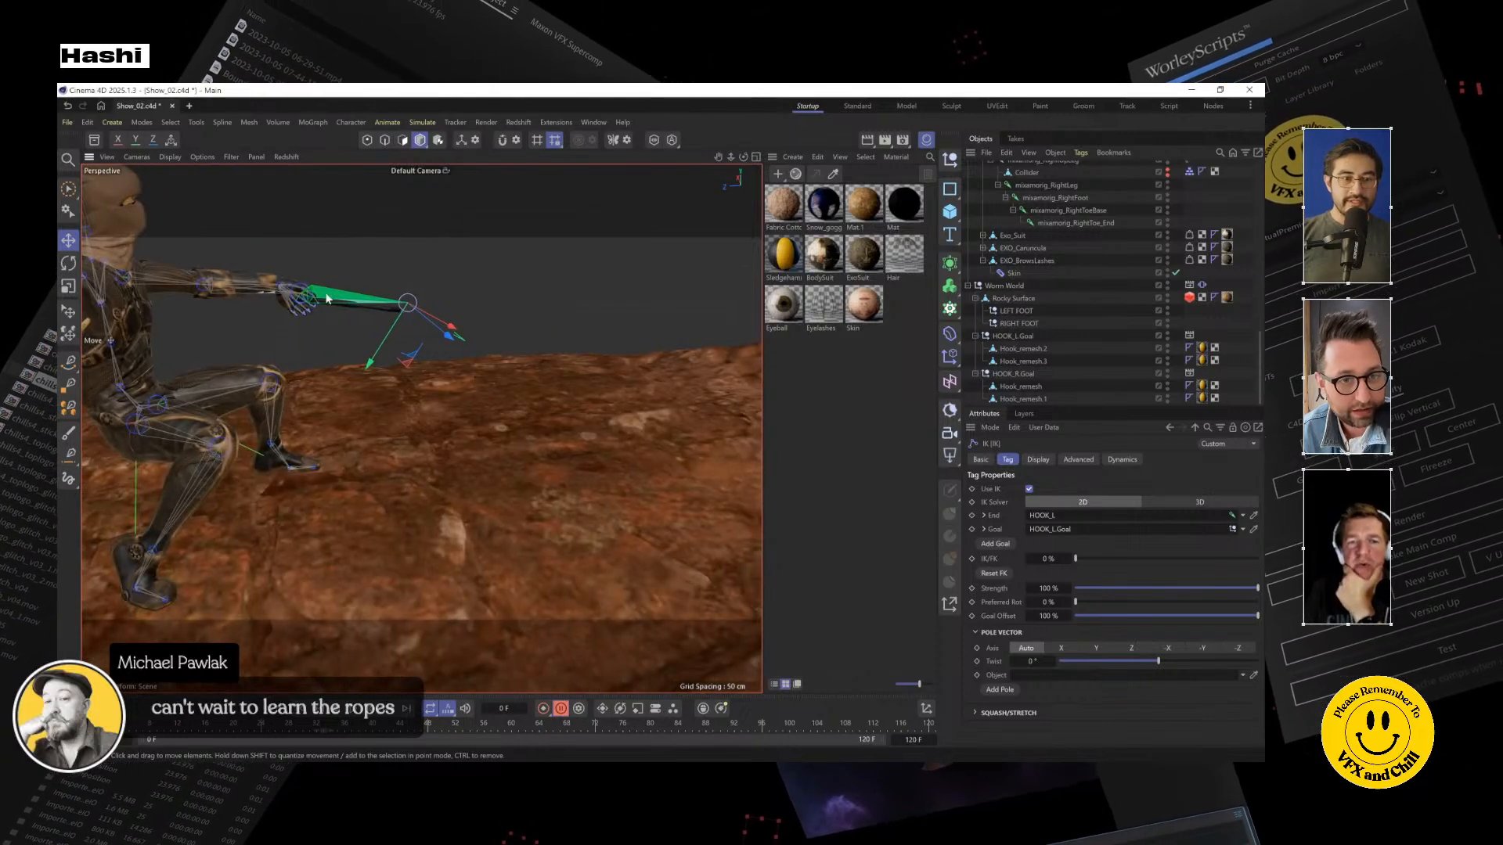
click(501, 290)
scroll(530, 323, down, 3)
alt+drag(530, 323, 180, 335)
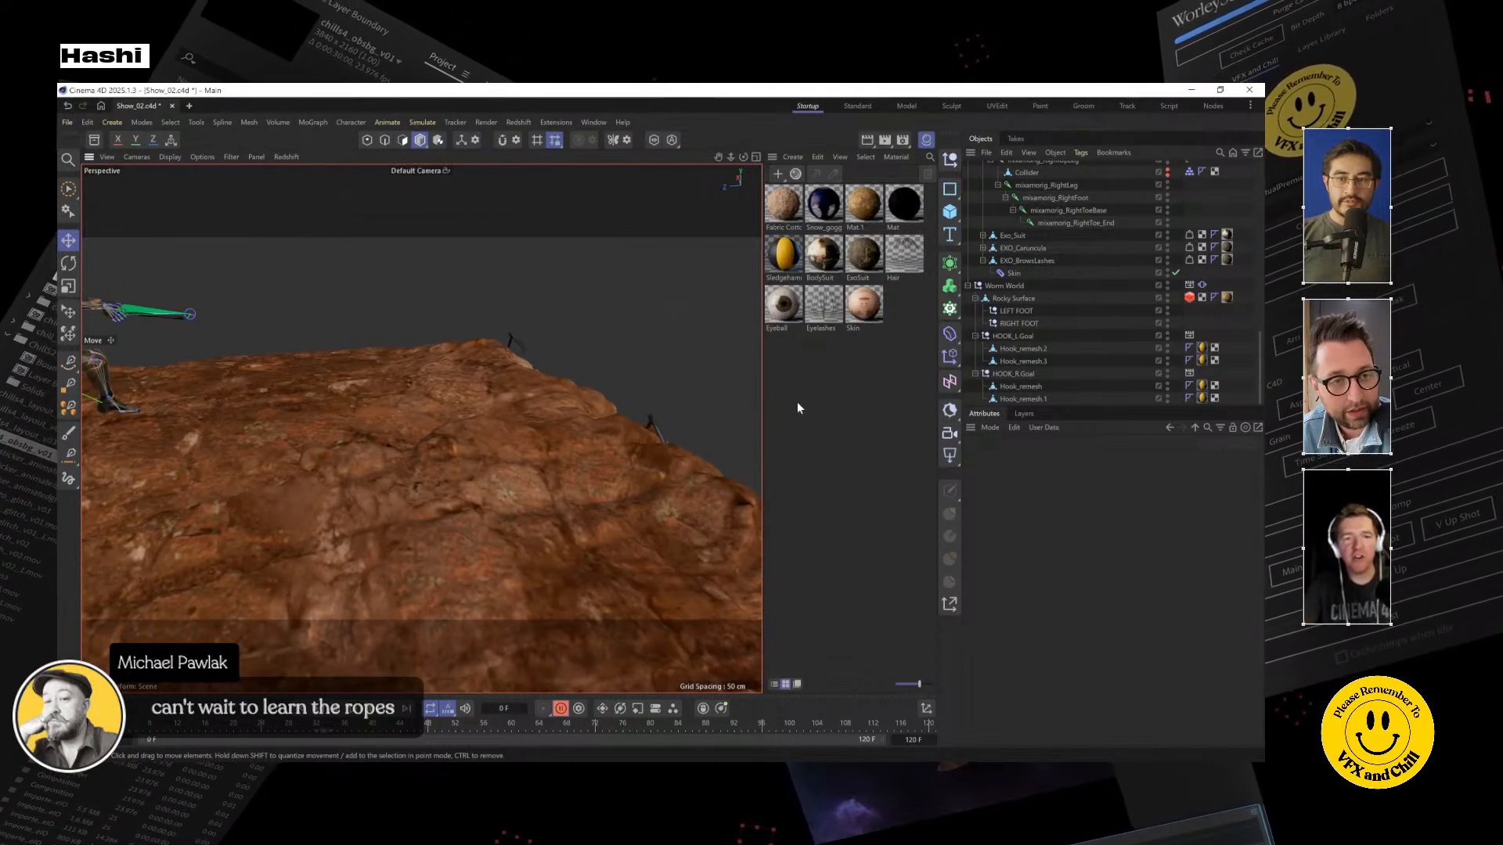
alt+drag(608, 373, 806, 353)
Add an IK rigging tag to the mixamorig_RightArm joint
scroll(1073, 283, up, 5)
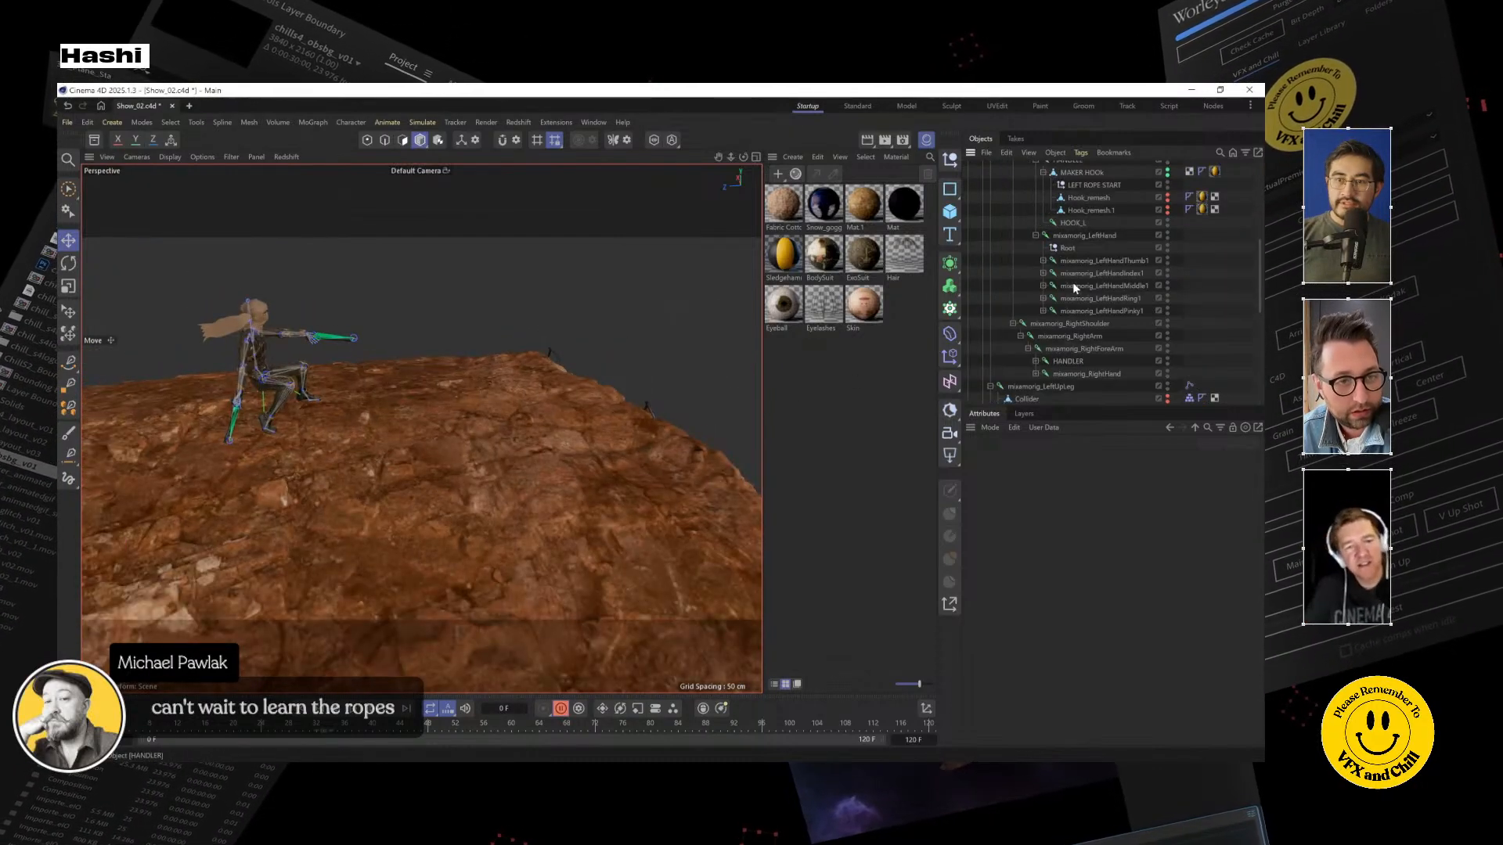
click(1091, 324)
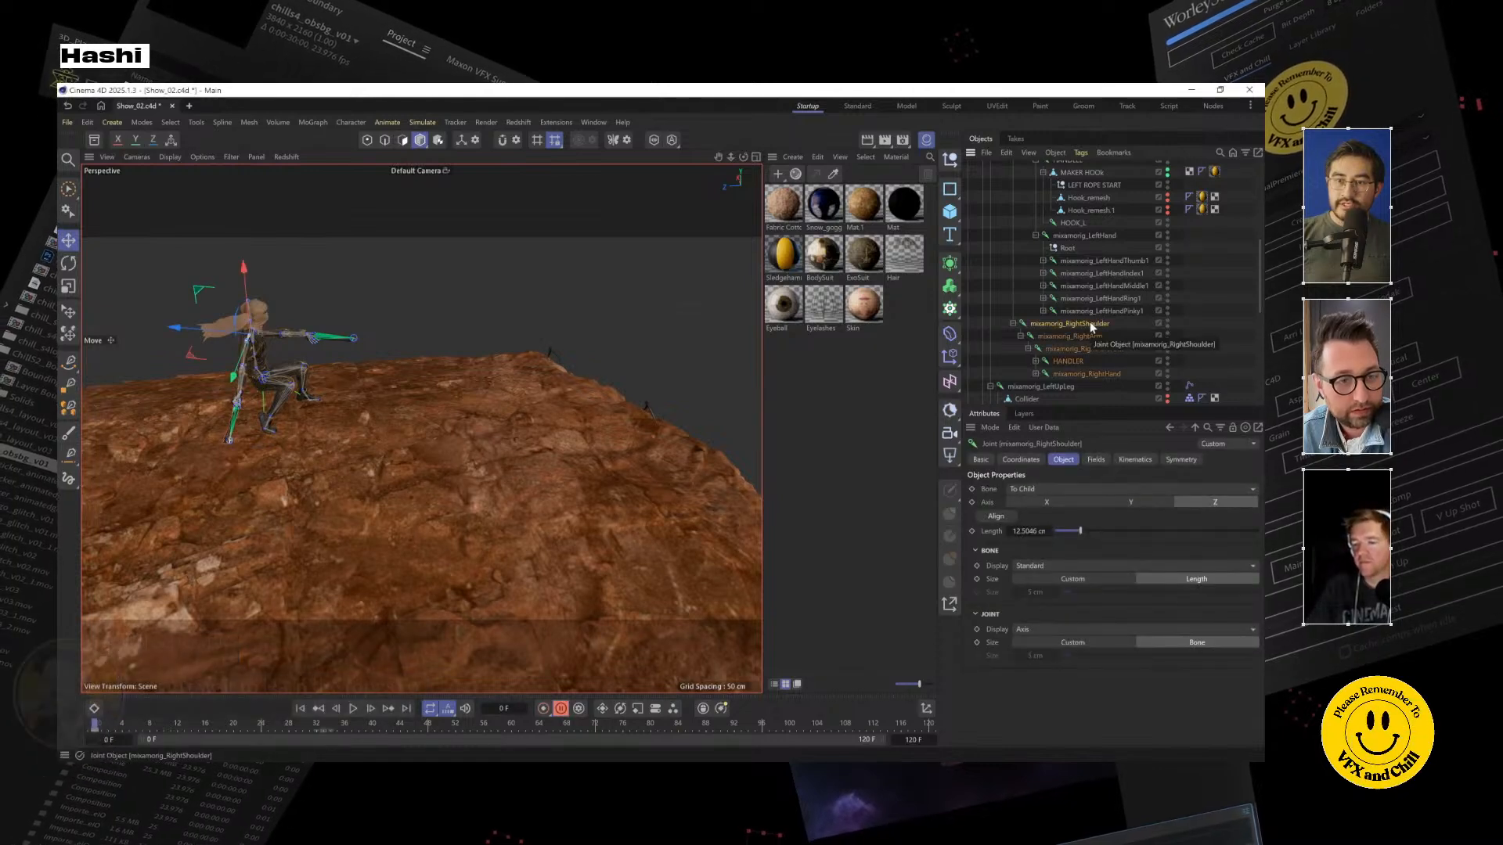
right_click(1080, 337)
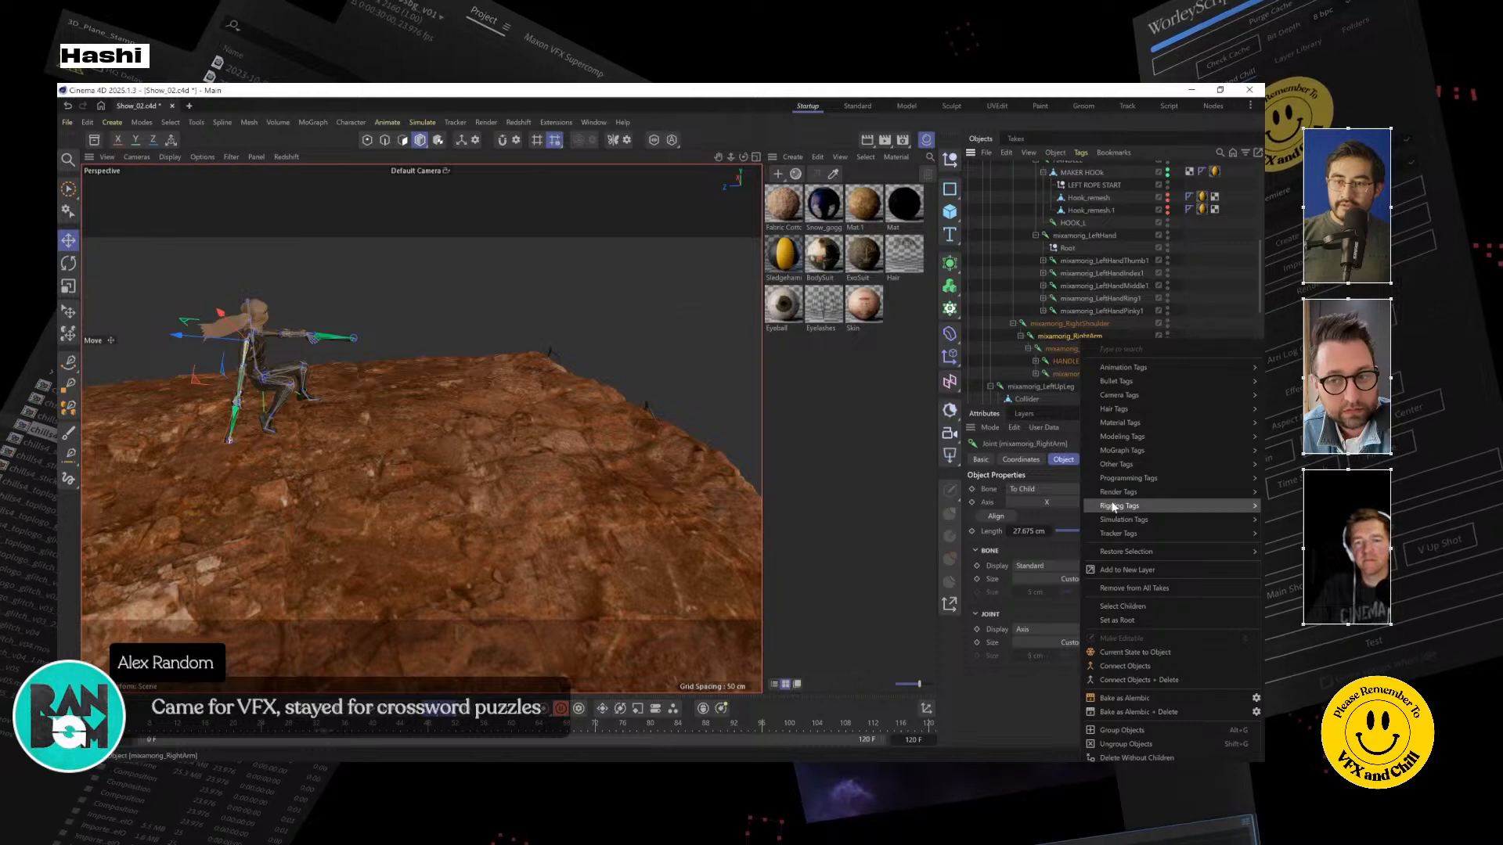
click(1042, 337)
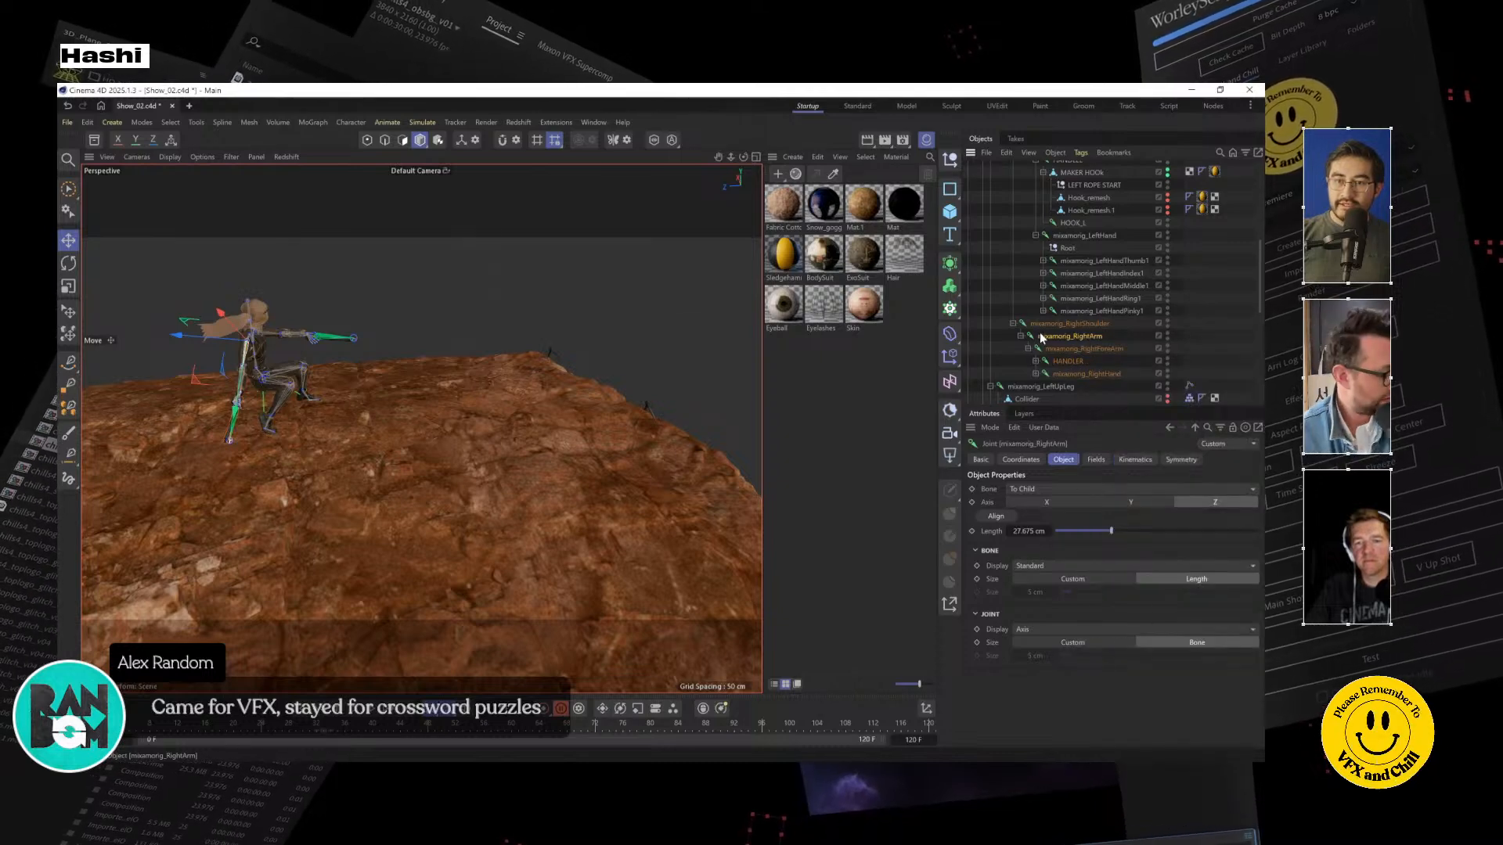
right_click(1042, 337)
mouse_move(1135, 515)
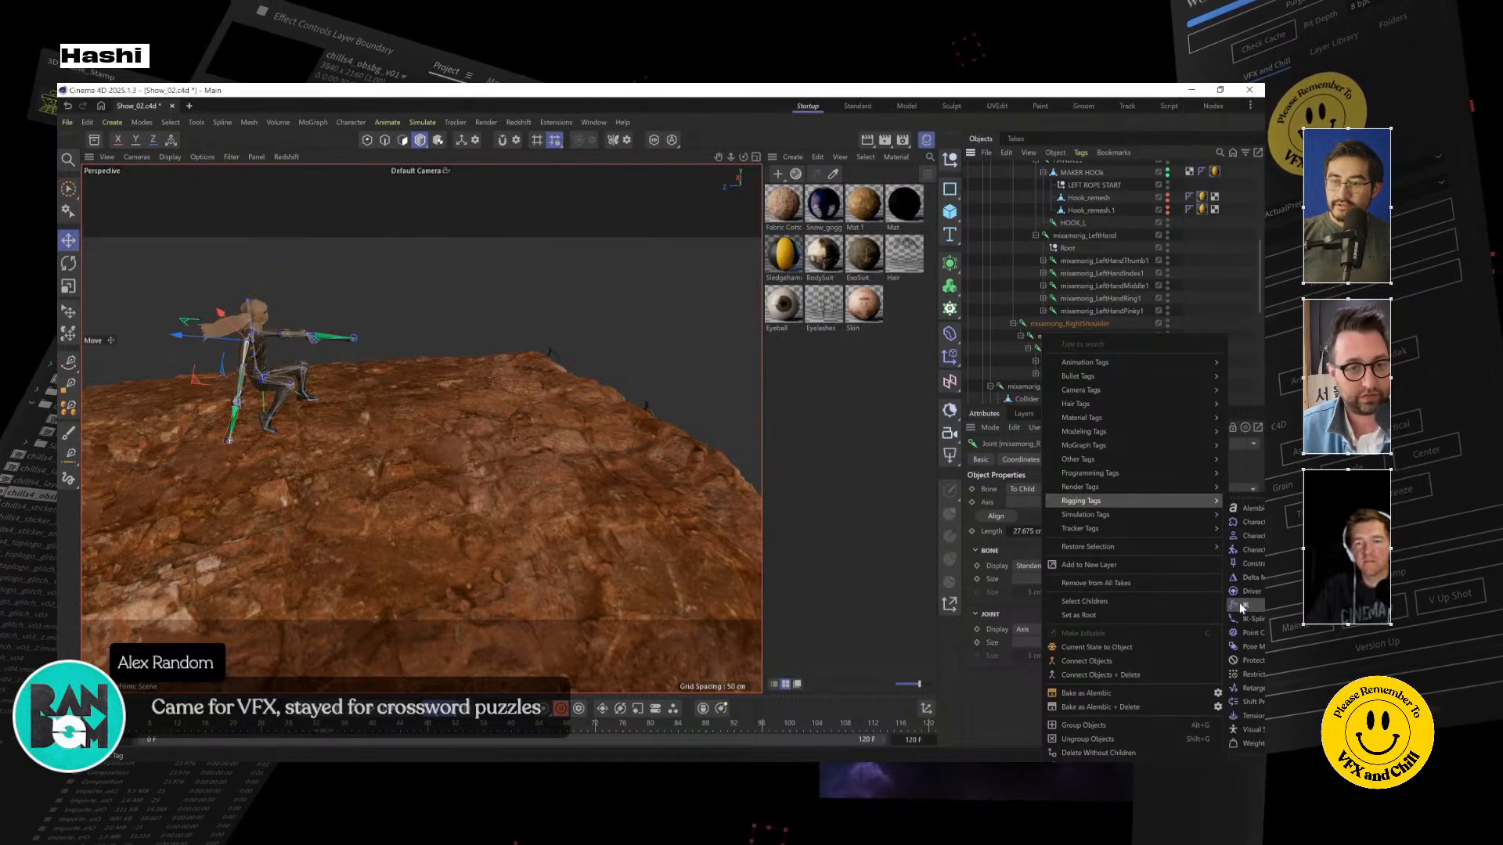
click(1239, 603)
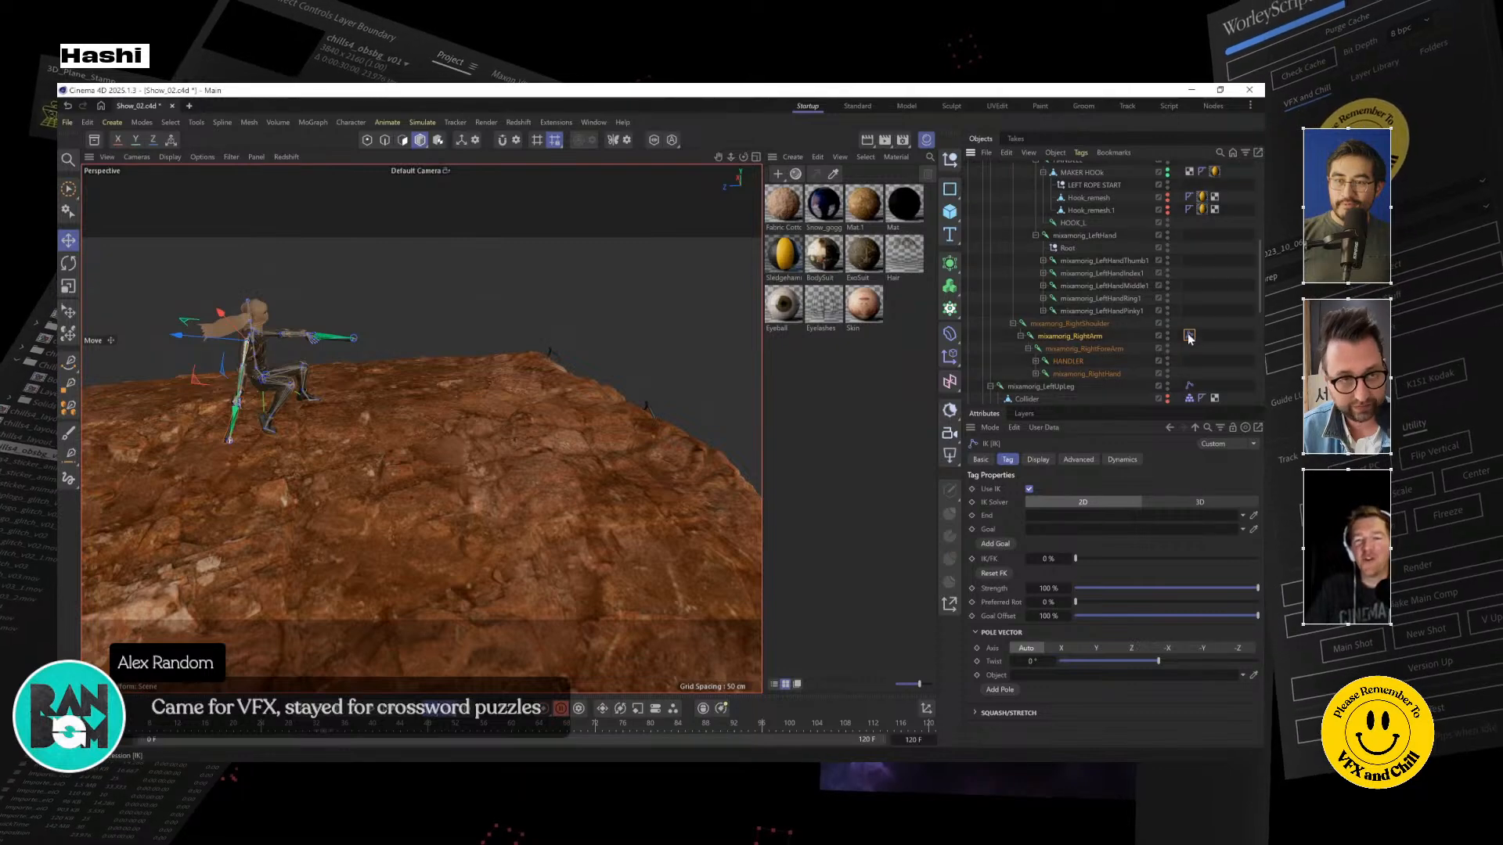
Set the right arm's IK tag to use HOOK_R as its End and HOOK_R.Goal as its Goal
click(1035, 361)
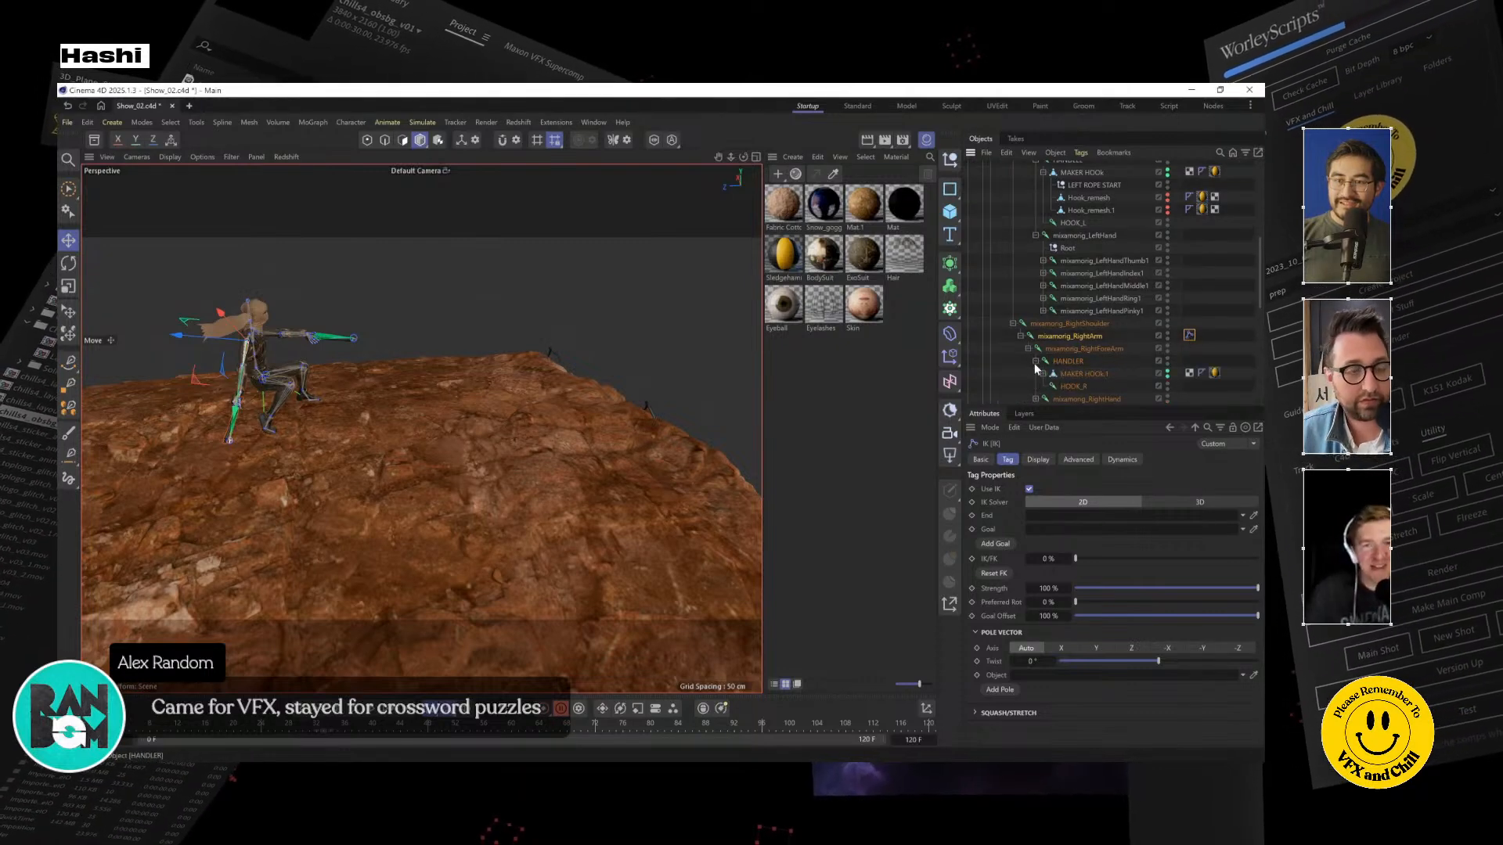
click(1075, 386)
click(1190, 335)
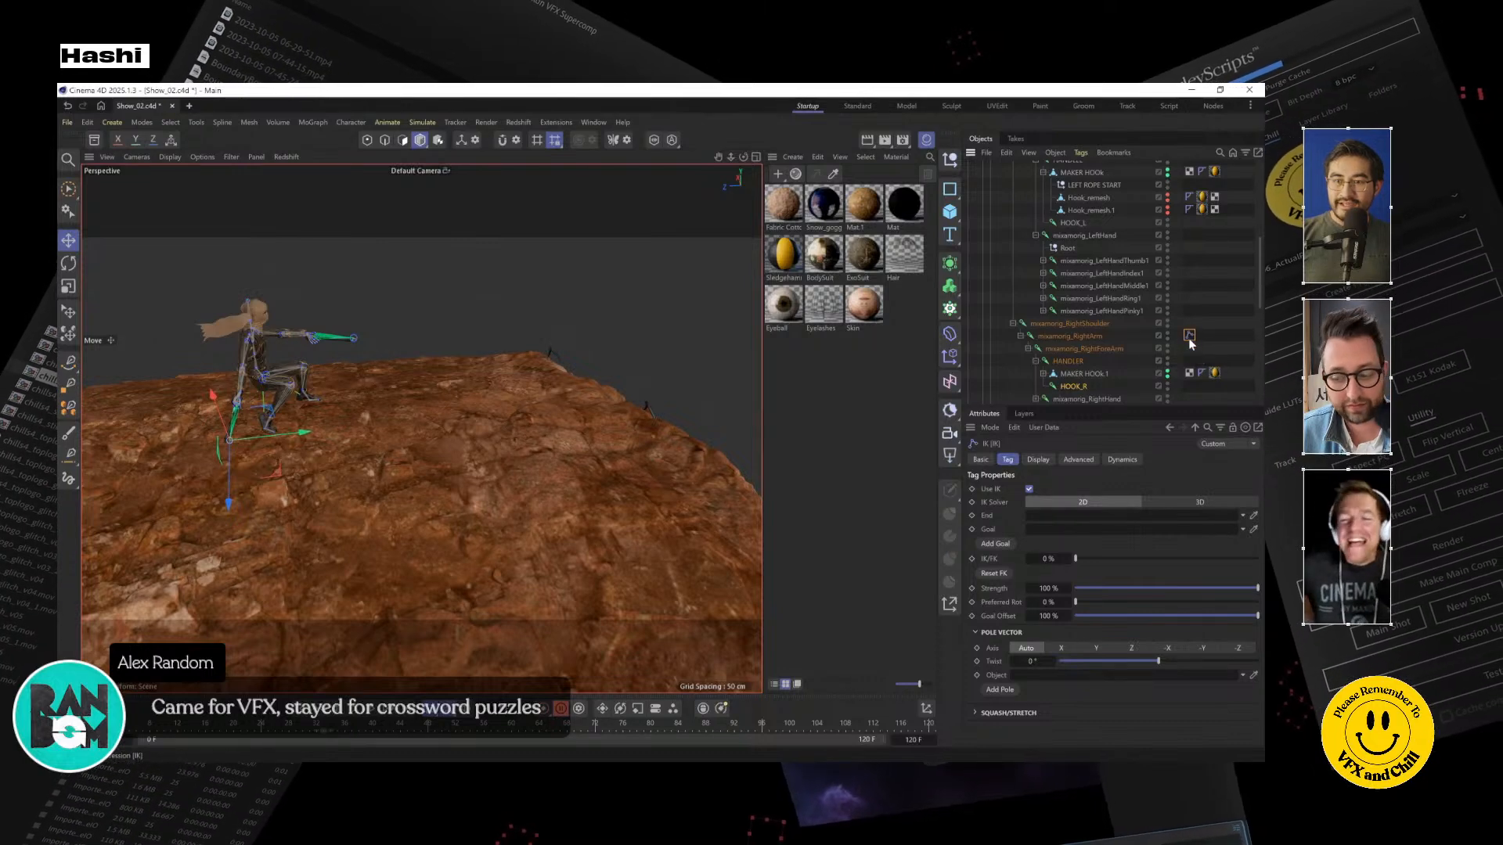
drag(1074, 392, 1046, 517)
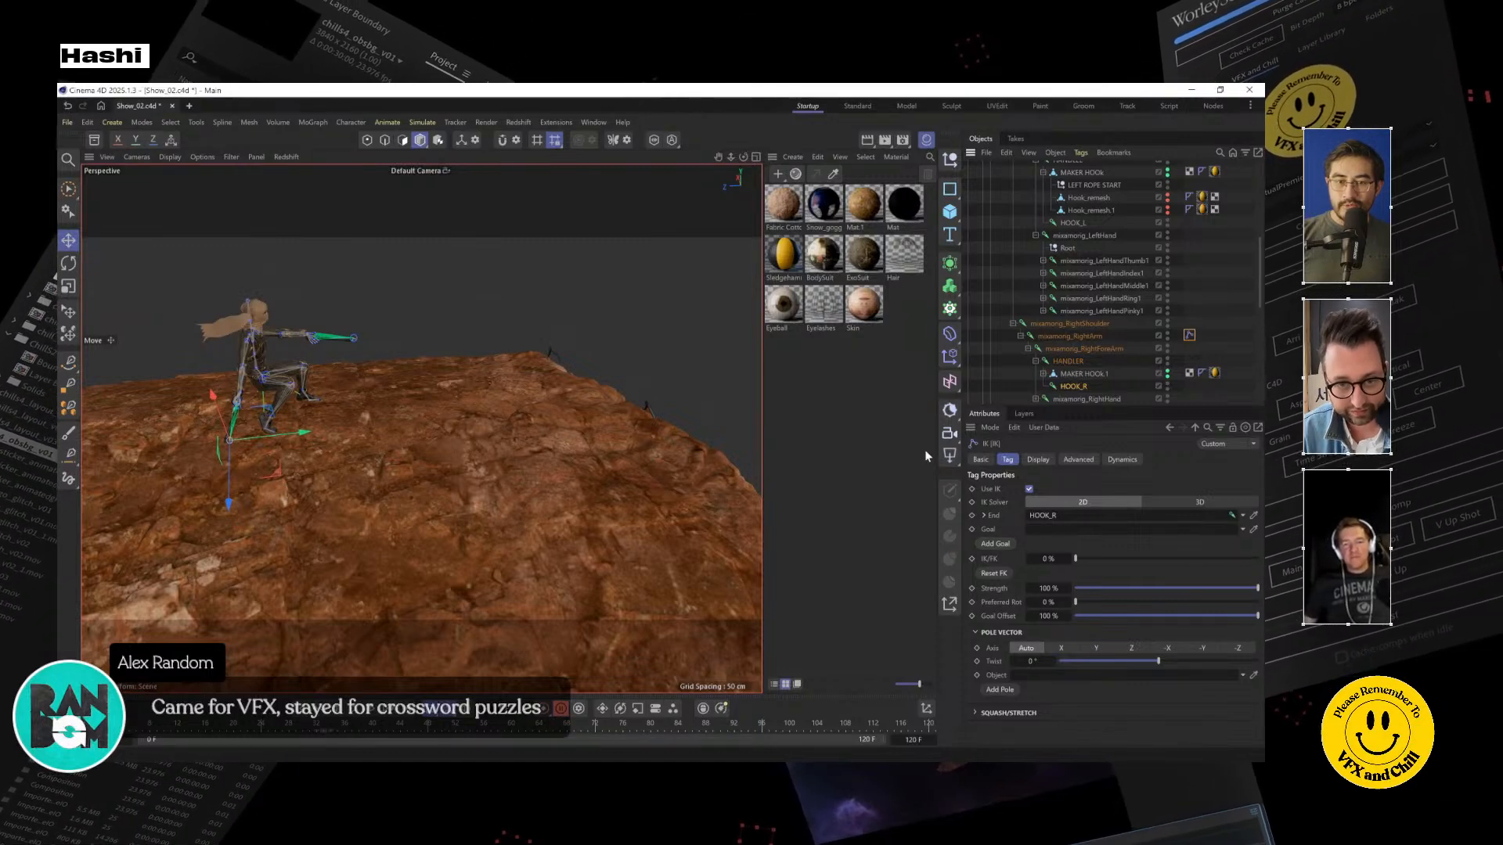
scroll(1095, 368, down, 10)
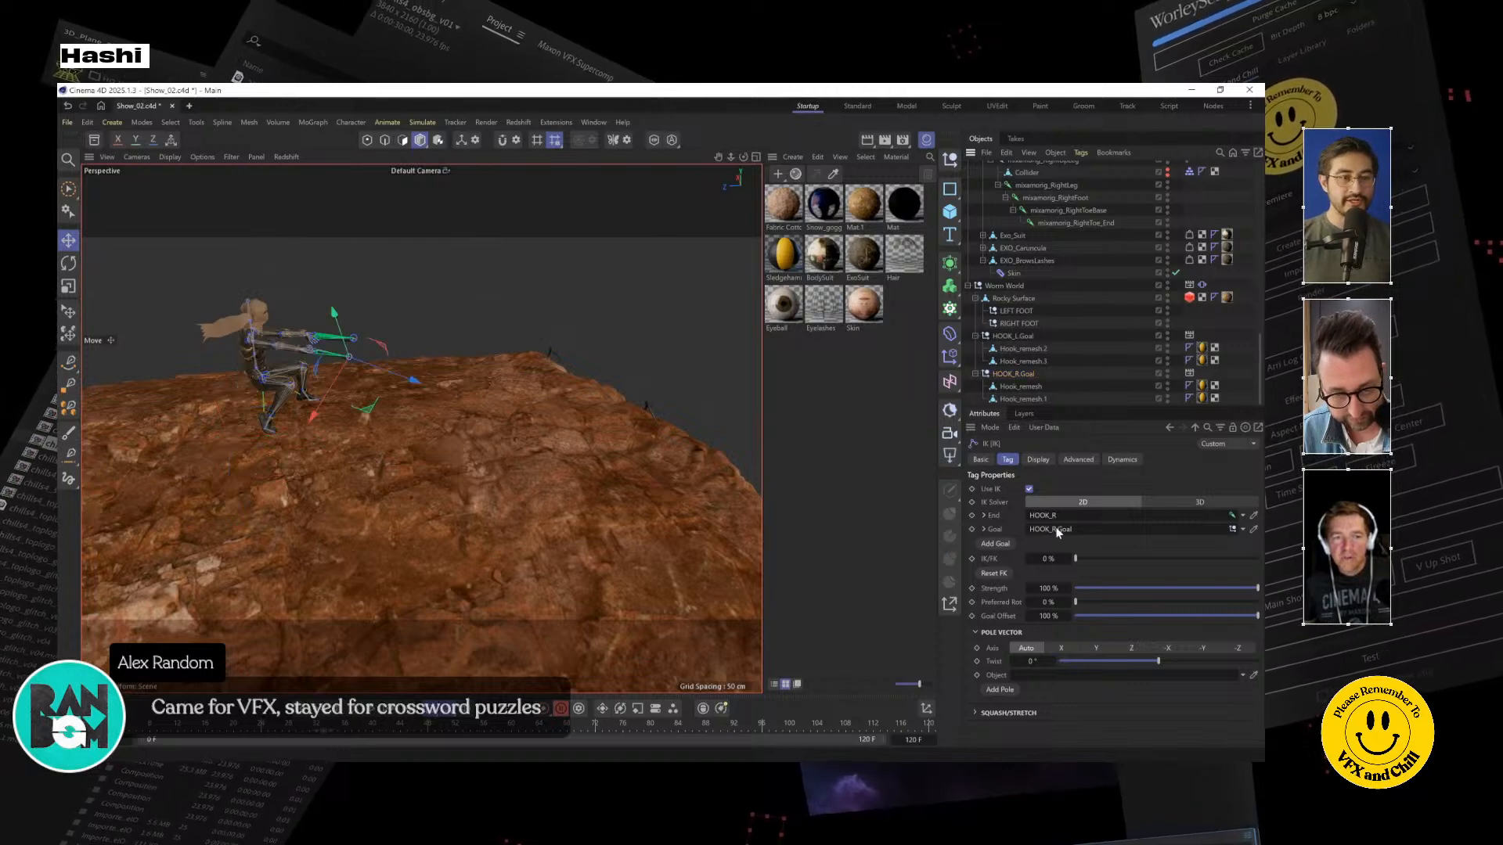
Select the mixamorig_Hips joint with the Move tool and examine the character's crouch up close from several angles
alt+drag(544, 433, 654, 402)
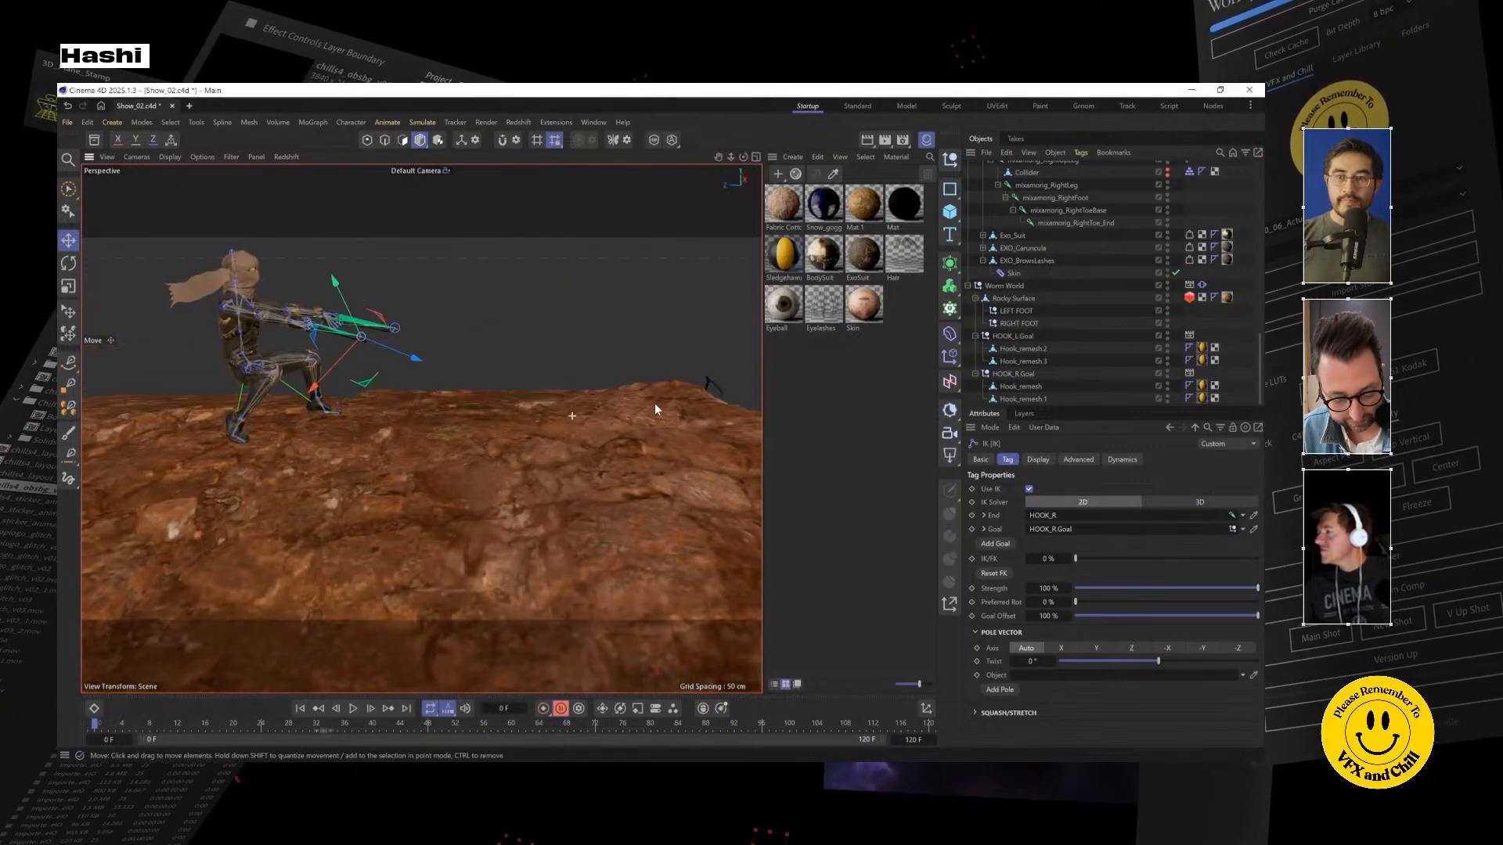
scroll(1063, 260, up, 8)
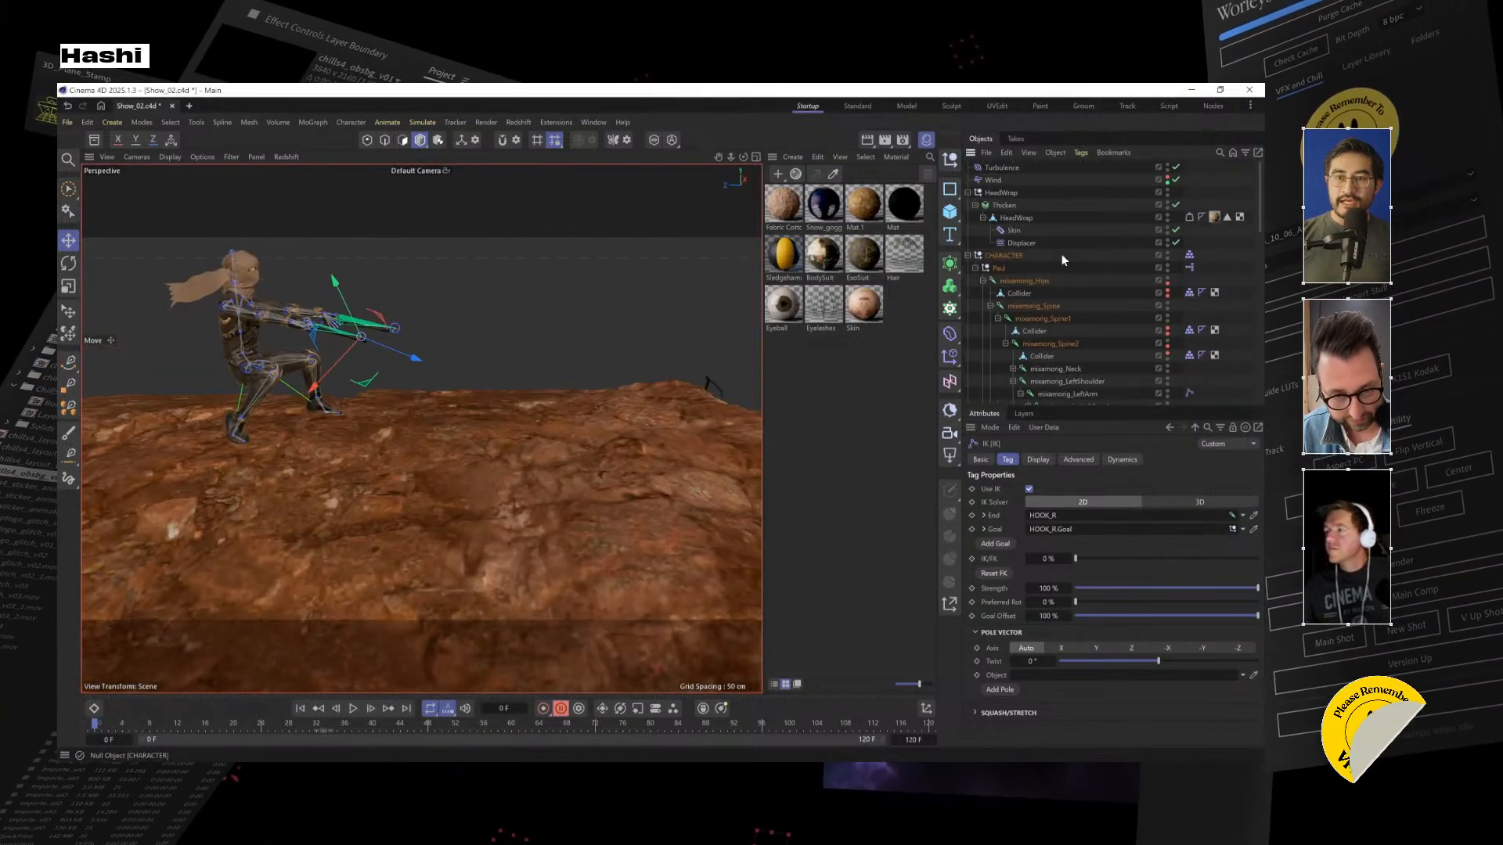
click(1020, 281)
scroll(322, 352, up, 3)
alt+drag(322, 353, 161, 233)
click(70, 240)
alt+drag(470, 336, 643, 385)
alt+drag(553, 414, 486, 443)
alt+right_drag(486, 443, 484, 369)
alt+drag(484, 368, 520, 424)
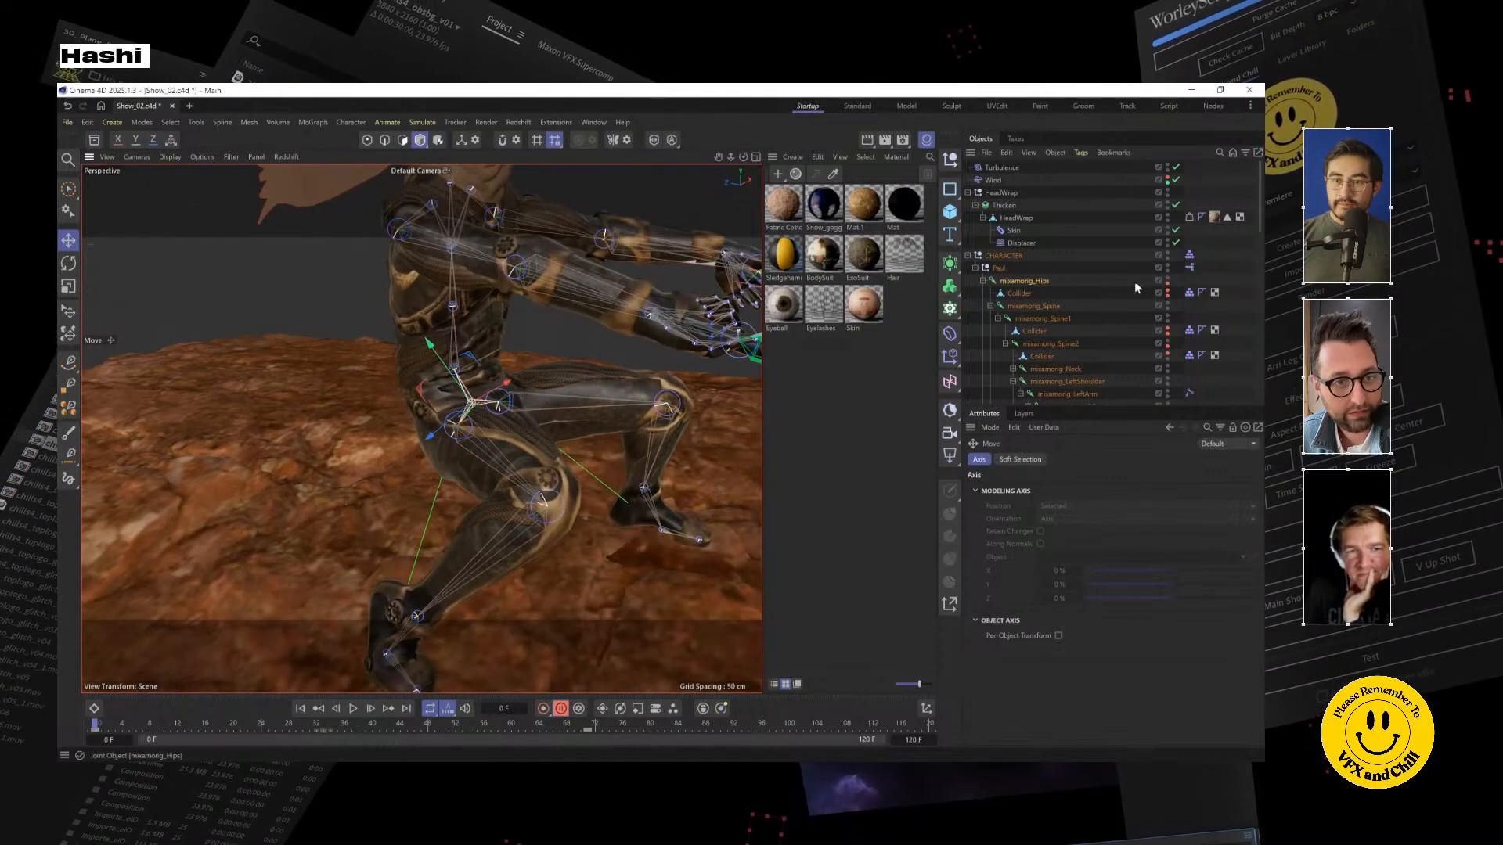
Show the Collider under mixamorig_Hips to check it, and hide it again
click(1167, 291)
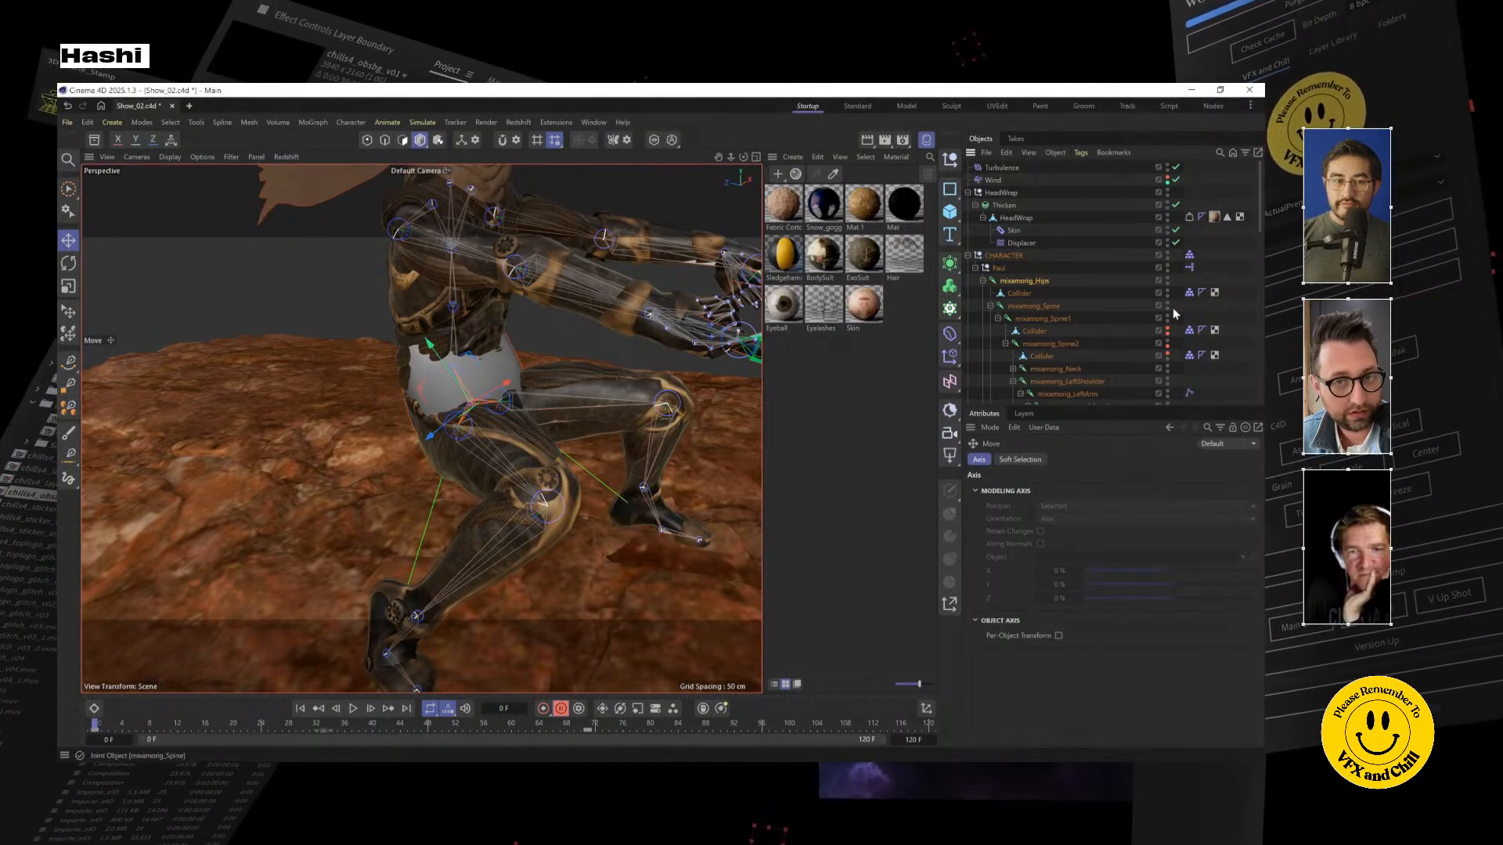
click(1167, 291)
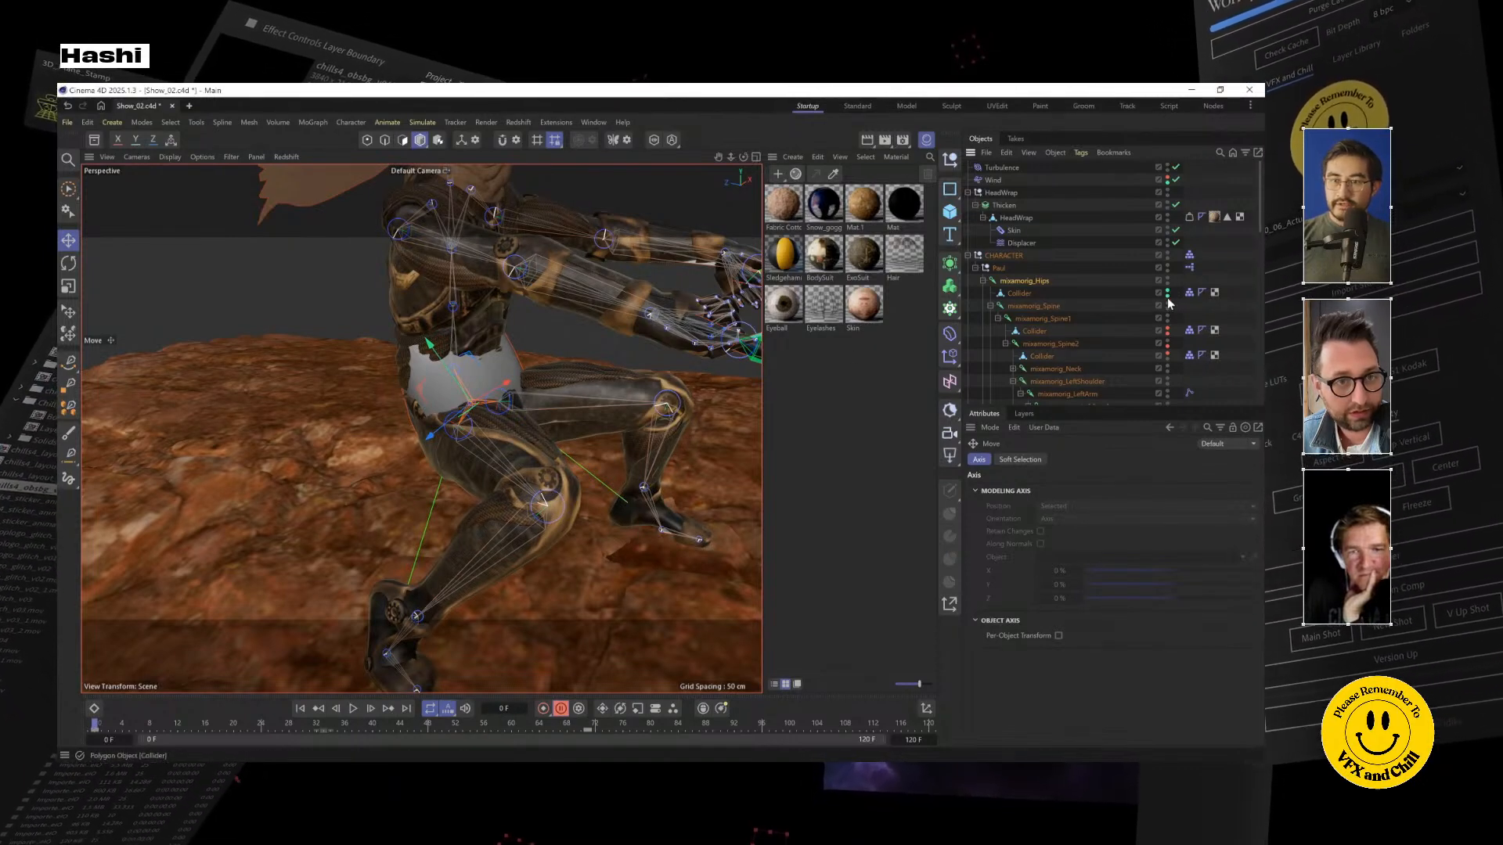
click(1167, 291)
Rotate the mixamorig_Hips joint so the torso leans forward over the bent knees
click(1026, 282)
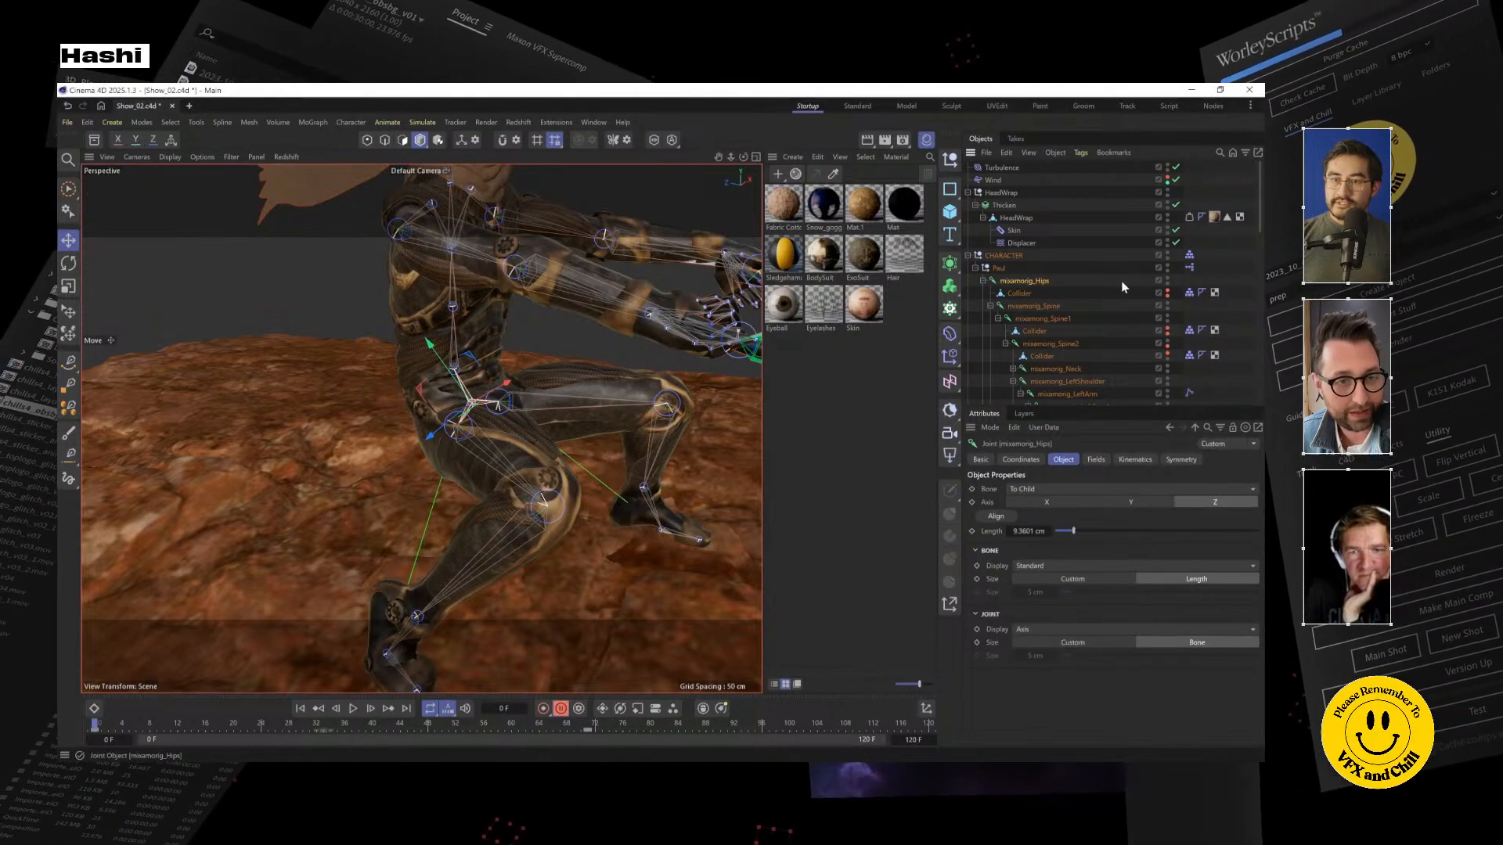
alt+drag(570, 377, 255, 372)
key(r)
alt+drag(256, 372, 539, 463)
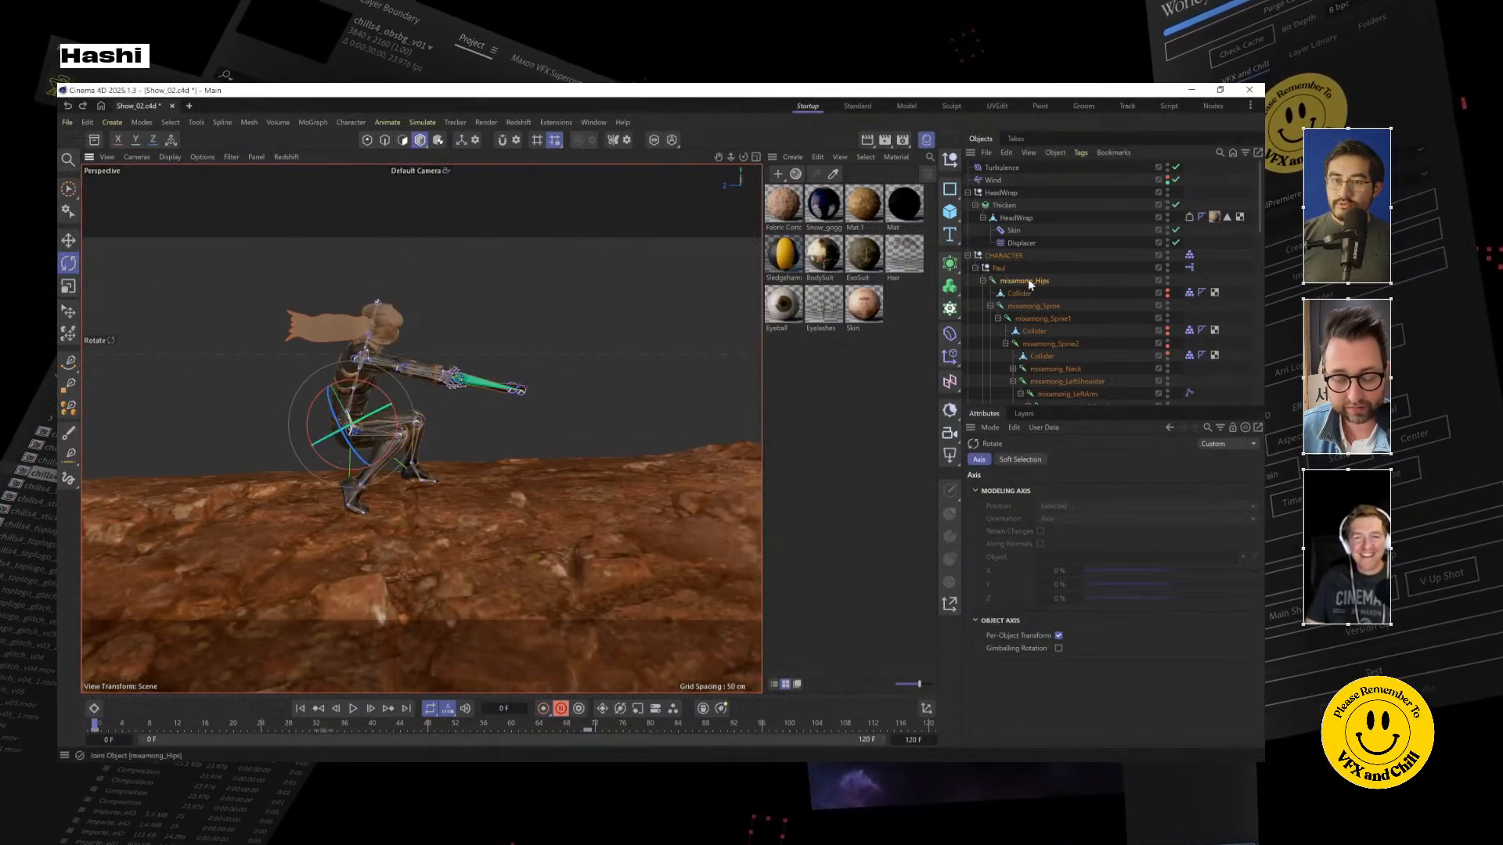
Add an IK rigging tag to the mixamorig_Spine joint
click(1049, 307)
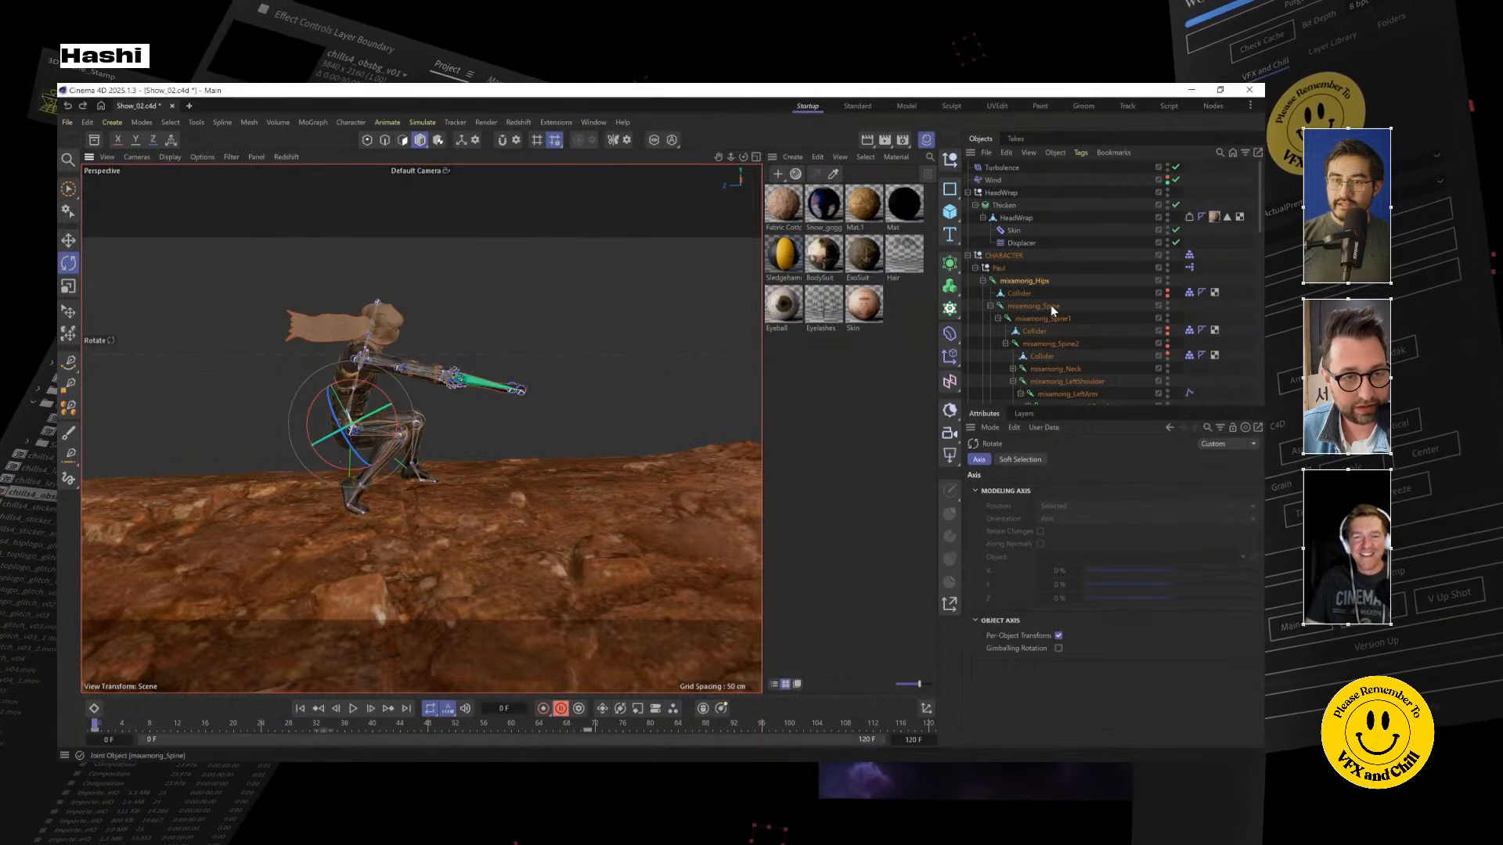
click(1050, 305)
scroll(1084, 349, down, 2)
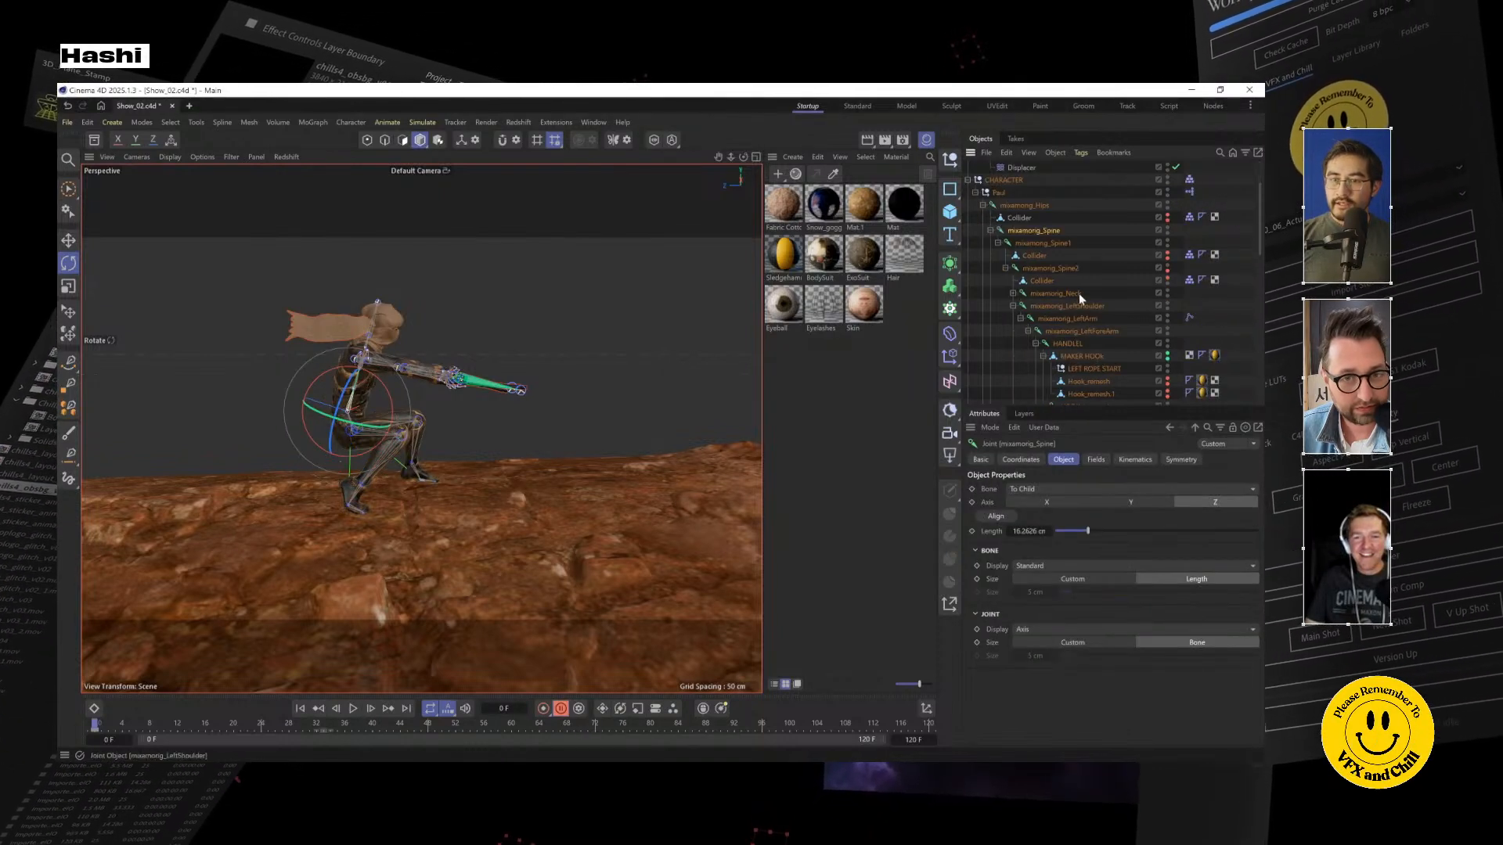
click(1058, 293)
click(1006, 231)
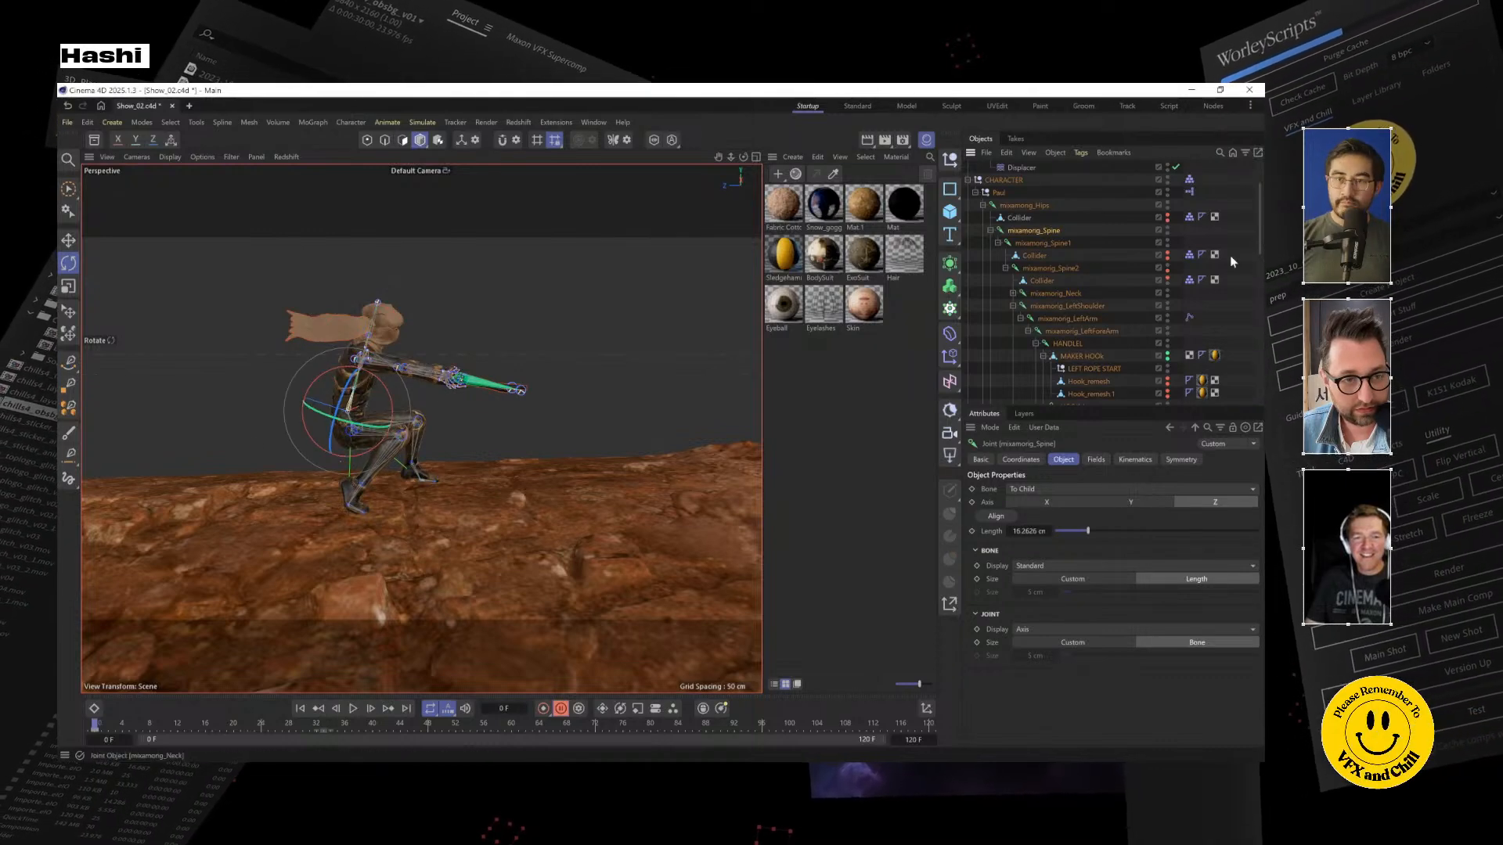
right_click(1053, 232)
mouse_move(1118, 402)
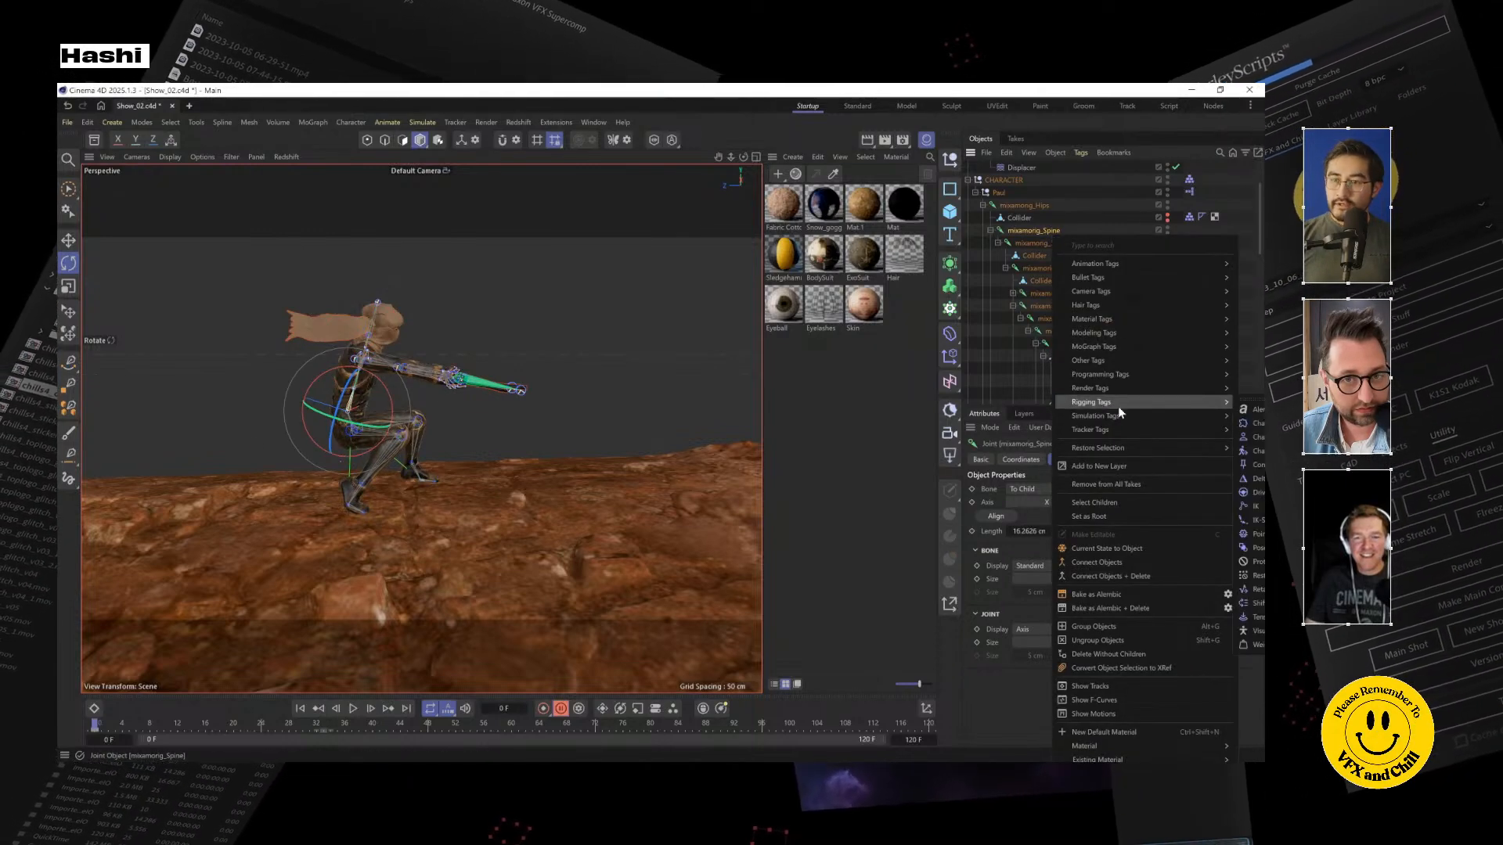
click(1253, 506)
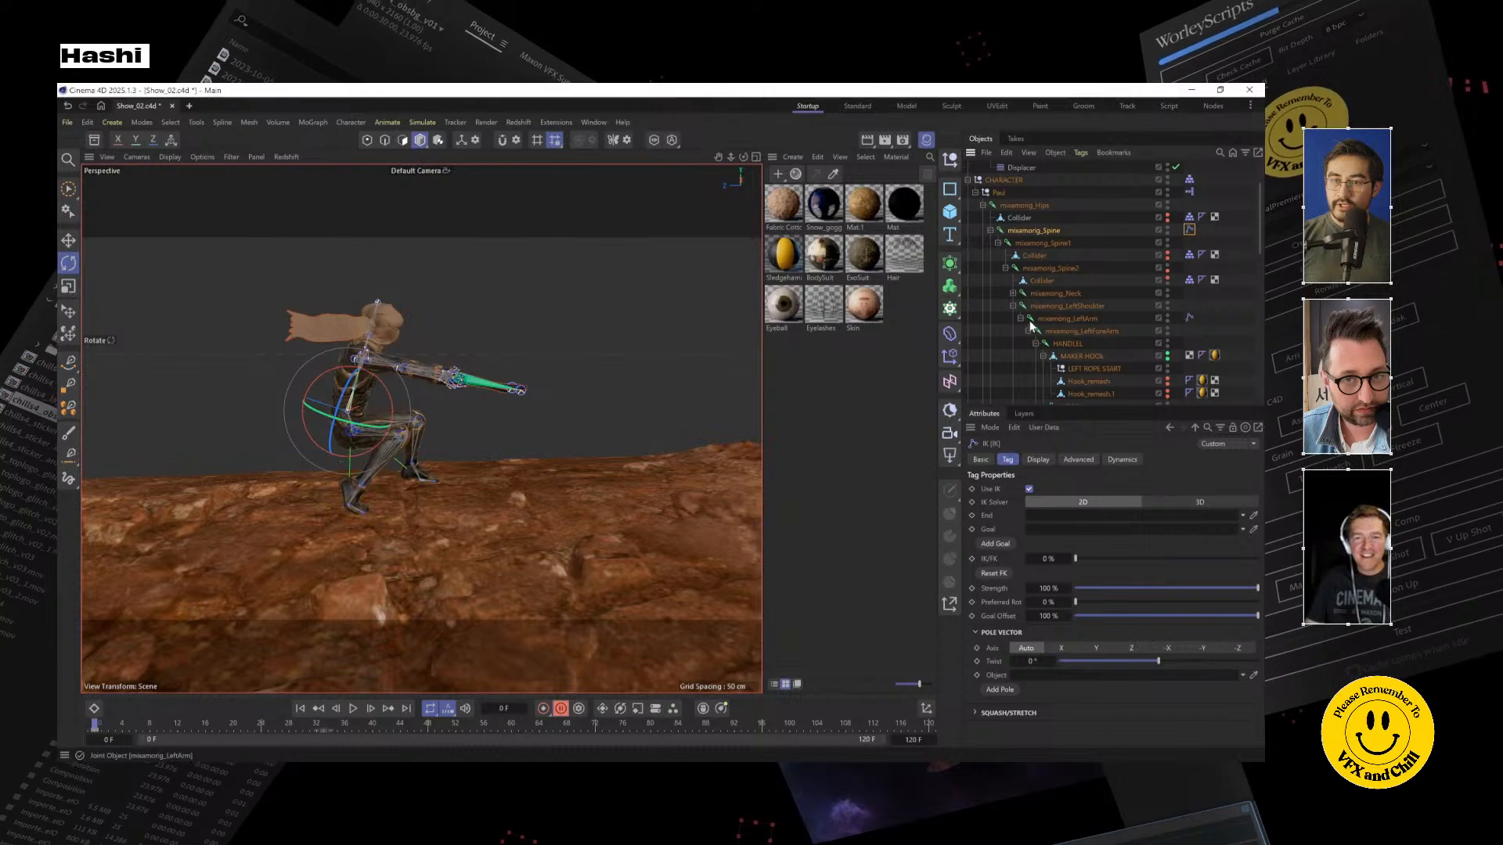
Set mixamorig_HeadTop_End as the End of the spine's IK tag and add a goal for it
click(1015, 294)
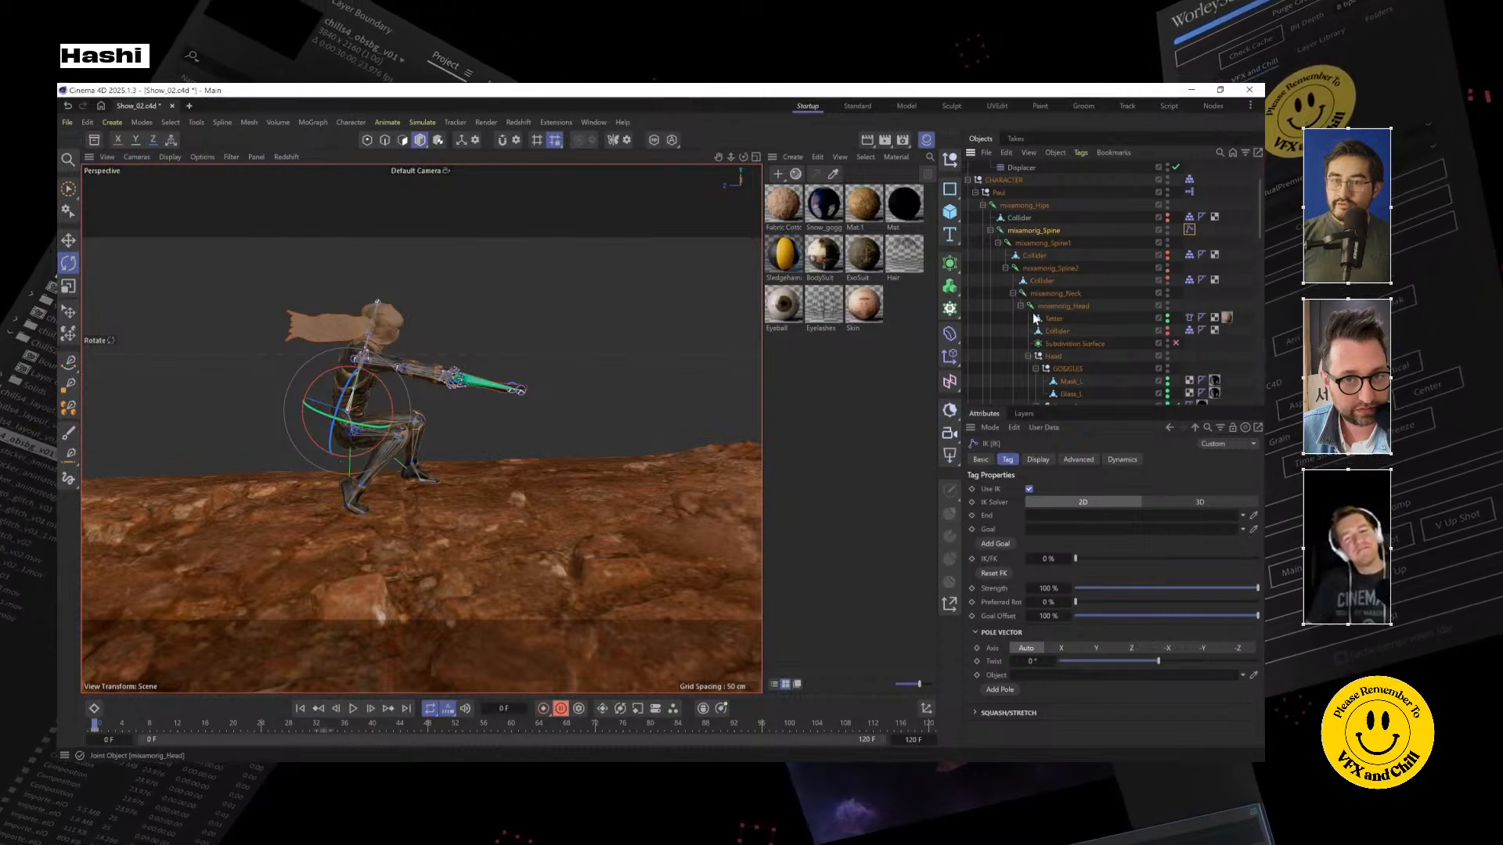
click(1043, 307)
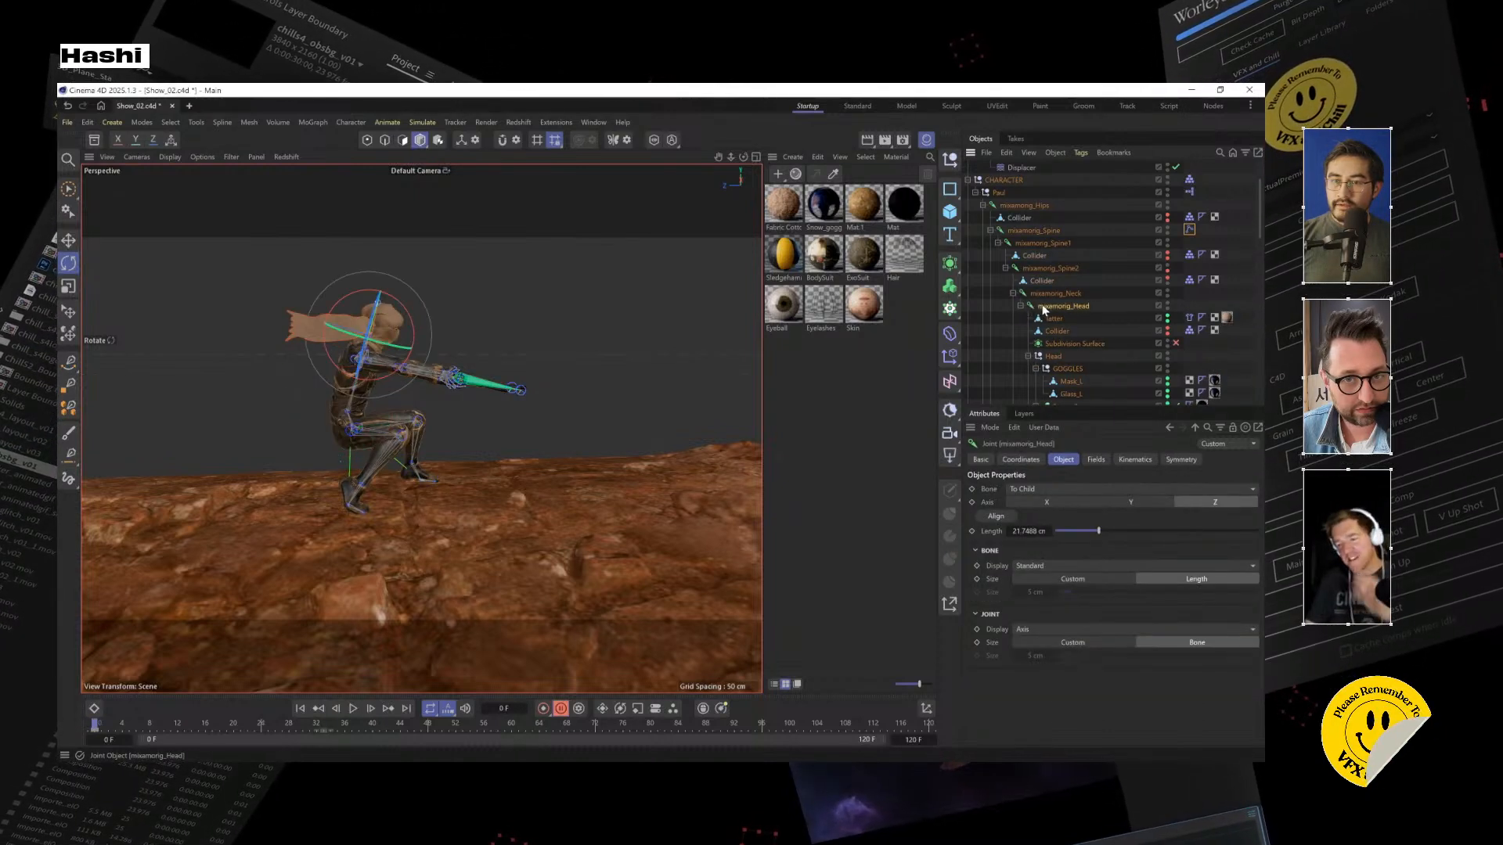
scroll(1058, 356, down, 2)
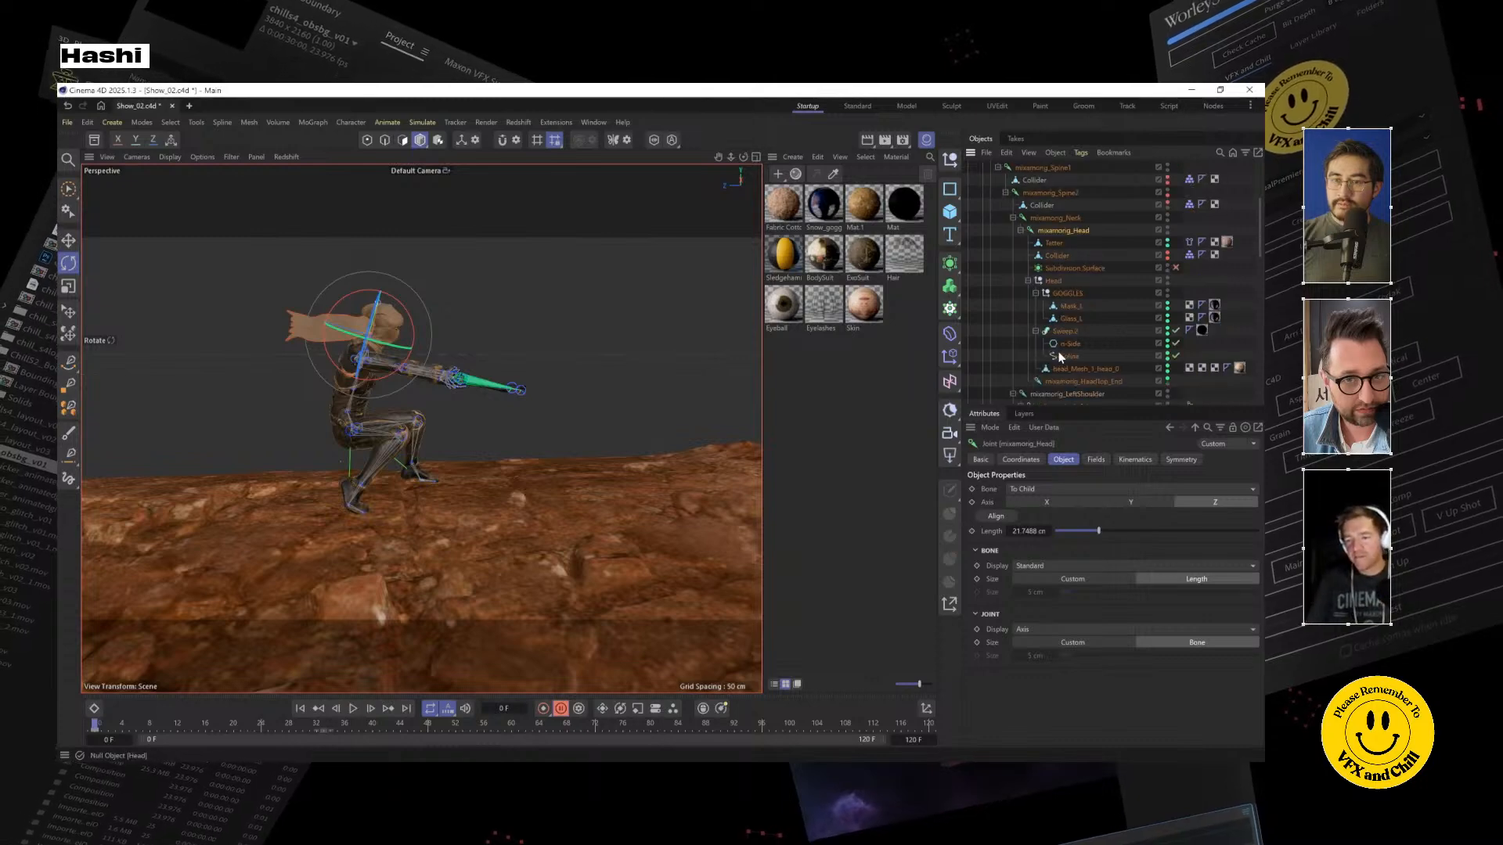
scroll(1195, 215, up, 2)
click(1189, 230)
scroll(1085, 368, down, 2)
drag(1087, 381, 1069, 518)
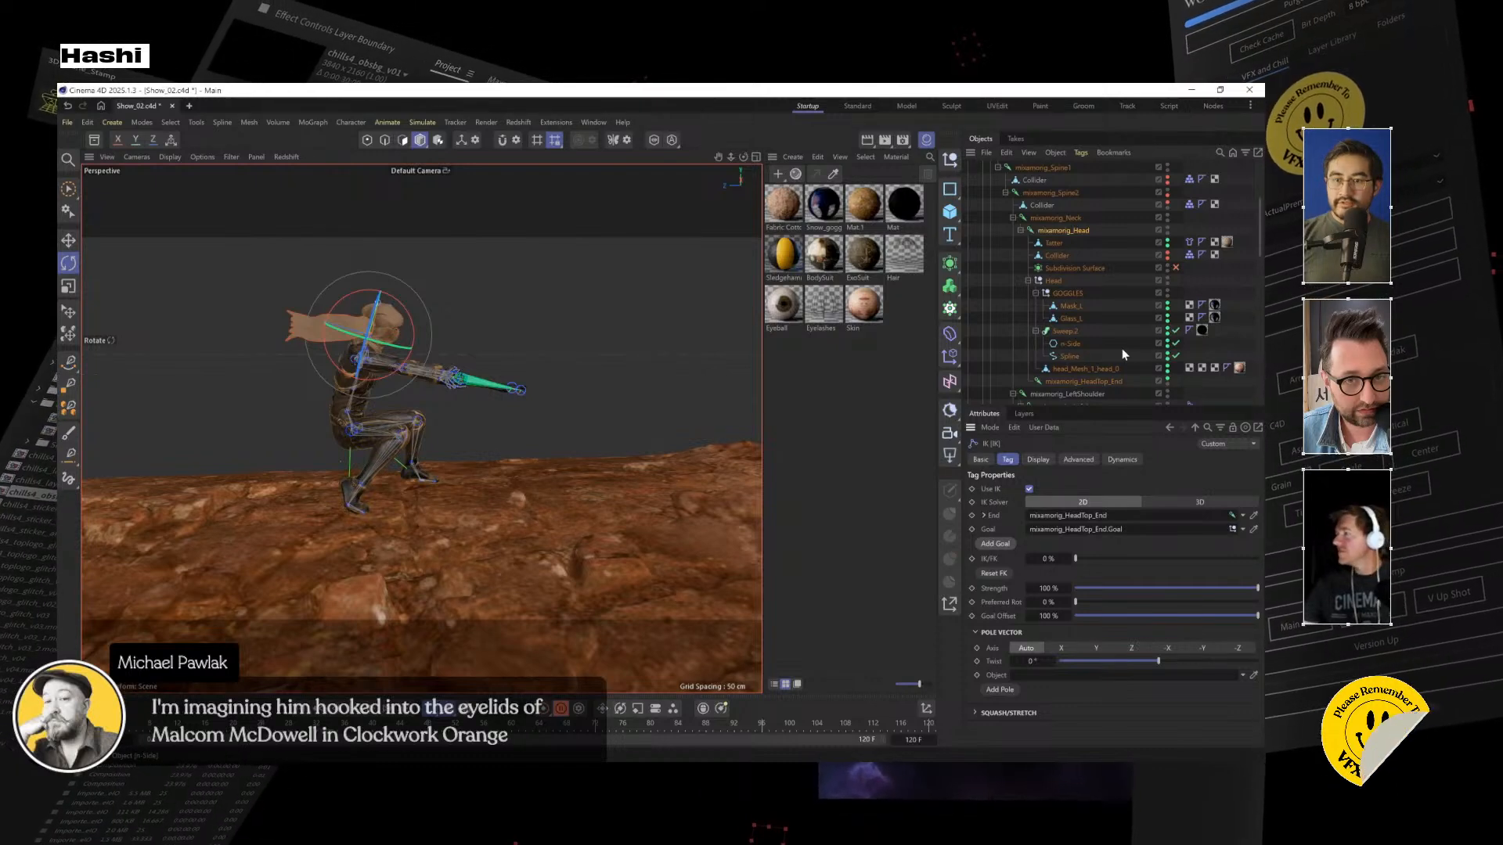
Find the mixamorig_HeadTop_End.Goal null and move it out of the character hierarchy to the top level above Worm World
scroll(1102, 365, down, 6)
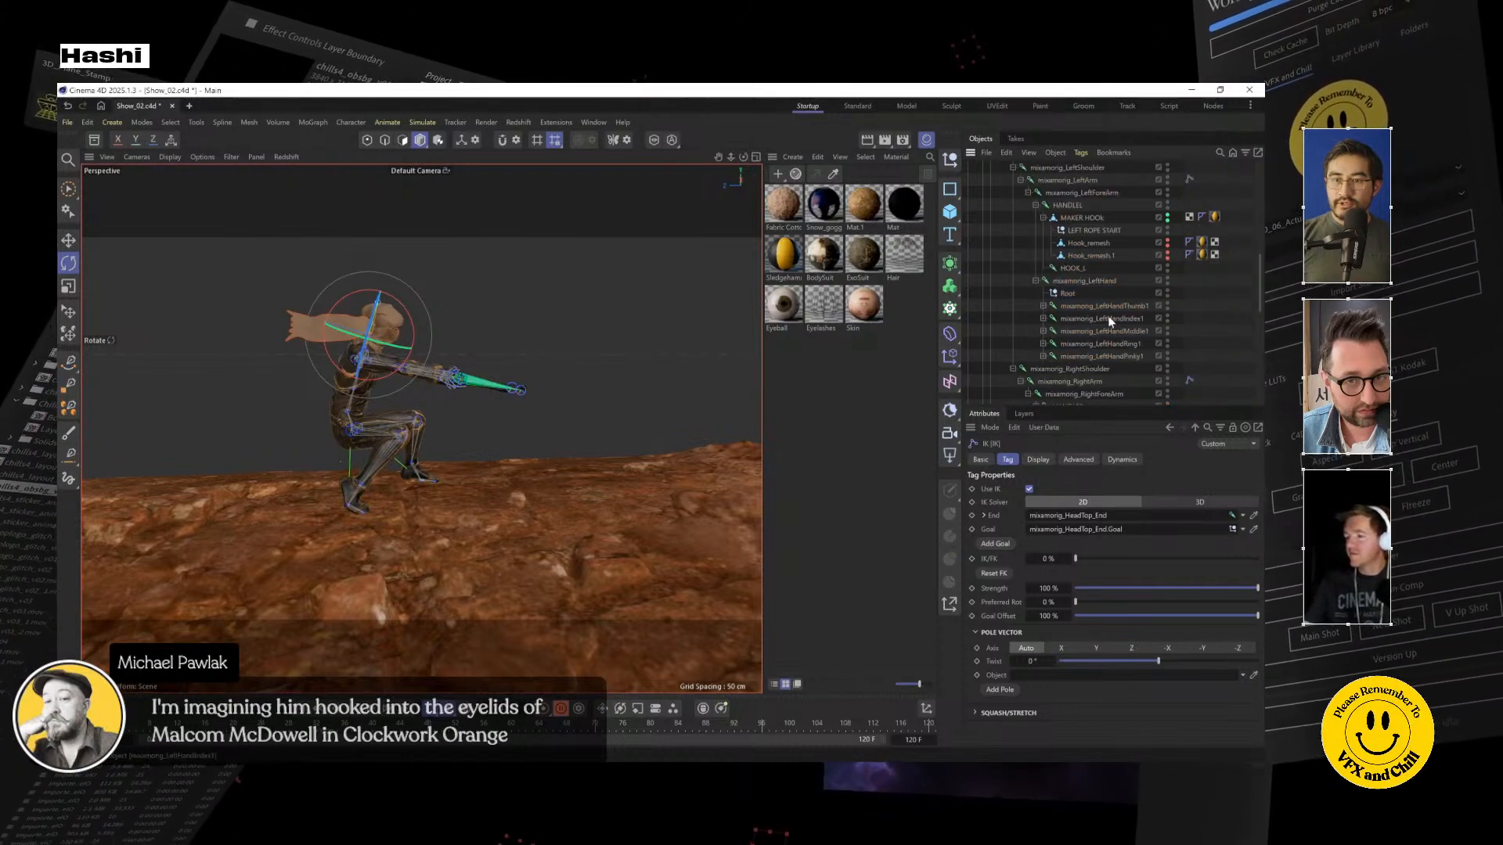
scroll(1104, 305, up, 2)
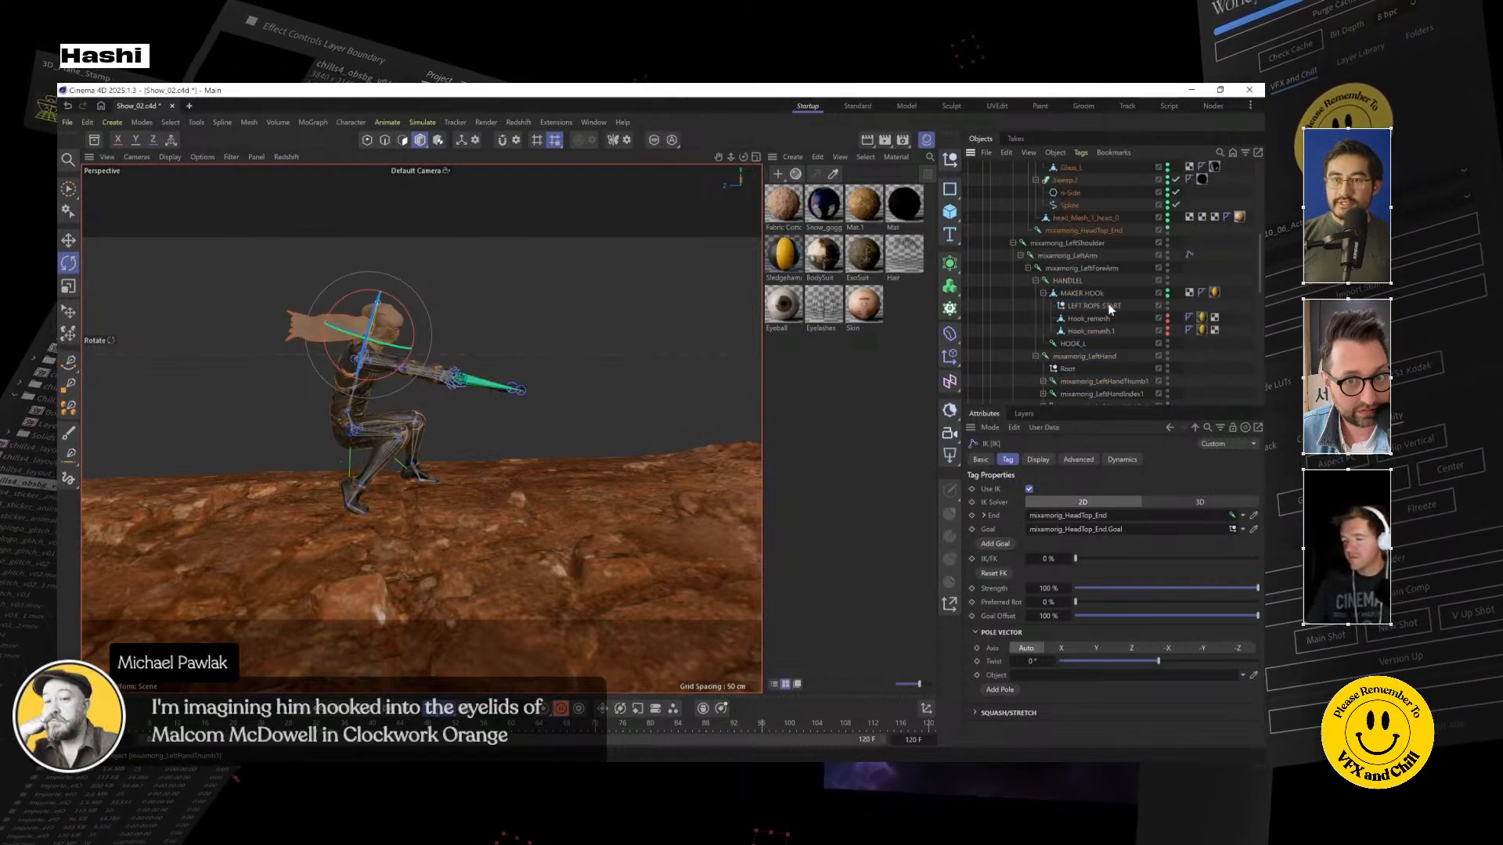
click(1121, 228)
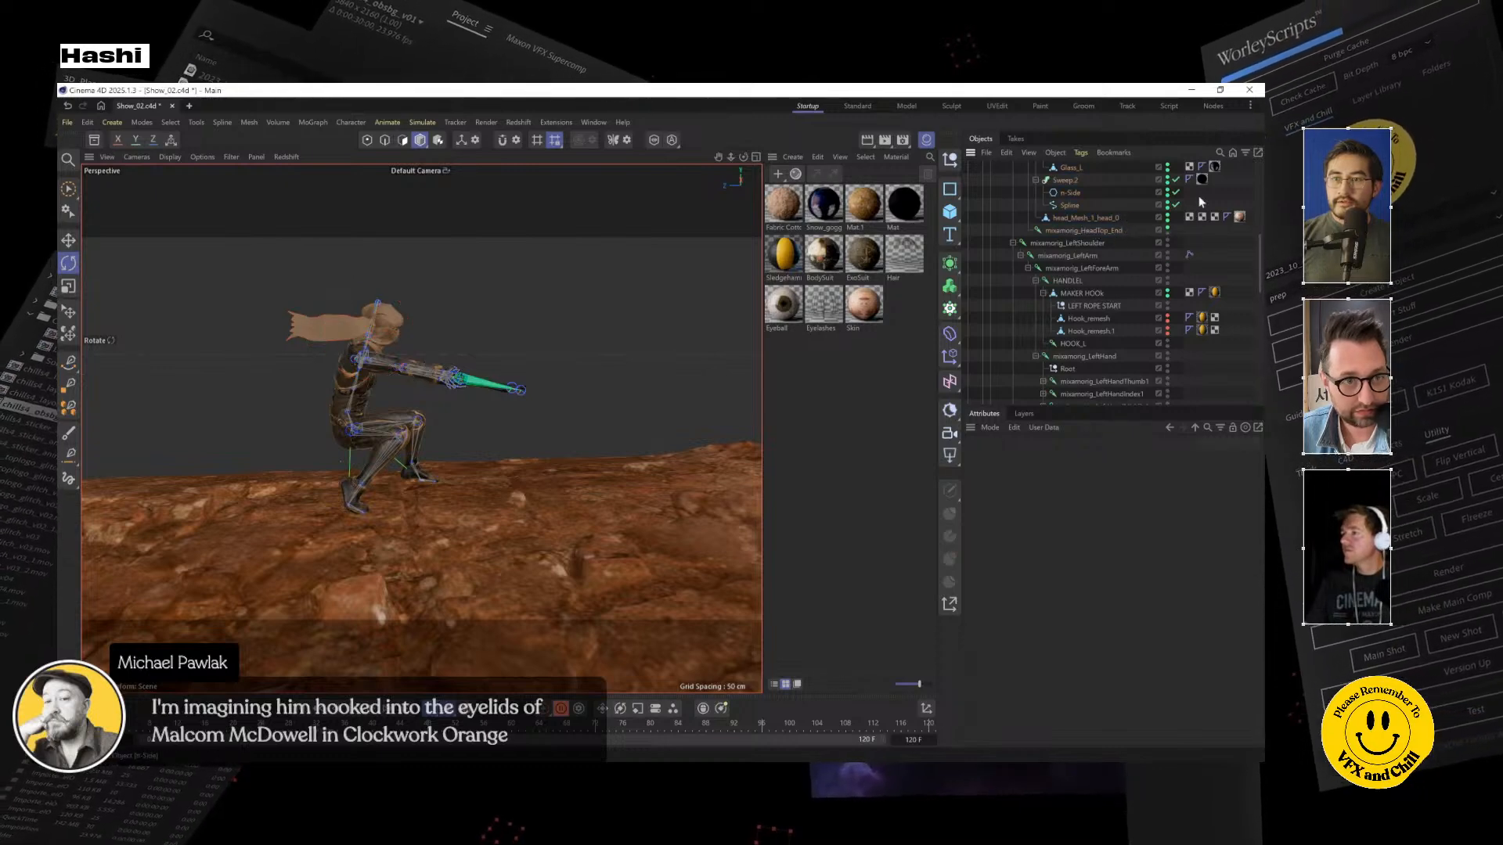
scroll(1200, 195, up, 4)
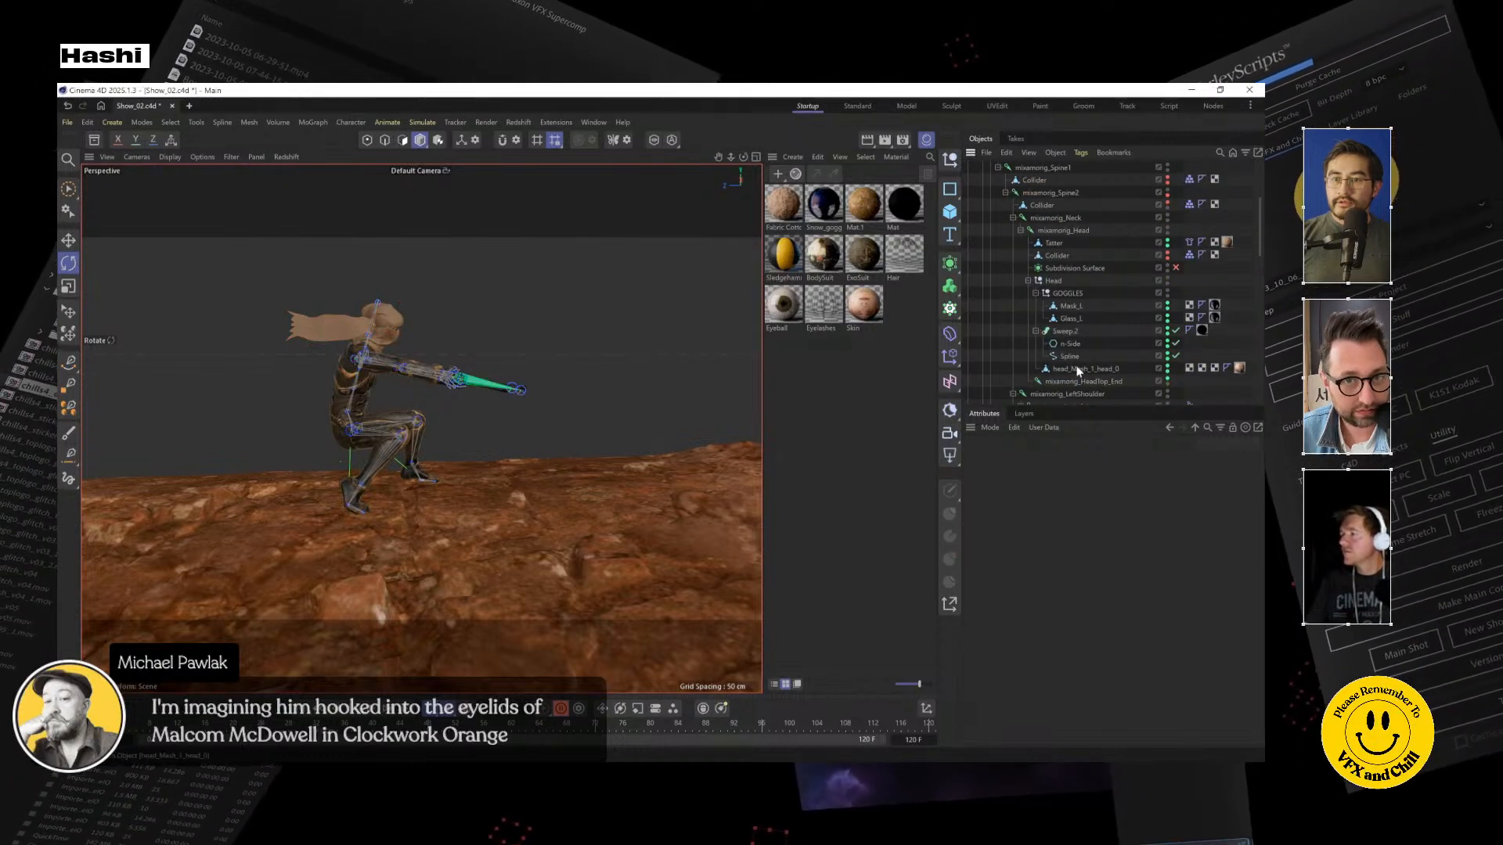
click(1086, 368)
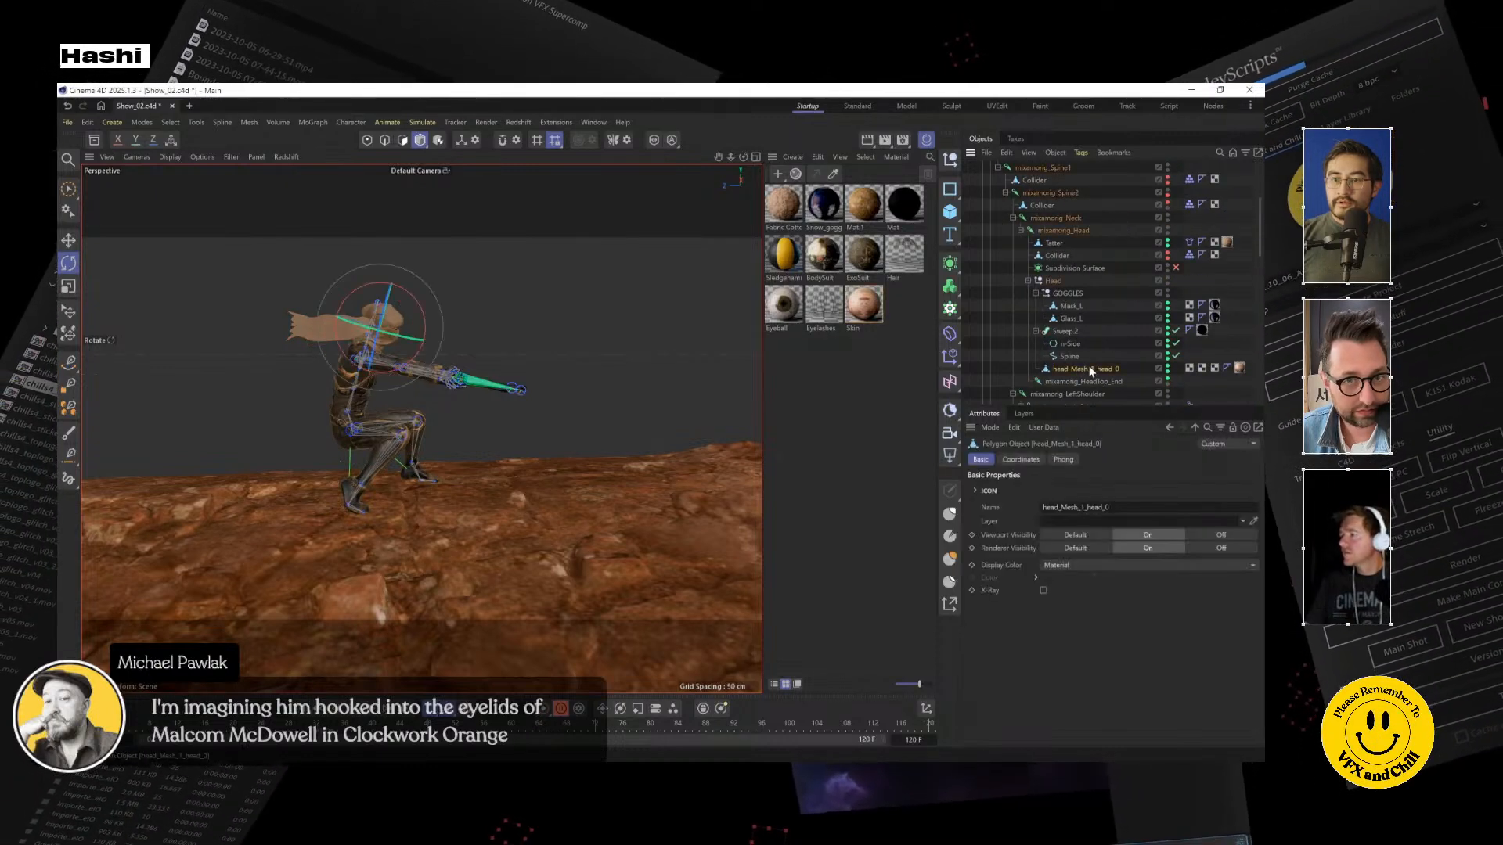
scroll(1199, 234, up, 2)
click(1189, 229)
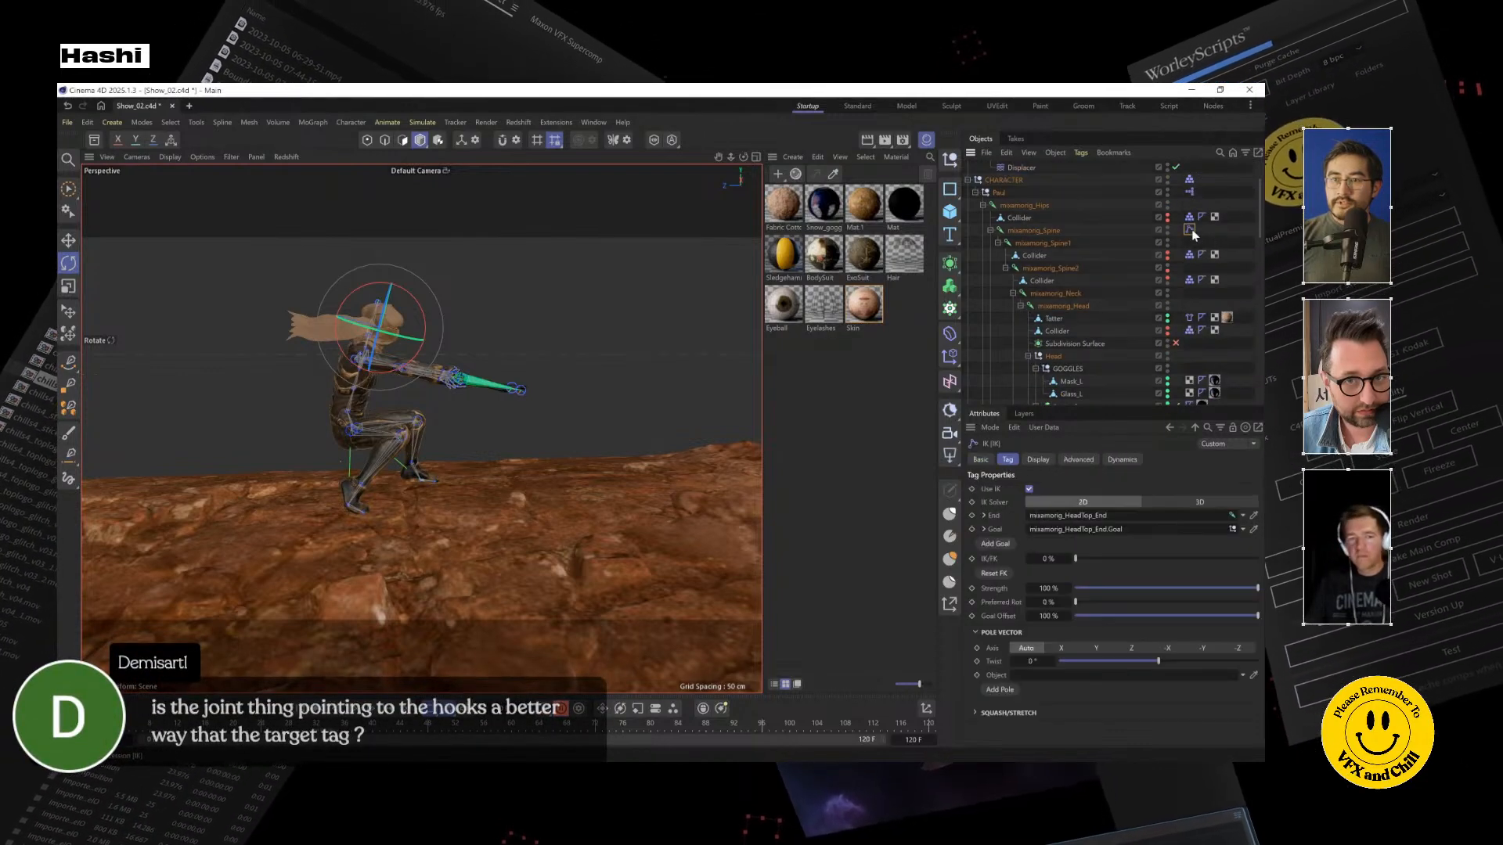
scroll(1110, 345, down, 2)
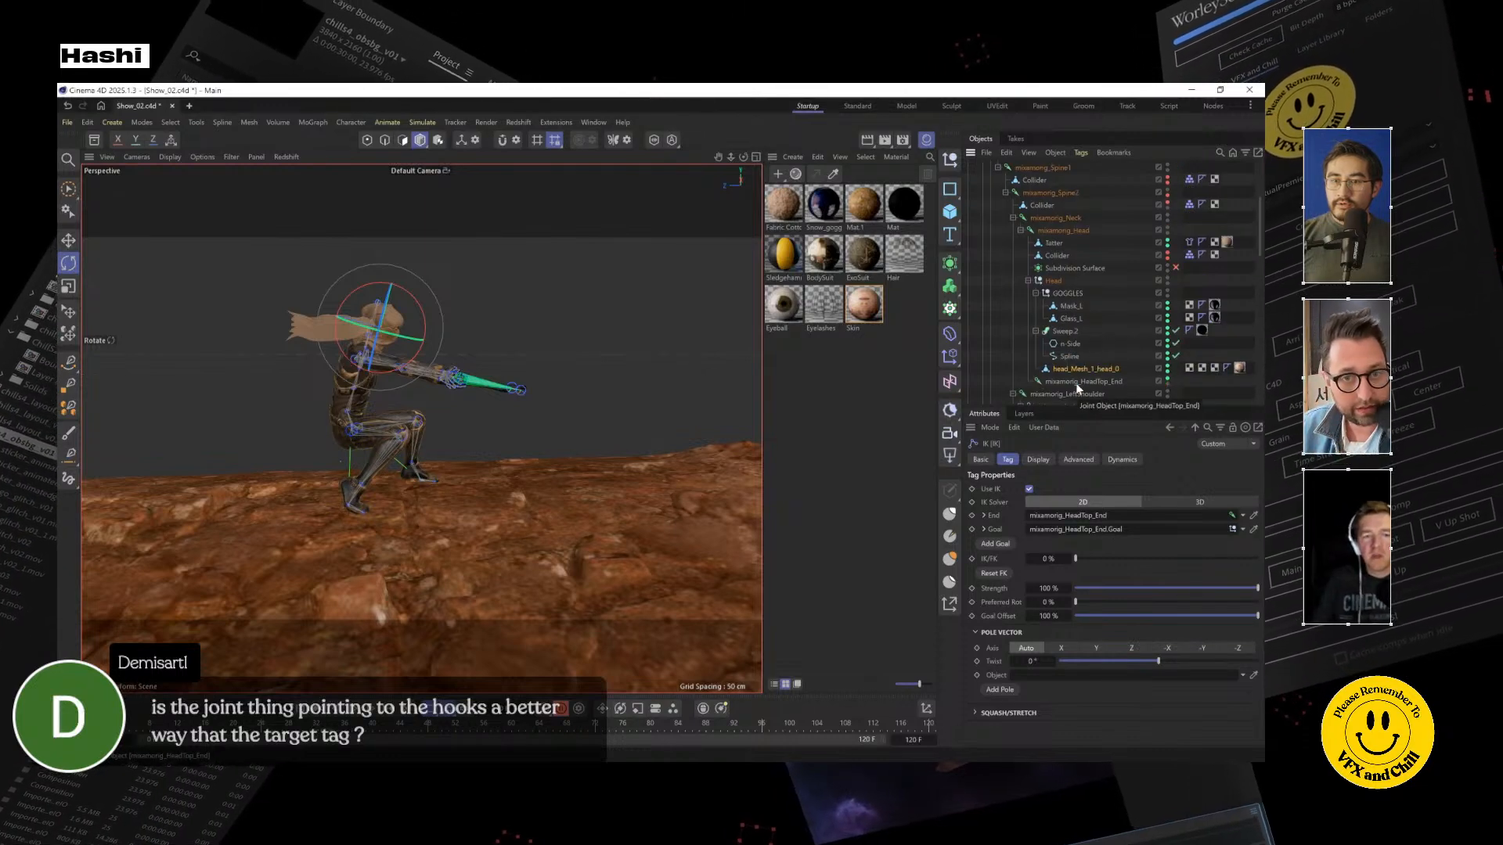
scroll(1076, 382, down, 2)
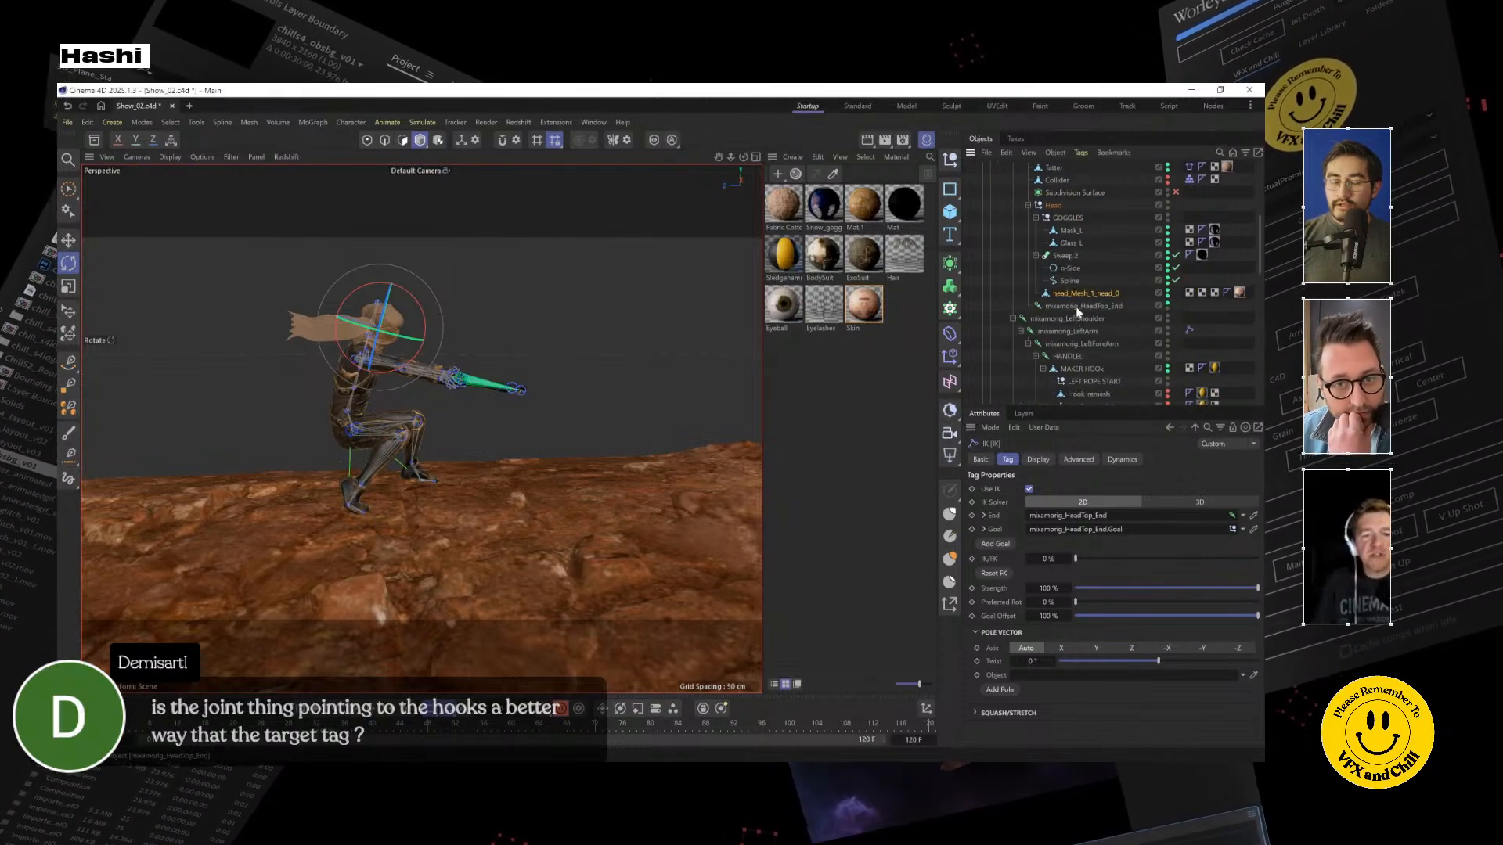
scroll(1077, 307, down, 5)
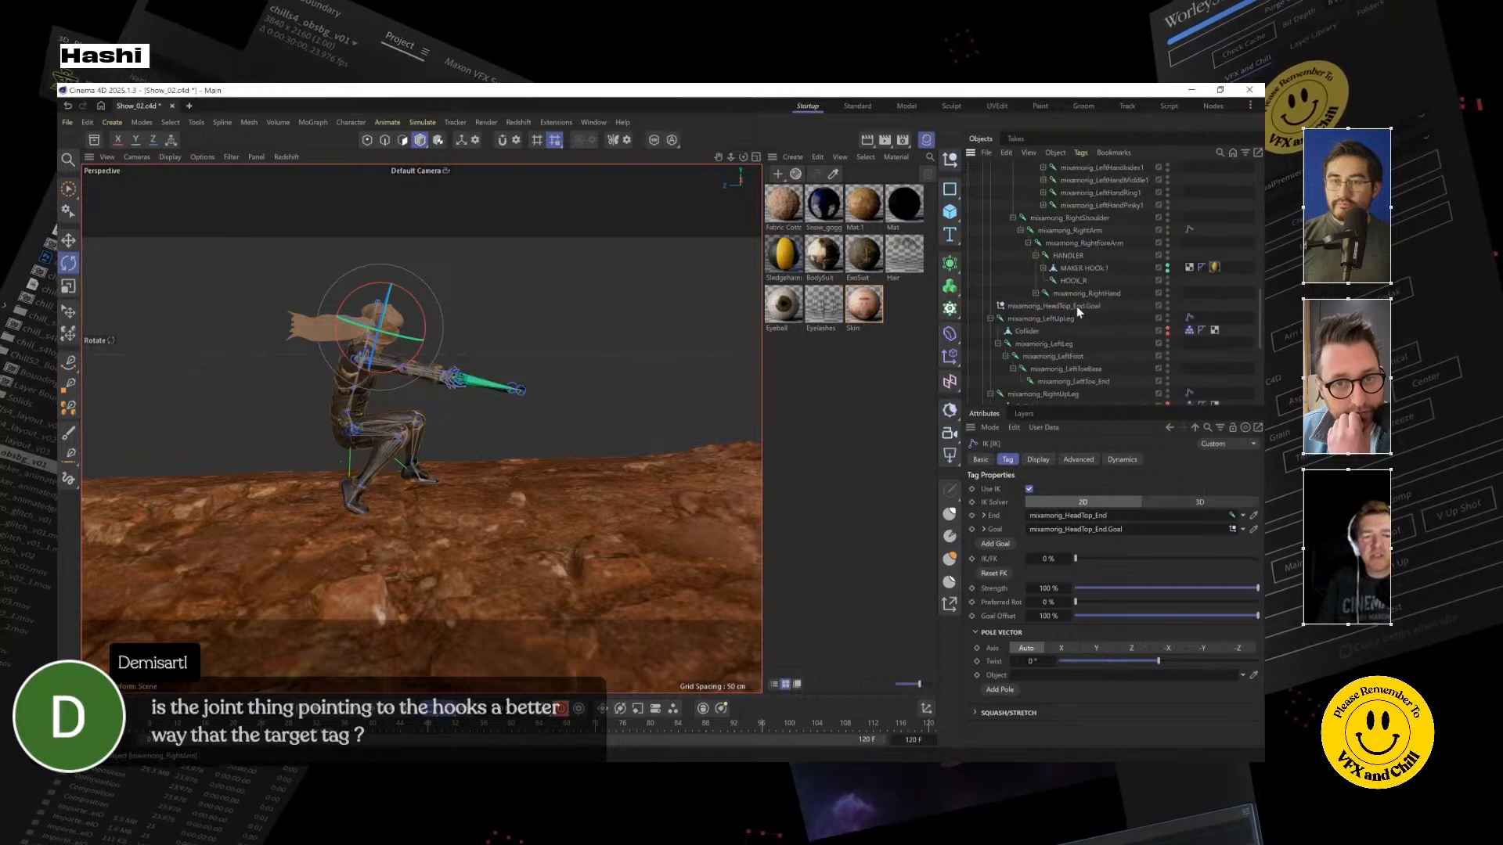
drag(1077, 306, 1018, 285)
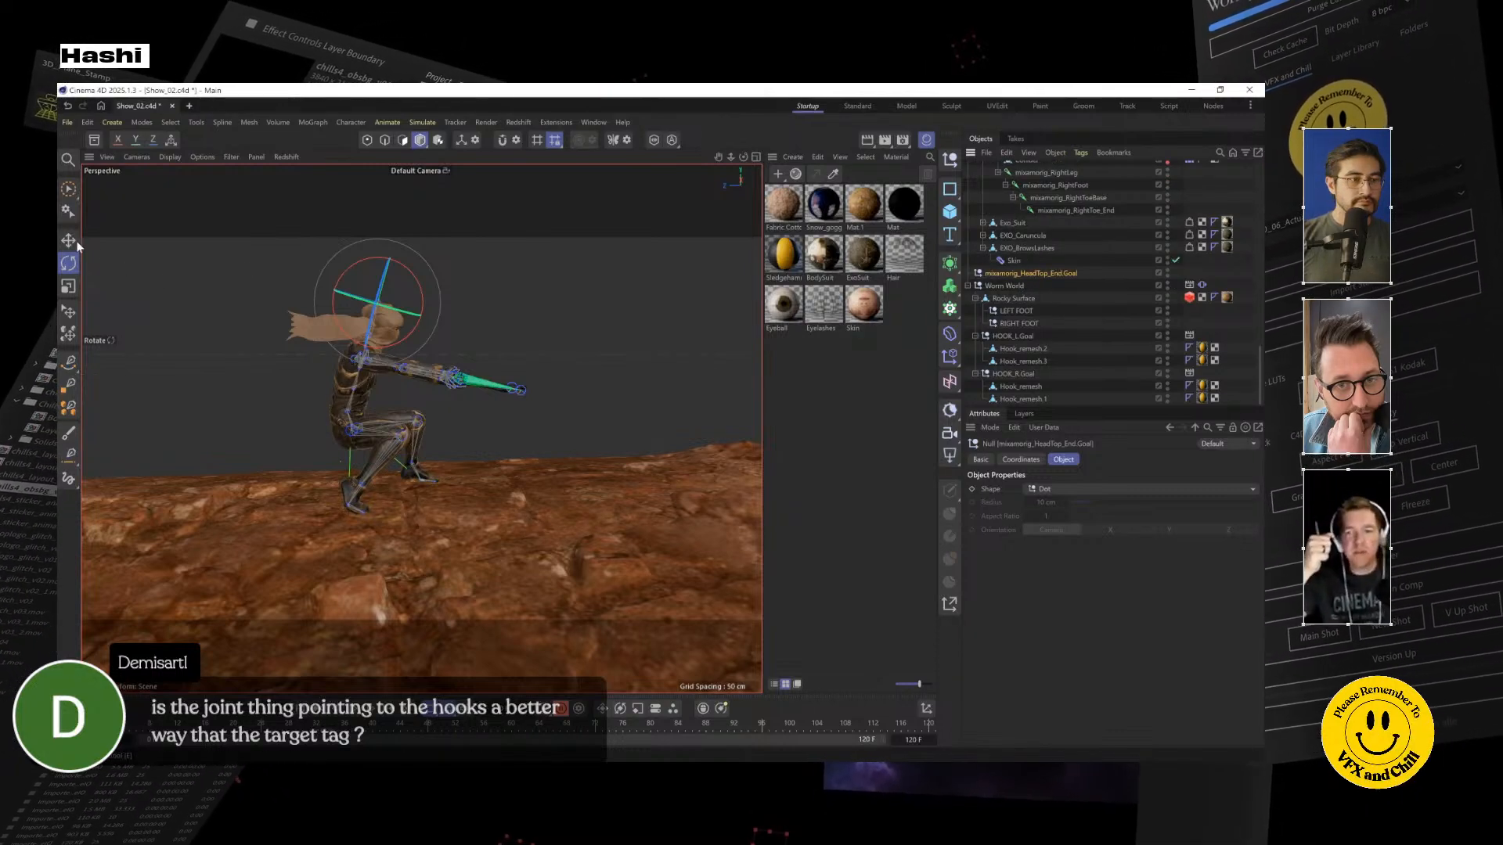
Move the mixamorig_HeadTop_End.Goal null to a spot above the character's head and view the pose from the front
key(e)
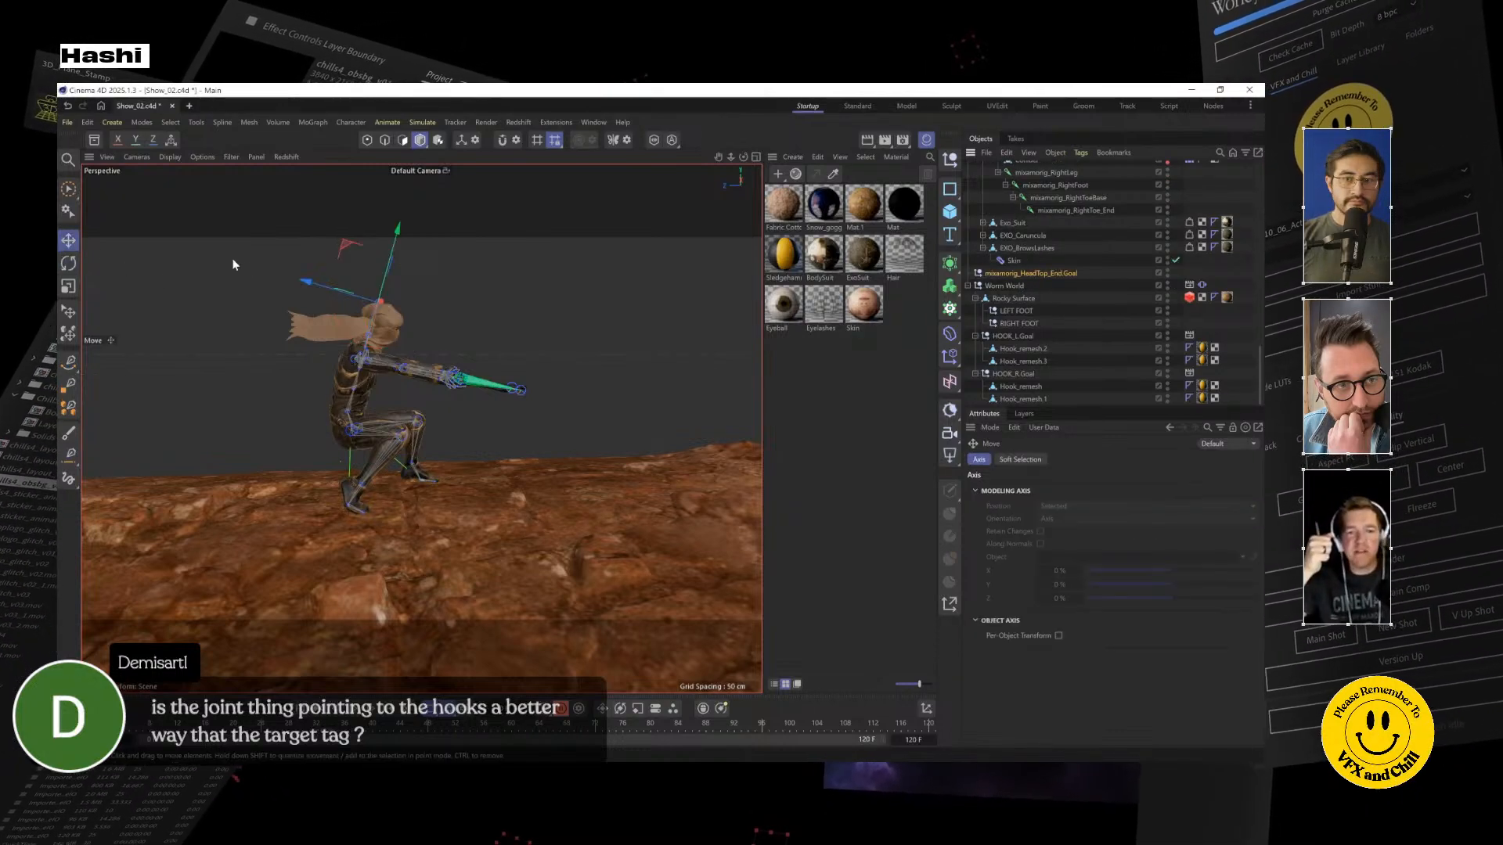
click(1053, 274)
scroll(970, 289, up, 3)
drag(598, 285, 555, 256)
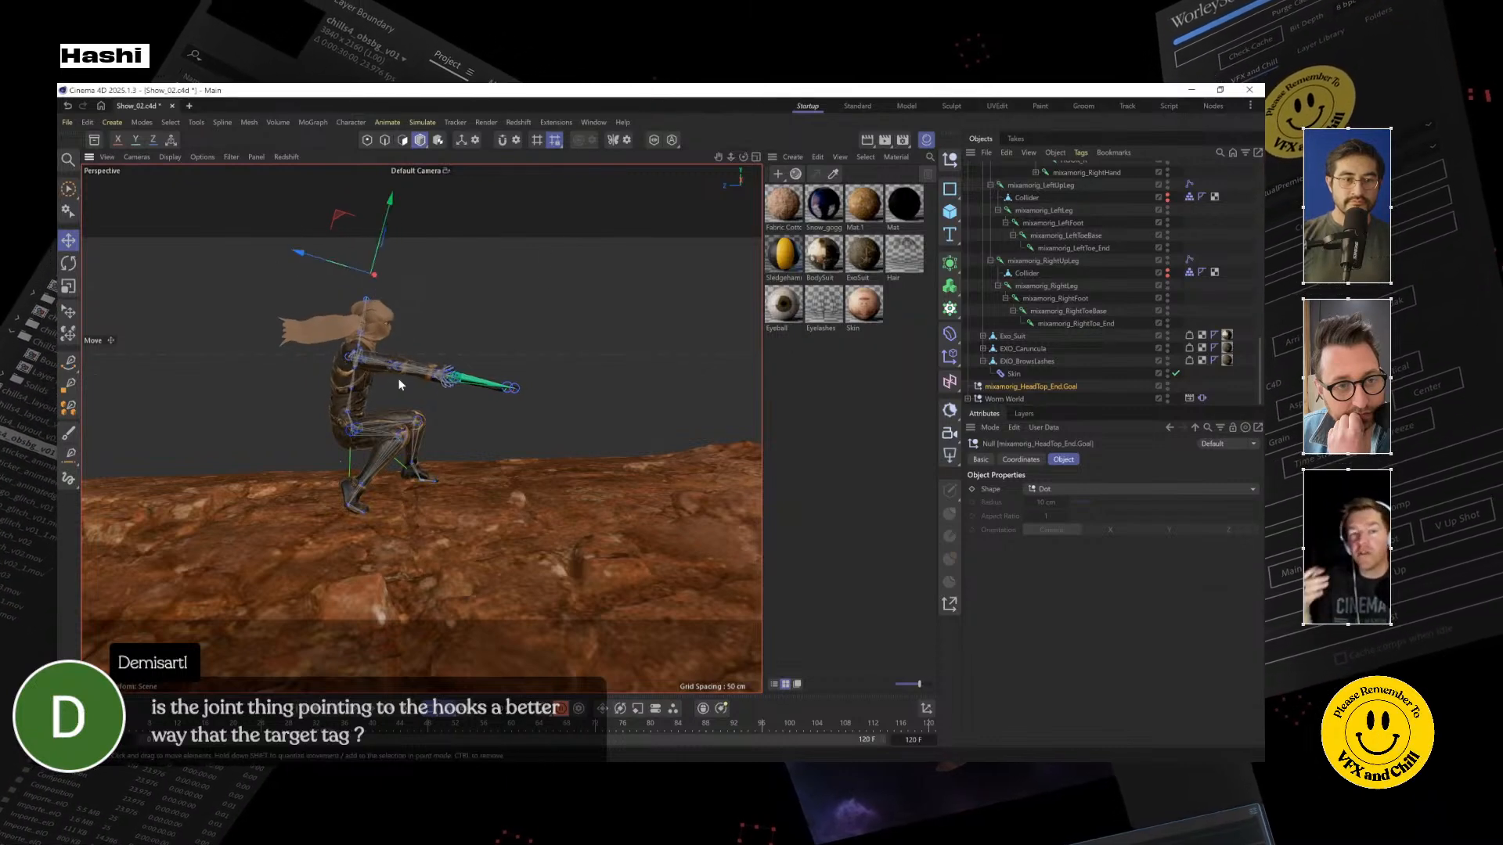
scroll(399, 383, up, 3)
alt+drag(472, 383, 232, 419)
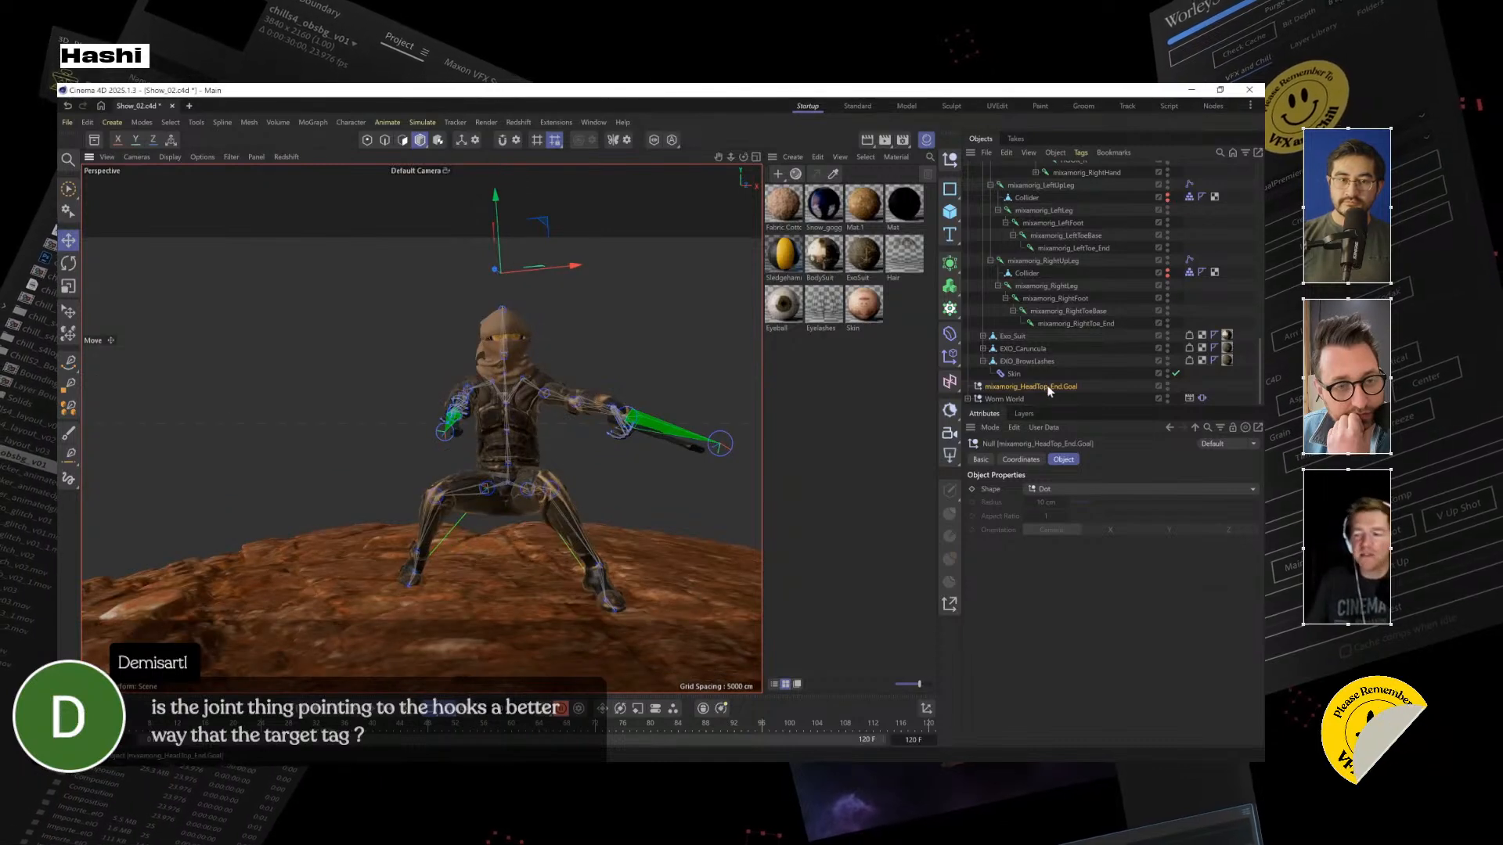
Place the mixamorig_HeadTop_End.Goal null above CHARACTER in the hierarchy and shift it together with the mixamorig_Hips joint
drag(1049, 387, 1056, 201)
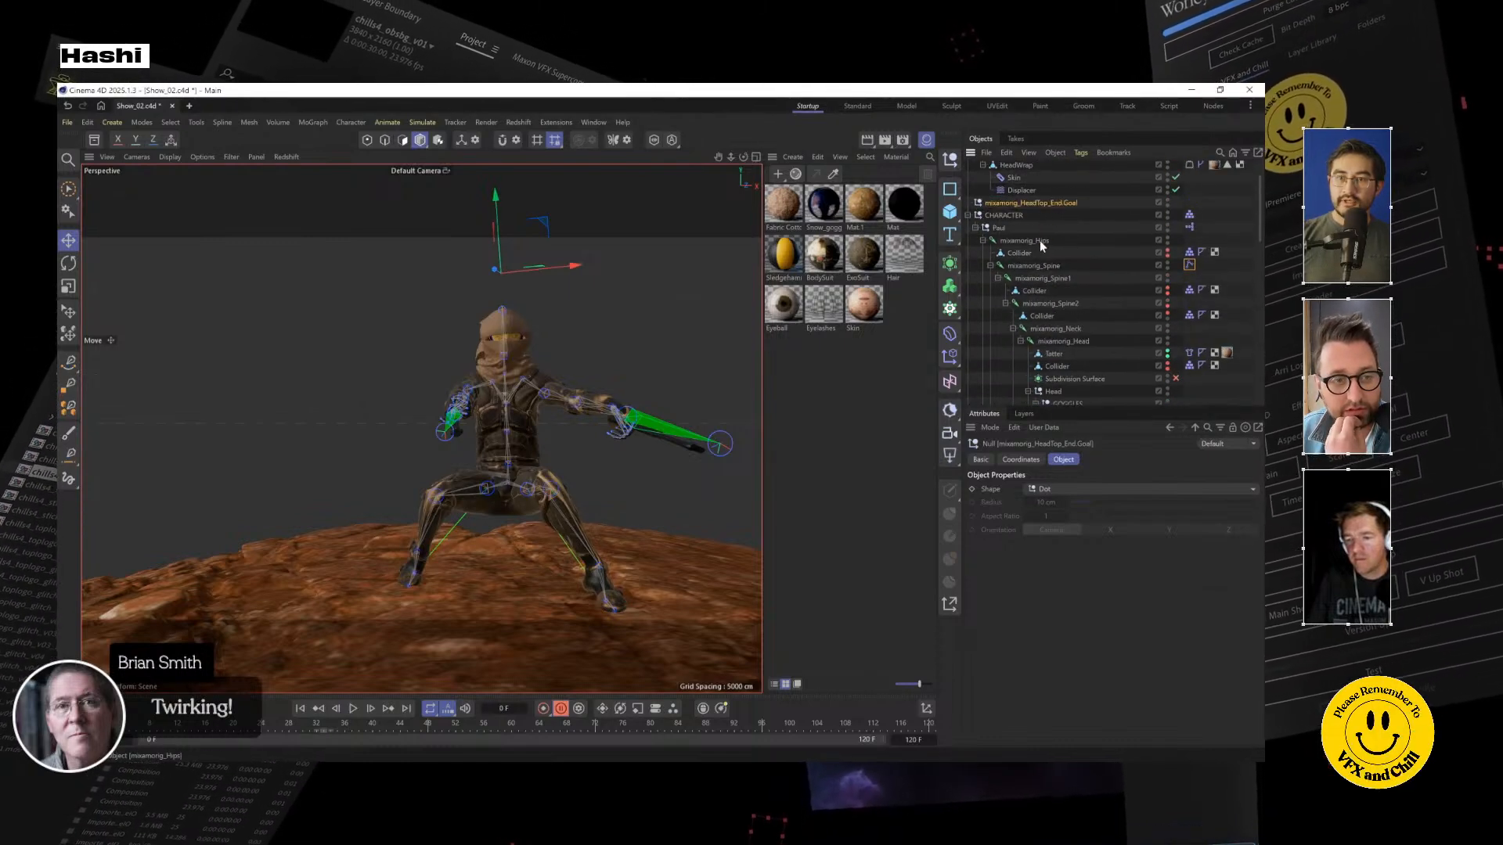
ctrl+click(1041, 242)
mouse_move(576, 360)
mouse_down()
mouse_move(537, 370)
mouse_move(589, 360)
mouse_up()
click(1085, 228)
scroll(547, 434, up, 3)
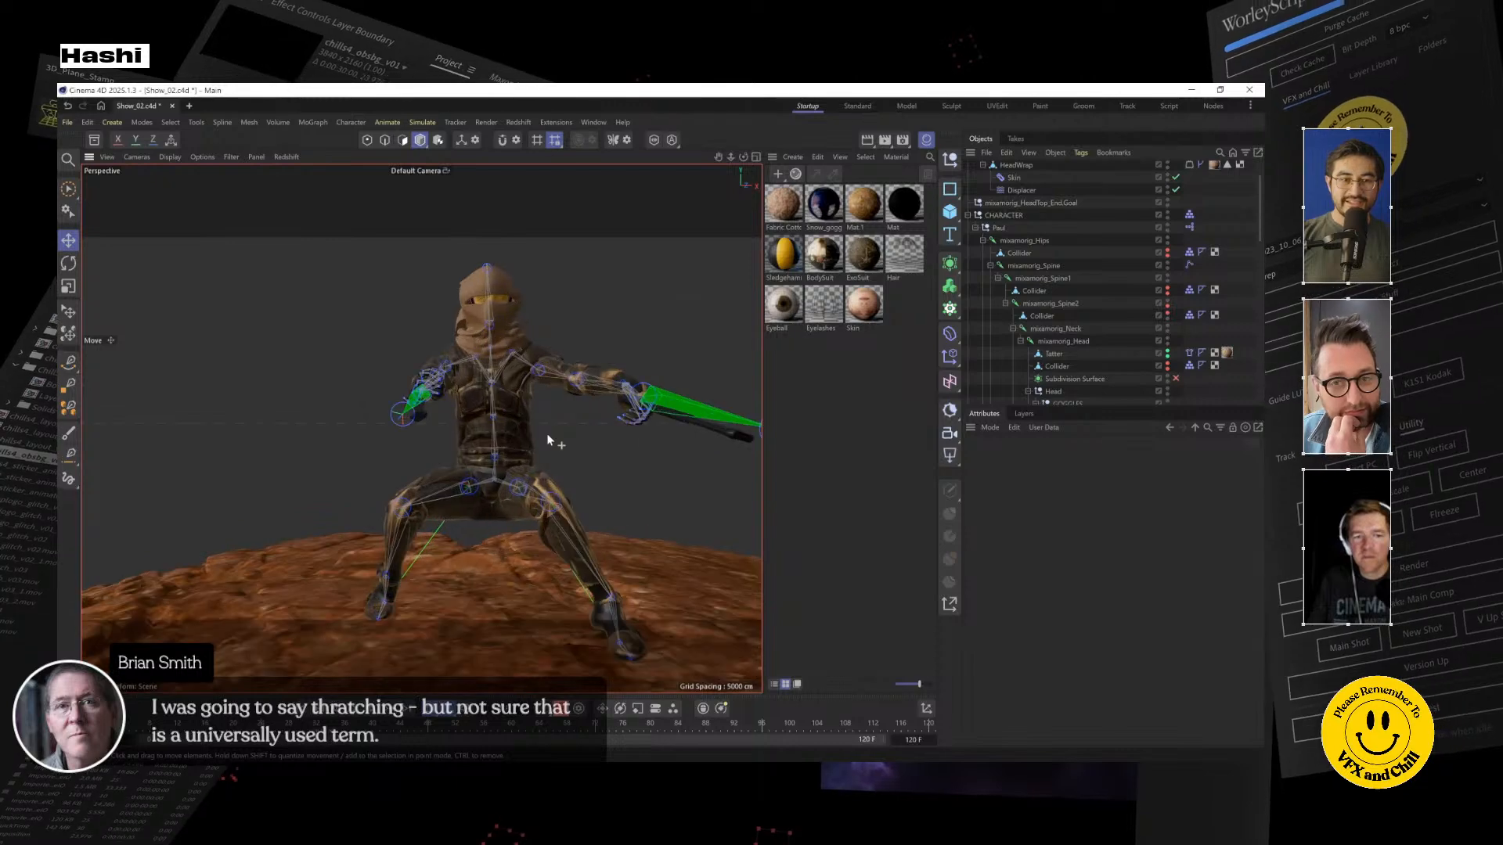
Rotate the mixamorig_Hips joint to refine the pelvis angle of the crouch, undoing the rotation that is not wanted
alt+drag(546, 428, 109, 251)
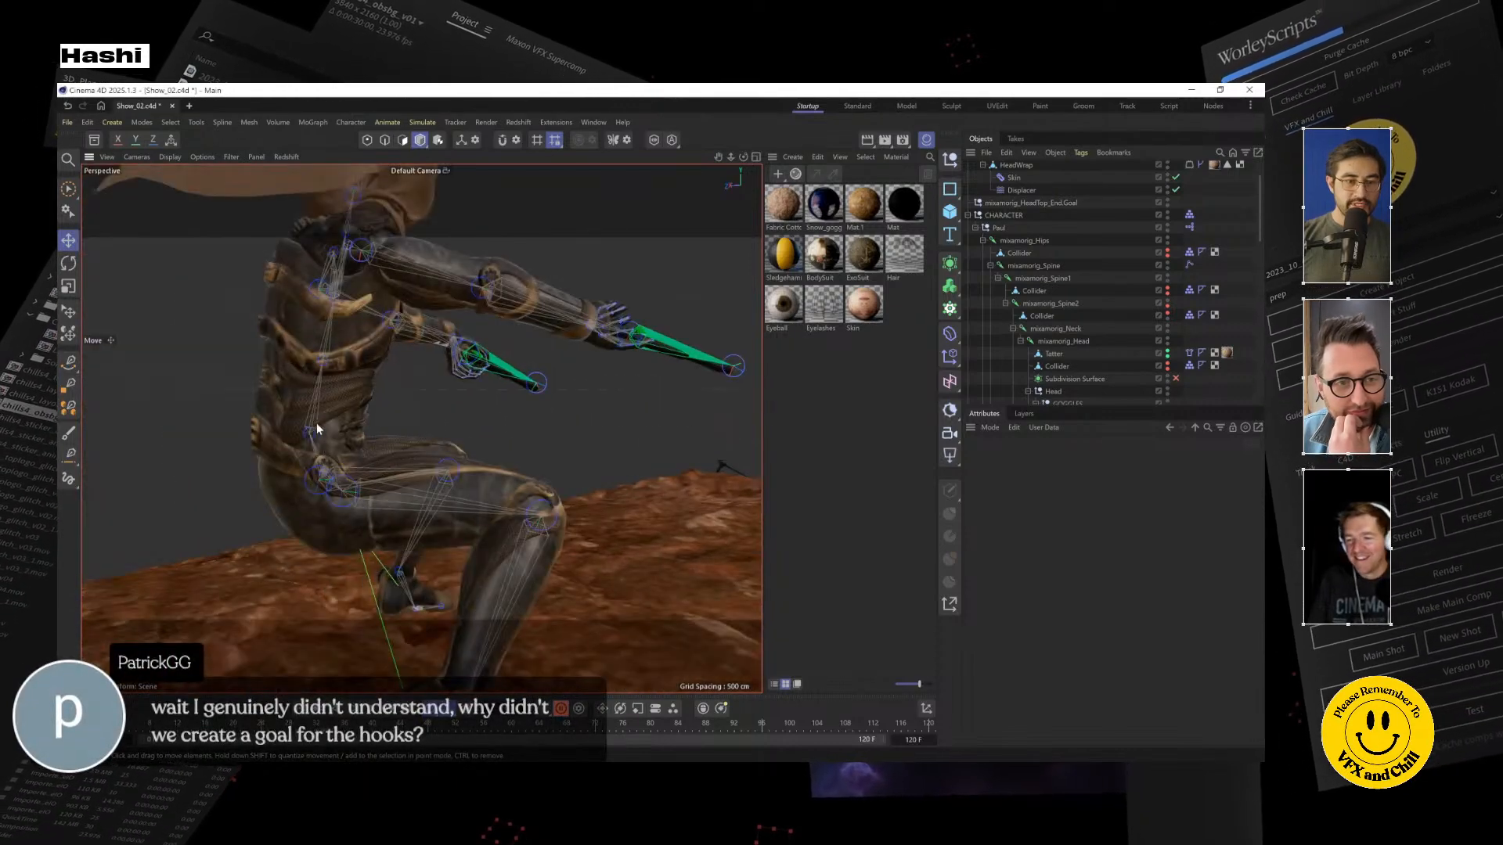
click(1042, 245)
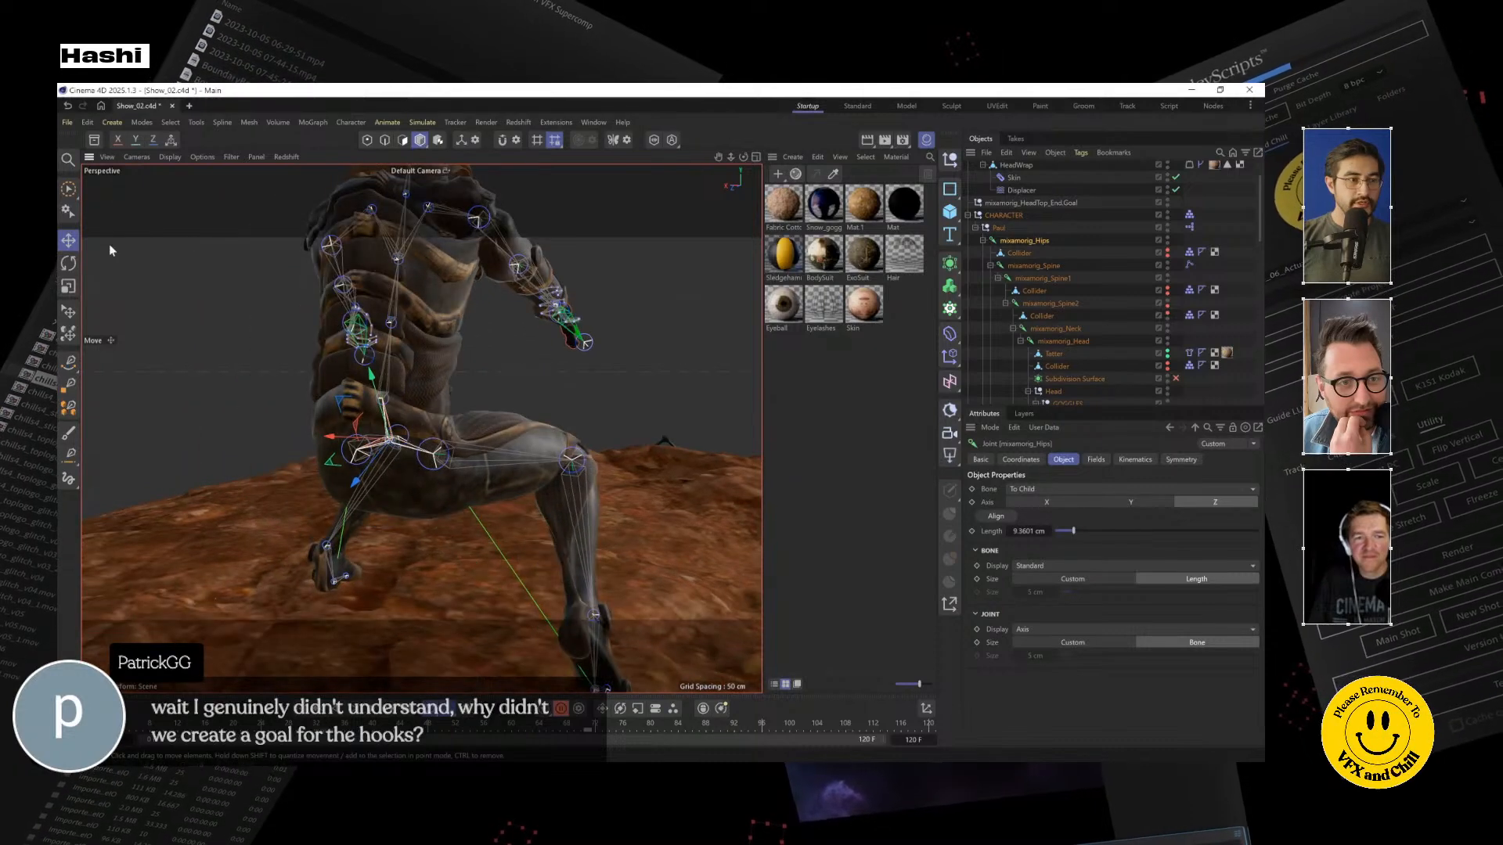
click(68, 264)
mouse_move(407, 474)
mouse_down()
mouse_move(426, 457)
mouse_move(386, 480)
mouse_up()
drag(436, 484, 416, 408)
key(ctrl+z)
alt+drag(477, 487, 345, 542)
drag(362, 468, 348, 400)
Select the HOOK_L.Goal and HOOK_R.Goal nulls under Worm World and move them together to adjust the arms' aim
scroll(1088, 353, down, 5)
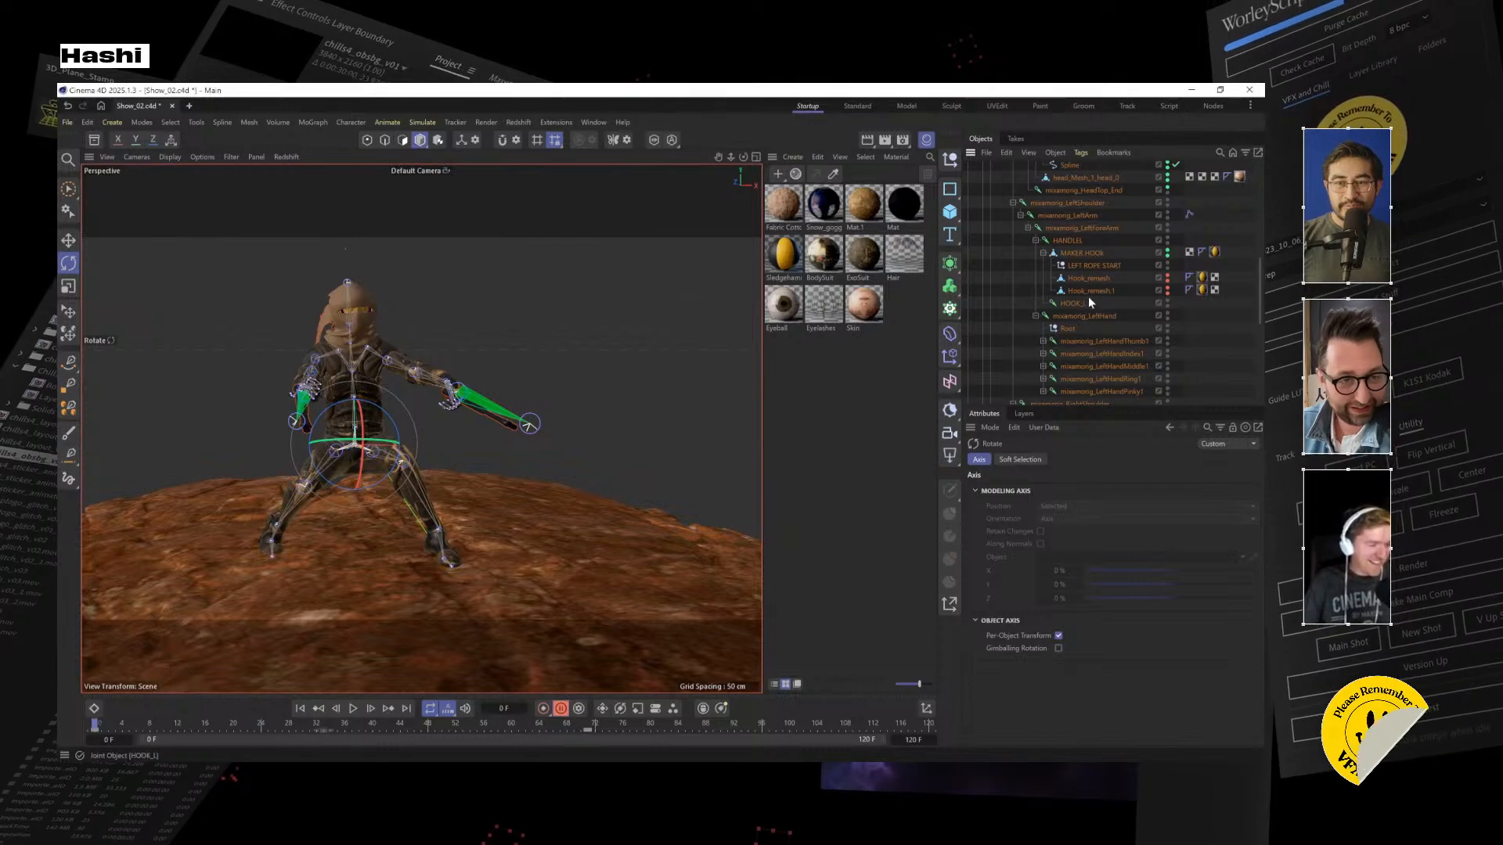
scroll(1089, 322, down, 5)
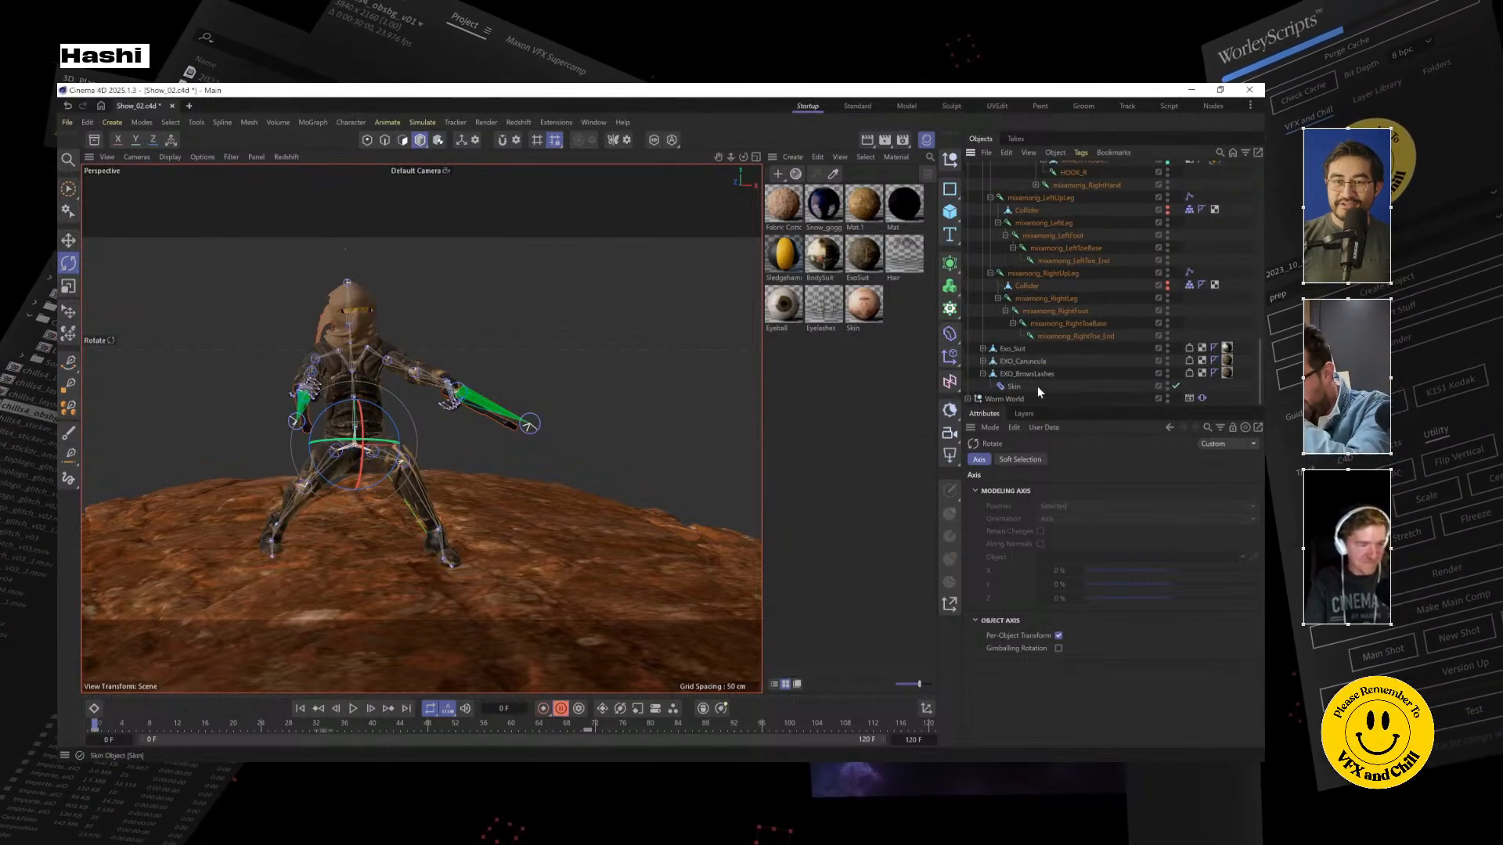
click(970, 400)
scroll(1010, 360, down, 3)
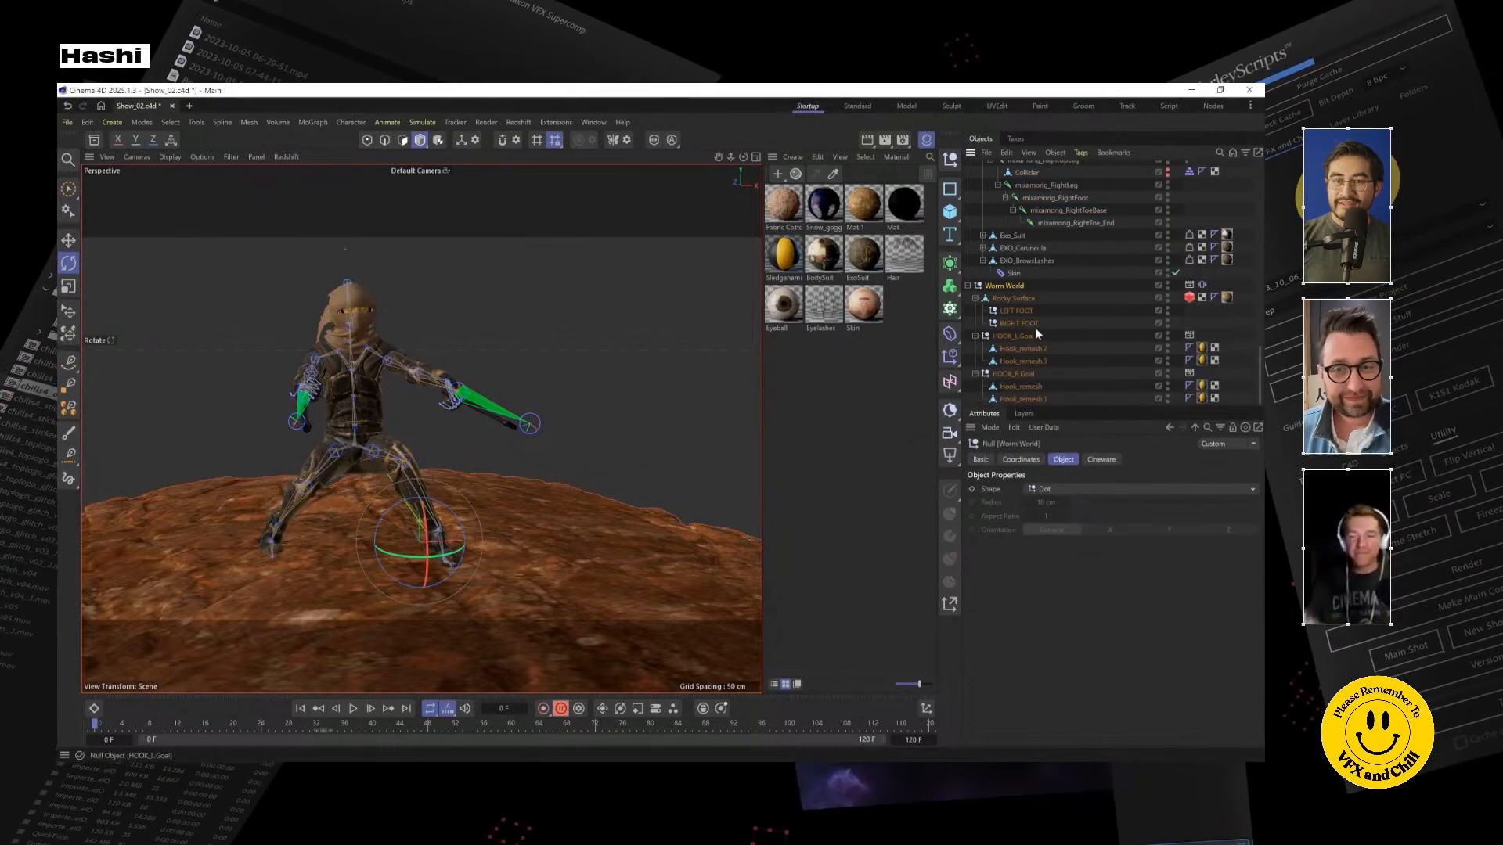
click(1018, 336)
ctrl+click(1012, 374)
scroll(432, 408, down, 10)
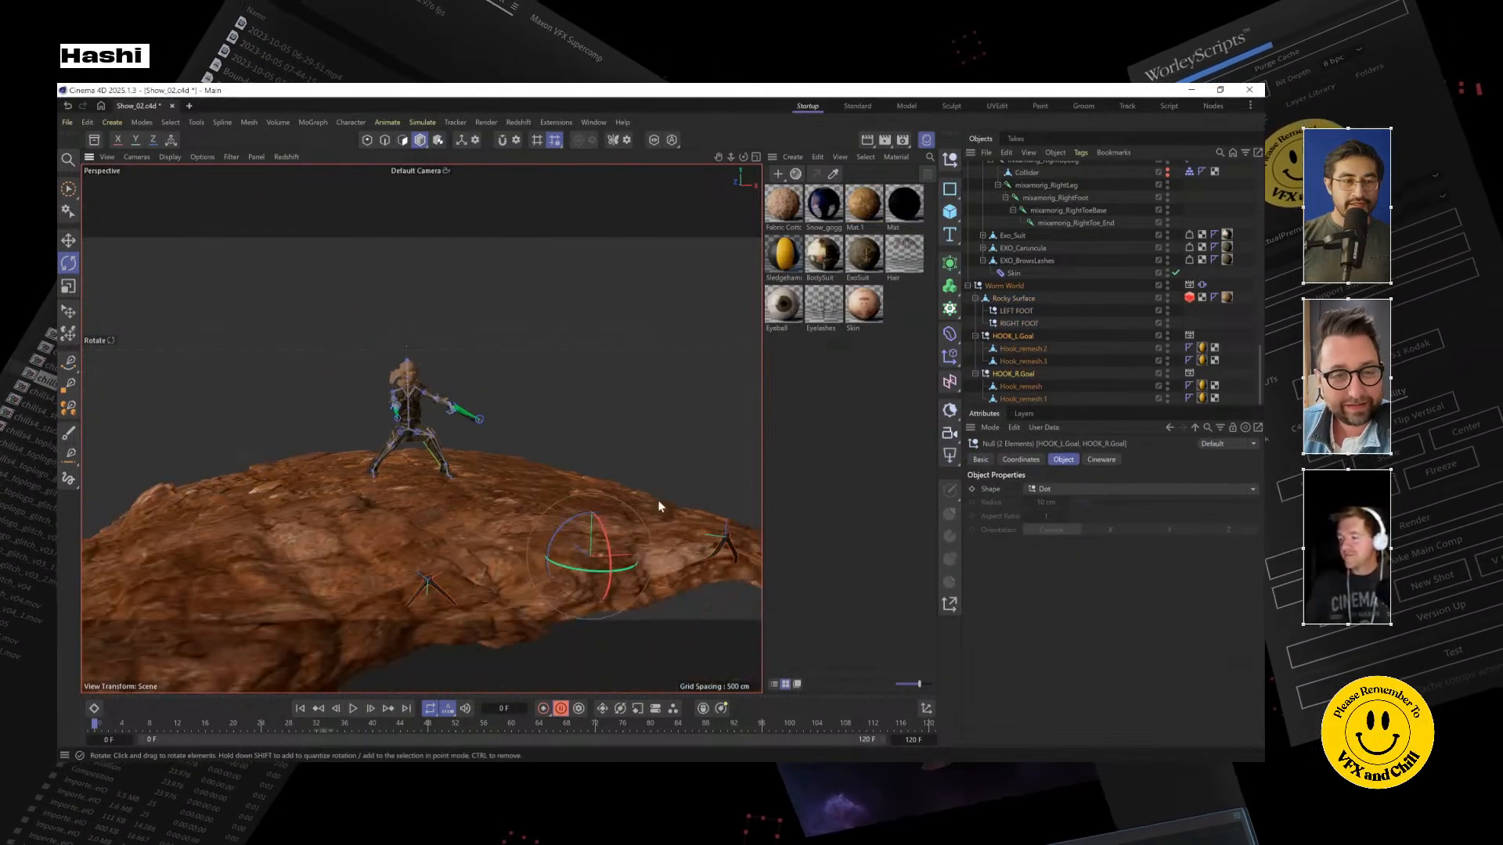
key(e)
drag(591, 555, 385, 446)
scroll(581, 551, up, 10)
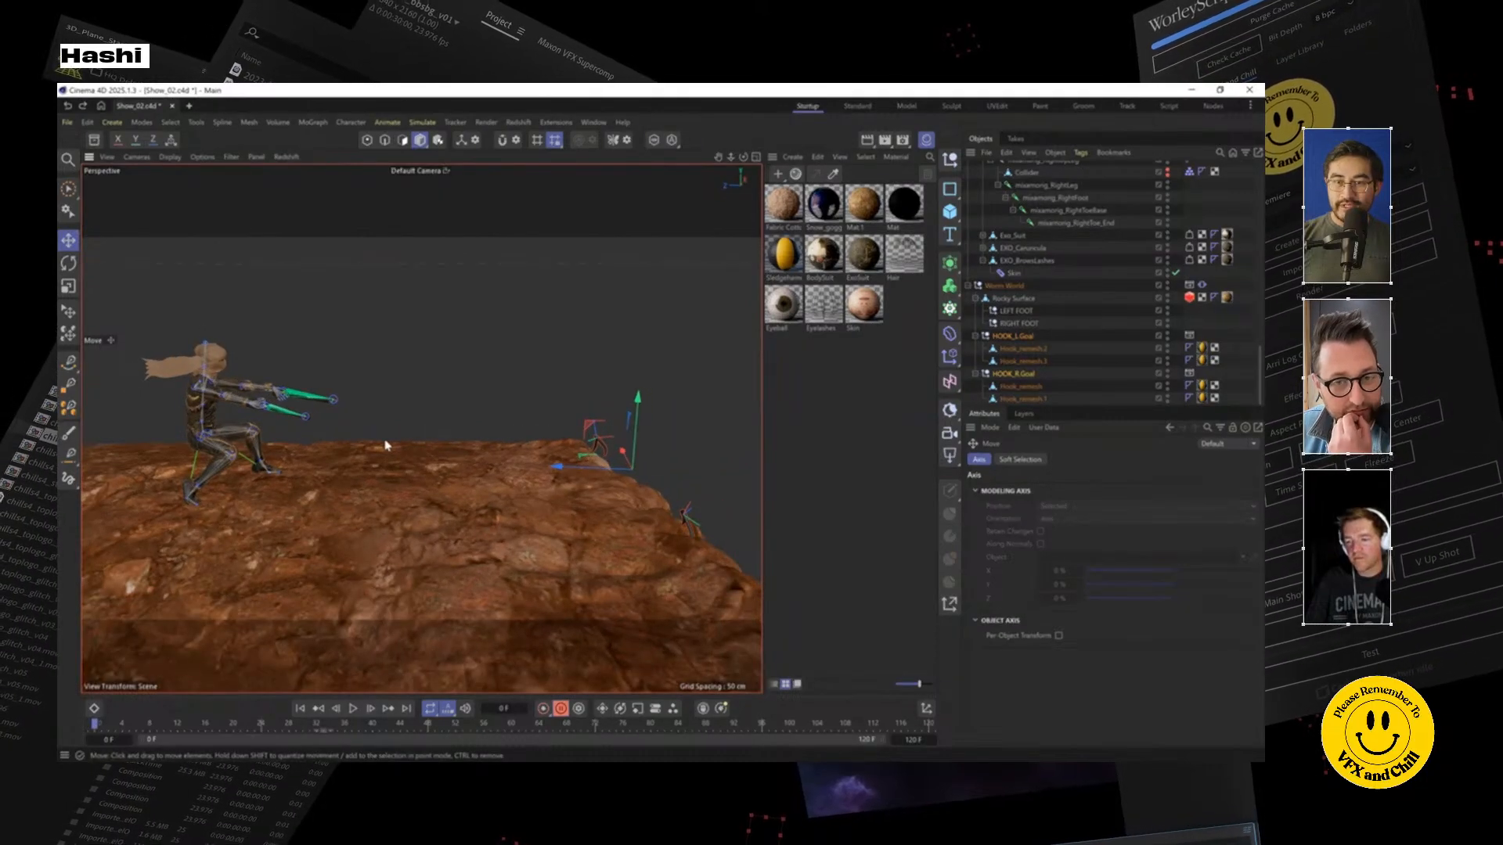
Deselect the hook goals and switch off the visibility of the mixamorig_Hips joint to hide the skeleton
click(313, 415)
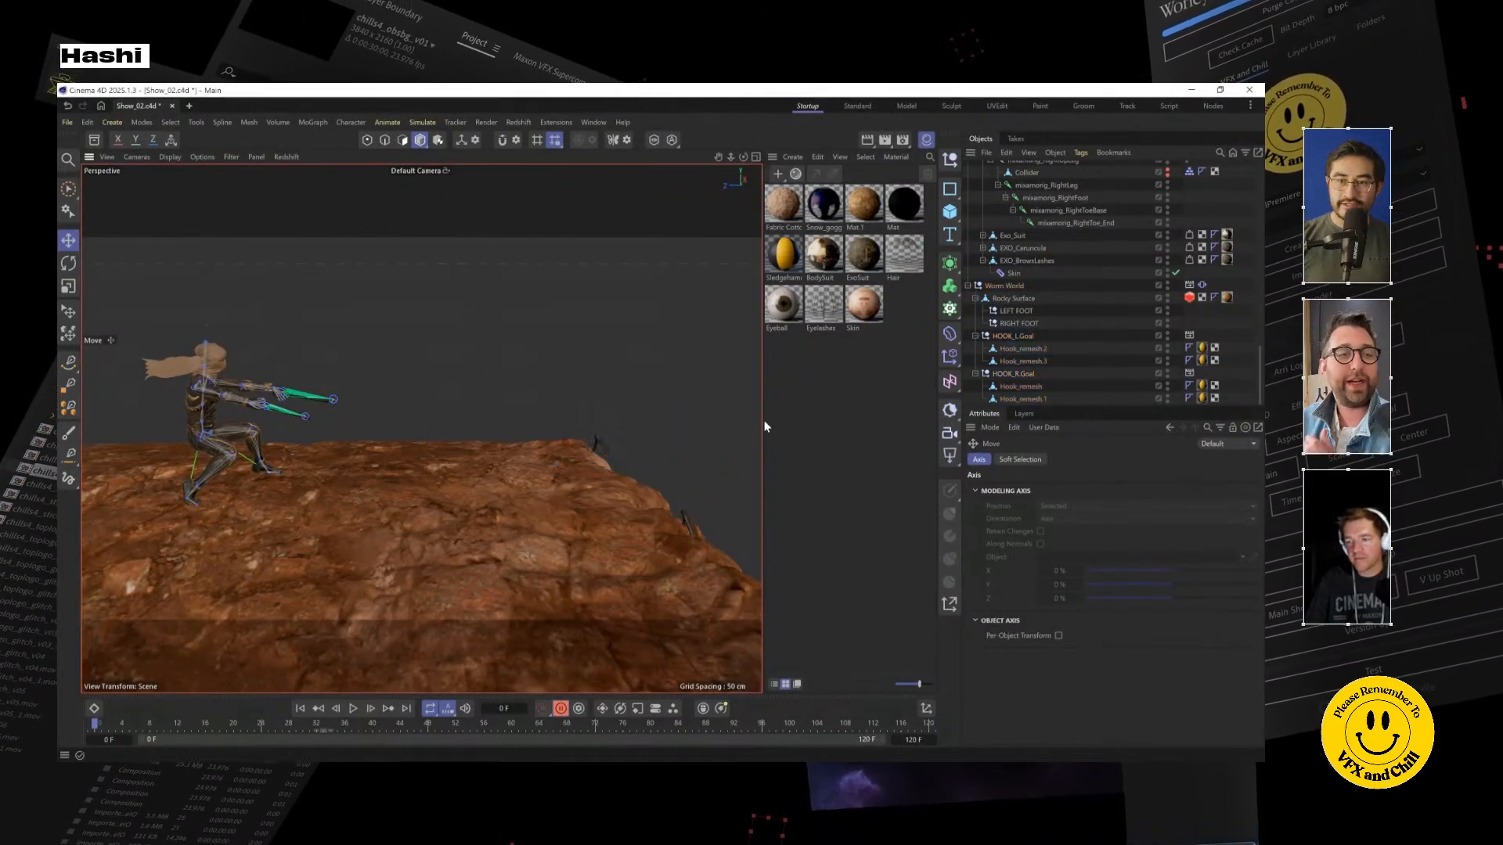
scroll(1107, 332, up, 10)
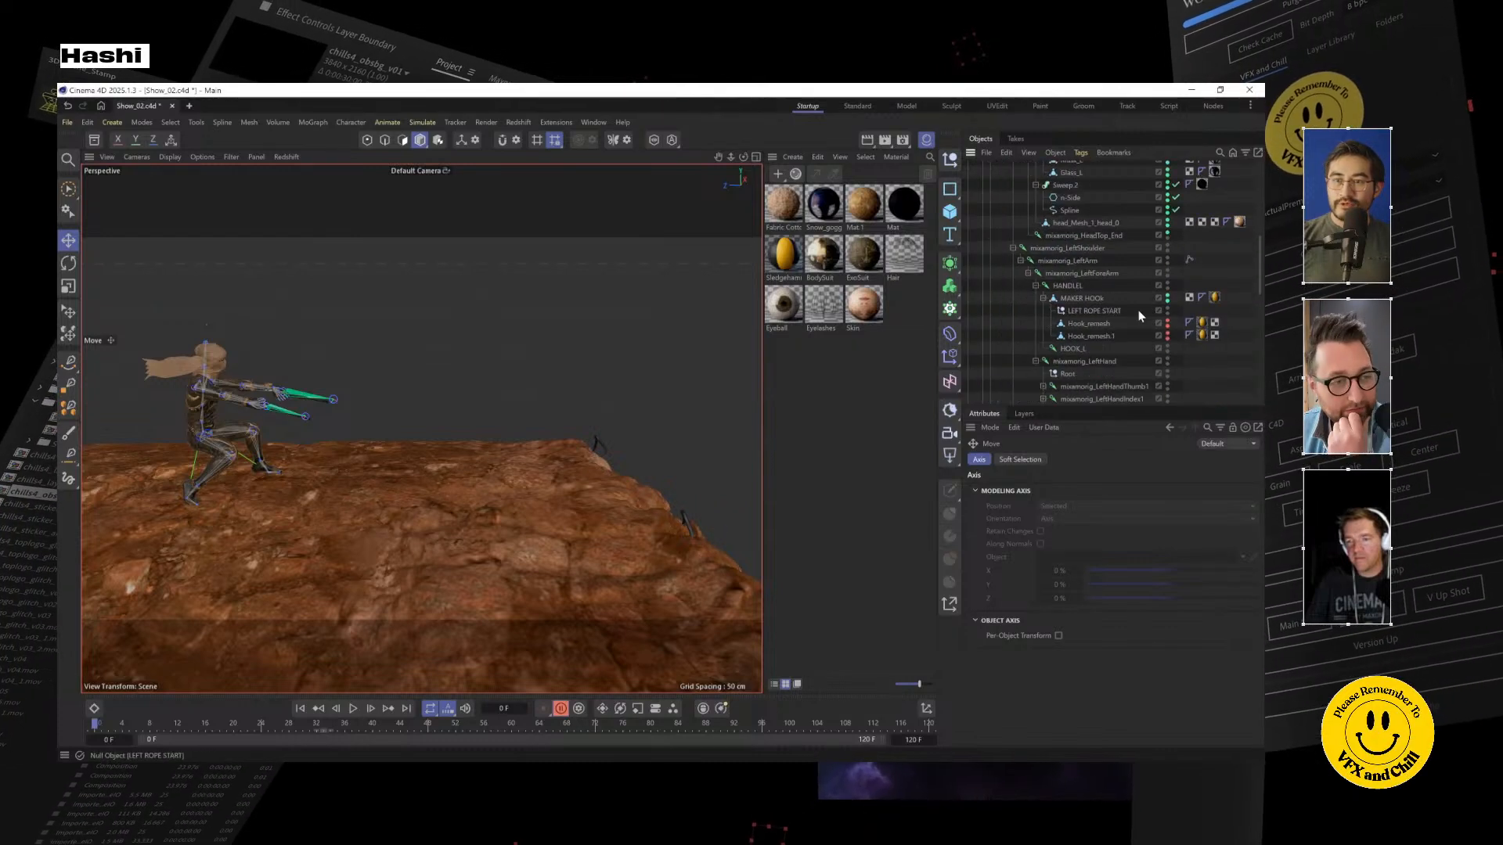
scroll(1165, 274, up, 10)
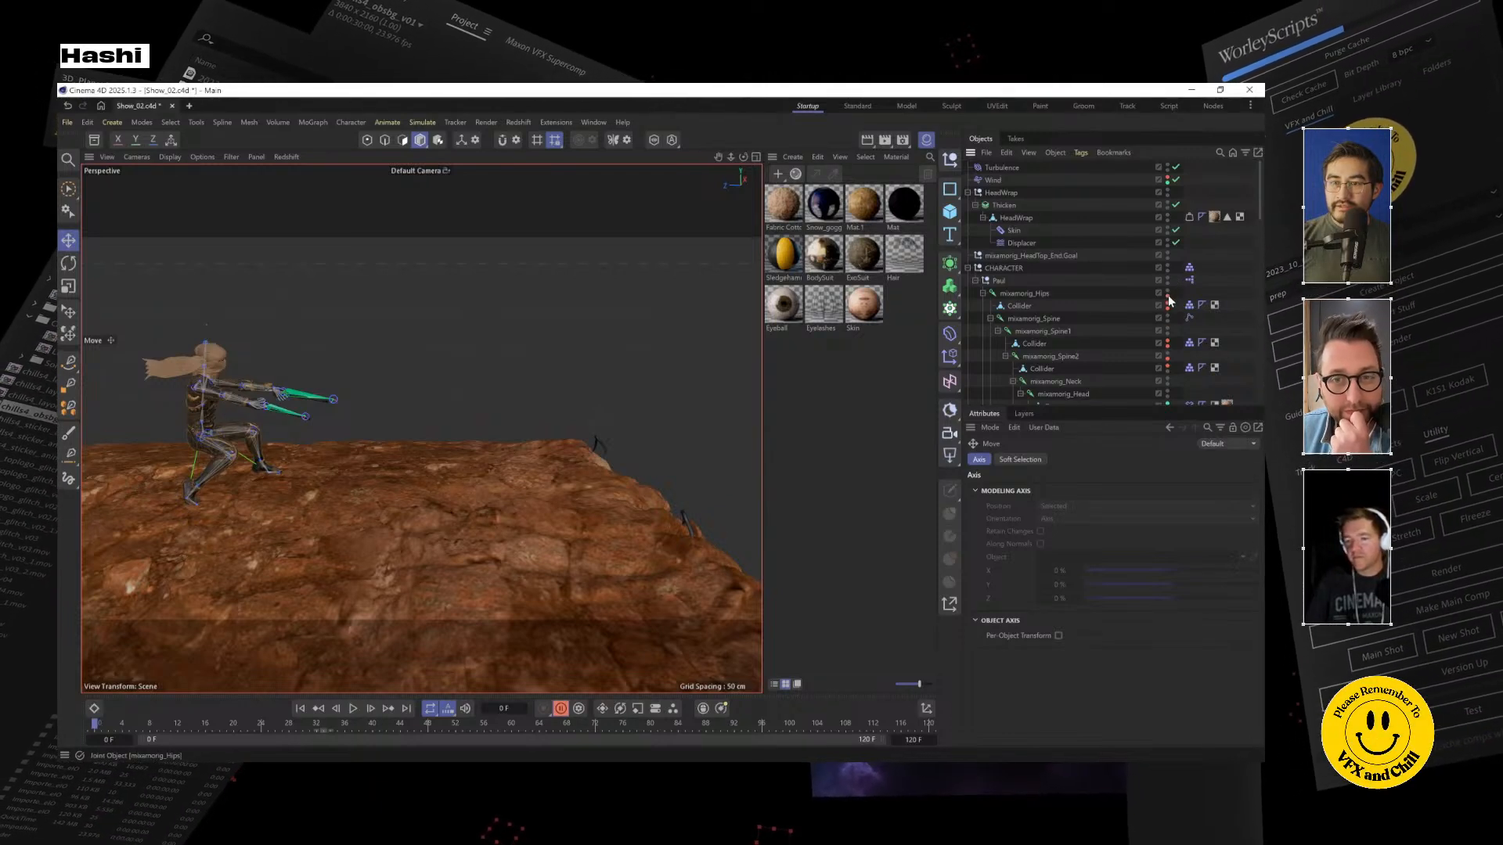
click(1168, 292)
click(1167, 292)
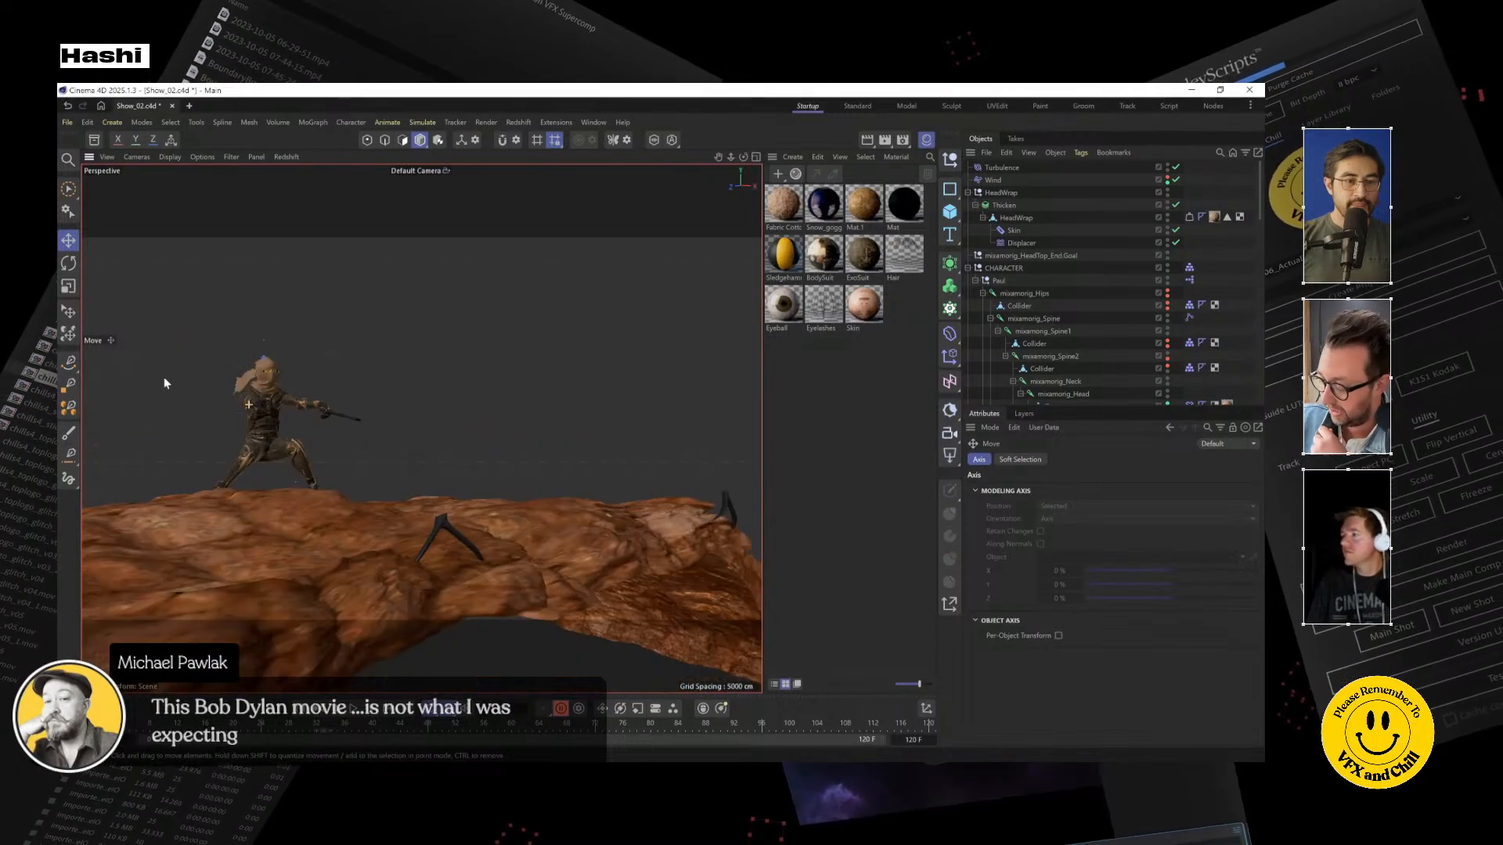
Find the LEFT ROPE START null under MAKER HOOK in the character hierarchy, select it and frame it in the viewport
scroll(1041, 290, down, 5)
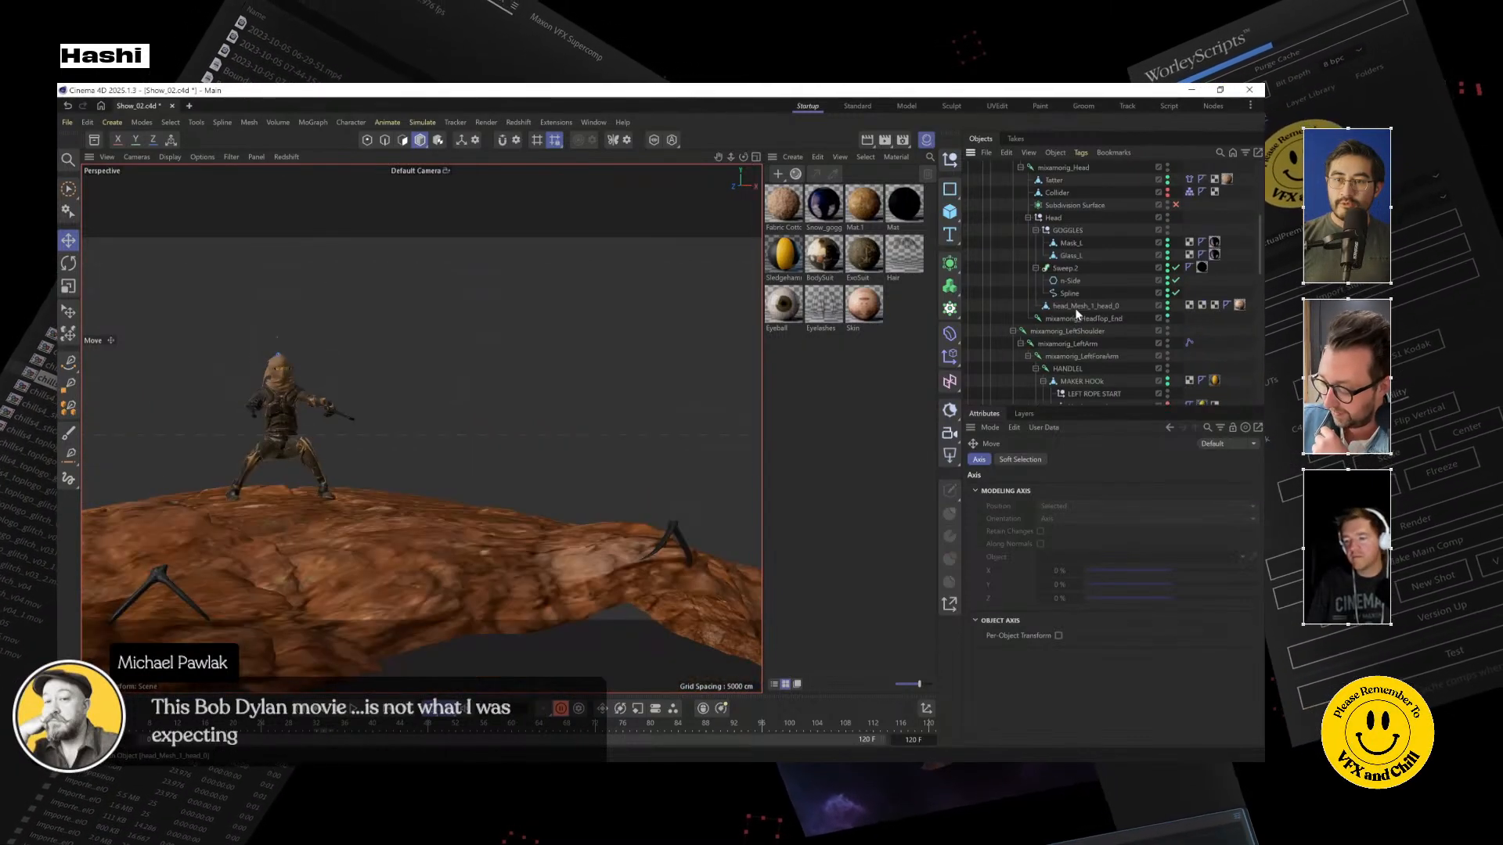
click(1080, 306)
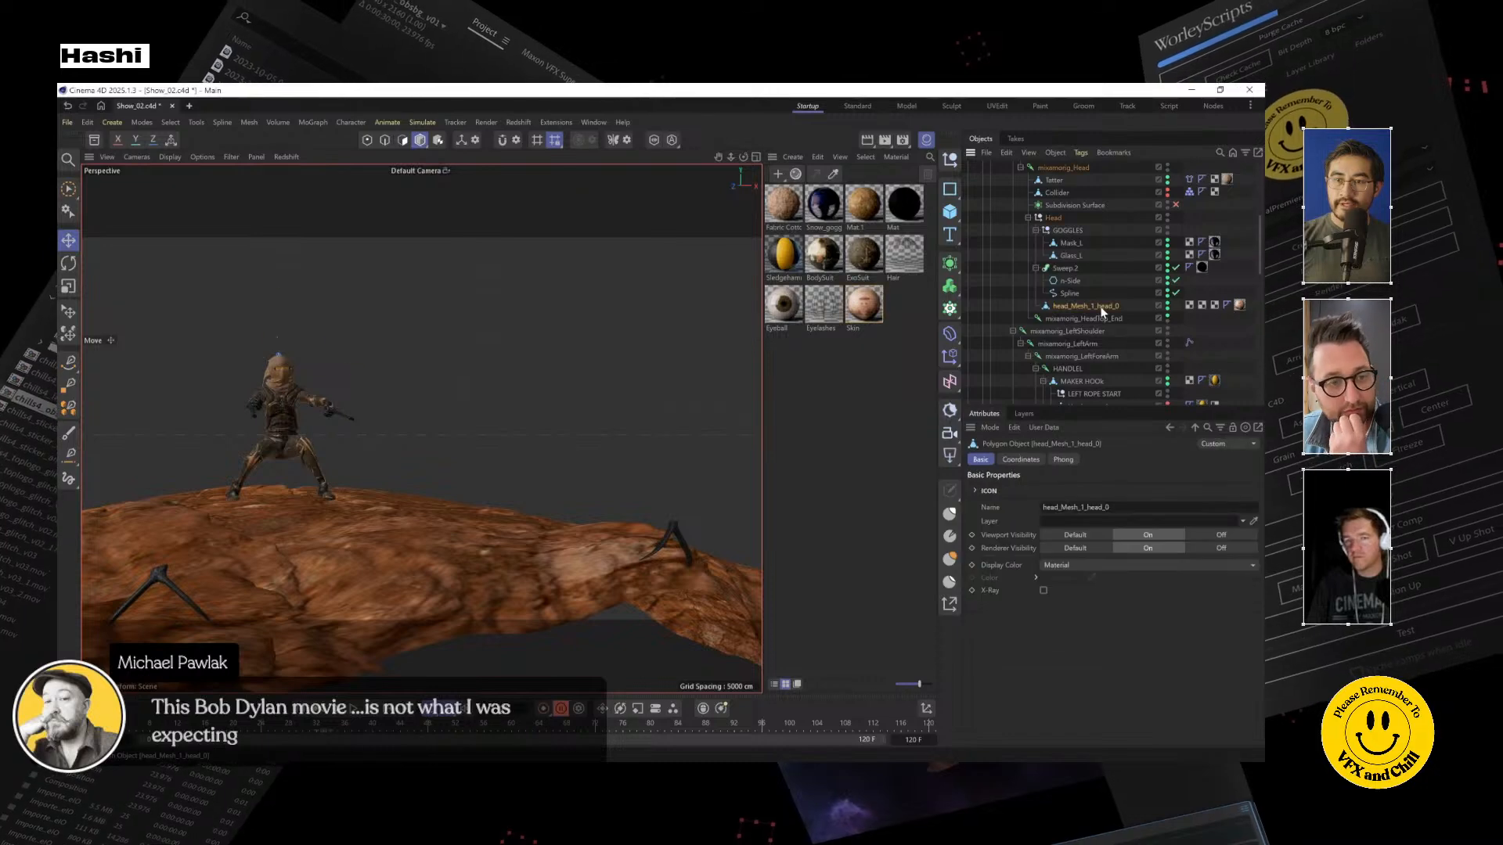
scroll(1096, 258, down, 3)
click(1096, 319)
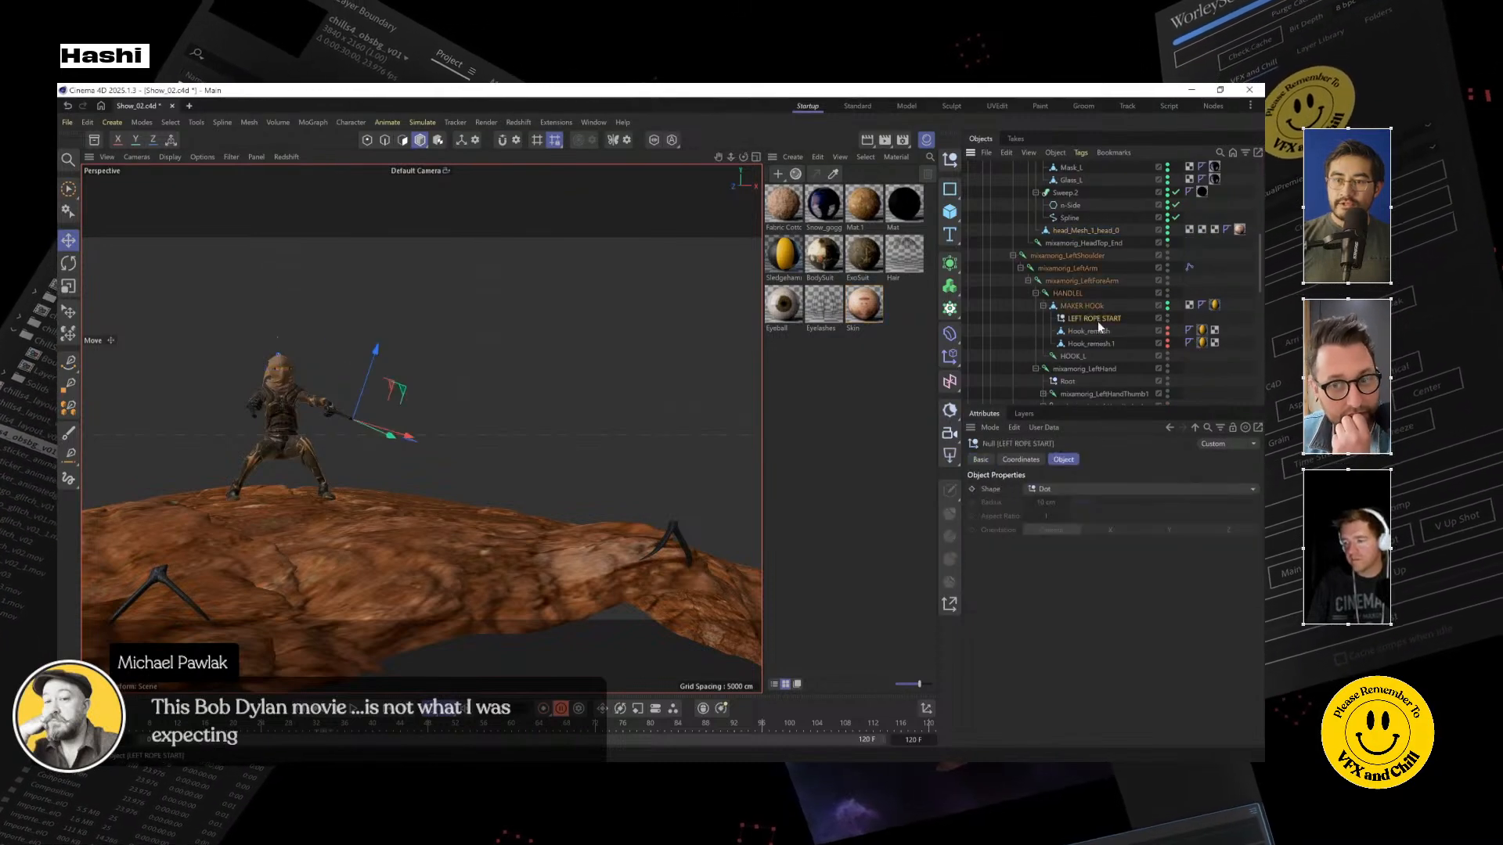
key(o)
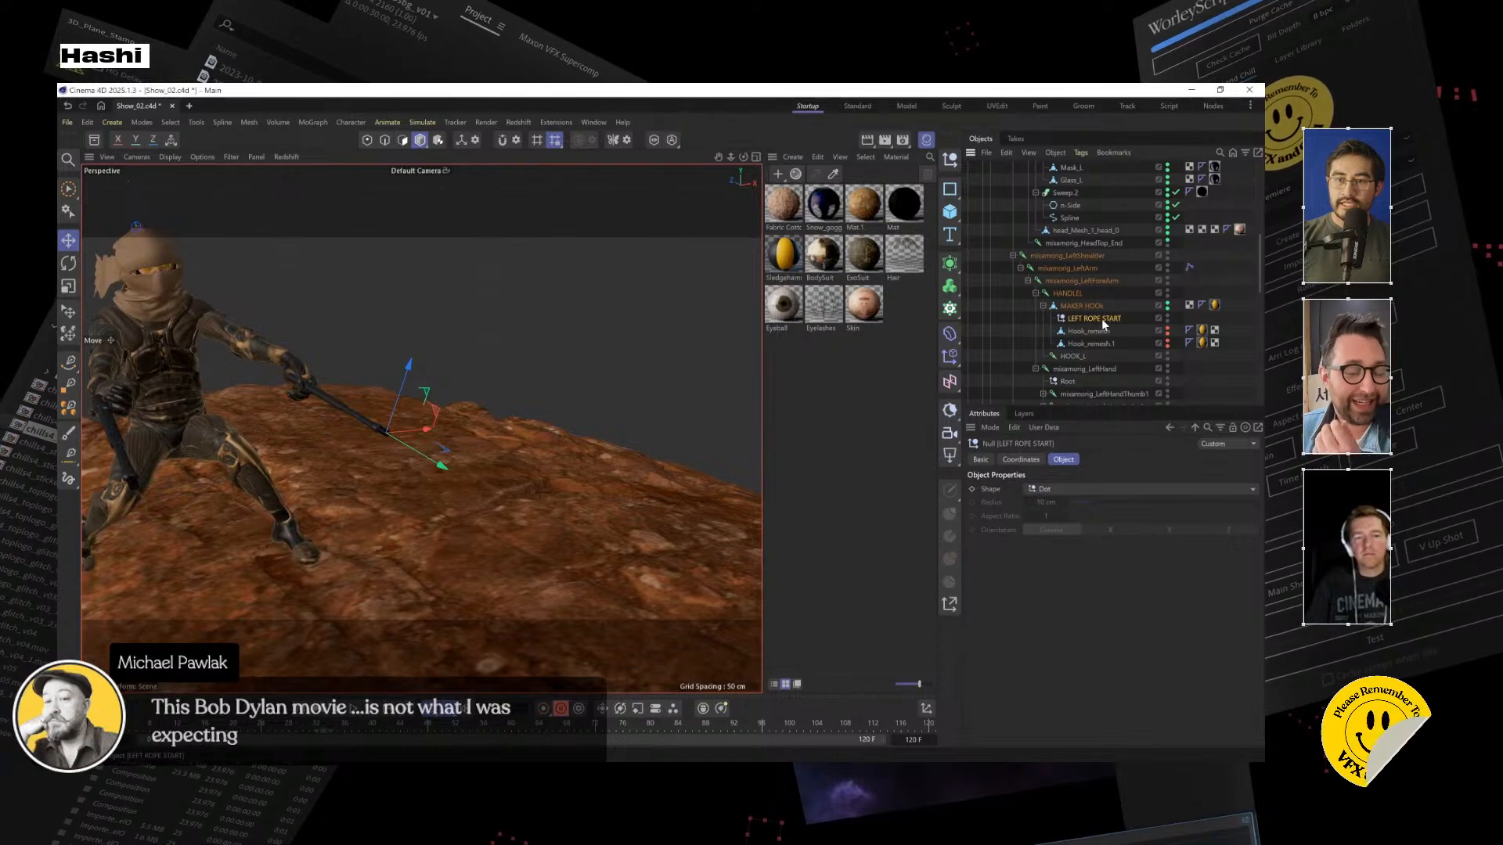
key(o)
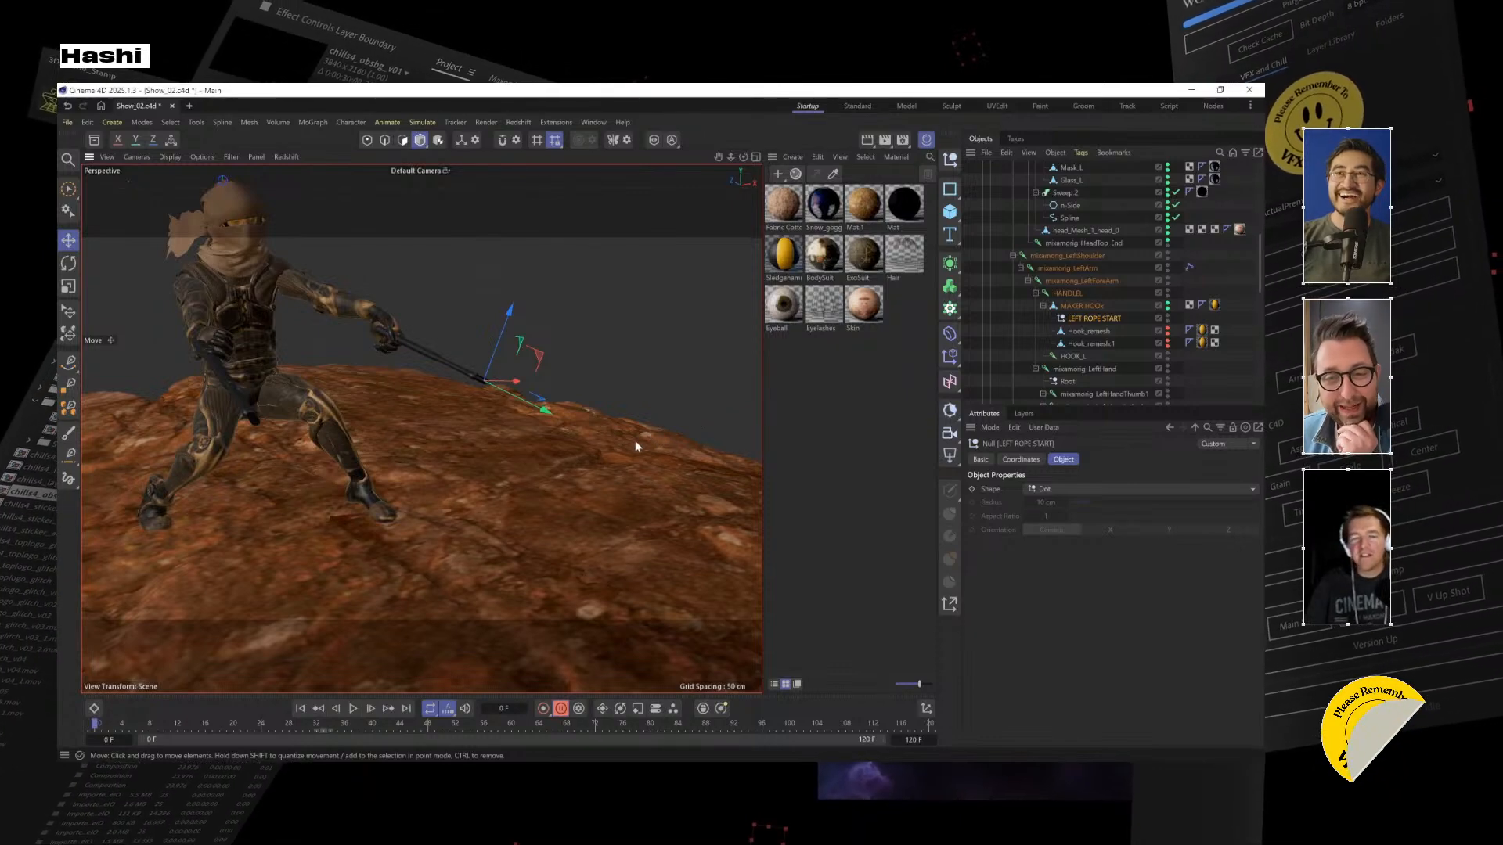
alt+middle_drag(651, 443, 546, 462)
scroll(483, 392, down, 3)
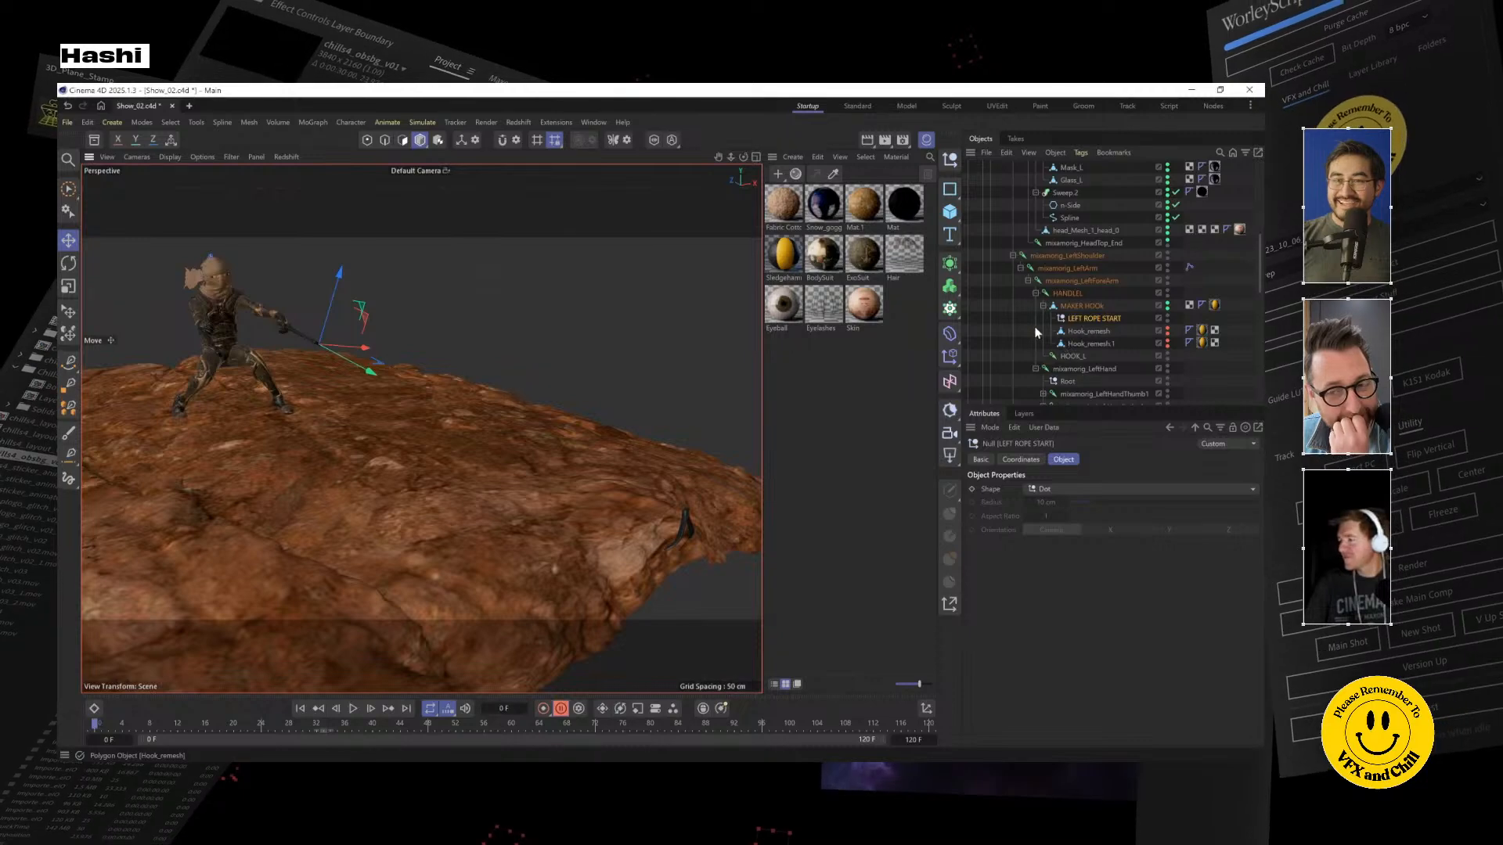
Add a Tracer linking LEFT ROPE START and HOOK_L.Goal, with its tracing mode set to Connect All Objects
scroll(1017, 281, up, 5)
click(967, 193)
click(969, 218)
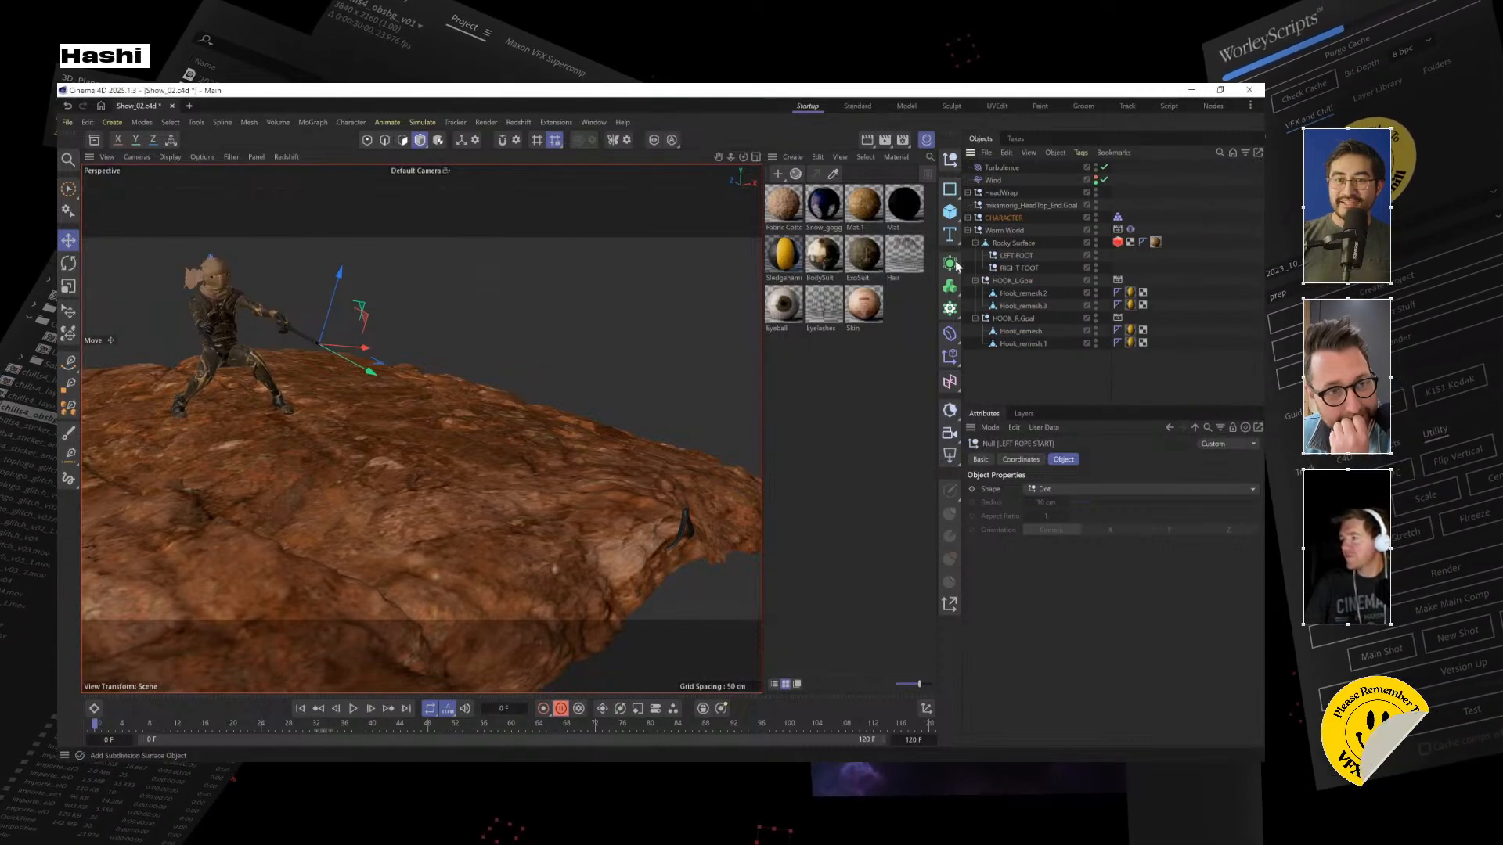
click(949, 263)
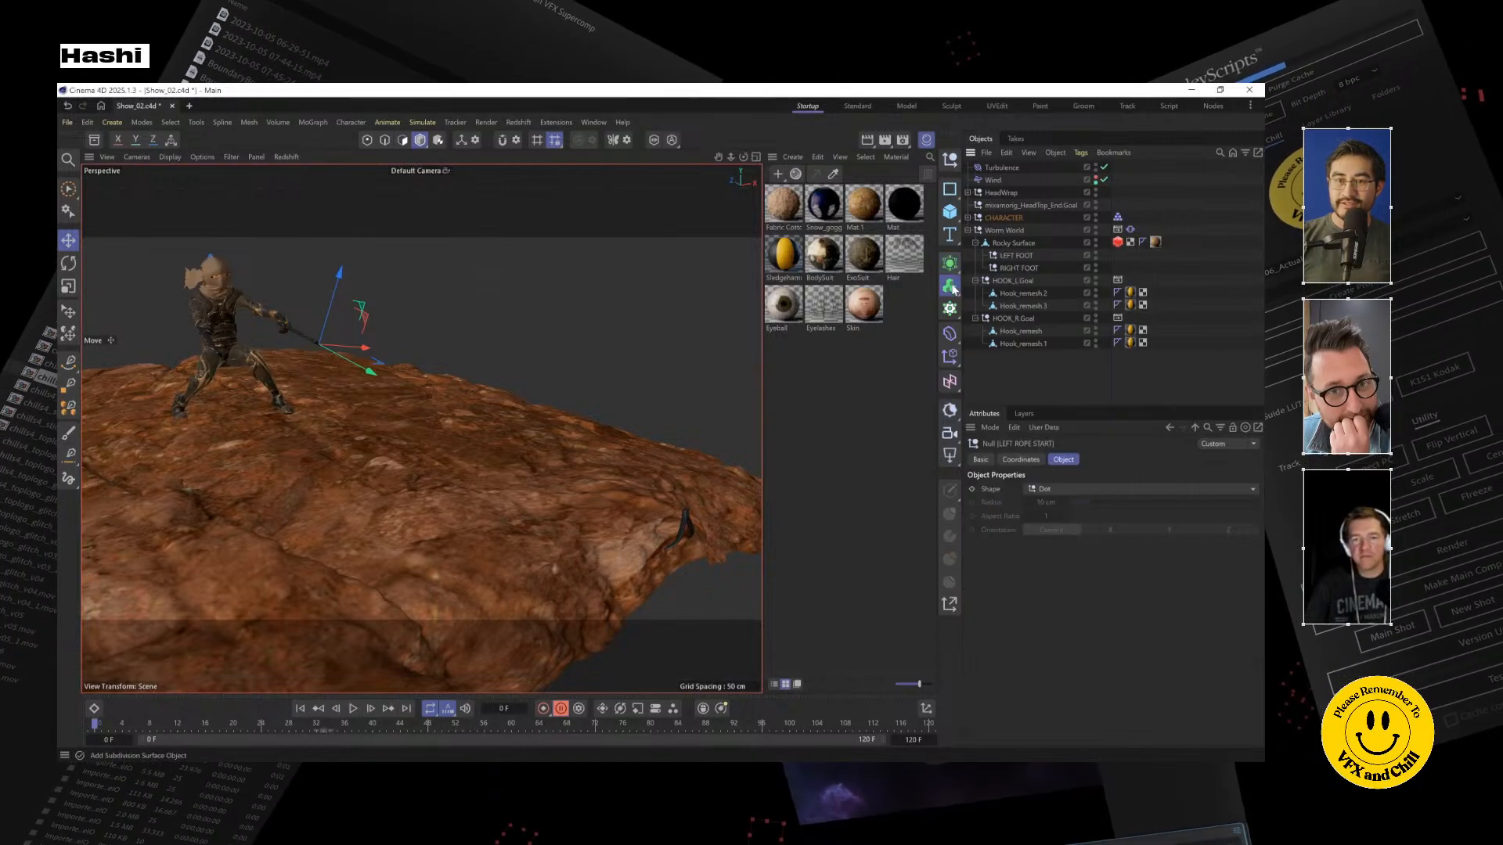
click(949, 308)
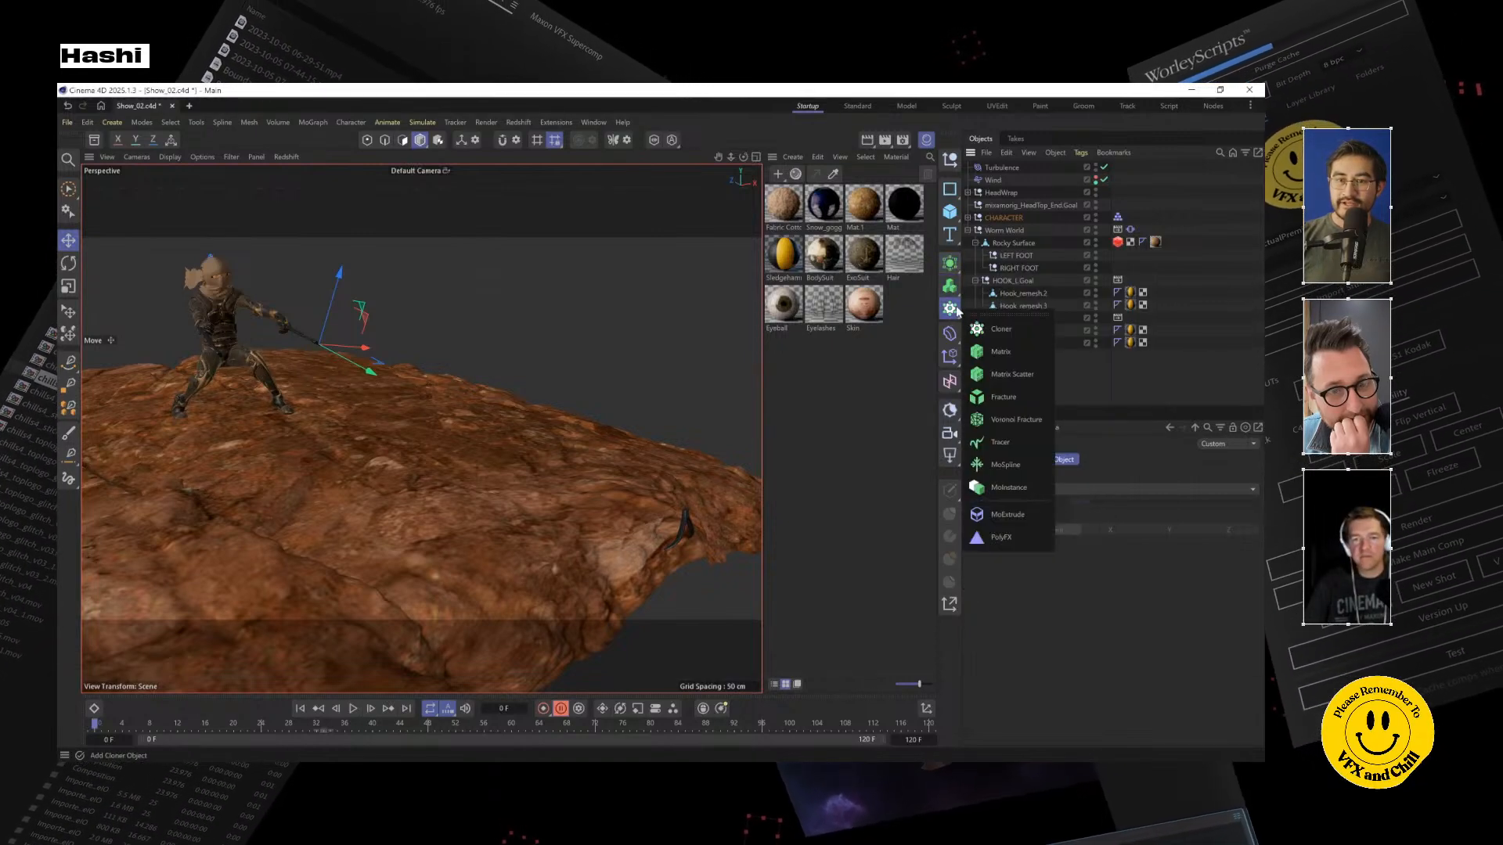
click(1024, 448)
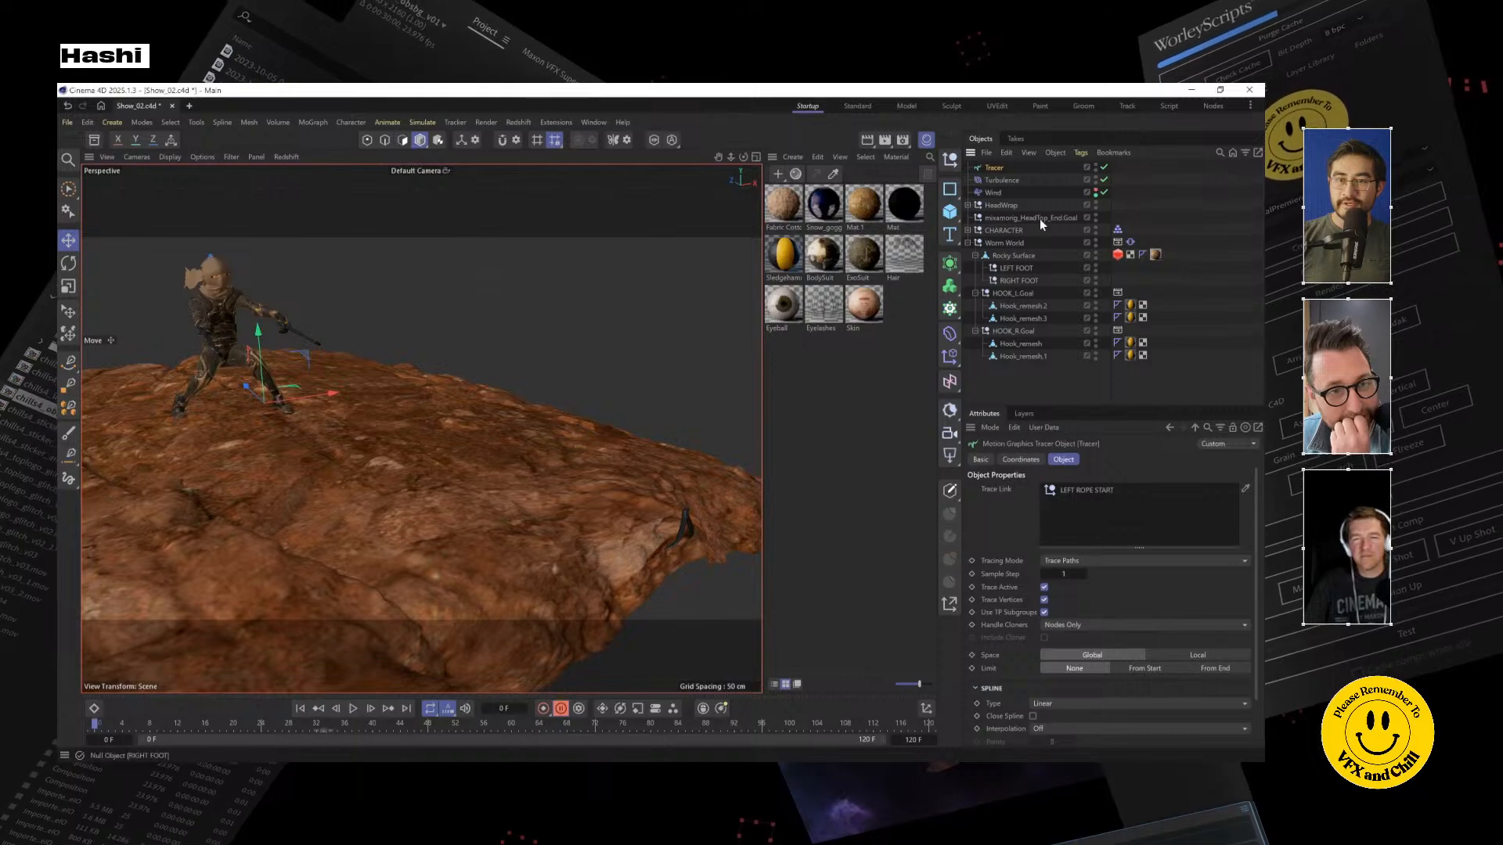
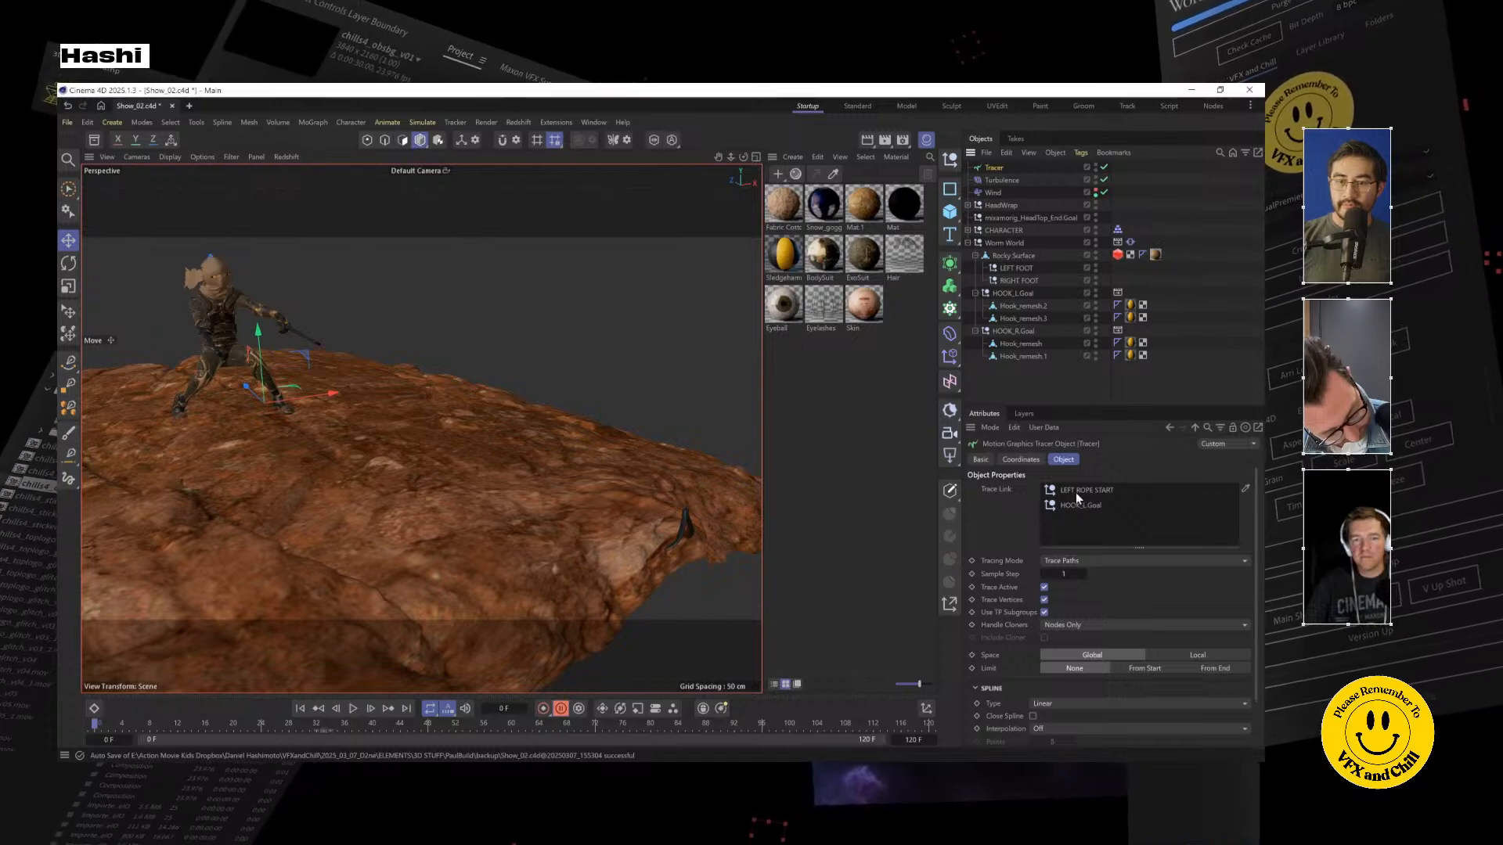
click(1111, 560)
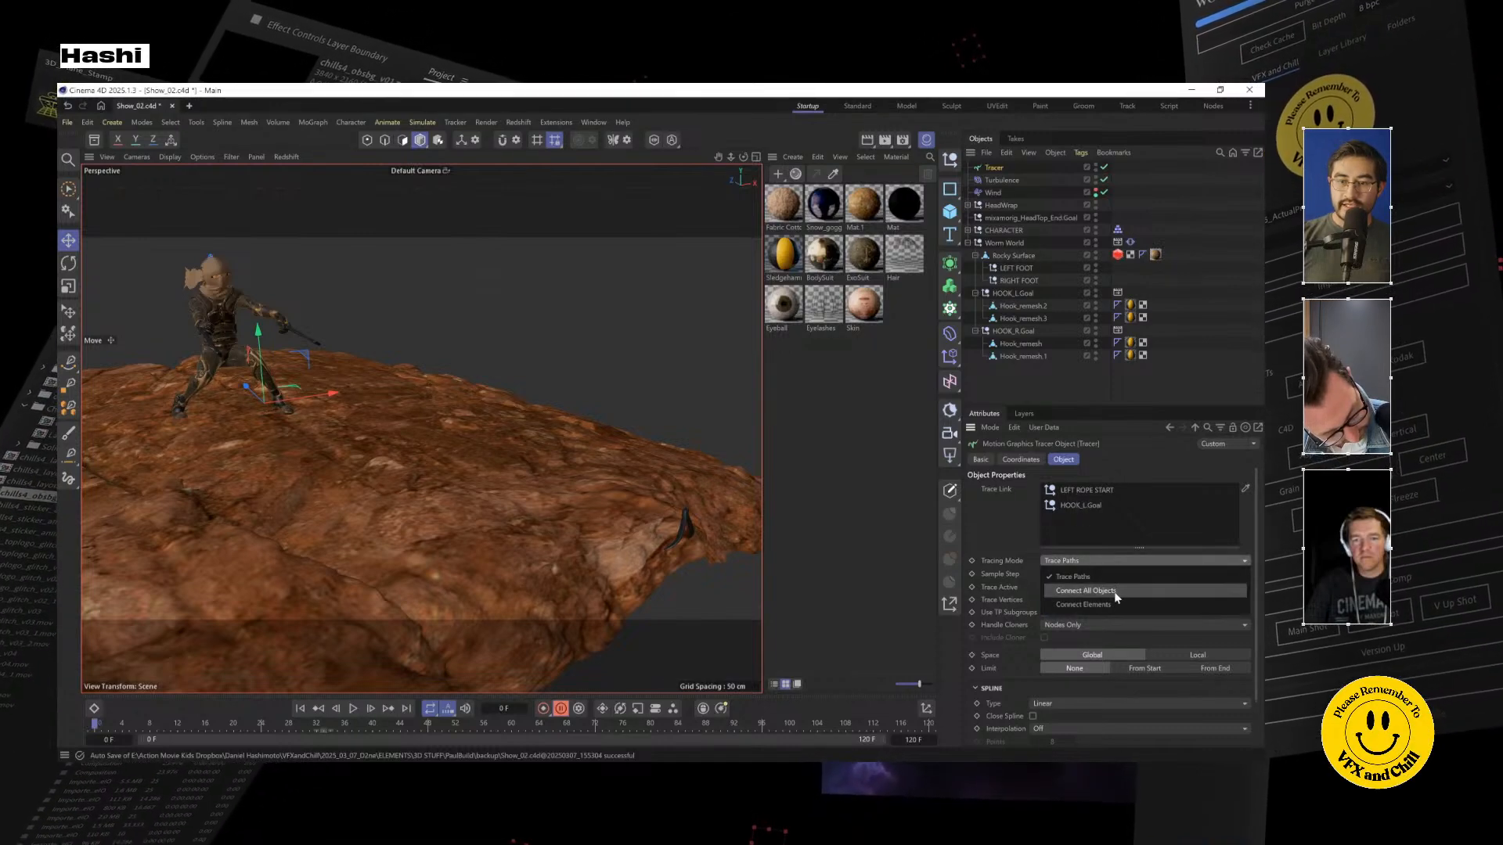
click(1117, 592)
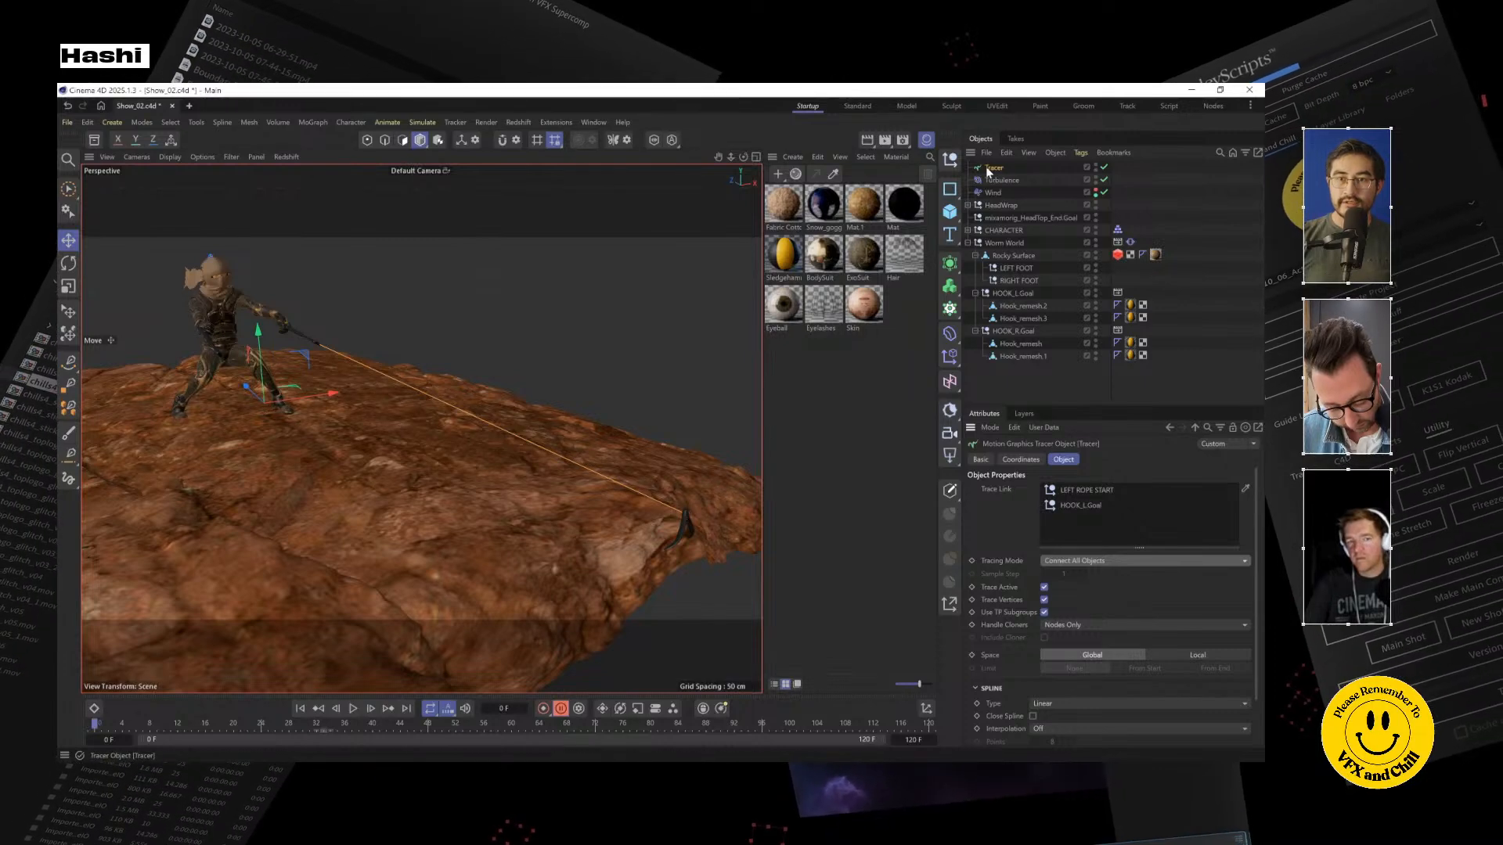
Duplicate the Tracer and replace the copy's trace links with the RIGHT ROPE START null from under MAKER HOOK.1
drag(1002, 161, 1005, 171)
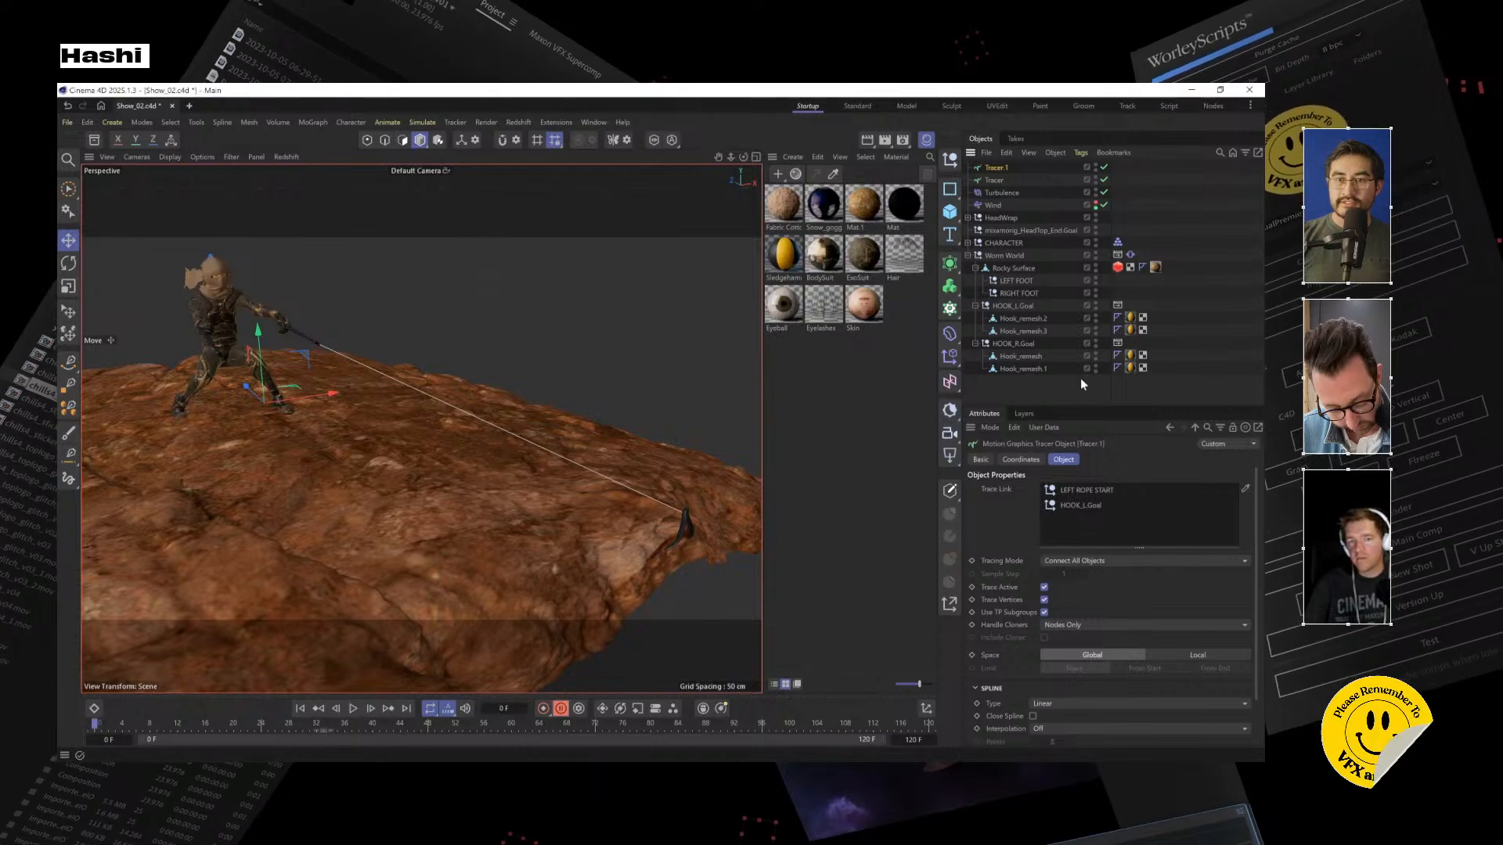
click(969, 219)
click(969, 219)
click(969, 242)
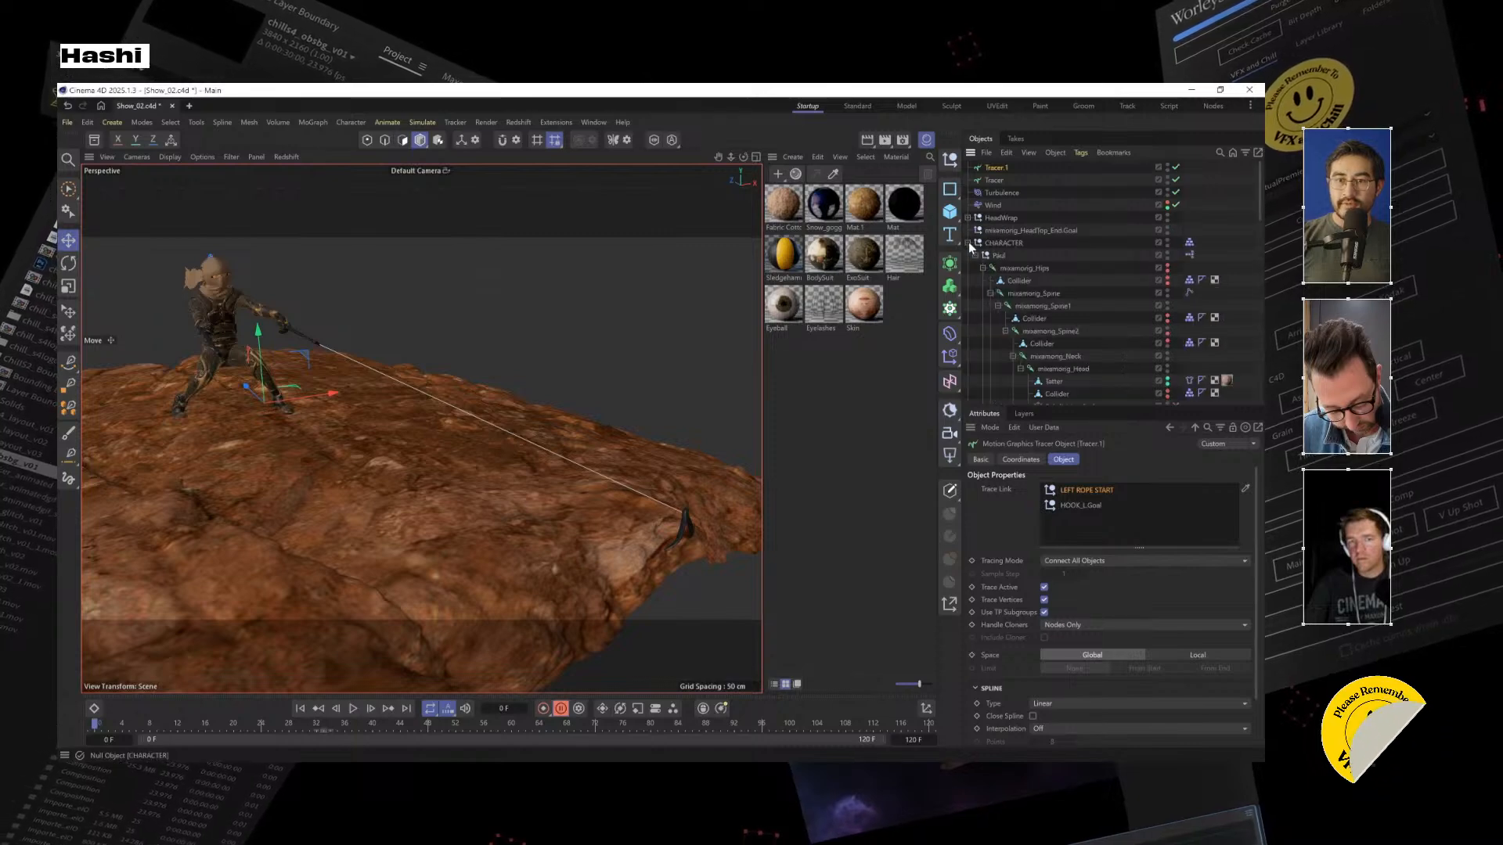
scroll(1059, 310, down, 6)
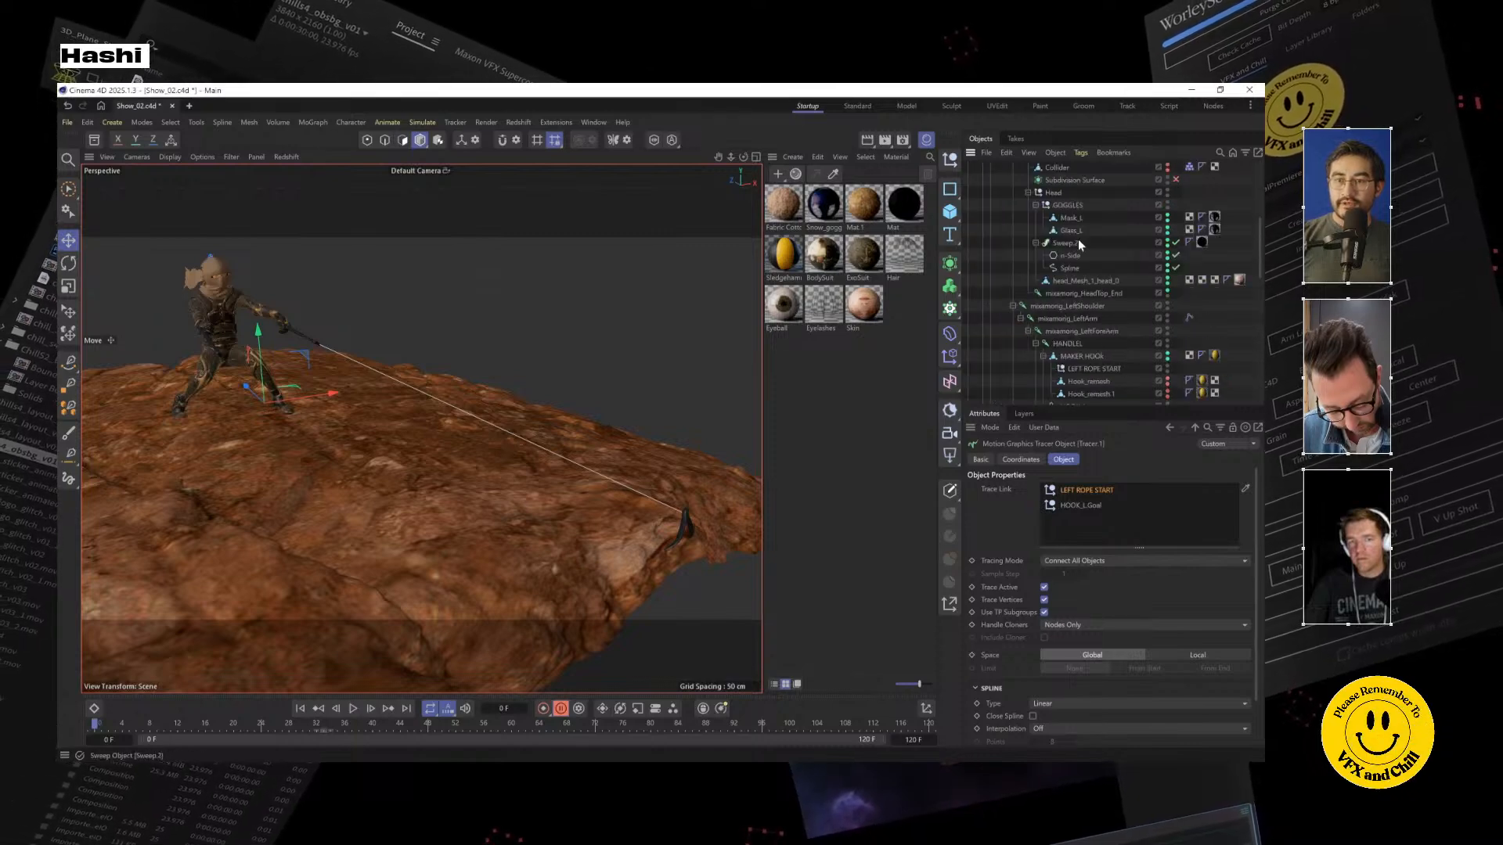
scroll(1078, 243, down, 6)
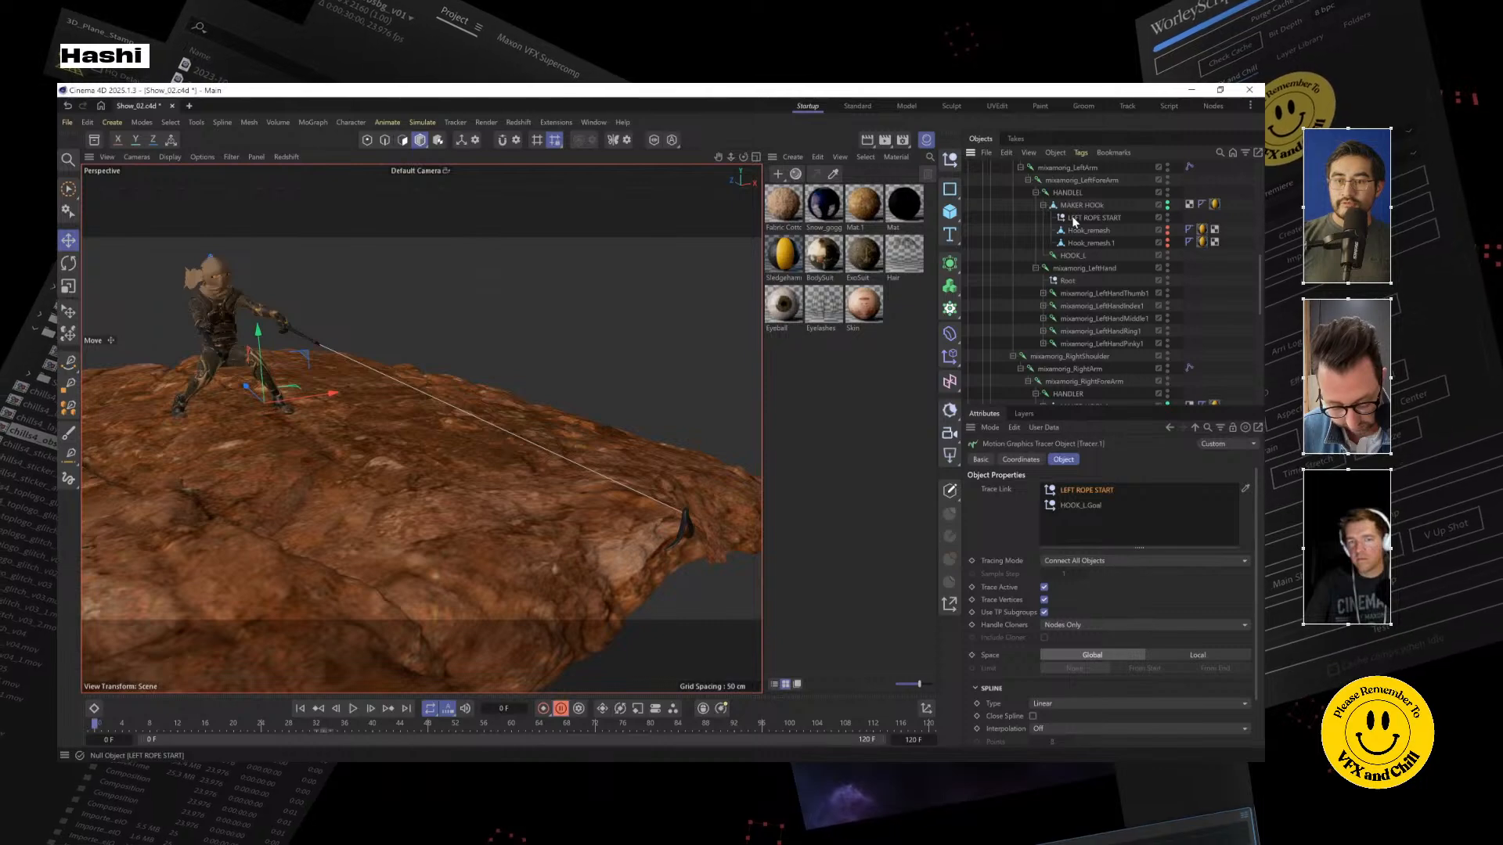
scroll(1083, 288, down, 3)
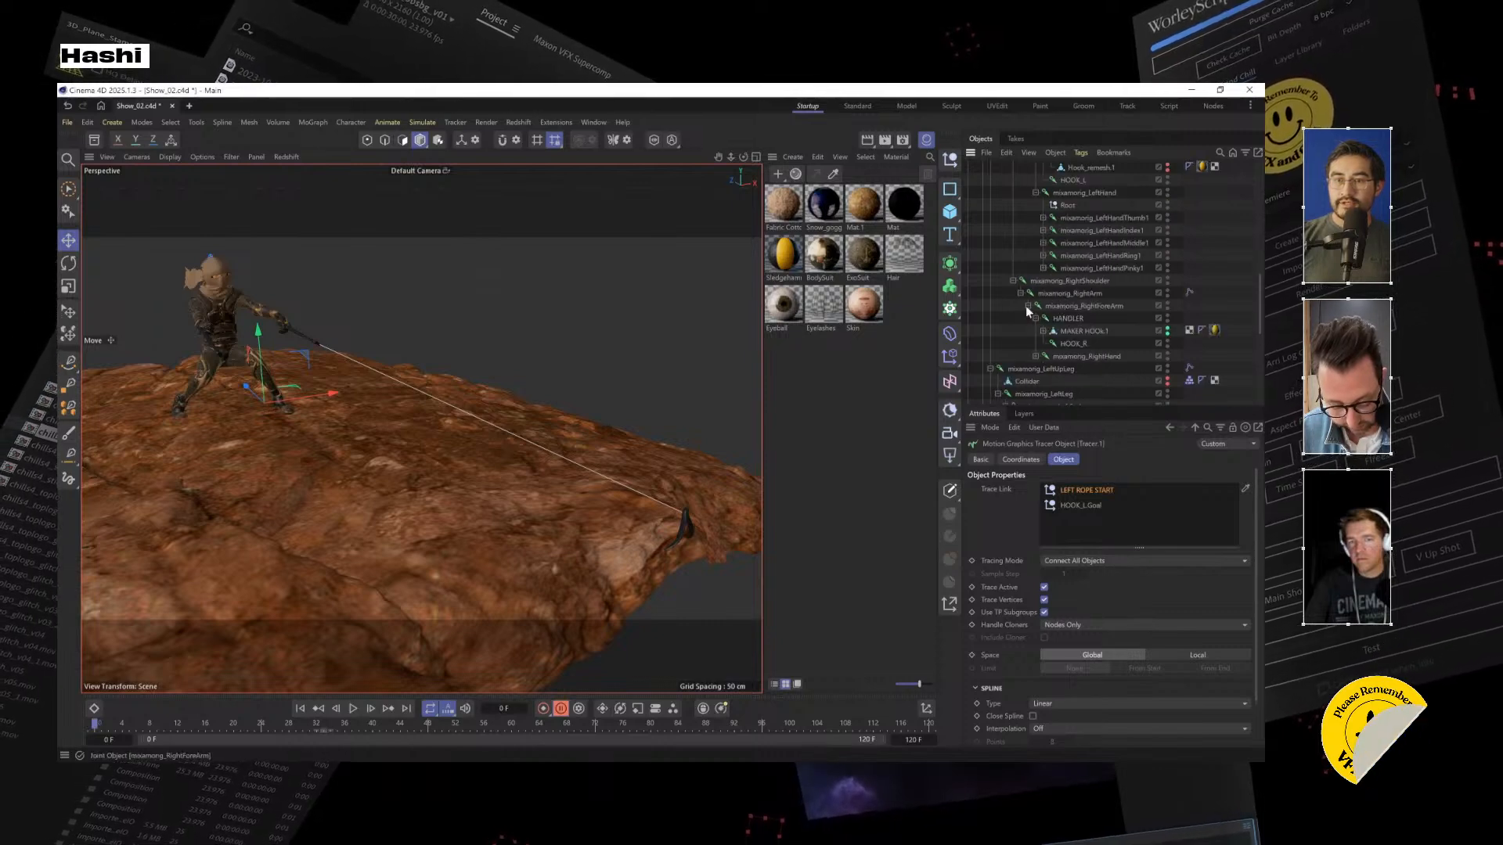
click(1043, 330)
mouse_move(1097, 347)
mouse_down()
mouse_move(1102, 507)
mouse_move(1085, 501)
mouse_up()
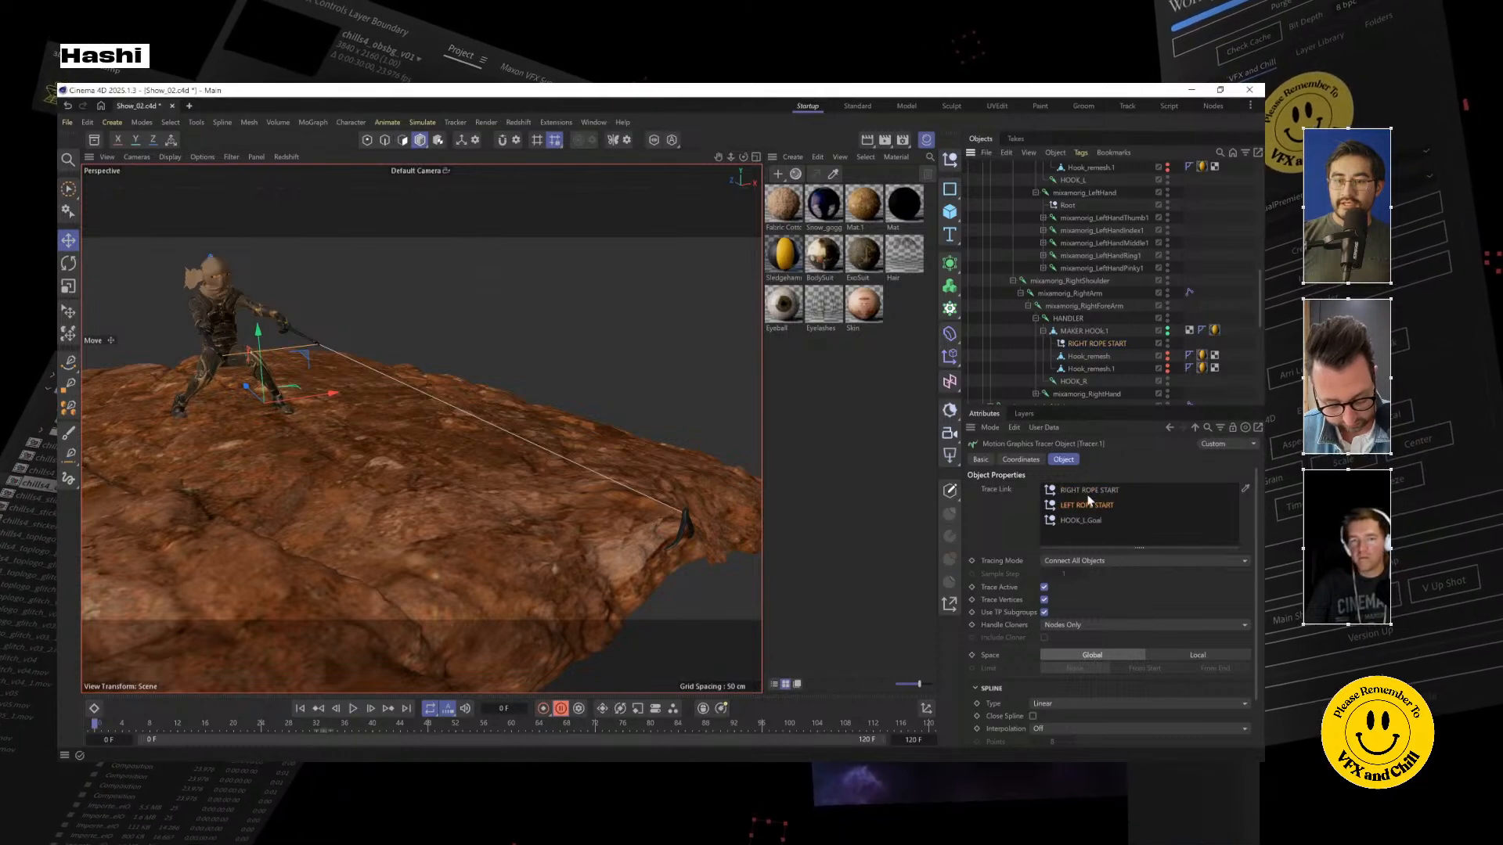
click(1083, 505)
key(Delete)
Add HOOK_R.Goal to the duplicate Tracer's trace links and collapse the CHARACTER hierarchy
scroll(1078, 382, down, 8)
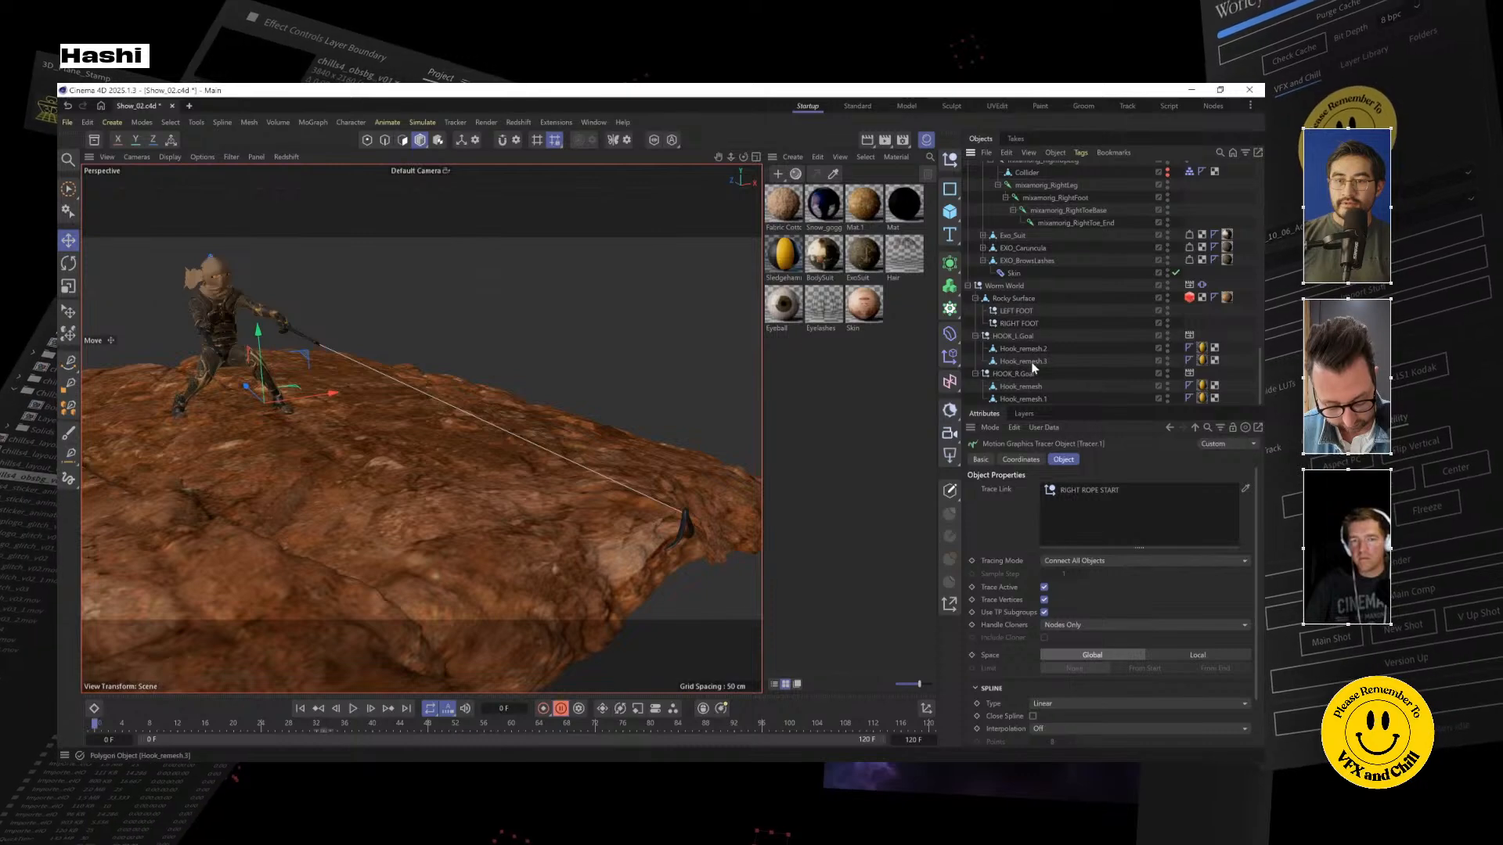
drag(1077, 518, 1078, 520)
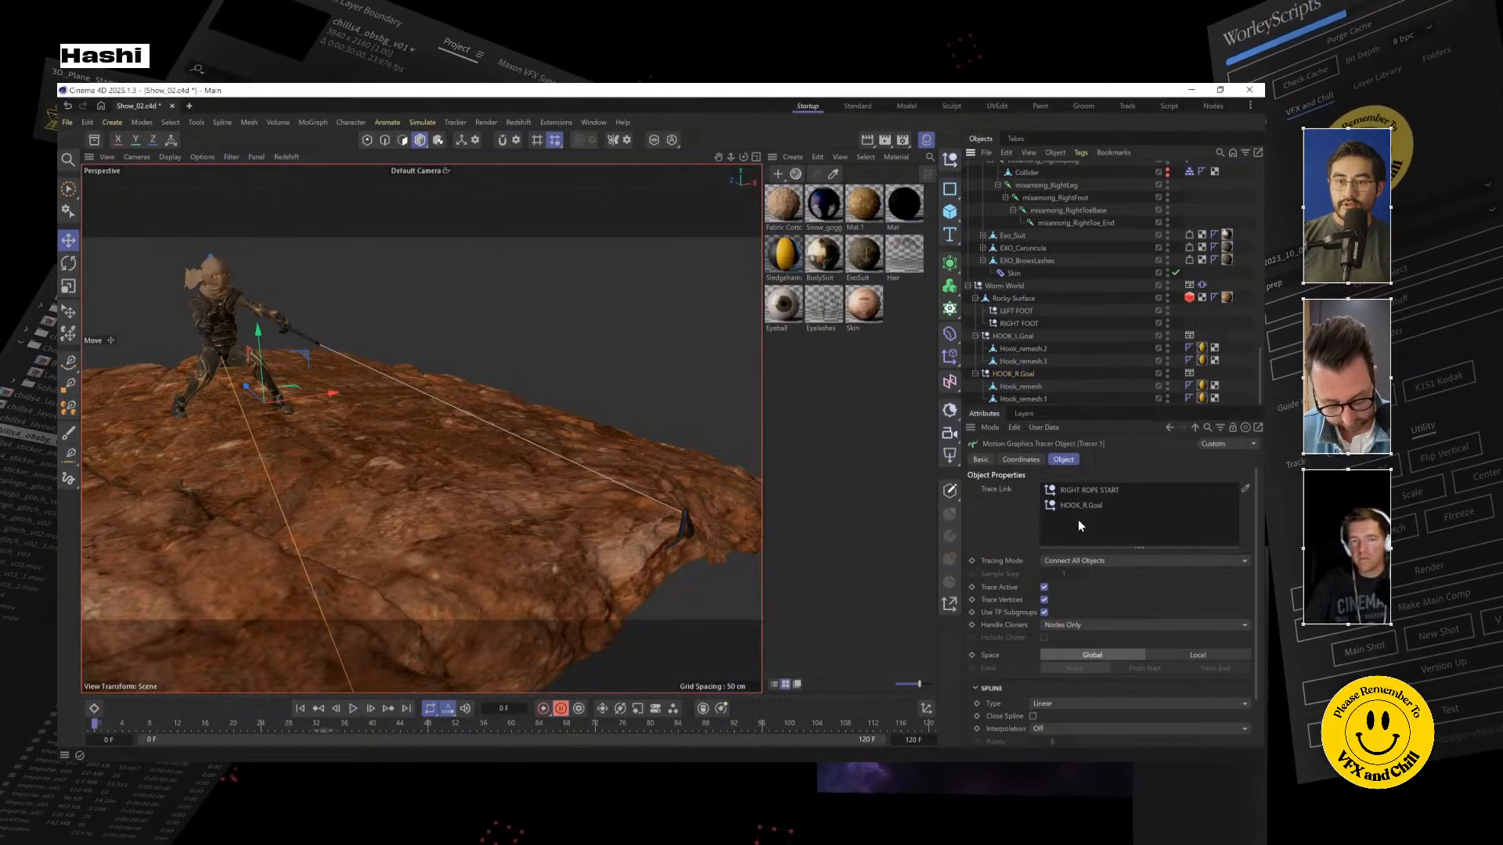
alt+drag(461, 563, 571, 438)
scroll(1110, 243, up, 10)
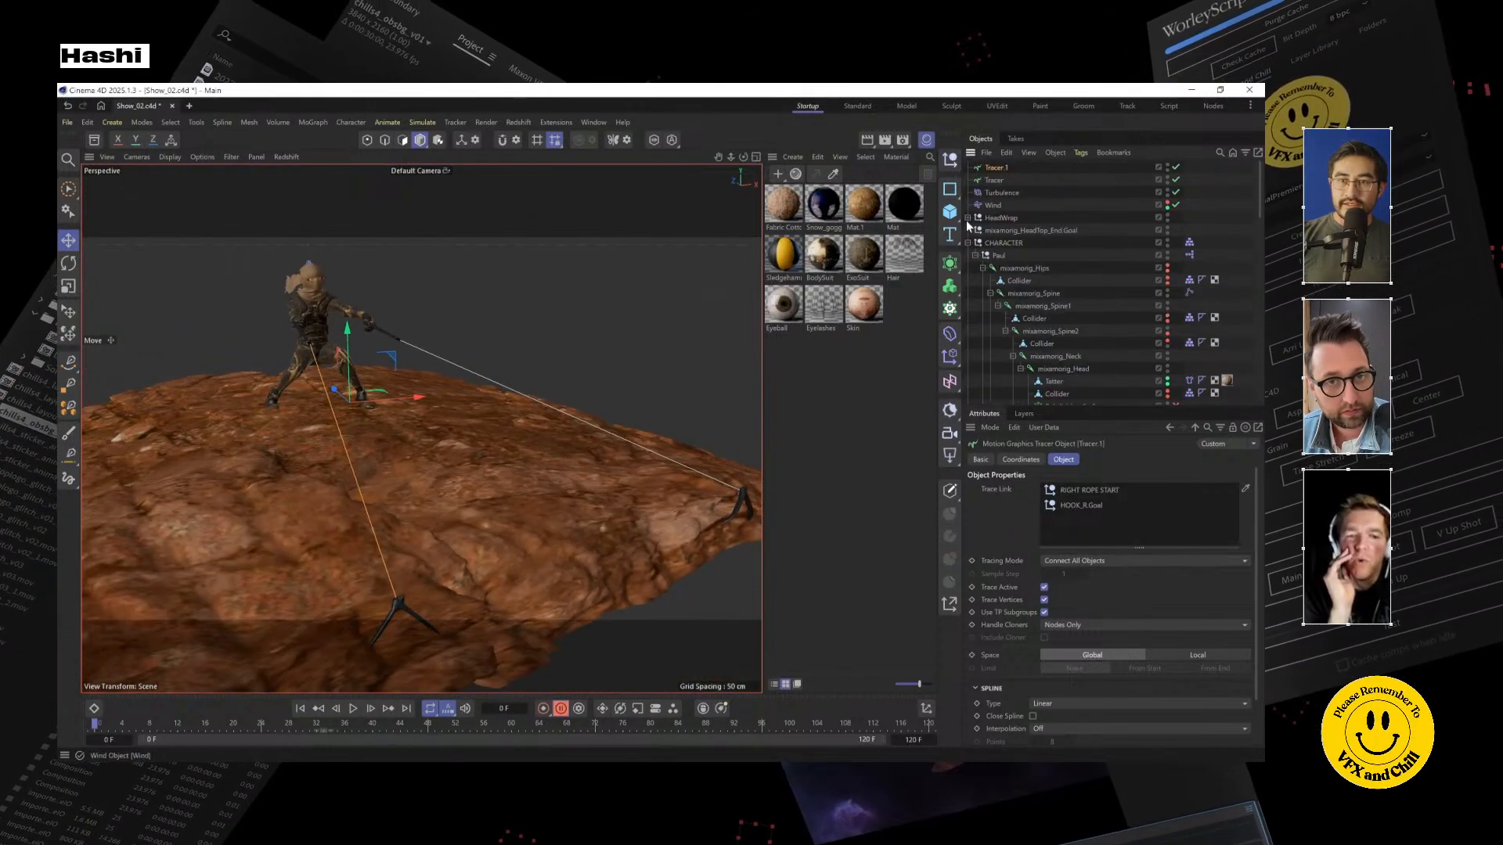
click(969, 242)
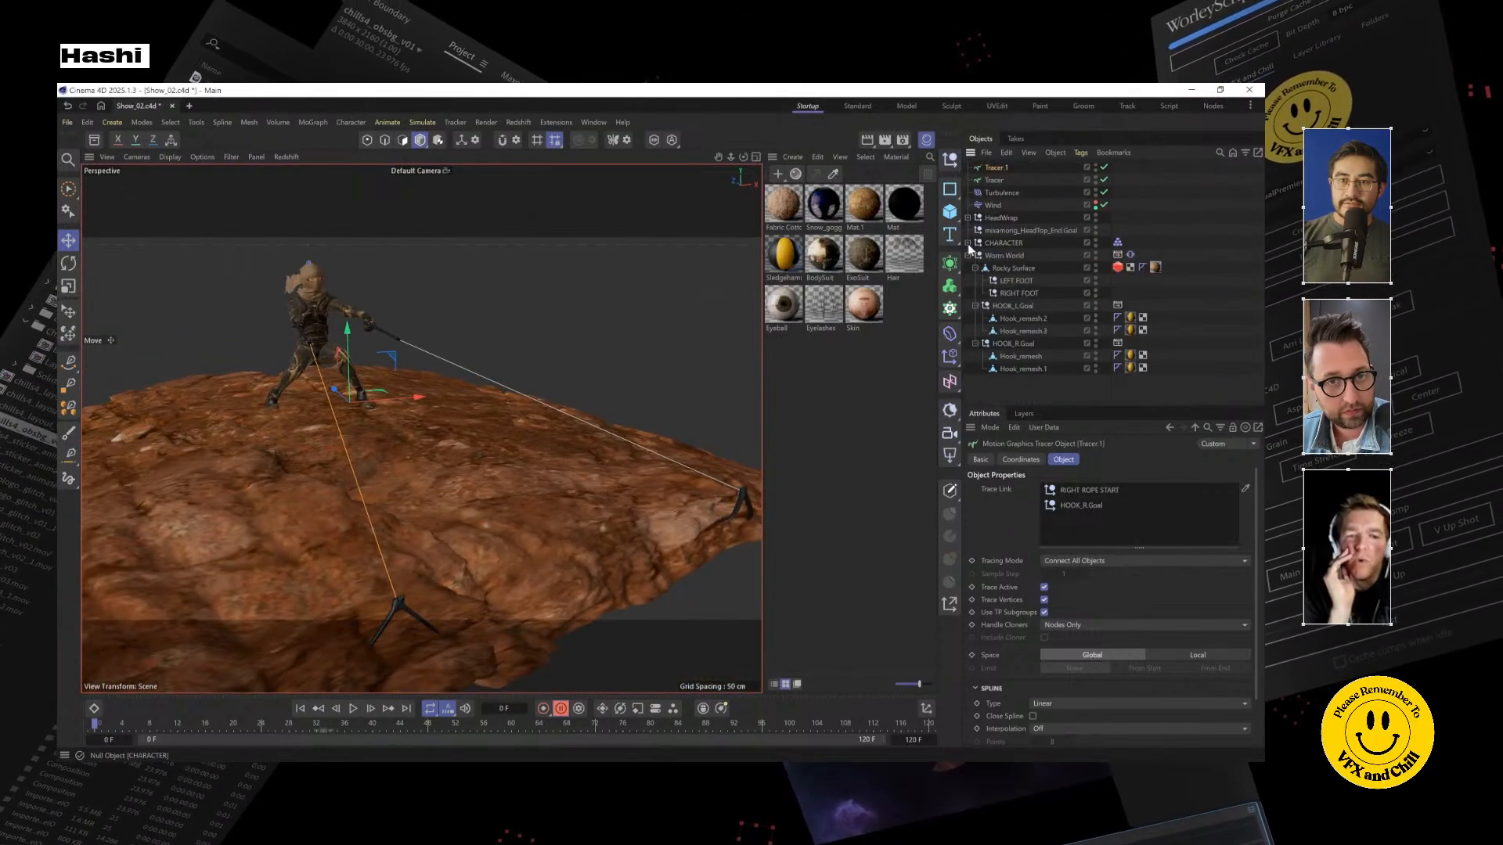
Check the trace links of both Tracers and add a Sweep generator to the scene
click(1038, 179)
click(996, 169)
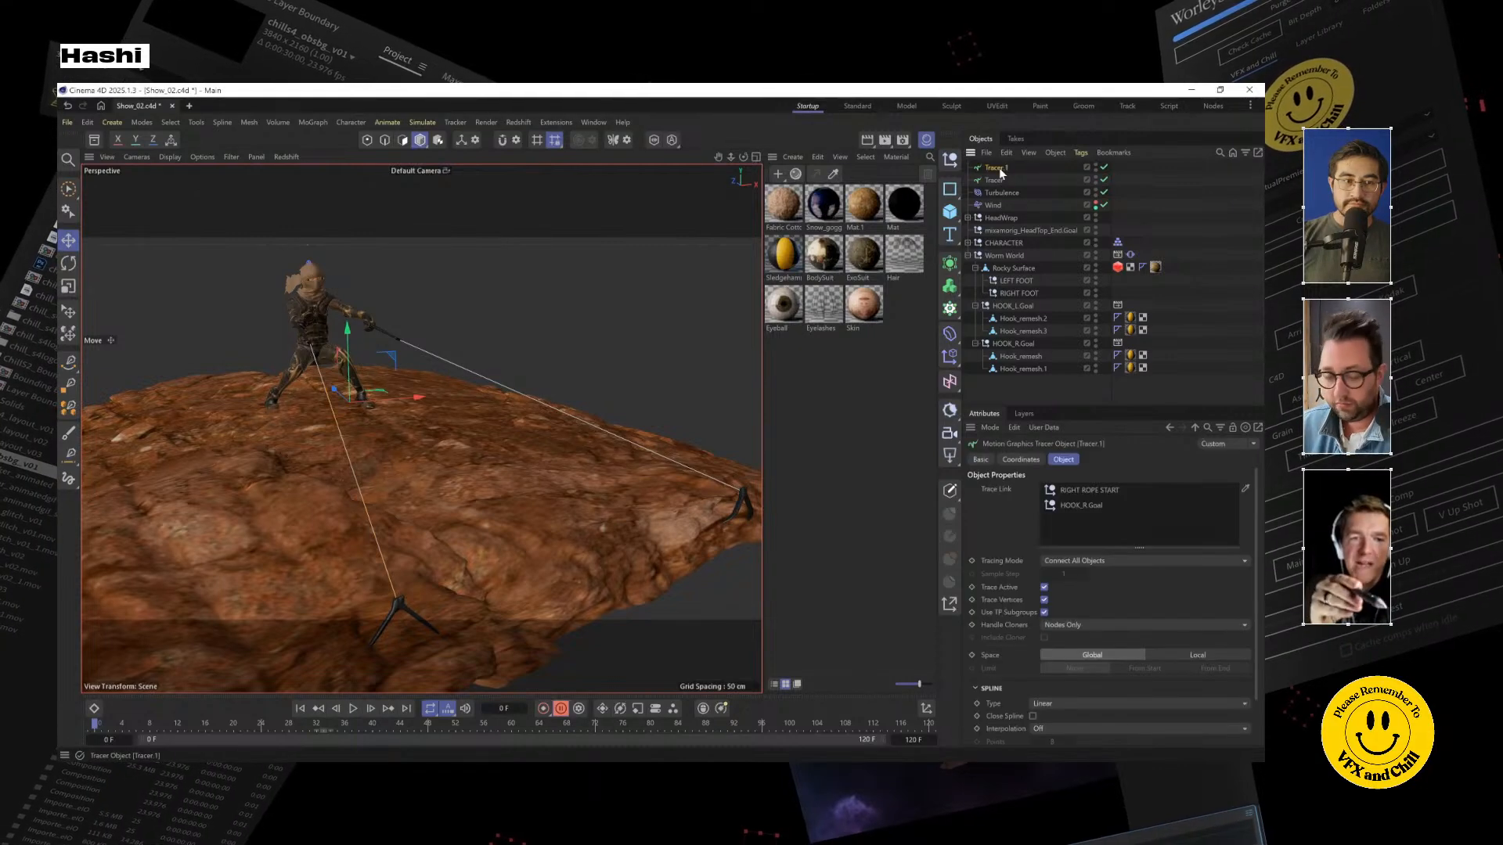
click(996, 181)
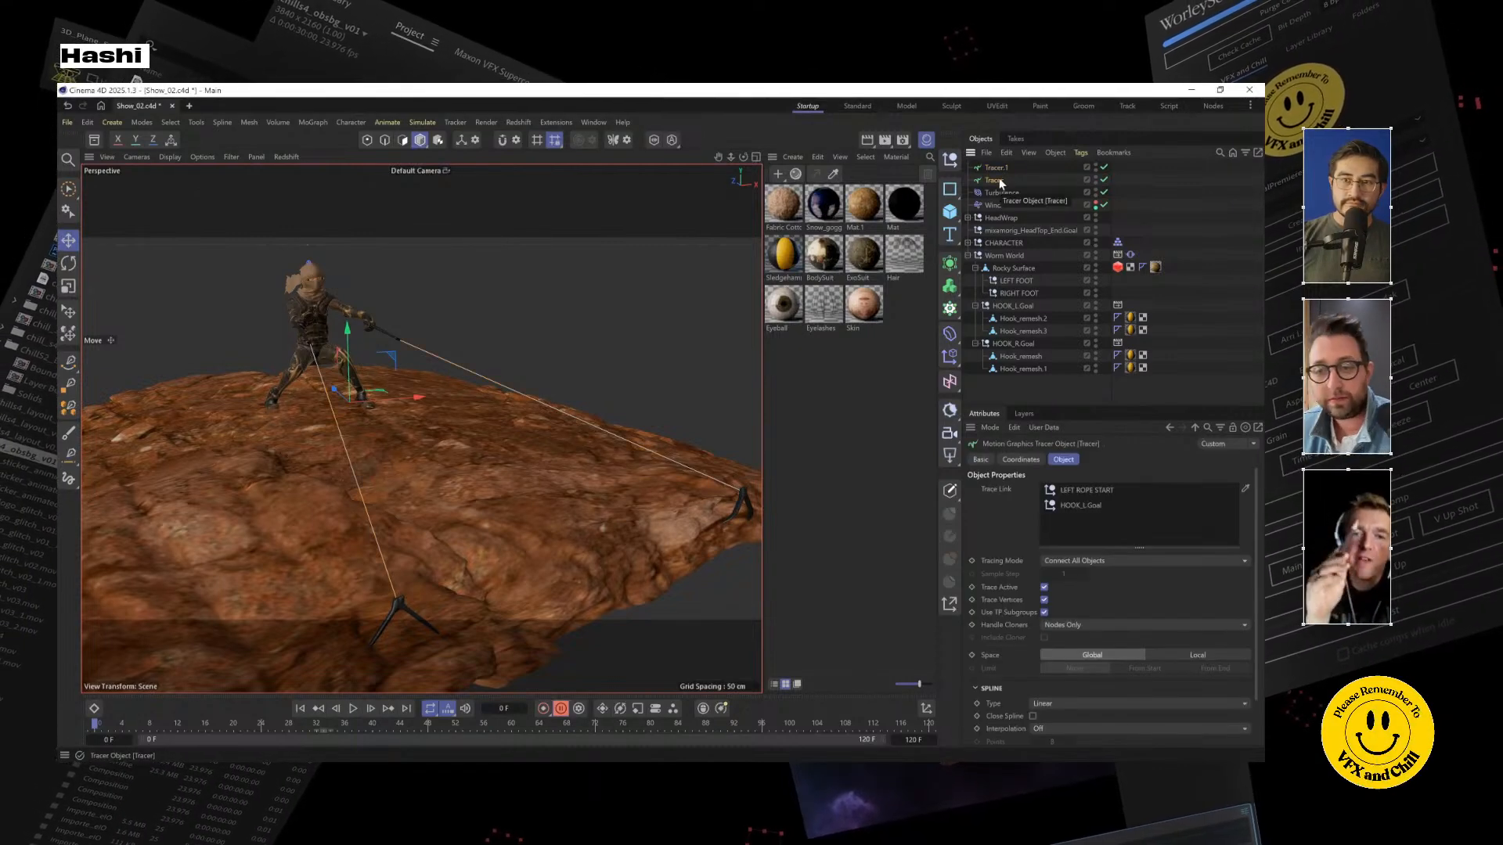
alt+drag(501, 407, 488, 338)
click(950, 266)
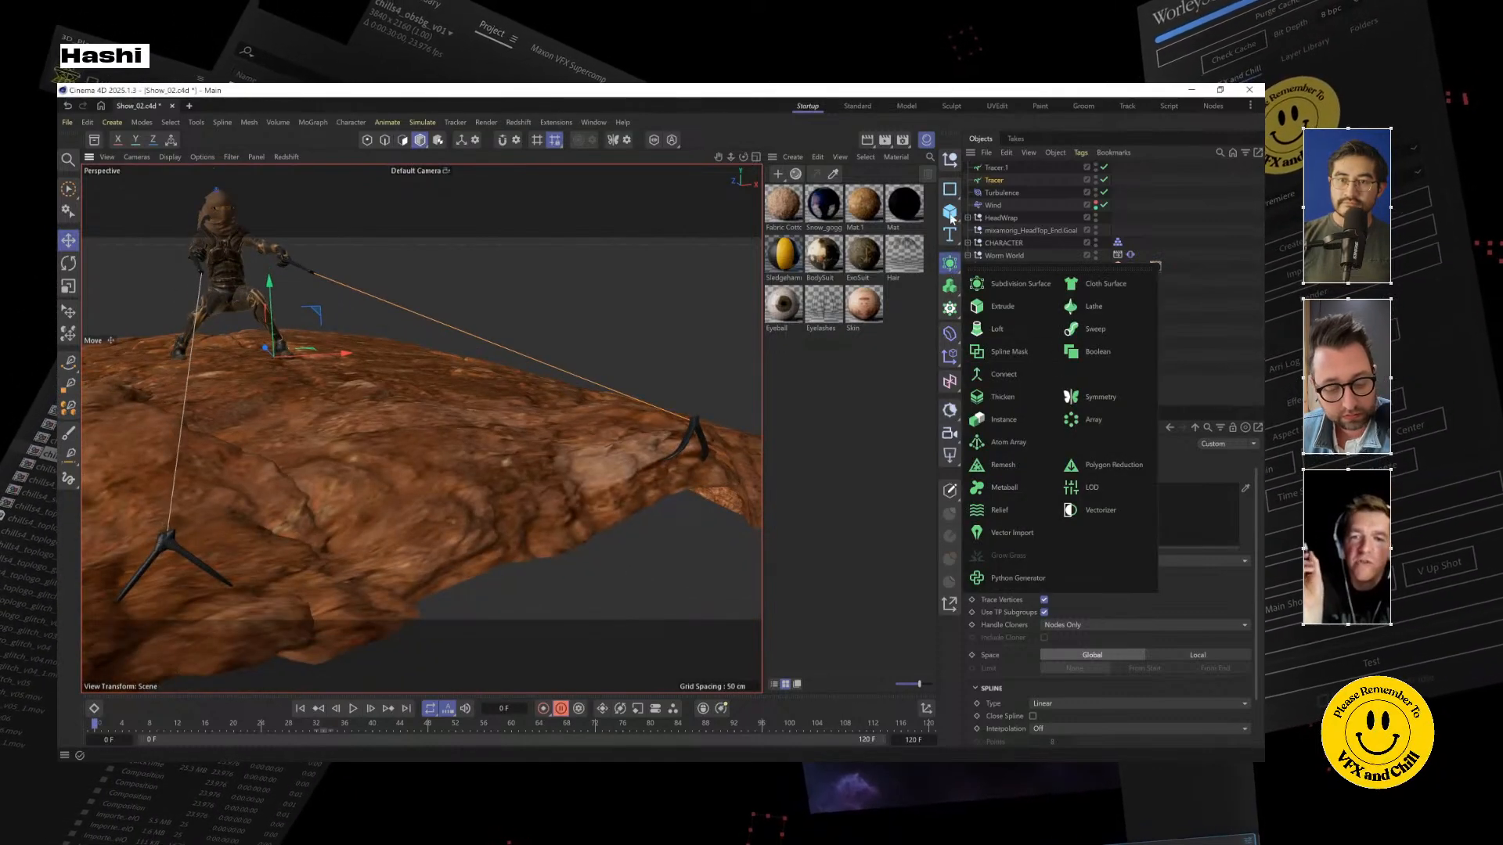
click(1080, 324)
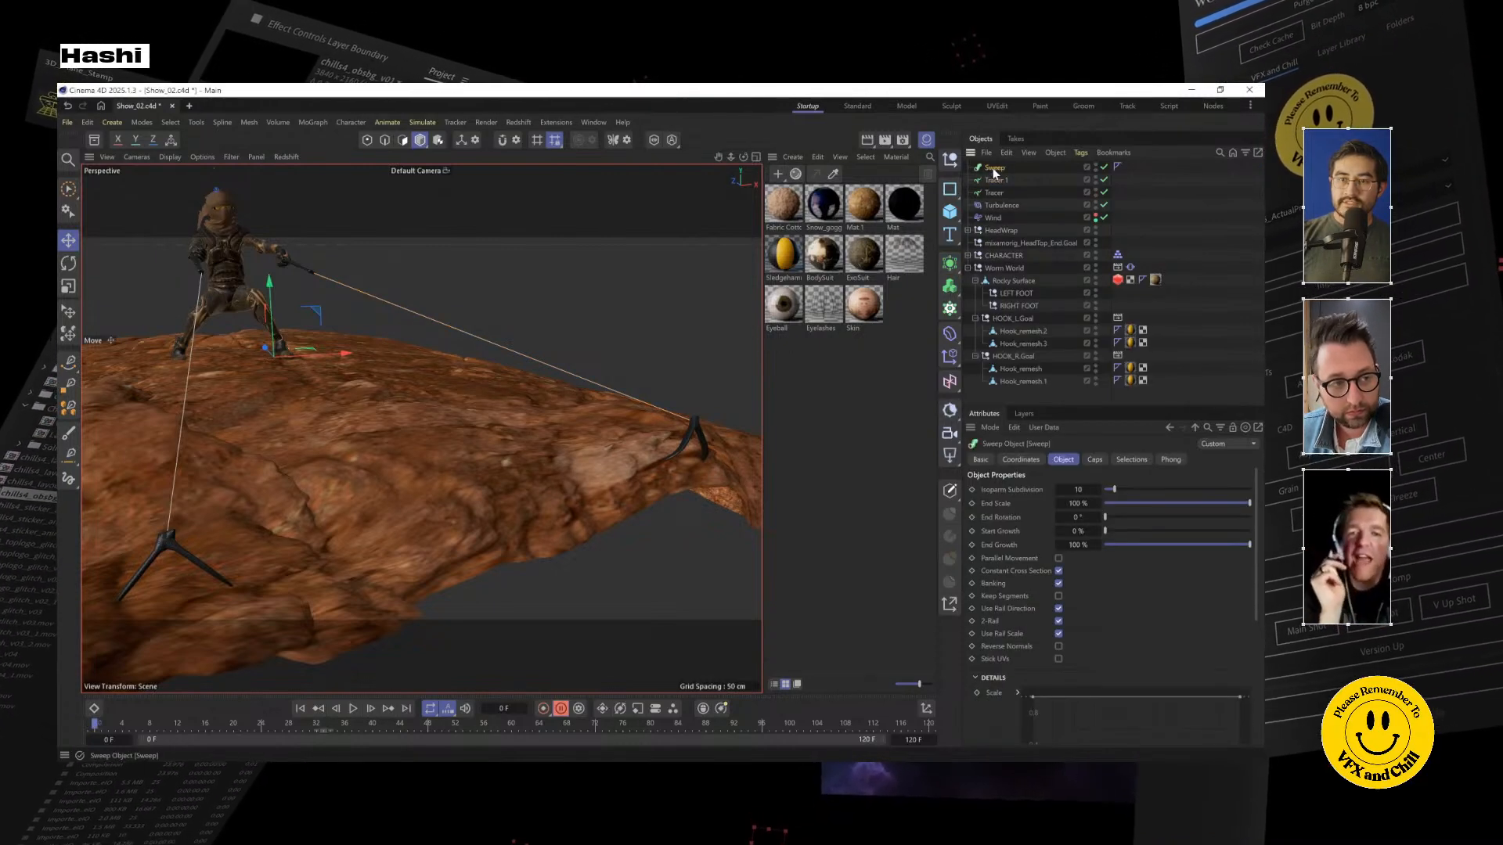
Add an n-Side spline as the rope profile and set its radius to 0.5 cm
click(954, 192)
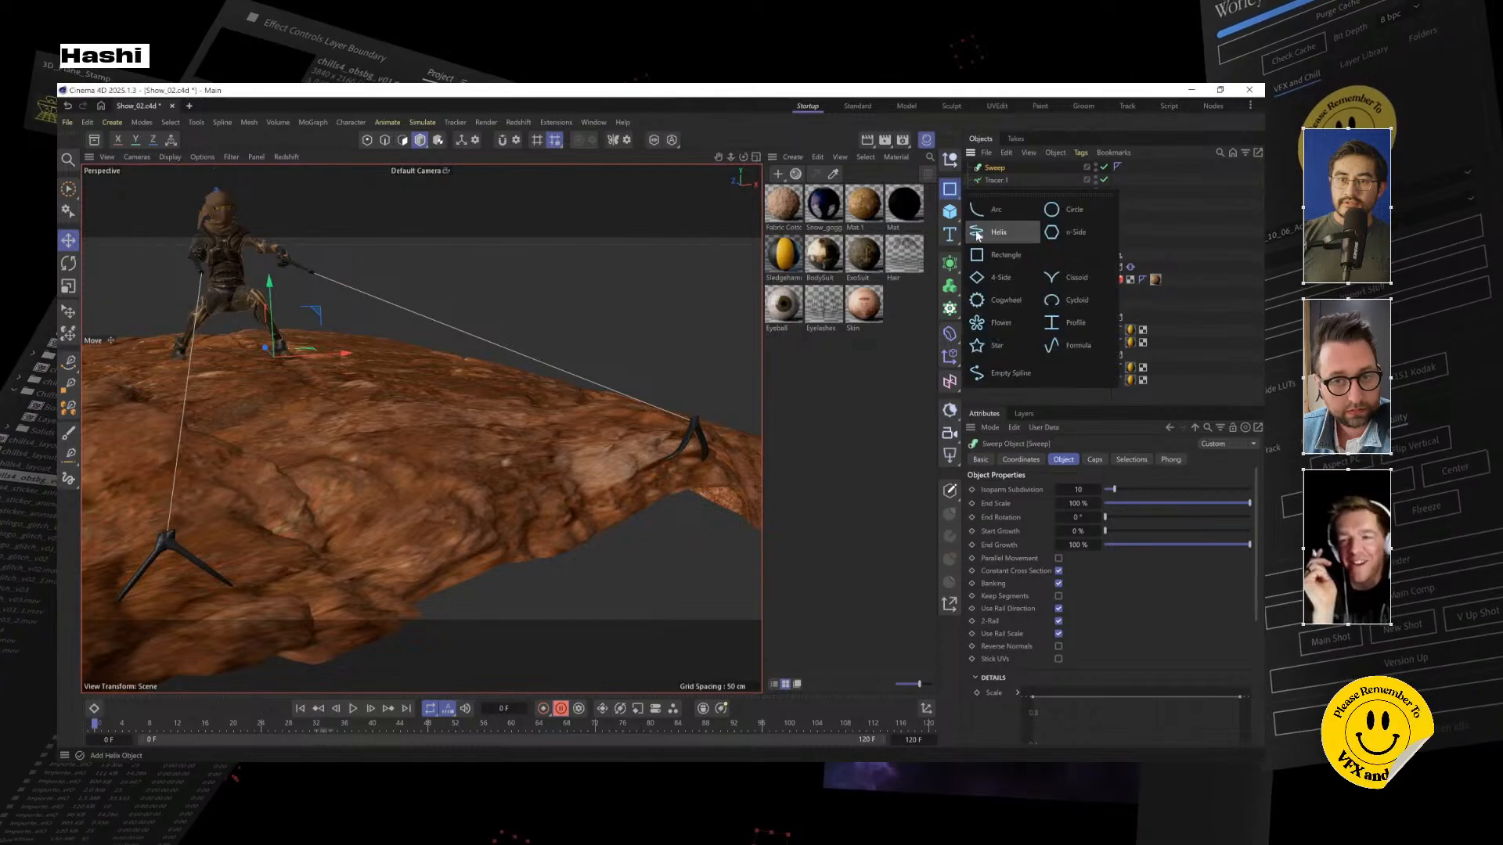
click(1084, 227)
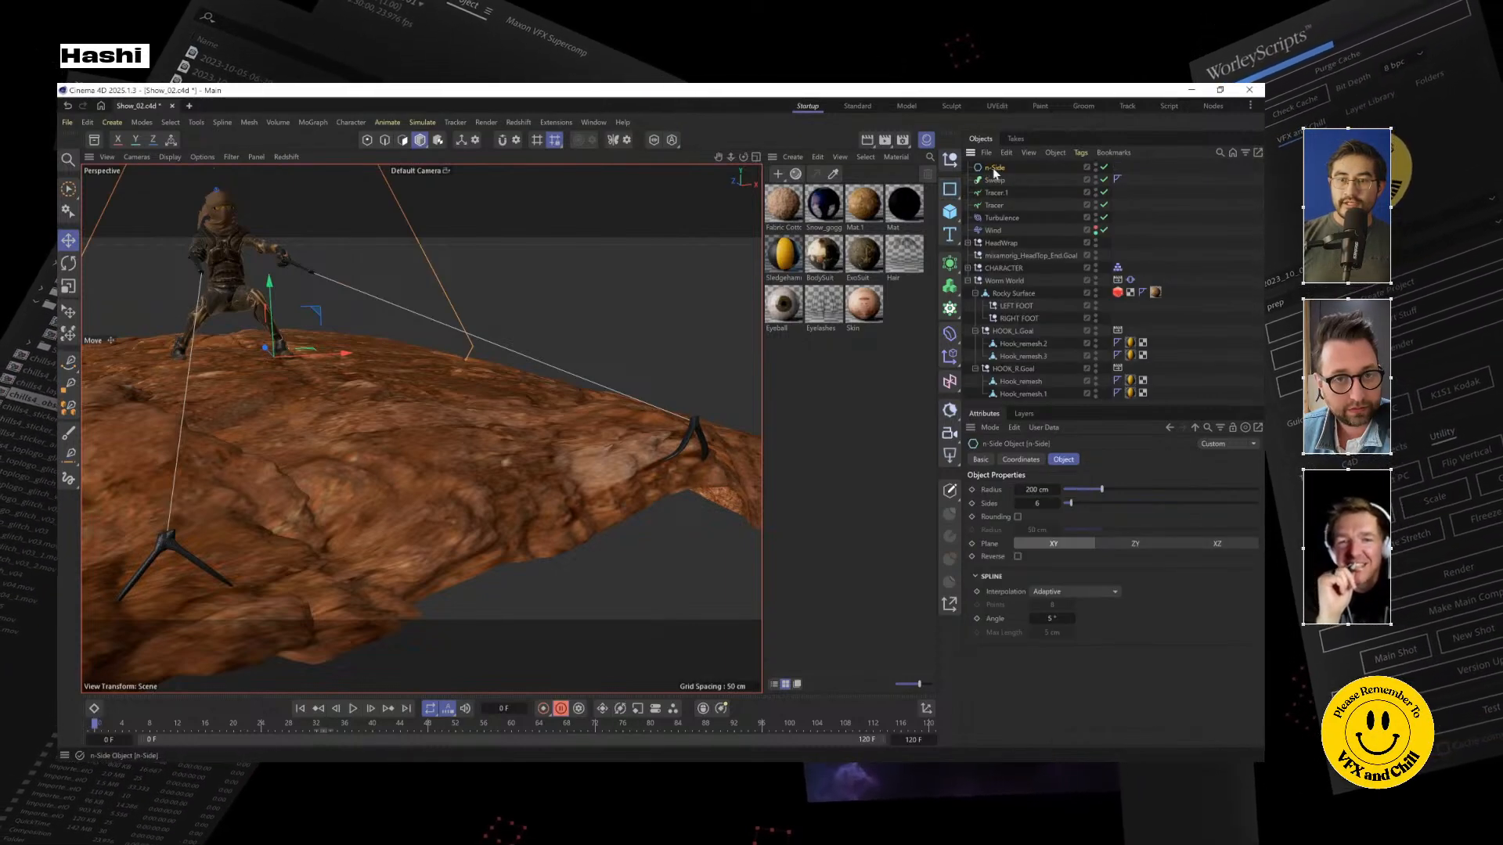
double_click(1037, 489)
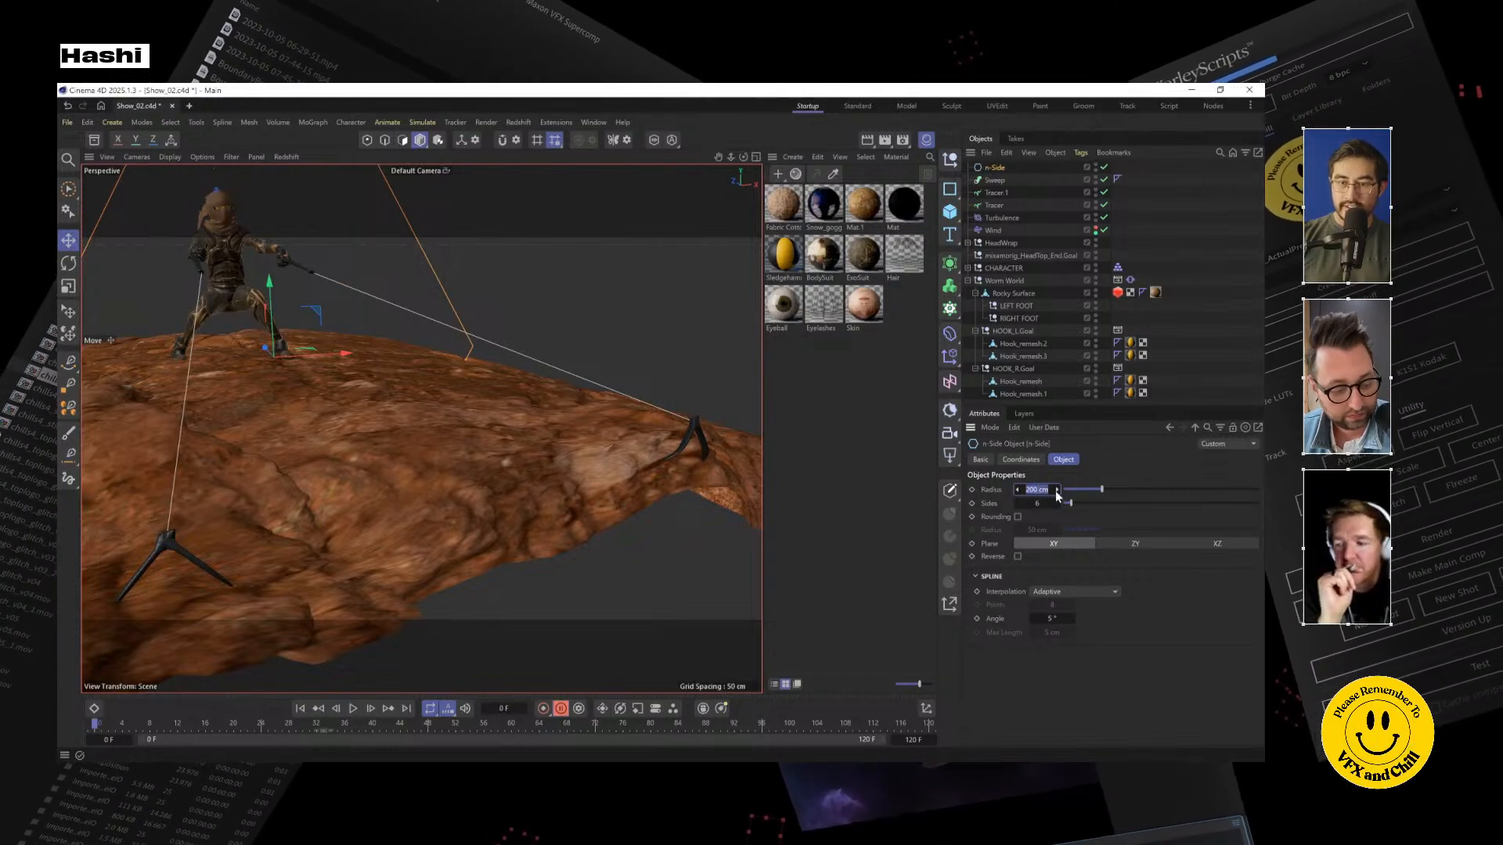
text(.5)
key(Return)
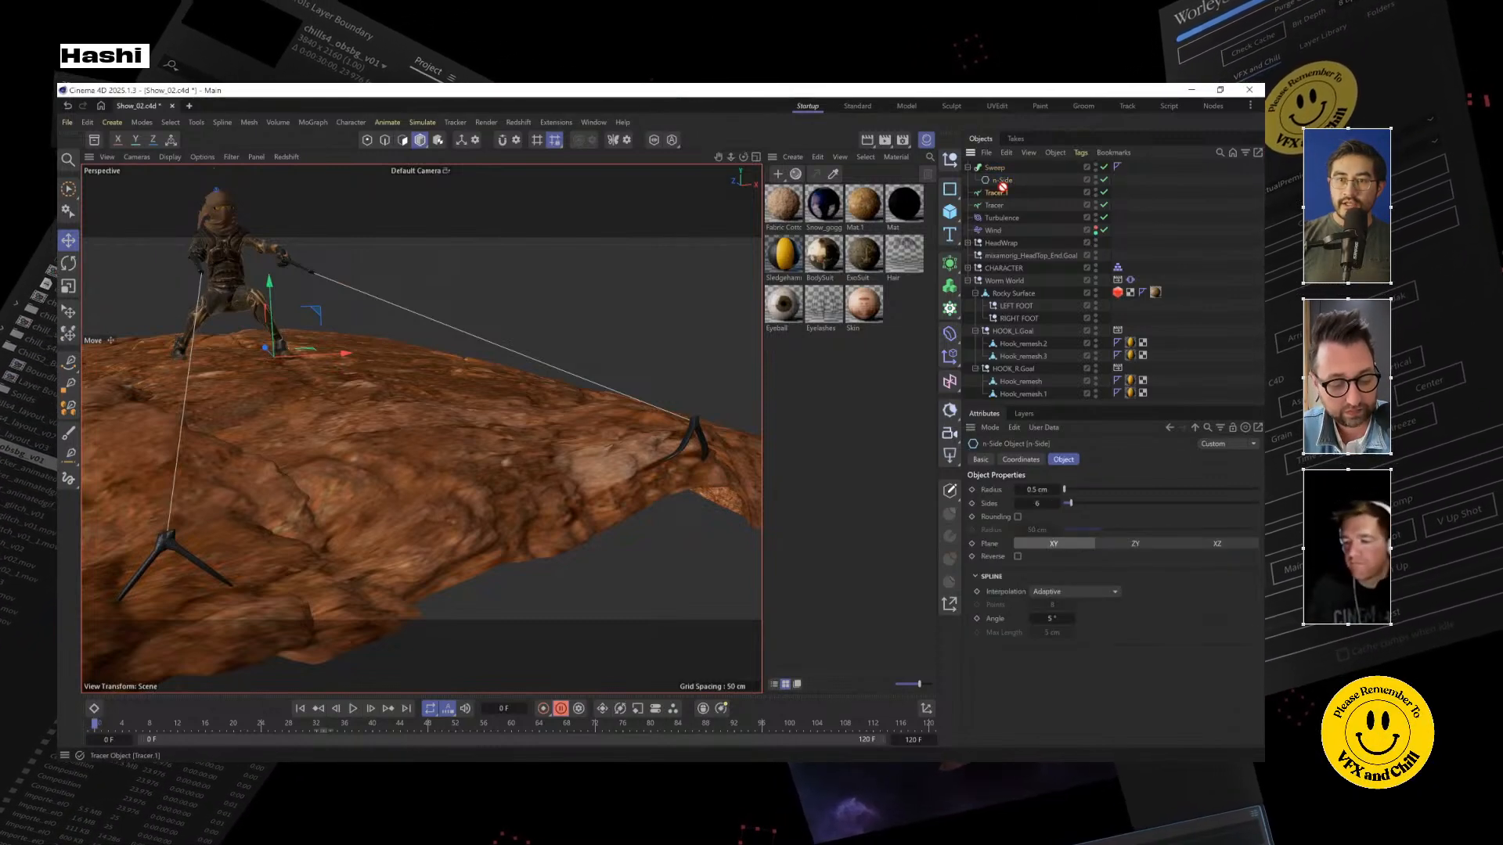
Nest the n-Side spline and Tracer.1 under the Sweep to form the right rope, and inspect it up close
drag(1008, 188, 1007, 189)
scroll(205, 351, up, 5)
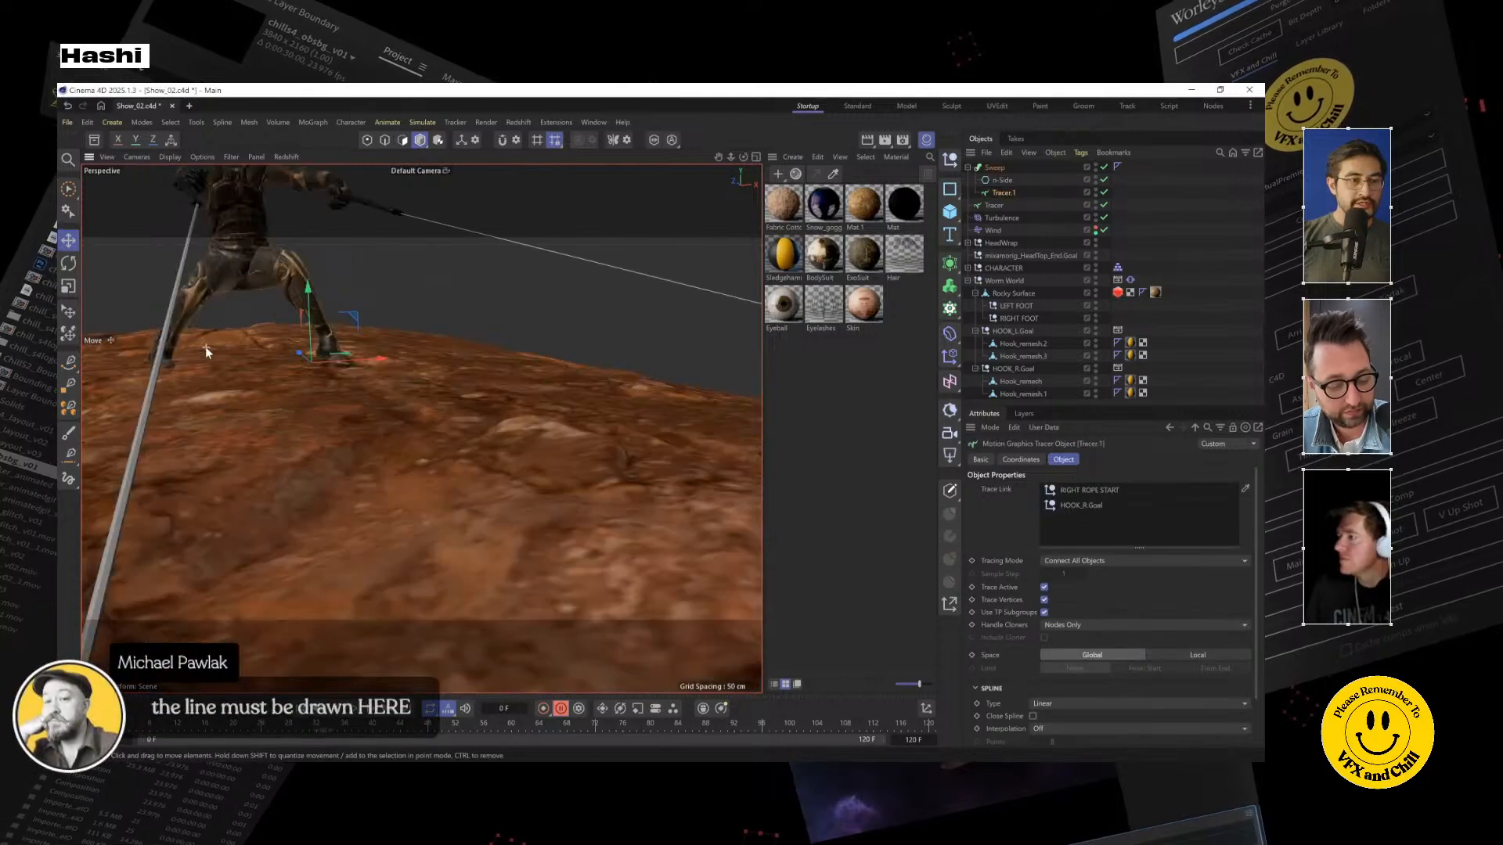
alt+drag(206, 353, 235, 293)
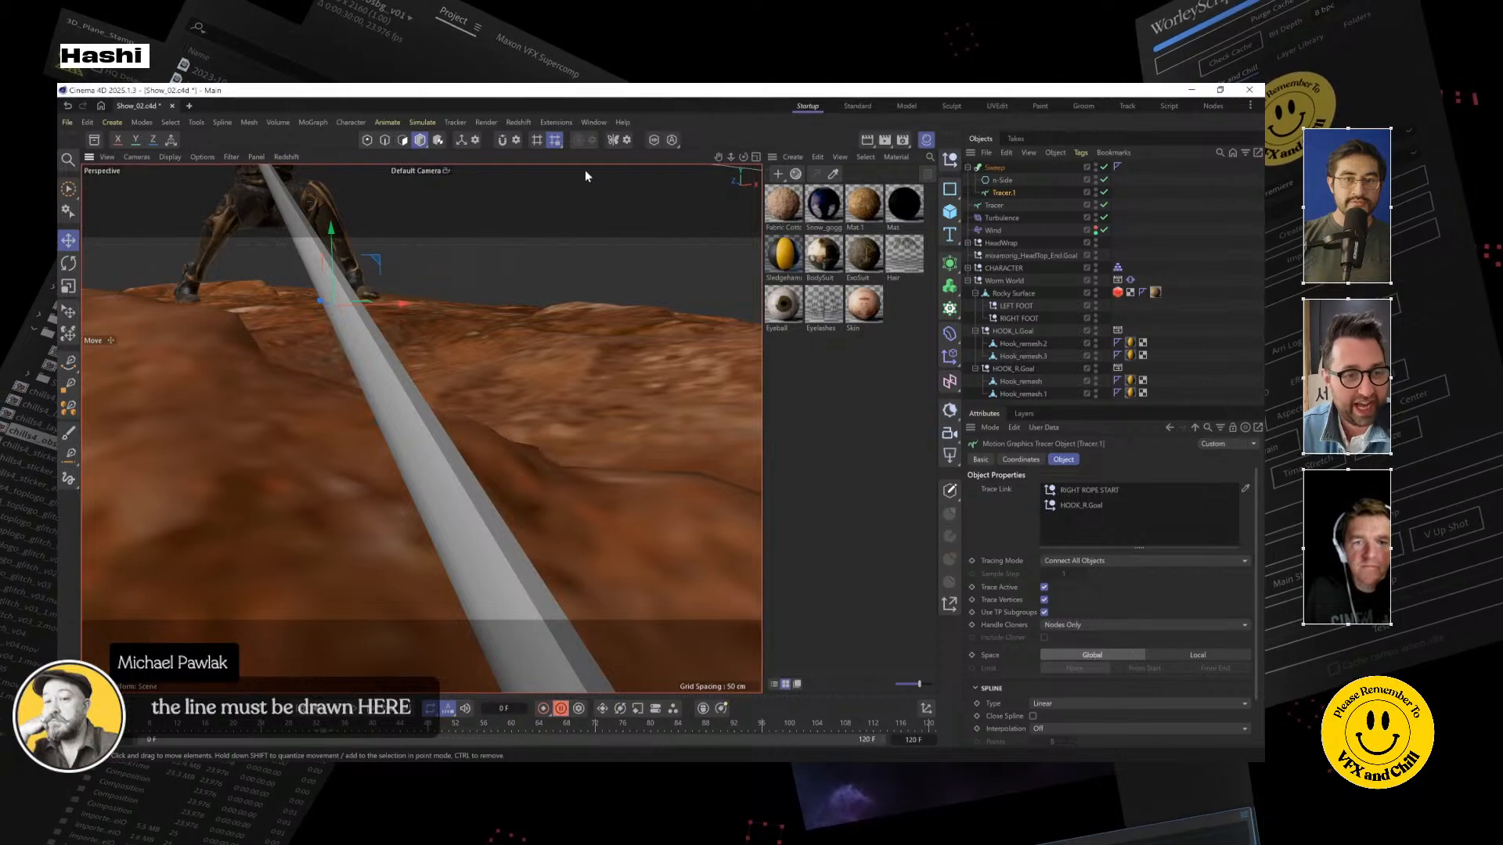
Create a standard material with a dark red base color (RGB 39, 13, 13) and apply it to the swept rope
click(777, 177)
double_click(783, 202)
click(1040, 407)
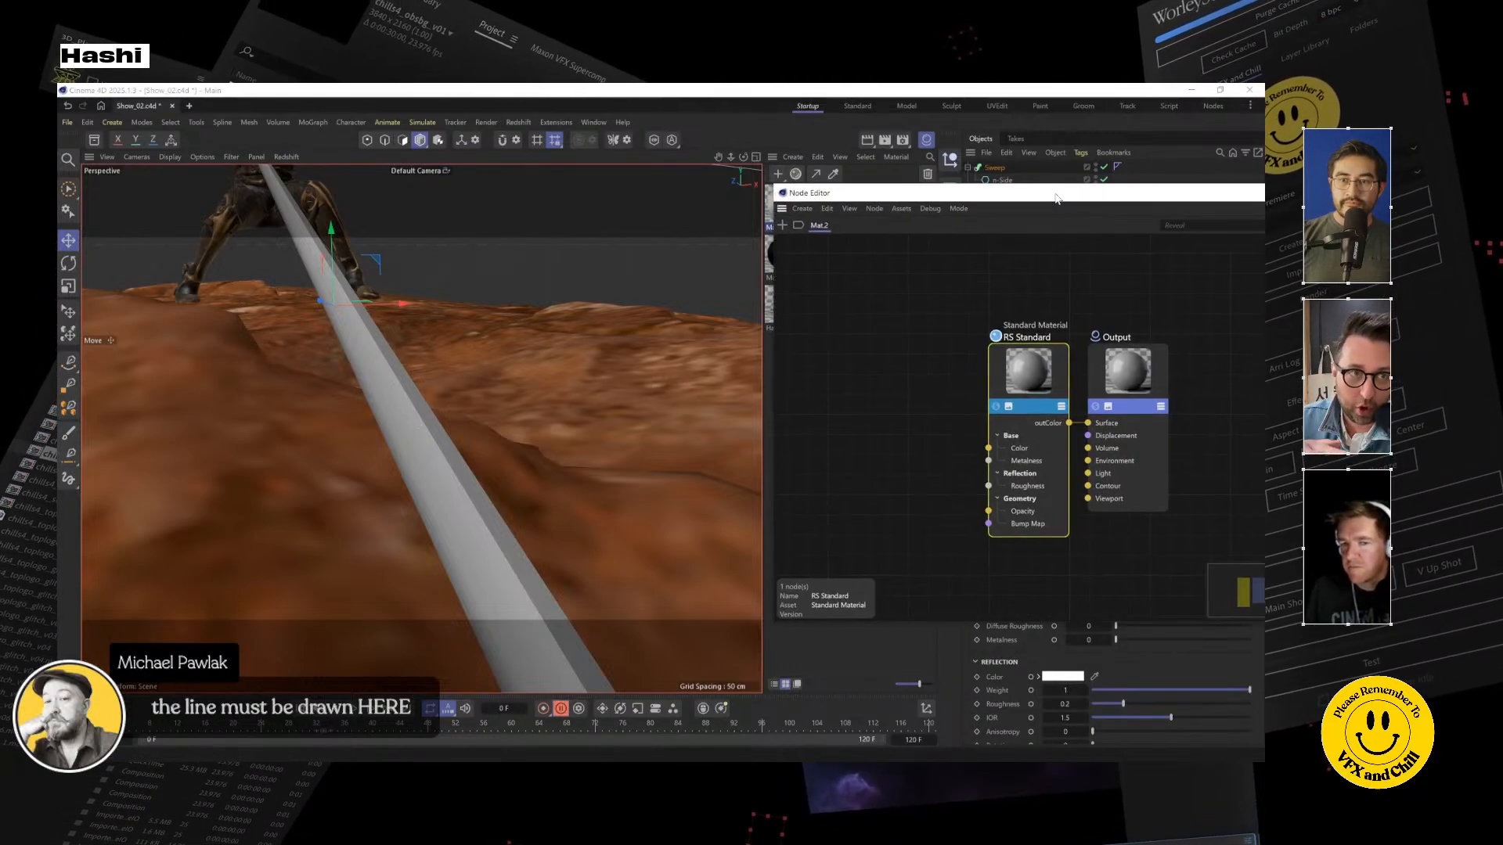
drag(1060, 195, 702, 191)
click(1062, 375)
drag(999, 473, 995, 510)
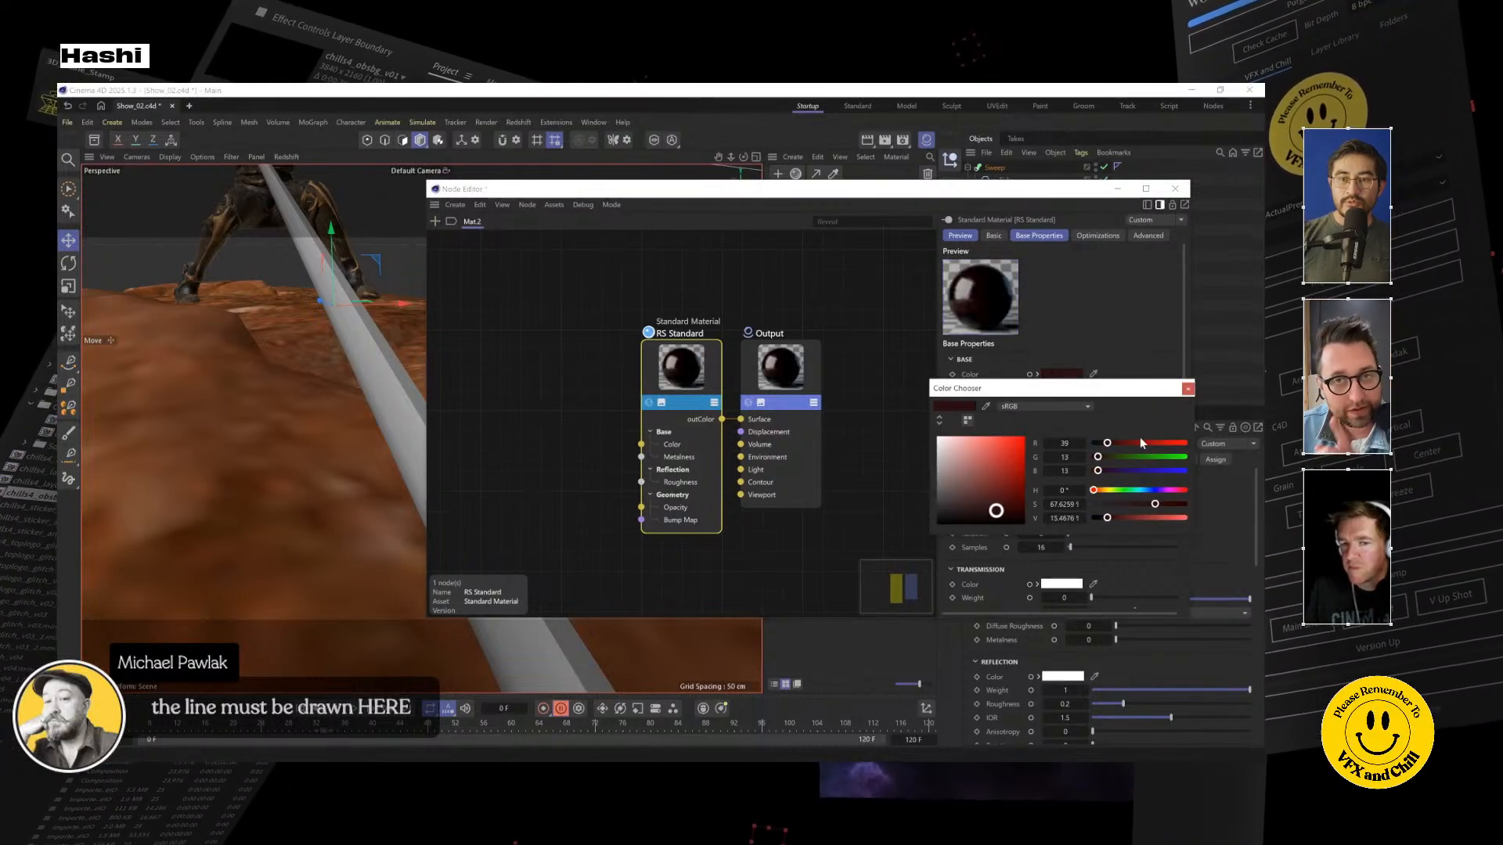
click(1187, 391)
click(1182, 190)
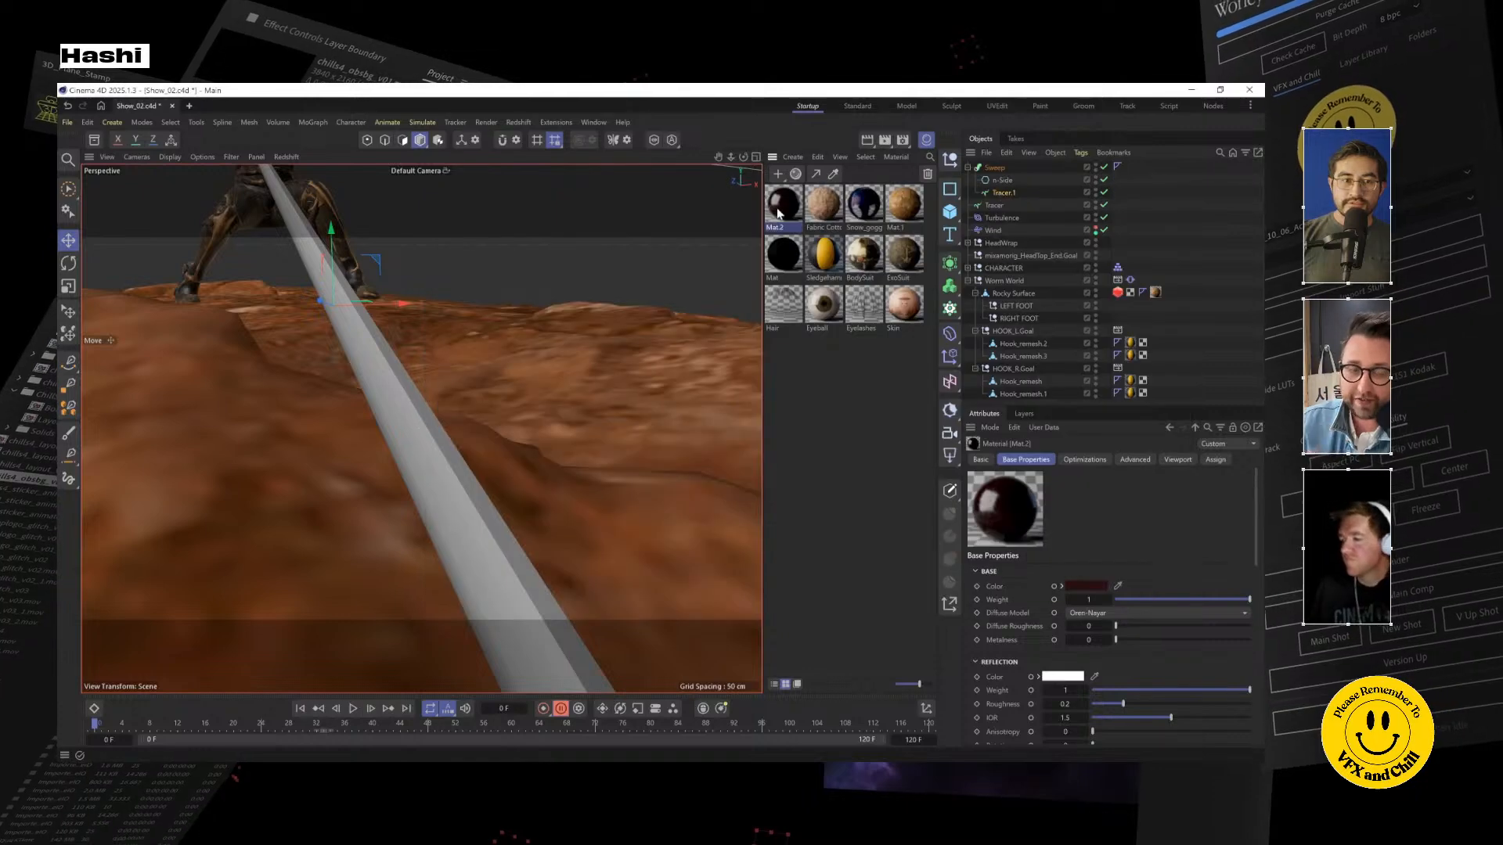
drag(783, 206, 413, 432)
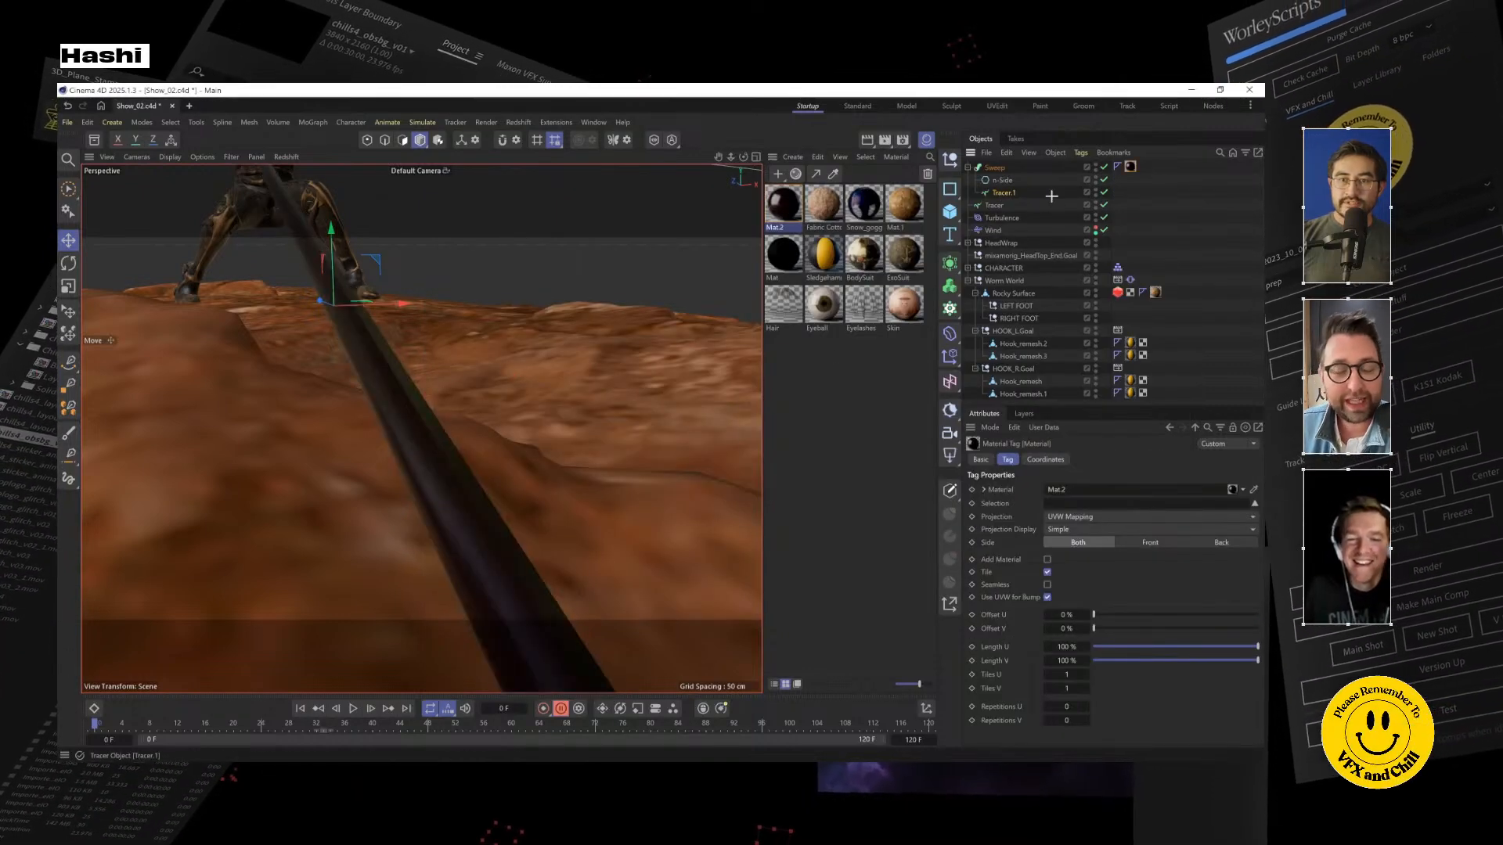
Duplicate the Sweep and replace the copy's nested Tracer.1 with the original Tracer to build the left rope
click(994, 167)
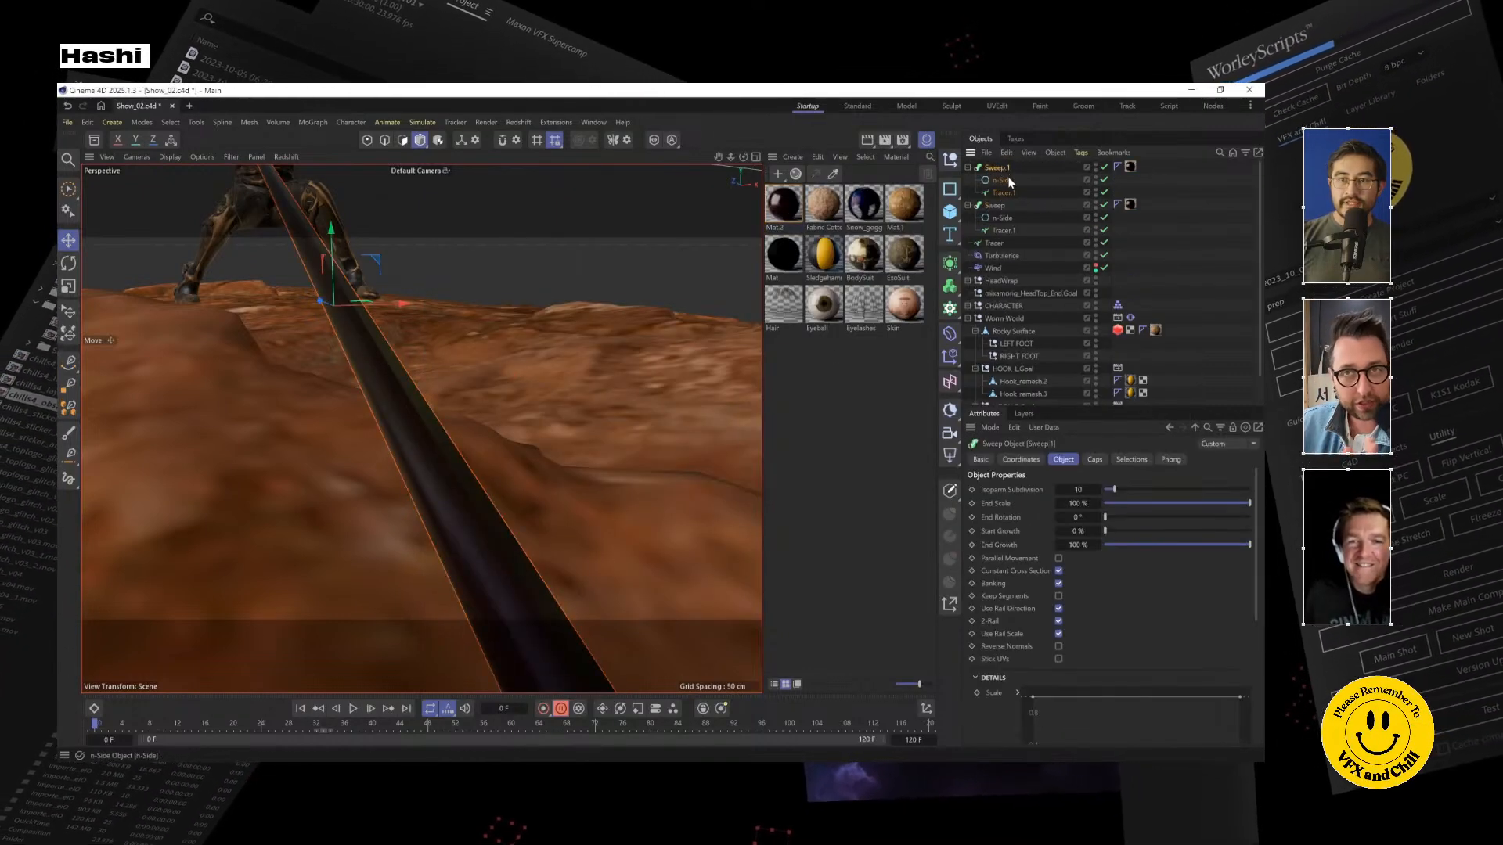
key(ctrl+c)
key(ctrl+v)
drag(996, 230, 1025, 191)
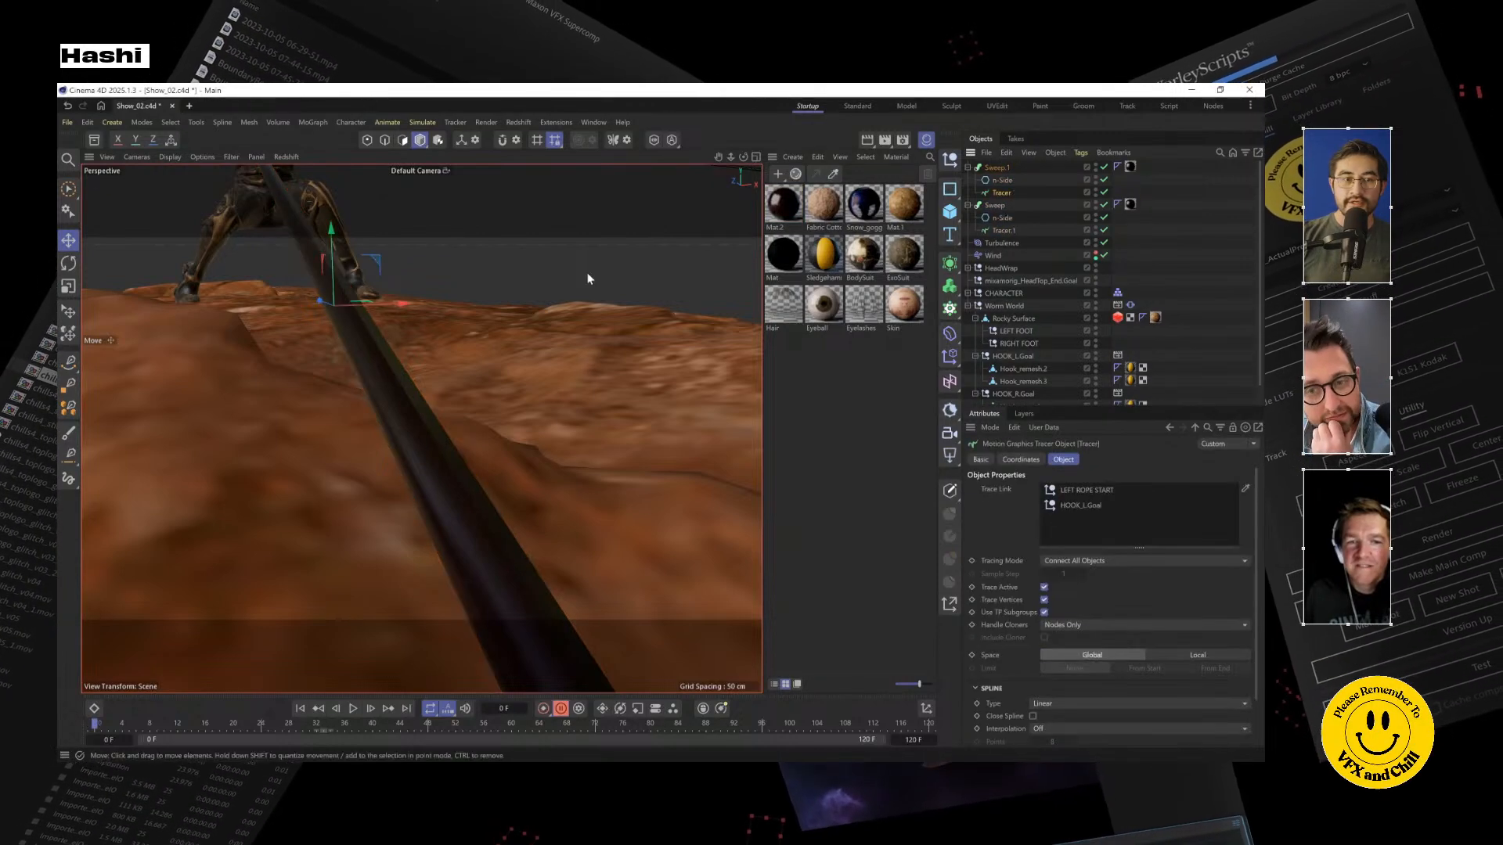
Examine both ropes and the crouching character from several angles, and expand the CHARACTER hierarchy
scroll(580, 279, down, 10)
scroll(481, 383, up, 5)
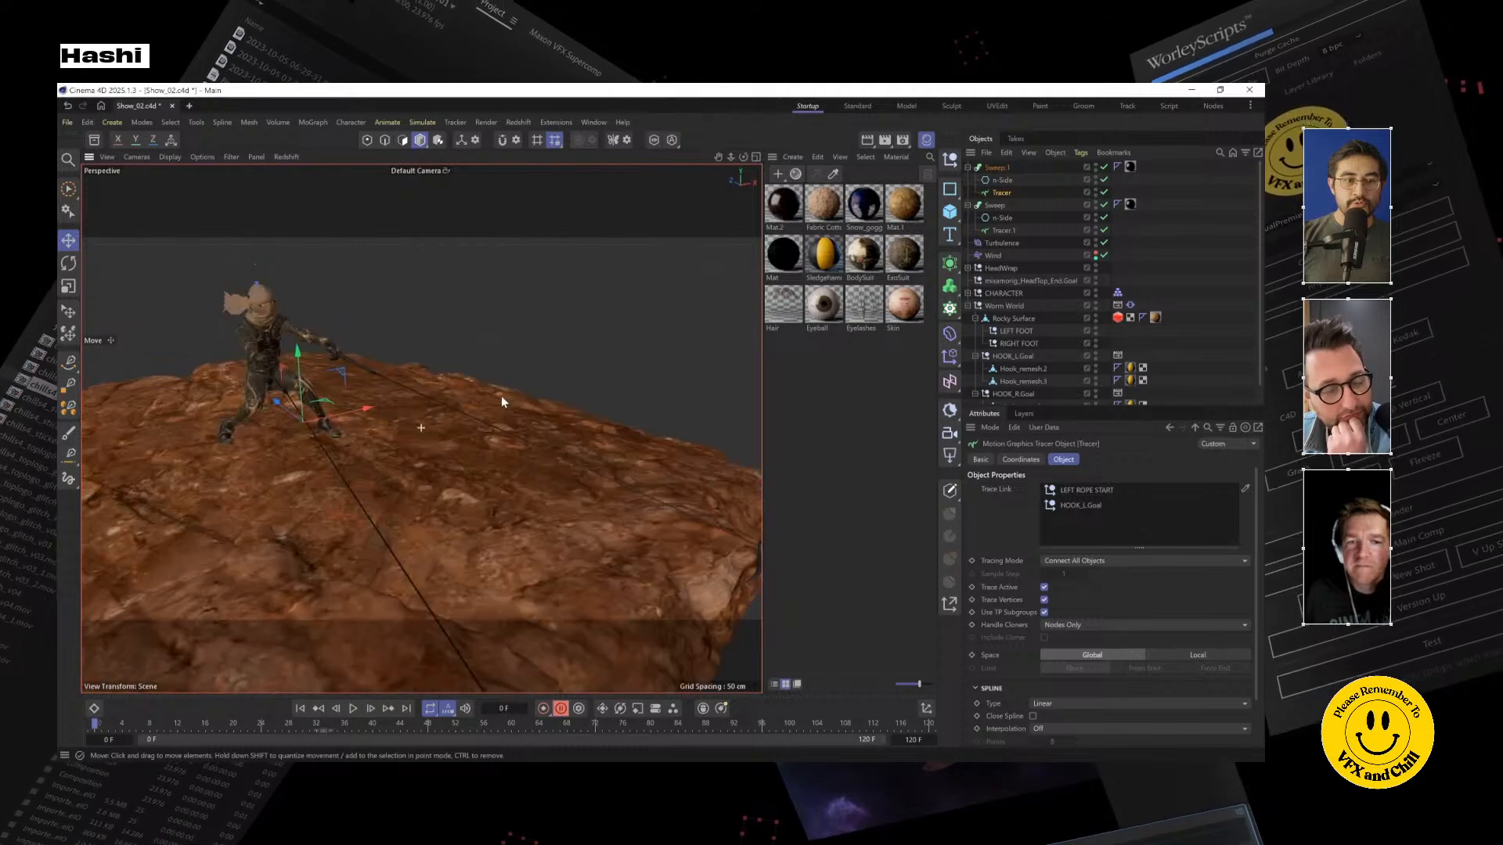
scroll(346, 352, up, 4)
alt+drag(346, 354, 438, 407)
scroll(487, 368, down, 5)
scroll(415, 446, up, 5)
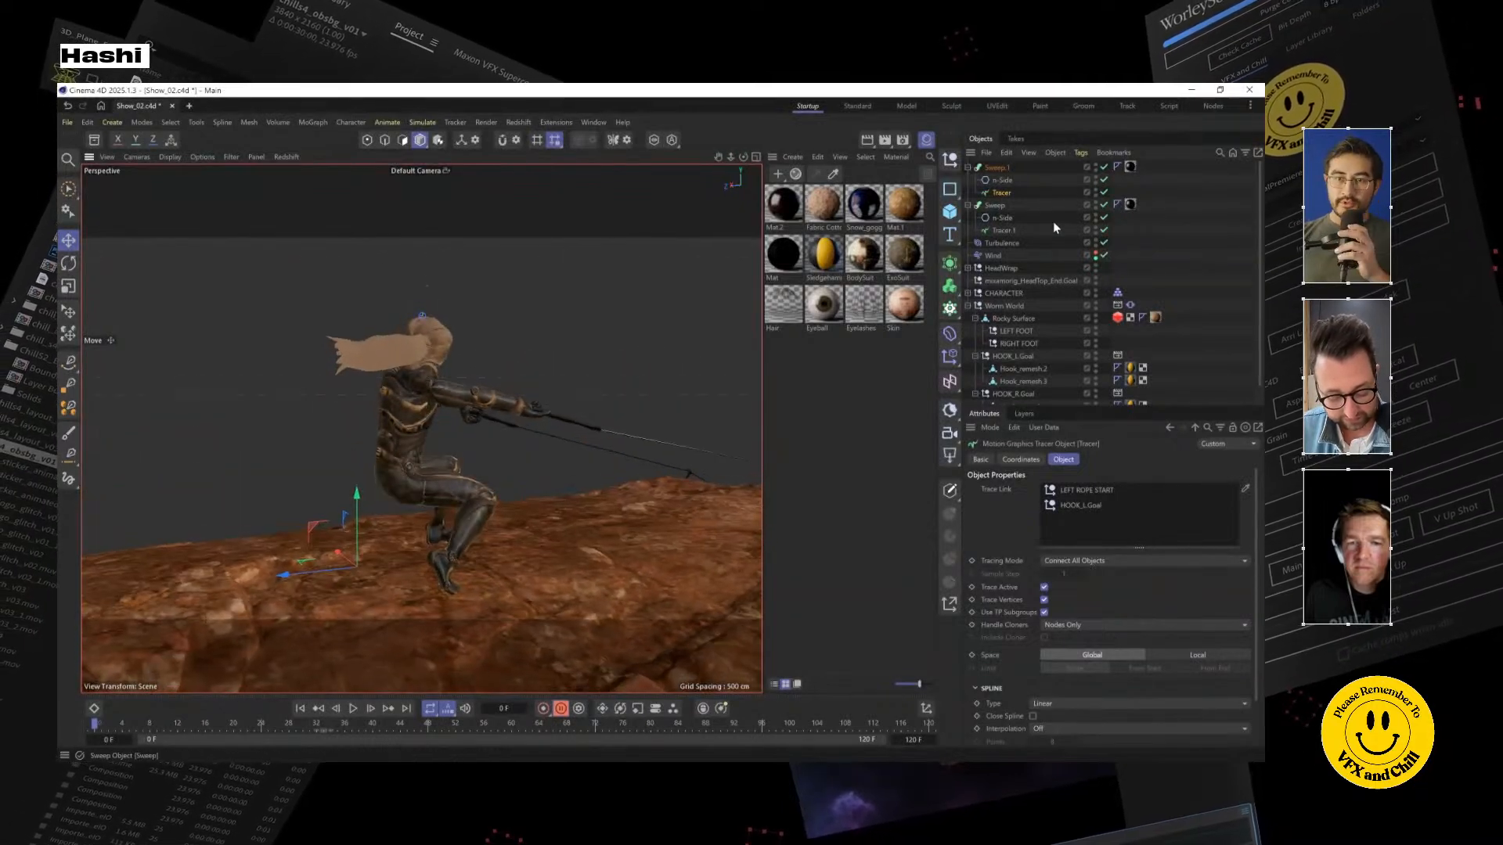
click(1010, 242)
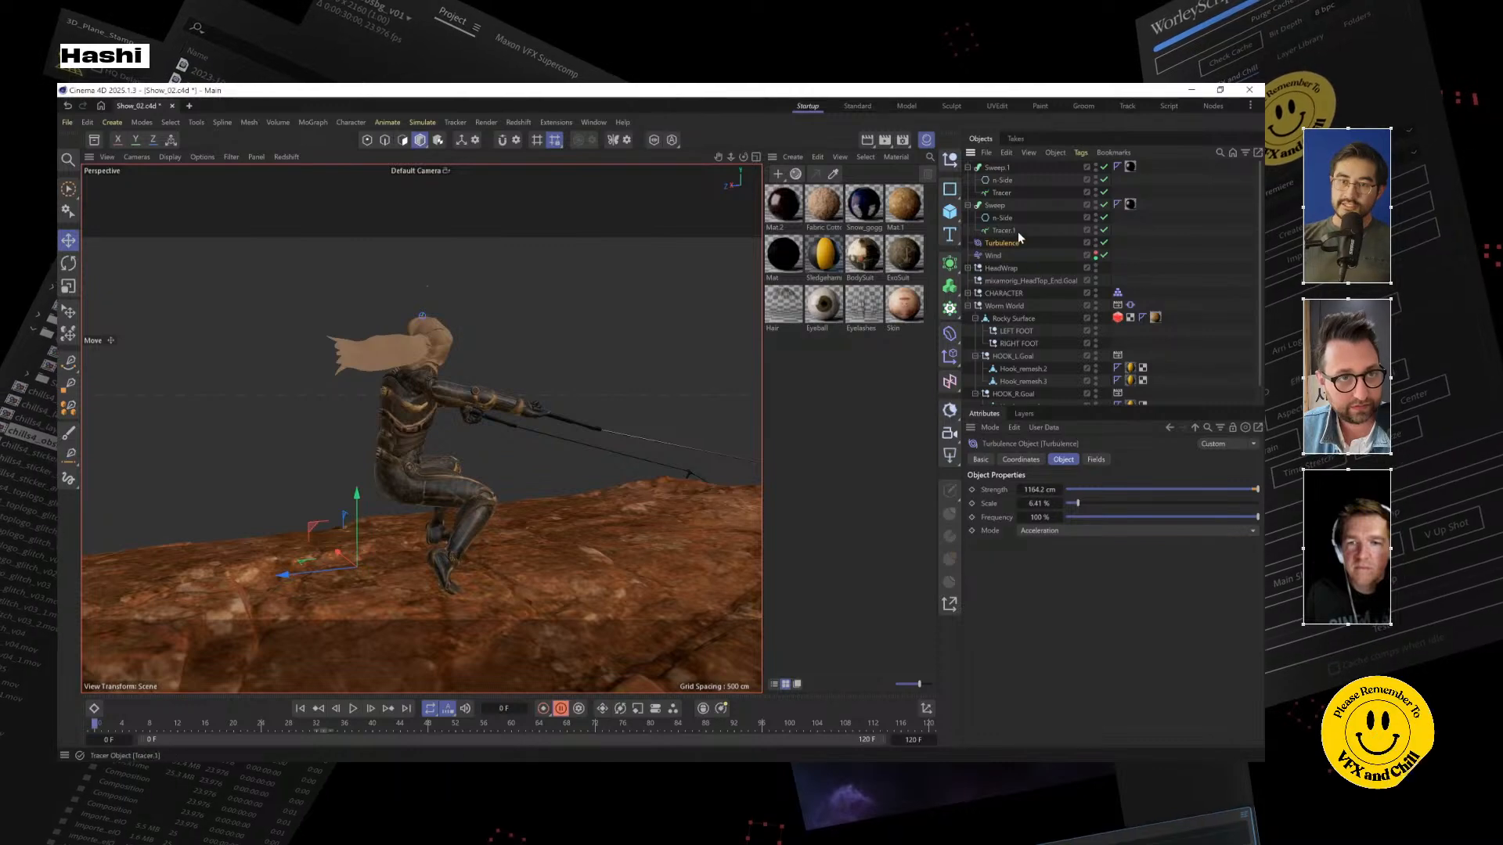
click(973, 294)
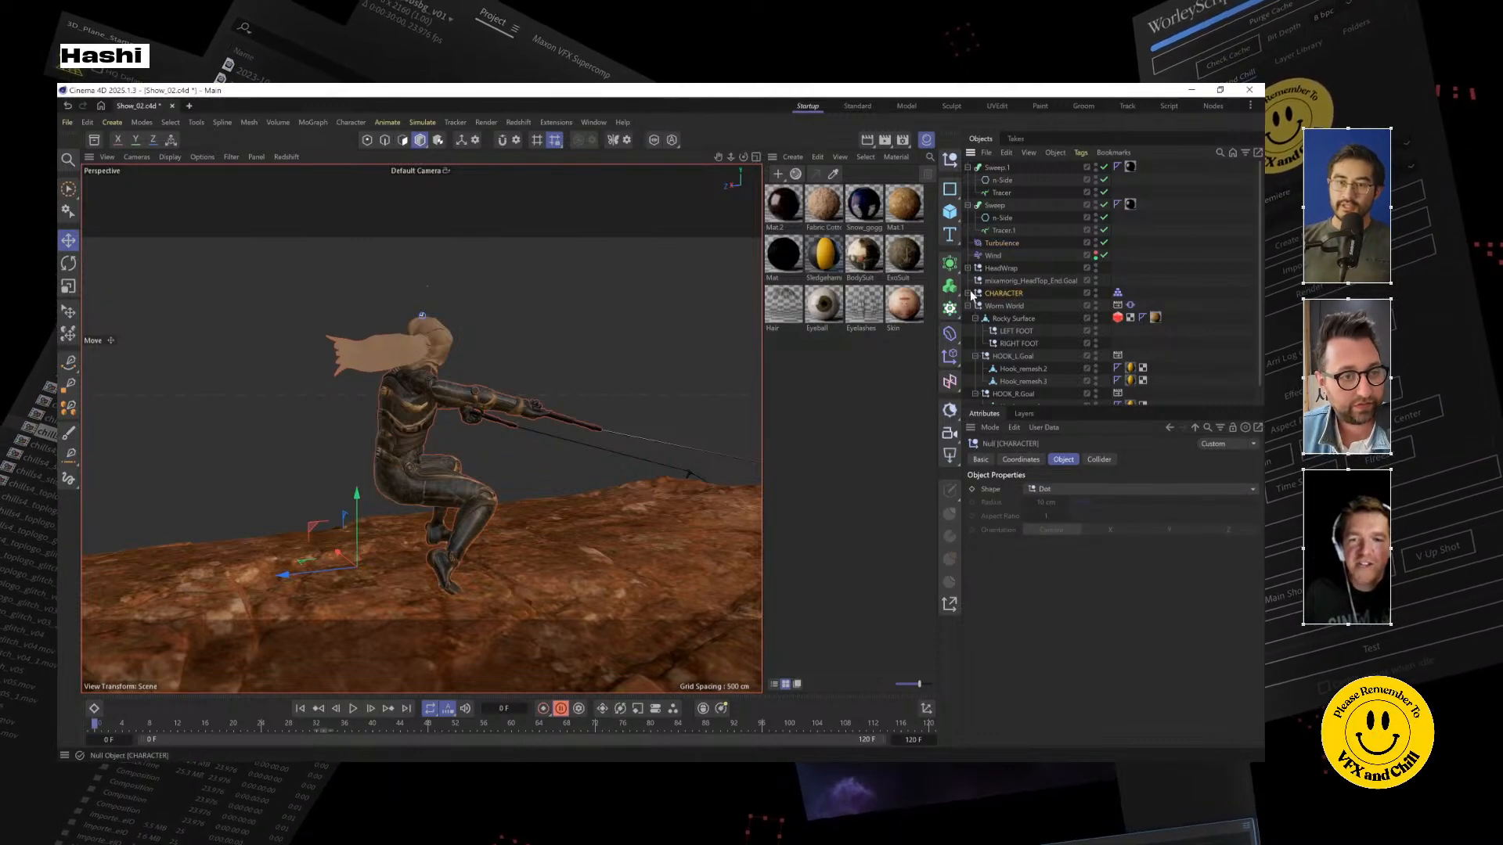
click(969, 293)
click(1013, 285)
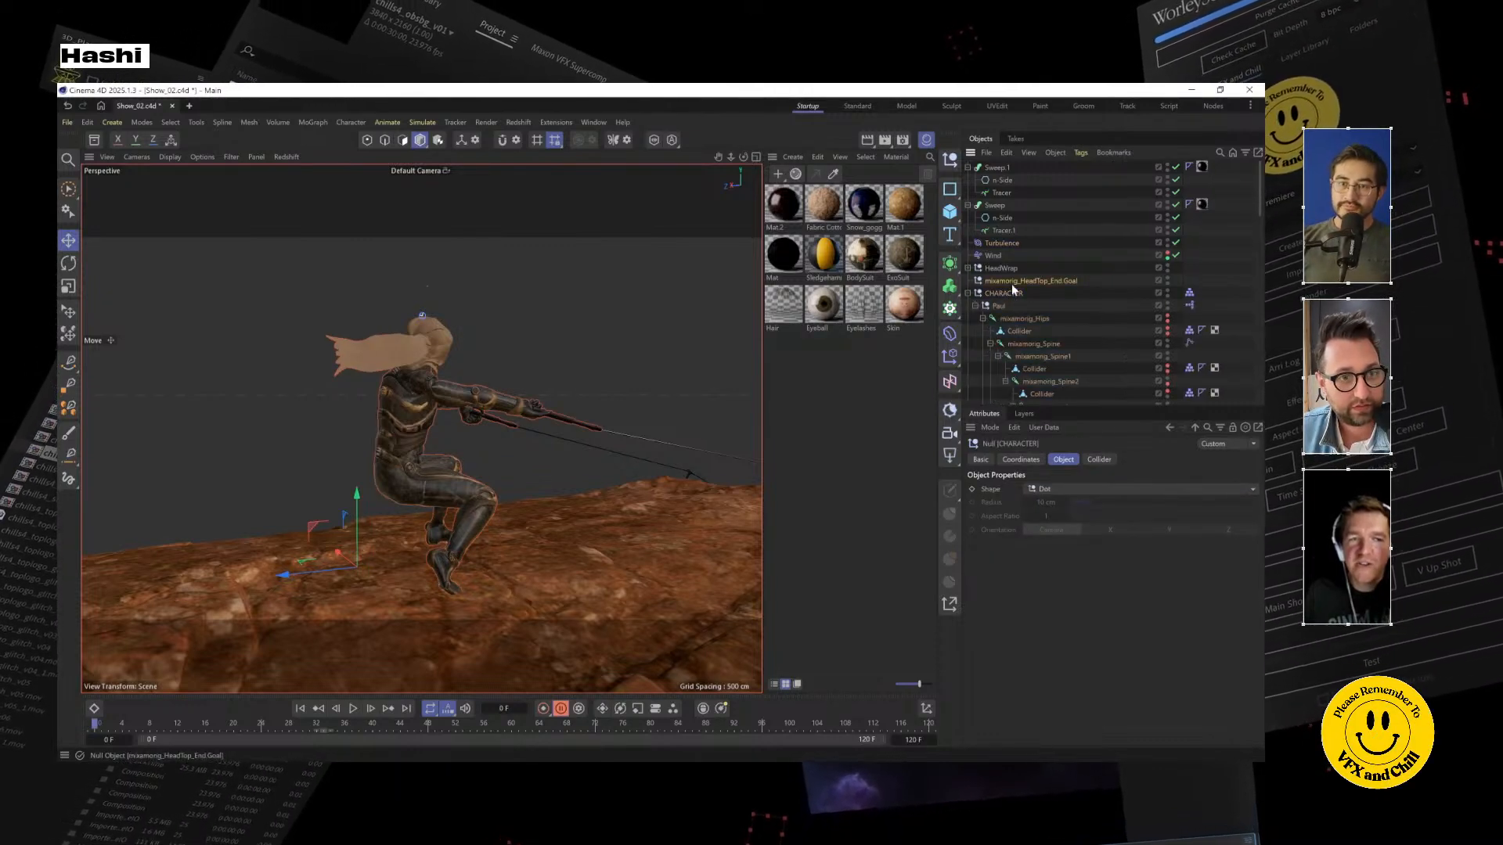
drag(490, 272, 457, 268)
Search the Asset Browser for "cat" and place the Catenary Spline Modifier under the left rope's Tracer
click(94, 139)
click(137, 202)
text(cat)
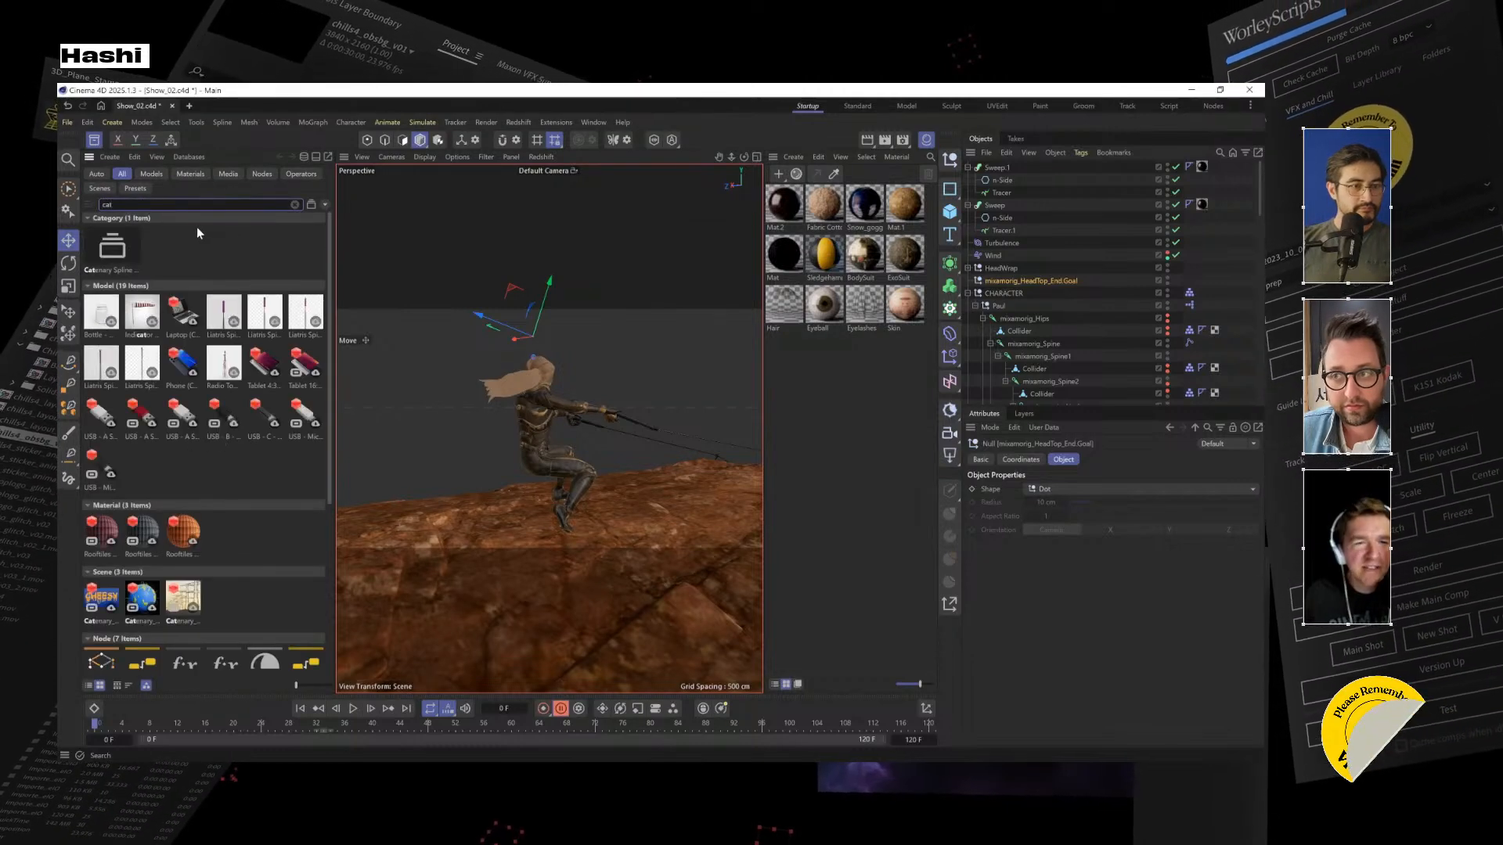
click(112, 249)
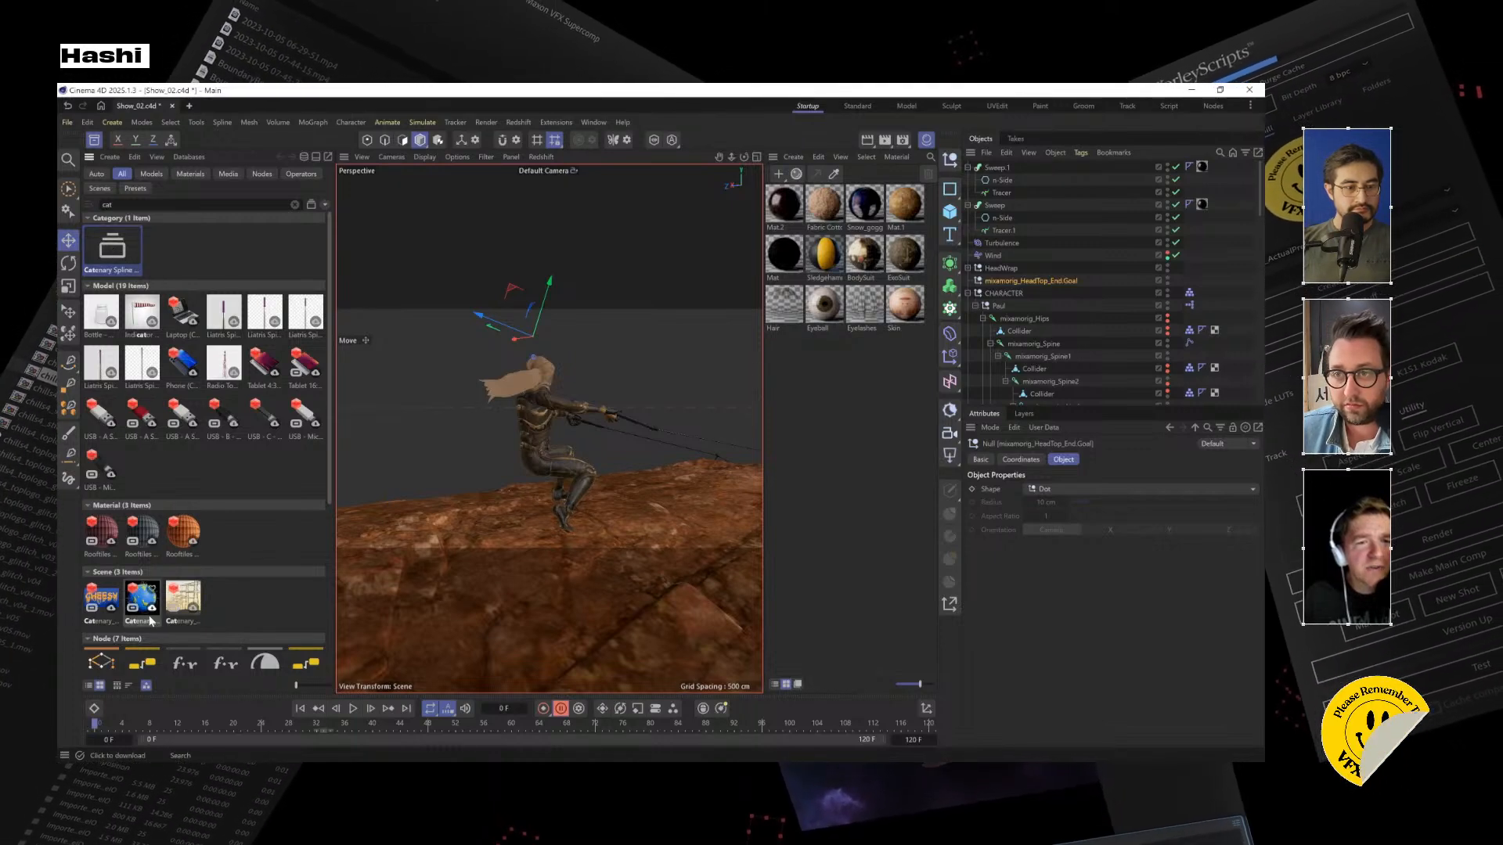
scroll(204, 597, down, 2)
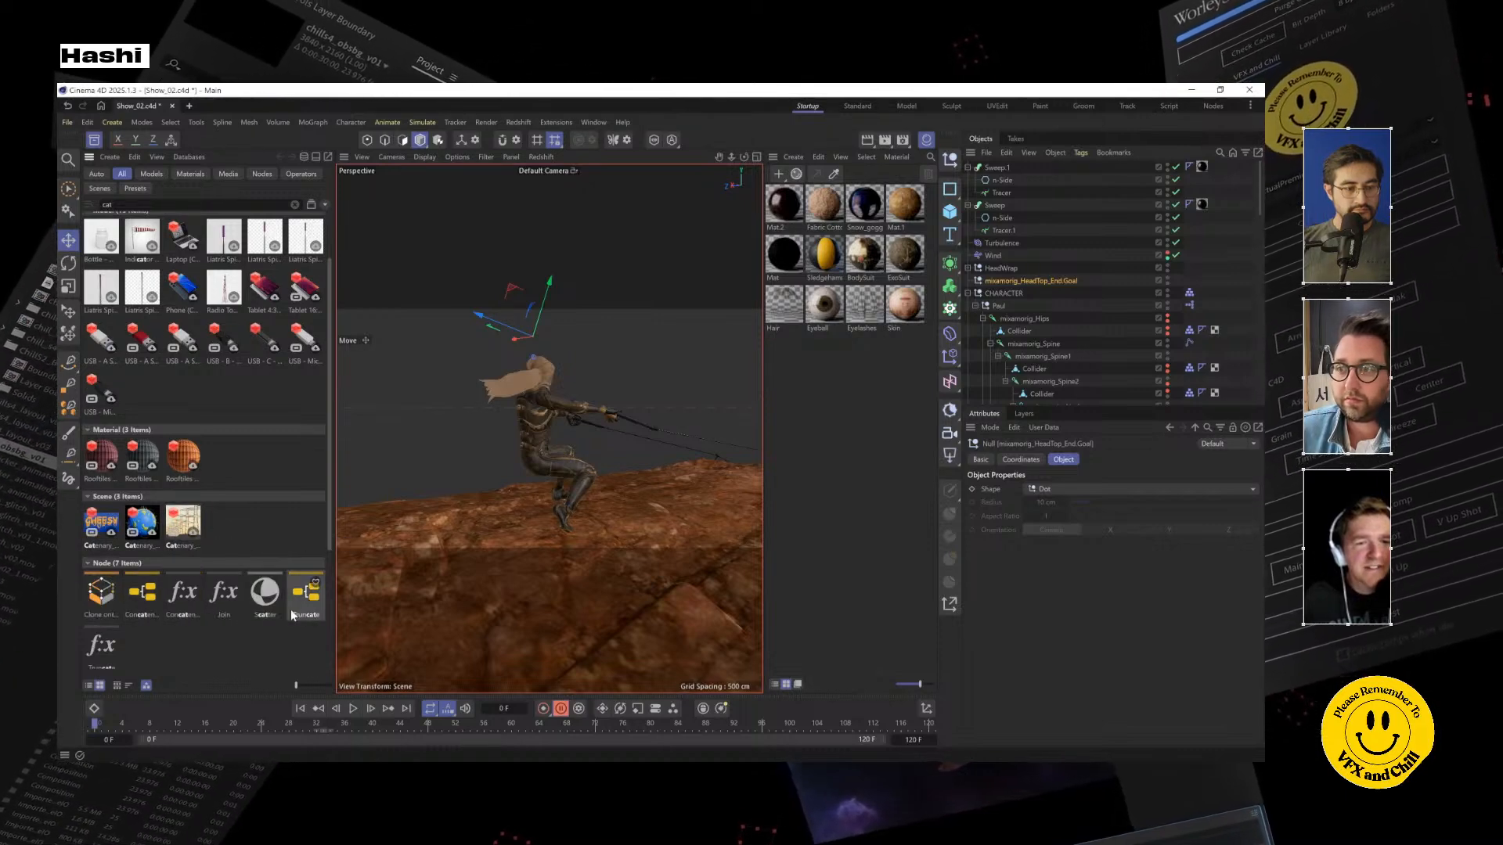
scroll(218, 604, down, 3)
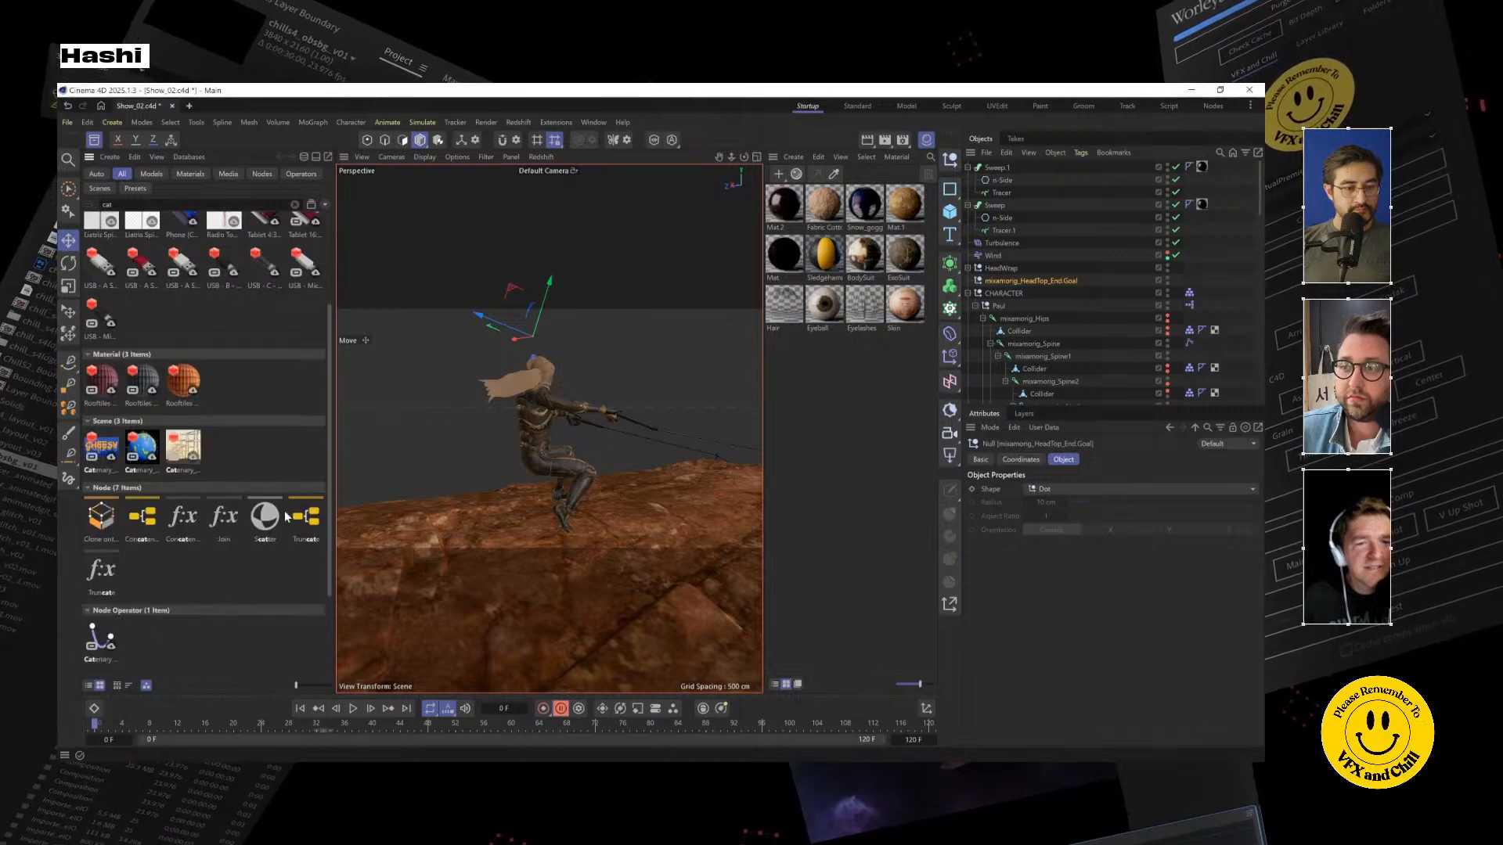
scroll(117, 548, down, 2)
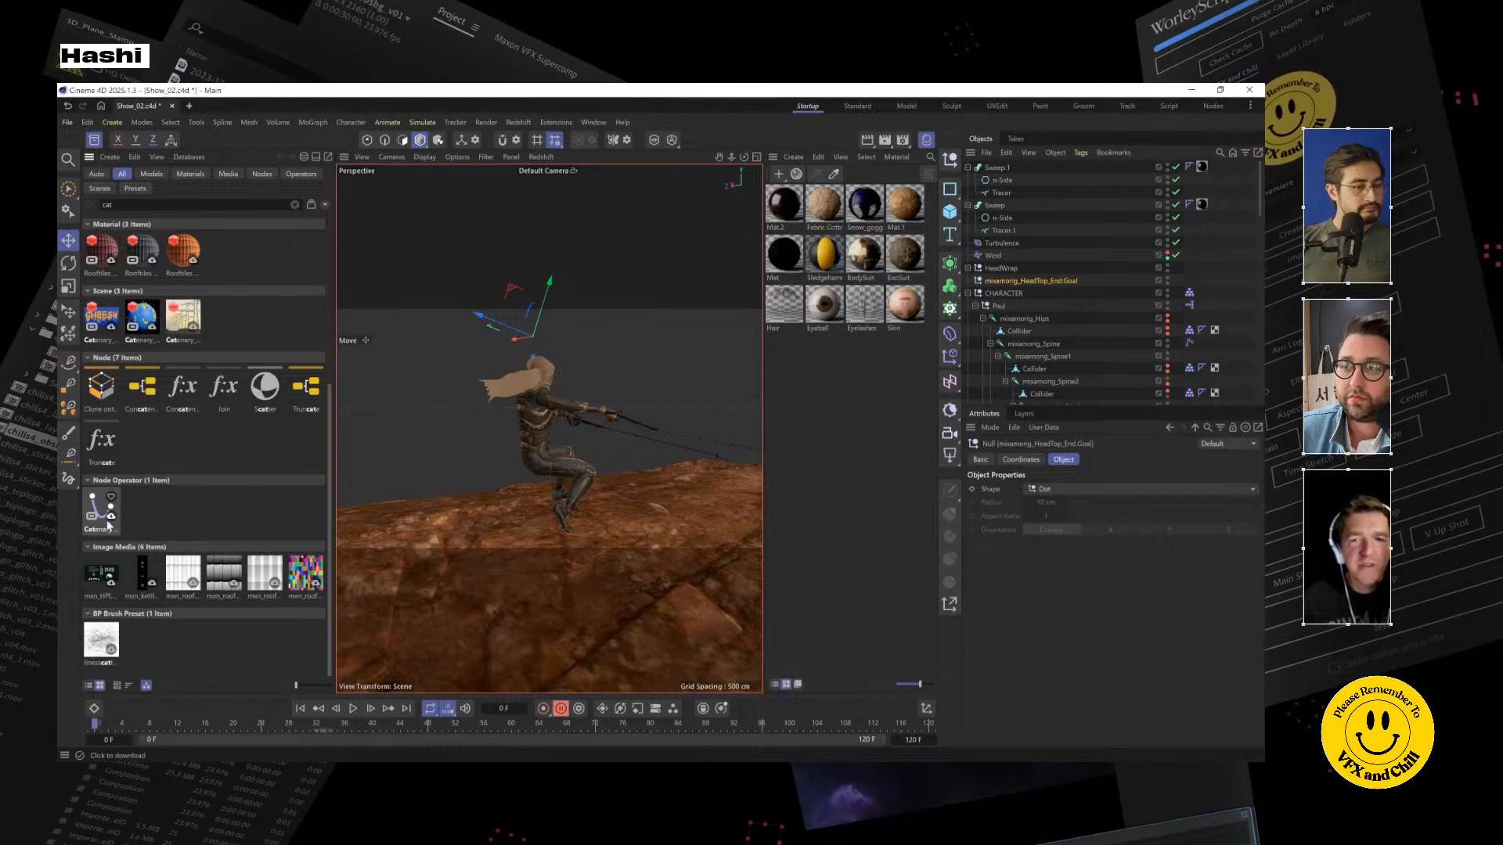
drag(105, 509, 1074, 220)
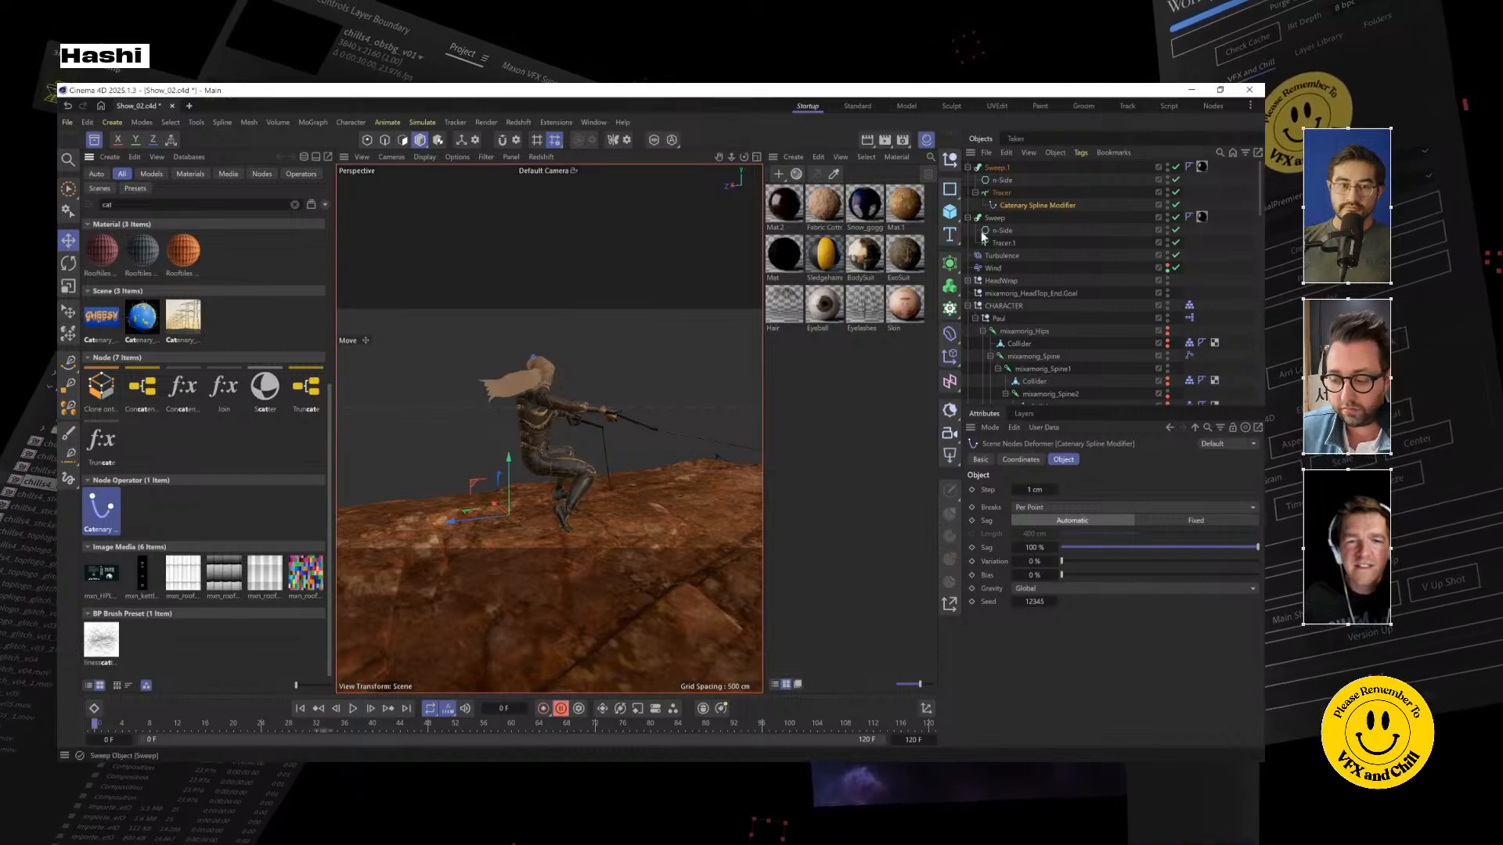
Set the Catenary Spline Modifier's variation to 2% and its sag to 0%, checking the rope at the hooks
alt+middle_drag(645, 430, 379, 476)
mouse_move(379, 476)
alt+mouse_down()
mouse_move(384, 411)
mouse_move(364, 486)
alt+mouse_up()
alt+middle_drag(607, 420, 554, 411)
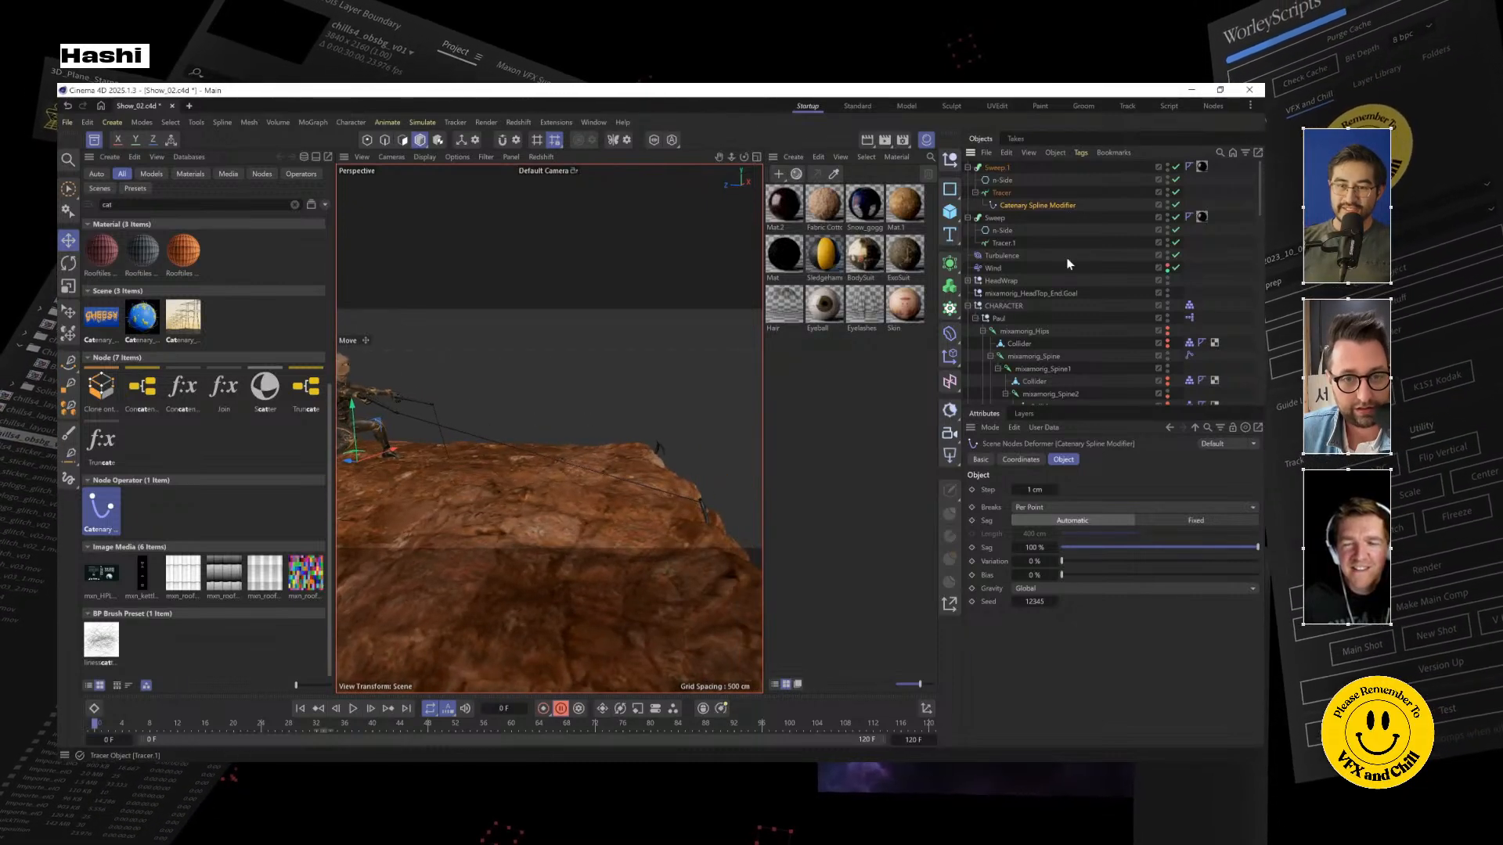
drag(1149, 548, 1063, 561)
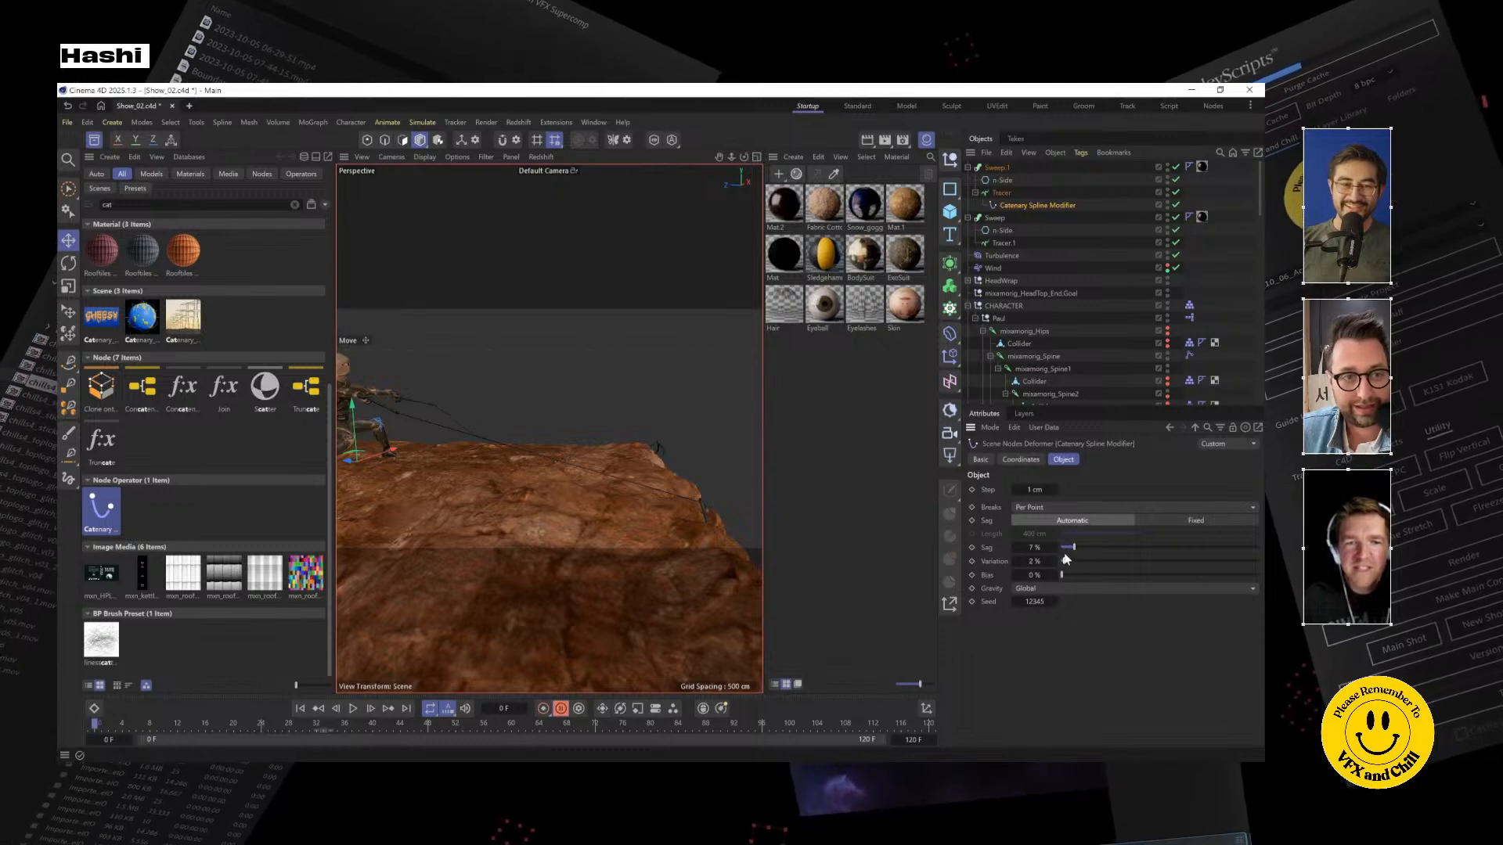
scroll(550, 496, up, 5)
alt+drag(558, 495, 504, 470)
drag(1047, 547, 1023, 547)
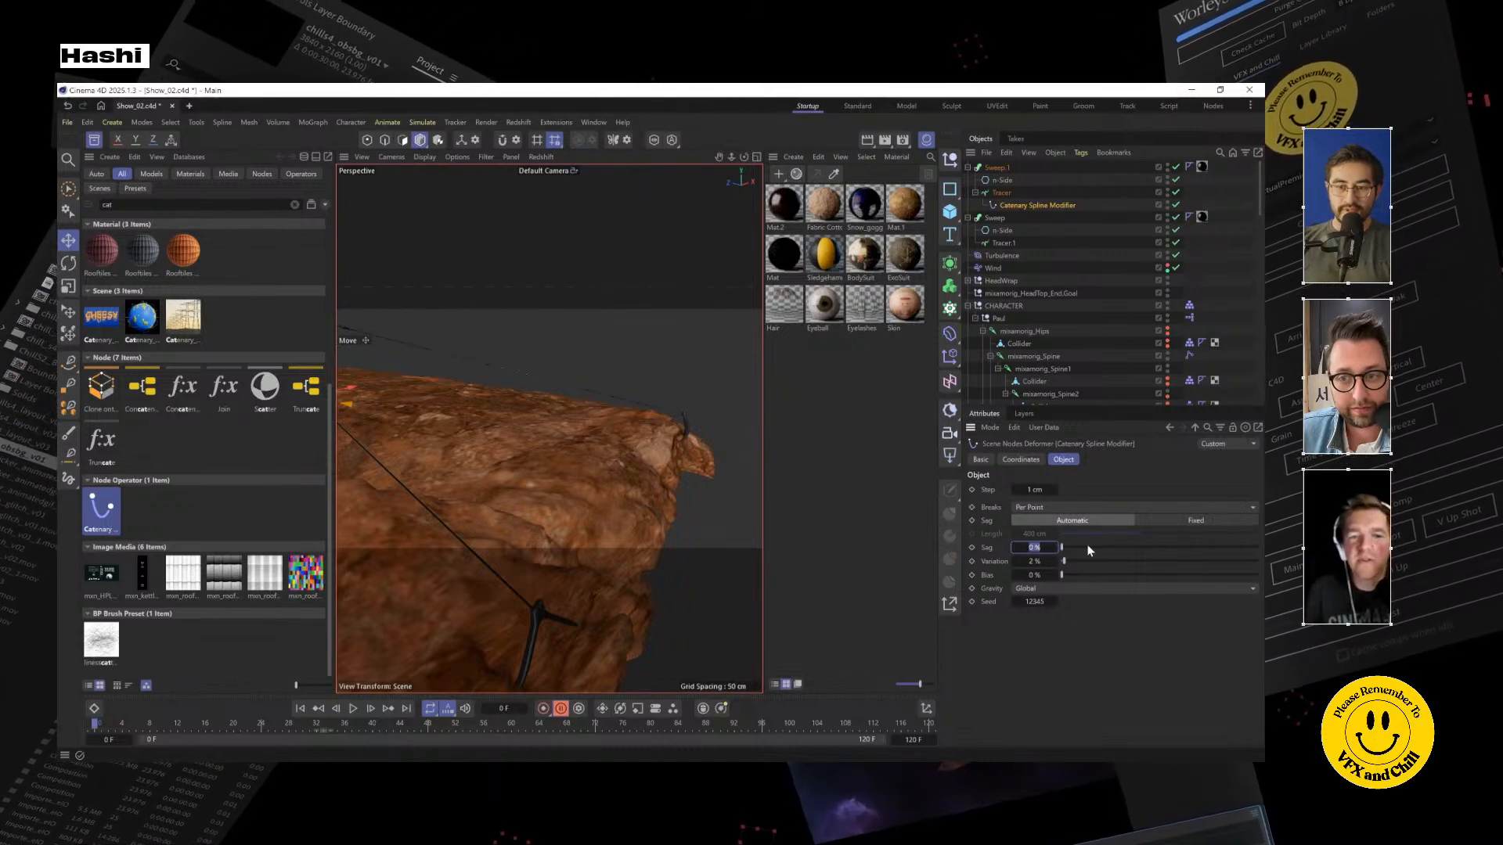
Copy the Catenary Spline Modifier onto Tracer.1 in the right rope's Sweep and select the copy
scroll(525, 468, down, 3)
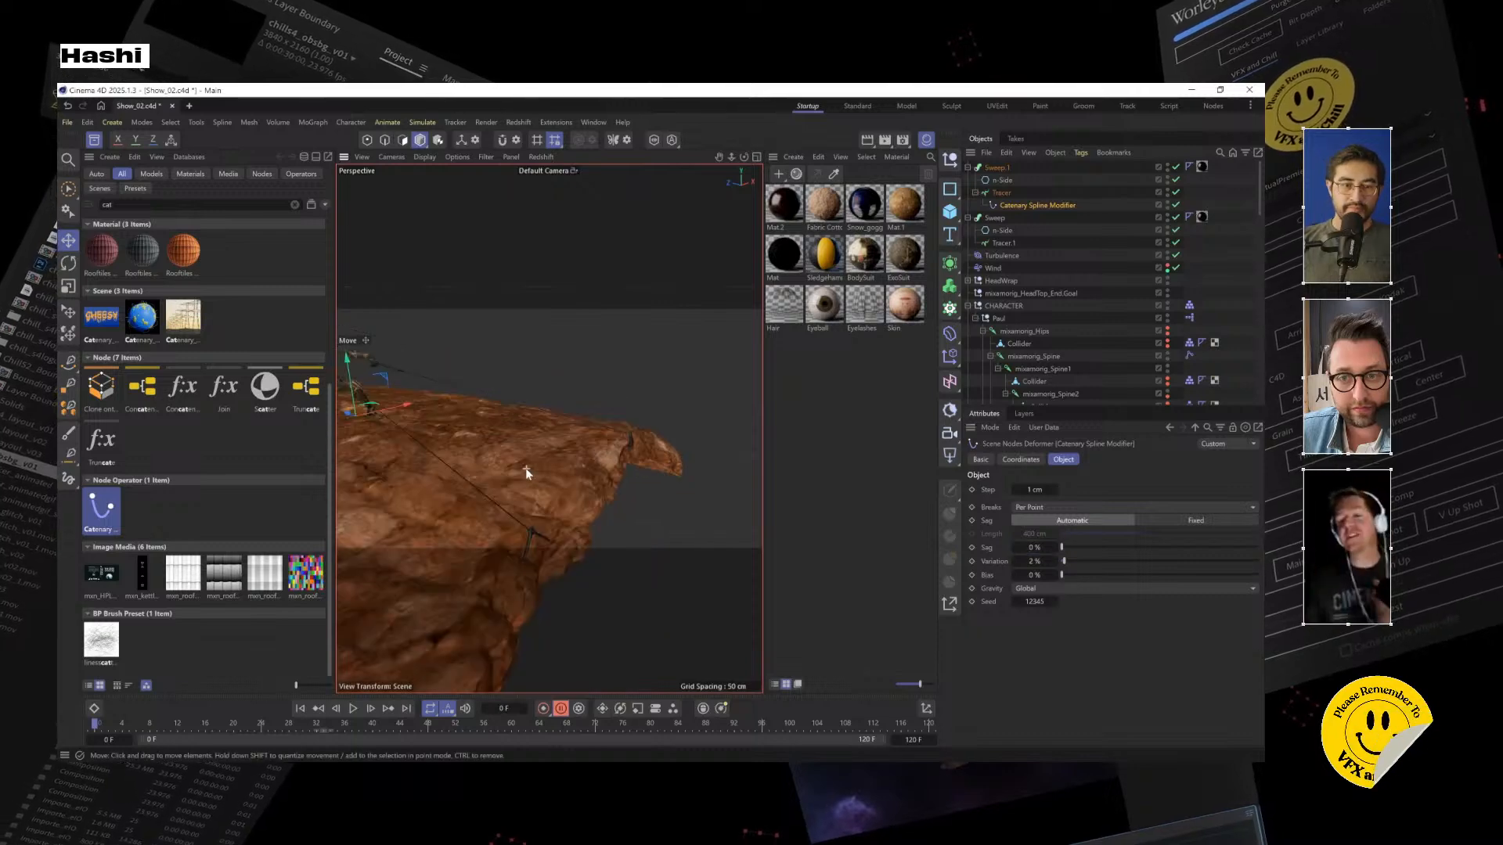
alt+middle_drag(555, 443, 582, 421)
alt+drag(590, 412, 653, 394)
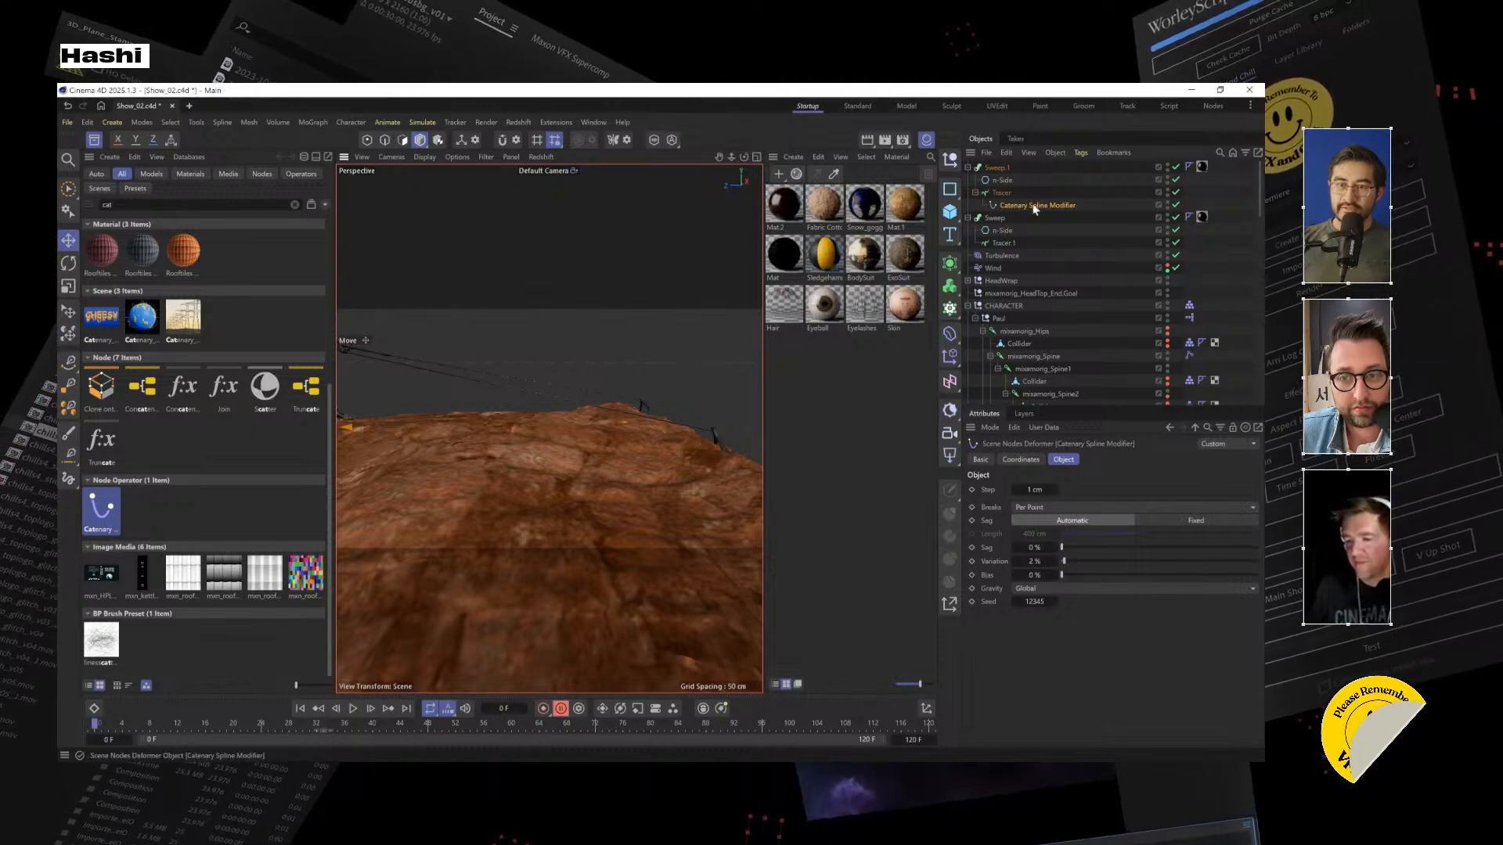
drag(1016, 205, 1023, 244)
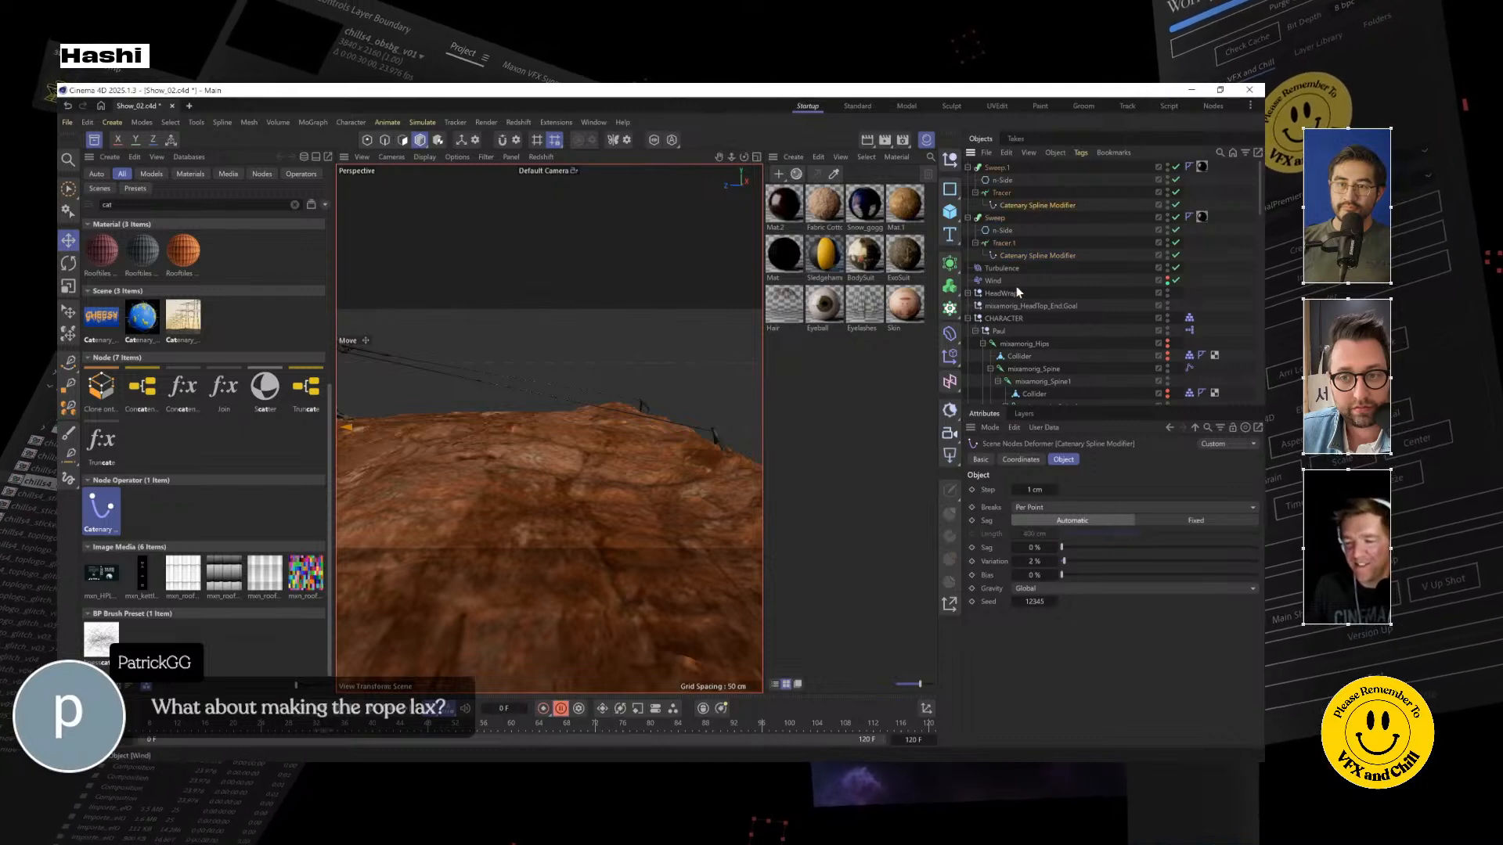
click(1029, 257)
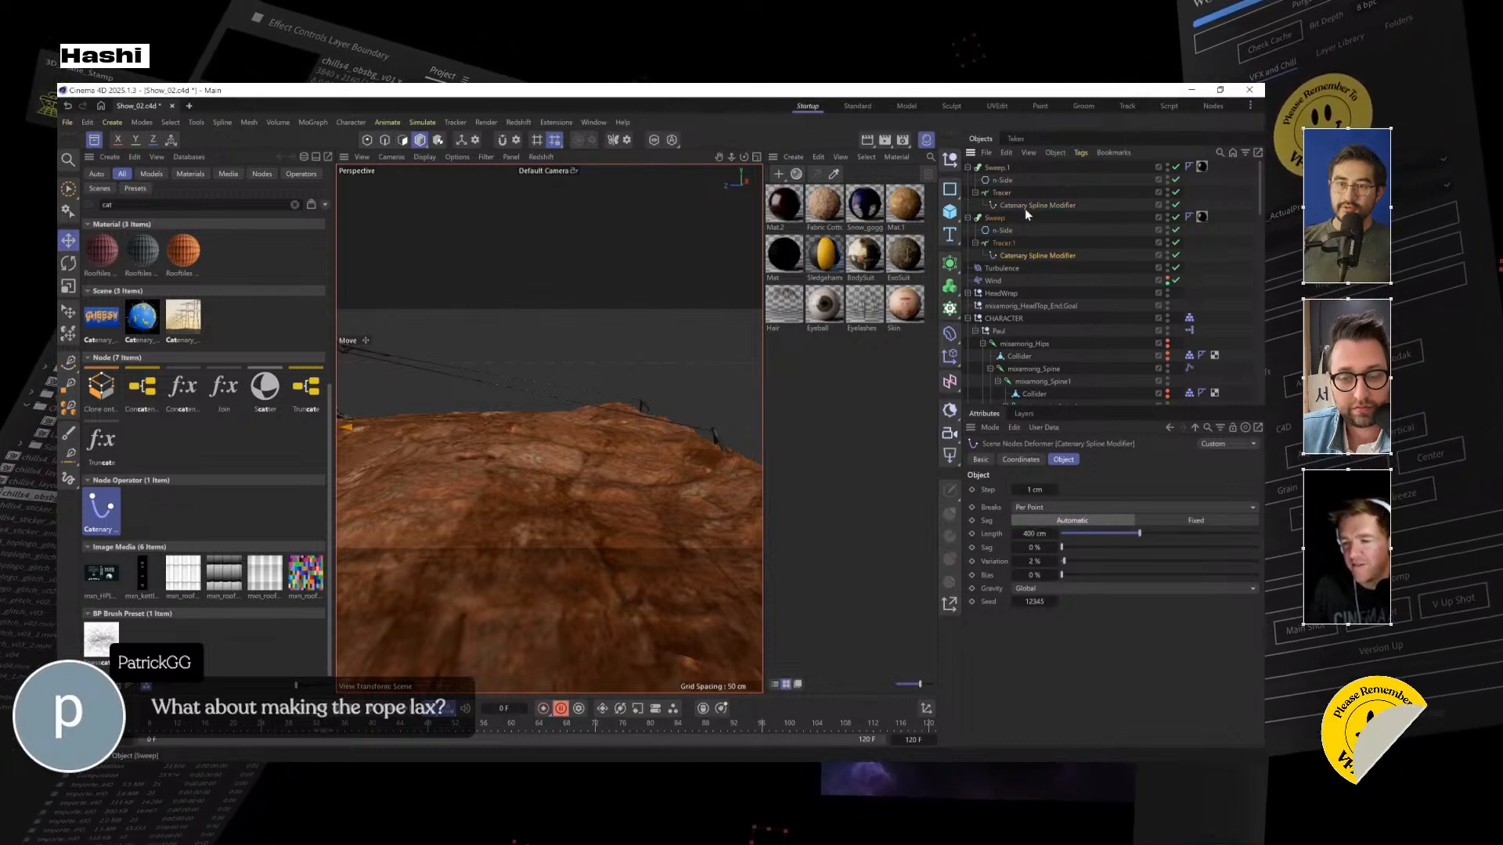
Open the character's XPresso network and place a duplicate of the connected Noise and Range Mapper nodes above the existing ones
double_click(1191, 332)
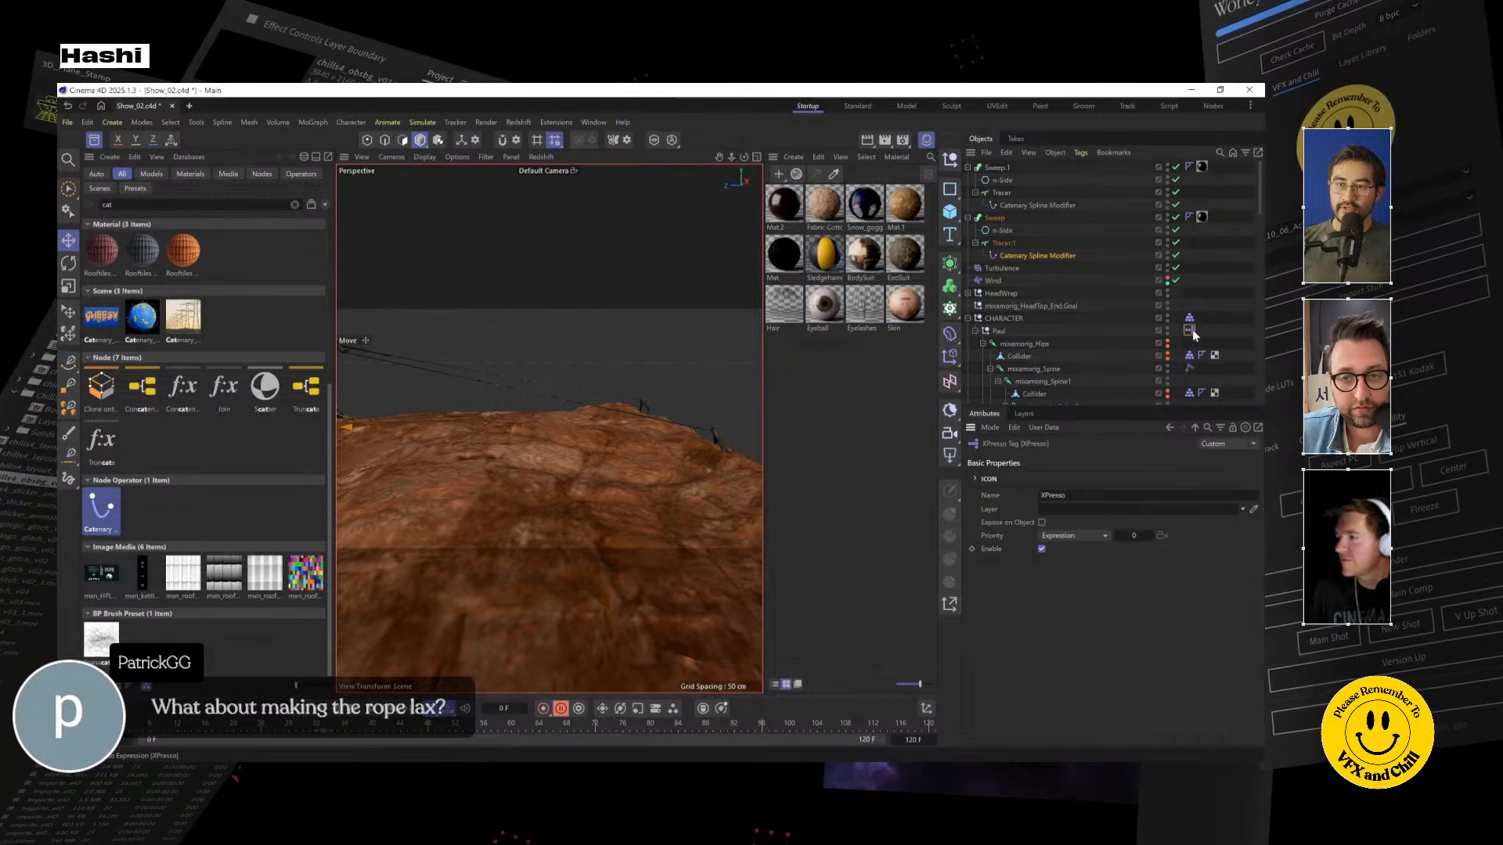
drag(1014, 337, 513, 336)
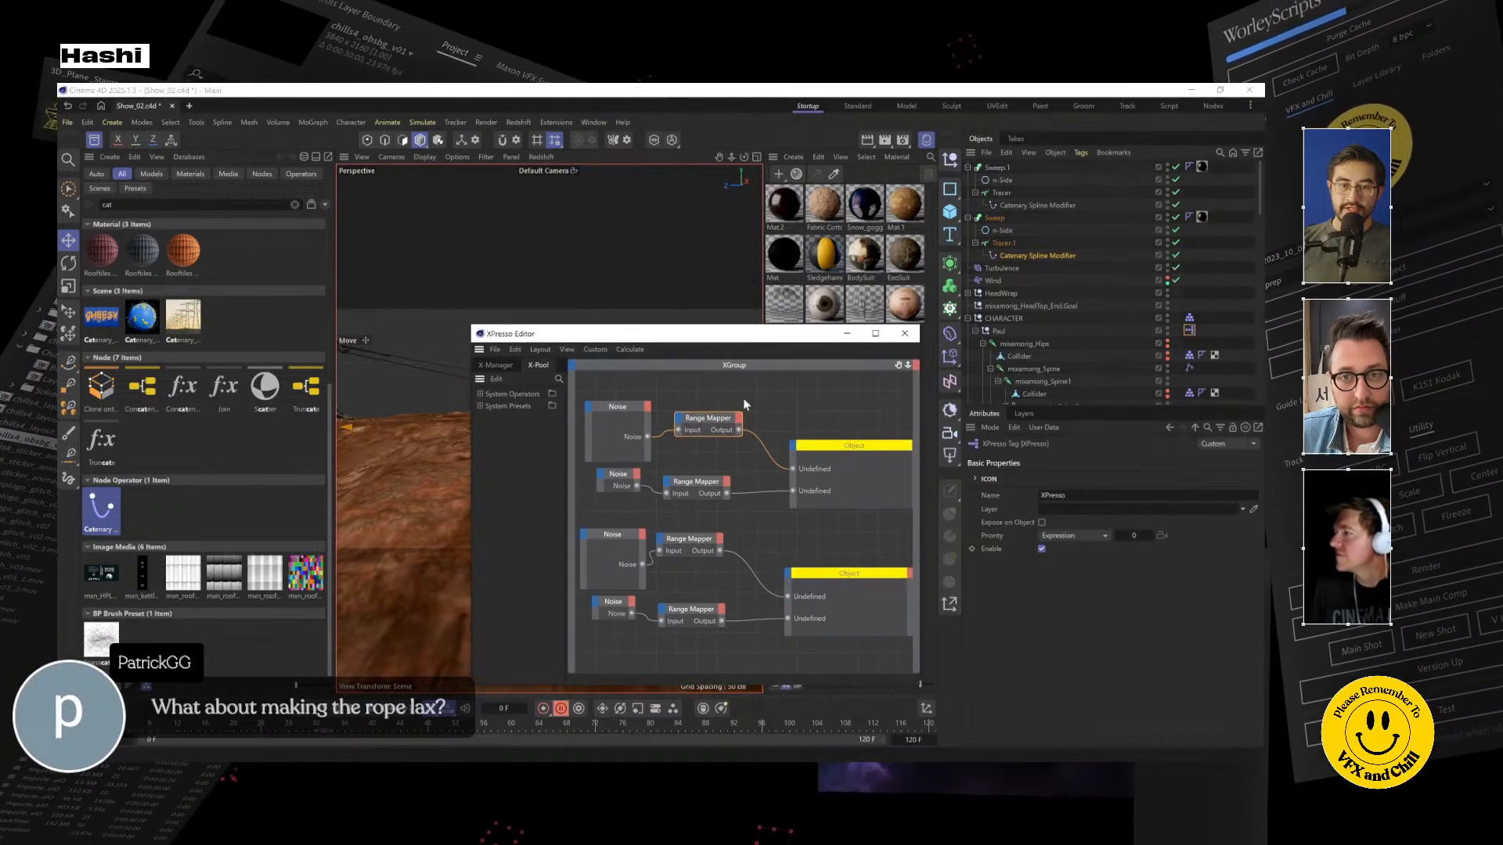
alt+middle_drag(745, 397, 775, 524)
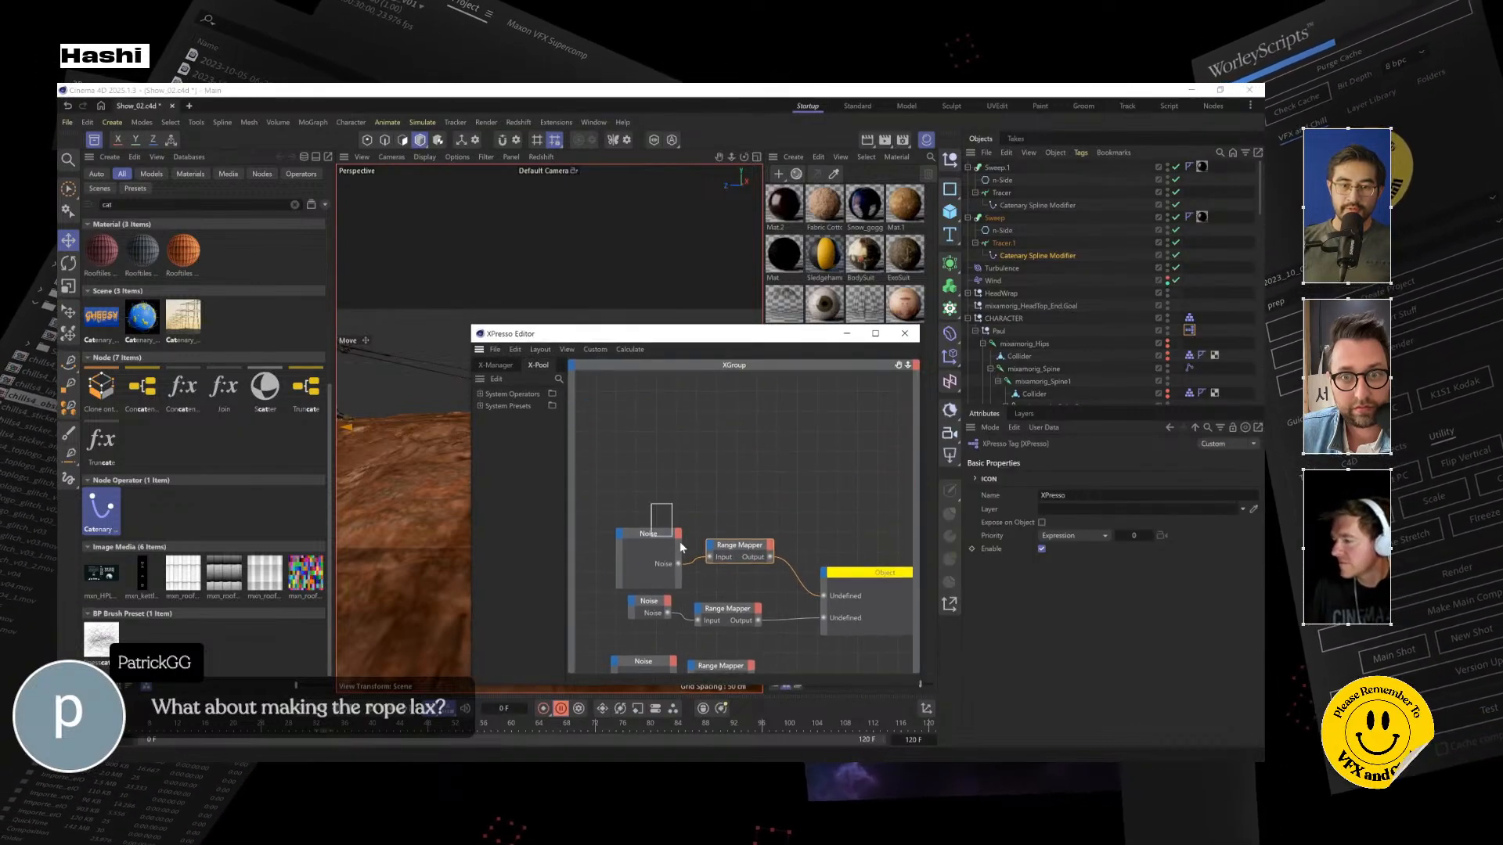
drag(770, 503, 650, 590)
drag(645, 534, 661, 413)
click(667, 416)
click(763, 440)
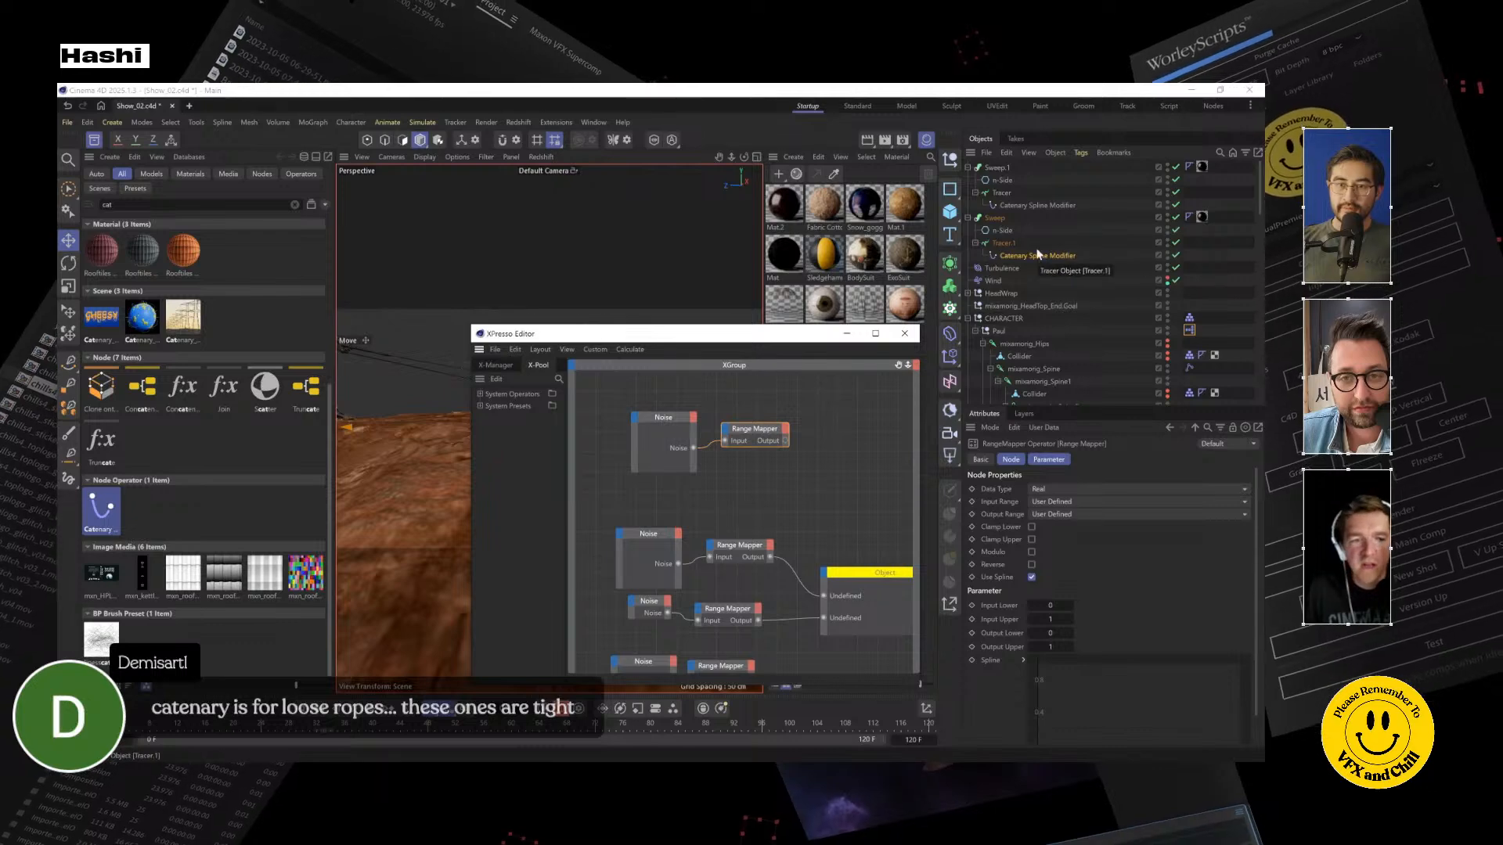
Add both ropes' Catenary Spline Modifiers to the XPresso network and expose a Sag input on each node
click(1029, 256)
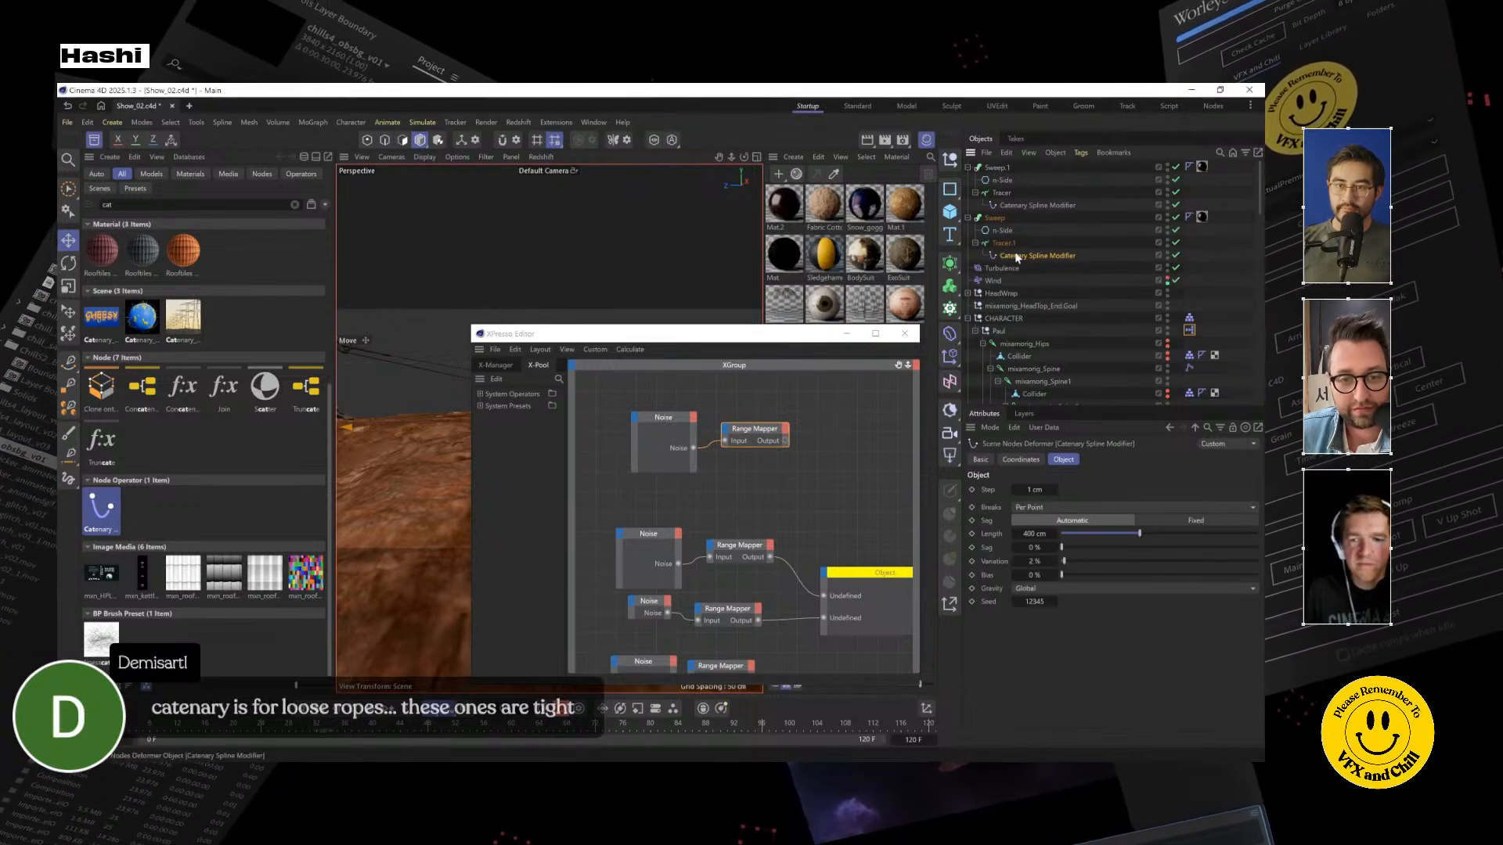
drag(866, 415, 863, 408)
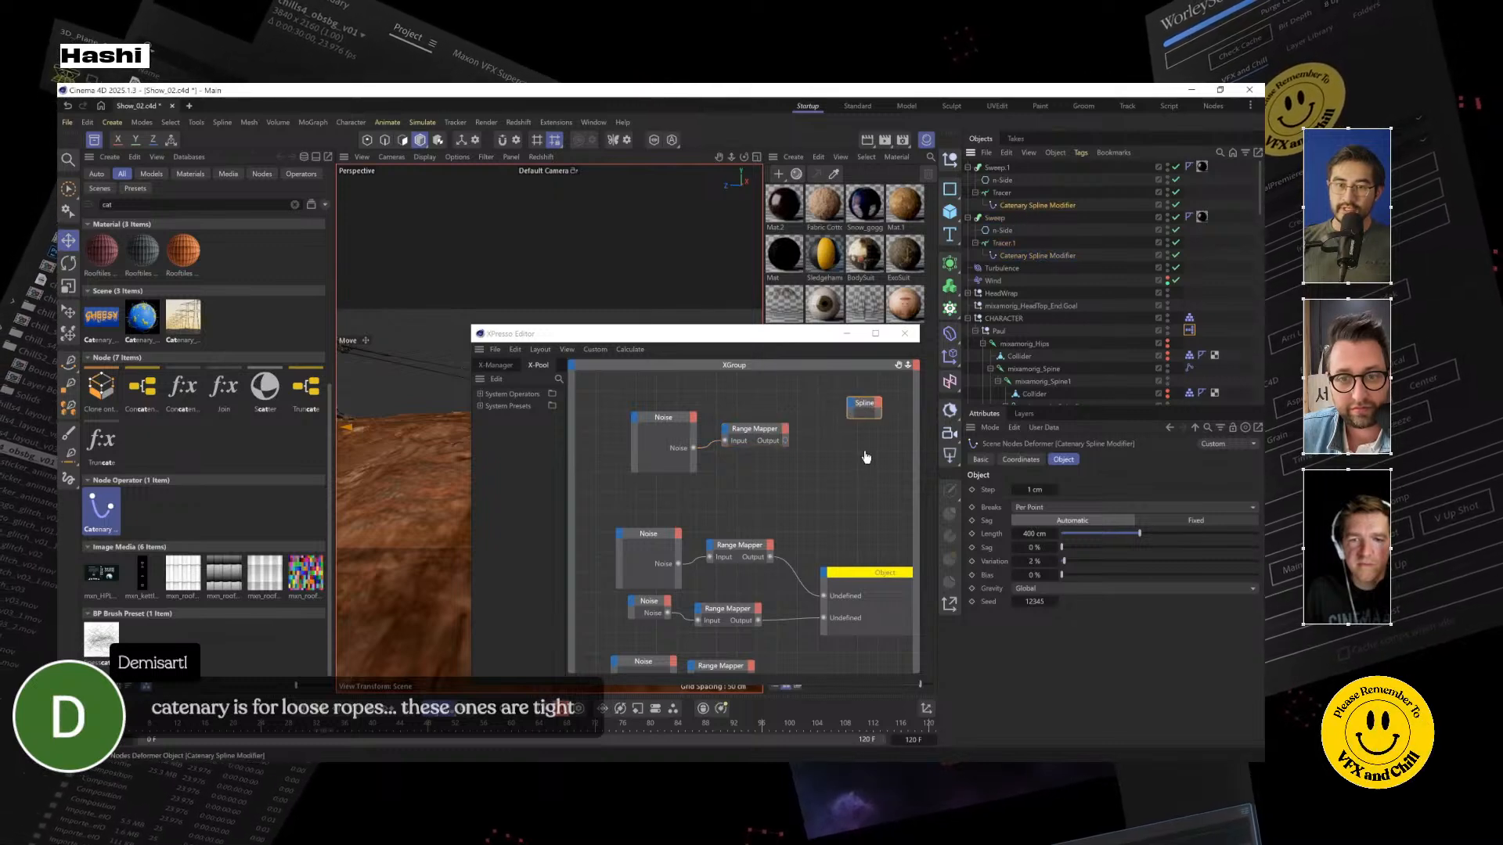
click(851, 403)
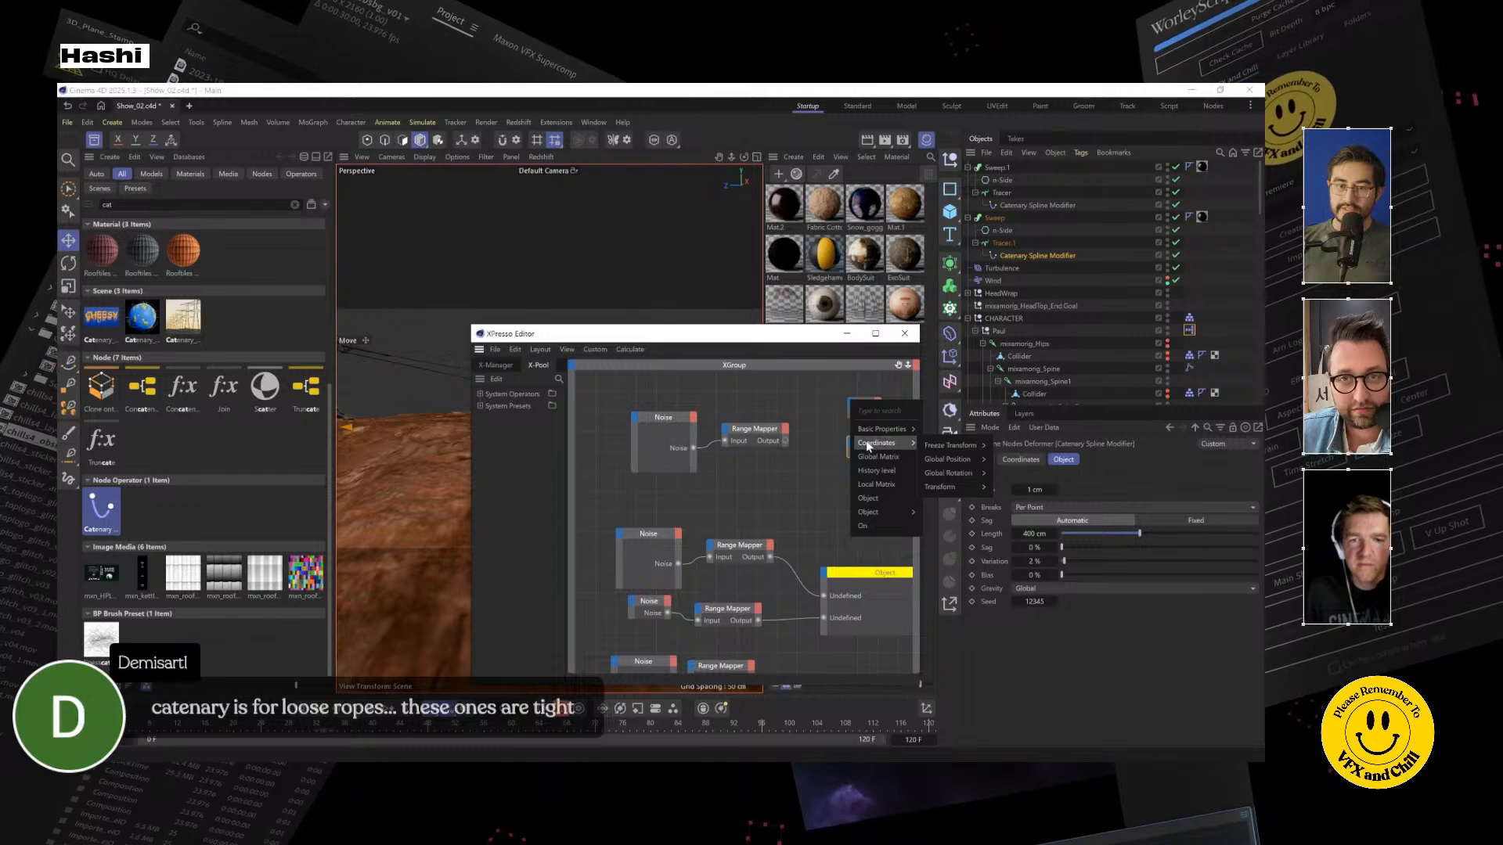
mouse_move(880, 436)
mouse_move(887, 514)
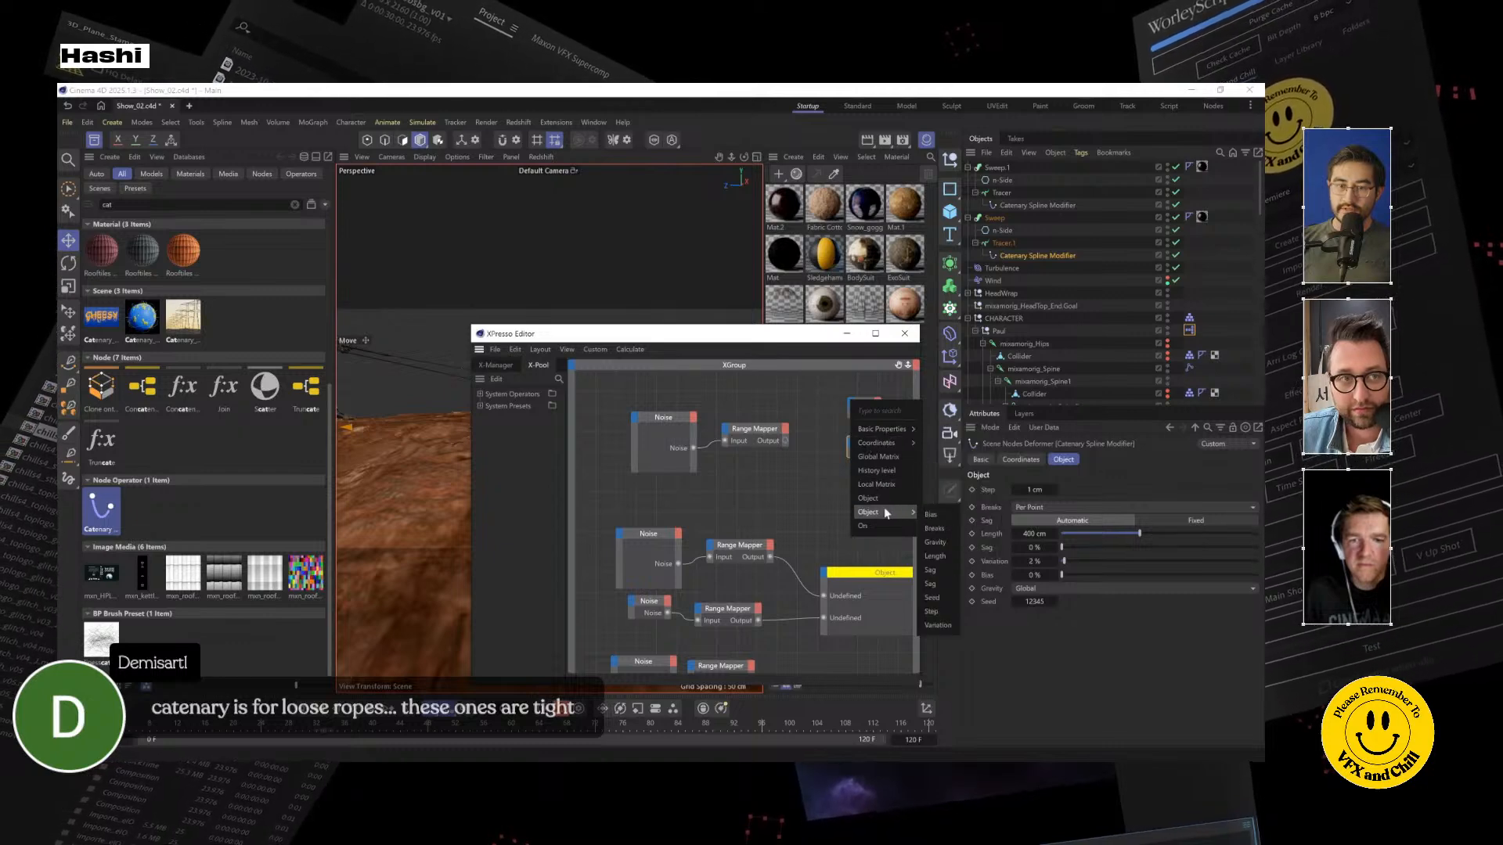
click(931, 584)
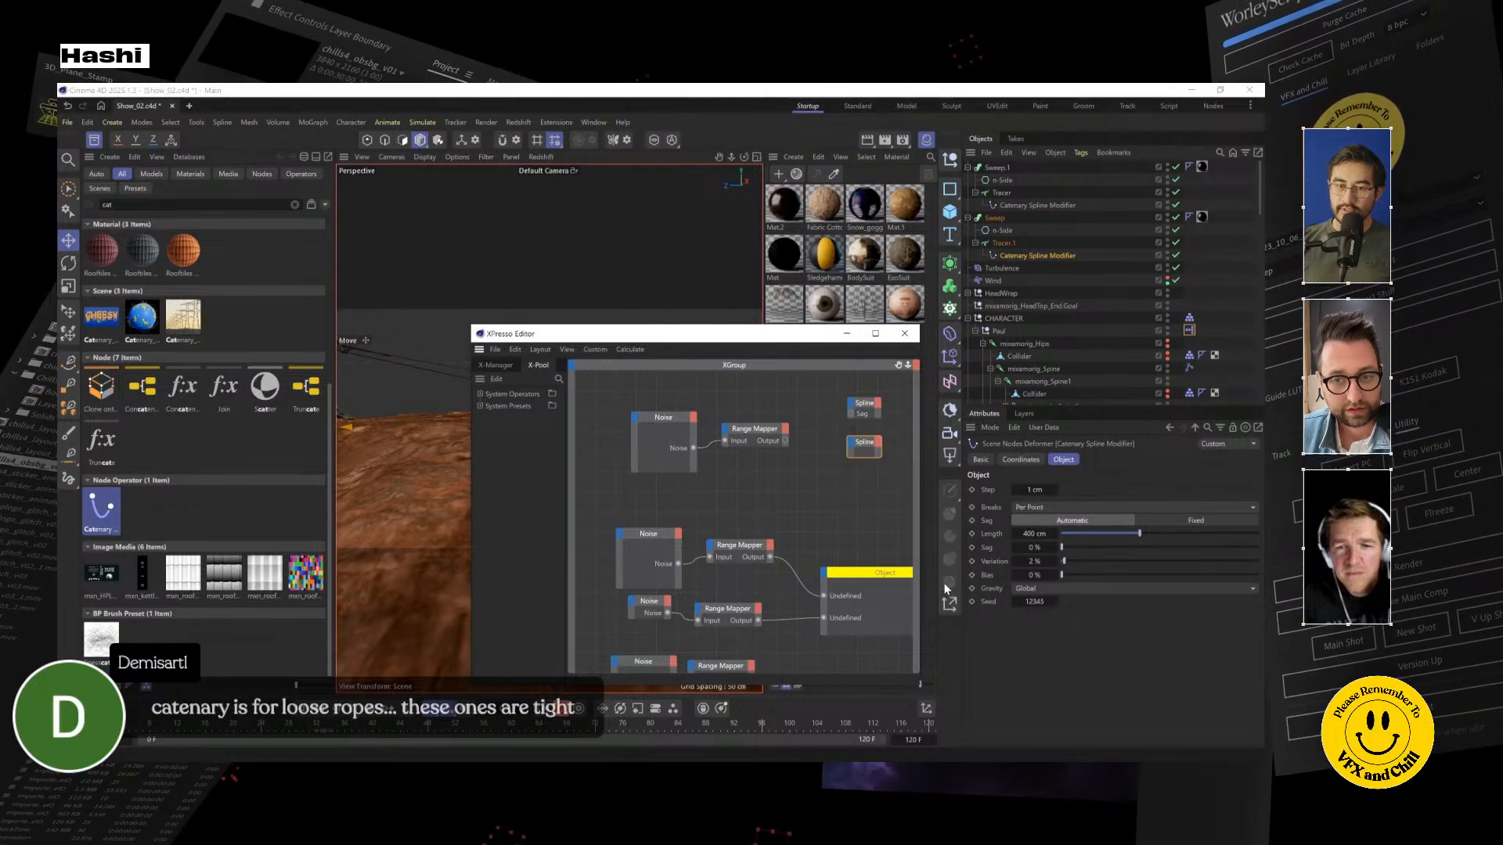
click(854, 441)
mouse_move(887, 553)
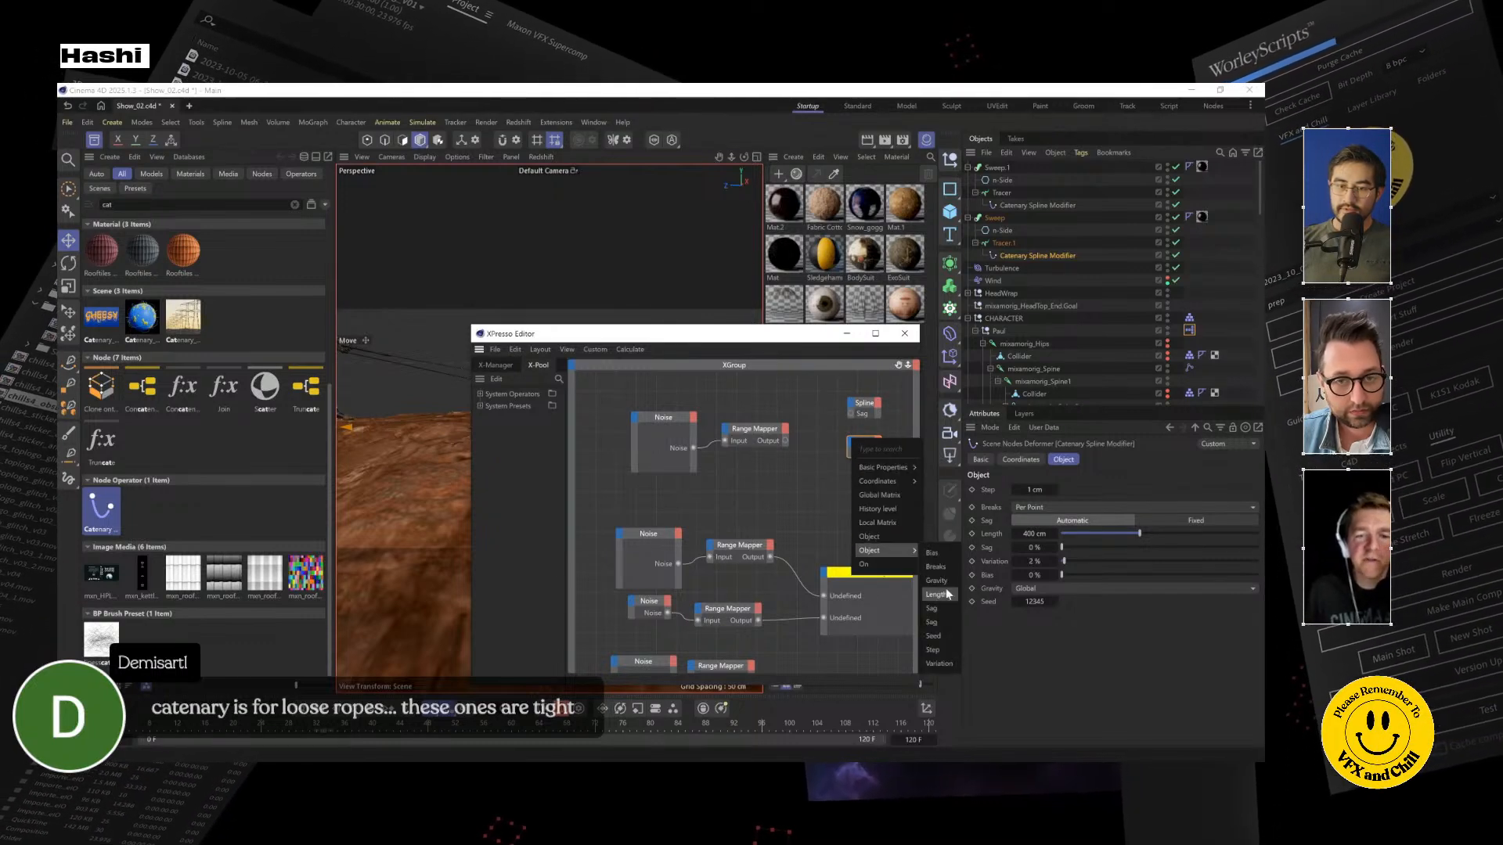
click(932, 623)
Reposition the duplicated Noise node to leave more room before its Range Mapper
click(752, 436)
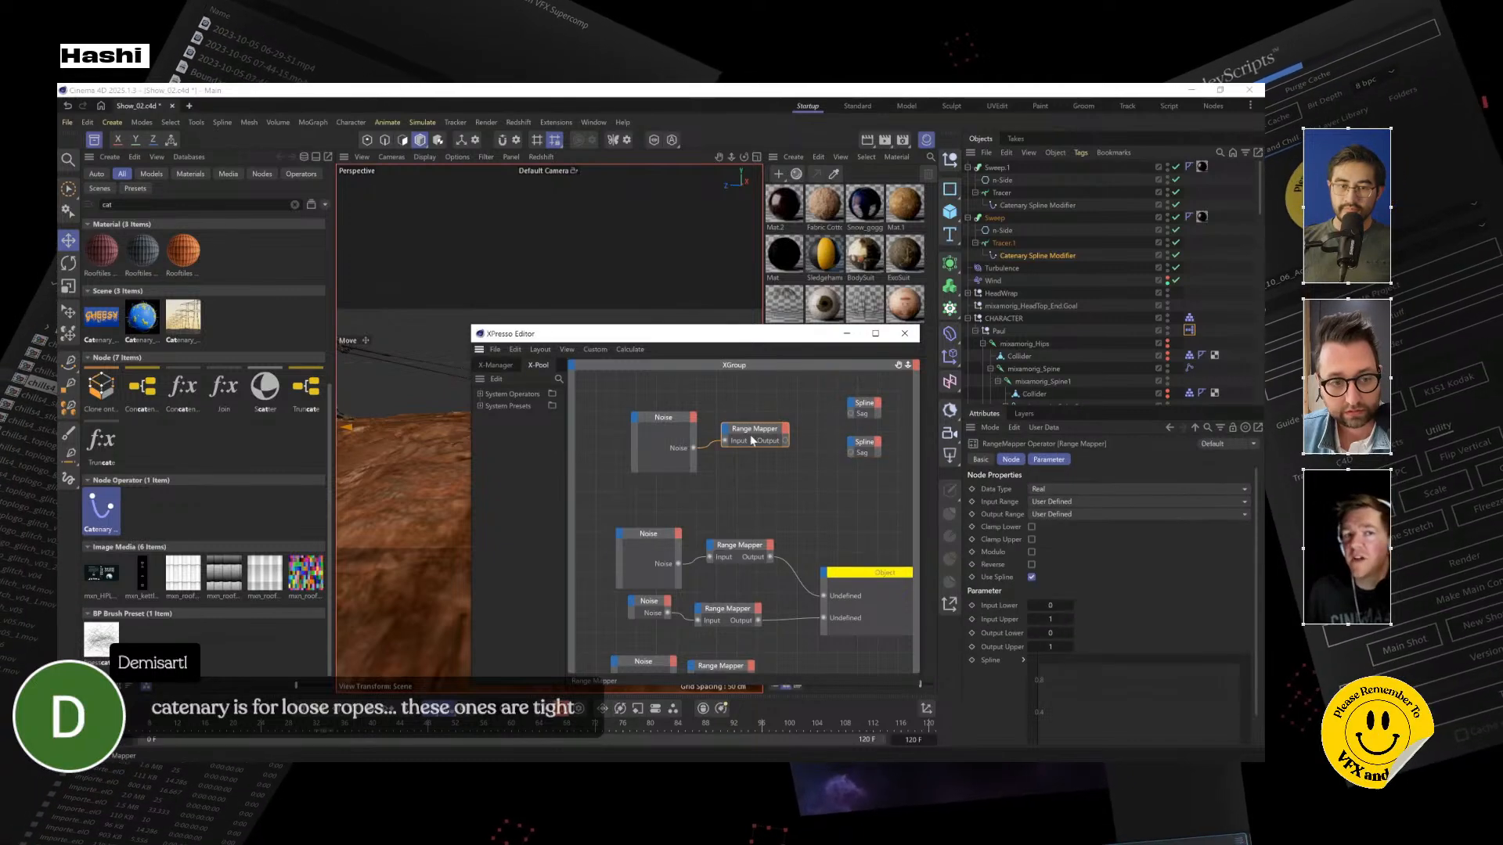
click(678, 420)
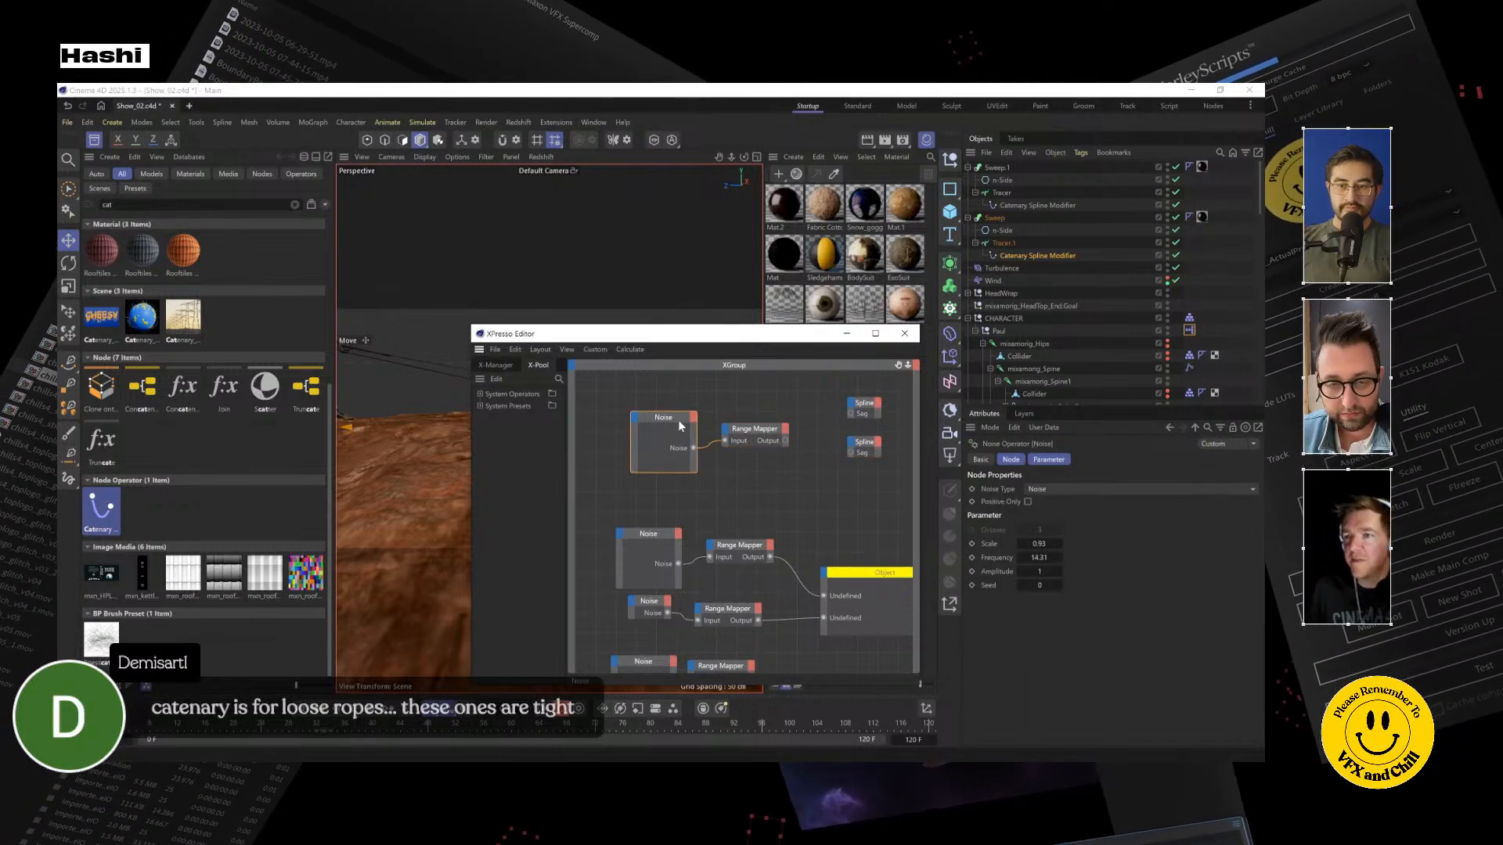
drag(674, 431, 662, 420)
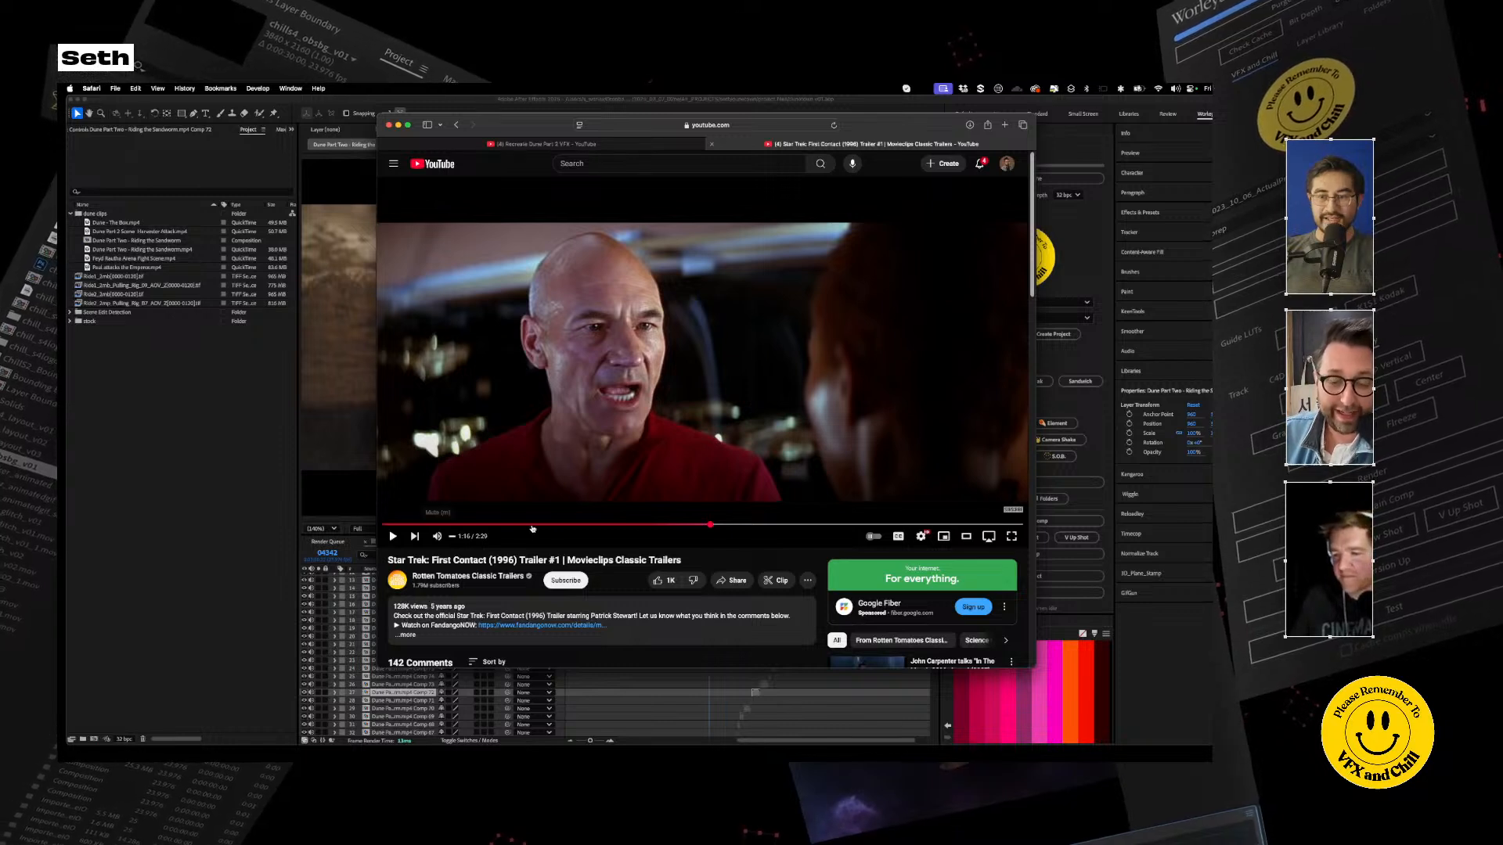
Switch to YouTube and replay the Star Trek: First Contact trailer from about 1:15
click(708, 526)
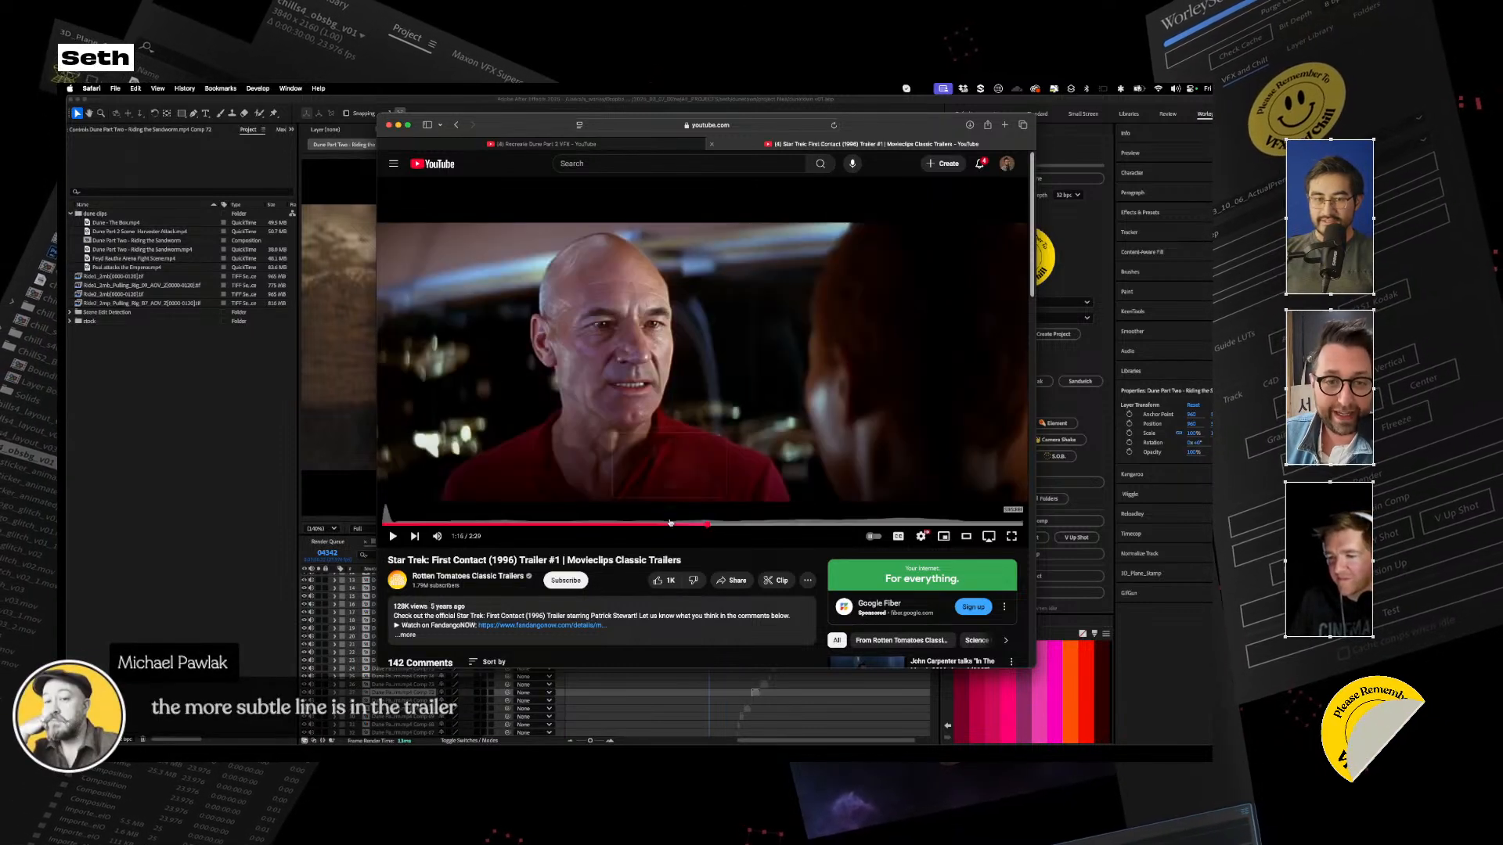
click(393, 536)
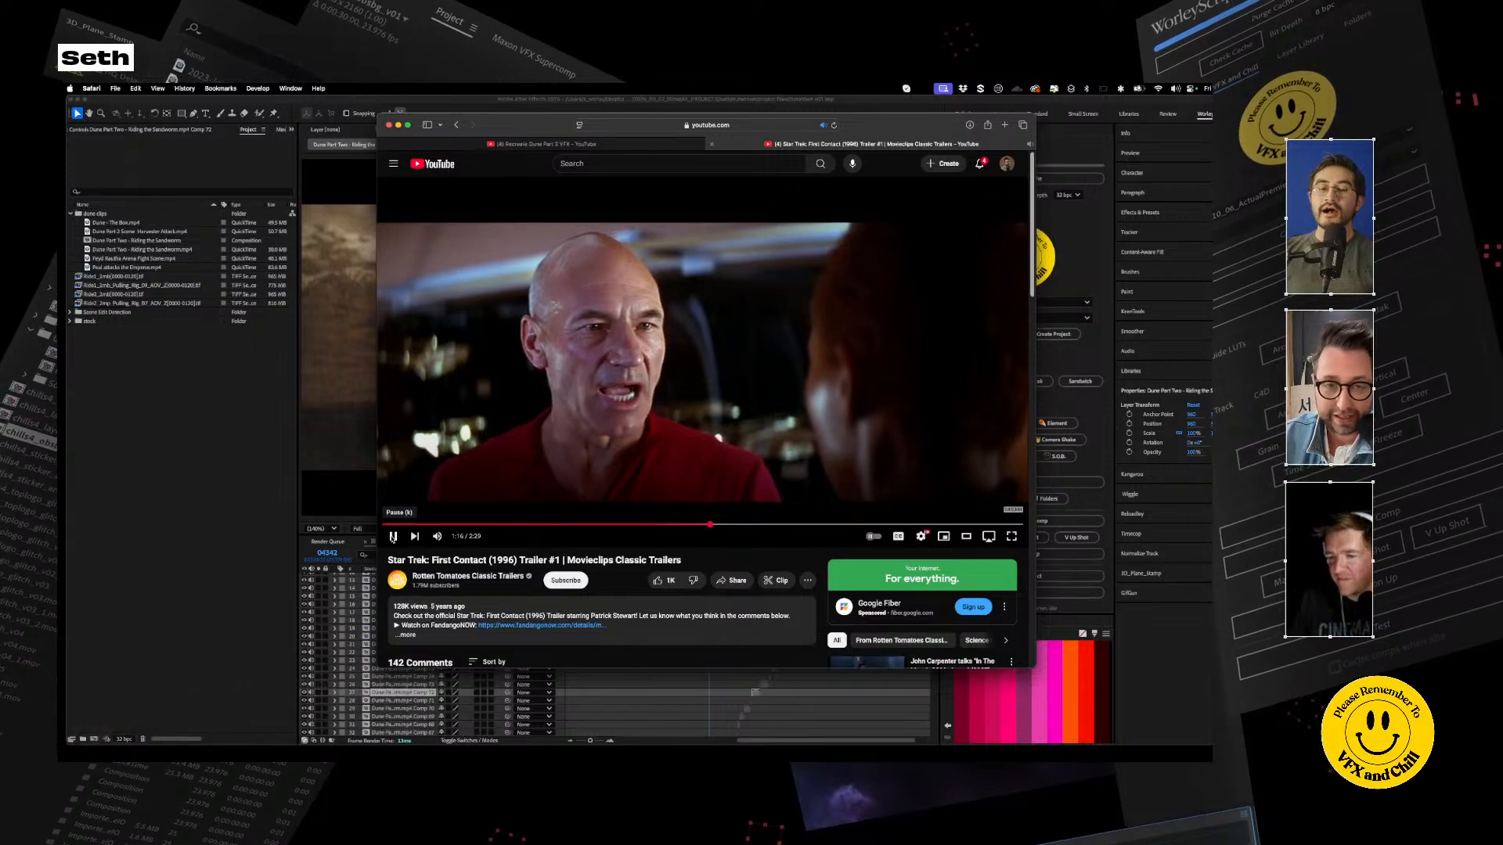
click(393, 536)
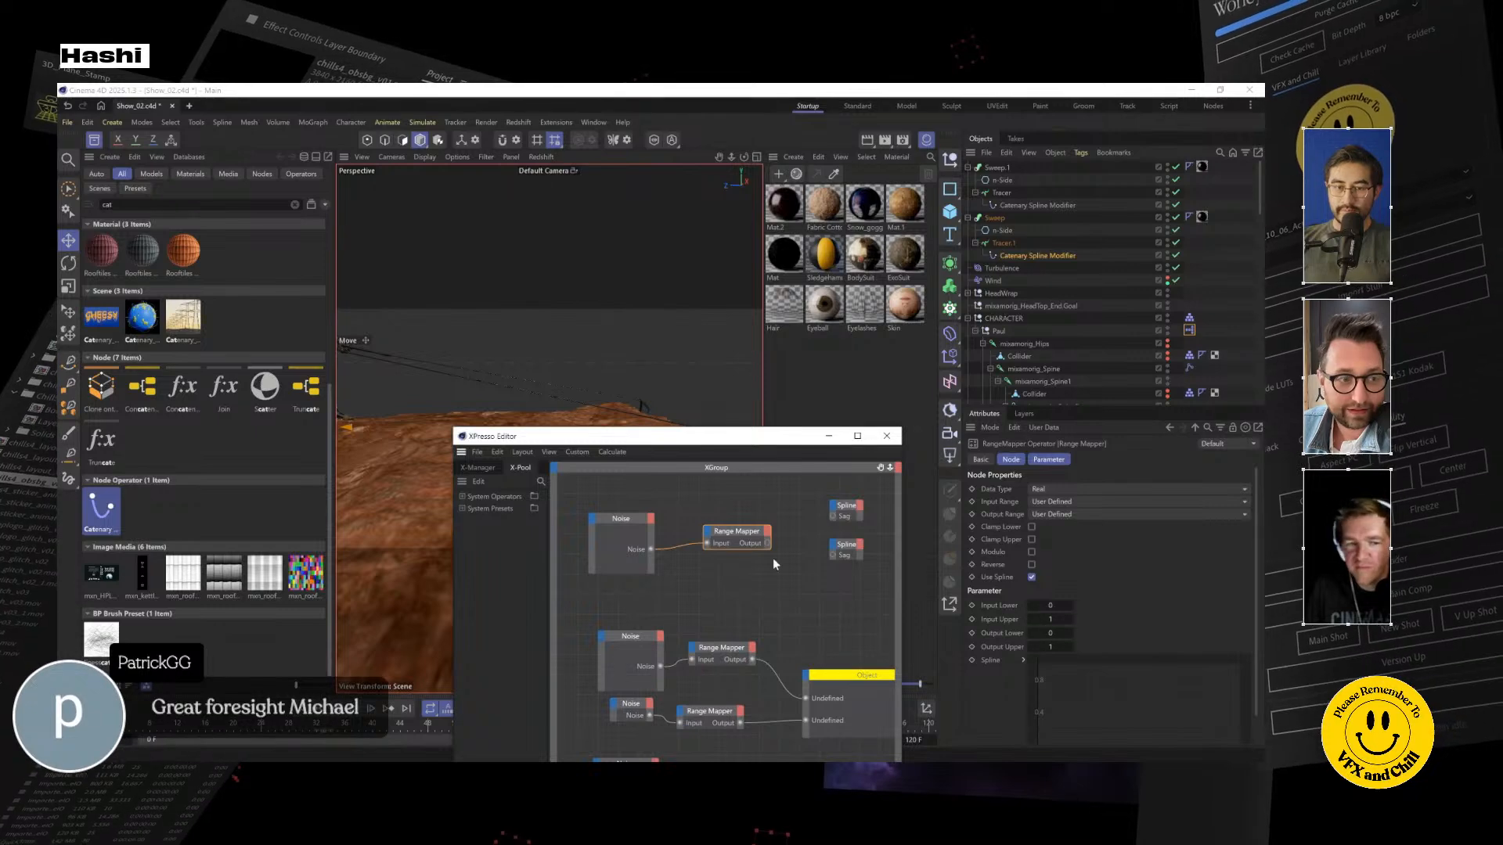
In Cinema 4D, set the duplicated Range Mapper's Output Lower to -1 and connect its output to both Sag inputs
click(1050, 632)
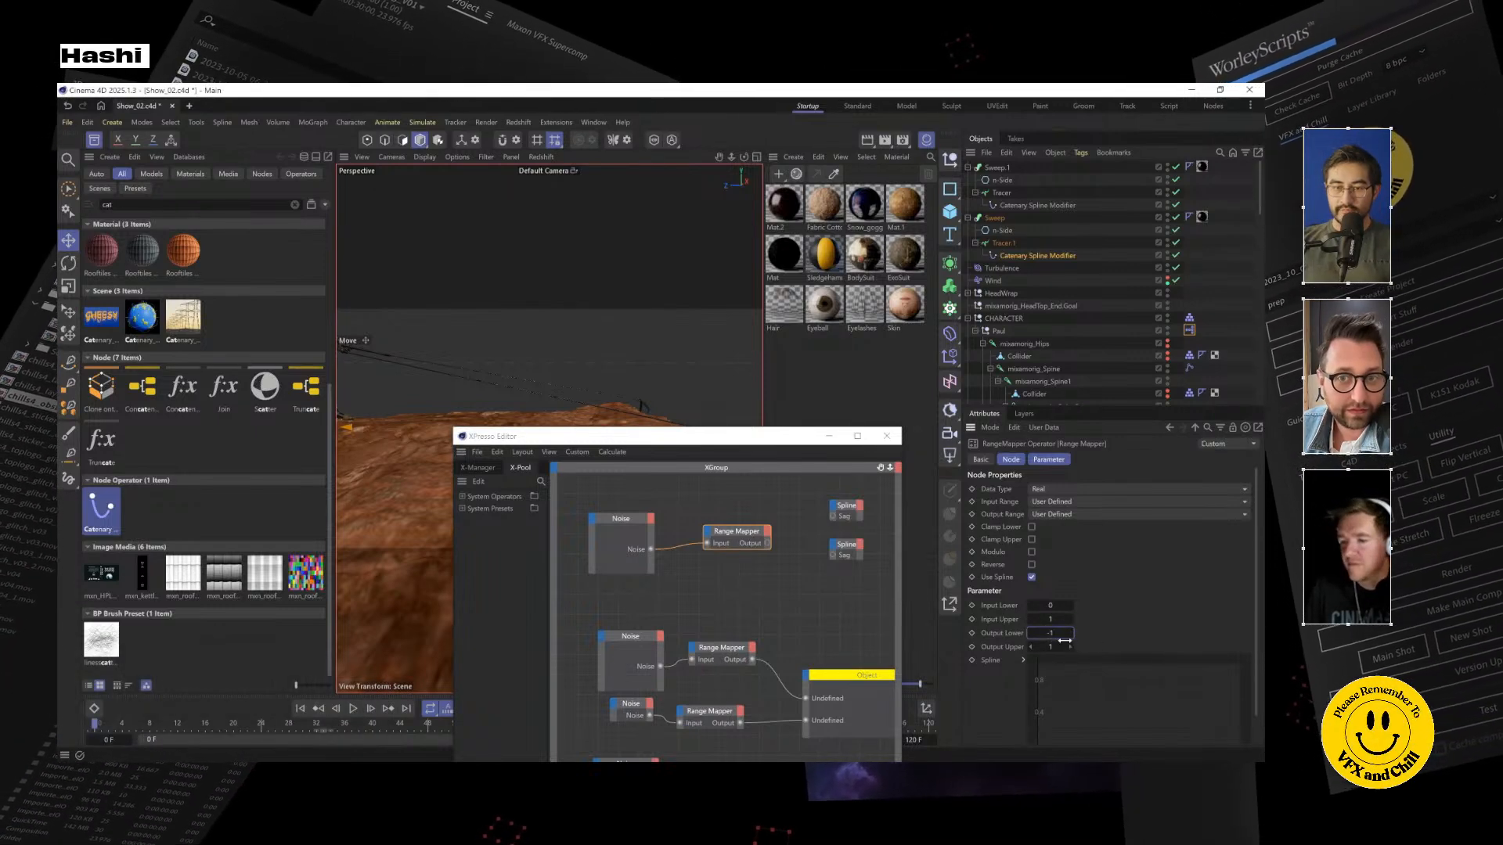
drag(767, 544, 835, 517)
drag(768, 543, 833, 555)
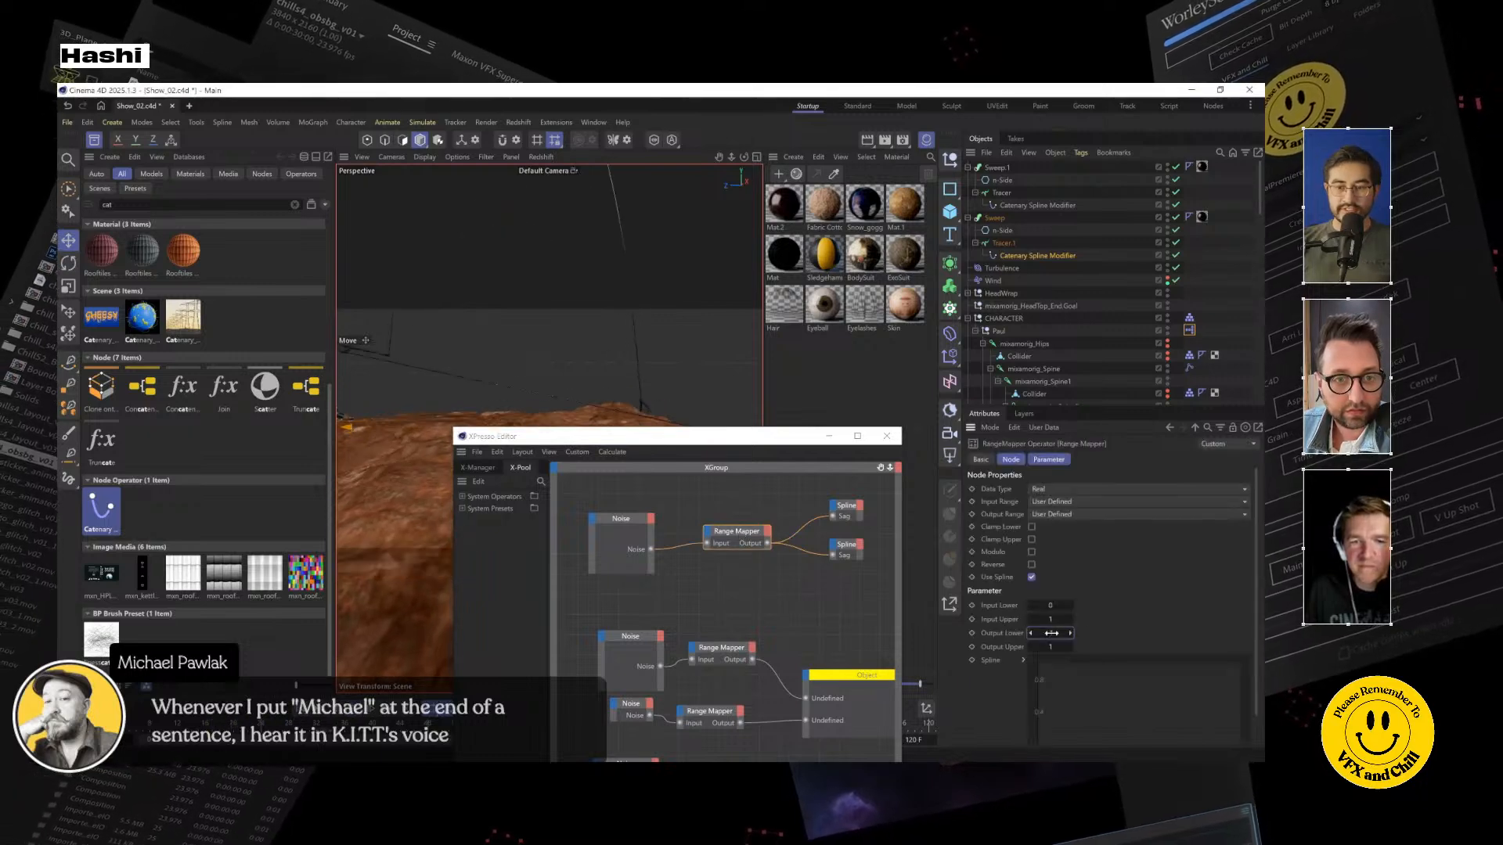
Narrow the Range Mapper's output range to -0.01 and 0.01, and further to -0.005 lower and 0.005 upper
text(-0)
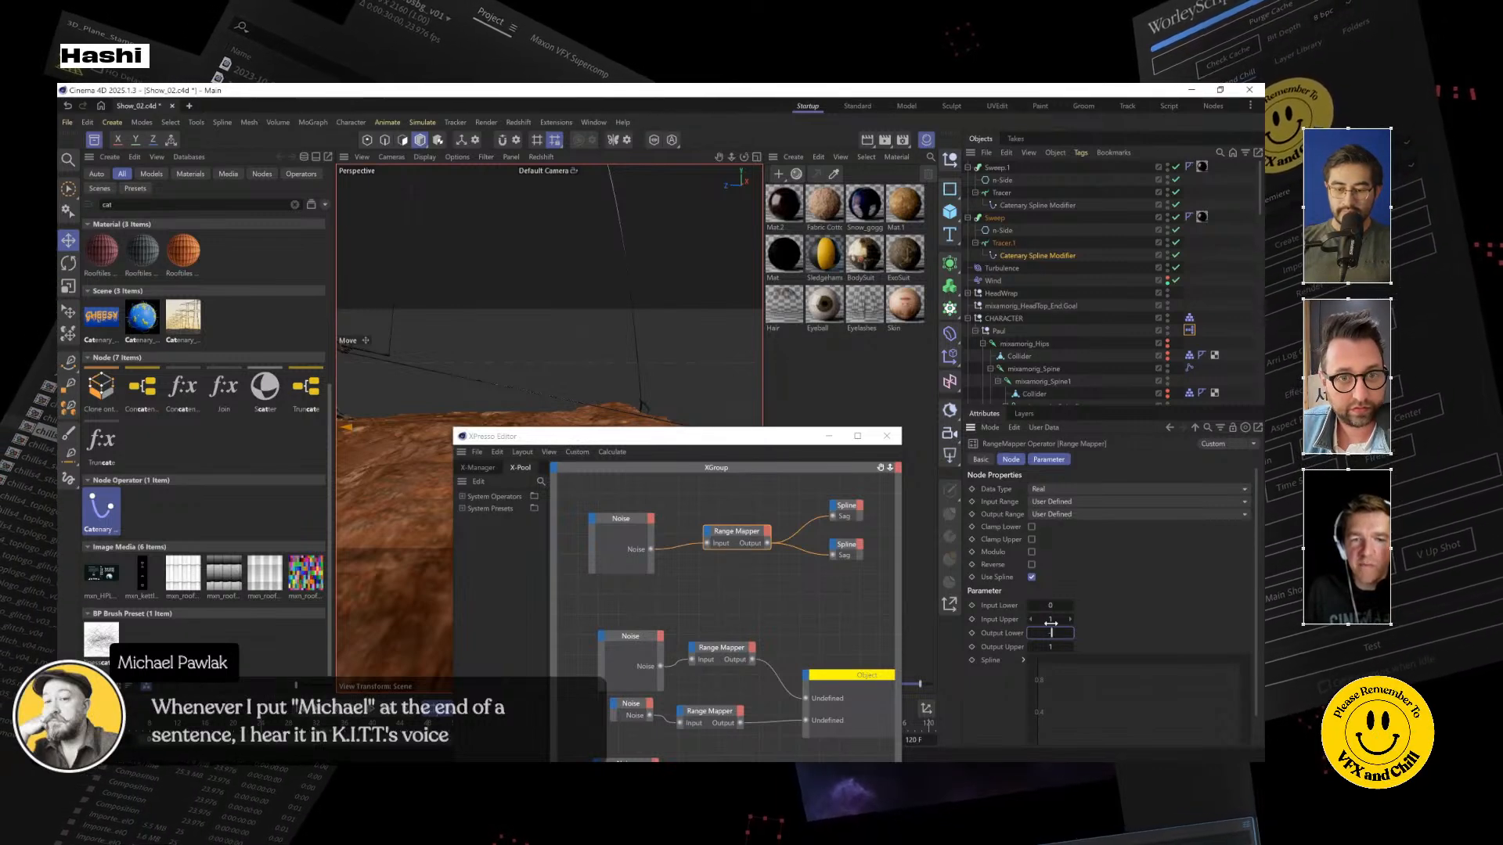
text(.5)
click(1057, 646)
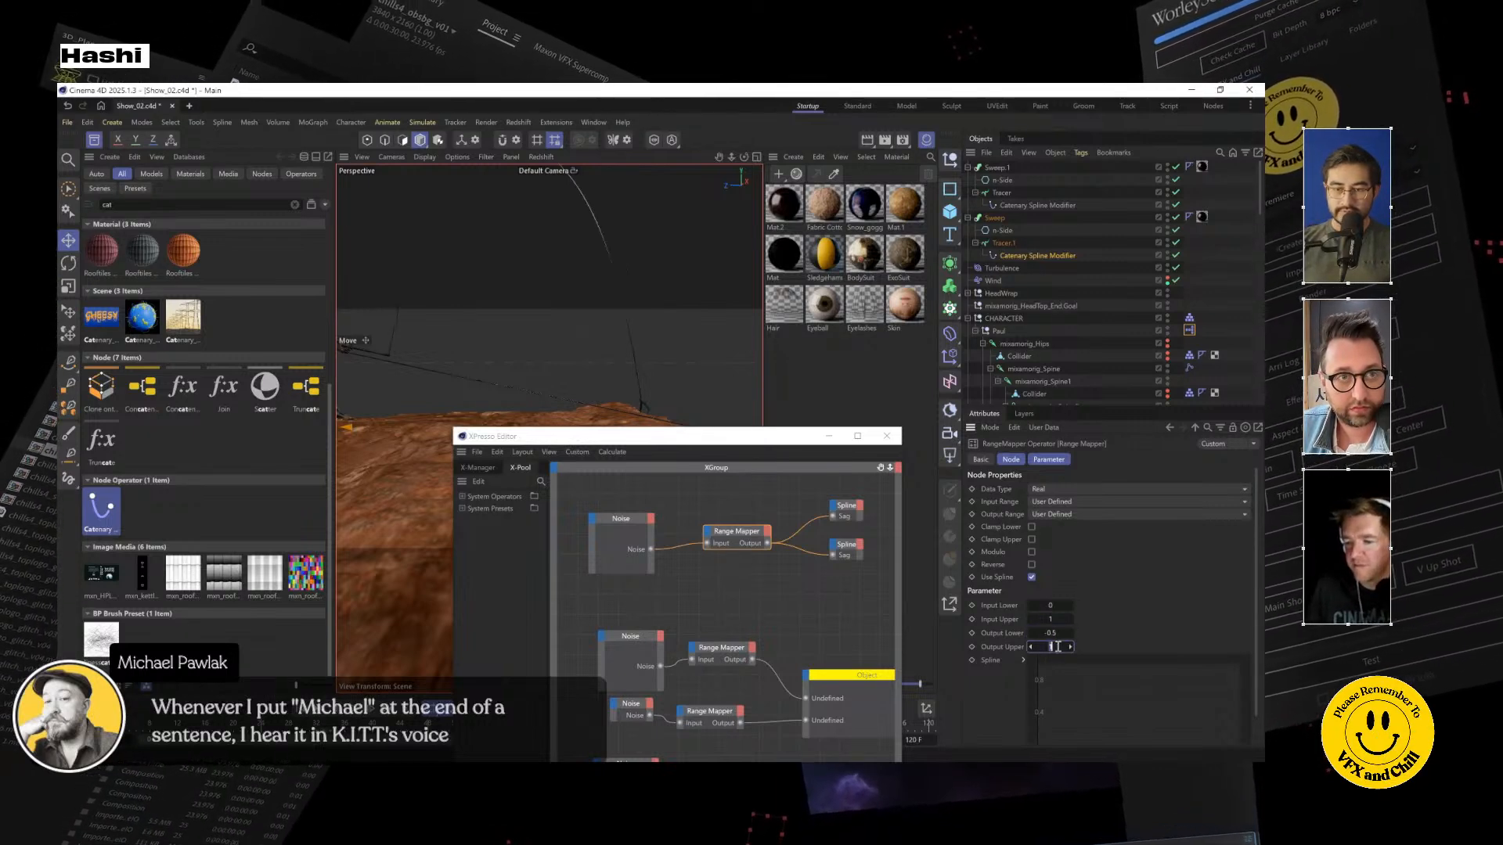
key(BackSpace)
text(01)
key(Return)
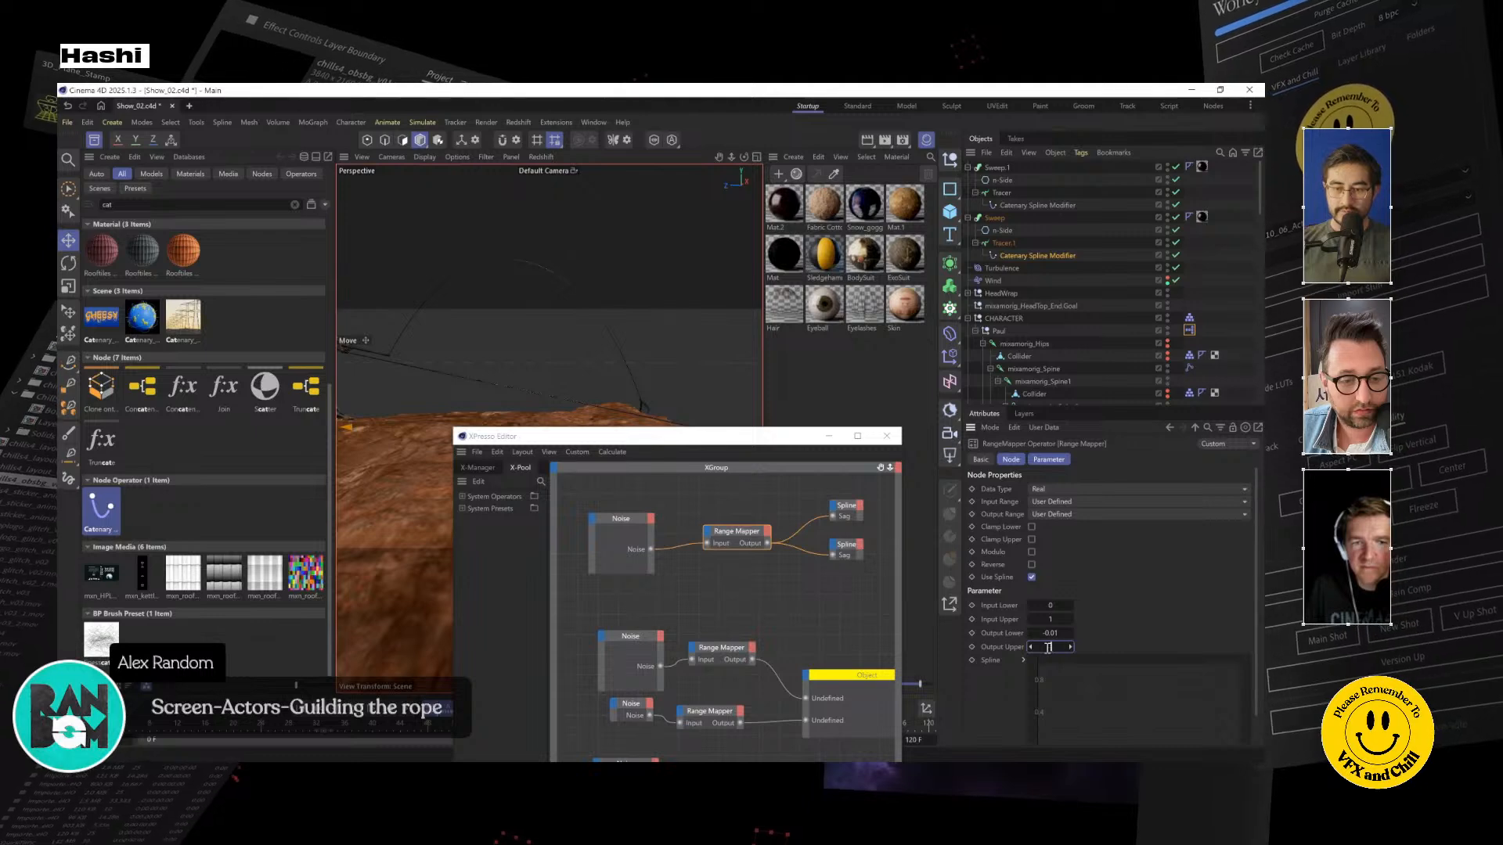
key(Return)
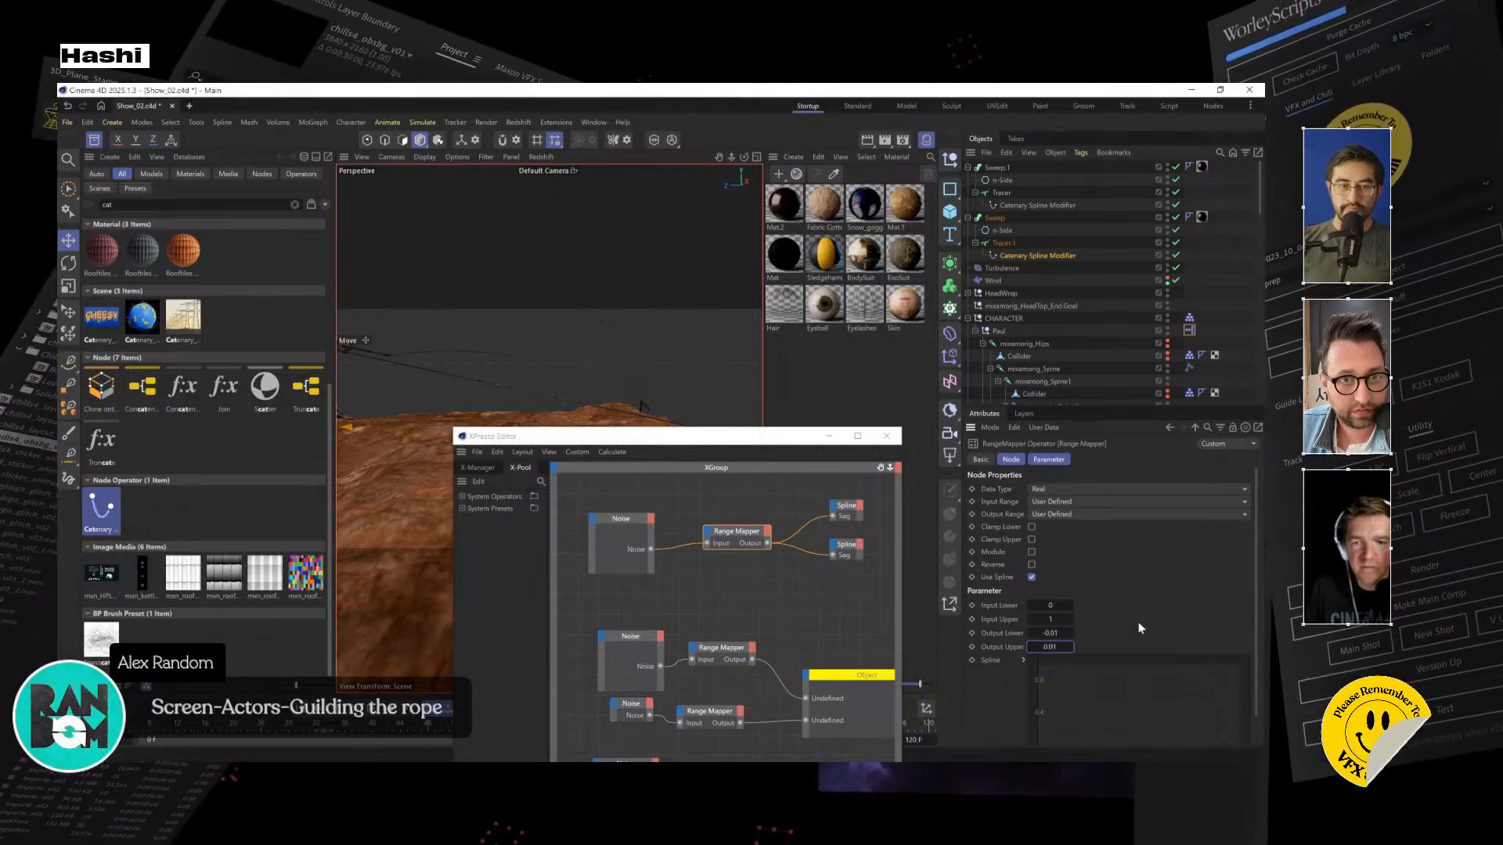
click(1060, 633)
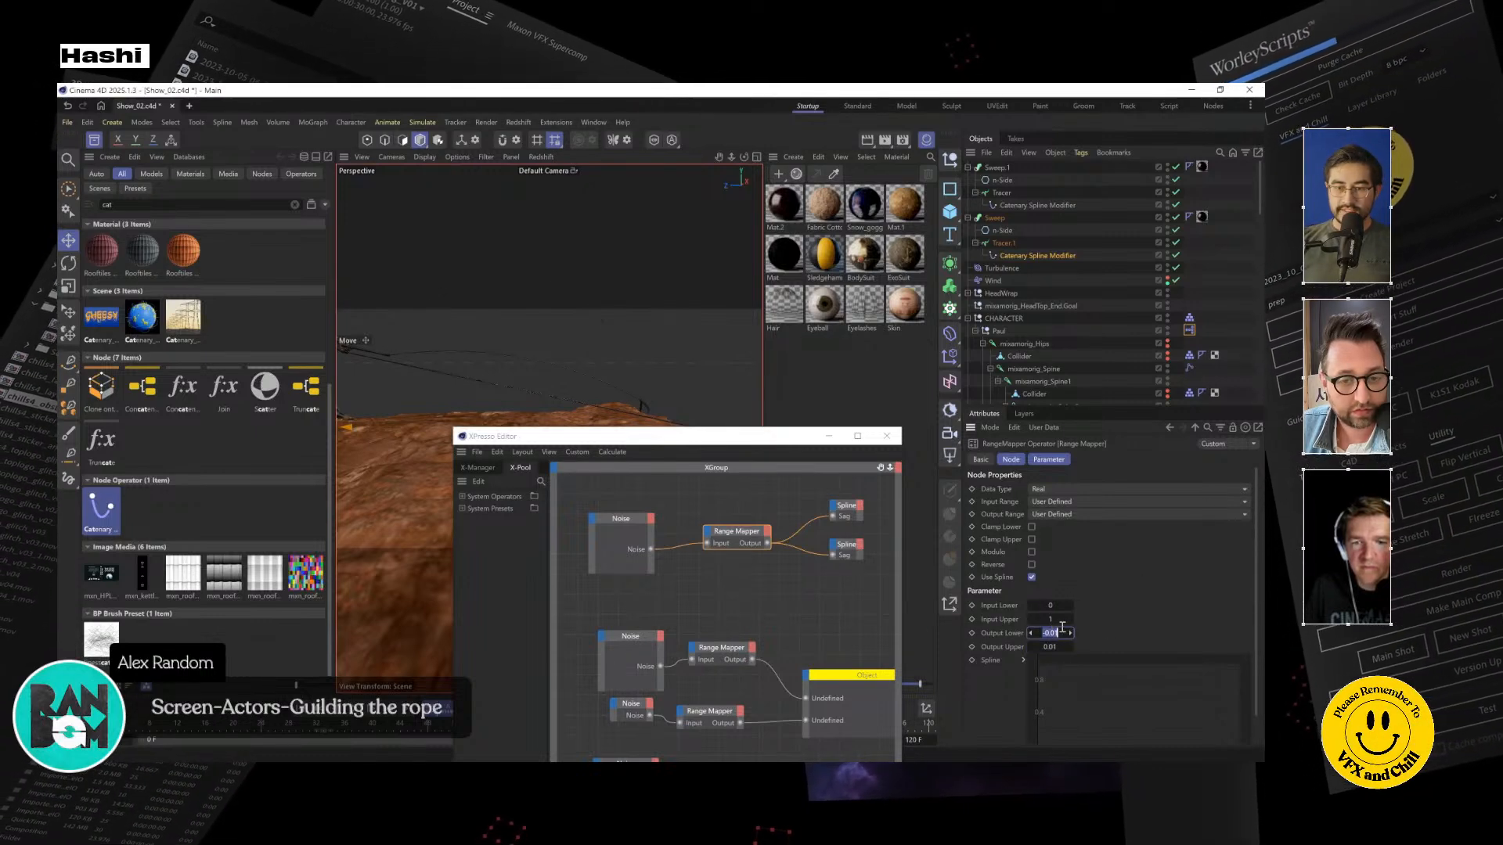
key(BackSpace)
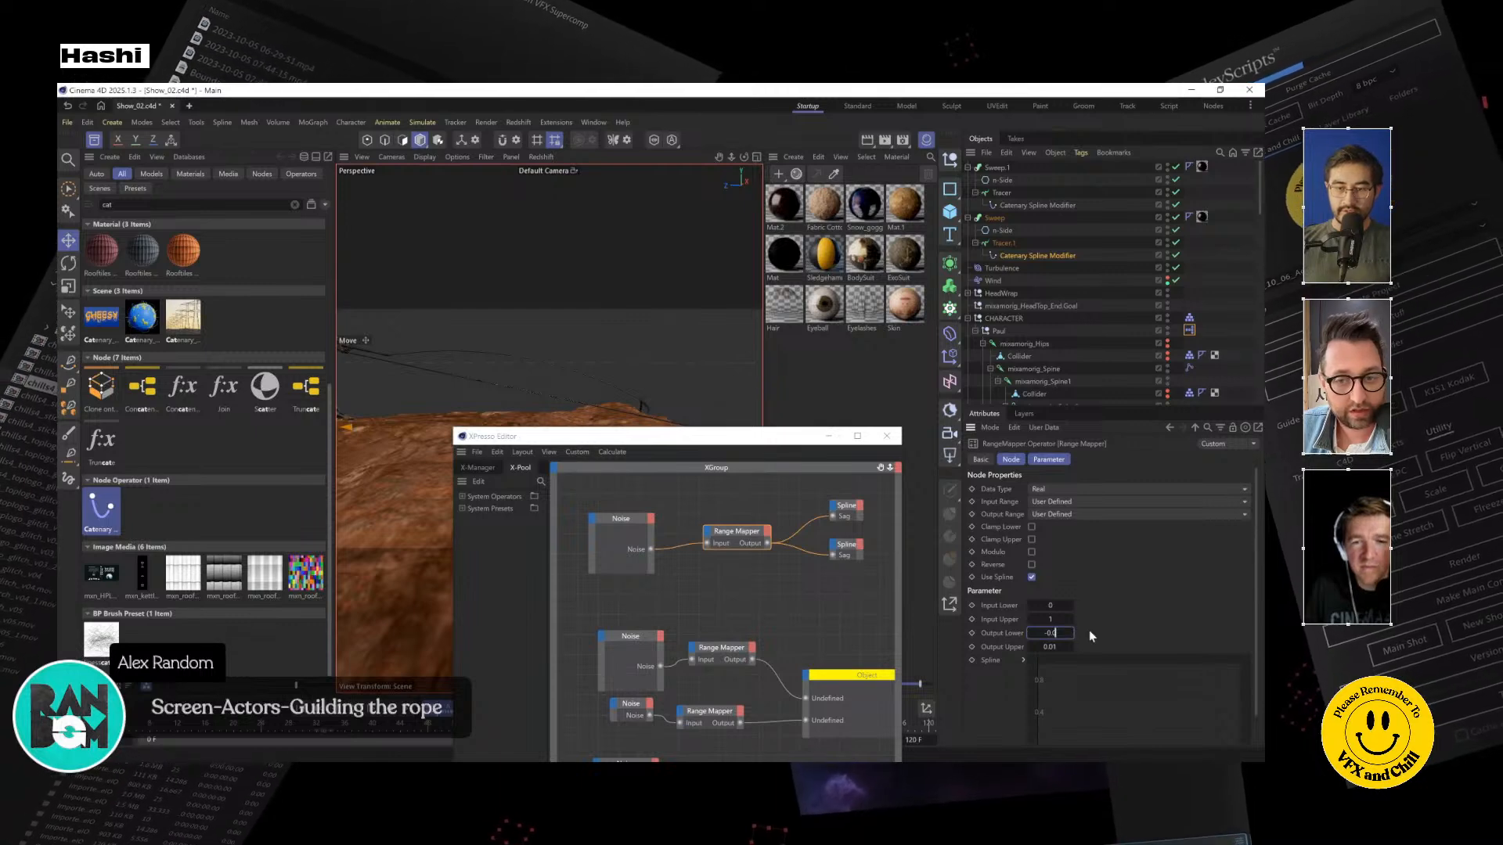
key(Return)
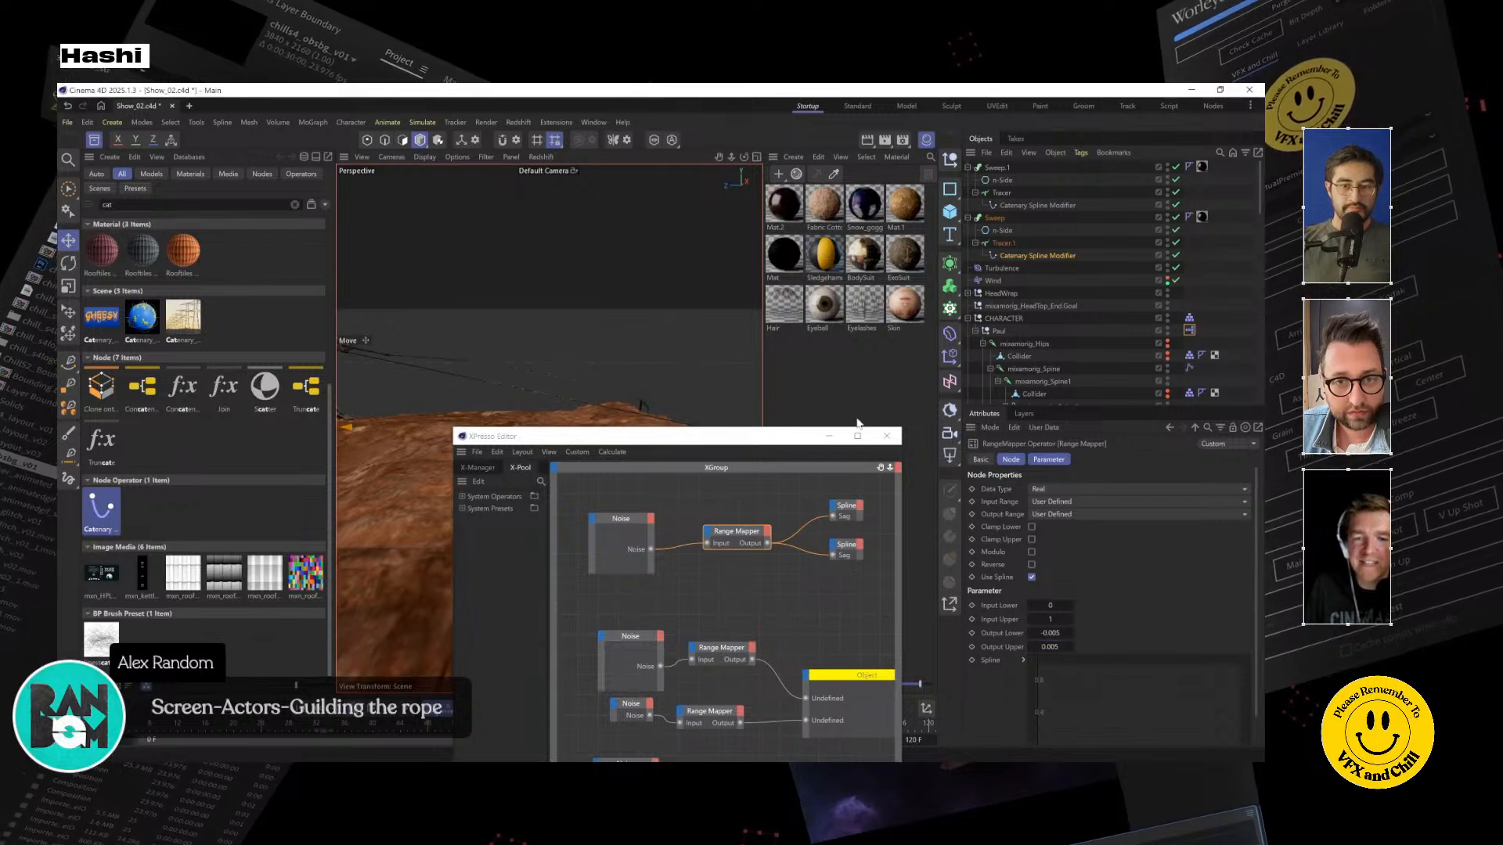
Check the moving ropes during playback and the right rope's Catenary Spline Modifier settings, and reopen the XPresso network
click(567, 409)
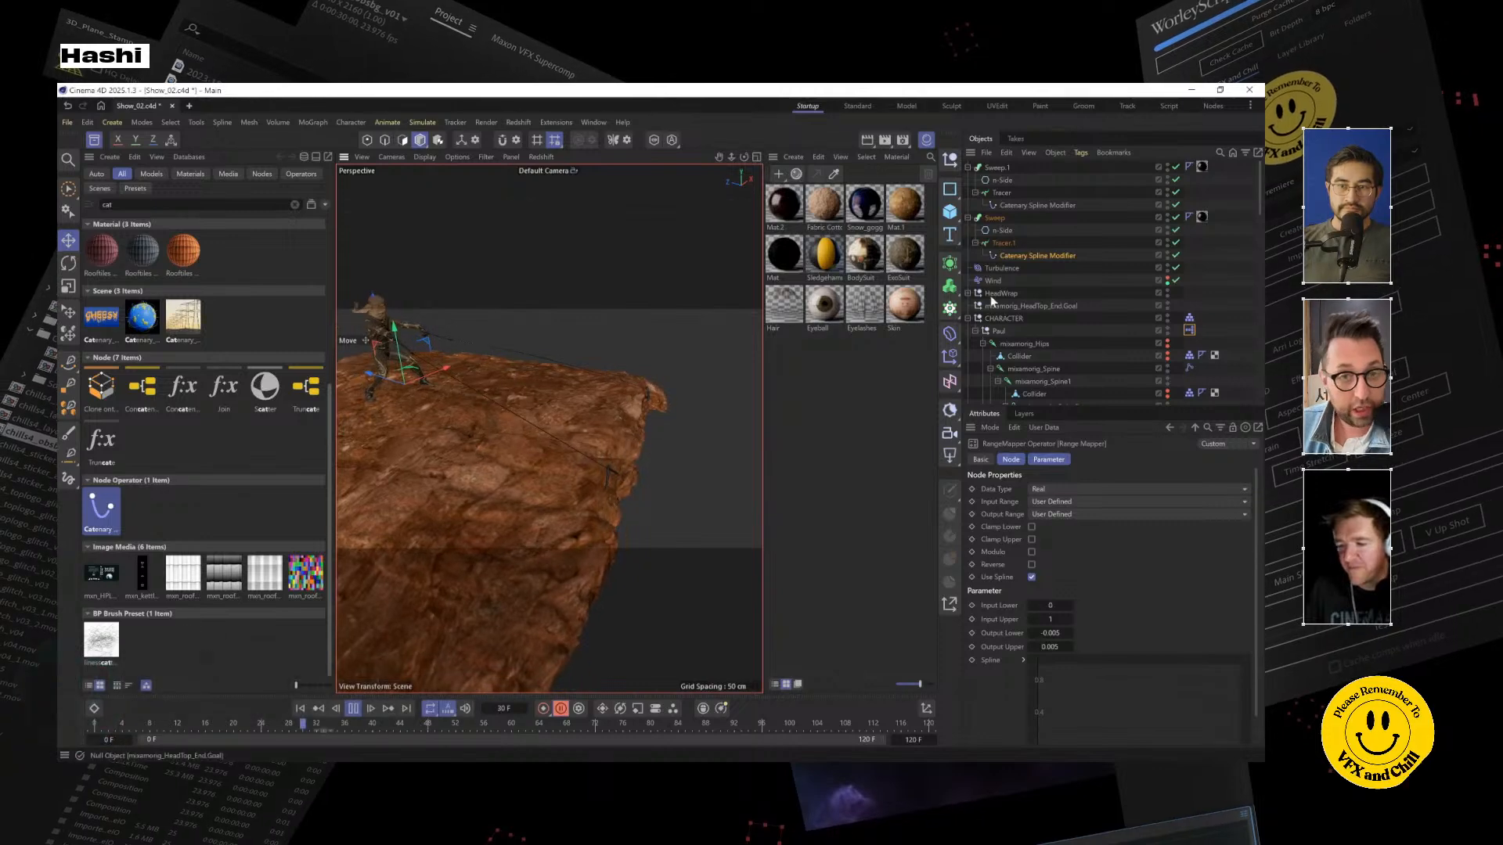
click(1041, 256)
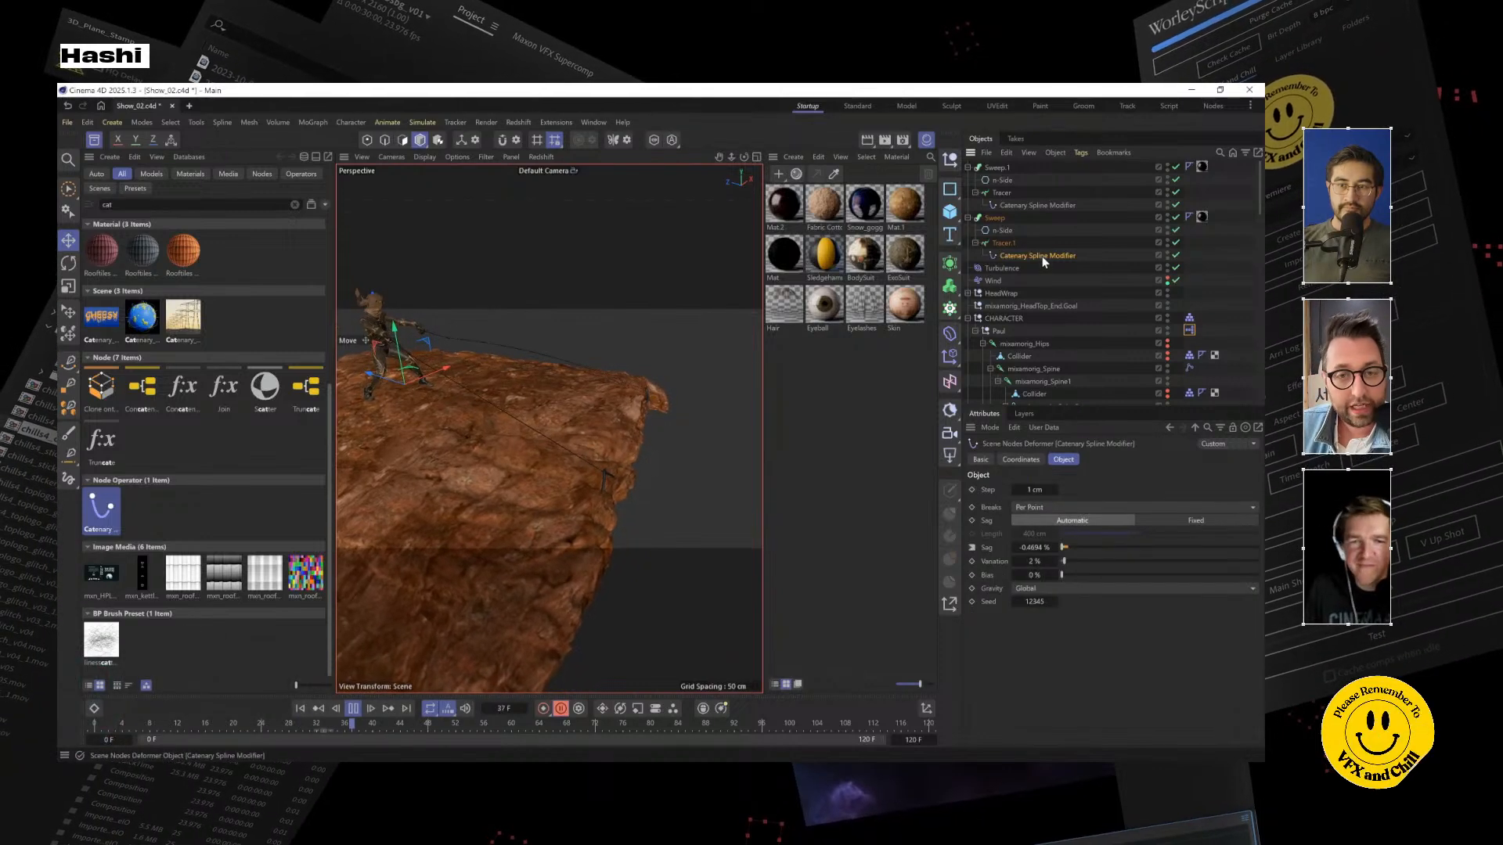
double_click(1190, 330)
click(846, 546)
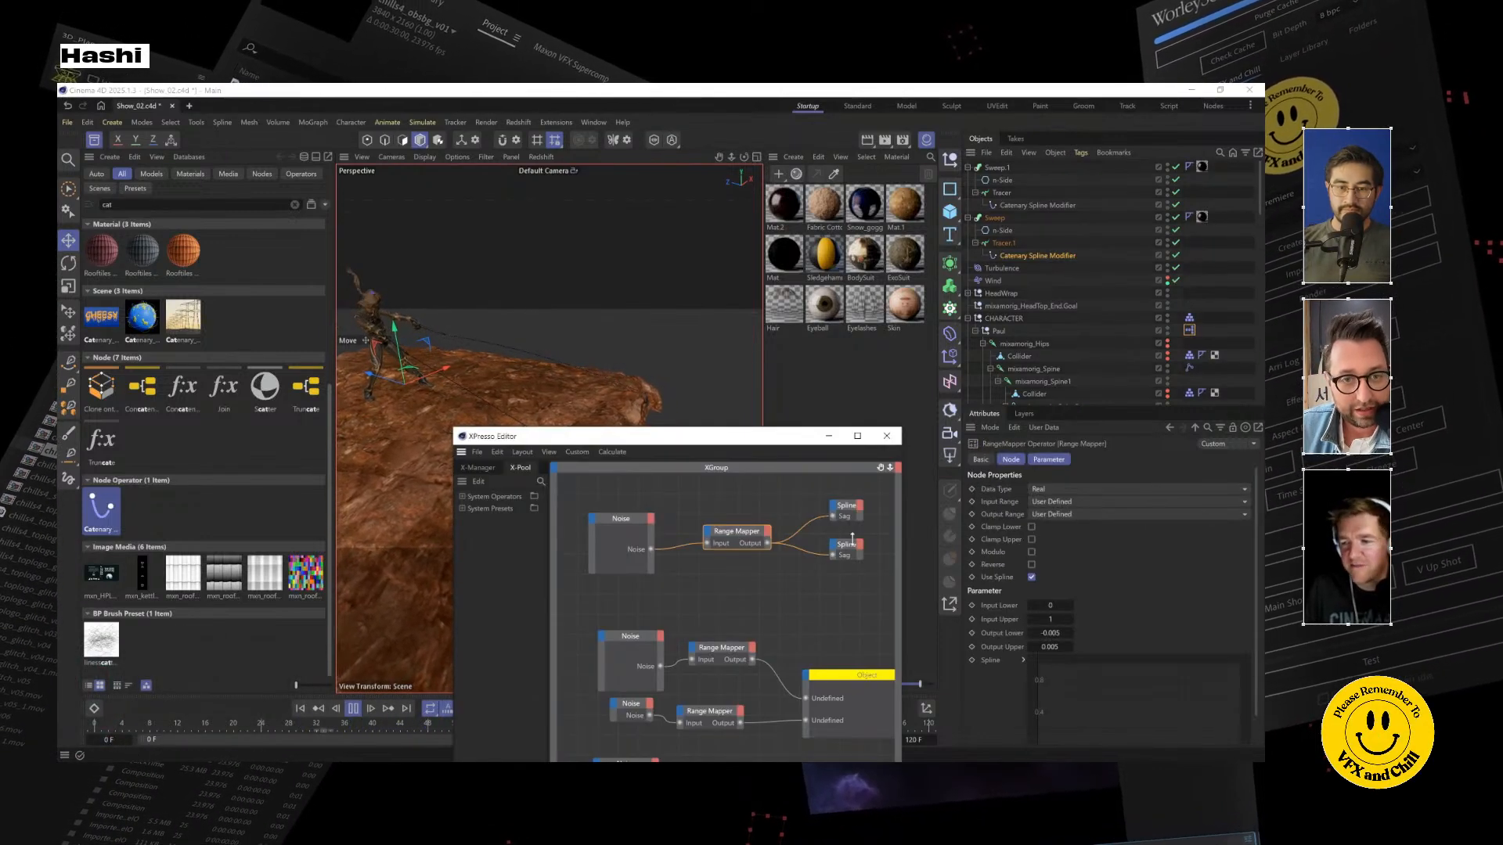
click(840, 676)
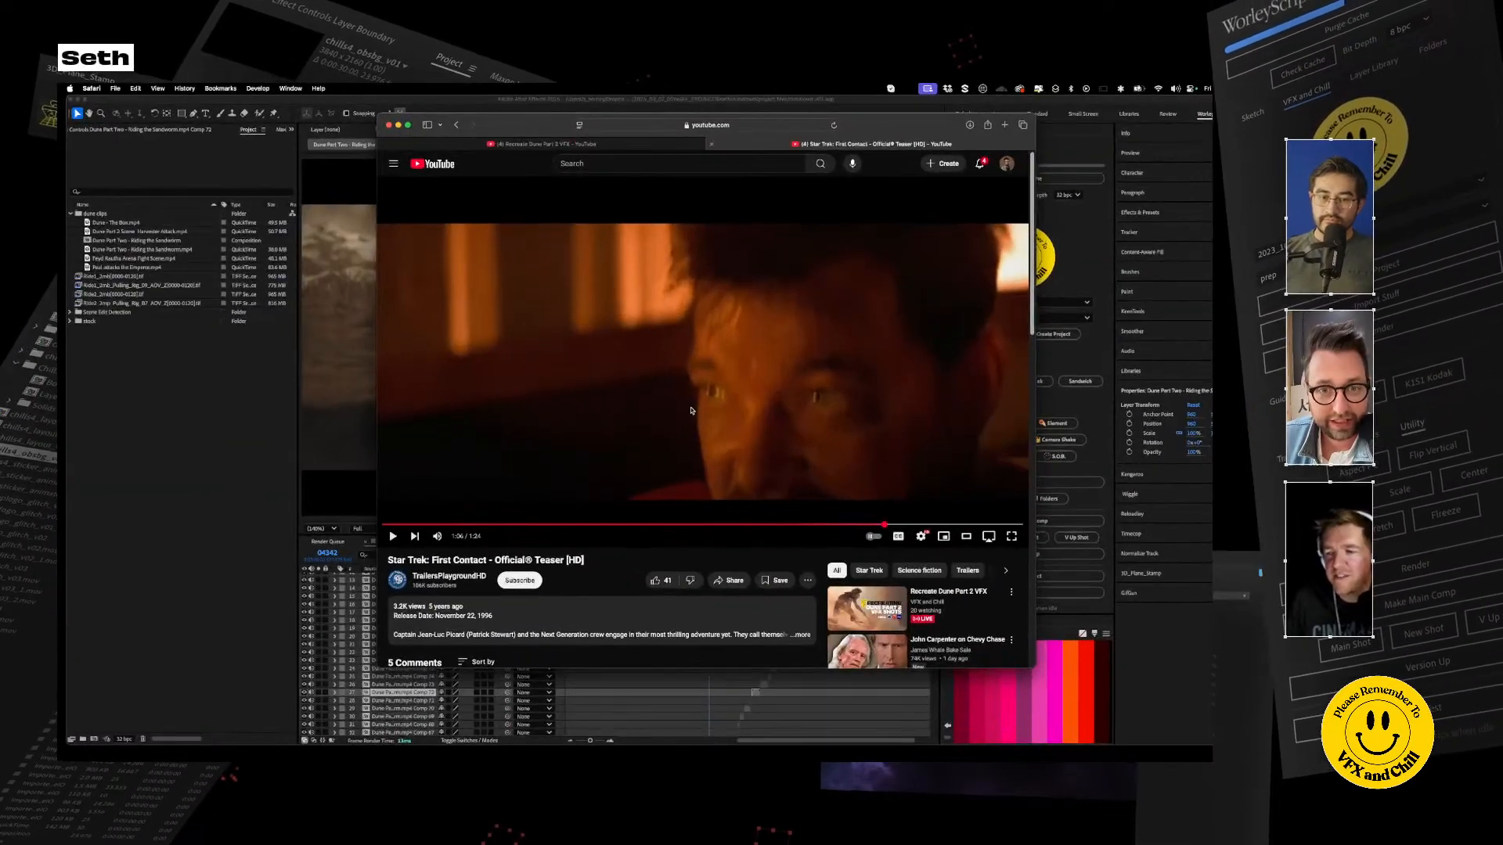
Switch to YouTube and play the Star Trek: First Contact teaser
click(690, 410)
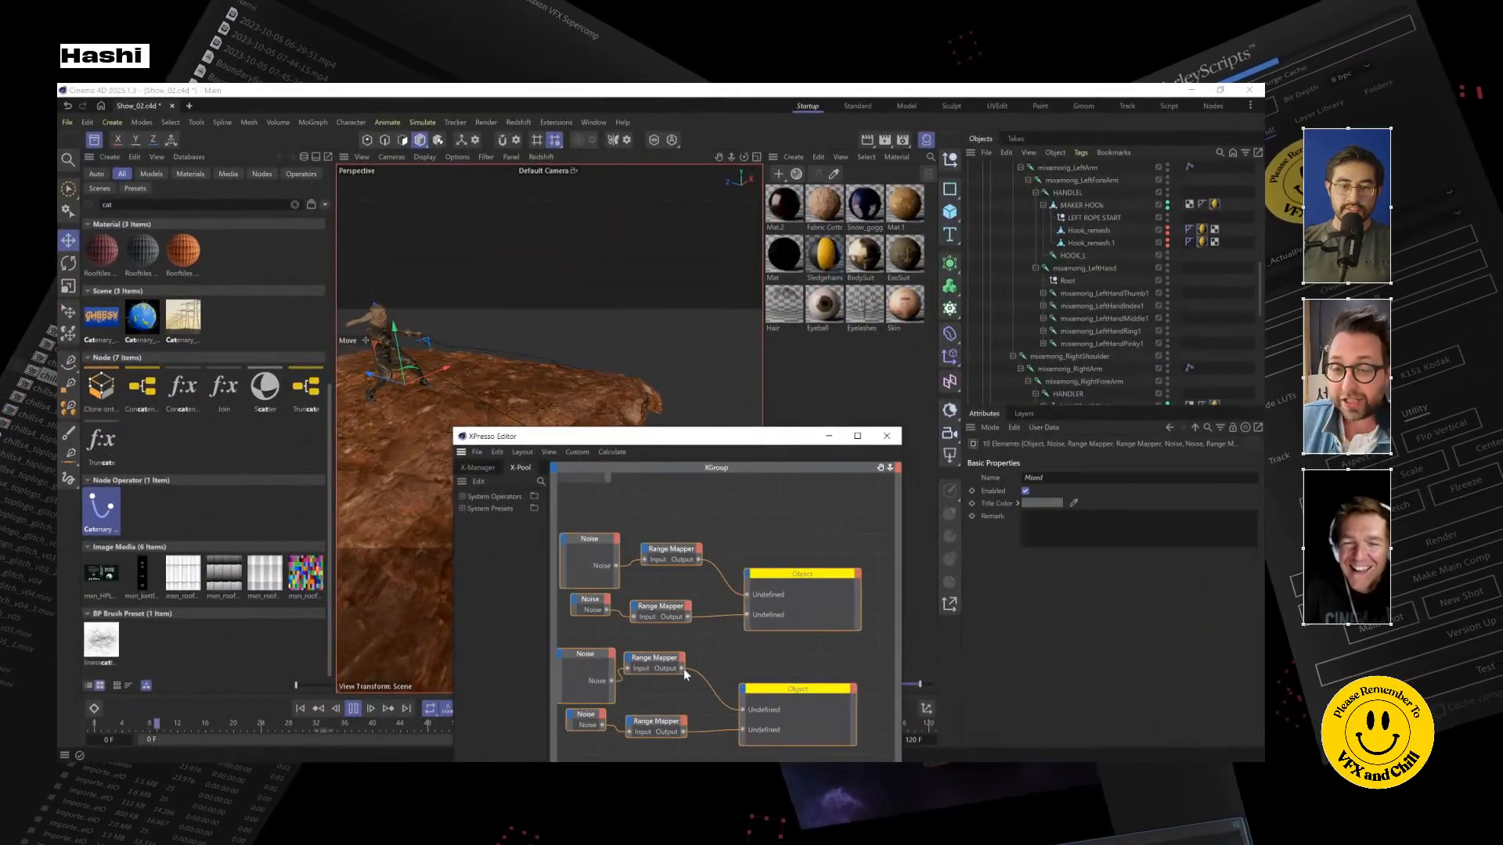
Delete the original Noise, Range Mapper and Object nodes in Cinema 4D's XPresso network and minimize the editor
key(Delete)
click(828, 436)
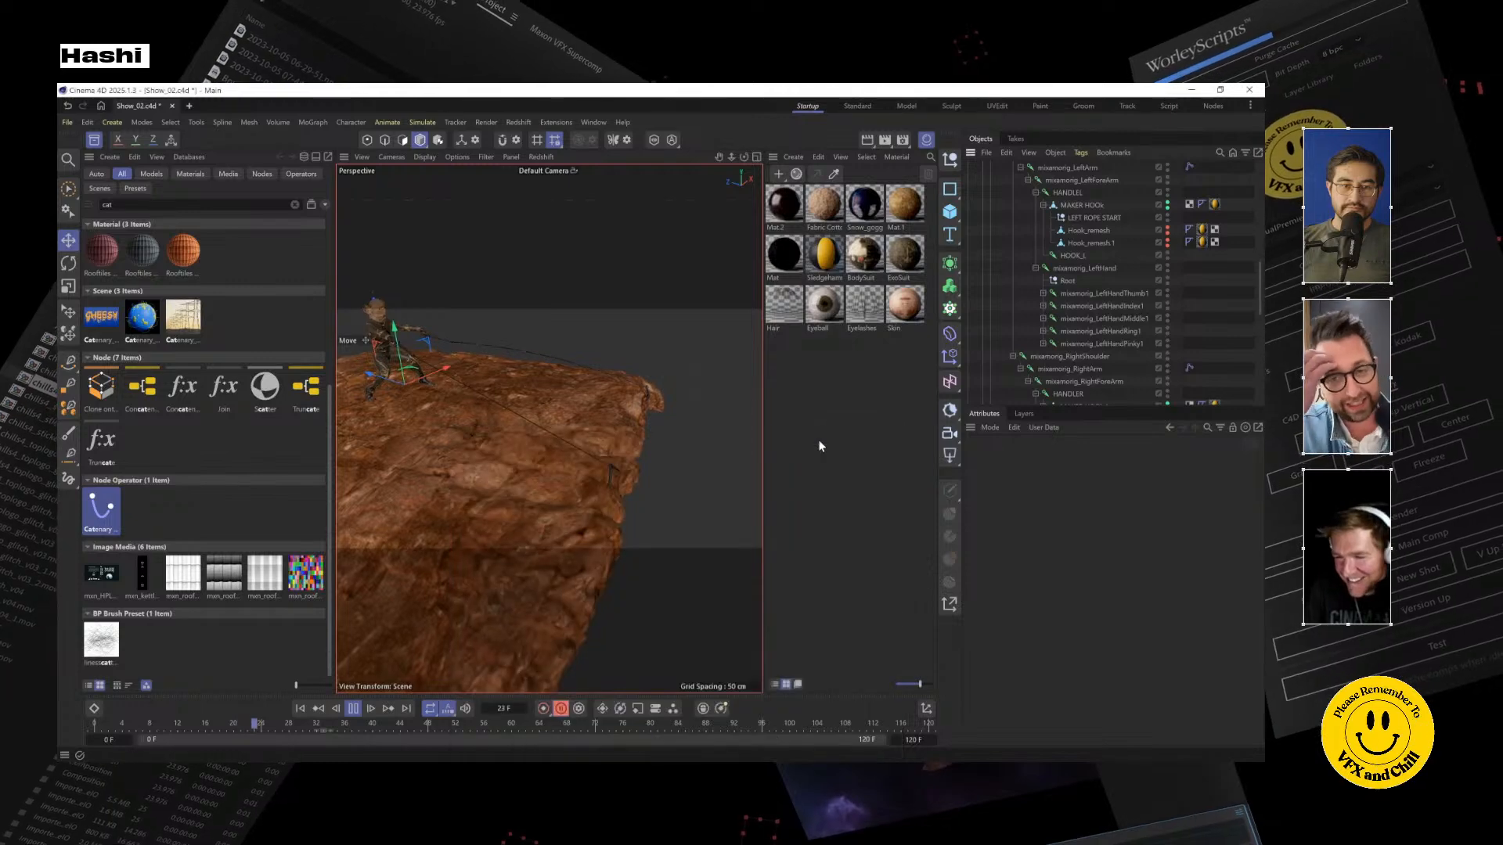
Reopen the XPresso network, set the Range Mapper's output lower to -0.0005 and upper to 0.0005, and minimize the editor
scroll(1103, 215, up, 10)
scroll(1121, 212, up, 4)
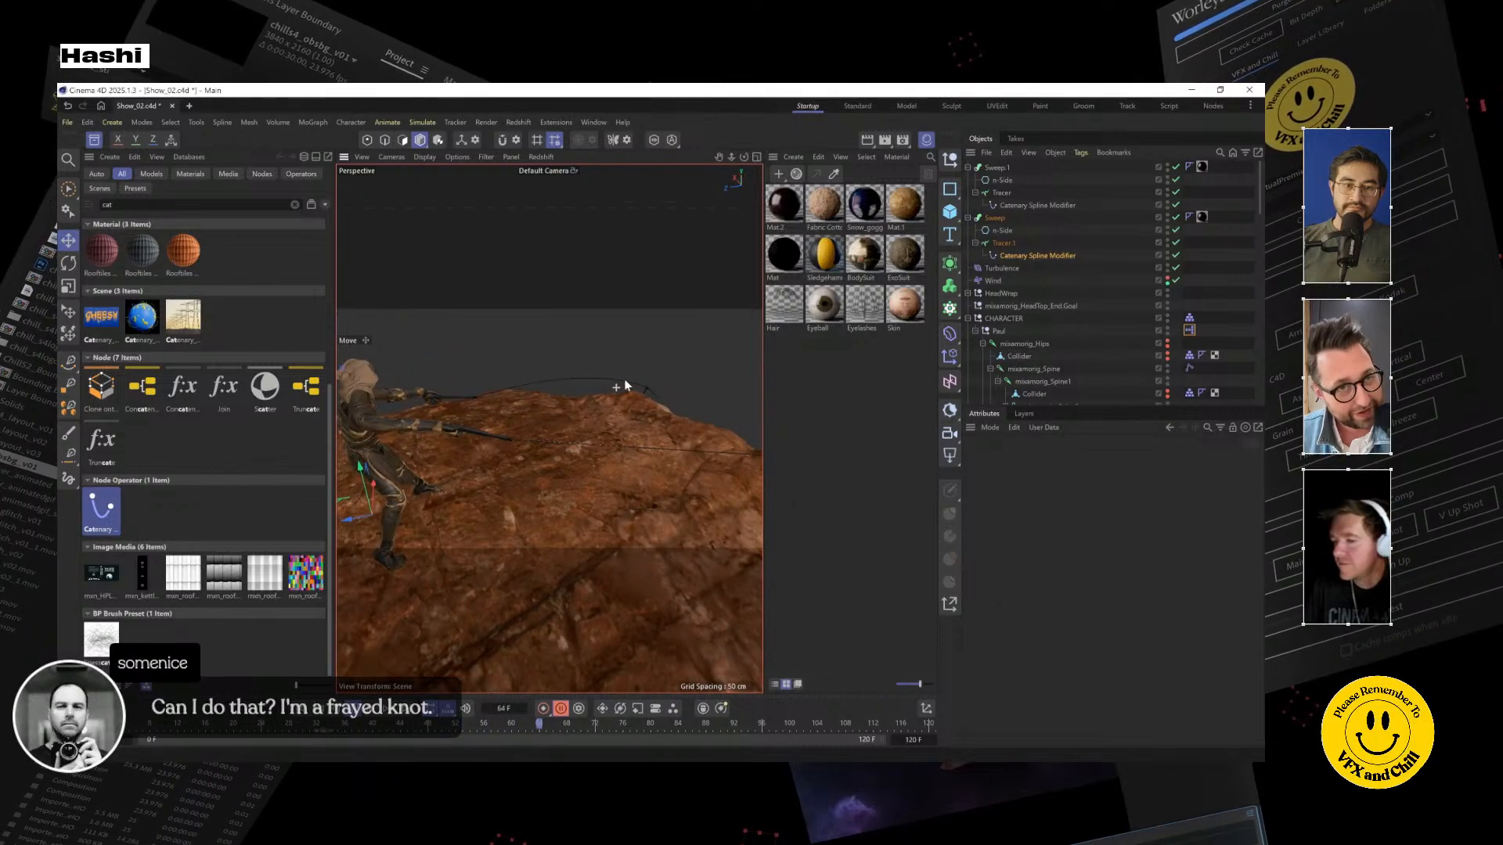
click(1018, 192)
double_click(1191, 331)
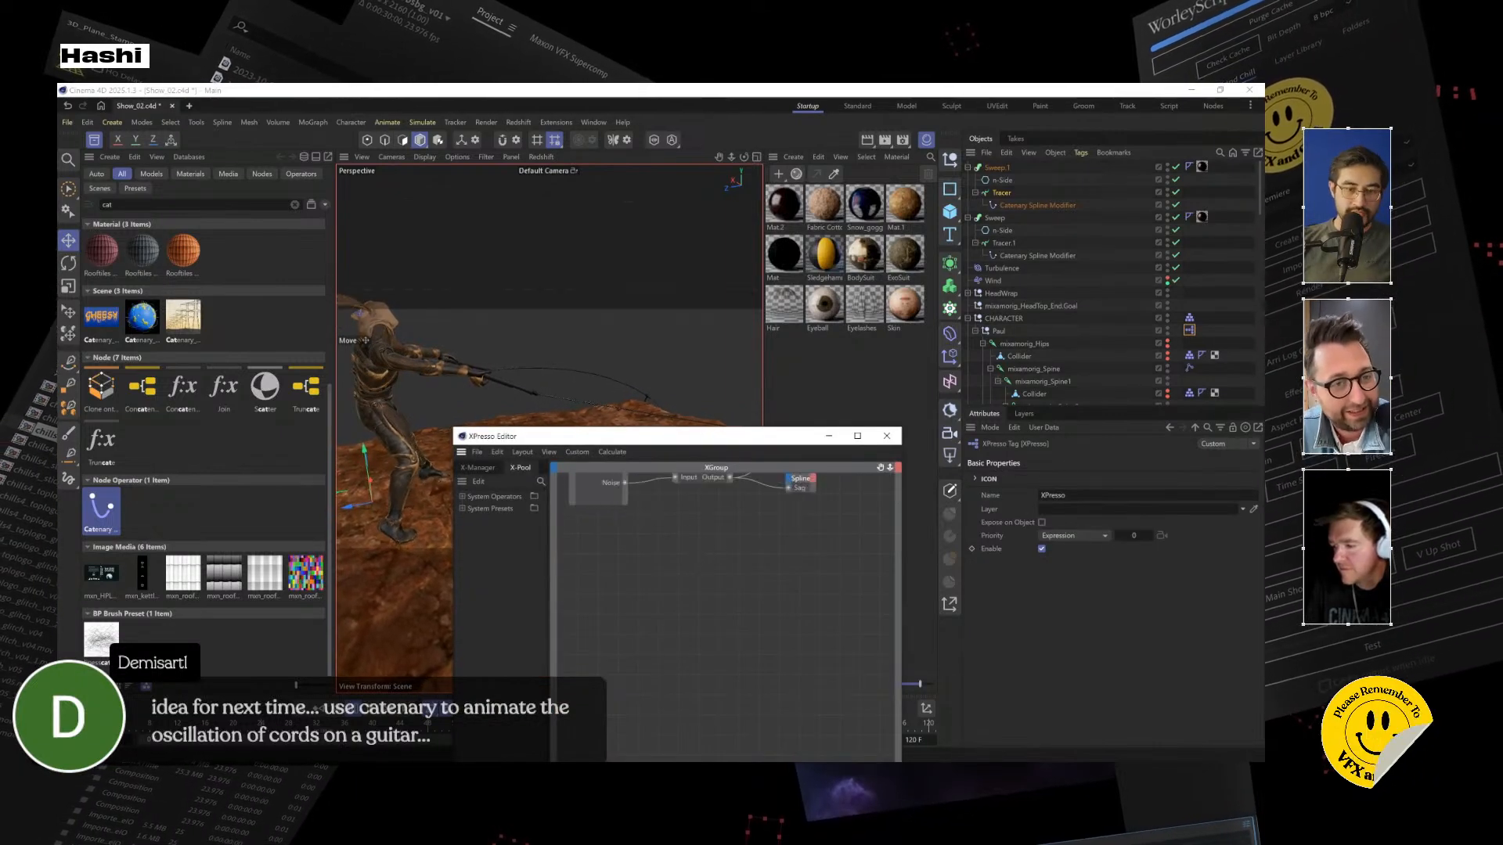
click(786, 542)
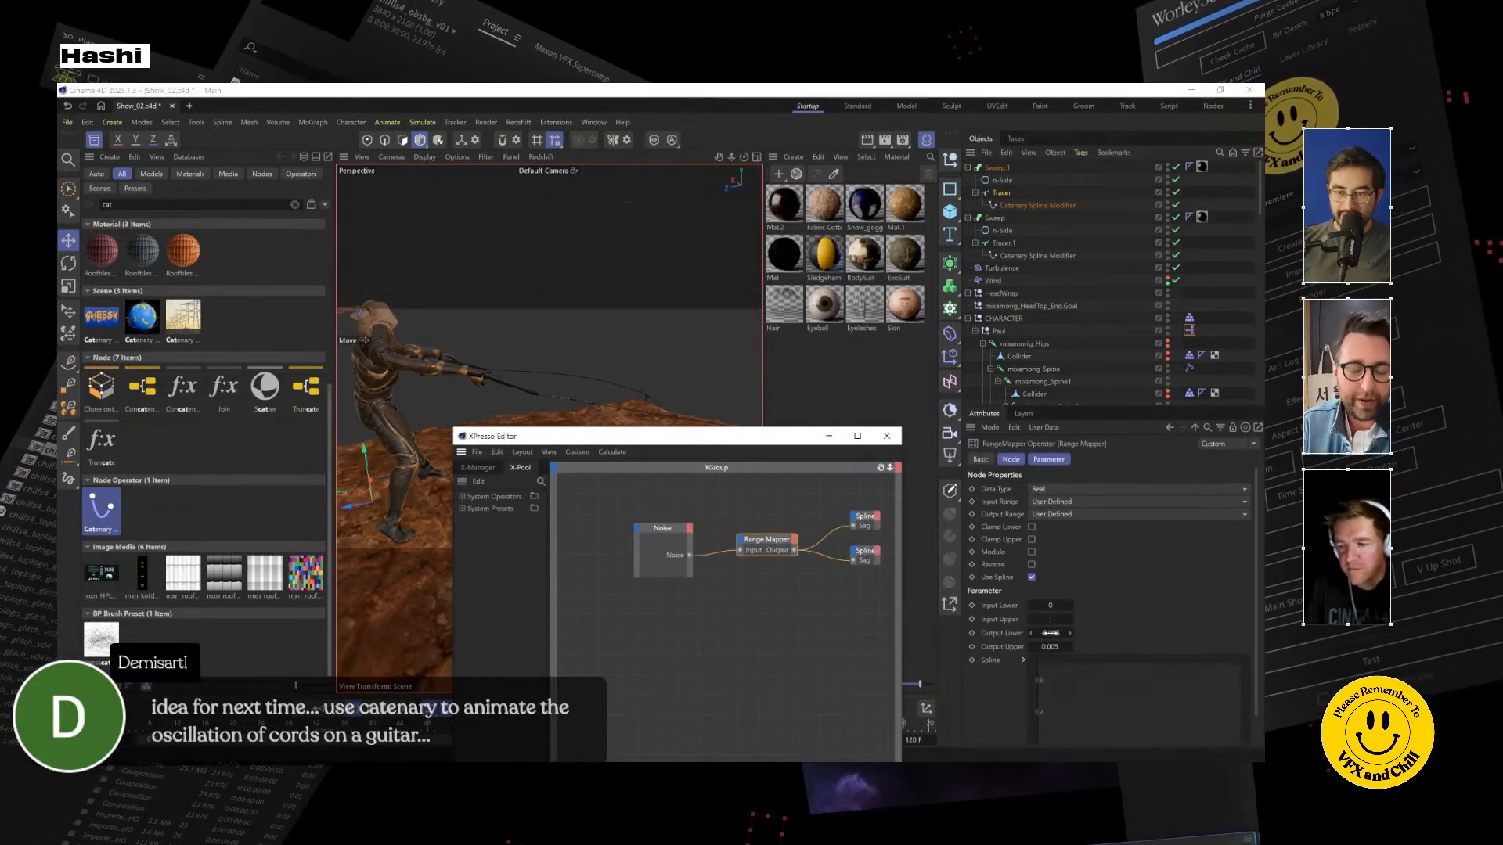
click(1061, 634)
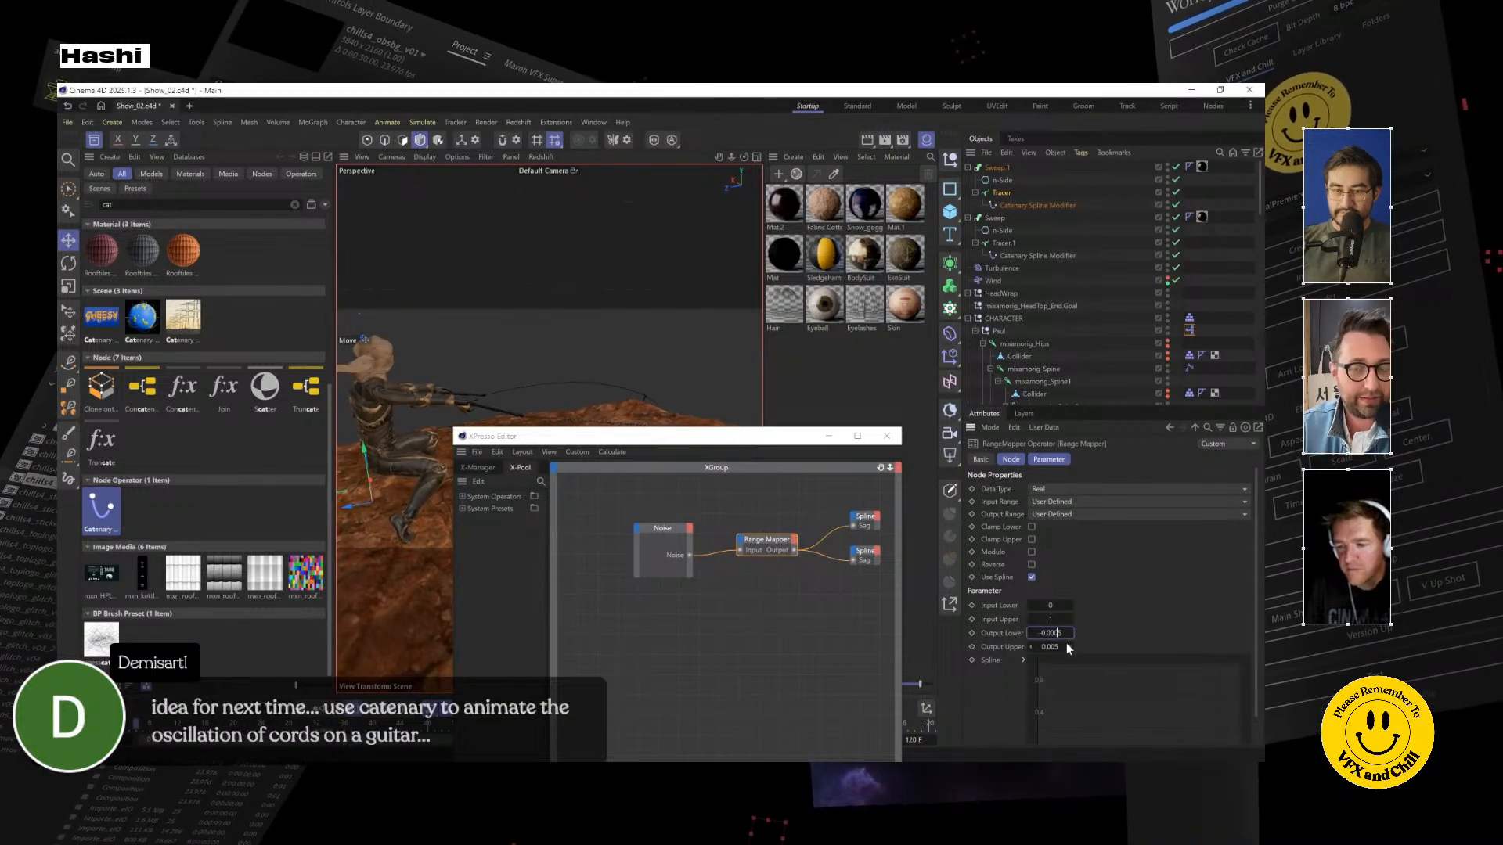
click(1055, 647)
text(0)
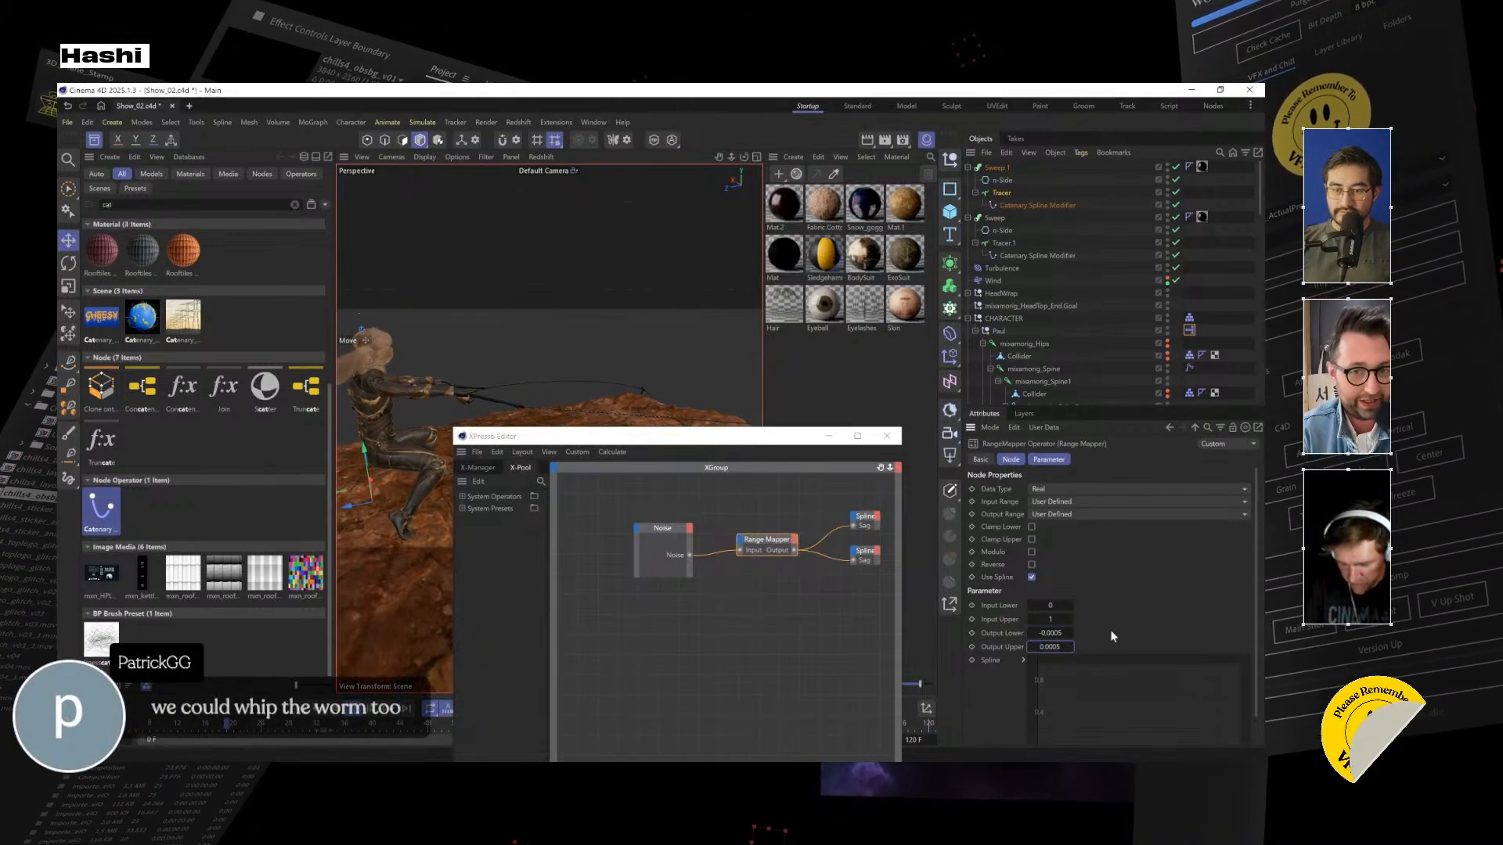
click(825, 437)
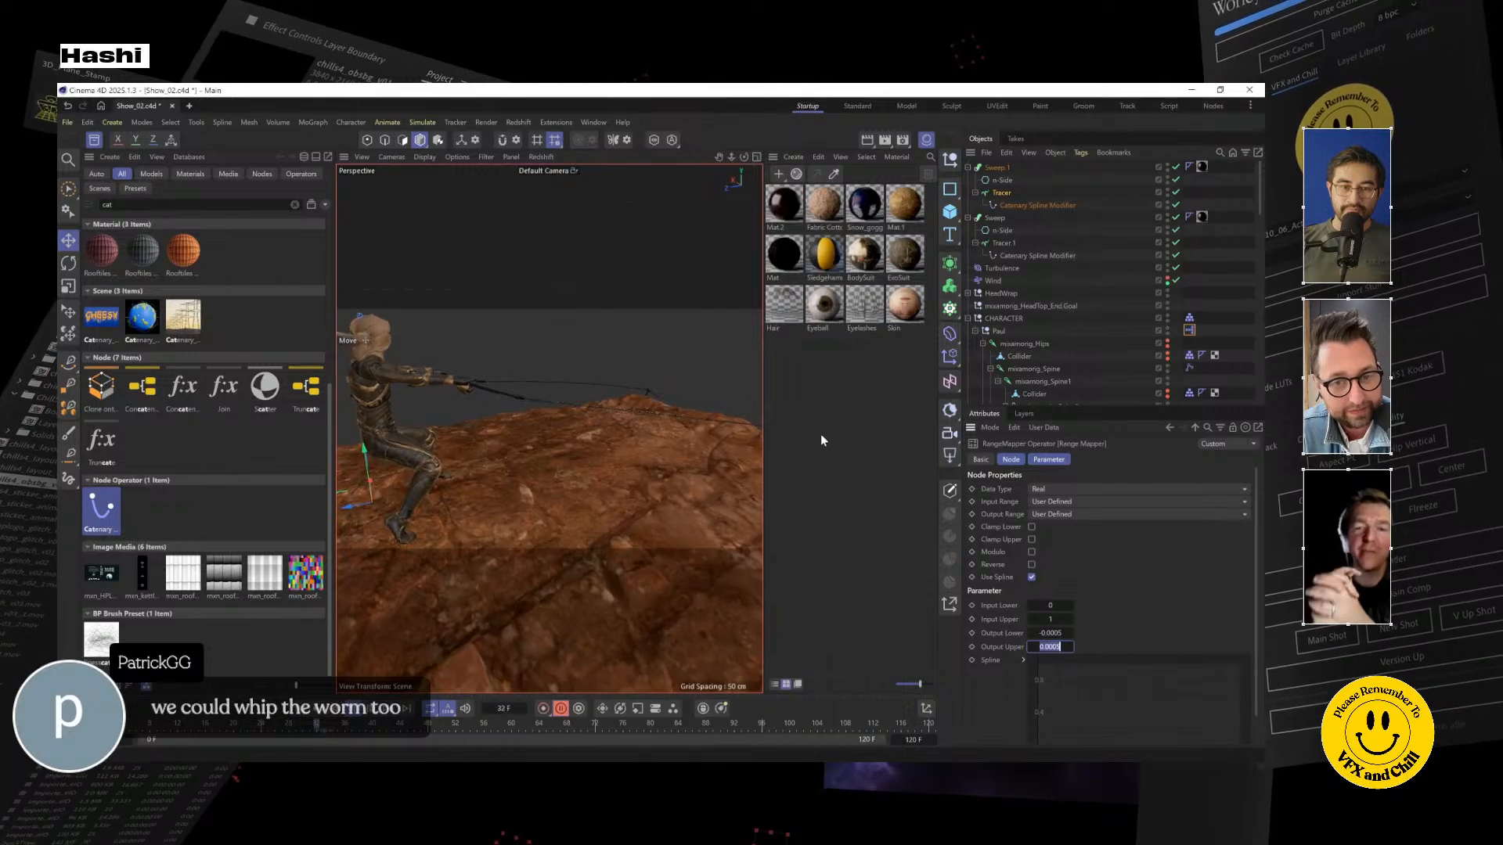
Check both ropes' Catenary Spline Modifier settings and examine the rope wobble from different angles during playback
click(1057, 206)
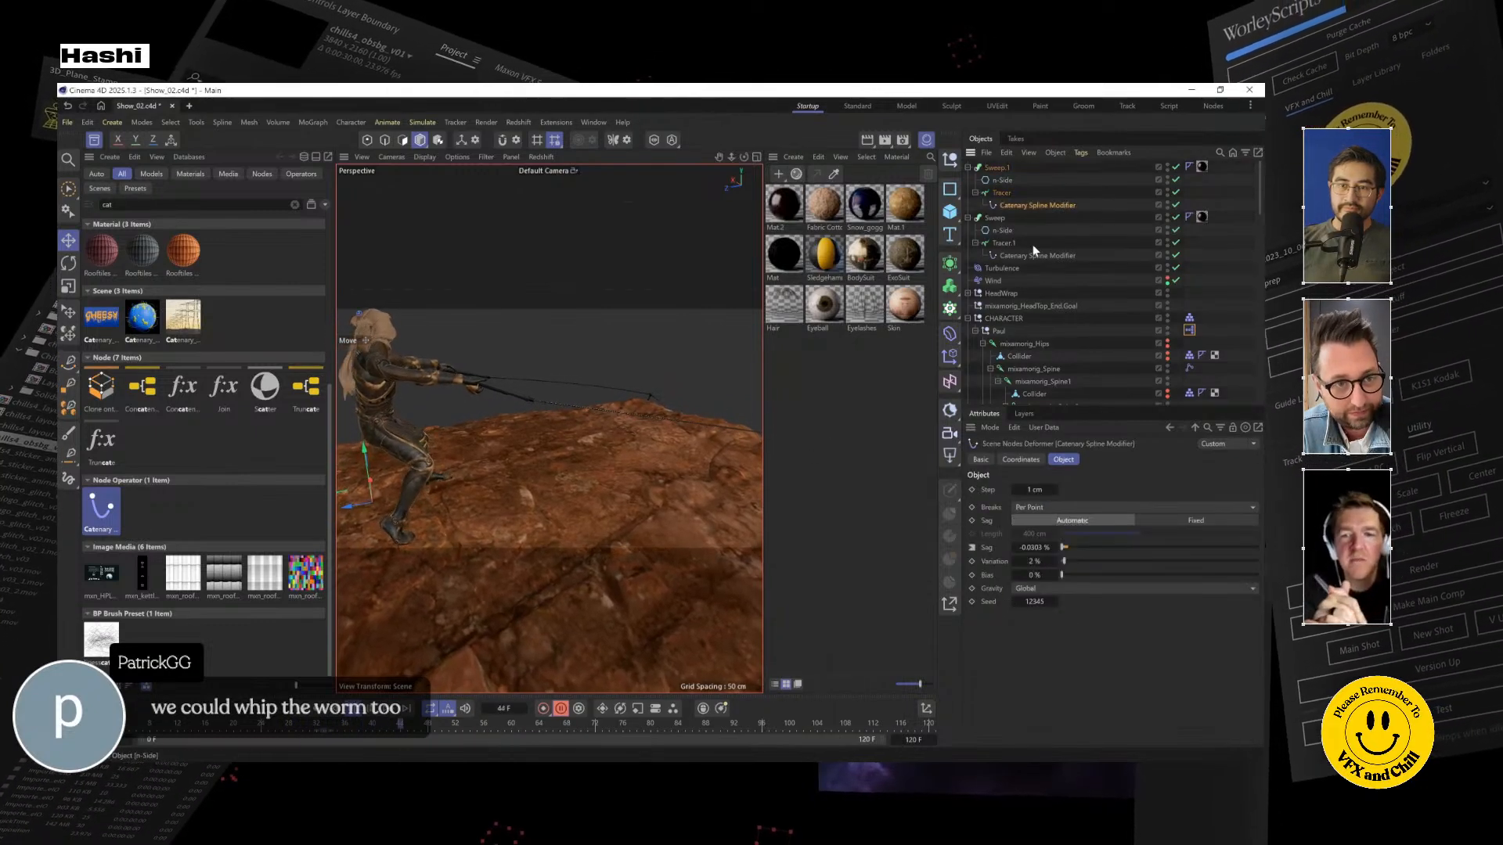
click(1013, 255)
scroll(491, 476, down, 2)
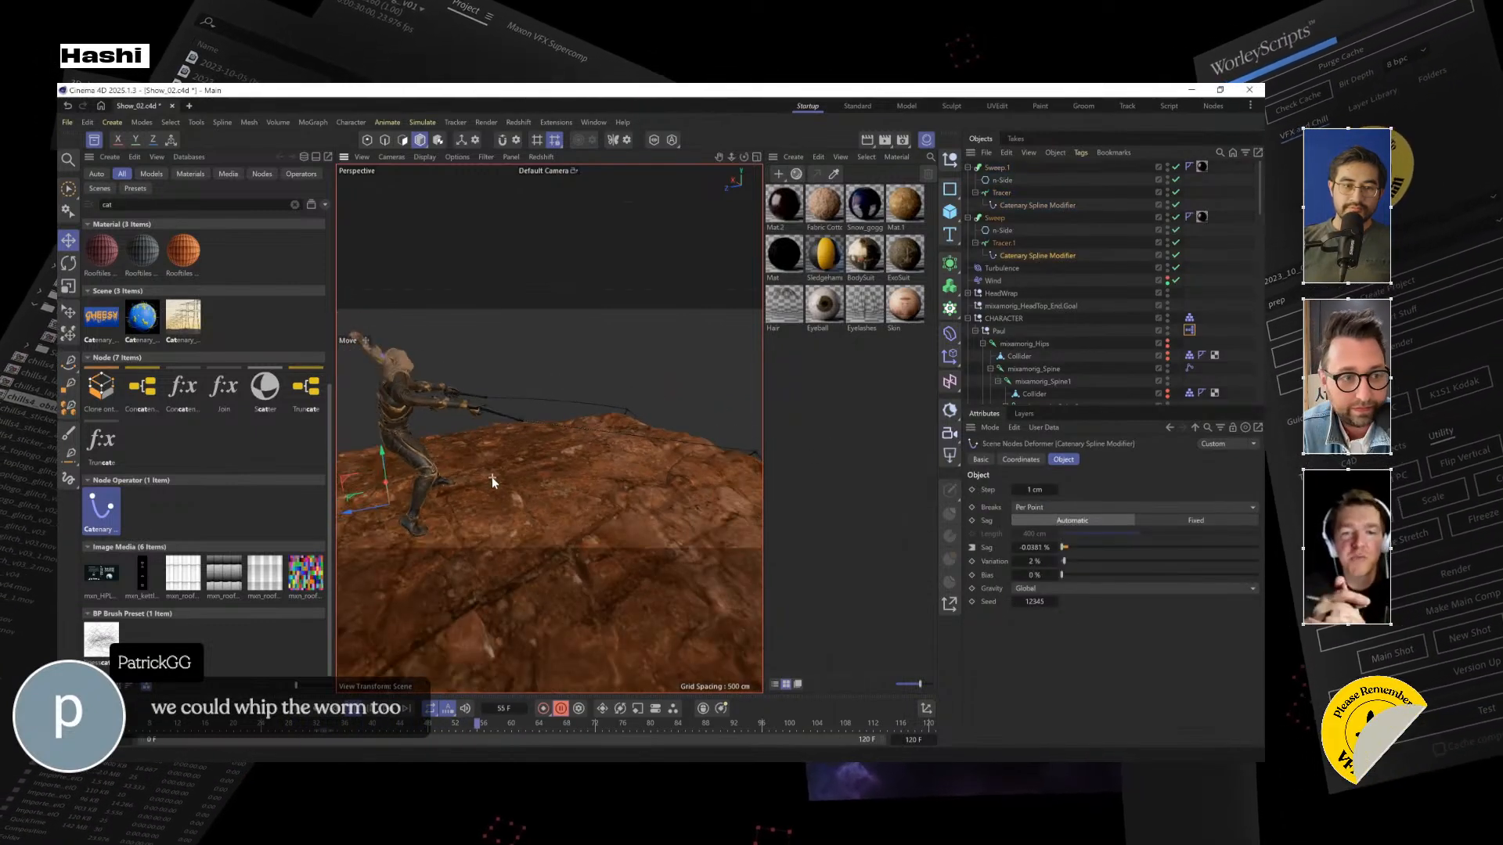
mouse_move(564, 490)
alt+mouse_down()
mouse_move(608, 473)
mouse_move(528, 527)
mouse_move(544, 489)
alt+mouse_up()
key(ctrl+z)
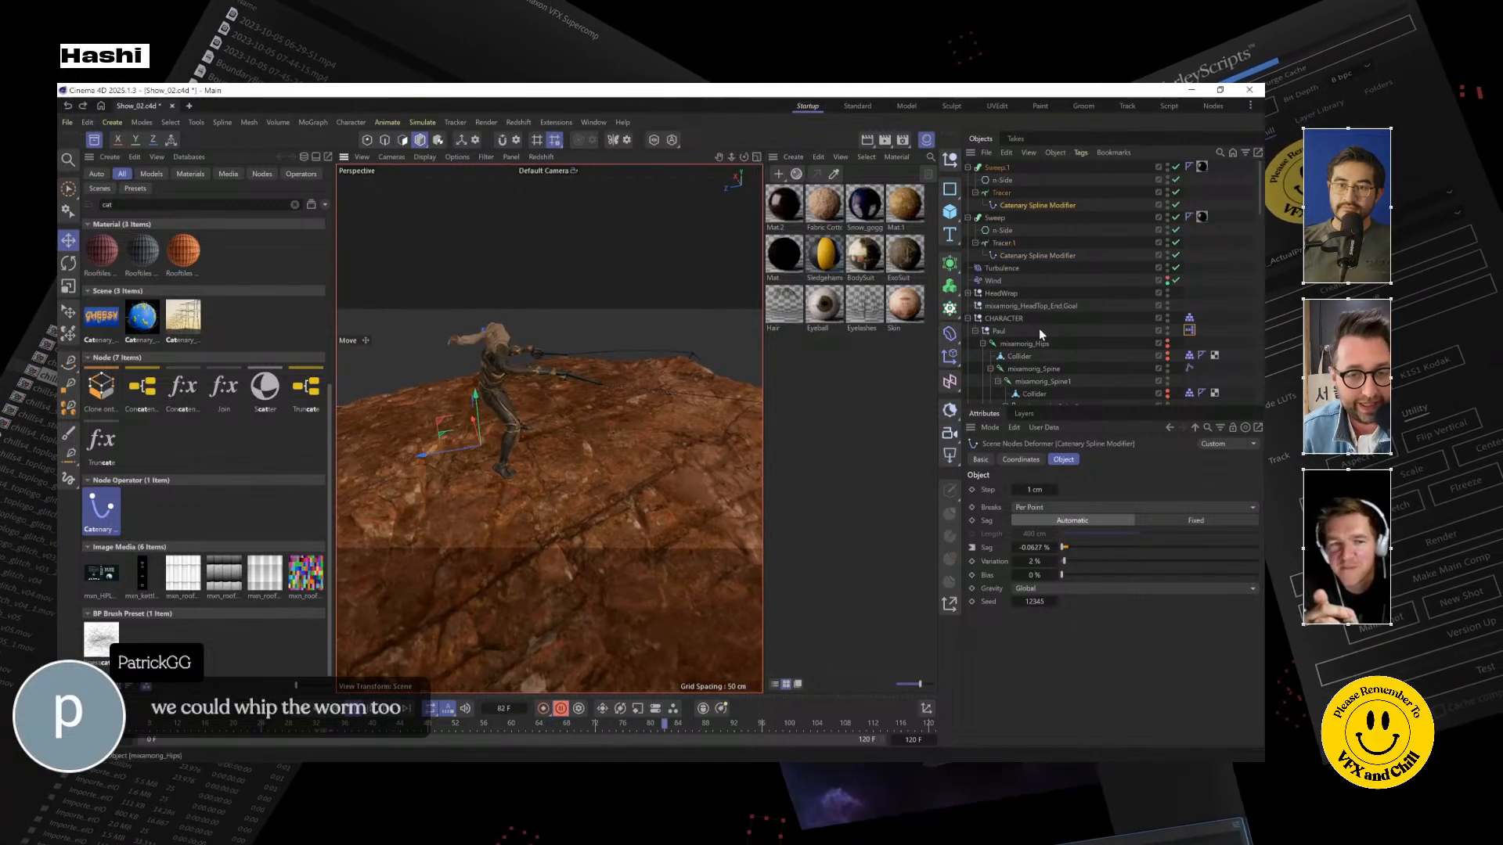
click(1058, 306)
alt+drag(674, 318, 613, 299)
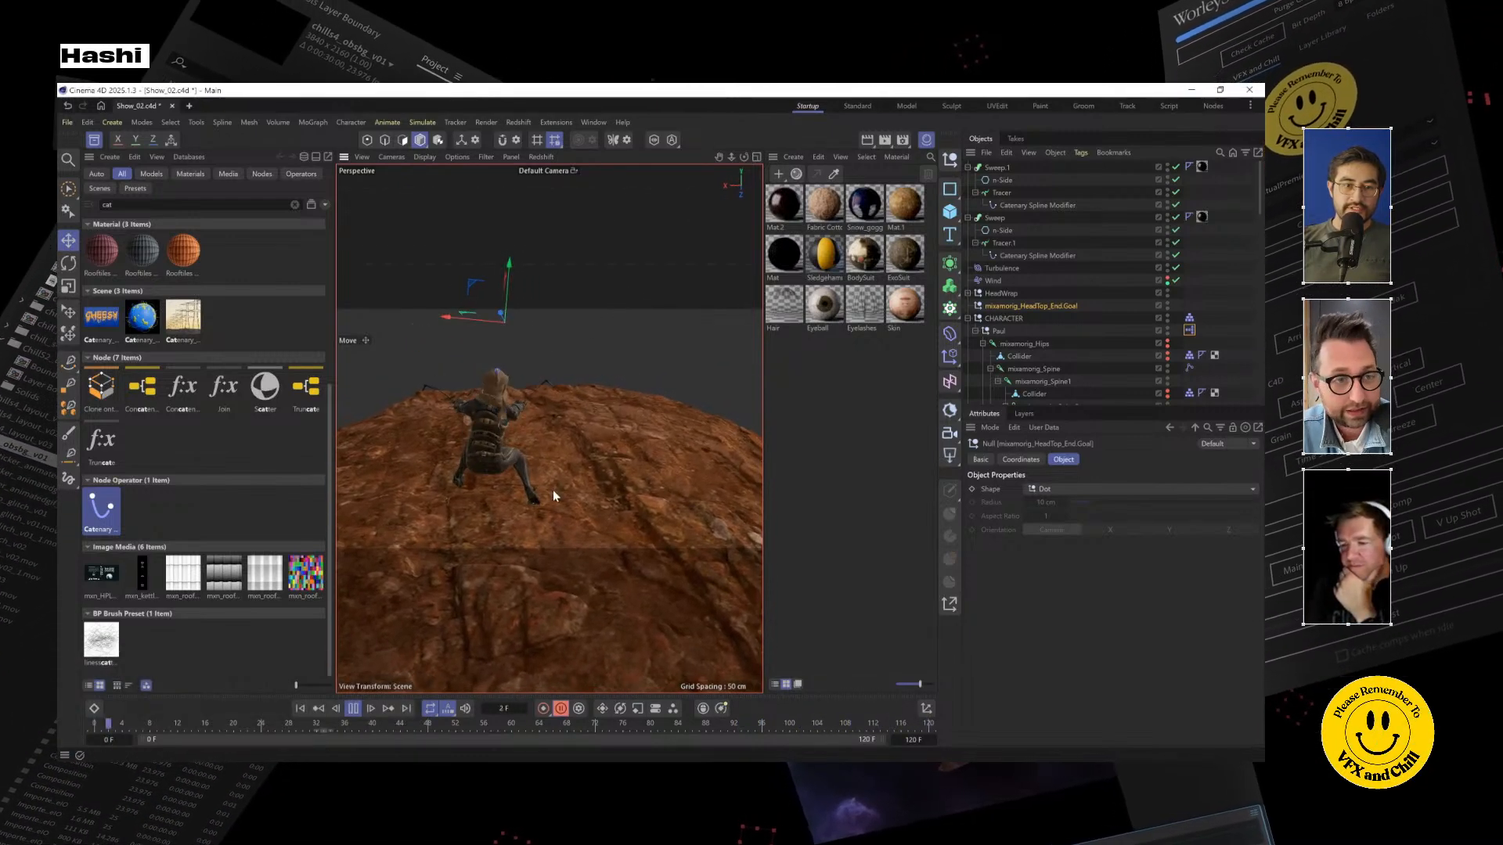
alt+drag(495, 484, 459, 476)
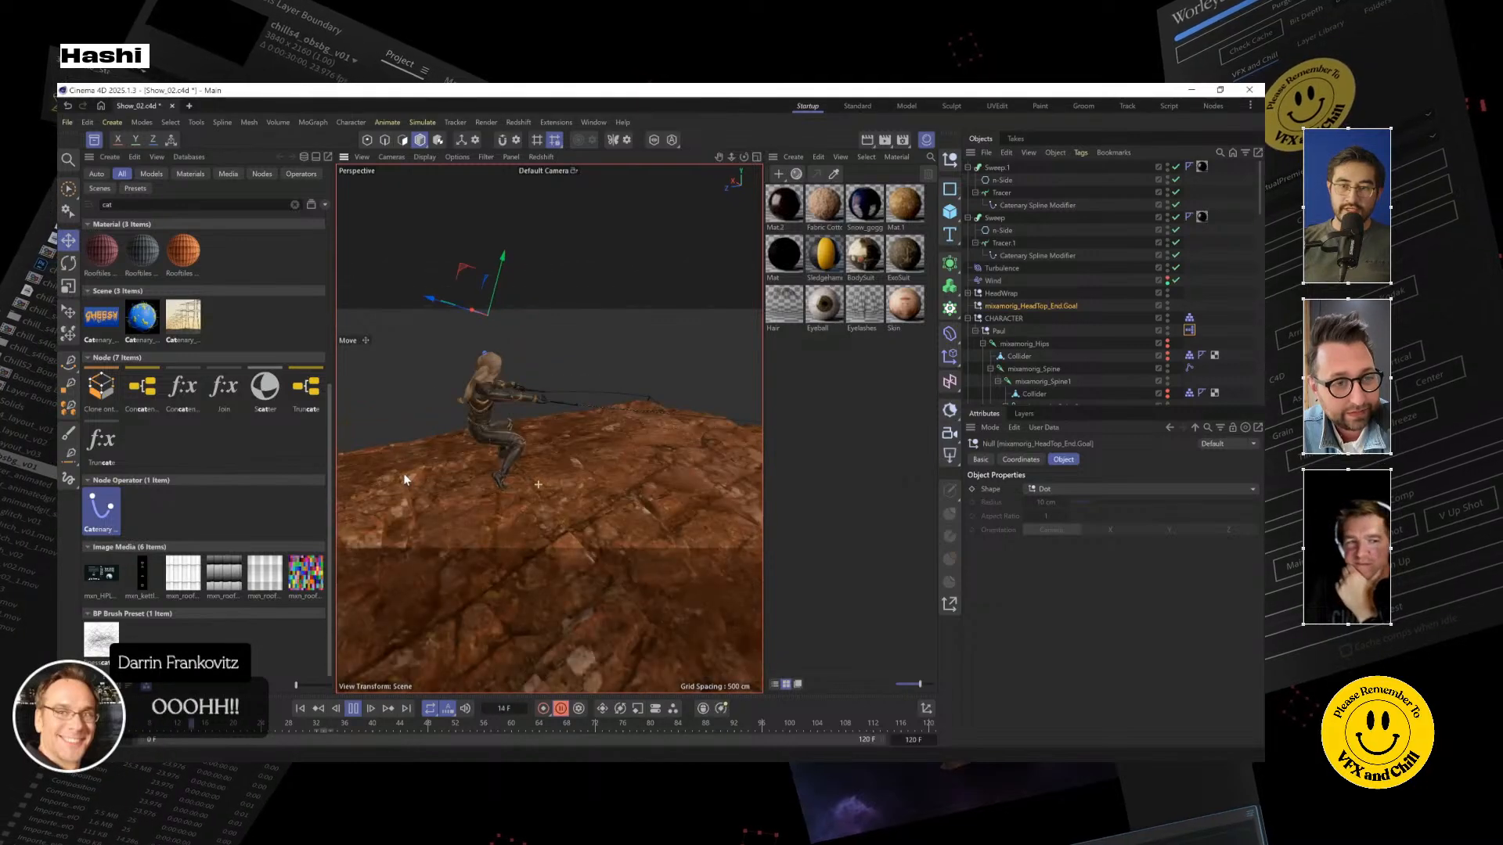
Hide the Asset Browser to enlarge the perspective viewport
middle_click(655, 357)
middle_click(501, 304)
click(94, 140)
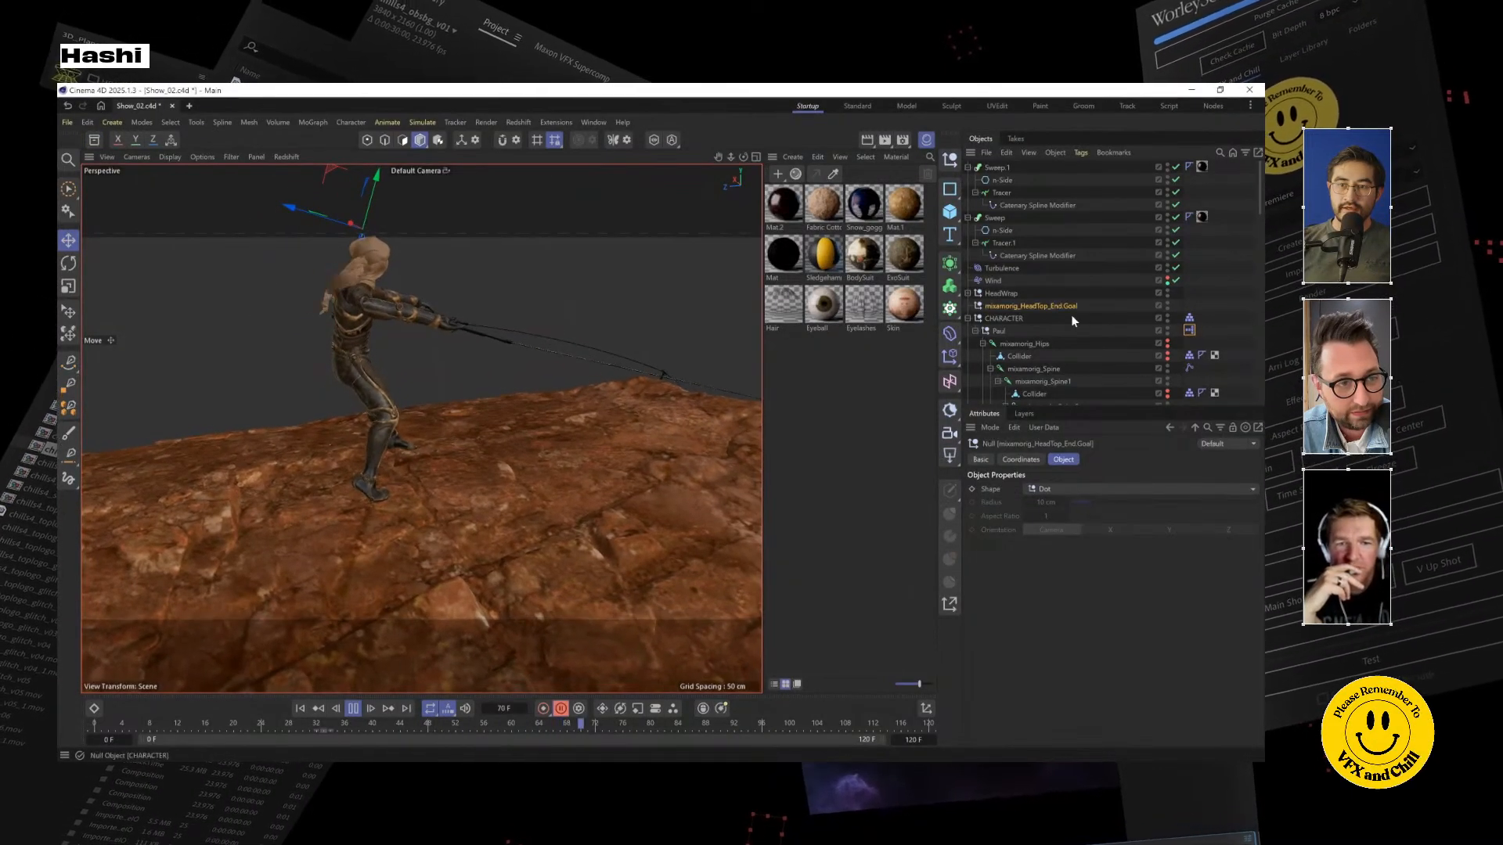
Collapse the CHARACTER hierarchy and show the settings of the Worm World null's Vibrate tag
scroll(1072, 321, down, 5)
scroll(1080, 360, up, 5)
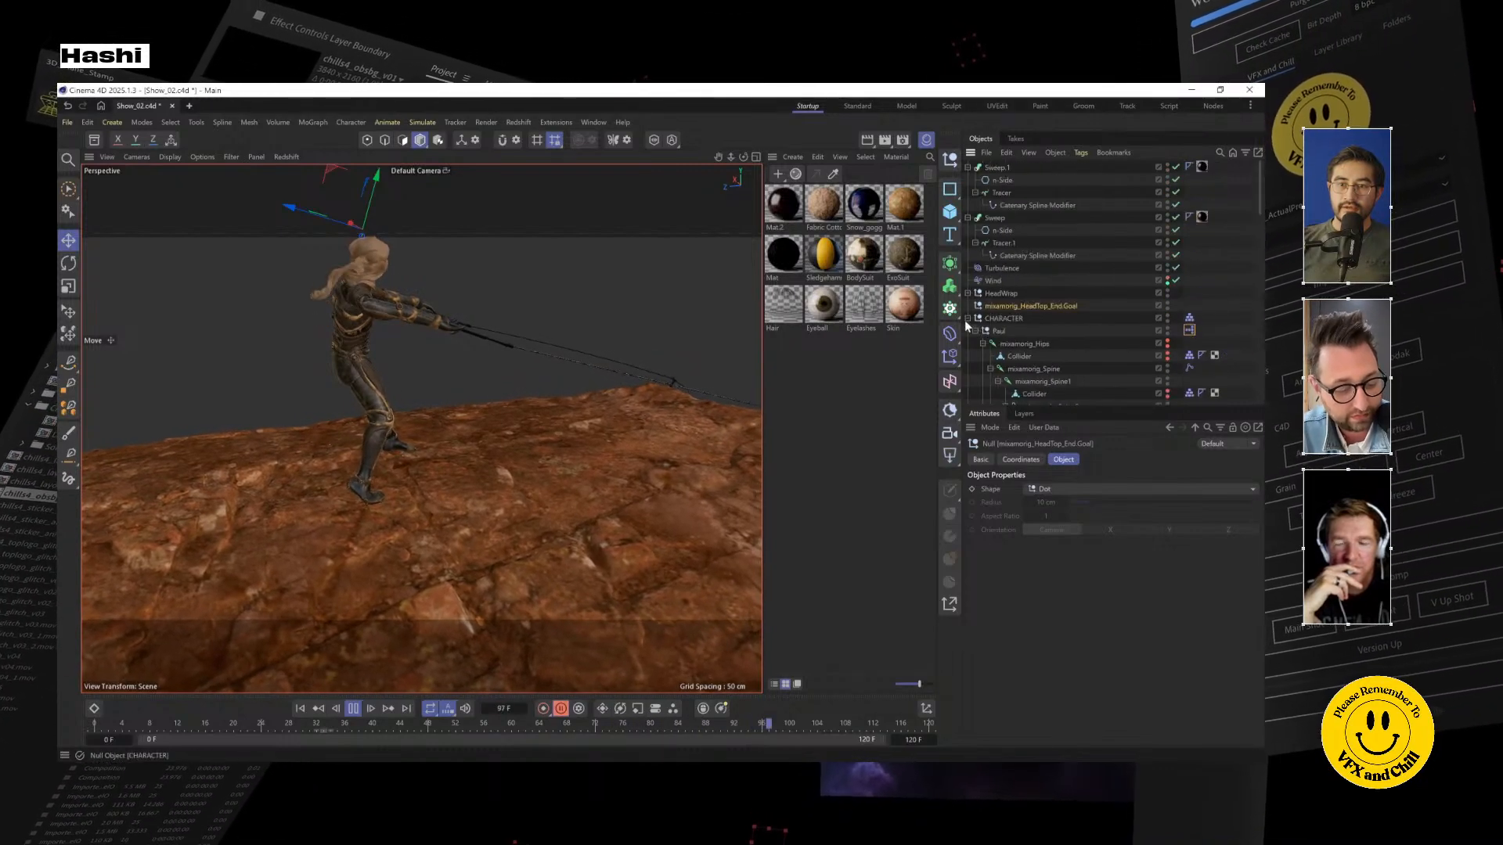
click(968, 318)
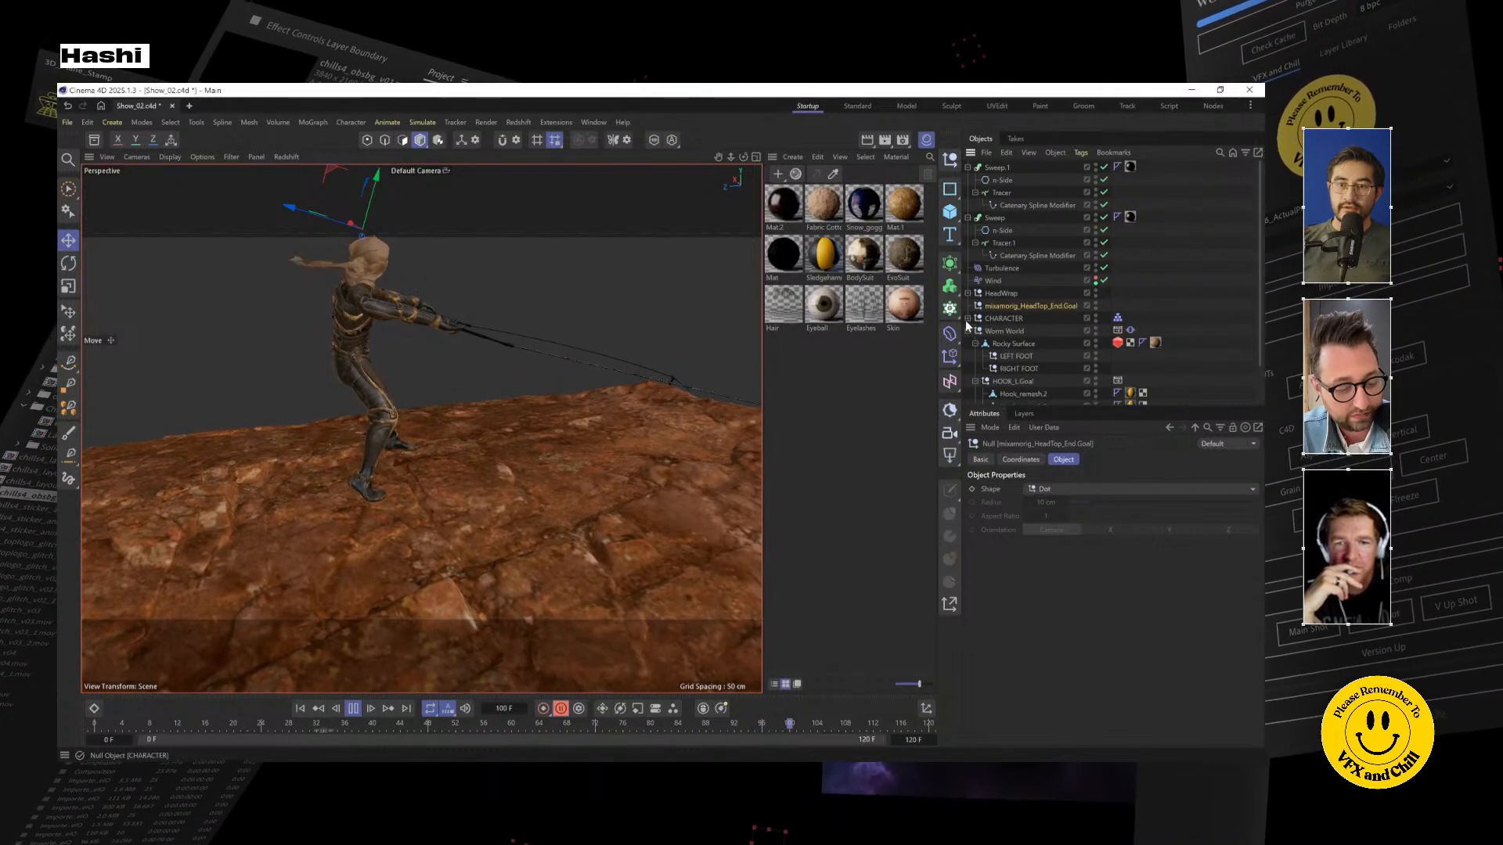
click(1045, 331)
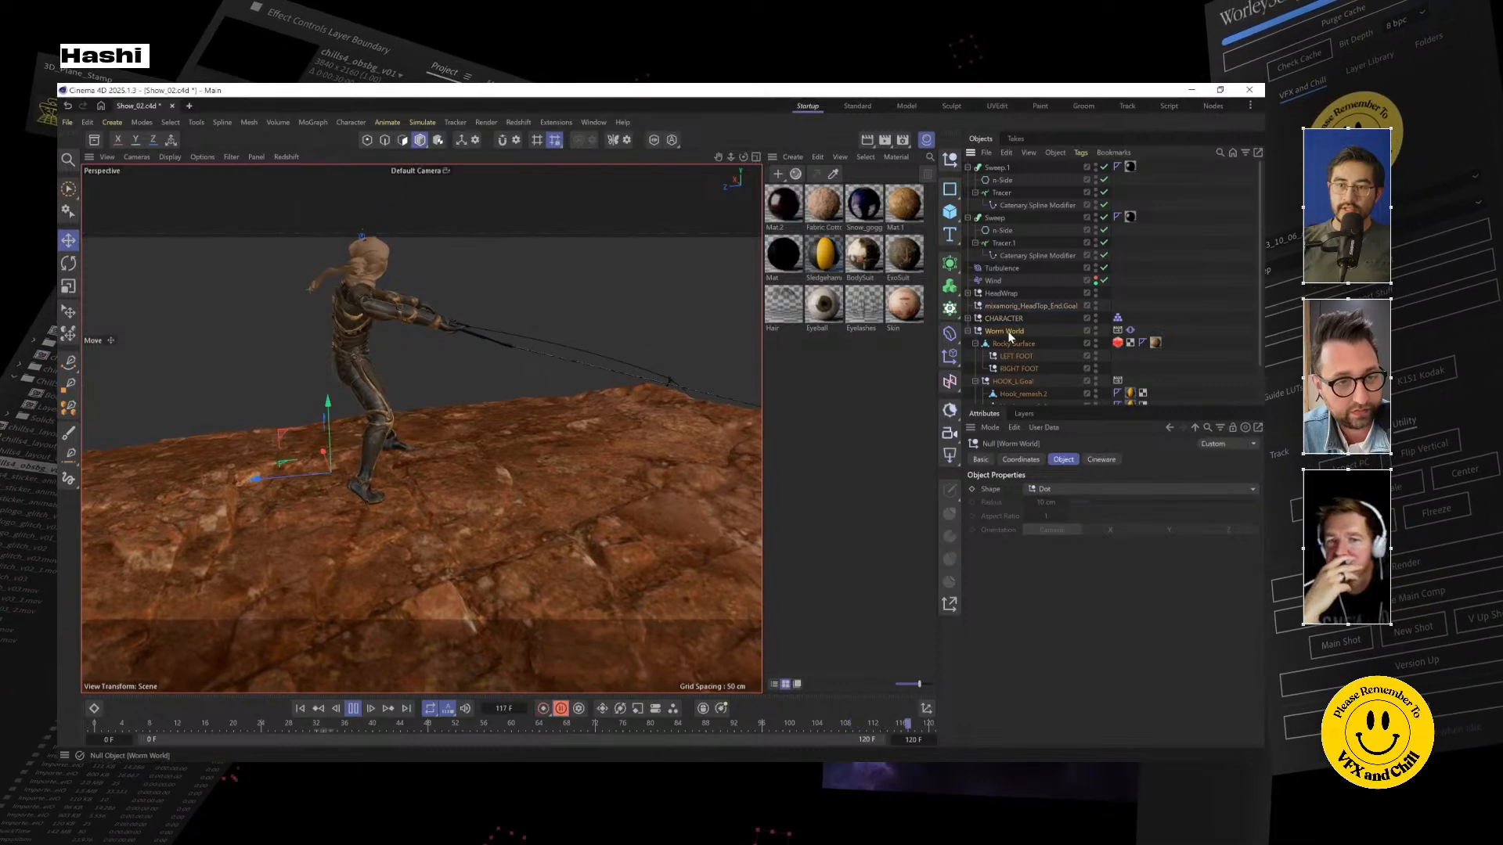
click(1131, 330)
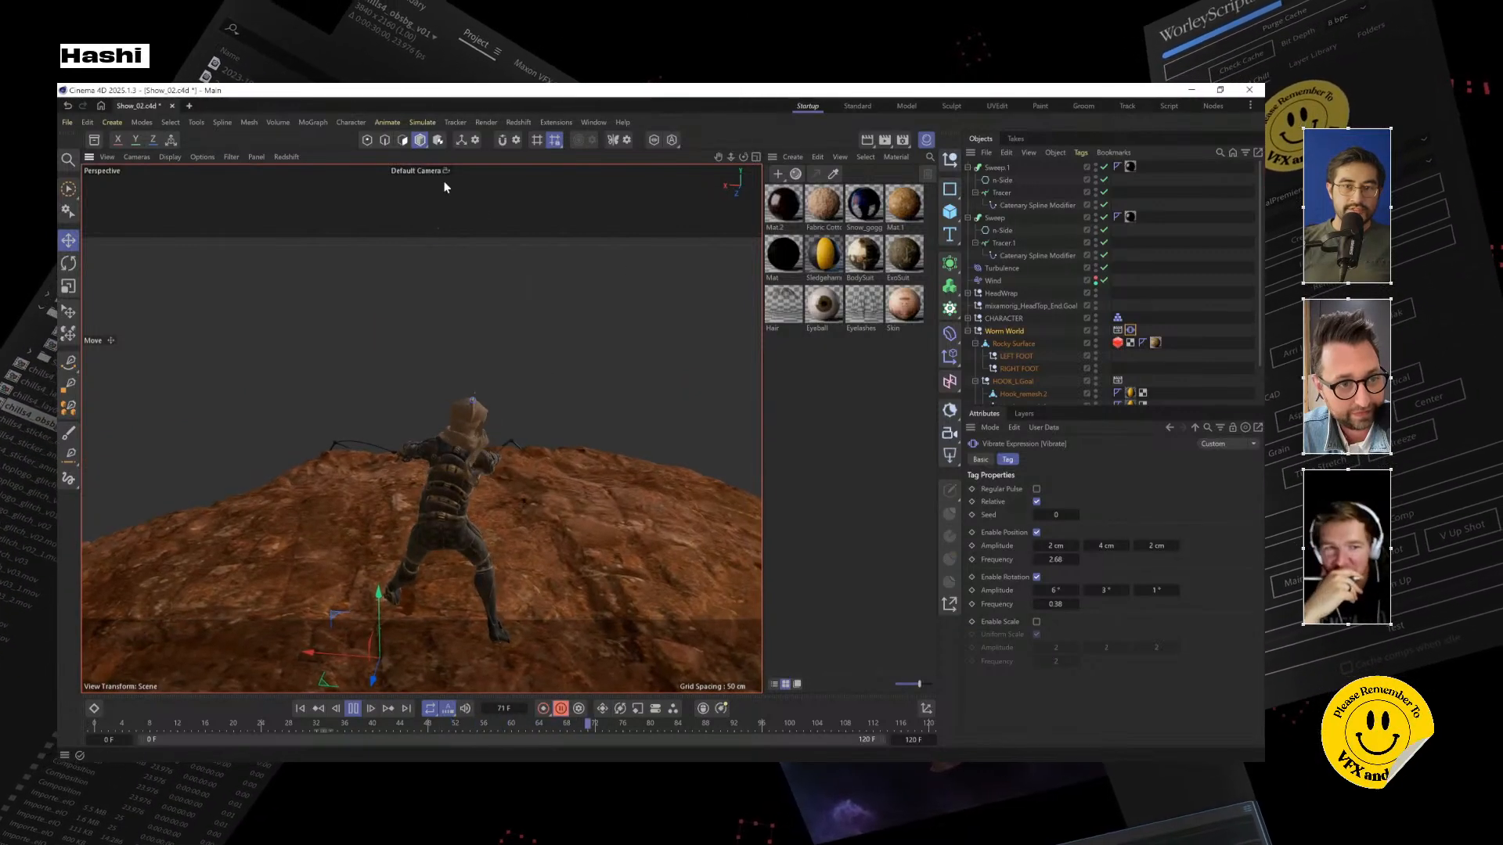
Hide the material list, add a Redshift camera to the scene and look through it
click(926, 140)
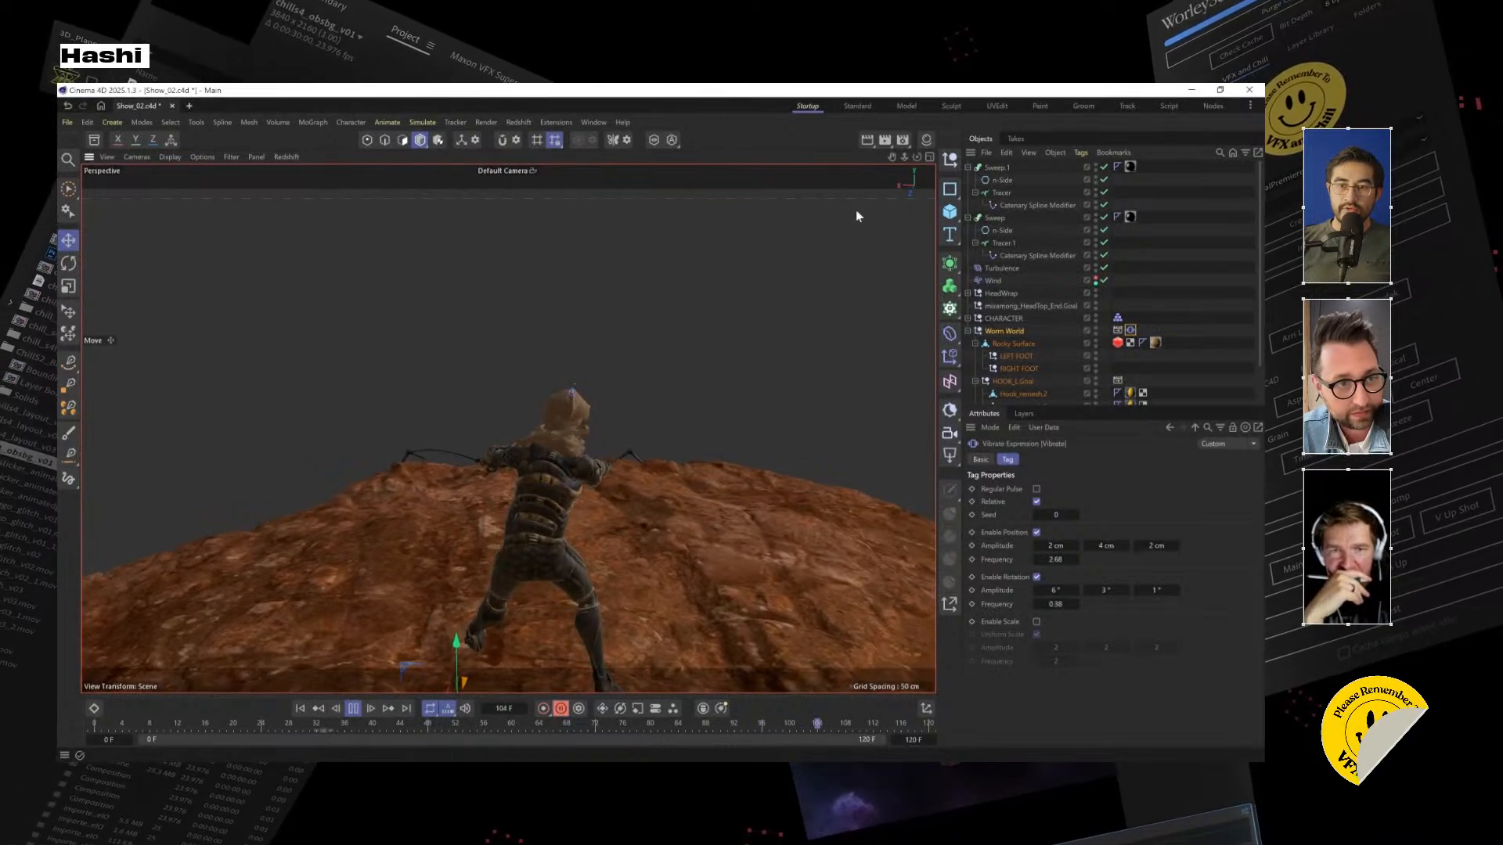
click(950, 433)
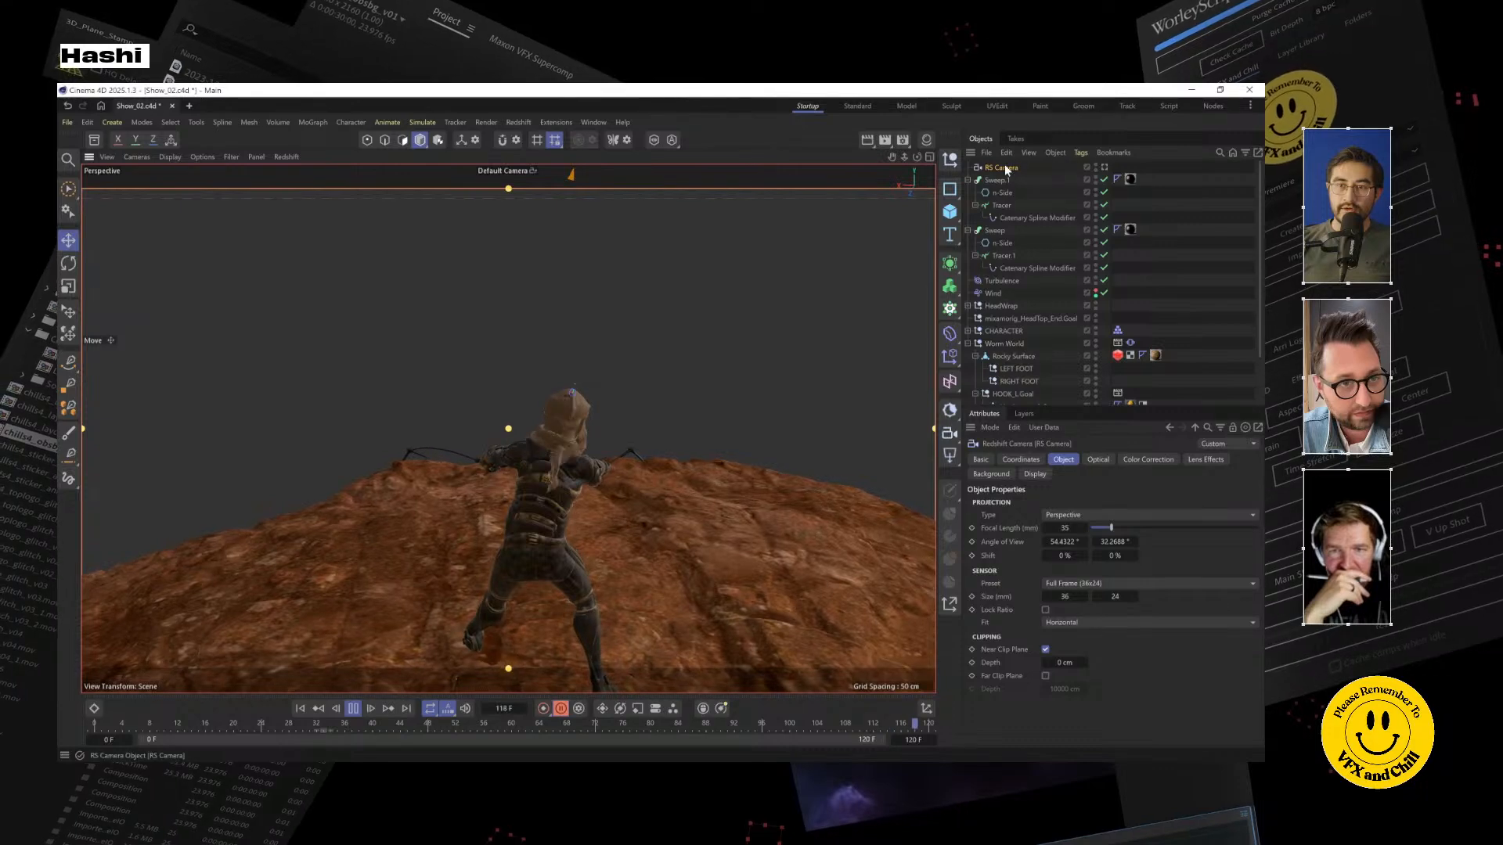
scroll(595, 538, down, 8)
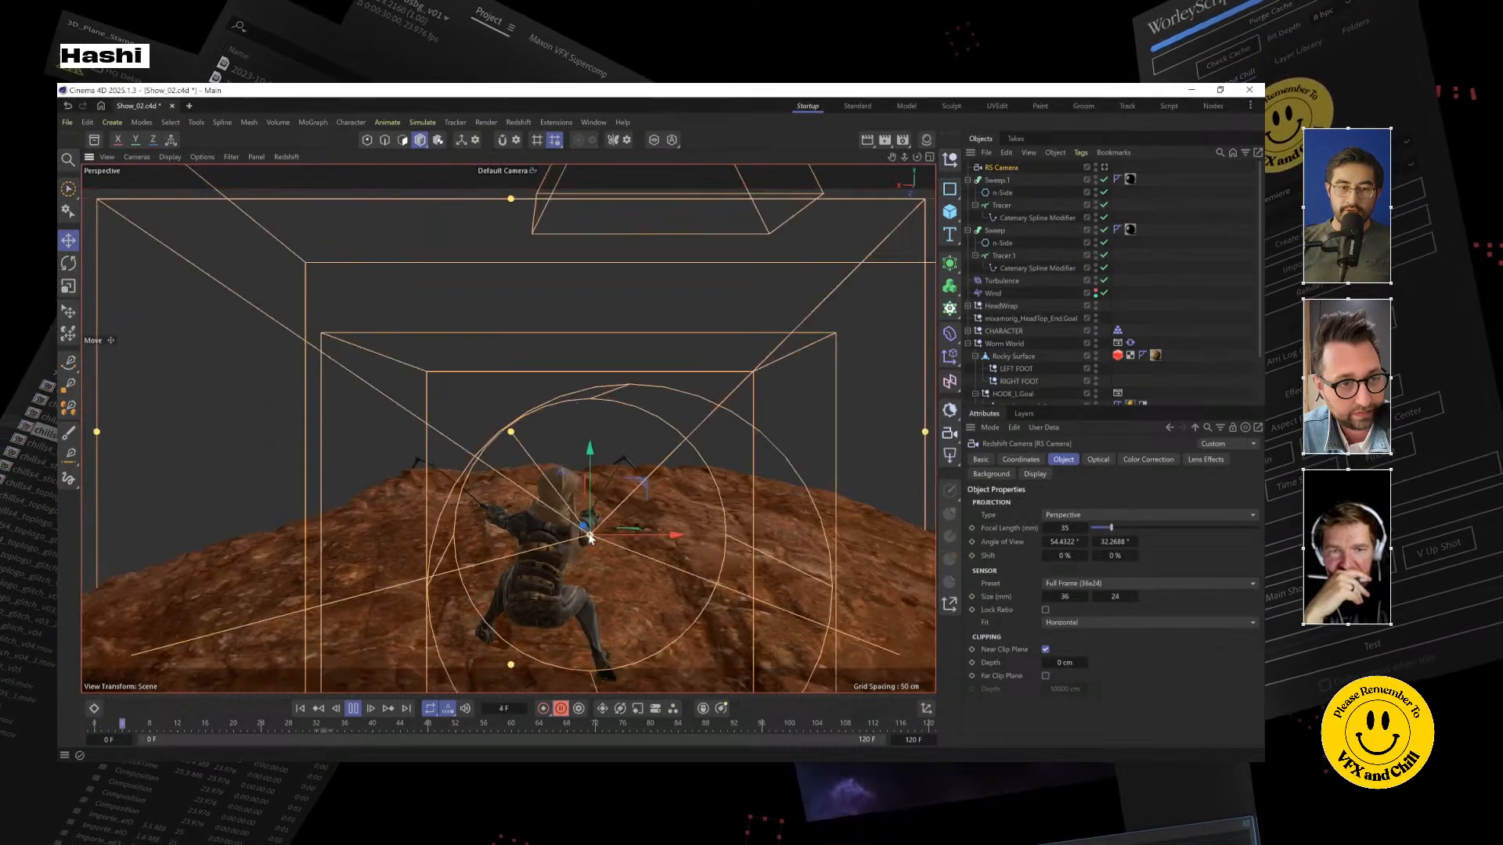
click(1105, 168)
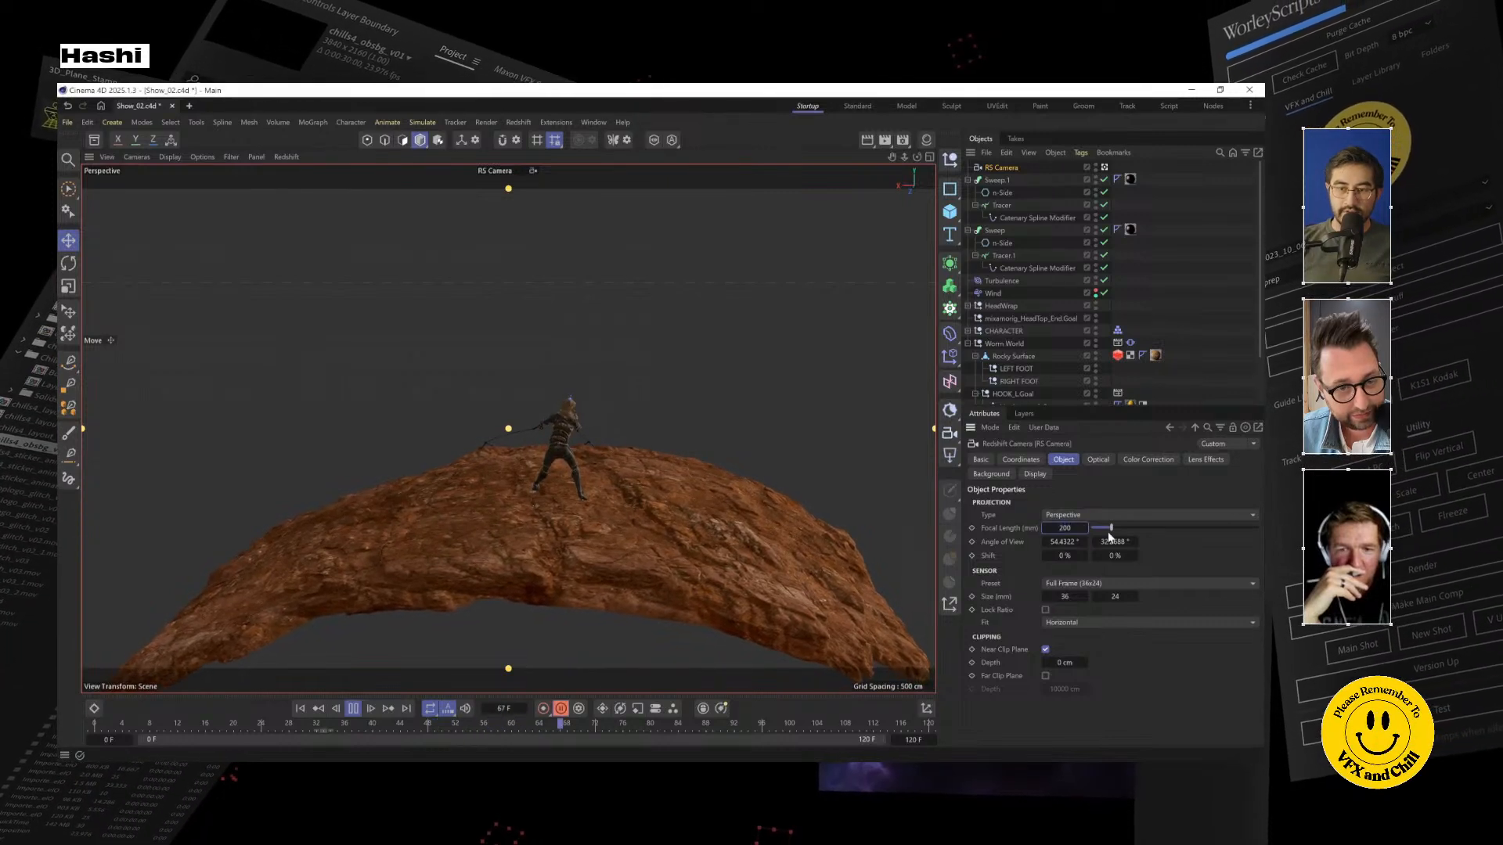
Try a 200 mm focal length on the RS Camera and set it to 135 mm
key(Return)
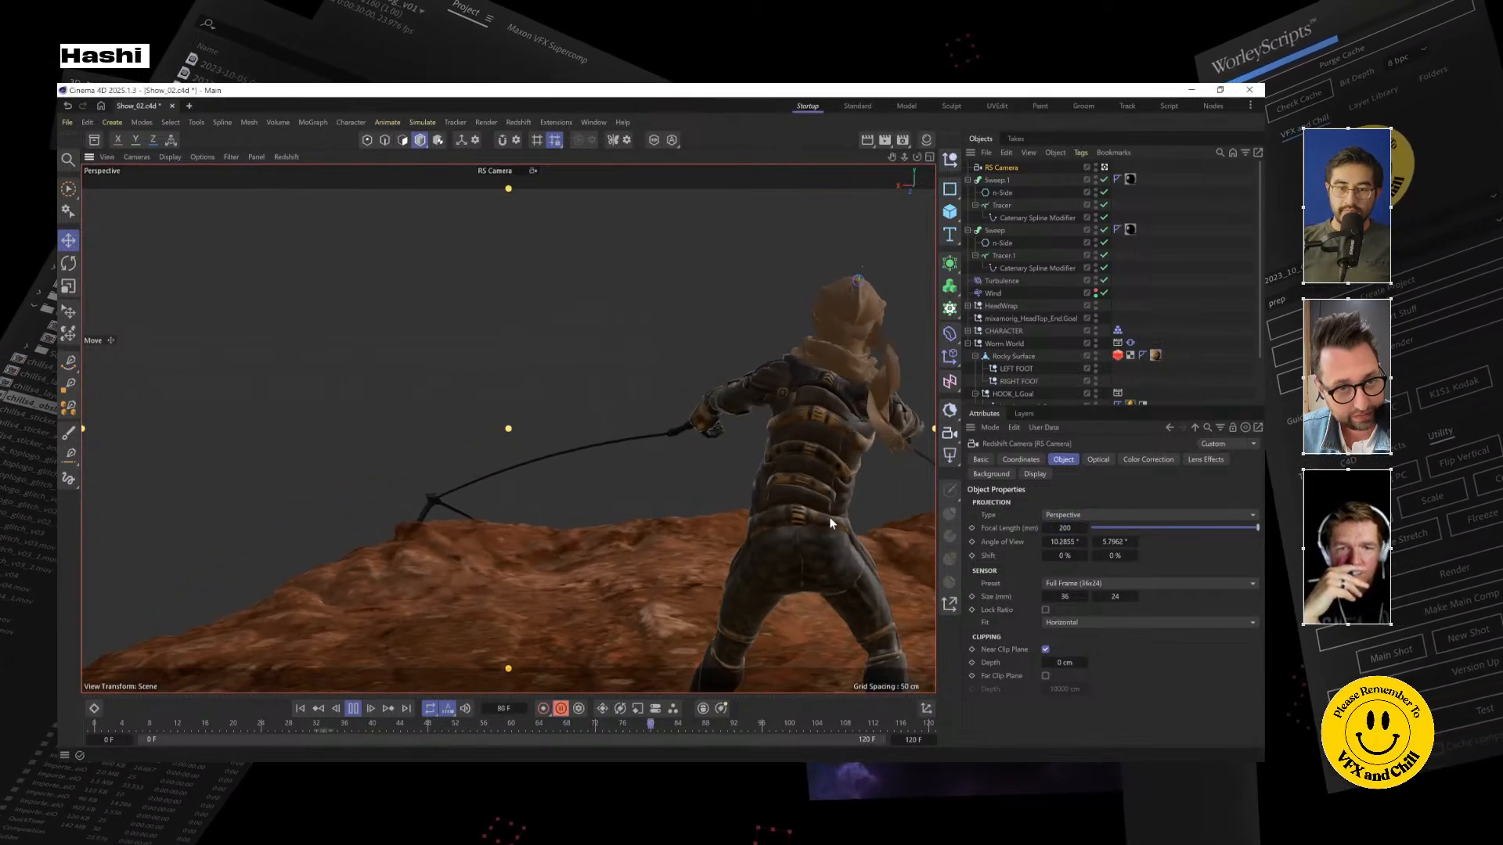
click(1057, 528)
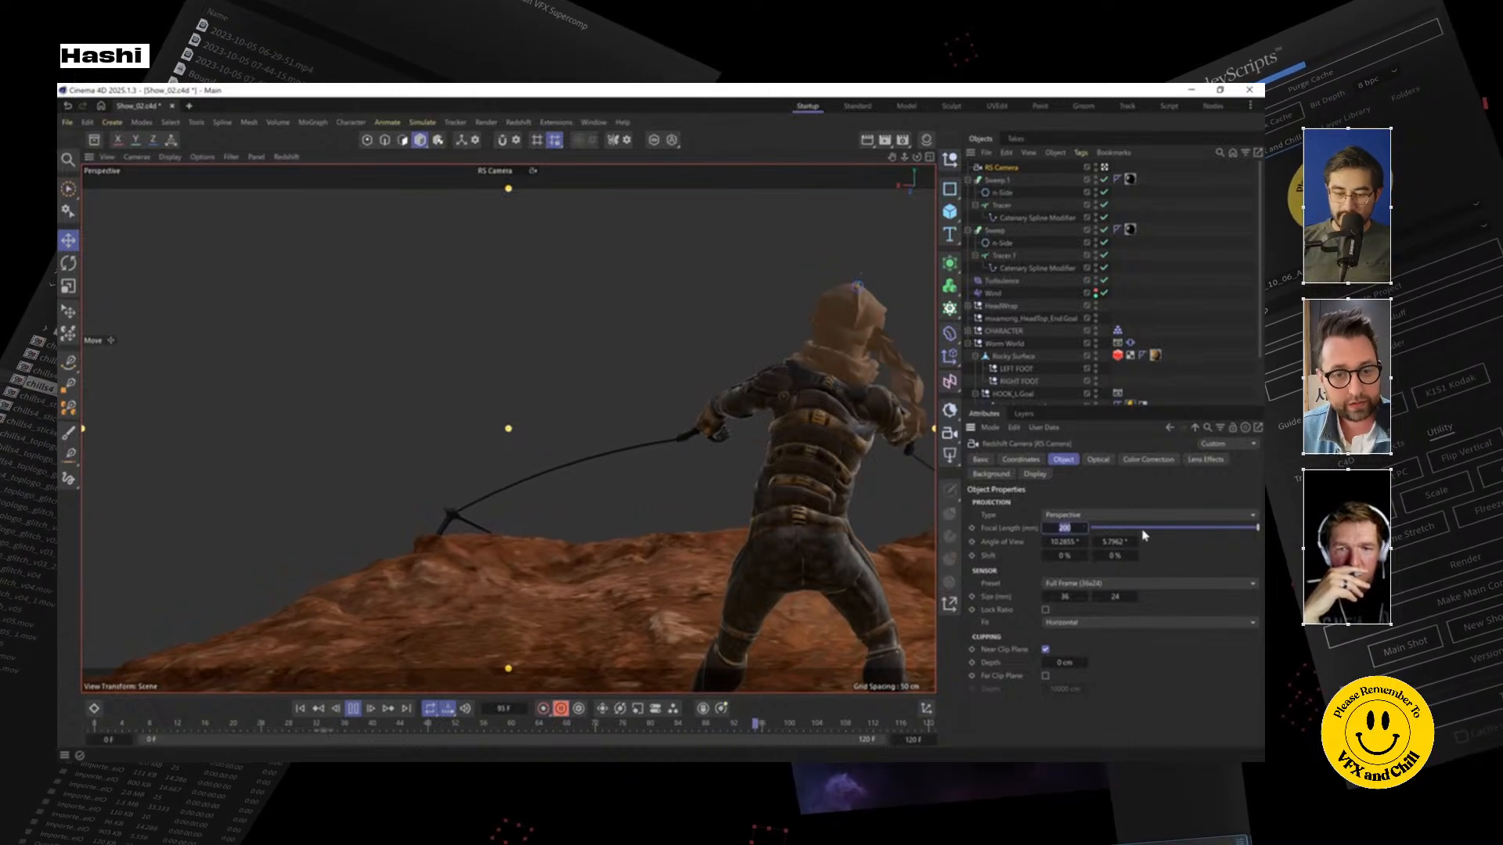
text(135)
key(Return)
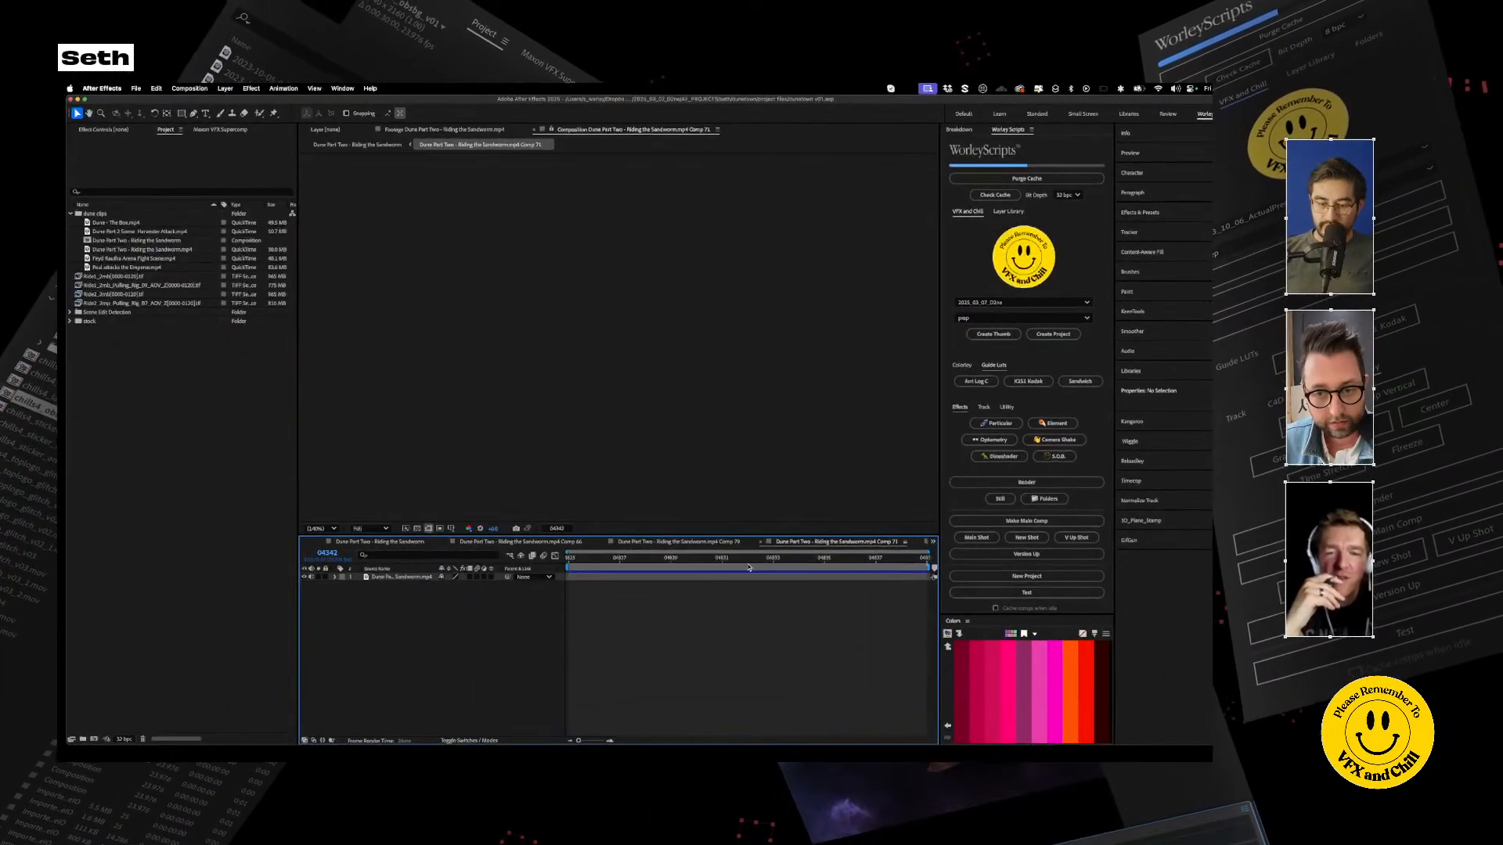
Switch to After Effects and examine the rider's pose and motion from behind in two Dune sandworm reference comps
click(718, 567)
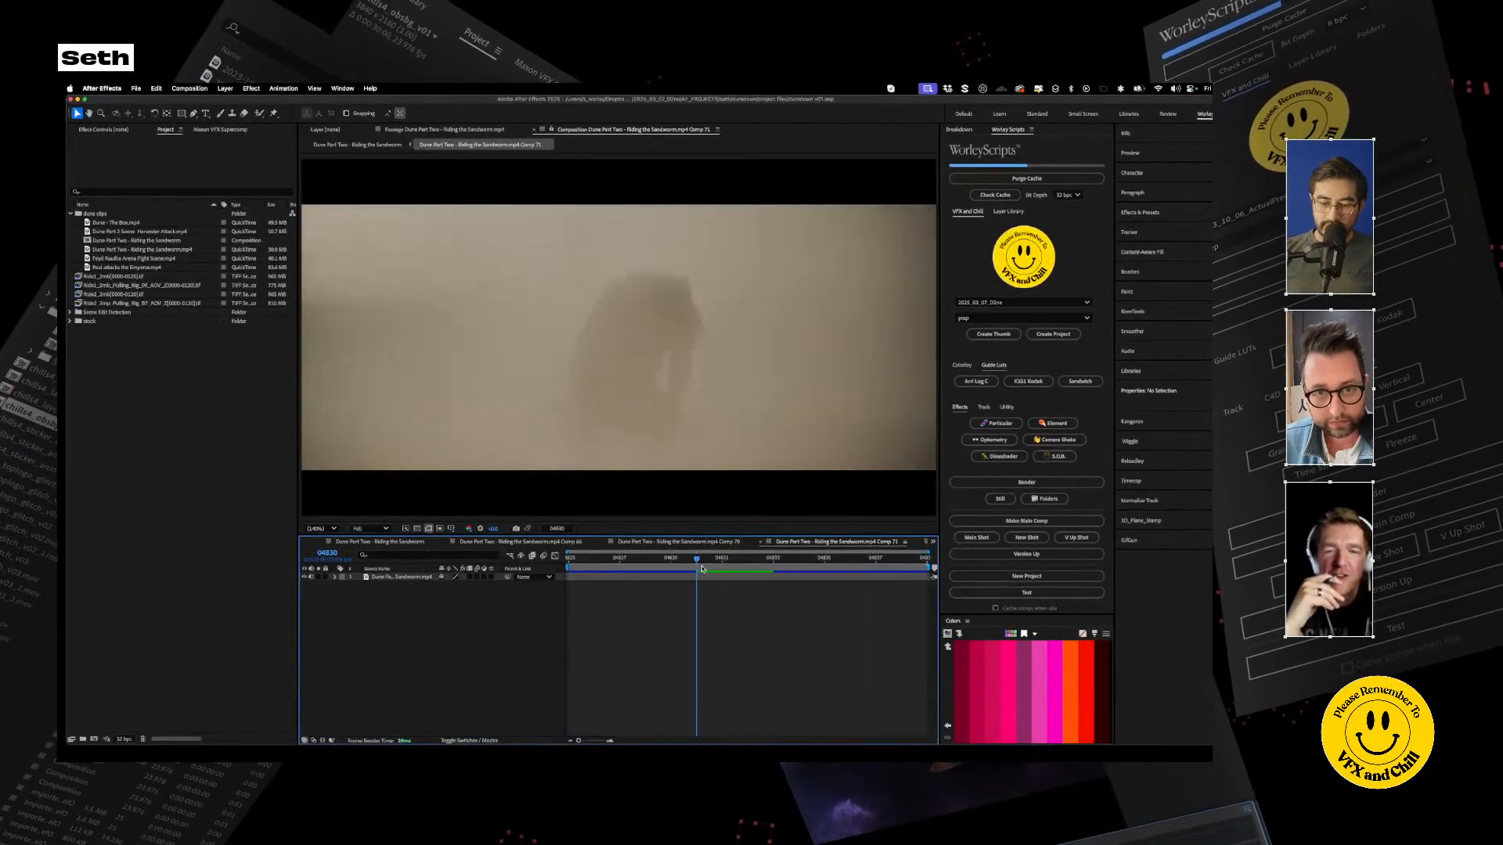
key(space)
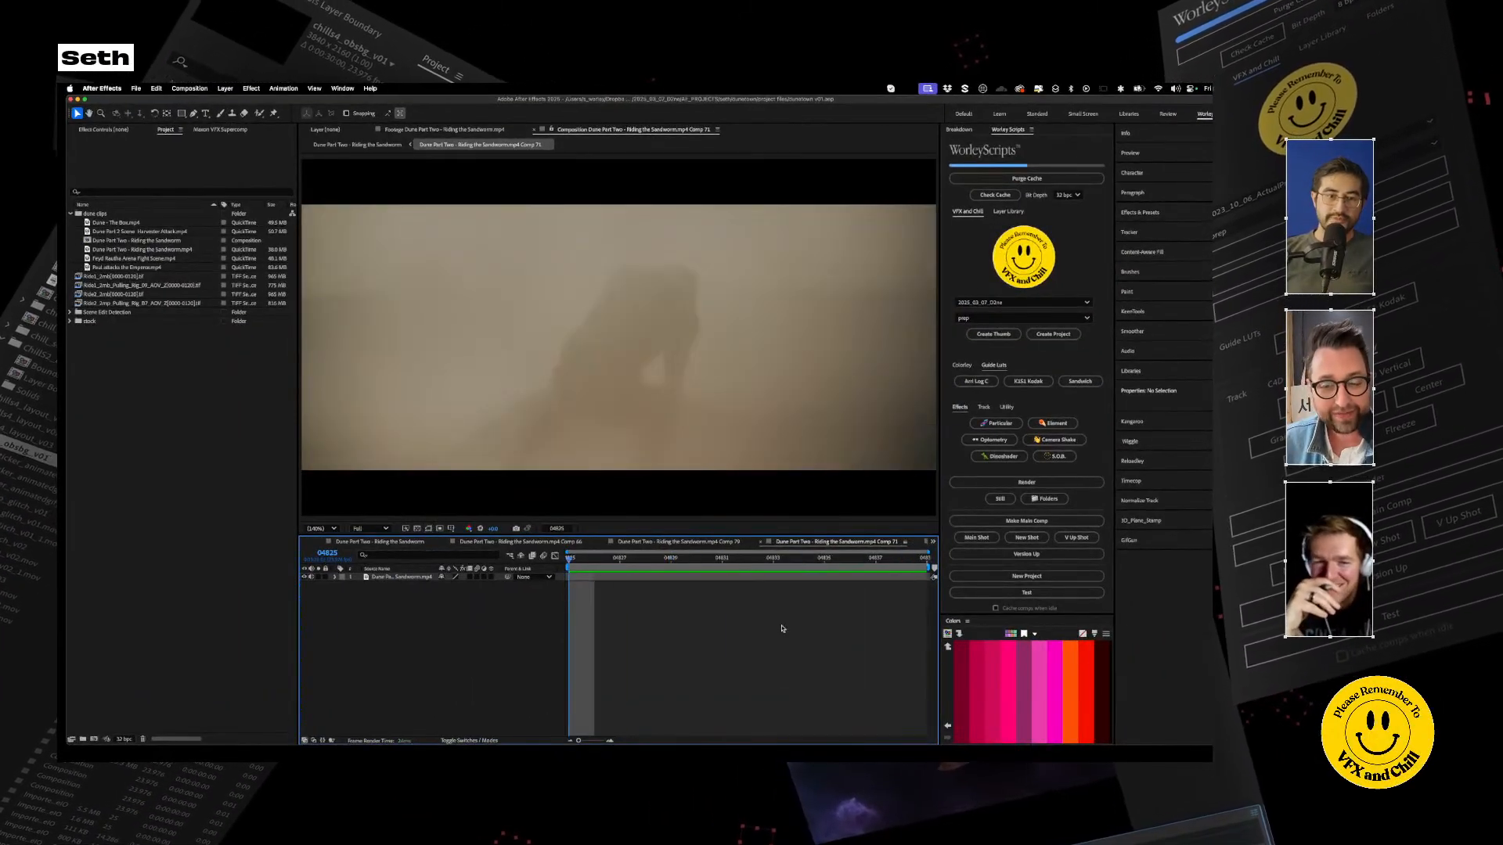
click(537, 542)
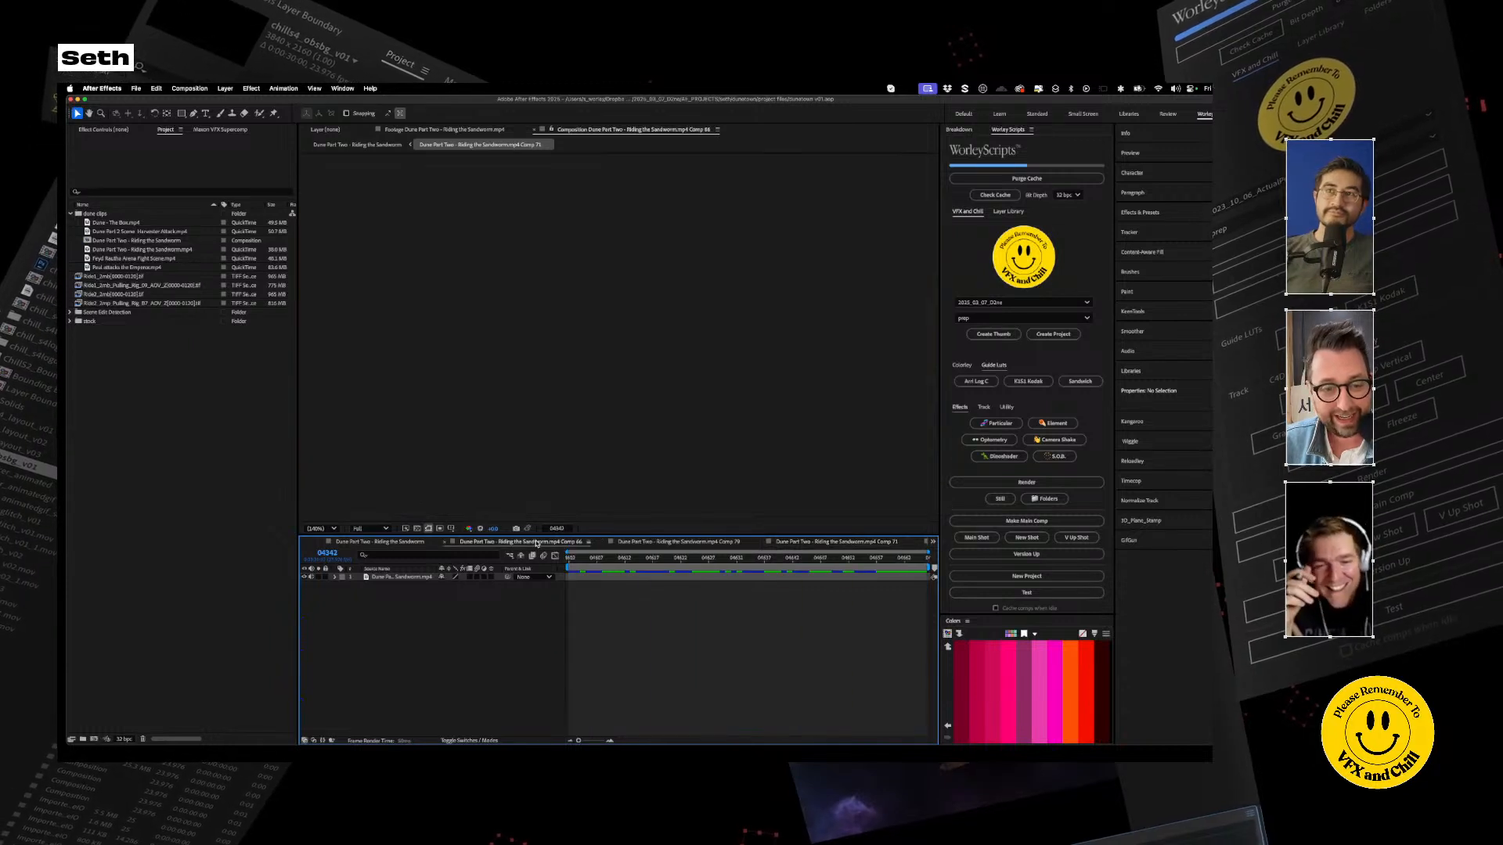
key(space)
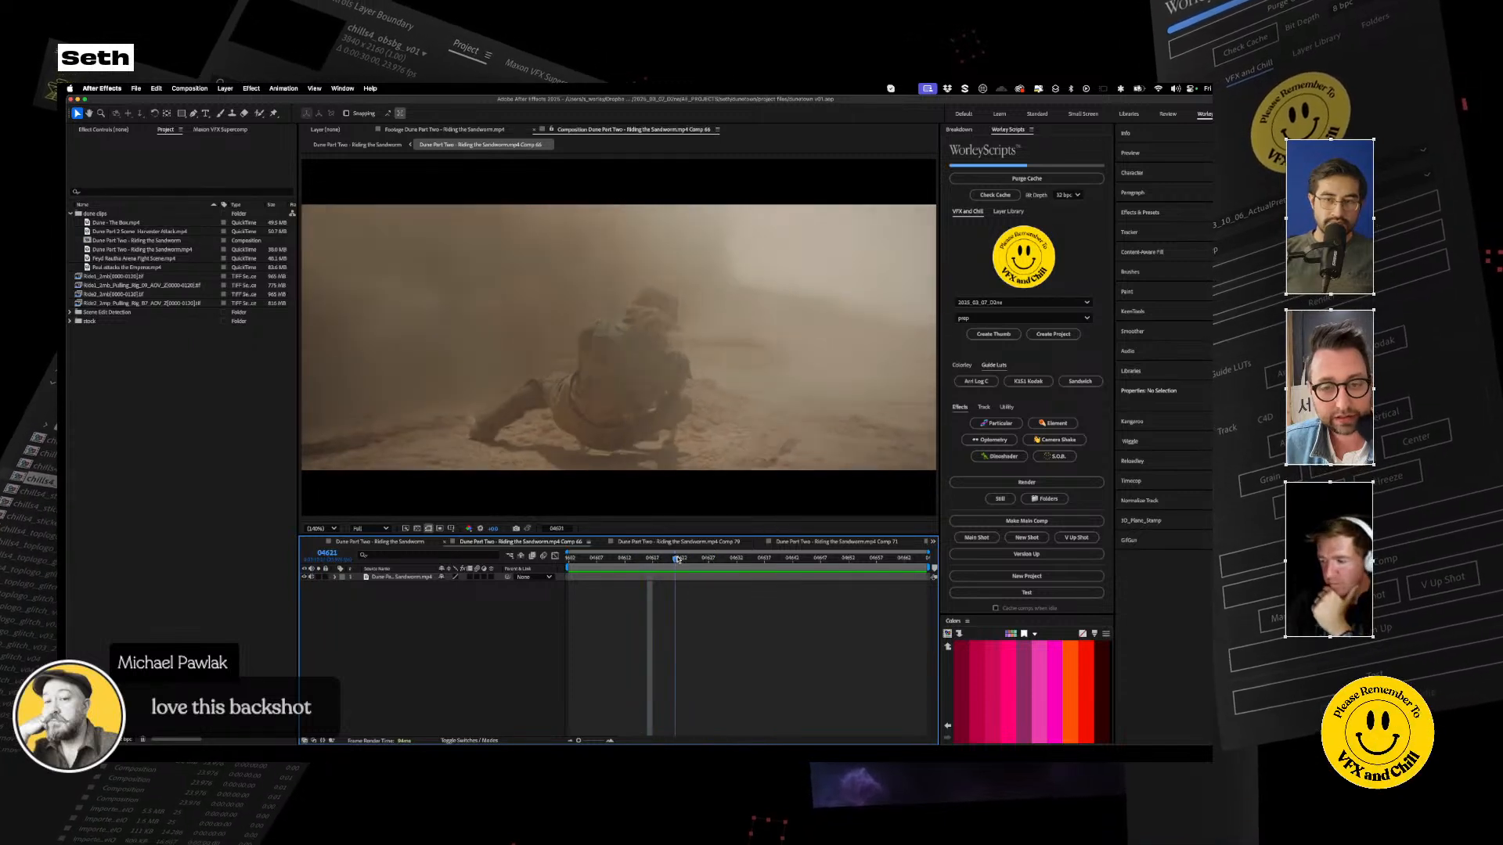
drag(693, 562, 653, 569)
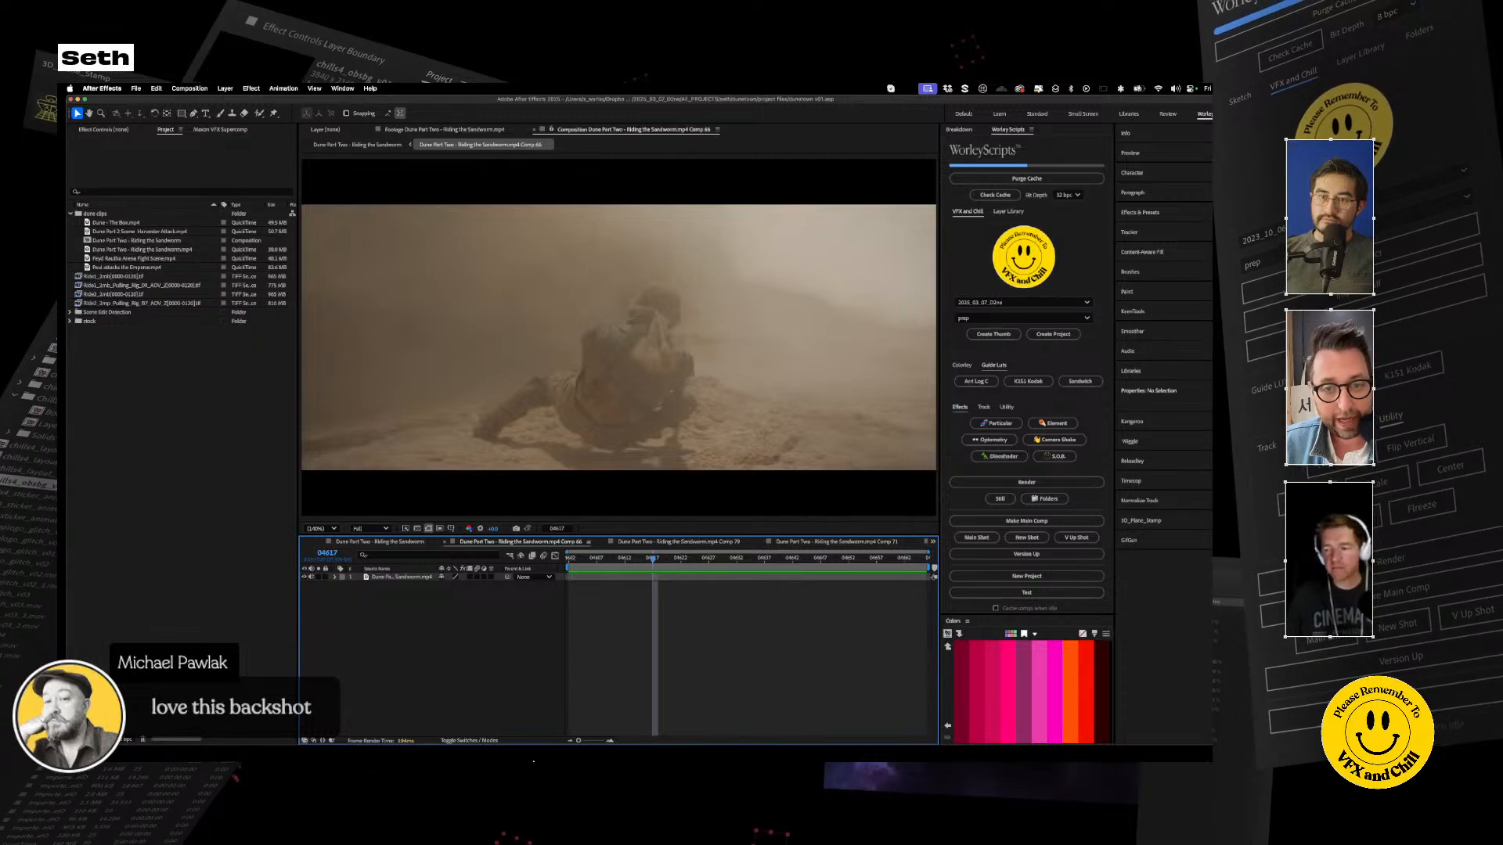
mouse_move(497, 760)
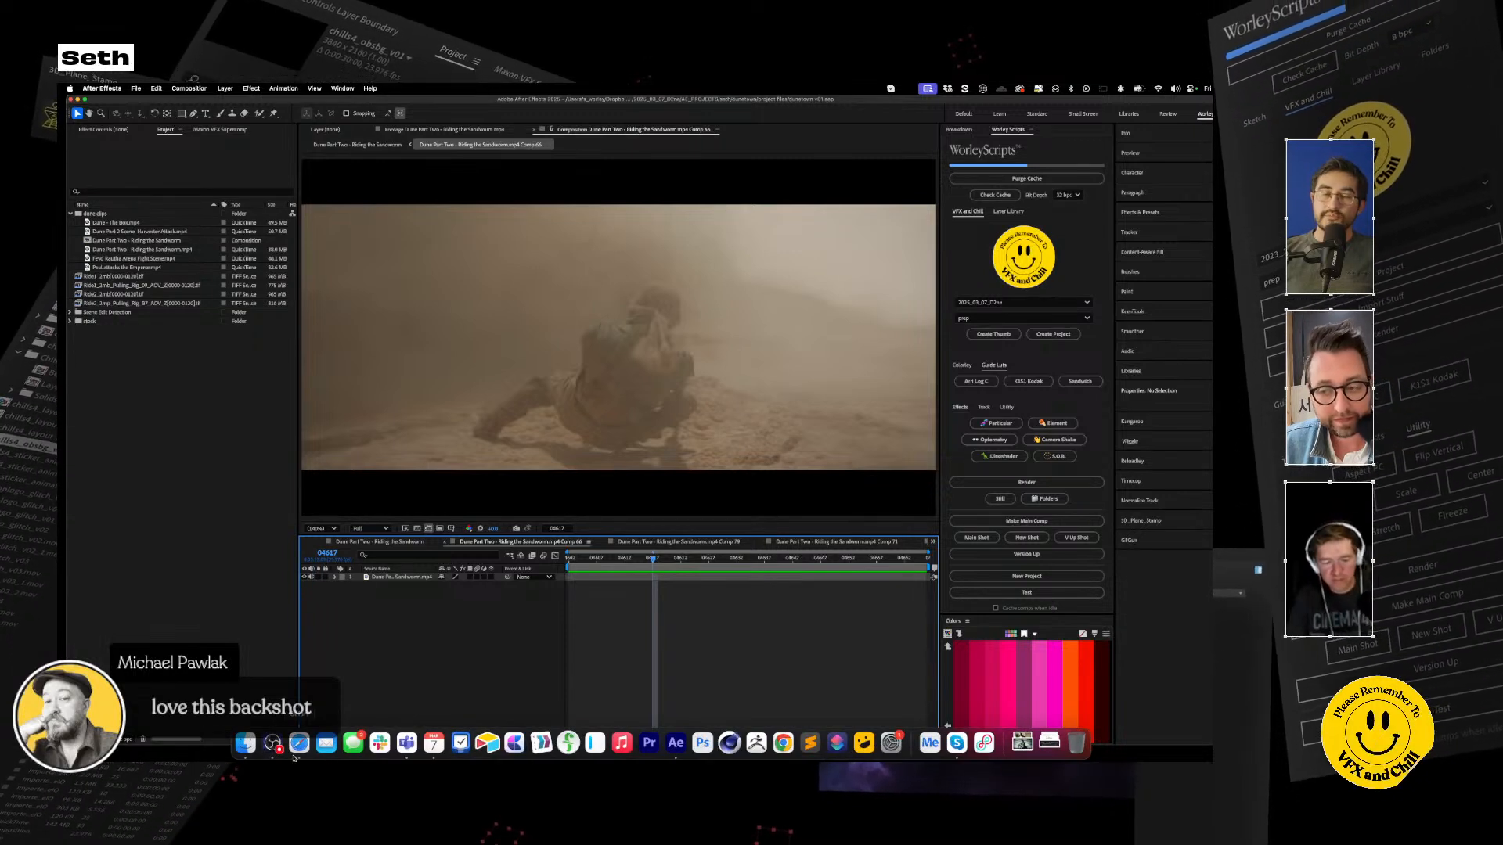
key(space)
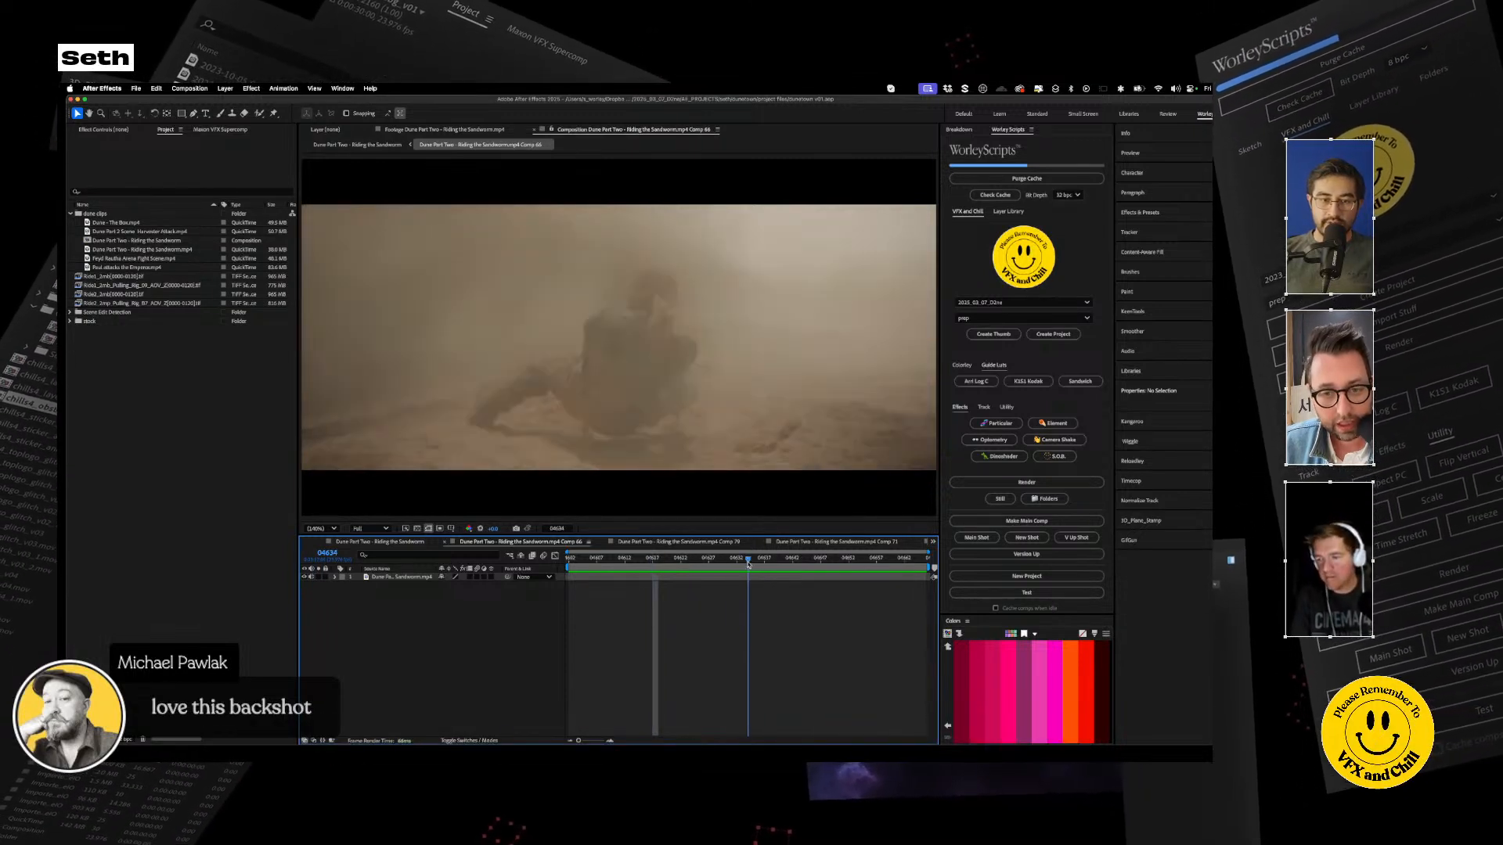
drag(759, 569, 689, 595)
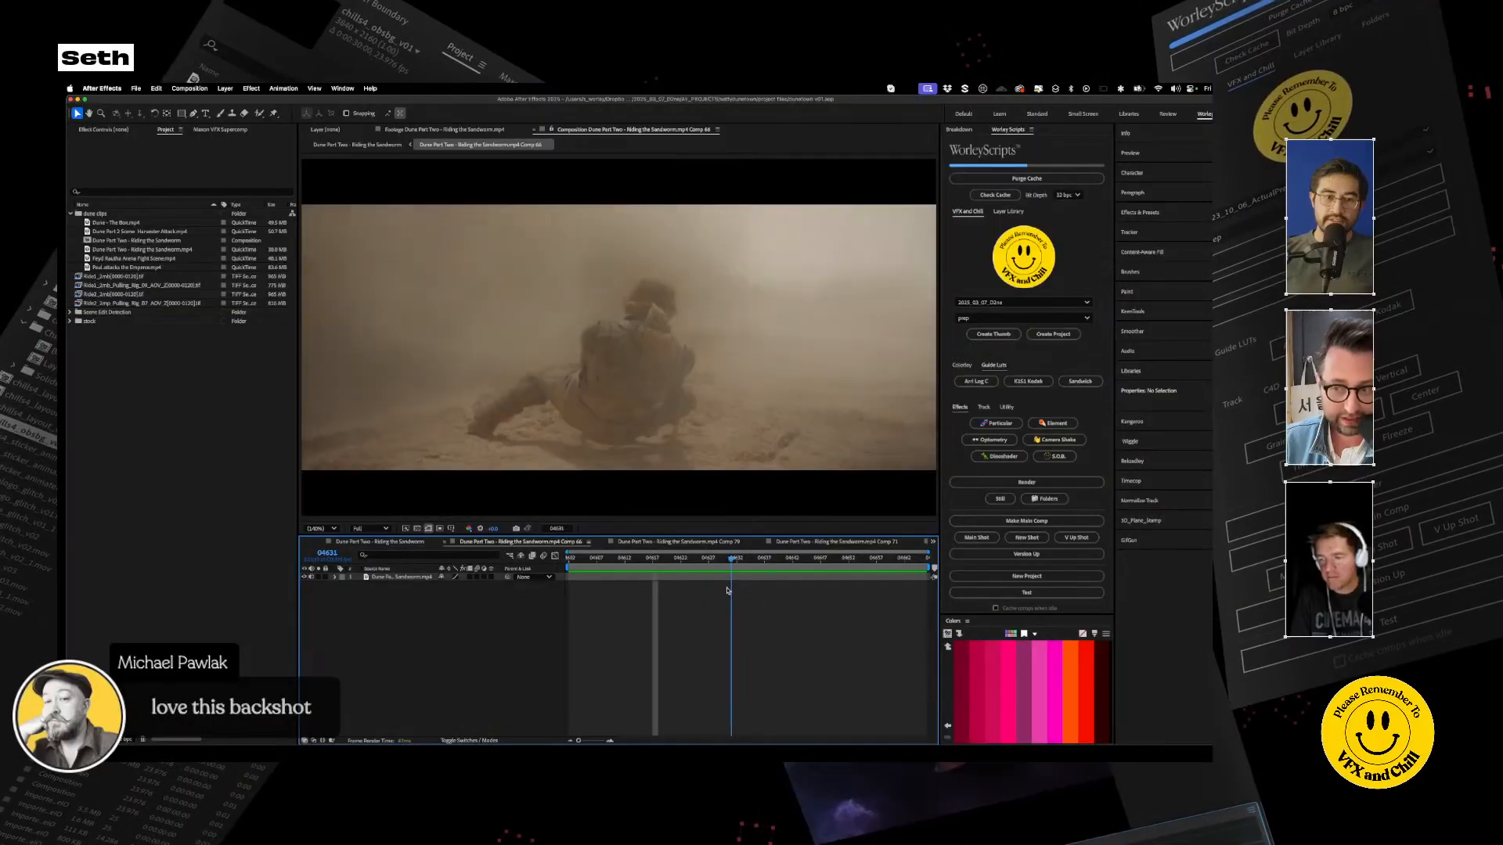
drag(693, 586, 664, 602)
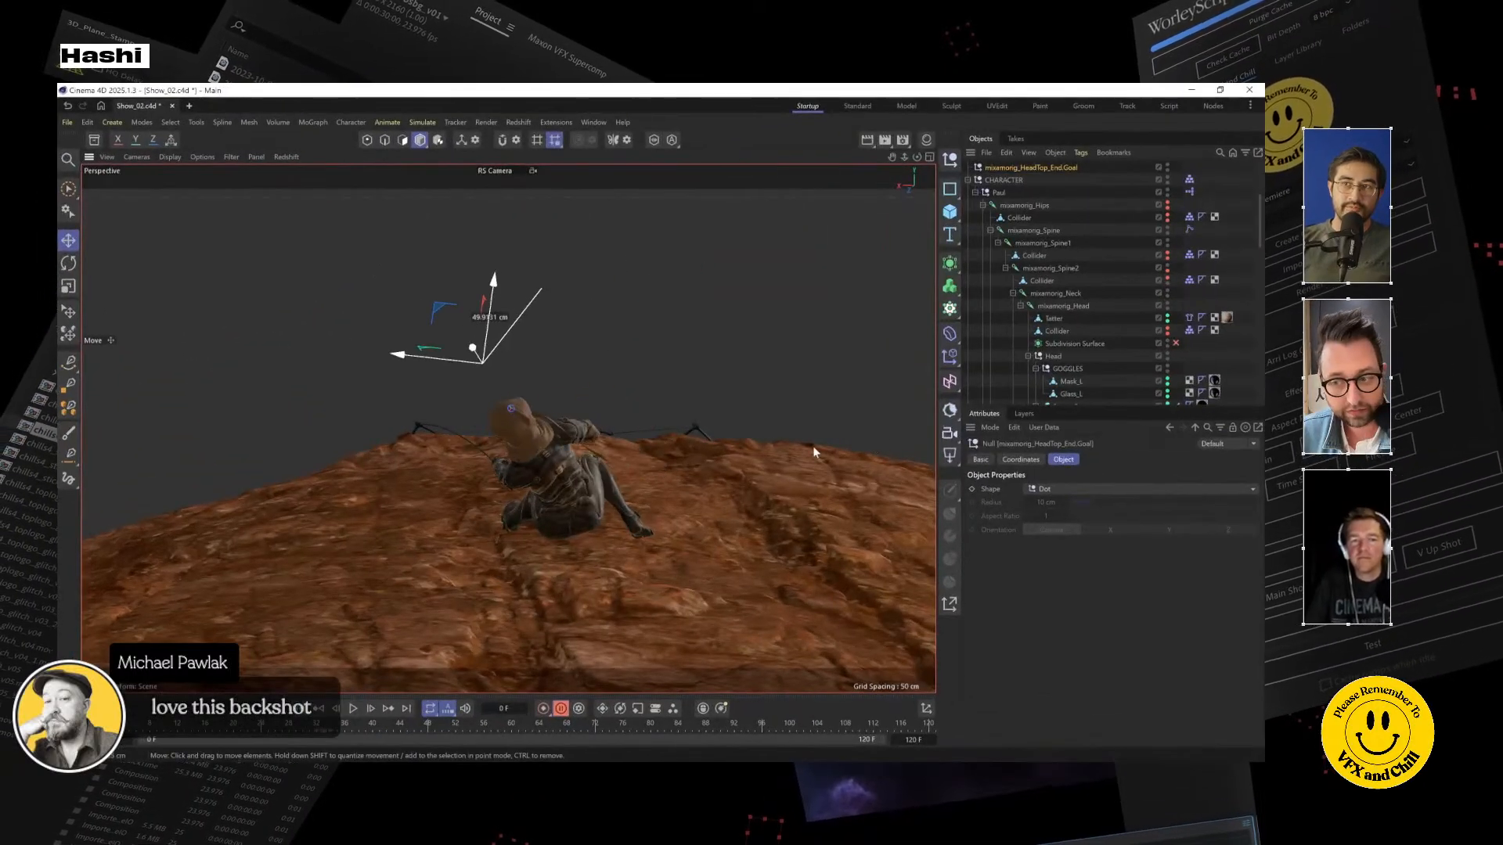
Switch back to Cinema 4D and test the character's low pose by moving the head goal null and the hips joint
drag(880, 443, 756, 432)
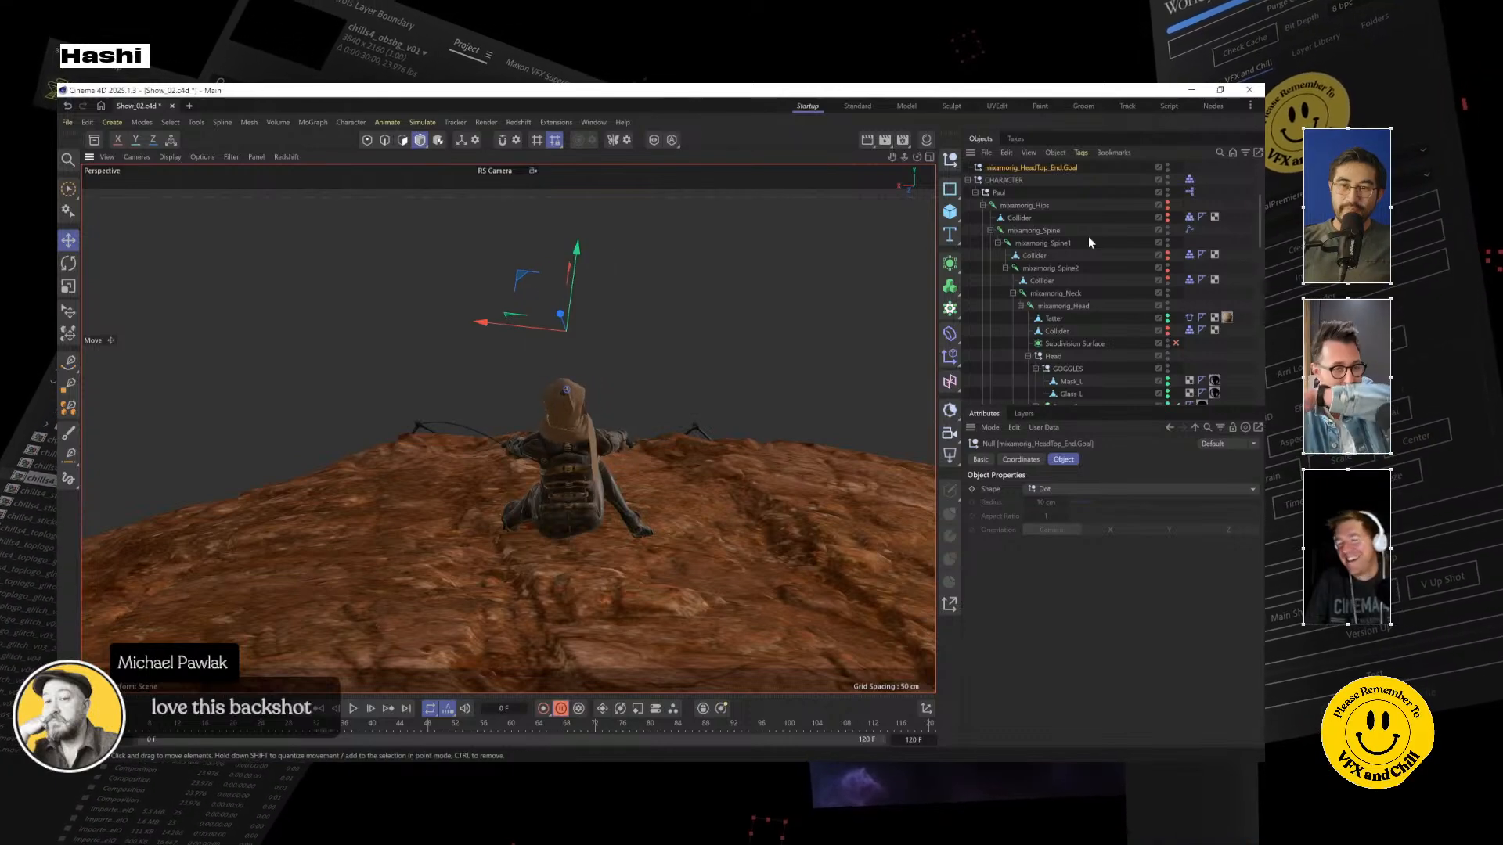
click(1025, 206)
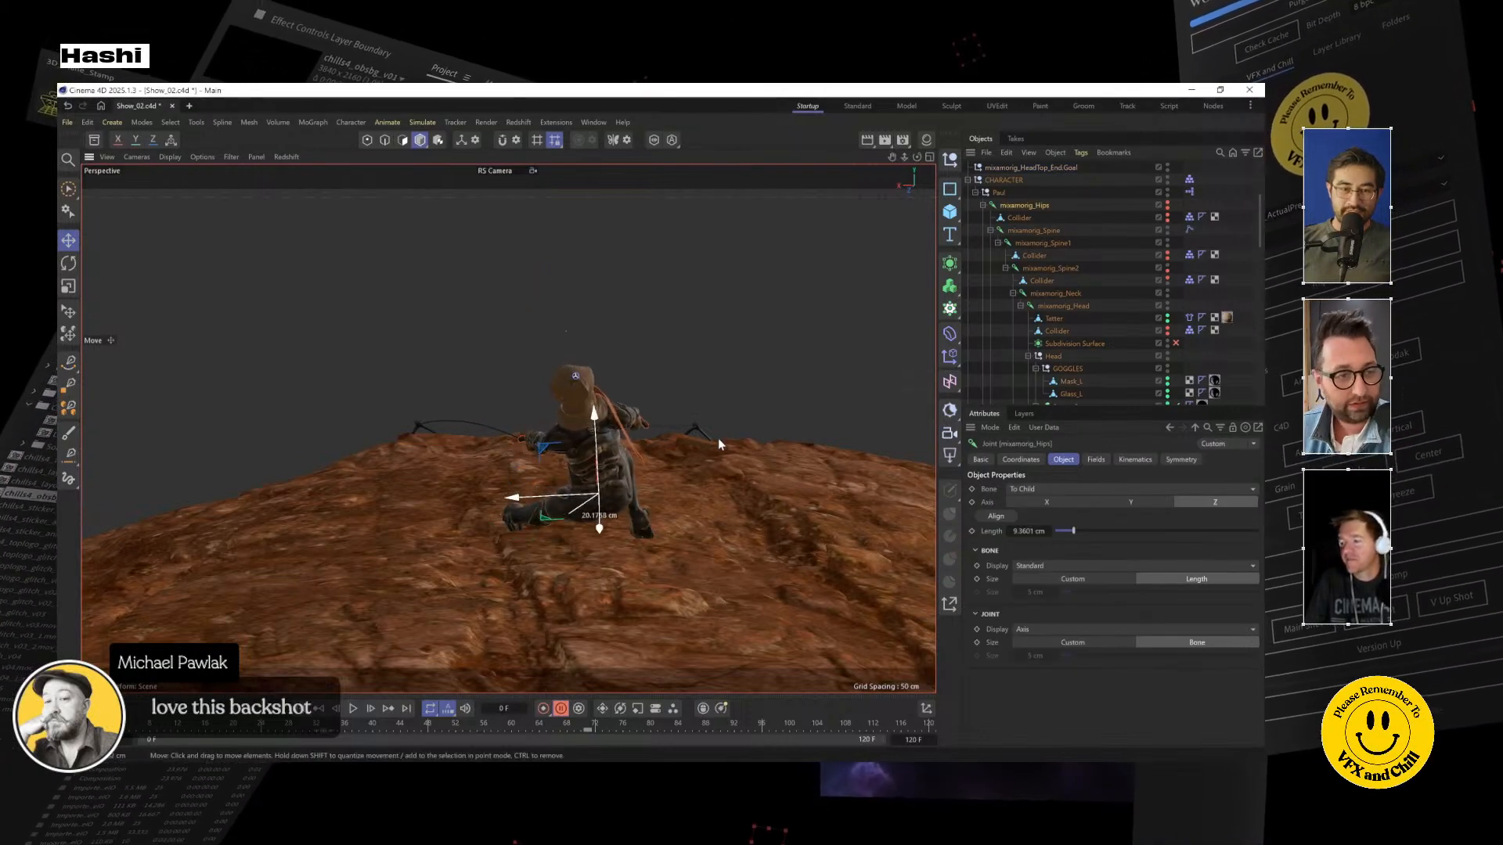
drag(707, 440, 707, 438)
mouse_move(666, 529)
alt+mouse_down()
mouse_move(674, 543)
mouse_move(669, 511)
mouse_move(673, 542)
alt+mouse_up()
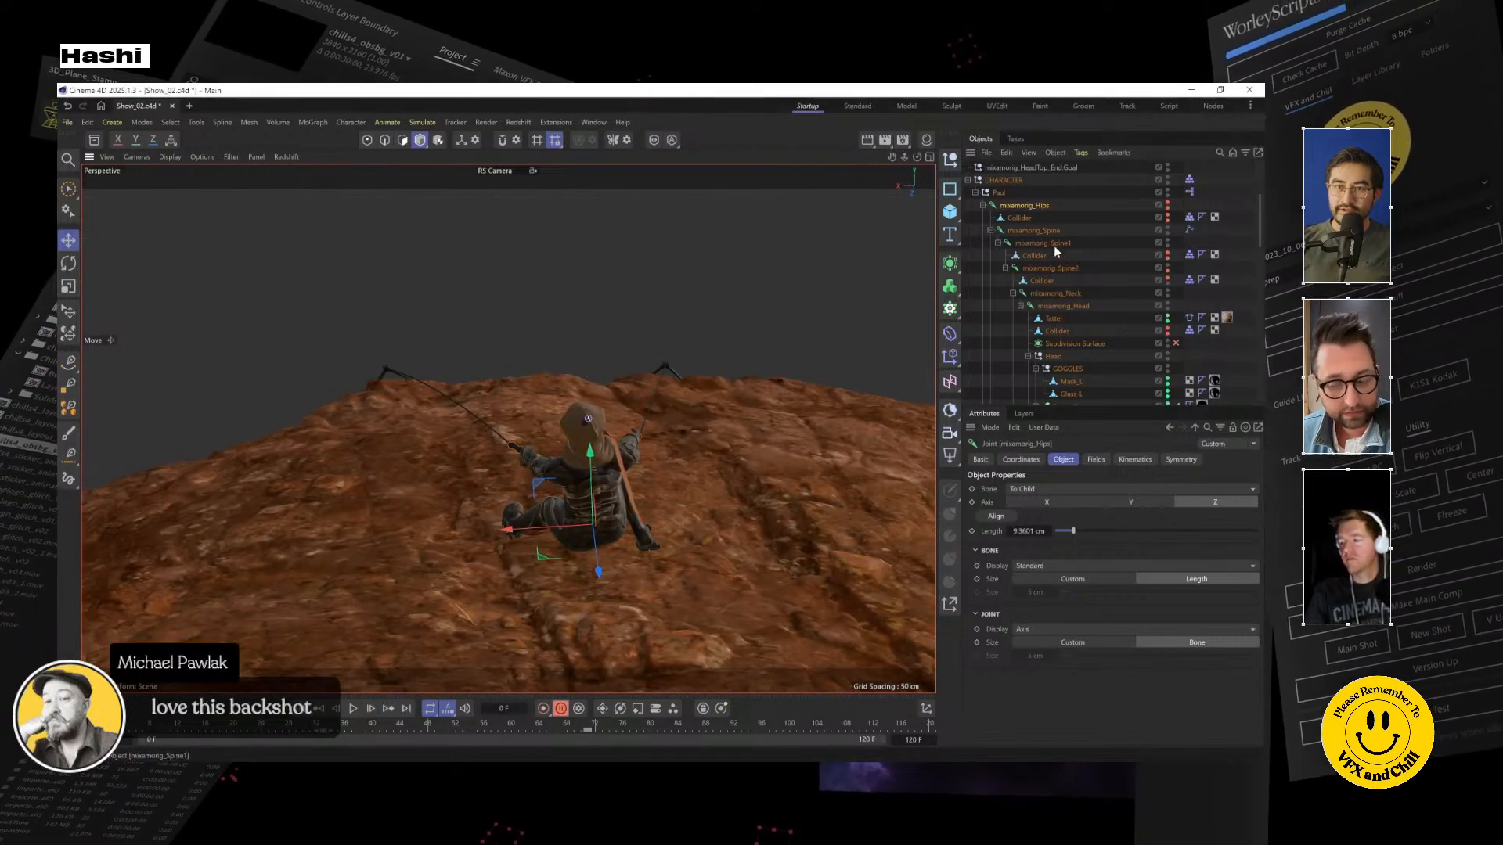
Move the head goal null forward in a side view to change the character's lean
click(1031, 167)
alt+drag(767, 406, 548, 392)
drag(438, 319, 570, 312)
alt+drag(572, 368, 710, 418)
Find the foot nulls under Rocky Surface, shift RIGHT FOOT outward and select LEFT FOOT
scroll(1083, 351, down, 5)
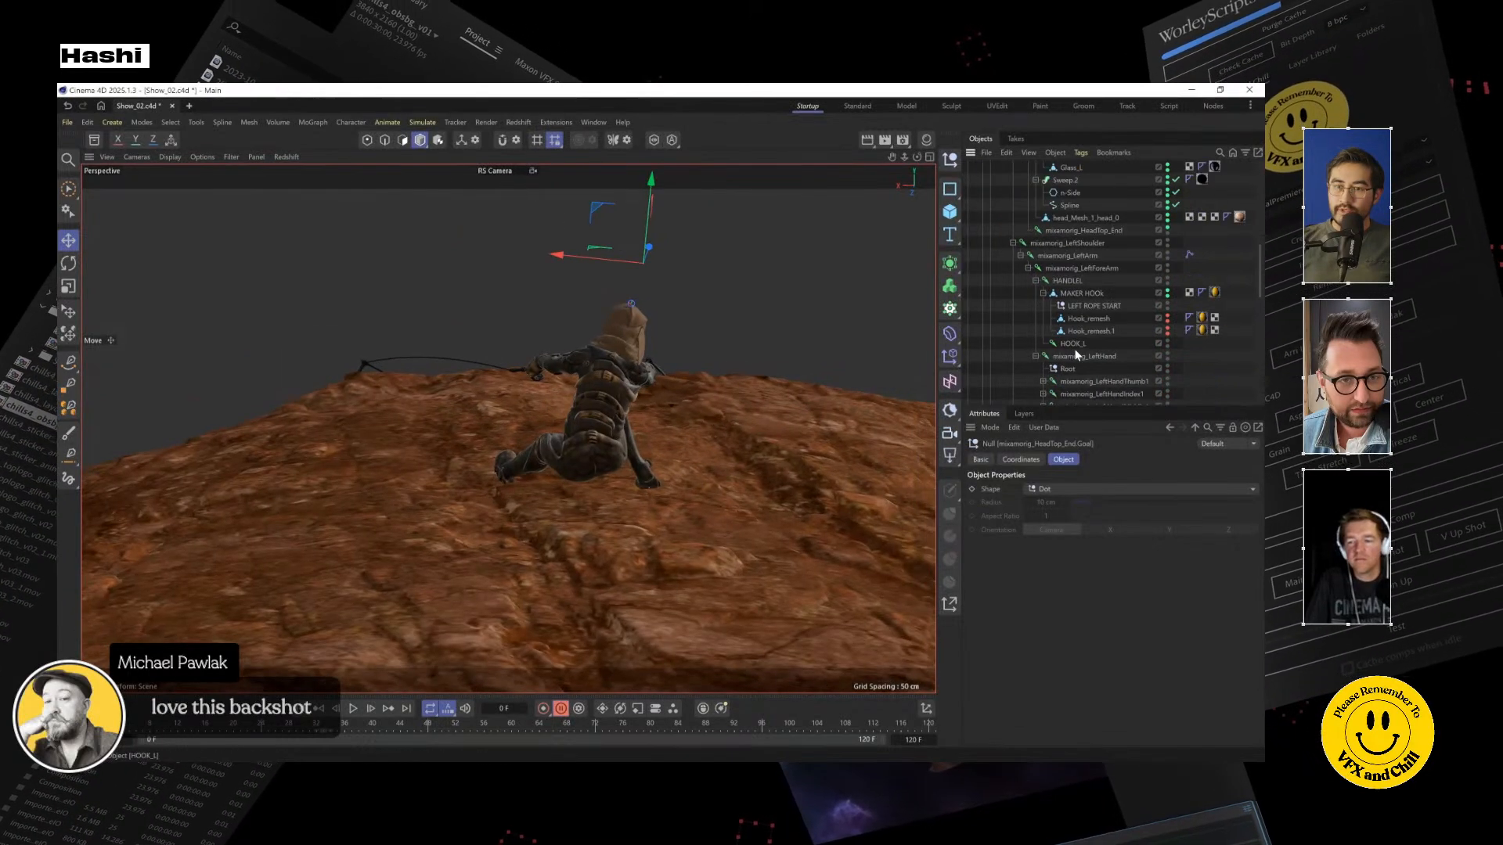
scroll(1035, 356, down, 5)
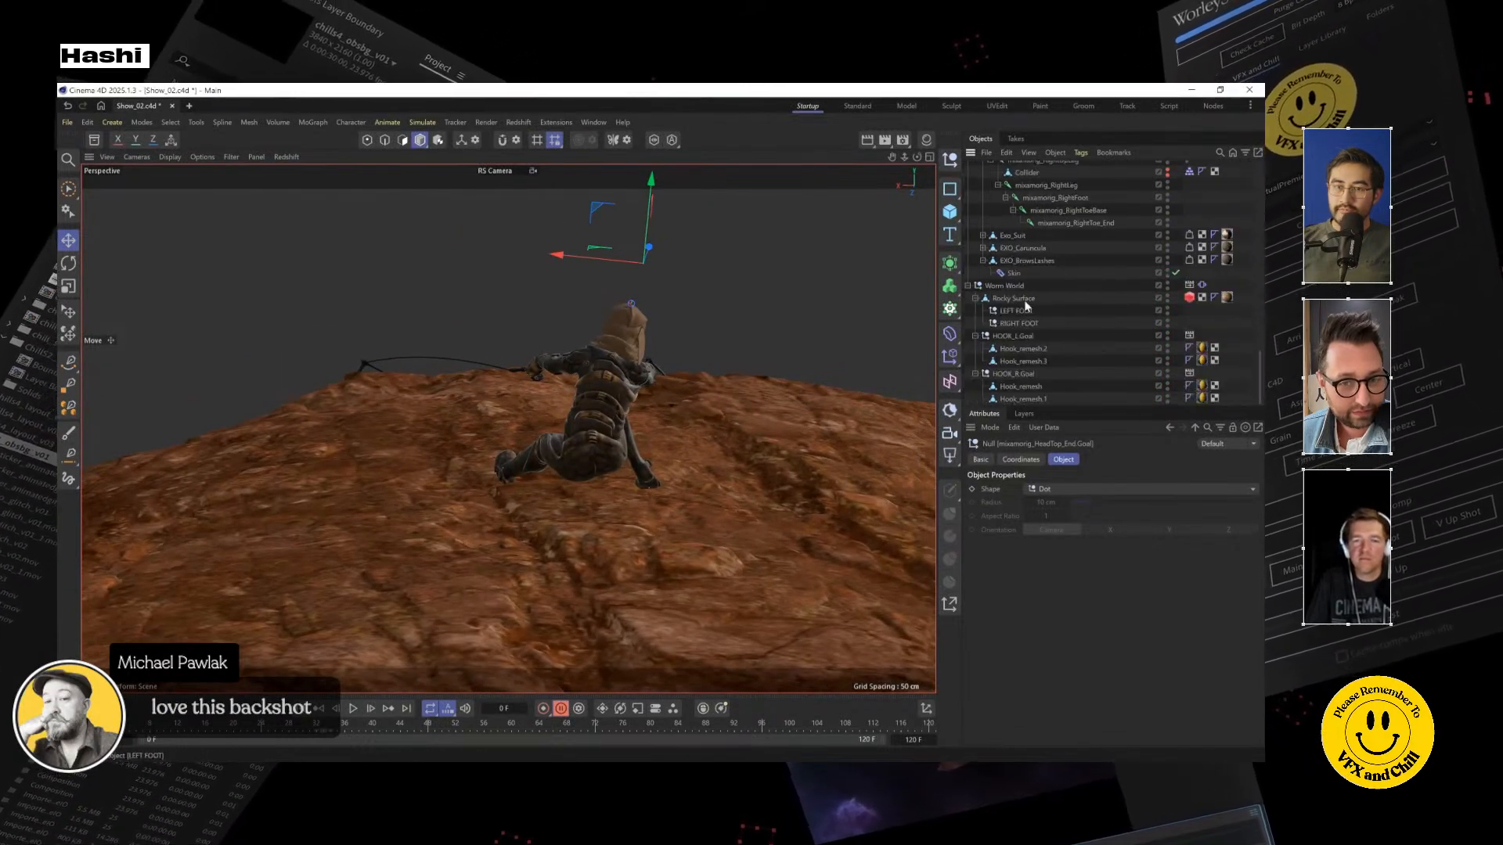
click(1019, 323)
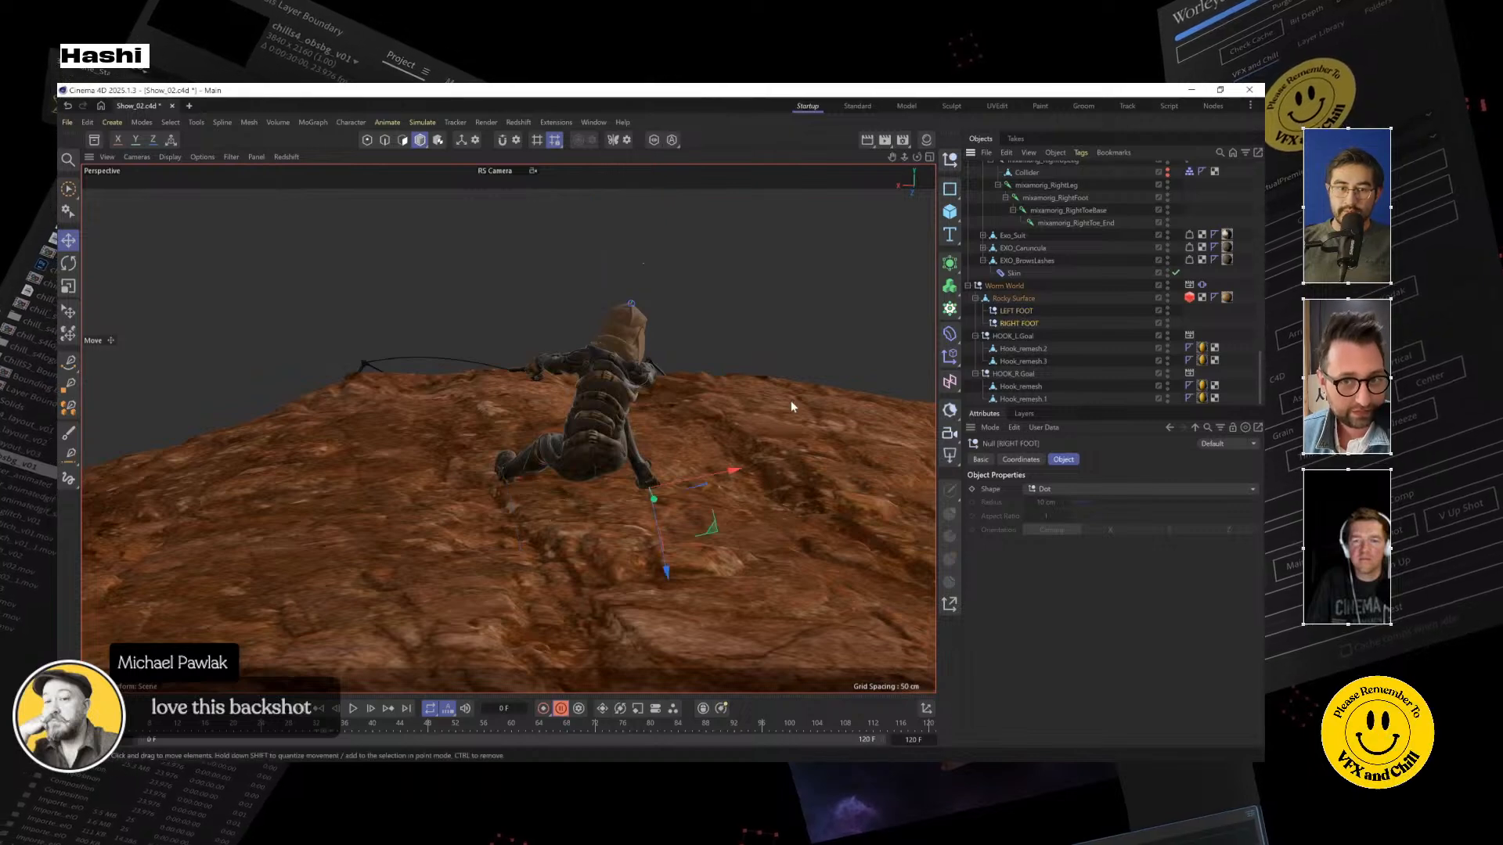
mouse_move(752, 441)
mouse_down()
mouse_move(783, 436)
mouse_move(711, 436)
mouse_move(738, 465)
mouse_move(733, 440)
mouse_up()
click(1016, 311)
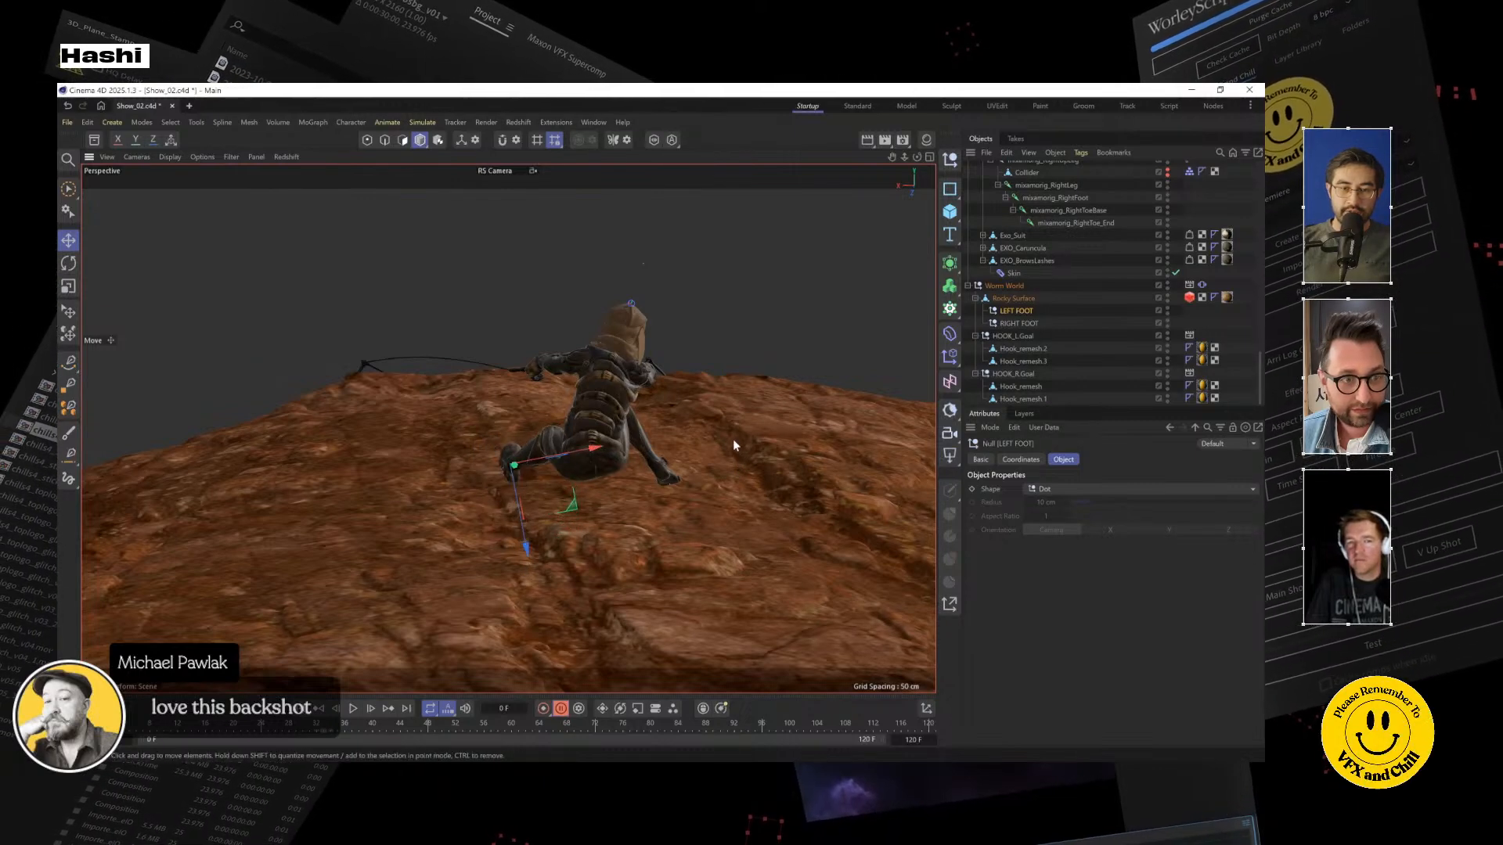
Reframe the character through the RS Camera and preview the shot with the Redshift viewport render
alt+middle_drag(685, 433, 606, 440)
click(293, 157)
click(304, 179)
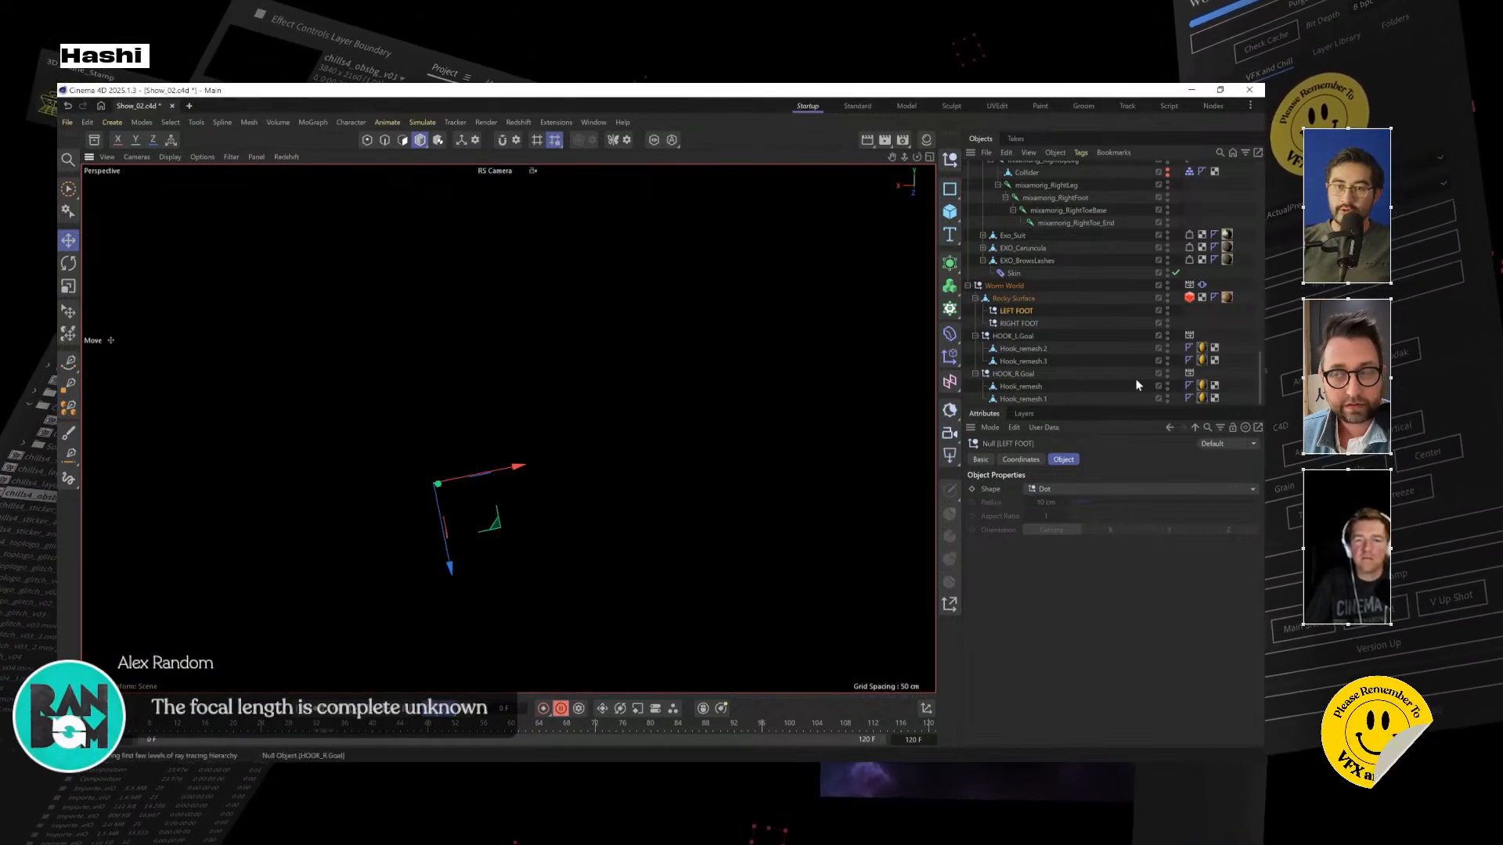
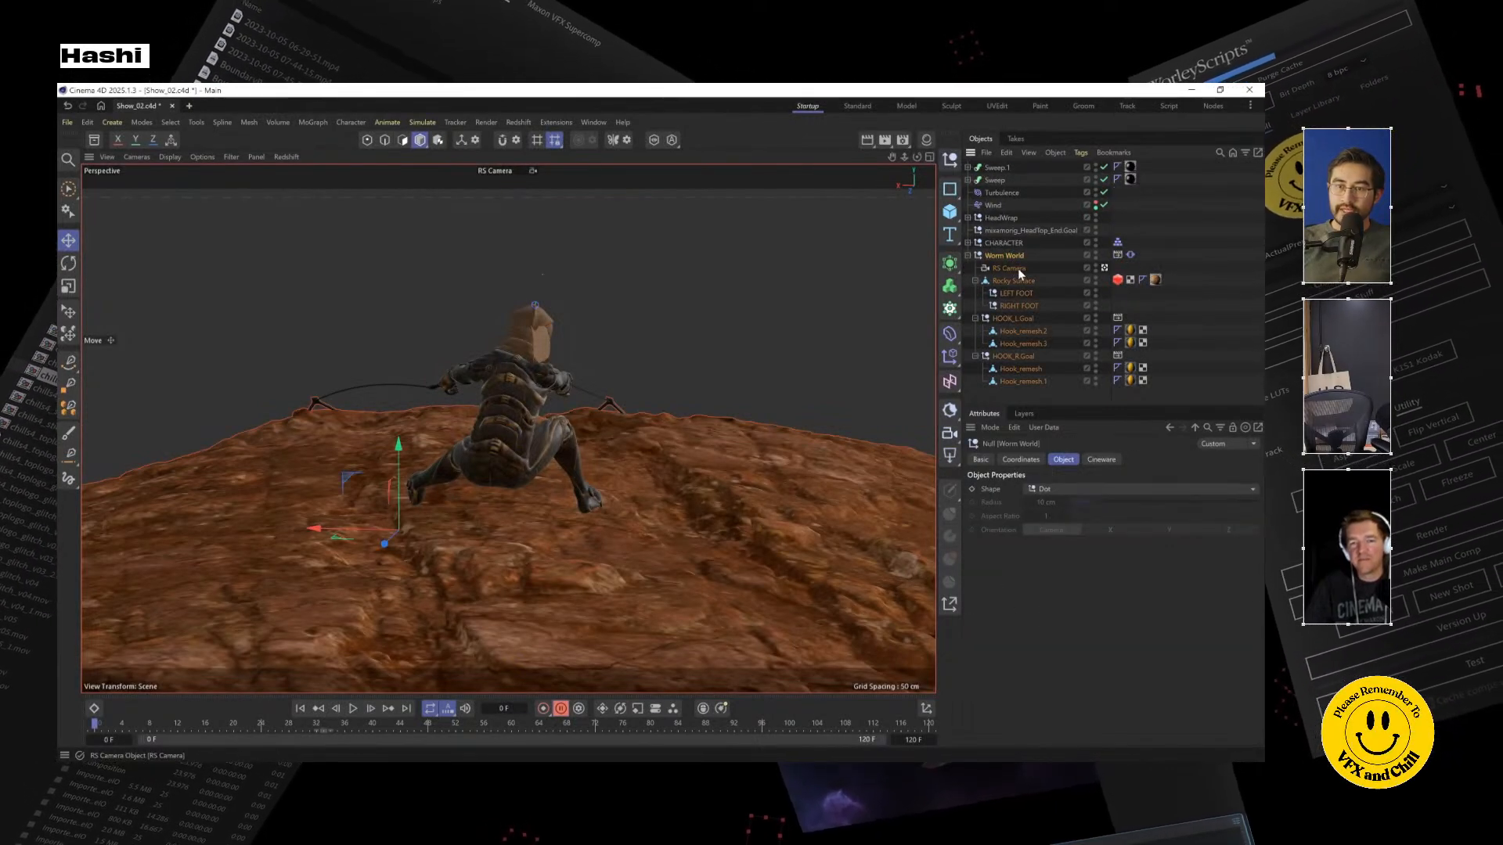
Review the Worm World hierarchy and its Vibrate tag, play the animation and return to the first frame
click(1017, 281)
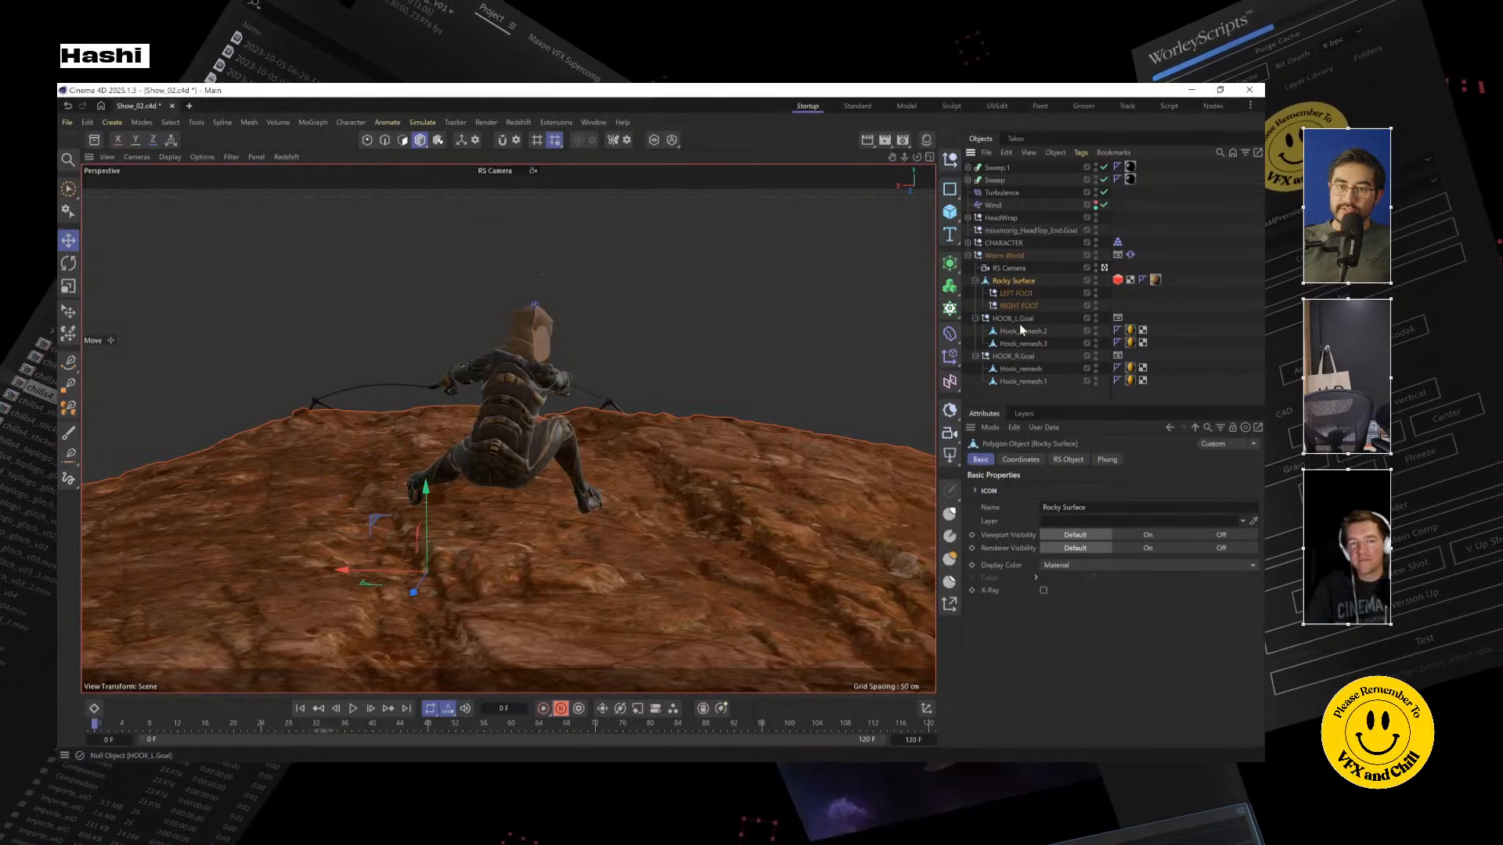
click(1012, 317)
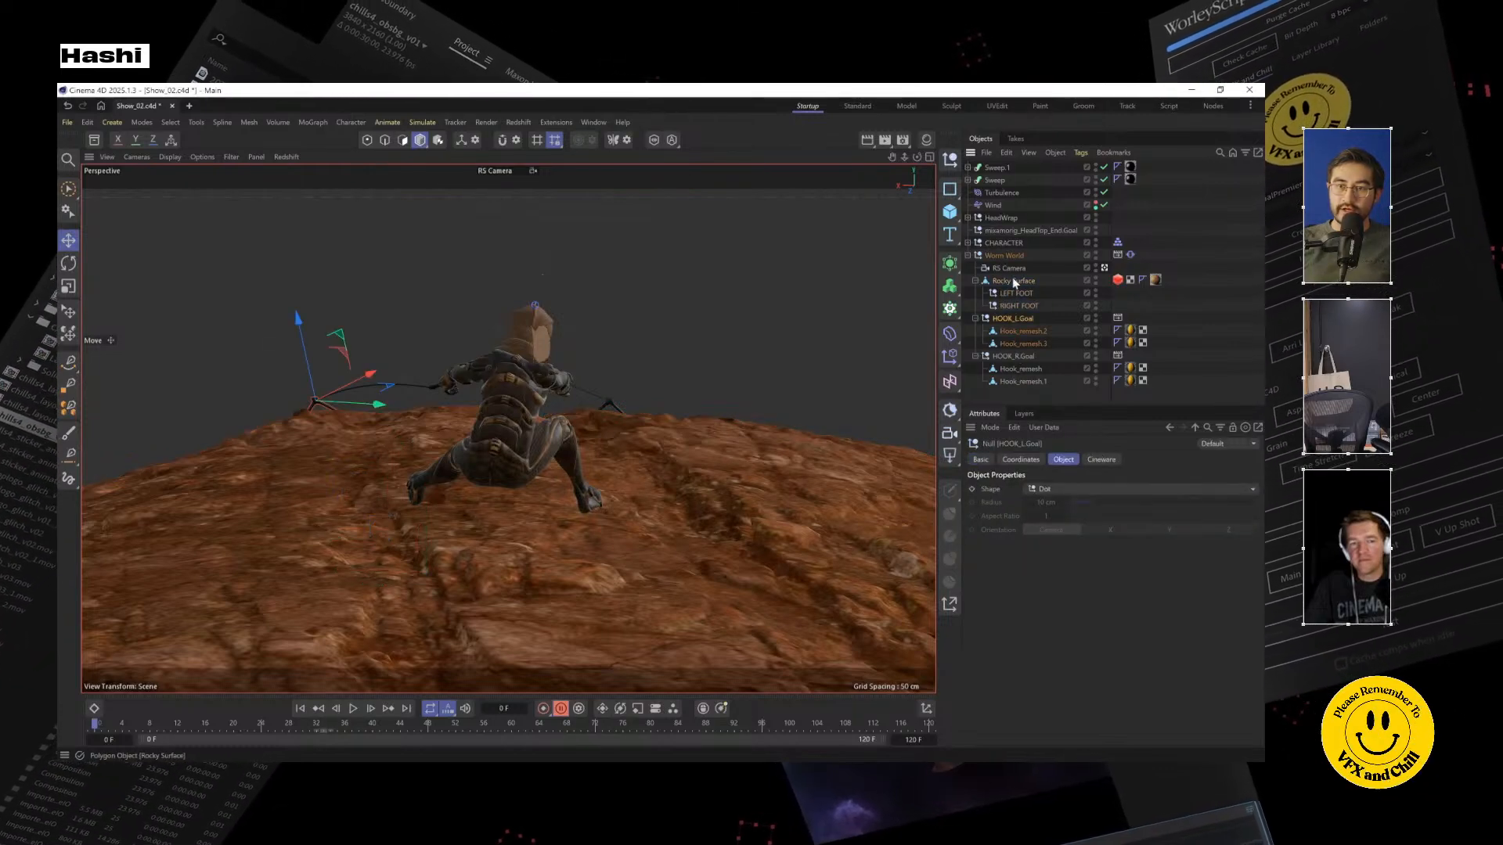
click(1130, 255)
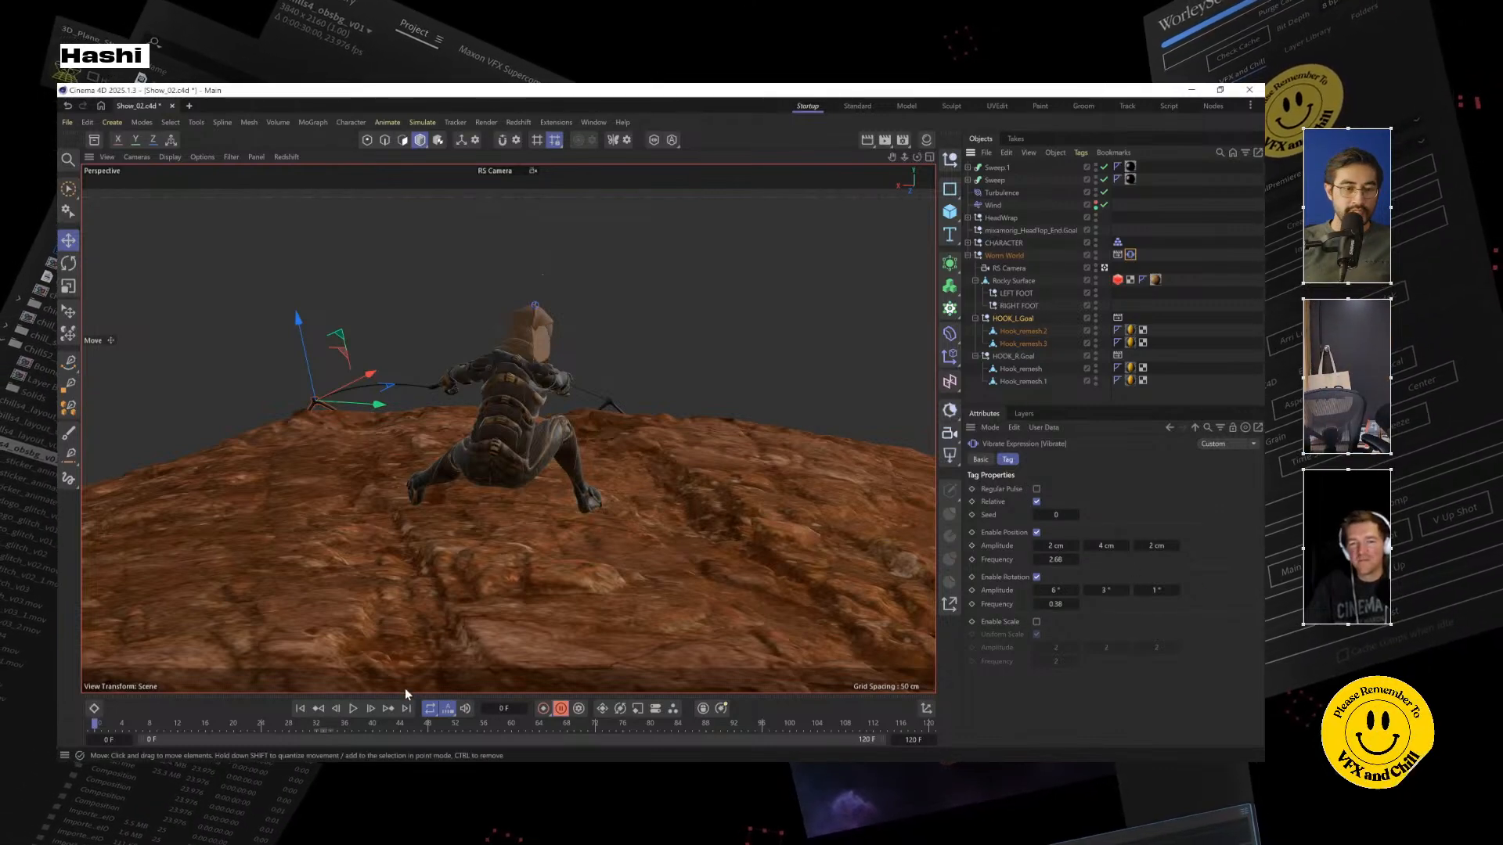
click(354, 709)
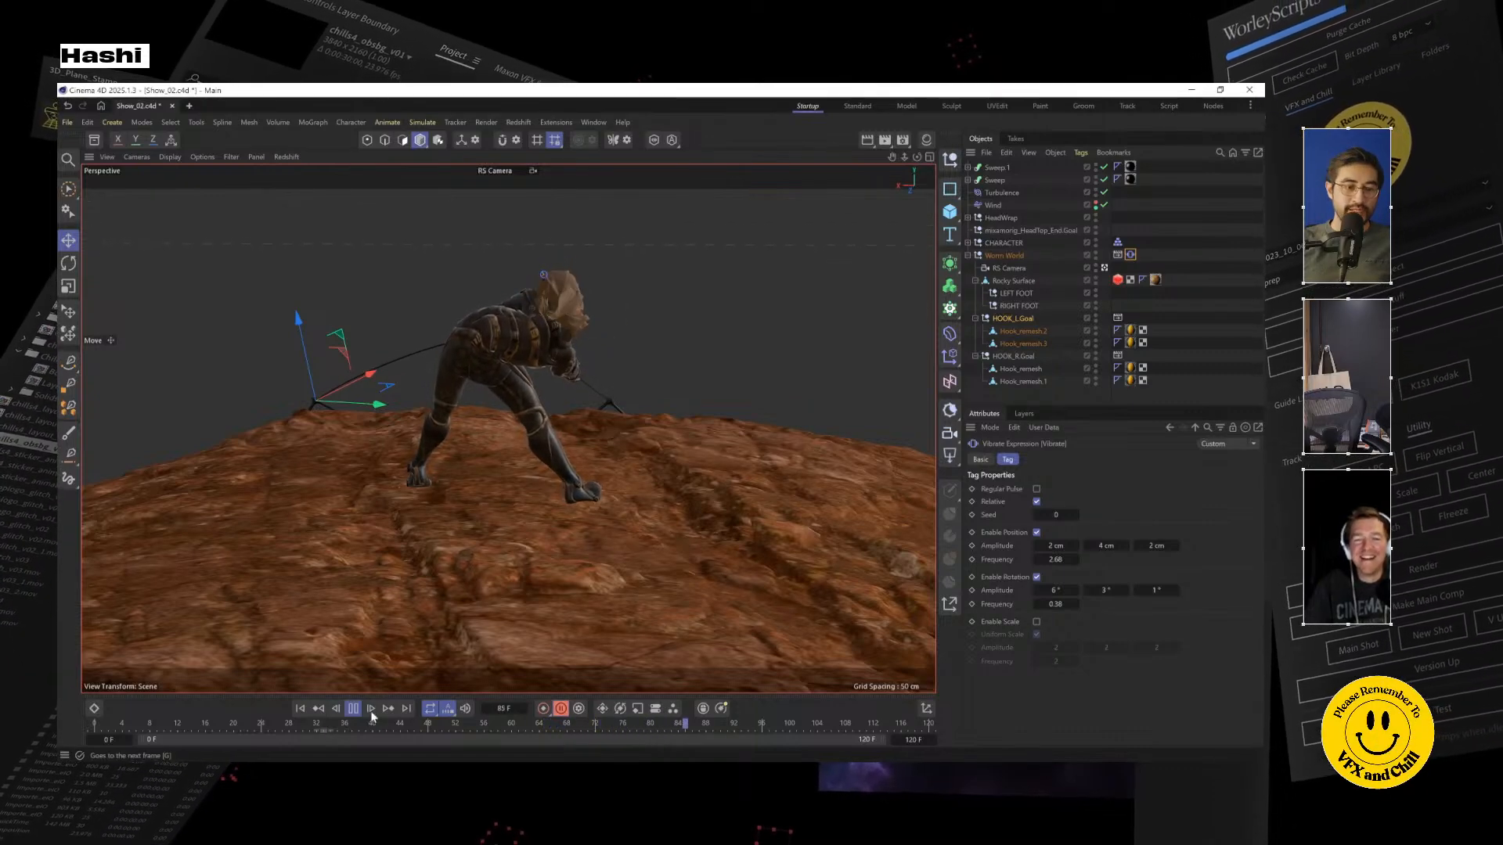
key(F8)
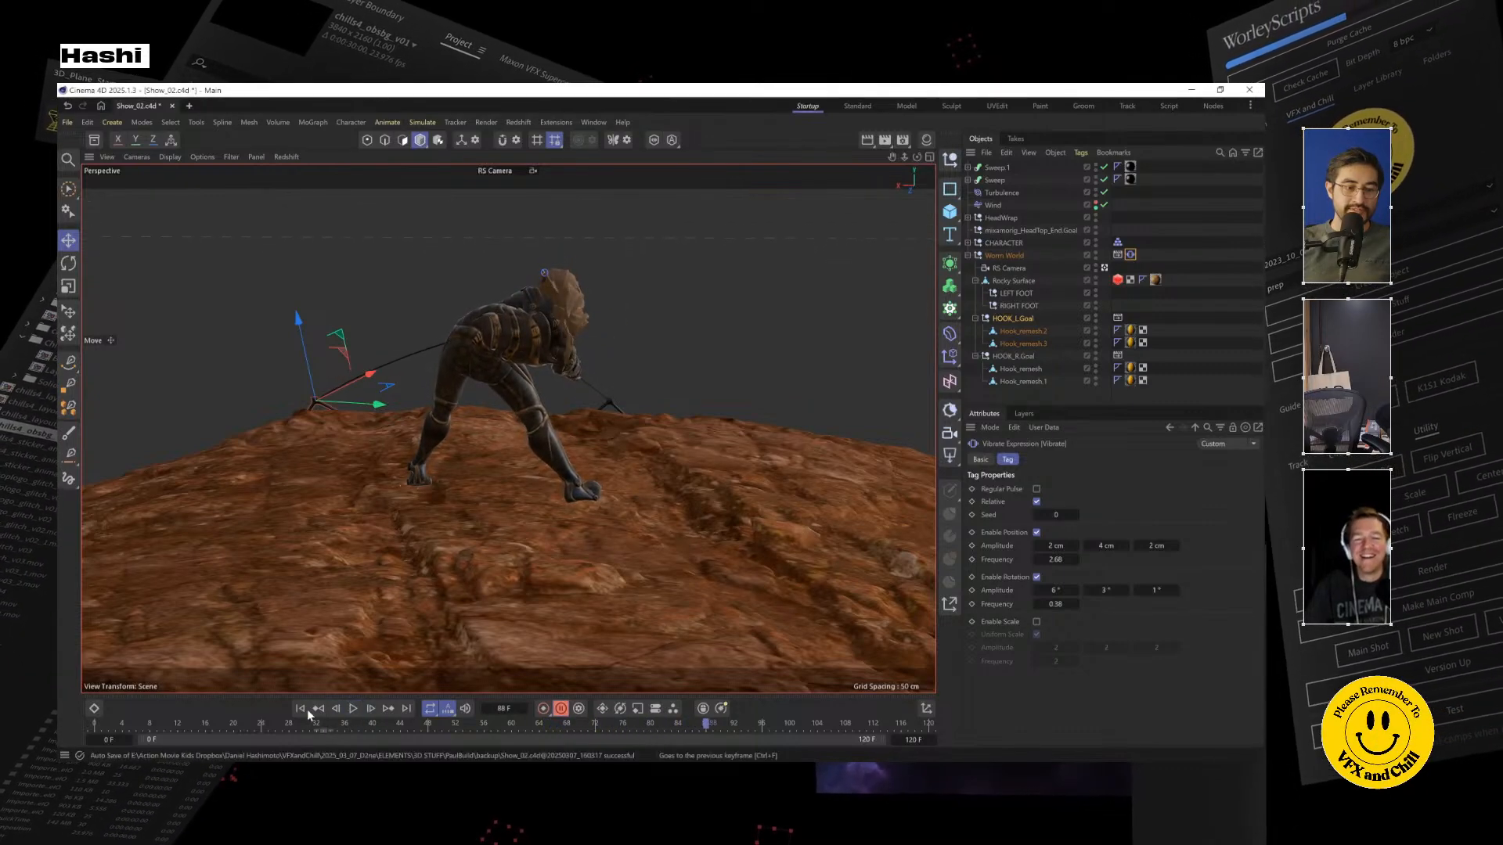
key(shift+f)
Adjust the head goal null in a side view of the character and check playback from the first frame
click(1029, 230)
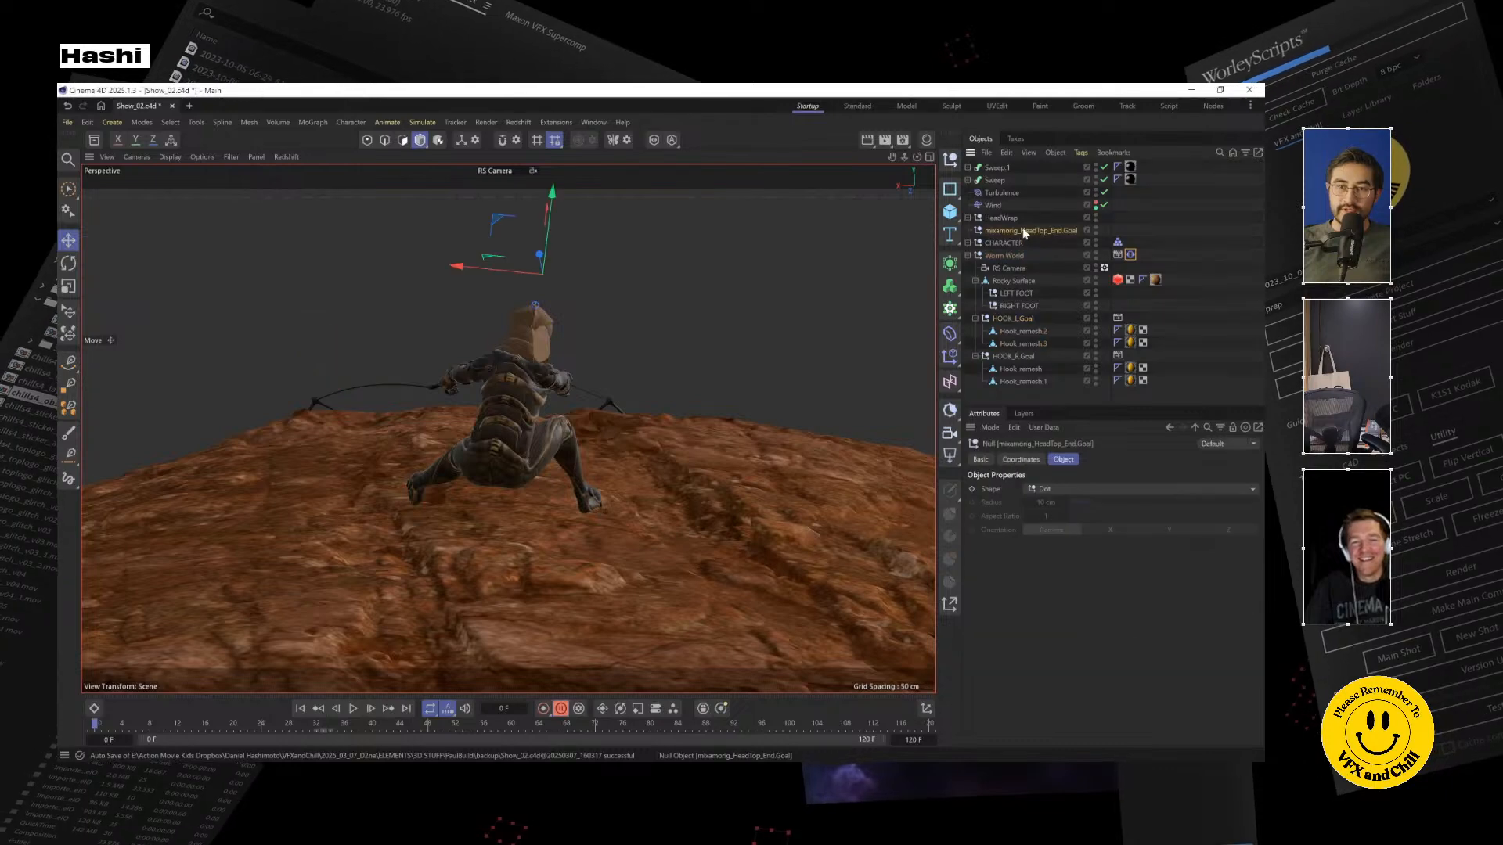
alt+drag(698, 338, 538, 345)
drag(539, 345, 578, 218)
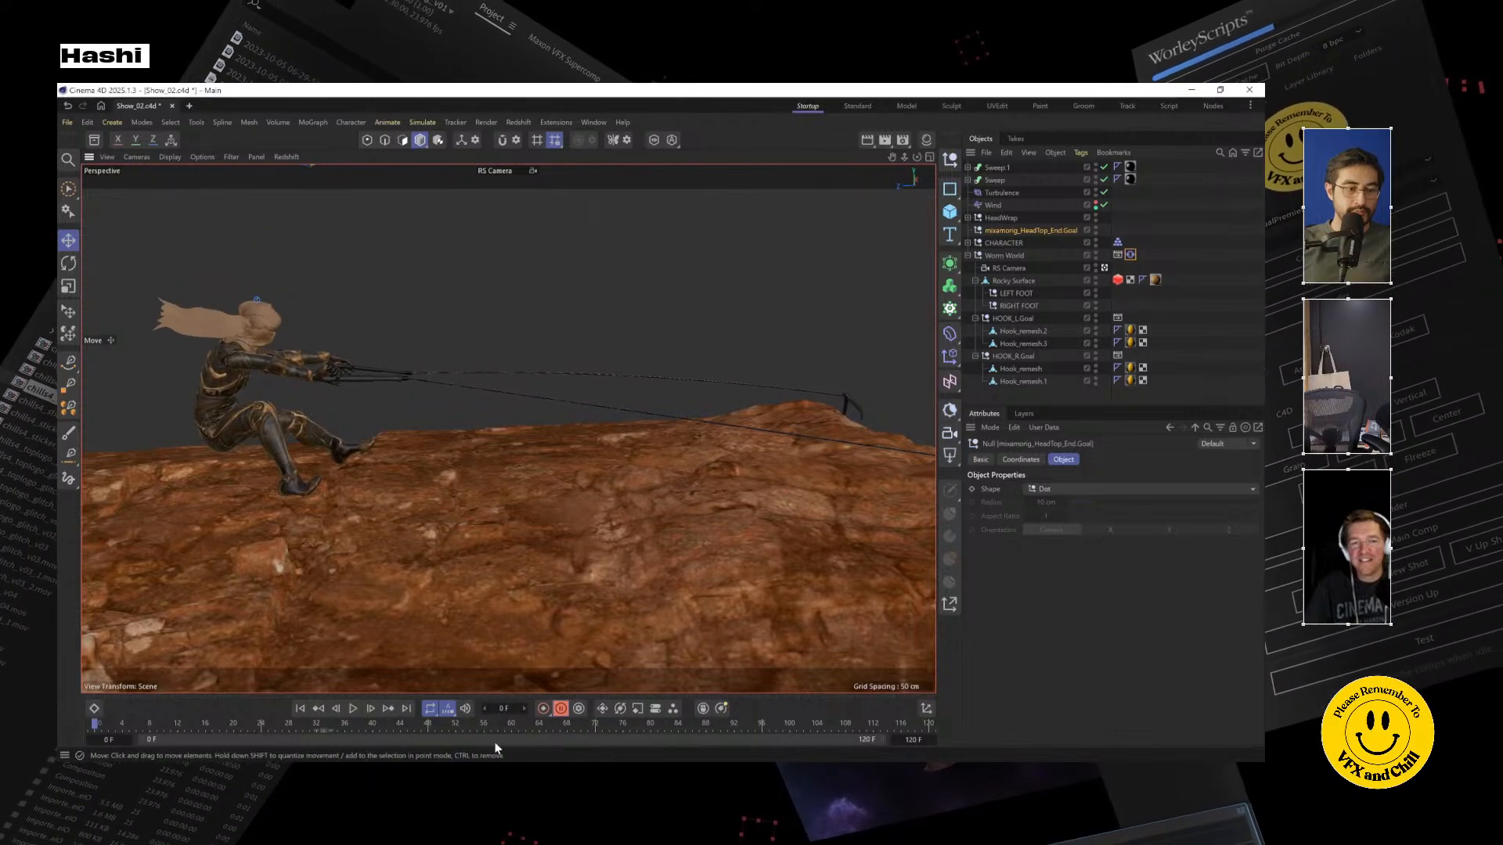
key(F8)
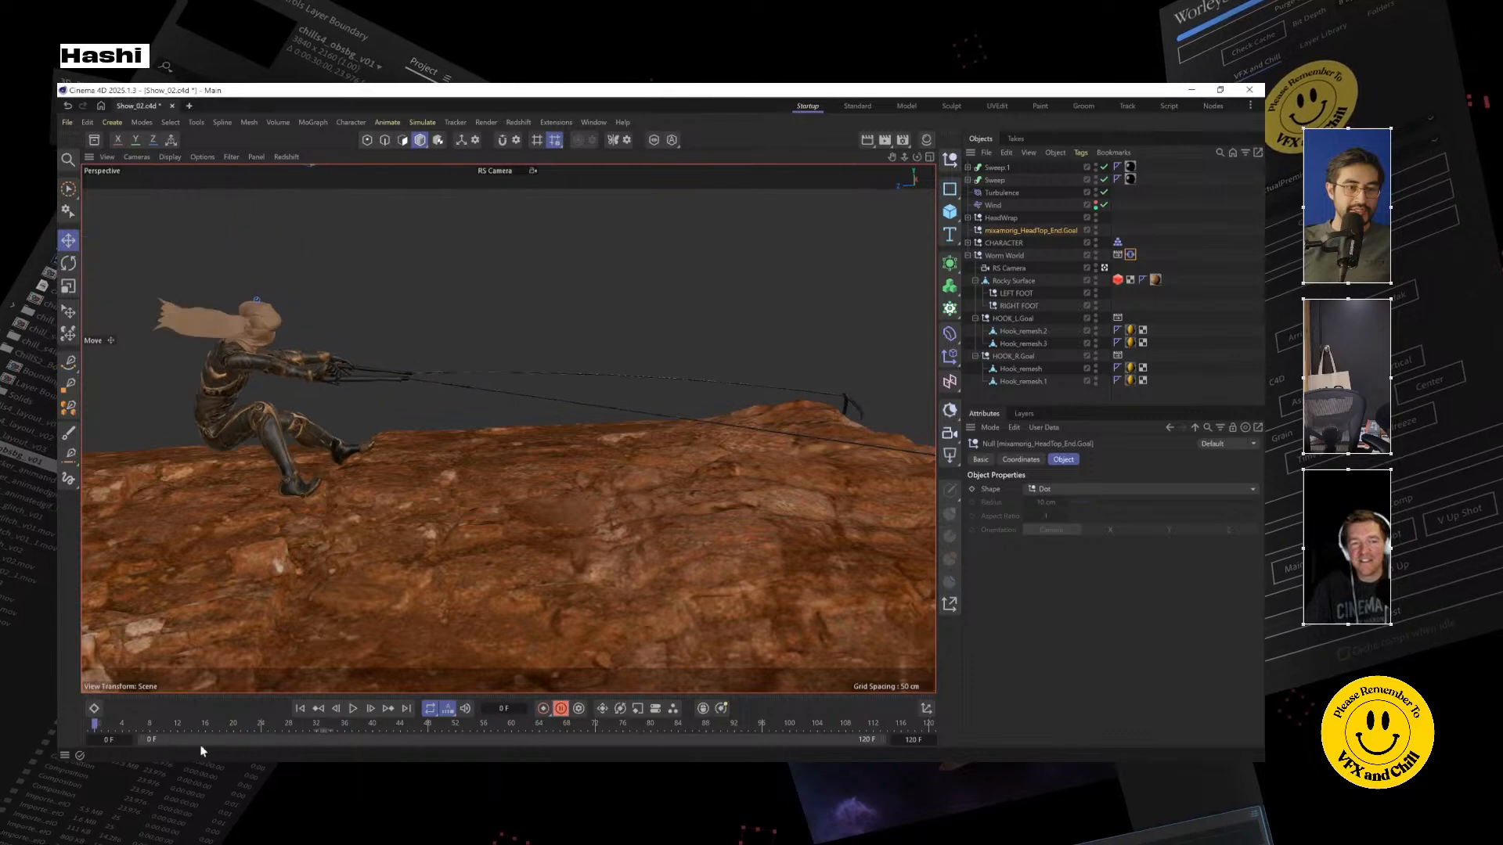
key(shift+f)
key(shift+f)
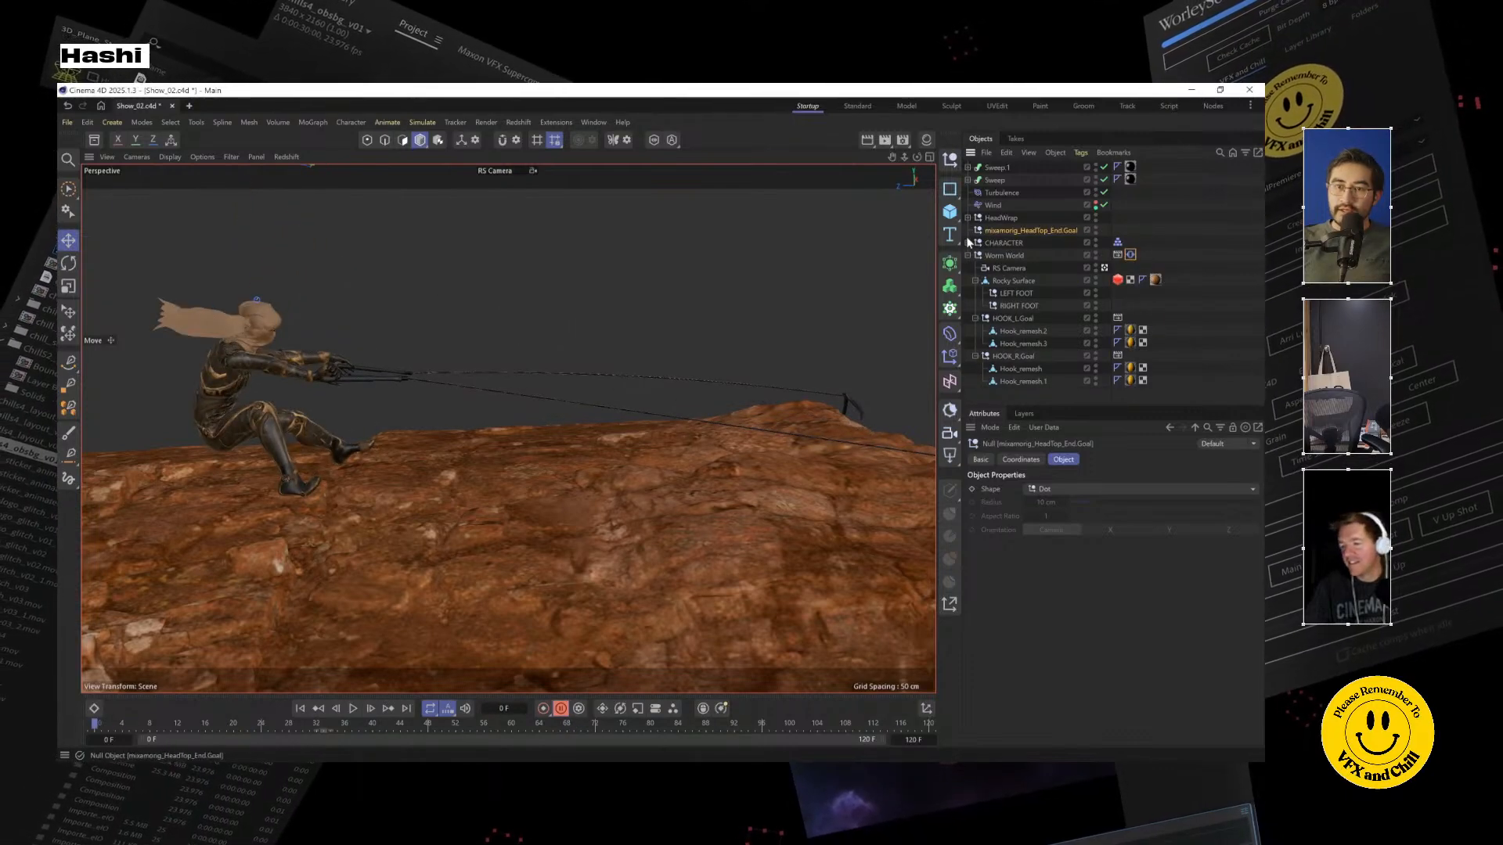
Select the hips joint inside CHARACTER and compare the pose at frame 71 with the pose at frame 0
click(967, 243)
click(1015, 271)
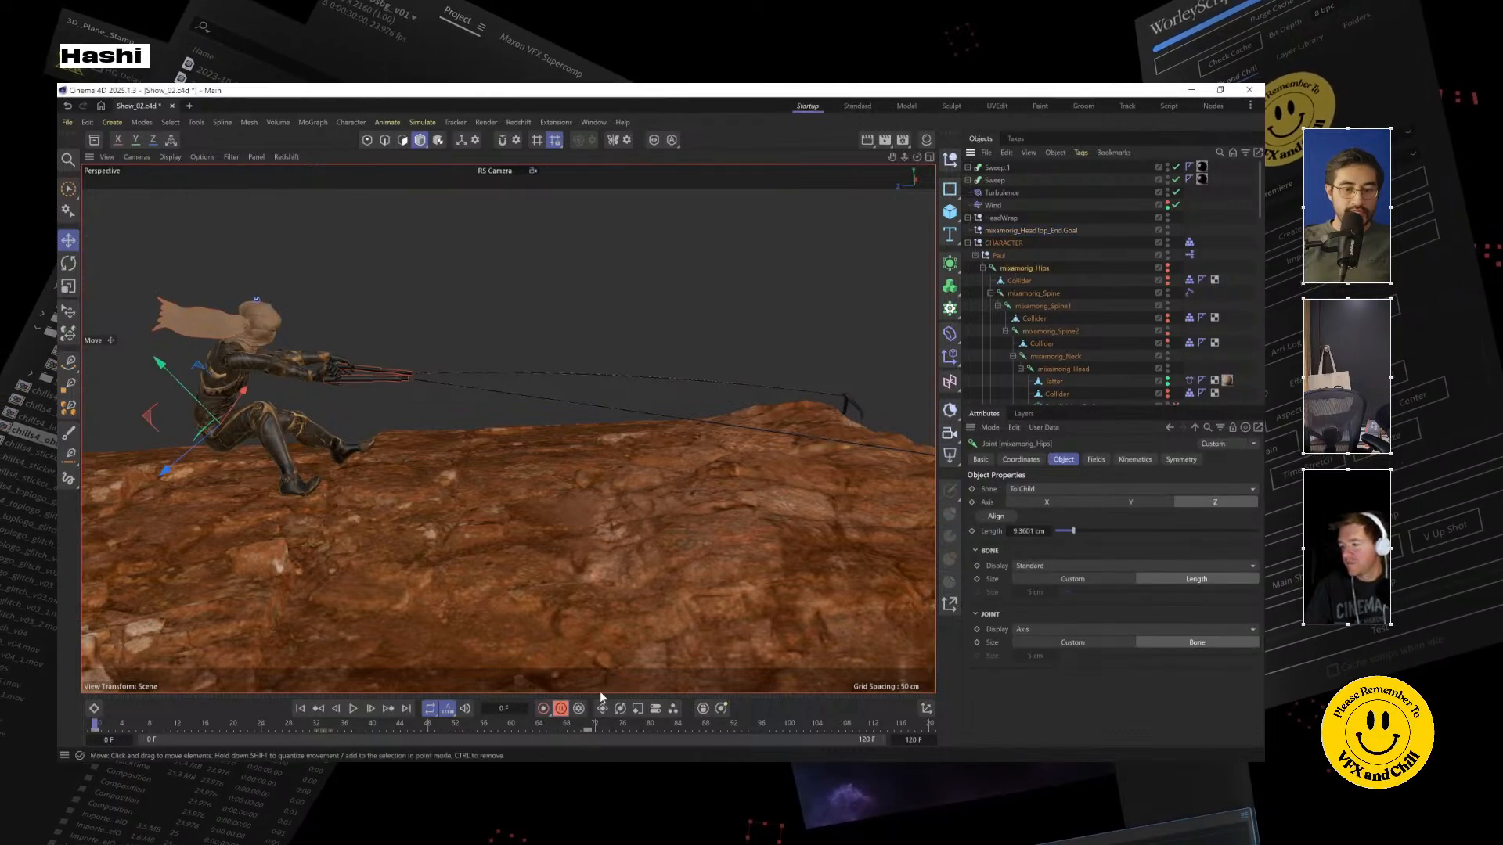
click(591, 730)
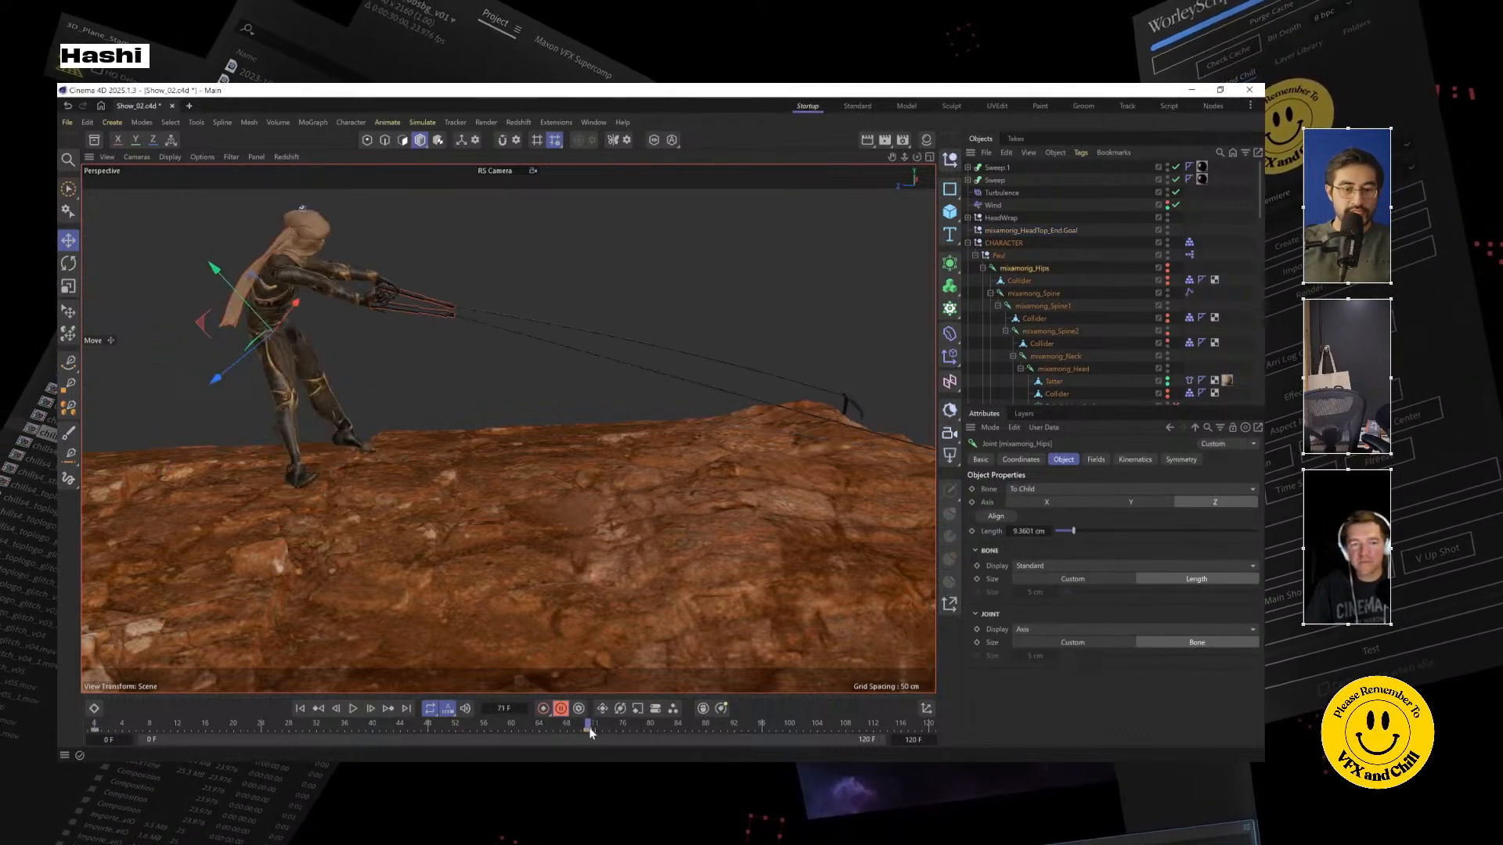
click(98, 729)
Return to the view behind the character and start the Redshift render in the viewport
mouse_move(396, 504)
alt+mouse_down()
mouse_move(621, 471)
mouse_move(527, 495)
mouse_move(631, 452)
mouse_move(621, 490)
alt+mouse_up()
click(286, 156)
click(291, 180)
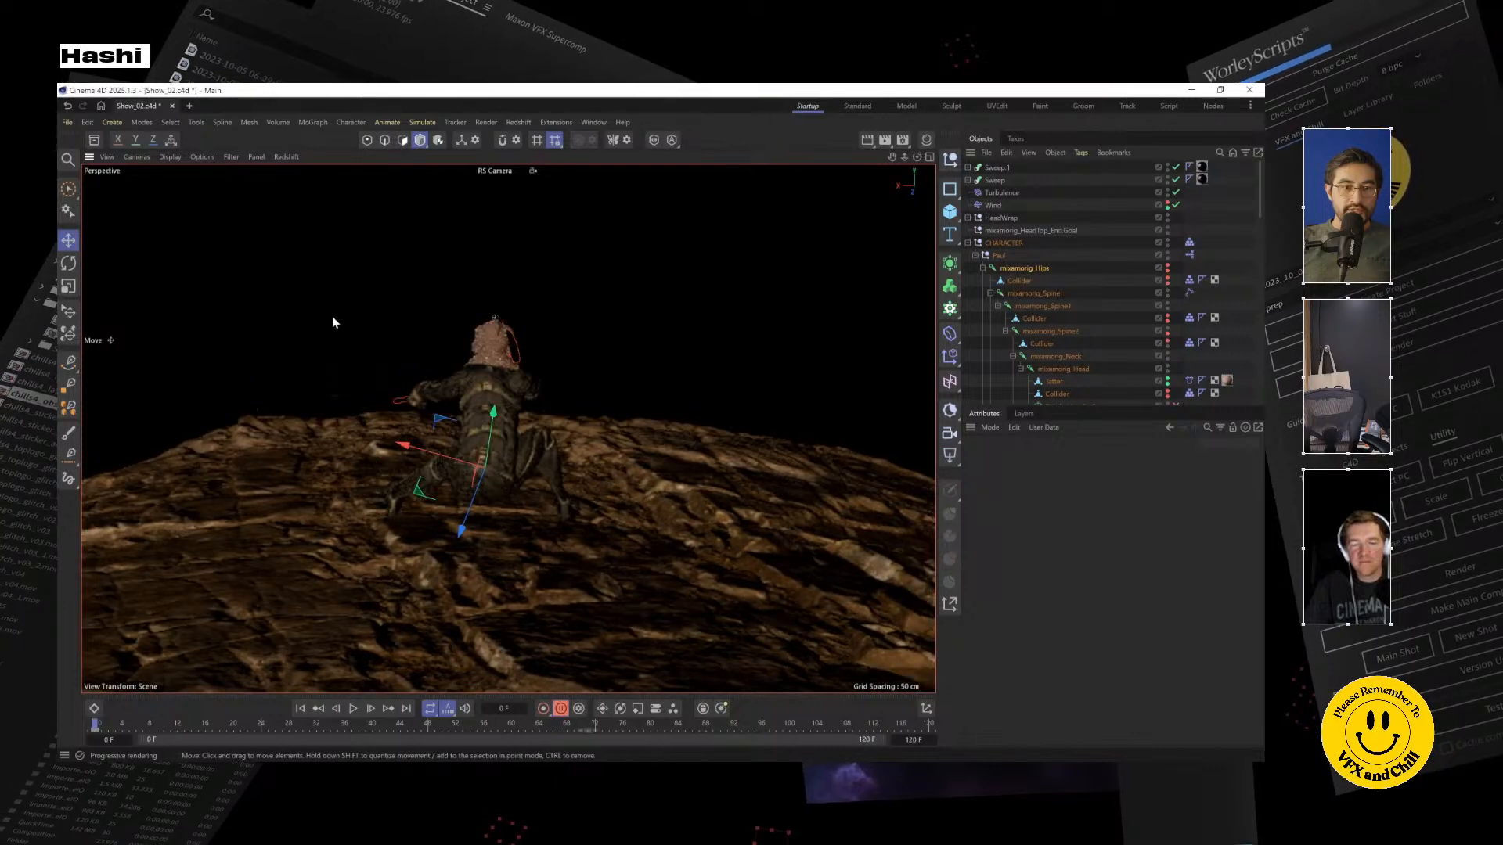
alt+drag(575, 490, 533, 501)
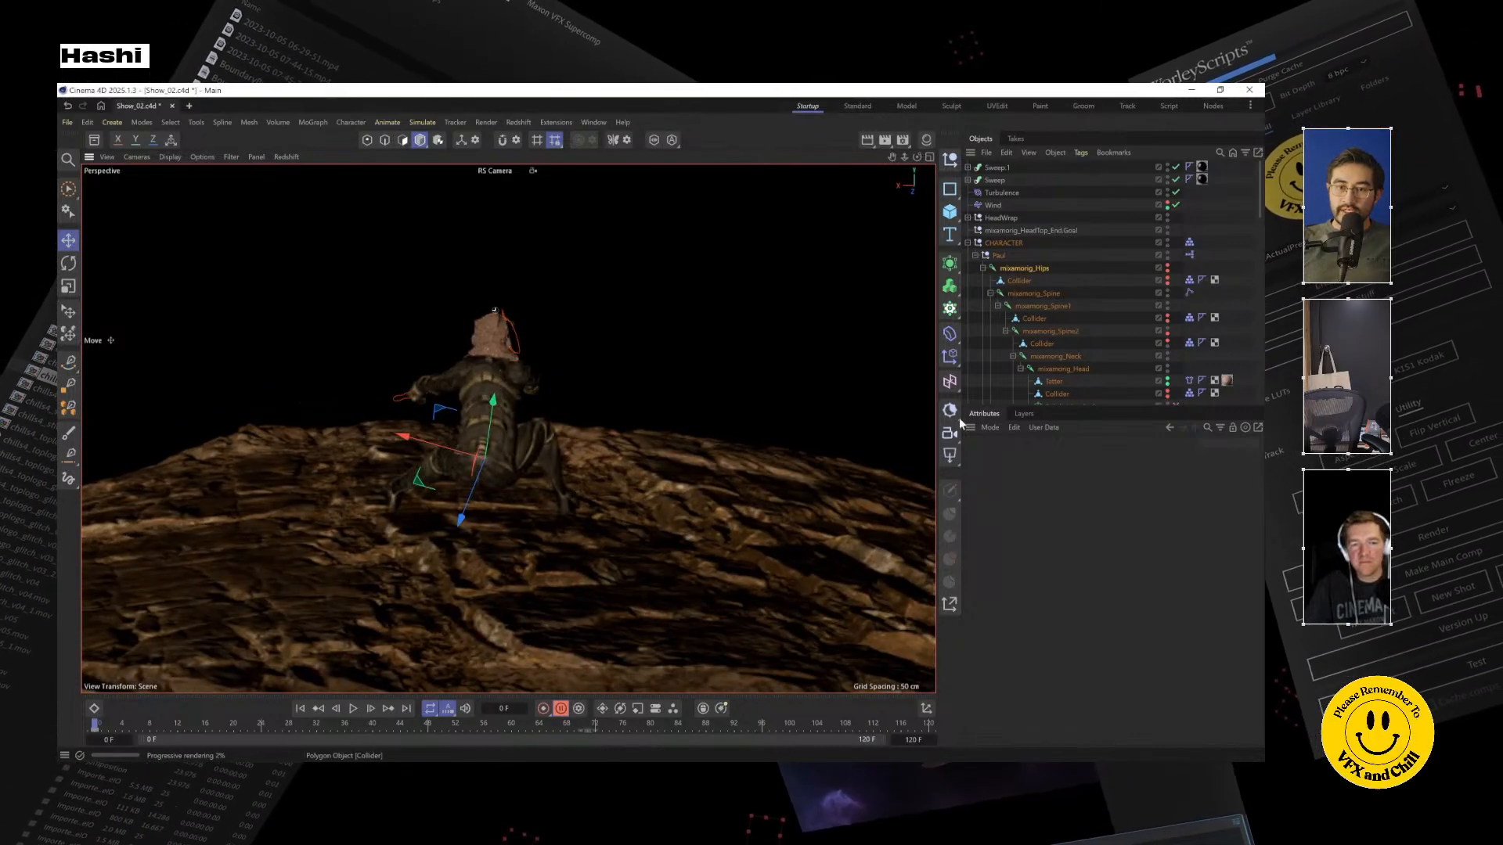
Add a Redshift dome light to the scene
click(955, 414)
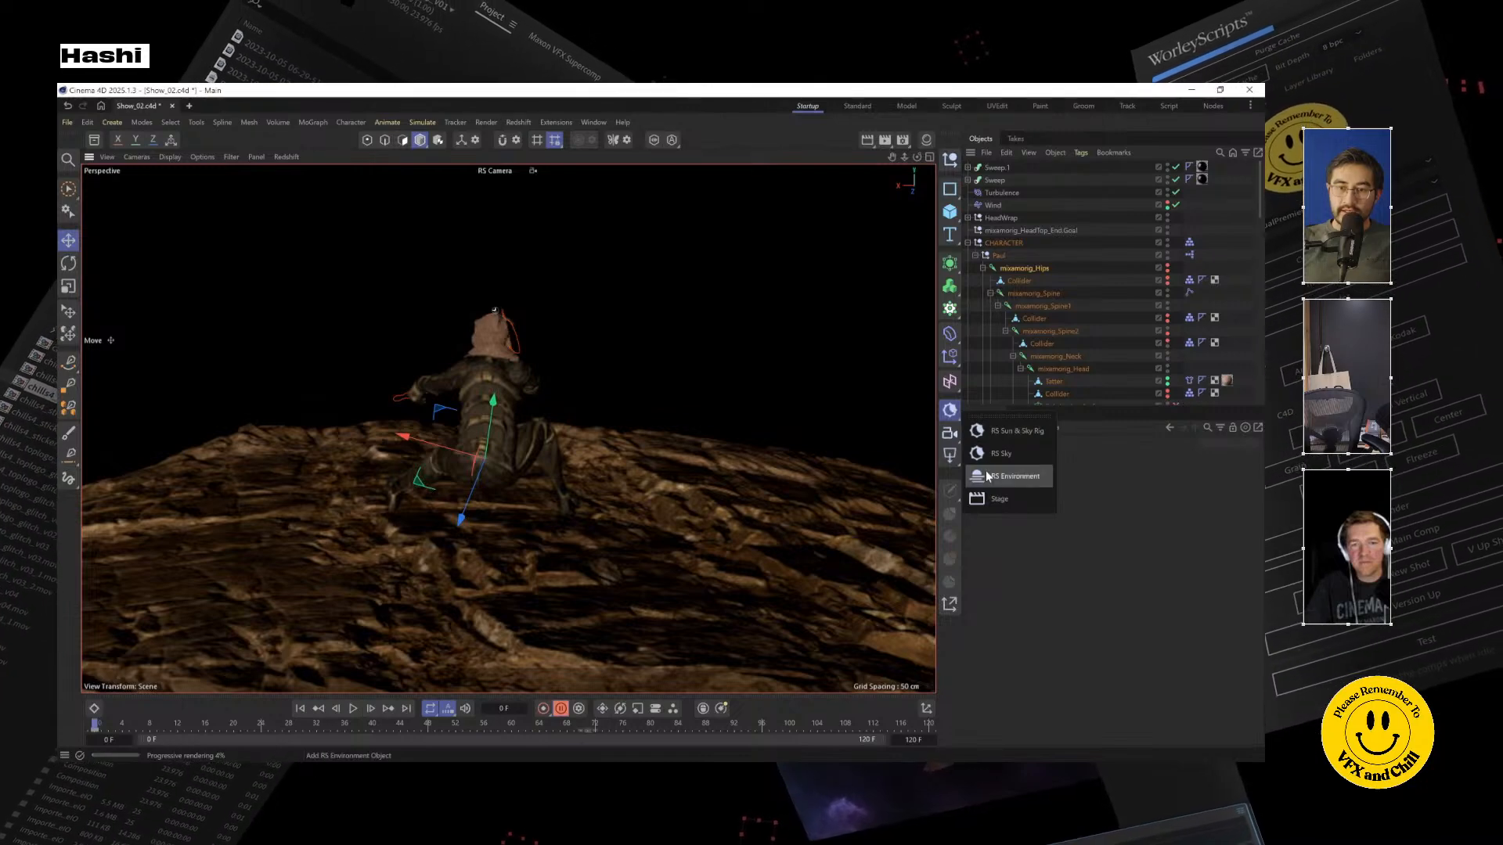
click(949, 456)
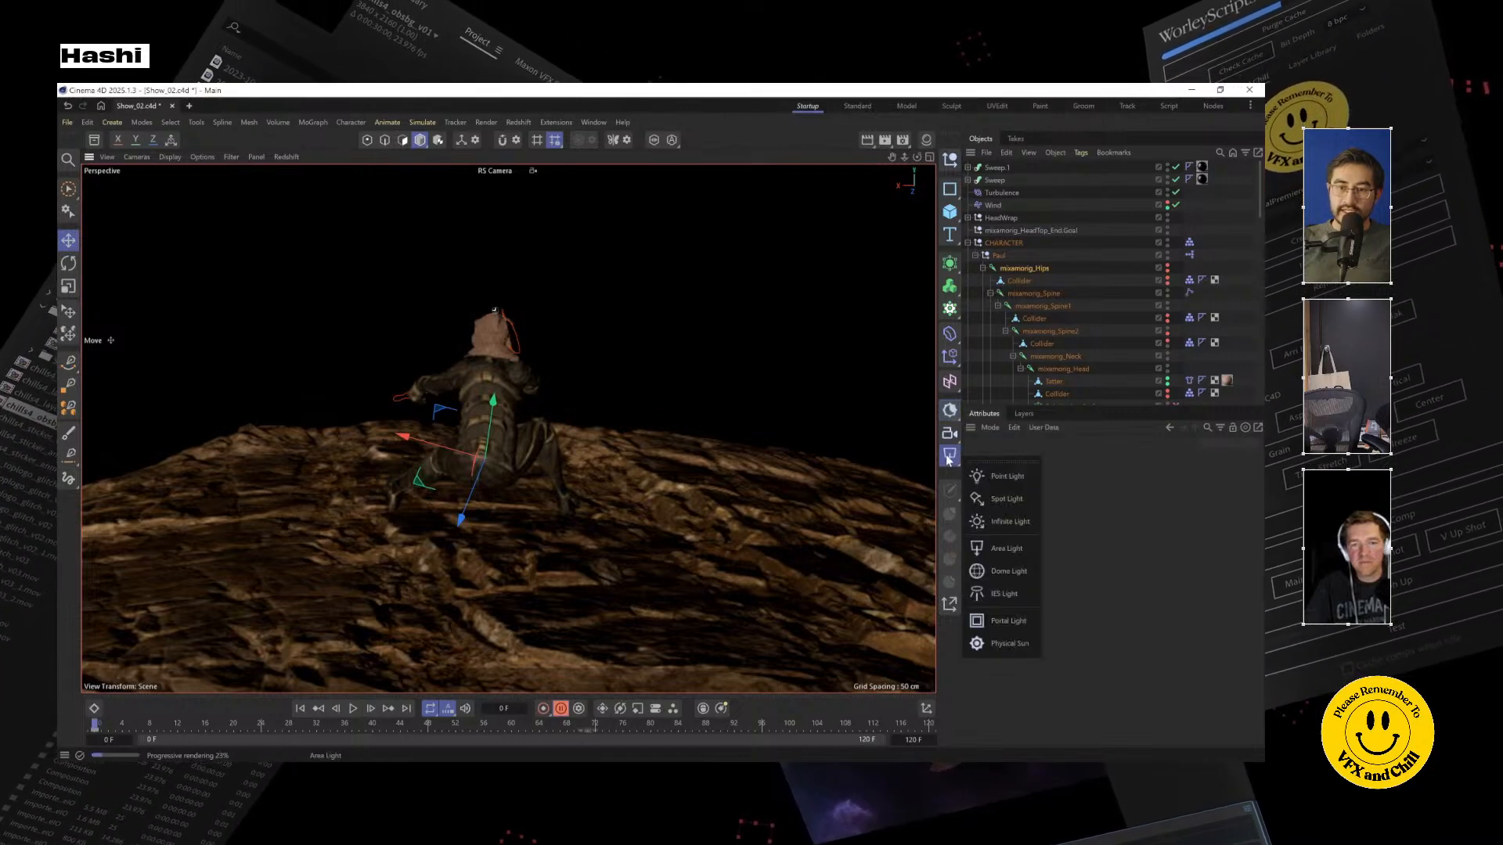
click(1014, 576)
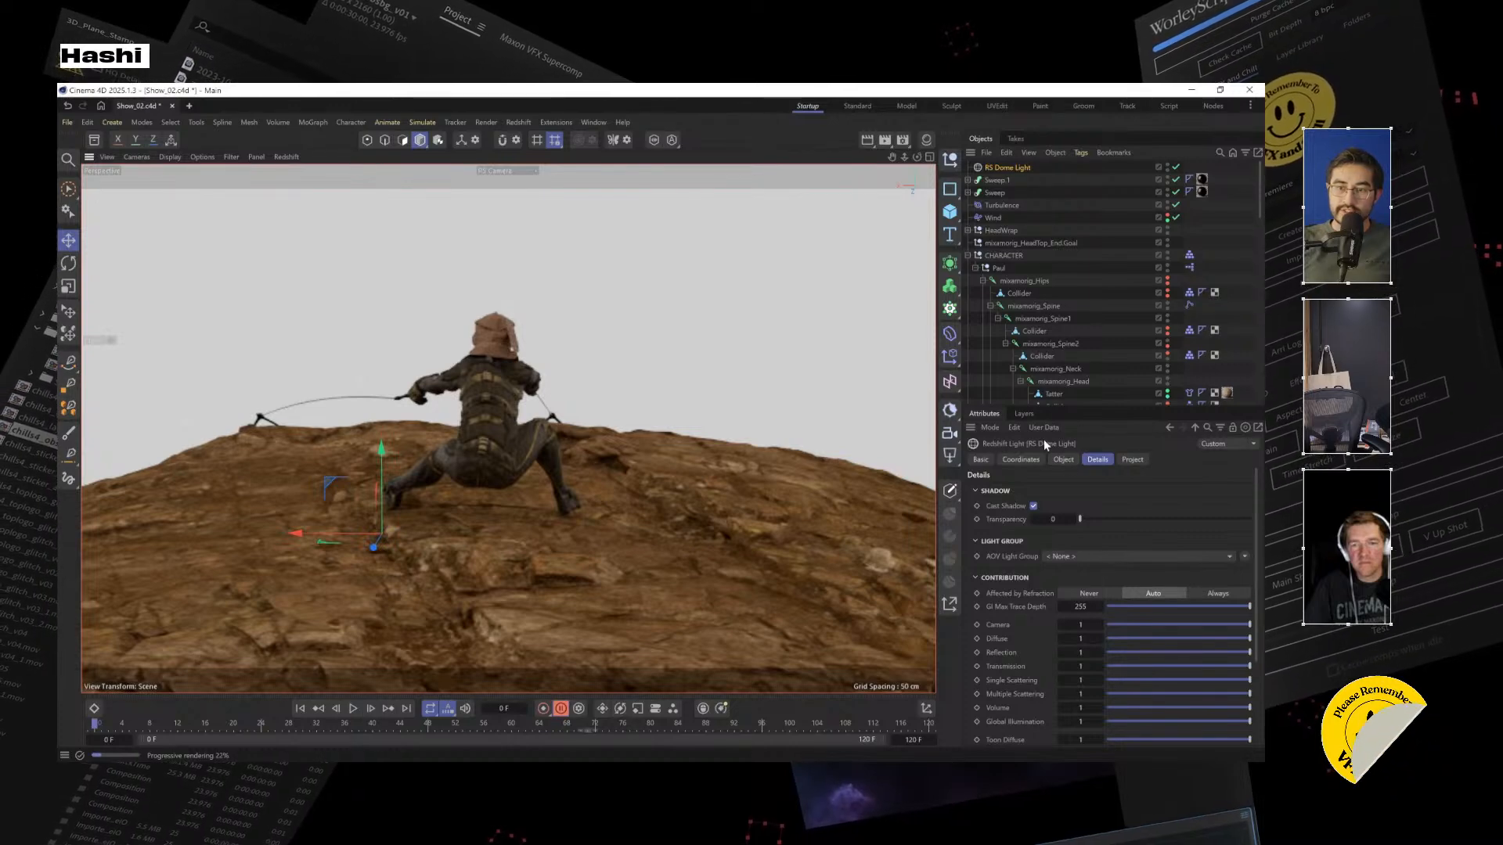
Tint the dome light a pale sandy orange (RGB 216, 187, 165) and set its intensity to 1.381
click(1073, 460)
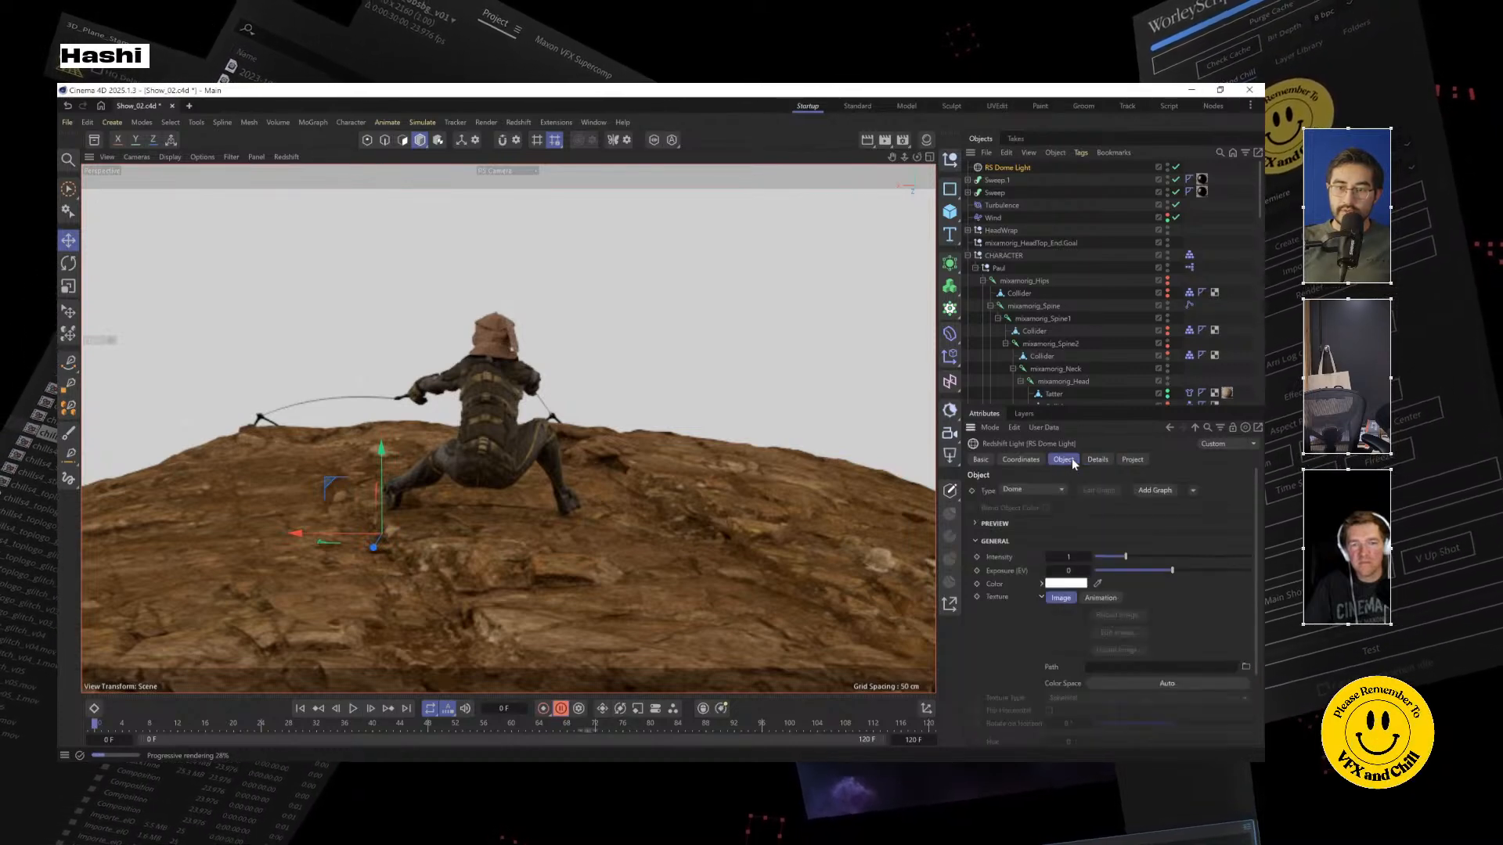
click(1063, 585)
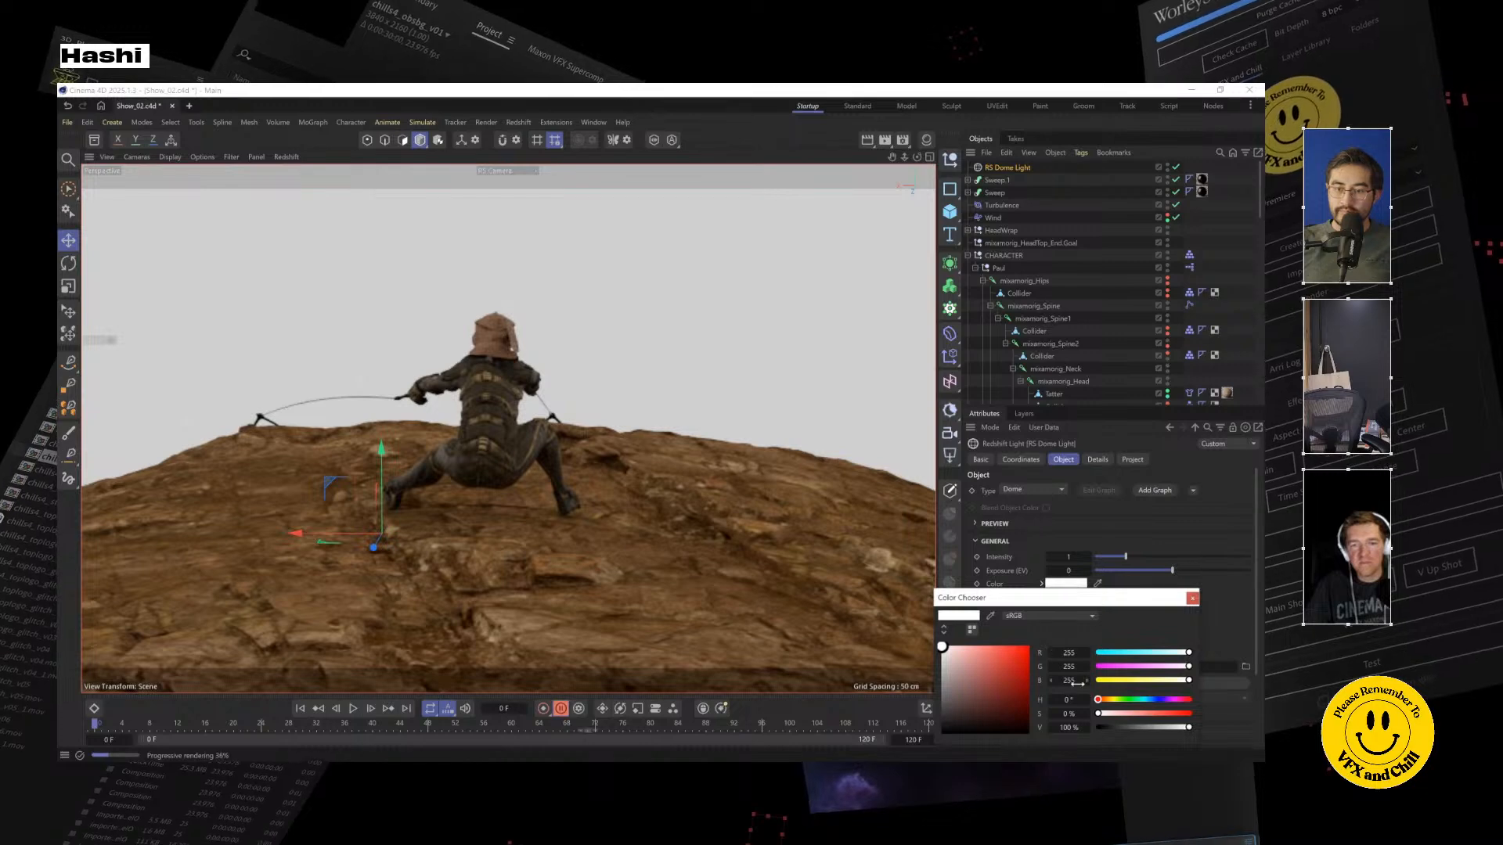
click(1107, 701)
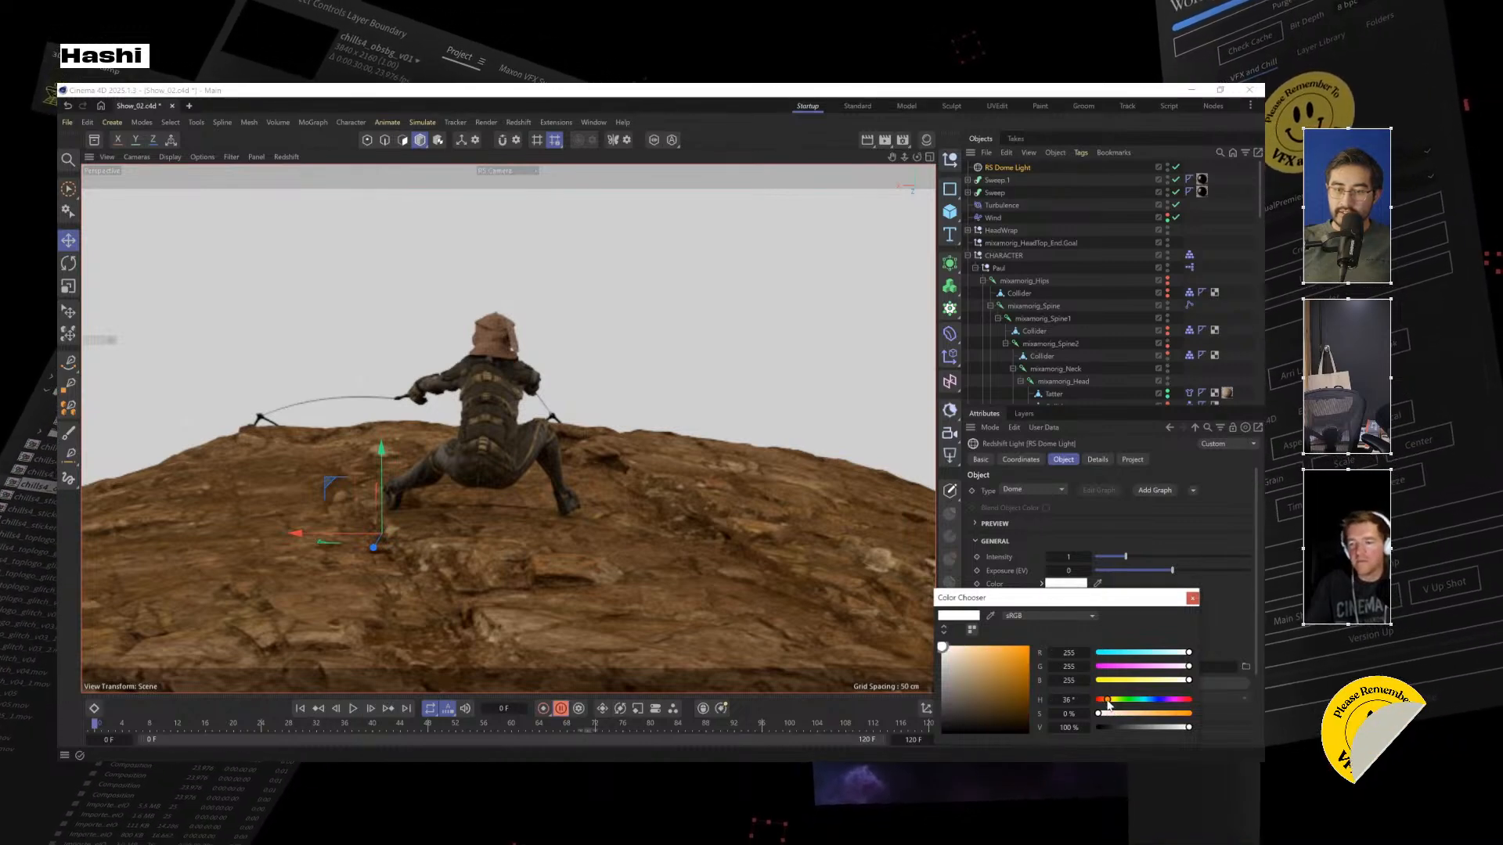
drag(1105, 702, 1103, 702)
drag(946, 654, 962, 659)
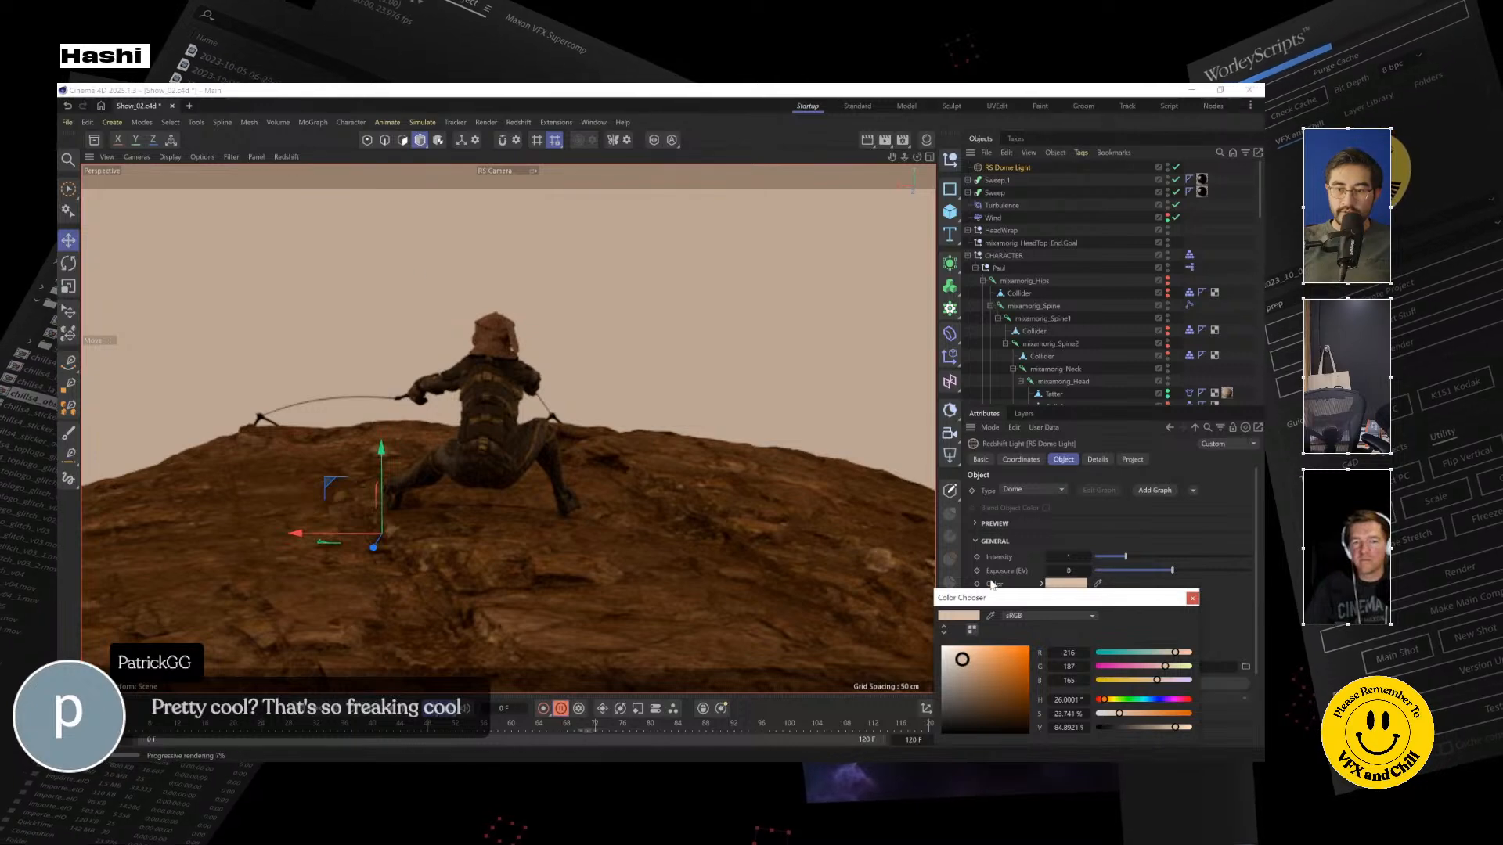
click(1192, 600)
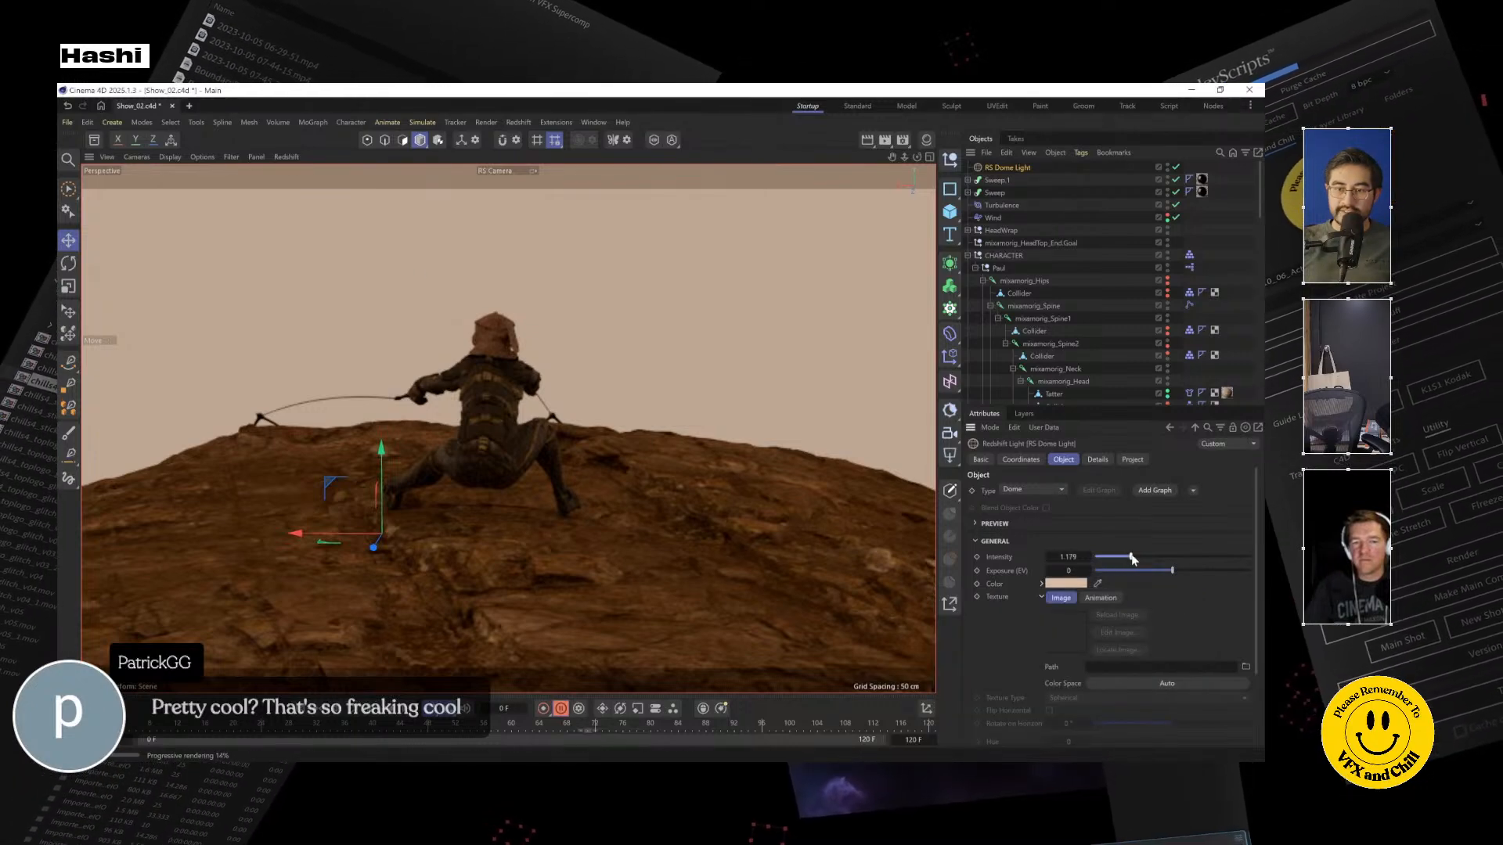
drag(1137, 552, 1136, 558)
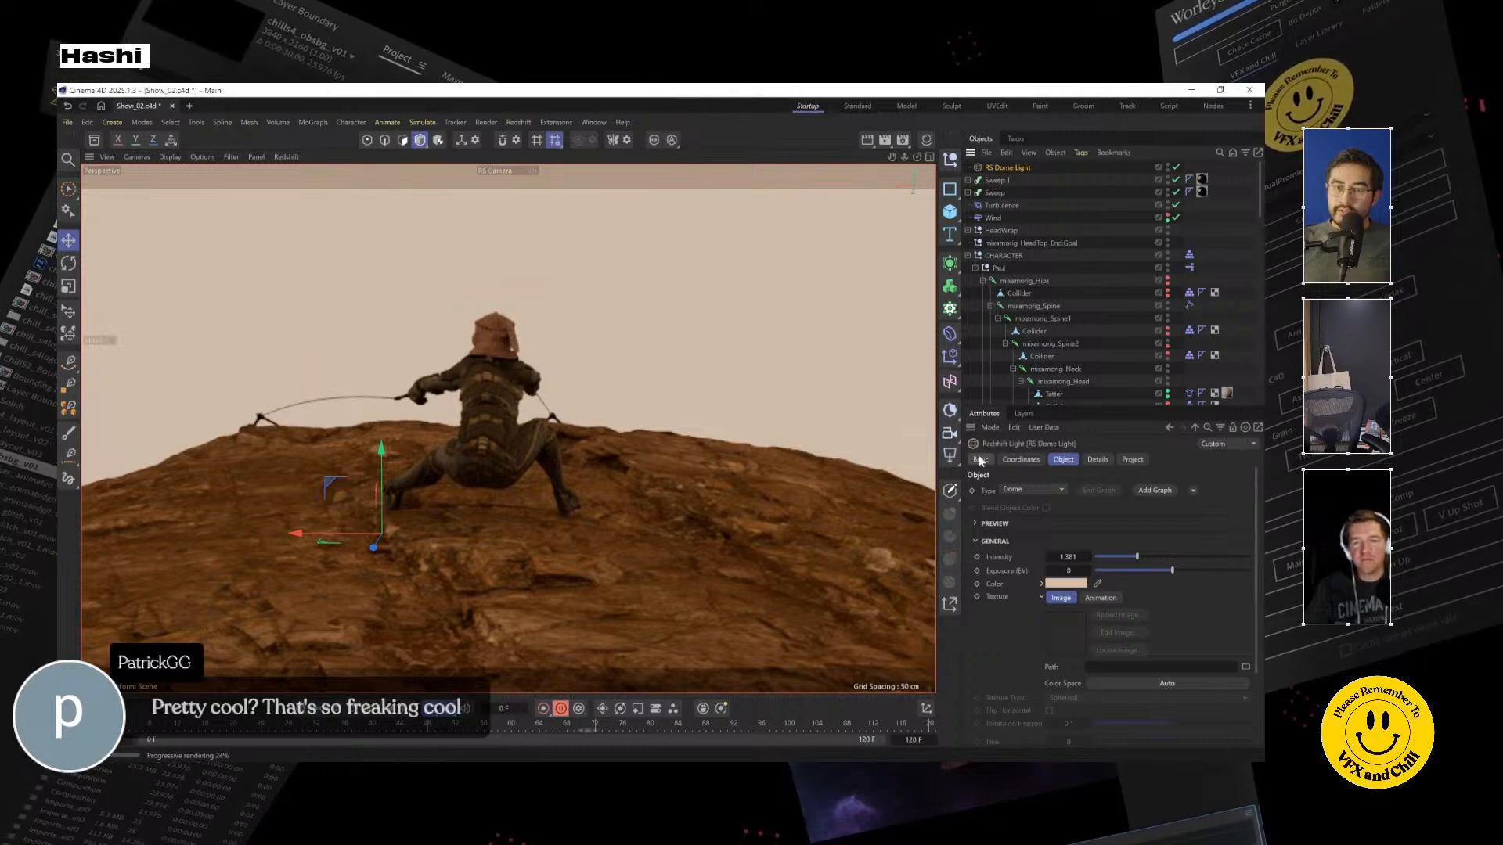
Add a Redshift environment and set its volume scattering tint to a dusty brown (RGB 154, 114, 79)
click(951, 415)
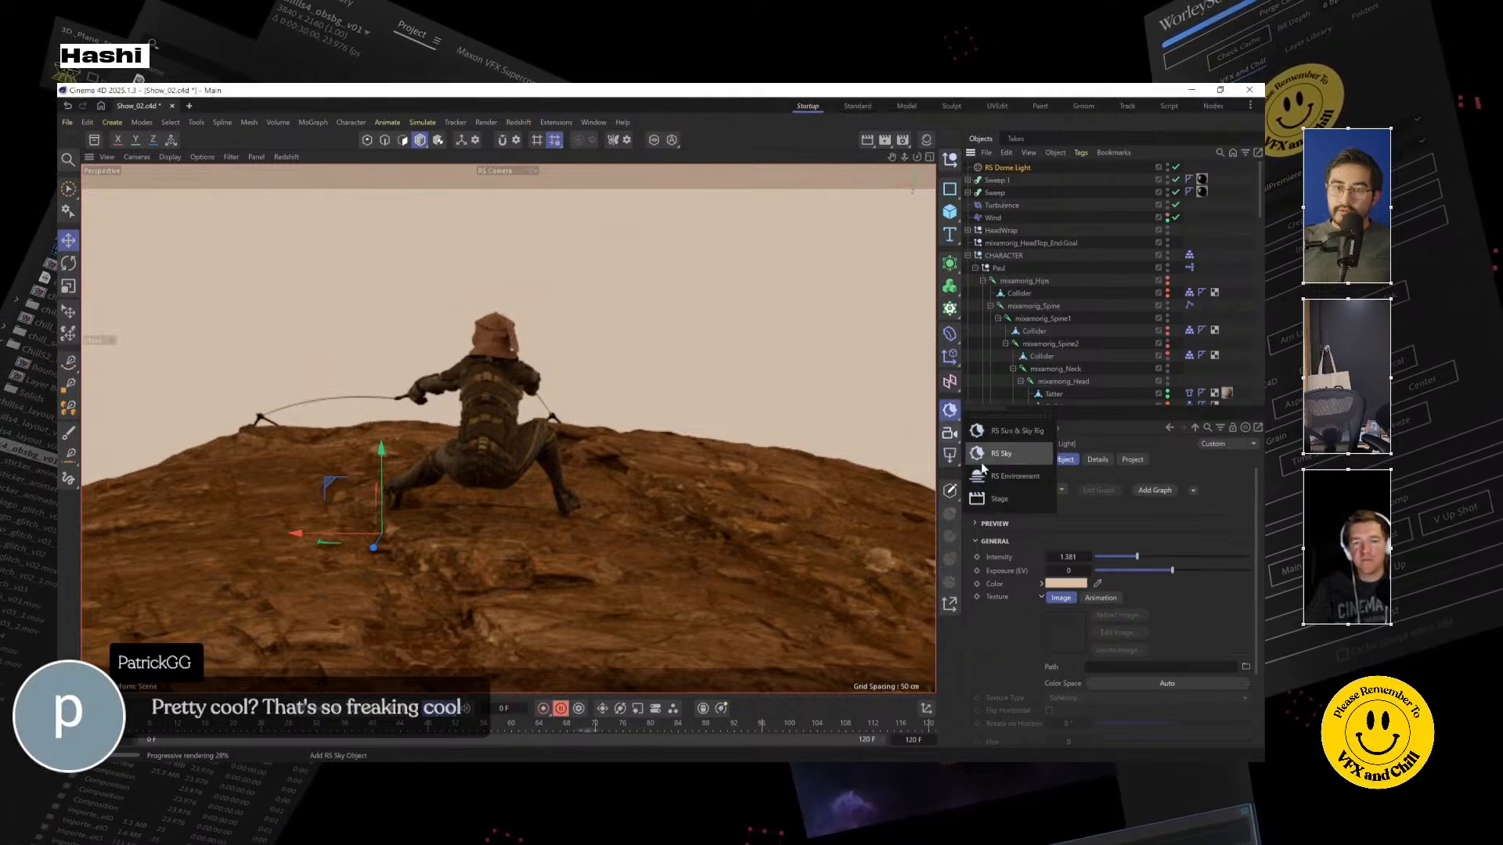
click(1022, 474)
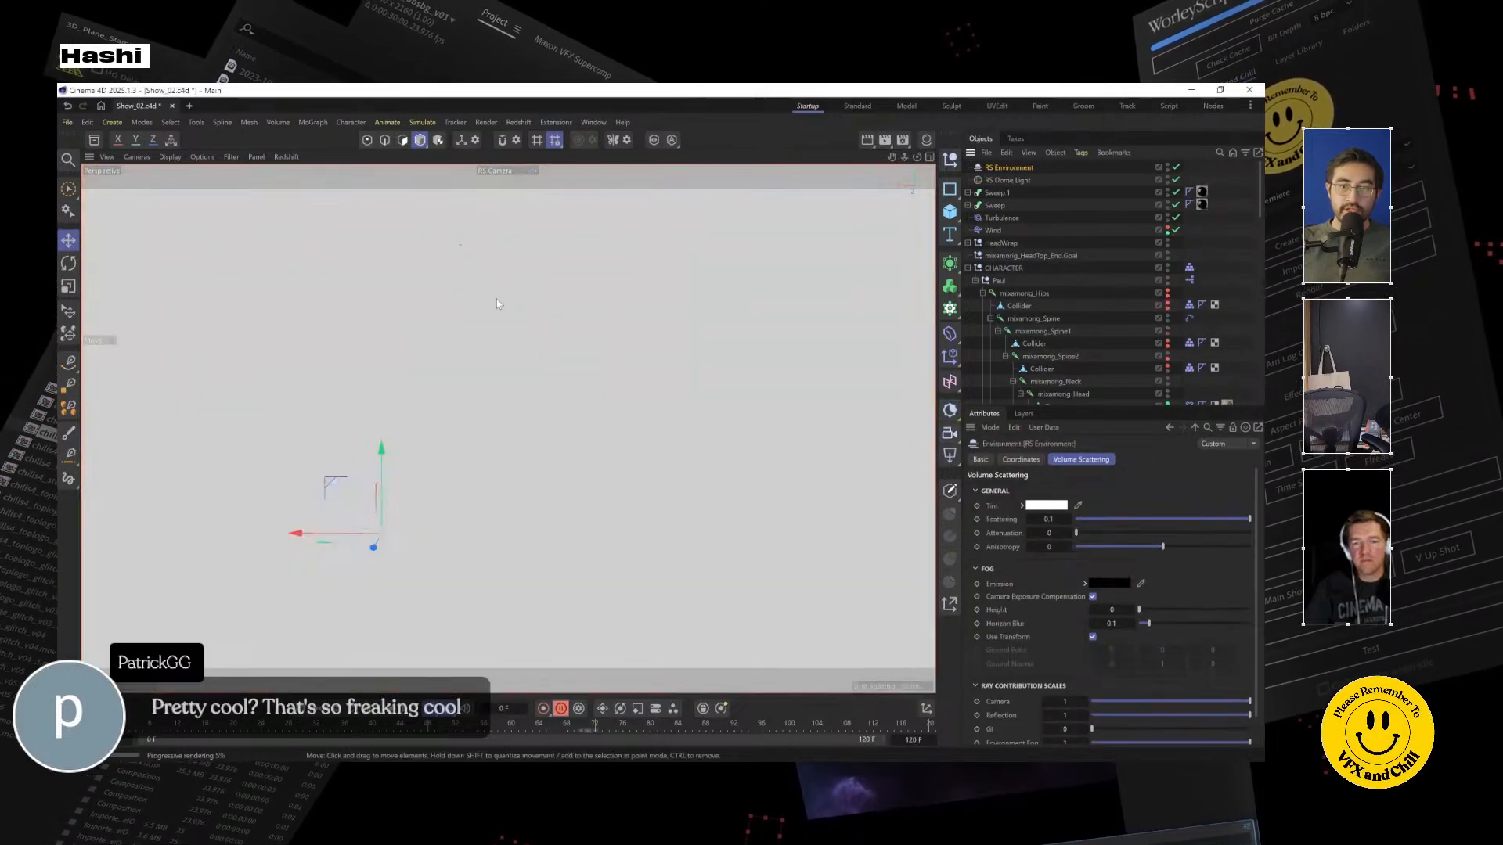
click(1078, 506)
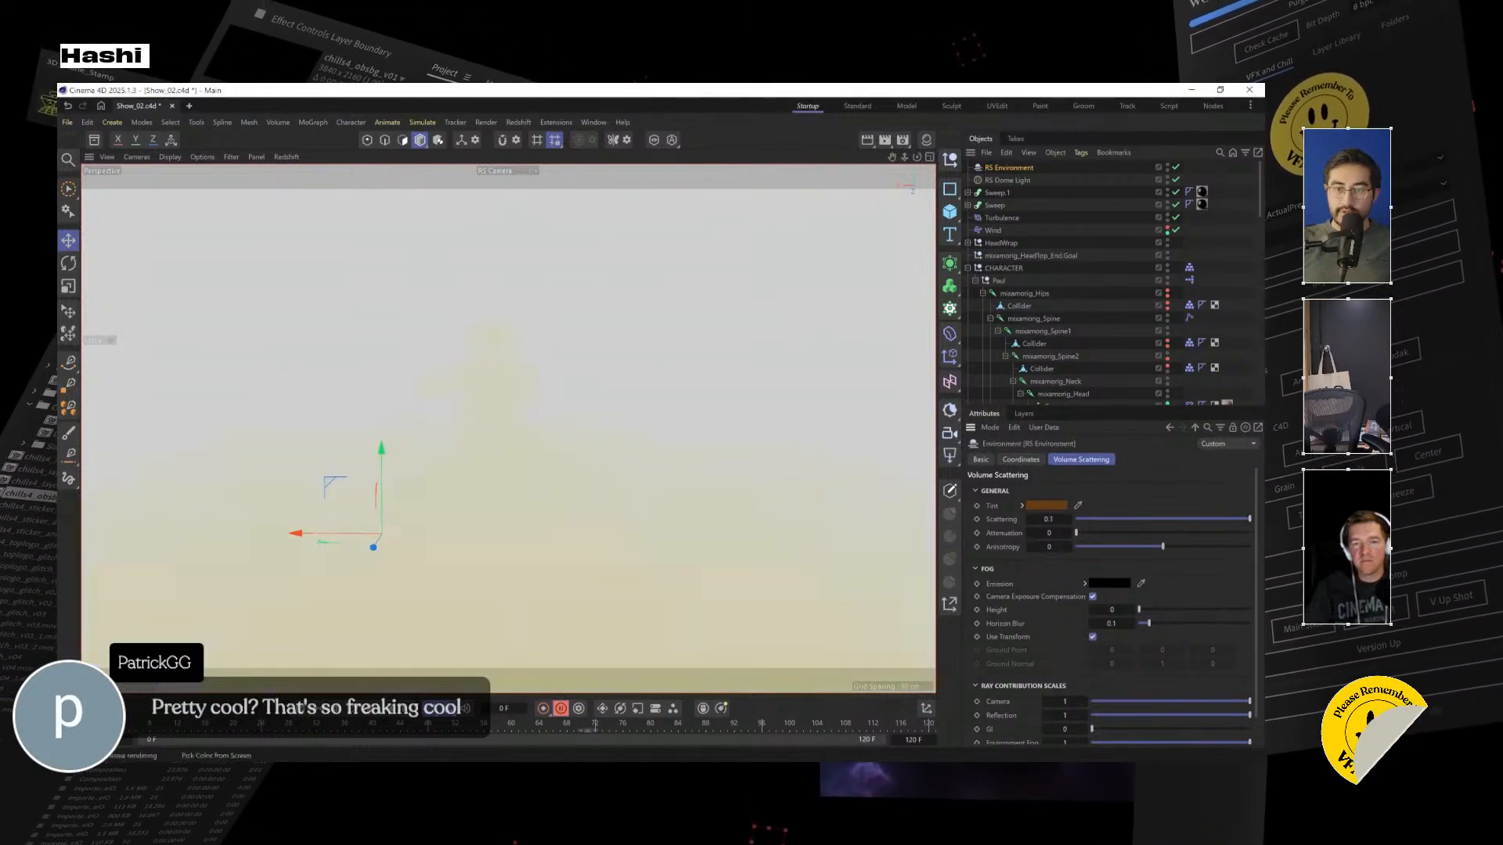
click(1048, 507)
drag(988, 621, 964, 602)
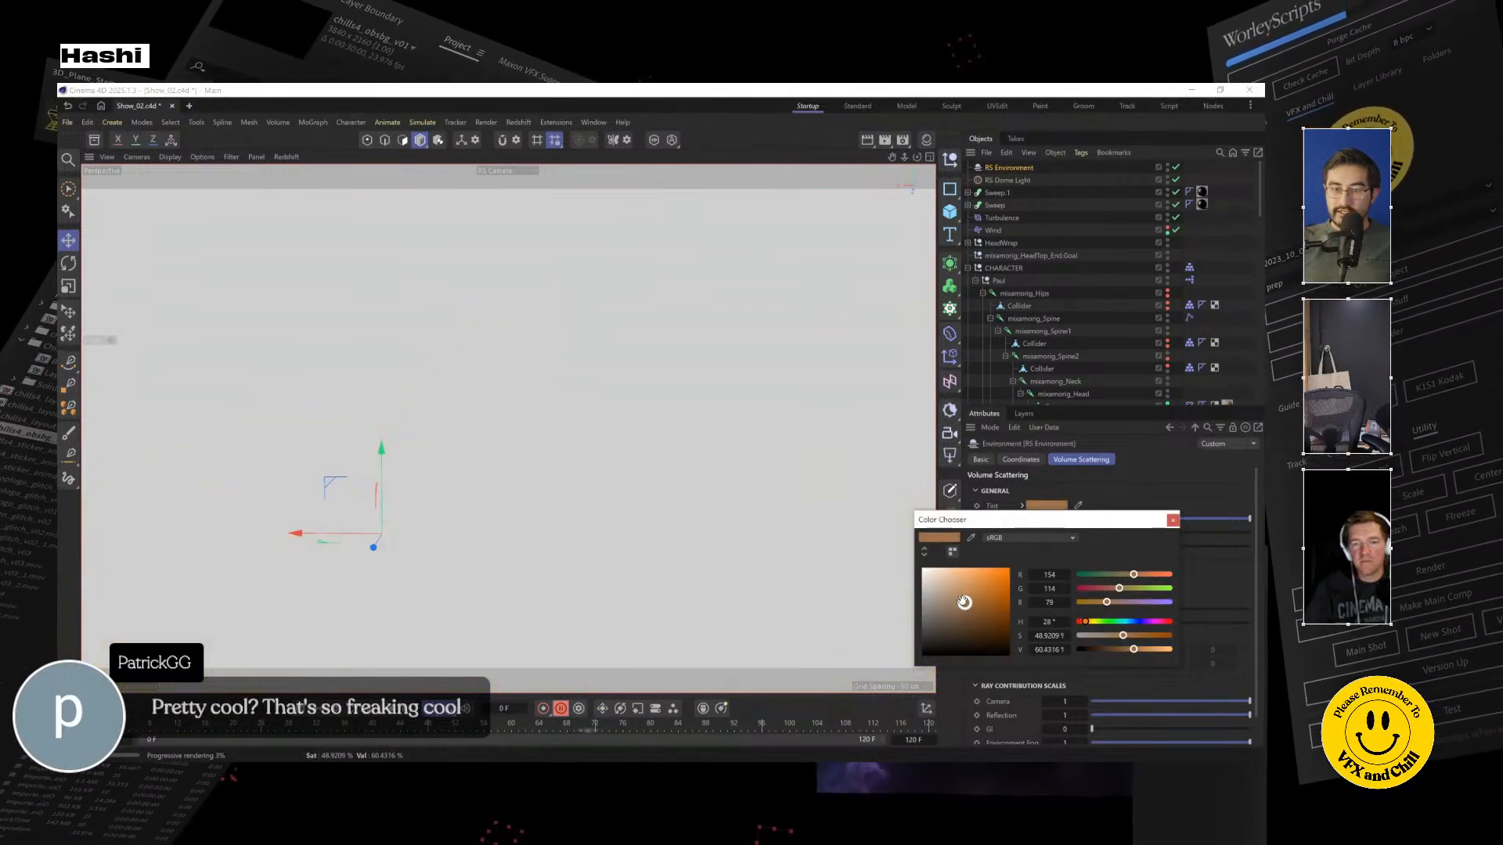
click(1173, 520)
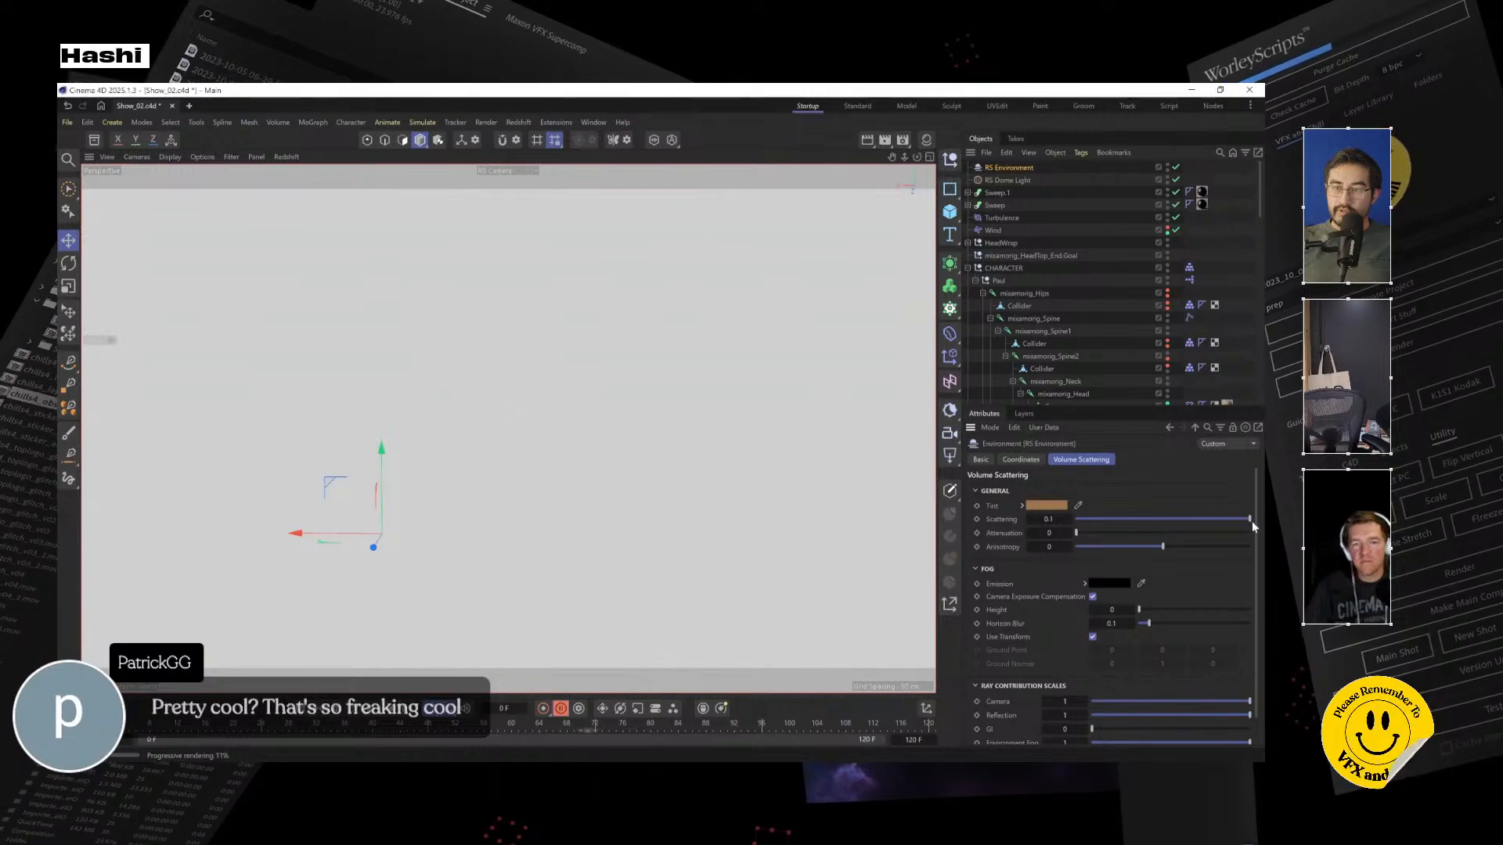
Lower the environment's volume scattering to 0.0016 for a light dust haze around the character
drag(1247, 520, 1076, 519)
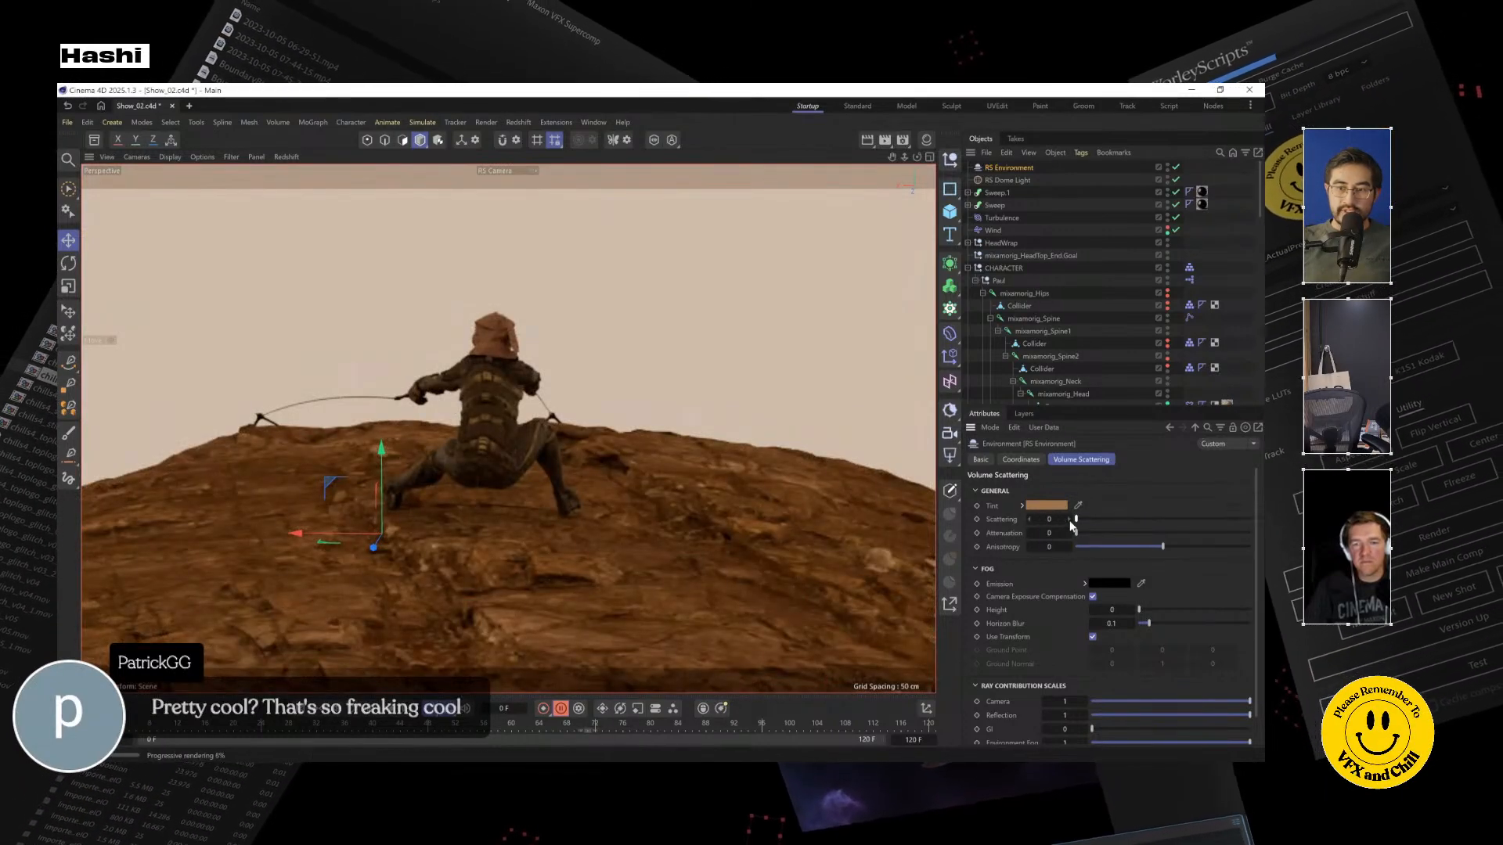
drag(1072, 521, 1079, 521)
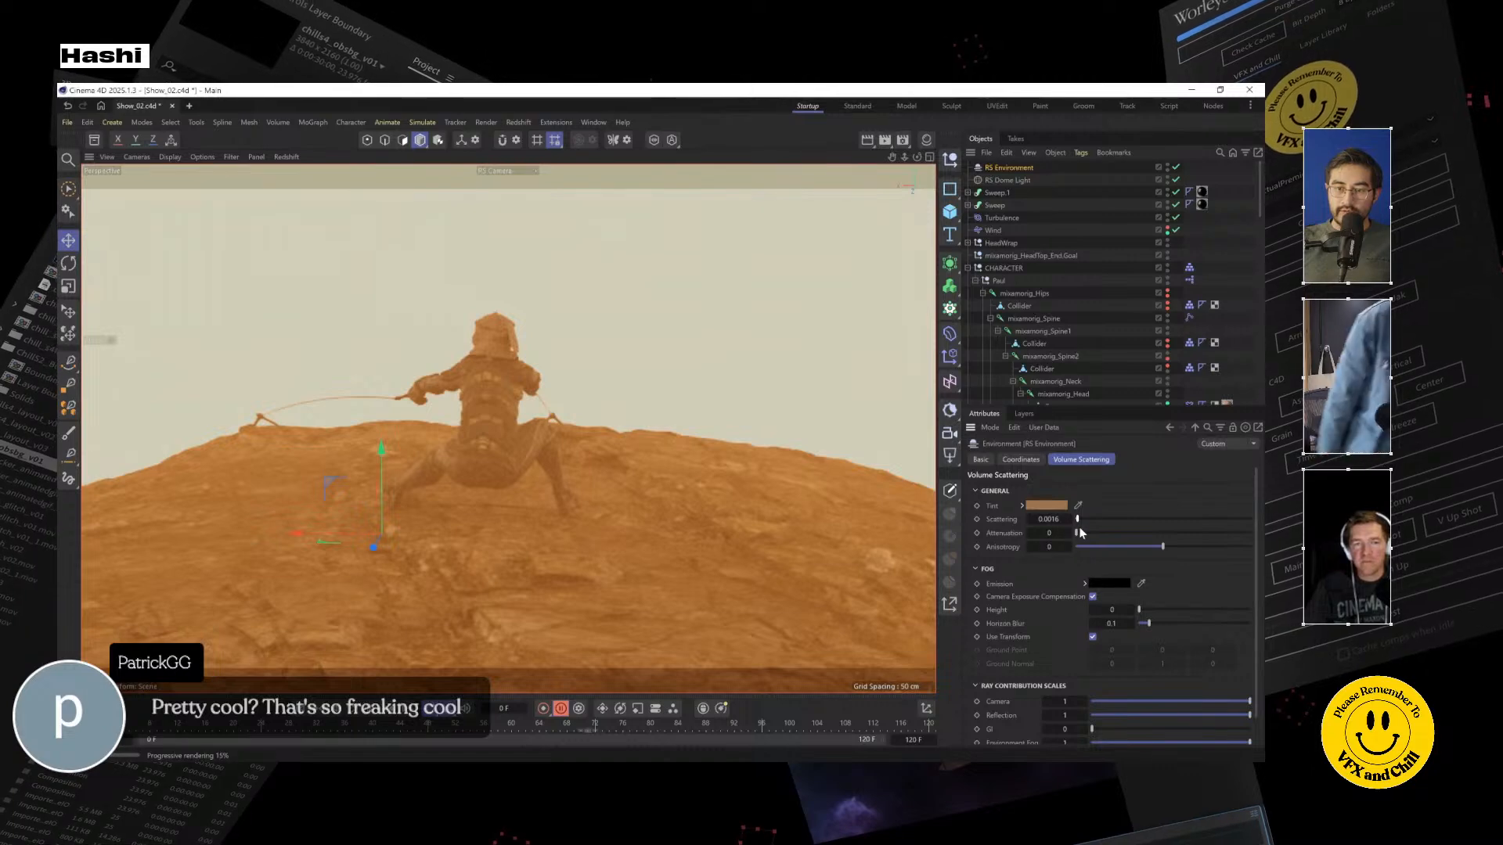
Lower the environment's volume scattering to 0.0012 and raise its attenuation above 0.02
mouse_move(1086, 536)
mouse_down()
mouse_move(1101, 533)
mouse_move(1075, 519)
mouse_up()
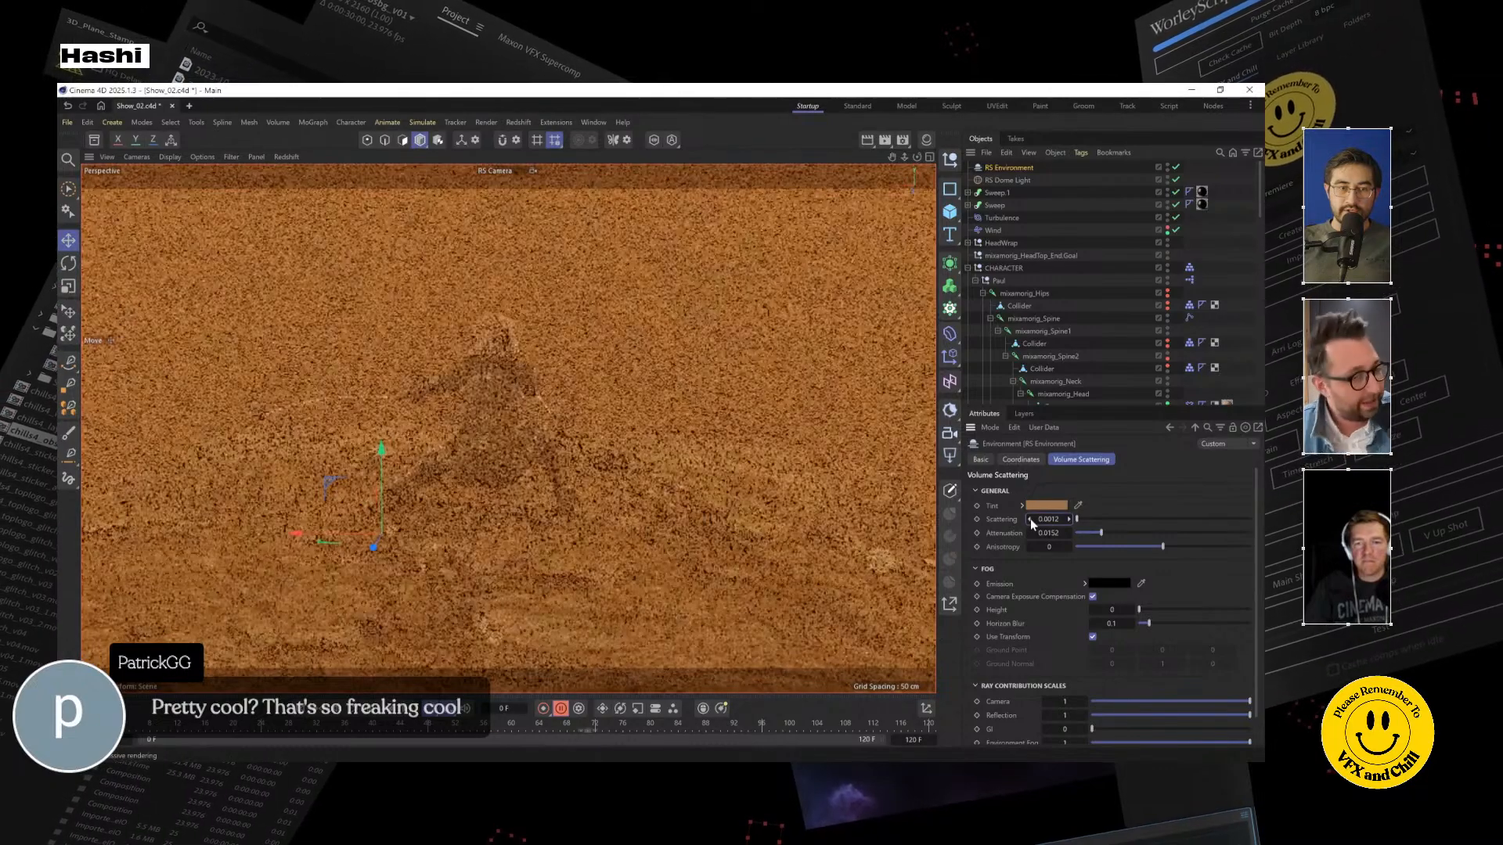
mouse_move(1091, 533)
mouse_down()
mouse_move(1074, 533)
mouse_move(1130, 533)
mouse_move(1075, 521)
mouse_up()
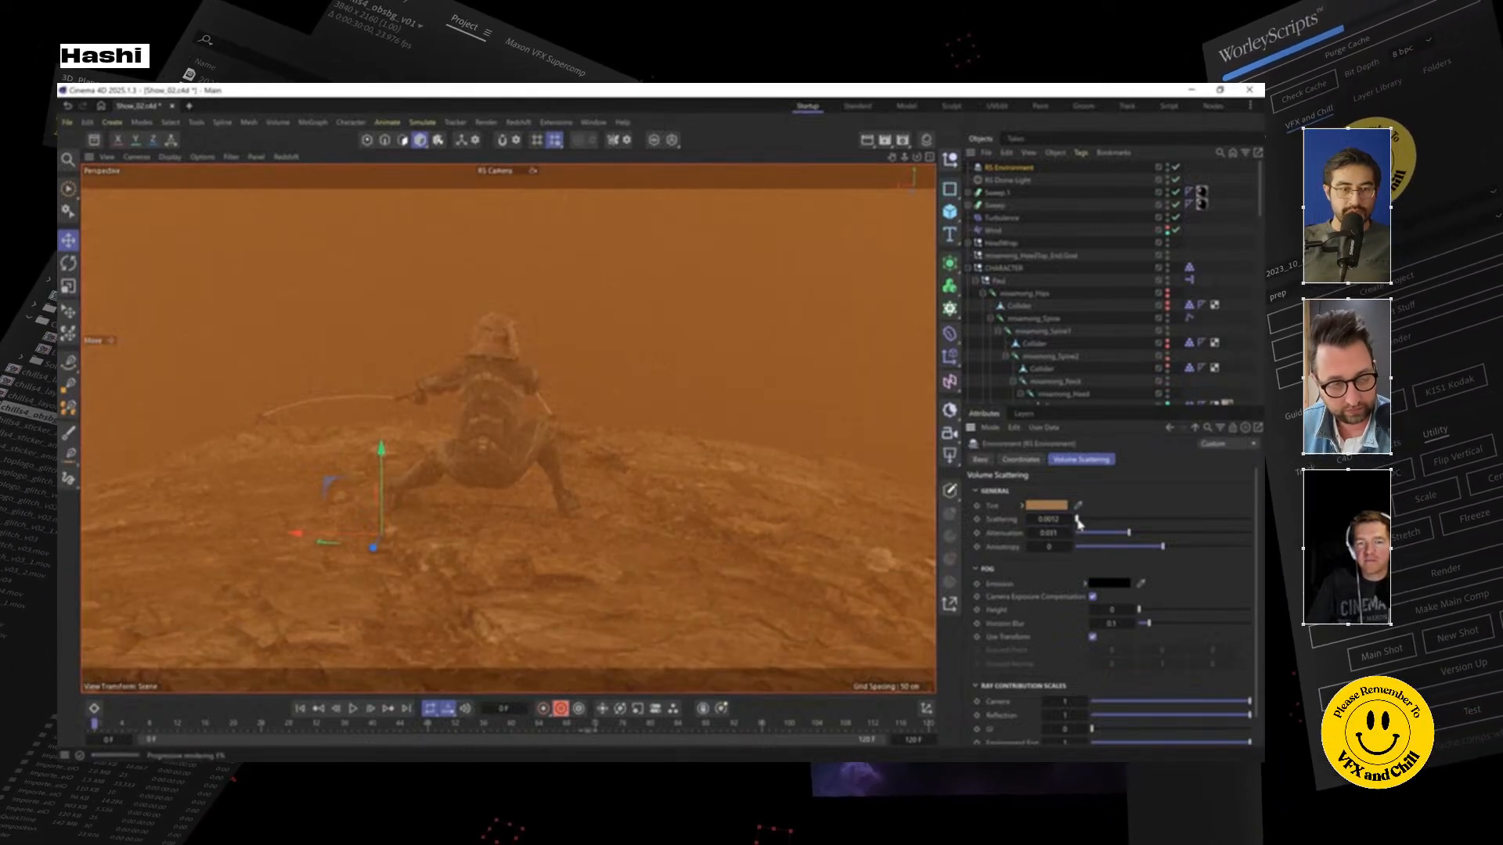
drag(1078, 521, 1078, 523)
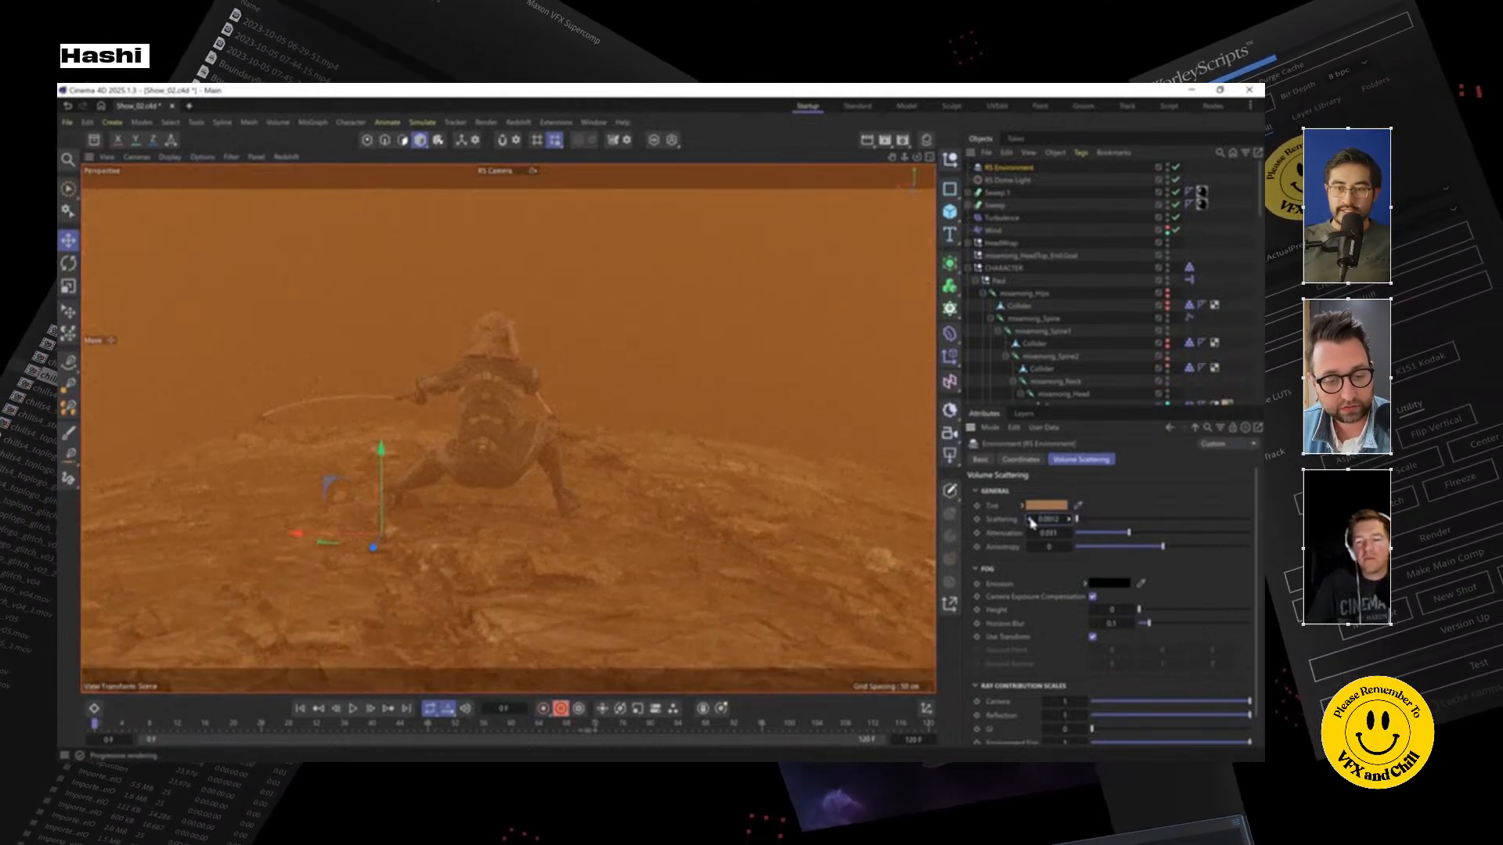
drag(1056, 532, 1095, 547)
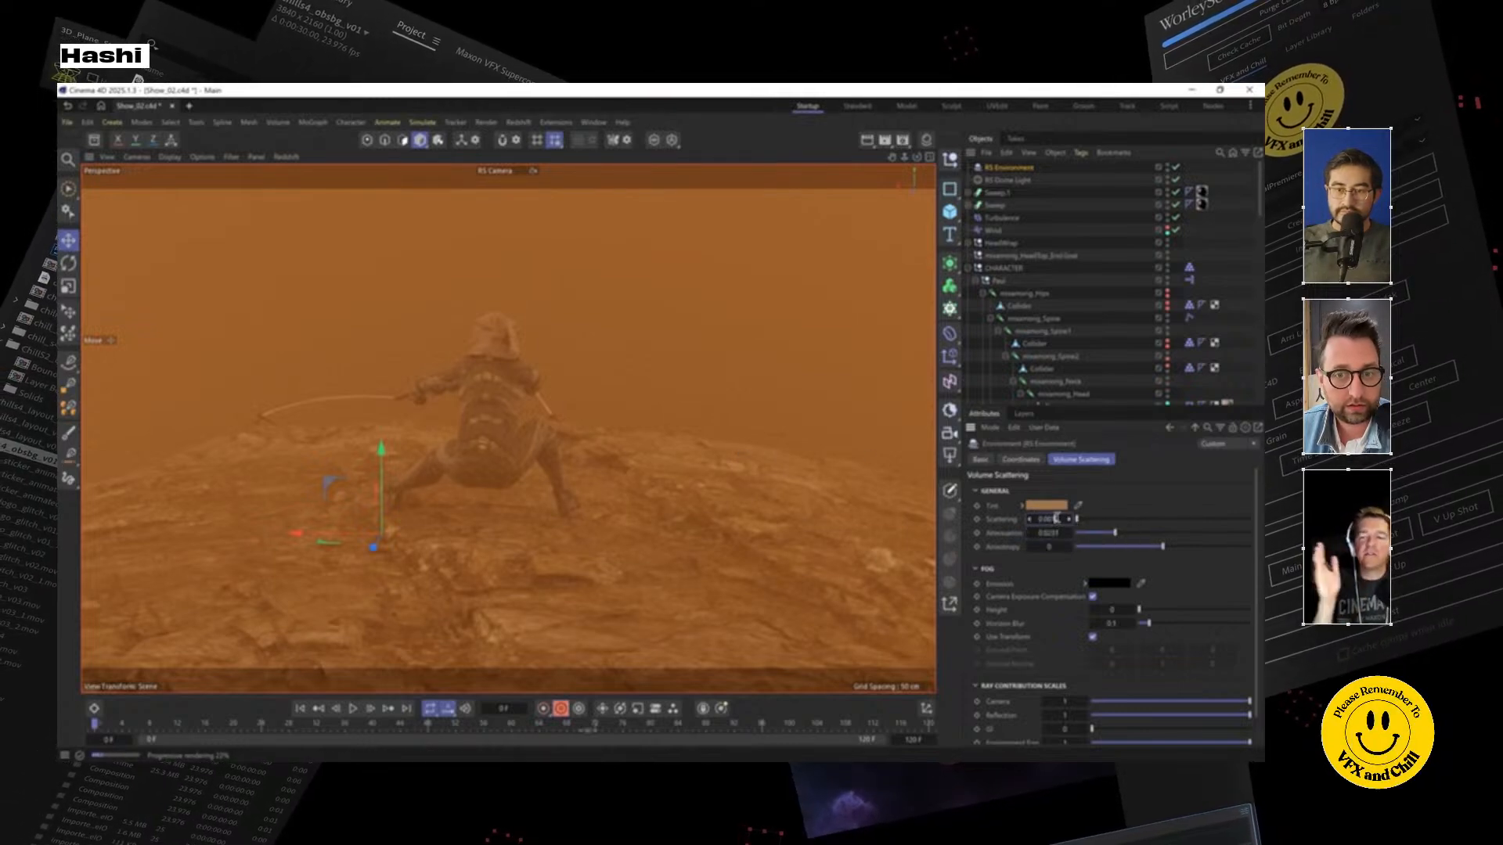
Fine-tune the environment's volume scattering to 0.0011 and its attenuation to 0.0214
key(Down)
key(Down)
key(Down)
key(Down)
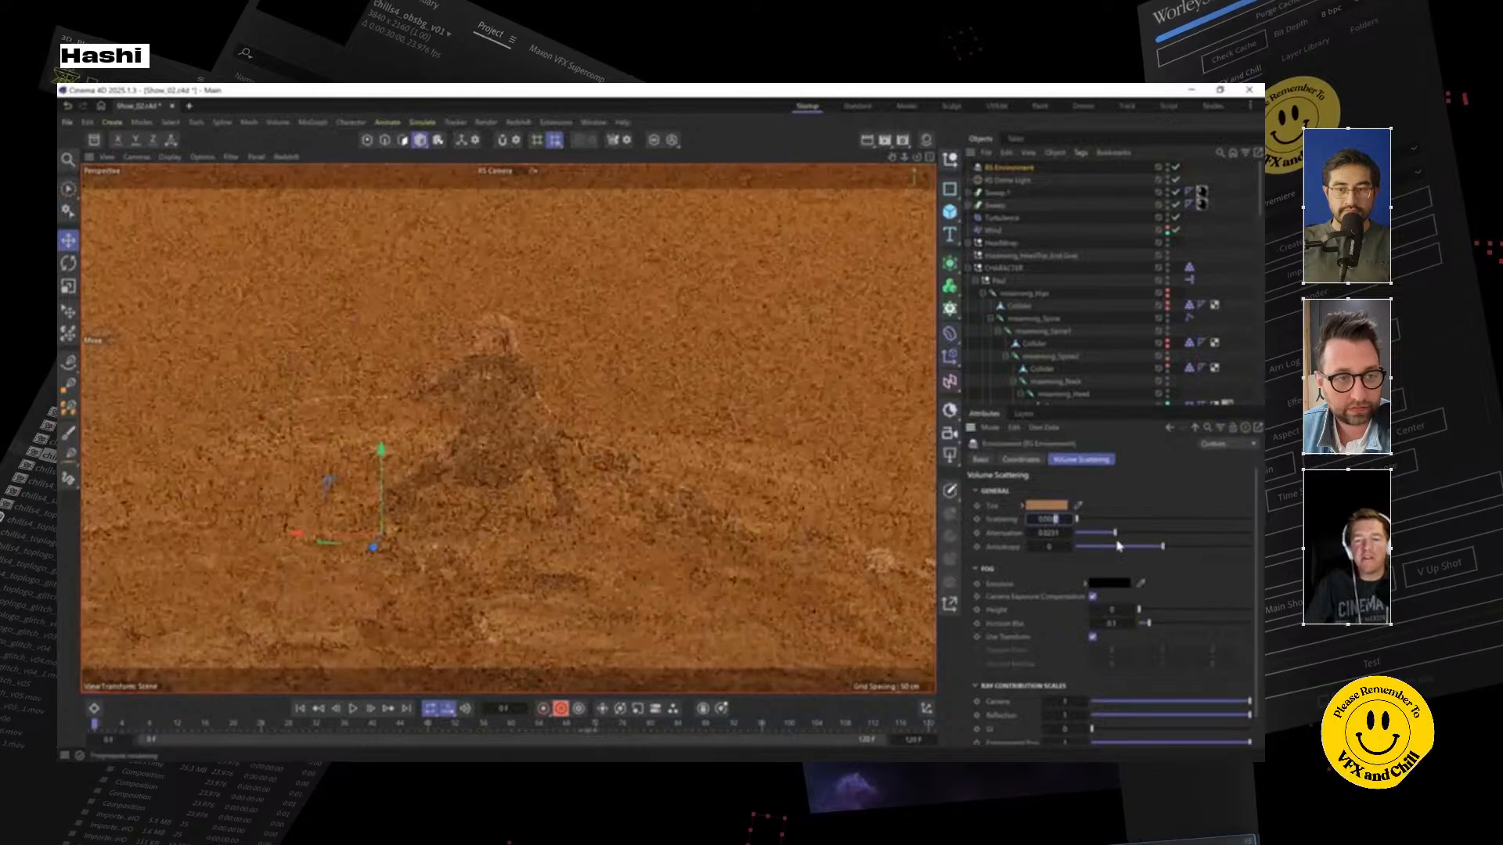
key(Up)
scroll(1058, 534, down, 1)
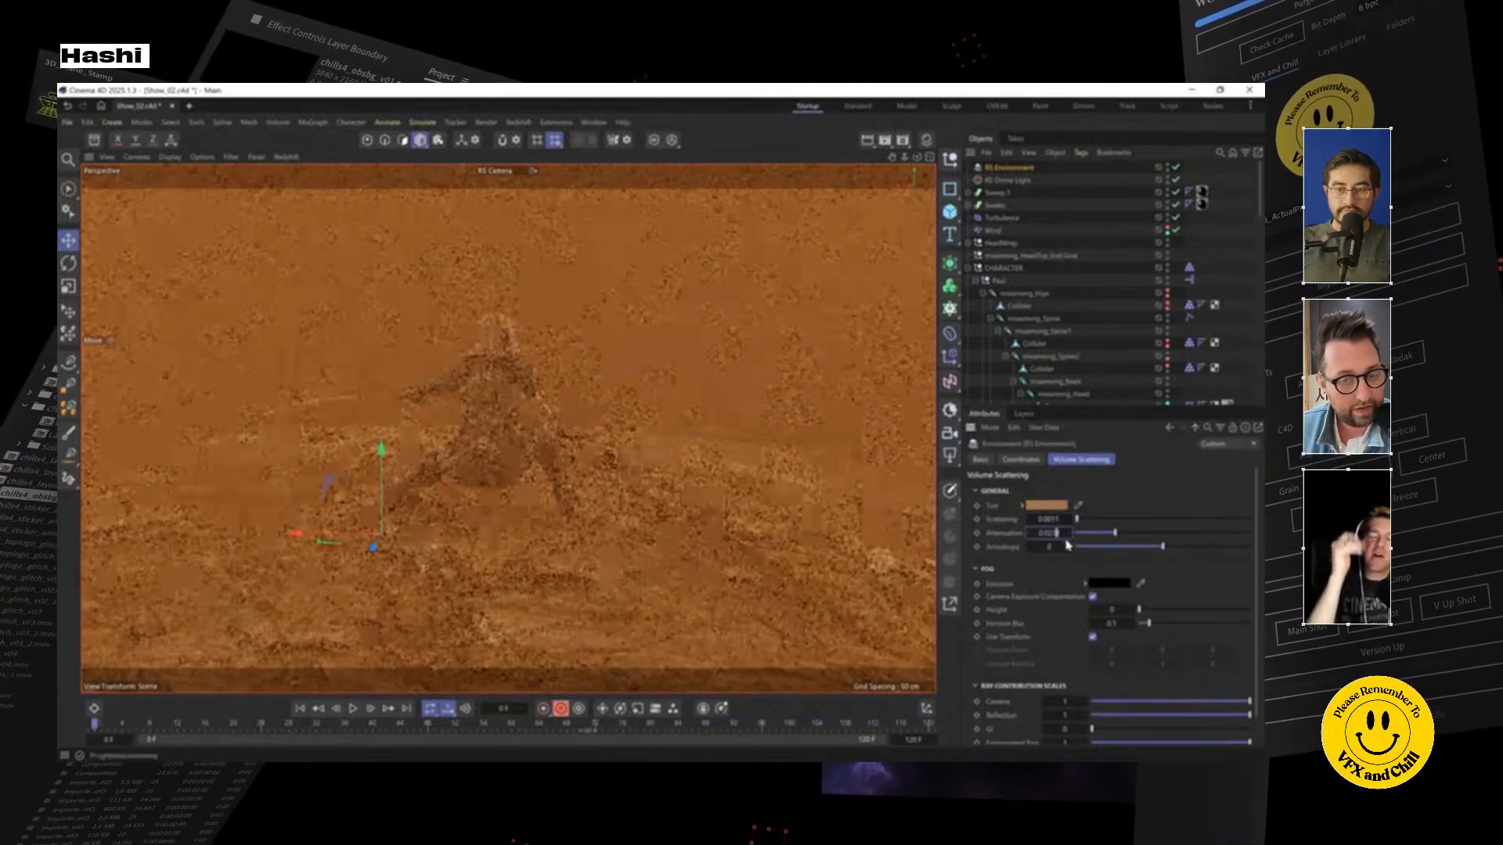
key(Down)
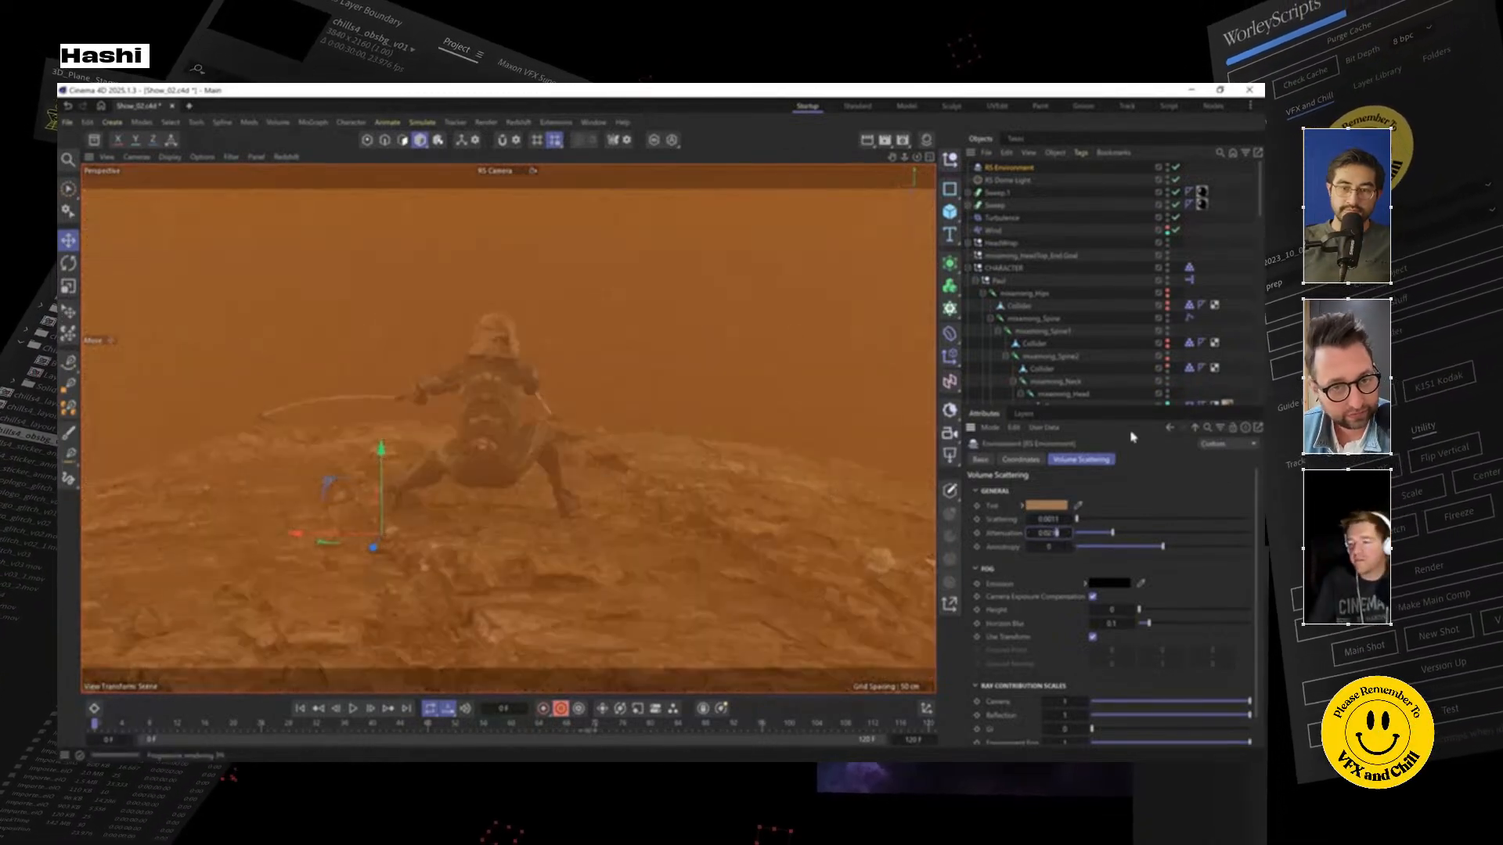
Switch the viewport to the default camera and add a Redshift spot light to the scene
click(533, 170)
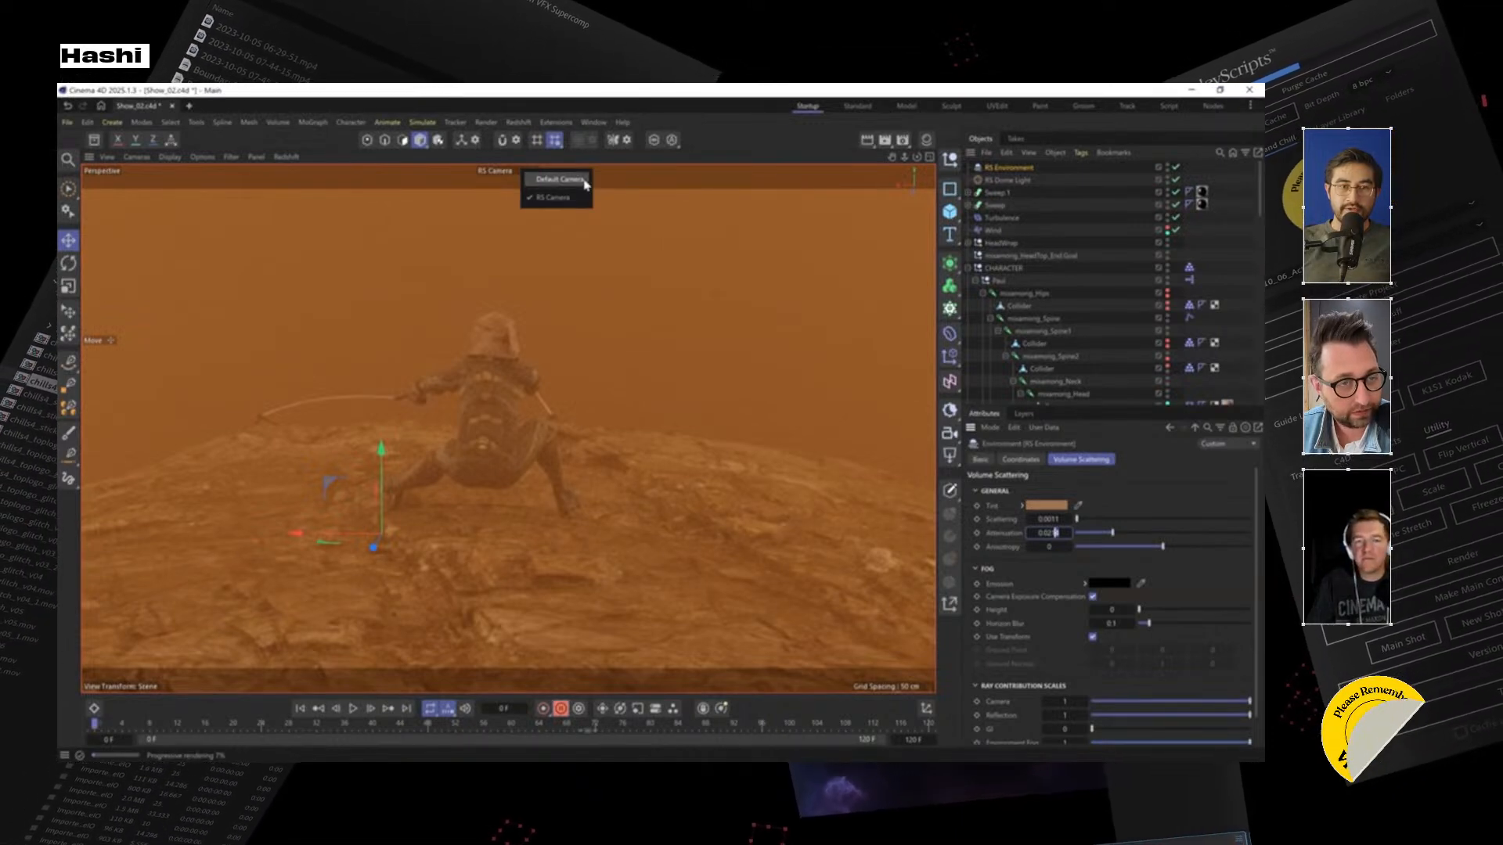
click(558, 179)
scroll(564, 476, down, 1)
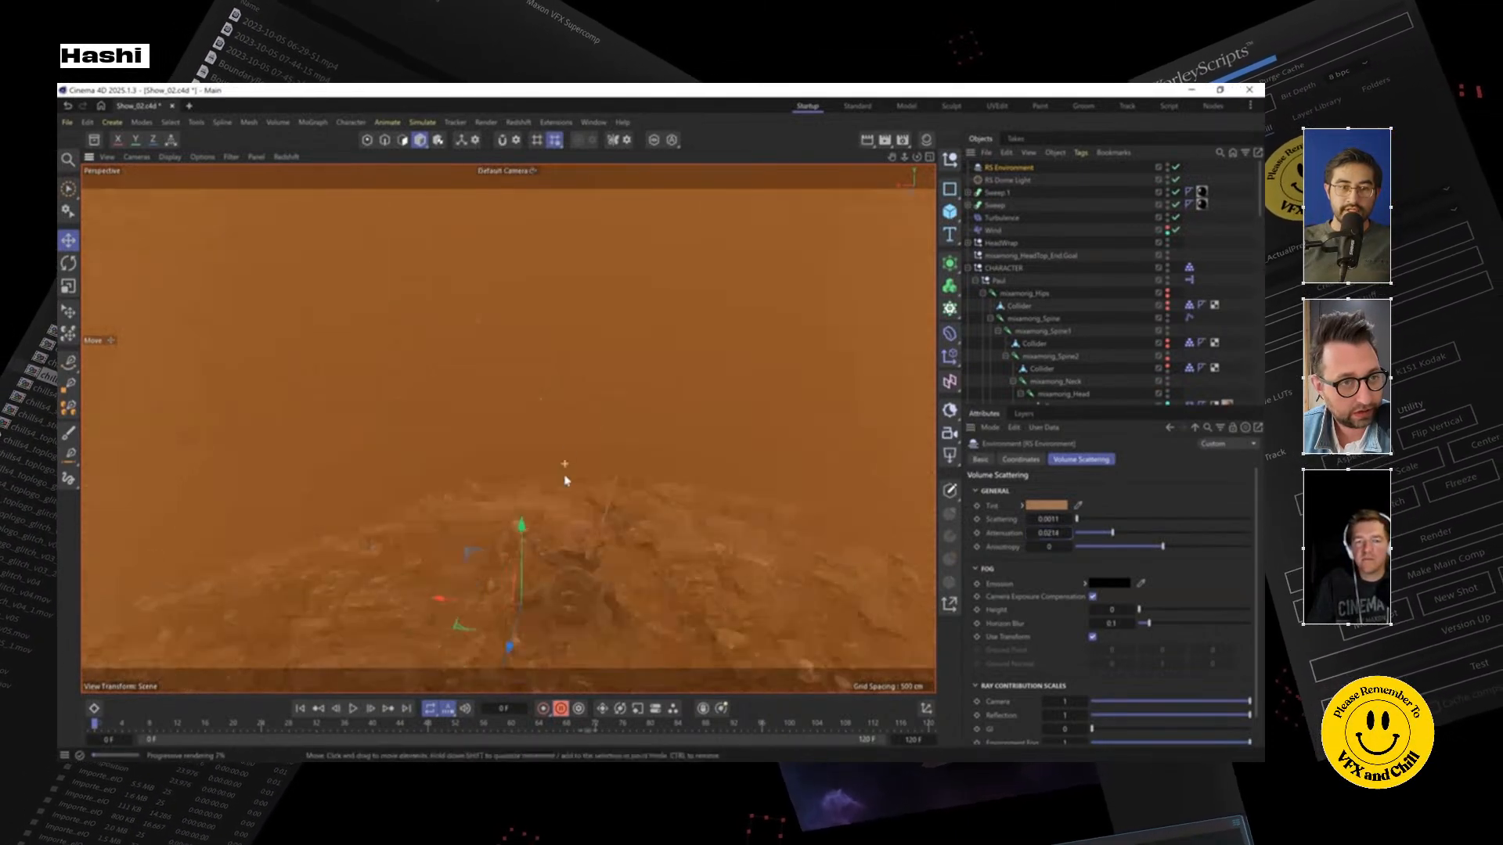
scroll(564, 500, down, 3)
scroll(568, 540, up, 3)
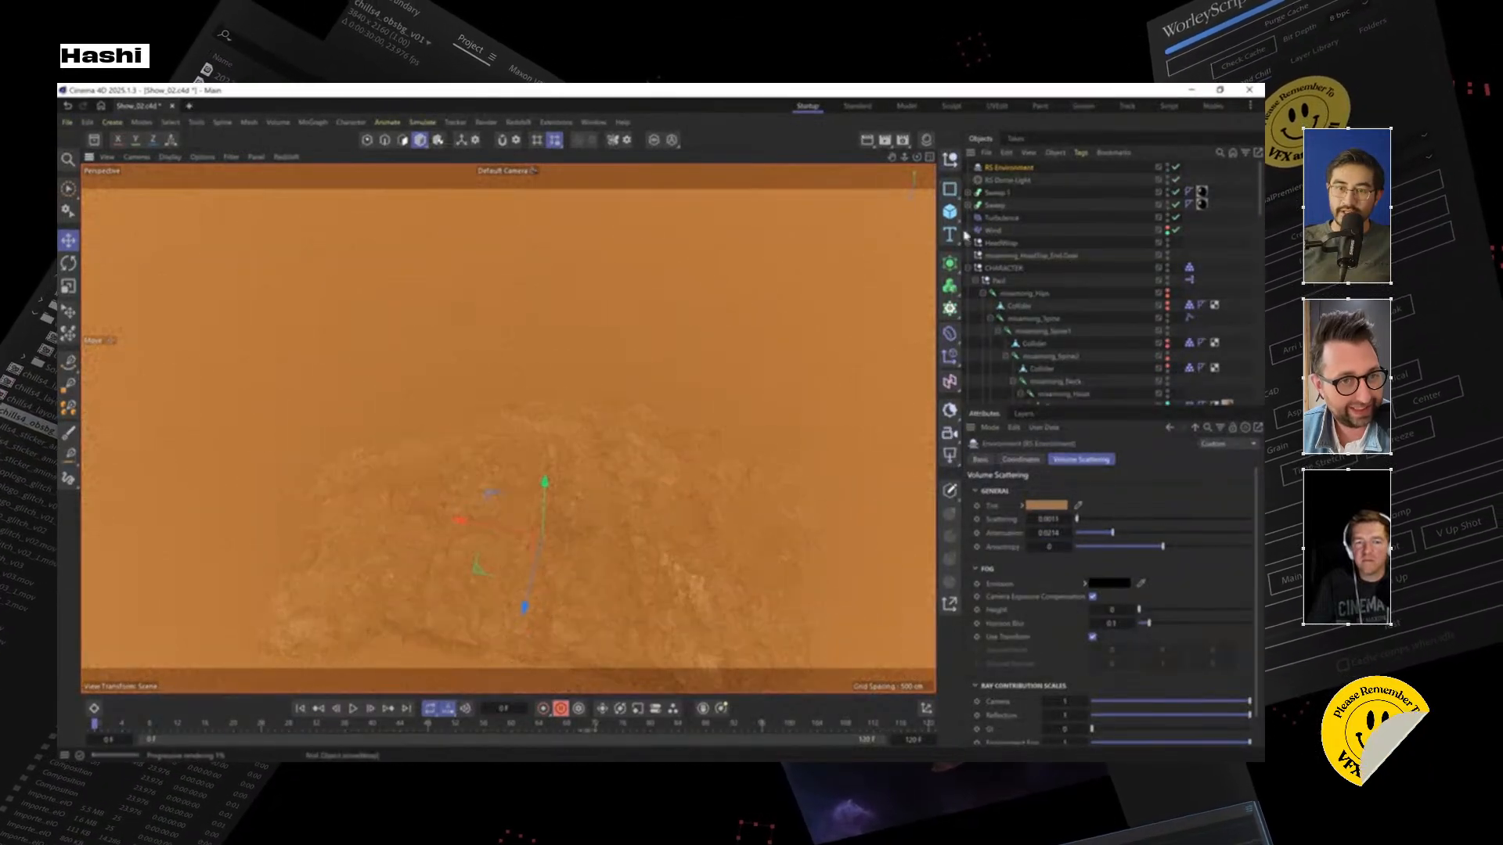
click(951, 454)
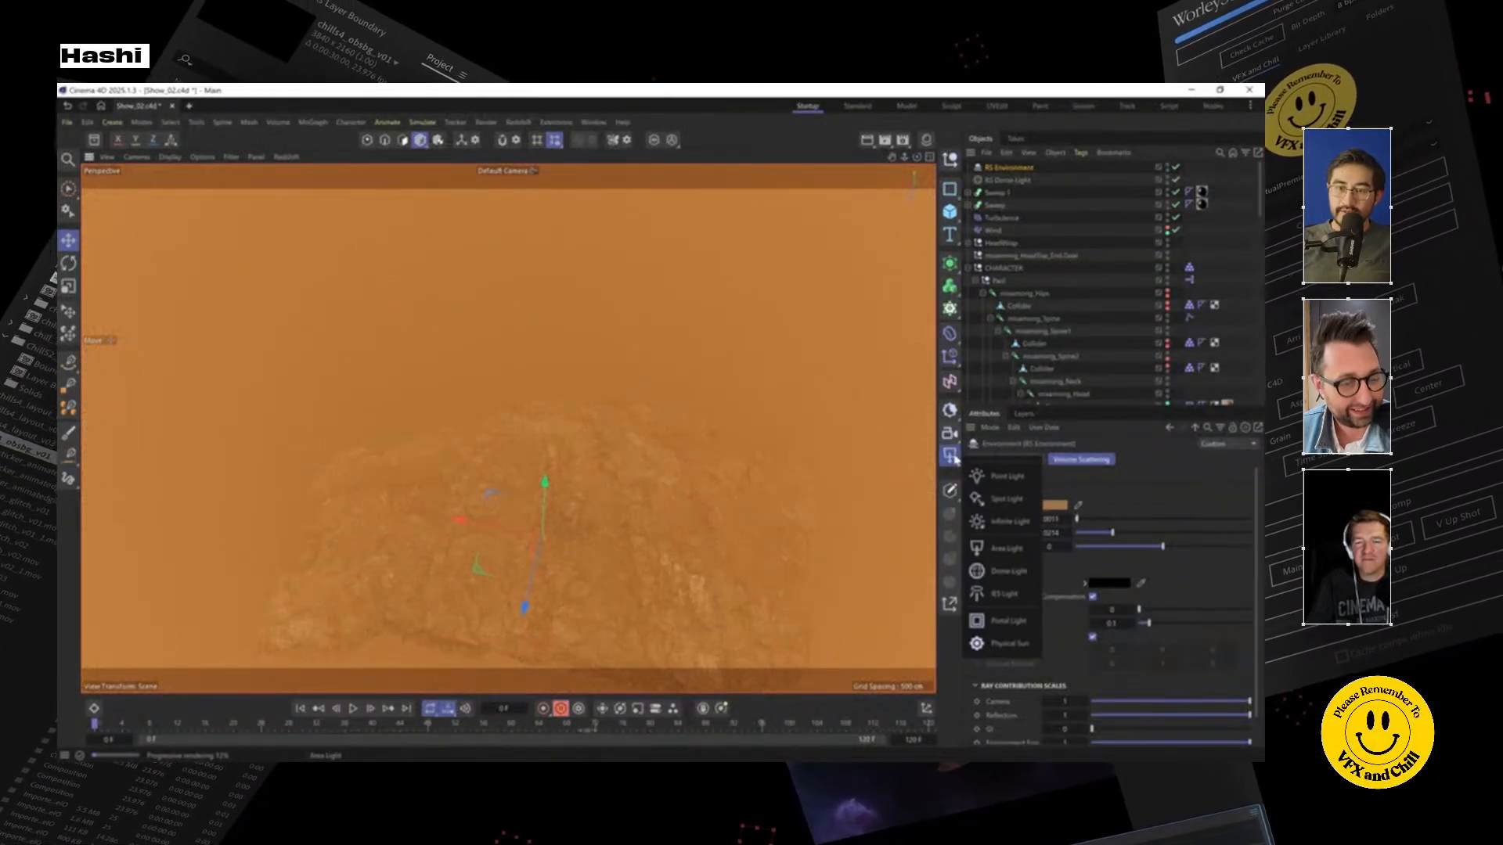
click(1002, 505)
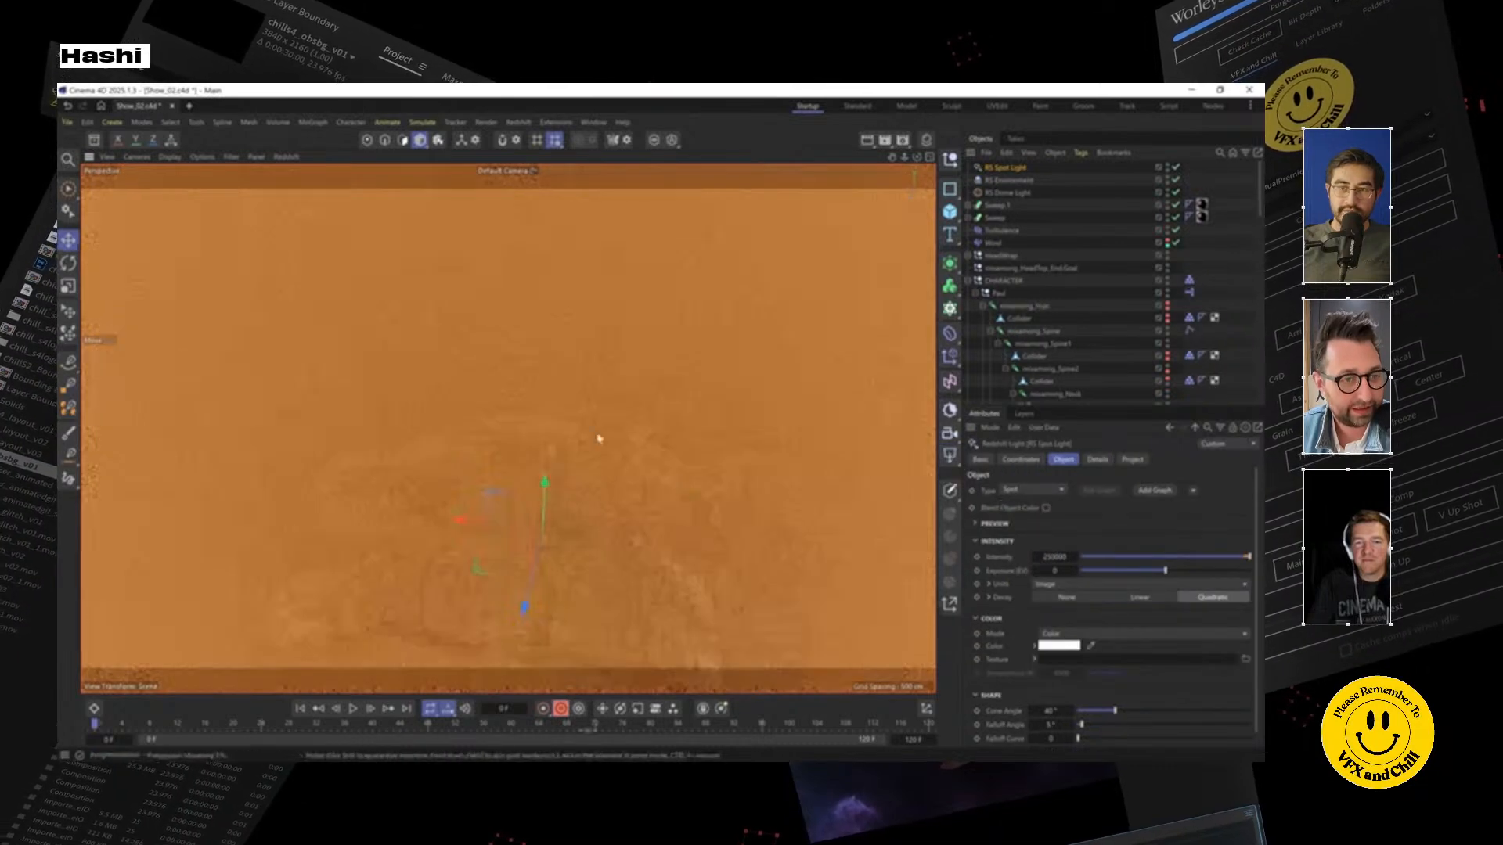
Move the spot light high above one side of the mound and rotate it to point down at the surface
drag(546, 489, 552, 366)
drag(530, 418, 389, 291)
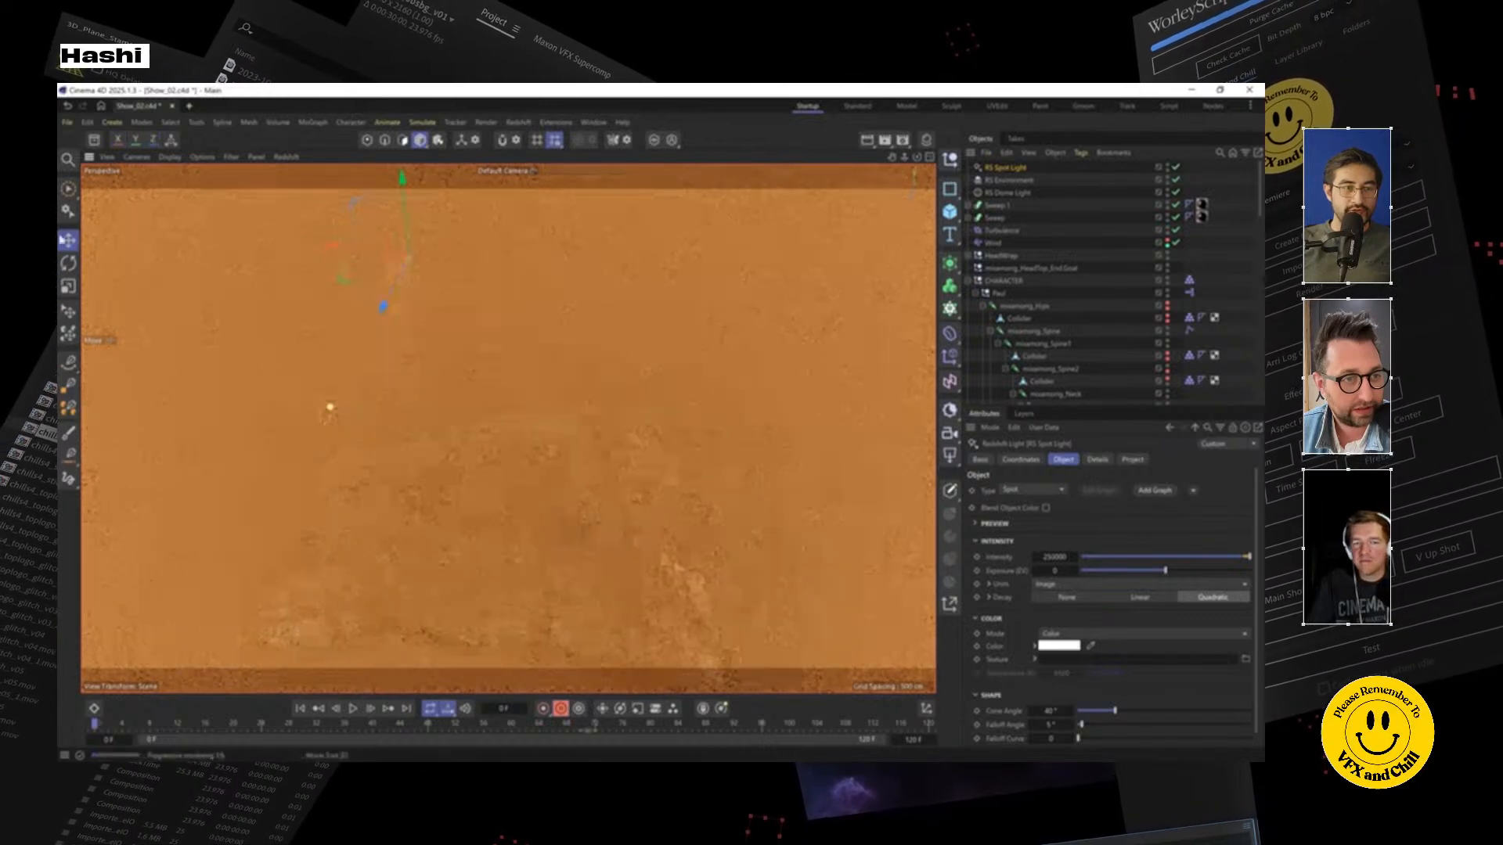
click(68, 263)
mouse_move(416, 291)
mouse_down()
mouse_move(460, 312)
mouse_move(392, 262)
mouse_move(420, 264)
mouse_up()
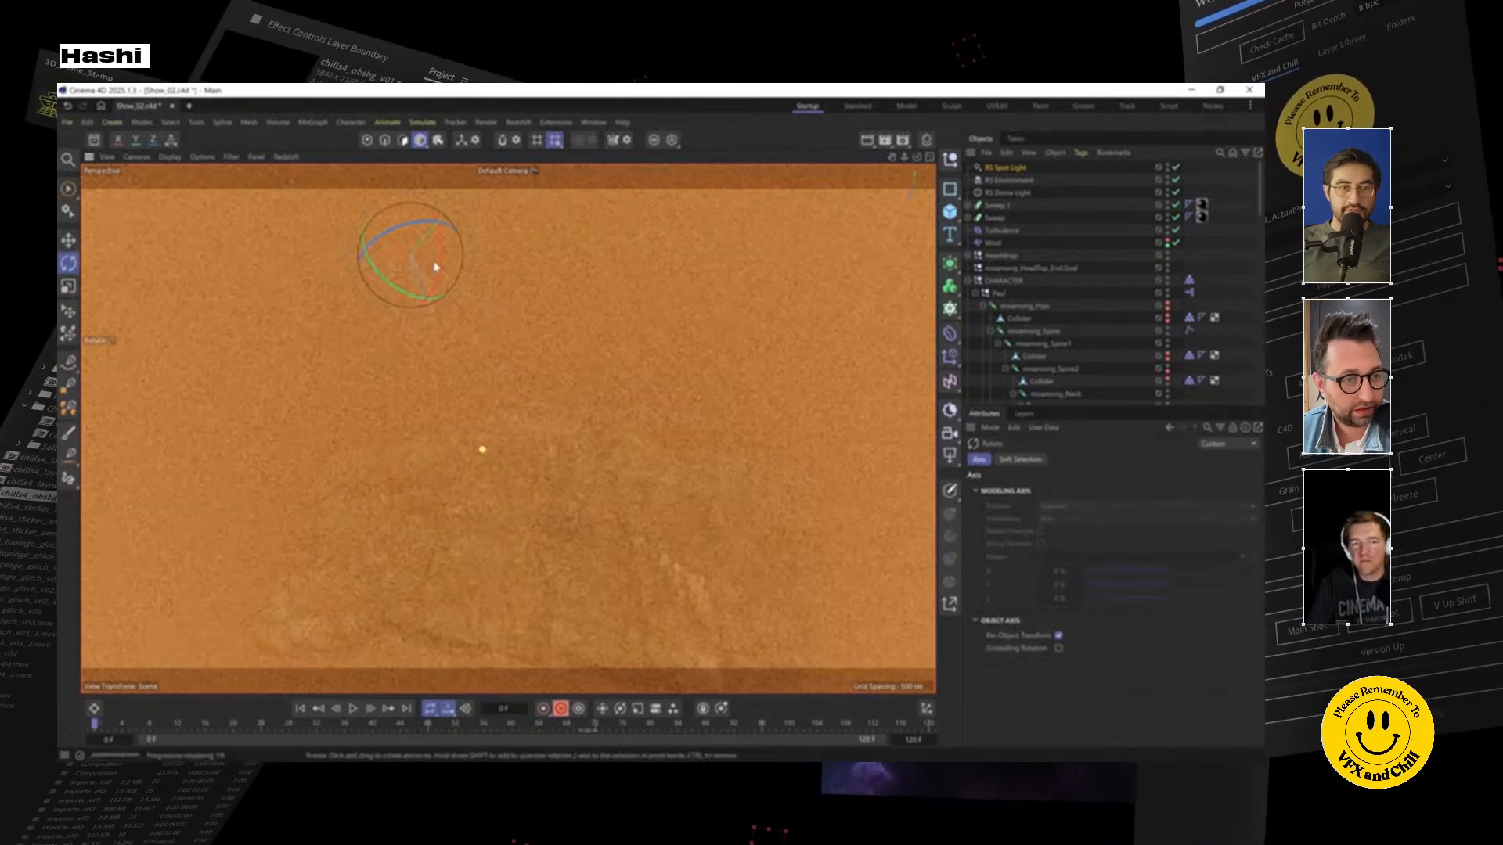
Raise the spot light's exposure to about 5.1 and reposition it so its beam covers the mound
click(1006, 168)
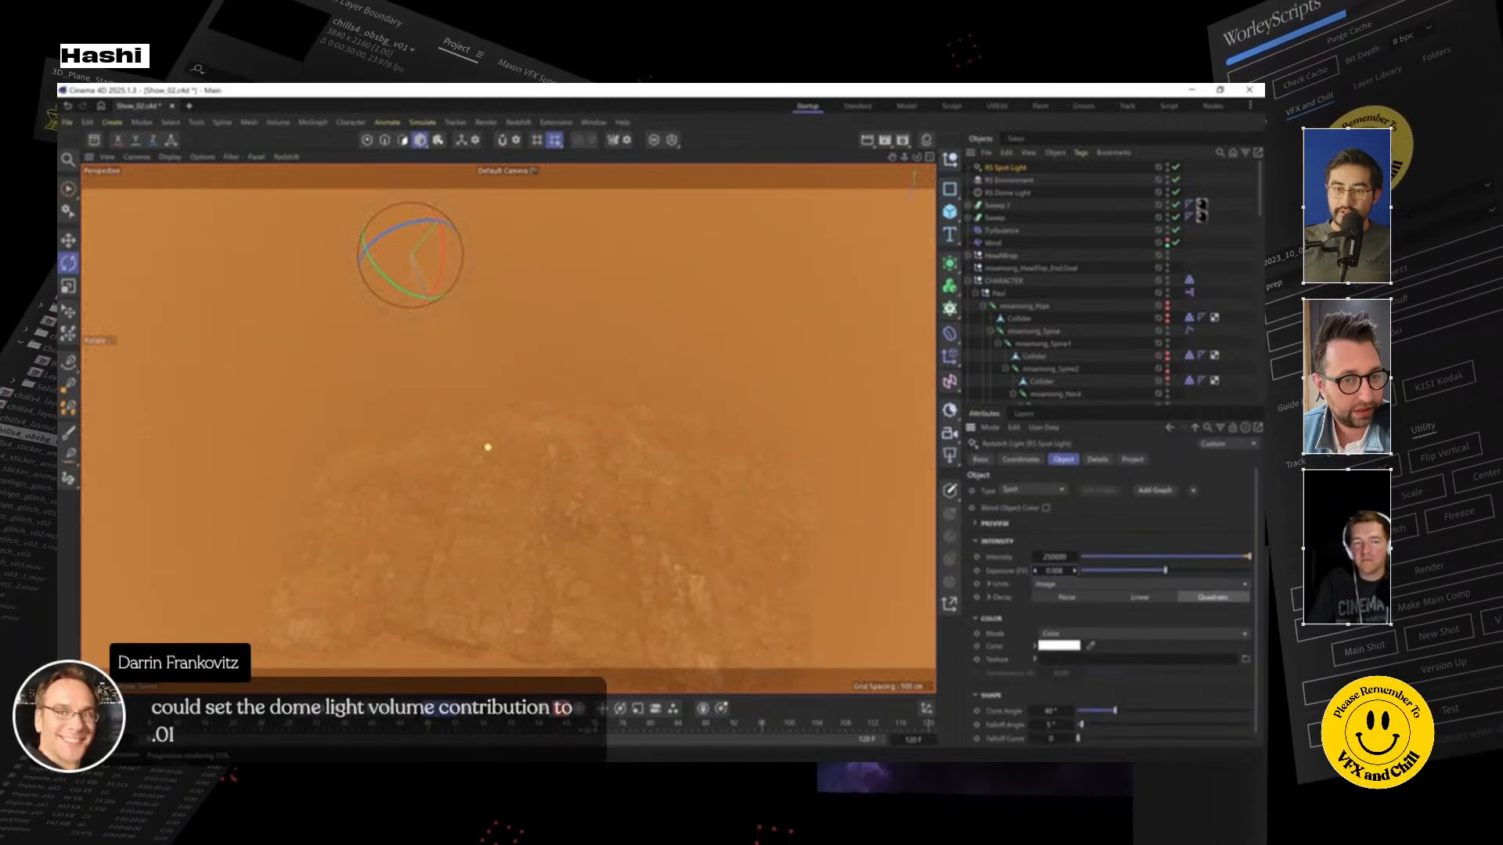
drag(1059, 569, 1104, 569)
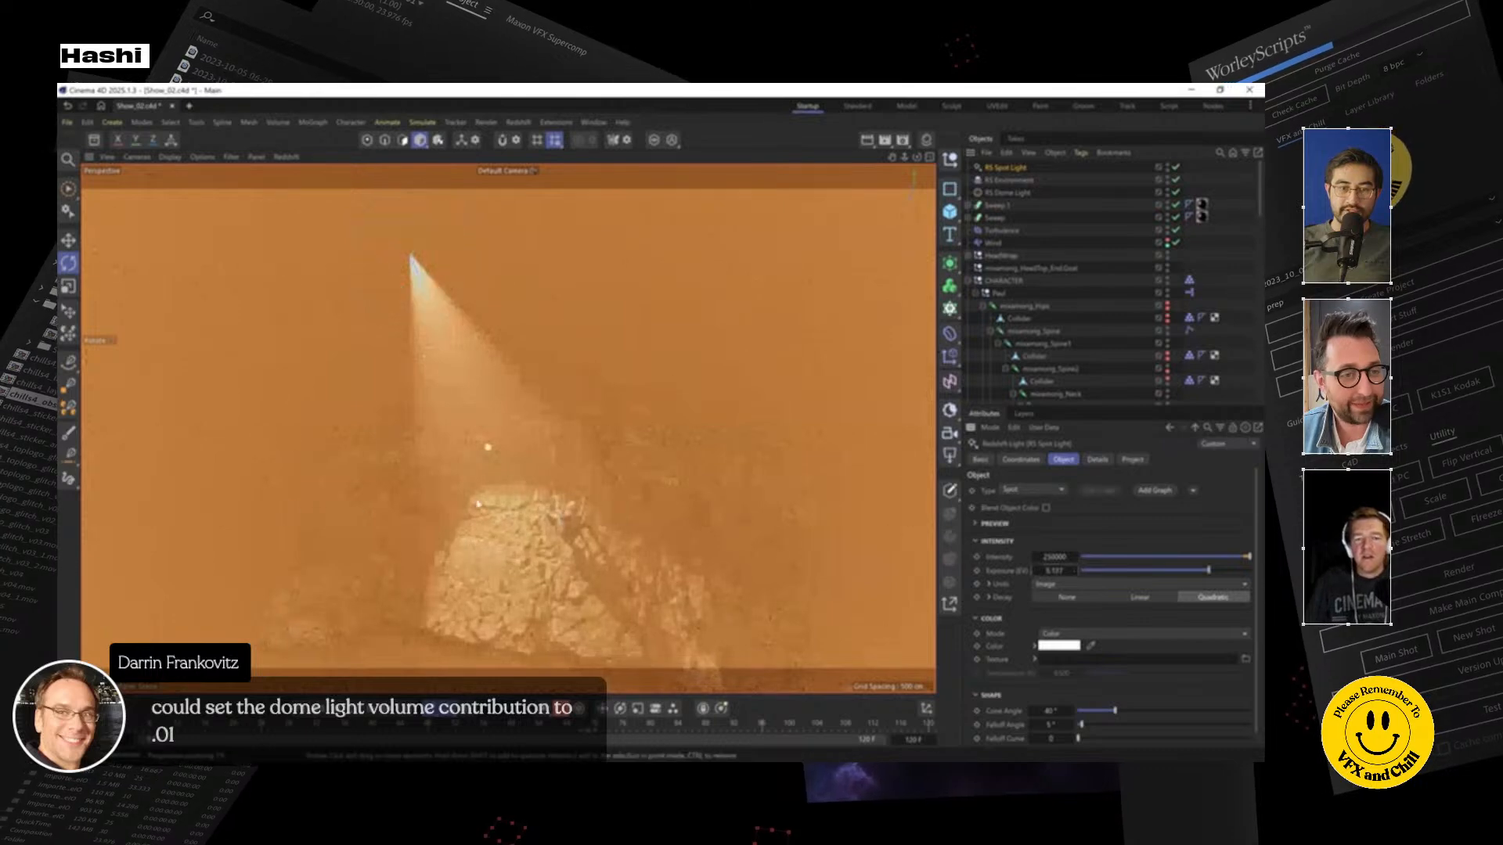
alt+drag(339, 321, 739, 324)
drag(369, 526, 352, 461)
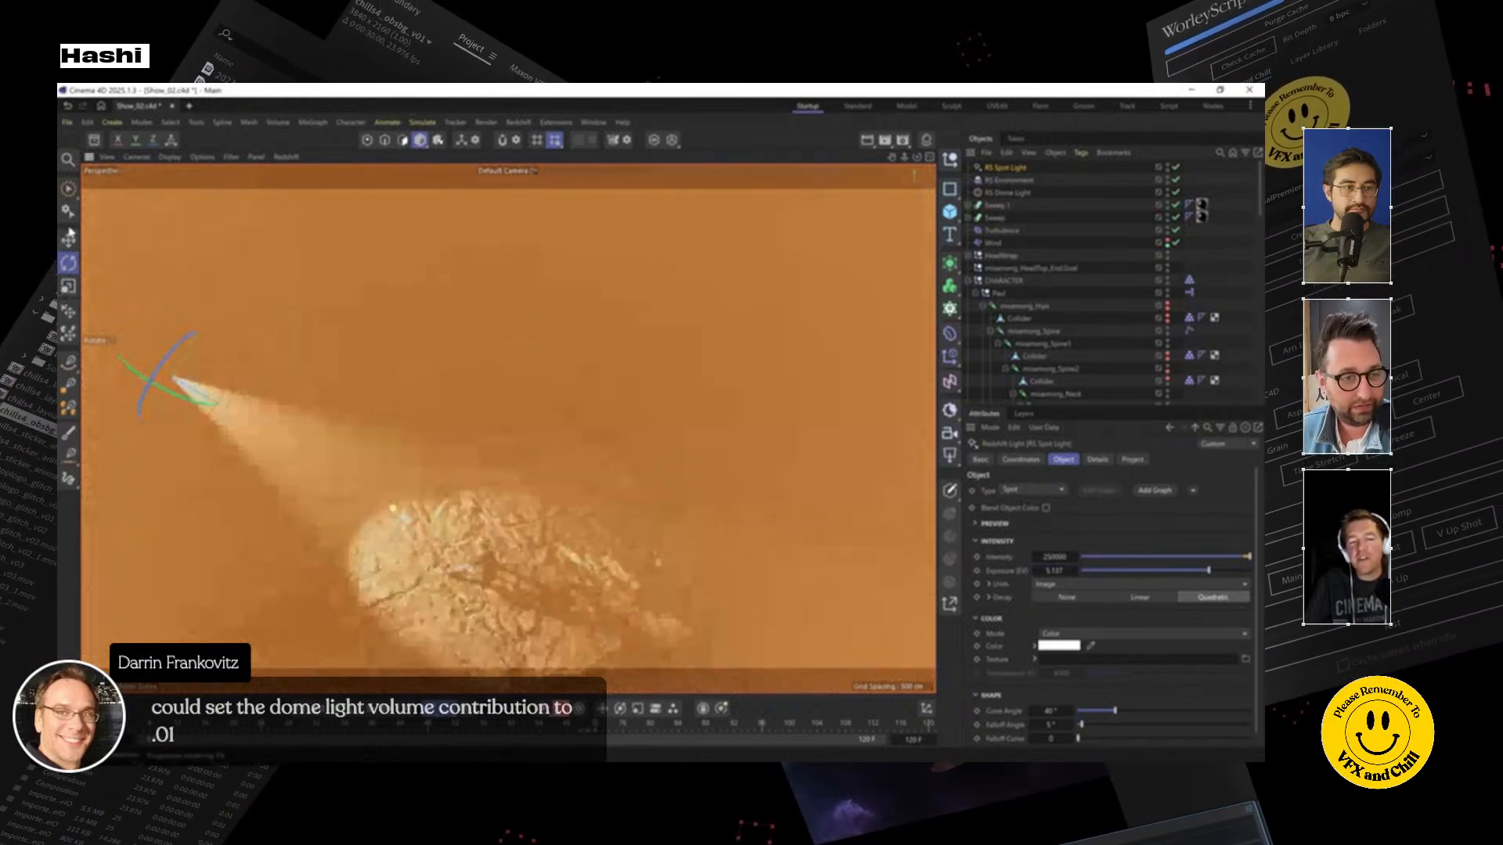
key(e)
alt+right_drag(261, 426, 900, 613)
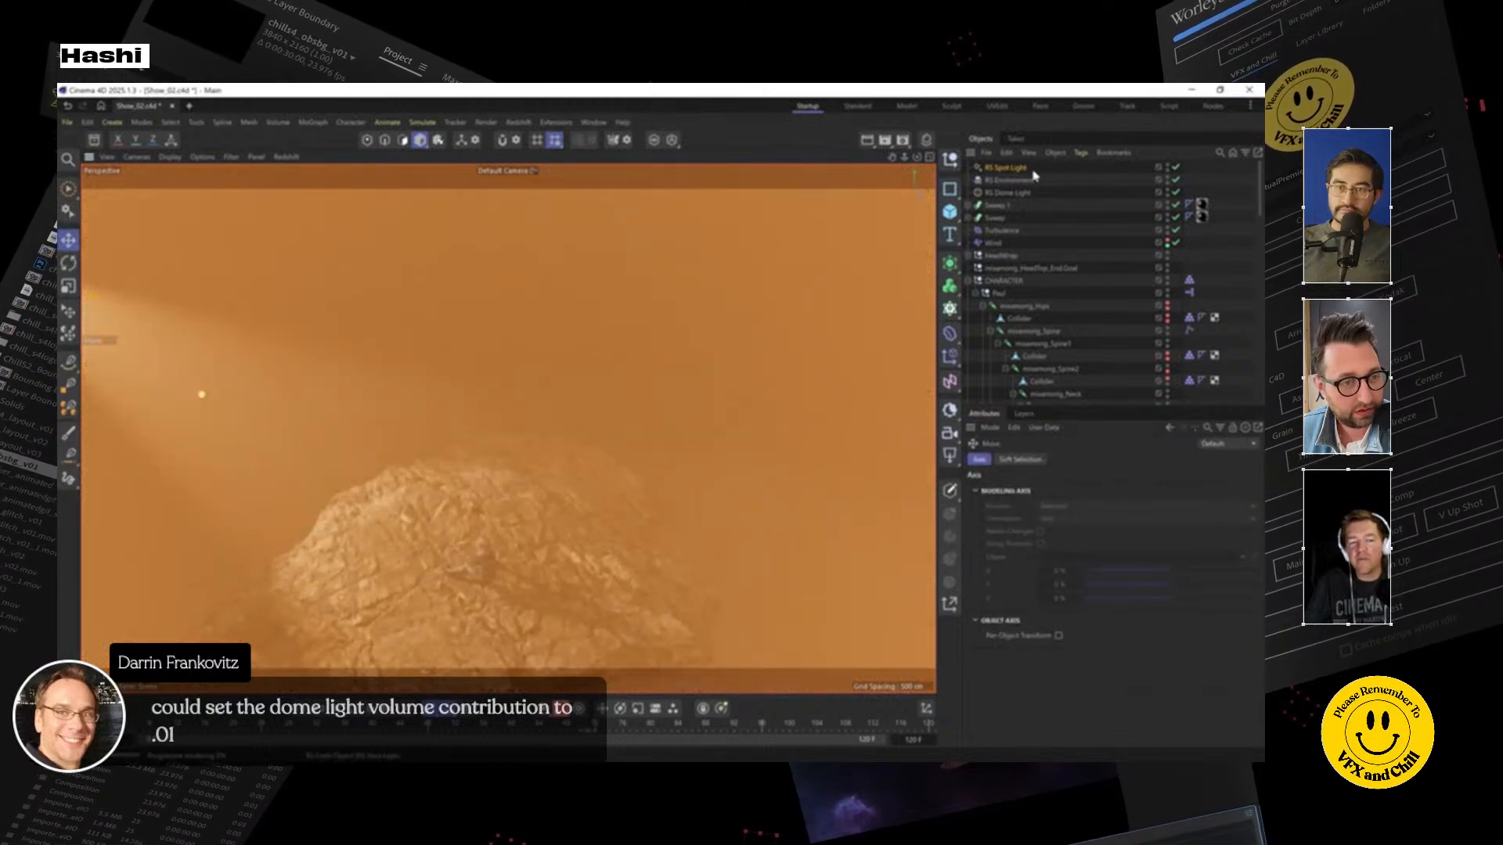
Lower the dome light's volume contribution to about 0.09, keeping its camera contribution at 1
click(1009, 193)
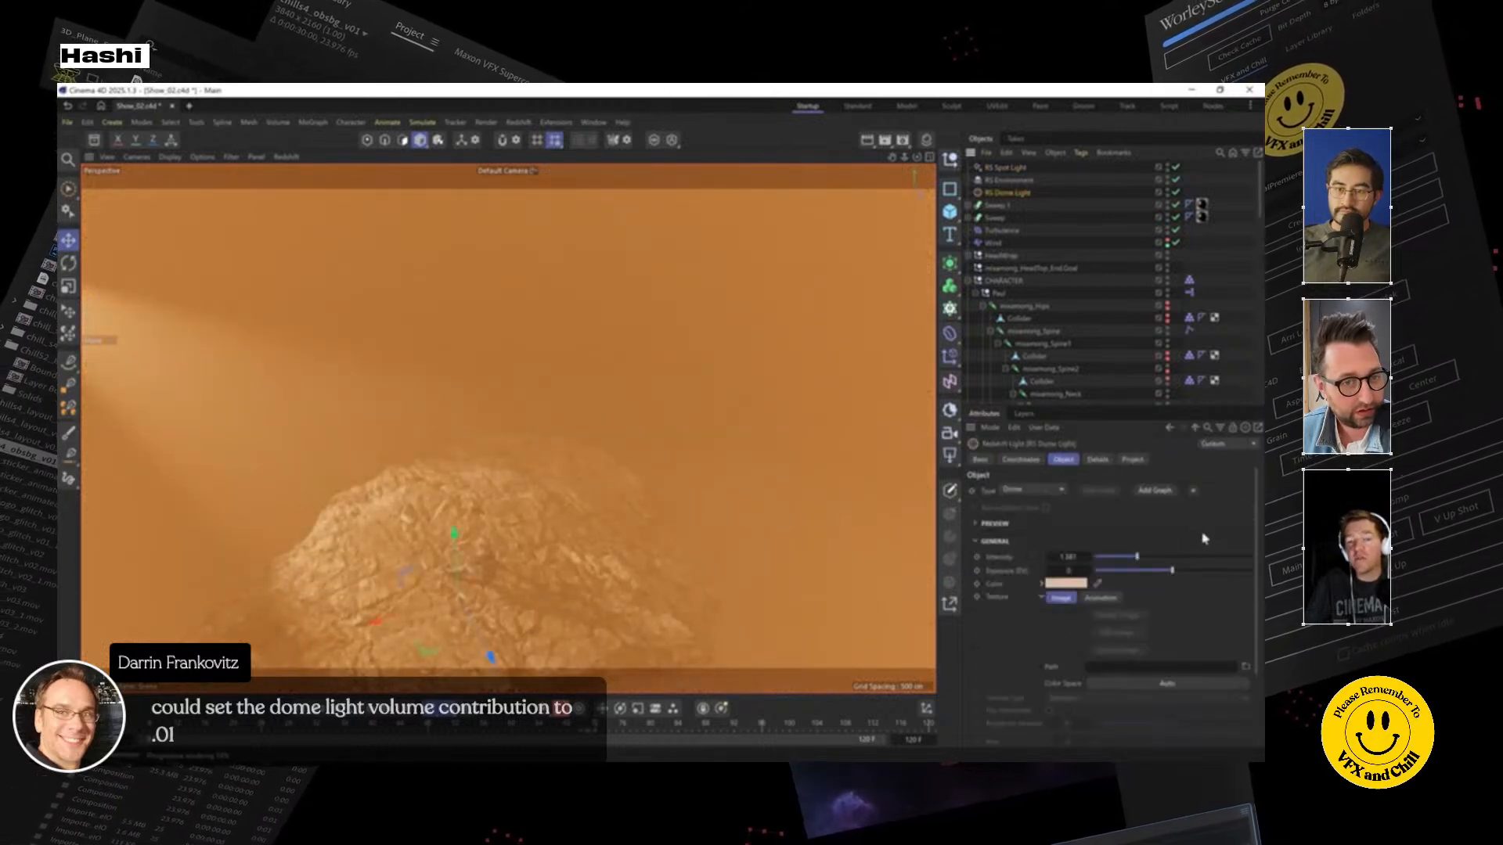
scroll(1198, 539, down, 3)
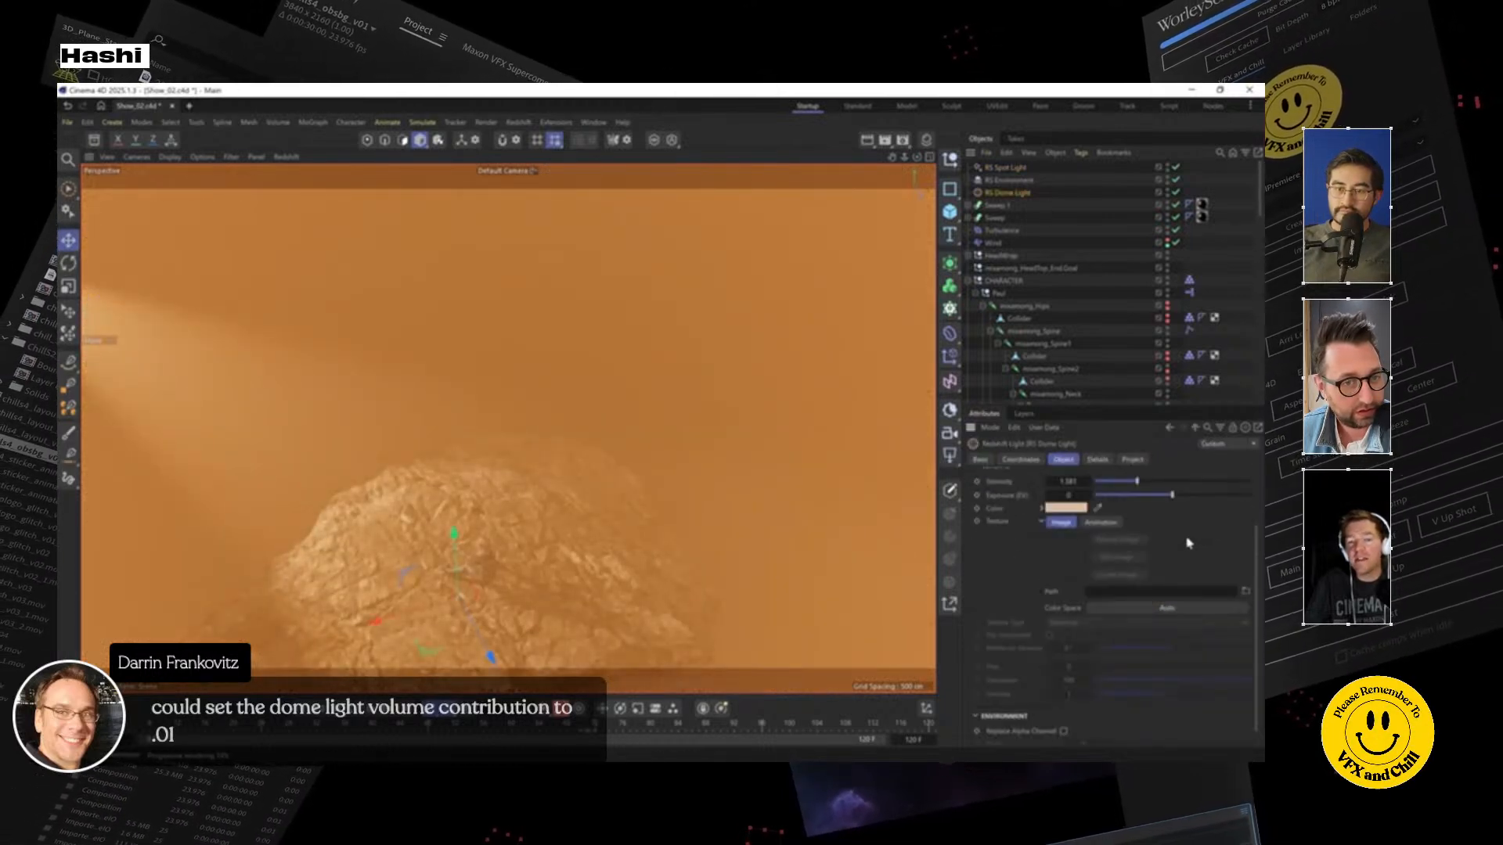
click(1098, 460)
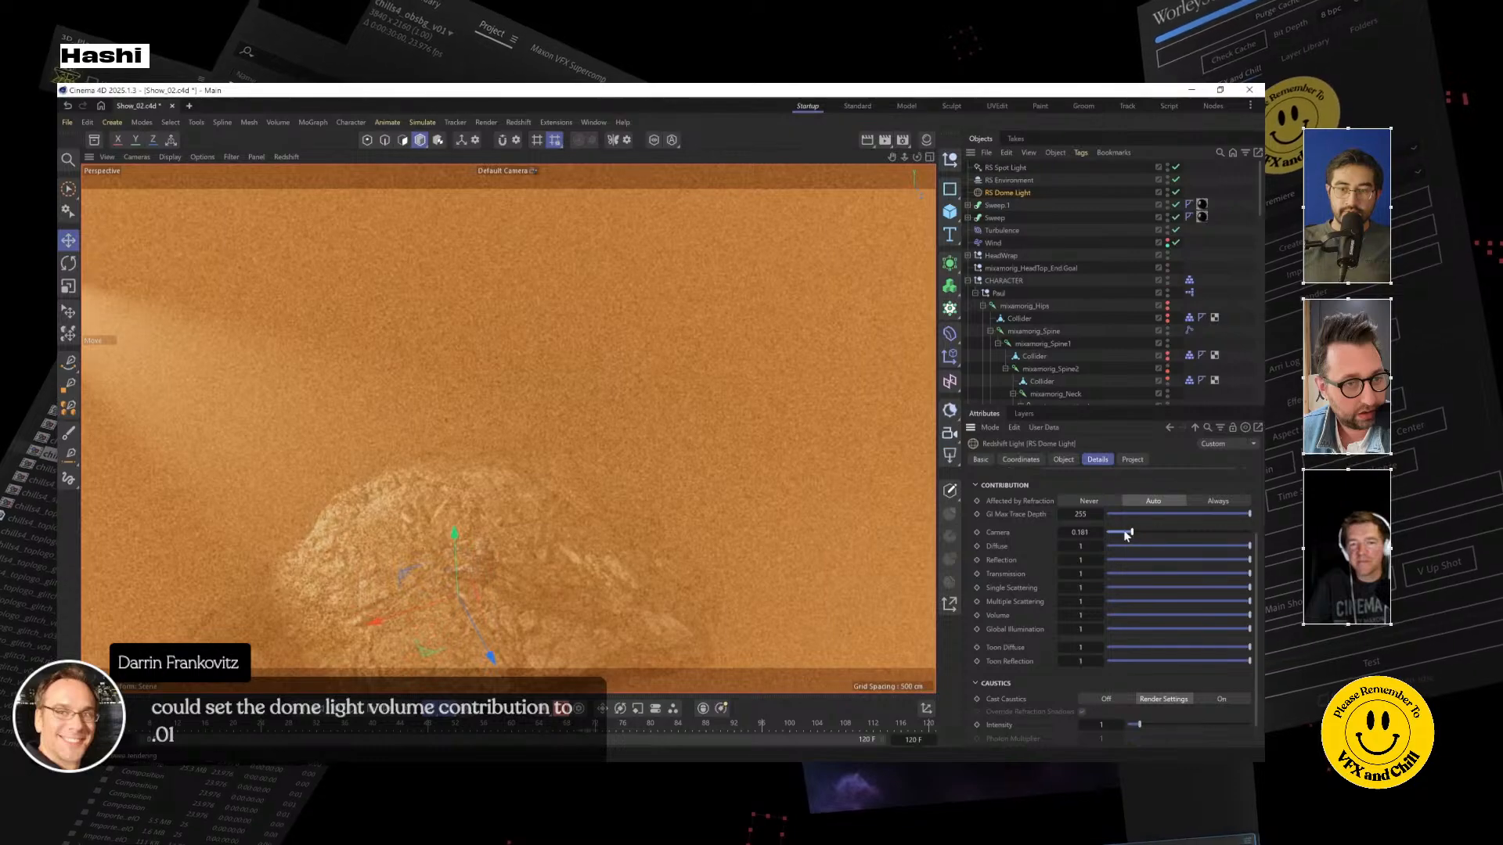
drag(1108, 533, 1116, 534)
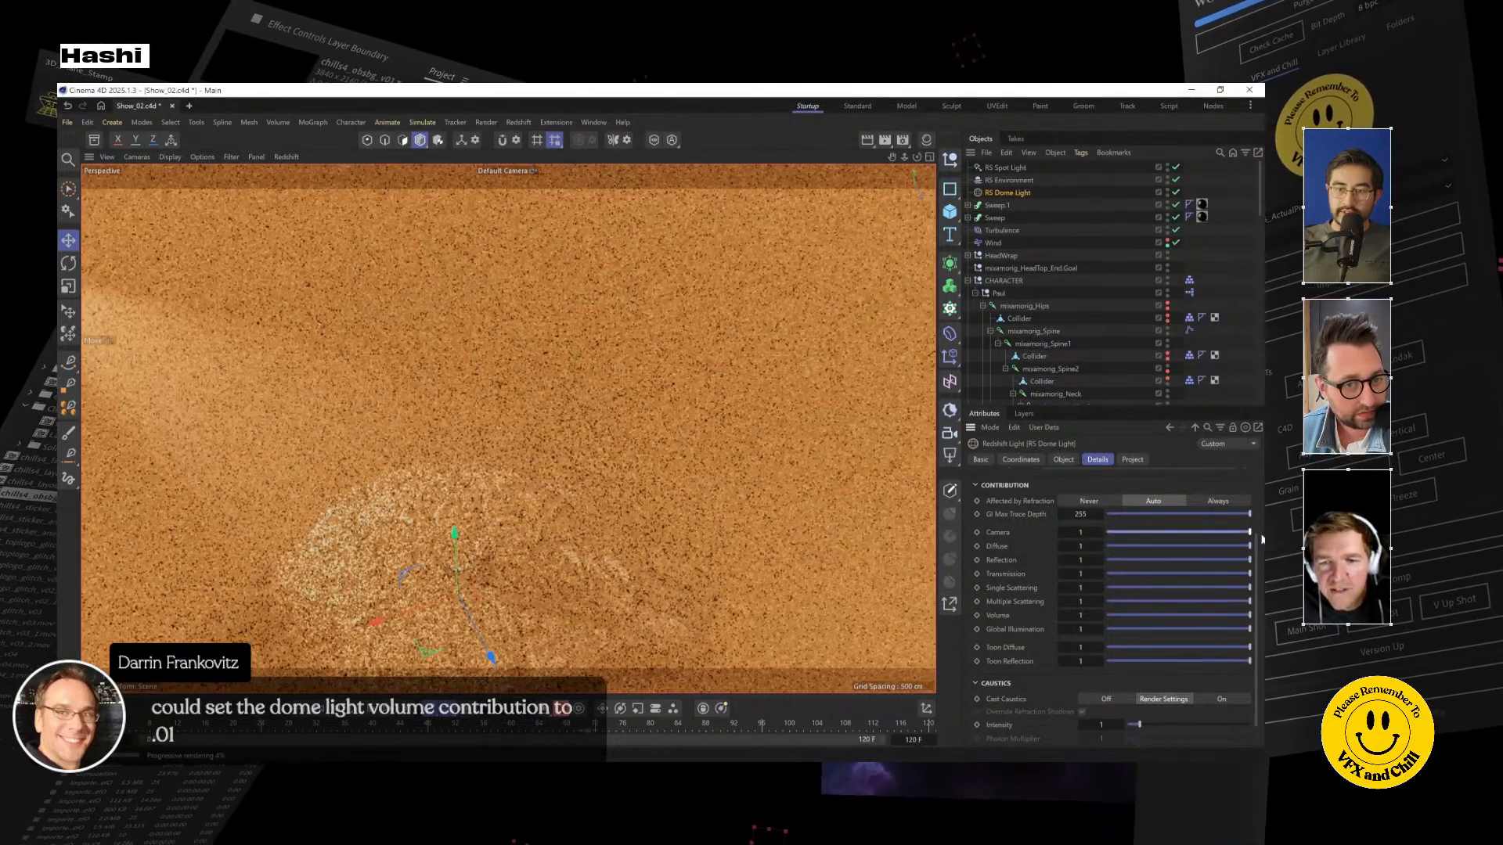
key(ctrl+z)
click(1130, 615)
drag(1122, 620, 1118, 617)
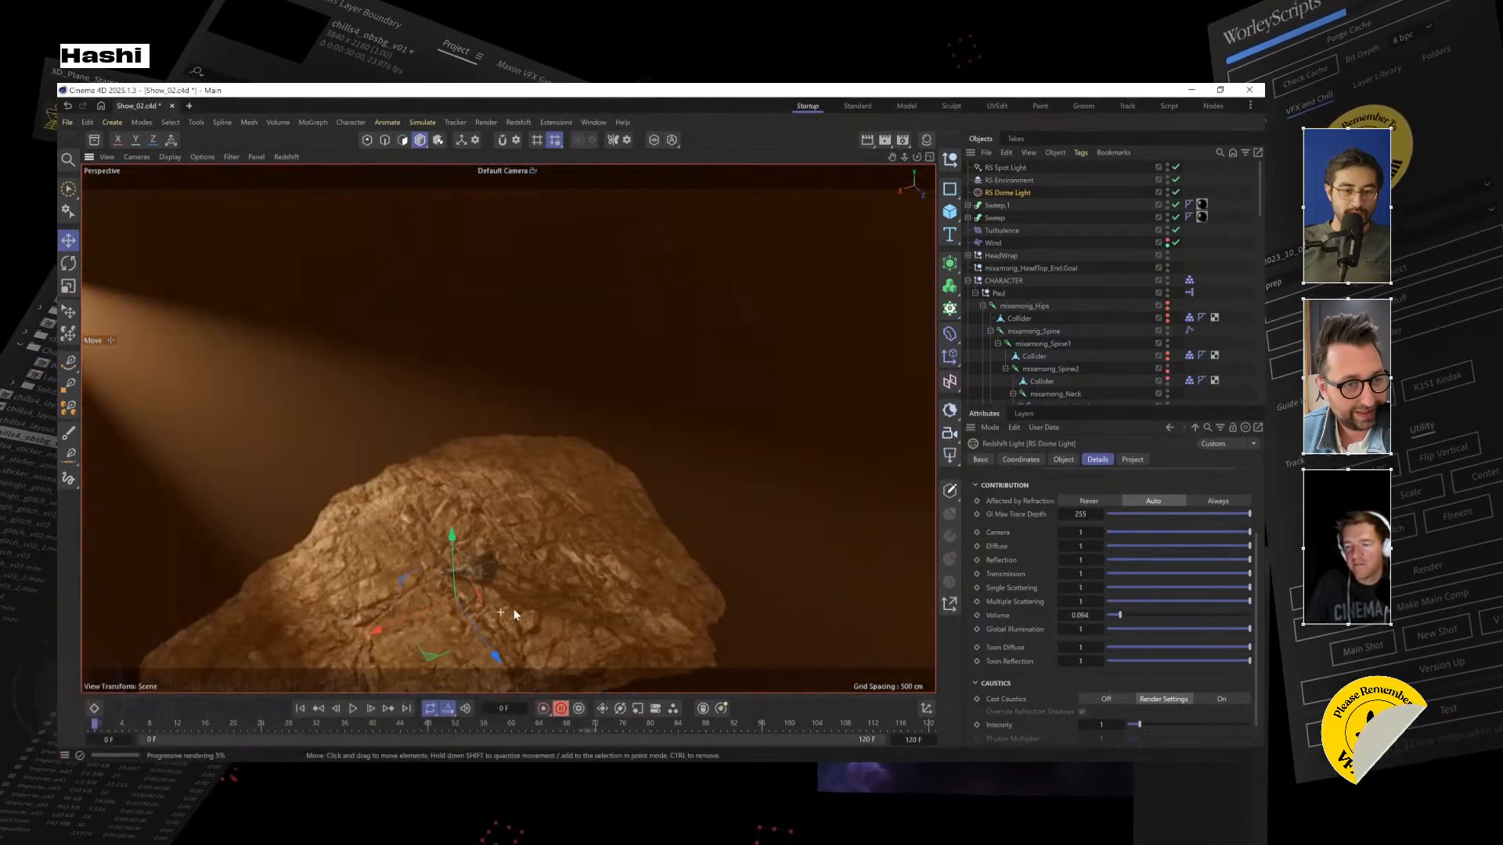
Examine the lighting on the character up close and the spot light's beam over the mound from a distance
mouse_move(514, 615)
alt+mouse_down()
mouse_move(670, 565)
mouse_move(692, 534)
mouse_move(720, 546)
mouse_move(504, 609)
alt+mouse_up()
alt+drag(631, 638, 557, 576)
scroll(568, 589, up, 4)
scroll(556, 576, up, 5)
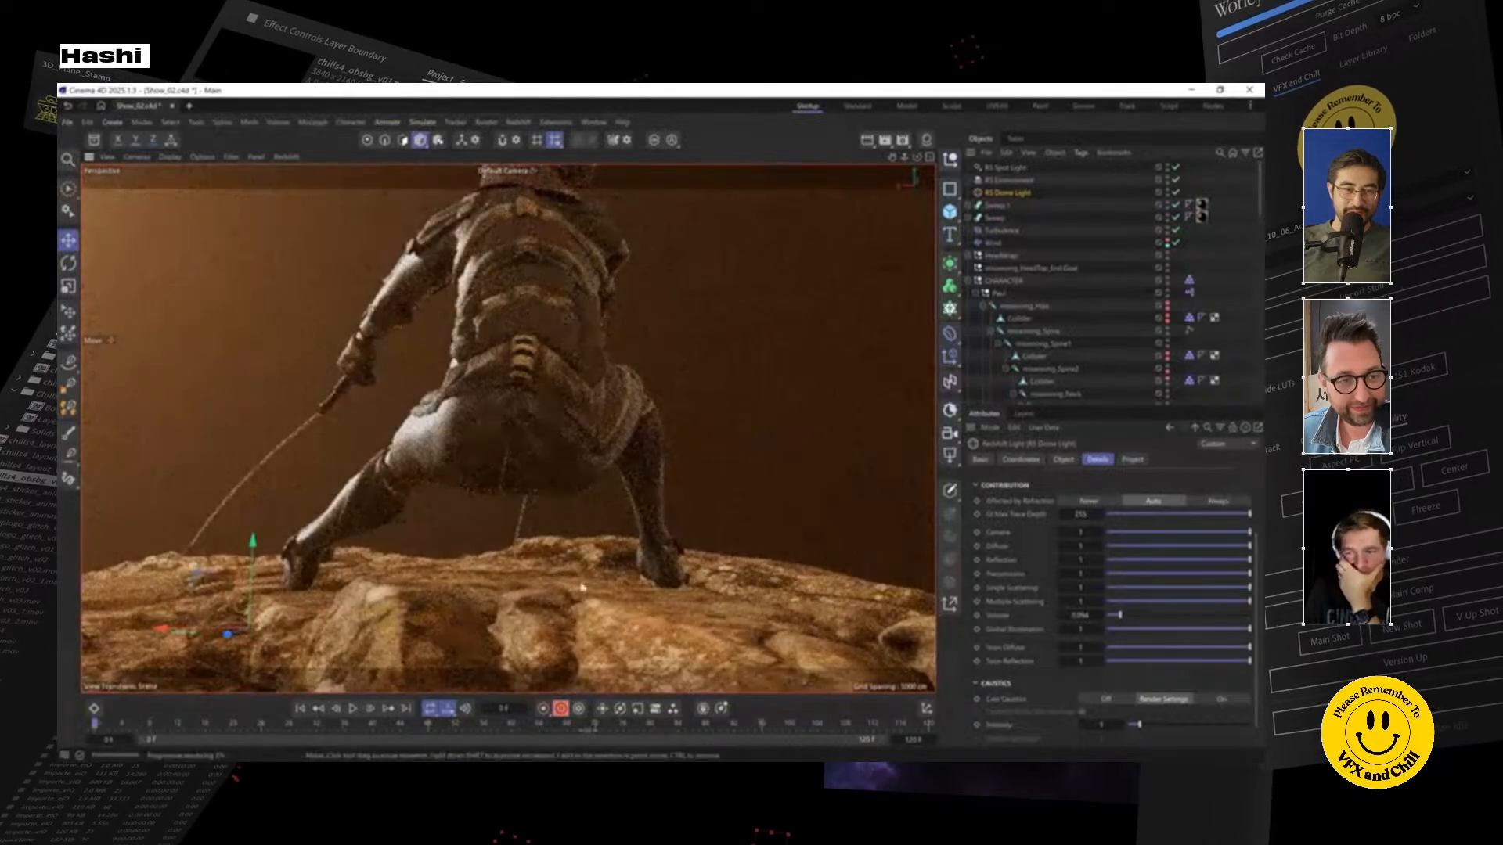
scroll(550, 614, up, 2)
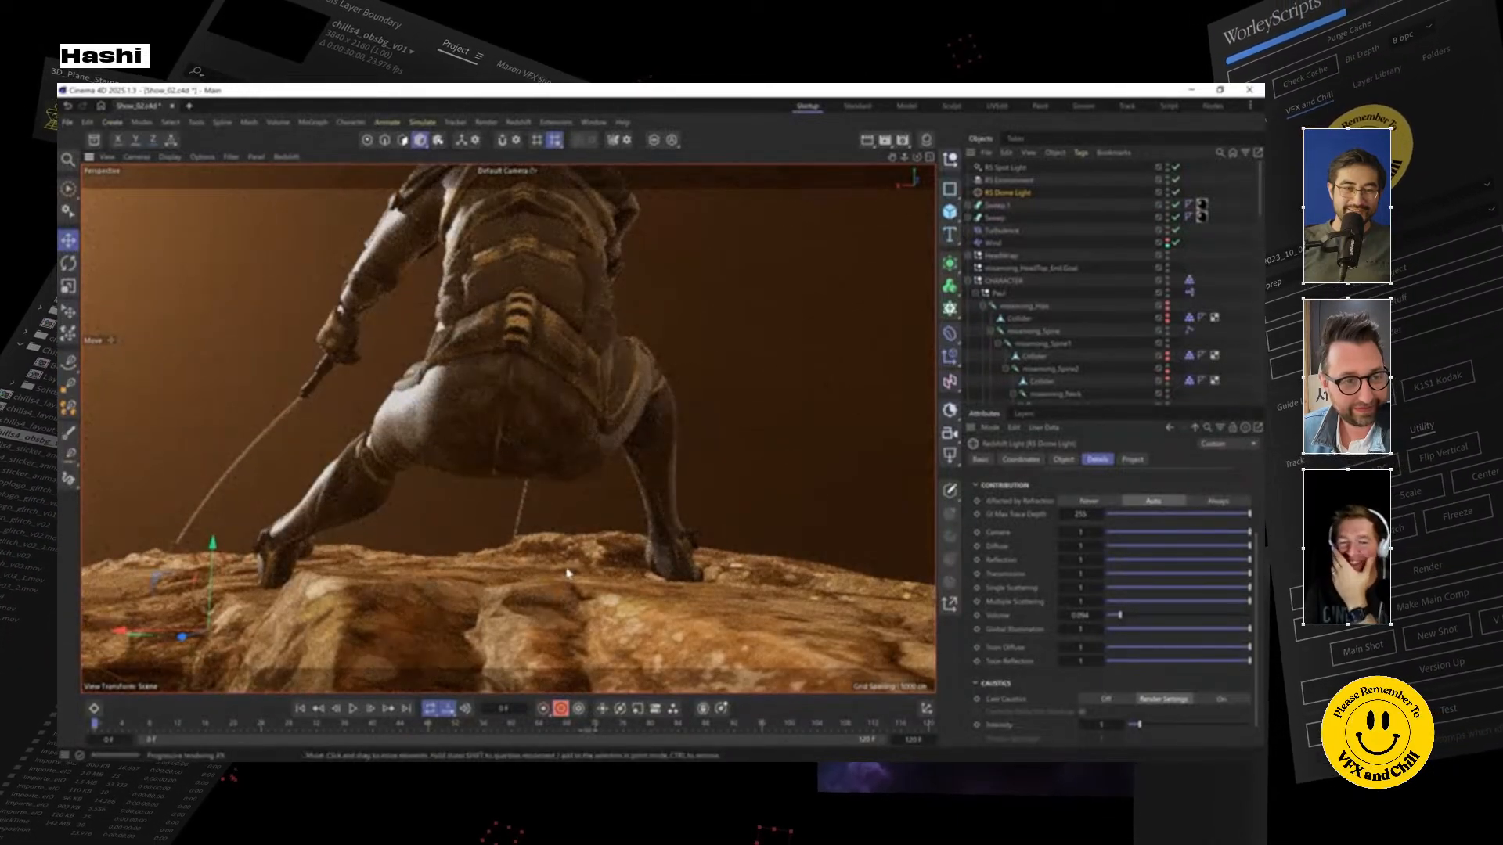
scroll(572, 562, down, 10)
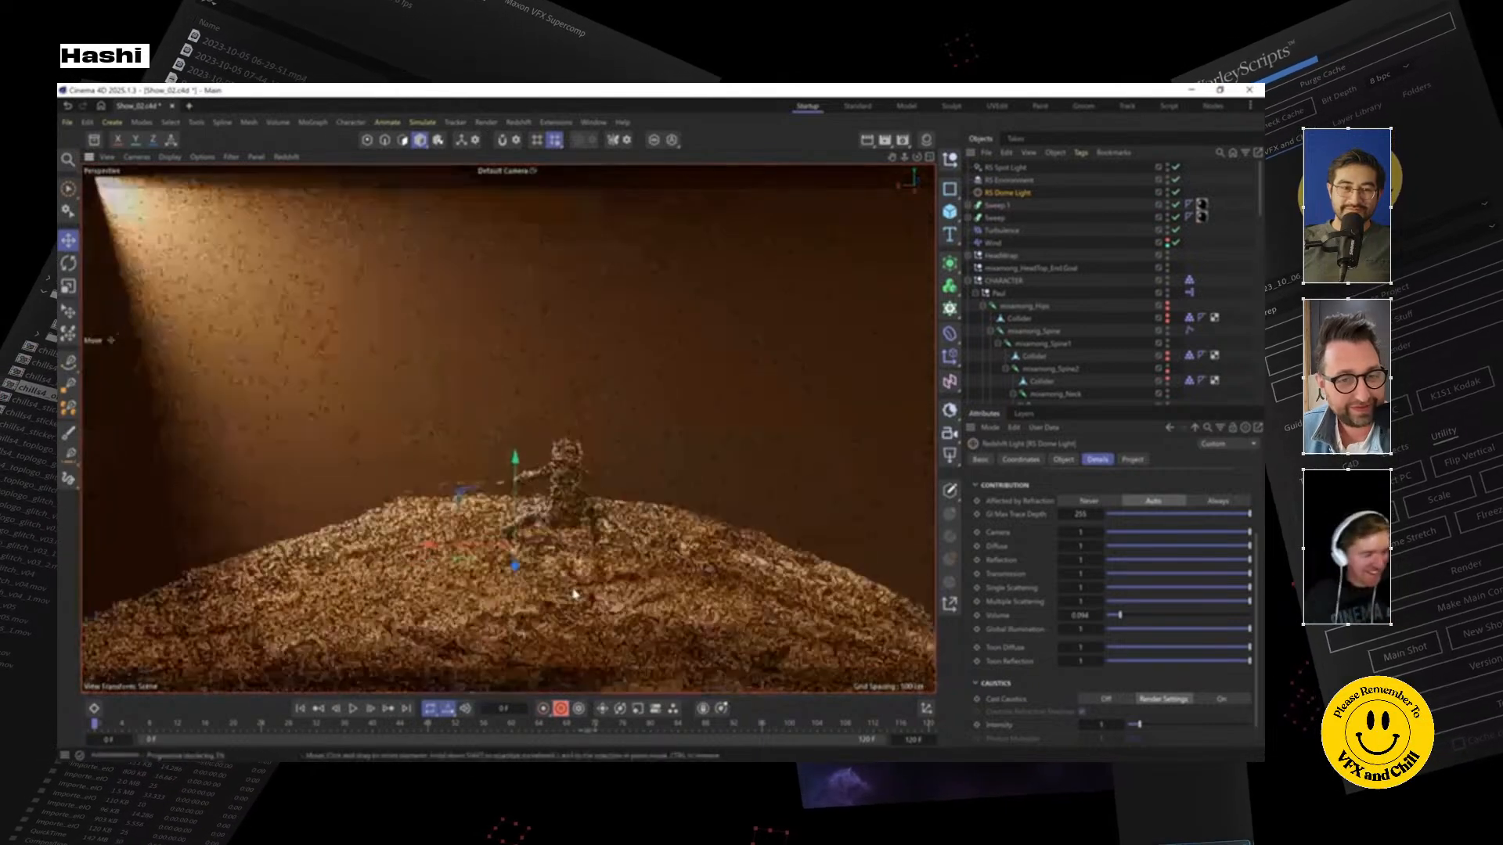
scroll(574, 594, down, 10)
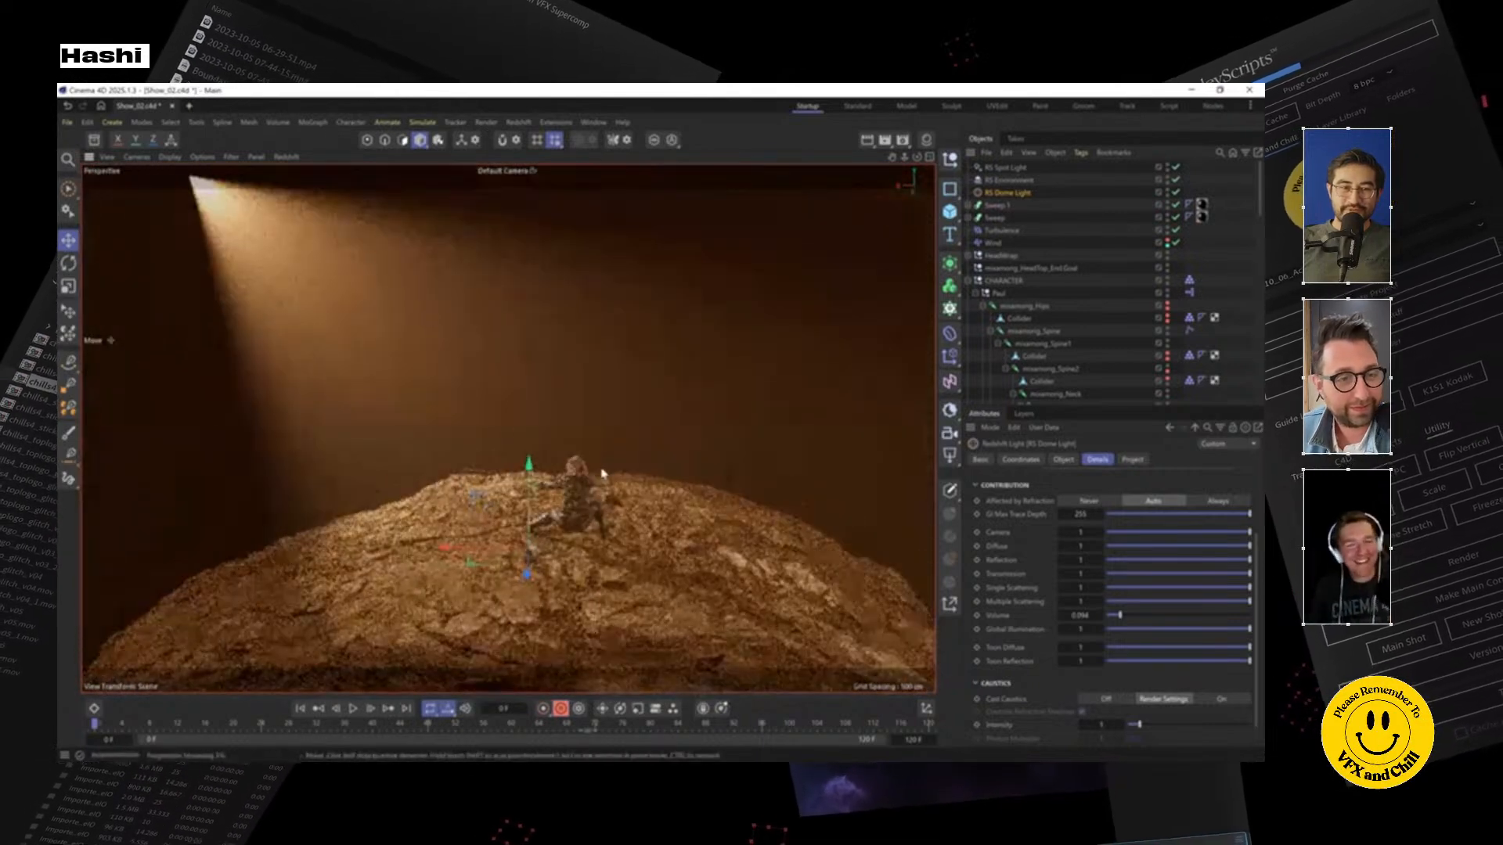
click(950, 211)
click(1006, 254)
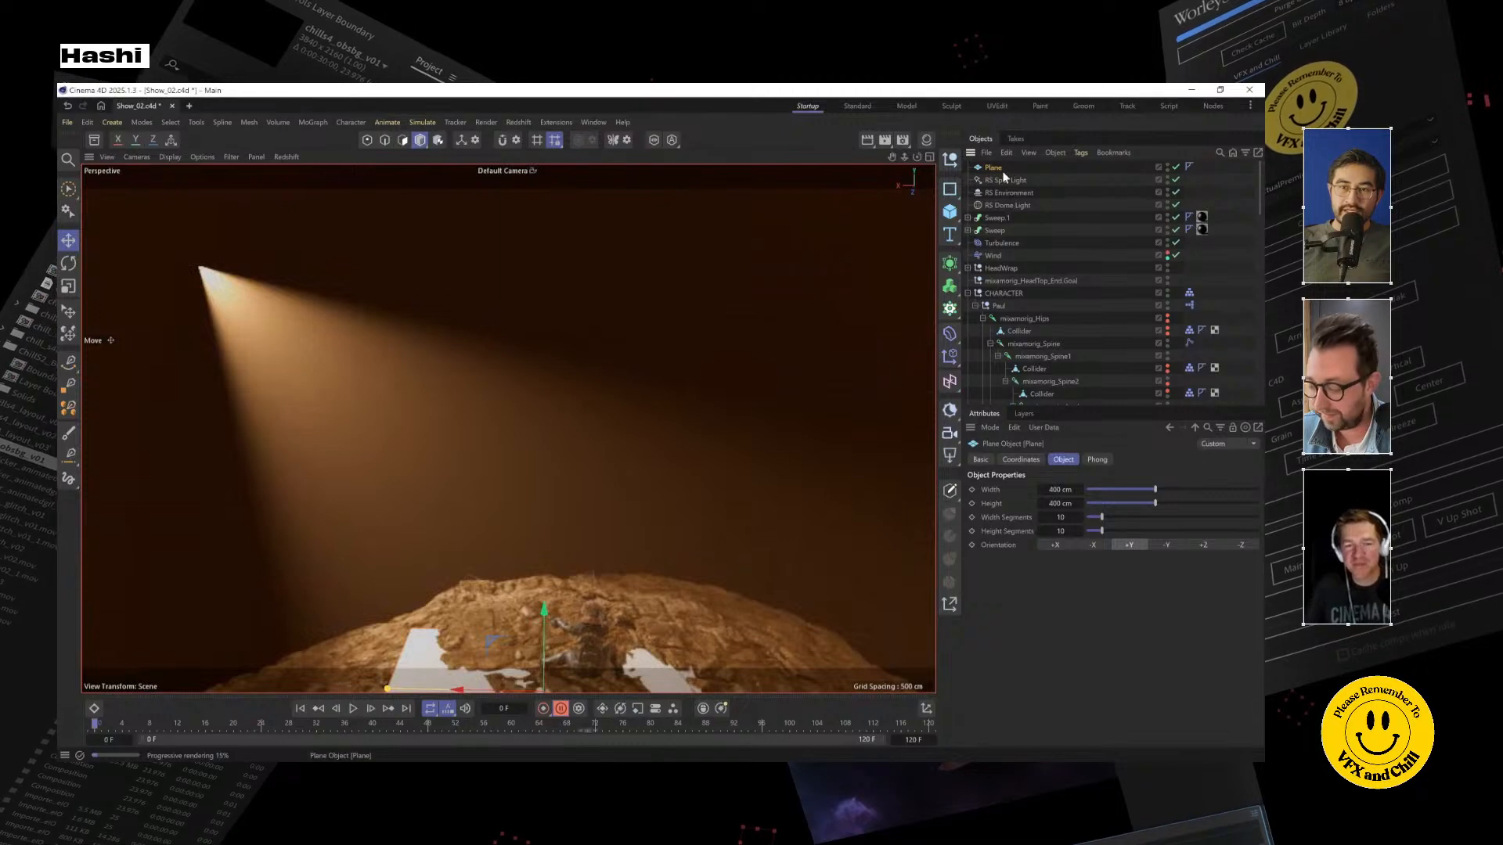
key(ctrl+z)
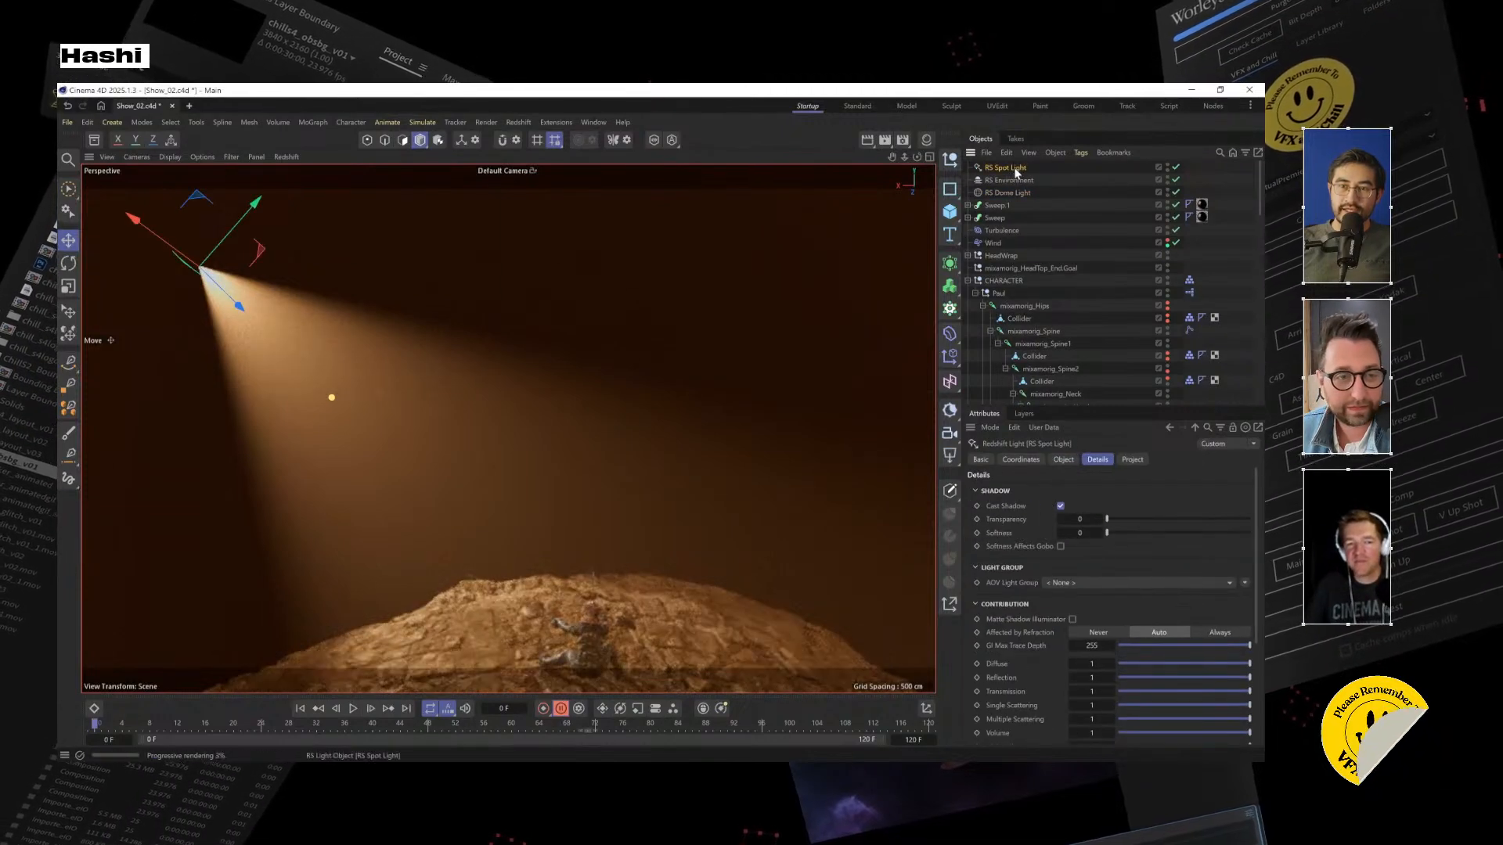
Add a plane as a child of the spot light and rotate it to lie across the light's beam
click(956, 194)
shift+drag(952, 210, 989, 258)
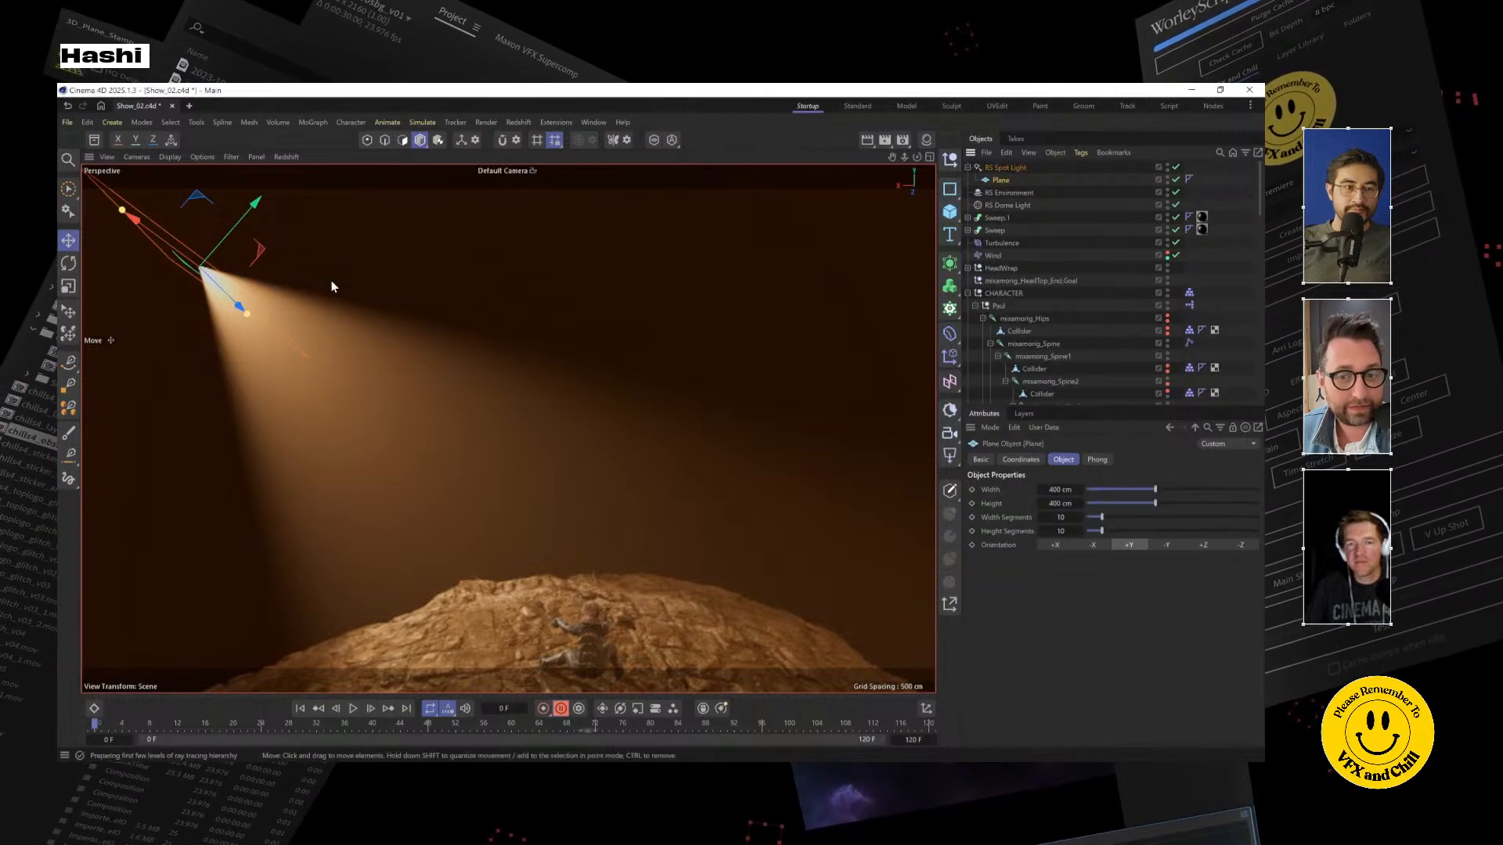
key(r)
drag(238, 270, 185, 355)
key(e)
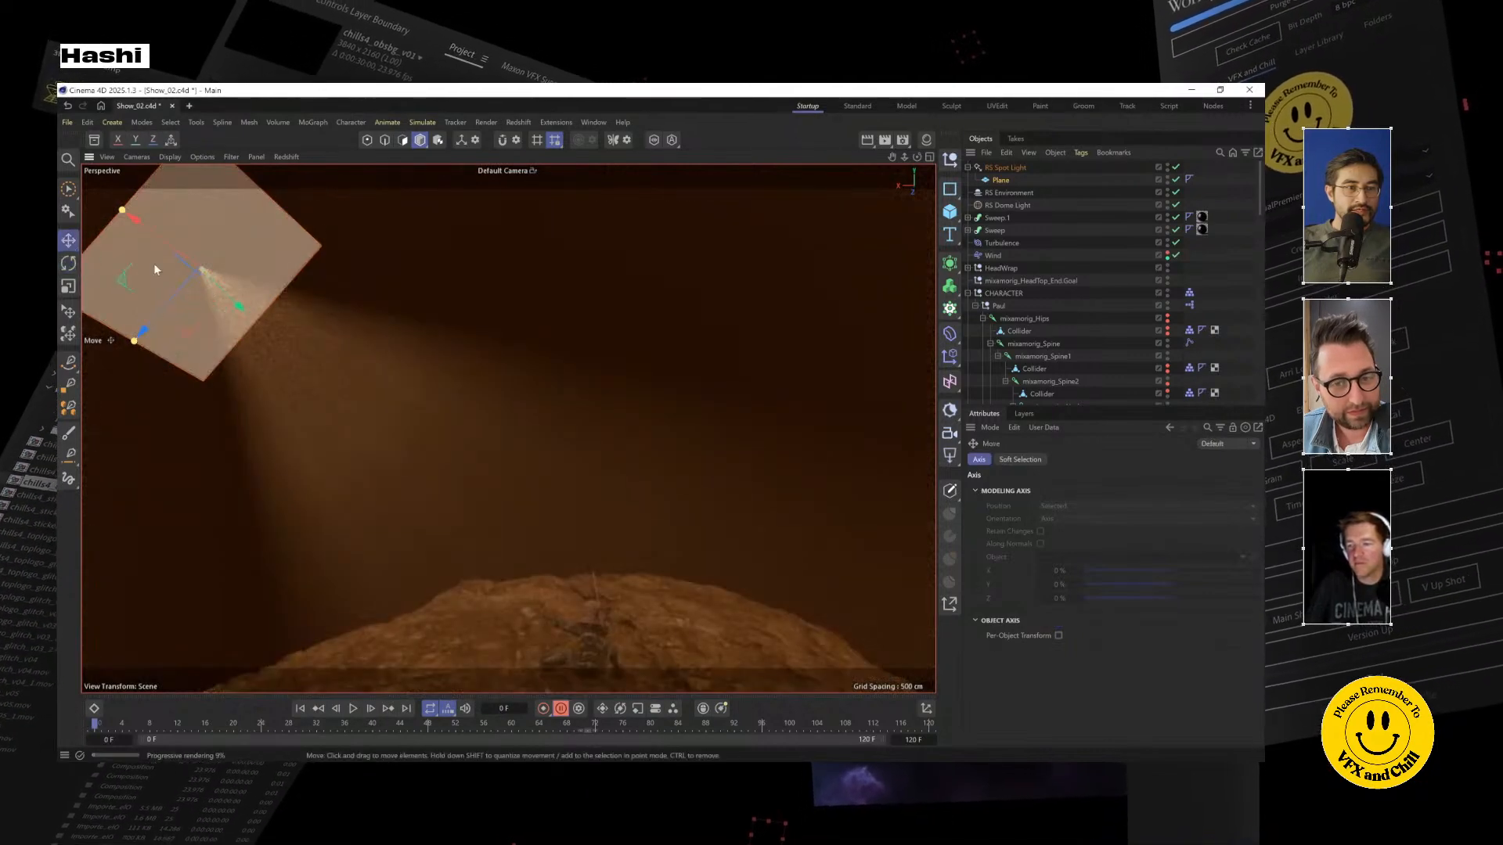
Move the plane just in front of the spot light and shrink it to a small card covering the beam
drag(234, 303, 251, 319)
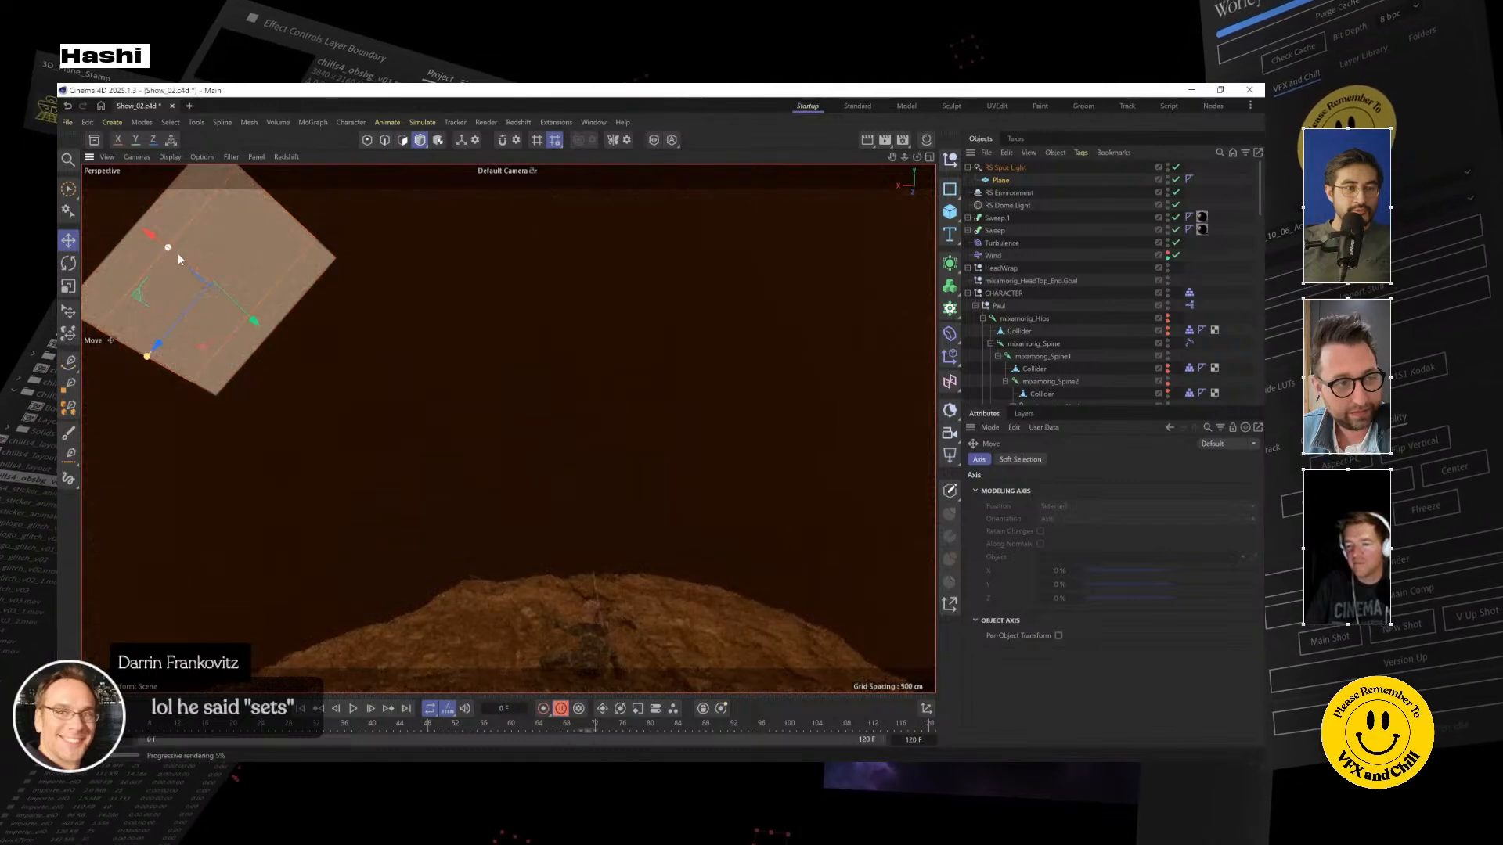
drag(203, 273, 201, 271)
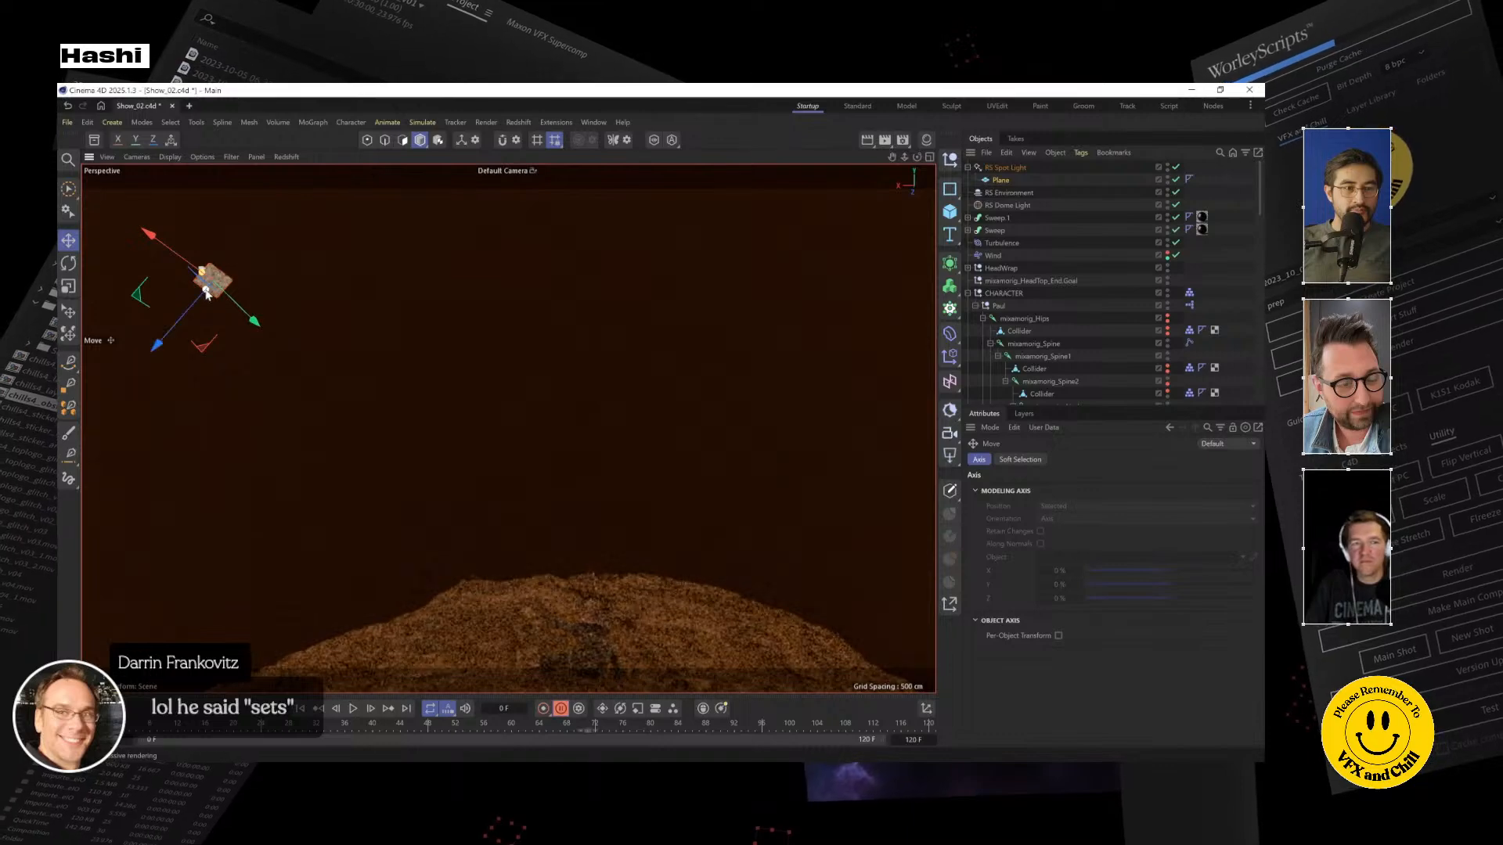
key(ctrl+z)
Create a new material for the small plane in front of the spot light
key(shift+F2)
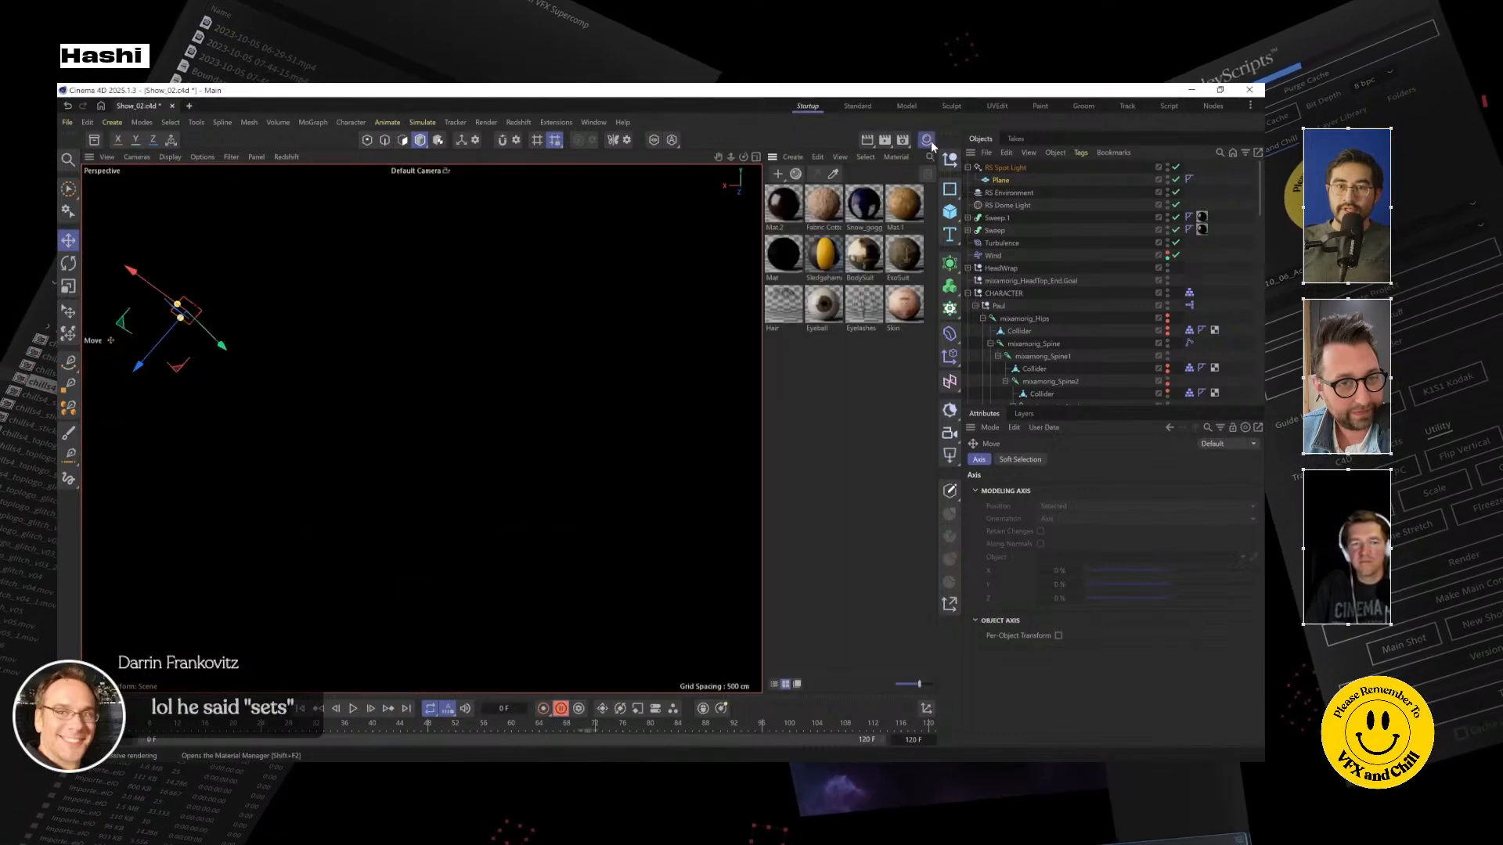
click(779, 174)
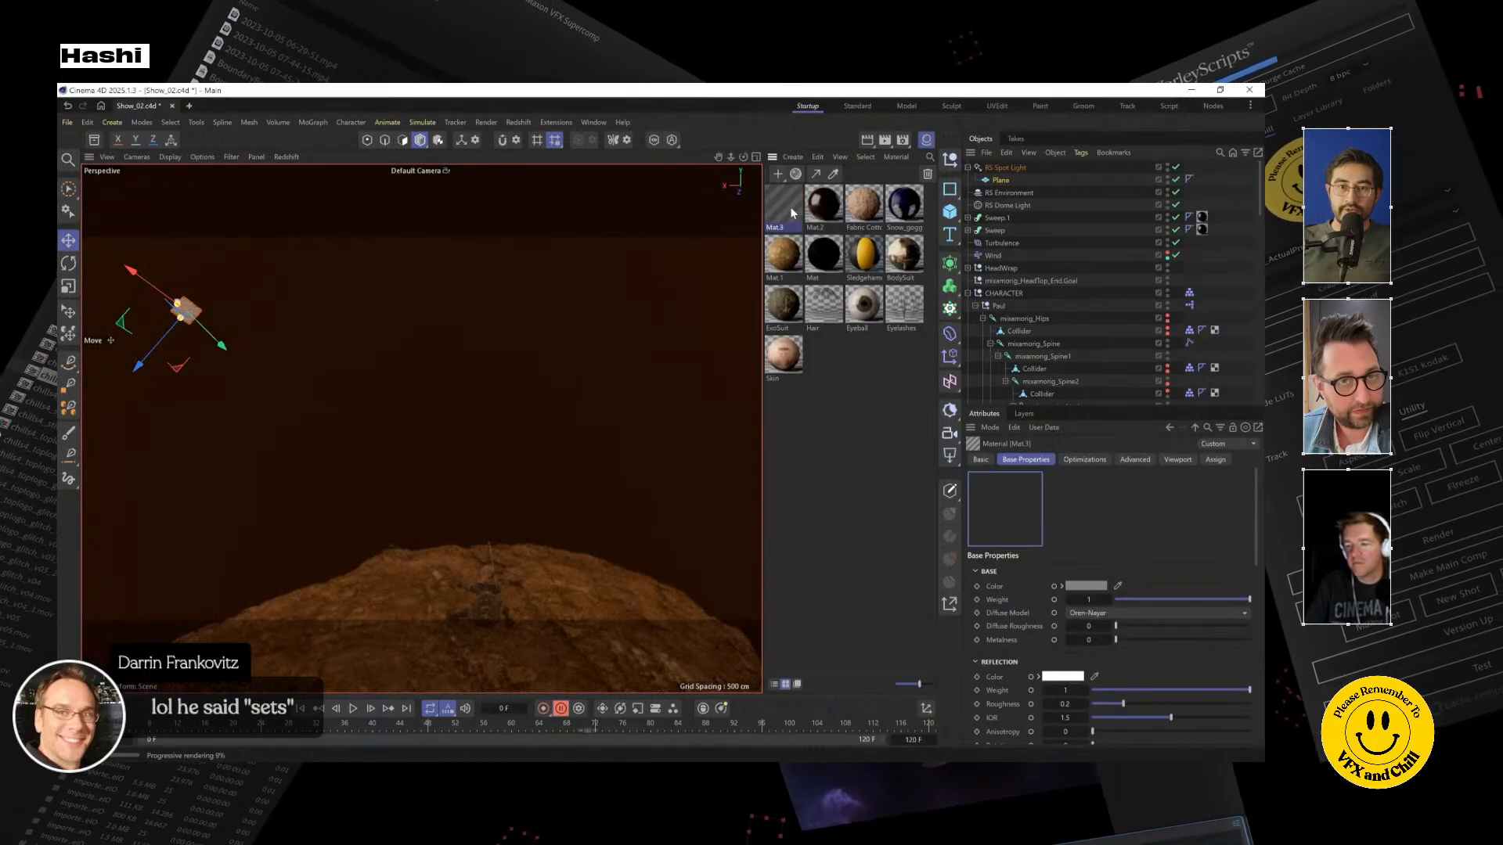
Add a Maxon Noise node to the Mat.3 material and connect its outColor to the RS Standard node's Opacity
double_click(789, 205)
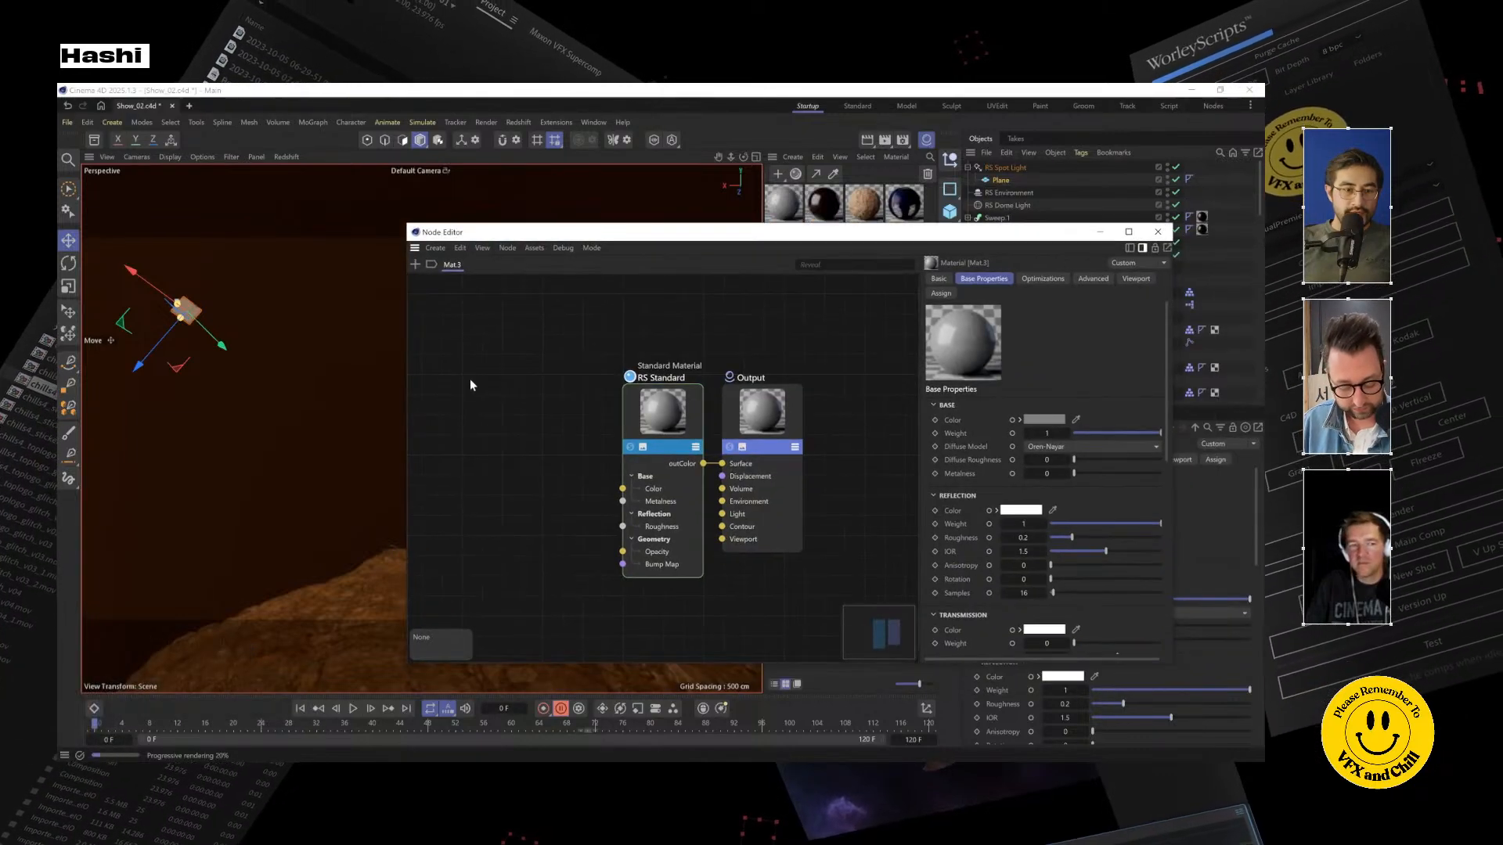
double_click(470, 381)
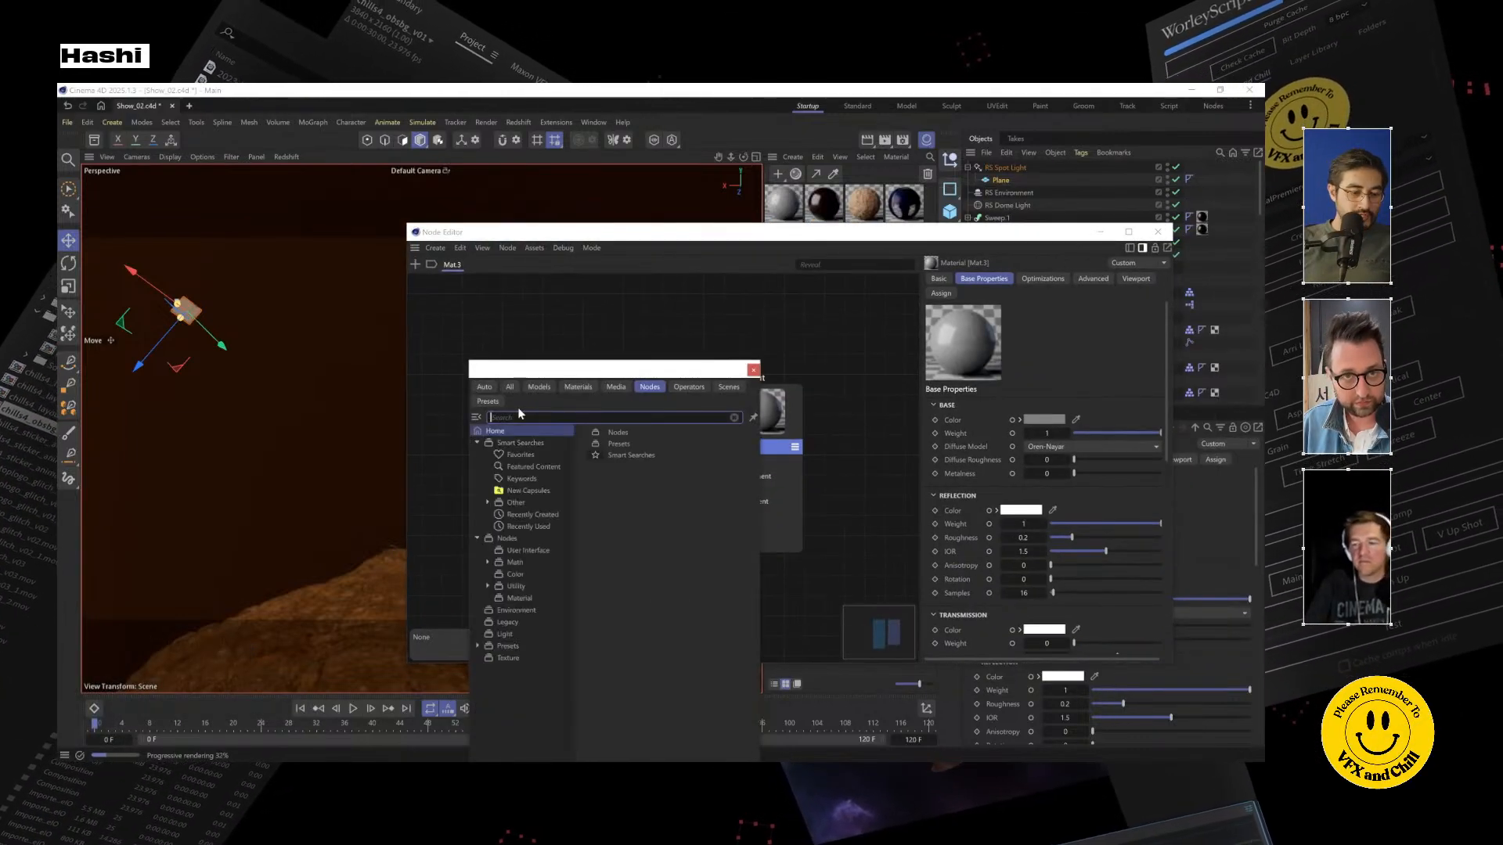
text(maxon)
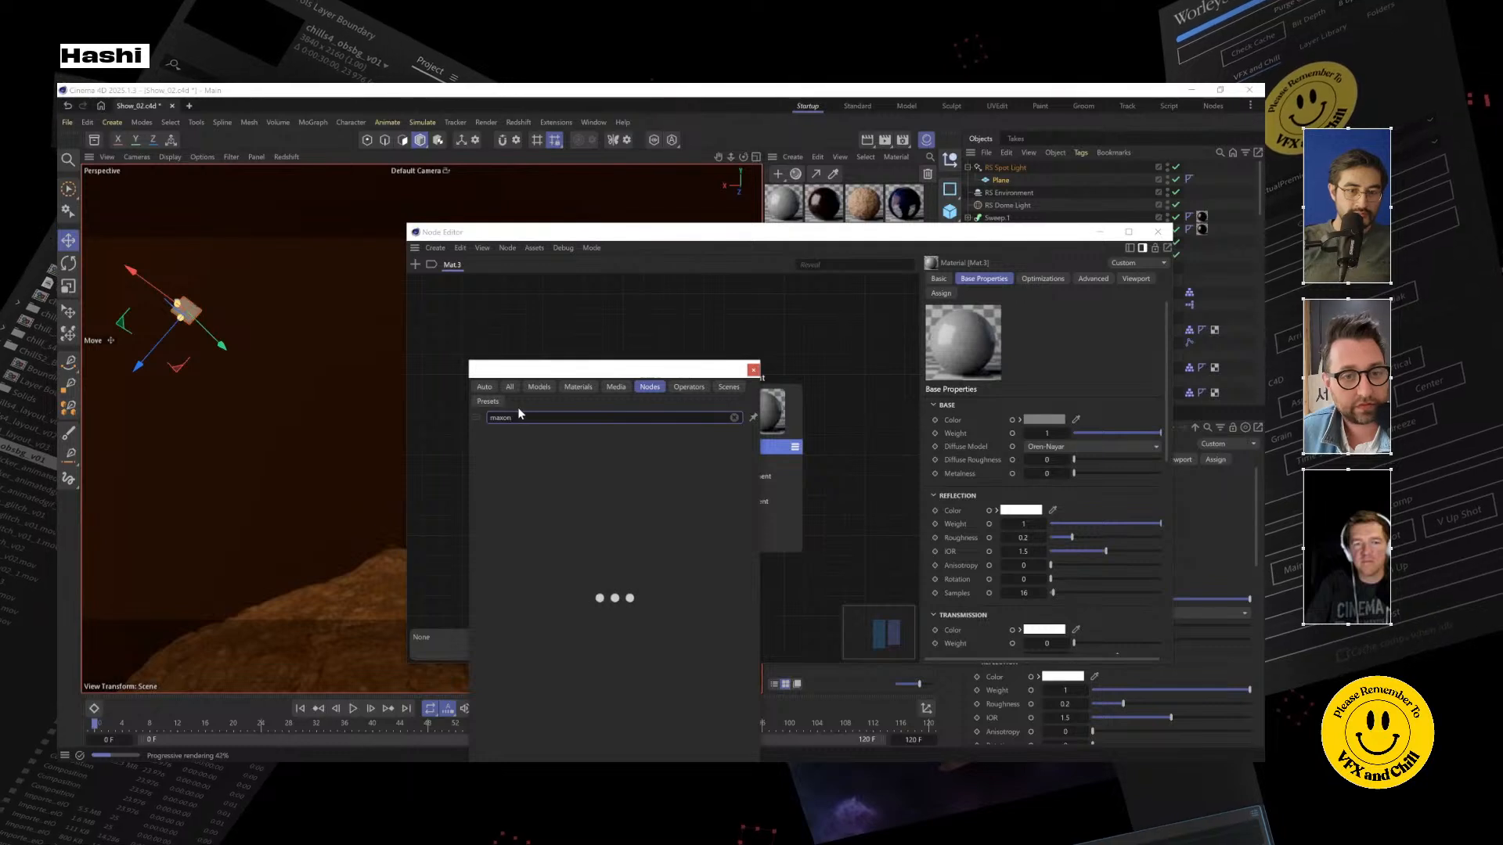
double_click(521, 434)
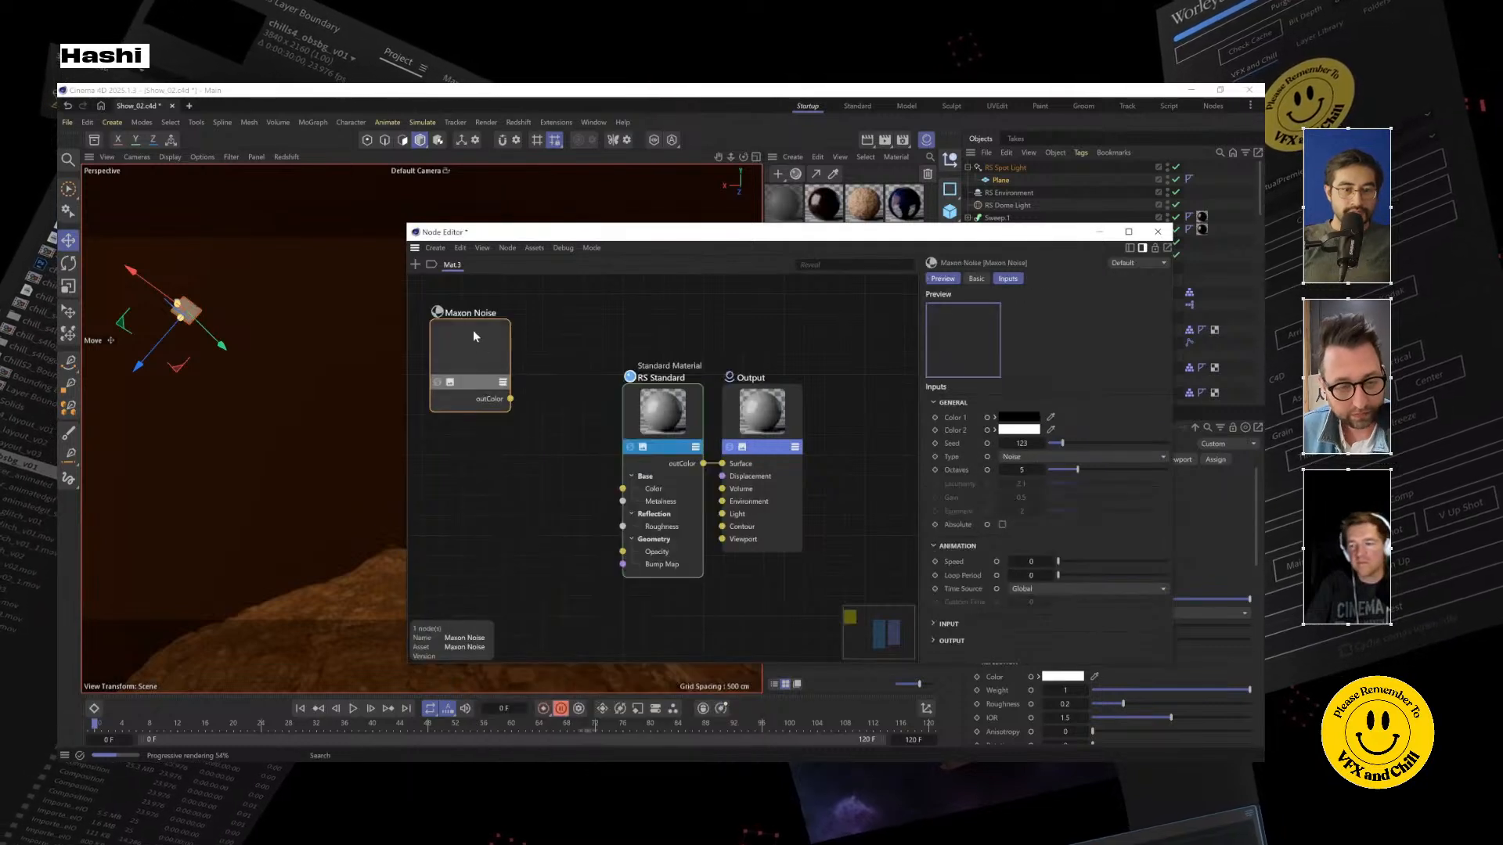
drag(551, 444, 623, 552)
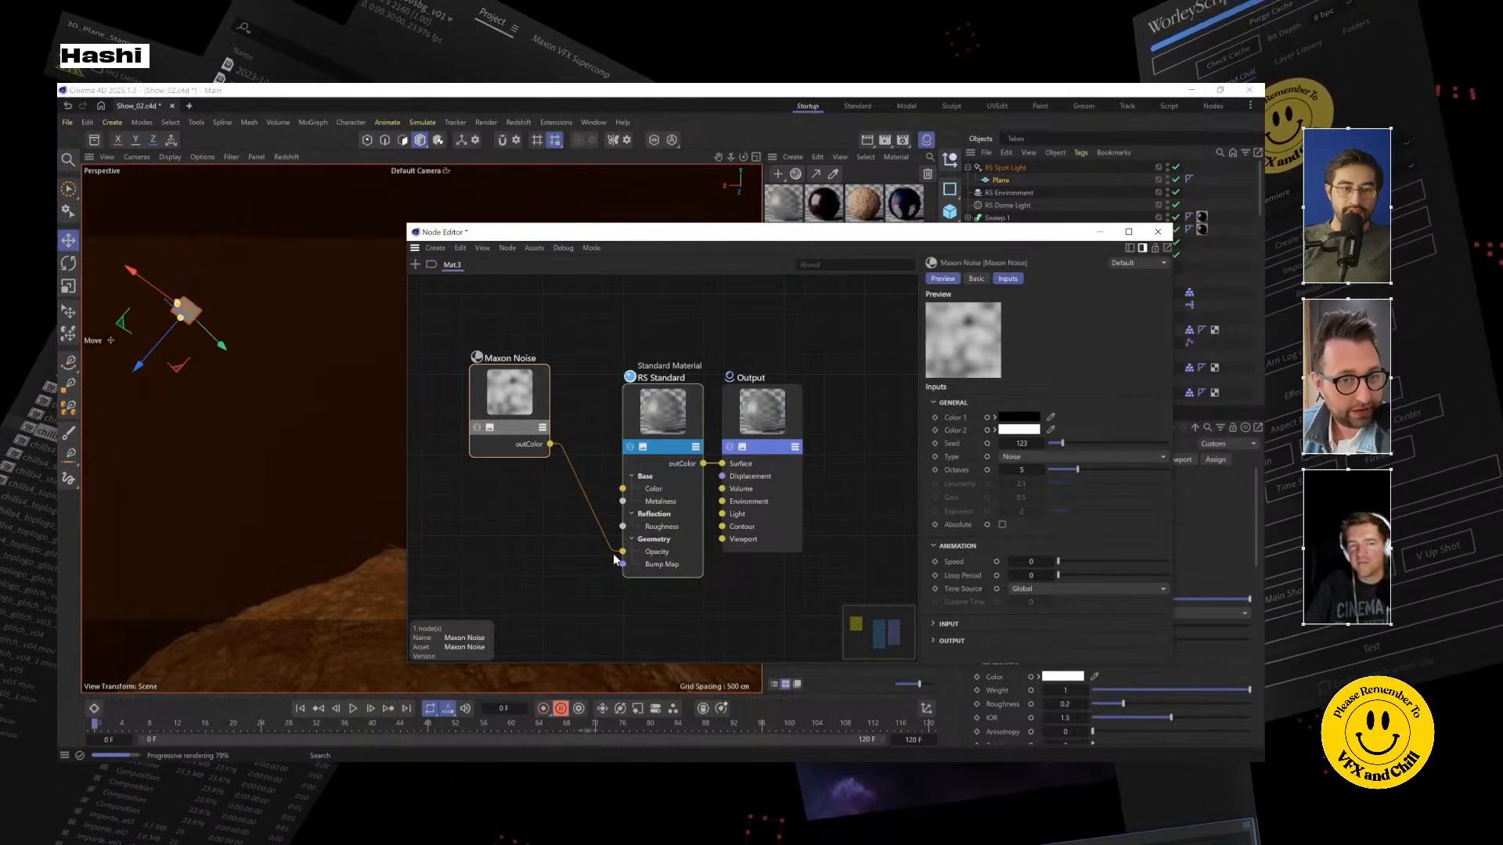
Set the base color of the RS Standard node to black
click(636, 557)
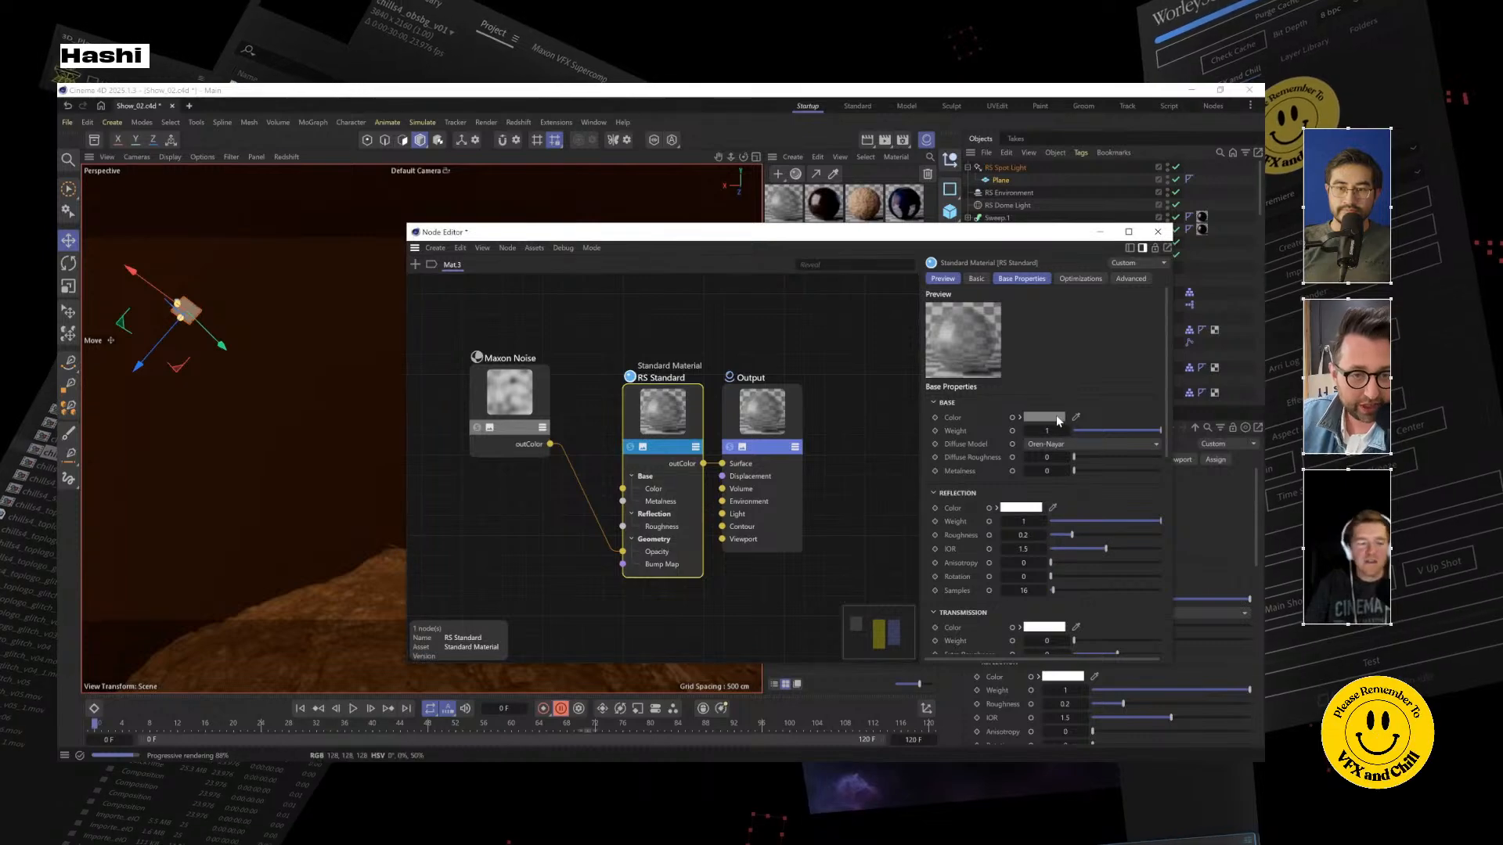
click(1056, 416)
drag(970, 518, 1006, 567)
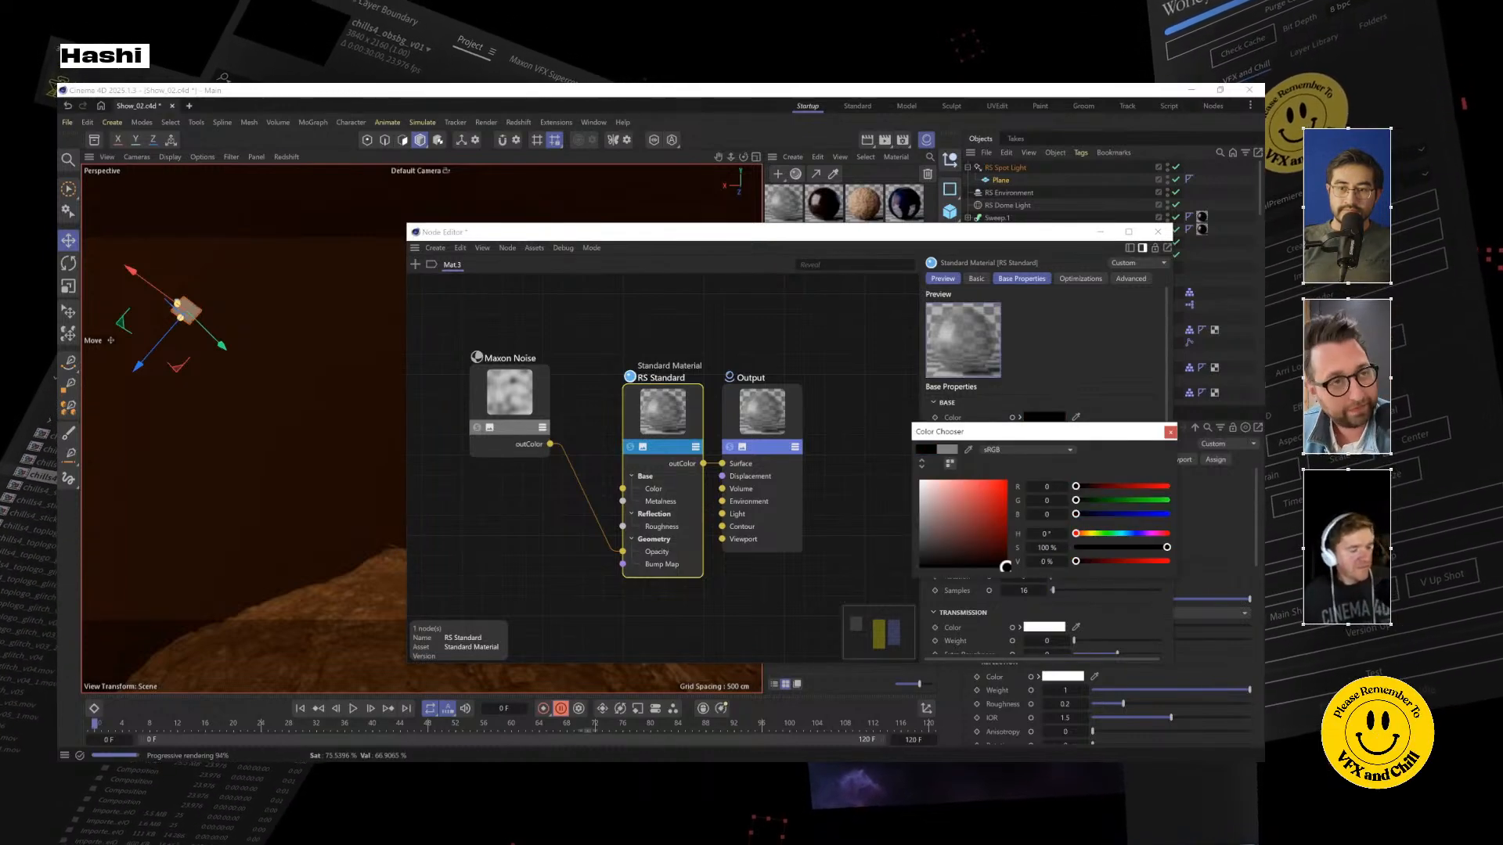
click(1170, 433)
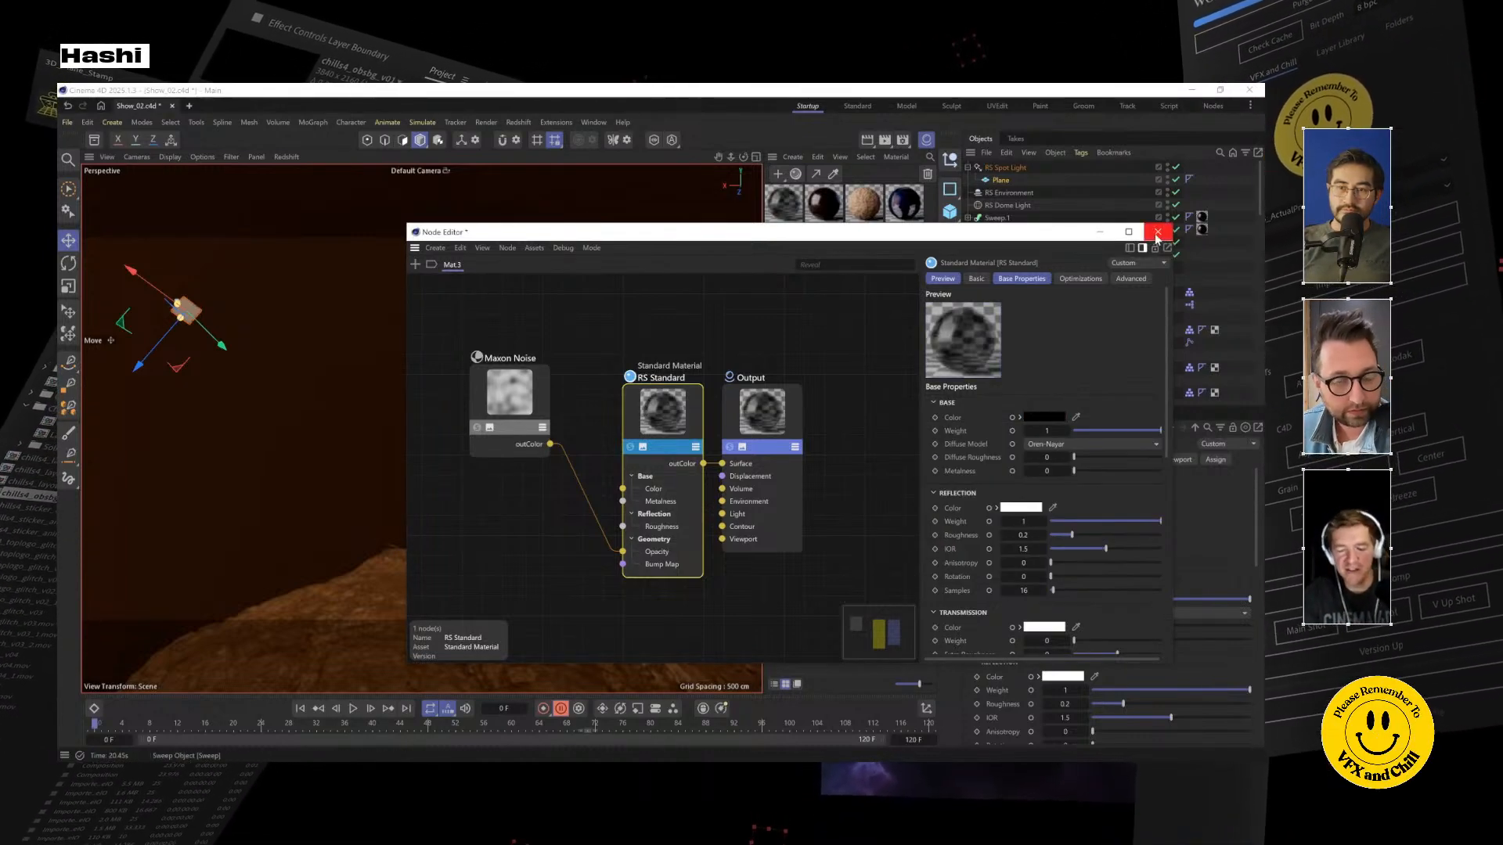
Rearrange the Maxon Noise and RS Standard nodes in the Mat.3 graph and put the node editor away
click(499, 393)
drag(589, 232, 451, 218)
drag(381, 392, 378, 447)
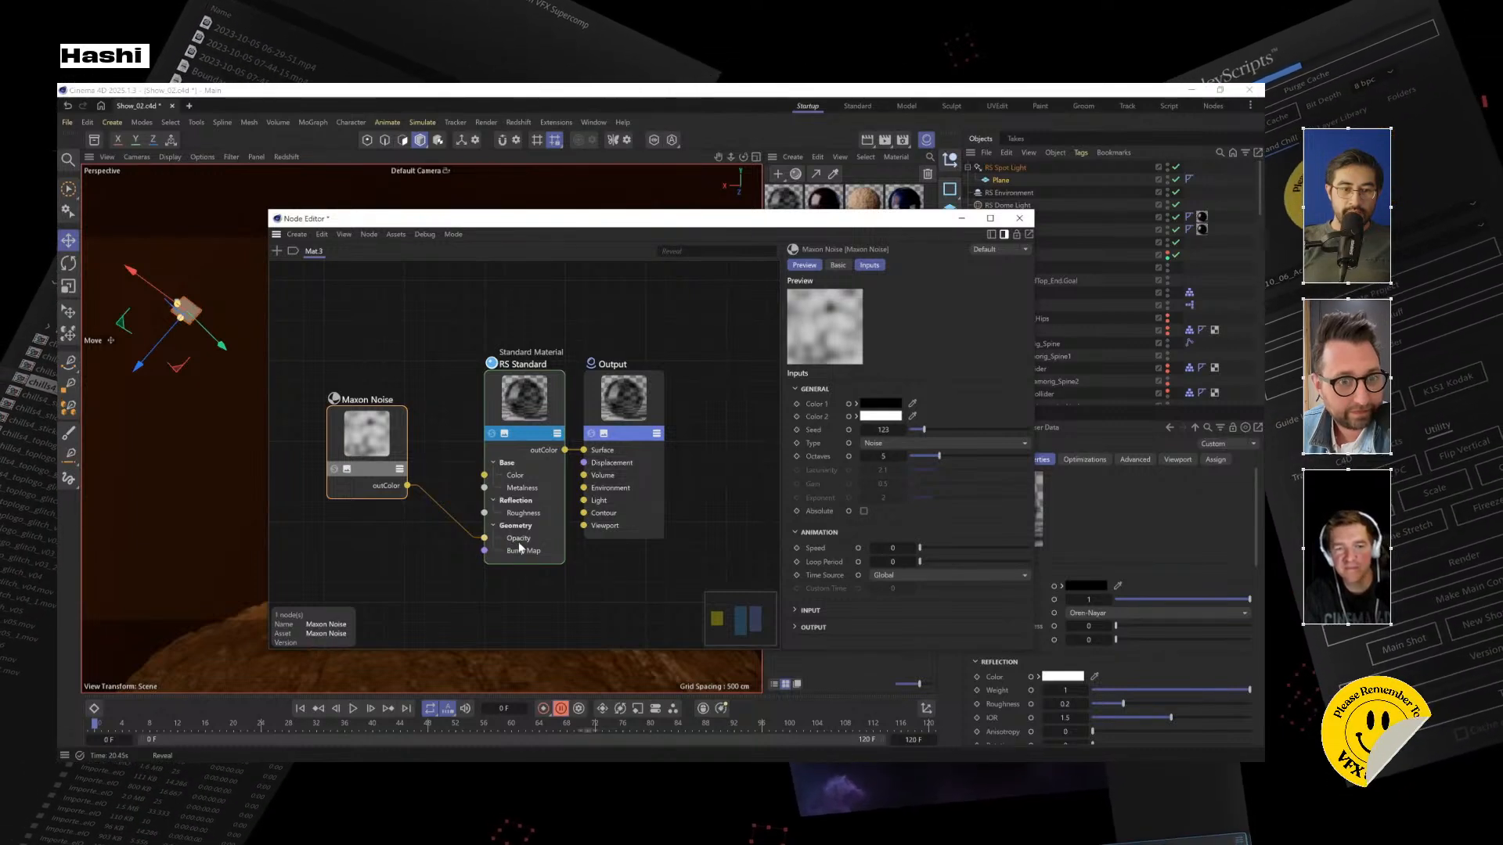
drag(530, 440, 504, 453)
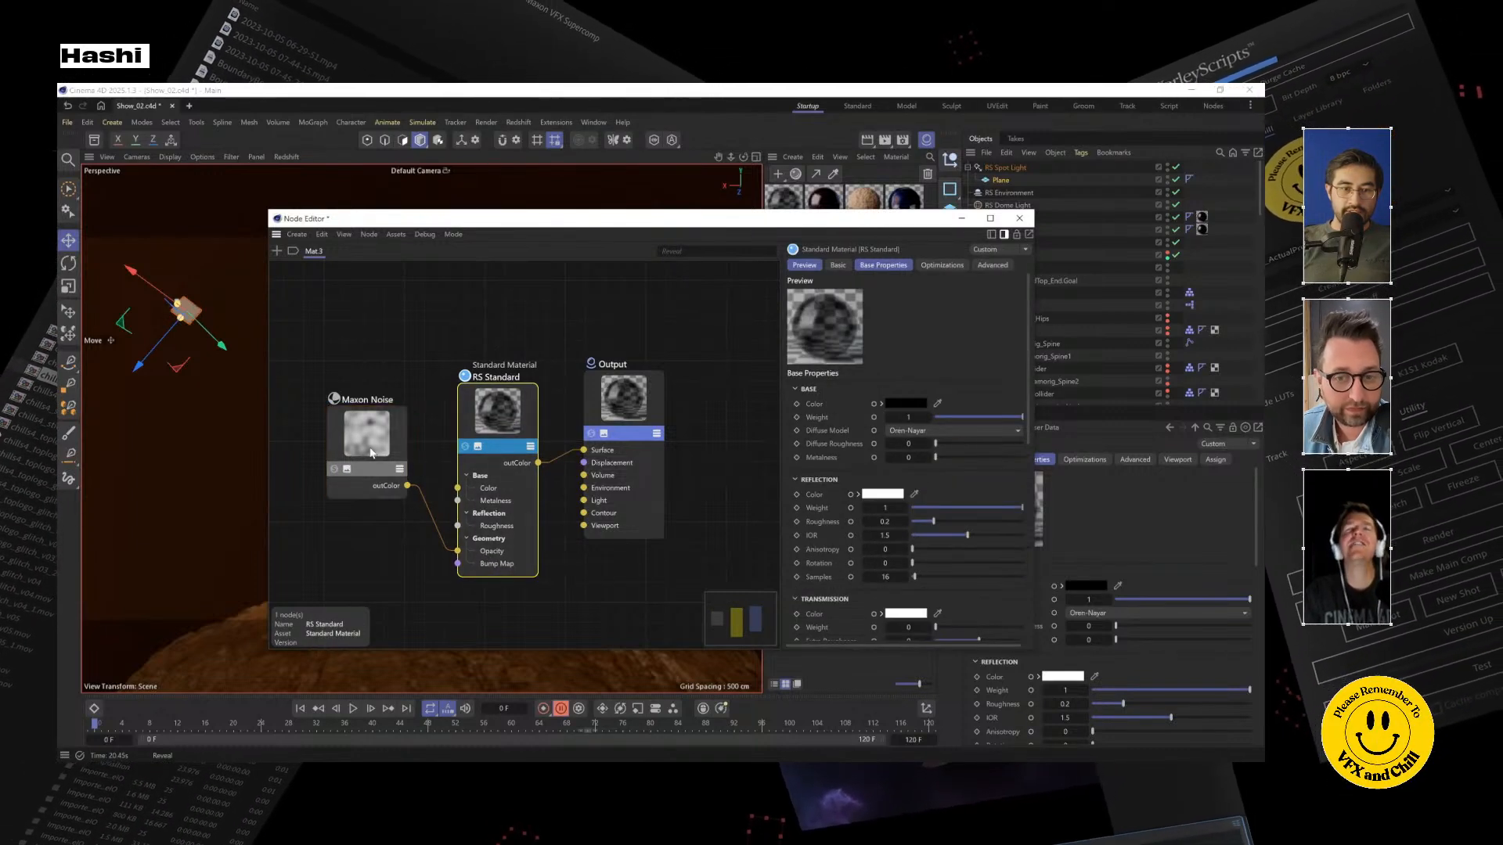
click(961, 219)
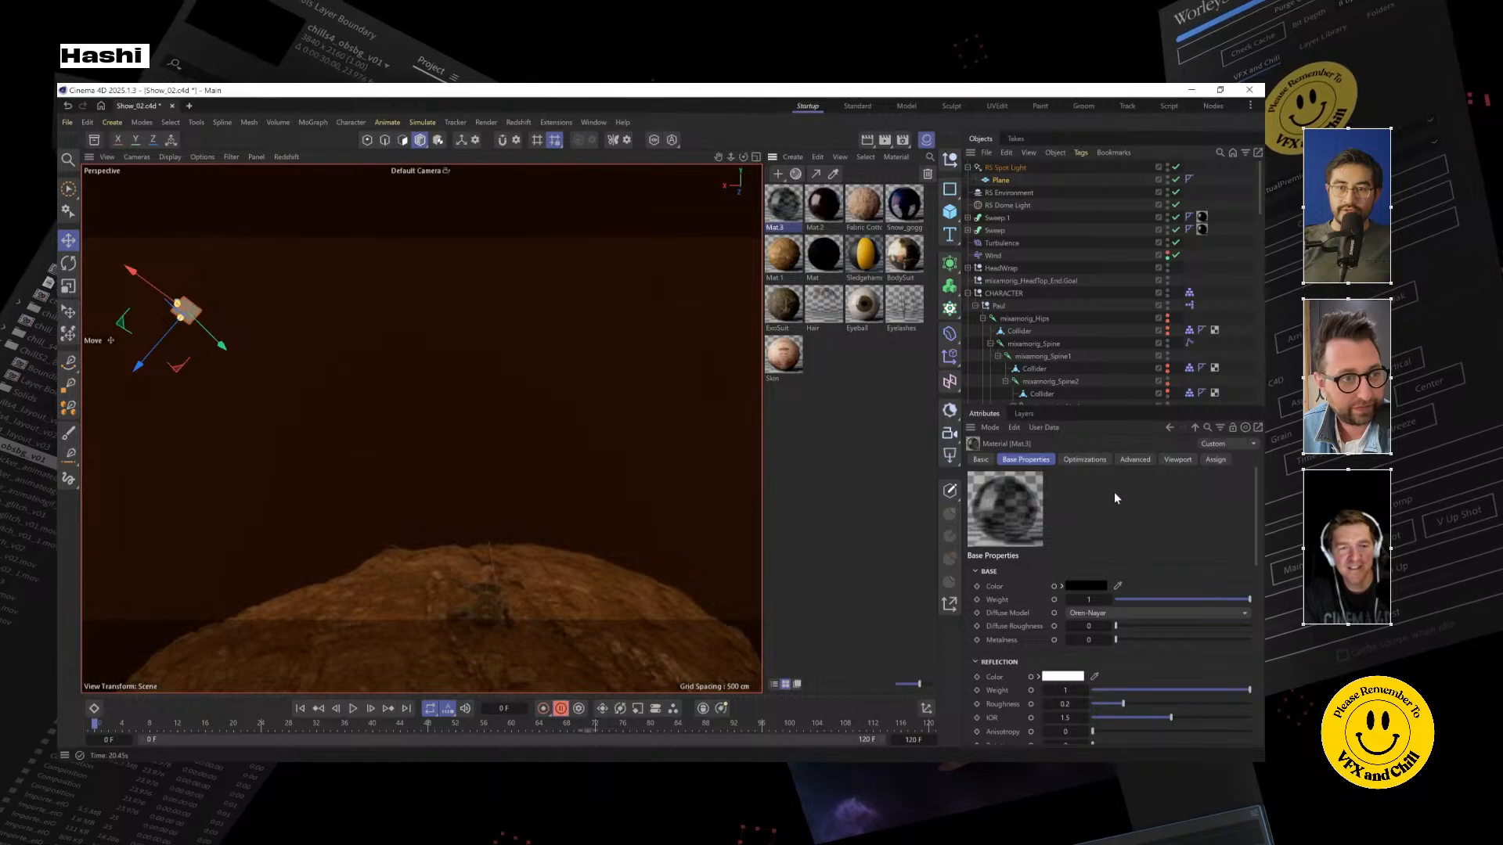
Expand the Maxon Noise settings under the Mat.3 material's Opacity, including the noise's Input section
drag(482, 588, 491, 465)
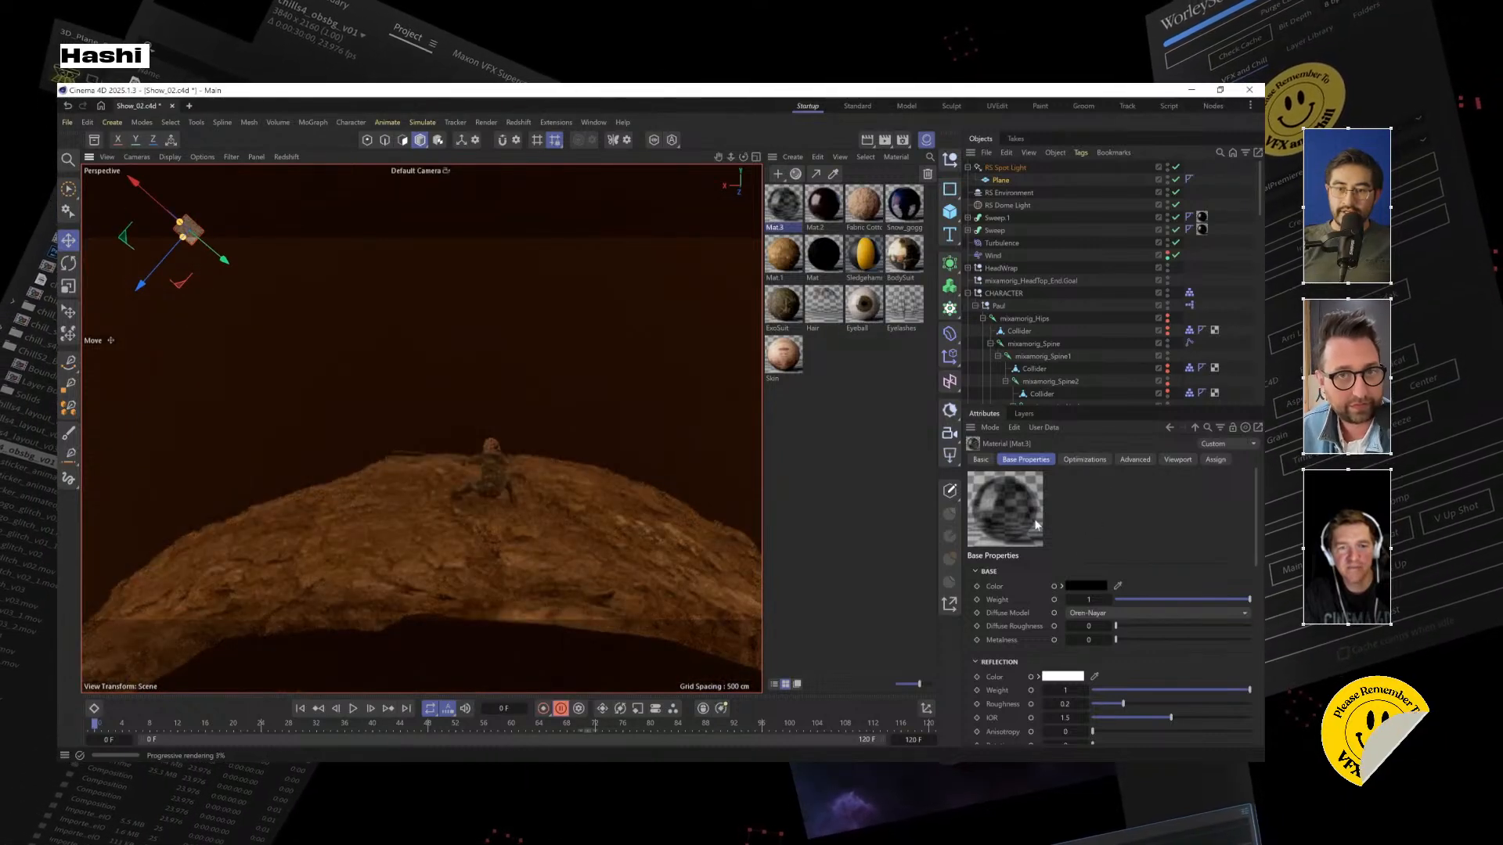
scroll(1107, 526, down, 2)
scroll(1032, 495, down, 7)
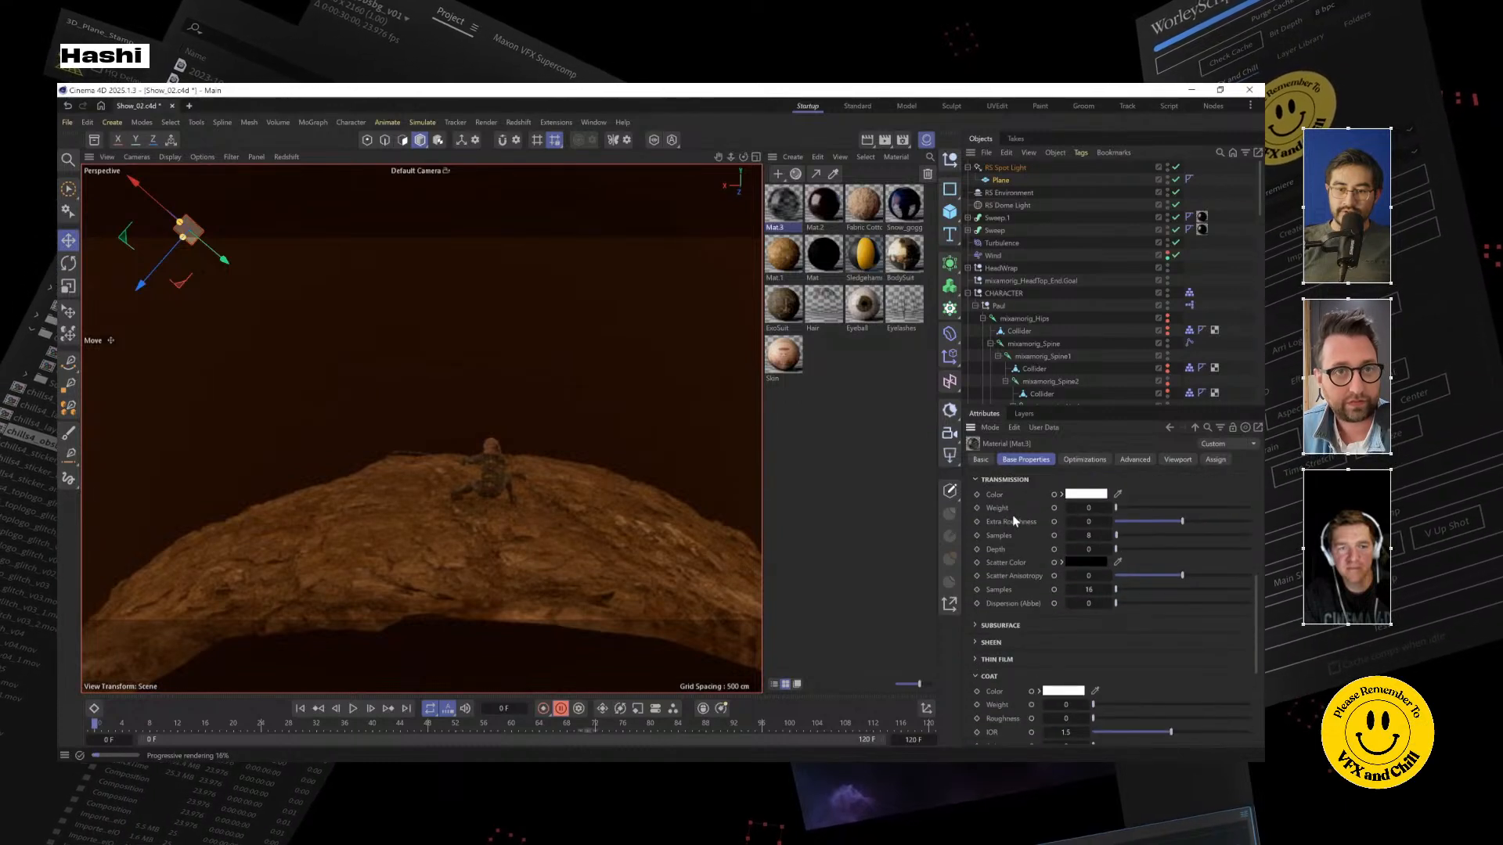
scroll(990, 694, down, 3)
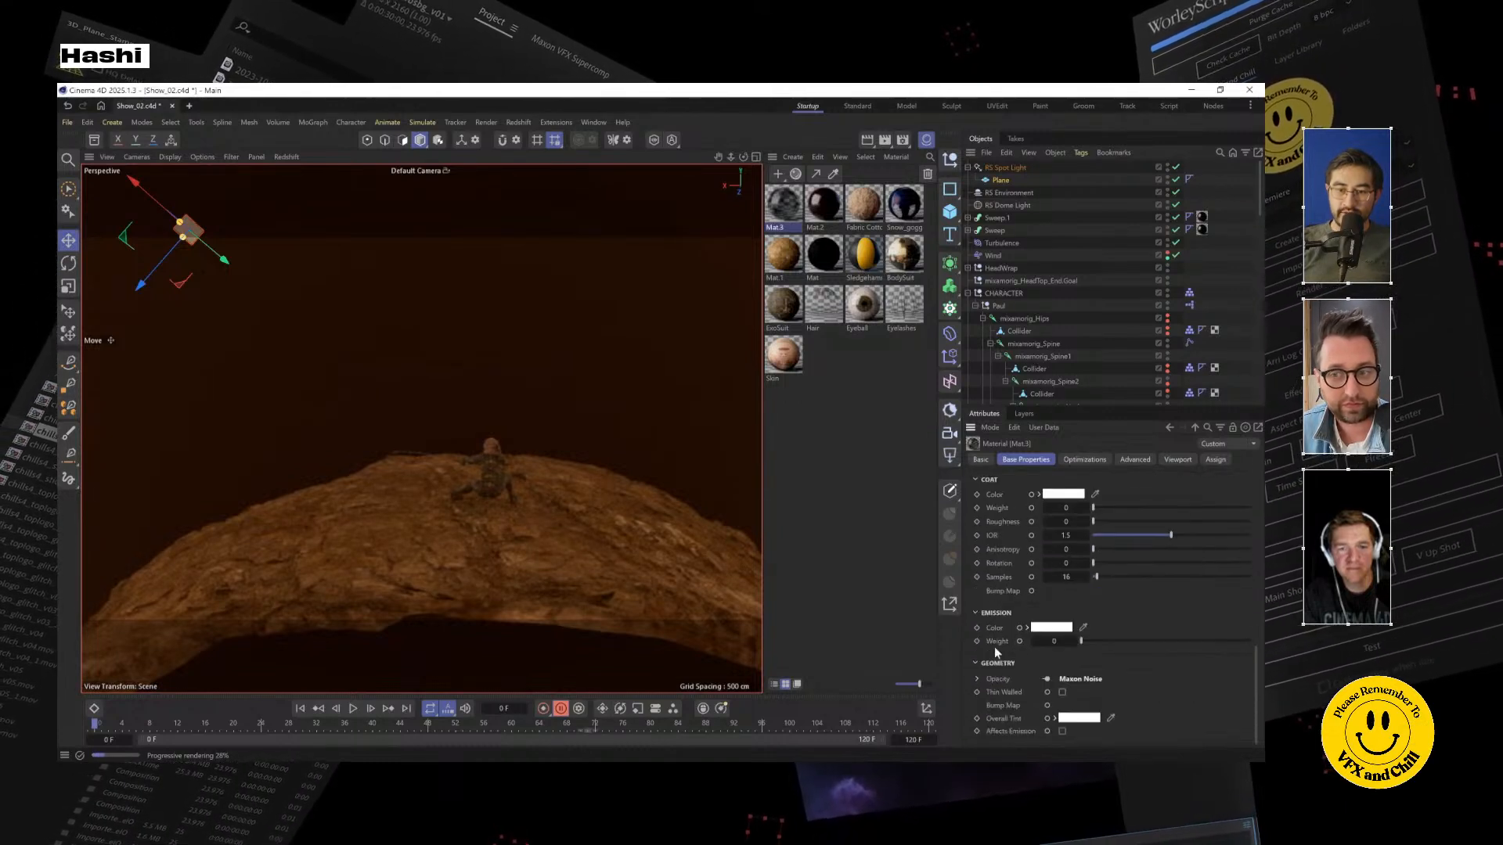
click(977, 680)
scroll(986, 673, down, 2)
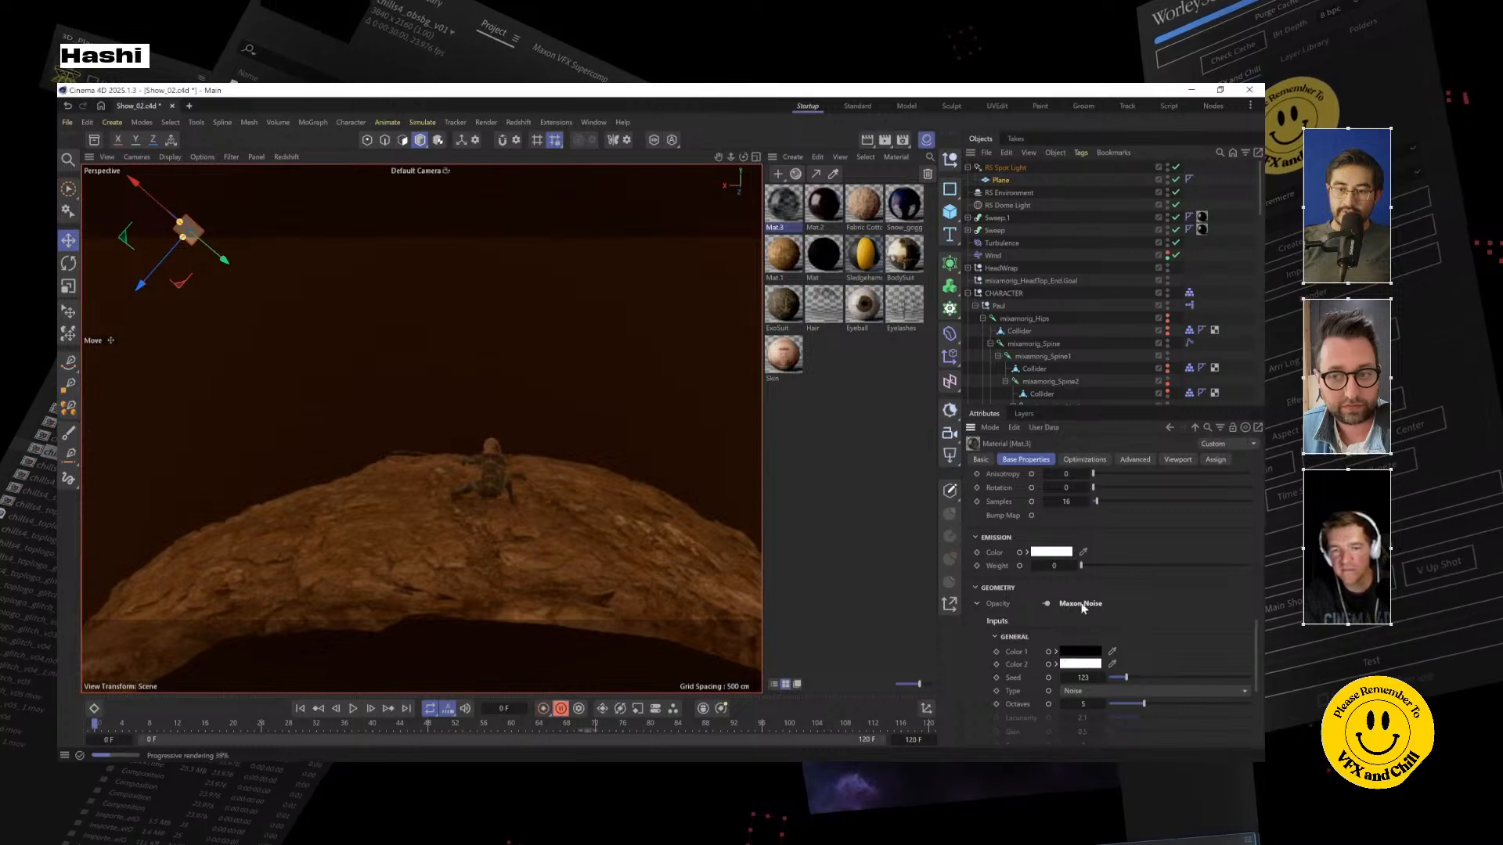
scroll(1085, 605, down, 2)
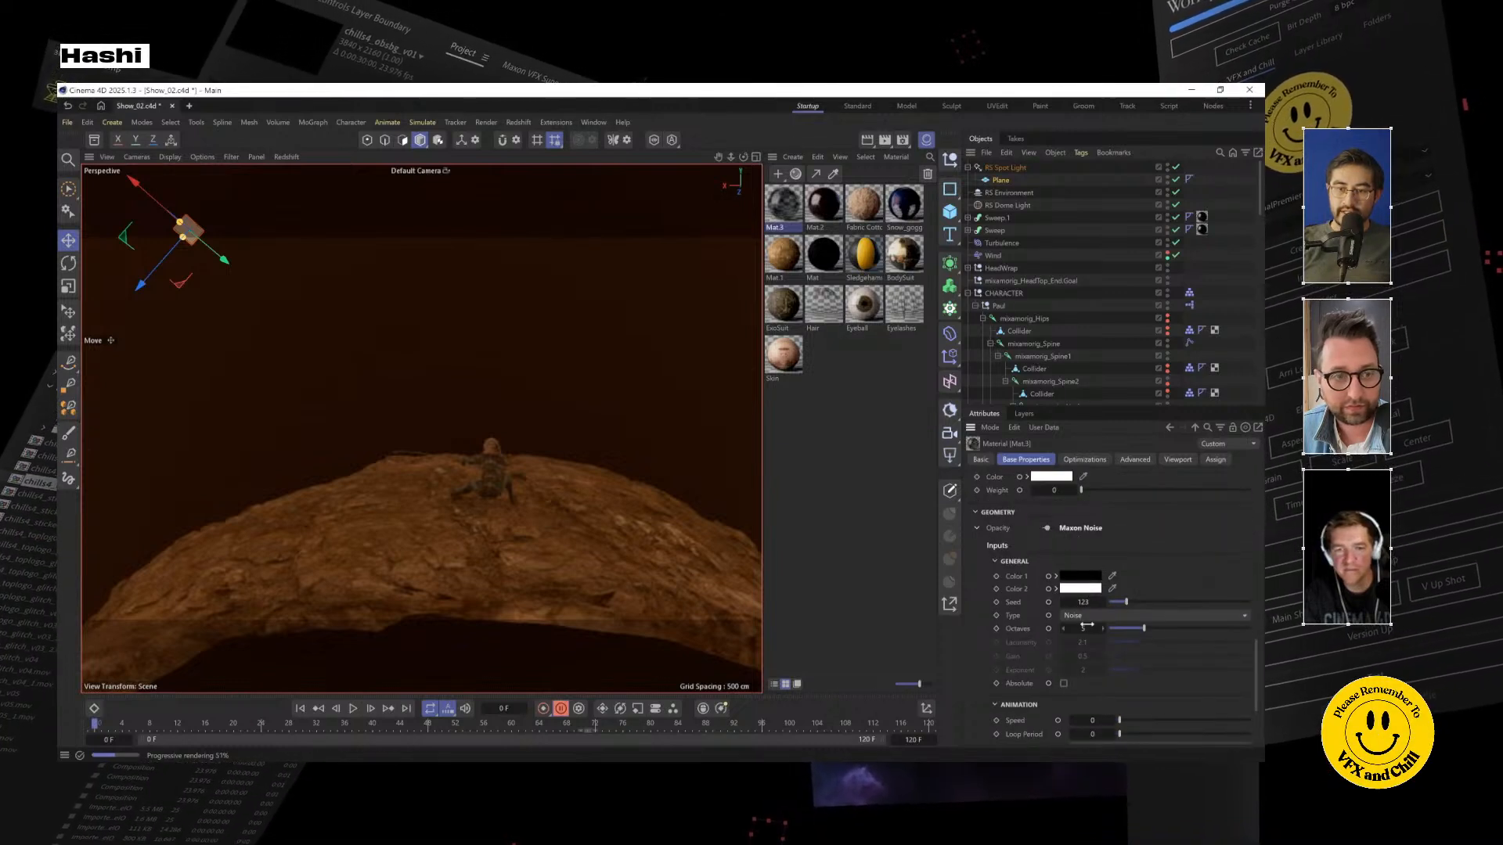
scroll(1110, 633, down, 2)
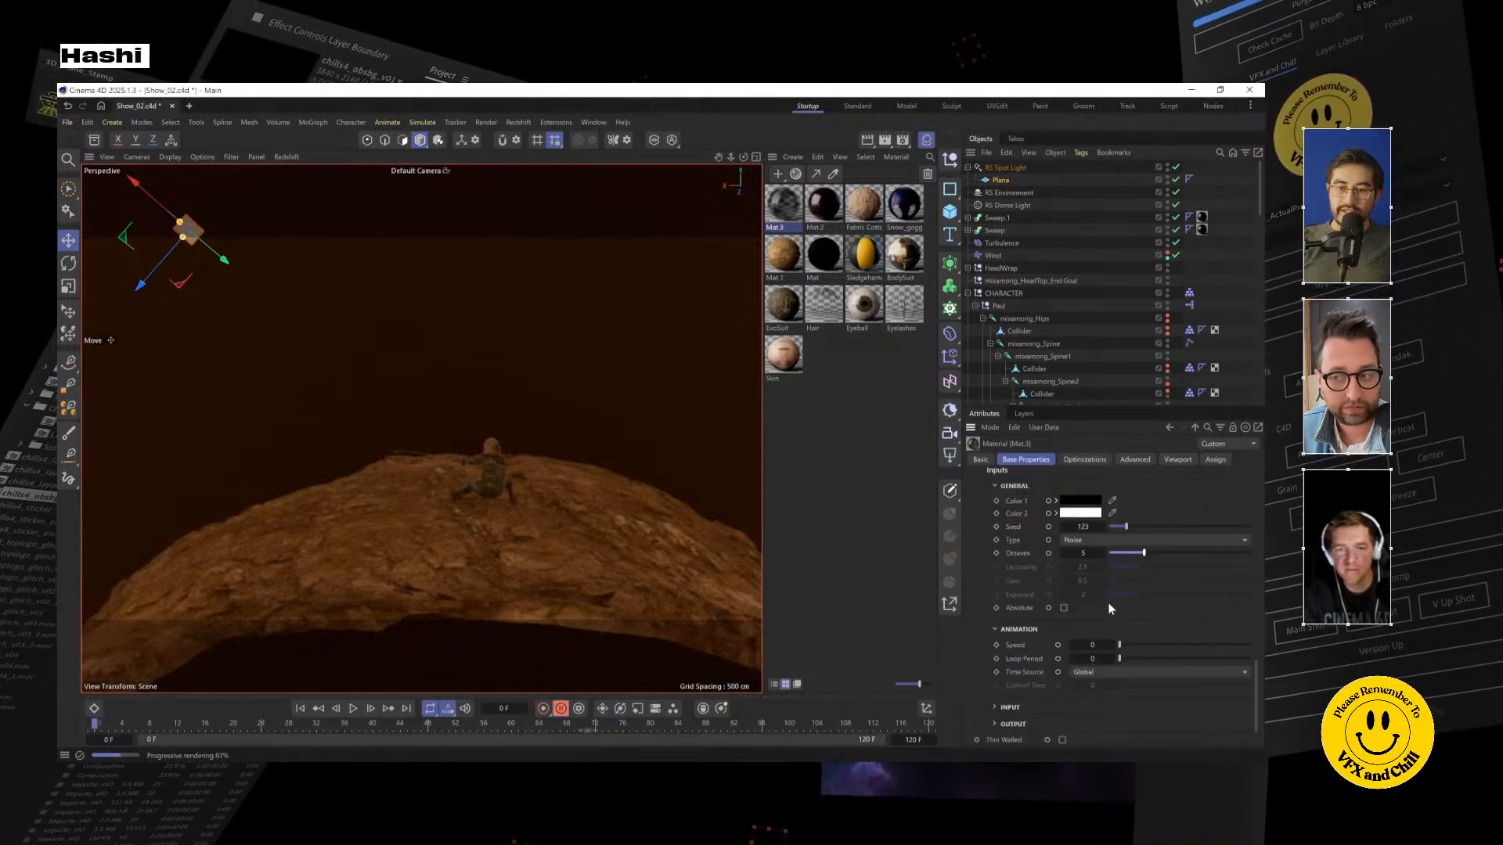
scroll(1104, 607, down, 1)
click(994, 660)
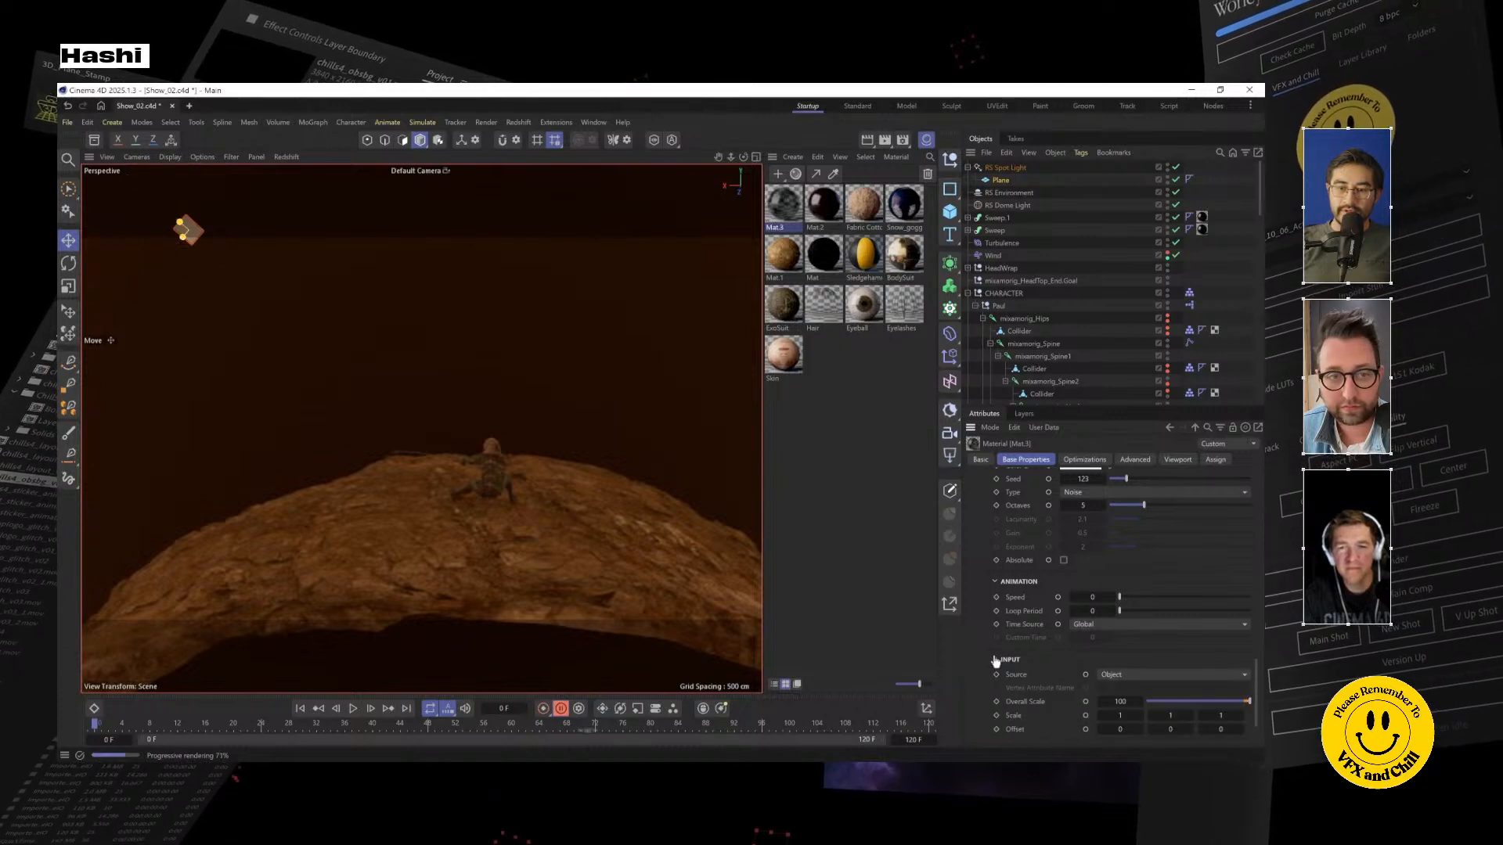
Try a larger Overall Scale for the Maxon Noise and undo it
scroll(1064, 646, down, 2)
drag(1116, 631, 1100, 630)
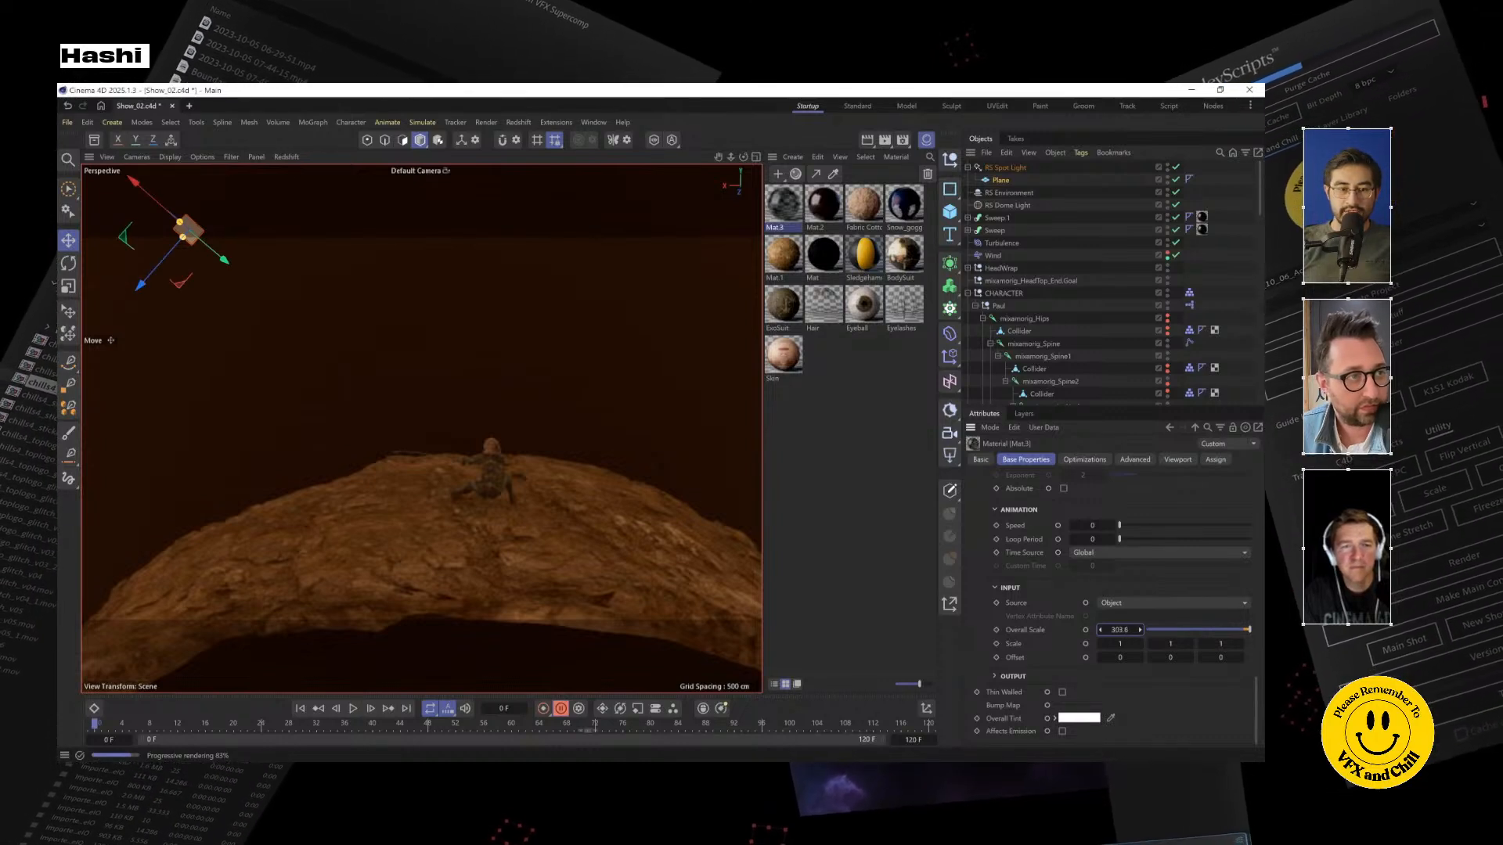
key(ctrl+z)
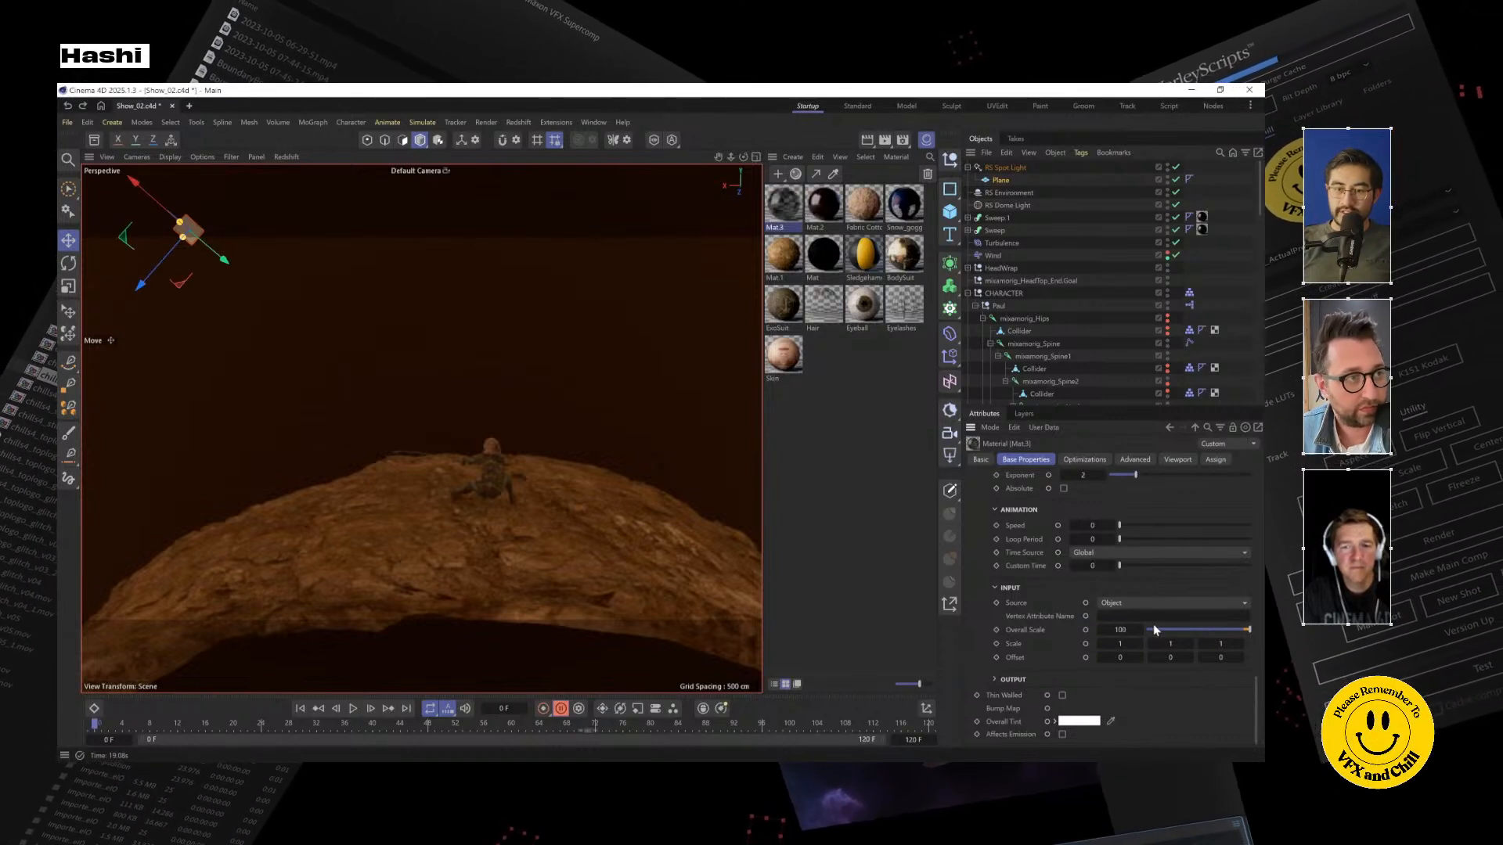
Set the Gain of the opacity's Maxon Noise to 1.27
scroll(1116, 583, down, 1)
scroll(1130, 559, up, 3)
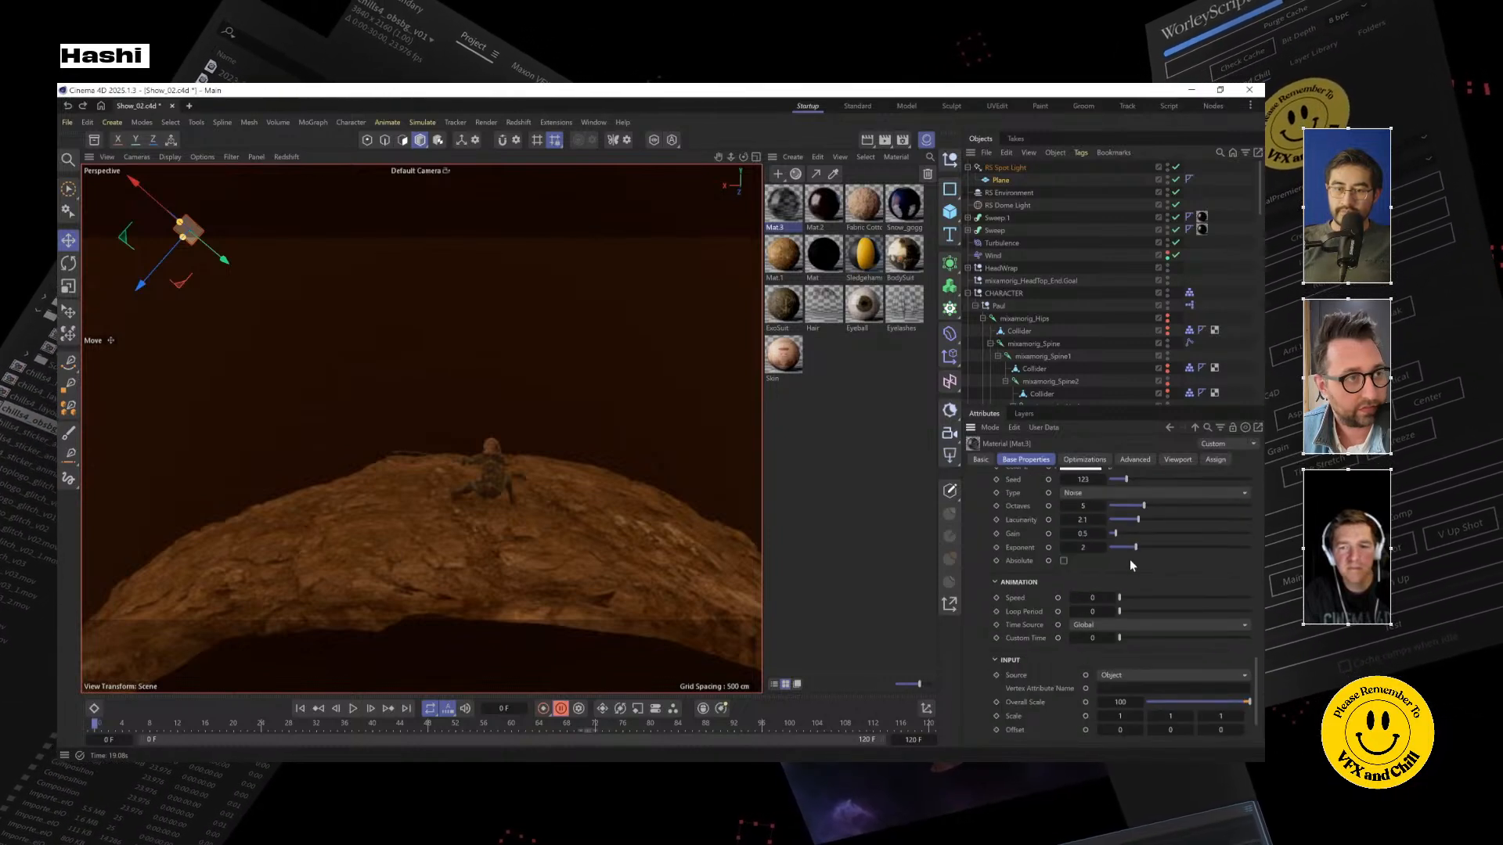
scroll(1128, 539, up, 6)
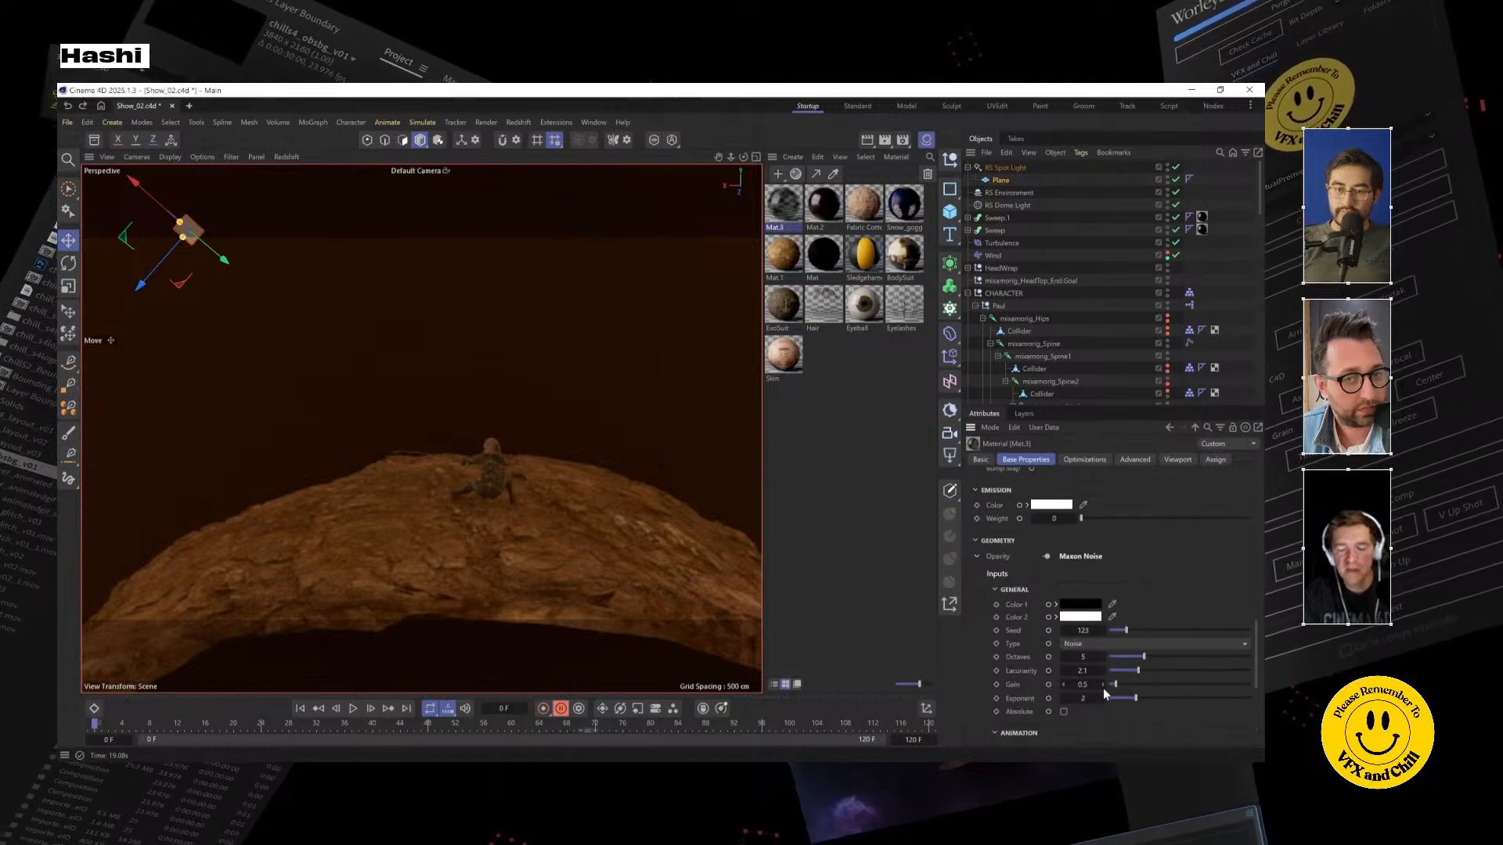
click(1128, 683)
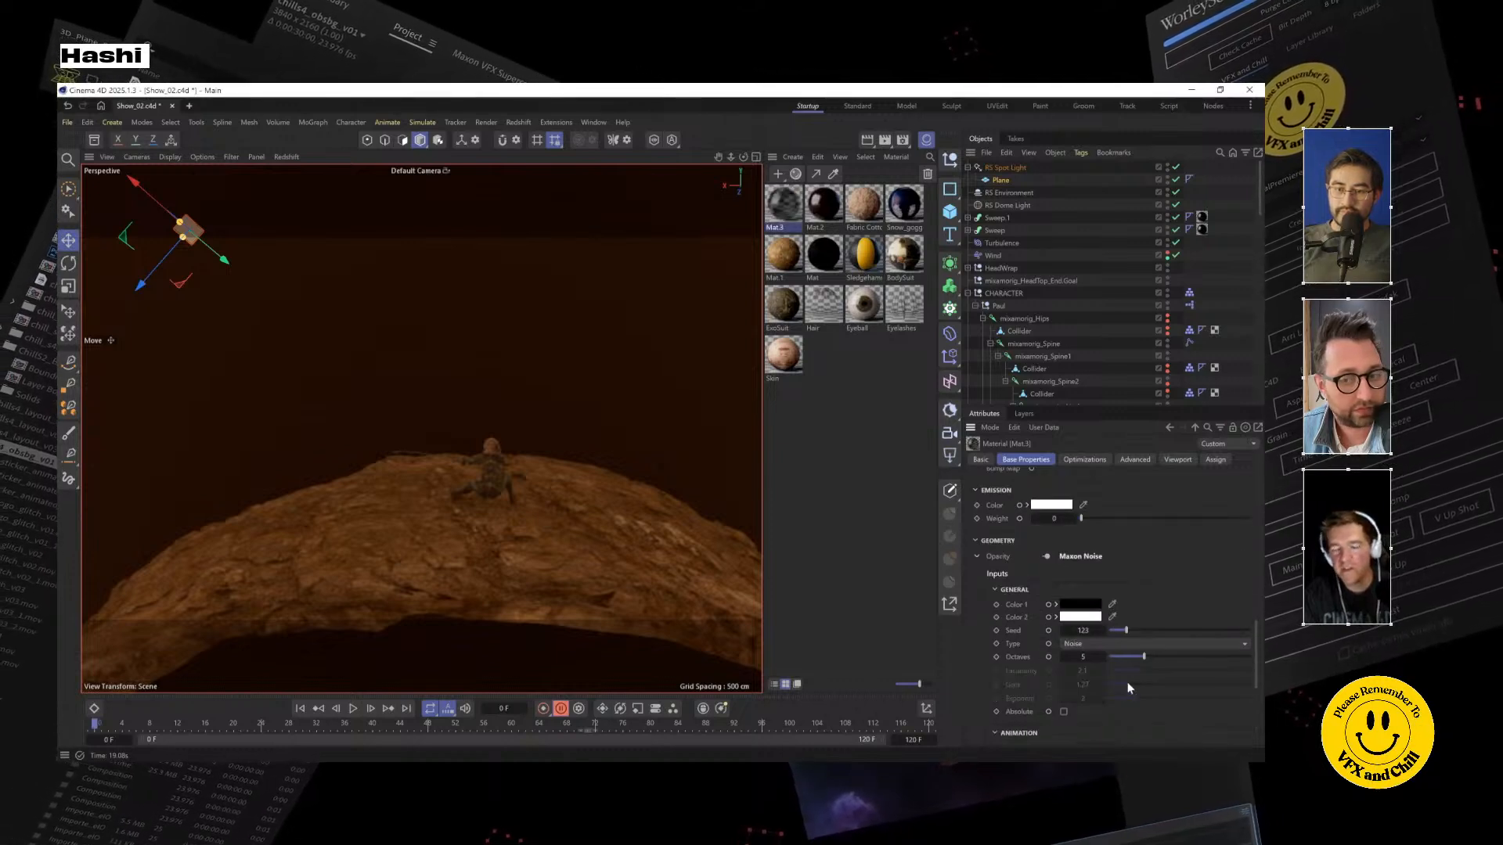
Reopen the Mat.3 node graph and examine the Maxon Noise node's type, time source and input settings
double_click(785, 207)
click(345, 479)
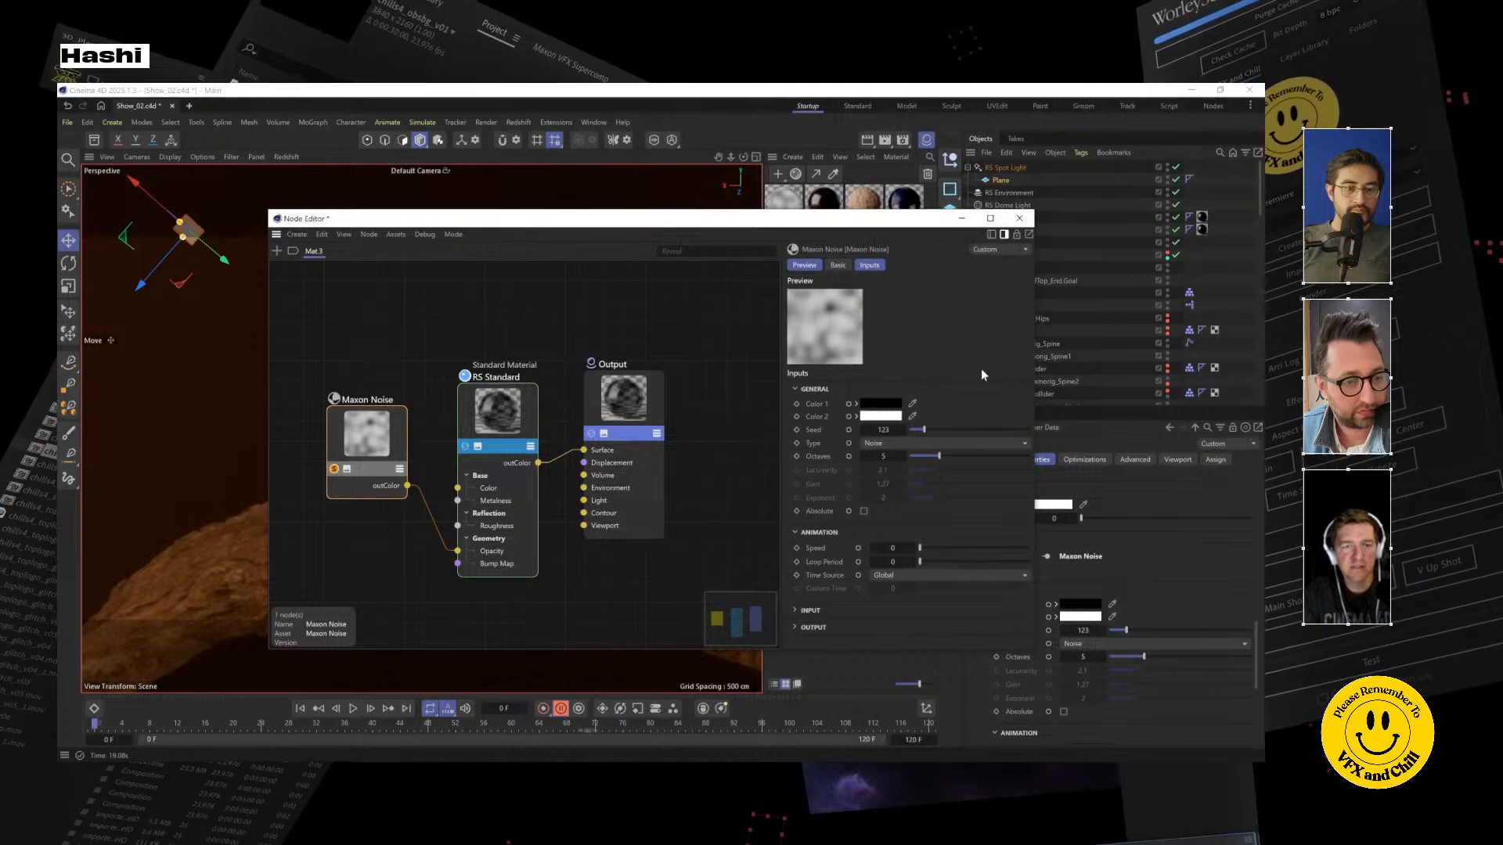
click(767, 343)
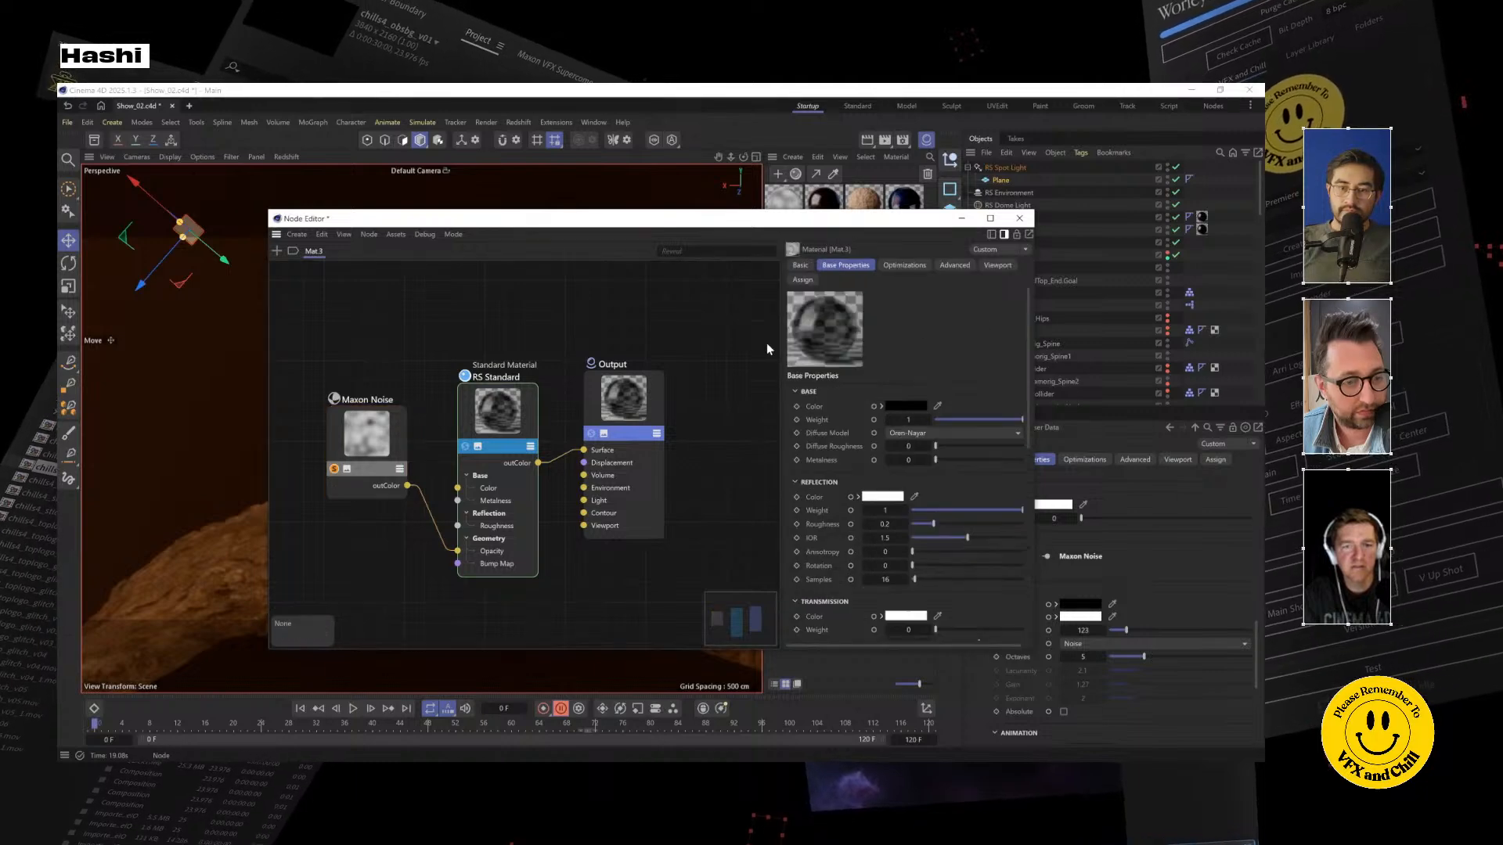
click(360, 448)
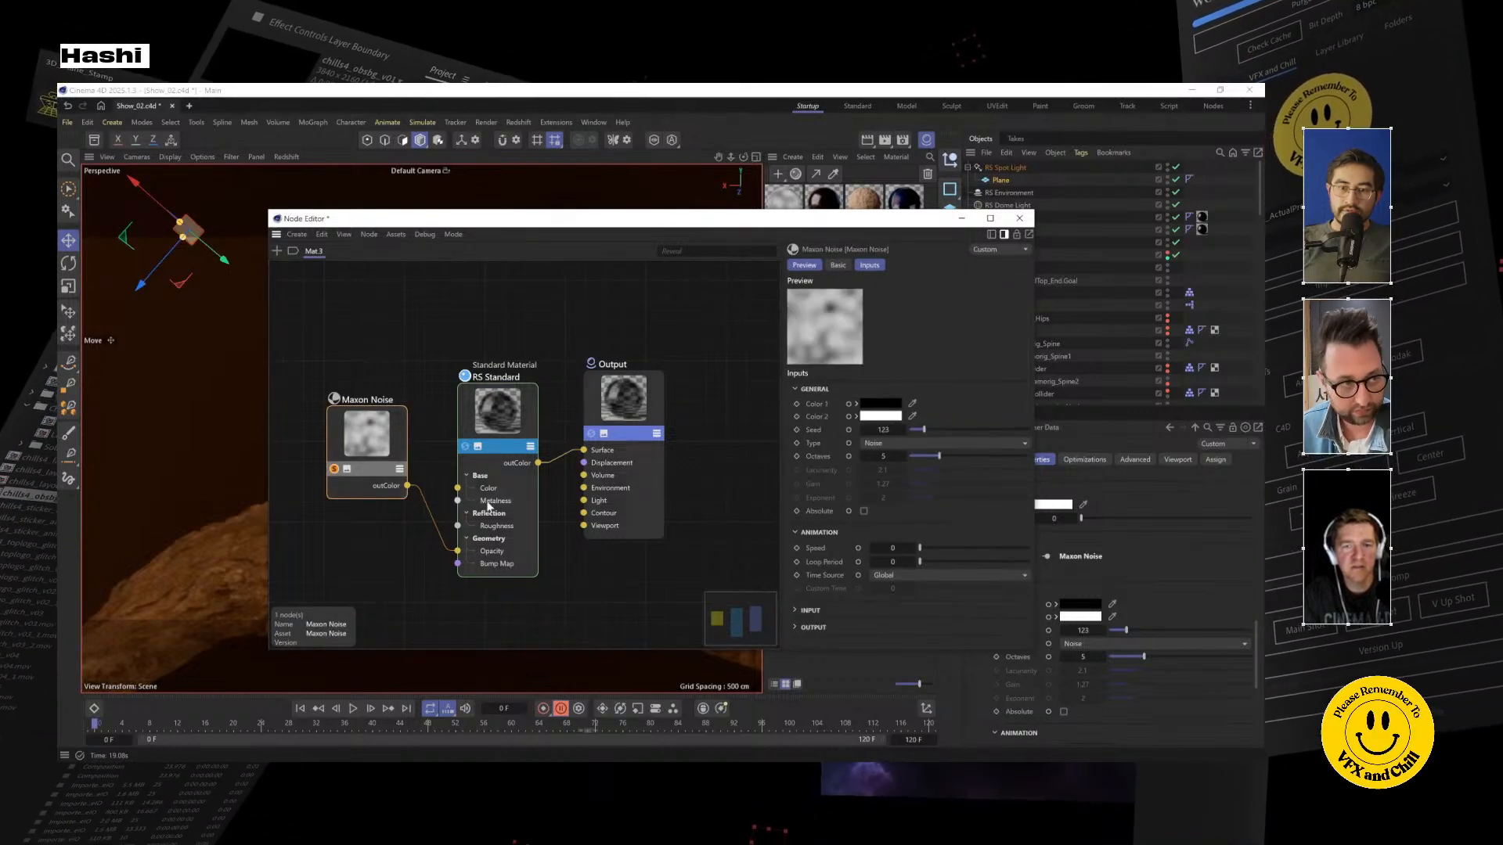
click(923, 444)
click(922, 444)
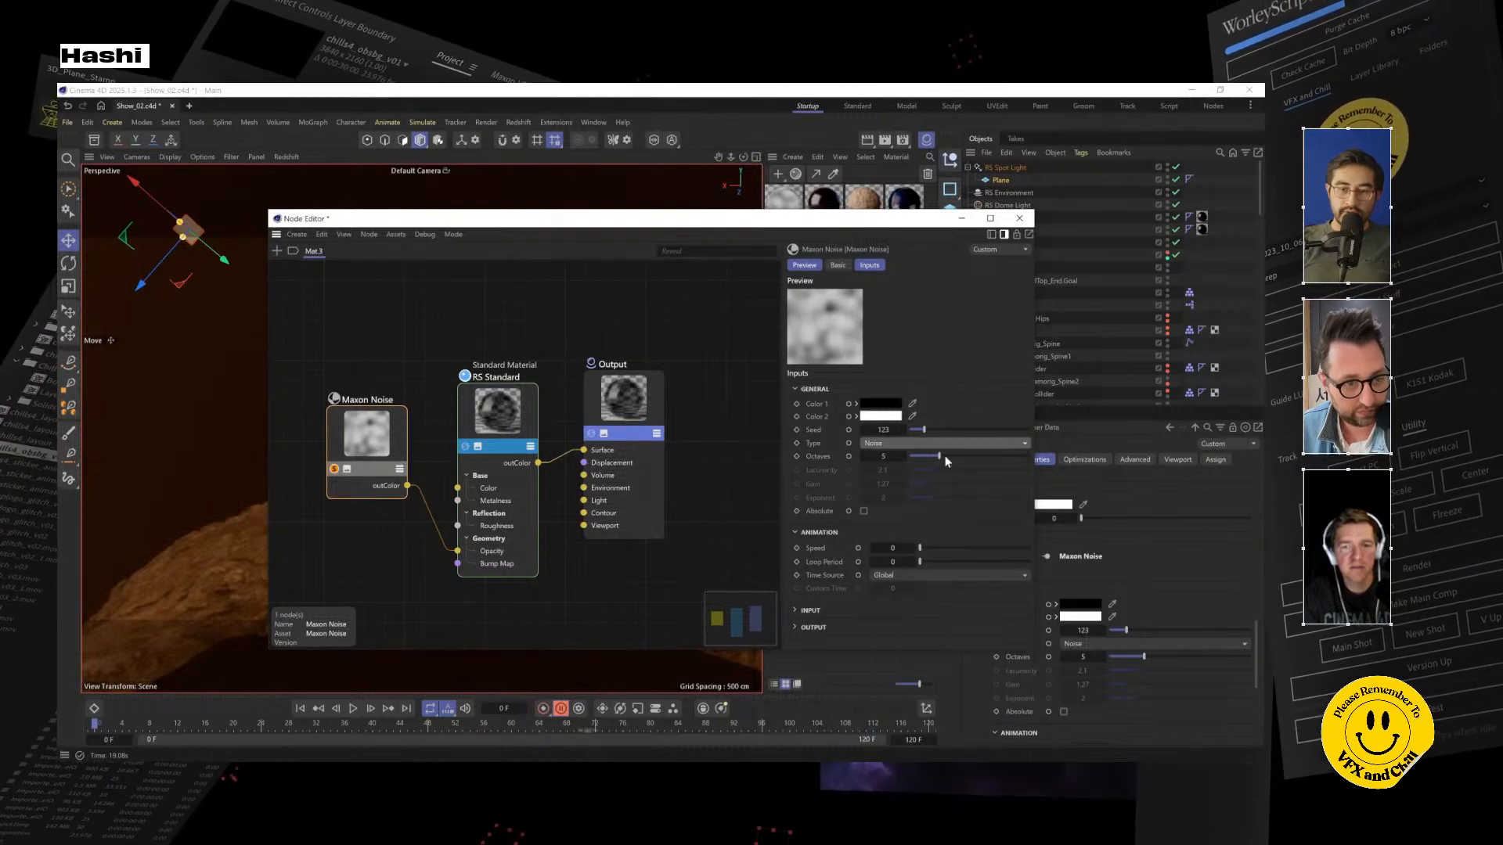
click(931, 575)
click(874, 592)
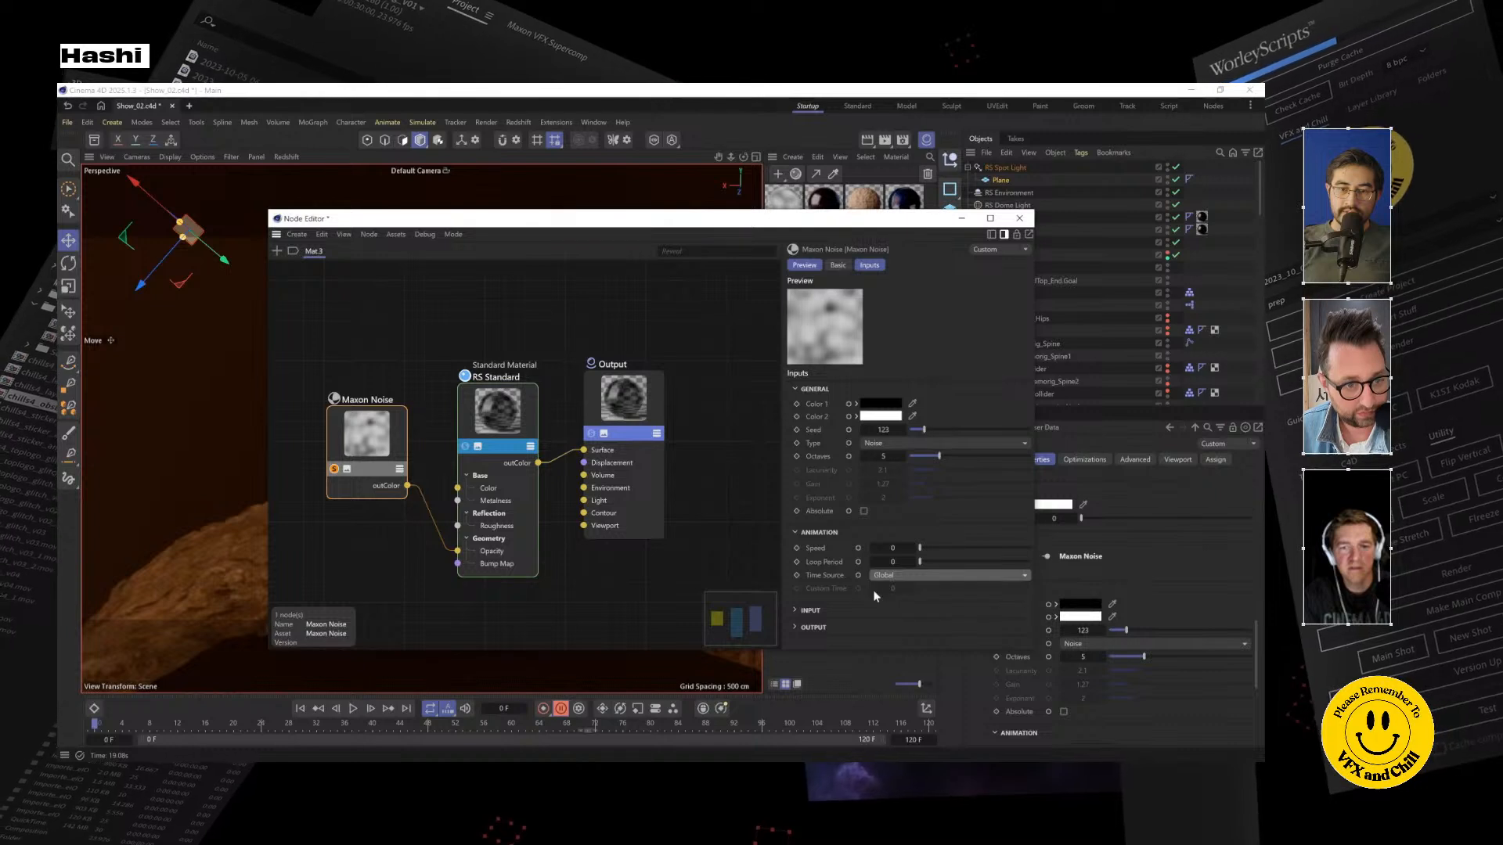
click(796, 612)
scroll(1001, 475, down, 2)
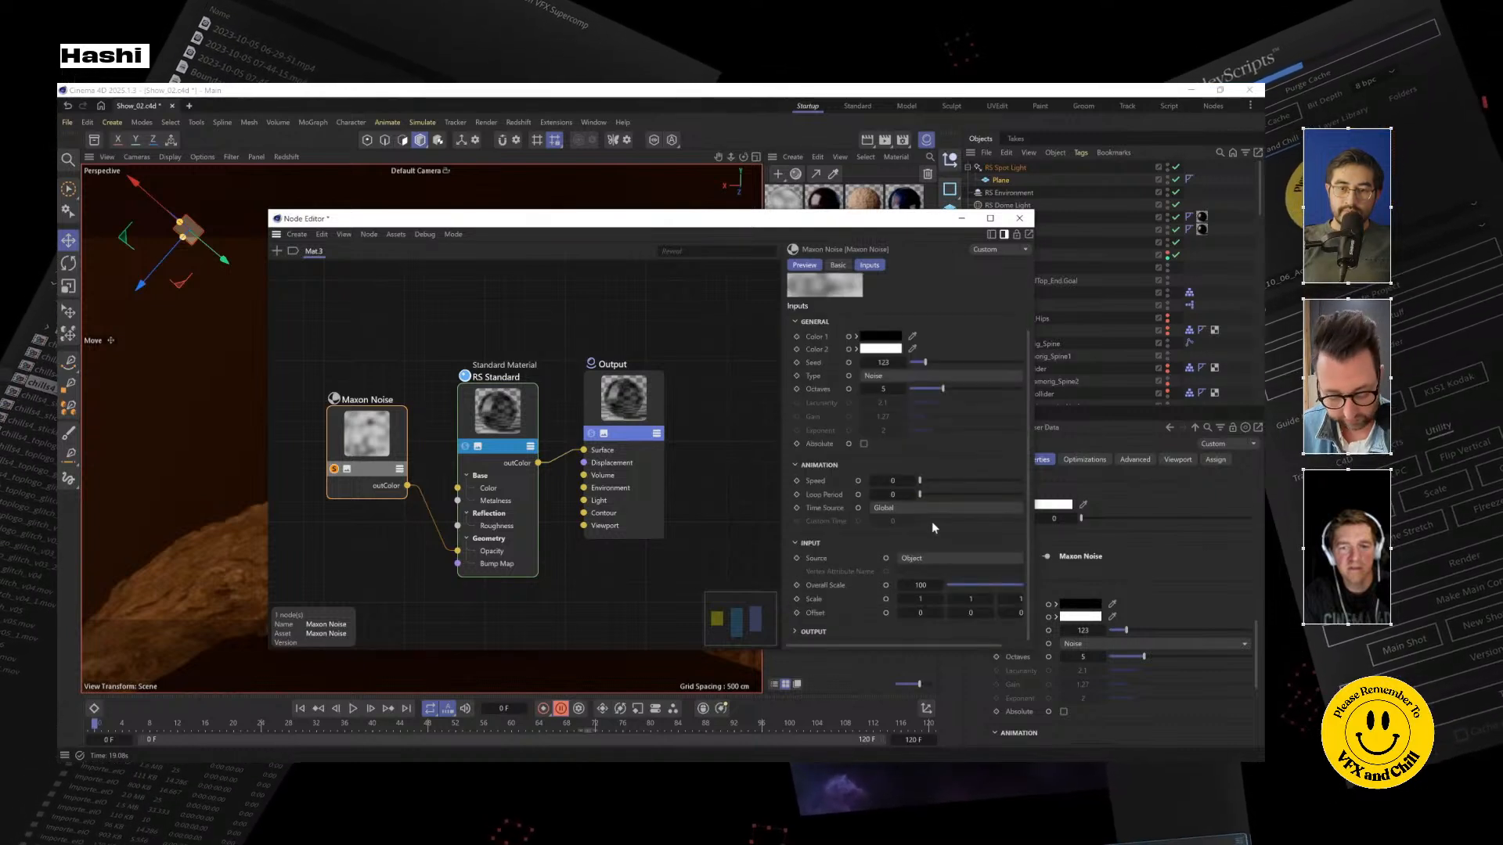
Try UV/Vertex Attribute as the Maxon Noise input source, and return the source to Object
click(935, 558)
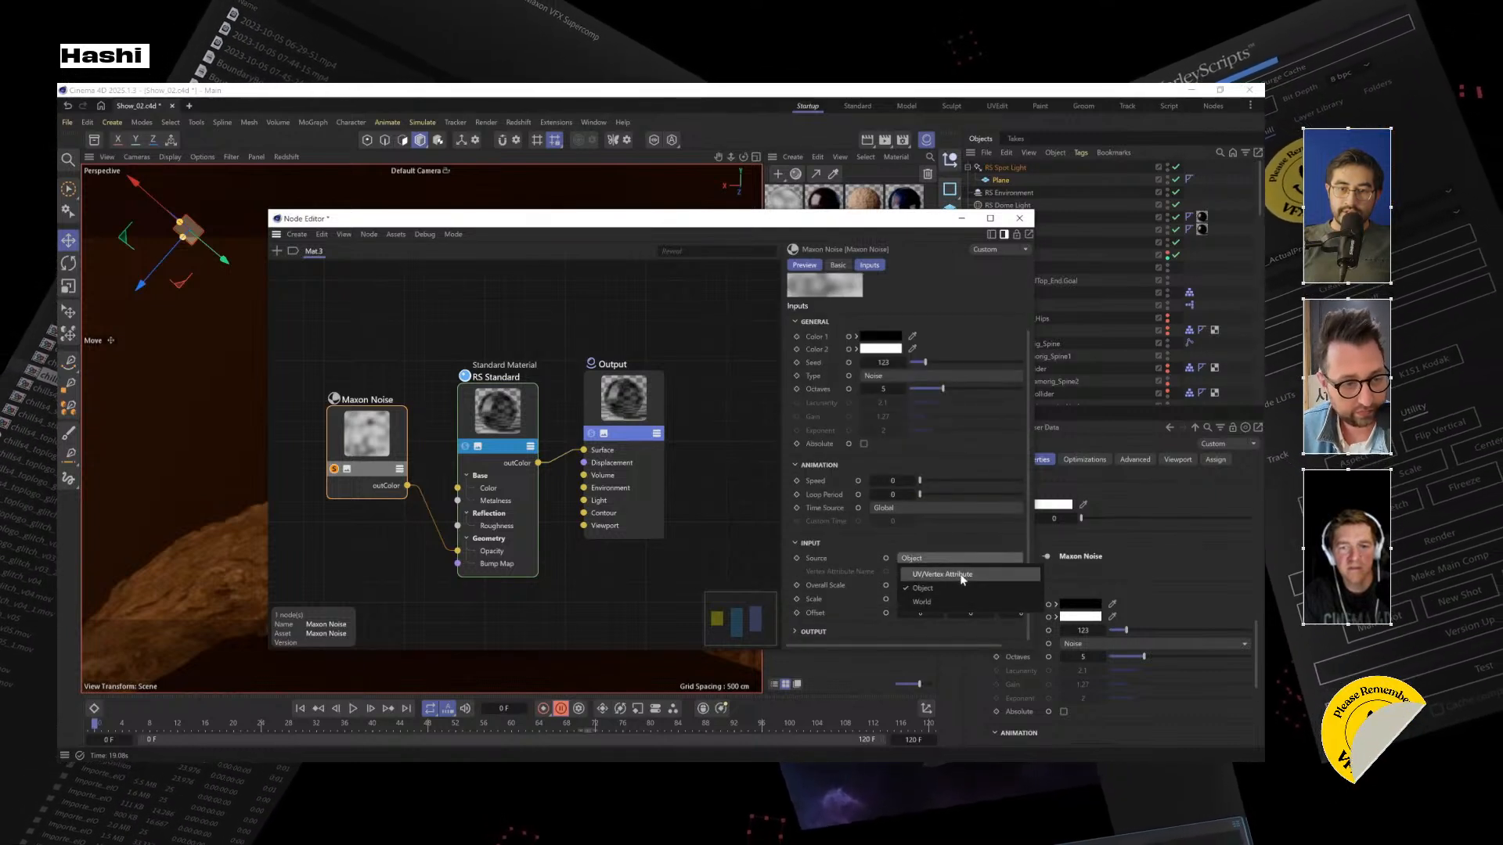
click(961, 578)
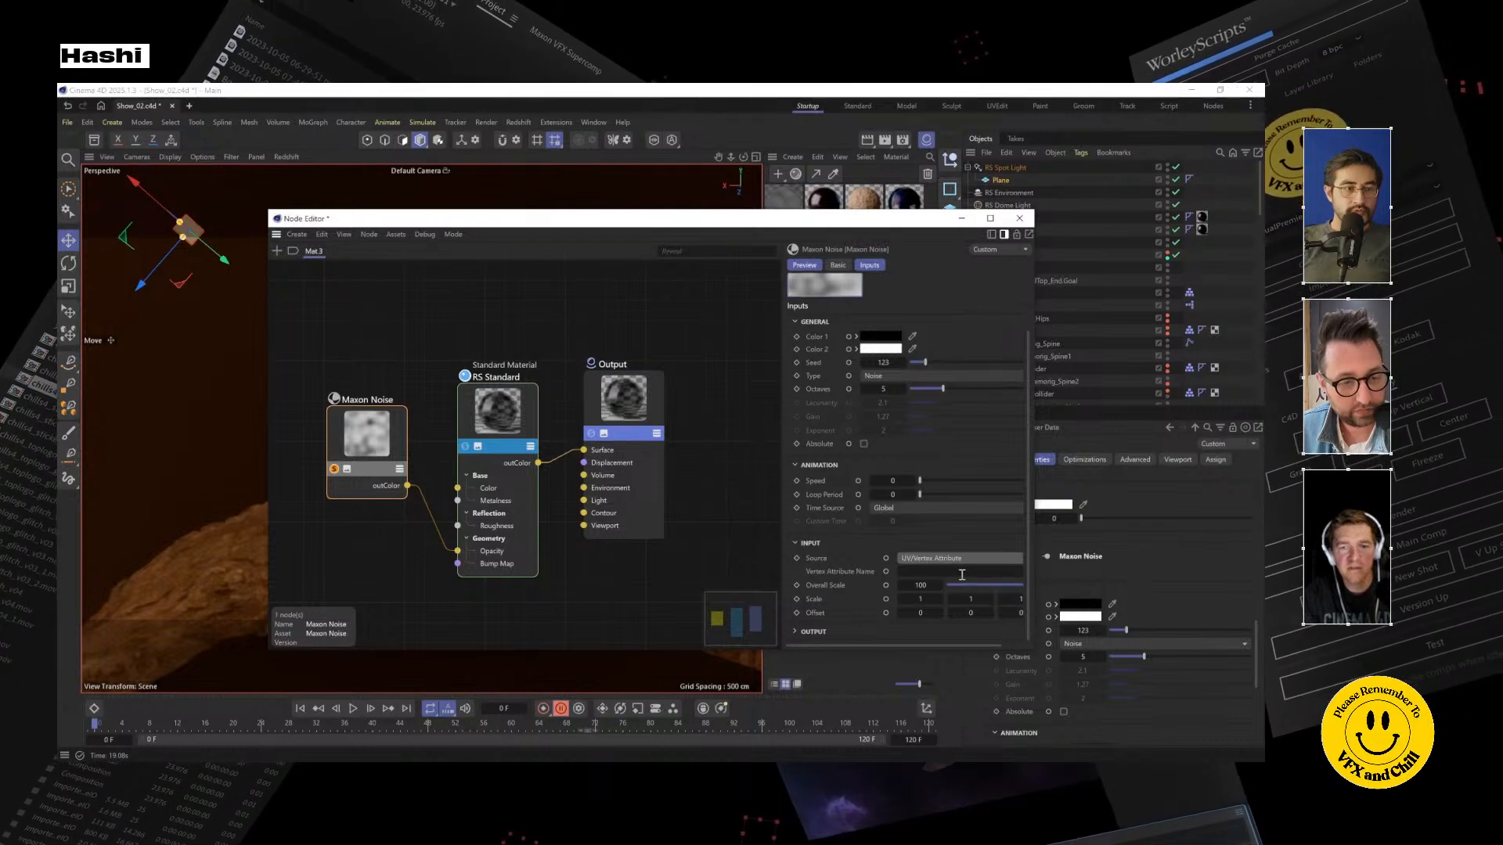
click(960, 558)
click(961, 588)
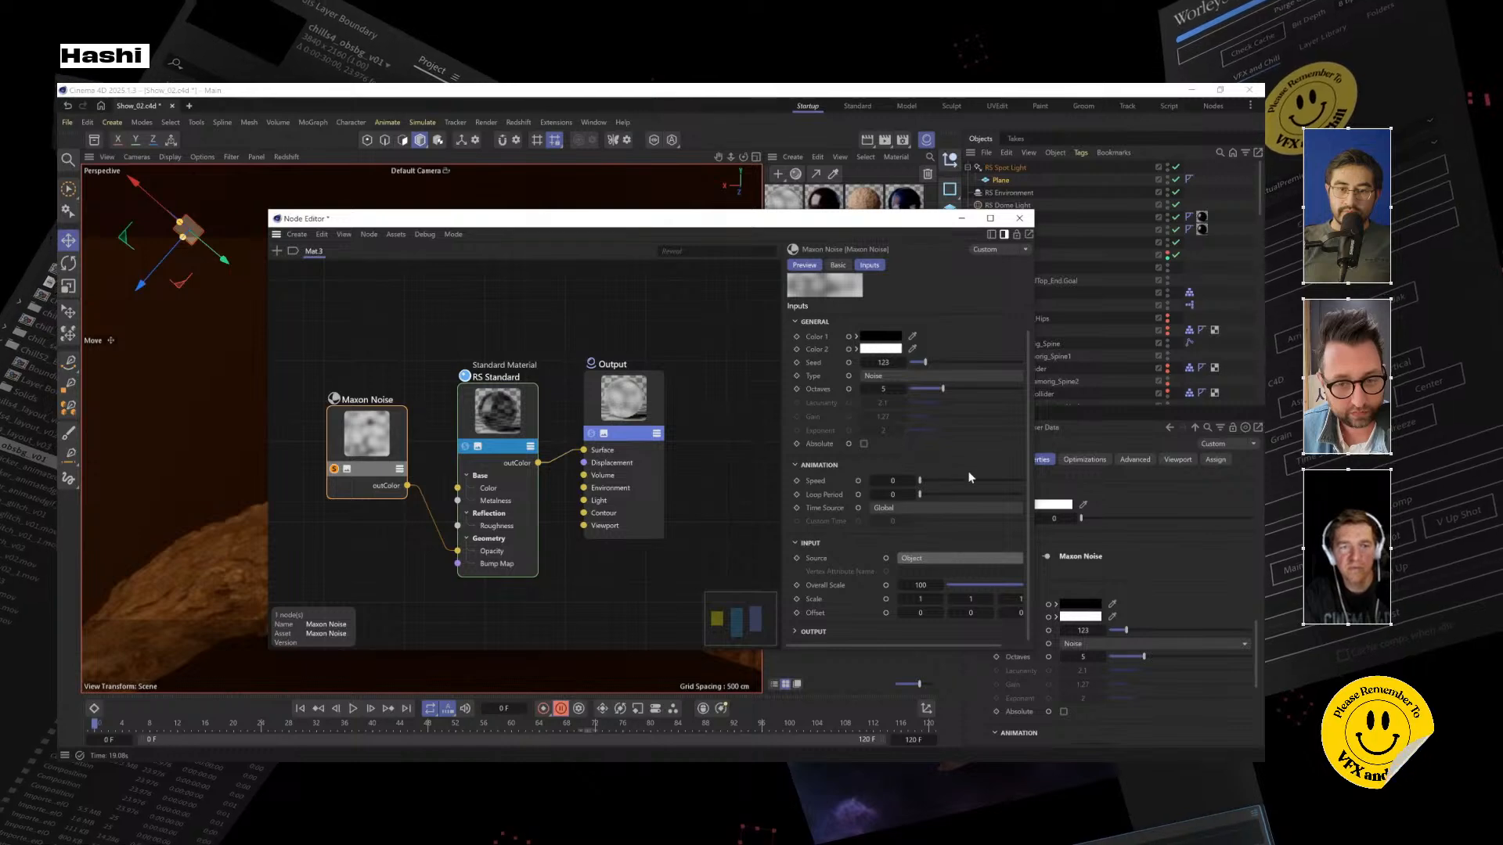
Set the Maxon Noise output Contrast to 0.958 and close the node editor
scroll(852, 612, down, 3)
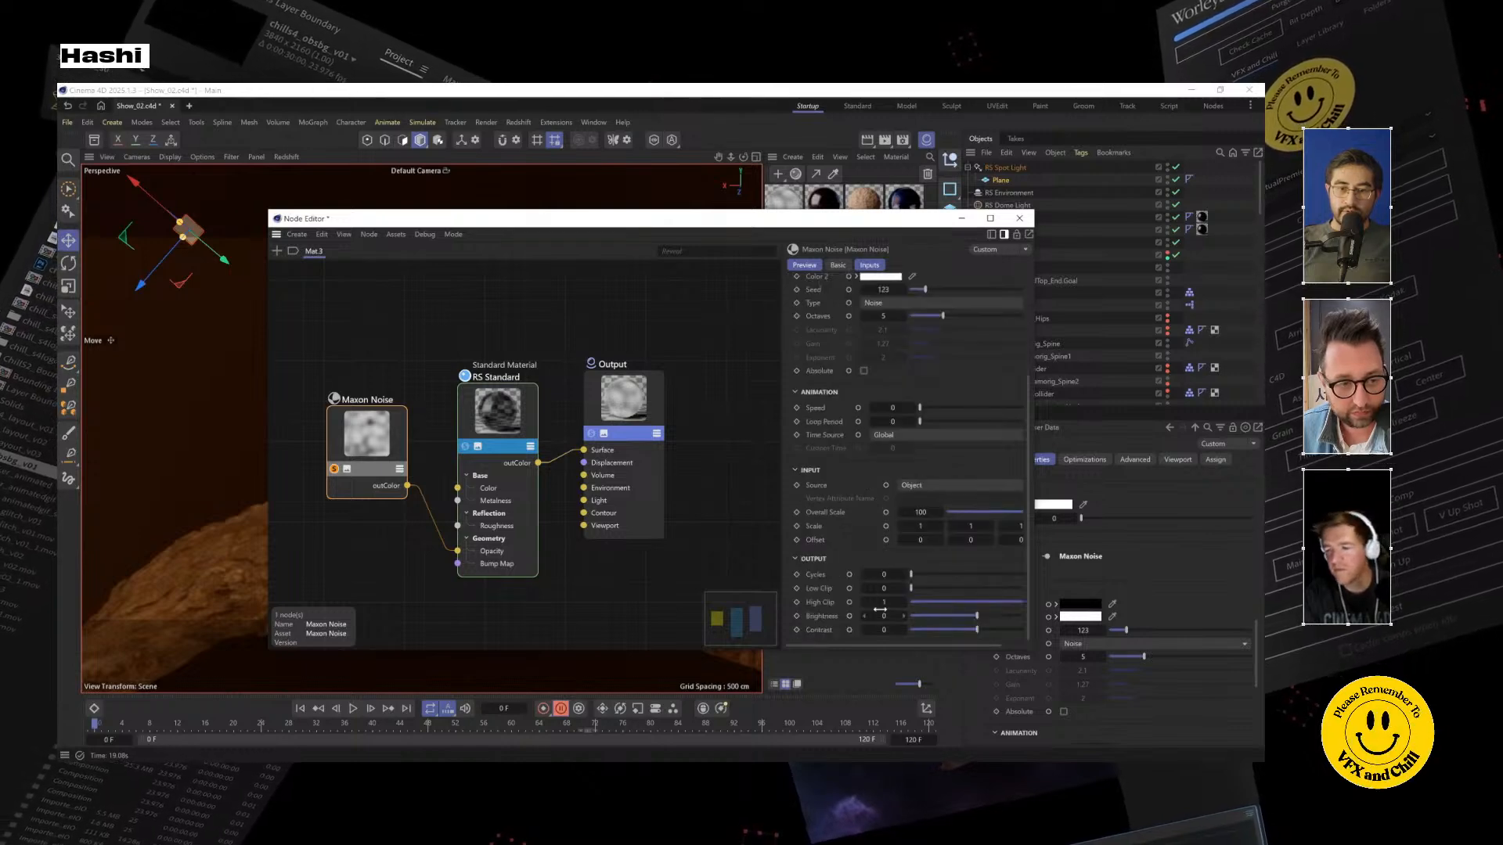
drag(998, 630, 1017, 629)
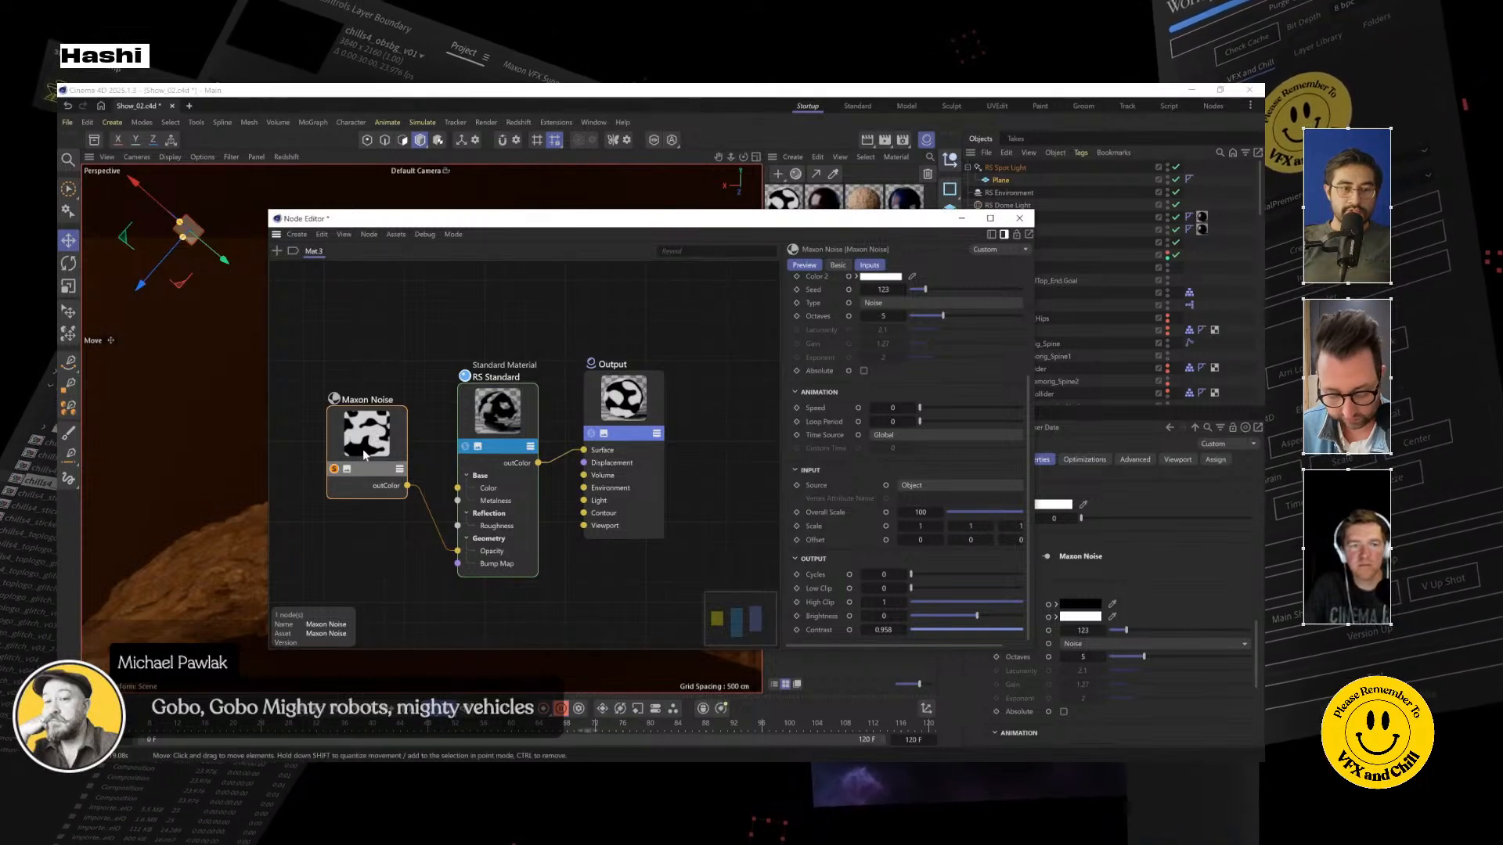
key(alt+F4)
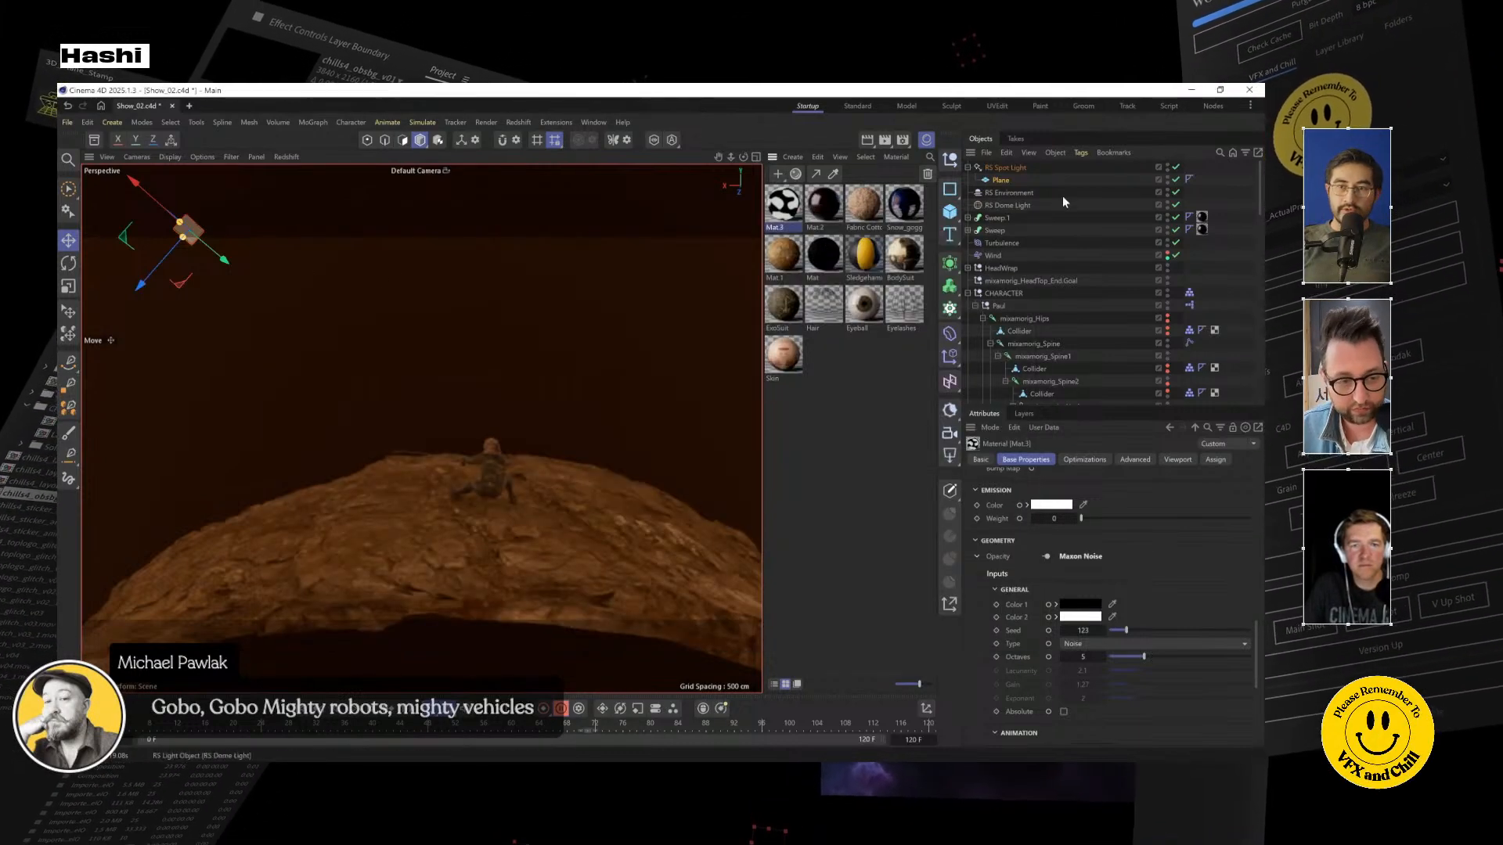
Select the Plane under the RS Spot Light and nudge it slightly closer to the light
click(1002, 180)
mouse_move(222, 259)
mouse_down()
mouse_move(199, 243)
mouse_move(218, 255)
mouse_up()
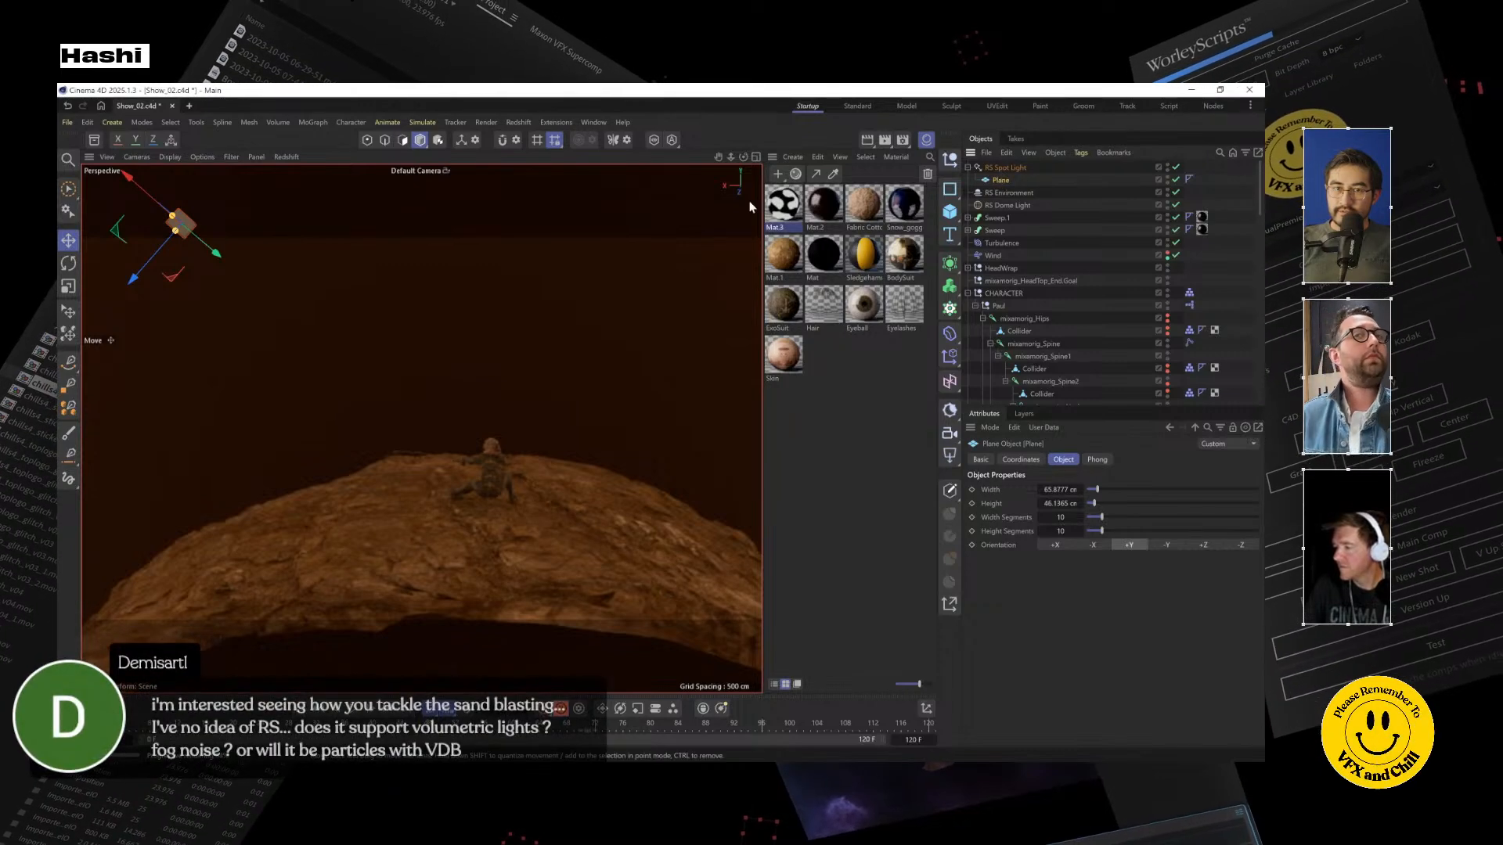
Set the Y scale of the Maxon Noise in Mat.3's opacity to -5
click(775, 205)
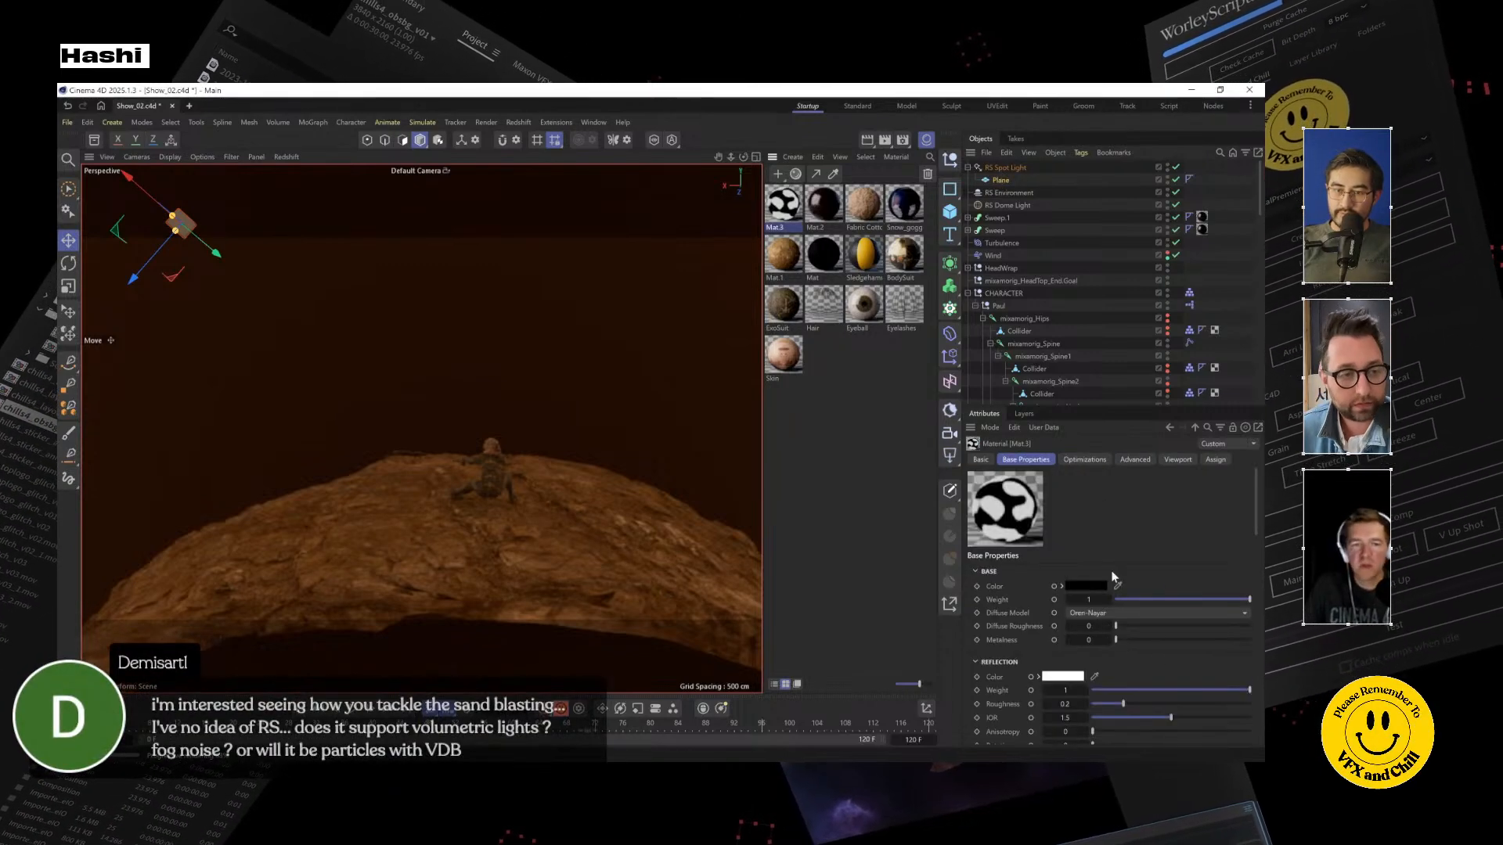
scroll(1159, 641, down, 10)
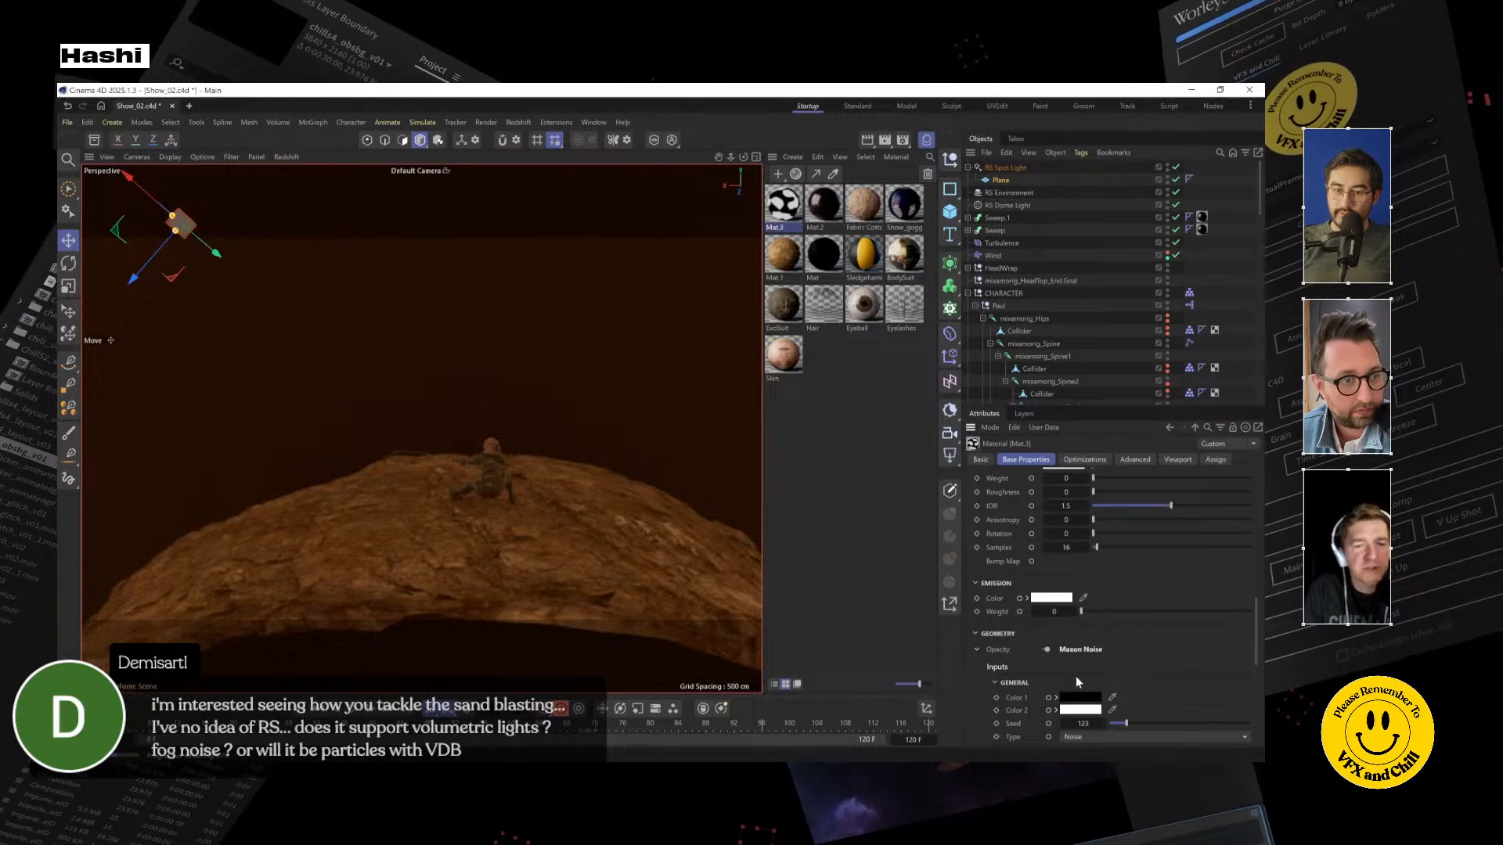
scroll(1080, 673, down, 2)
scroll(1096, 681, down, 6)
key(Tab)
drag(1178, 642, 1222, 642)
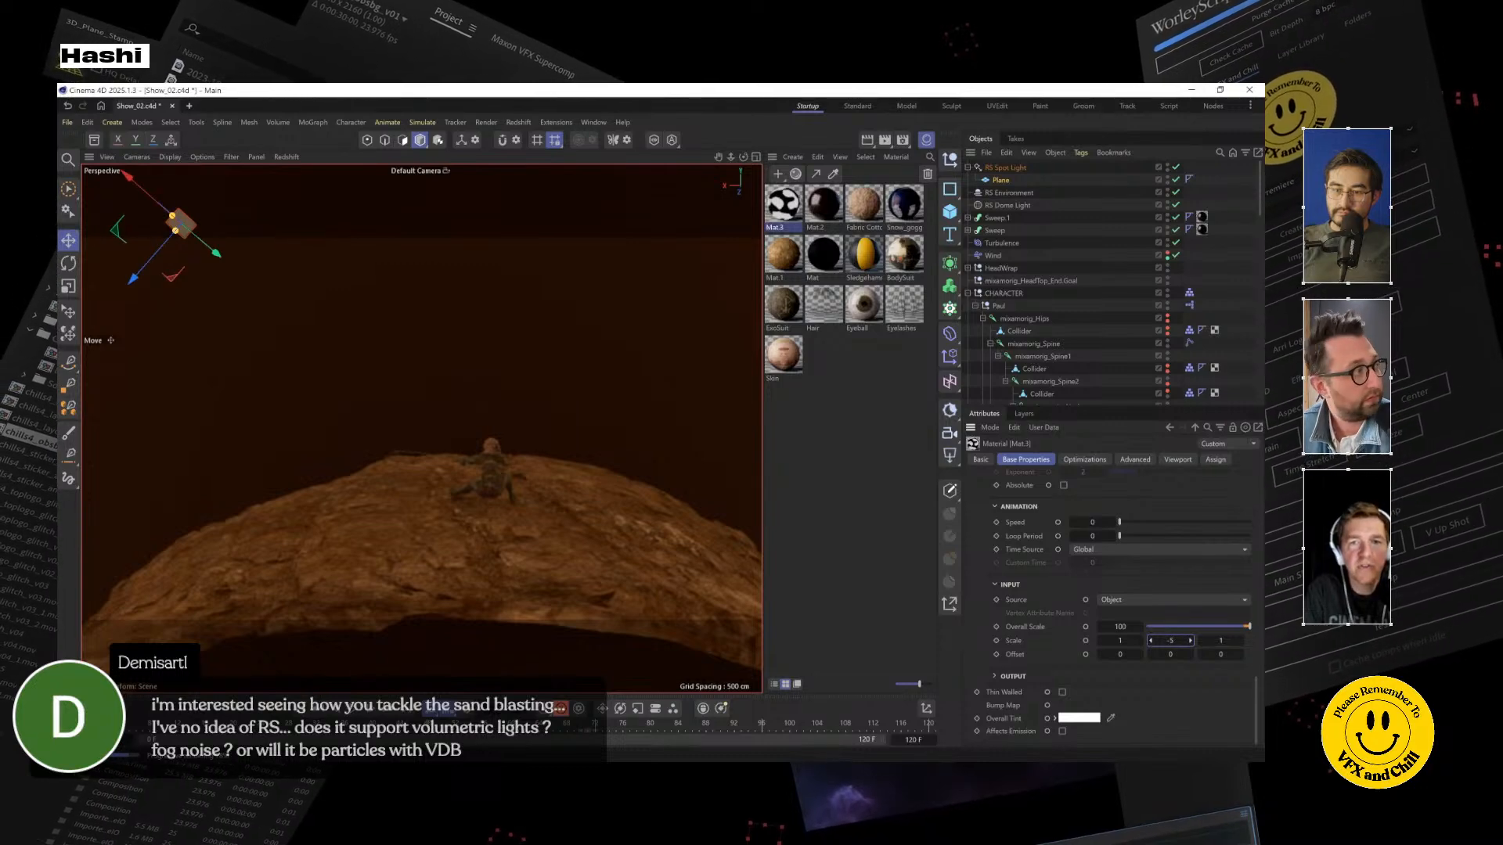
Lower the Overall Scale of Mat.3's Maxon Noise to 14.83
drag(1114, 627, 1121, 627)
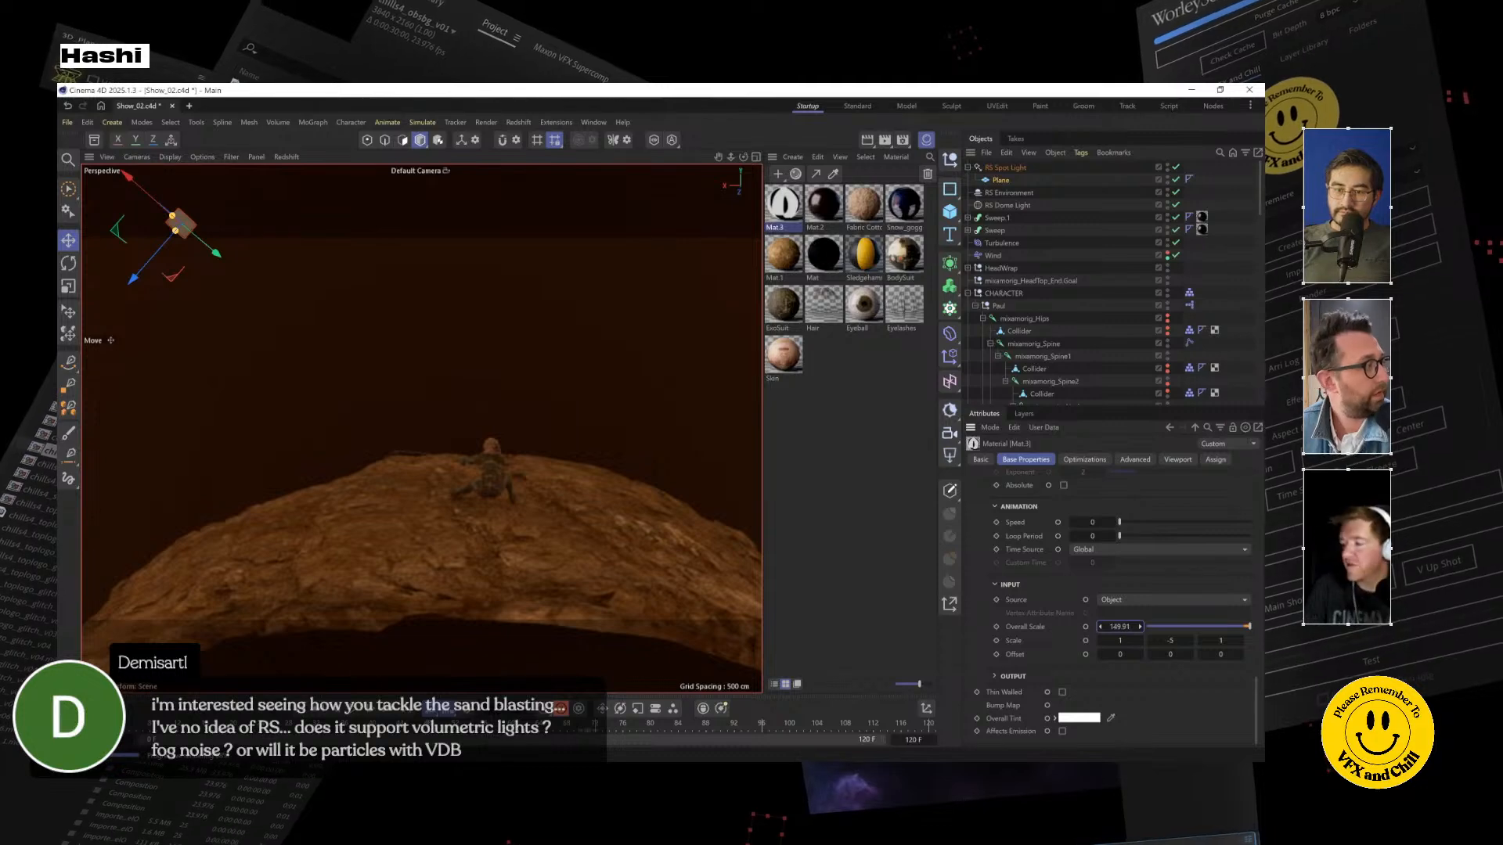
drag(1121, 627, 1116, 627)
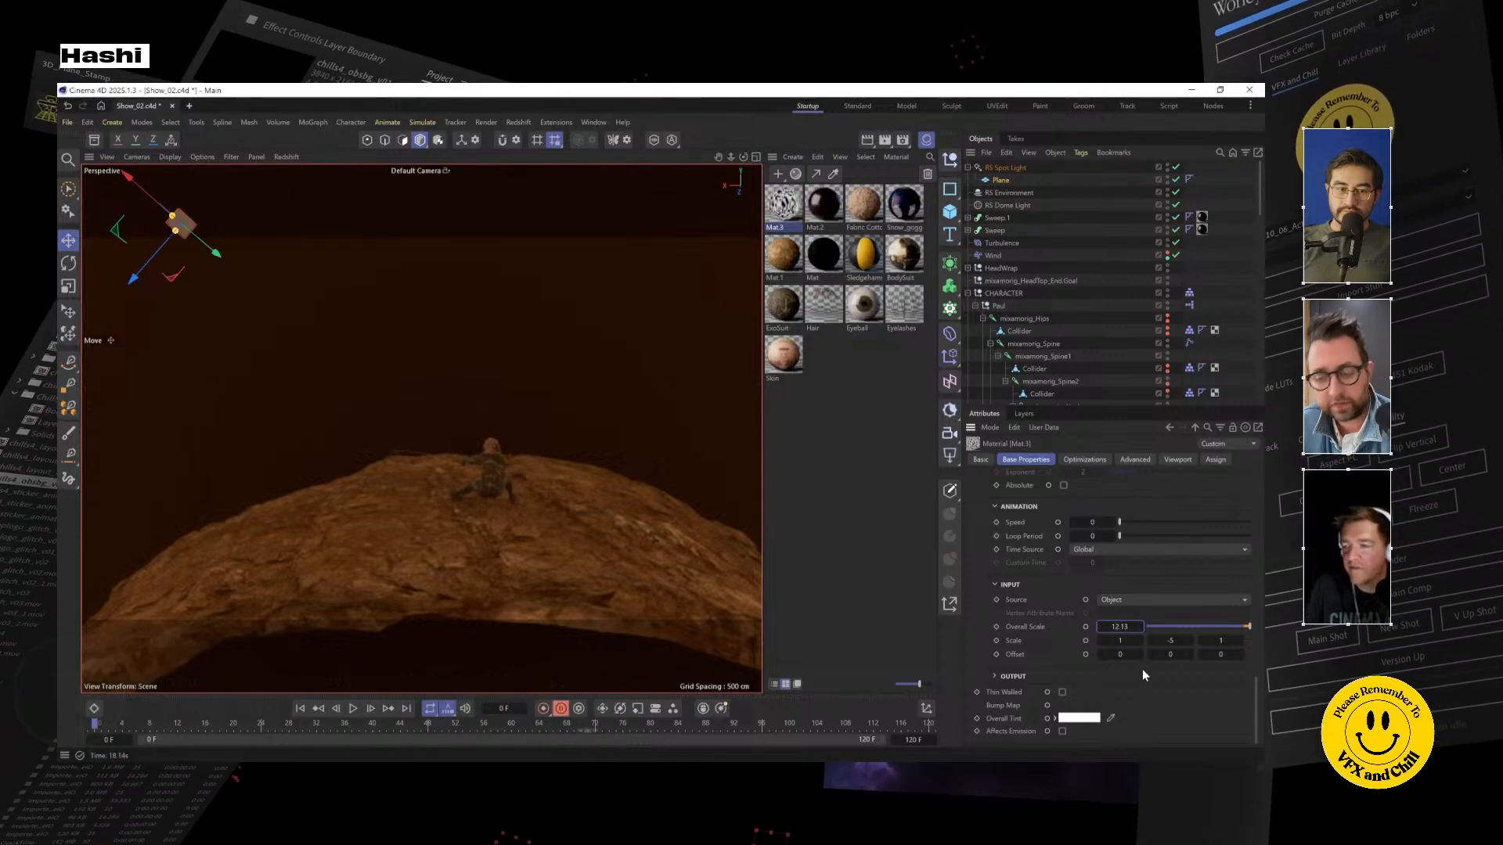
drag(1119, 626, 1117, 627)
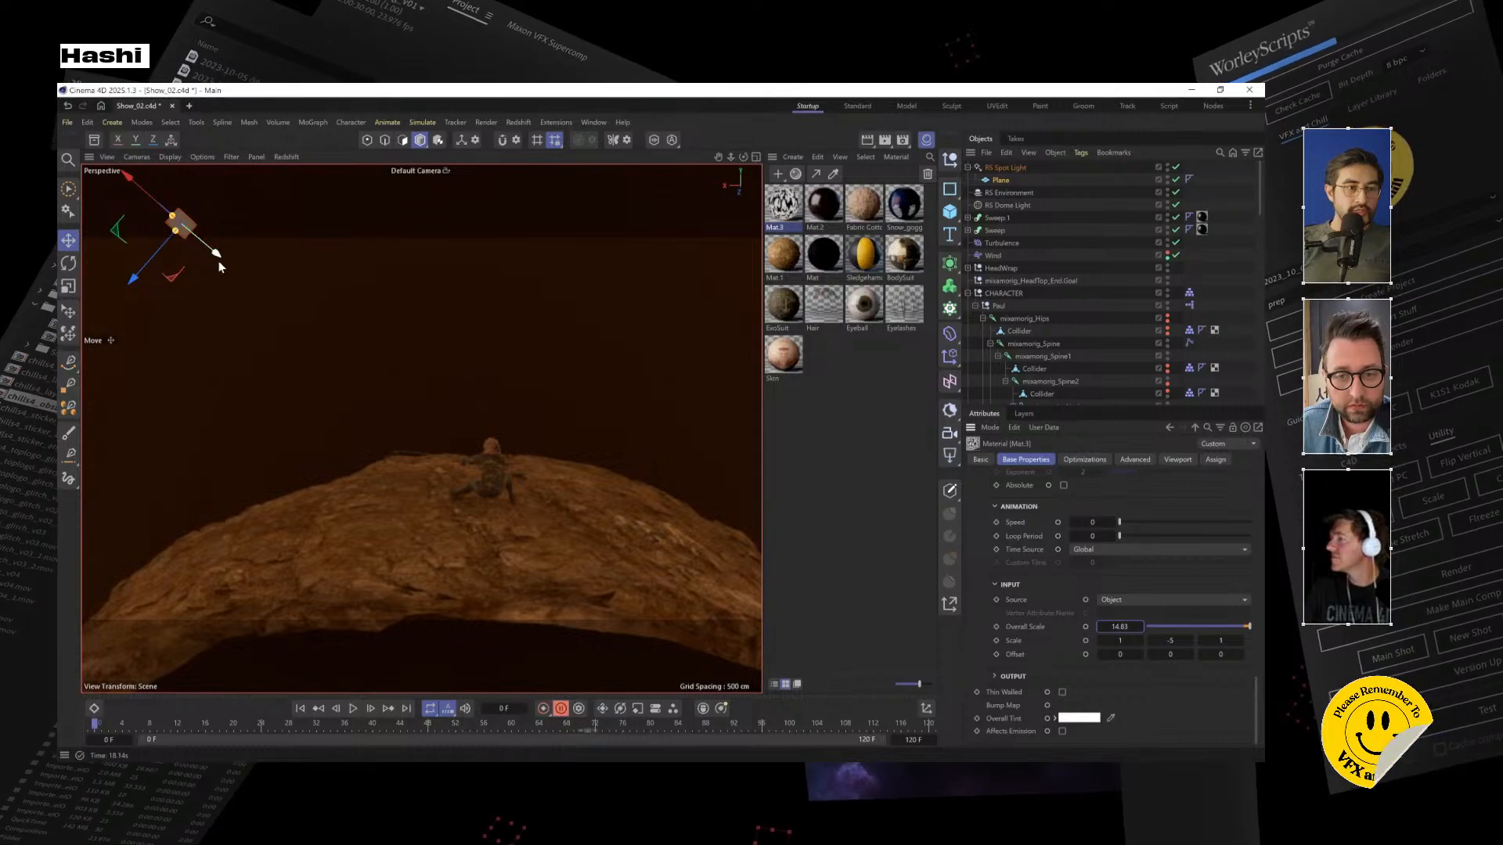
Move the Plane well down the light beam and check the Maxon Noise connection in Mat.3's node graph
drag(223, 268, 362, 428)
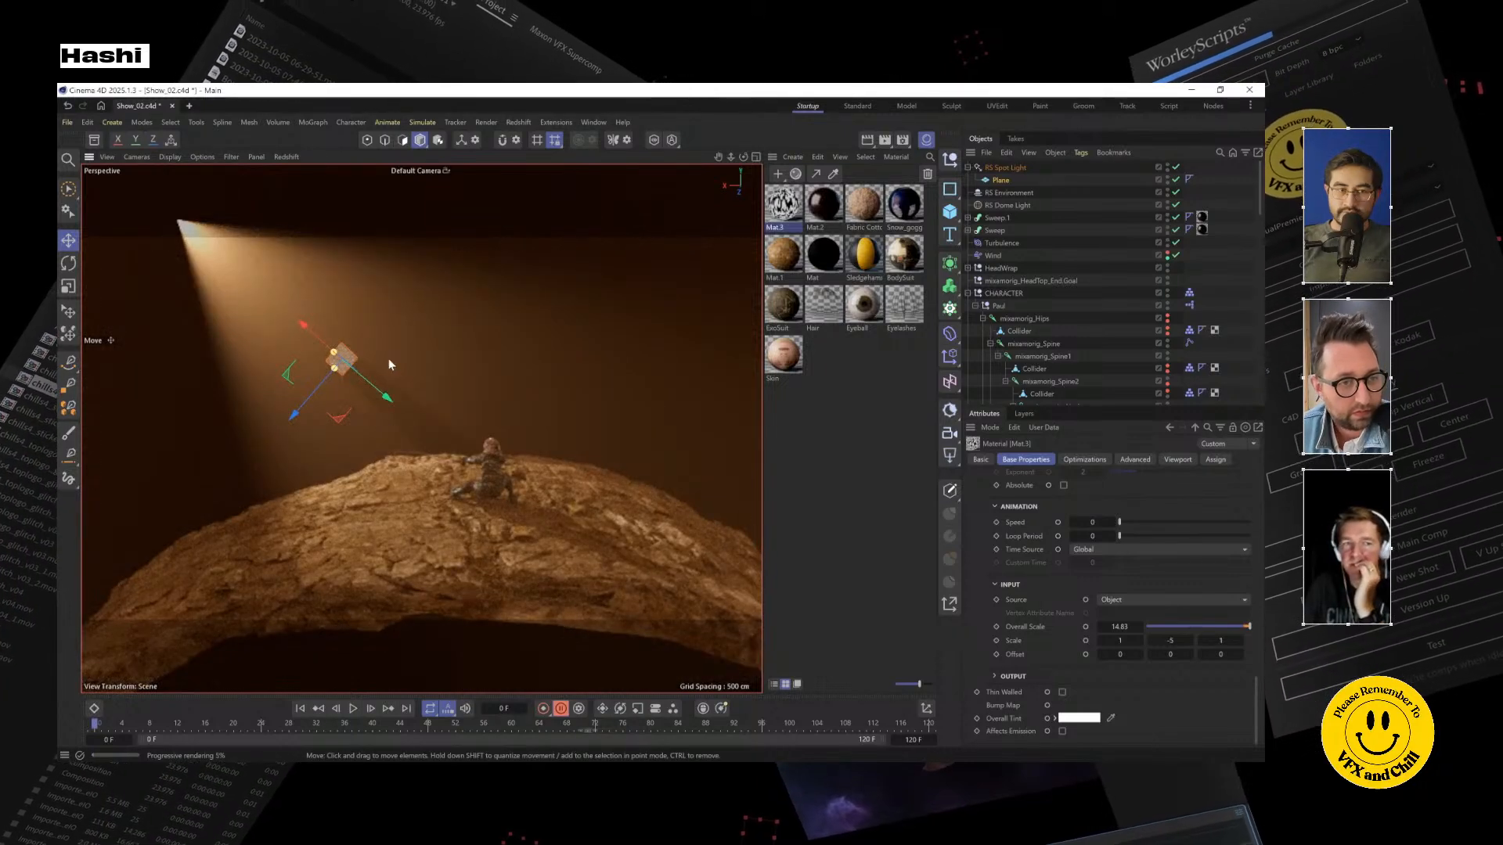
scroll(355, 364, up, 2)
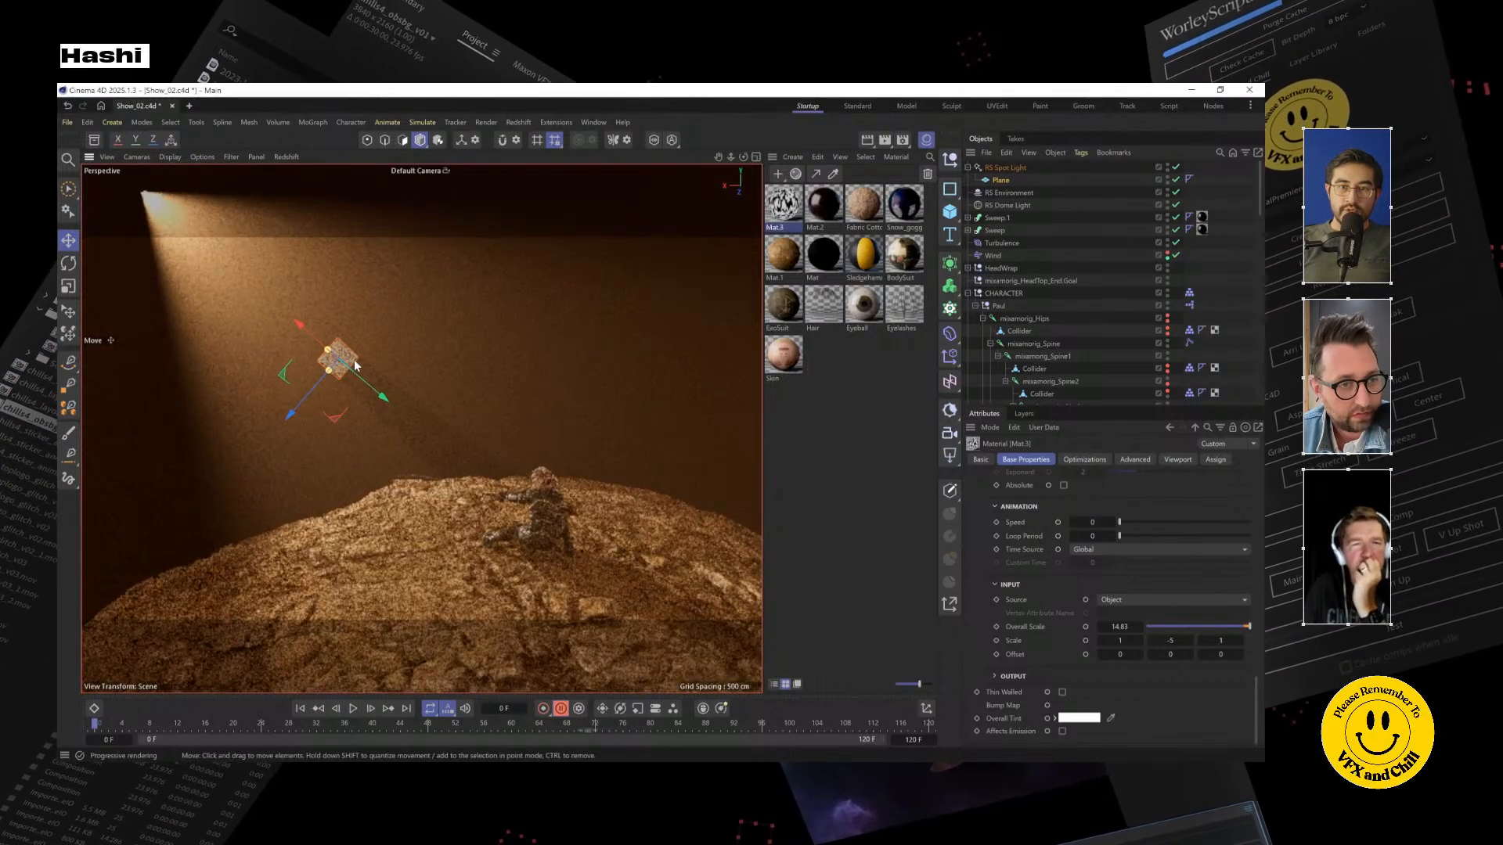
scroll(355, 364, up, 1)
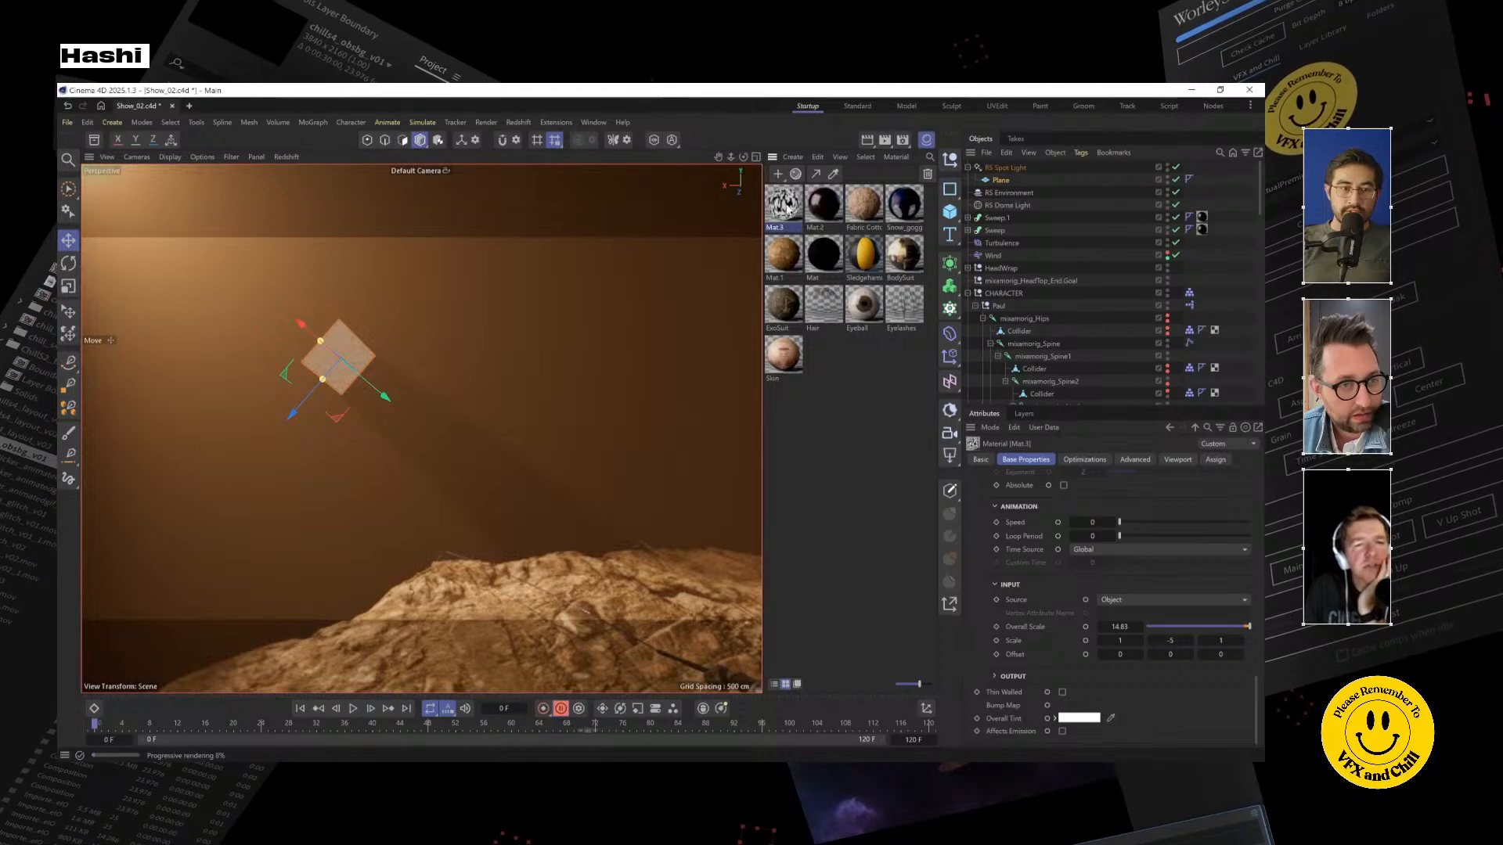
double_click(787, 207)
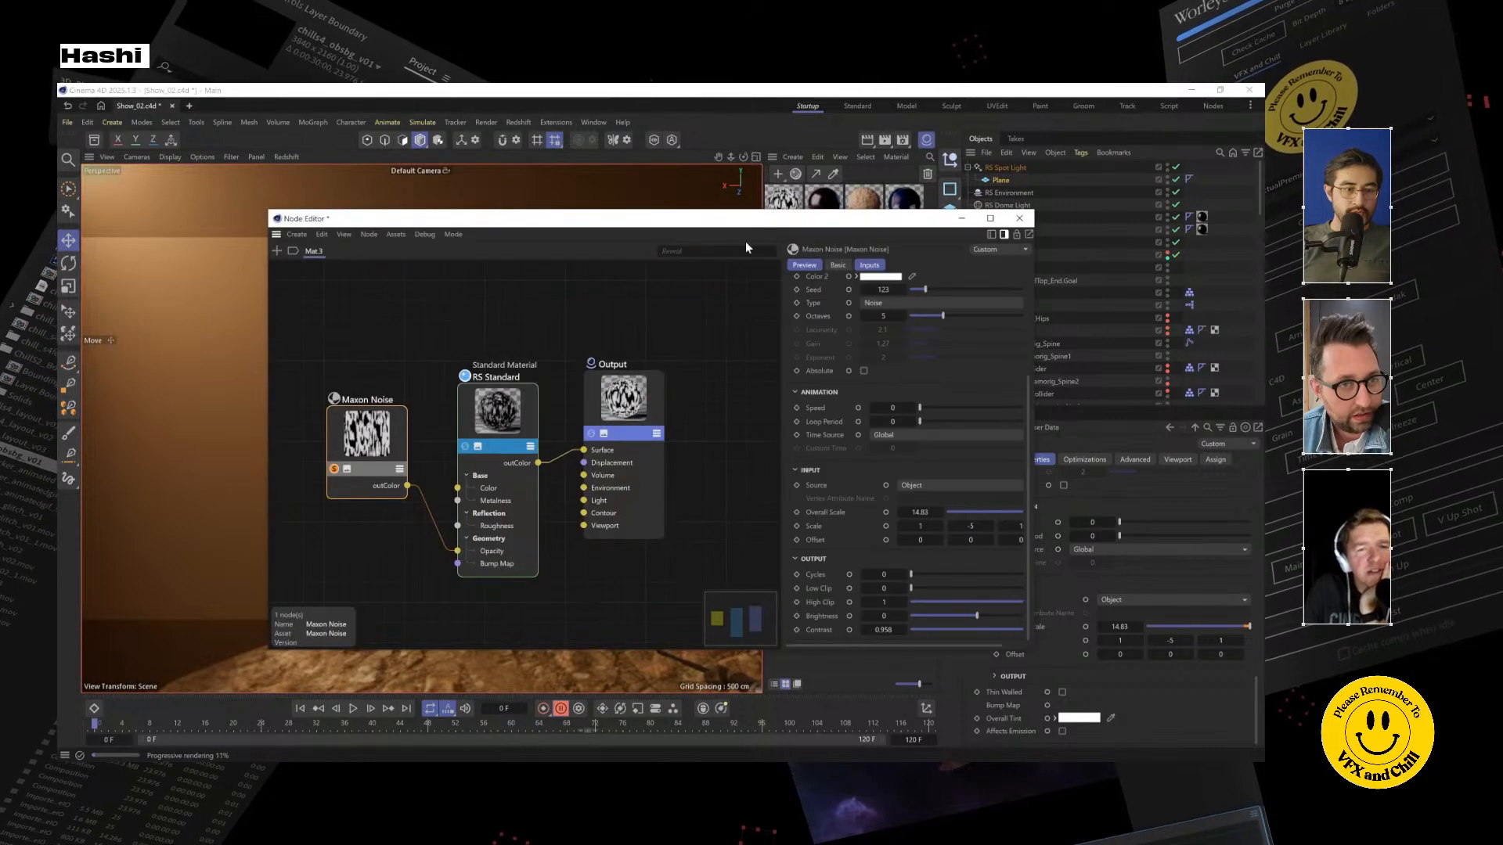
click(1020, 221)
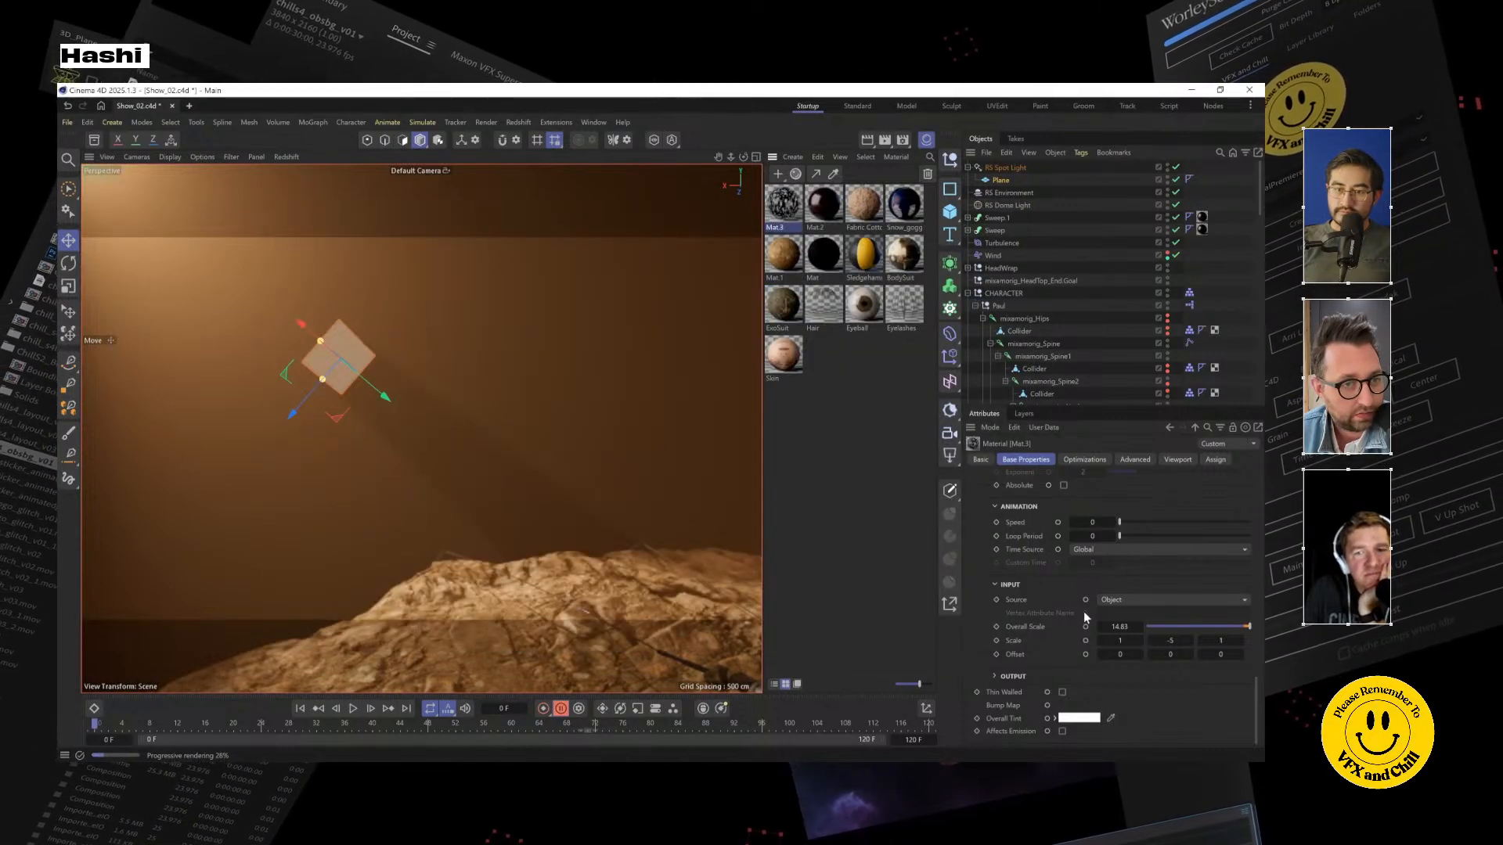
Set the Maxon Noise Overall Scale to 5000 and its Y scale to 1
click(1136, 626)
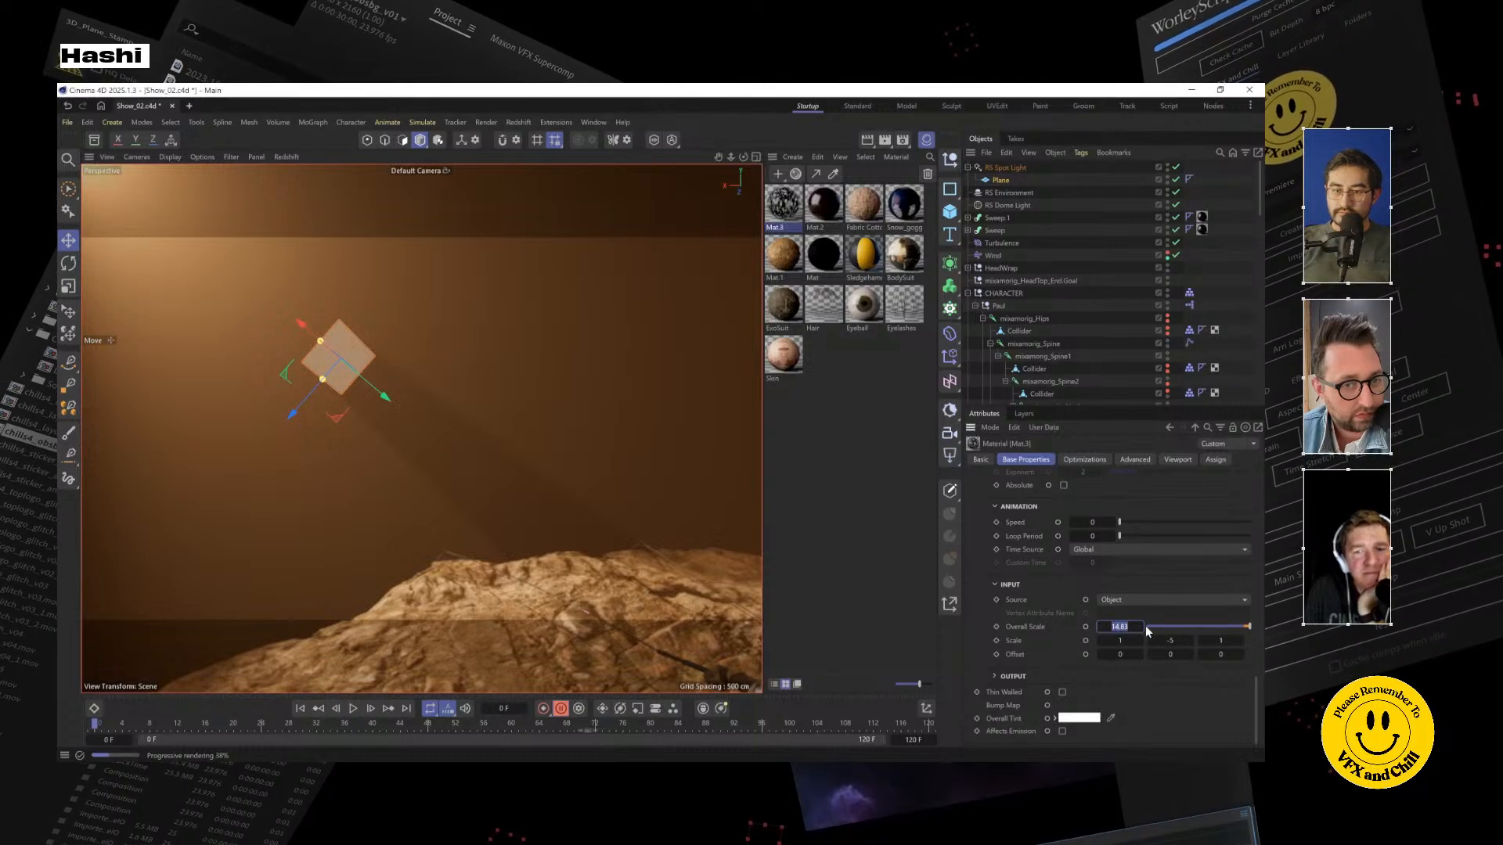
key(Return)
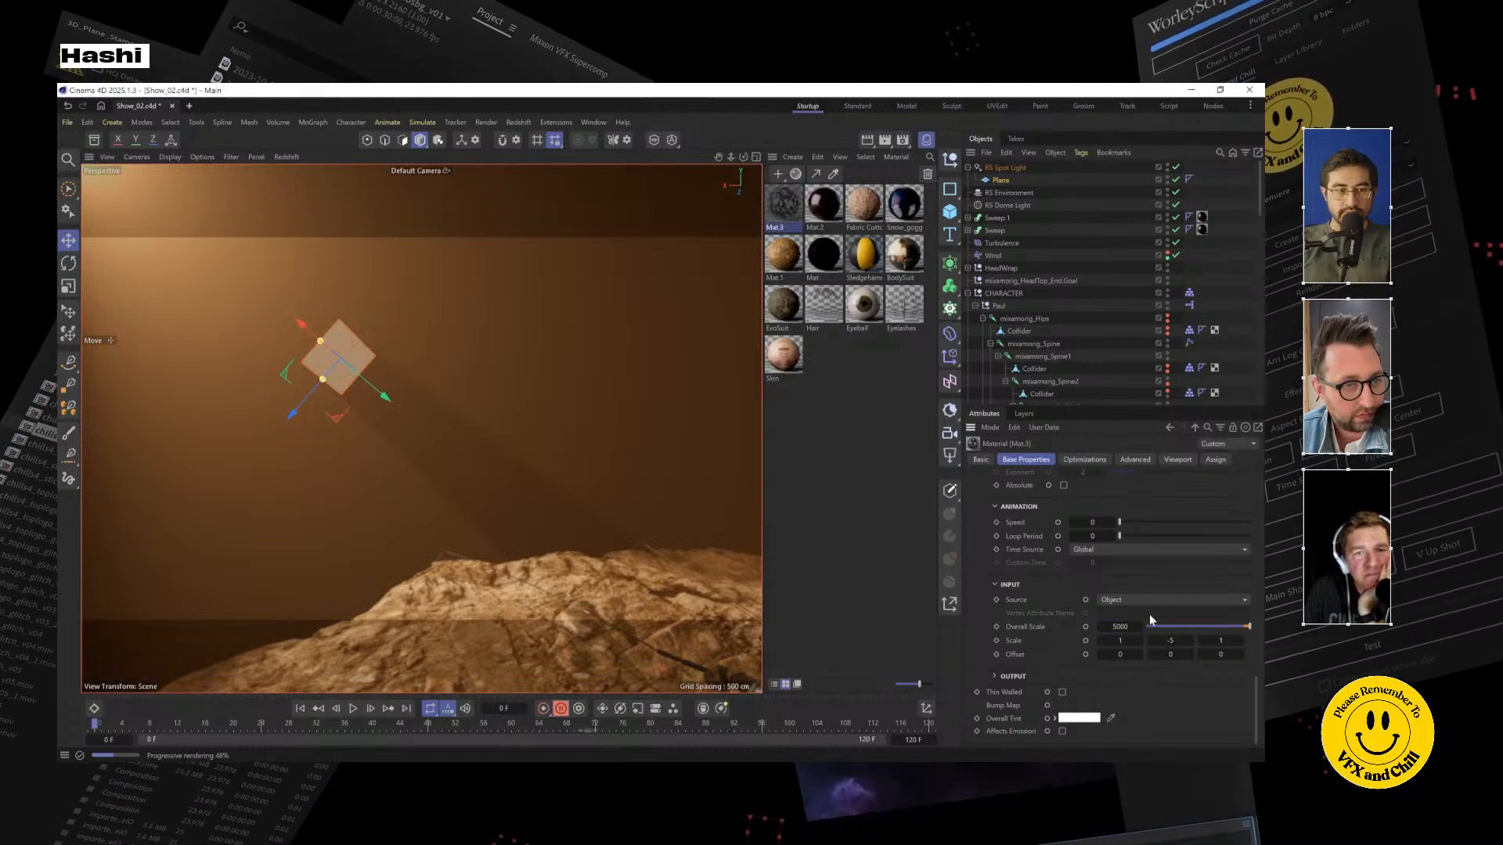
click(1180, 640)
text(1)
key(Return)
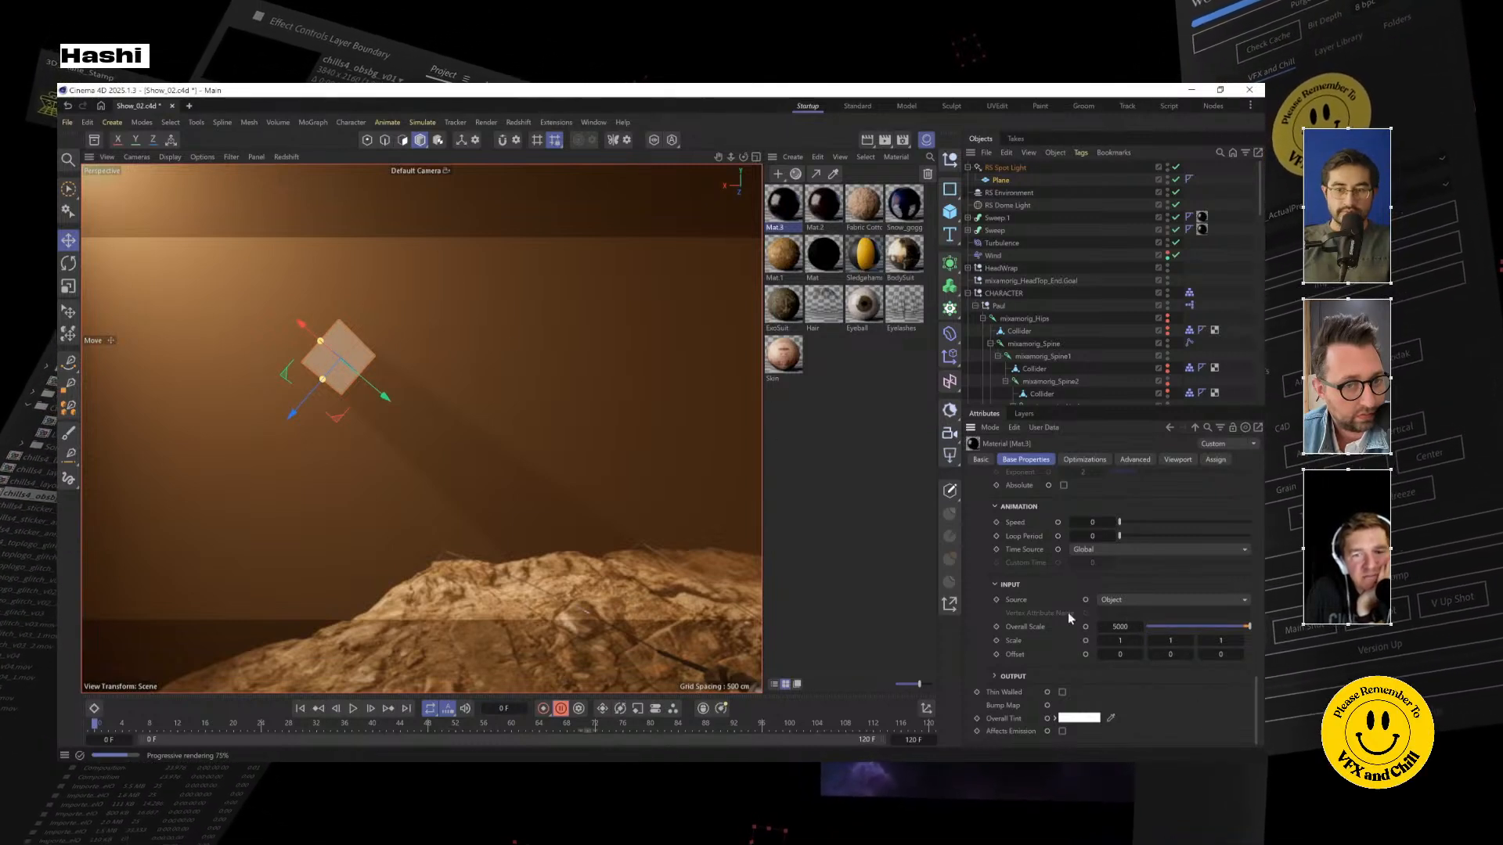
Set the Maxon Noise Overall Scale to 100 and assign Mat.3 to the Plane
click(1141, 627)
text(10)
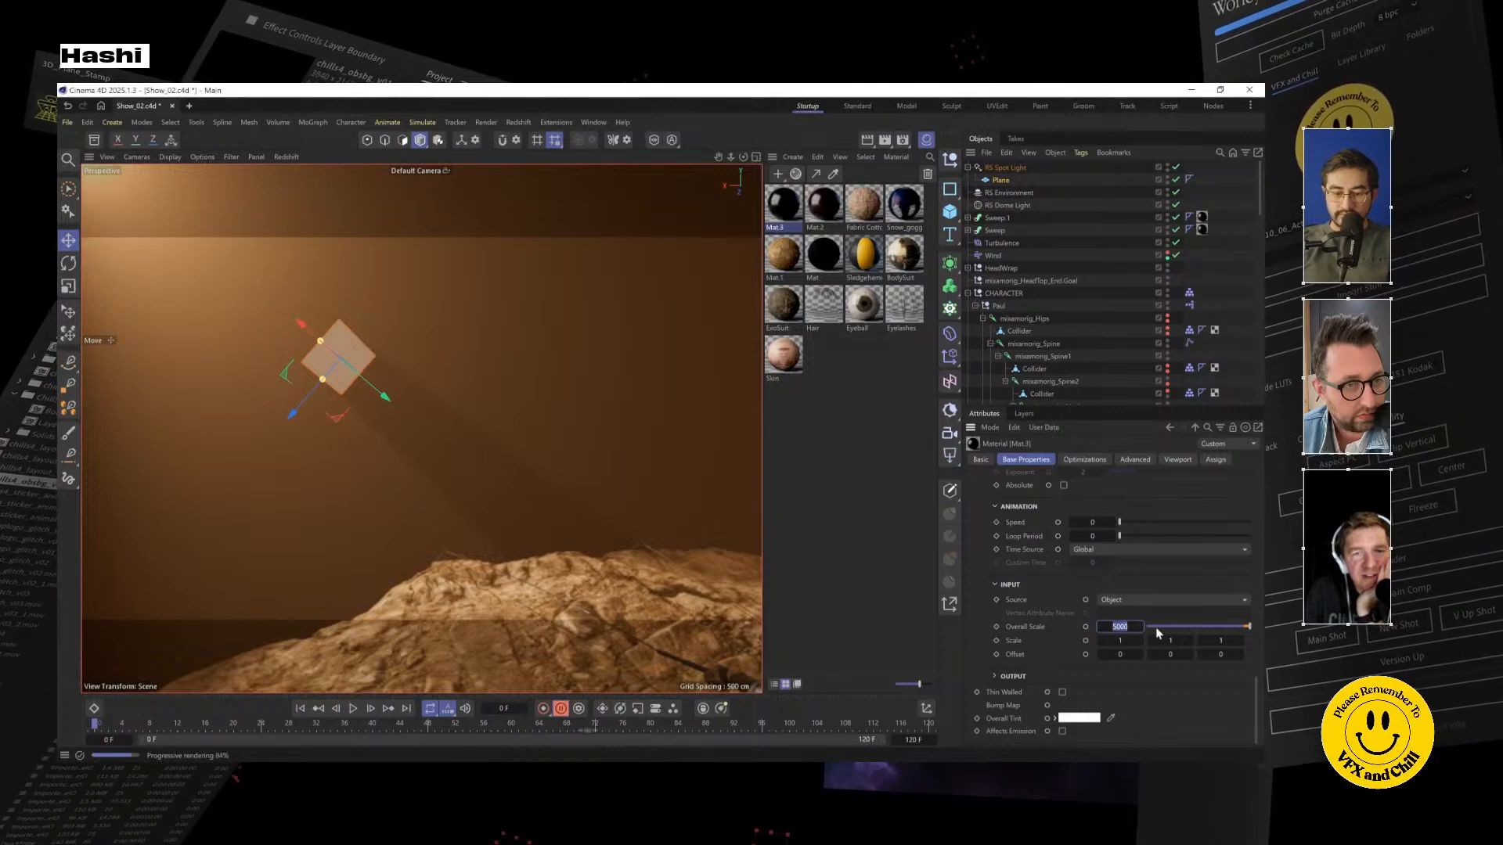
text(0)
key(Return)
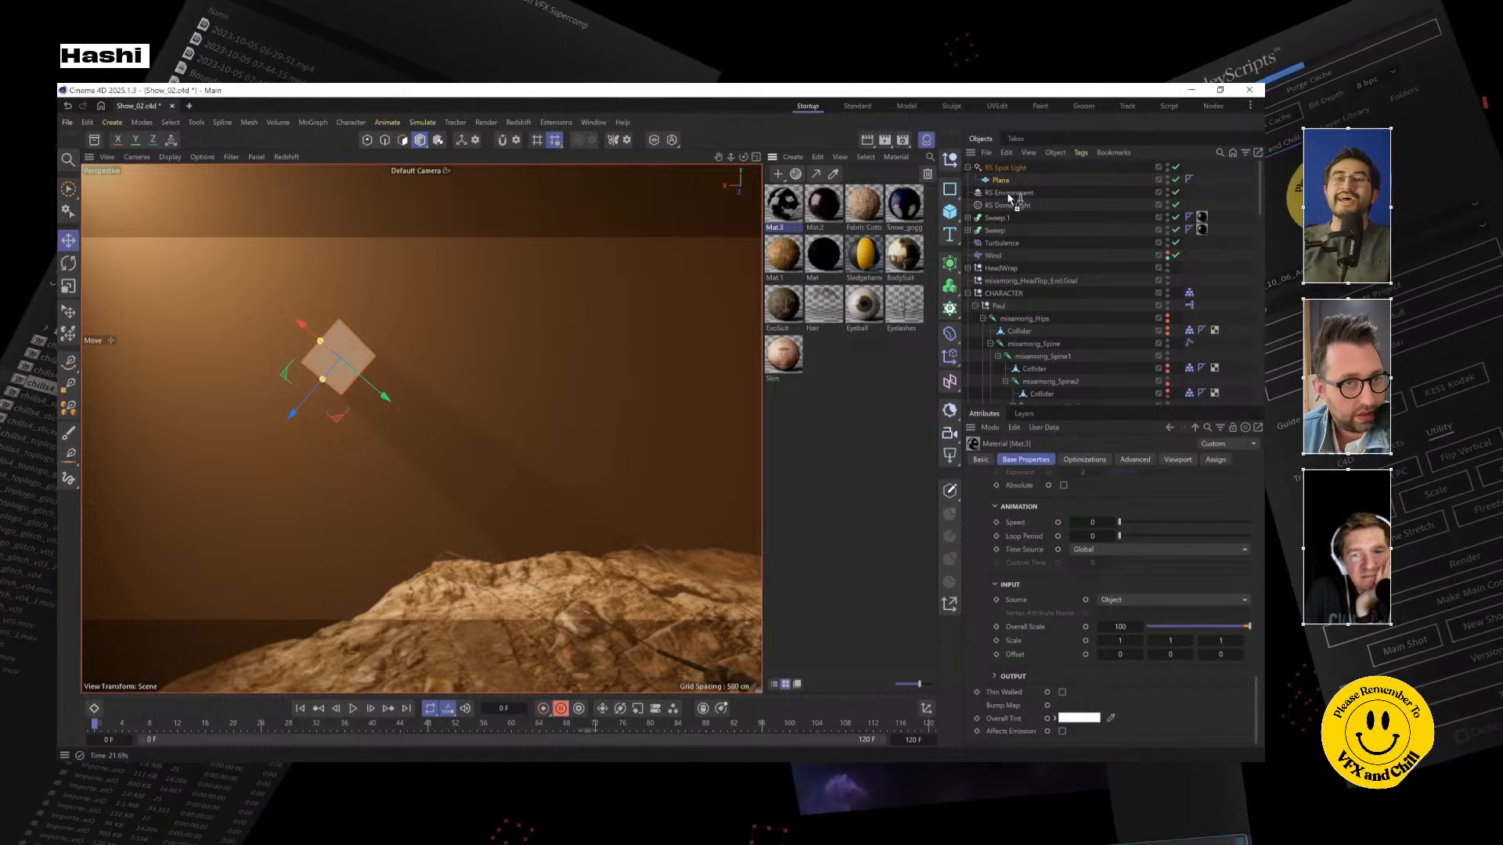
drag(1006, 186, 1002, 183)
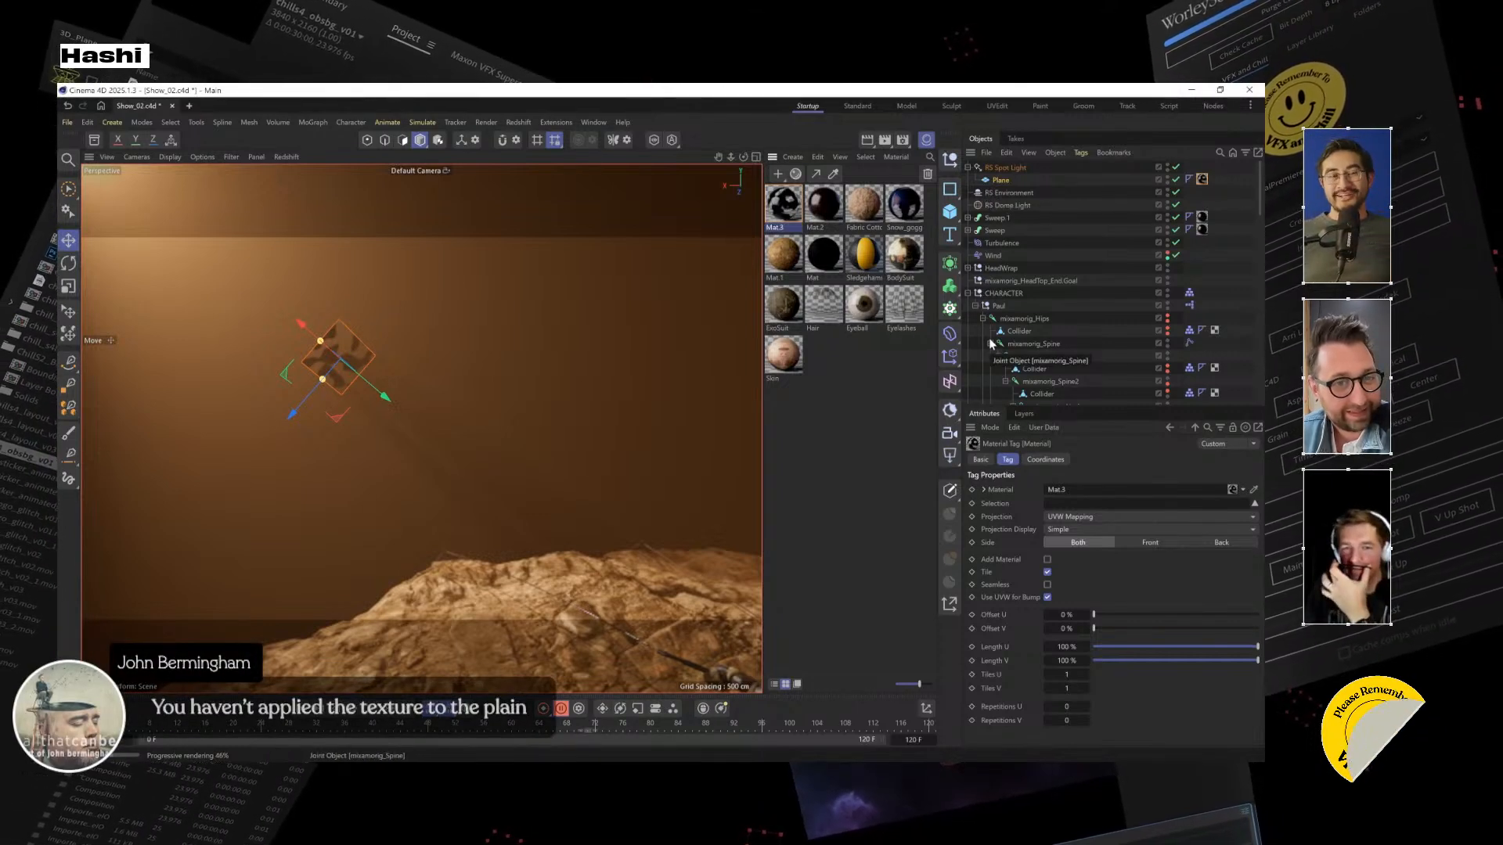
Move the Plane a little farther down the spot light's beam
scroll(611, 494, down, 3)
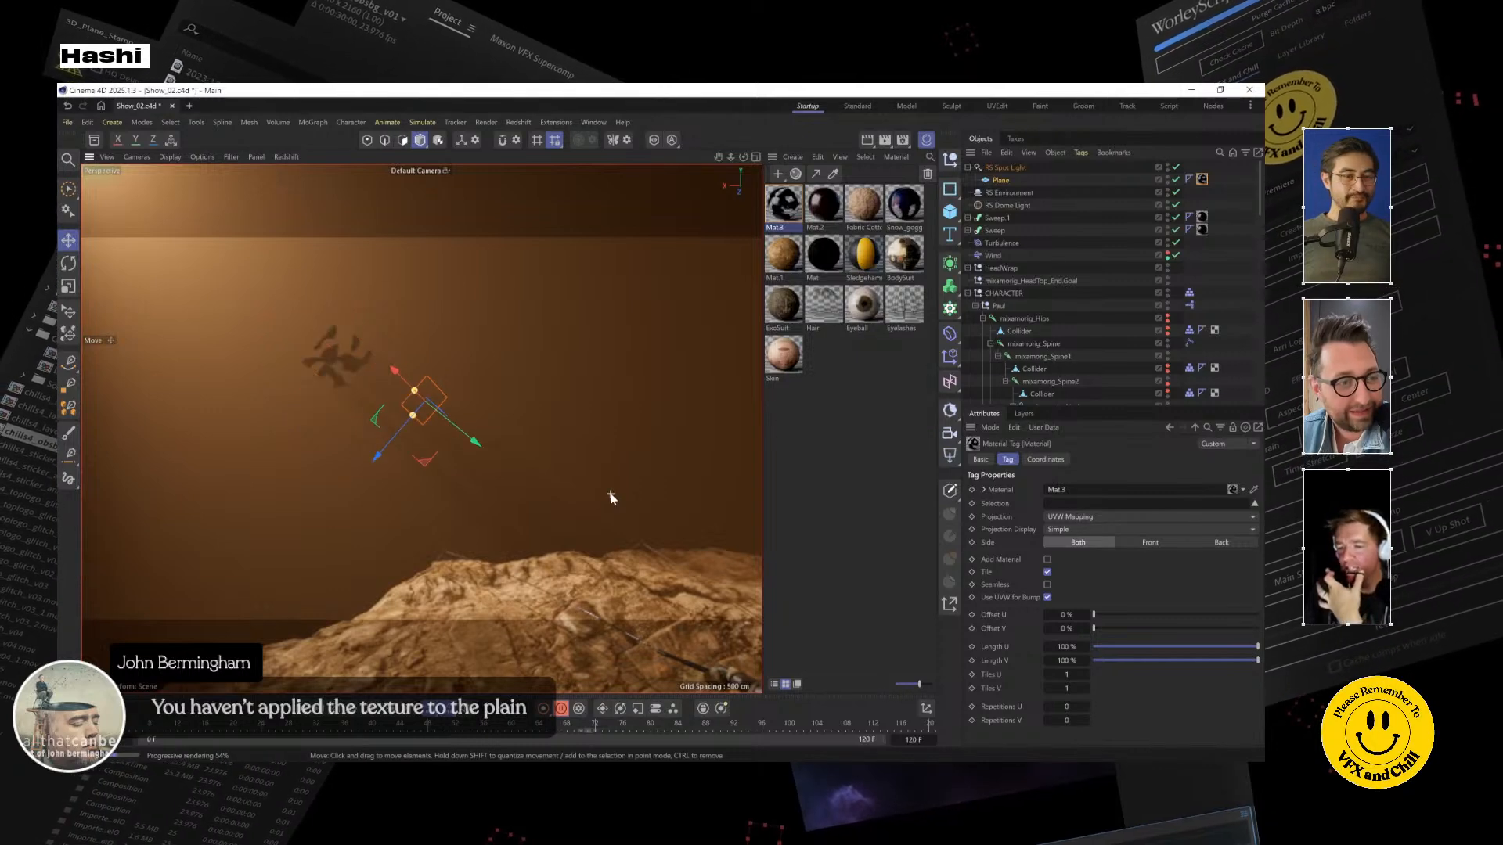
scroll(609, 492, down, 1)
alt+drag(609, 494, 520, 463)
scroll(425, 350, up, 3)
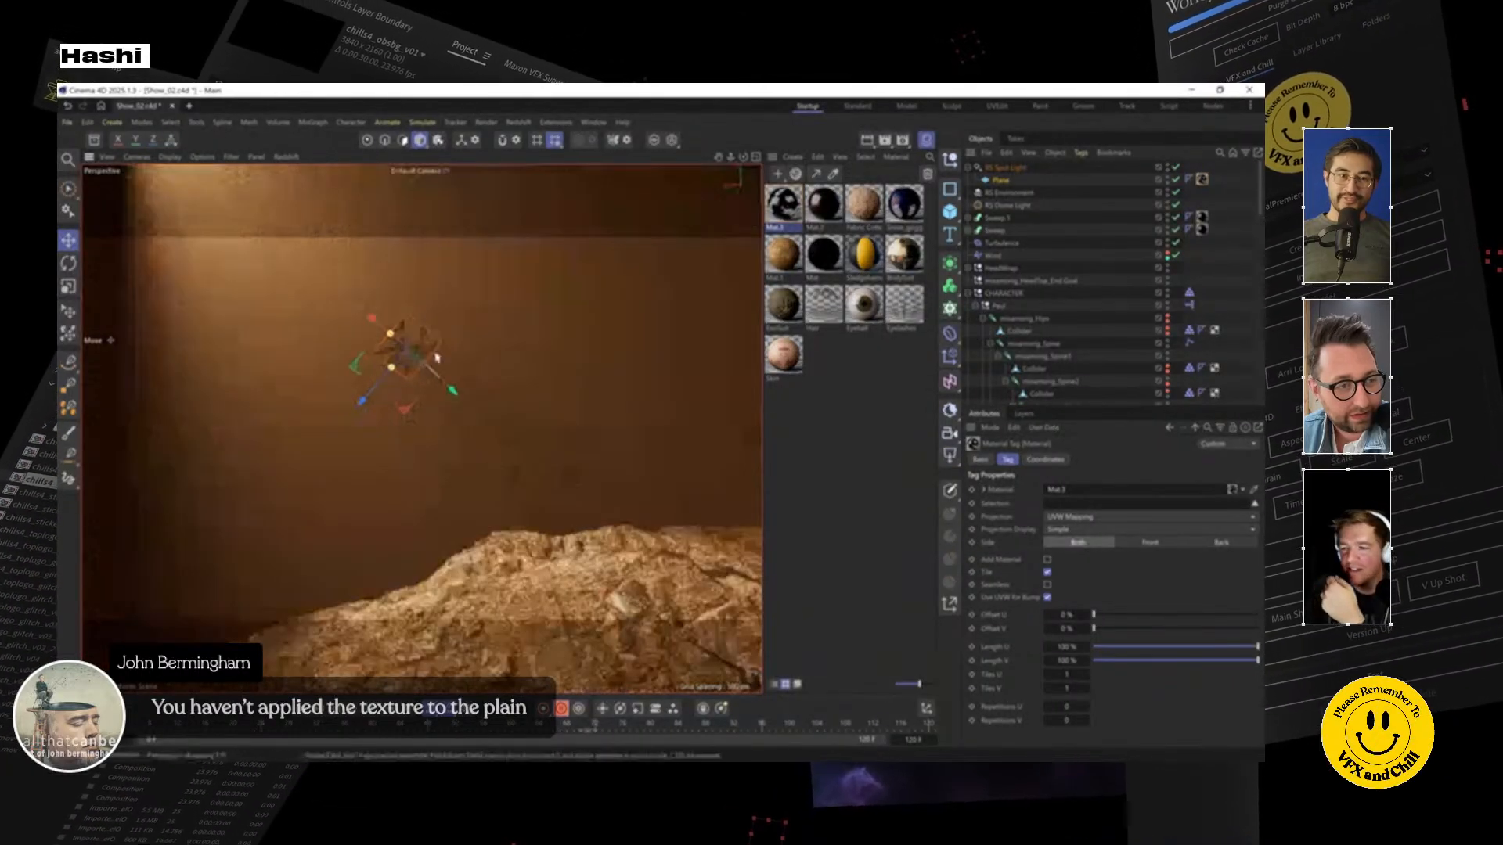
Reduce the Overall Scale of Mat.3's Maxon Noise to about 77.7
key(ctrl+shift+a)
click(783, 205)
scroll(1092, 565, down, 3)
scroll(1093, 622, down, 5)
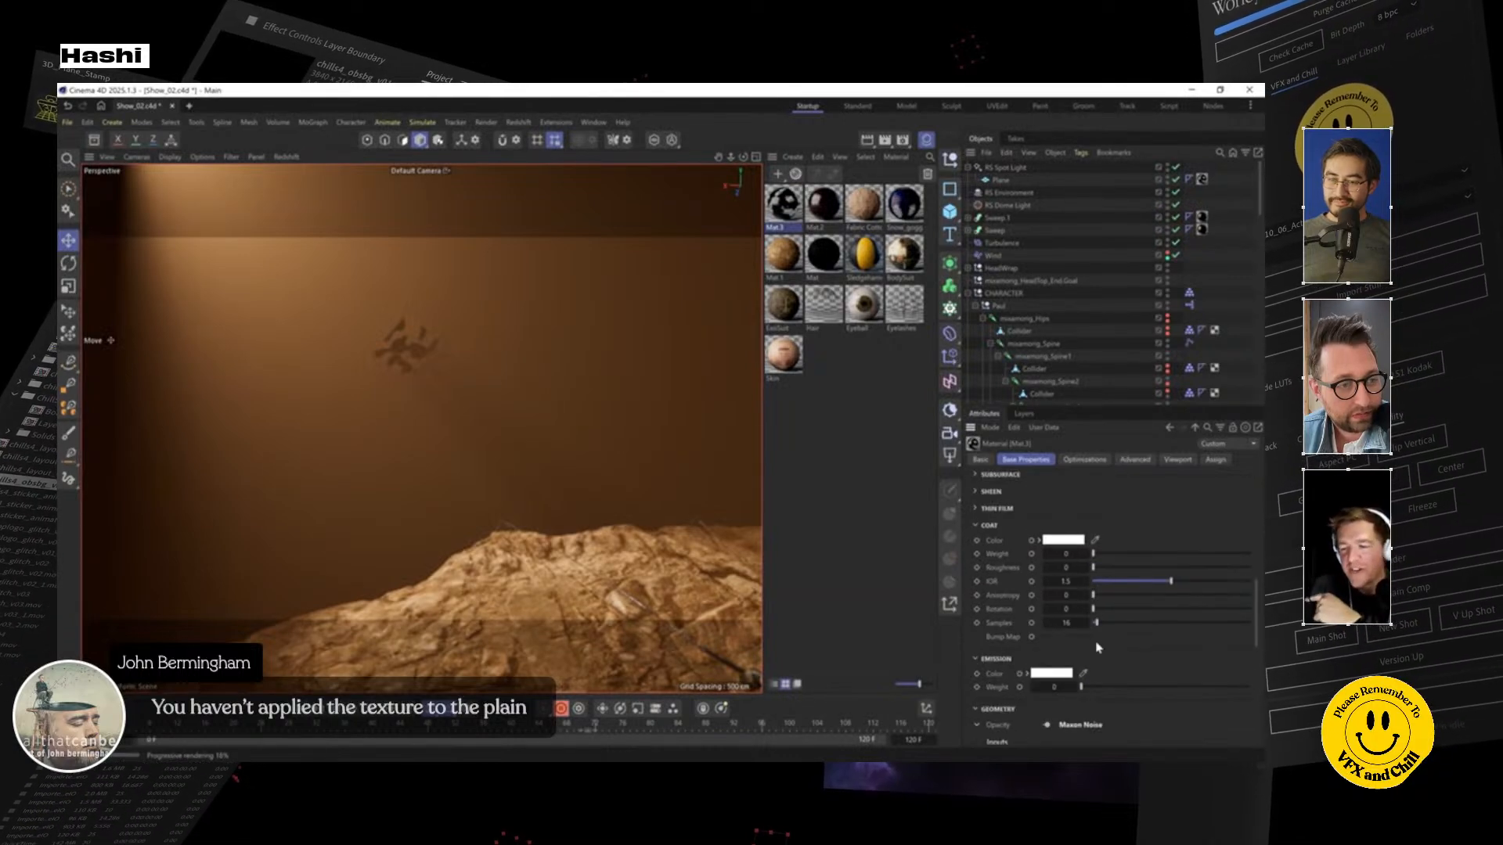
scroll(1098, 648, down, 5)
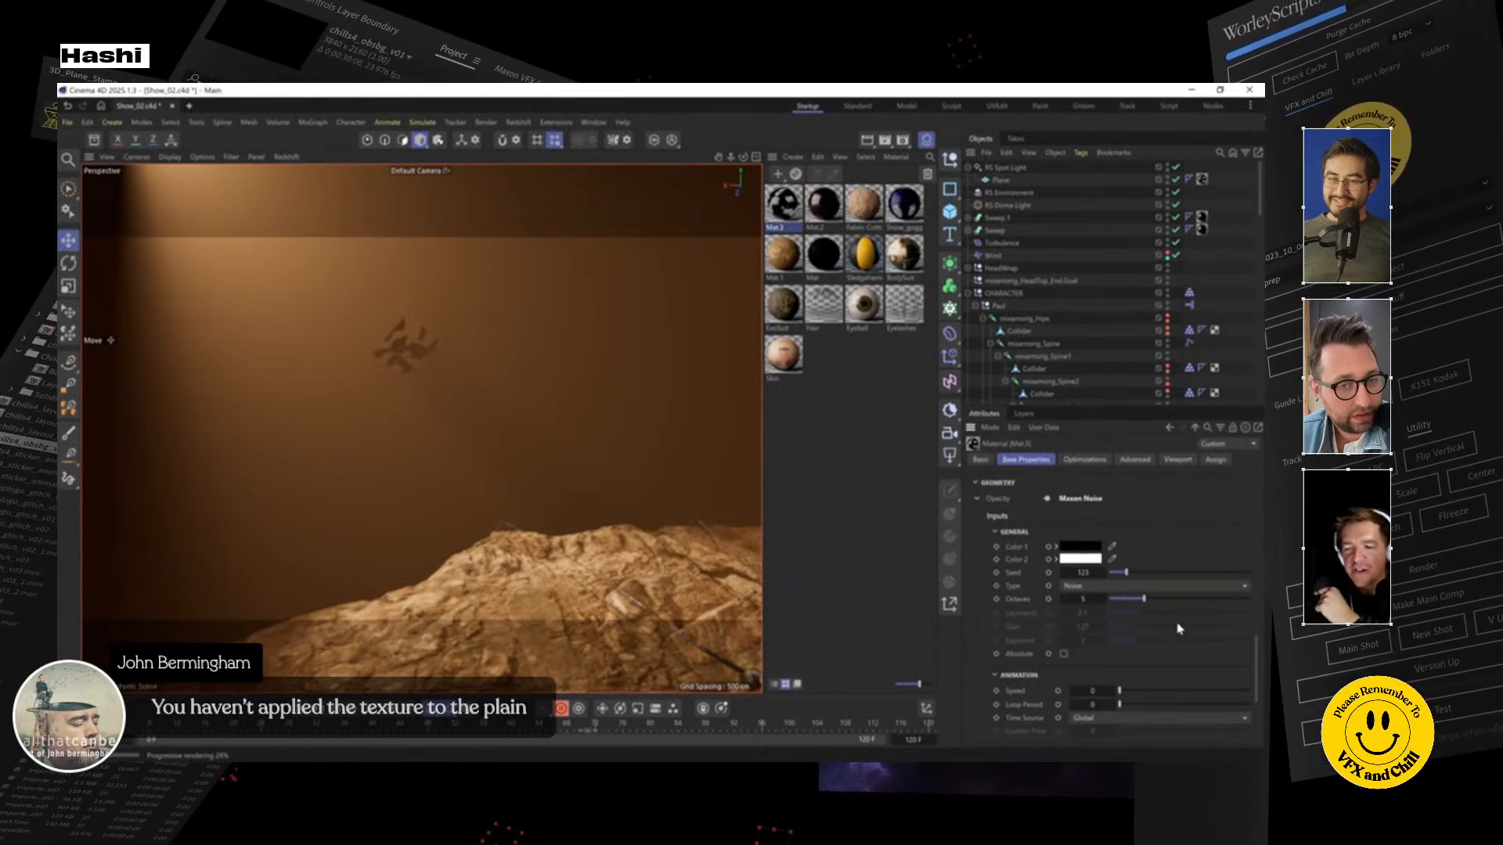
scroll(1143, 619, down, 3)
click(1120, 627)
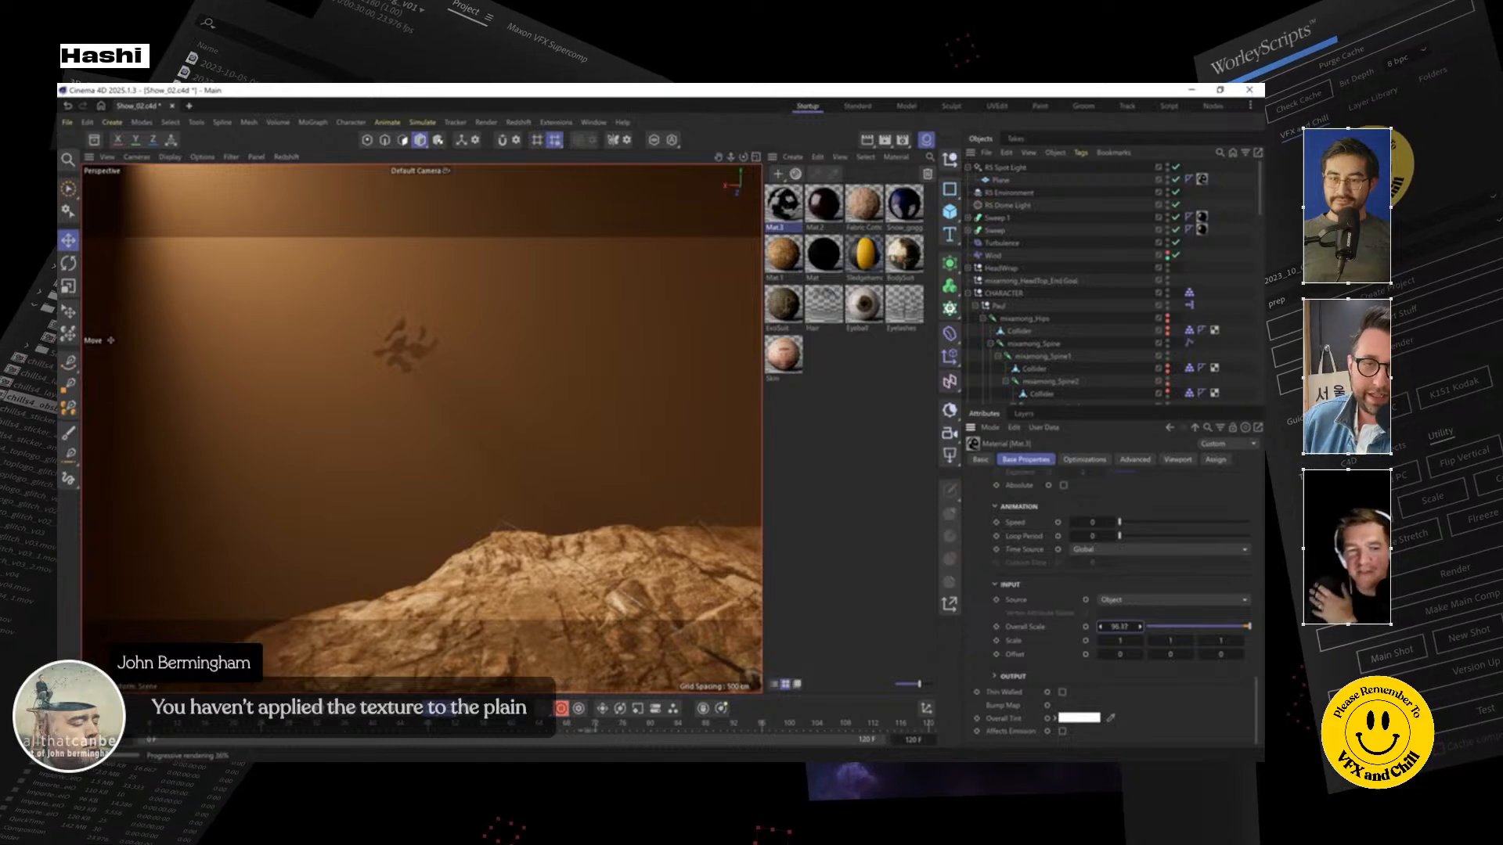
drag(1123, 627, 1106, 627)
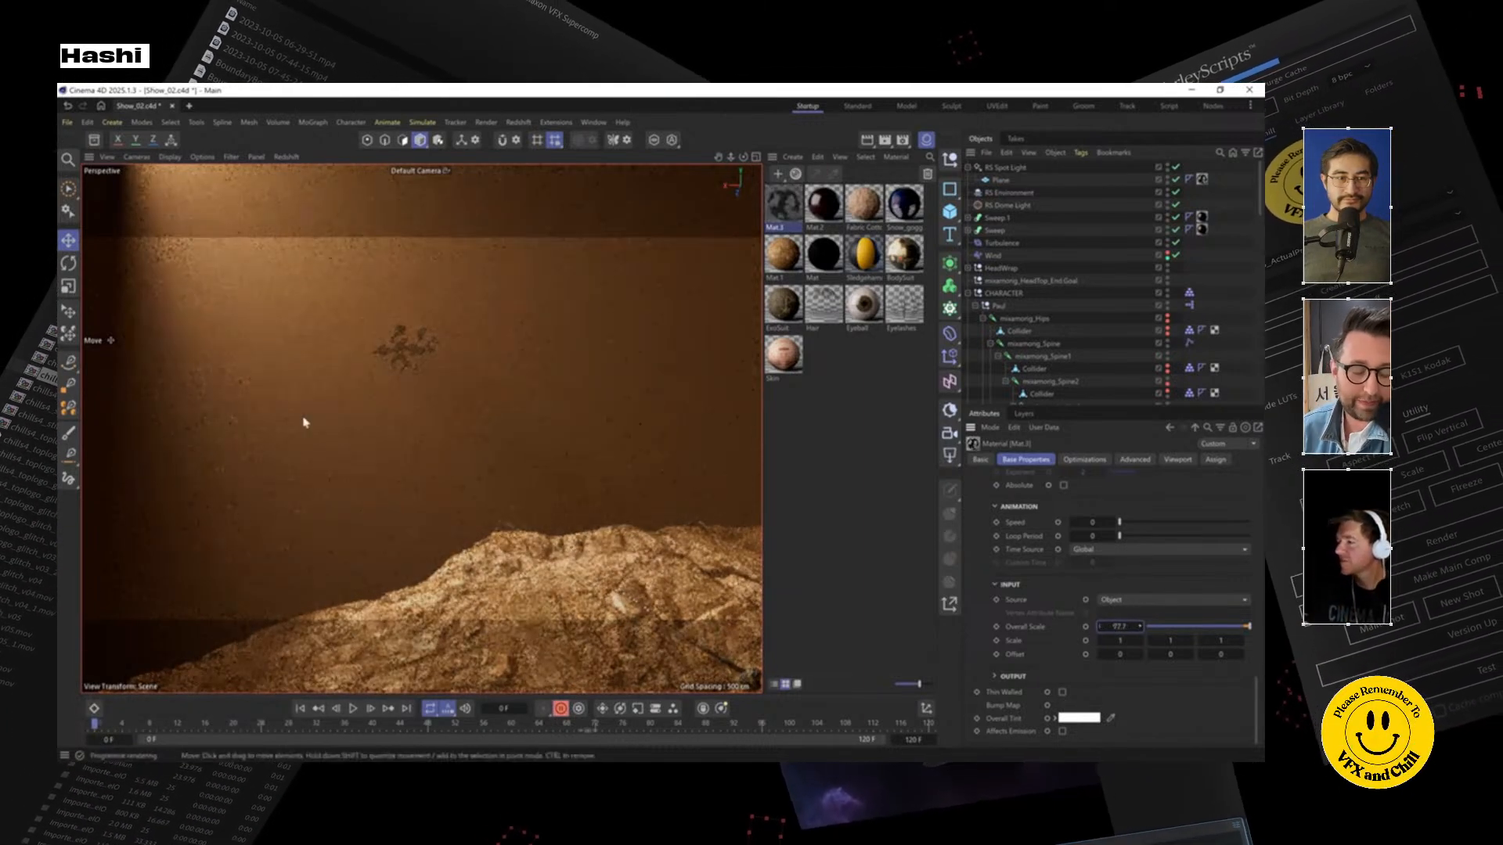
Move the Plane up the beam until it sits directly in front of the RS Spot Light's source
alt+drag(392, 392, 503, 520)
click(999, 180)
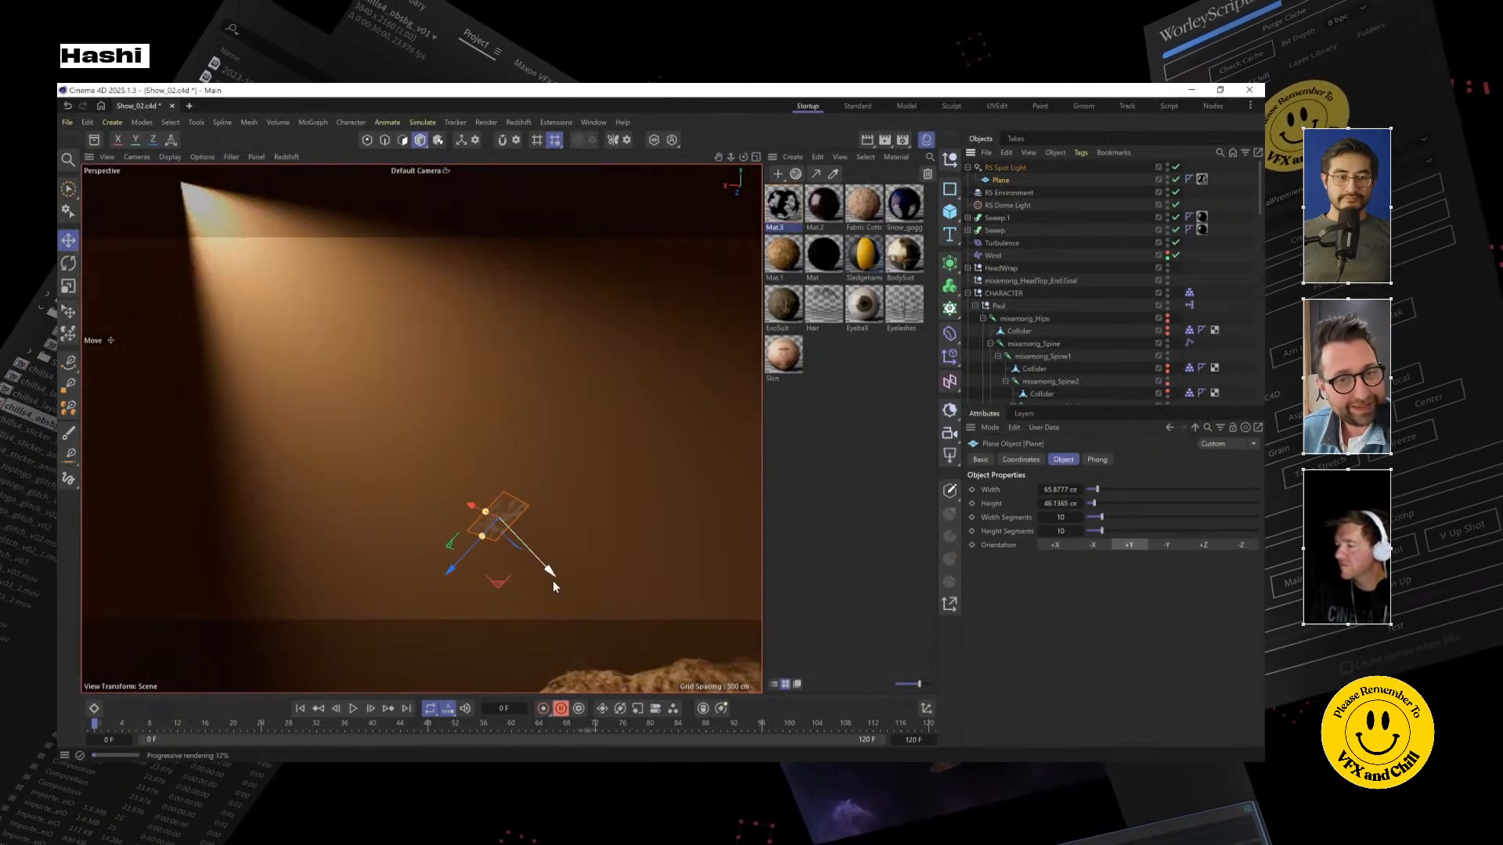
drag(474, 532, 115, 326)
scroll(234, 278, up, 3)
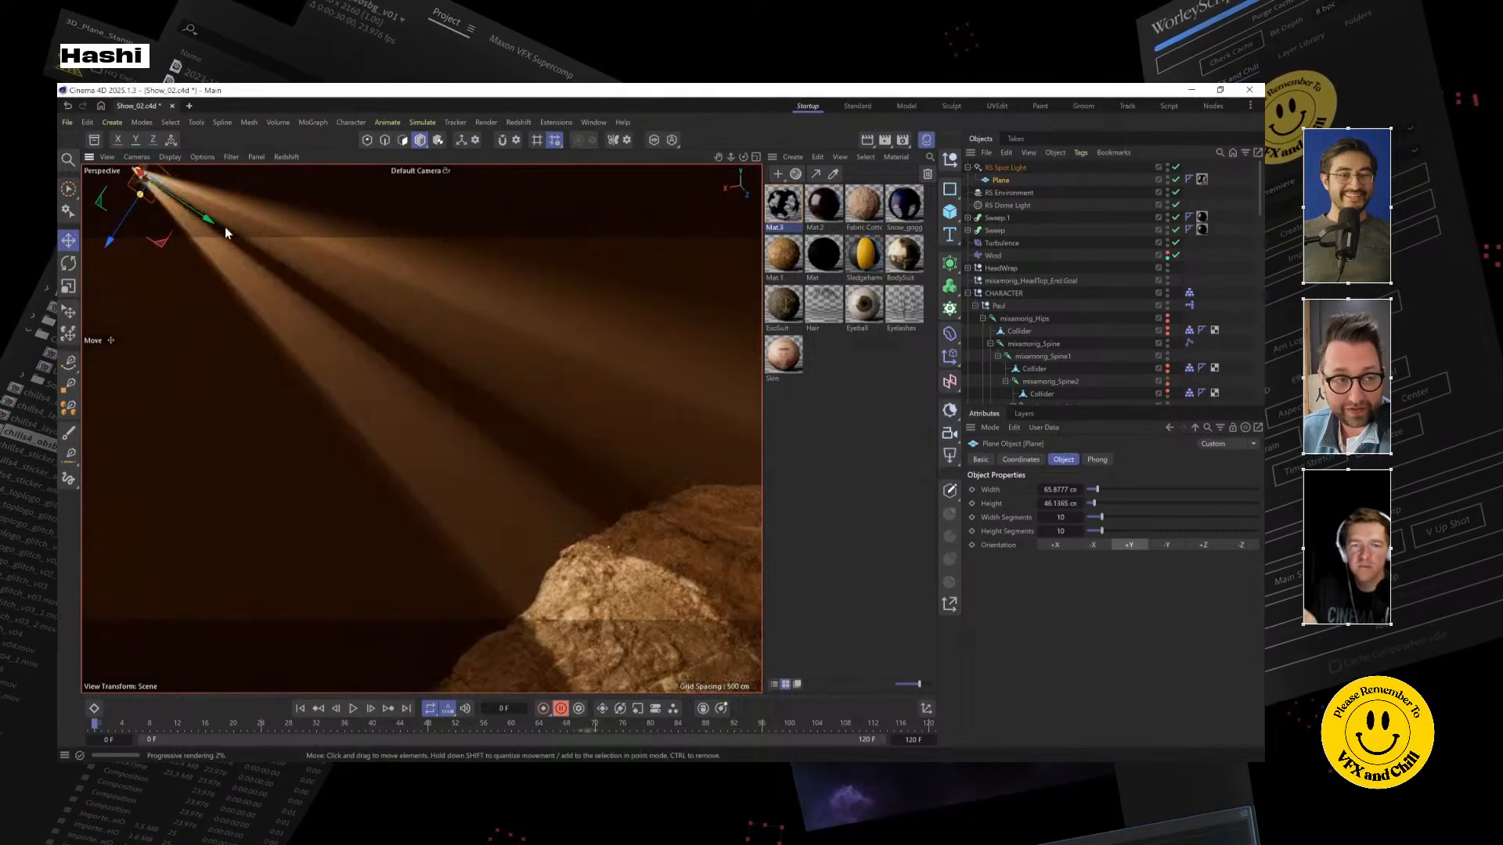
scroll(235, 266, up, 3)
alt+drag(175, 284, 374, 352)
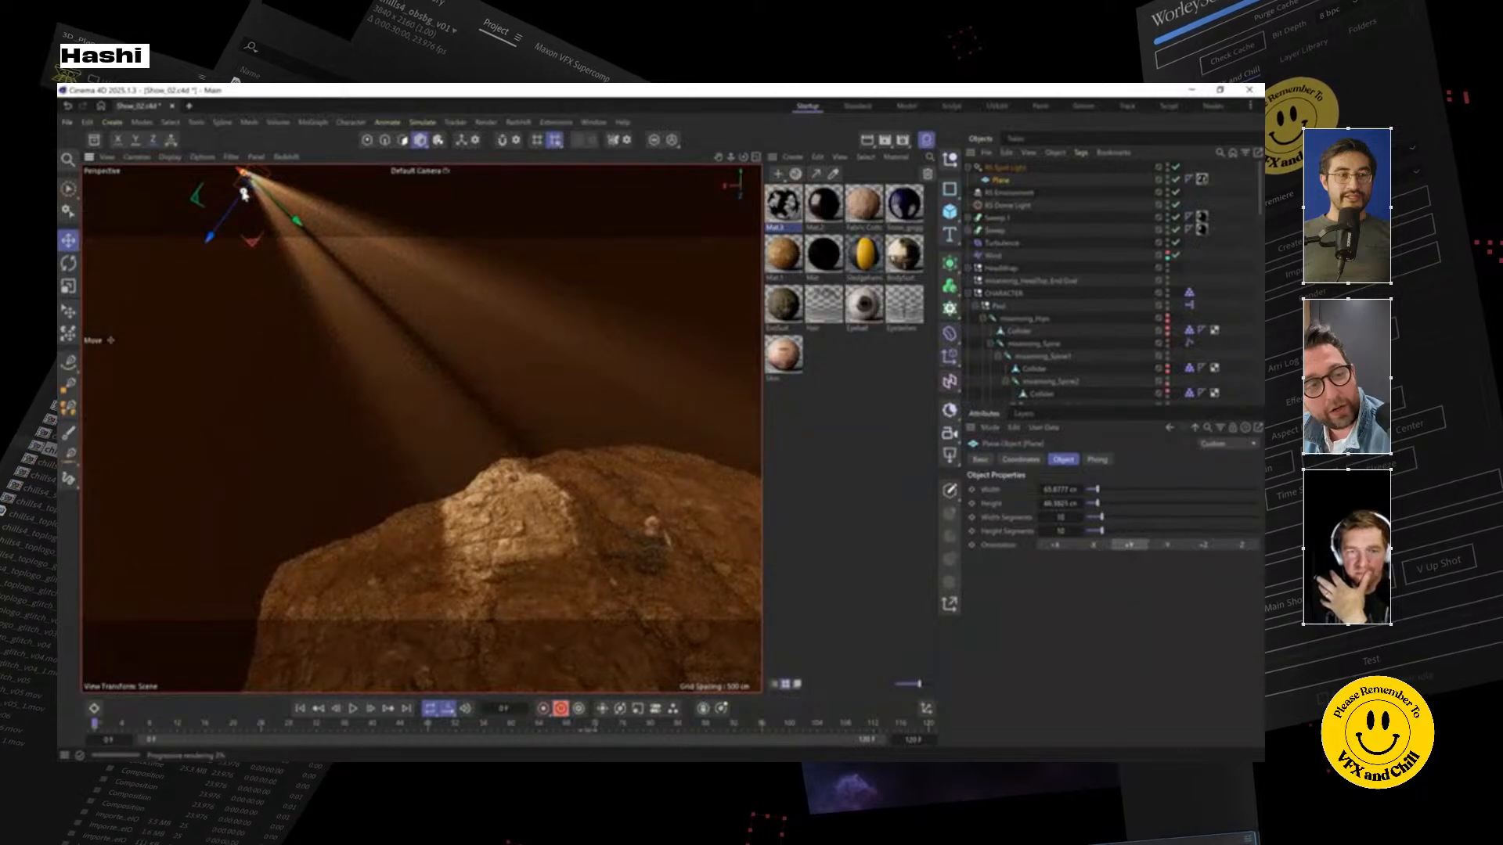
Enlarge the Plane to about 97 cm wide and 73 cm high
drag(244, 178, 318, 351)
scroll(405, 416, up, 5)
scroll(415, 440, up, 4)
alt+drag(416, 443, 470, 438)
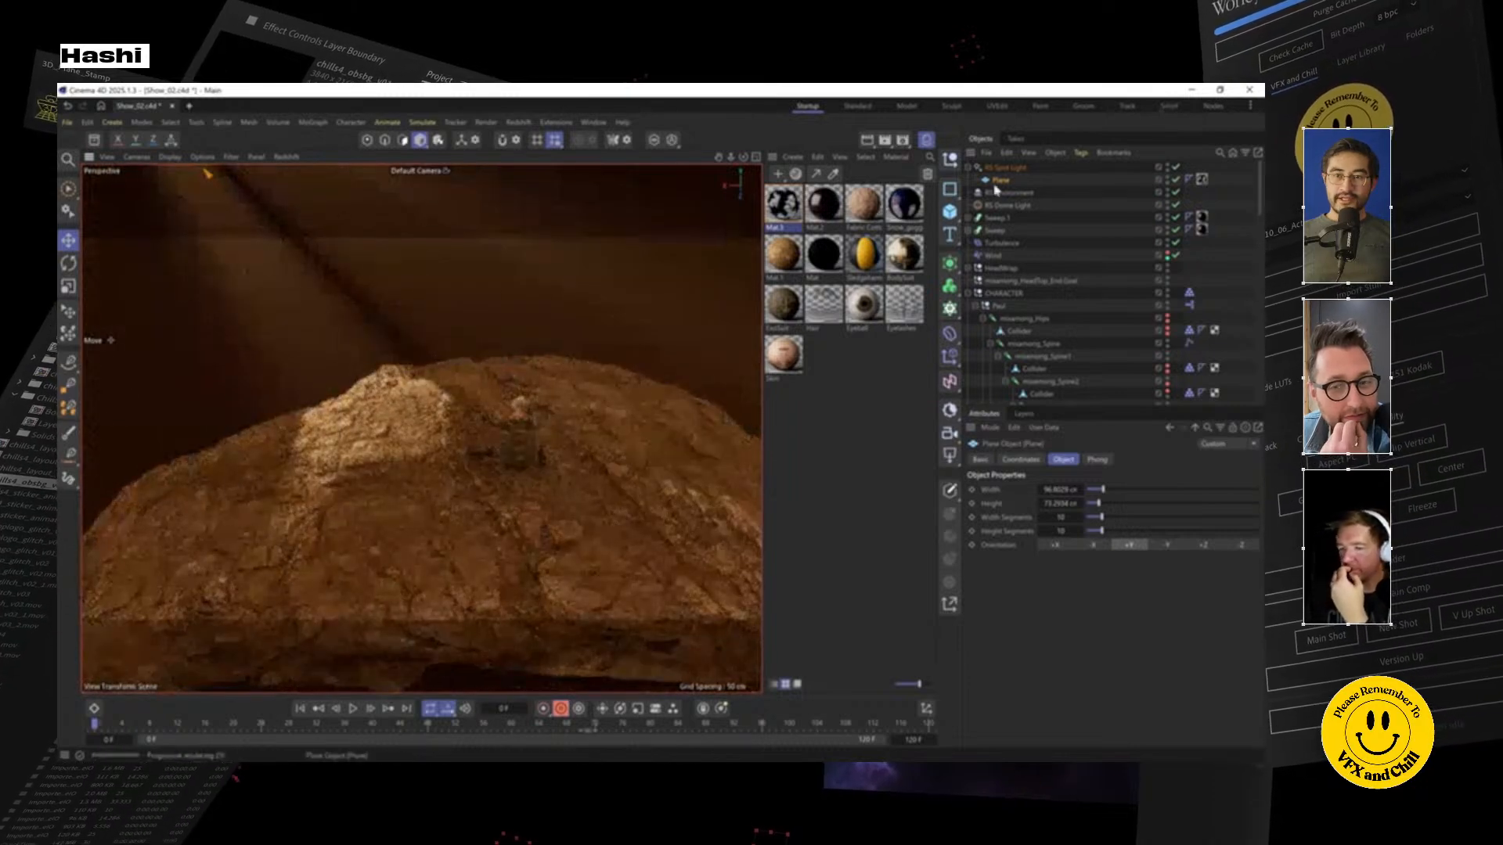
Set the RS Spot Light's shadow Softness to 0.479
click(1010, 168)
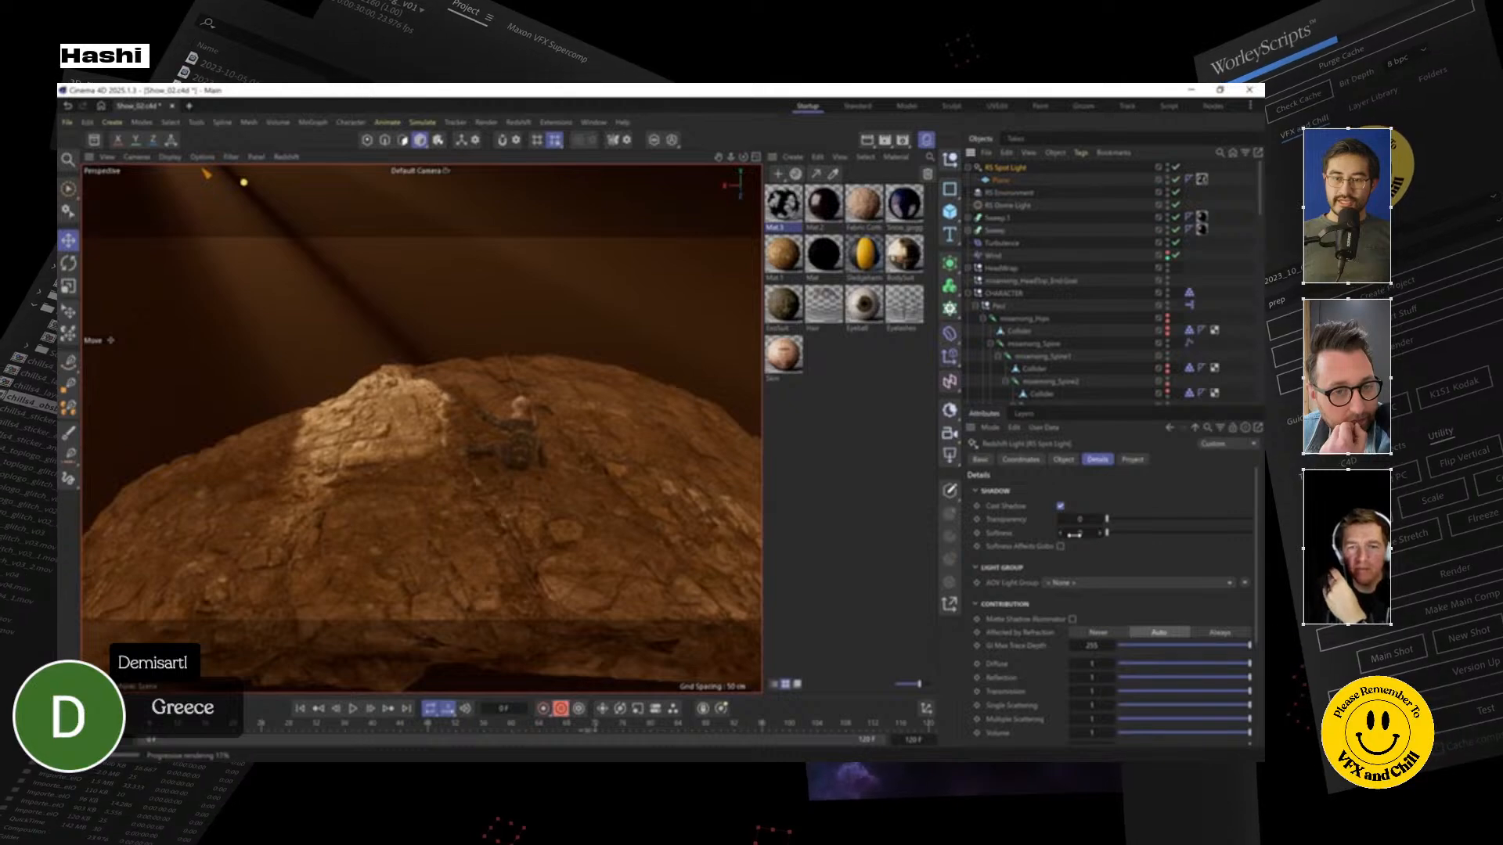
drag(1107, 533, 1139, 532)
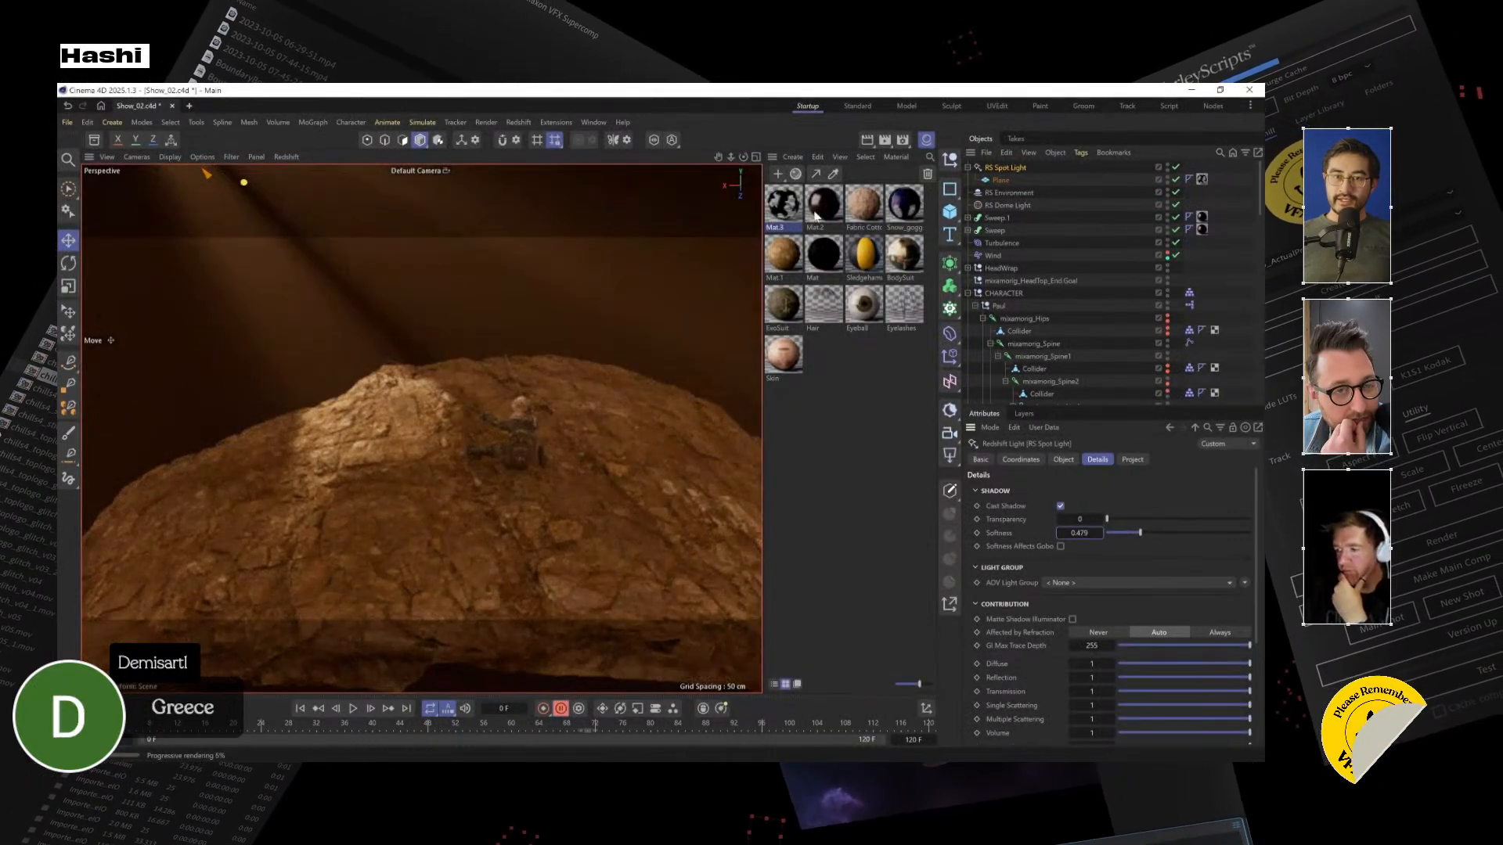
Reduce the Overall Scale of Mat.3's Maxon Noise to about 39
click(779, 210)
scroll(1198, 657, down, 5)
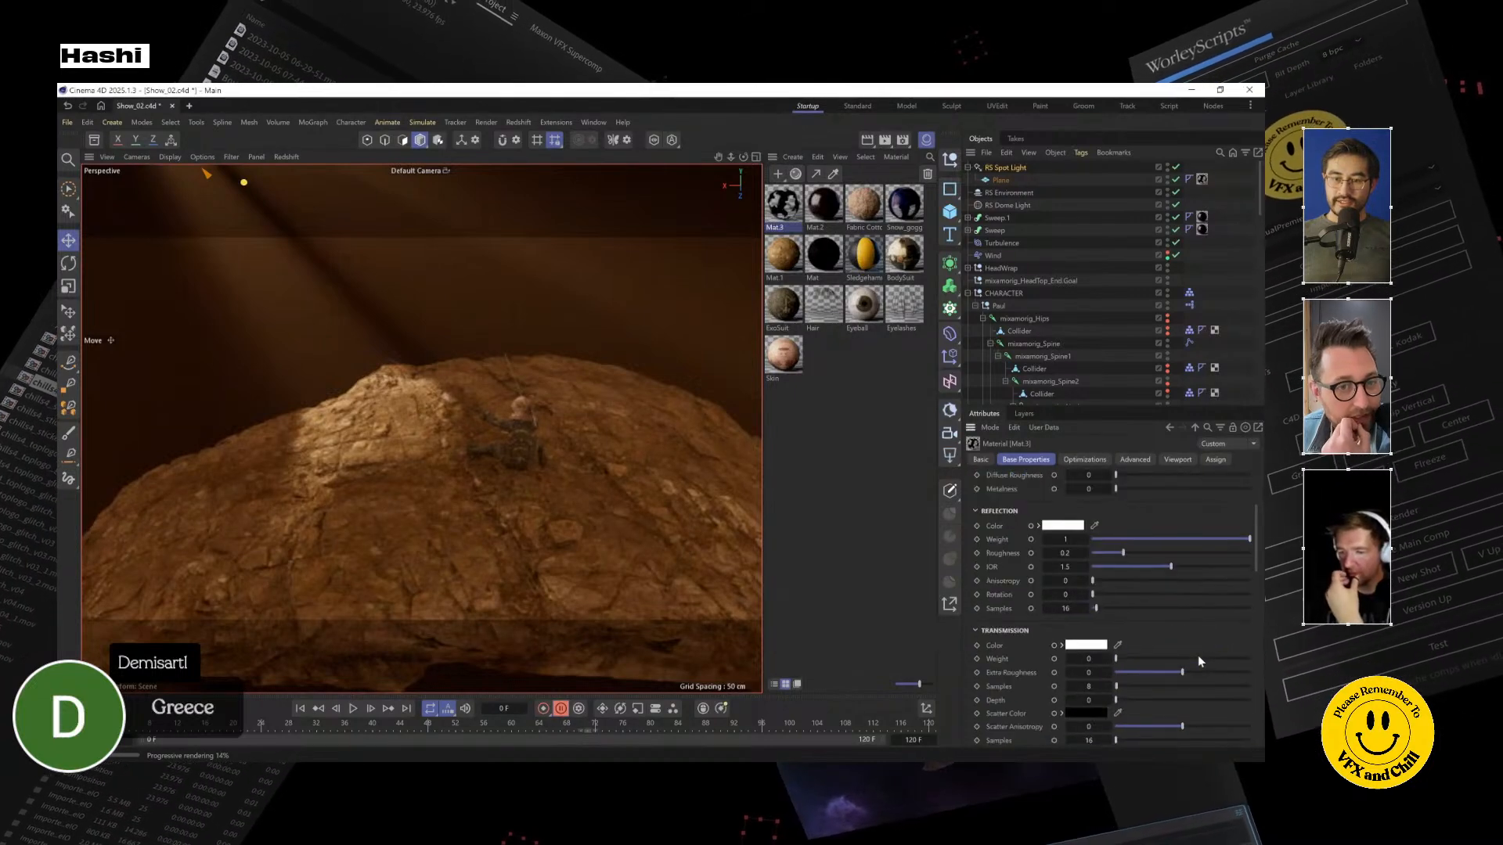
scroll(1026, 731, down, 10)
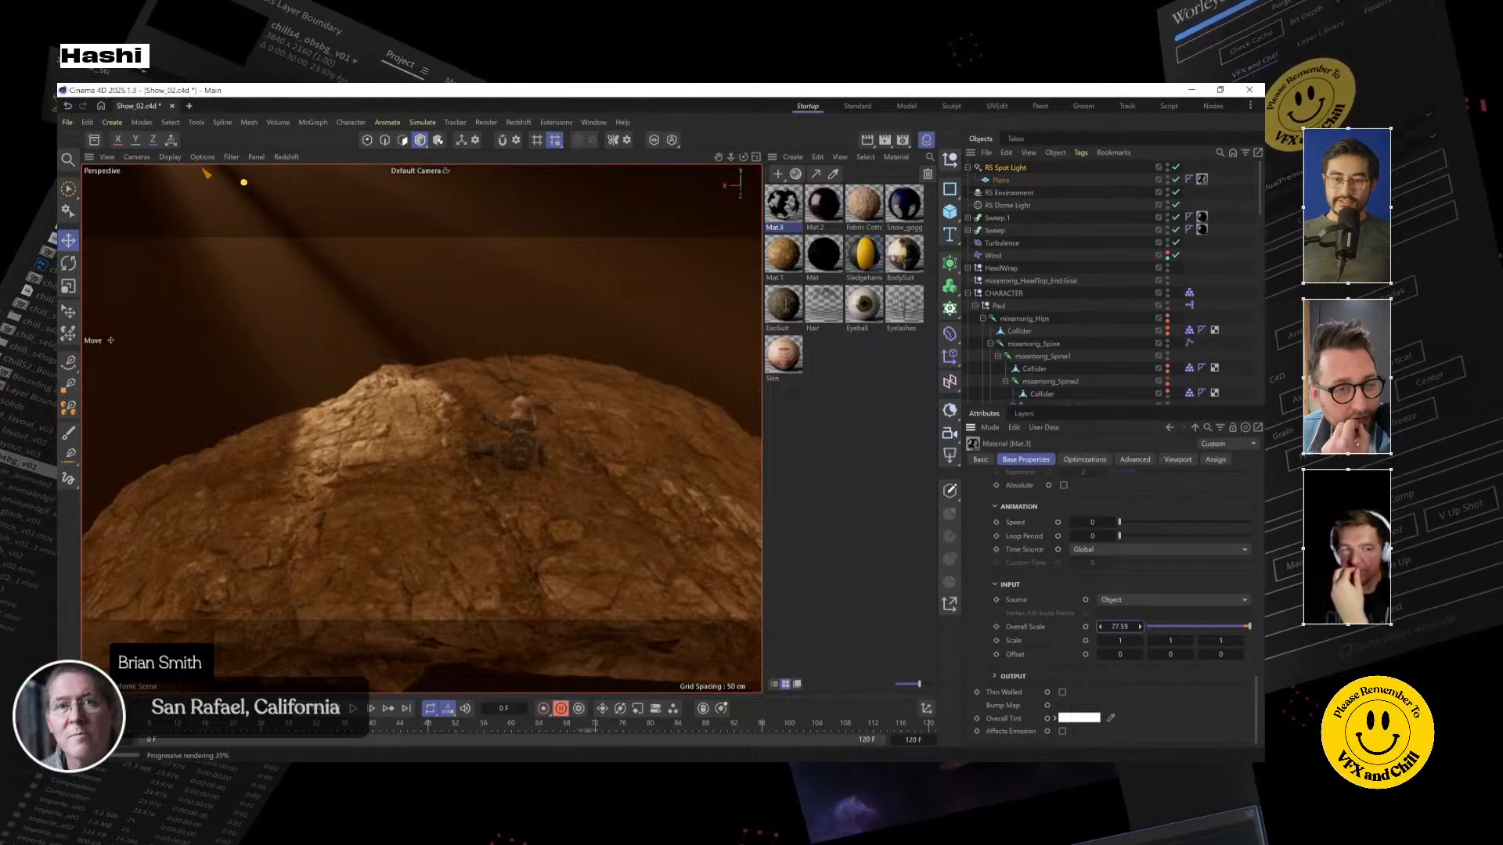
drag(1119, 626, 1082, 627)
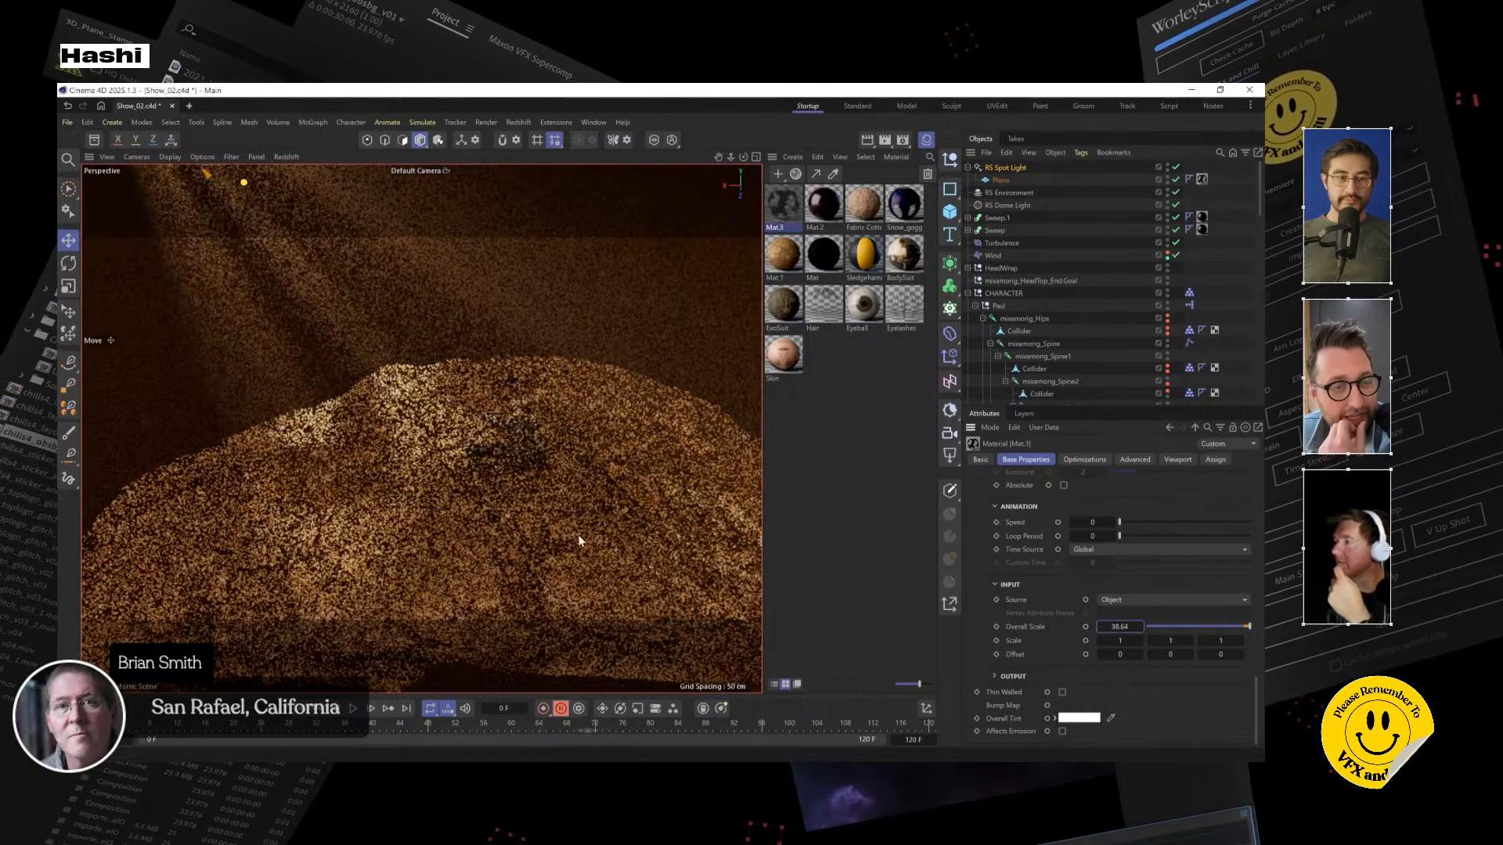
Try a larger X scale for Mat.3's Maxon Noise and undo the change
alt+right_drag(332, 495, 336, 443)
alt+drag(336, 443, 462, 550)
drag(1120, 640, 1151, 641)
key(ctrl+z)
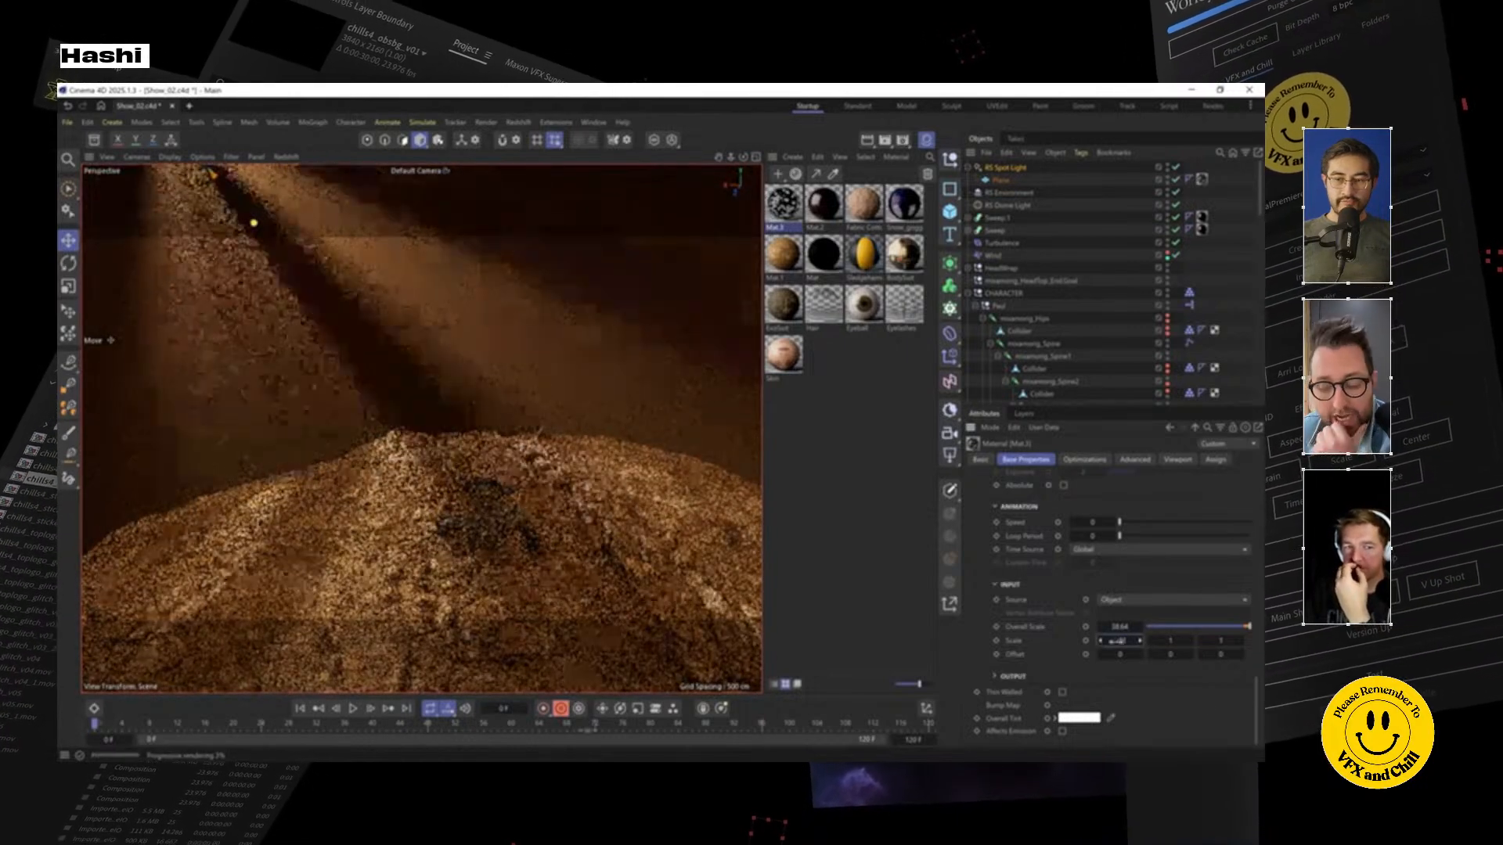
Set the Y scale of Mat.3's Maxon Noise to 125
drag(1173, 640, 1197, 640)
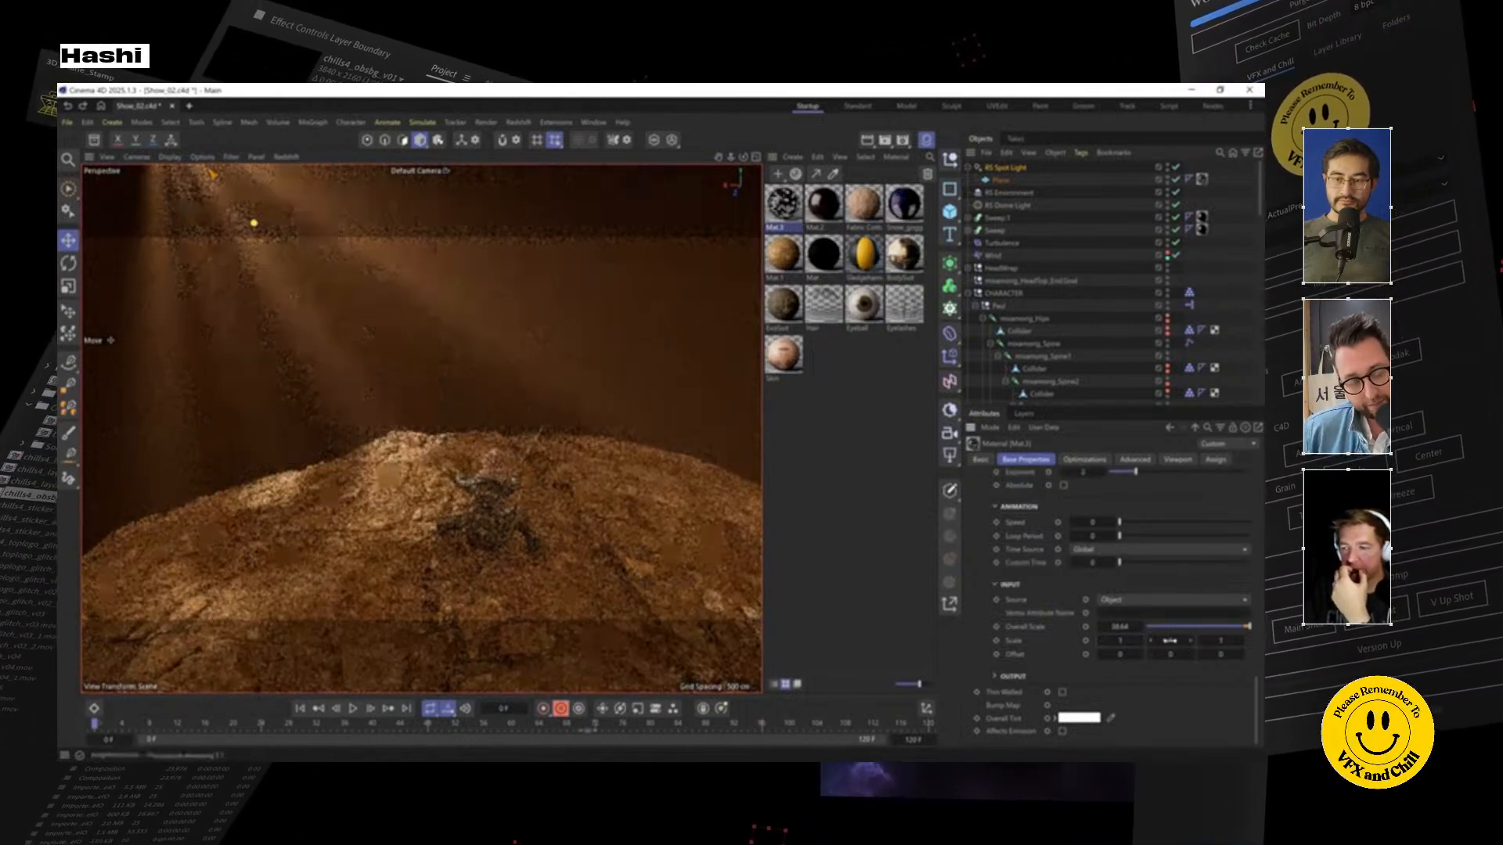
alt+middle_drag(420, 516, 394, 435)
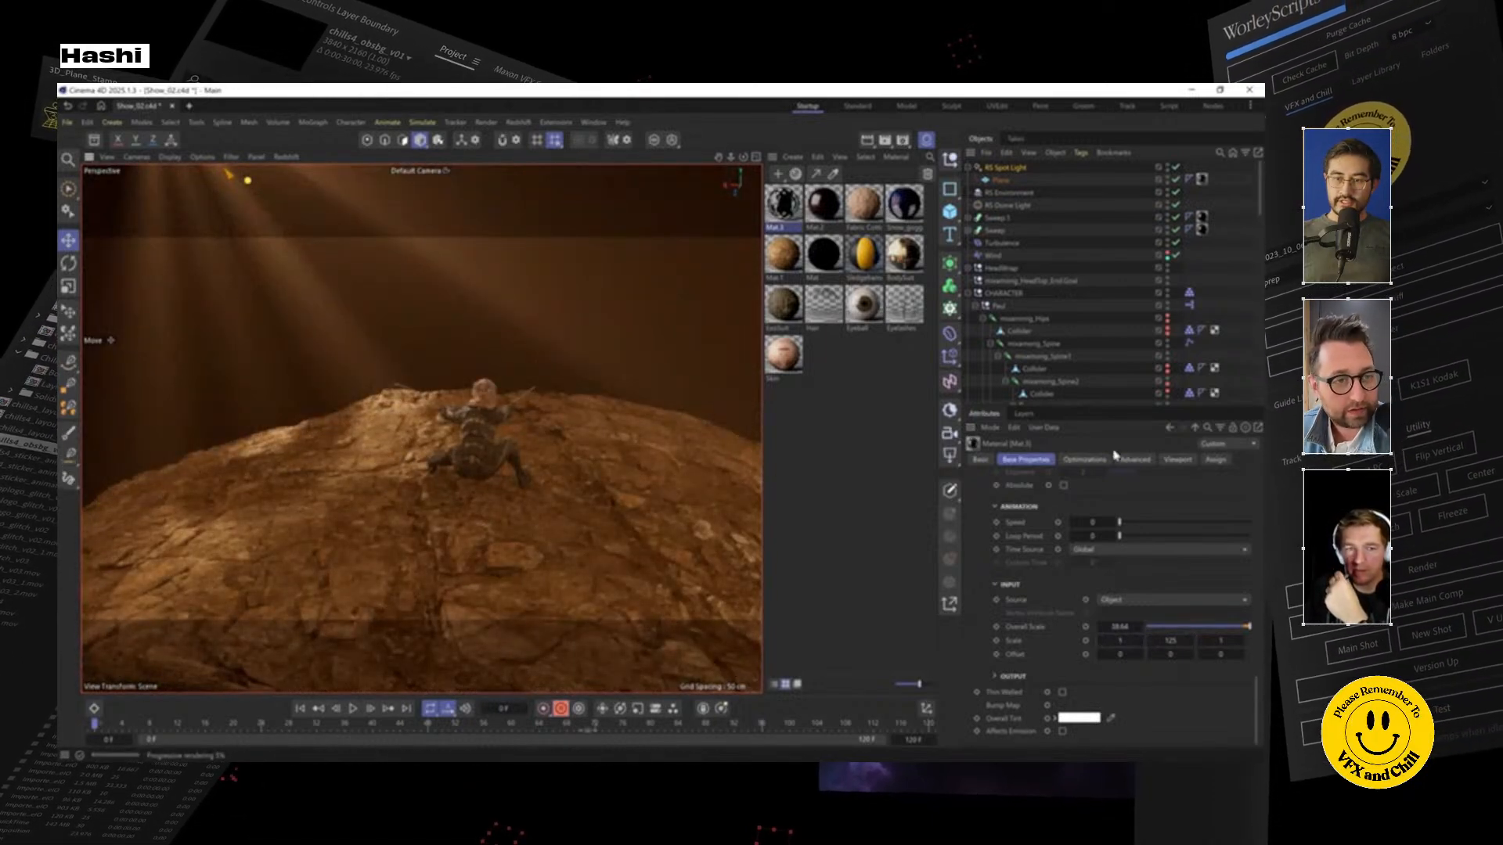
Reduce the RS Spot Light's Volume contribution to 0
click(1010, 168)
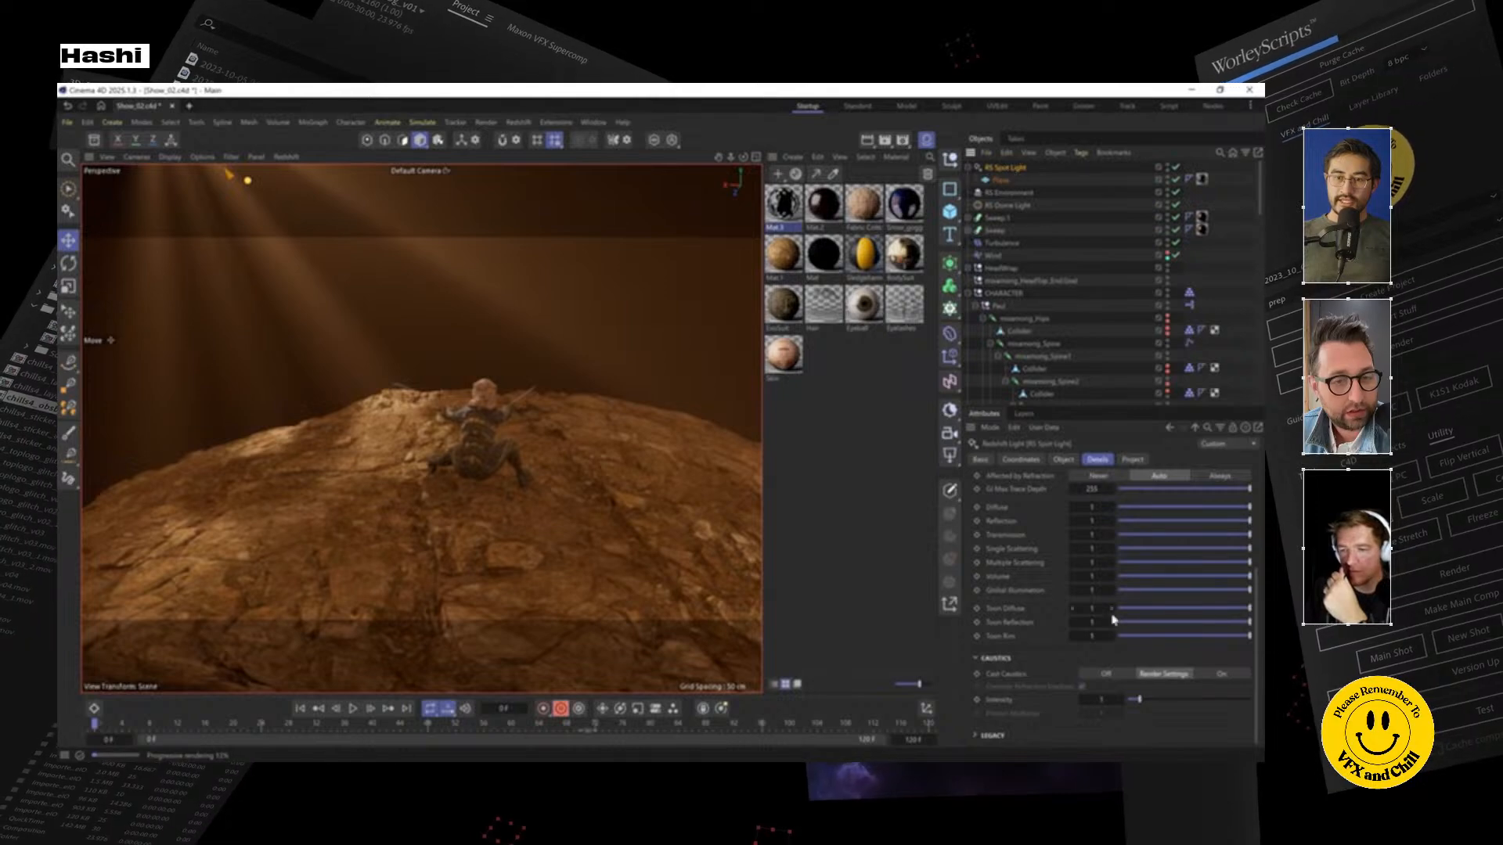
drag(1124, 581, 1119, 577)
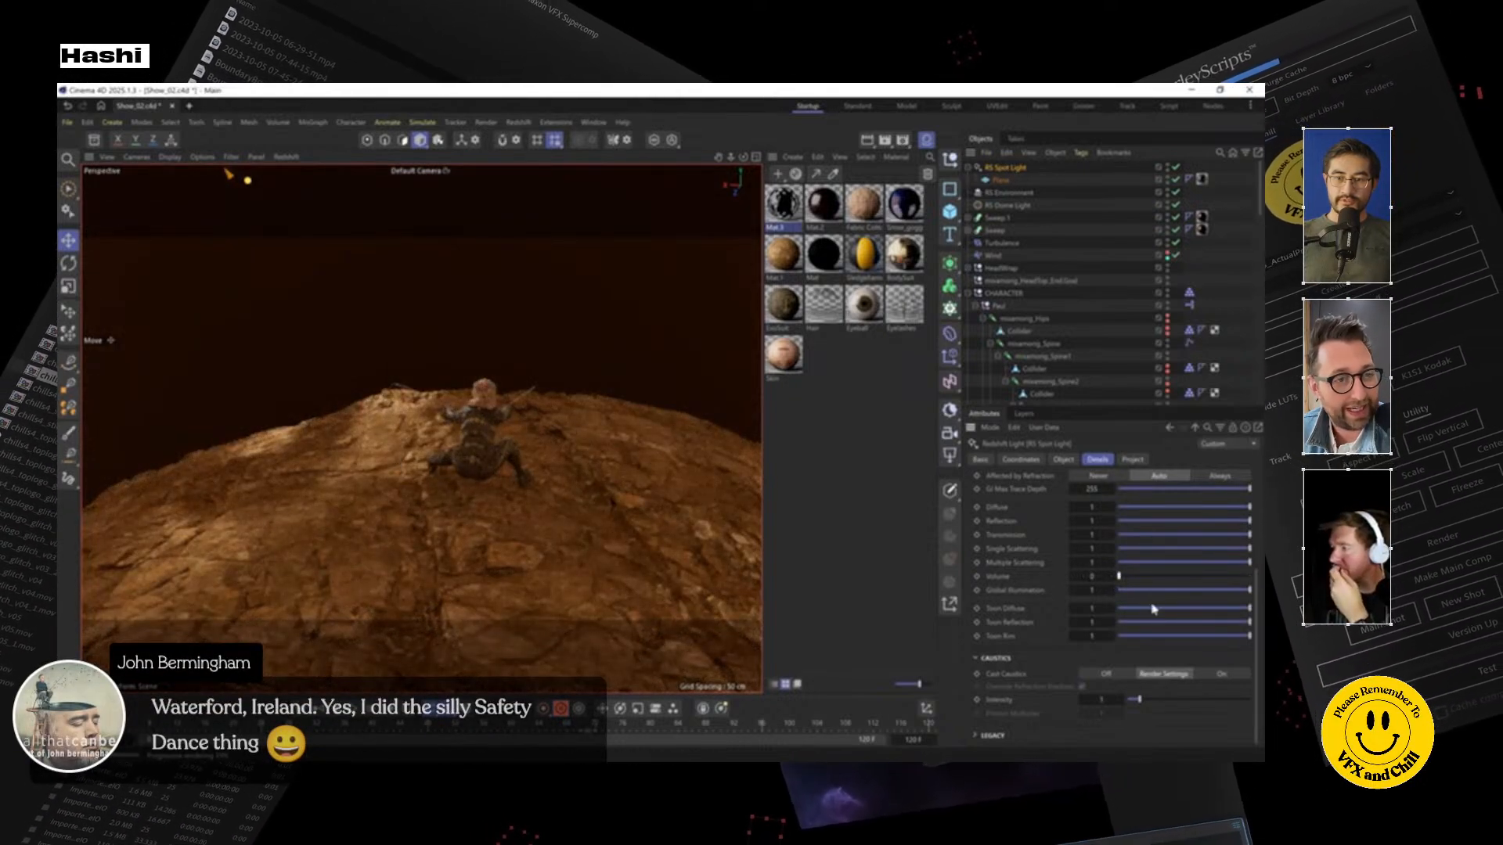
alt+drag(483, 518, 482, 508)
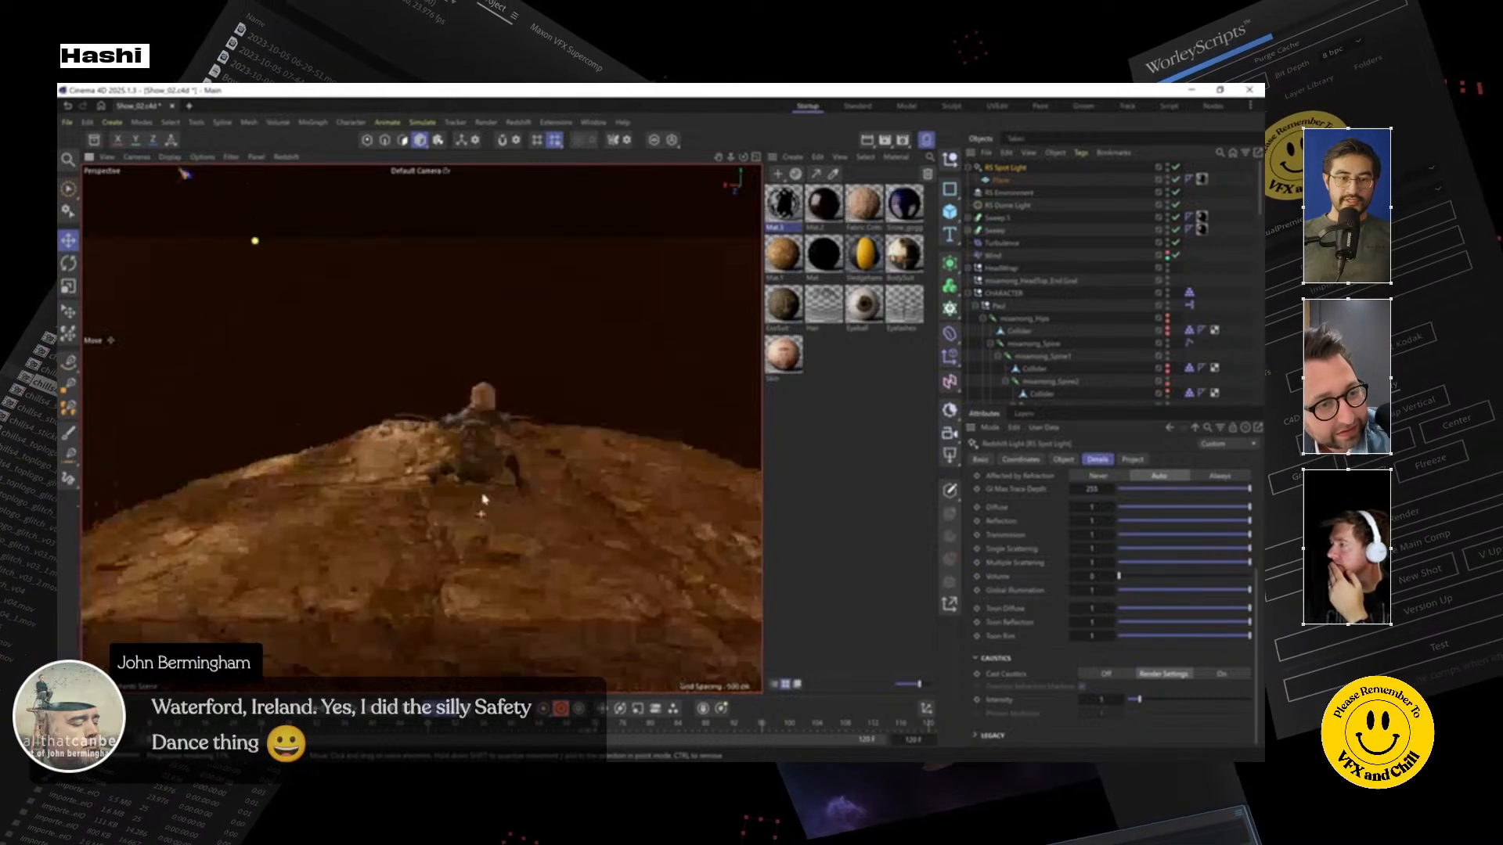
Try shifting the Offset U of the Plane's material tag
click(1000, 180)
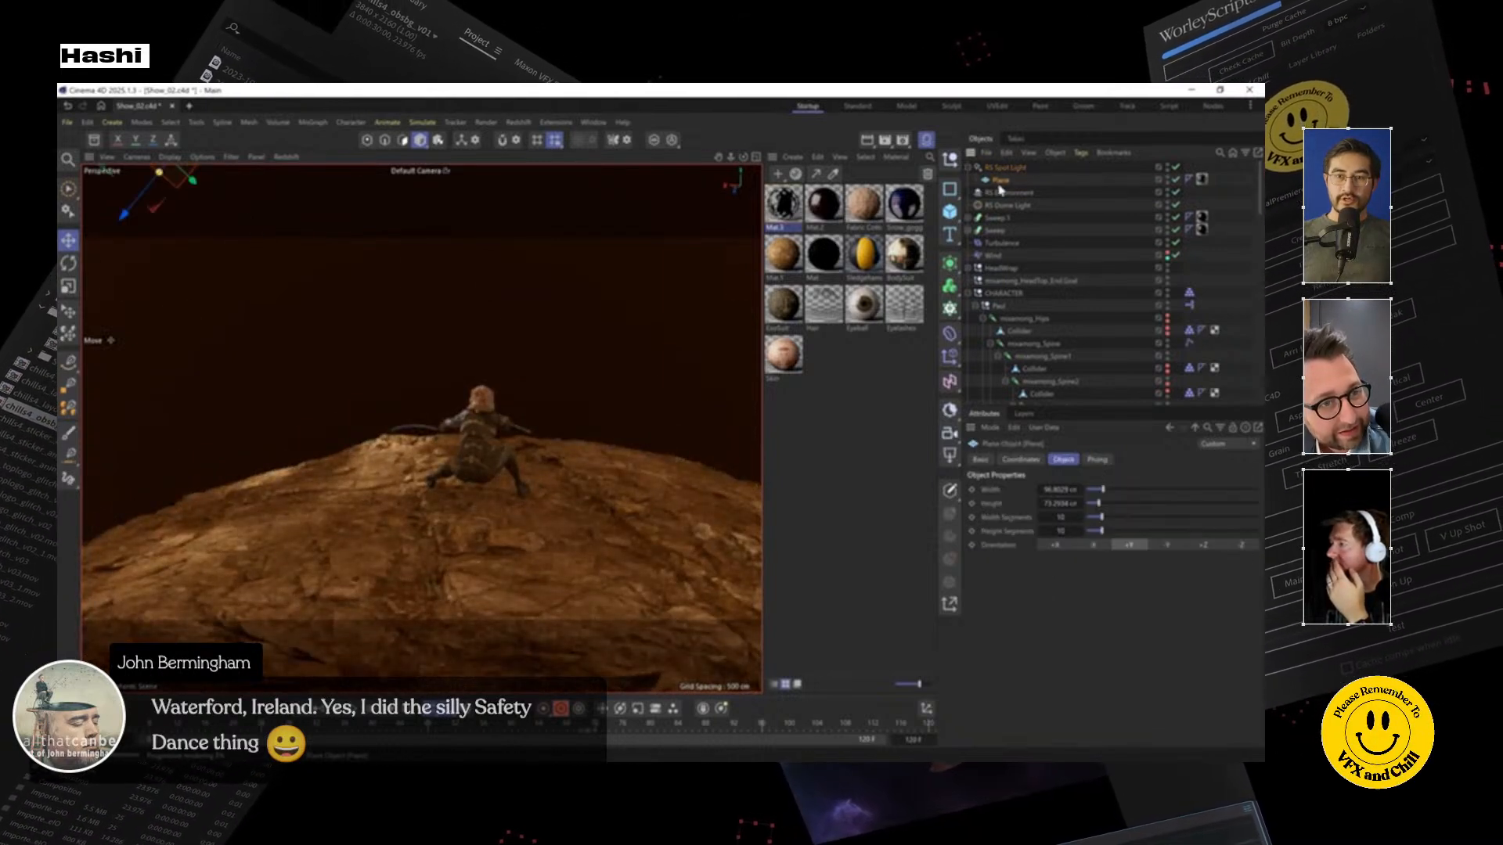
click(1007, 168)
click(1008, 182)
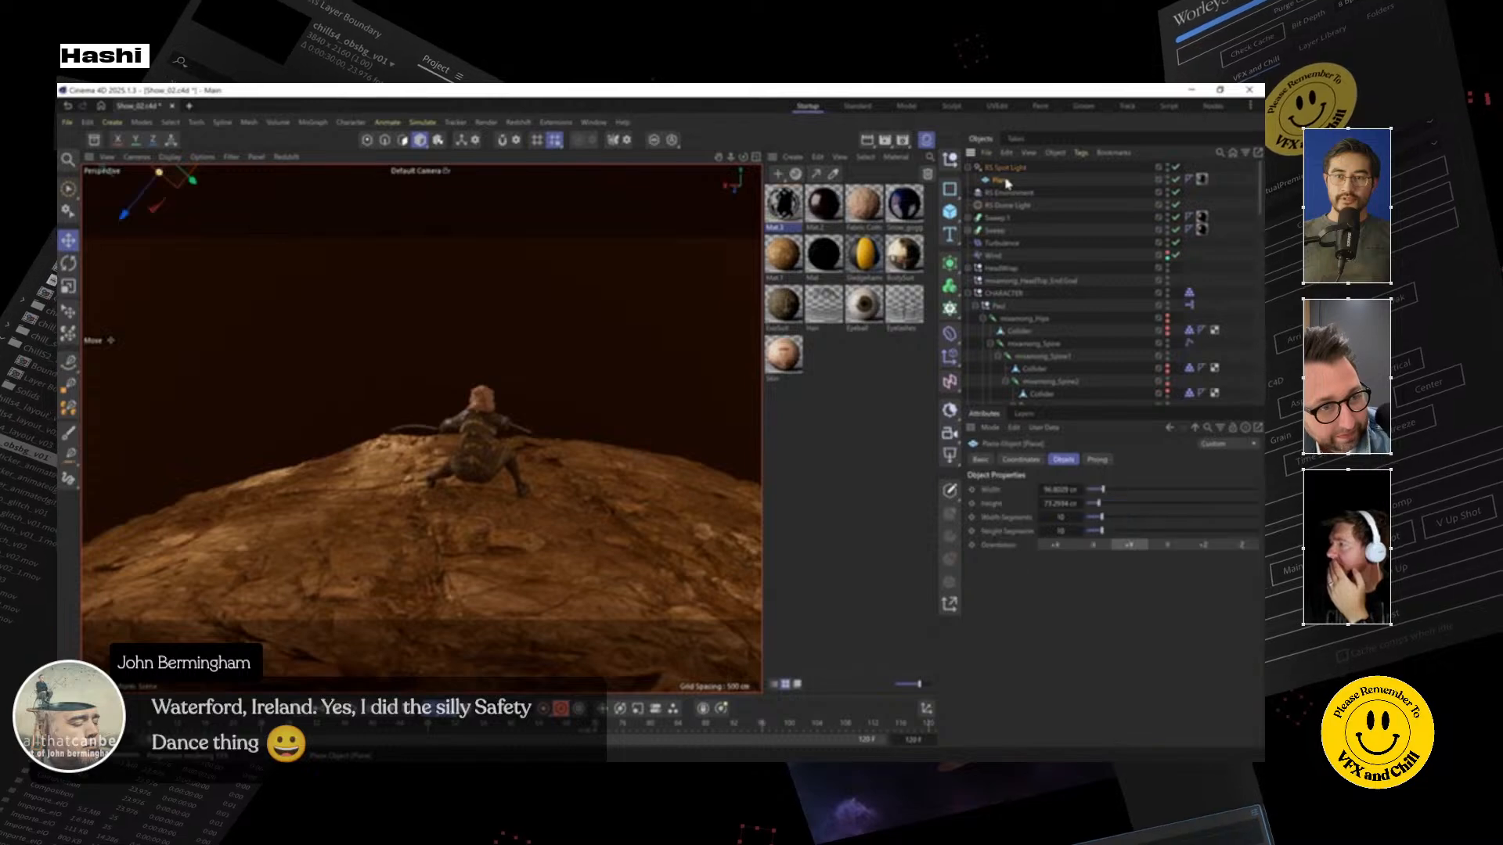
click(800, 210)
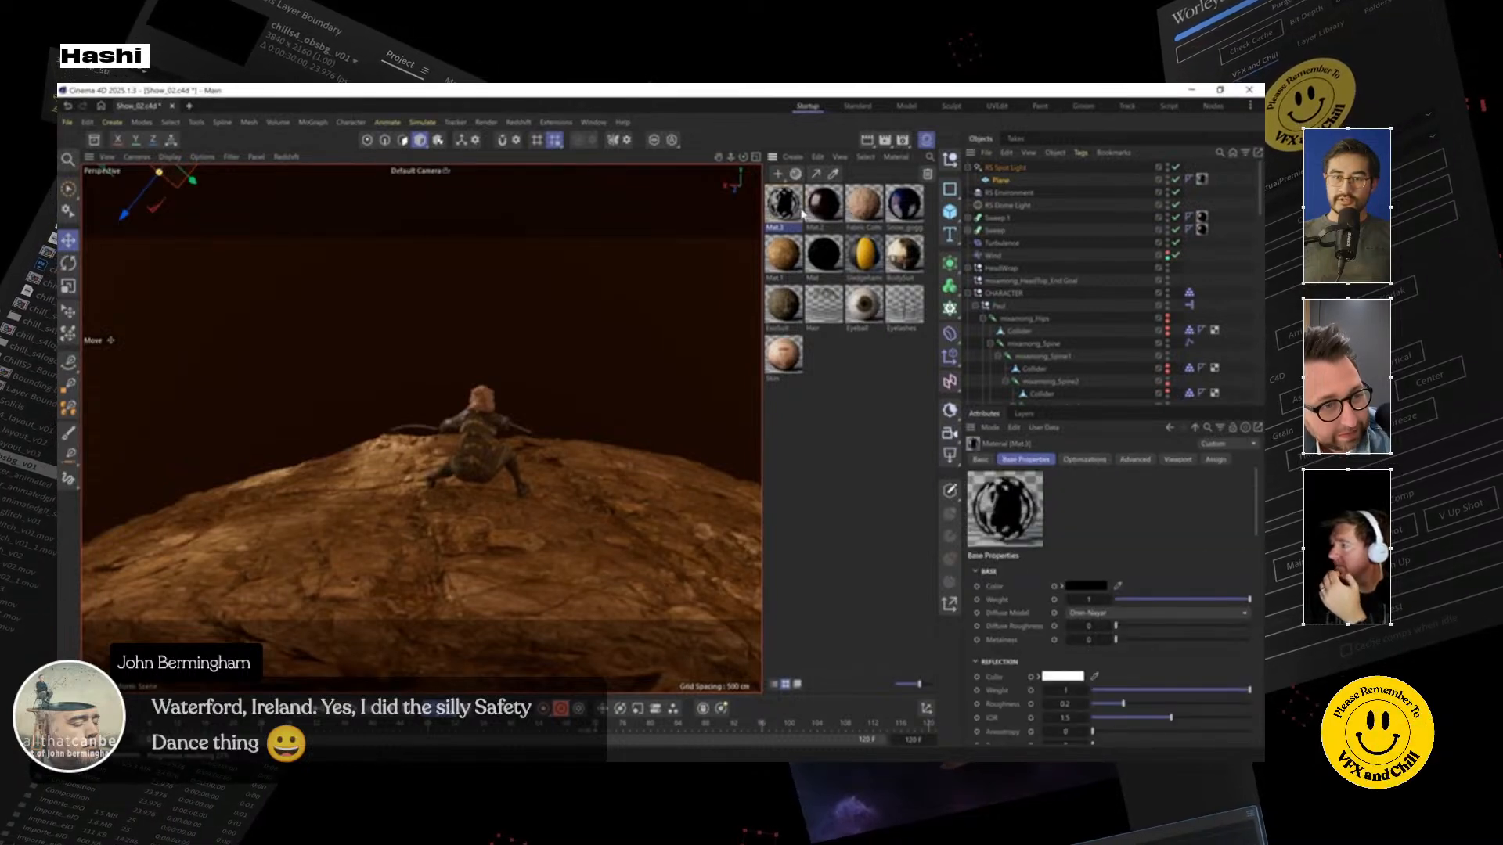
click(1203, 180)
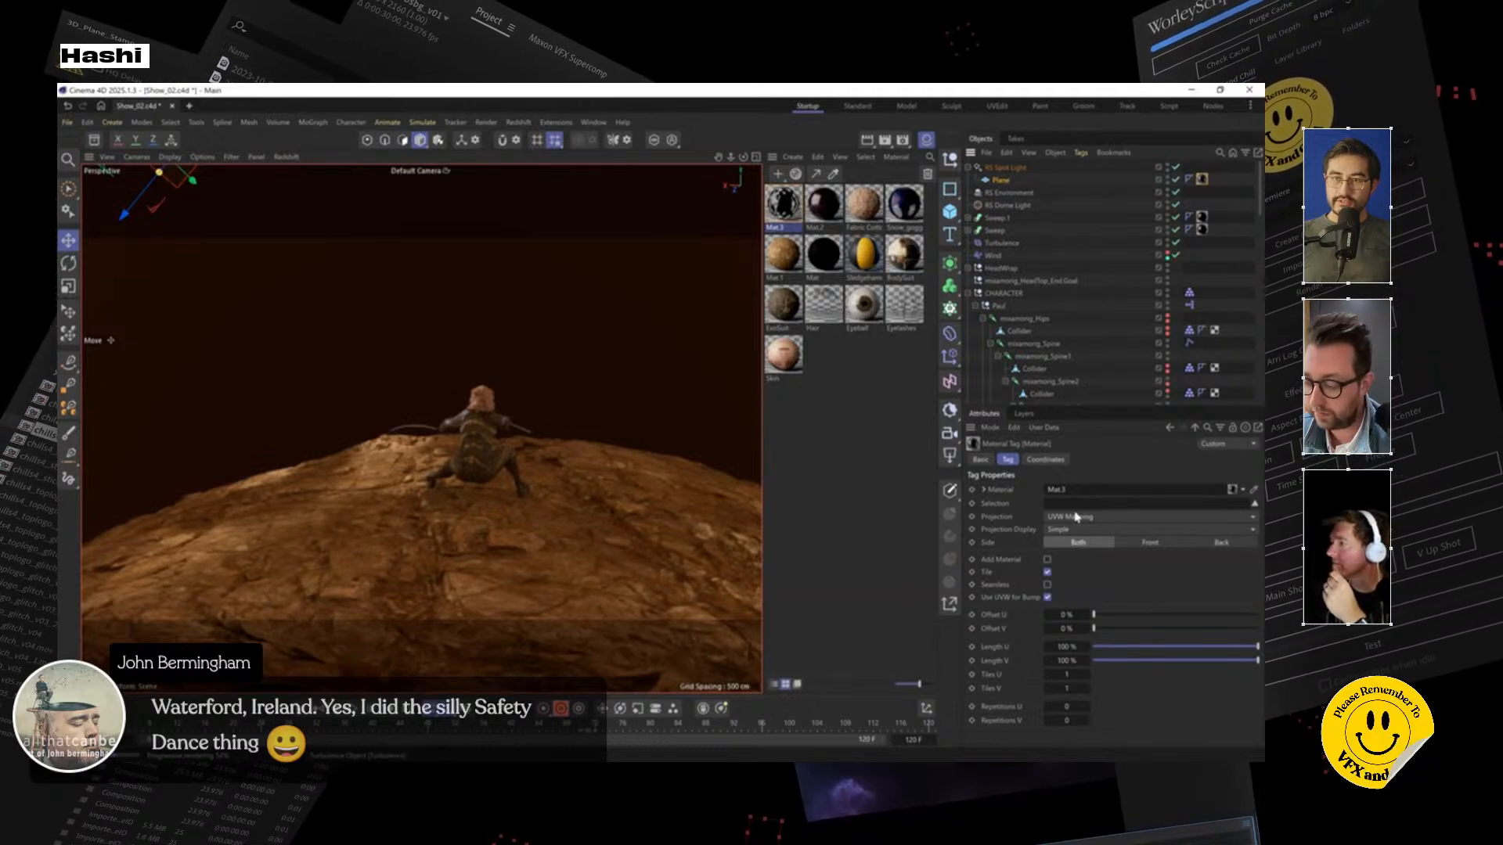
drag(1073, 615, 1128, 615)
drag(1257, 615, 1094, 618)
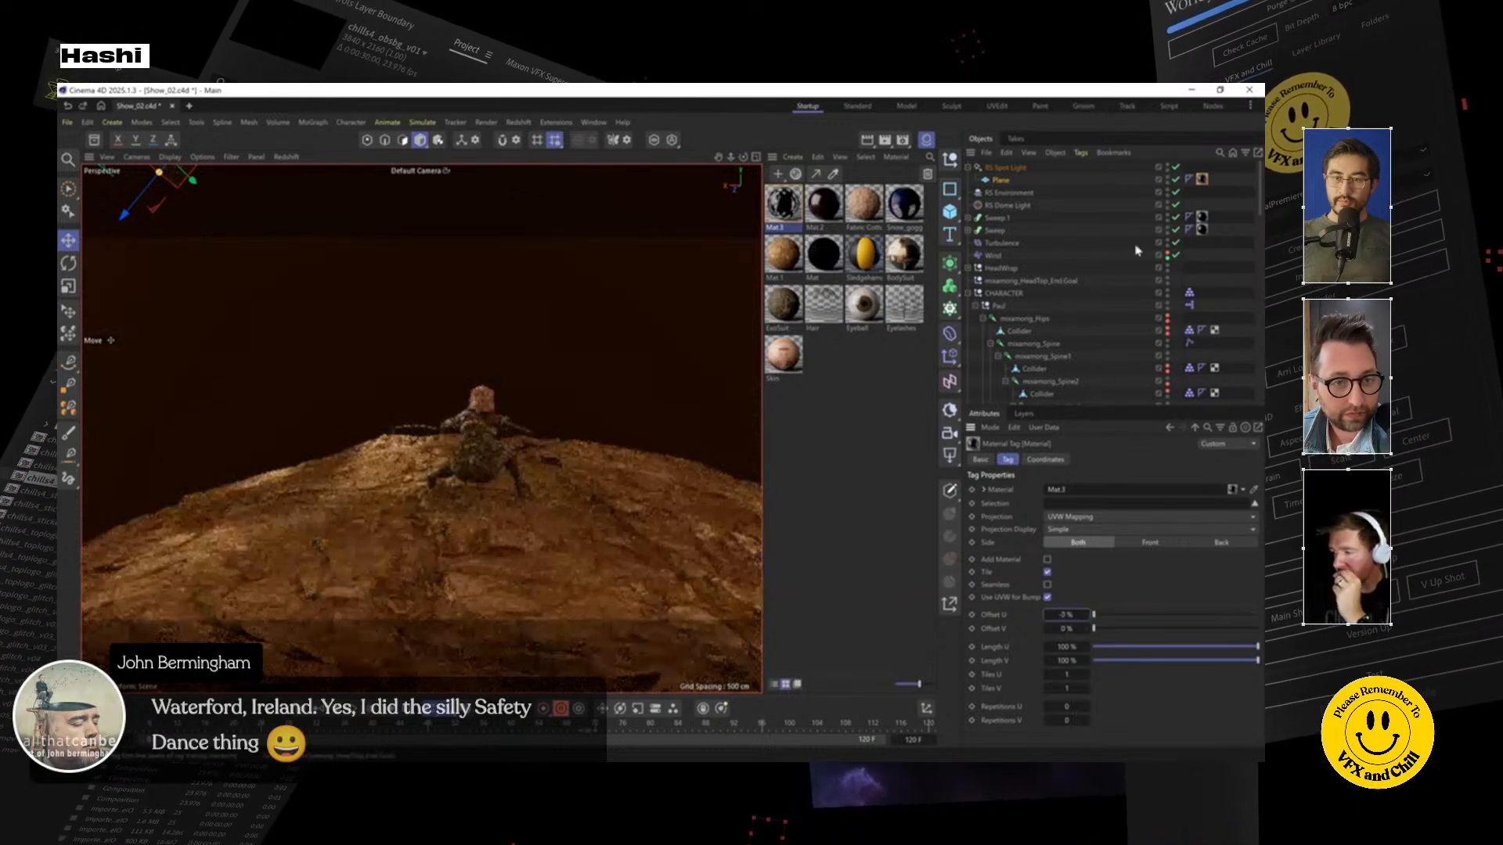
Try keyframing the Offset of Mat.3's Maxon Noise
click(1232, 490)
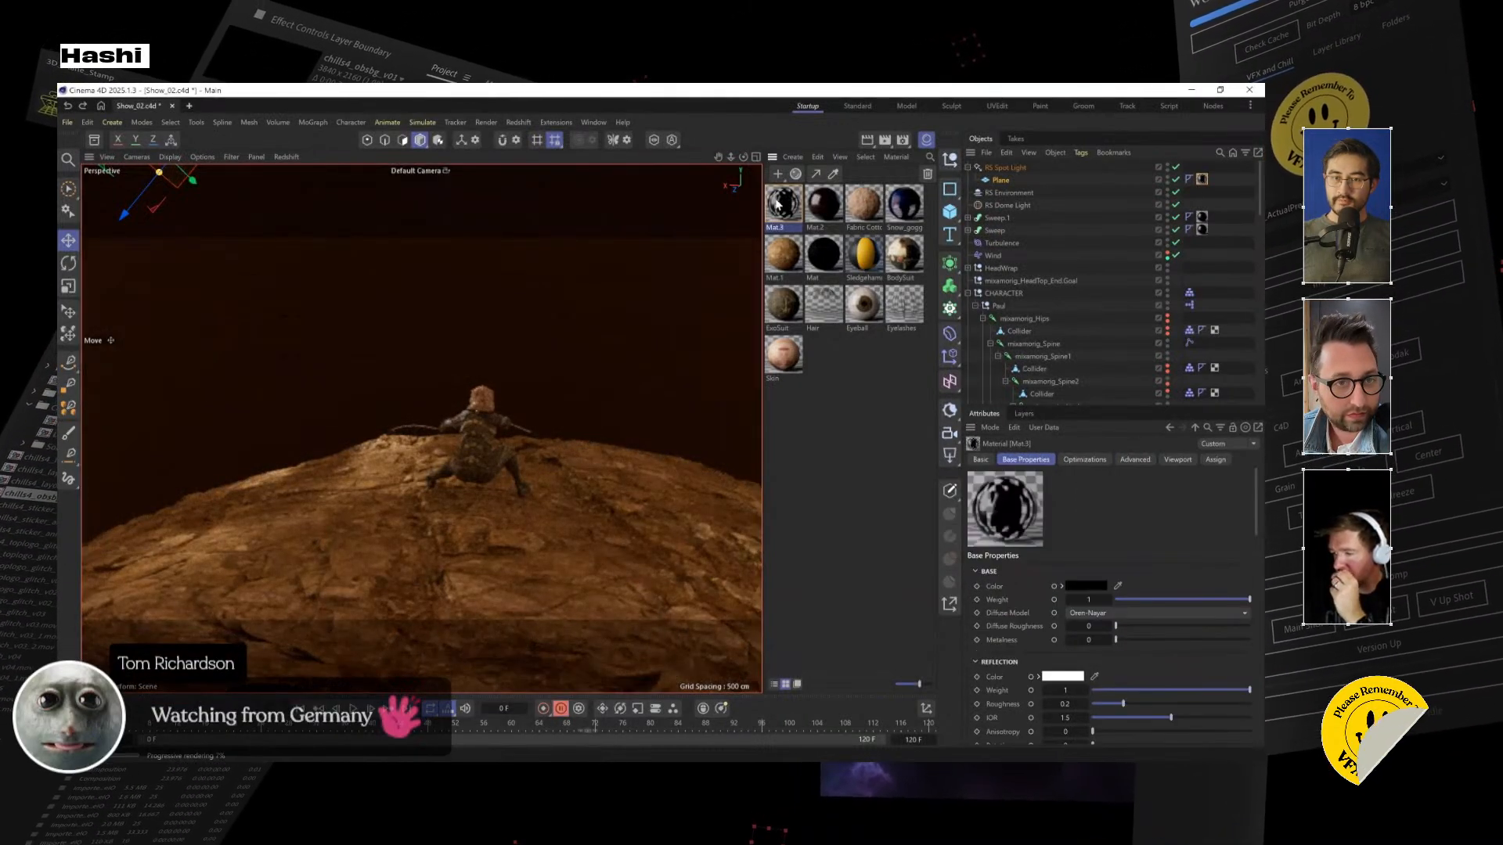
scroll(1138, 681, down, 4)
scroll(1131, 667, down, 5)
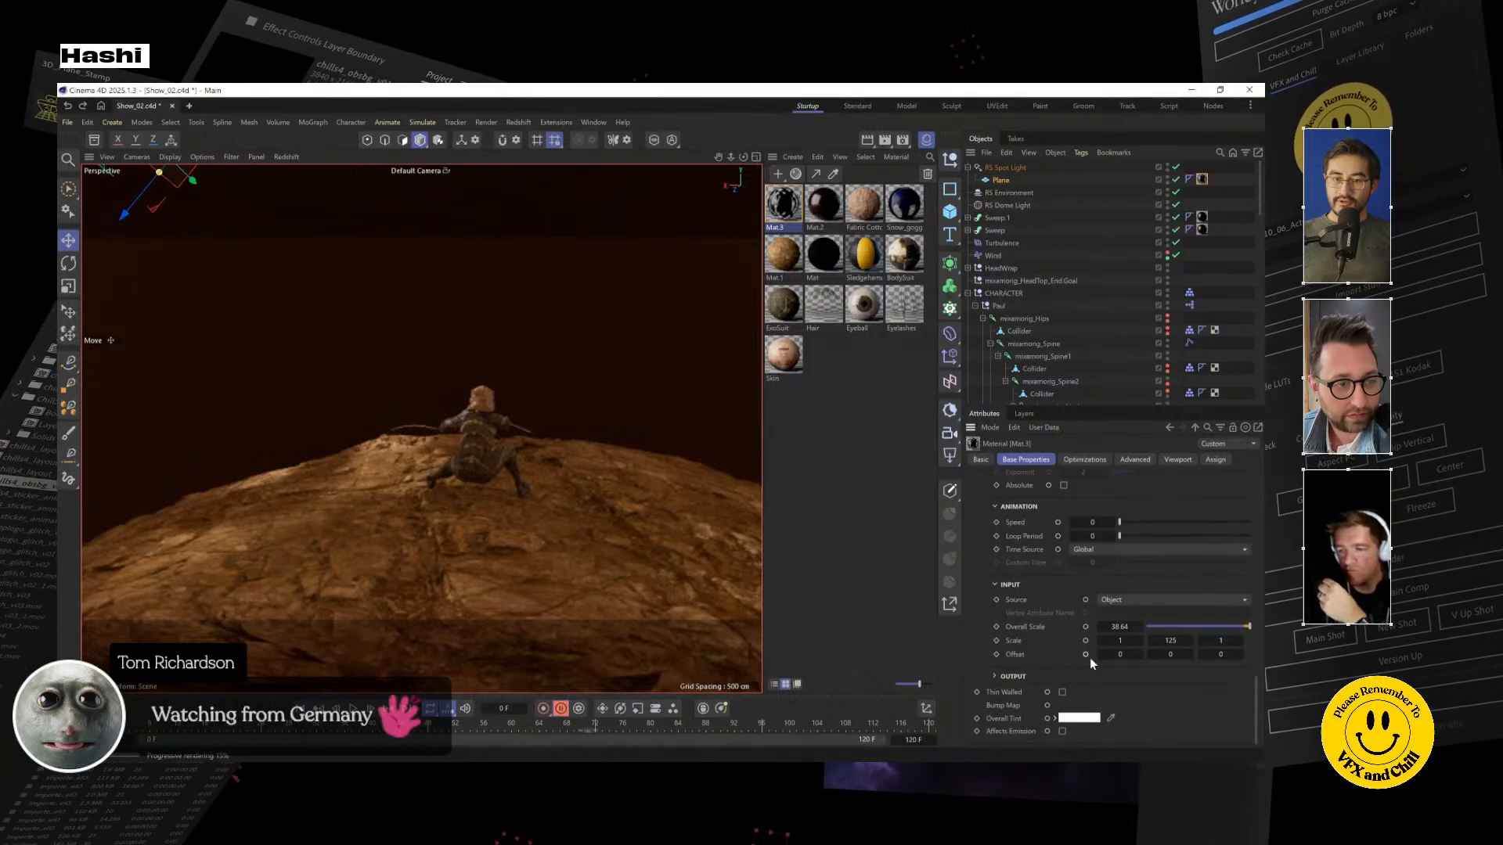
click(998, 656)
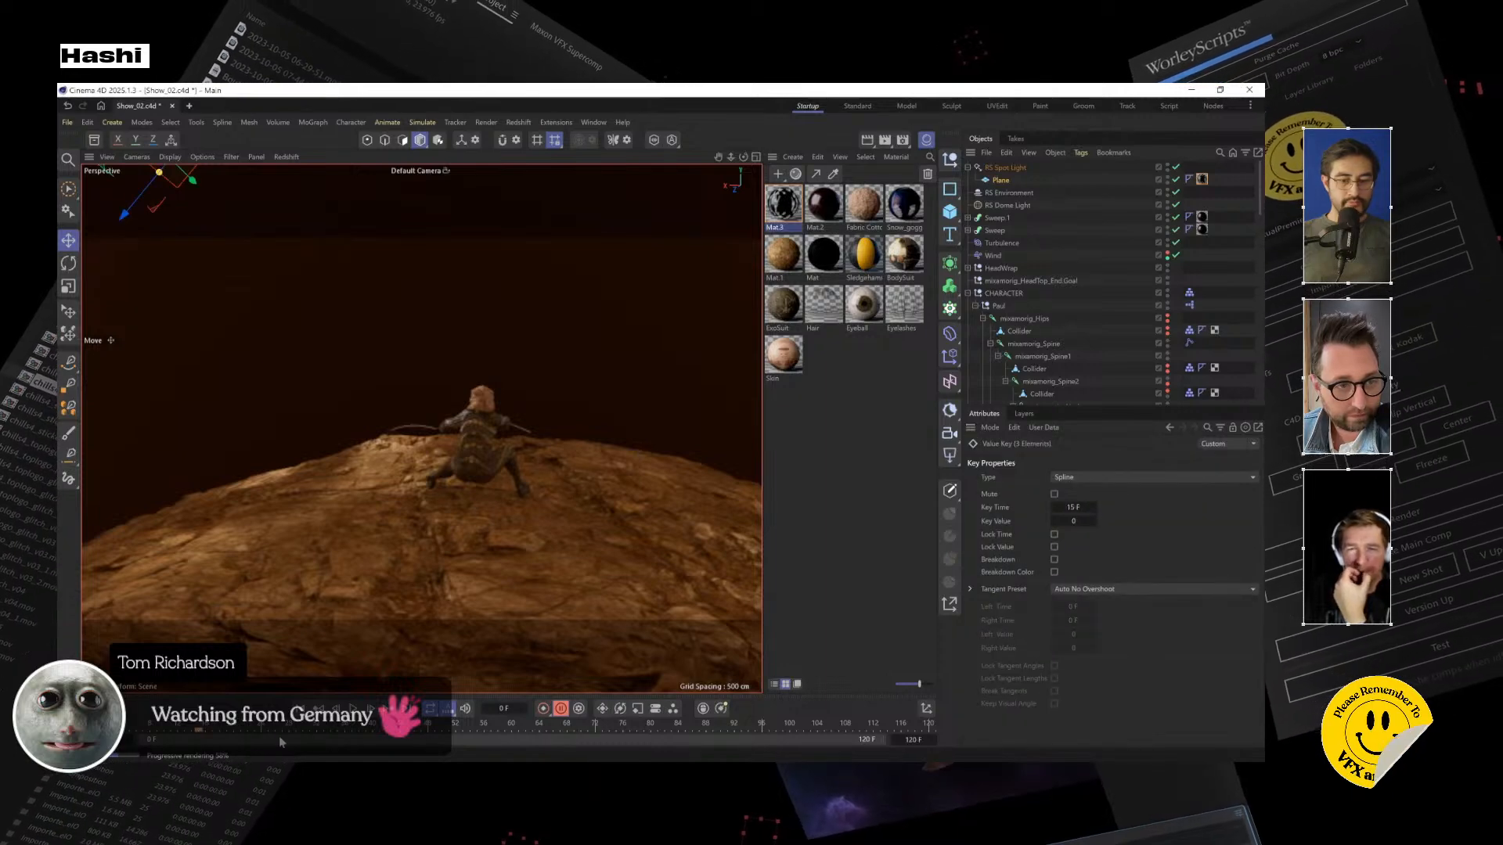
click(952, 736)
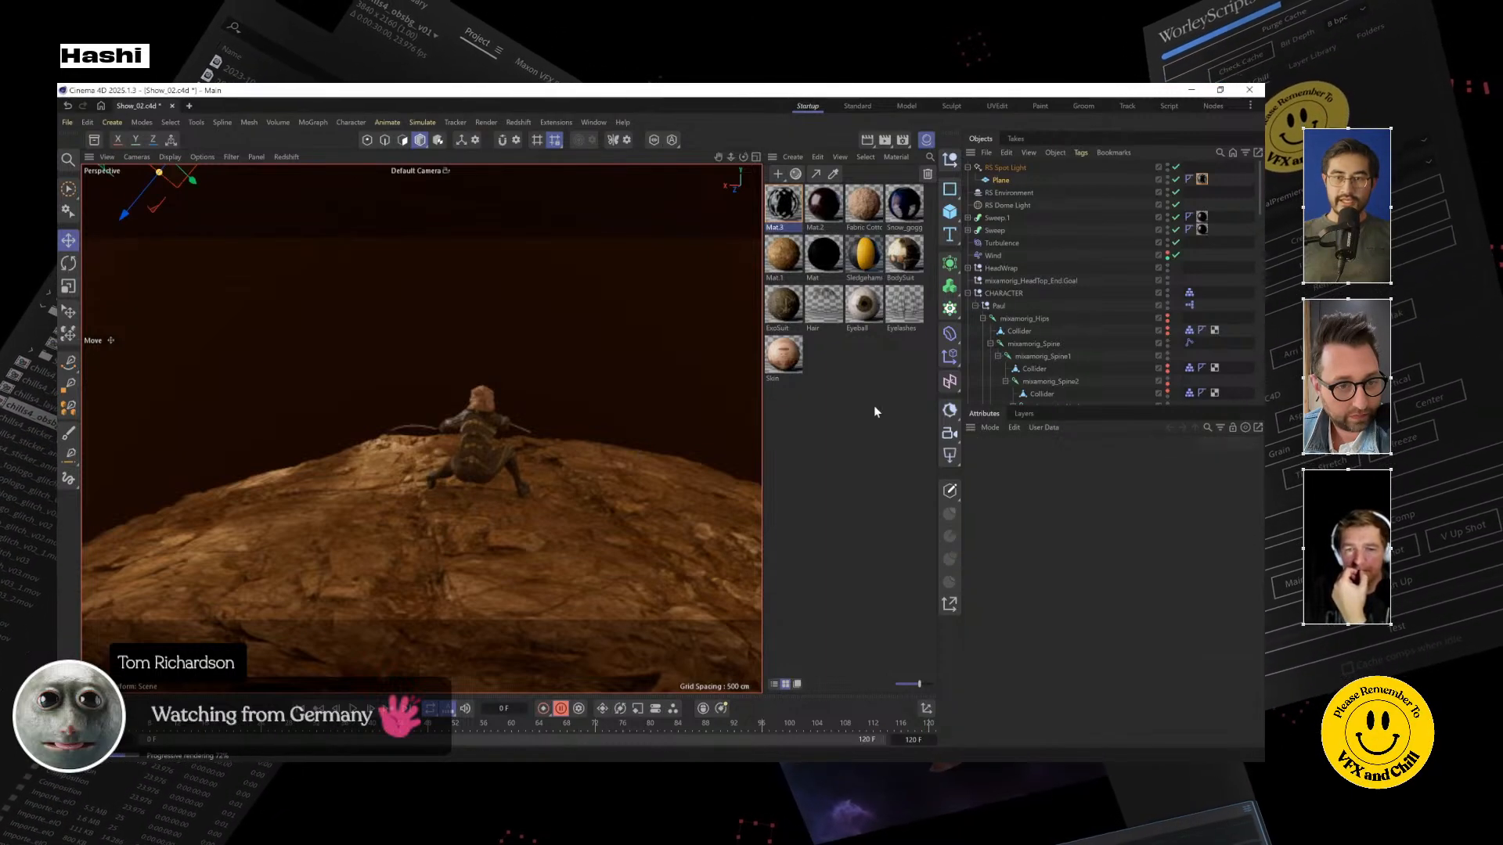
Set the Z offset of Mat.3's Maxon Noise to 304
click(783, 218)
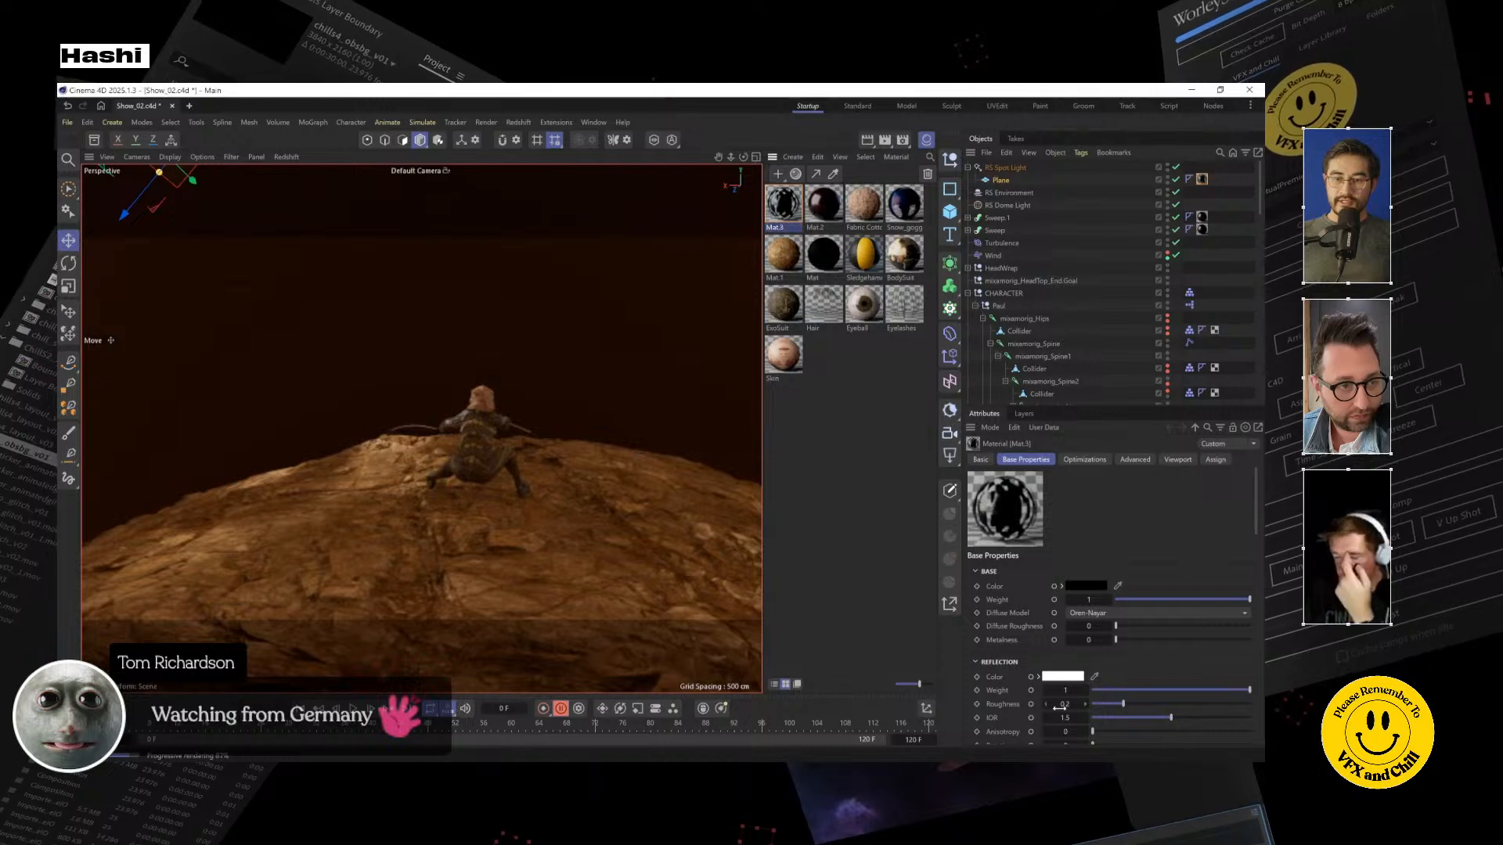
scroll(1193, 670, down, 10)
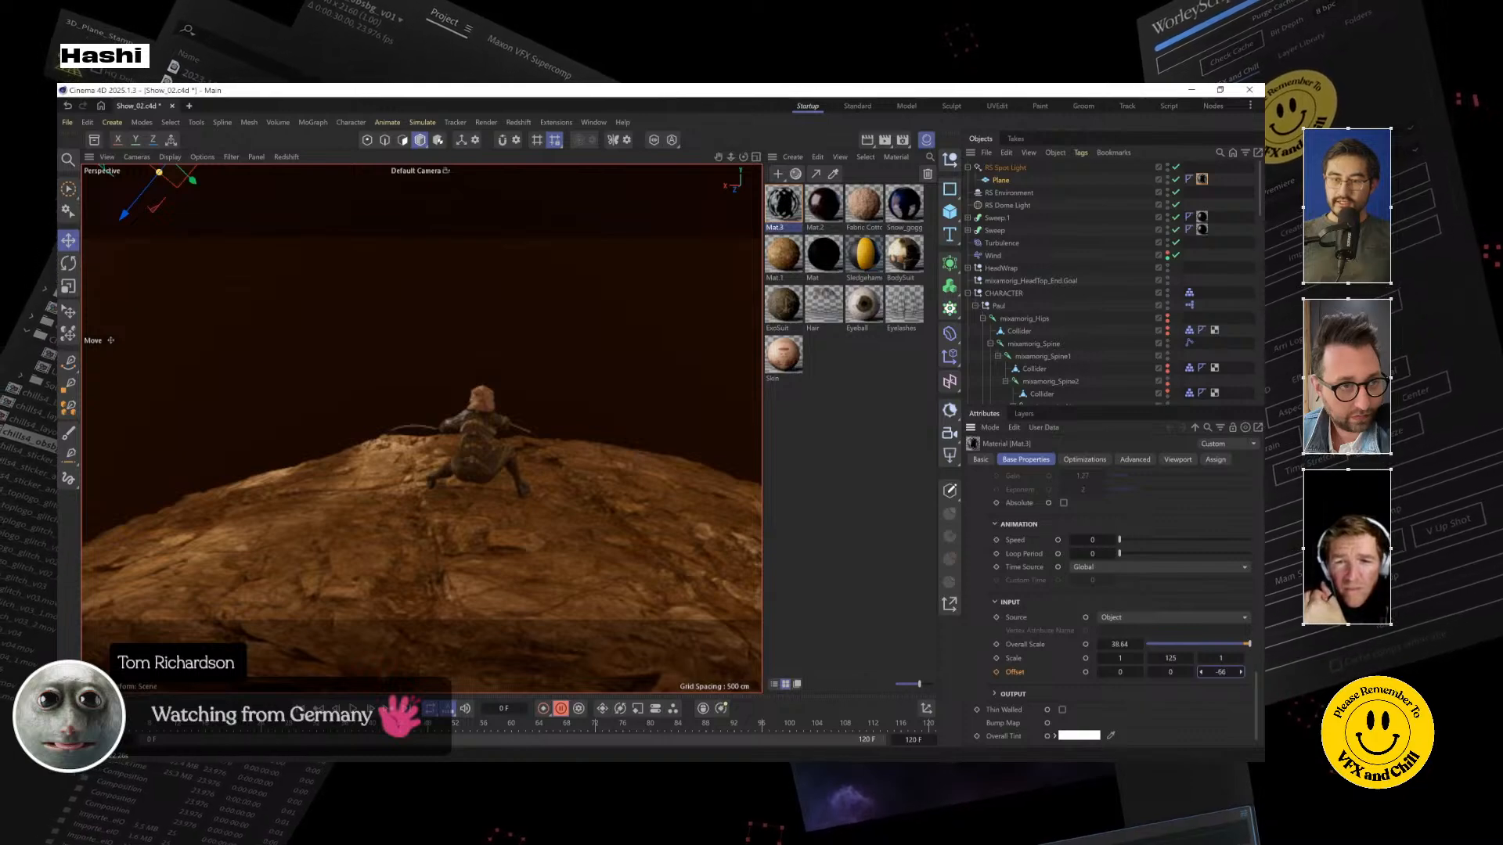
mouse_move(1220, 671)
mouse_down()
mouse_move(1135, 672)
mouse_move(1295, 672)
mouse_move(1228, 672)
mouse_up()
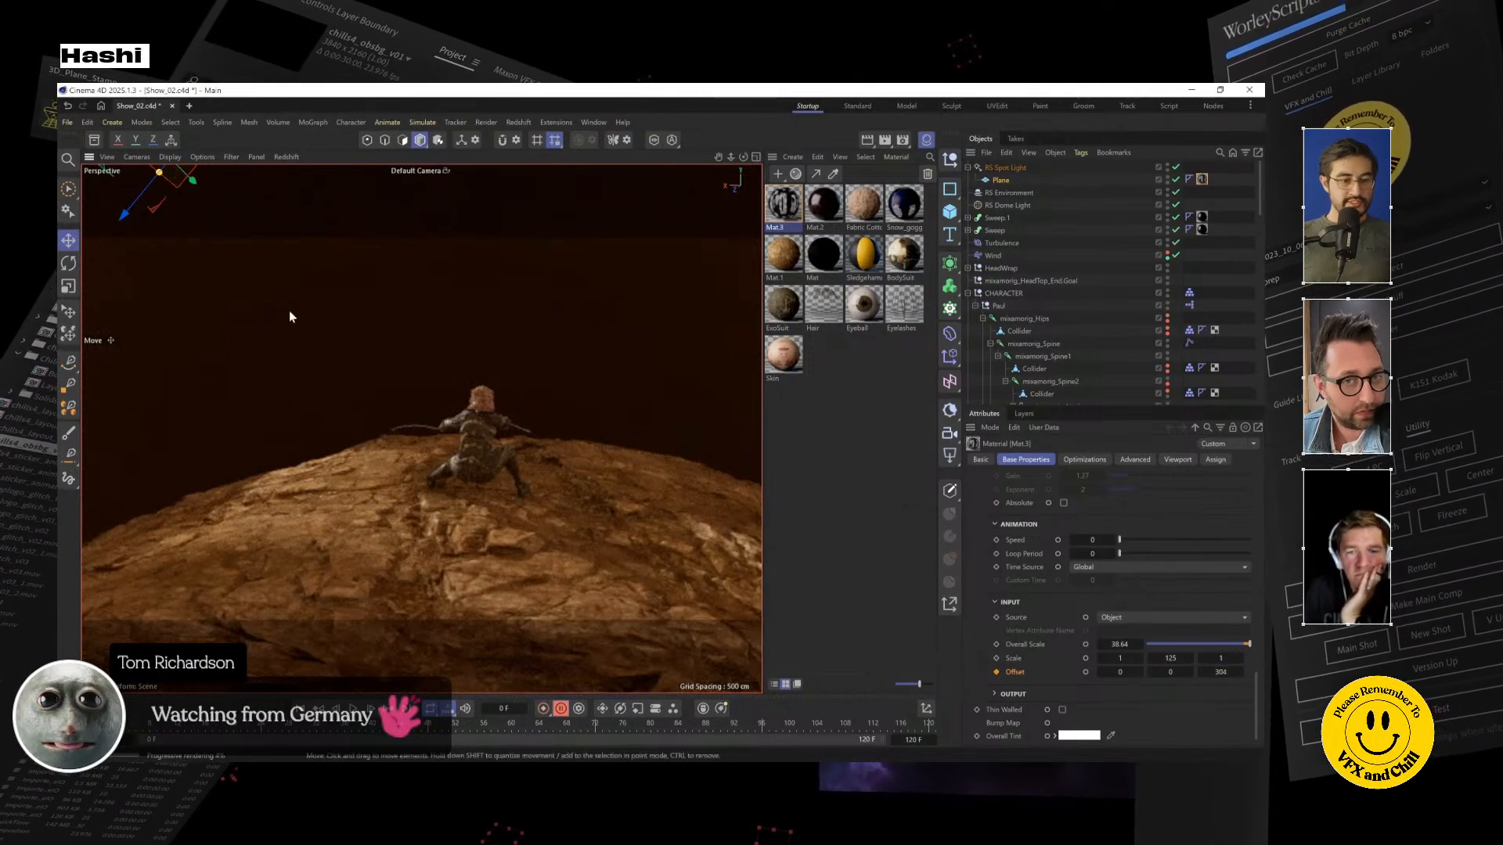
alt+drag(289, 313, 298, 351)
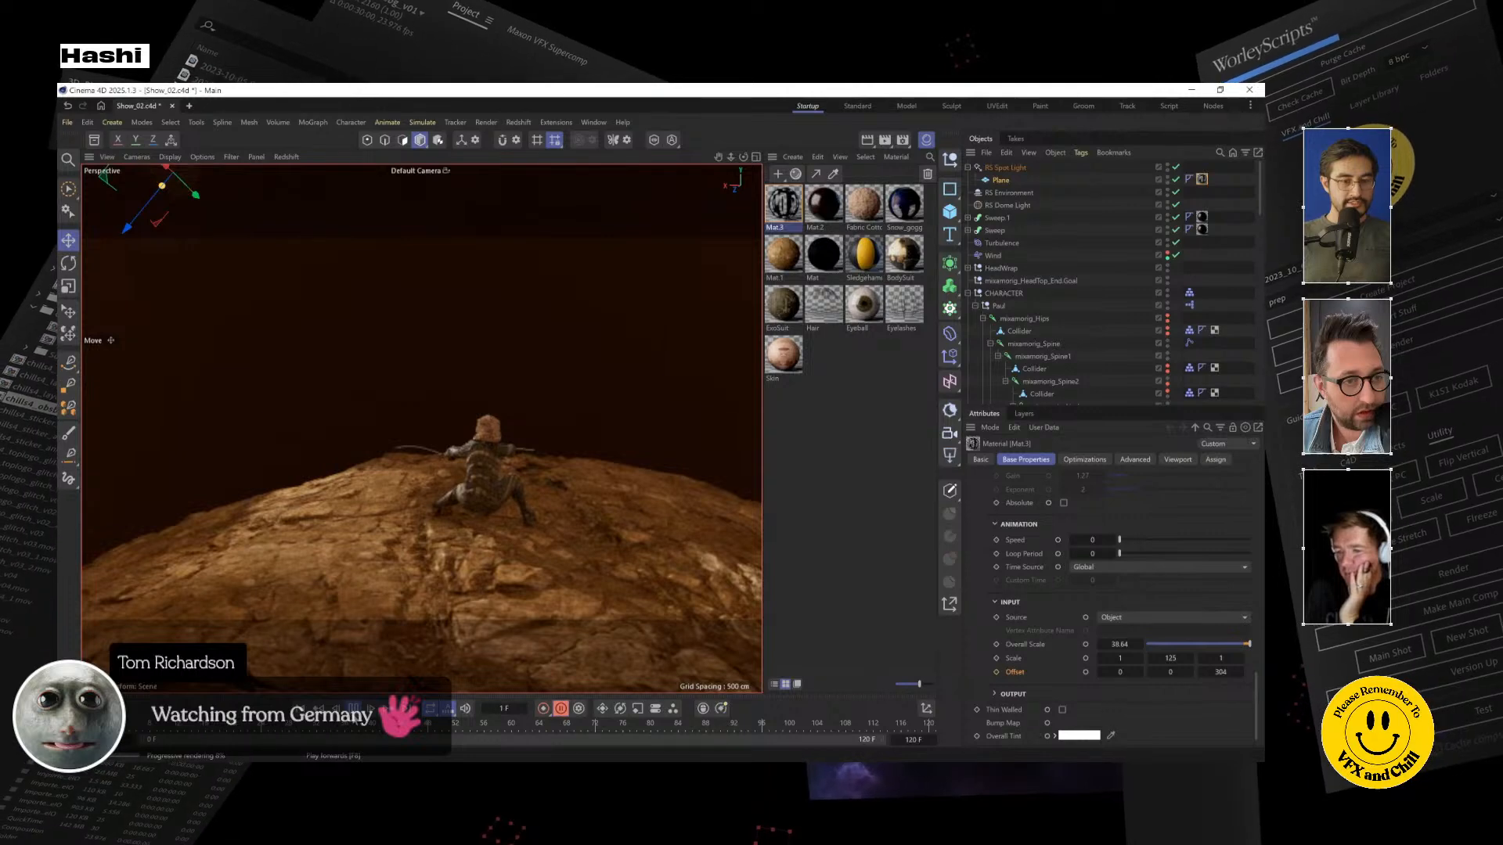
Play the first frames of the animation and return to frame 0
click(353, 709)
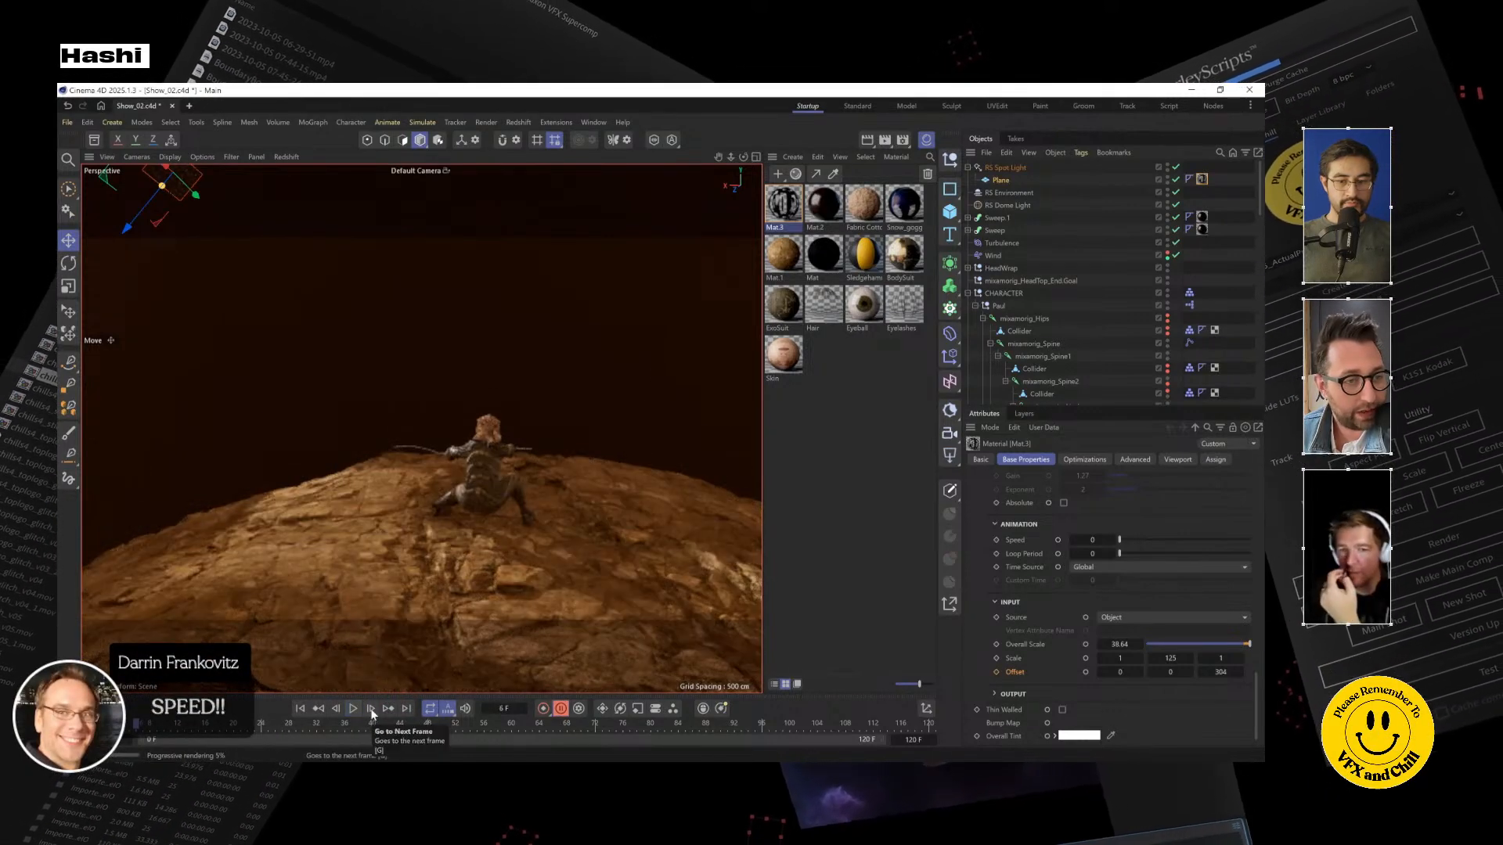
click(299, 708)
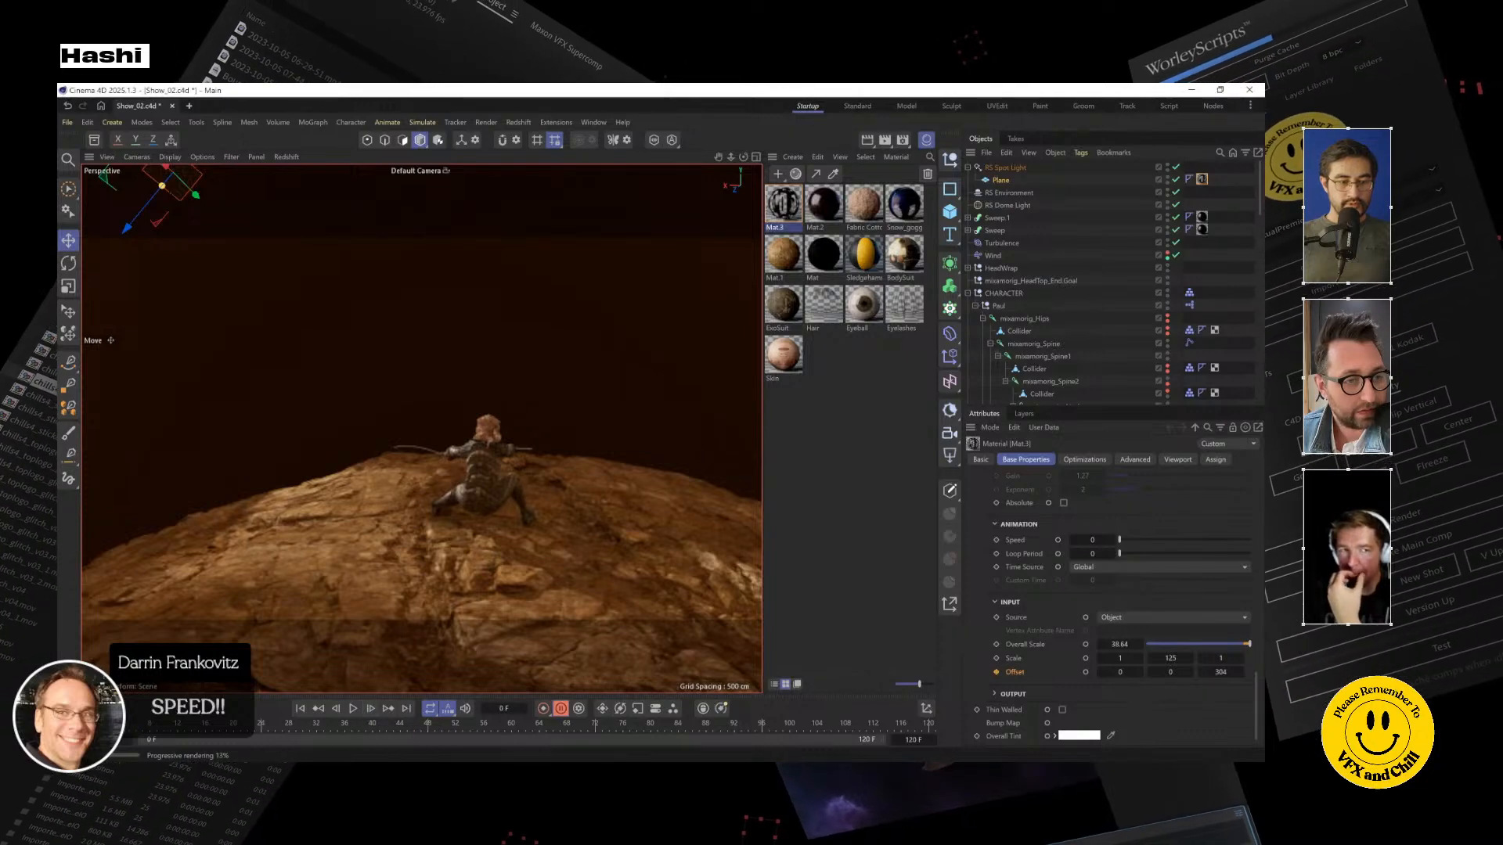
click(93, 731)
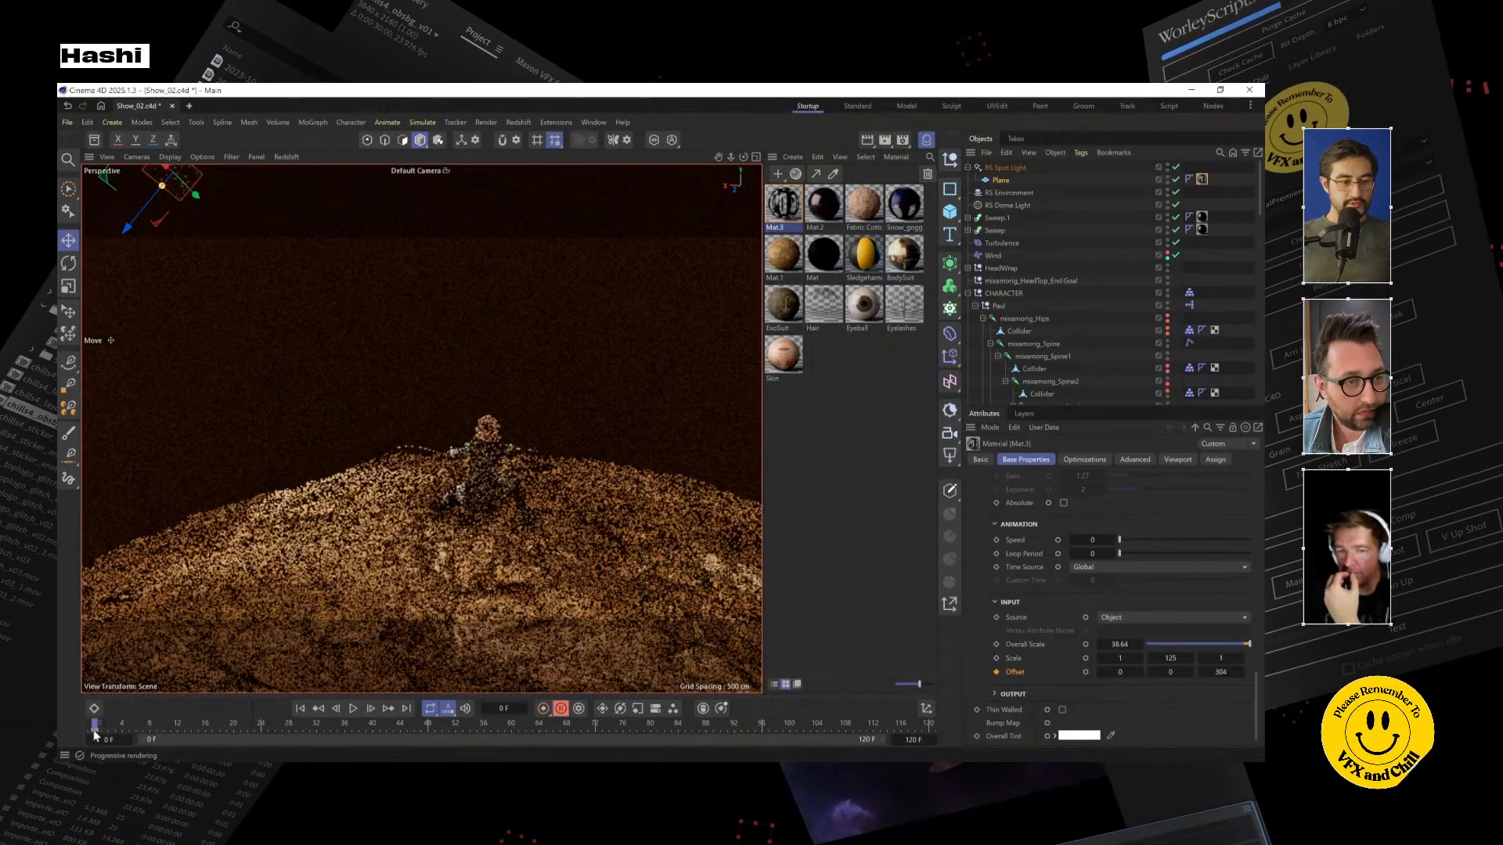
Animate the Offset of Mat.3's Maxon Noise with a keyframe at frame 0 and a changed Z offset at frame 120
scroll(1153, 675, down, 10)
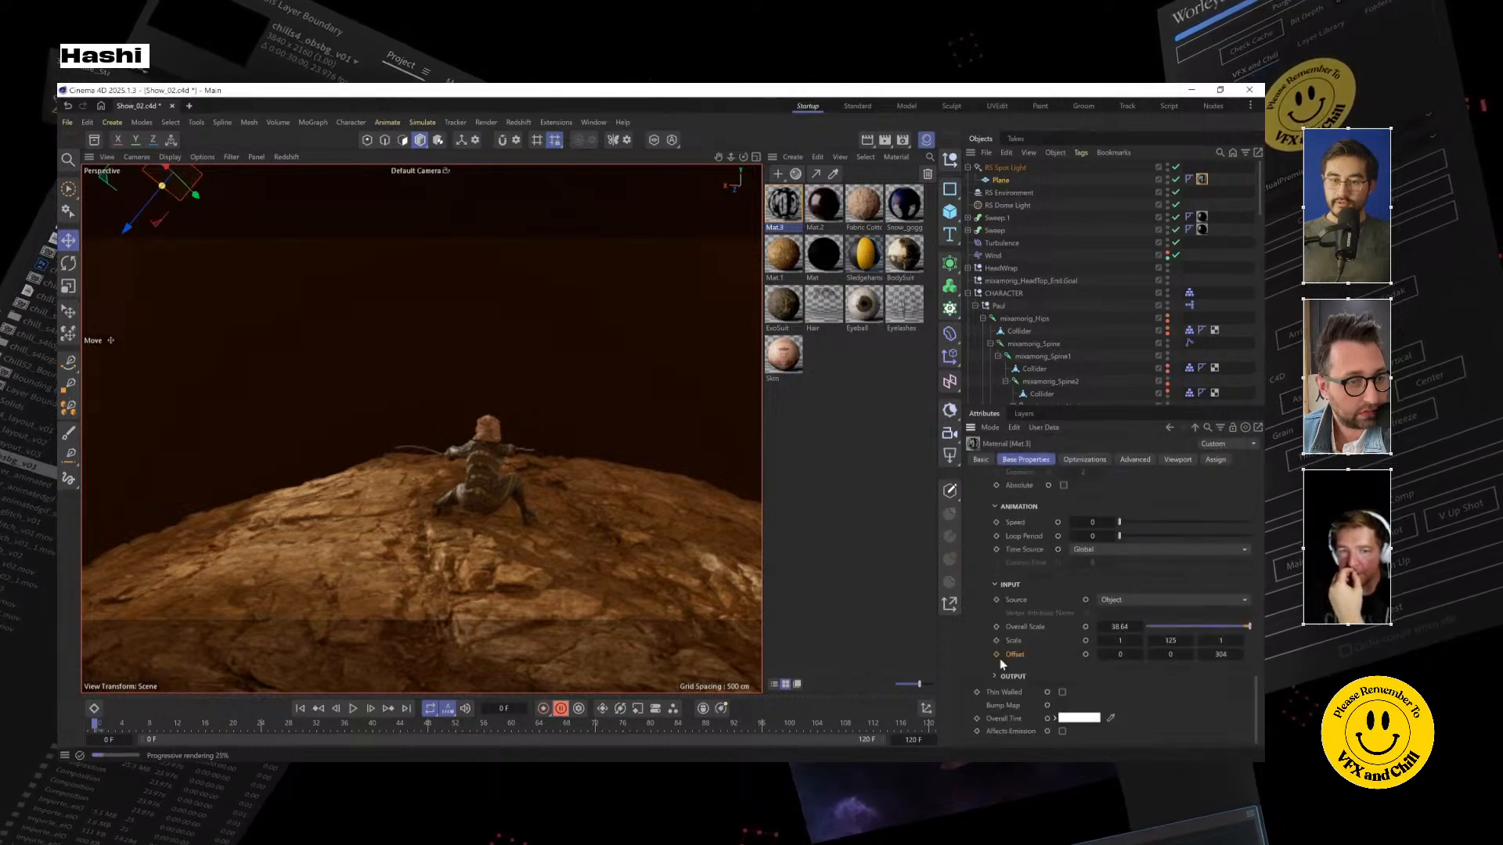
click(997, 654)
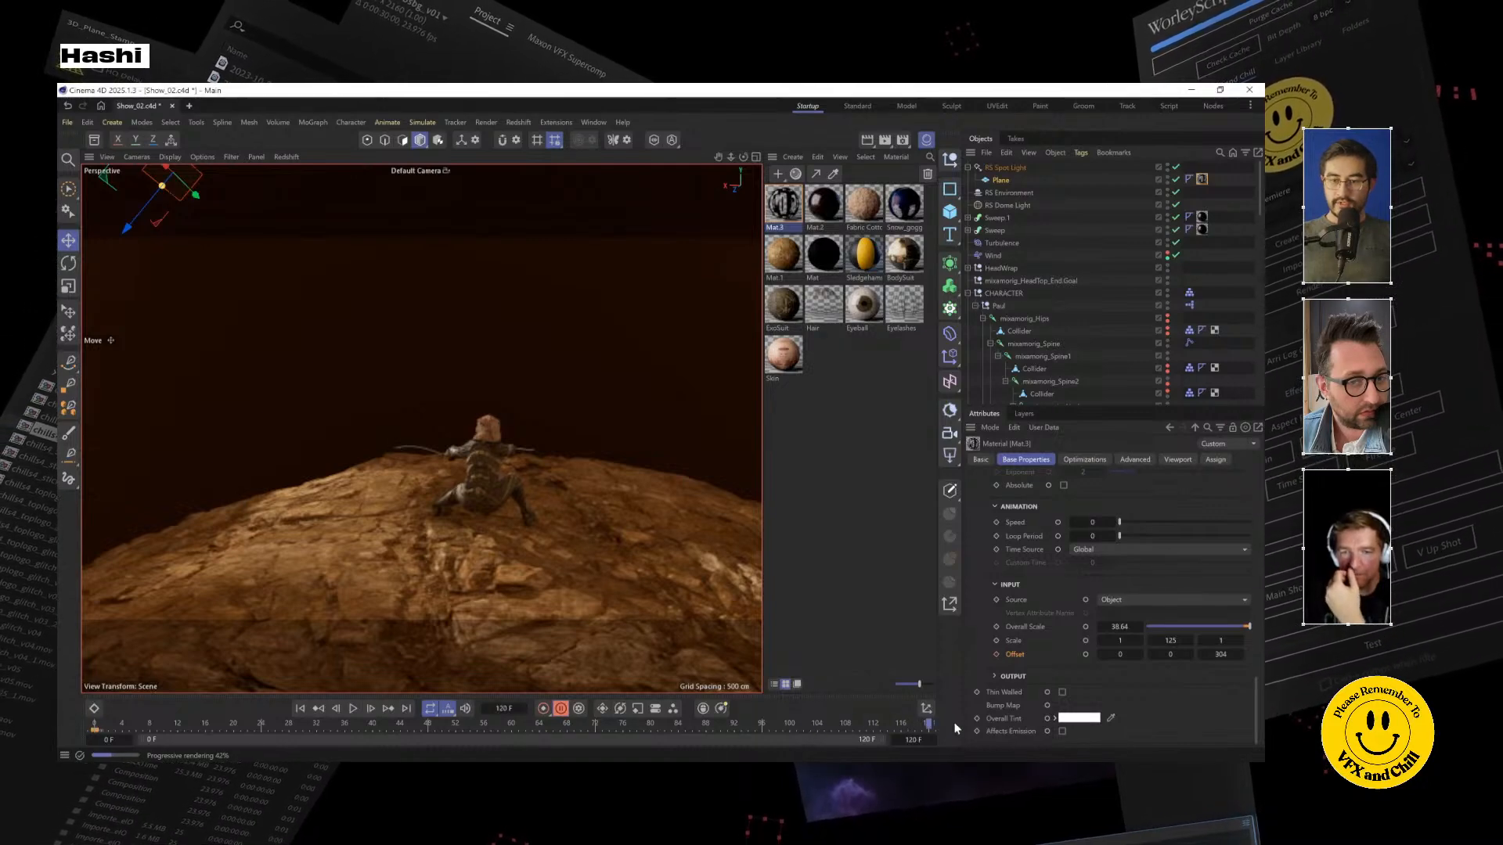
drag(1222, 653, 1231, 656)
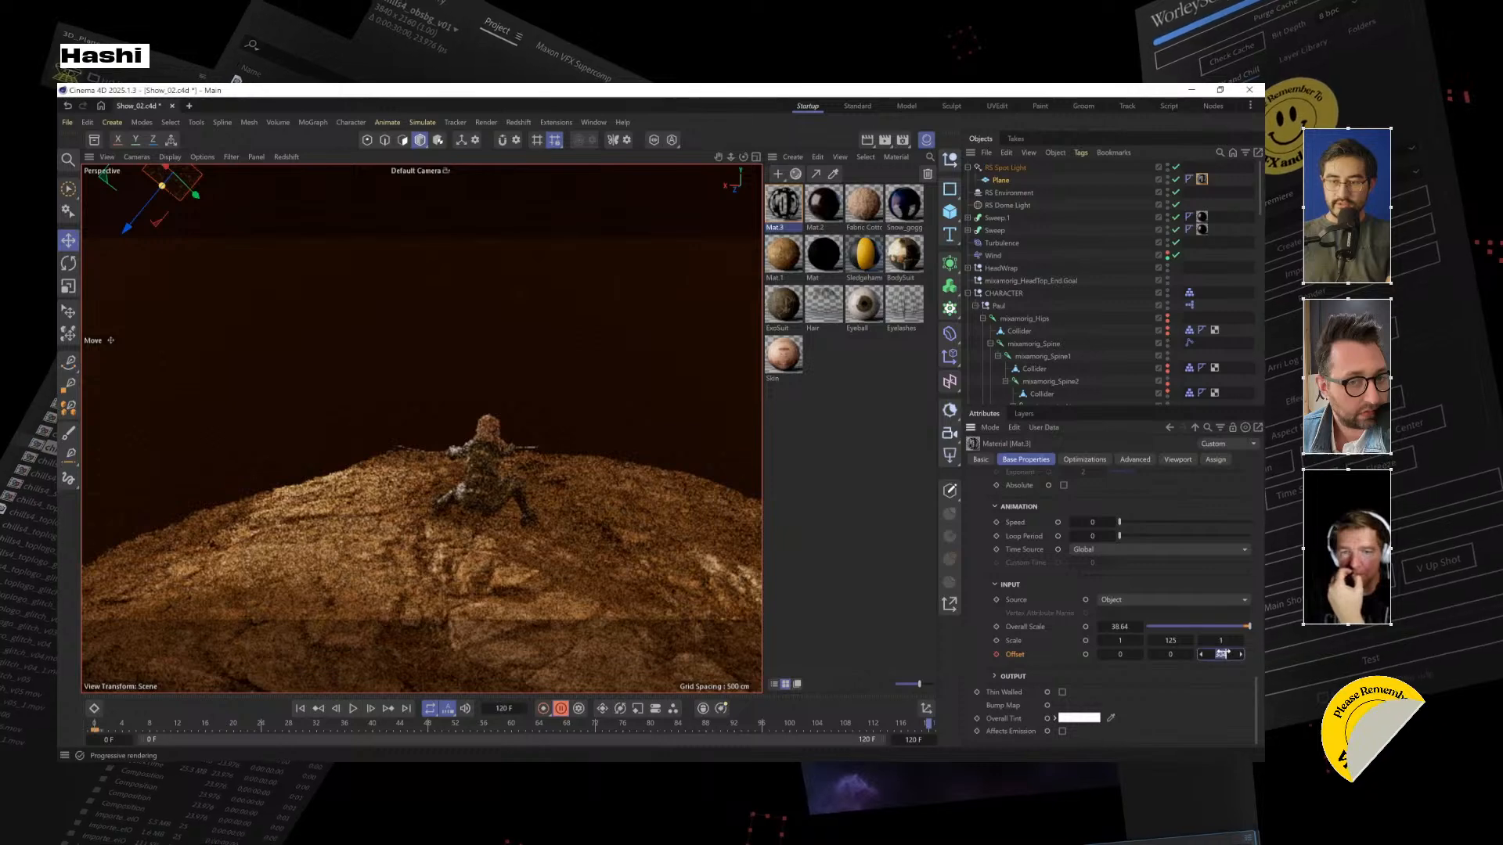
Step through the animation from frame 5 to frame 11 to check the moving light pattern on the ground
click(126, 722)
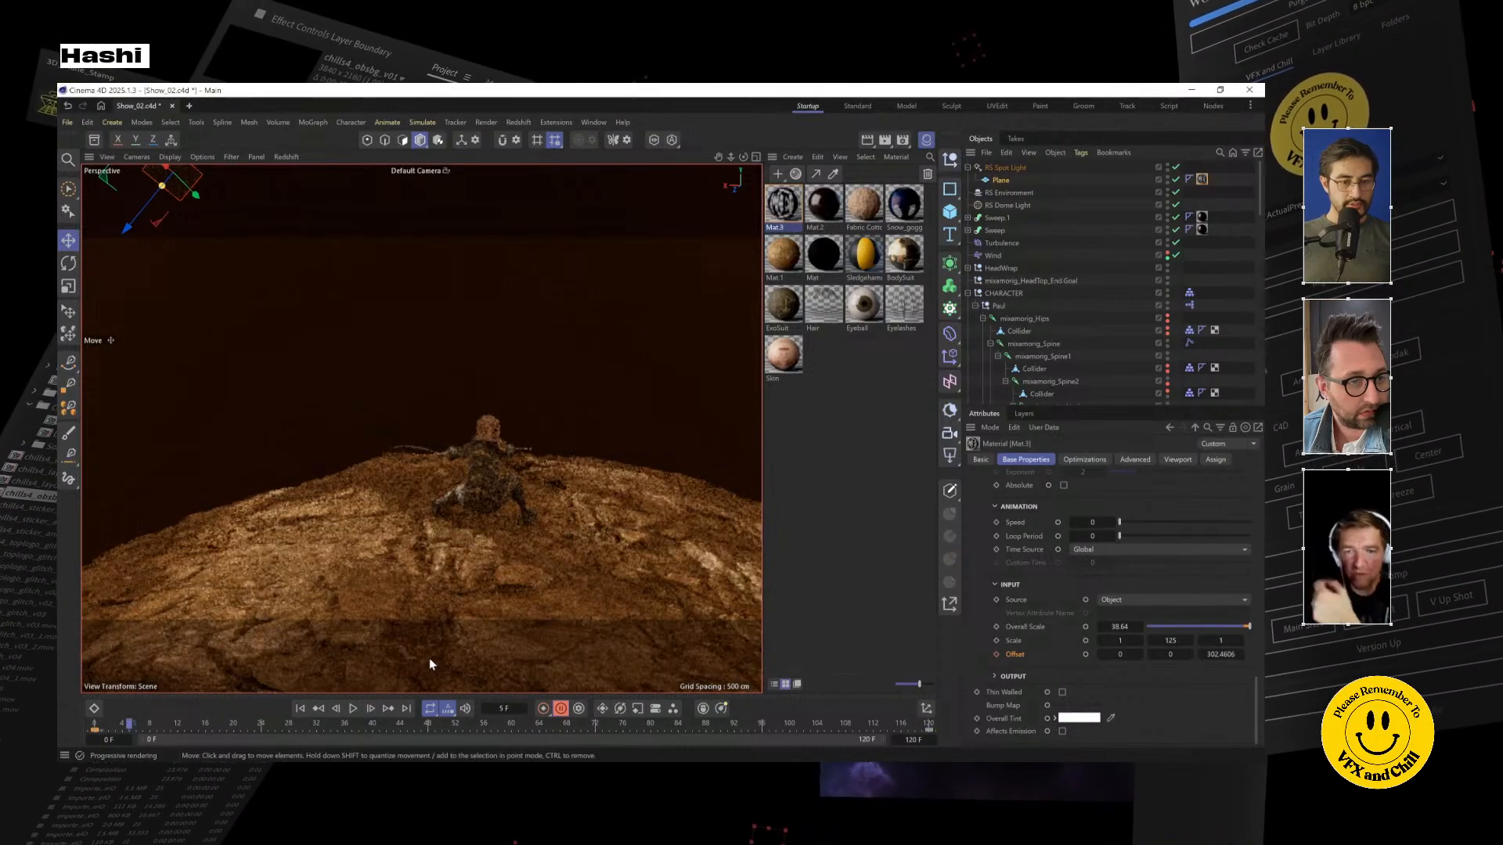
key(g)
key(g)
key(g)
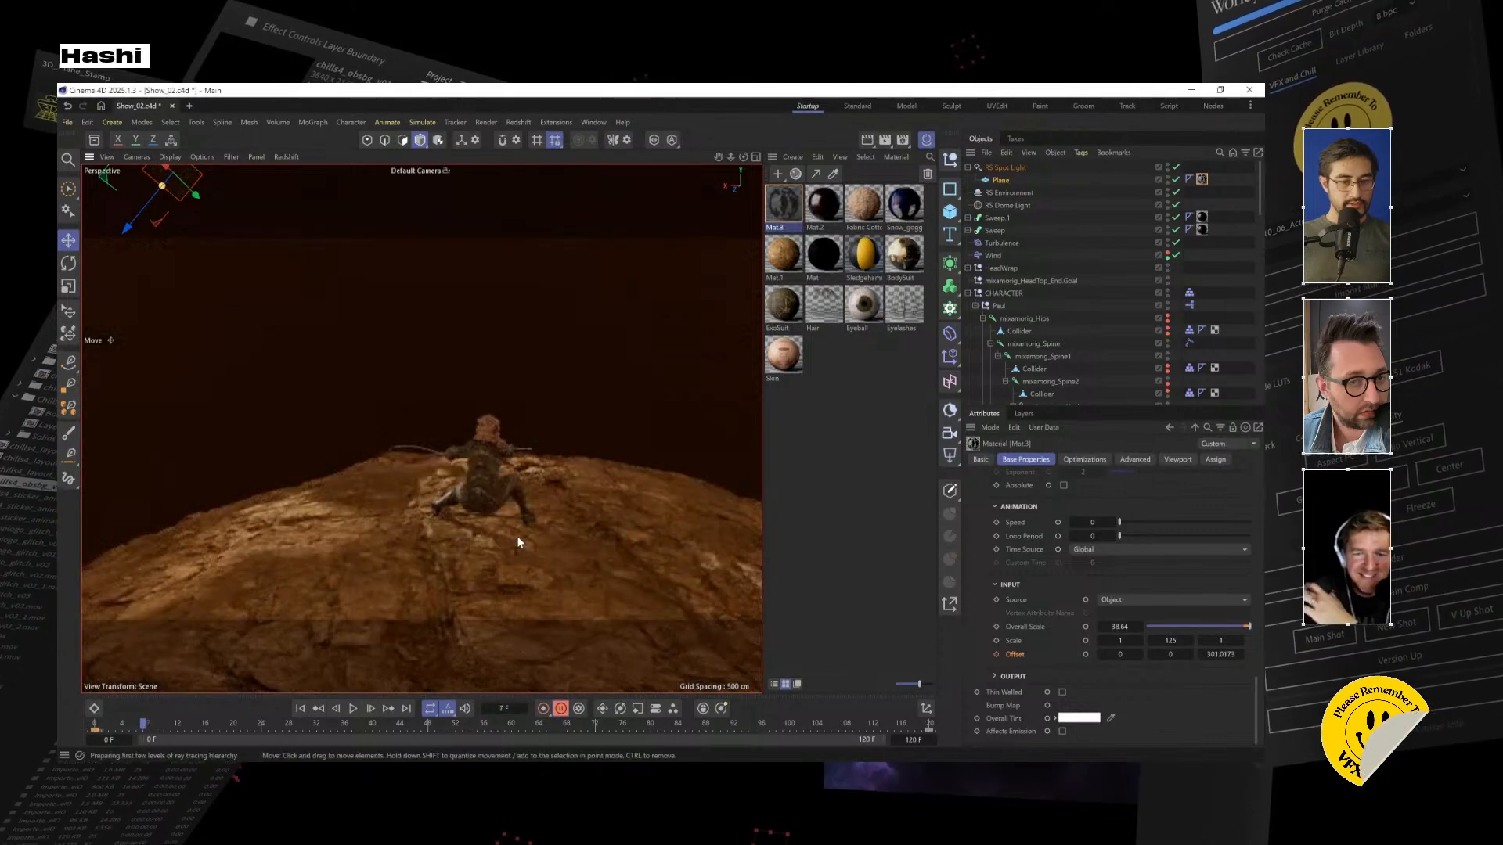
key(g)
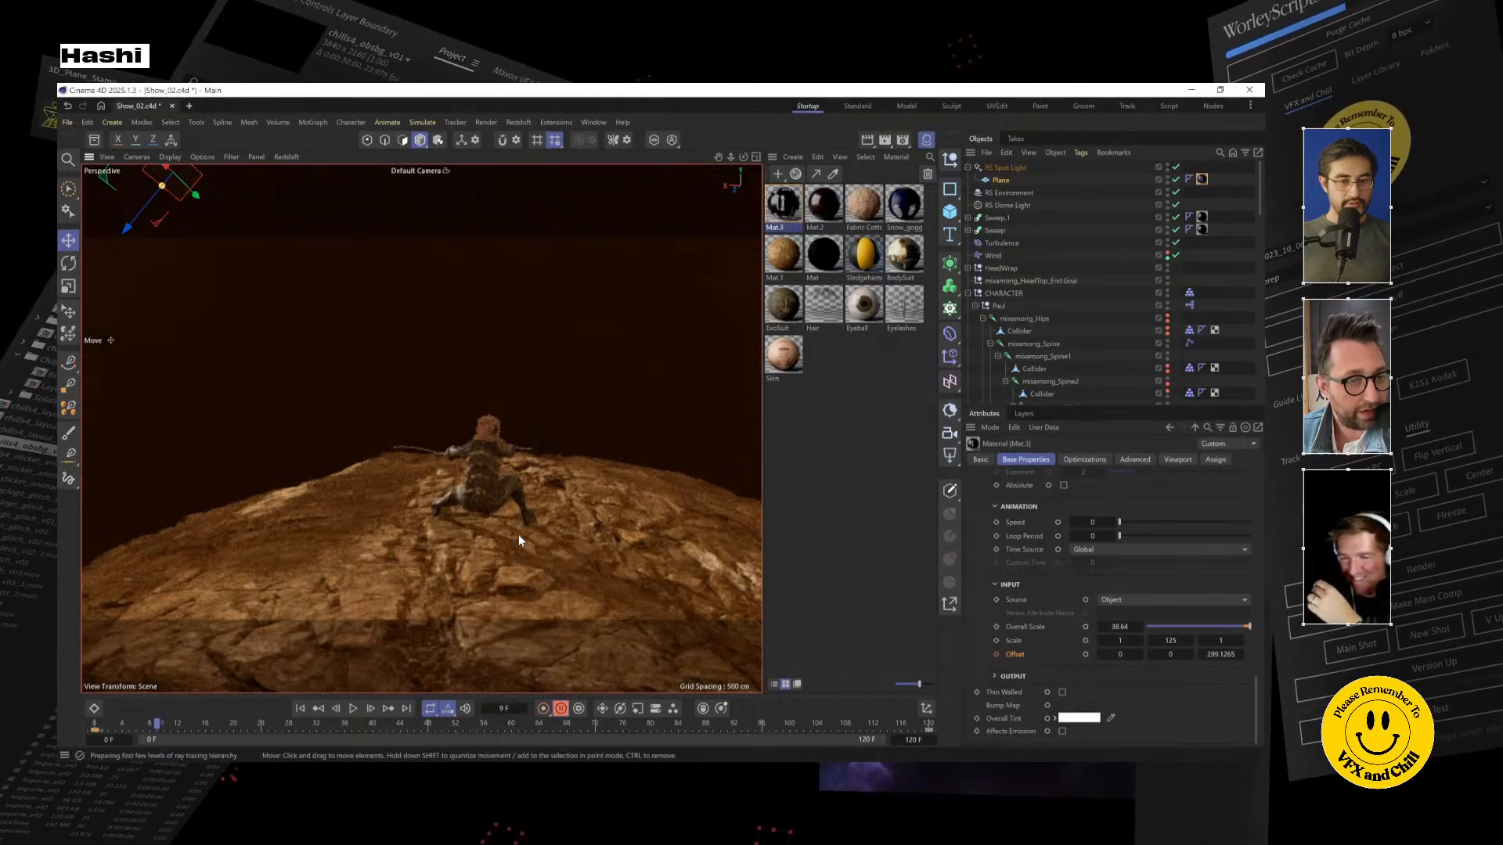
key(g)
key(g)
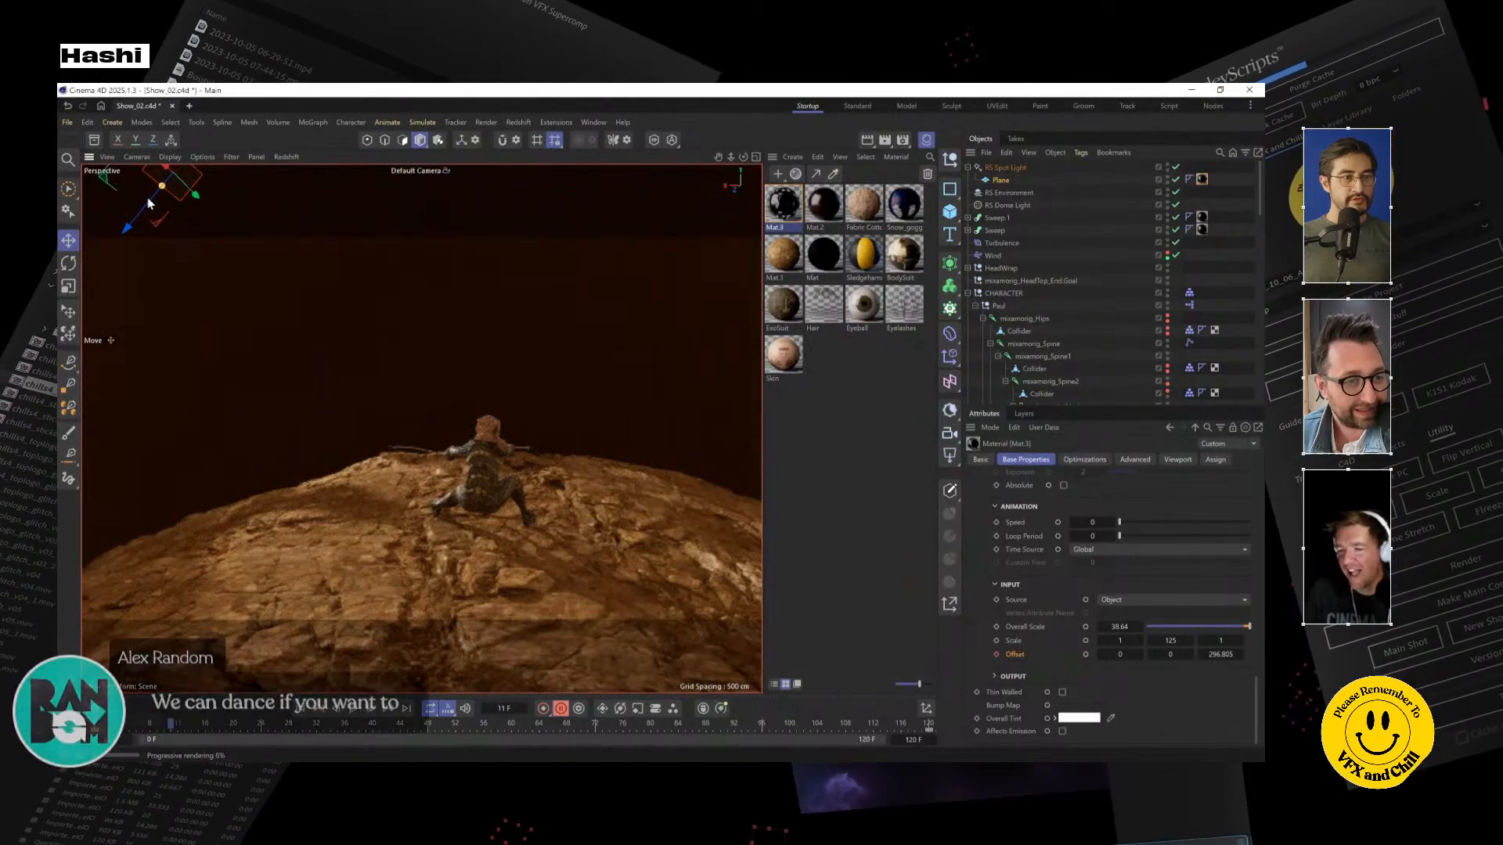
Rotate the gobo Plane under the RS Spot Light
click(68, 261)
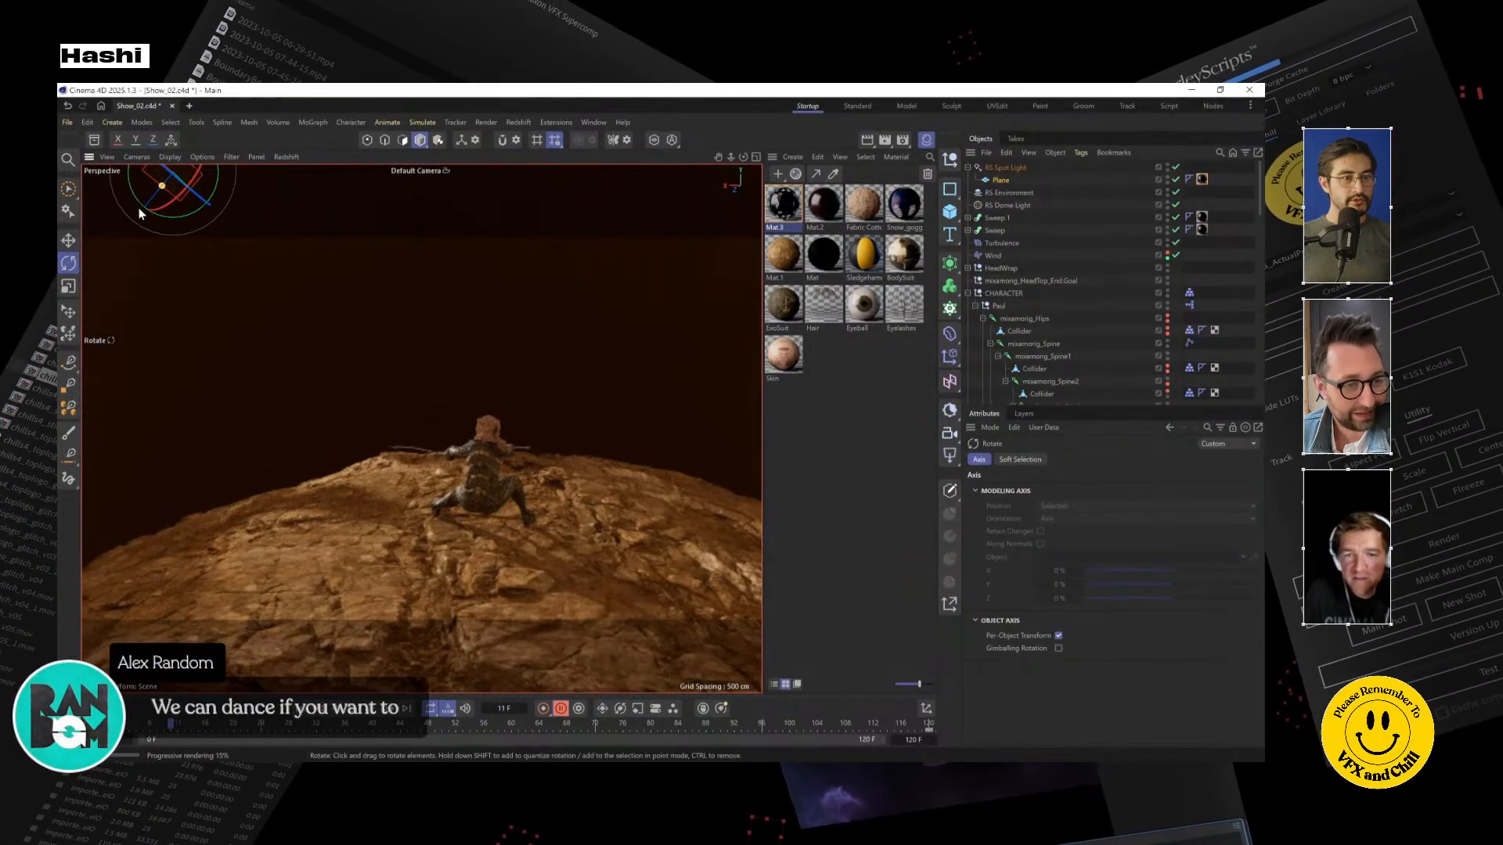
drag(136, 203, 217, 188)
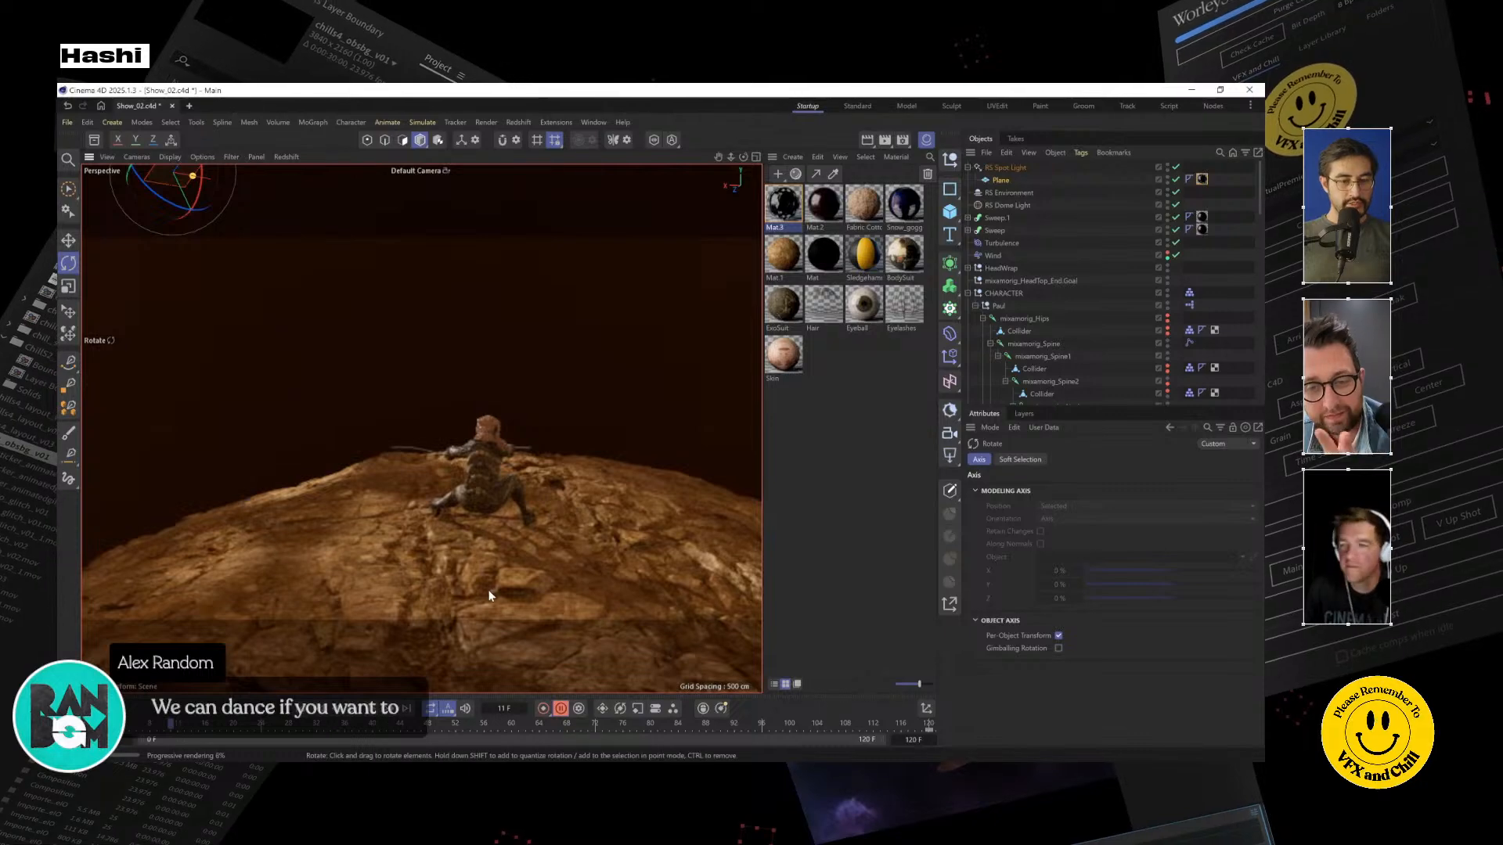
Advance the animation to frame 32 to examine the moving light pattern around the character
key(g)
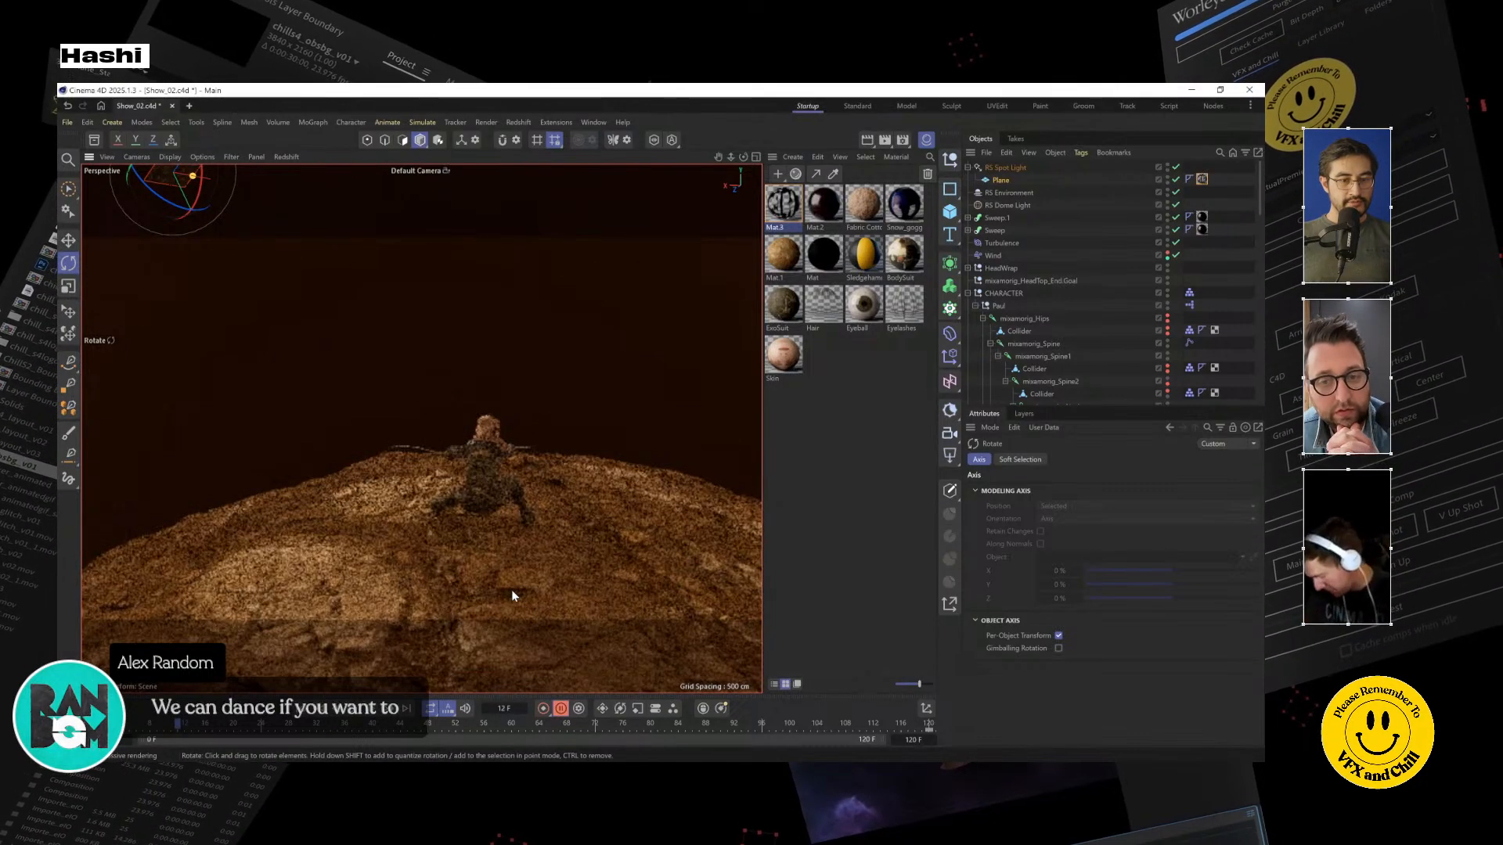
key(g)
key(g)
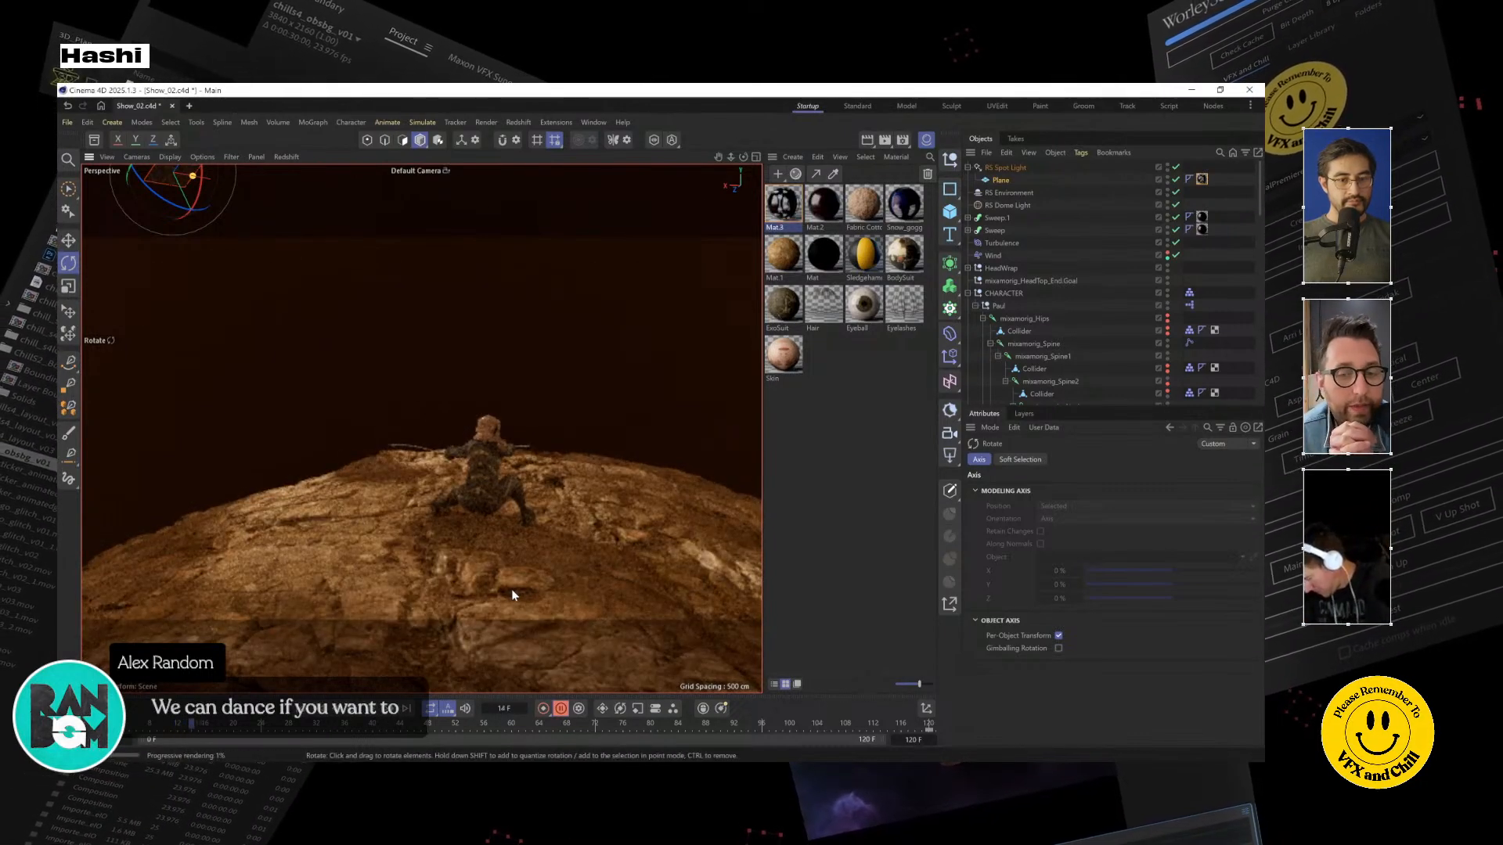
alt+drag(512, 599, 461, 587)
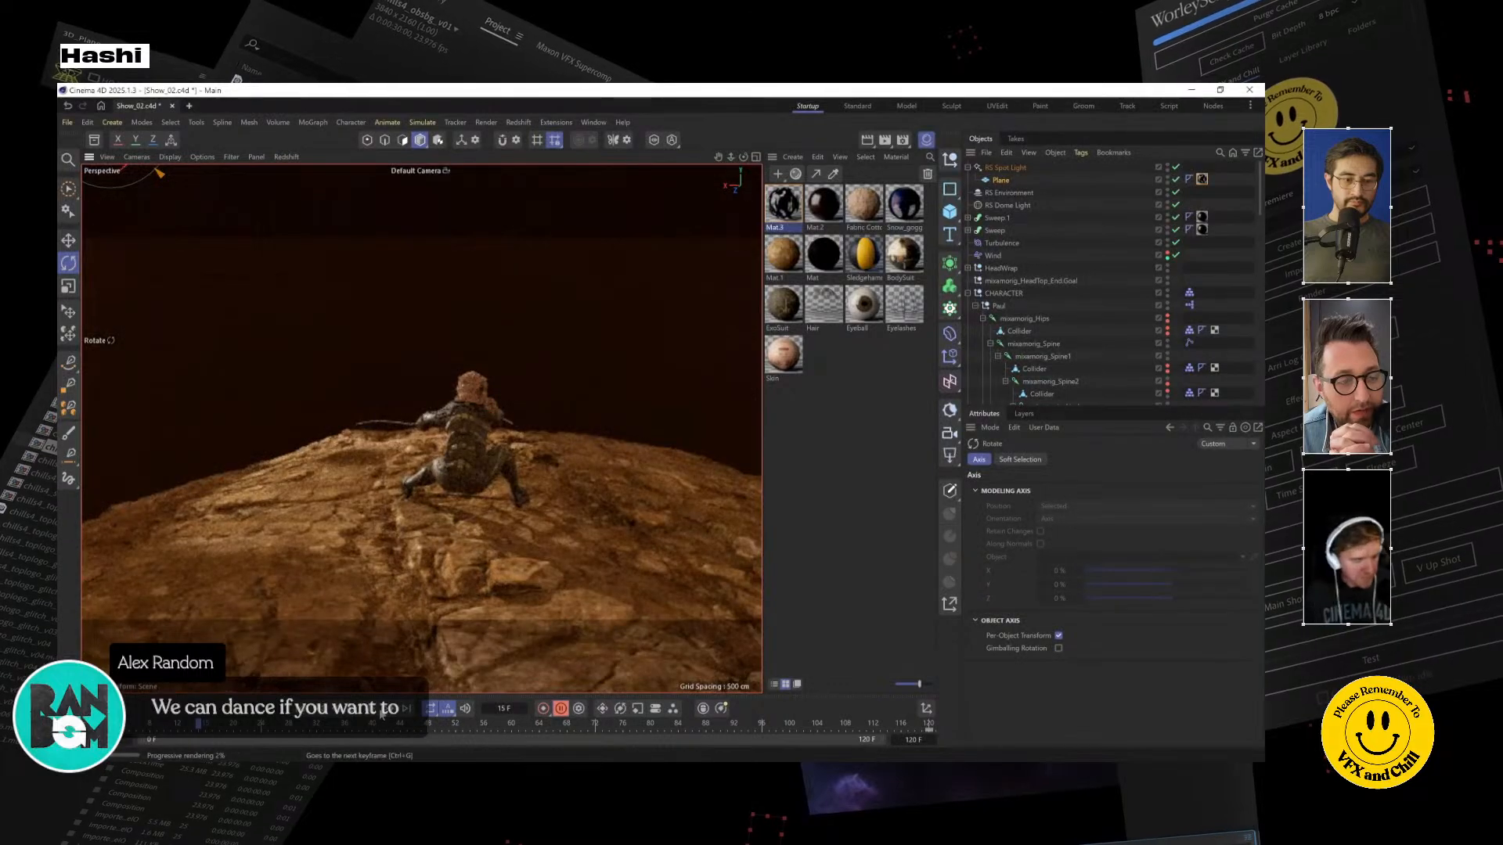
drag(224, 731, 284, 726)
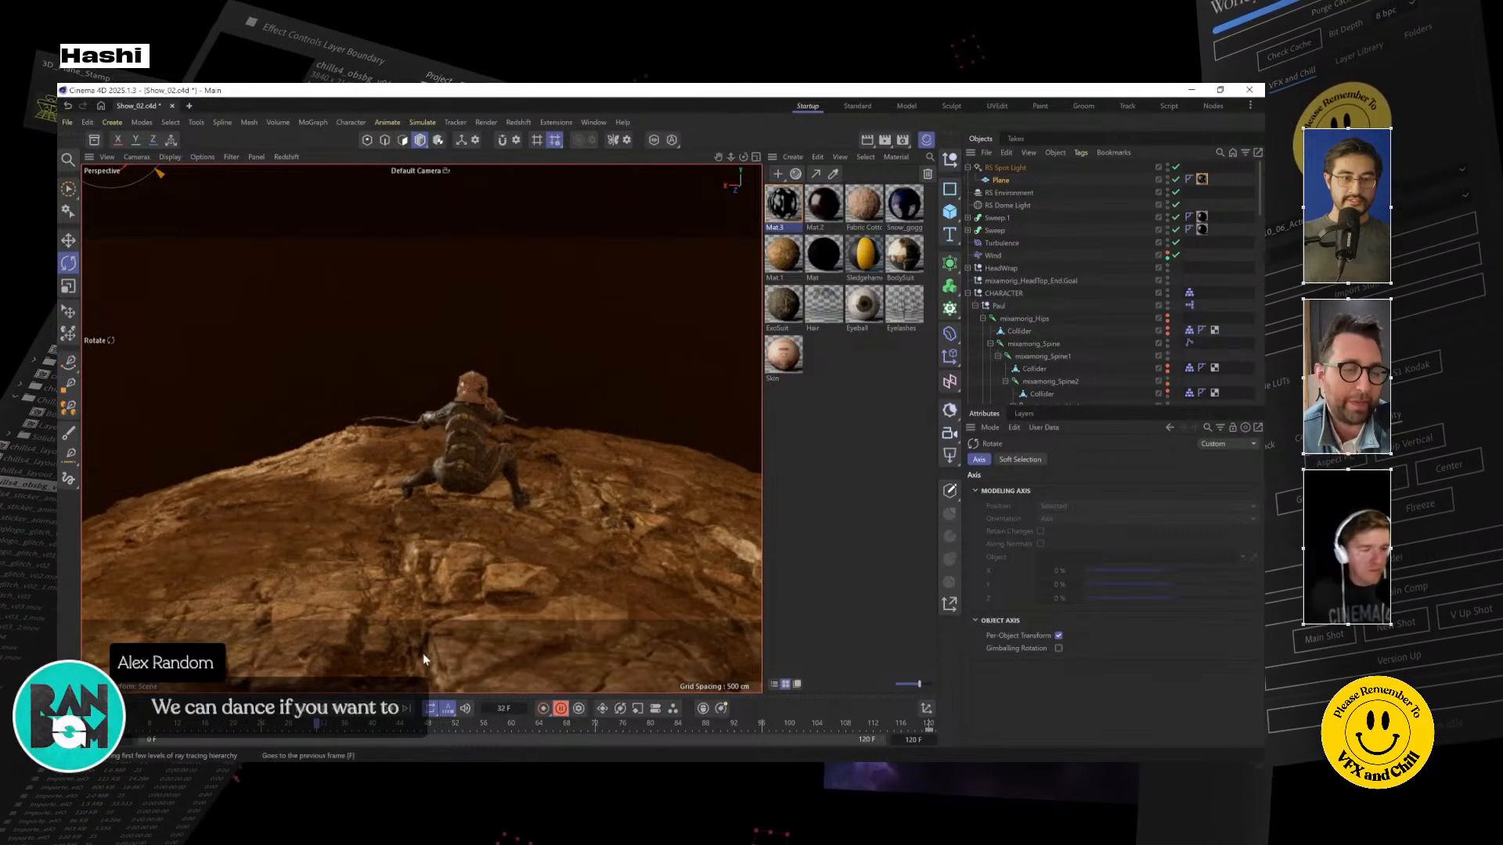
scroll(486, 510, up, 2)
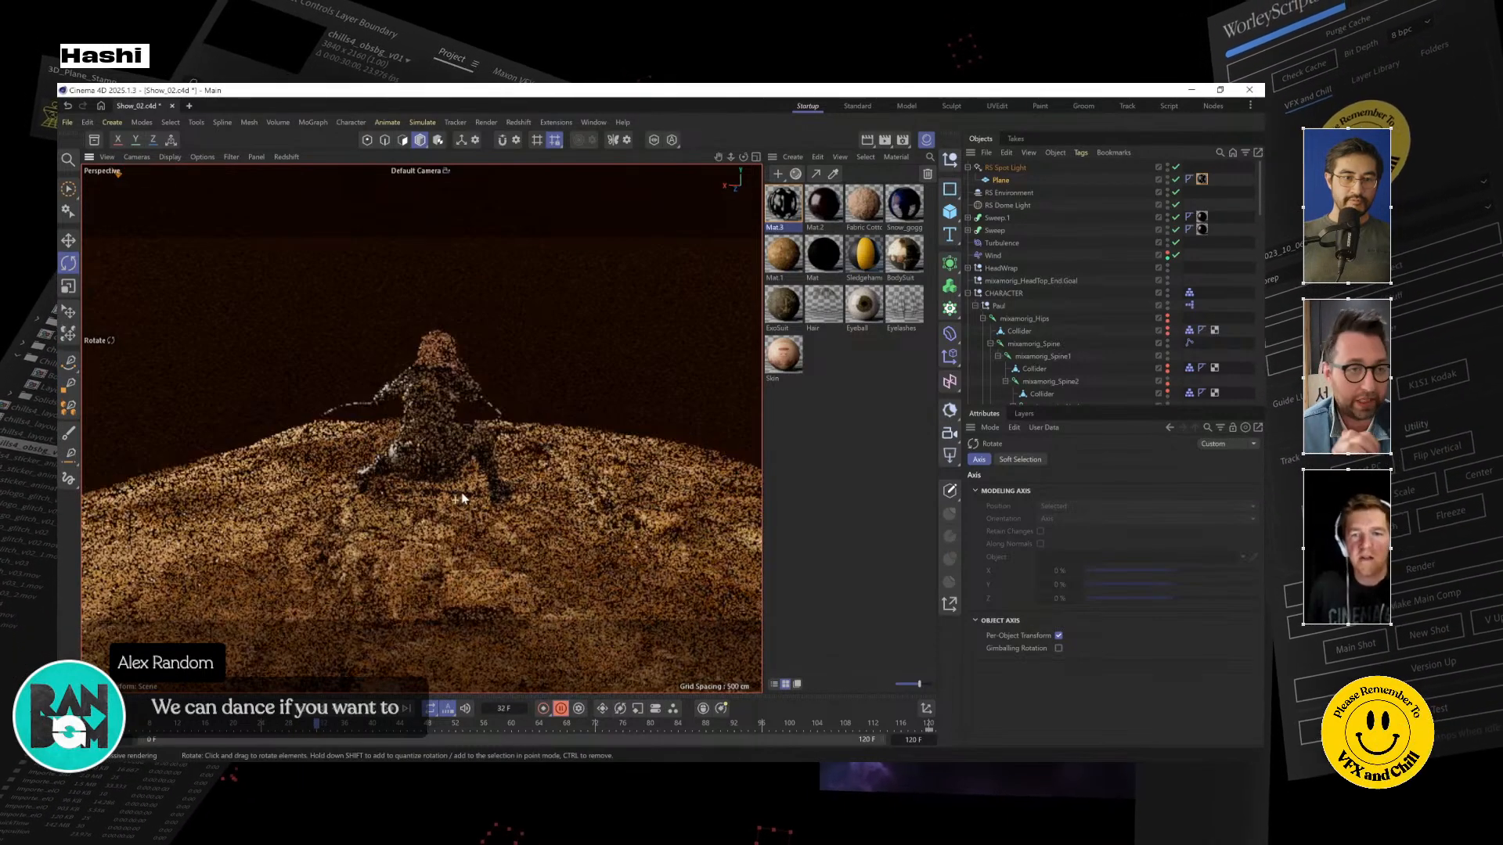
Look through the RS Camera, select the gobo Plane and slightly reframe the shot around the character
scroll(464, 467, up, 2)
alt+drag(461, 475, 471, 473)
click(423, 170)
click(466, 201)
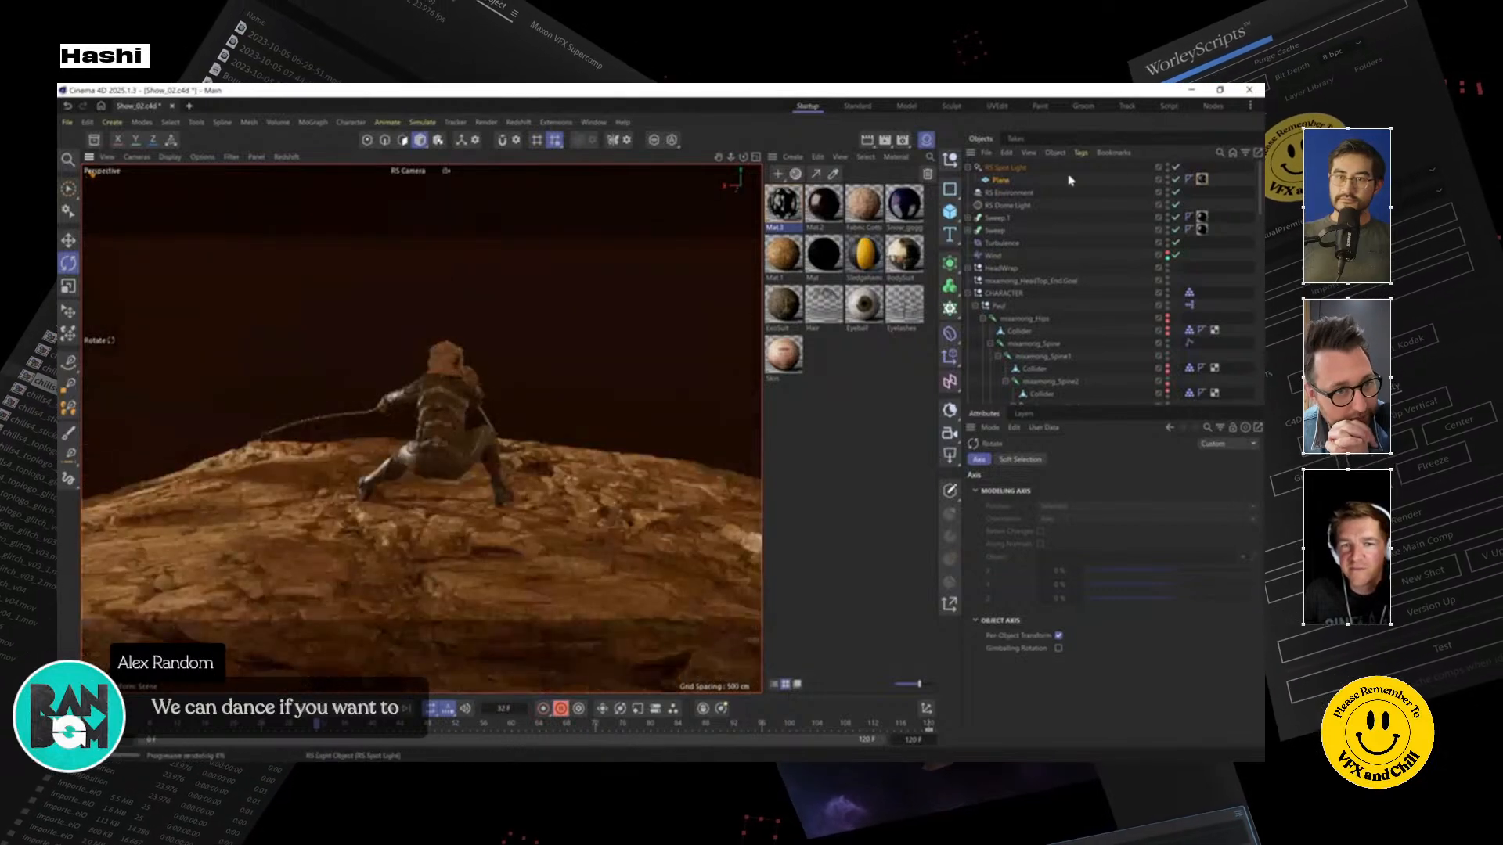
click(1002, 180)
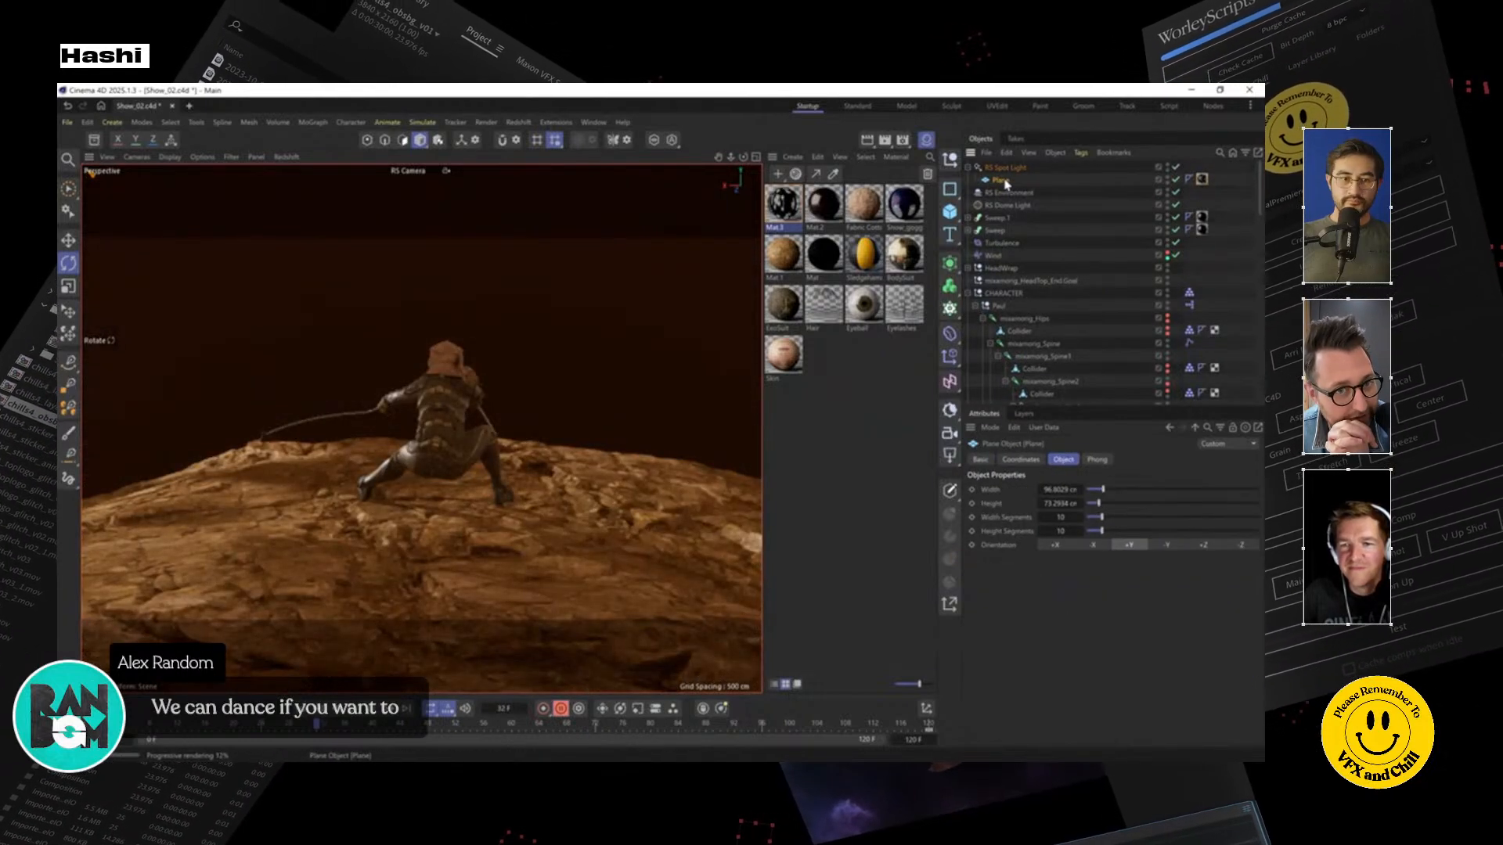
alt+drag(503, 438, 482, 459)
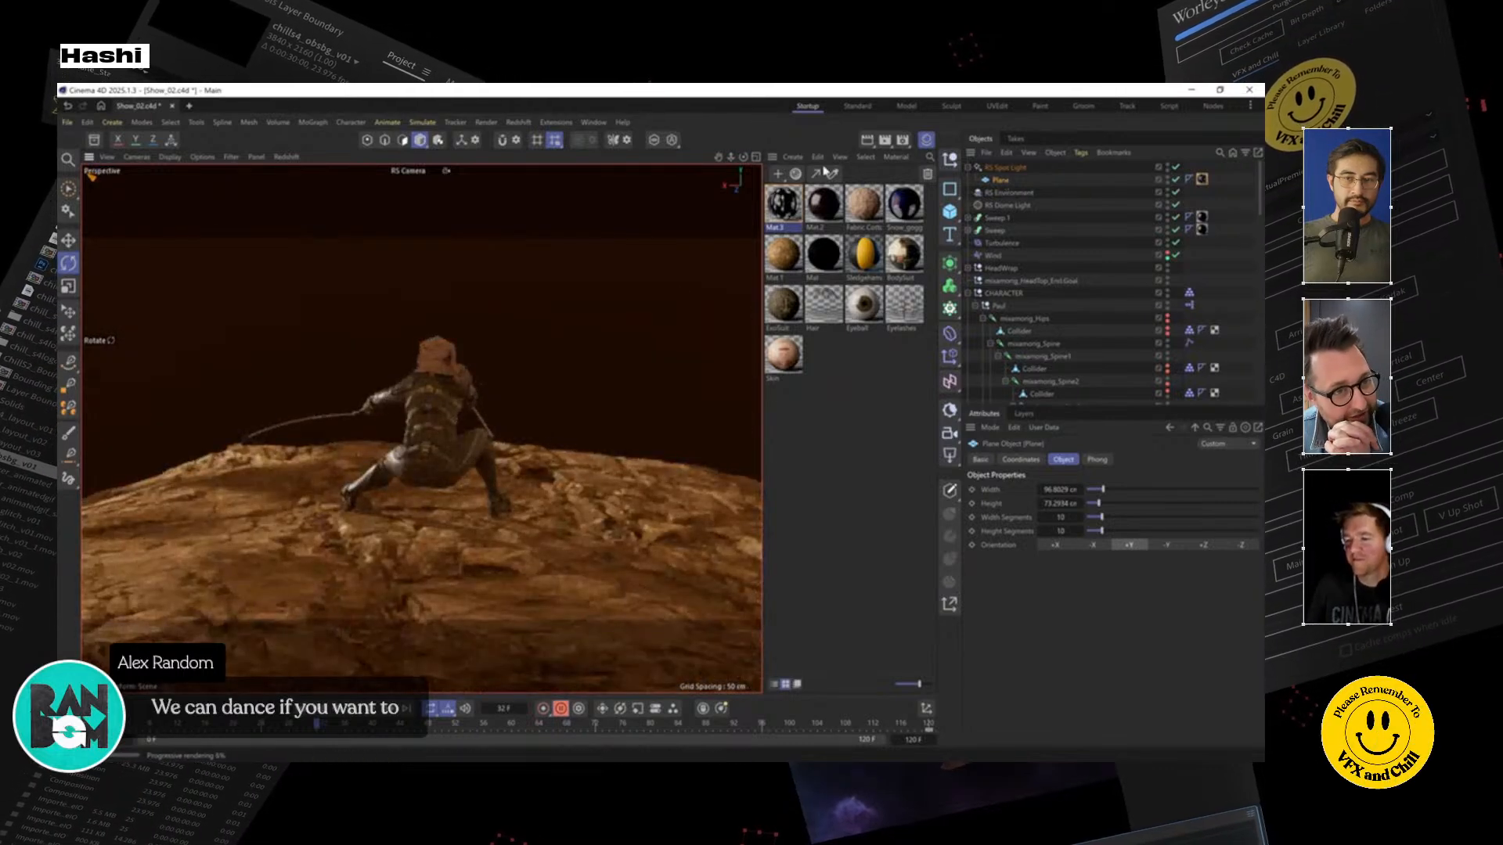
Open the Redshift AOV section of the render settings and bring up the AOV Manager for My Render Setting
click(905, 141)
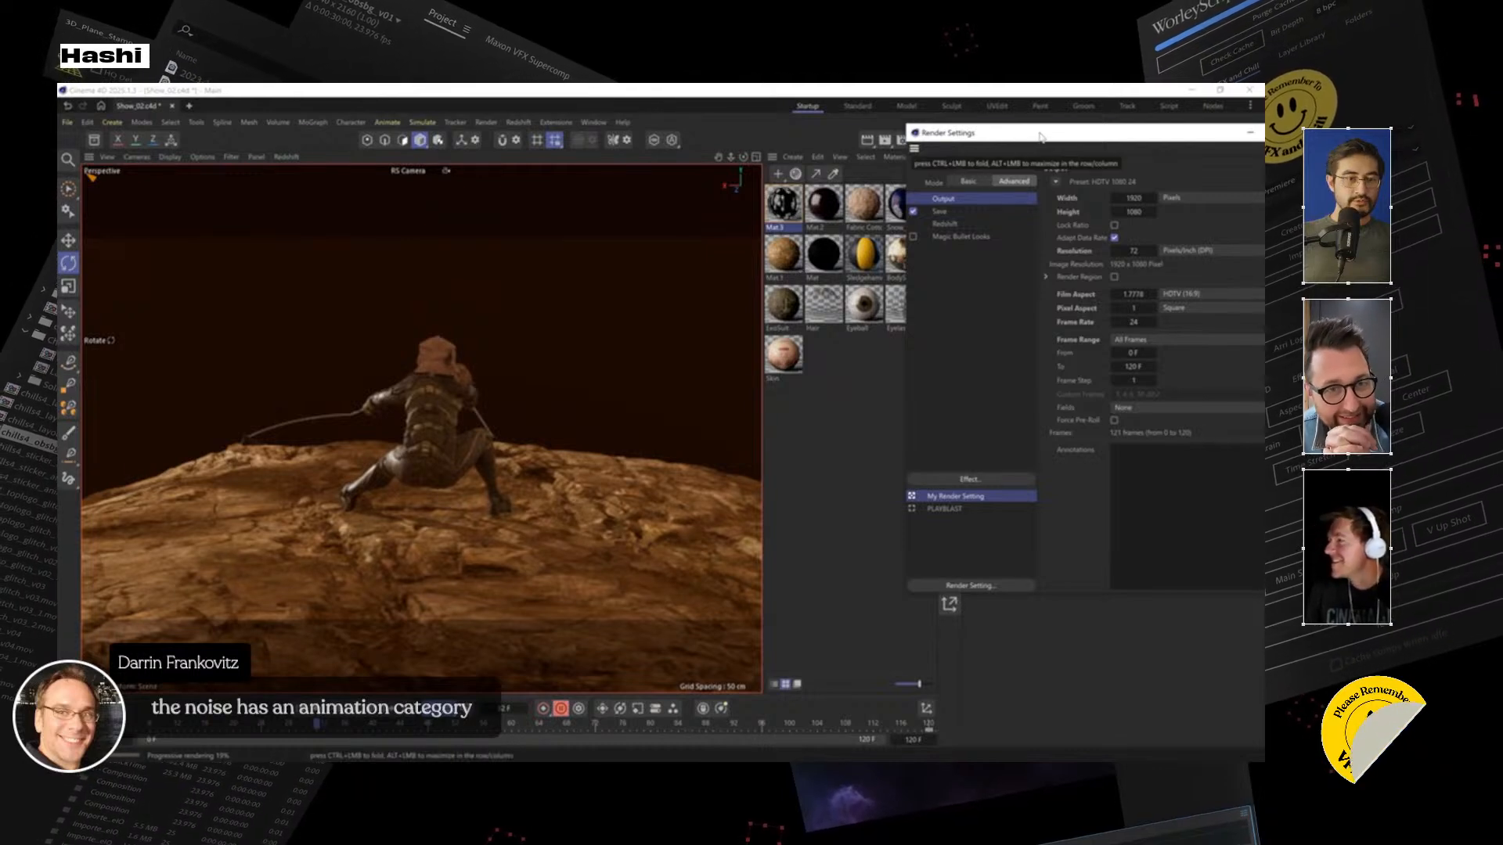
drag(1013, 142, 605, 240)
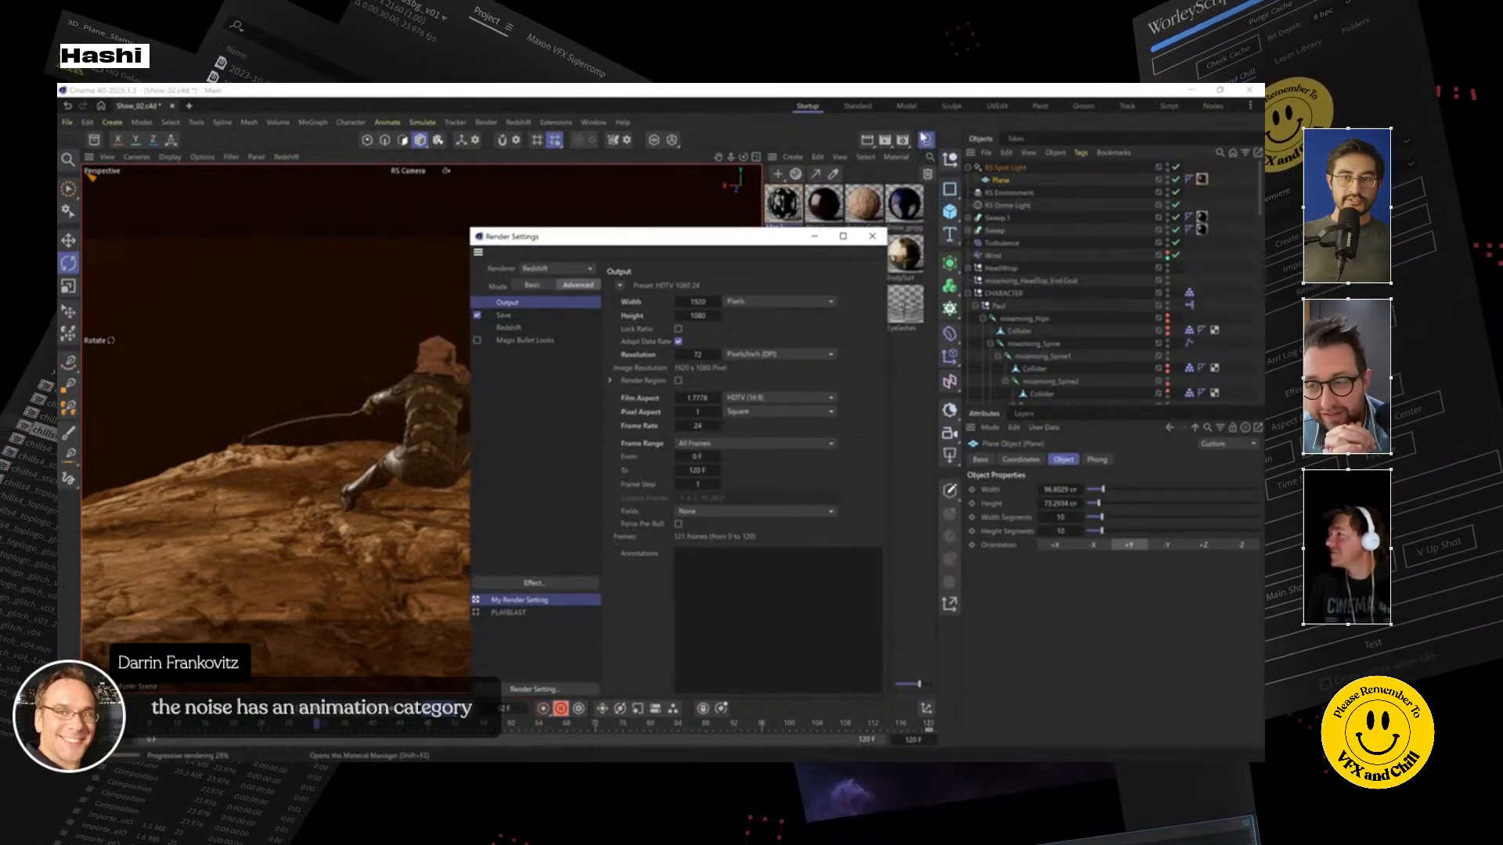
click(551, 318)
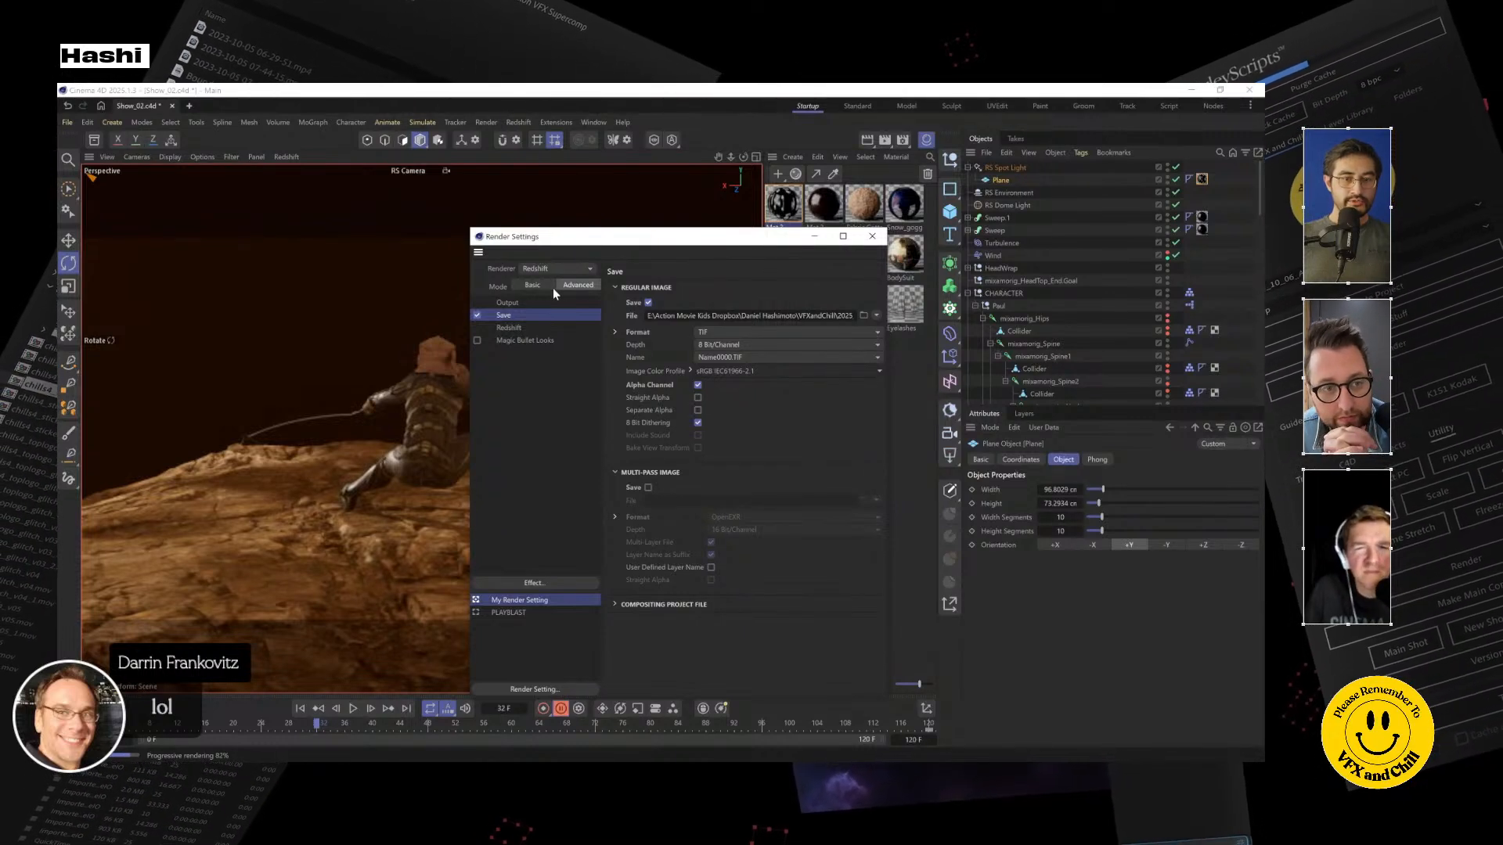
click(513, 328)
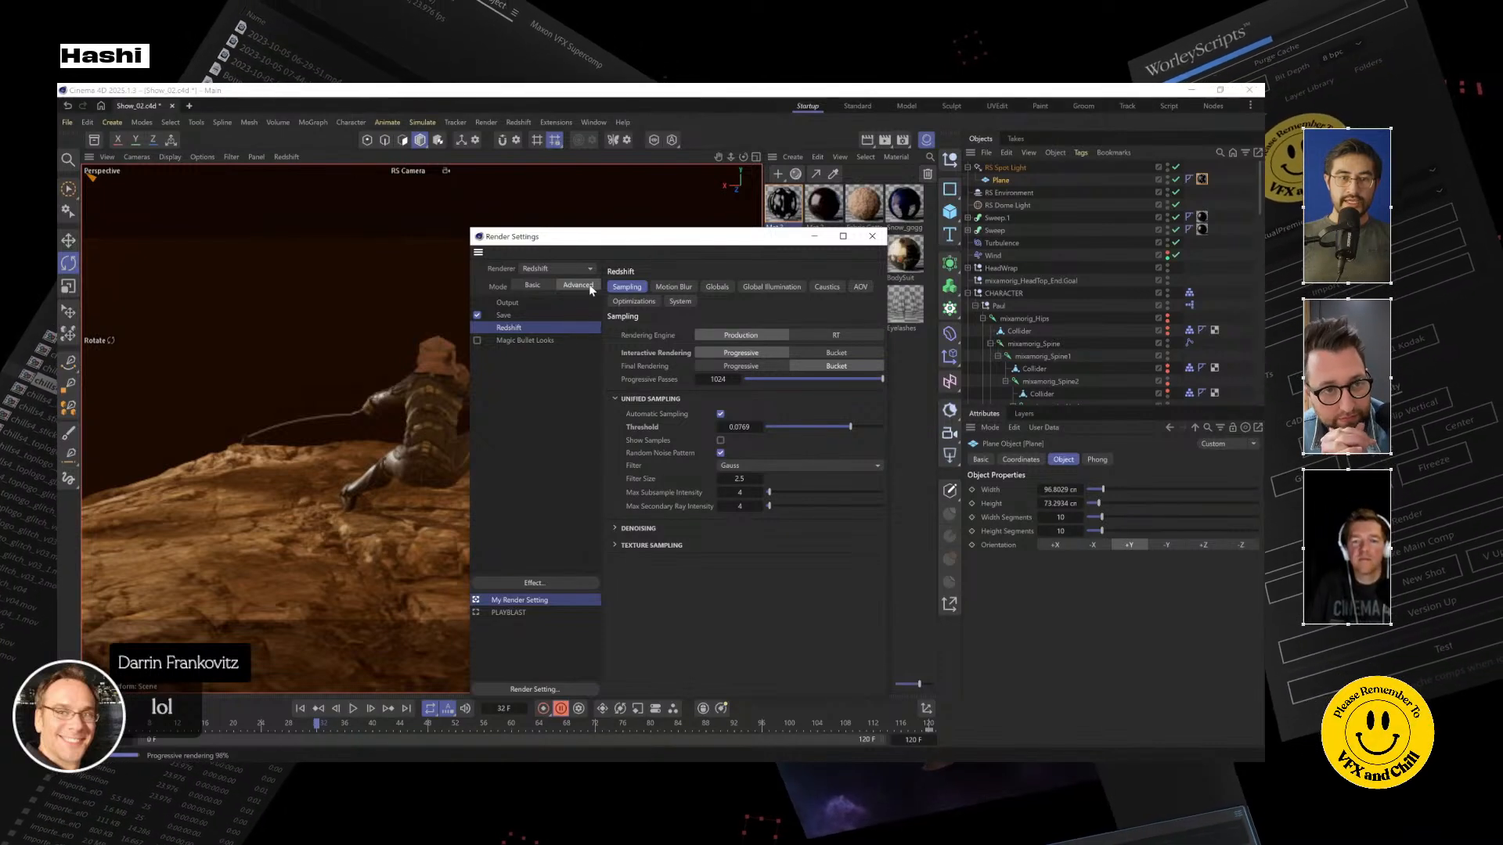
click(860, 286)
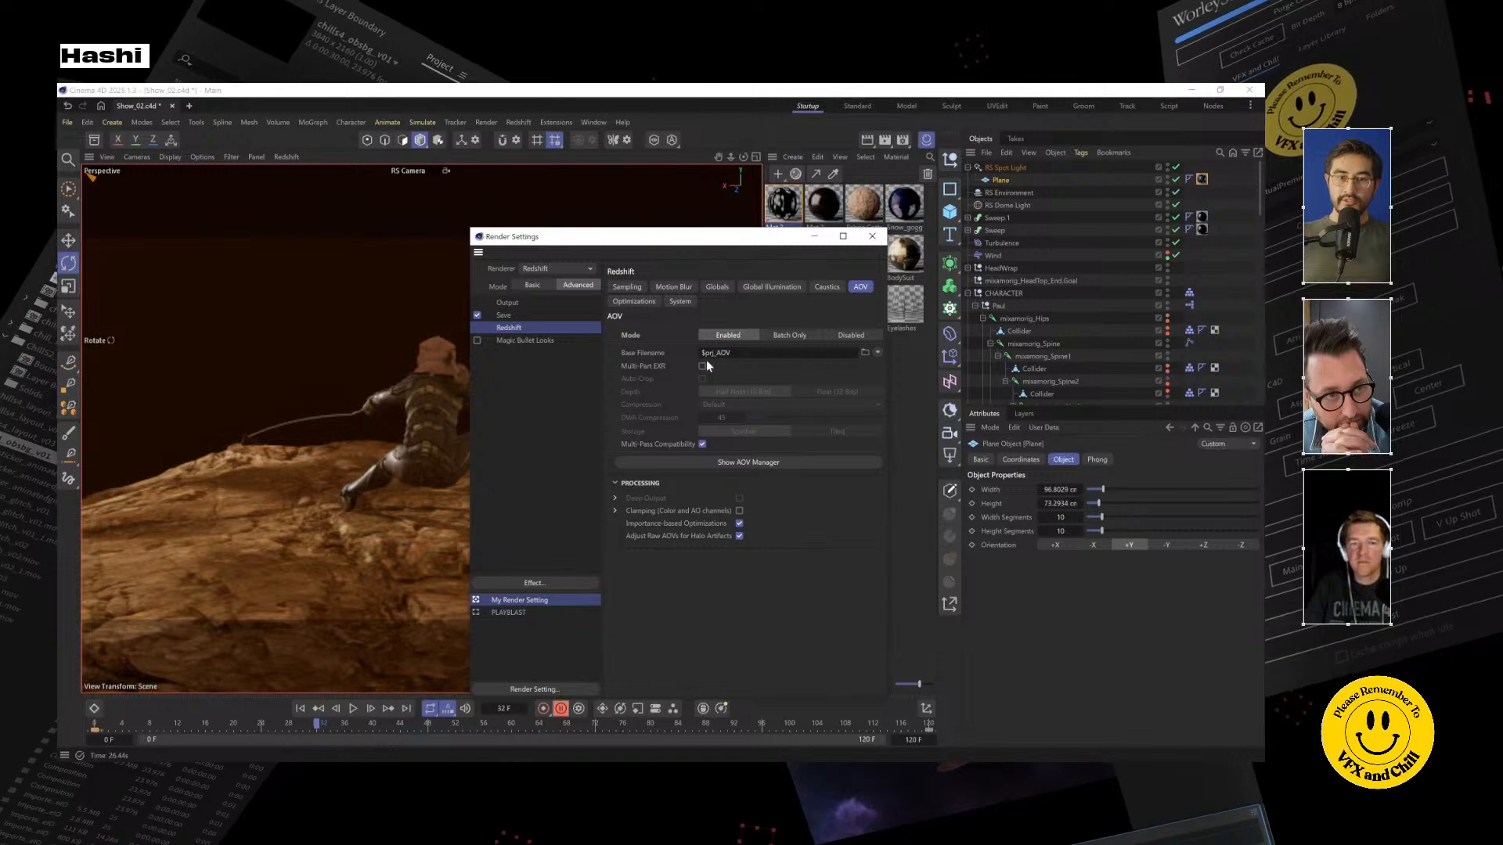
click(763, 460)
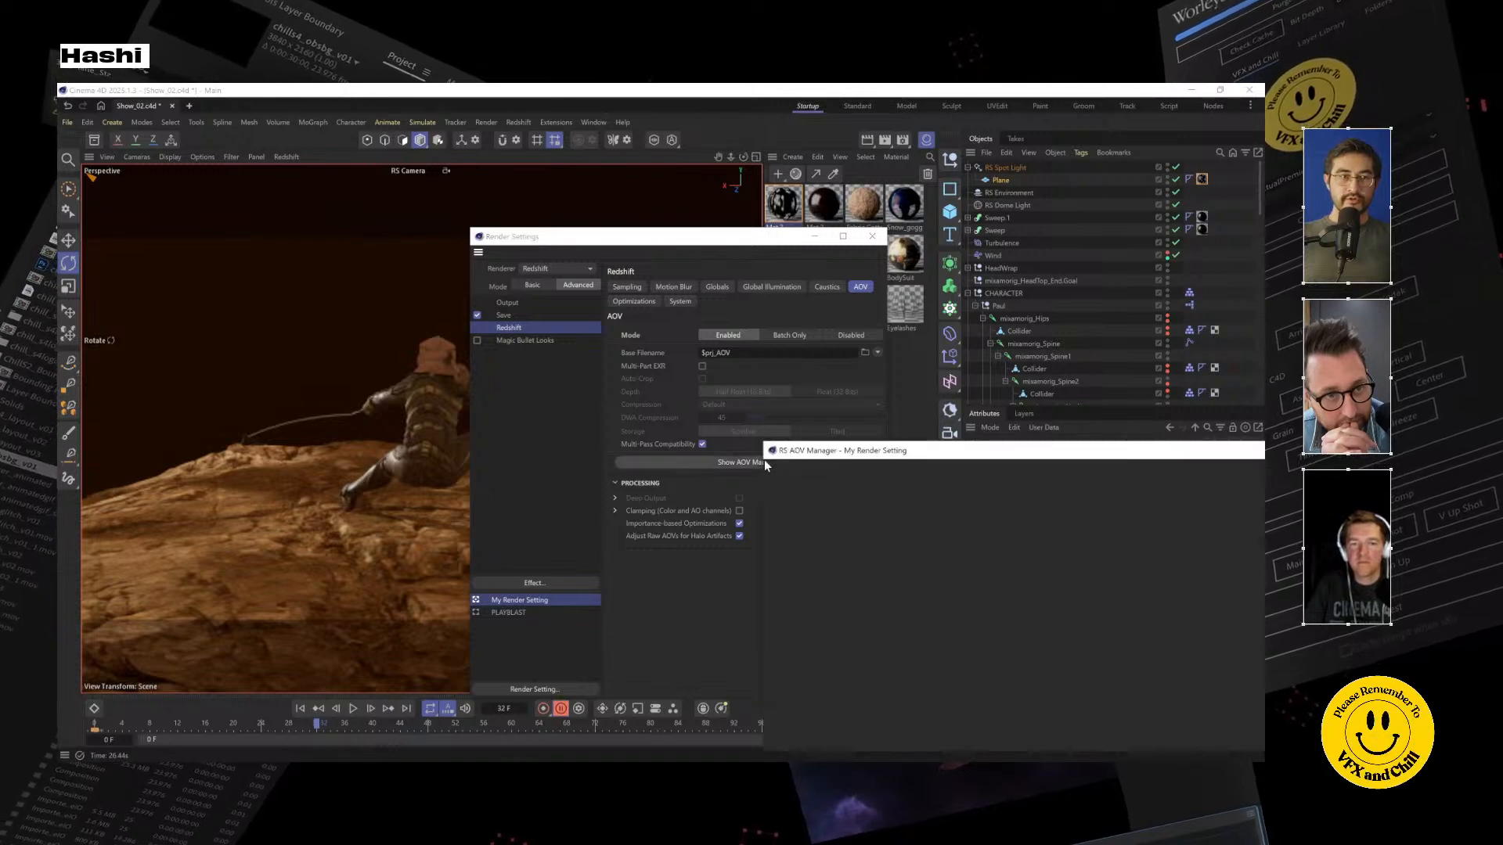
click(516, 122)
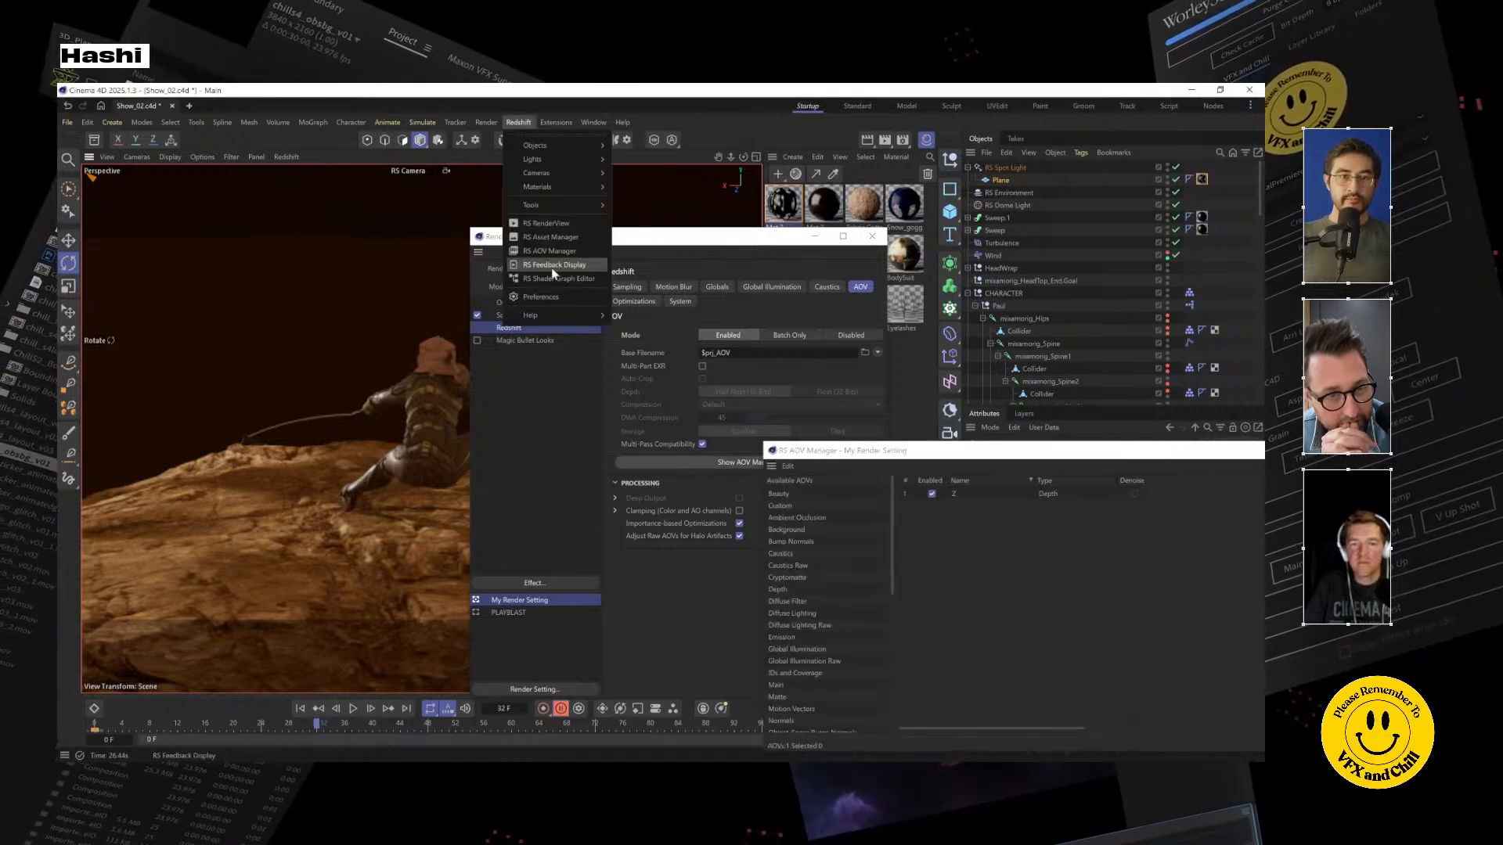
click(1045, 452)
drag(1045, 452, 557, 339)
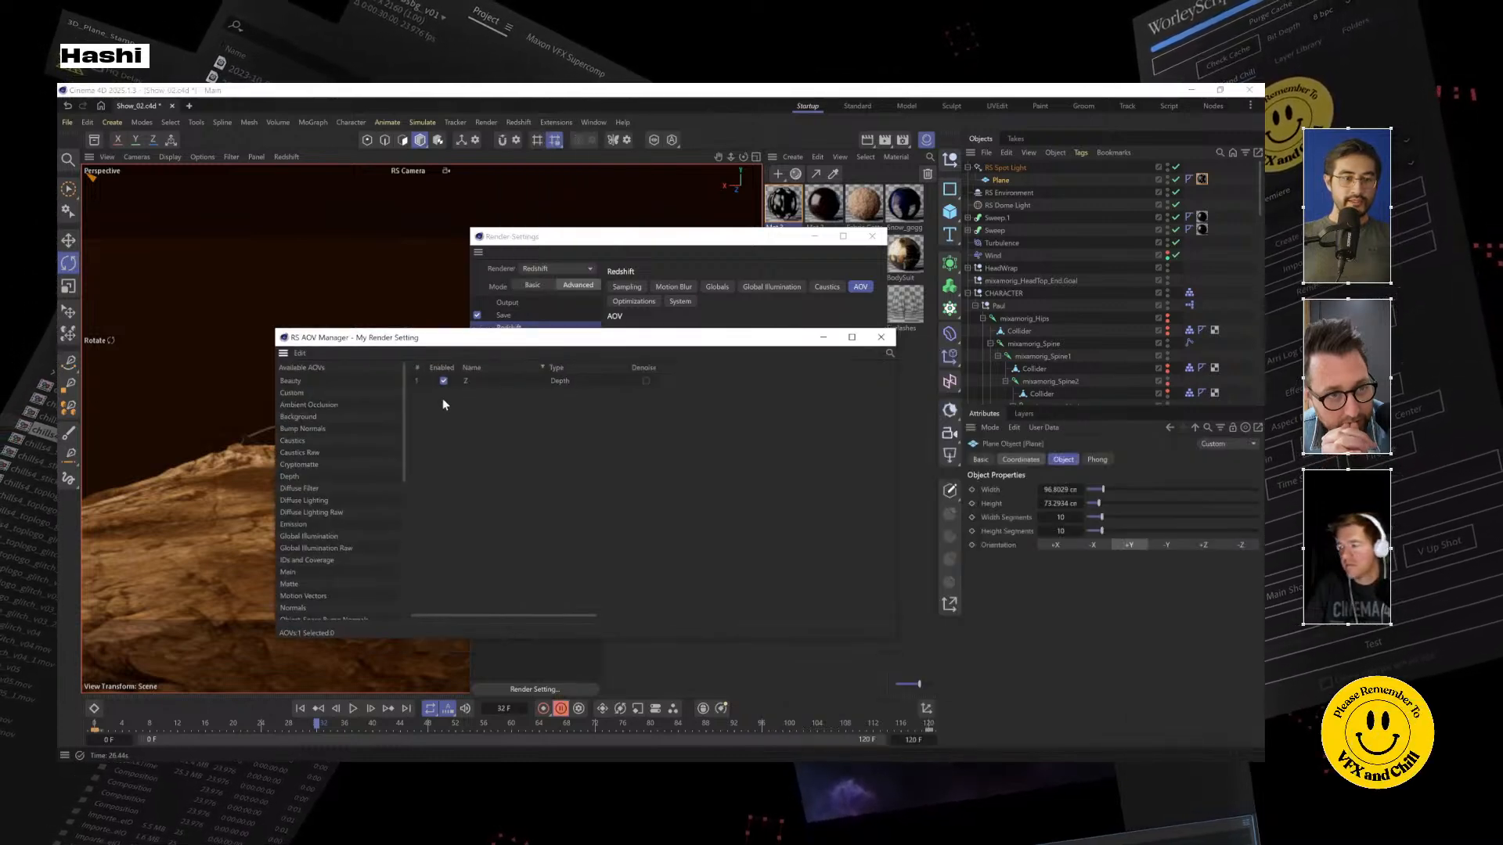
Review the Depth AOV's options and direct output, keep Depth Mode at Z Normalized Inverted, and put the settings windows away
click(566, 382)
drag(512, 617, 569, 616)
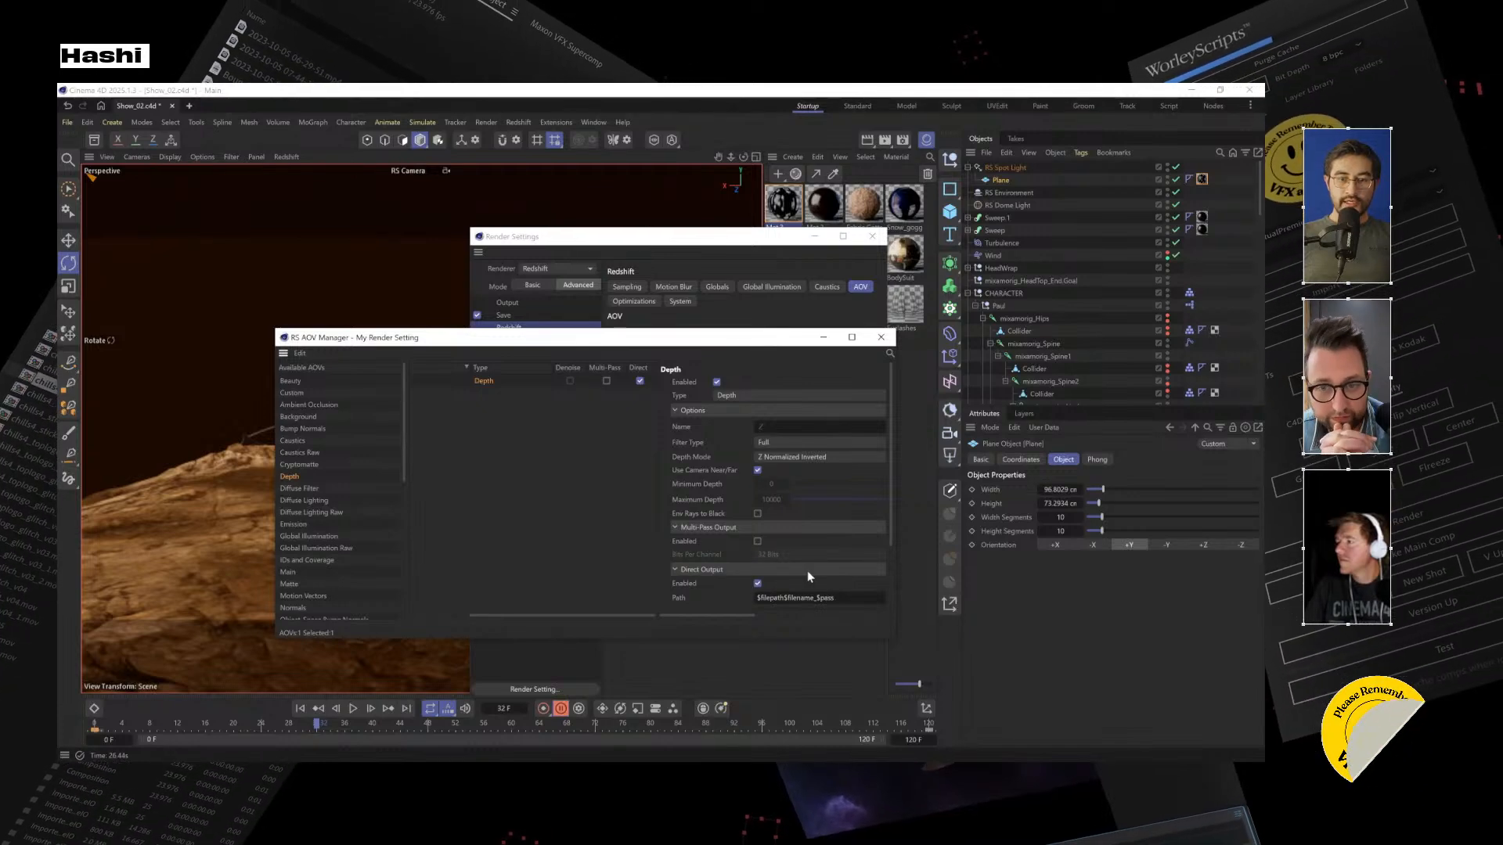
scroll(806, 571, down, 2)
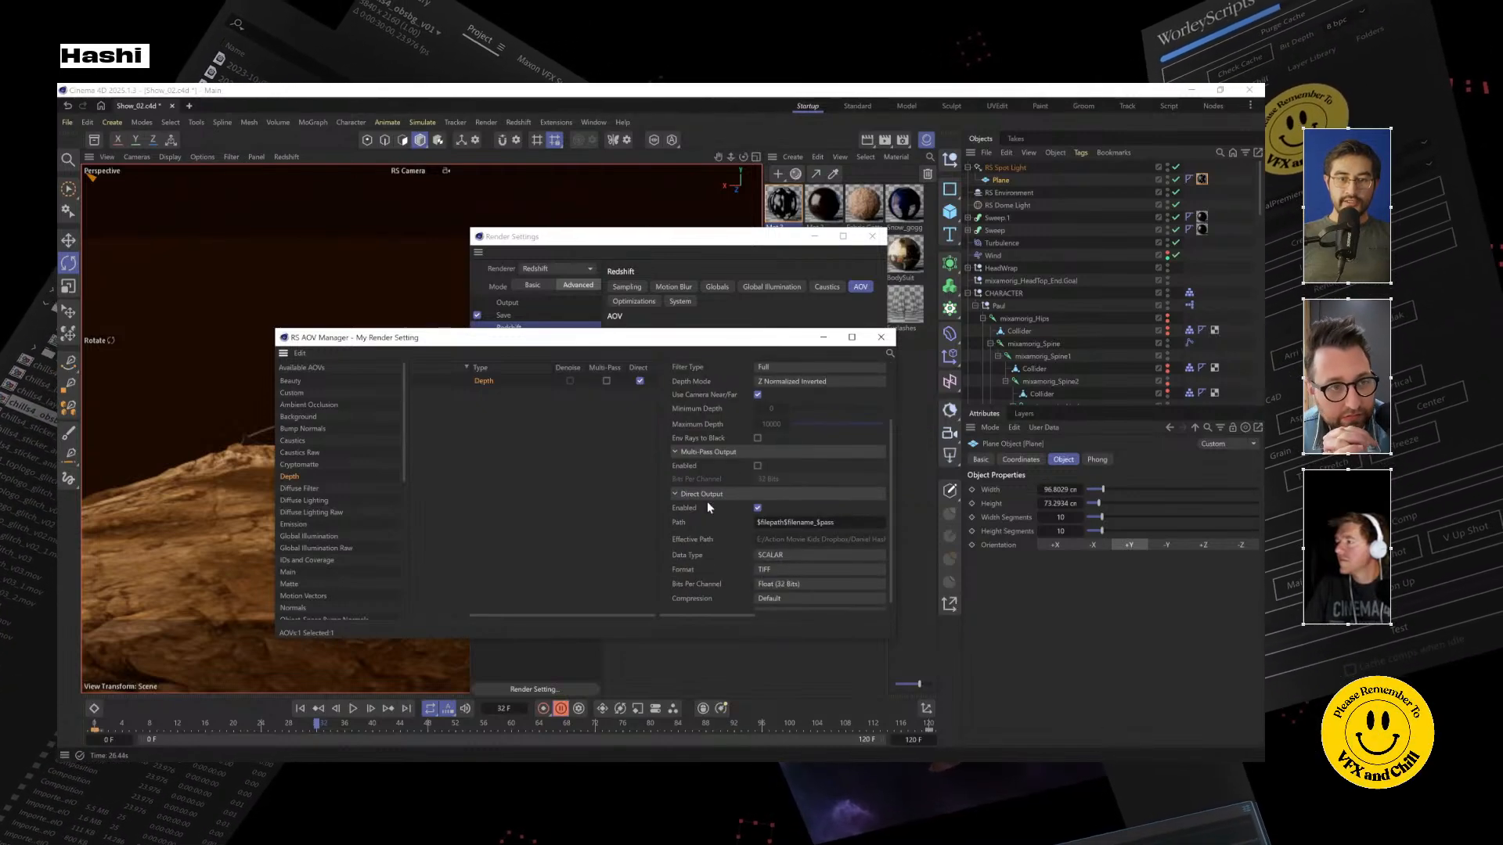
scroll(824, 457, up, 2)
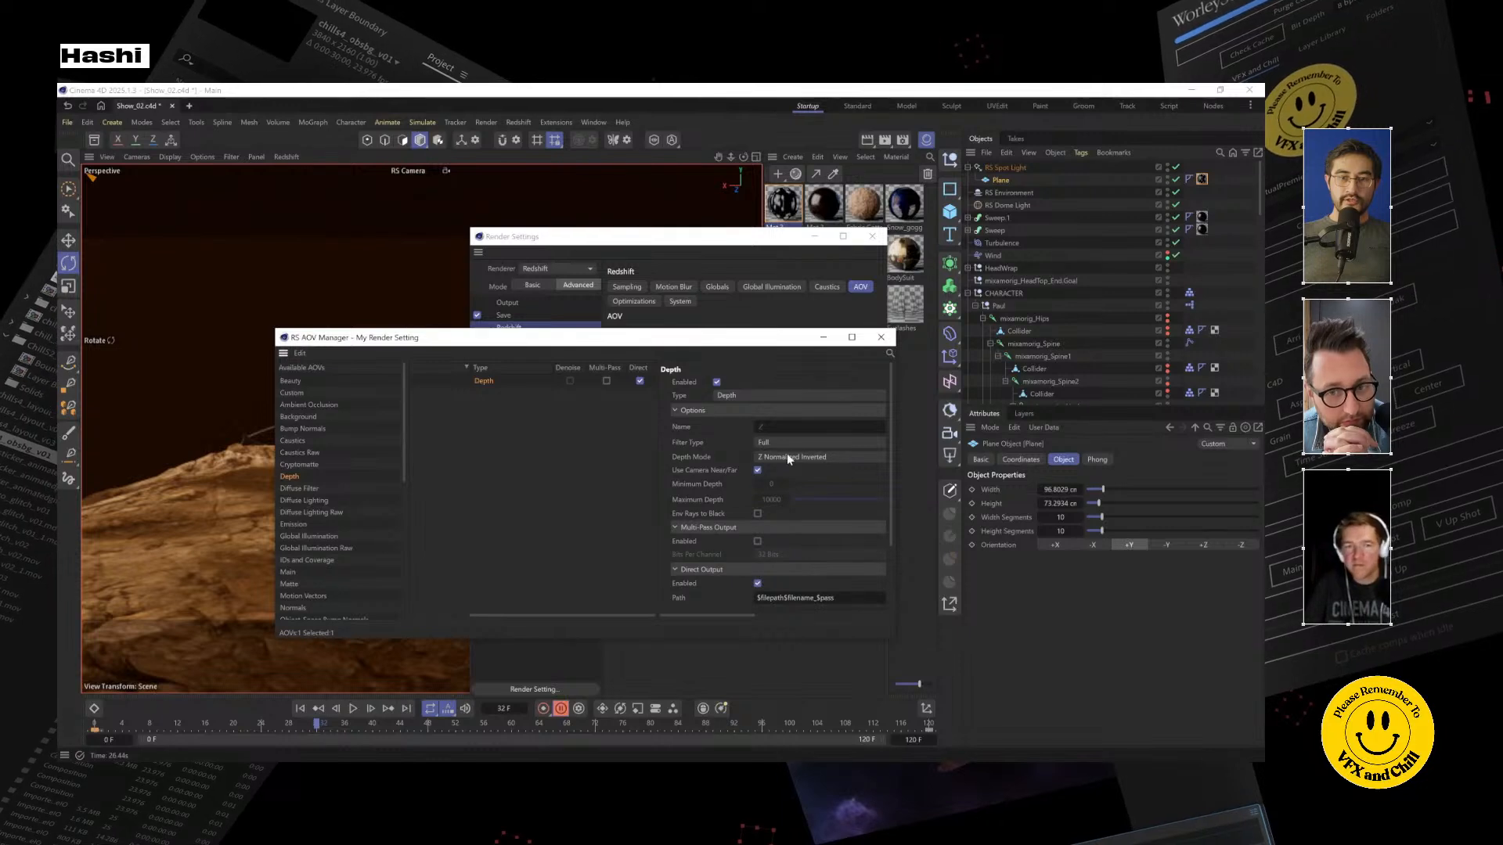
click(790, 455)
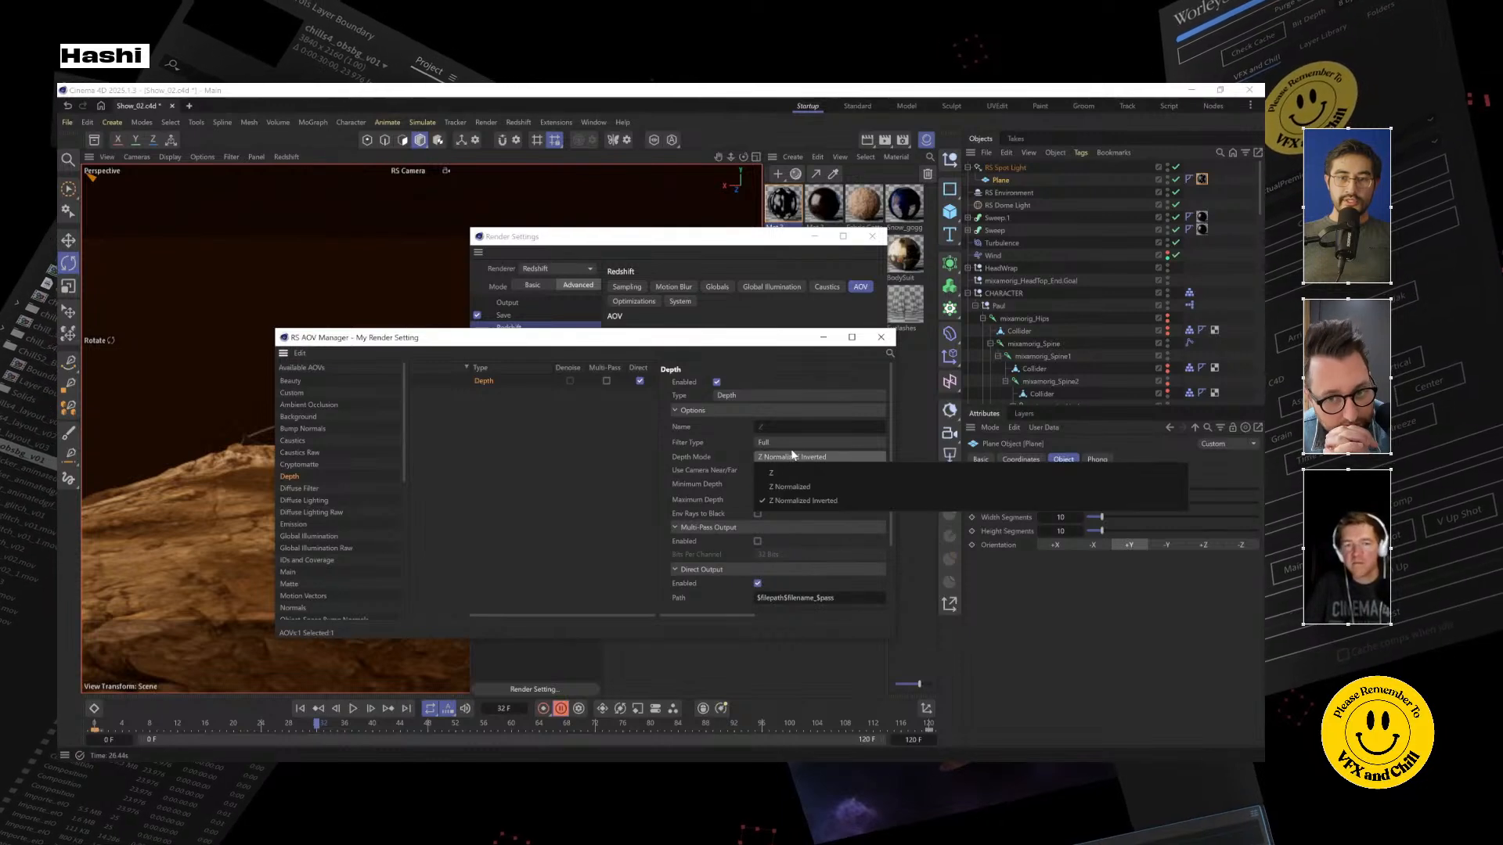
click(846, 501)
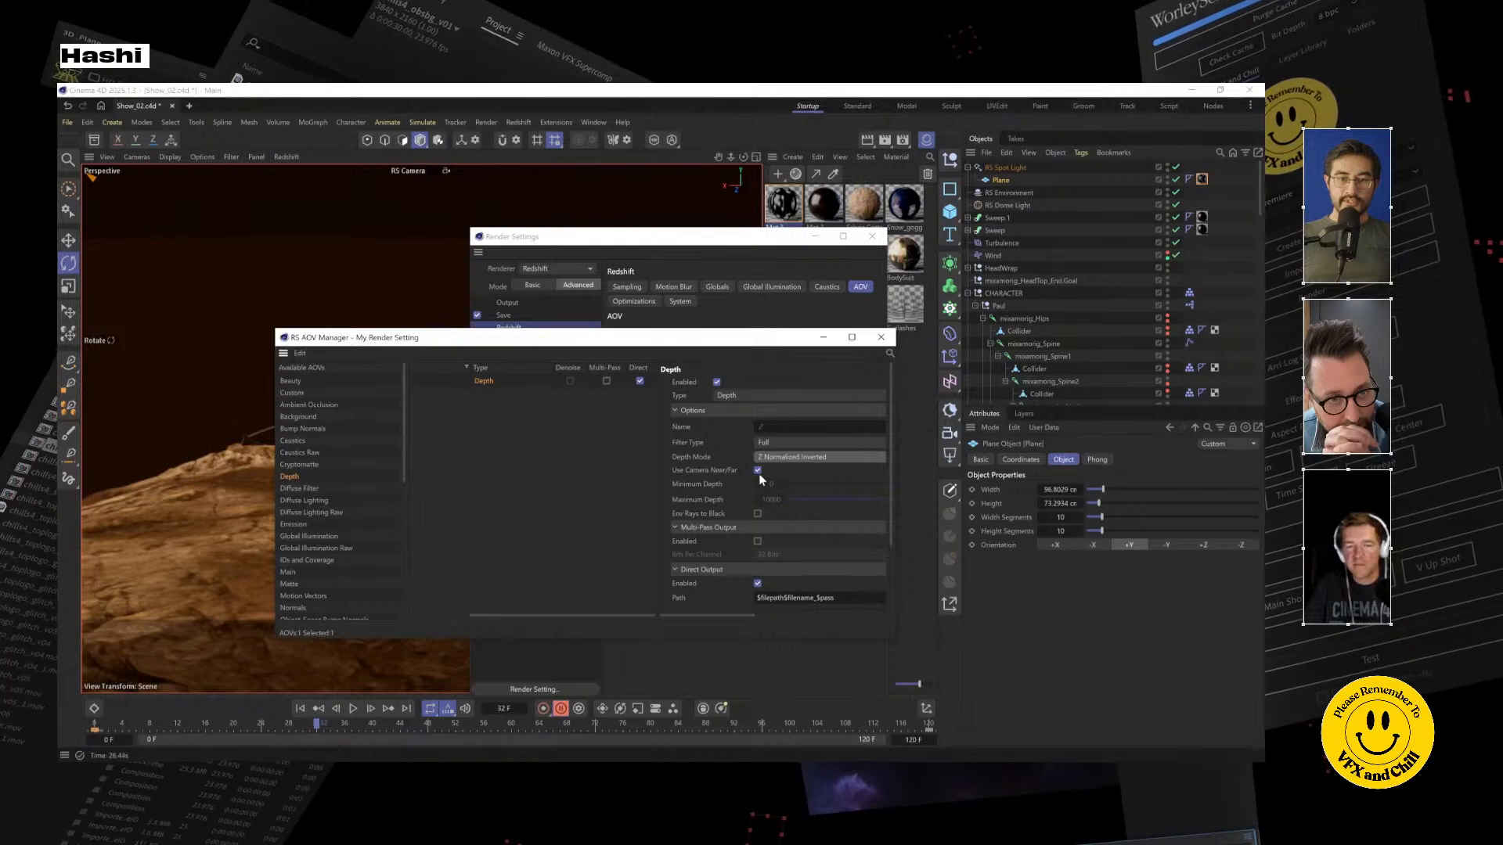
click(824, 338)
click(872, 236)
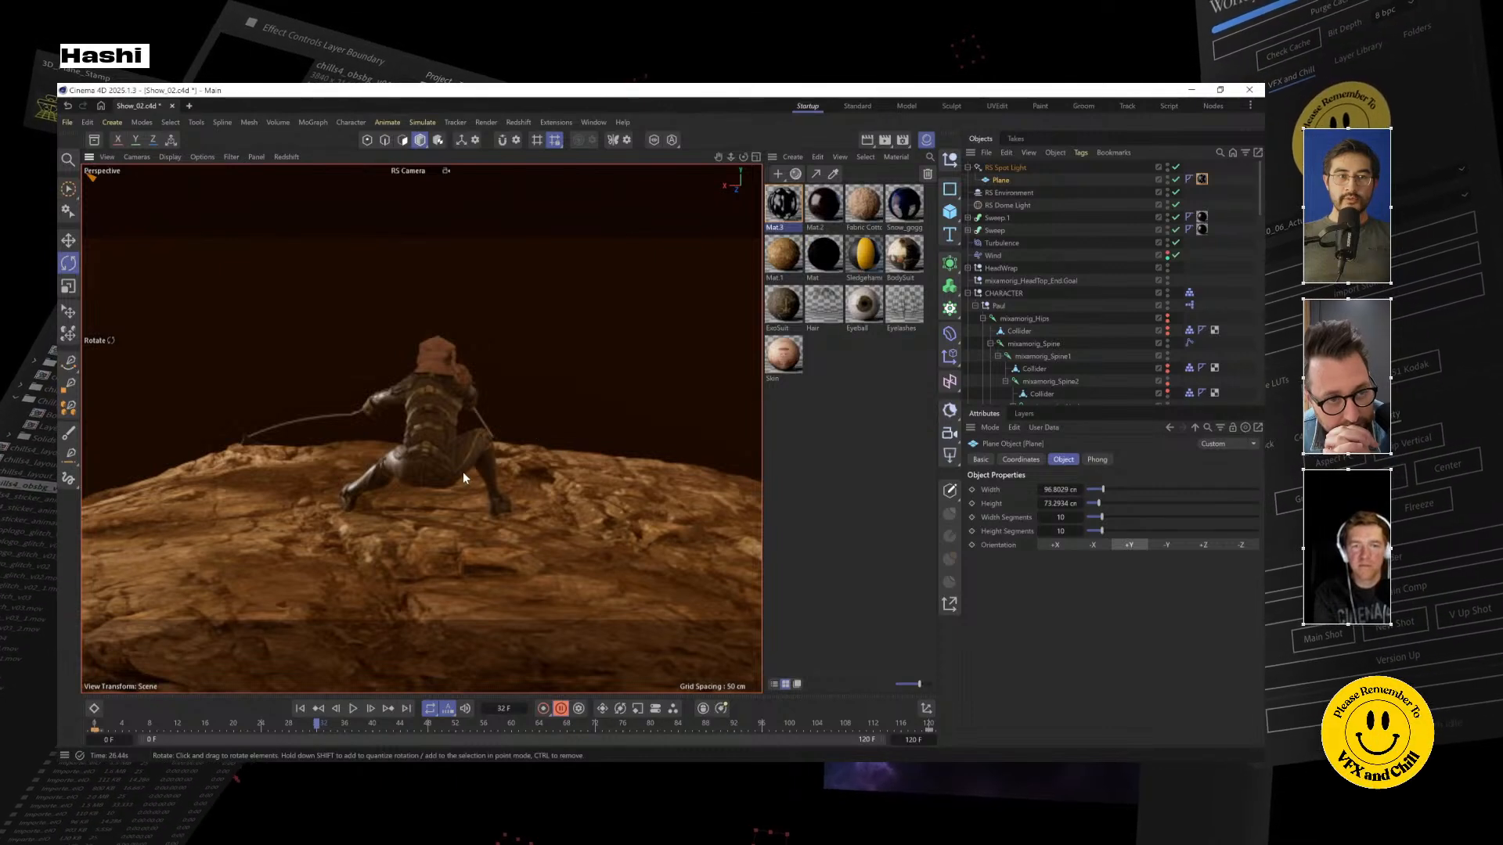
Switch the viewport's Redshift preview to Bucket Mode and display the Depth AOV
click(287, 157)
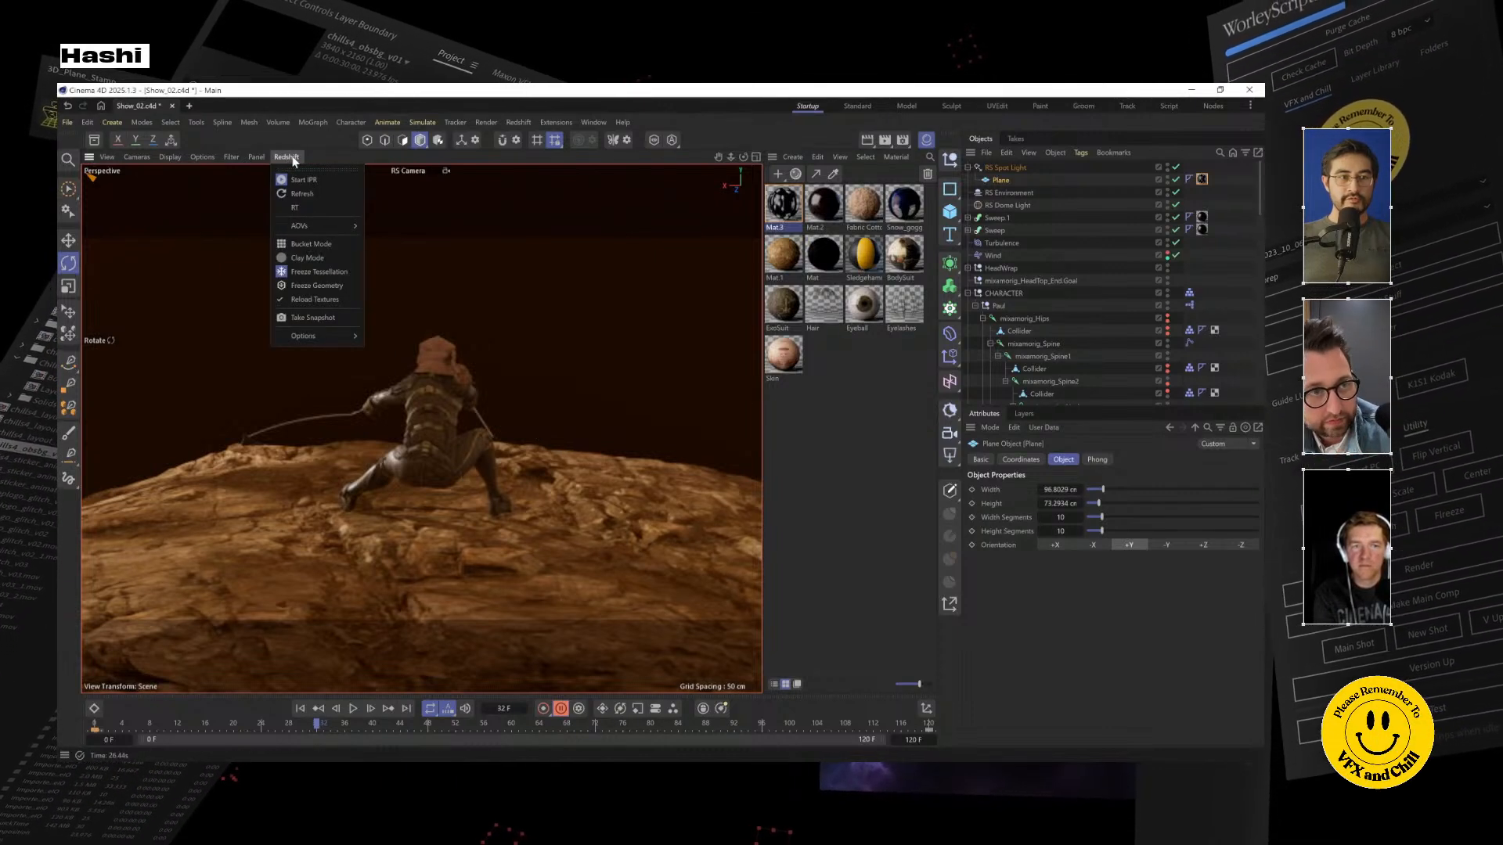
click(294, 245)
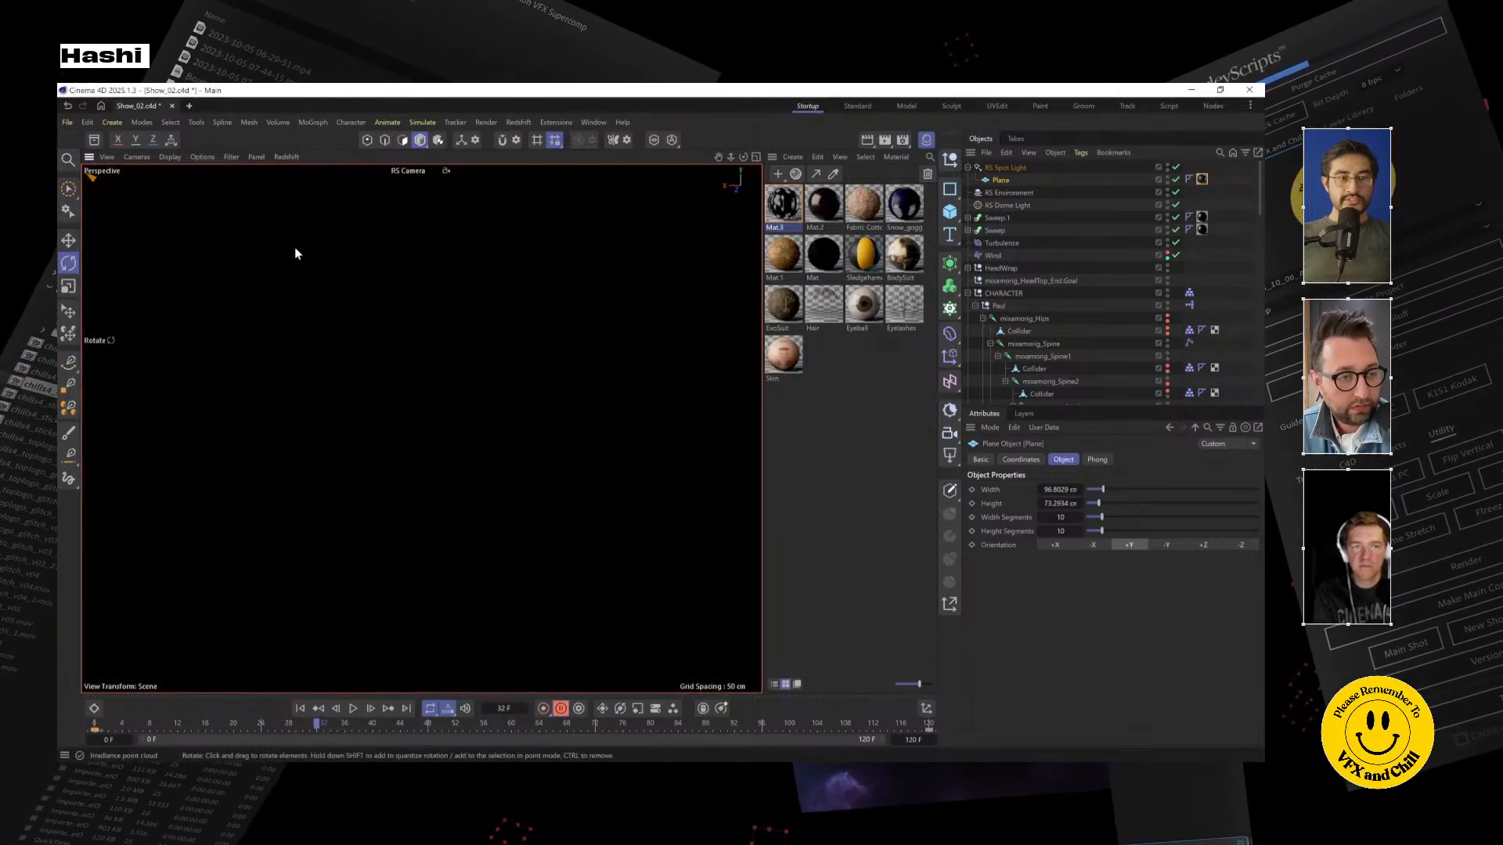
click(286, 157)
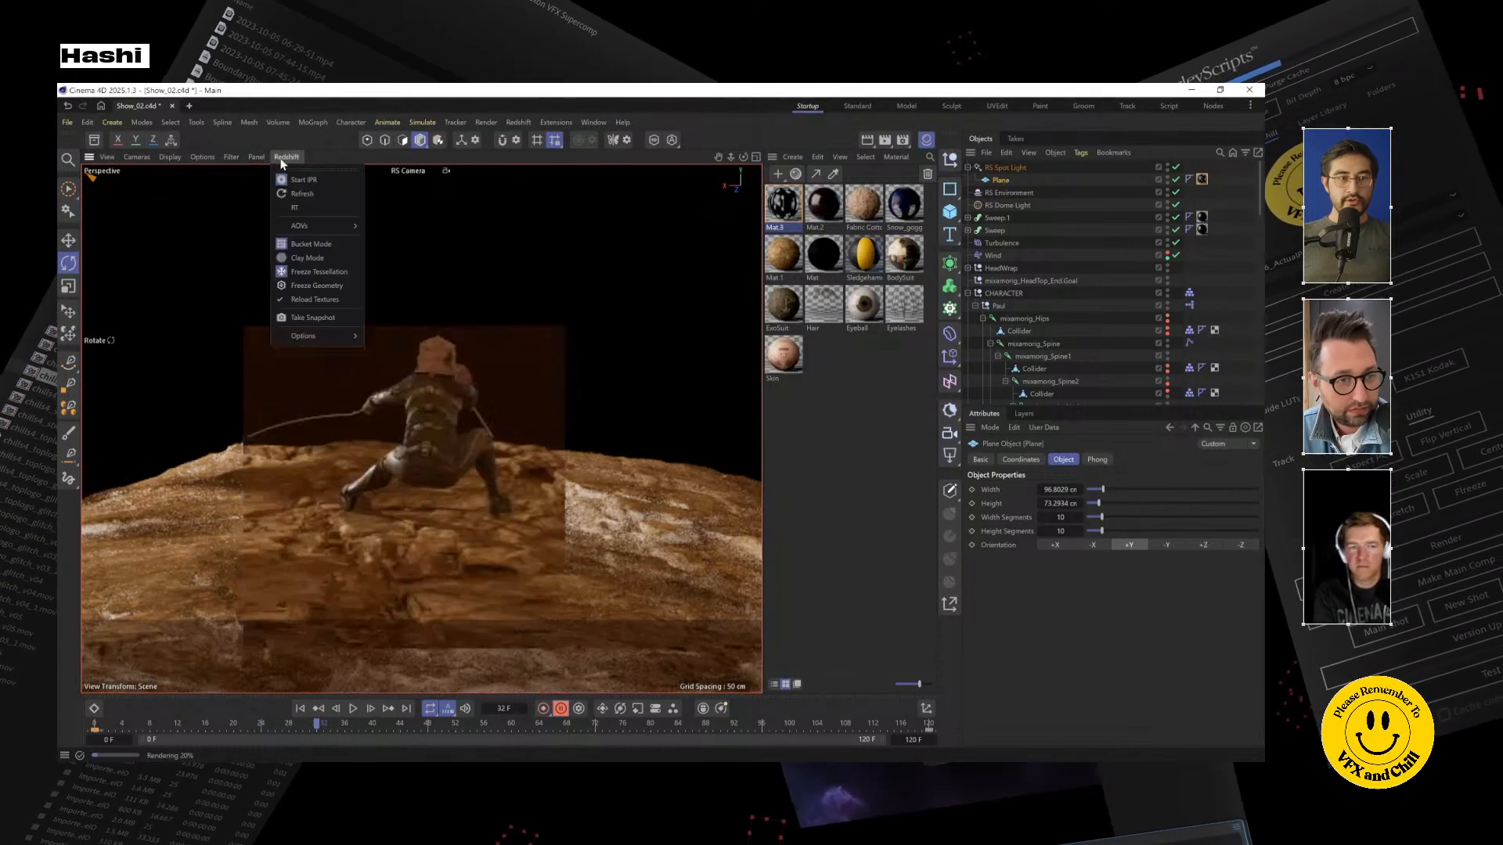
mouse_move(331, 227)
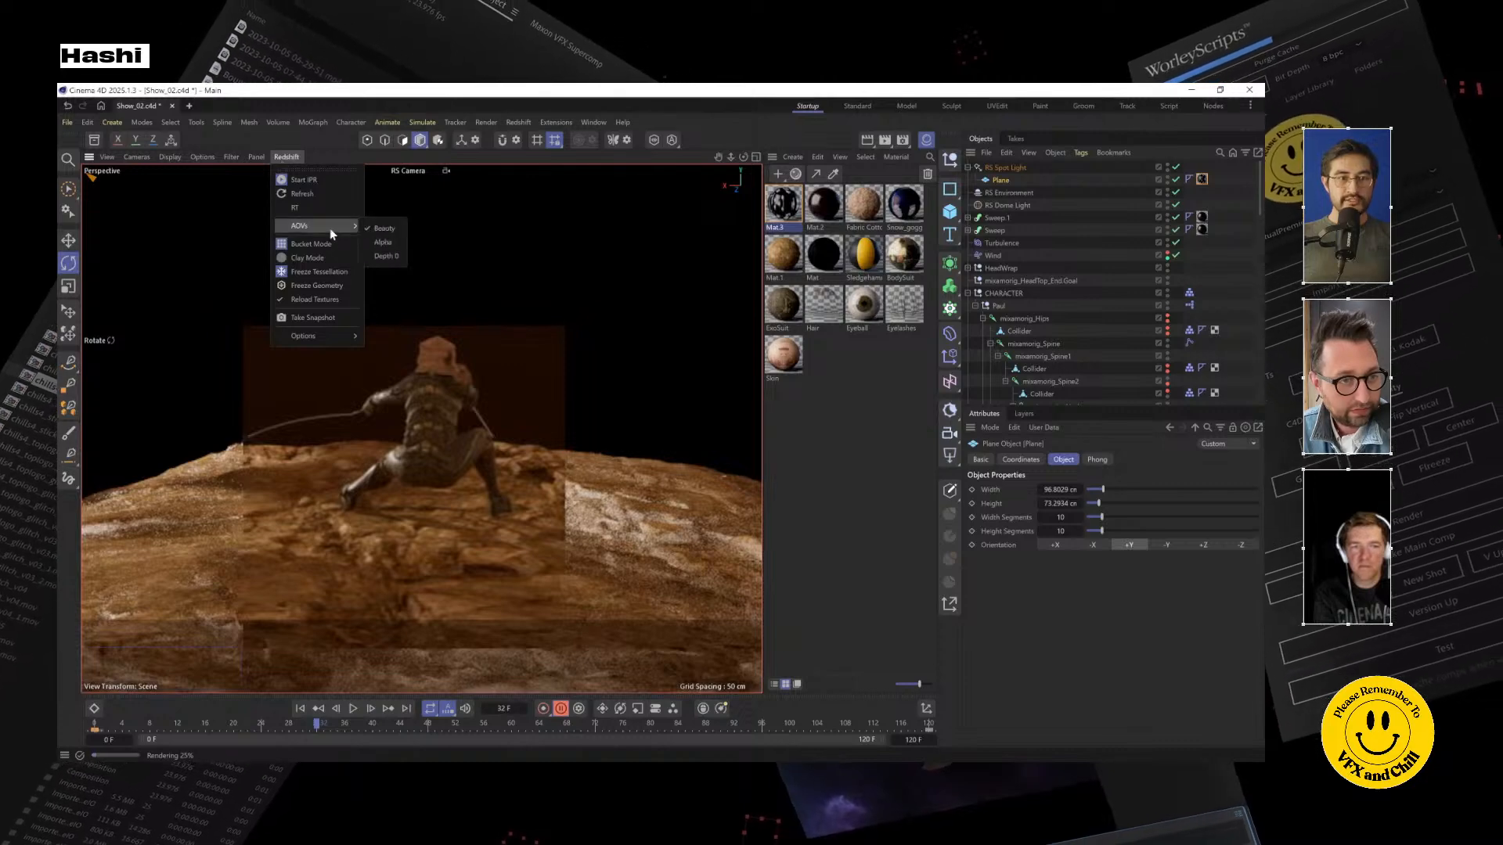
click(386, 258)
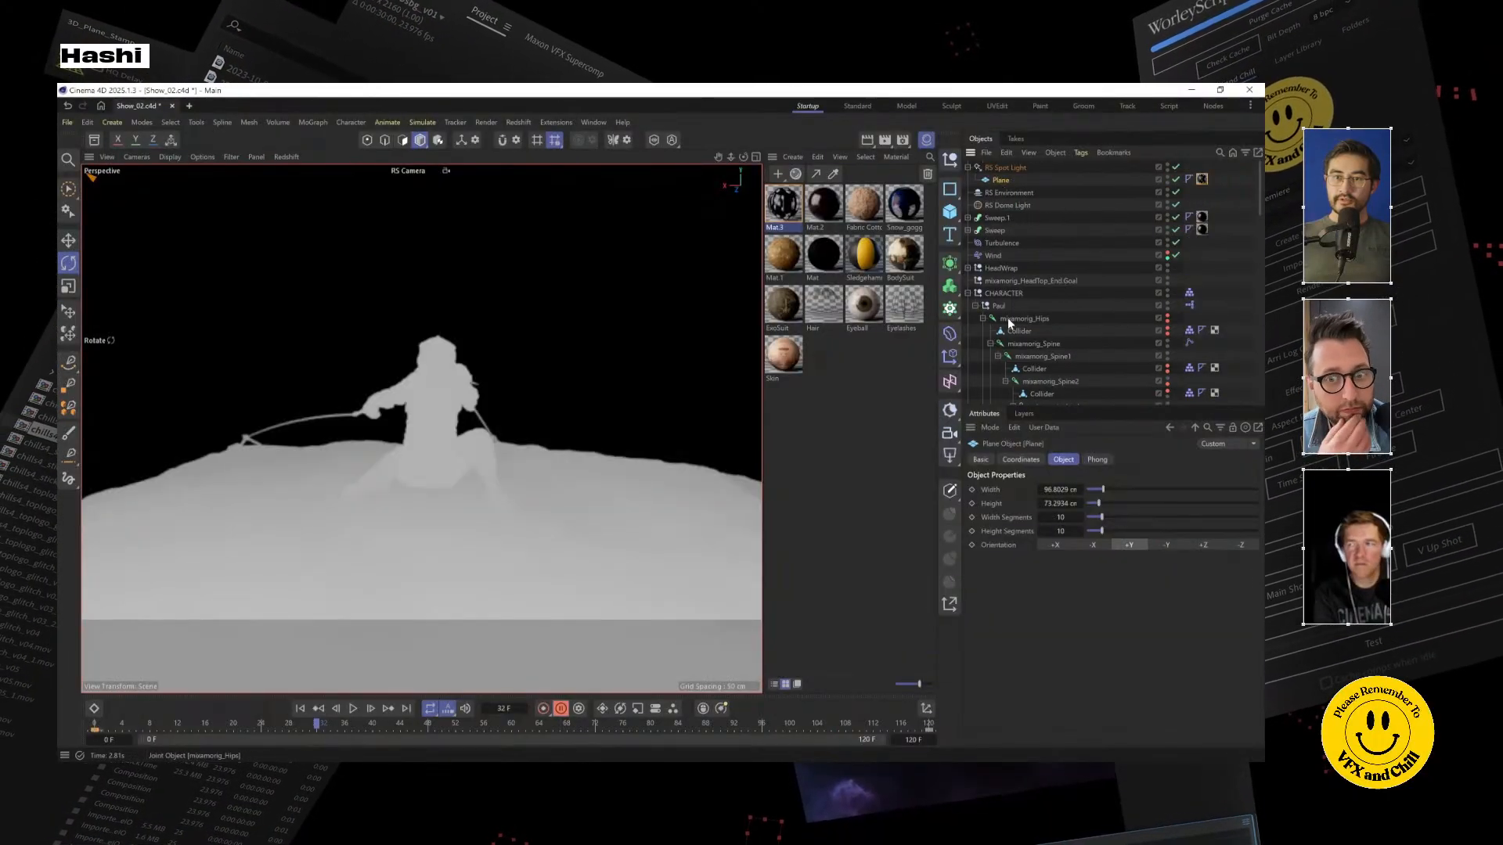
Set the RS Camera's near clip depth to 457 cm and its far clip depth to 1577 cm
scroll(1010, 322, down, 10)
scroll(1041, 352, down, 1)
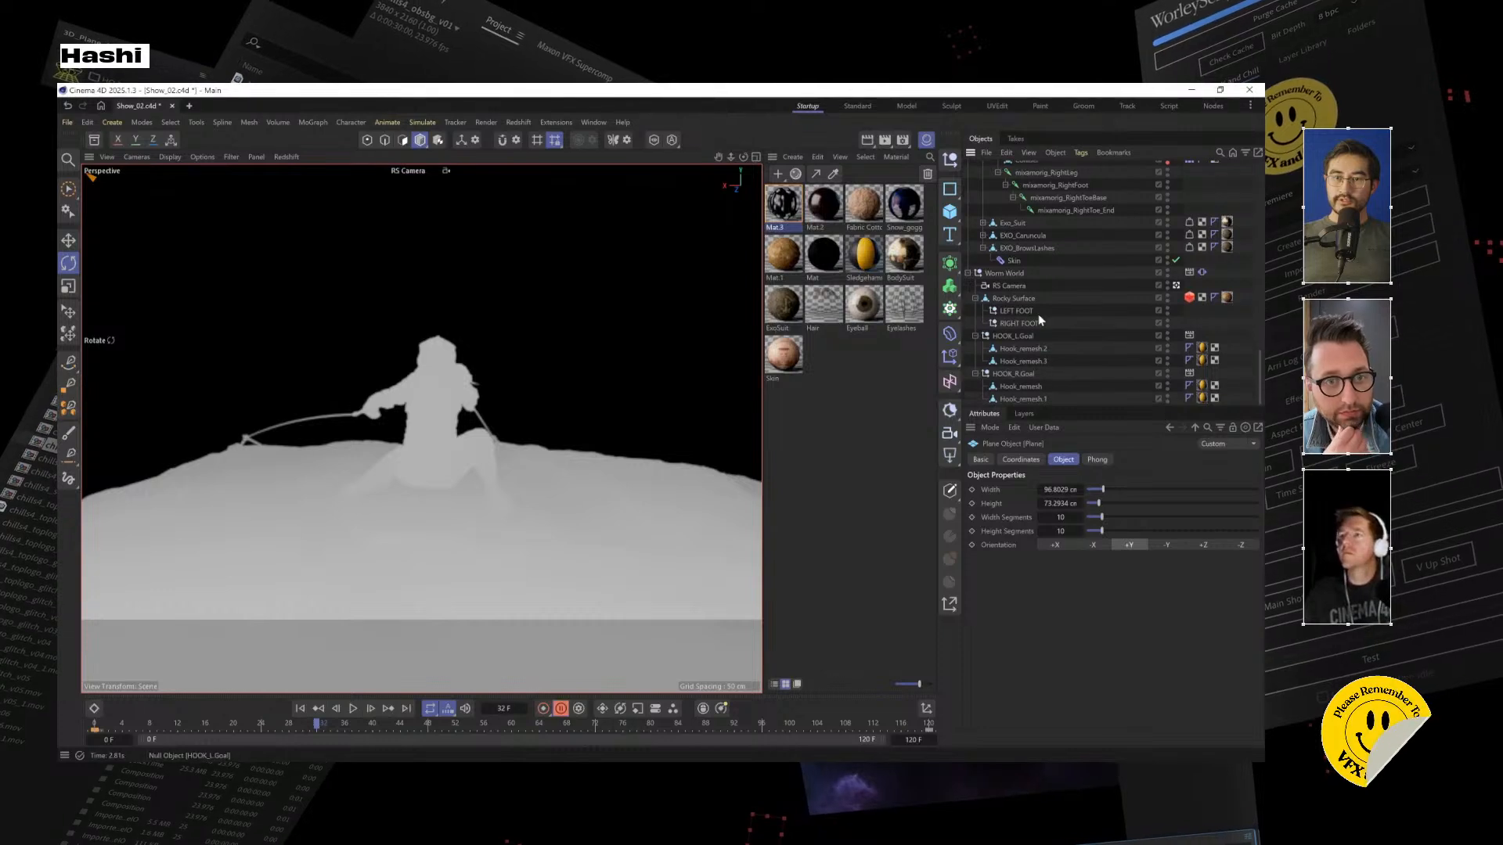
click(1019, 288)
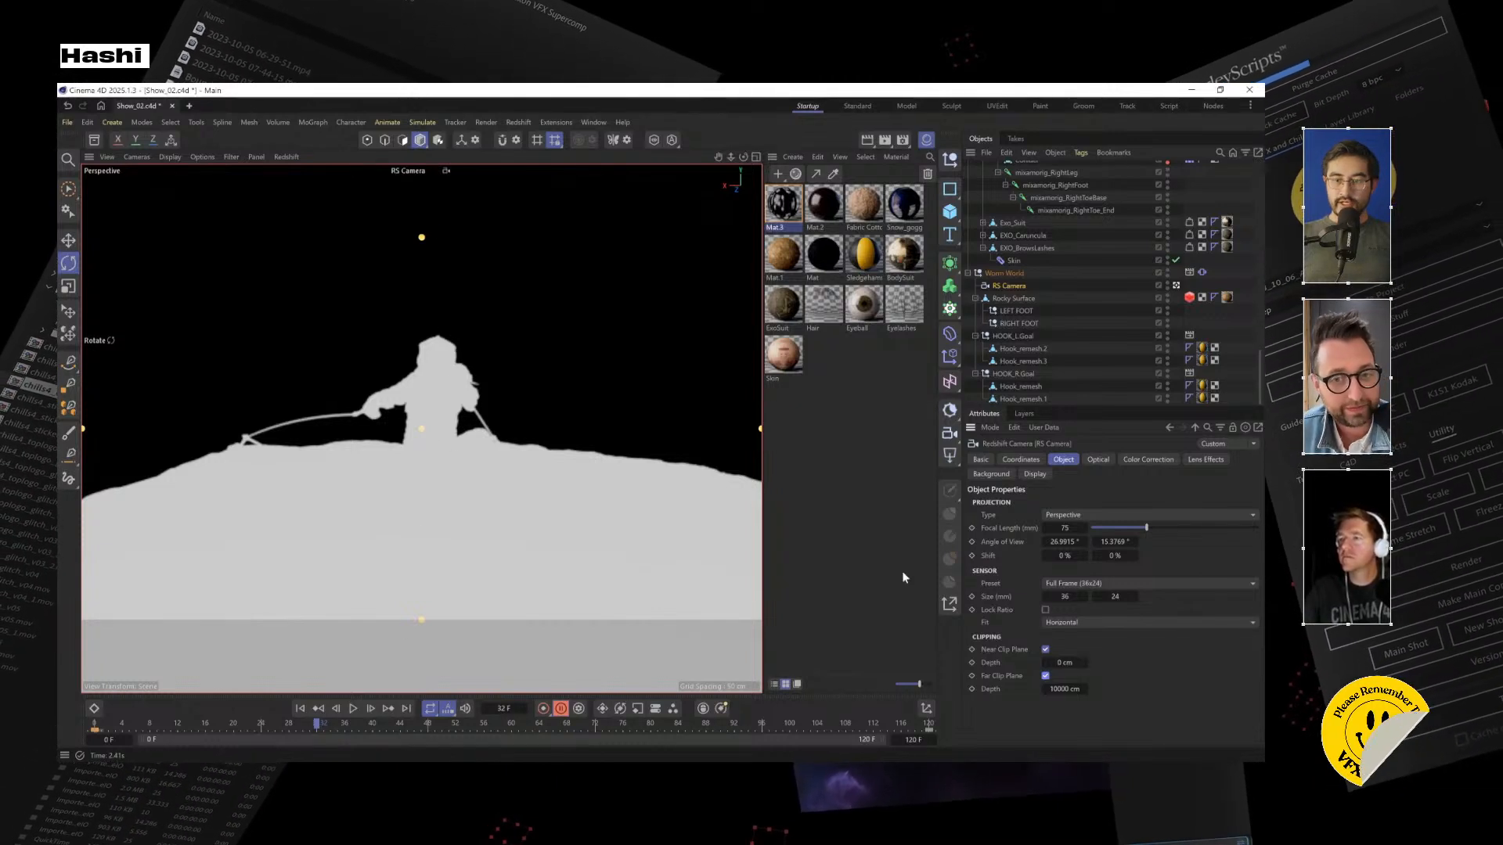
mouse_move(1066, 689)
mouse_down()
mouse_move(986, 689)
mouse_move(1075, 689)
mouse_up()
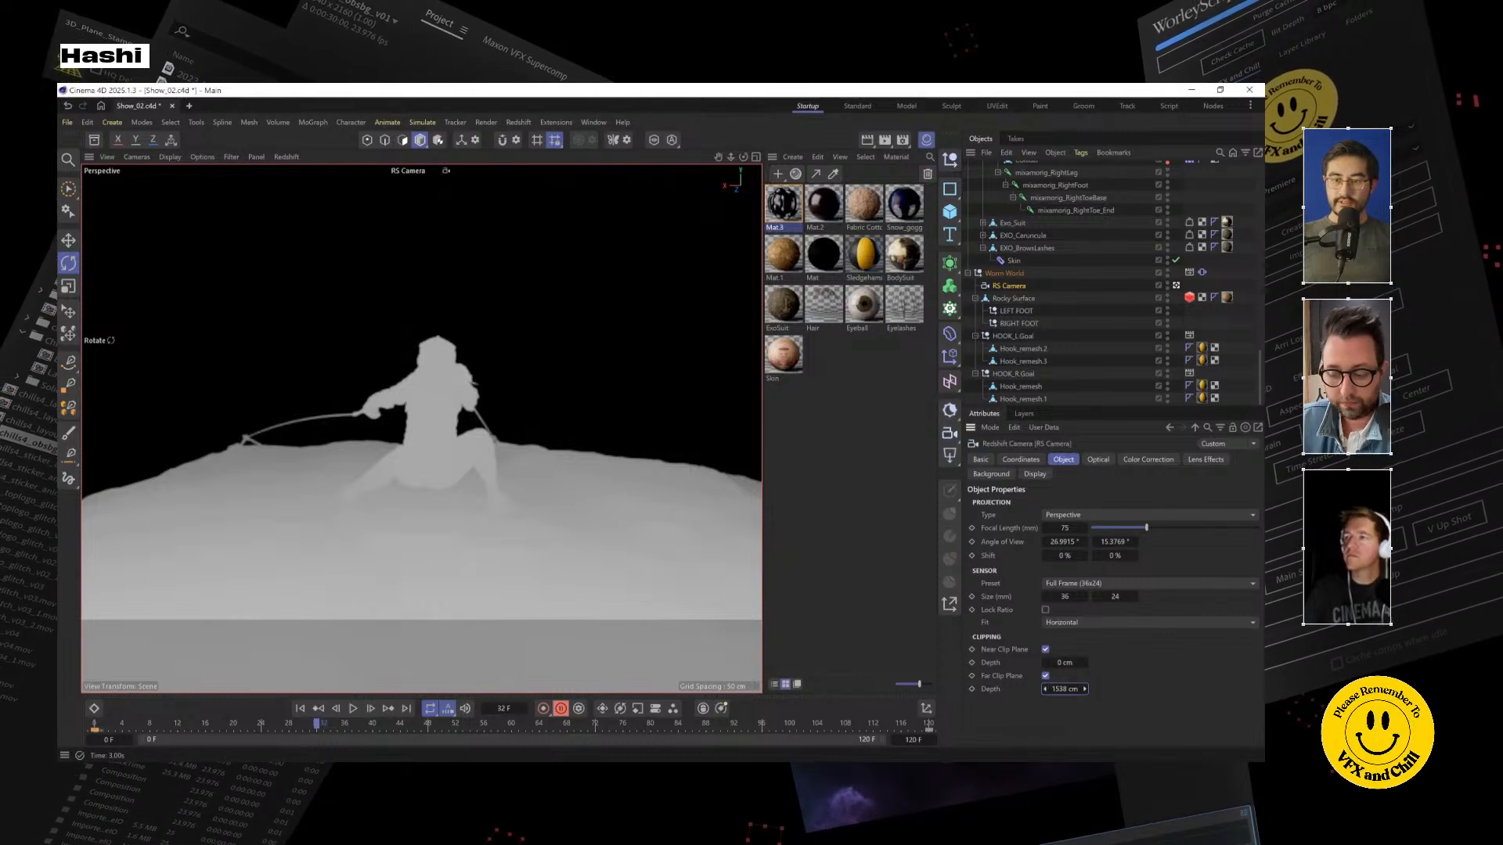
drag(1049, 689, 1046, 689)
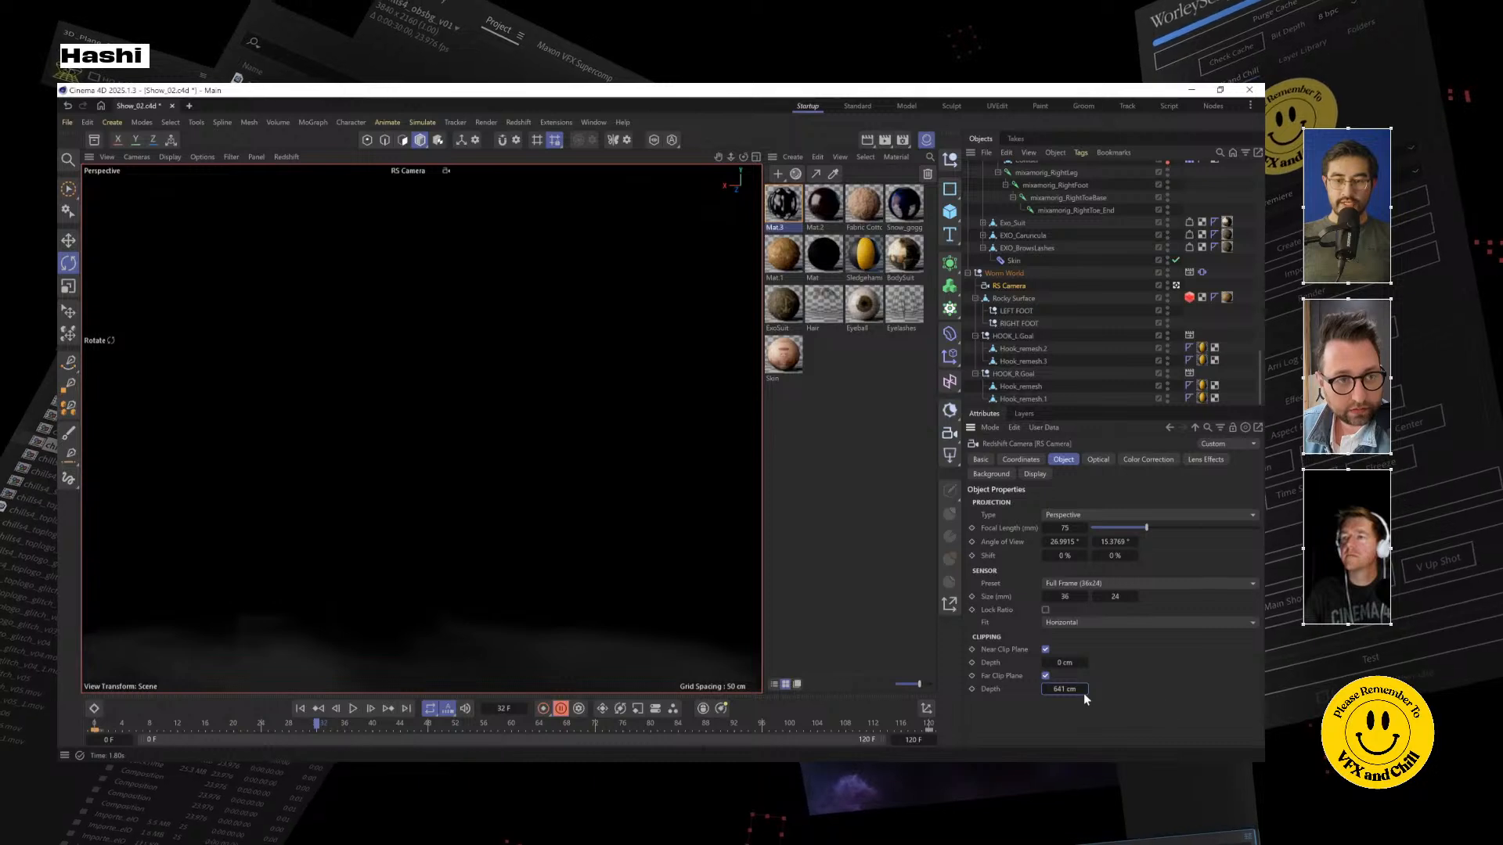
mouse_move(1065, 689)
mouse_down()
mouse_move(1088, 688)
mouse_move(1074, 689)
mouse_up()
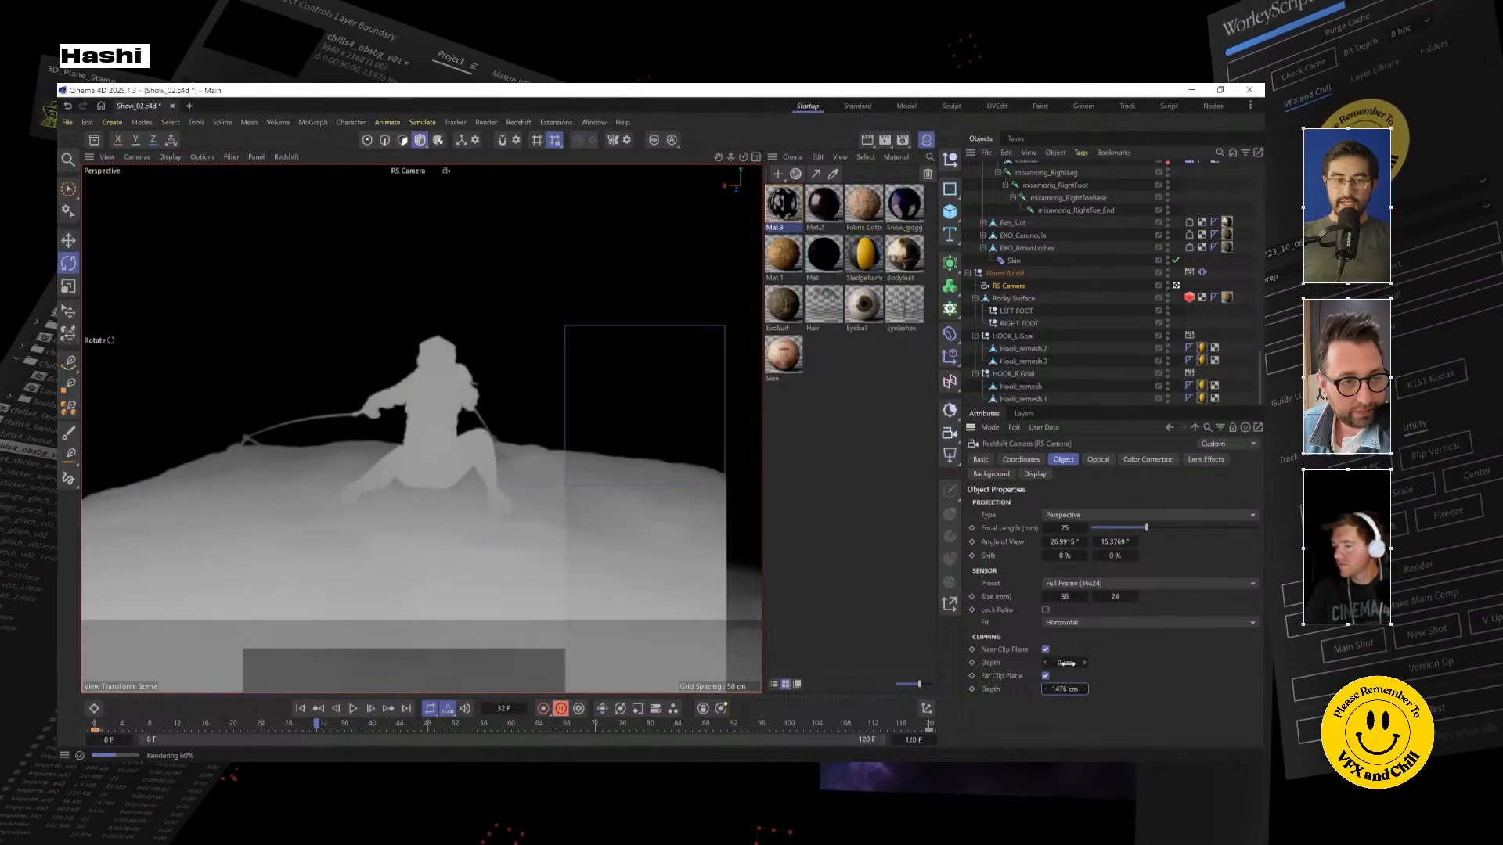
drag(1063, 663, 350, 603)
mouse_move(1063, 662)
mouse_down()
mouse_move(1039, 656)
mouse_move(1056, 665)
mouse_up()
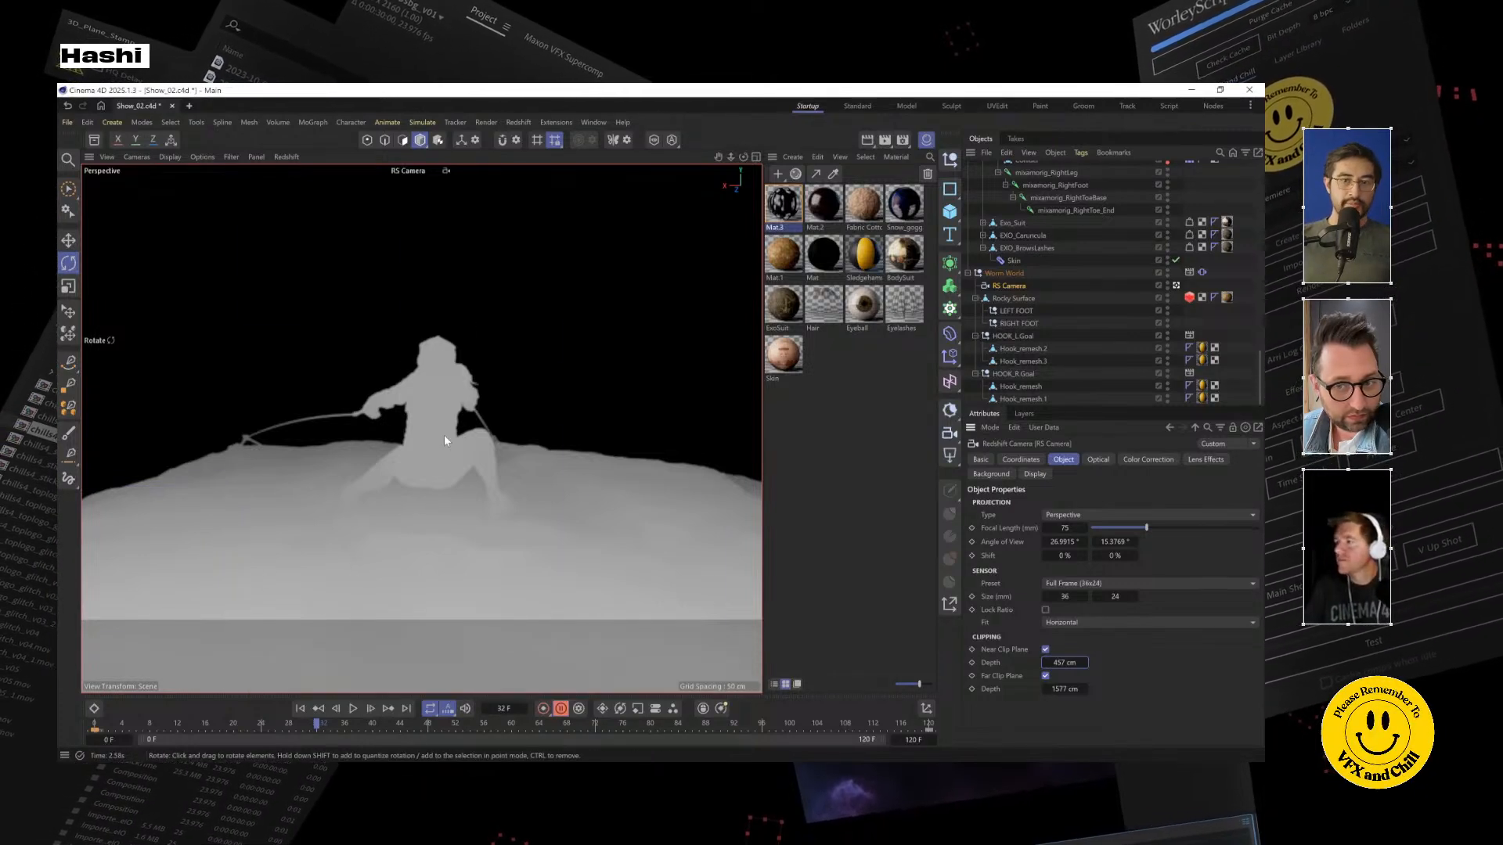
Check the image save path and the output size and frame range in the render settings
click(904, 141)
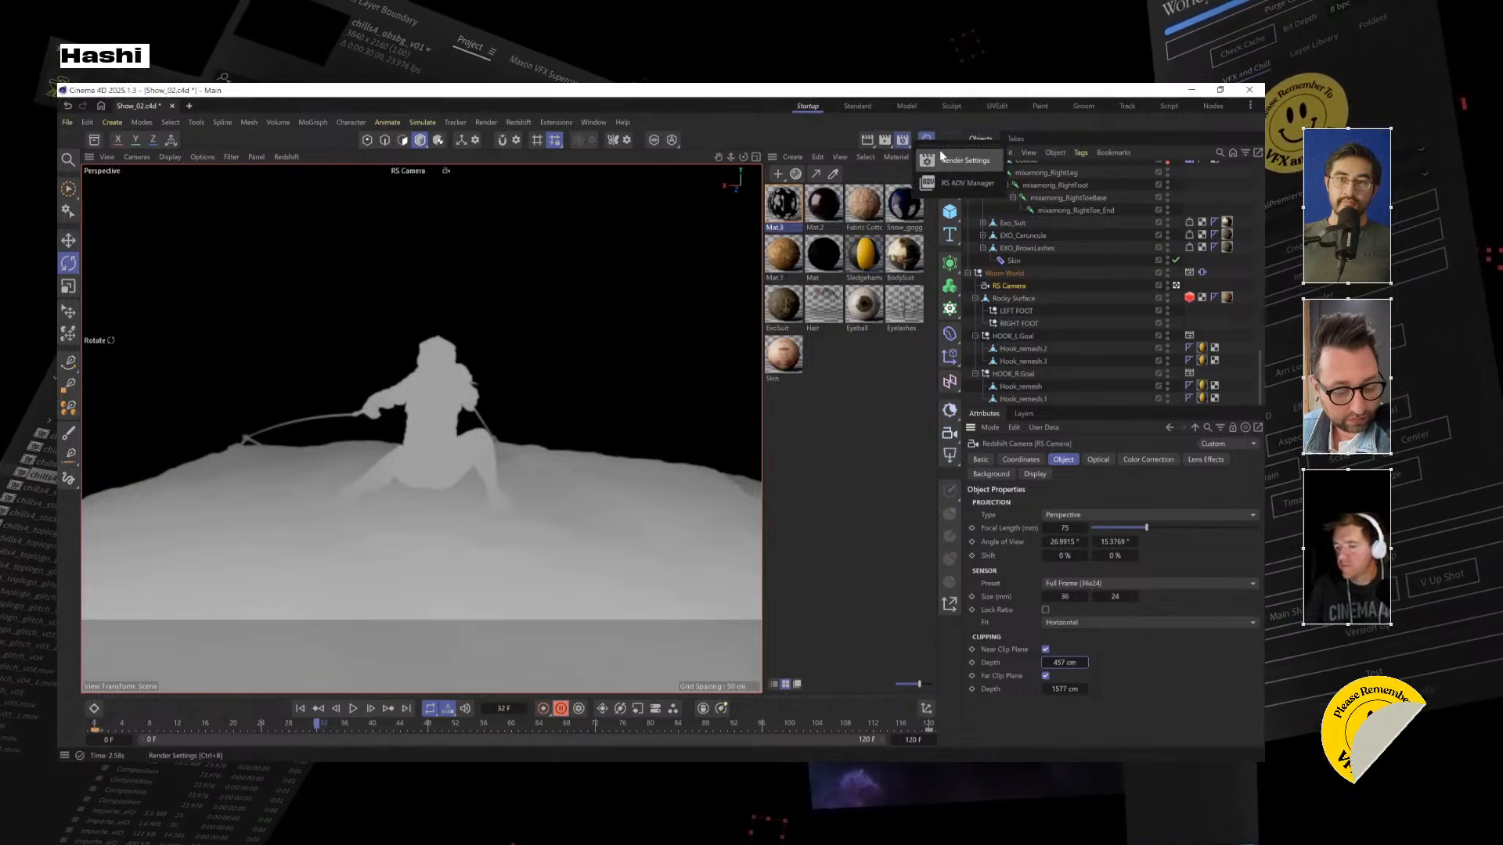
click(965, 161)
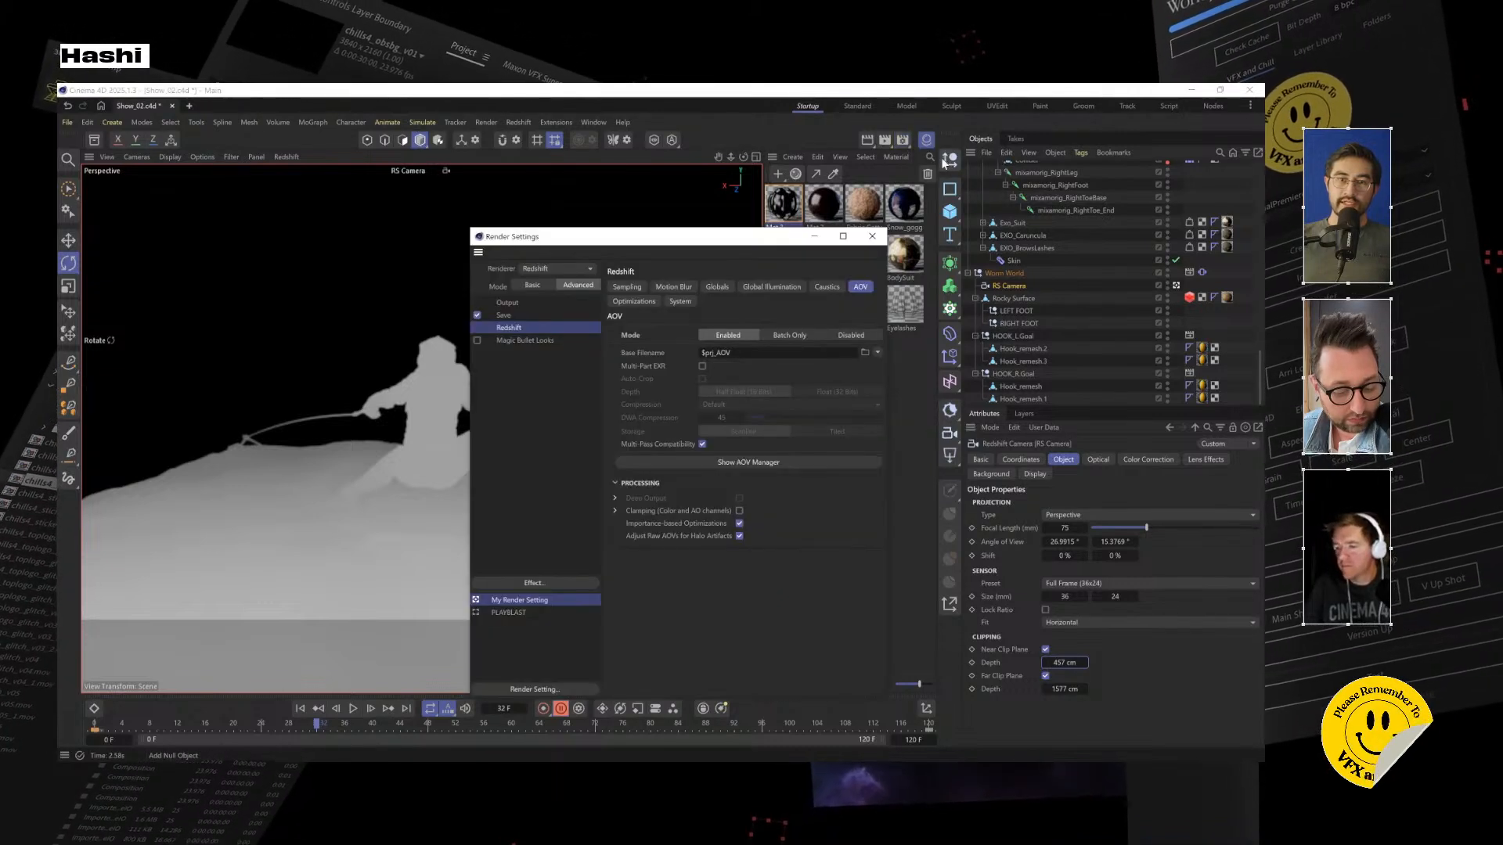
click(517, 303)
click(542, 316)
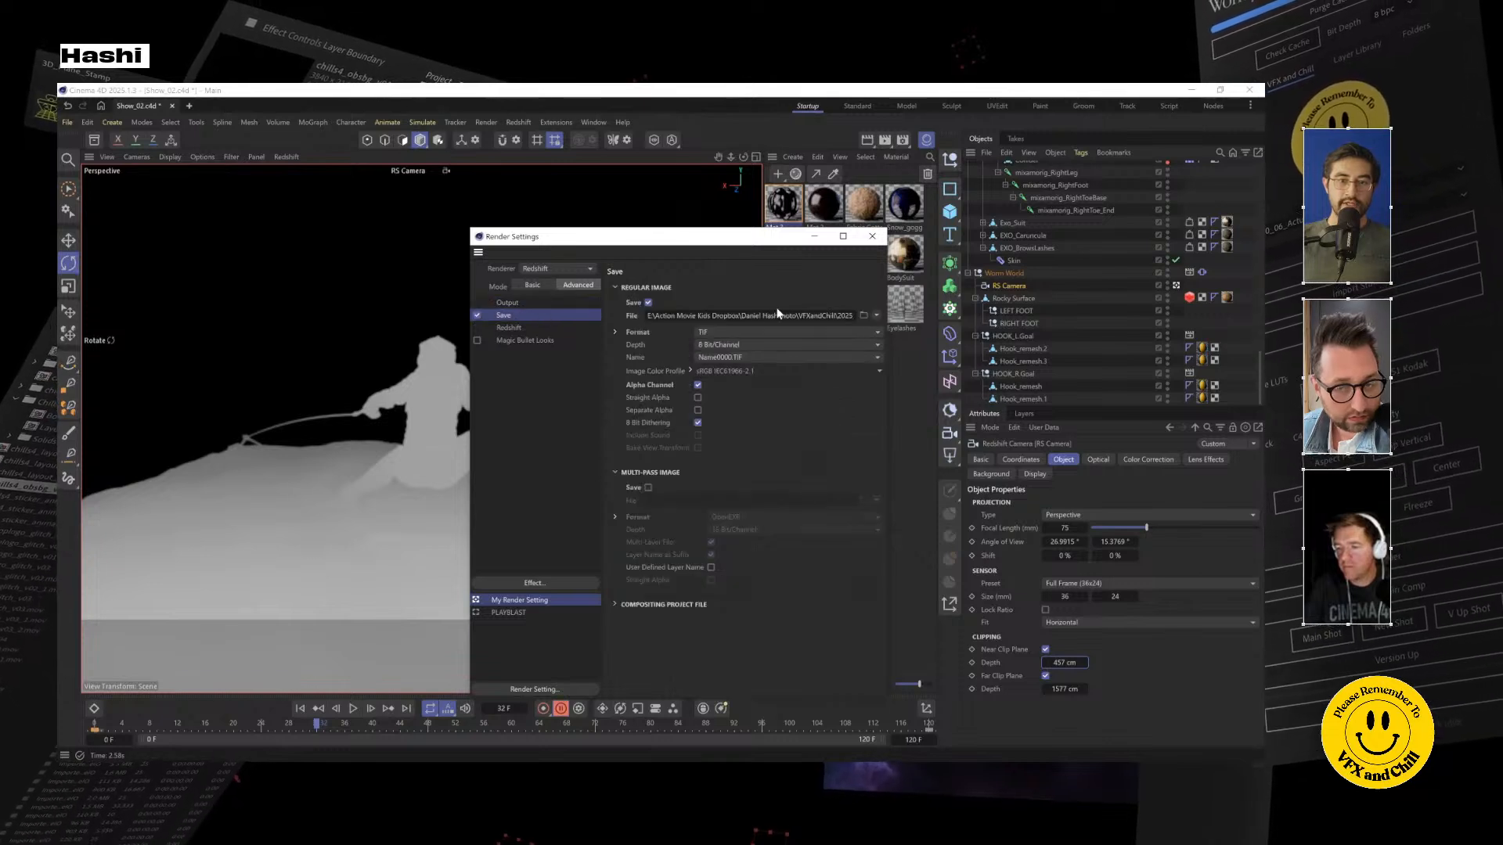
click(806, 314)
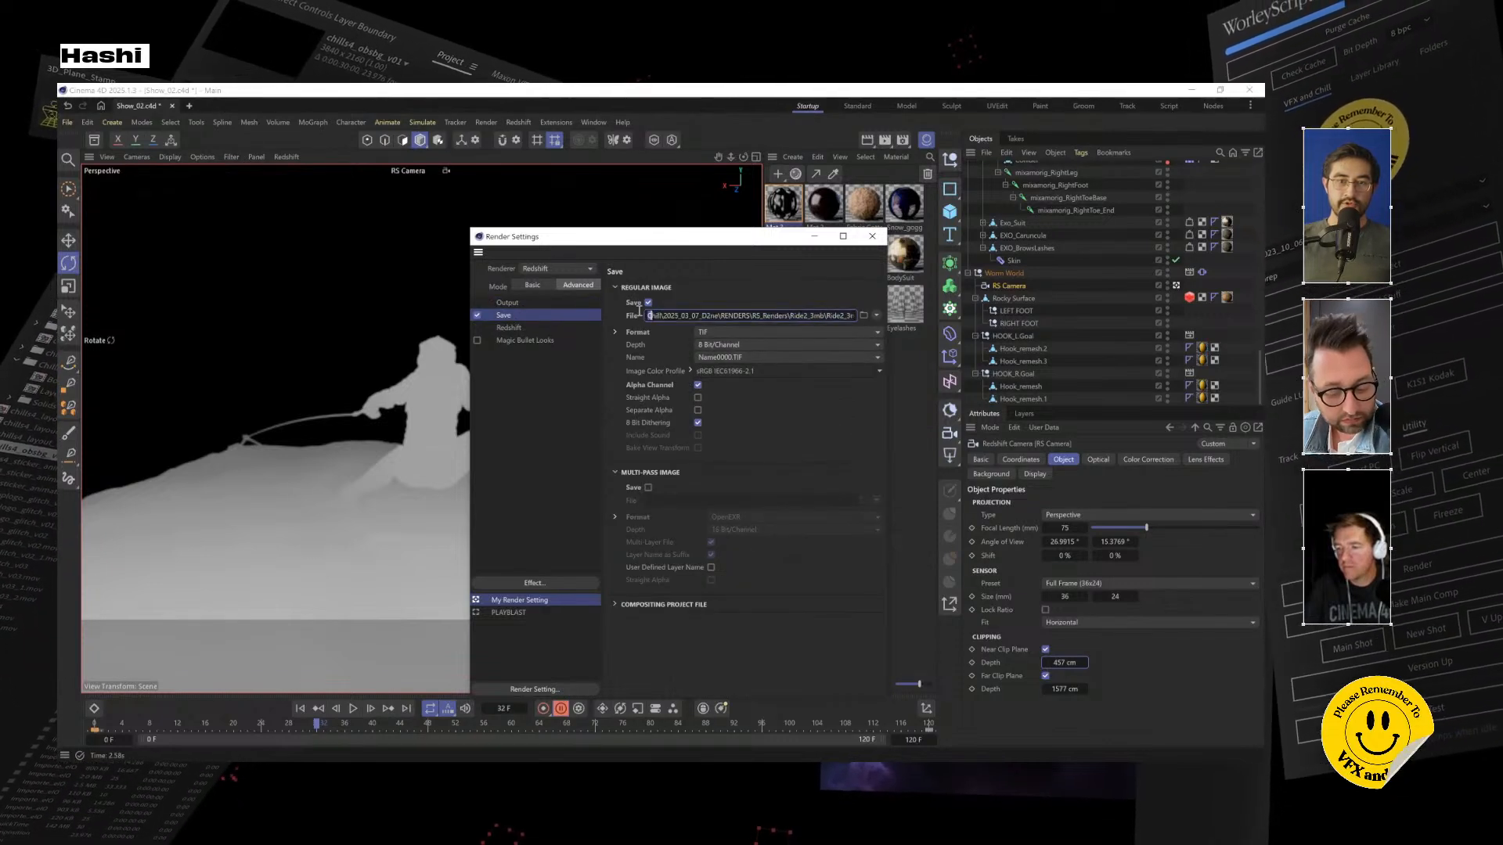
click(744, 457)
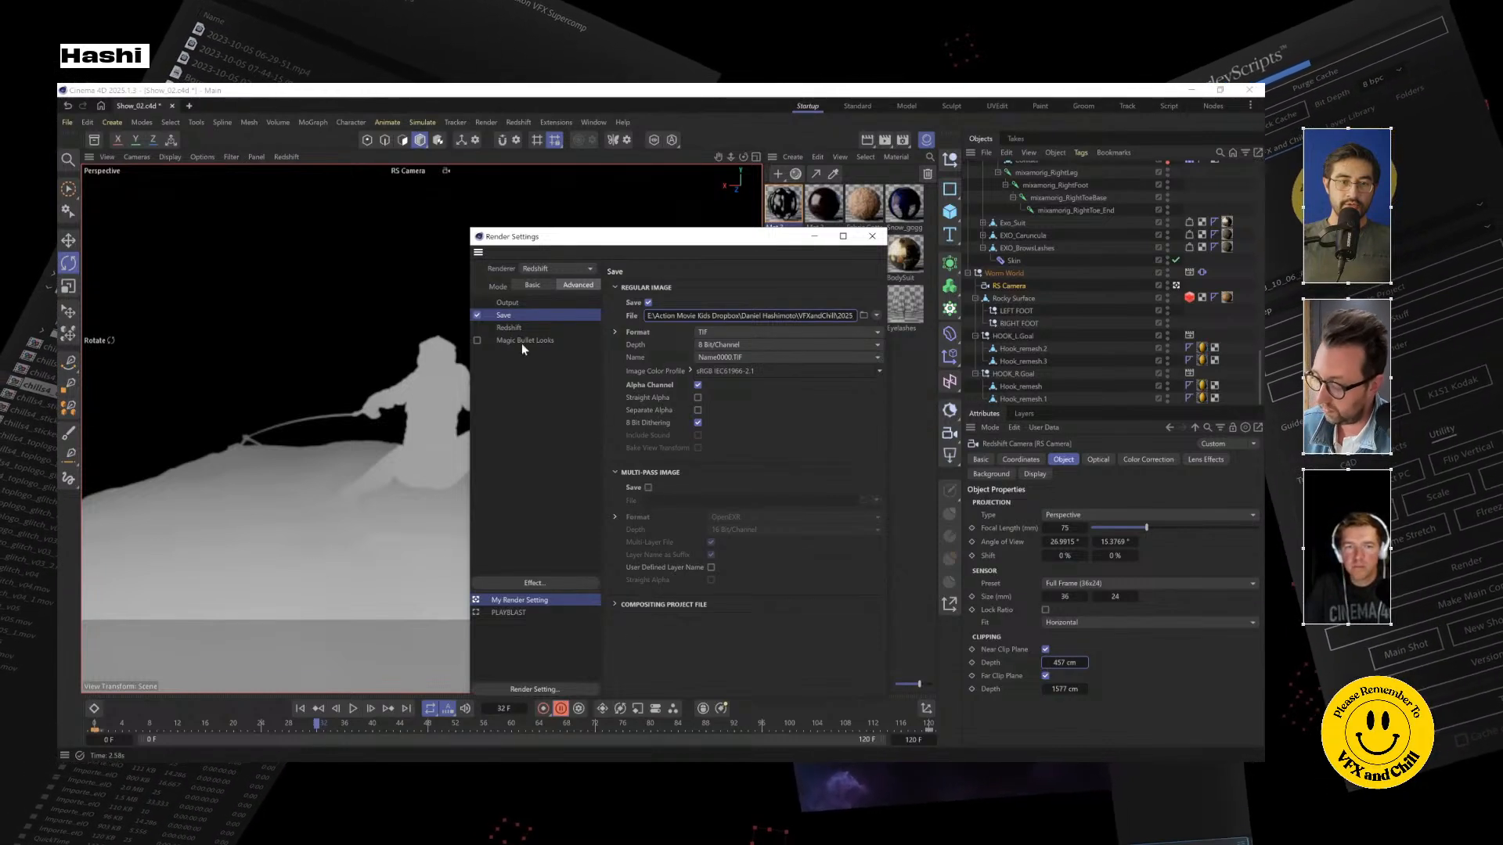
click(525, 303)
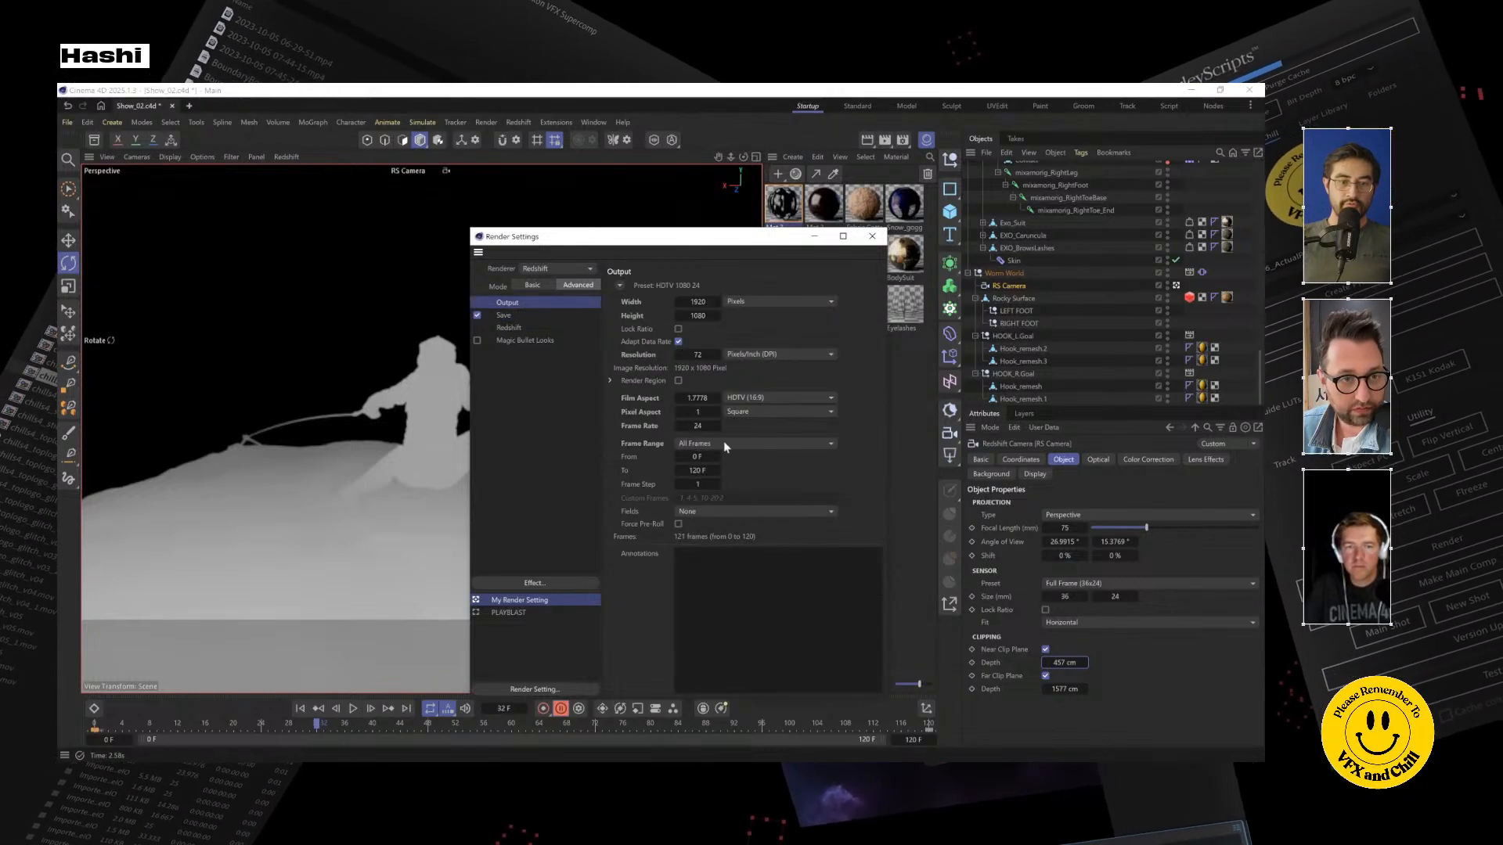
click(816, 237)
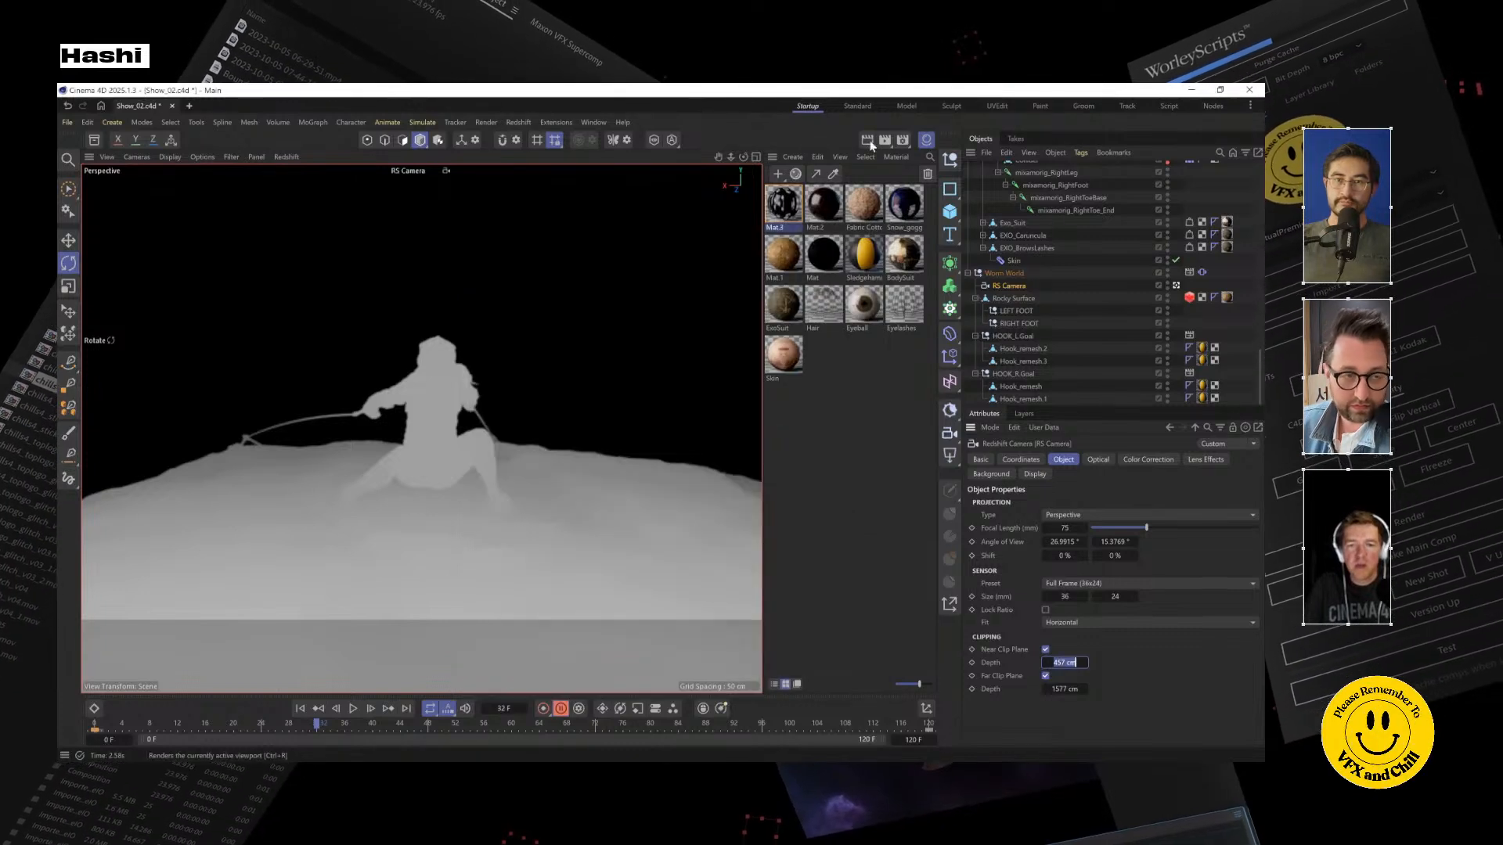
Toggle the Redshift IPR preview in the RS Camera viewport
click(263, 158)
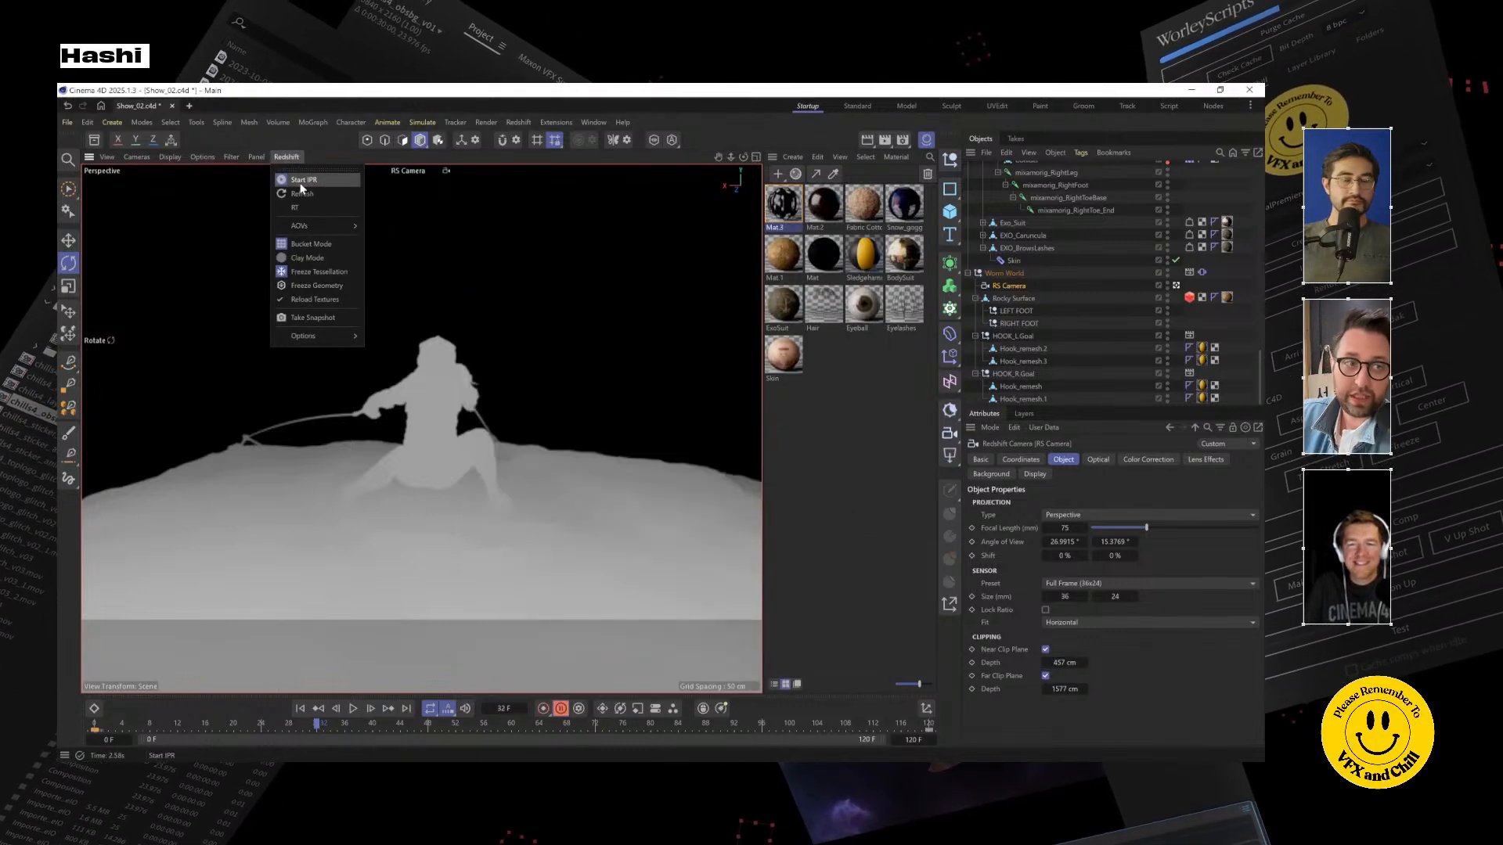
click(301, 186)
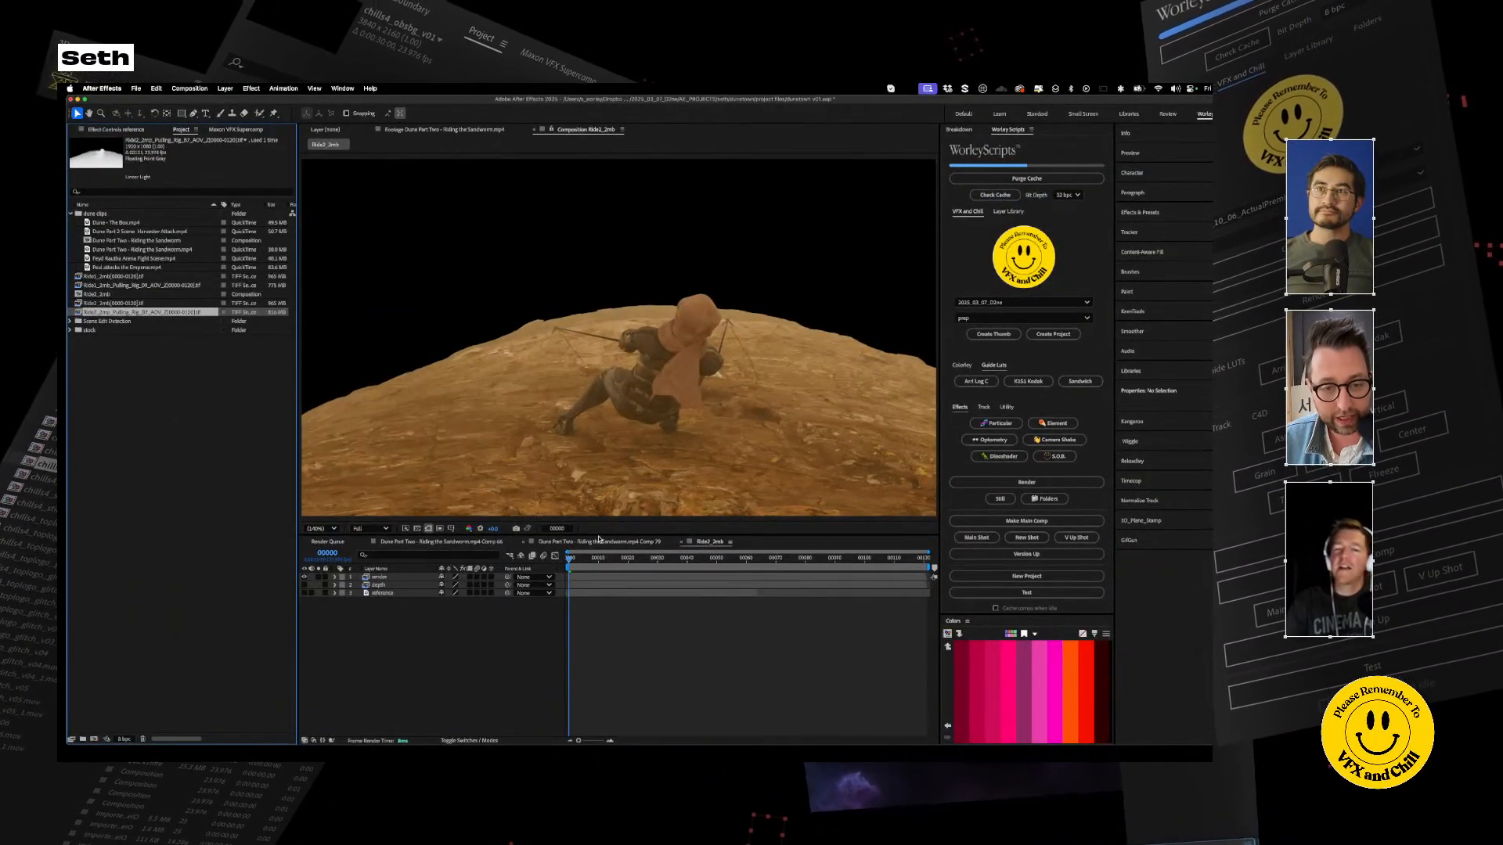
Switch to After Effects, give the timeline more height and close all compositions except the render shot's comp
drag(599, 534, 599, 481)
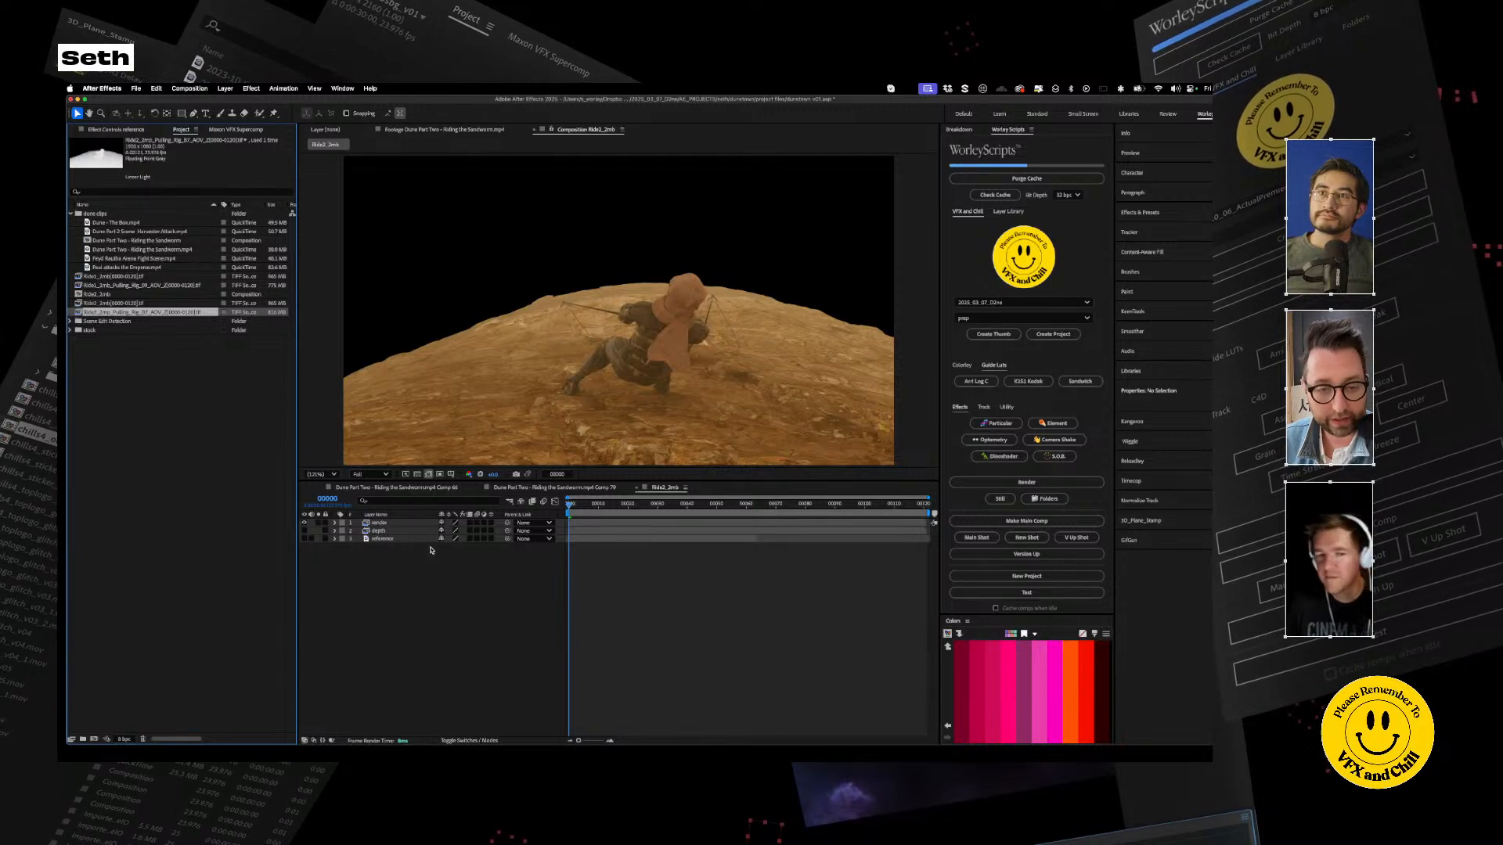
click(319, 488)
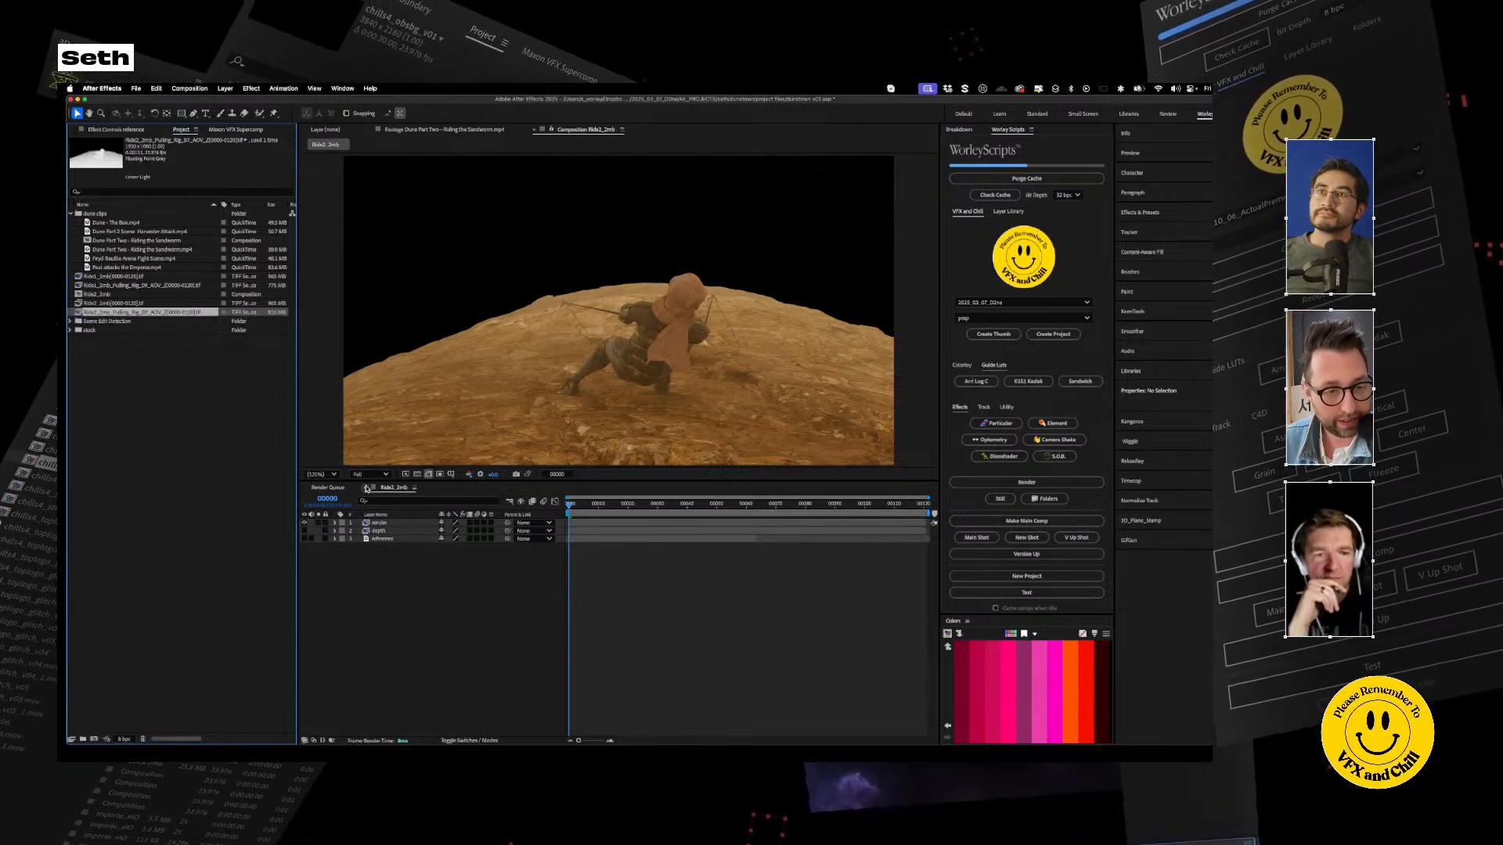
Compare the render, depth and reference layers by showing each alone, finishing with only the render layer visible and selected
click(304, 523)
click(304, 530)
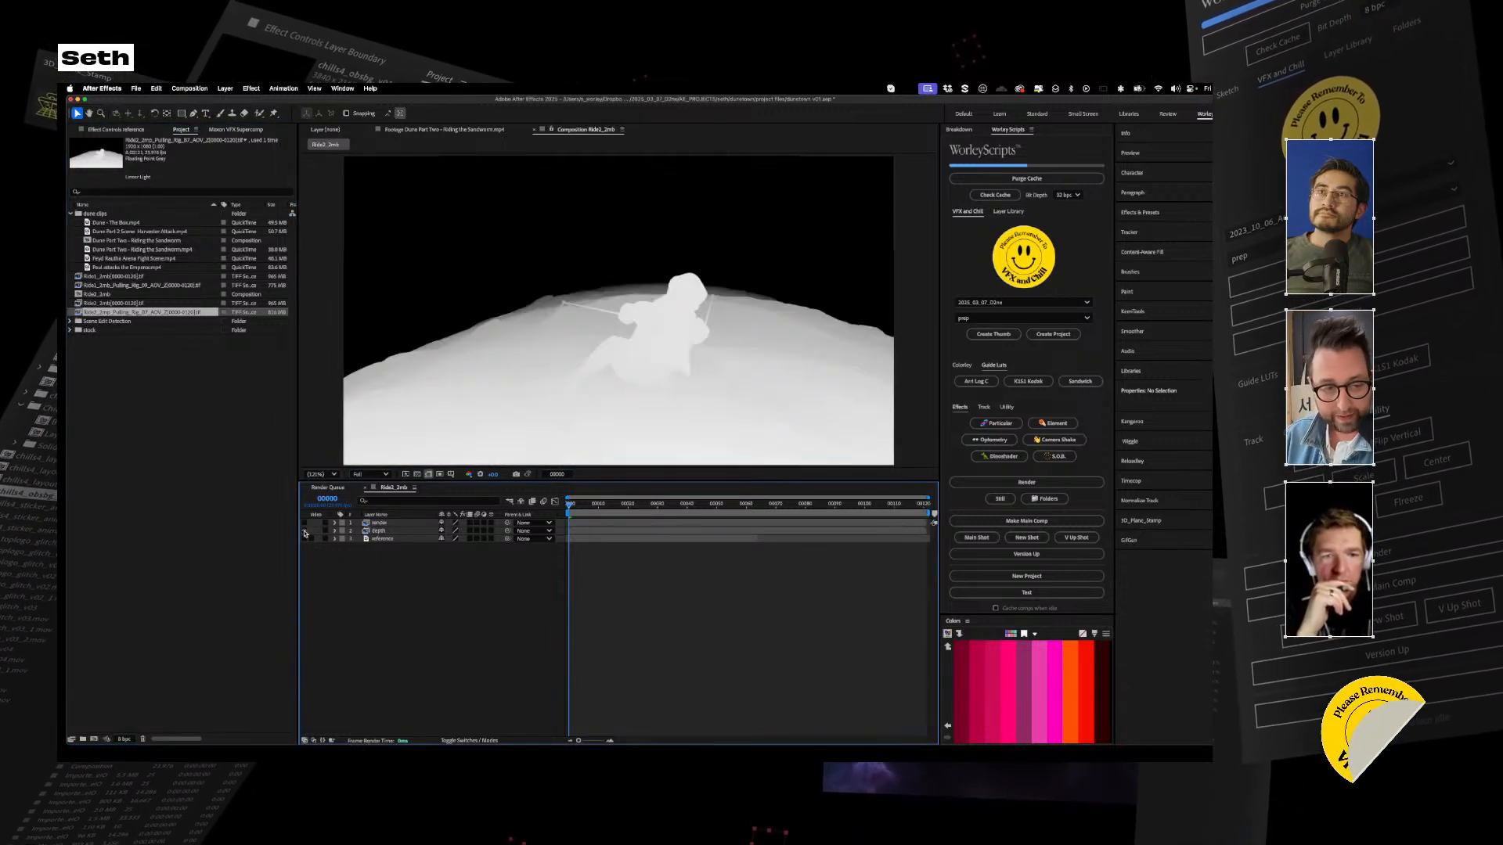
click(304, 531)
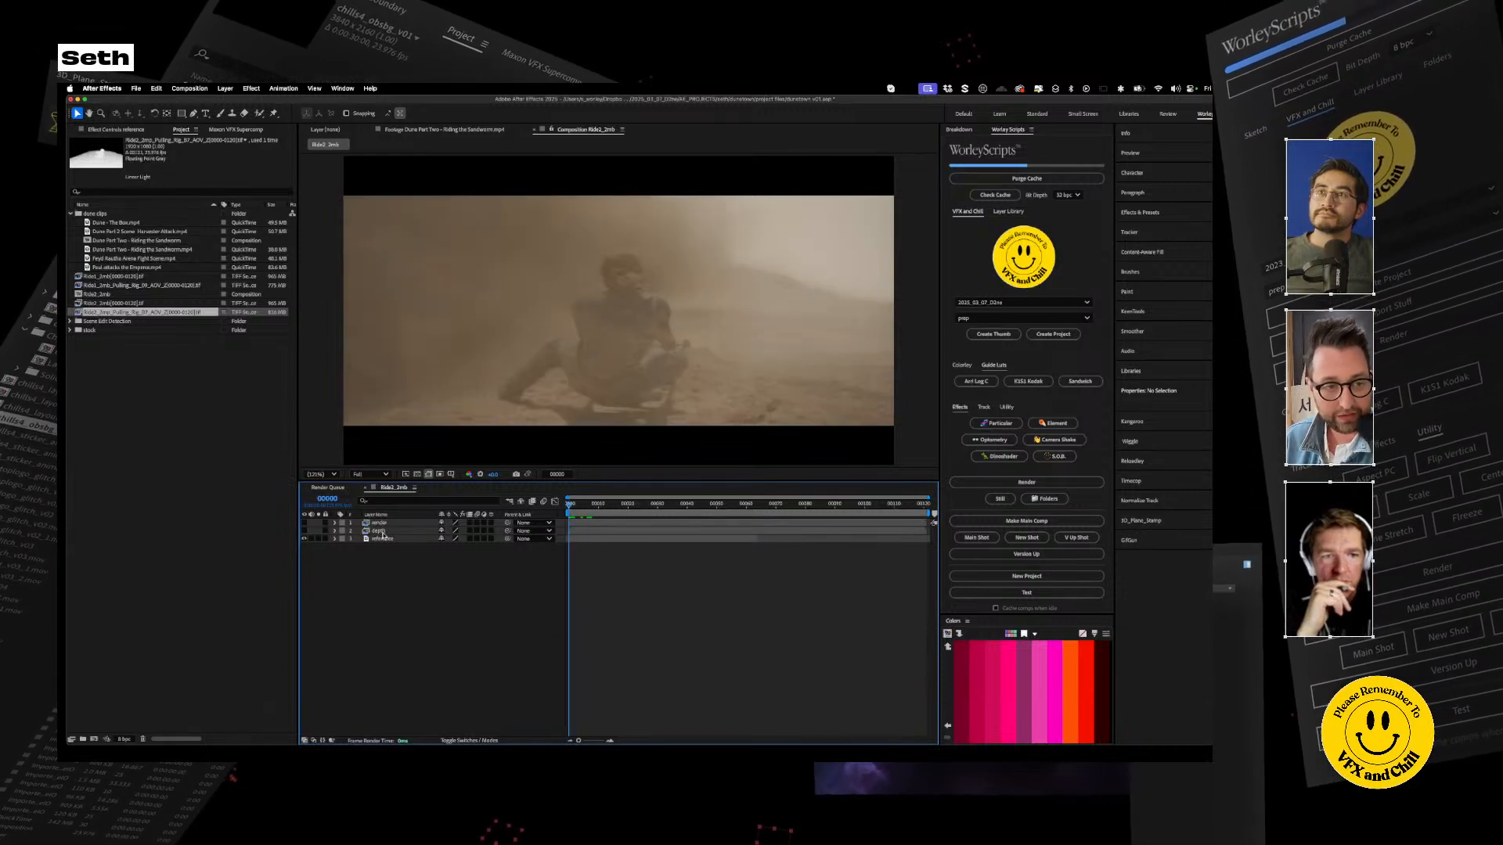
alt+click(304, 538)
alt+click(305, 539)
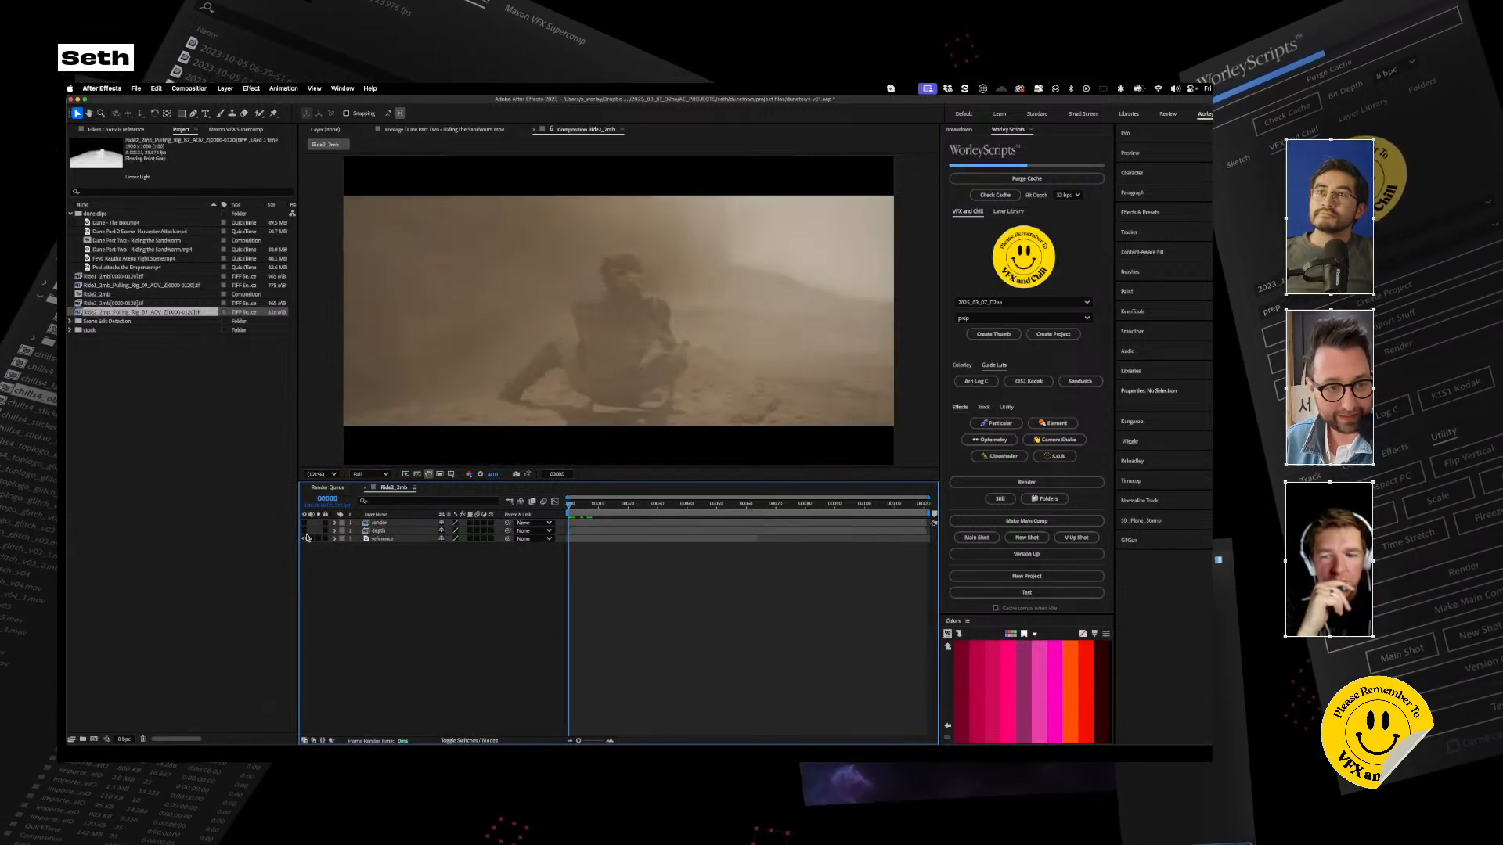
click(304, 523)
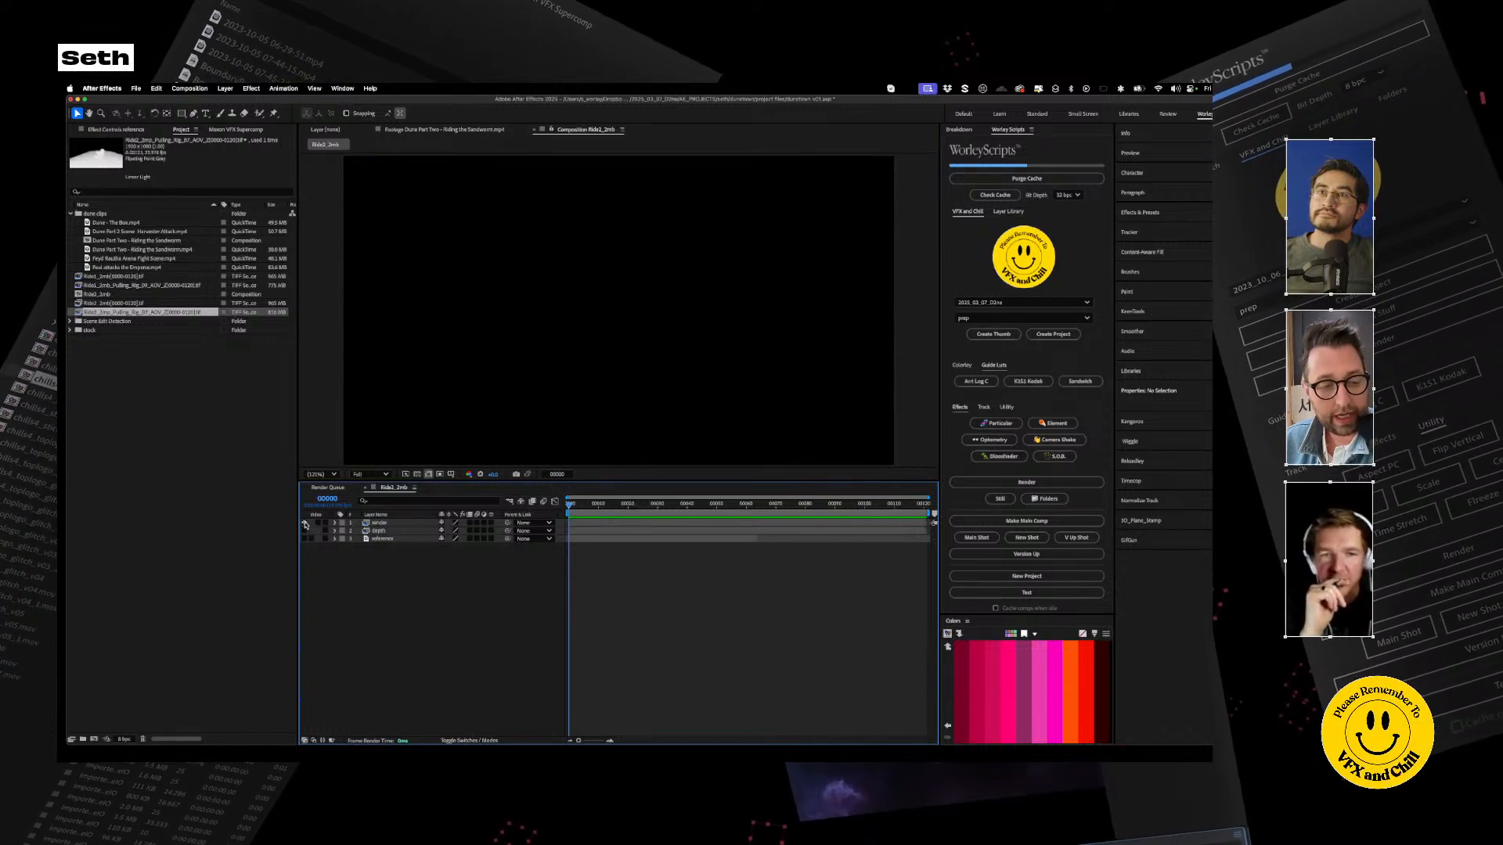
click(304, 523)
click(381, 523)
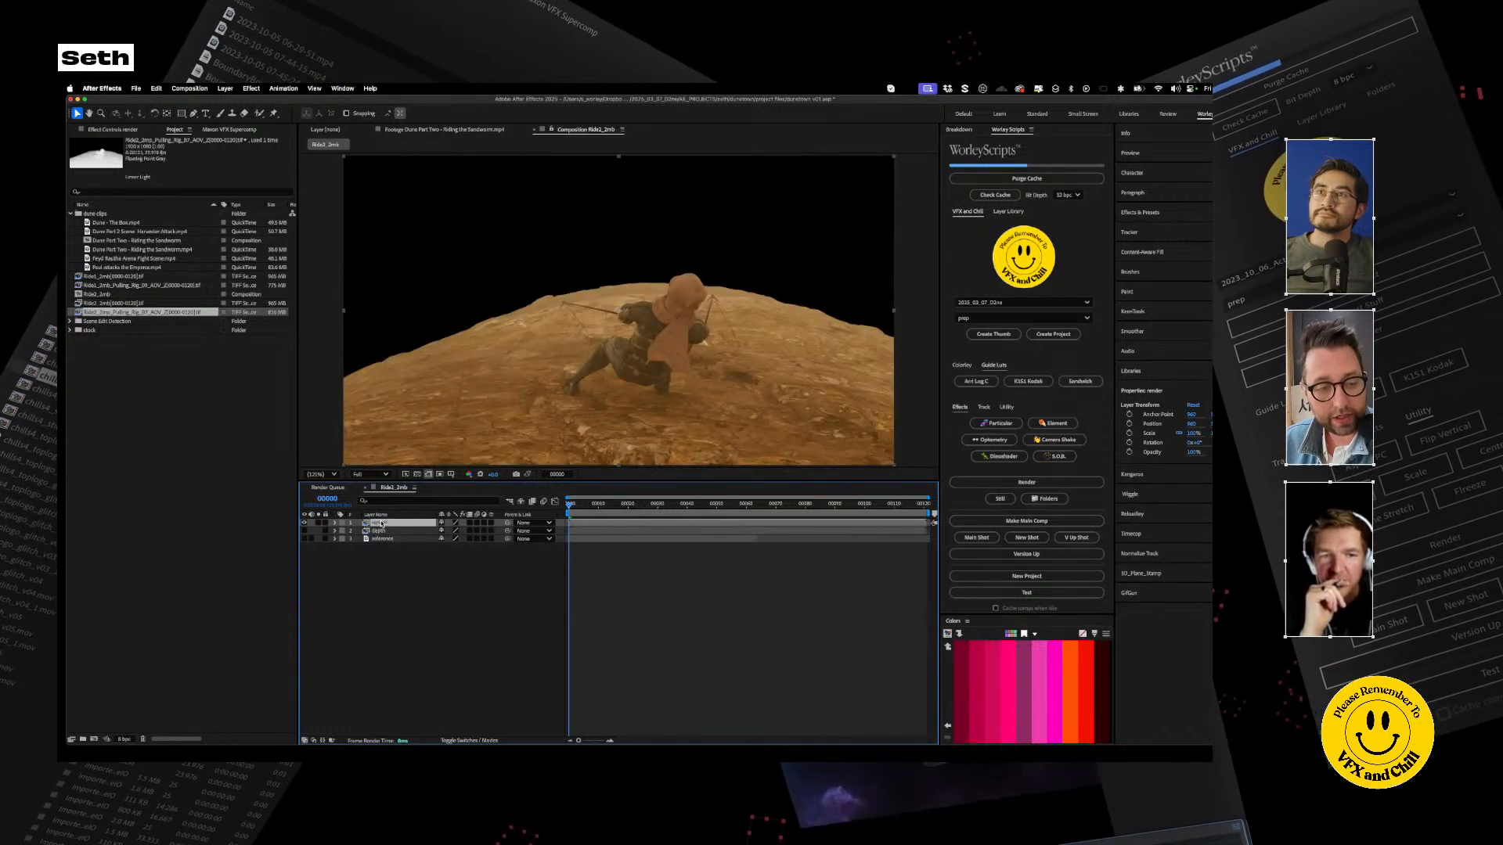
Expand the stock footage folder and preview the Blizzard_Mist_At_Cam_1 and Blizzard_Mist_At_Cam_2 clips
click(144, 374)
click(70, 330)
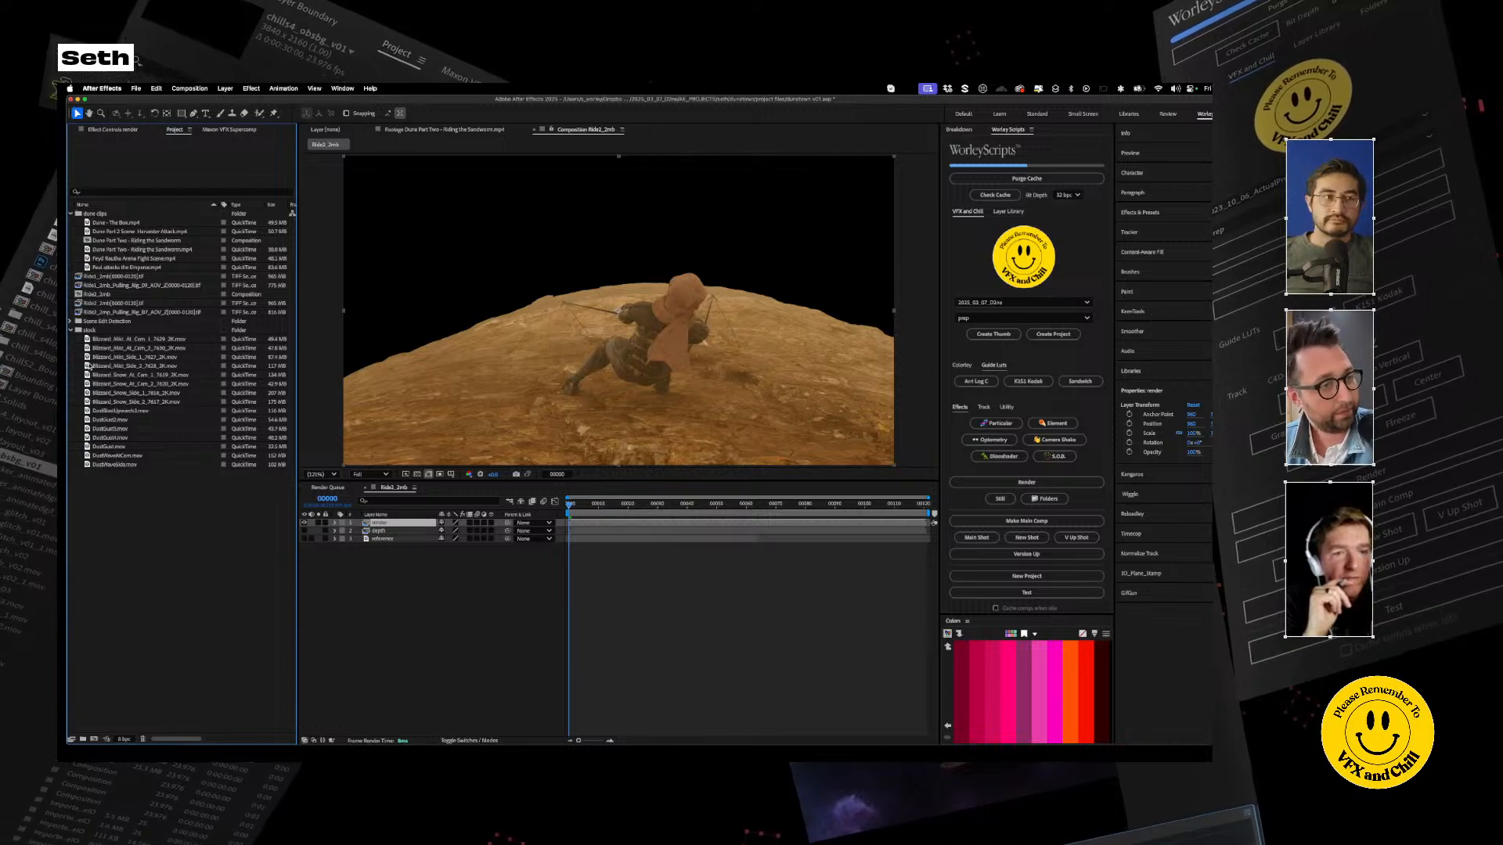
double_click(88, 339)
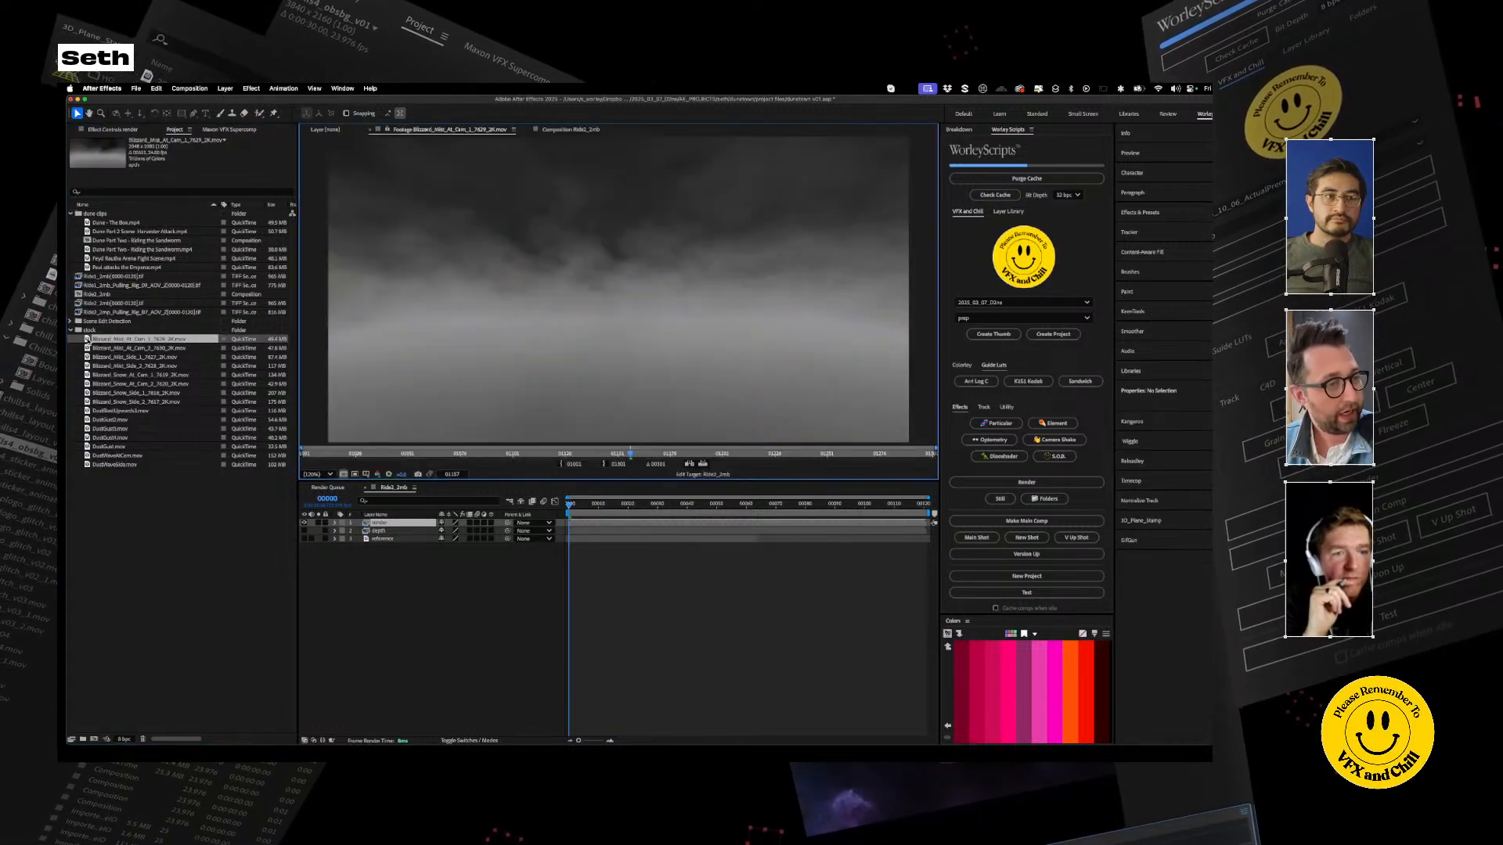
click(311, 462)
key(space)
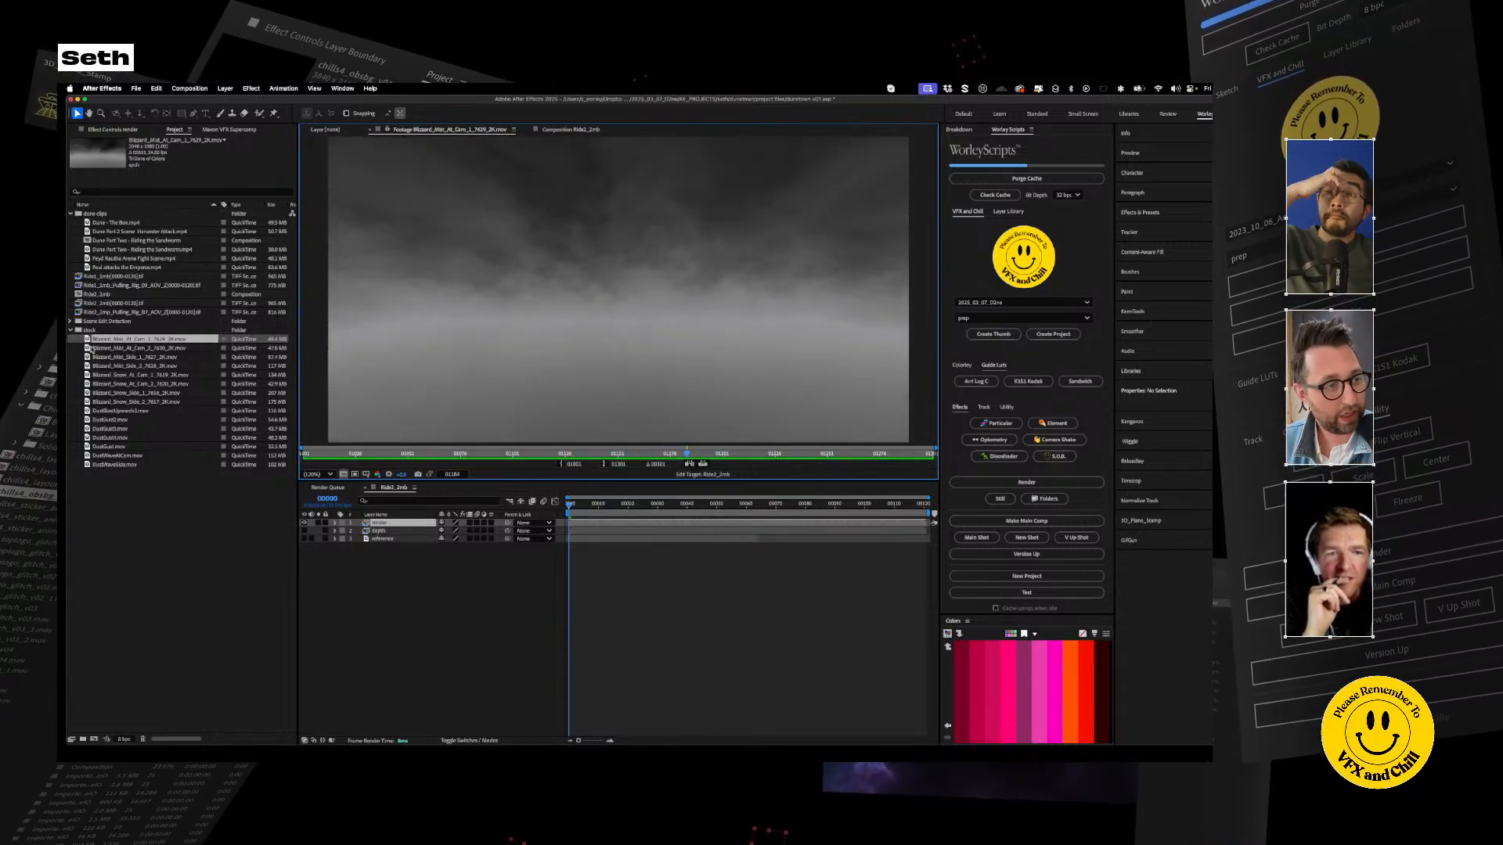
double_click(89, 348)
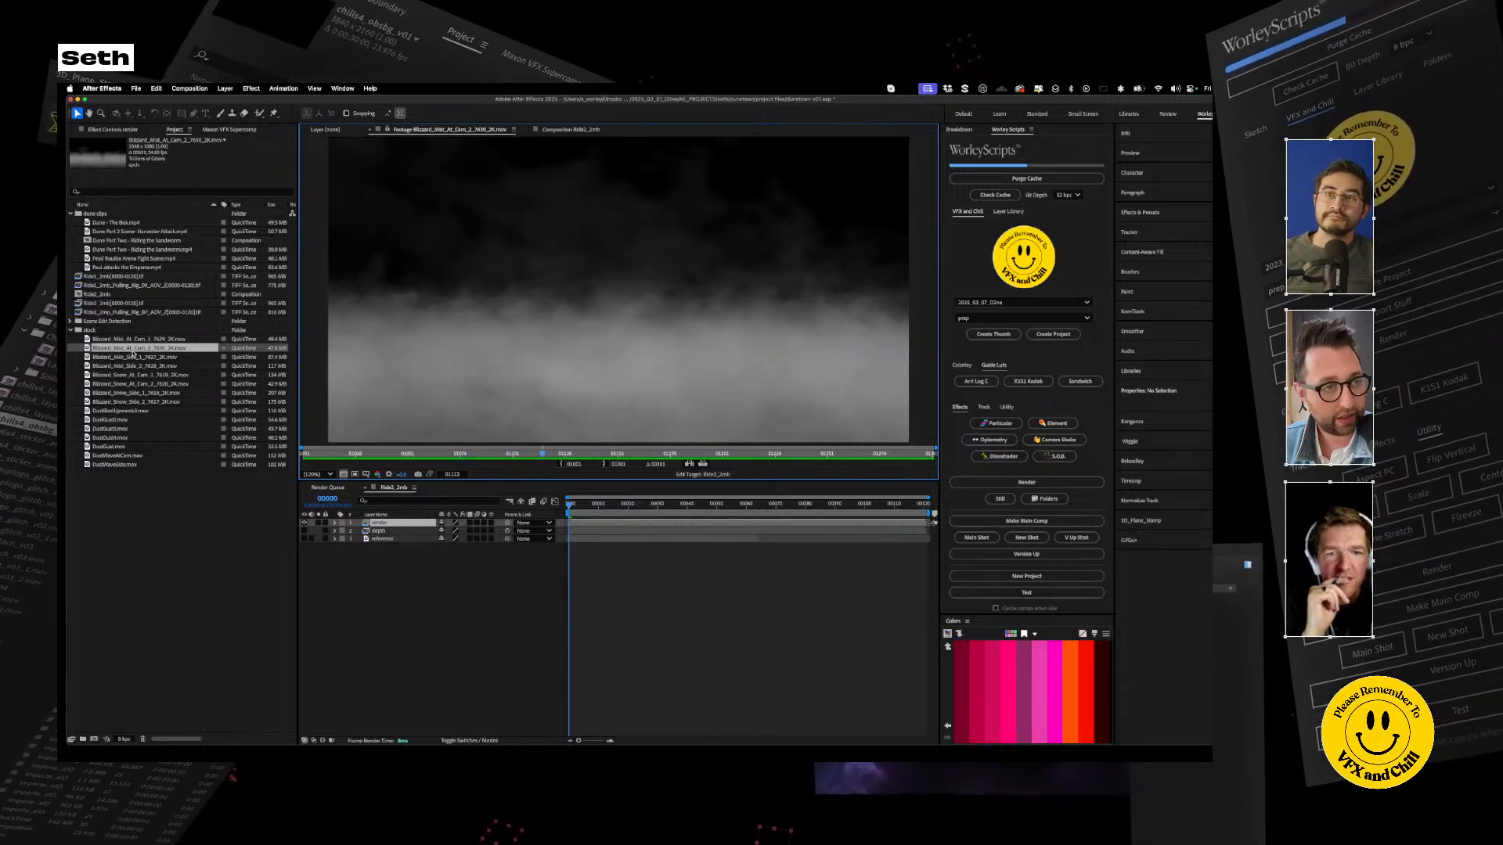
click(88, 339)
double_click(87, 339)
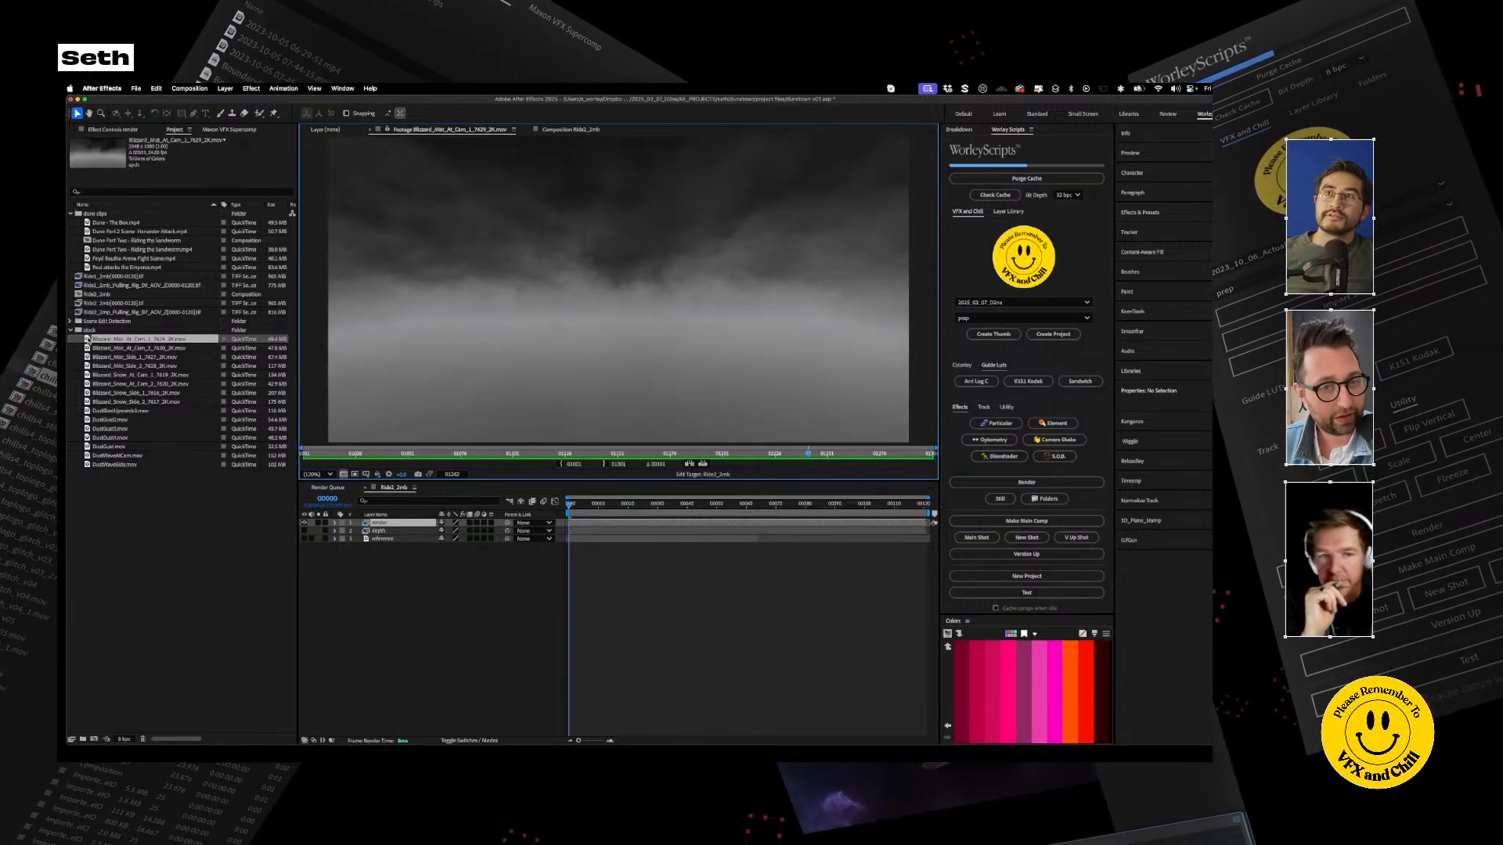
Place the Blizzard_Mist_At_Cam_1 clip directly beneath the render layer, play the comp and return to its first frame
drag(87, 339, 392, 530)
click(402, 596)
key(space)
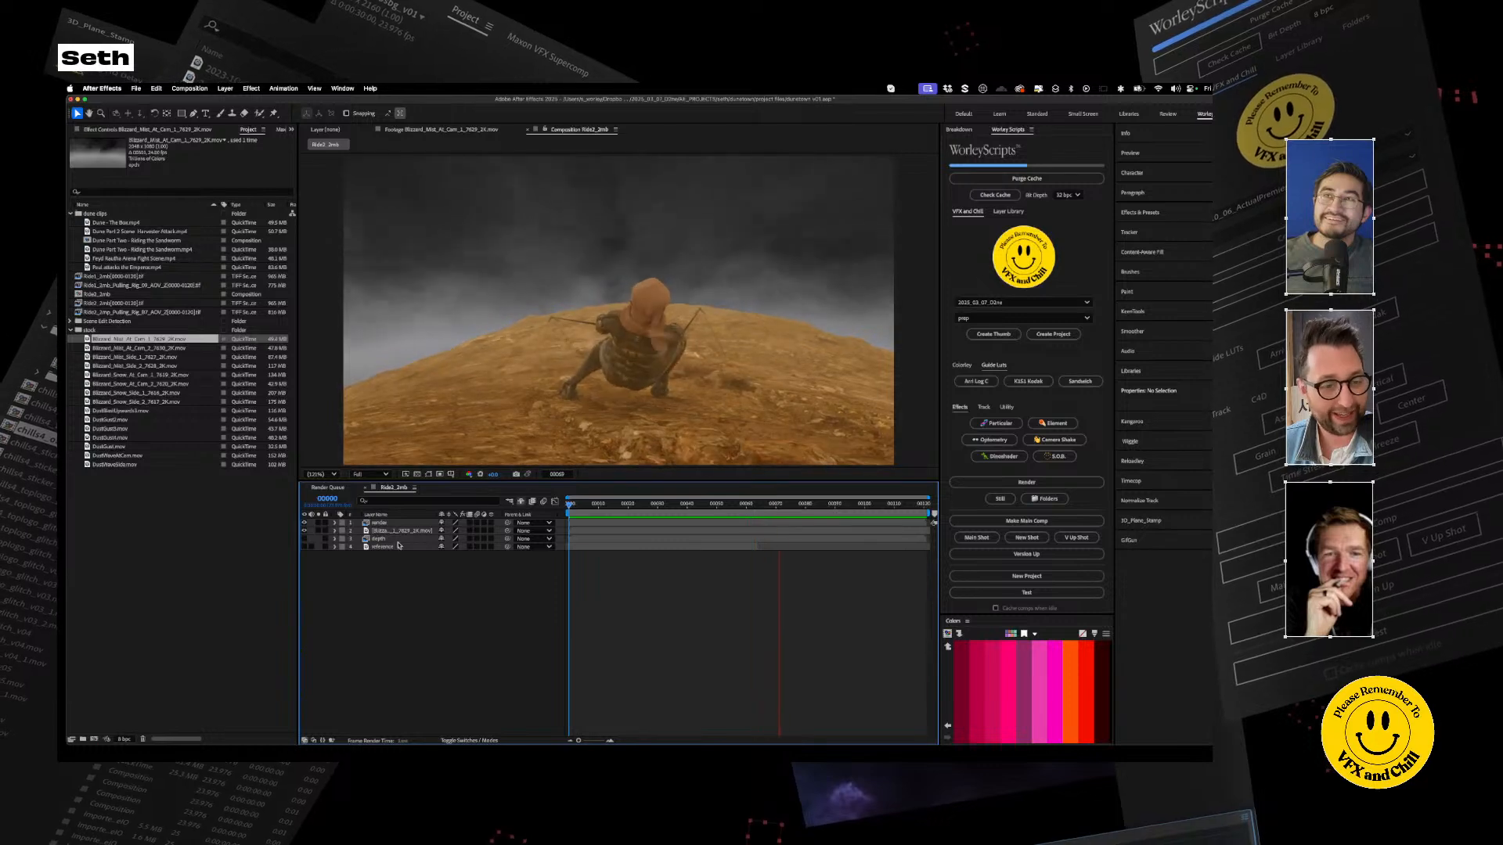
click(381, 523)
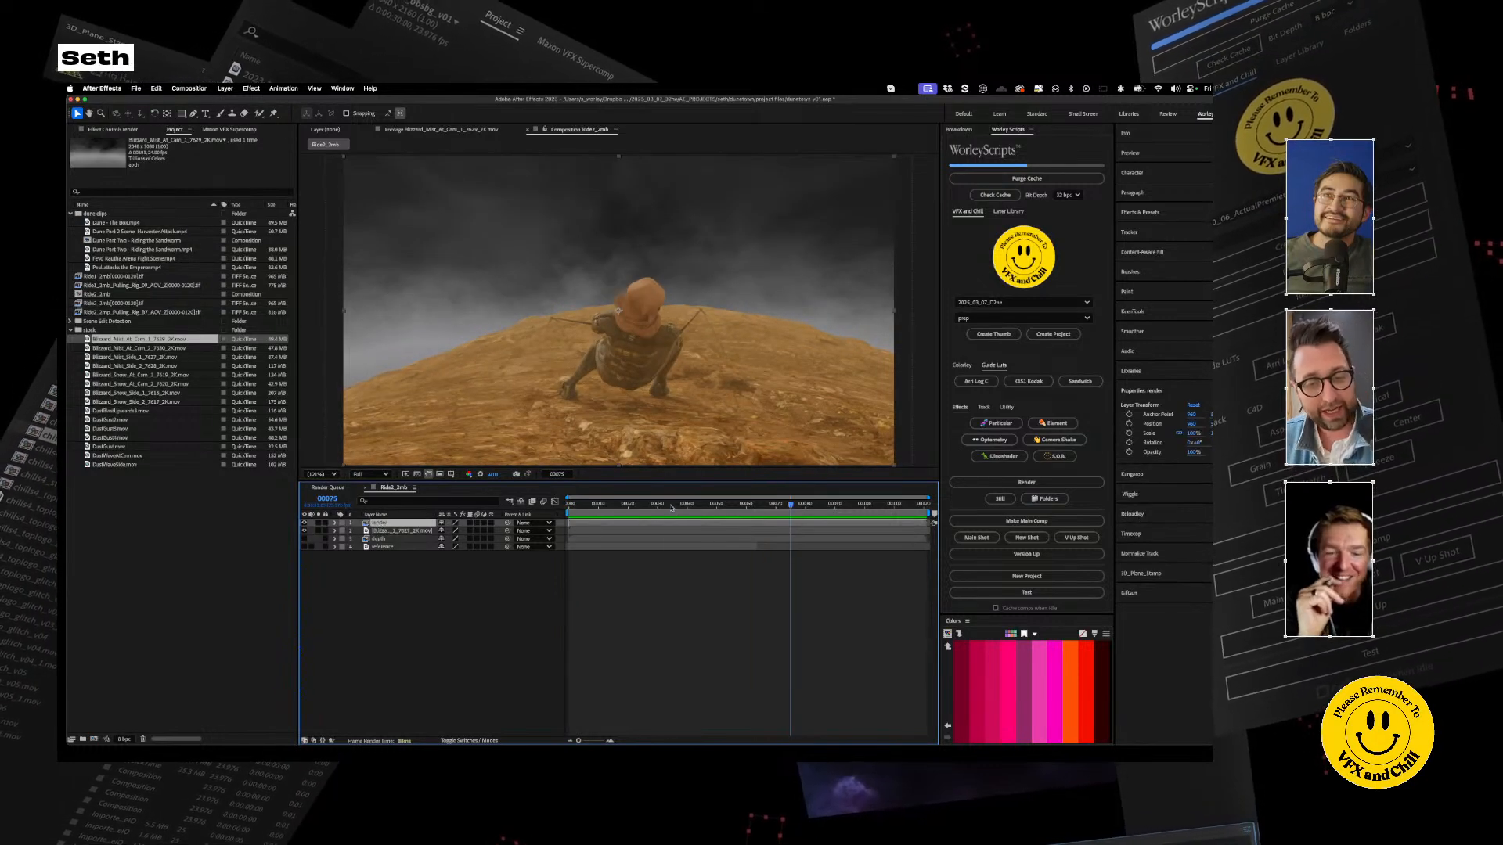
key(Home)
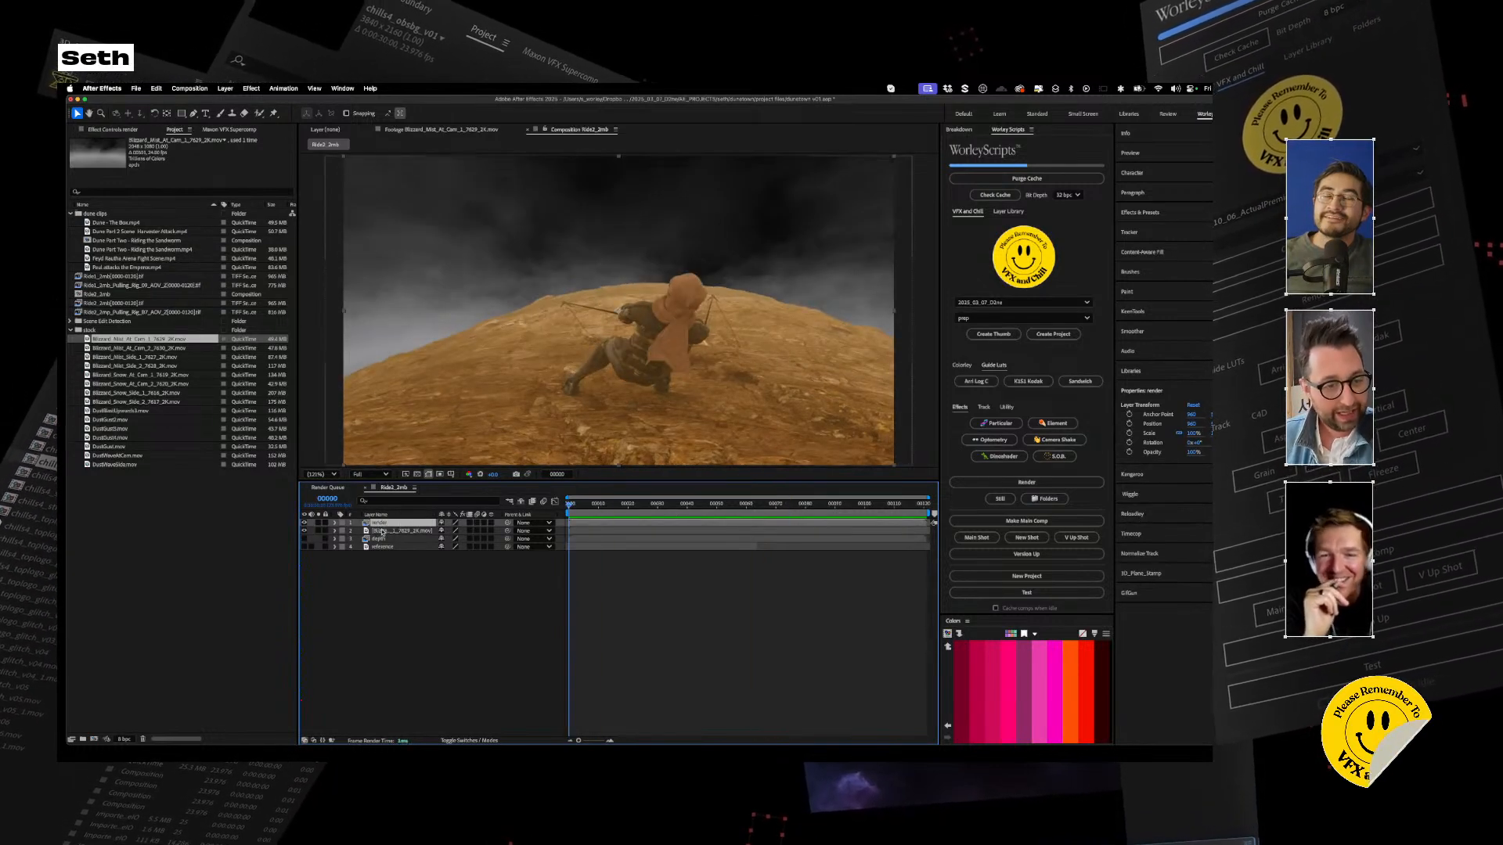
Hide the render layer and play the blizzard mist layer on its own
click(382, 531)
key(super+alt+shift+v)
key(space)
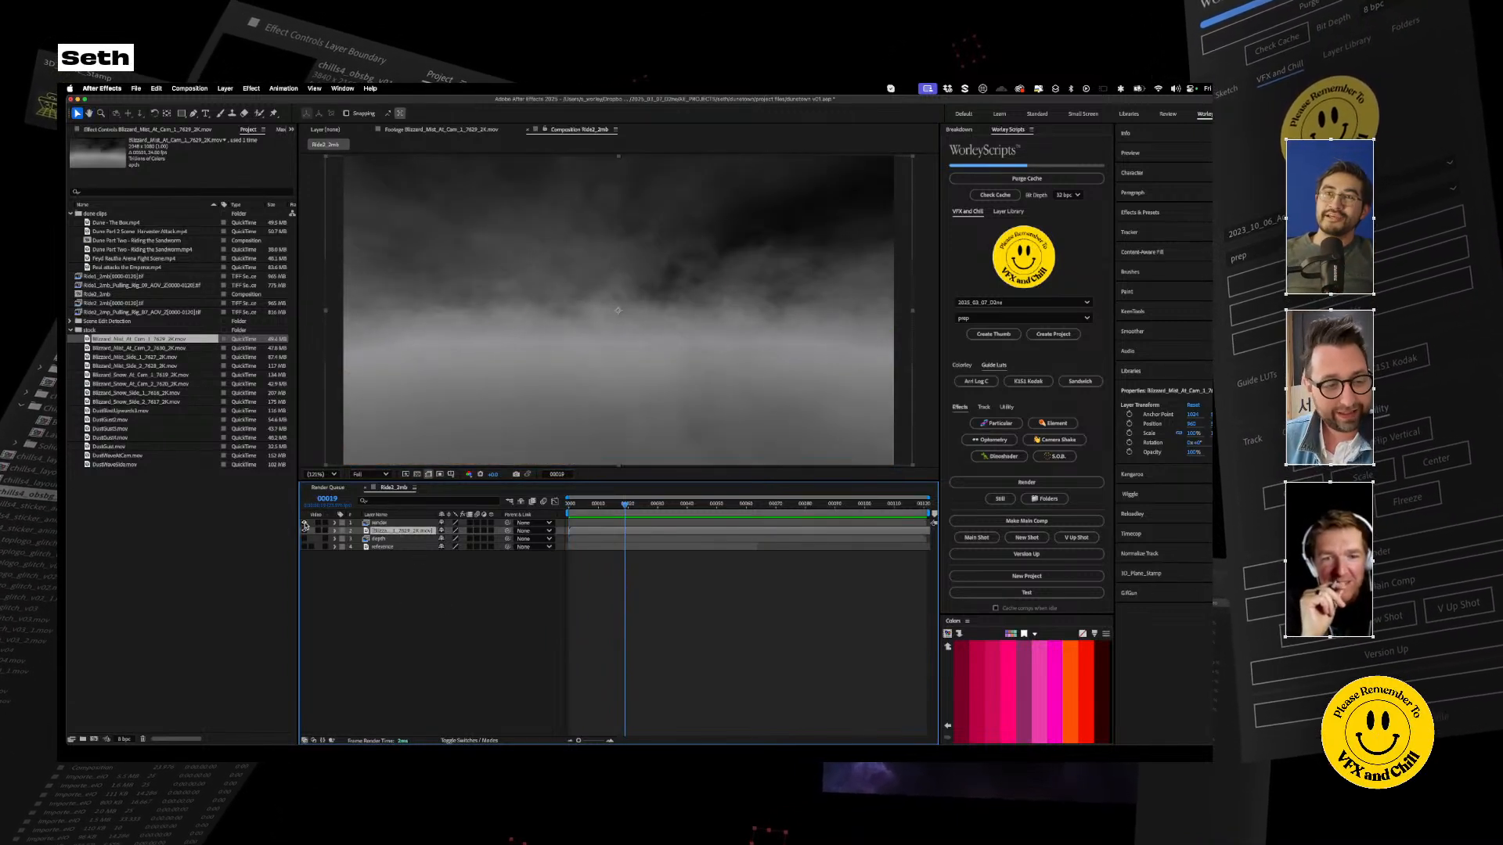
click(304, 523)
key(space)
click(304, 523)
key(space)
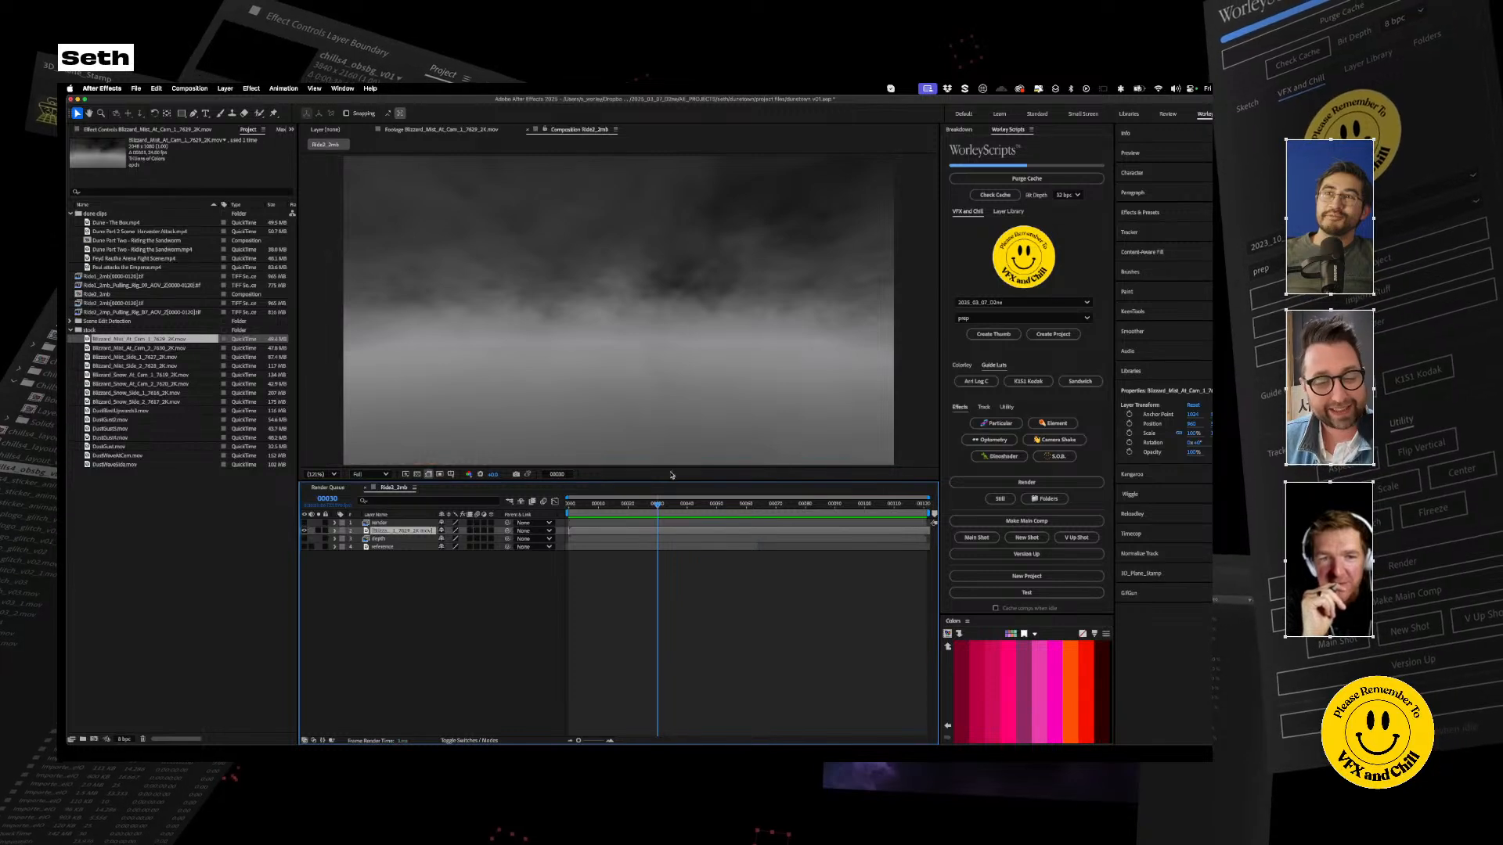
key(space)
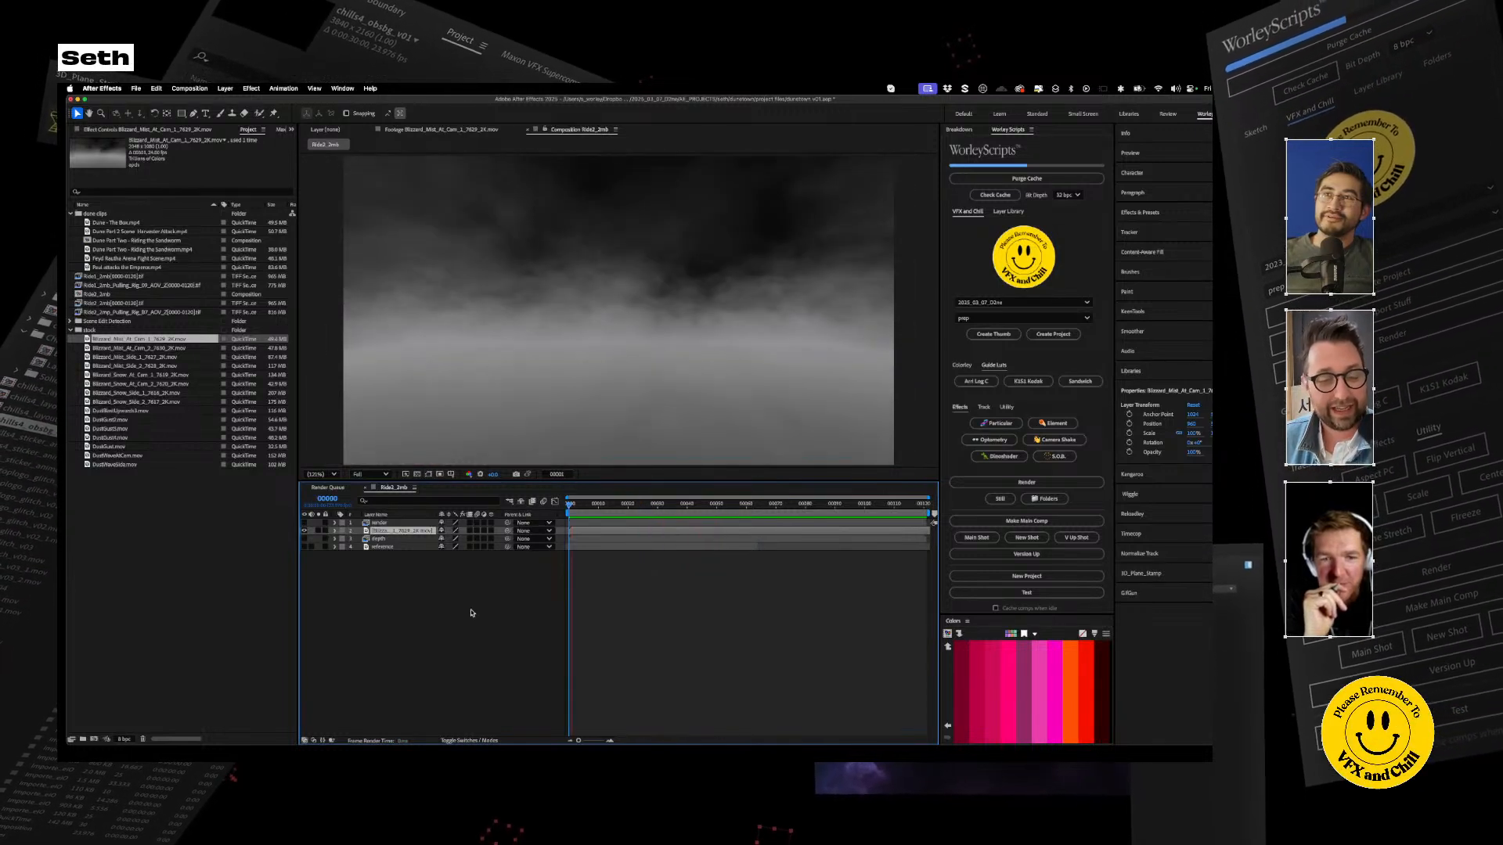
key(space)
Rename the Blizzard_Mist_At_Cam_1 layer as blizz1
click(396, 532)
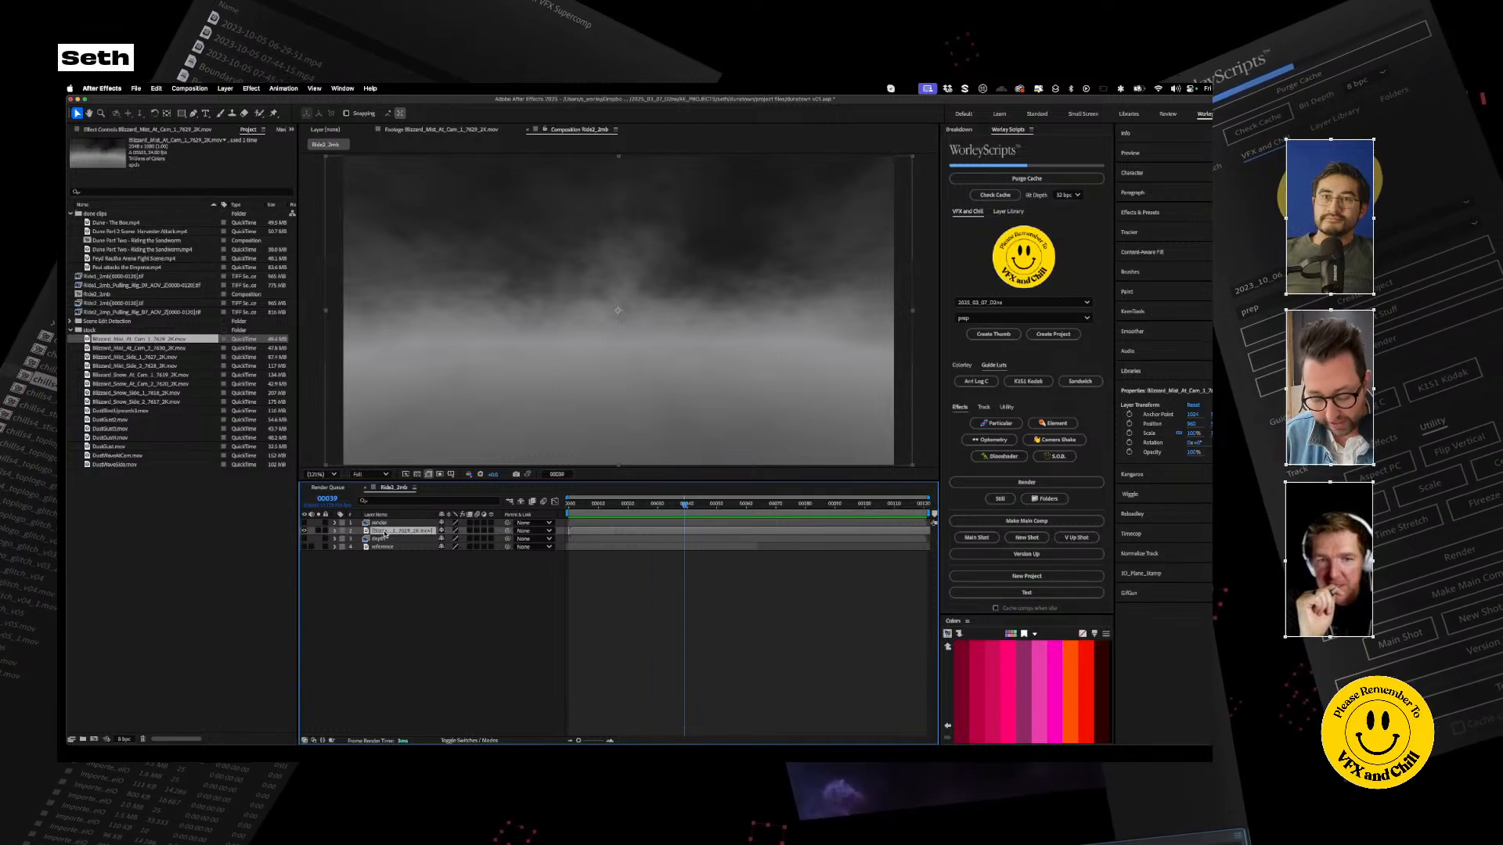
key(Return)
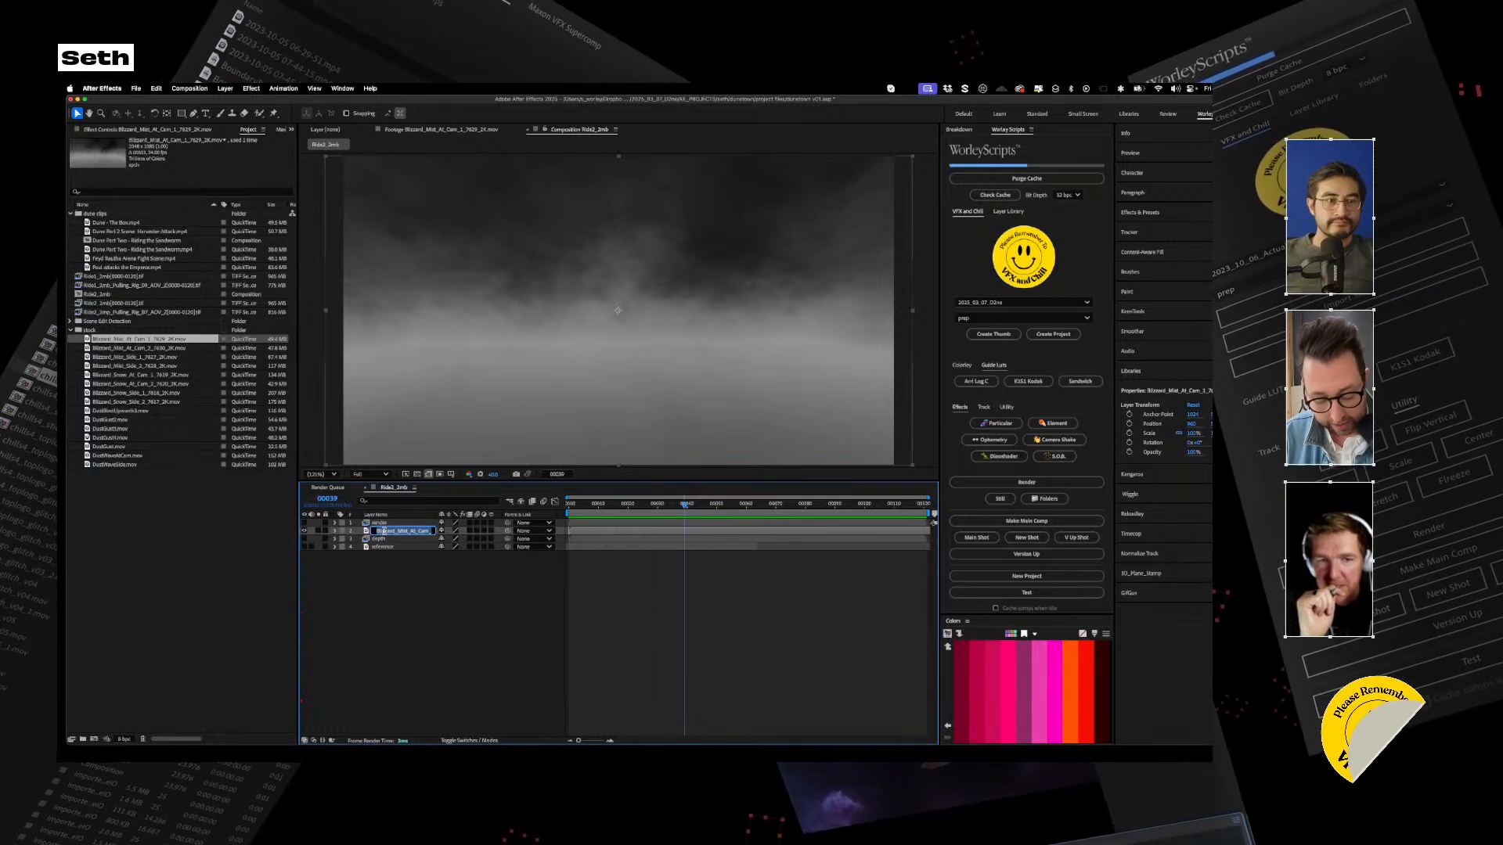
text(blizz1)
key(Return)
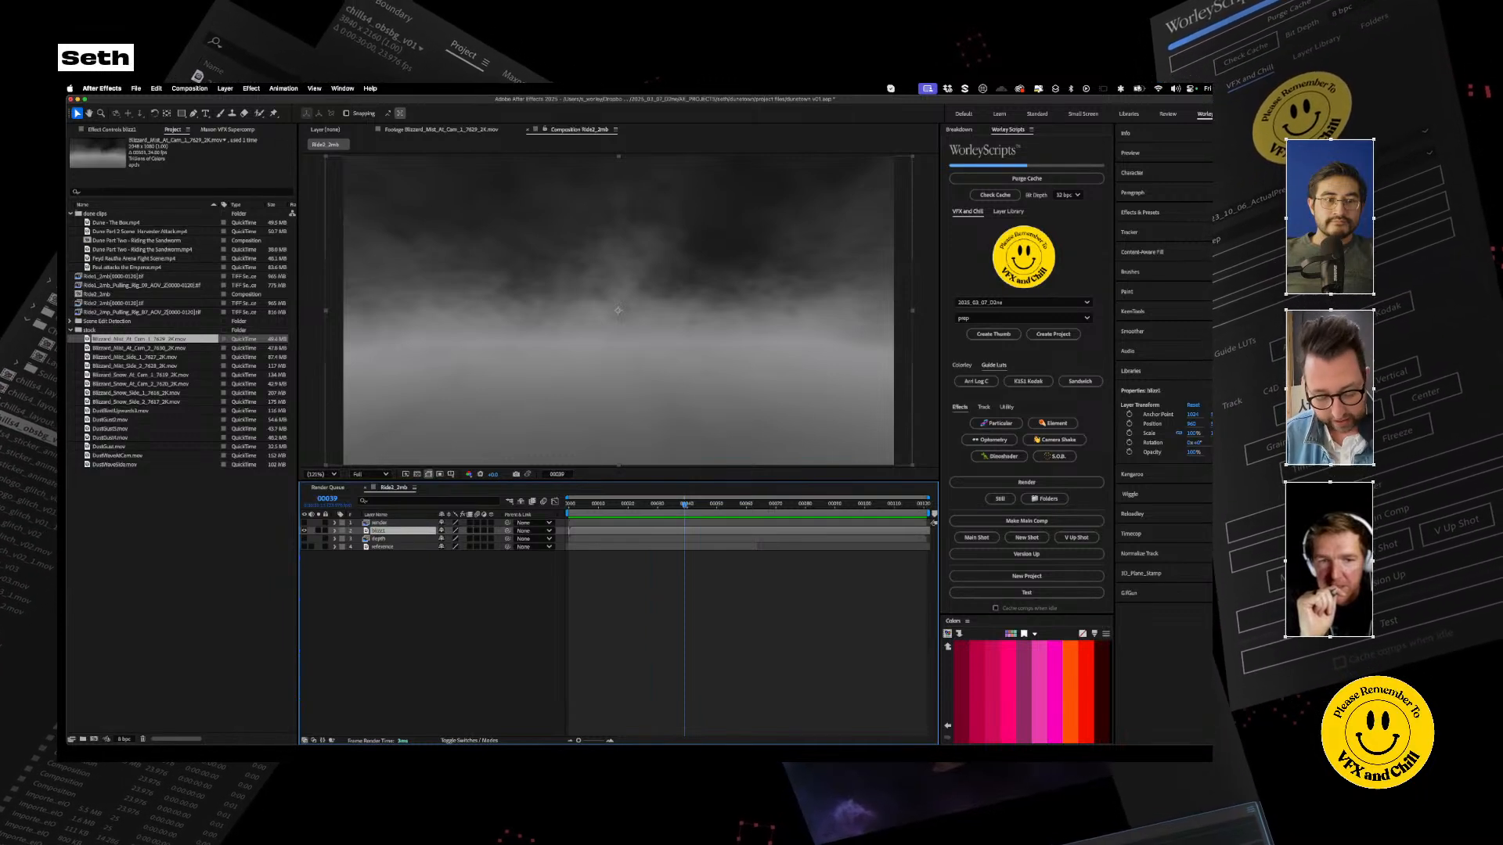
Pre-compose the mist layer as blizz1, moving all attributes into the new composition
key(super+shift+c)
click(617, 431)
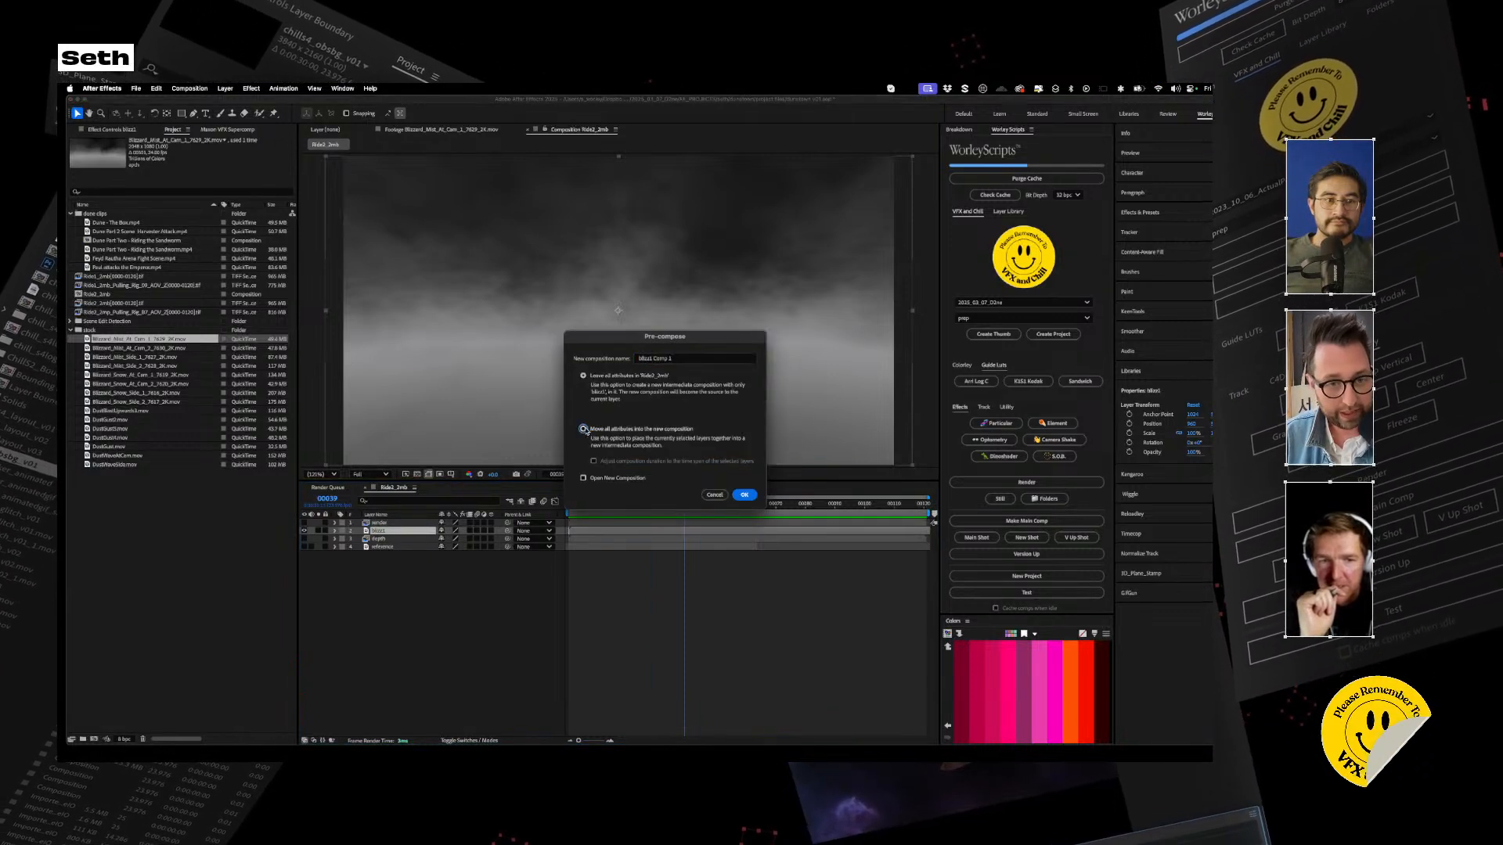
click(692, 359)
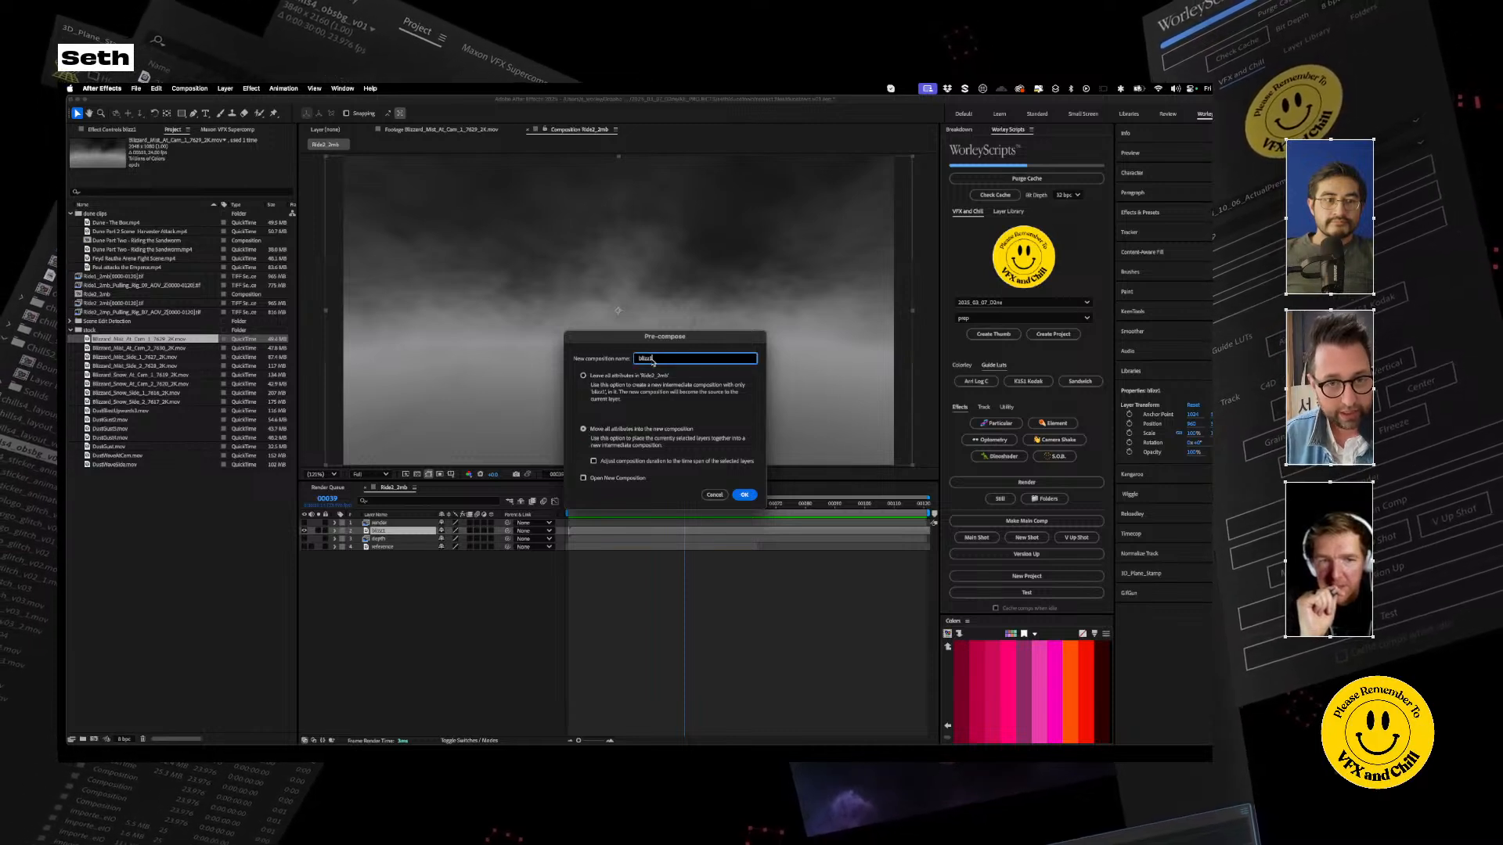
key(Return)
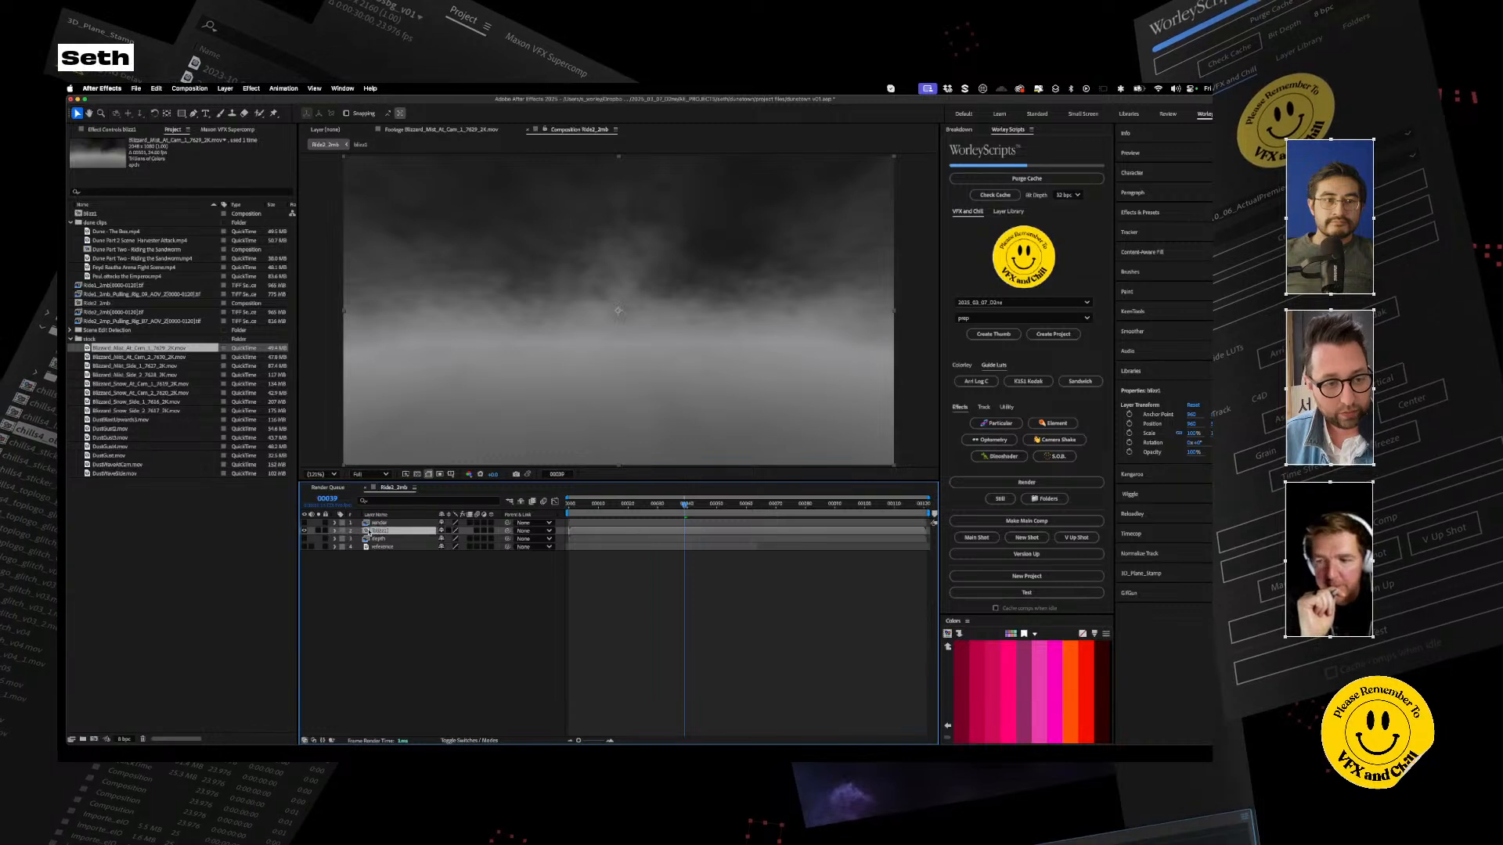
Duplicate the blizz1 precomp layer and rename the copy as blizz2
key(super+d)
key(Return)
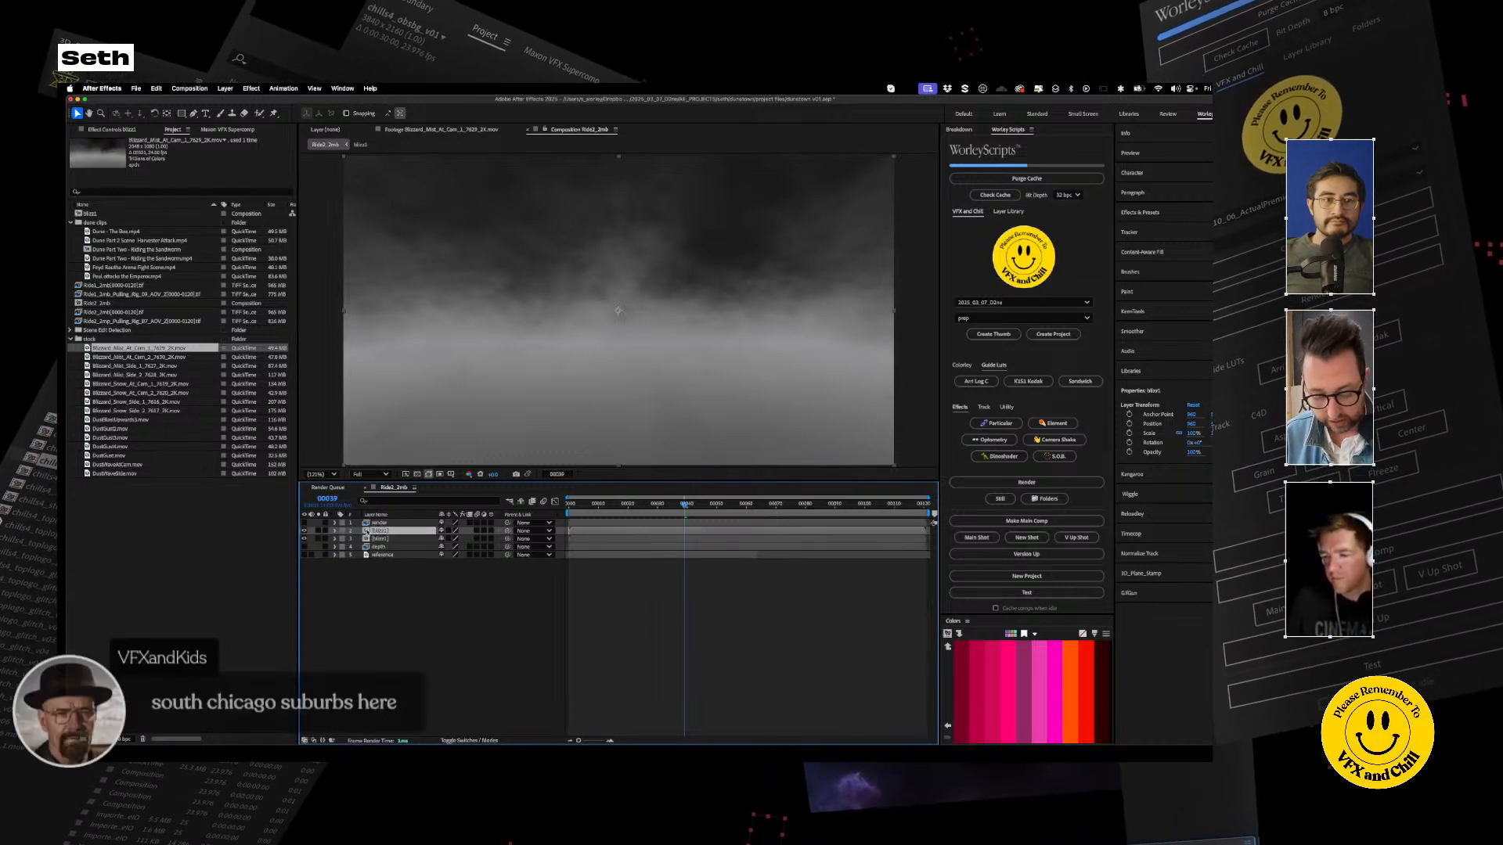
text(2)
key(Return)
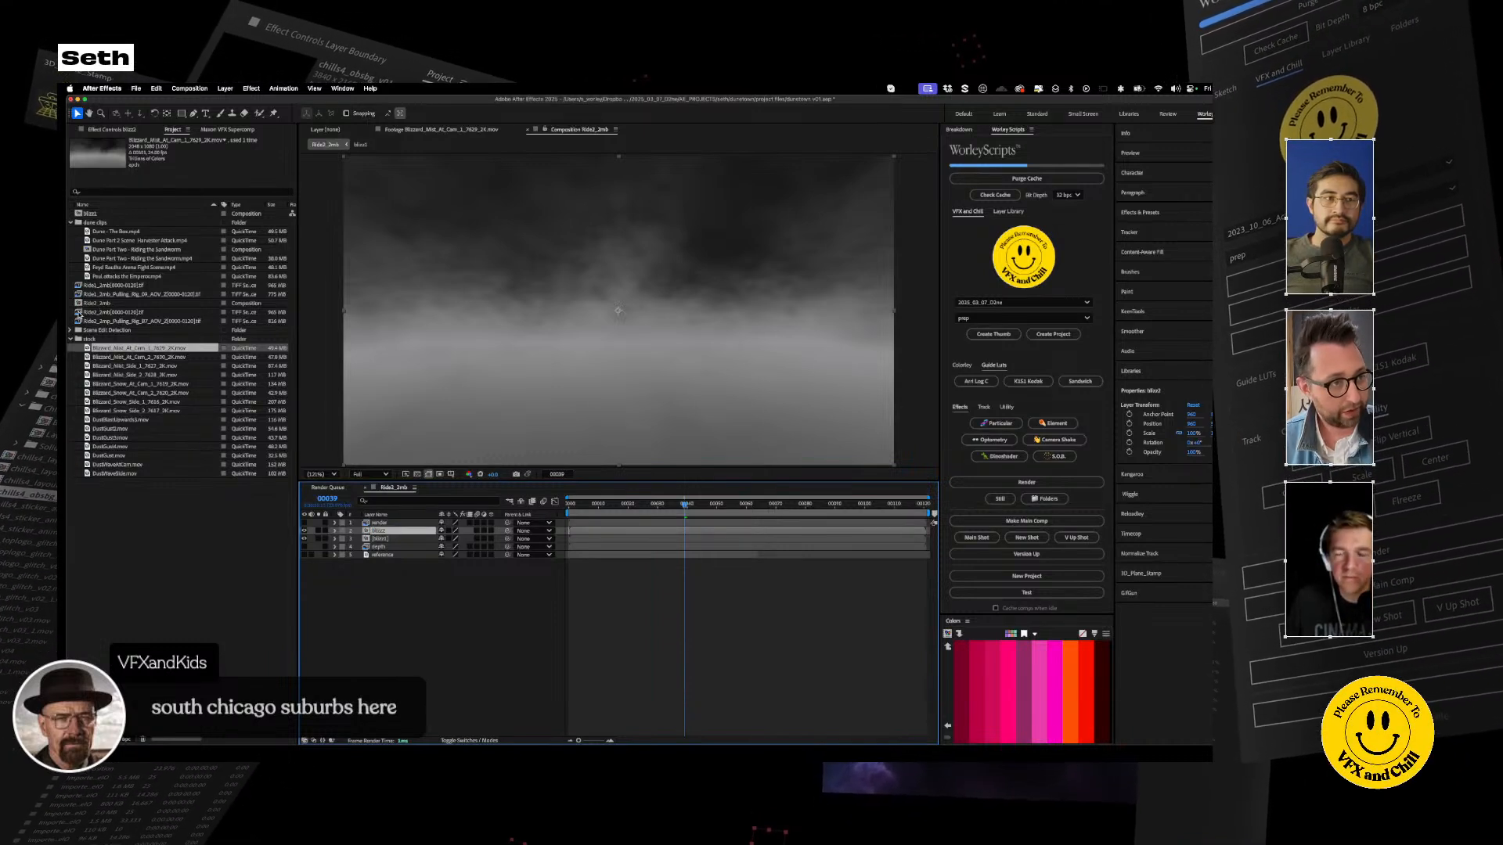
Duplicate the blizz1 composition in the project as blizz2 and replace the blizz2 layer's source with it
click(79, 213)
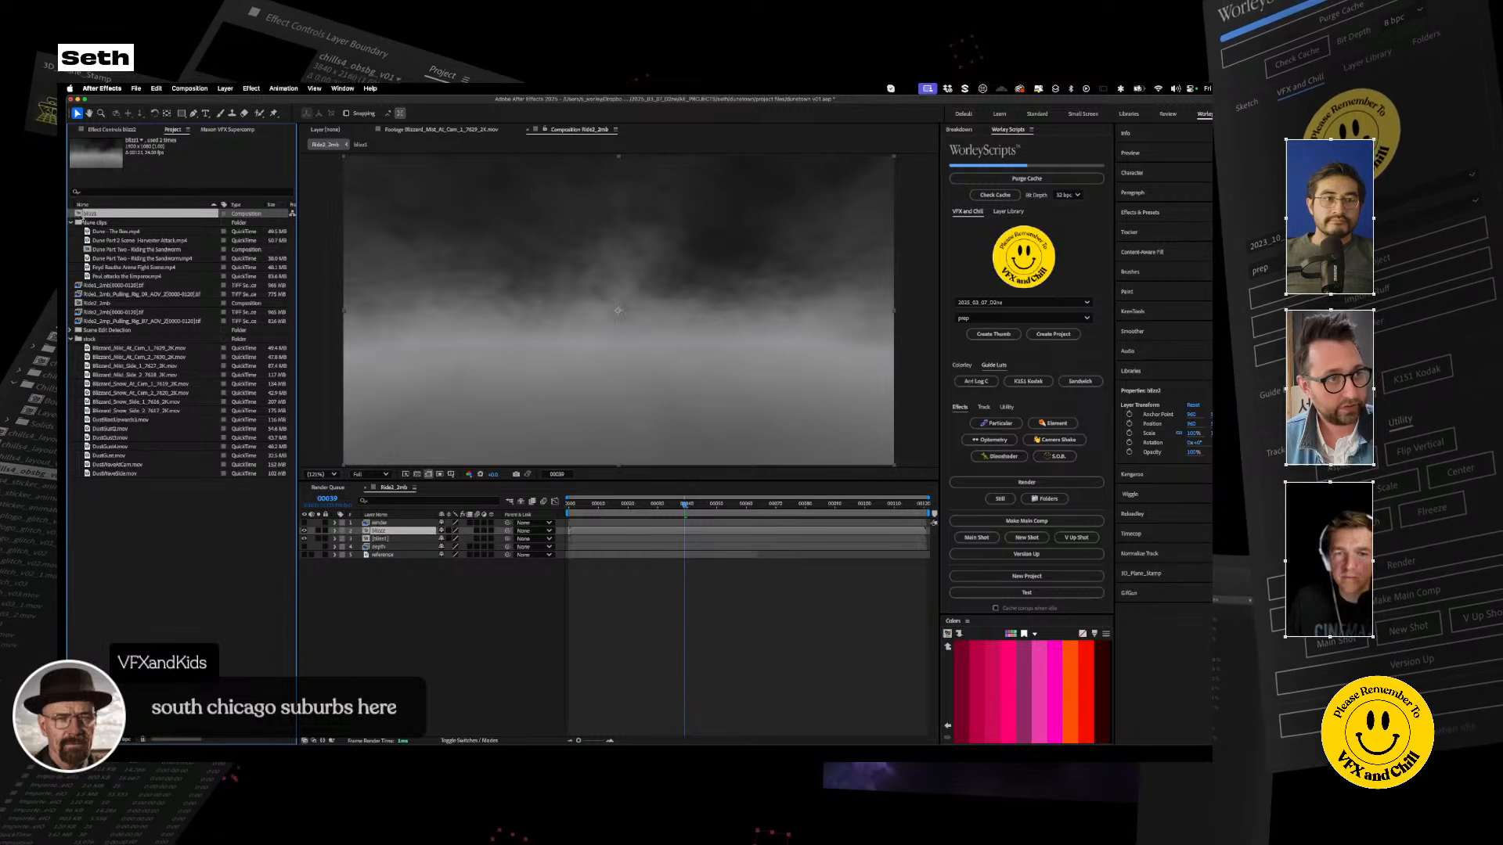
key(super+d)
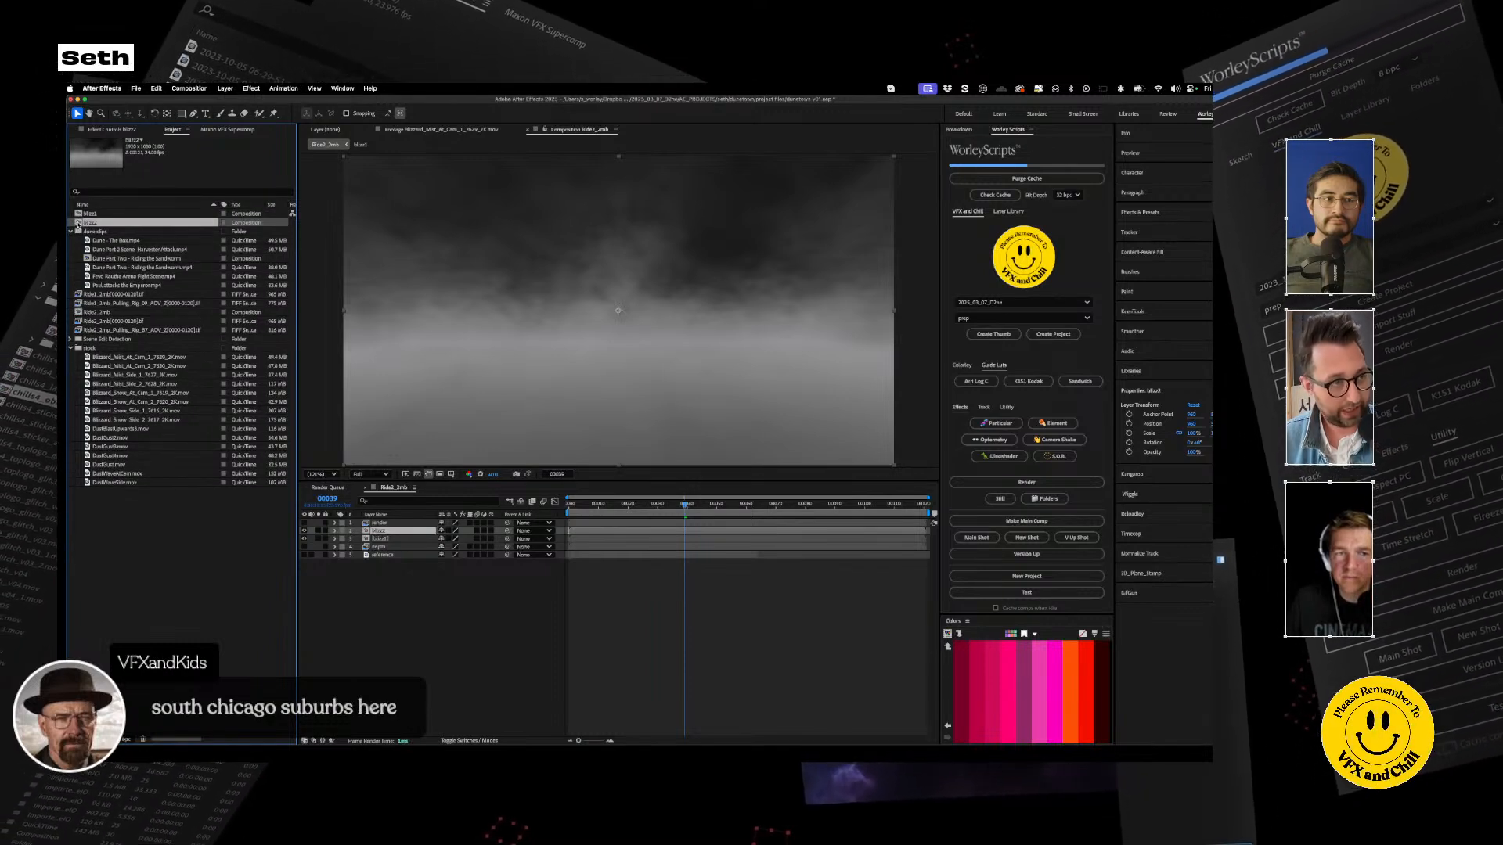
drag(78, 222, 435, 577)
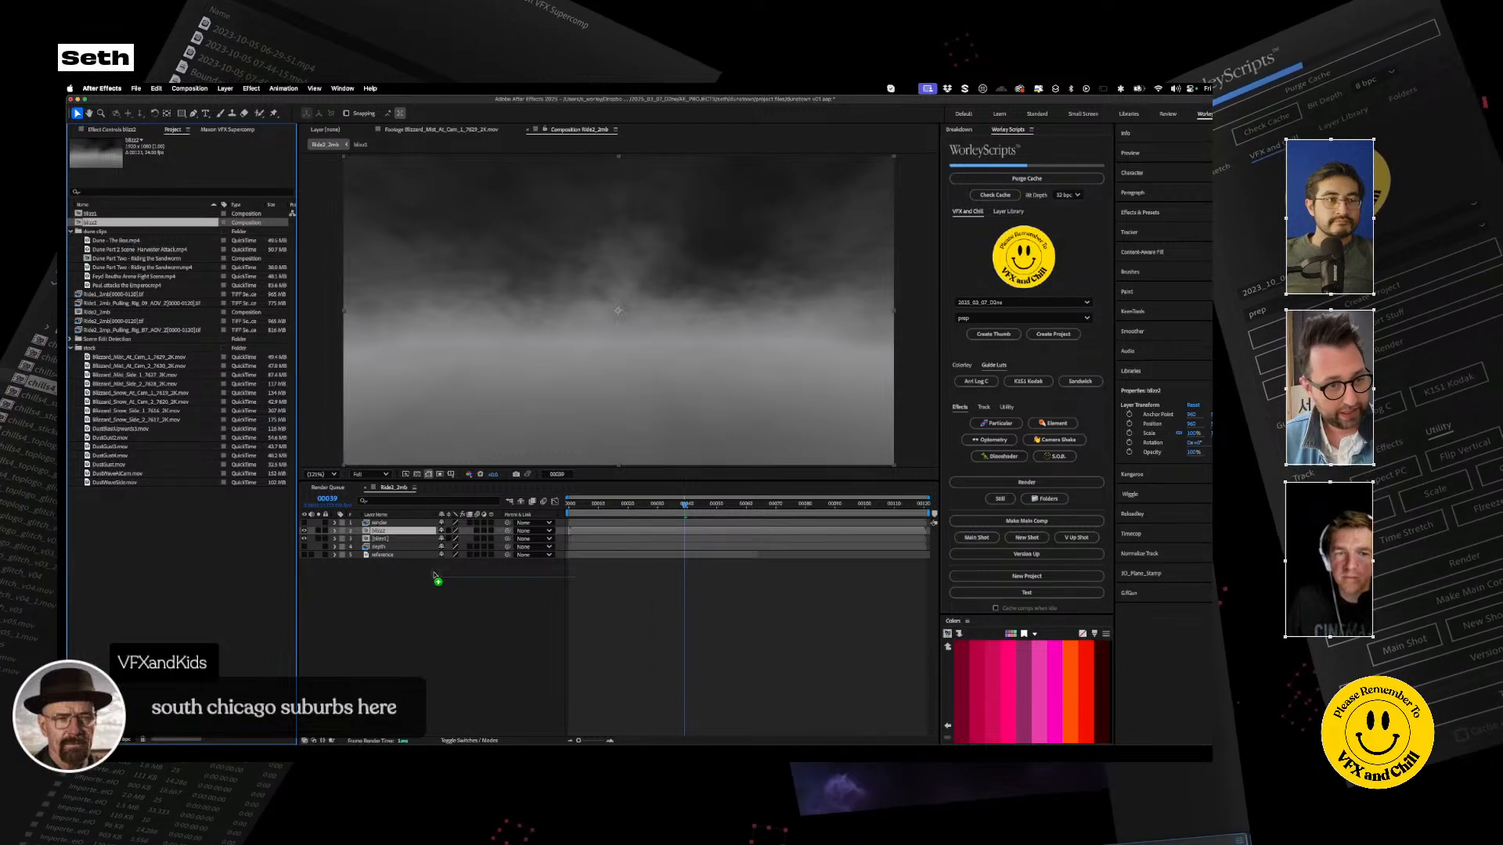
click(383, 532)
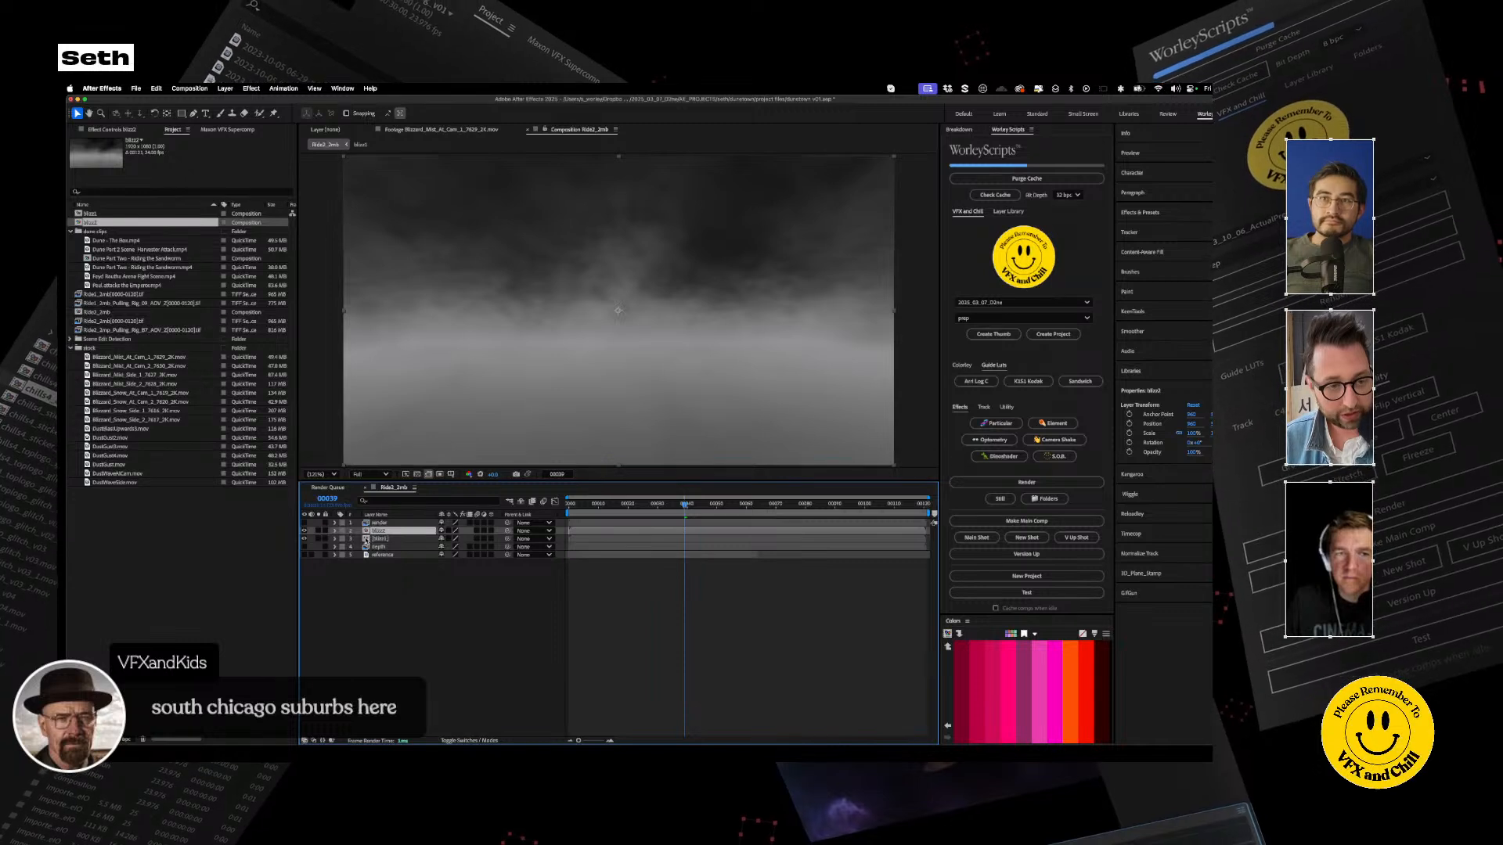
Open the blizz1 and blizz2 precomps to check their contents, and return to the main comp
double_click(365, 539)
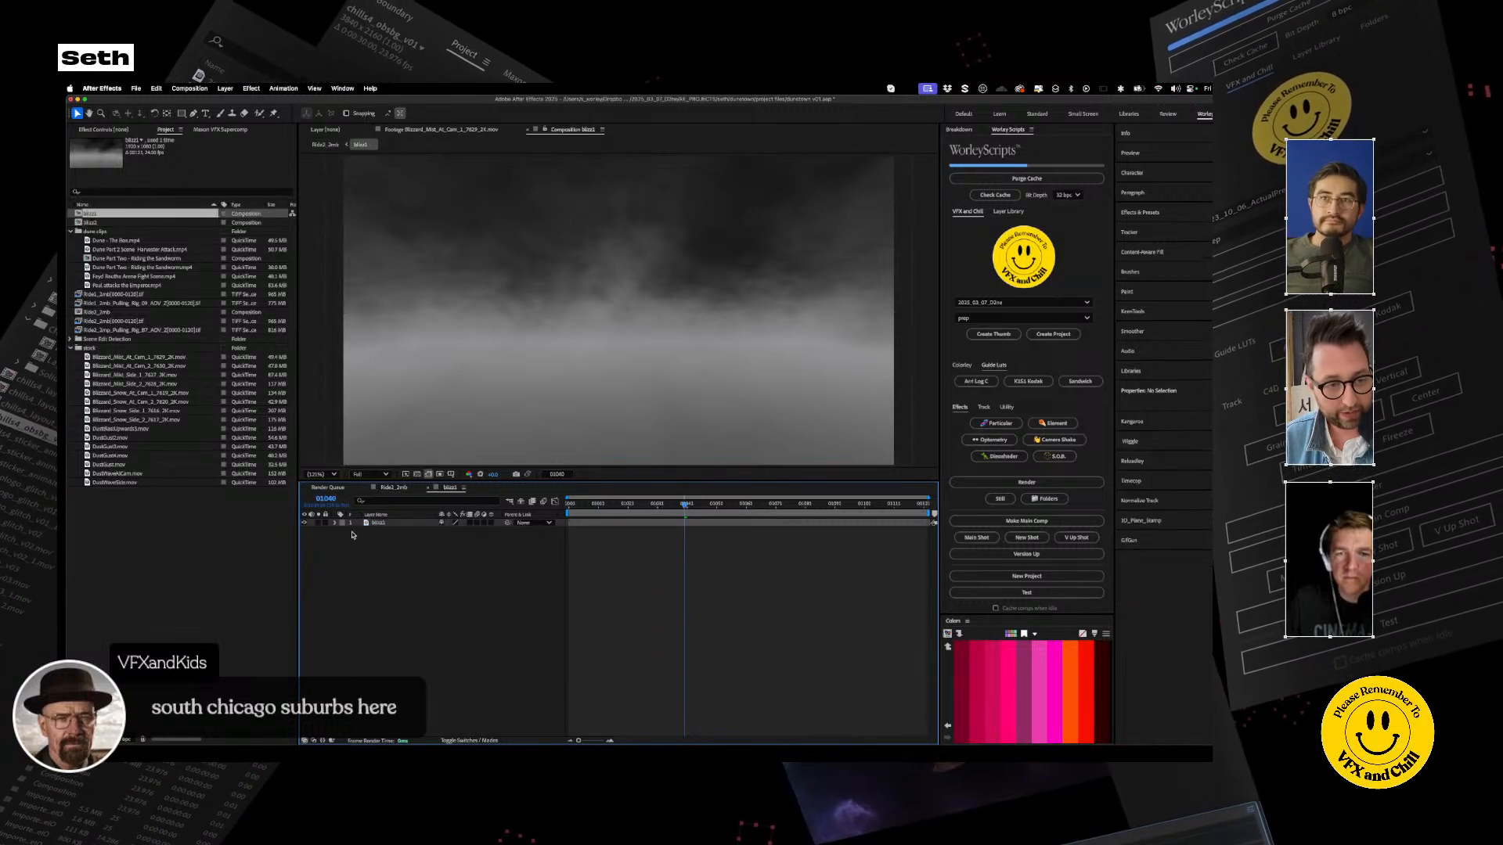
click(371, 522)
click(304, 523)
click(393, 486)
double_click(365, 531)
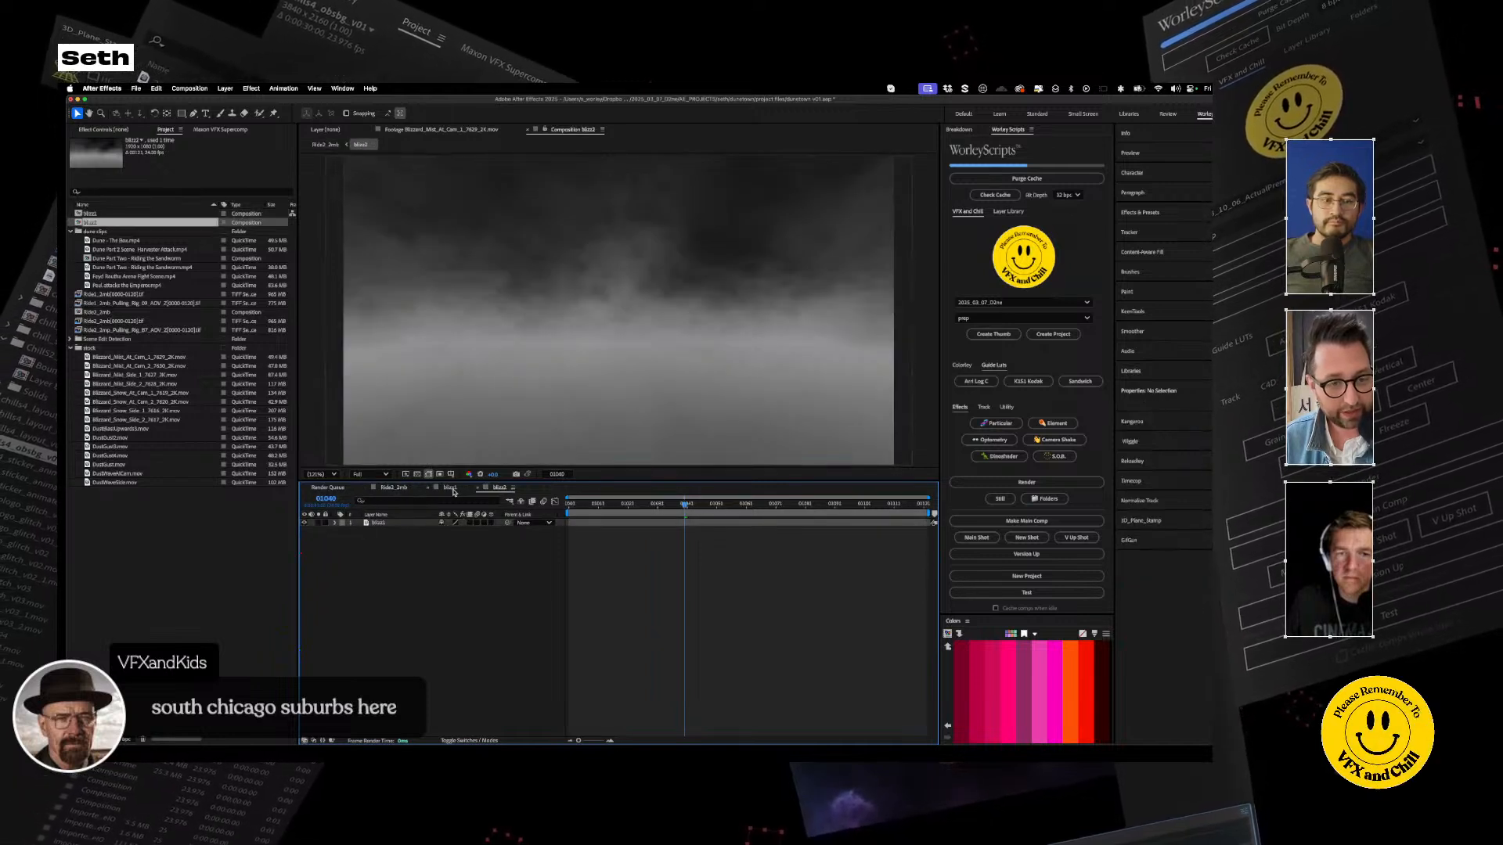
click(394, 488)
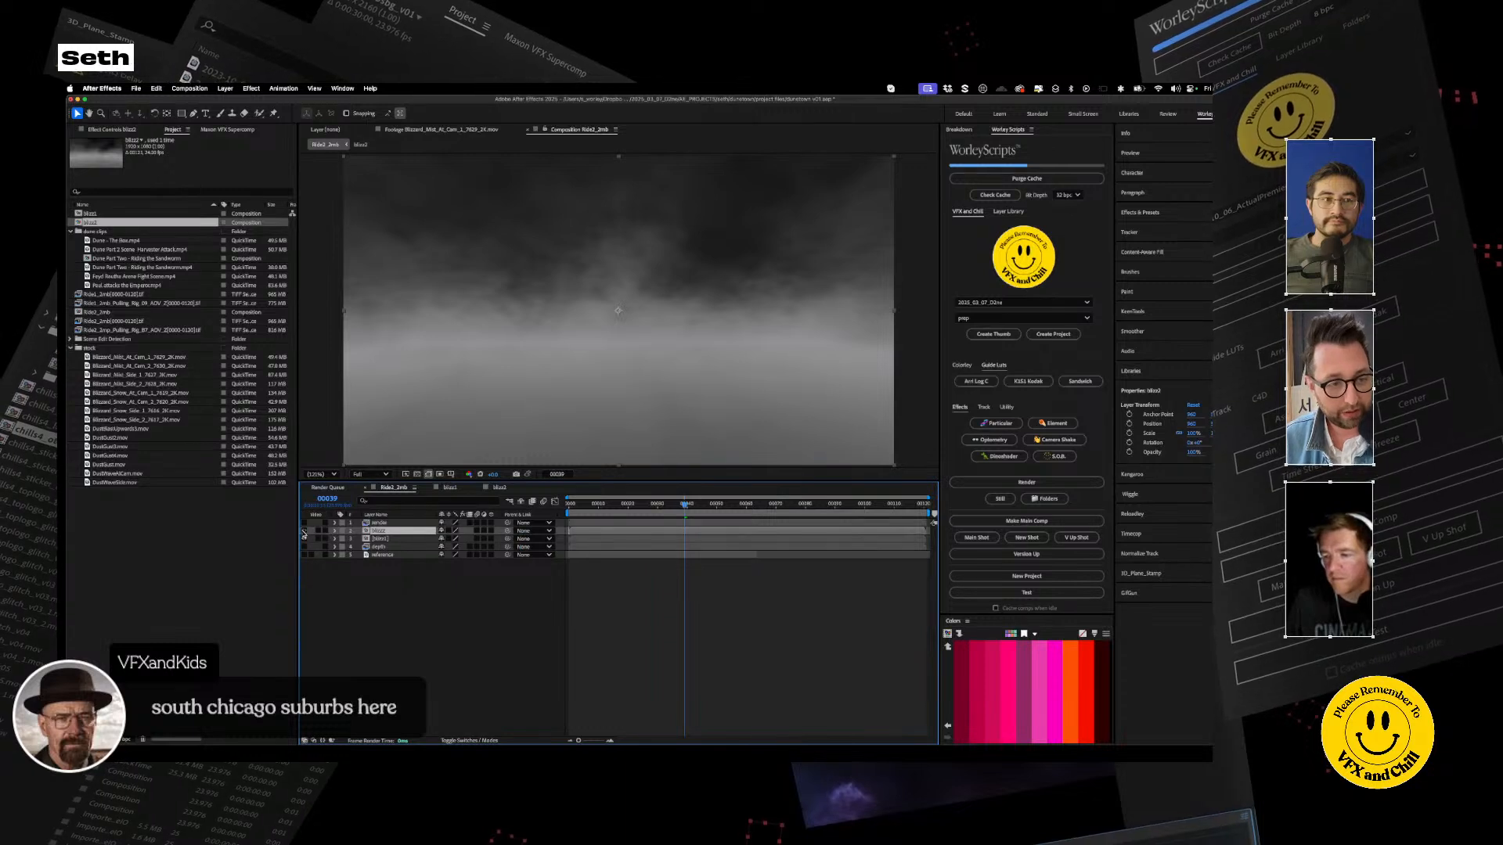
Open the blizz1 precomp from the main comp and play back its mist footage
click(305, 537)
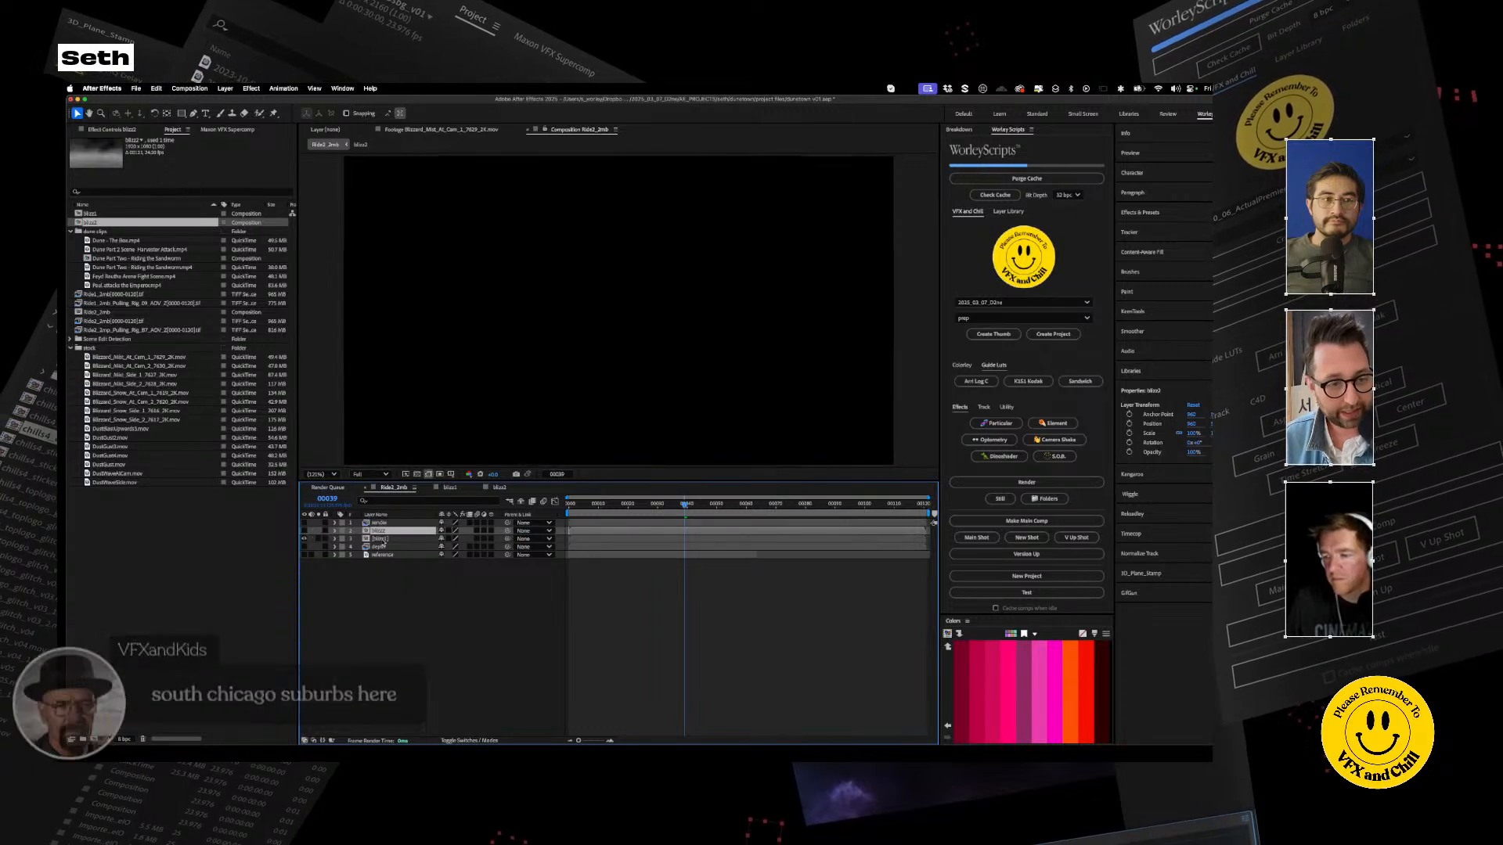
double_click(370, 540)
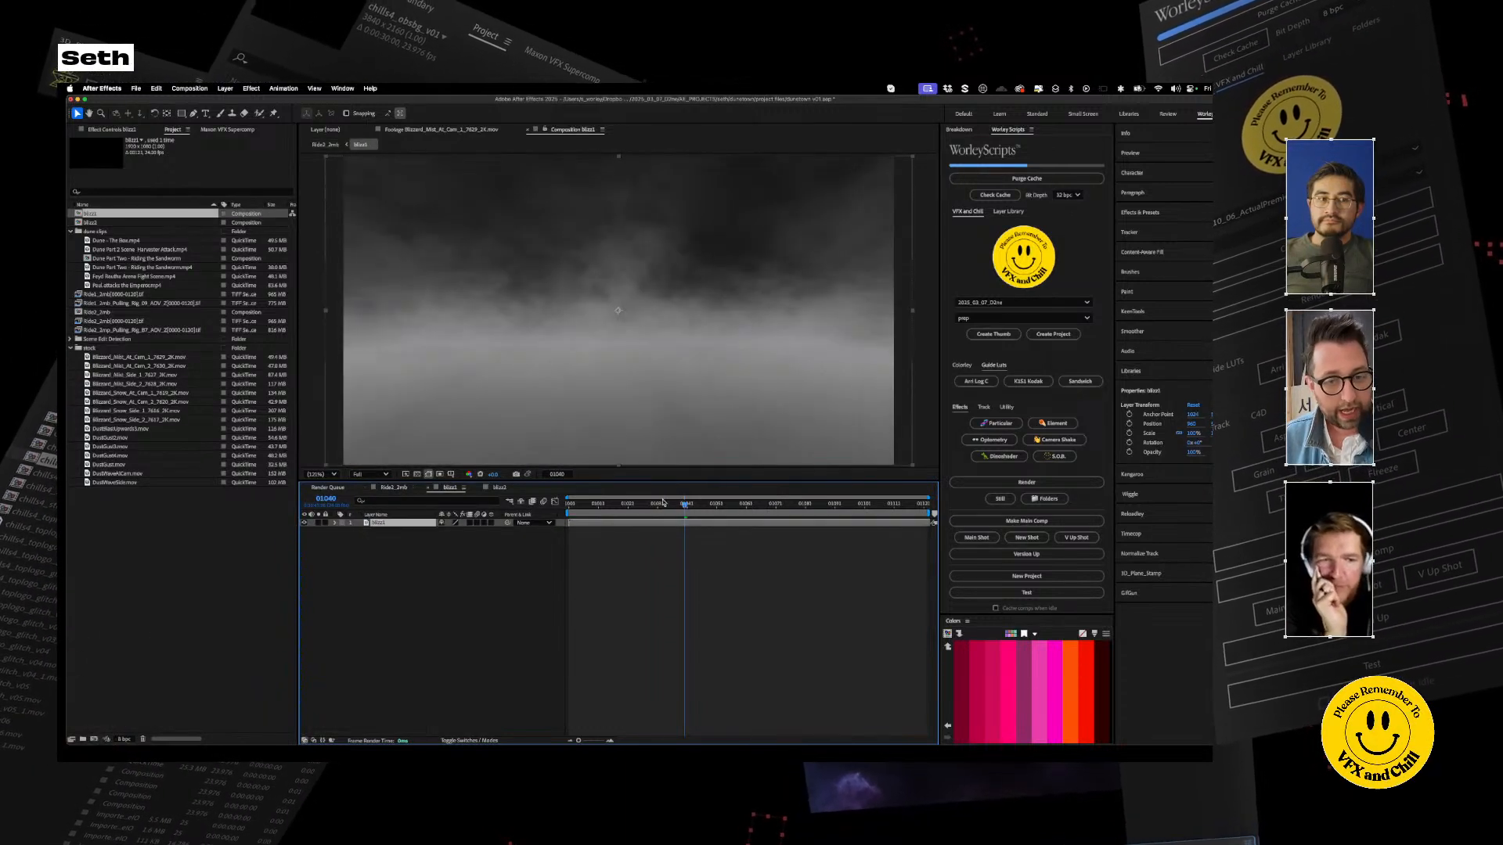
key(space)
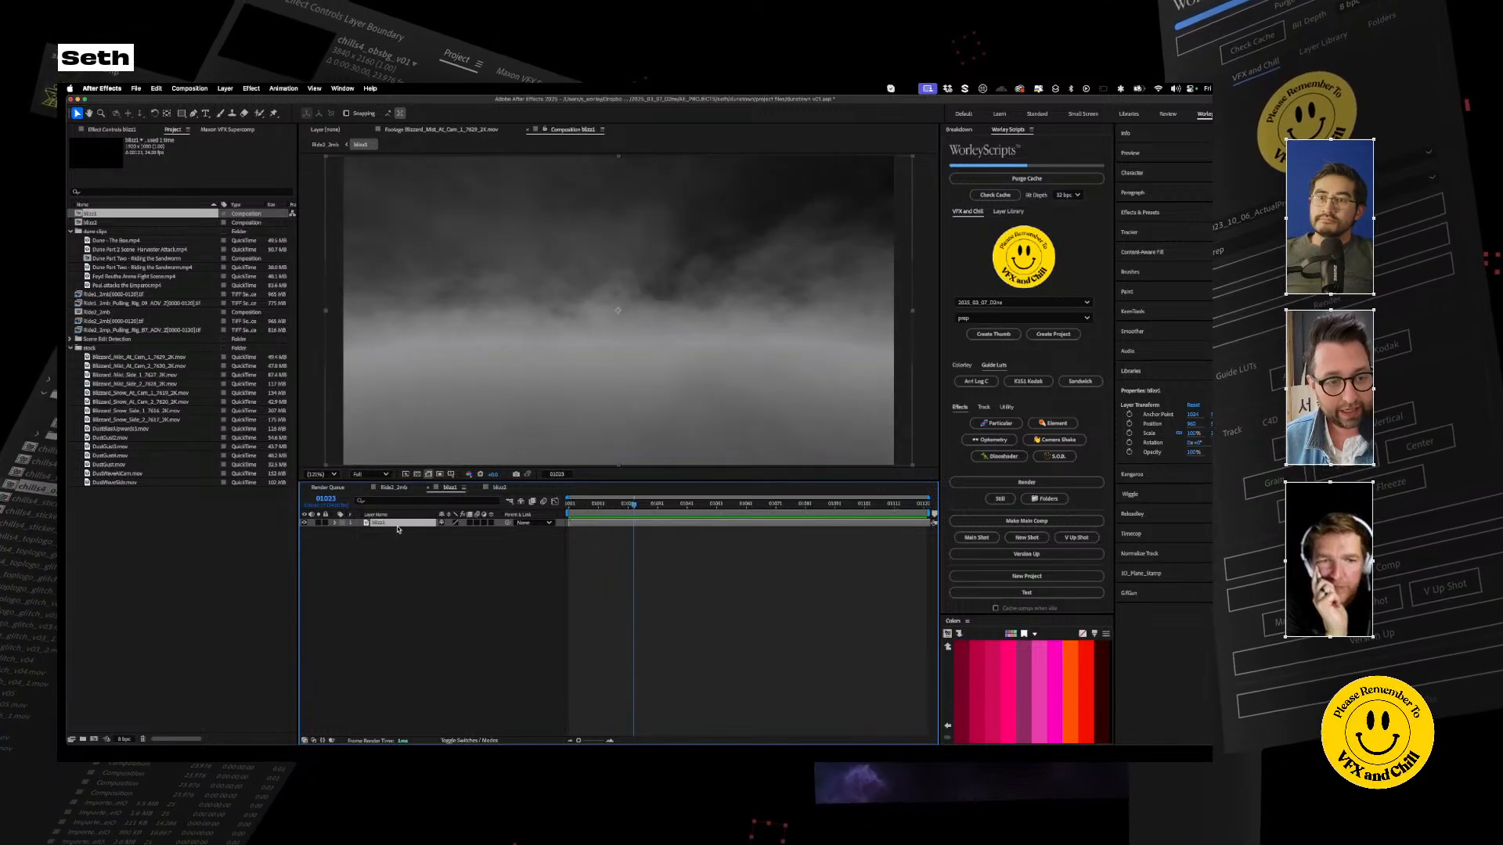
Apply the Timewarp effect to the mist layer inside blizz1, raise its speed and preview the motion
key(ctrl+space)
text(timew)
key(Return)
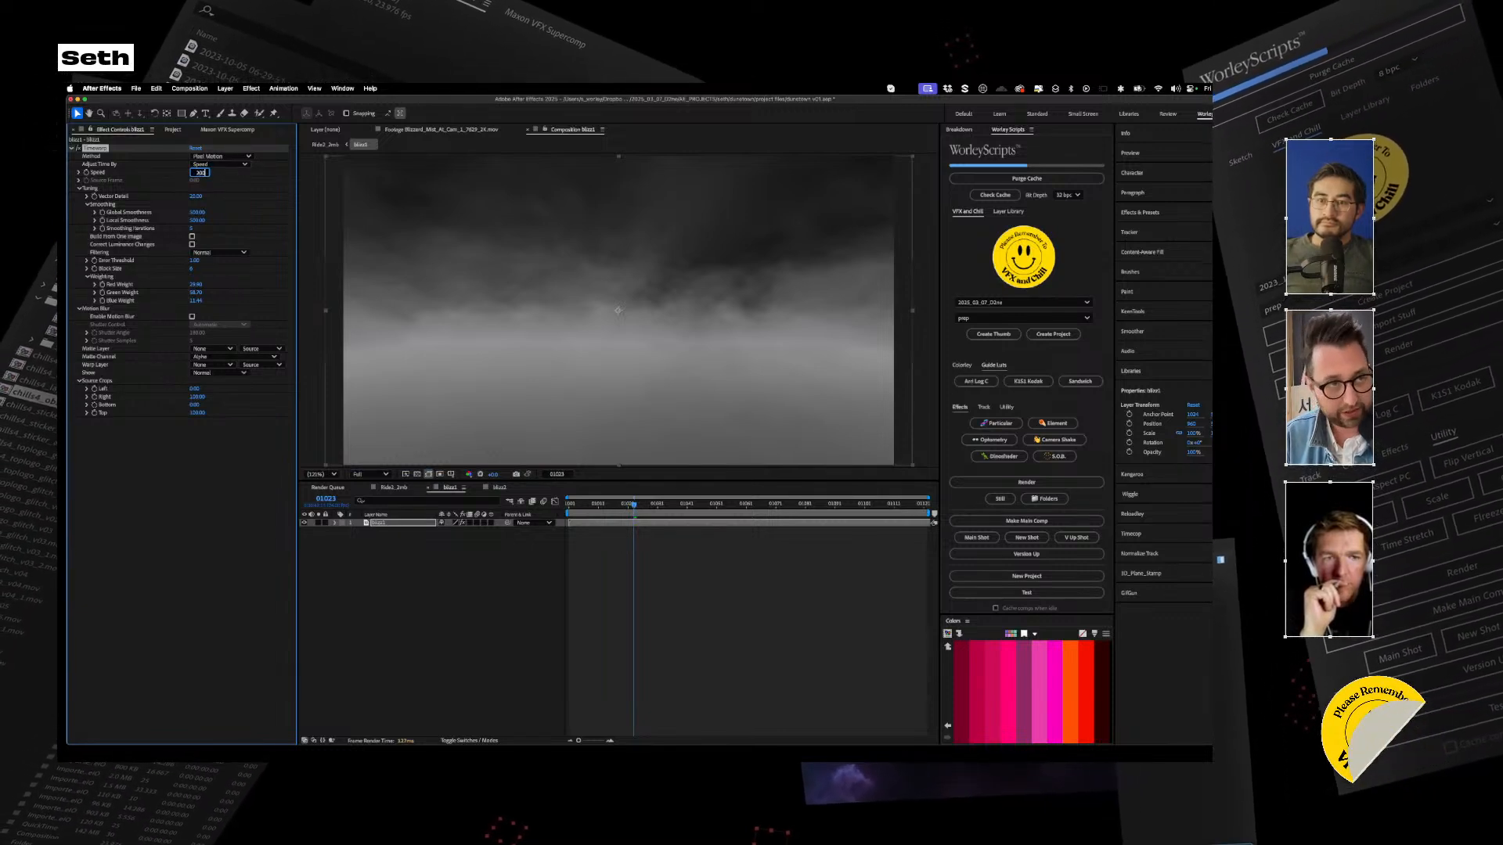
key(Return)
click(479, 658)
key(space)
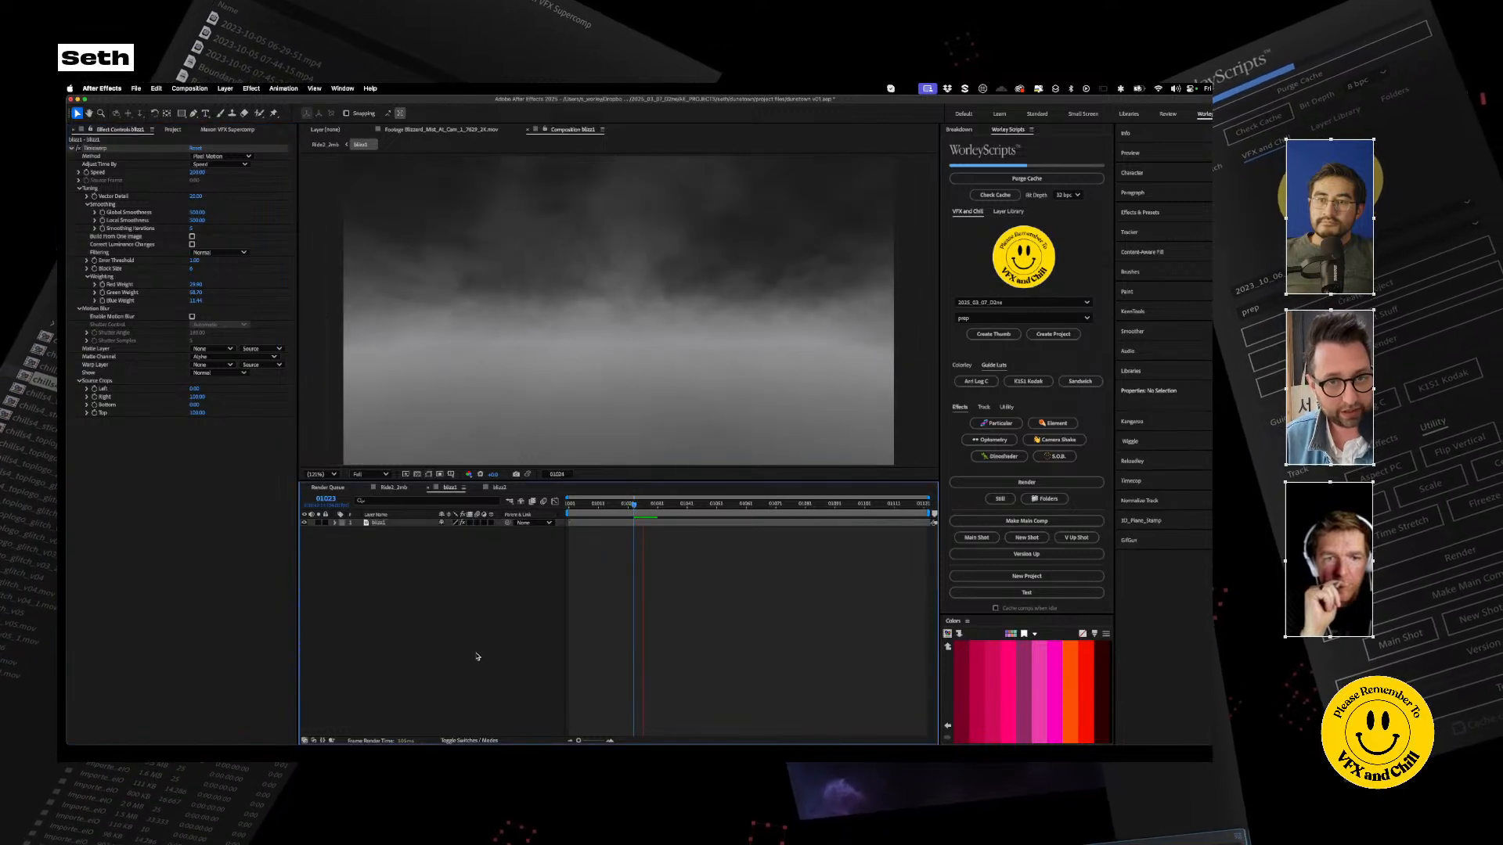
Set the Timewarp speed to 300 and preview the mist layer's motion
click(632, 505)
click(198, 173)
text(300)
key(Return)
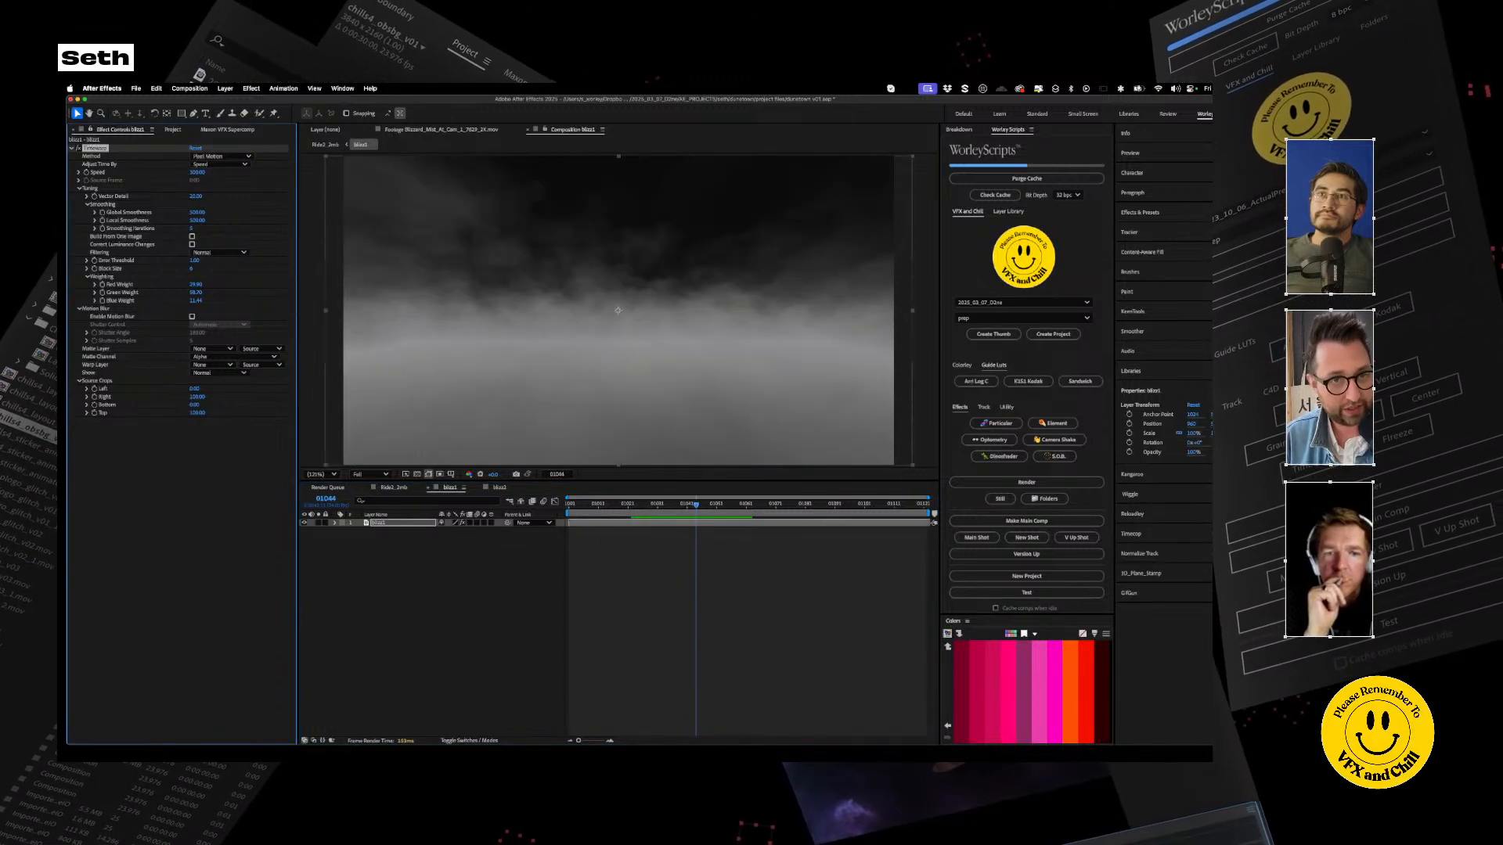
click(547, 587)
key(space)
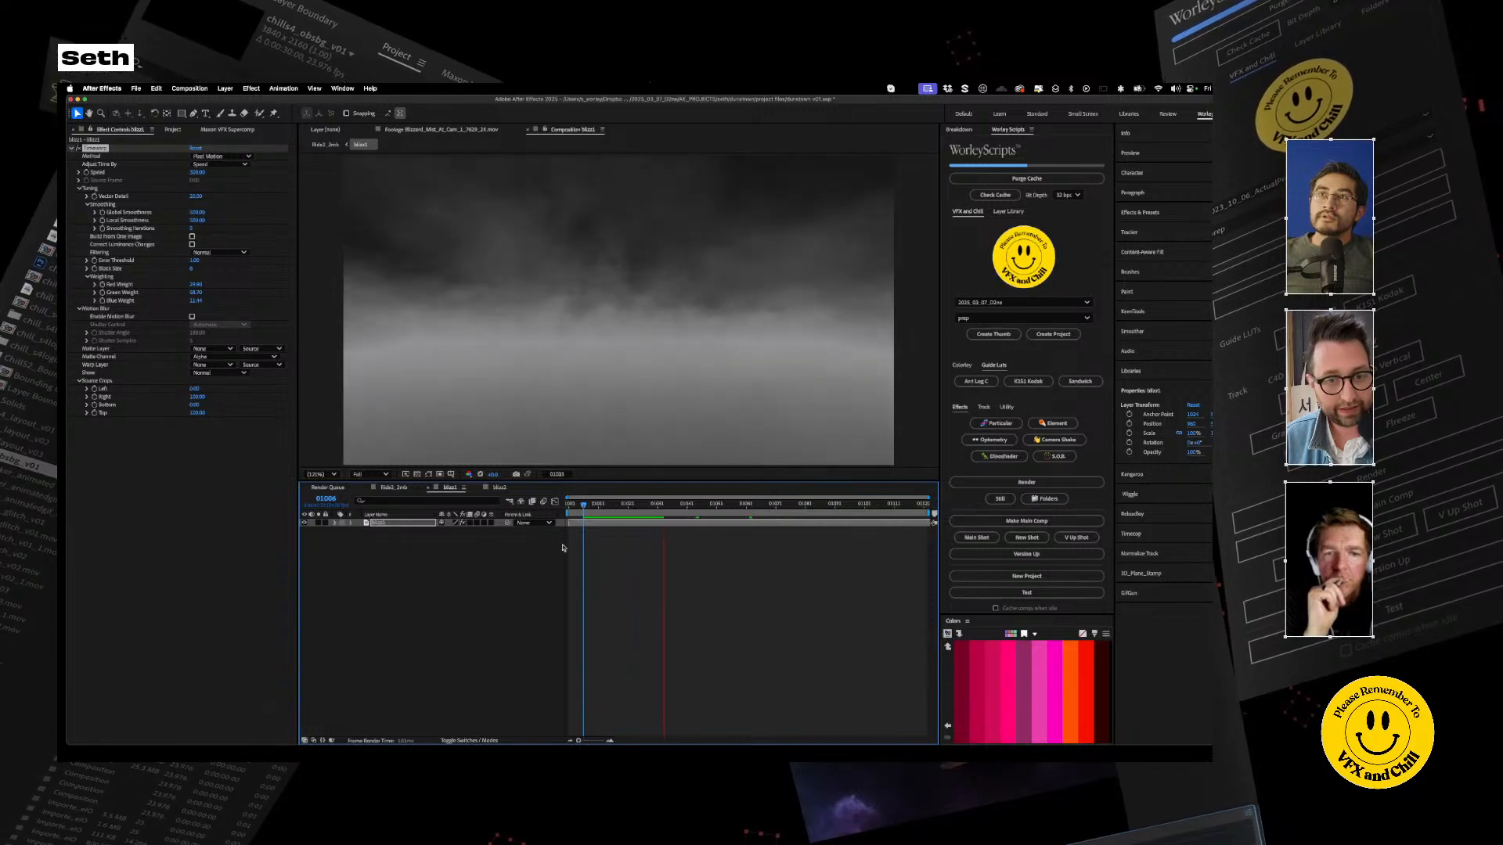
Play the retimed mist in blizz1 from near its start and from near its end
key(space)
click(591, 505)
key(space)
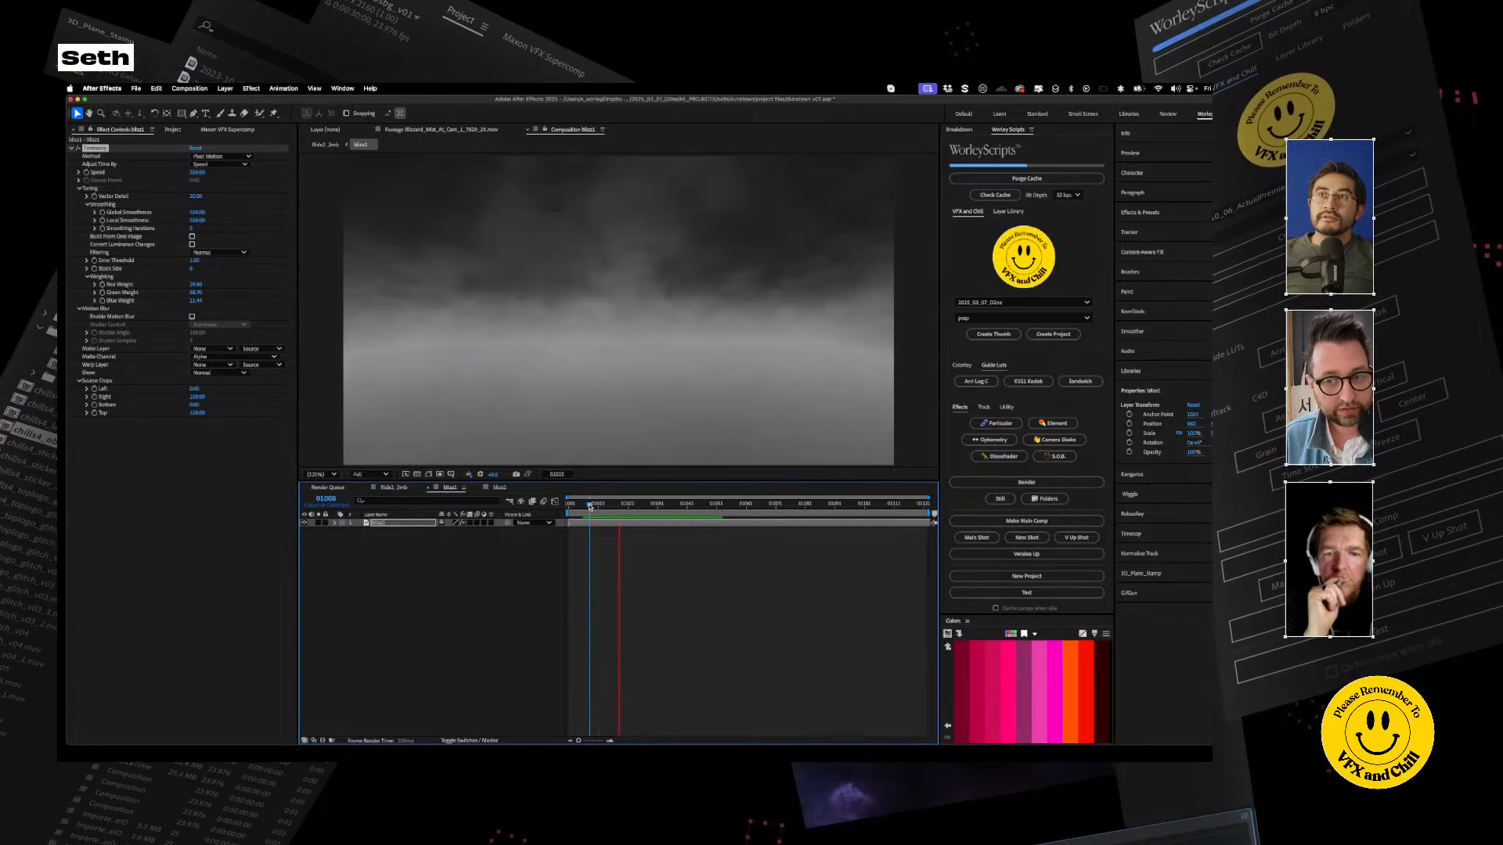
click(903, 505)
drag(903, 506, 858, 508)
key(space)
key(space)
Return to the main comp and play the retimed blizz1 layer from the first frame
click(381, 489)
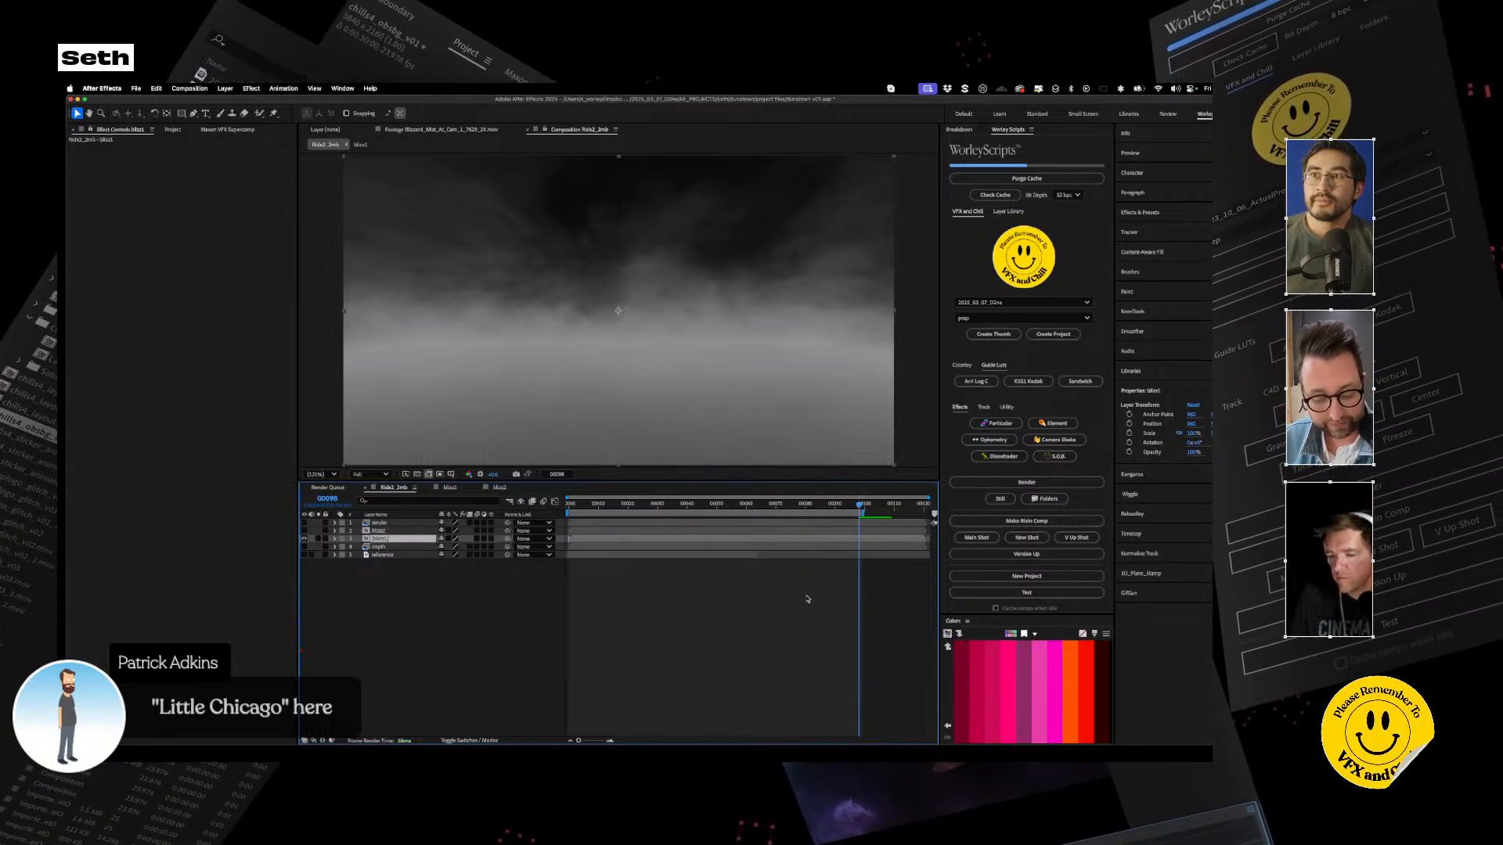
key(super+shift+x)
key(Home)
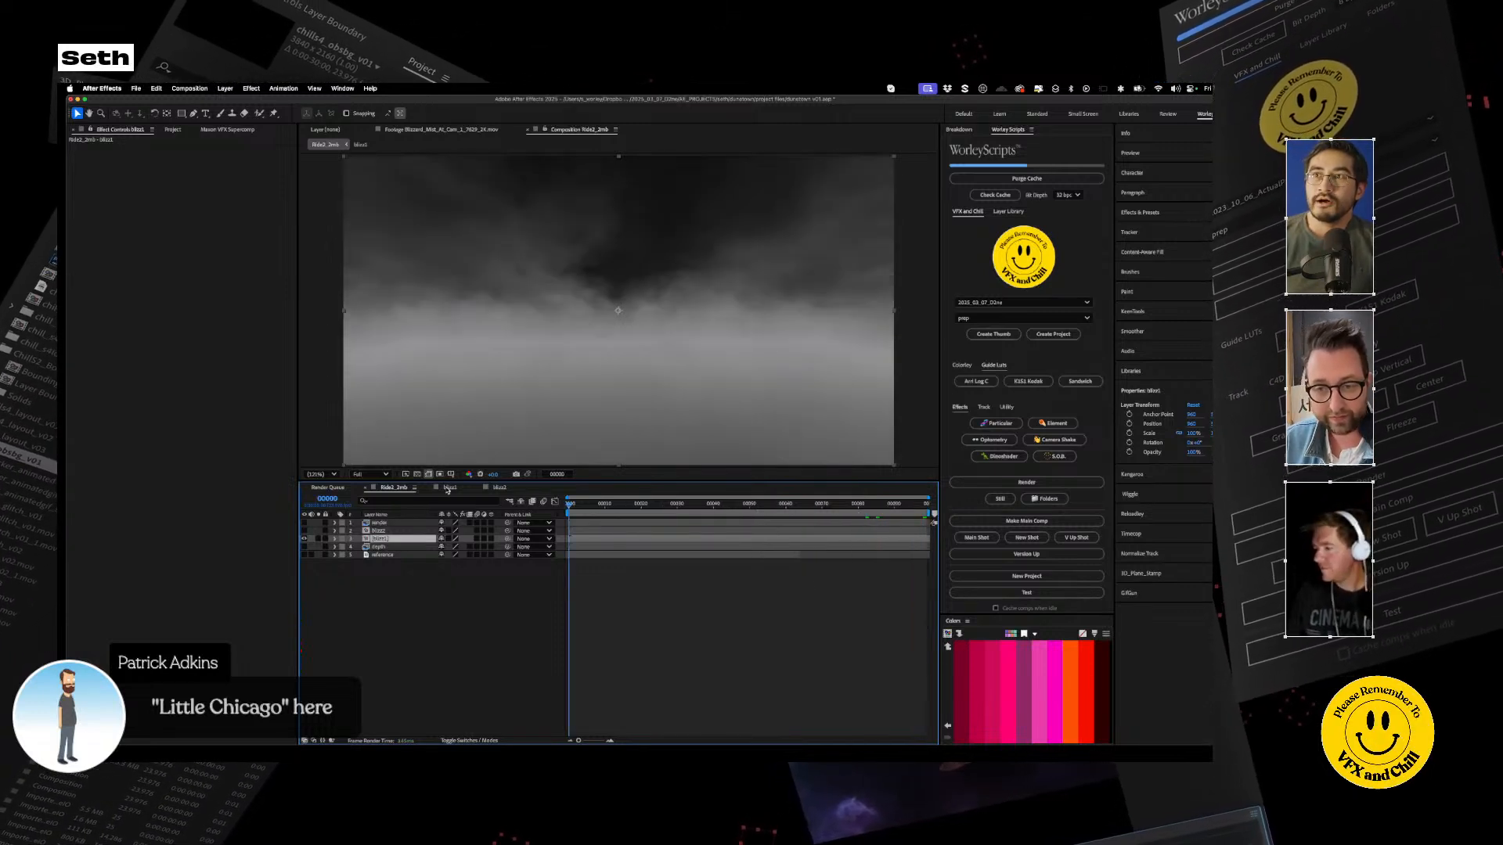
key(space)
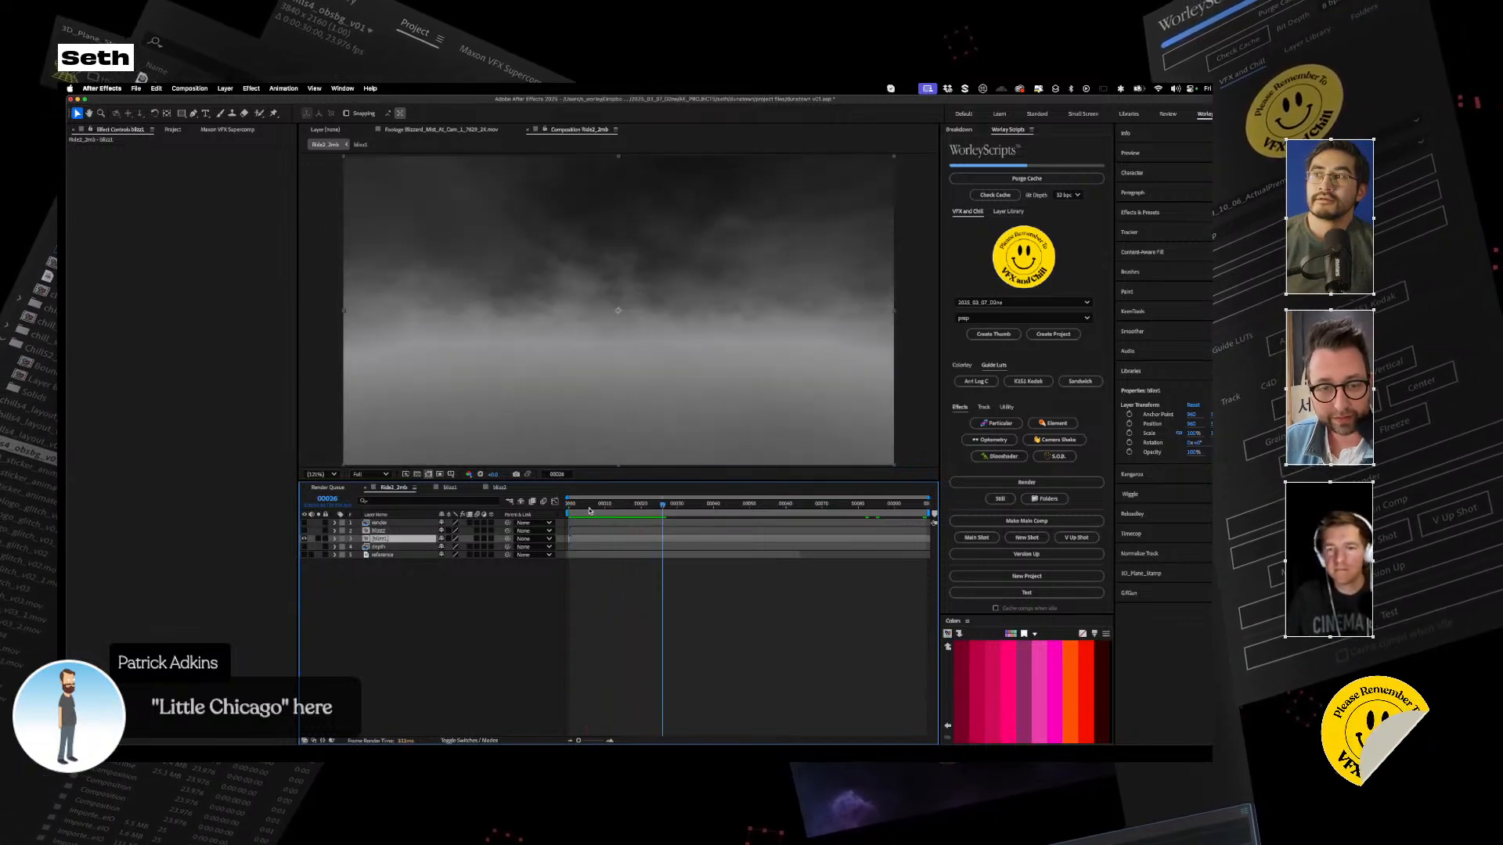
key(space)
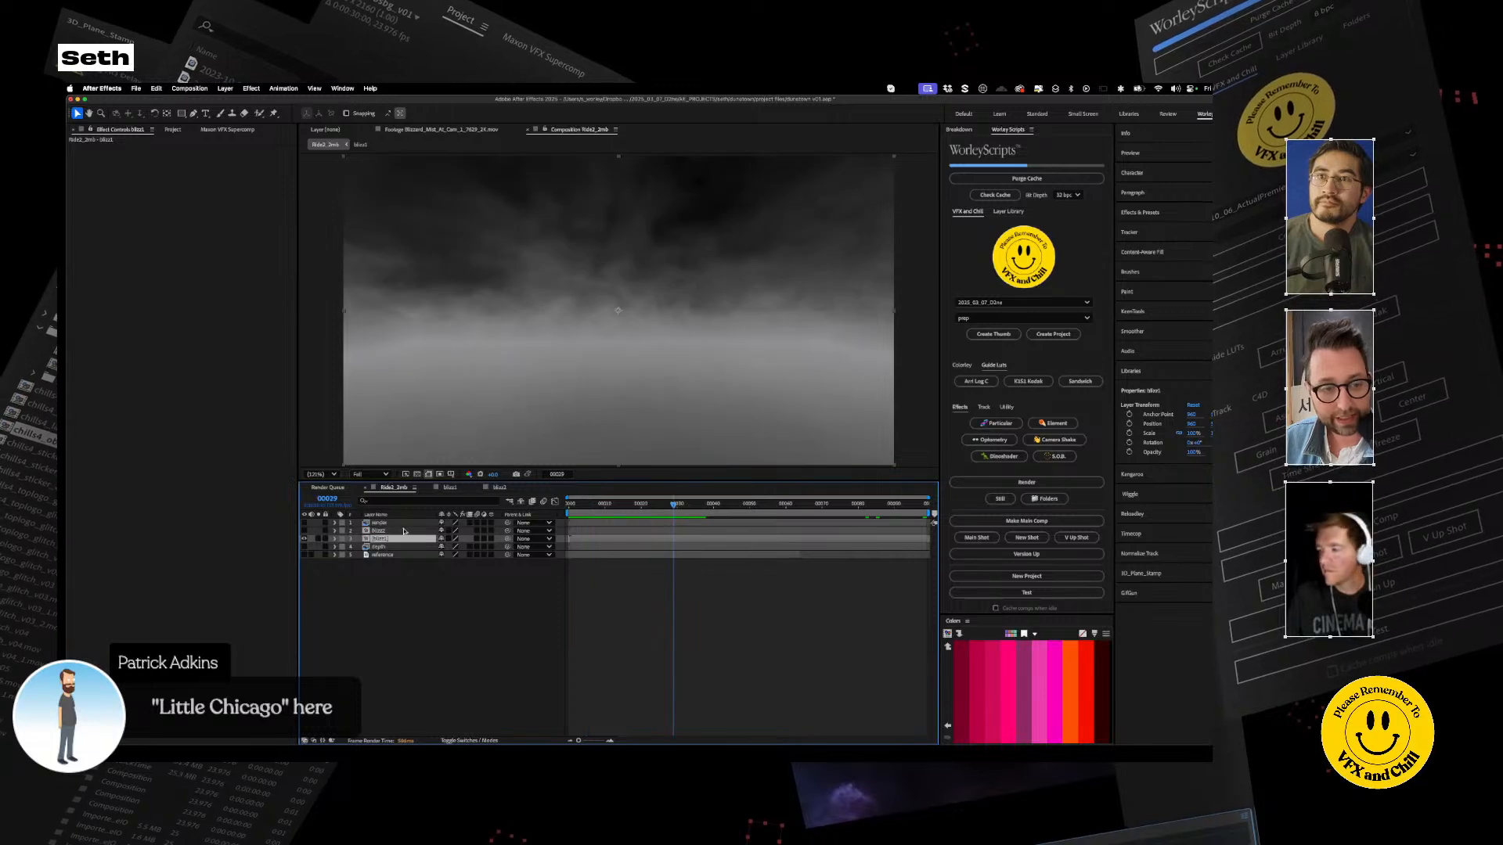
Reopen the blizz1 precomp, turn on the transparency grid and toggle the mist layer's visibility to check its transparency
double_click(376, 538)
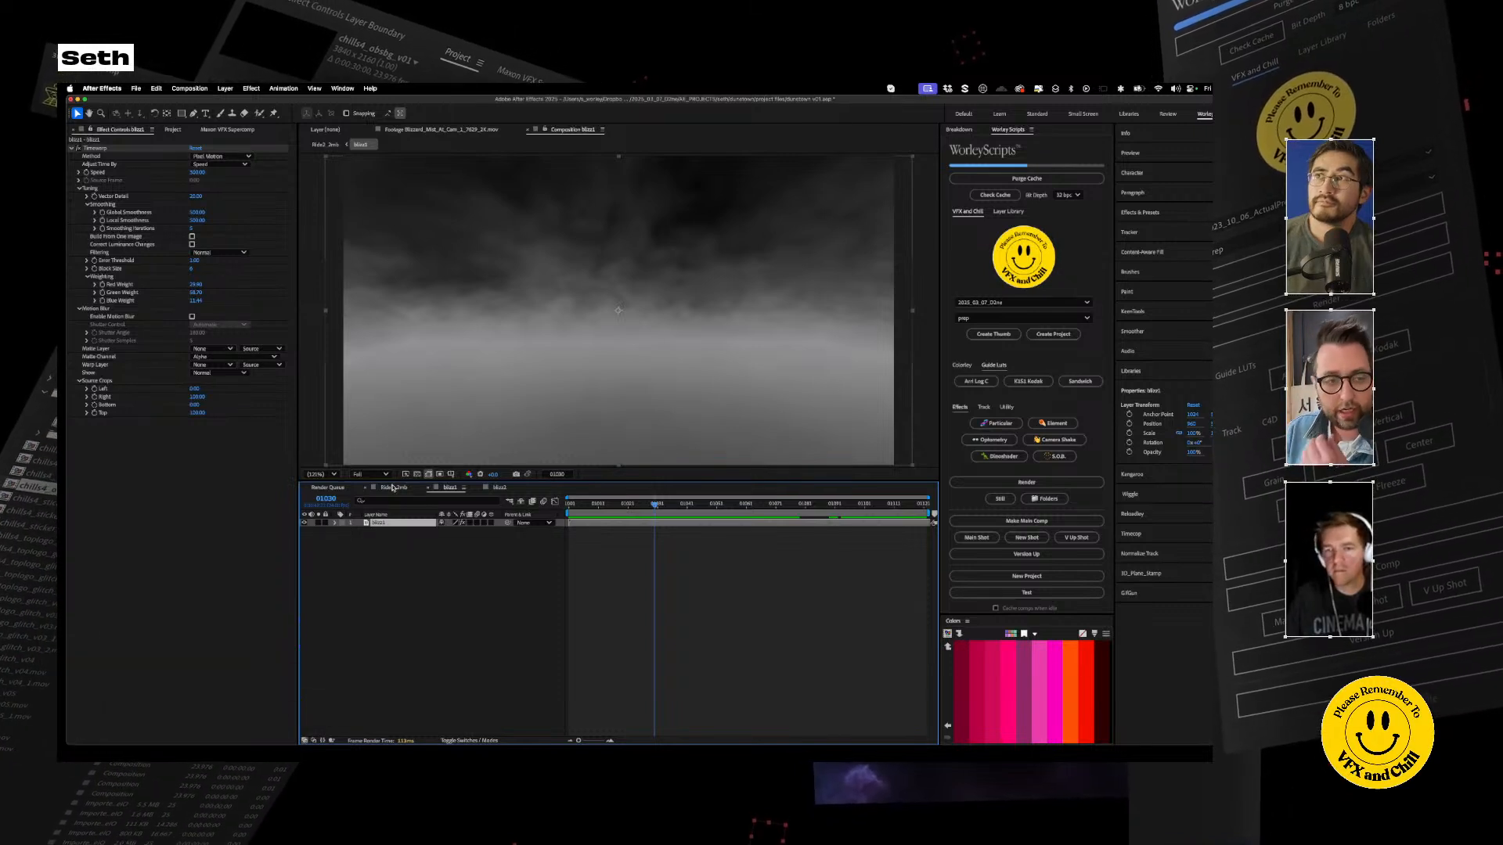
click(417, 476)
click(318, 530)
click(305, 522)
click(304, 523)
key(space)
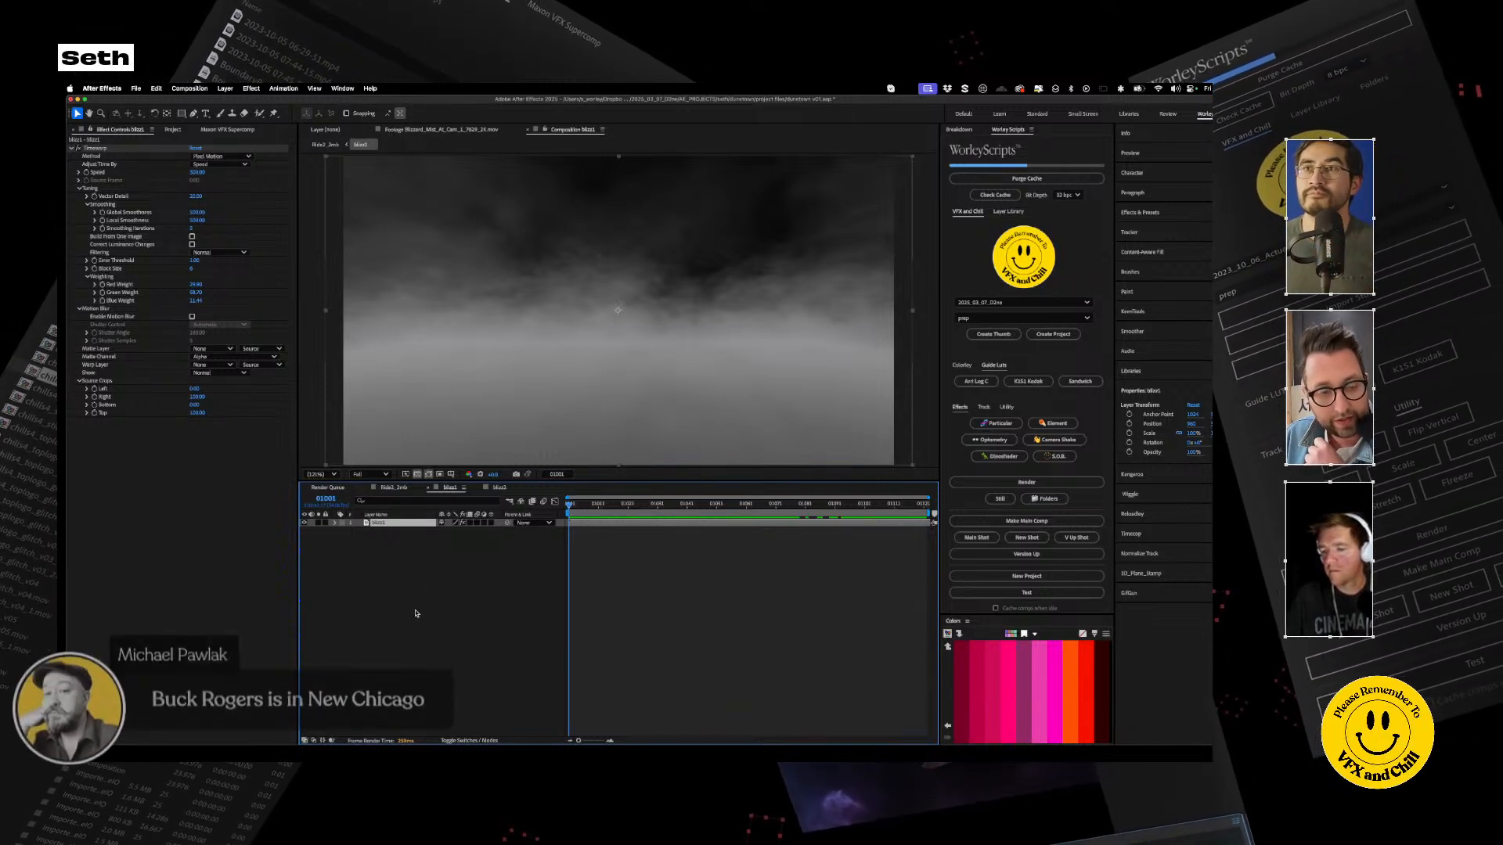
Try a Set Matte effect on the mist layer inside blizz1, using Luminance for the matte
key(ctrl+space)
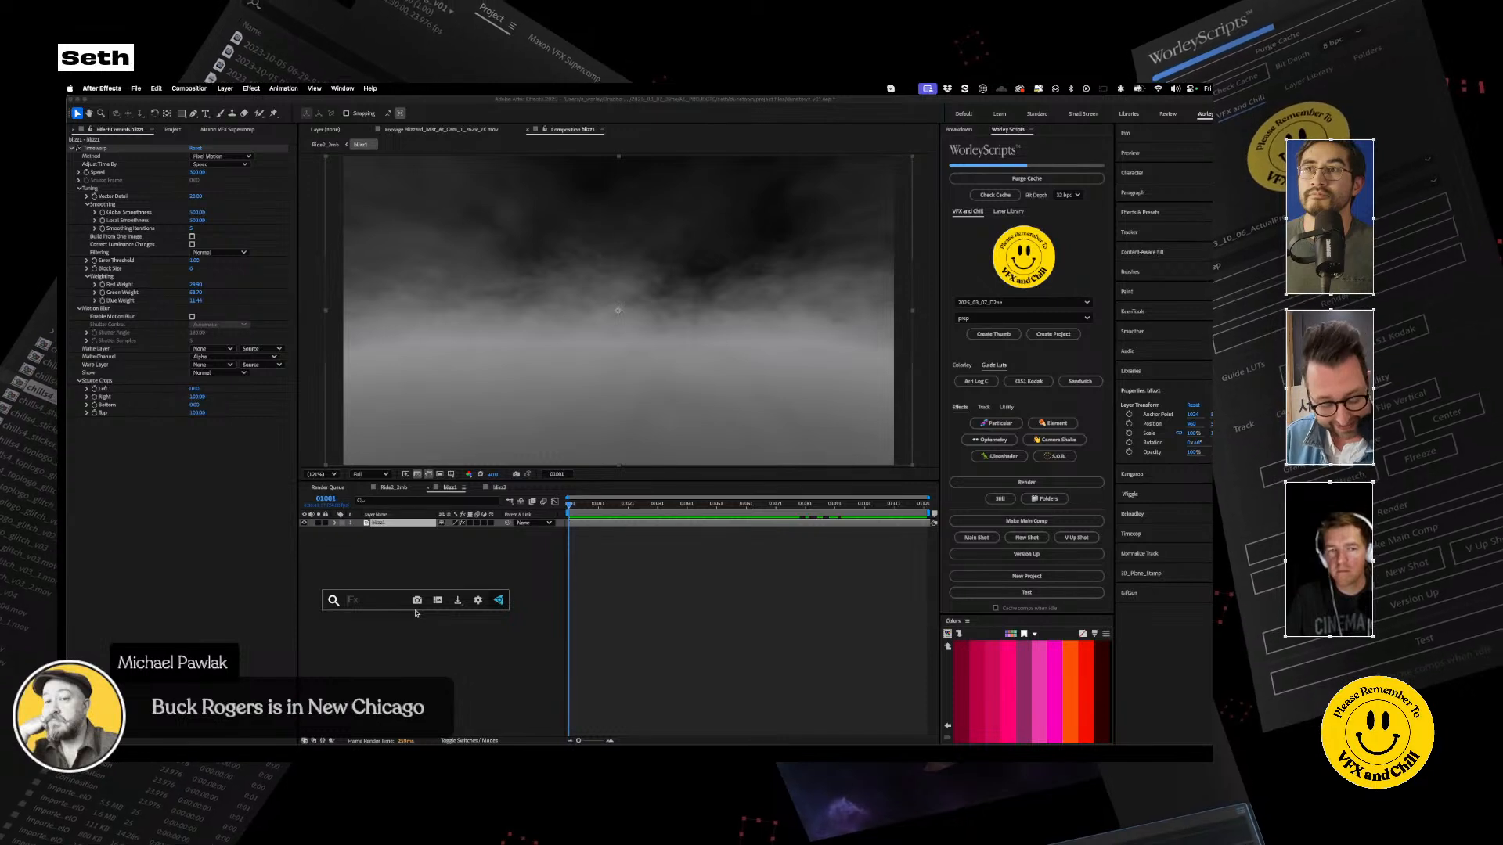
text(set)
key(Down)
key(Return)
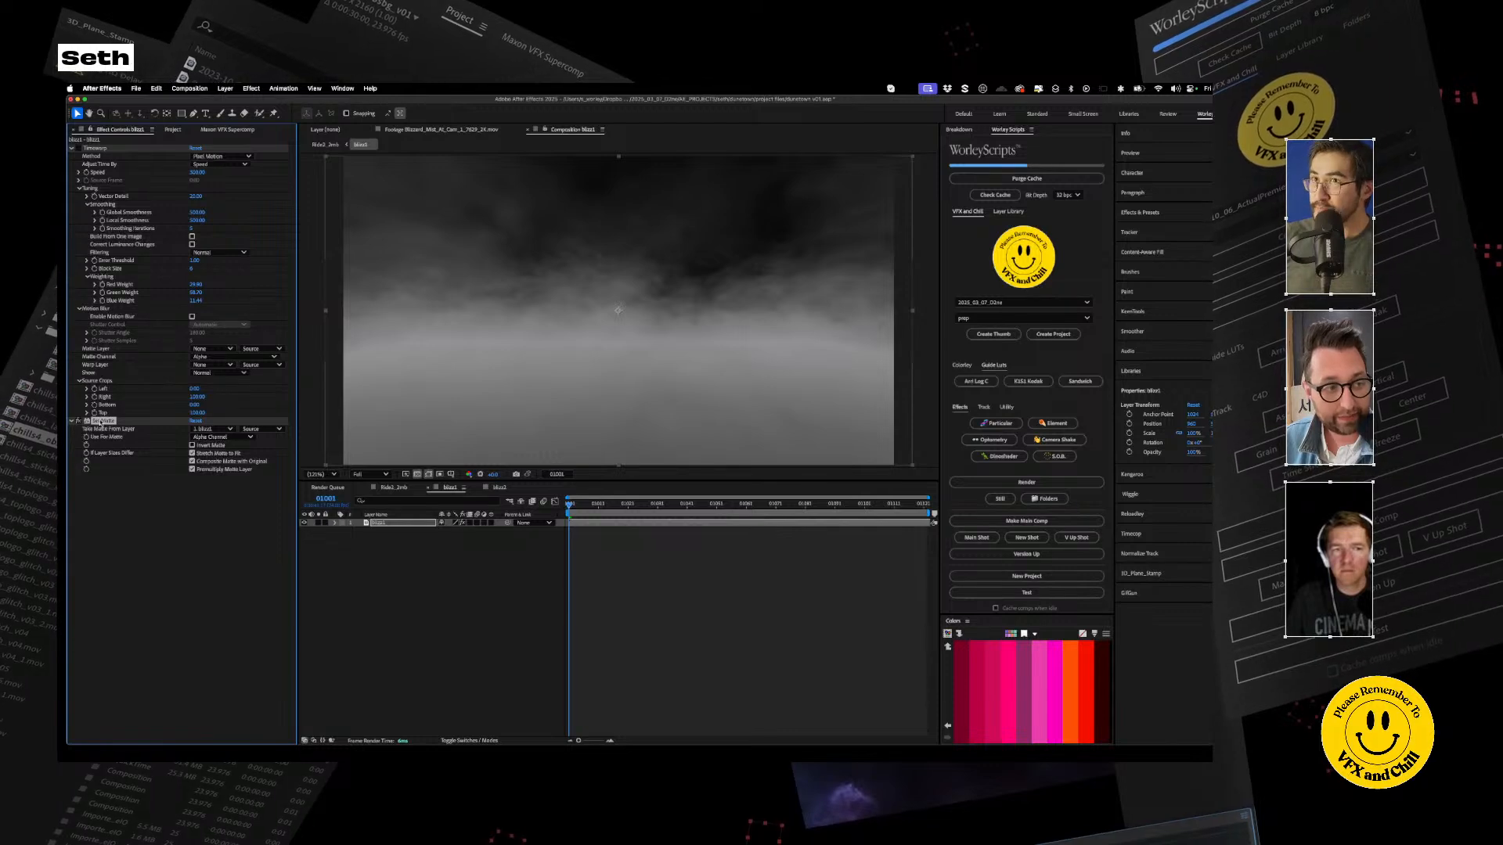
click(234, 436)
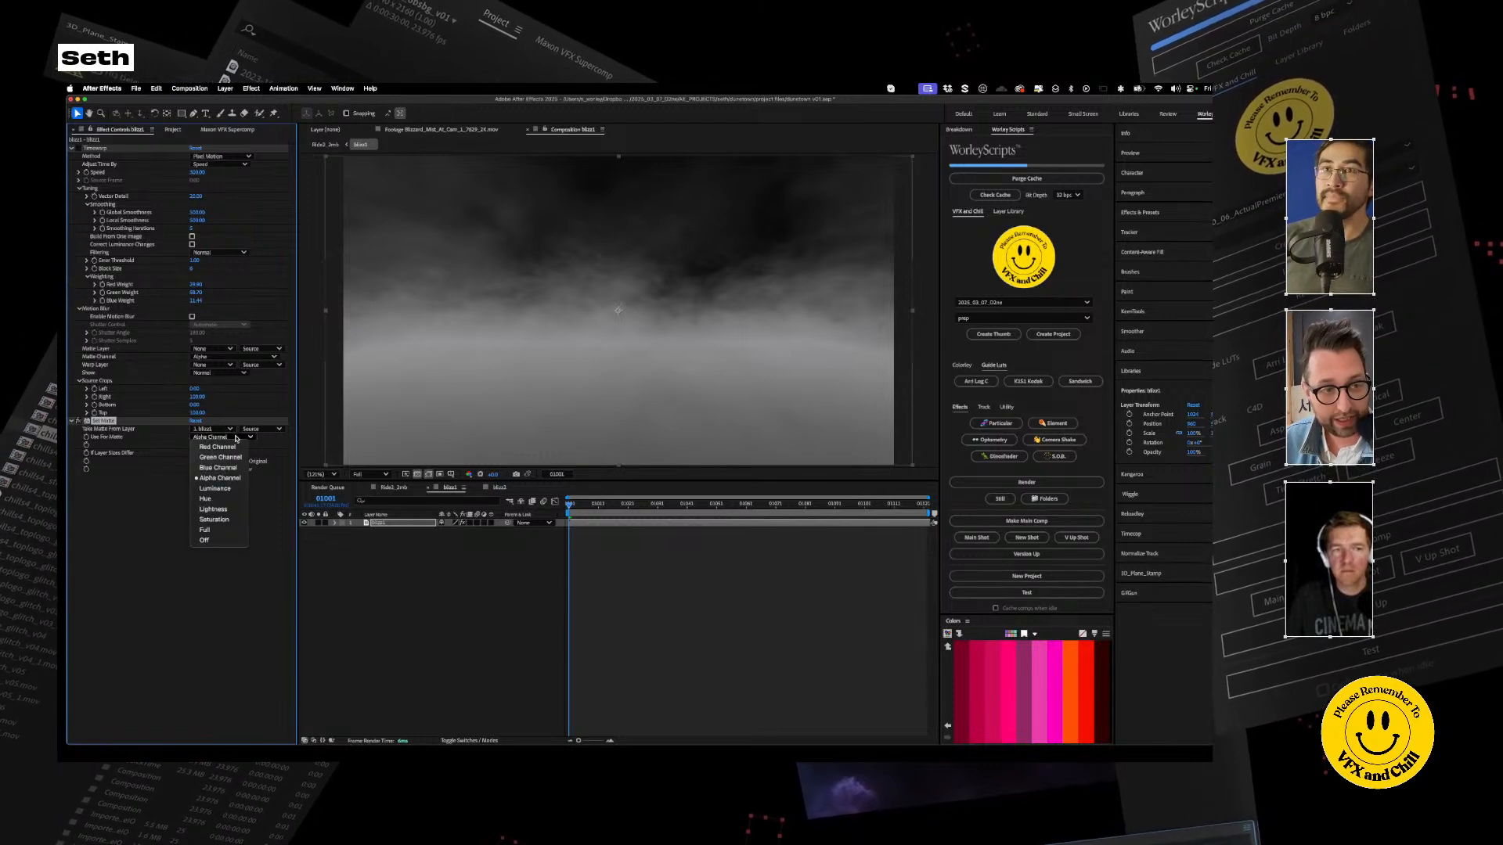
click(227, 491)
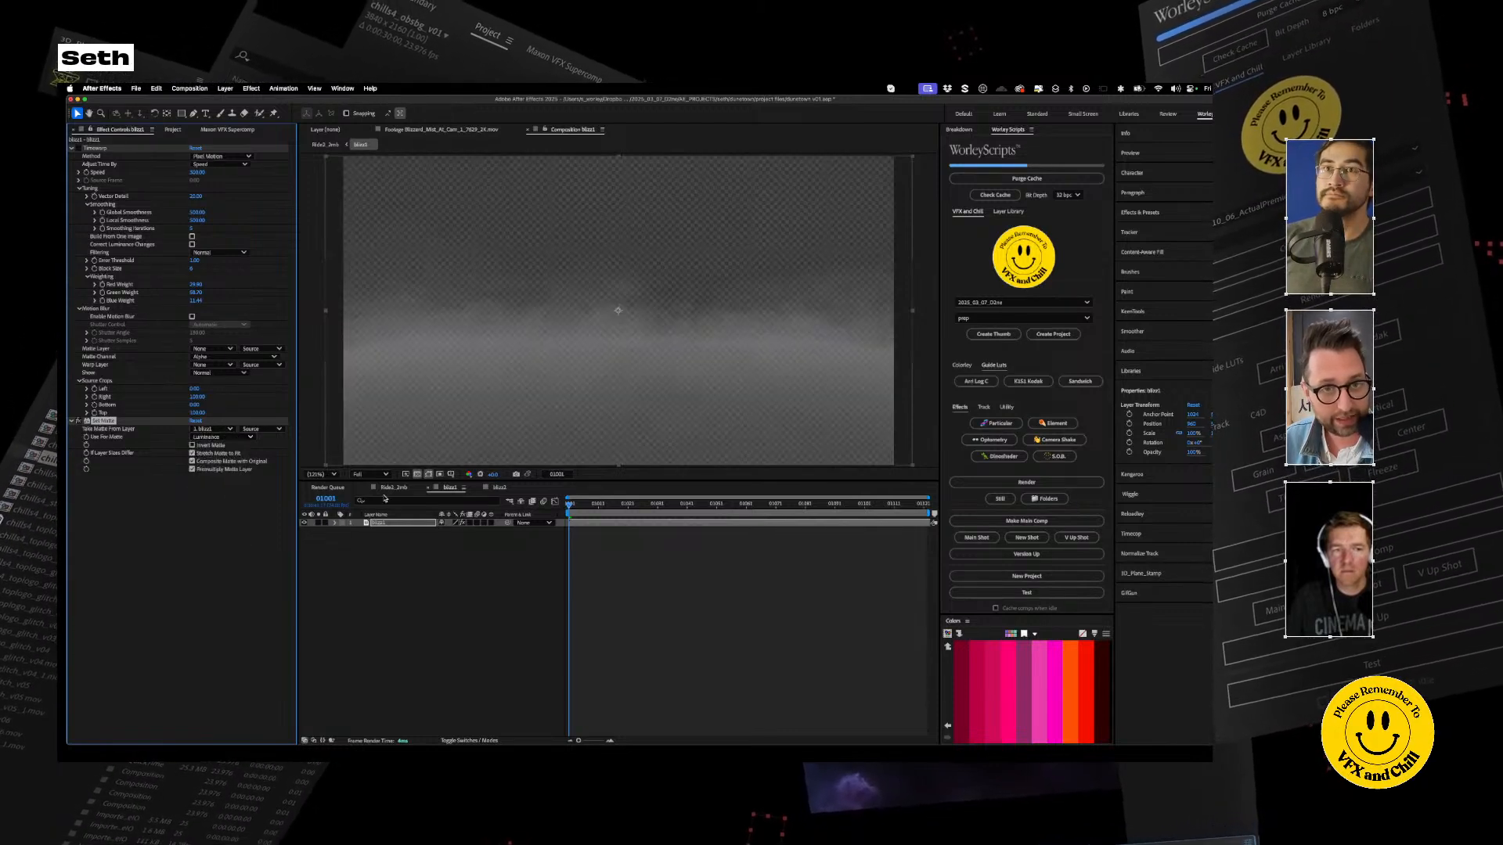
Preview the matted mist with Timewarp toggled off and on, and delete the Set Matte effect from the layer
key(space)
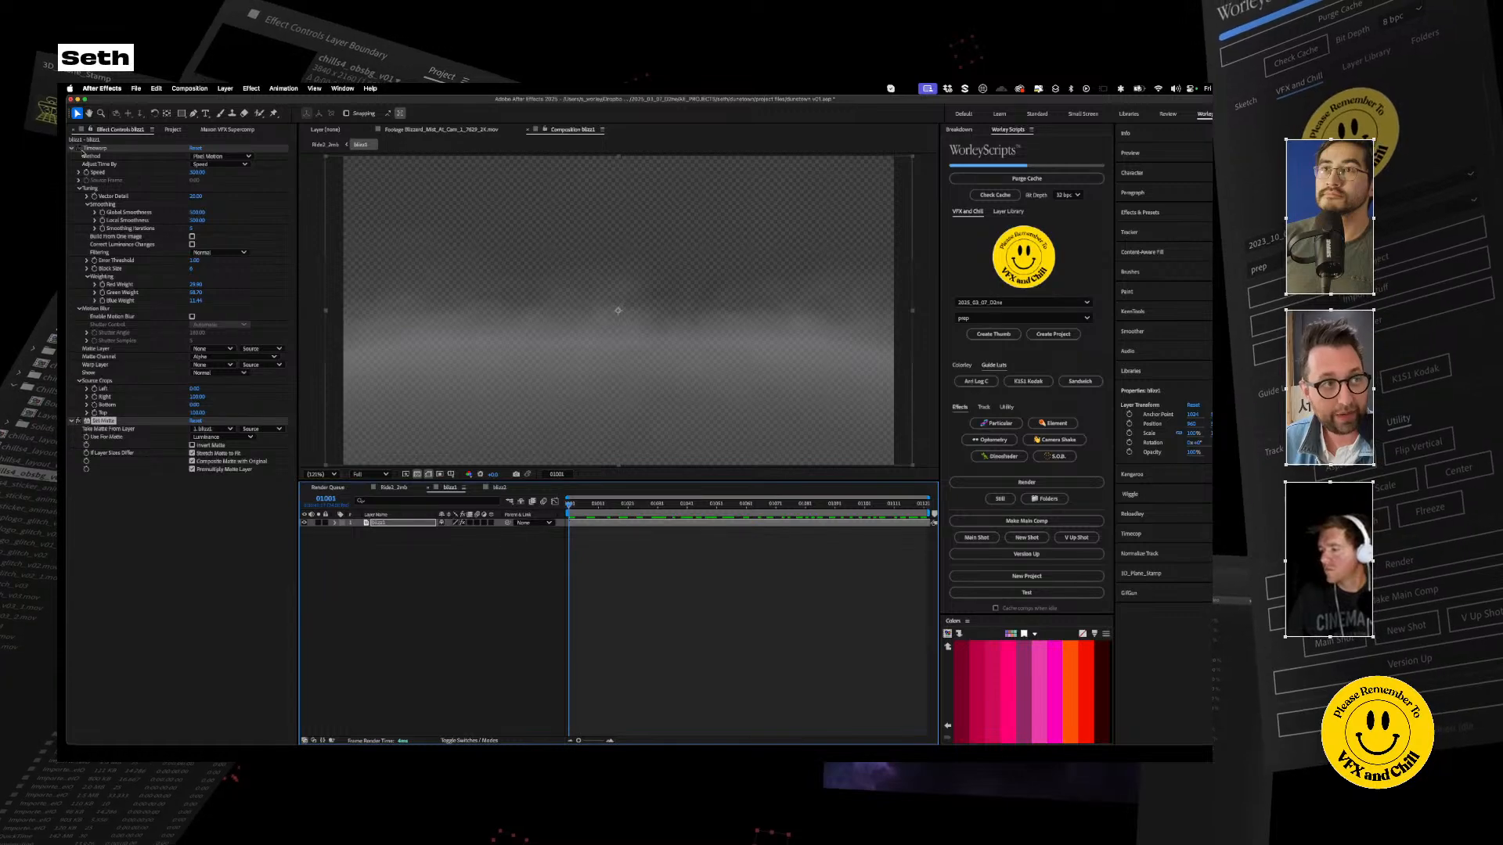
click(79, 148)
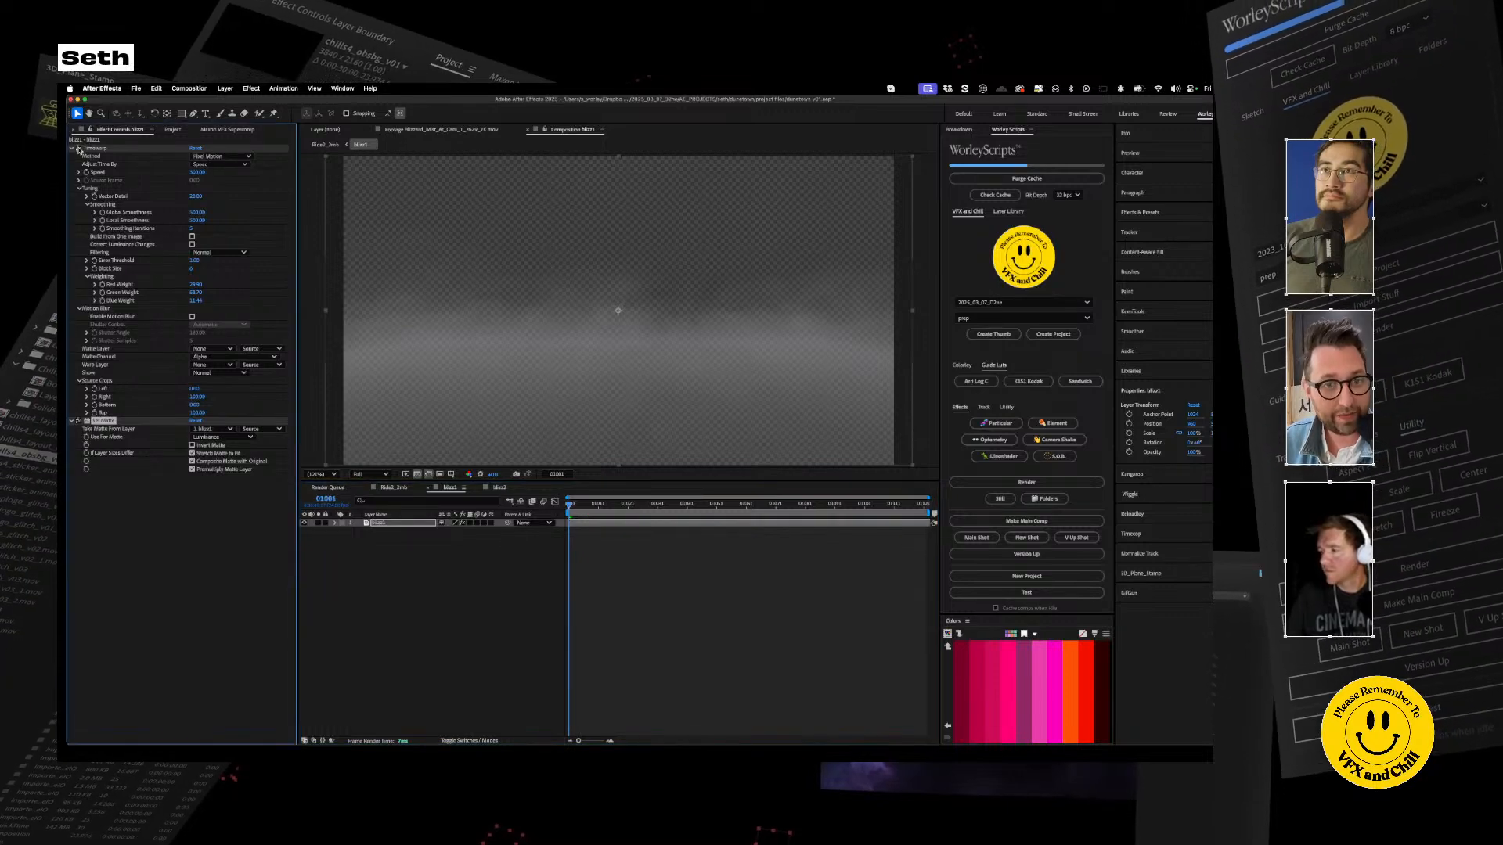
click(748, 513)
click(78, 149)
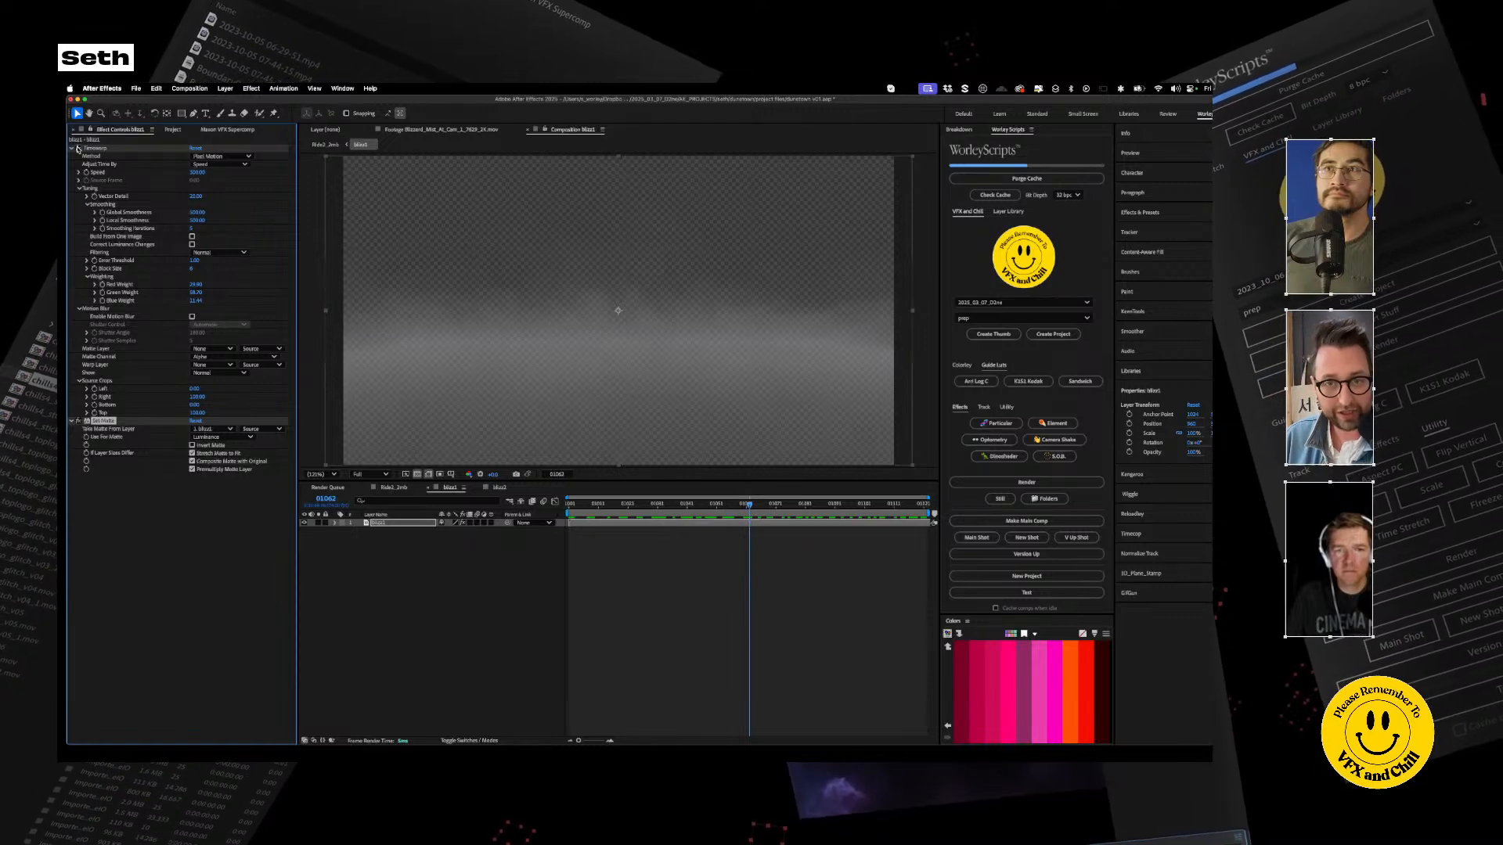
click(406, 474)
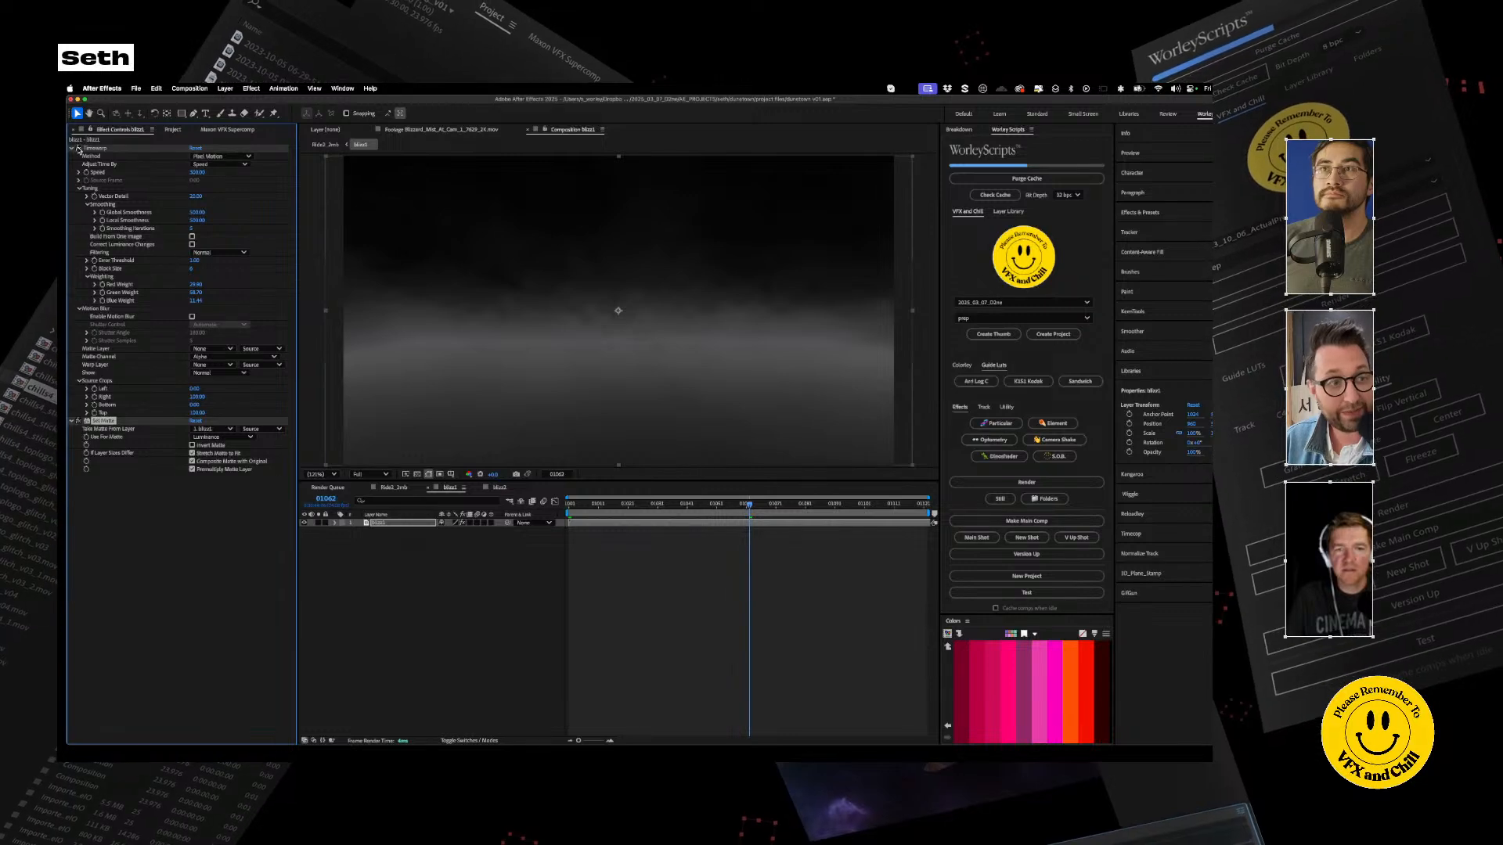
click(108, 421)
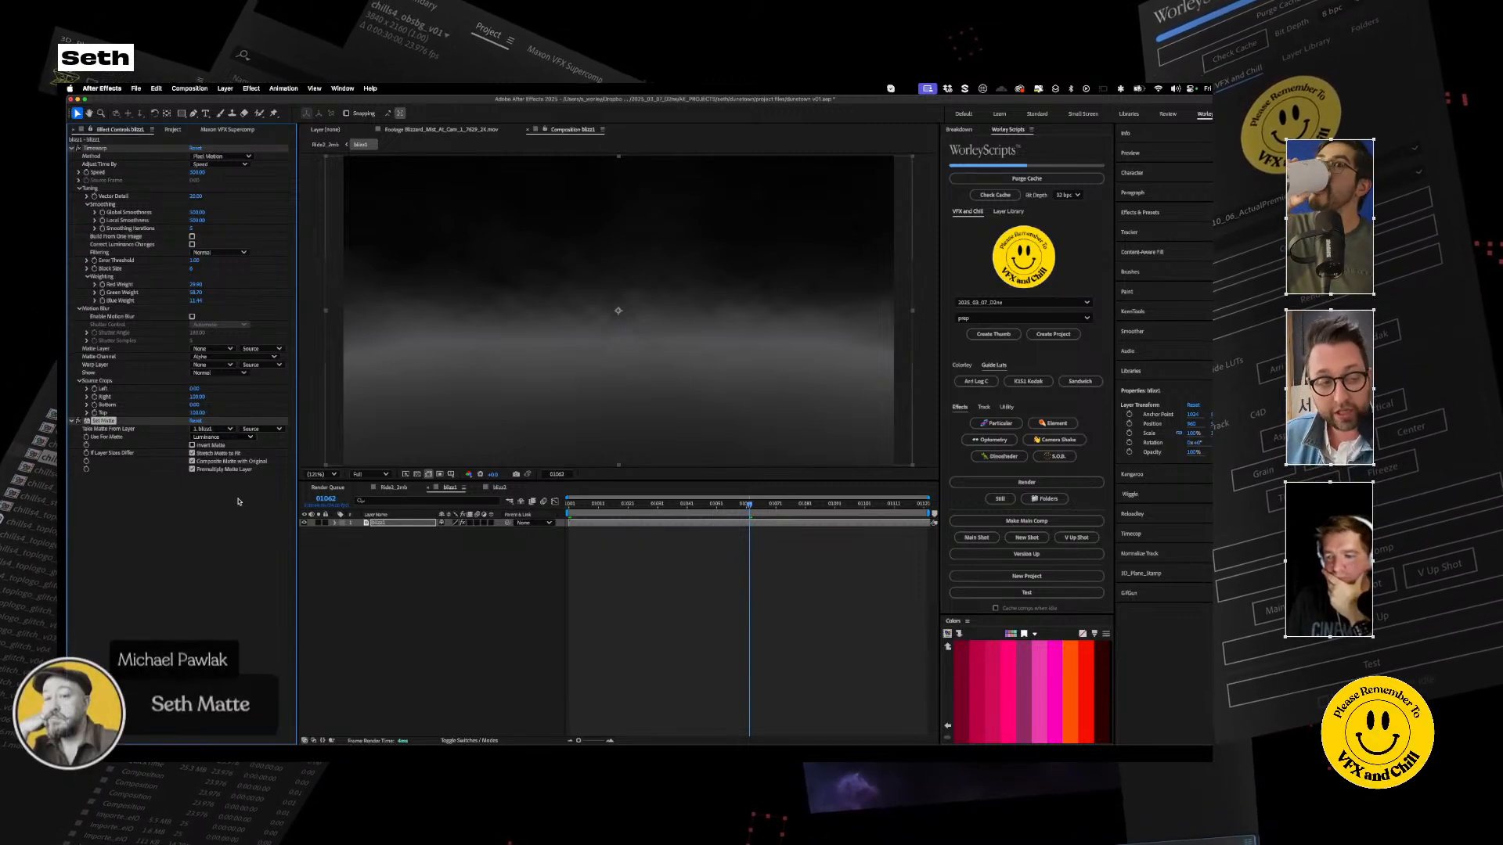
key(Delete)
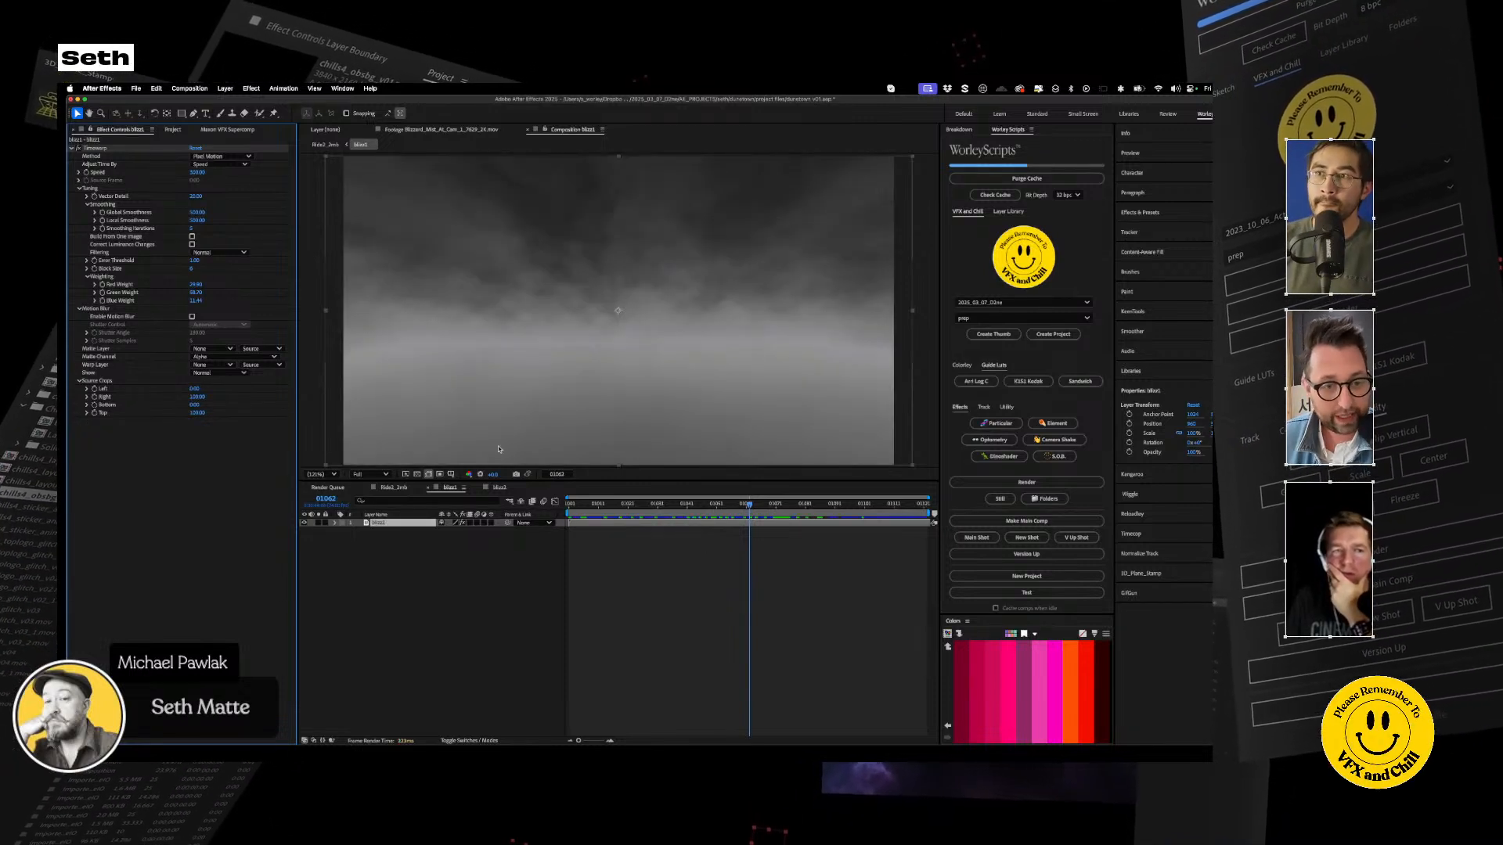
Apply Set Matte to the blizz1 layer in the main comp and set its matte source to Luminance
click(394, 487)
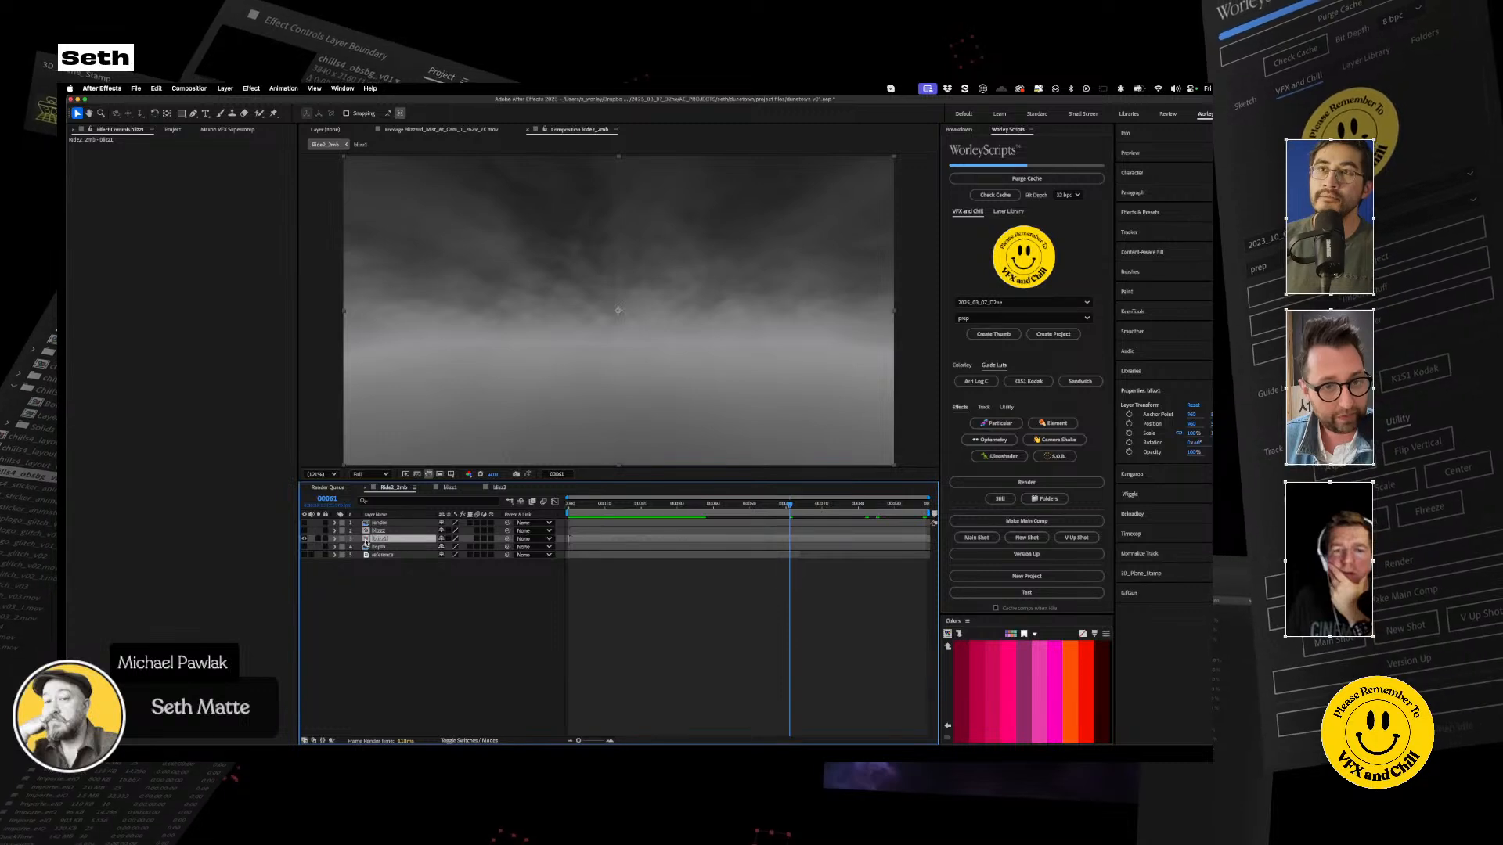
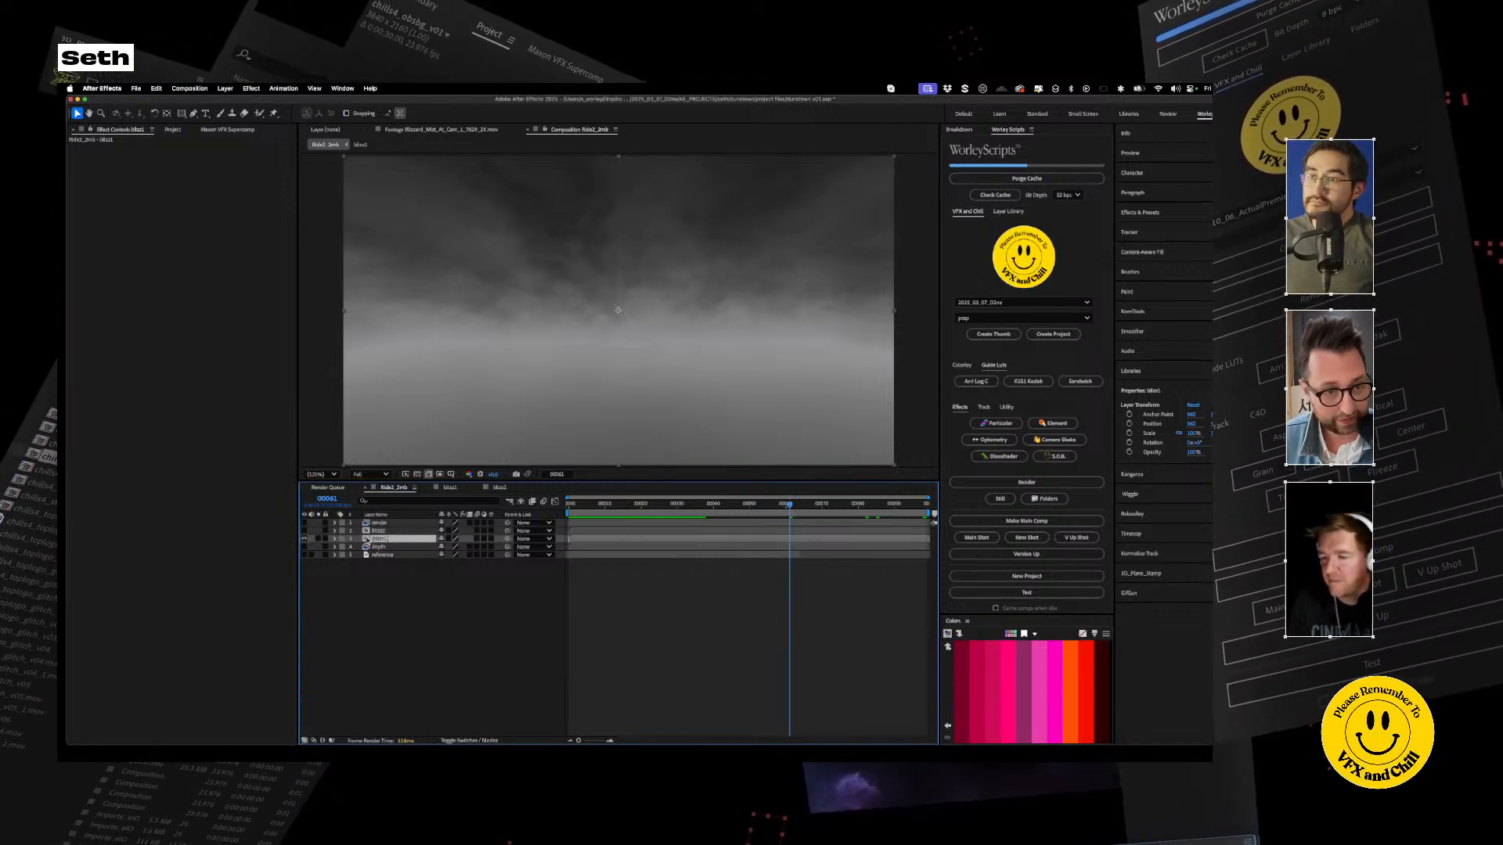
key(ctrl+space)
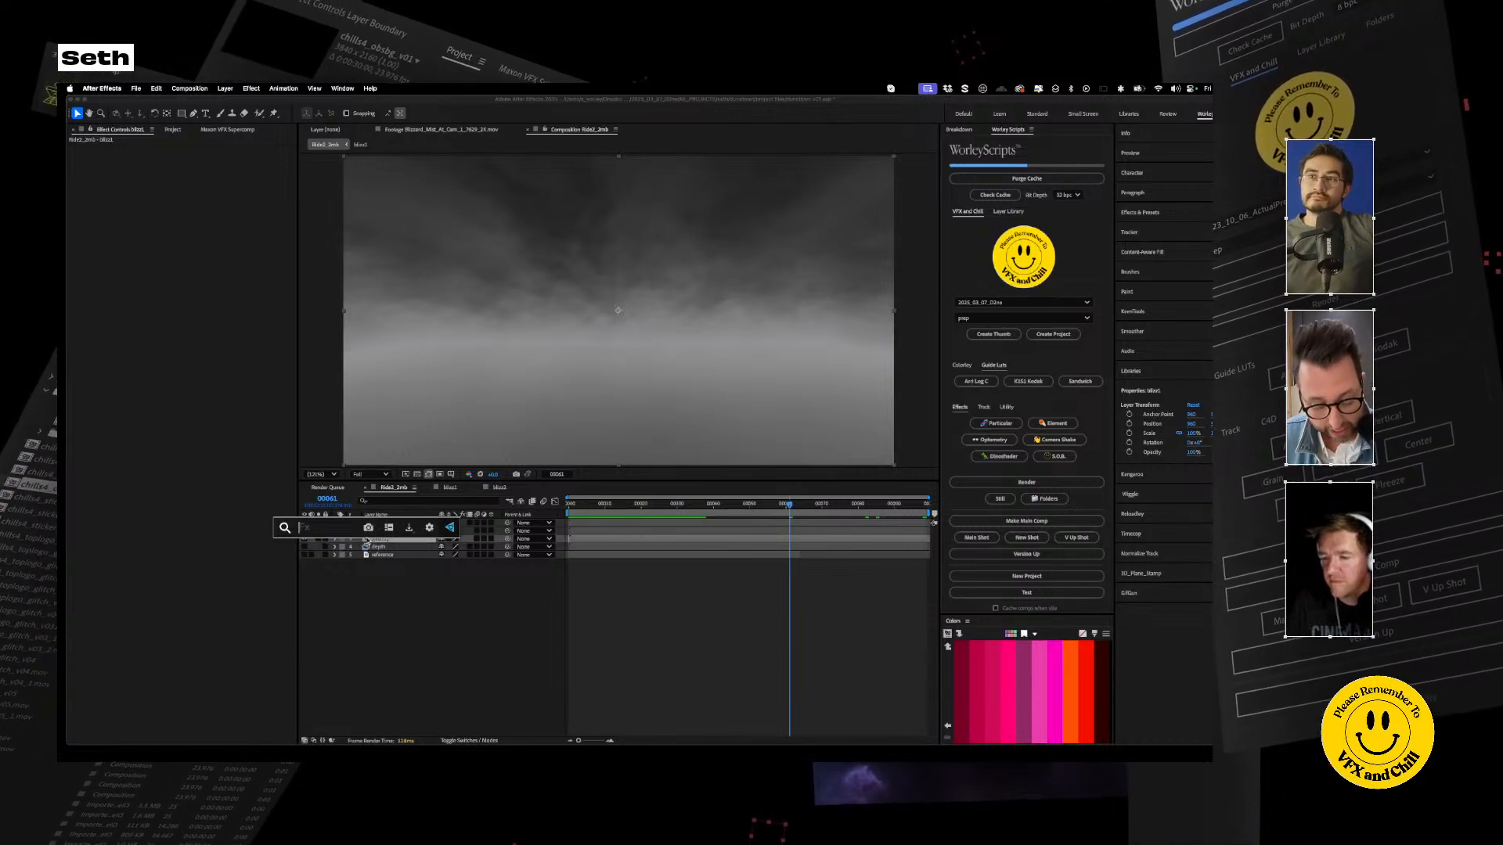
text(set)
key(Down)
key(Return)
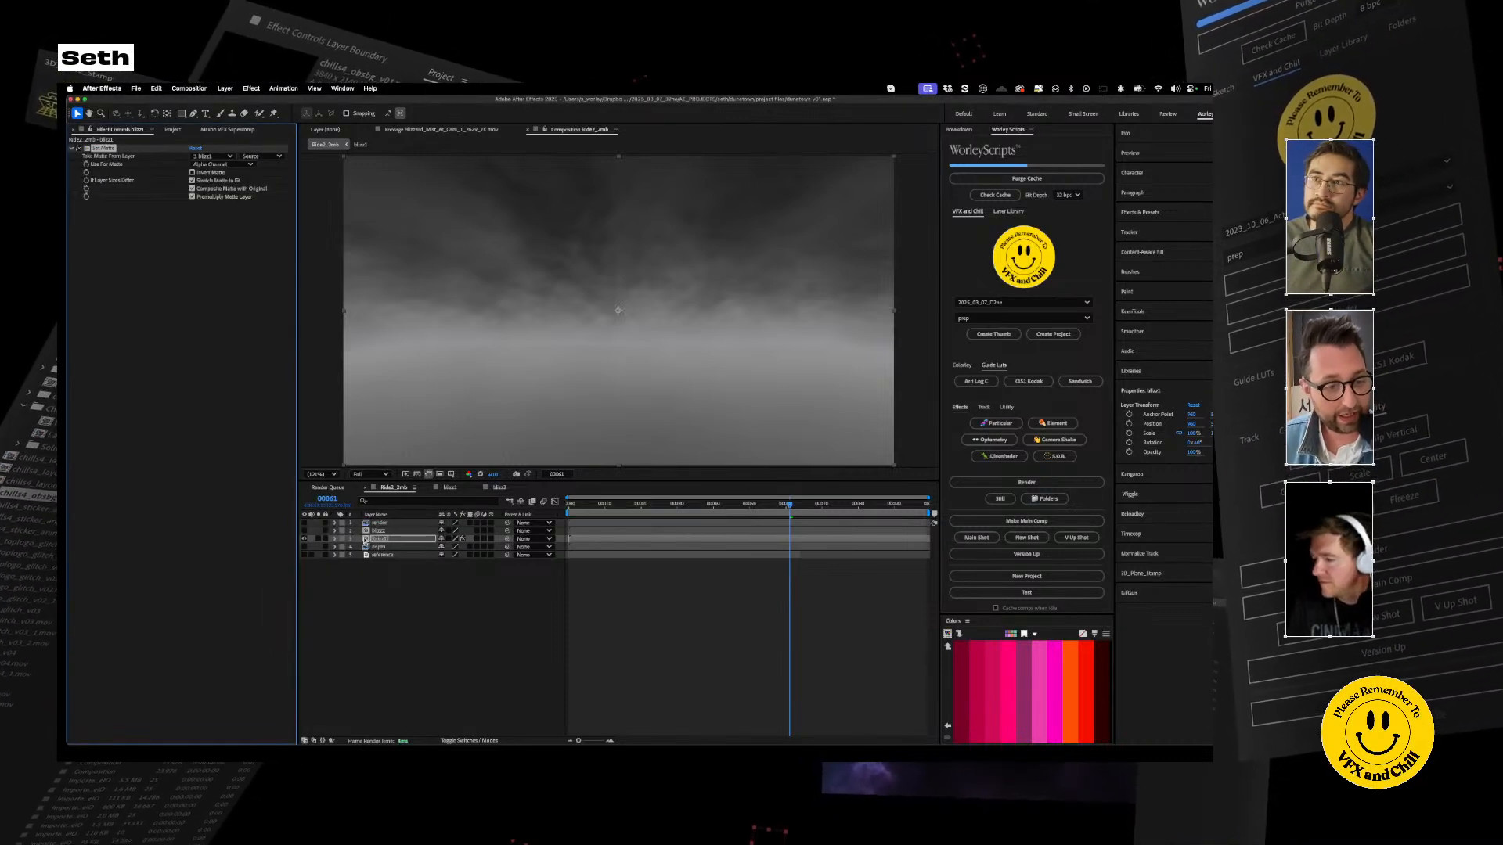
click(367, 539)
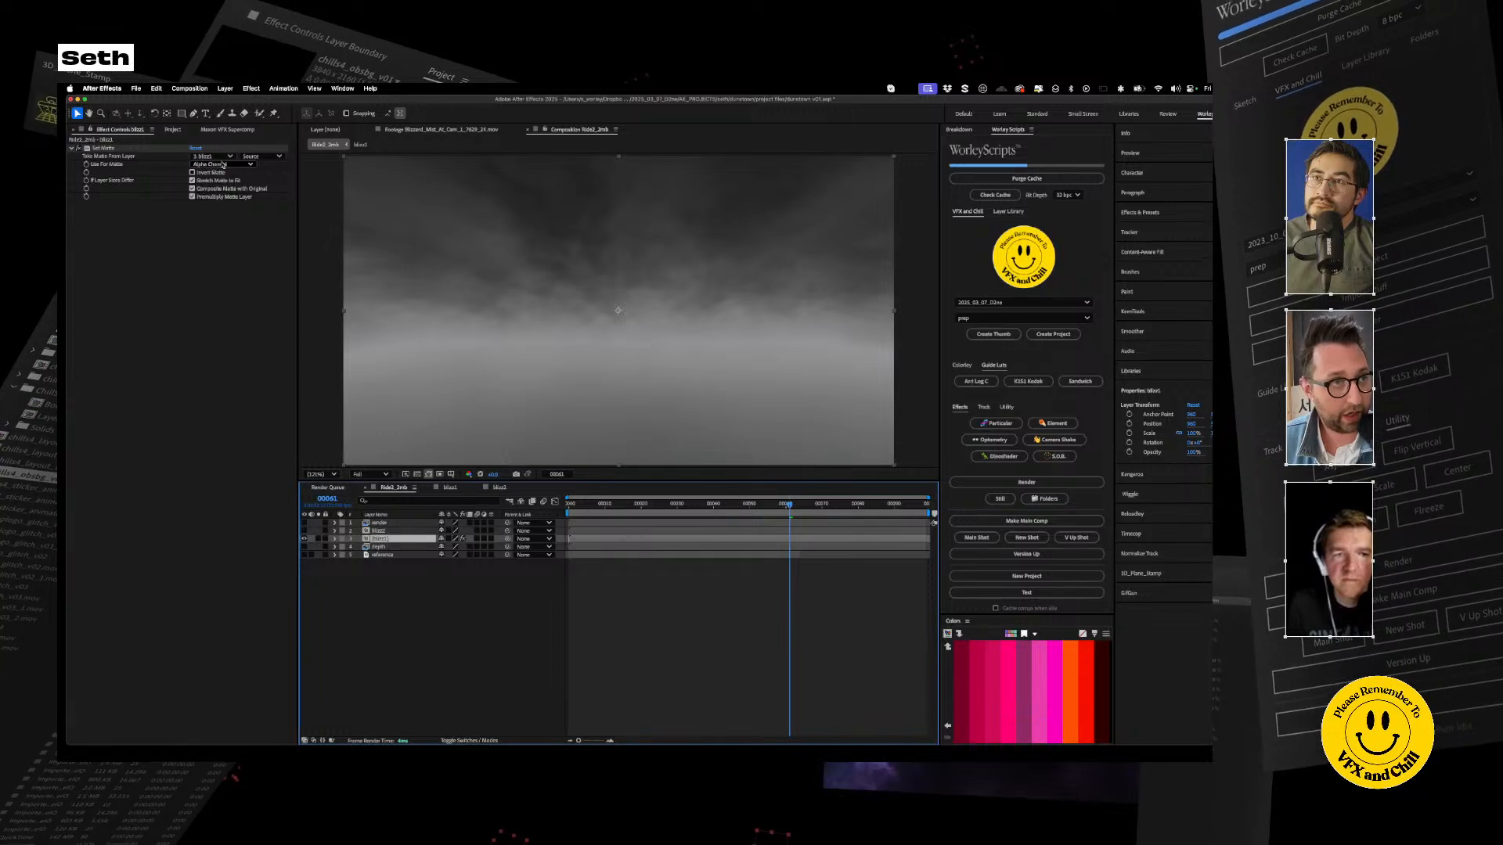
click(223, 164)
click(215, 205)
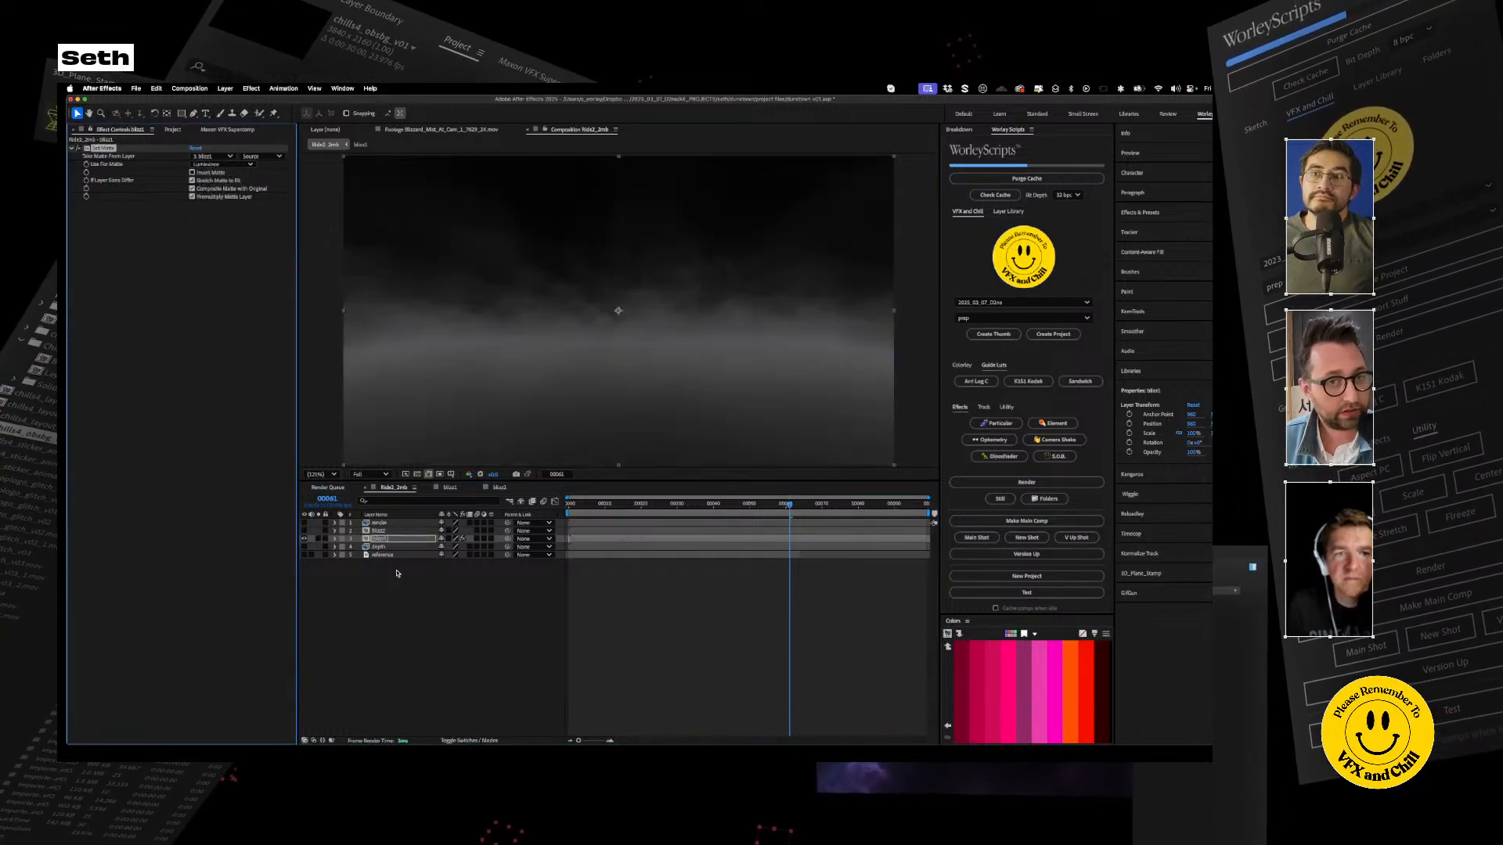
Play the luminance-matted blizz1 layer in the main comp from the first frame
key(Home)
key(space)
key(space)
key(space)
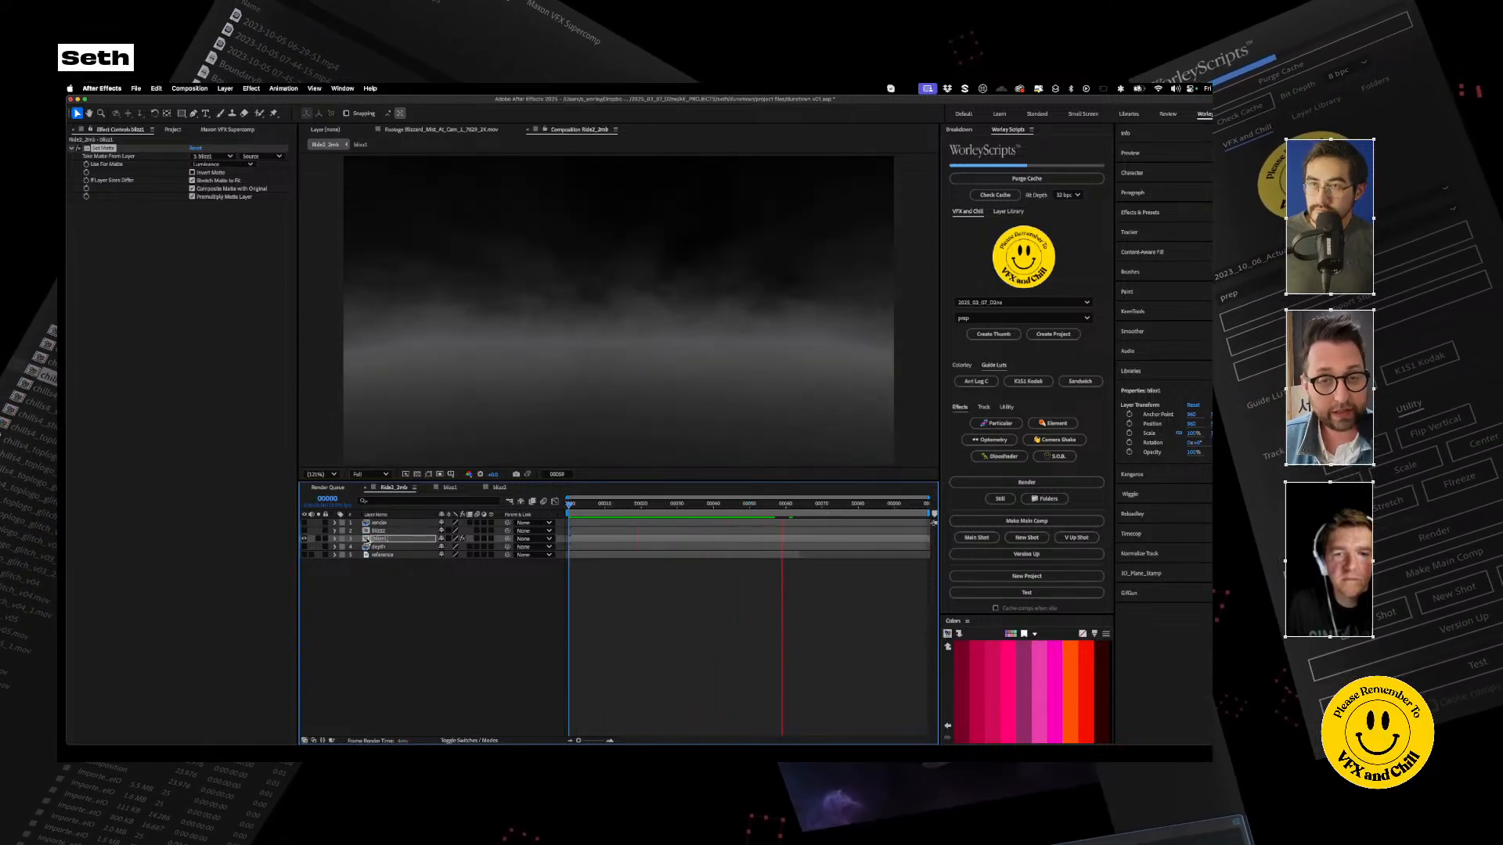
click(366, 540)
key(Home)
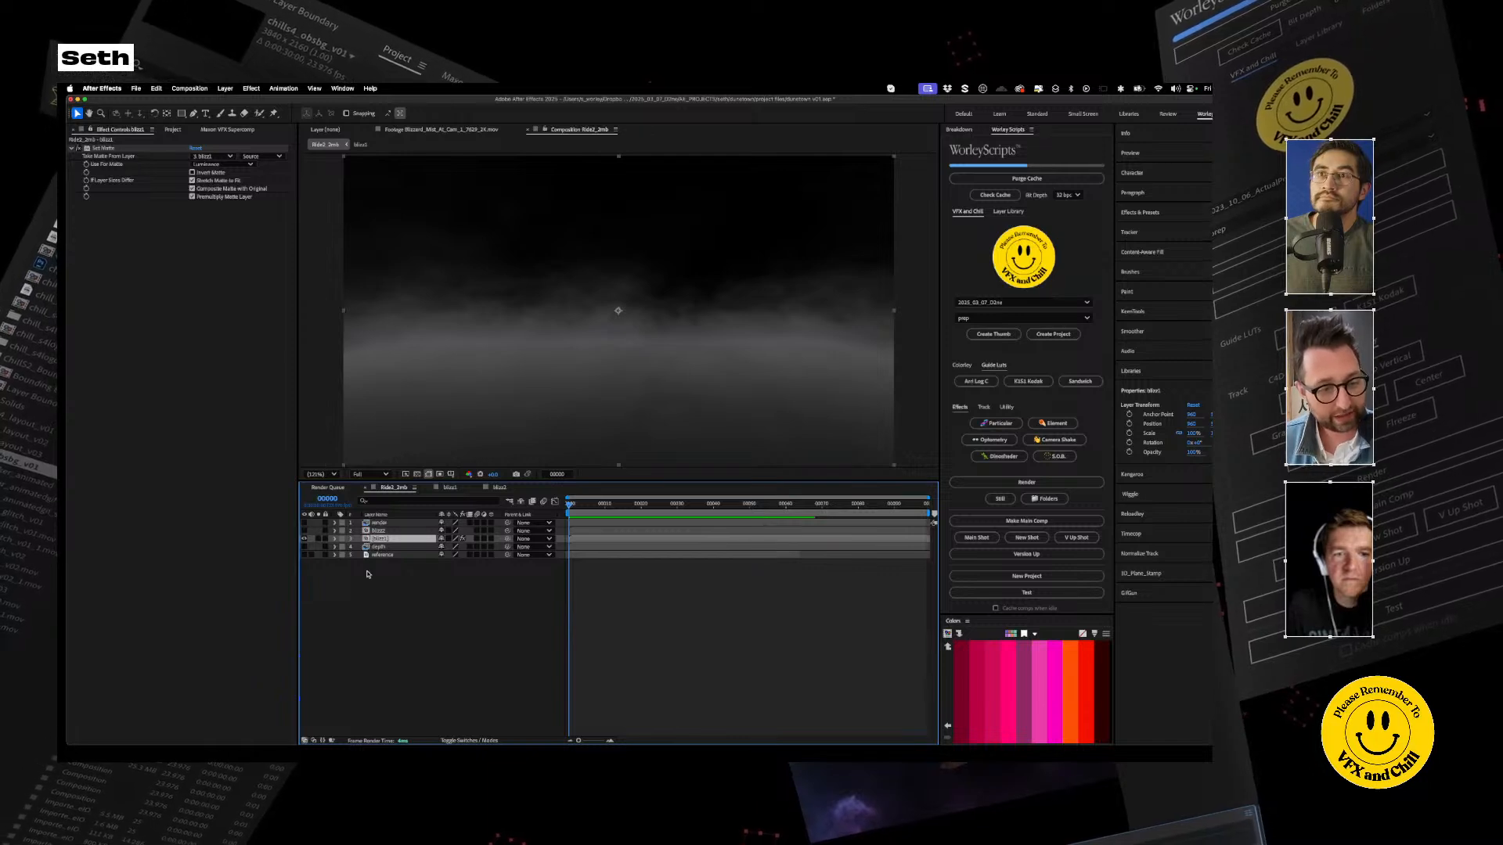
Add a Tint effect to the blizz1 layer in the main comp
key(ctrl+space)
text(tint)
key(Return)
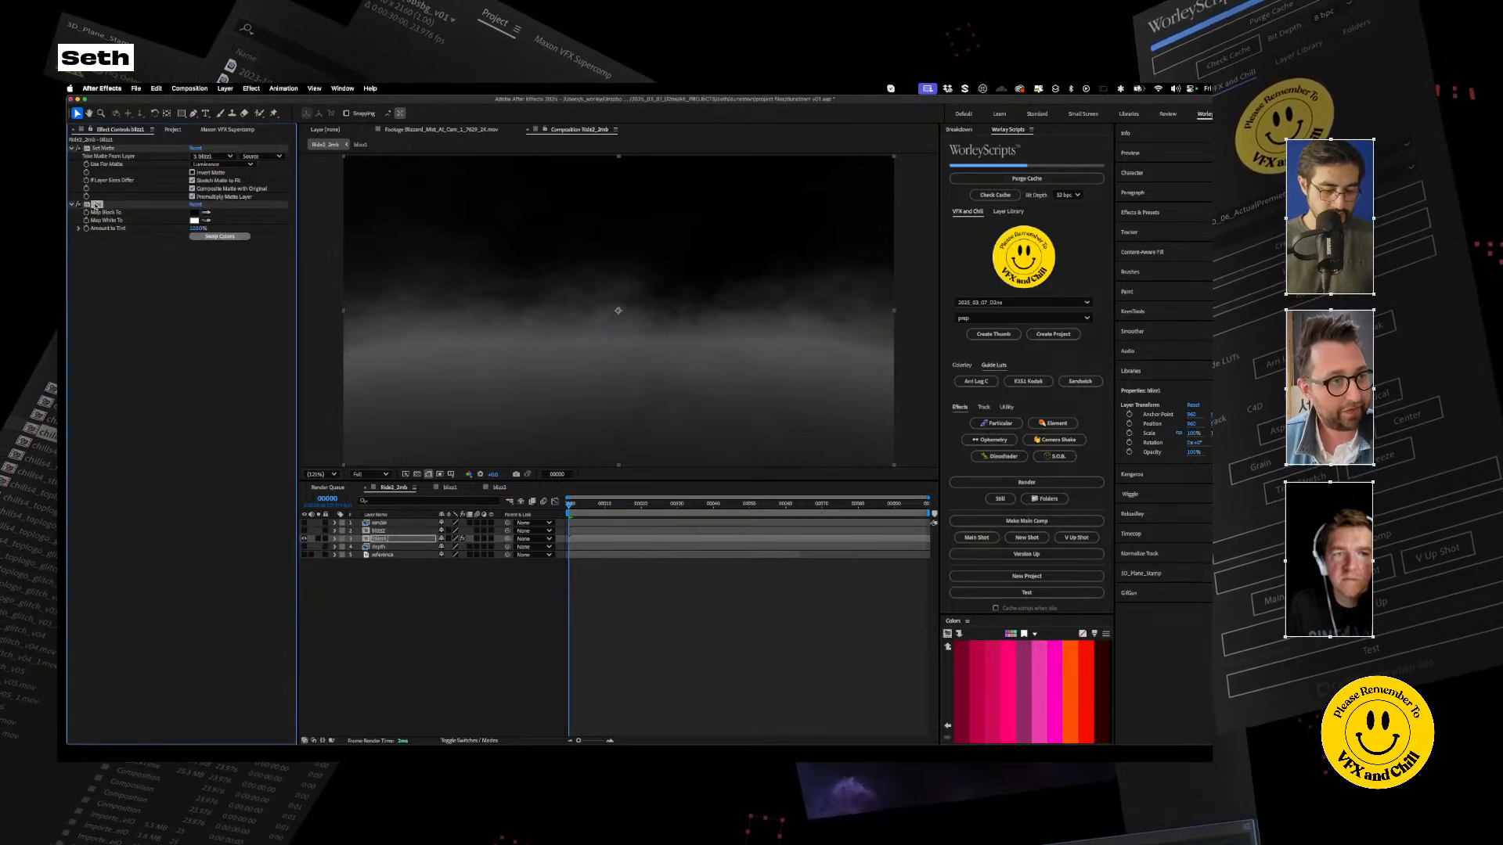
Hide the blizz1 layer, and show and select the reference layer for colour comparison
click(304, 539)
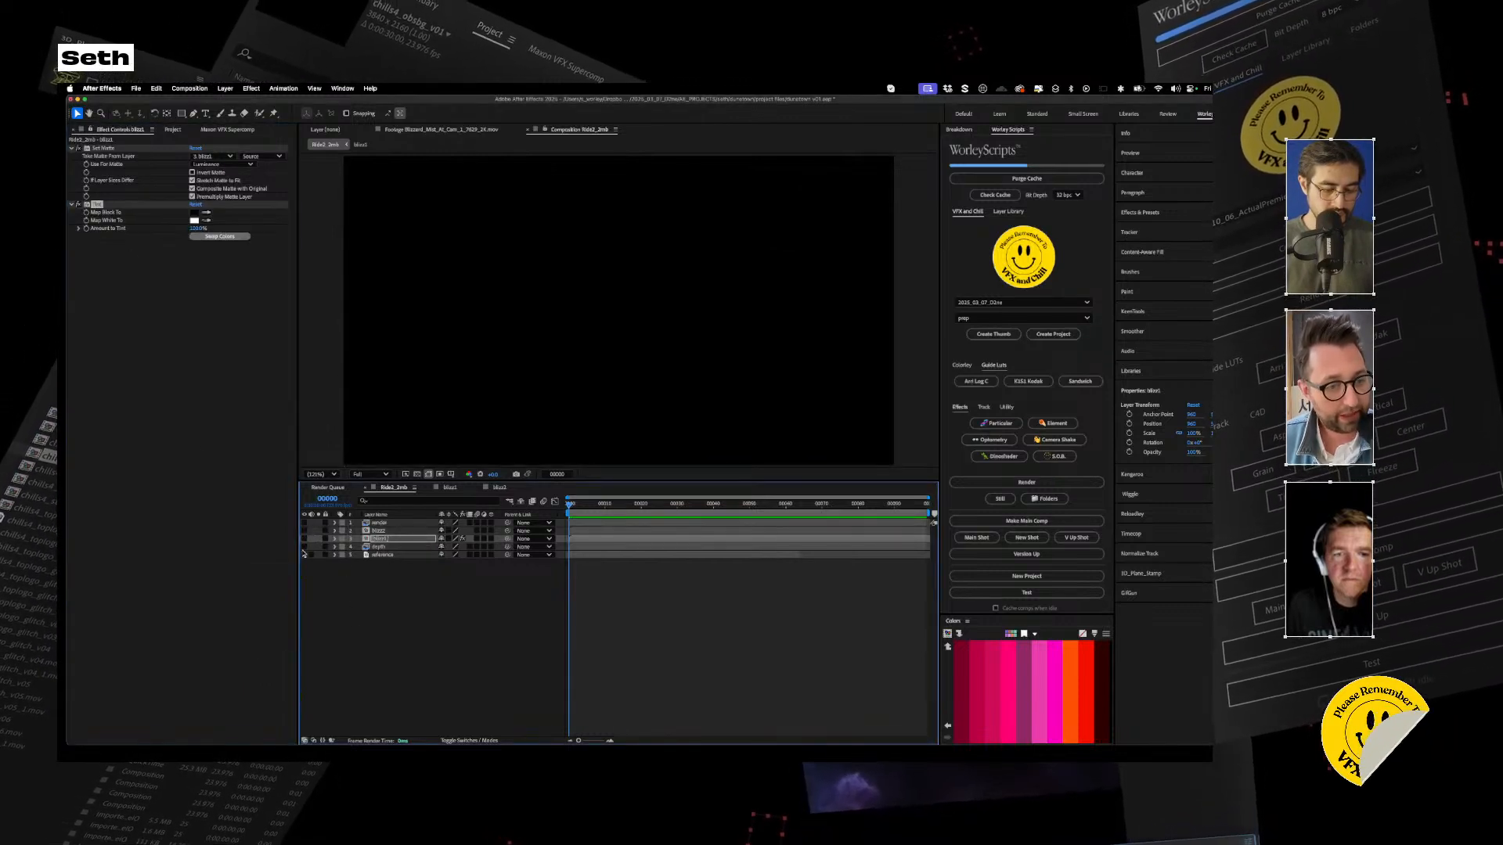
click(304, 554)
click(382, 555)
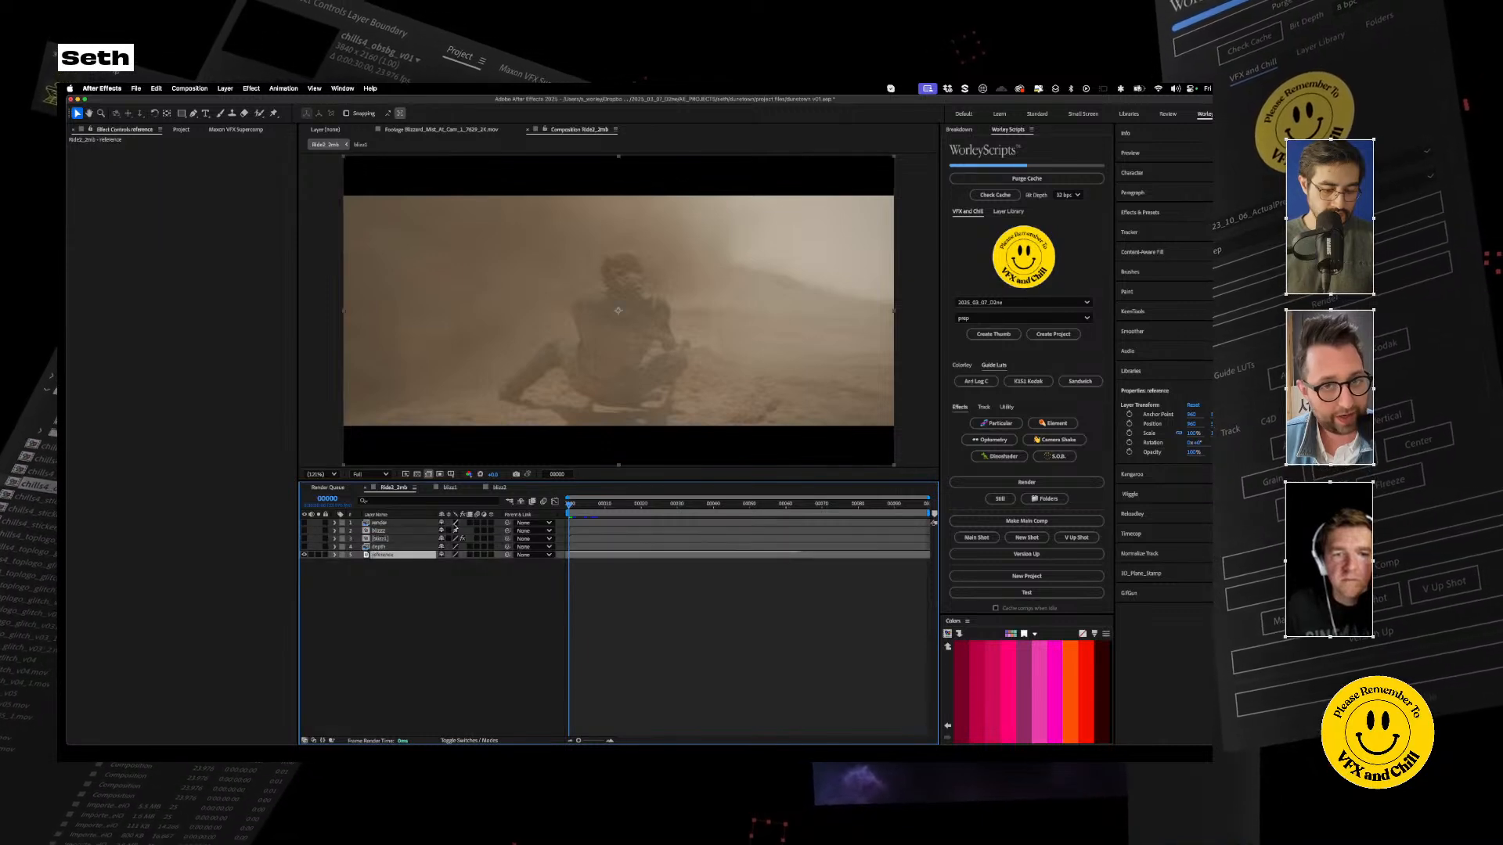
Sample the blizz1 layer's Tint colours for Map Black To and Map White To from the dusty reference footage
click(389, 540)
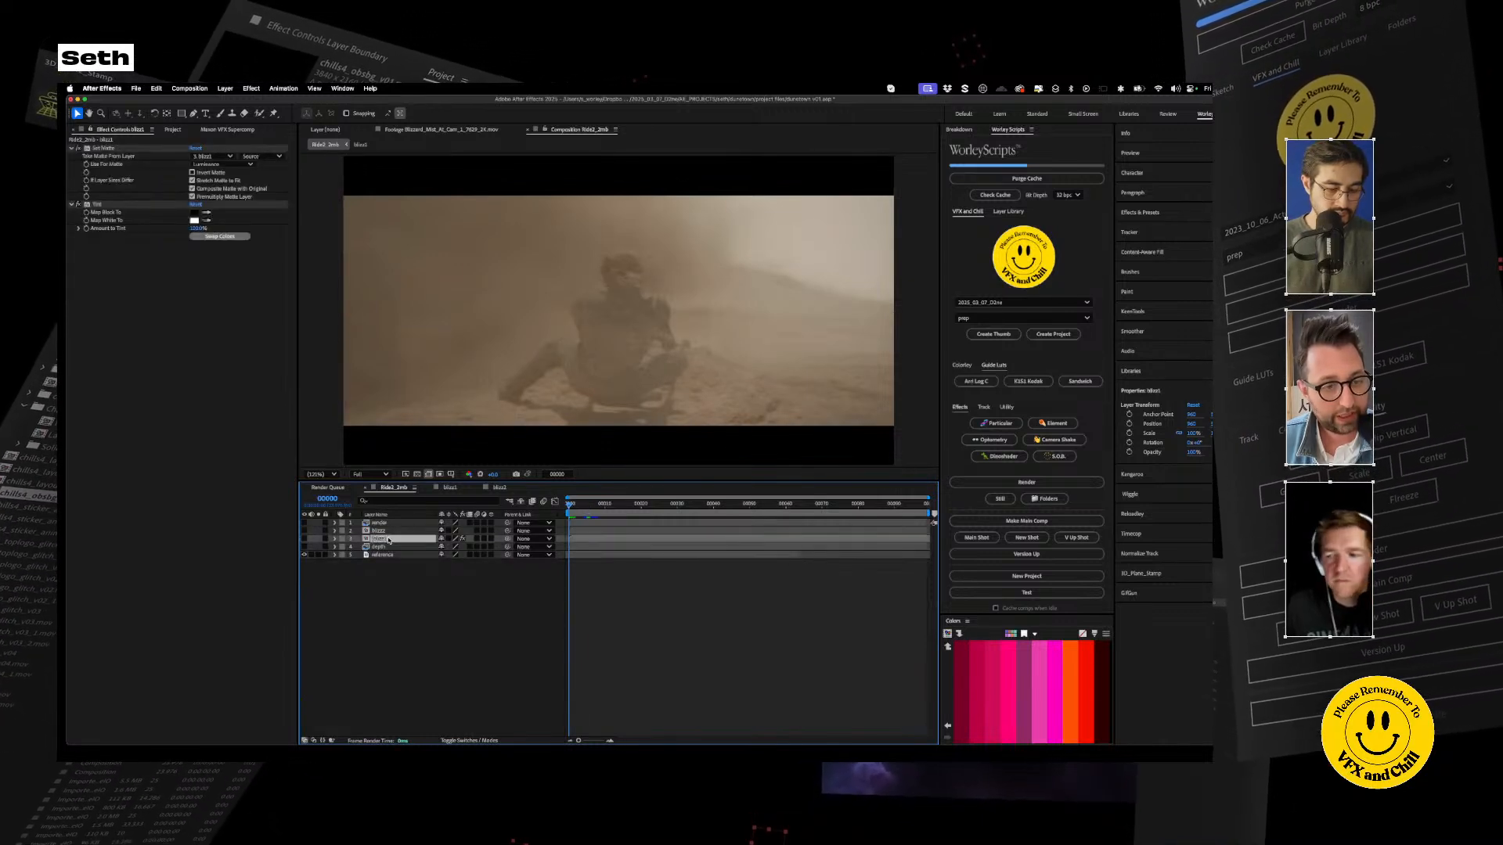
click(208, 215)
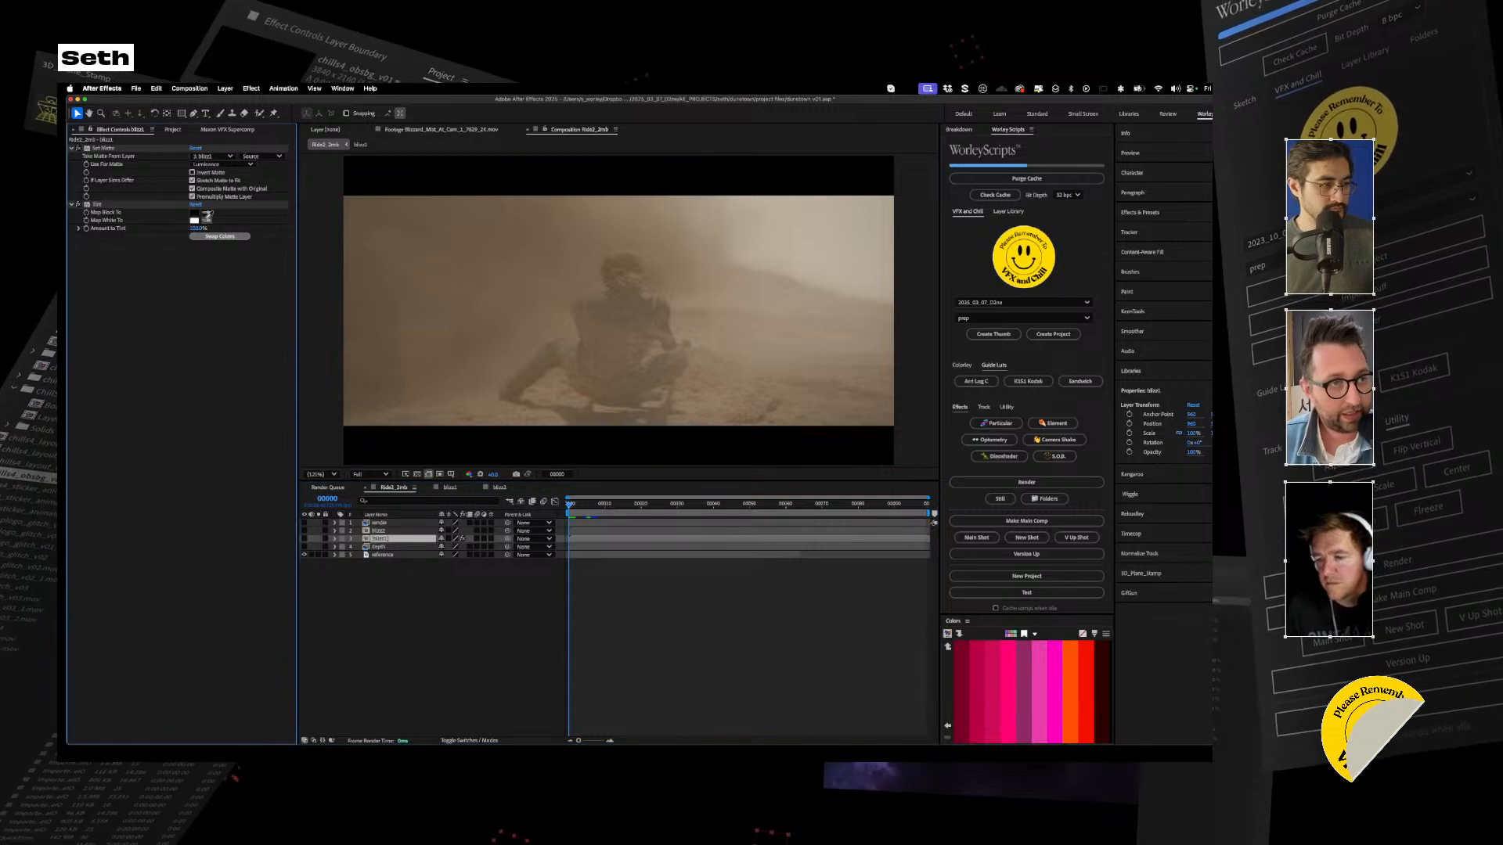
click(863, 213)
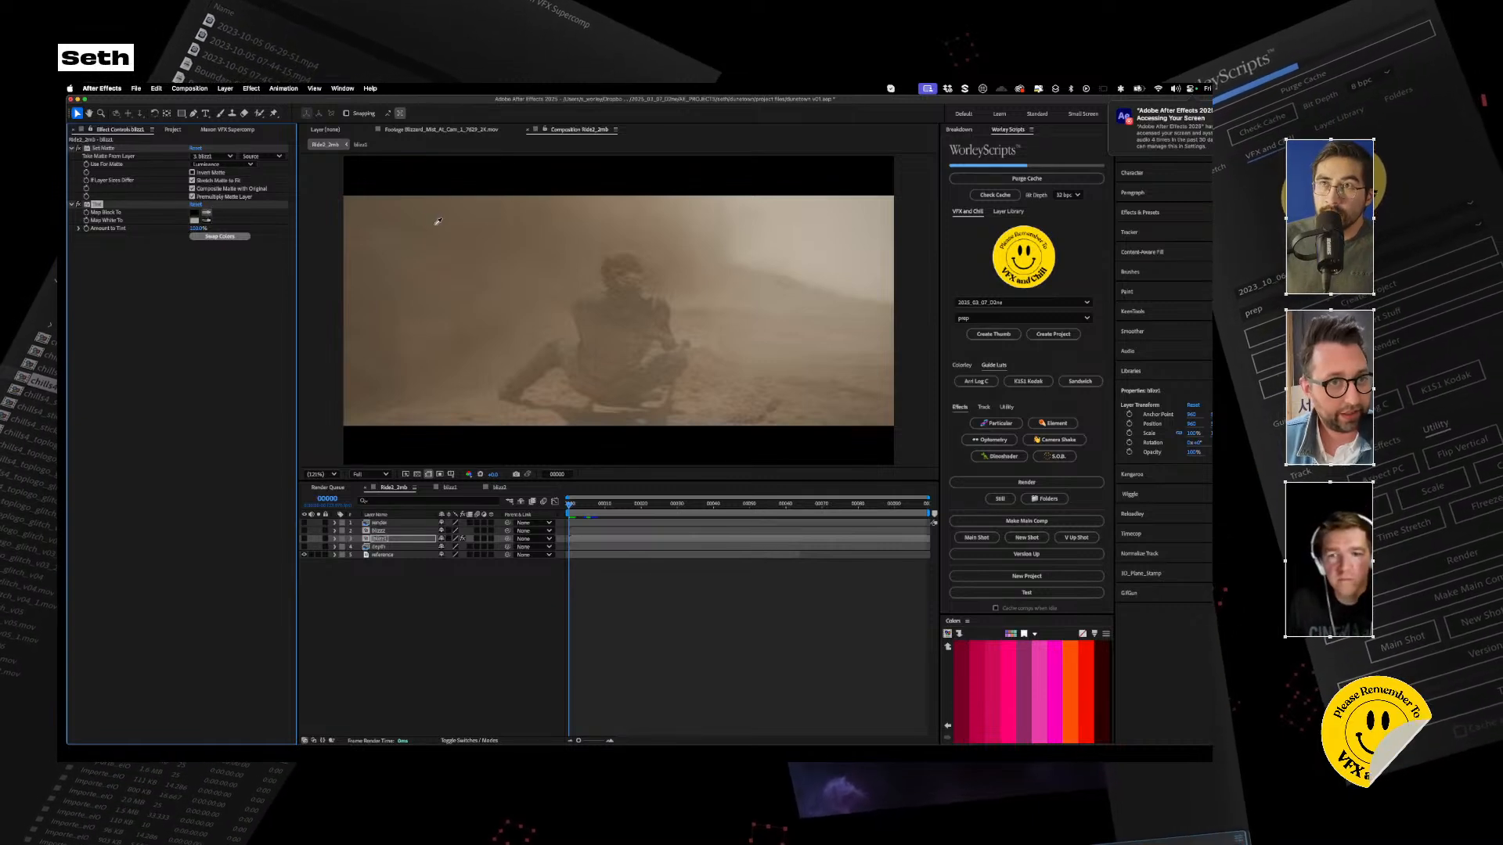
Show the blizz1 layer, hide the reference layer, and play the tinted mist
click(304, 539)
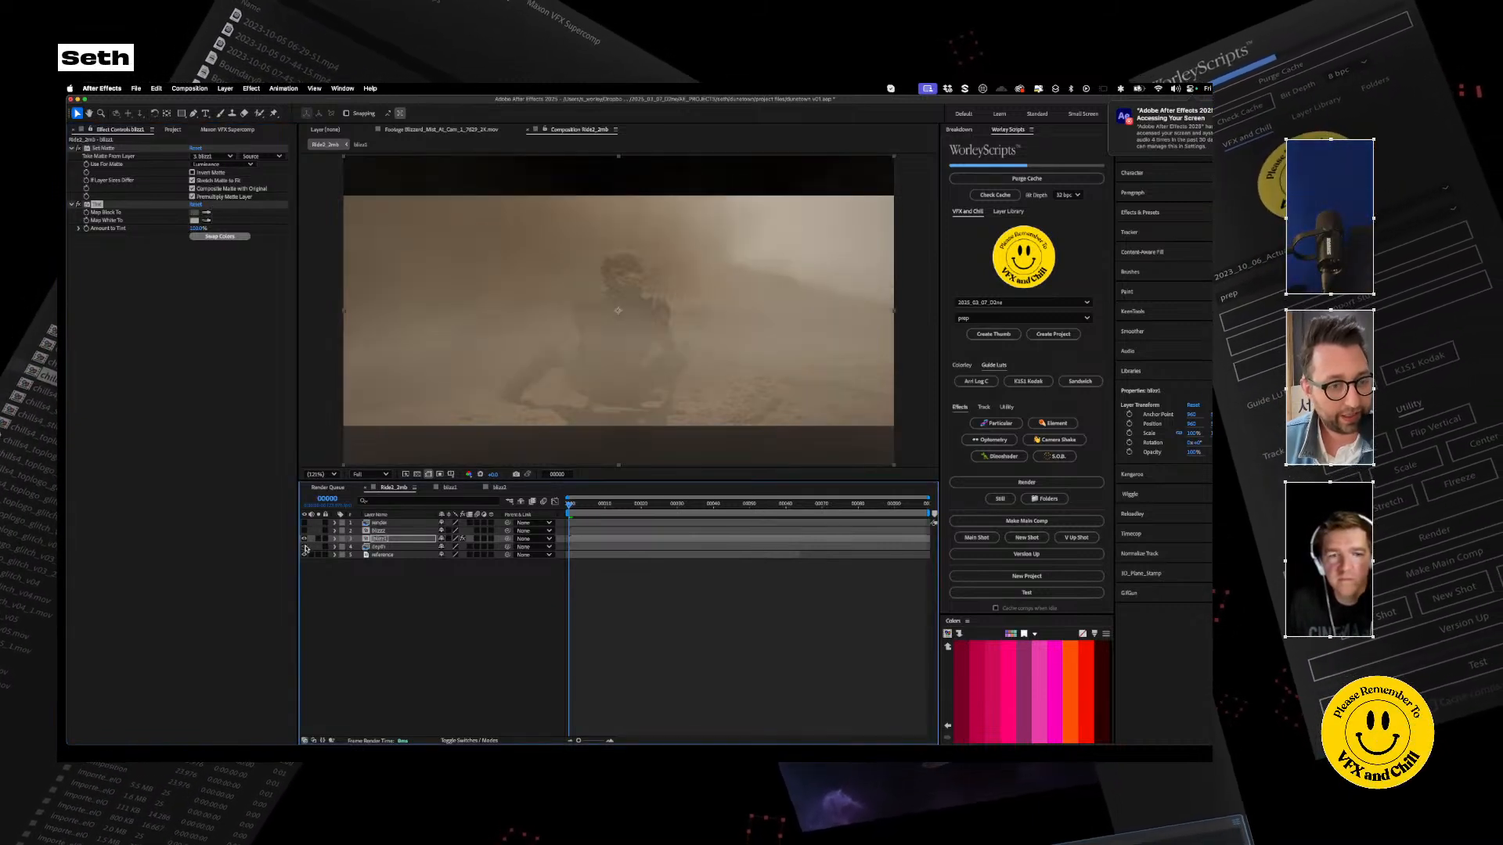
click(304, 554)
key(space)
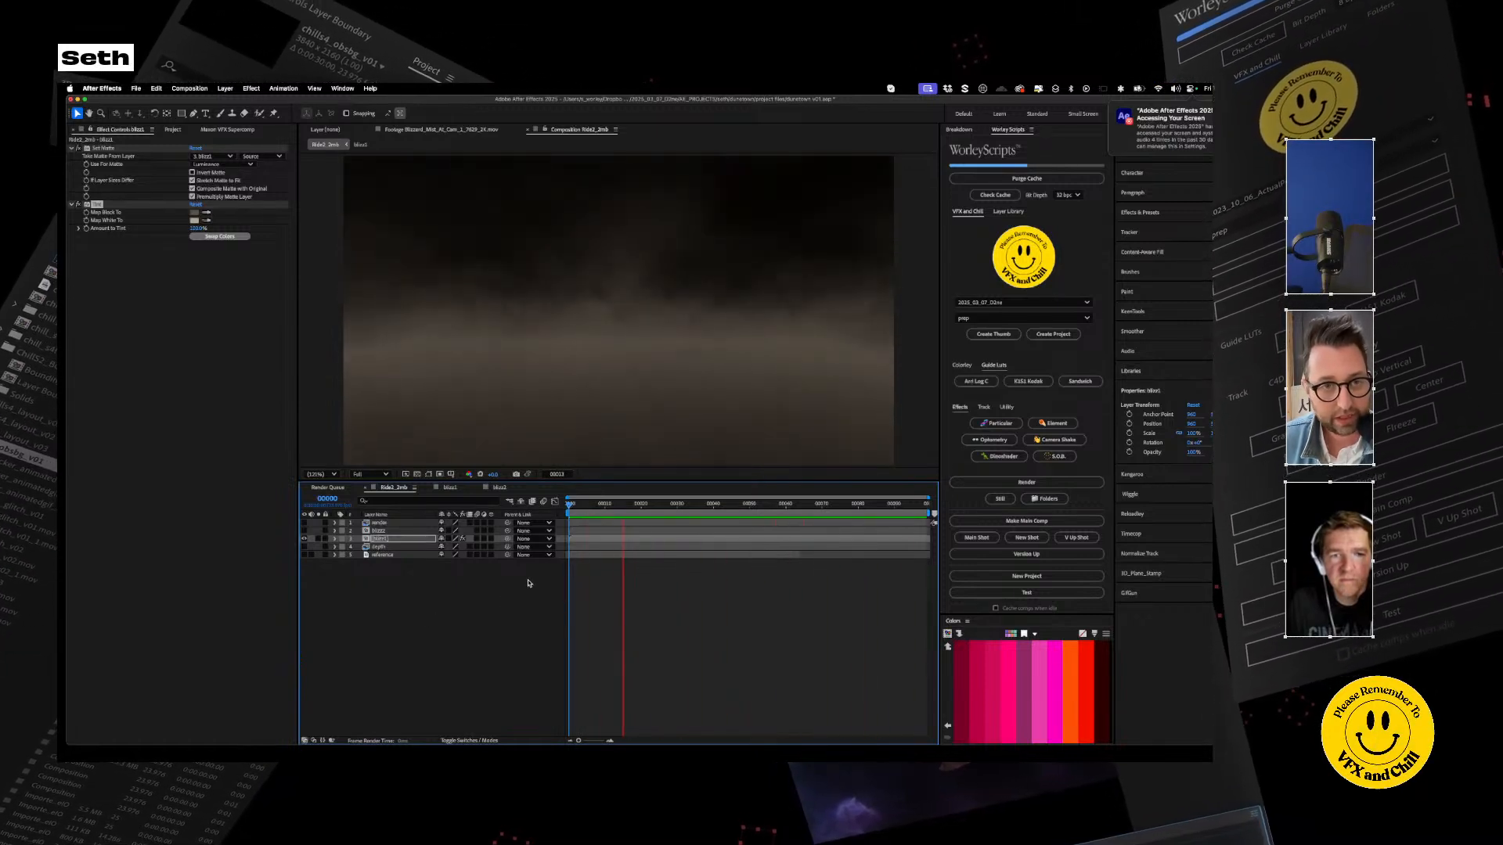
key(space)
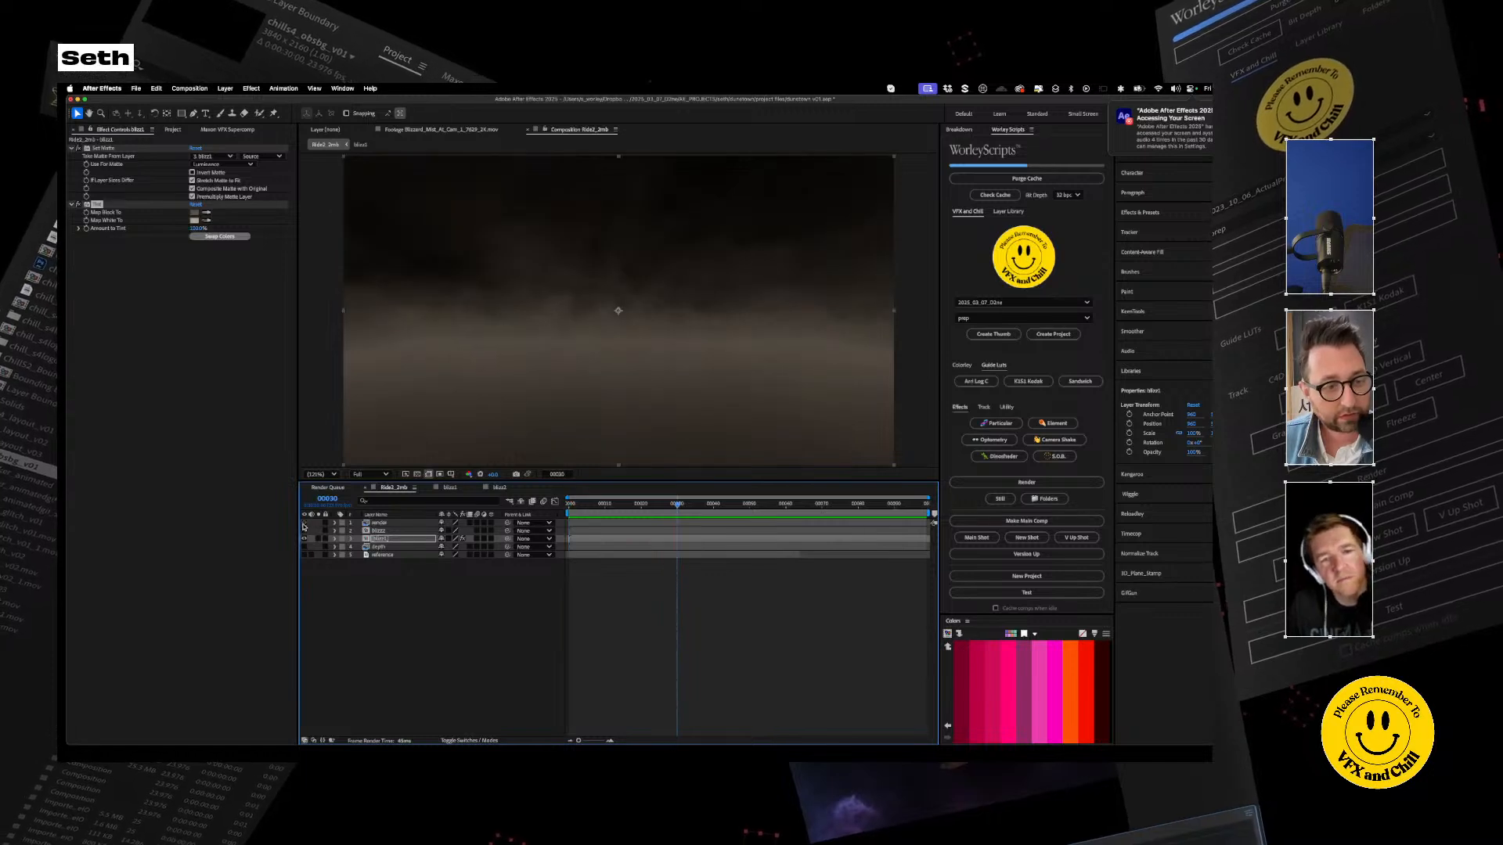
Show the render layer together with blizz1, play the combination, and hide both layers
click(304, 523)
key(space)
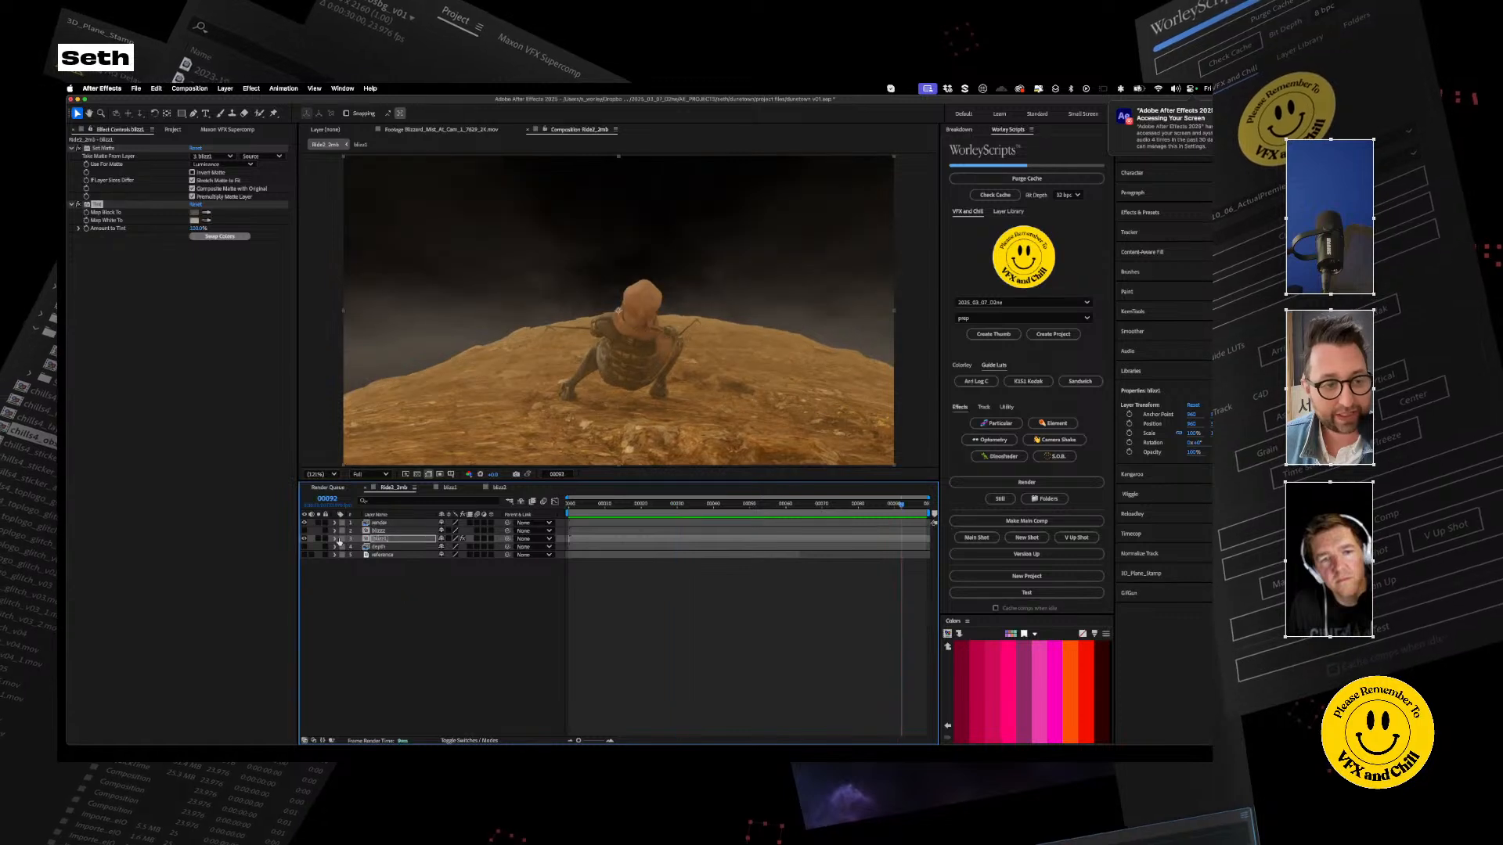
click(303, 538)
click(303, 523)
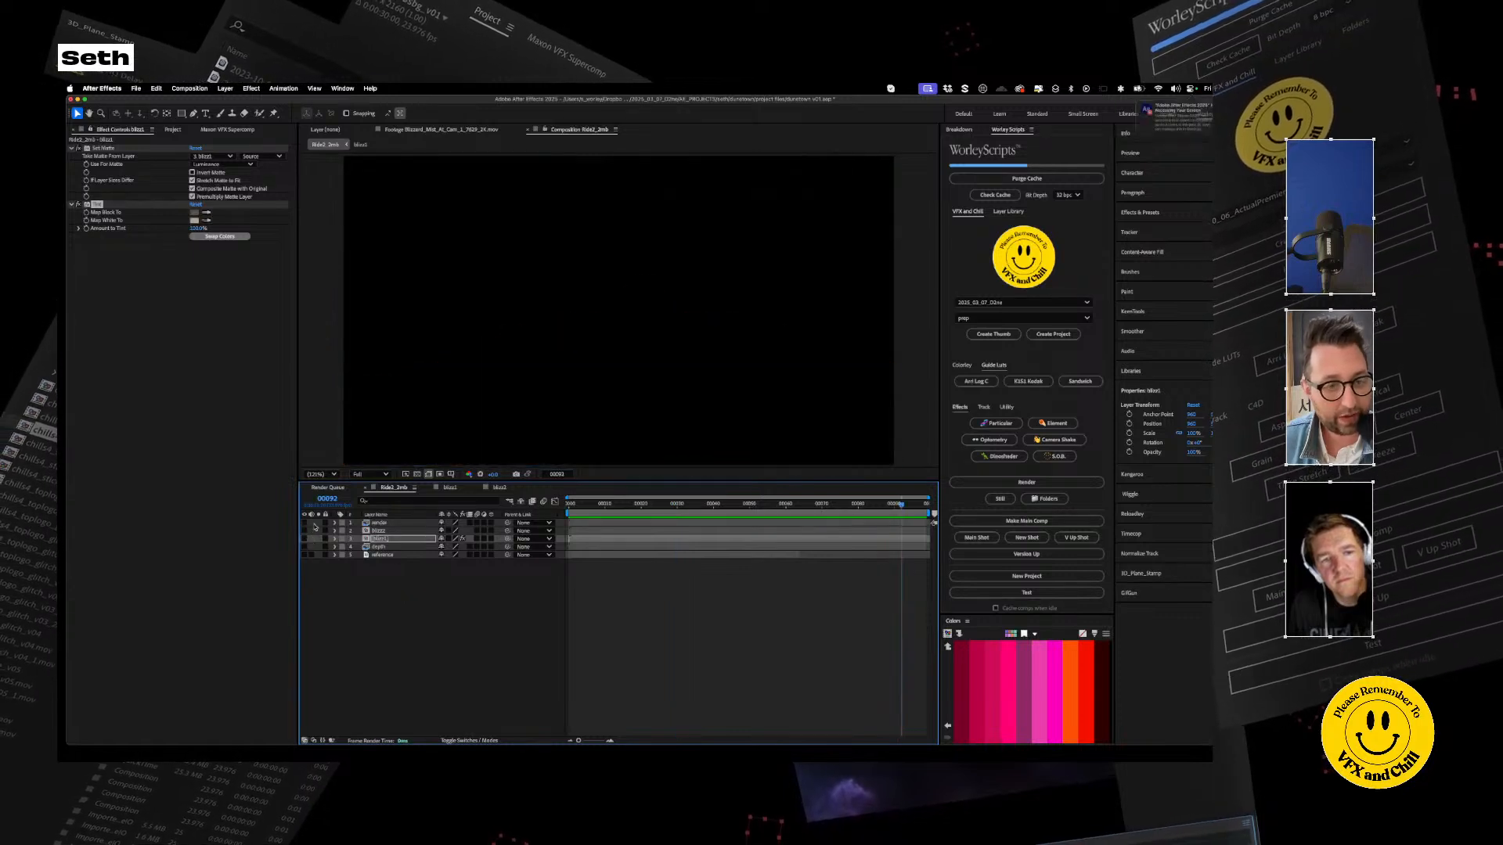
click(225, 88)
mouse_move(258, 103)
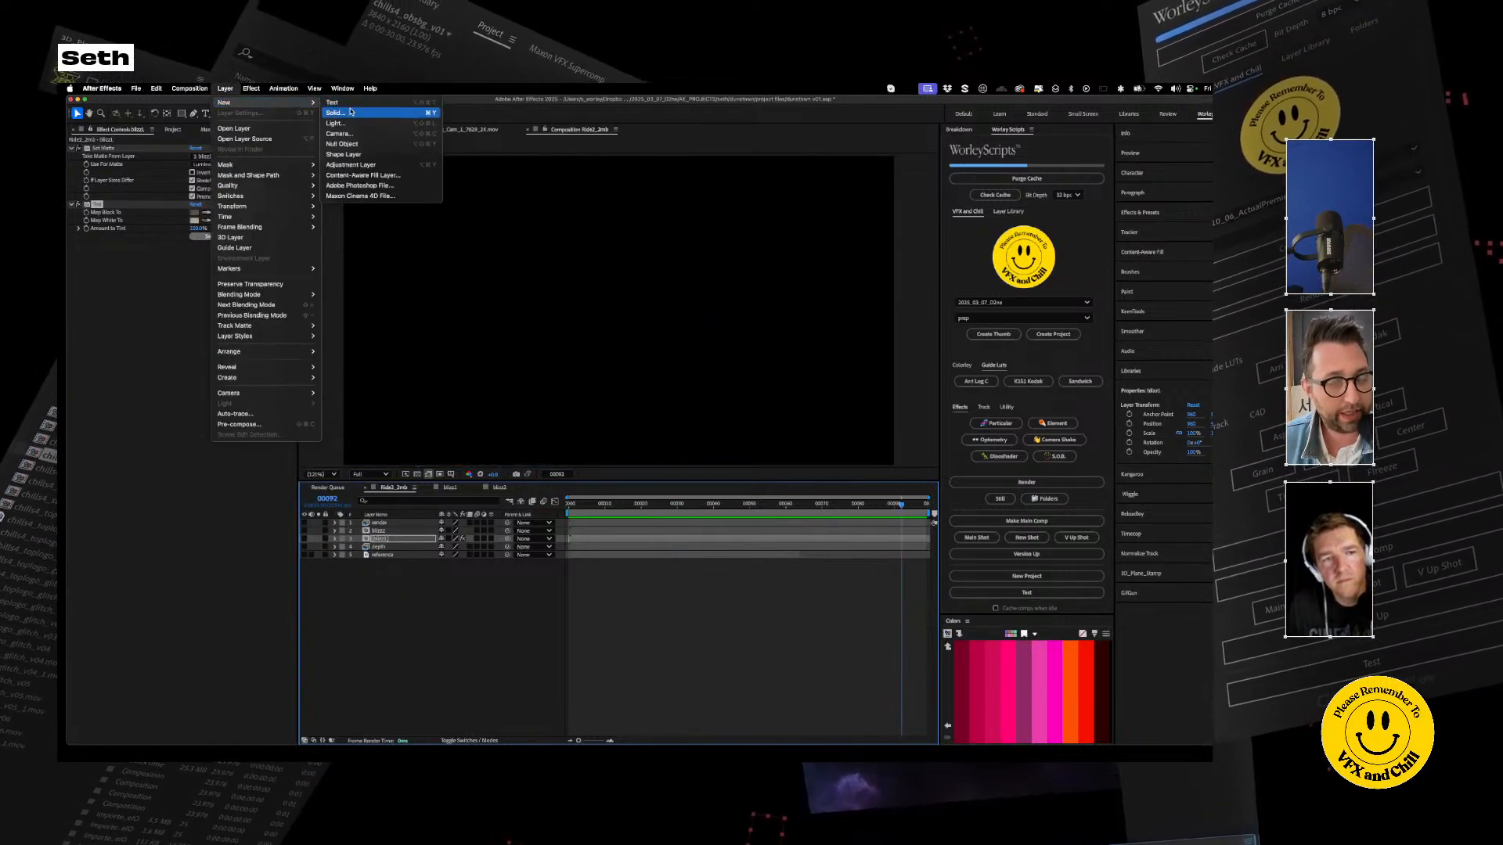
key(Escape)
Show the render layer and reveal its source footage in the project
click(379, 522)
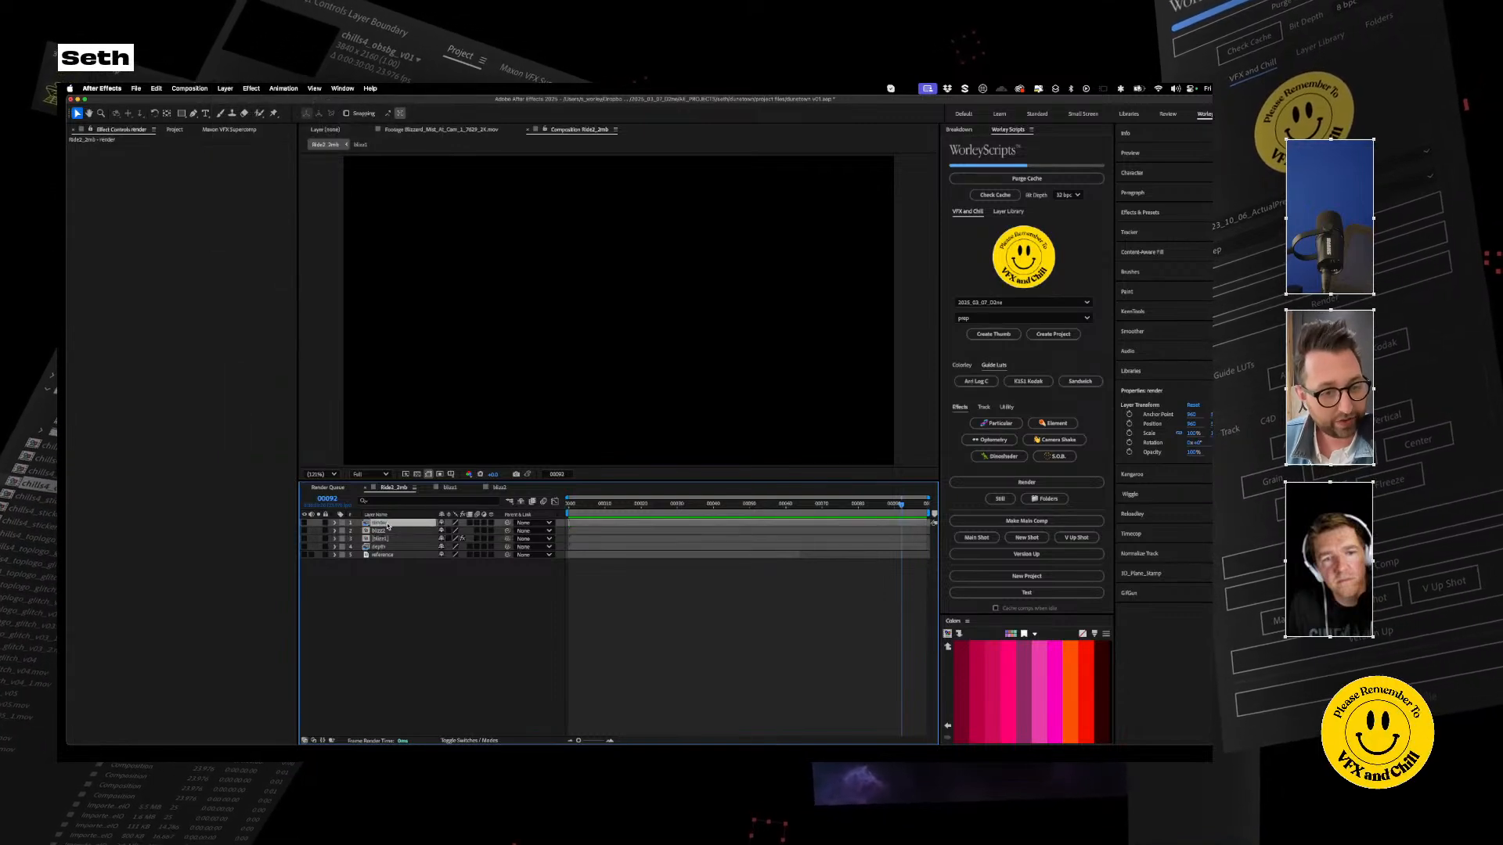
click(304, 523)
right_click(368, 523)
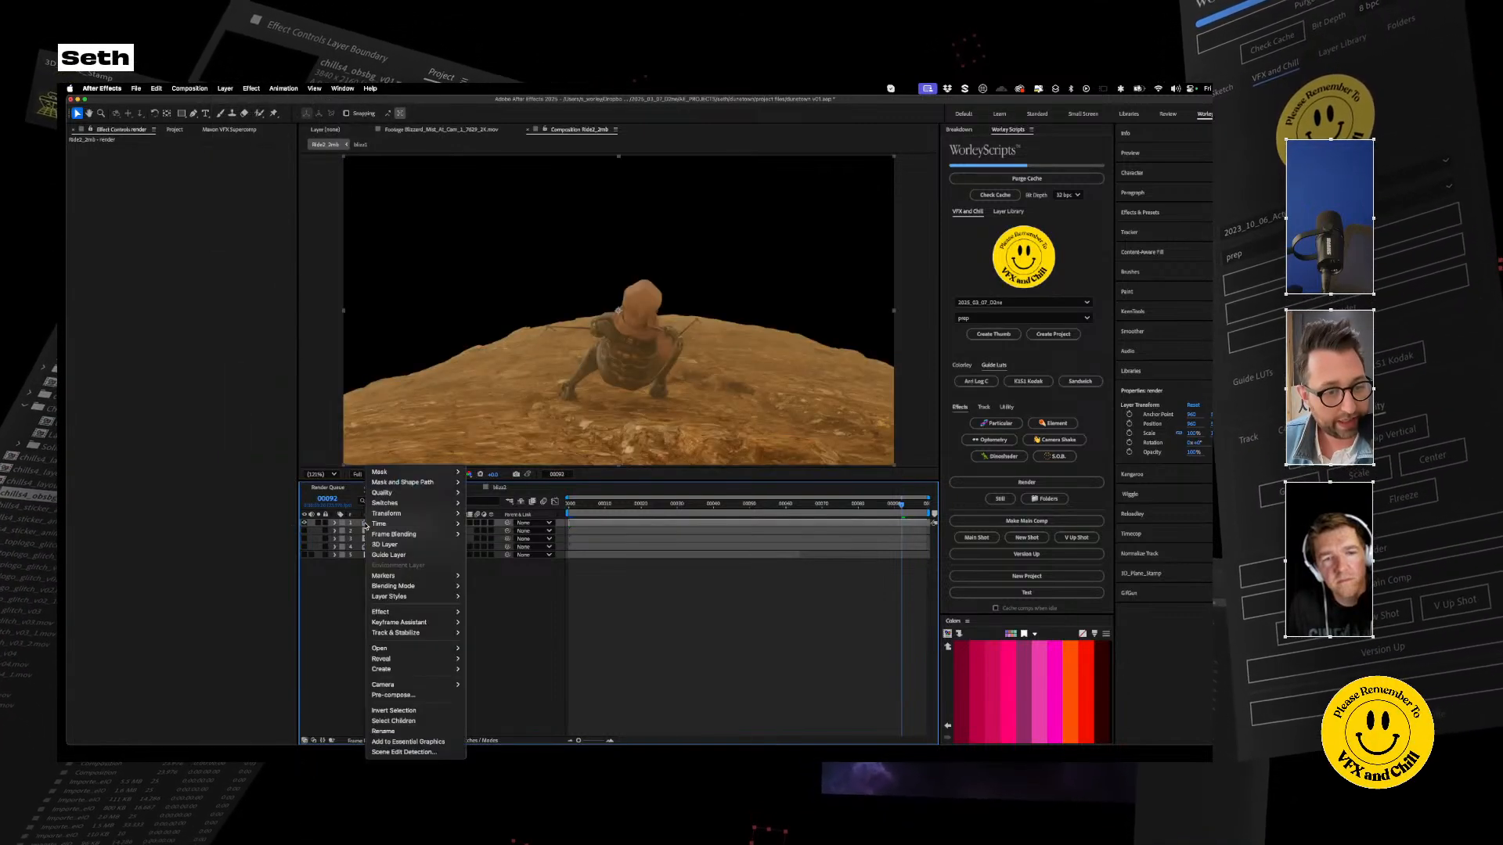
mouse_move(425, 662)
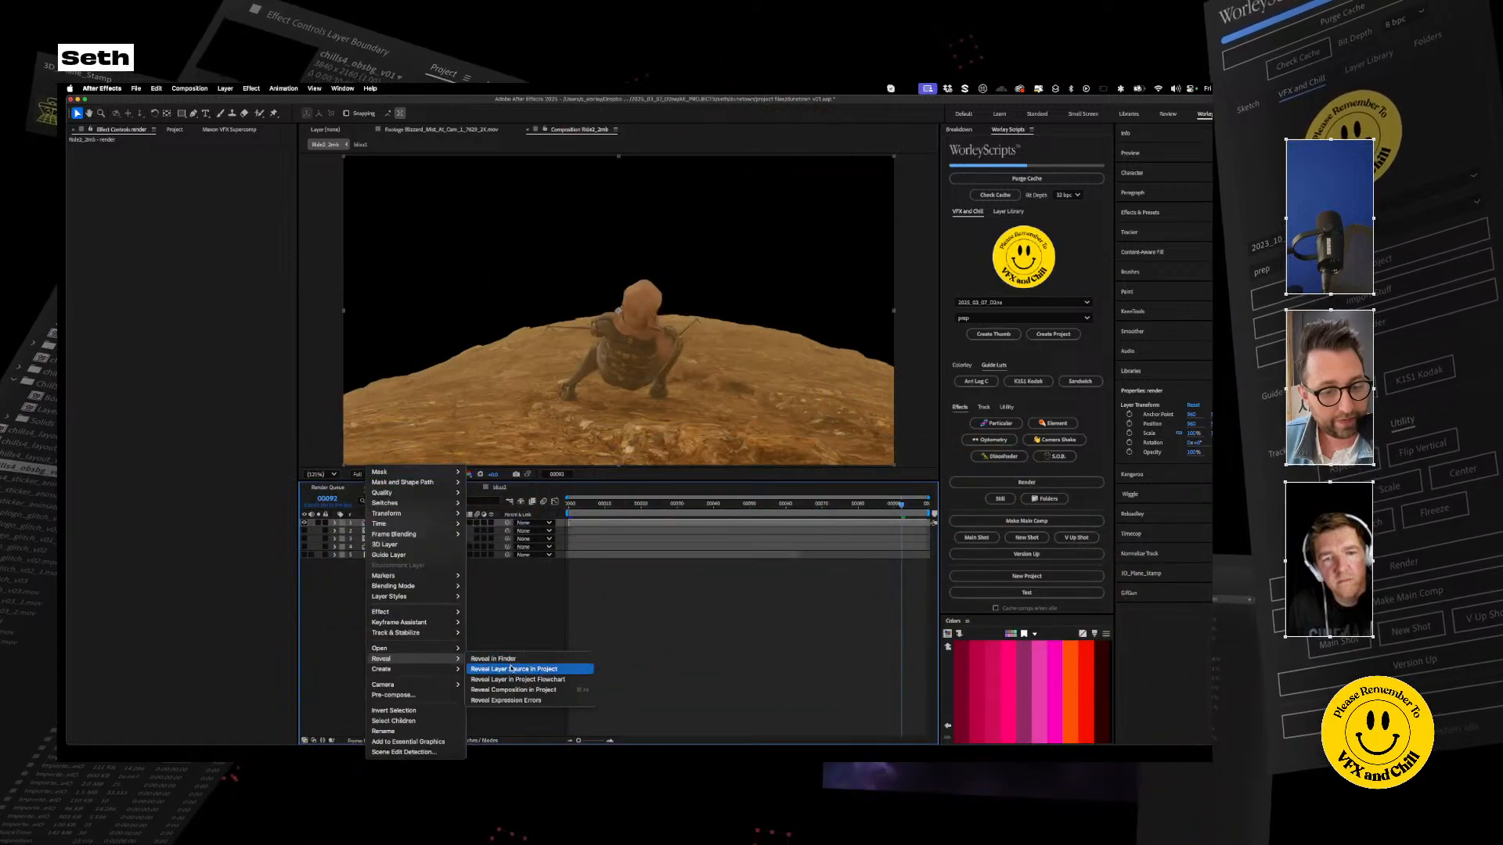
click(500, 659)
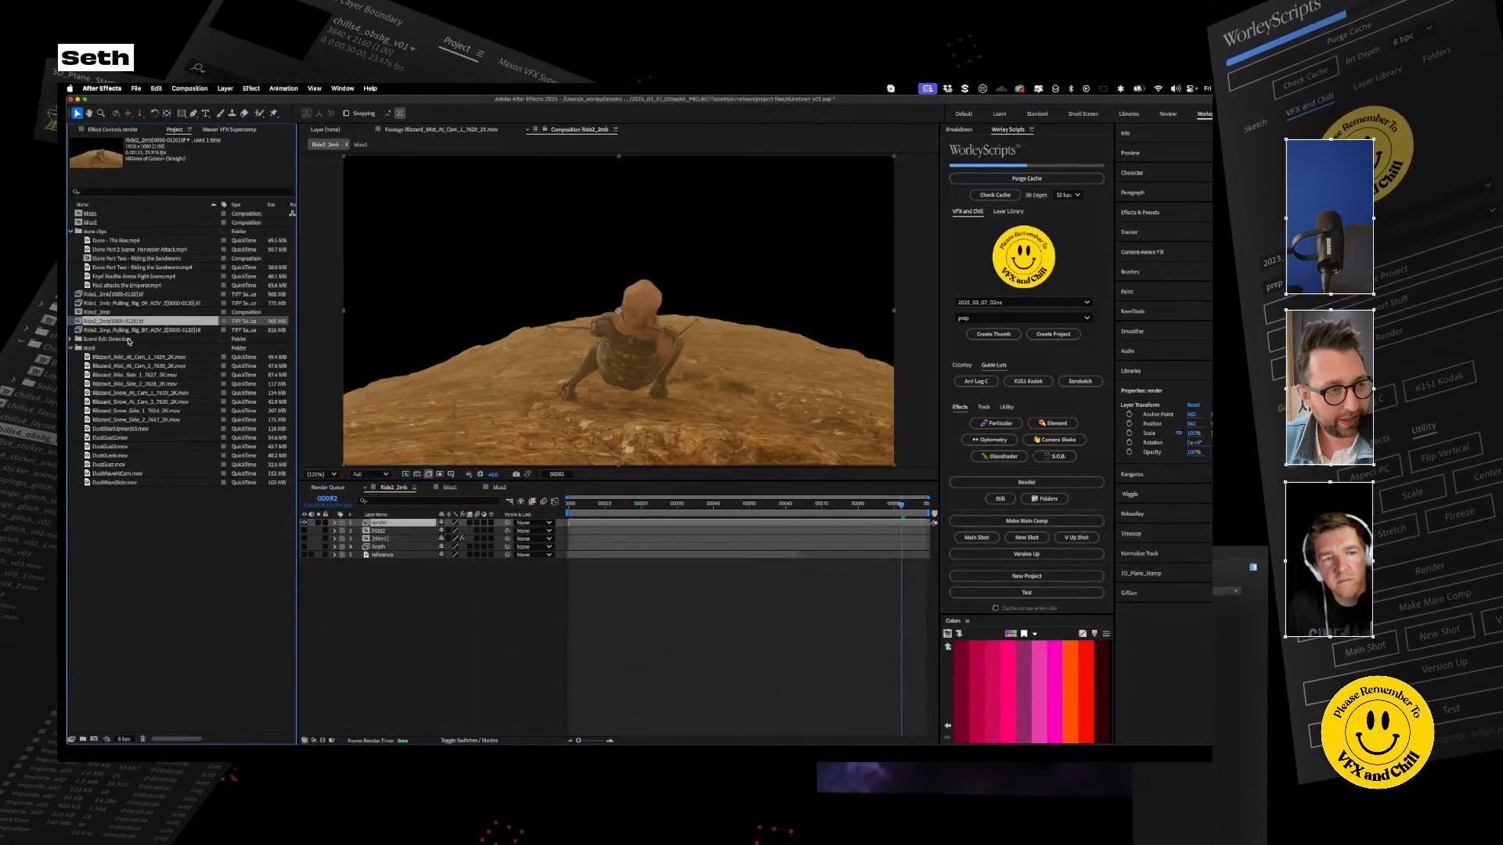
Set the alpha interpretation of the Ride2_2mb render sequence to Ignore
right_click(78, 322)
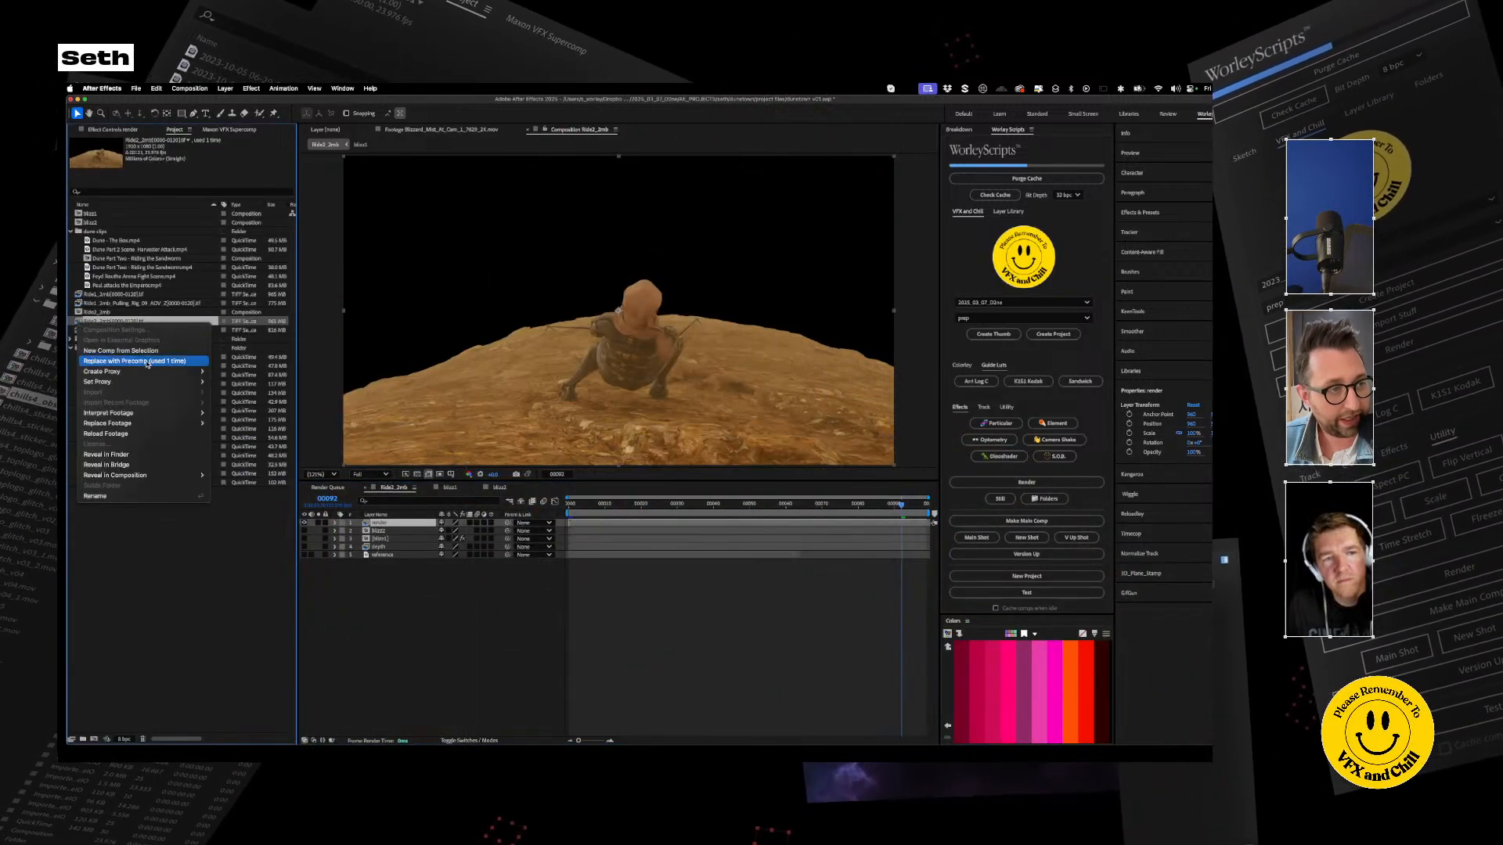
mouse_move(145, 415)
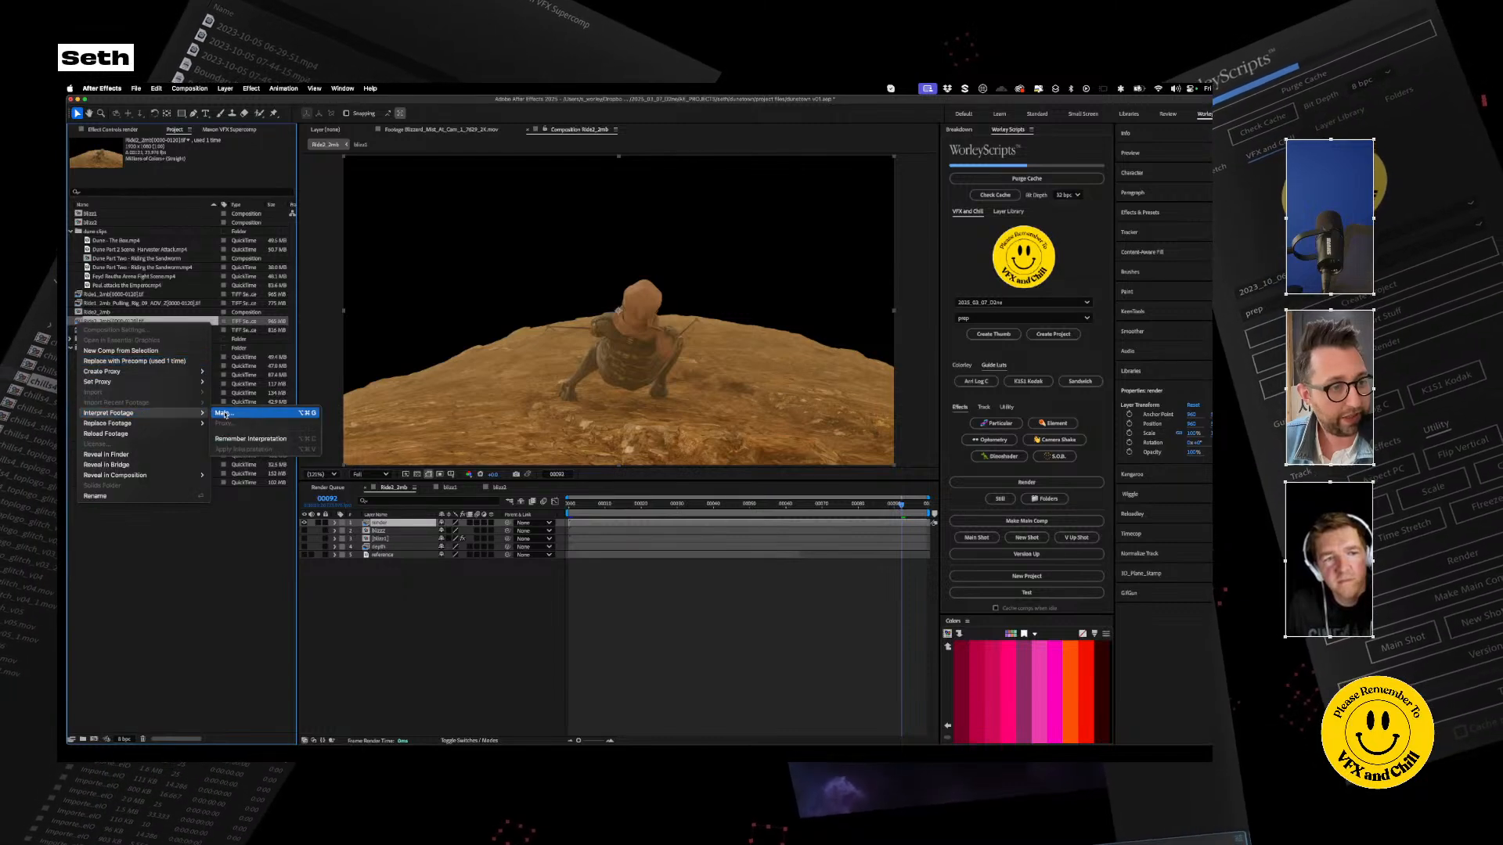
click(235, 413)
click(546, 281)
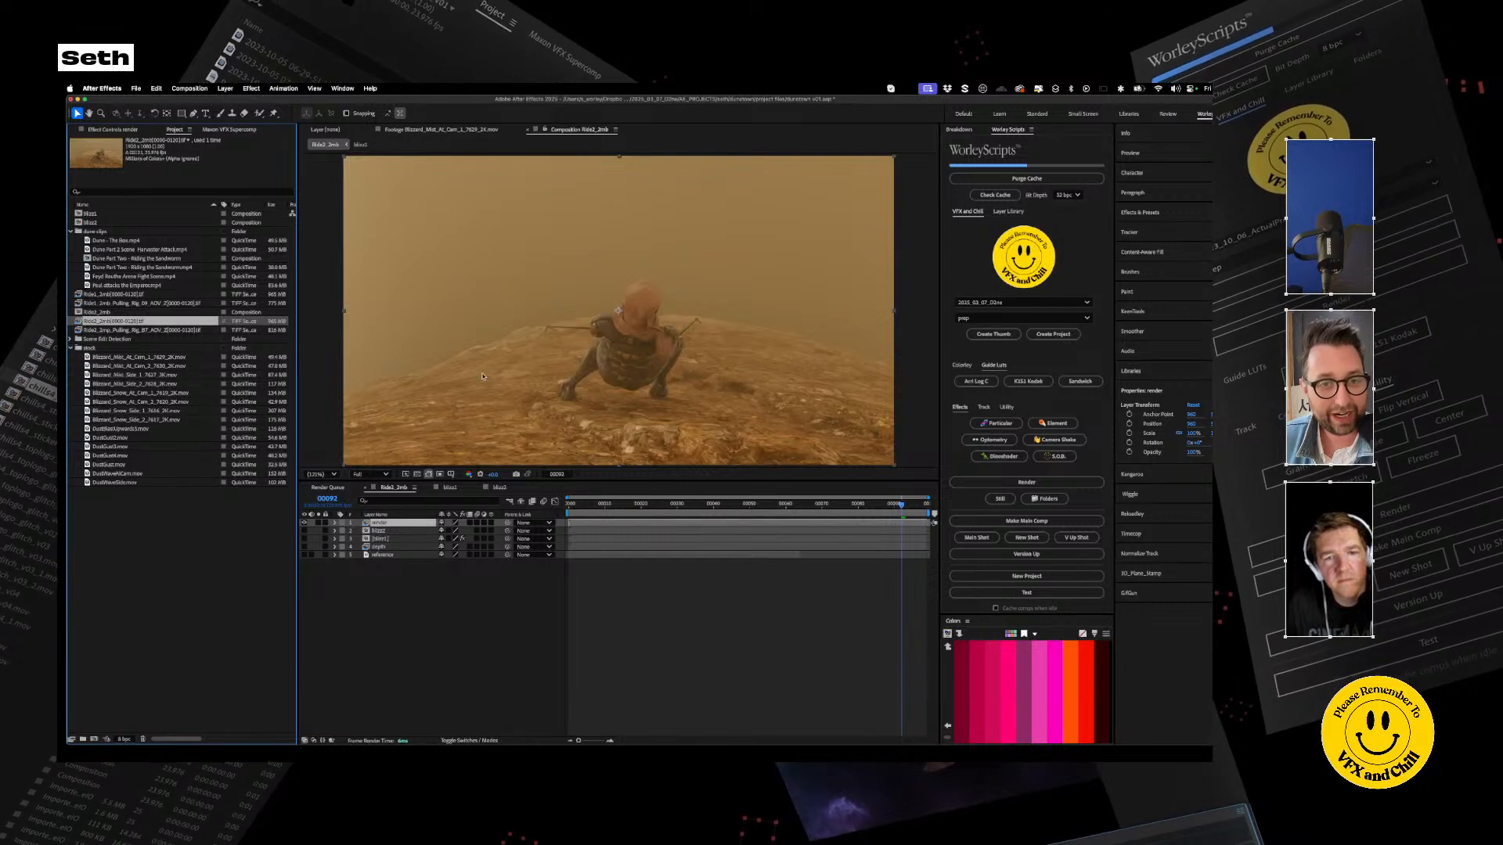
Play the render layer with its alpha ignored and return to the first frame
click(318, 523)
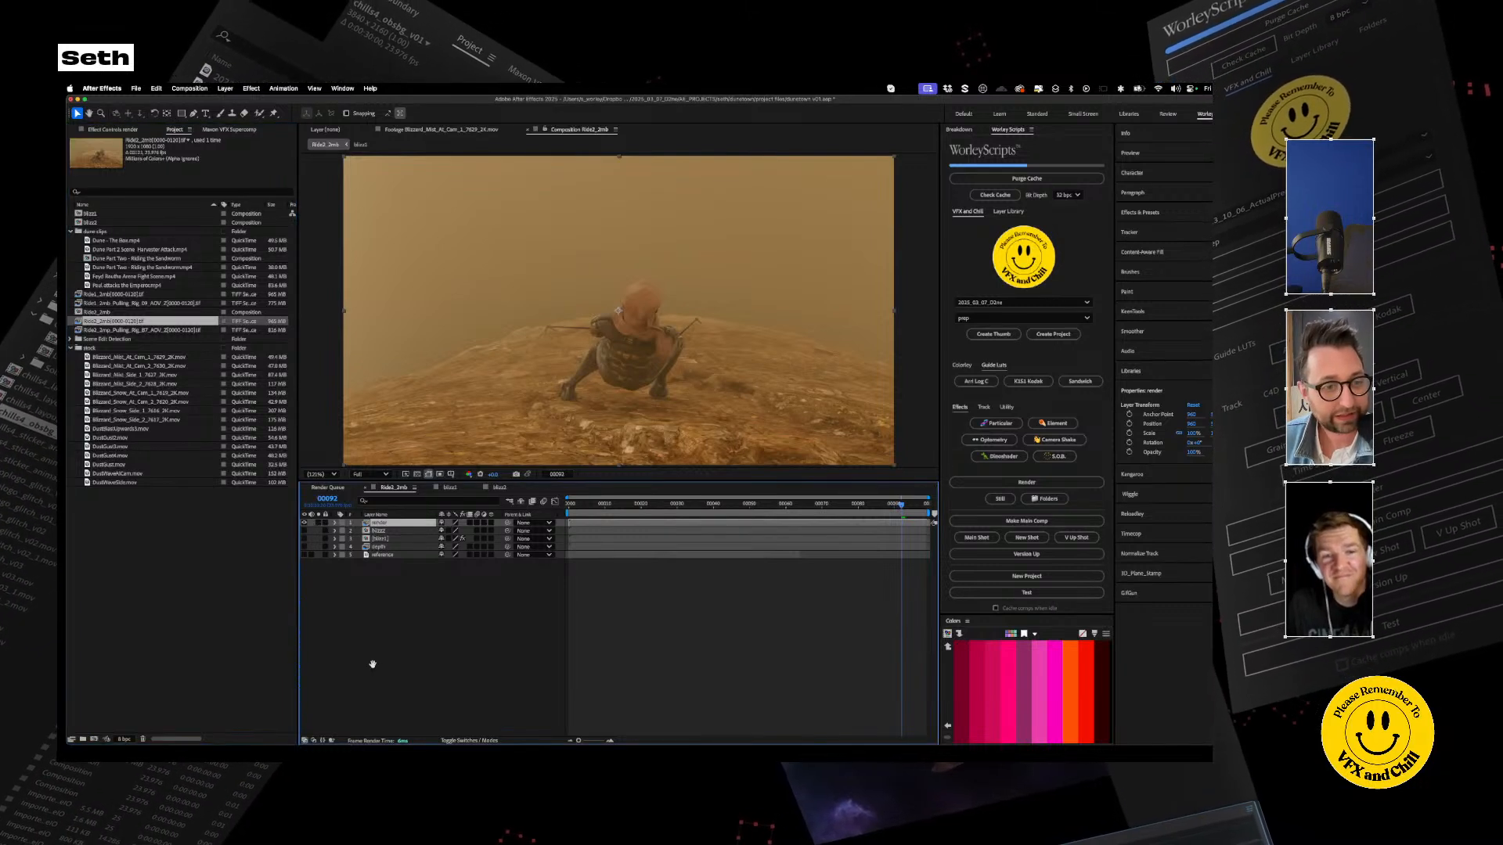
key(space)
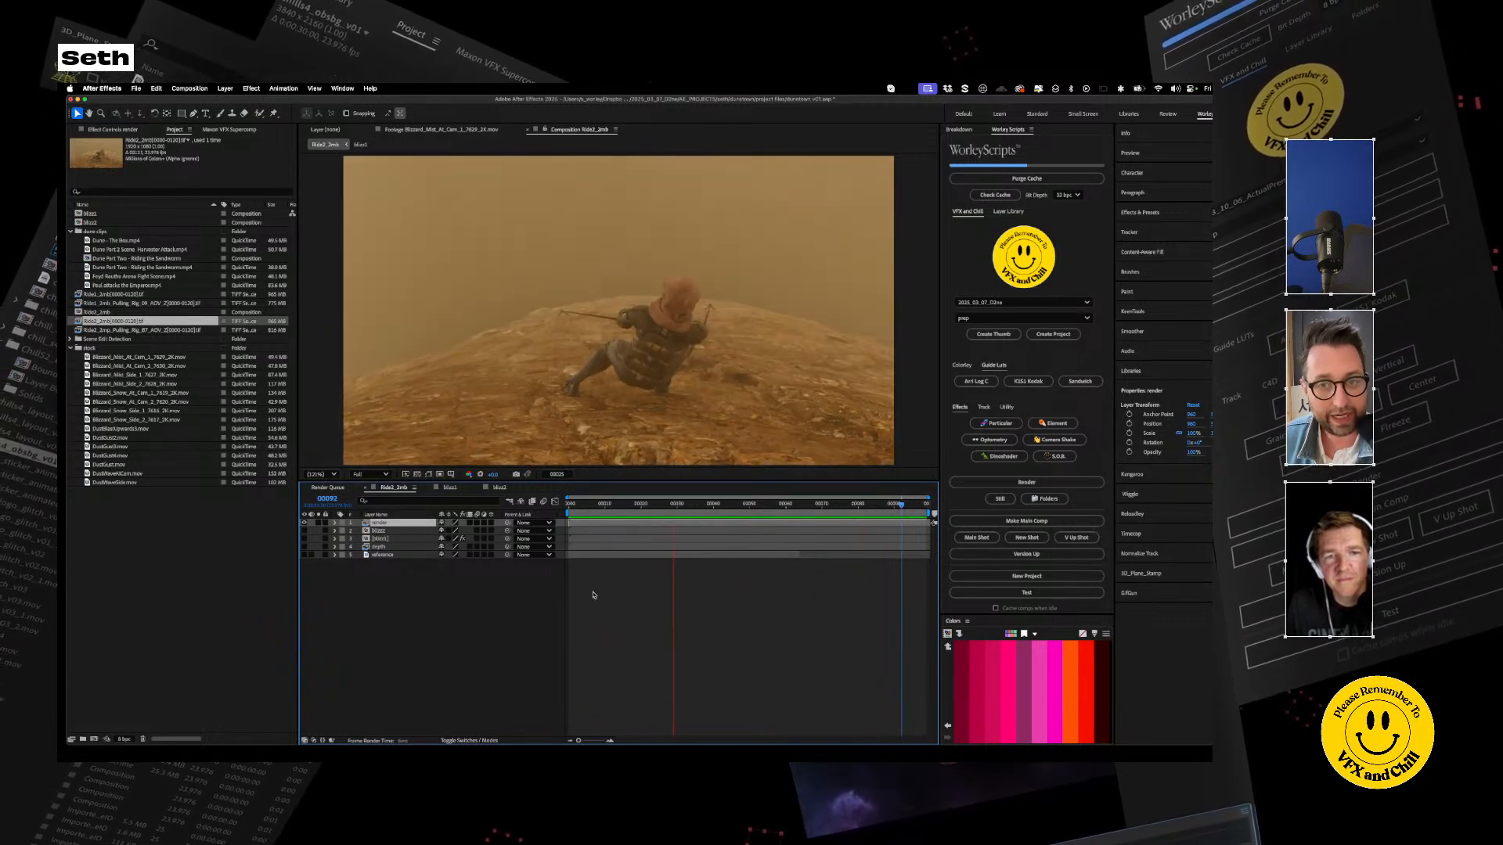
key(space)
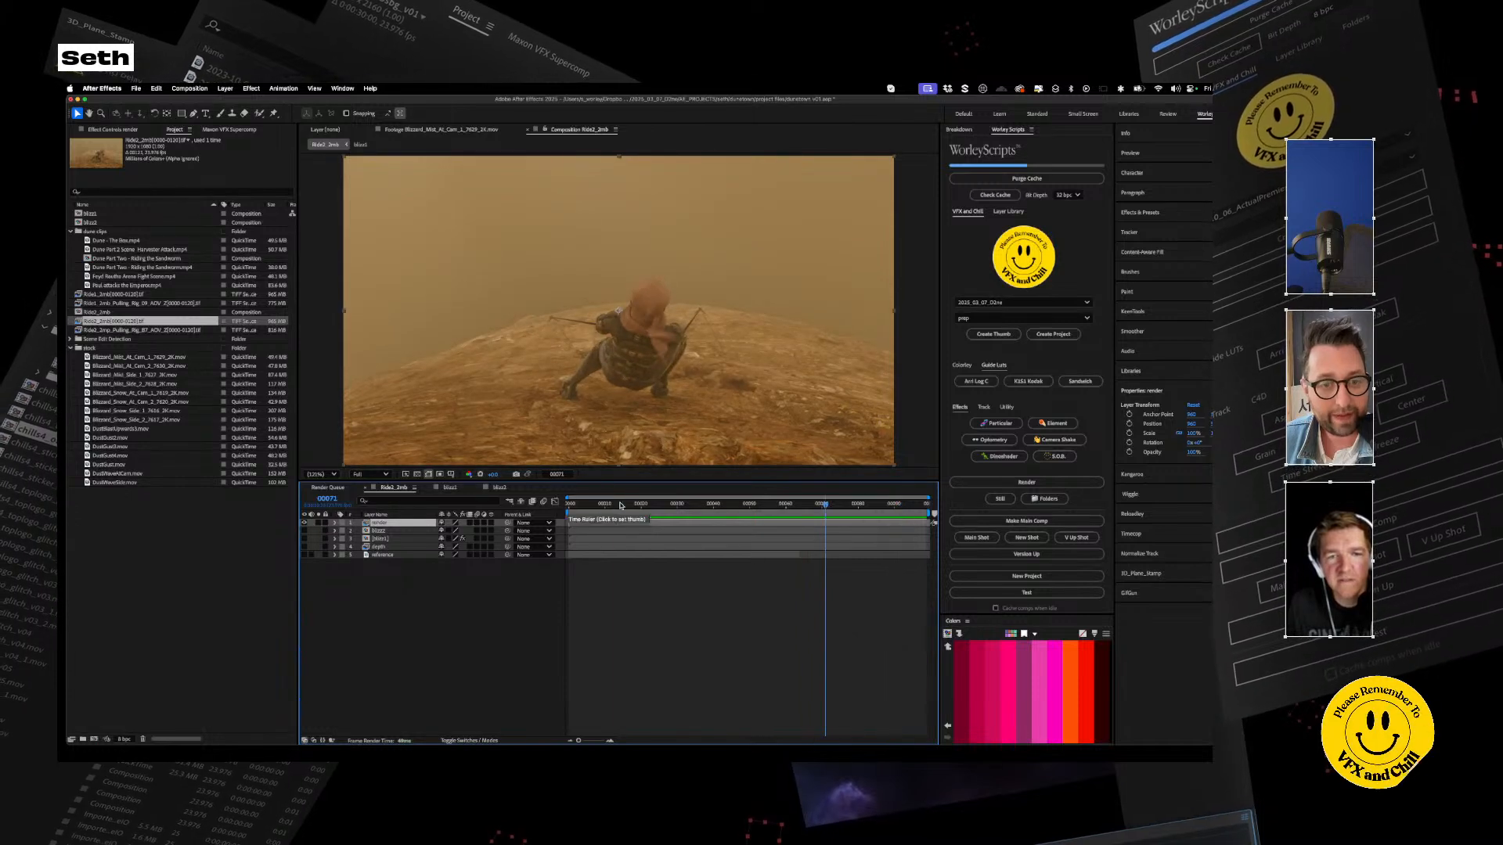
key(Home)
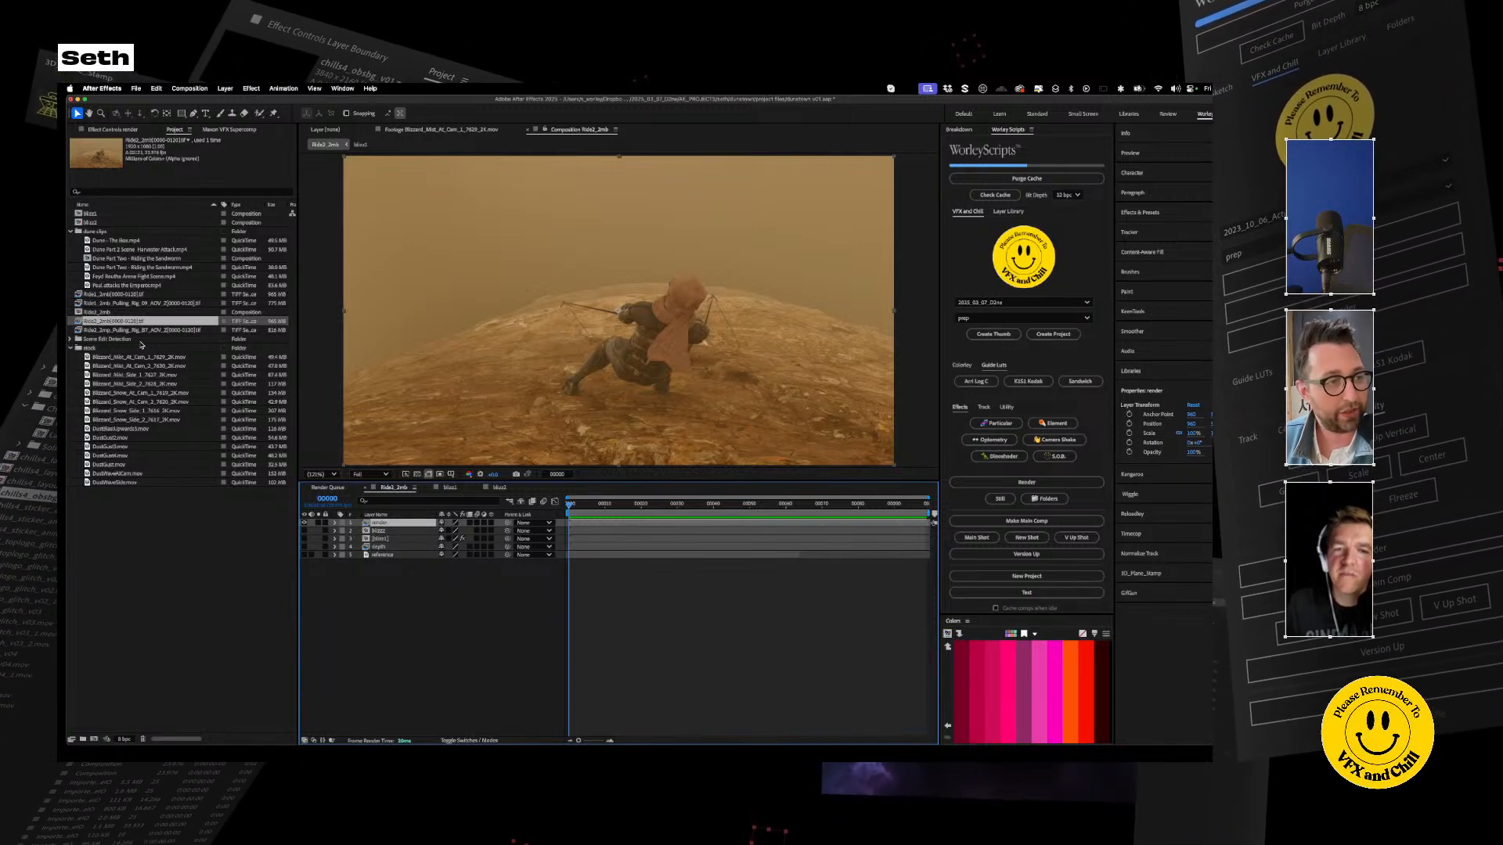
Interpret the Ride2_2mb render sequence's alpha as Straight - Unmatted and turn on the composition's transparency grid
right_click(104, 321)
mouse_move(188, 411)
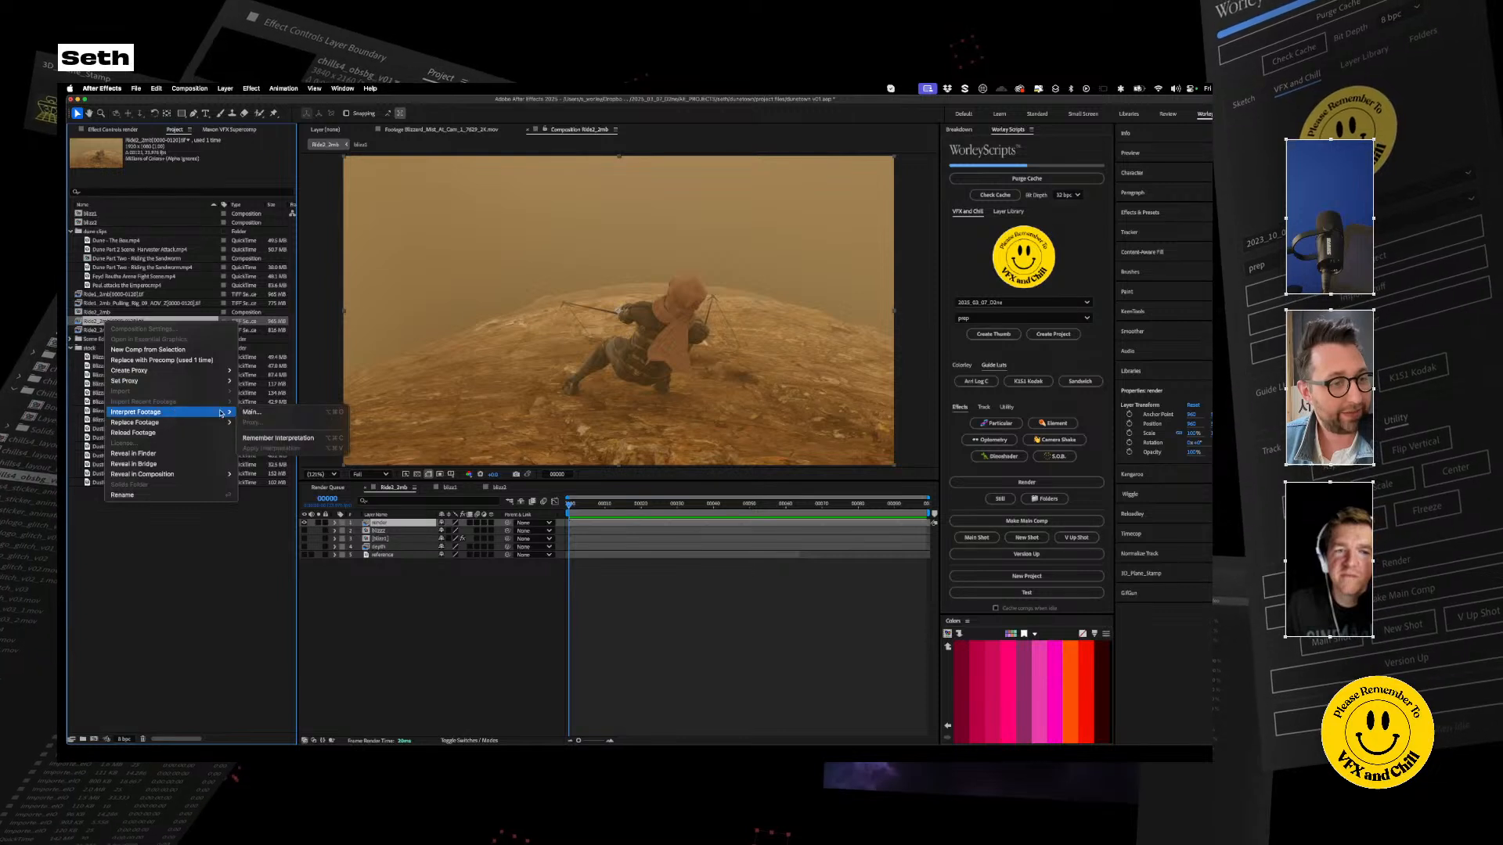
click(264, 413)
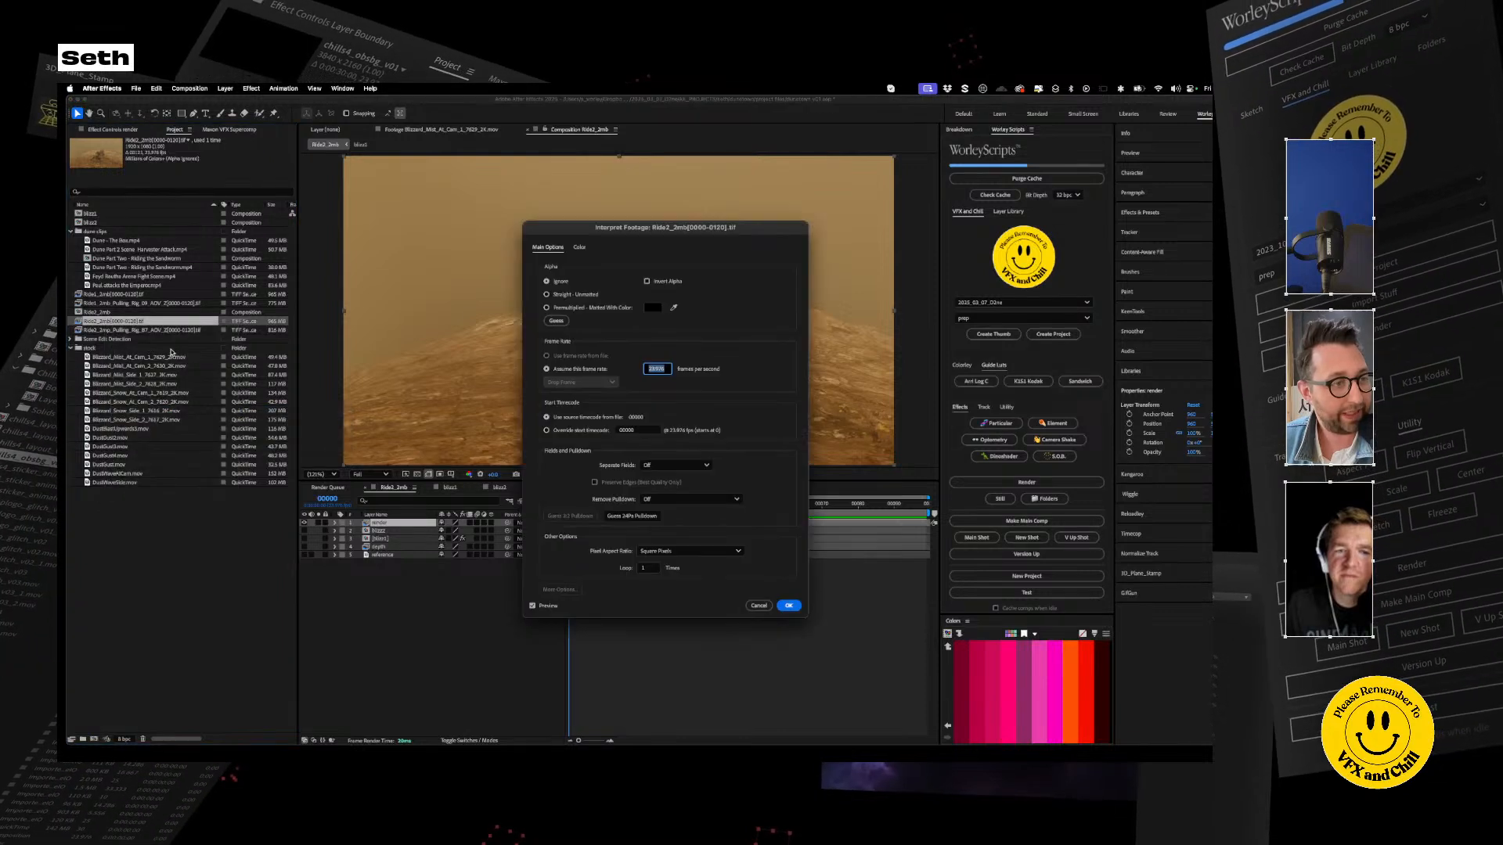
click(547, 294)
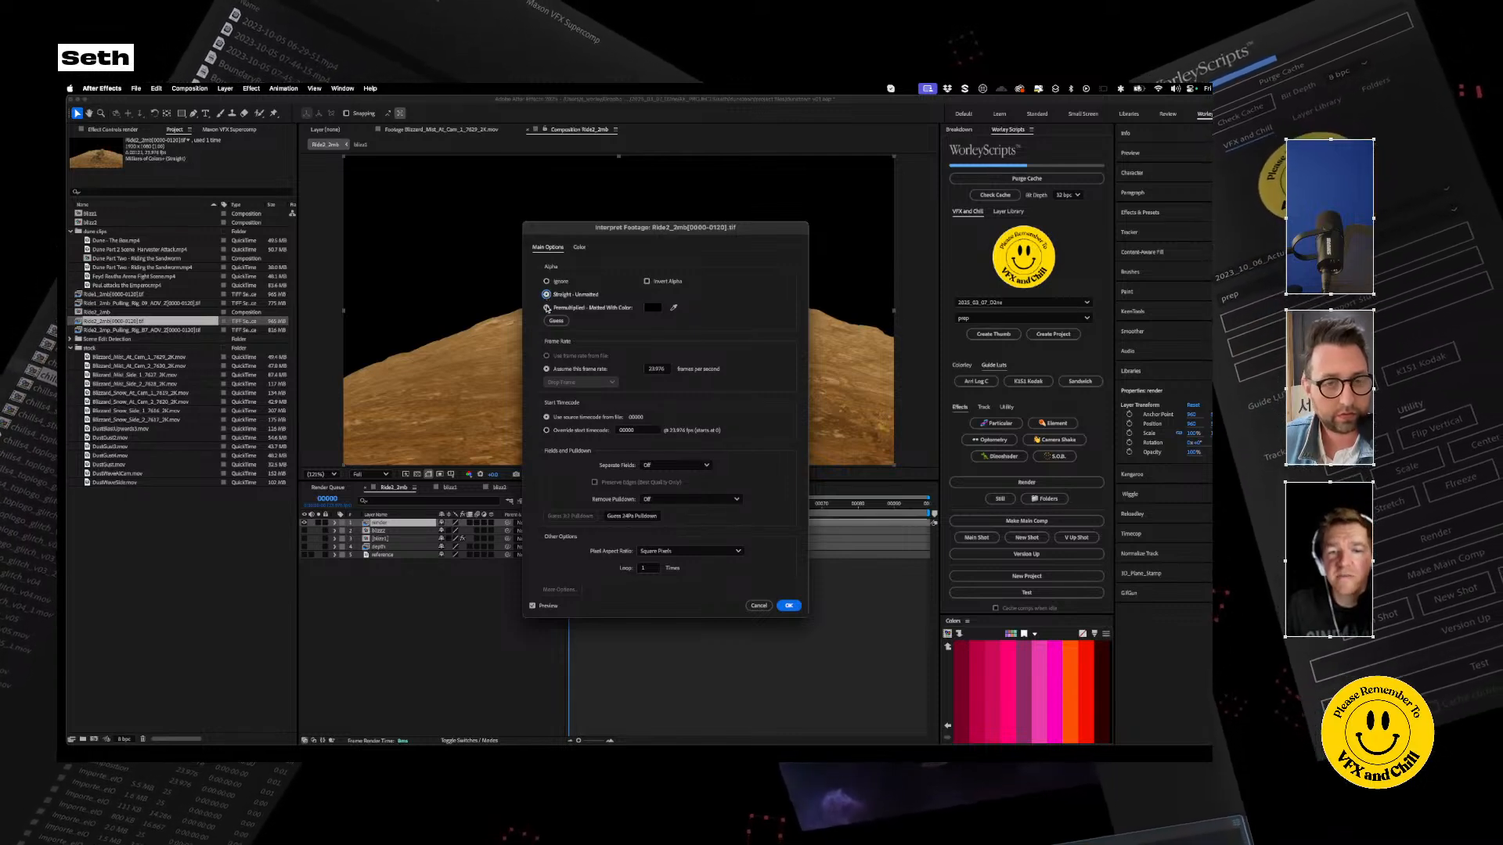
click(789, 606)
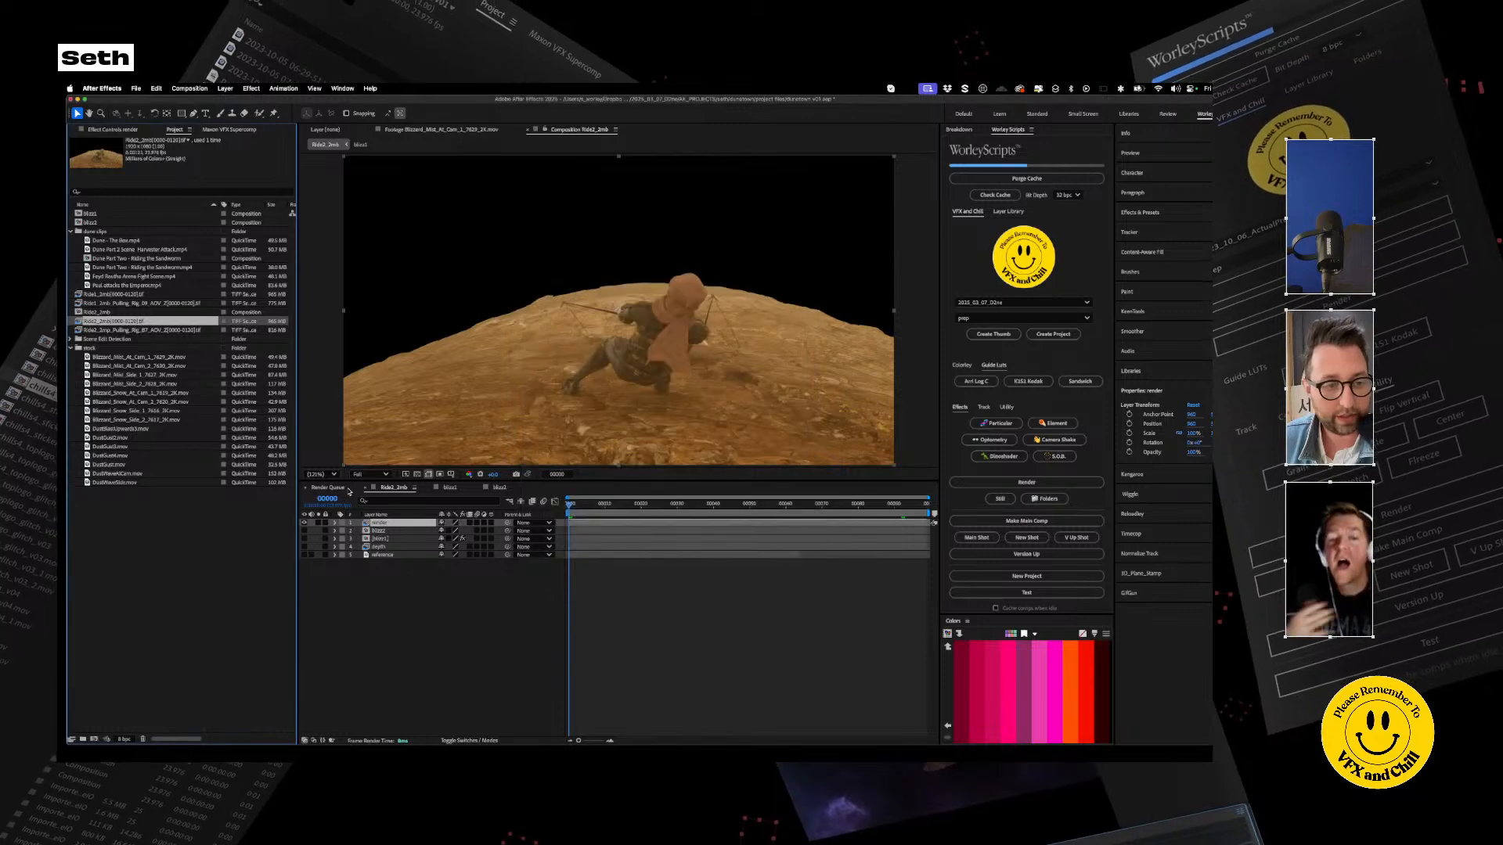
click(417, 476)
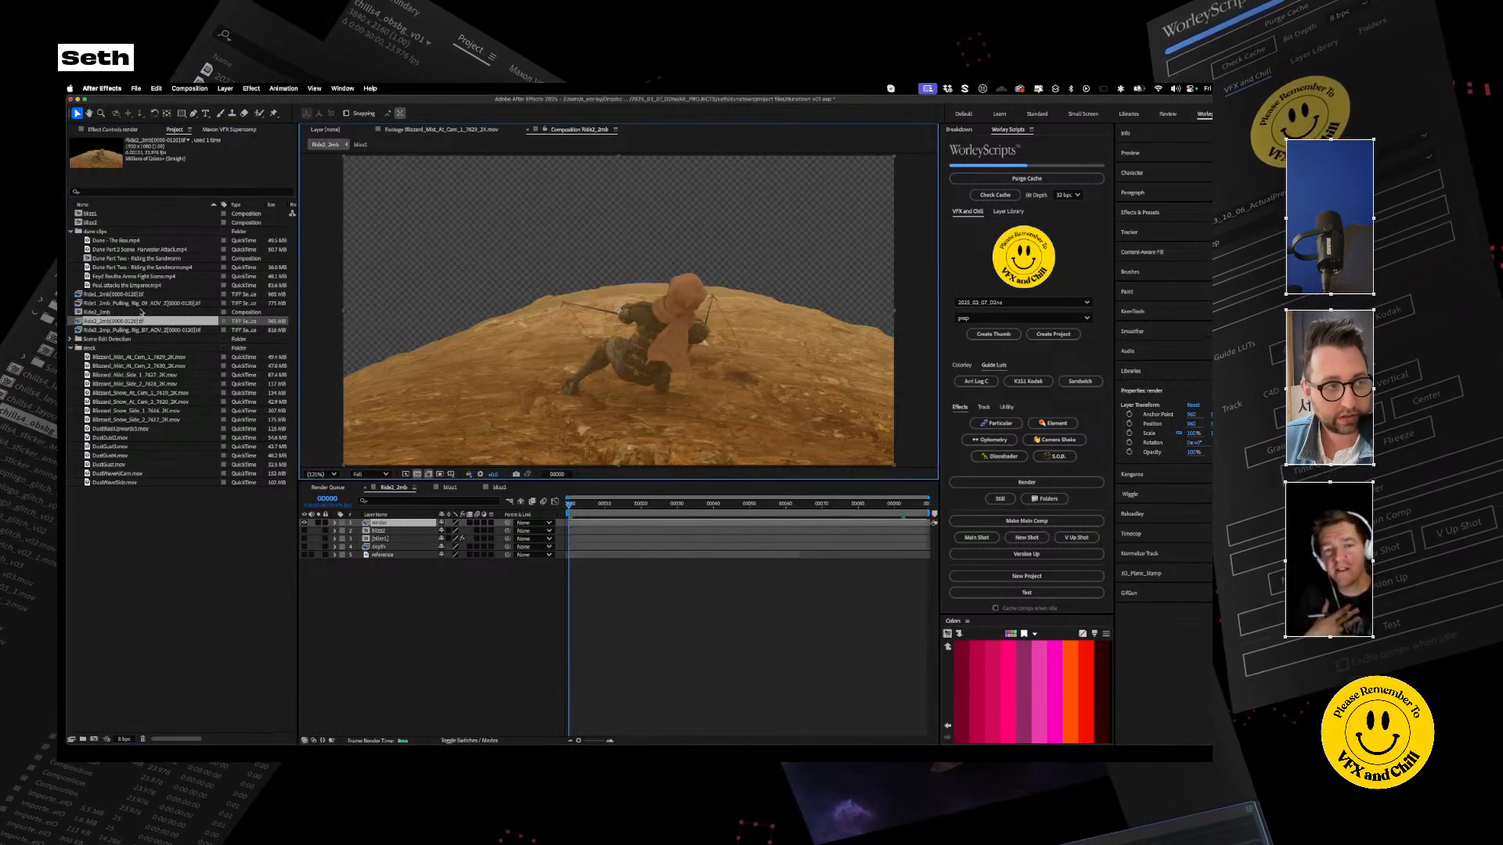
Try the Premultiplied - Matted With Color alpha option on the render sequence and set it back to Straight - Unmatted
right_click(82, 321)
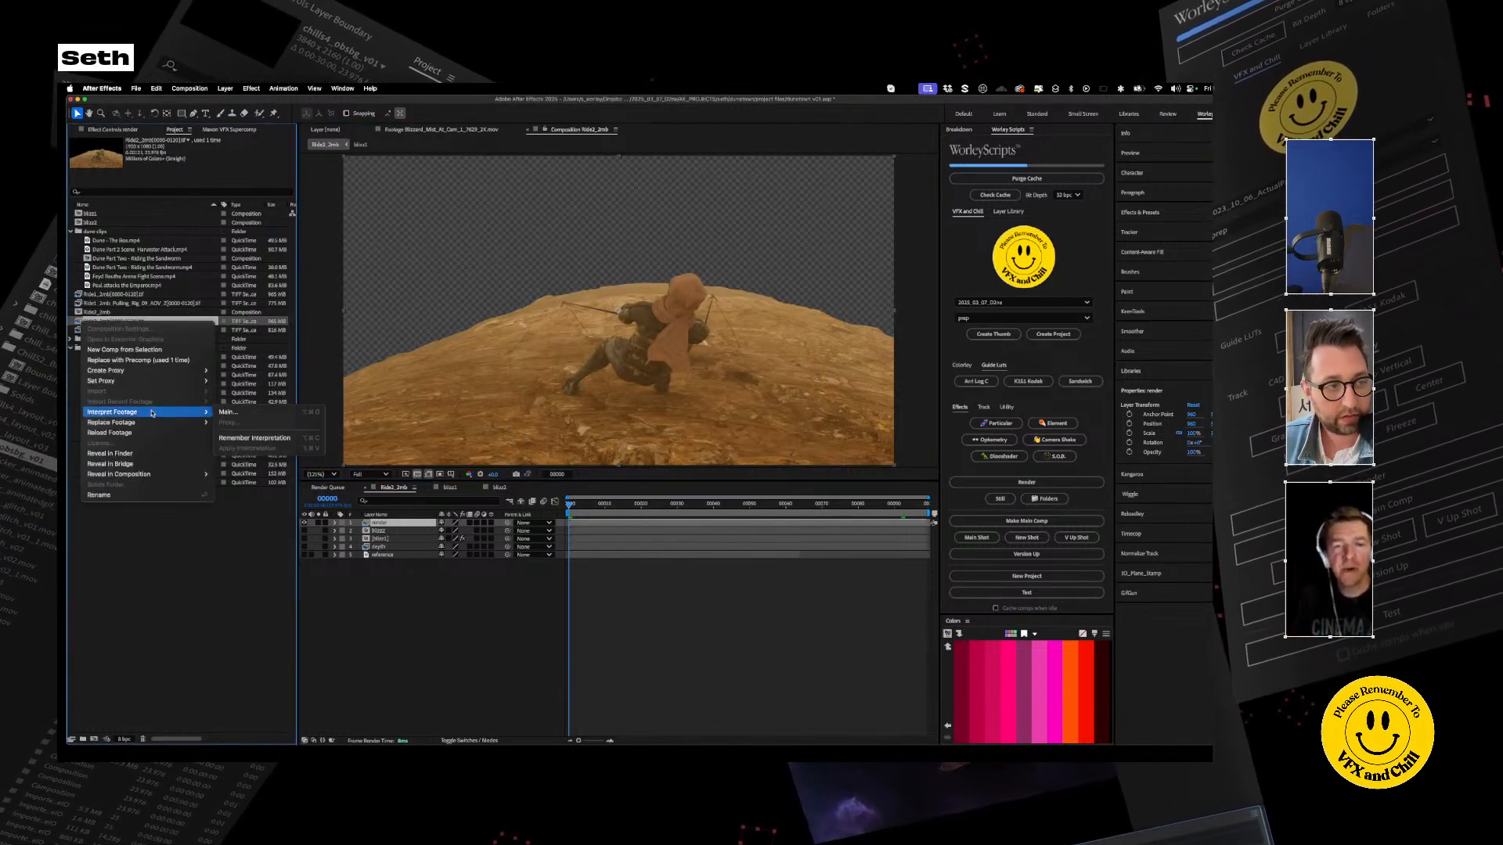
click(228, 412)
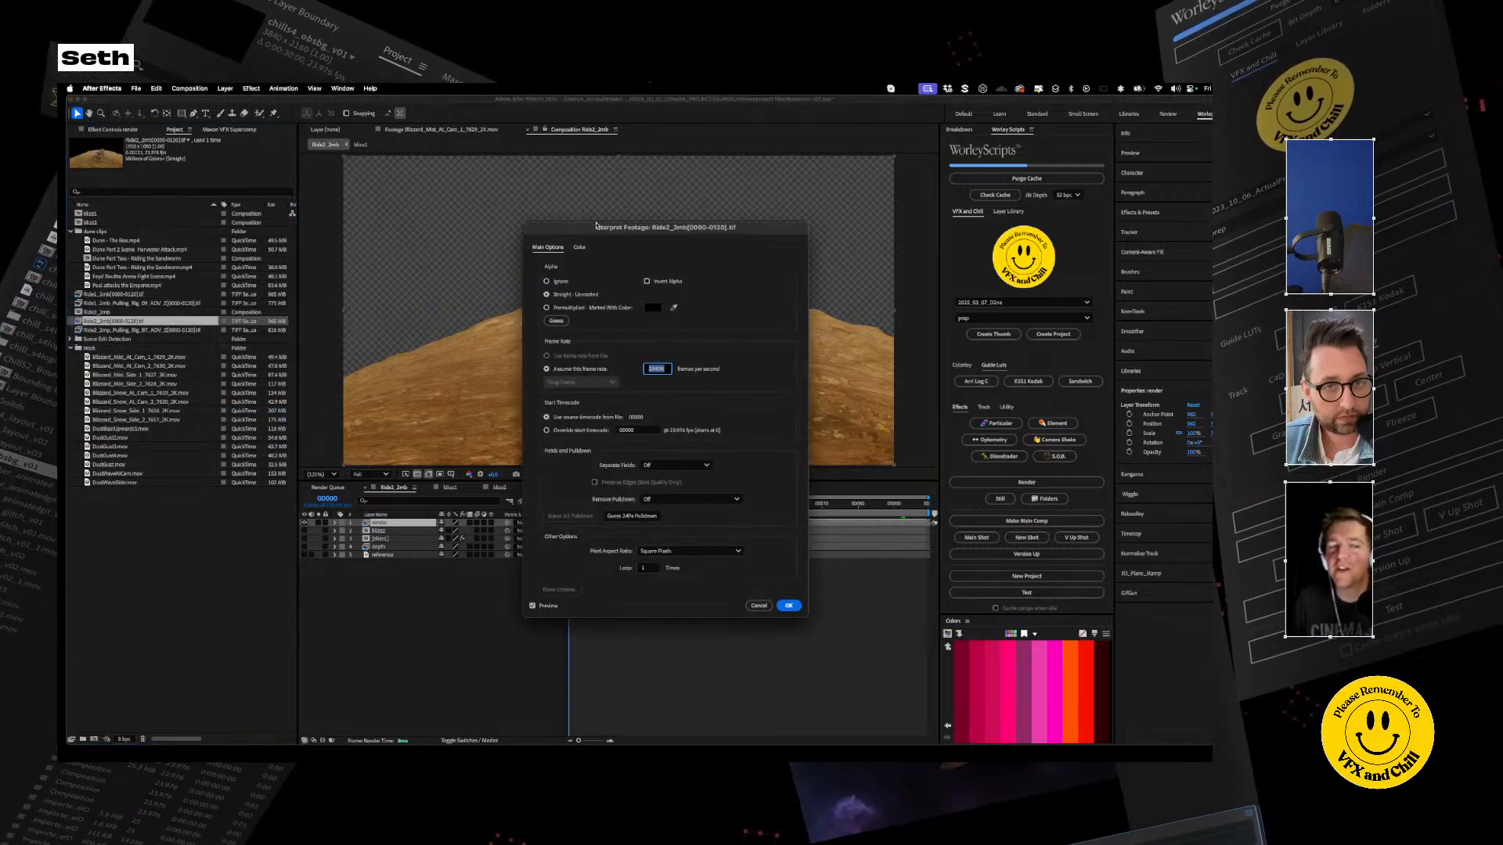
drag(597, 227, 223, 245)
click(172, 326)
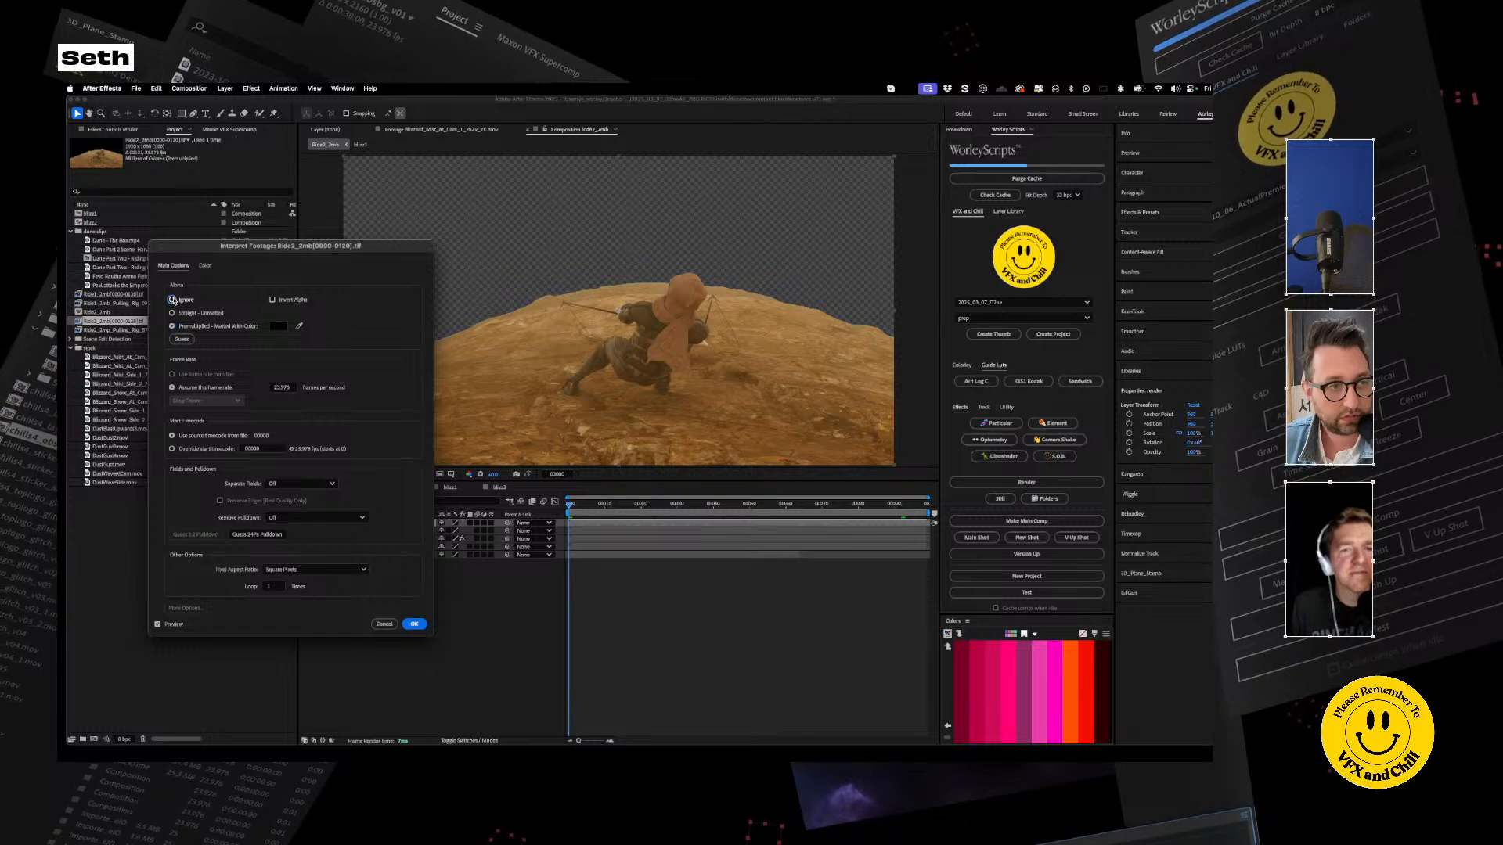
click(172, 325)
click(172, 313)
click(410, 621)
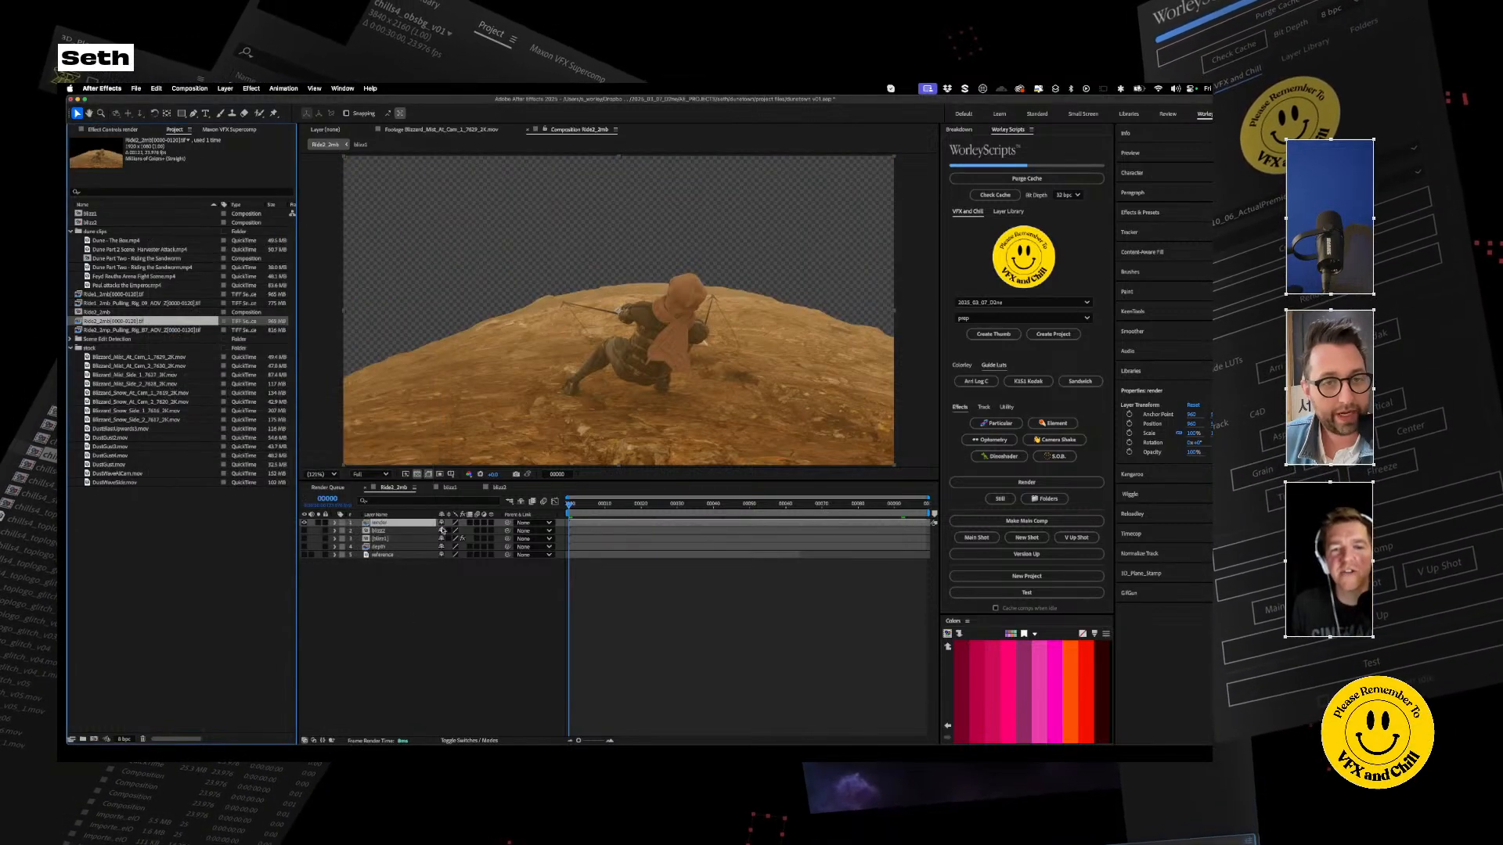
Play the render layer against the transparency grid to inspect its straight alpha
key(space)
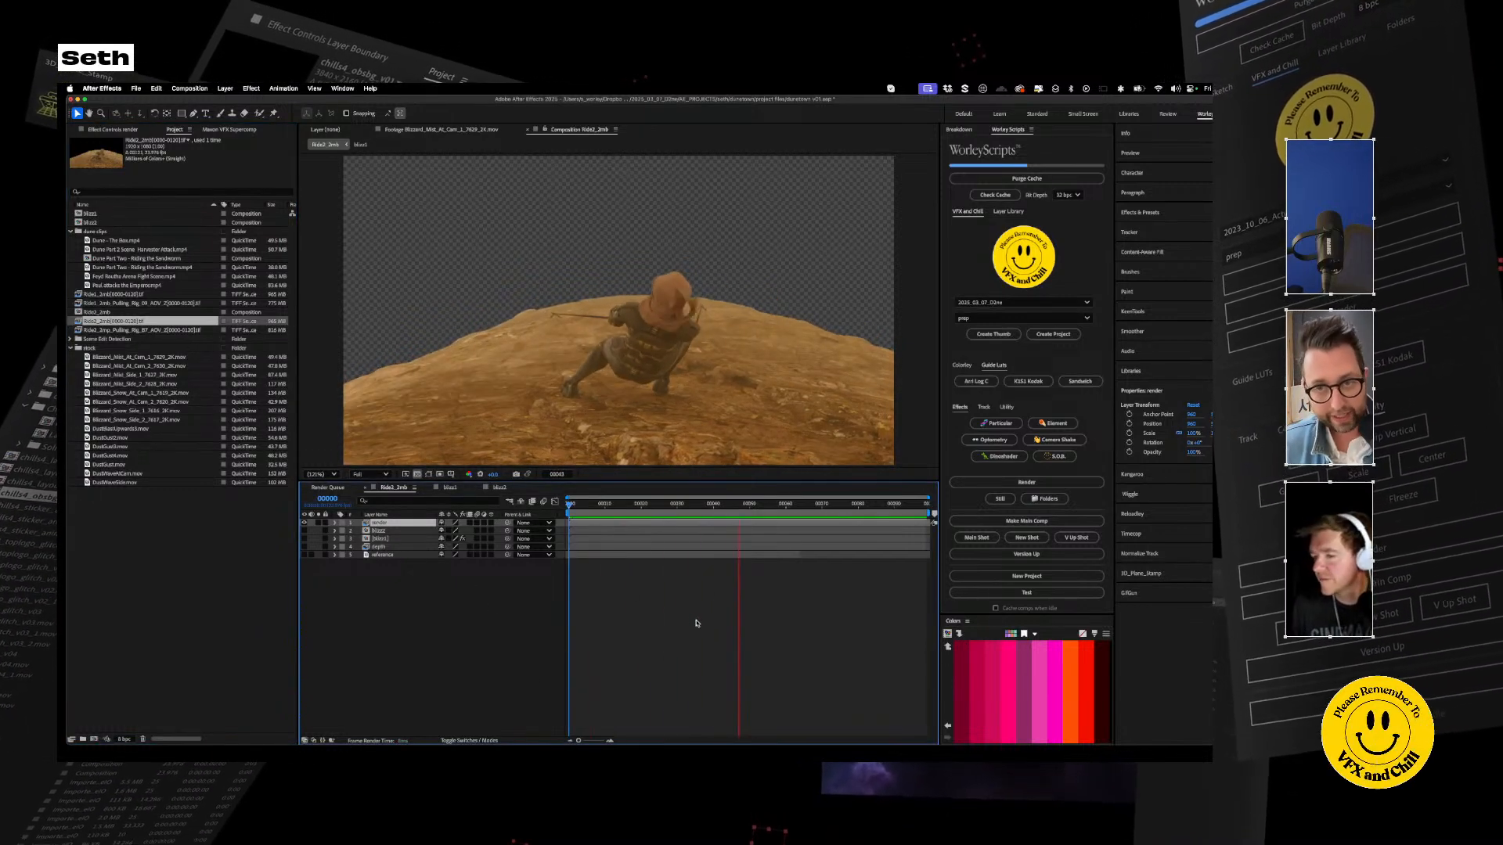
key(space)
key(space)
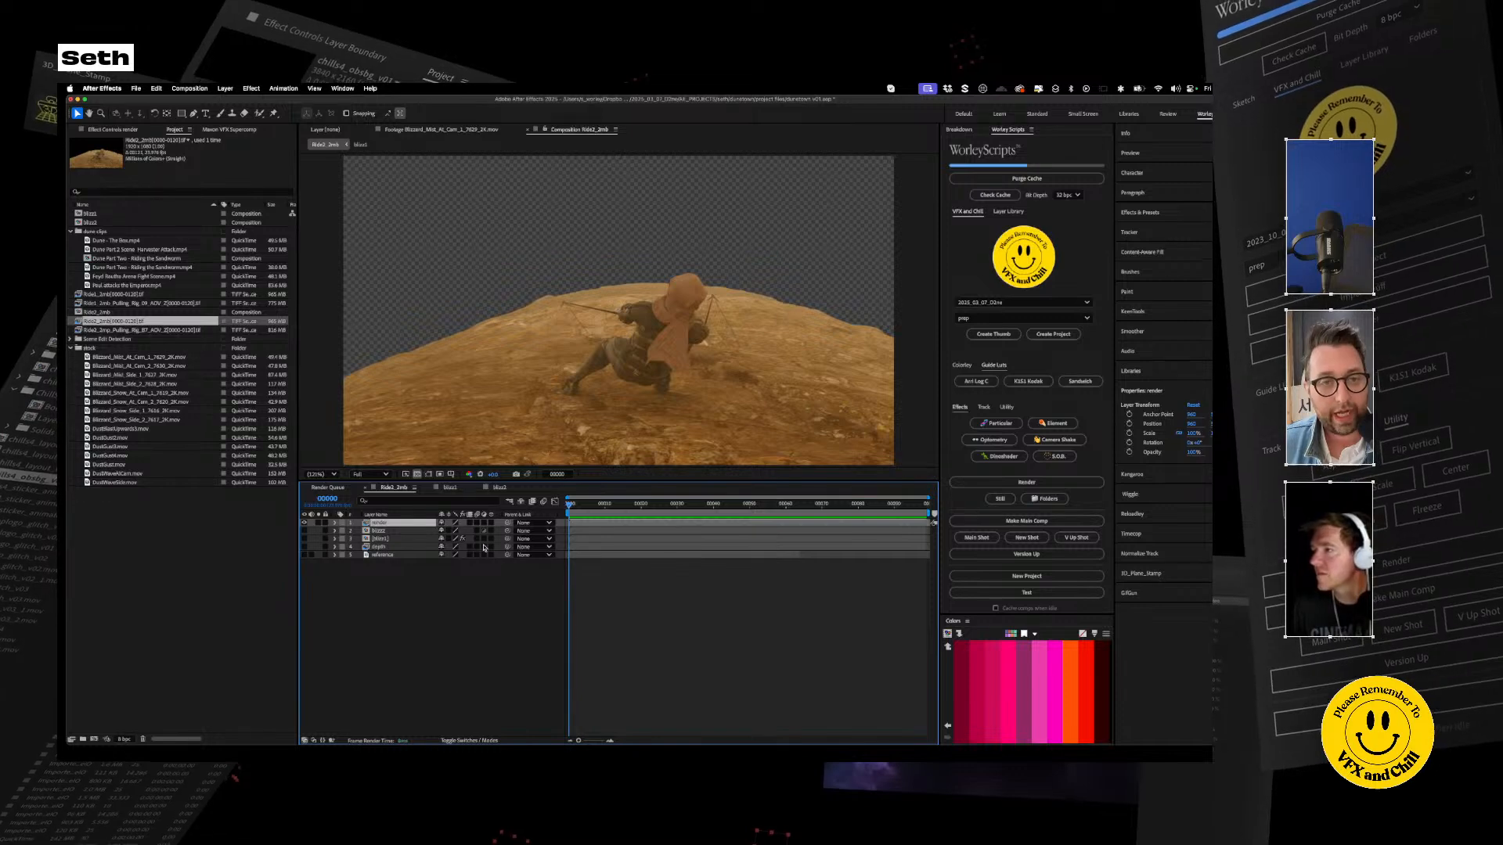
key(space)
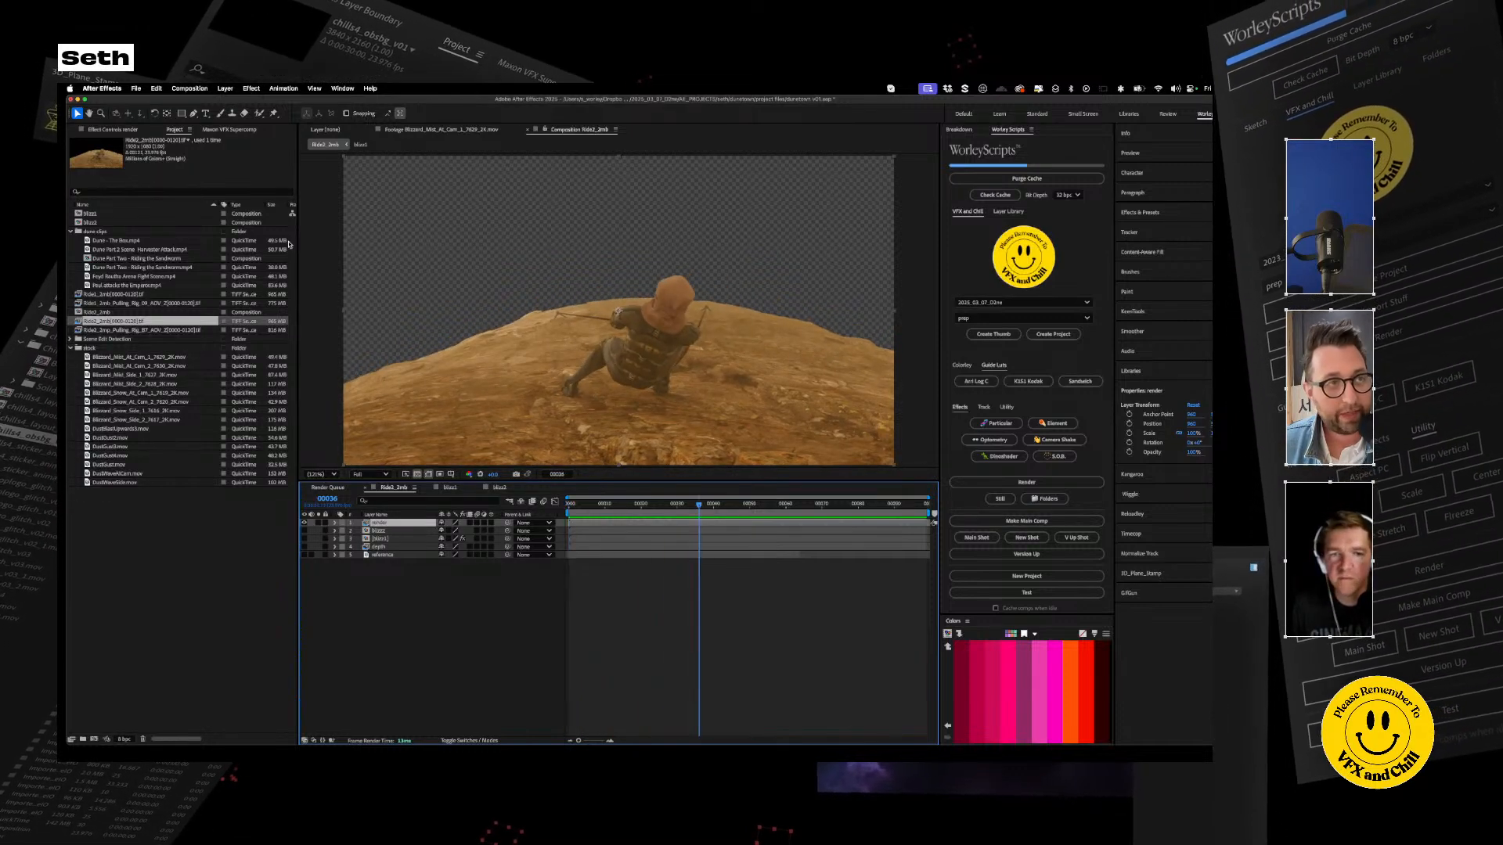
Create a comp-sized solid layer named sky in the main comp
click(225, 89)
mouse_move(232, 104)
click(336, 112)
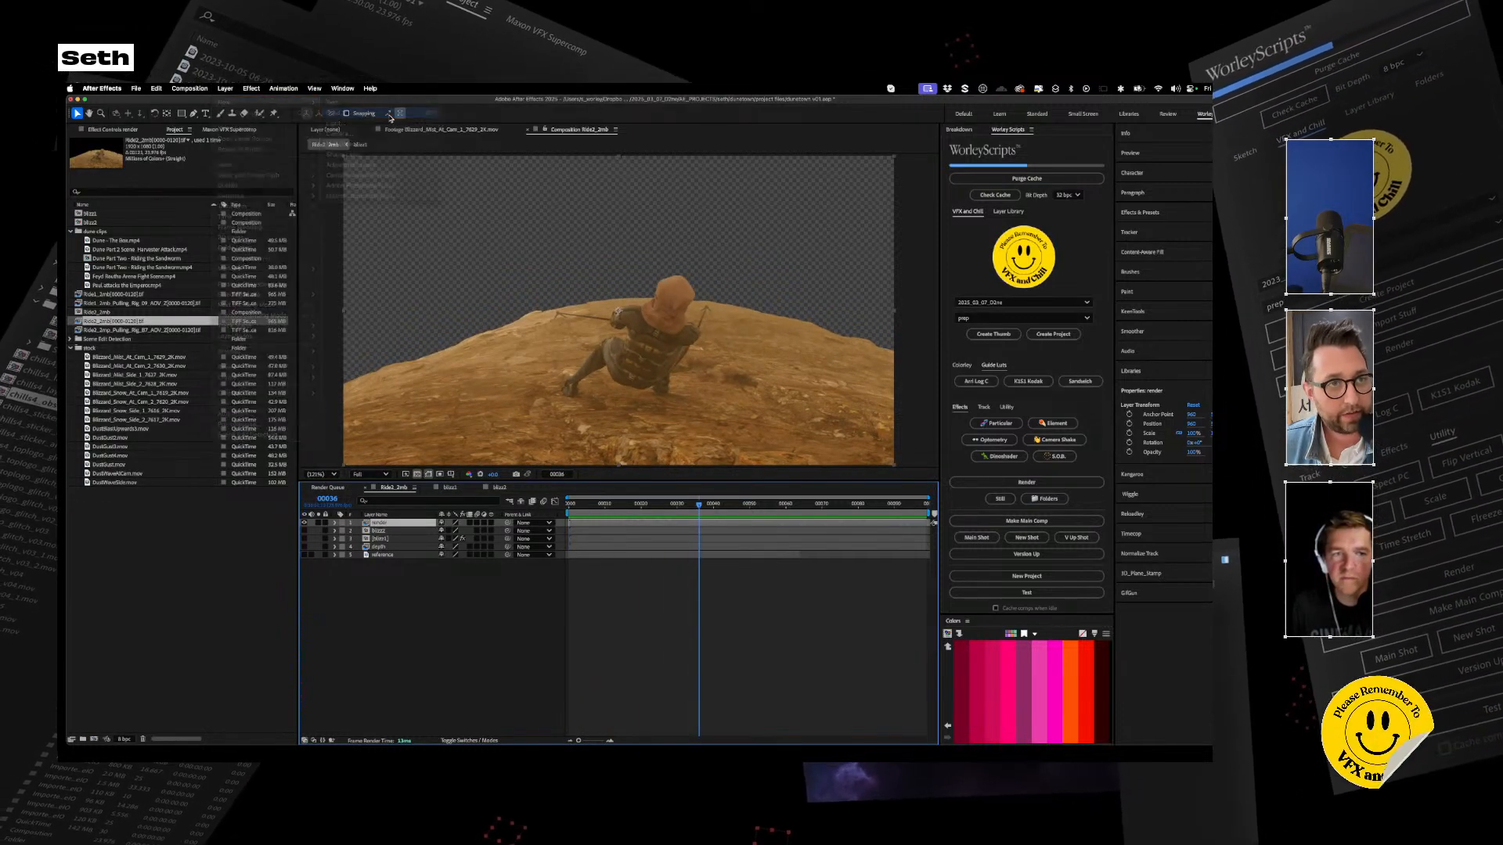
text(sky)
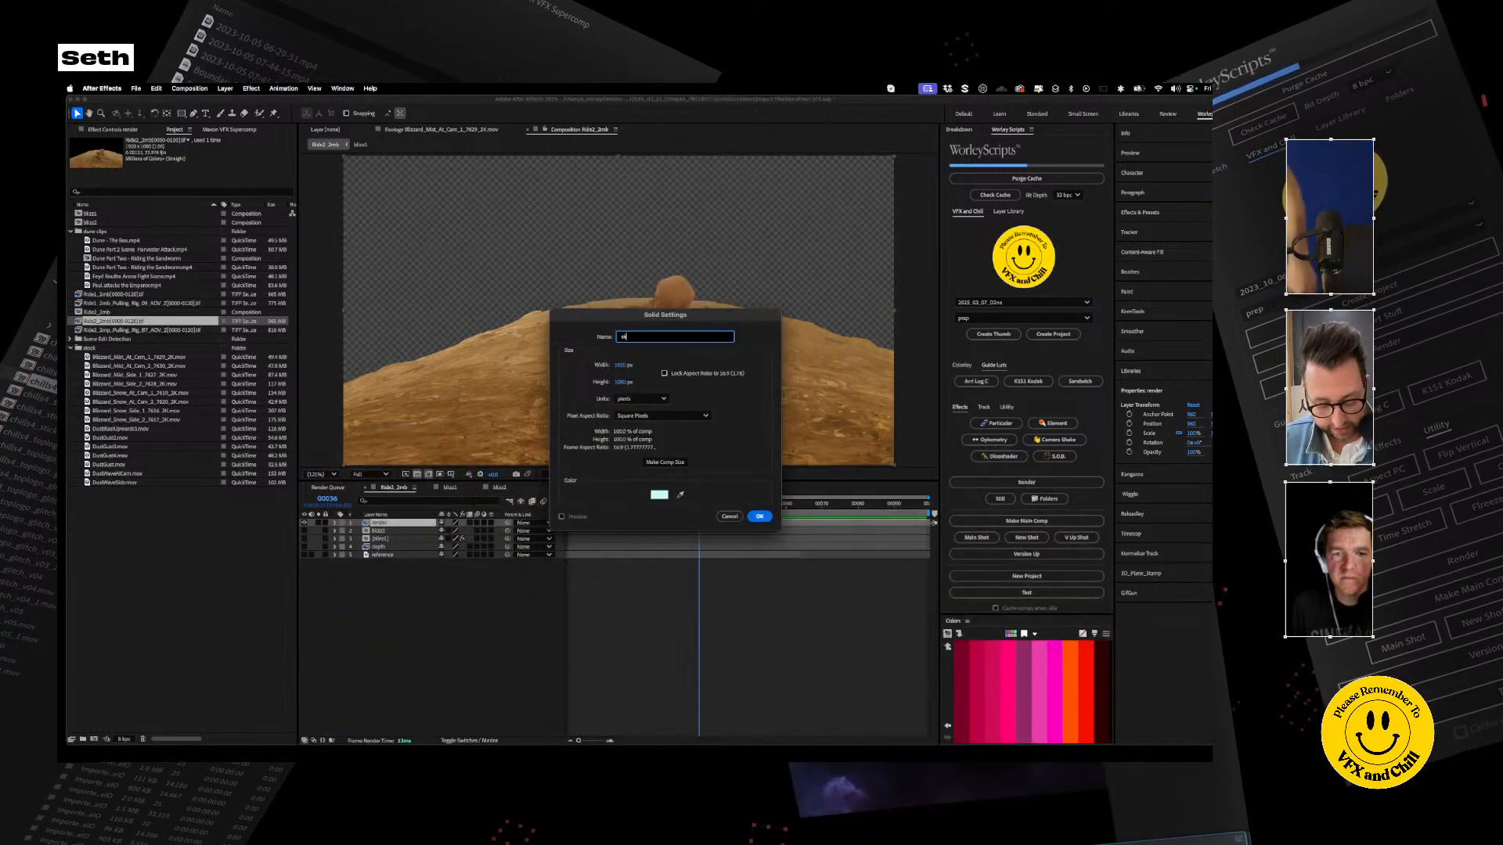
key(Return)
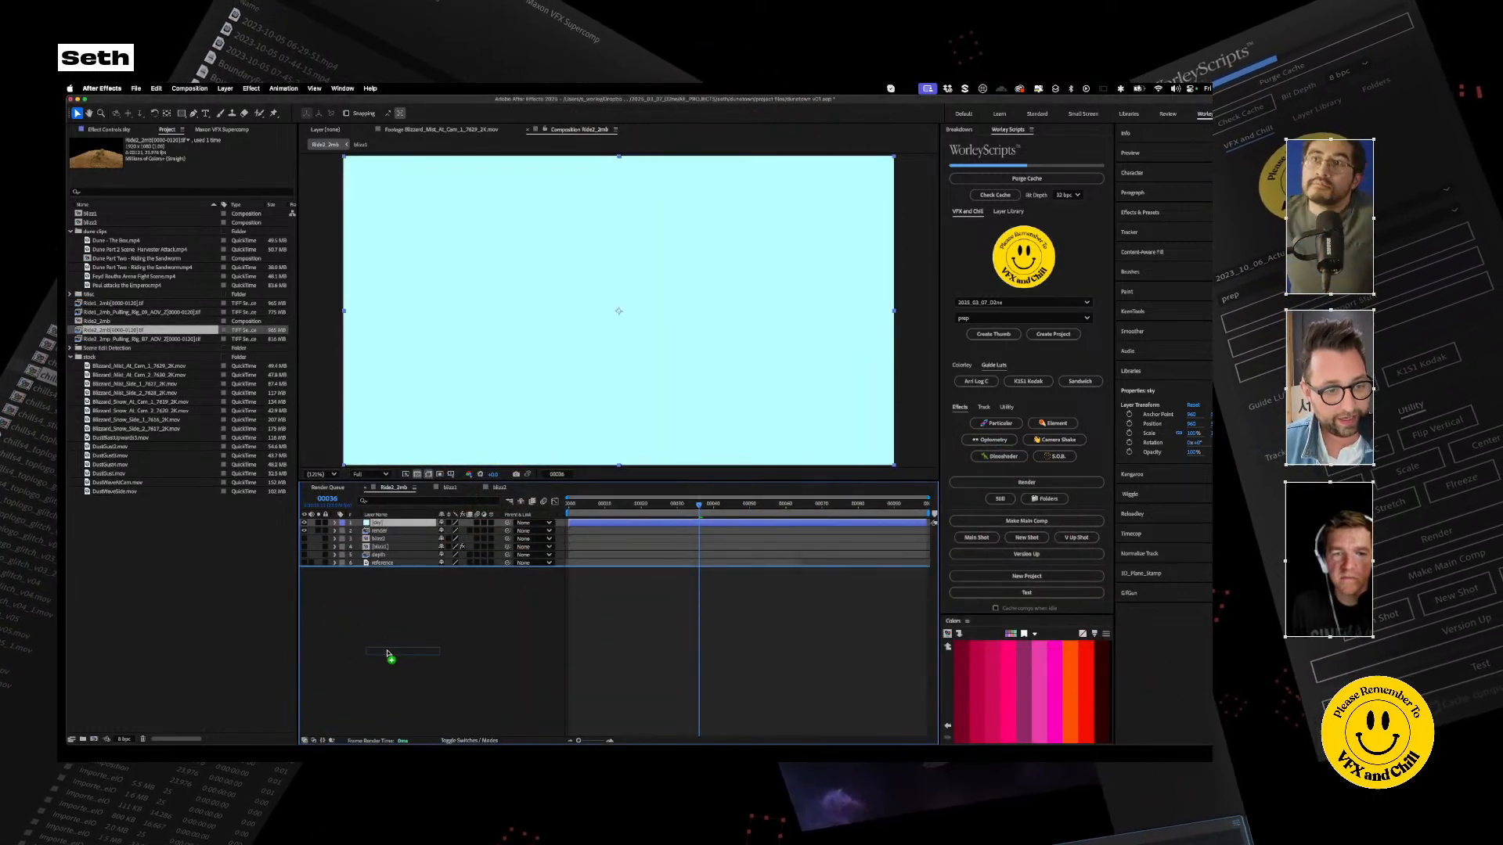
Send the sky solid to the bottom of the layer stack, then show the reference layer with the render hidden
key(super+shift+bracketleft)
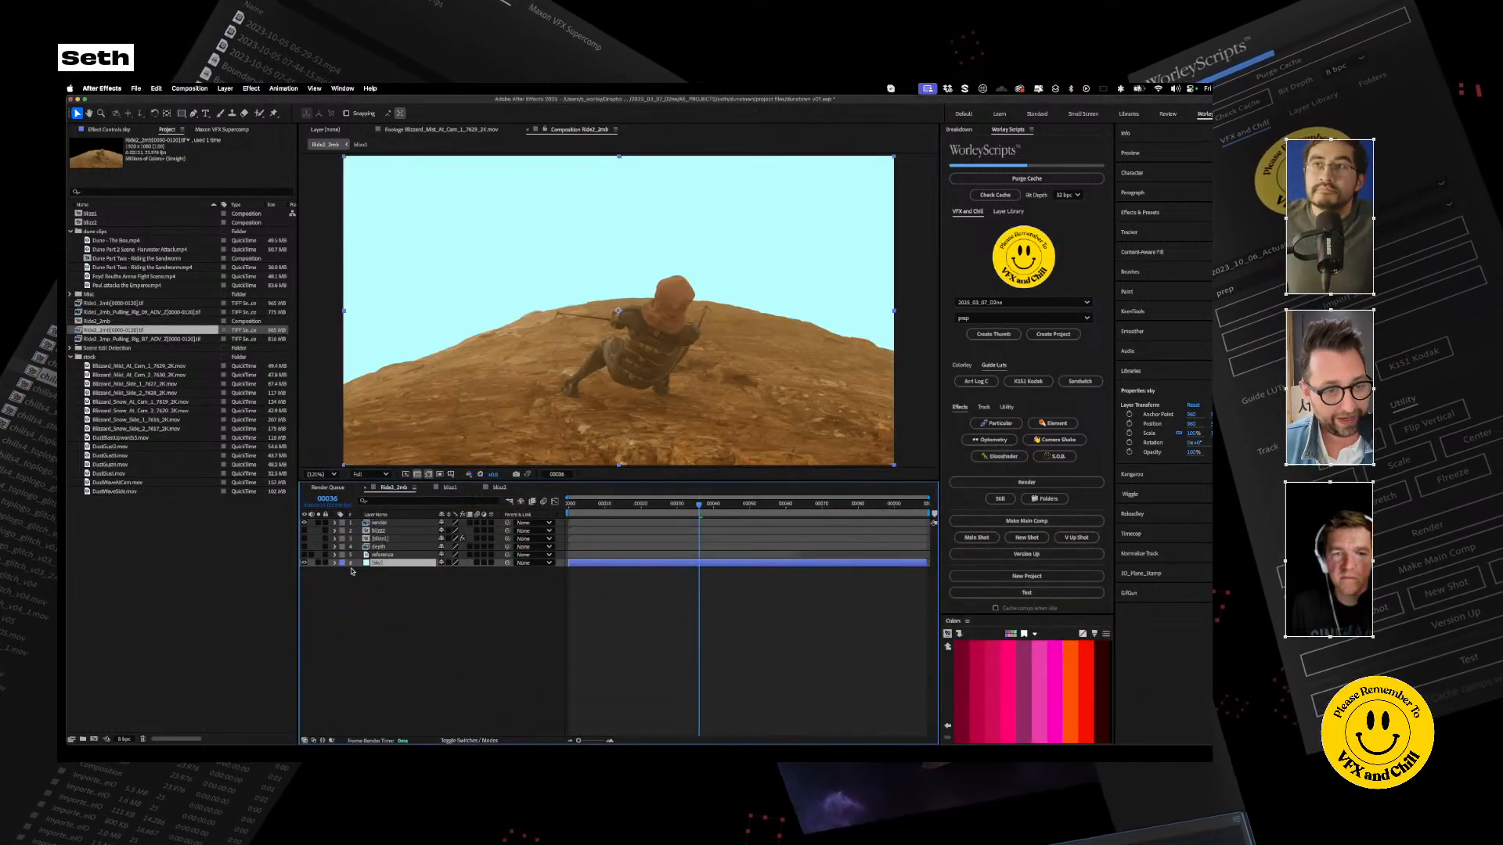
click(304, 554)
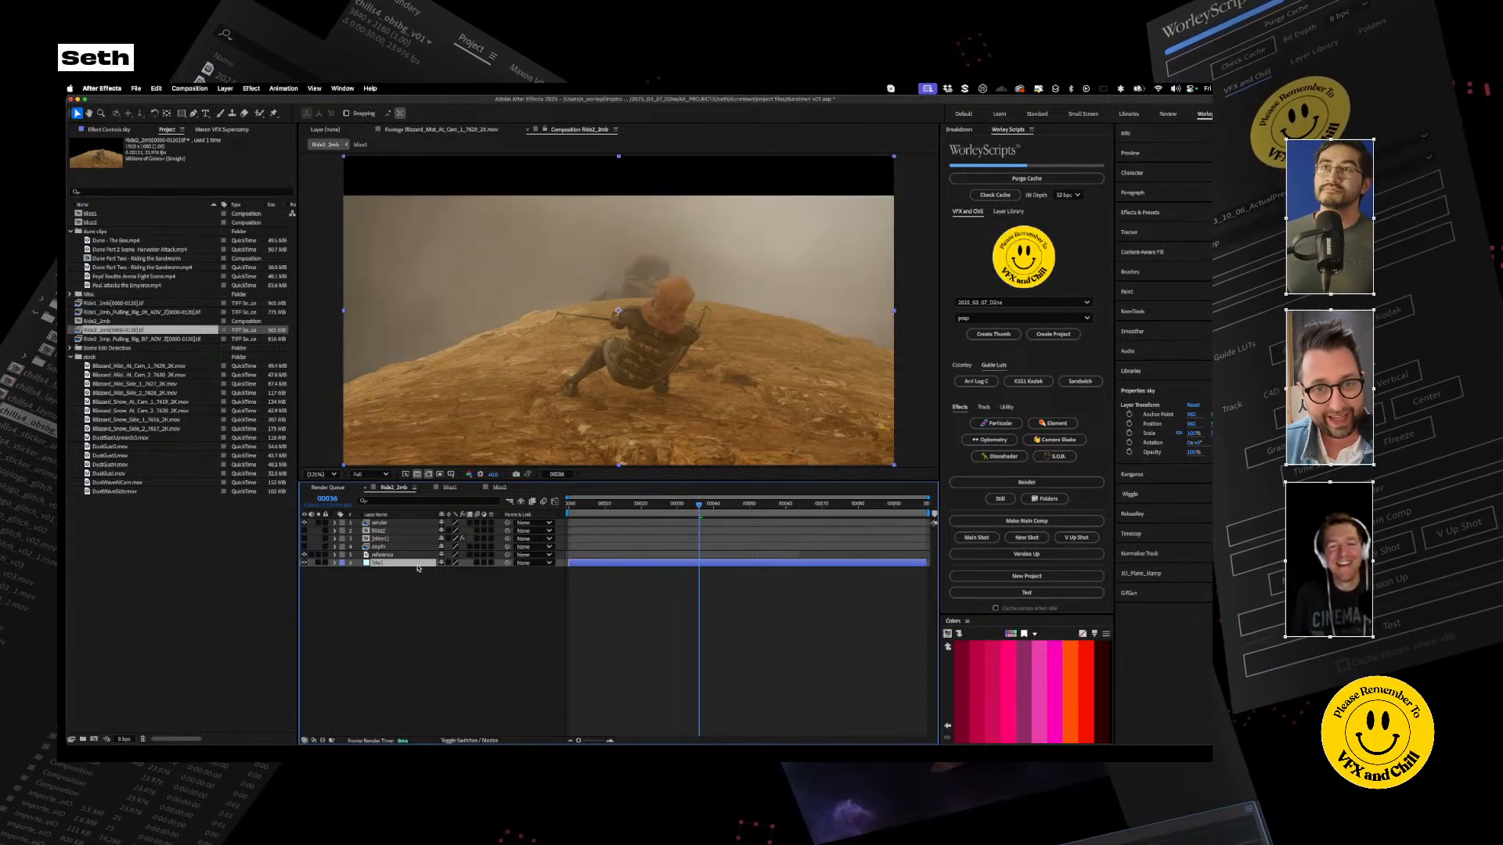
click(304, 522)
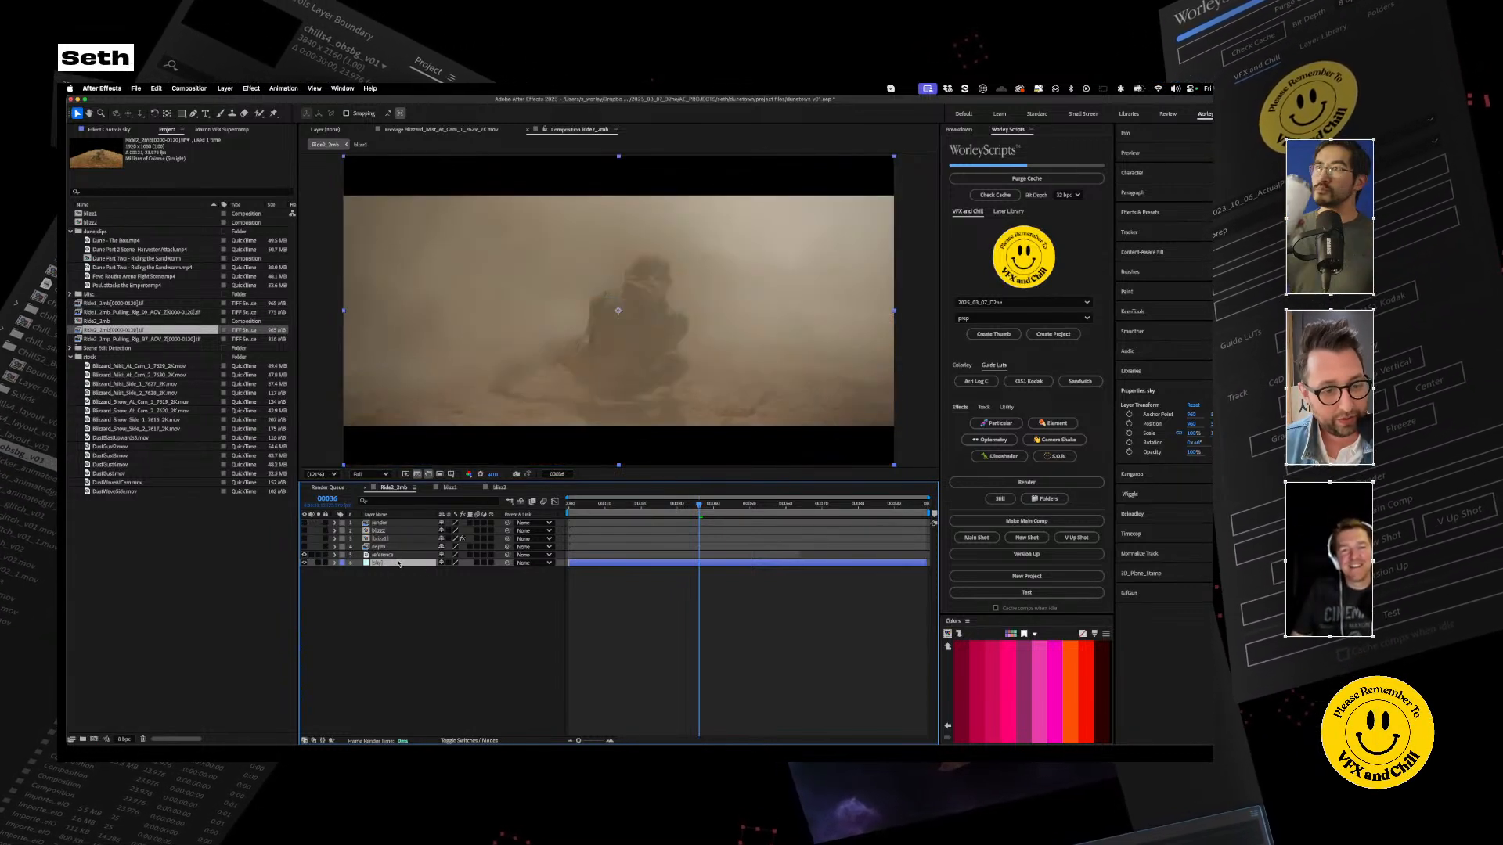
Recolor the sky solid with the eyedropper, sampling the beige sky of the reference footage
click(225, 89)
click(235, 113)
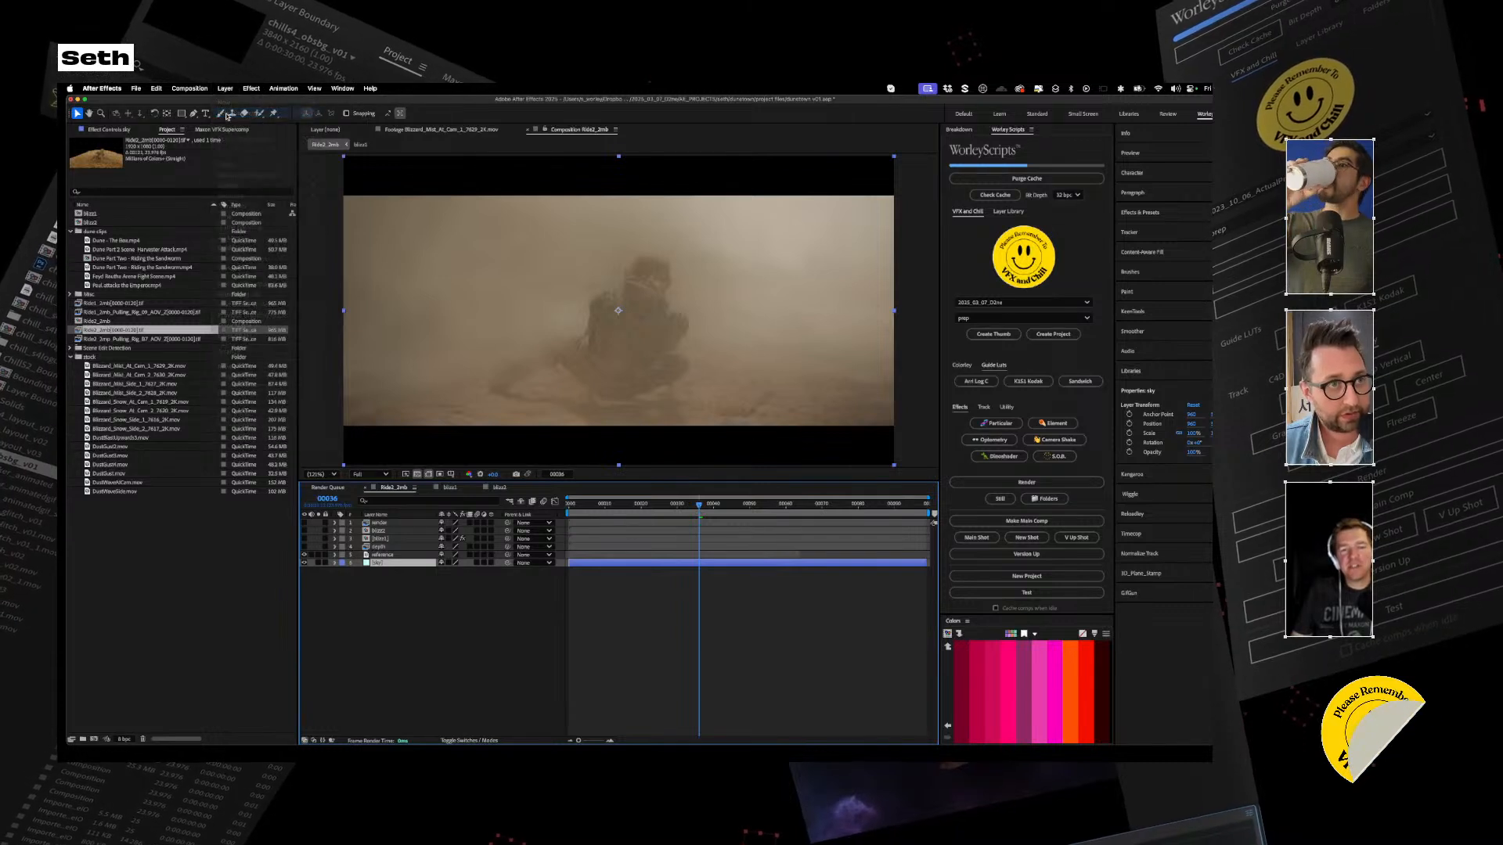
click(681, 482)
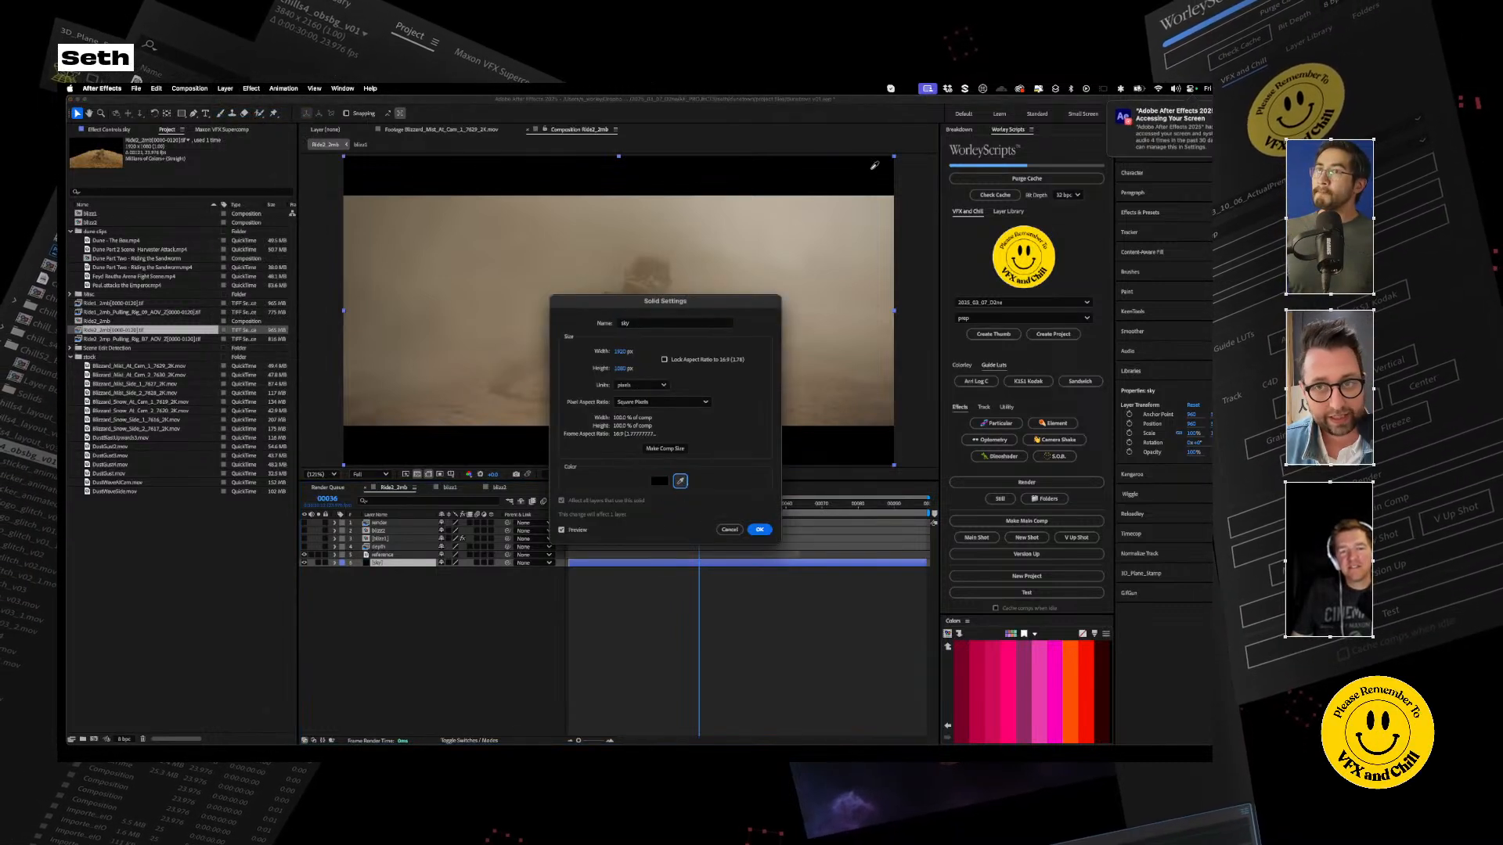
click(759, 530)
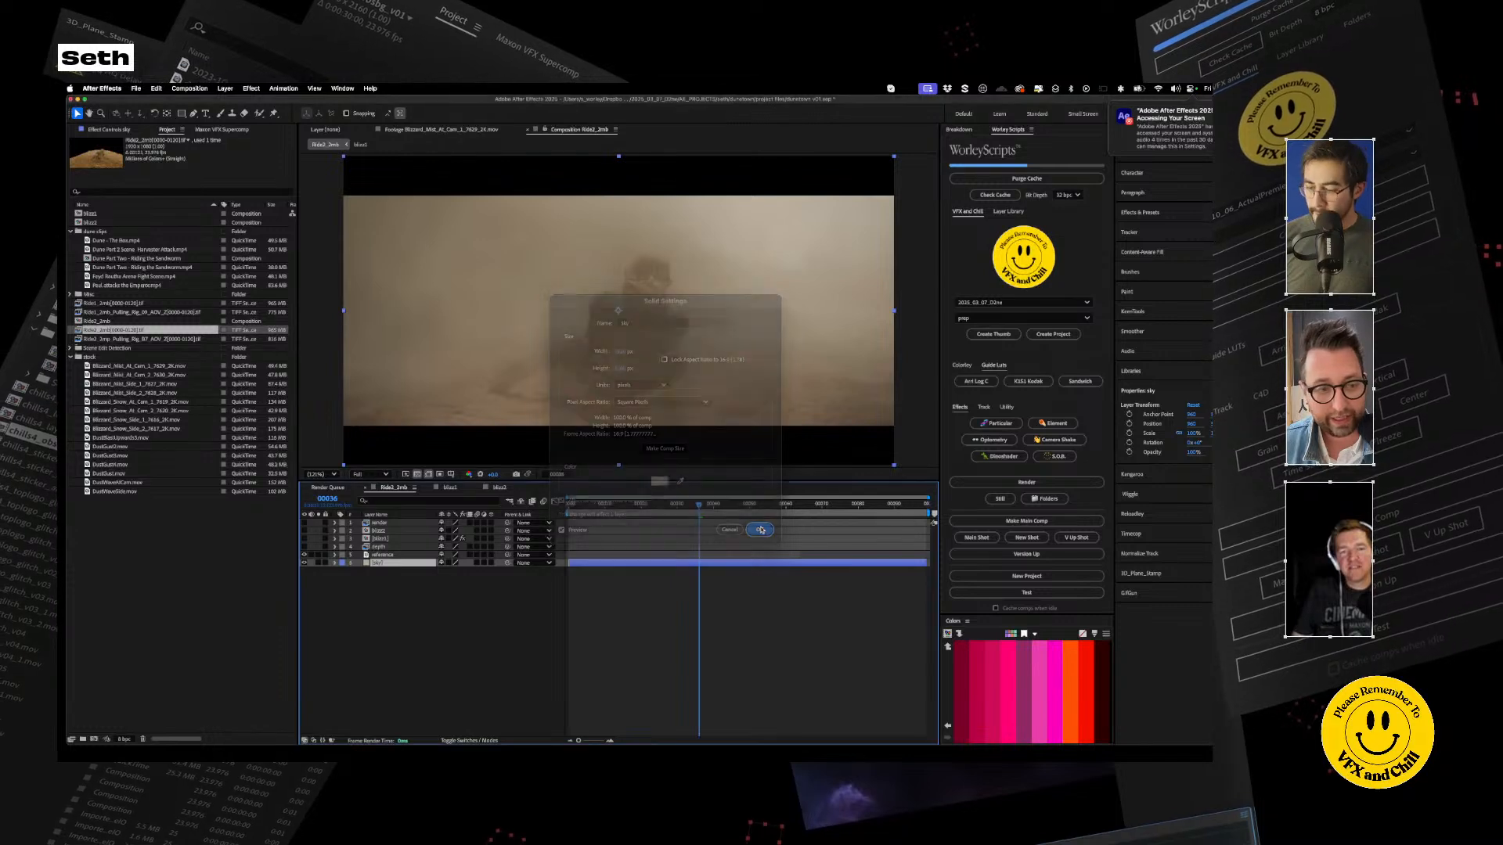
Hide the reference, turn the render and tinted mist layers back on, and preview the composite over the sky
click(305, 555)
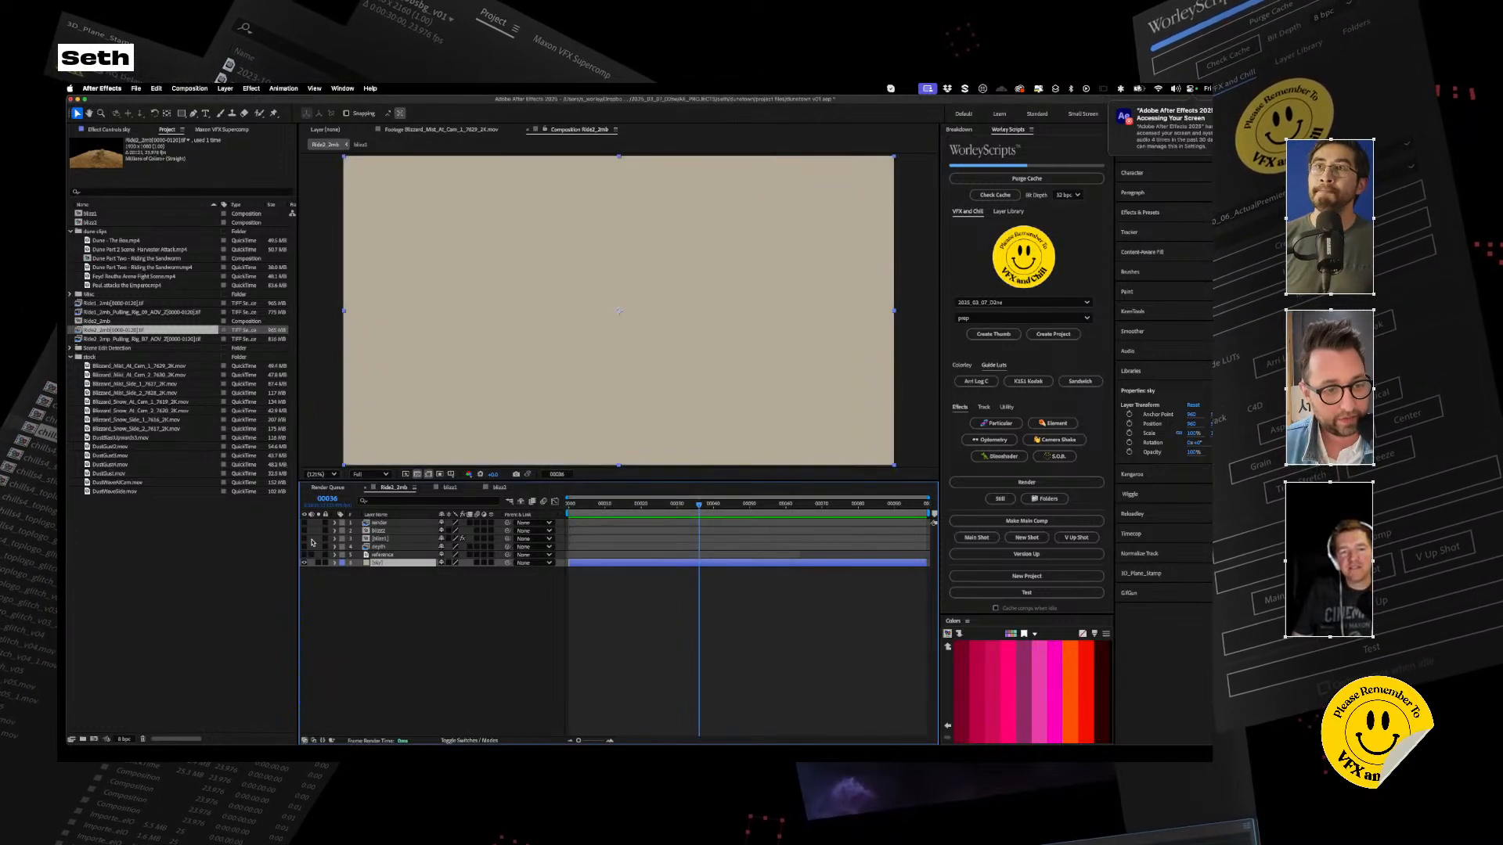
click(305, 522)
click(407, 623)
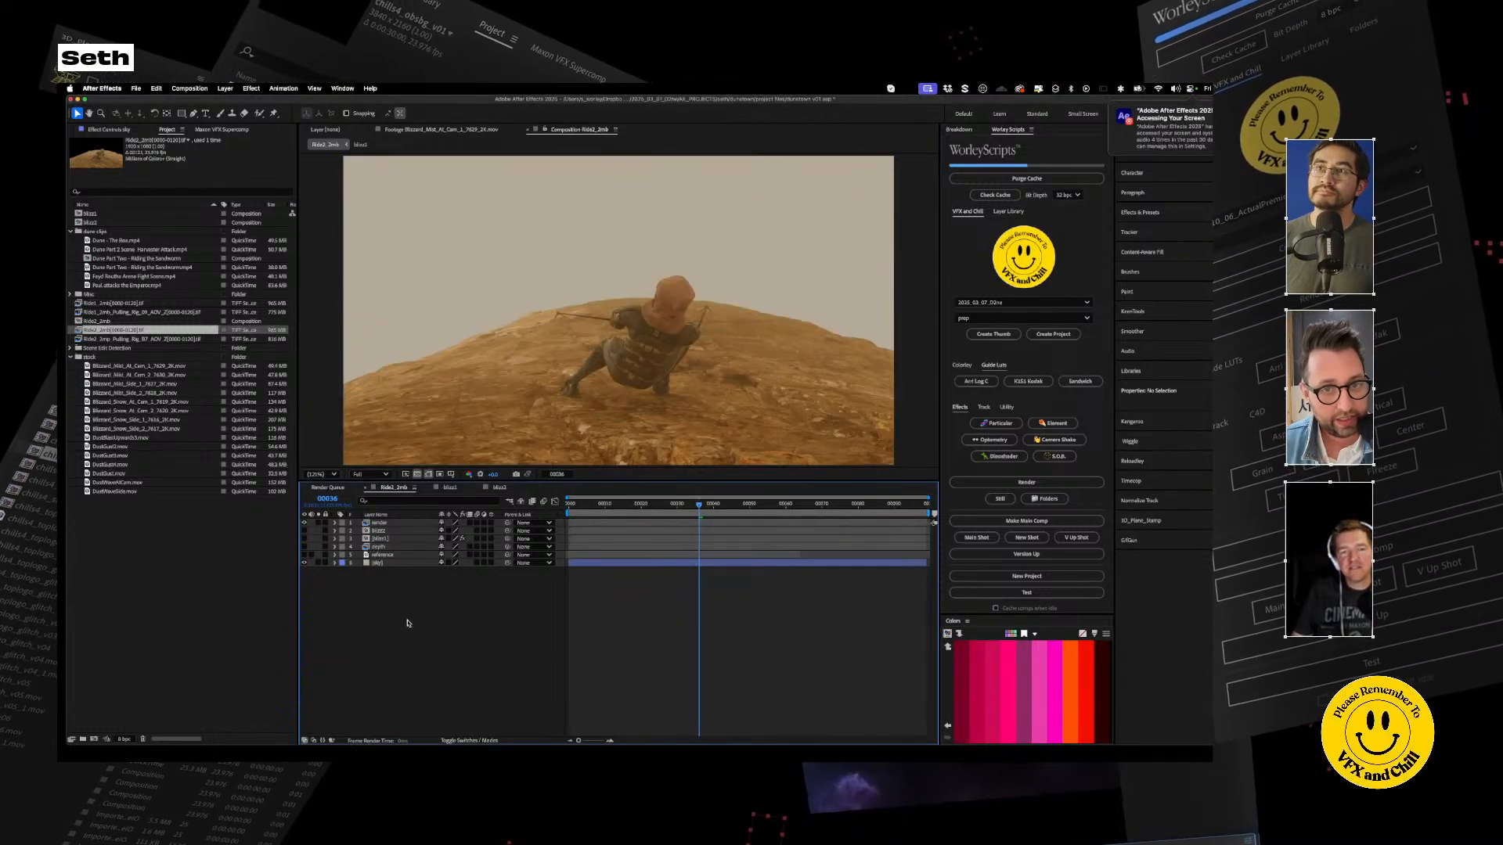
key(space)
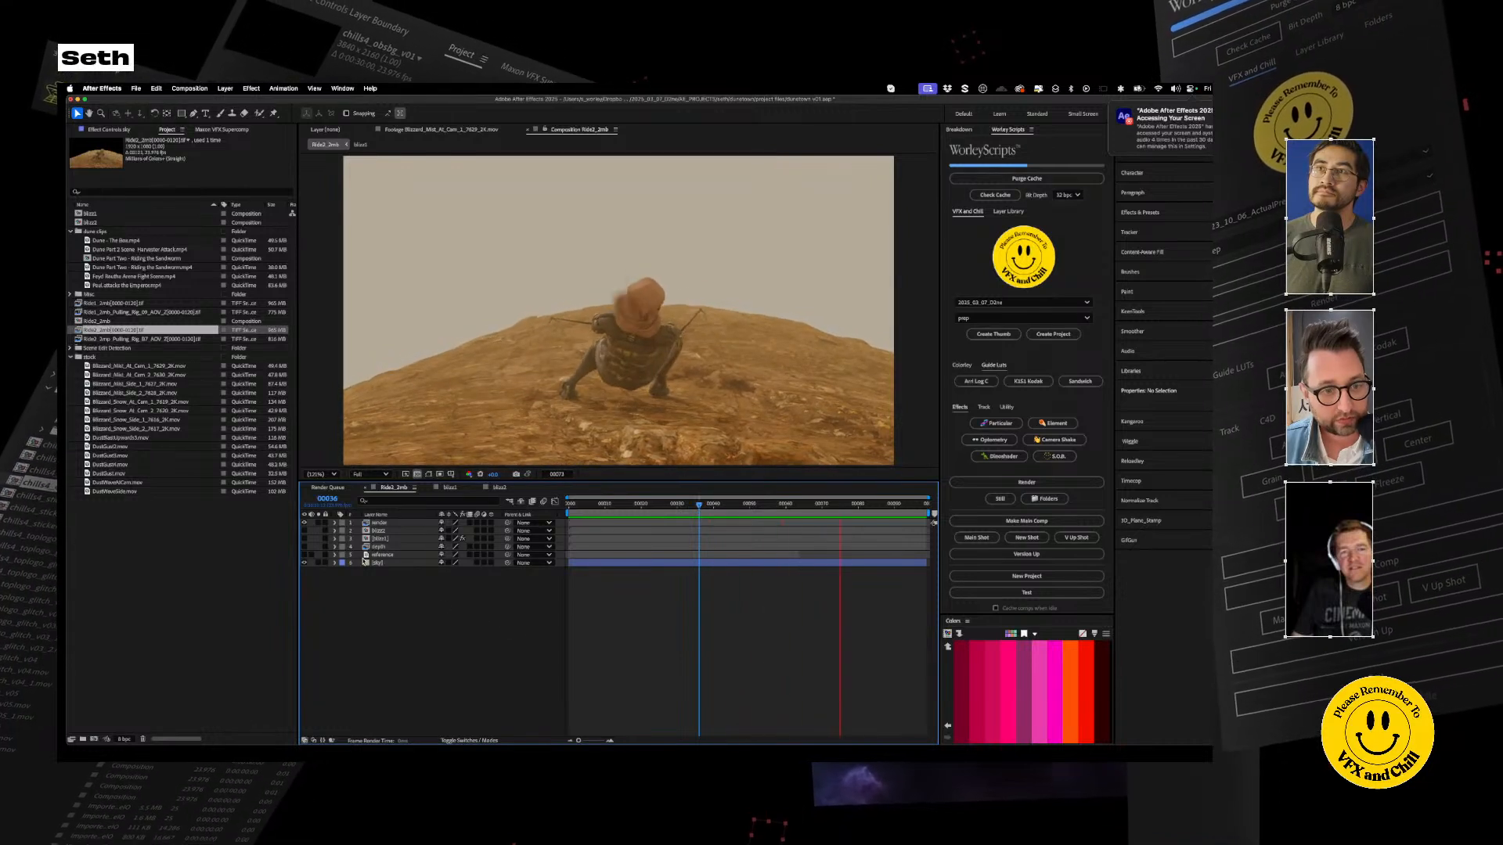
click(304, 538)
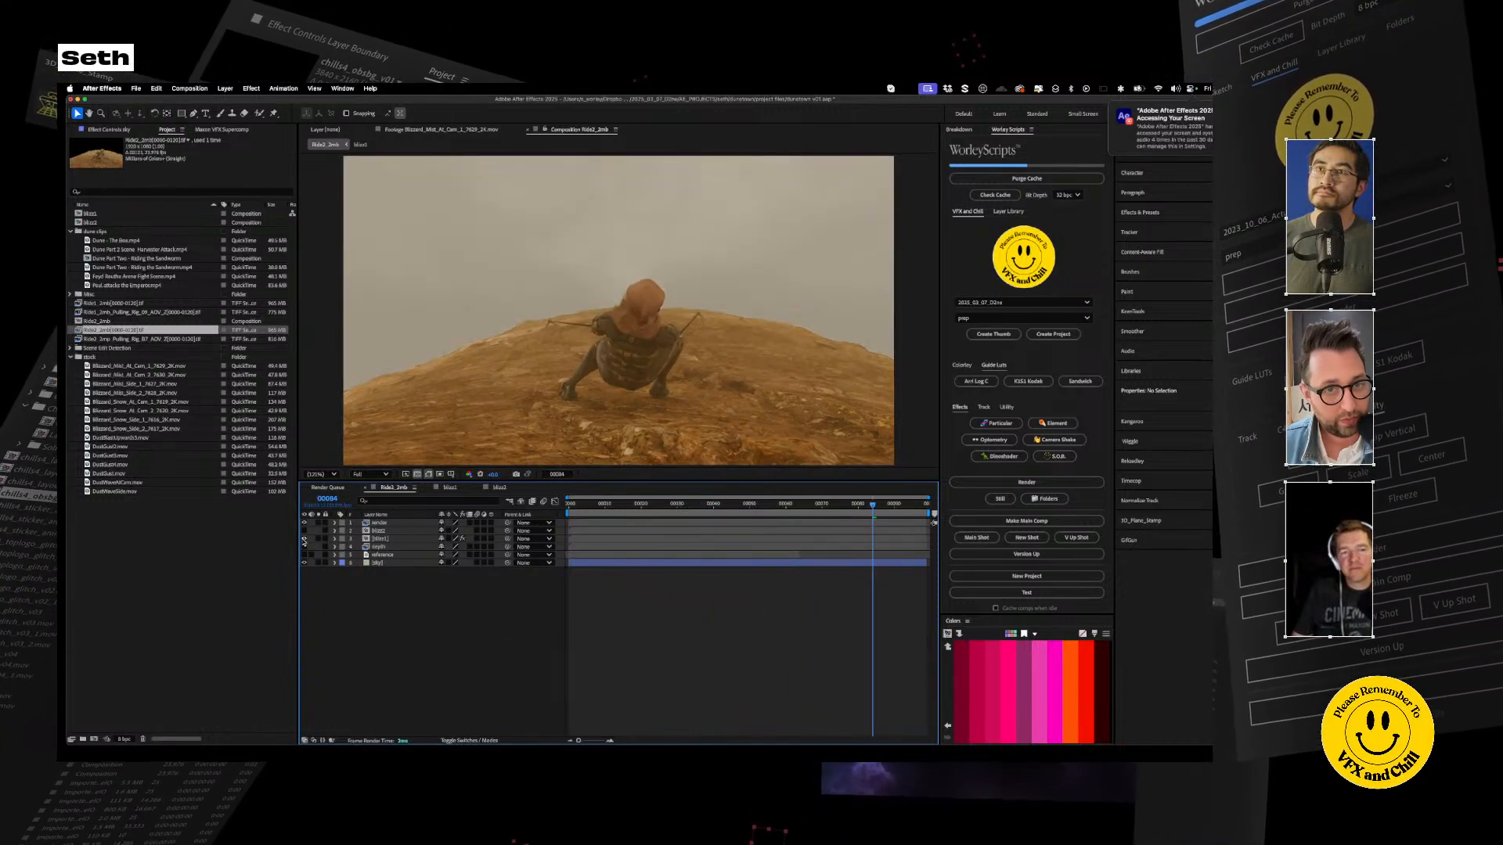
key(space)
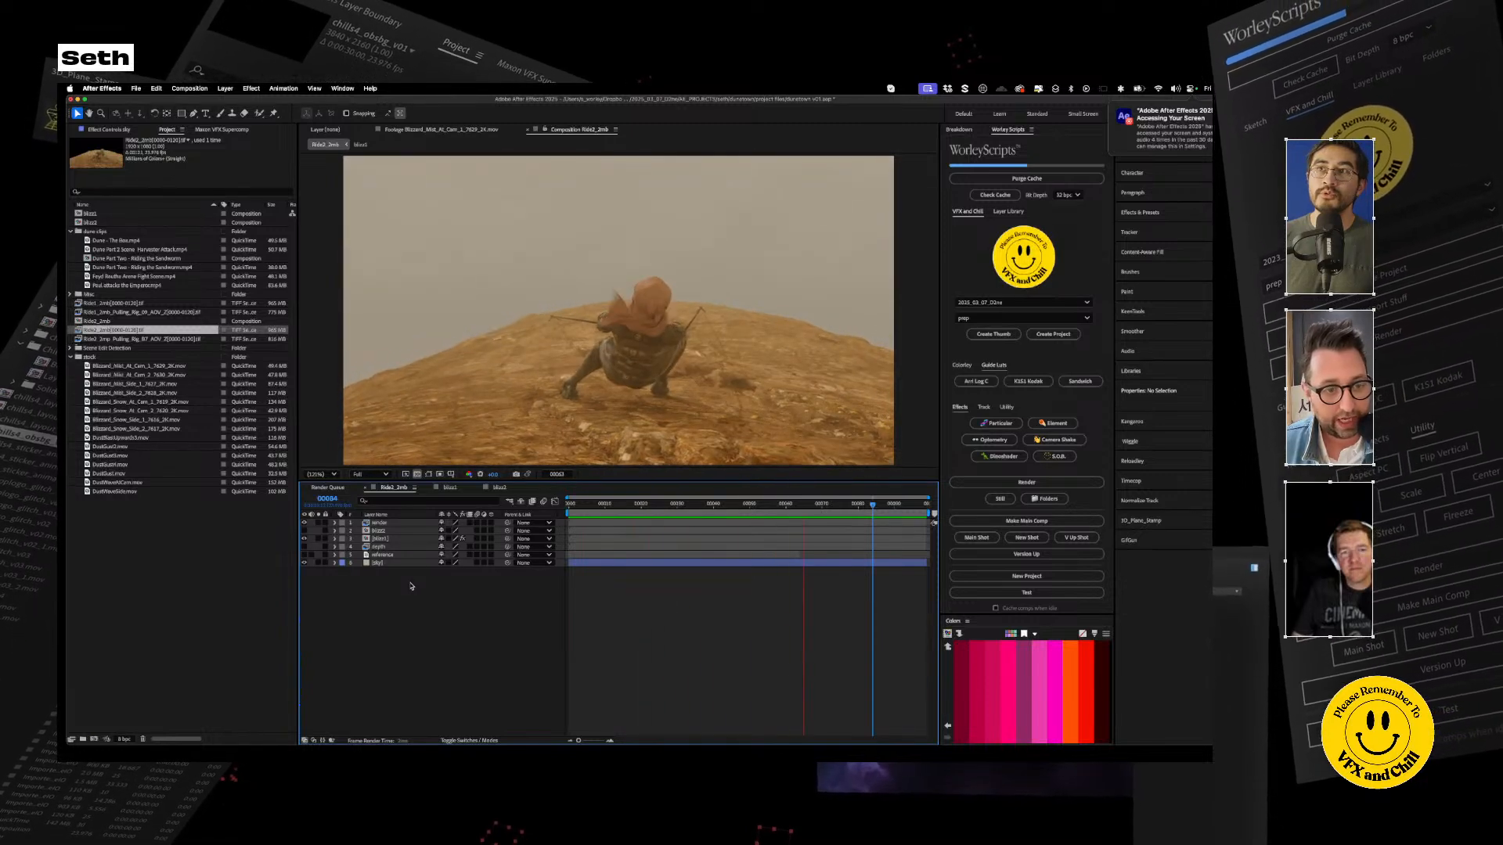
Scrub the timeline with the reference visible behind the render to compare its sky with the solid
click(377, 564)
key(ctrl+space)
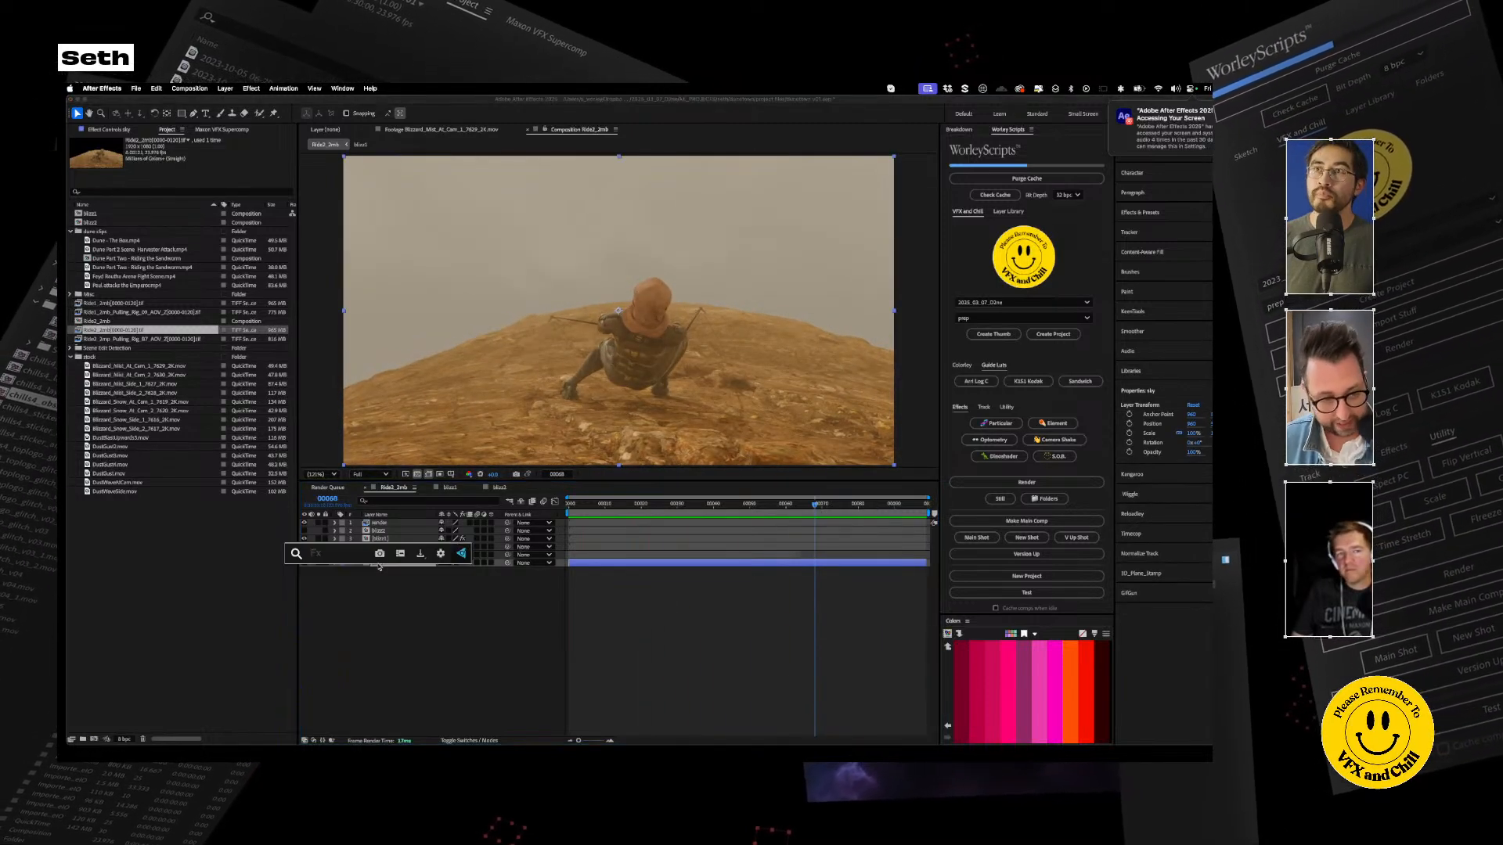
click(379, 617)
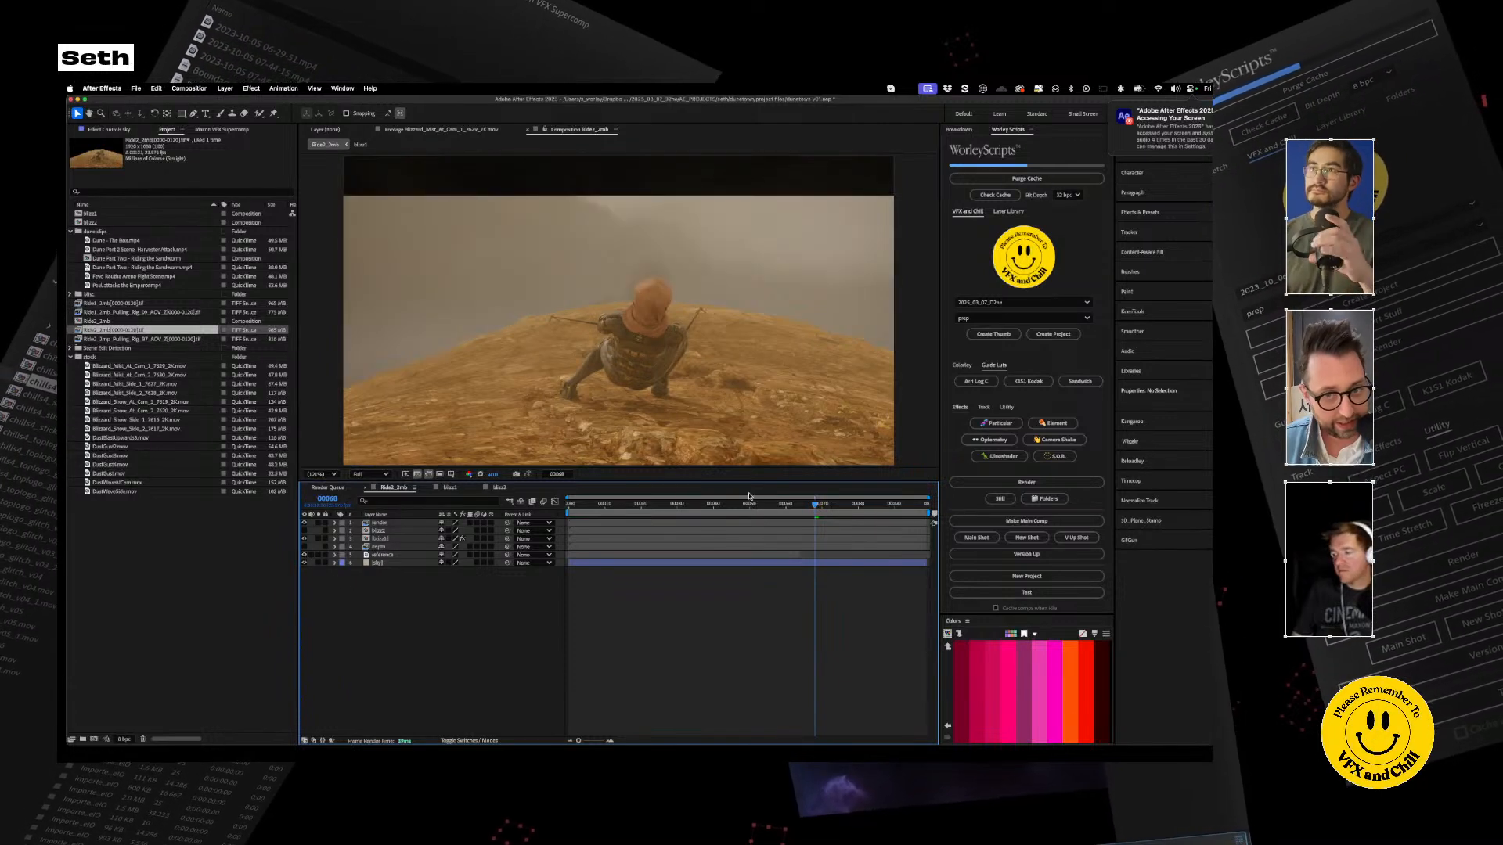
drag(716, 505, 673, 504)
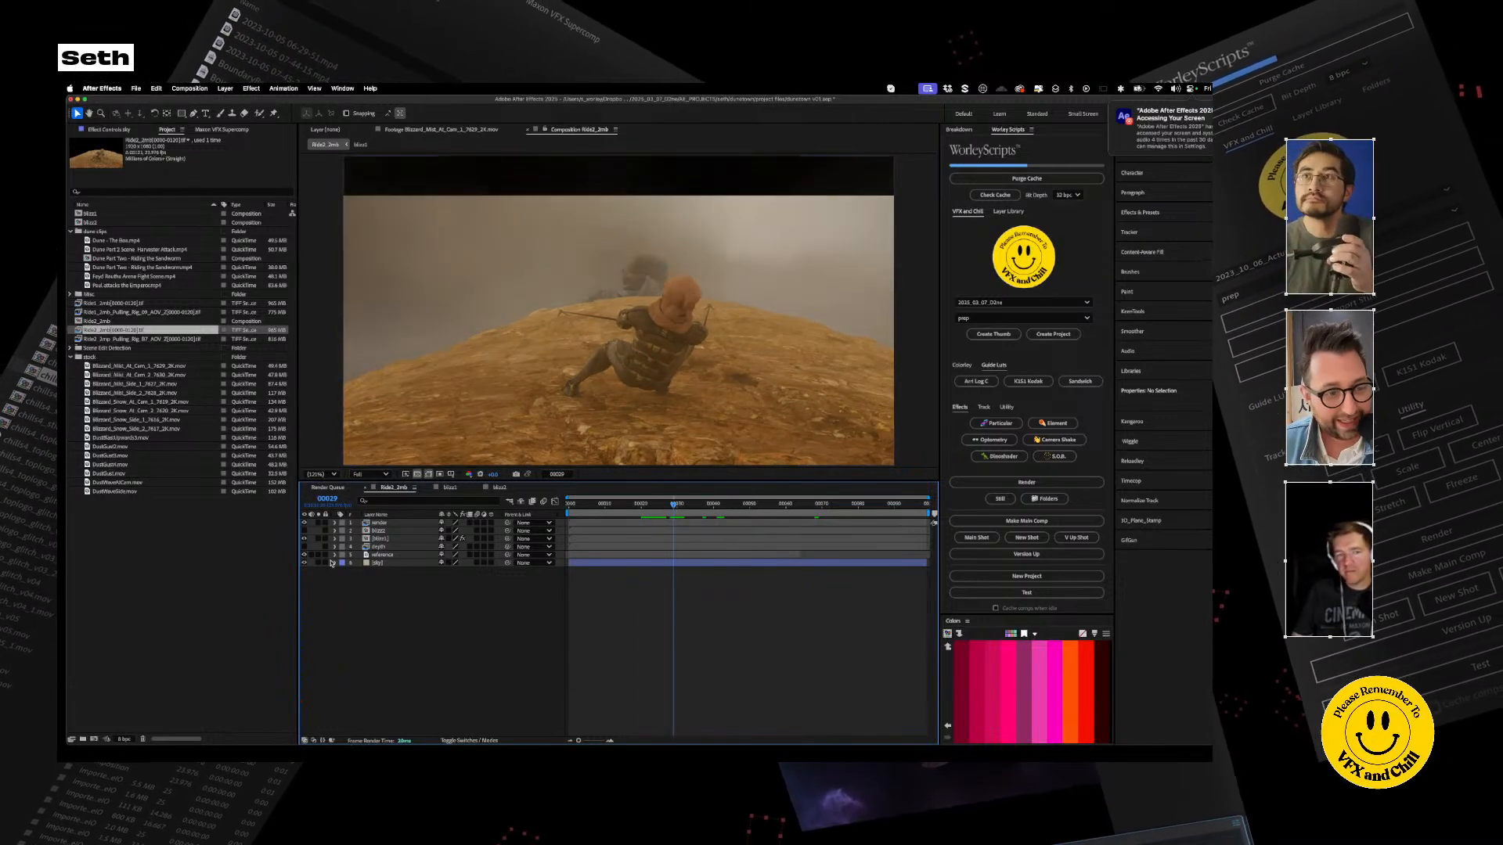
Apply the CC Vignette effect to the sky solid and preview the composite
click(381, 563)
key(ctrl+space)
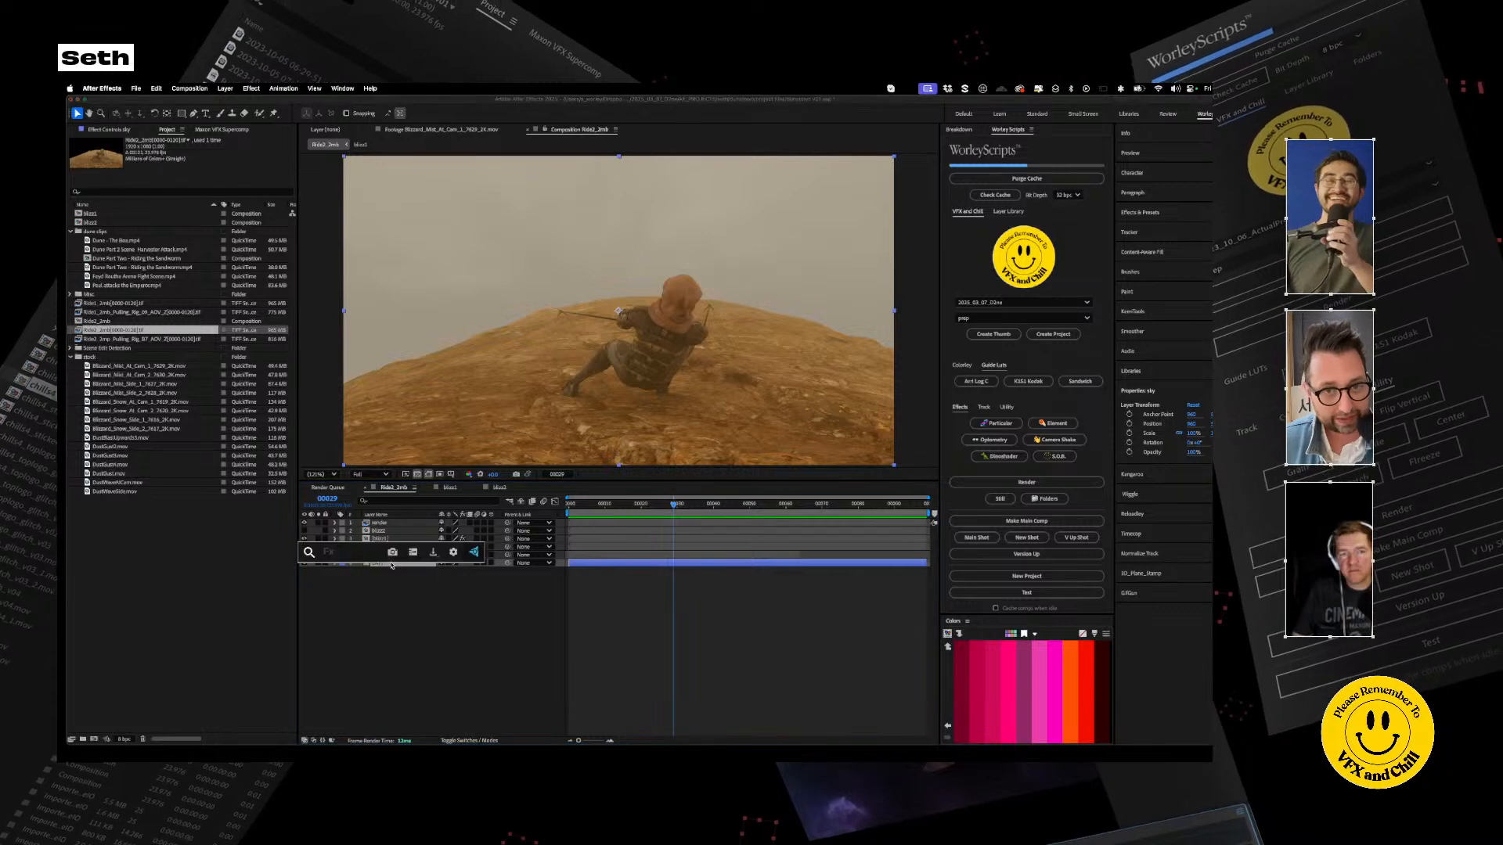
text(vign)
key(Return)
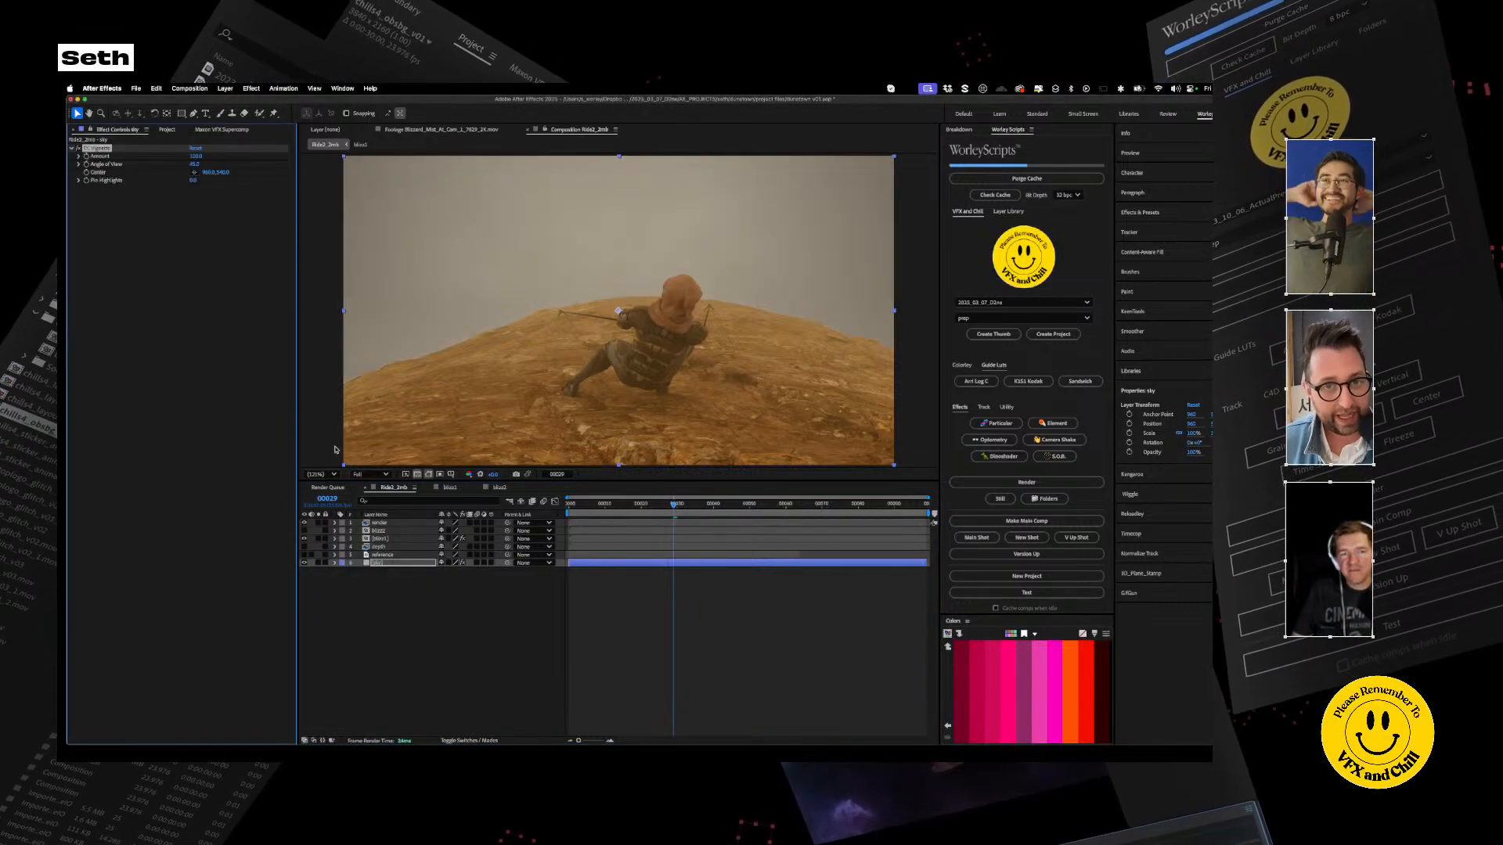
key(space)
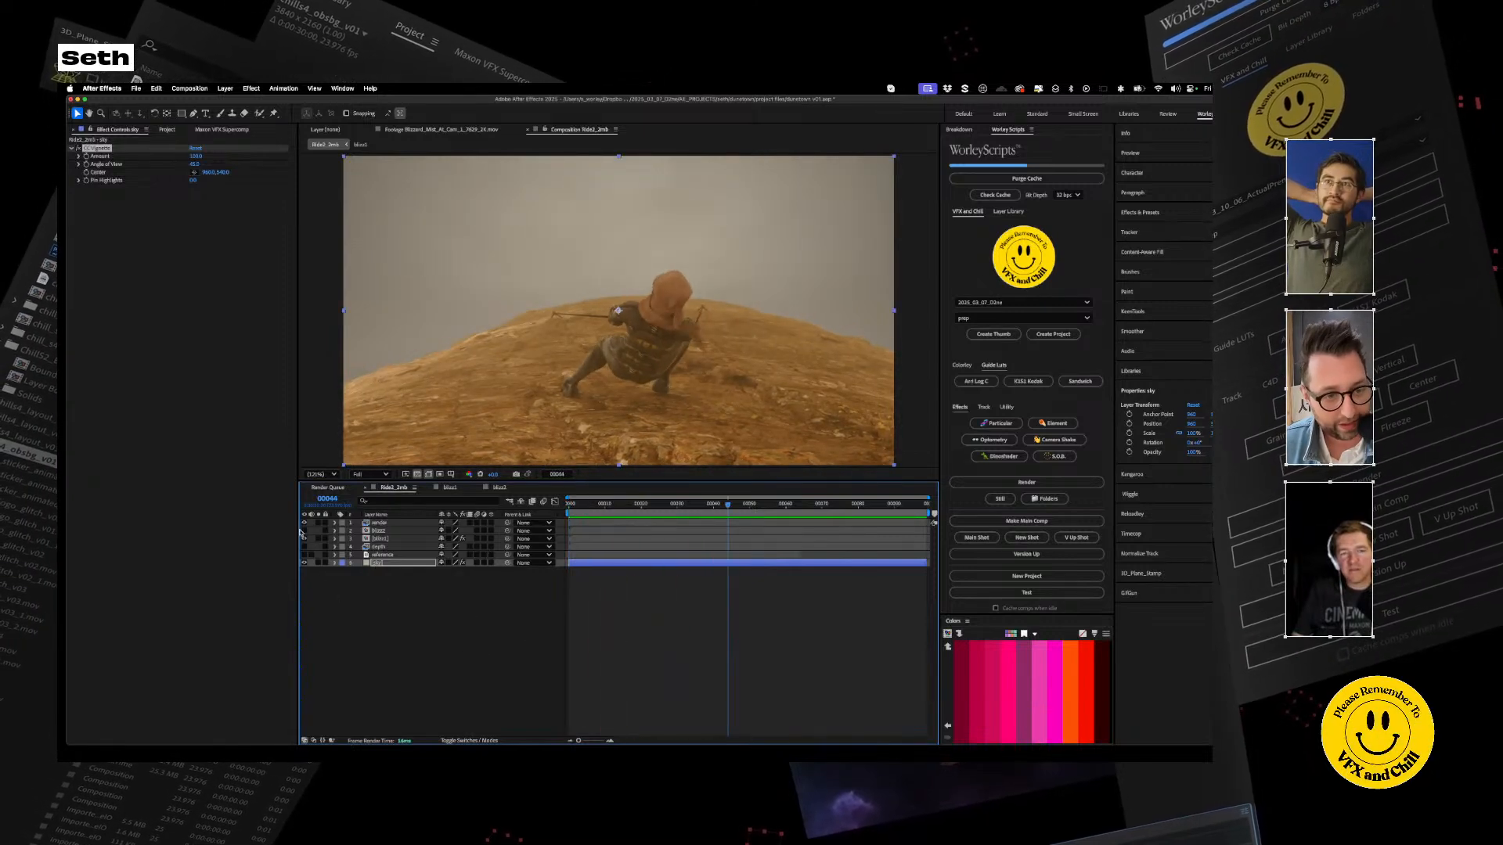
Solo the tinted mist layer and turn off the transparency grid
click(380, 523)
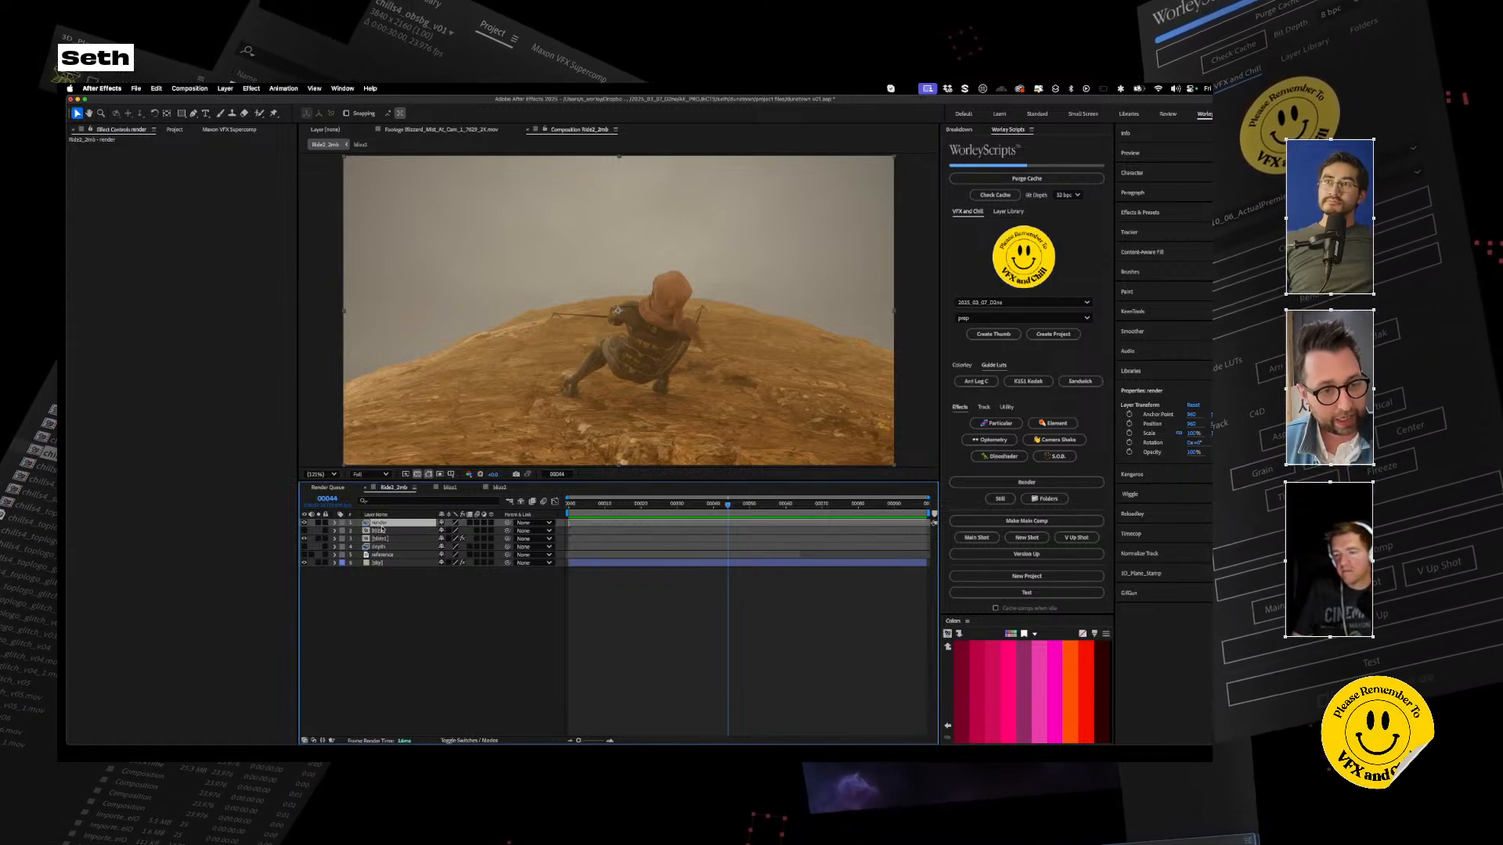
click(377, 548)
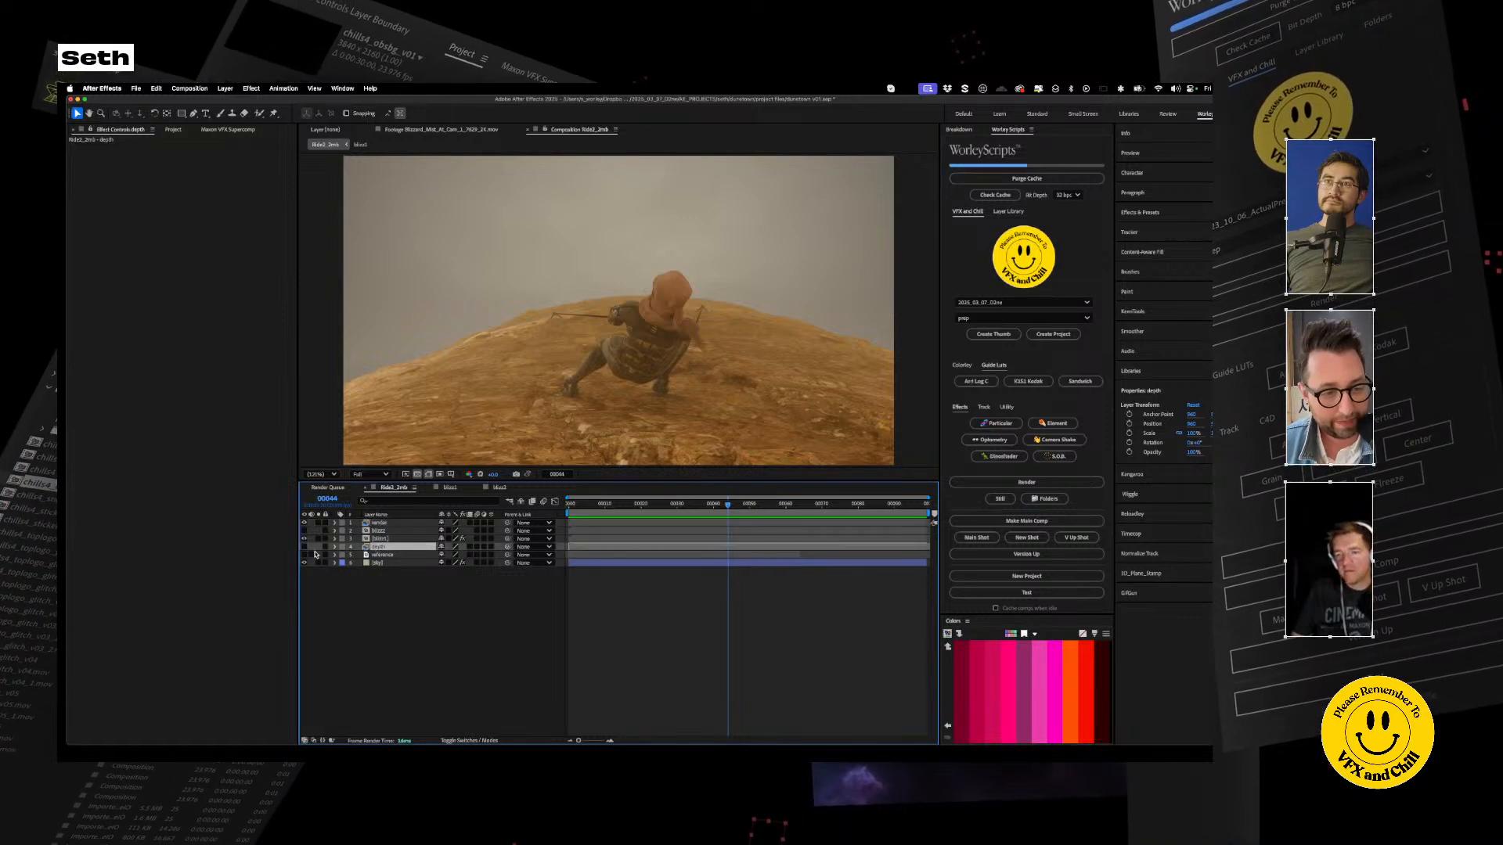
click(378, 540)
click(317, 539)
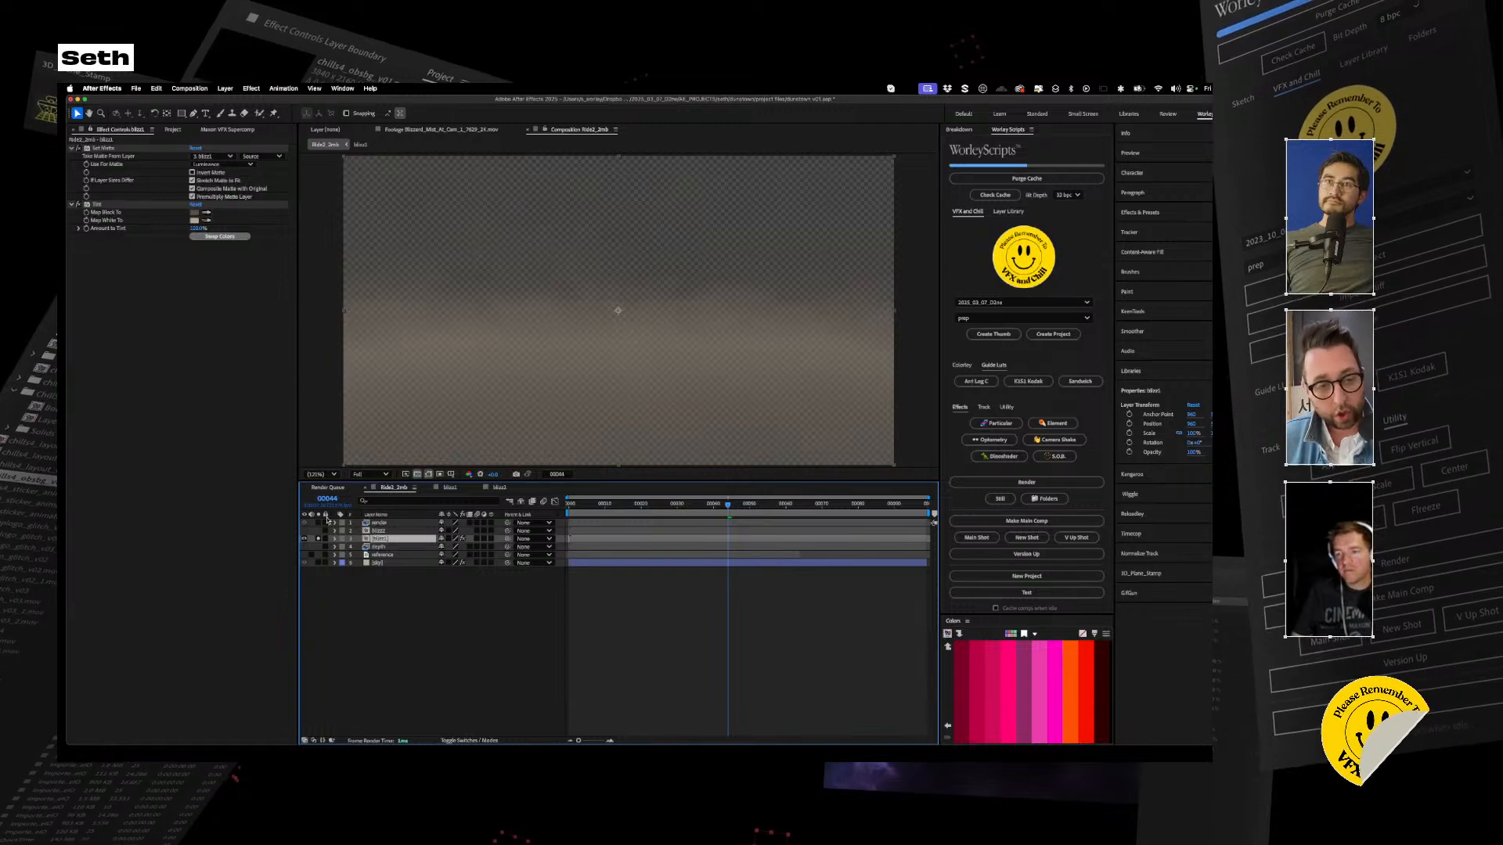
click(419, 475)
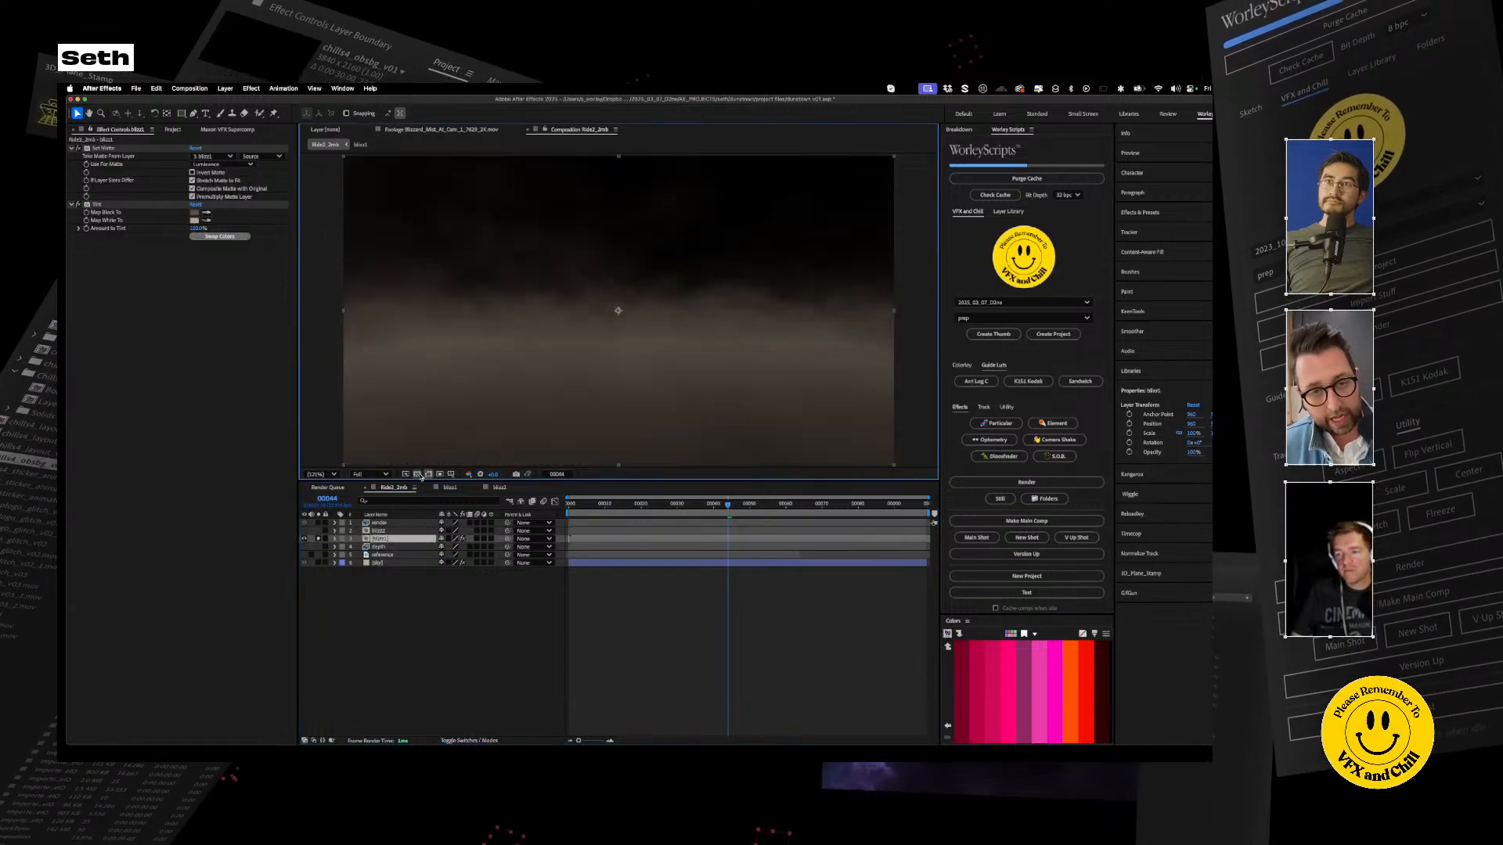
Move the tinted mist layer directly below the render layer and add a second Set Matte effect to it
click(392, 540)
drag(381, 540, 382, 532)
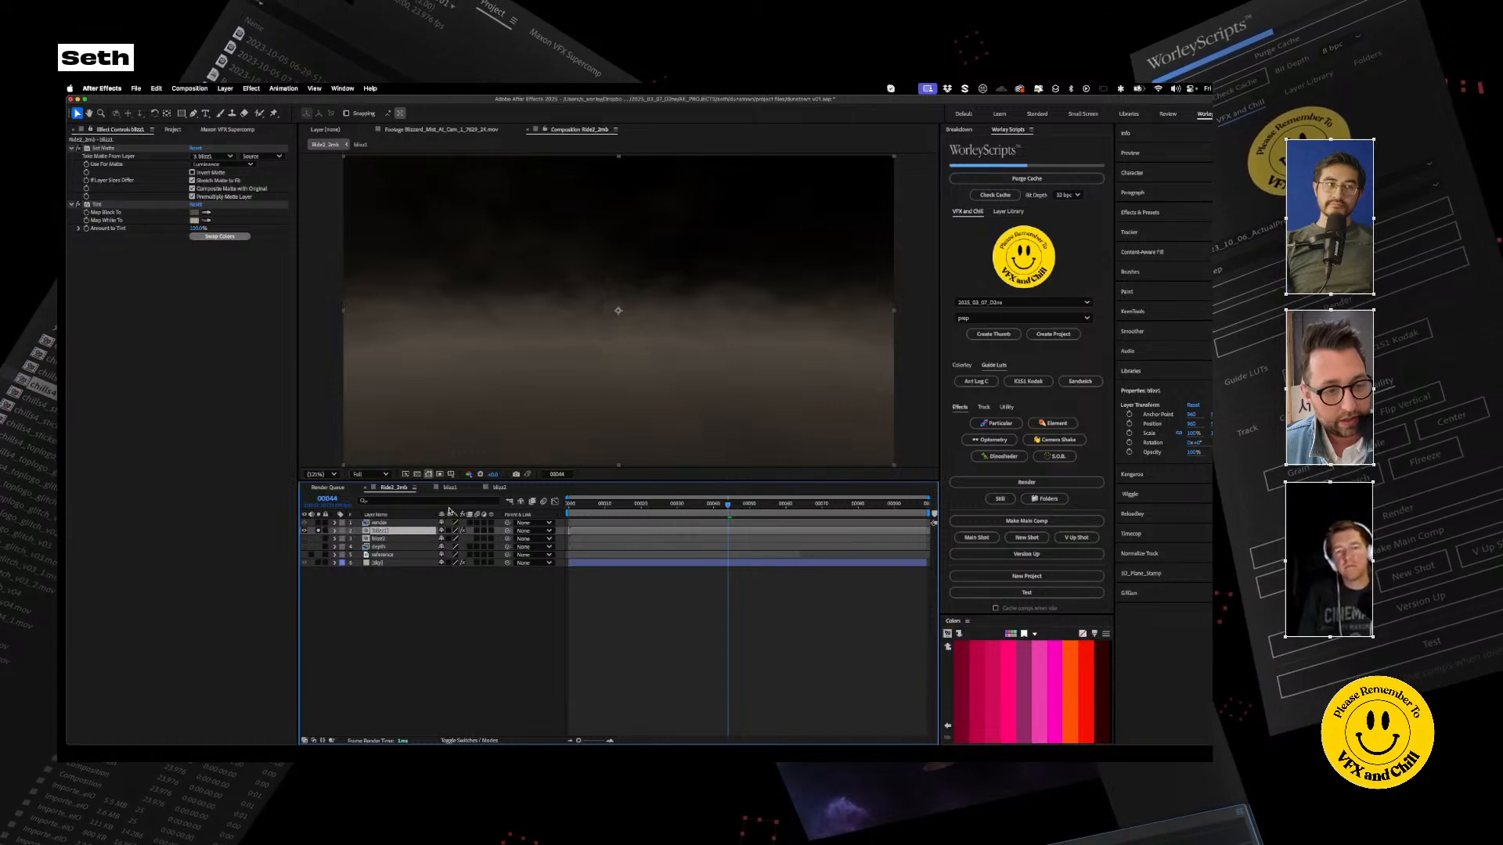
key(ctrl+space)
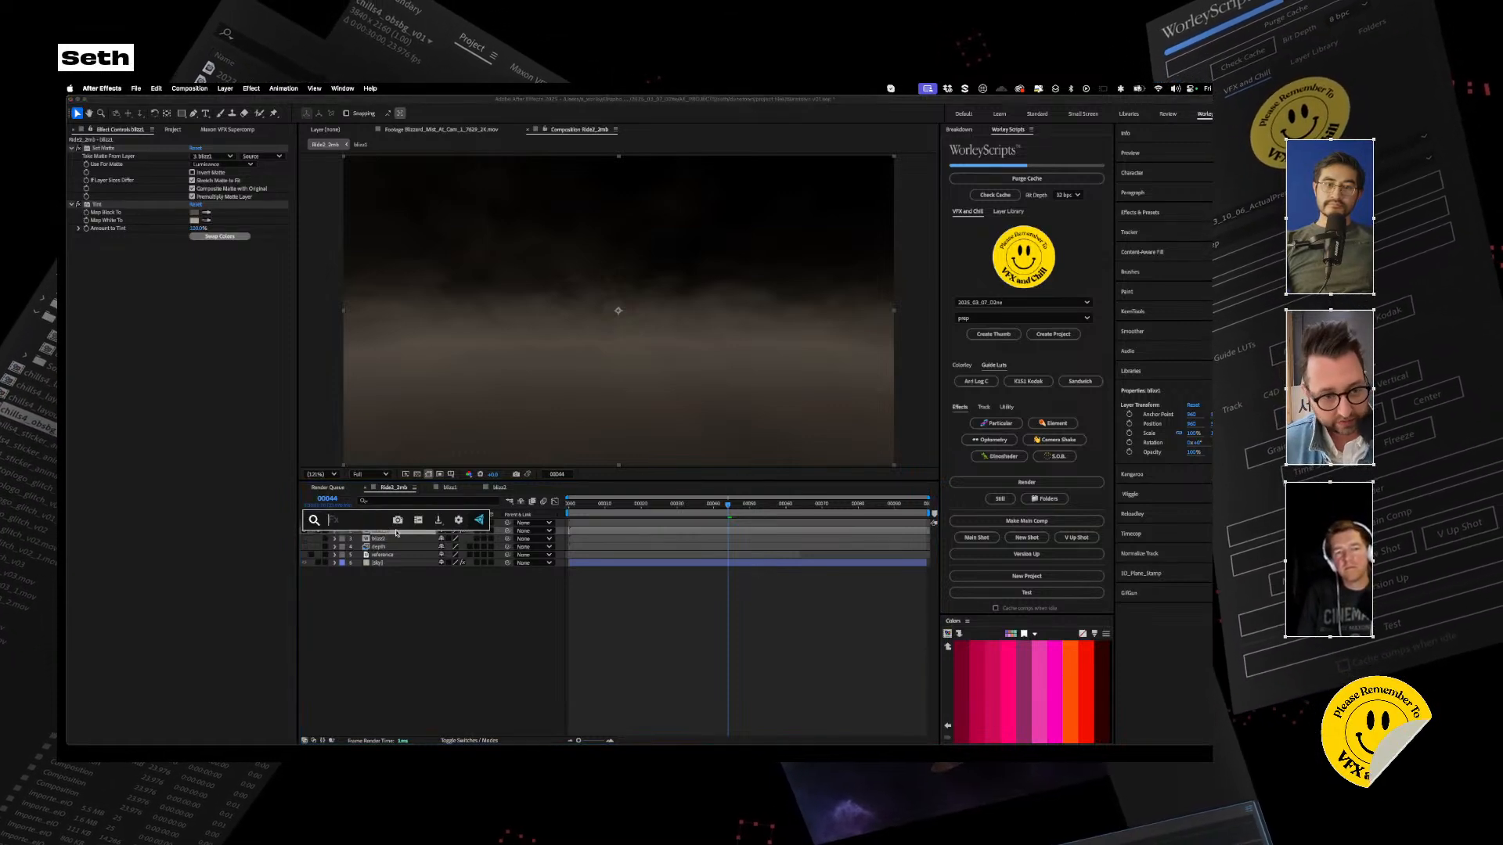
text(set)
key(Down)
key(Return)
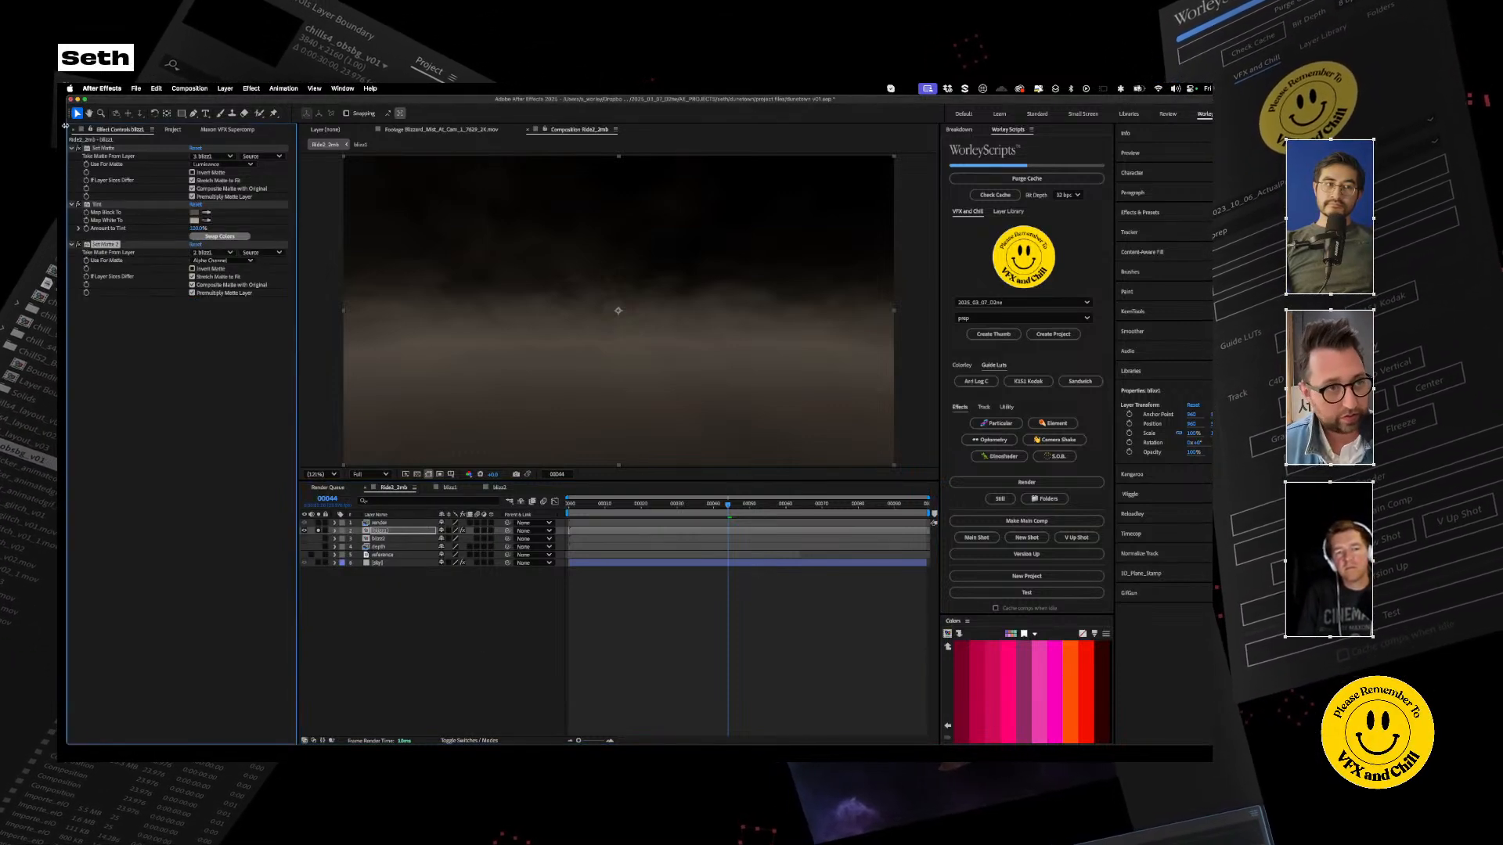
Configure the second Set Matte to use the depth layer with Effects & Masks, Luminance as the matte channel, and Invert Matte on
click(223, 252)
click(210, 311)
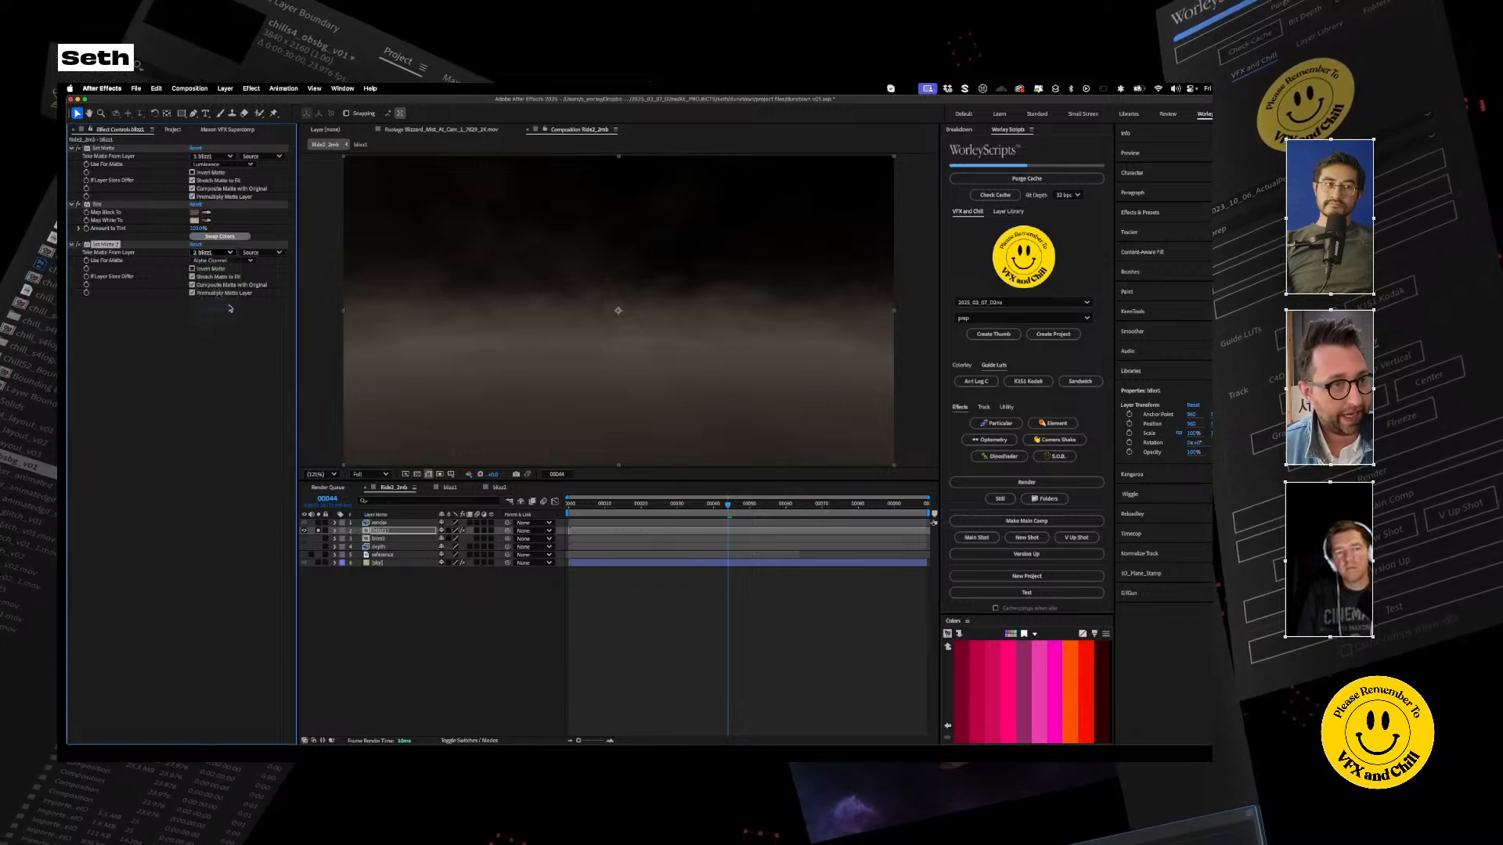
click(275, 251)
click(244, 265)
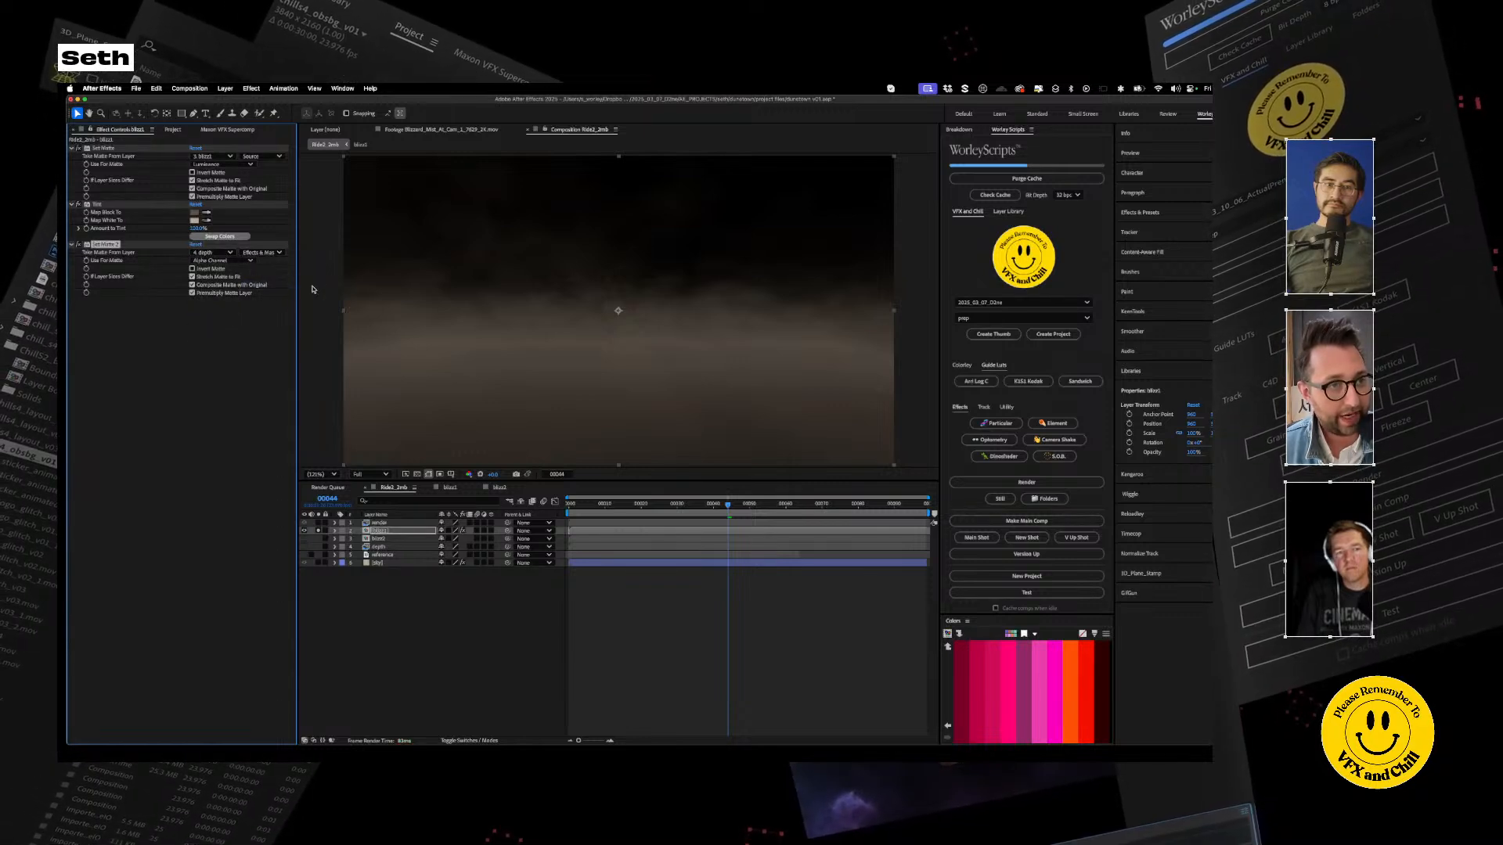
click(244, 262)
click(224, 314)
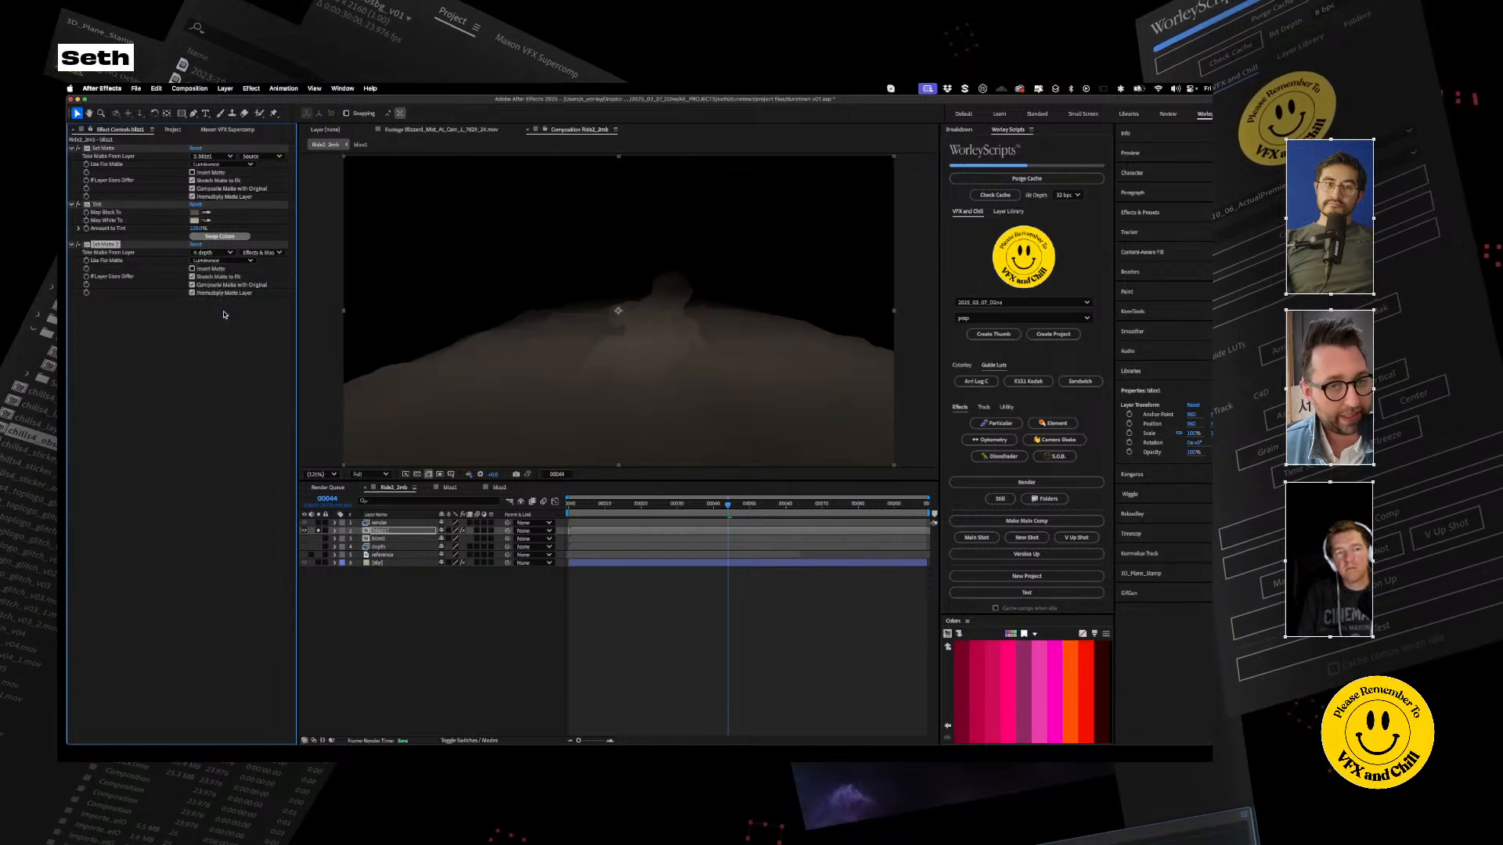
click(192, 269)
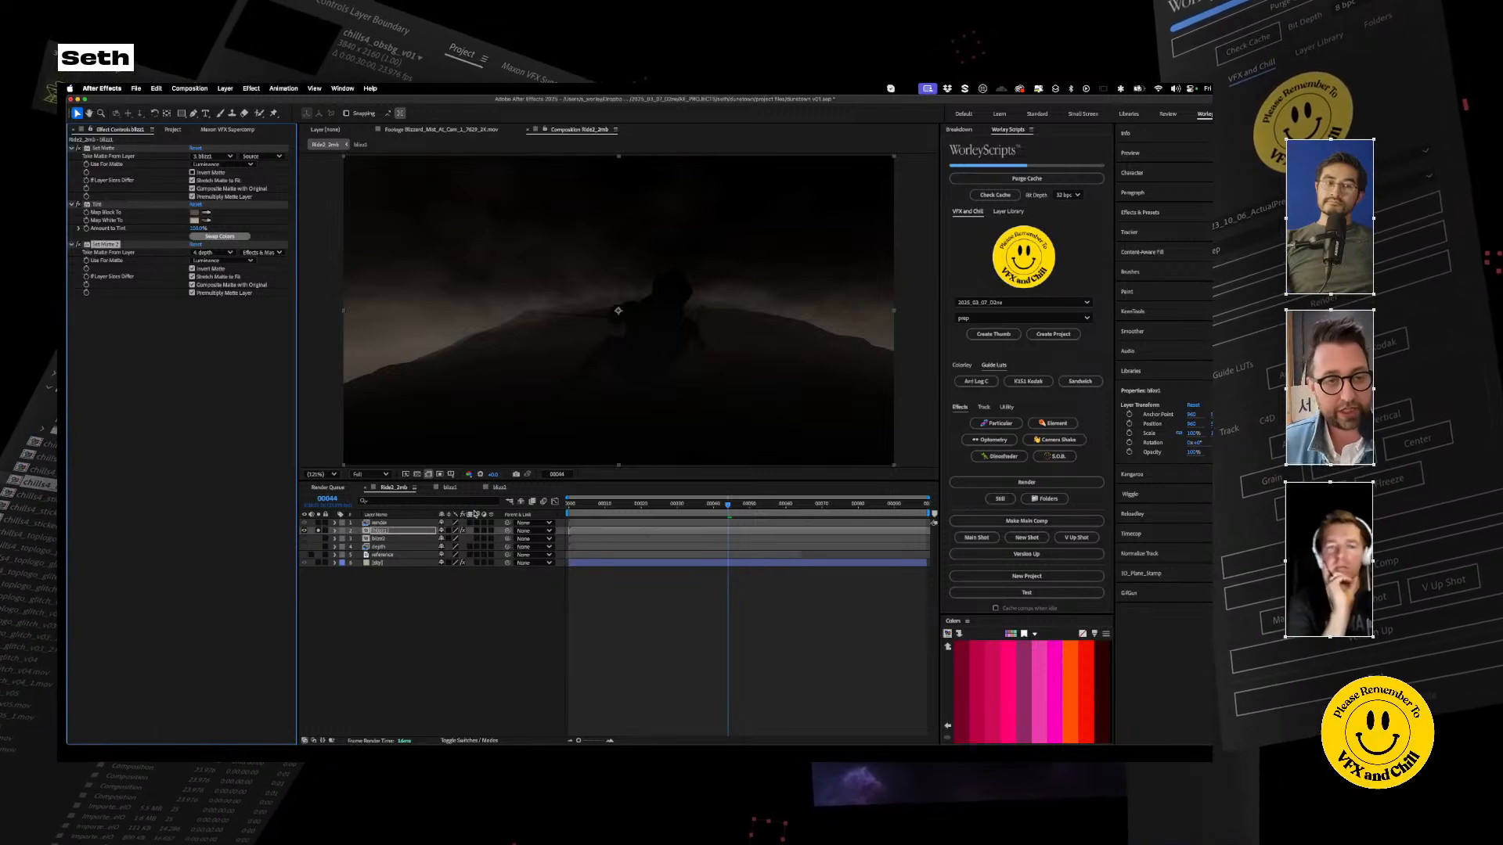
Play the soloed mist from near the start of the comp to examine its depth matting
click(306, 550)
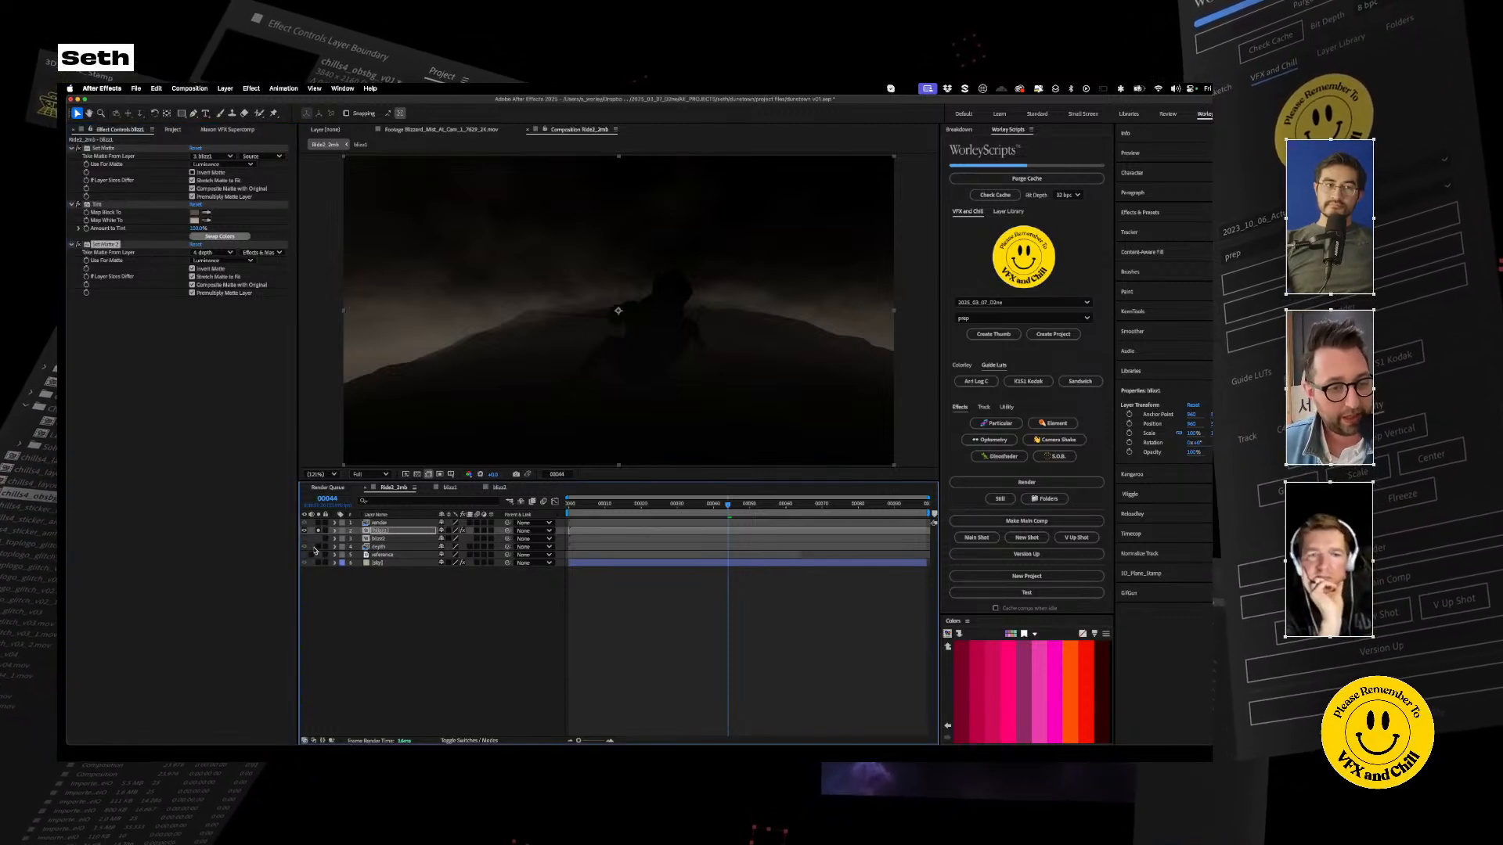
click(317, 546)
click(317, 547)
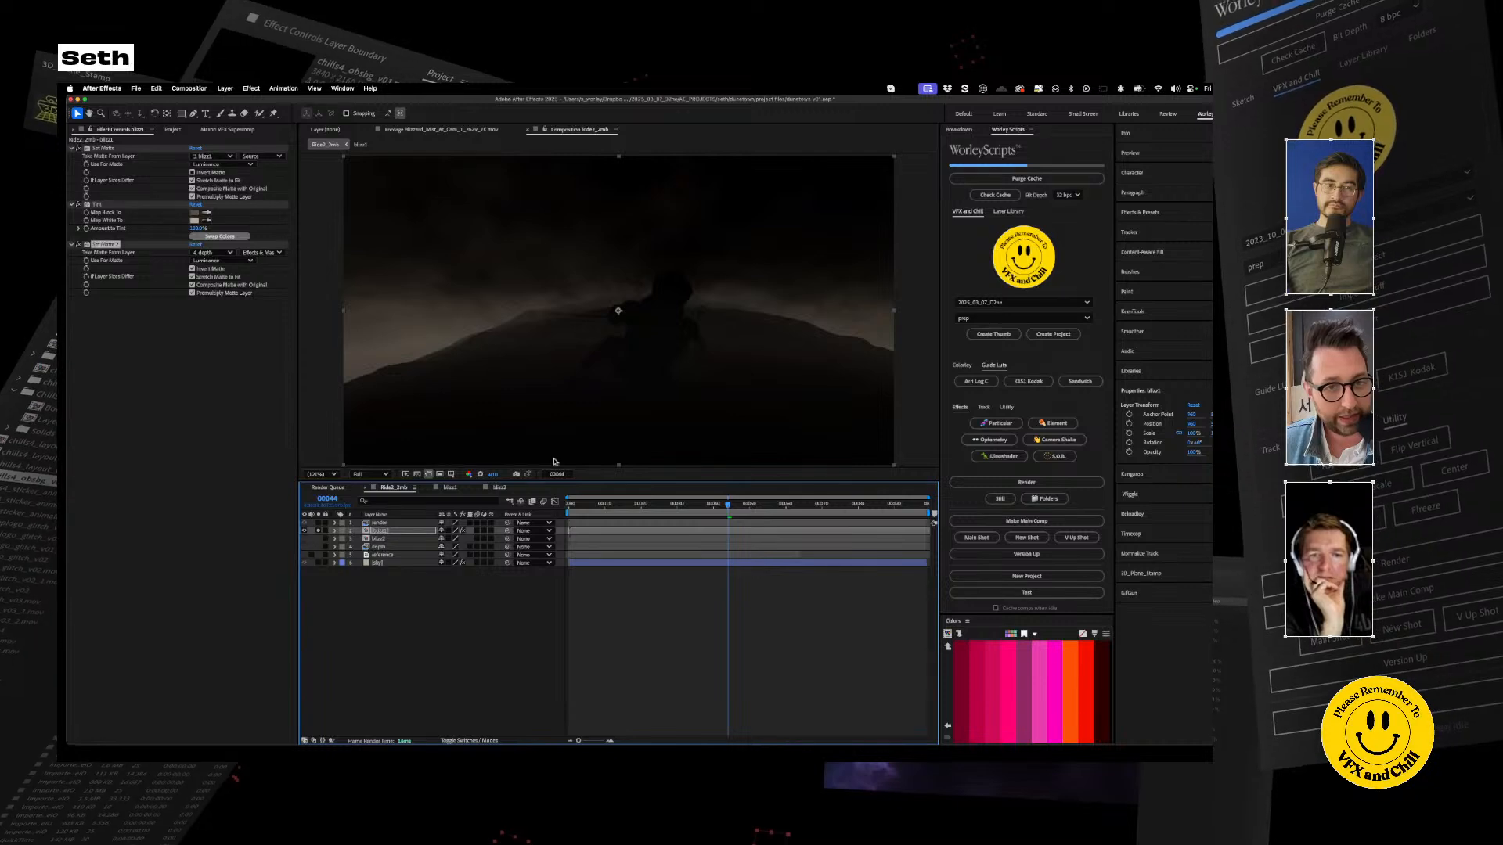
drag(667, 507, 587, 513)
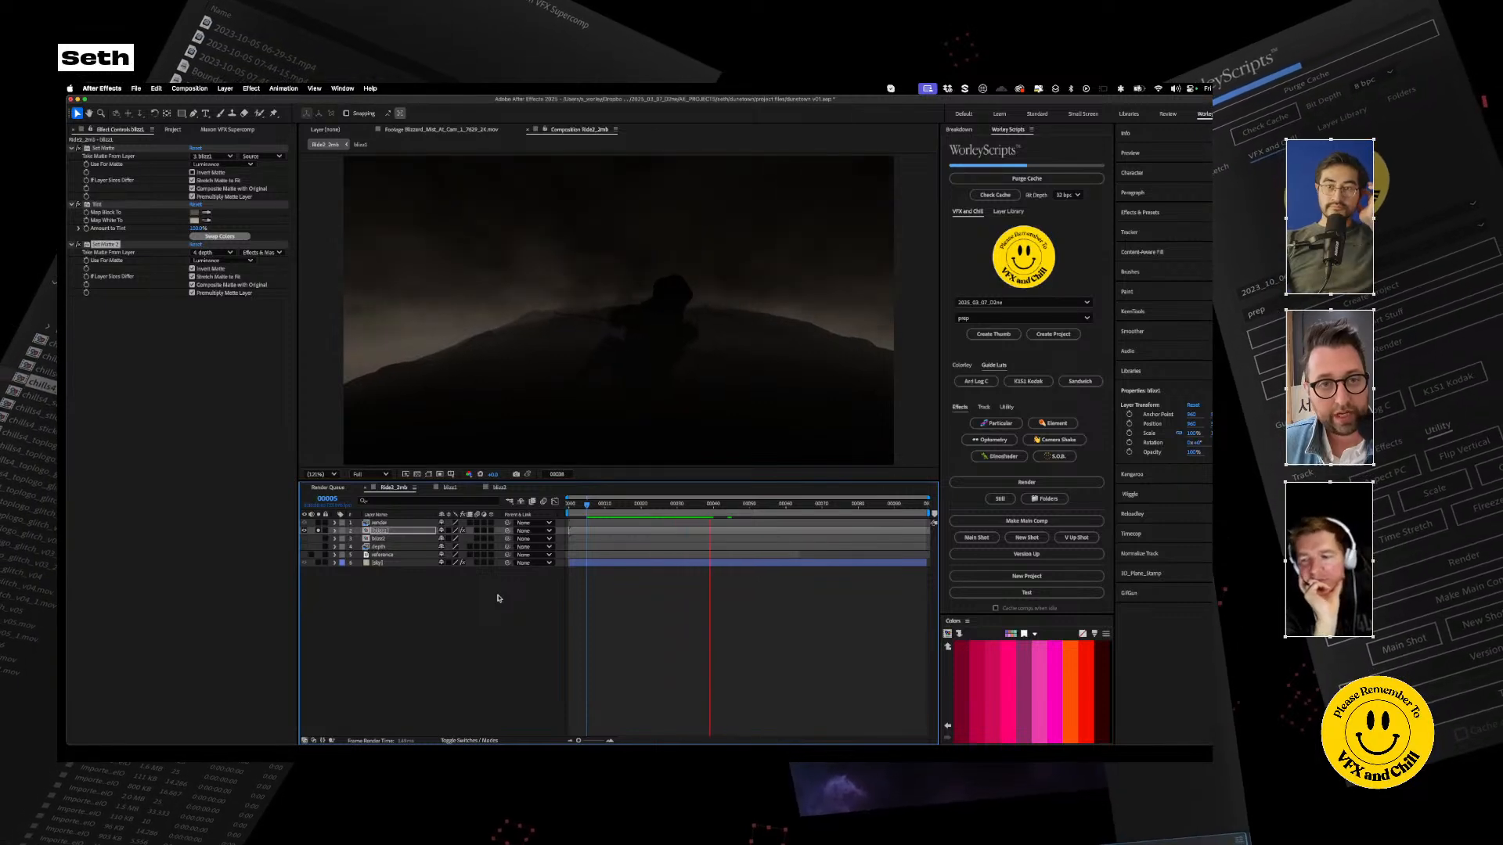
key(space)
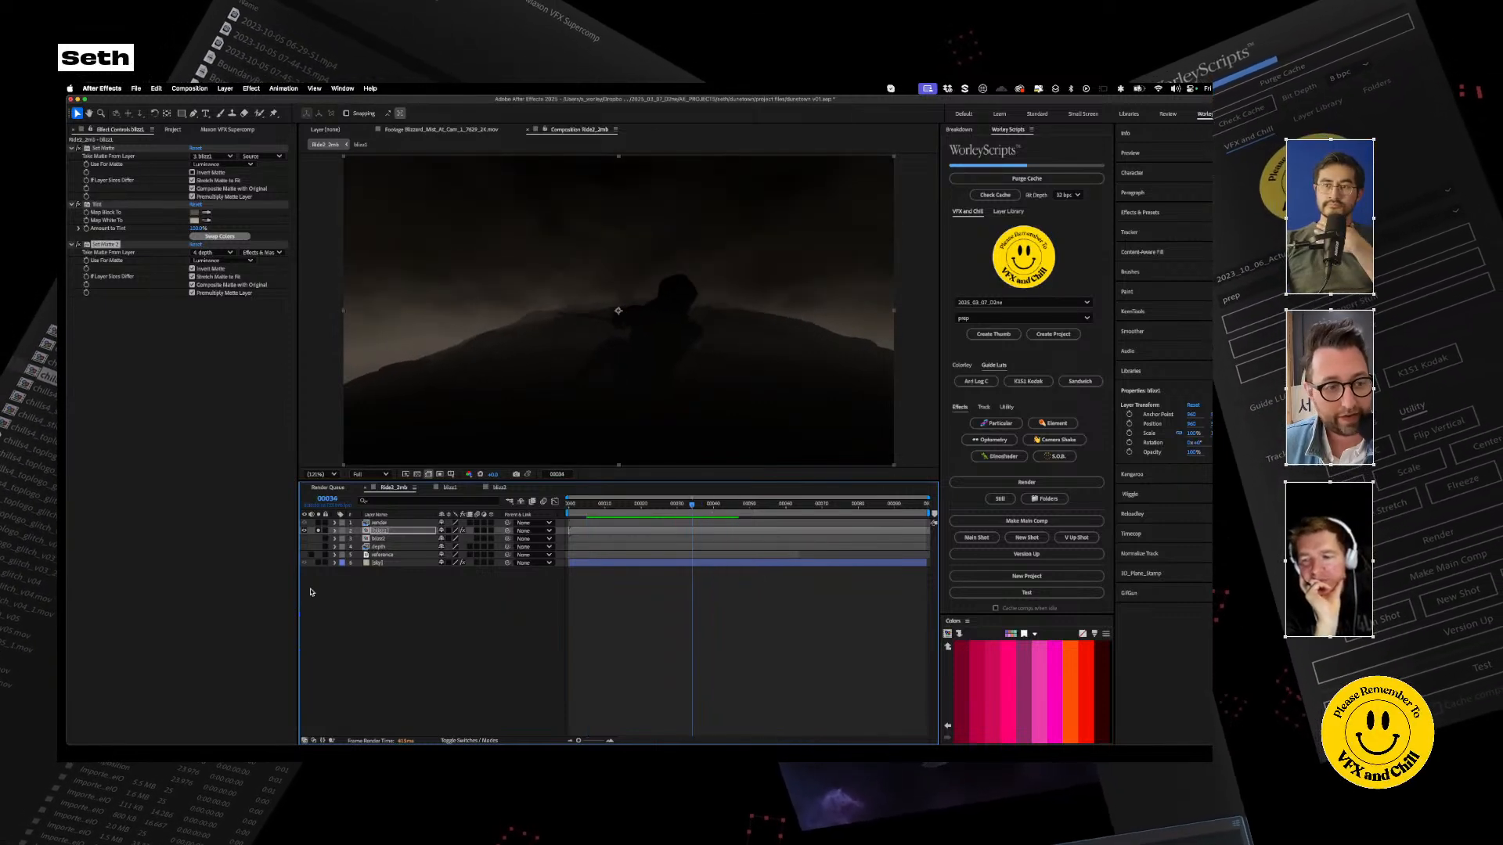
Unsolo the depth-matted mist, place it above the render layer, and preview the full composite
click(318, 530)
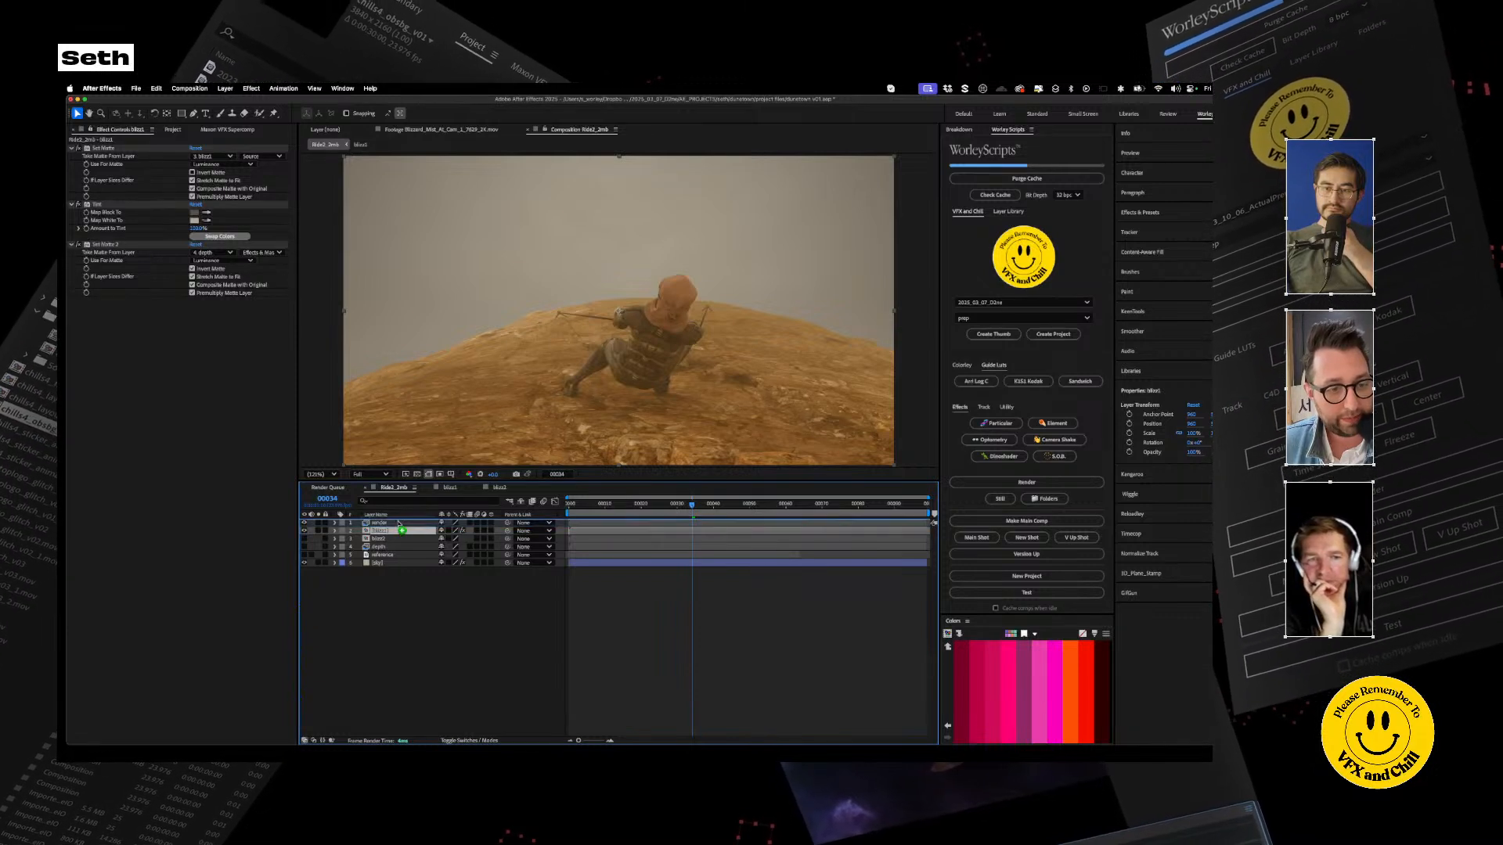
drag(379, 522, 382, 540)
click(454, 661)
key(space)
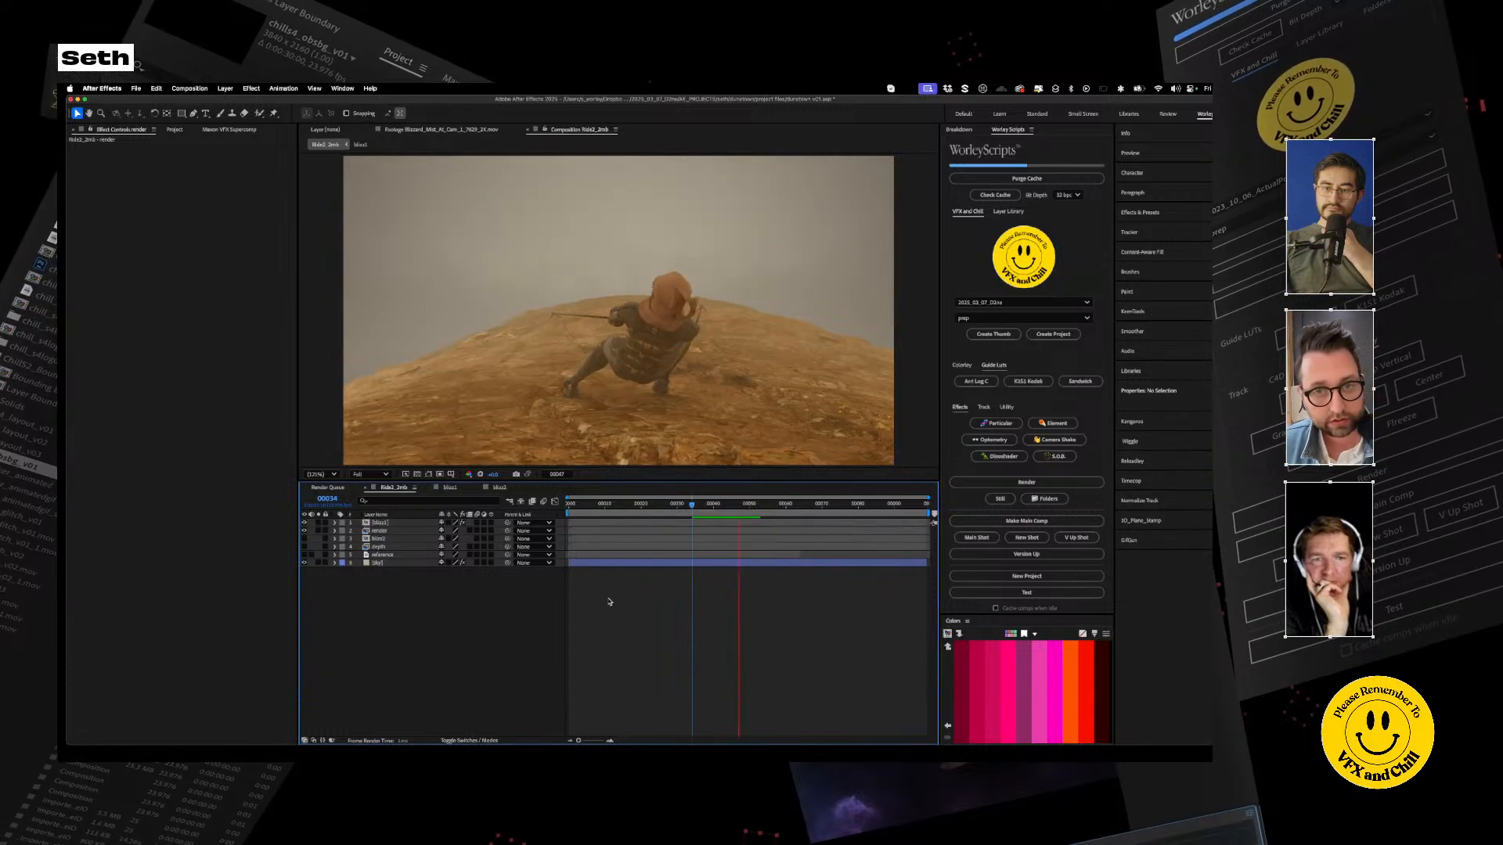
Apply a Levels effect to the depth layer, solo the layer, and lower the Levels gamma to darken its midtones
click(382, 563)
click(381, 547)
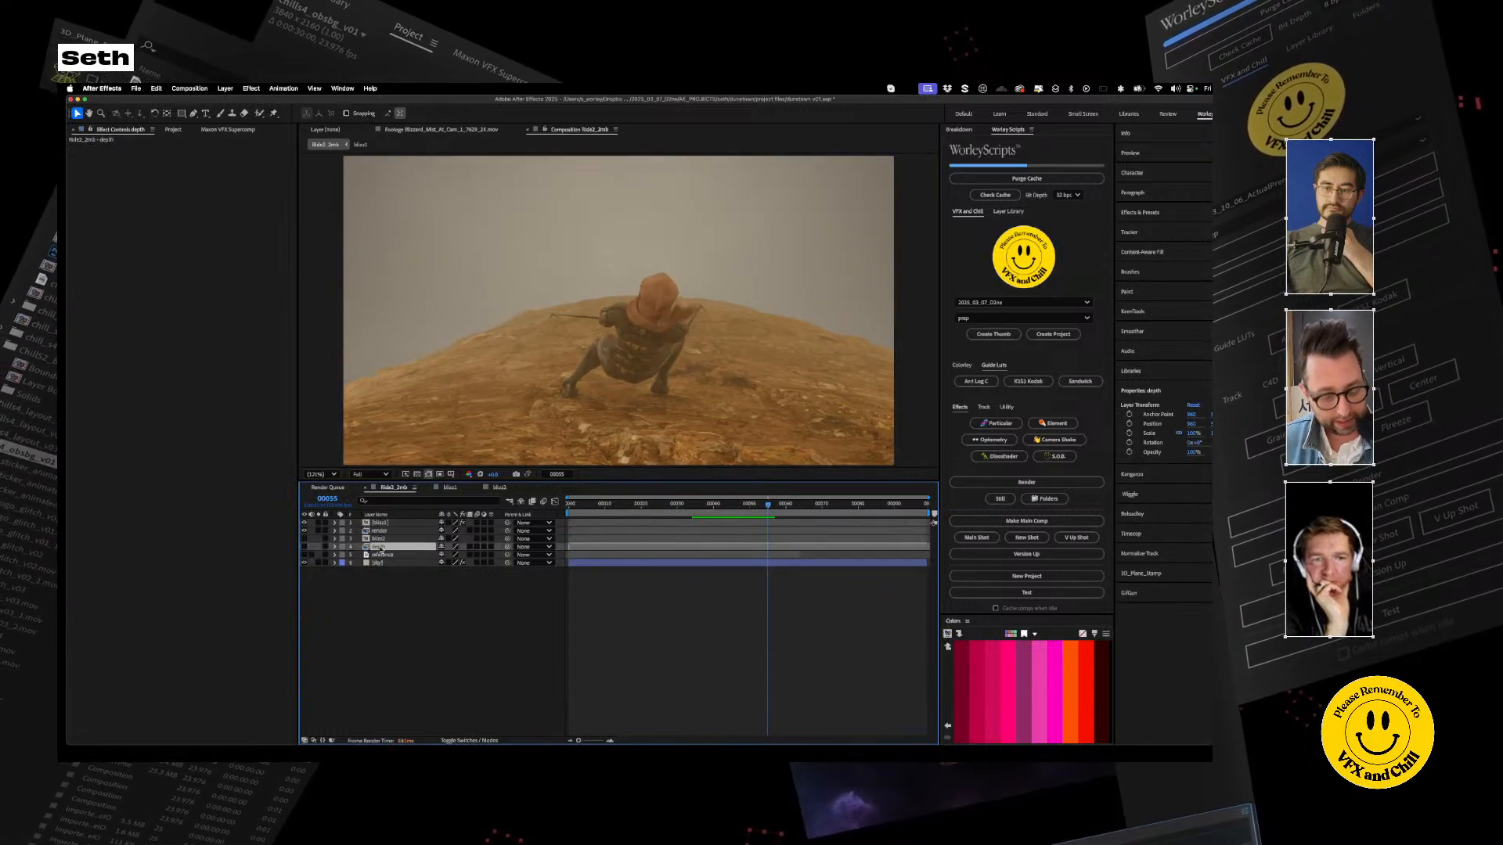
key(ctrl+space)
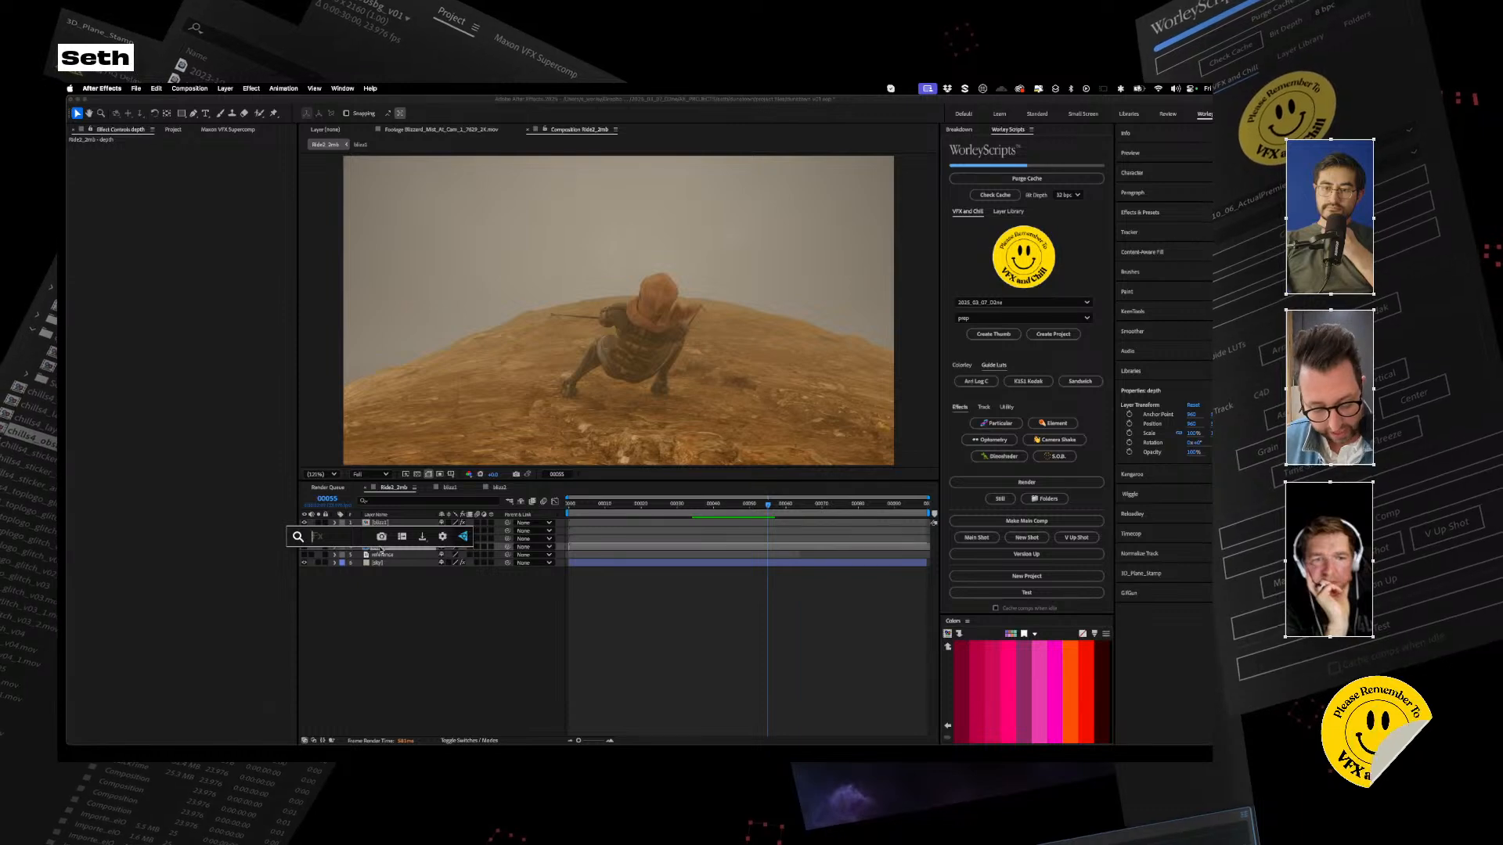
text(levels)
key(Return)
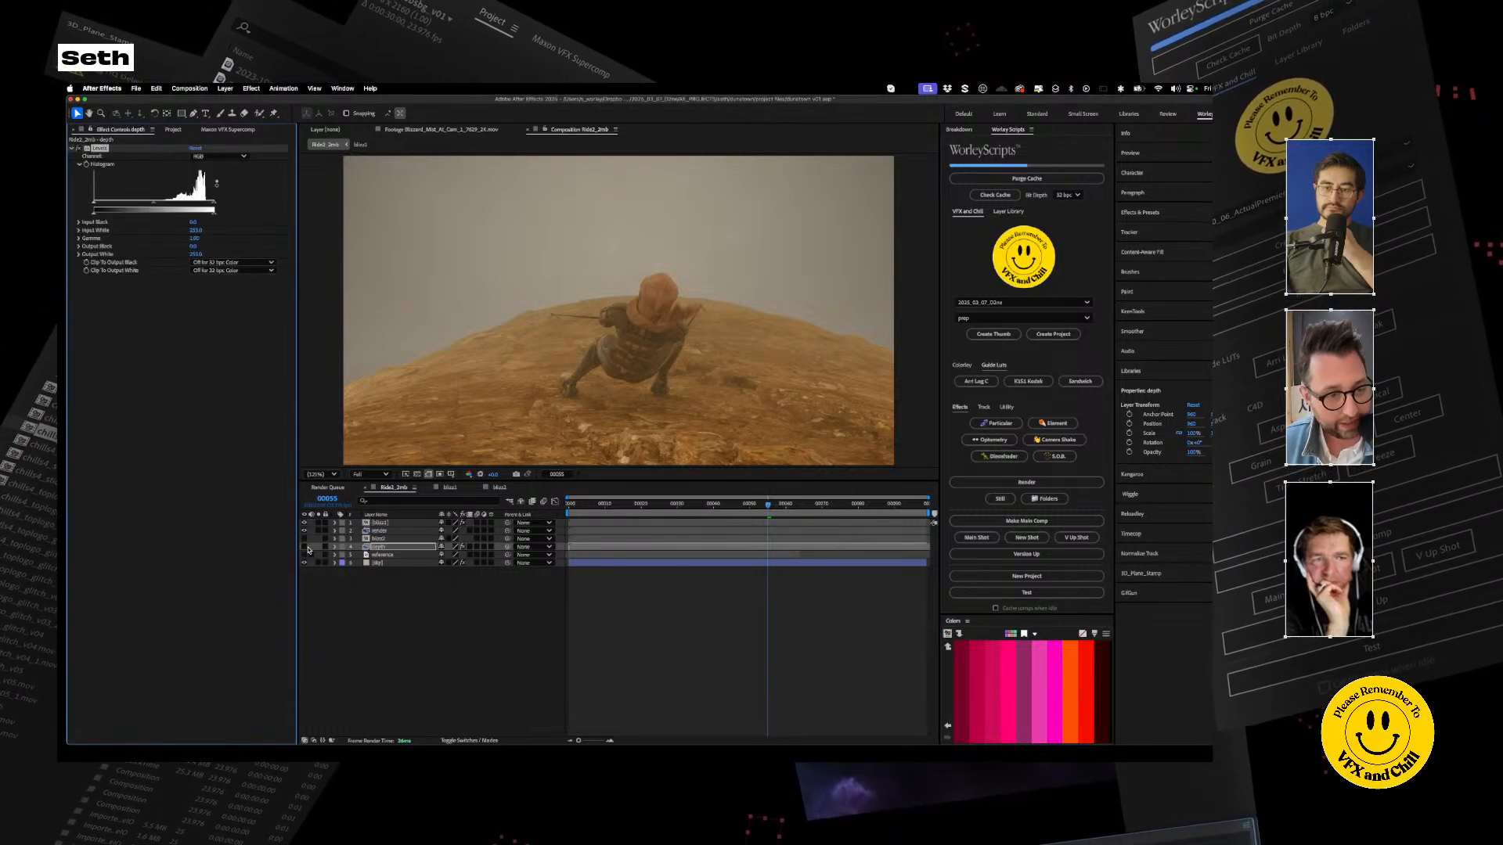
click(319, 547)
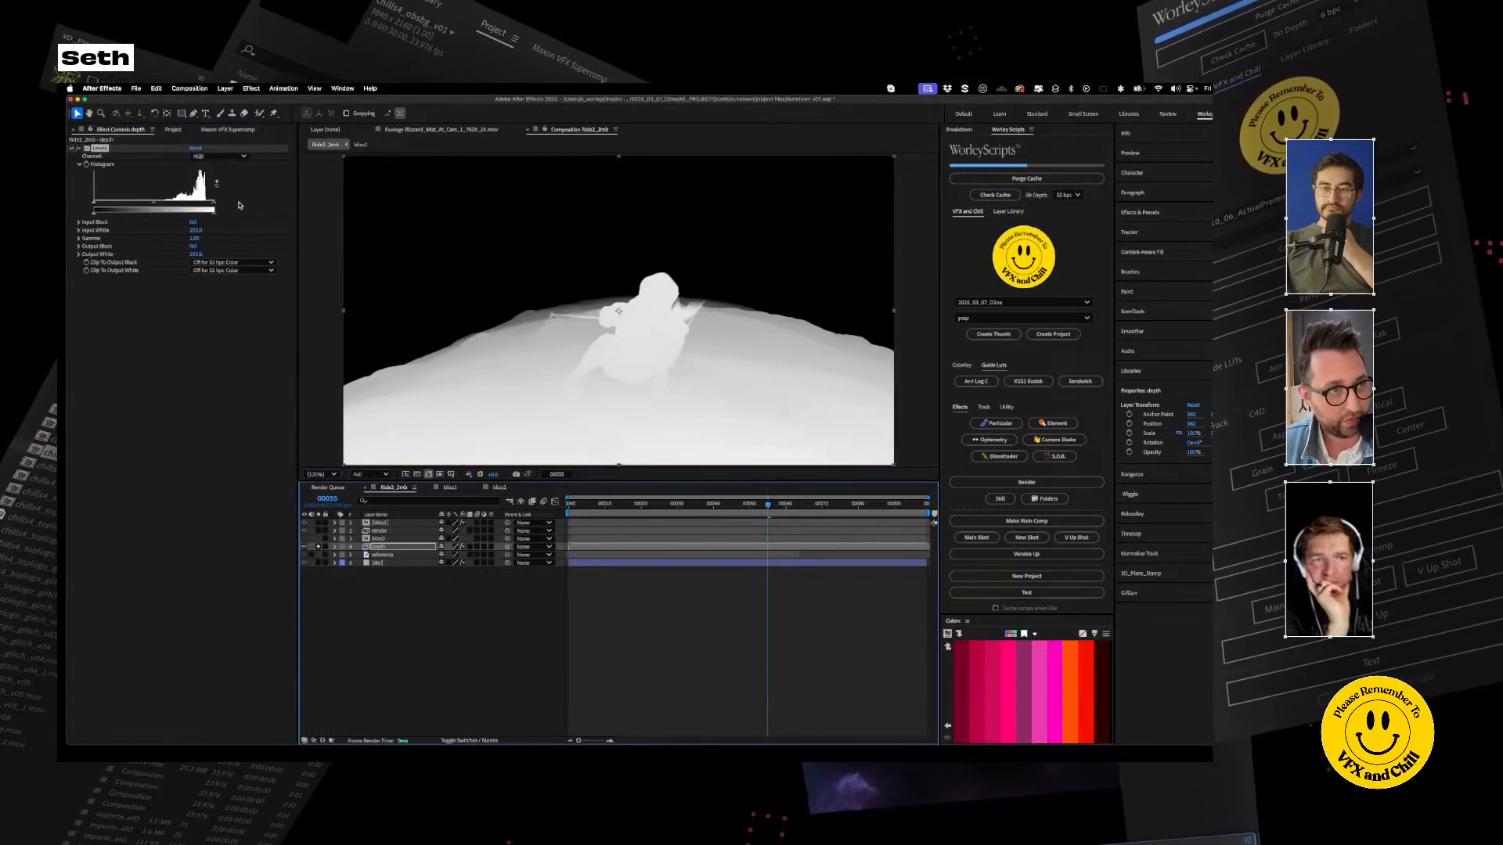
drag(154, 210, 189, 210)
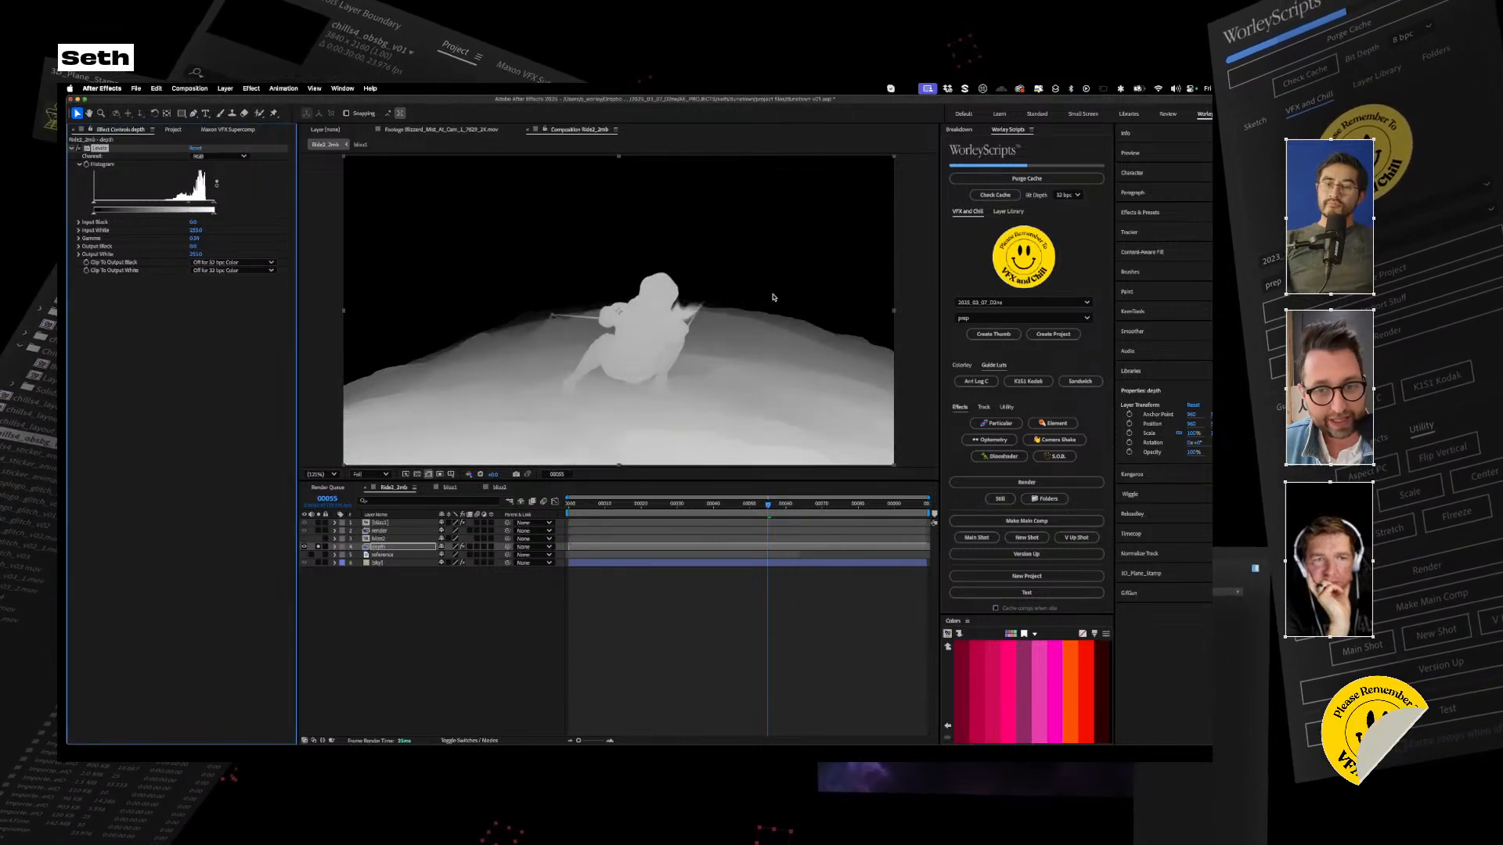
Set the project bit depth to 32 bits per channel (float) and lower the depth layer's Levels gamma further
click(174, 130)
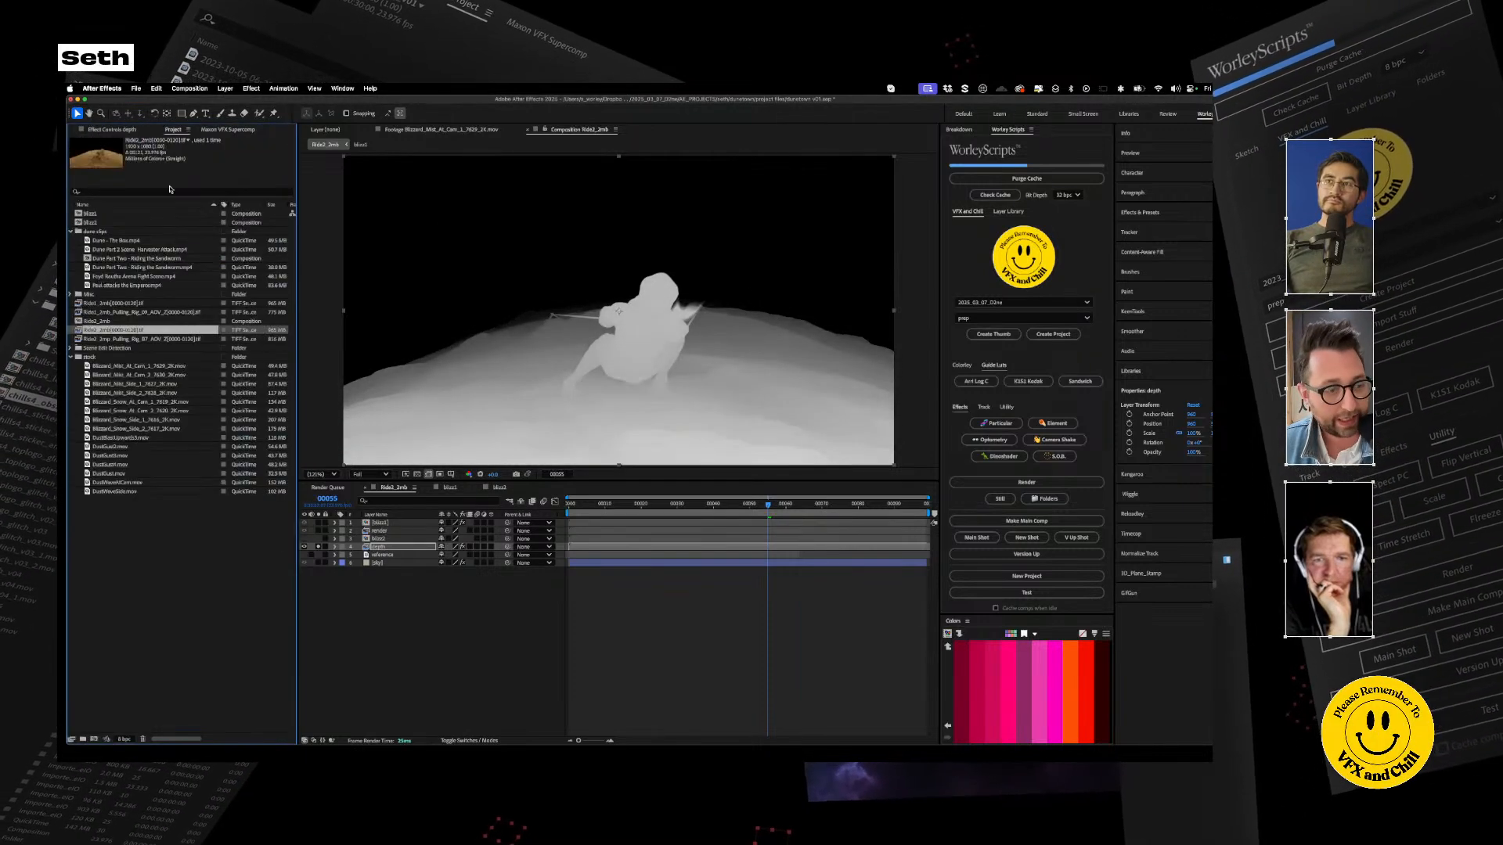
key(super+alt+shift+k)
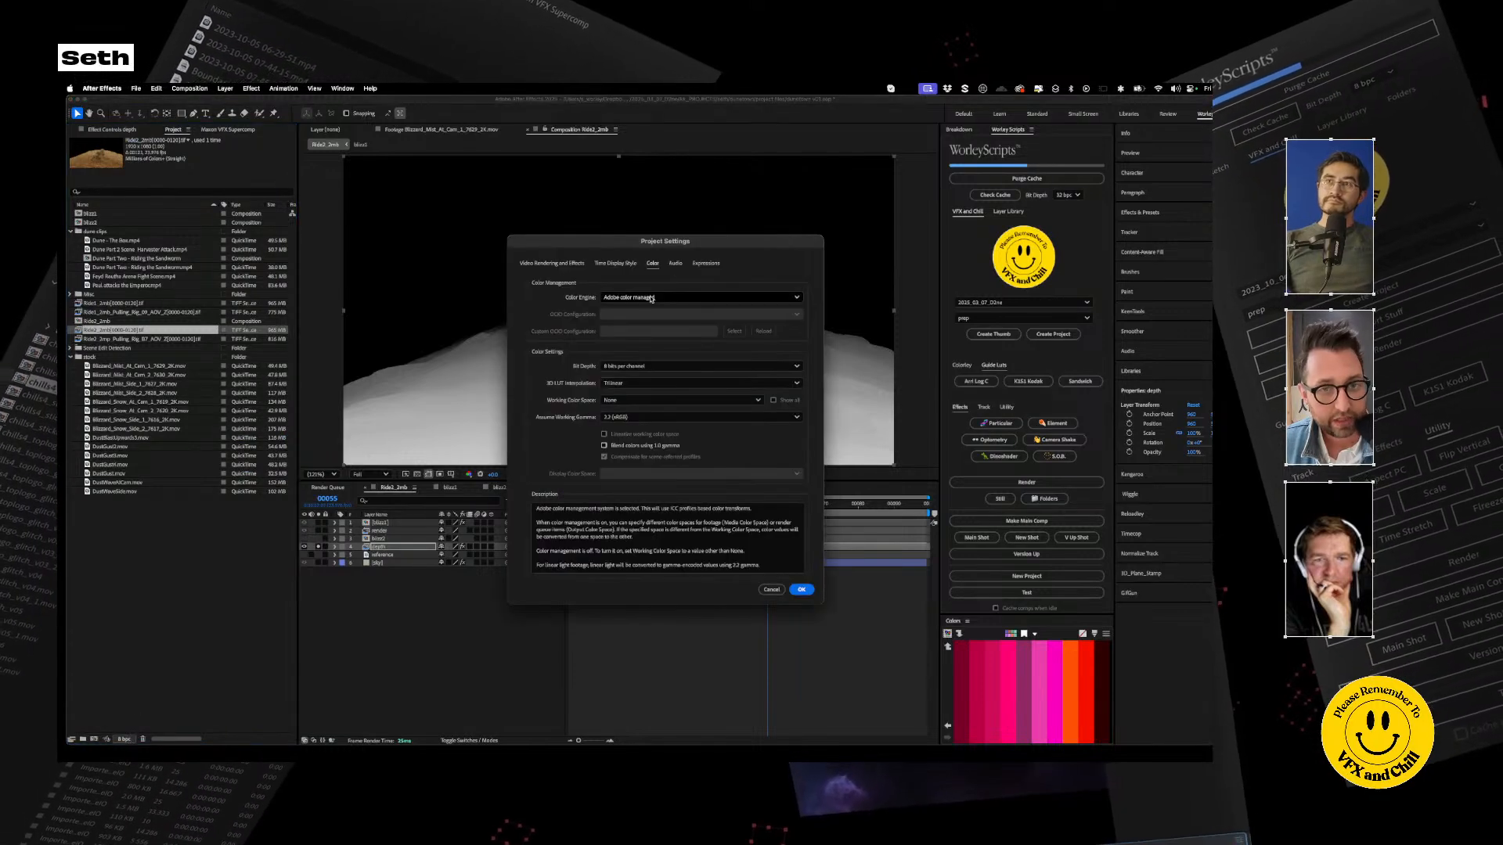
click(665, 366)
click(662, 405)
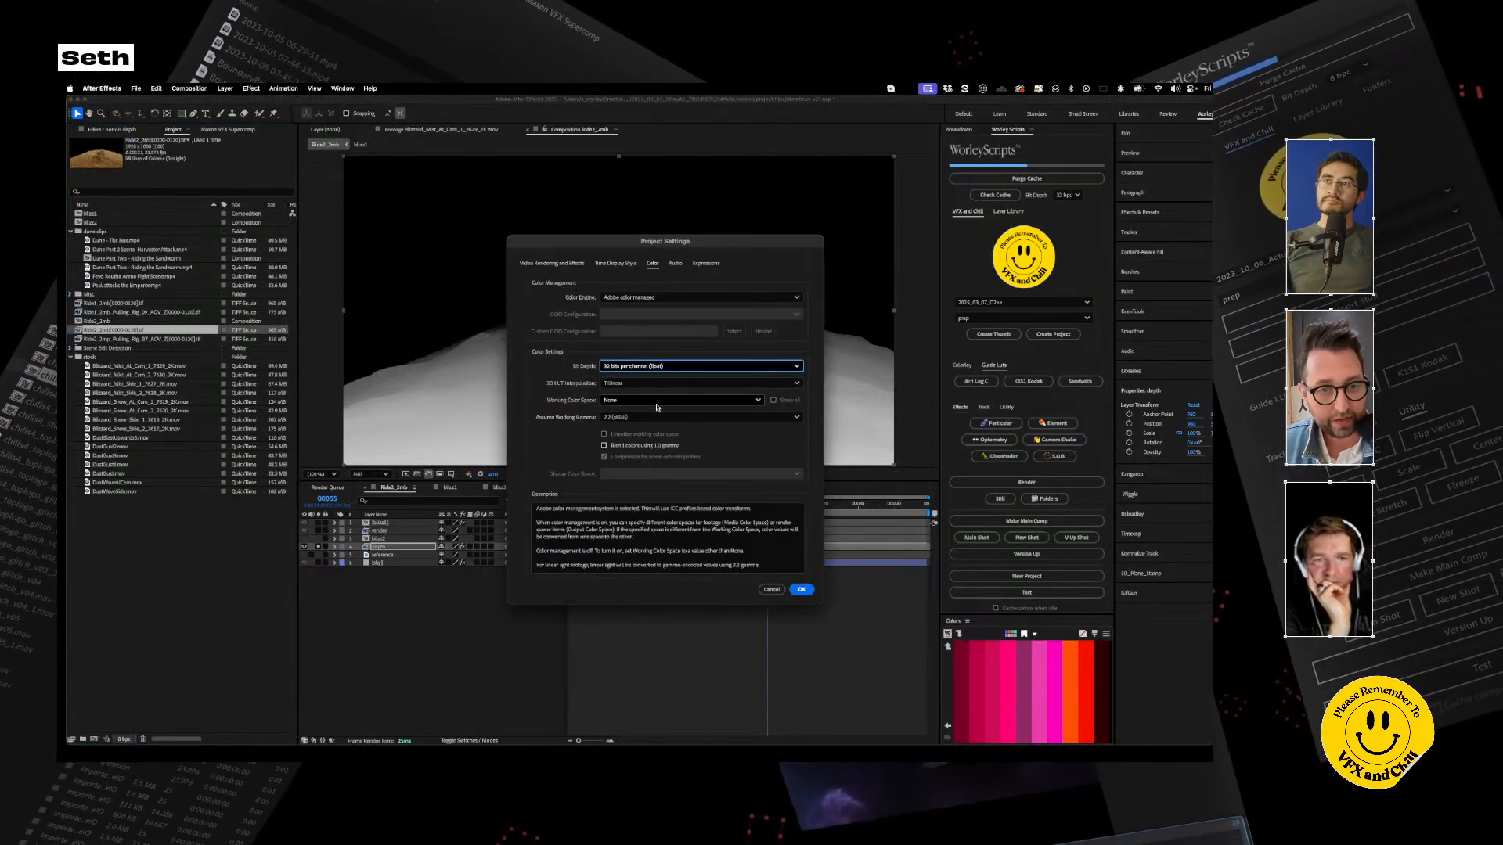
click(802, 590)
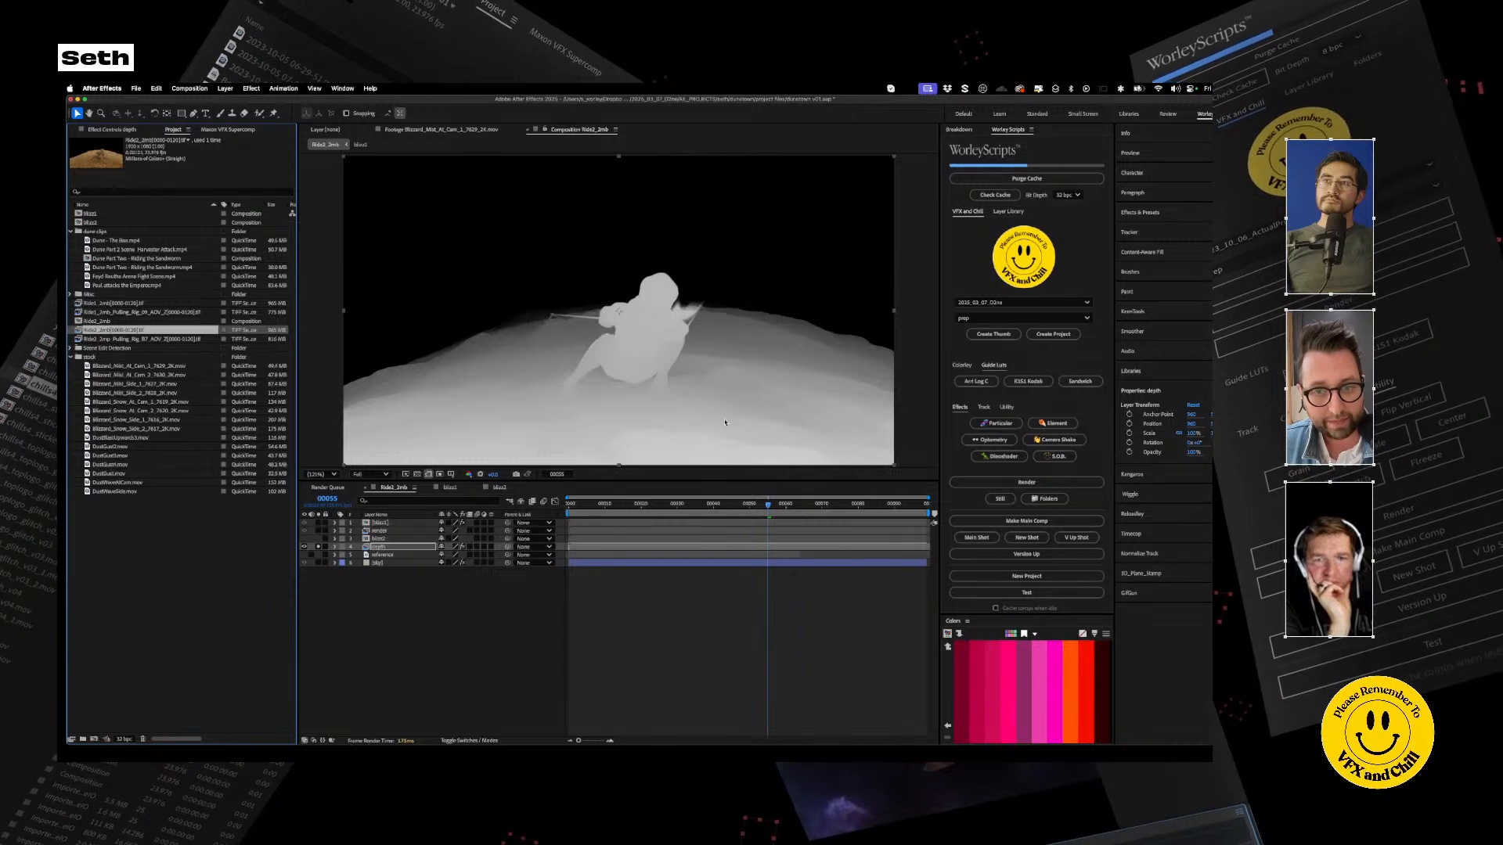
click(105, 130)
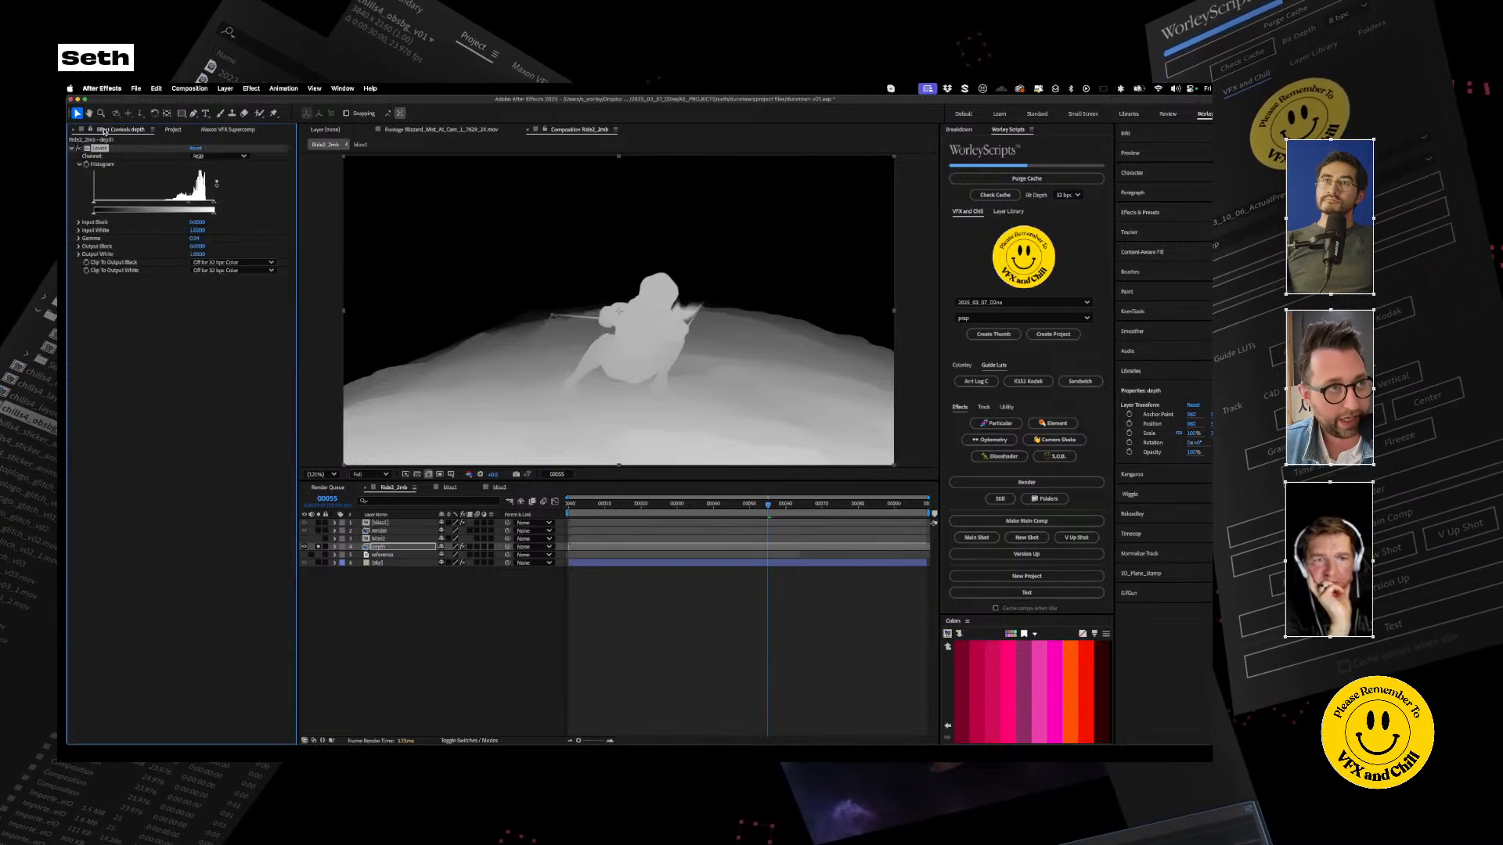
drag(210, 206, 202, 211)
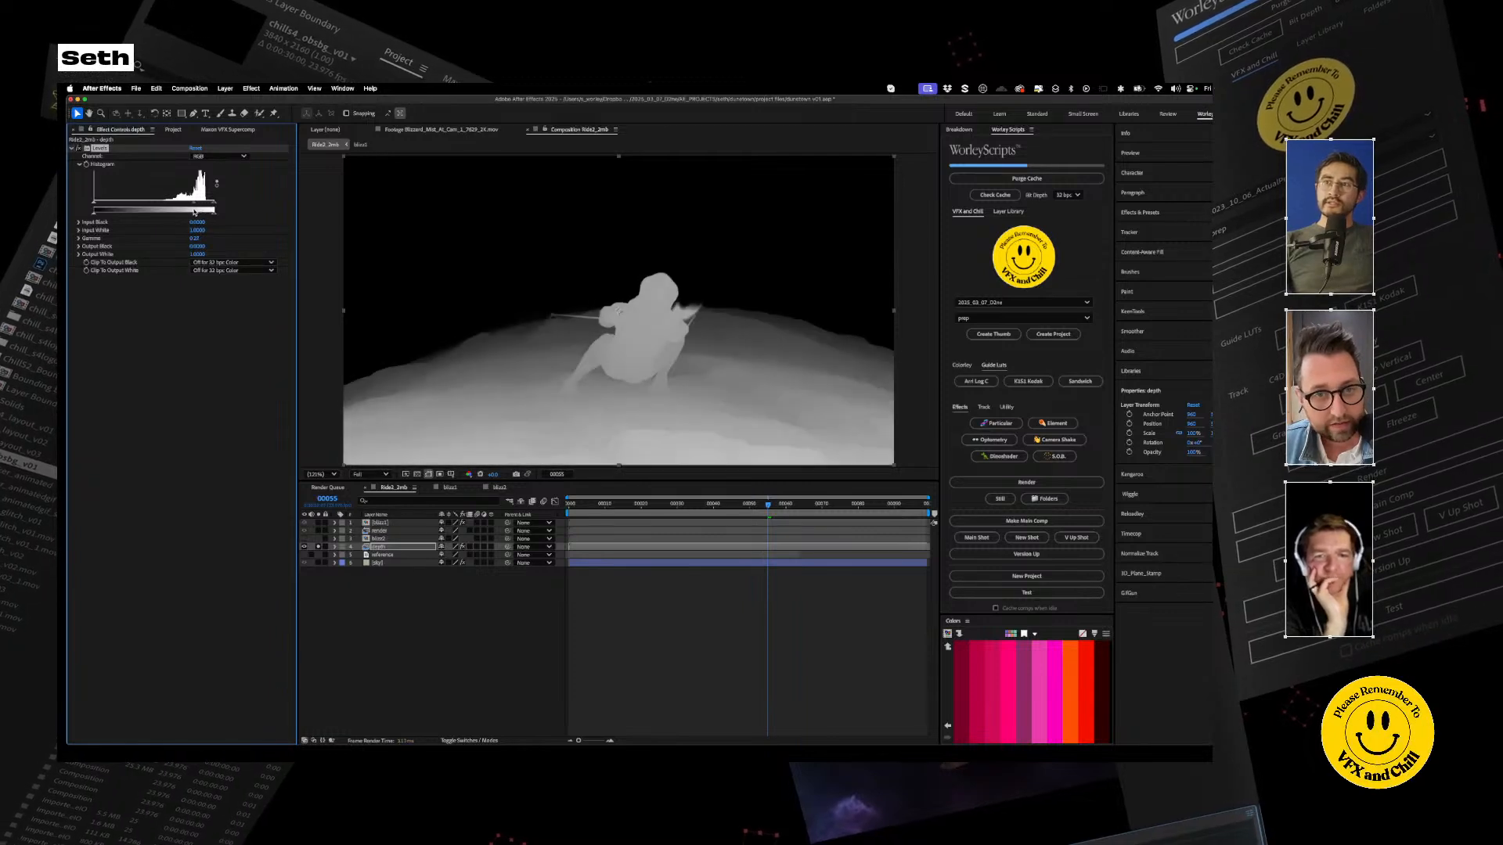
Set the project bit depth to 16 bits per channel
click(179, 130)
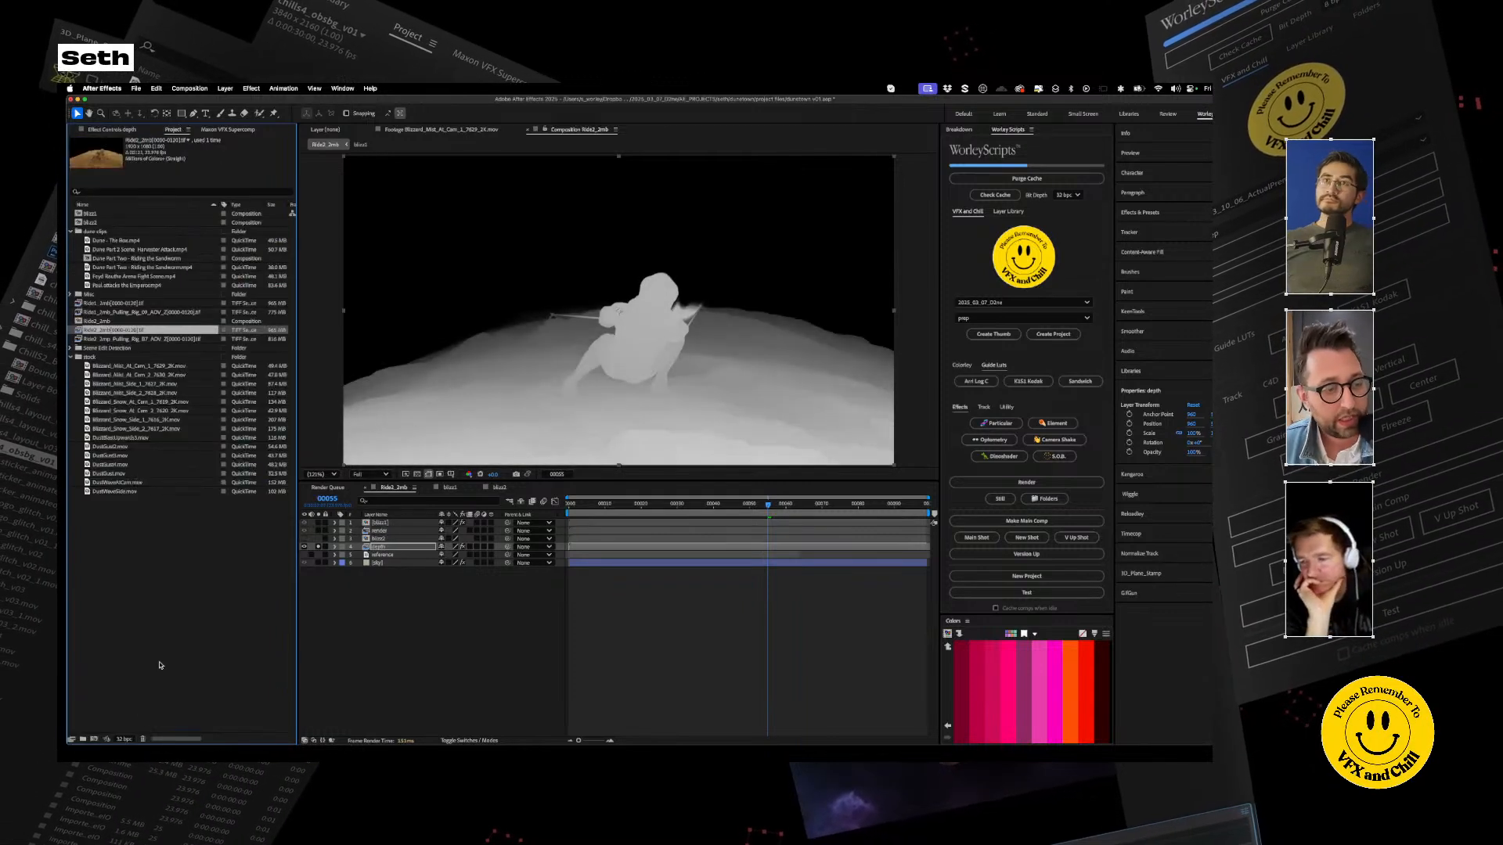
click(125, 738)
click(628, 367)
click(633, 393)
click(802, 589)
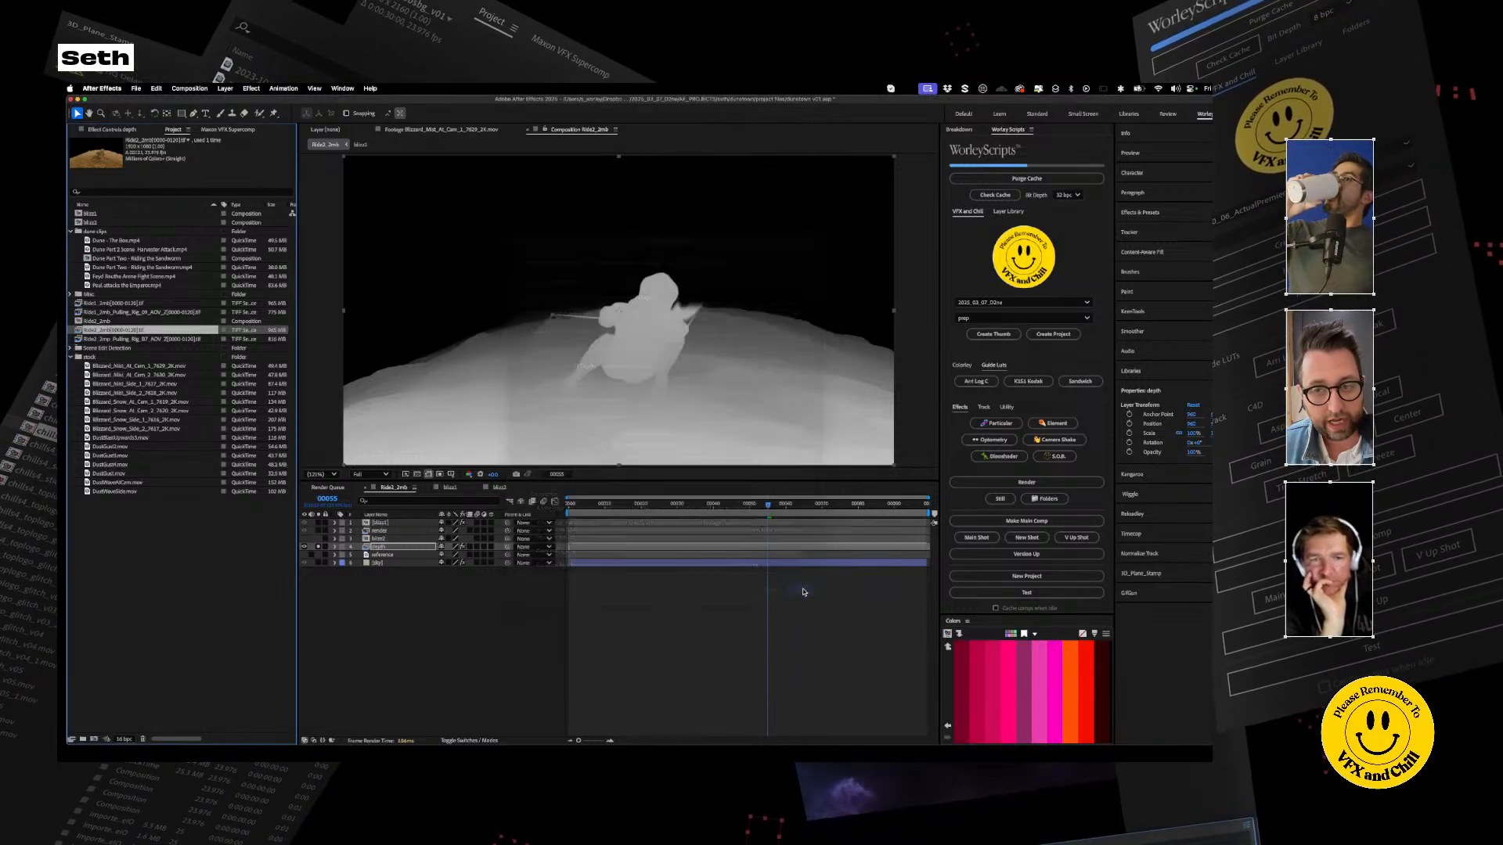
Increase the depth layer's contrast in Levels by lowering Input White, raising Input Black, and adjusting the gamma
key(F3)
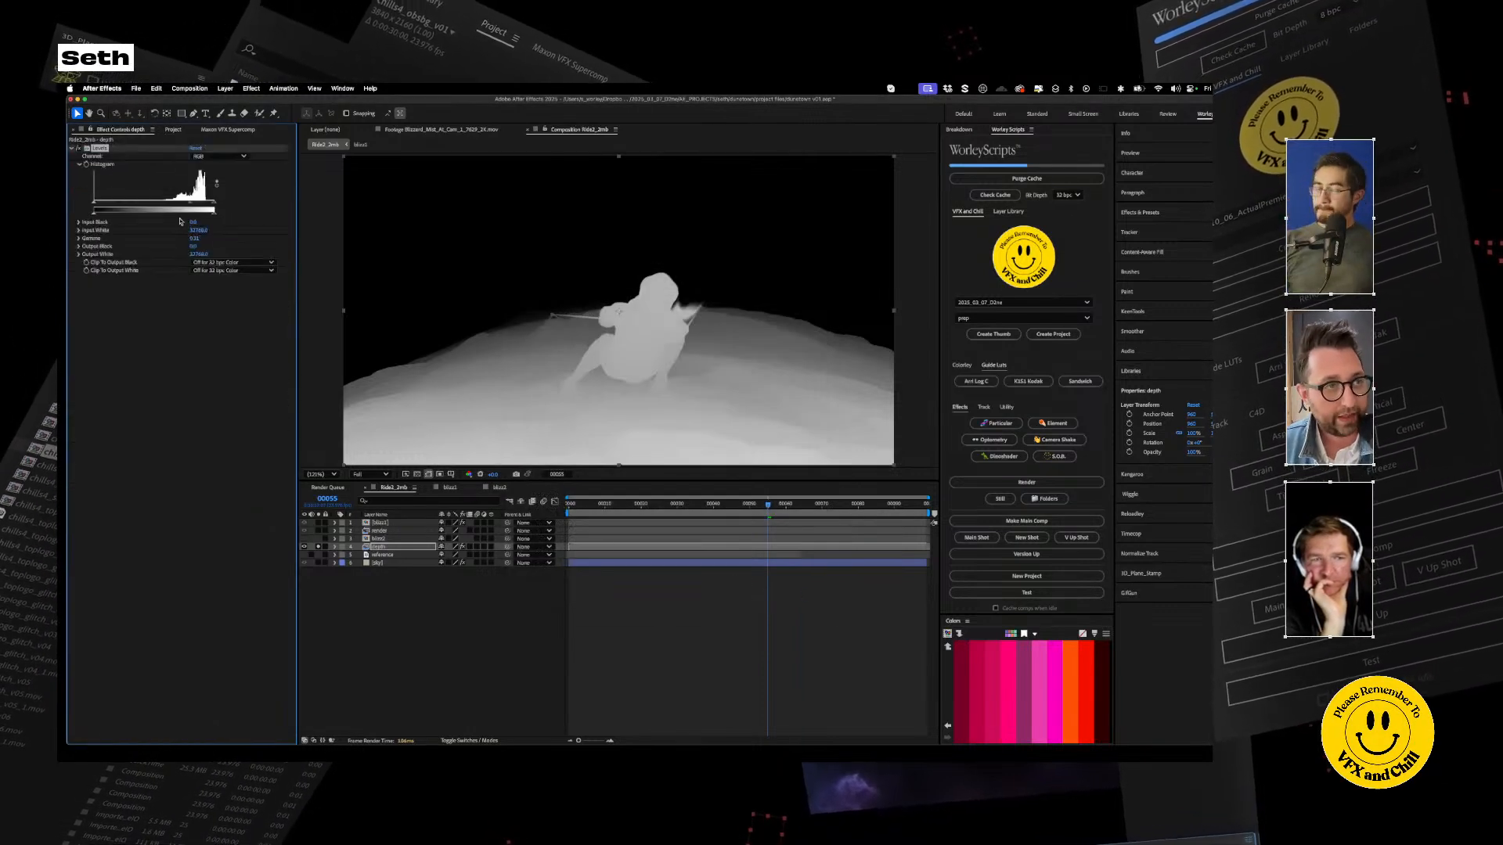
drag(216, 205, 209, 205)
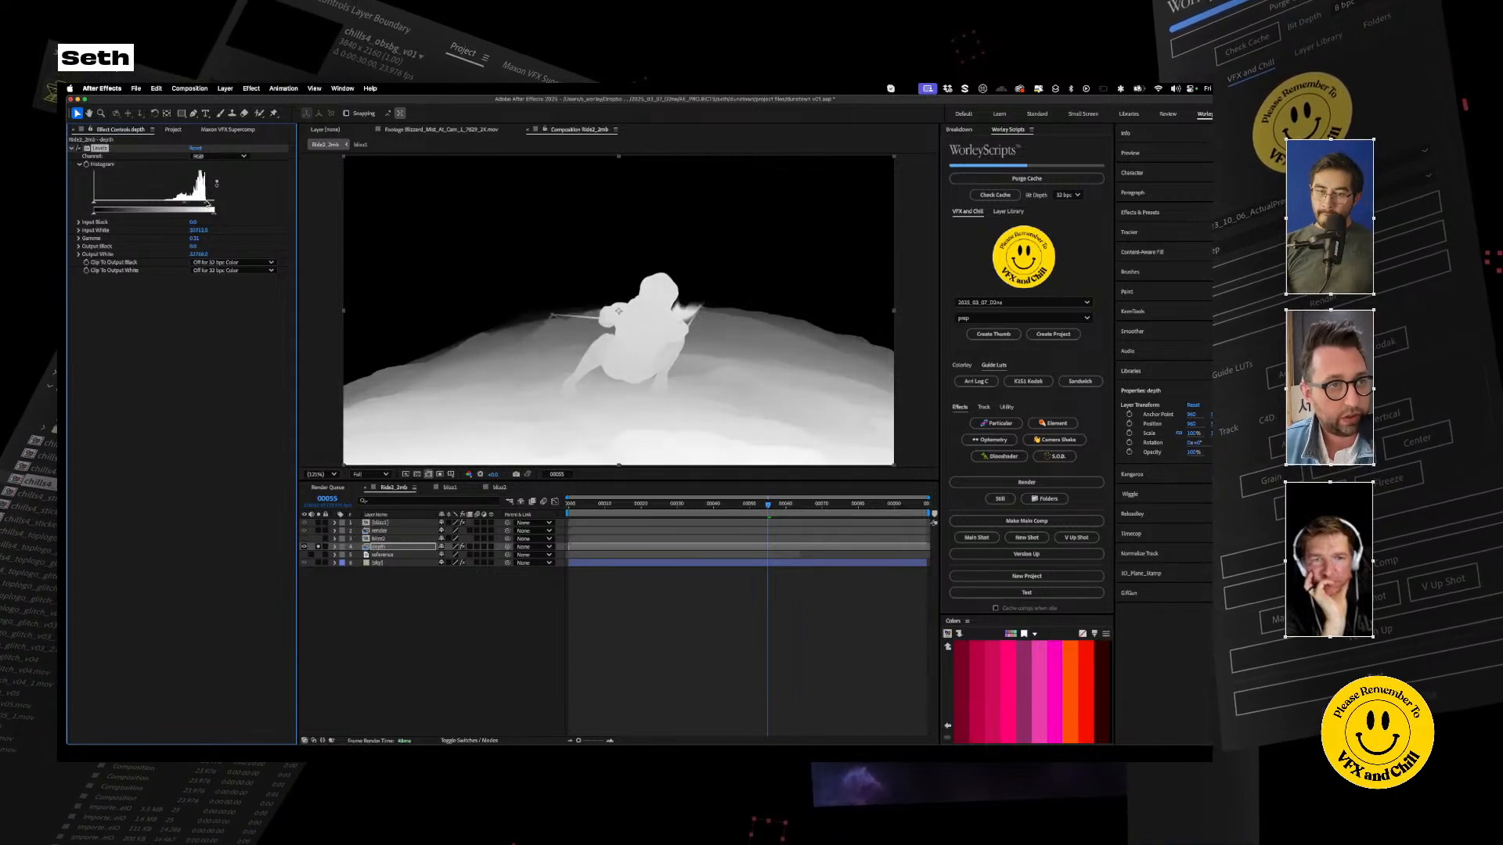
drag(93, 210, 113, 207)
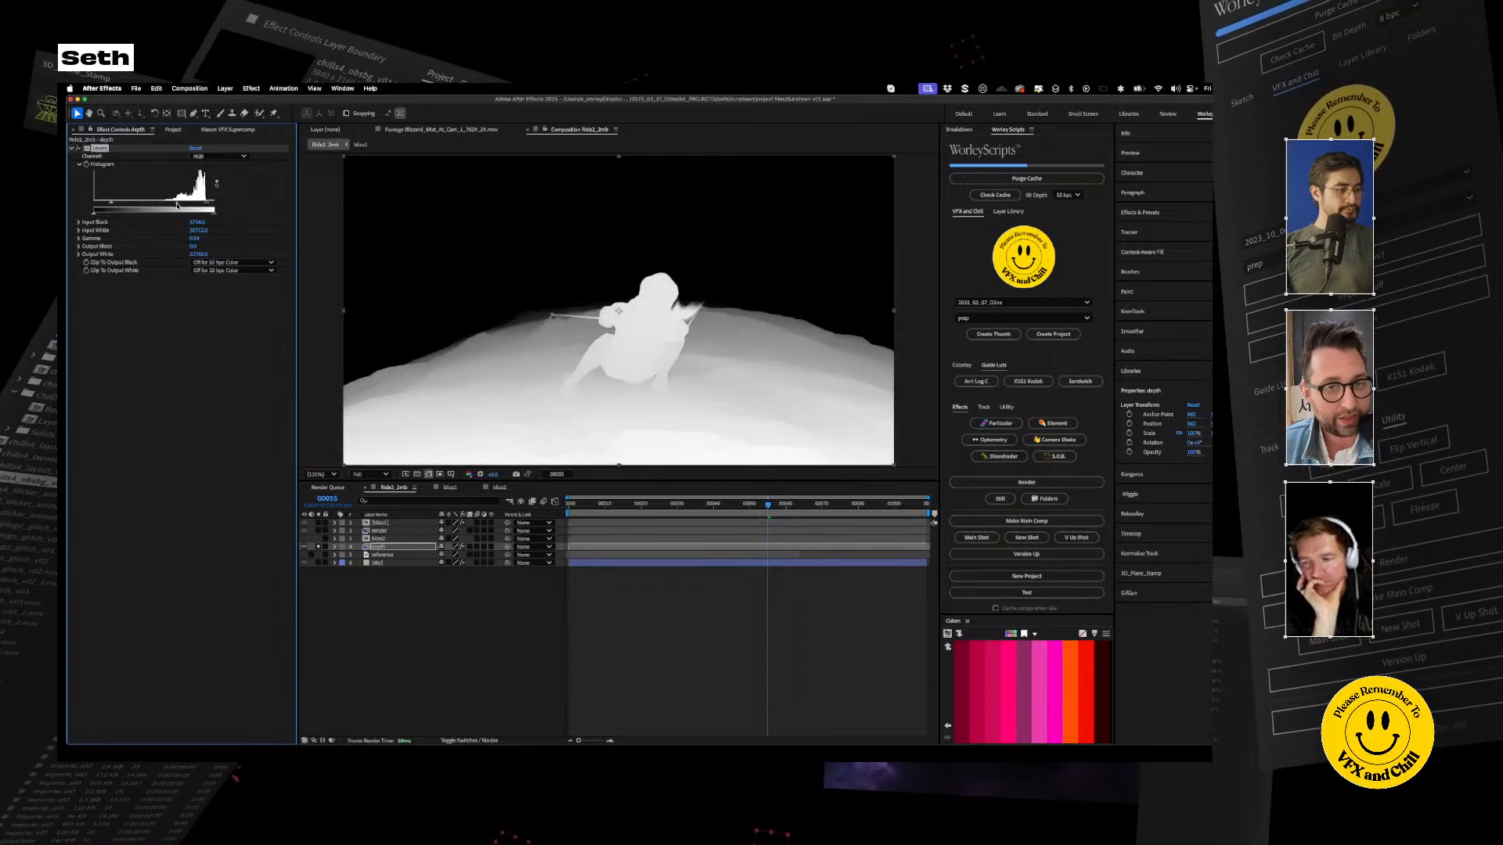
mouse_move(187, 205)
mouse_down()
mouse_move(207, 205)
mouse_move(120, 210)
mouse_move(202, 206)
mouse_up()
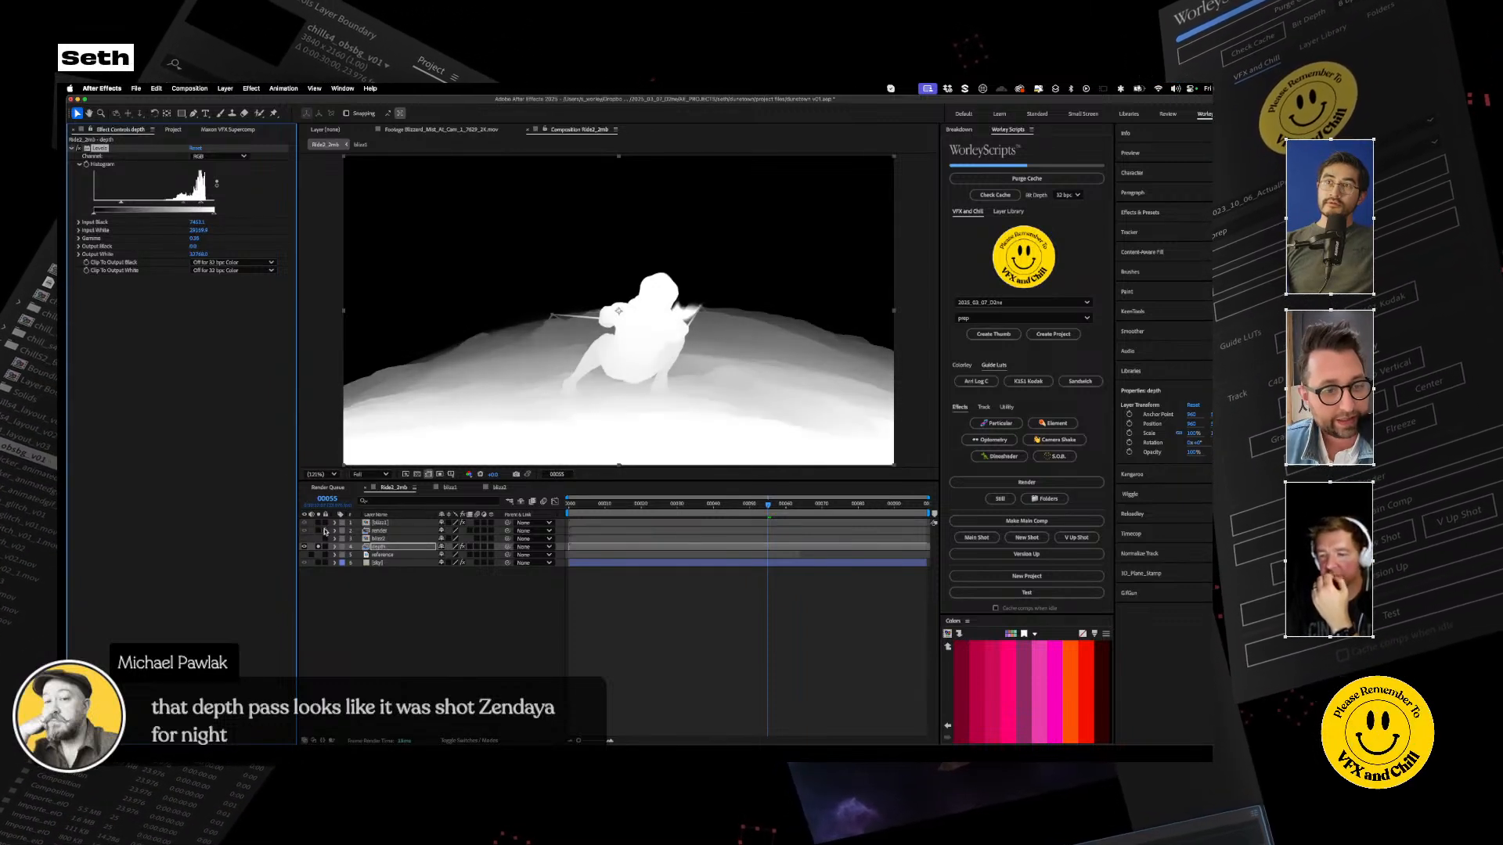
Unsolo and hide the depth layer, then preview the composite from about frame 21
click(304, 547)
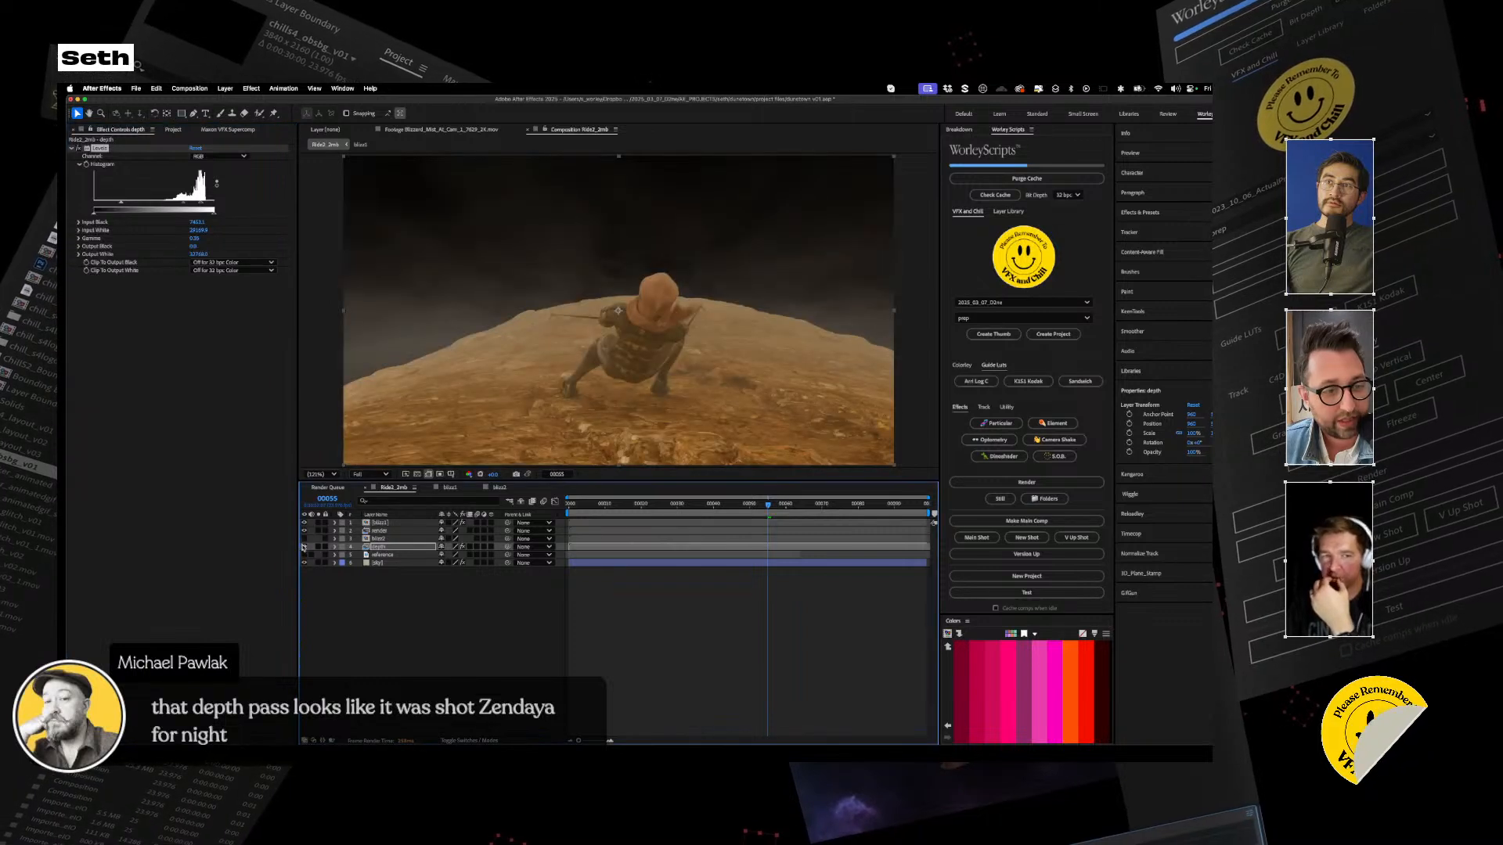
drag(689, 509, 645, 509)
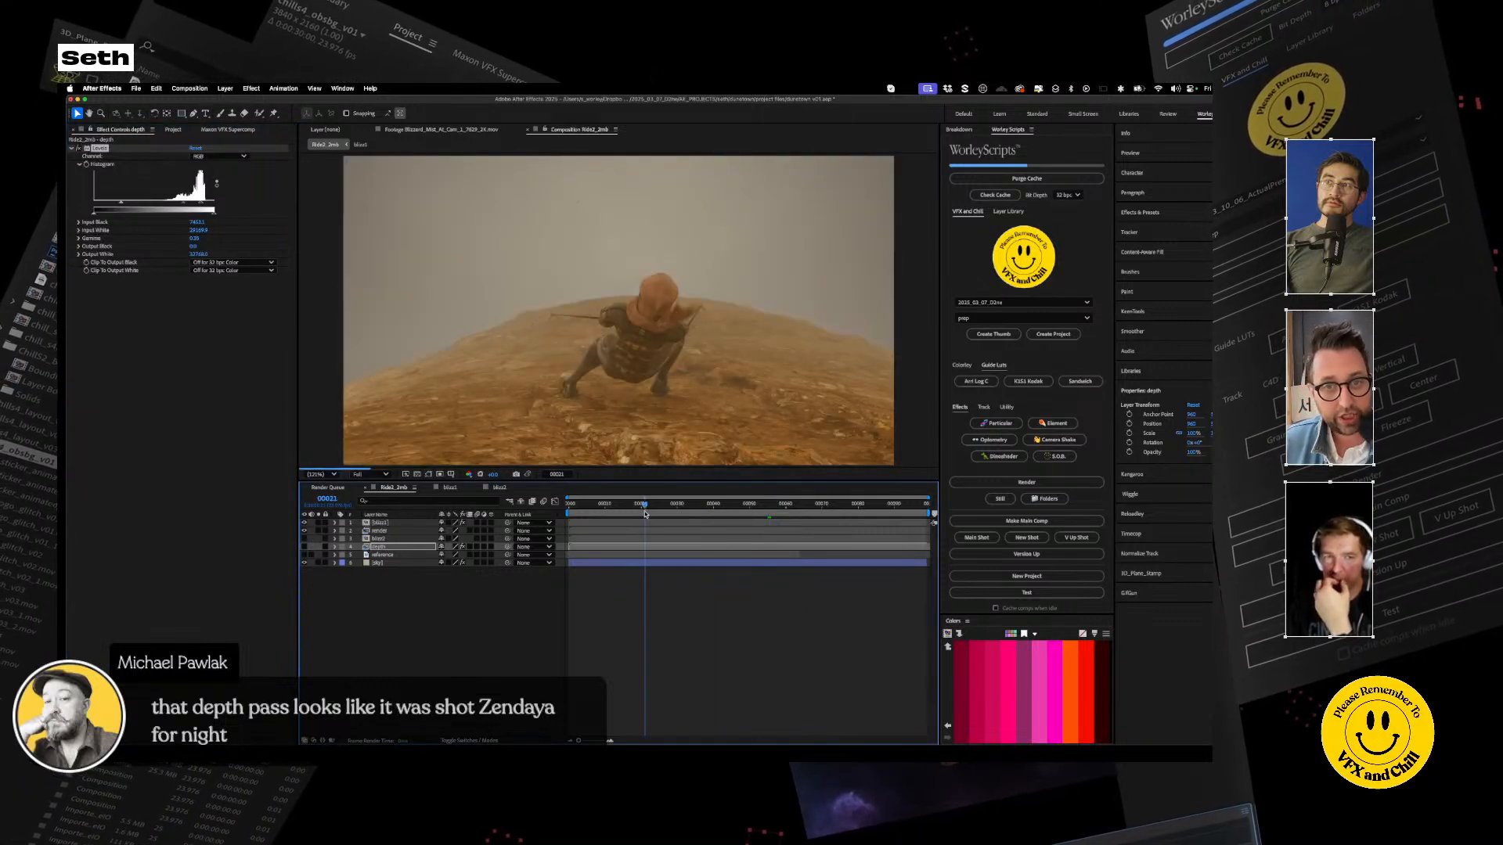
key(space)
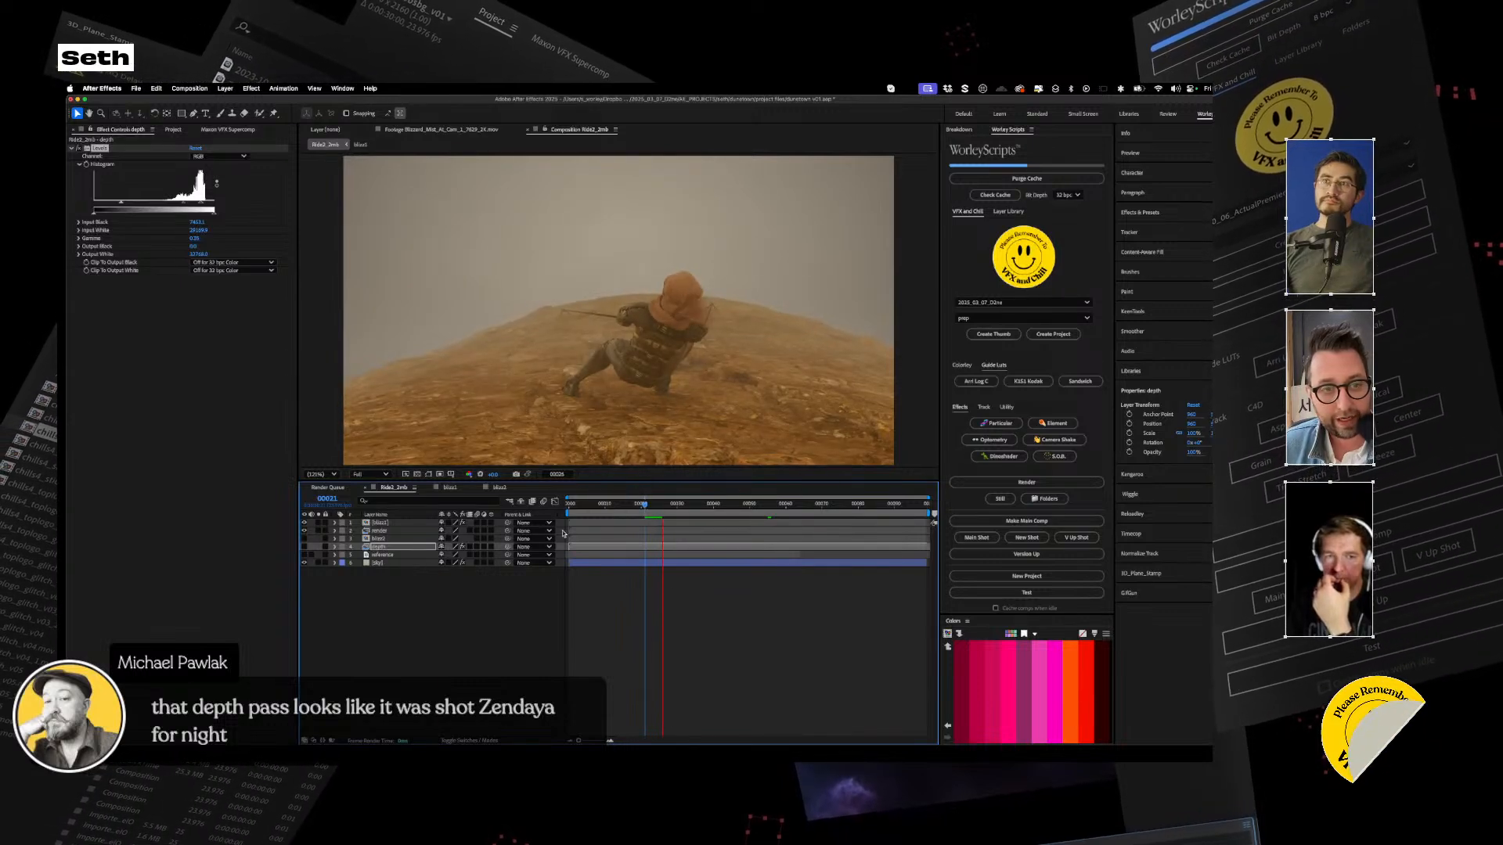
Solo the tinted mist layer, scrub through it to examine its depth matting, and unsolo it
click(379, 522)
click(317, 522)
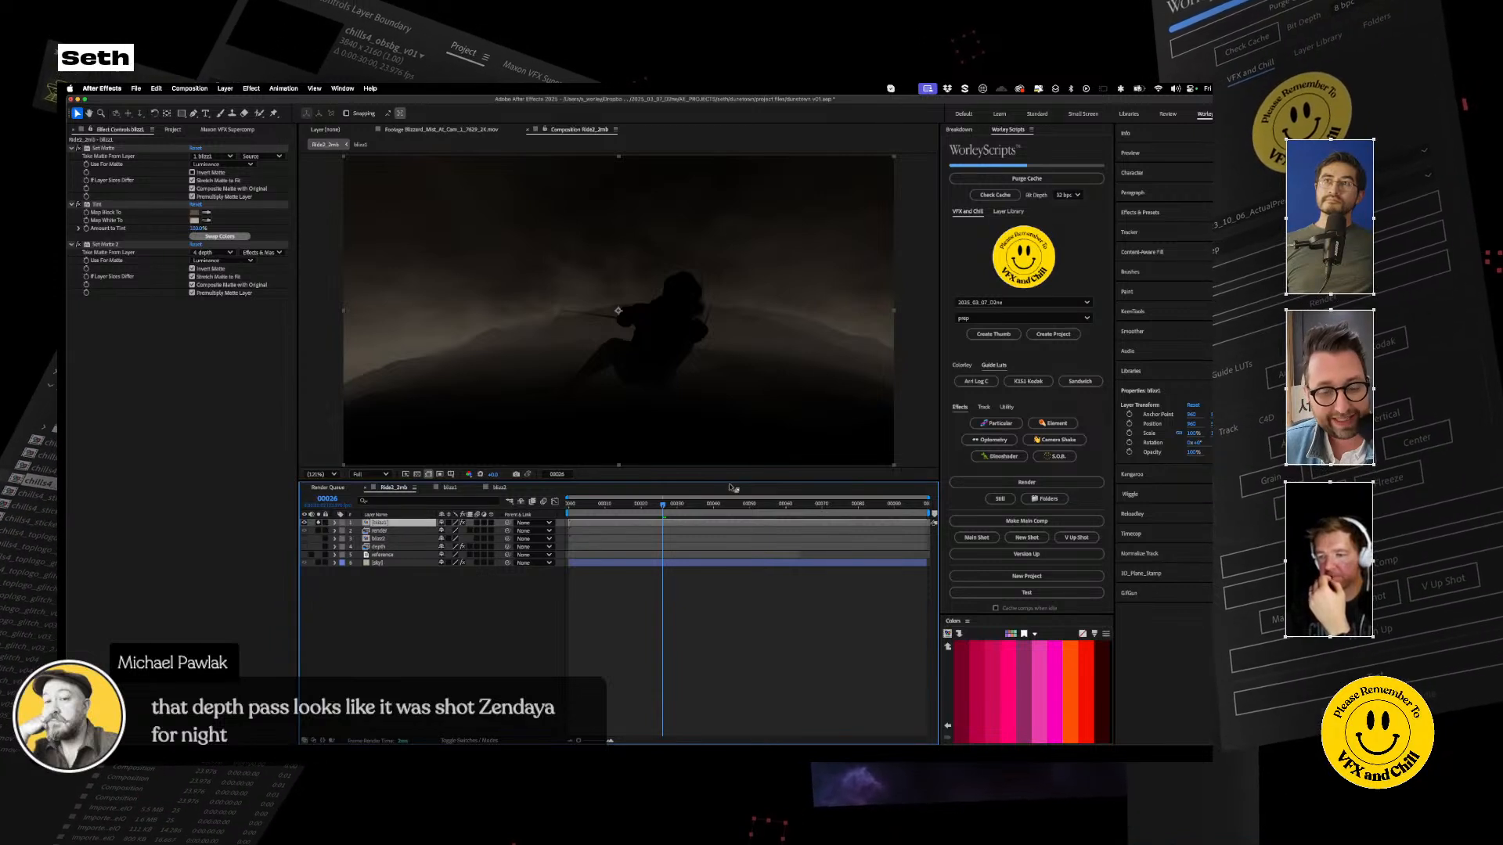
mouse_move(678, 509)
mouse_down()
mouse_move(757, 509)
mouse_move(673, 518)
mouse_move(702, 517)
mouse_up()
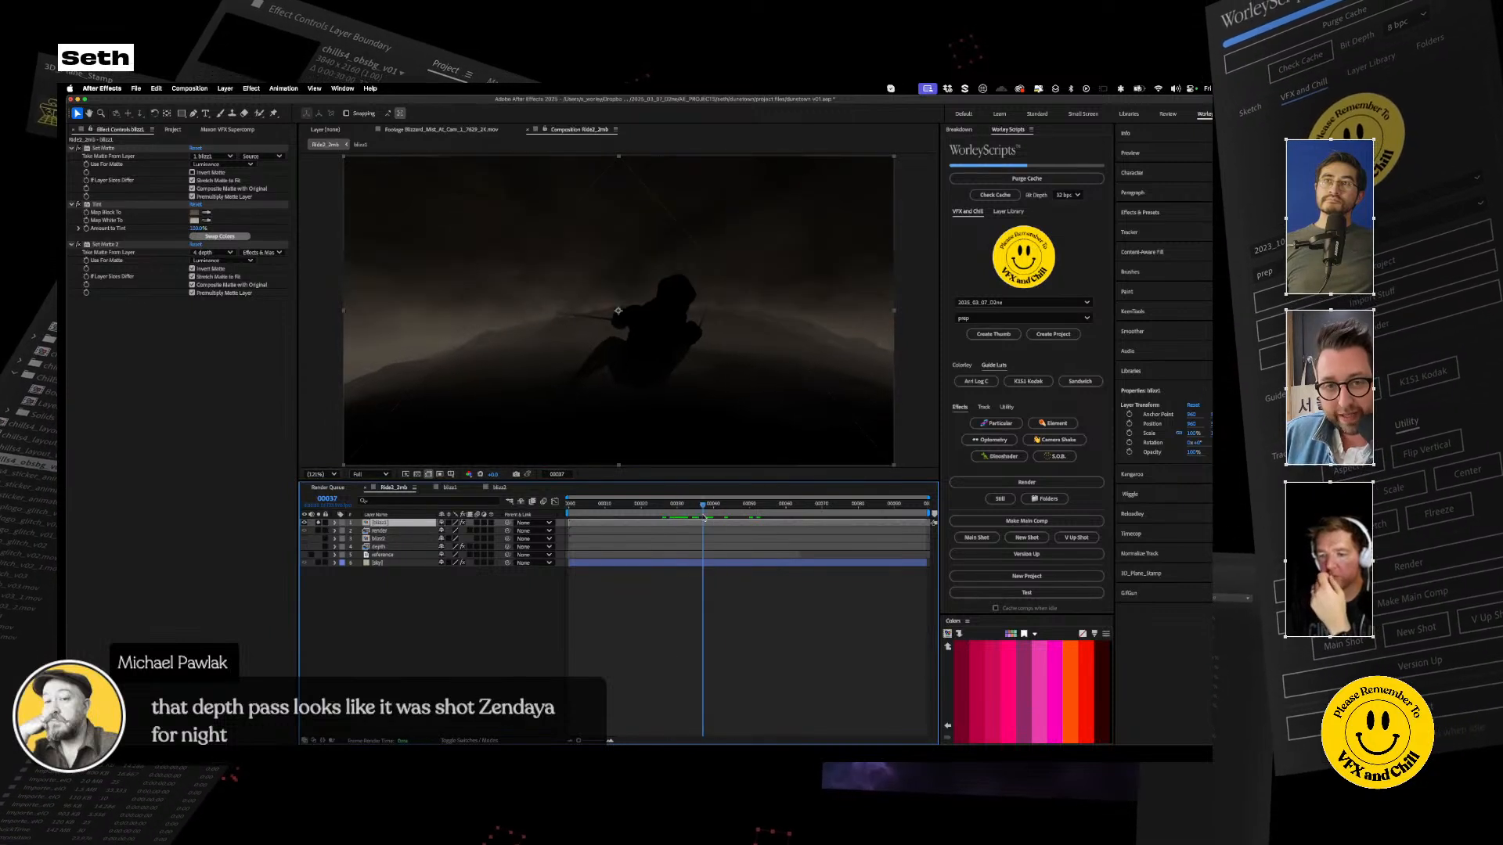
click(317, 523)
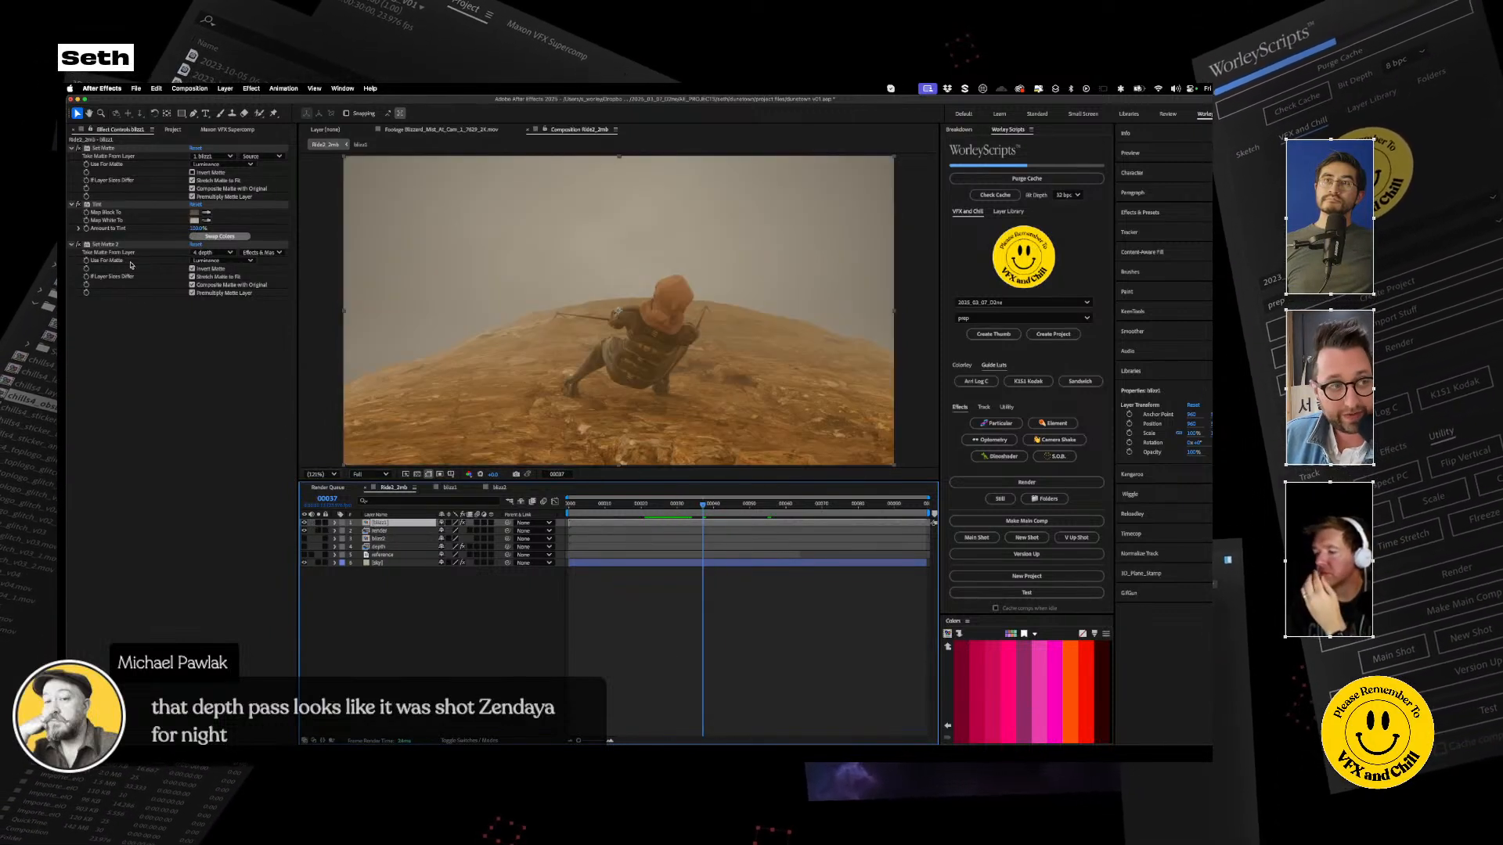
Delete the second Set Matte effect from the tinted mist layer and move the layer directly below the render layer
click(101, 245)
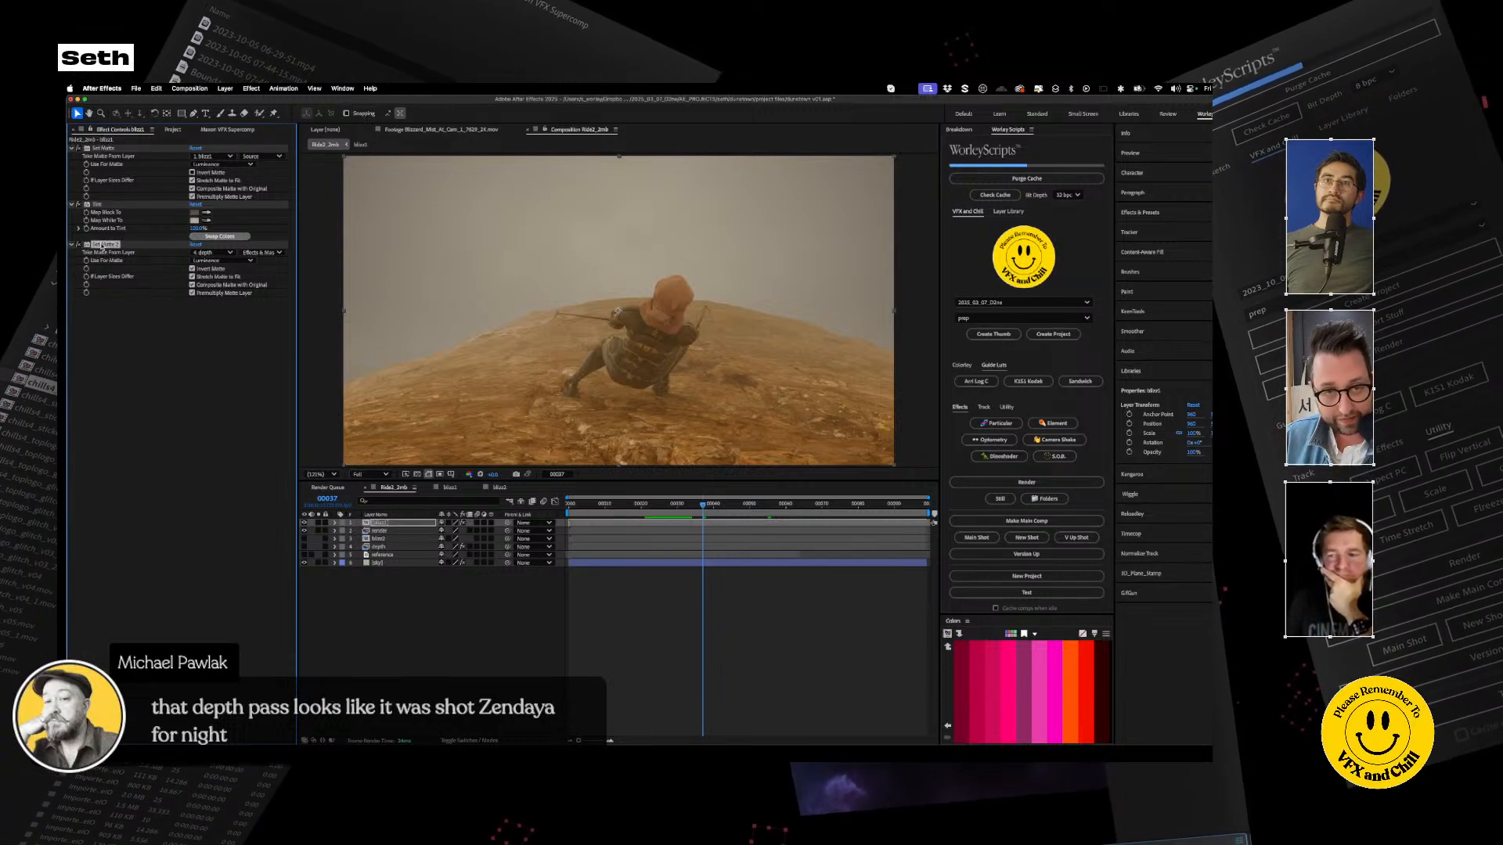
key(Delete)
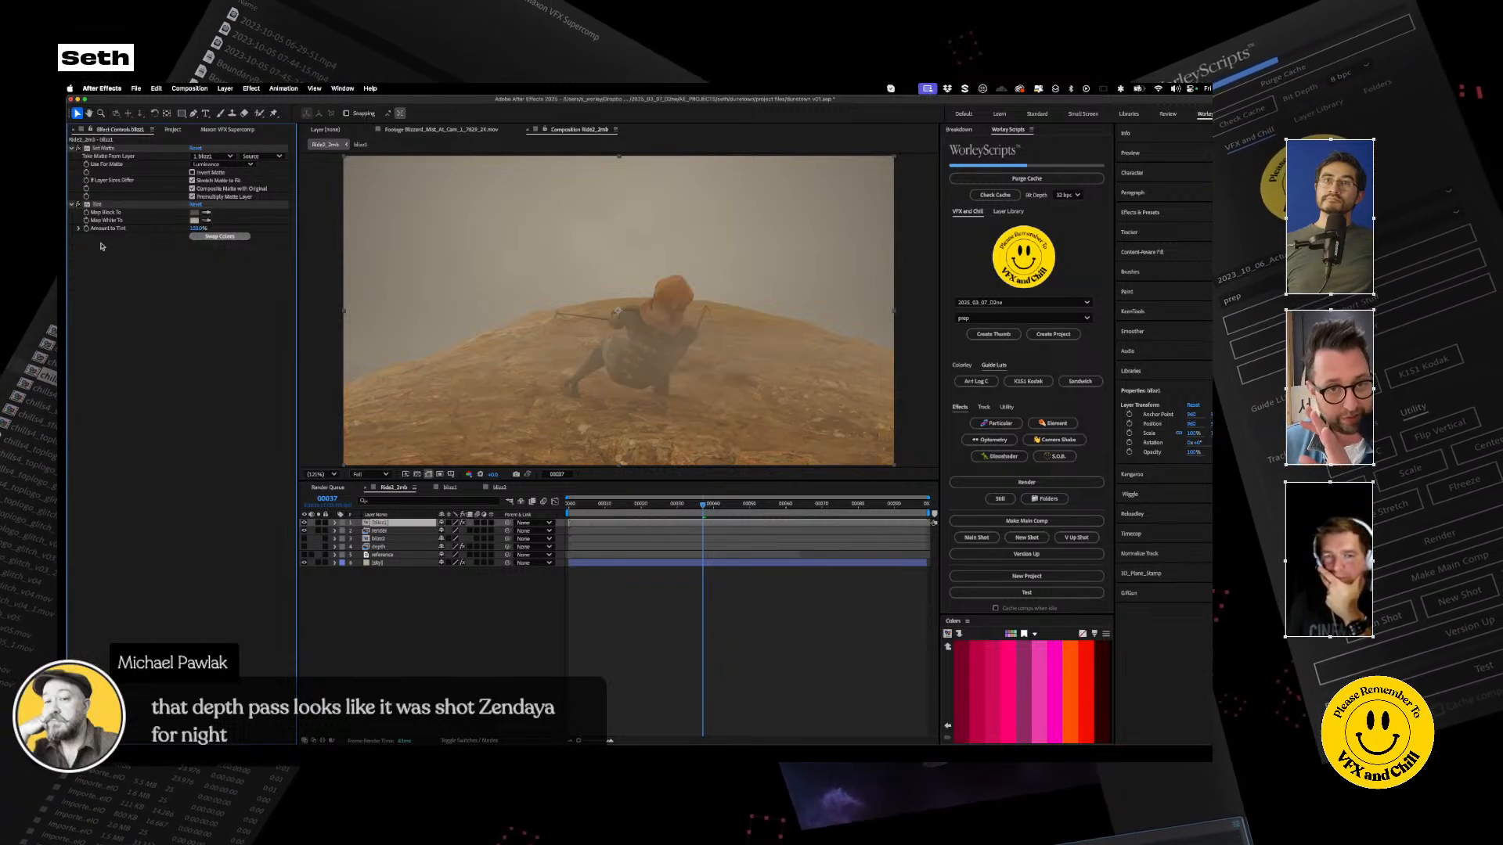
mouse_move(386, 523)
mouse_down()
mouse_move(387, 548)
mouse_move(380, 535)
mouse_up()
Add a Set Matte effect to the render layer using the depth layer with Effects & Masks and Luminance as the matte channel
click(380, 522)
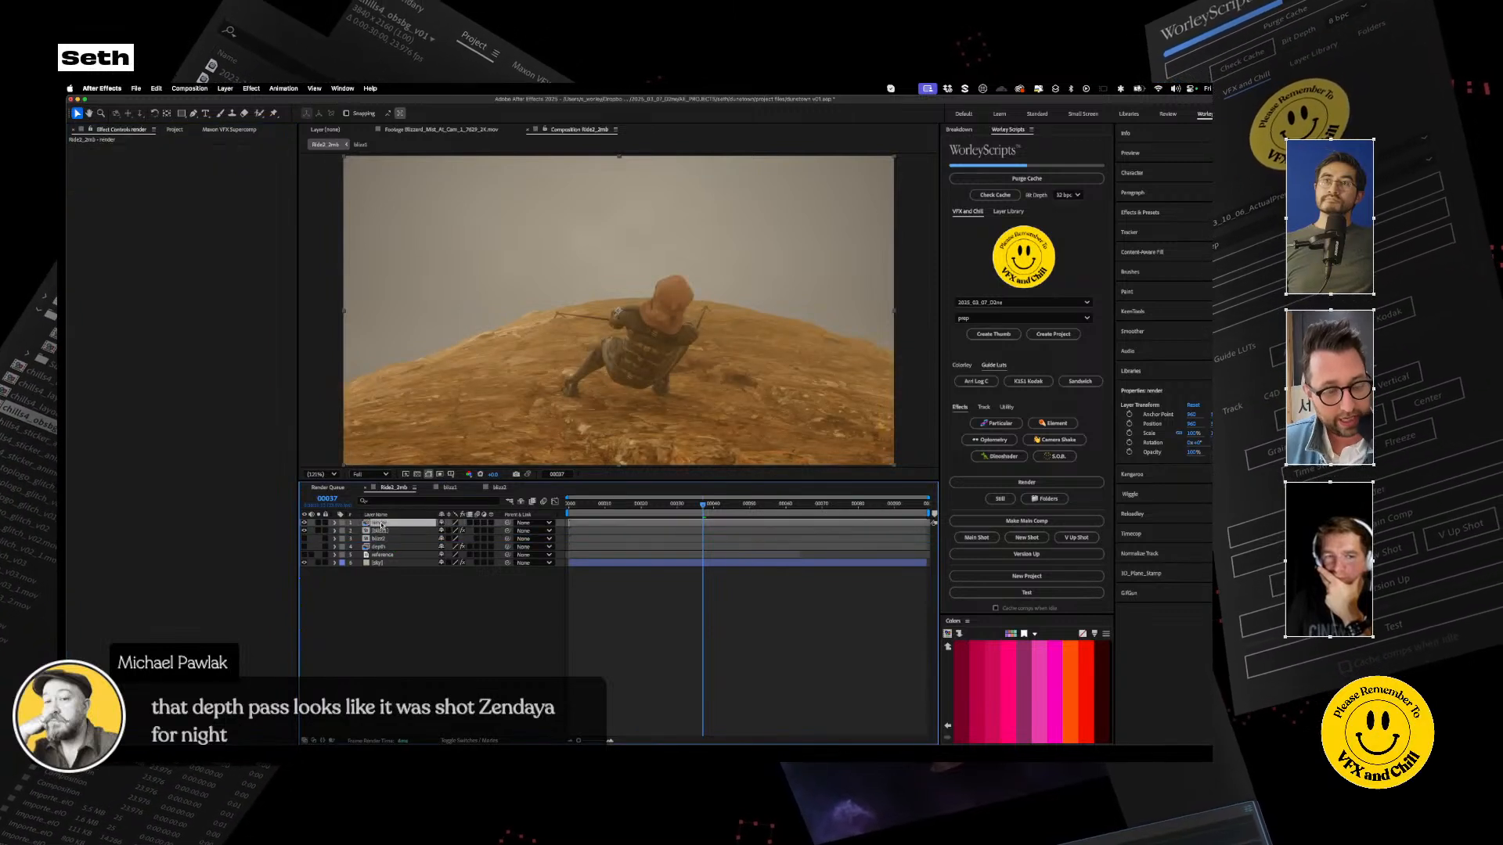
key(ctrl+space)
key(Down)
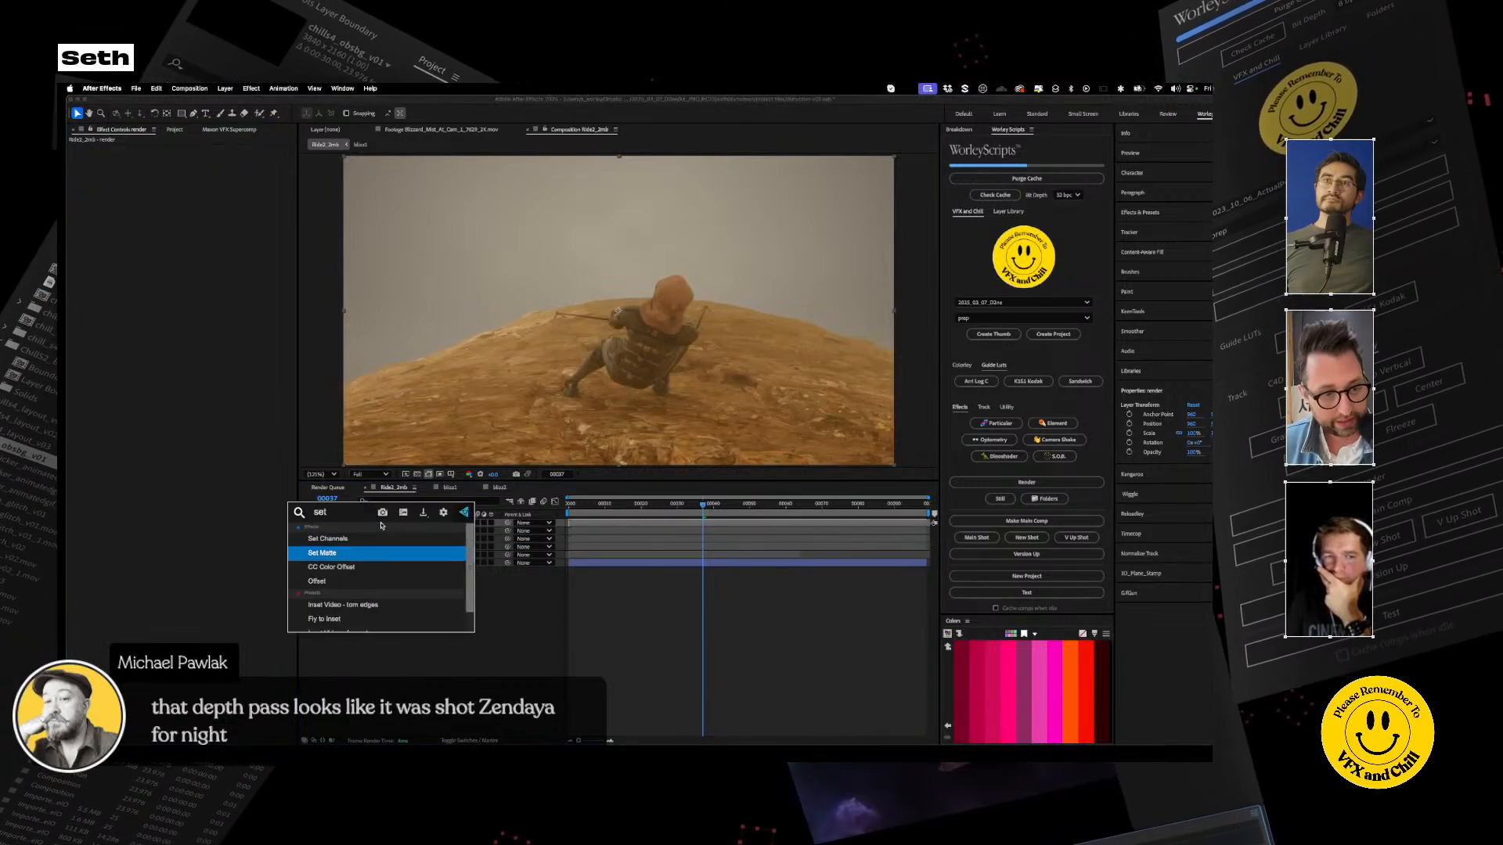
key(Return)
click(216, 156)
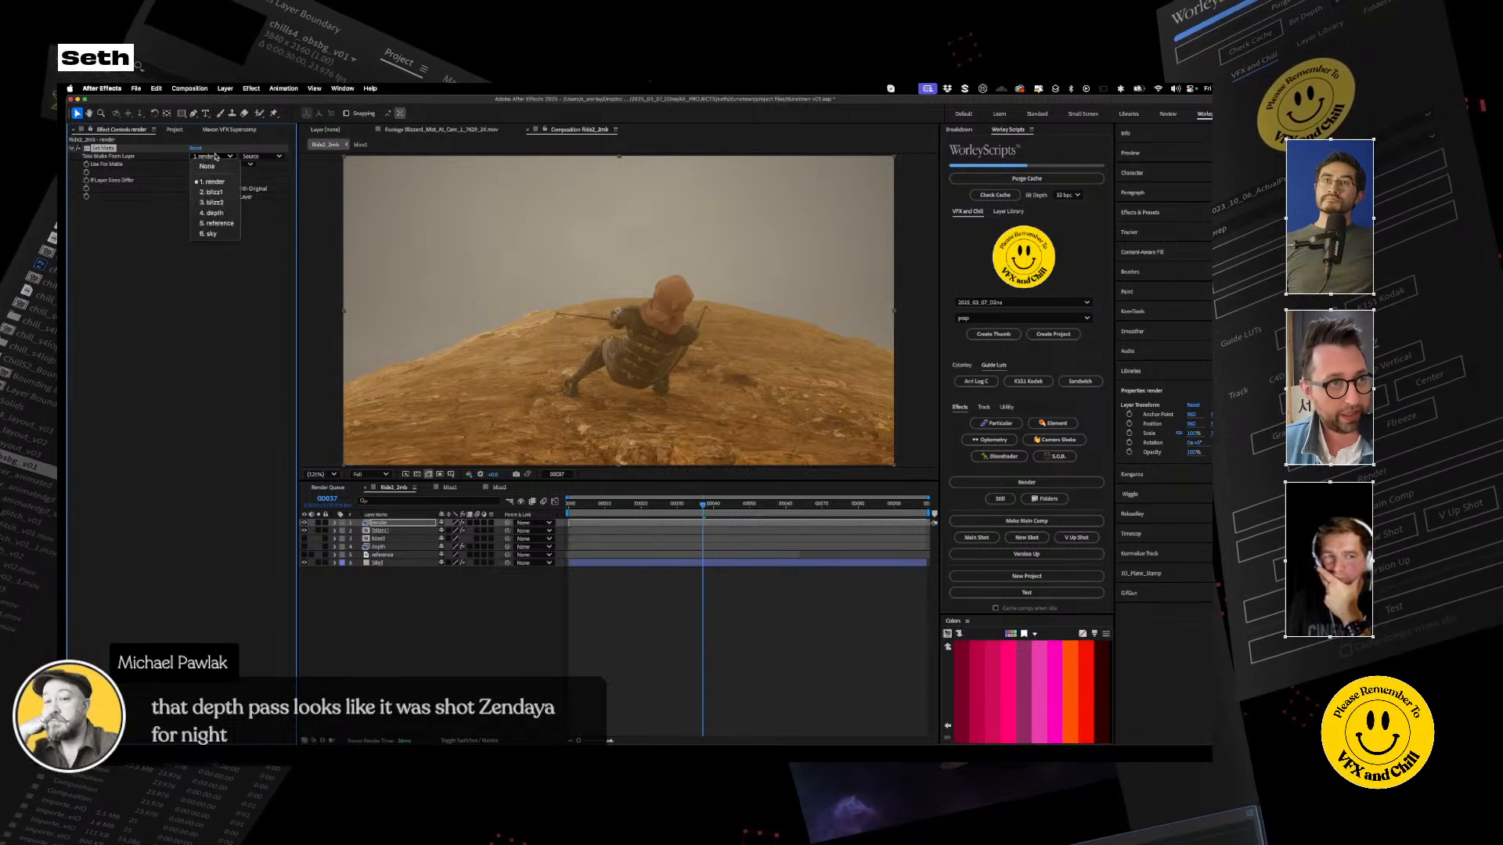
click(127, 157)
drag(127, 156, 384, 546)
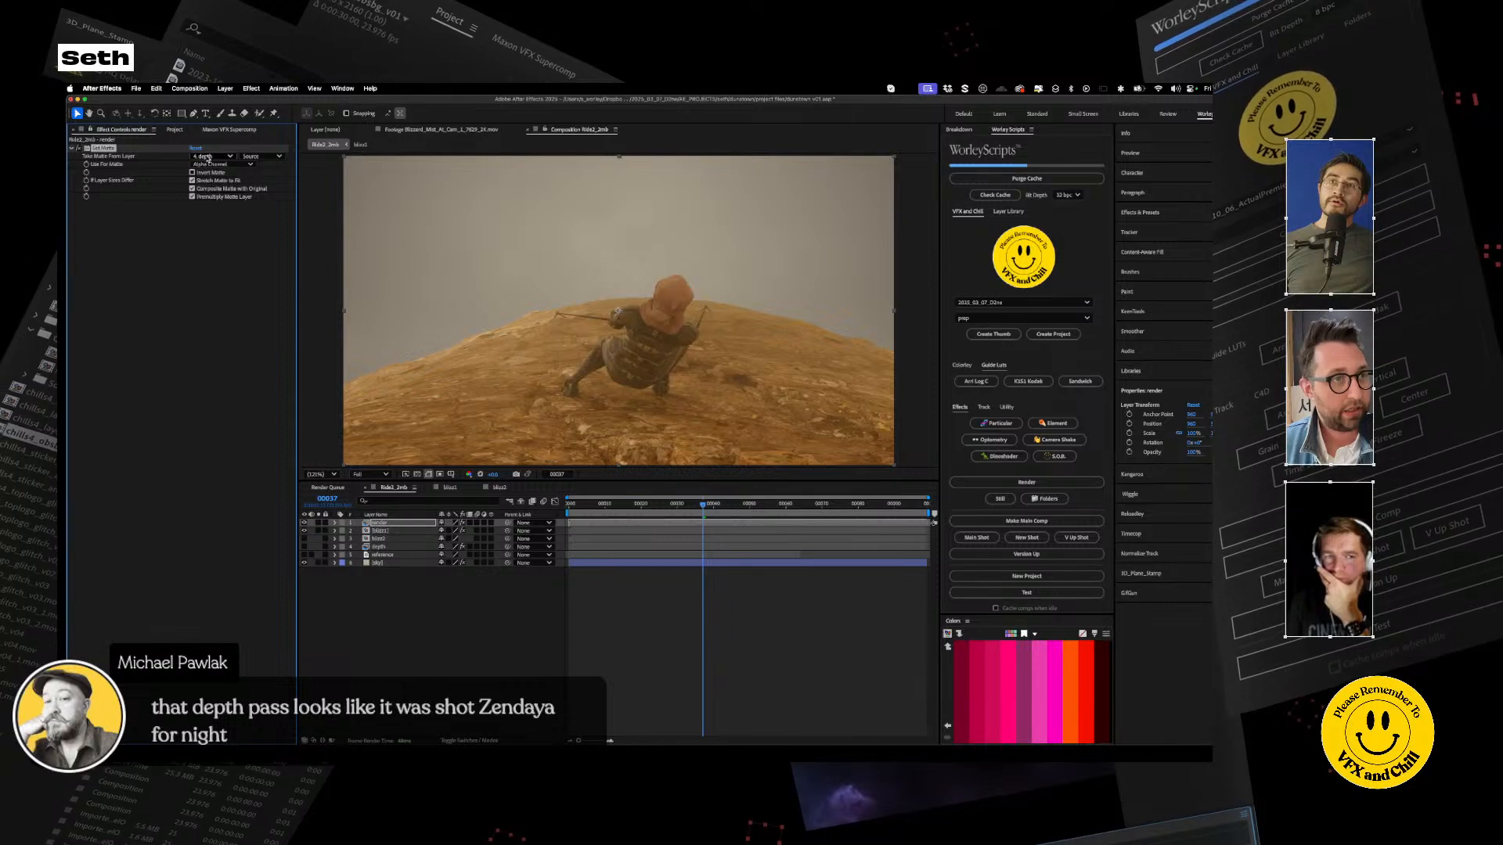
click(255, 159)
click(267, 188)
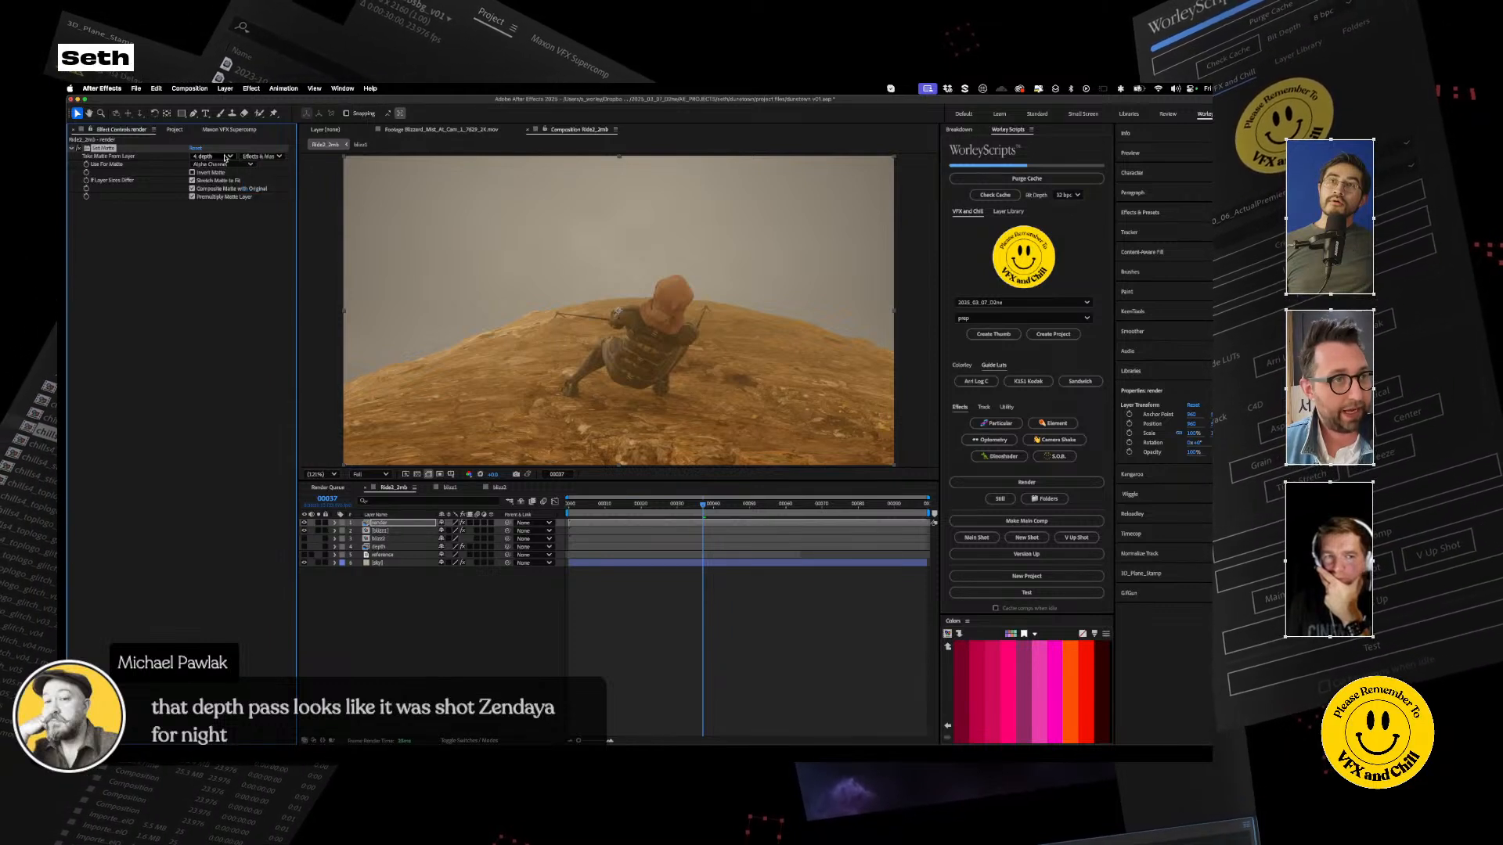
click(224, 165)
click(215, 217)
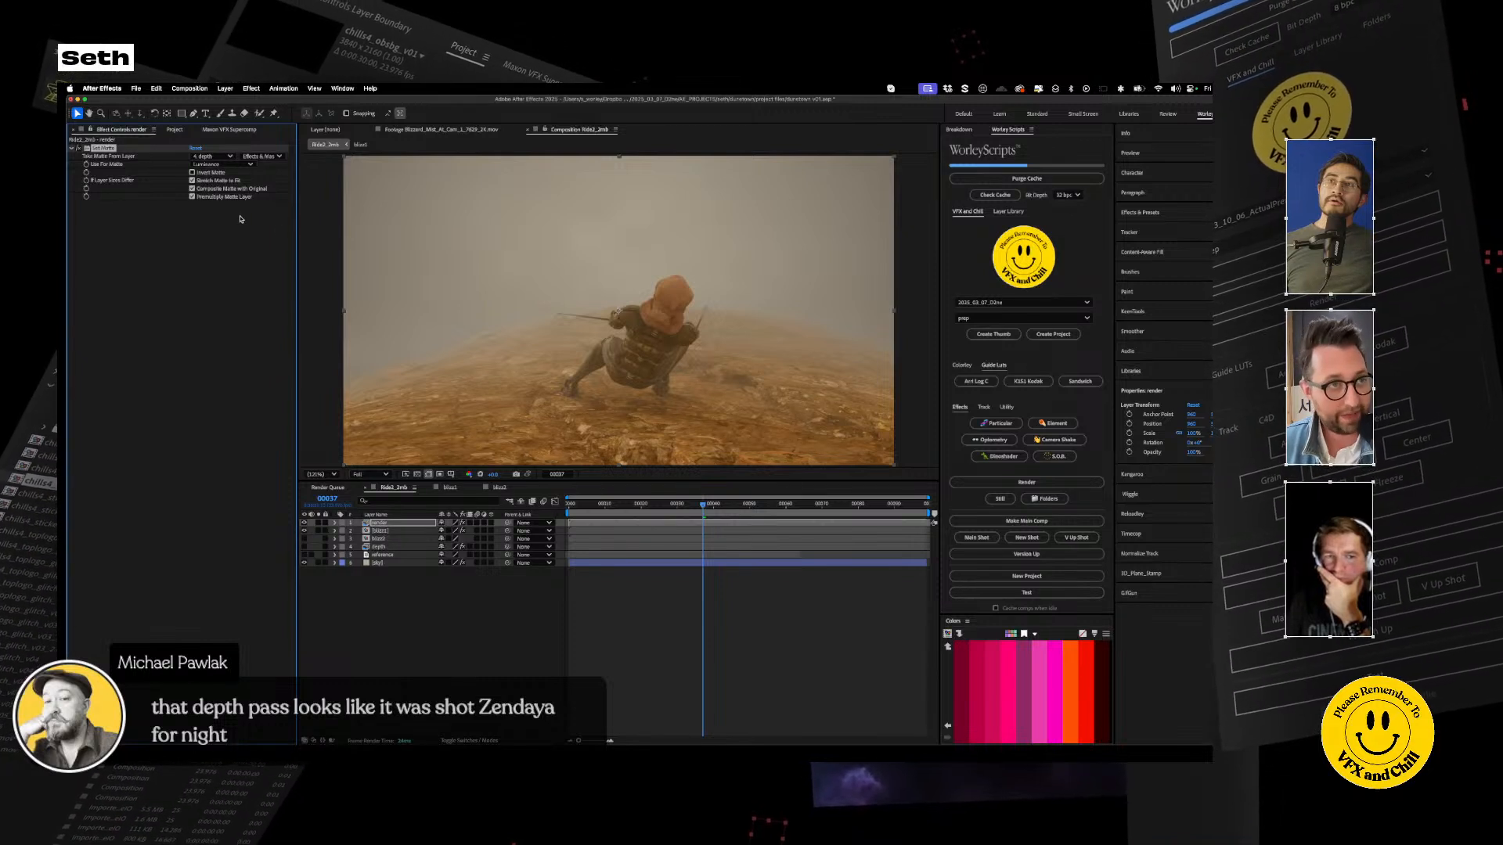
Preview the composite from the first frame to examine the depth-matted render over the mist
click(404, 524)
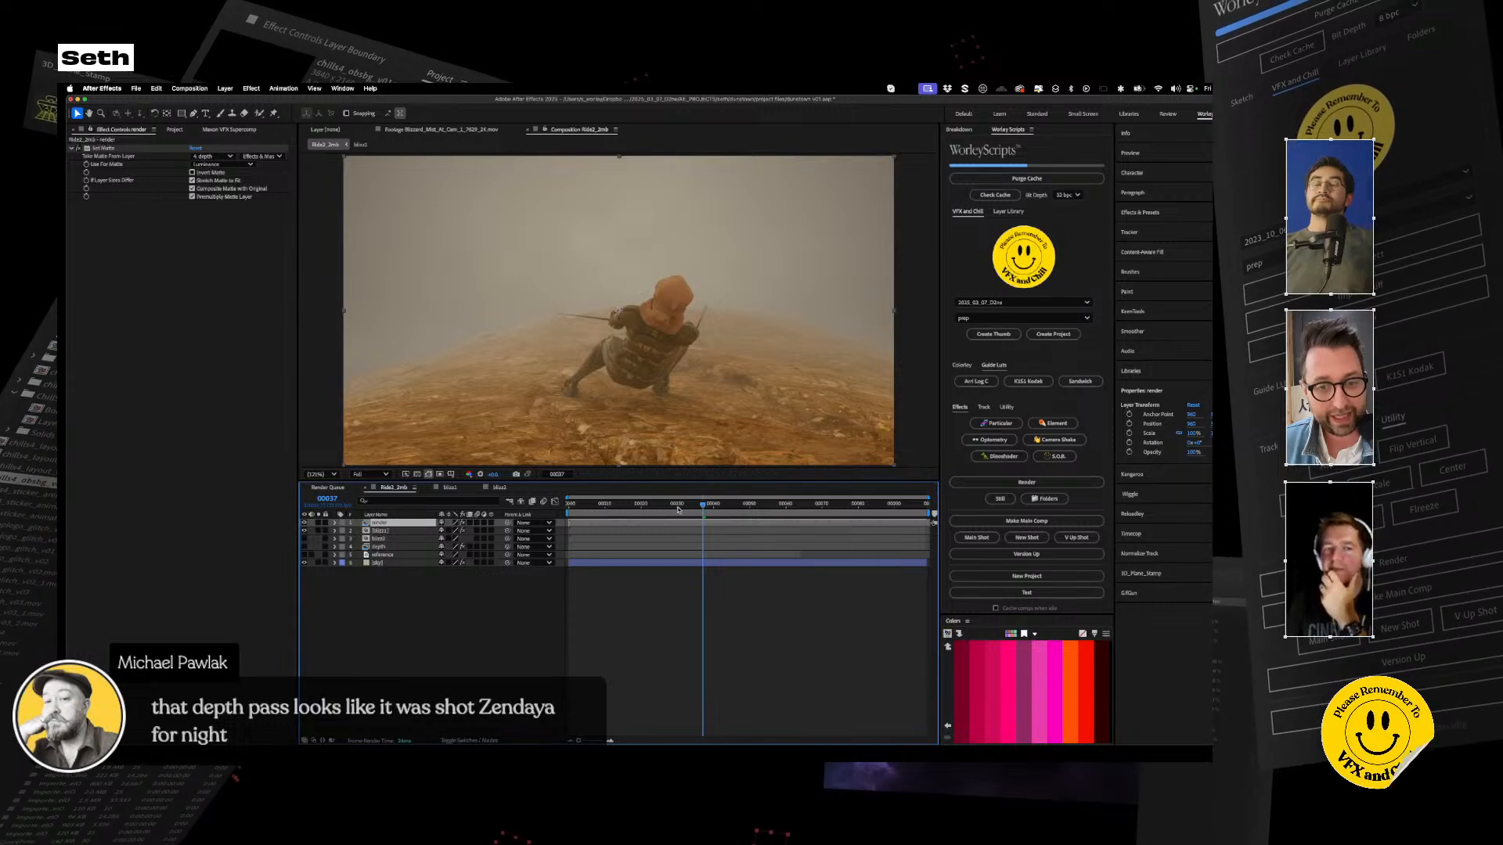
key(Home)
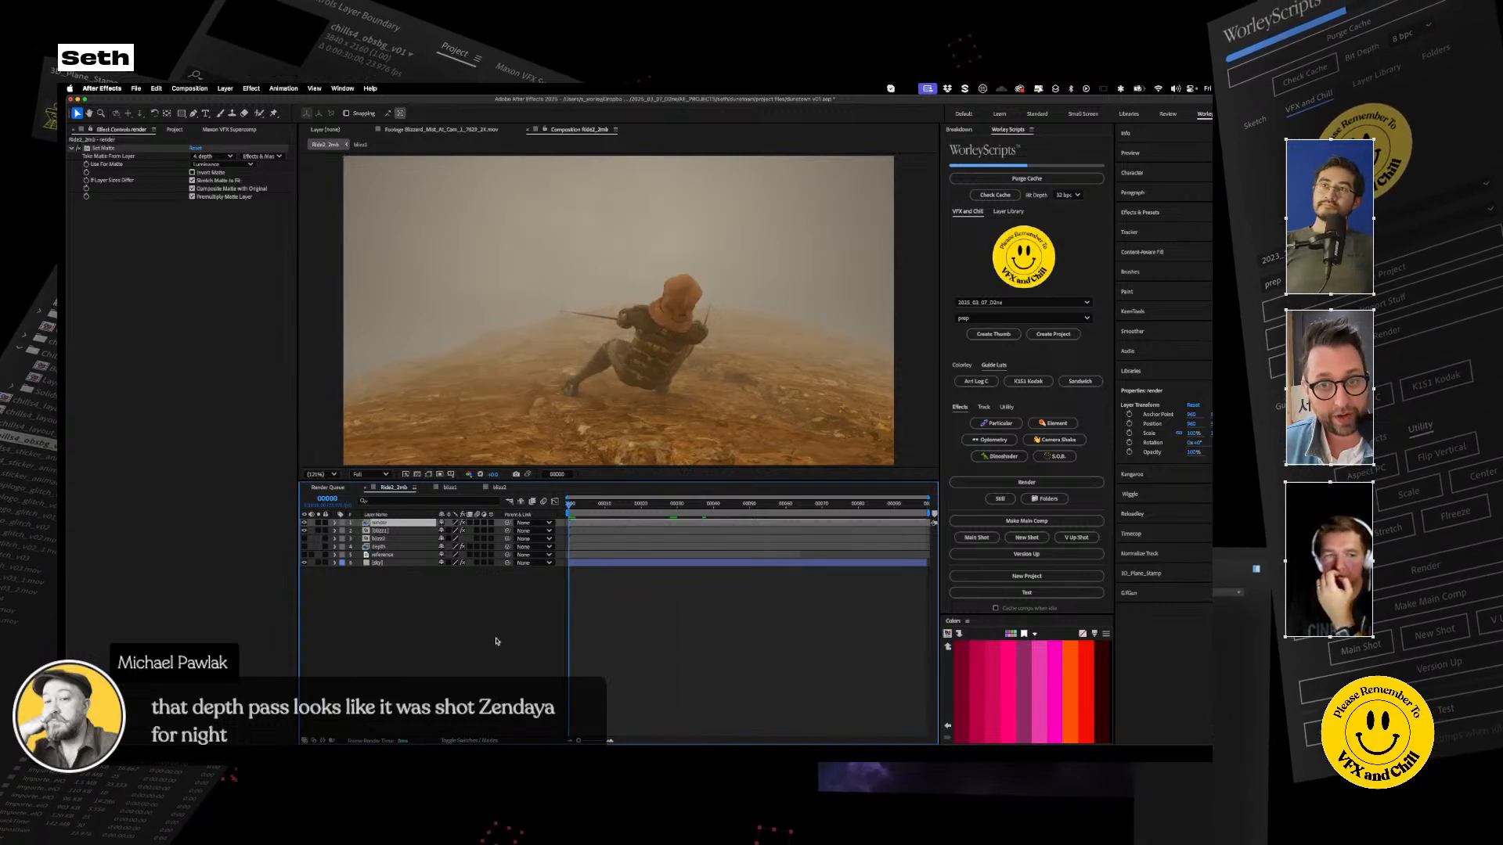
click(572, 498)
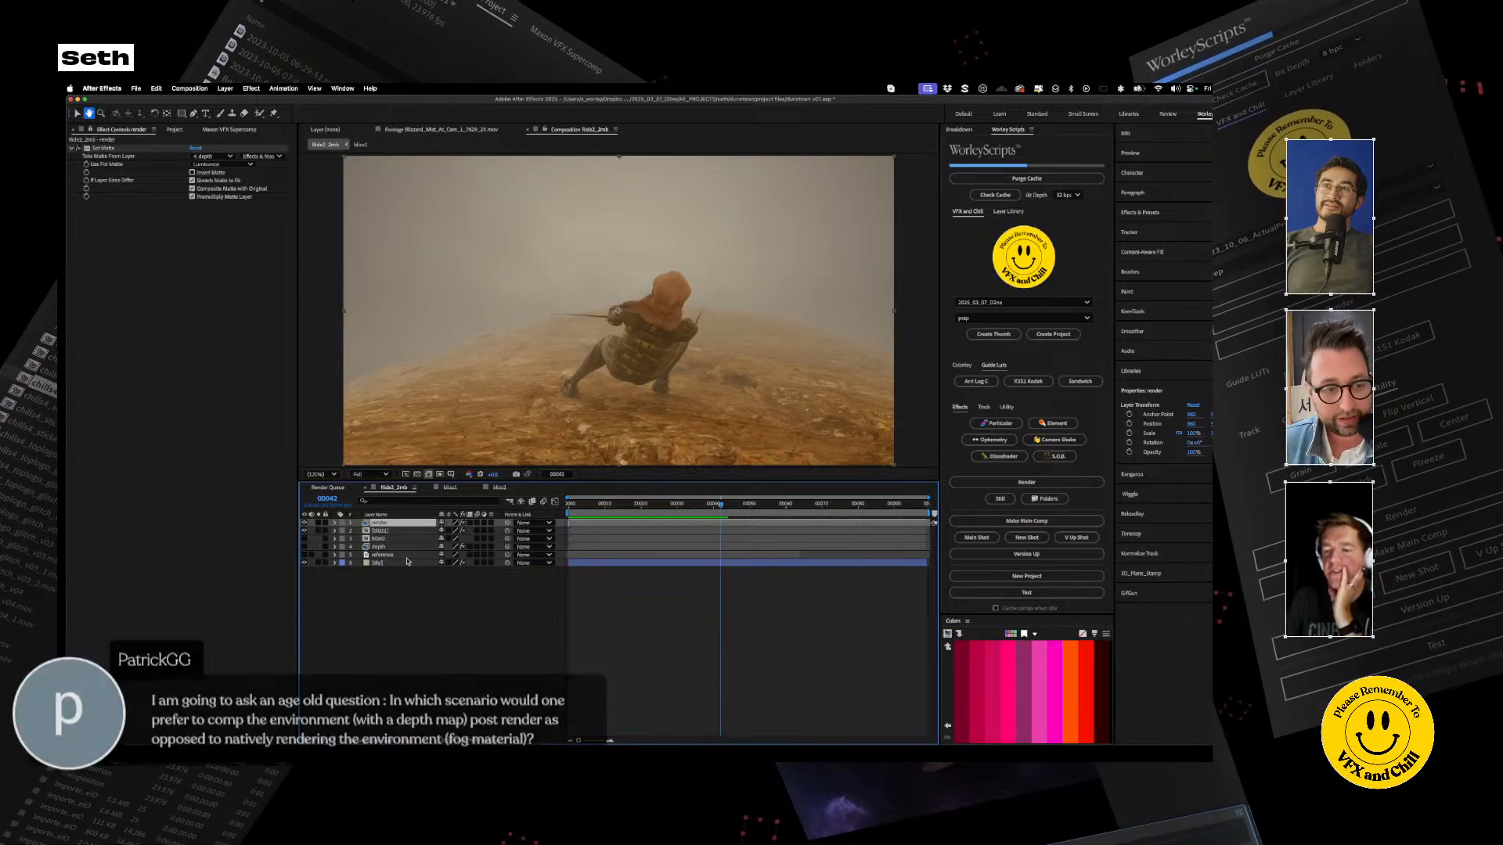
Lower the depth layer's Levels gamma to make the mist swallow more of the dune behind the character
click(380, 547)
drag(180, 209, 194, 206)
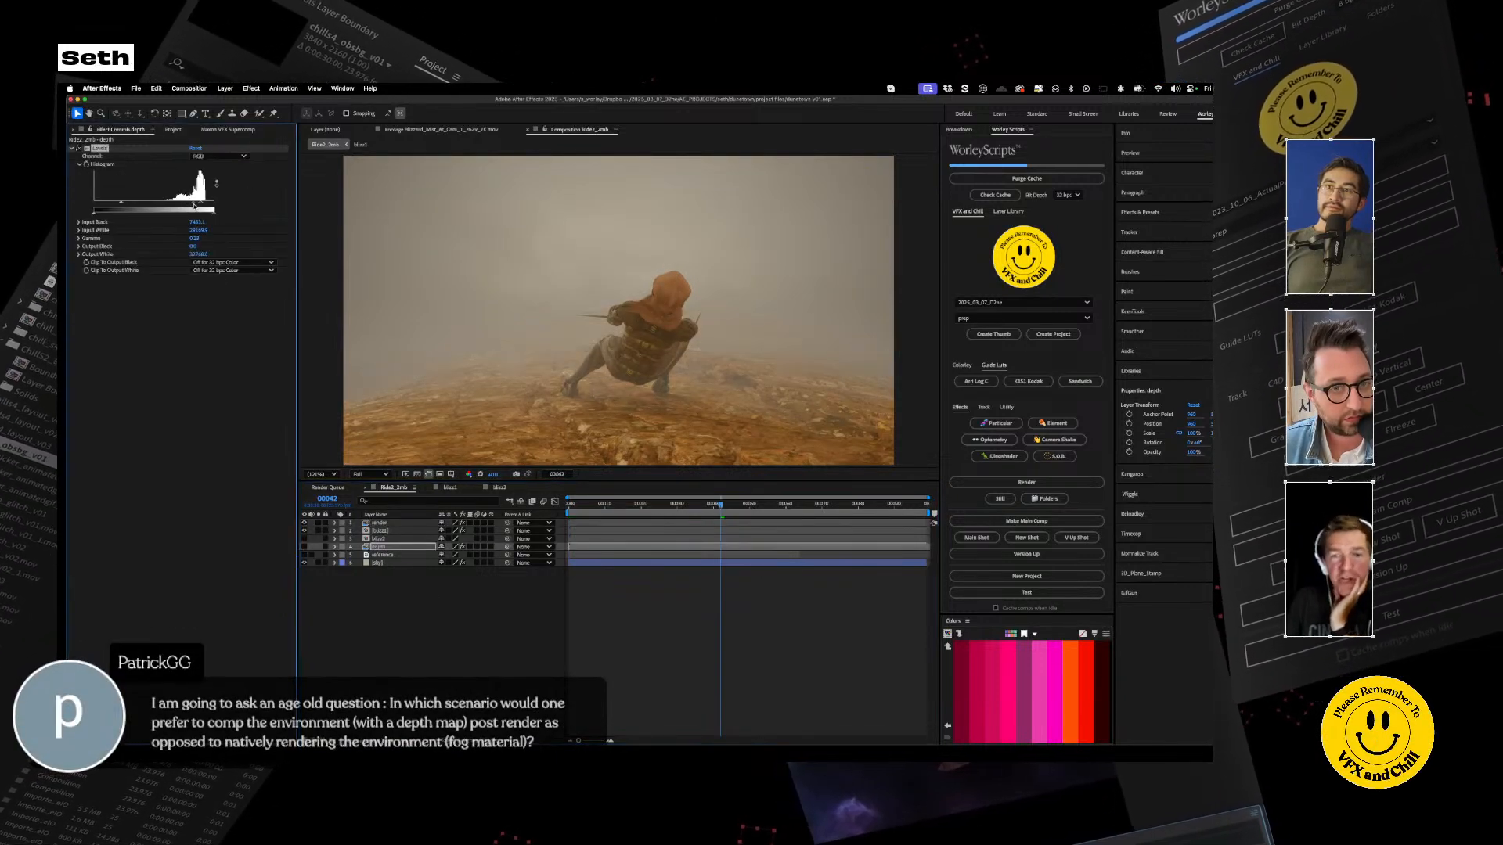
Preview and scrub the middle of the shot to examine how the mist swallows the dune behind the character
click(402, 645)
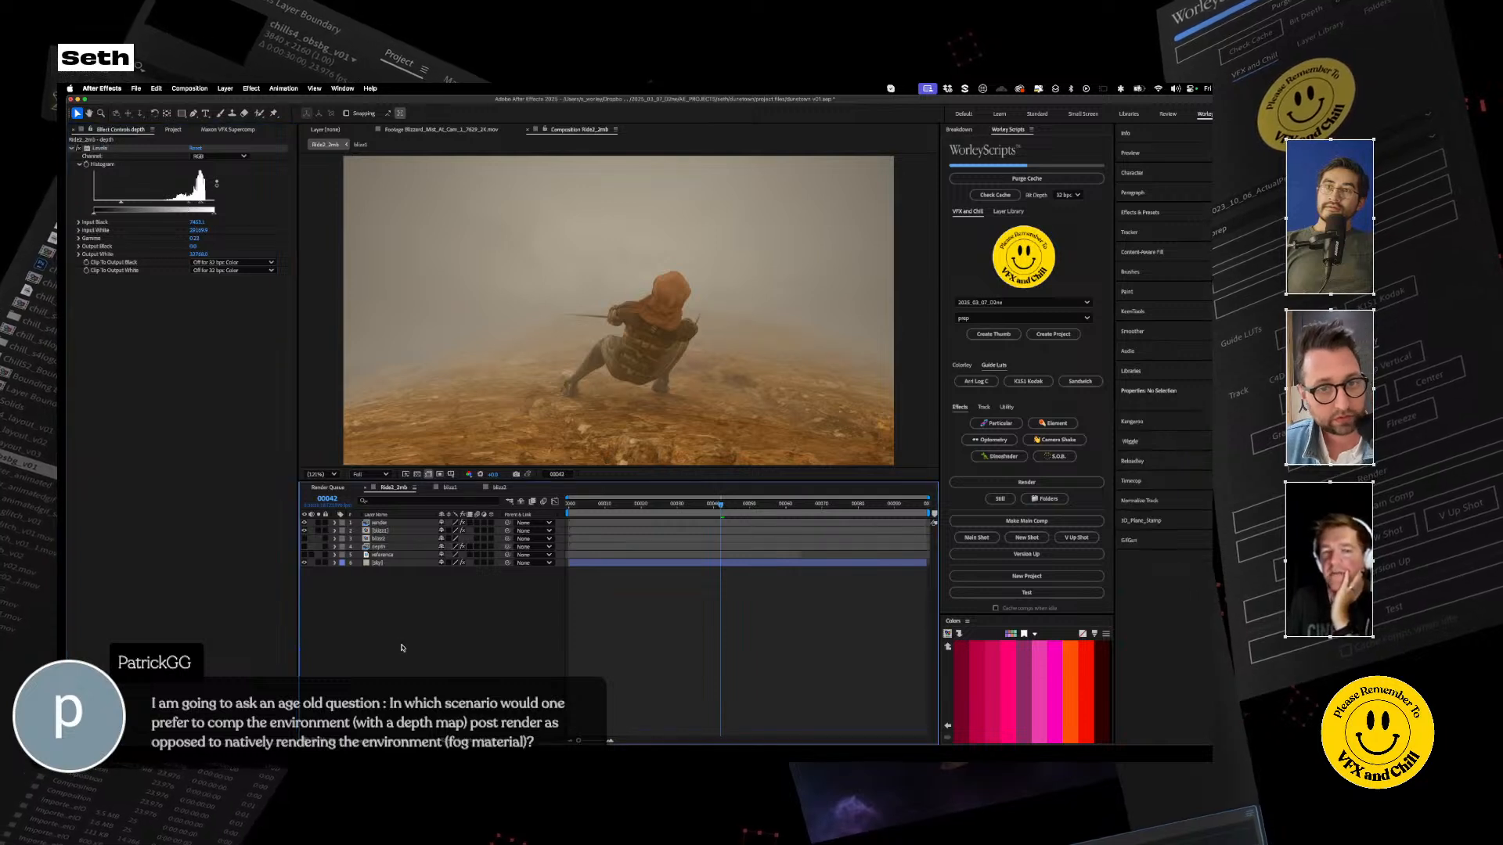
key(space)
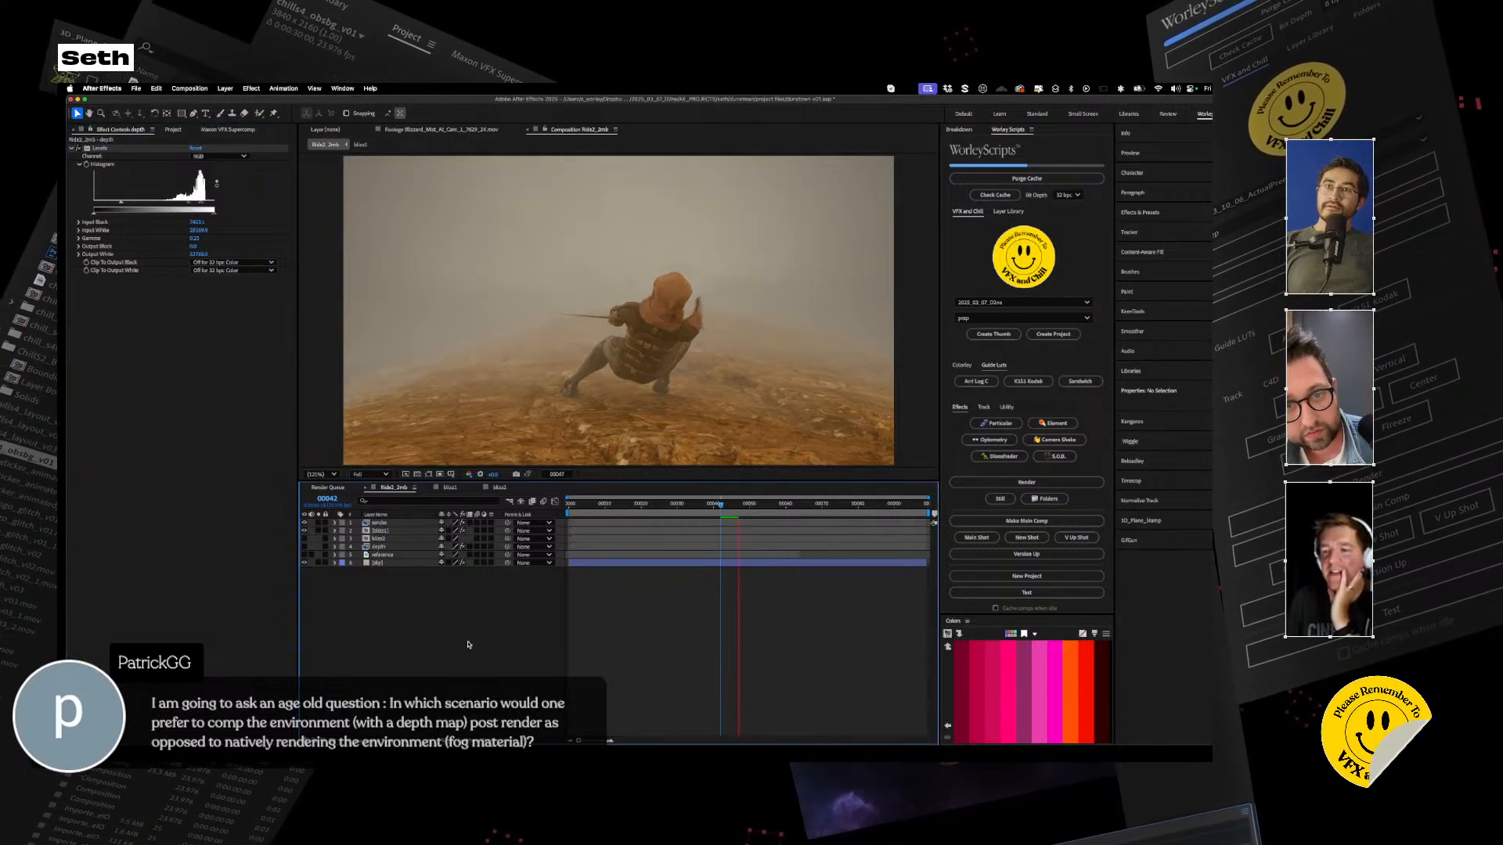
key(space)
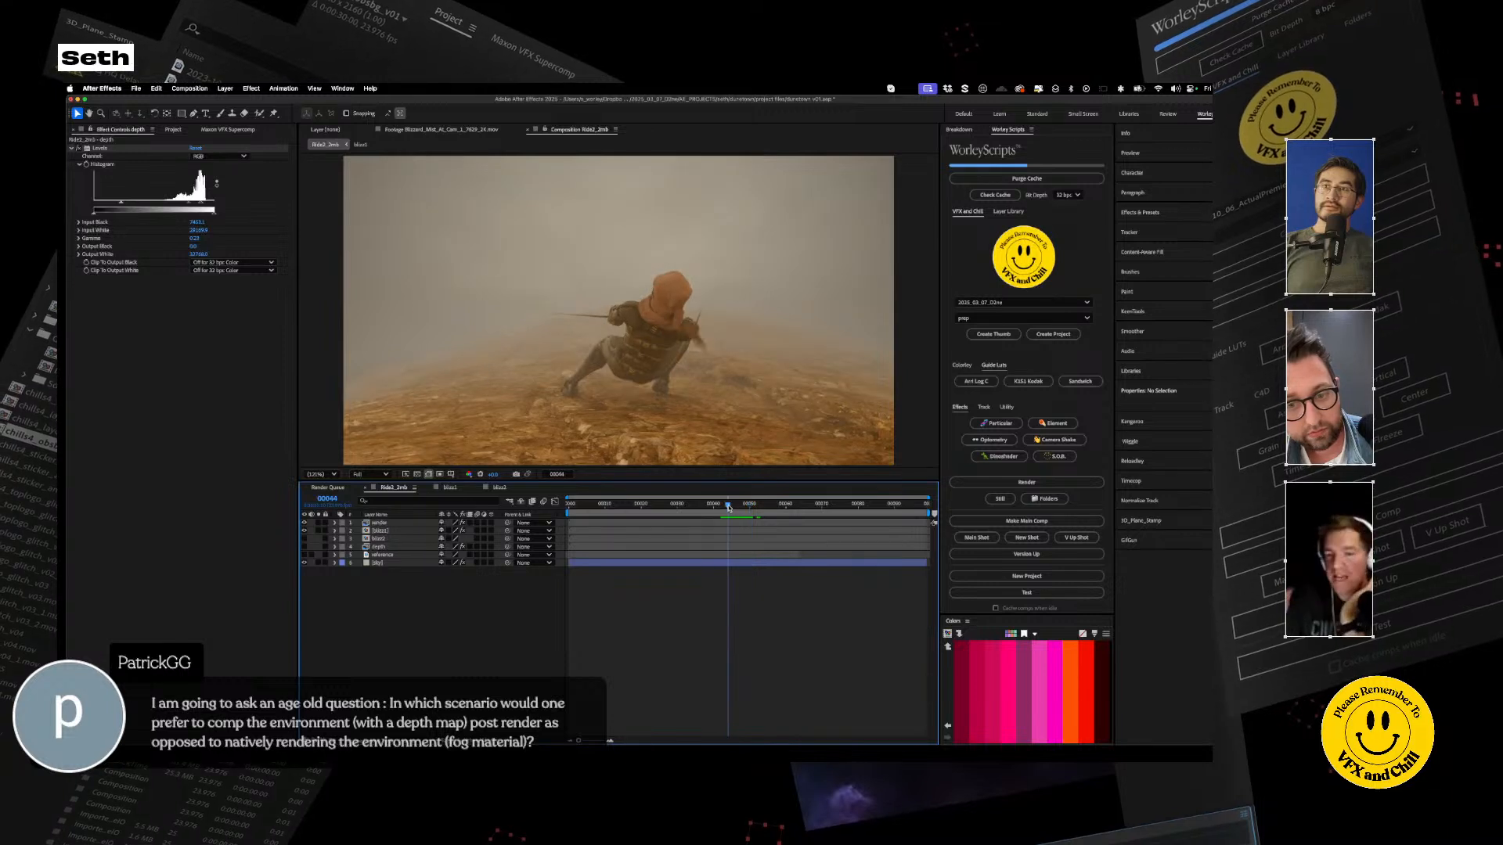
click(693, 507)
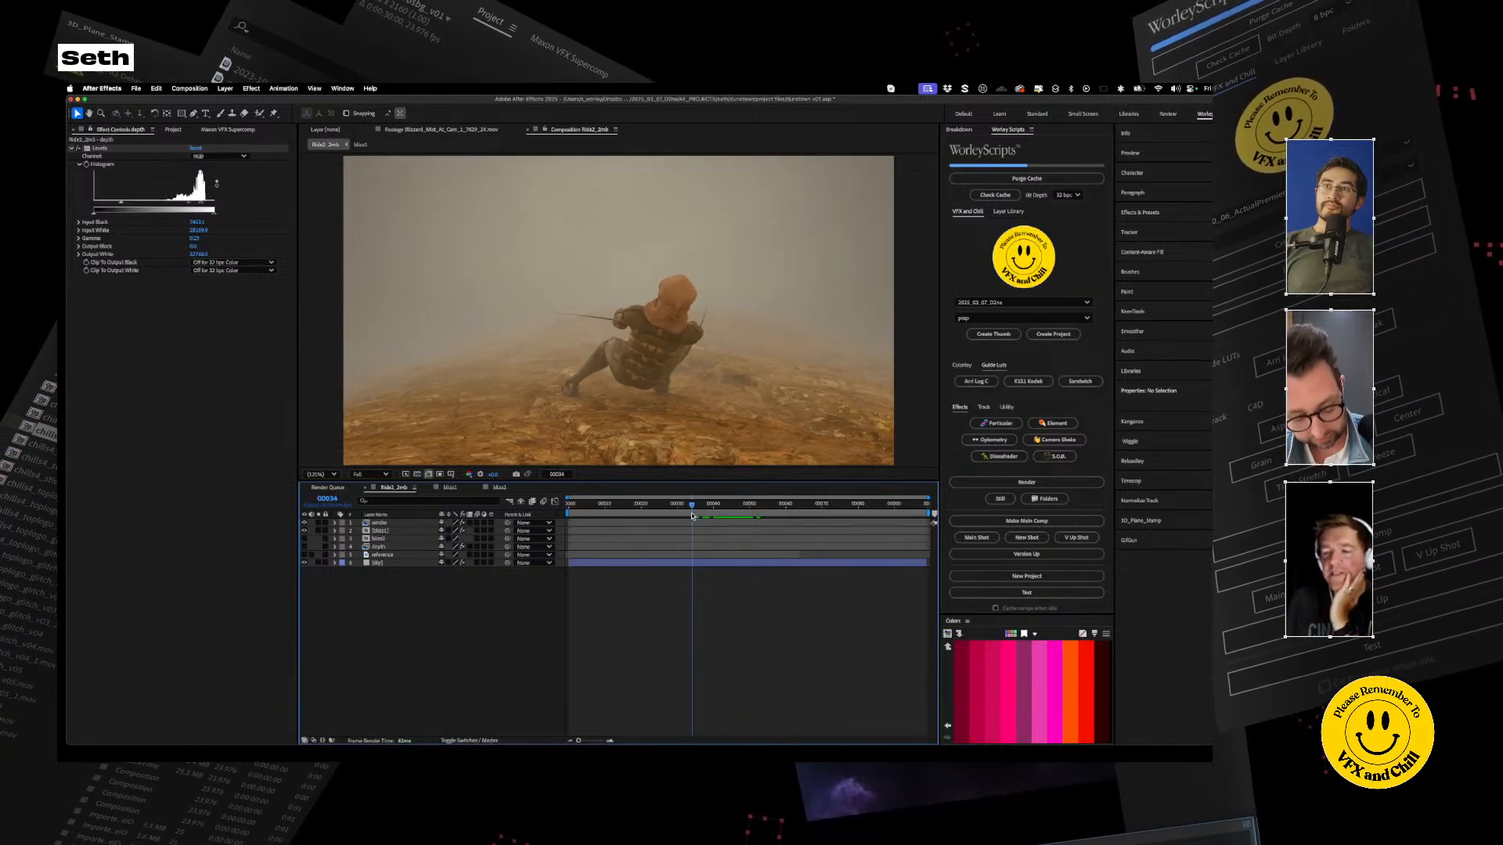
mouse_move(701, 509)
mouse_down()
mouse_move(720, 507)
mouse_move(707, 507)
mouse_up()
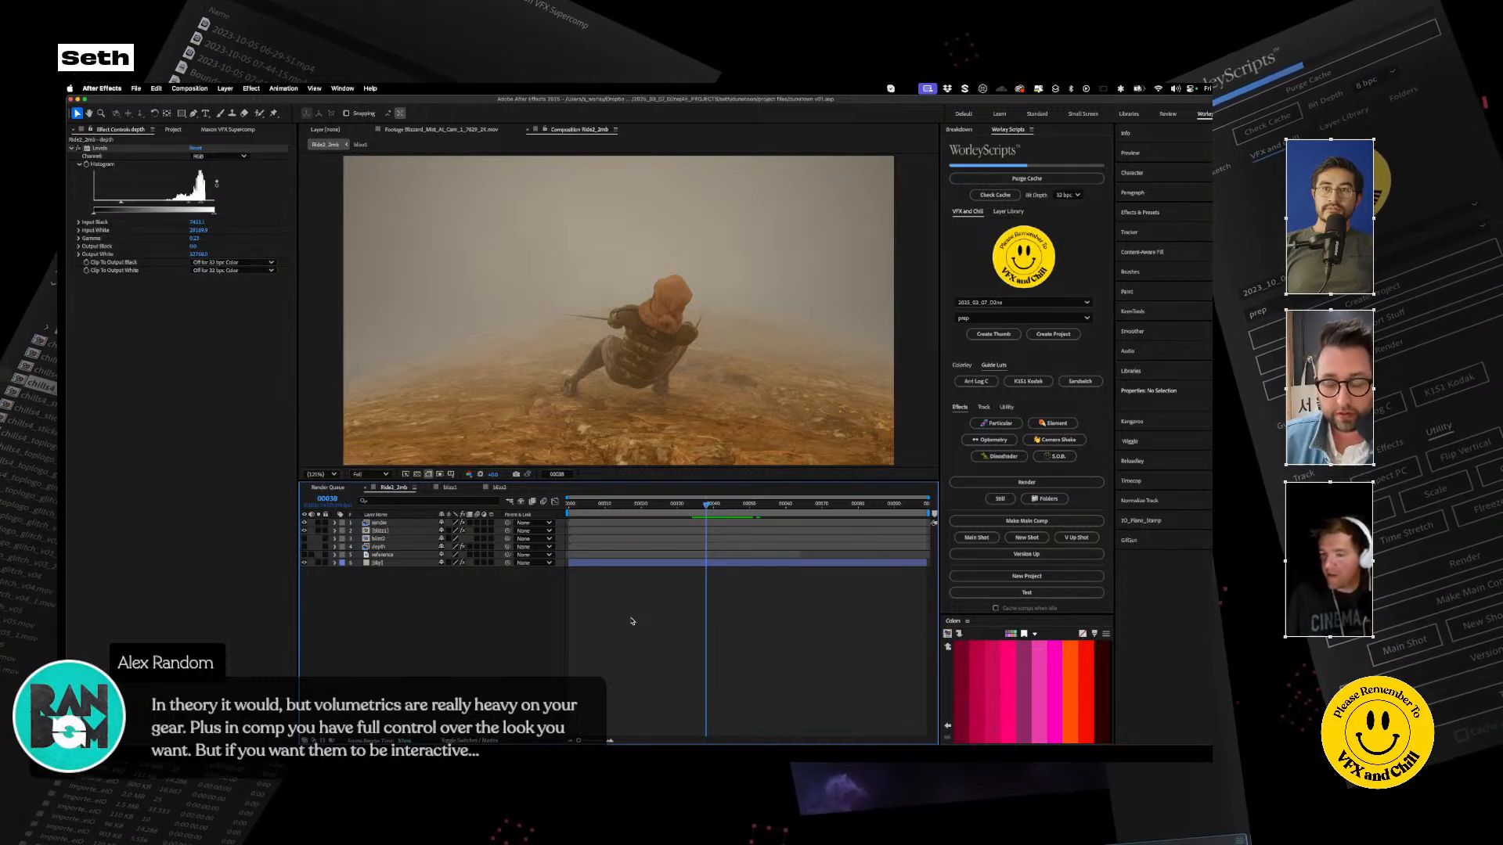
click(728, 507)
drag(728, 510, 708, 507)
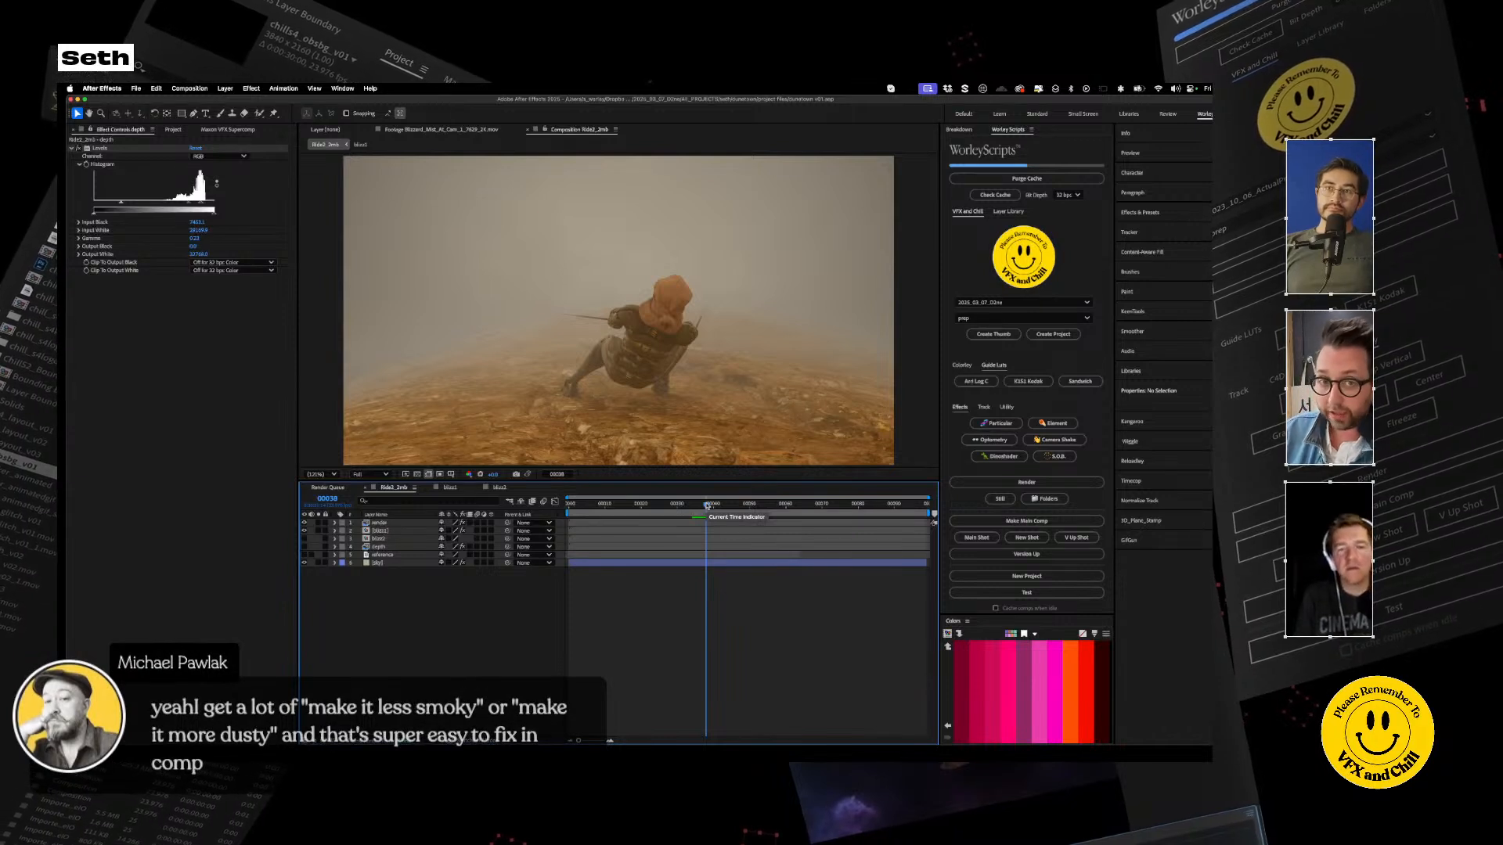
drag(706, 506, 724, 508)
key(space)
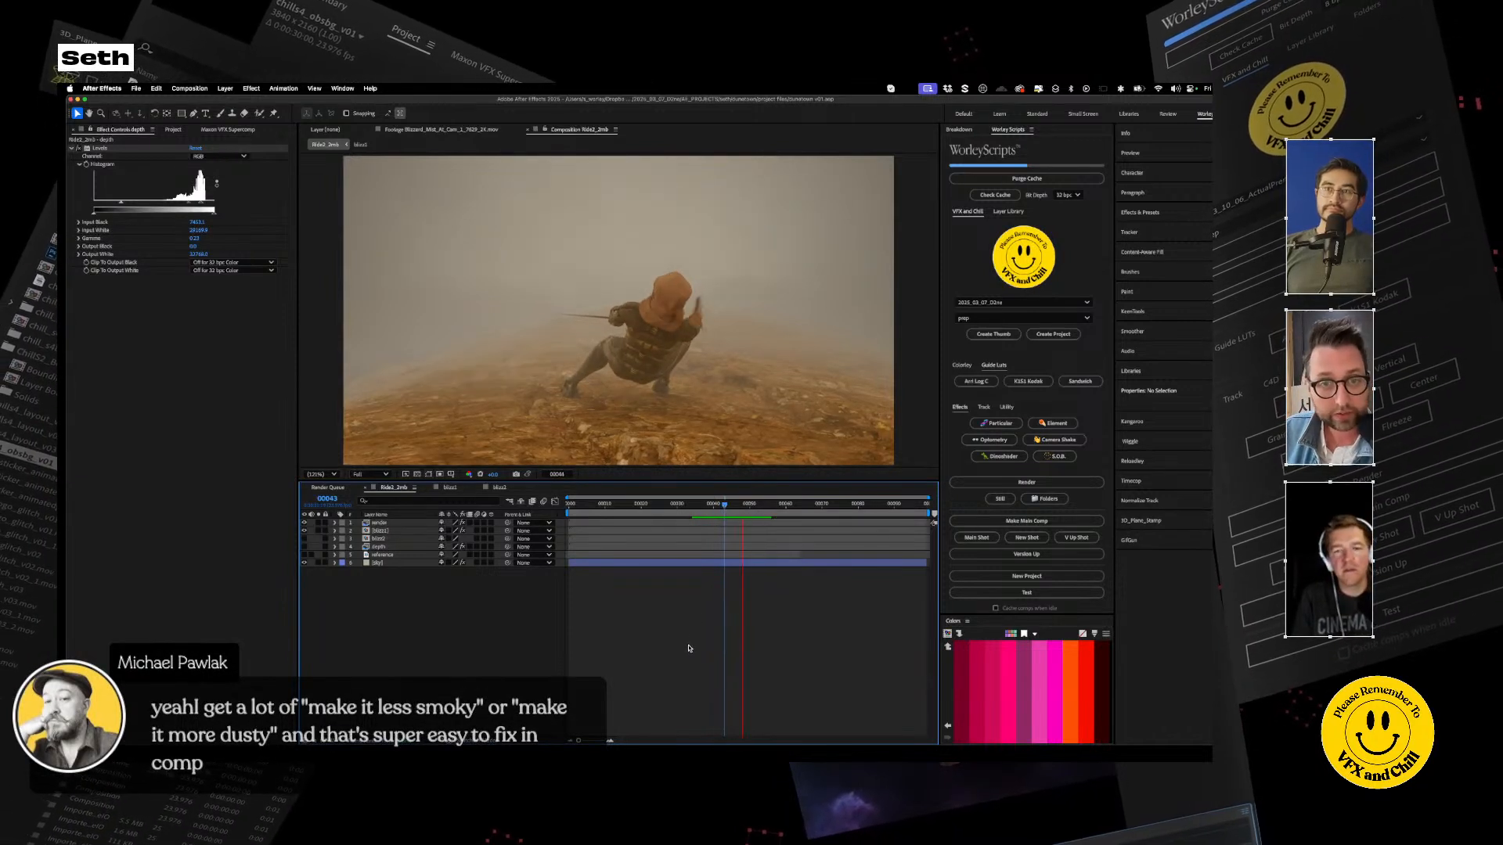
key(space)
click(698, 505)
key(space)
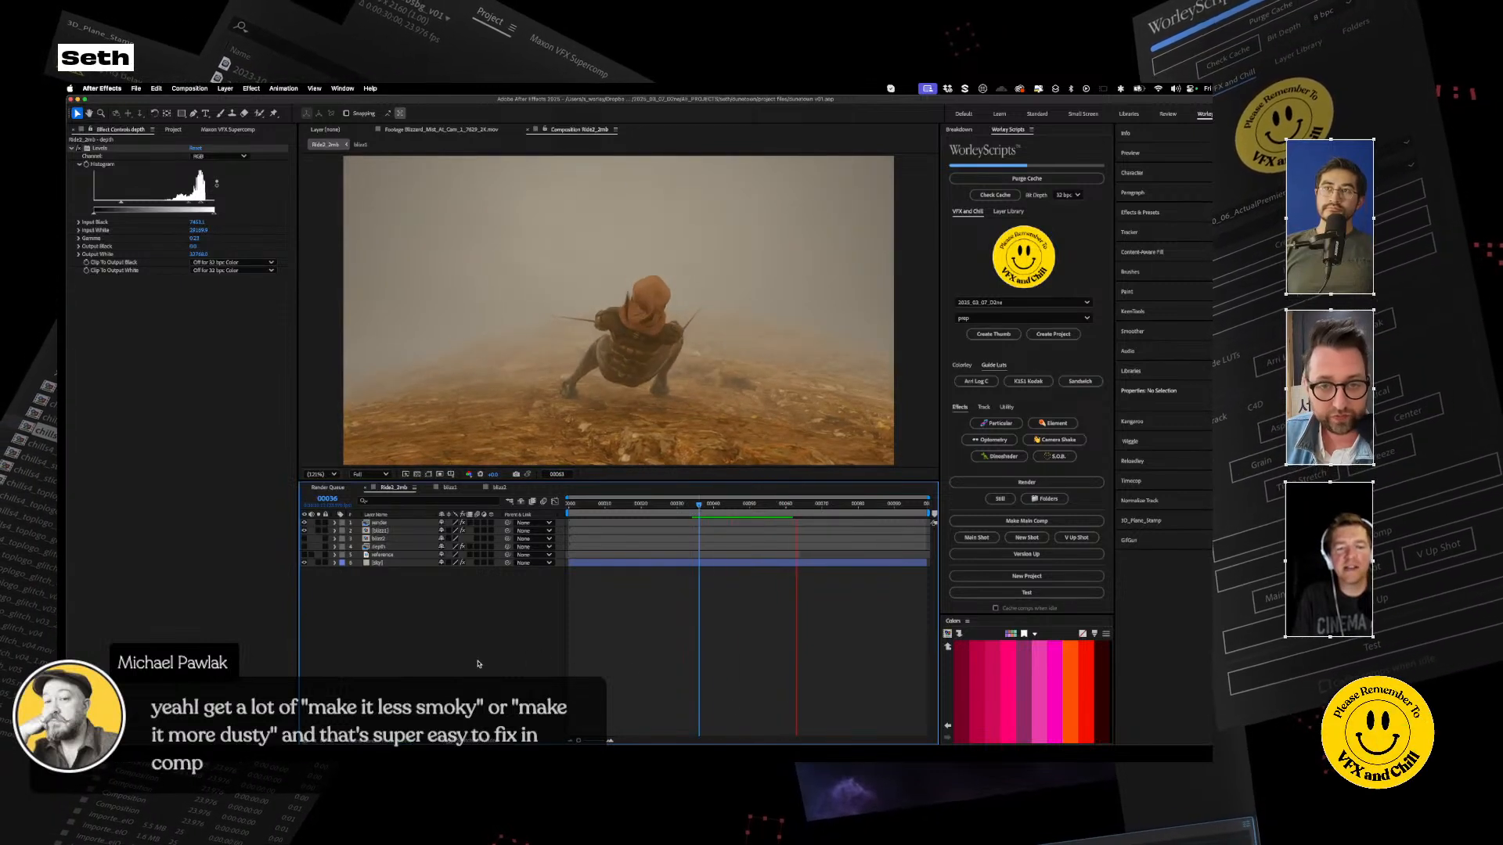
key(space)
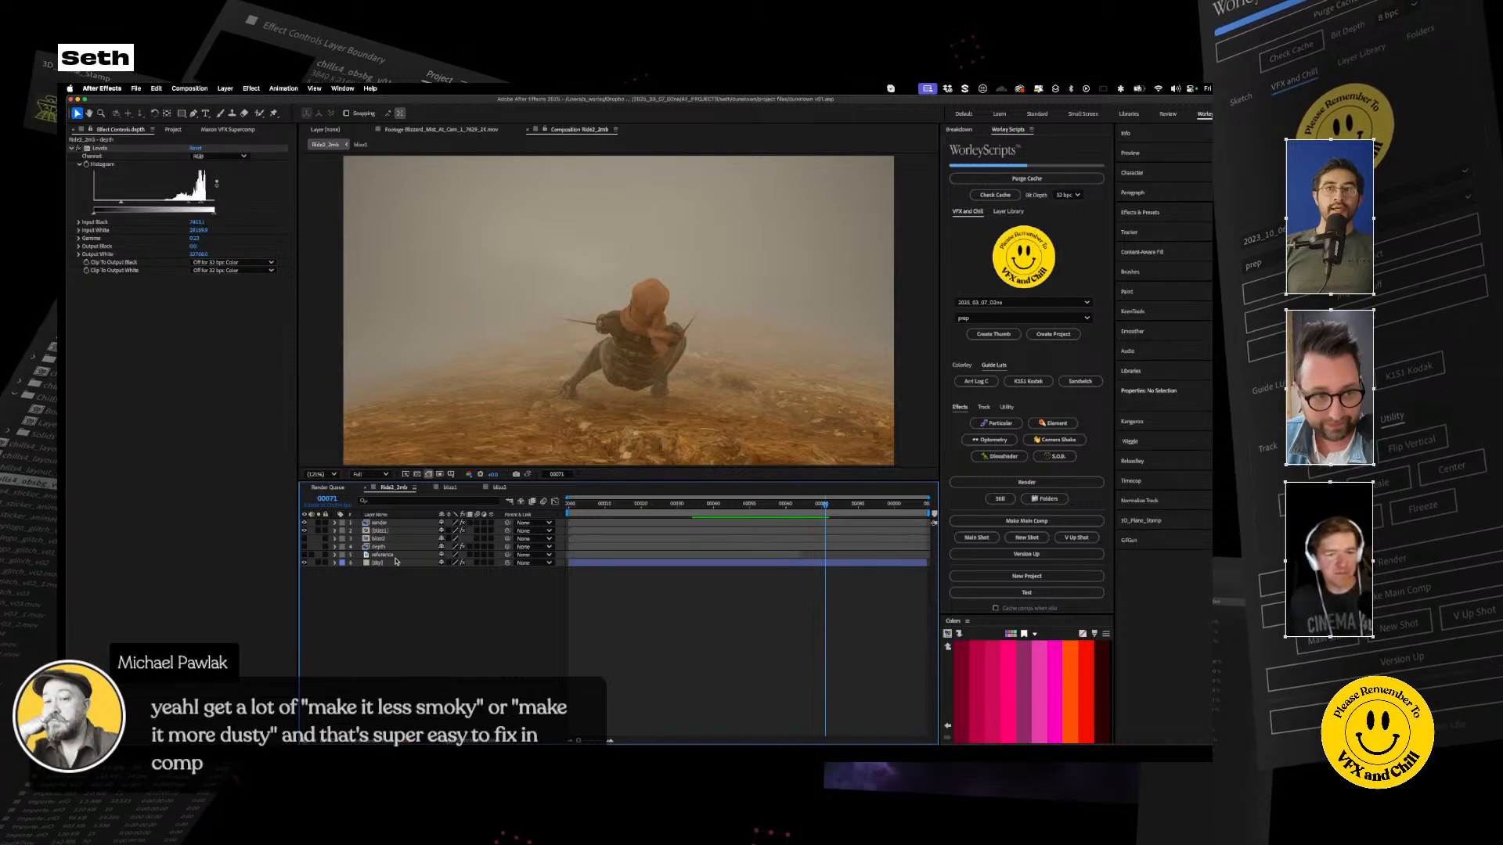
Move the Mist2 layer to the top of the stack above the render layer and make it visible
click(379, 530)
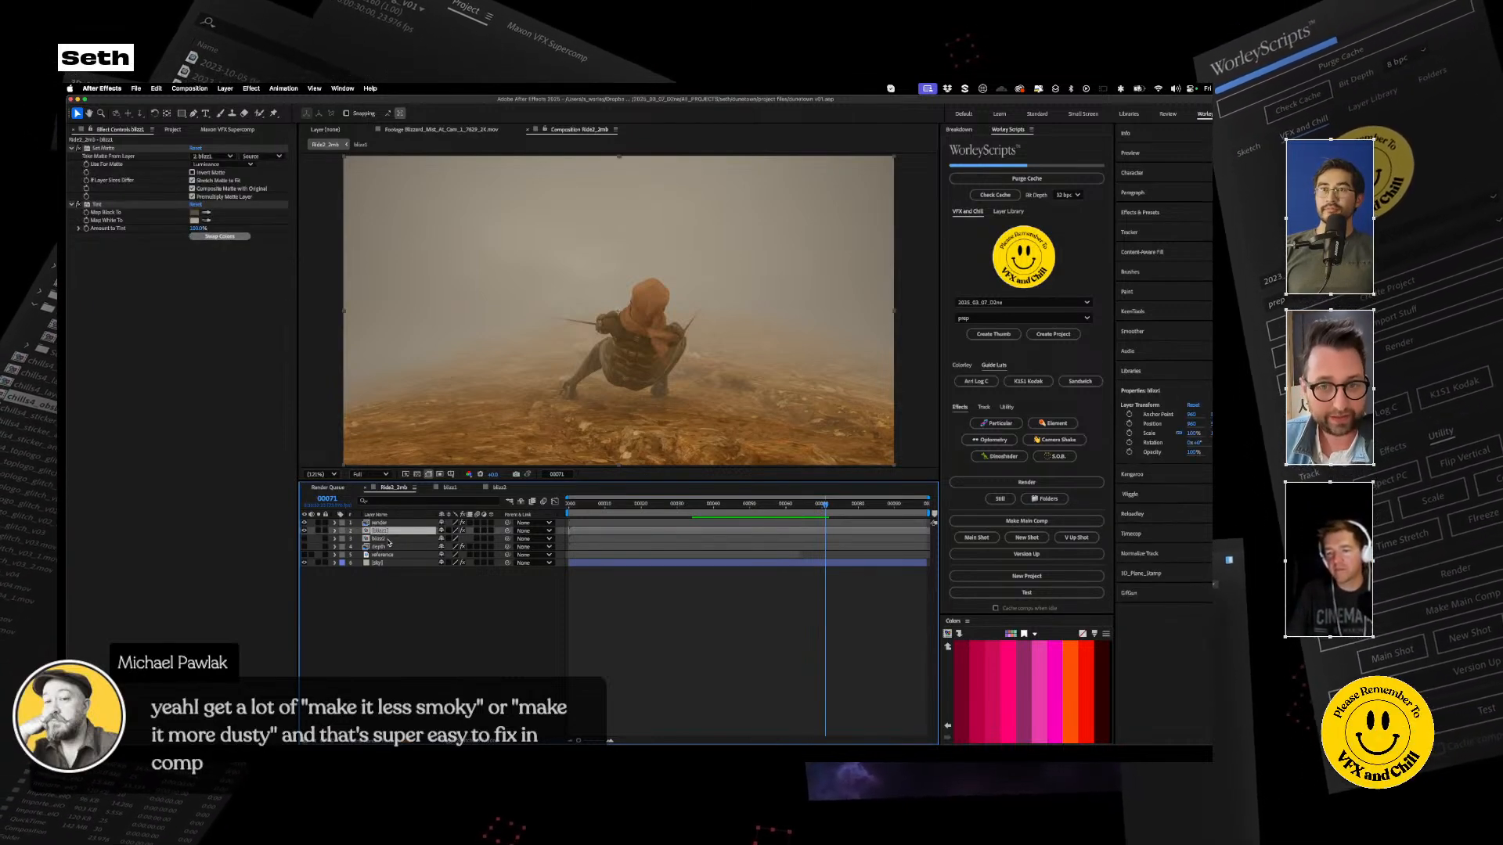
click(387, 540)
drag(381, 531, 380, 522)
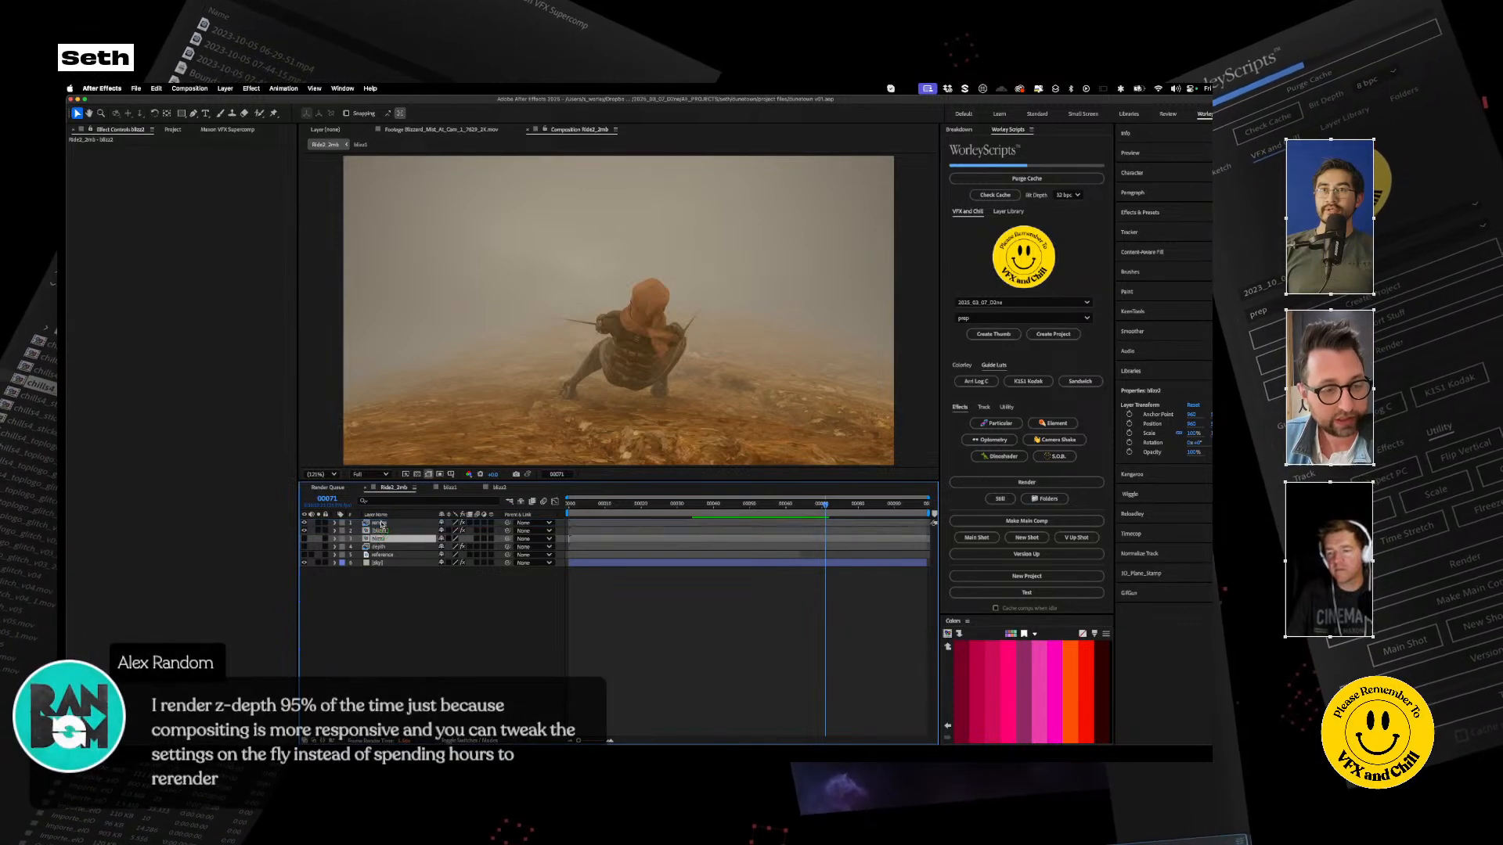
click(319, 523)
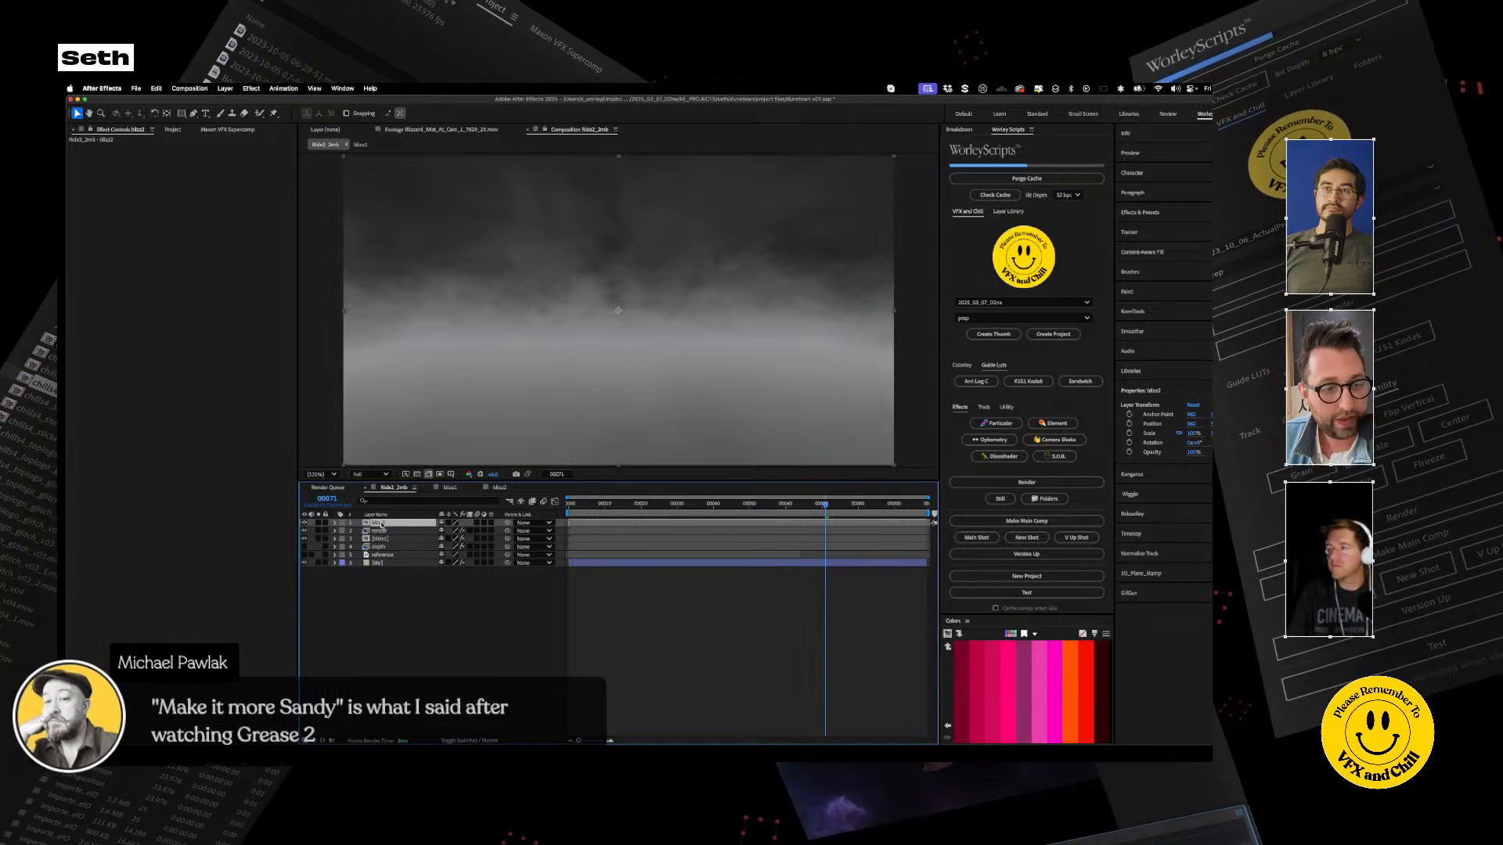
Open the Mist2 composition, then load and play the Blizzard_Mist_At_Cam_2 stock clip to examine its motion
double_click(367, 522)
click(163, 132)
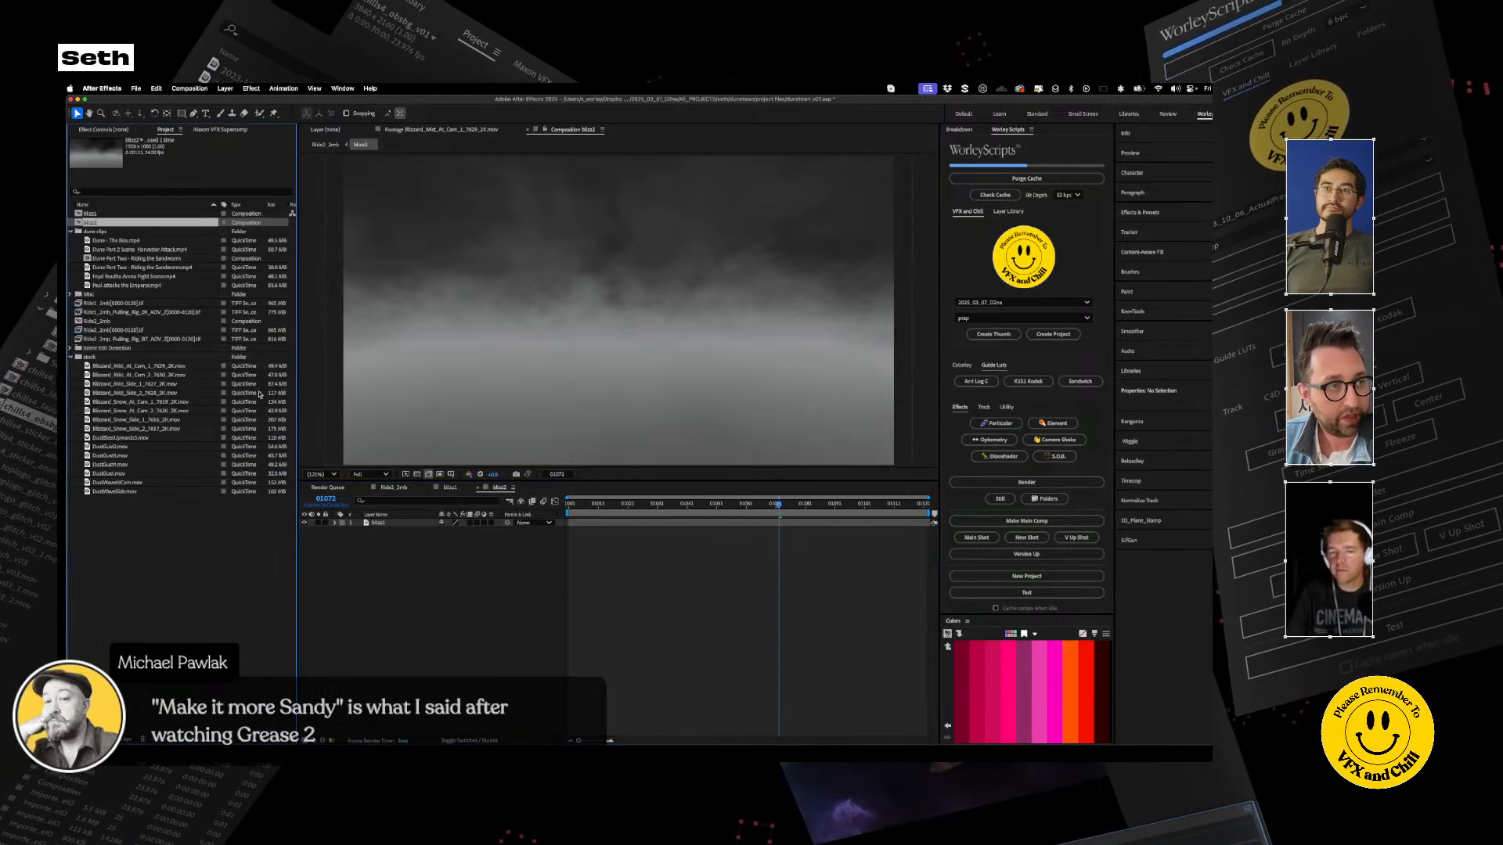
click(384, 525)
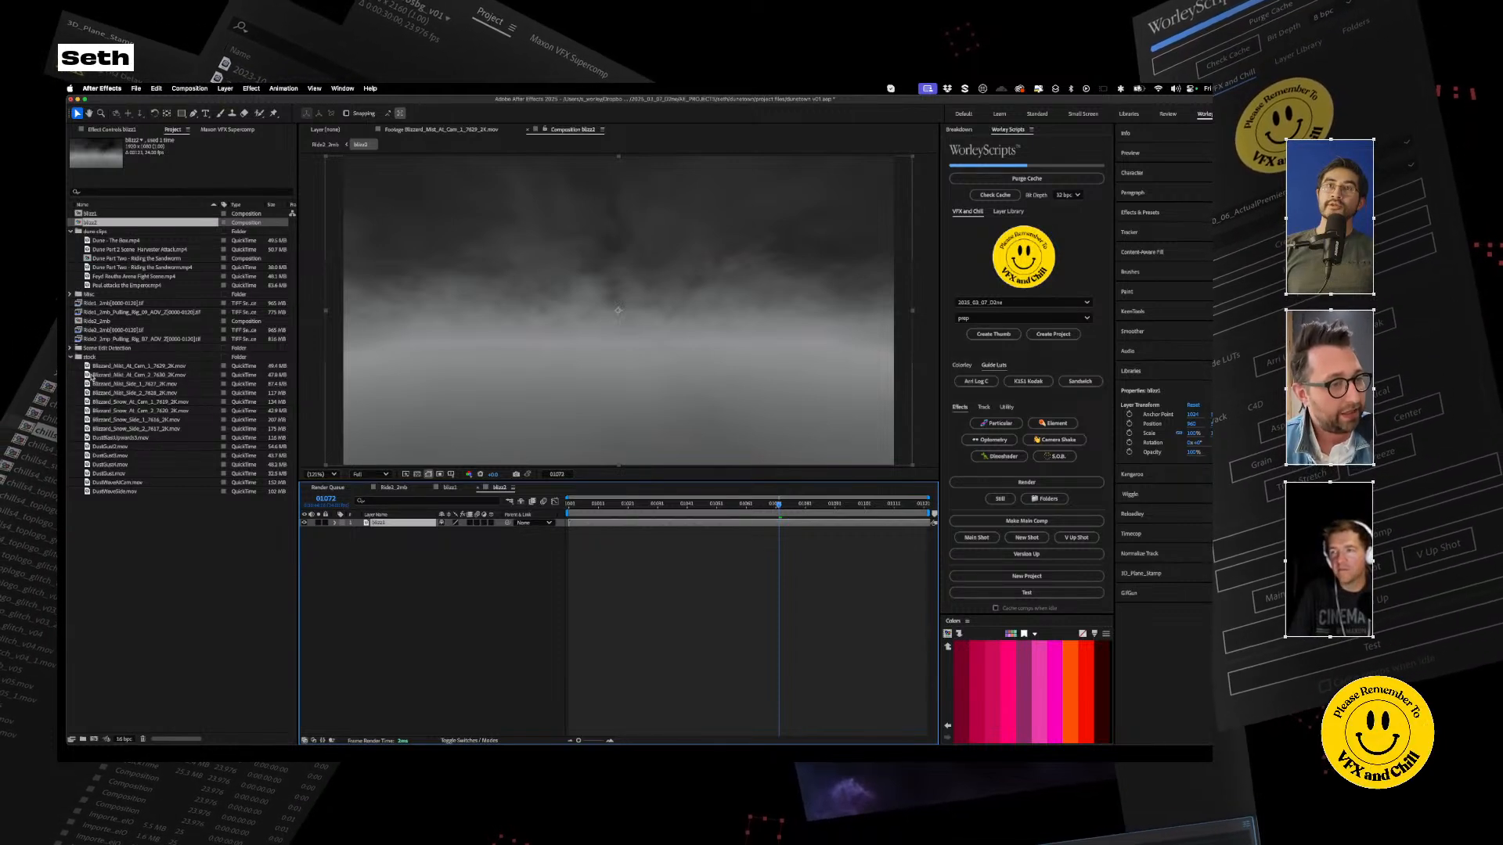
double_click(91, 376)
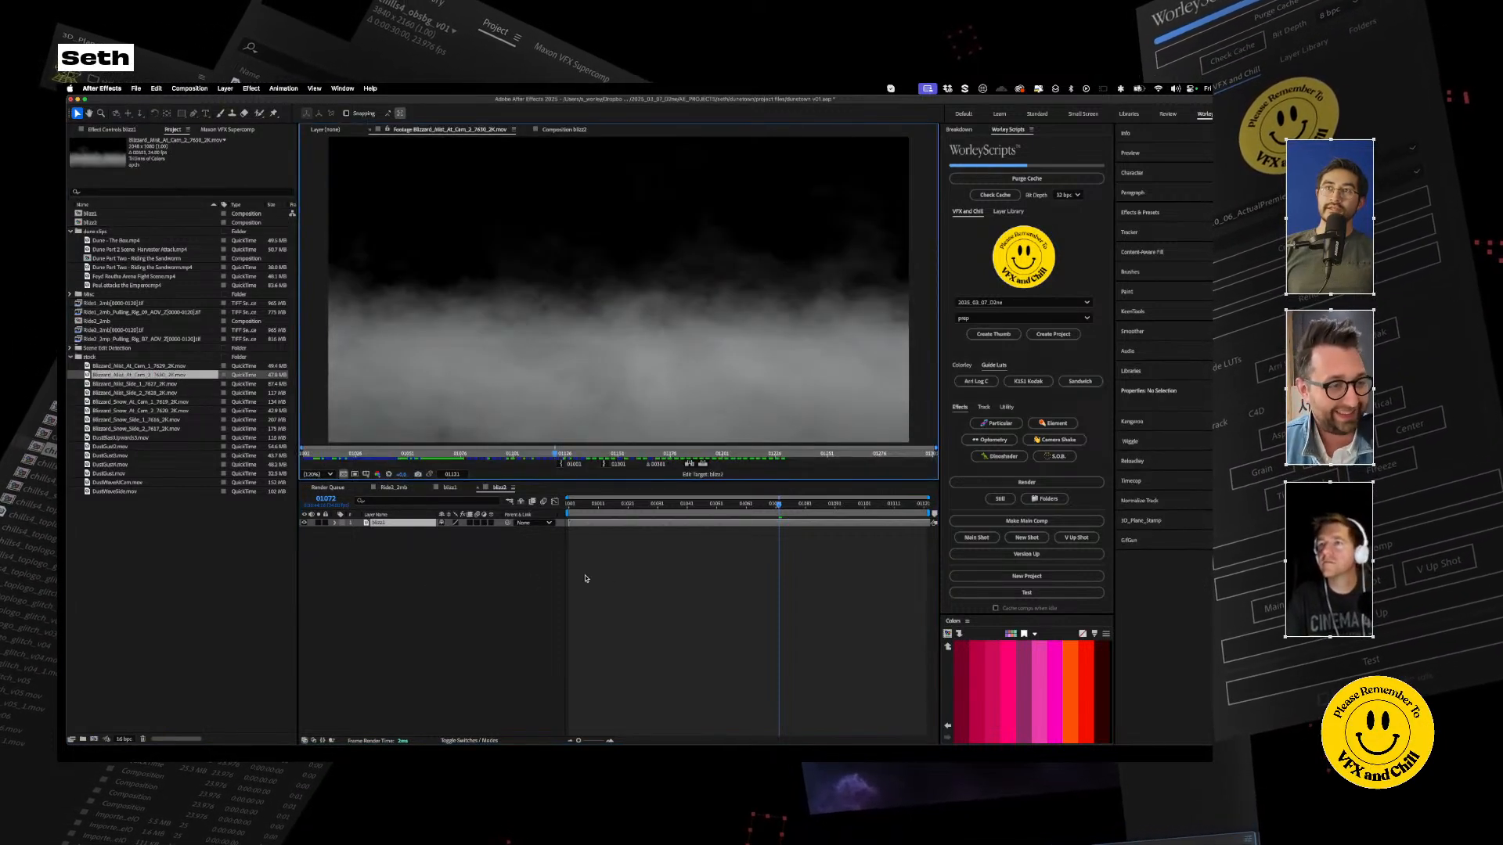
key(space)
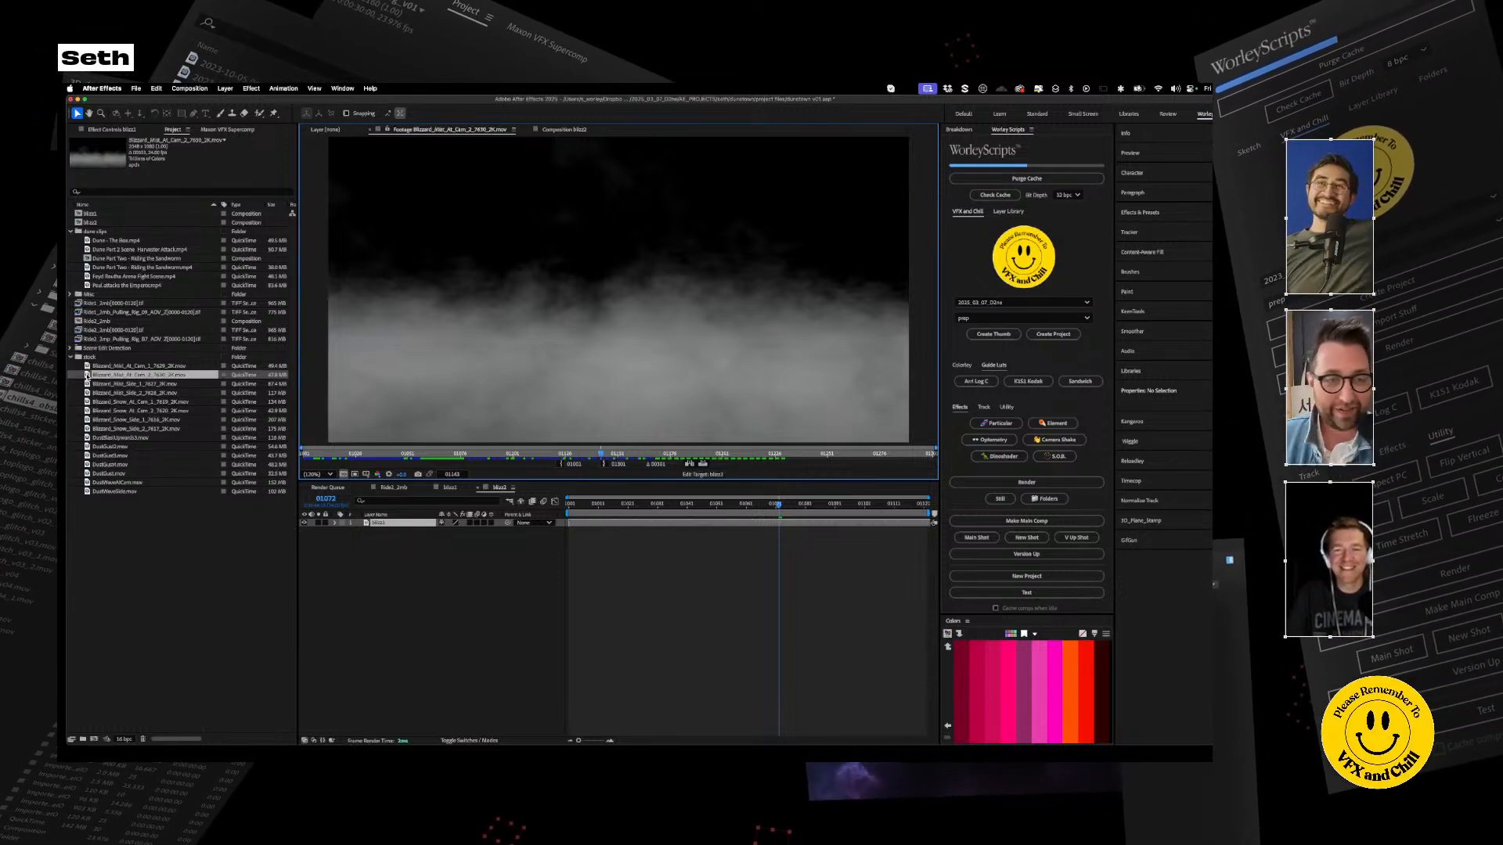
Replace the mist layer's footage in the Mist2 composition with the Blizzard_Mist_At_Cam_2 clip, rename the layer Mist2 and preview it
click(87, 377)
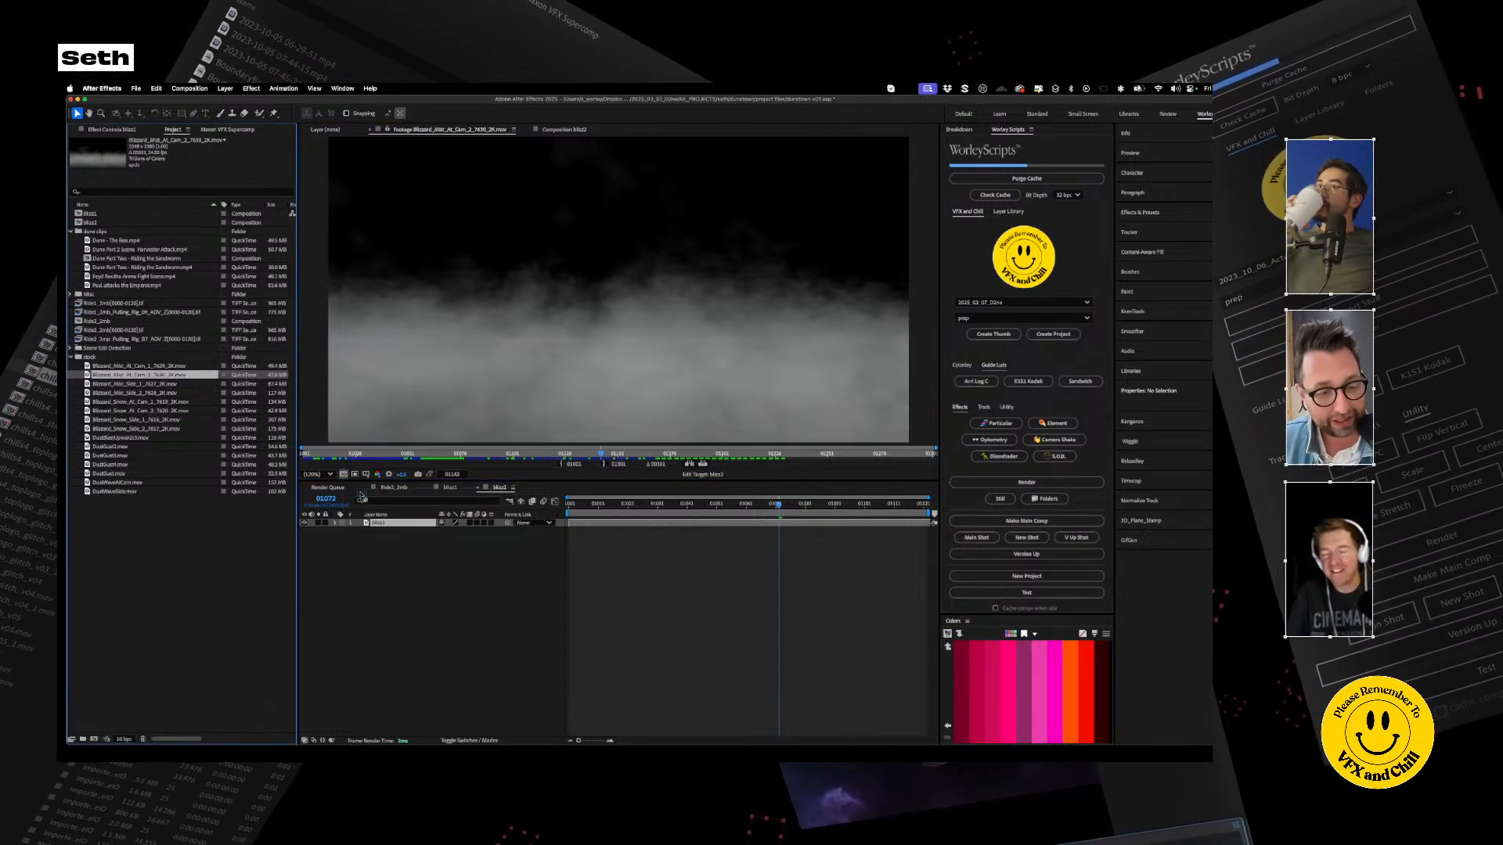
click(385, 523)
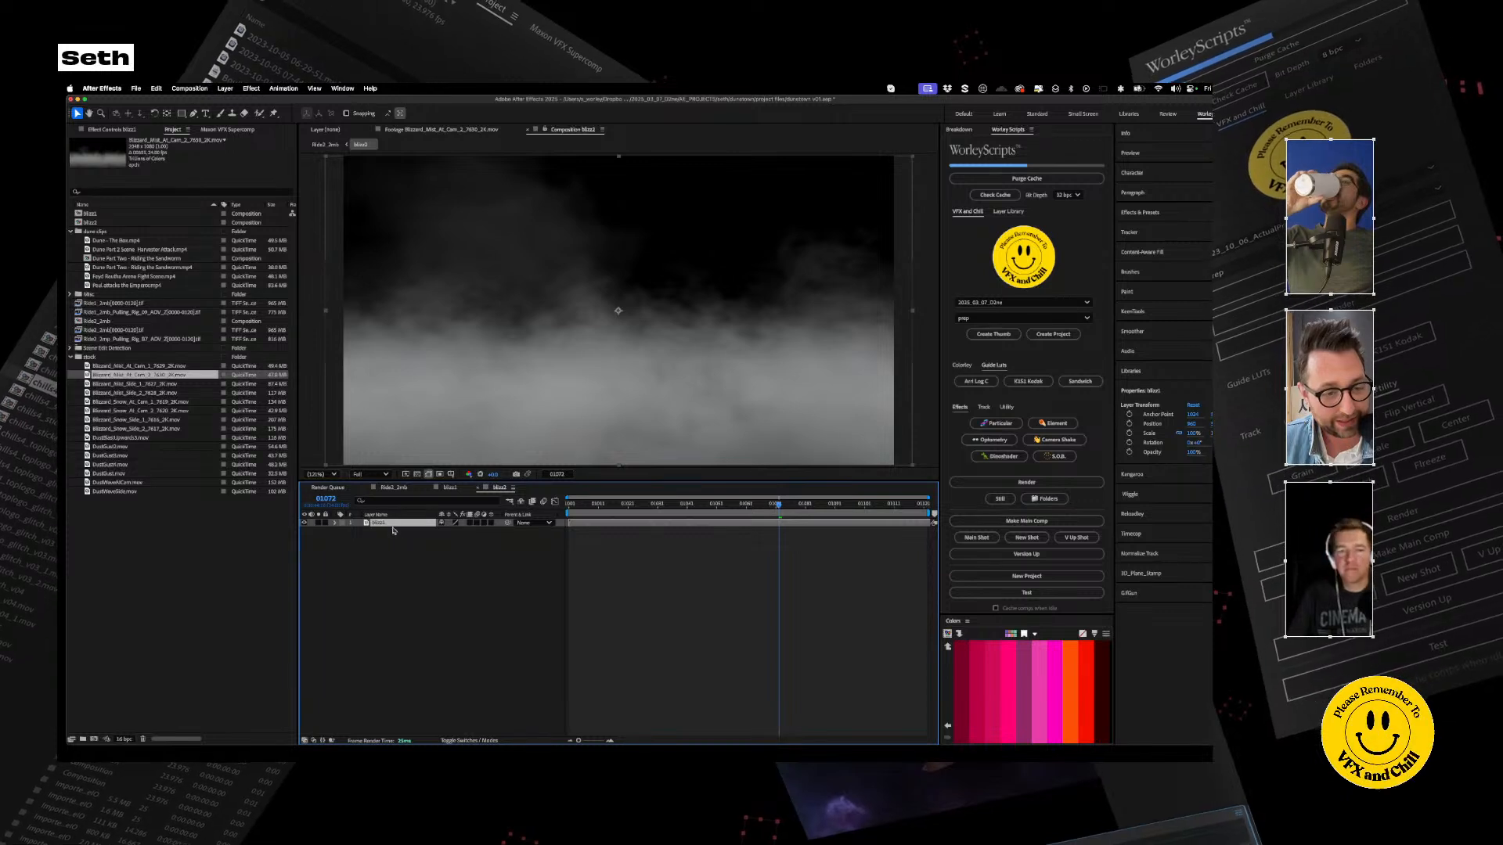
key(Return)
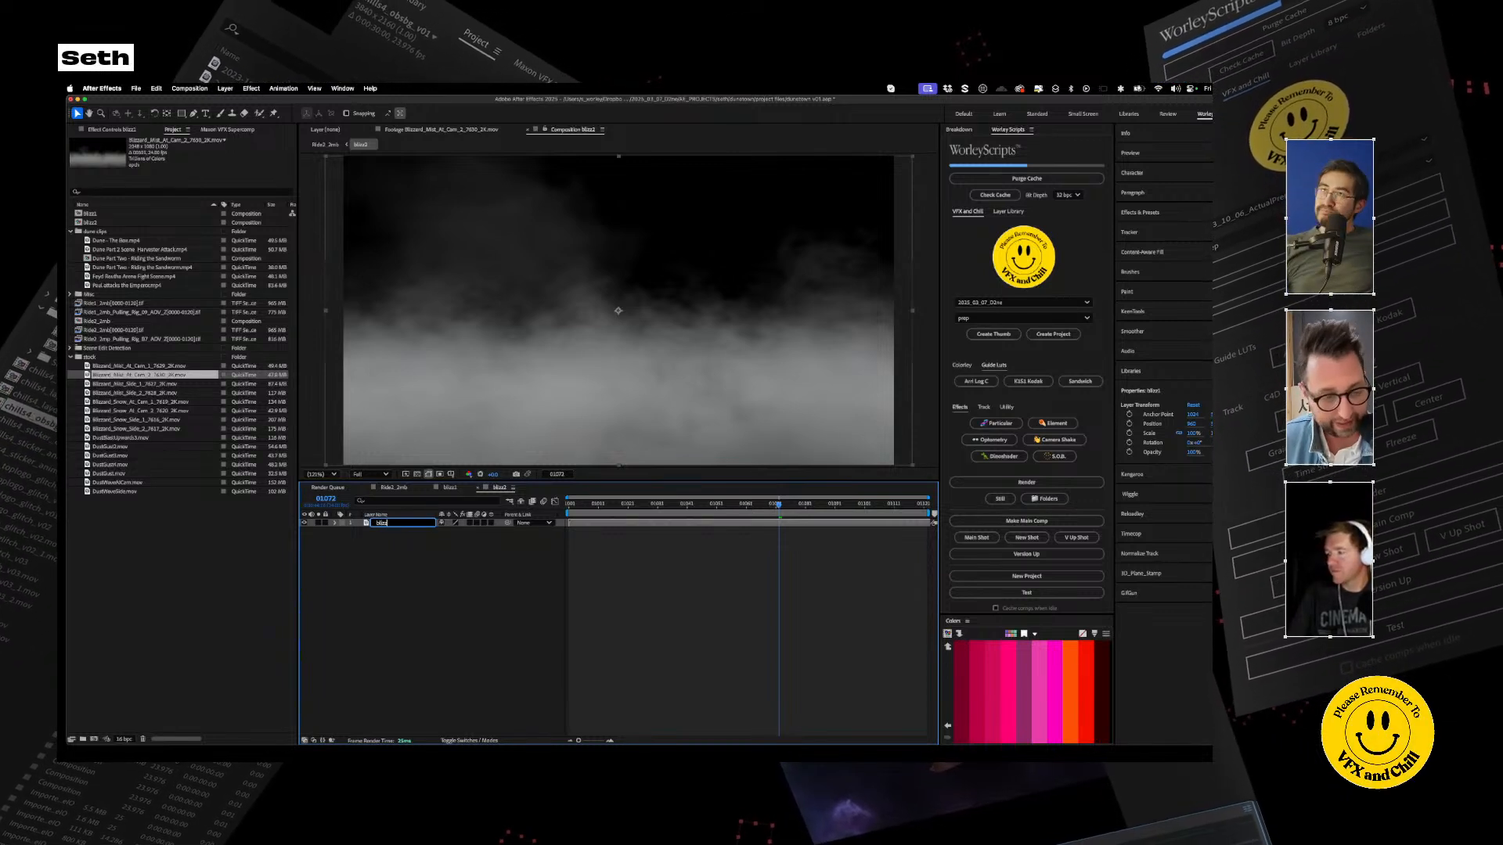
text(2)
key(Return)
key(space)
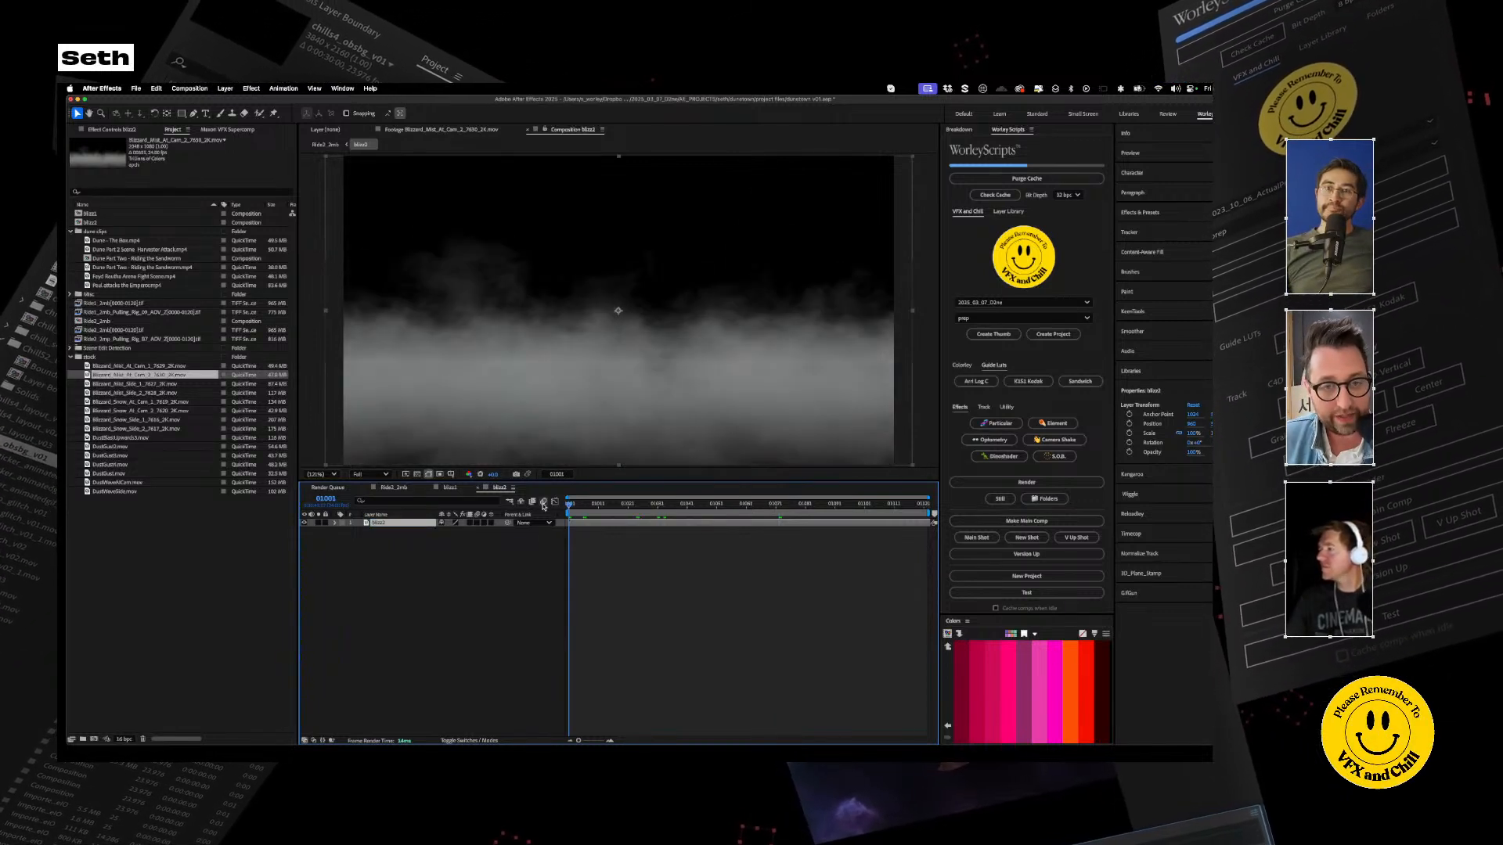
Copy the Timewarp effect from the Mist1 footage layer onto the Mist2 footage layer and preview it from the first frame
click(113, 130)
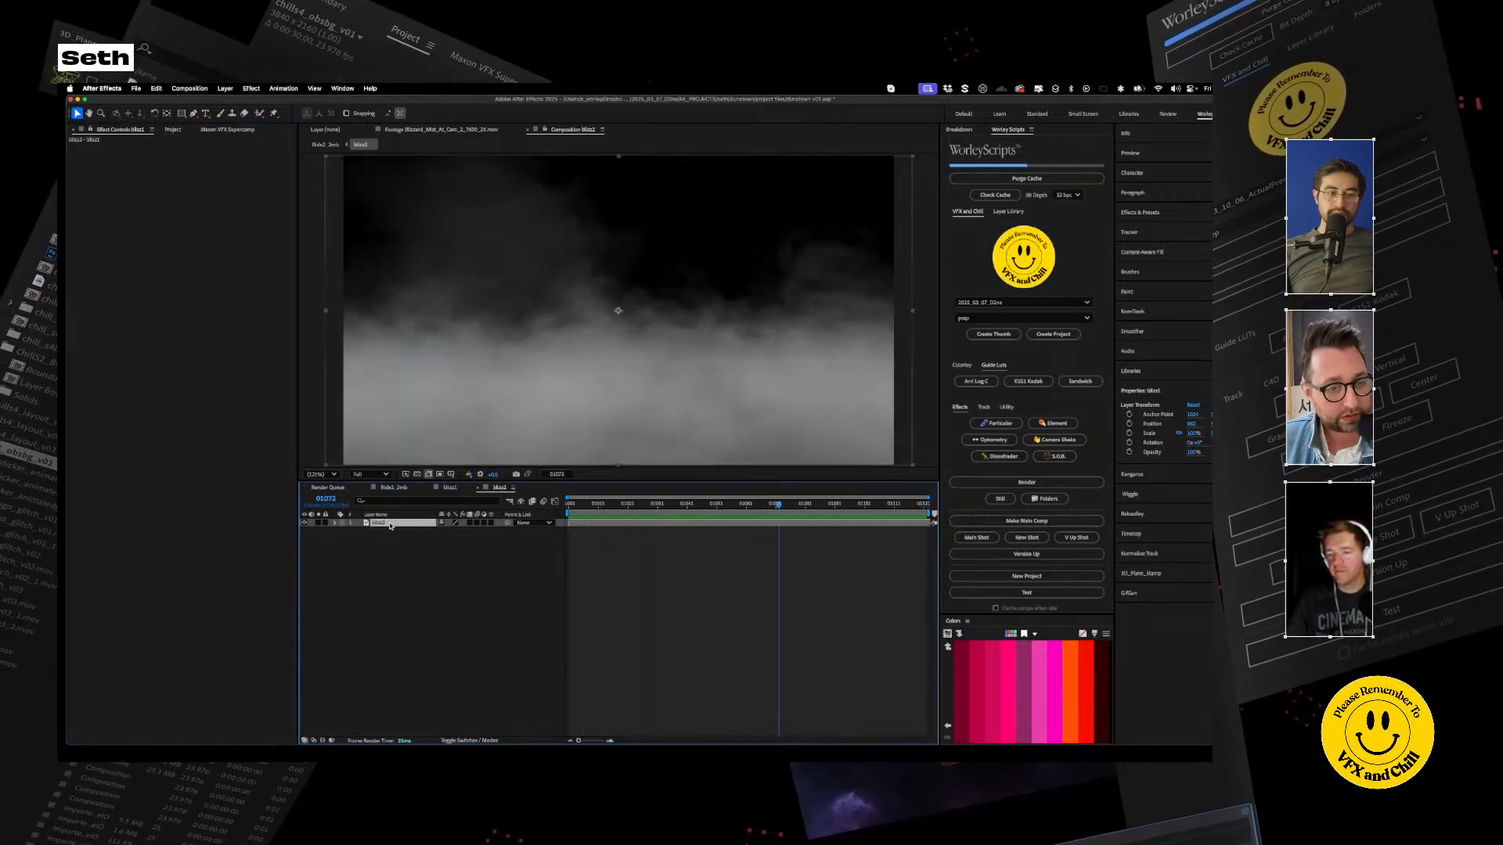
double_click(383, 528)
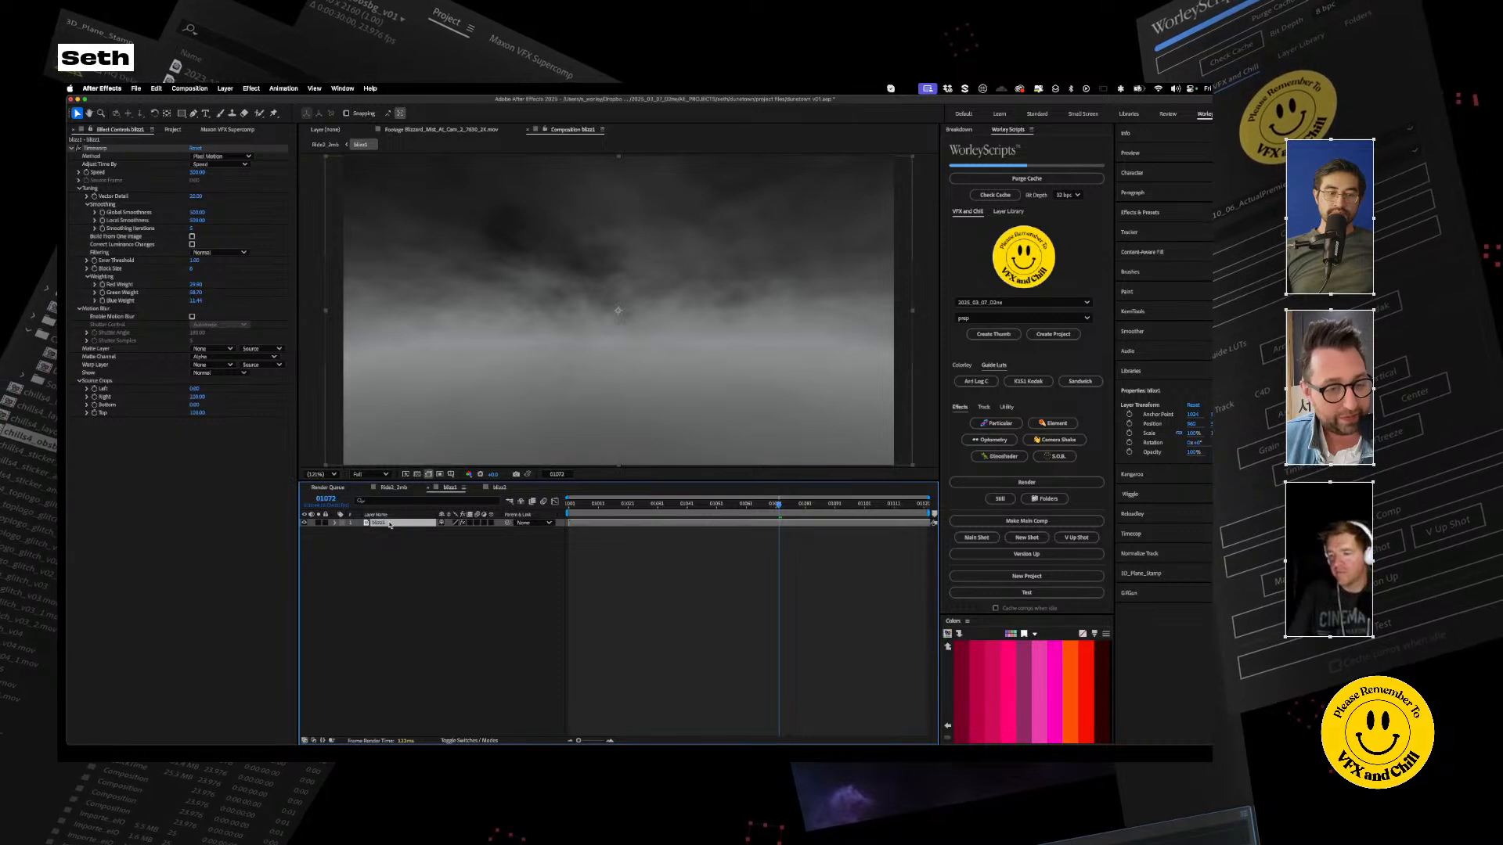
click(96, 149)
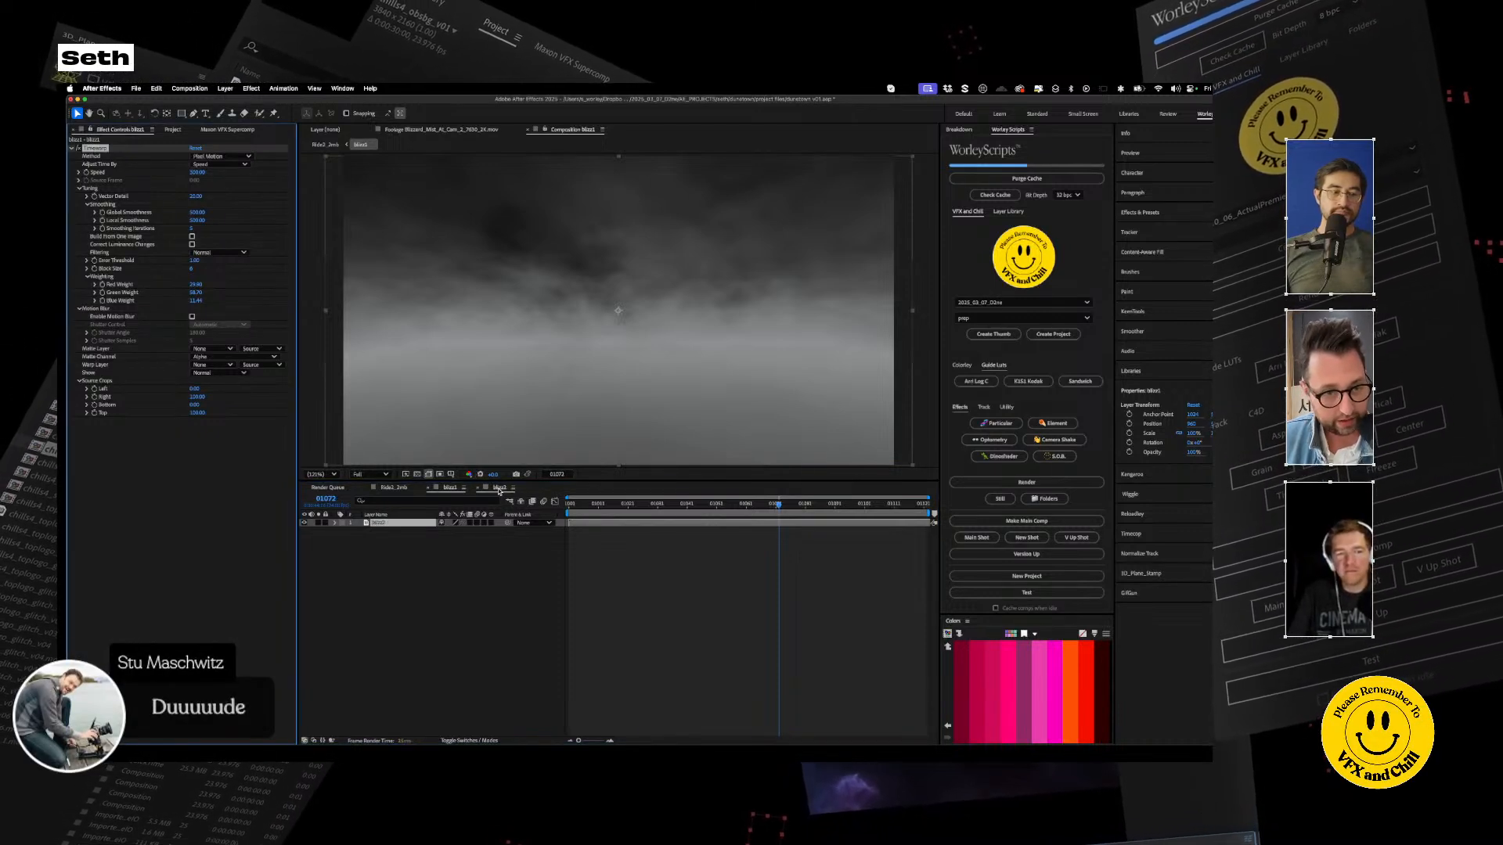
double_click(401, 523)
click(386, 522)
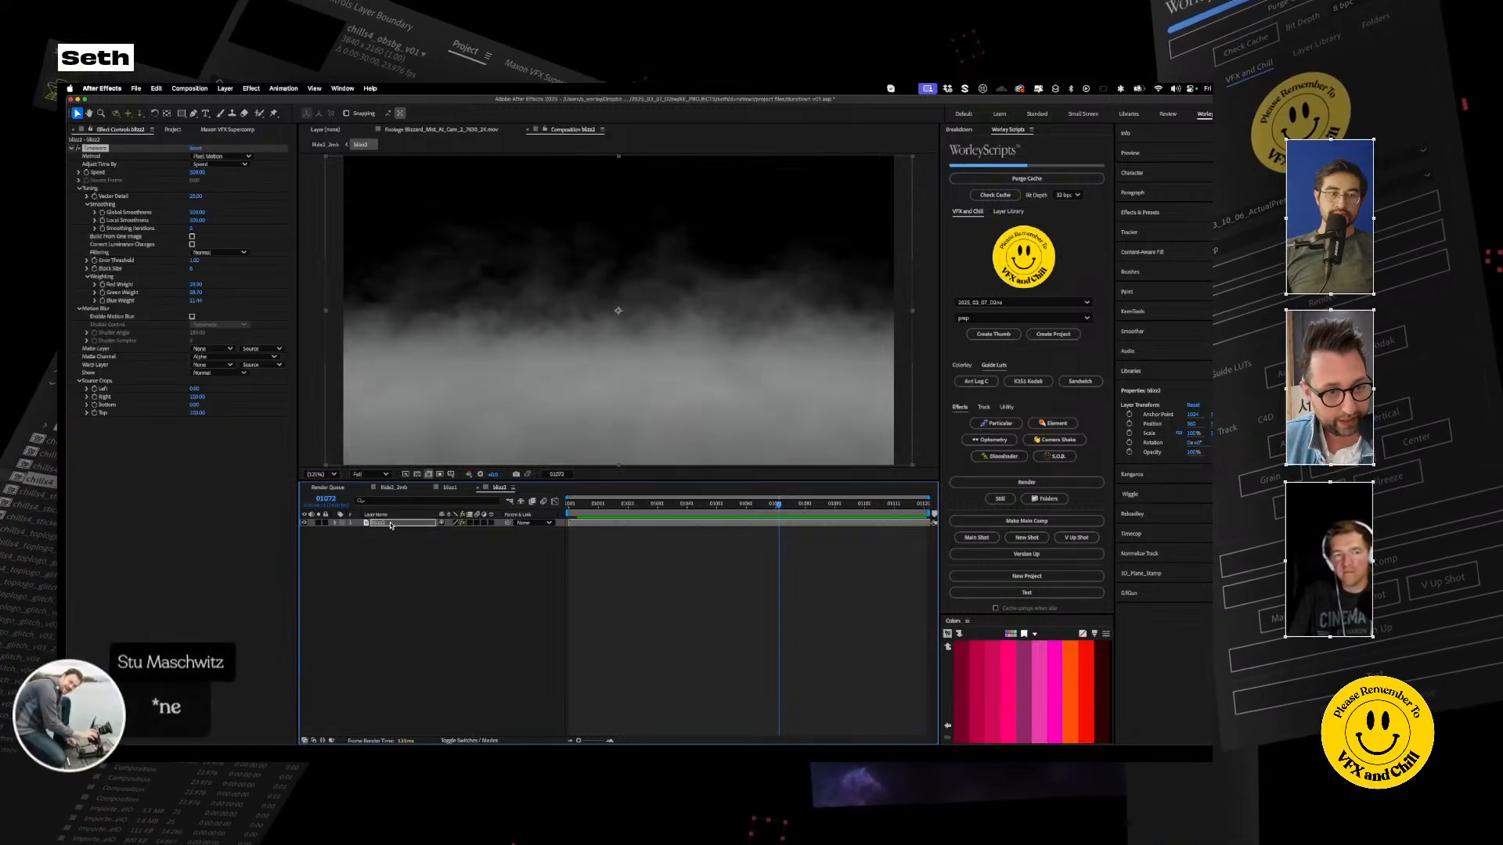
key(Home)
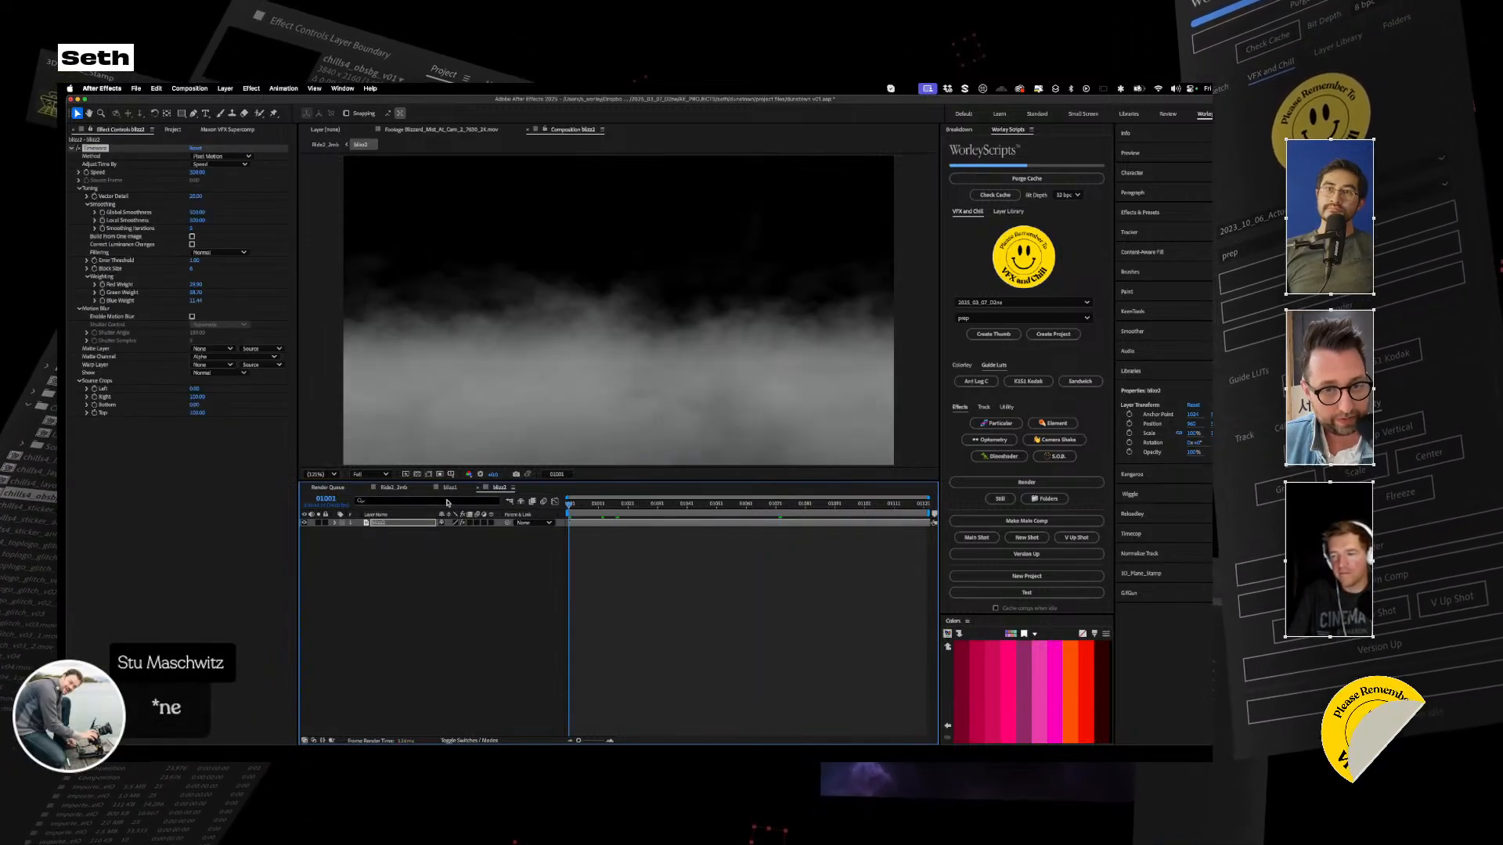
key(space)
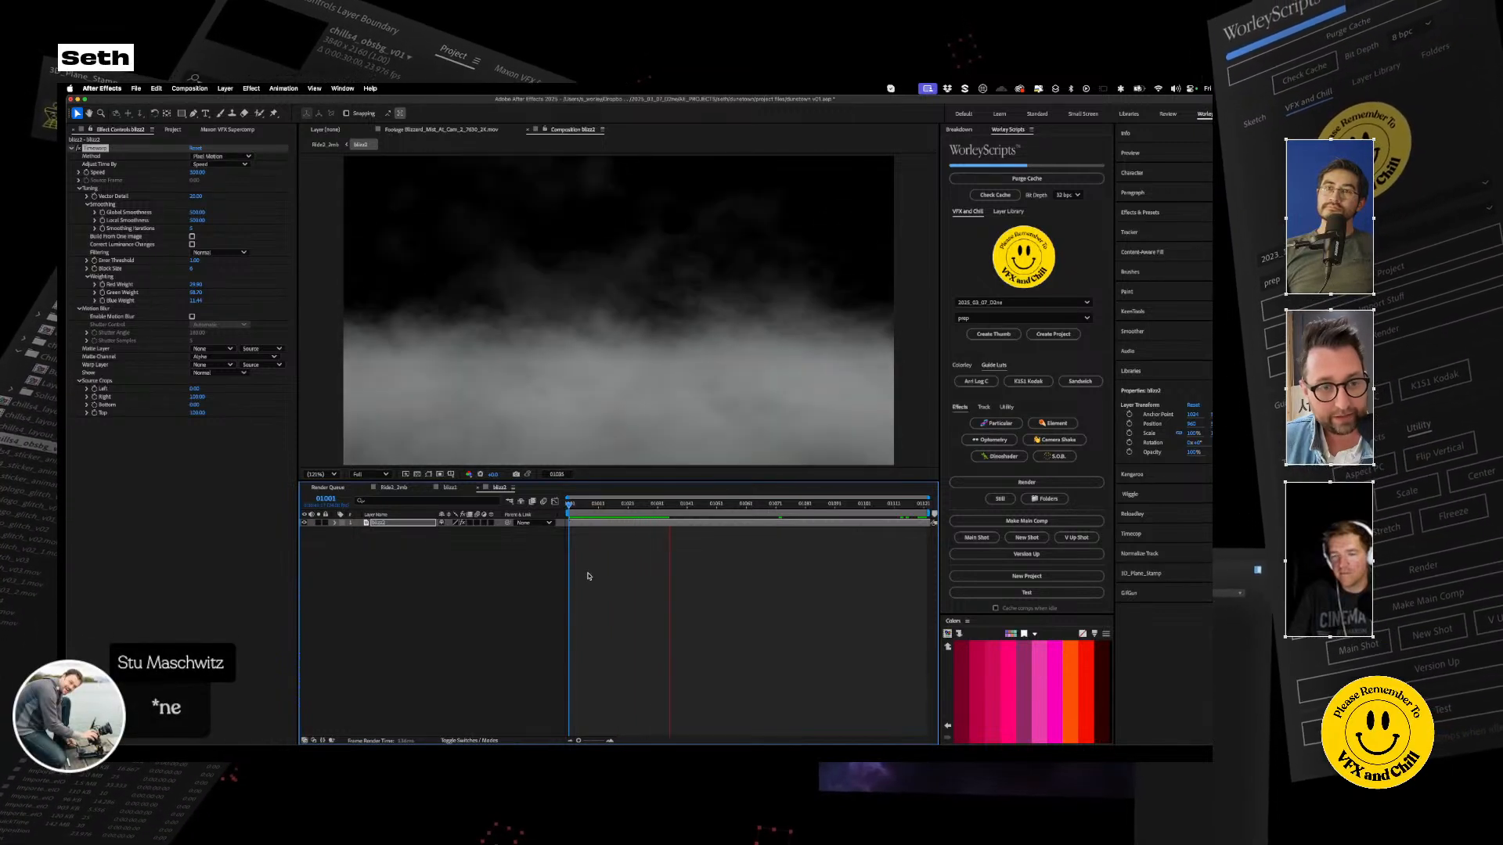
Copy the Set Matte and Tint effects from the blizz1 layer onto the blizz2 layer in the main composition
key(space)
click(451, 487)
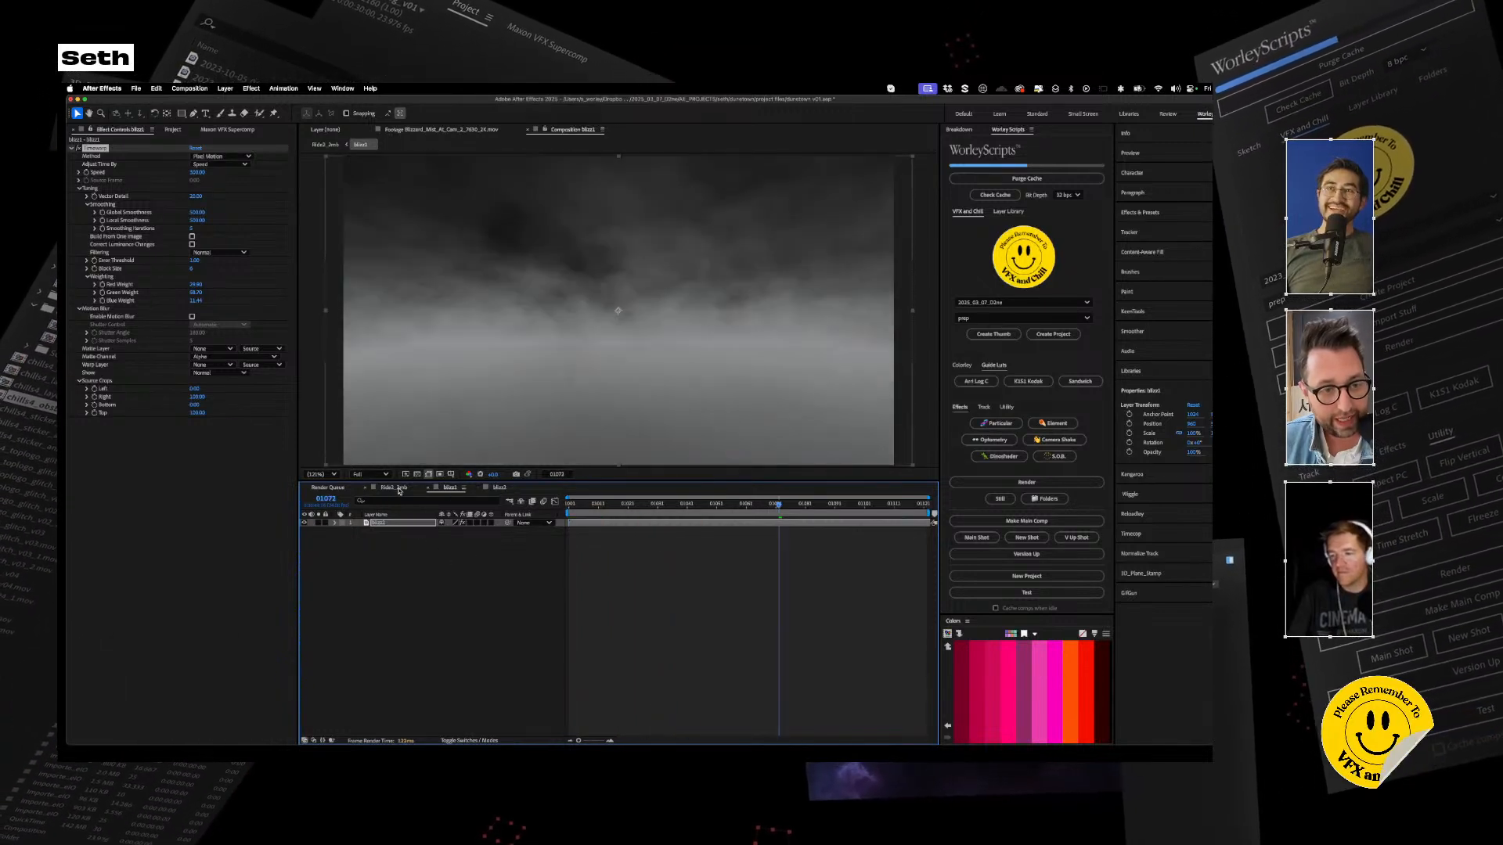
click(393, 487)
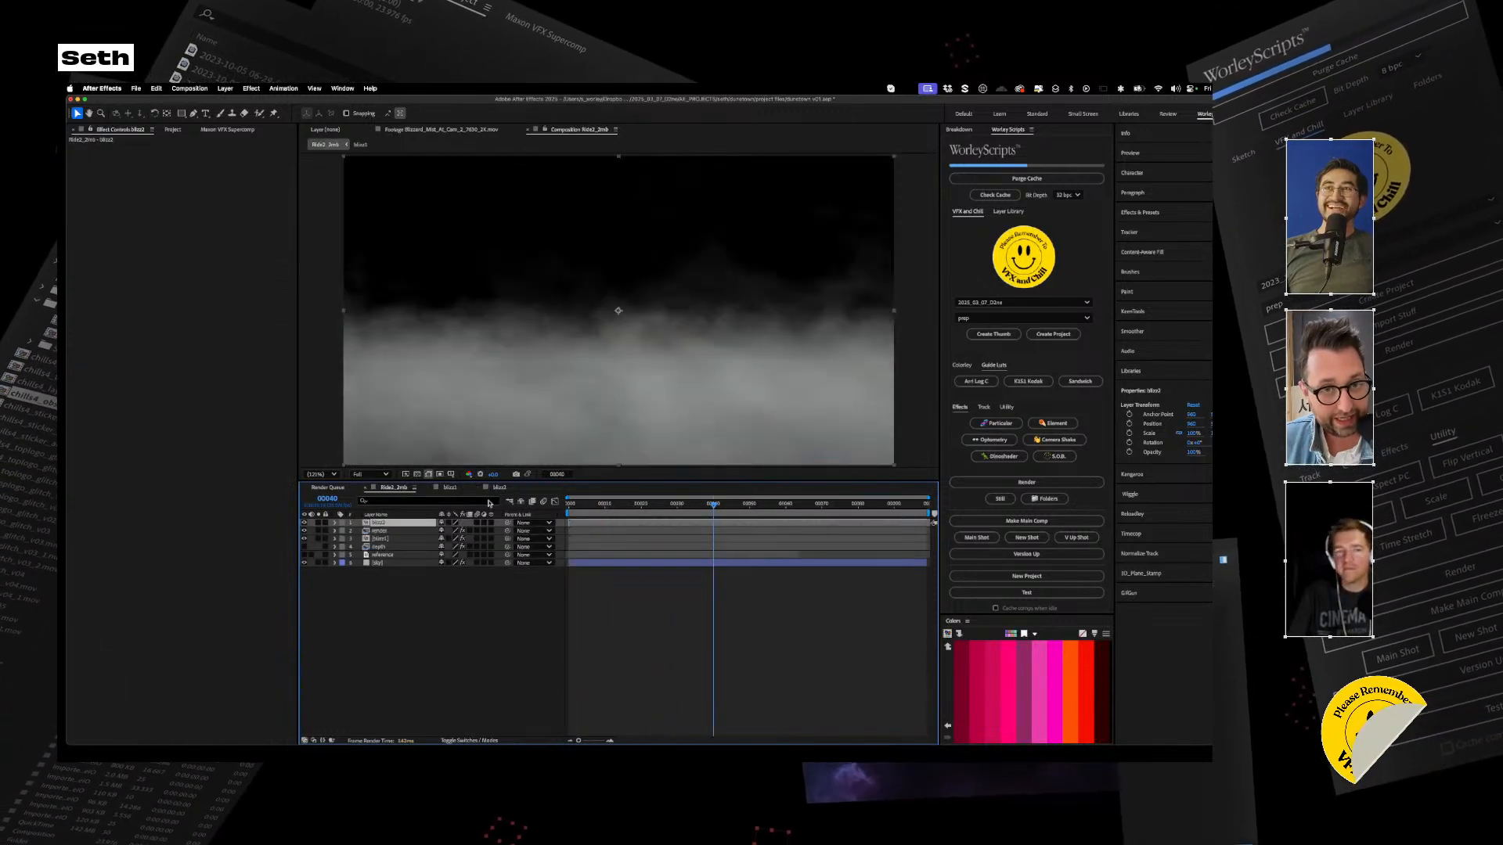
click(380, 539)
click(102, 148)
shift+click(97, 205)
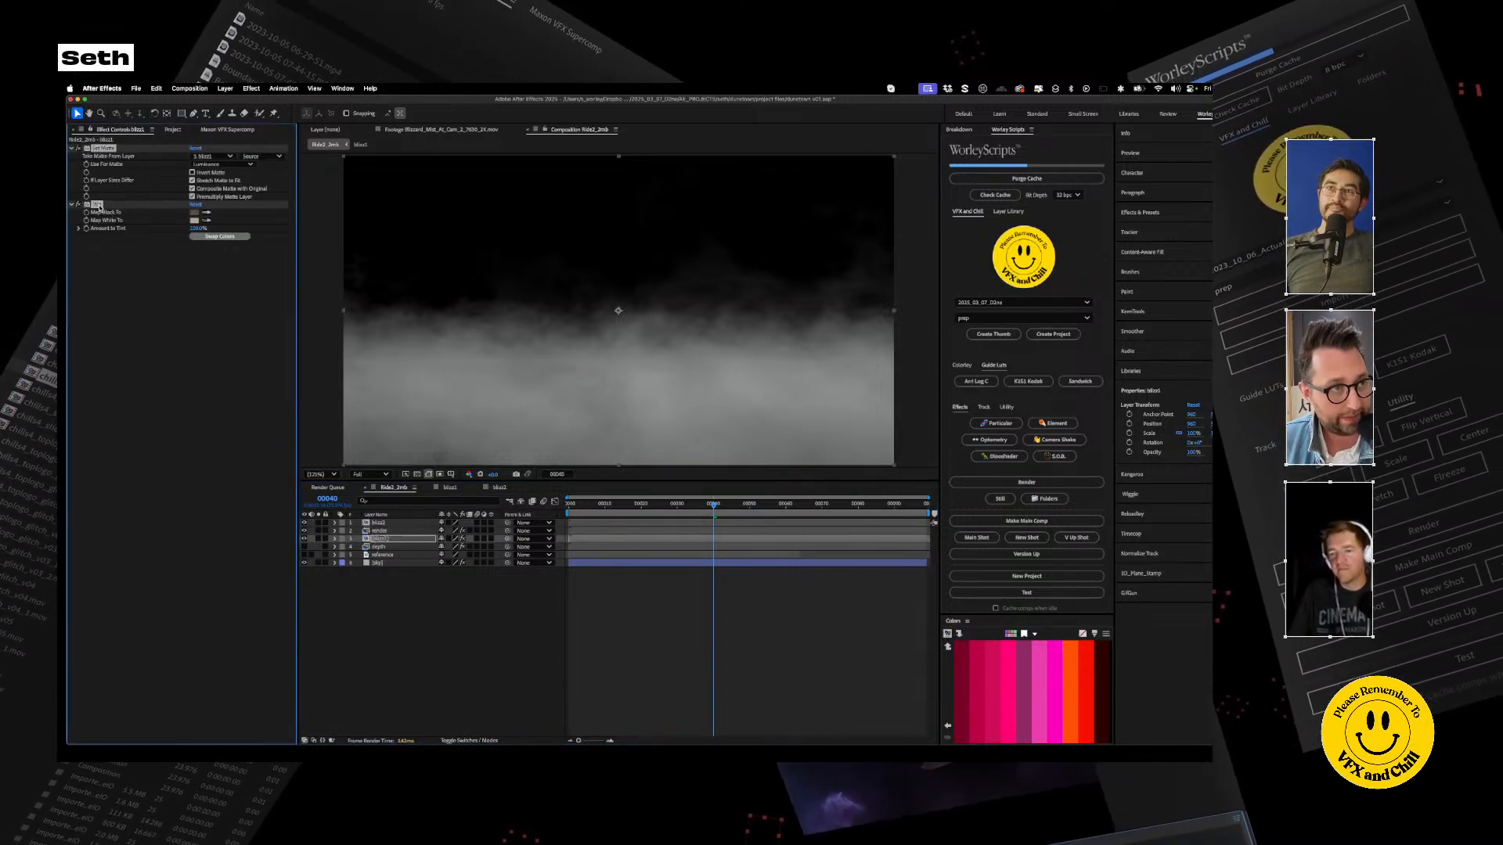
click(379, 522)
key(ctrl+v)
click(225, 322)
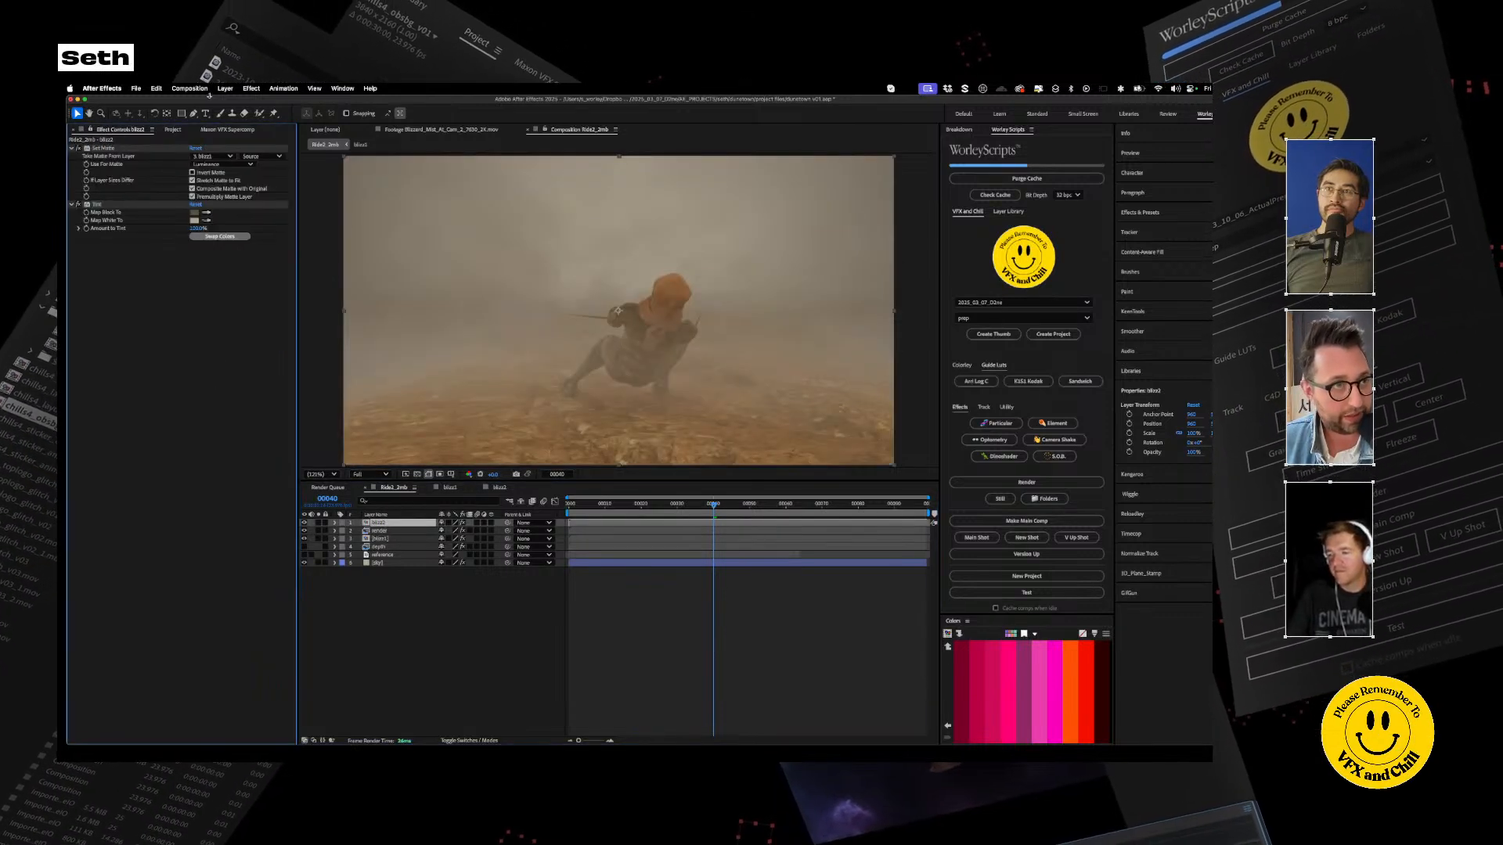
Take the pasted Set Matte's matte from the blizz2 layer and check the composite at other frames
click(222, 158)
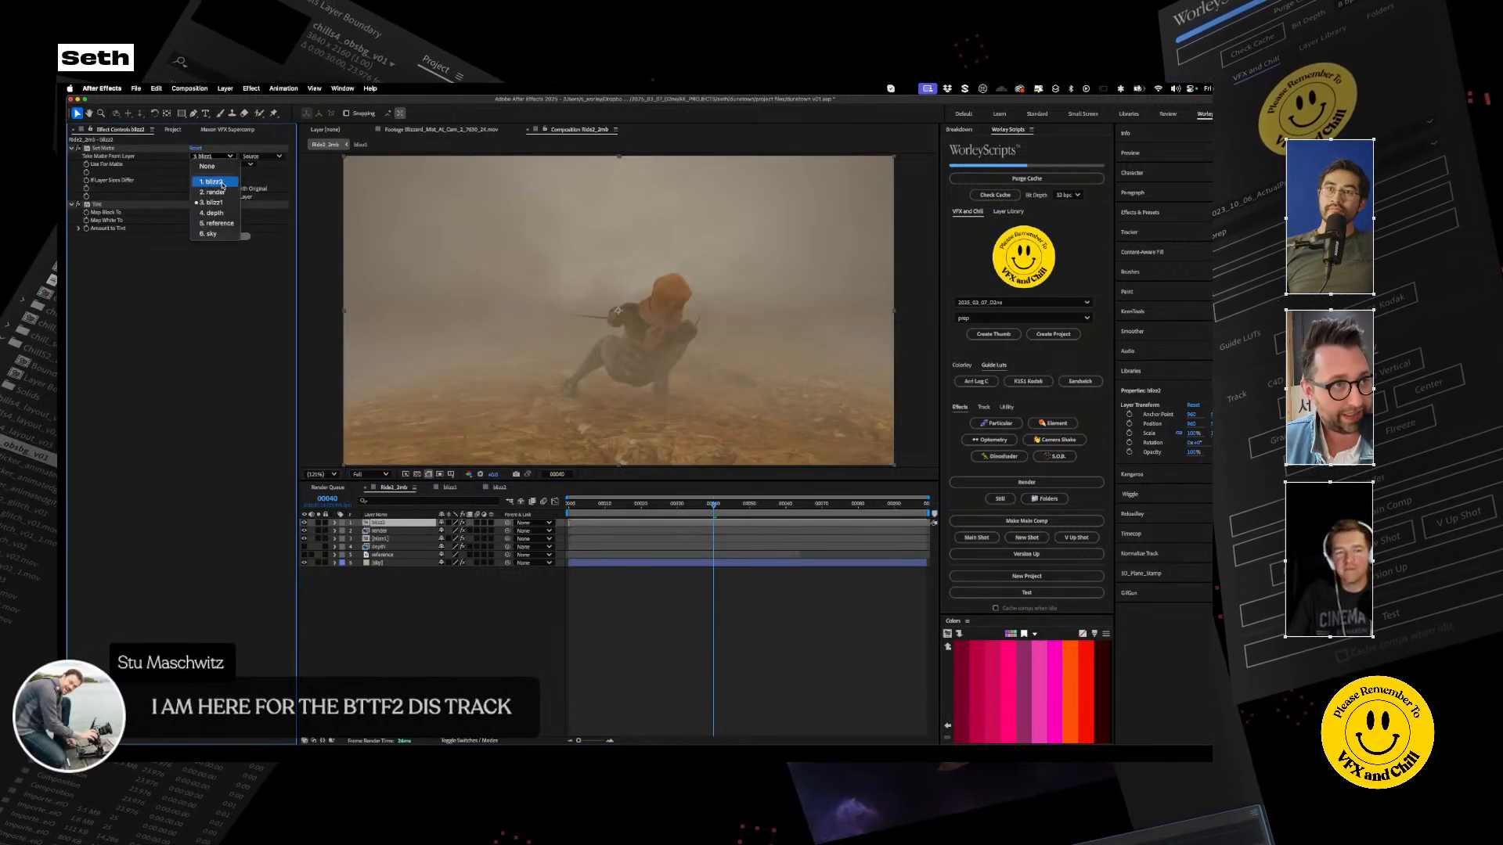
click(214, 182)
click(428, 666)
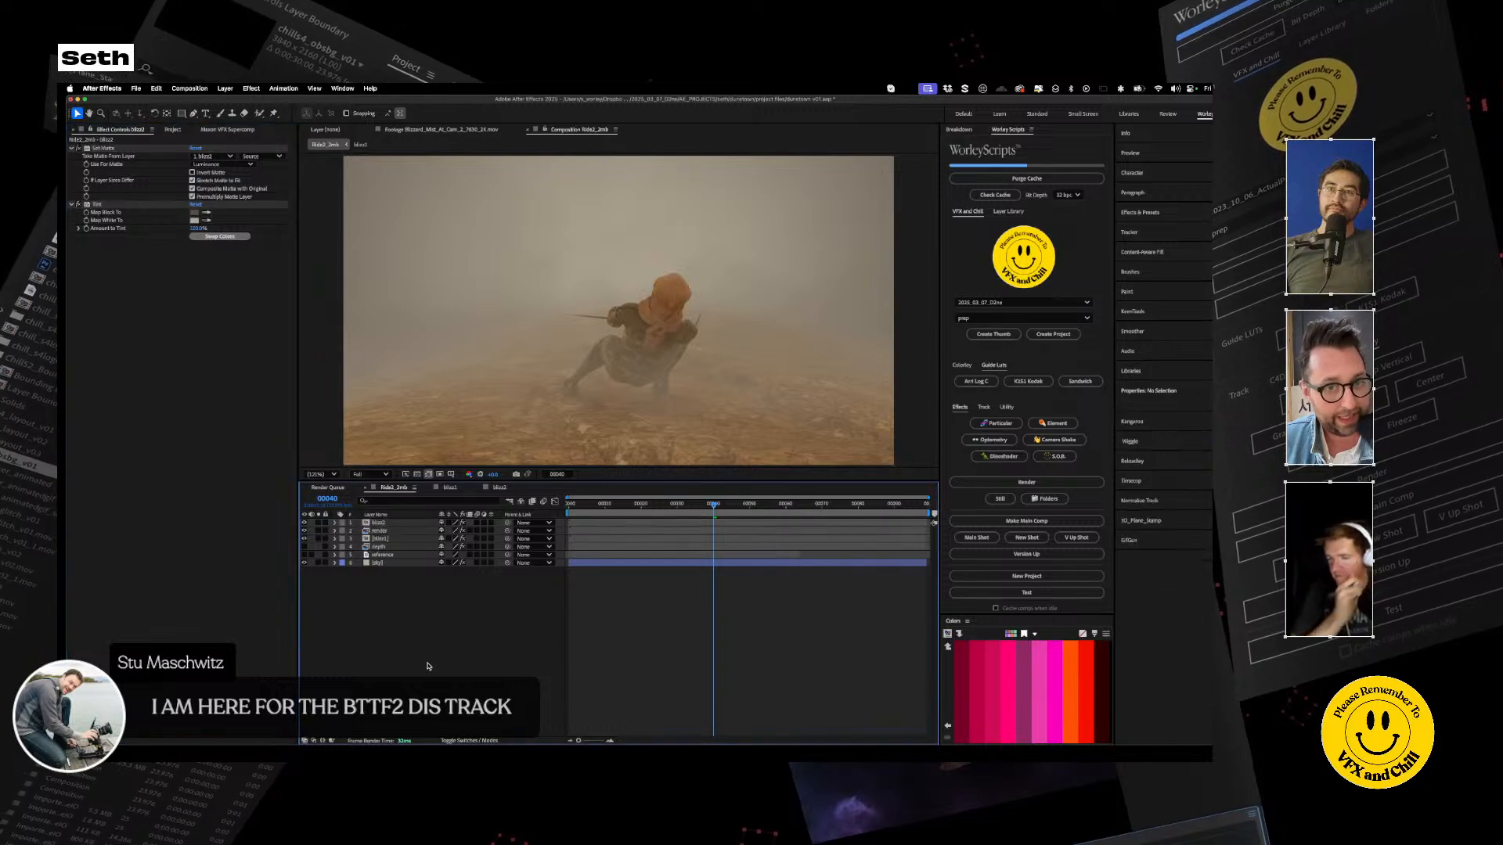
click(318, 522)
click(318, 522)
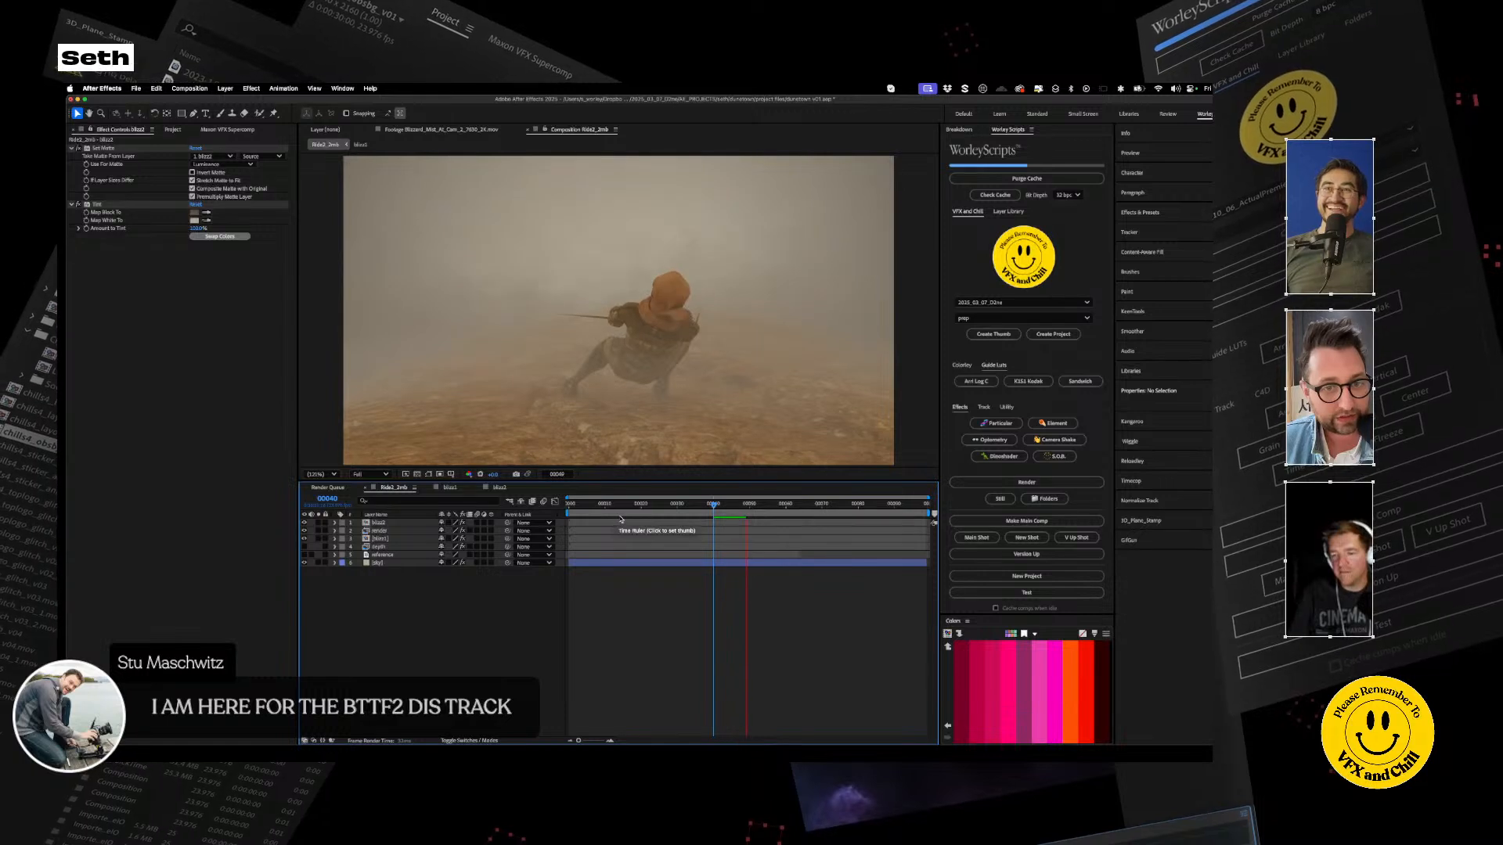
drag(644, 505, 625, 507)
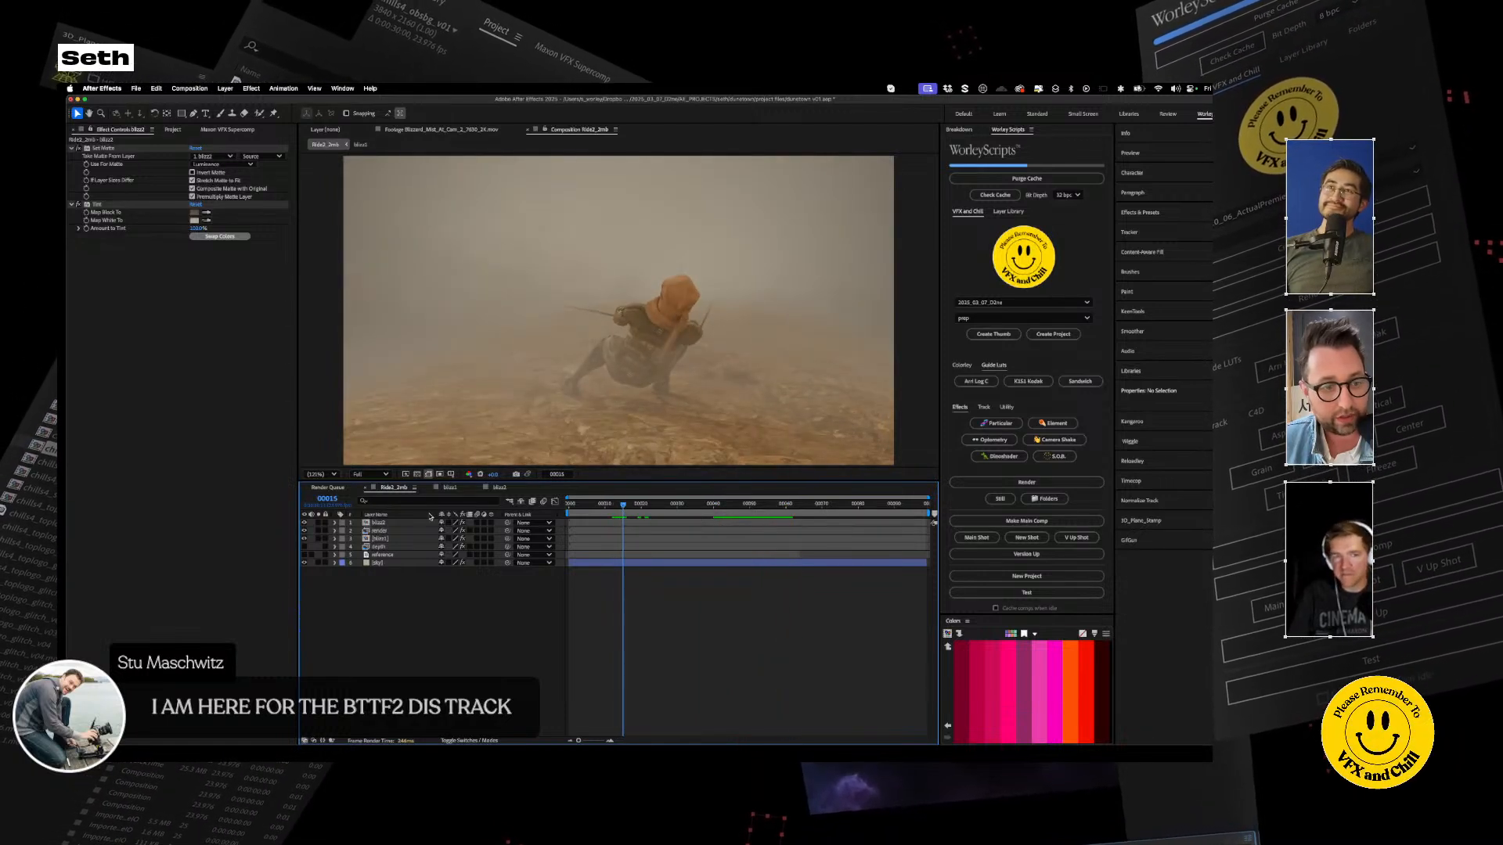
Add a second Set Matte effect to the blizz2 layer and take its matte from the depth layer
click(385, 523)
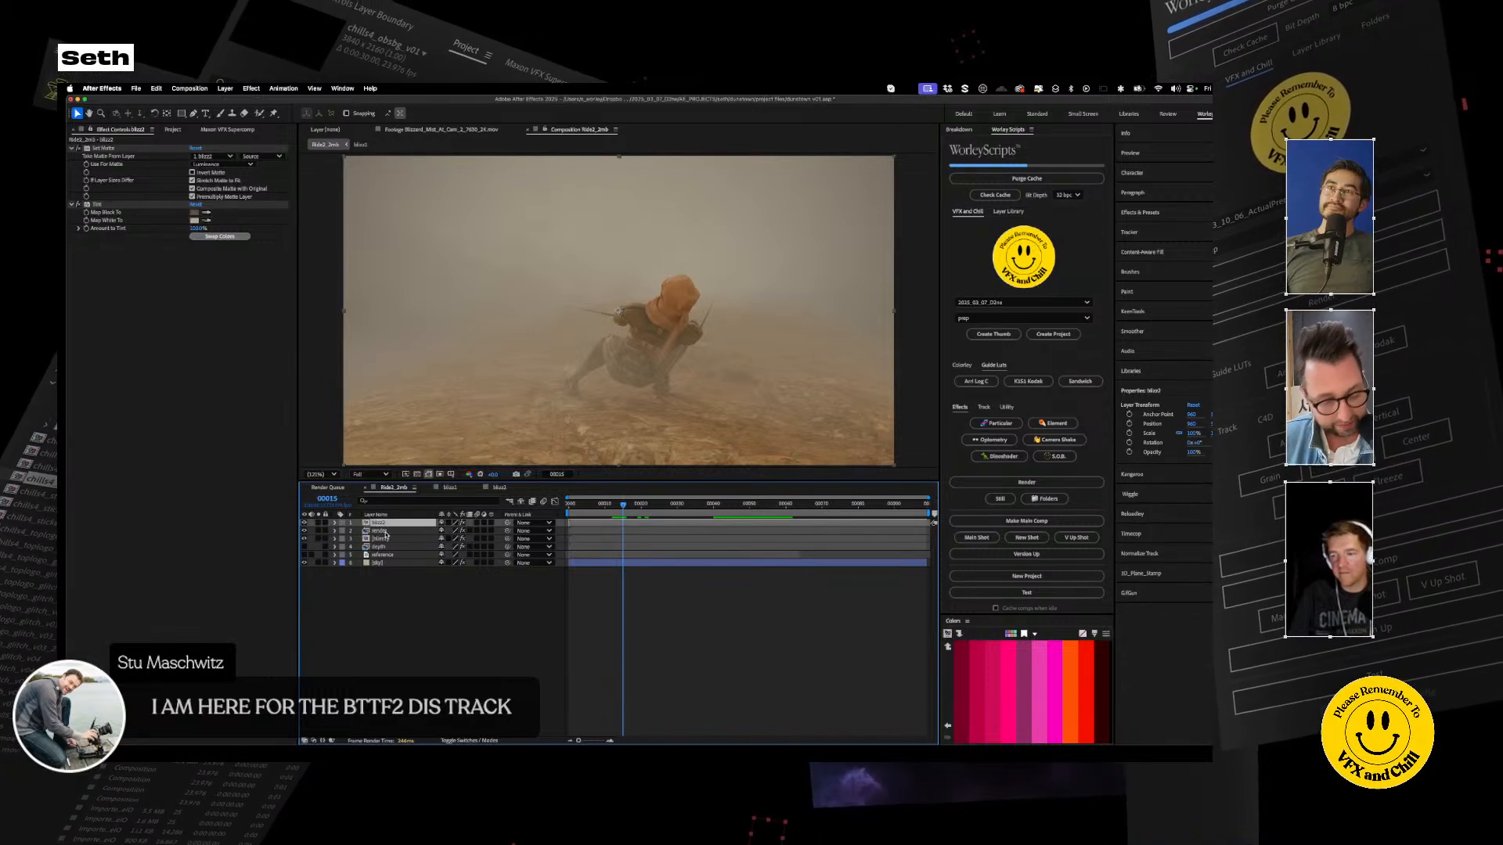
key(ctrl+space)
text(set matte)
key(Return)
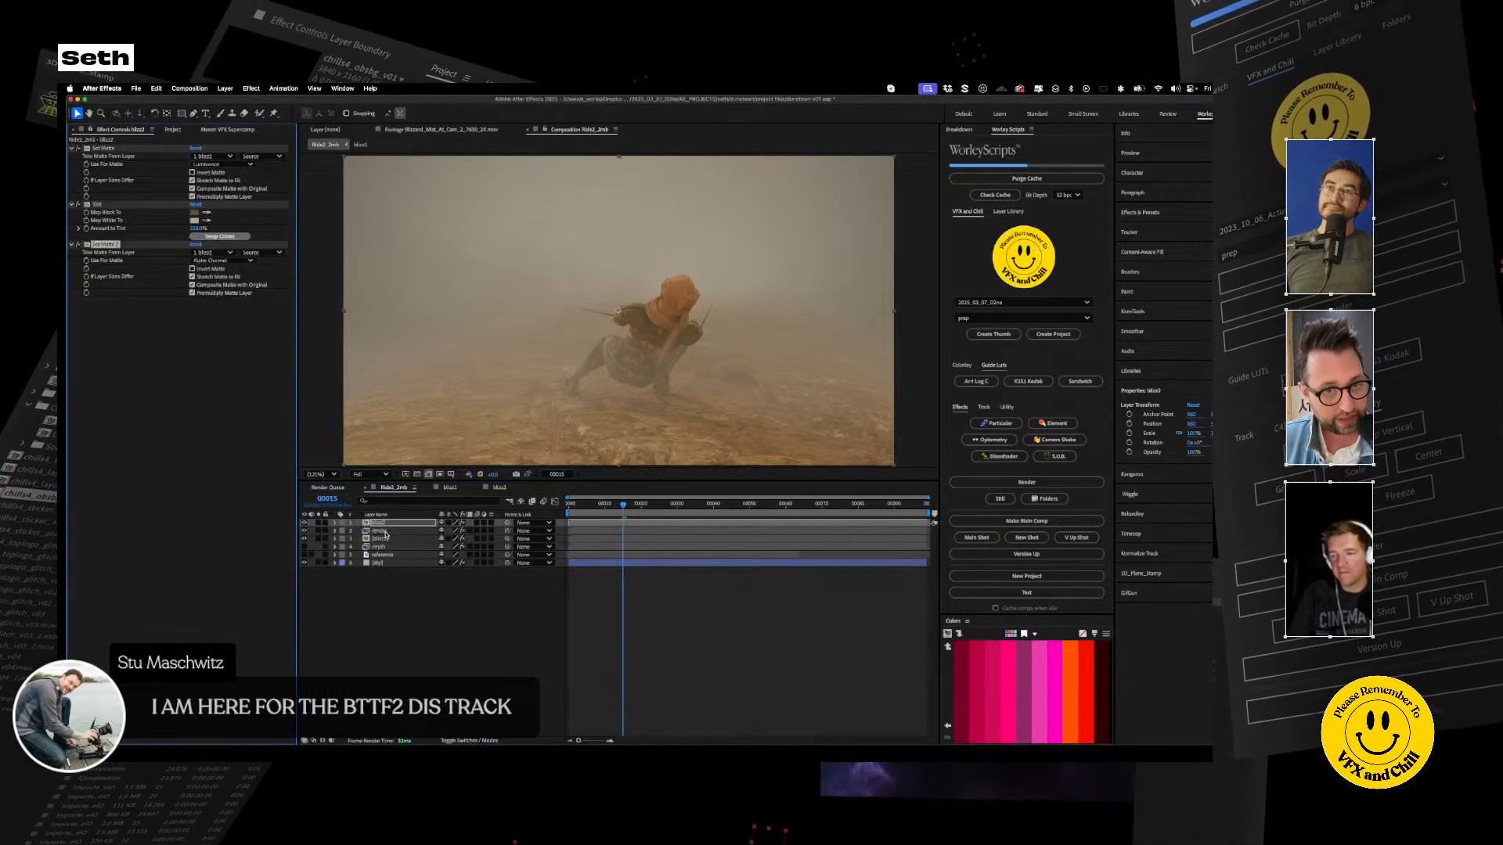
click(218, 254)
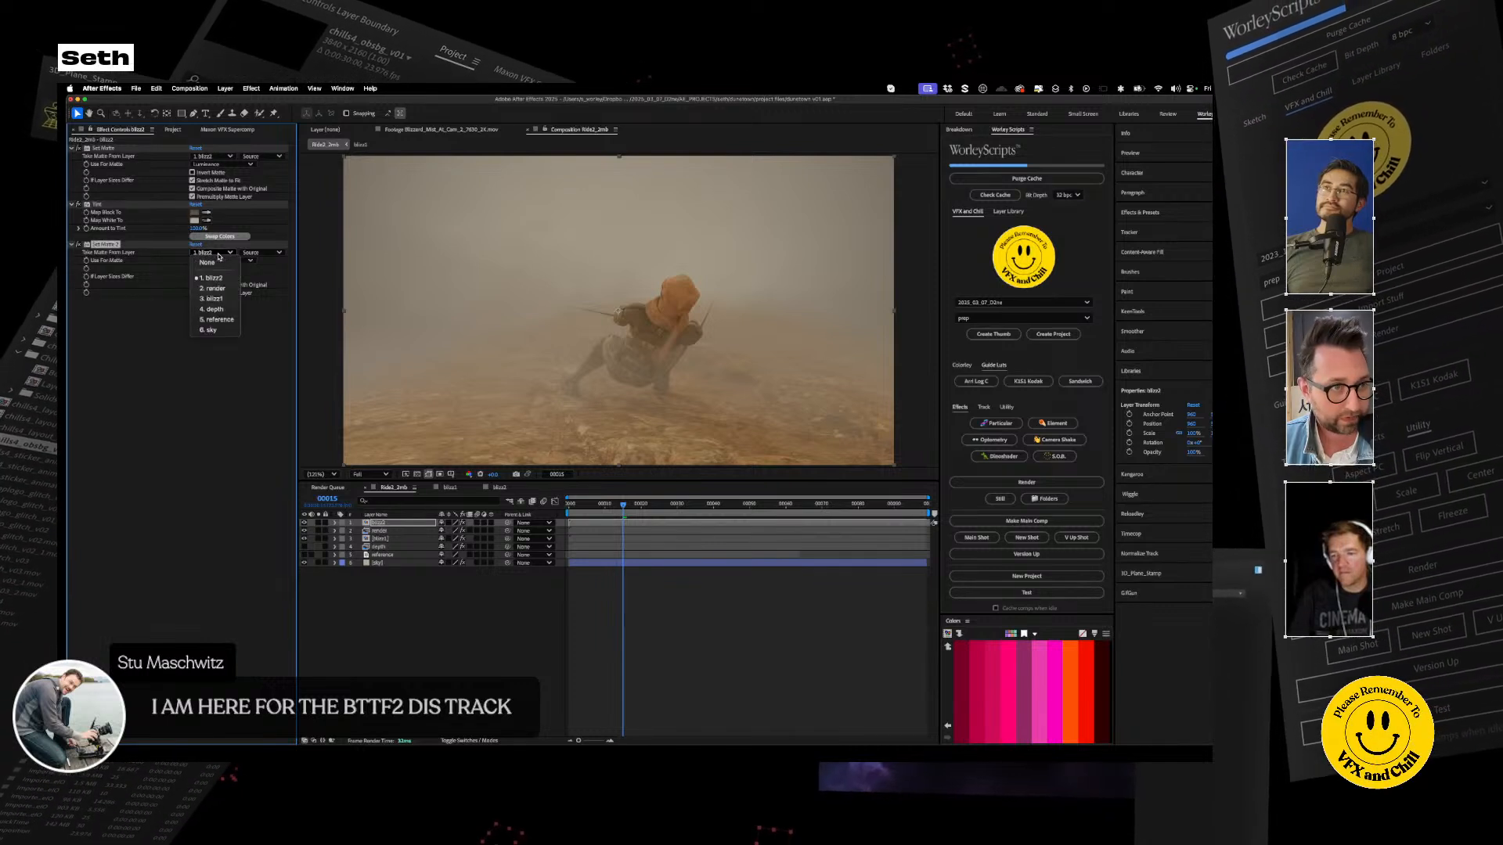
click(214, 310)
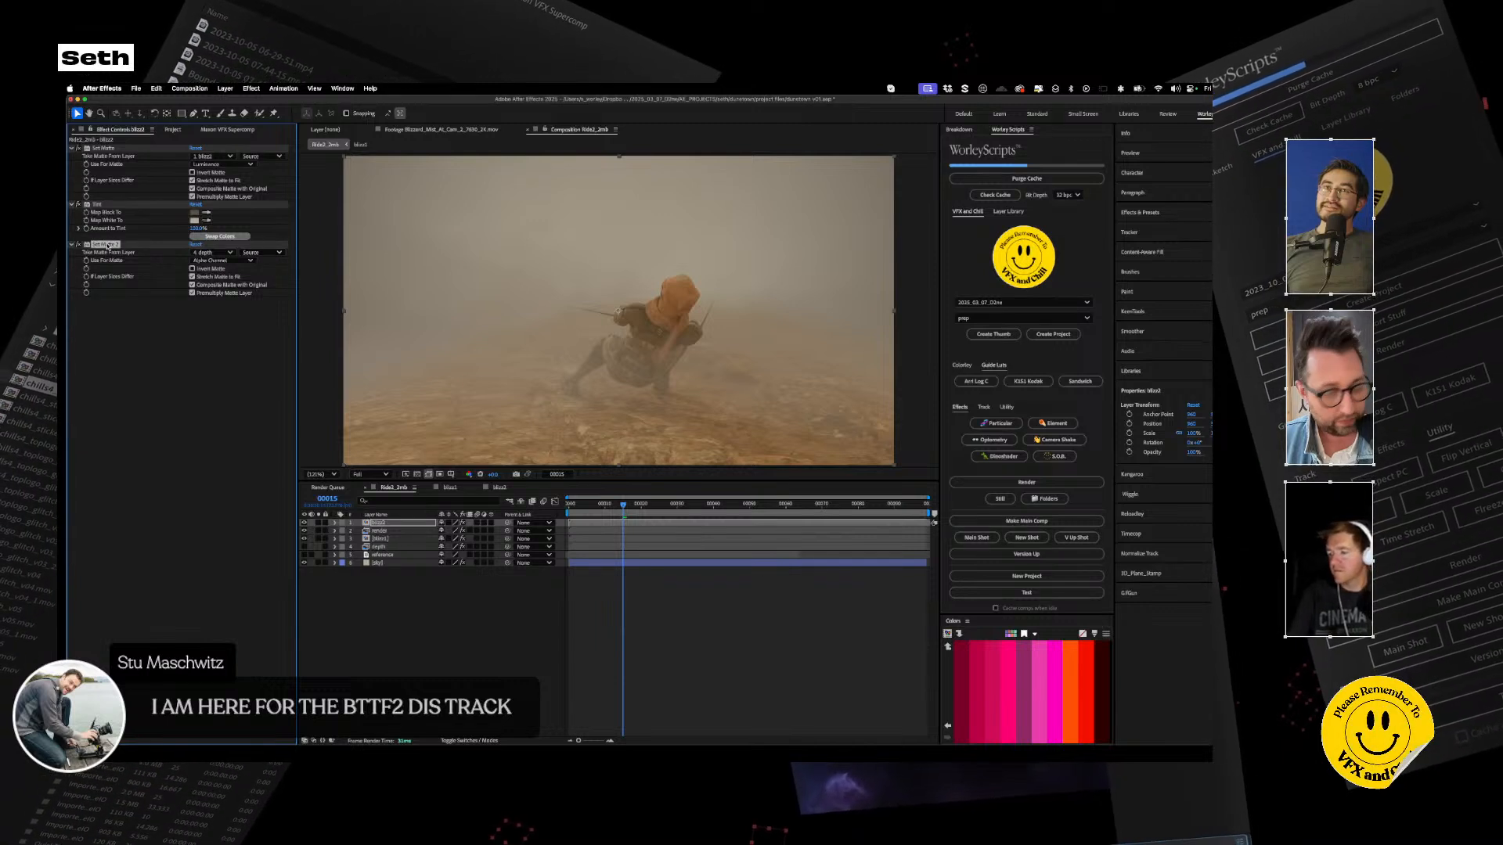
key(Delete)
click(390, 548)
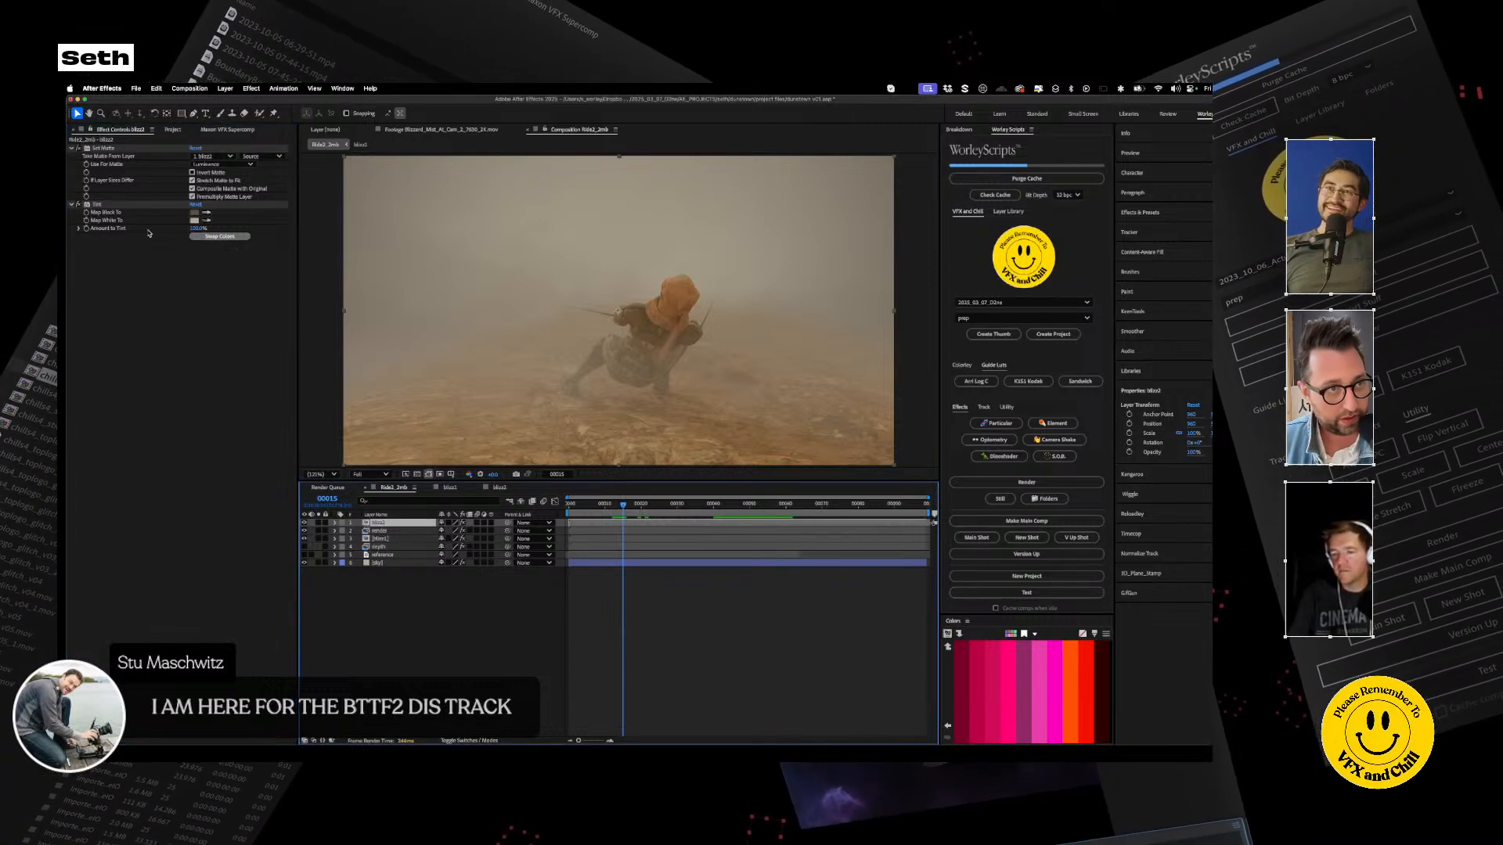
key(super+z)
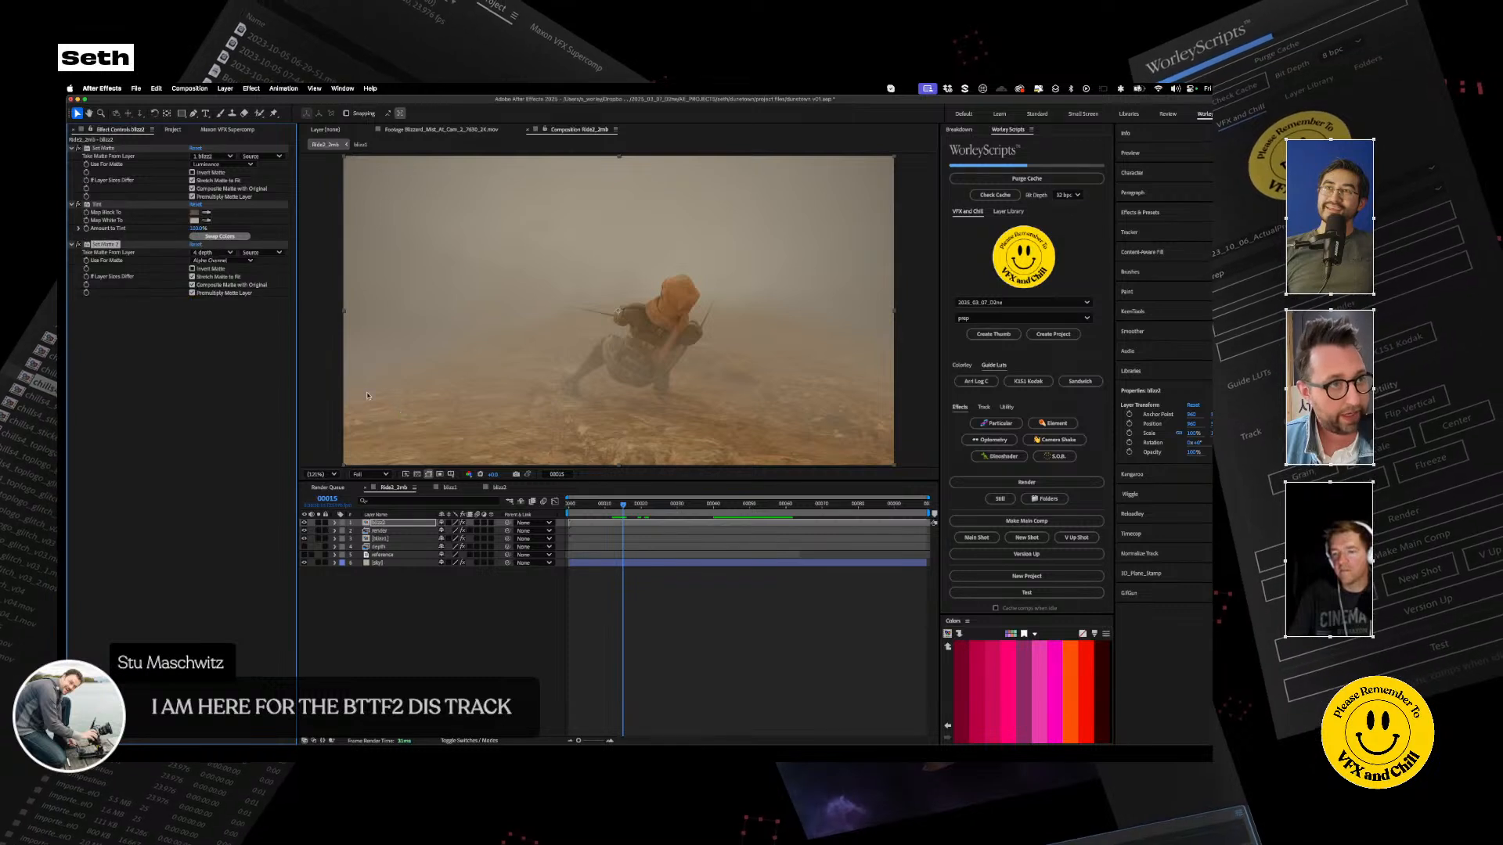
Set Set Matte 2 on blizz2 to read the depth layer with Effects & Masks and use its luminance as the matte
click(262, 252)
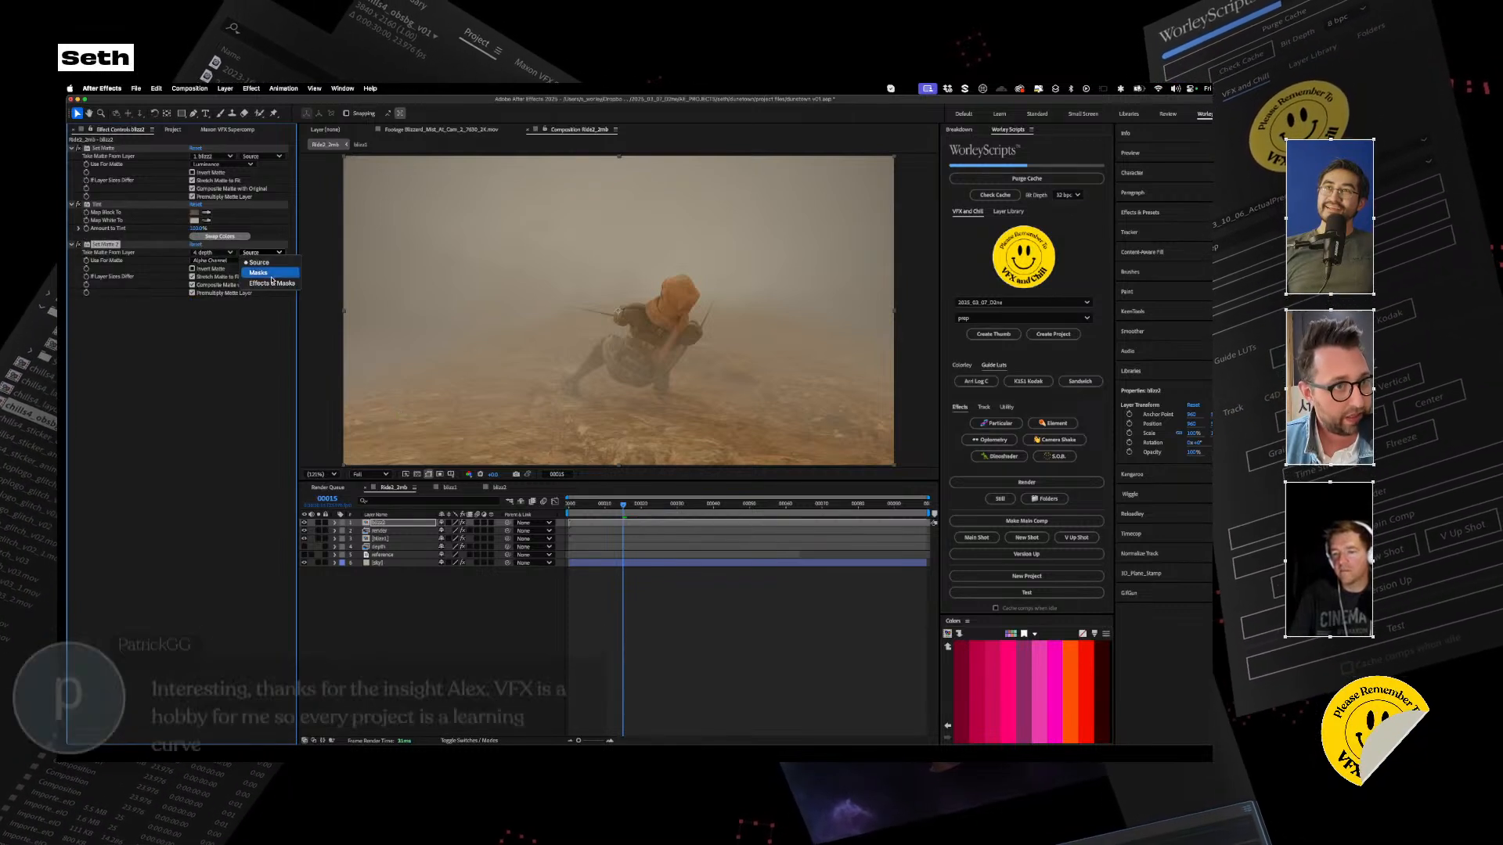
click(266, 275)
click(227, 261)
click(214, 311)
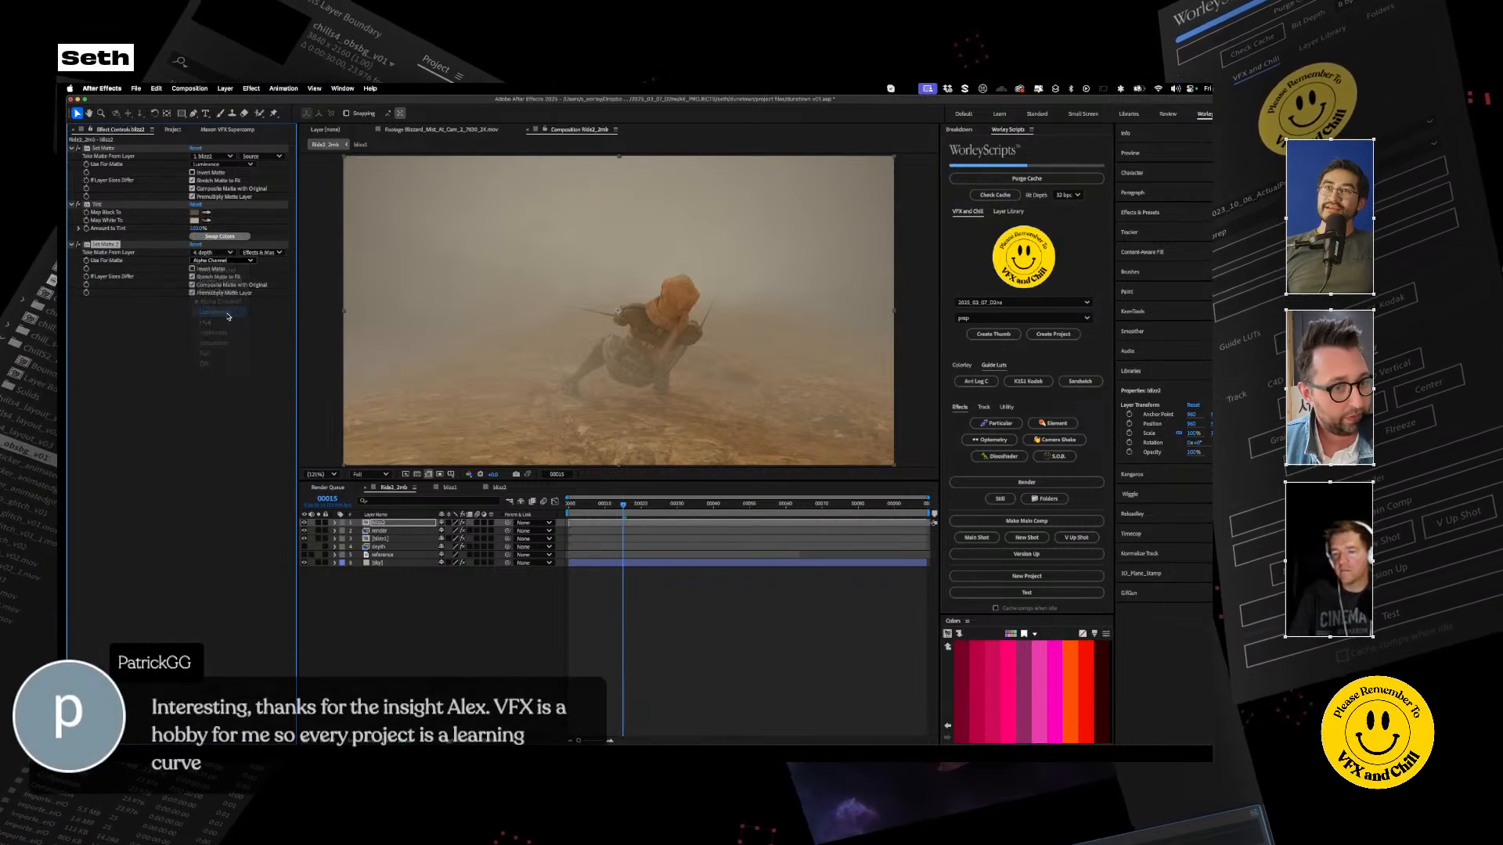
Solo the blizz2 layer and invert the matte in Set Matte 2
click(318, 525)
click(318, 523)
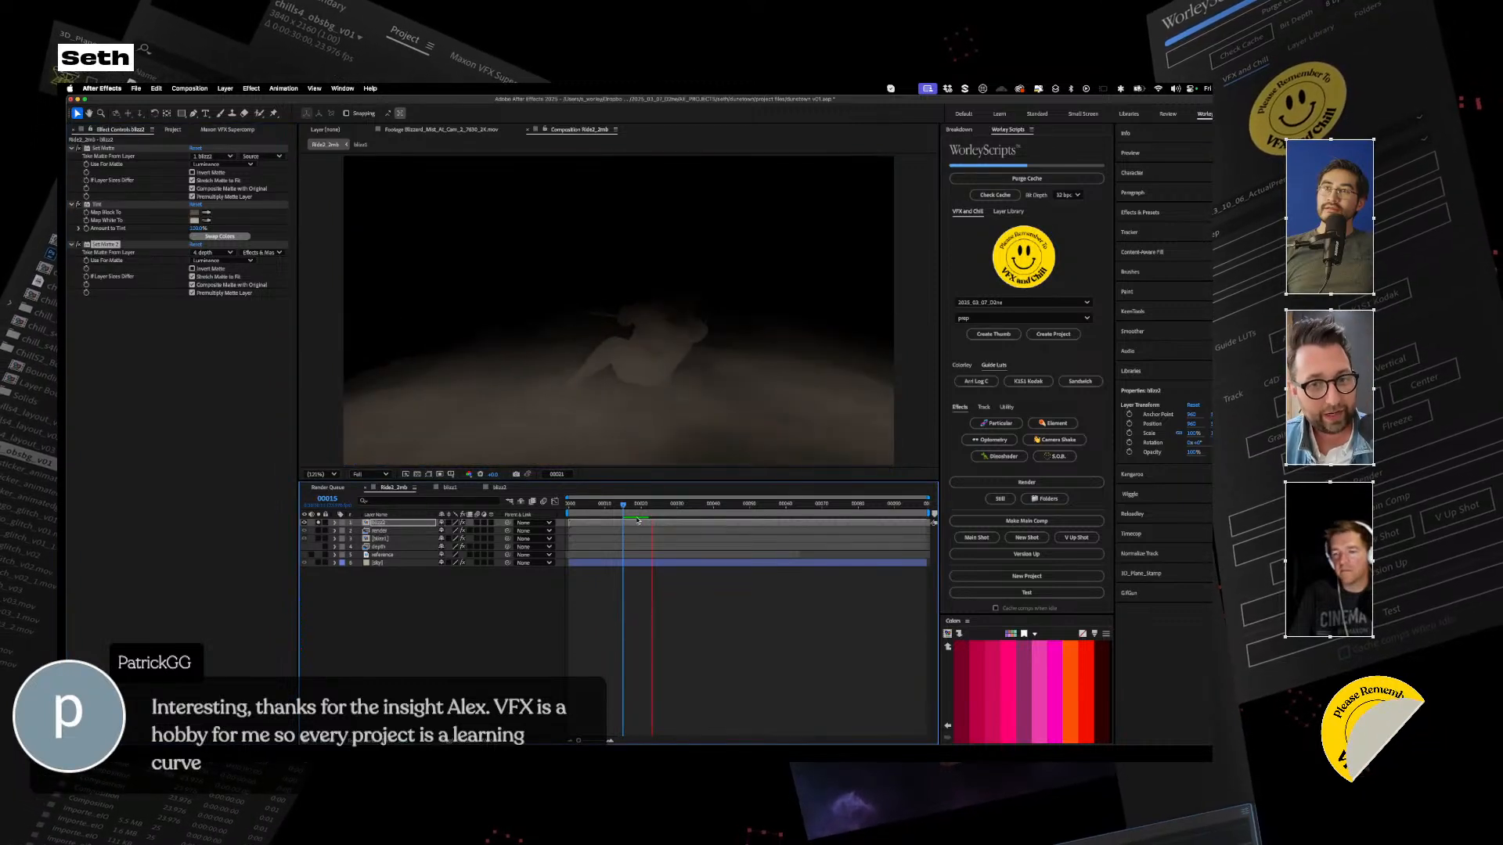
click(192, 268)
click(192, 268)
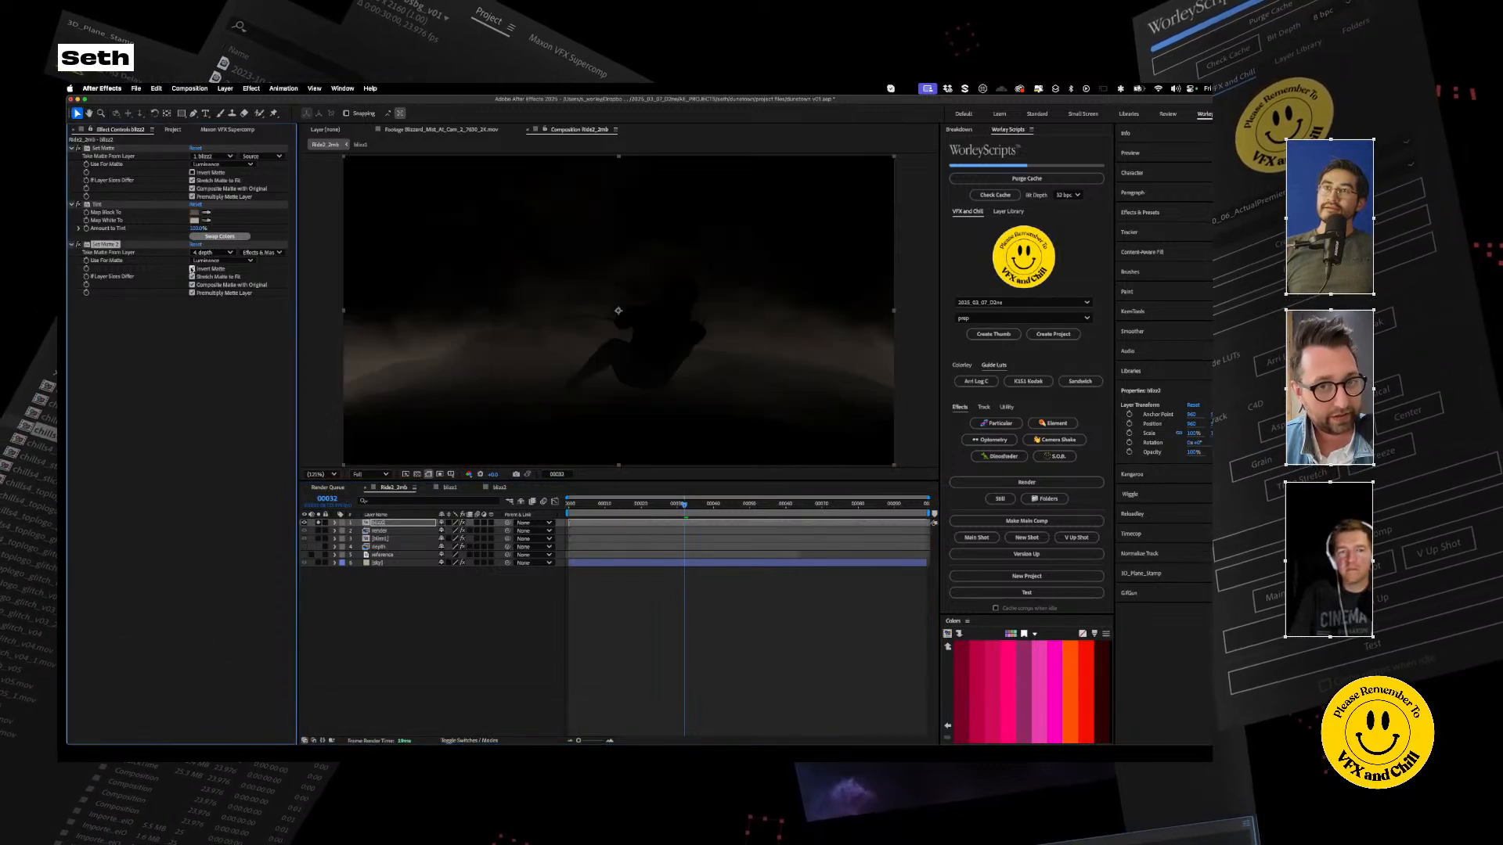
Duplicate the depth layer and make the depth 2 copy the matte source for Set Matte 2 on blizz2
click(377, 547)
key(super+d)
click(383, 523)
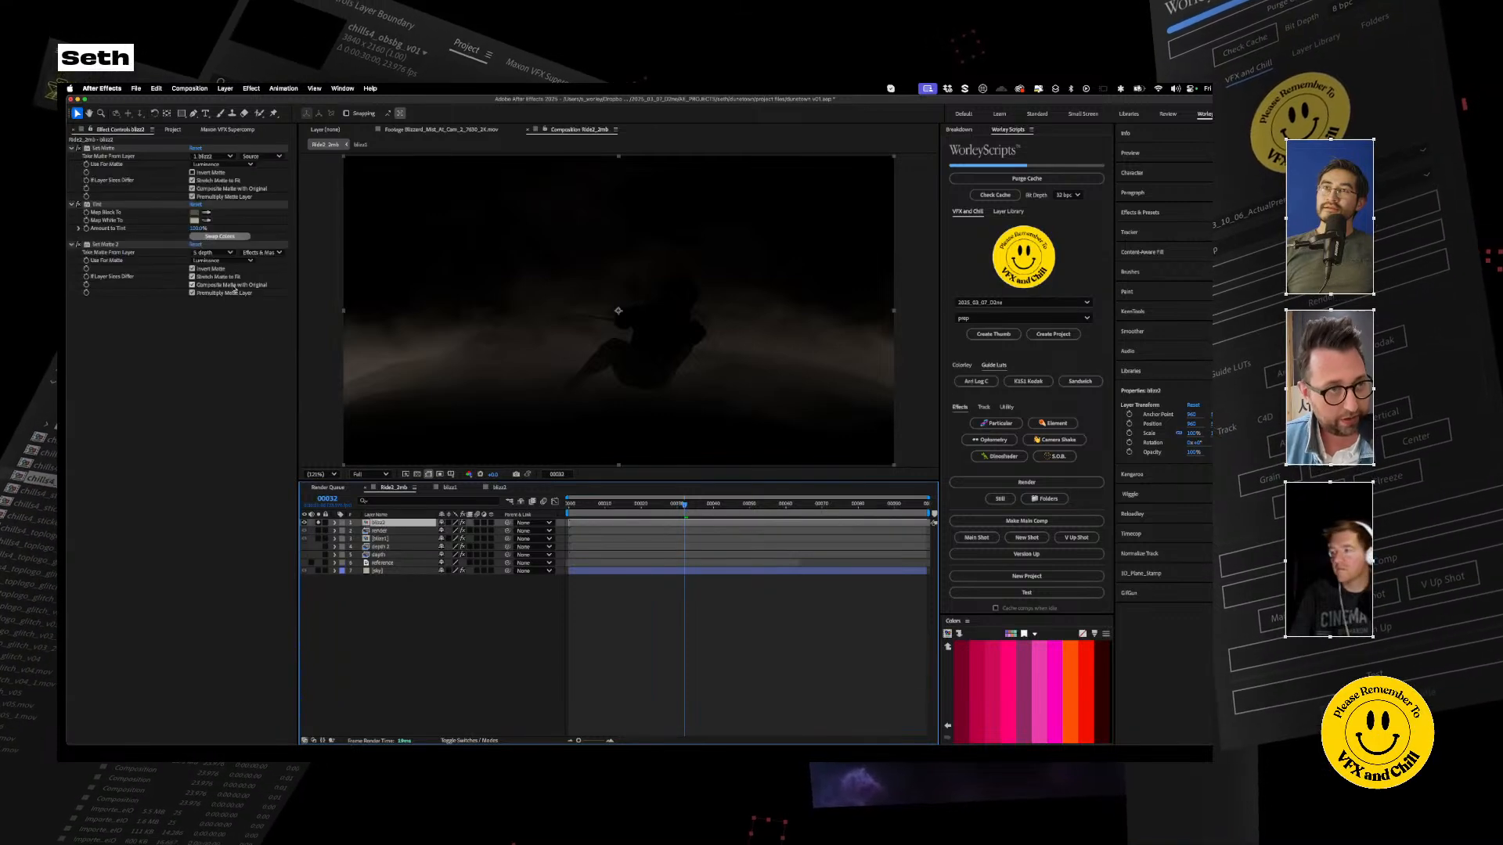
click(206, 252)
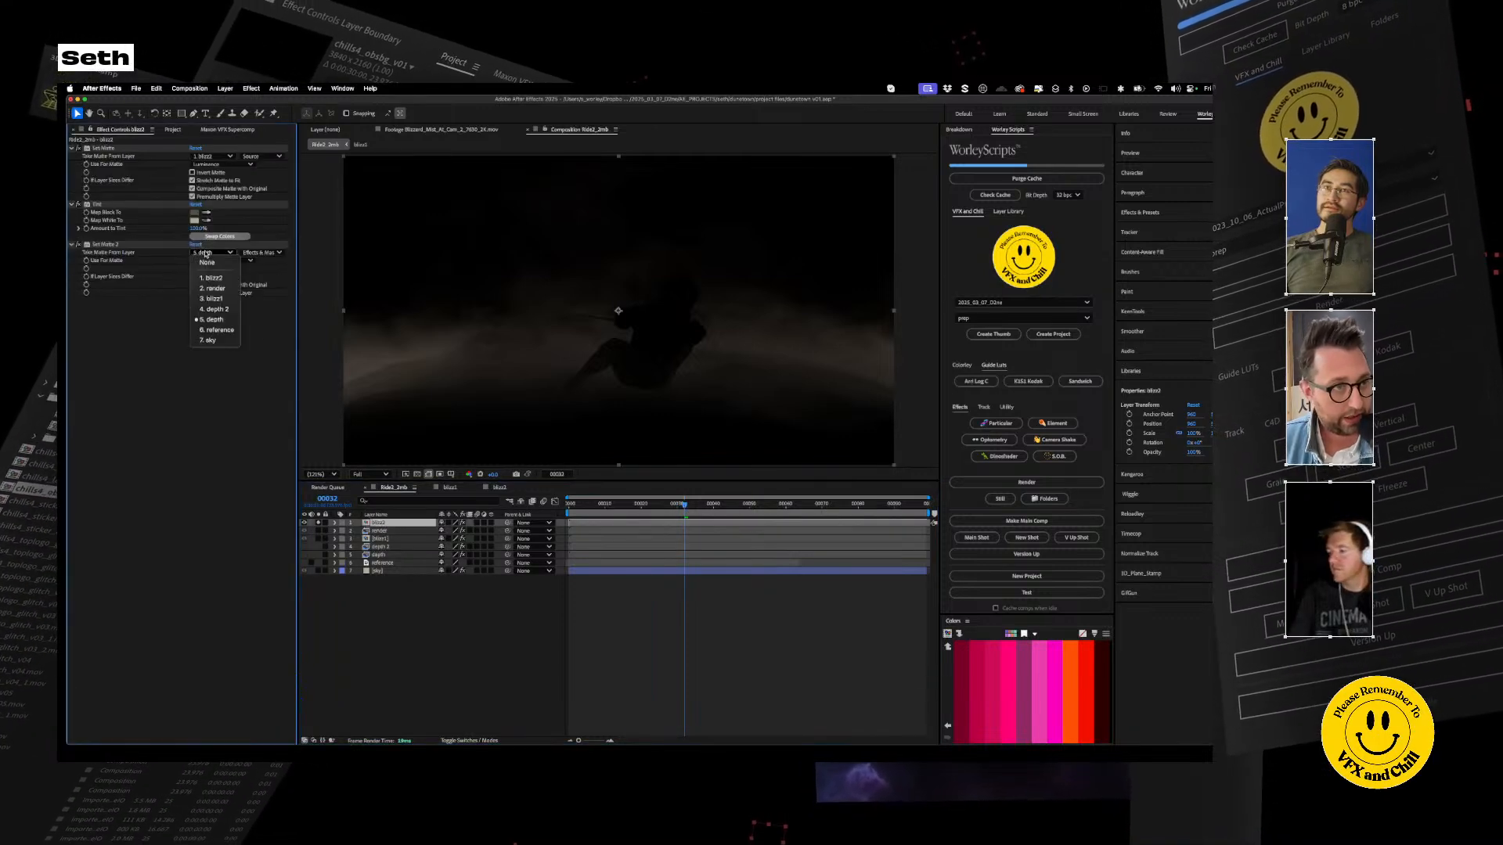
click(214, 309)
Adjust the Levels input range on the depth 2 layer to reshape the blizz2 fog's falloff with distance
click(385, 554)
click(385, 548)
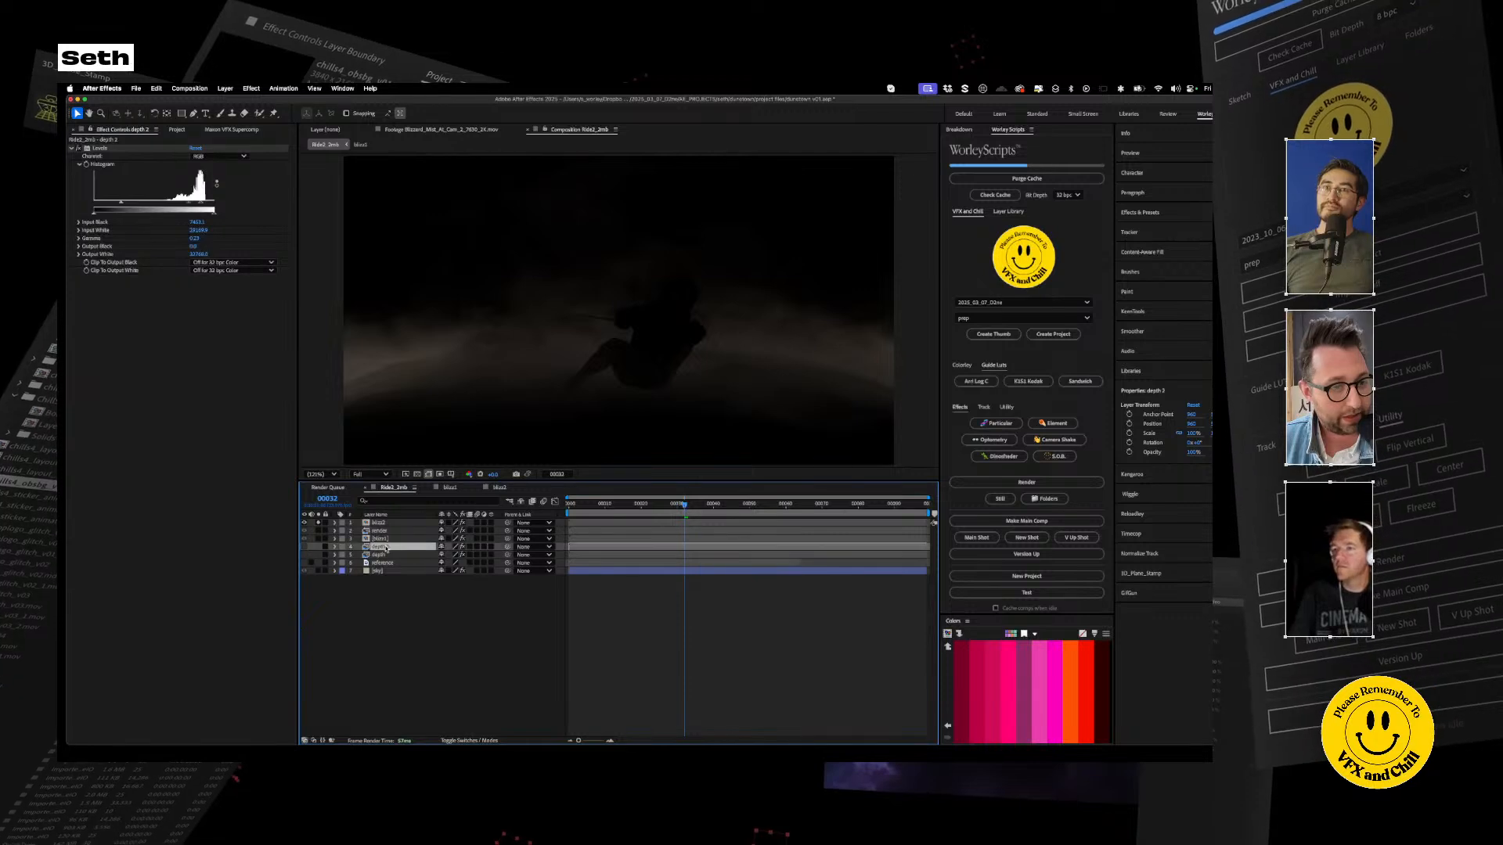
drag(203, 203, 172, 205)
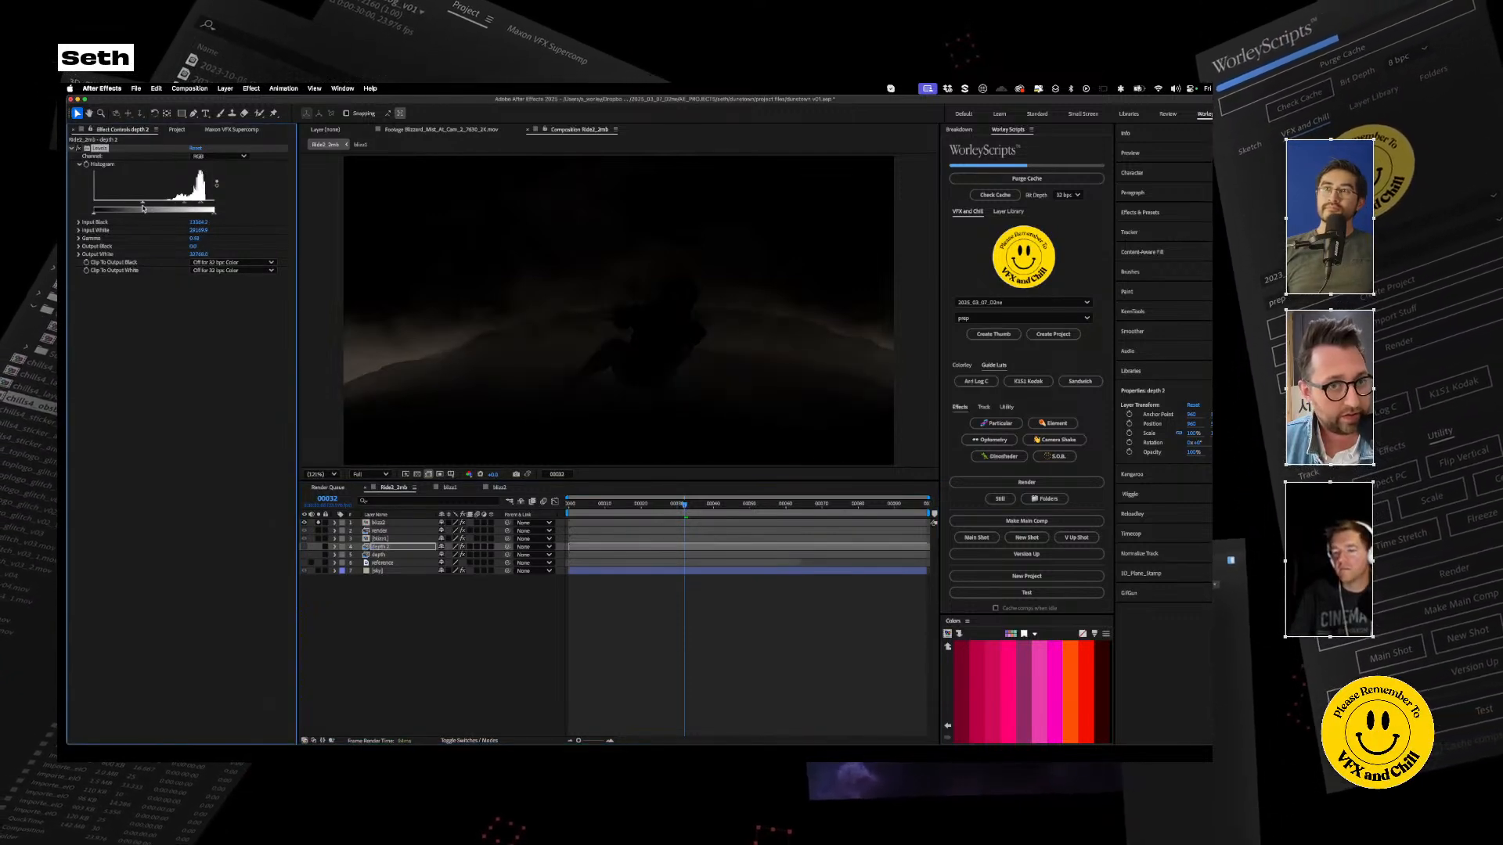
drag(143, 209, 200, 205)
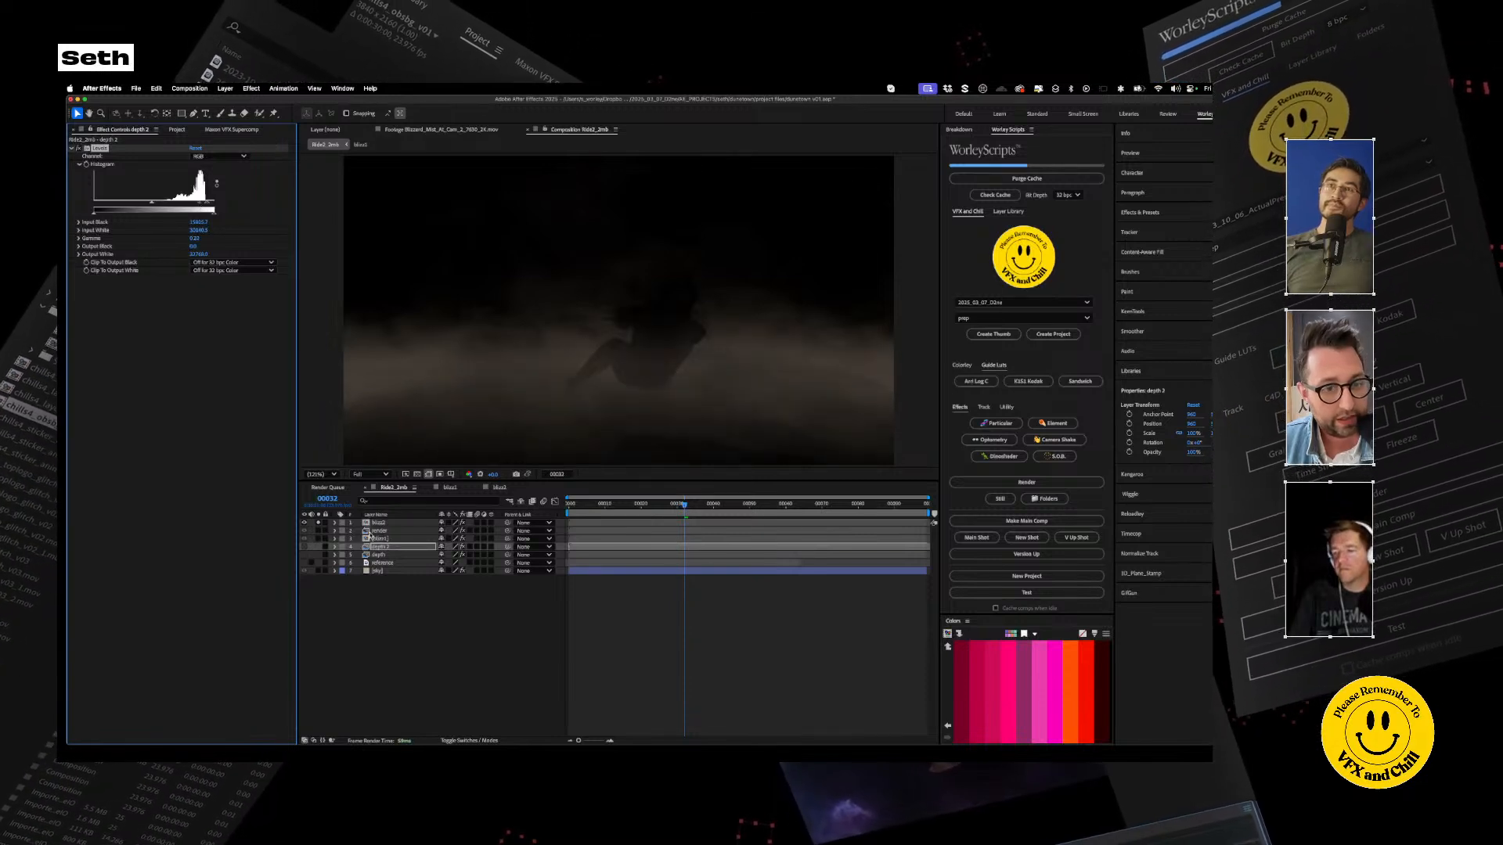
Turn off solo on the blizz2 layer and preview the full composite
click(318, 522)
click(426, 641)
key(space)
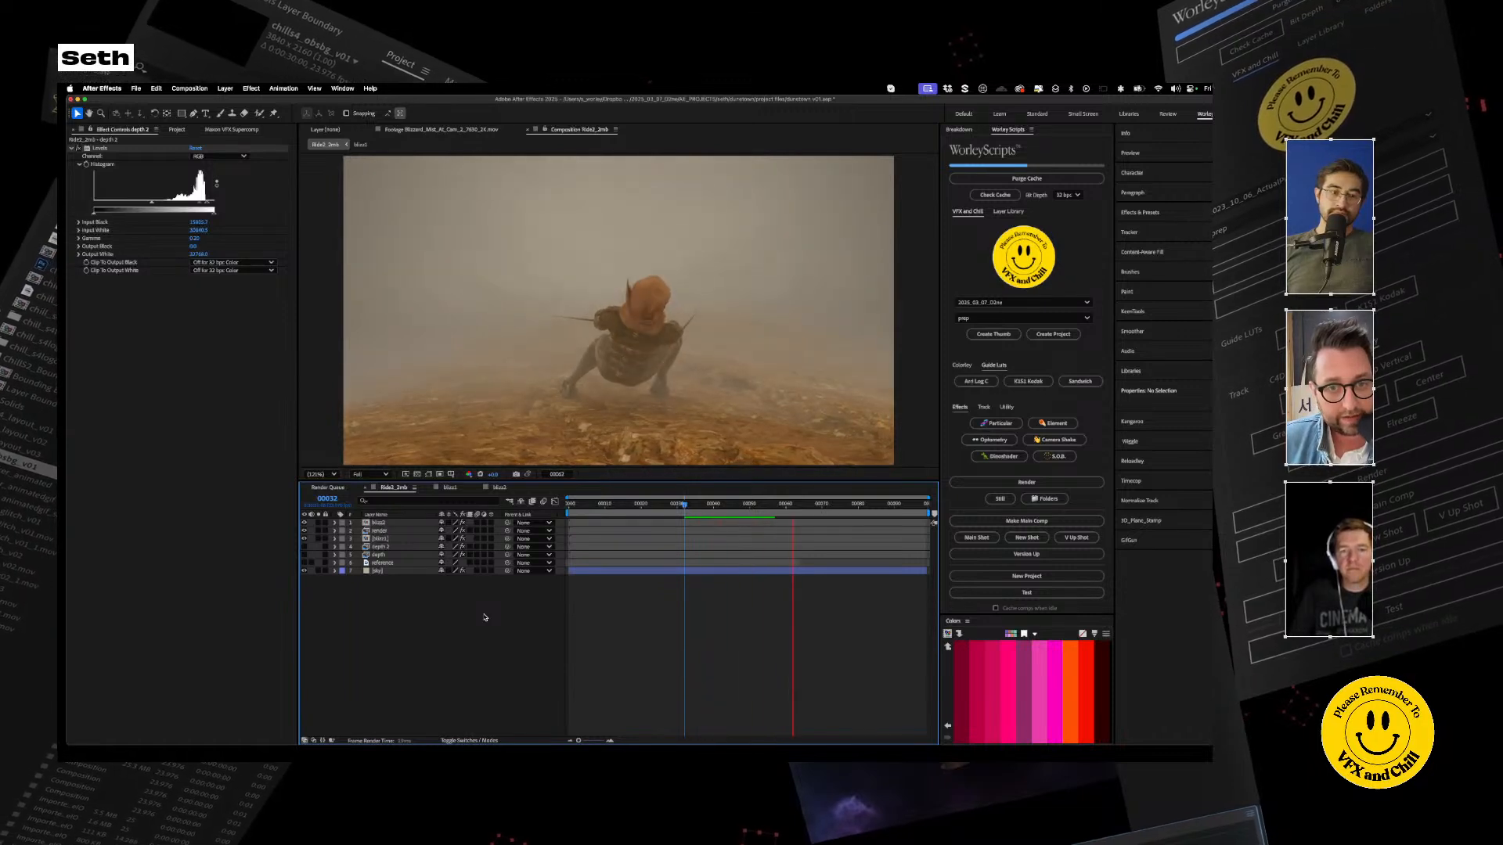
key(space)
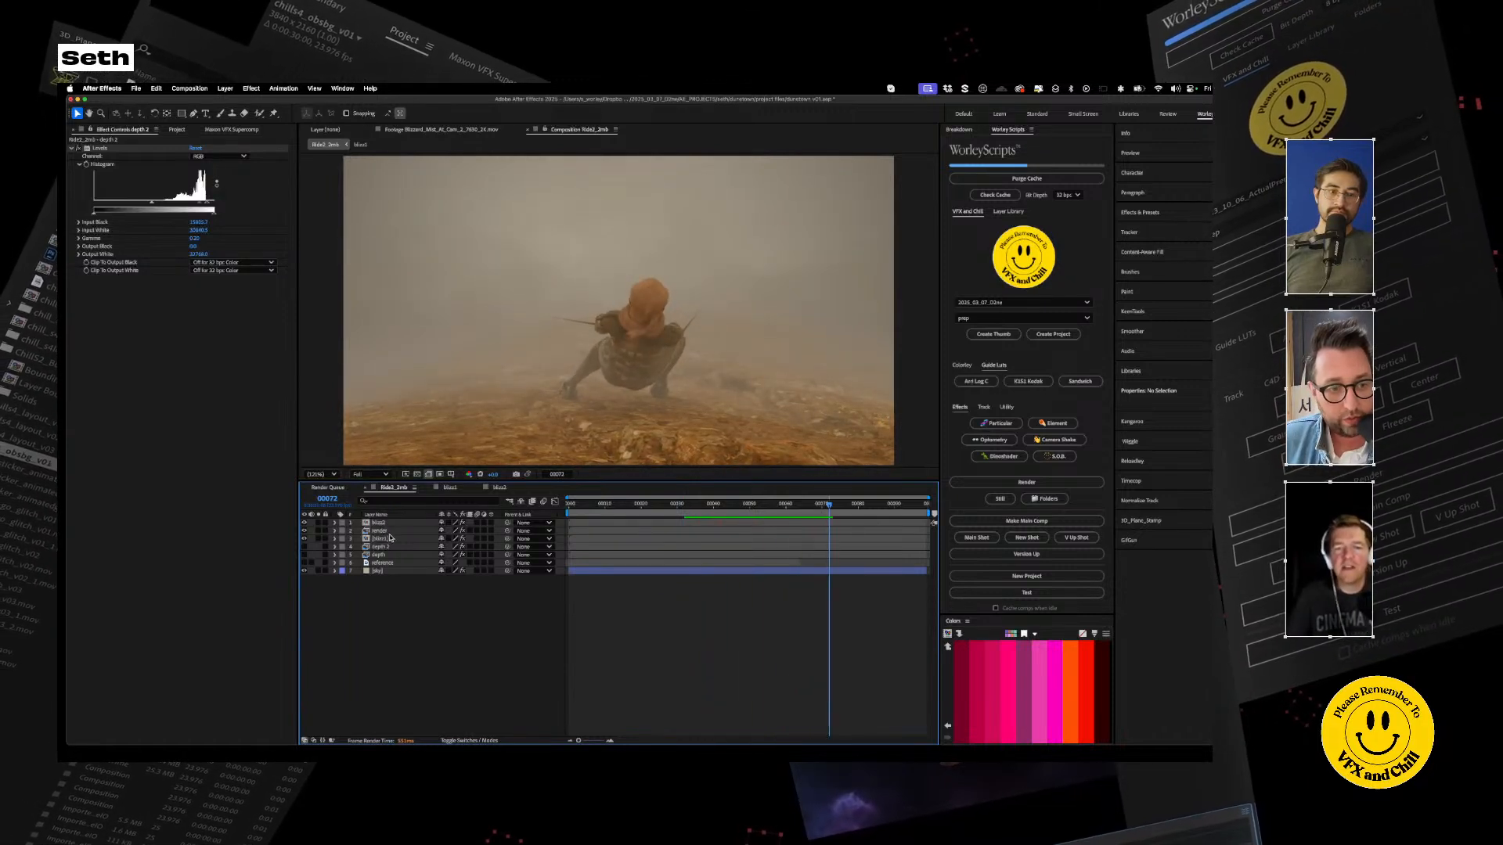
Raise the Input White in the depth 2 layer's Levels effect
click(381, 522)
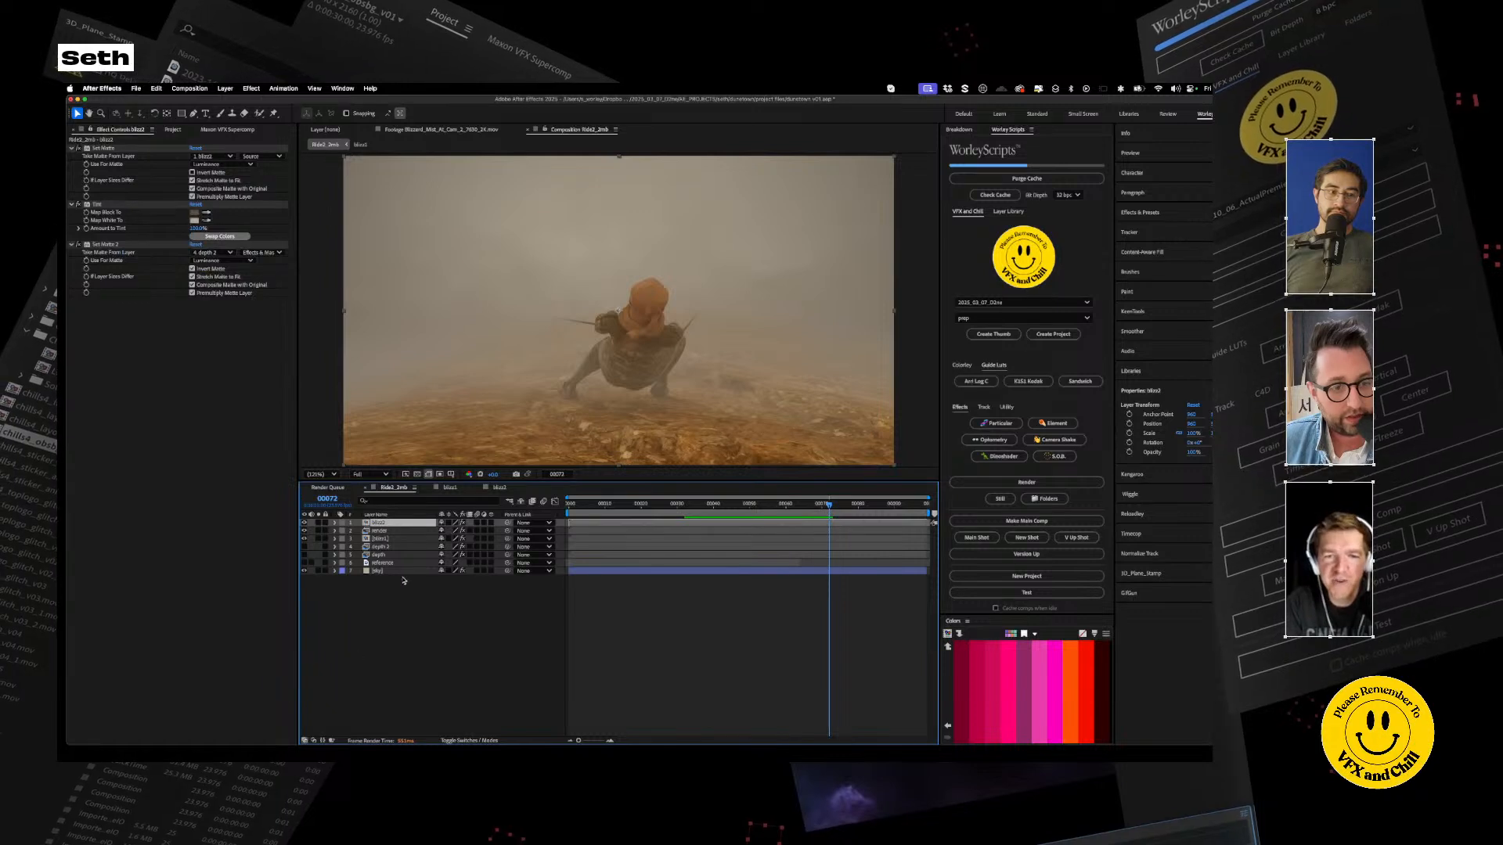
click(384, 548)
drag(214, 207, 233, 207)
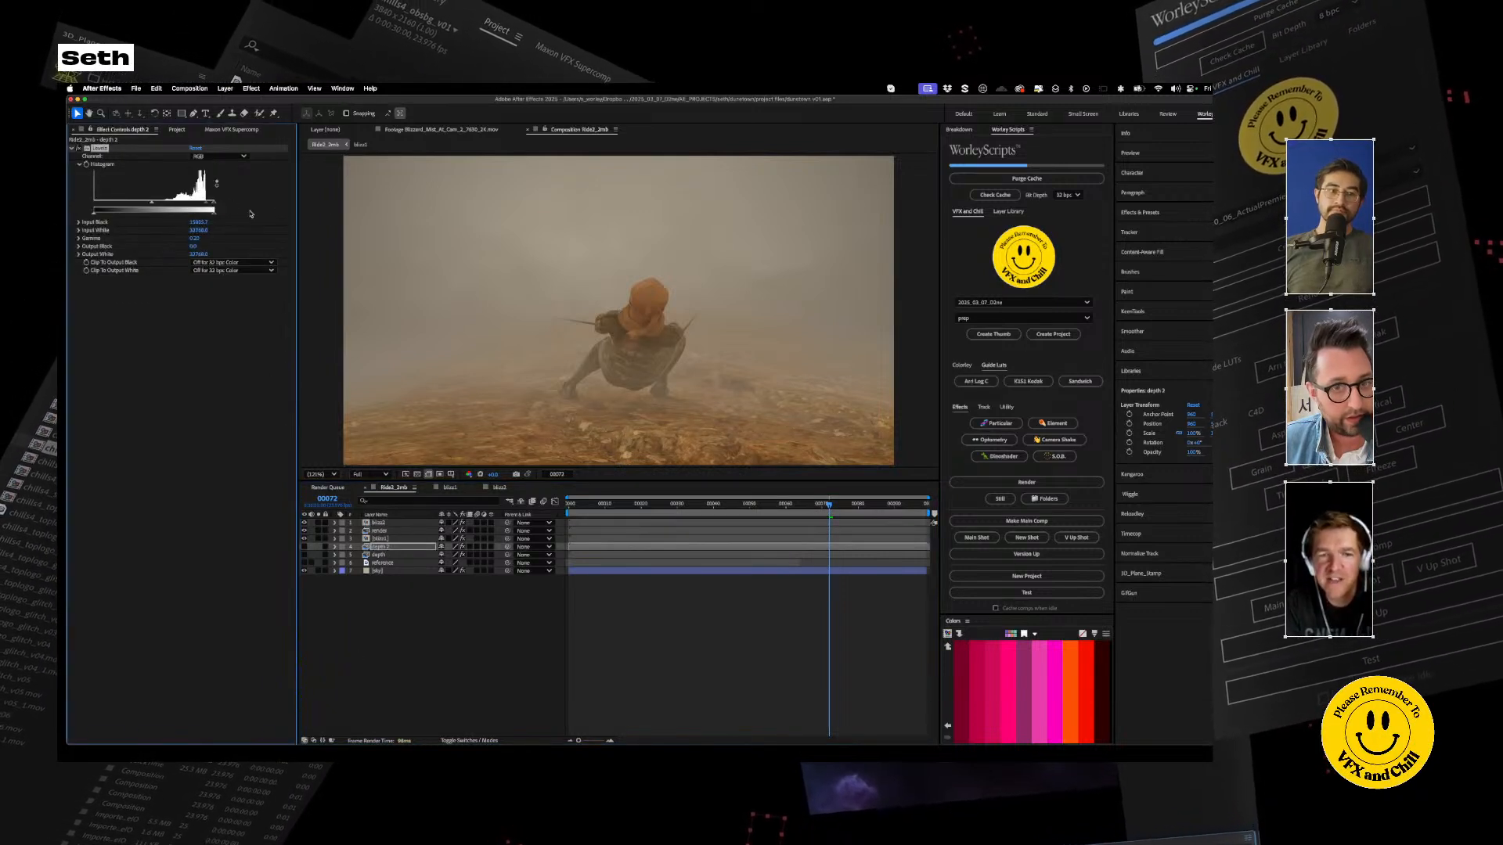
Play back the composition from several earlier frames to review the fog movement around the character
click(677, 504)
key(space)
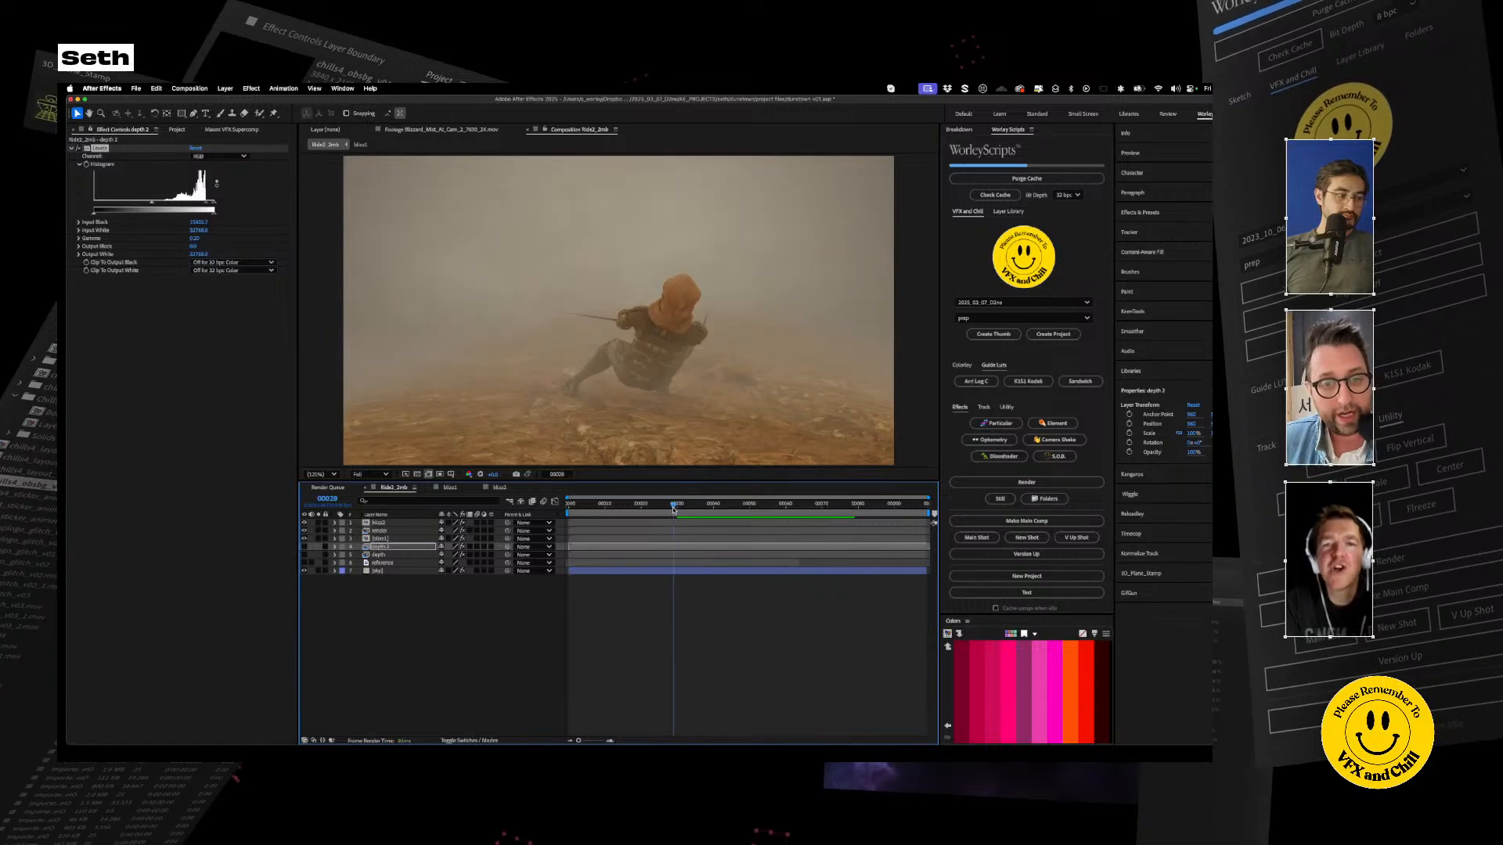
key(space)
drag(774, 509, 648, 506)
click(646, 505)
key(space)
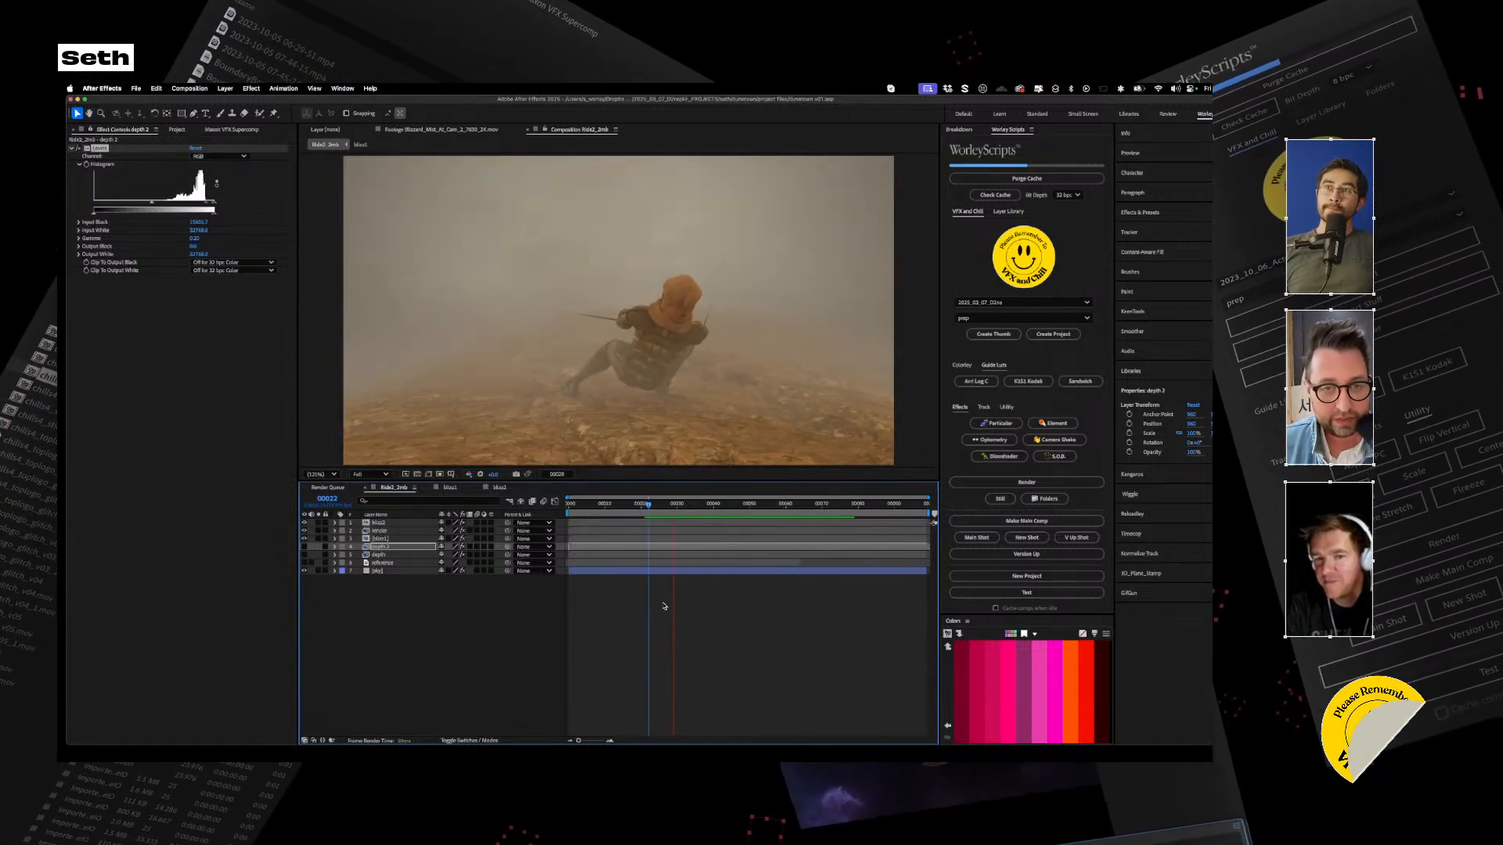
key(space)
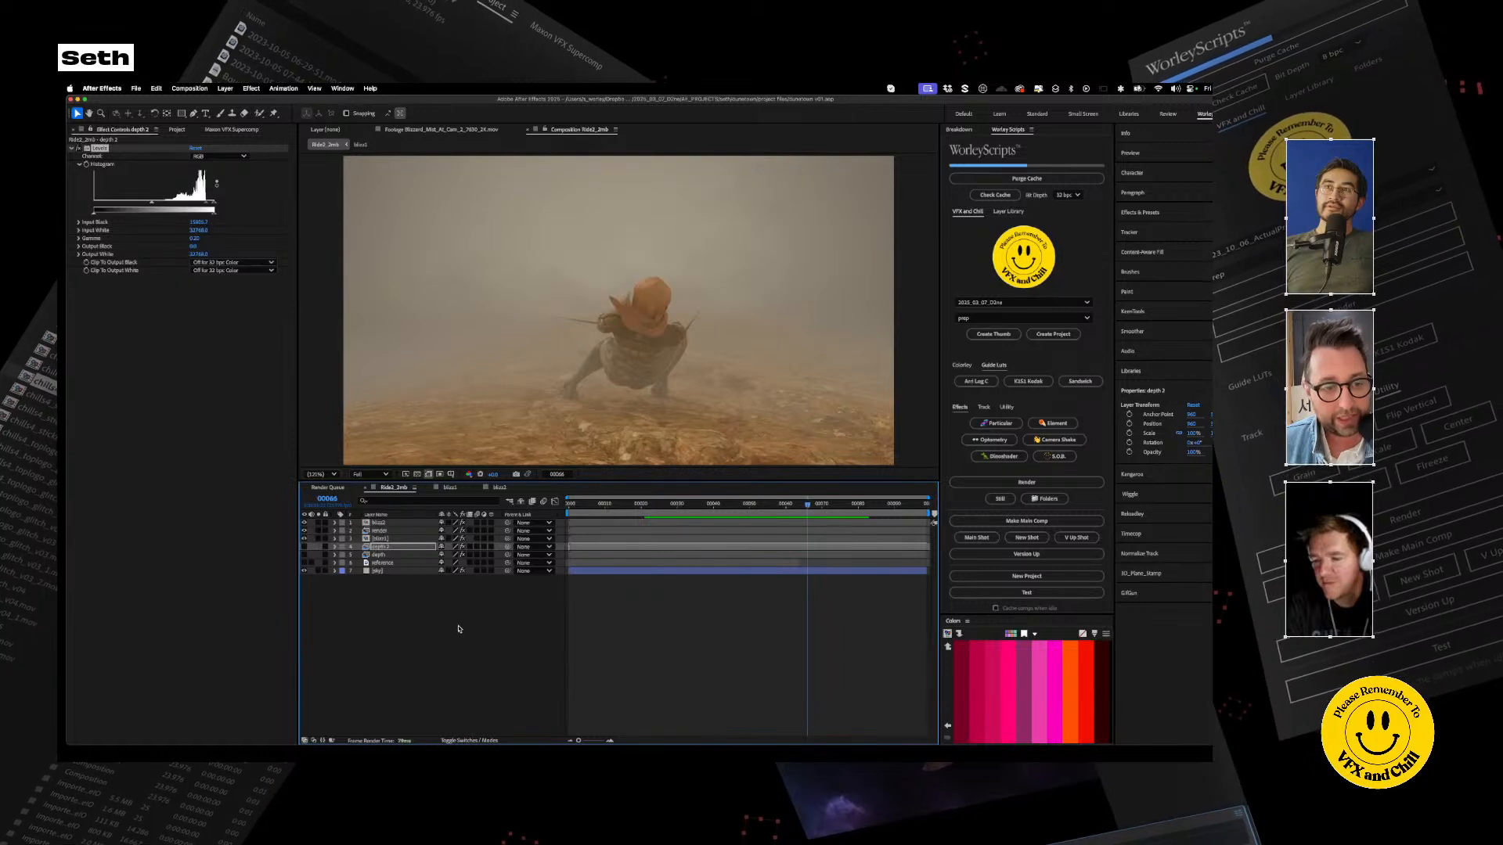
click(463, 630)
Preview the DustWaveAtCam and DustBlastUpward stock clips from the project's footage
click(177, 130)
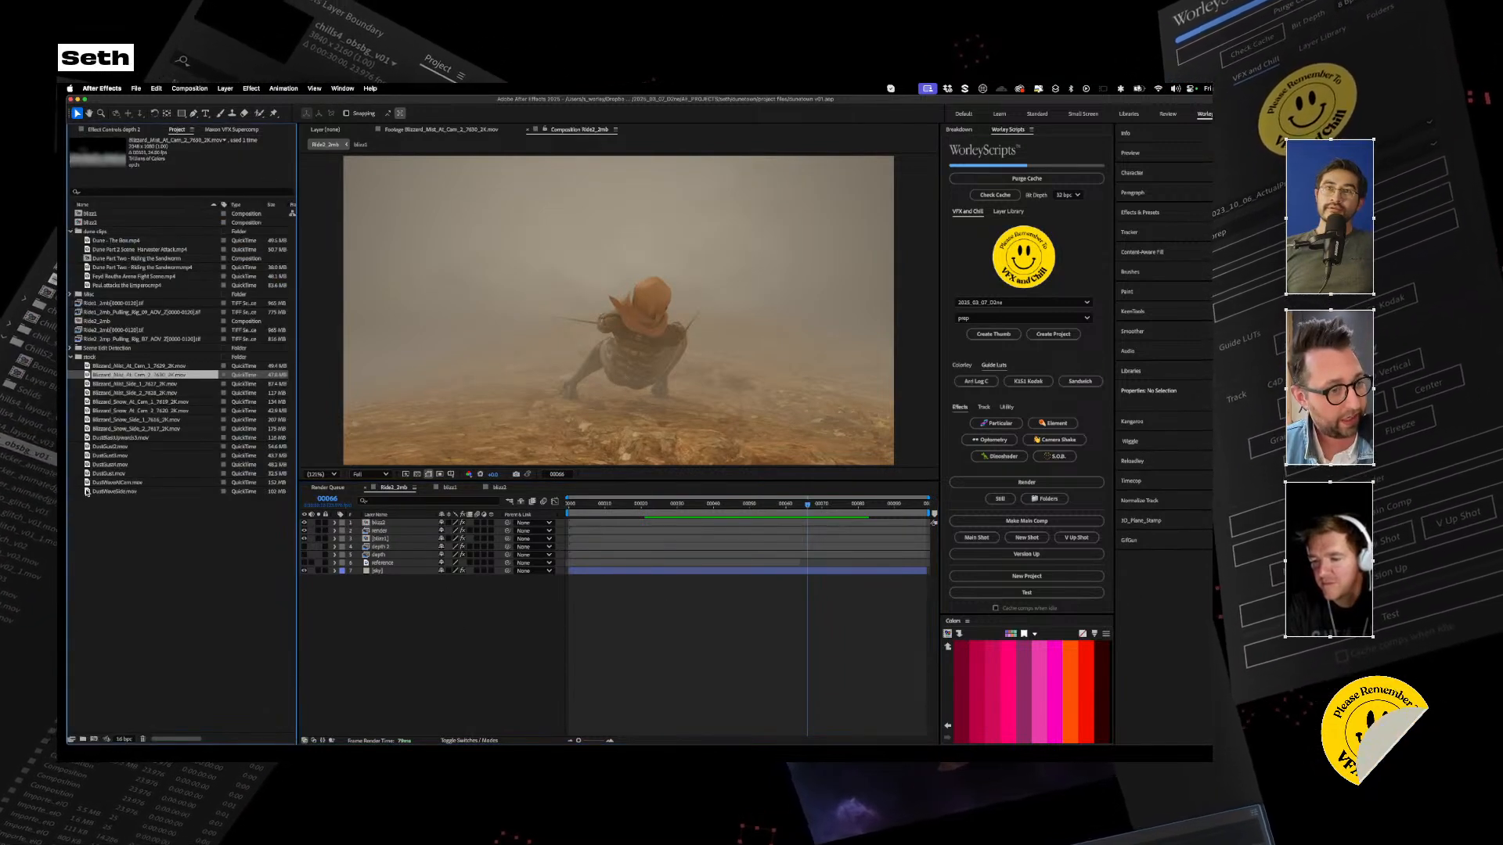
click(110, 483)
double_click(87, 483)
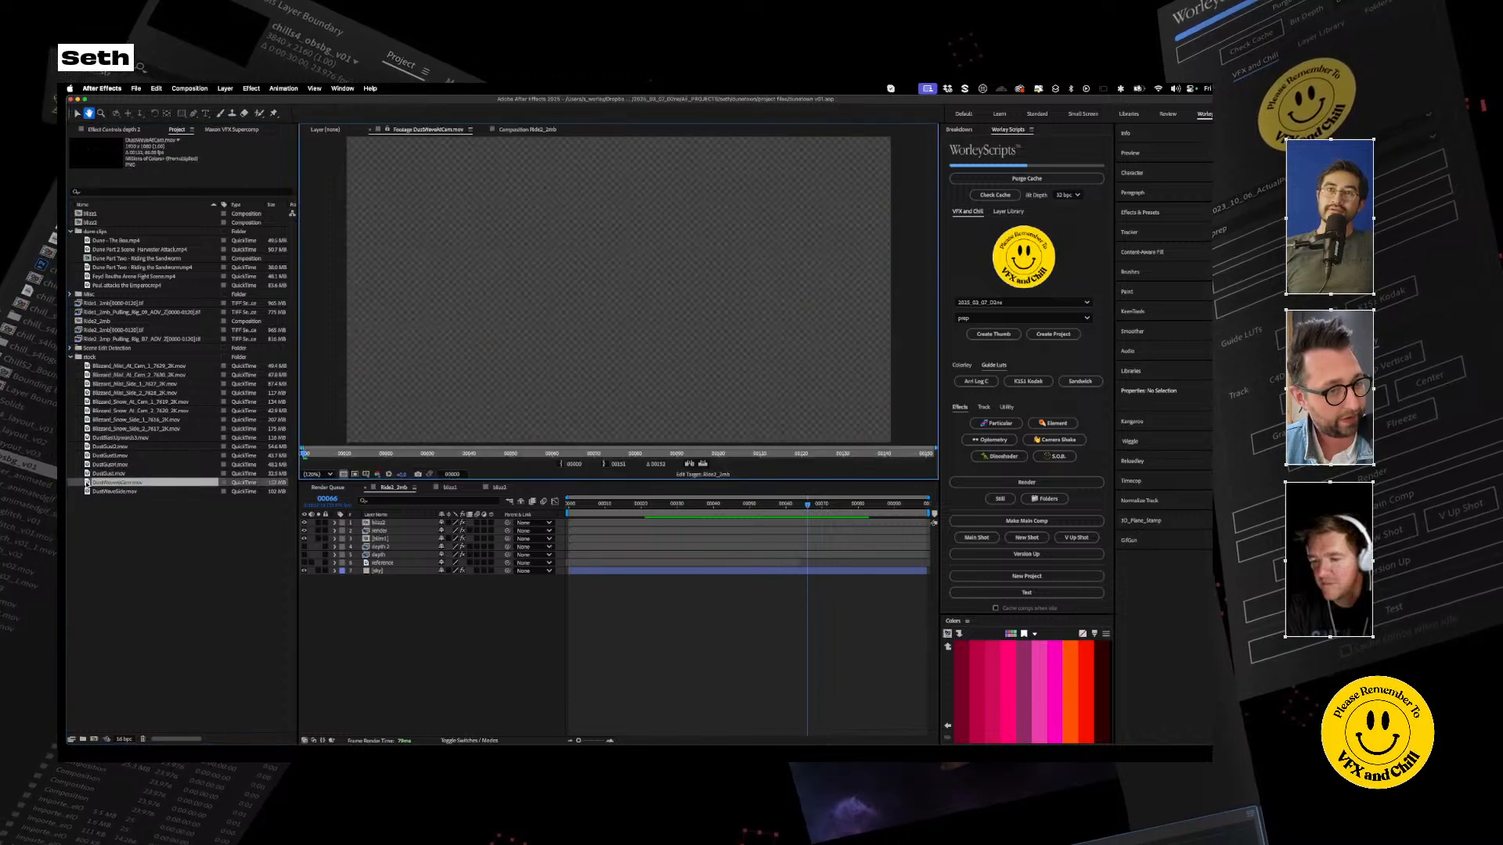
key(space)
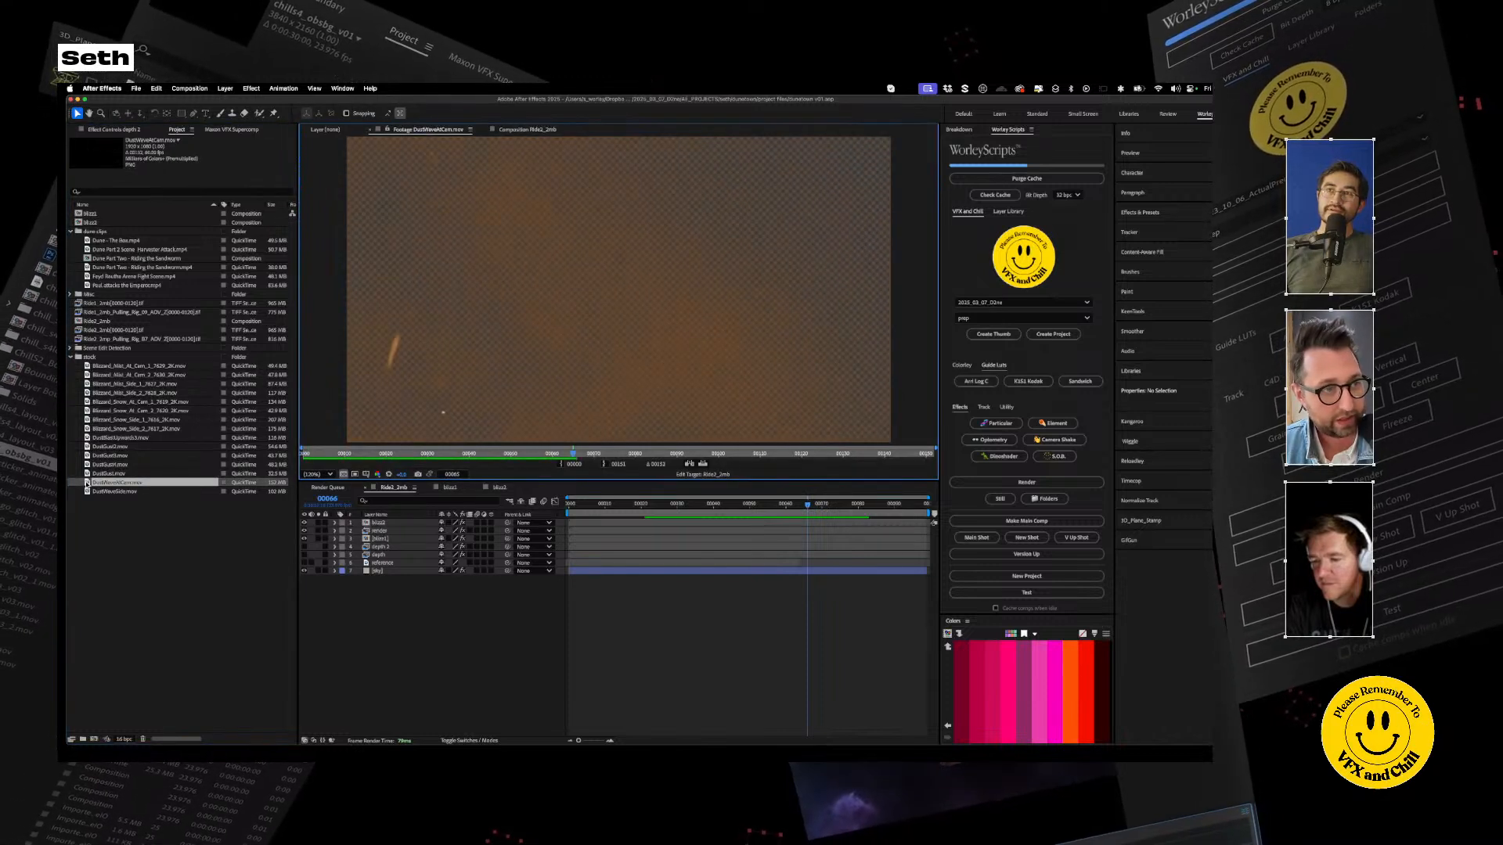
double_click(86, 438)
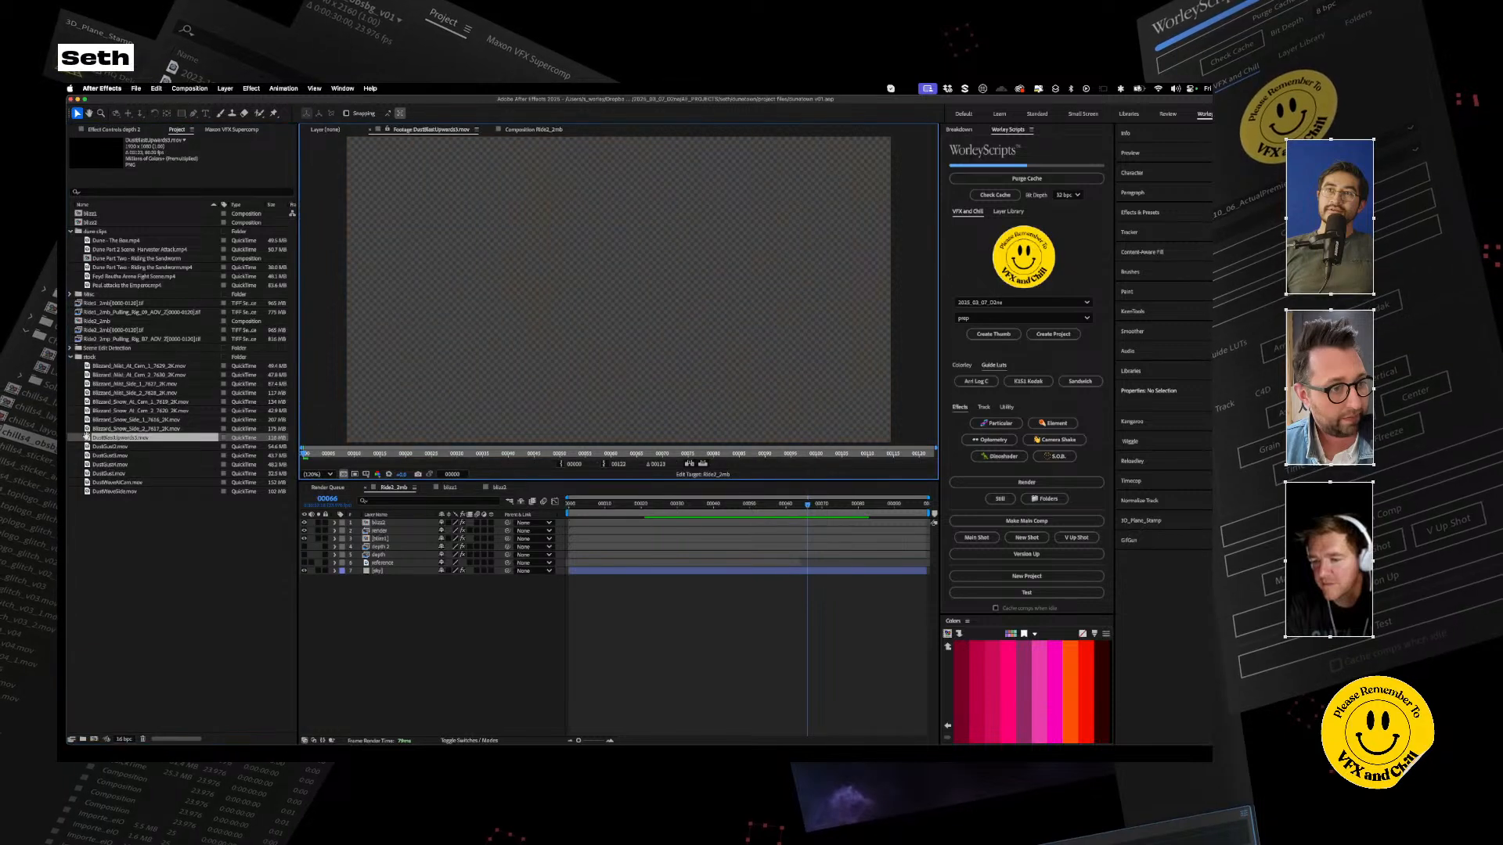
key(space)
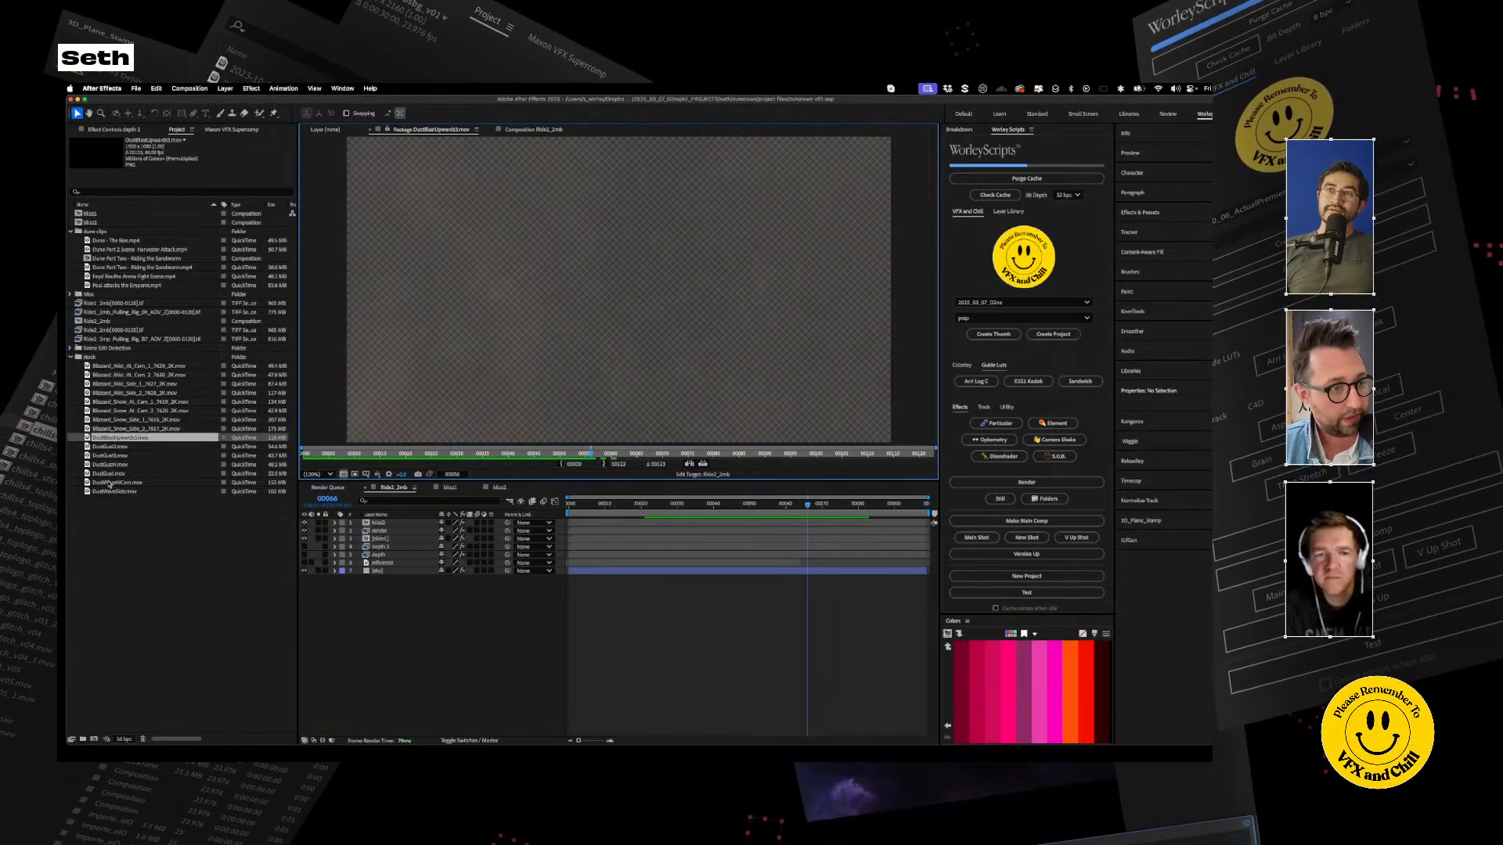
Add the DustWaveAtCam clip as the top layer of the composition and preview it from the first frame
drag(117, 482, 397, 528)
drag(637, 507, 569, 505)
key(space)
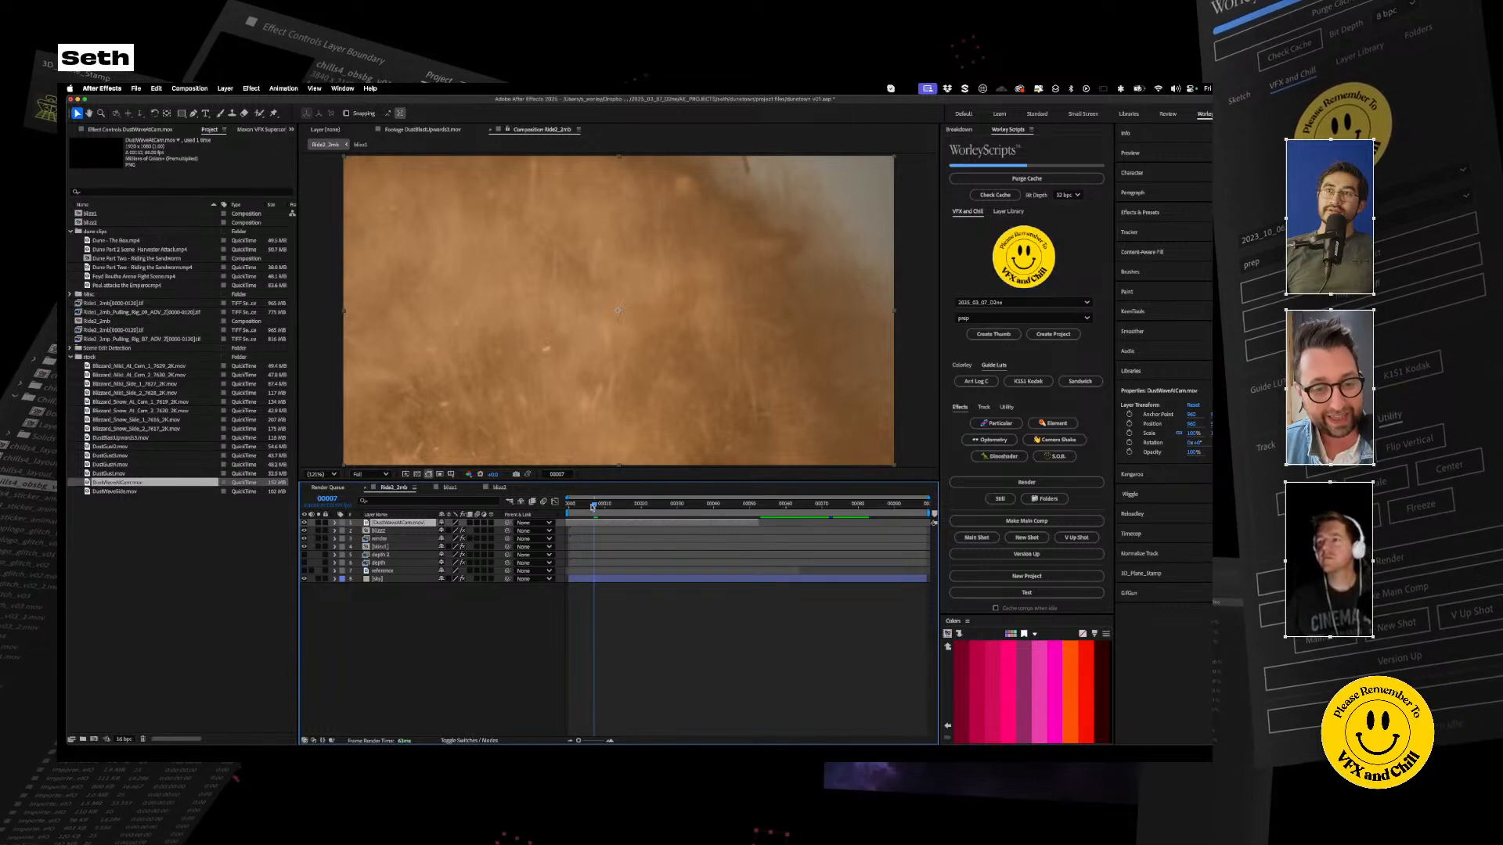
key(space)
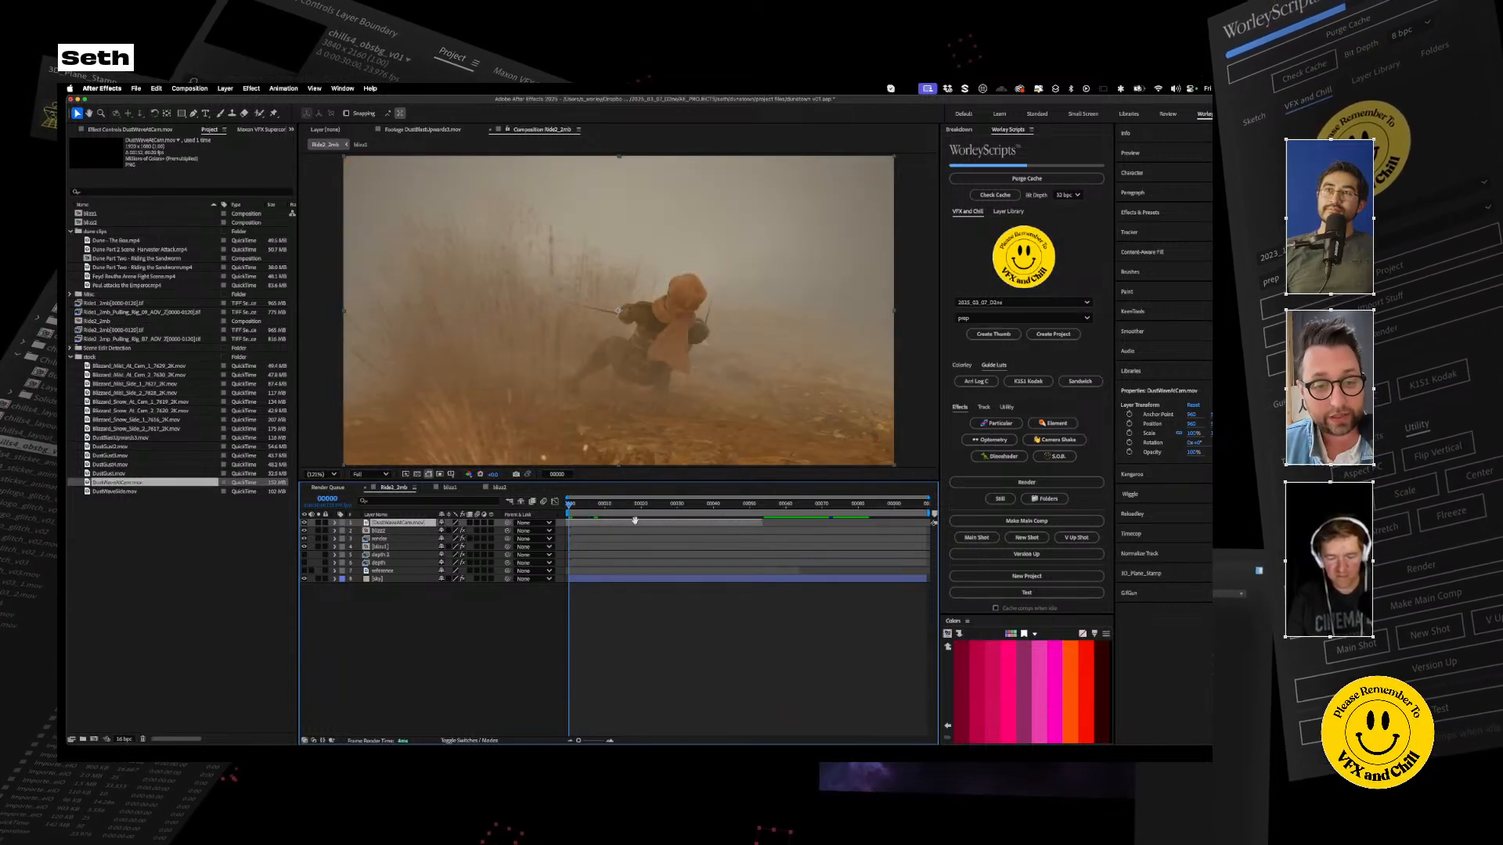
key(space)
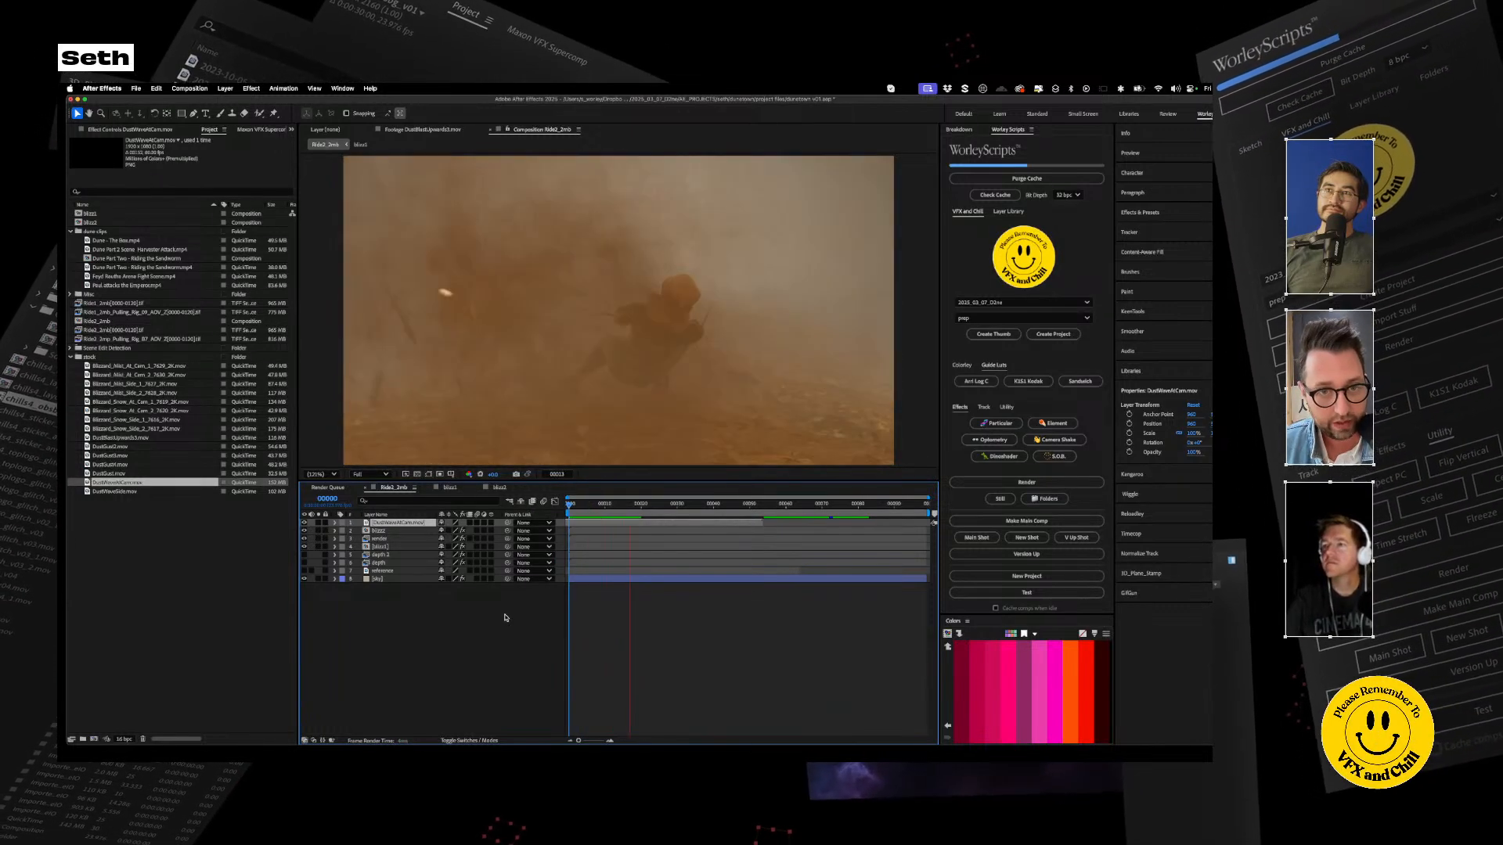
drag(656, 509, 616, 511)
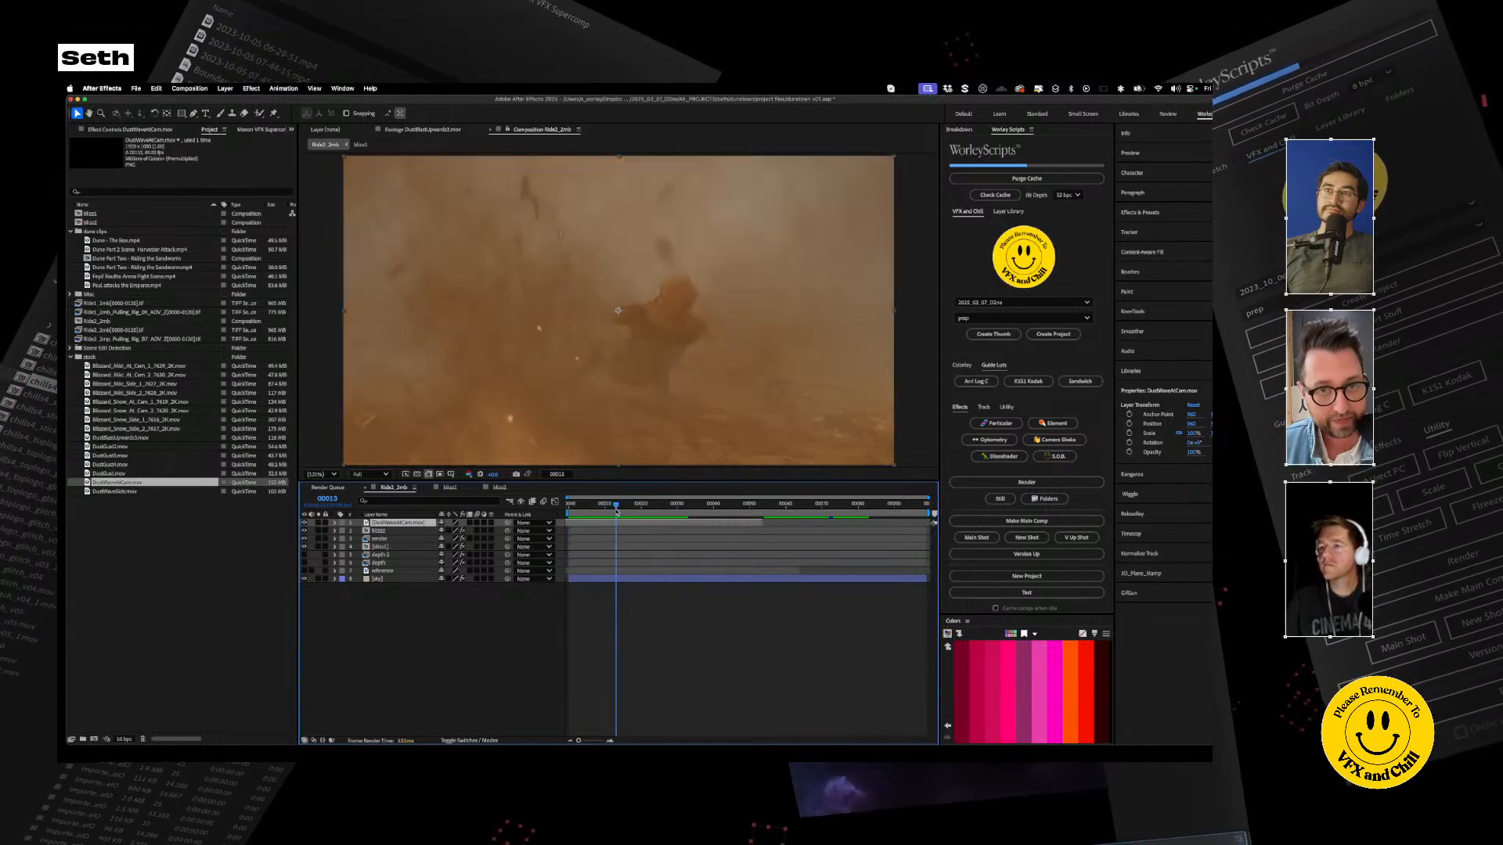
Copy the Tint effect from the blizz2 layer onto the DustWaveAtCam layer
click(386, 532)
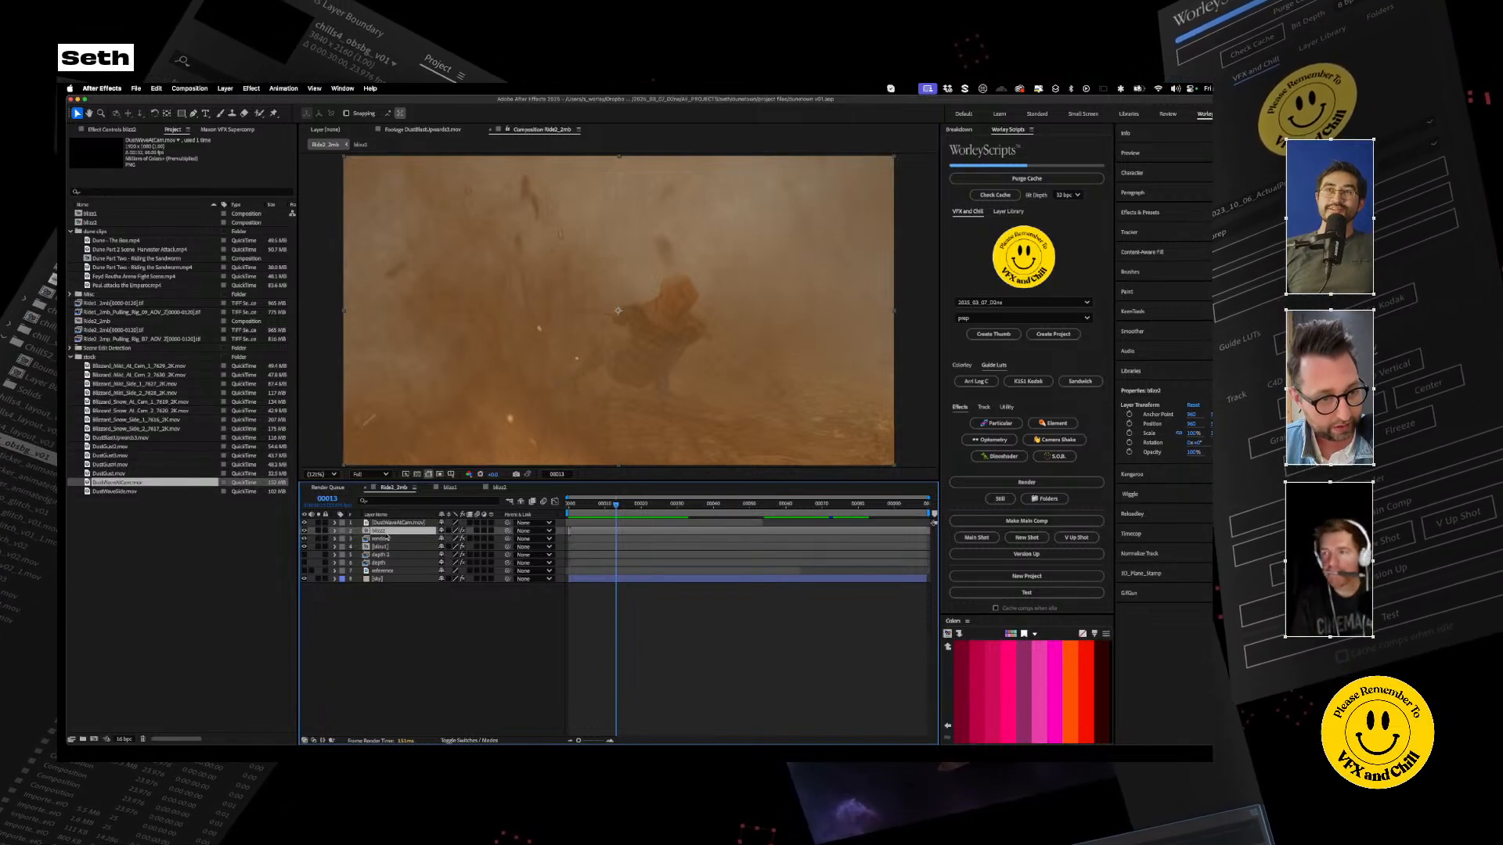
click(116, 130)
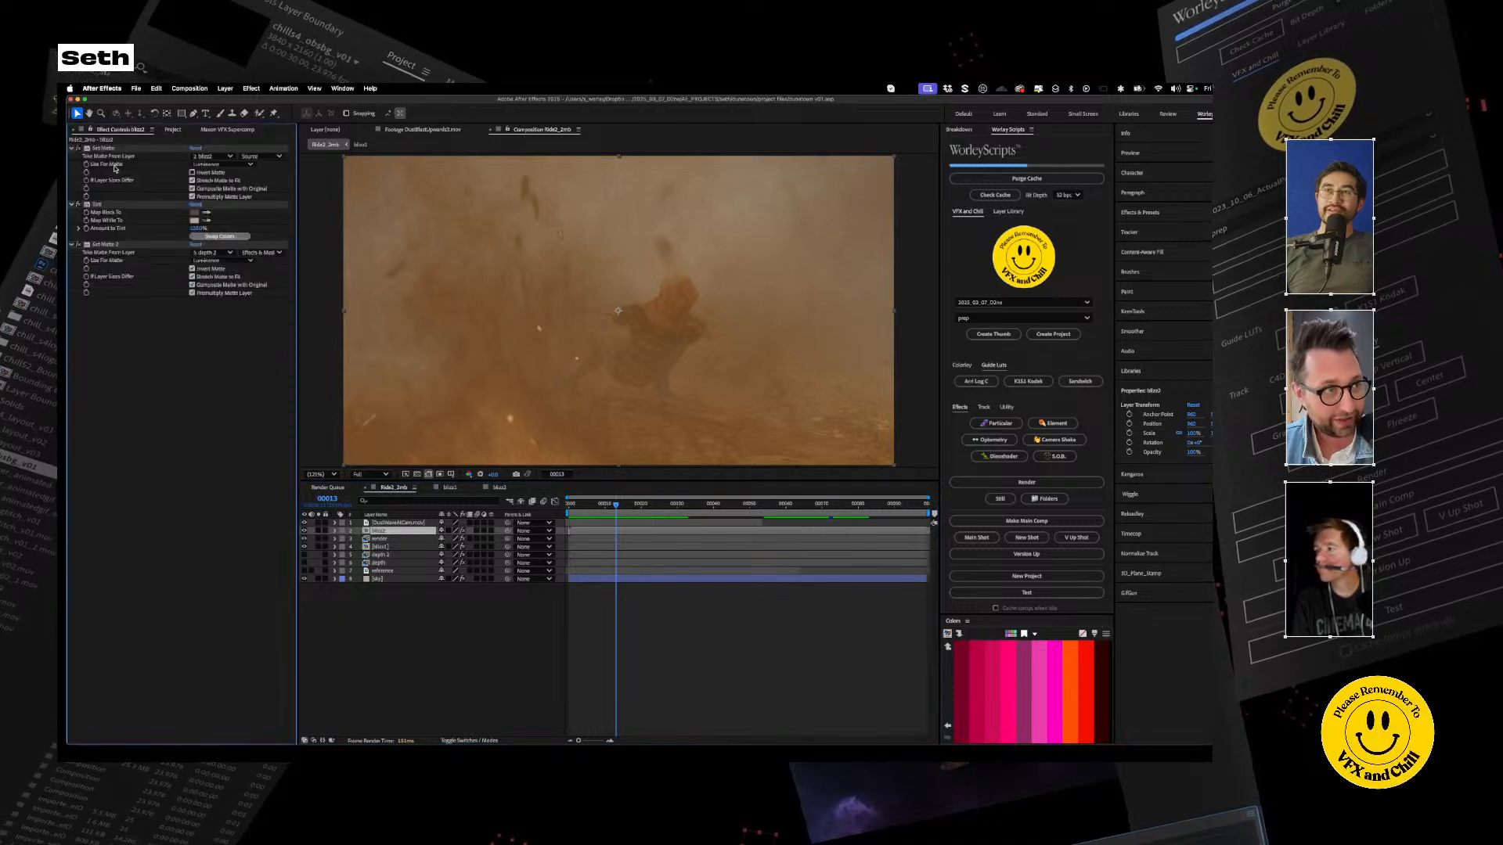
click(97, 205)
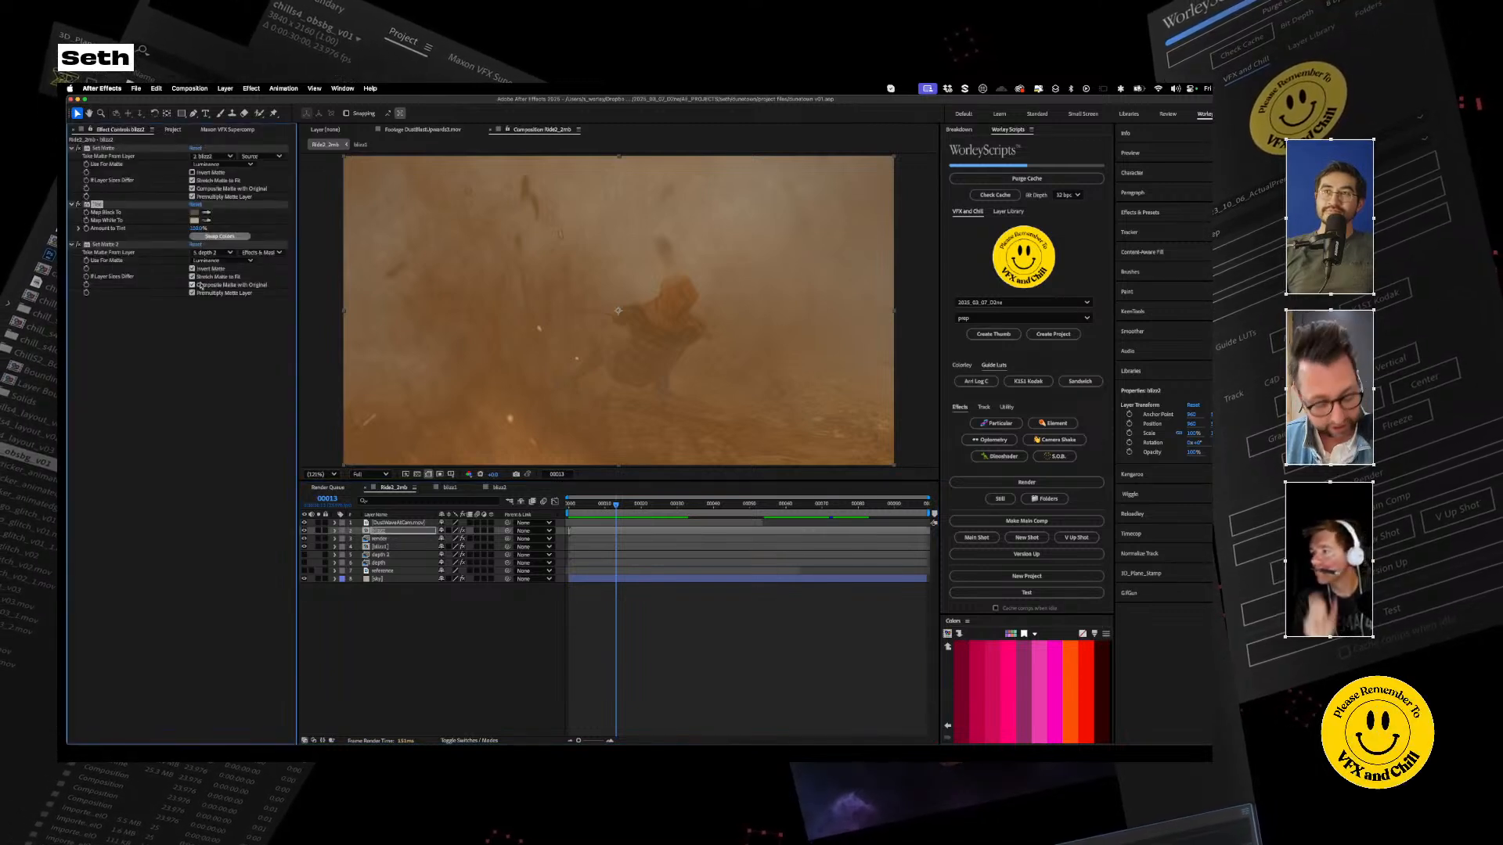
click(402, 526)
key(ctrl+v)
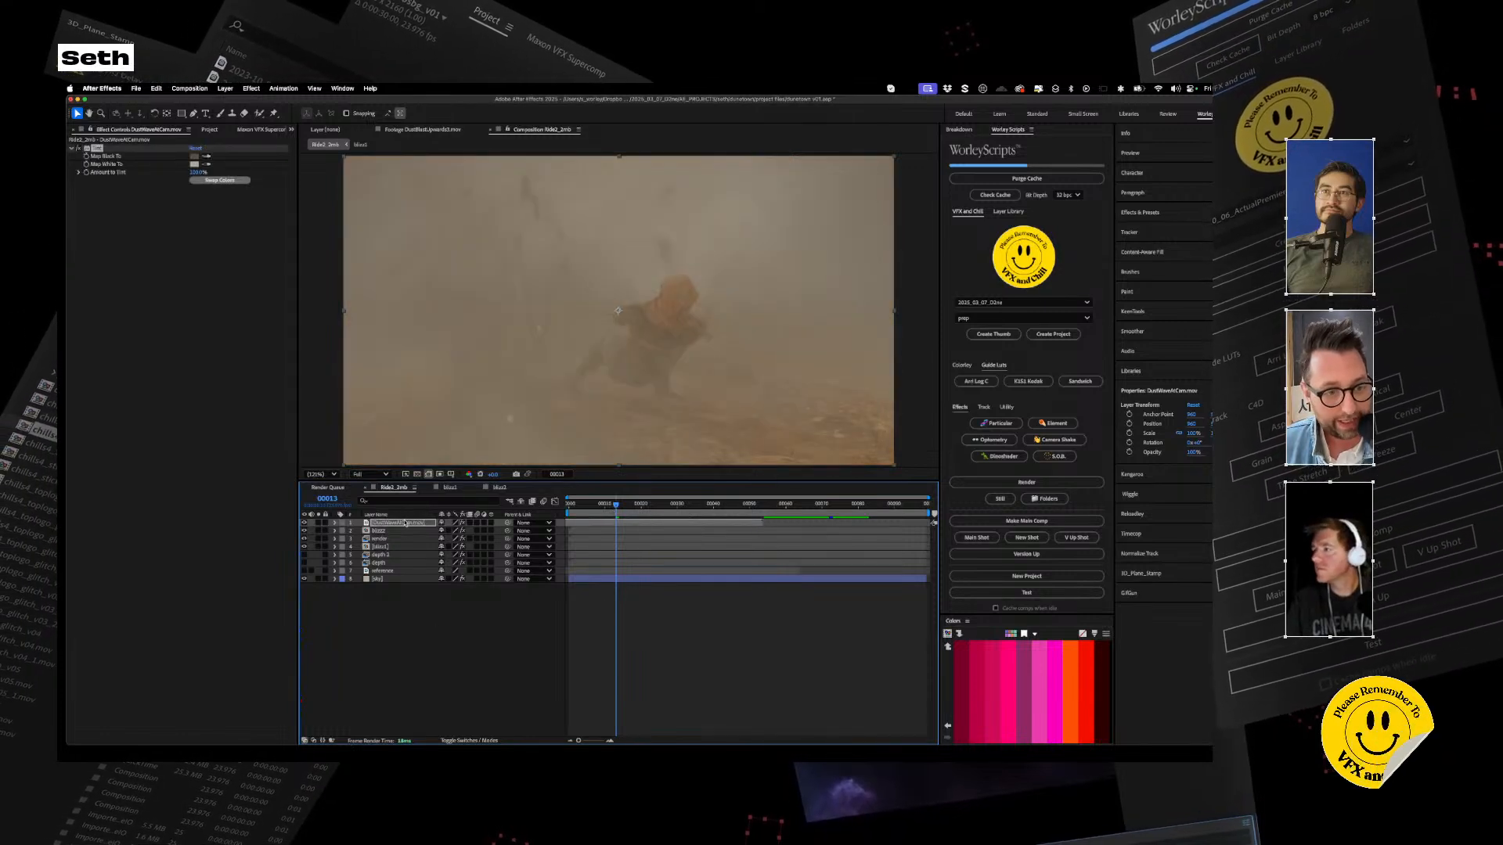
Play back the composition from the start to review the tinted dust wave passing the camera
click(432, 651)
key(space)
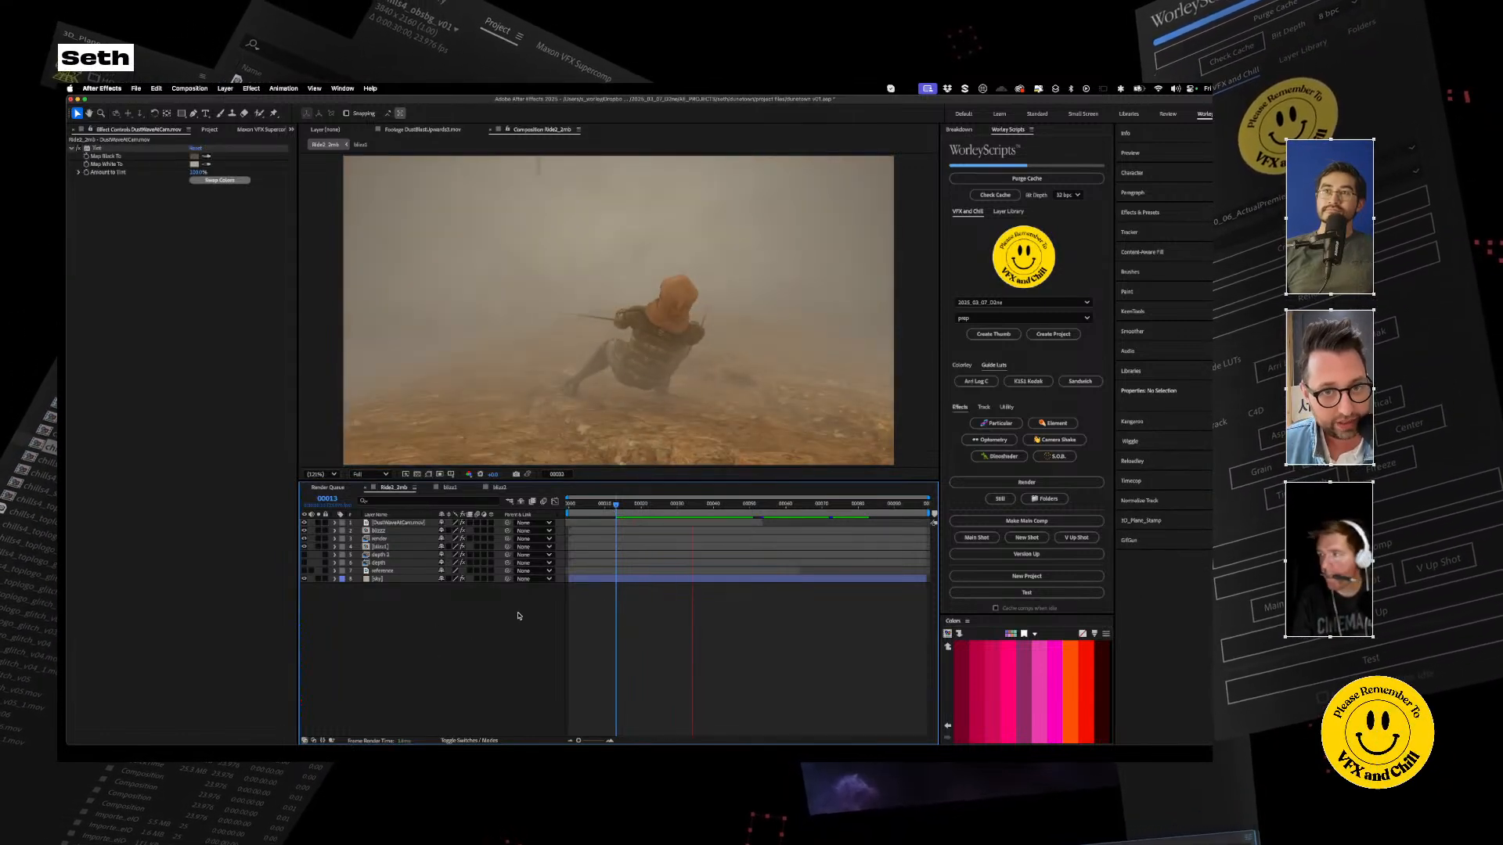
drag(601, 508, 565, 509)
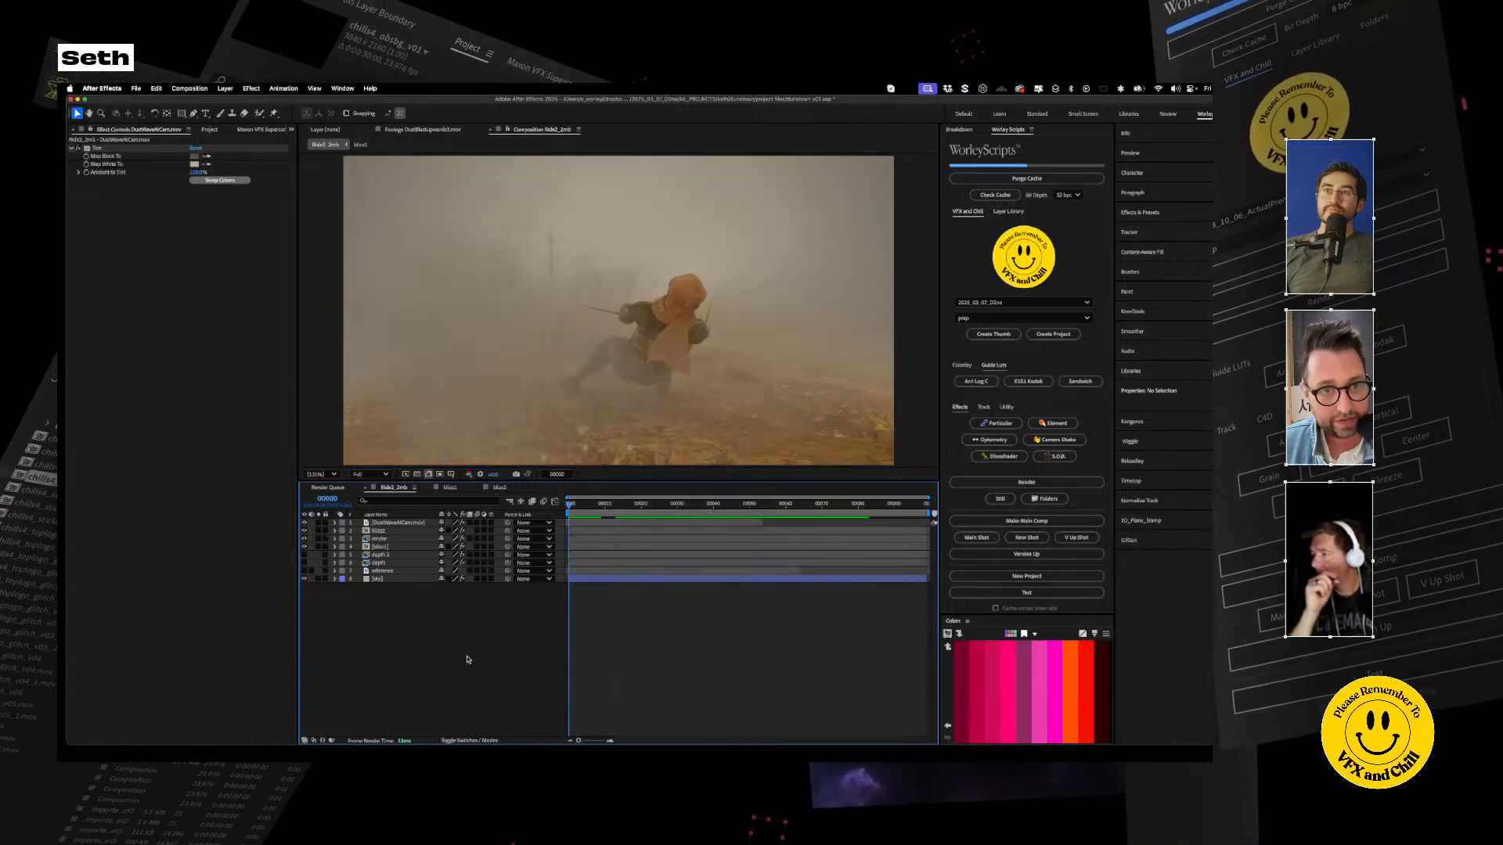
key(space)
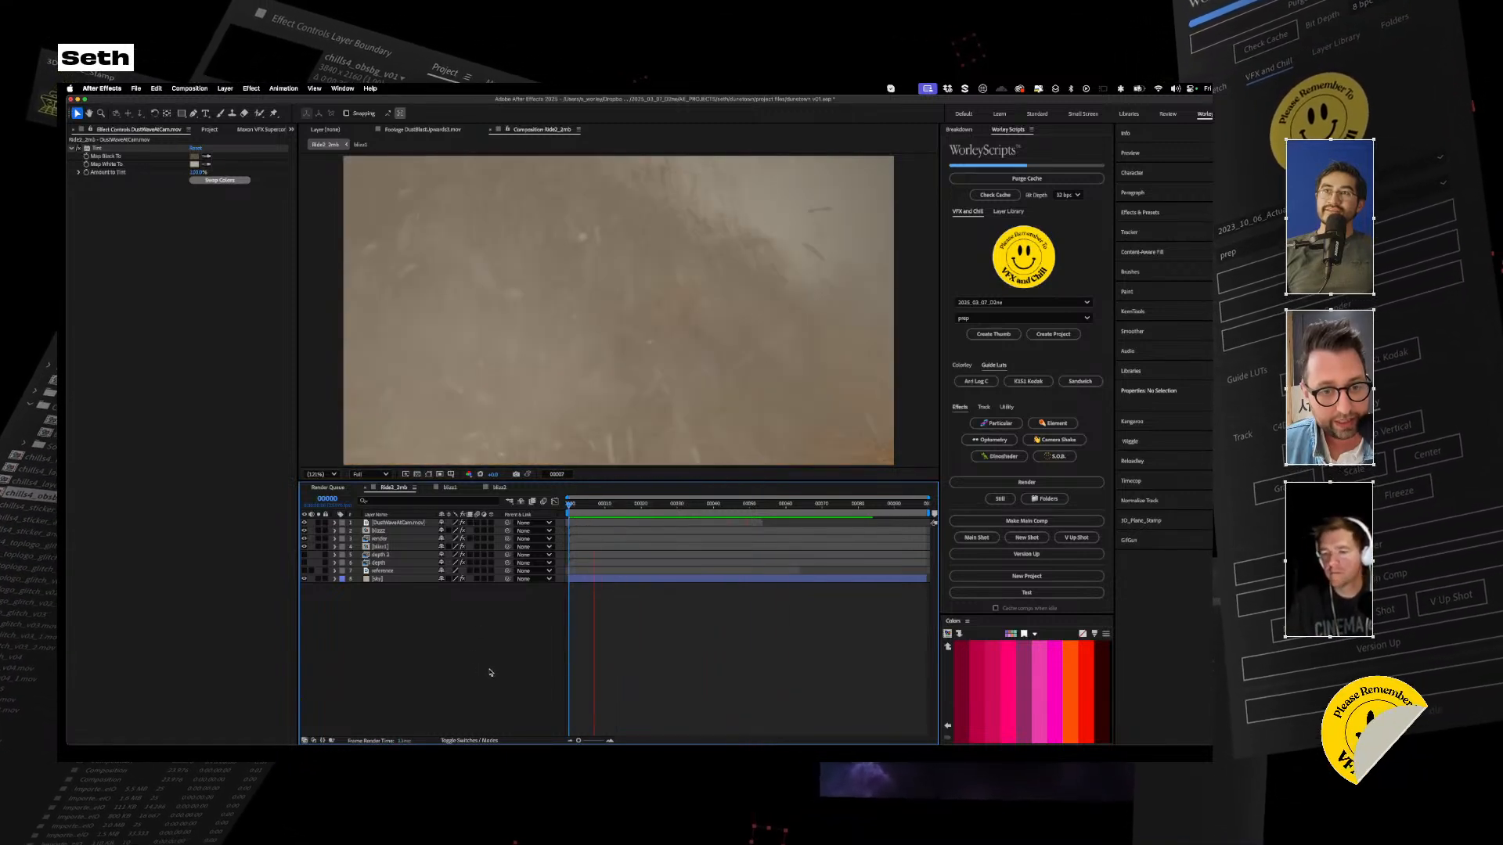
drag(604, 501, 558, 508)
click(596, 523)
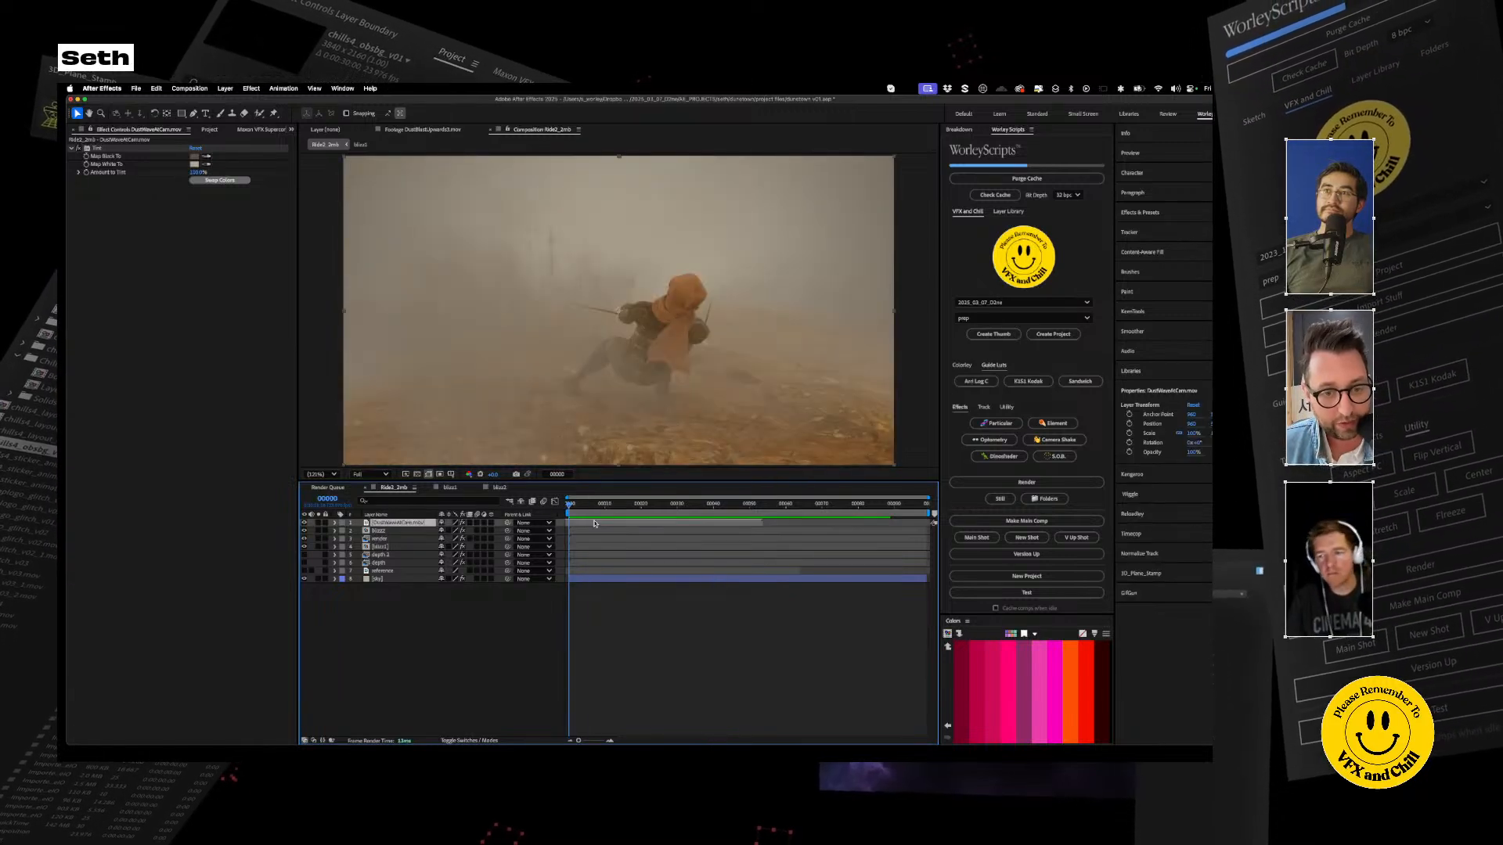
key(space)
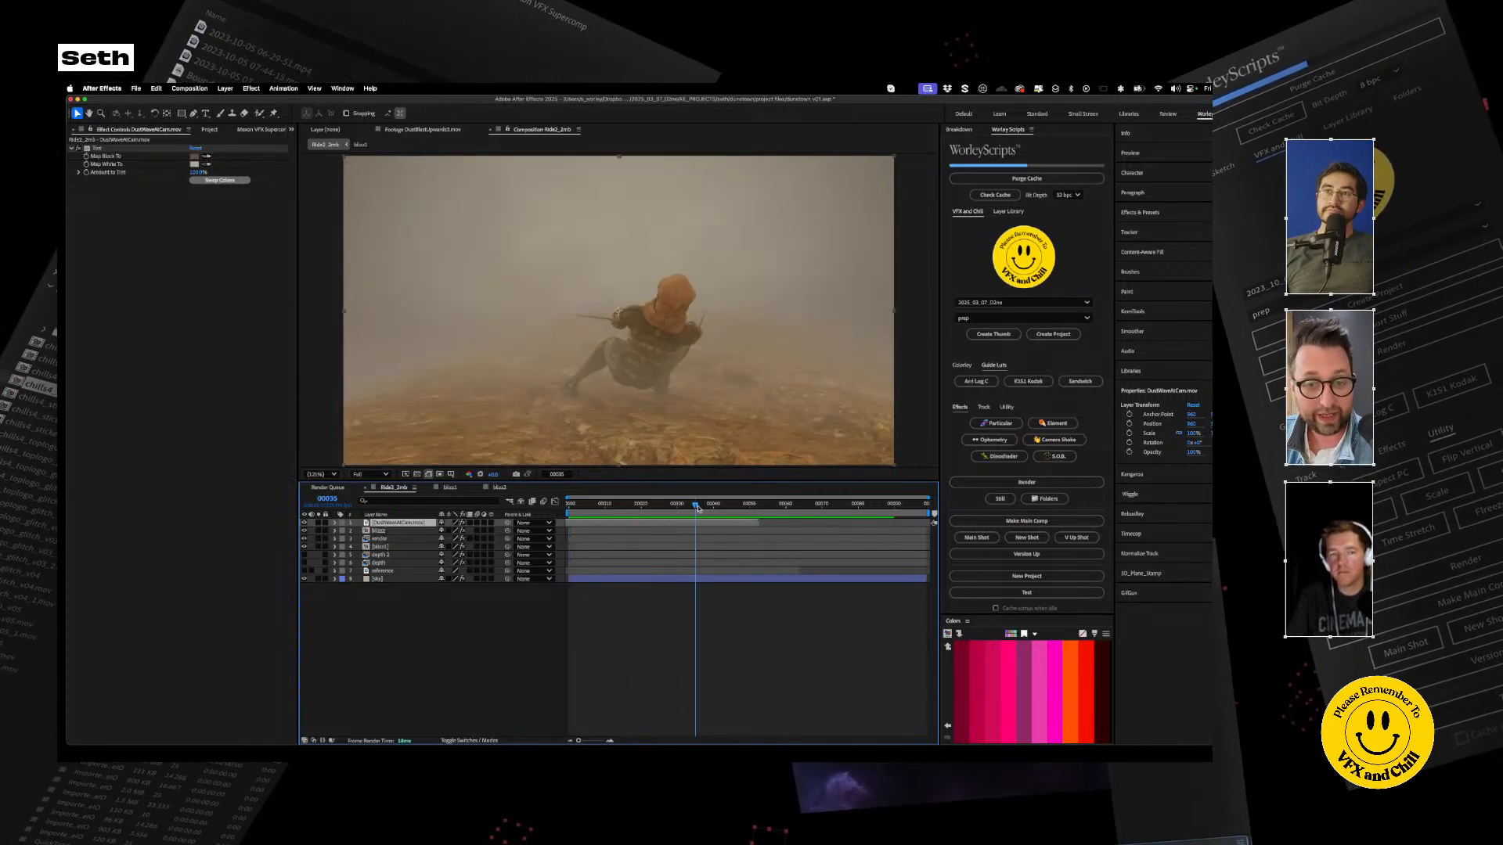
Add the DustBlastUpwards3 clip above the dust wave layer and shift it to start in the middle of the shot
click(209, 129)
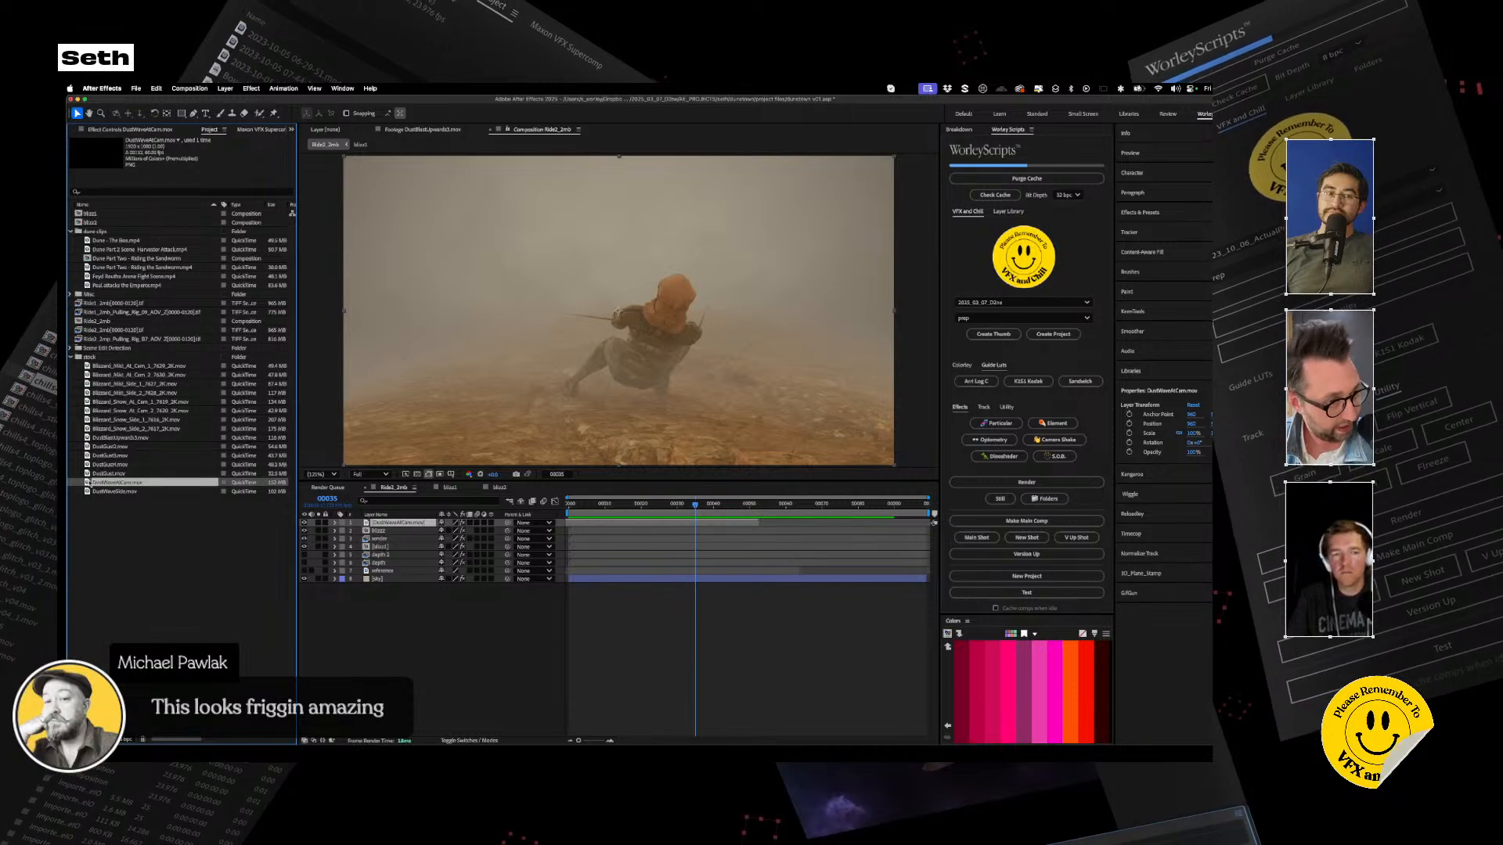
drag(118, 438, 406, 524)
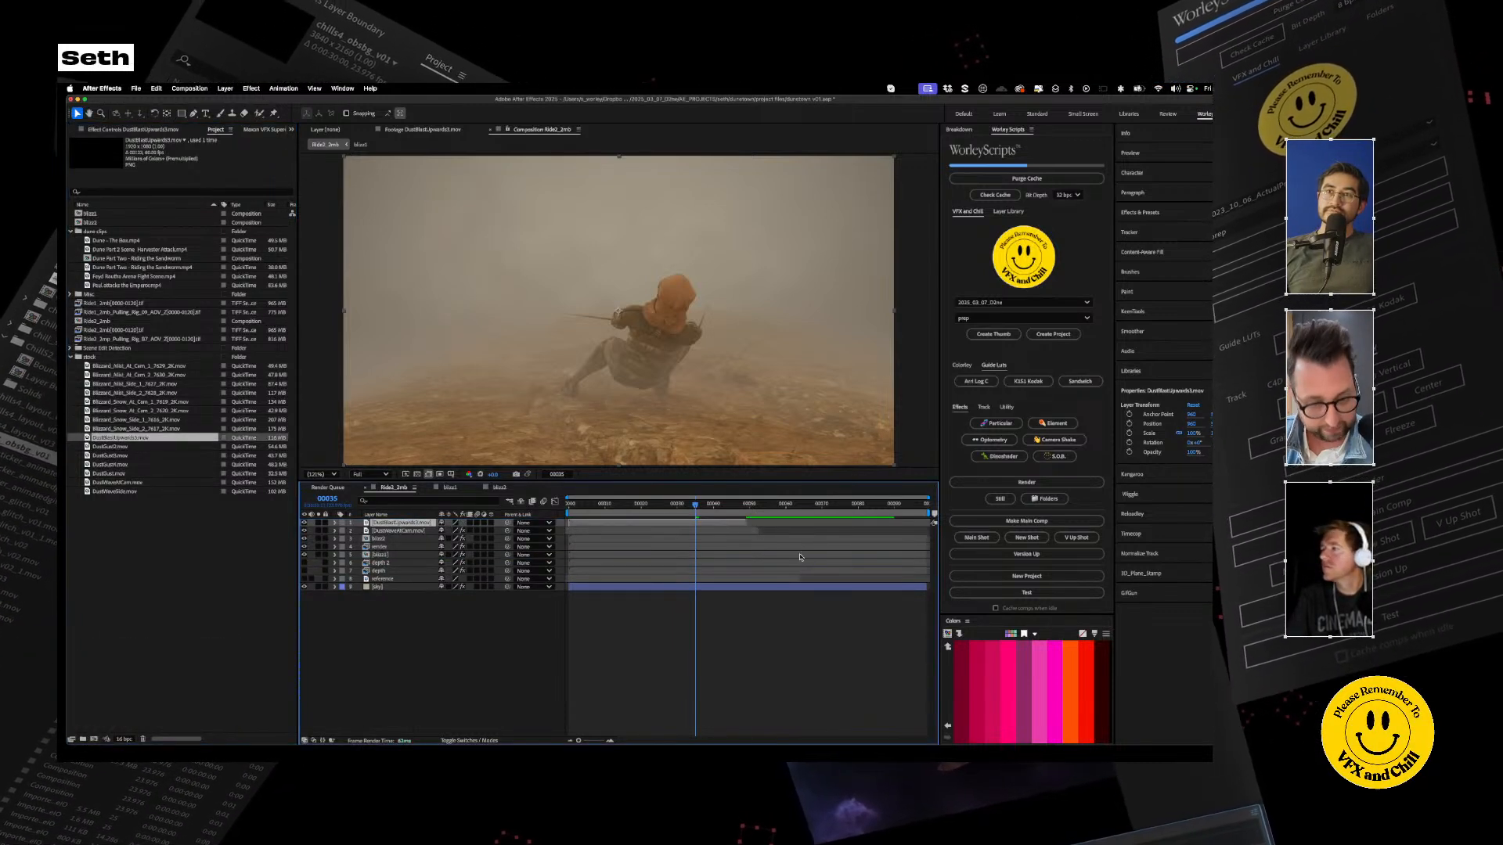
click(612, 507)
drag(623, 523, 713, 507)
Conform the frame rate of DustBlastUpwards3.mov in its main footage interpretation settings
click(253, 130)
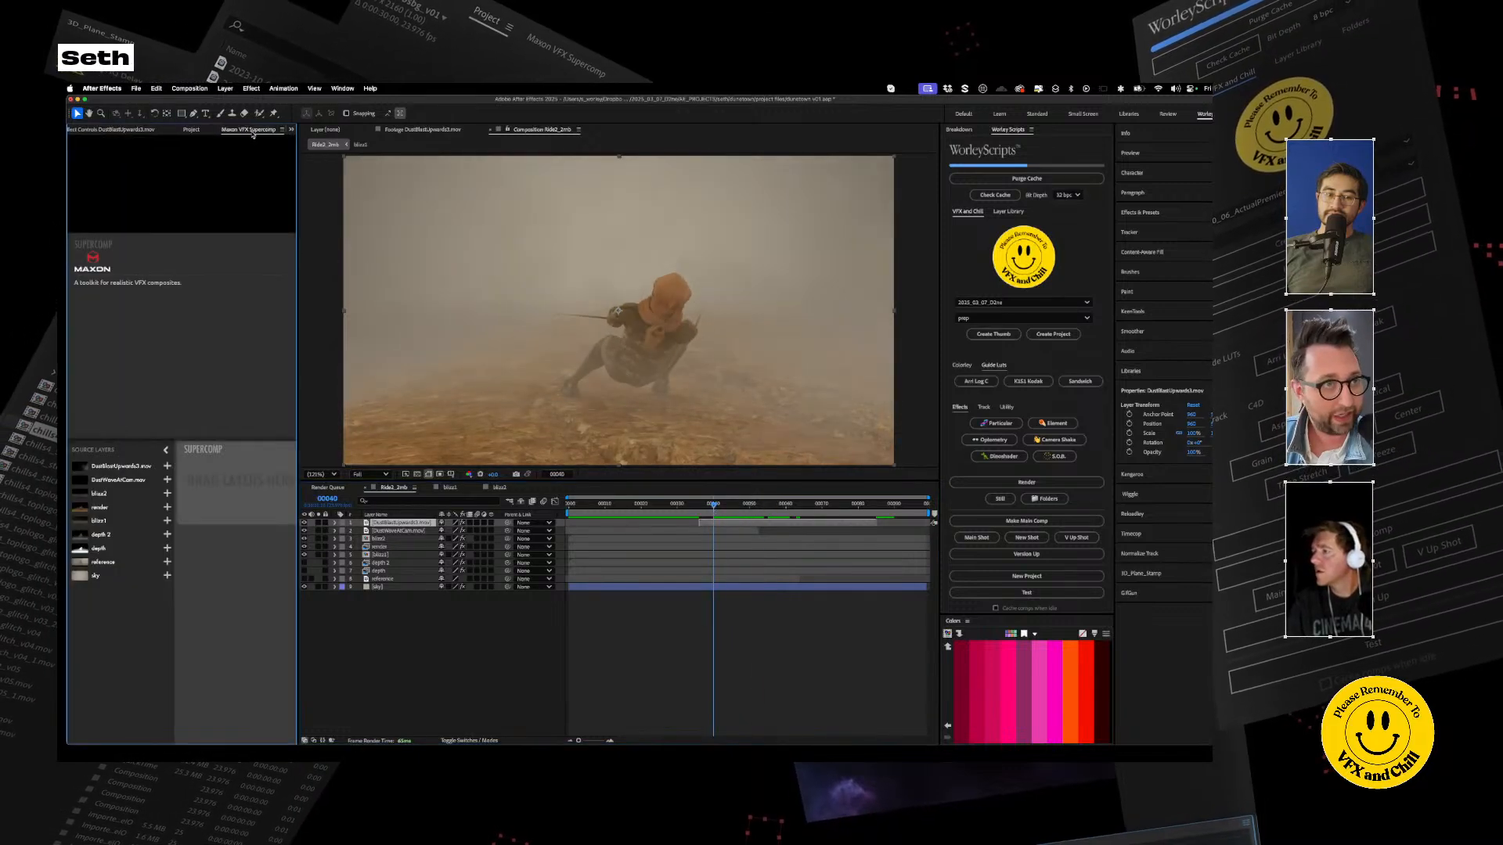
click(178, 130)
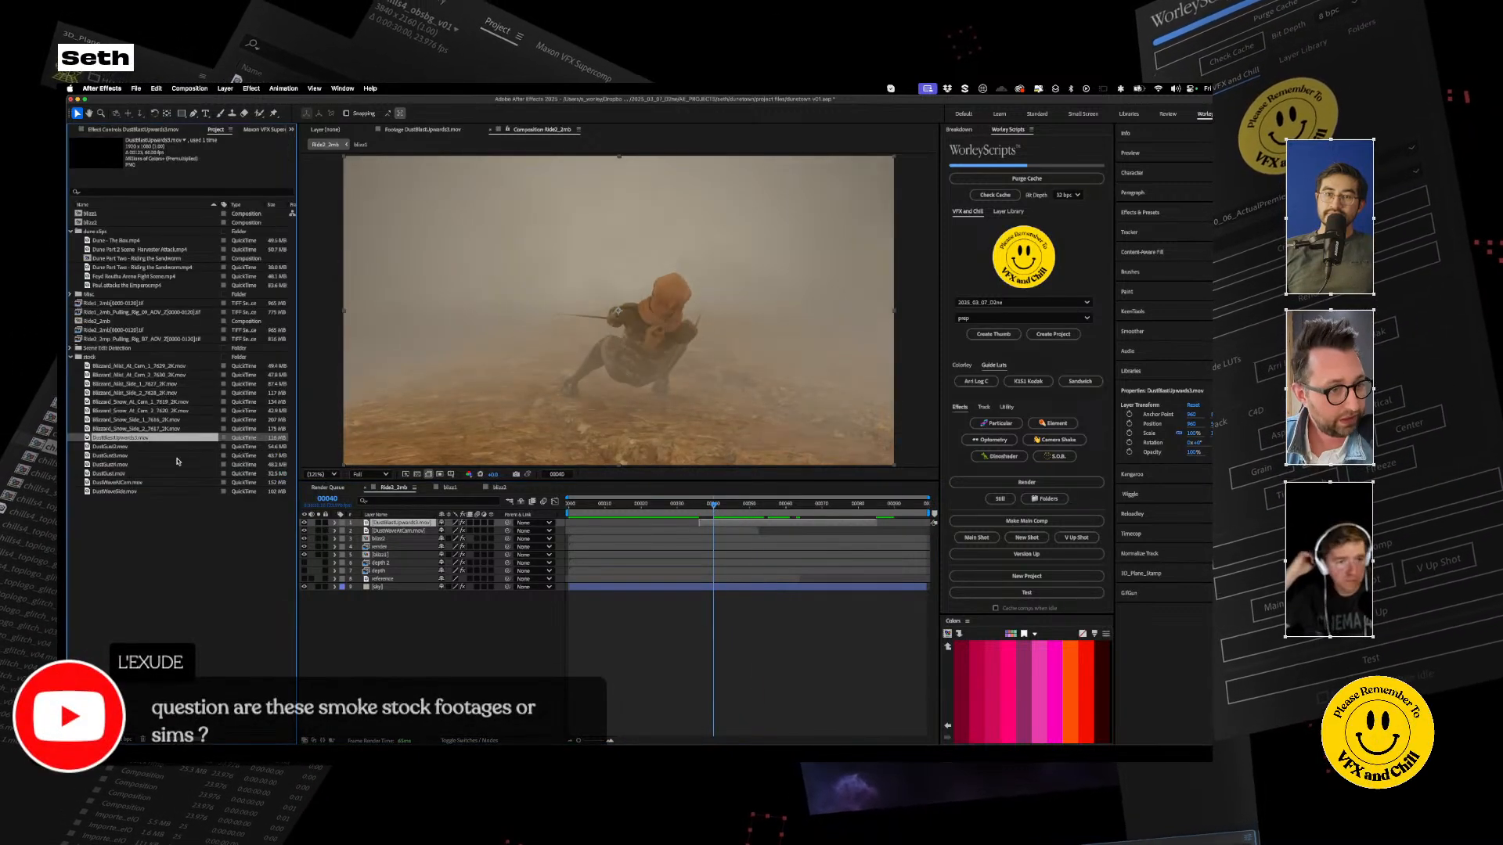
scroll(177, 461, left, 5)
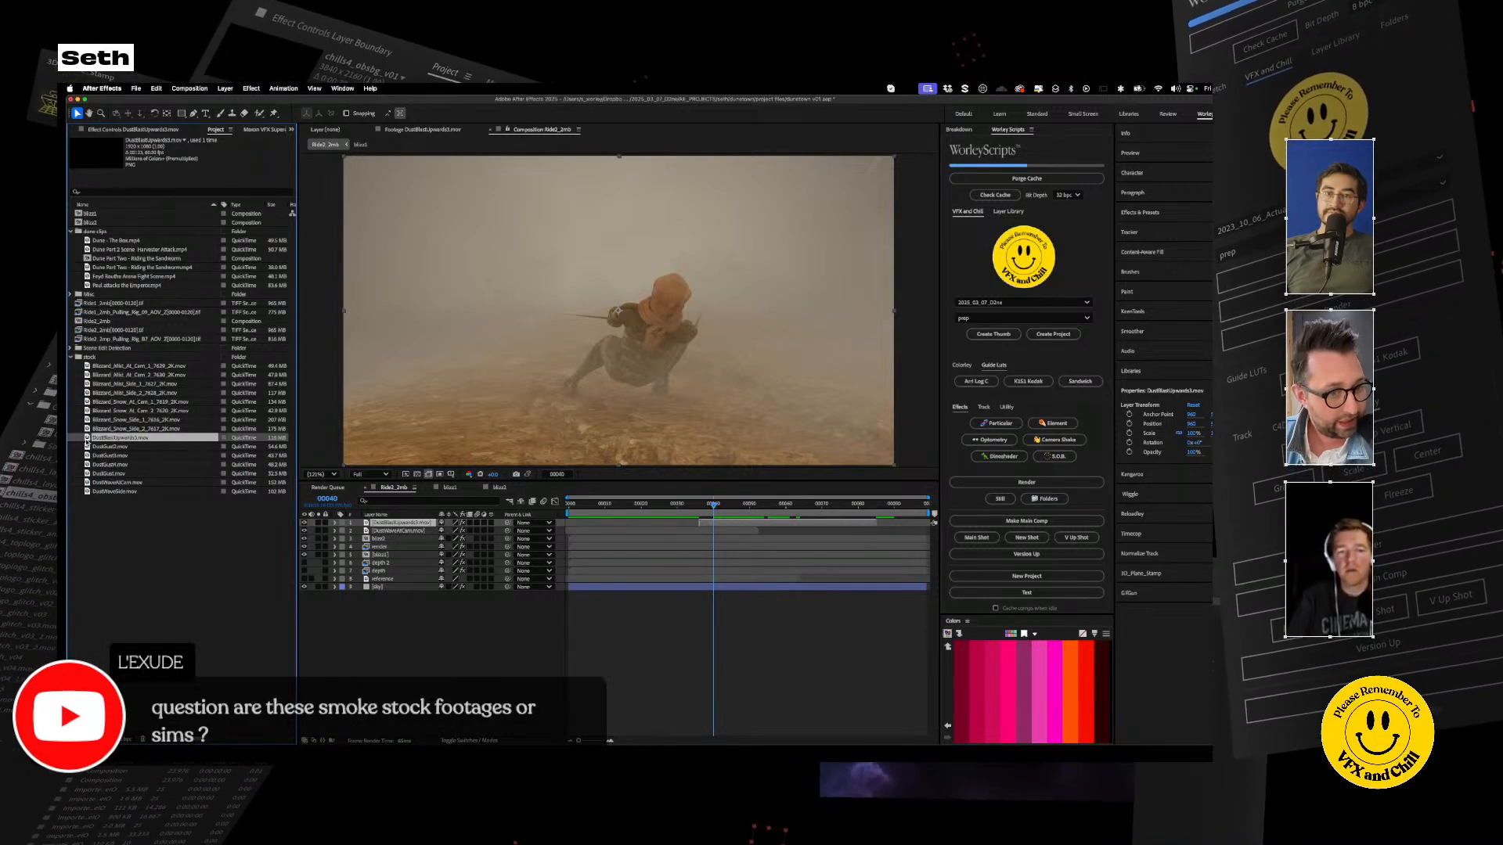
right_click(86, 443)
mouse_move(150, 533)
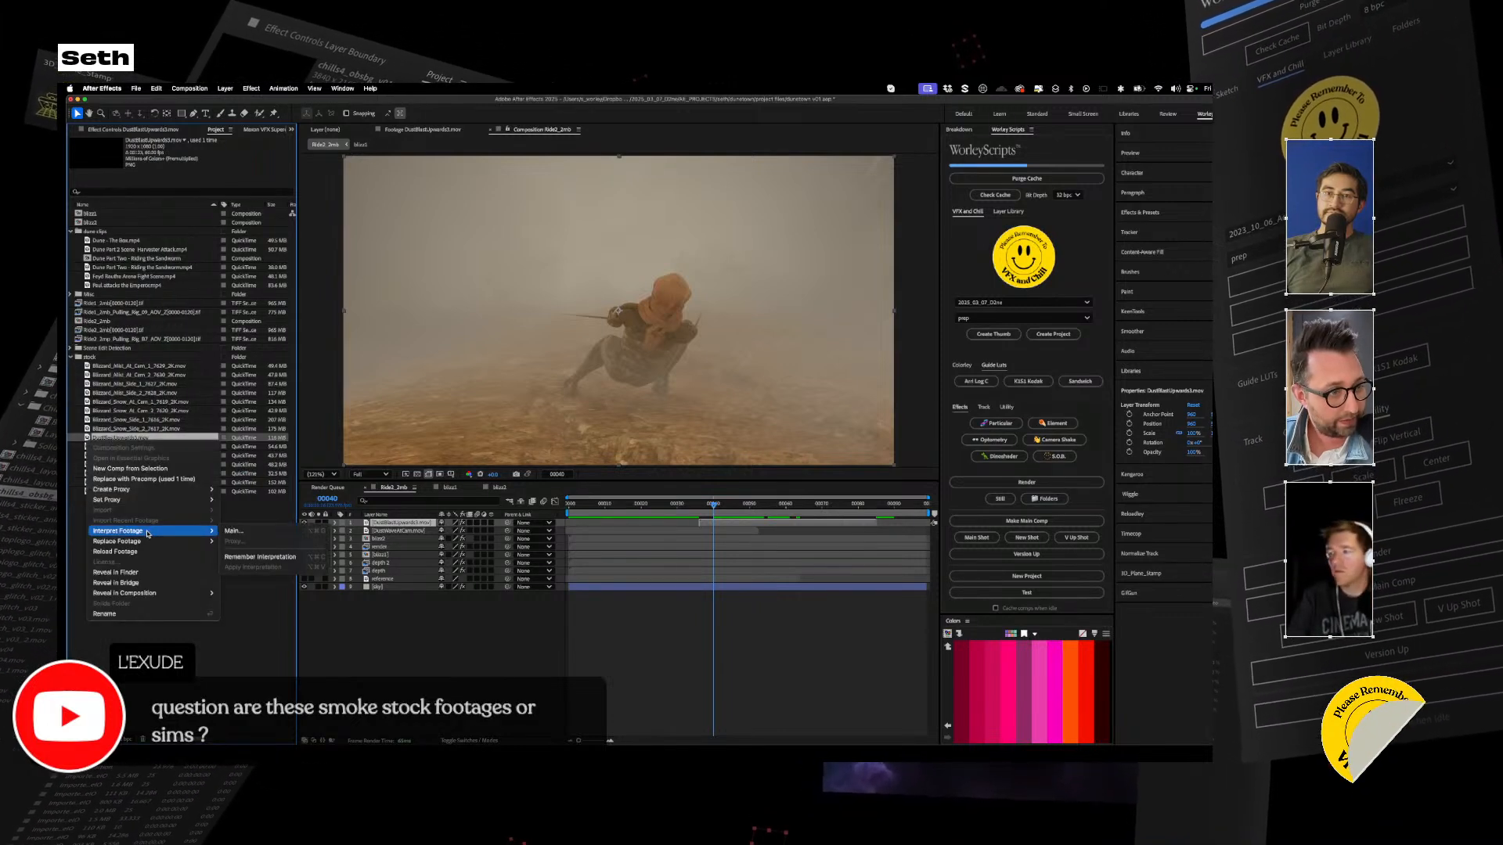
click(246, 532)
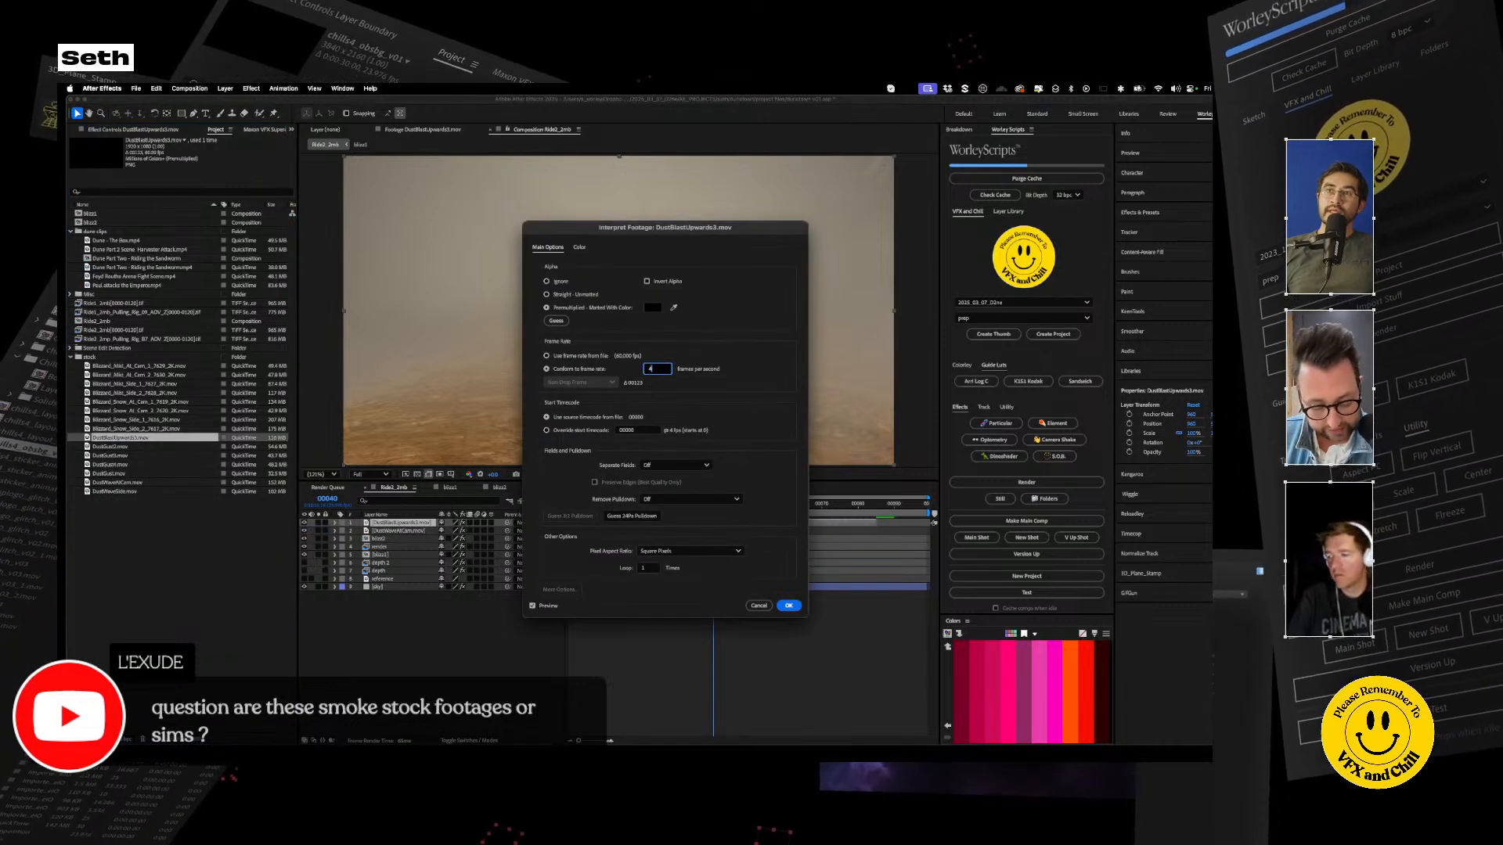
key(Return)
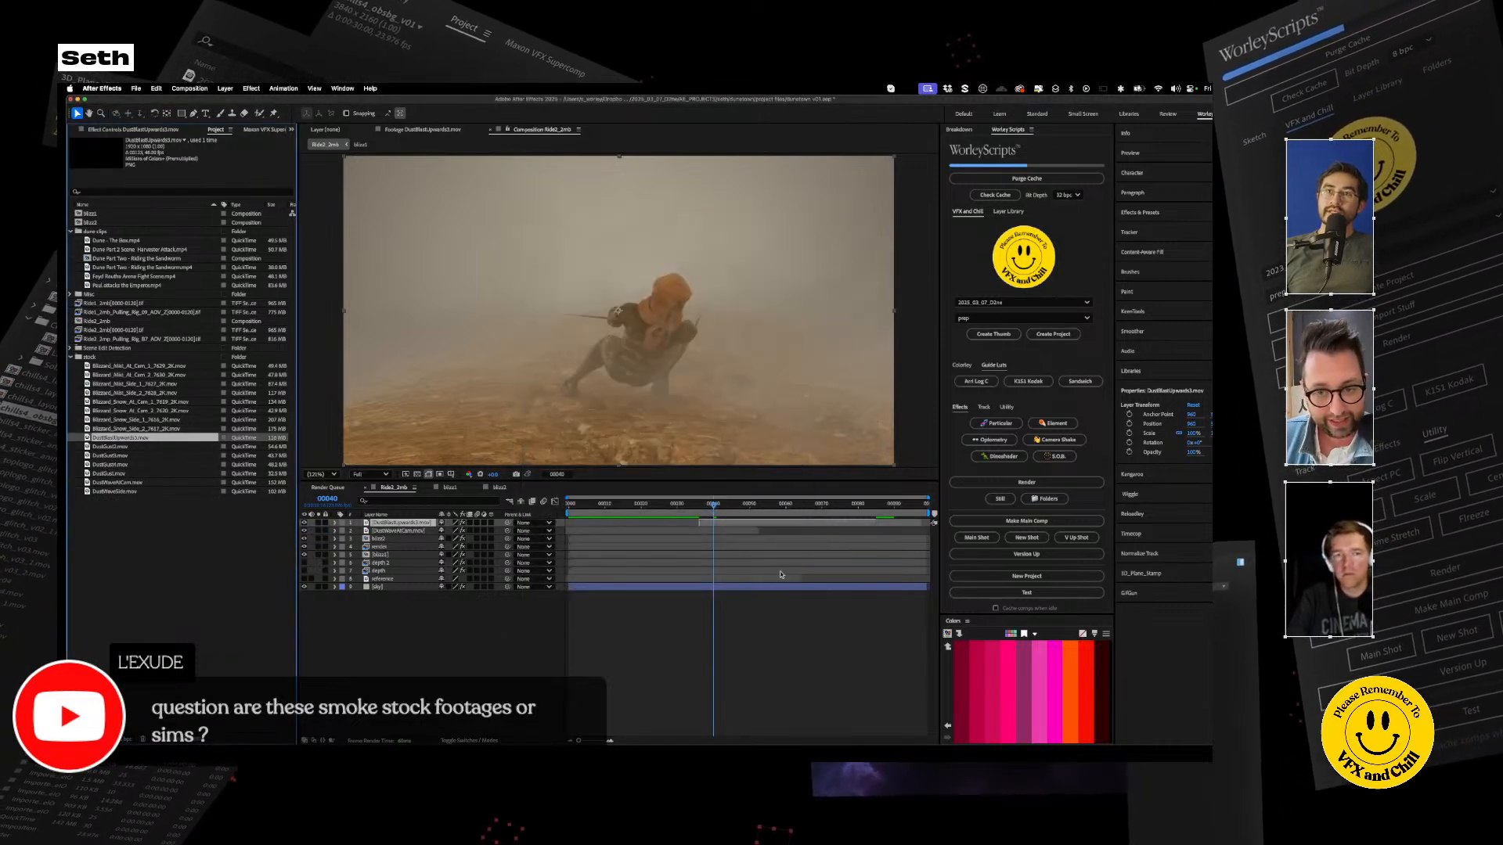
Play back and scrub the composition to review both dust layers around the character
click(865, 523)
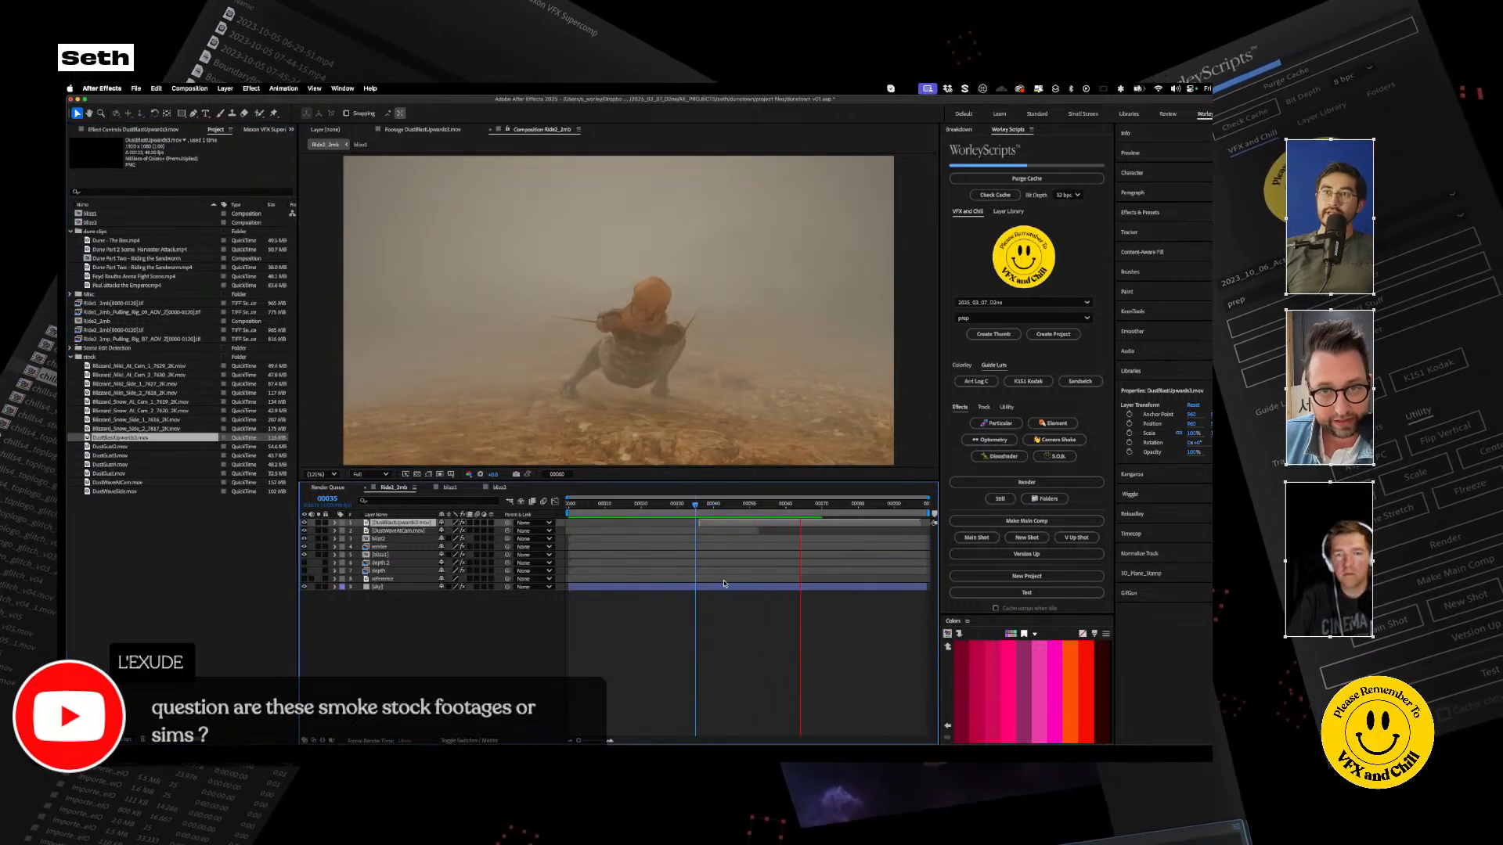
drag(746, 511, 717, 515)
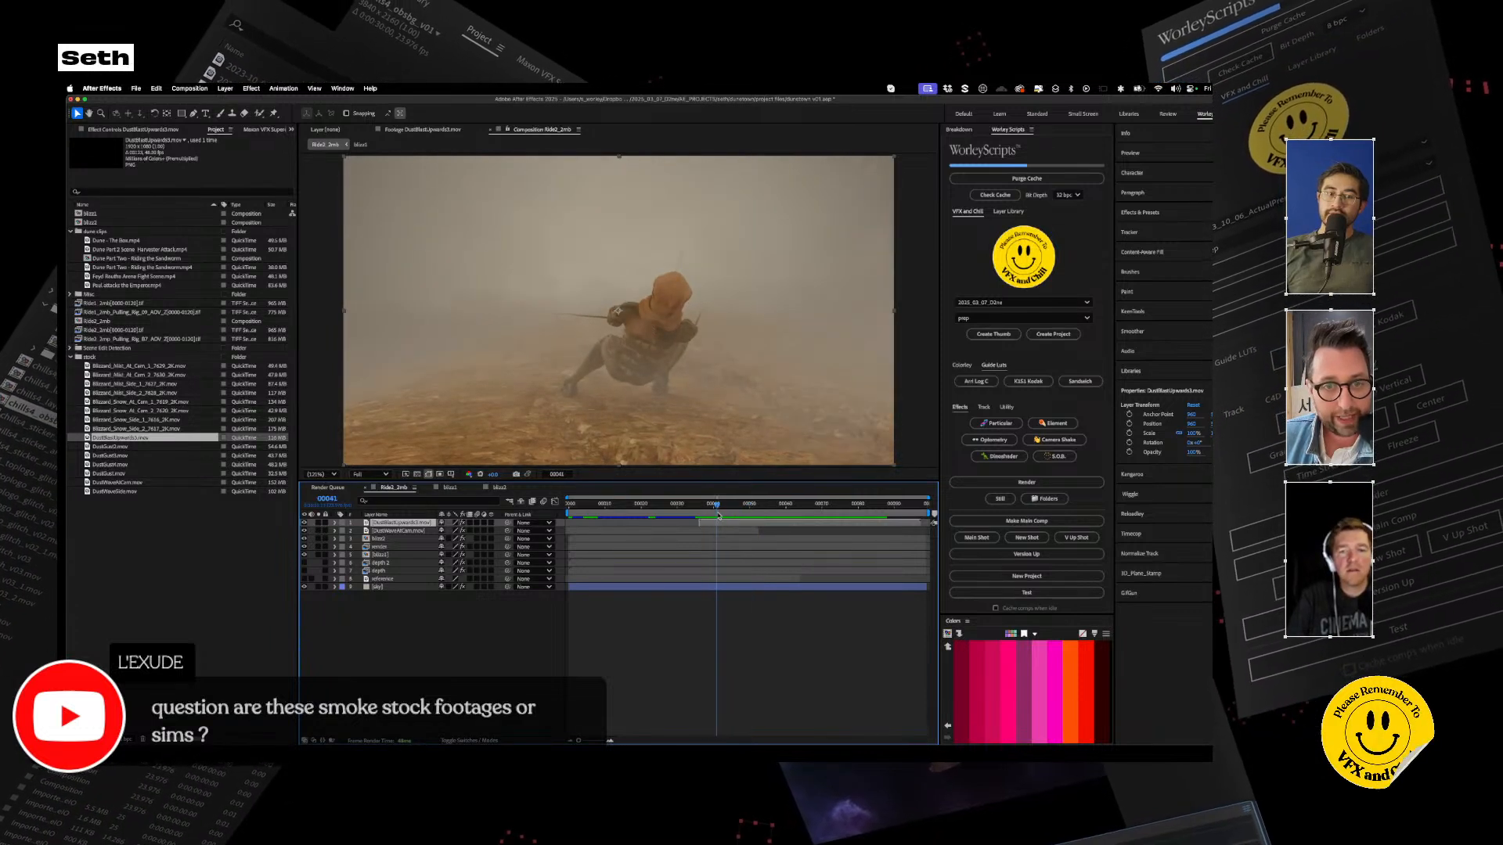
click(485, 654)
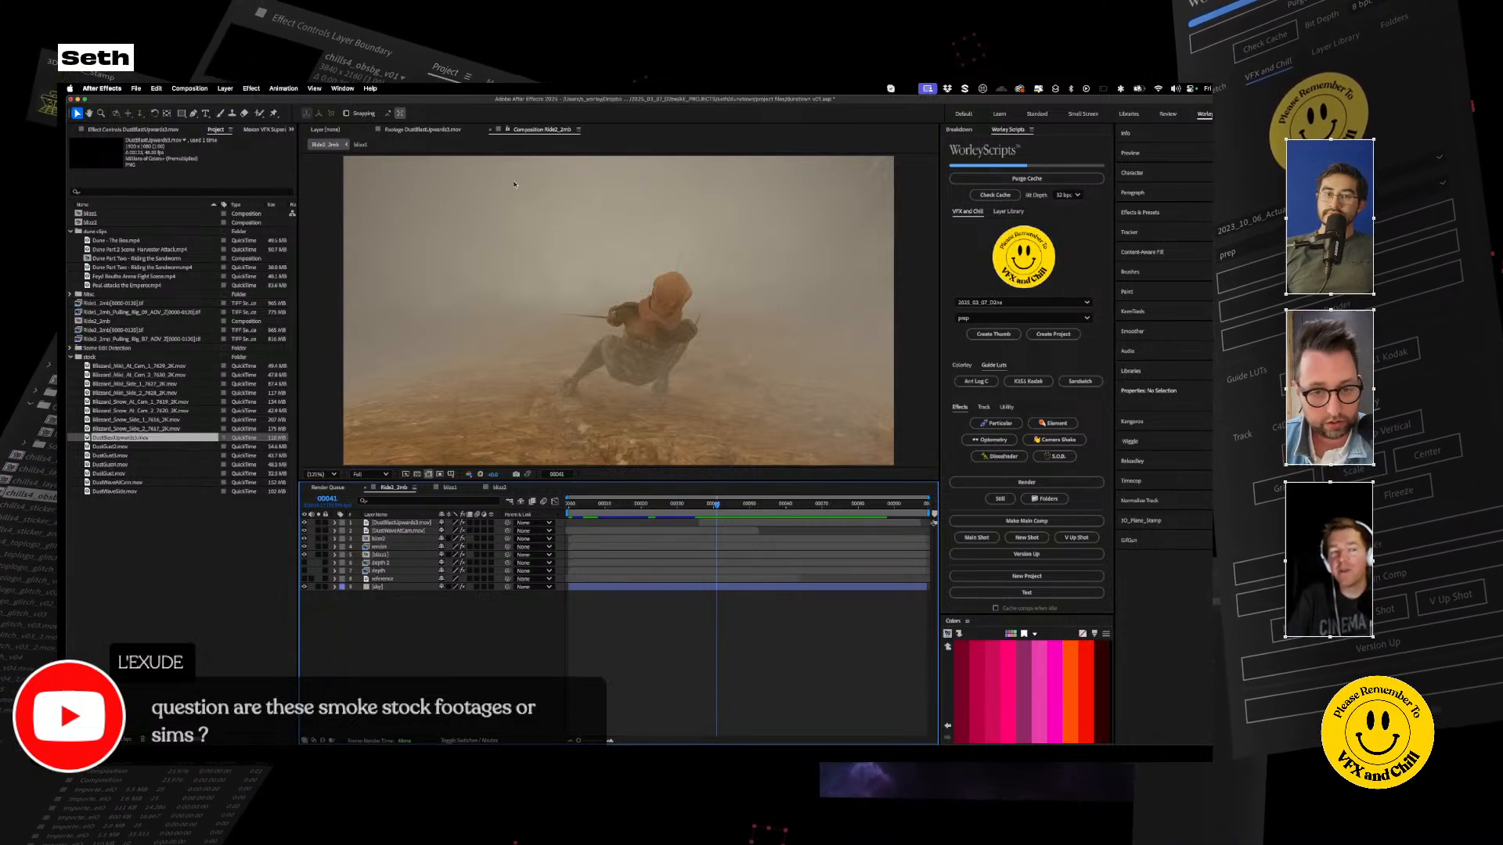
drag(717, 509, 608, 513)
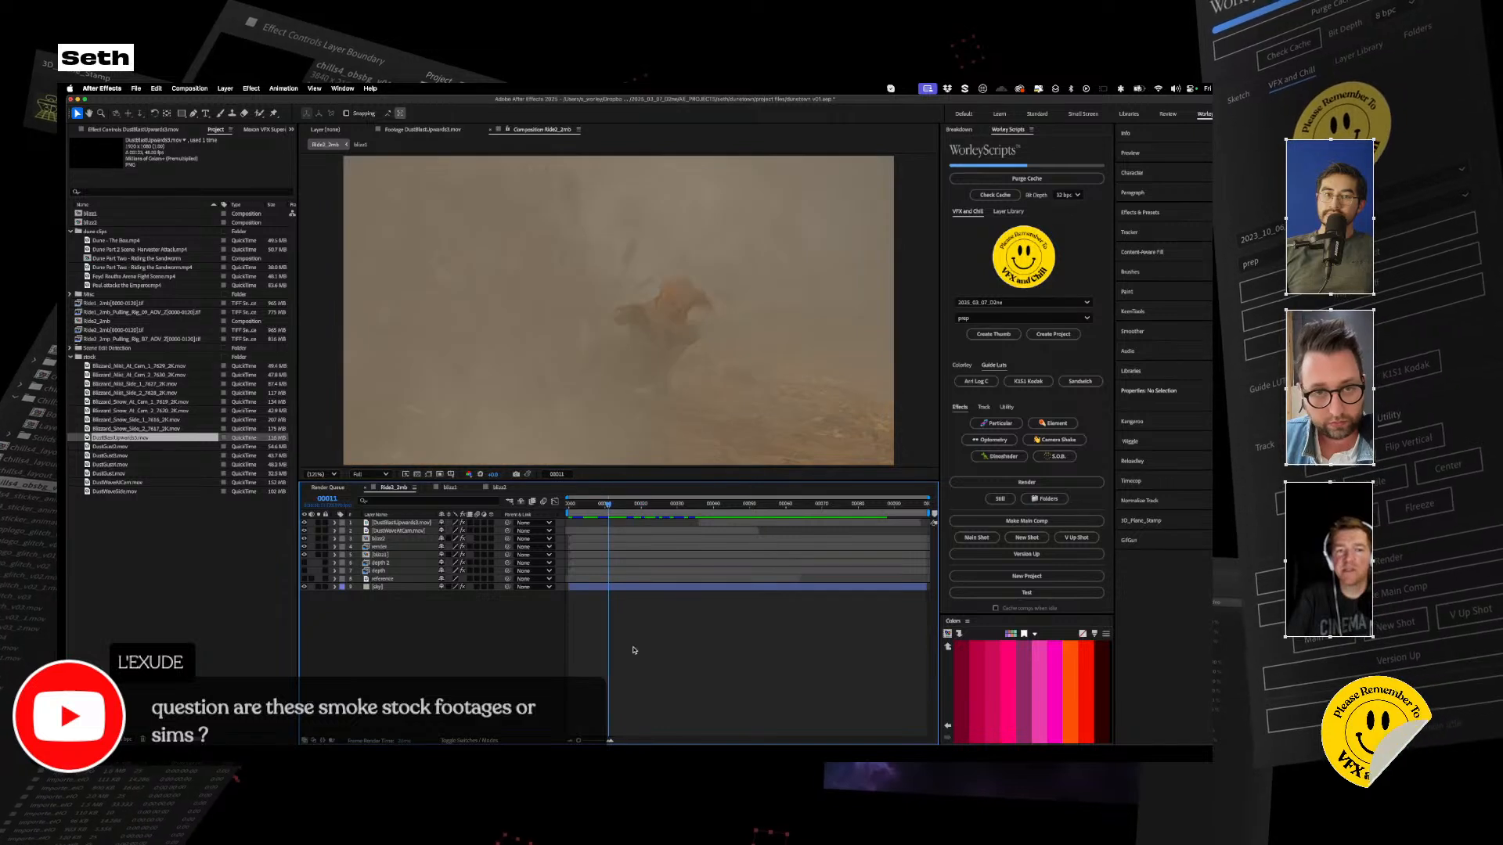
key(space)
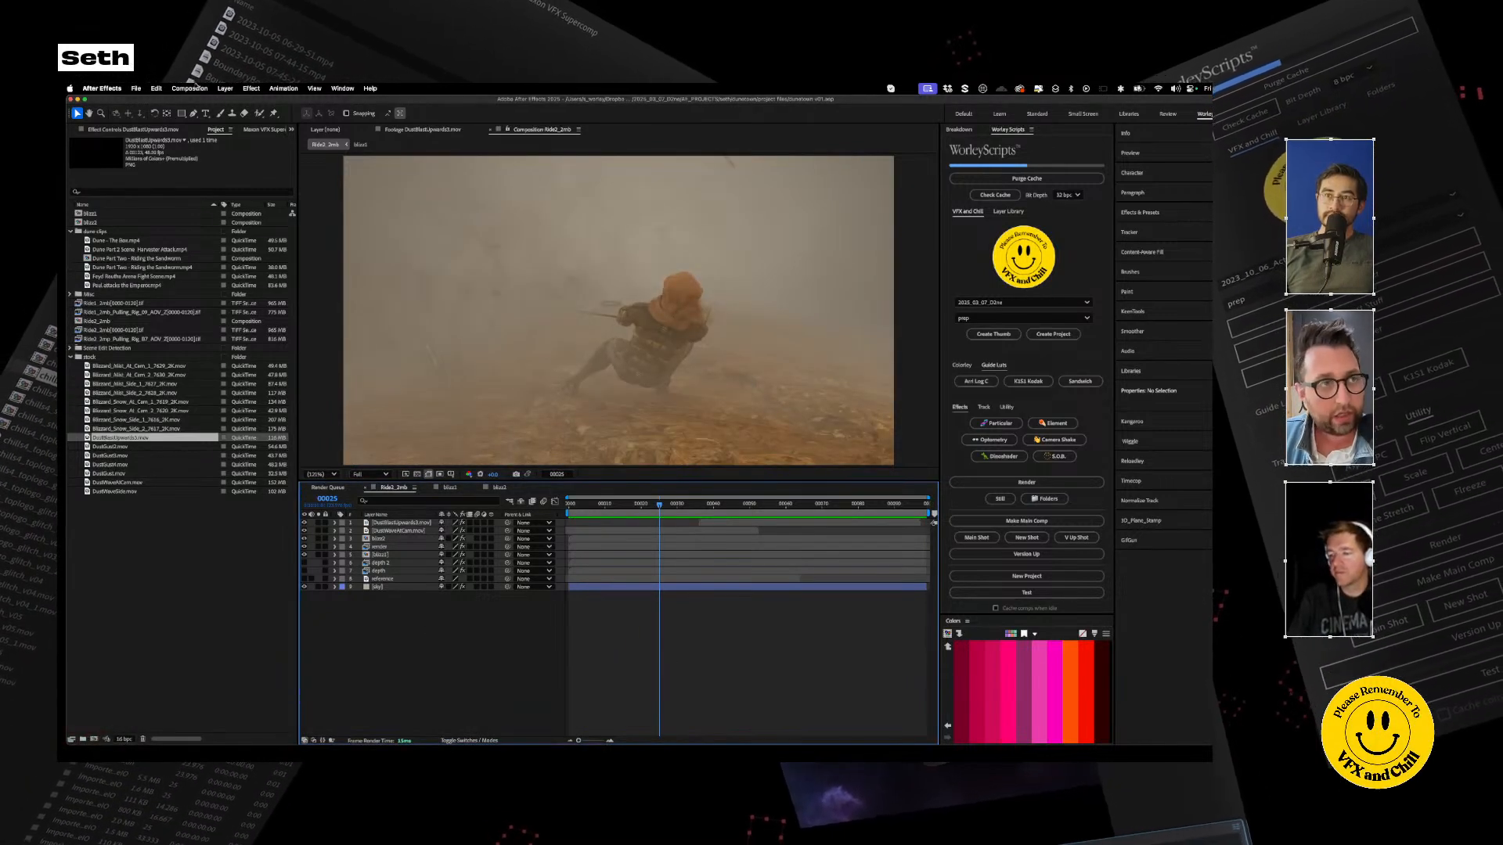
Create an adjustment layer at the top of the composition and name it shake
click(226, 88)
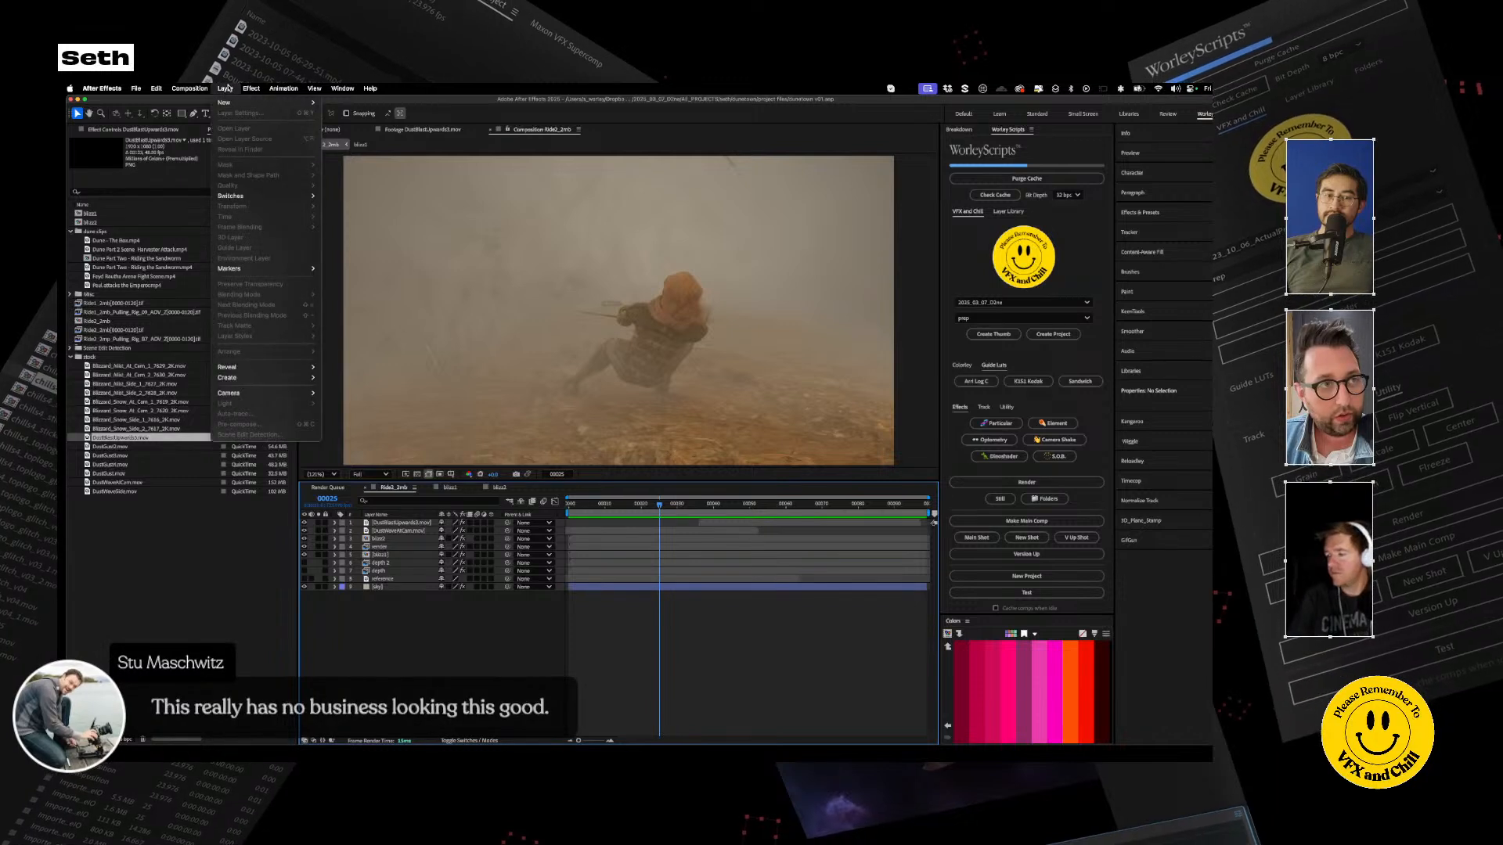
click(228, 88)
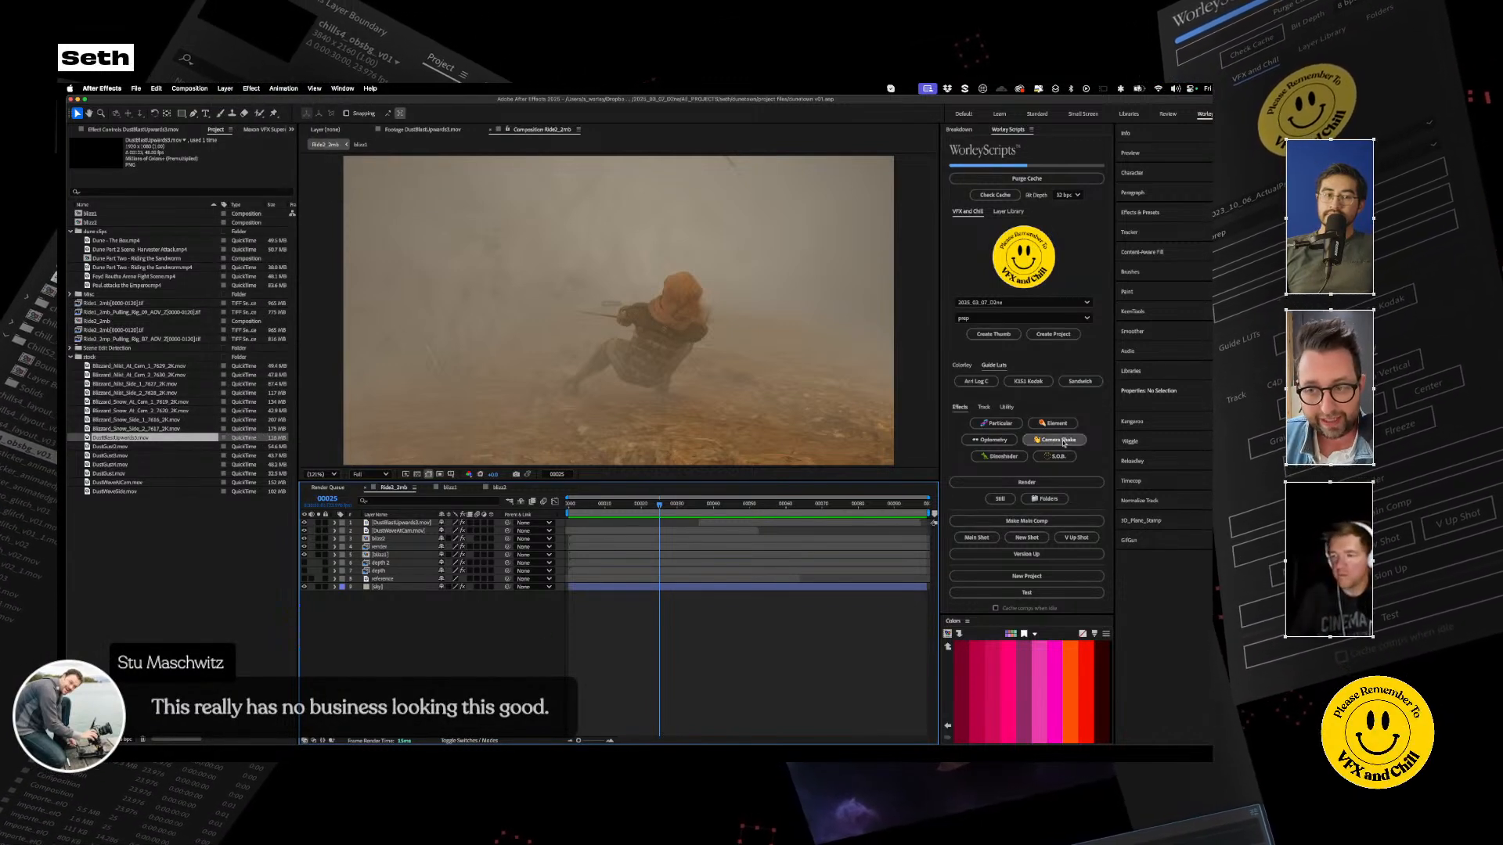
click(225, 88)
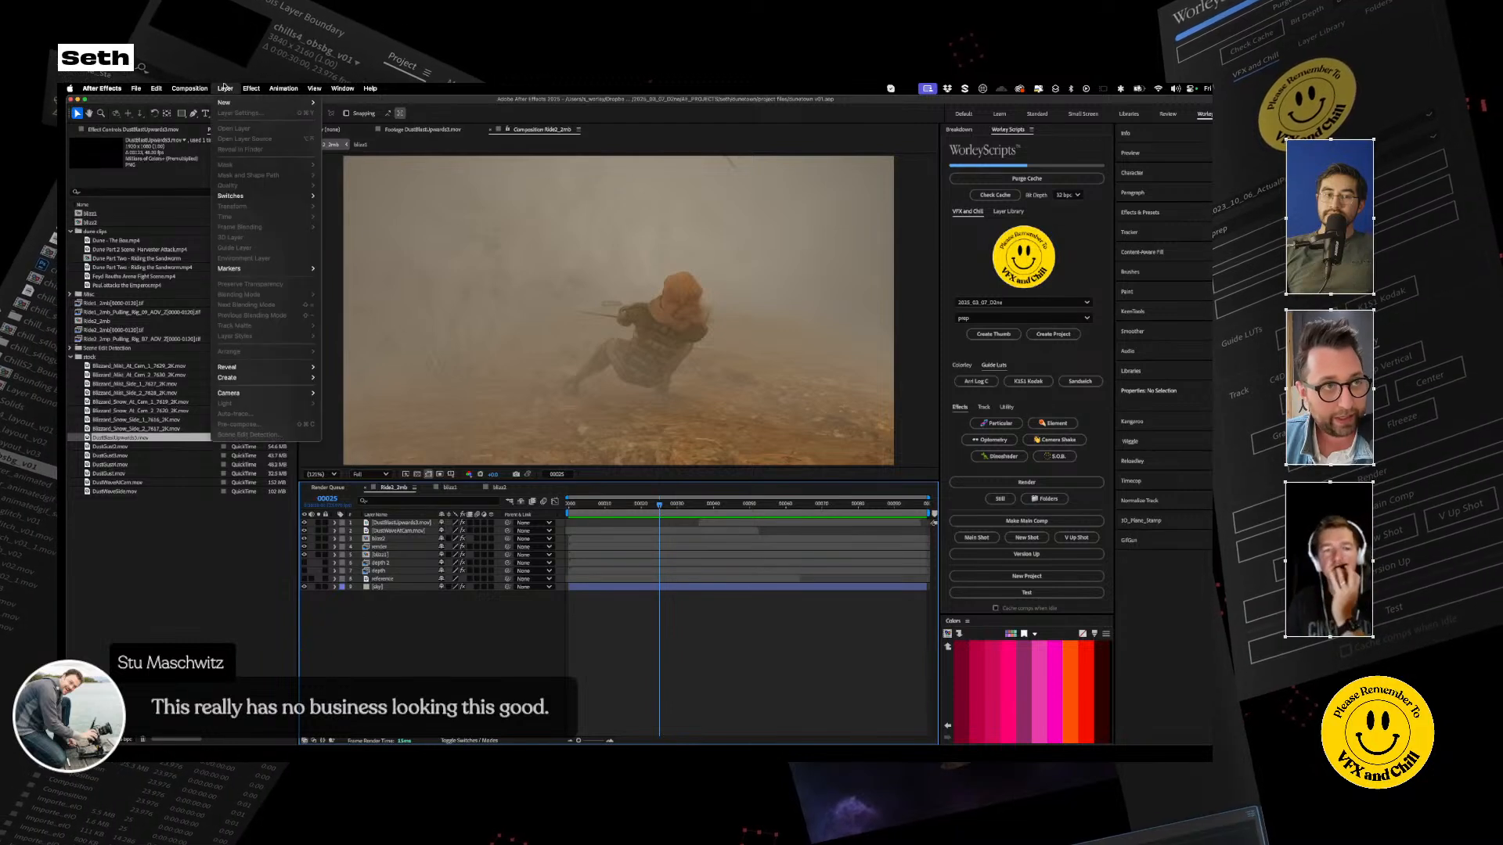
mouse_move(235, 102)
click(347, 165)
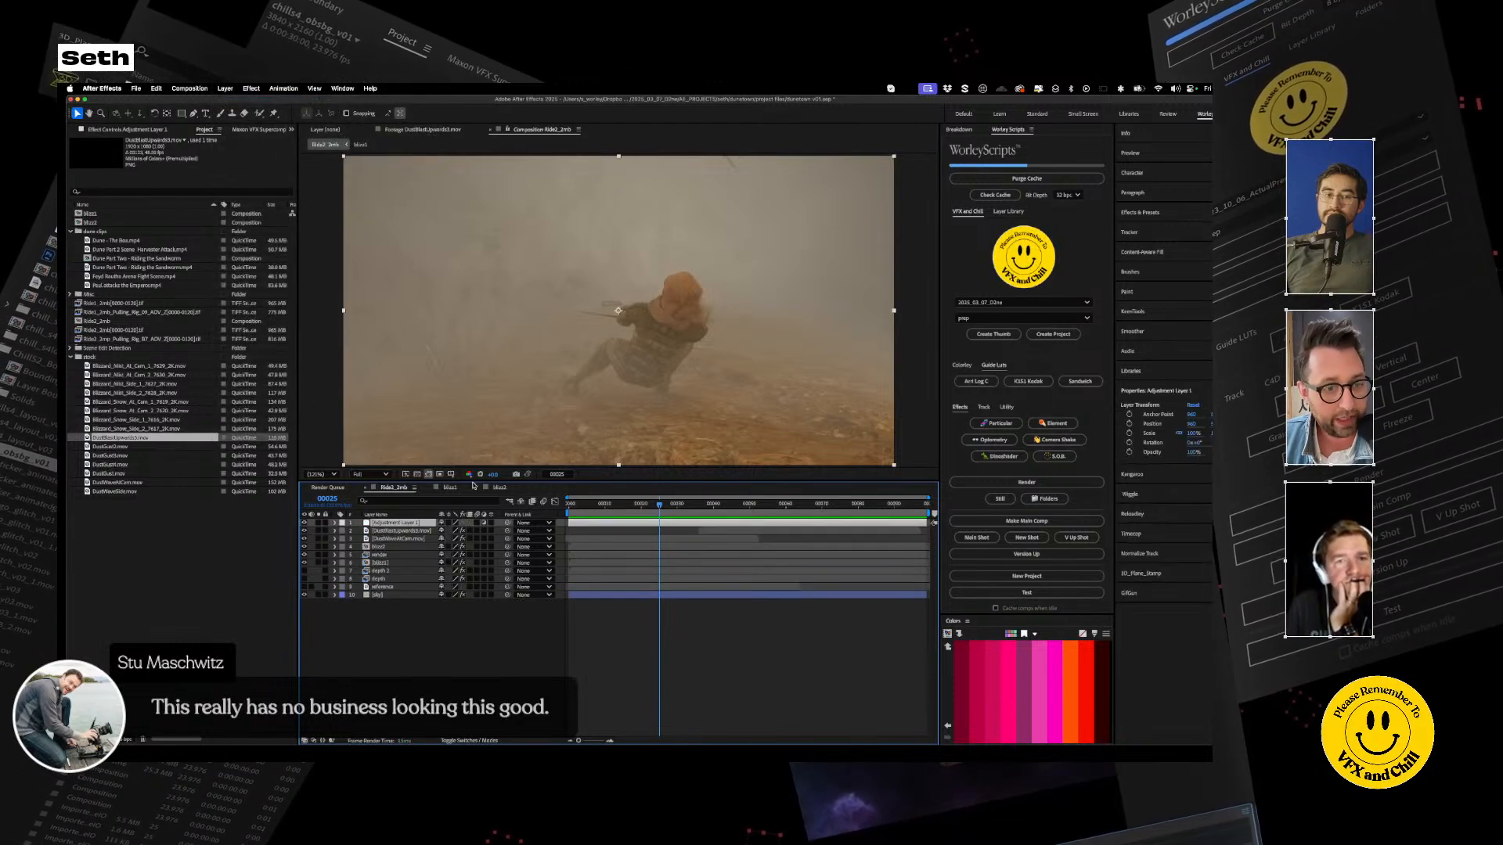
key(Return)
text(shake)
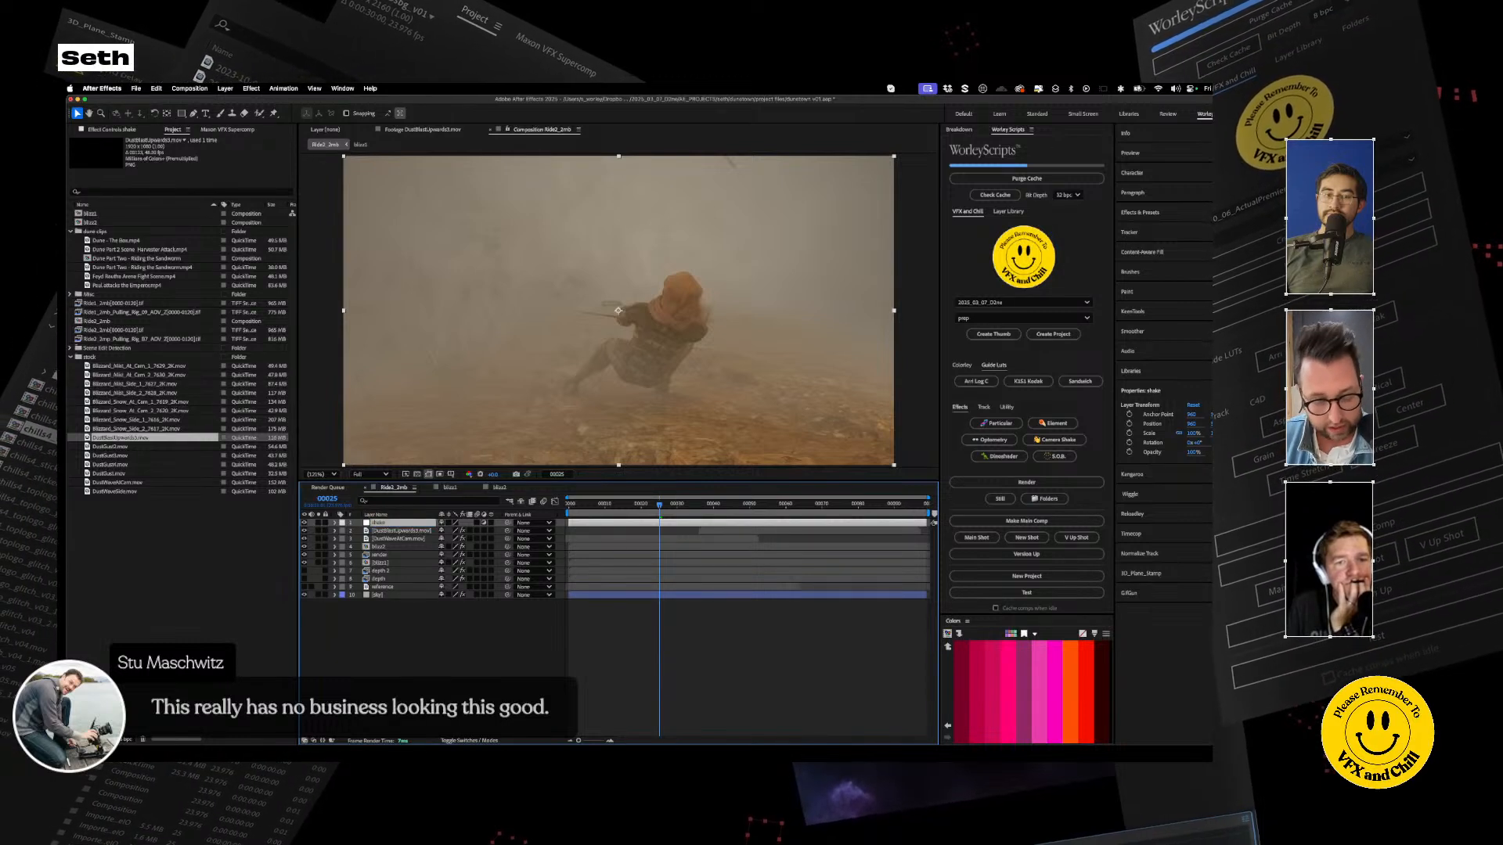
Apply the uni.Camera Shake effect to the shake layer and load its Car Mount preset
key(ctrl+space)
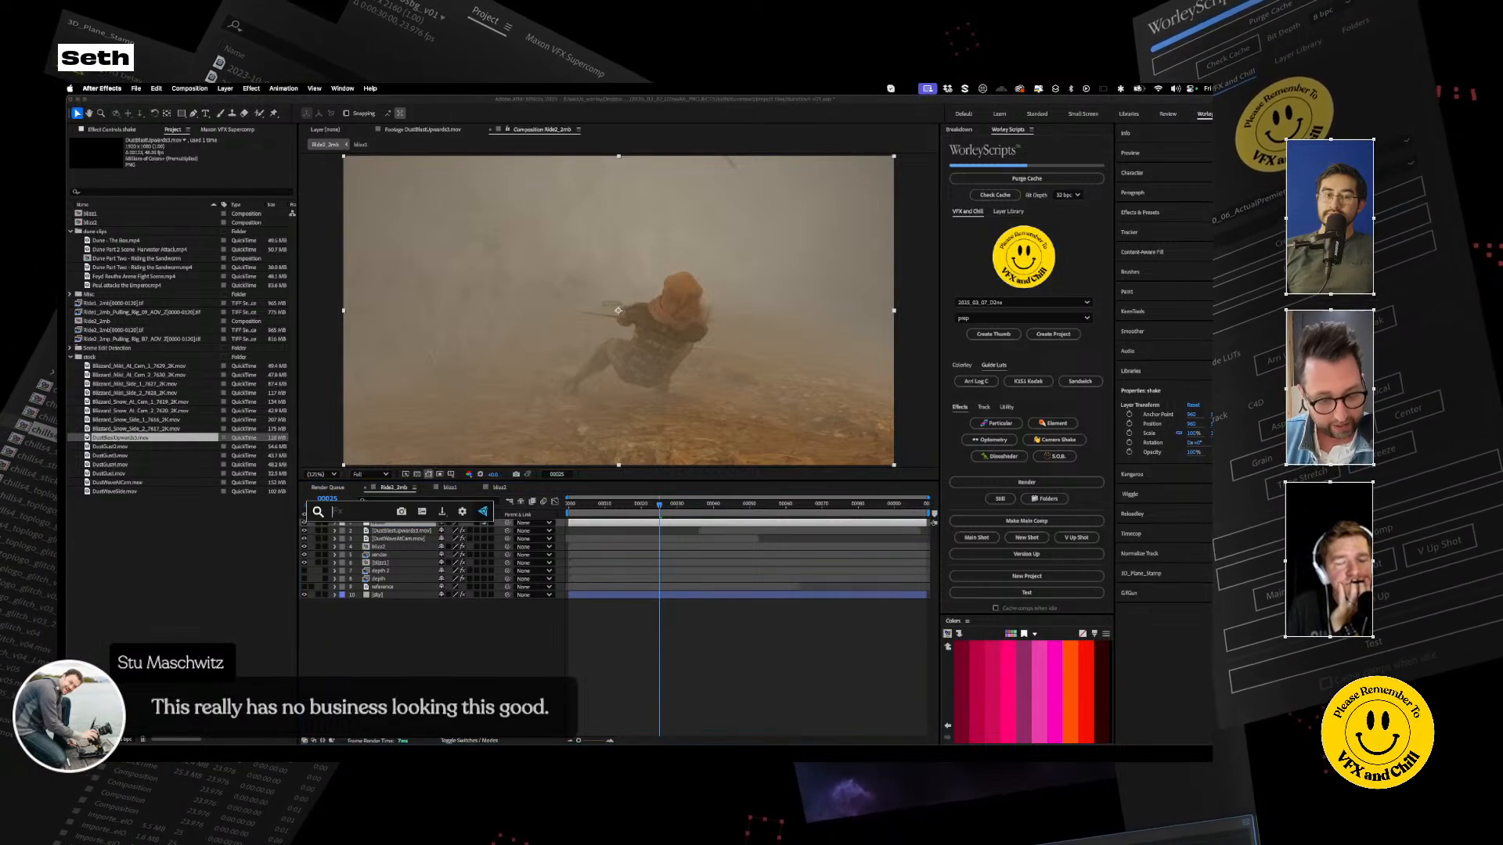
text(camera)
key(Down)
key(Down)
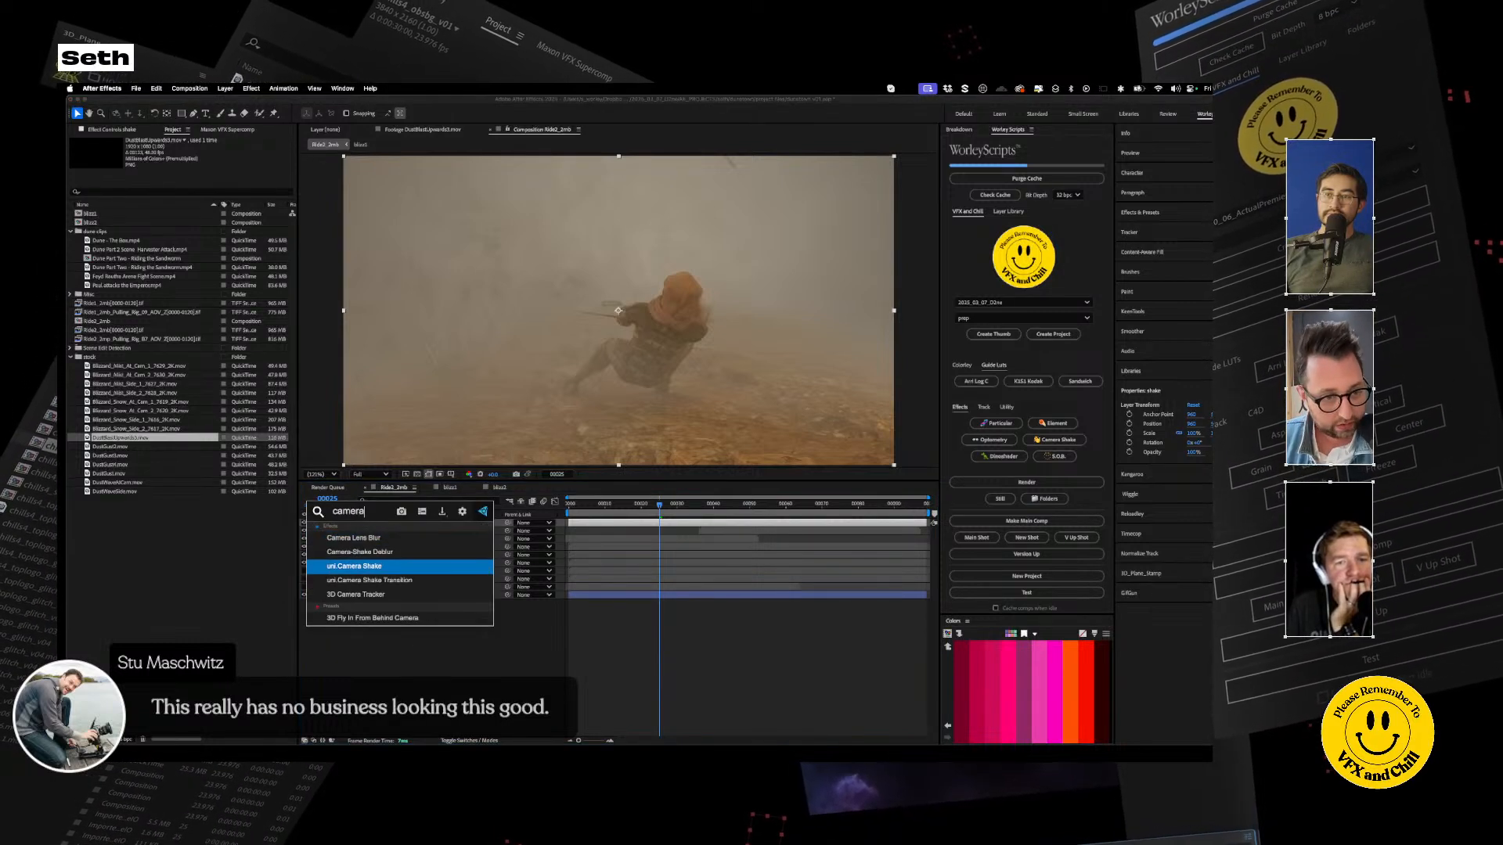
key(Return)
click(210, 205)
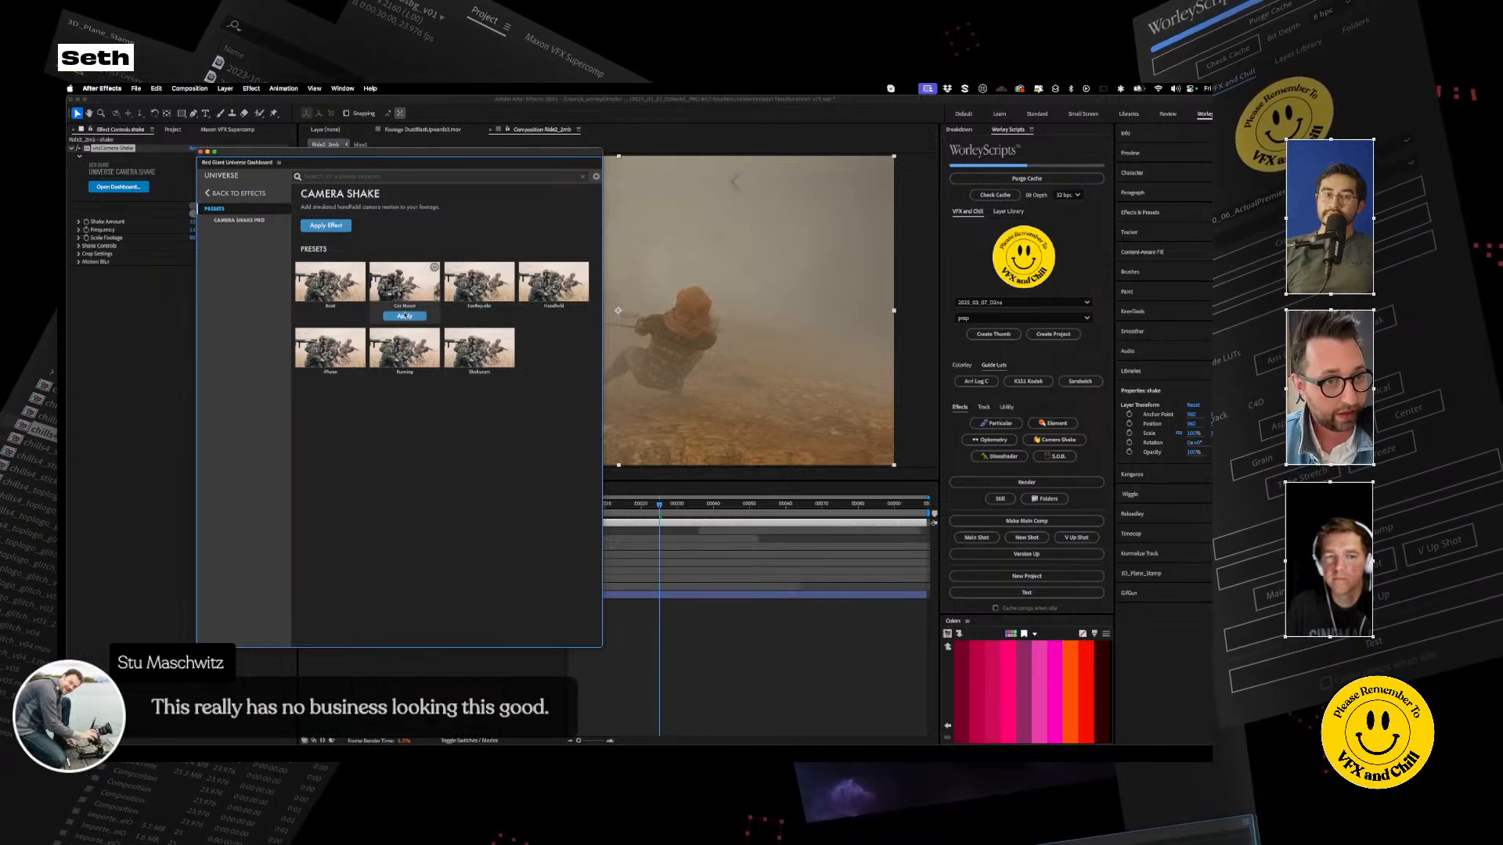
click(404, 315)
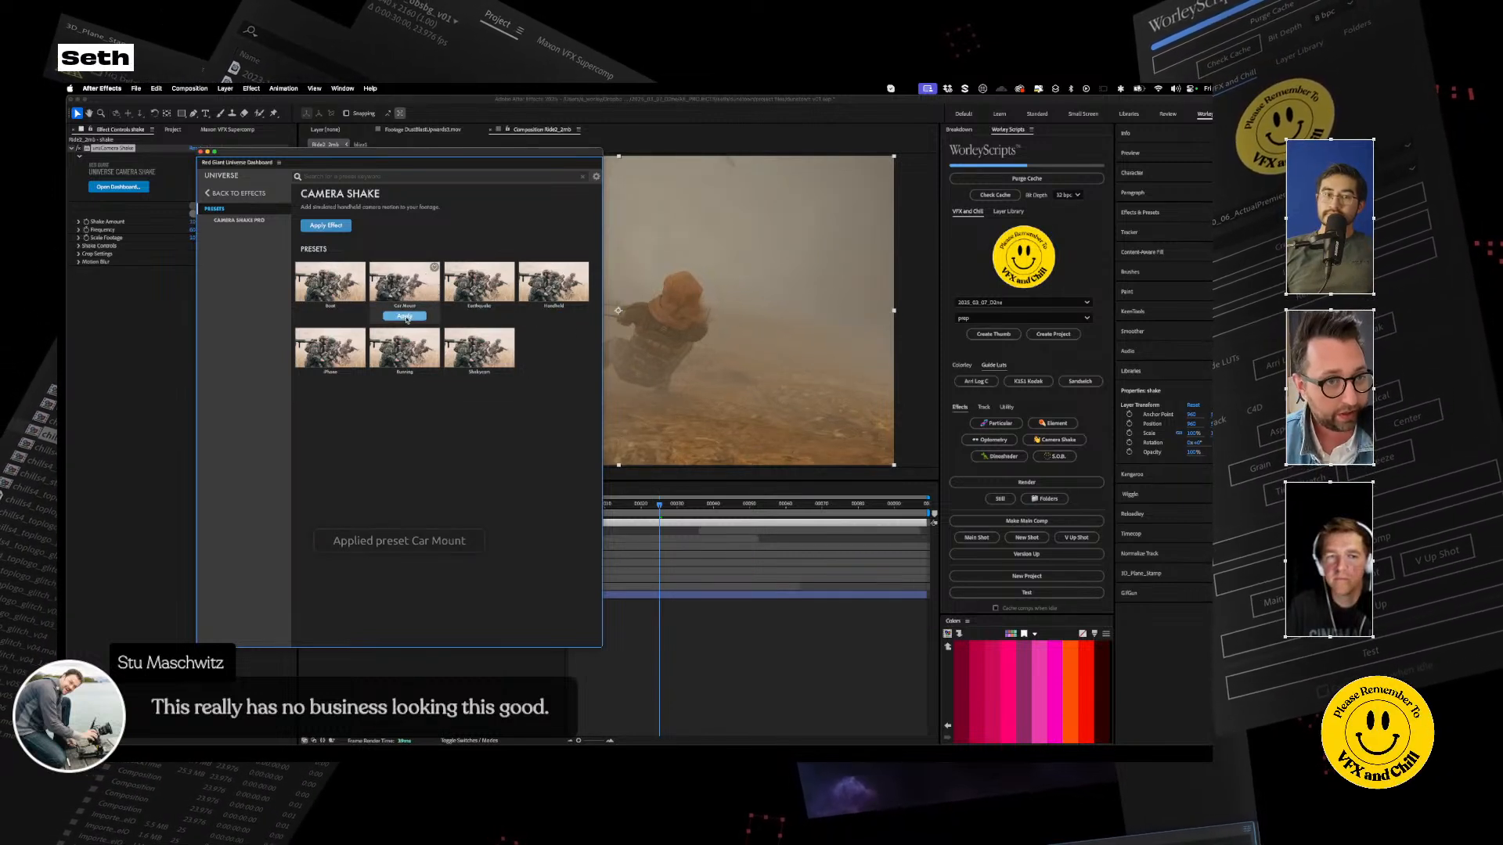
Solo the render and shake layers and play the composition from its first frame to preview the camera shake
click(201, 152)
click(78, 247)
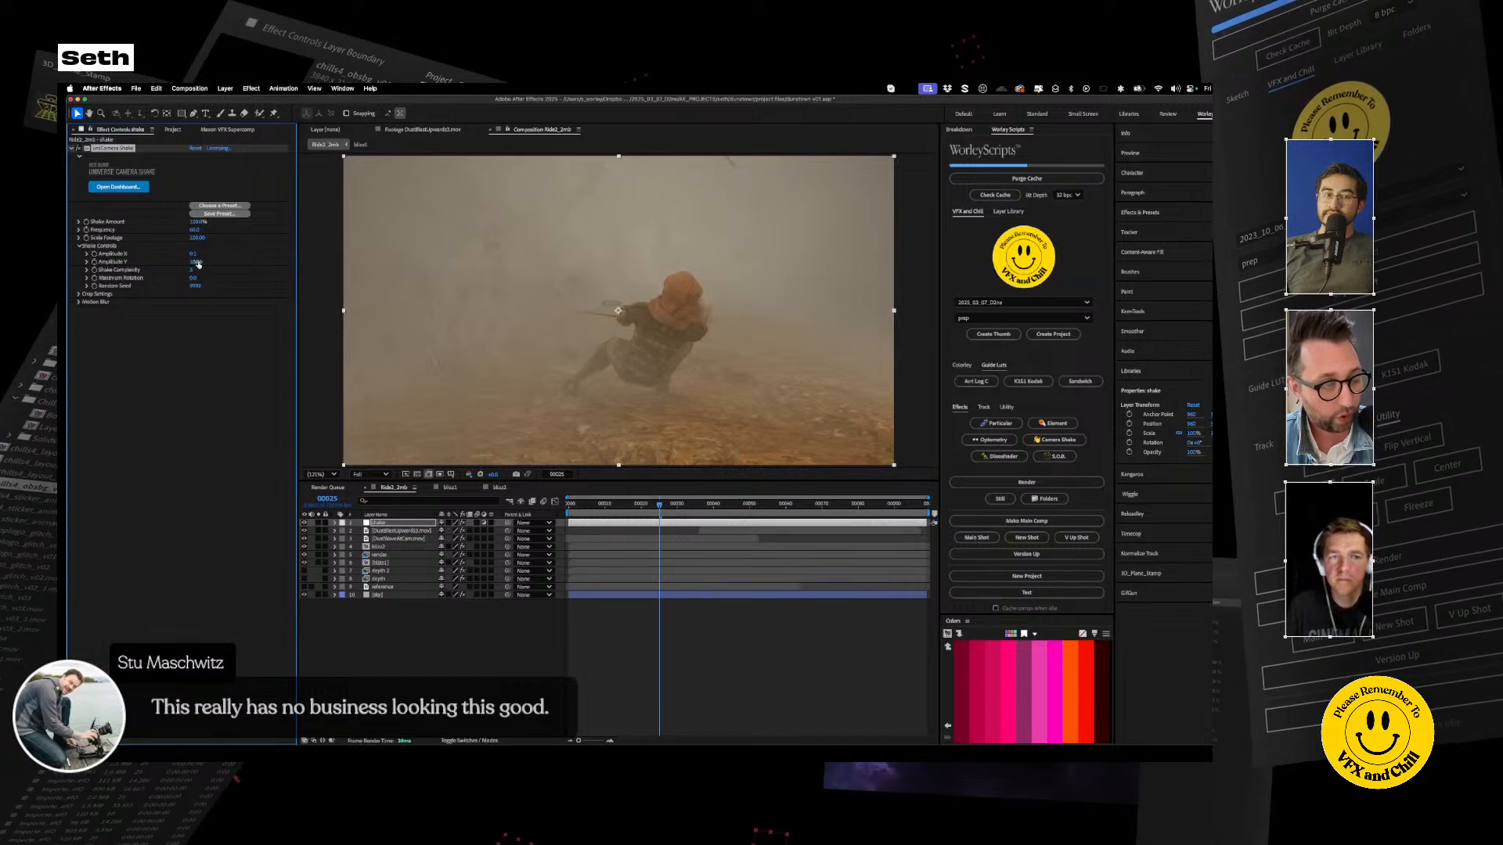
click(628, 515)
key(Home)
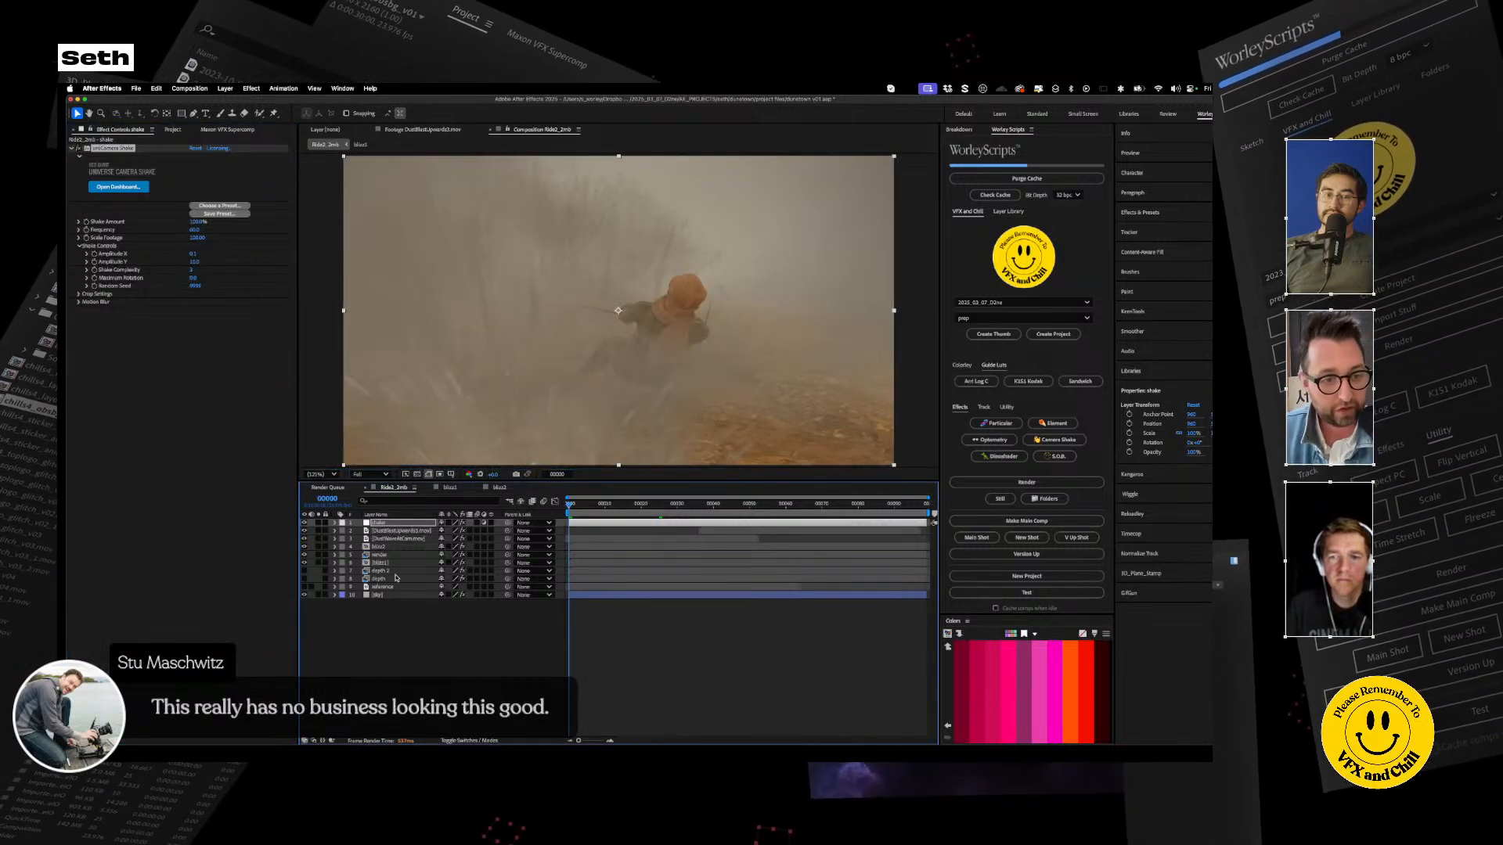
click(318, 554)
click(318, 523)
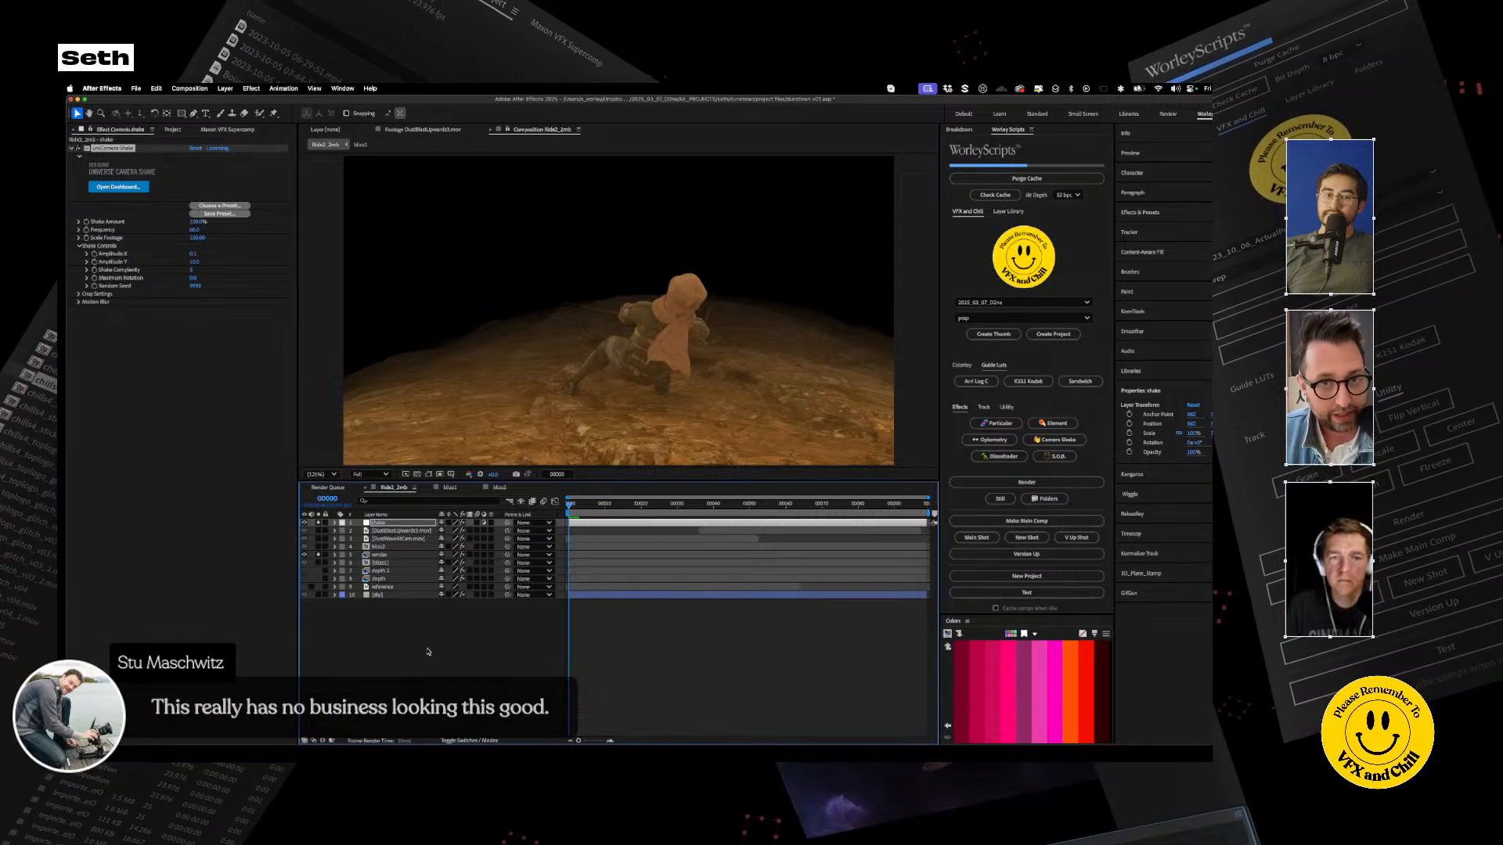
key(space)
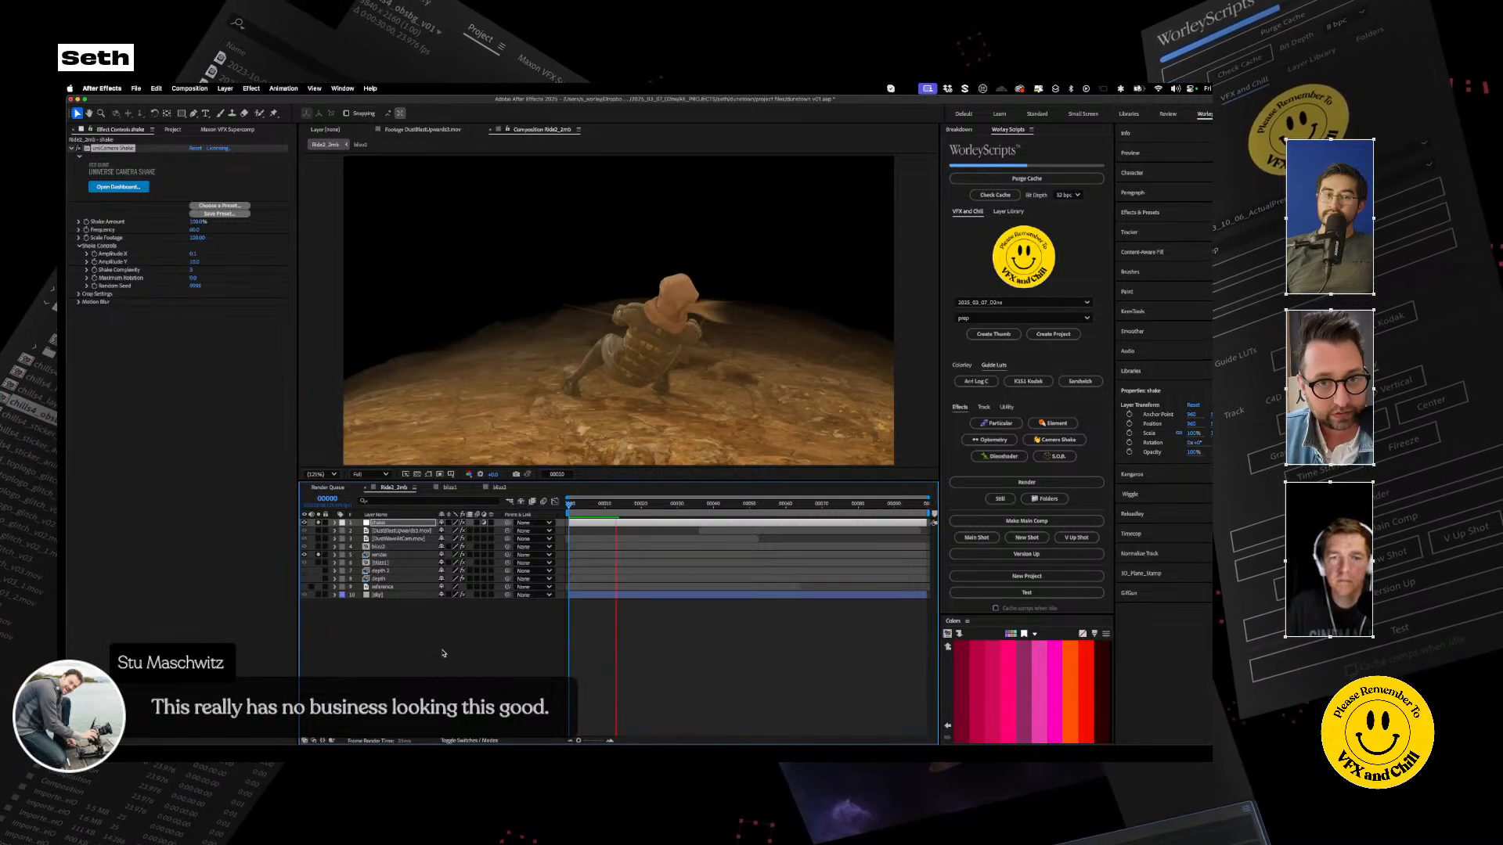
key(space)
Set the Camera Shake's motion blur quality to High and play back the soloed layers
click(78, 303)
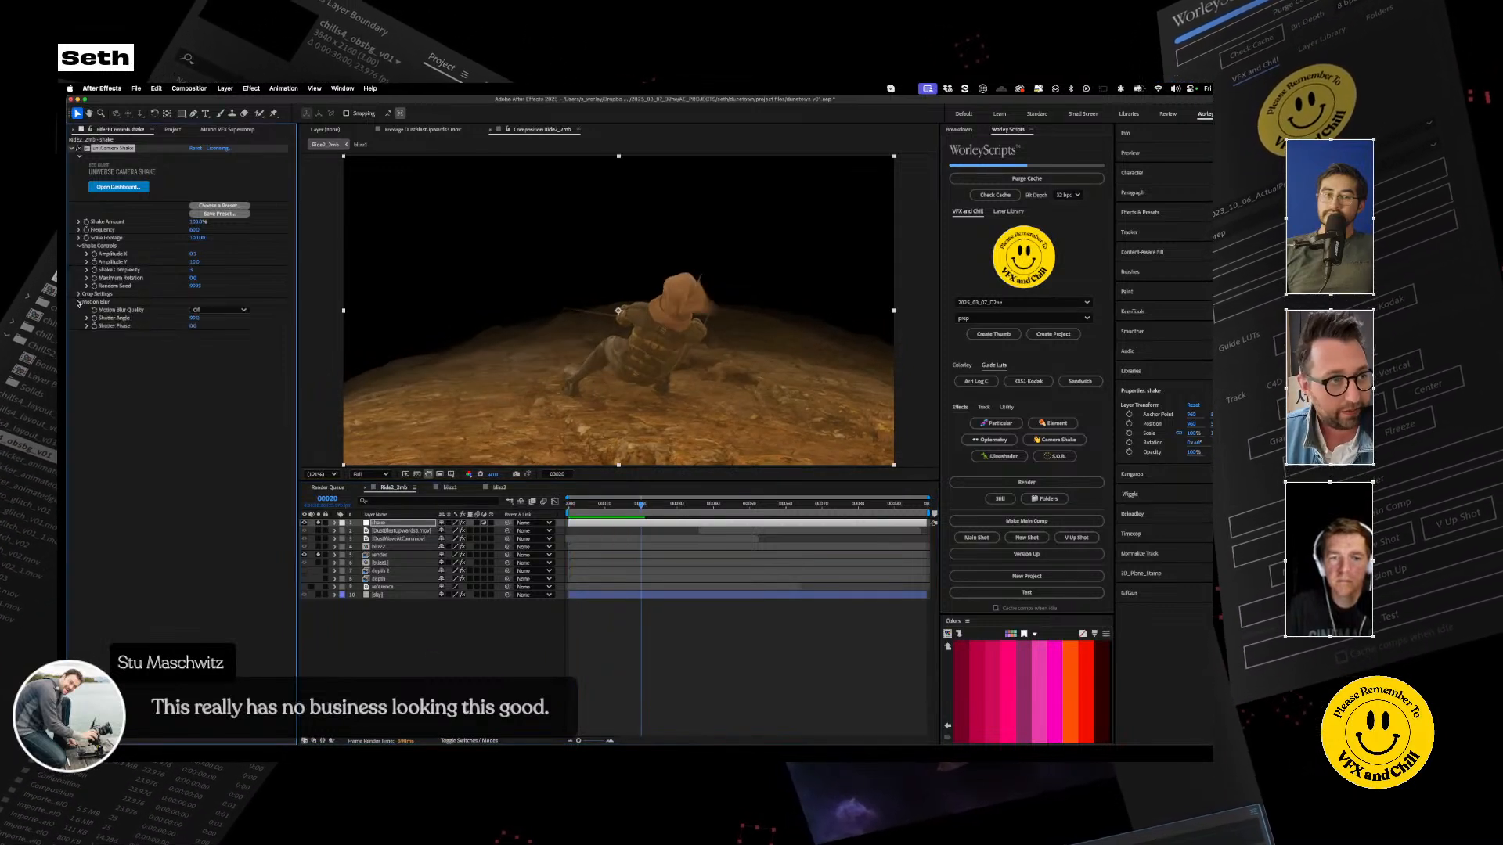
click(222, 310)
click(210, 351)
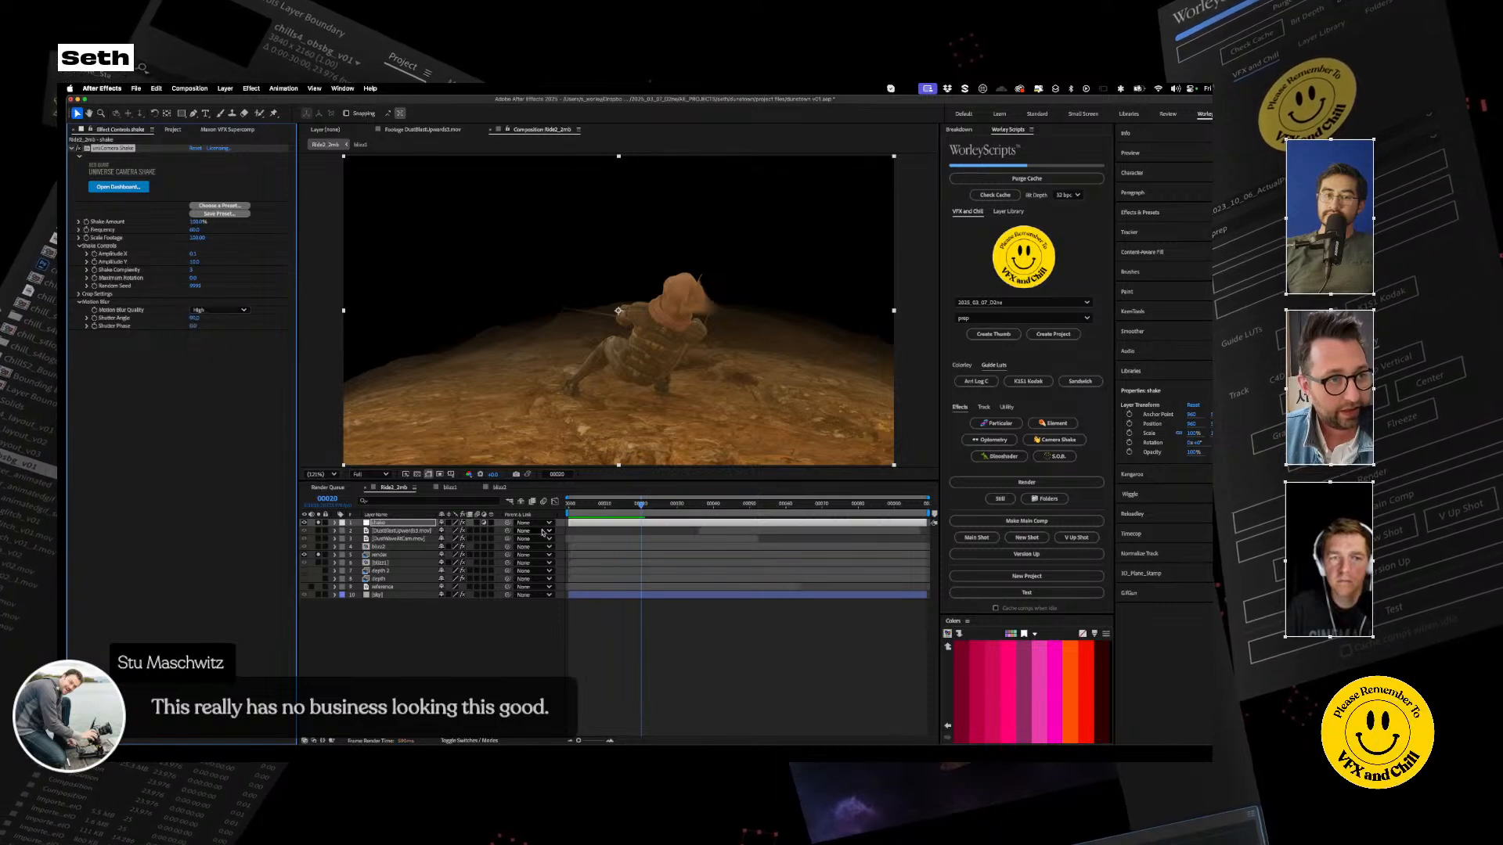
click(440, 618)
key(space)
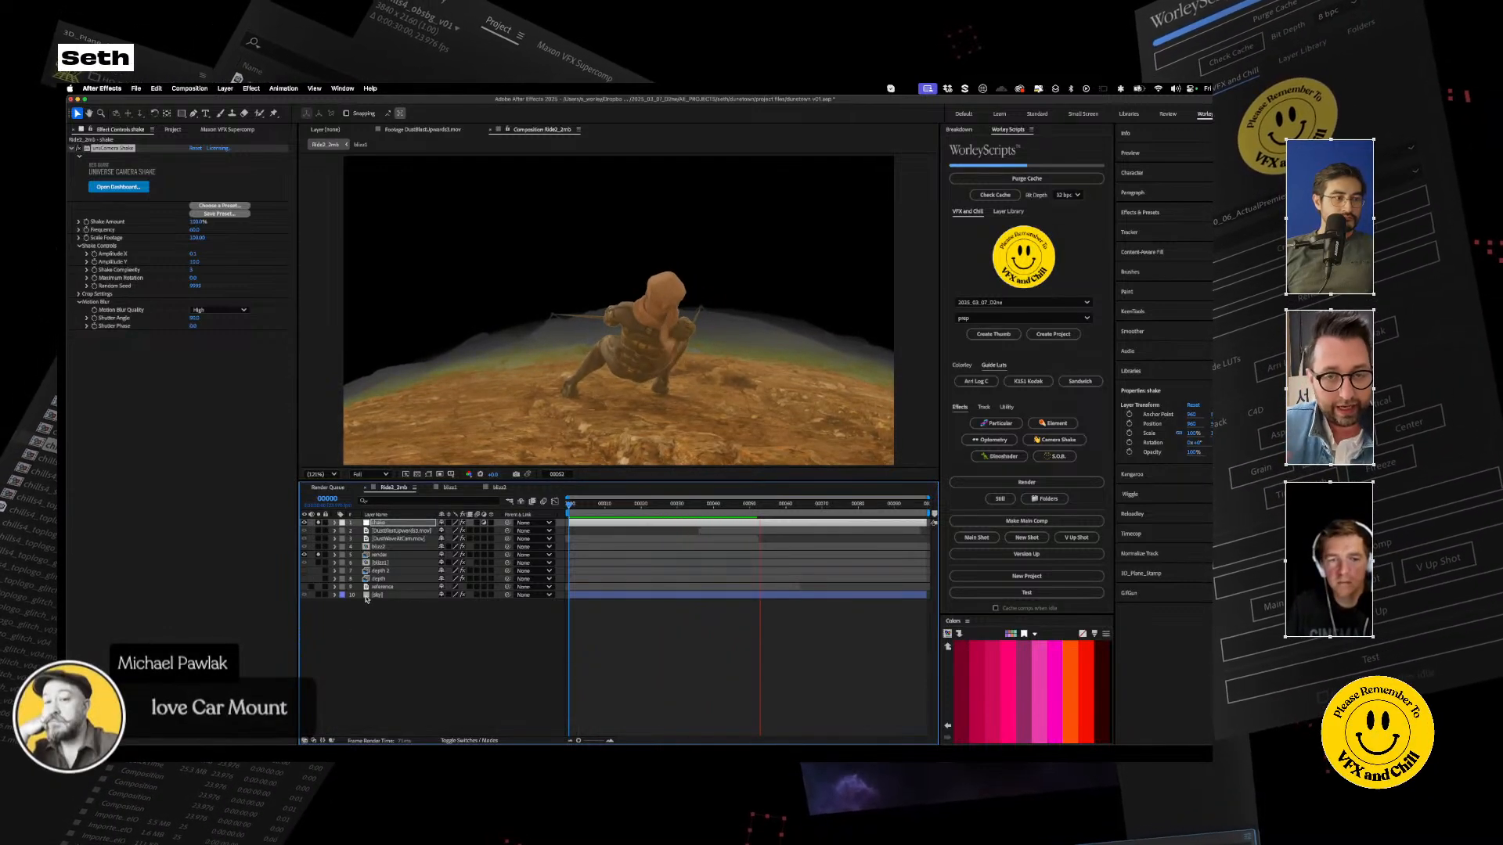
key(space)
Adjust the Camera Shake's Amplitude Y and Amplitude X, previewing the motion after each change
click(167, 370)
key(Return)
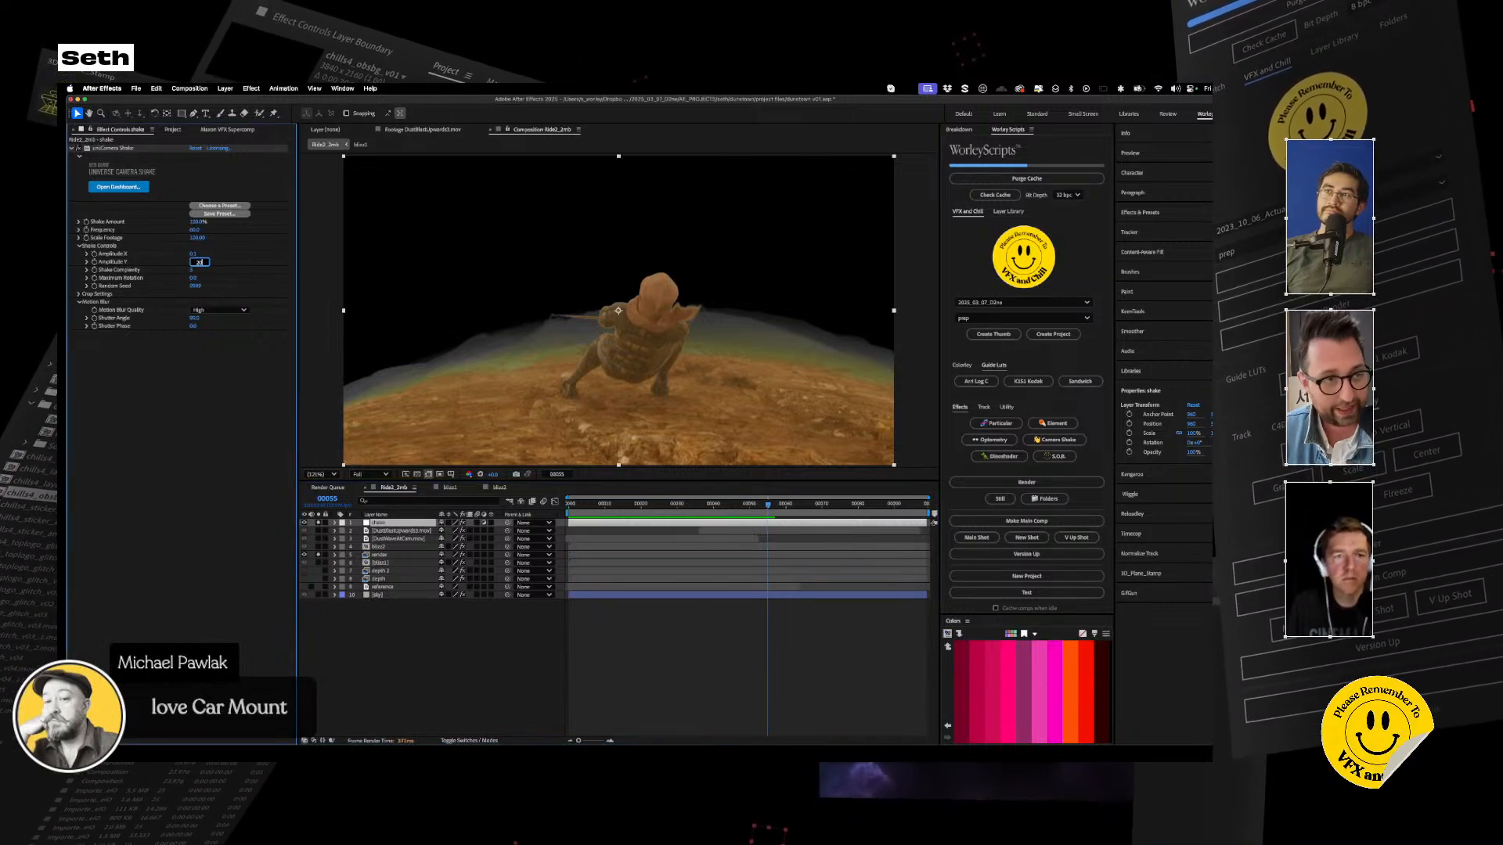
click(591, 505)
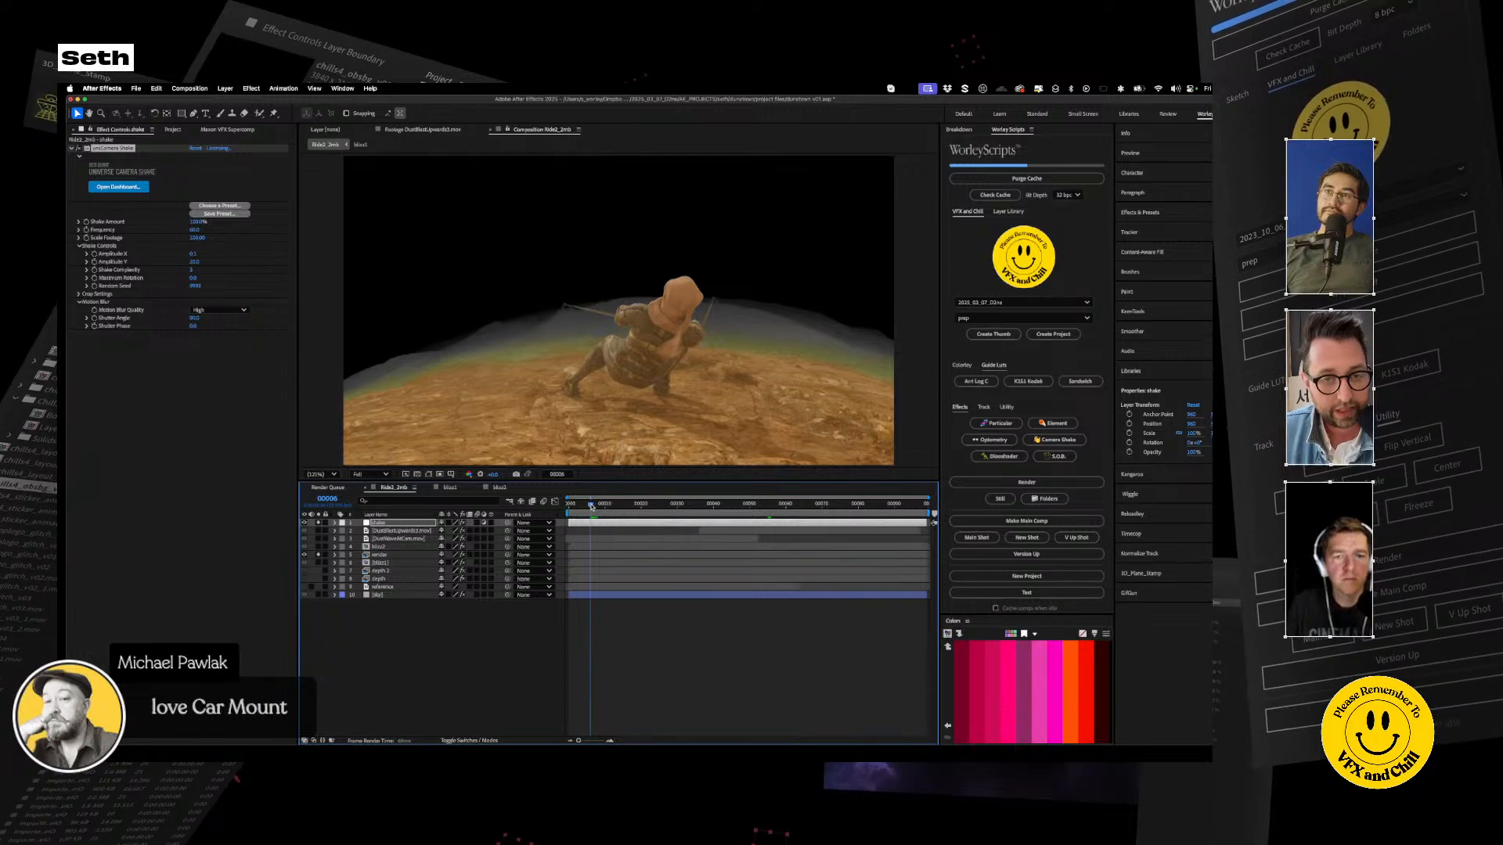
key(space)
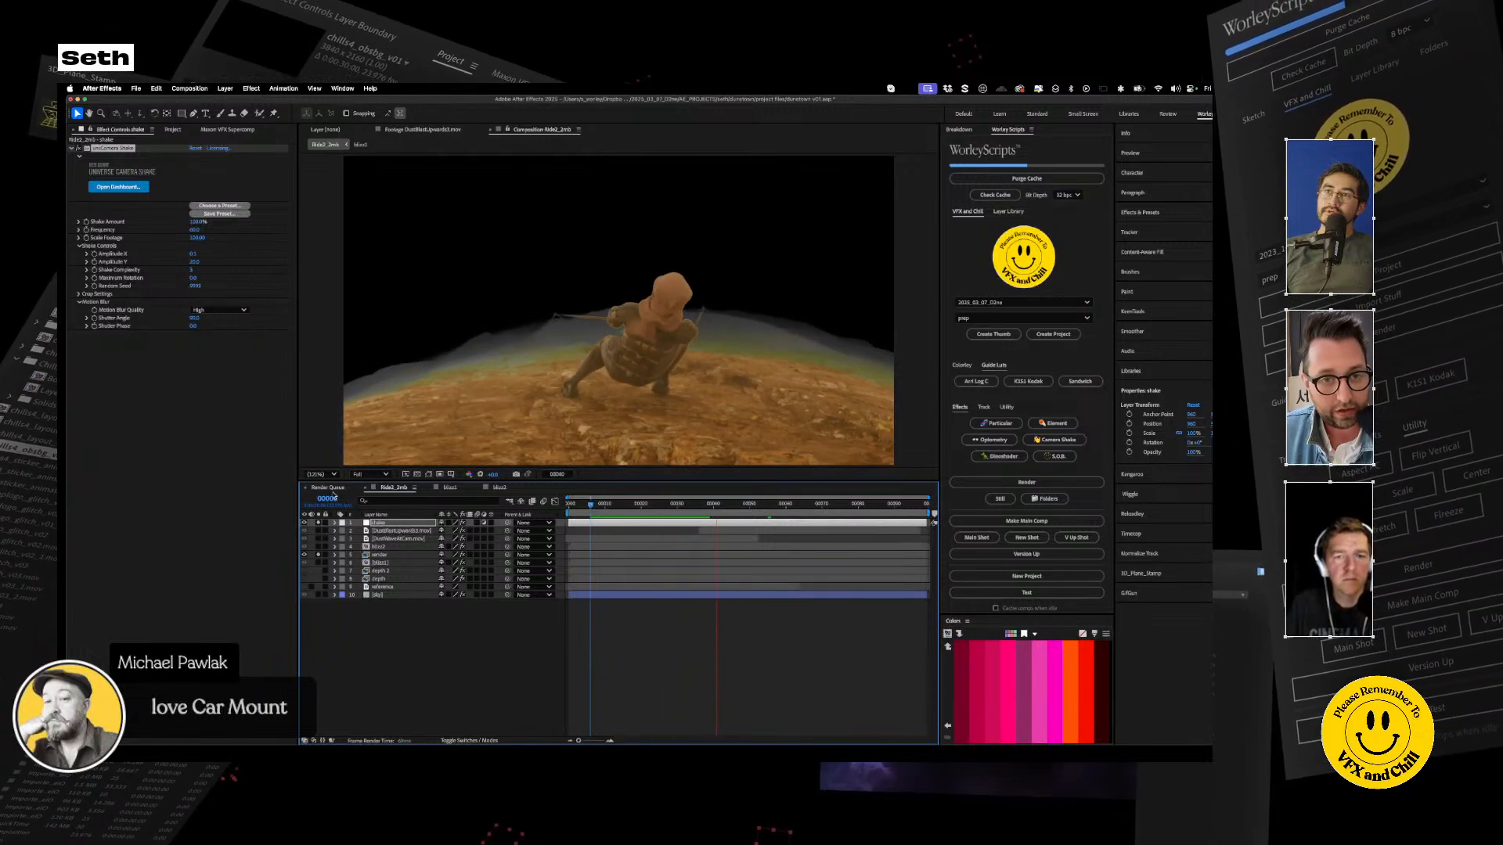
key(space)
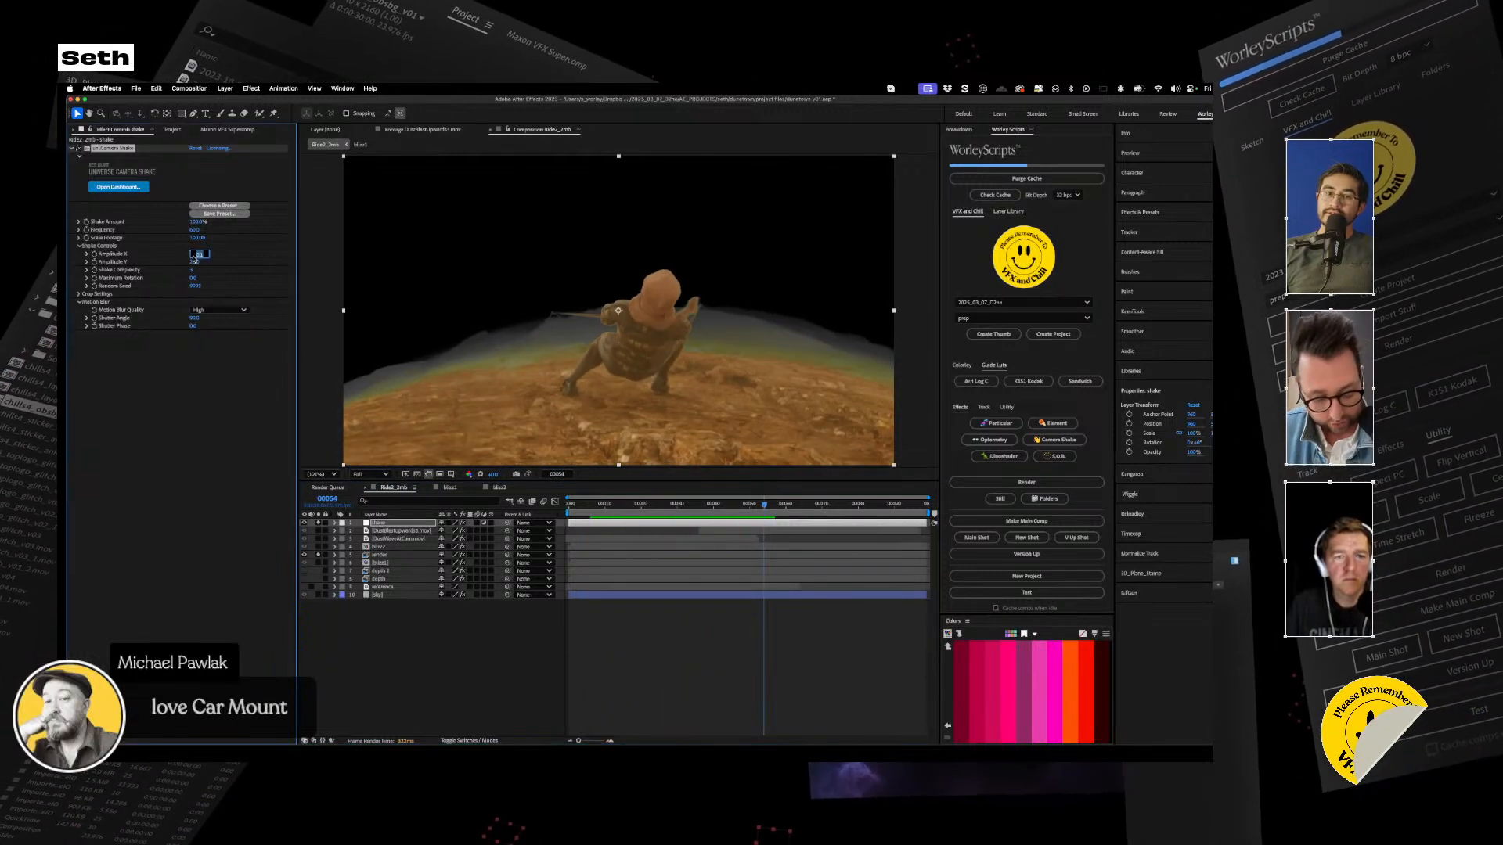
click(624, 503)
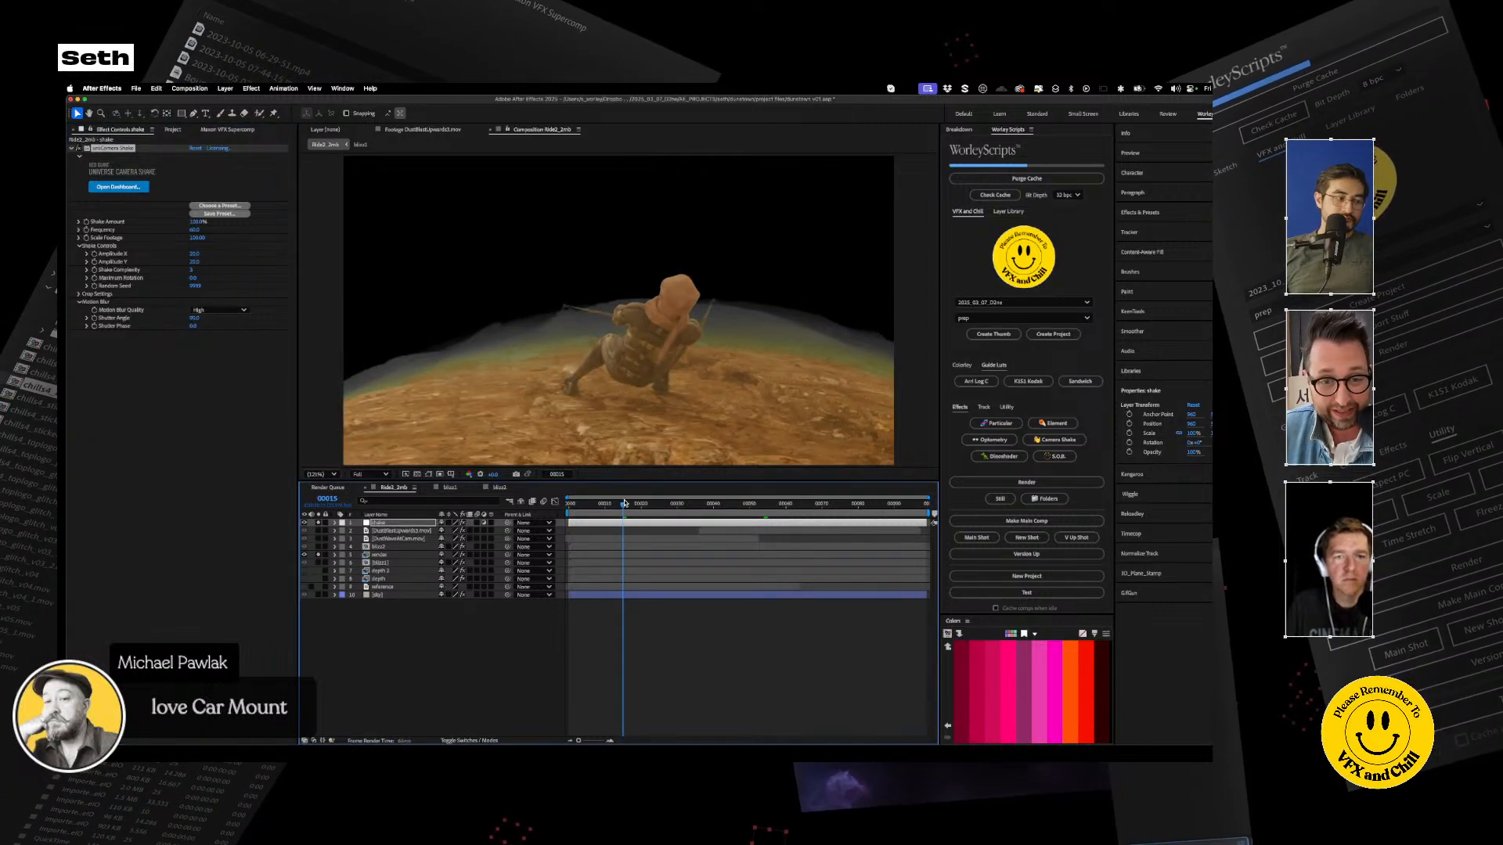
key(space)
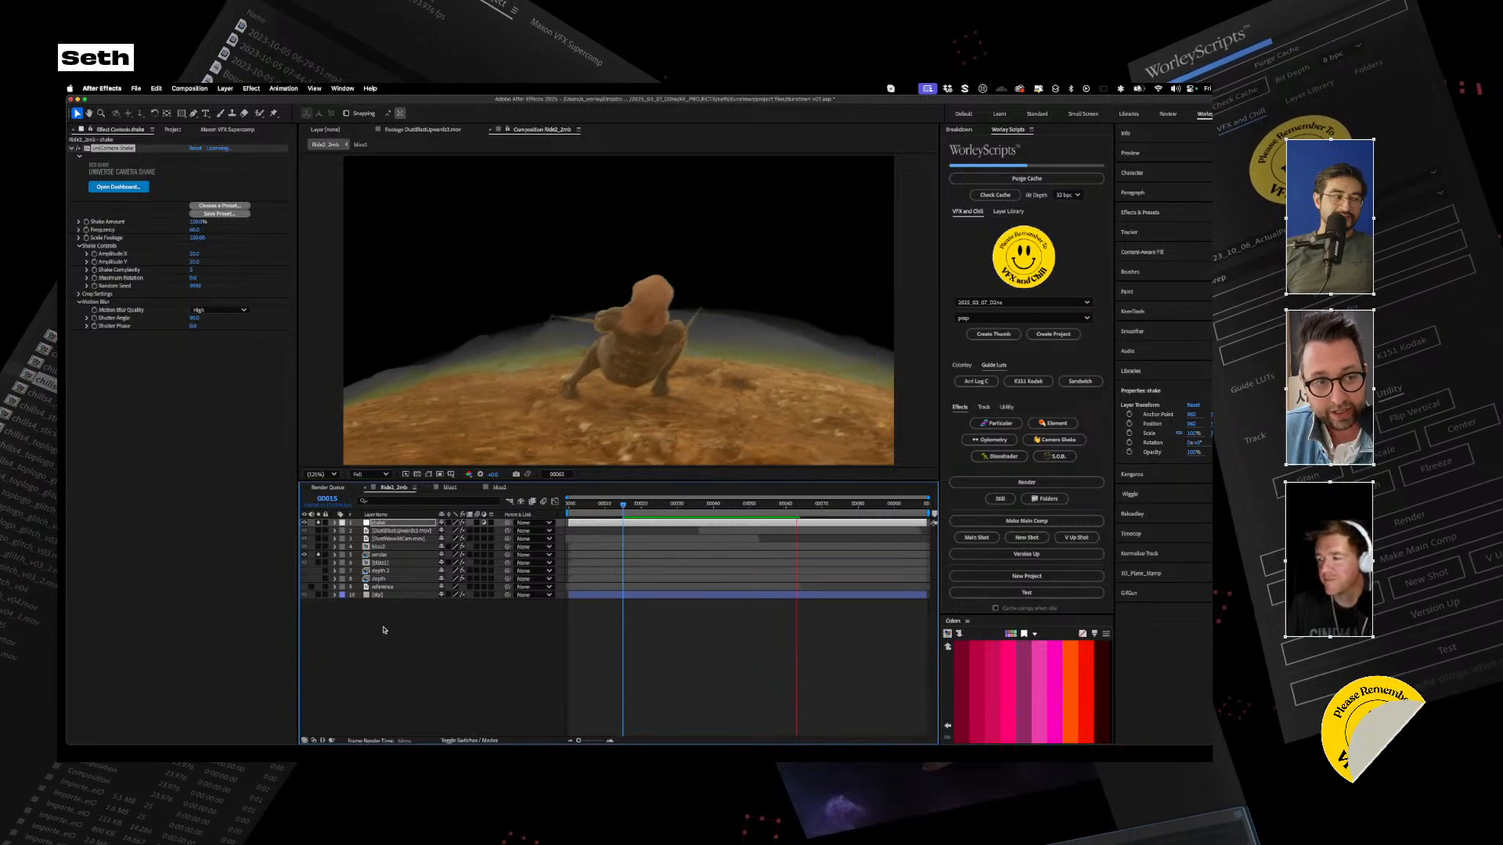
Adjust the Camera Shake's footage scale and play the soloed shot from the beginning
click(195, 241)
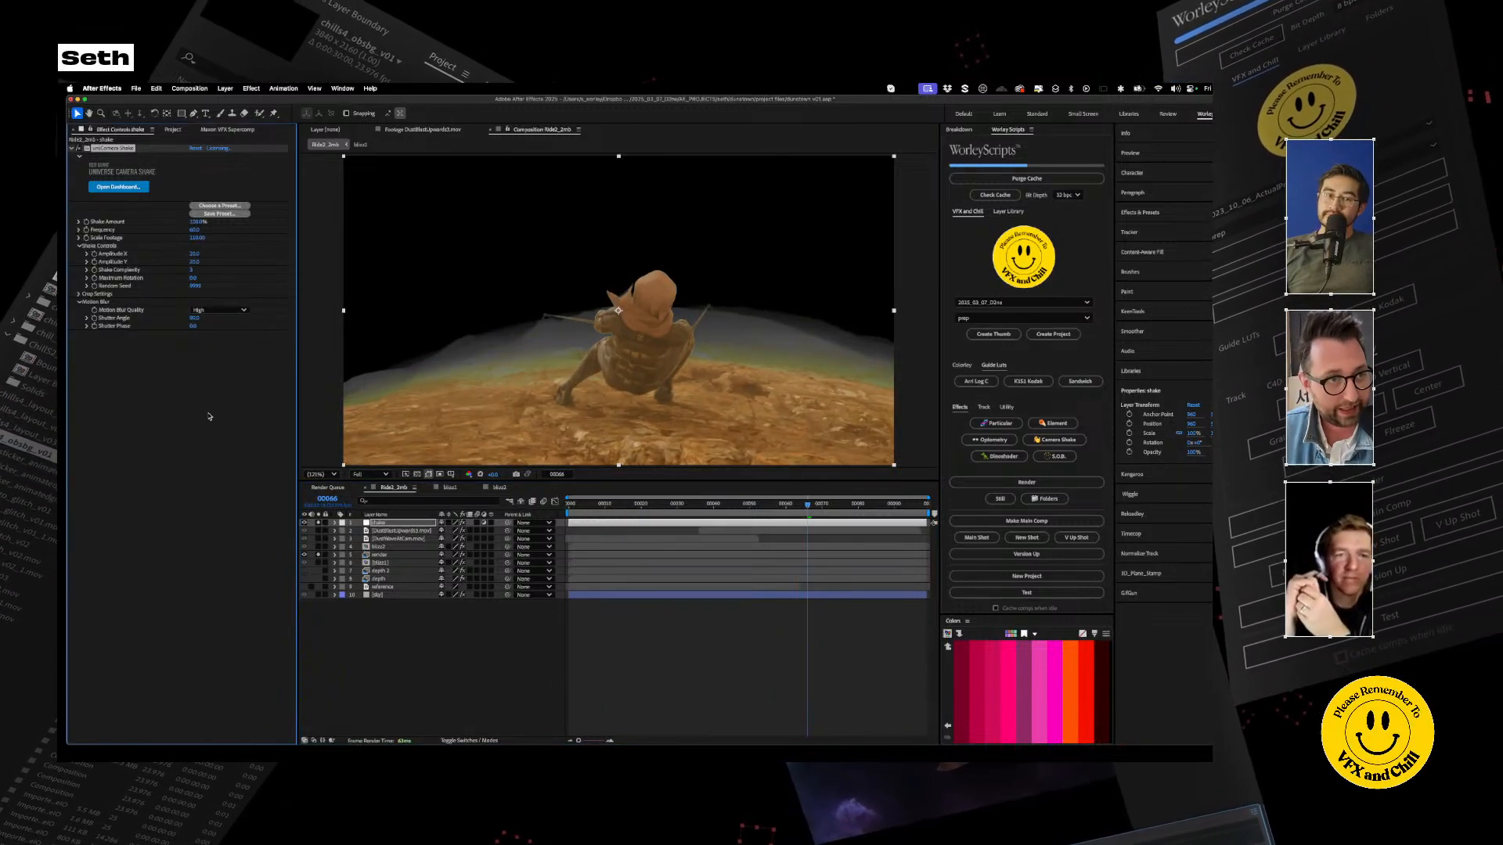
key(space)
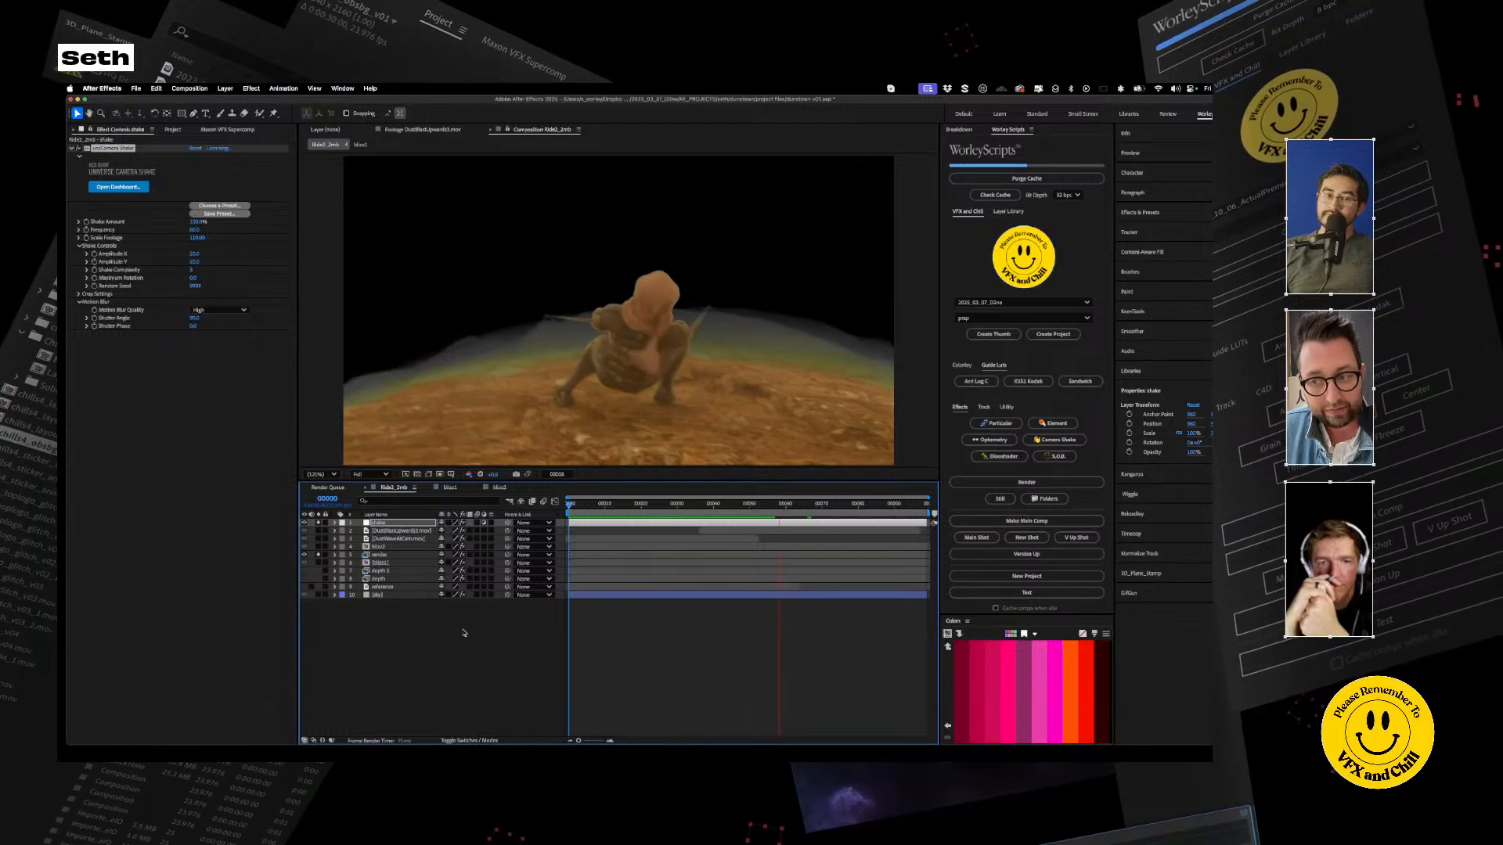
key(space)
Turn off solo on the shake and render layers, then scrub and play back the complete sandstorm composite
click(317, 523)
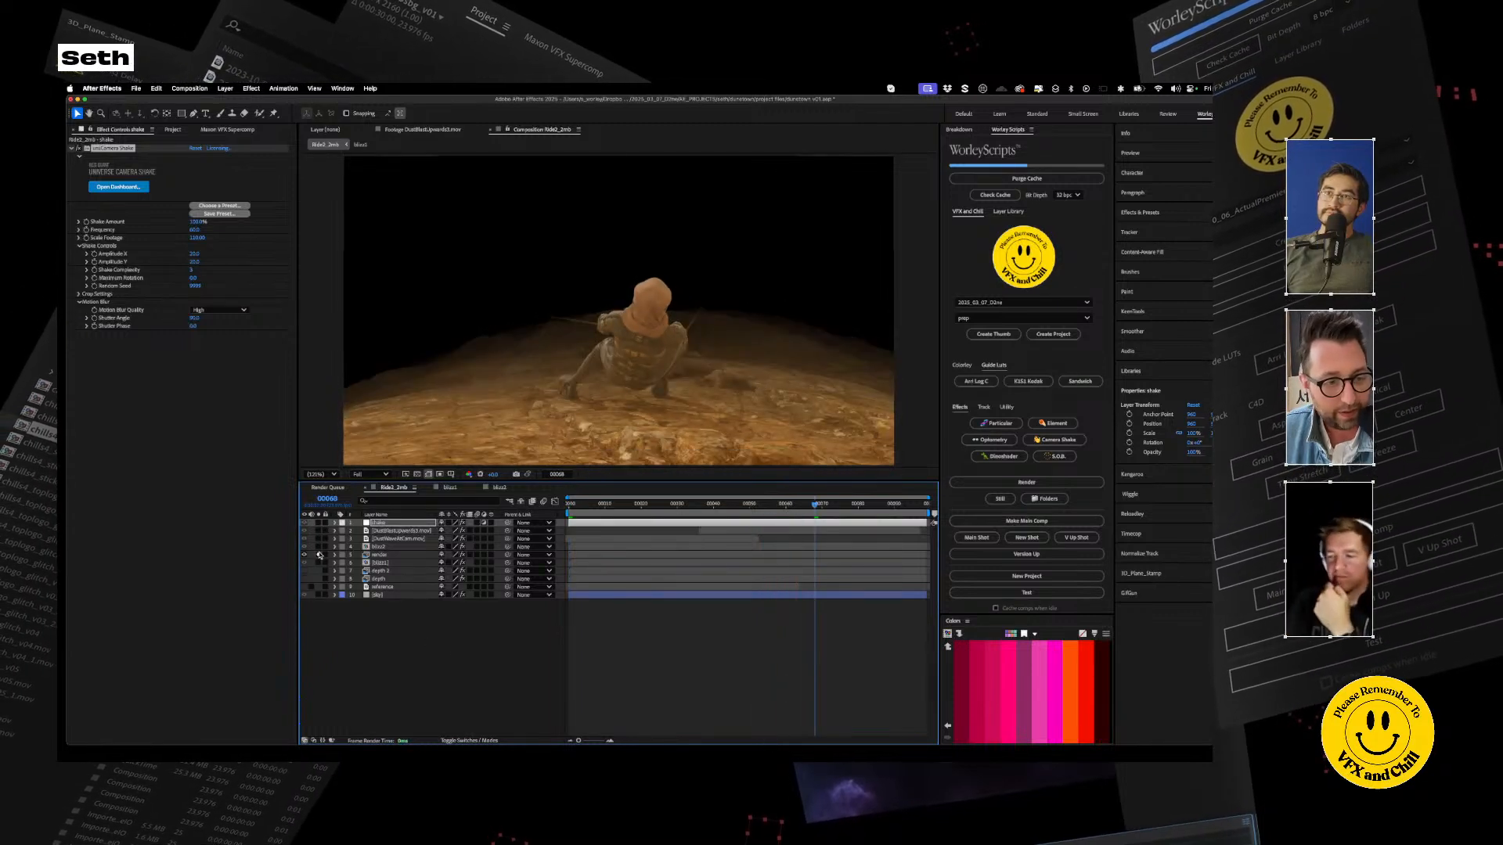
click(318, 555)
click(424, 640)
click(738, 505)
drag(738, 505, 684, 507)
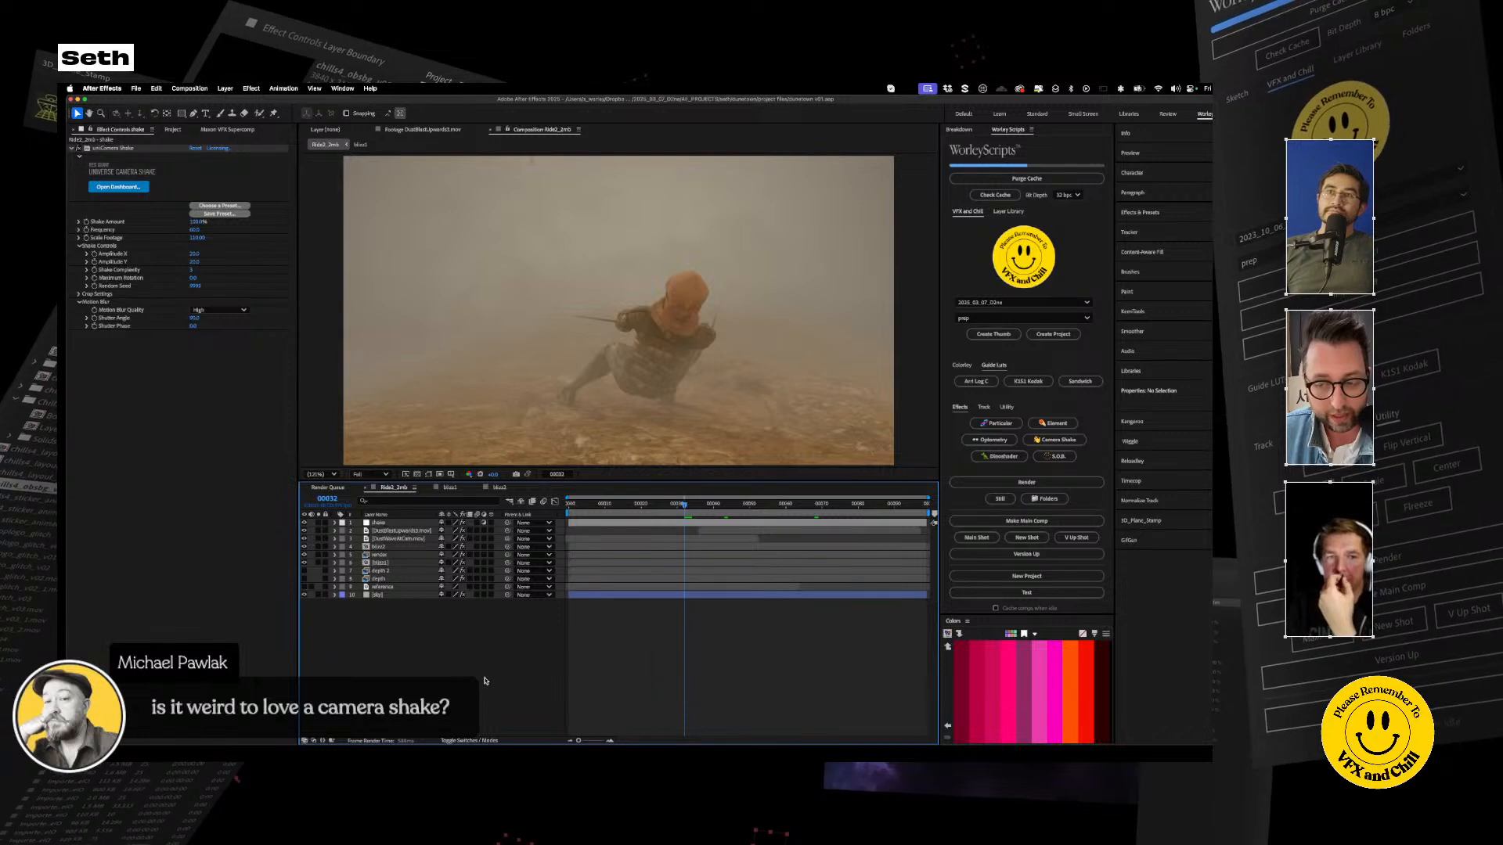
key(space)
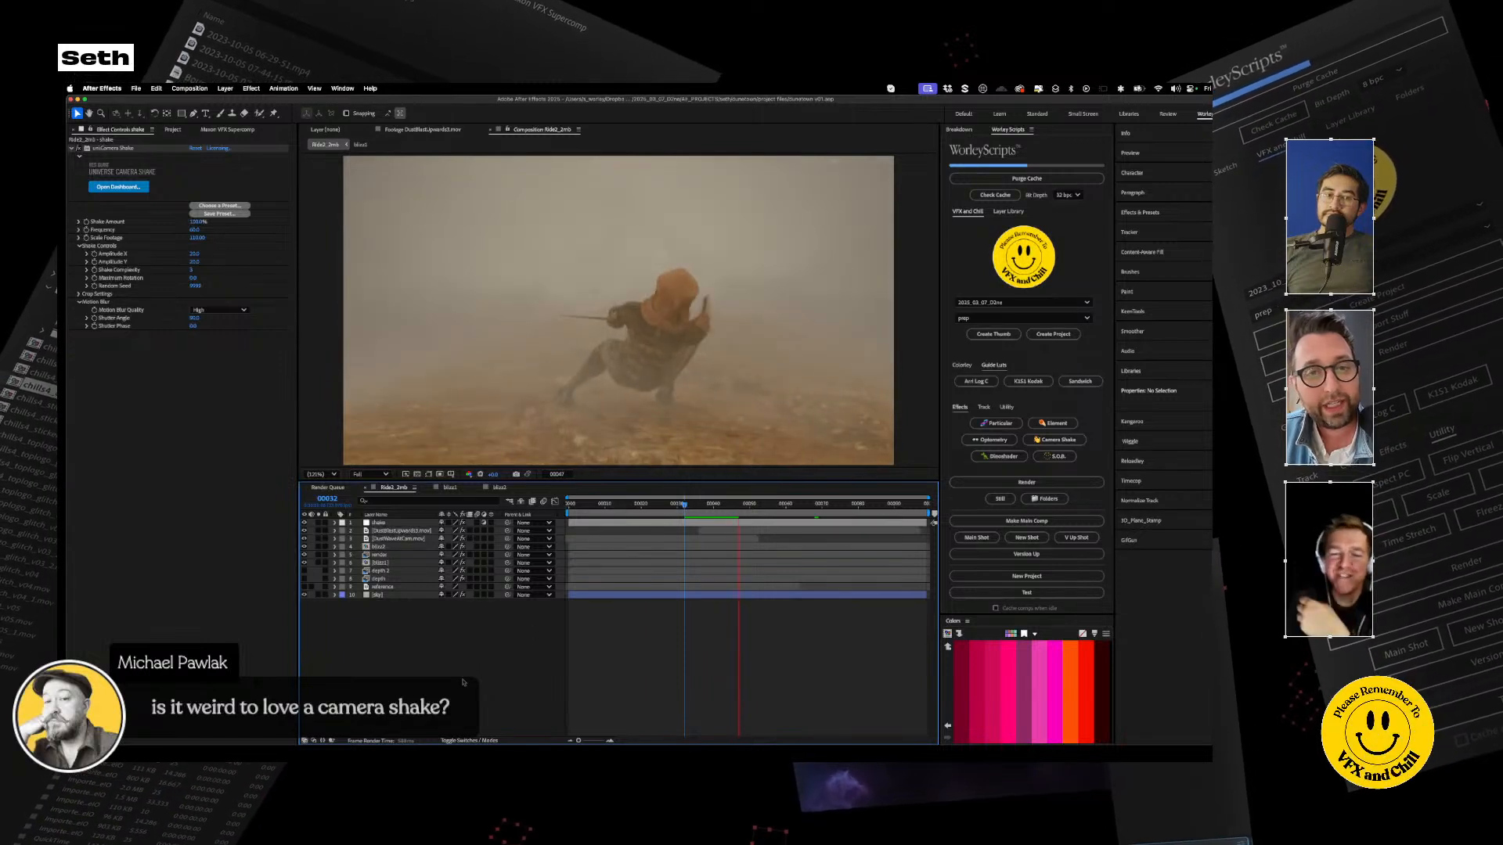
drag(745, 506, 525, 528)
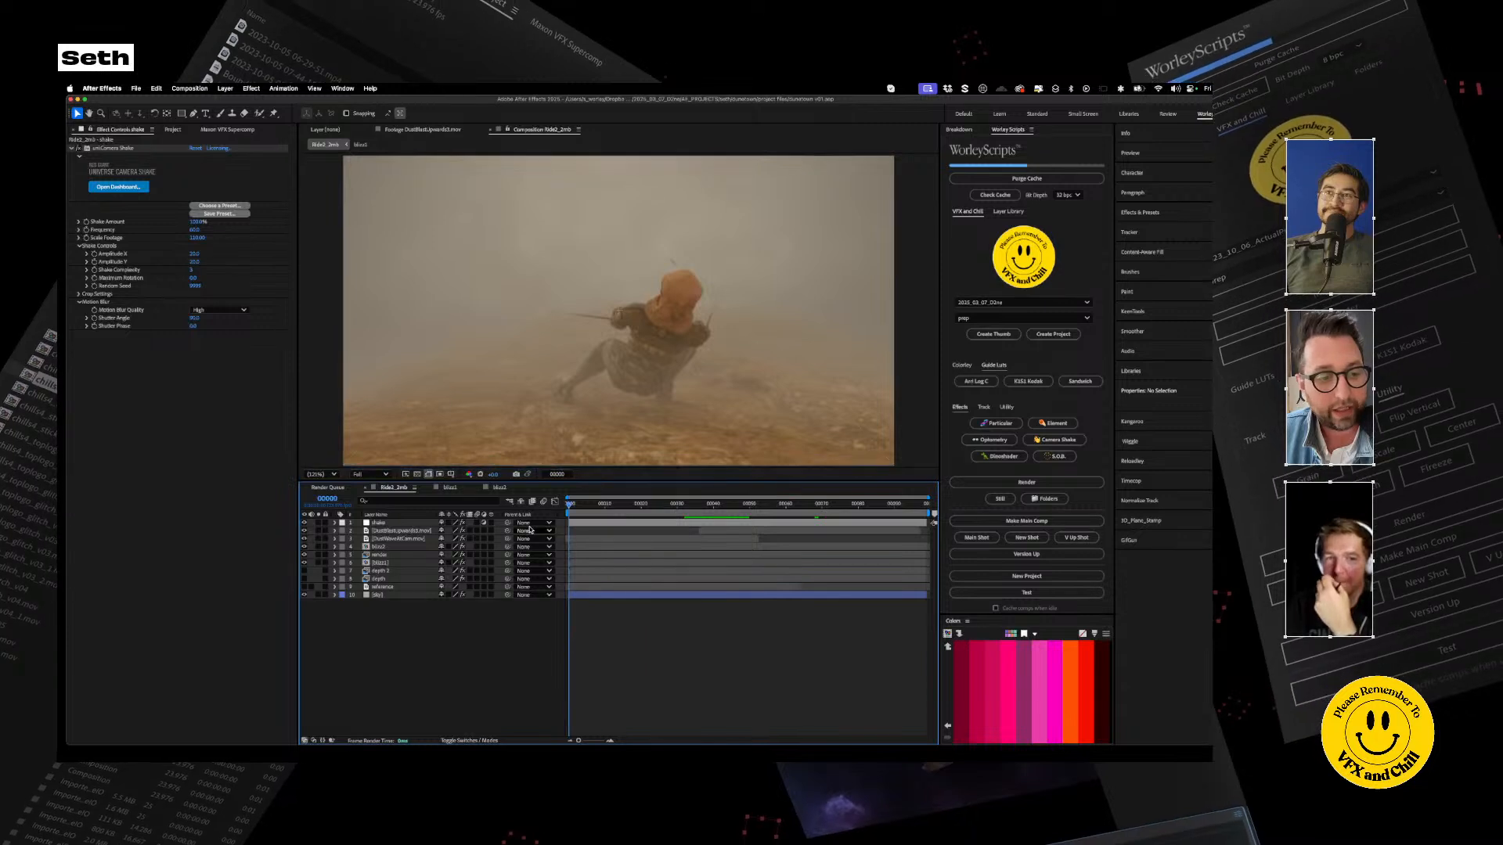
Apply the RG VFX Supercomp effect to the sky, render, both blizzard and both dust layers, leaving the shake layer out
click(379, 596)
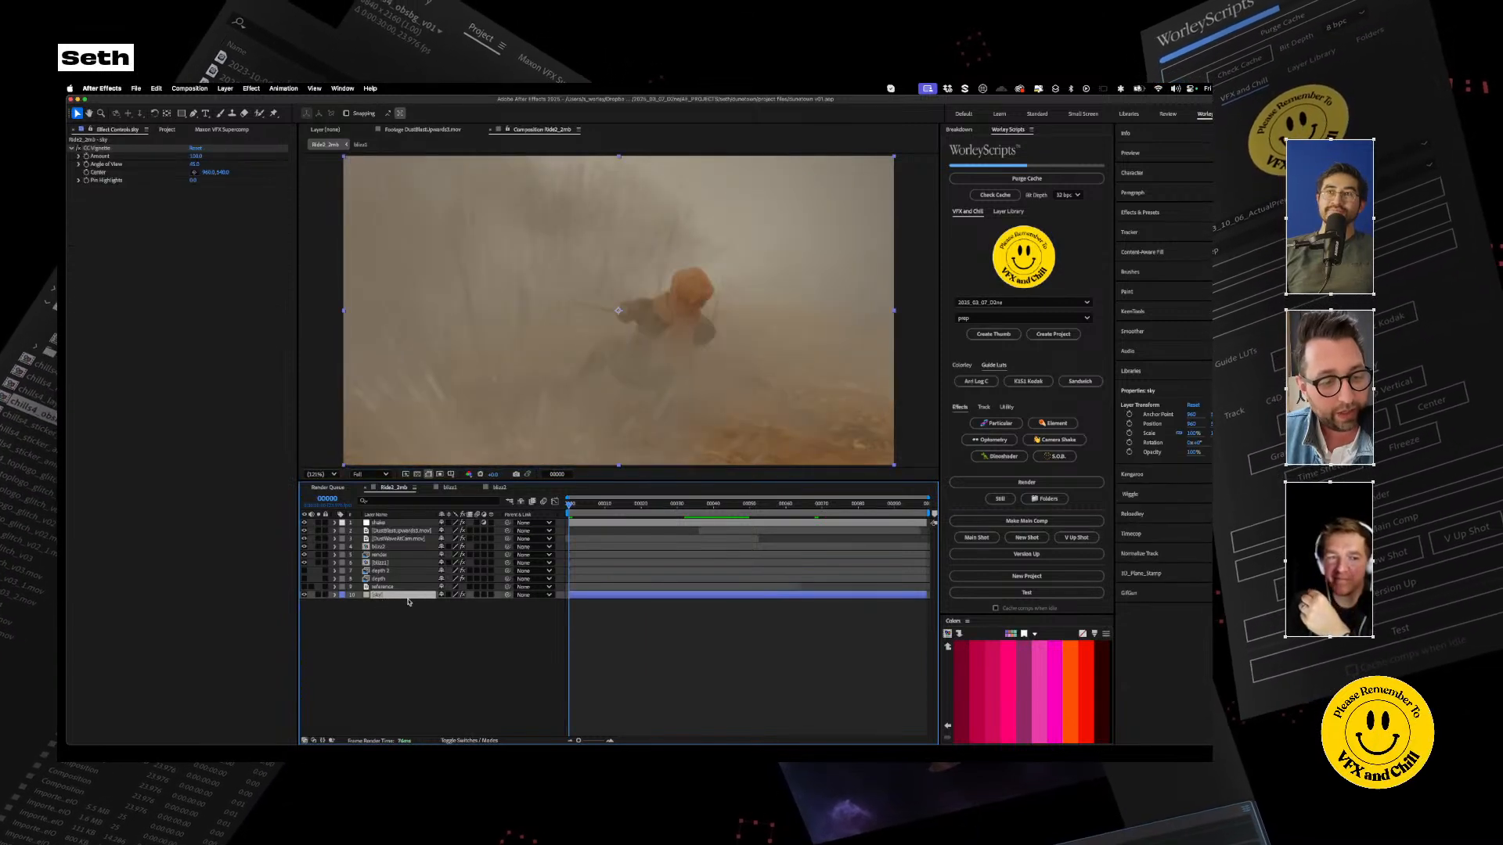
super+click(387, 562)
super+click(384, 555)
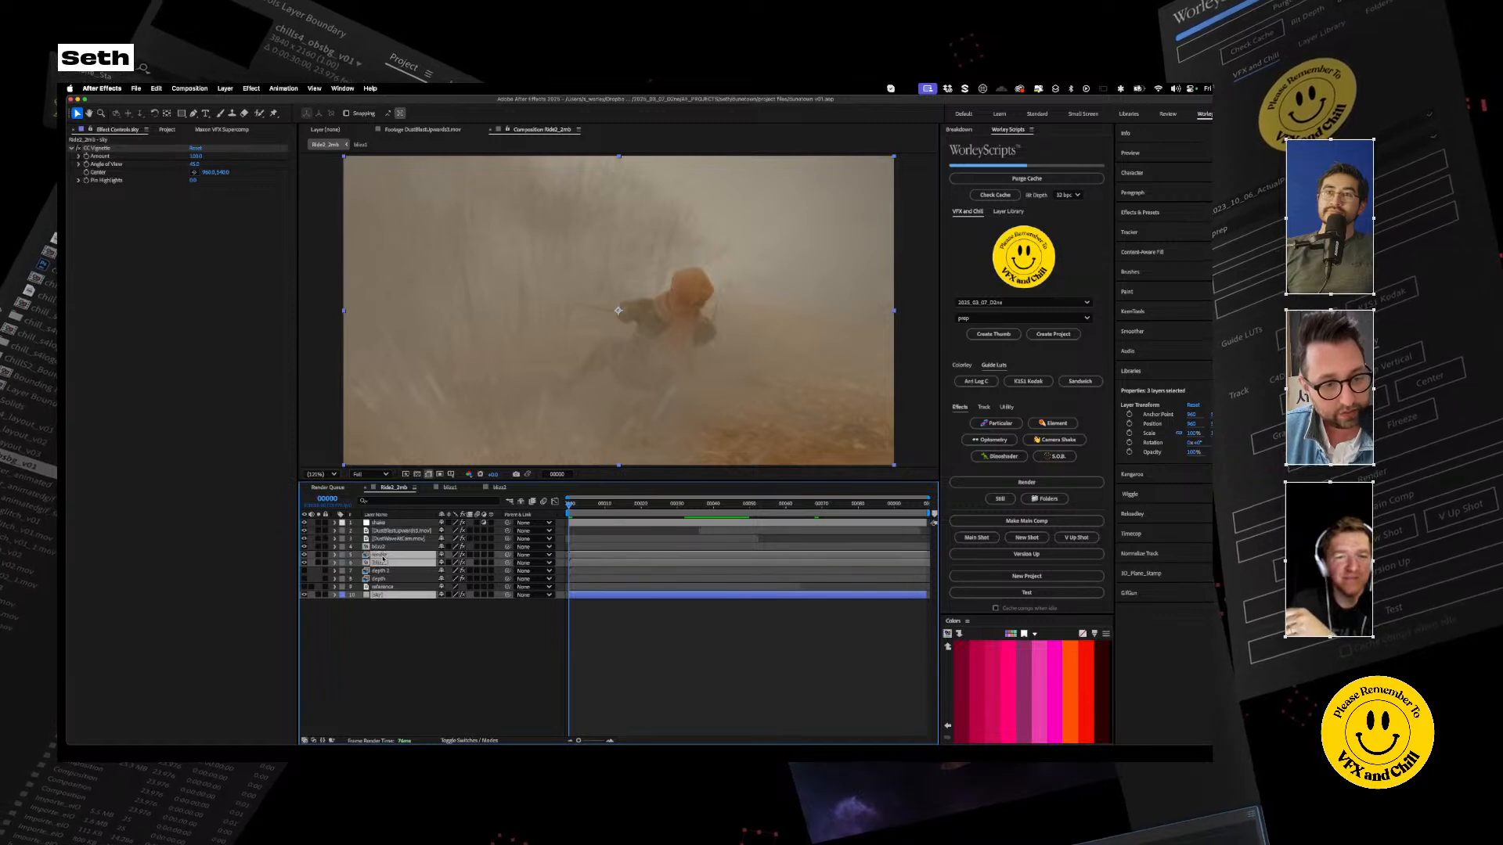
super+click(385, 539)
super+click(389, 532)
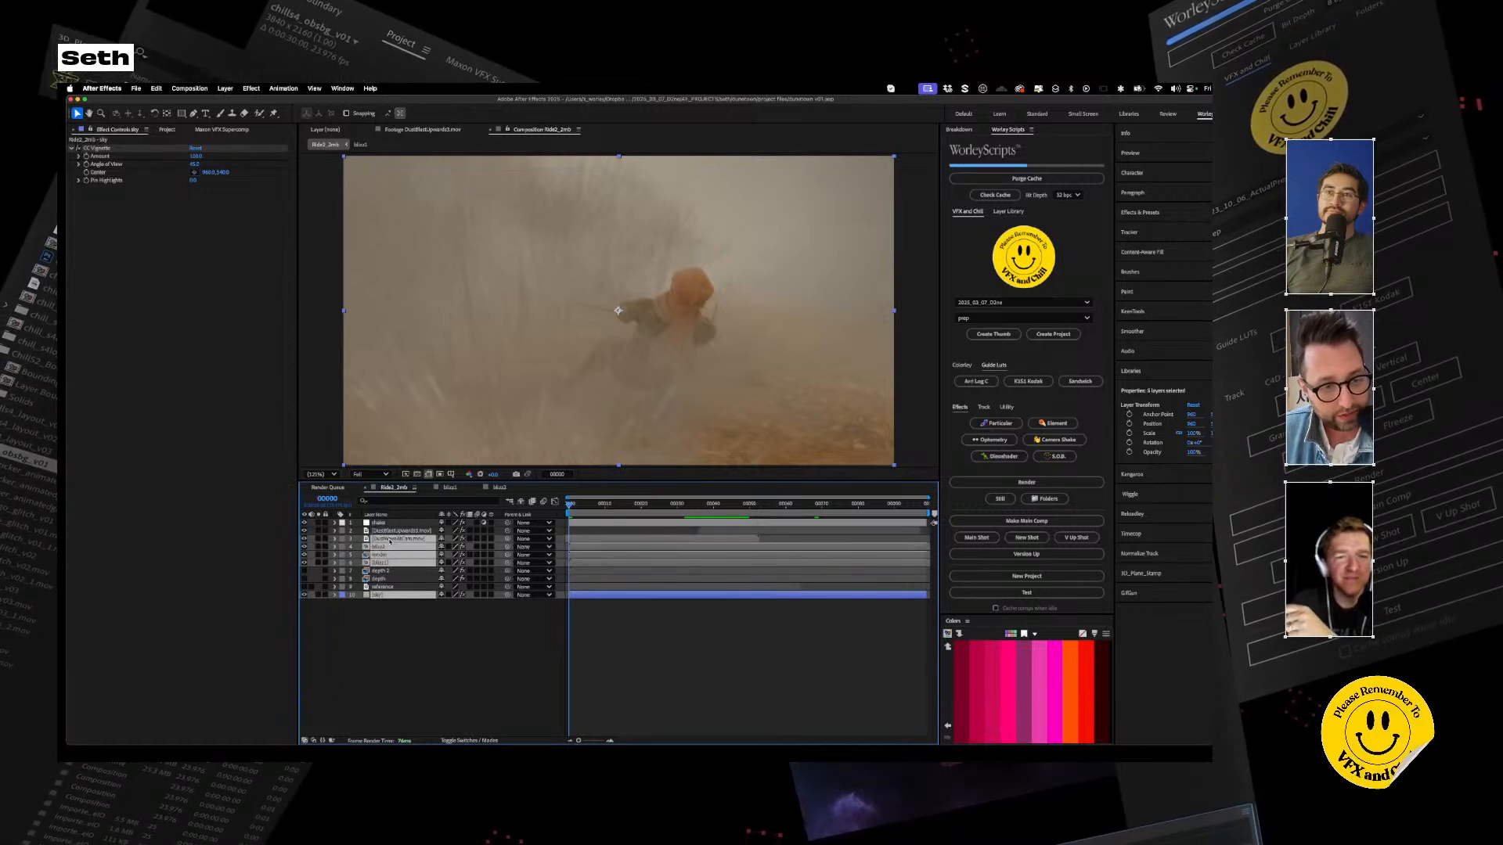
super+click(380, 523)
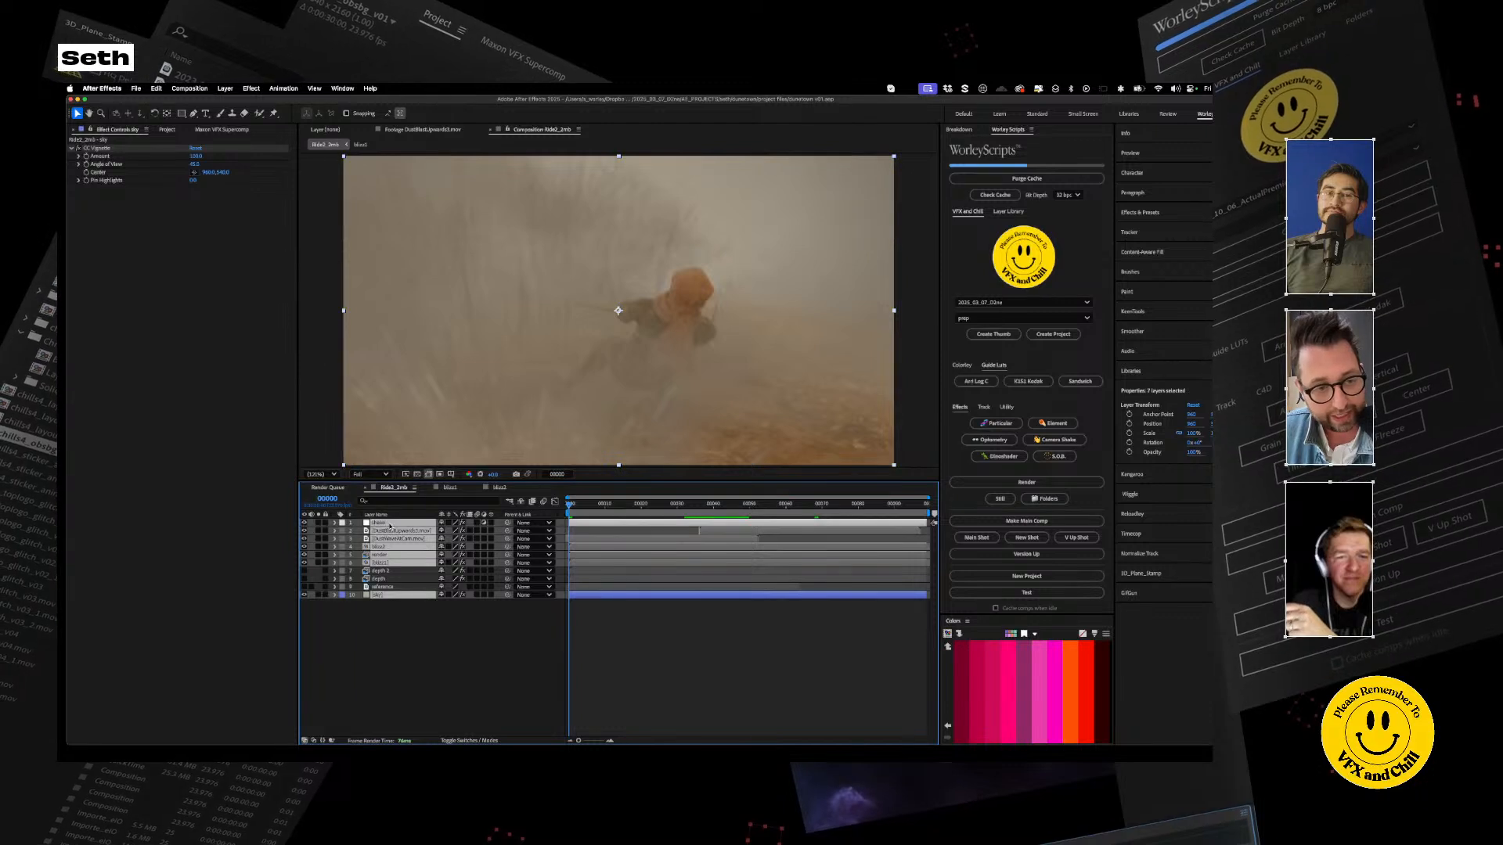
super+click(390, 523)
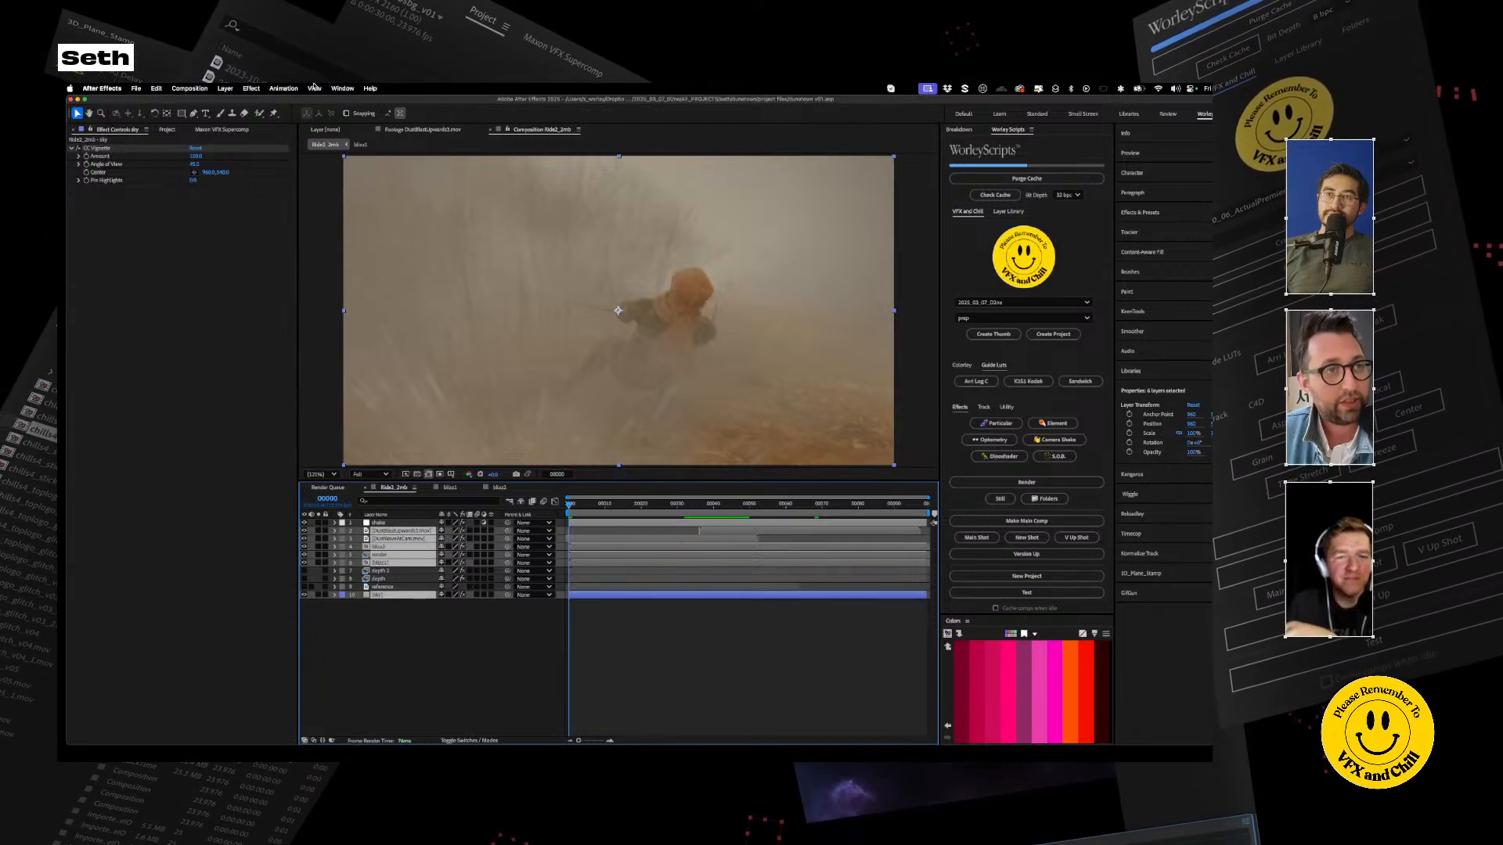
click(234, 88)
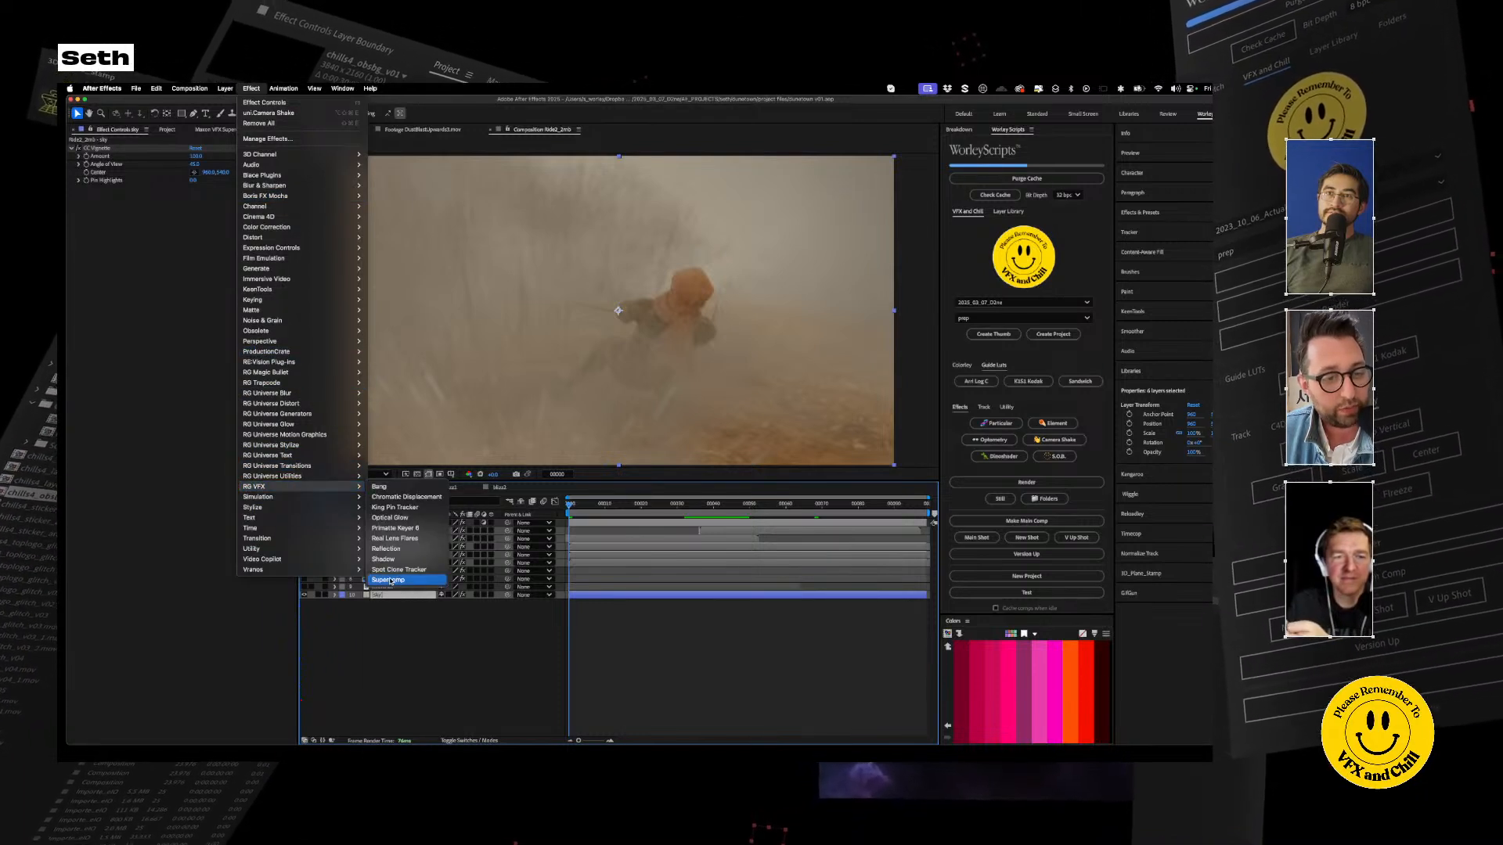
click(390, 581)
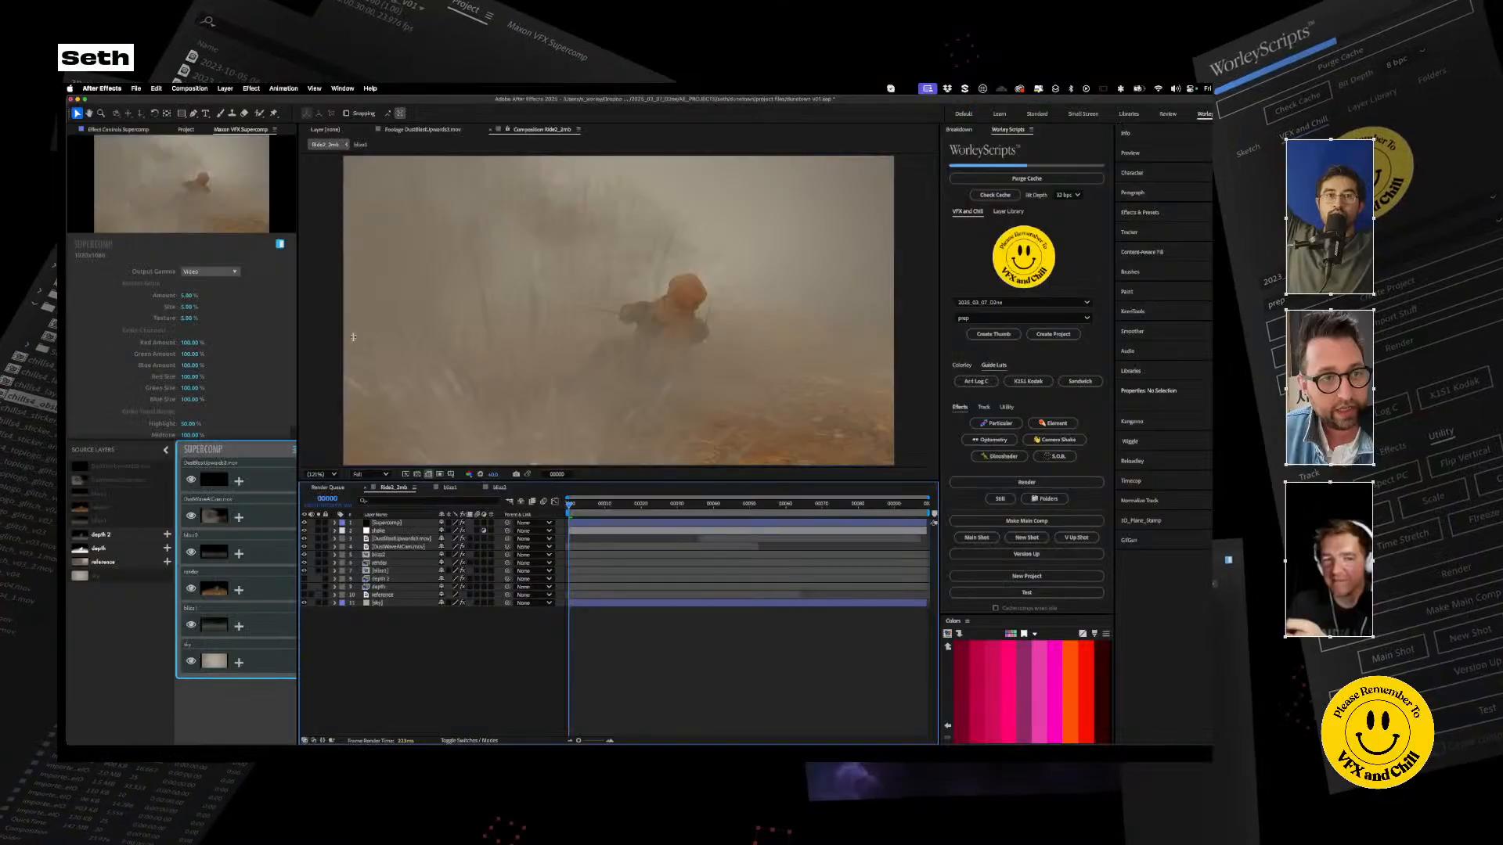
Widen the Supercomp panel and go through its stacked layers to examine each one's preview
drag(298, 338, 434, 344)
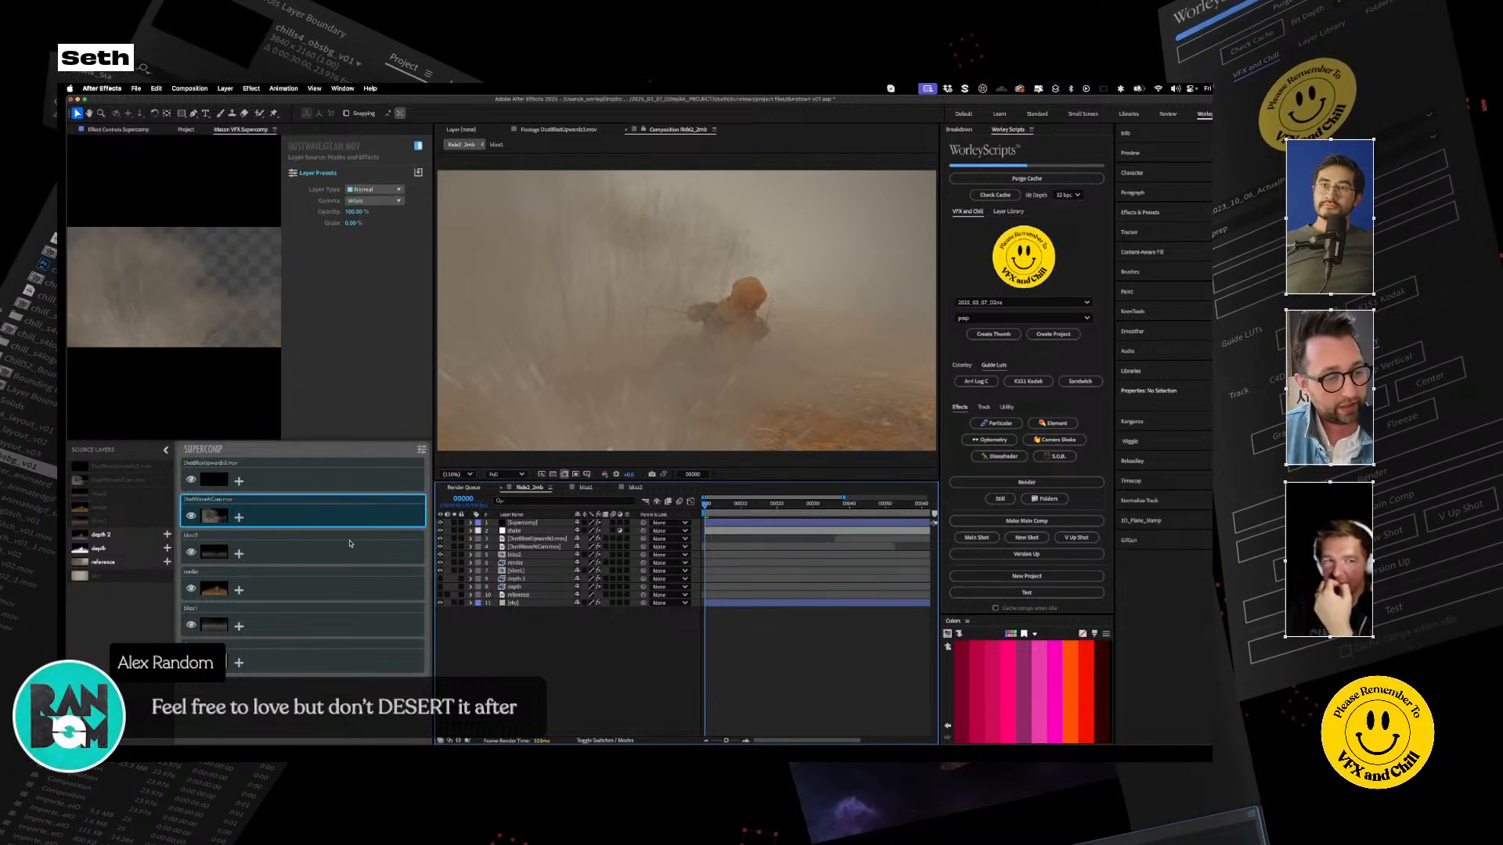
click(299, 613)
key(Up)
key(Up)
key(Up)
key(Up)
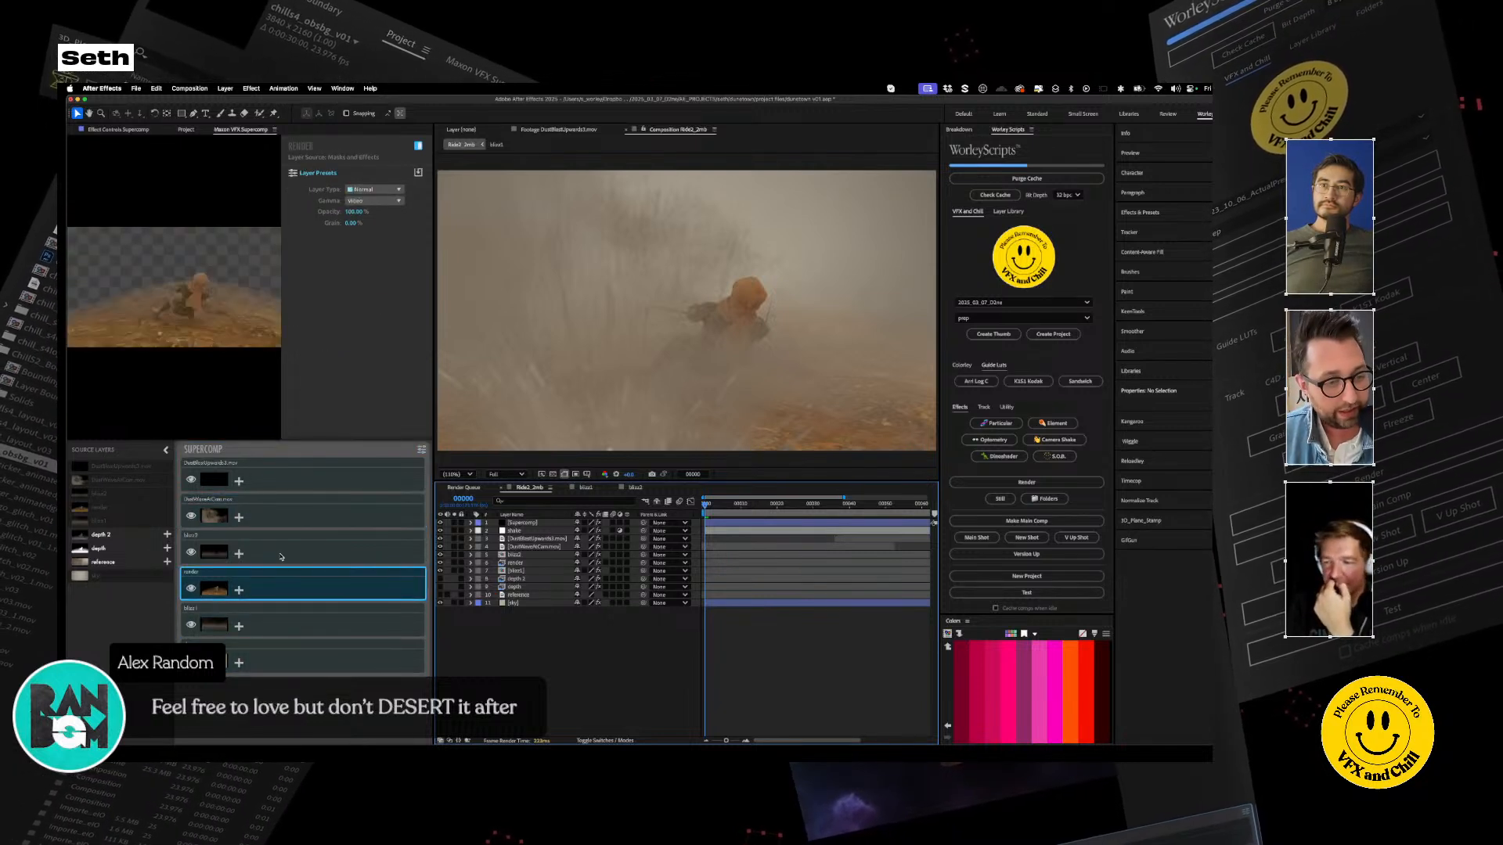
click(296, 653)
key(Up)
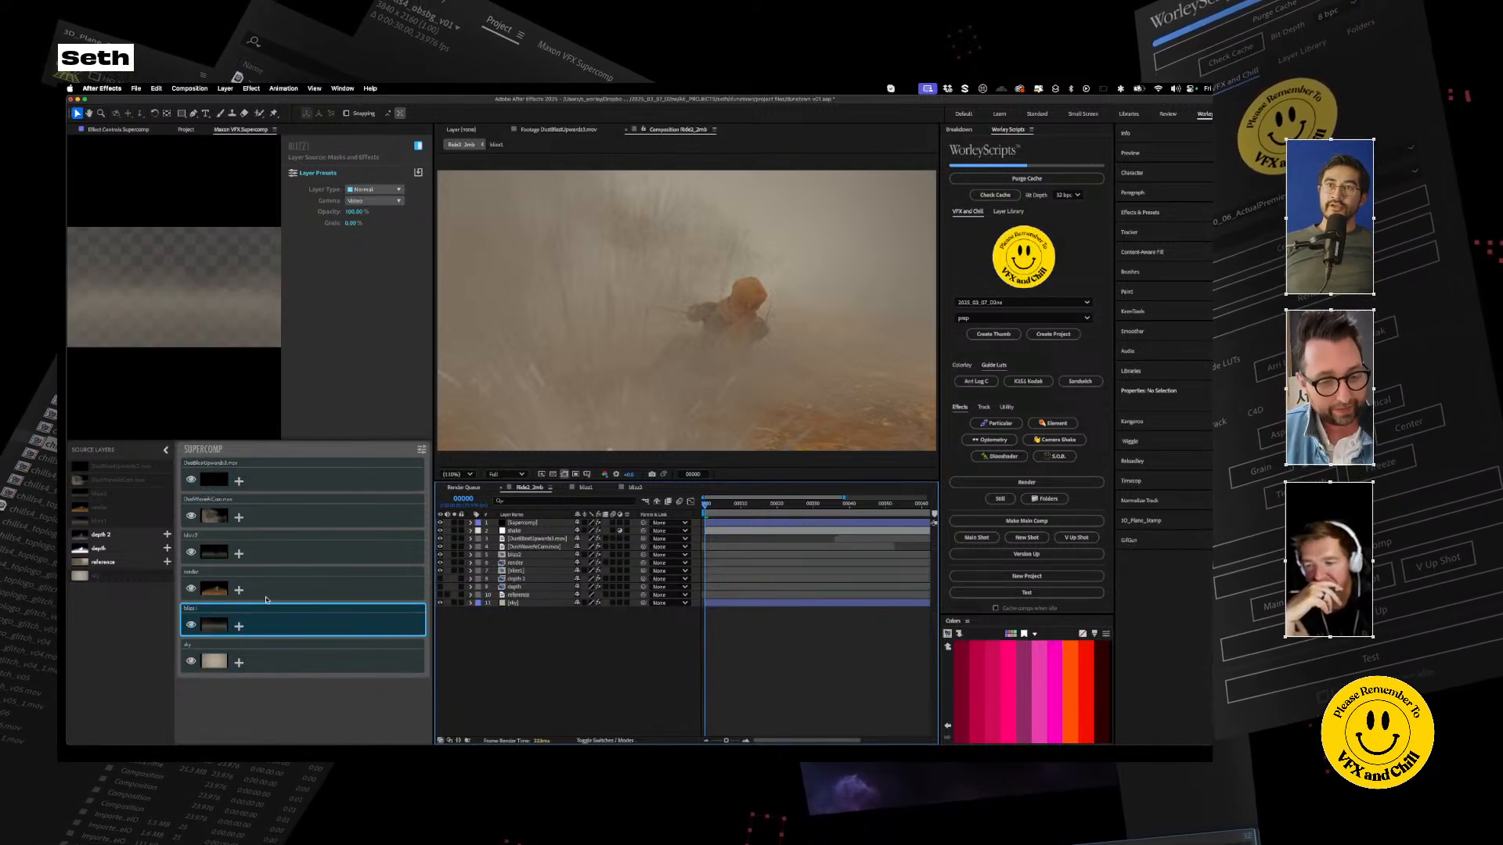
click(292, 579)
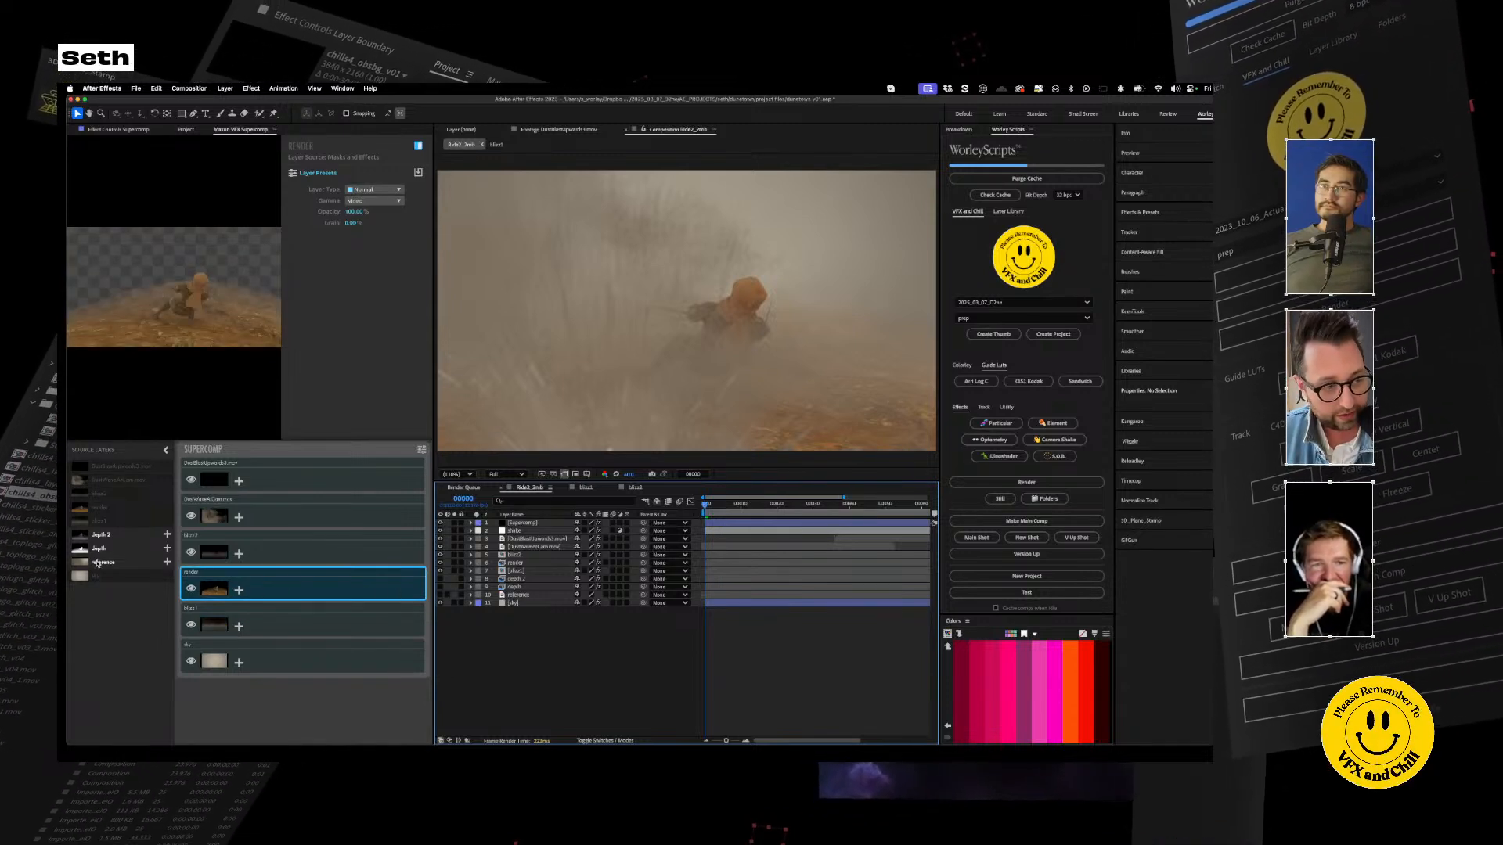
Add the reference layer to Supercomp directly beneath the render layer and hide all the other Supercomp layers
drag(96, 562, 288, 619)
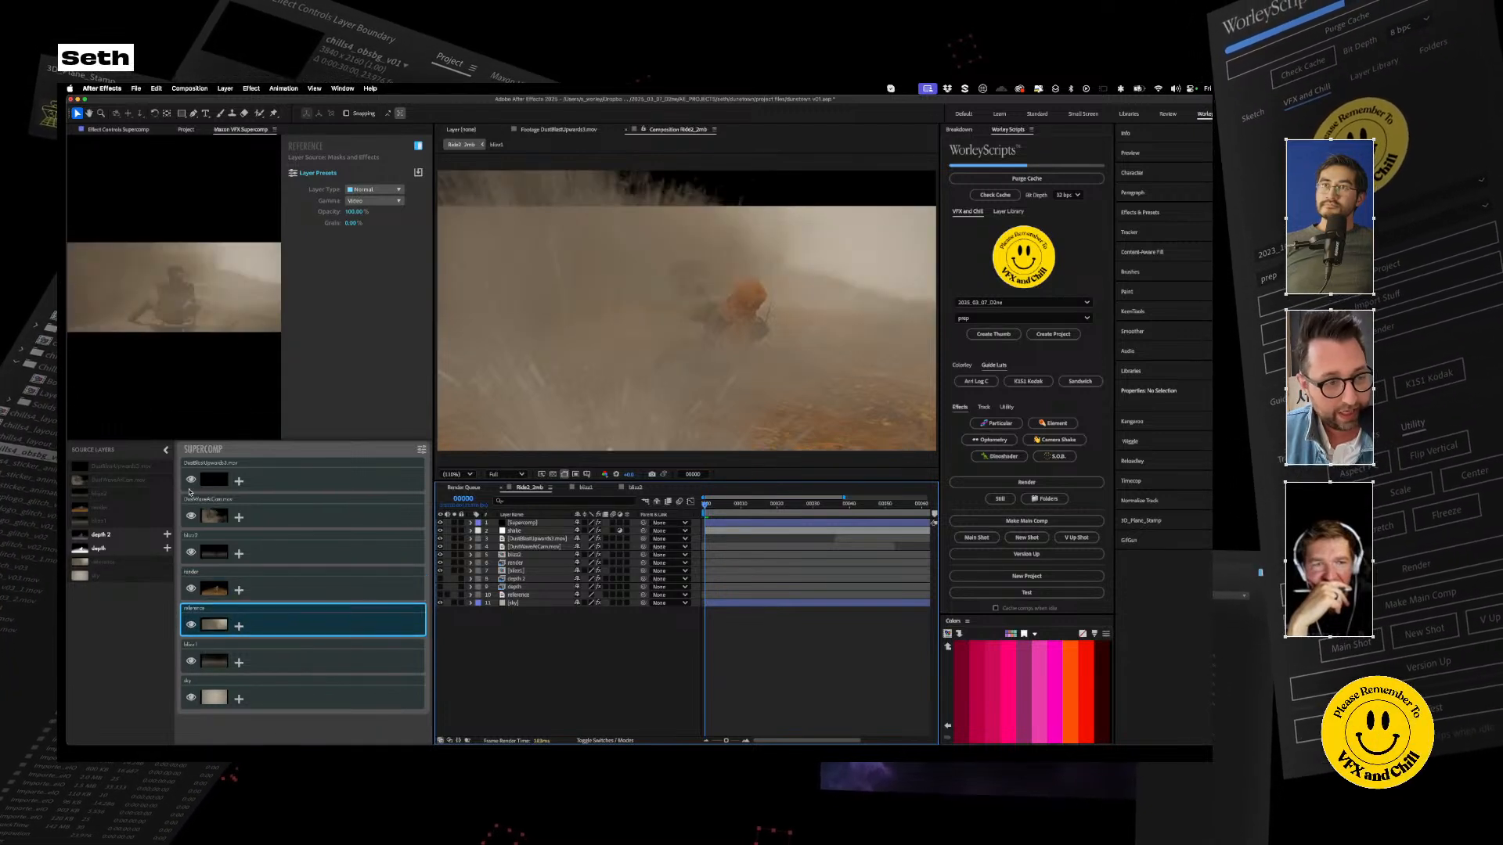
click(190, 480)
click(190, 516)
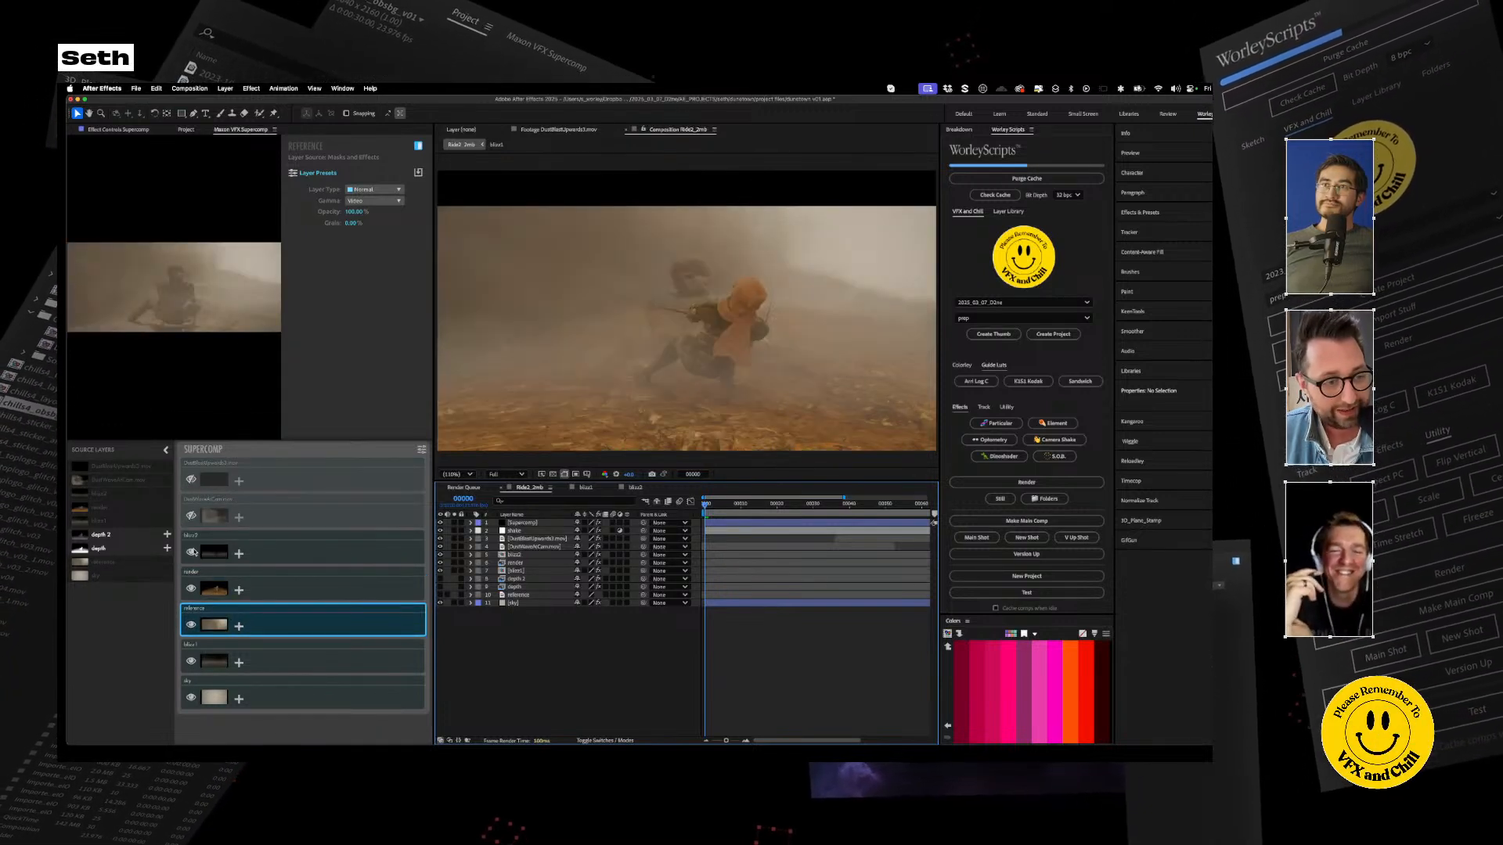
click(191, 552)
click(191, 588)
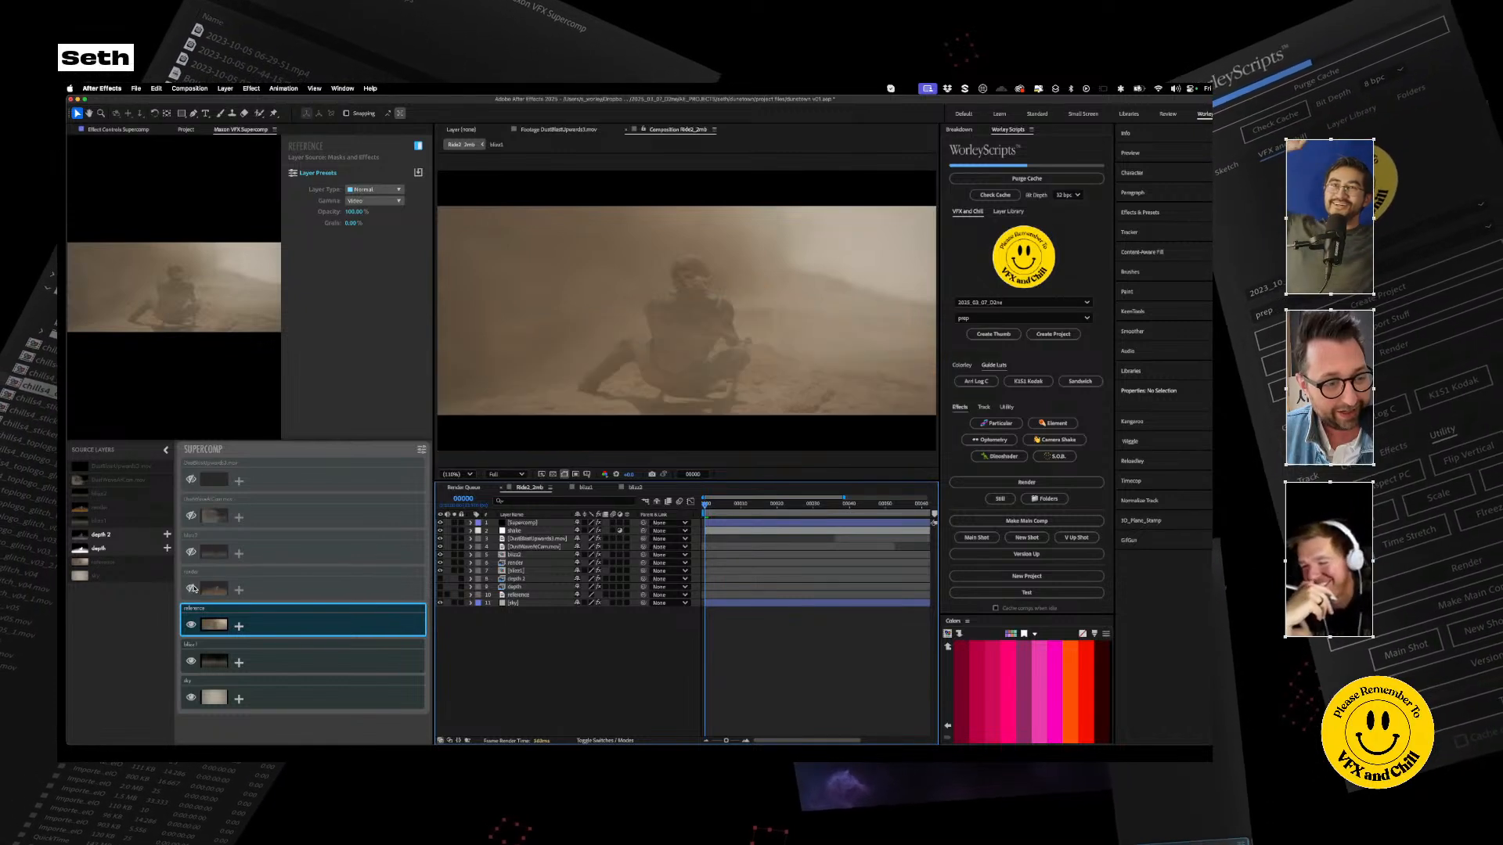
click(191, 661)
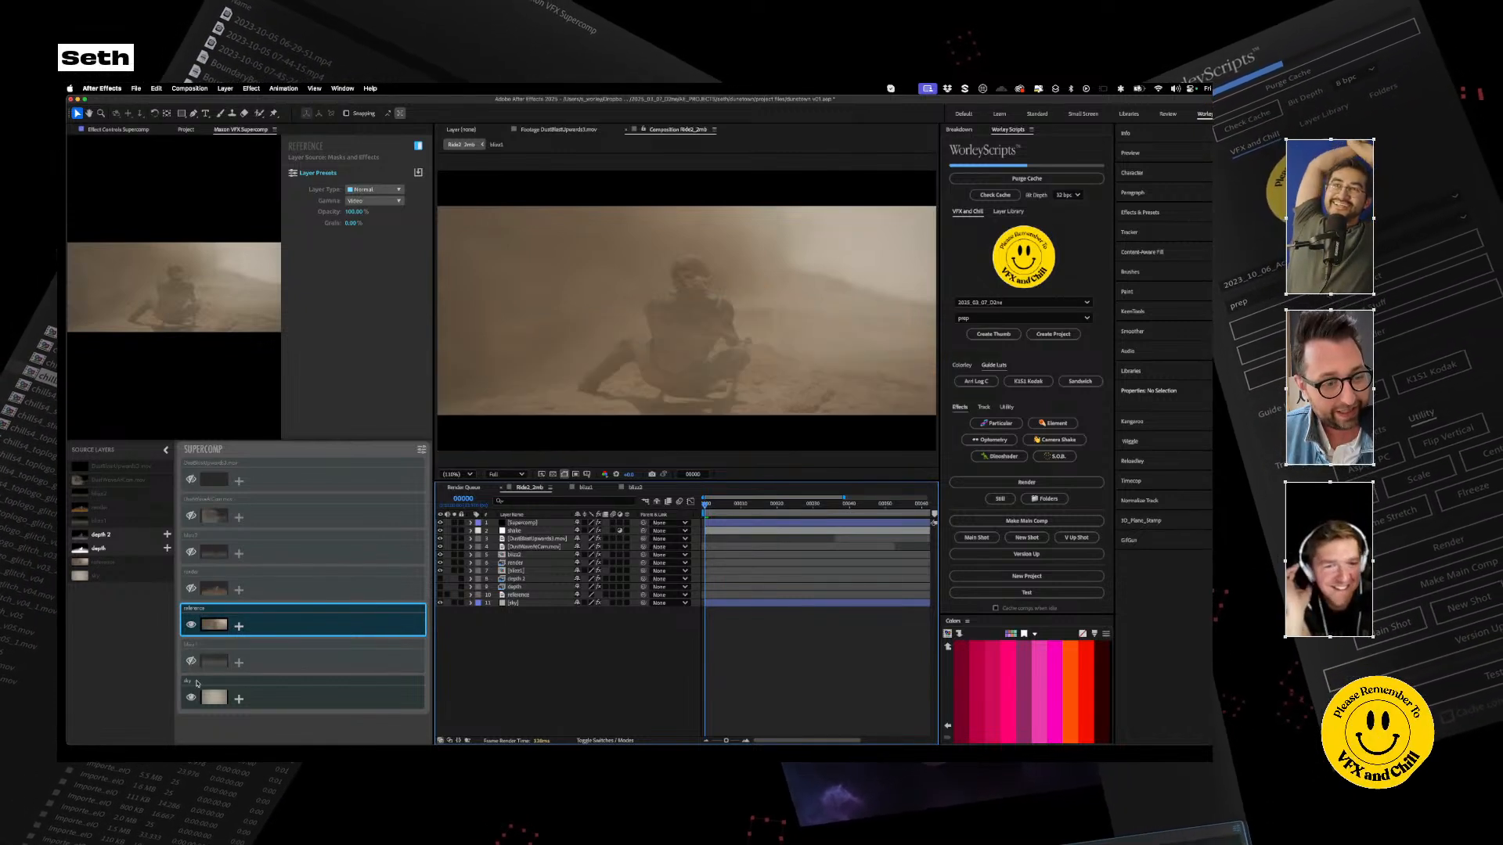
click(191, 698)
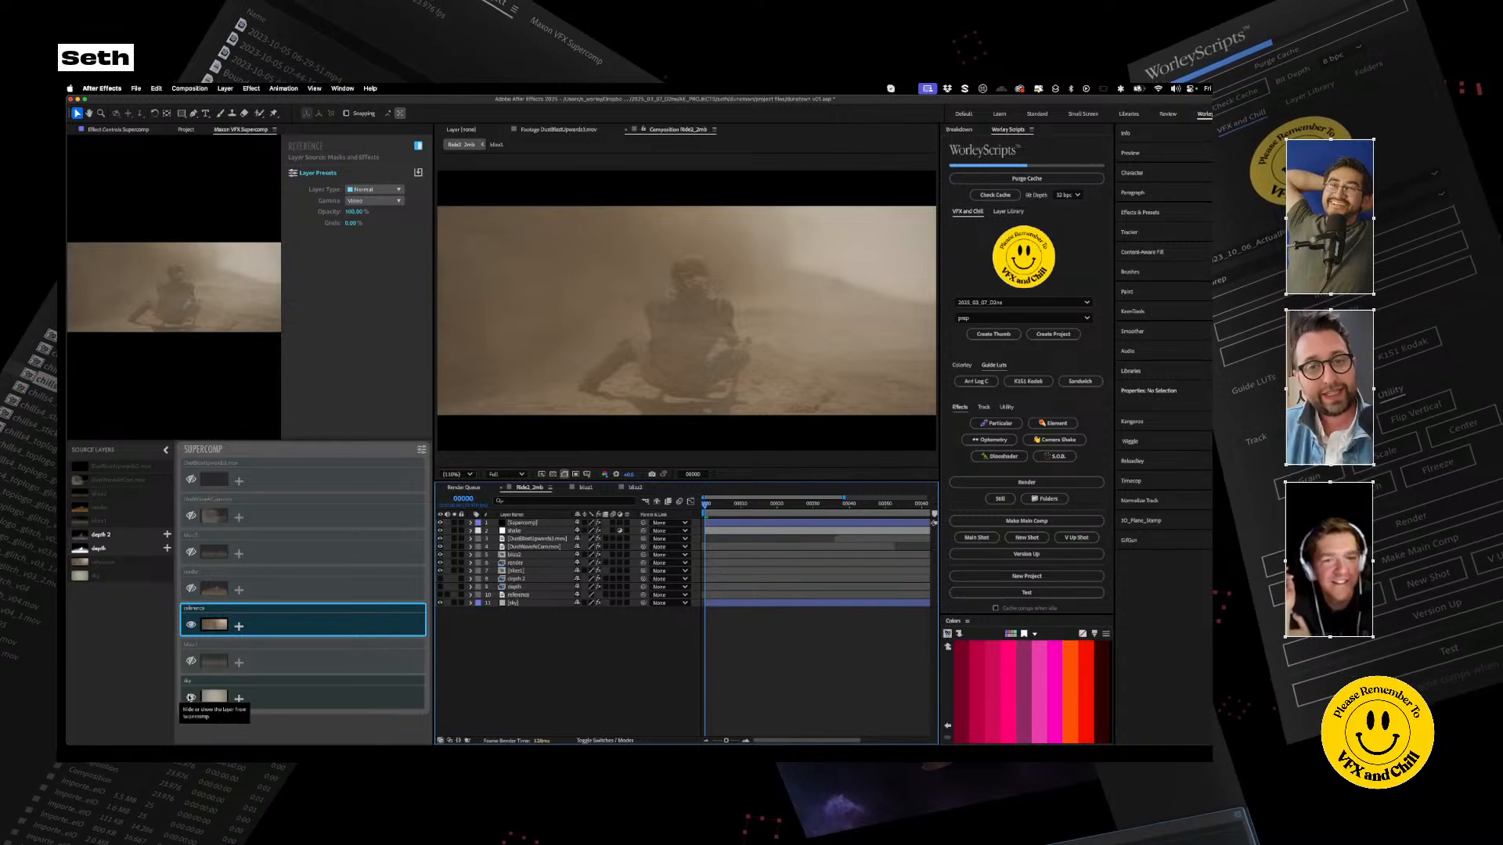
Examine the matte and tint effects on the second blizzard layer, and return to the Supercomp layer stack
click(514, 555)
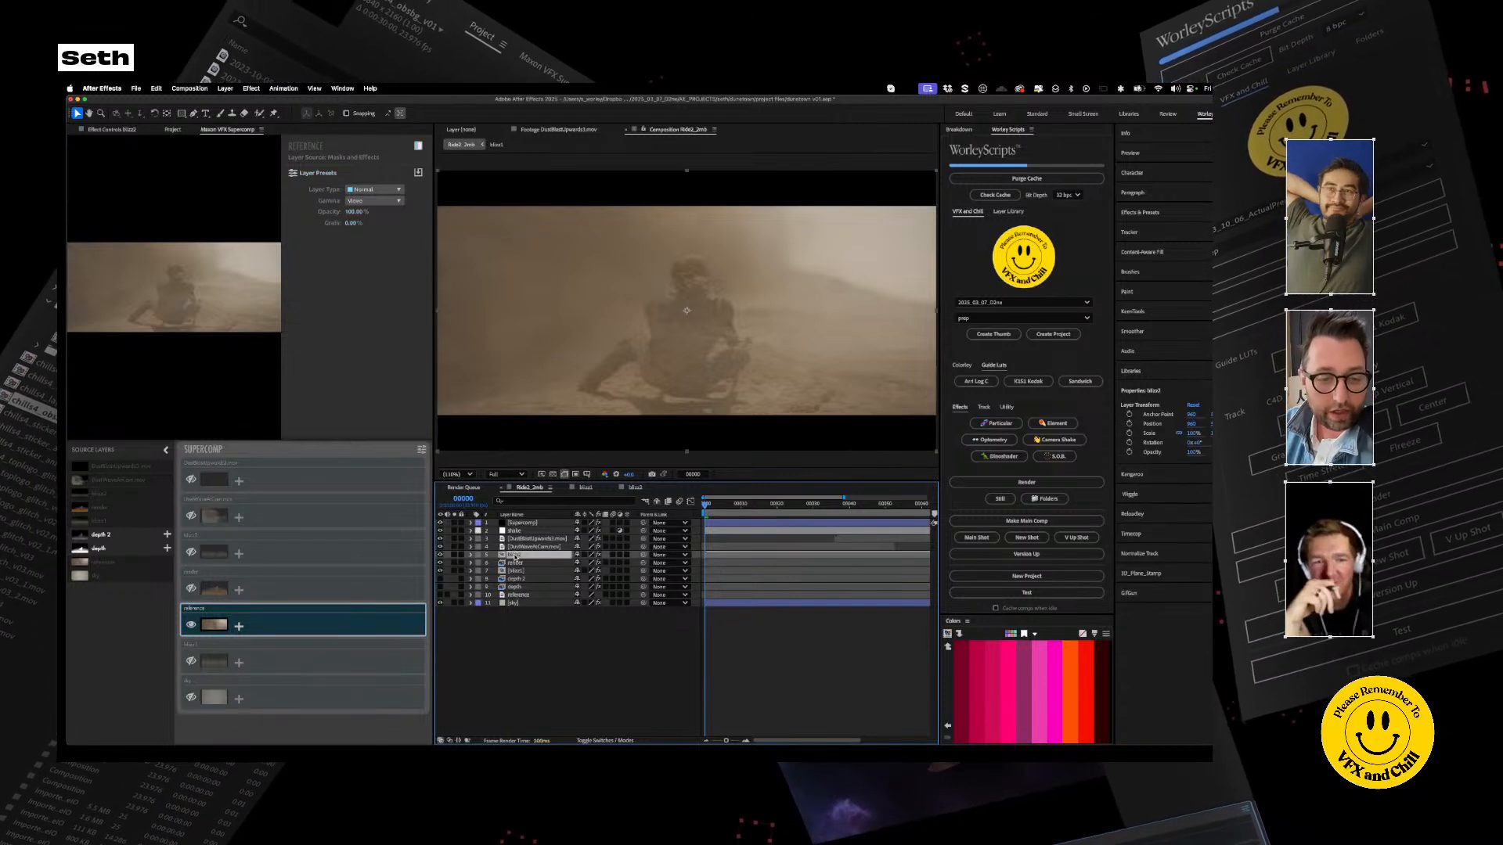
click(116, 130)
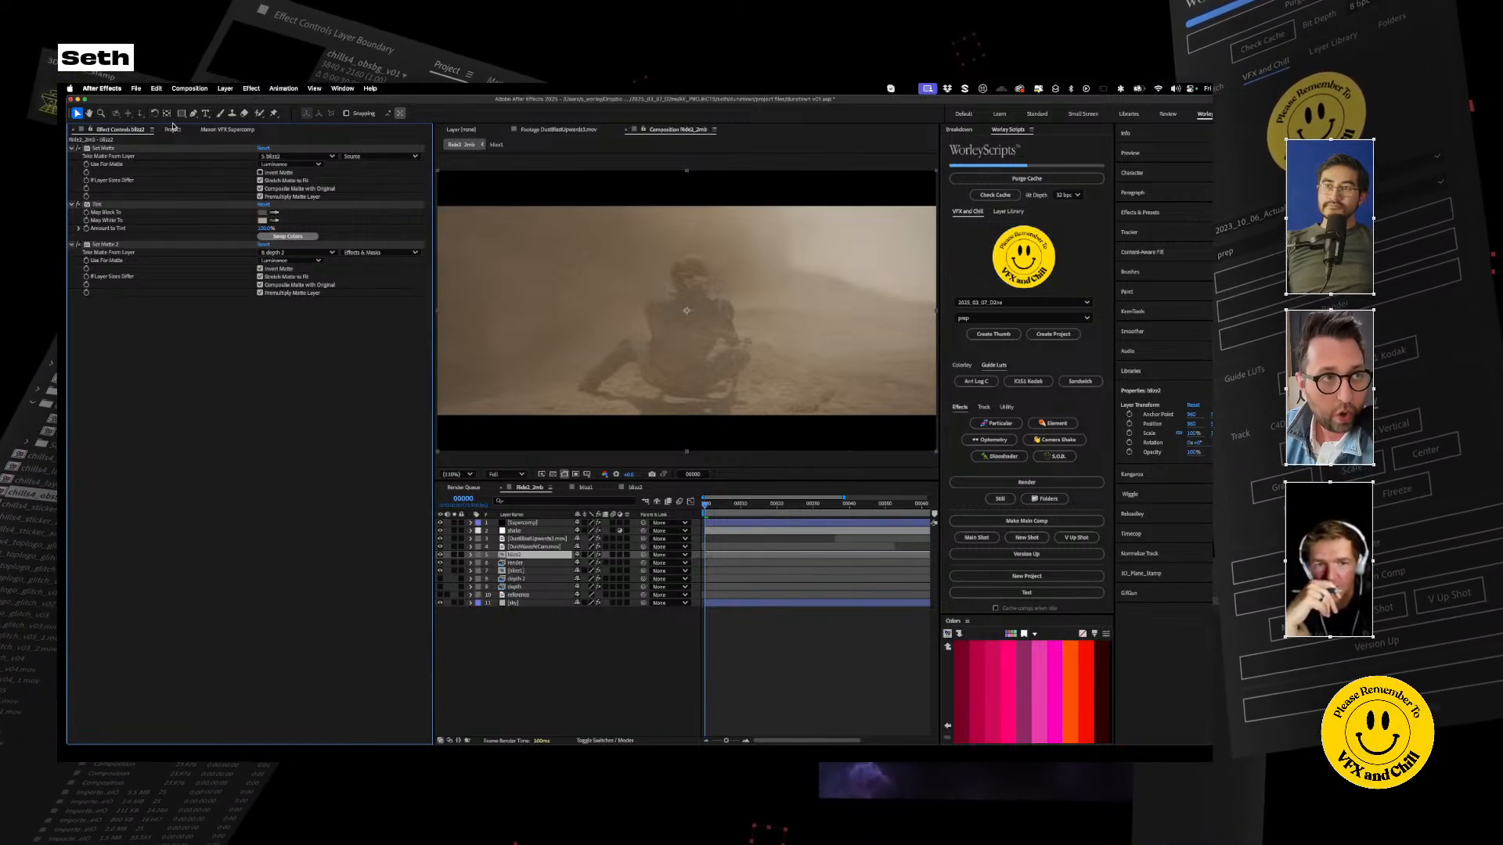
click(220, 130)
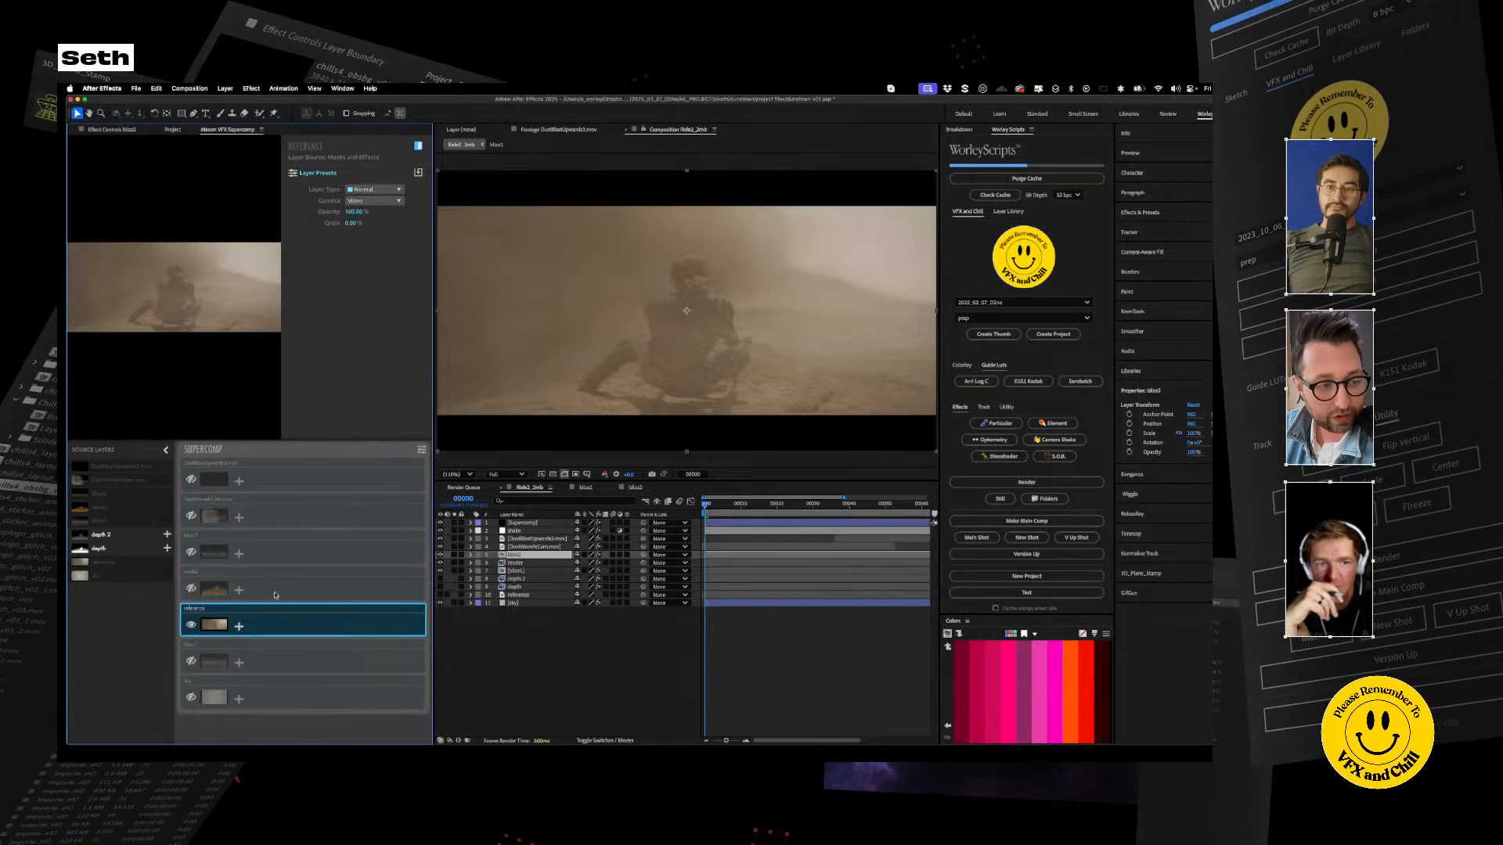
Show the render layer in Supercomp and add a Color Correction effect to it
click(186, 592)
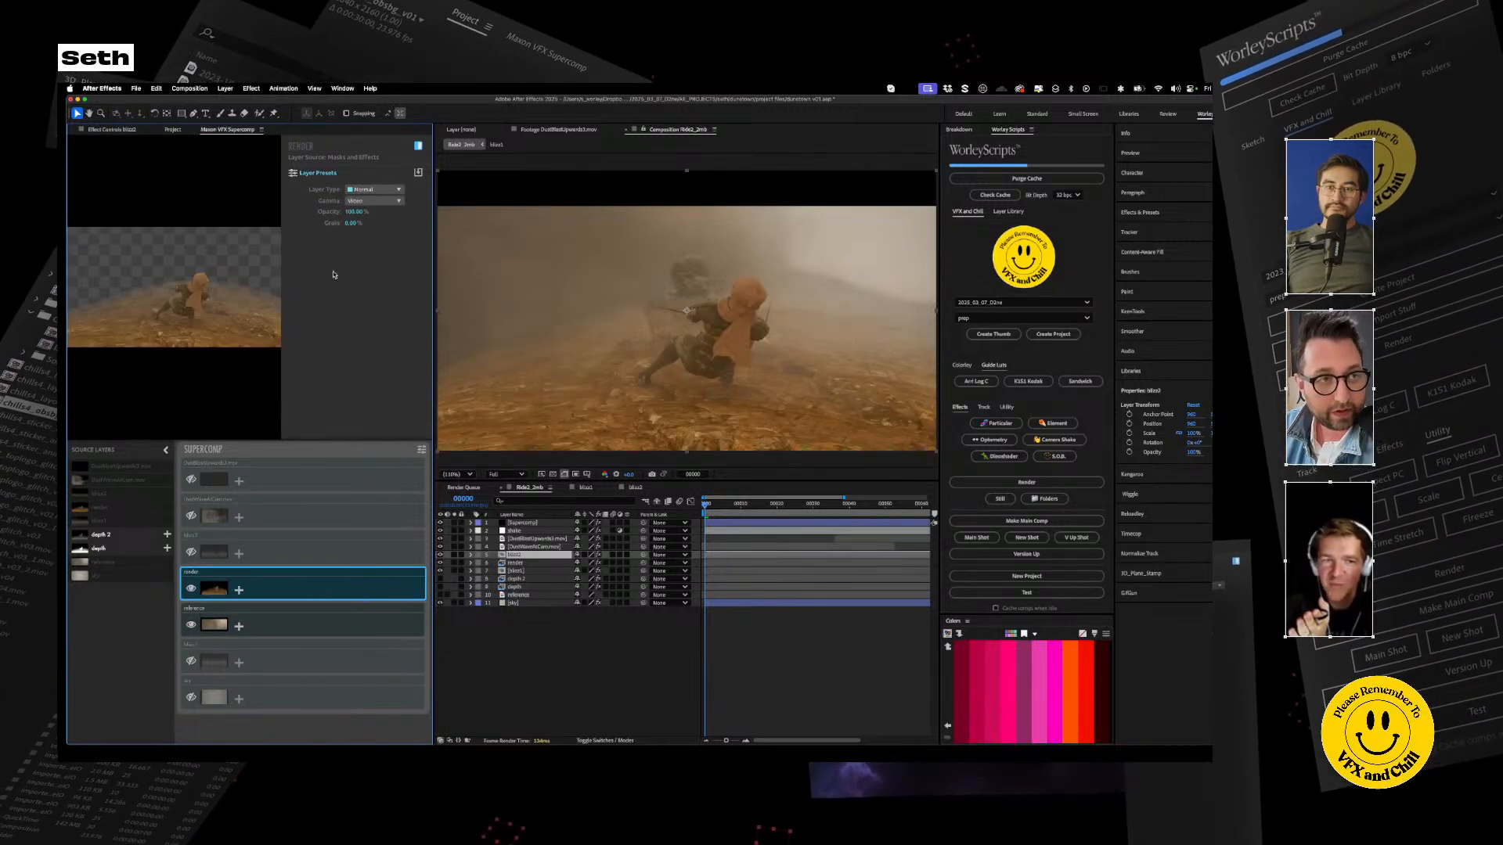
click(240, 592)
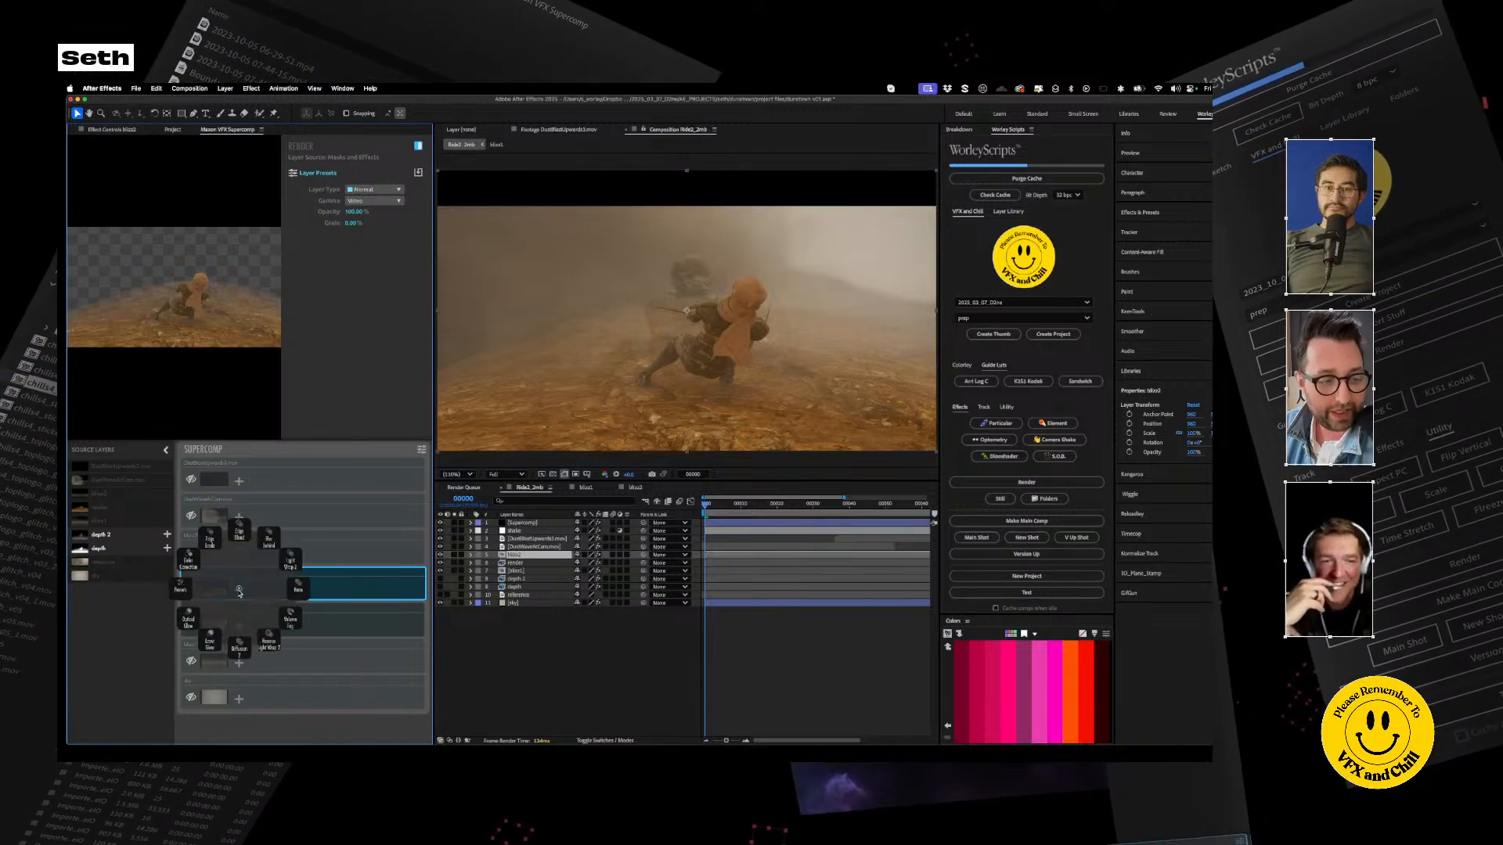
click(193, 566)
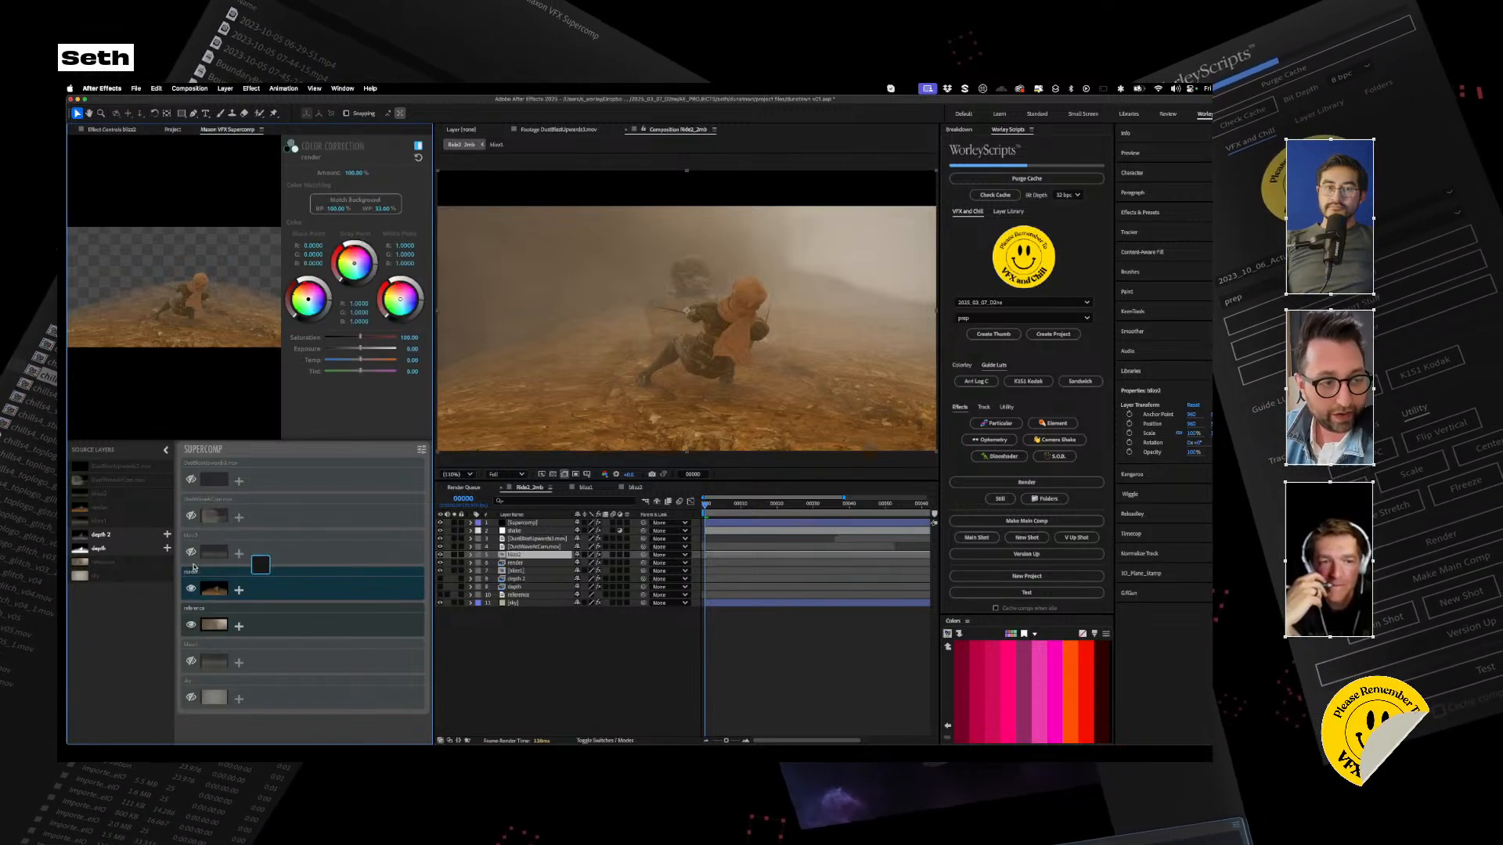
click(238, 589)
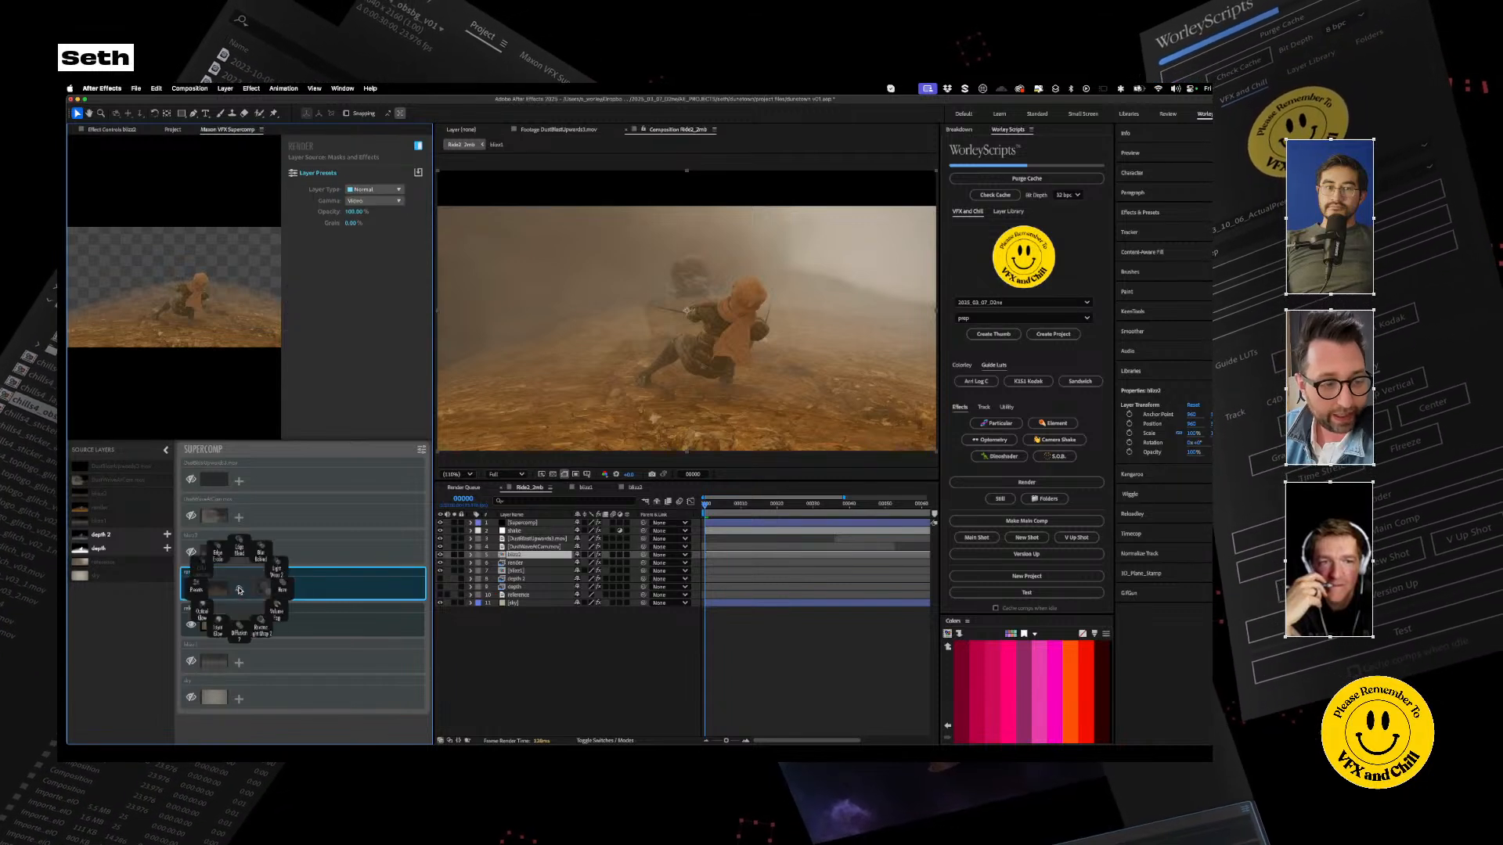
click(189, 565)
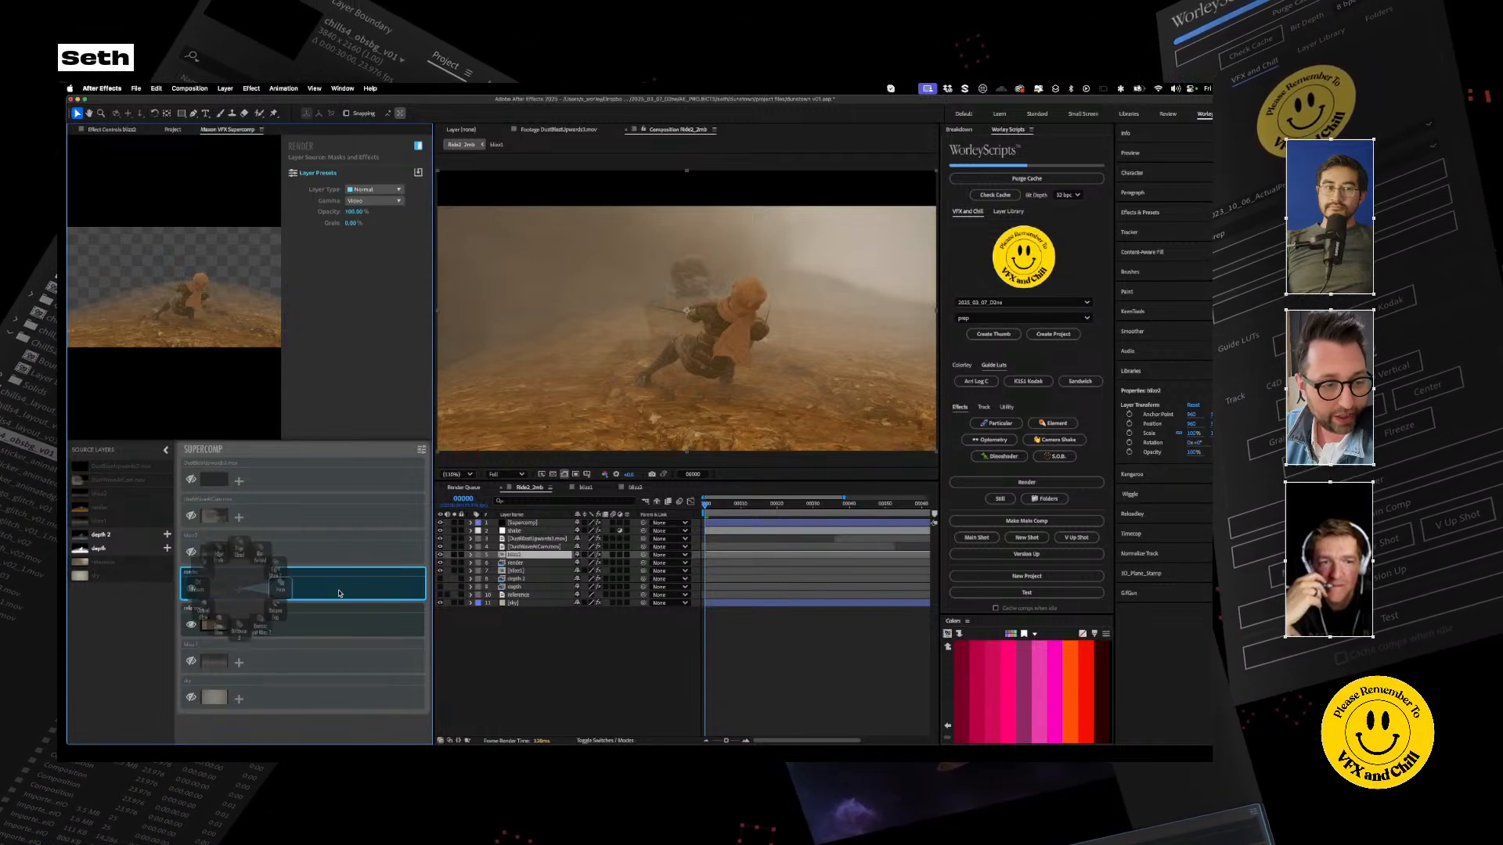
click(265, 588)
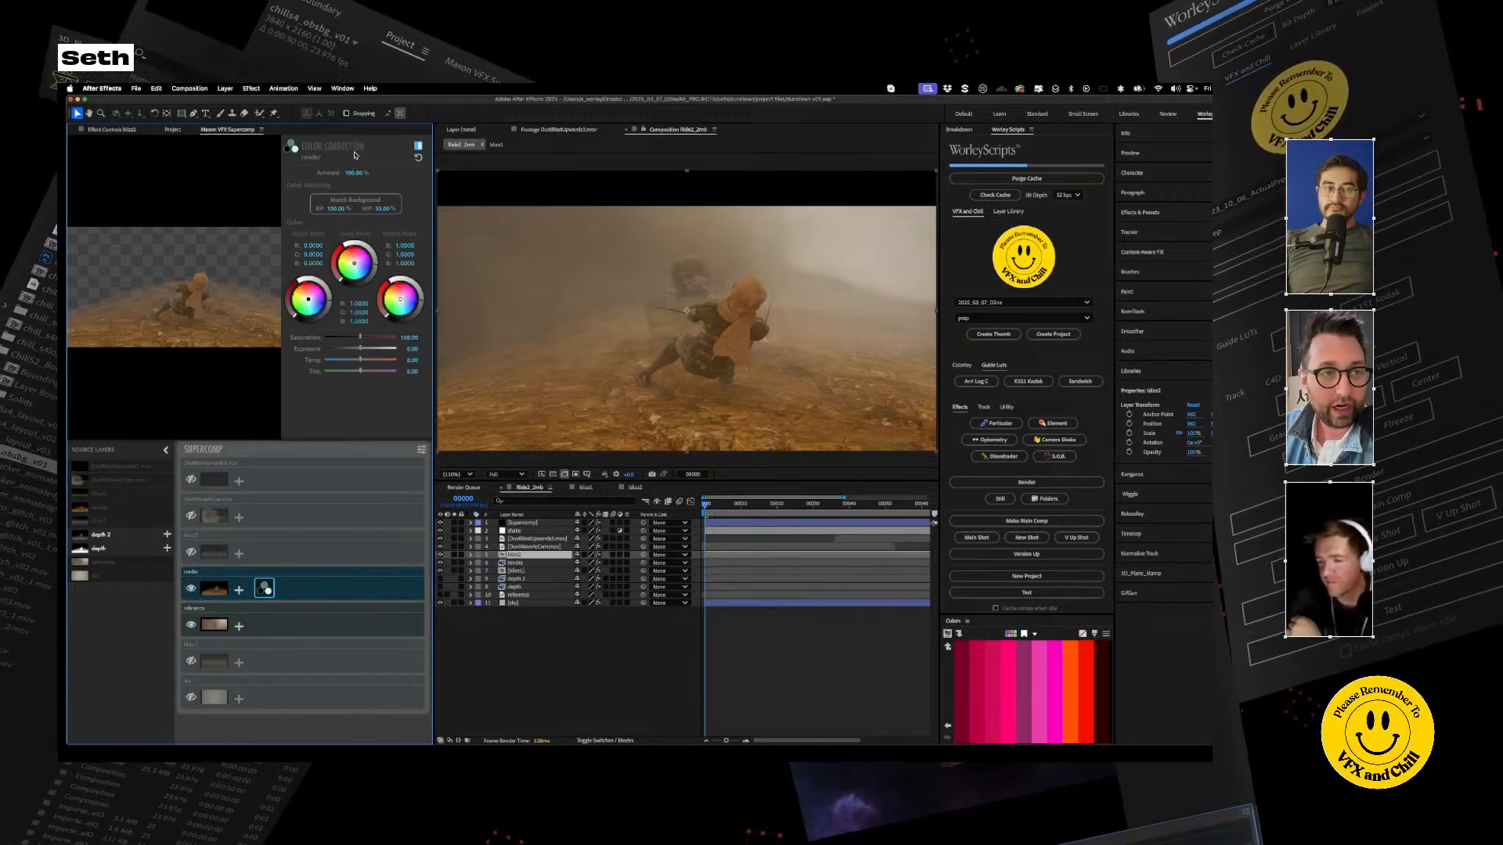
Try matching the render layer's colors to the reference with Match Background, and undo the match
click(357, 201)
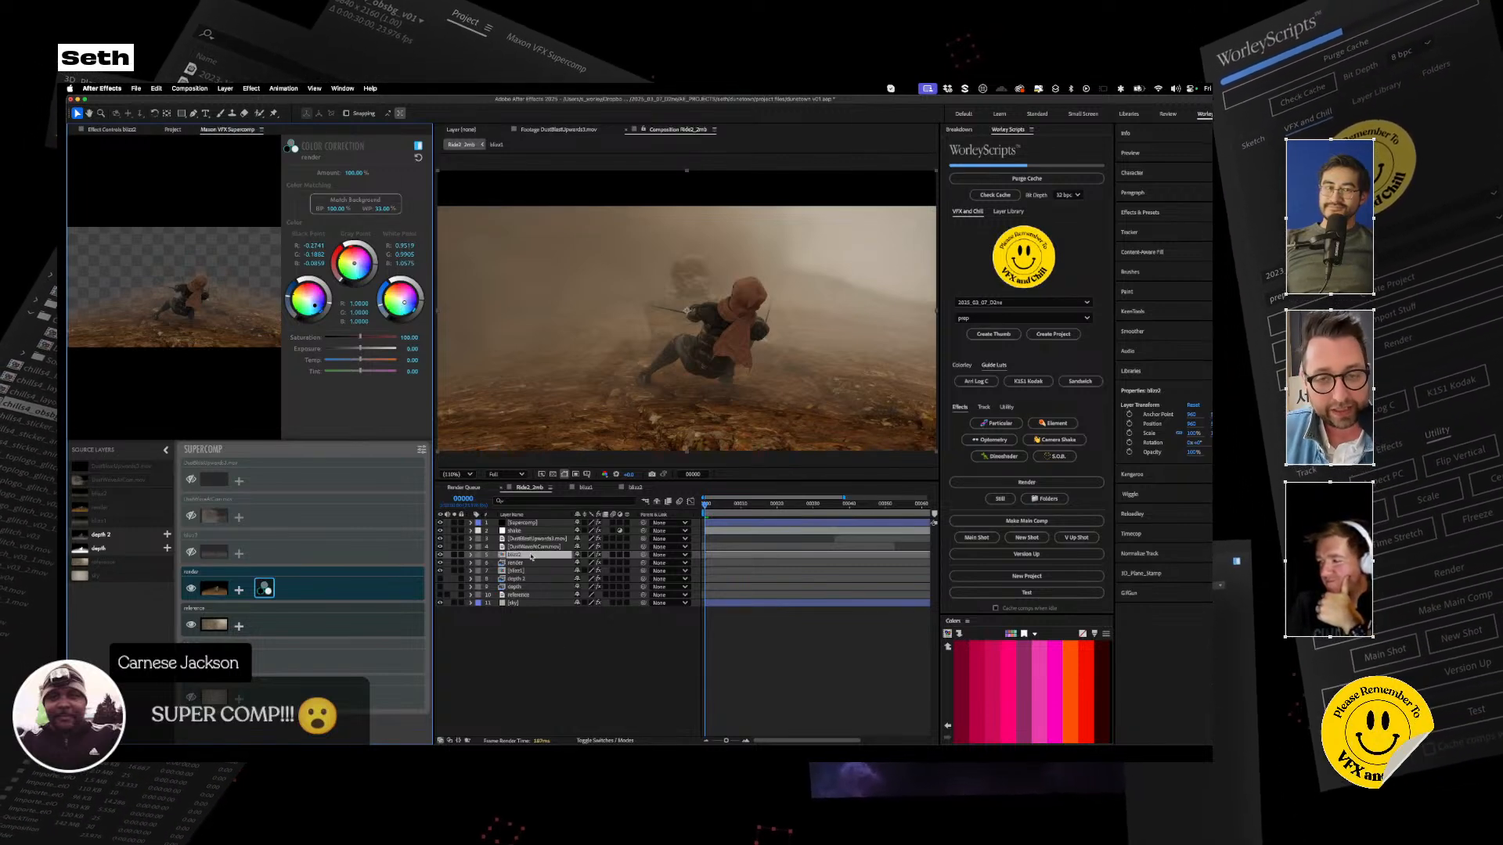
key(super+z)
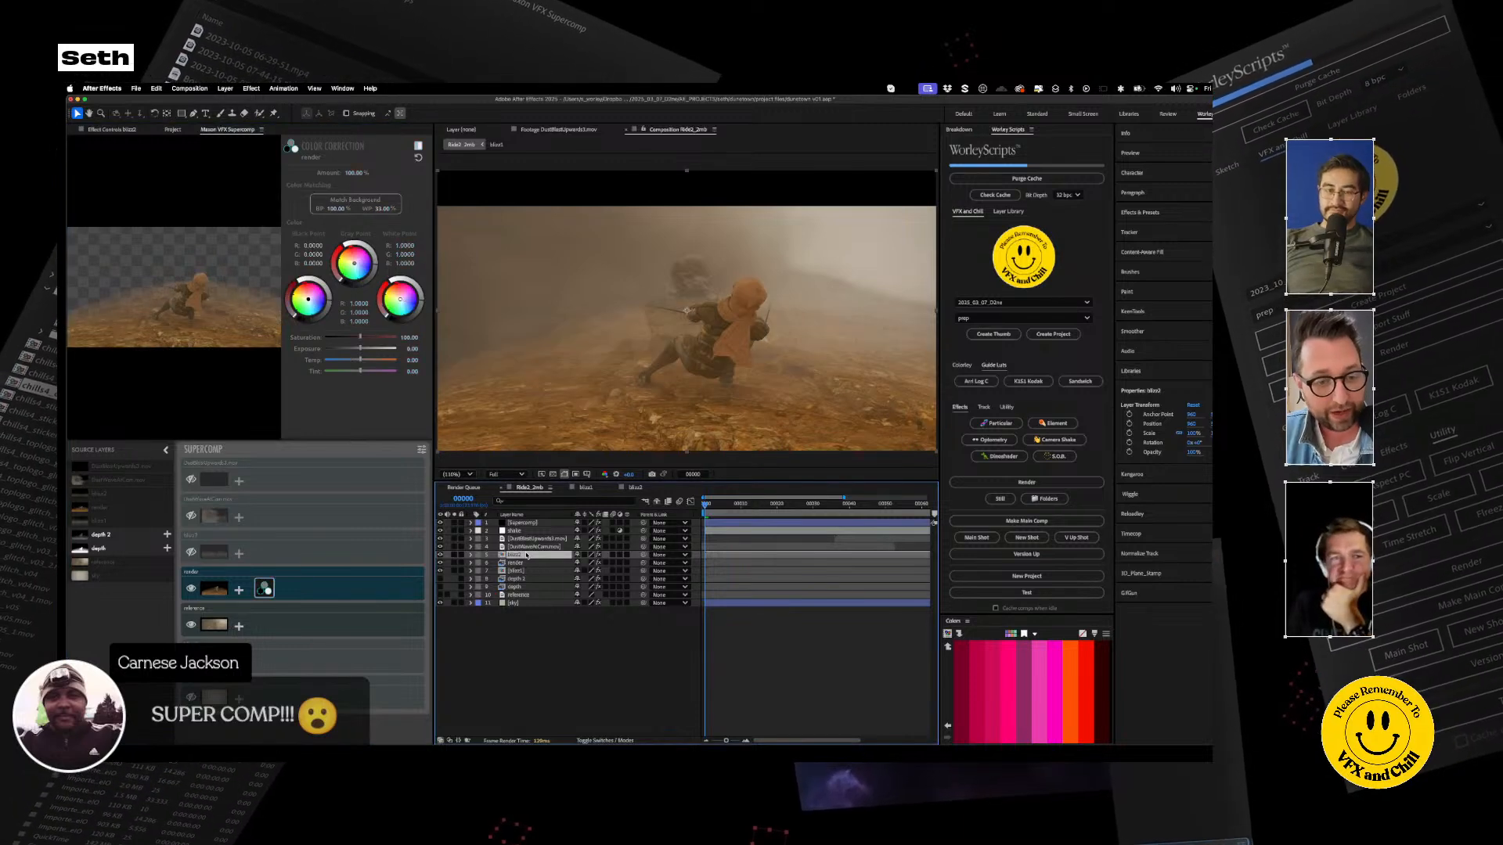
Disable the Set Matte effect on the render layer
click(524, 563)
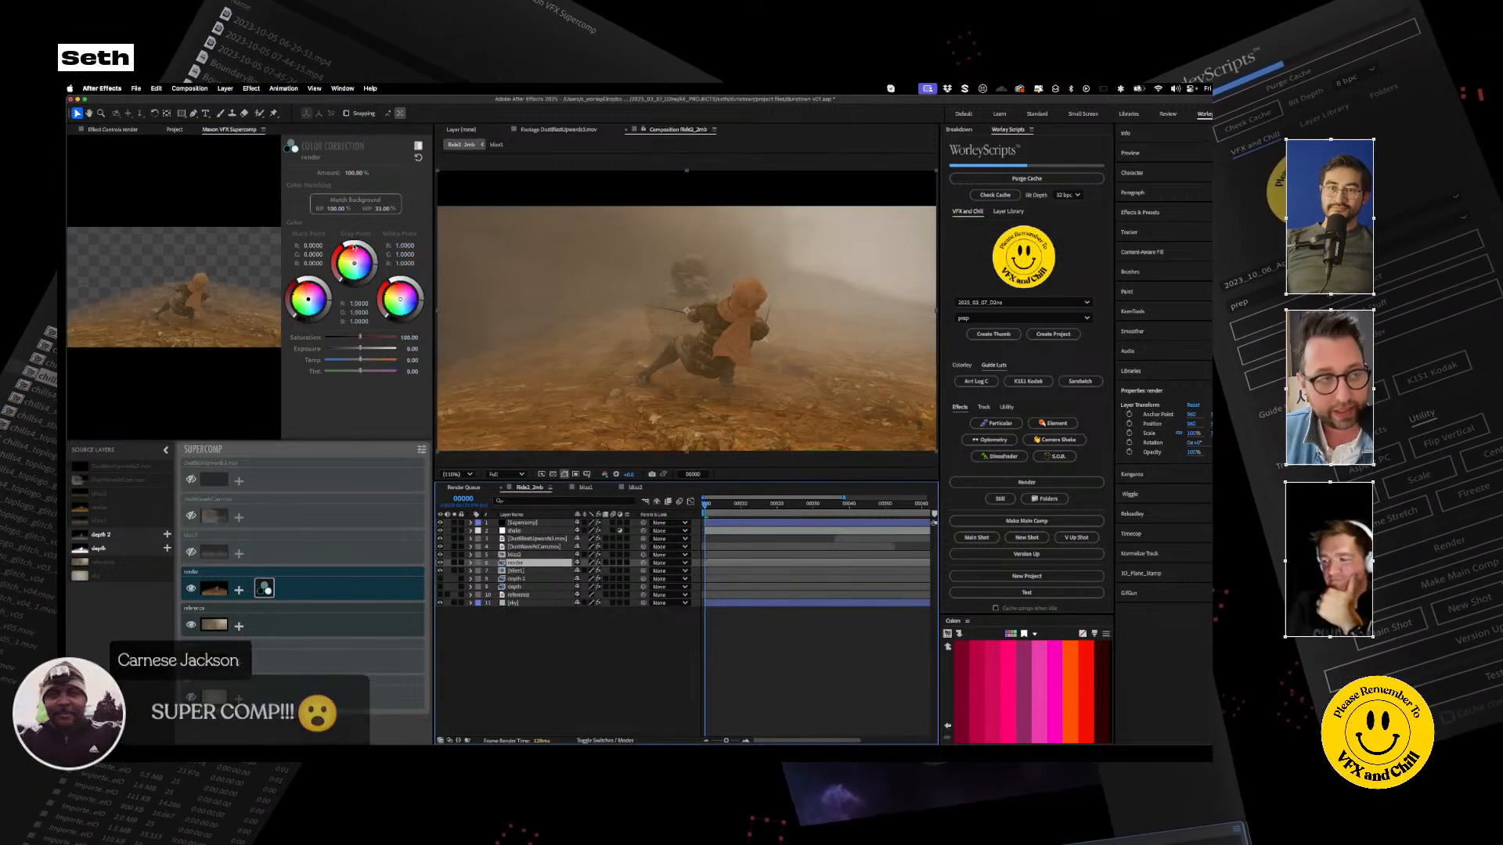
click(114, 130)
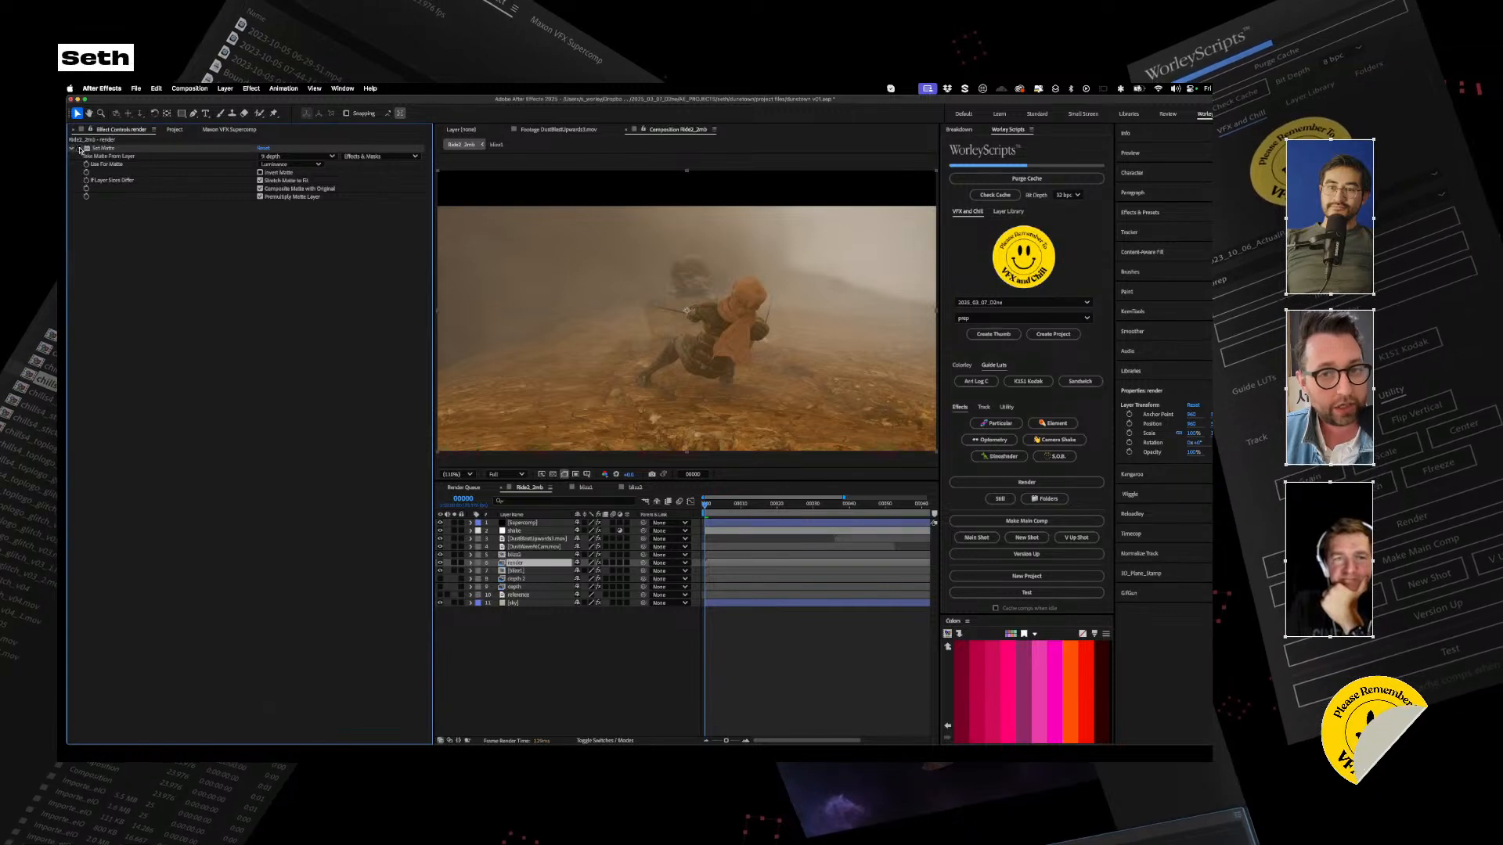
click(79, 149)
click(174, 130)
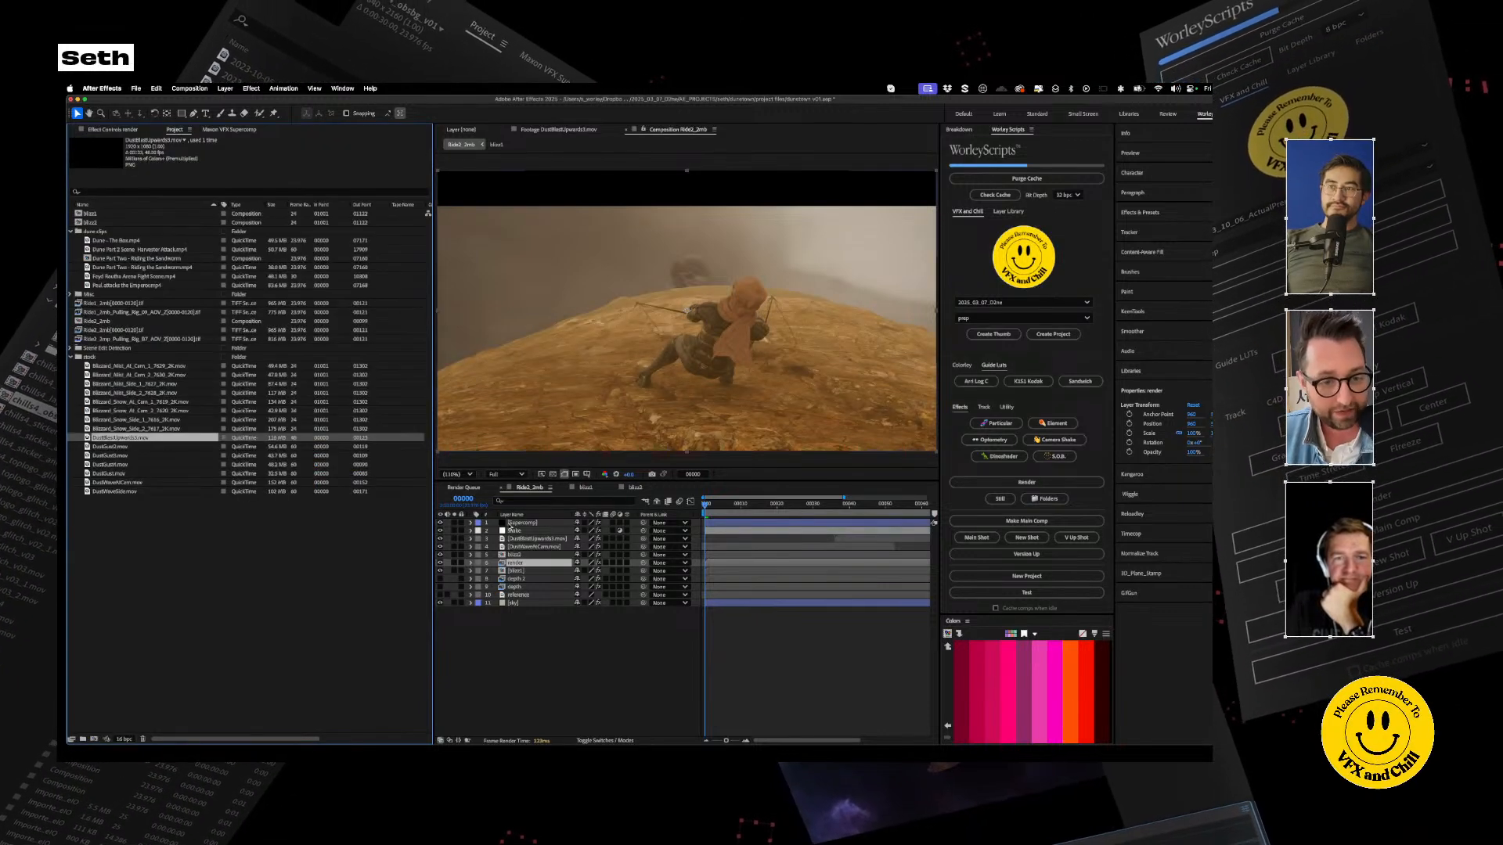
Toggle the render layer's visibility in Supercomp to compare it with the reference image beneath it
click(525, 596)
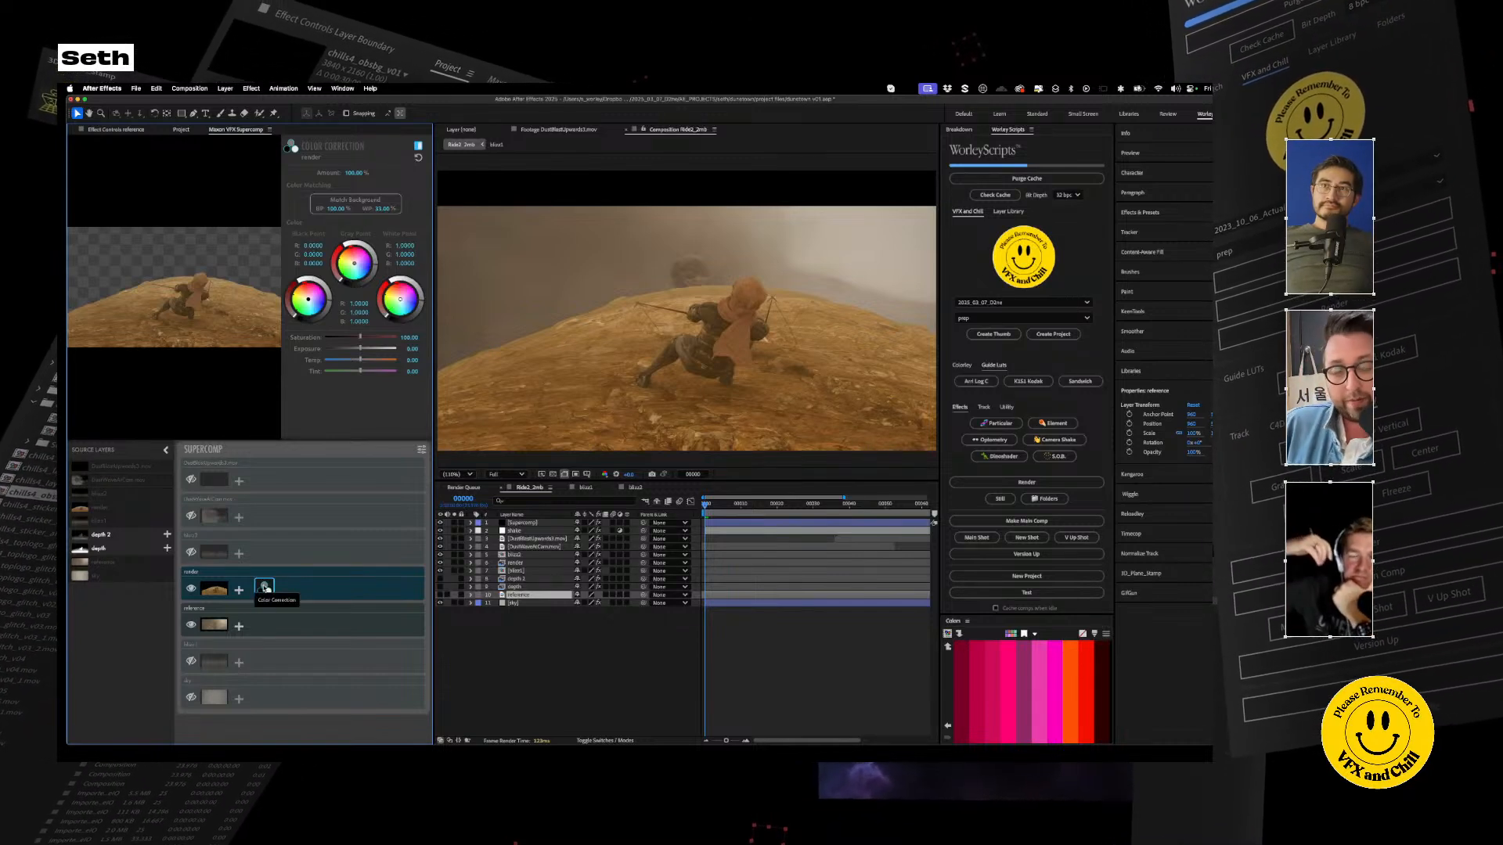
click(275, 627)
click(191, 589)
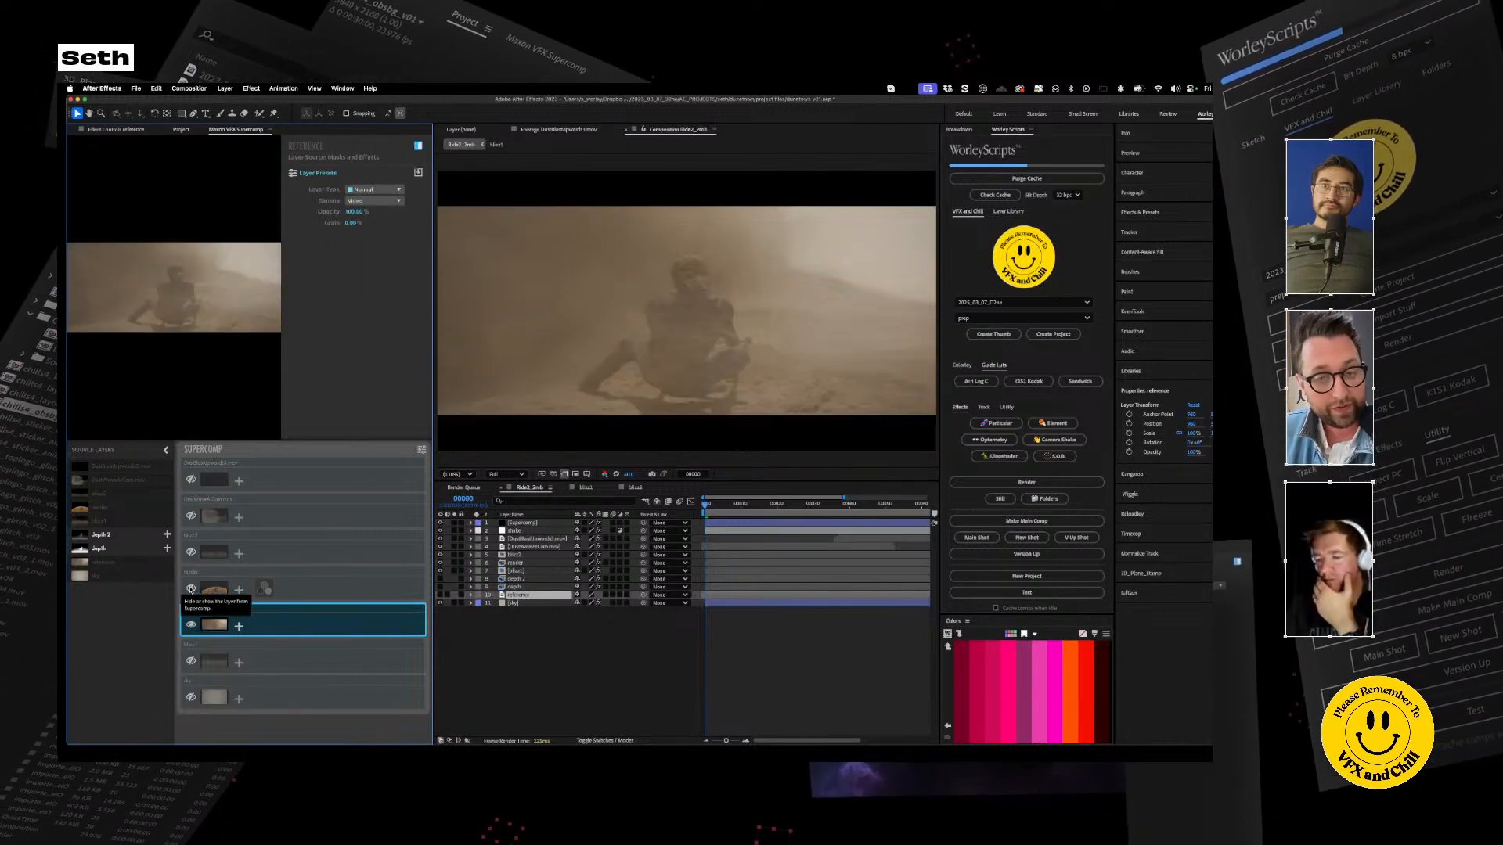
click(191, 589)
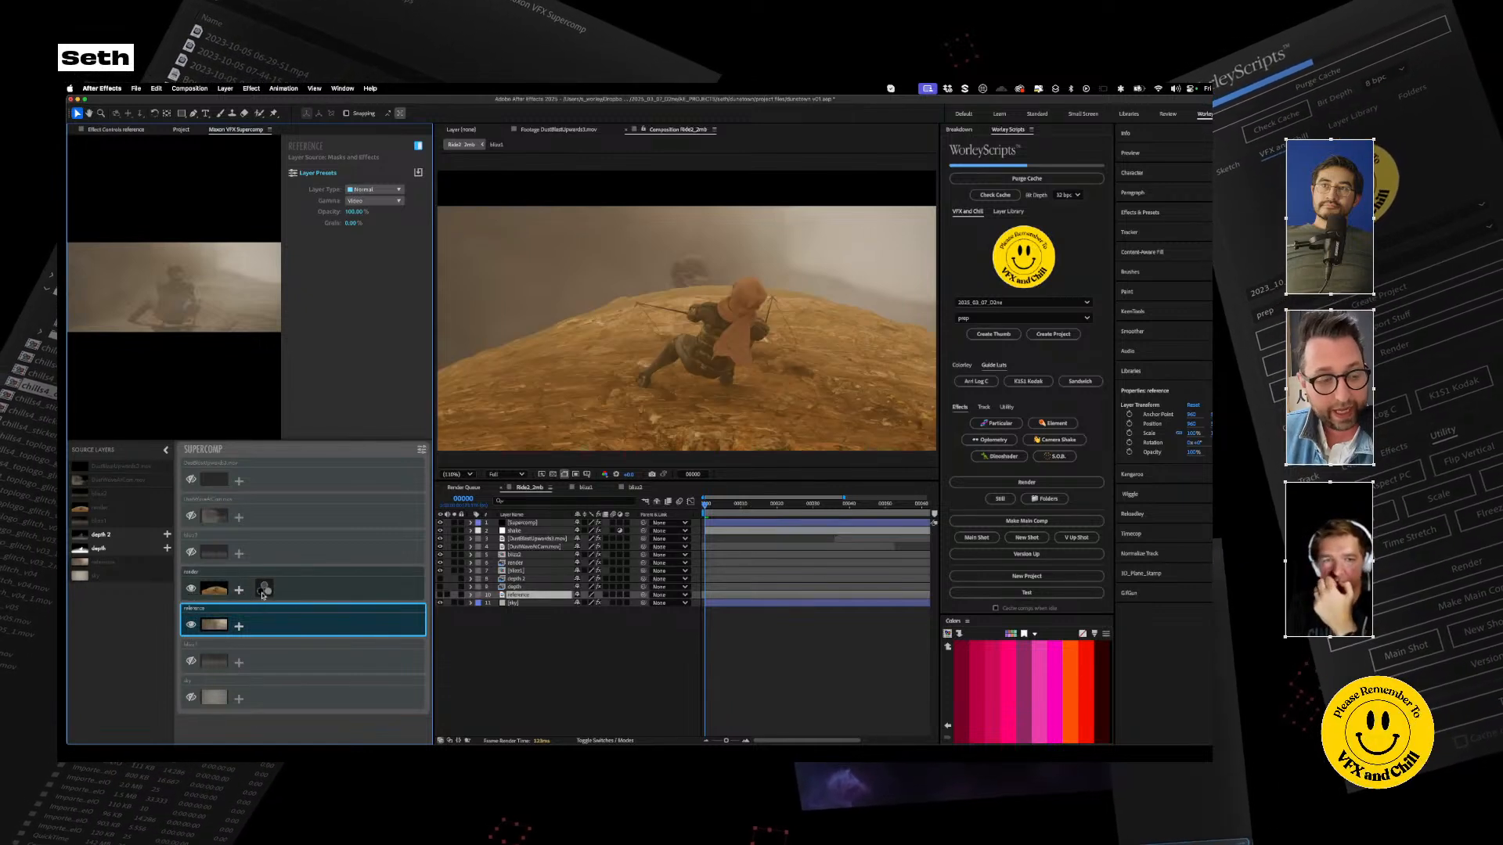
click(191, 589)
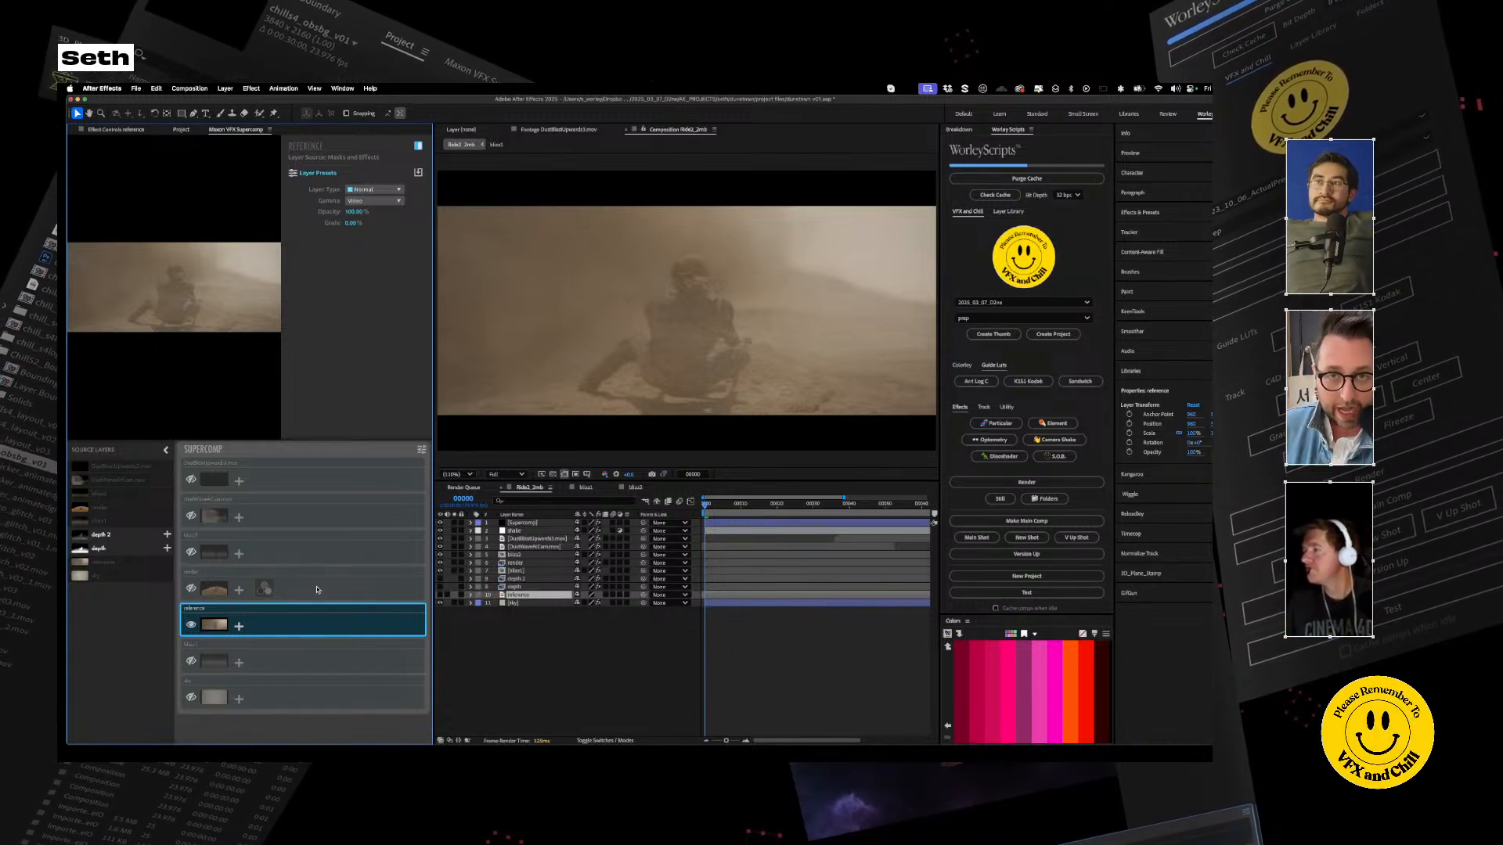
click(191, 589)
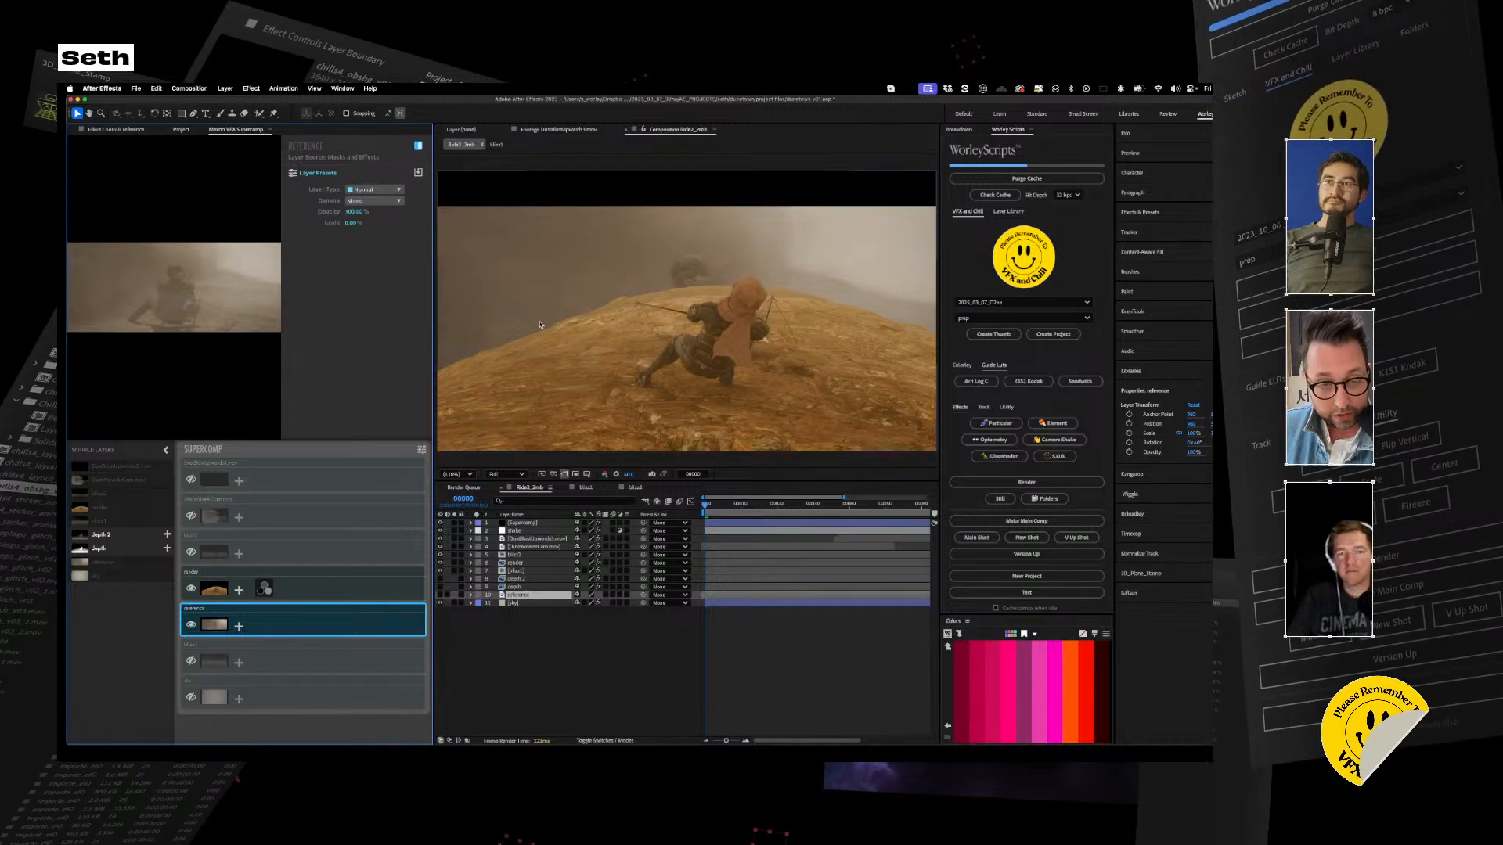
click(191, 590)
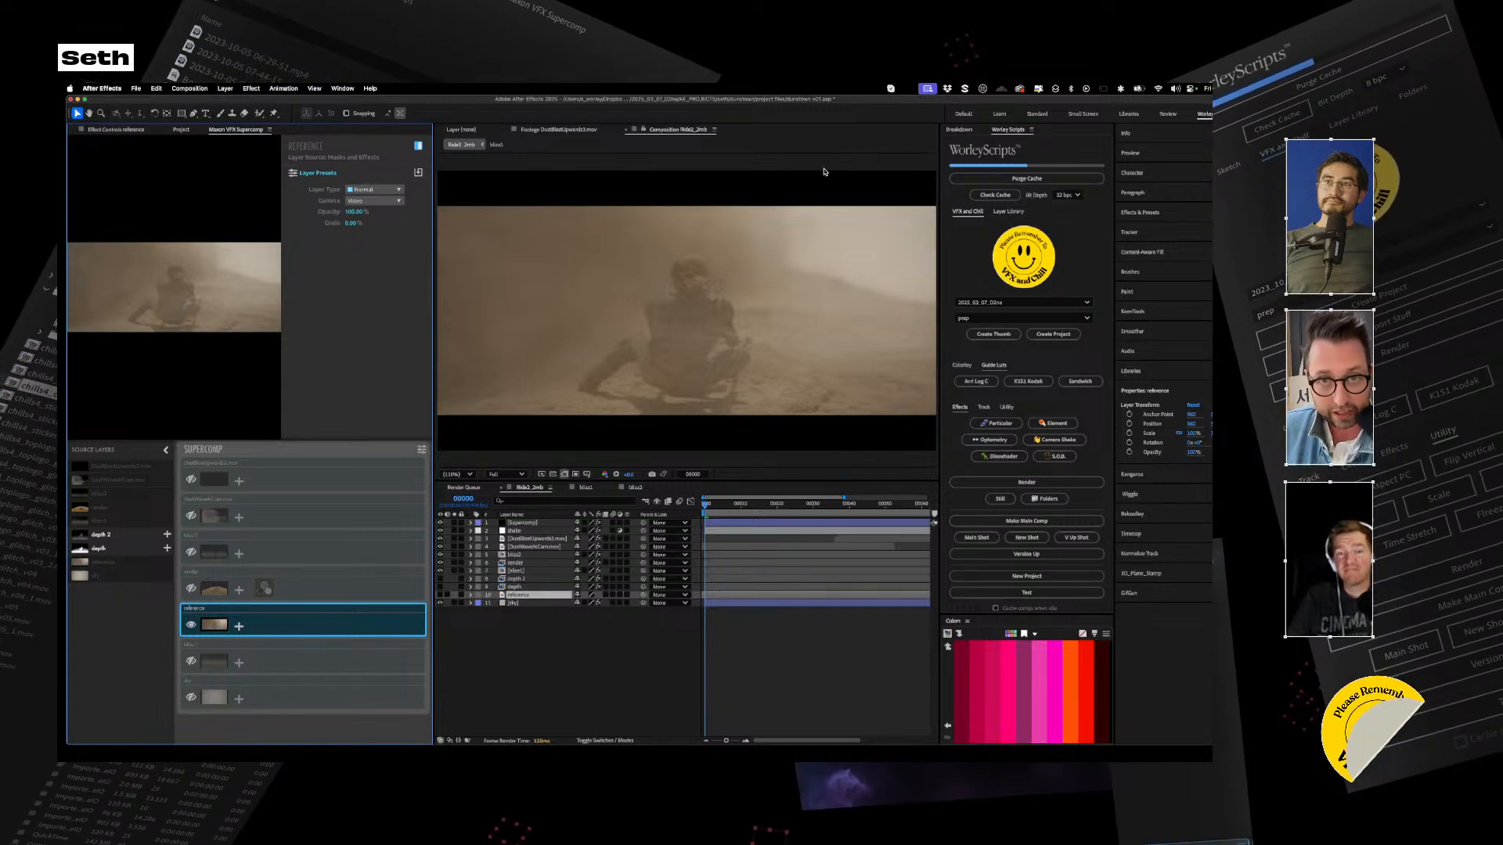
Draw a rectangular mask on the reference layer that crops out its black letterbox bars
click(533, 597)
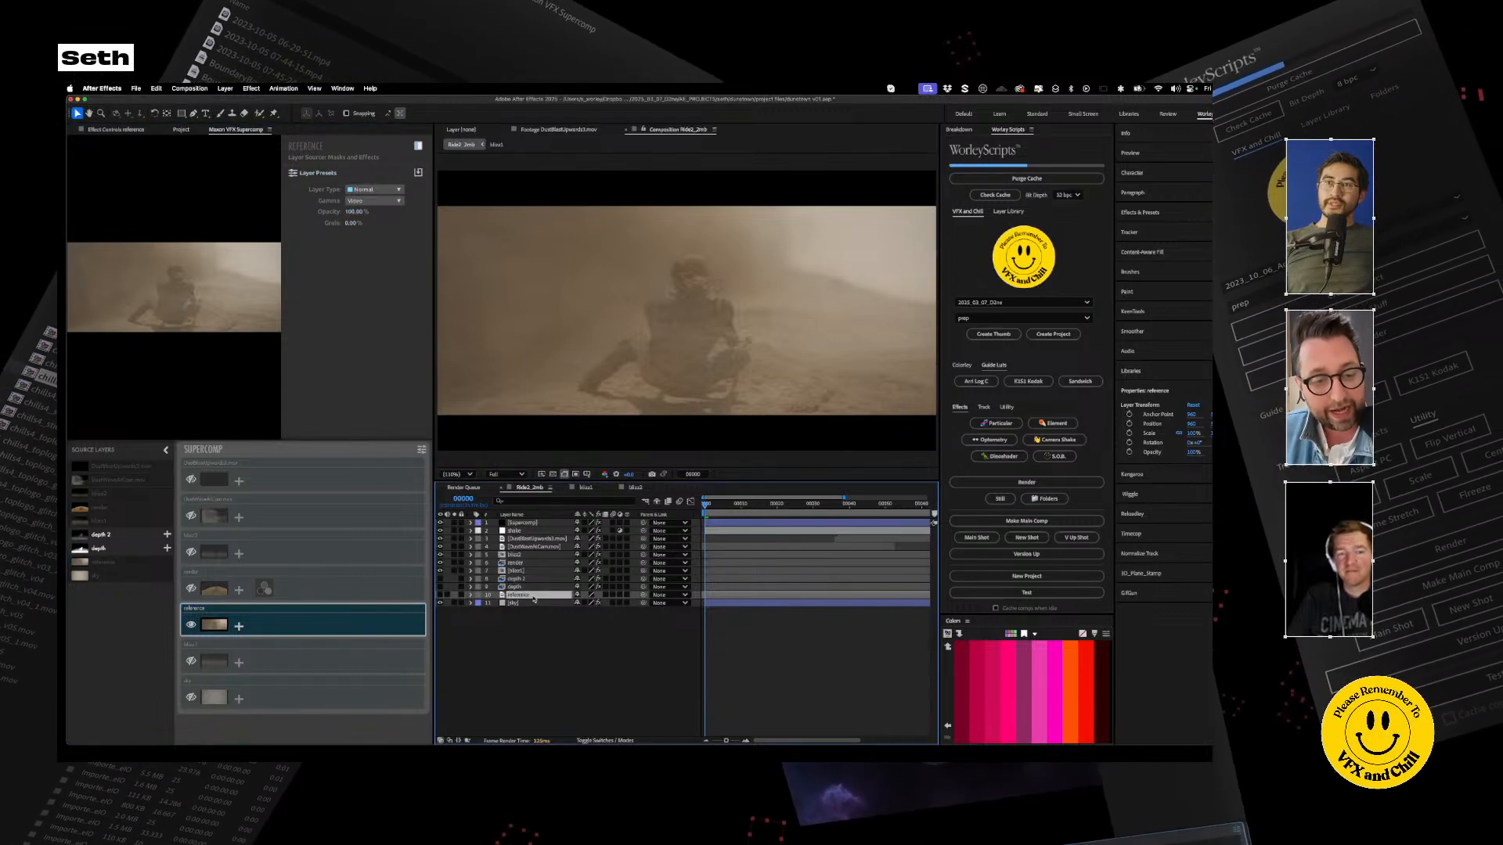
key(q)
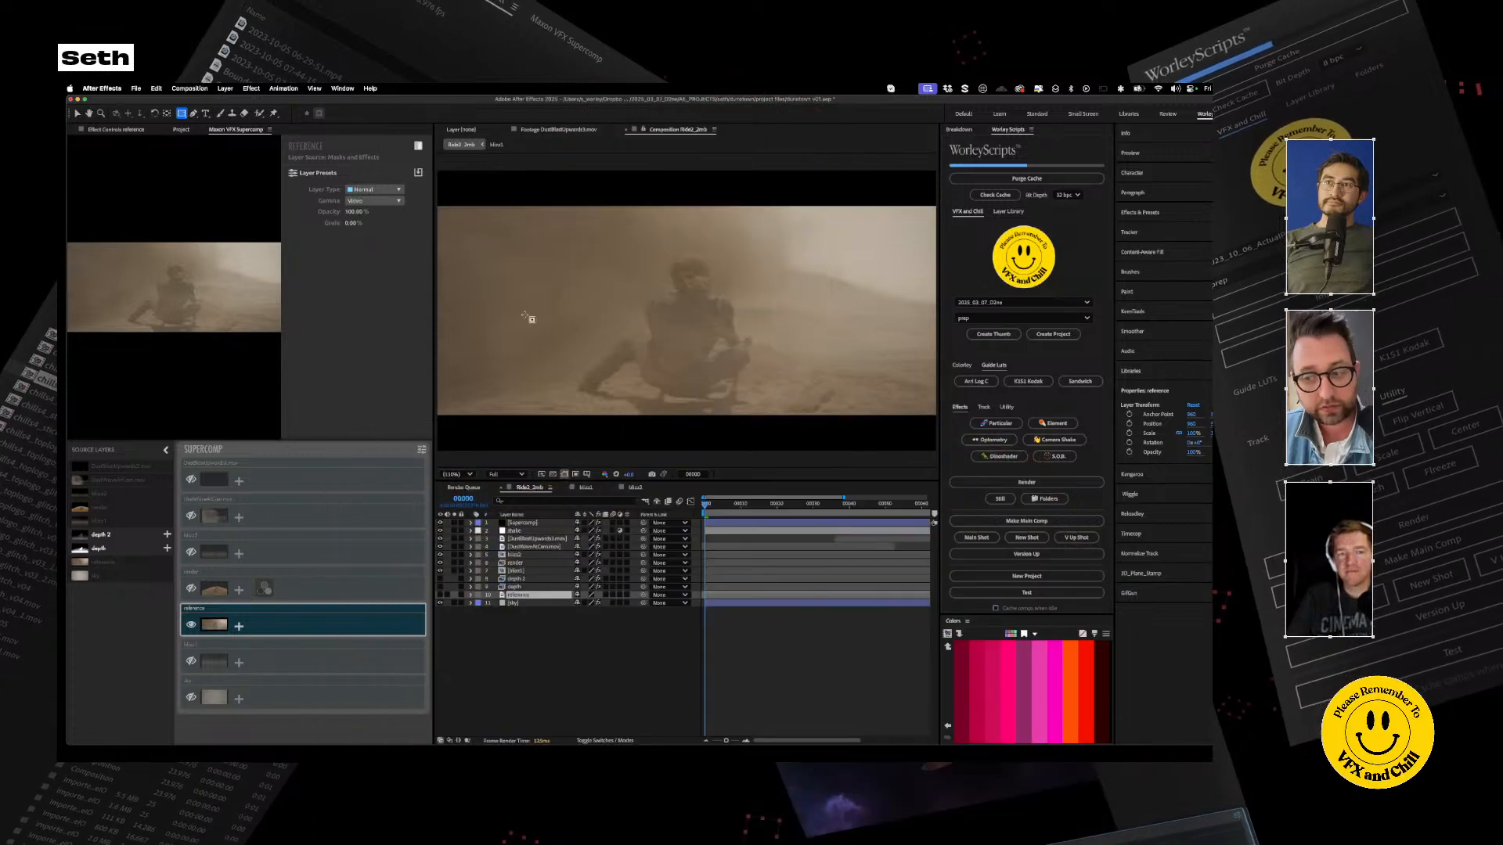
scroll(600, 310, down, 1)
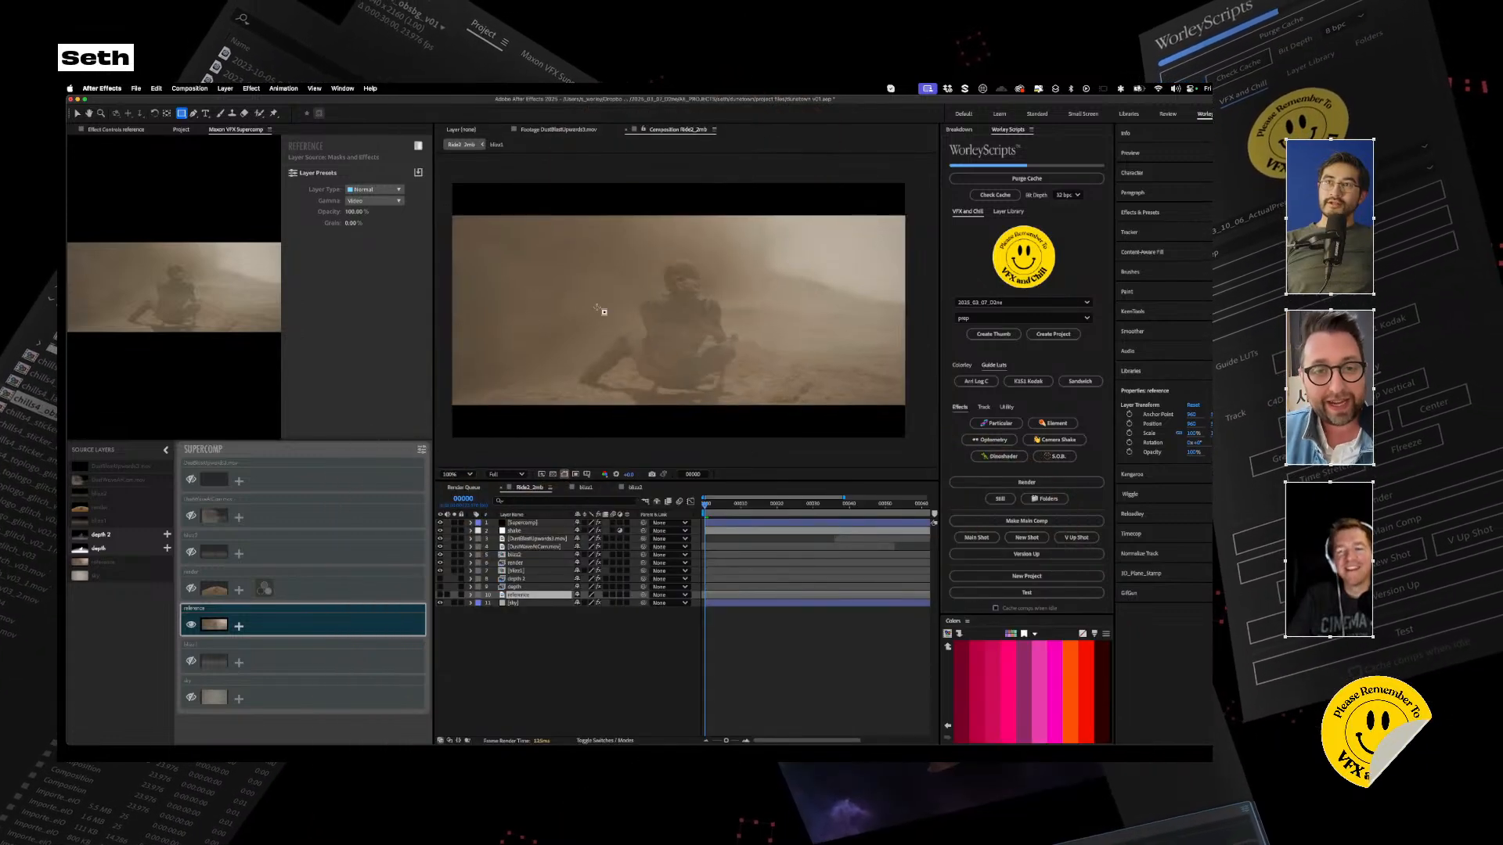
scroll(600, 310, down, 2)
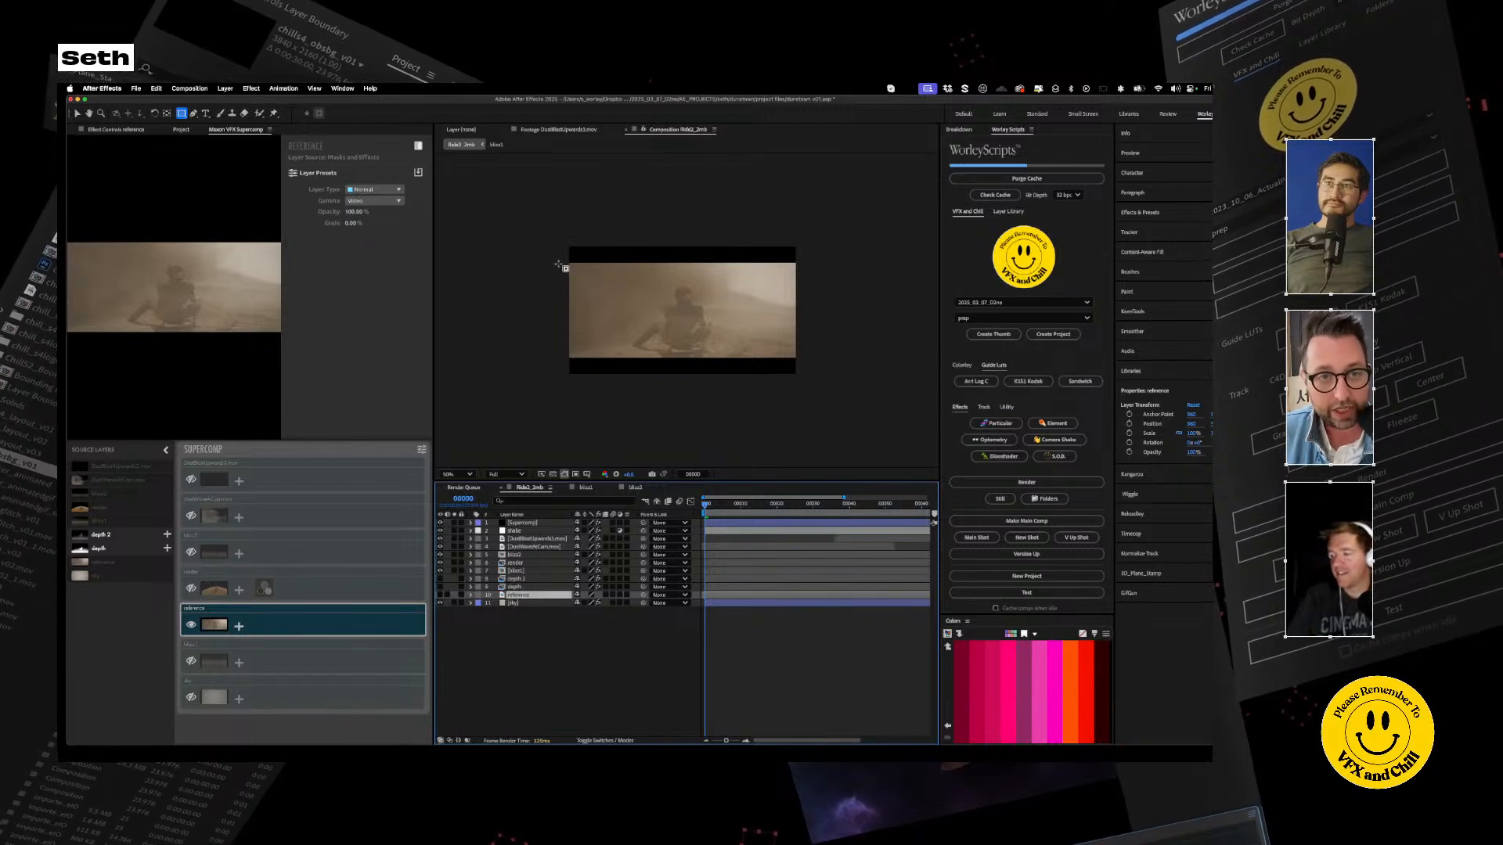
drag(562, 269, 850, 356)
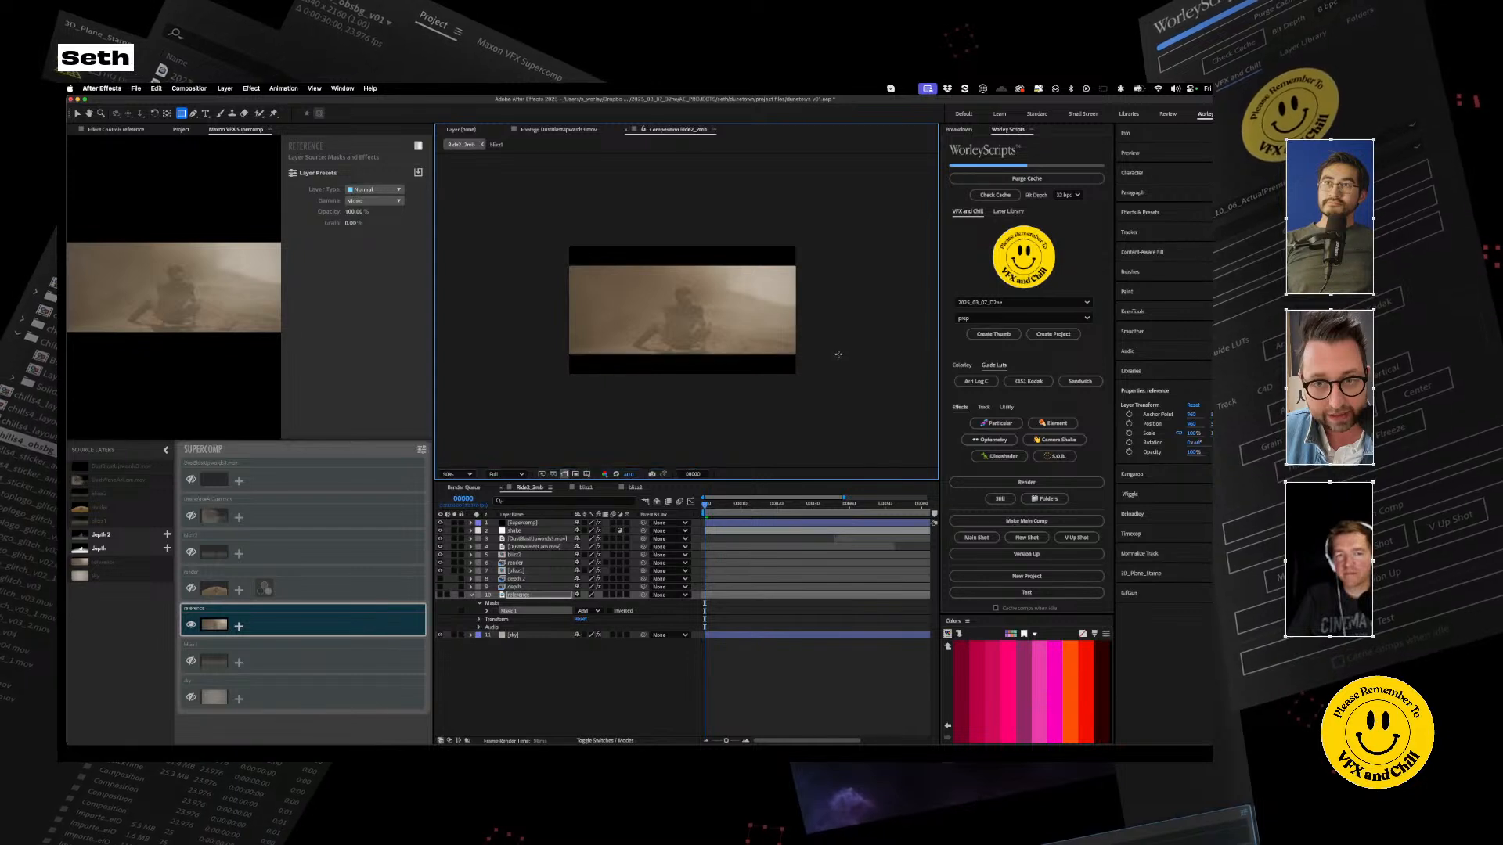
click(76, 113)
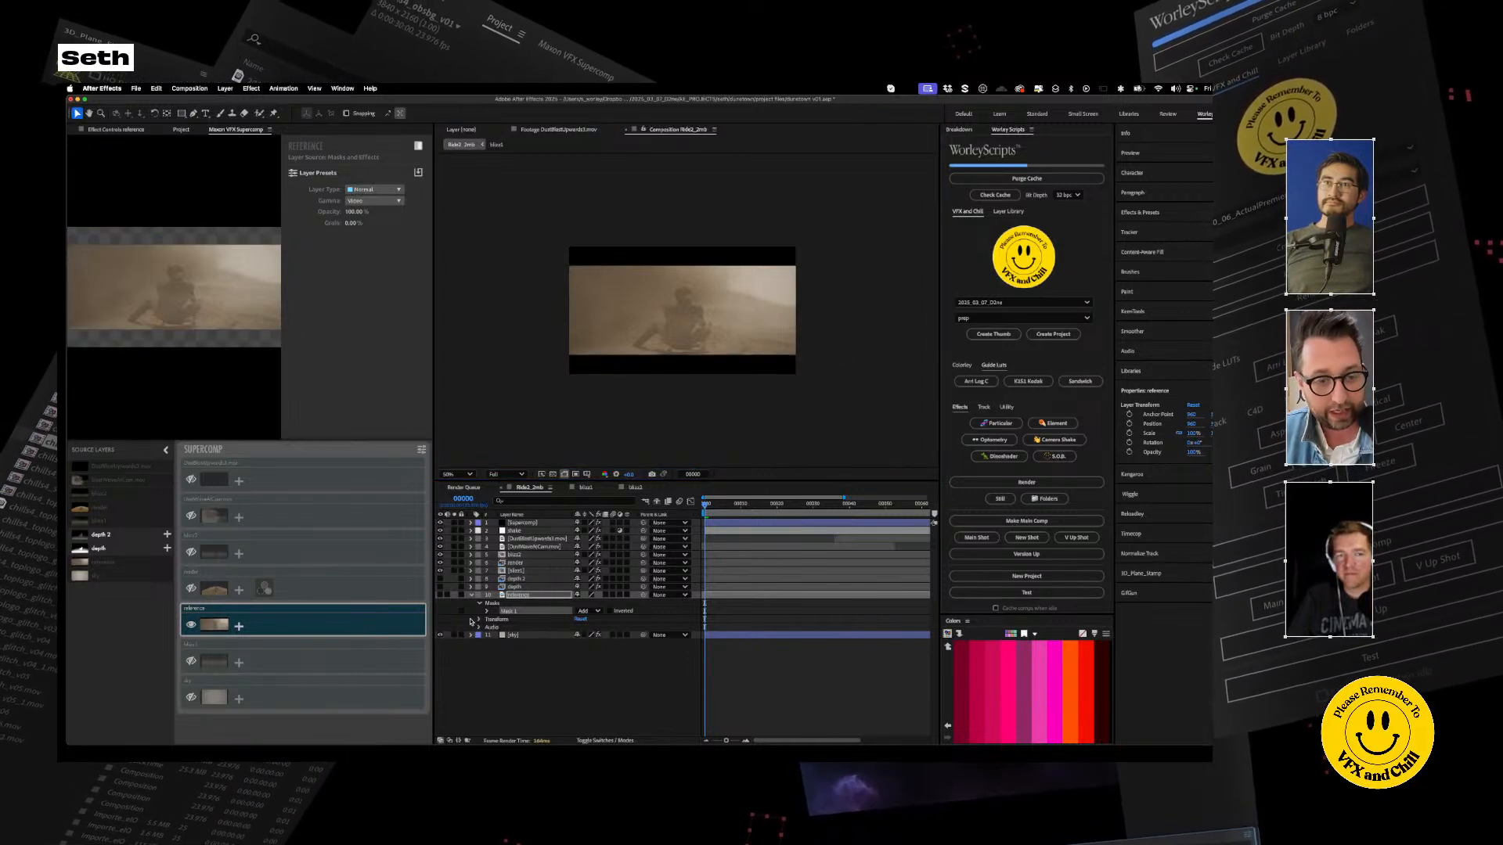
Show the render layer again and match its Color Correction to the masked reference with Match Background
click(191, 590)
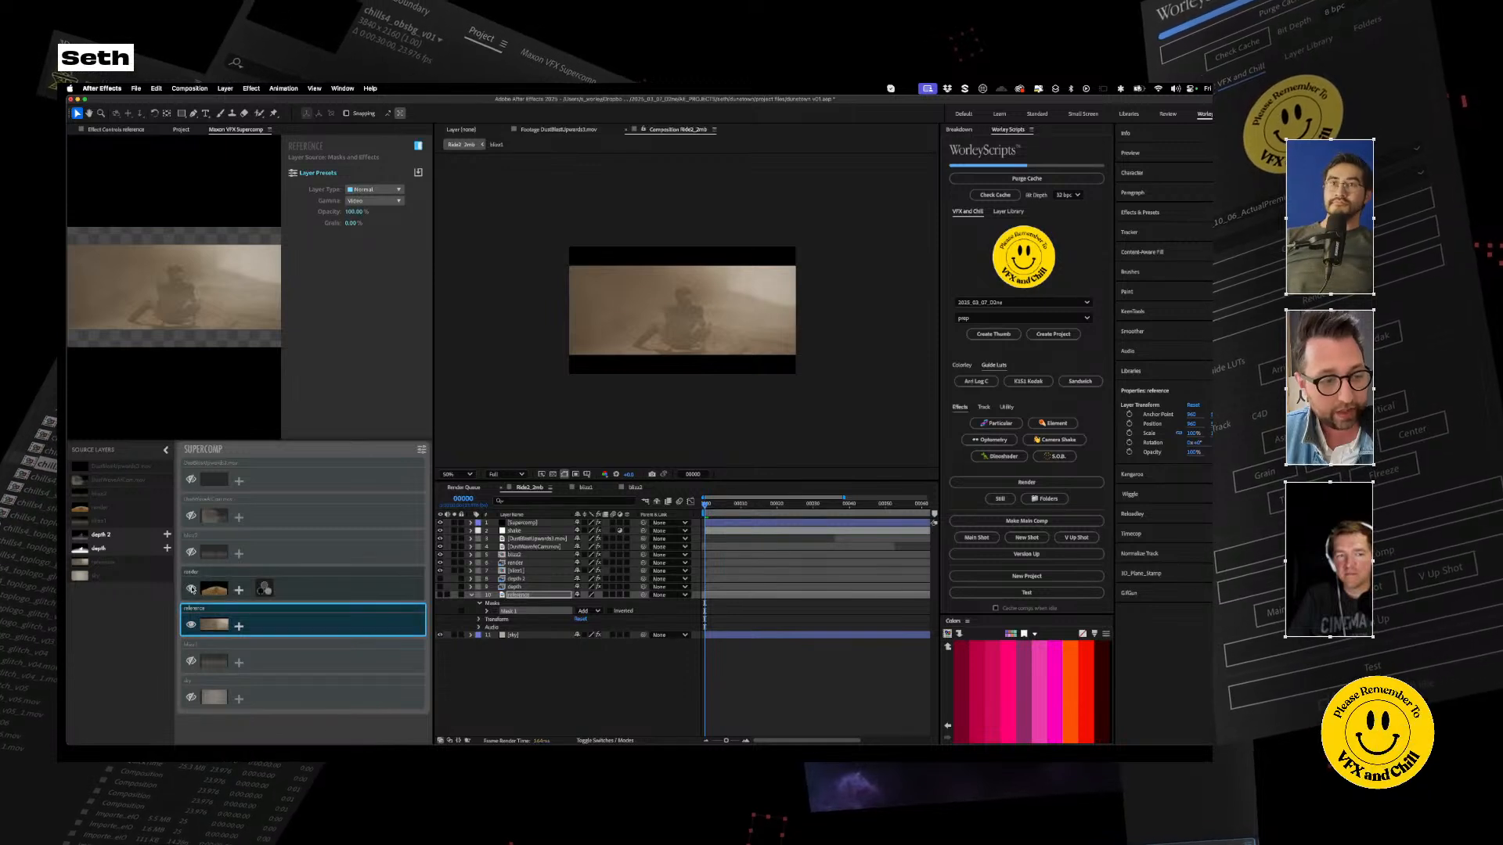
click(264, 589)
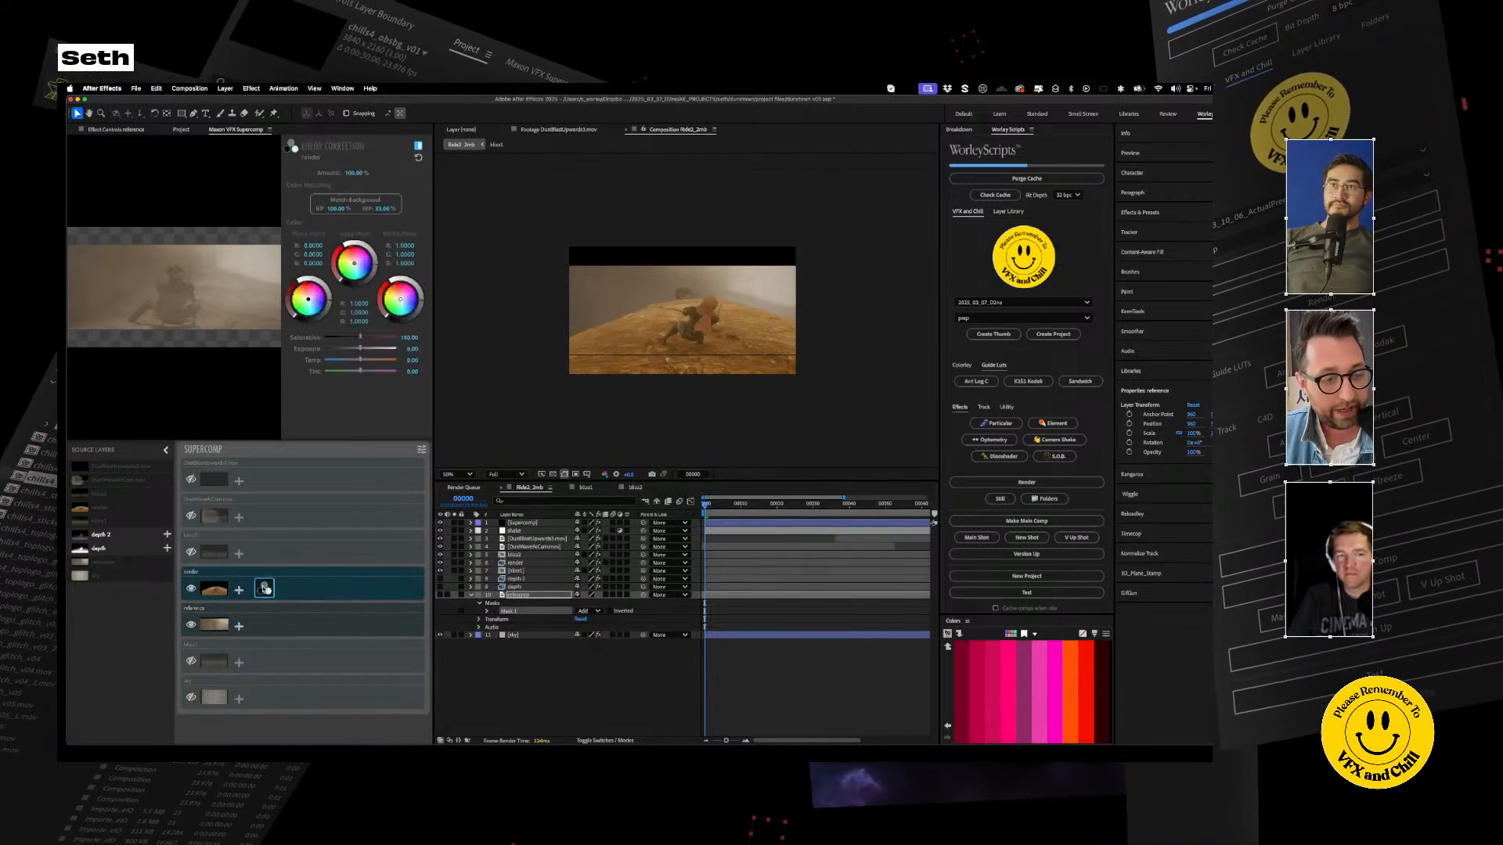
click(352, 202)
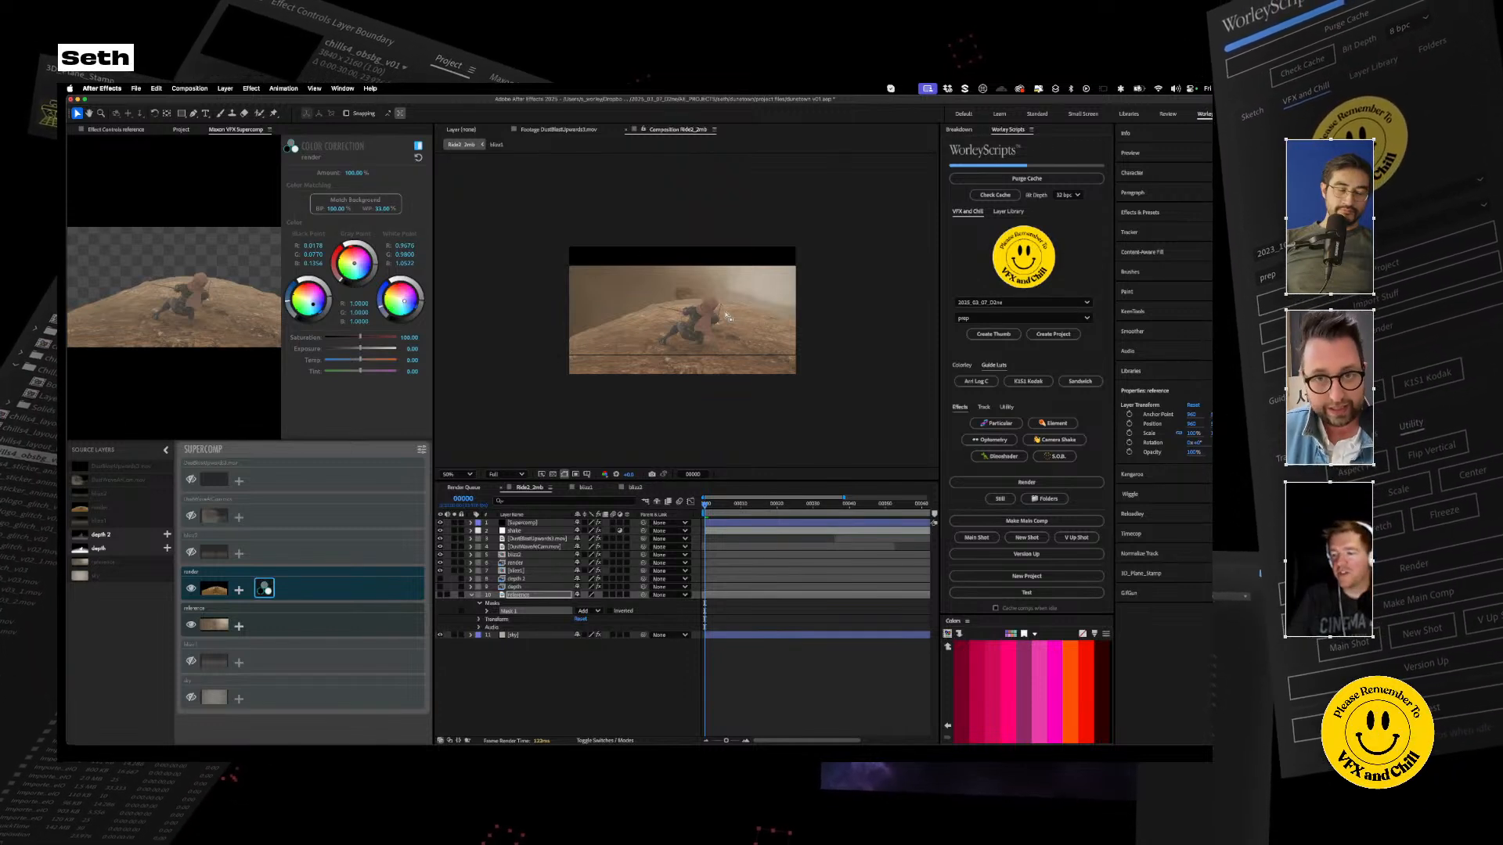
key(shift+slash)
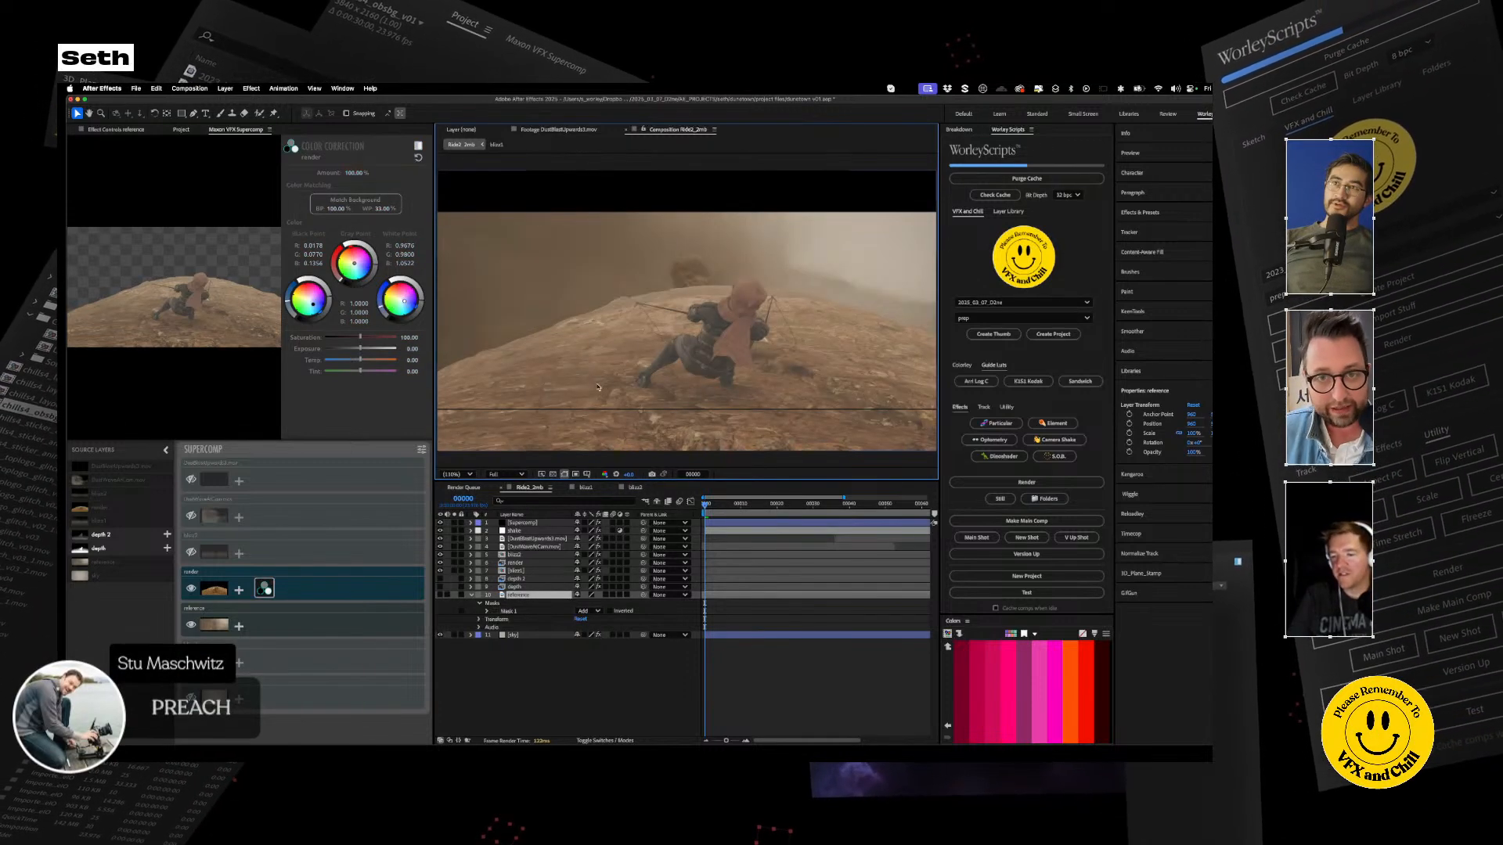
Hide the reference in Supercomp, show the sky, blizzard and dust layers again, and select the Supercomp layer in the timeline
click(191, 624)
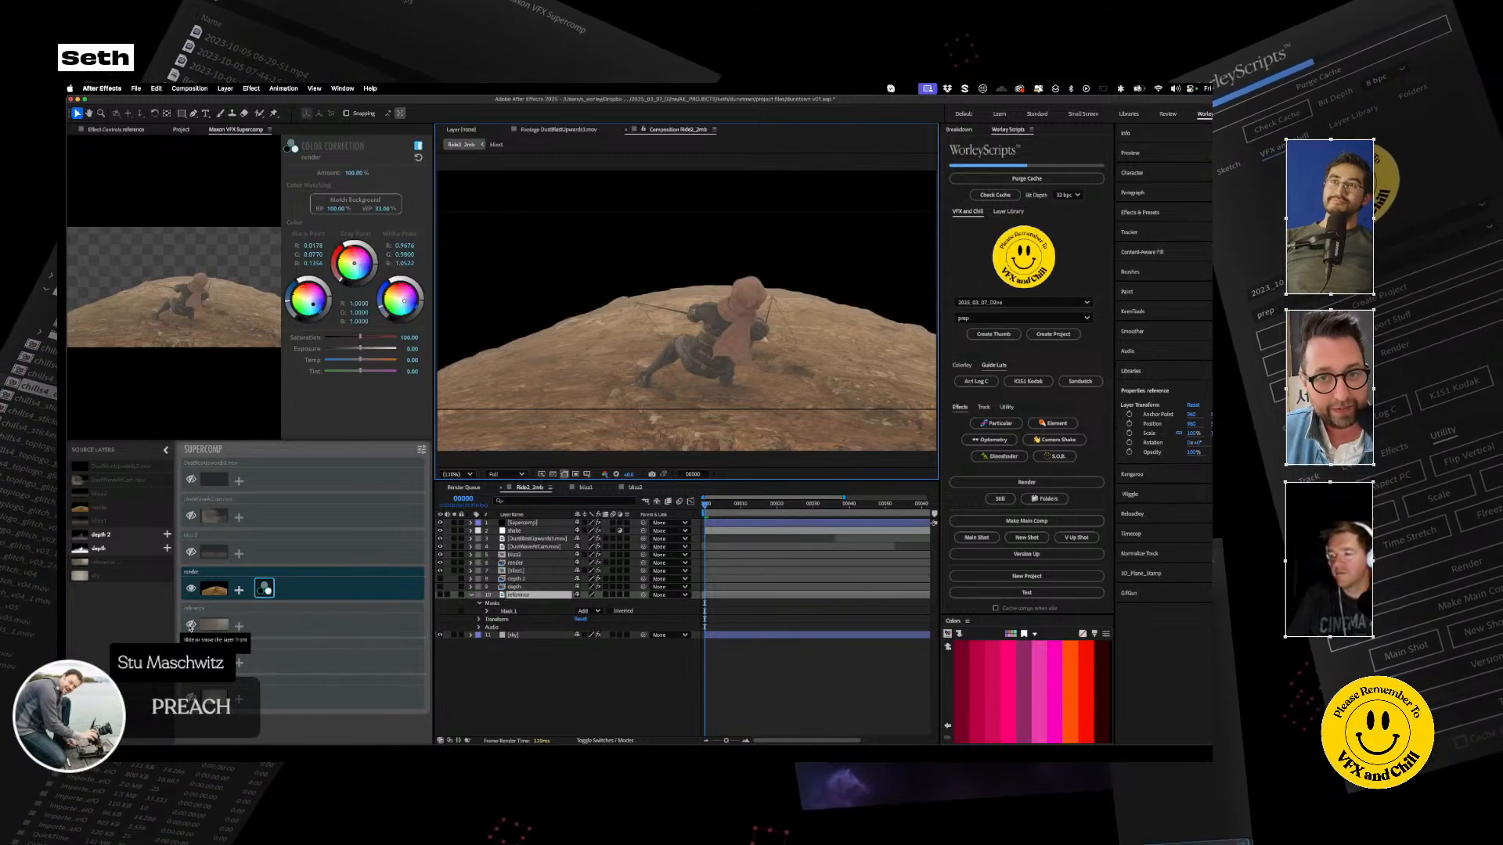
click(191, 697)
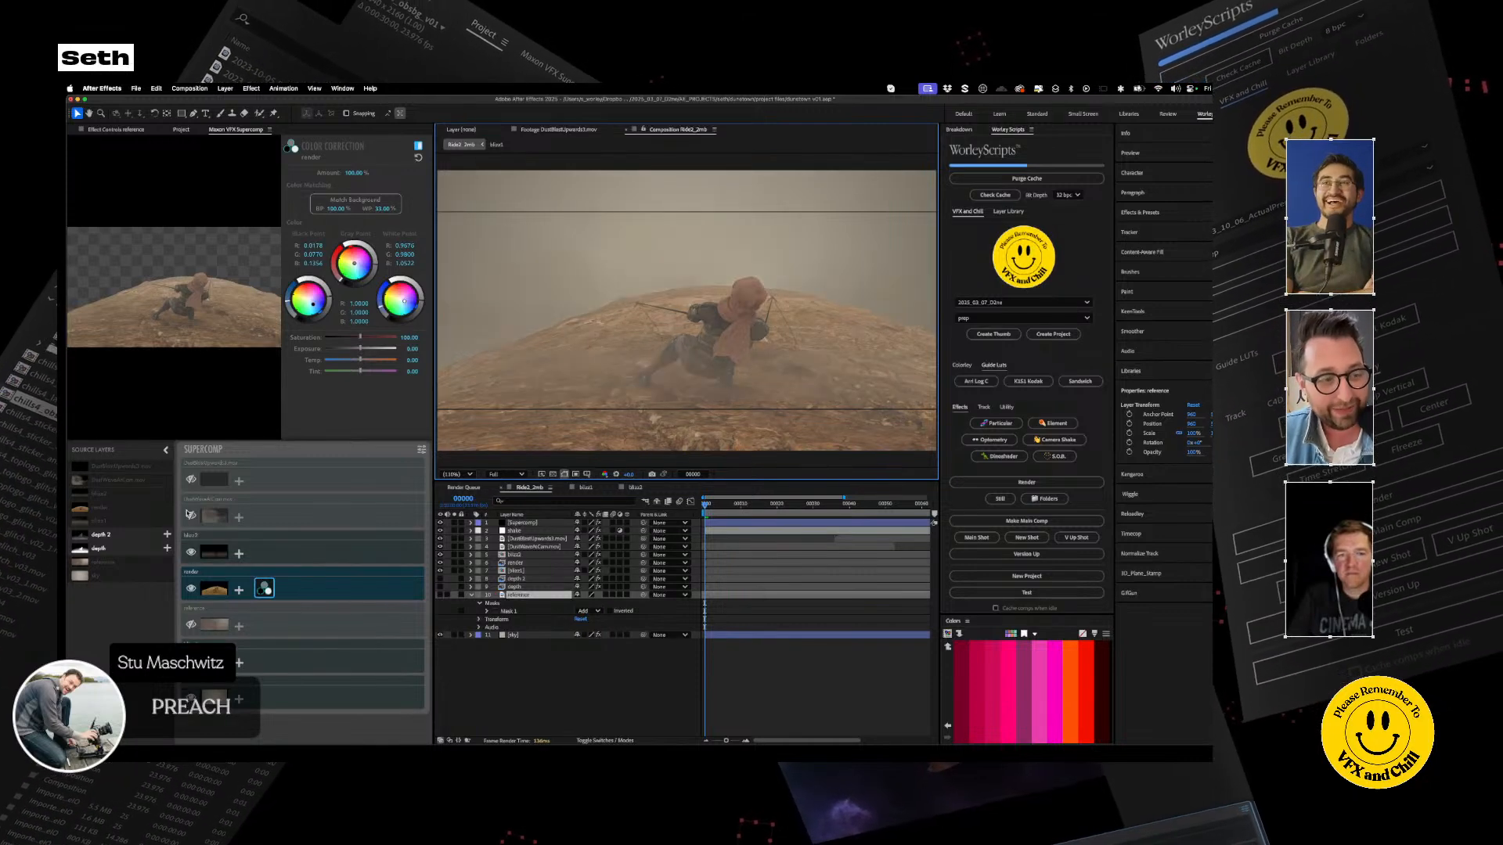
click(191, 553)
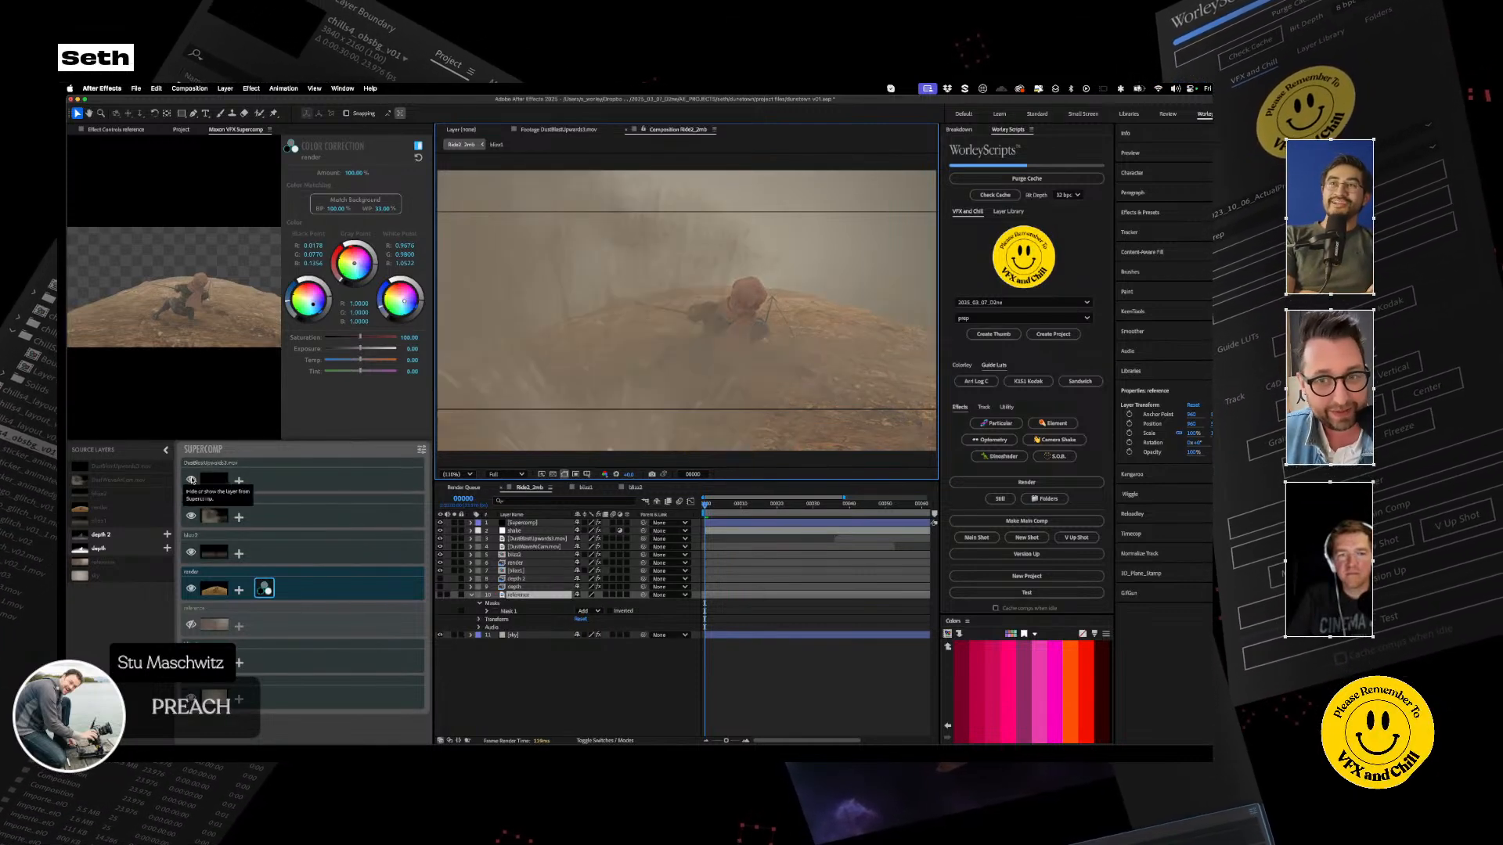
click(614, 723)
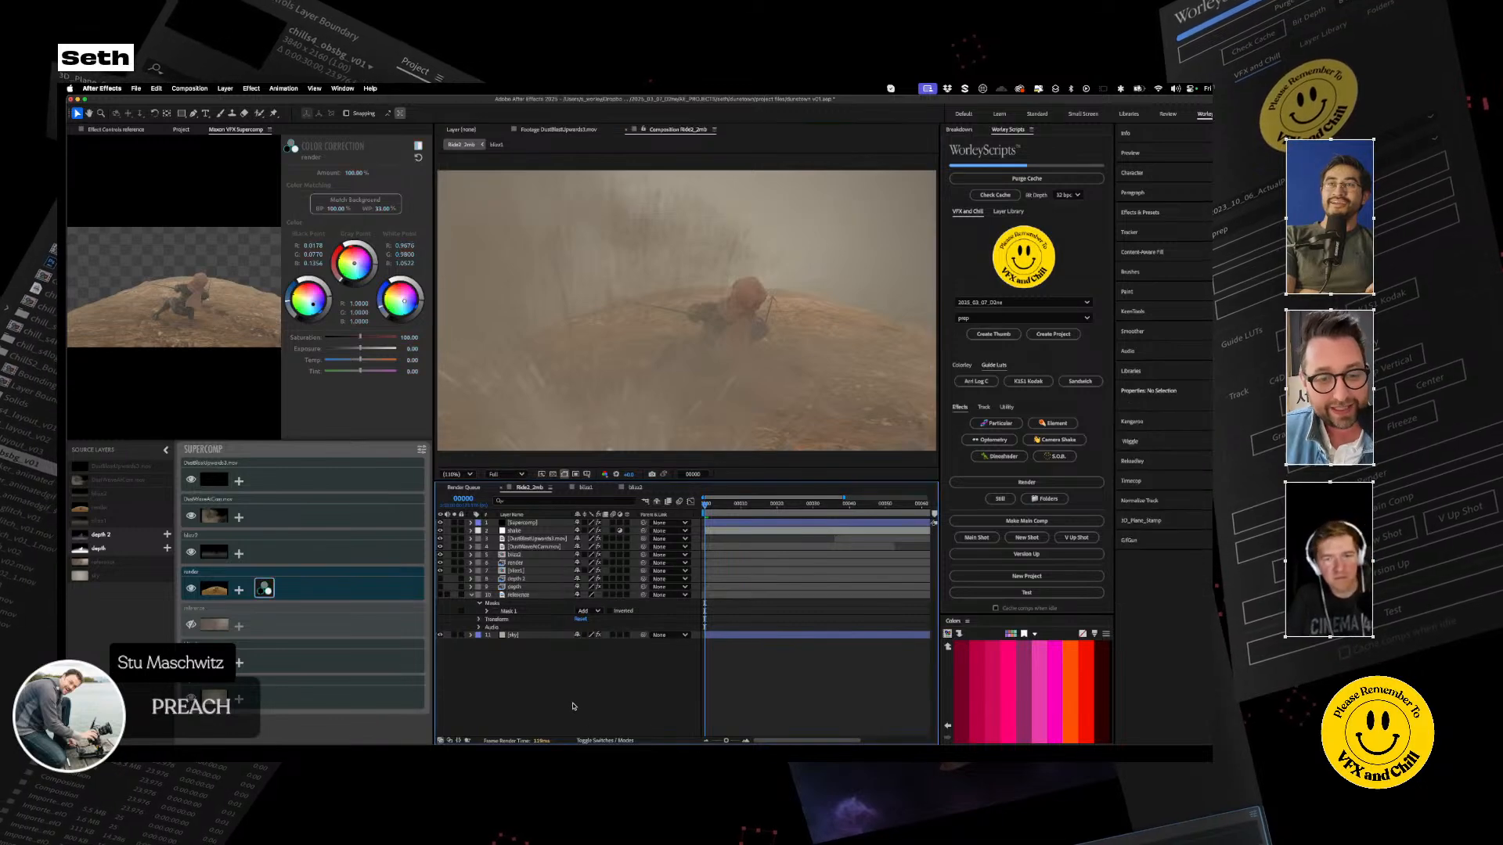
click(521, 523)
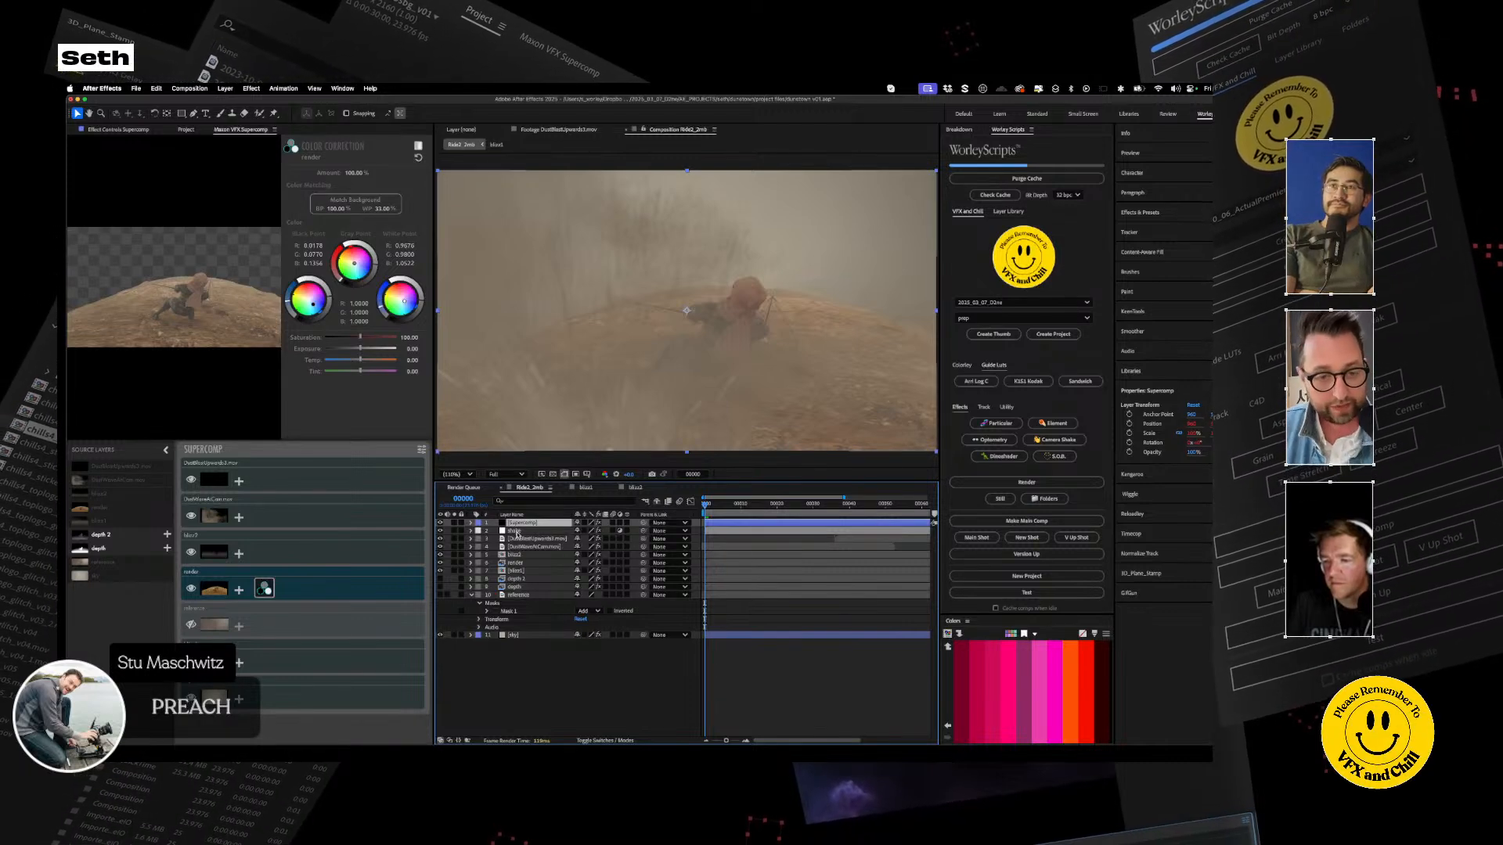
Move the shake layer above the Supercomp layer in the timeline
click(517, 531)
click(532, 523)
click(526, 533)
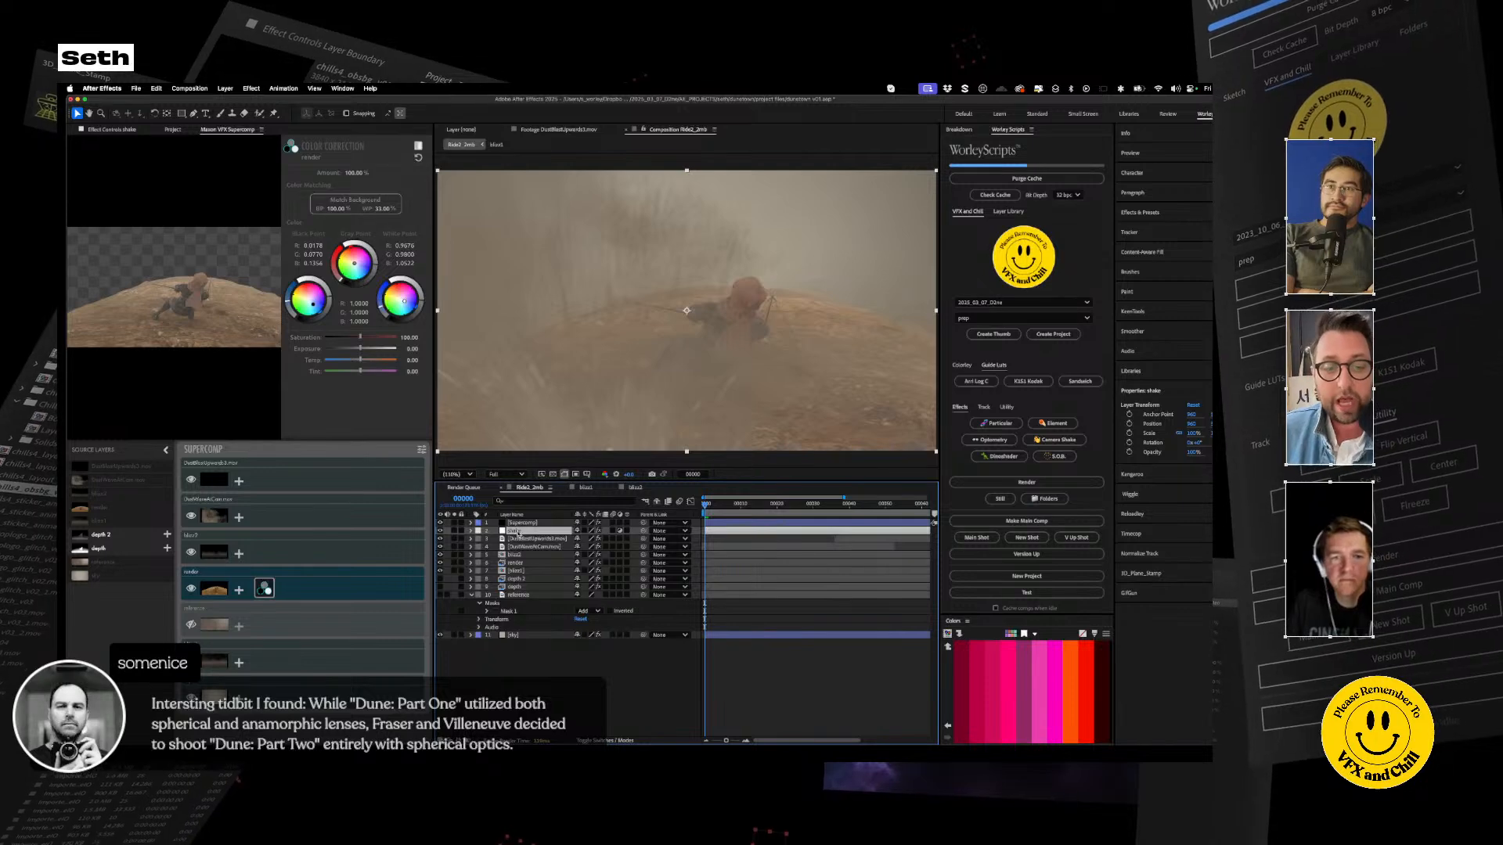
drag(535, 531, 530, 525)
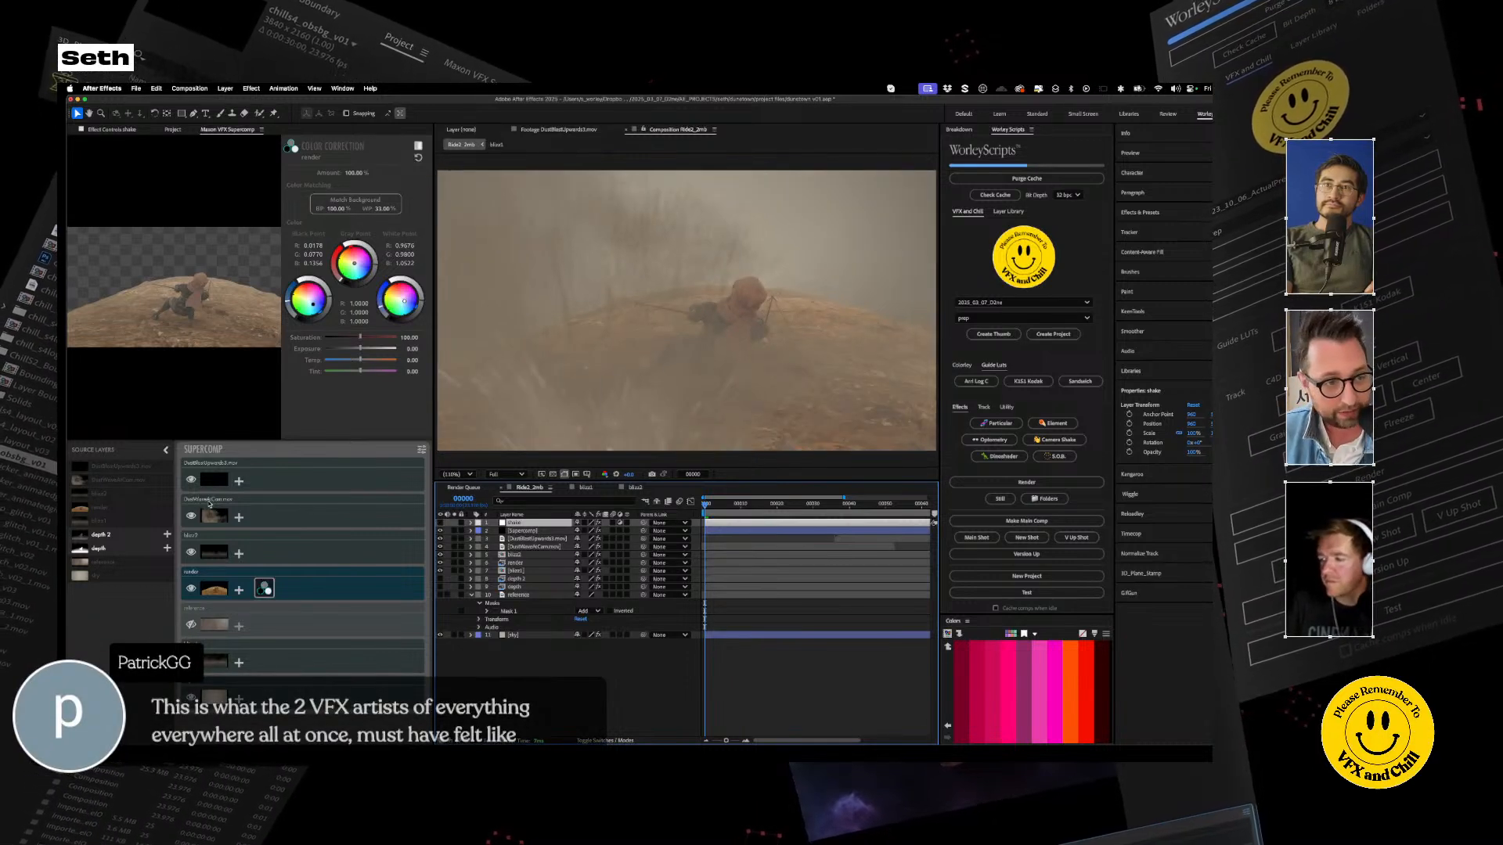
Hide the two dust layers and the blizzard layer above the render in Supercomp, and select the render layer in the timeline
click(208, 540)
click(191, 480)
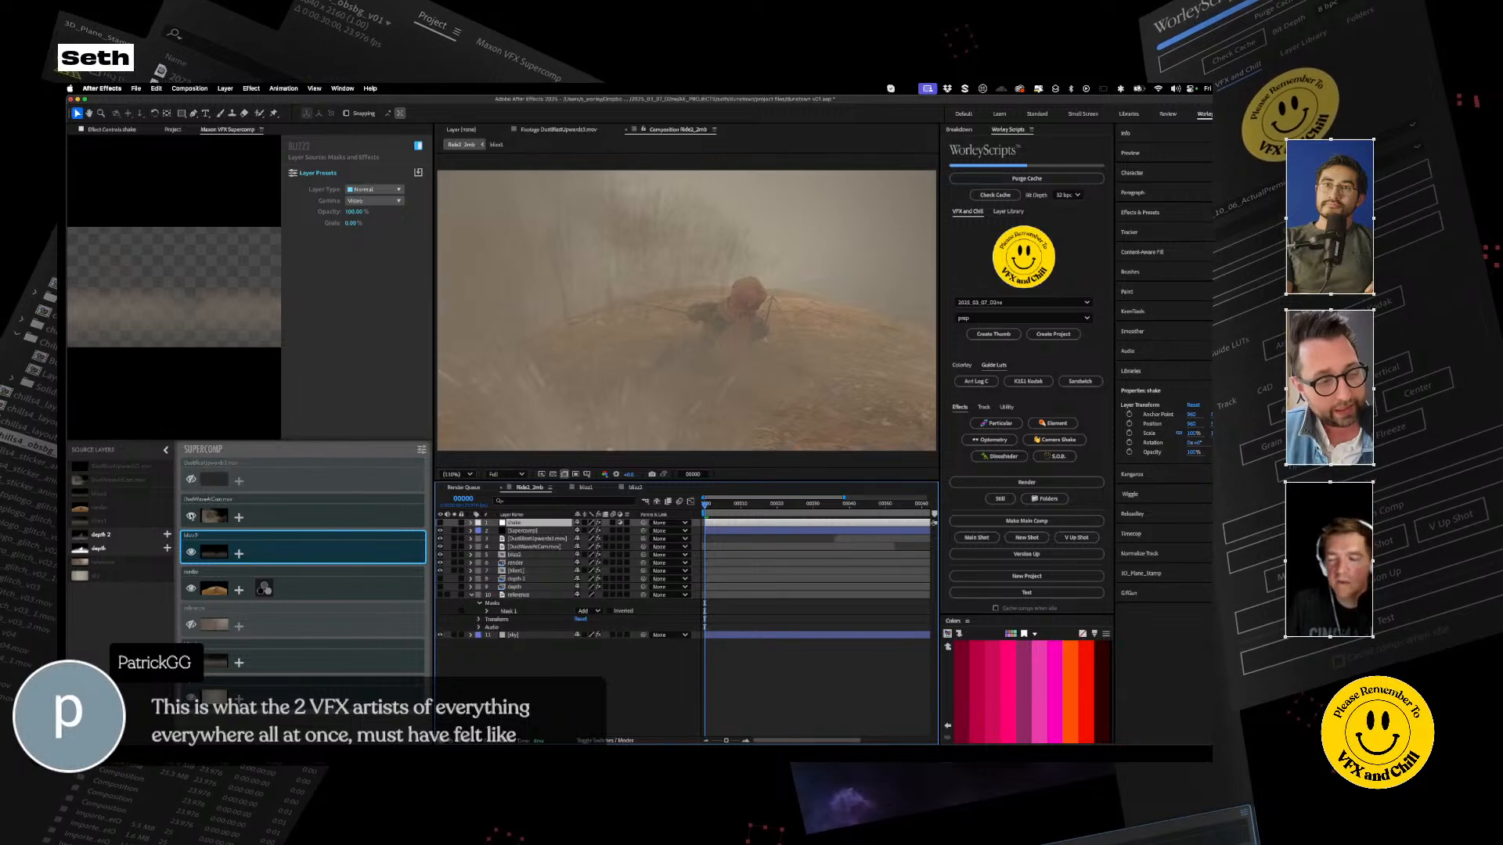
click(192, 513)
click(192, 552)
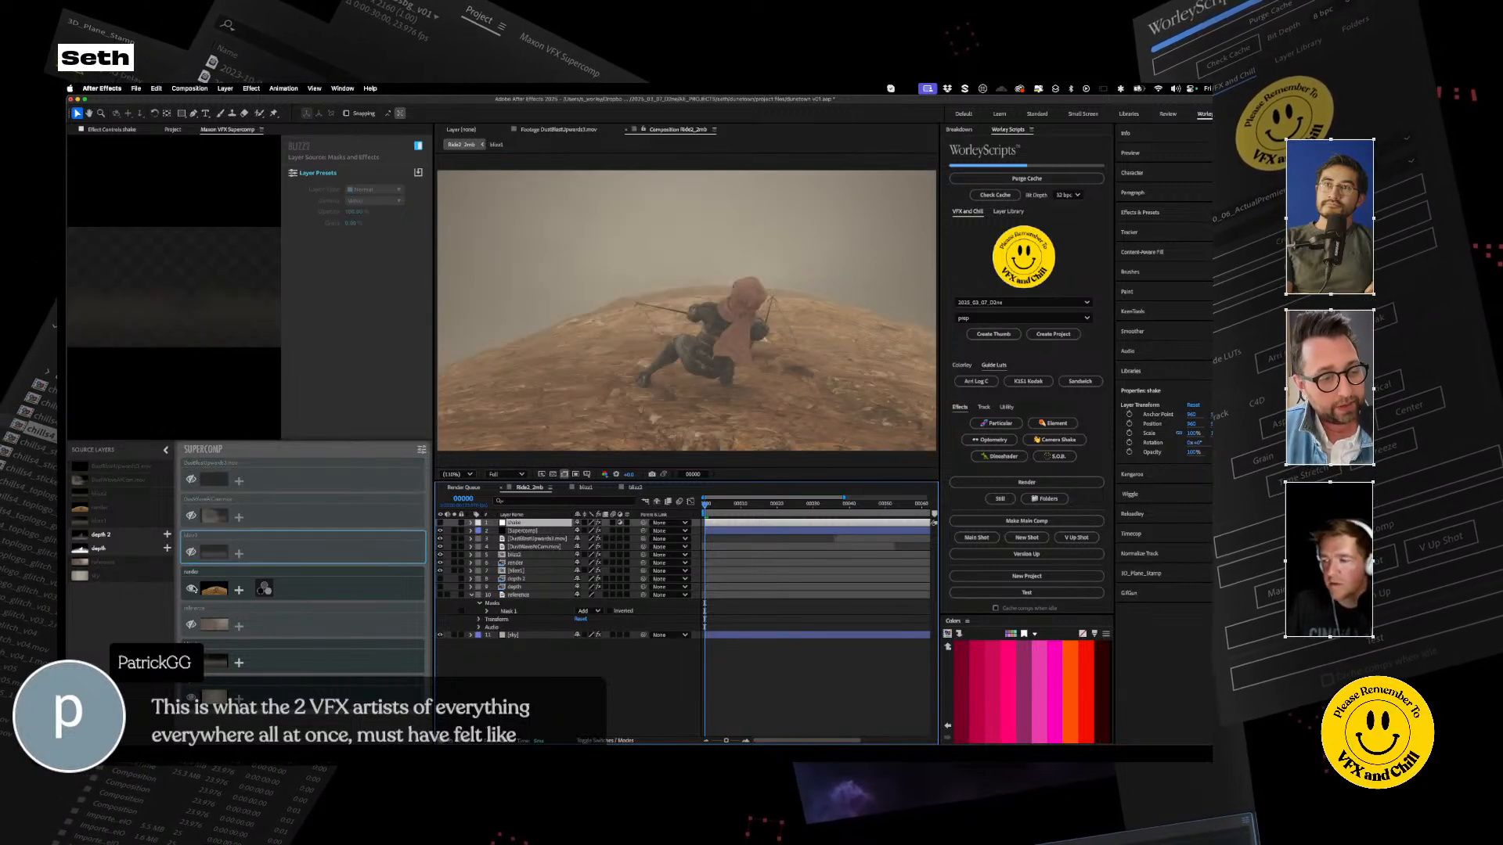
click(223, 679)
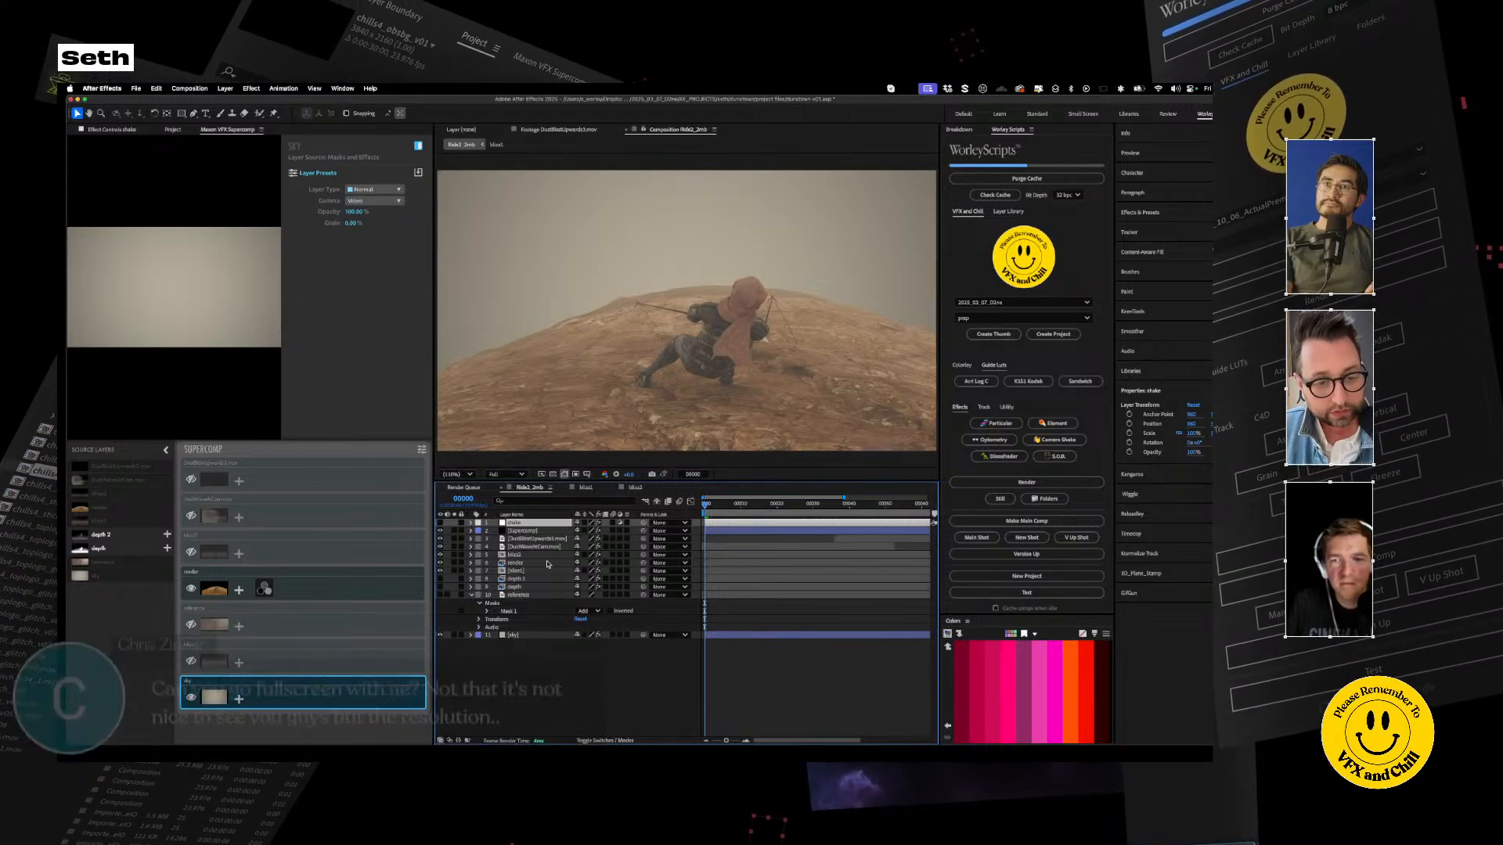
click(521, 562)
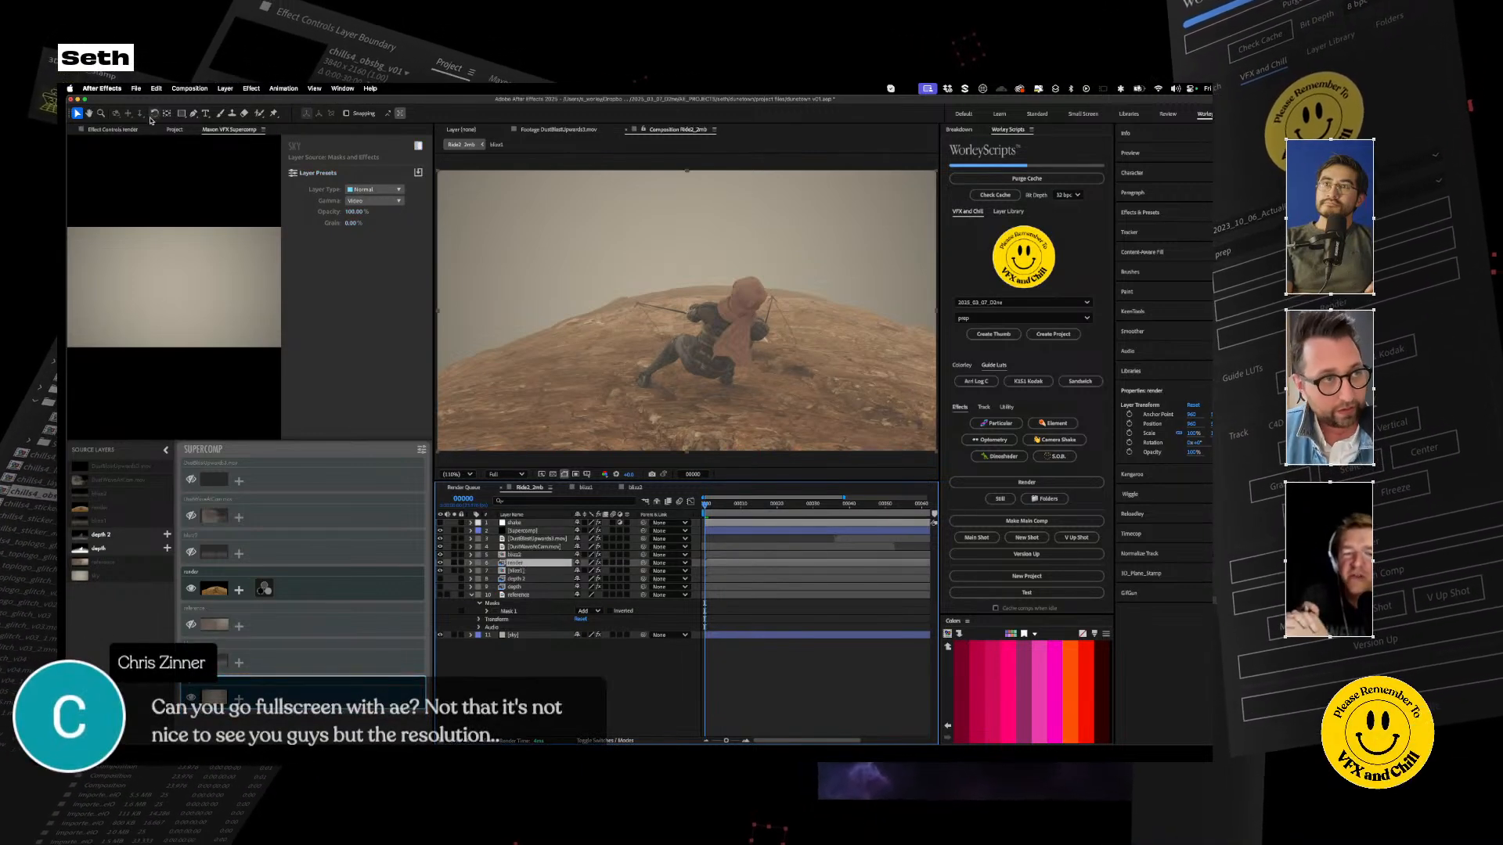
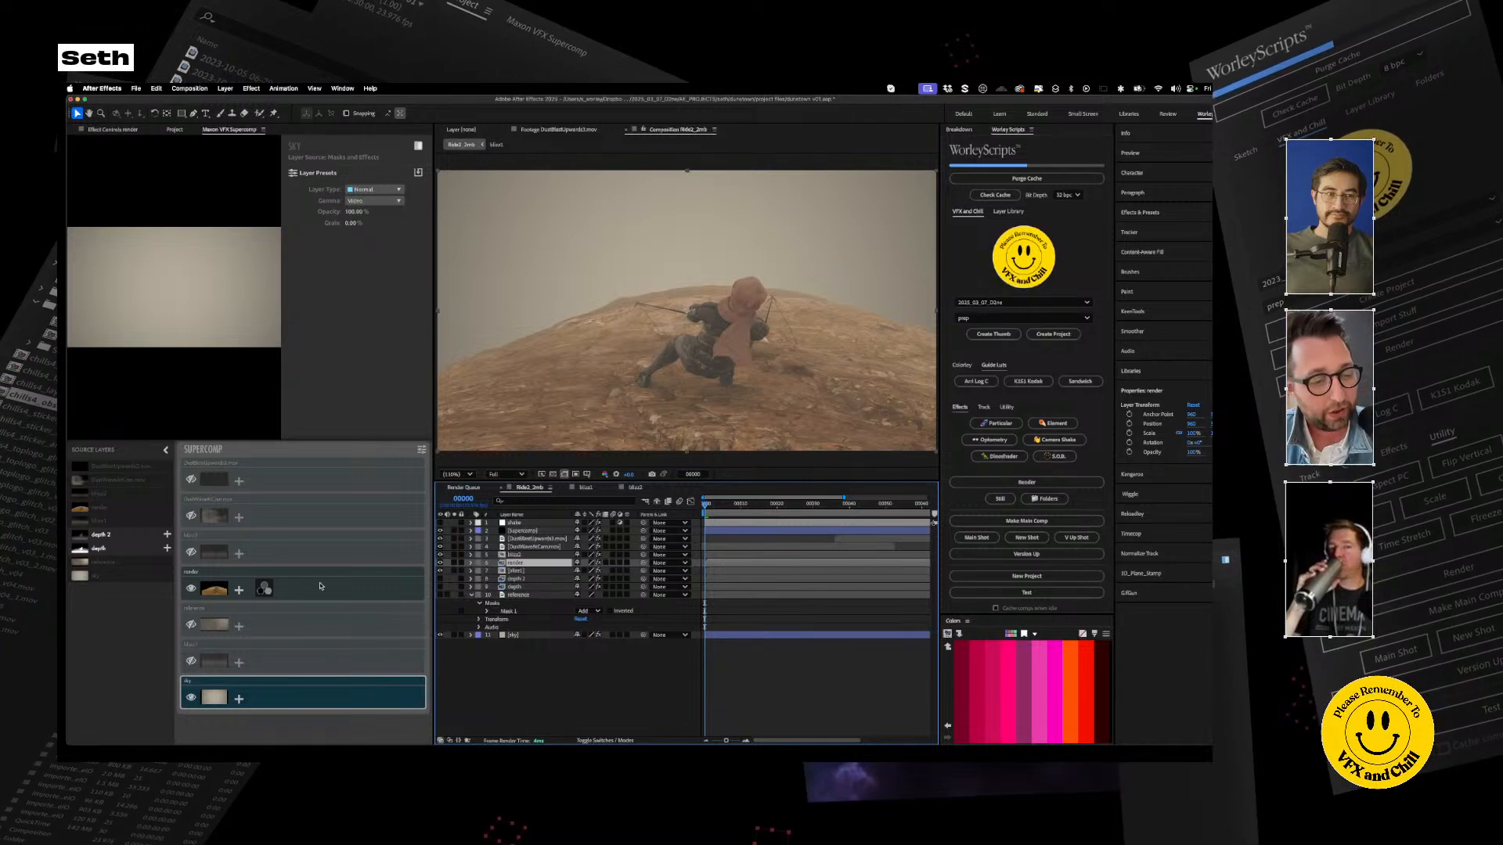
click(282, 585)
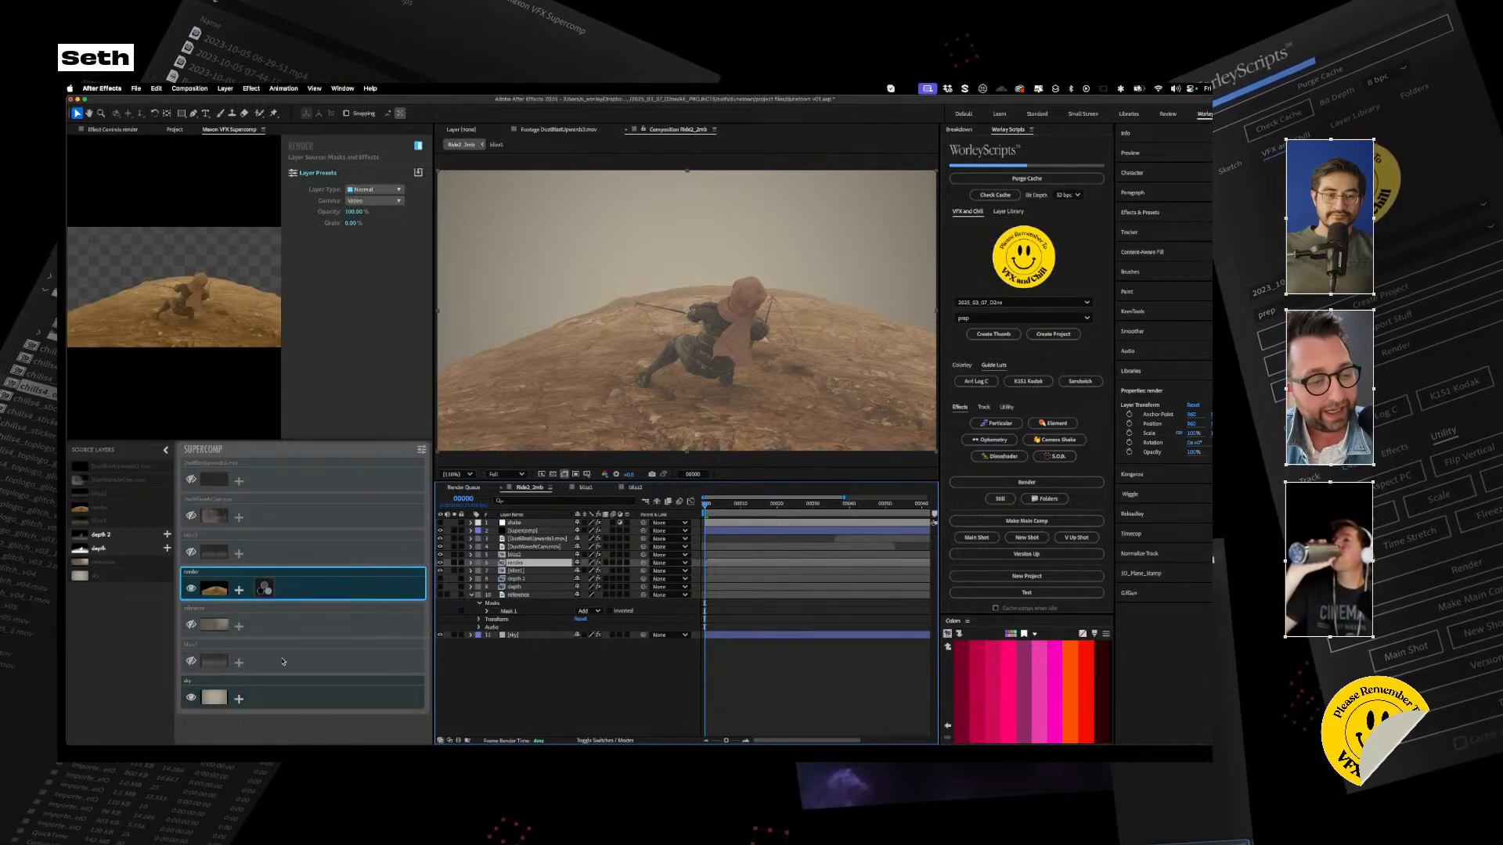
click(254, 703)
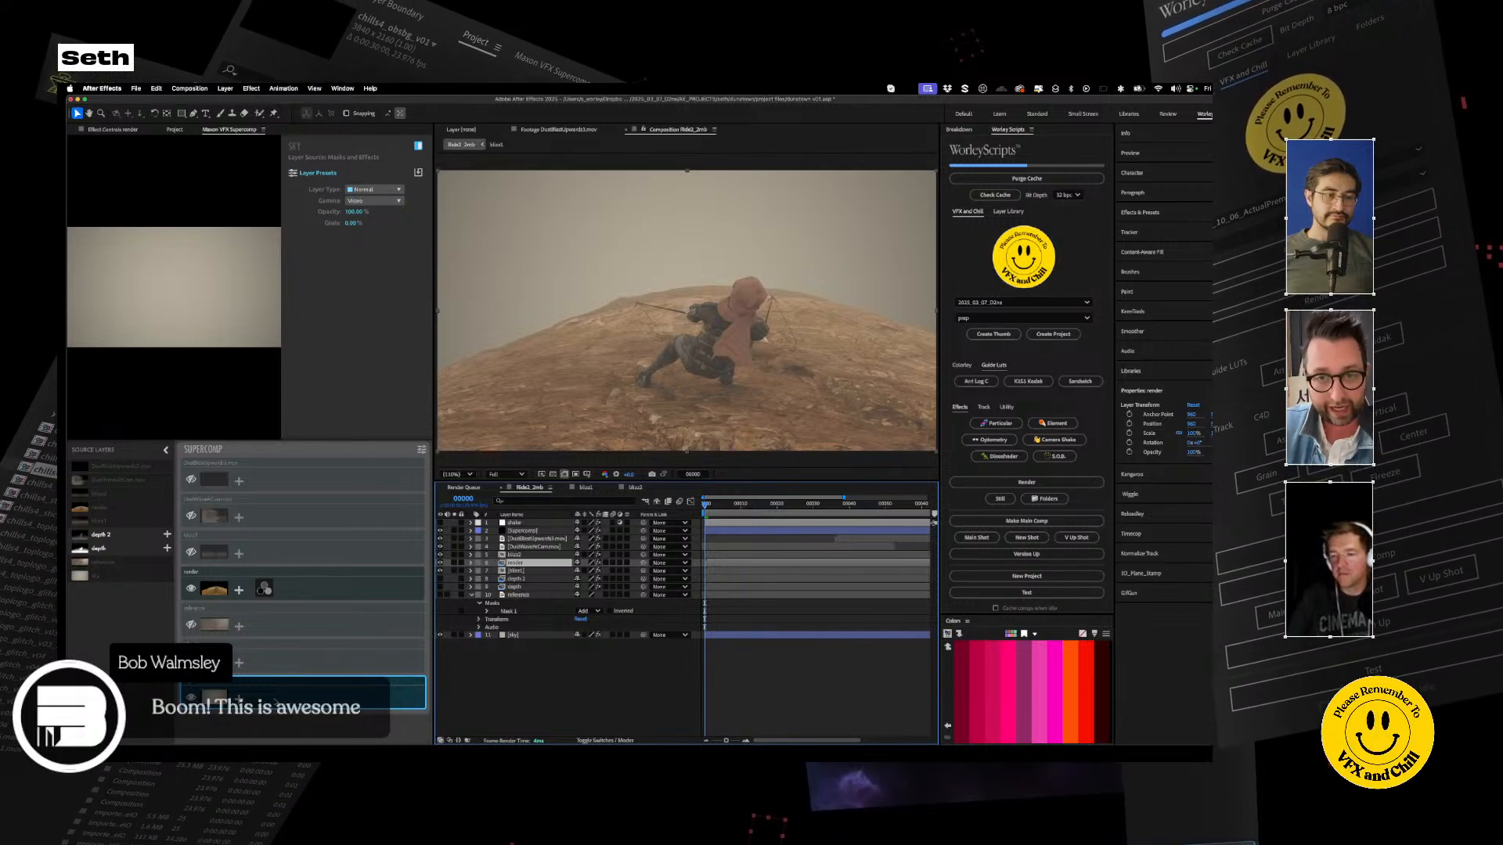
click(238, 698)
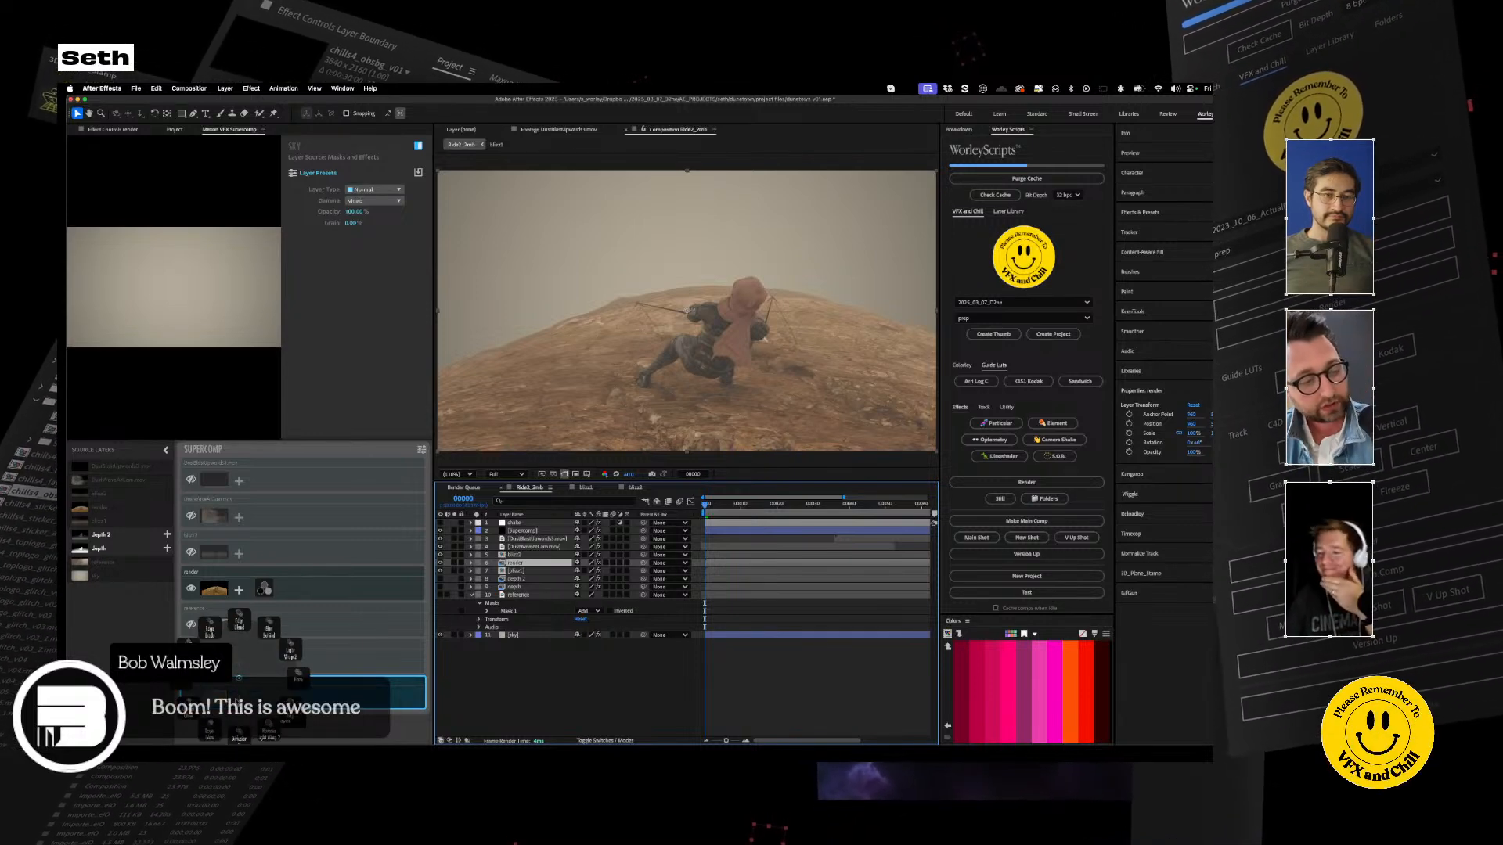
click(238, 687)
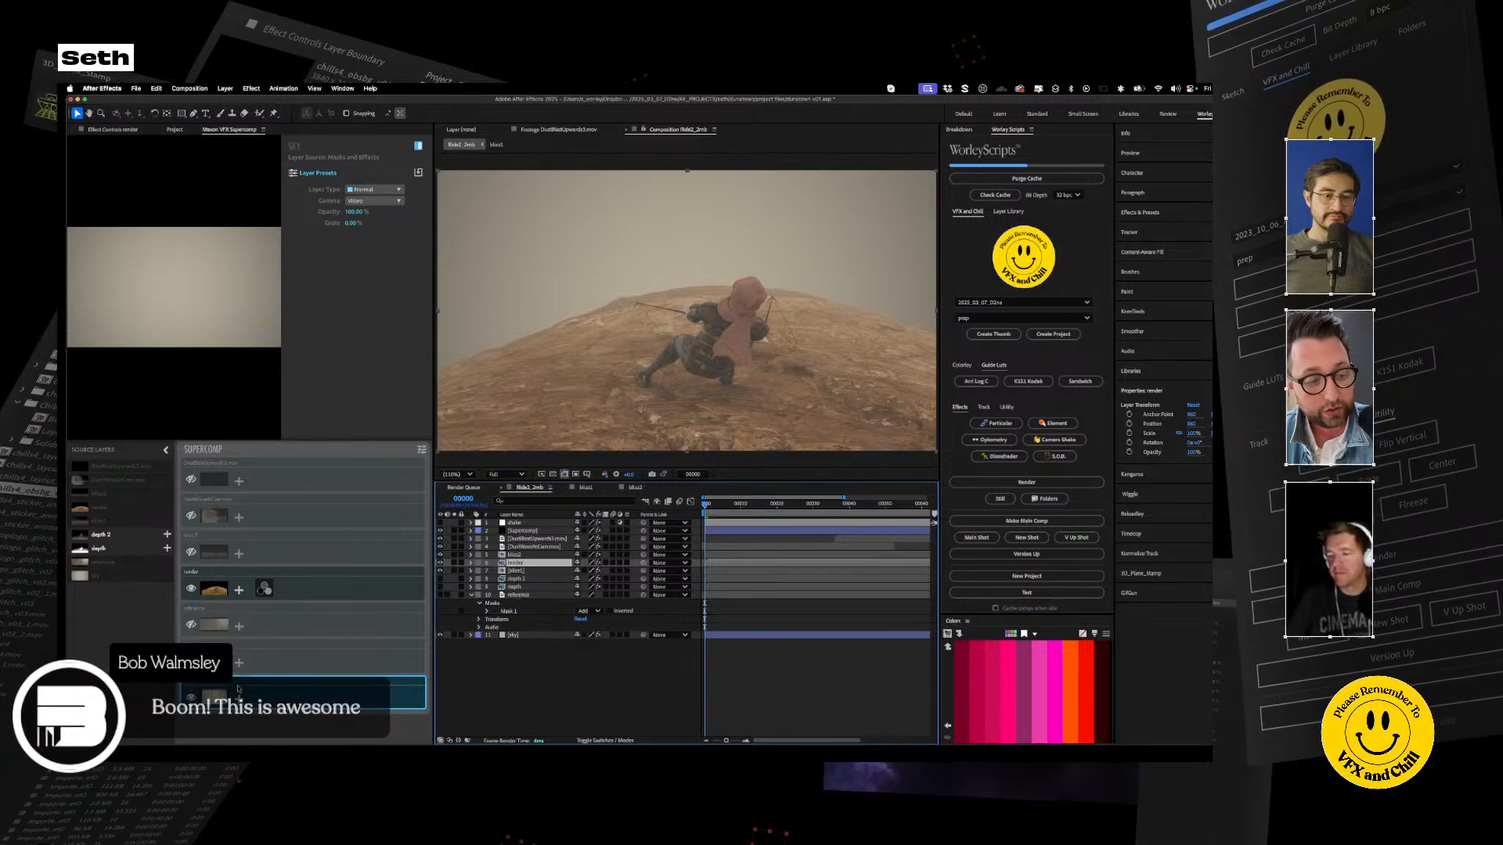
Try a Light Wrap effect with a raised amount and size on the render layer, and remove it
click(313, 586)
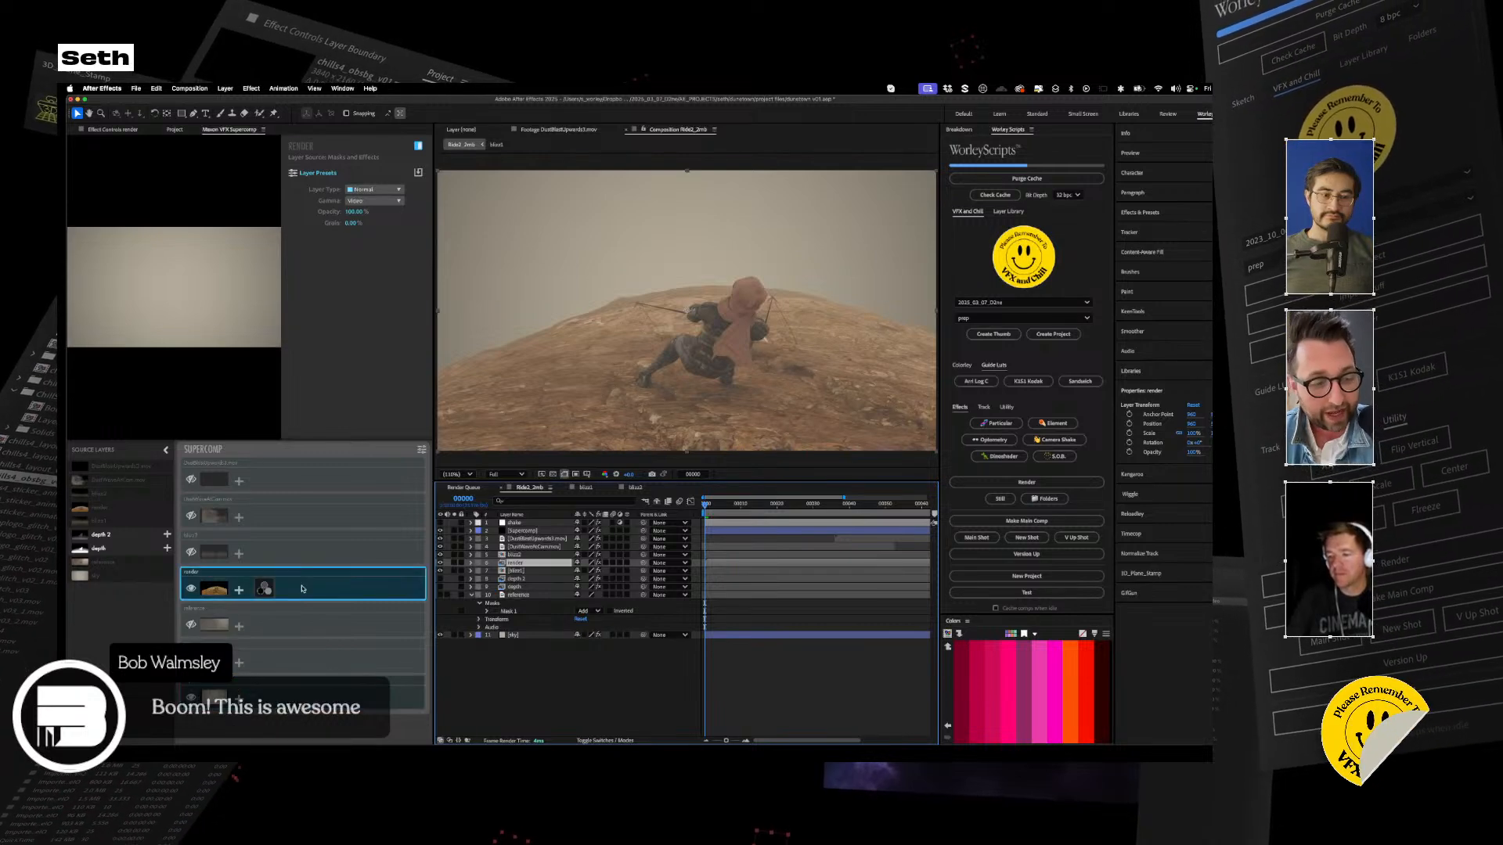
click(239, 590)
click(282, 562)
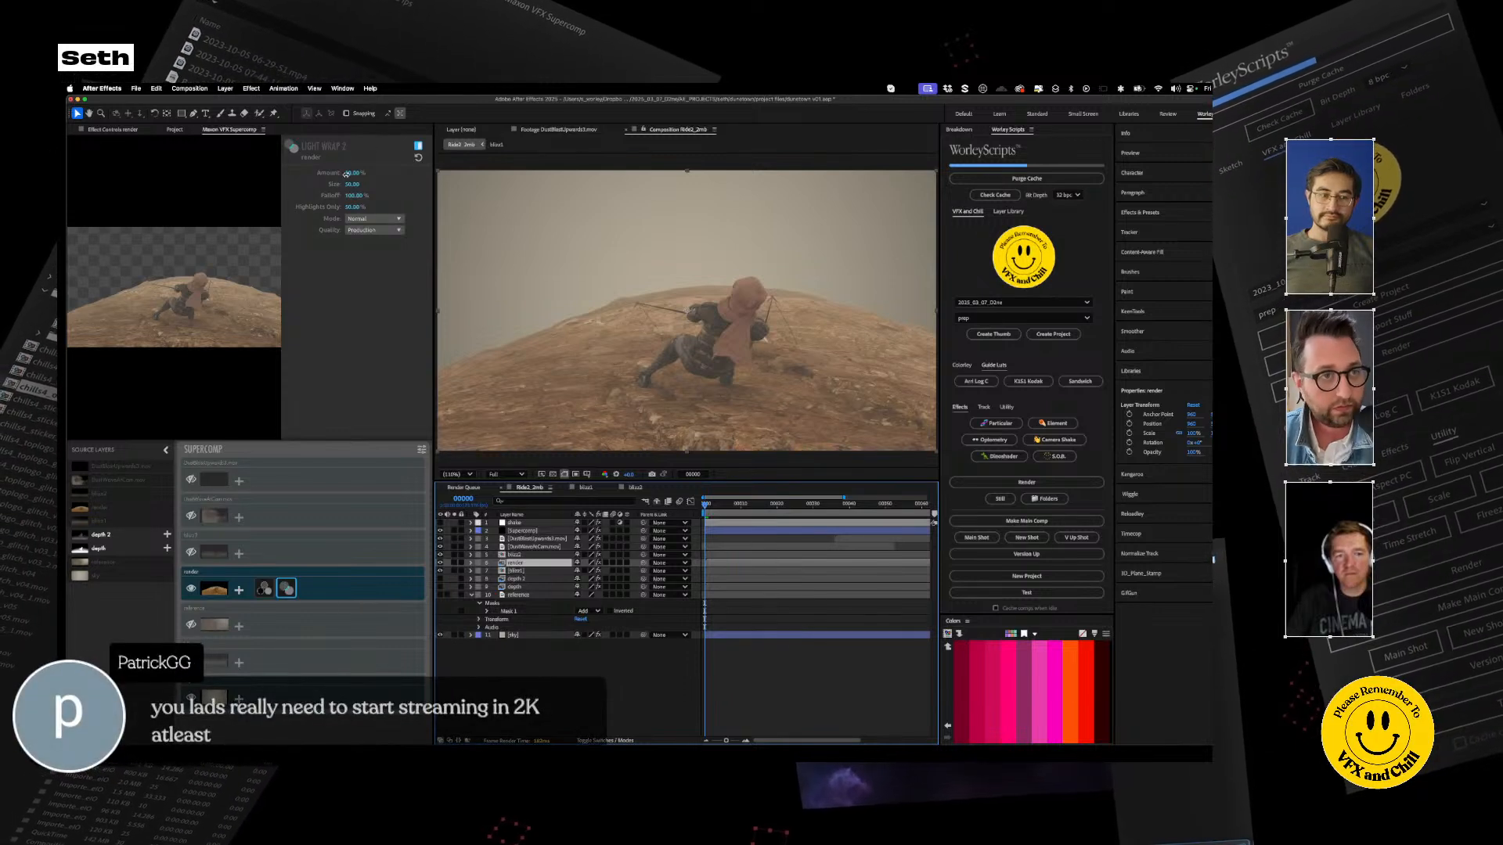
drag(350, 183, 439, 172)
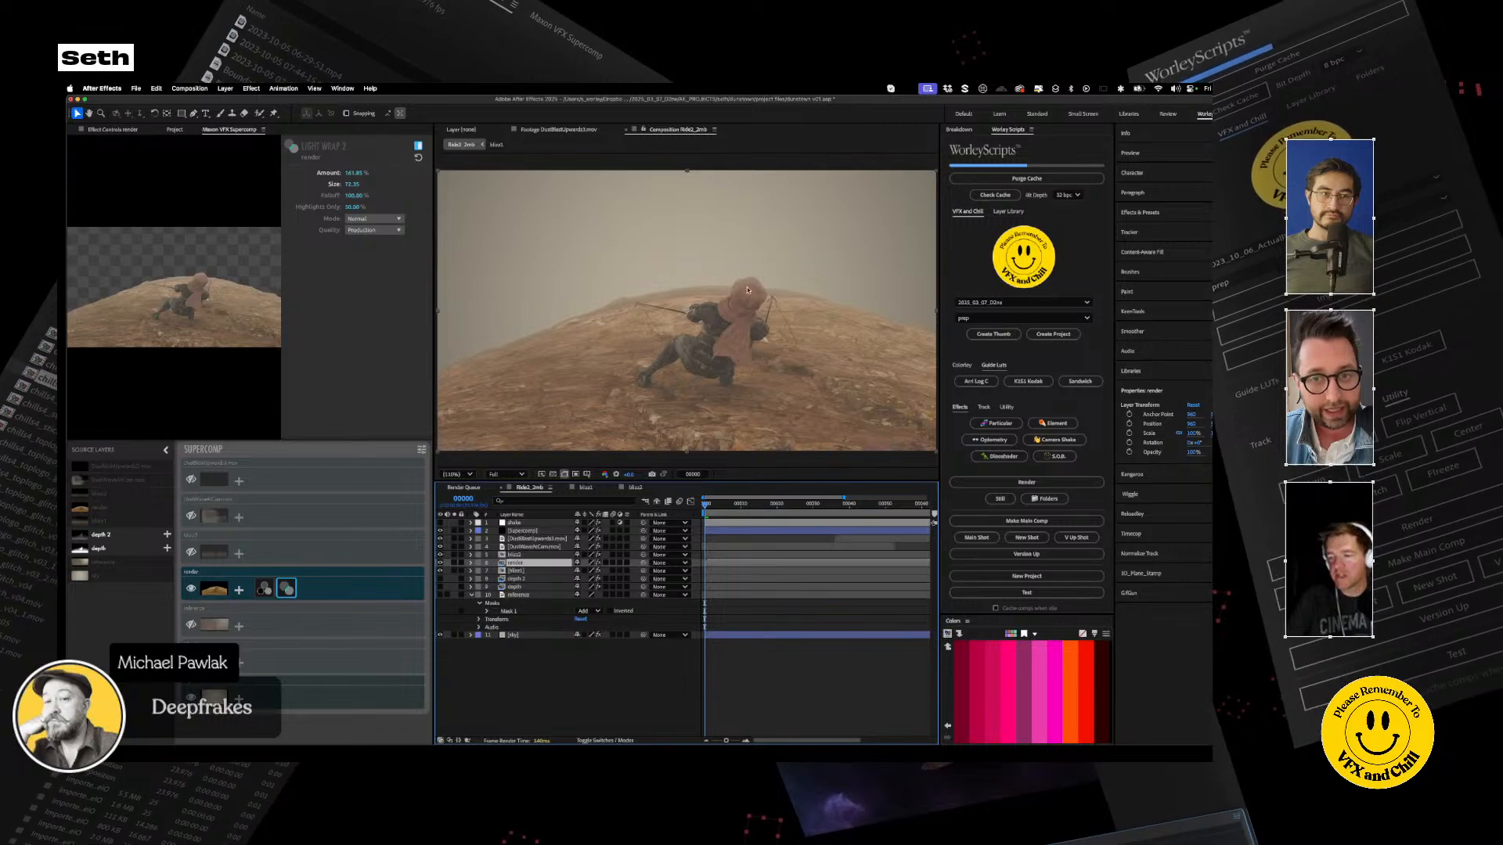
key(Delete)
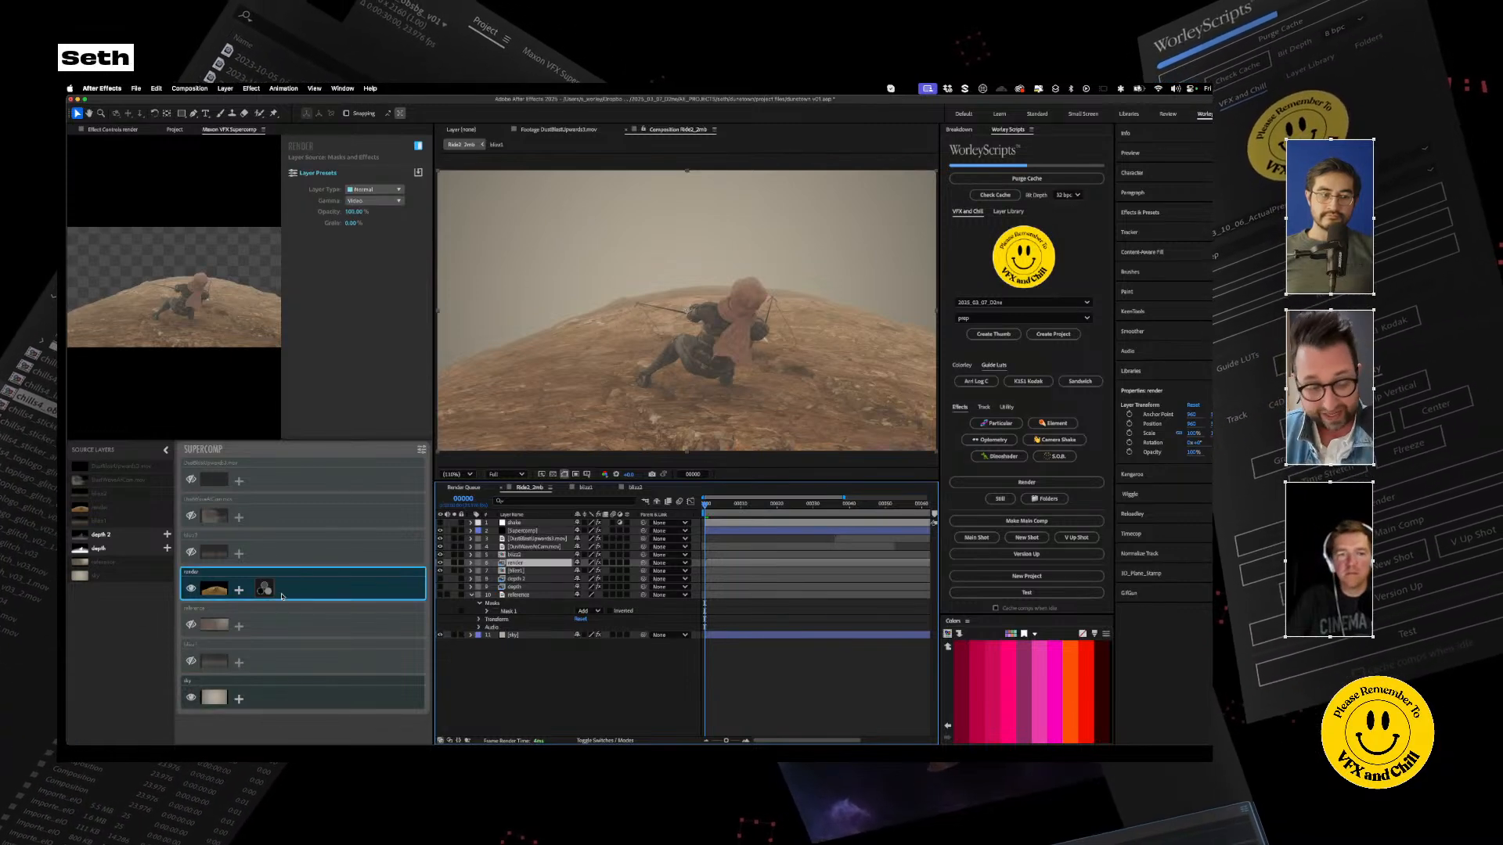
Add an Optical Glow to the sky layer in Supercomp, set its amount to 1.5%, and enlarge its size
click(285, 698)
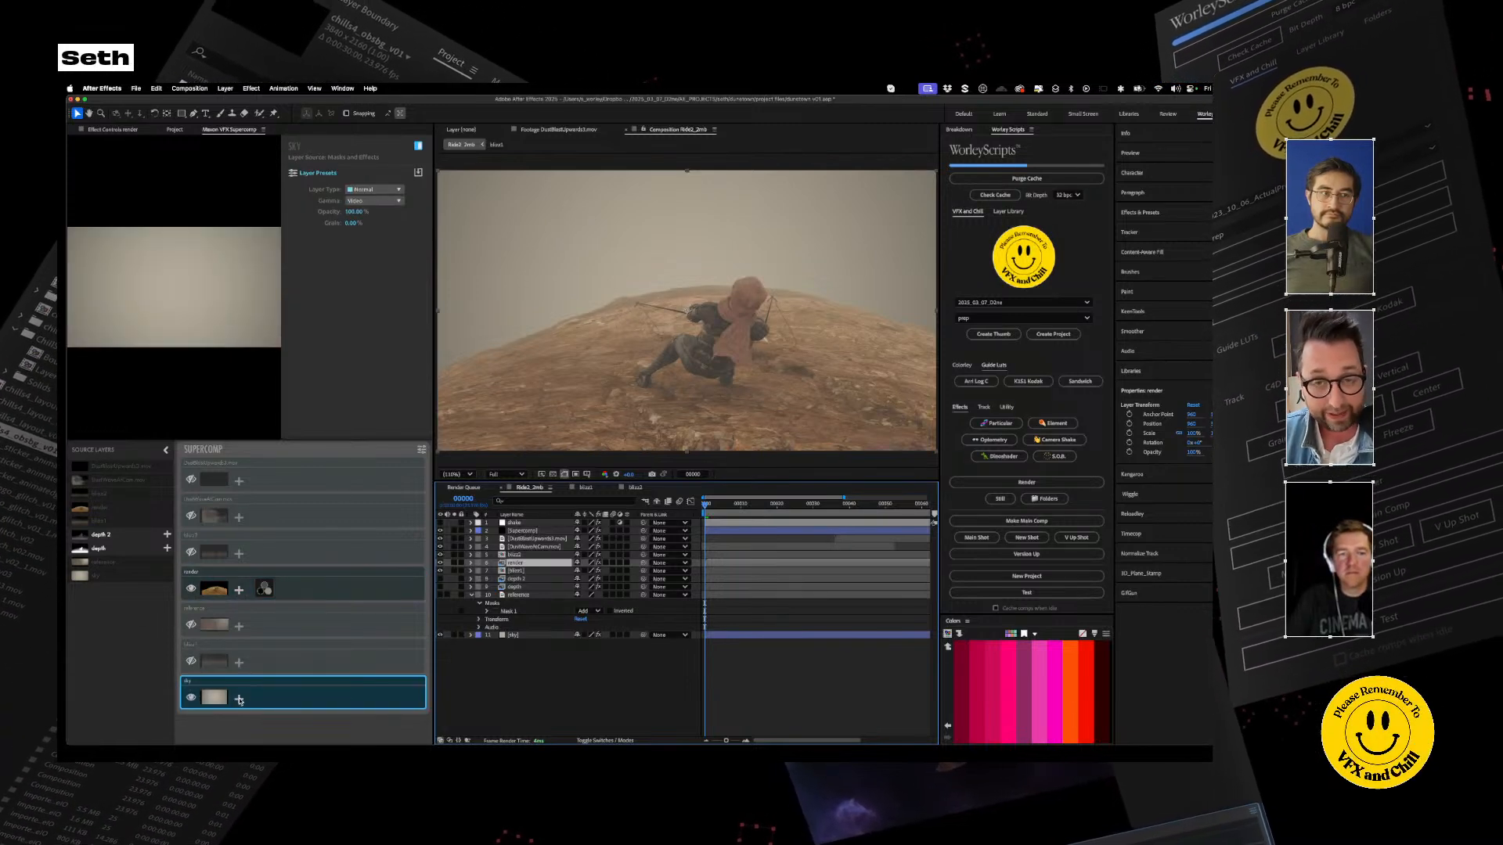
click(238, 699)
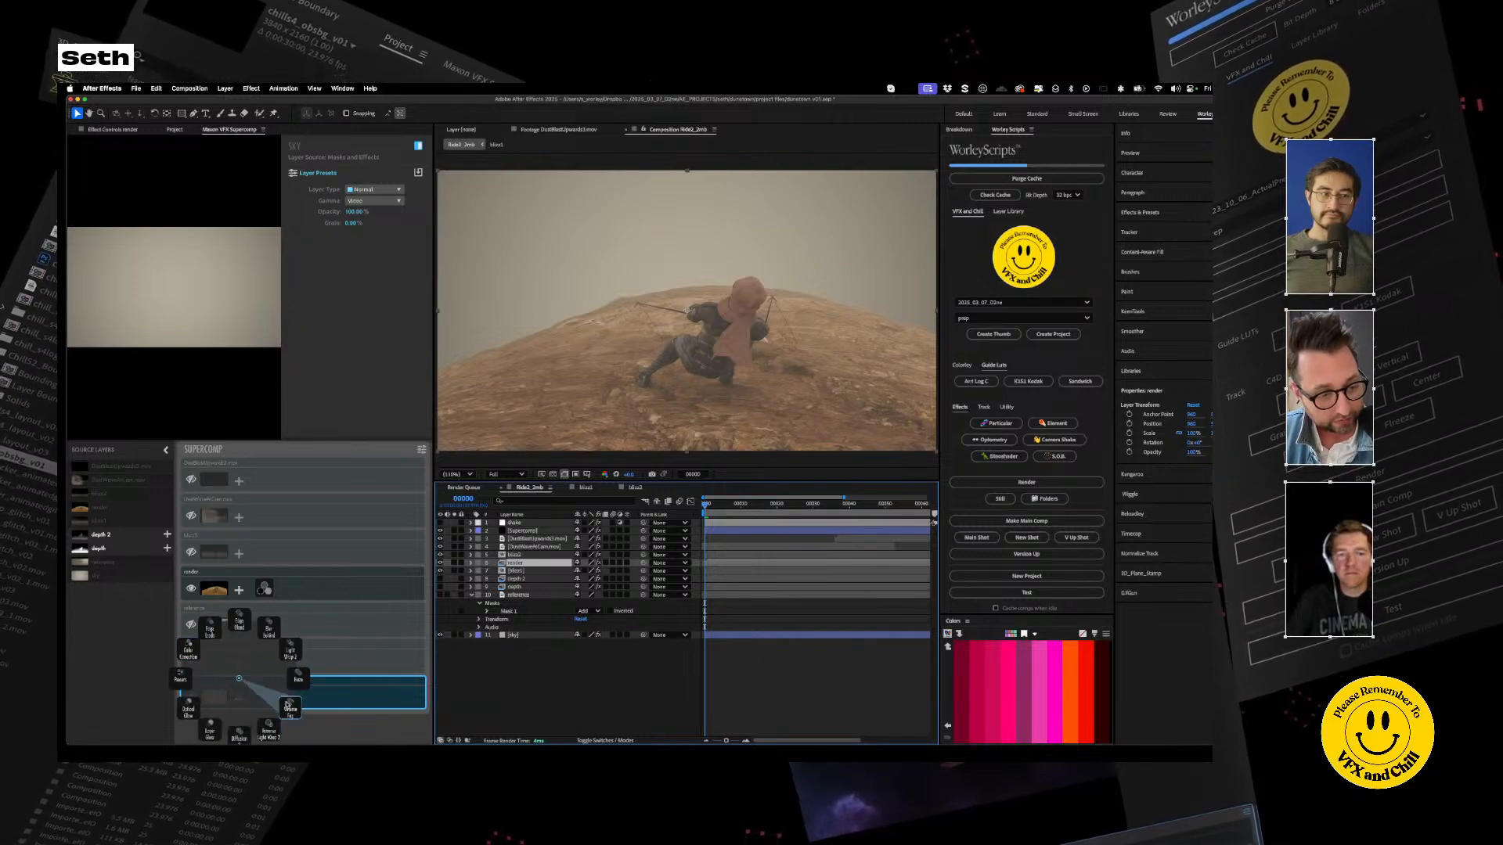
click(187, 707)
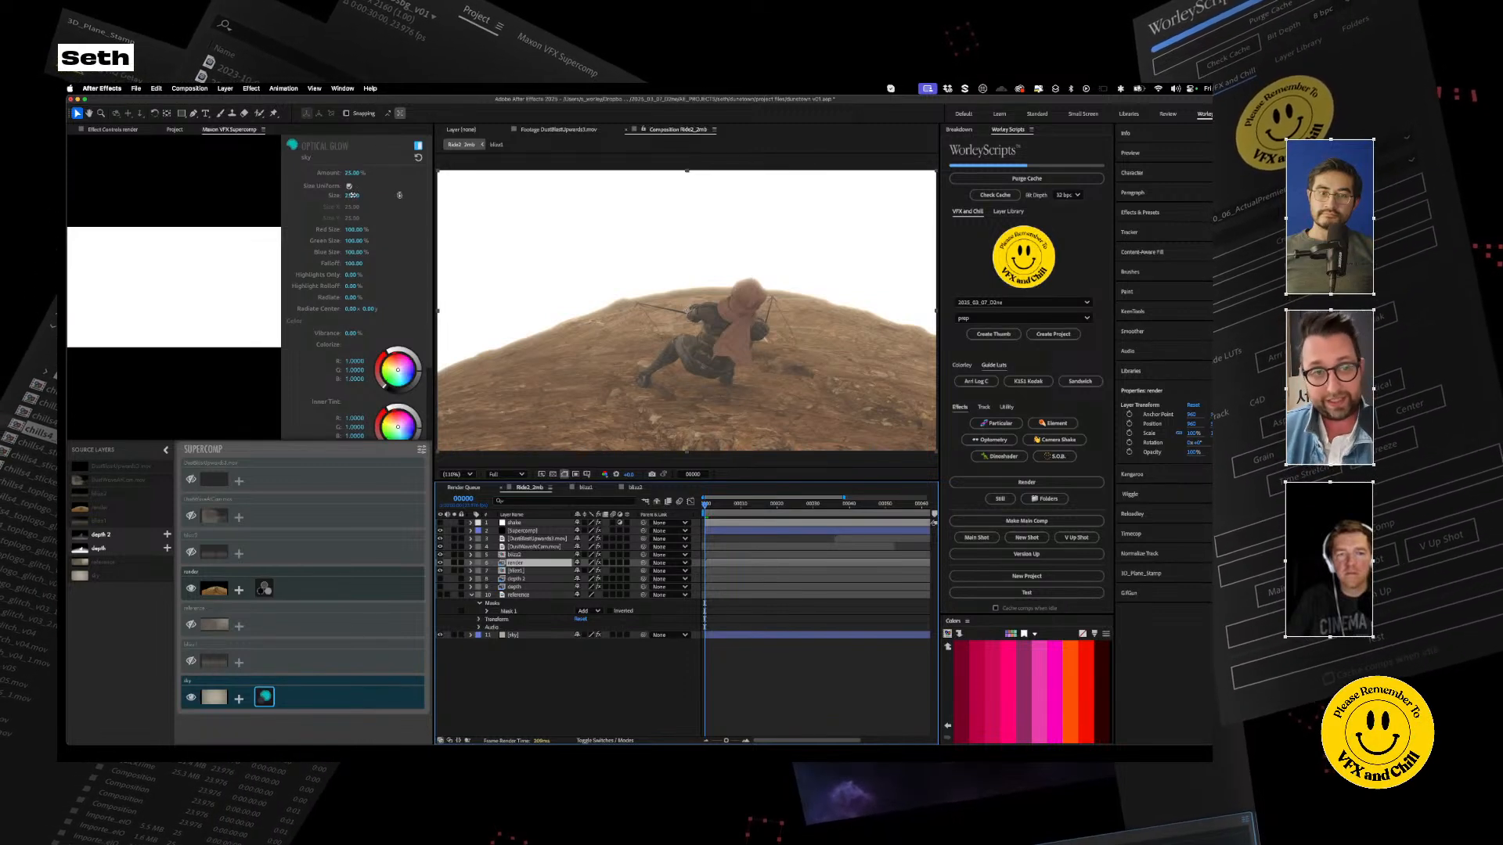
click(352, 172)
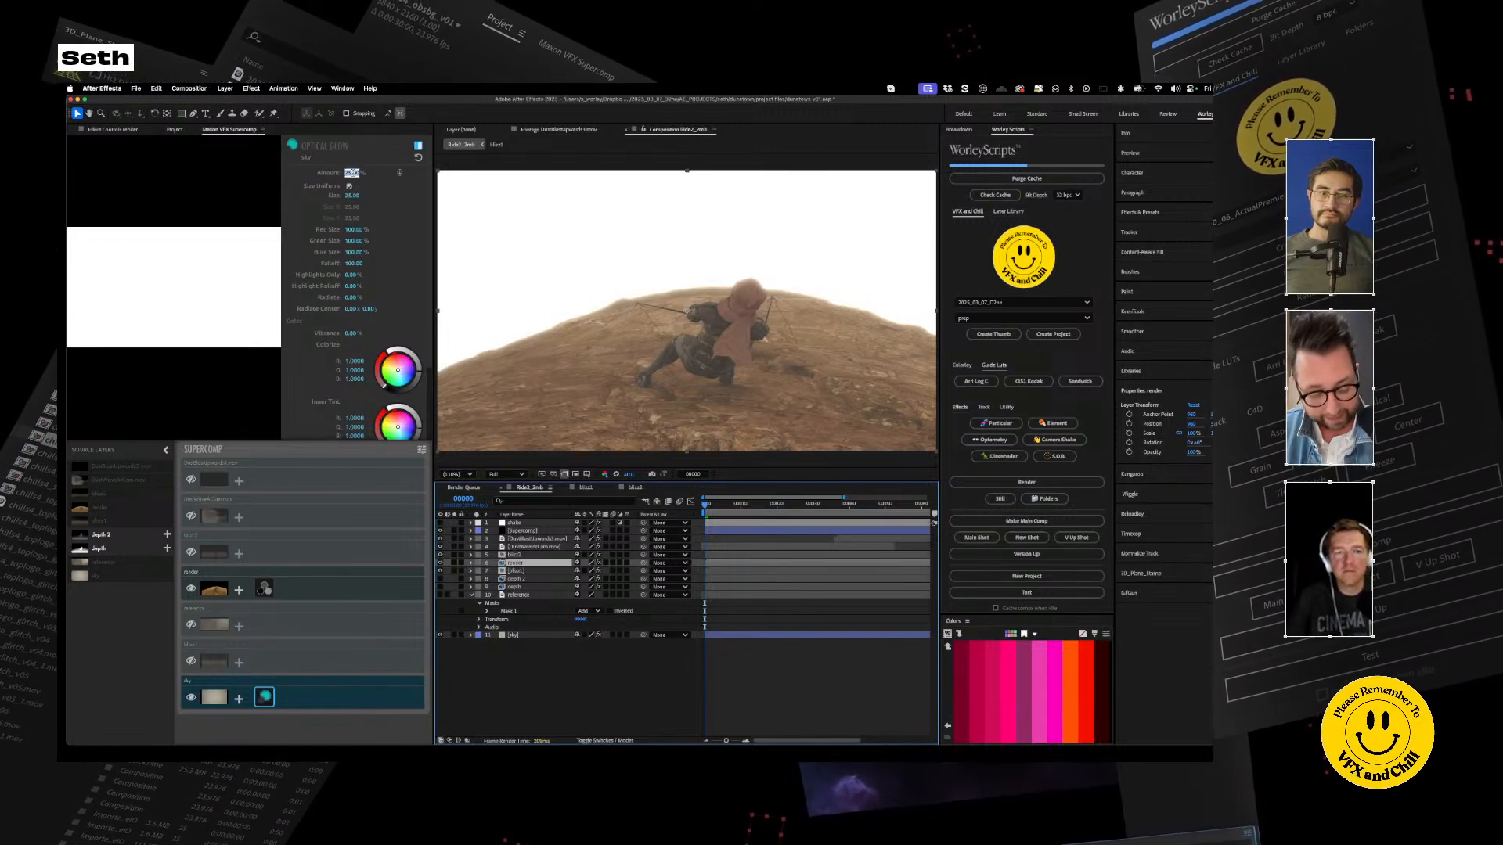
text(5)
key(Return)
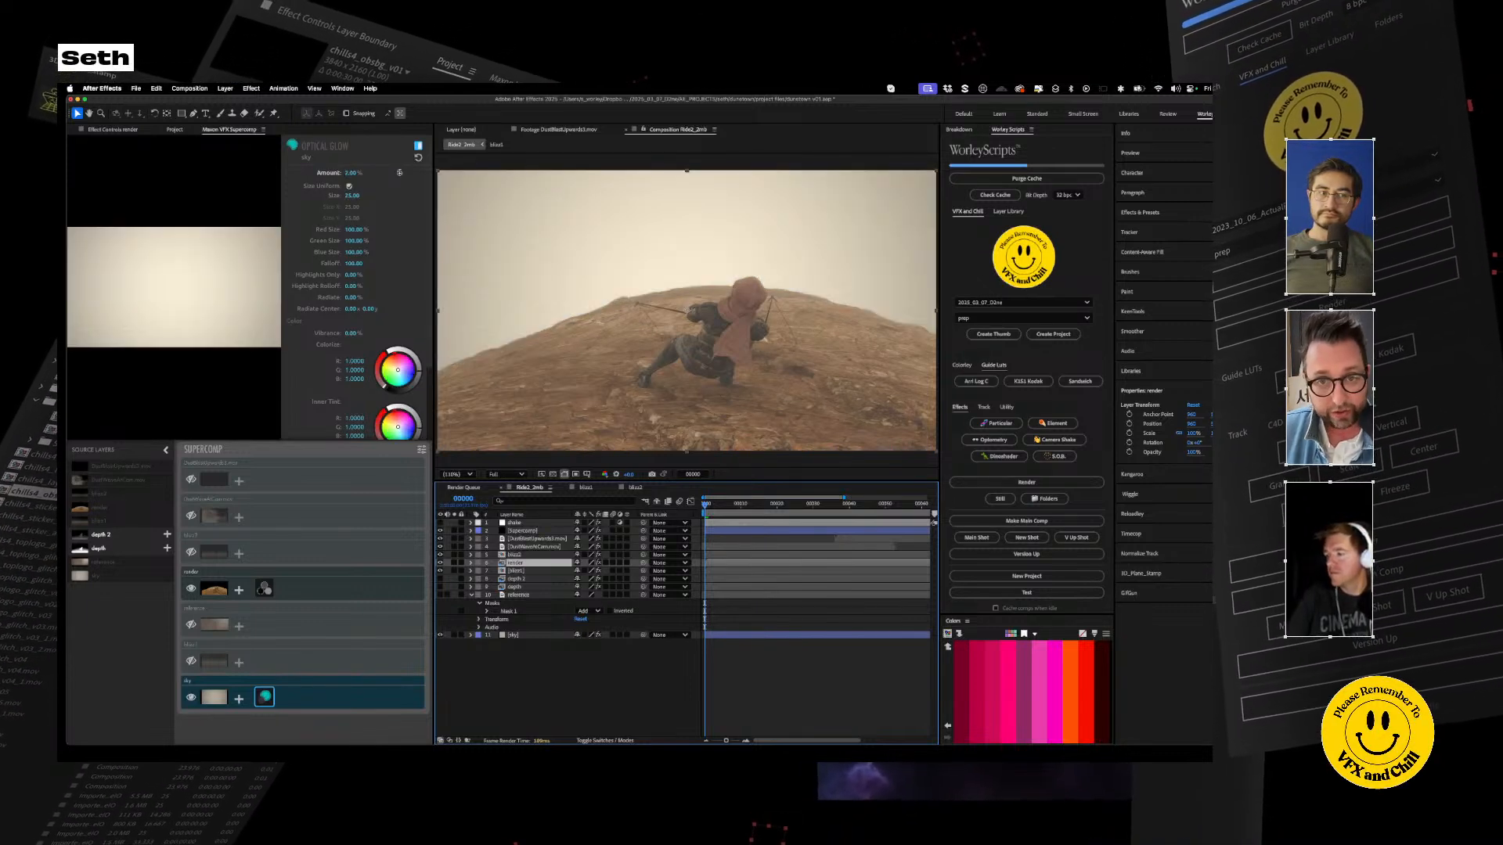
text(.5)
key(Return)
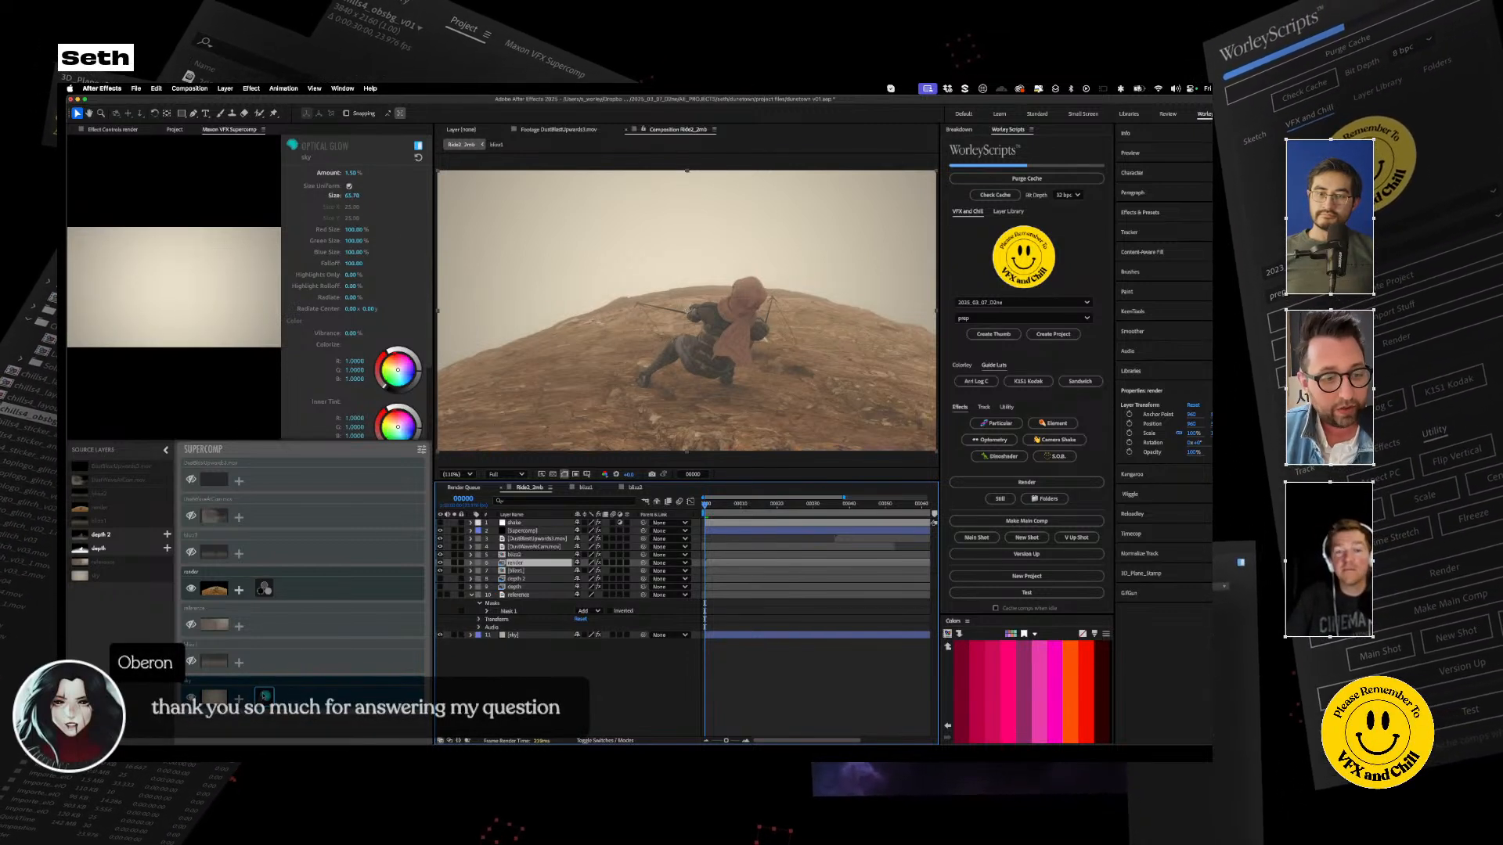
Compare the sky's Optical Glow on and off around the figure's head, and reduce its size slightly to about 61
scroll(670, 306, up, 4)
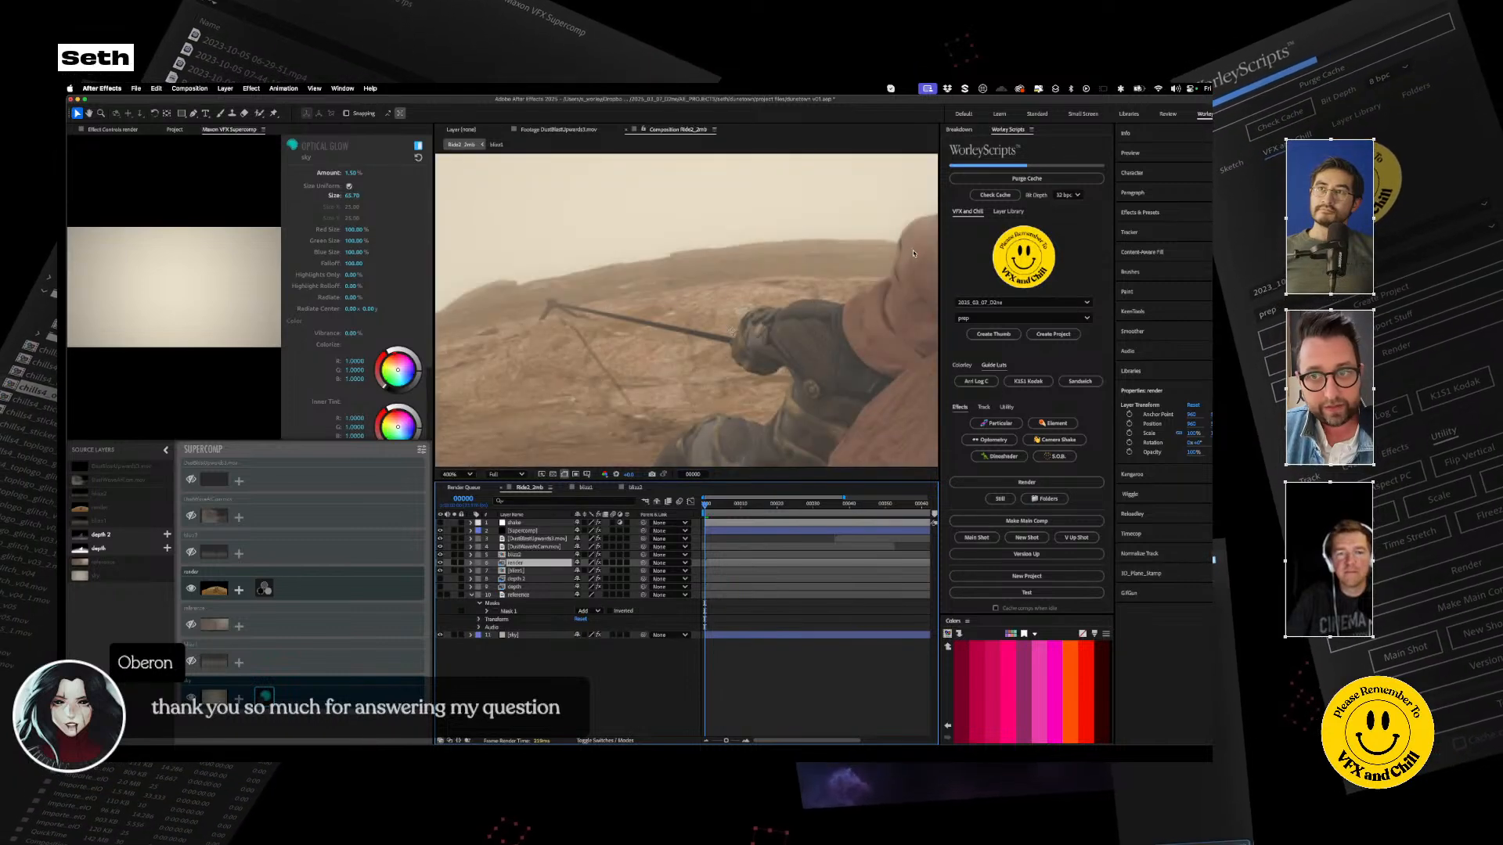
drag(833, 255, 514, 309)
key(super+z)
key(space)
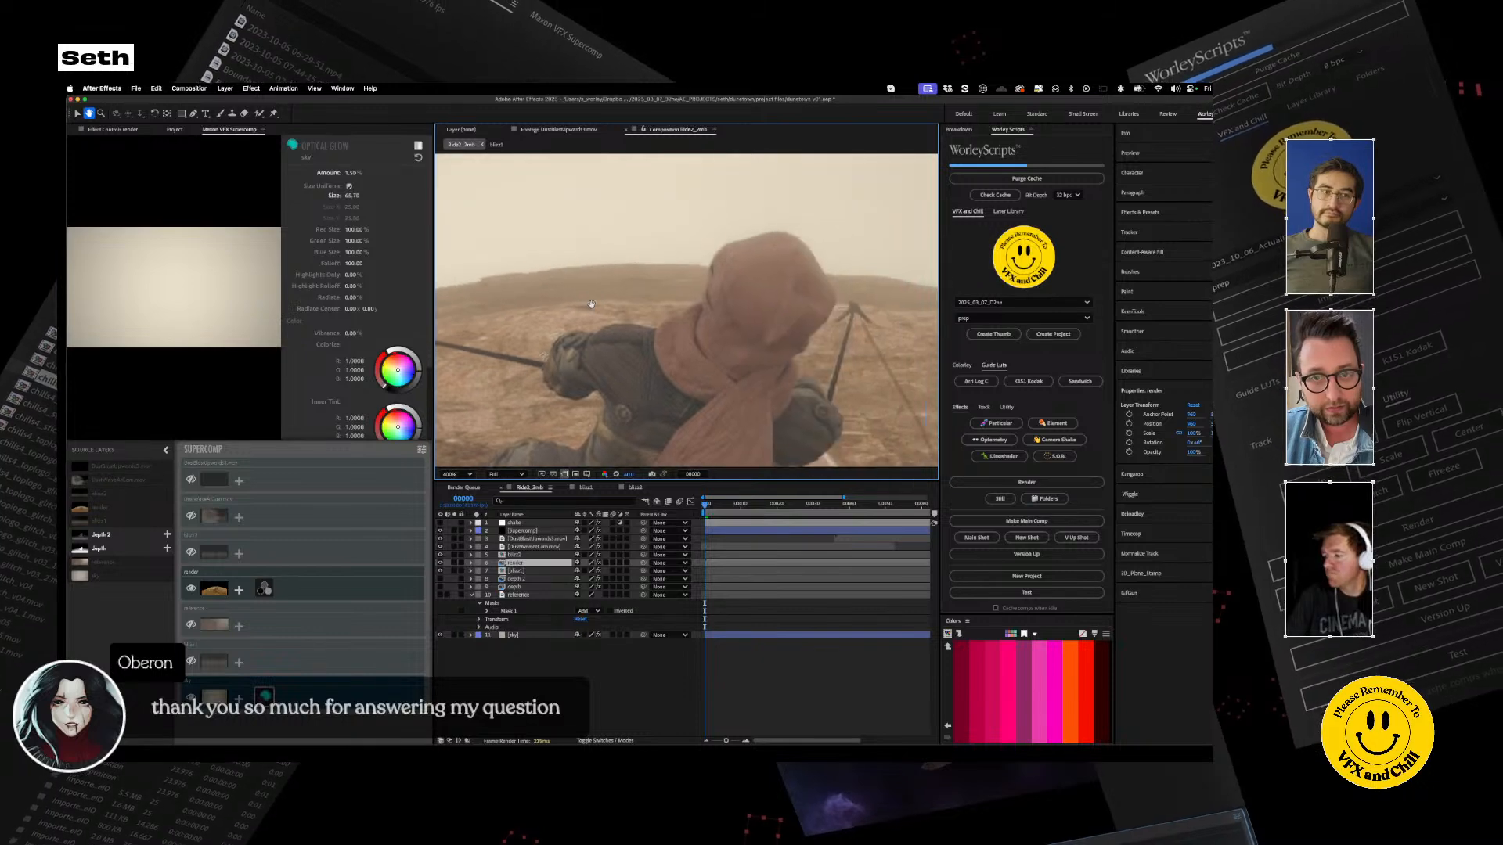
click(417, 147)
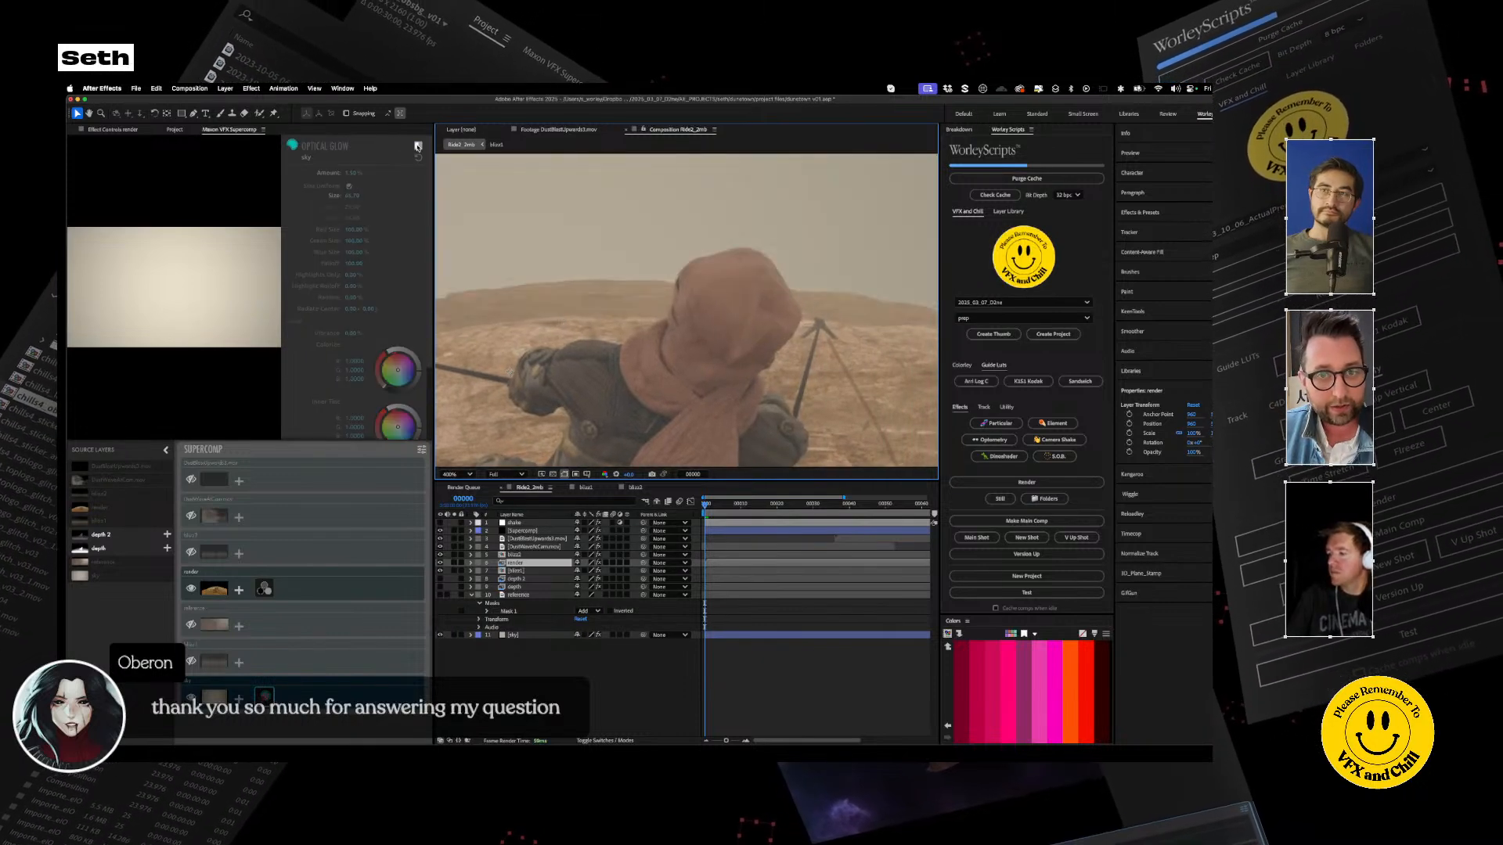
click(418, 146)
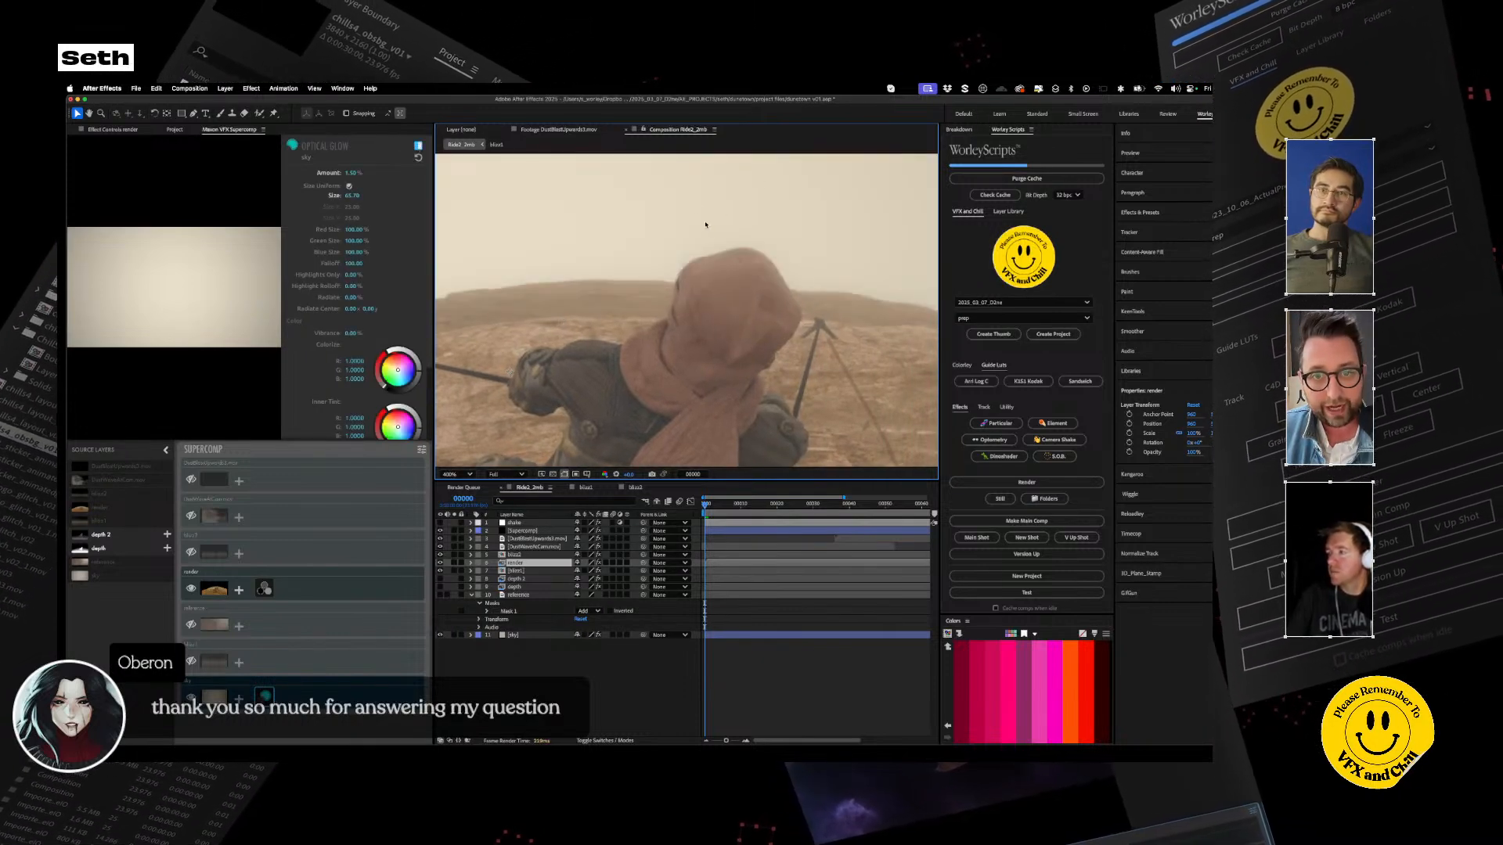
click(417, 147)
click(417, 146)
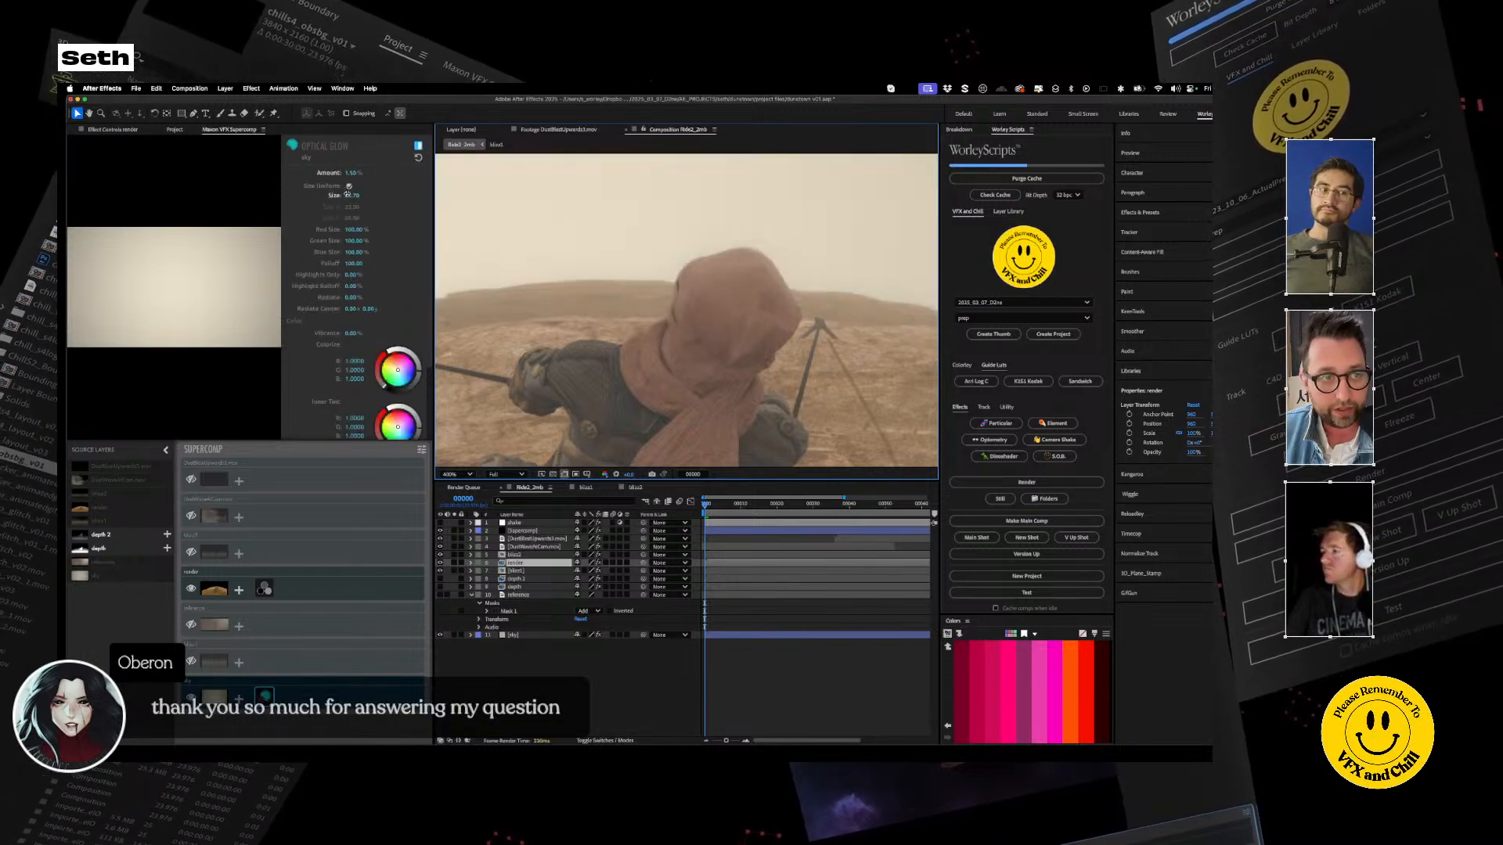
drag(351, 195, 338, 195)
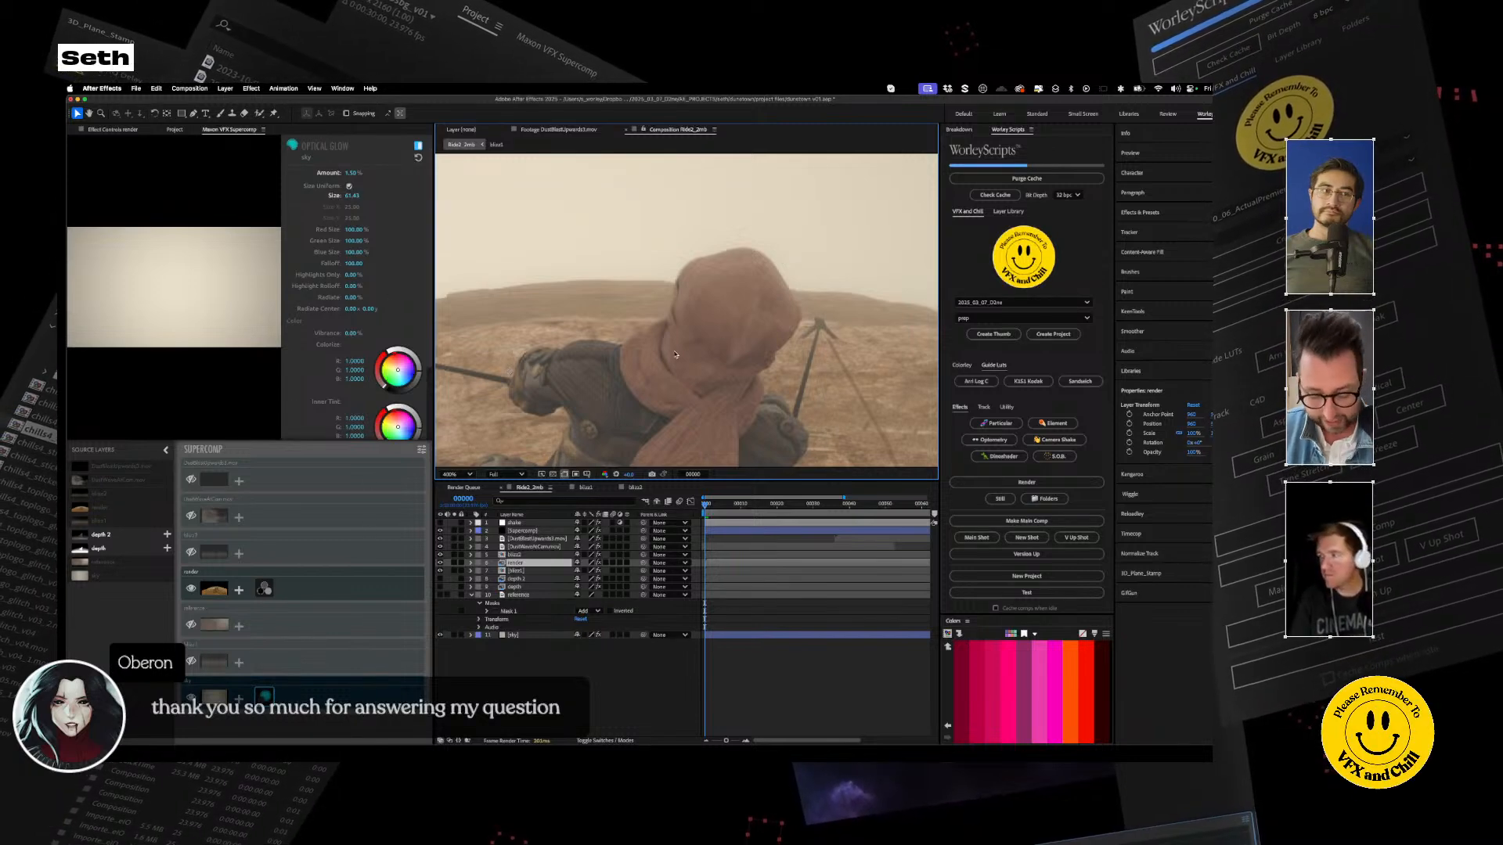
key(shift+slash)
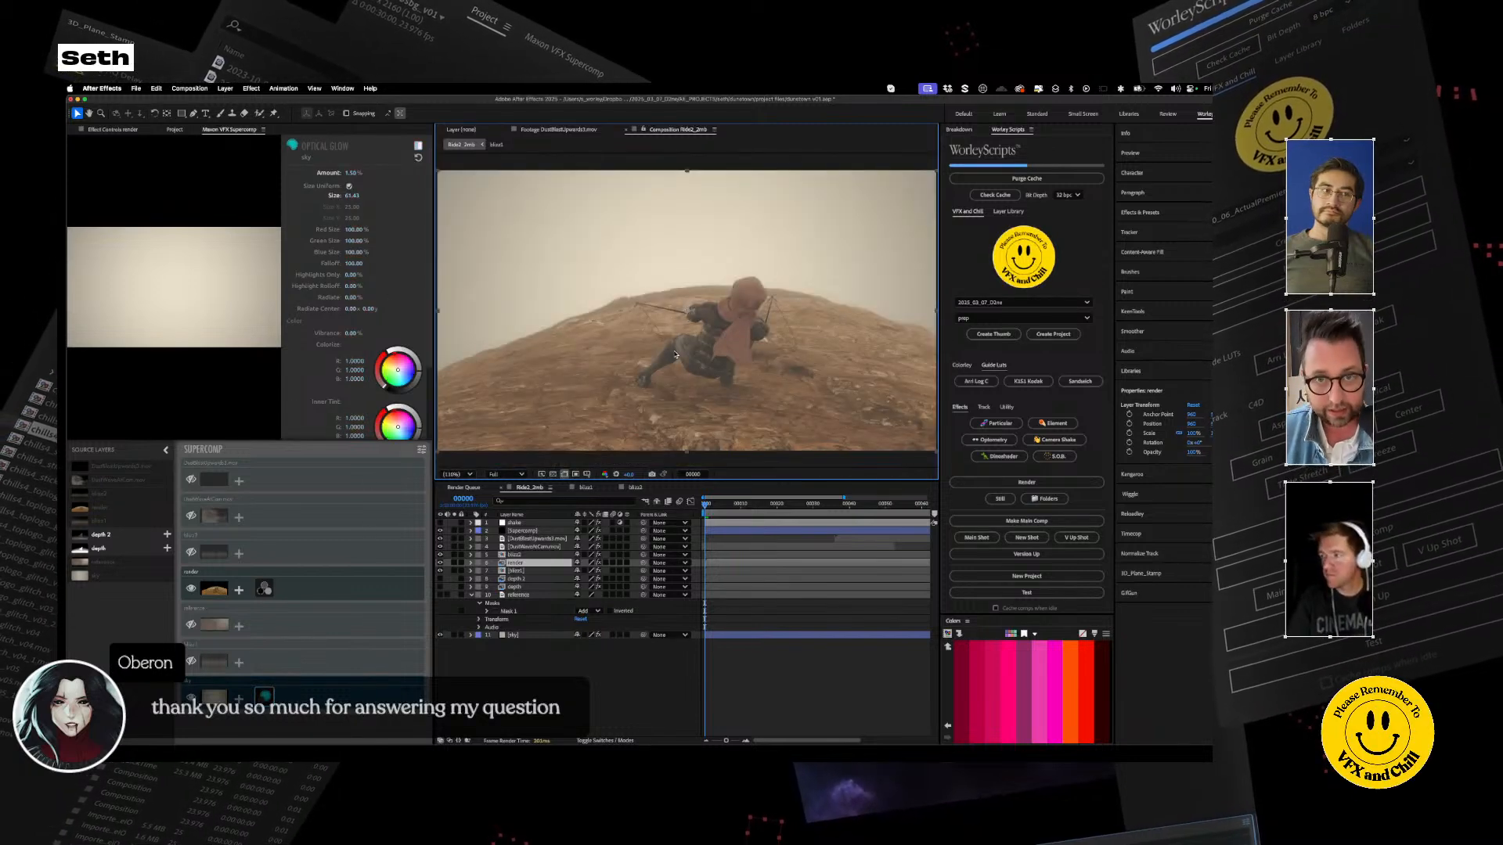
Show the blizzard layer behind the render in Supercomp, and turn on the render layer's Set Matte effect driven by the depth layer
click(192, 663)
click(303, 664)
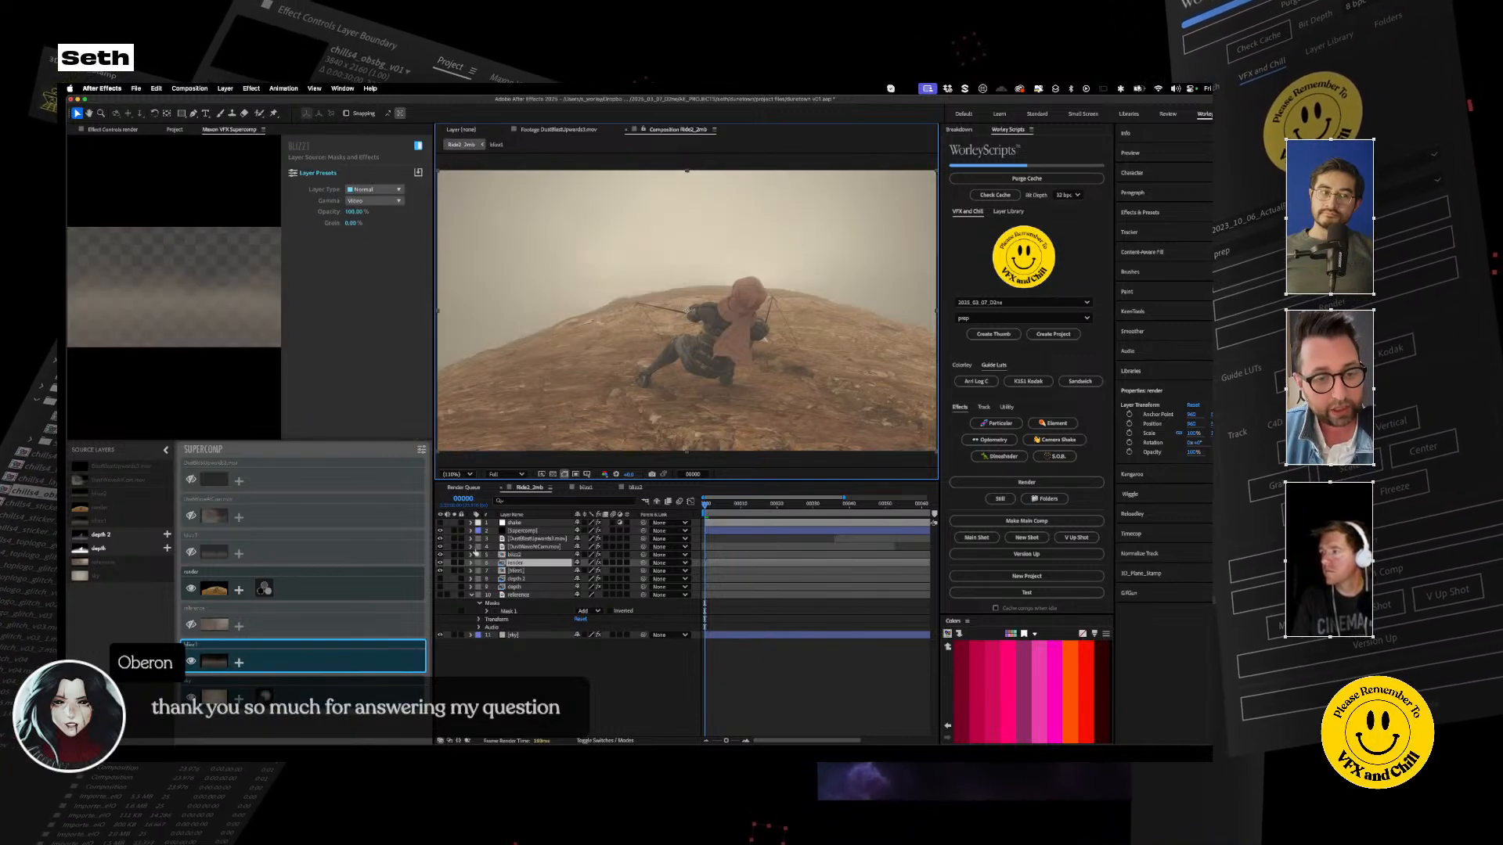
click(514, 564)
click(119, 129)
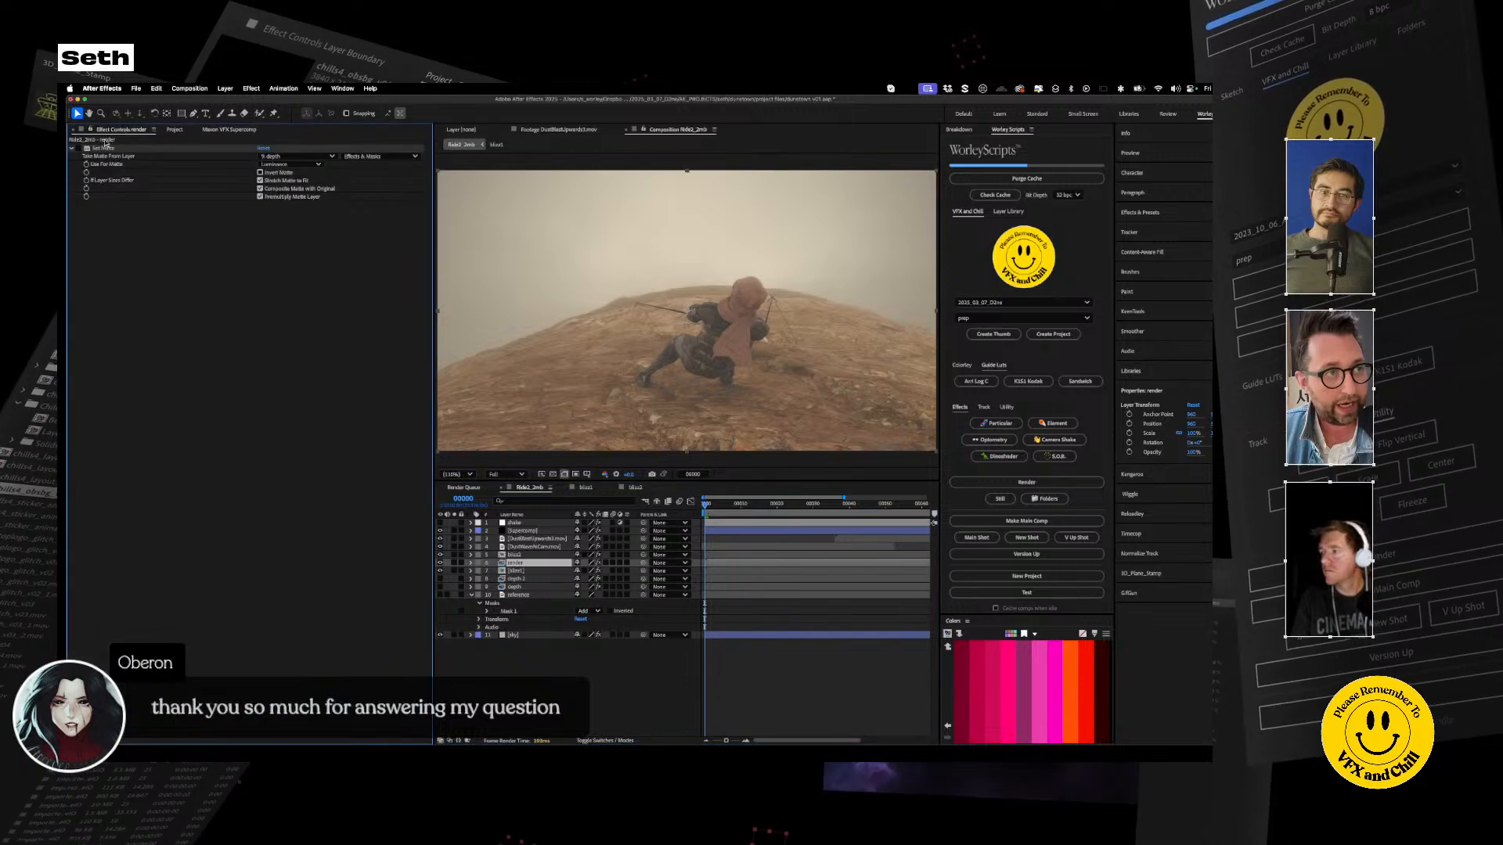
click(78, 150)
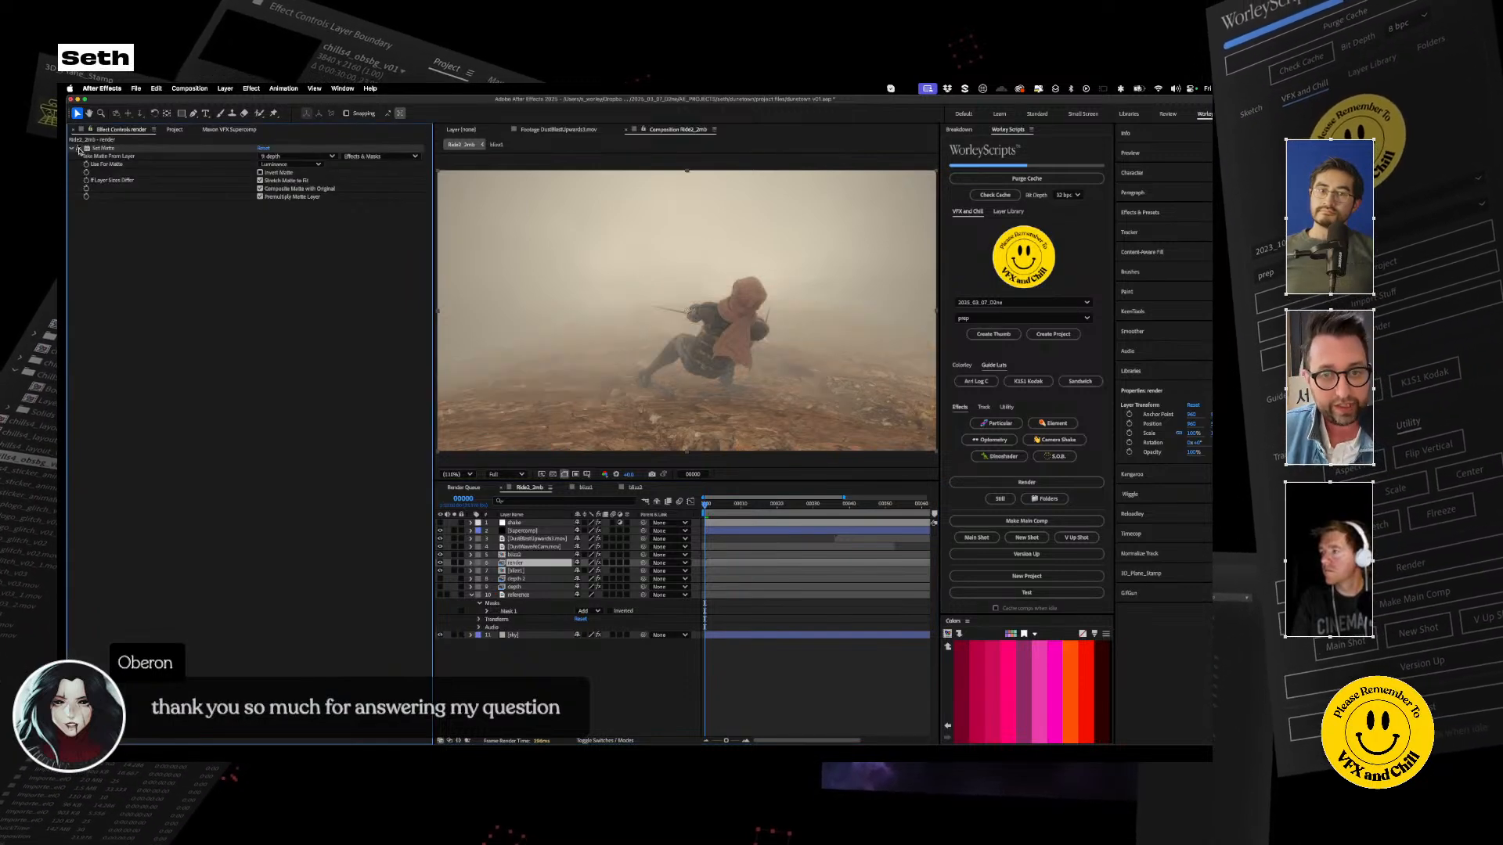
Play back the composition from its first frame to check the depth-matted figure against the haze
click(174, 129)
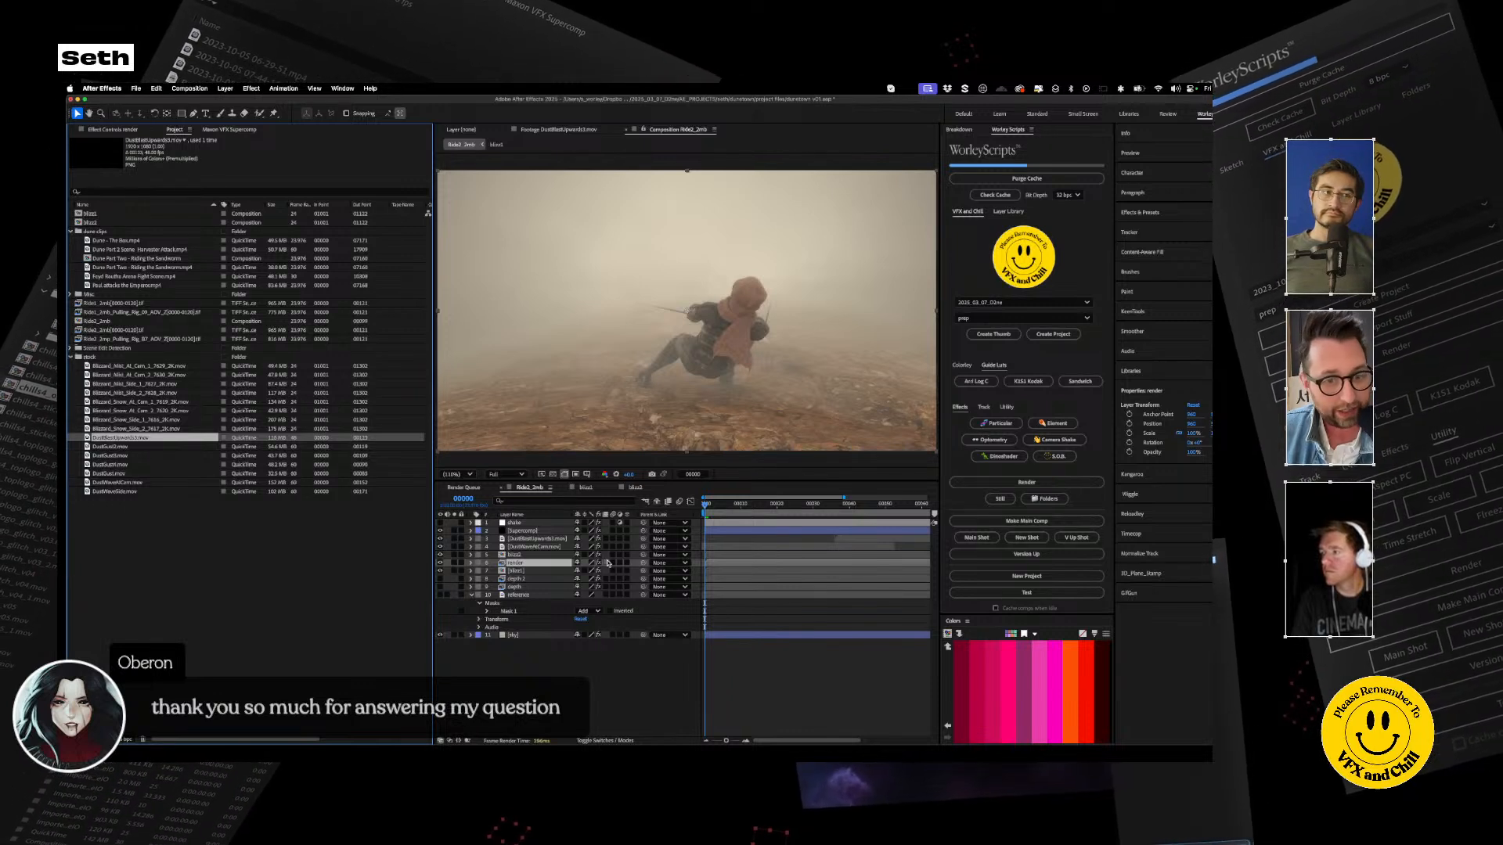
click(548, 563)
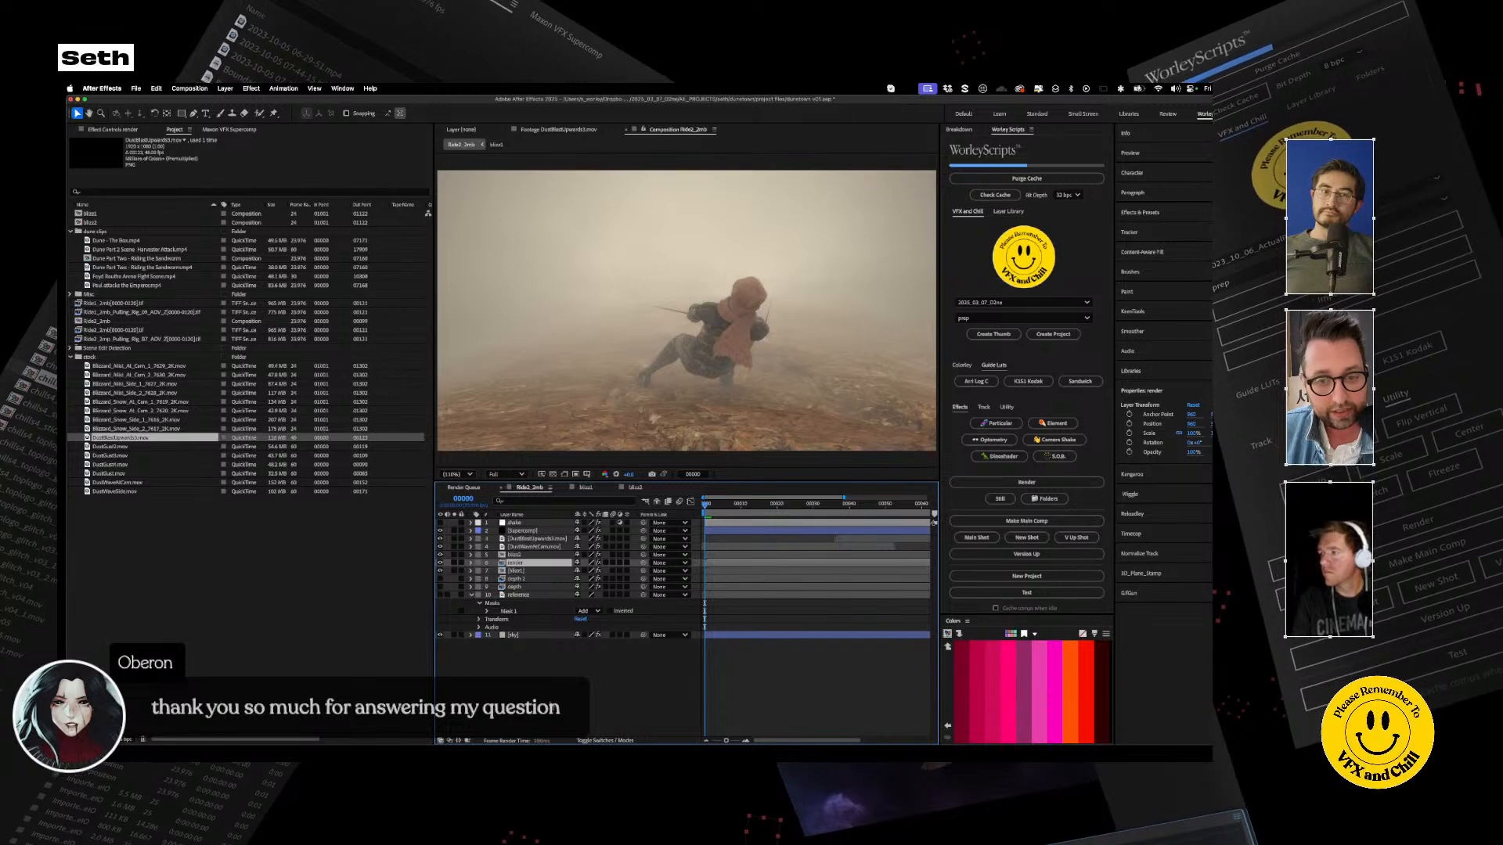
key(space)
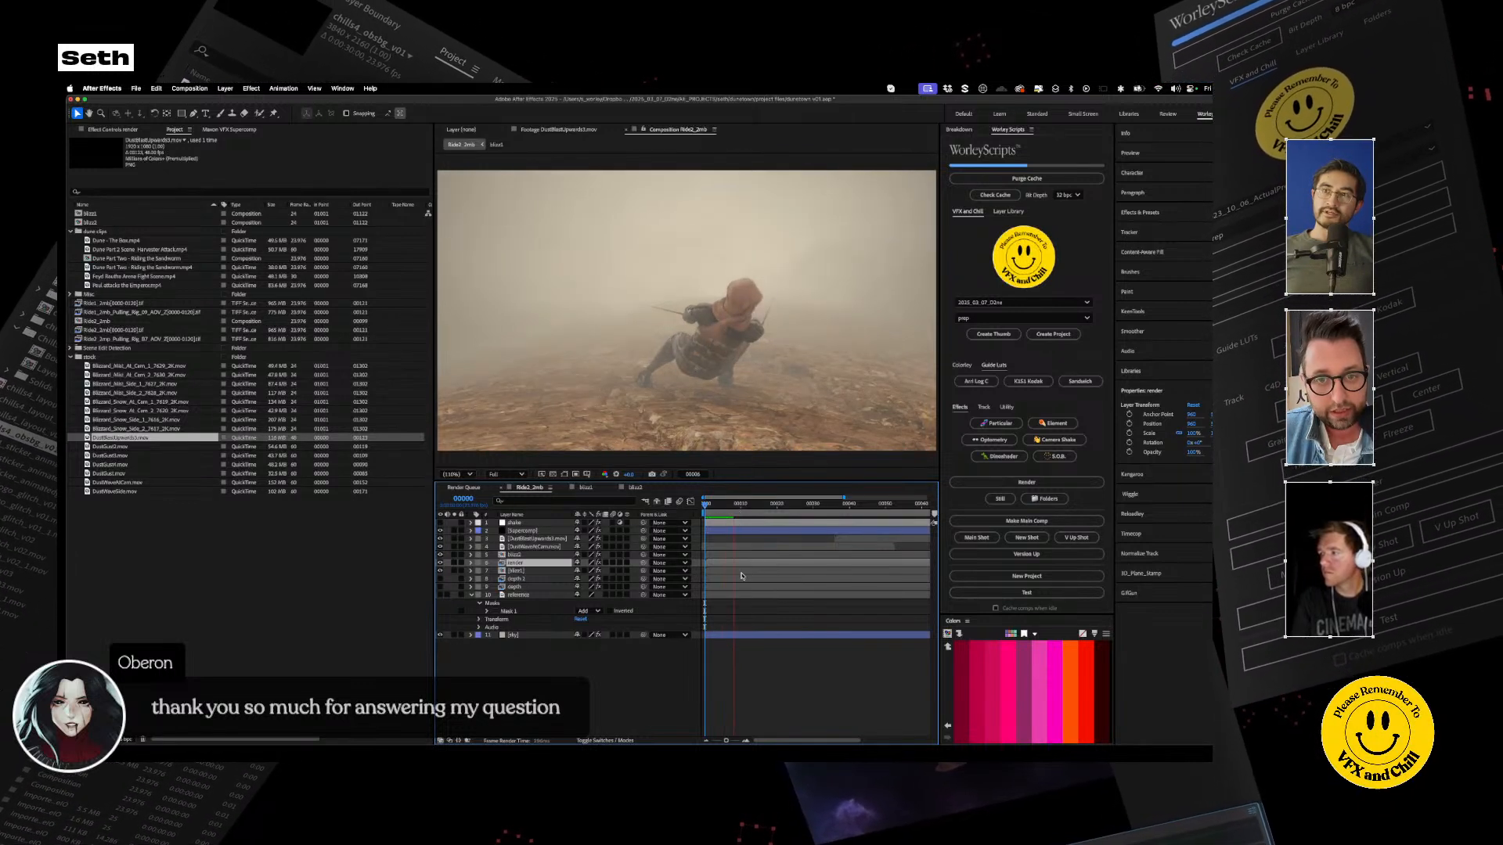
click(723, 504)
drag(723, 506, 691, 513)
key(space)
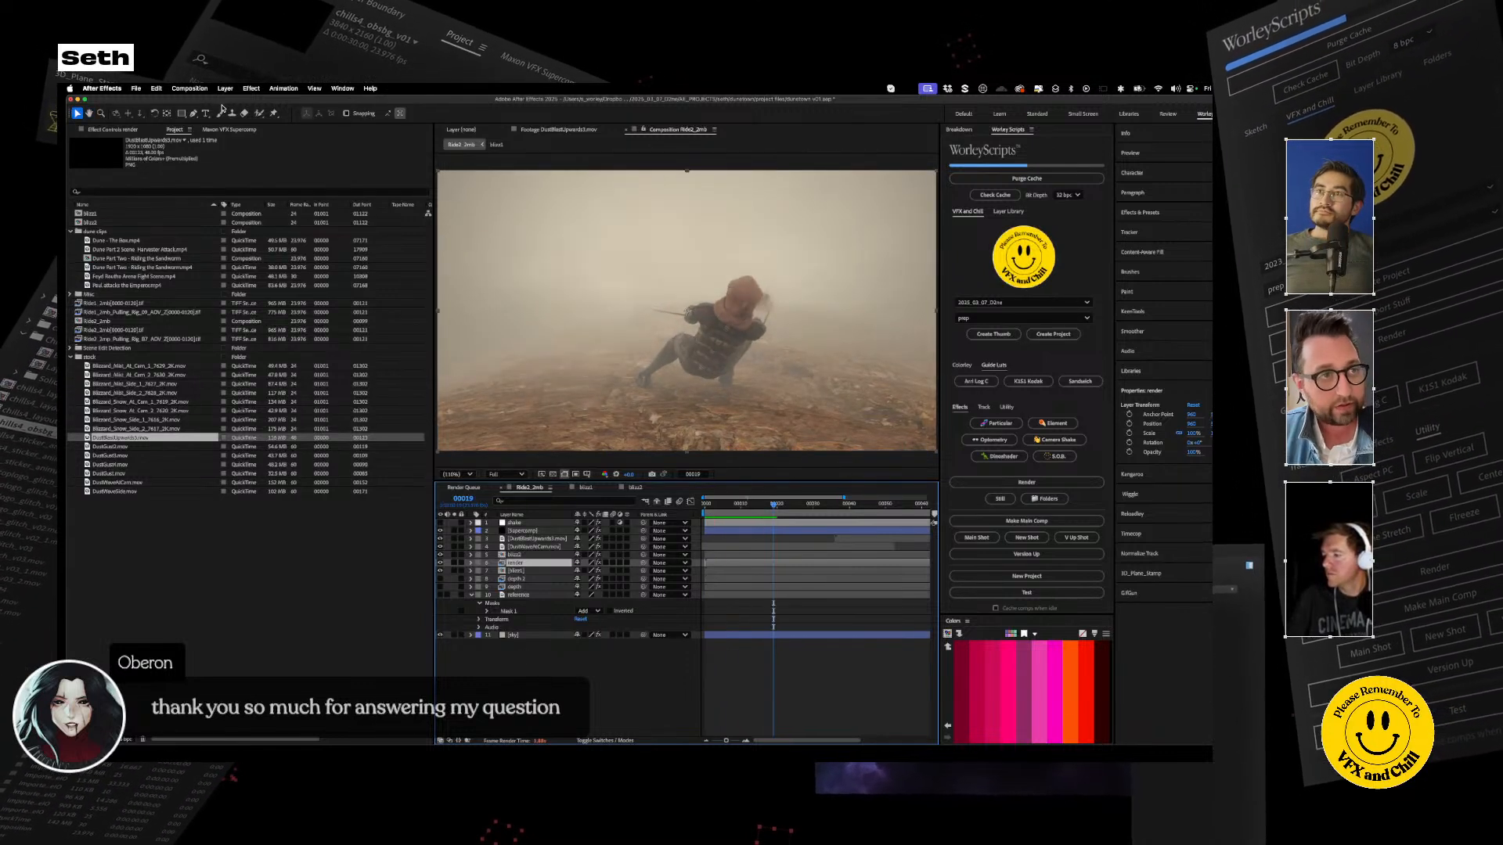
Show the upper blizzard layer in front of the render in Supercomp
click(225, 130)
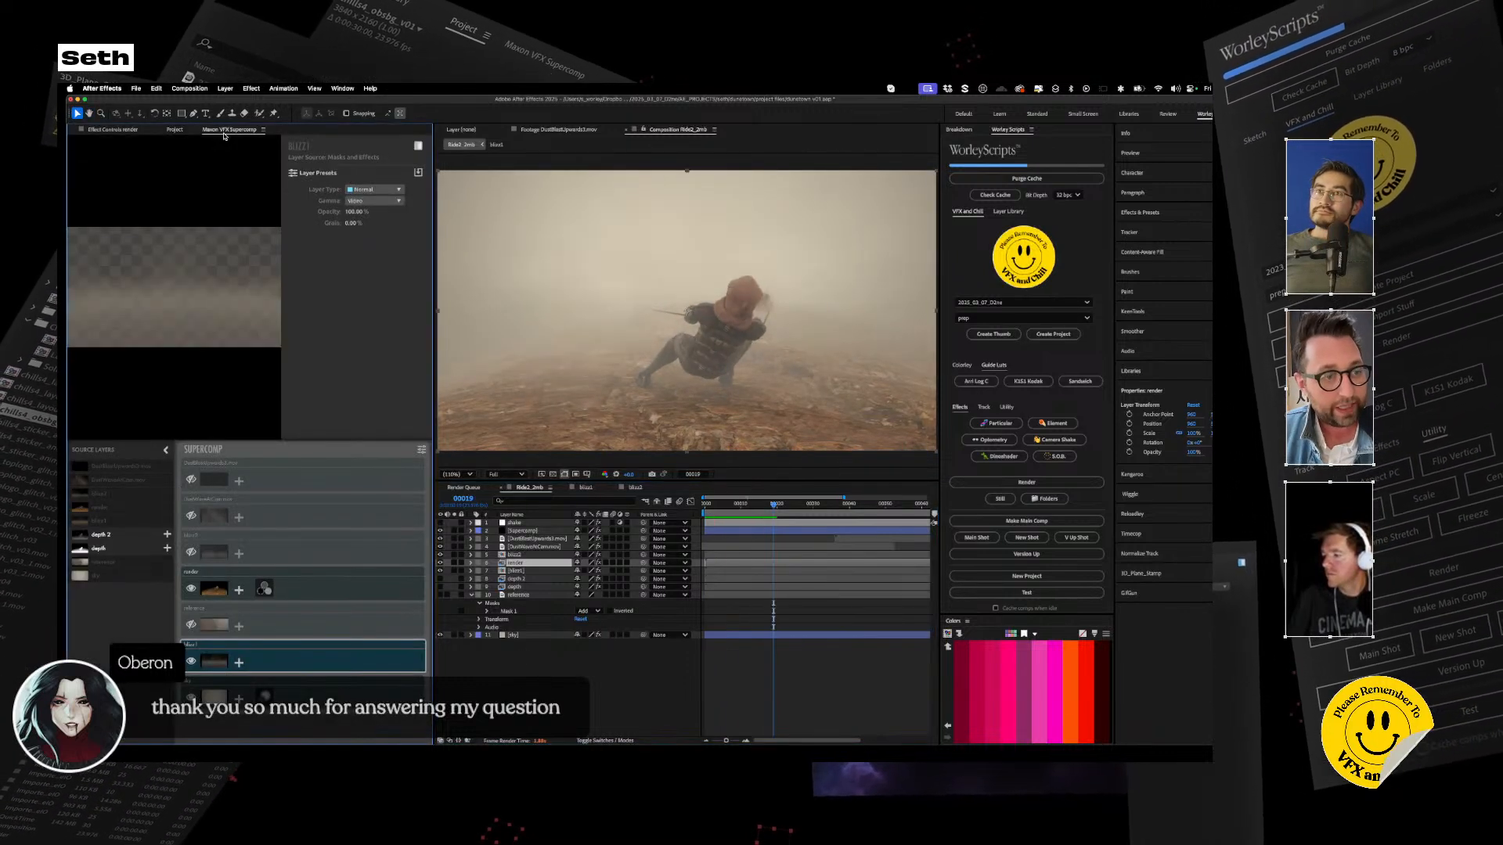
click(303, 584)
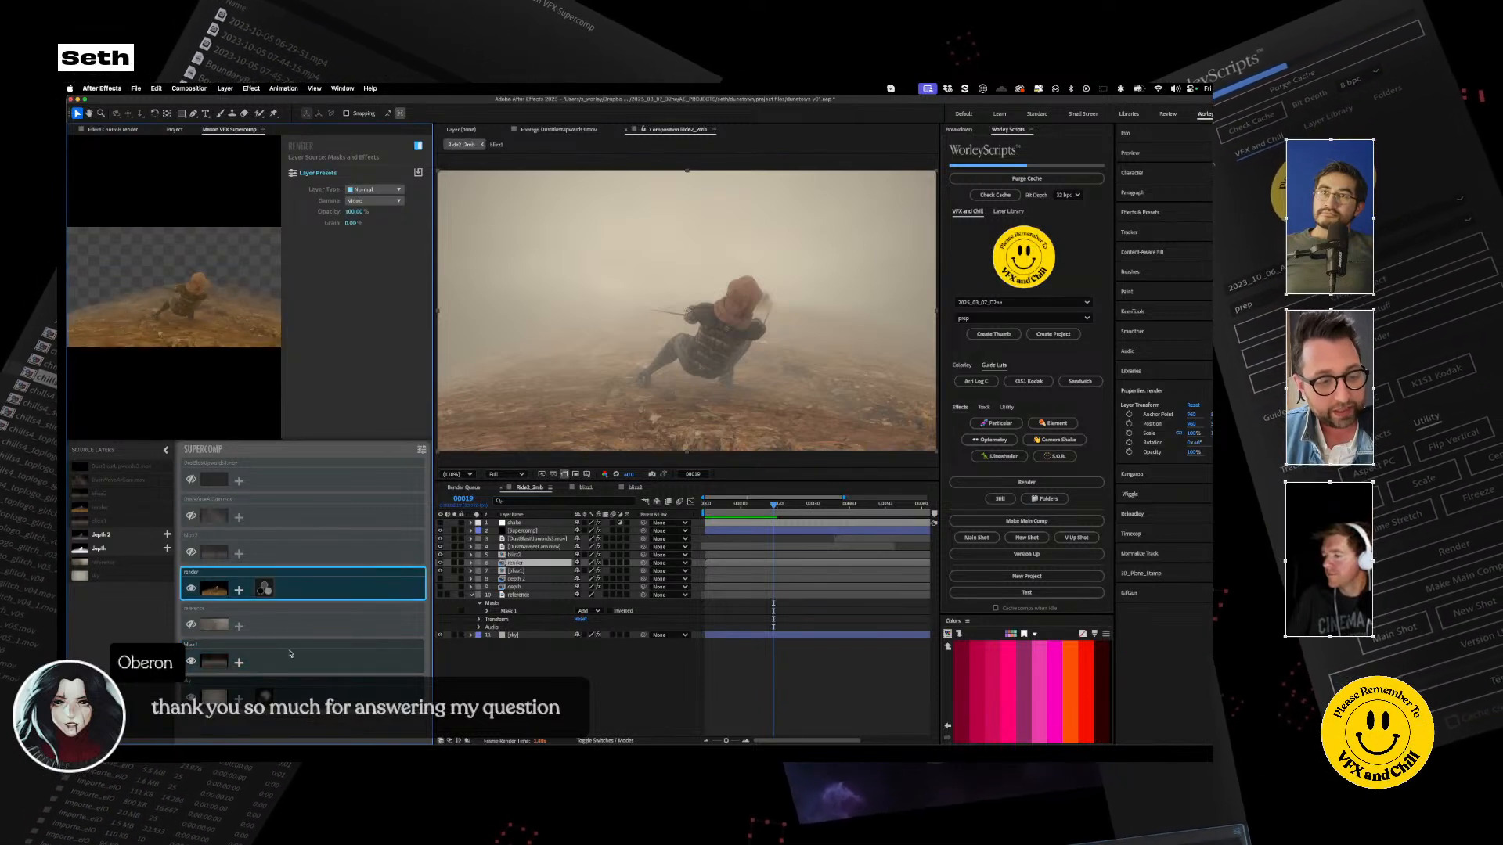
click(317, 662)
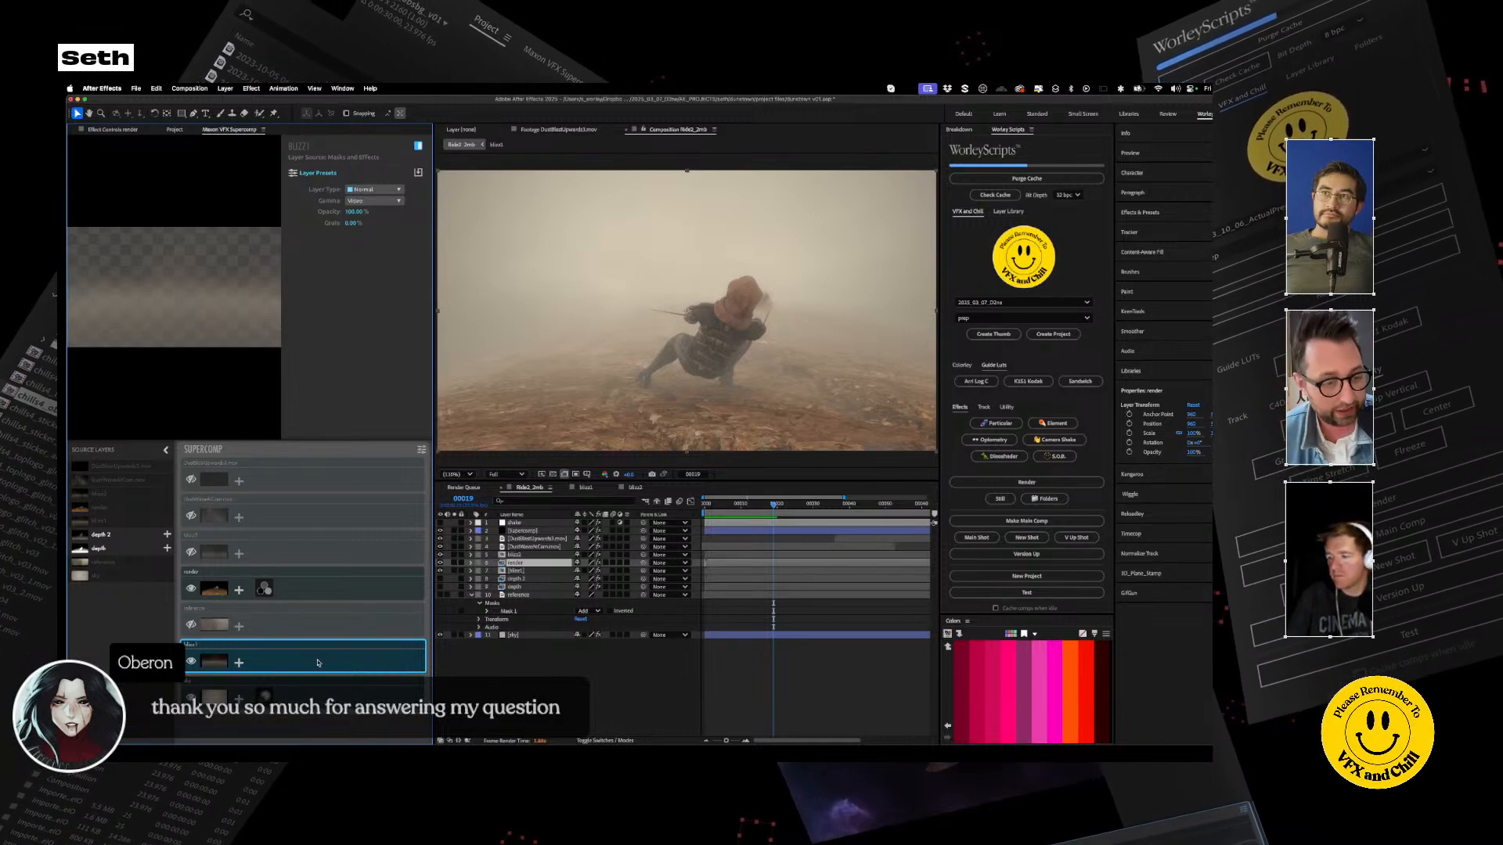
click(242, 538)
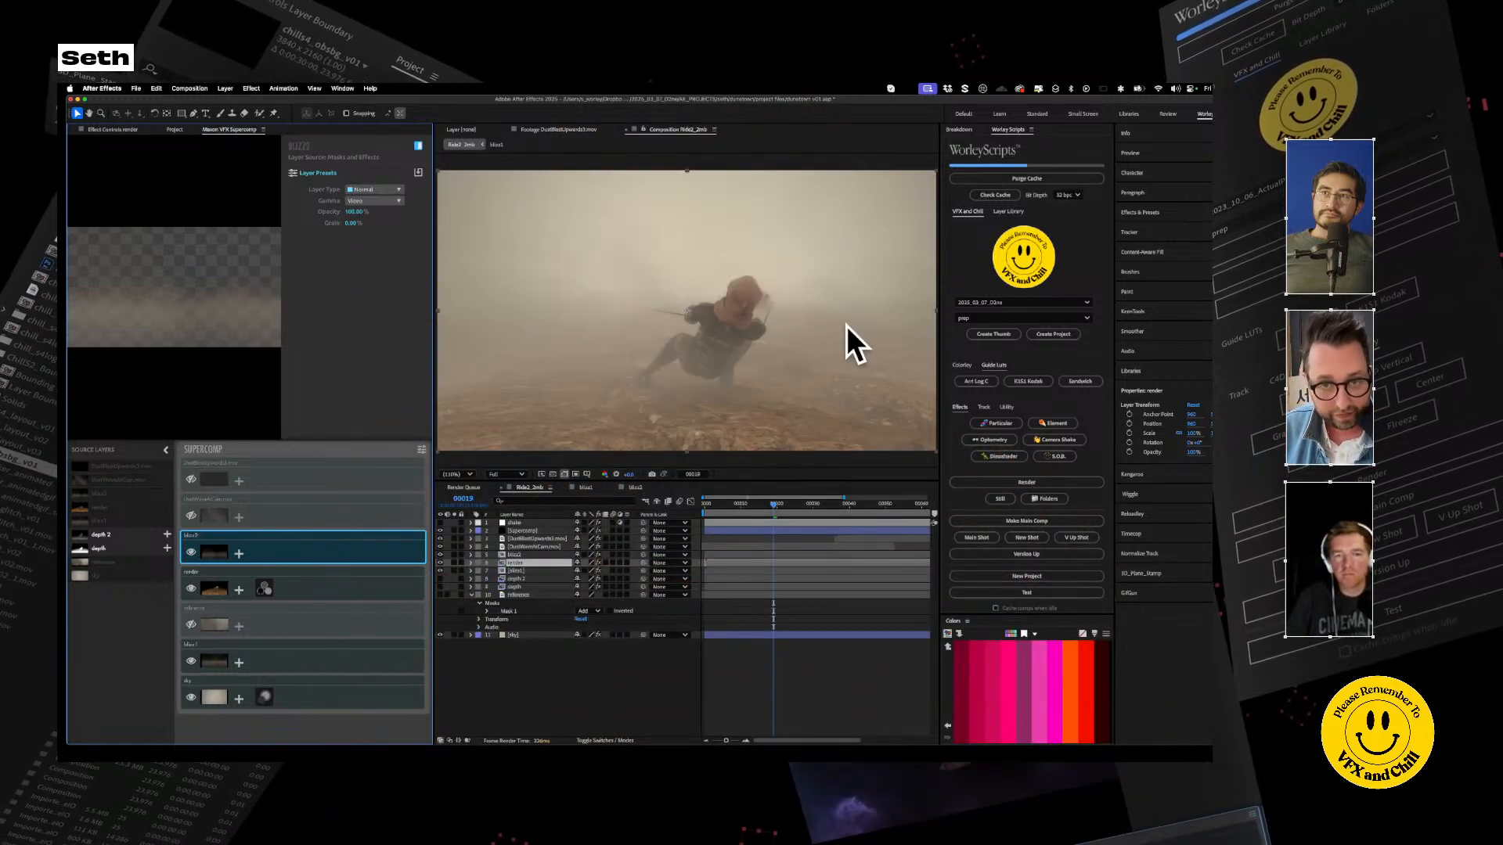
Apply the Backlit Smoke layer preset from the Translucent category to the upper blizzard layer
click(238, 554)
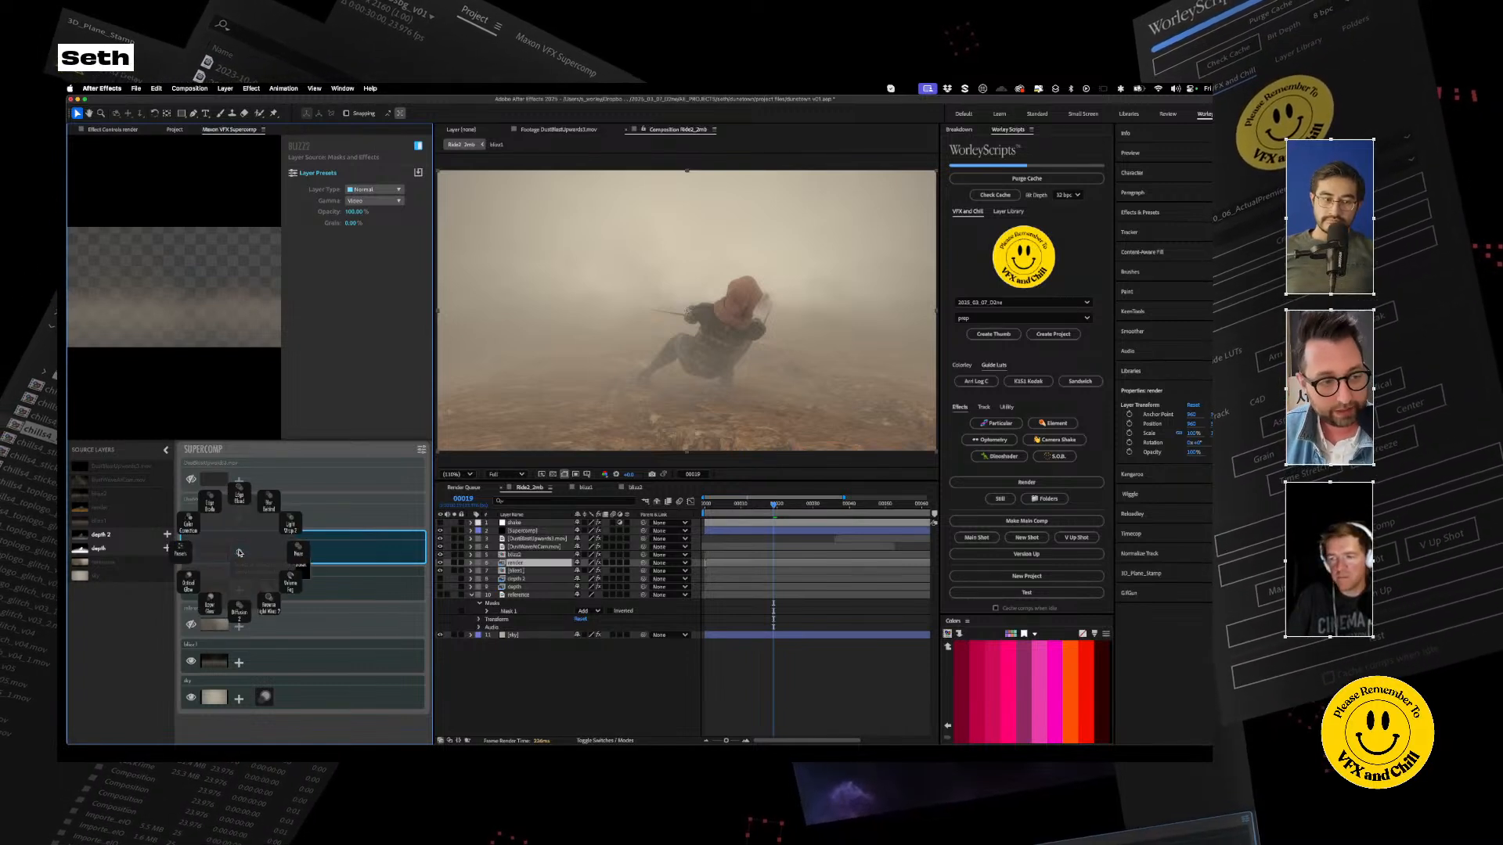
scroll(99, 689, down, 10)
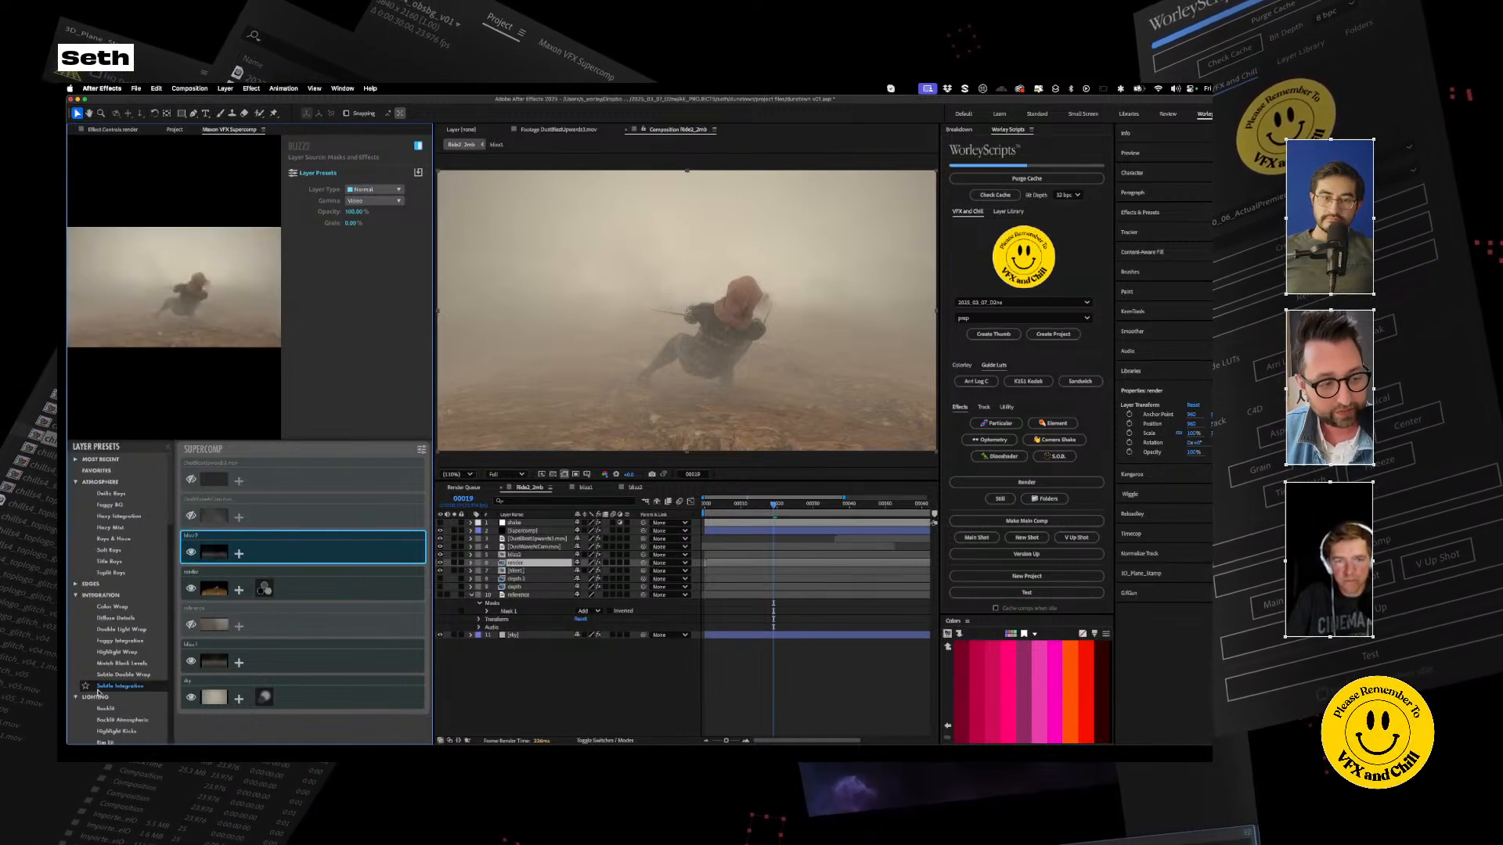
scroll(99, 692, up, 5)
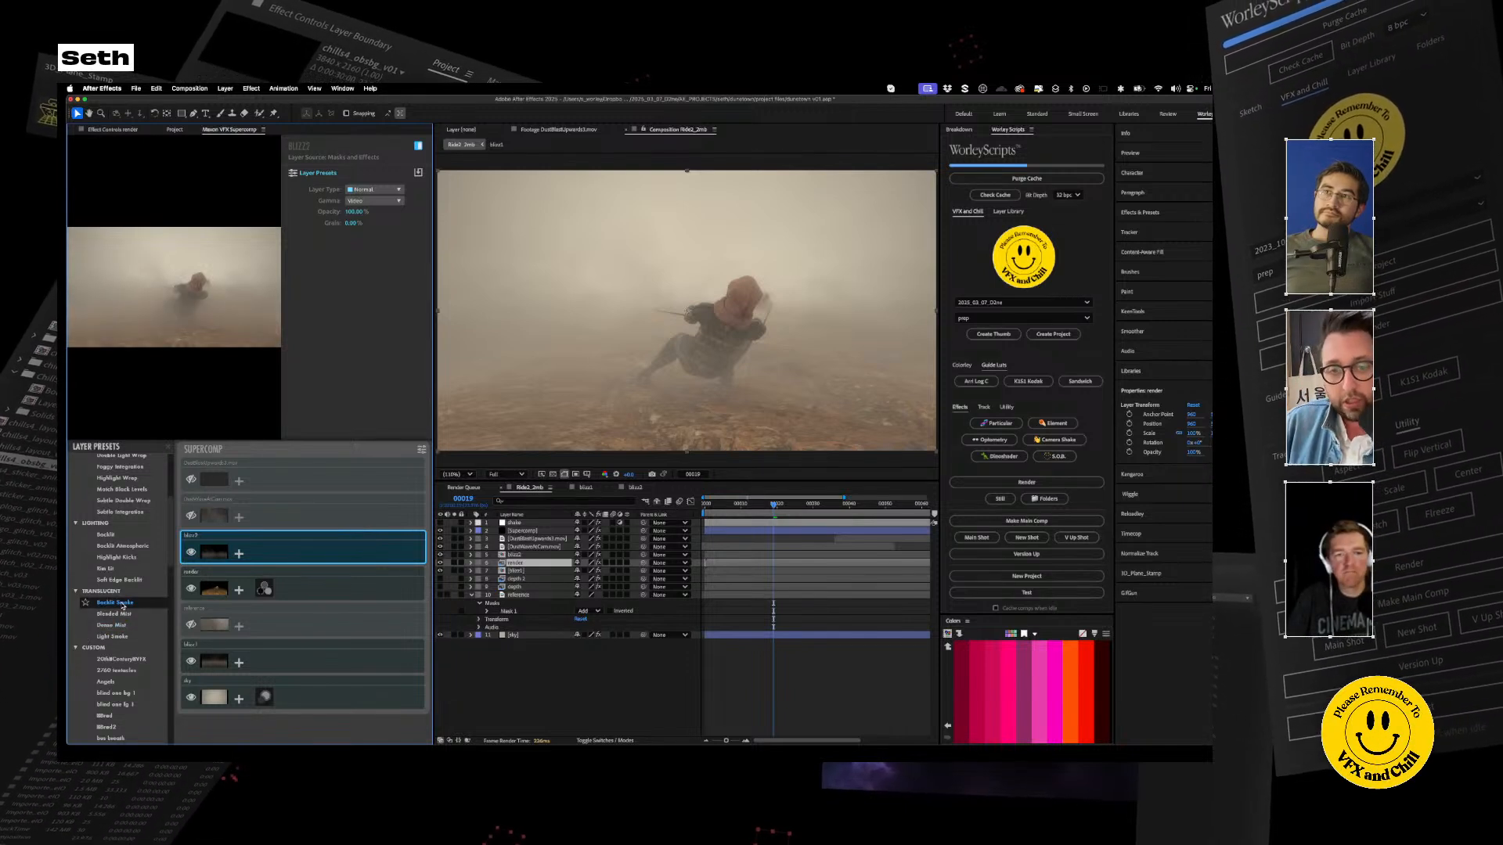
click(122, 605)
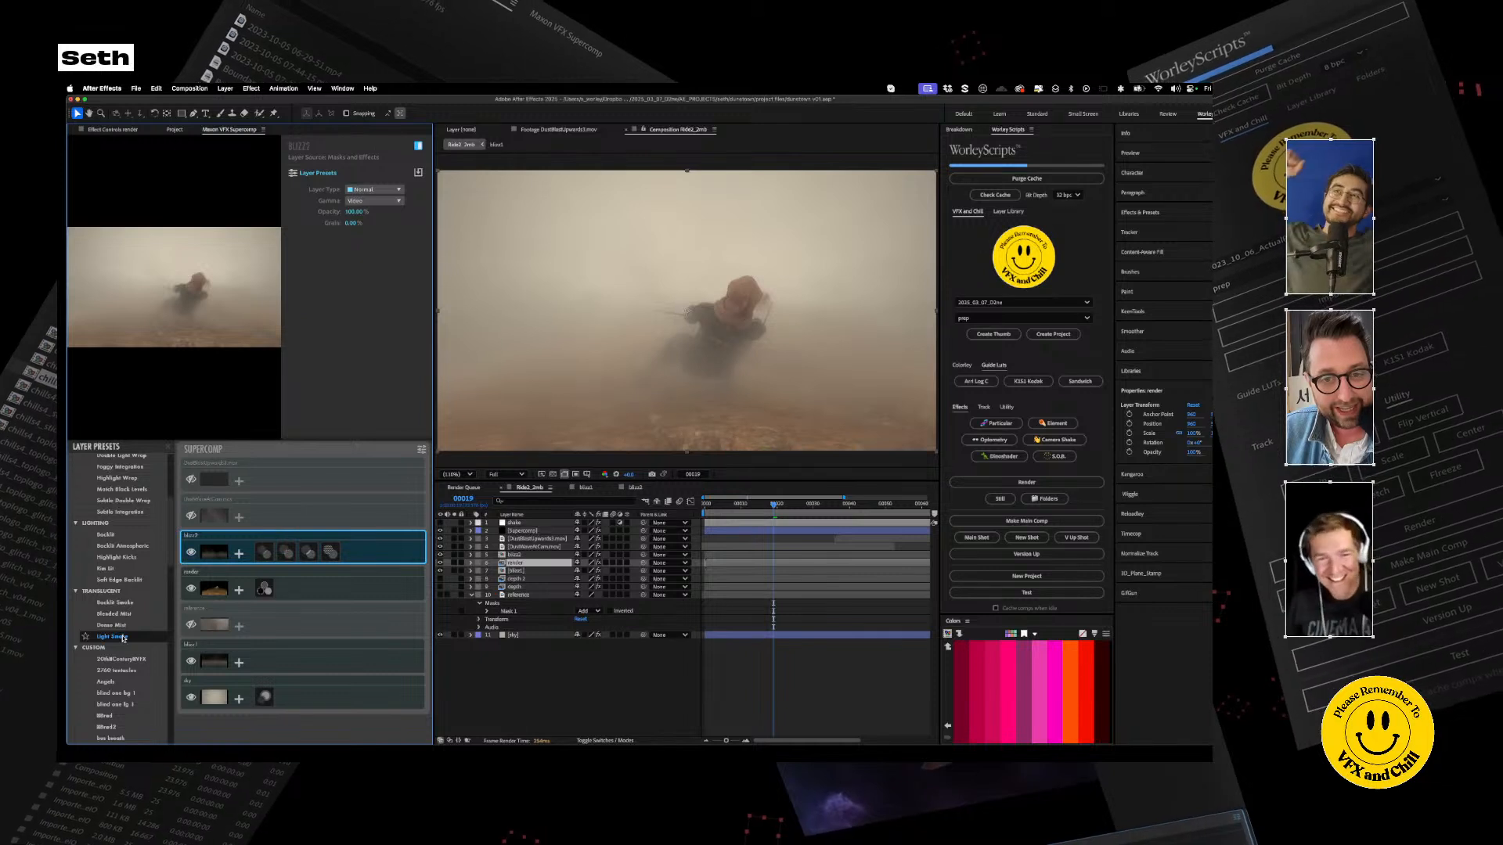
Delete the preset's first effect, the edge erosion, from the upper blizzard layer and set Blur Behind's amount to 50%
click(331, 552)
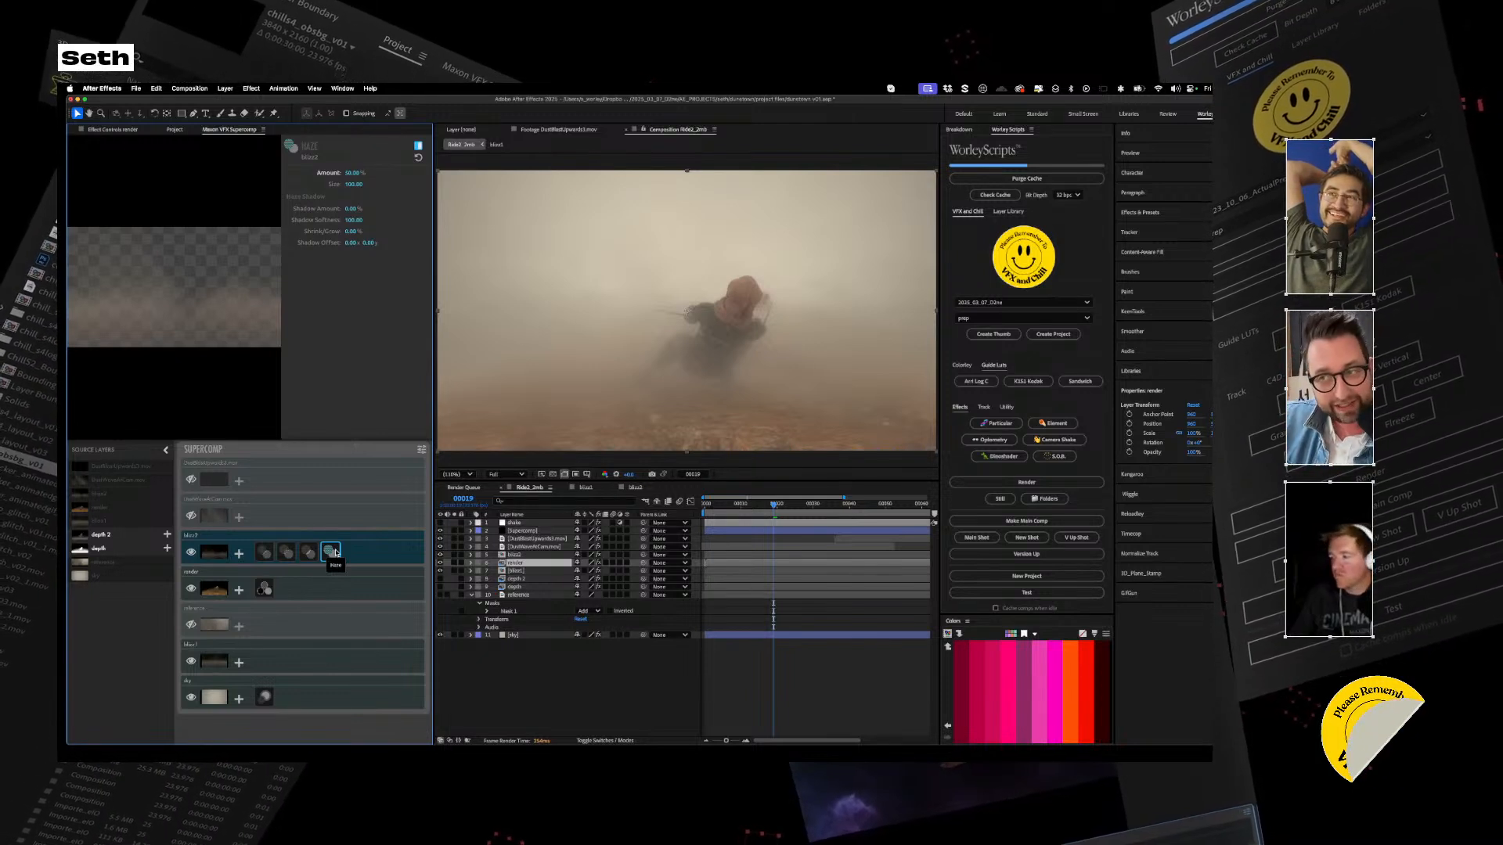
click(264, 554)
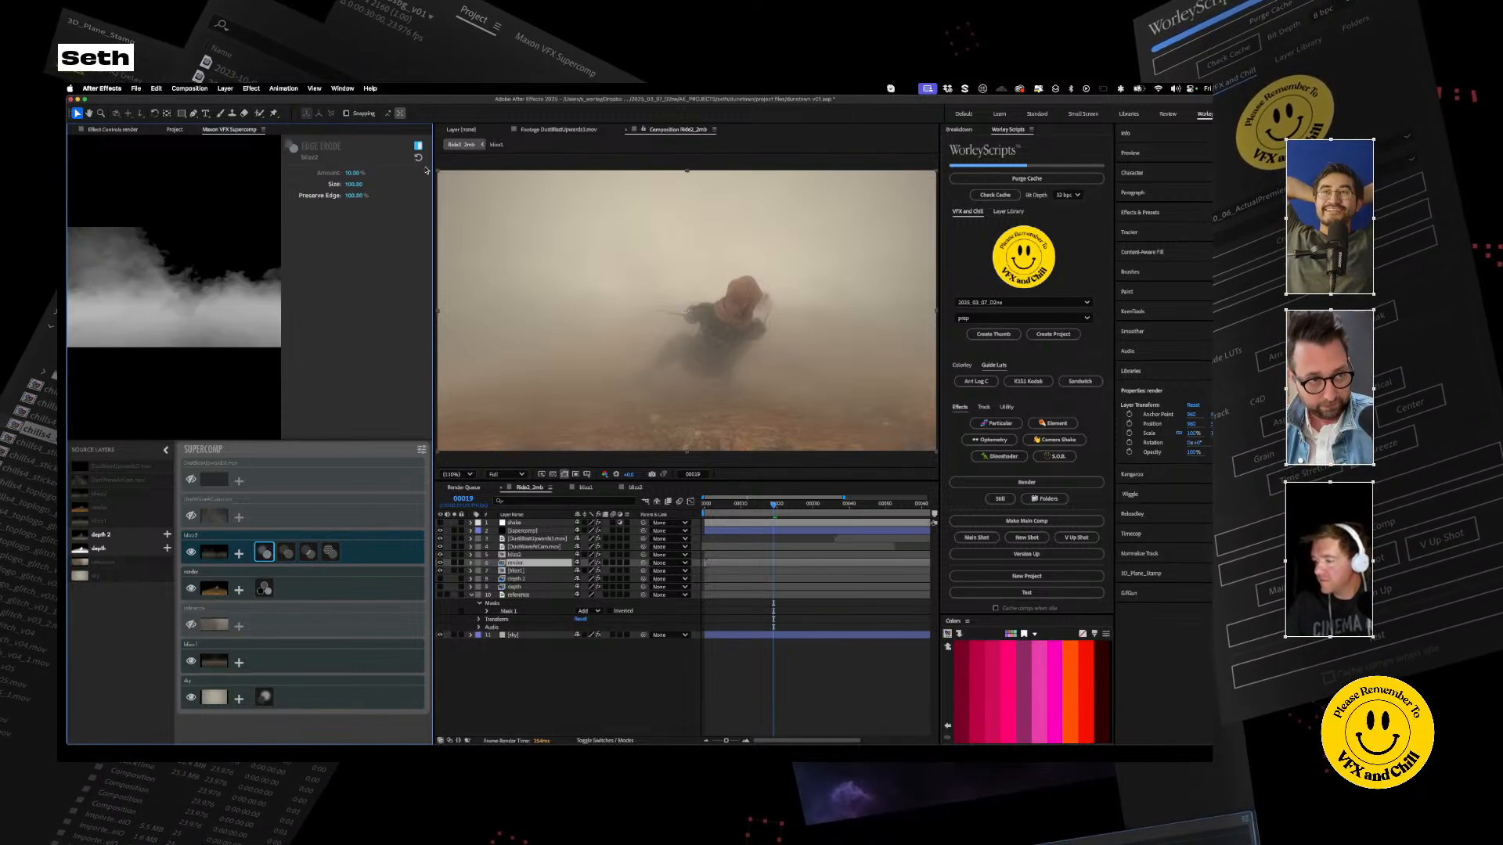
click(419, 146)
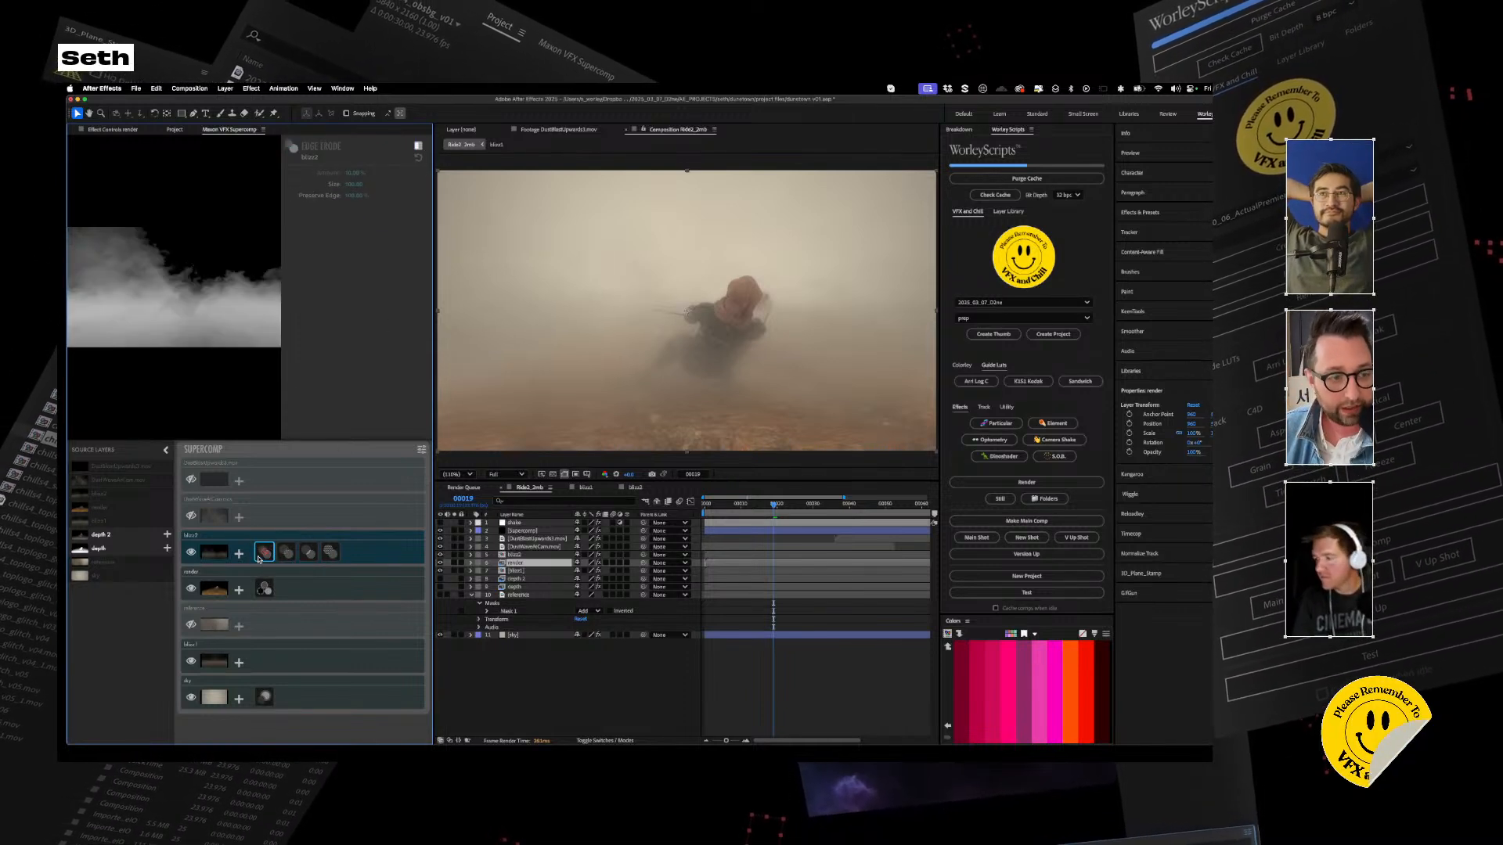
key(Delete)
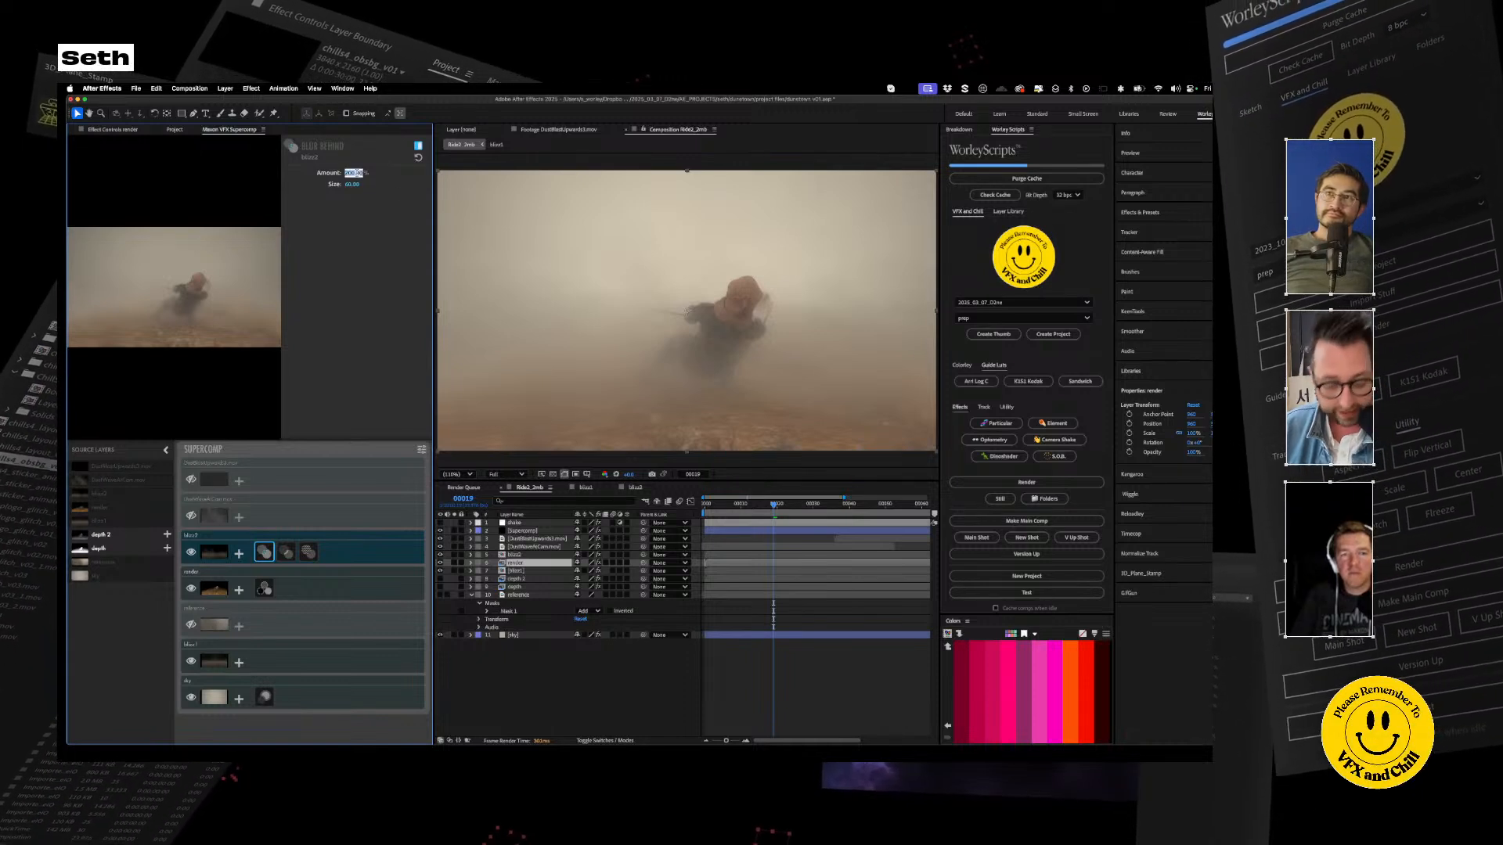
text(50)
key(Return)
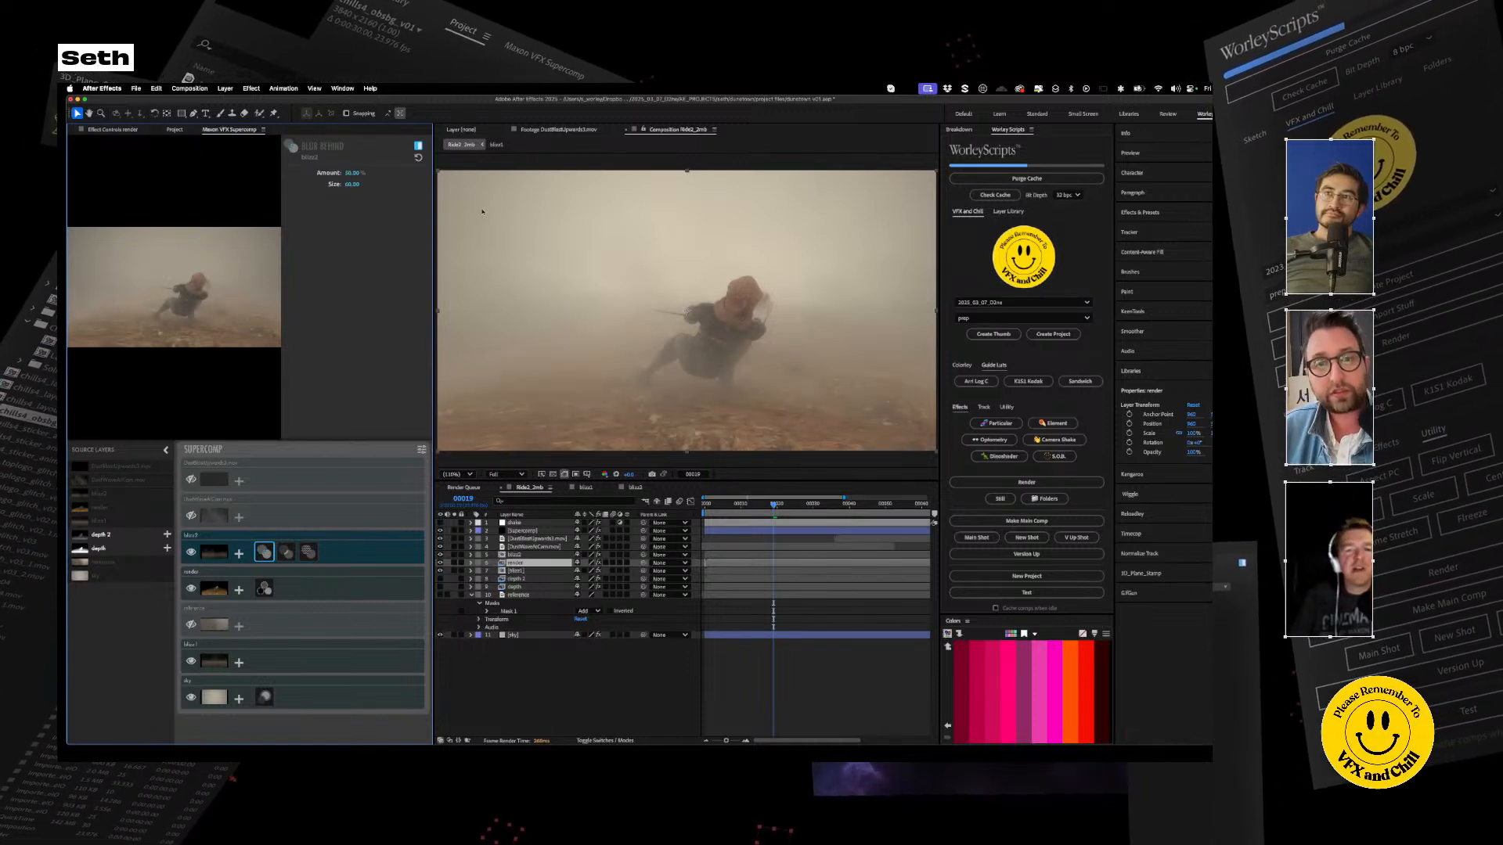
Compare the upper blizzard layer's Blur Behind effect on and off, close up on the figure's sword and arm
click(417, 146)
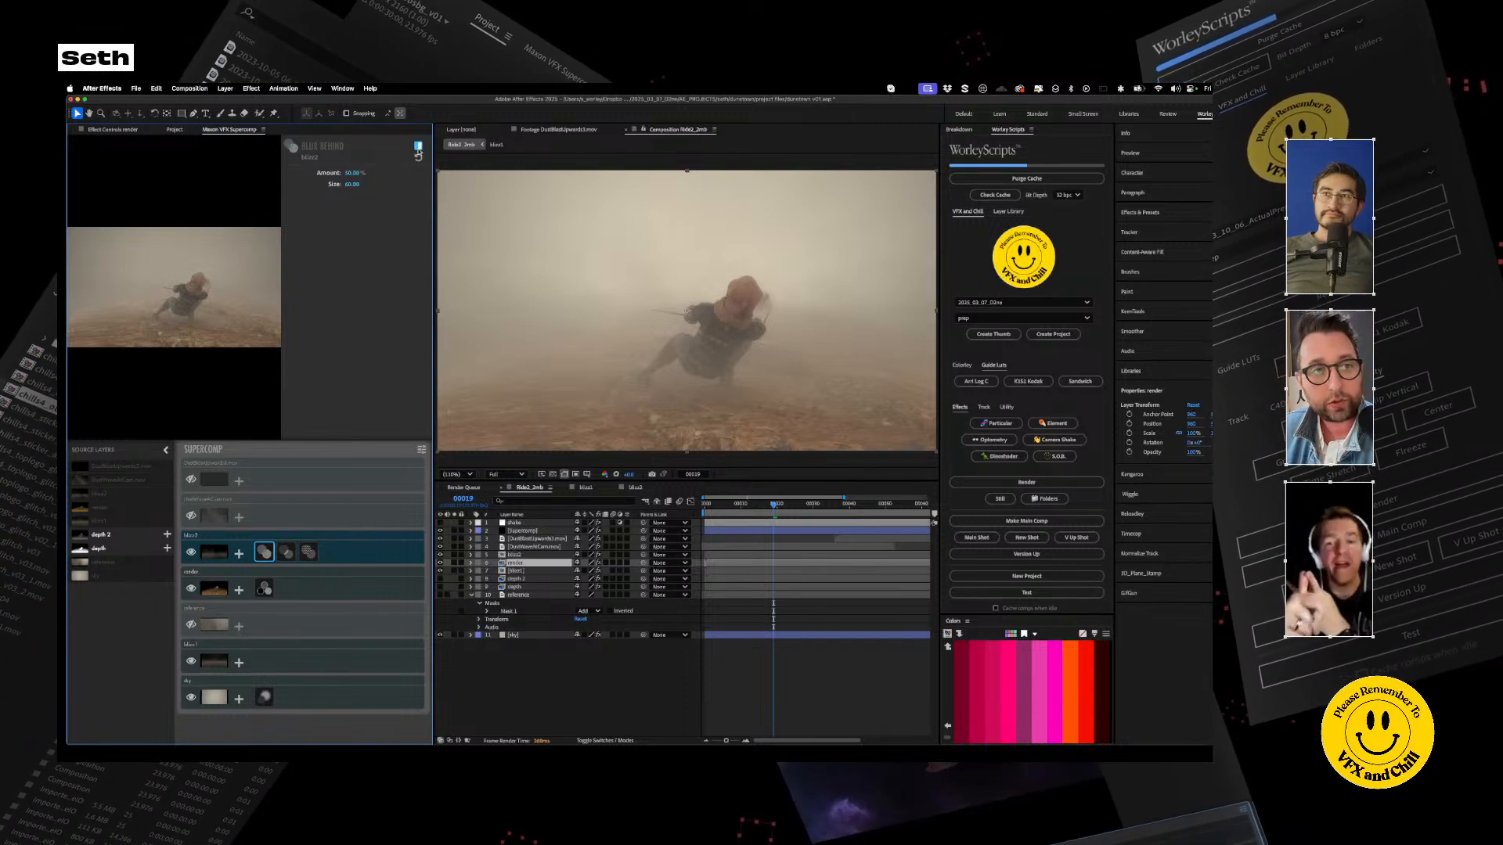
click(417, 146)
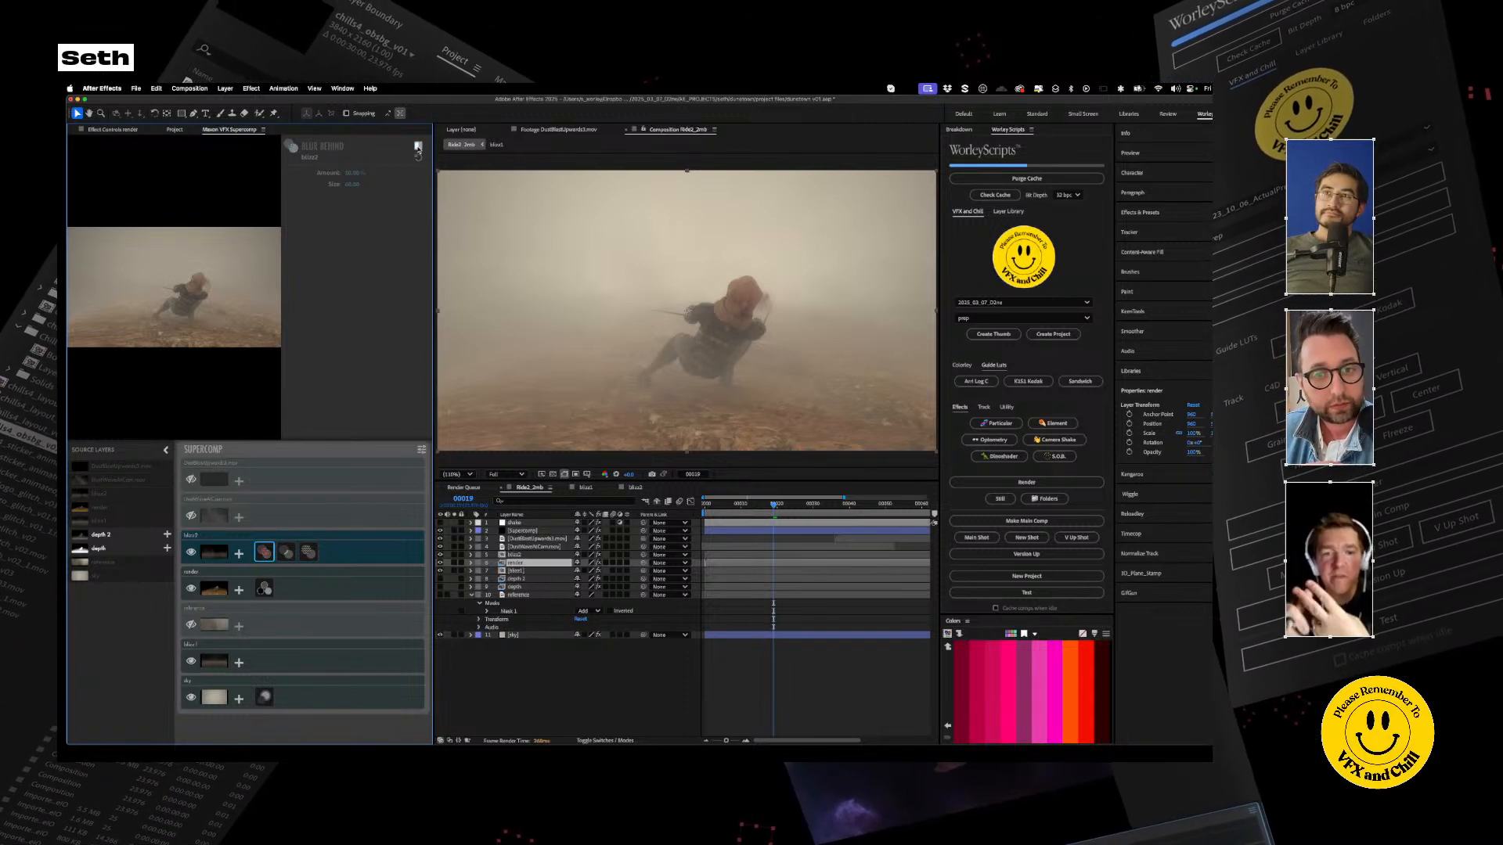
scroll(663, 313, up, 4)
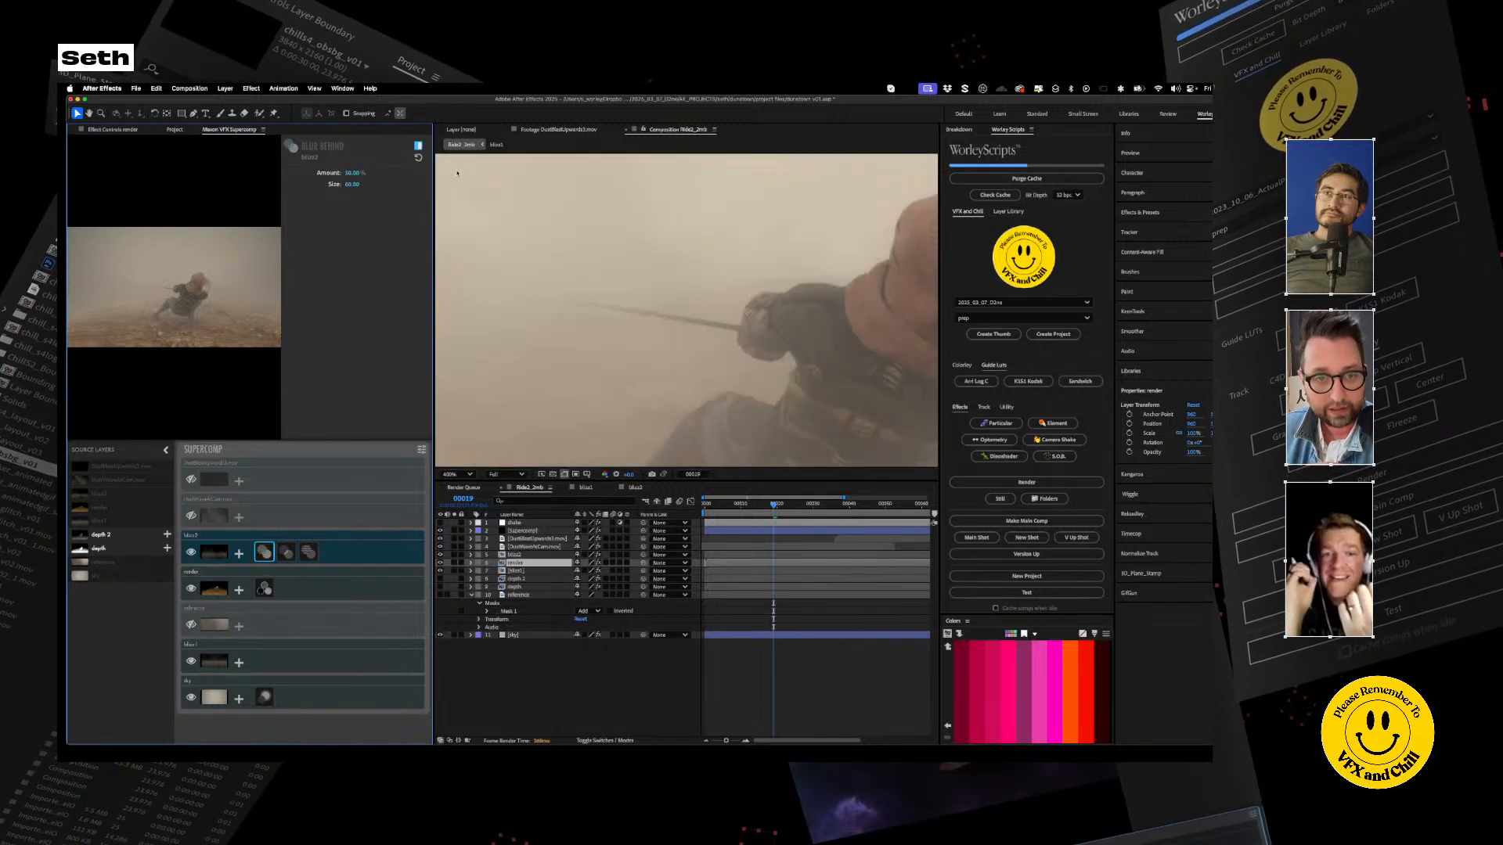
click(418, 147)
click(418, 146)
click(418, 146)
click(419, 146)
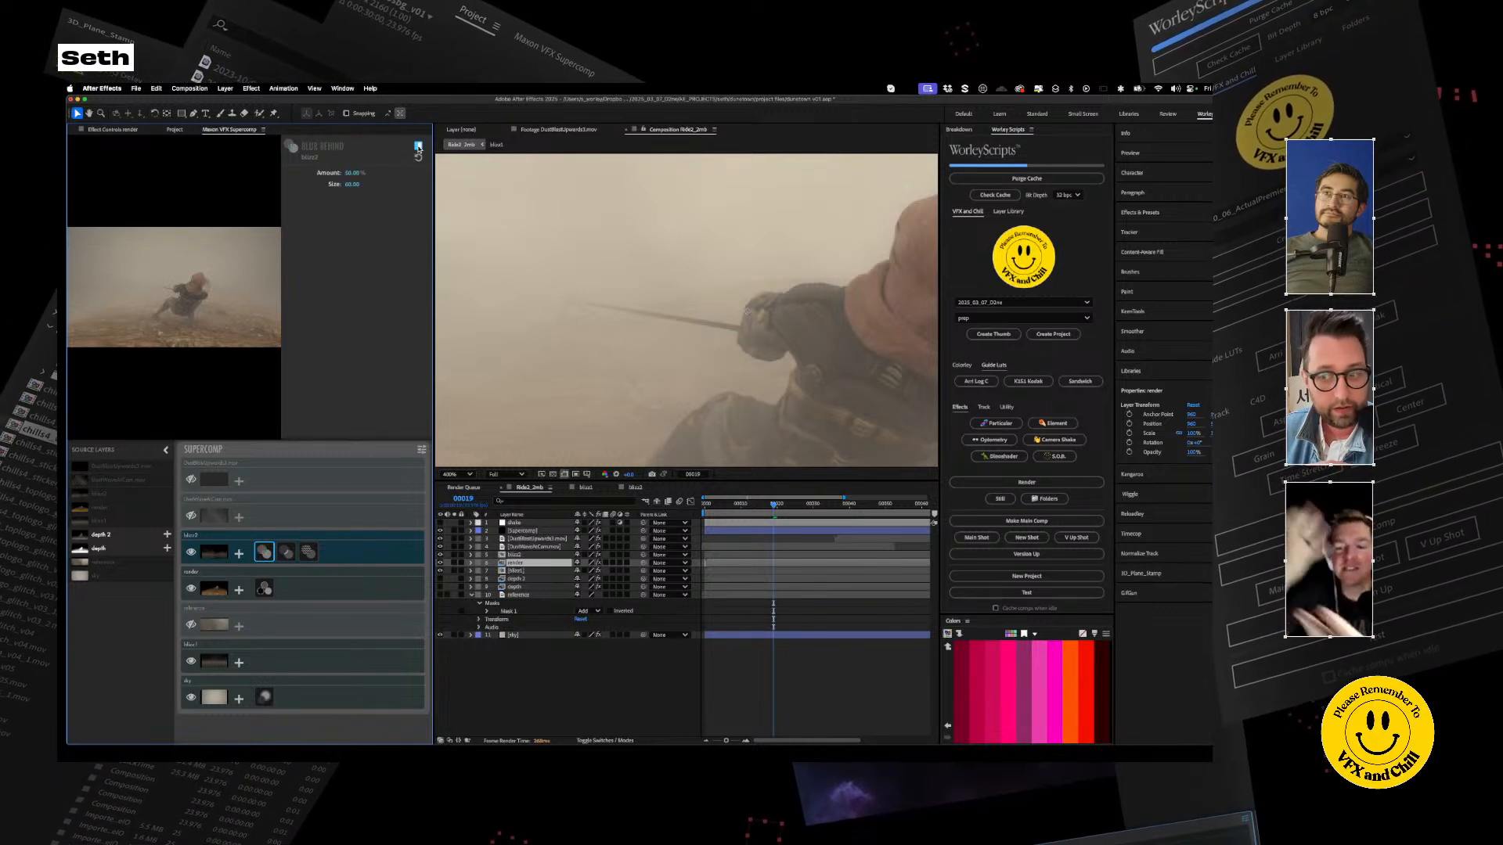
click(418, 146)
click(418, 147)
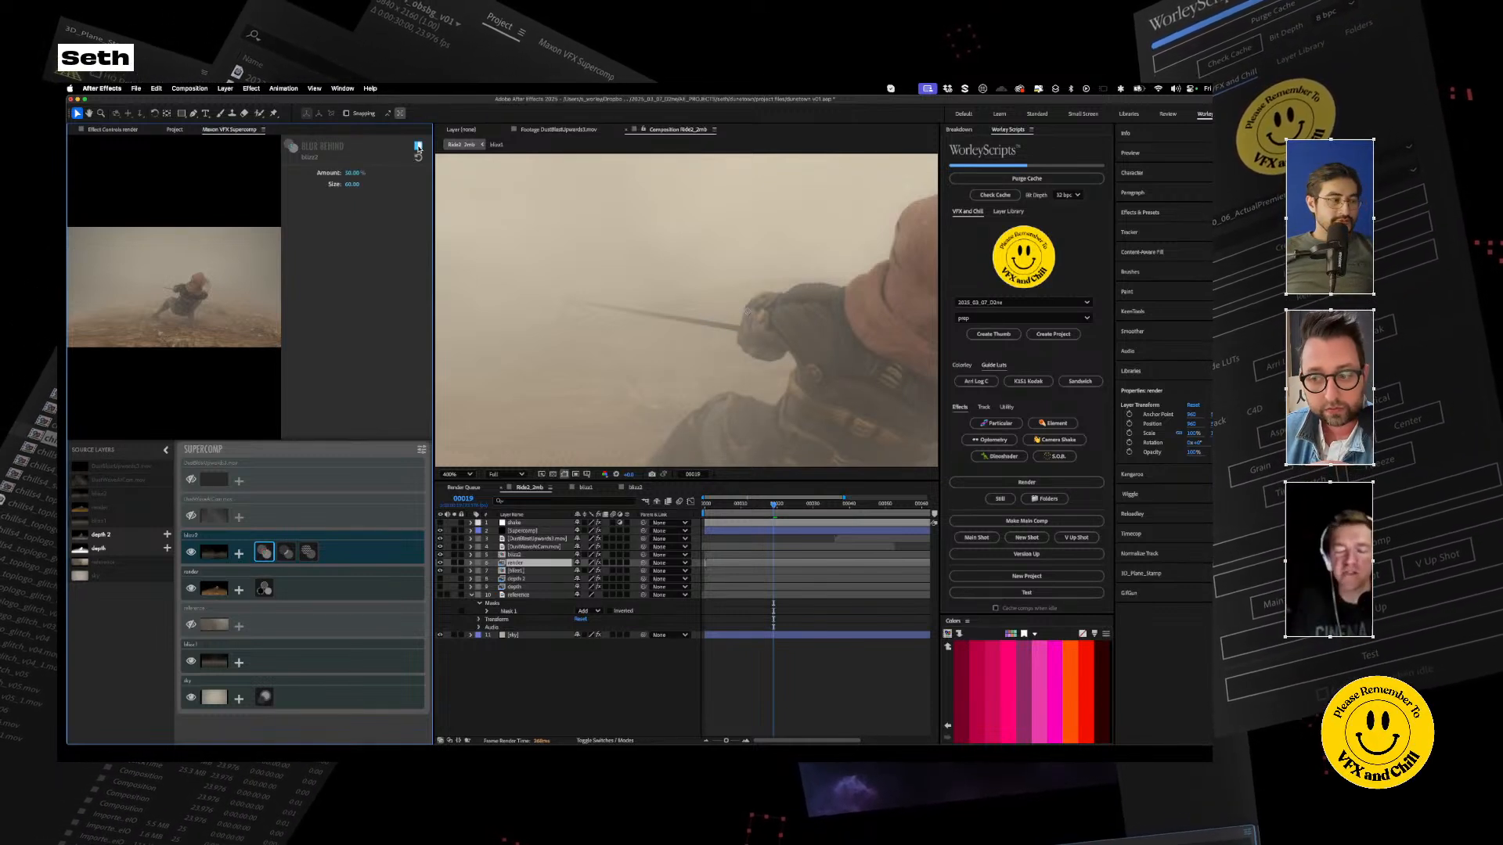
click(418, 147)
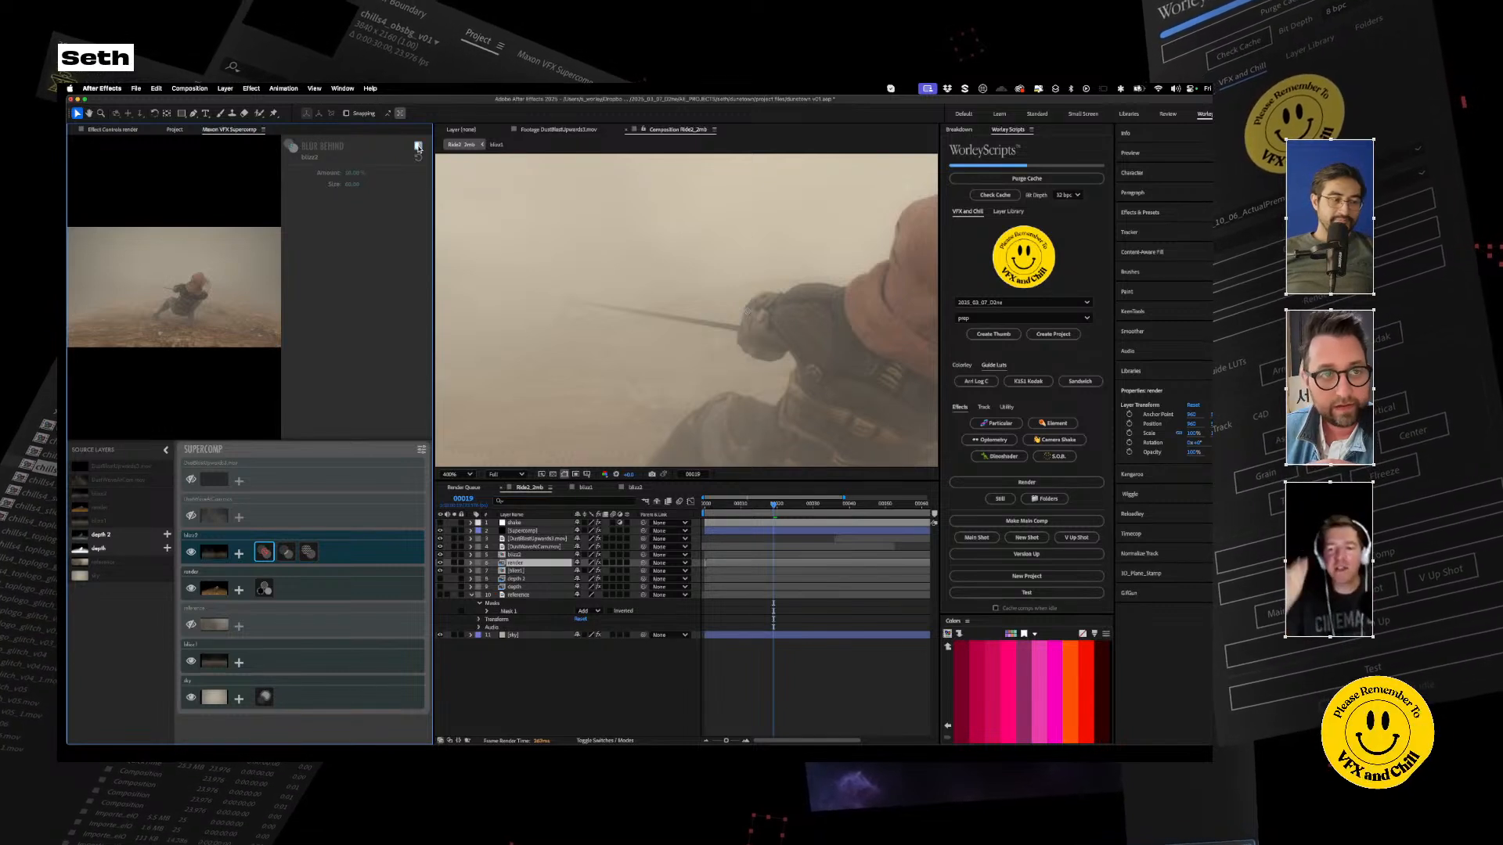
click(418, 146)
click(418, 147)
click(418, 146)
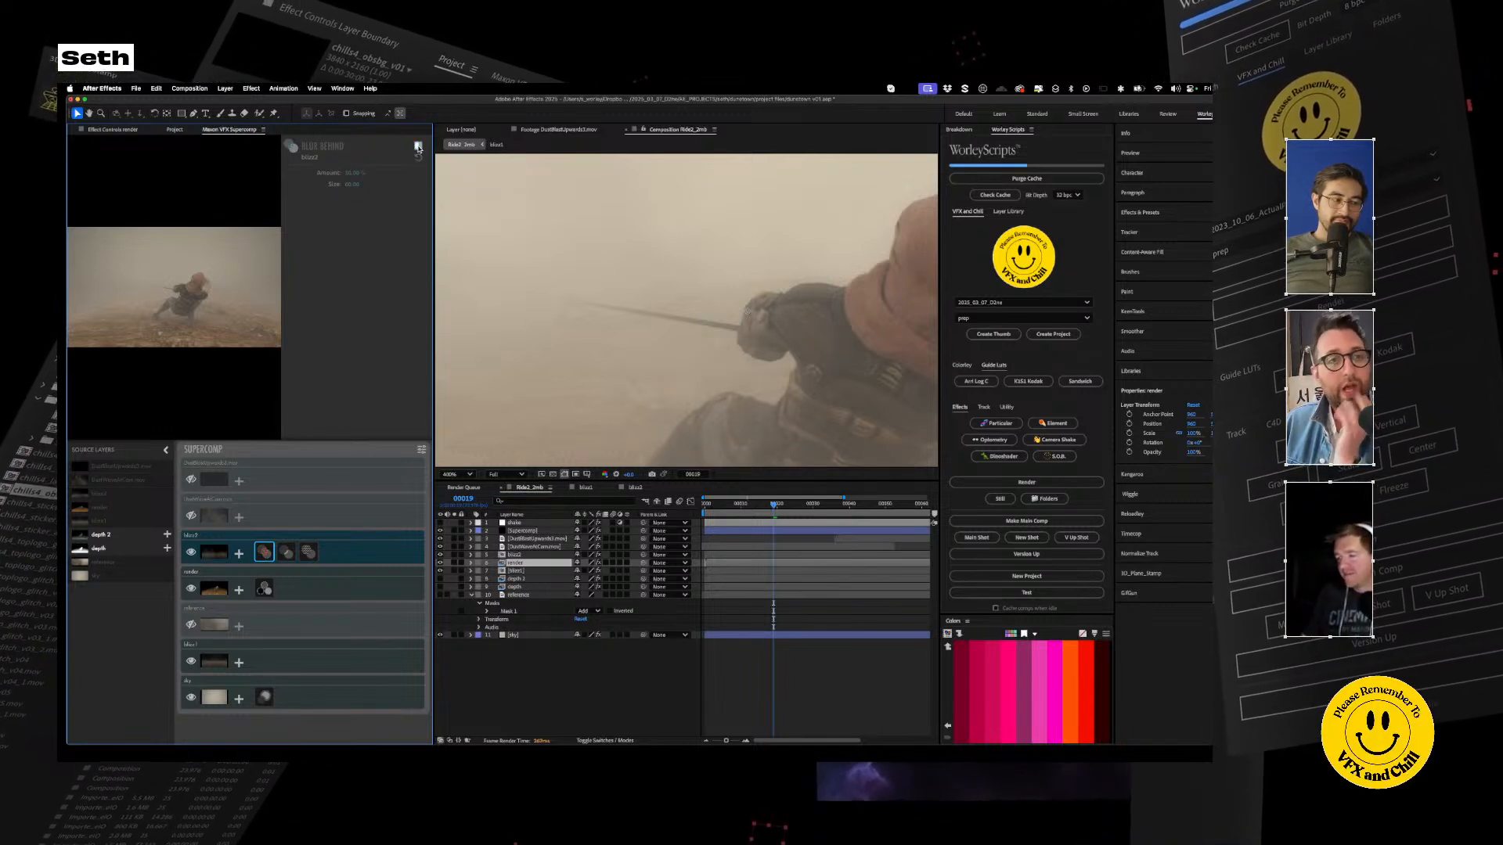
click(418, 146)
click(418, 147)
click(418, 147)
click(418, 146)
click(418, 146)
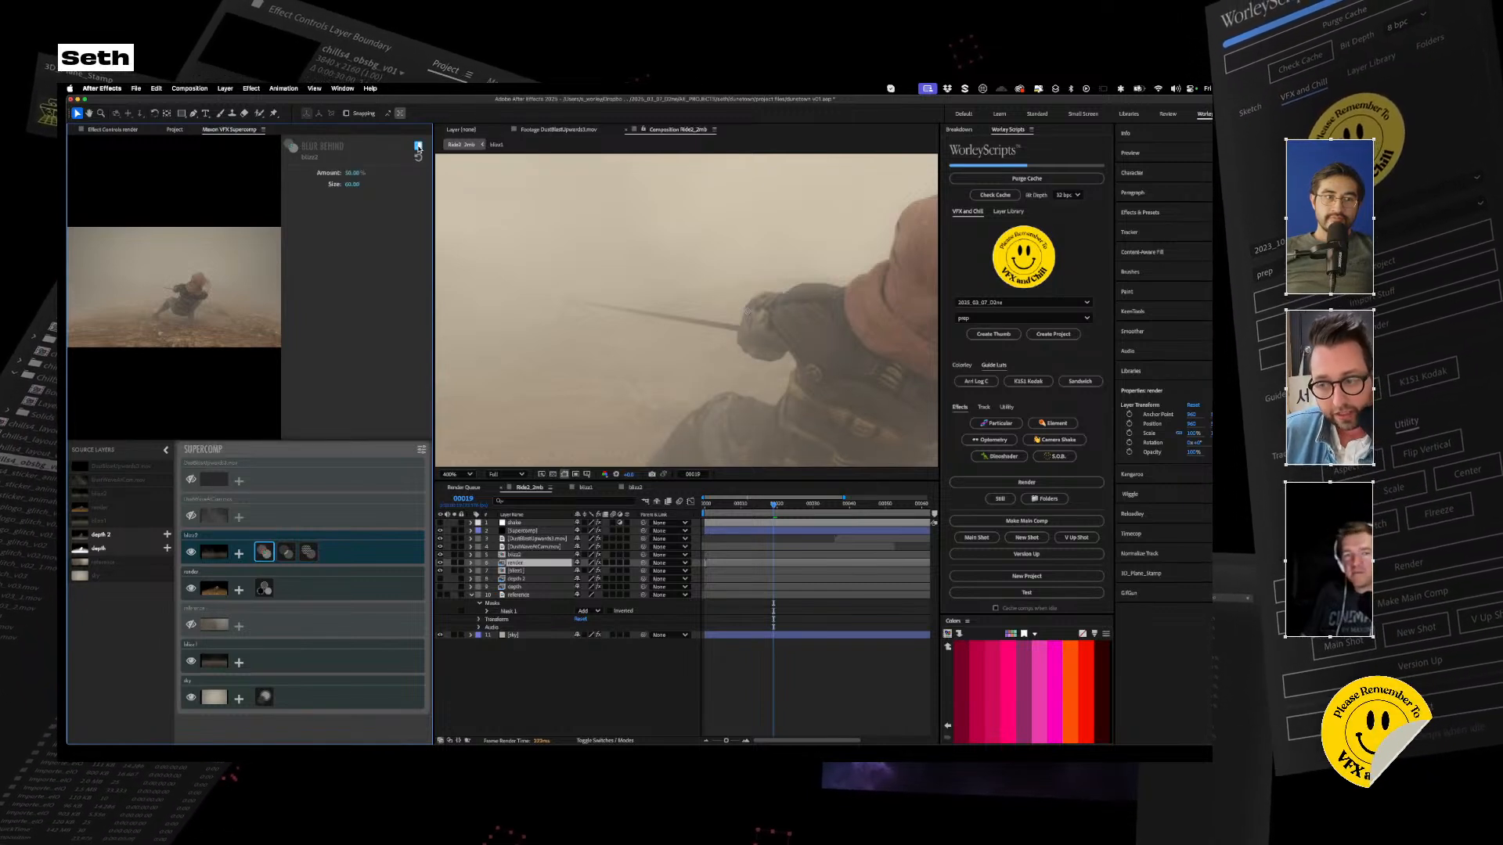
click(418, 146)
click(418, 146)
click(419, 146)
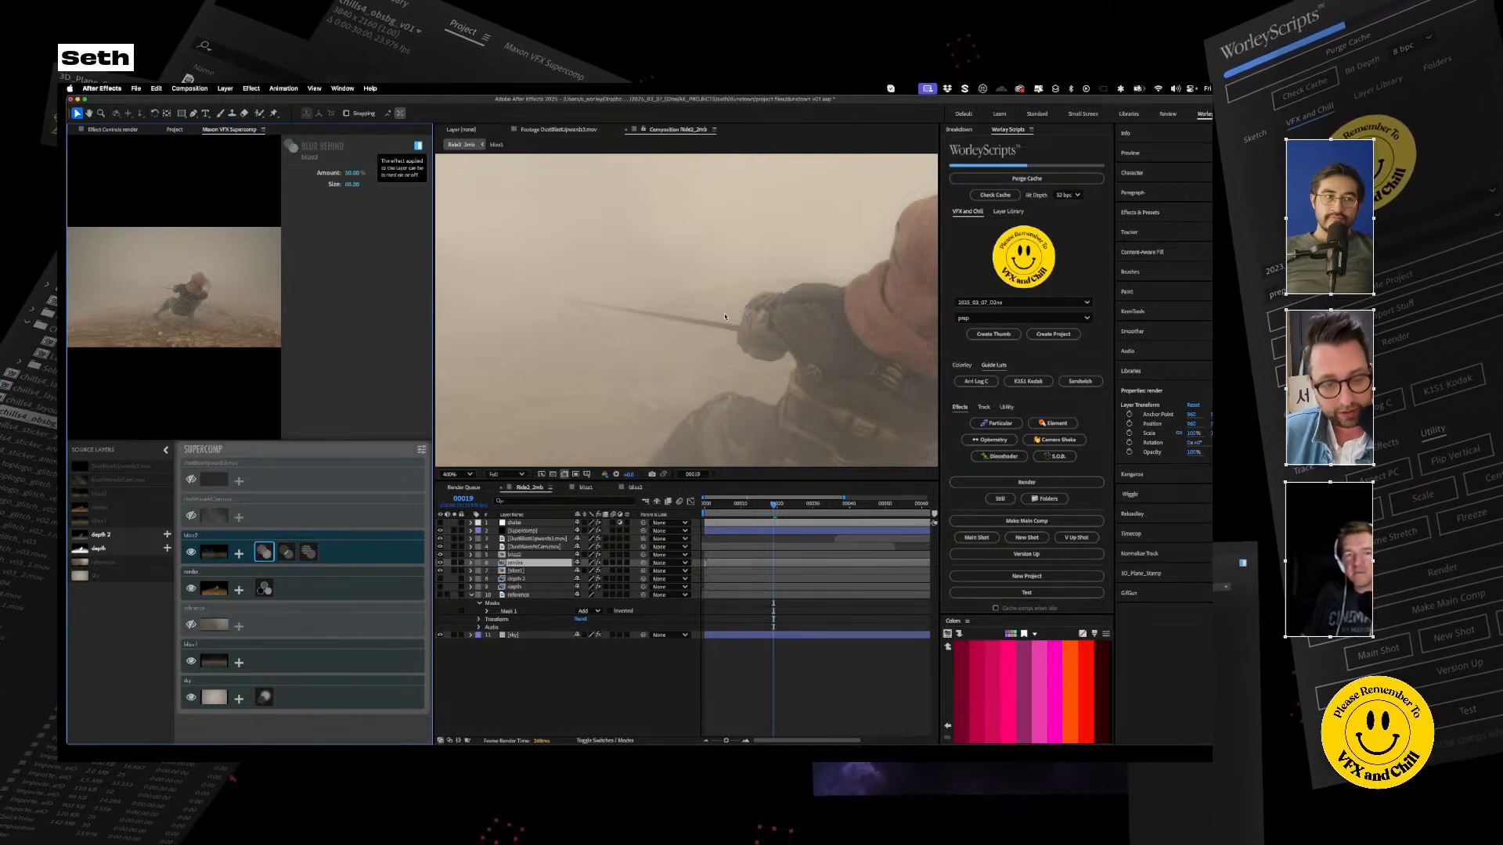
click(678, 309)
key(shift+slash)
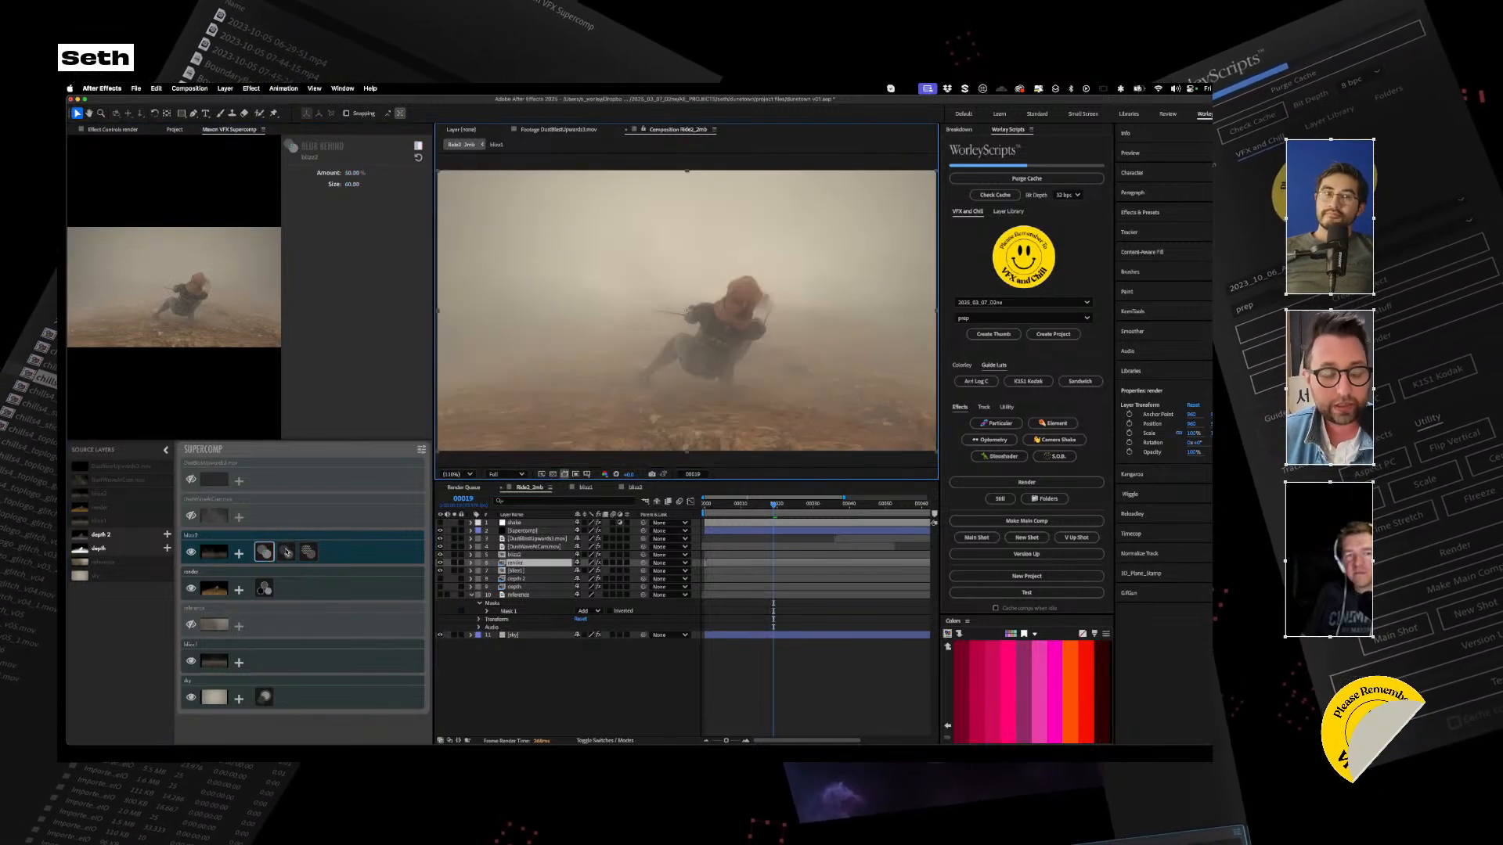
Compare the upper blizzard layer with and without Light Wrap 2, and remove that effect from the layer
click(344, 556)
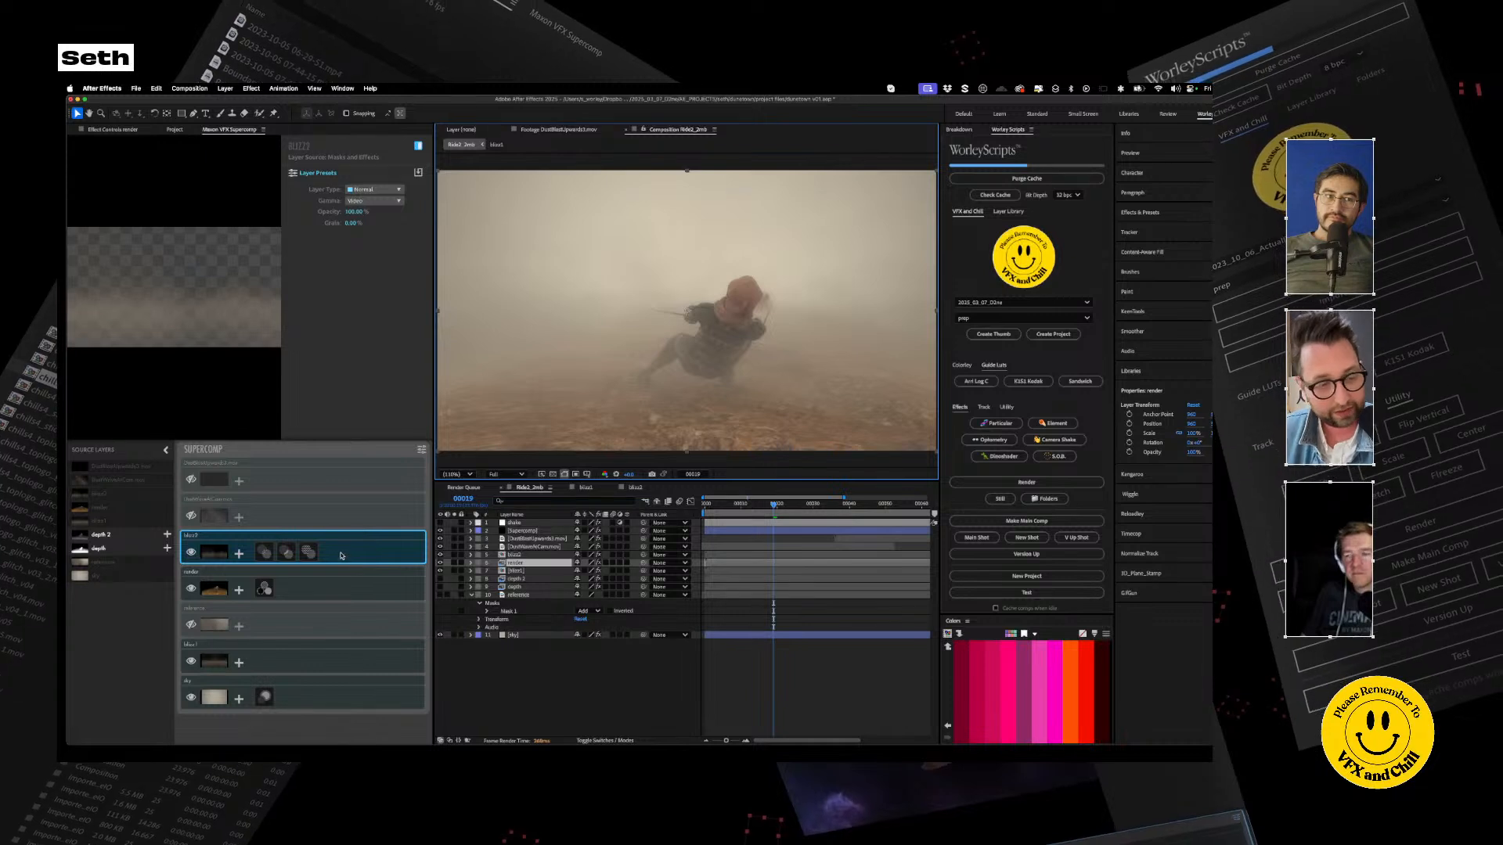
click(264, 552)
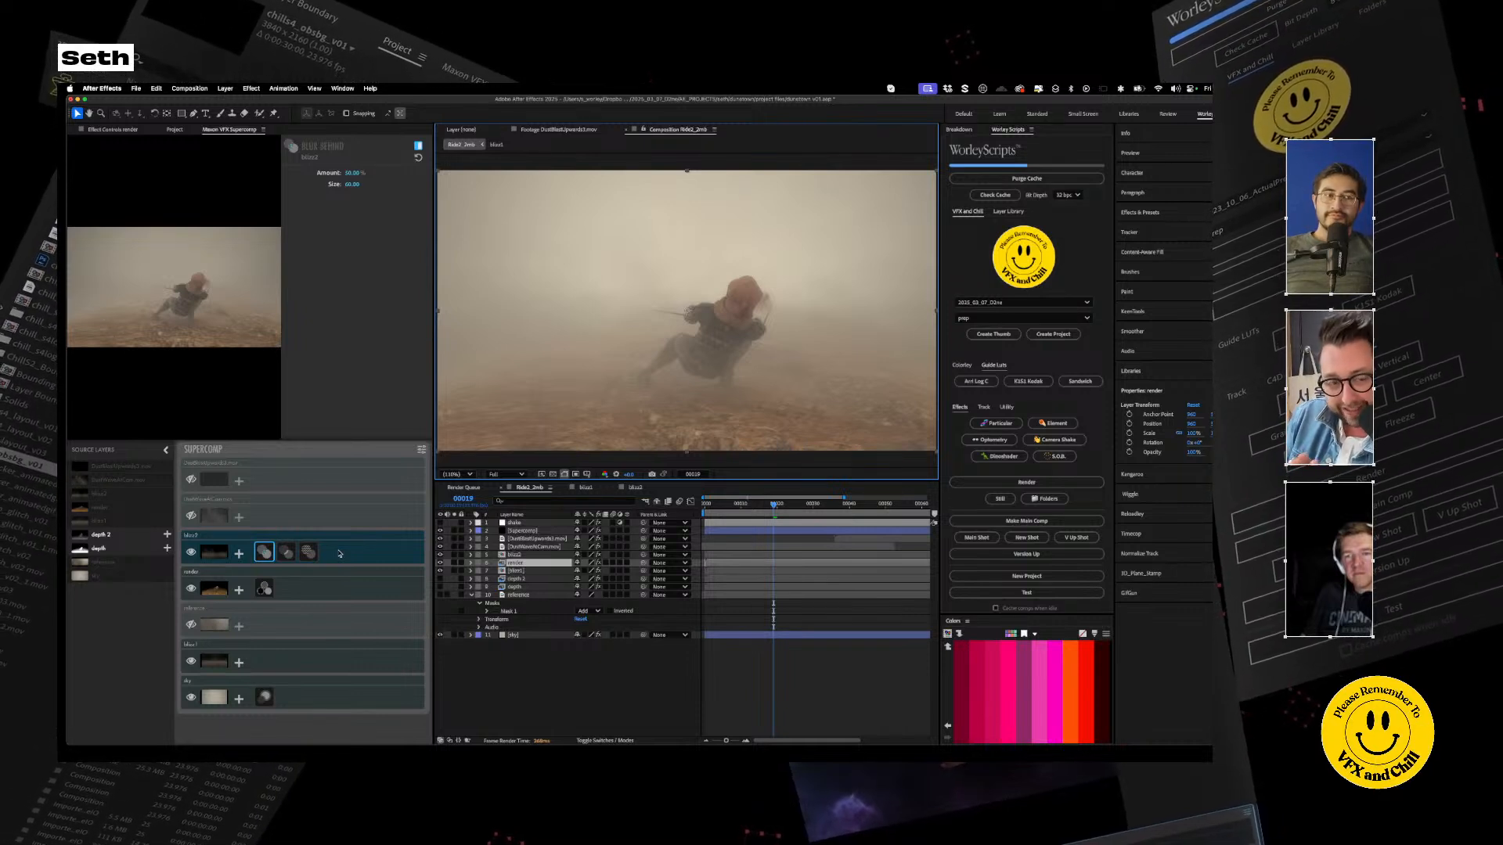
click(290, 553)
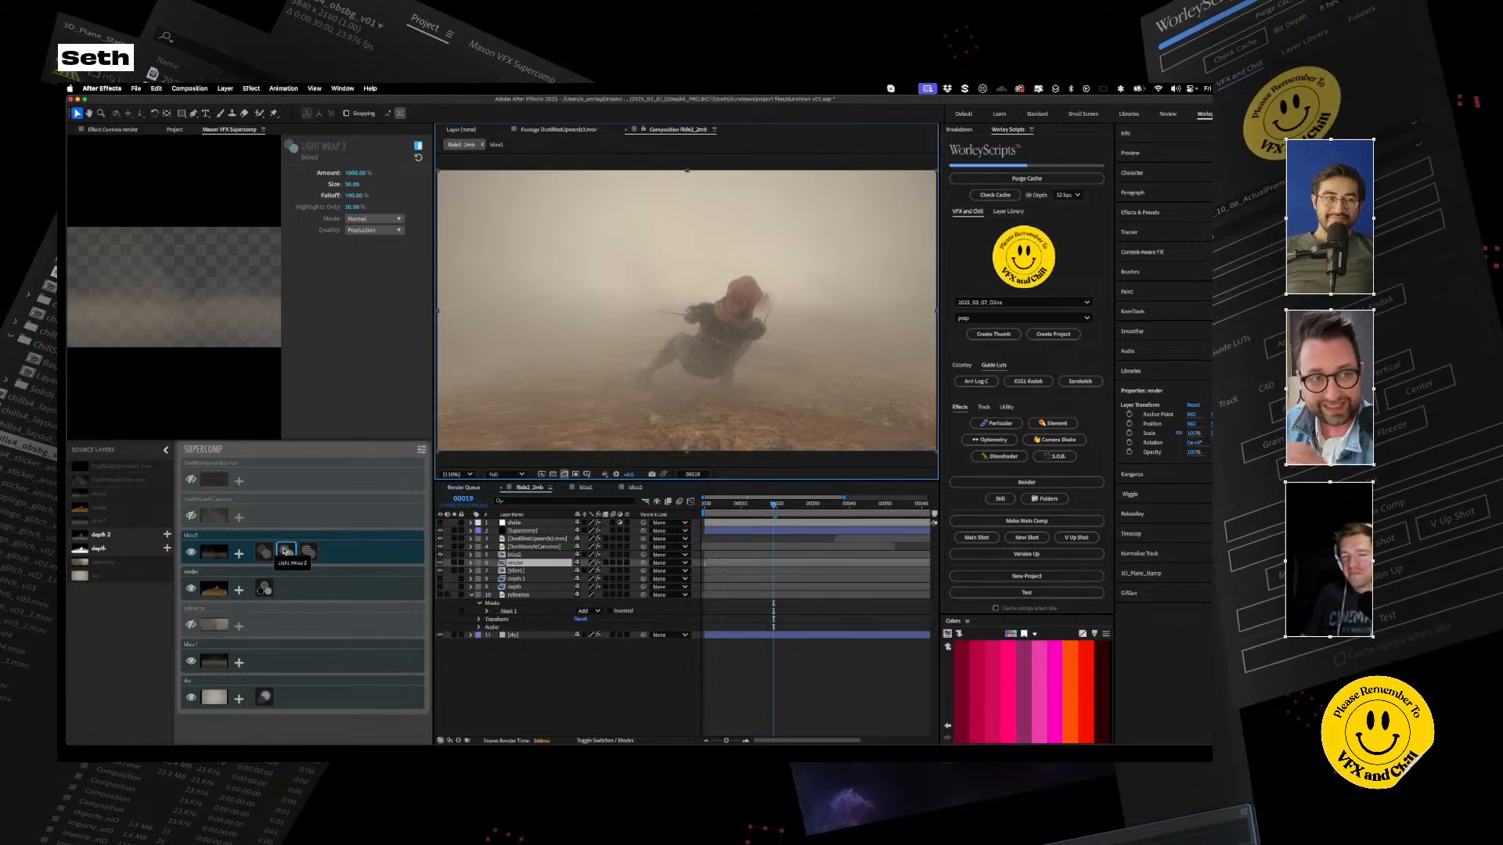
click(418, 145)
click(418, 145)
click(418, 145)
click(285, 552)
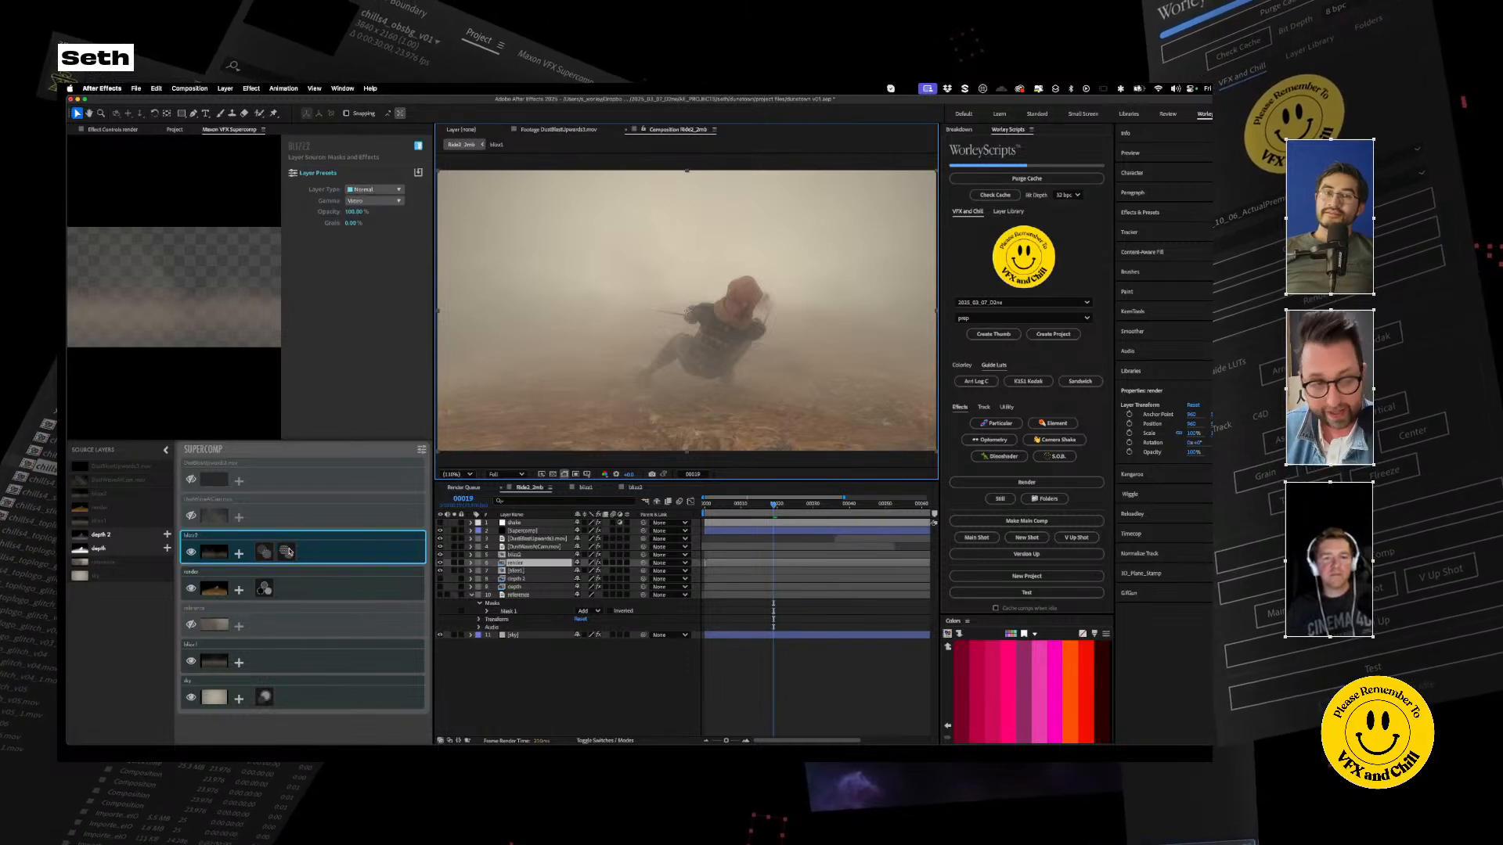
Compare the upper blizzard layer's Haze effect on and off over the figure
click(285, 552)
click(418, 146)
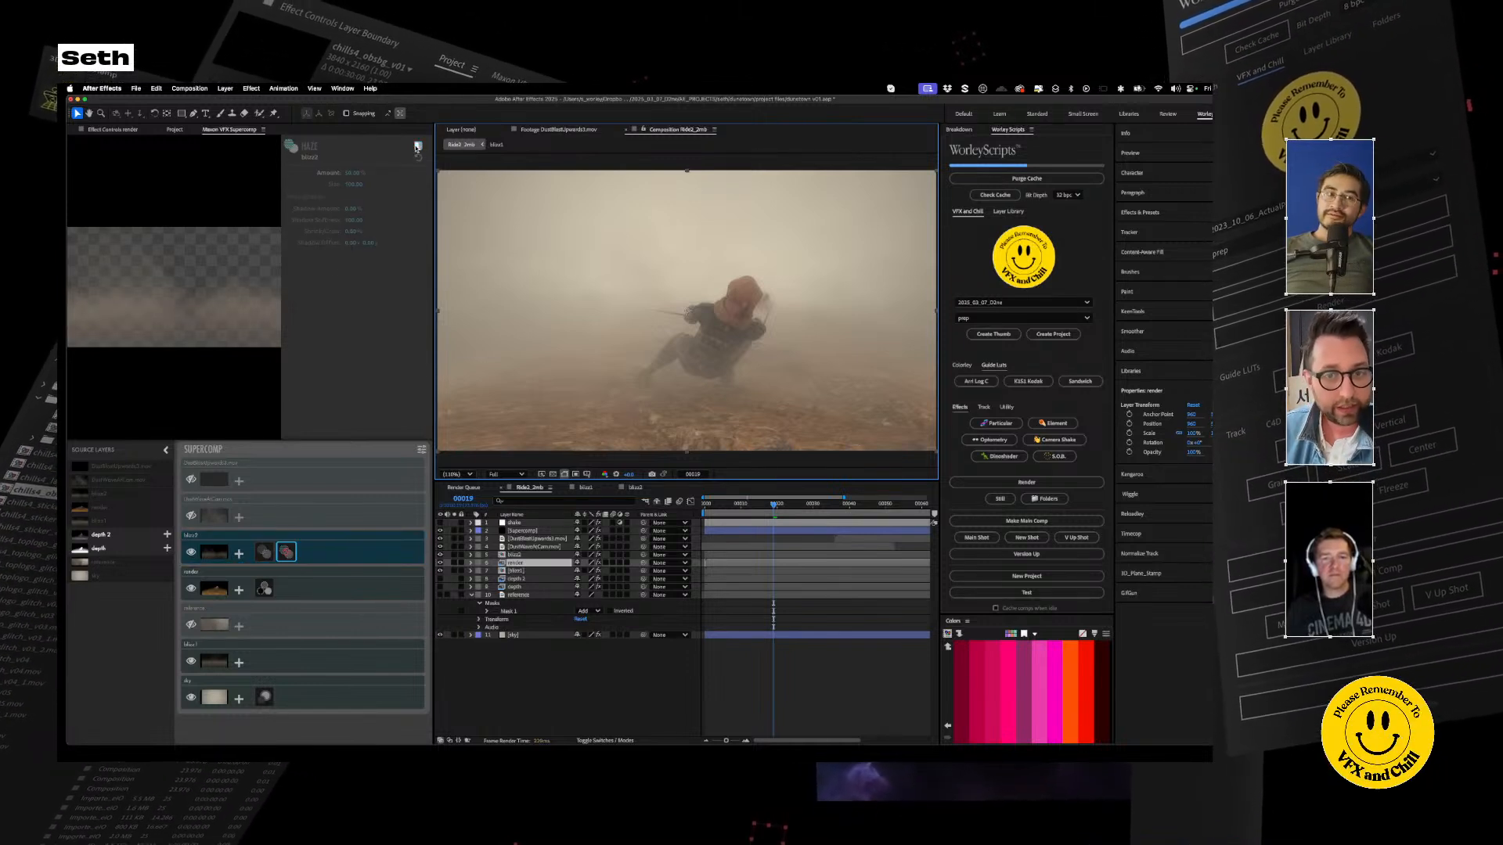
click(418, 146)
click(418, 146)
click(418, 146)
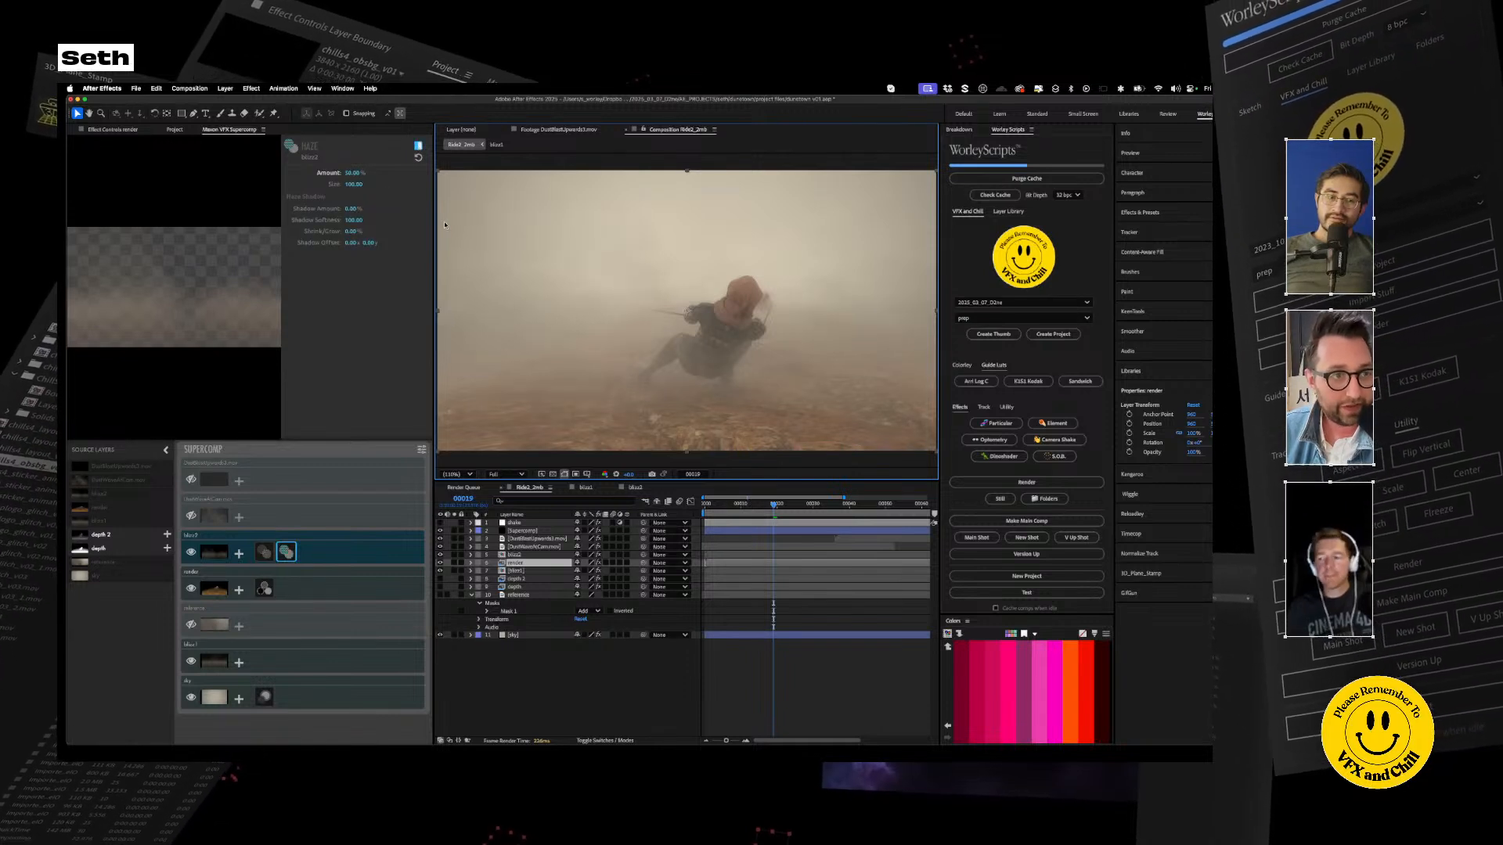
Scrub through the early frames of the composition to check the foreground haze over the moving figure
click(778, 505)
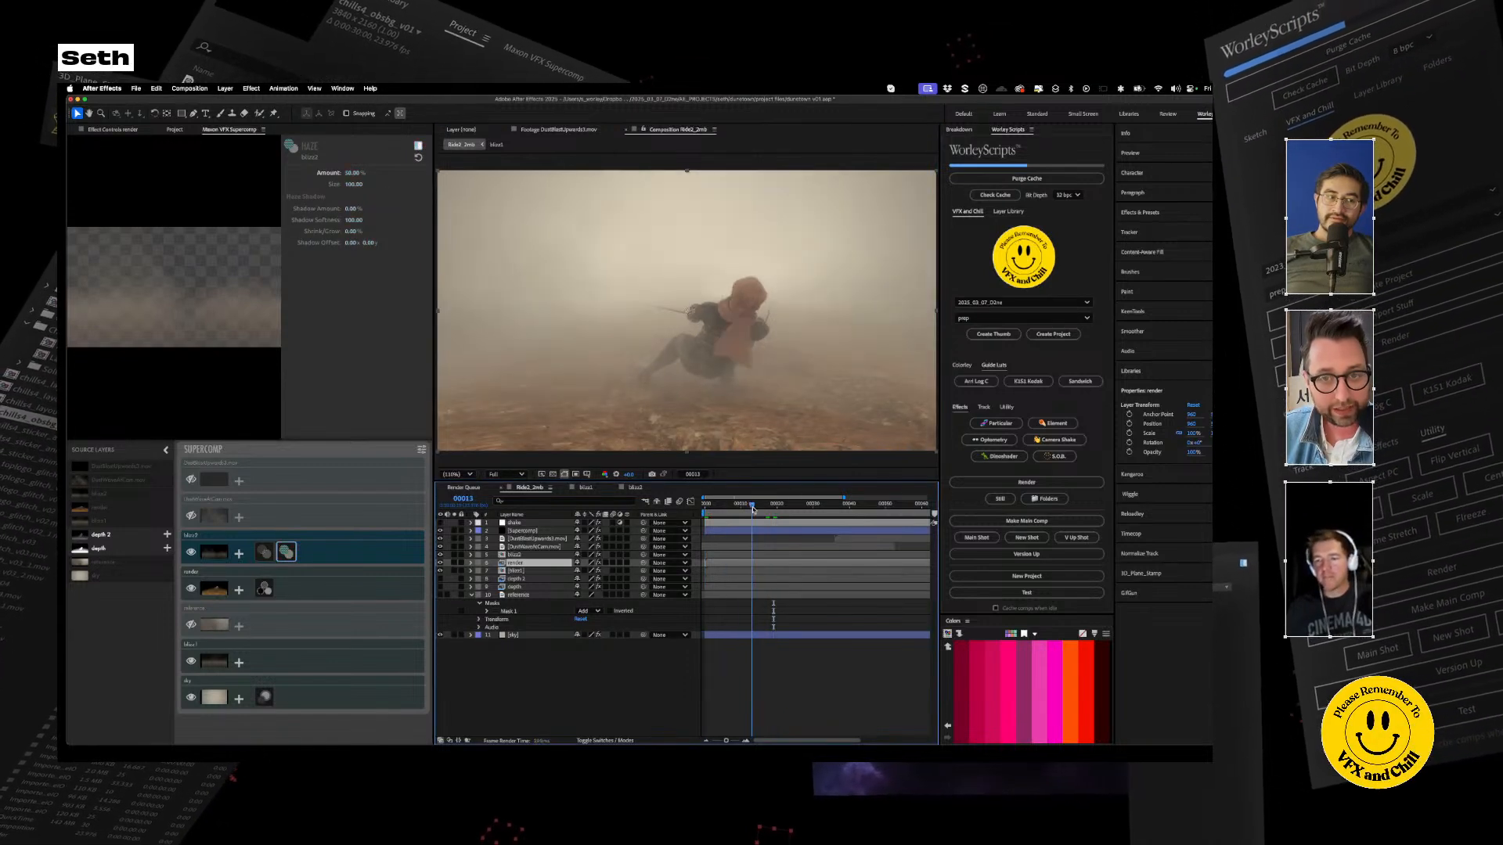
click(768, 505)
click(766, 505)
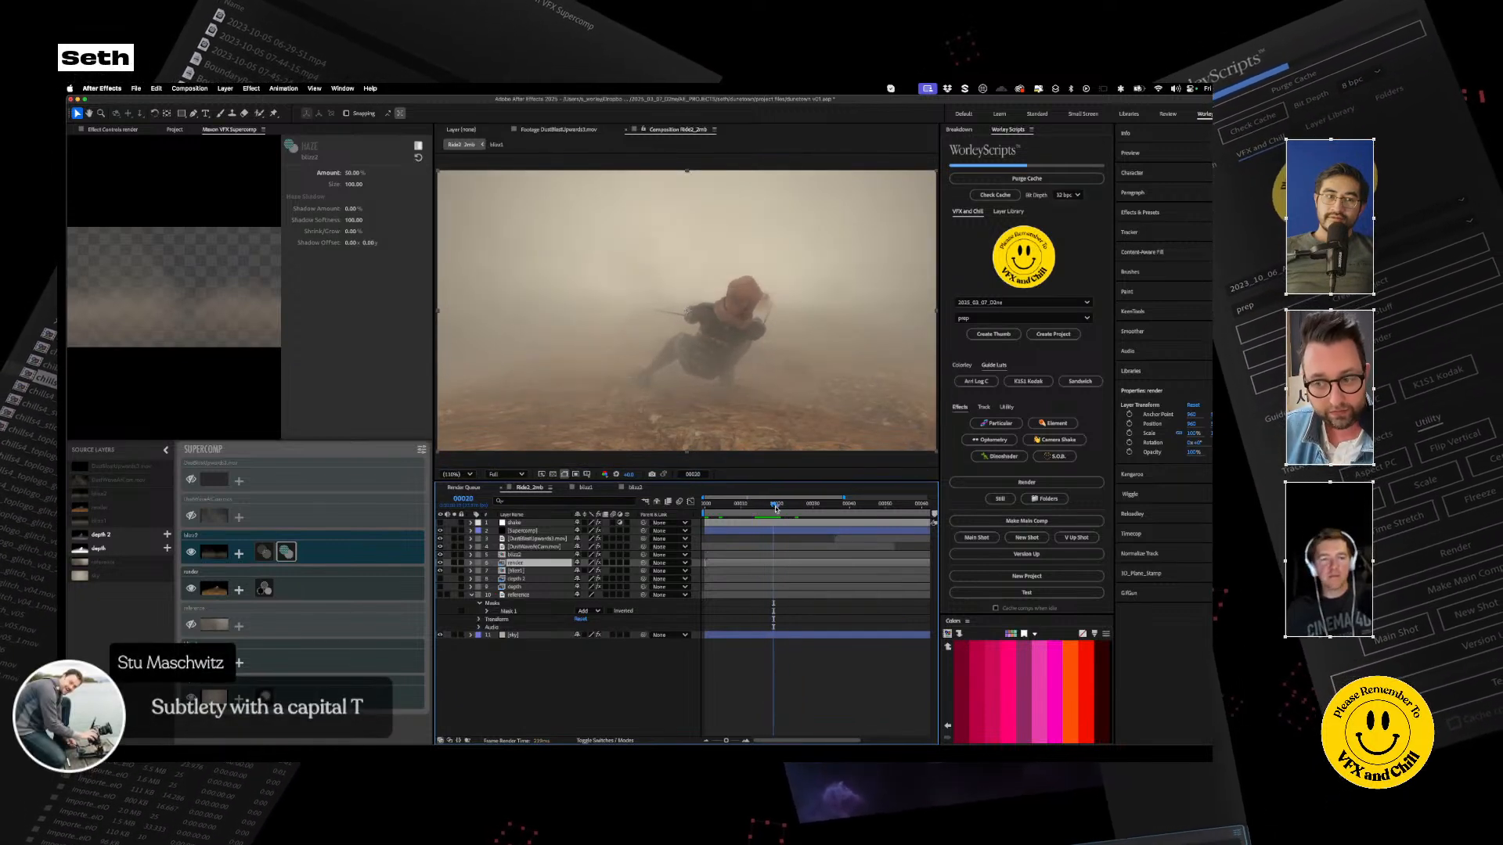
drag(766, 506, 752, 506)
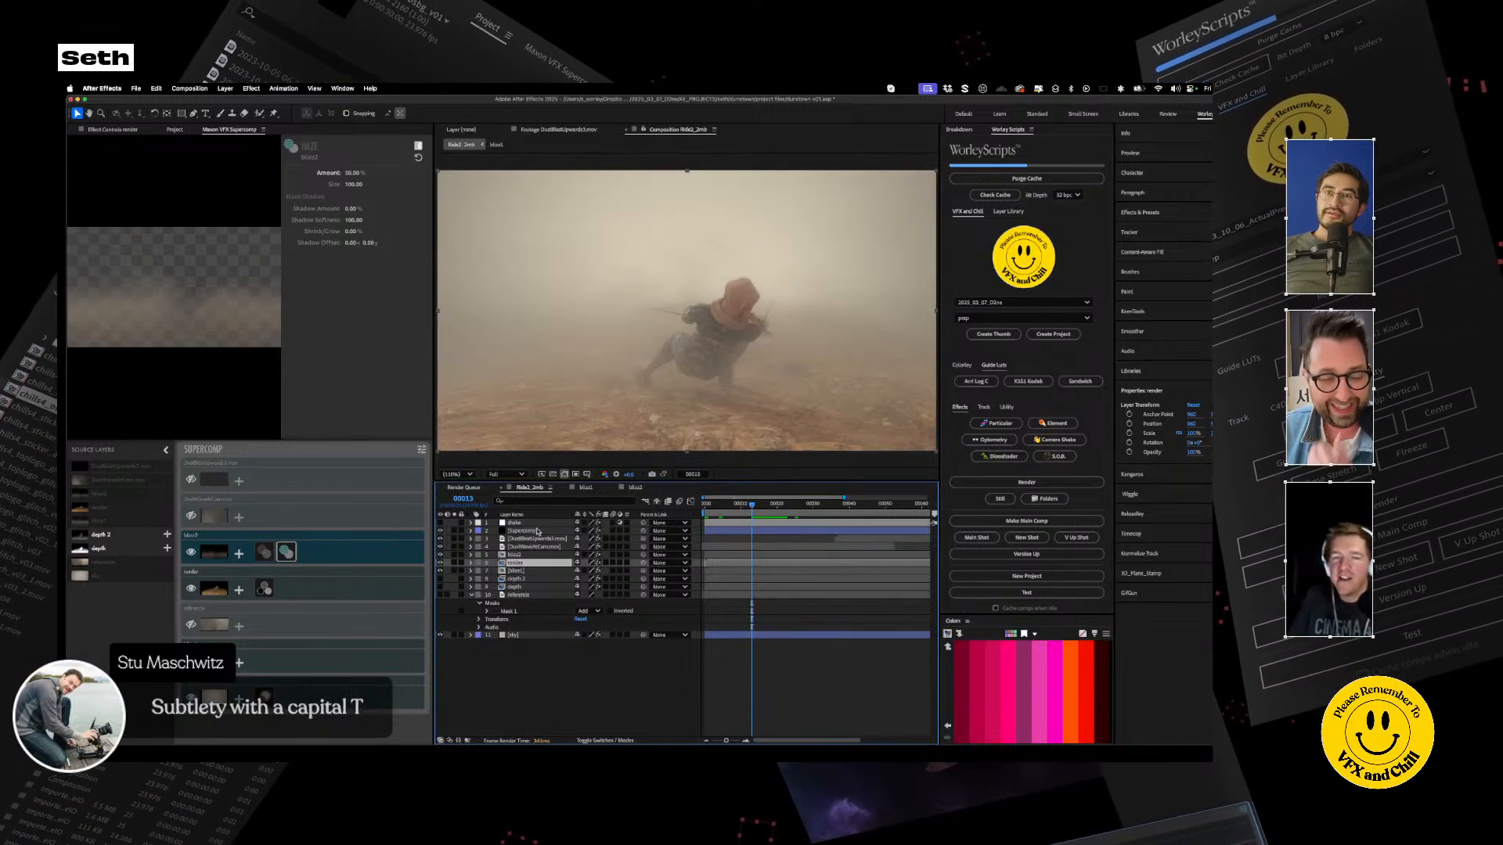
click(520, 555)
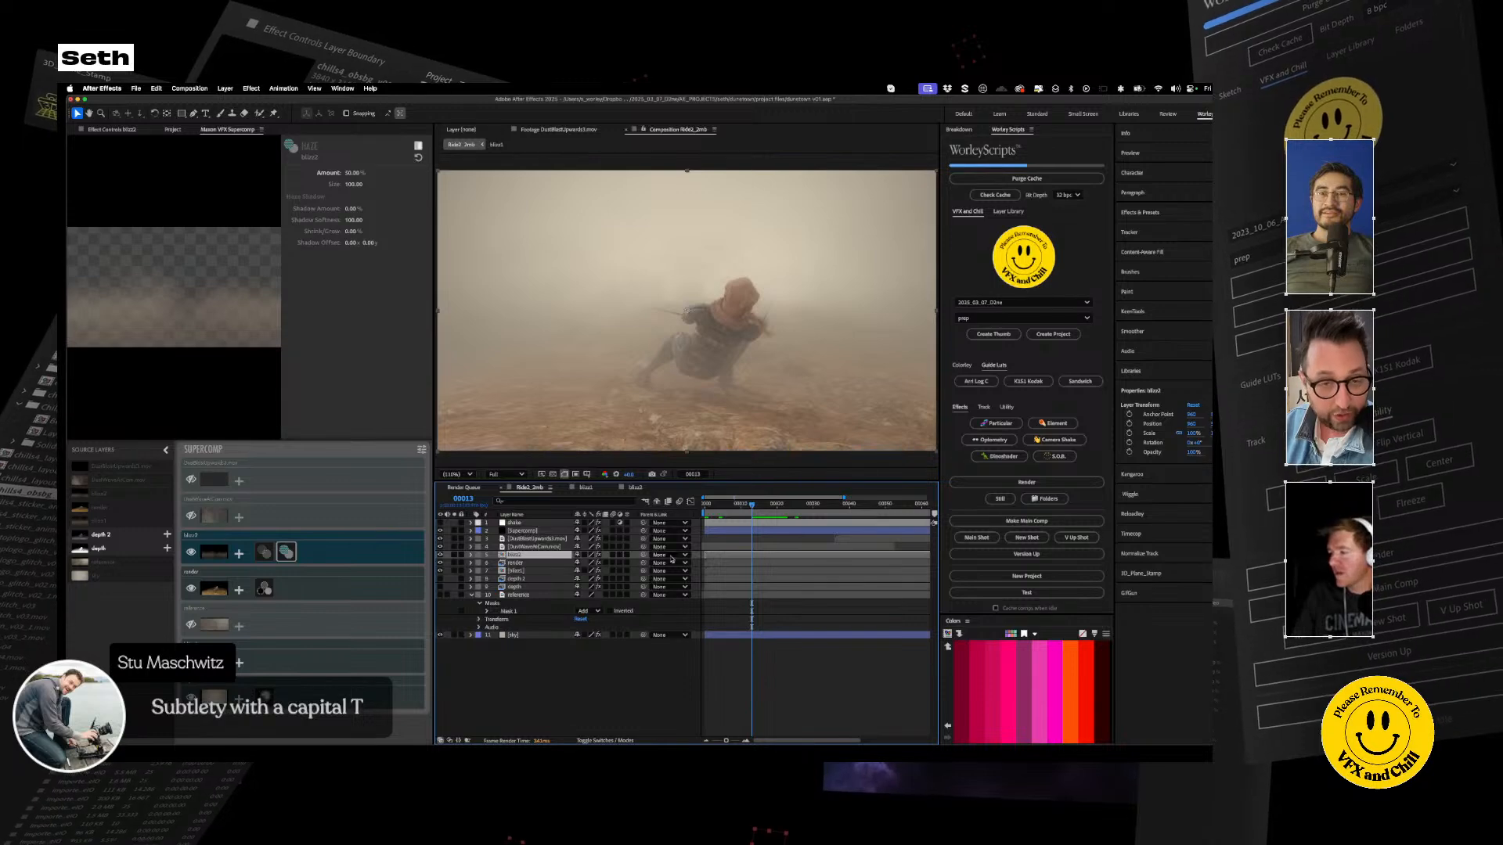
drag(790, 506, 733, 507)
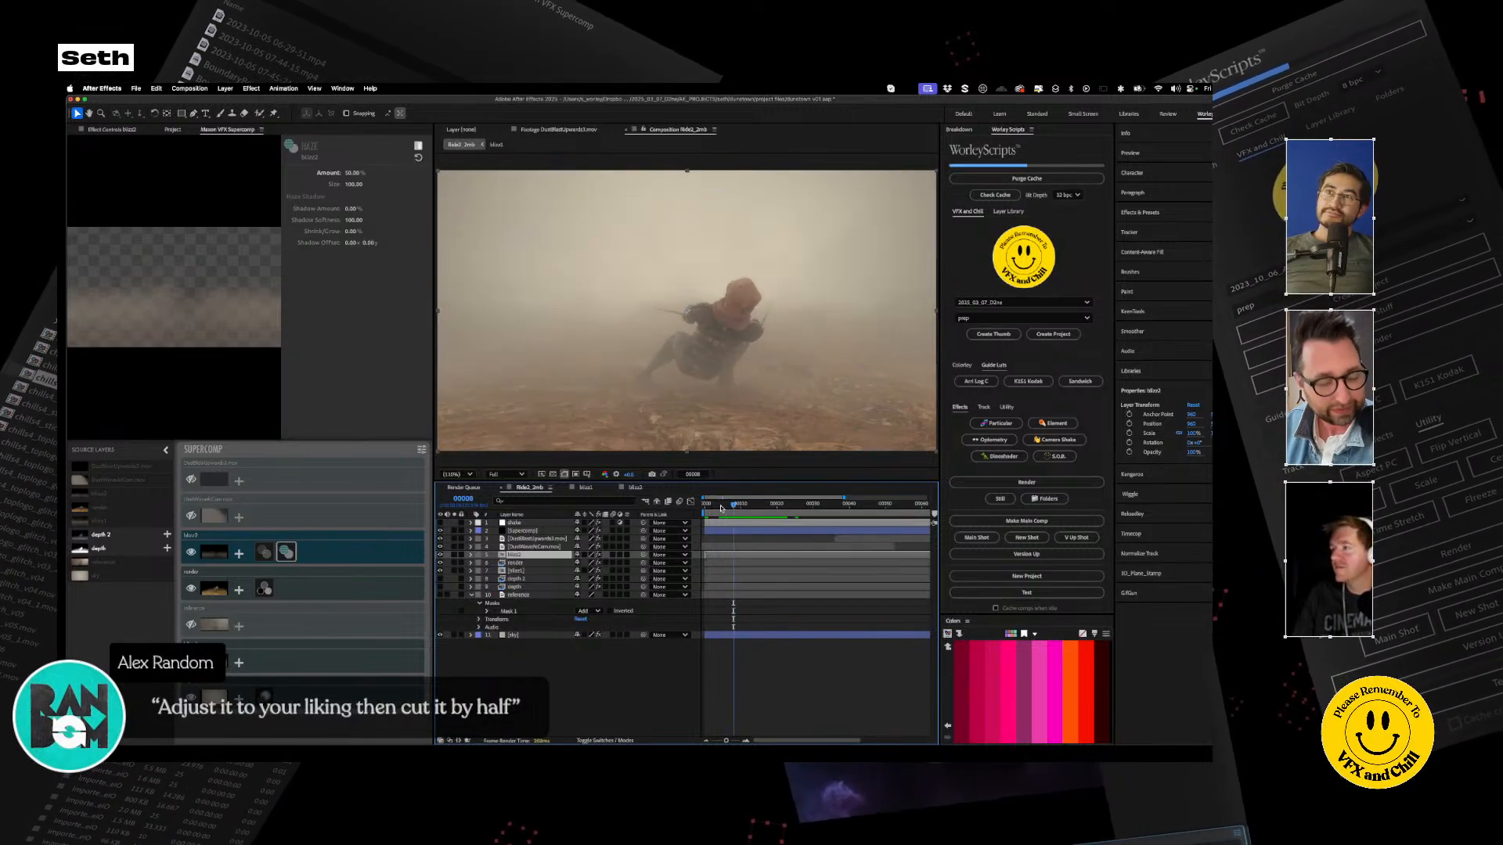
Show the DustWaveAtCam layer in the supercomp and check its dust over the figure around frames 8 to 11
click(194, 517)
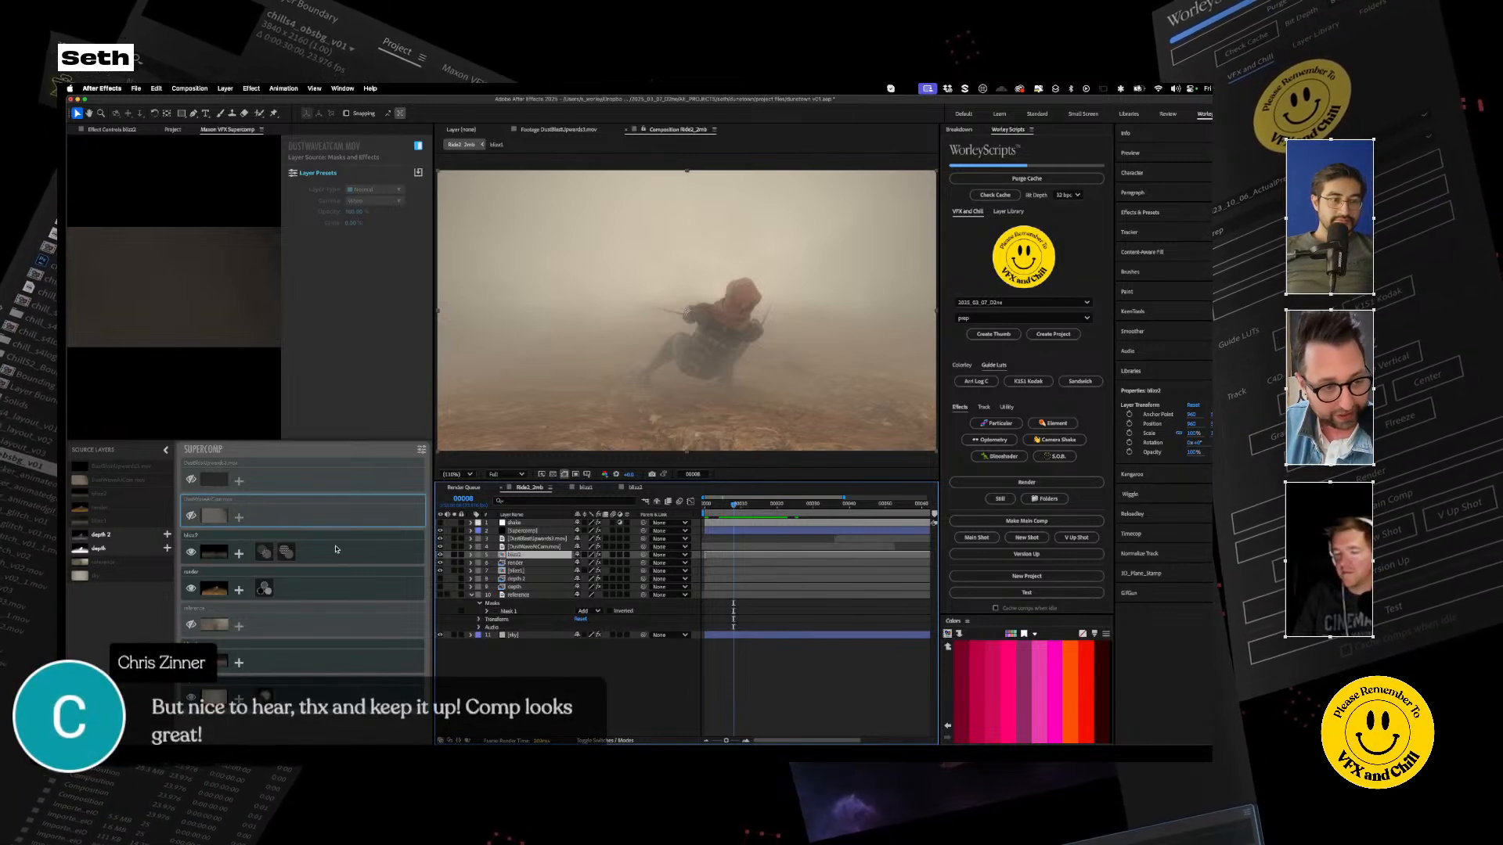
click(192, 514)
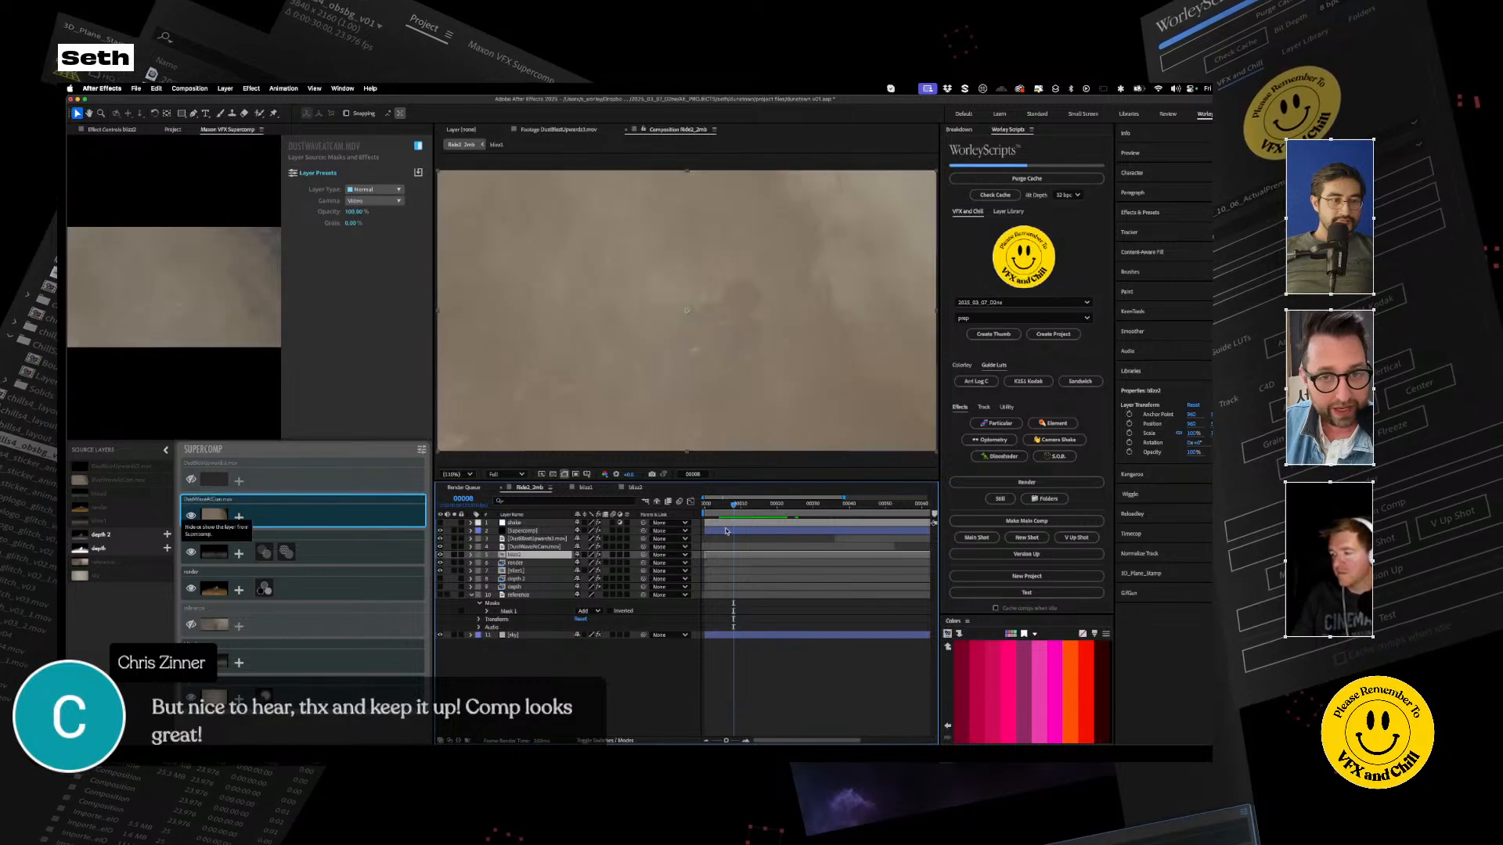
click(747, 505)
click(742, 507)
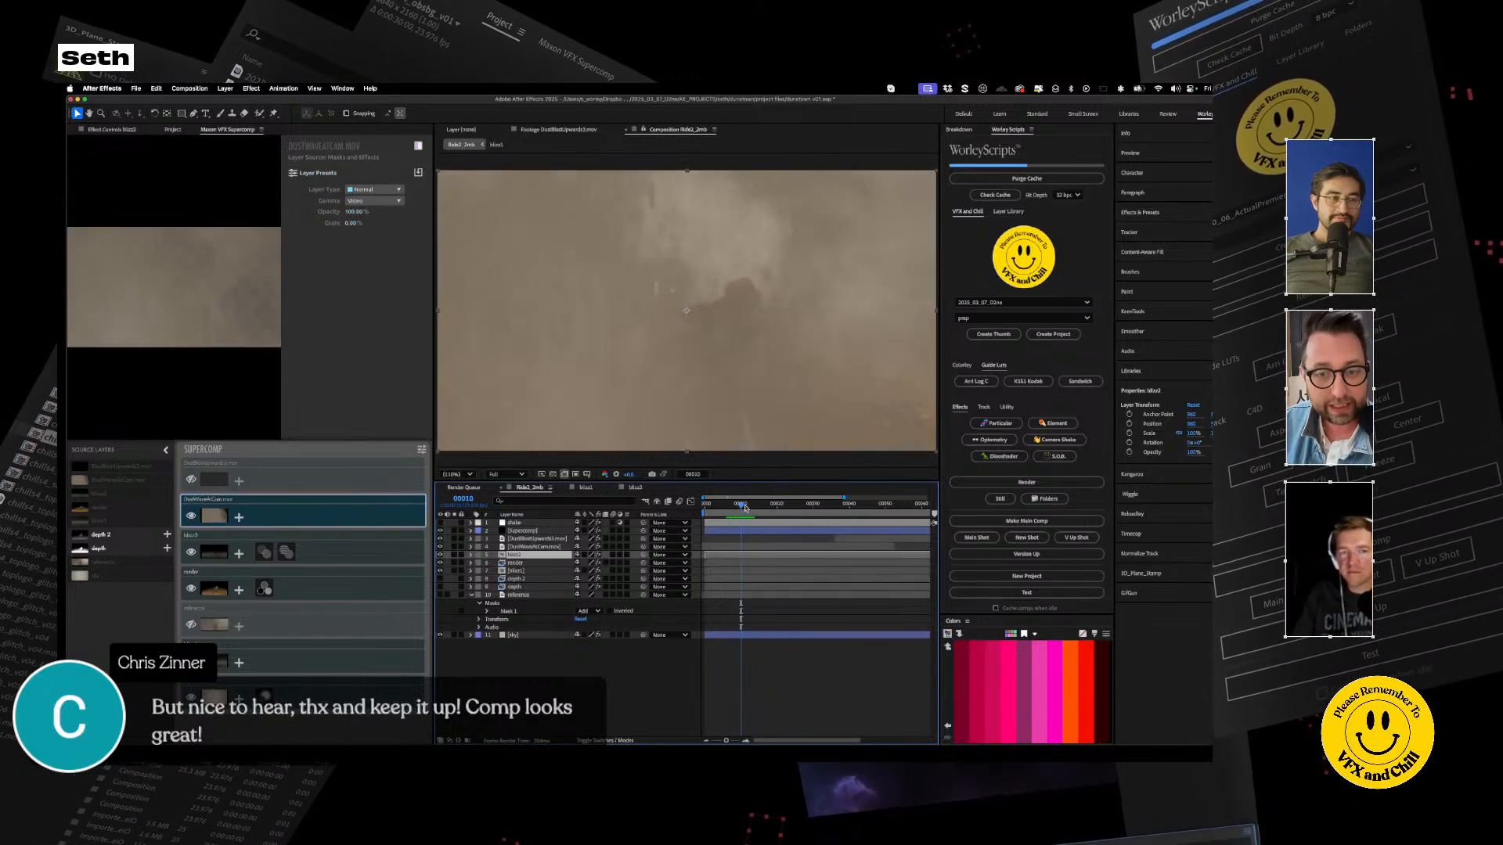
click(745, 505)
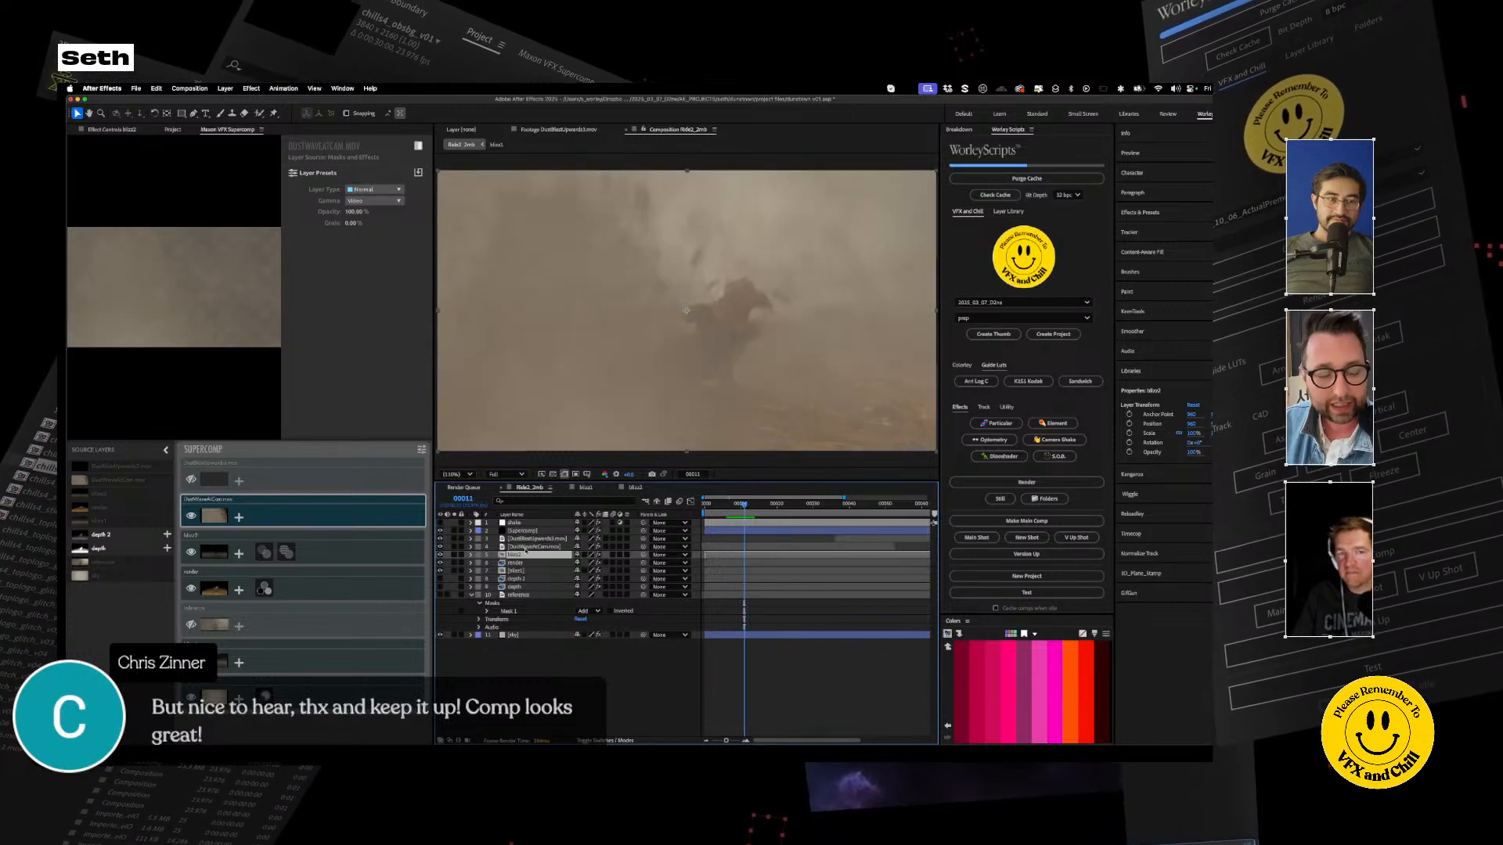
Apply the Translucent Light Smoke layer preset to the DustWaveAtCam layer and strip its effects down to Blur Behind and Haze
click(239, 518)
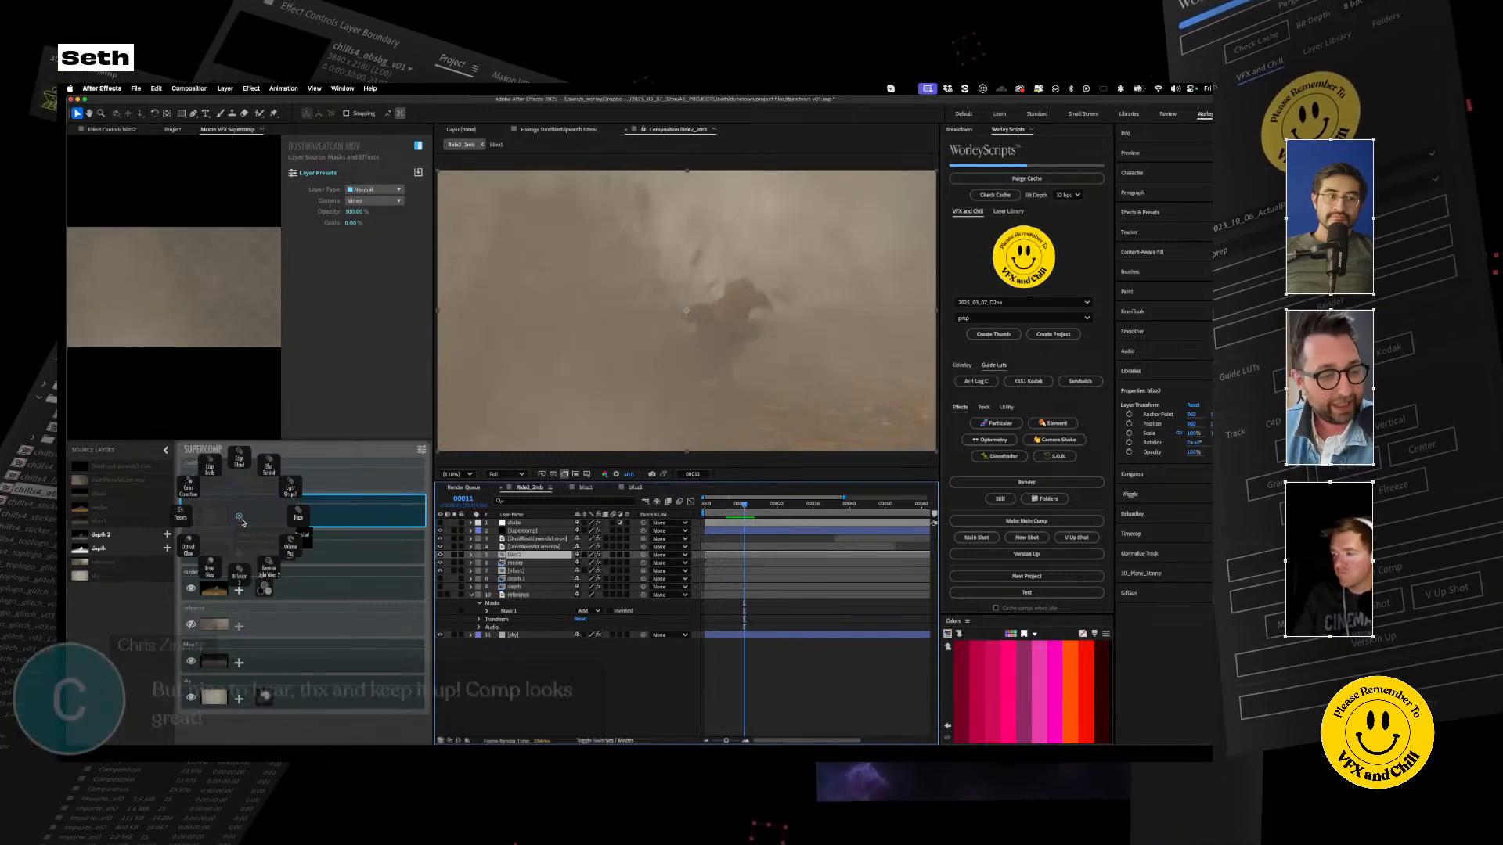
click(188, 516)
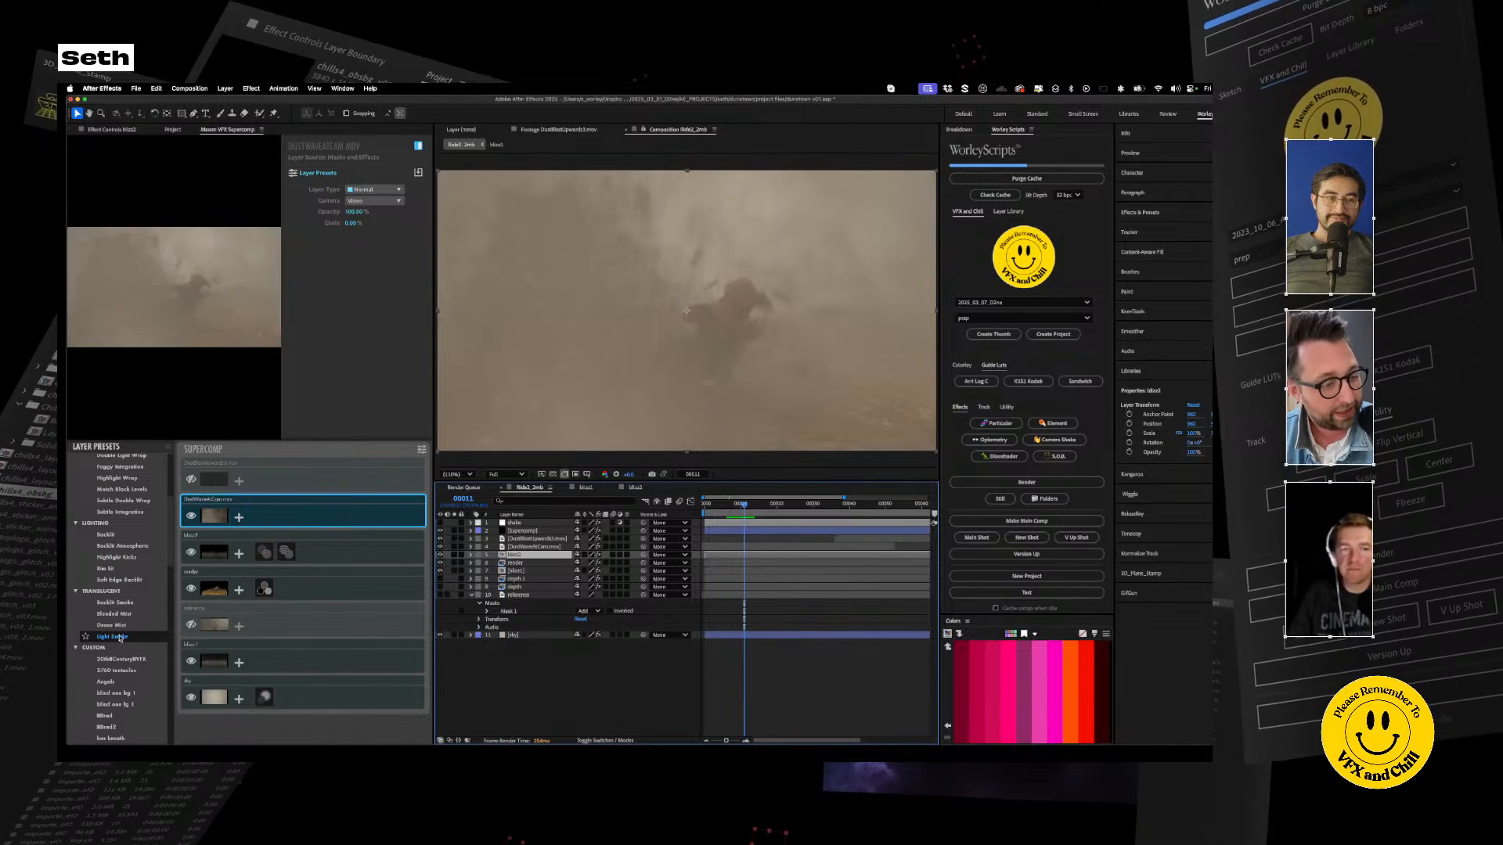
click(119, 637)
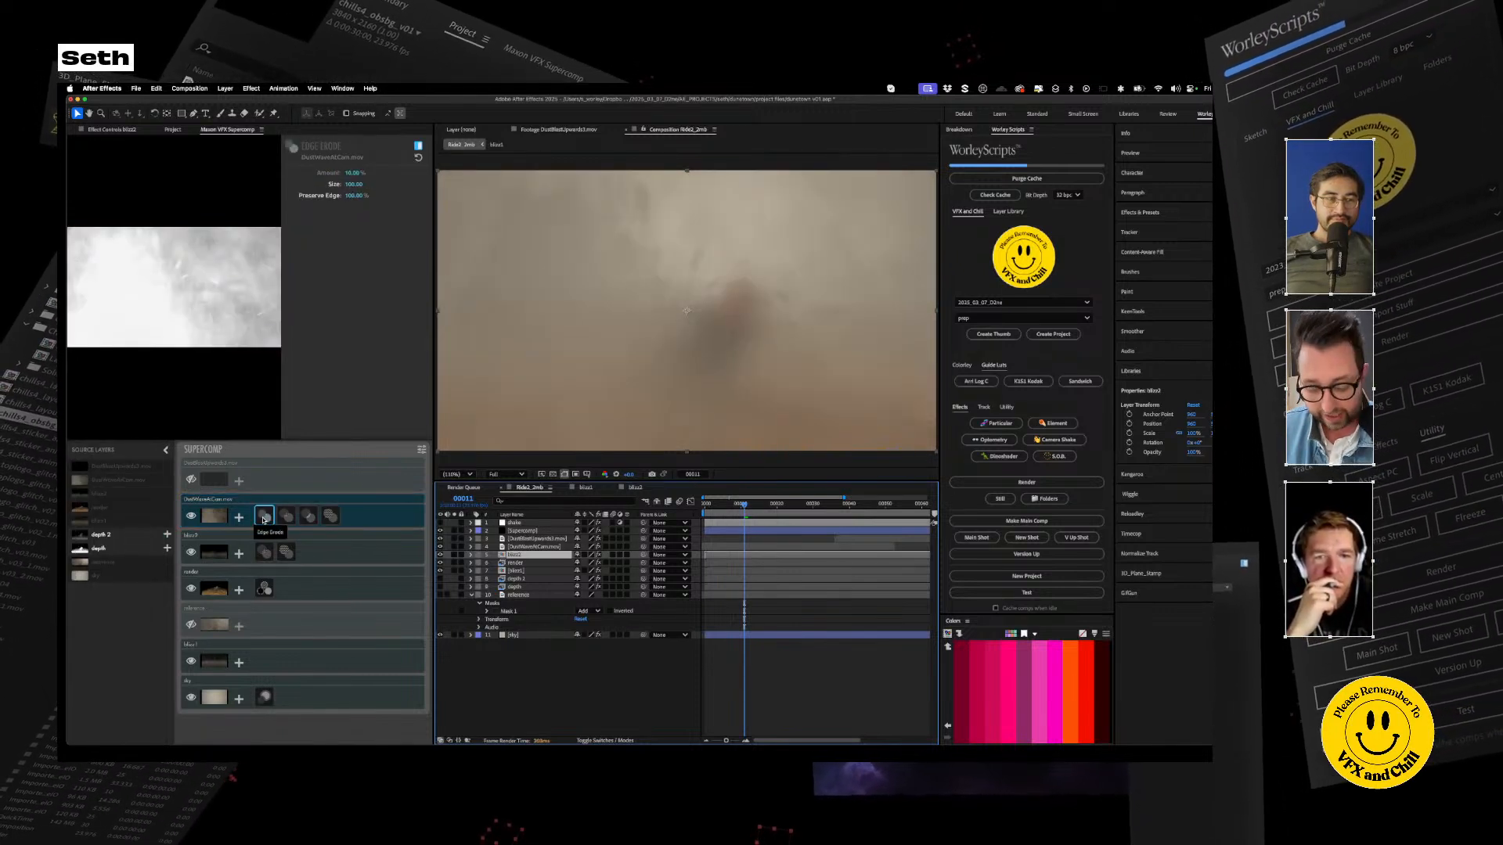
click(287, 516)
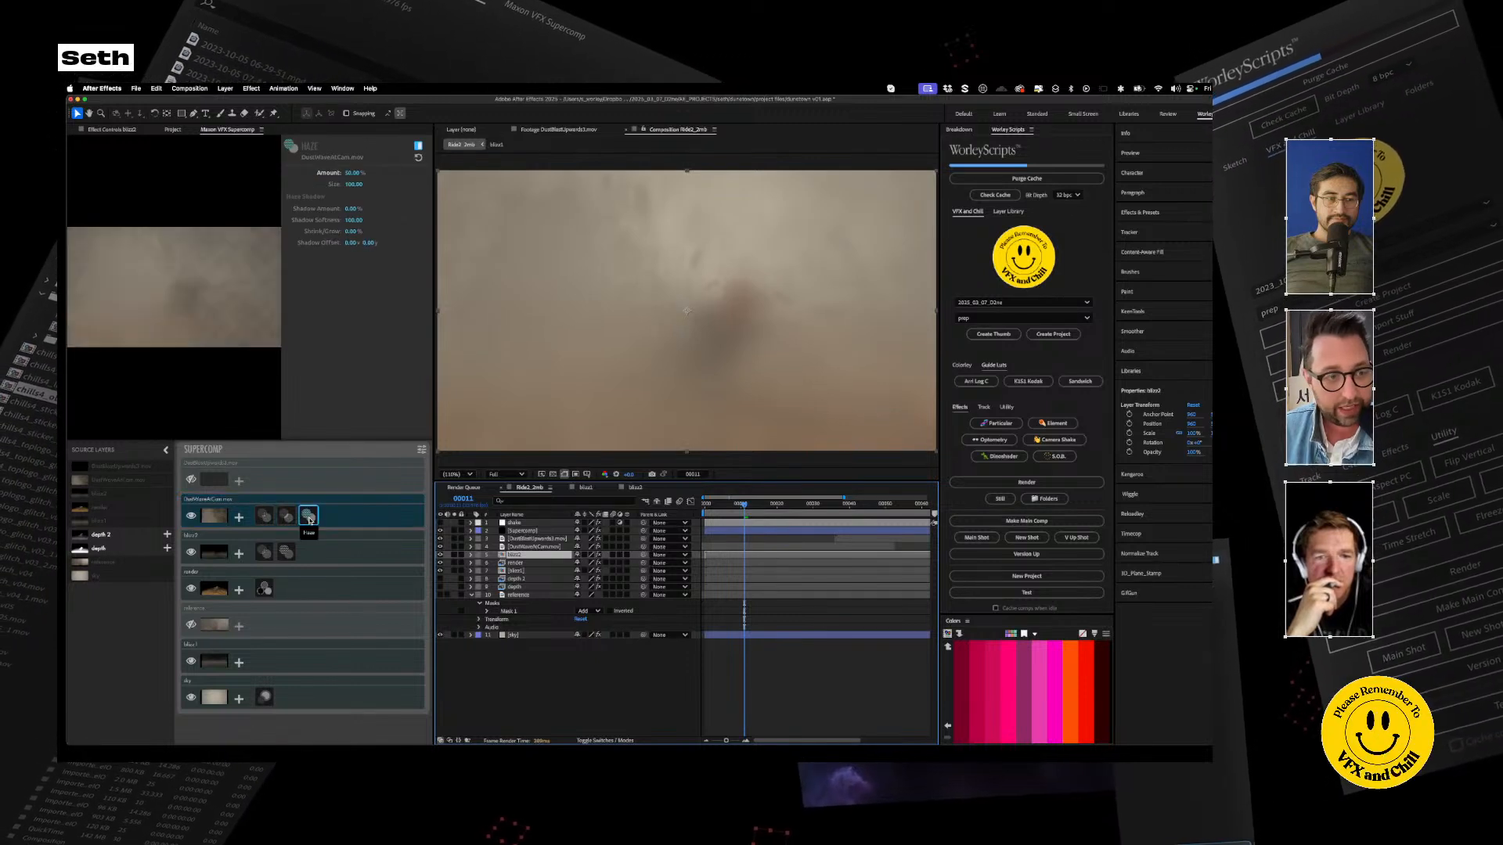
key(Delete)
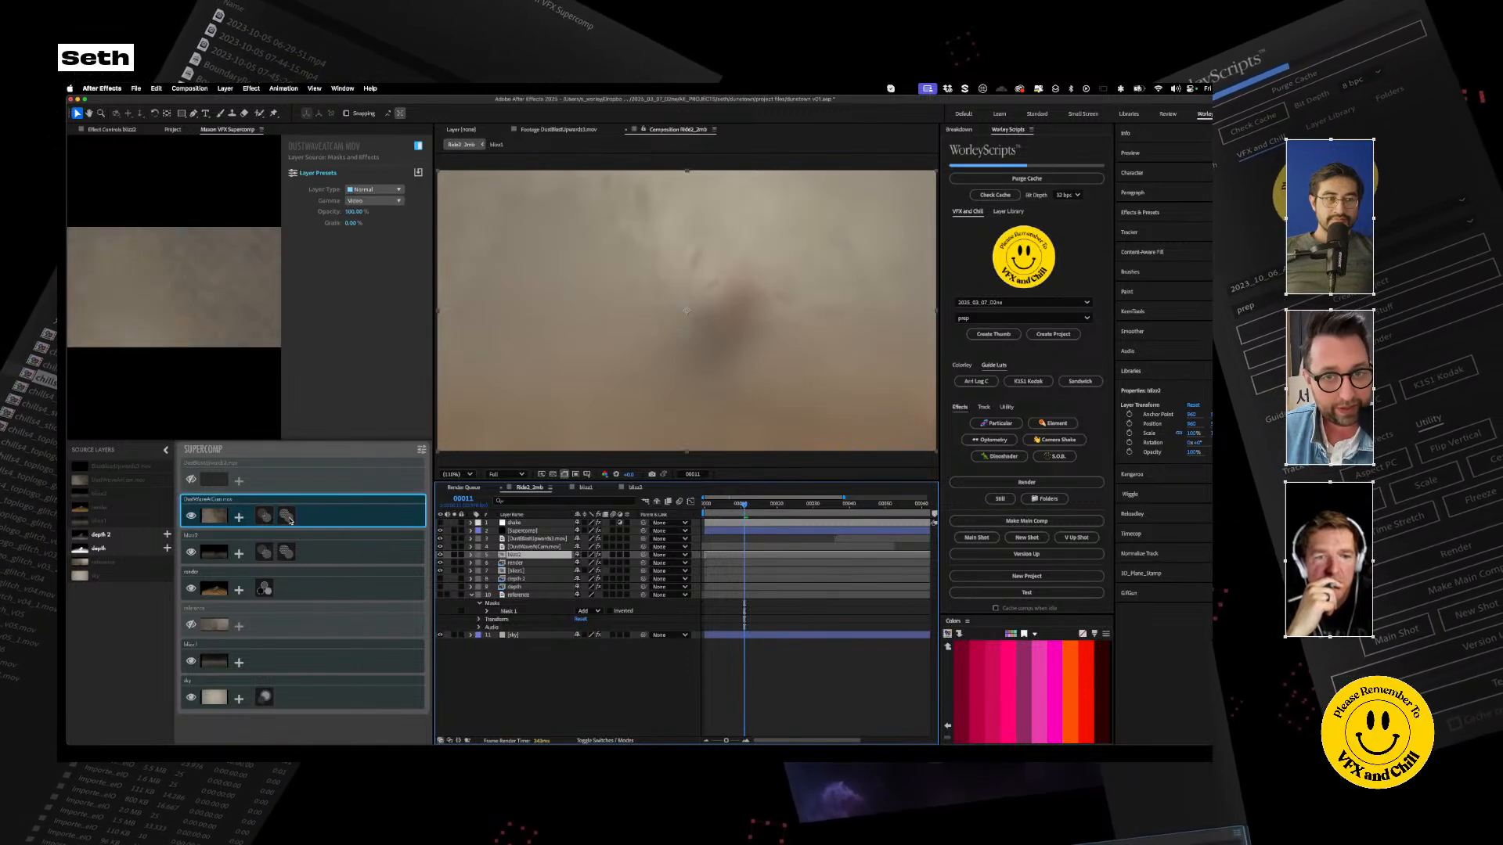
Set the Blur Behind amount on the DustWaveAtCam layer to 50%
click(265, 517)
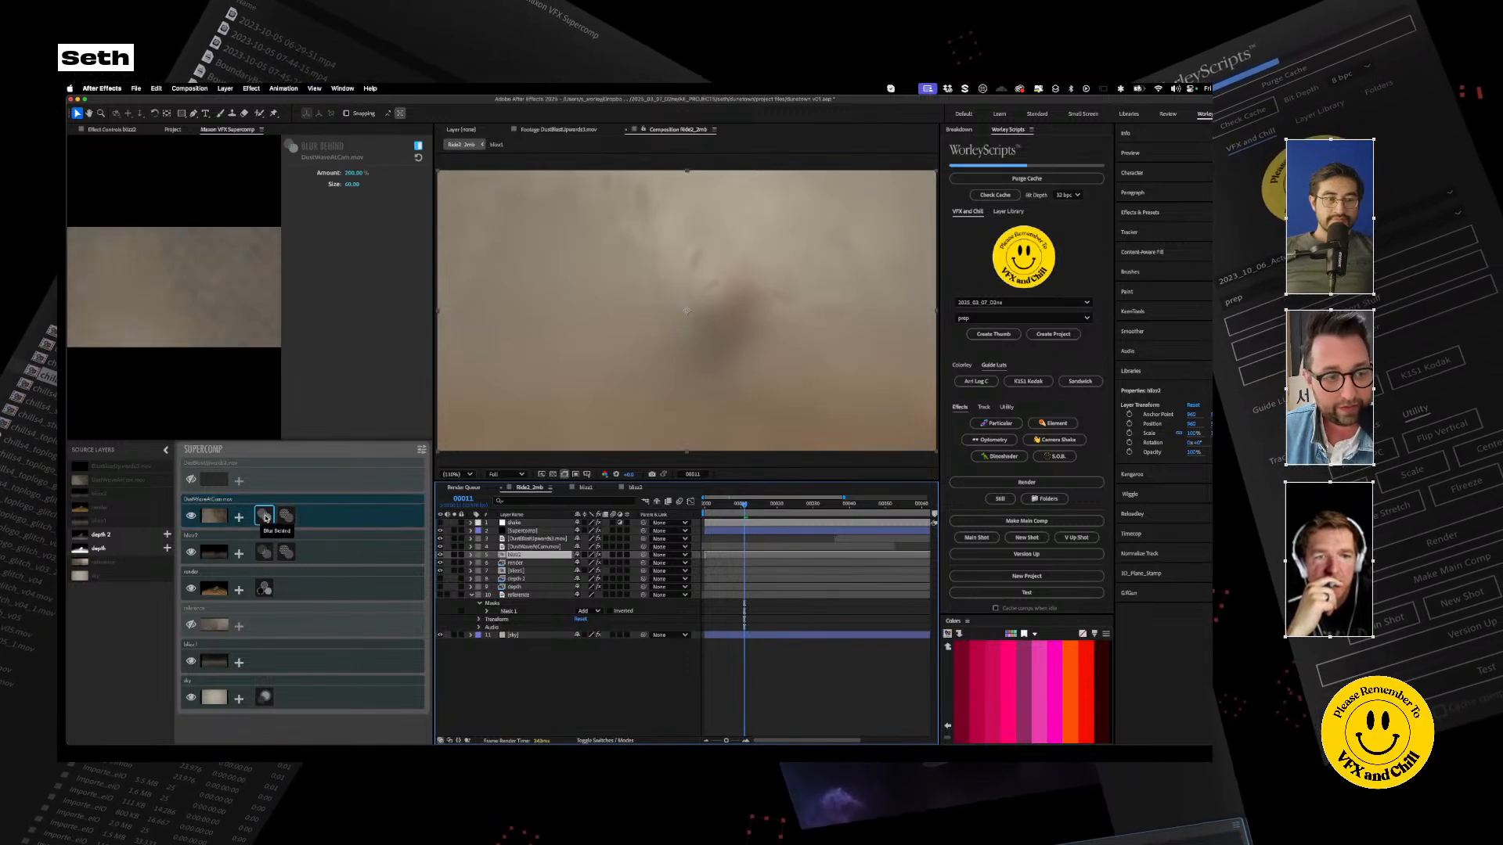
click(353, 172)
text(50)
key(Return)
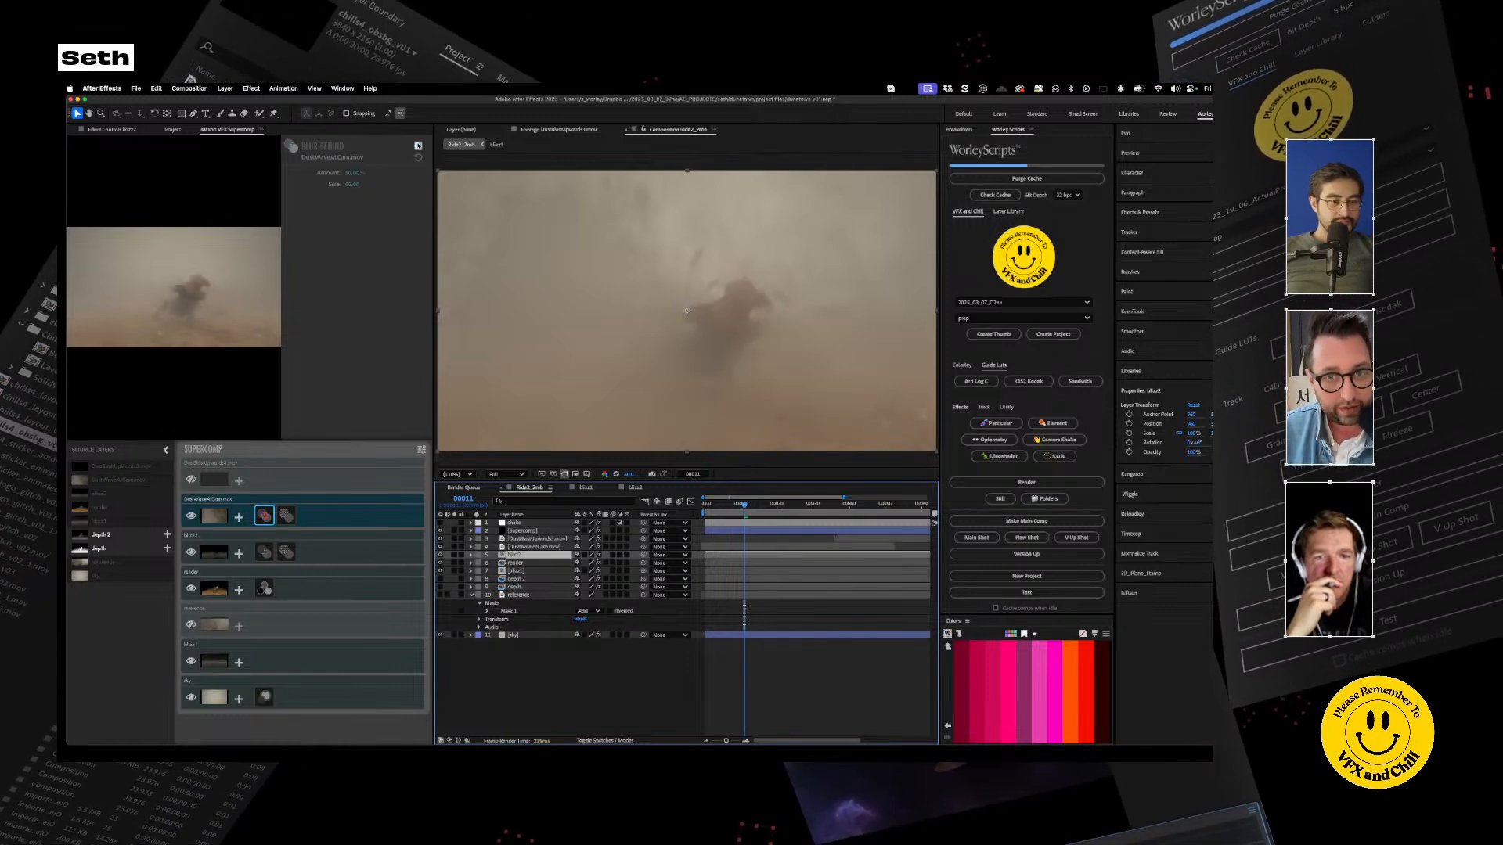
Compare the frame with the DustWaveAtCam layer's effects switched on and off
click(376, 515)
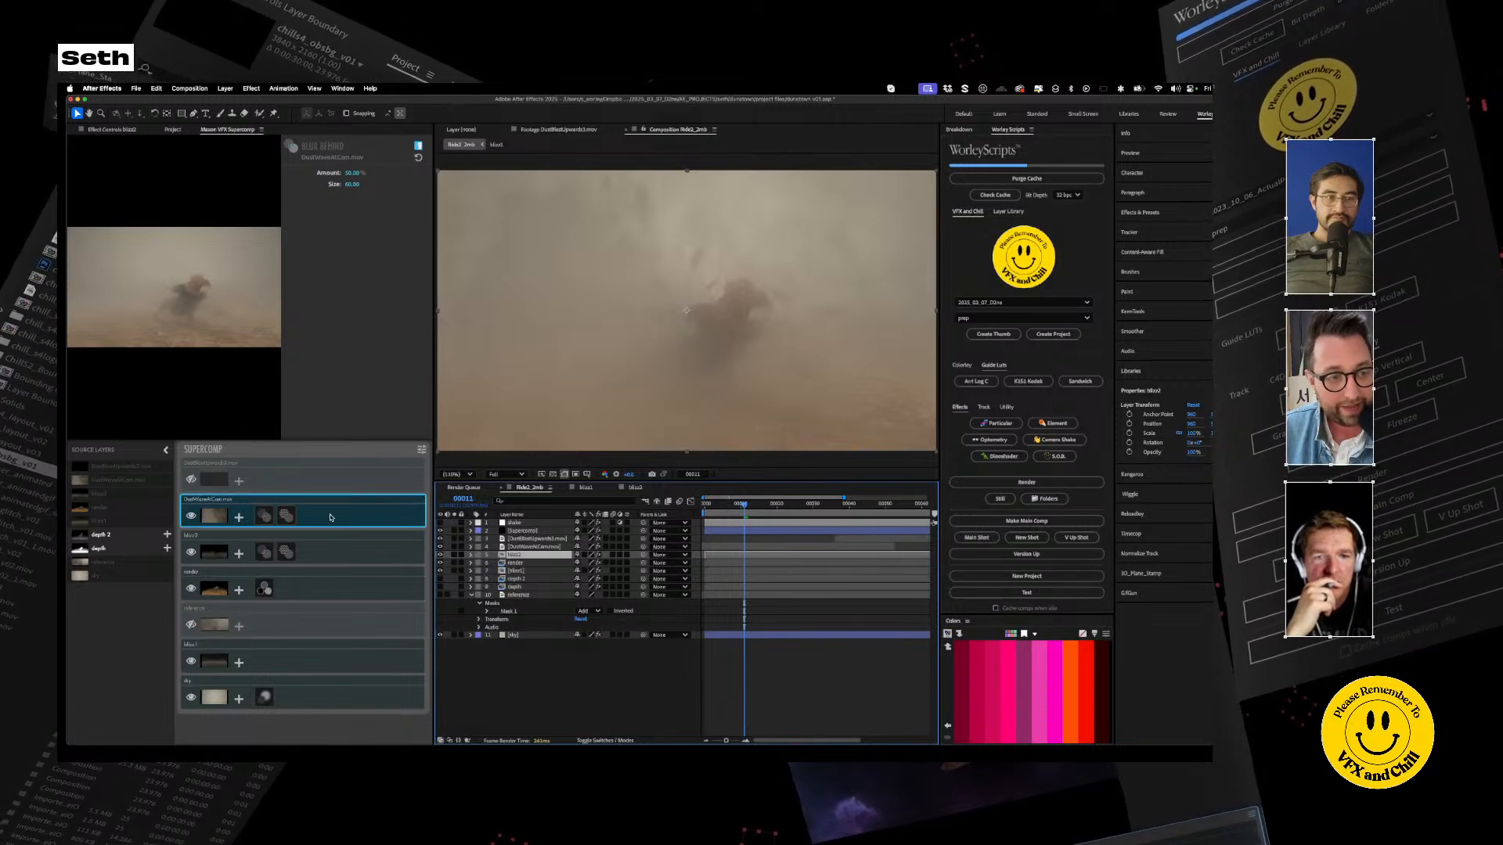
click(418, 145)
click(419, 146)
click(419, 146)
click(419, 145)
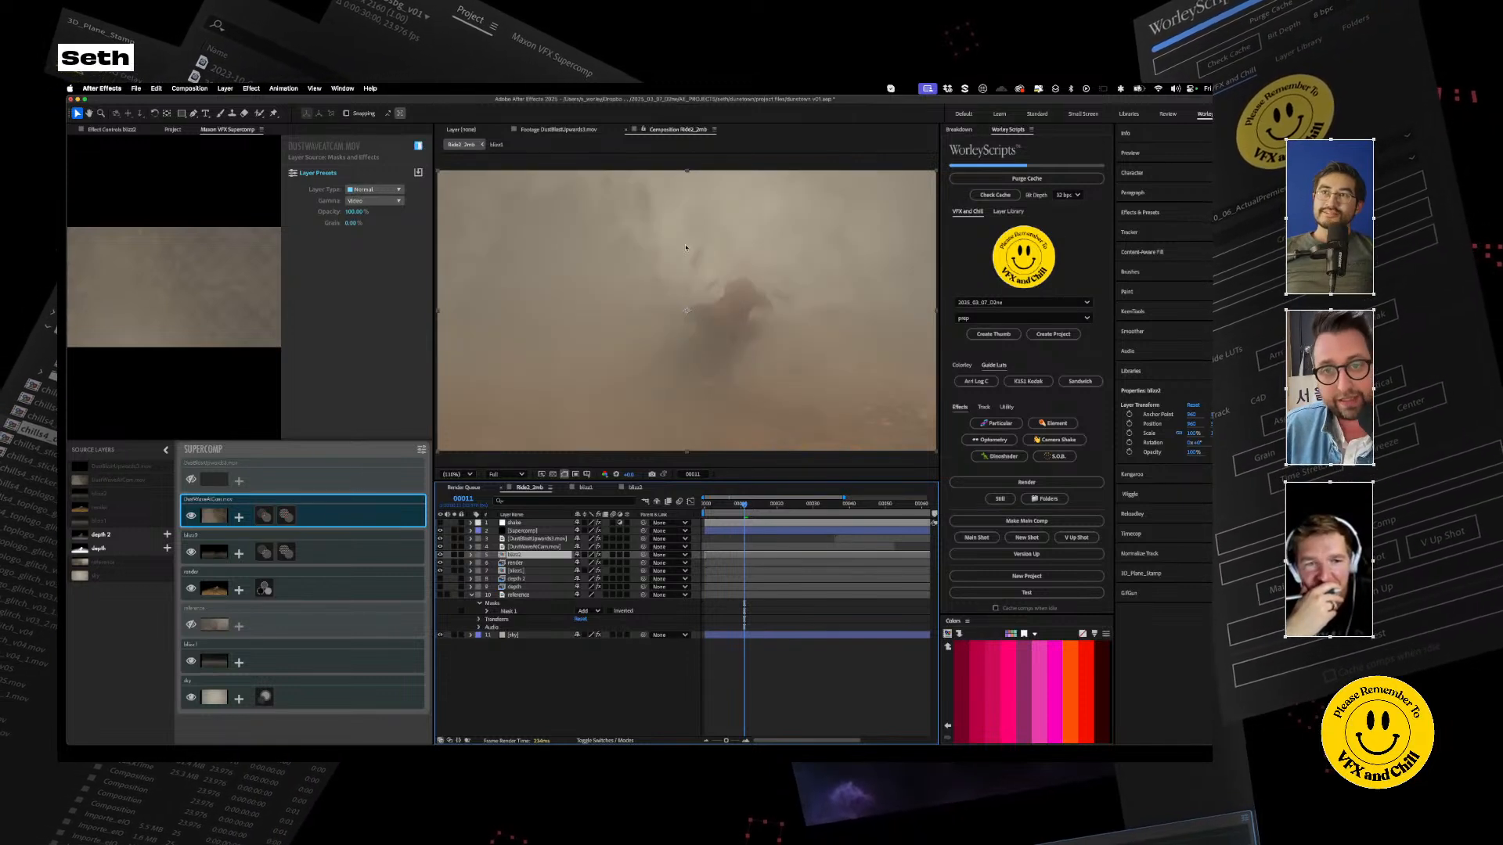
Preview the opening frames of the composition to check the dust wave passing over the figure
drag(745, 505, 704, 505)
key(space)
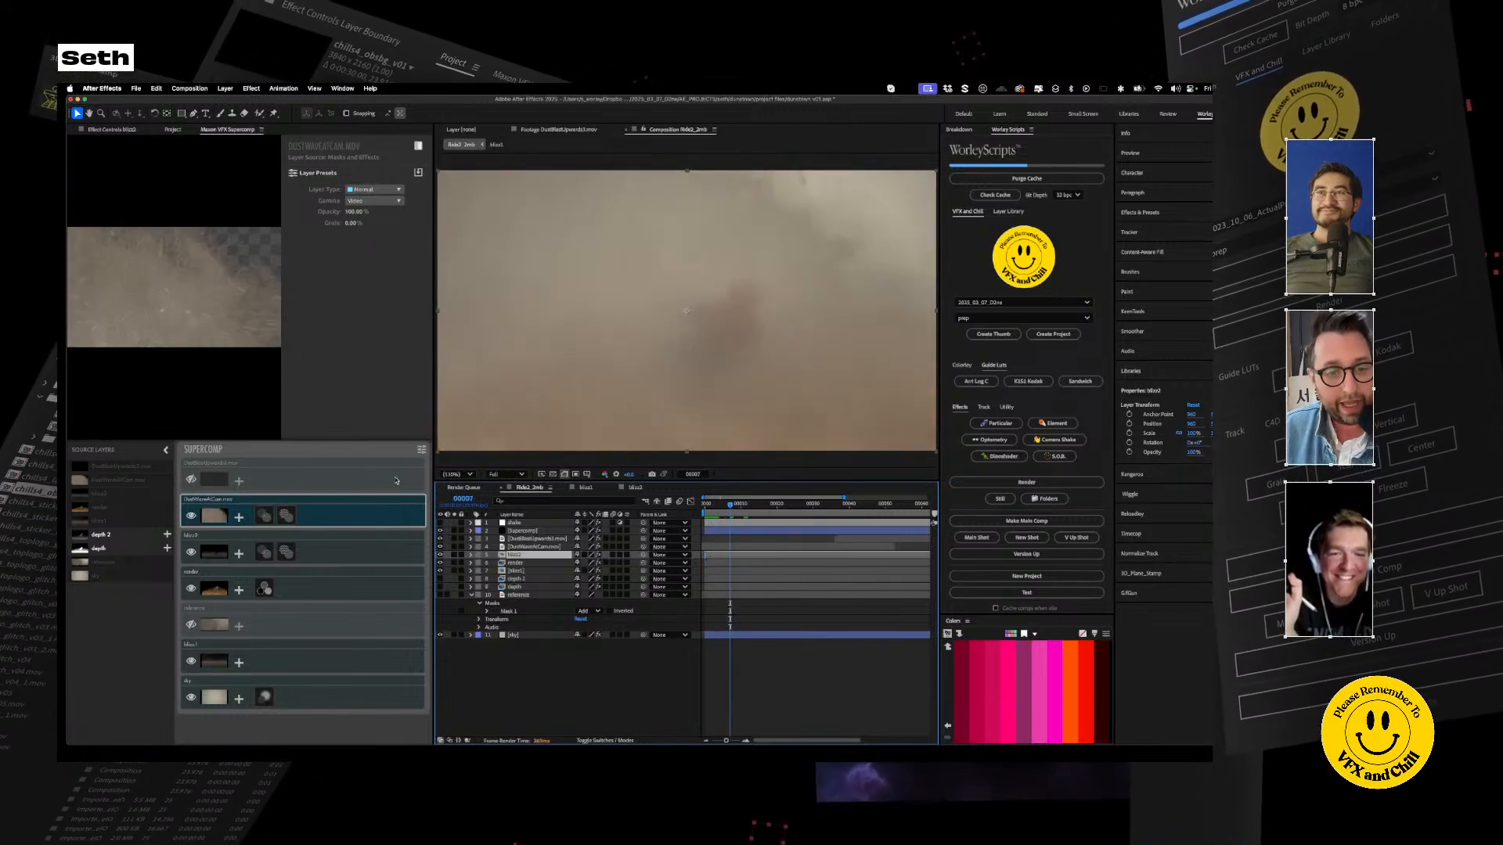
click(747, 504)
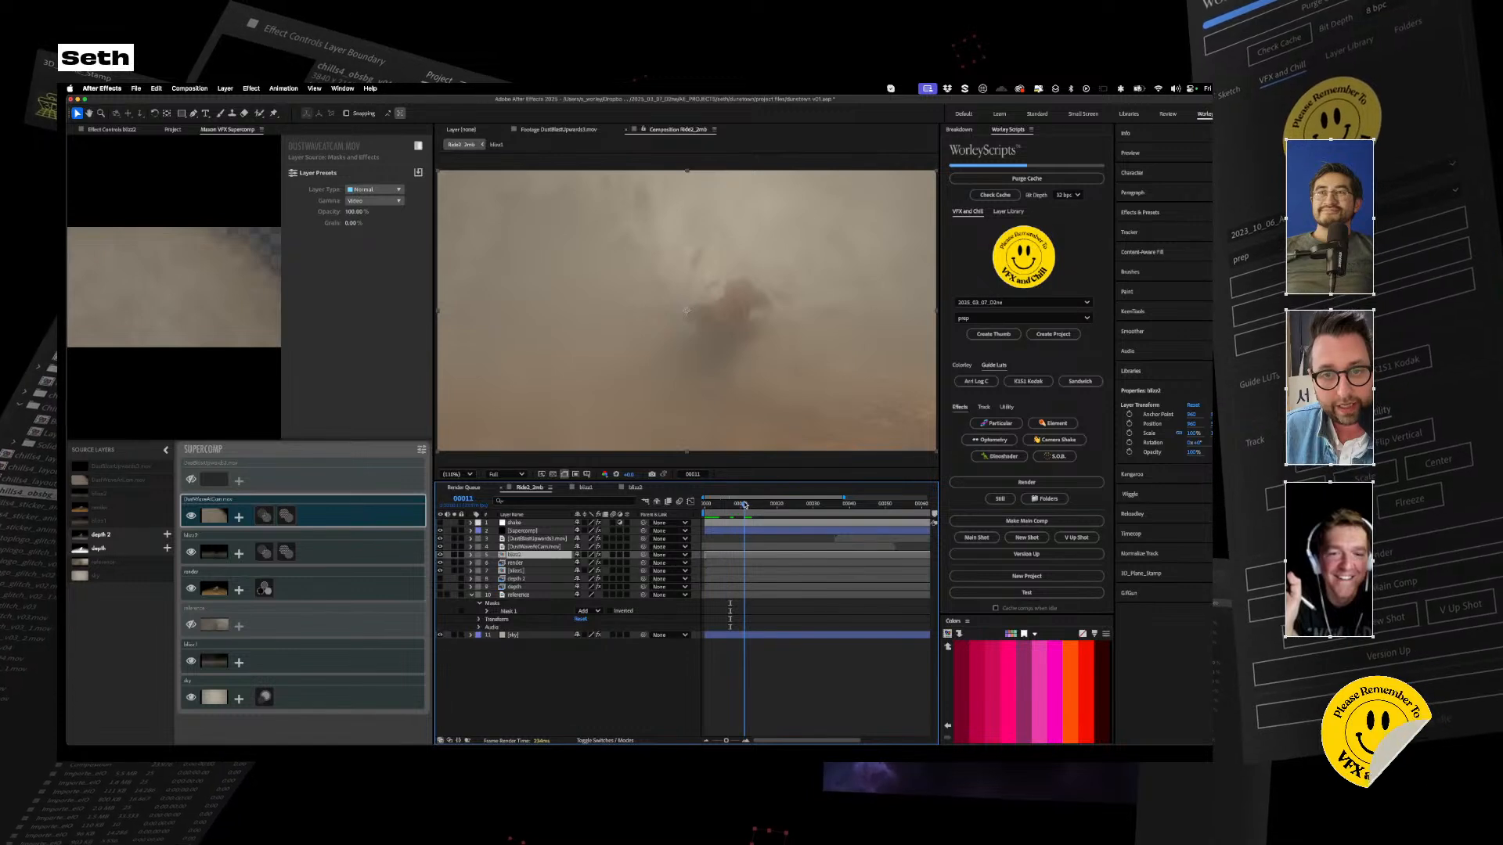
Compare the whole supercomp at frame 12 with all of its effects on and off
click(353, 451)
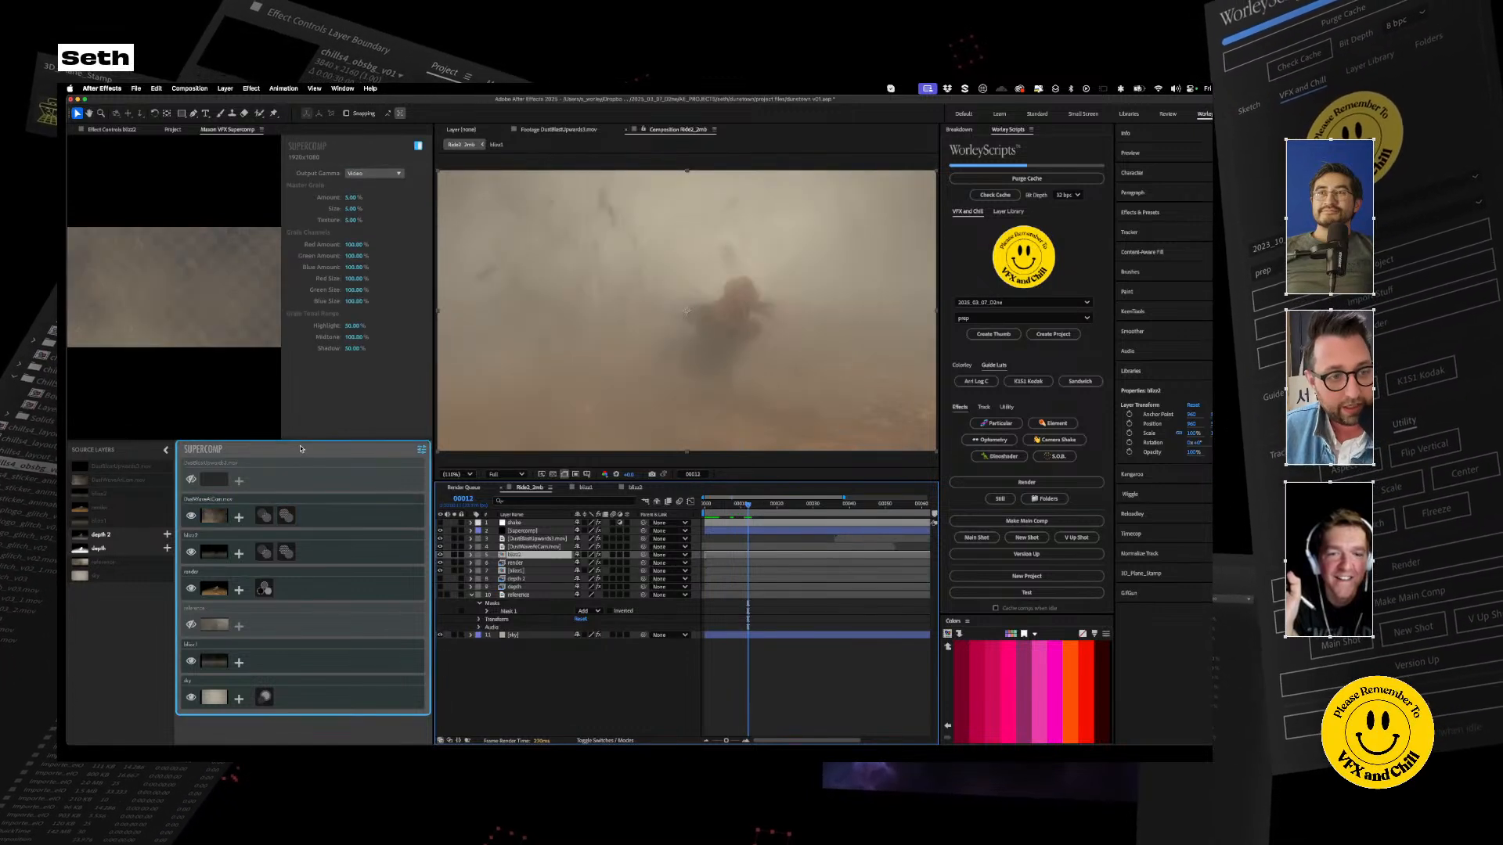
click(418, 146)
click(417, 146)
click(417, 147)
click(417, 146)
click(417, 147)
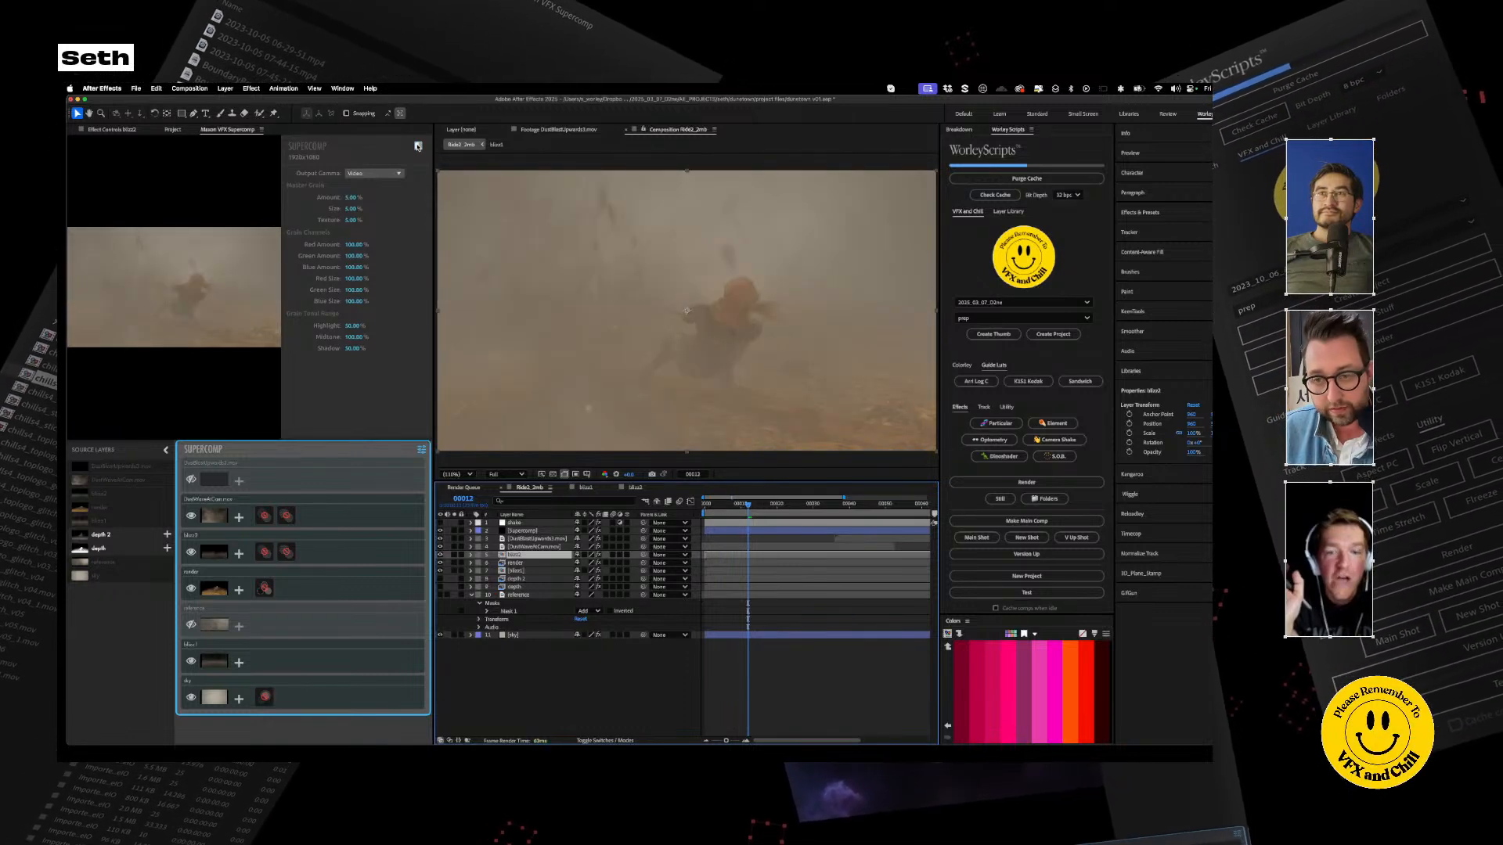
click(417, 147)
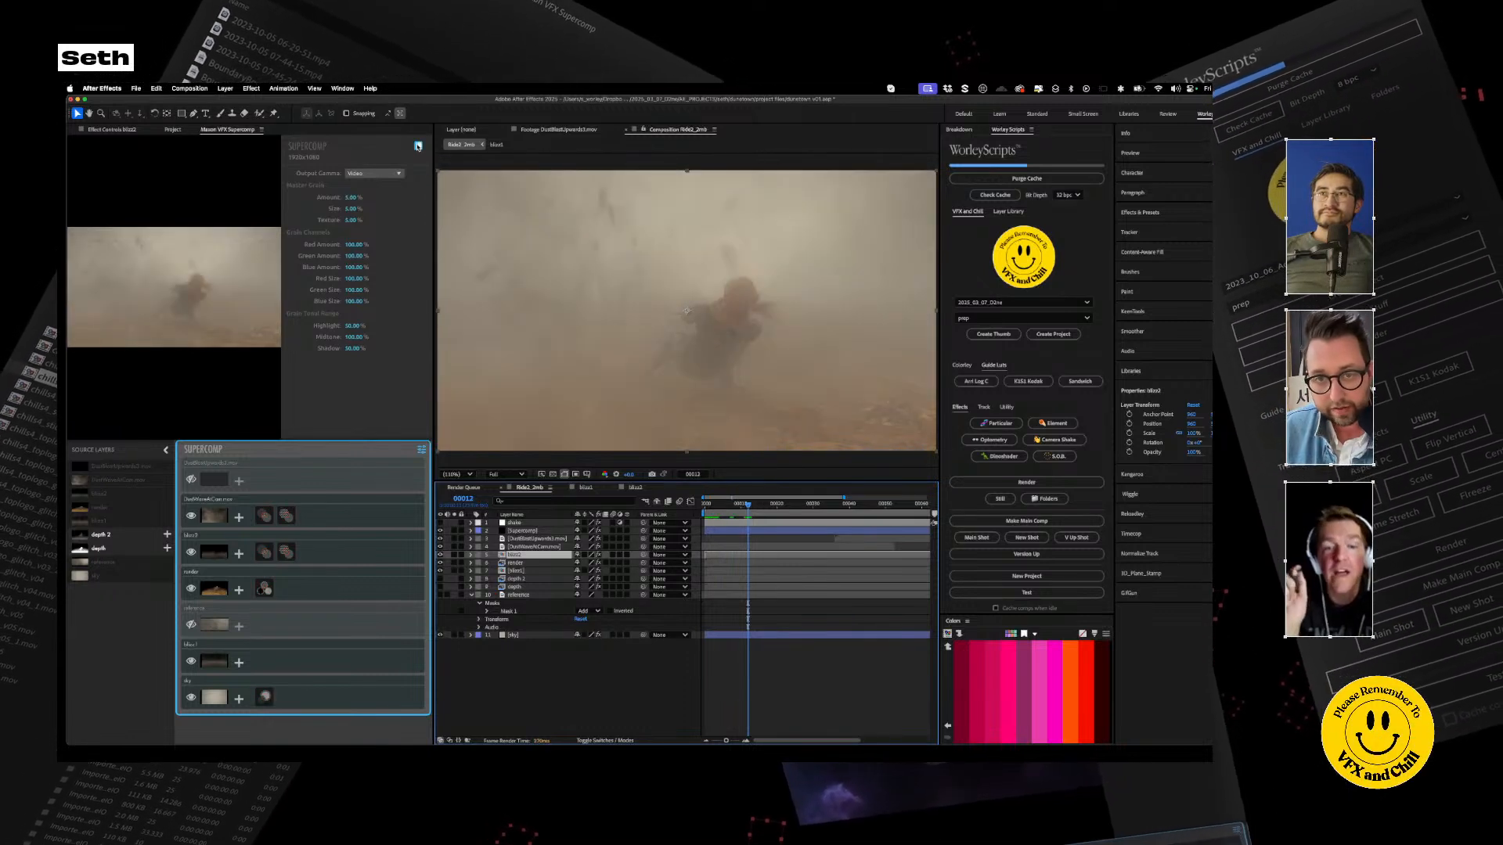
Compare the raw render layer in isolation against the full composite at frame 12
click(455, 563)
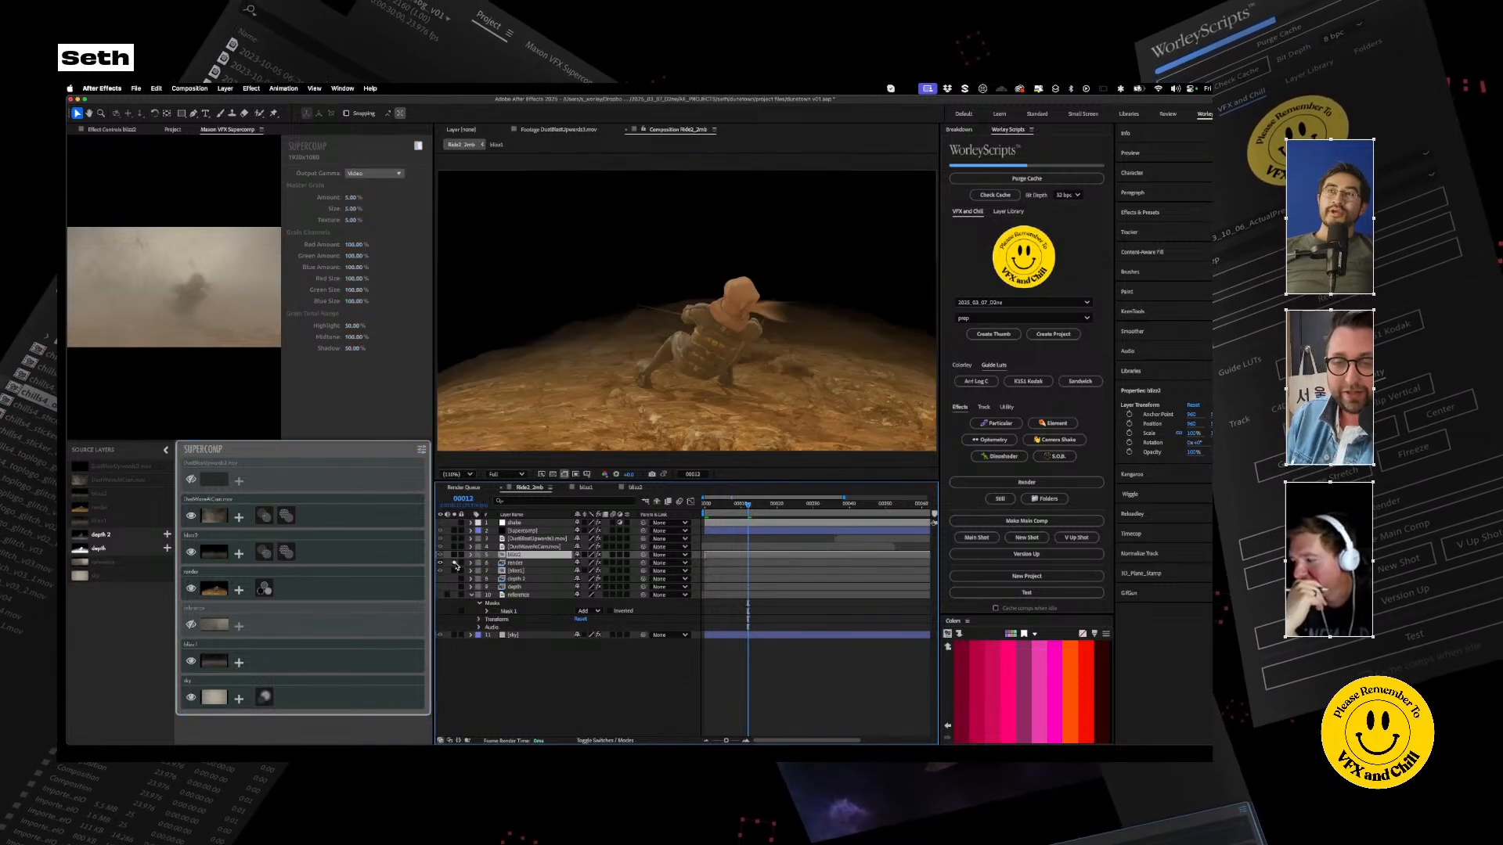
click(455, 563)
click(455, 563)
click(455, 563)
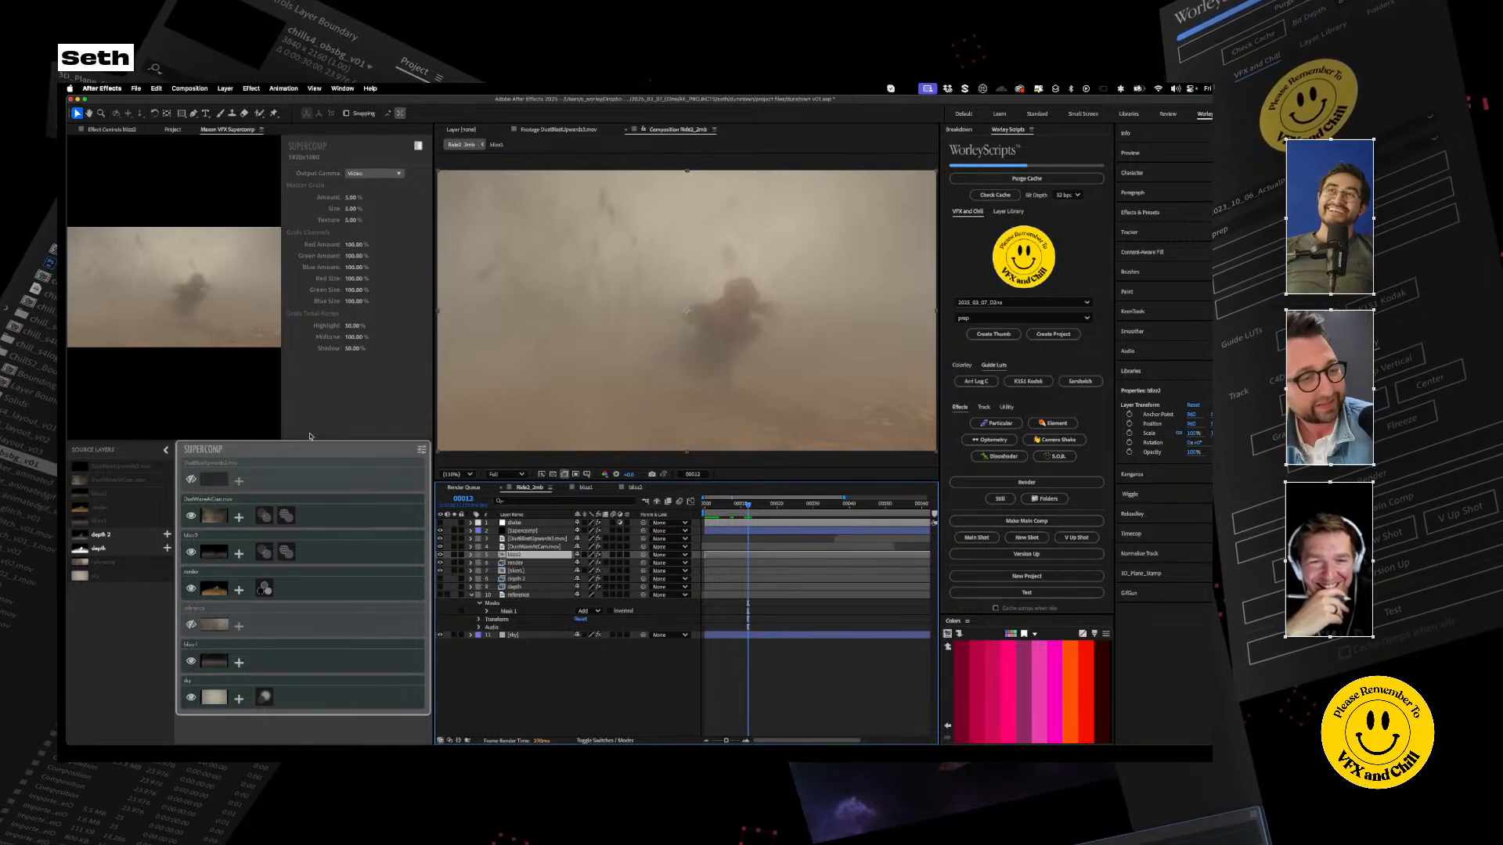
Move to frame 47 and solo the DustBlastUpwards footage briefly to inspect it on its own
click(328, 509)
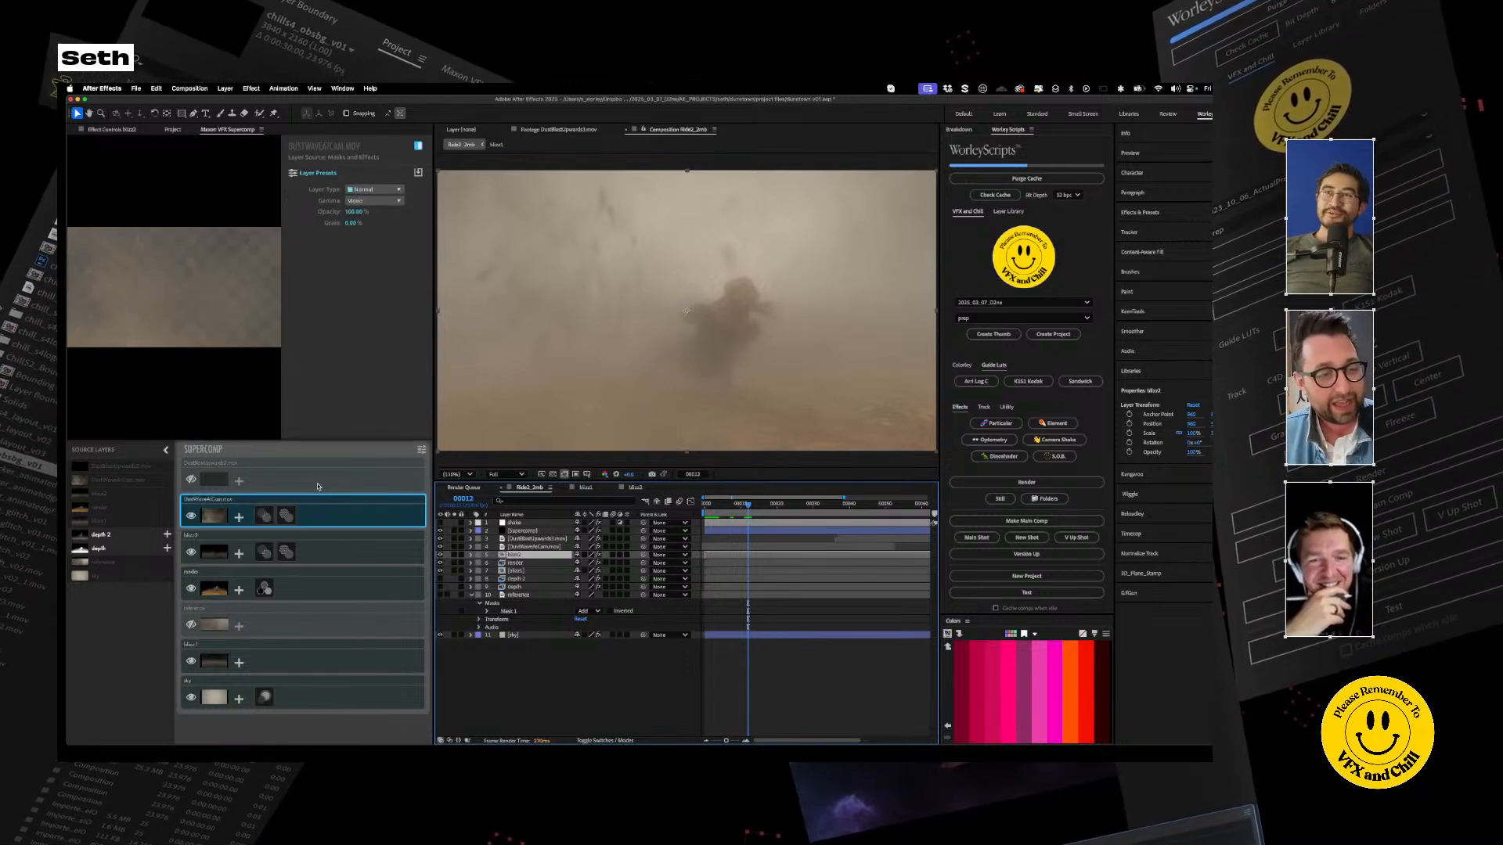
click(317, 484)
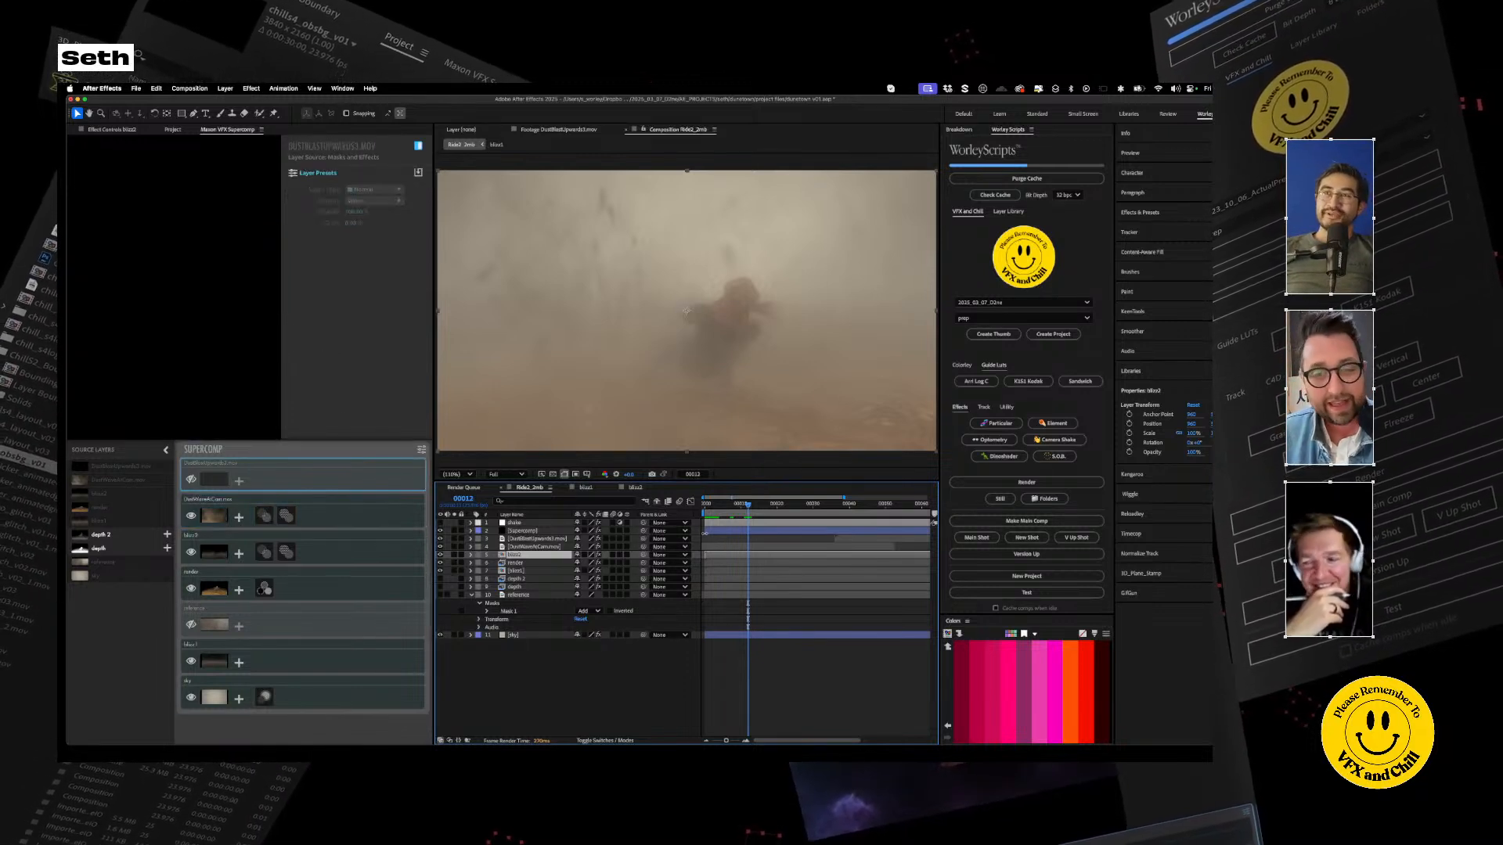
click(325, 521)
drag(849, 503, 875, 504)
key(minus)
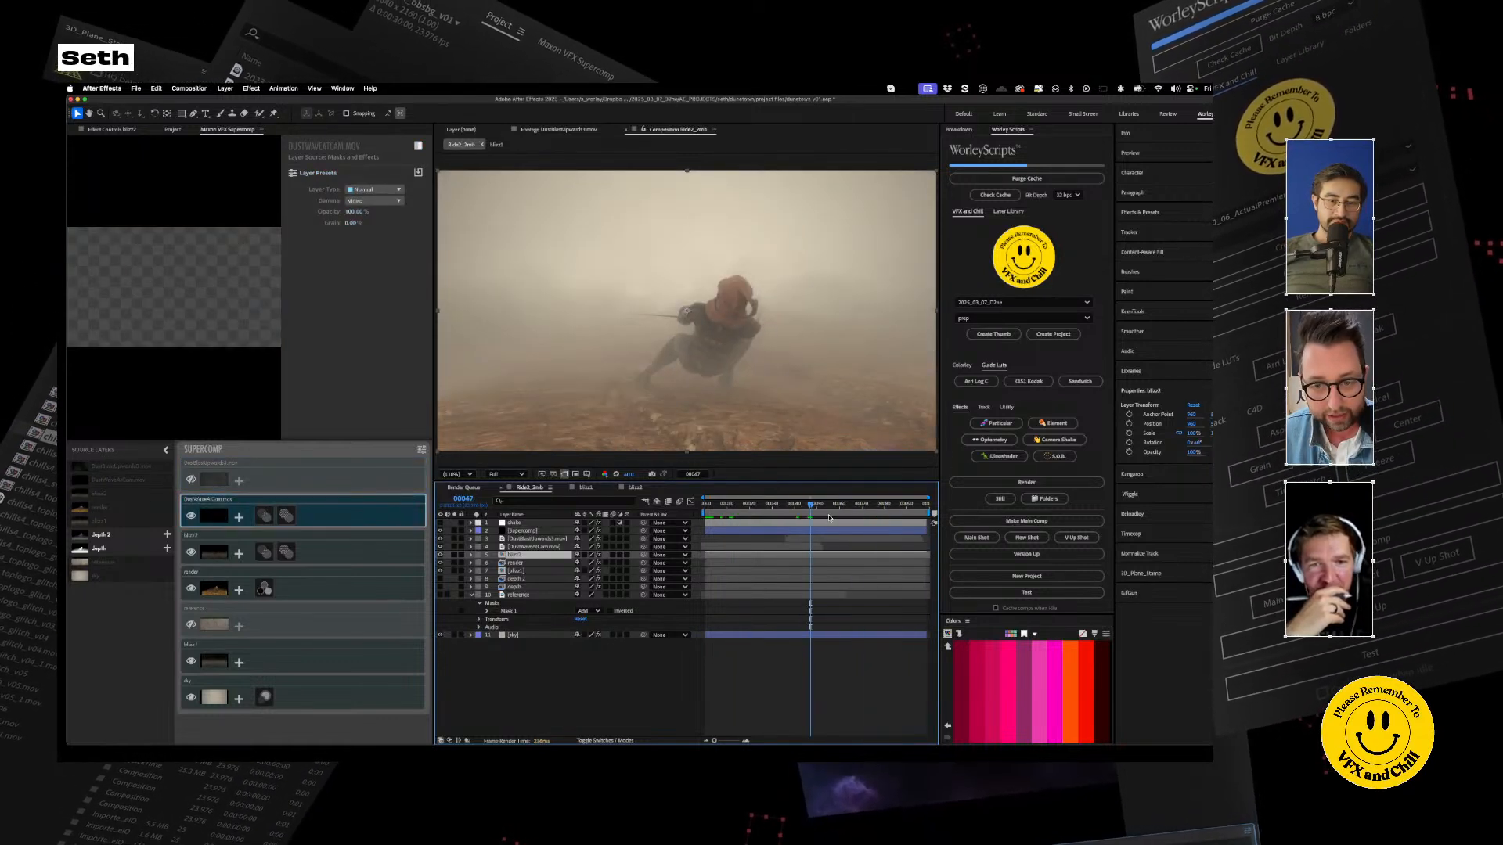
click(523, 539)
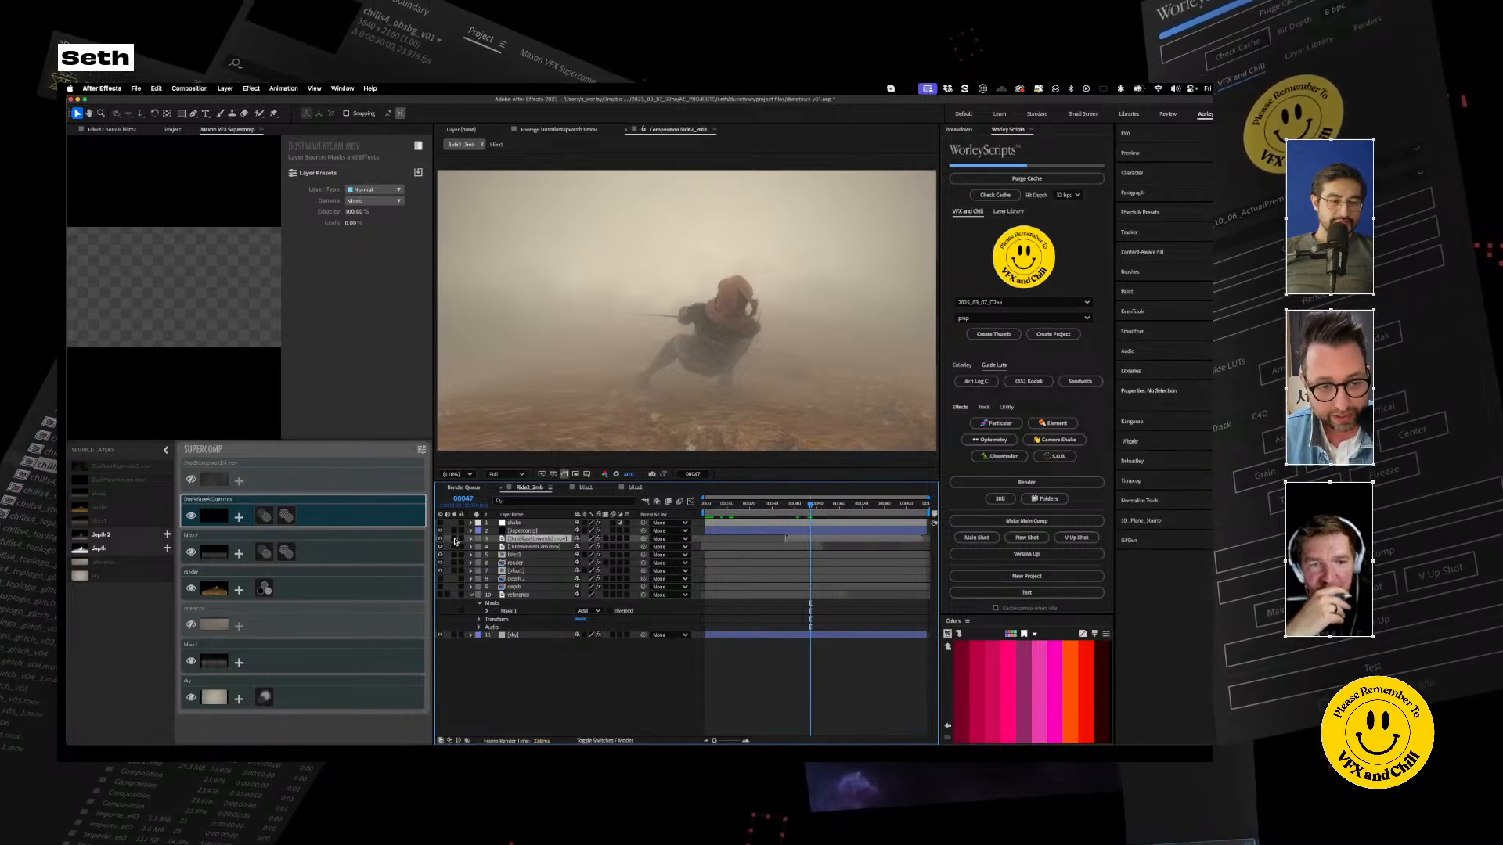
click(454, 540)
click(455, 539)
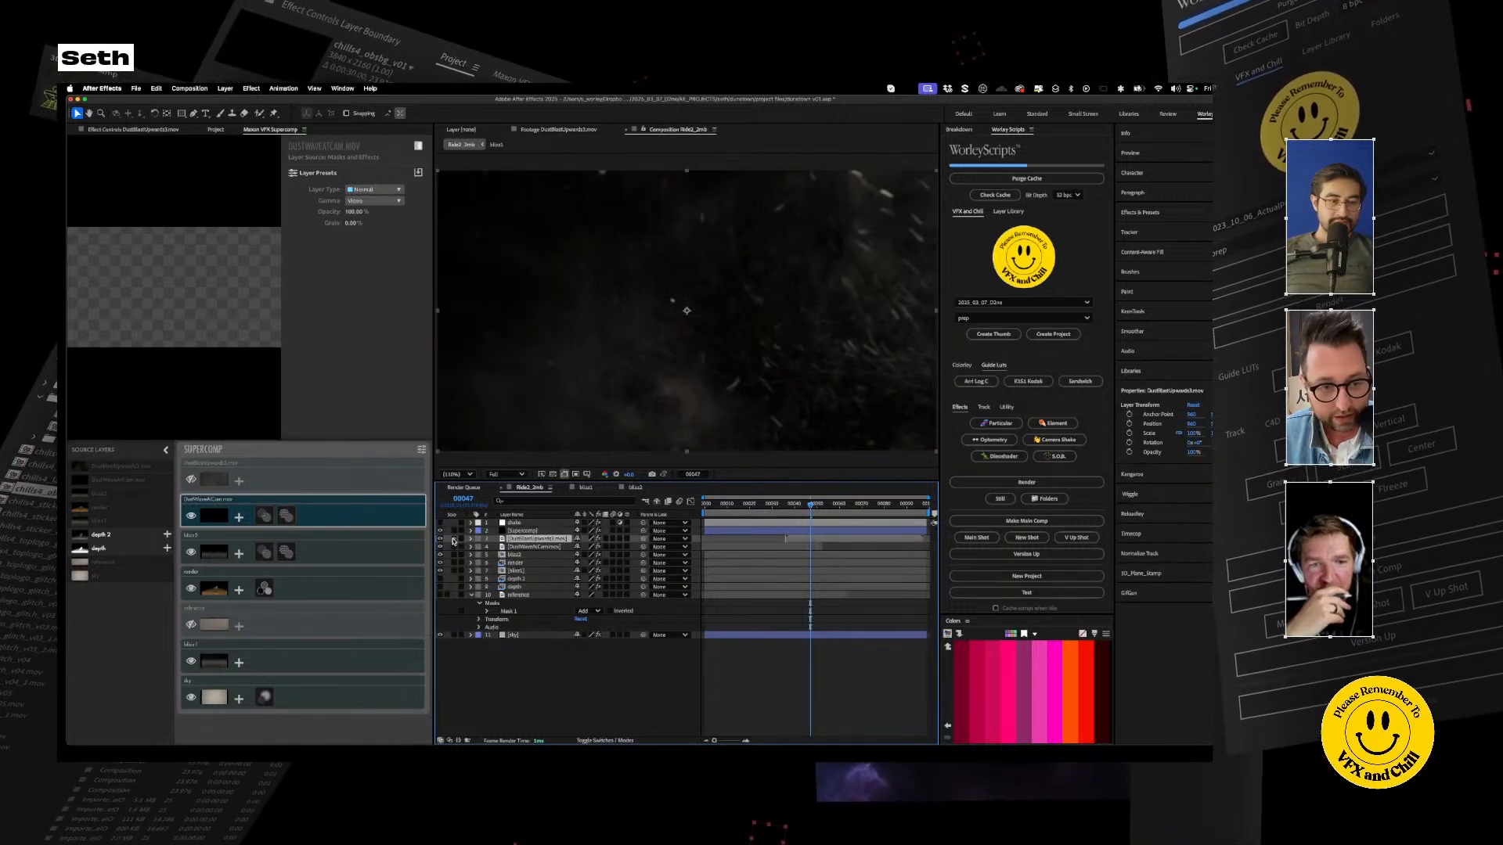
Review the Map White To colour of the Tint effect on the DustBlastUpwards footage
click(170, 130)
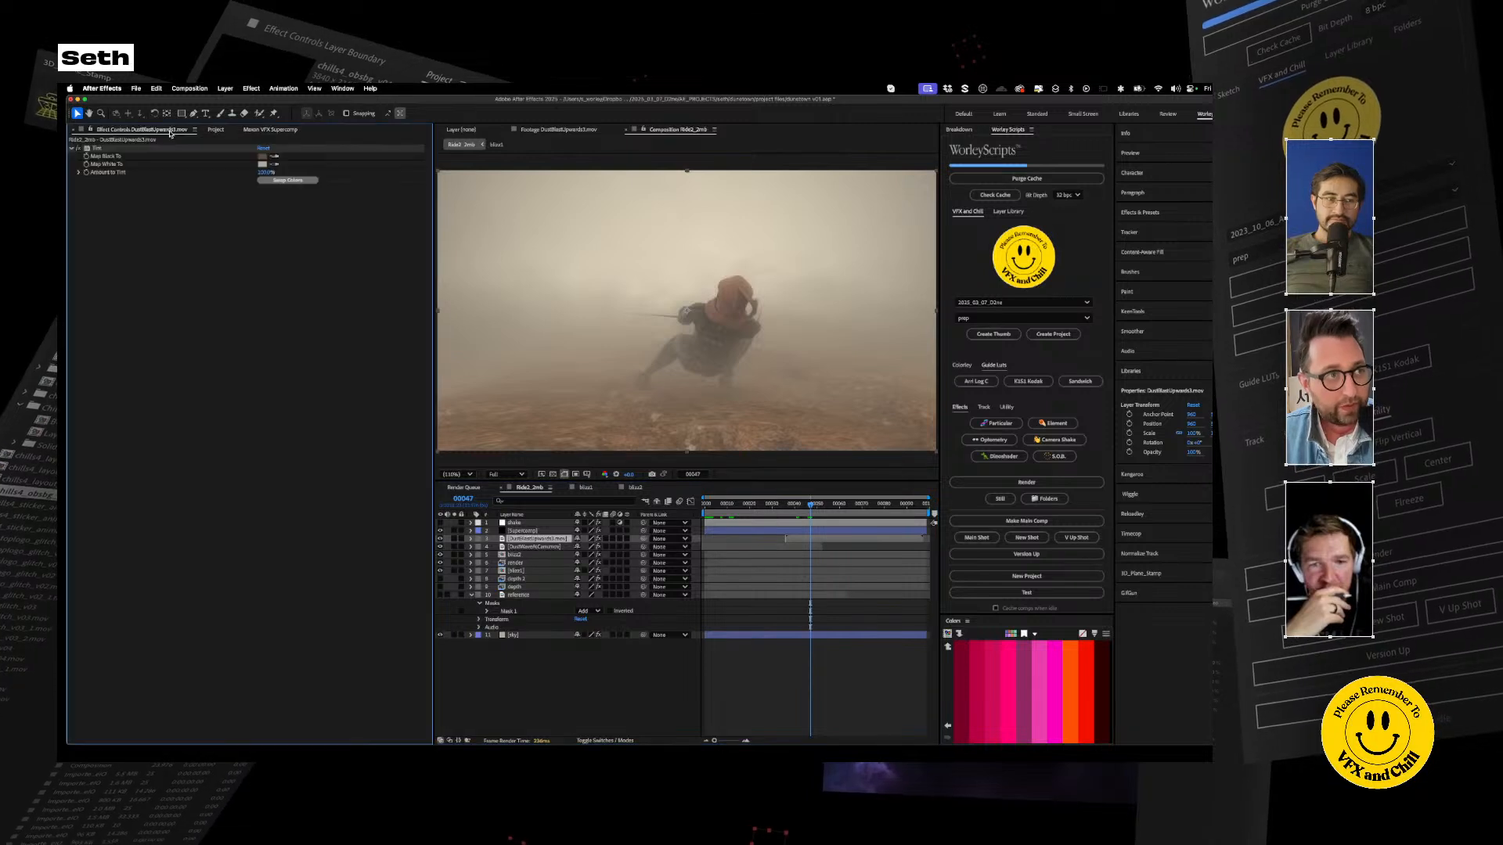
click(263, 164)
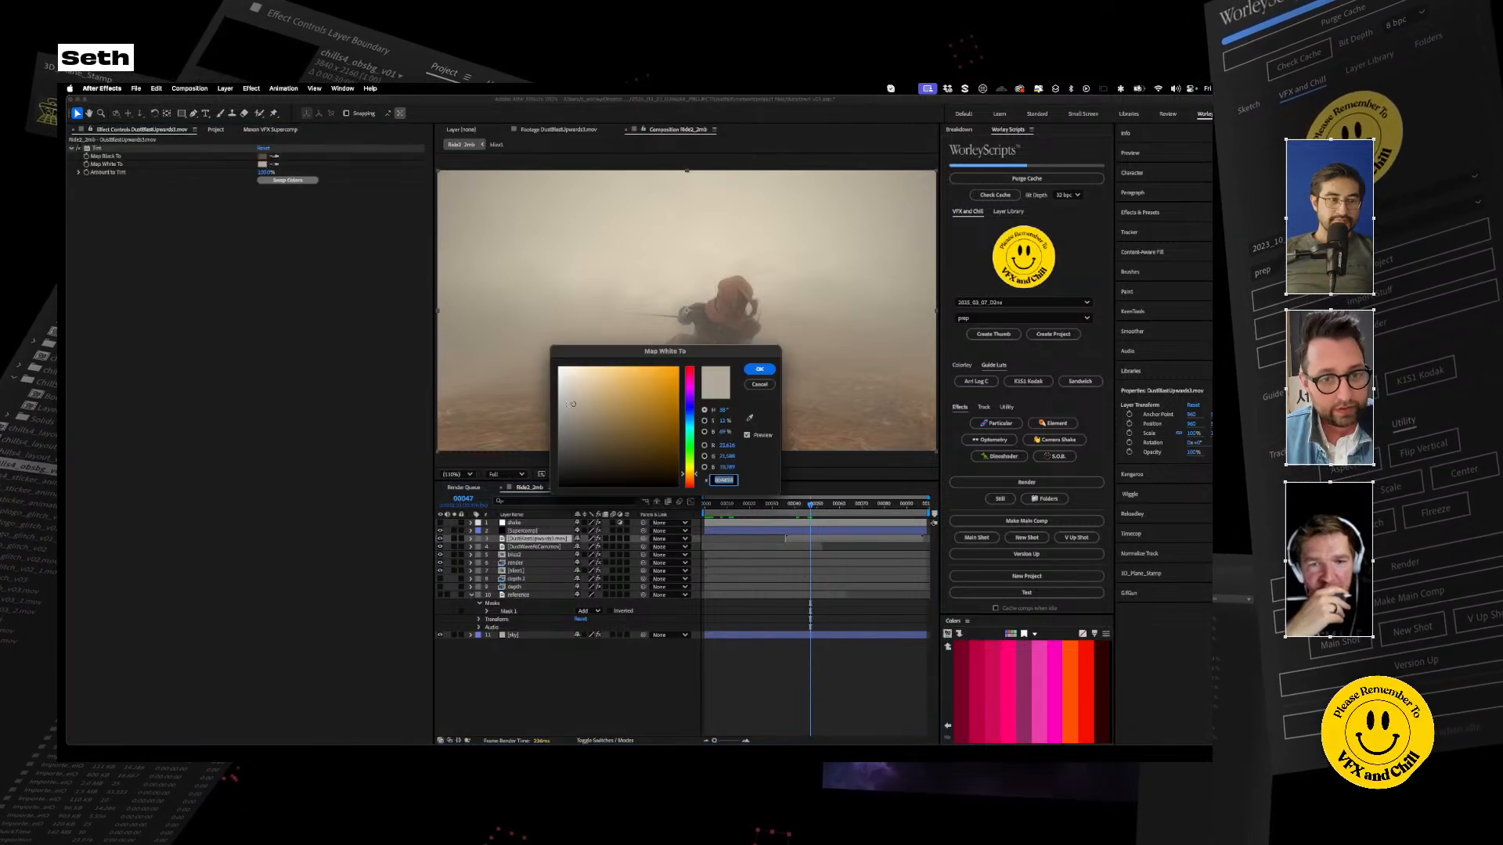
click(759, 369)
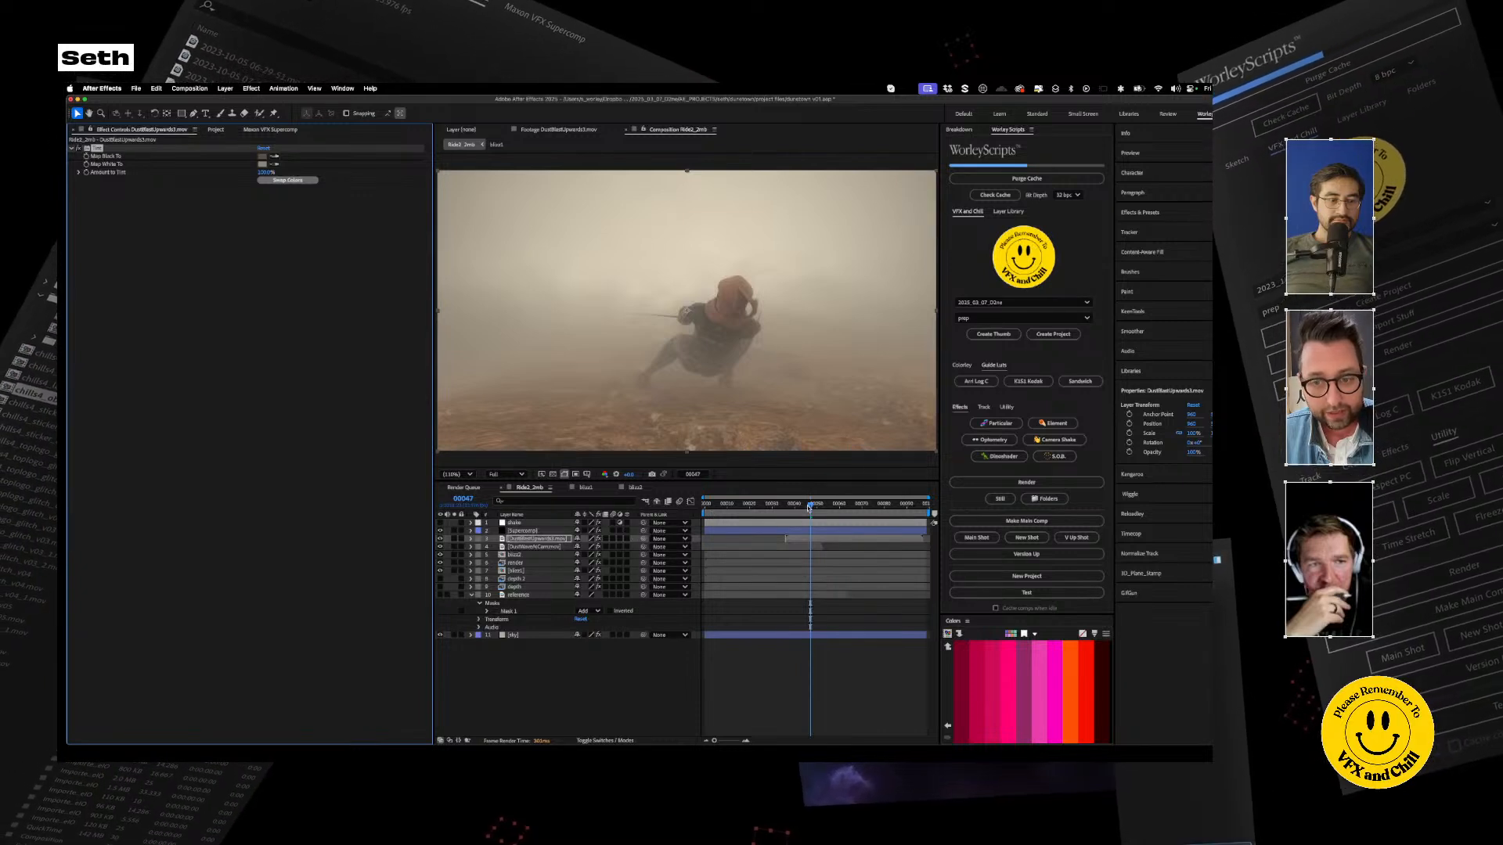
Show the DustBlastUpwards layer in the supercomp and copy all effects from the DustWaveAtCam layer onto it
click(276, 130)
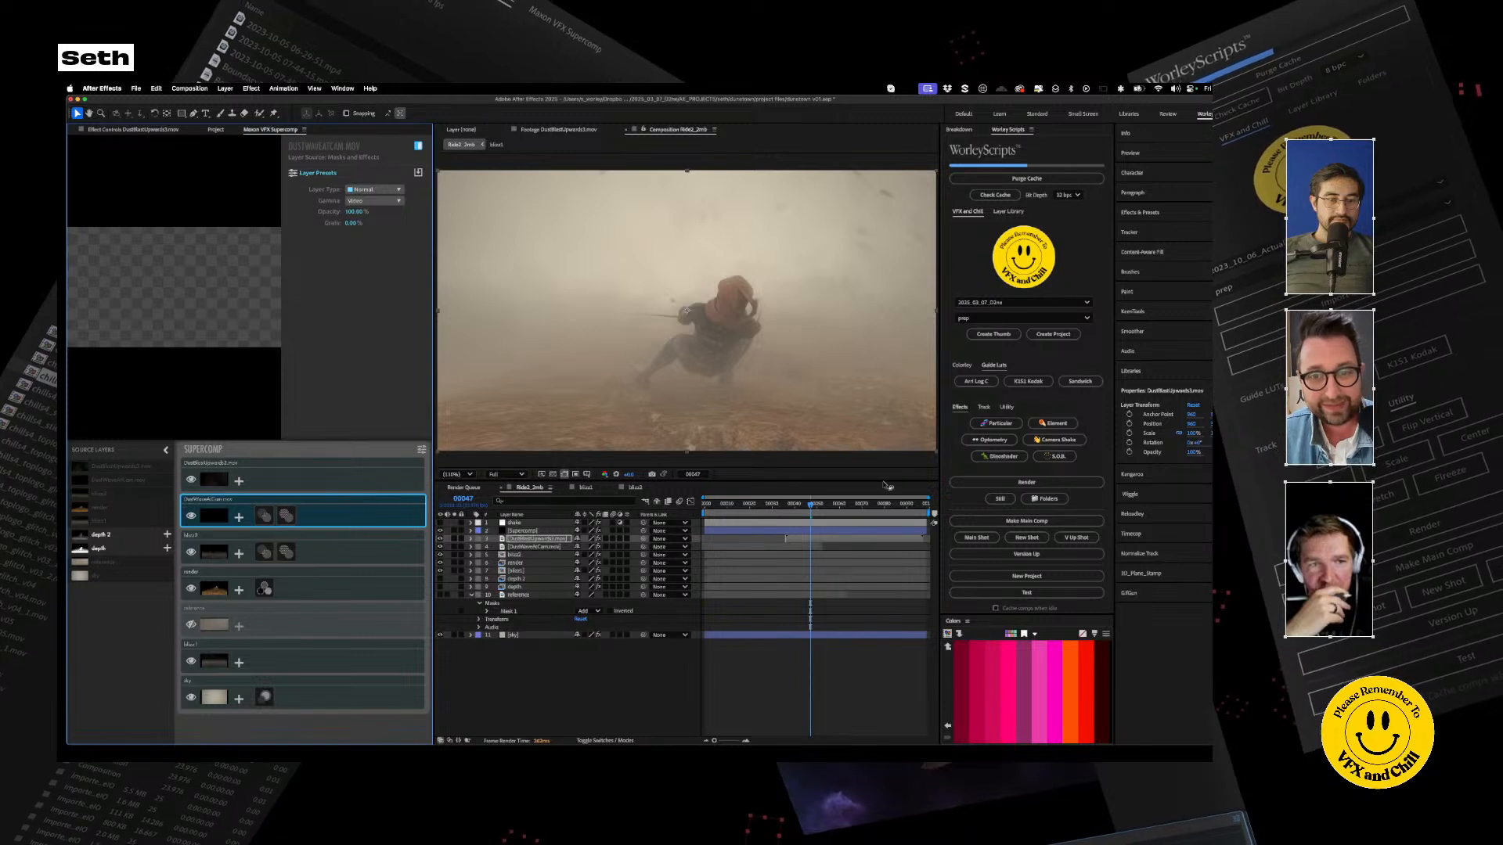
click(151, 130)
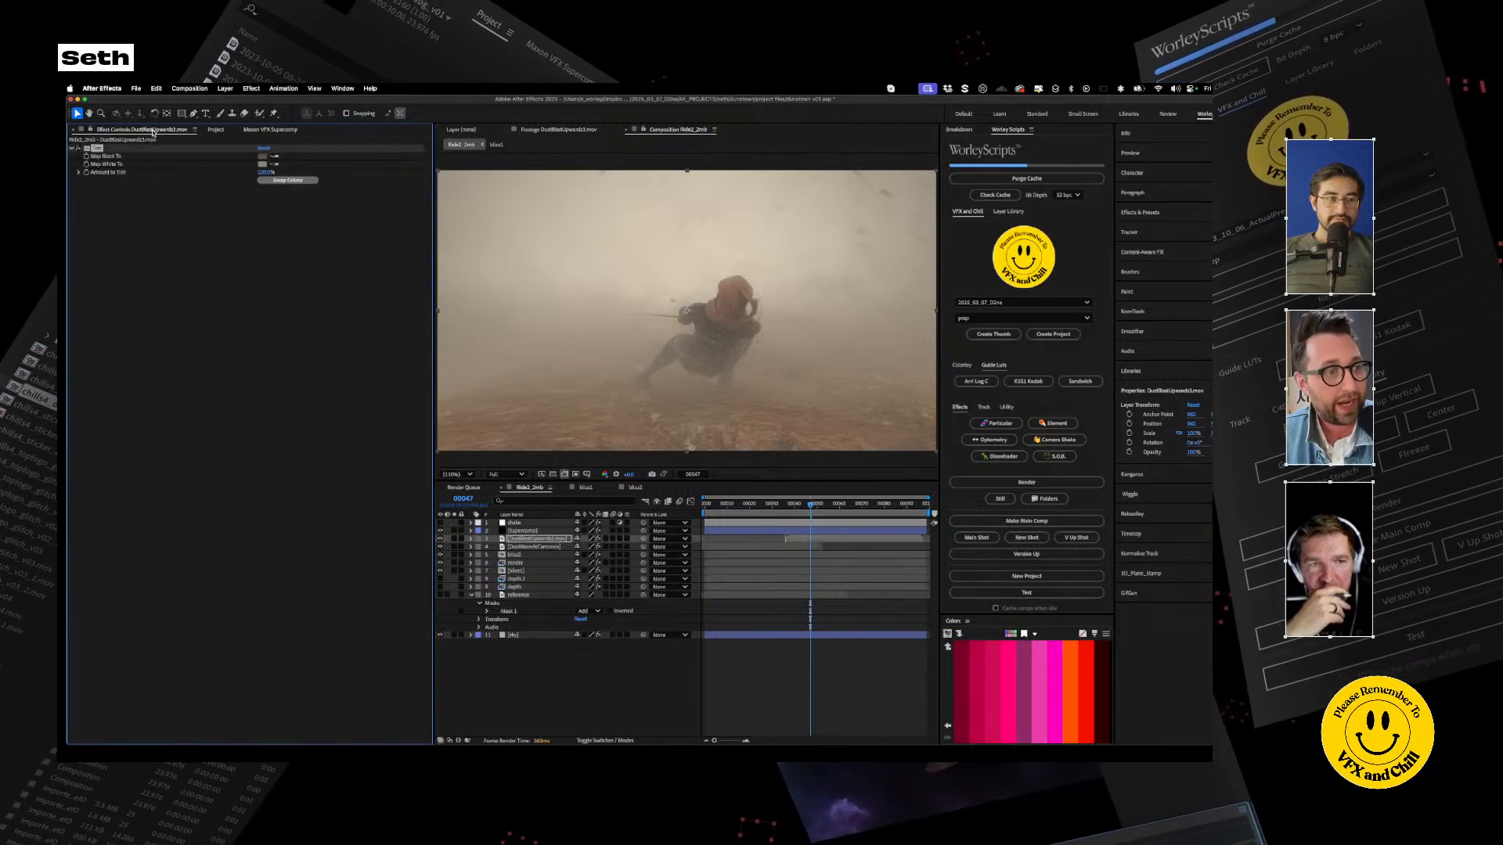
click(274, 130)
click(273, 480)
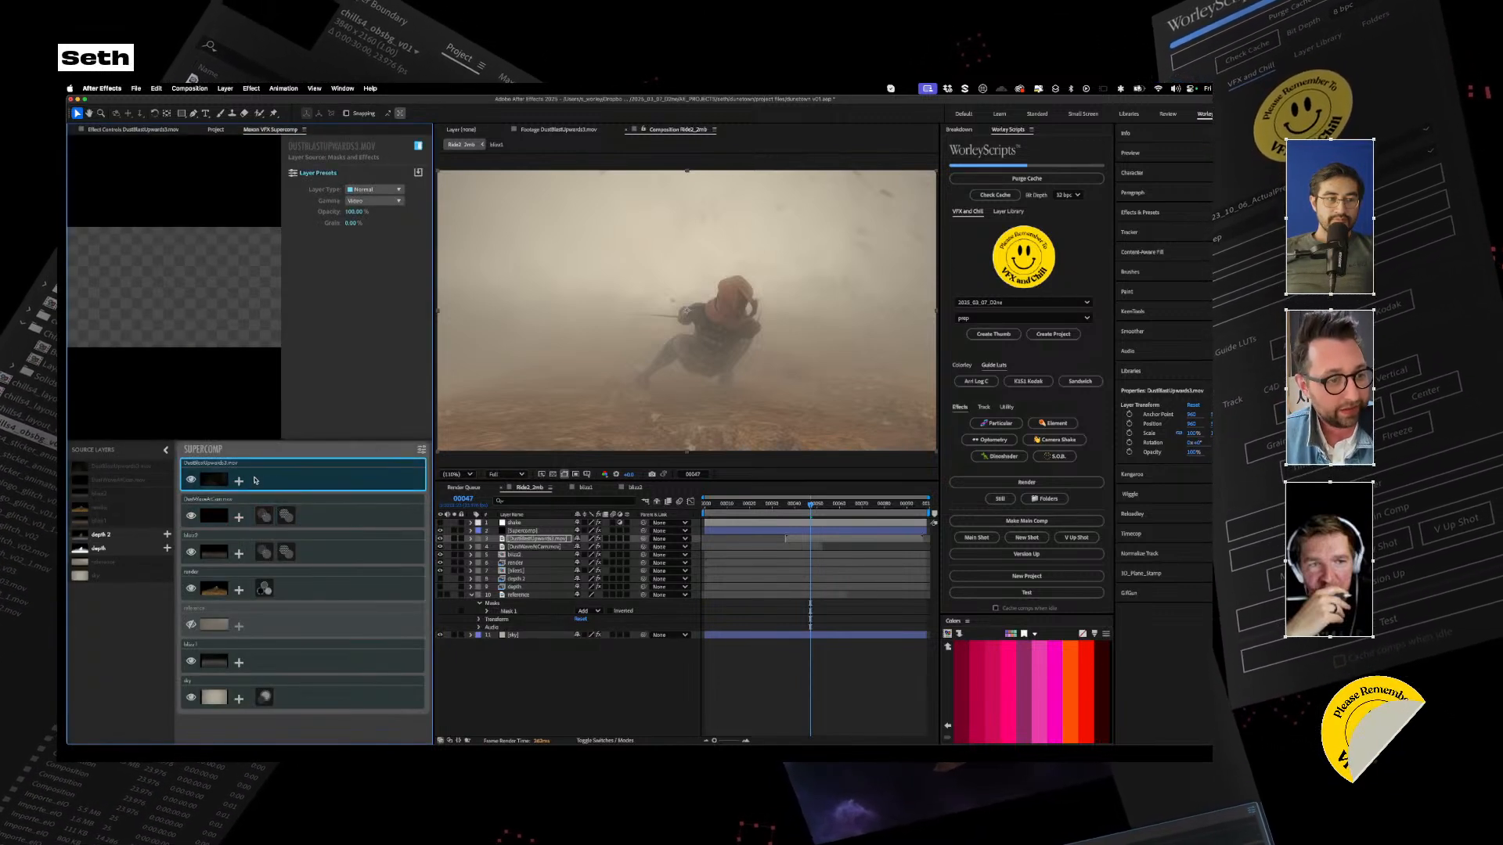
click(312, 510)
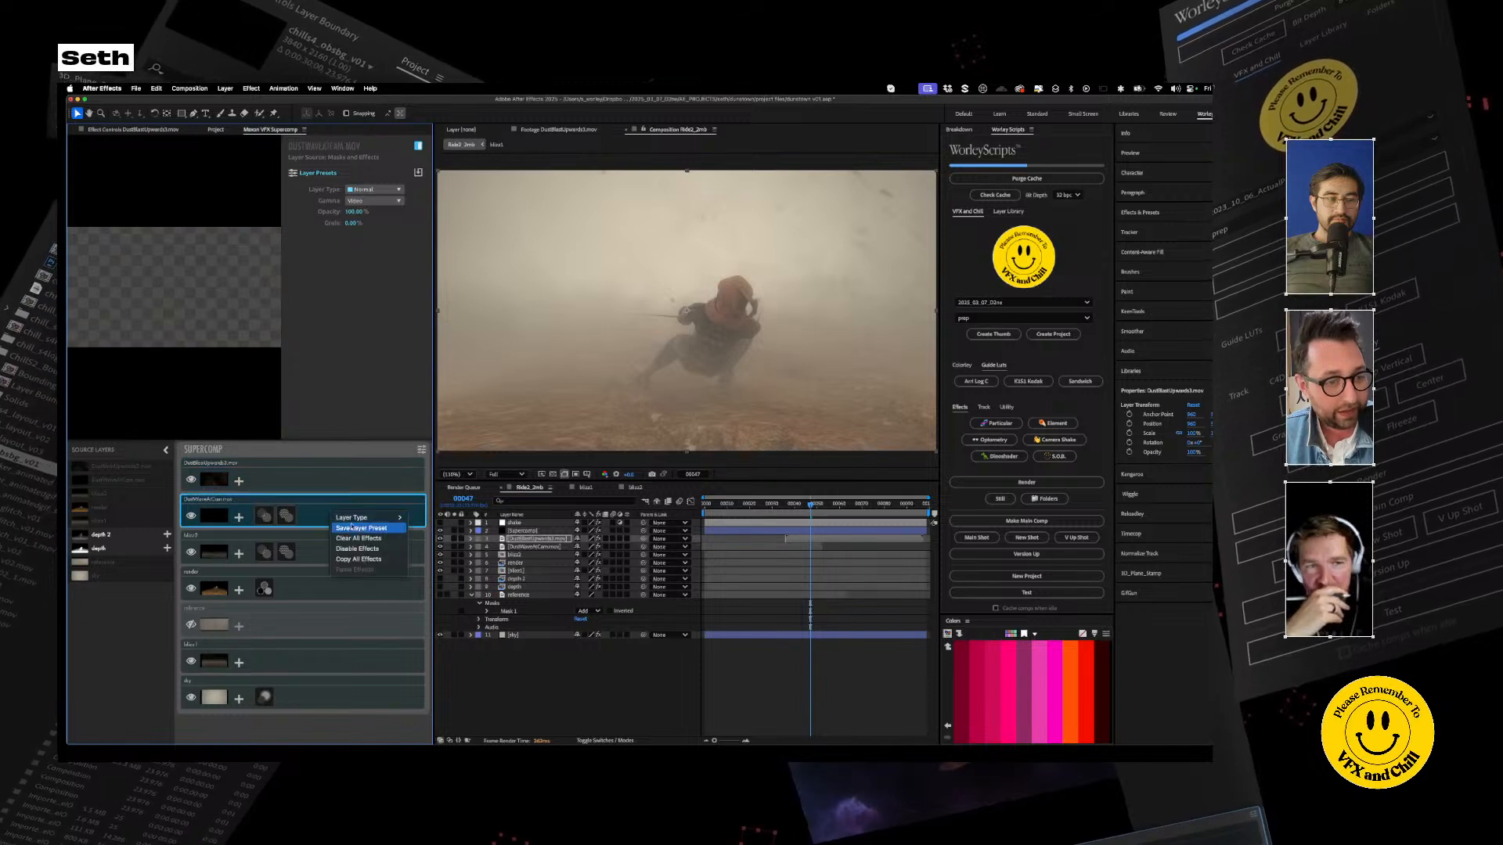
click(333, 479)
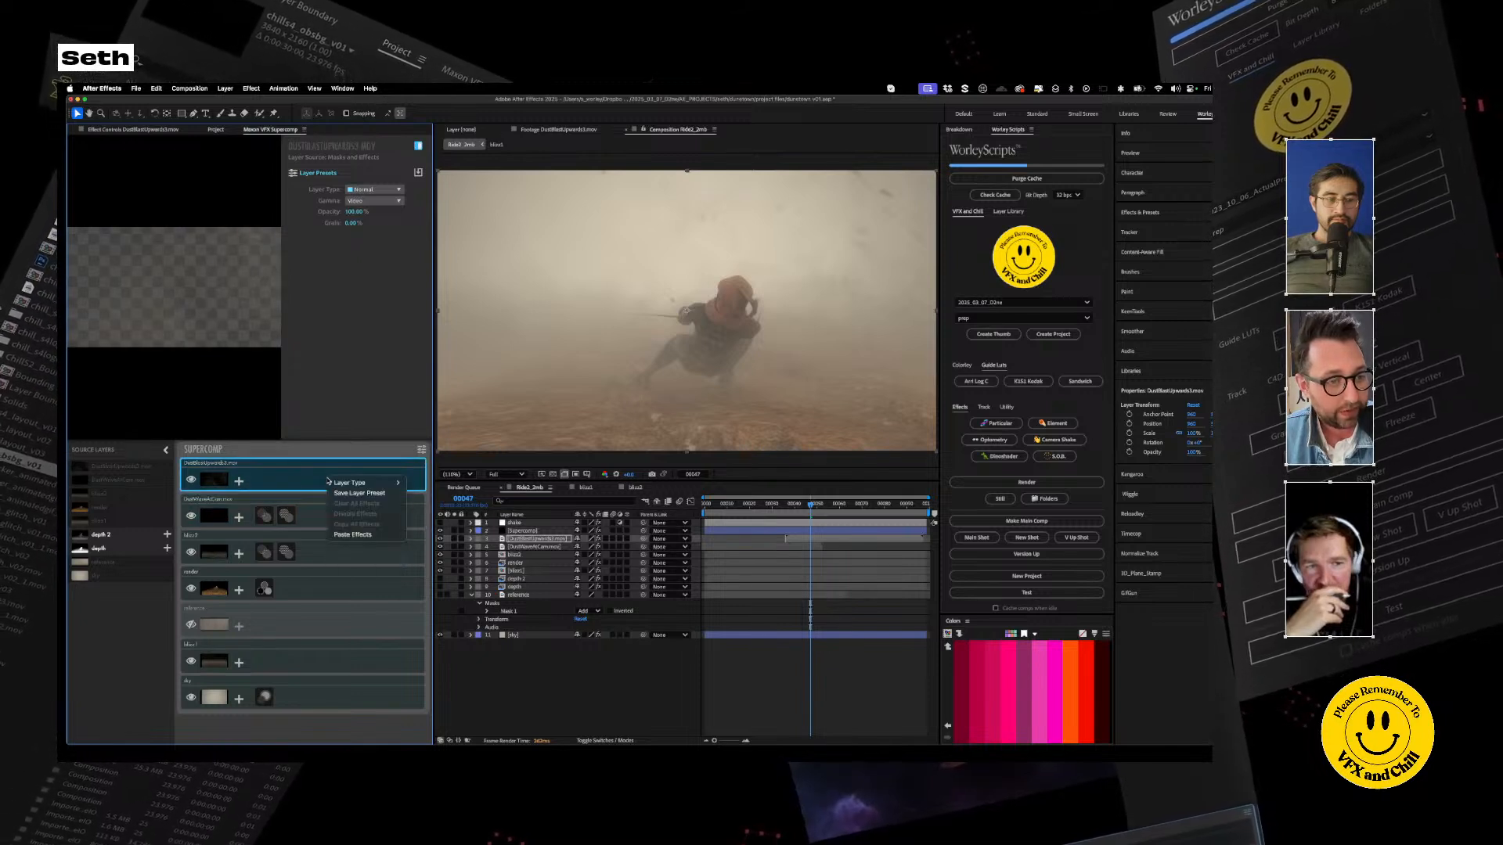
Scrub from the dust blast back to the opening frames to check both dust layers in the composite
click(861, 505)
click(830, 505)
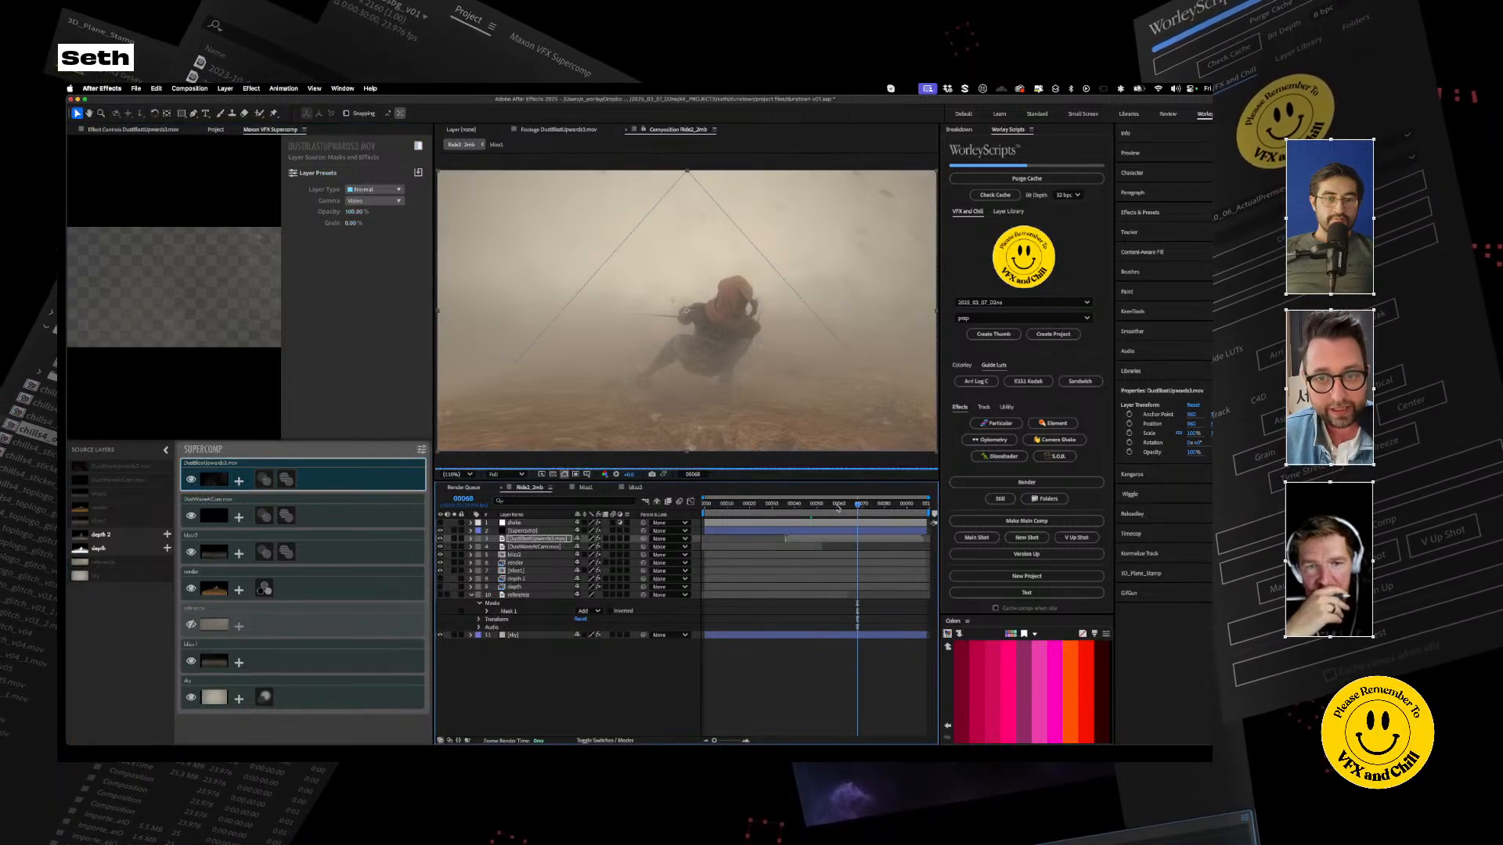
drag(807, 506, 716, 505)
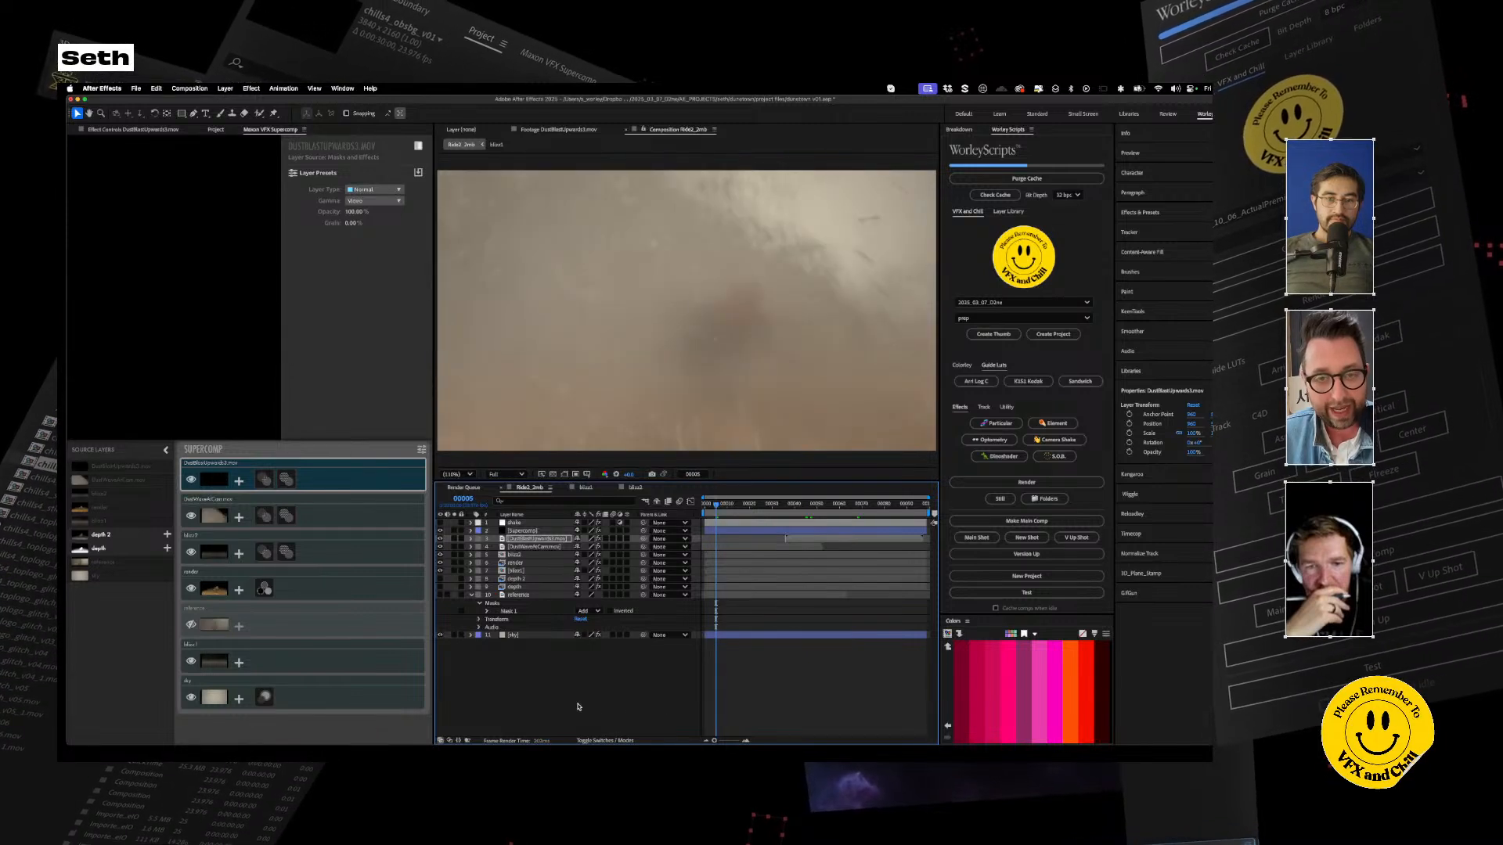
Preview the composite from the opening frame and scrub back to frame 13 to check the incoming dust
key(space)
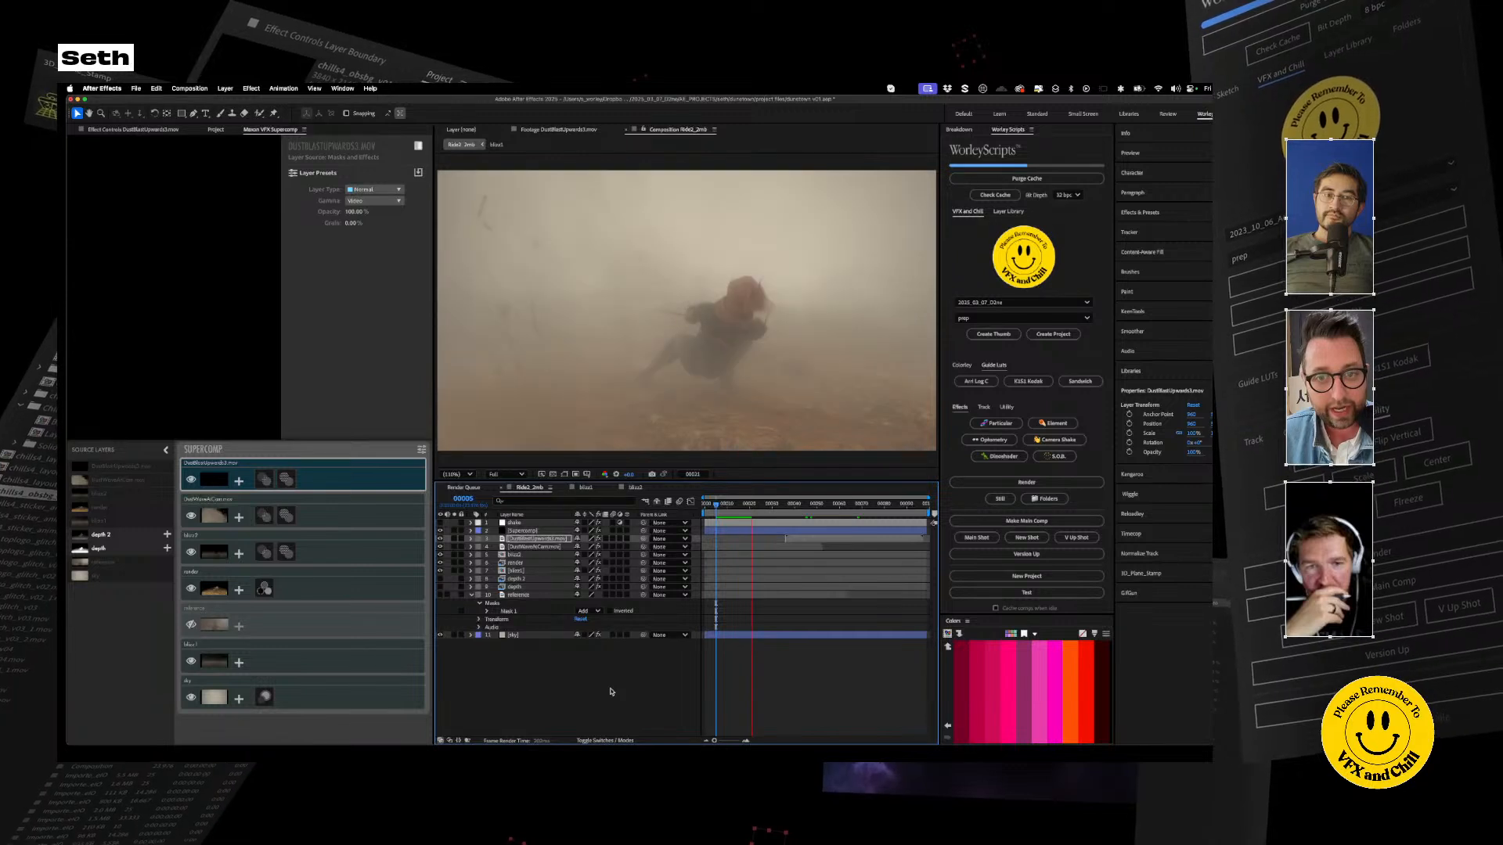
click(727, 505)
drag(727, 507, 734, 507)
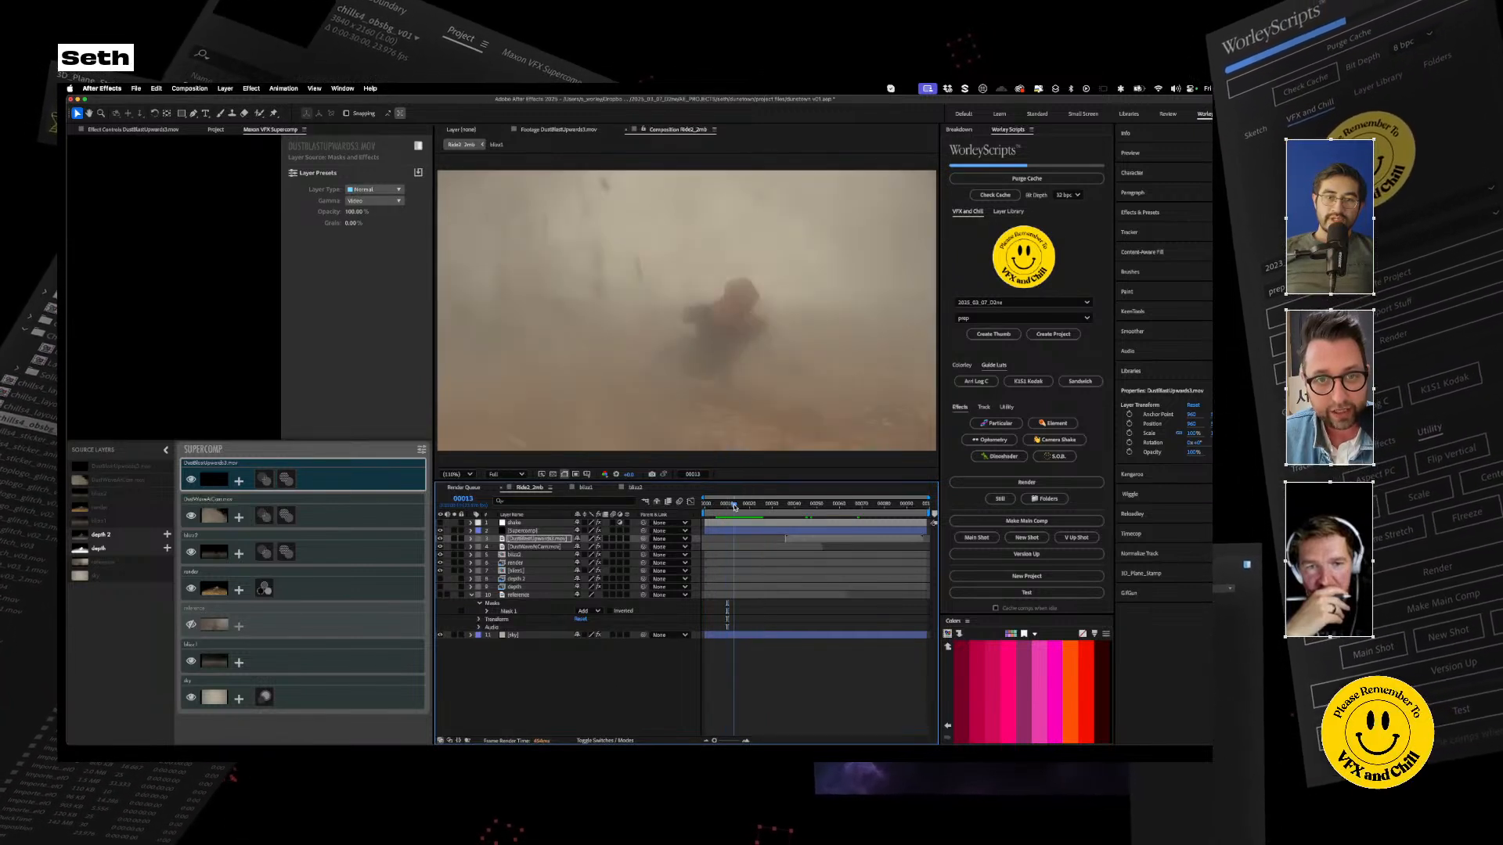
Solo the DustWaveAtCam footage together with the sky layer at frame 1 to inspect its transparency
click(513, 547)
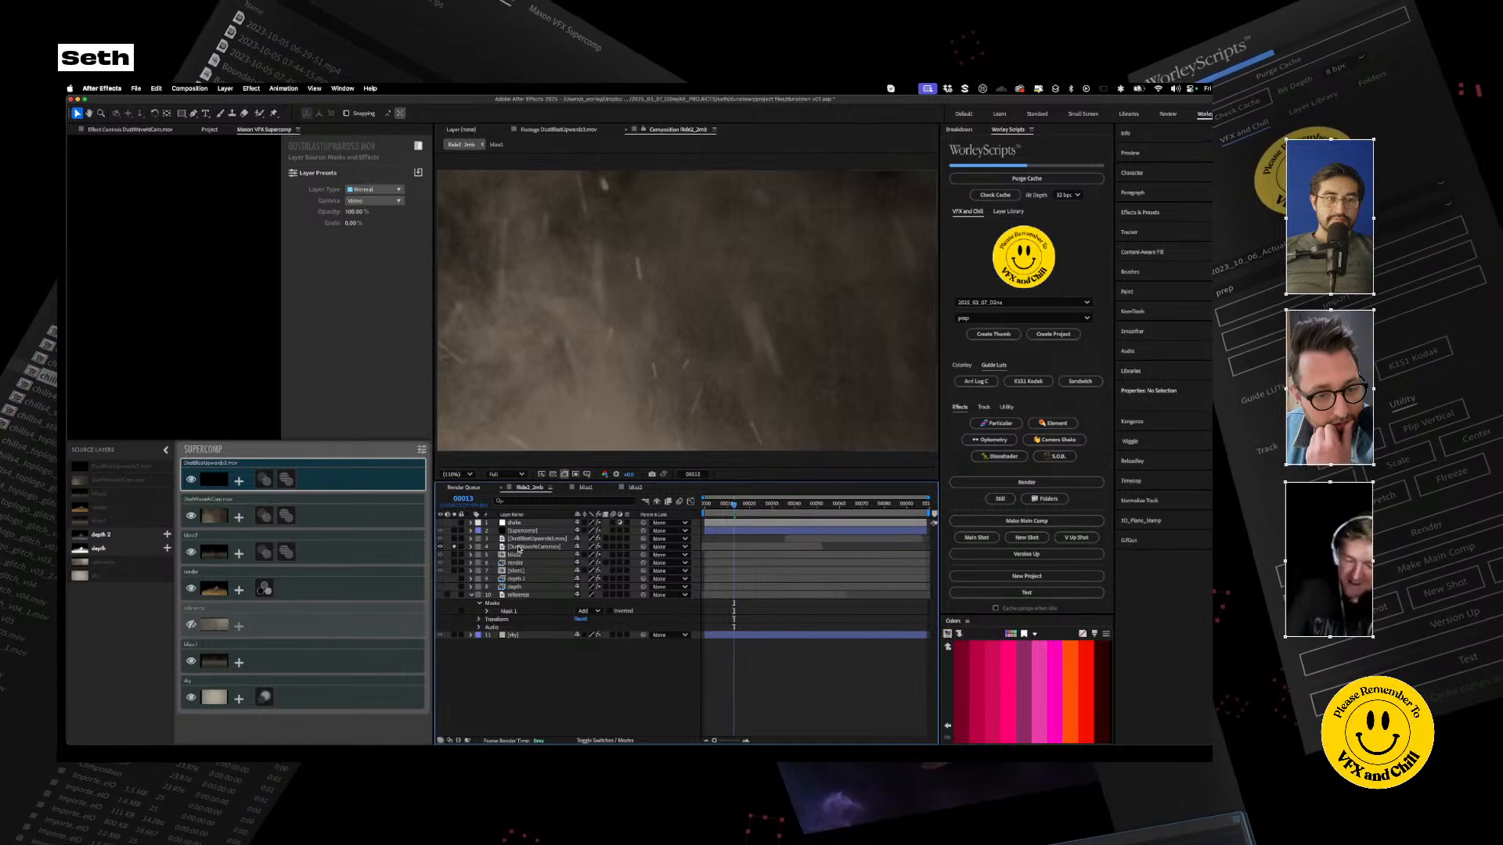
click(553, 474)
drag(726, 507, 707, 510)
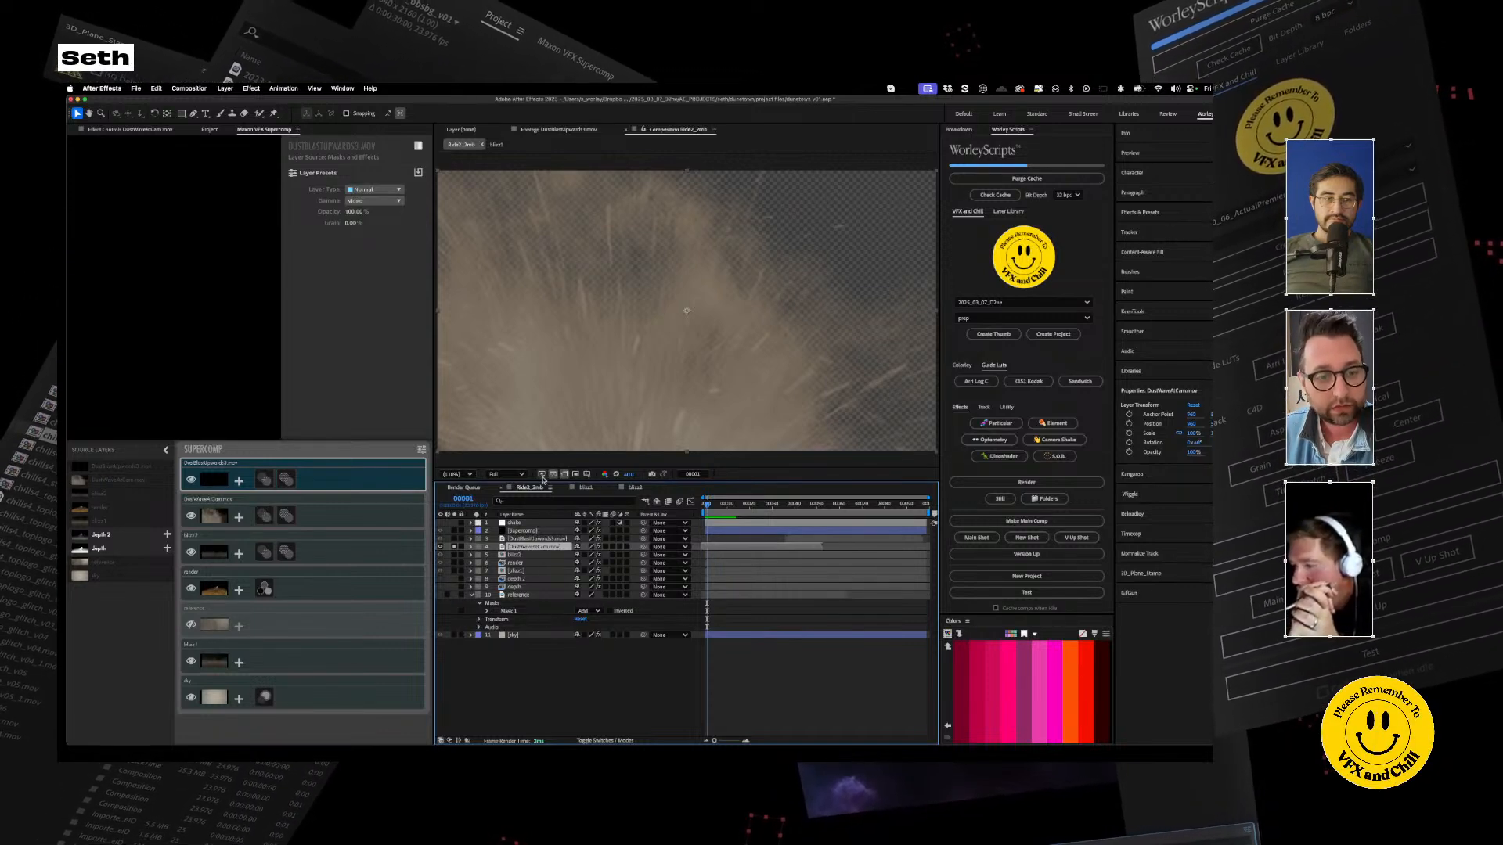
click(455, 635)
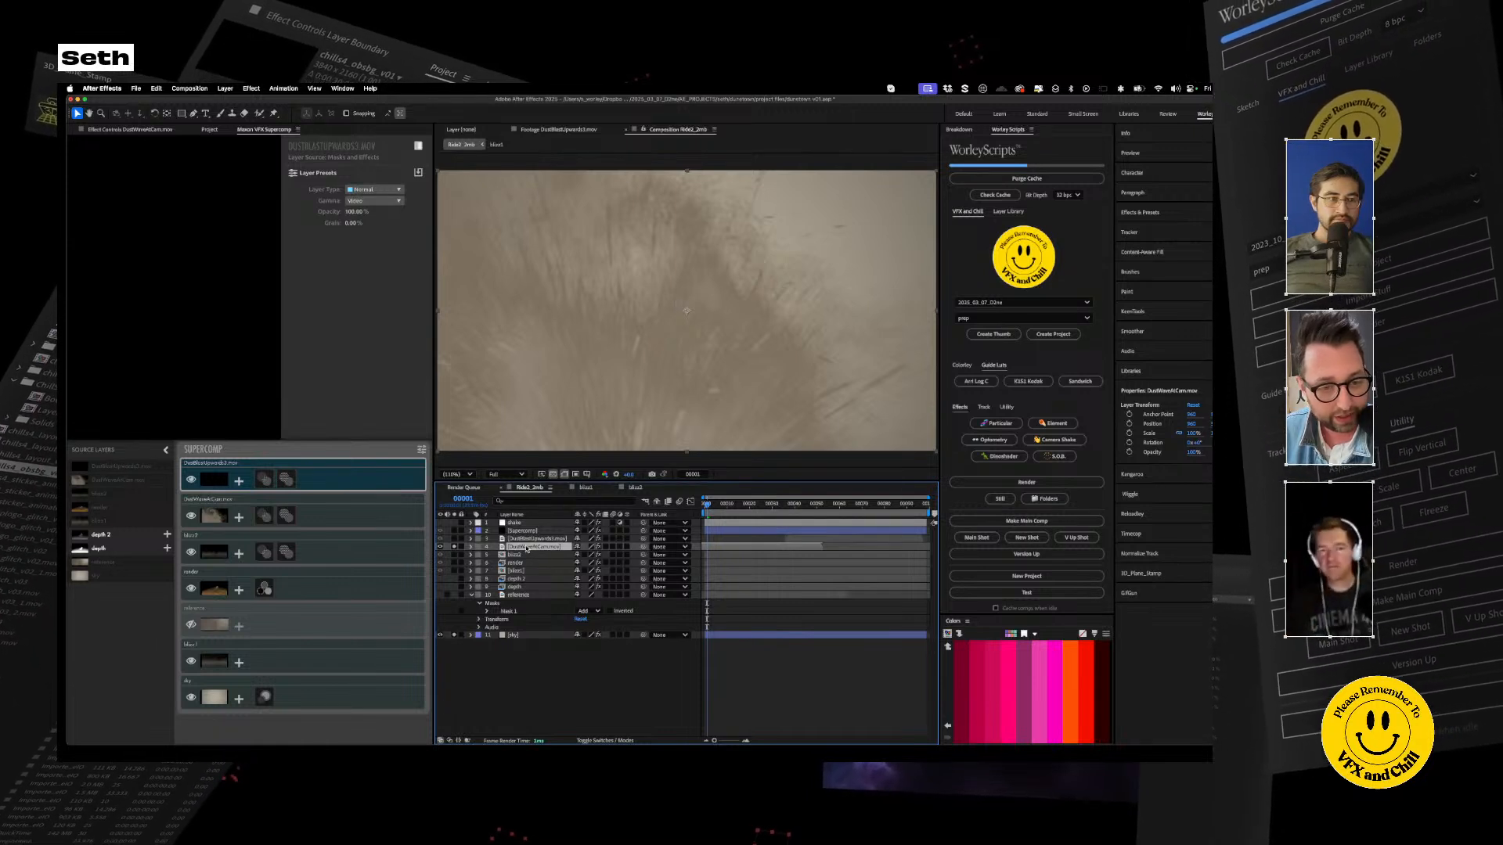
Apply Set Matte to the DustWaveAtCam layer above the Tint effect and use Luminance for the matte
key(ctrl+space)
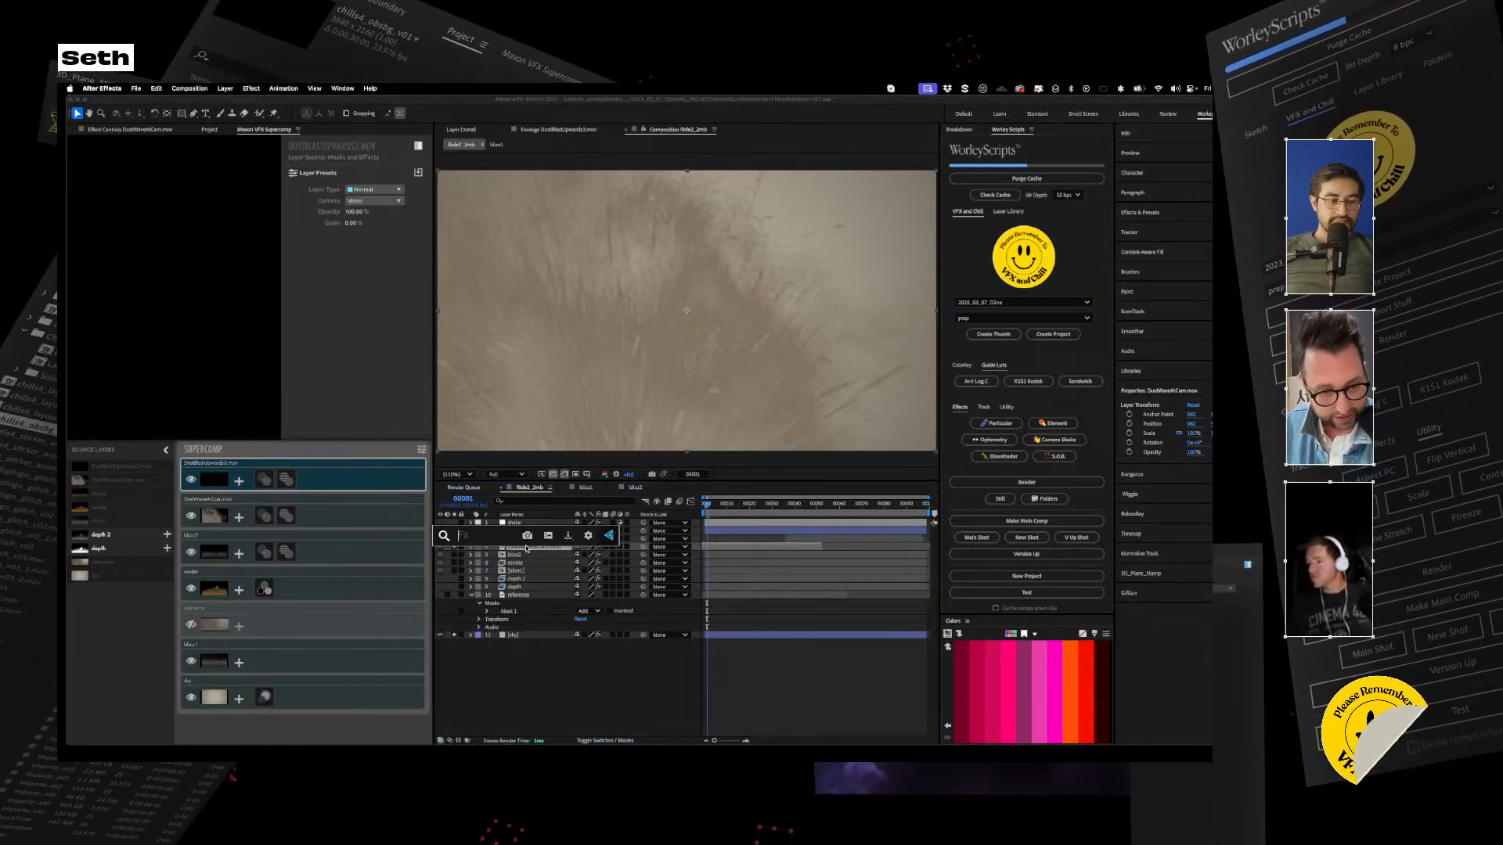
text(set)
key(Down)
key(Return)
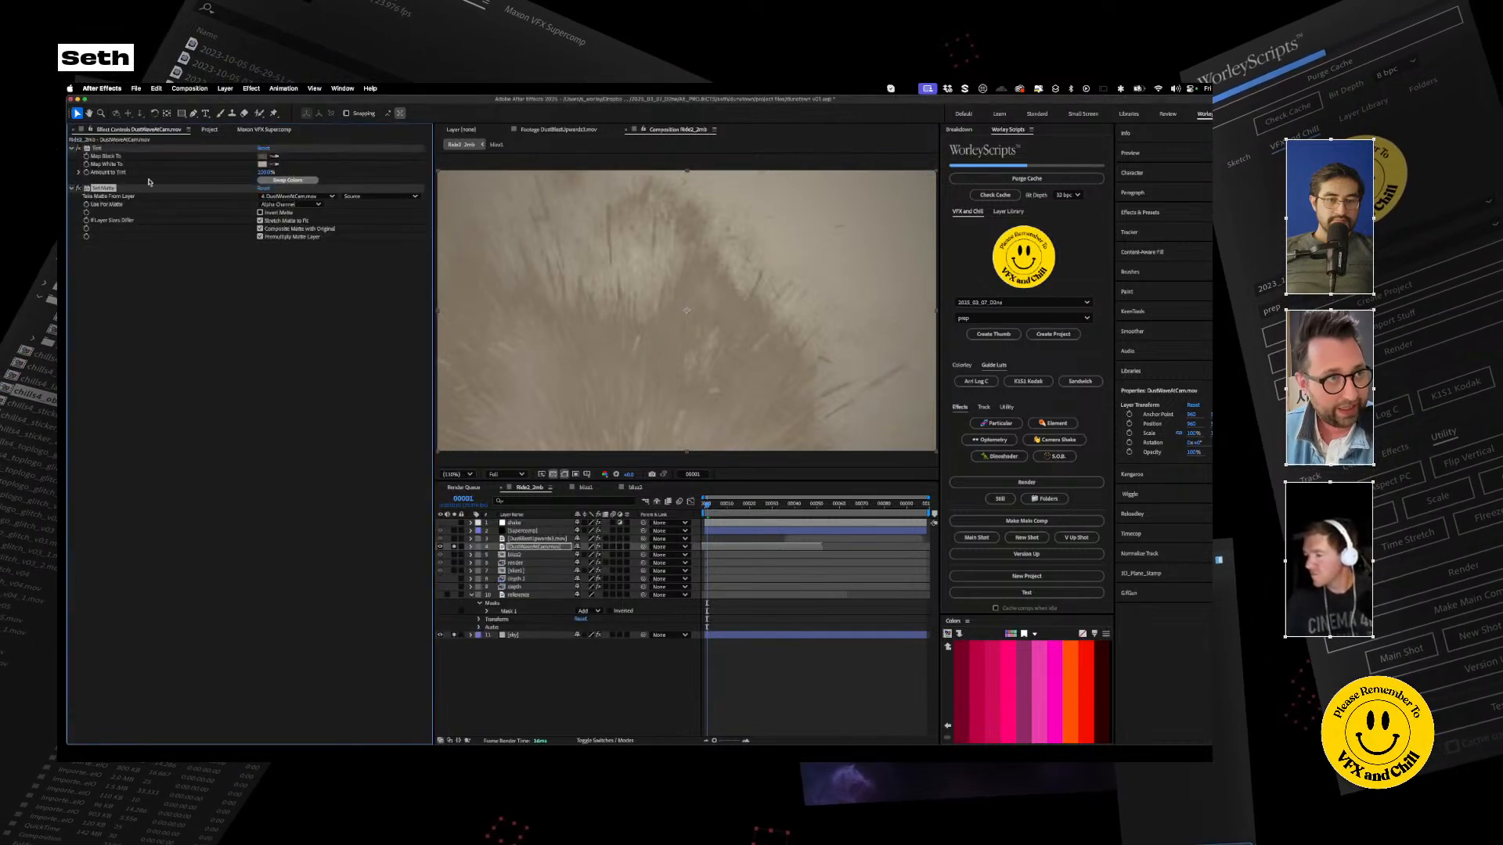
drag(100, 151, 110, 235)
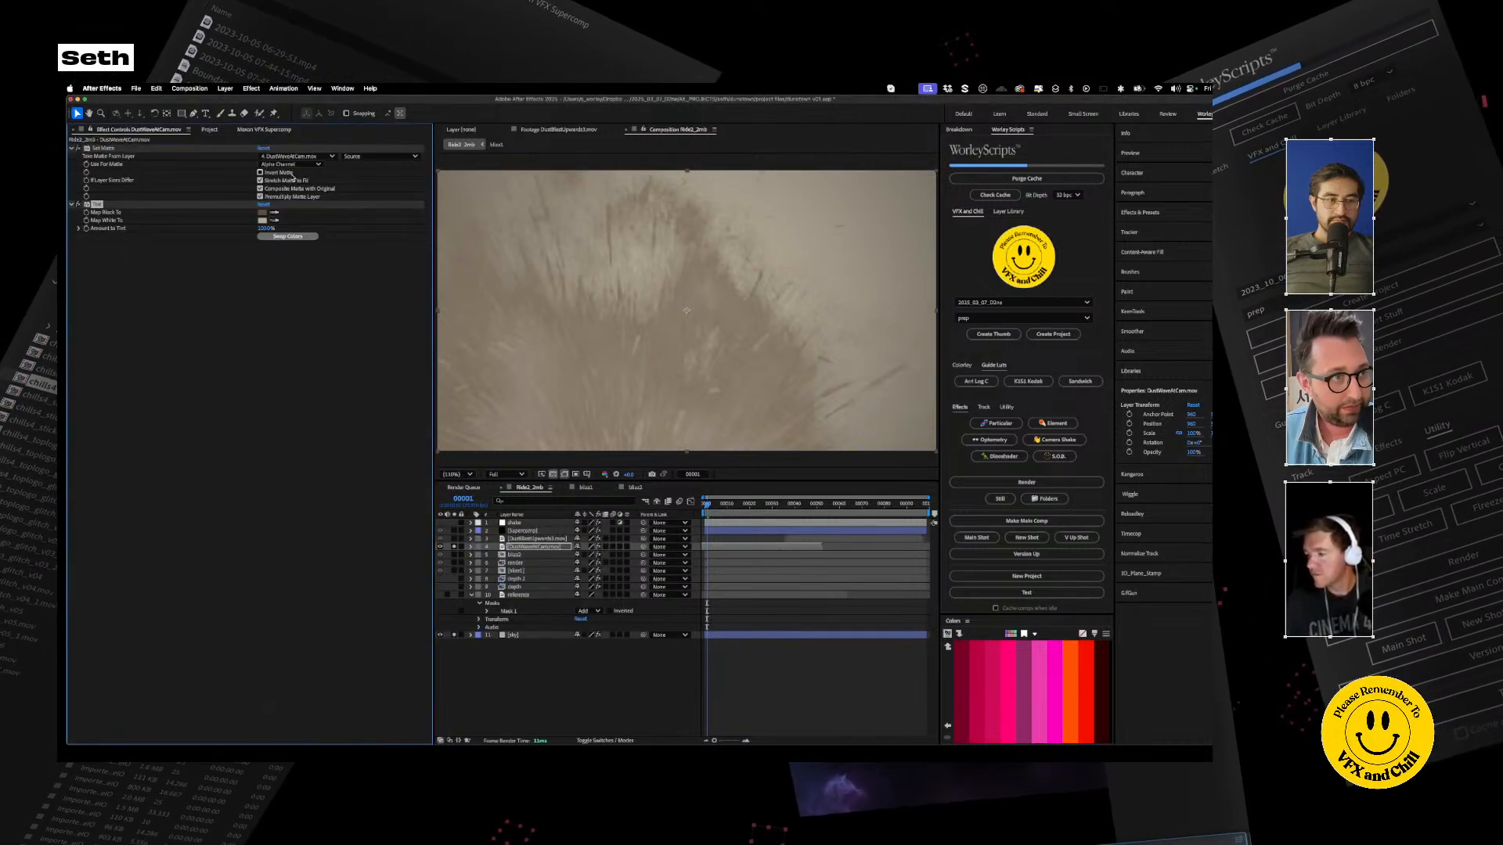
click(311, 165)
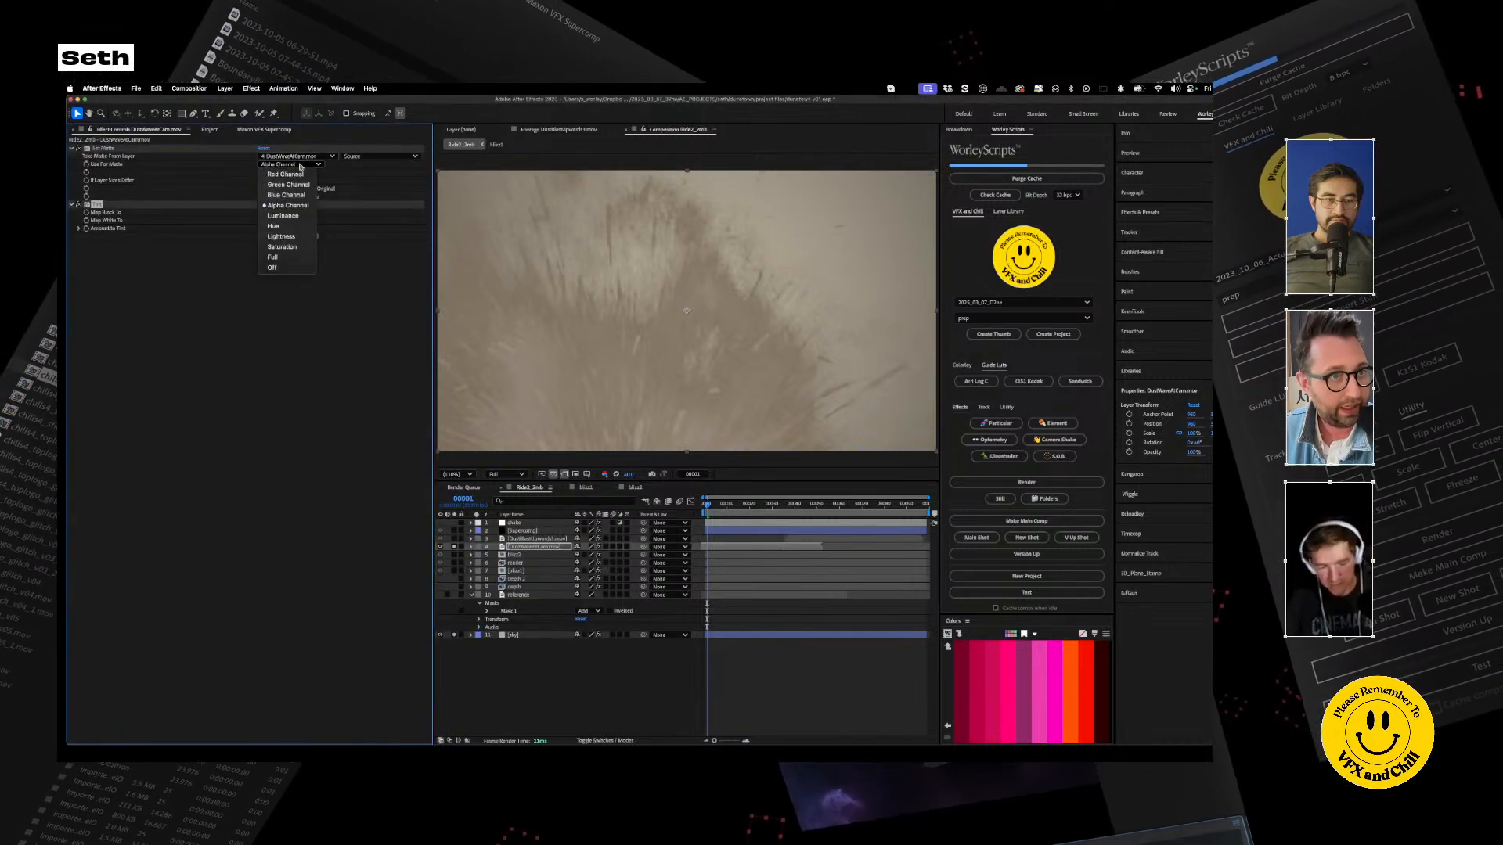
click(290, 213)
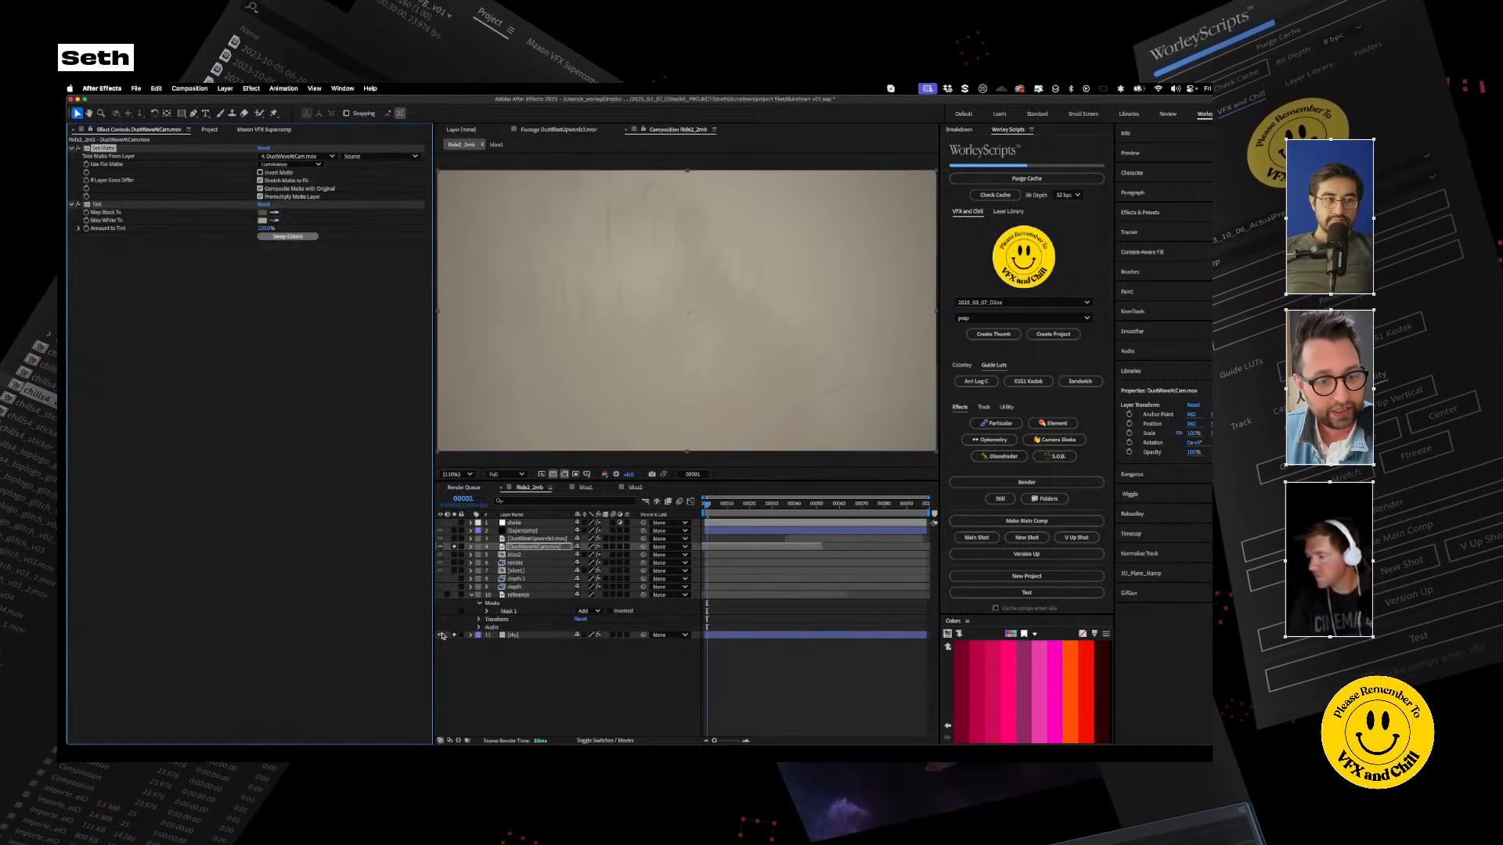
Unsolo the sky and DustWaveAtCam layers and preview the opening frames of the full composite
click(454, 635)
click(454, 548)
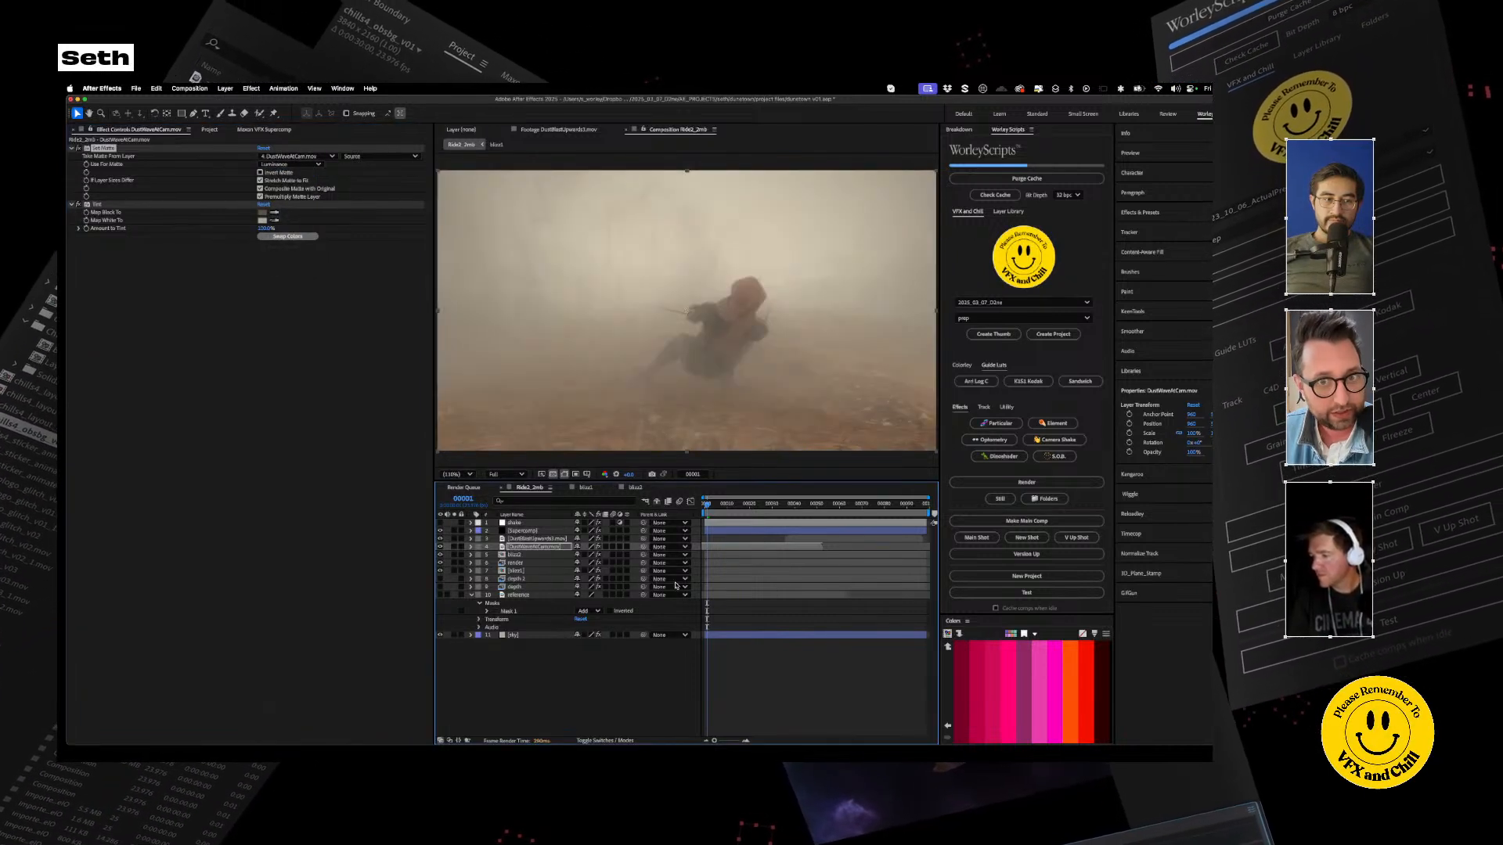
drag(716, 508, 711, 509)
click(77, 148)
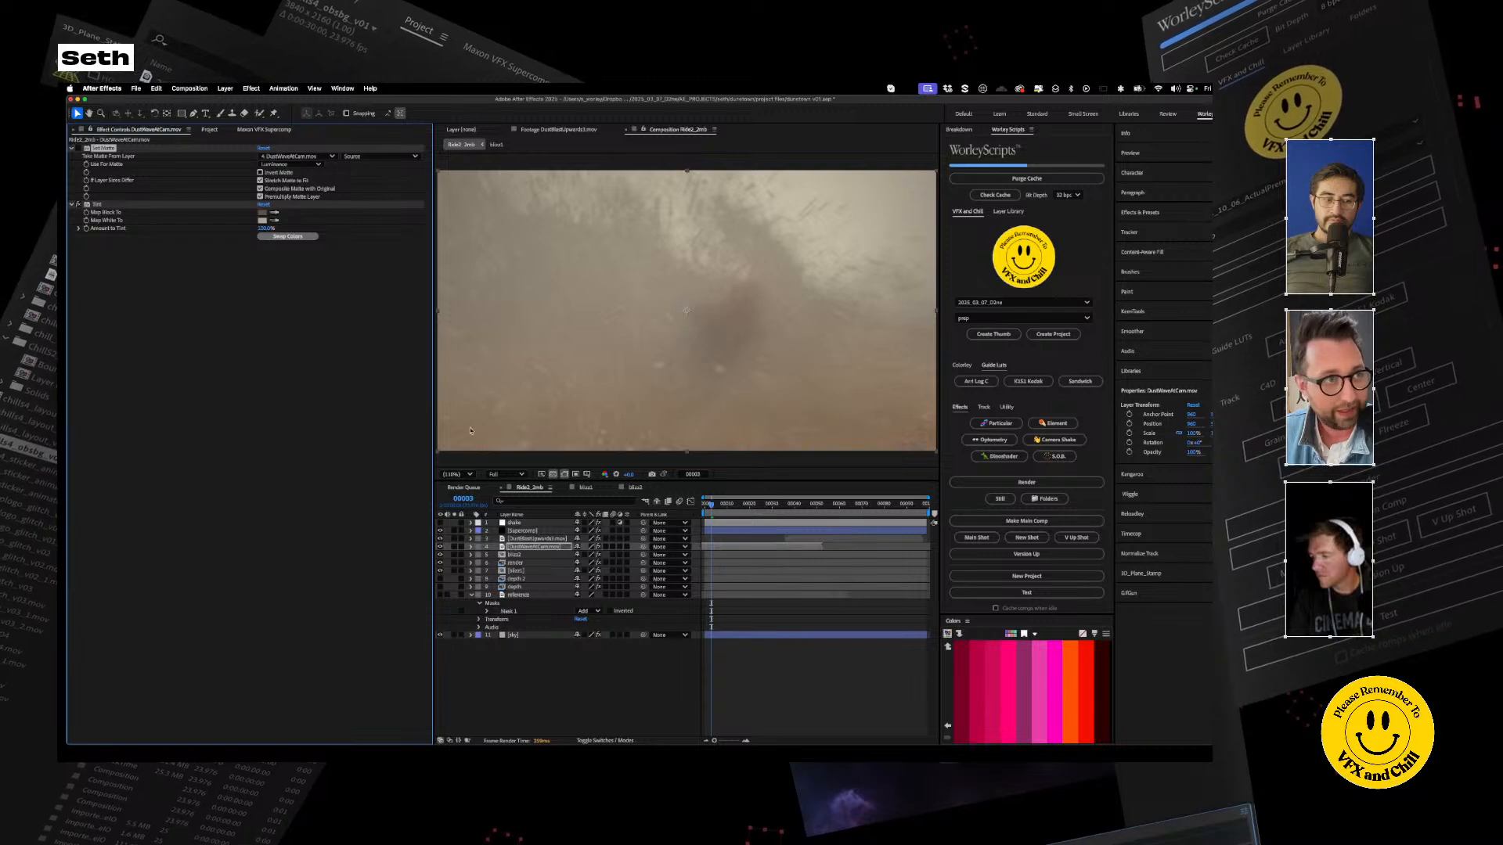
click(571, 676)
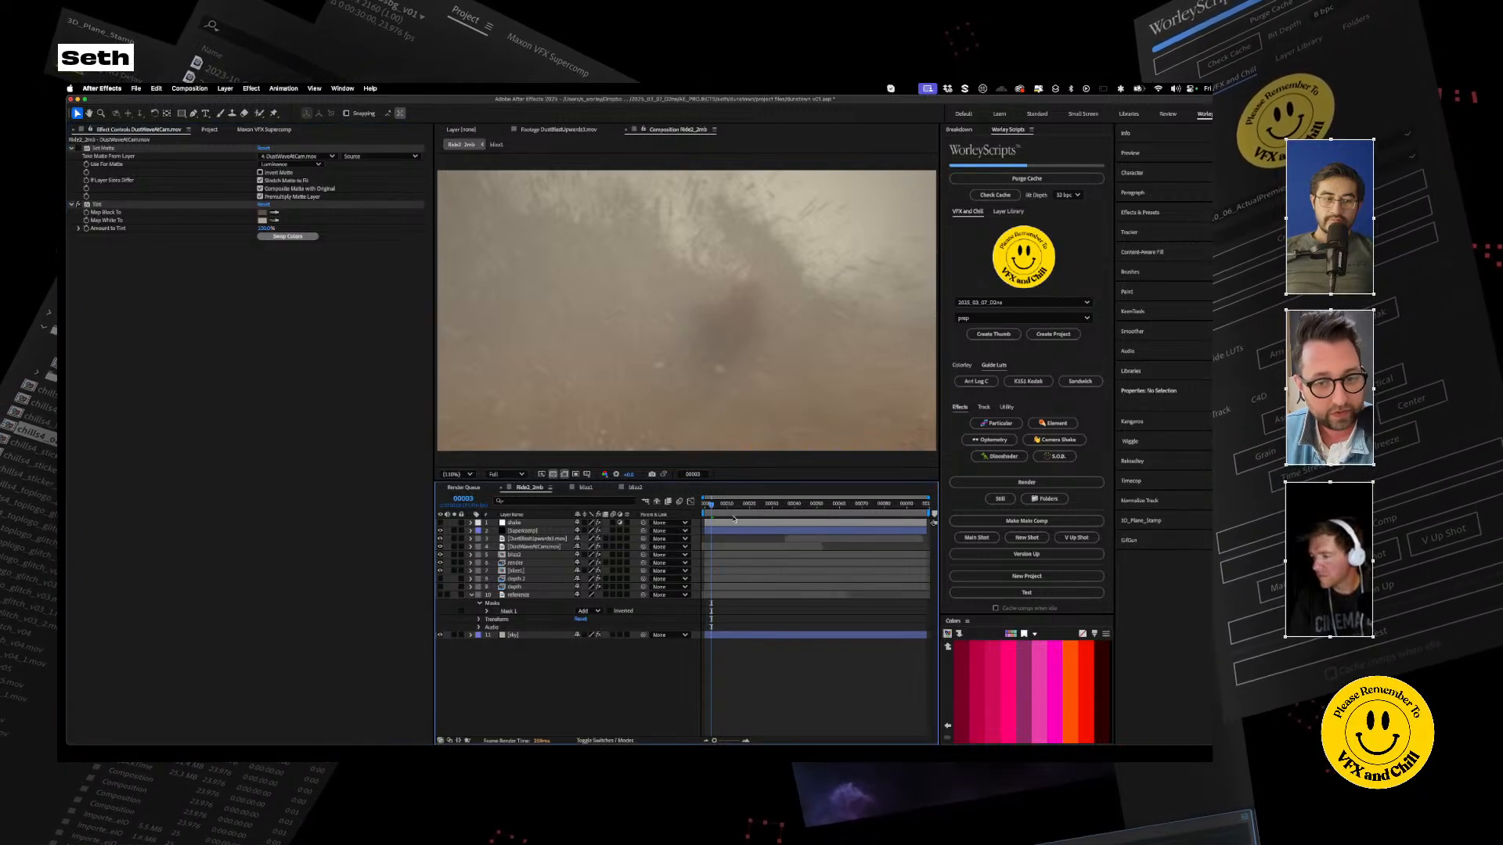
key(space)
key(space)
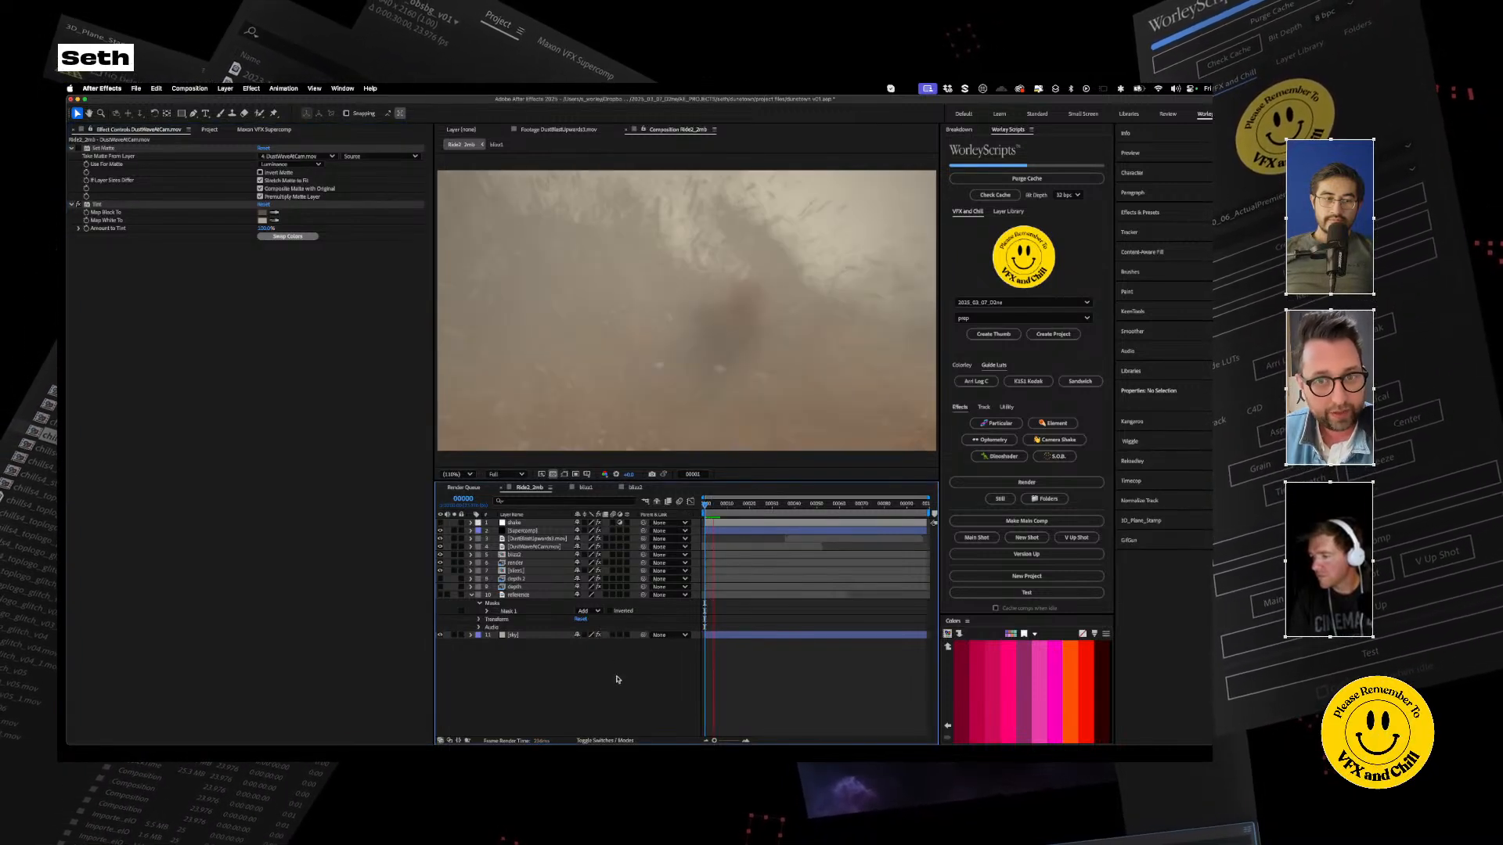
key(space)
Turn on the shake adjustment layer and preview the camera shake from the first frame
click(518, 523)
click(439, 524)
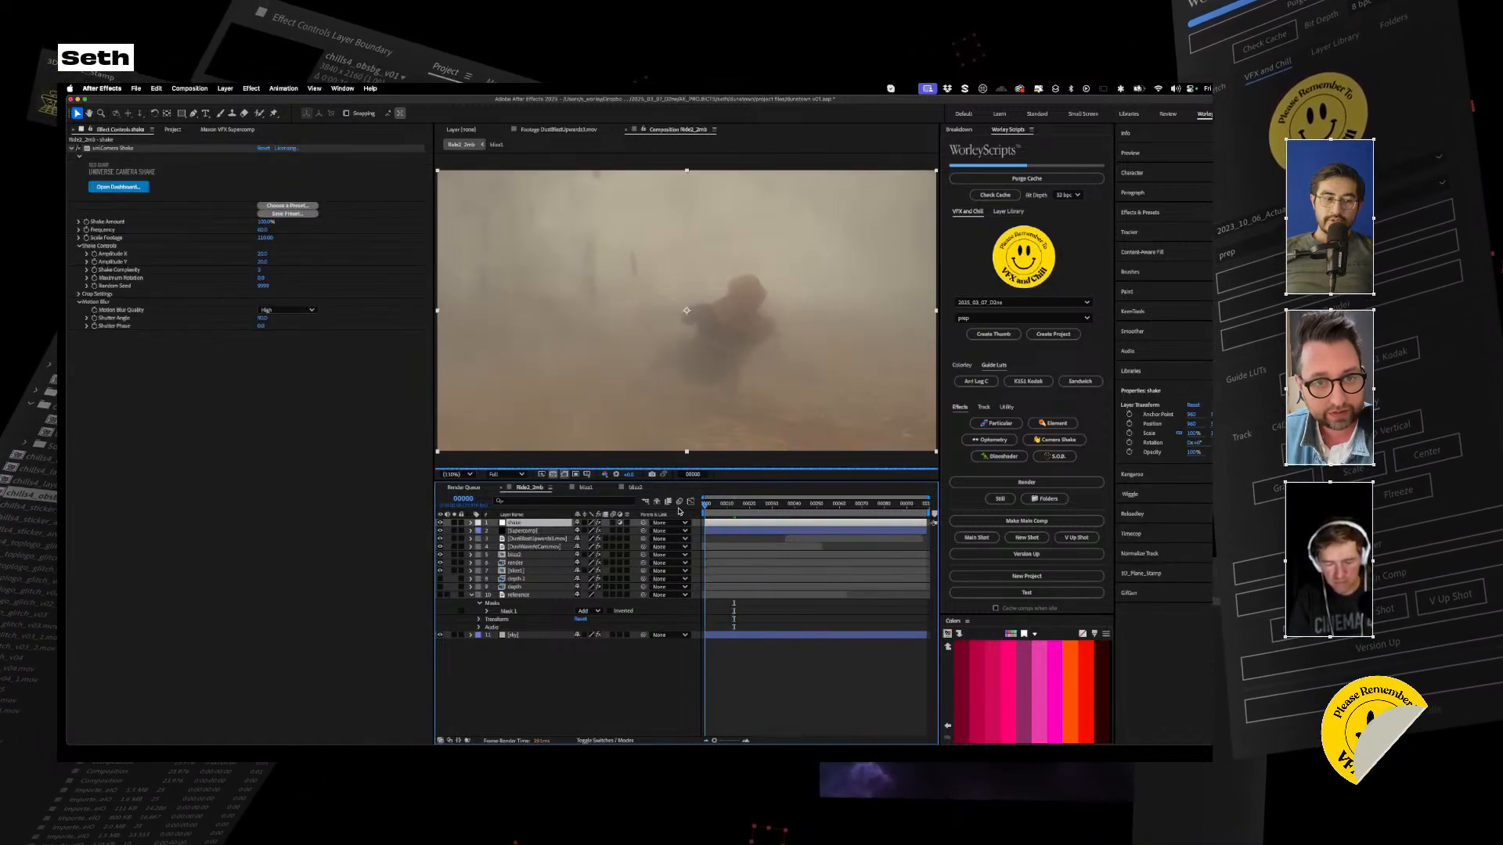
key(Home)
click(572, 722)
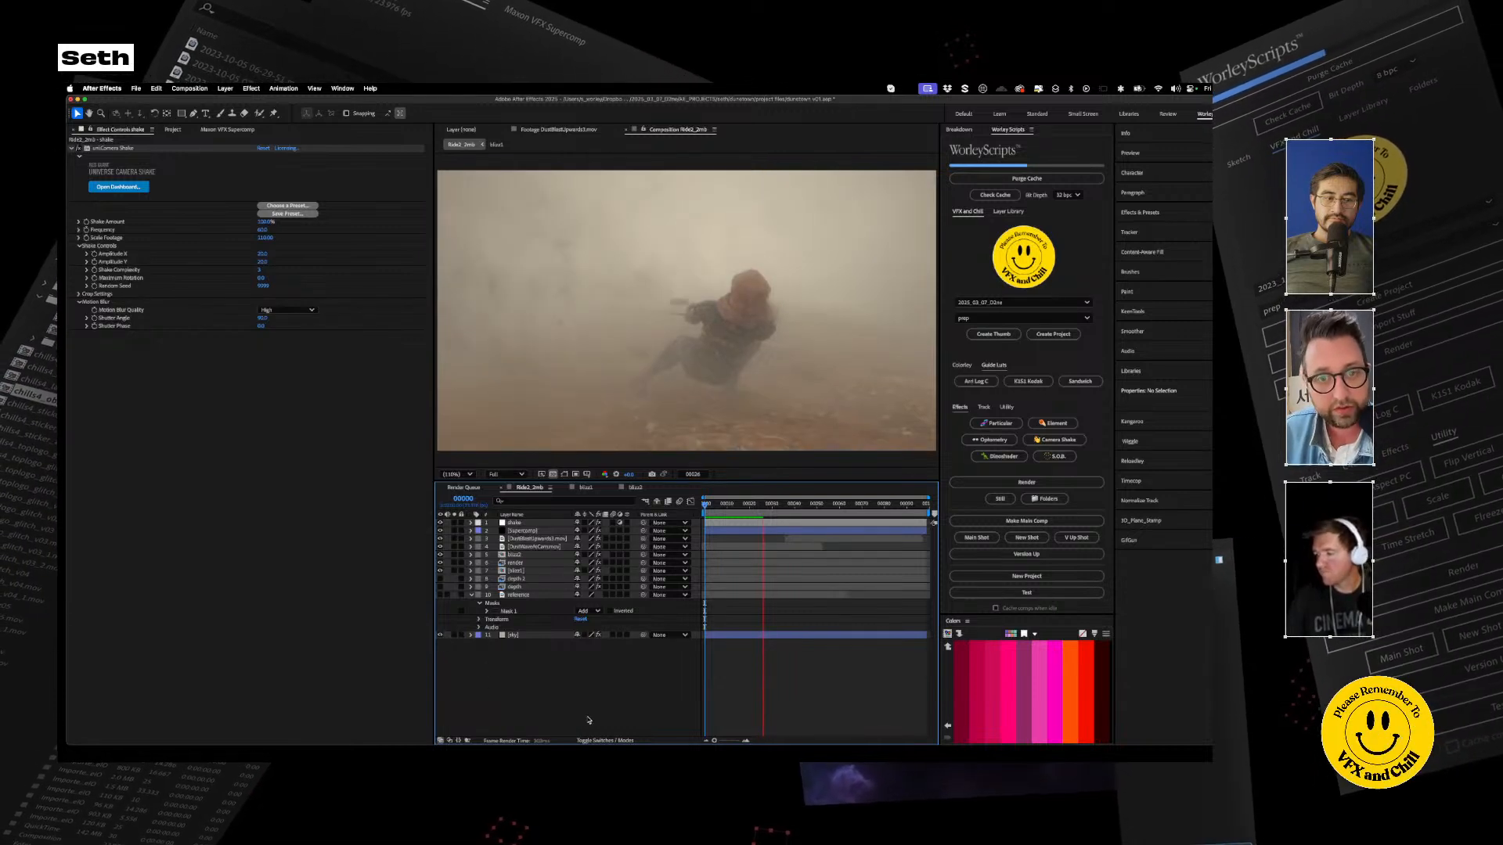
click(749, 506)
drag(749, 507, 708, 508)
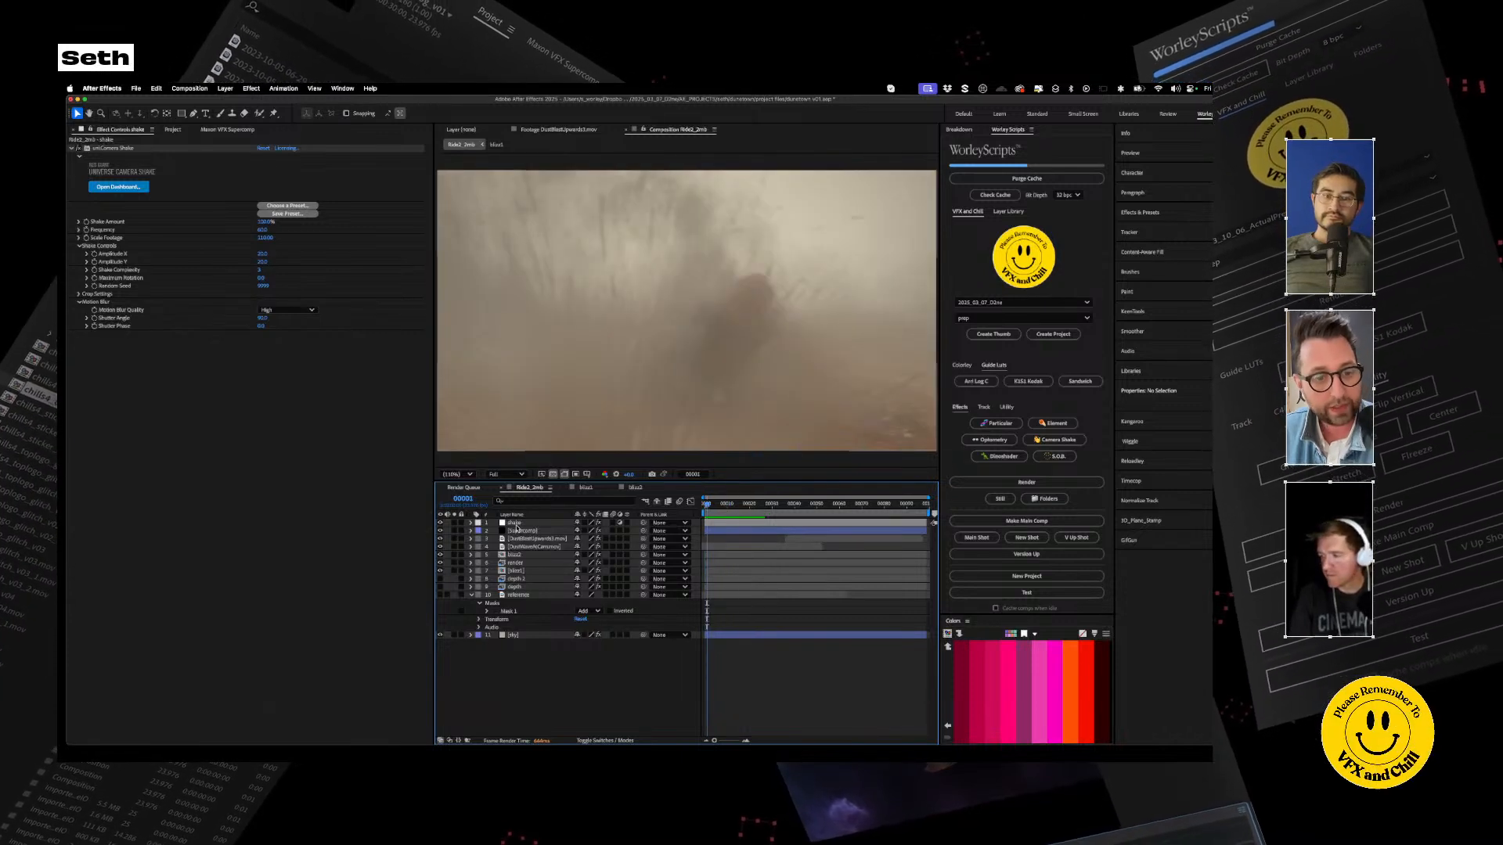
Delete the Set Matte effect from the DustWaveAtCam layer
click(527, 547)
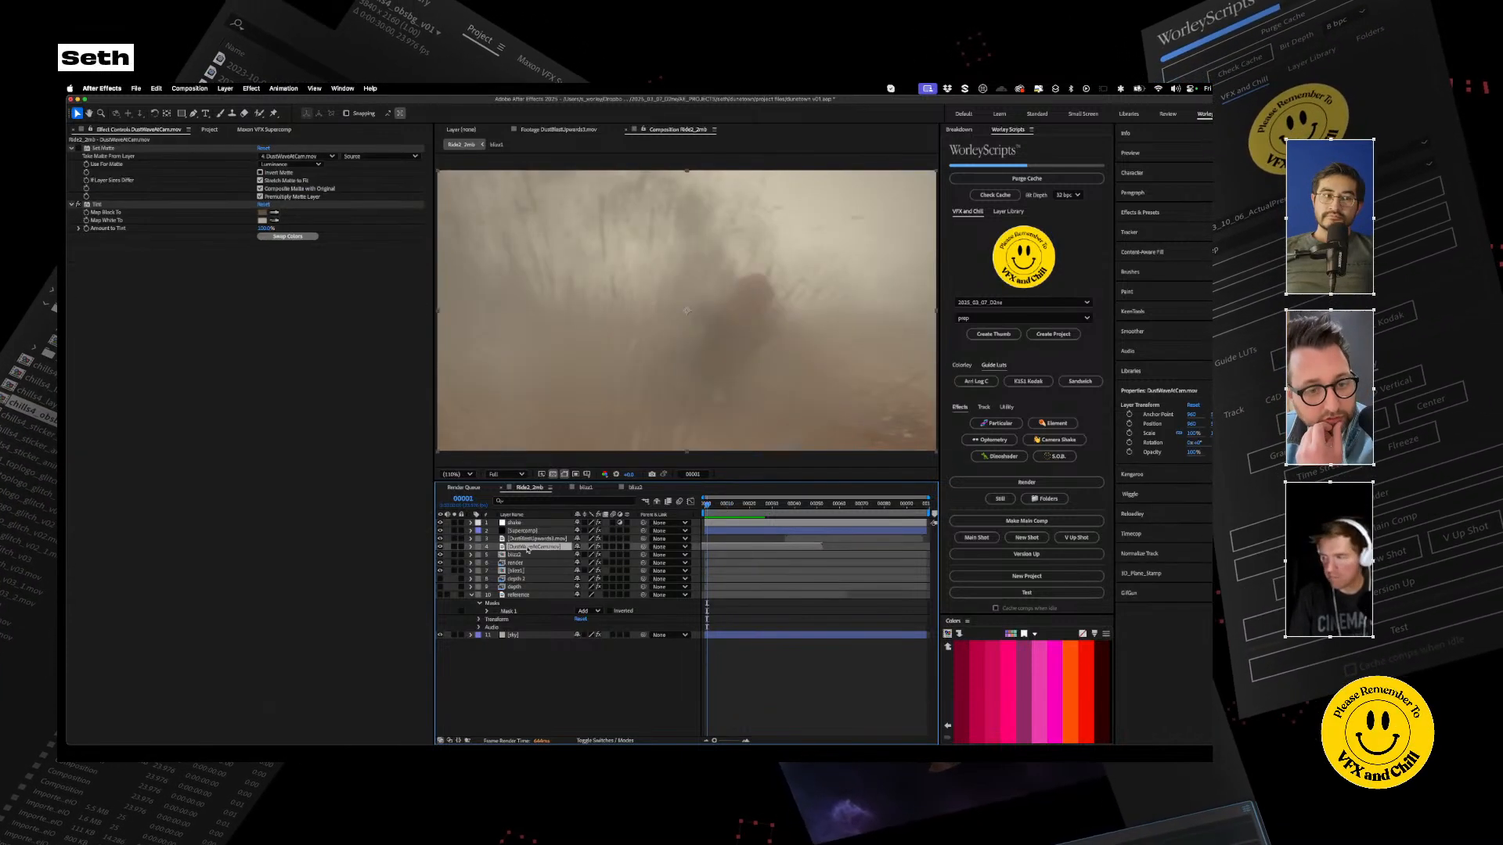
click(105, 148)
key(Delete)
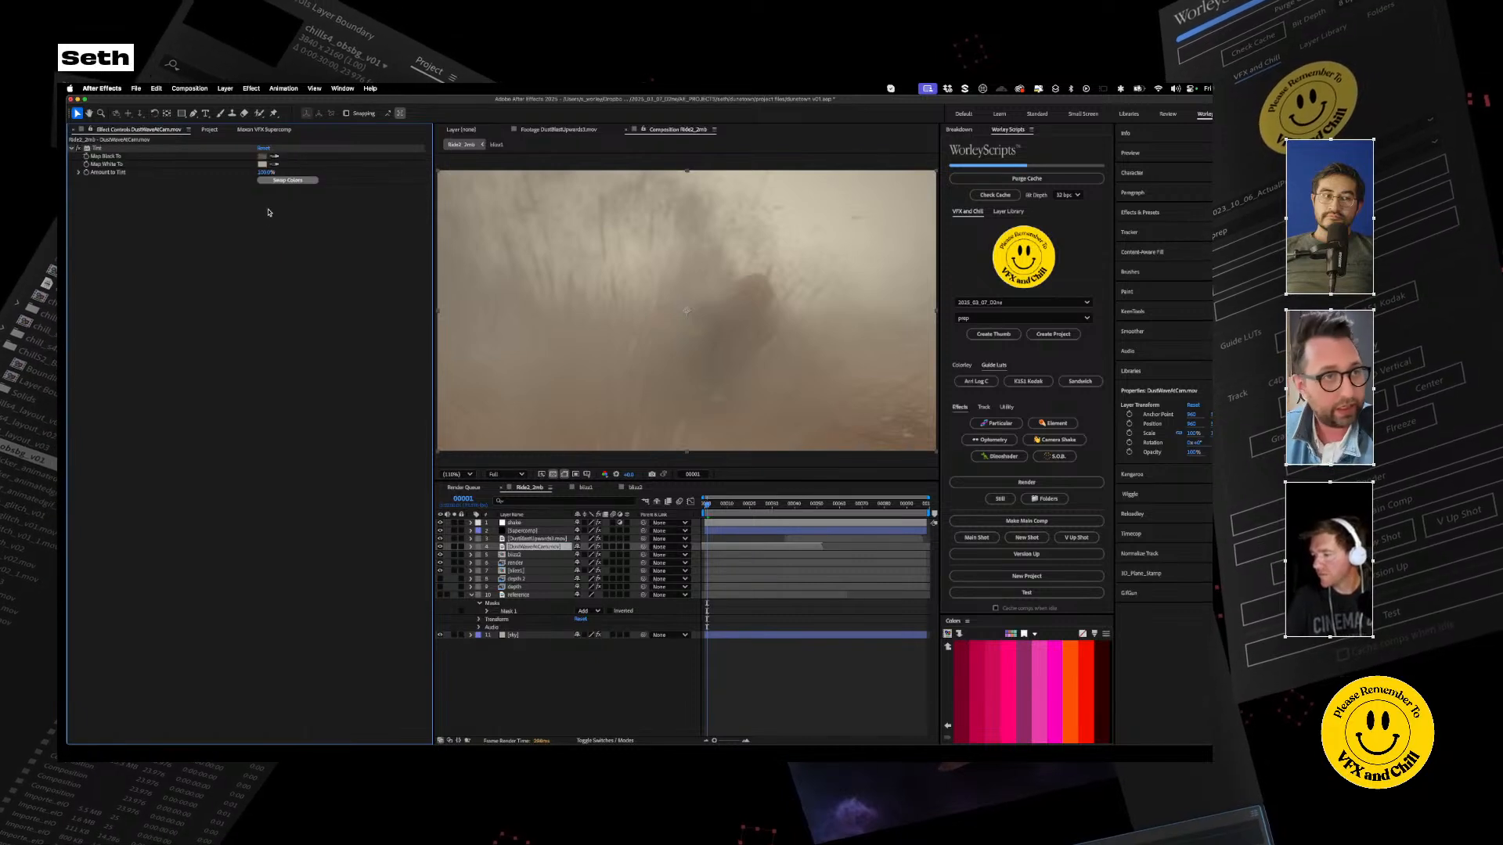
Lighten the Tint effect's Map Black To colour on DustWaveAtCam to a pale tan
click(262, 158)
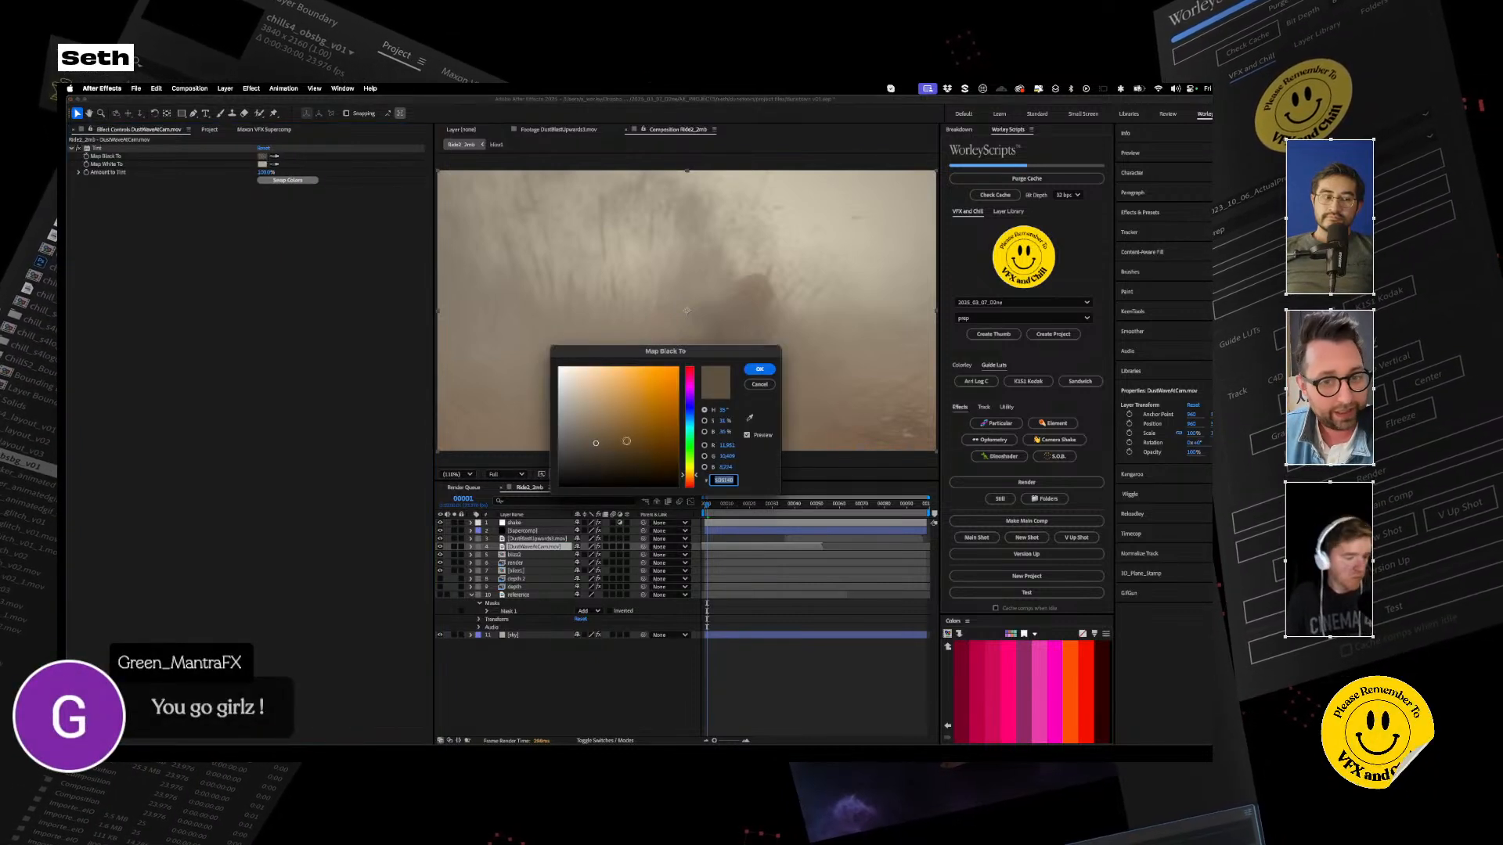
click(593, 421)
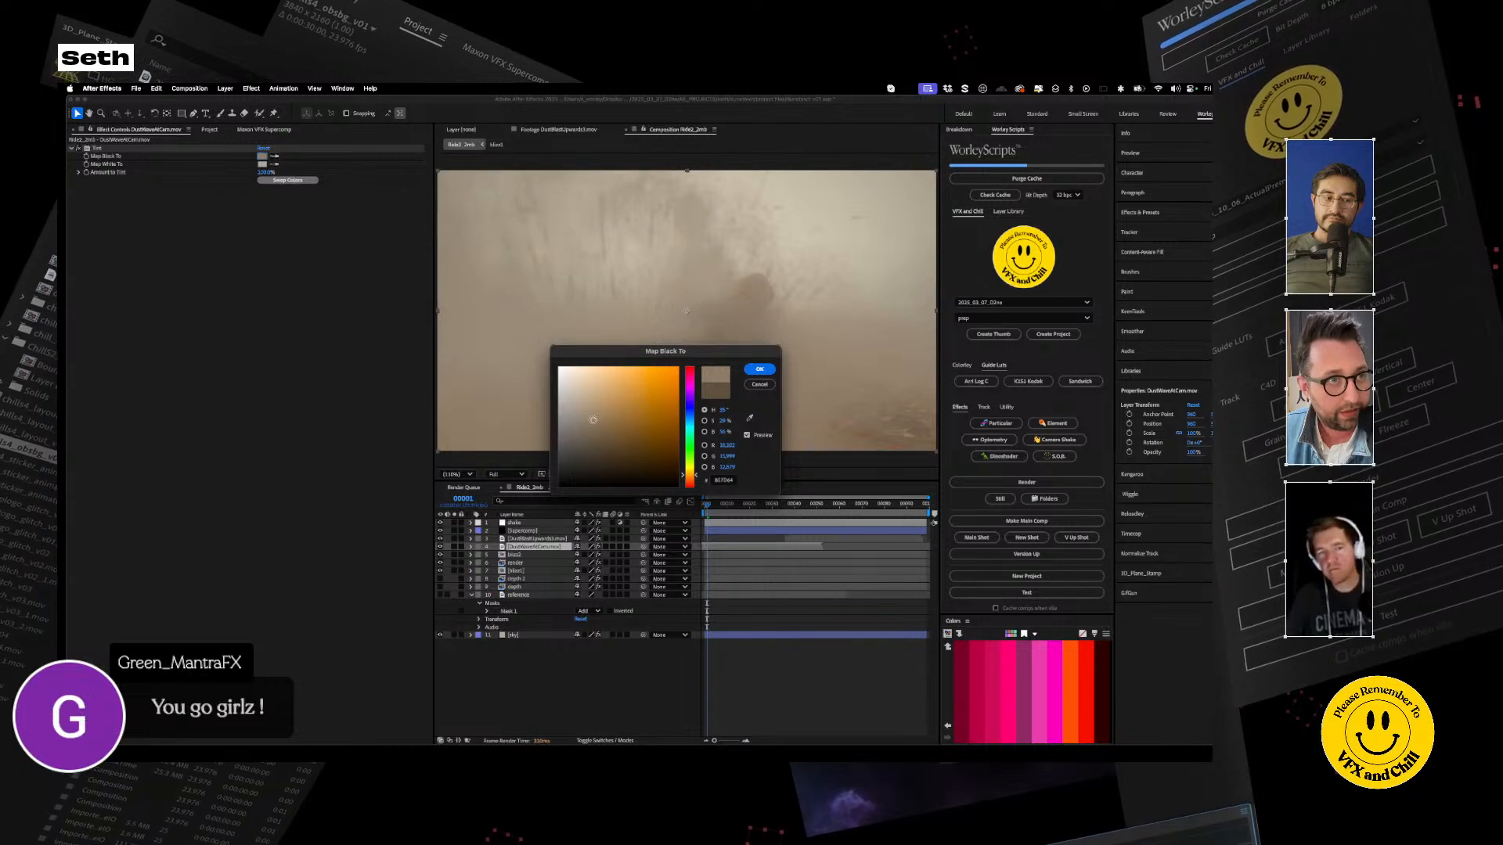
drag(594, 420, 592, 412)
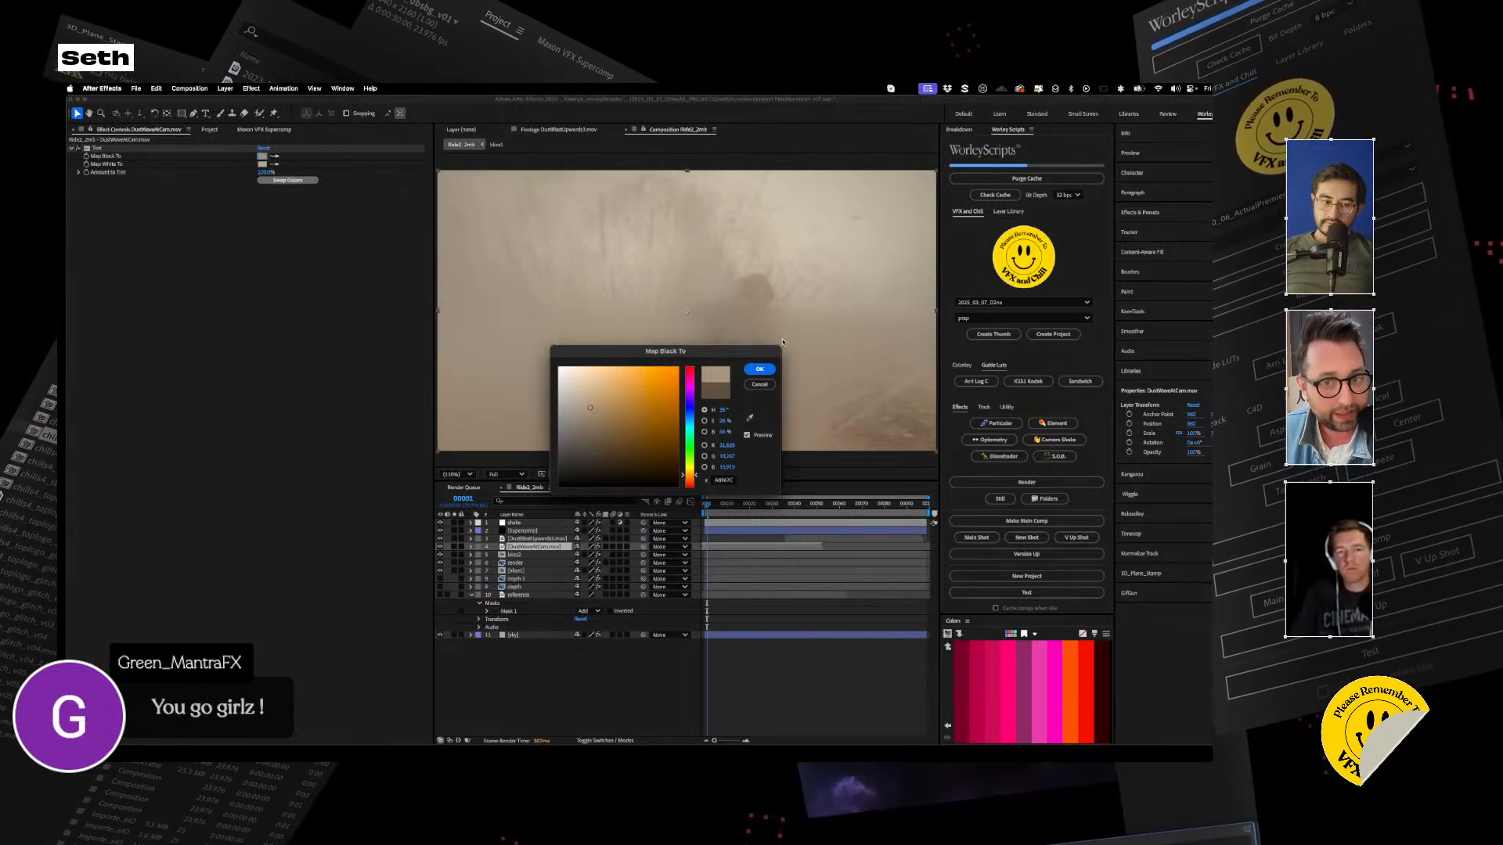
click(759, 370)
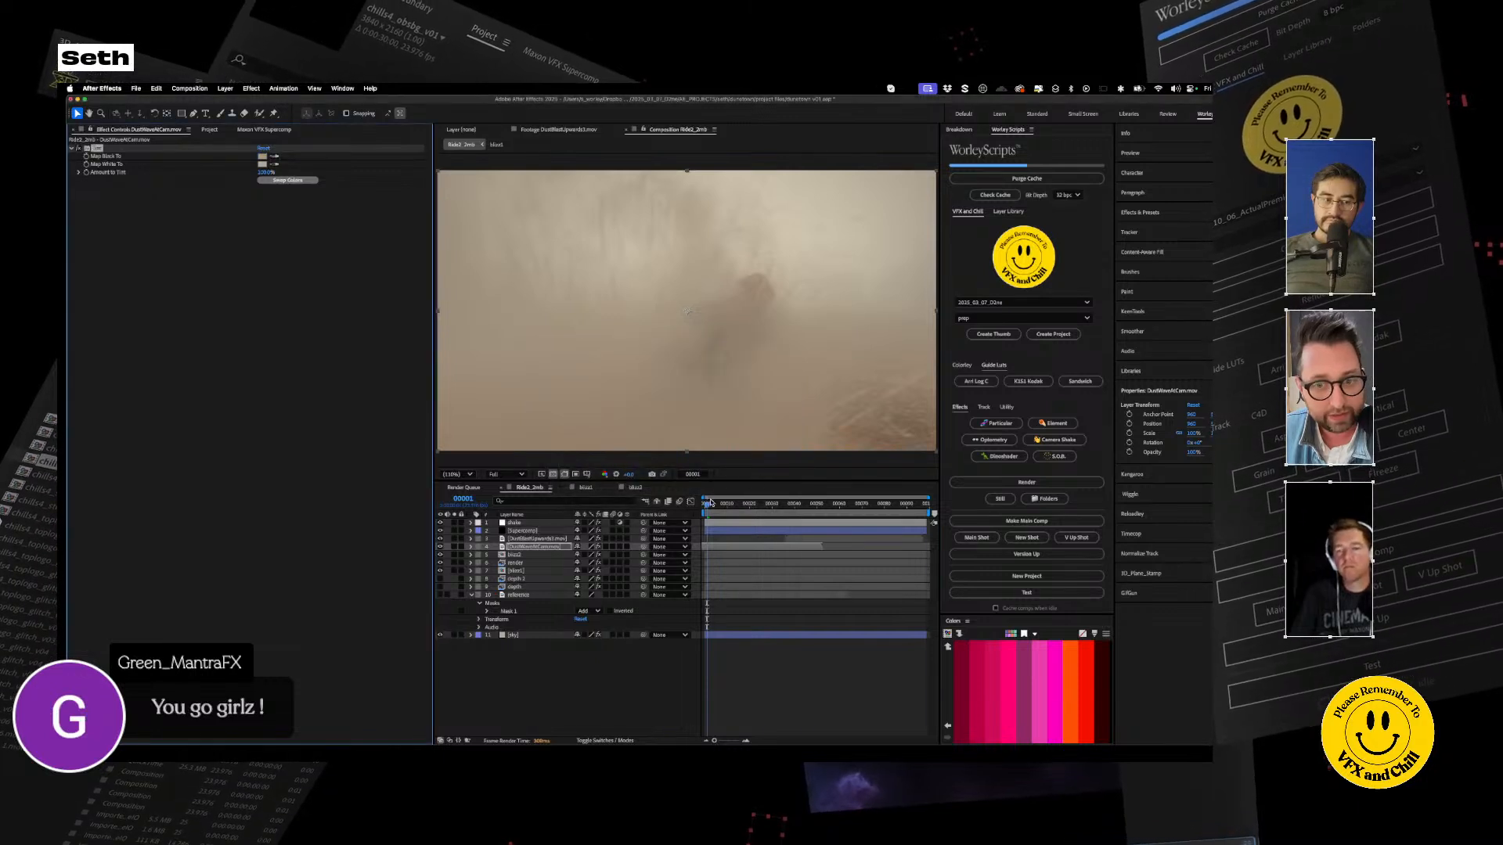
Preview the composite from the start and briefly solo the reference layer at frame 33 to compare the look
drag(713, 502, 705, 501)
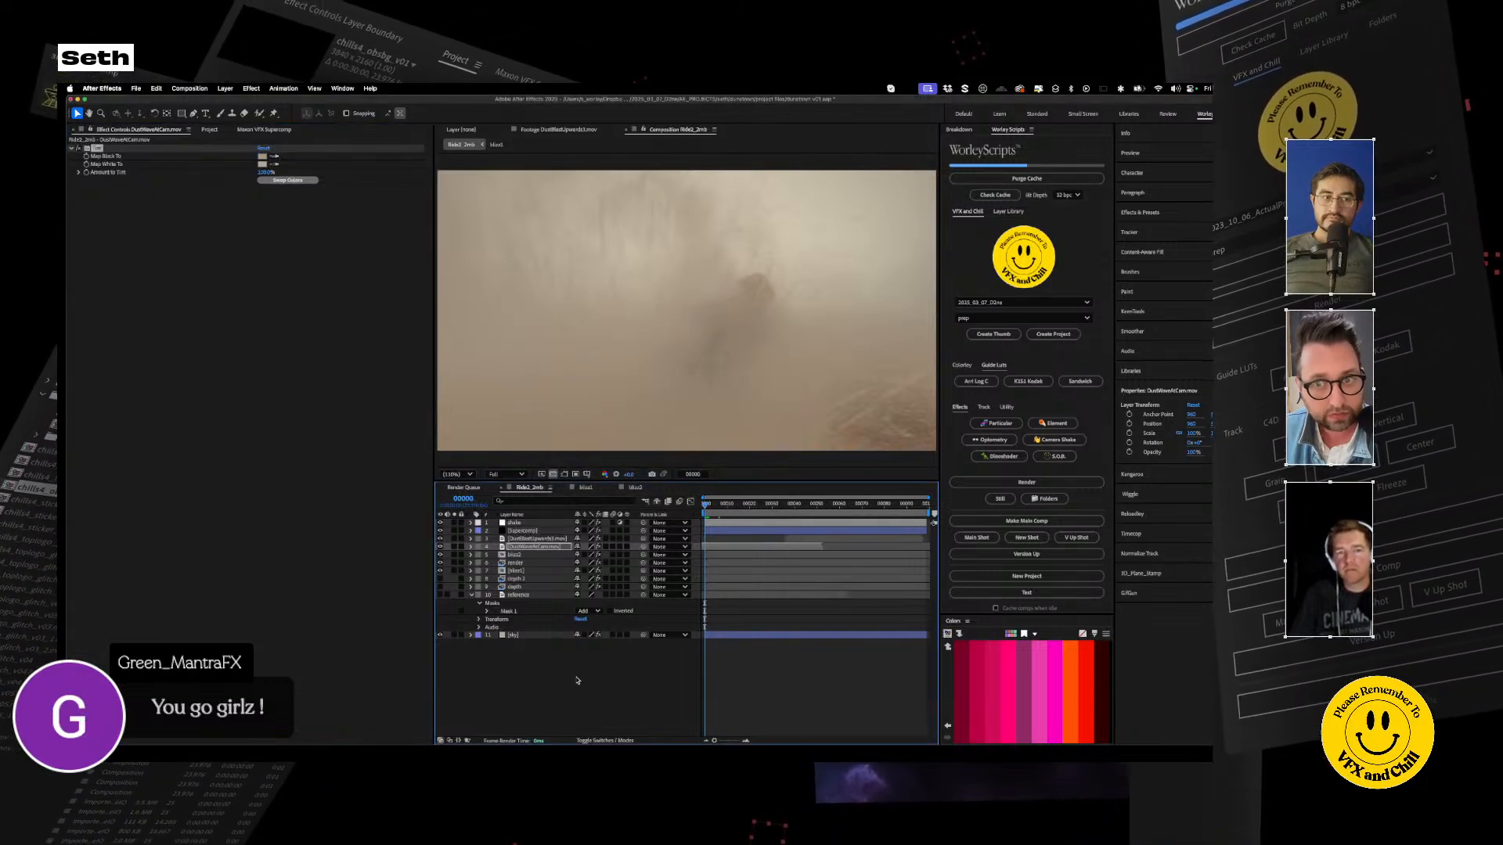
key(space)
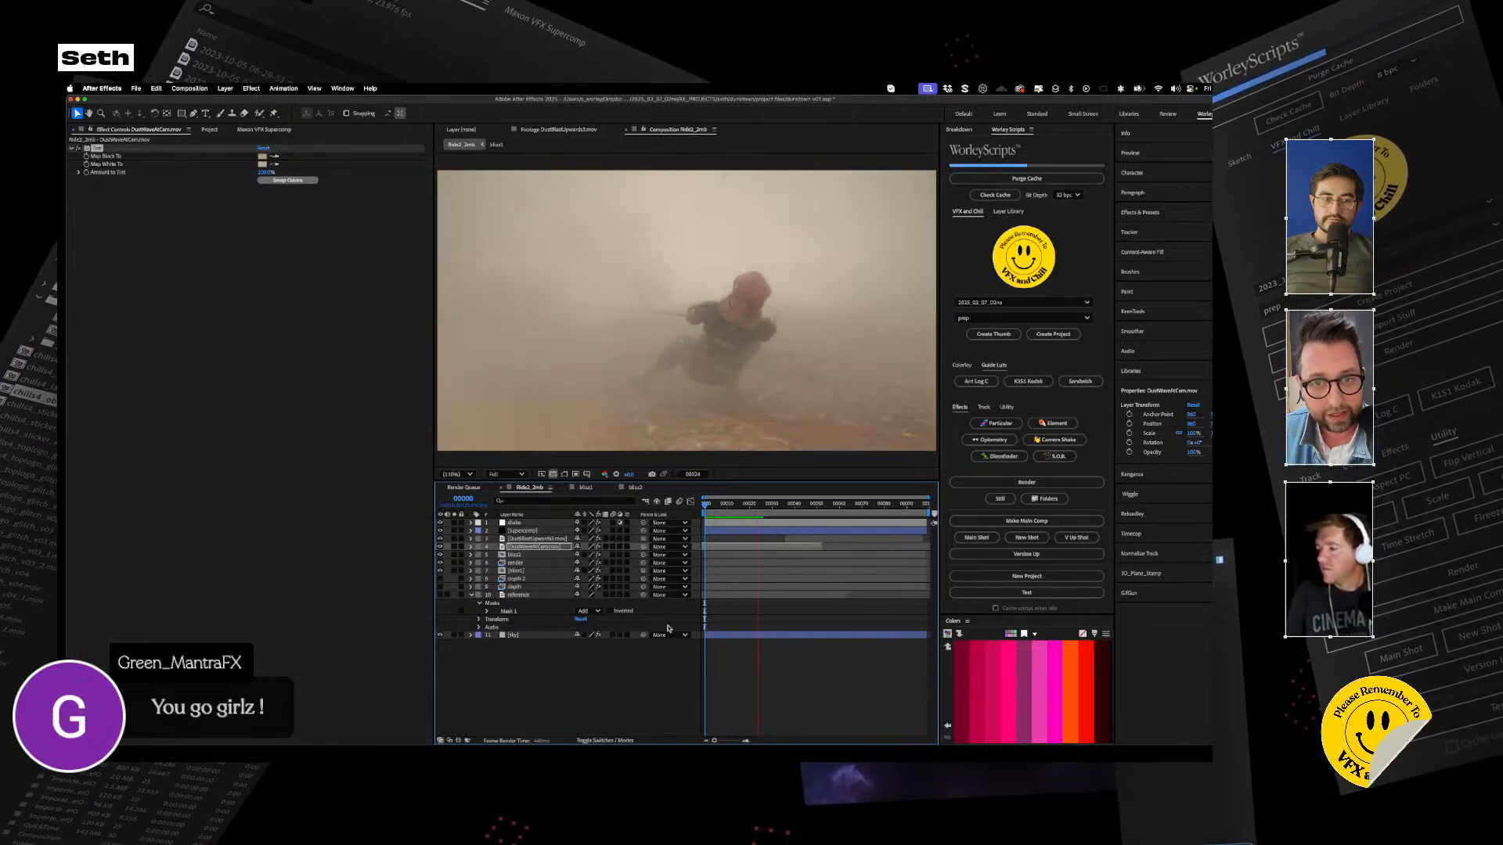
click(614, 659)
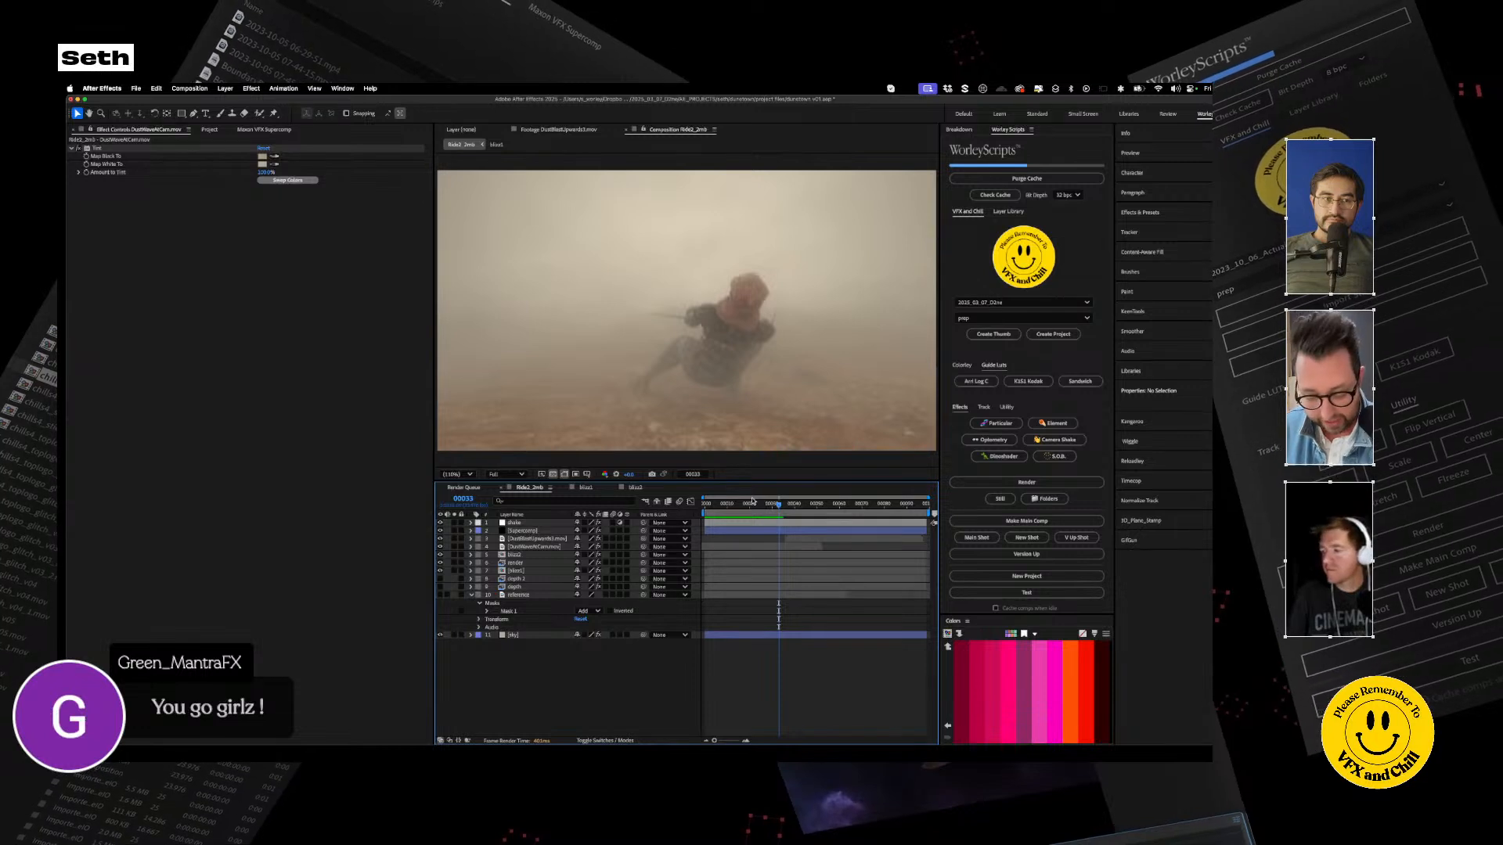
click(454, 596)
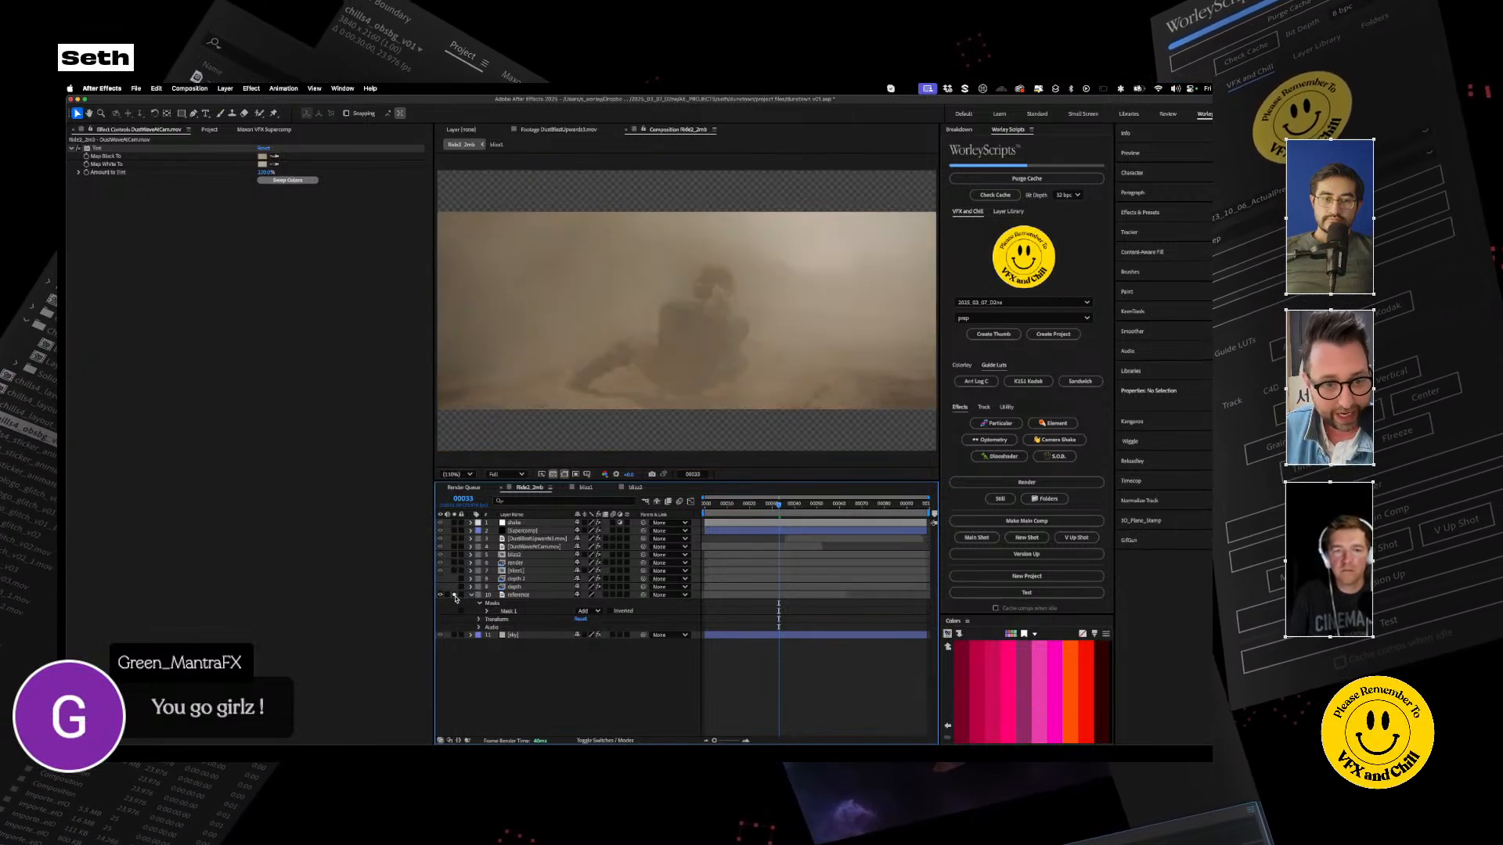
click(455, 596)
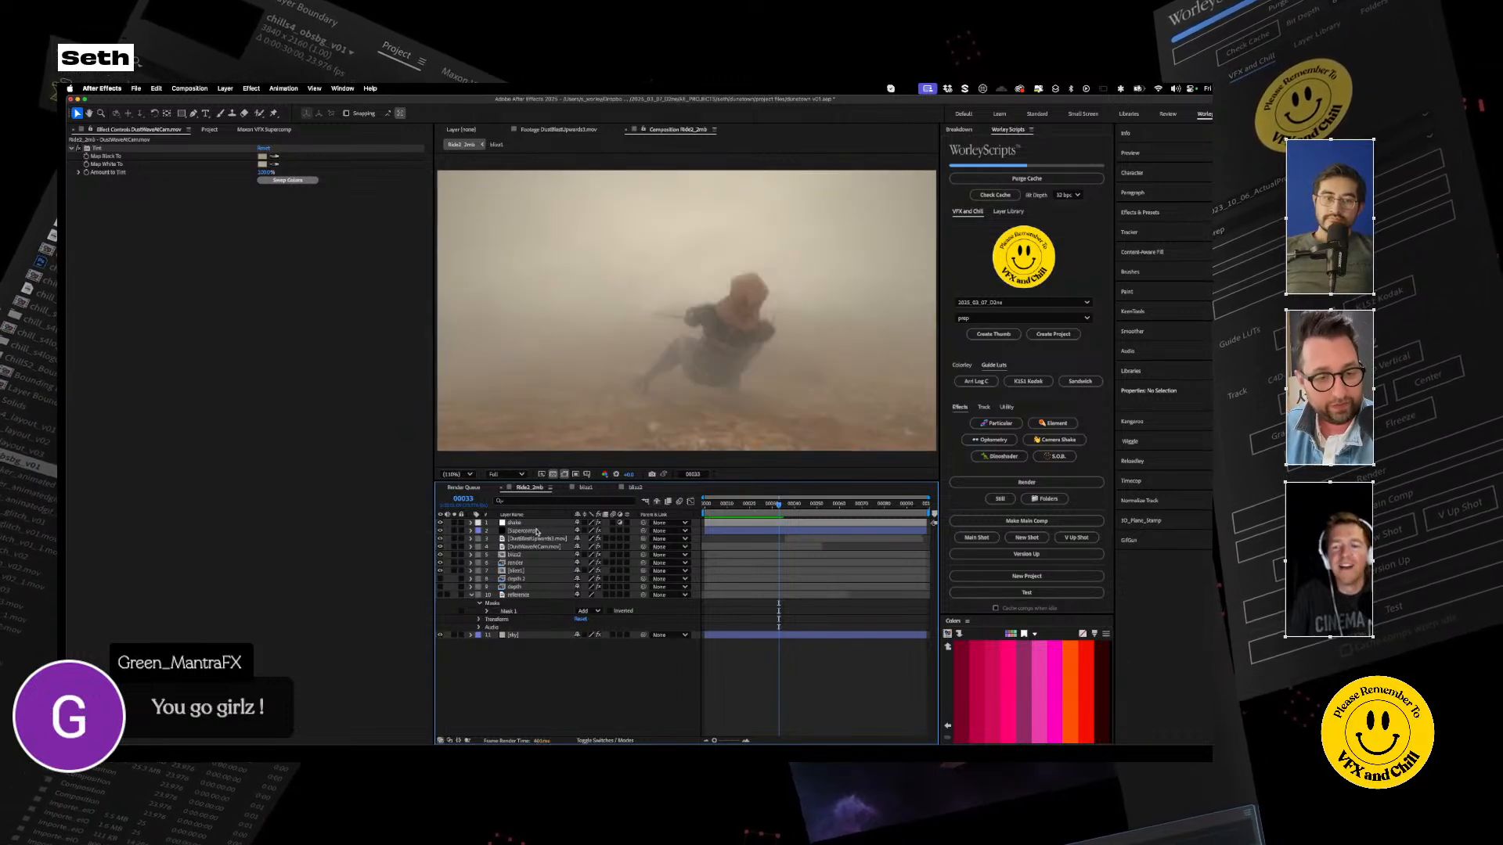
Create a comp-sized black solid above the shake layer
click(538, 523)
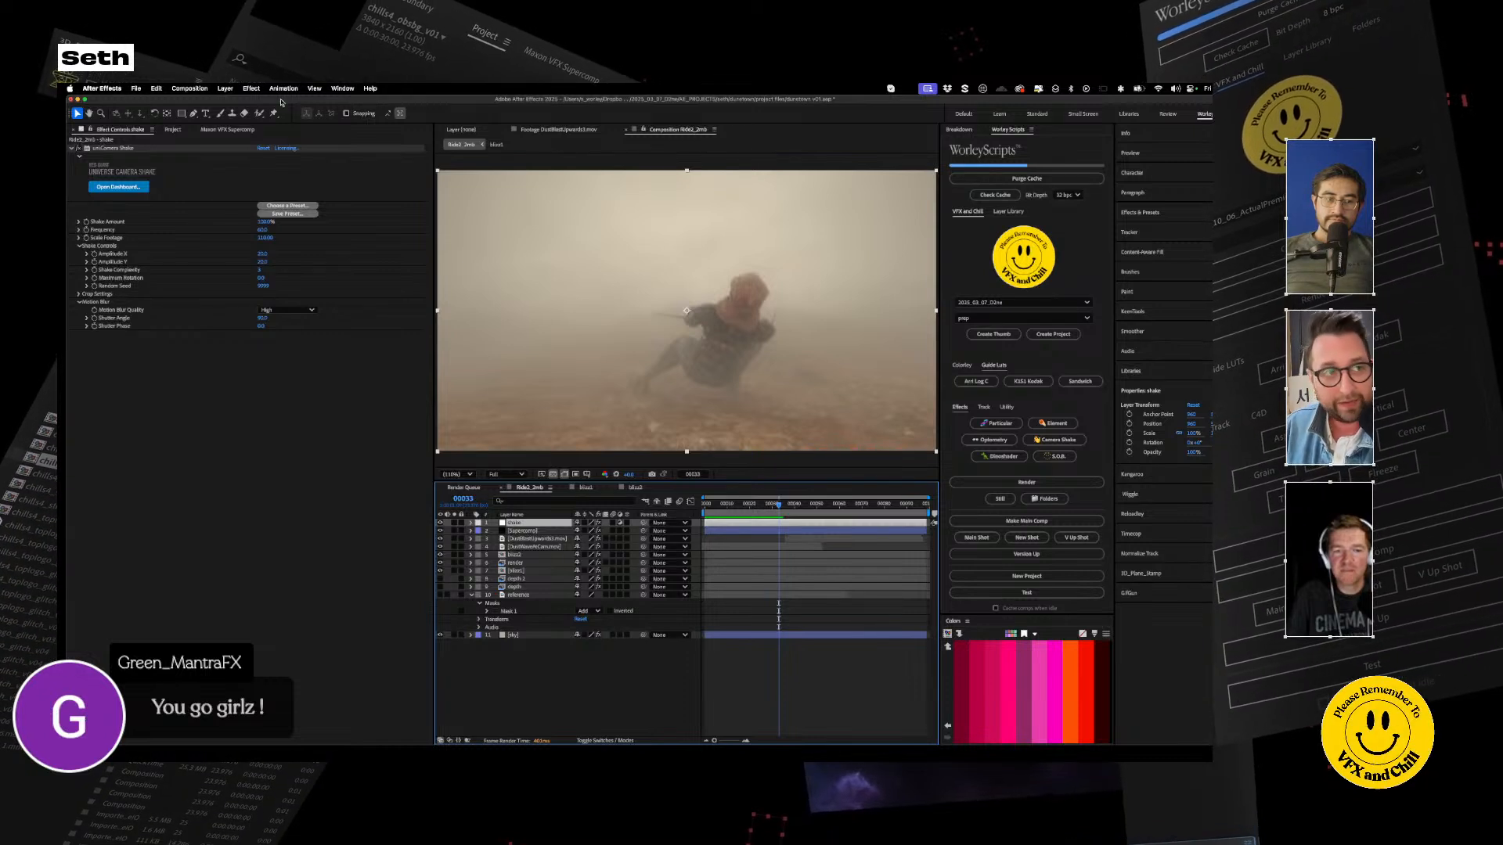
click(226, 87)
mouse_move(274, 103)
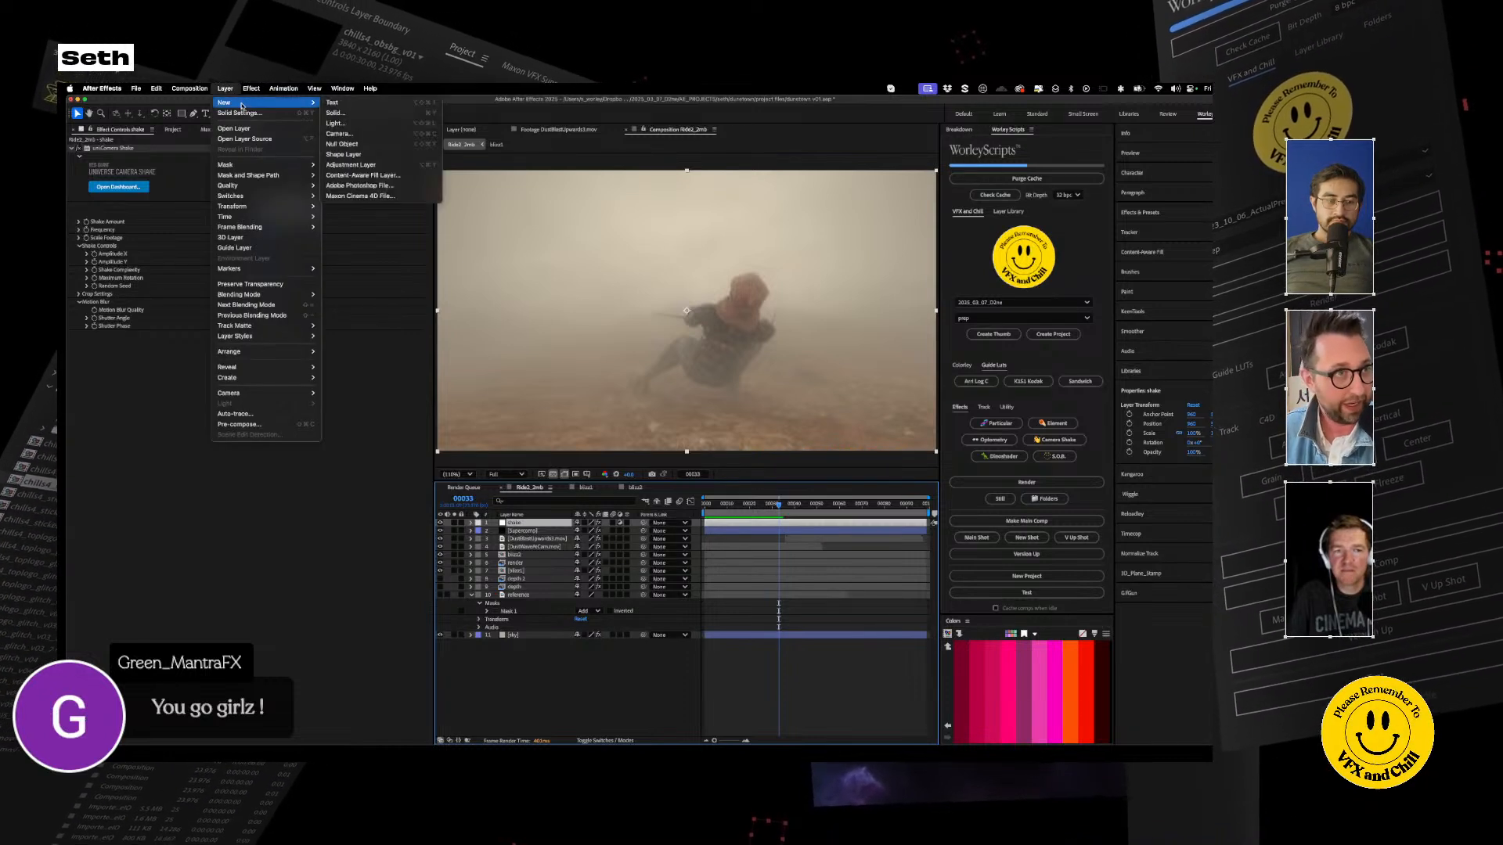
click(345, 114)
click(660, 494)
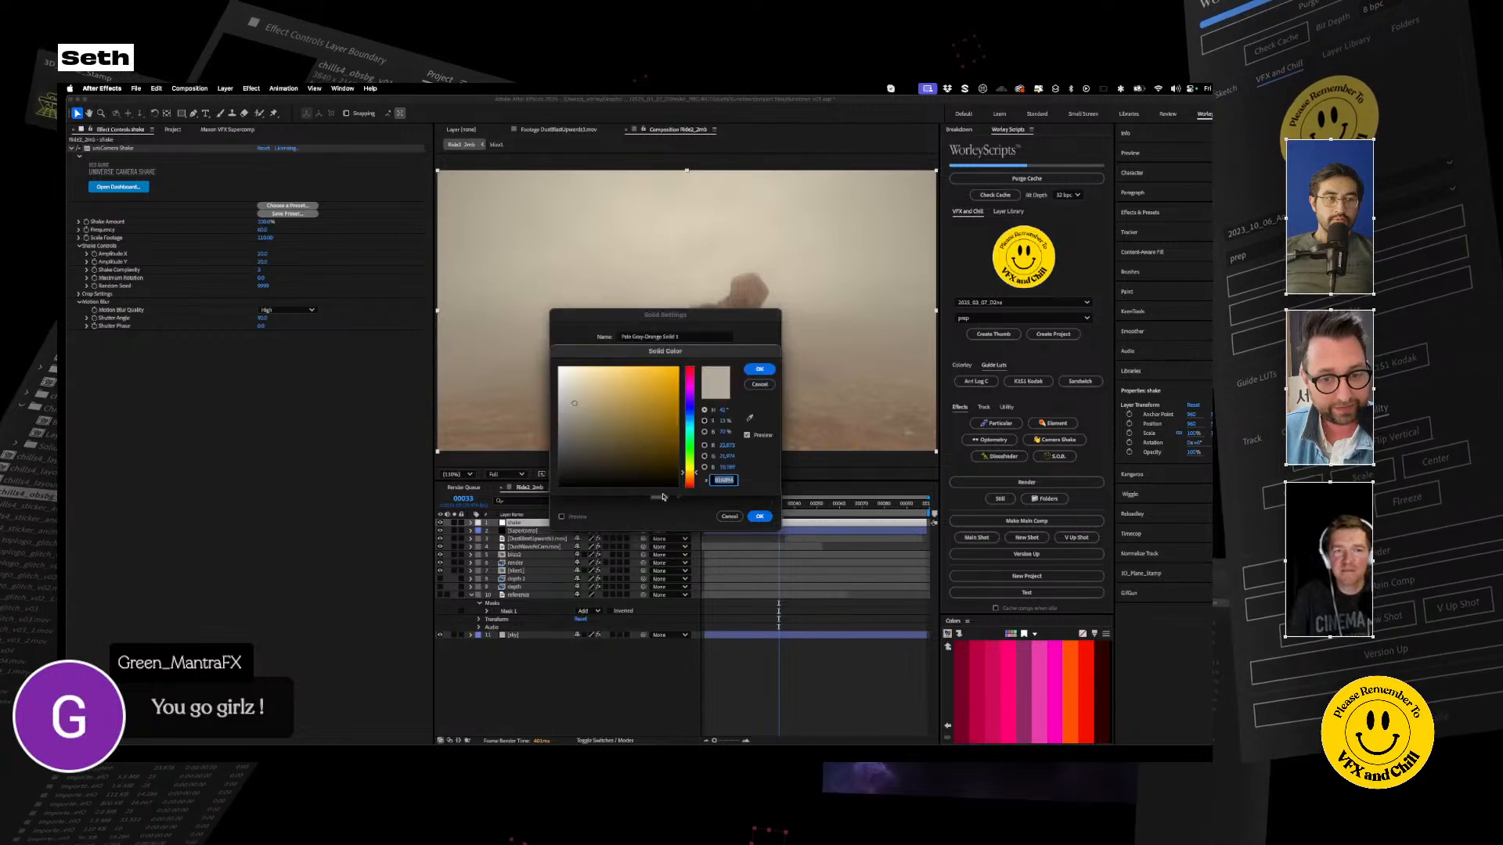
click(590, 436)
click(754, 371)
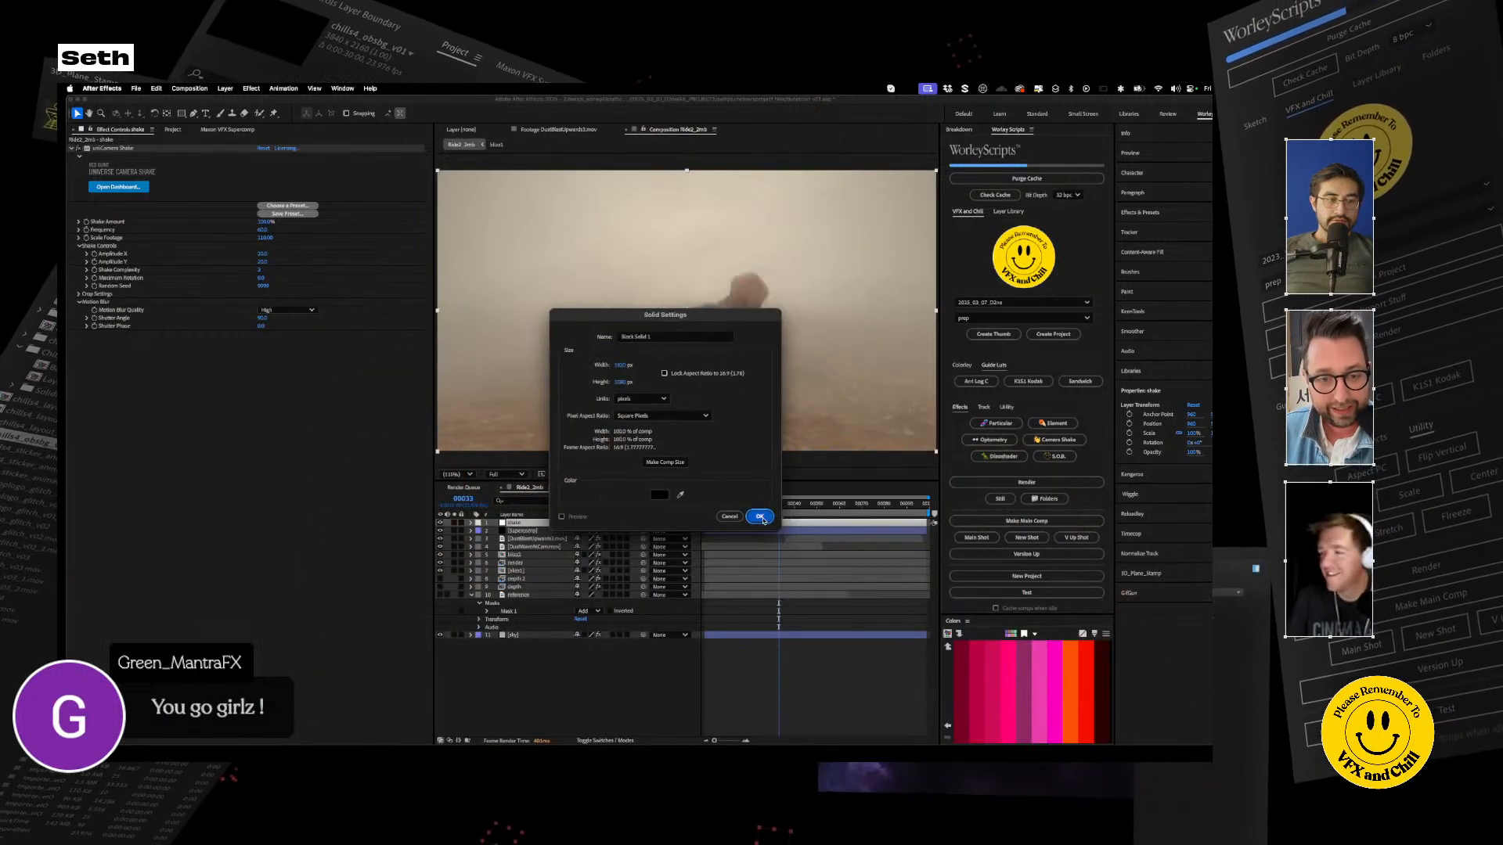
click(760, 518)
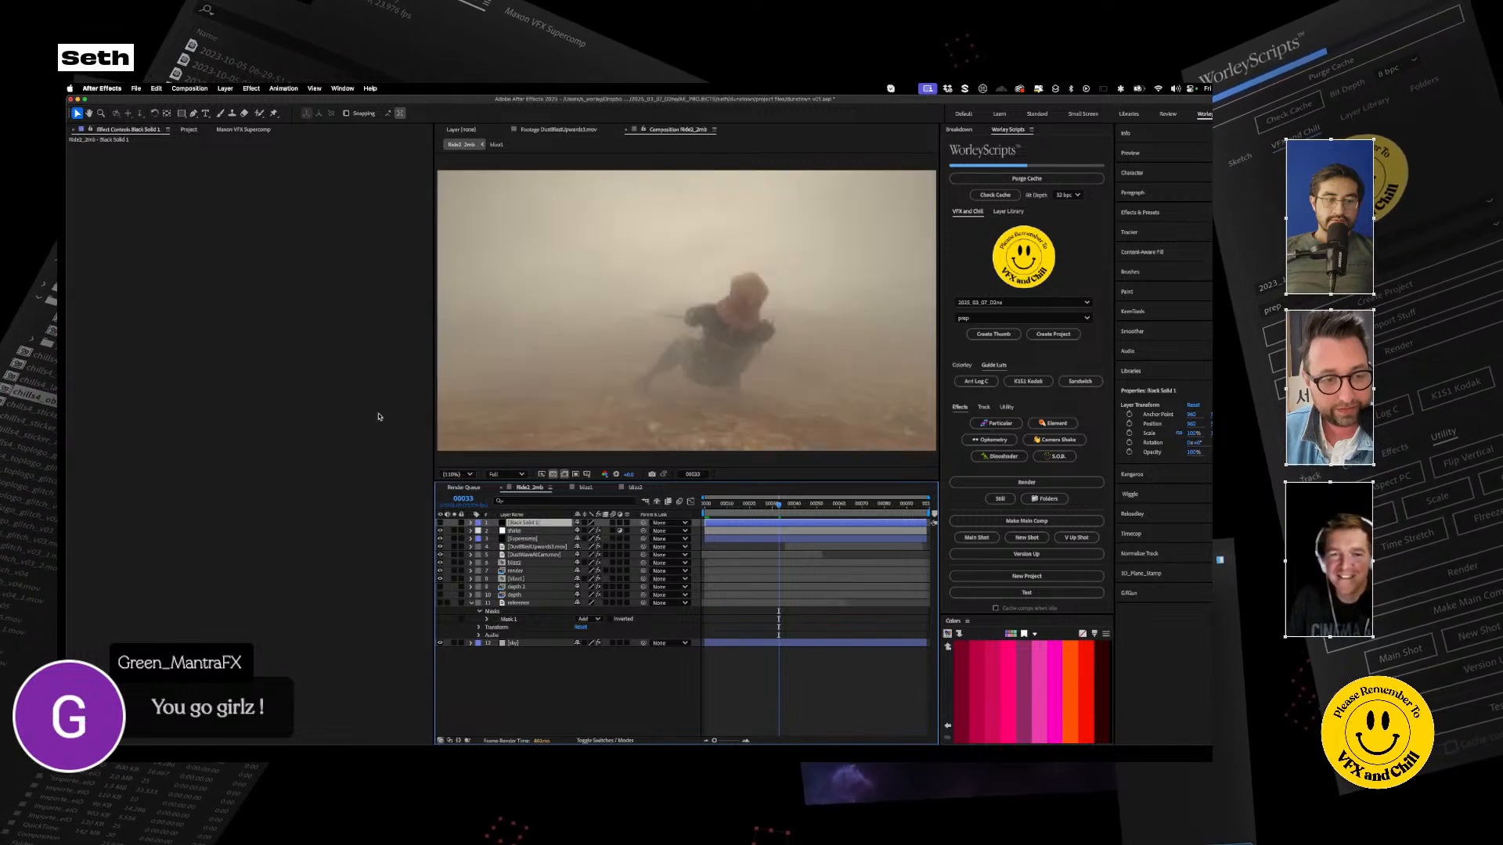
Make the new black solid visible over the composite
click(225, 89)
mouse_move(230, 102)
key(Escape)
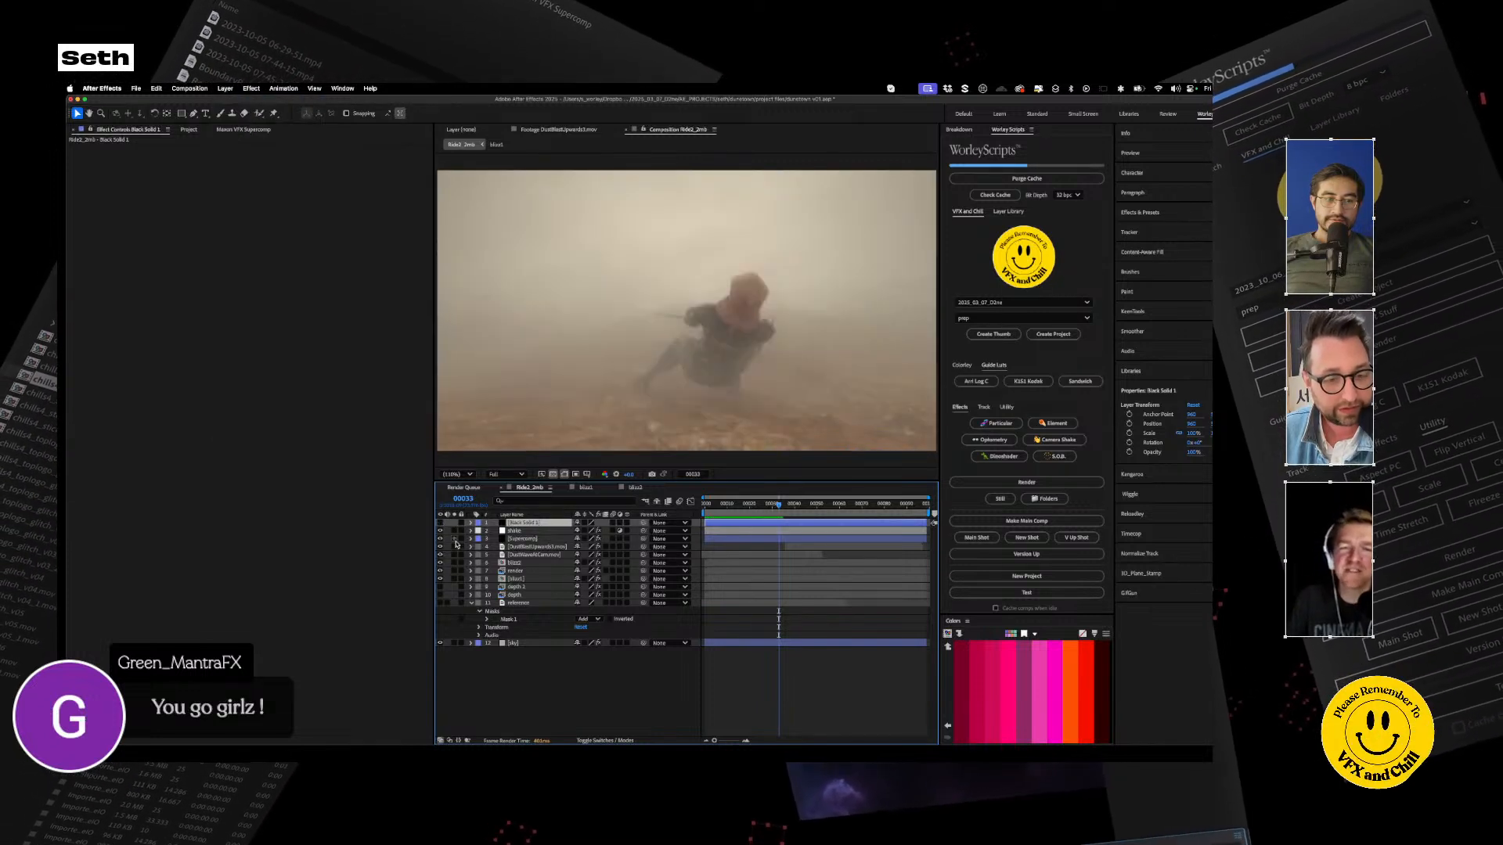
click(440, 523)
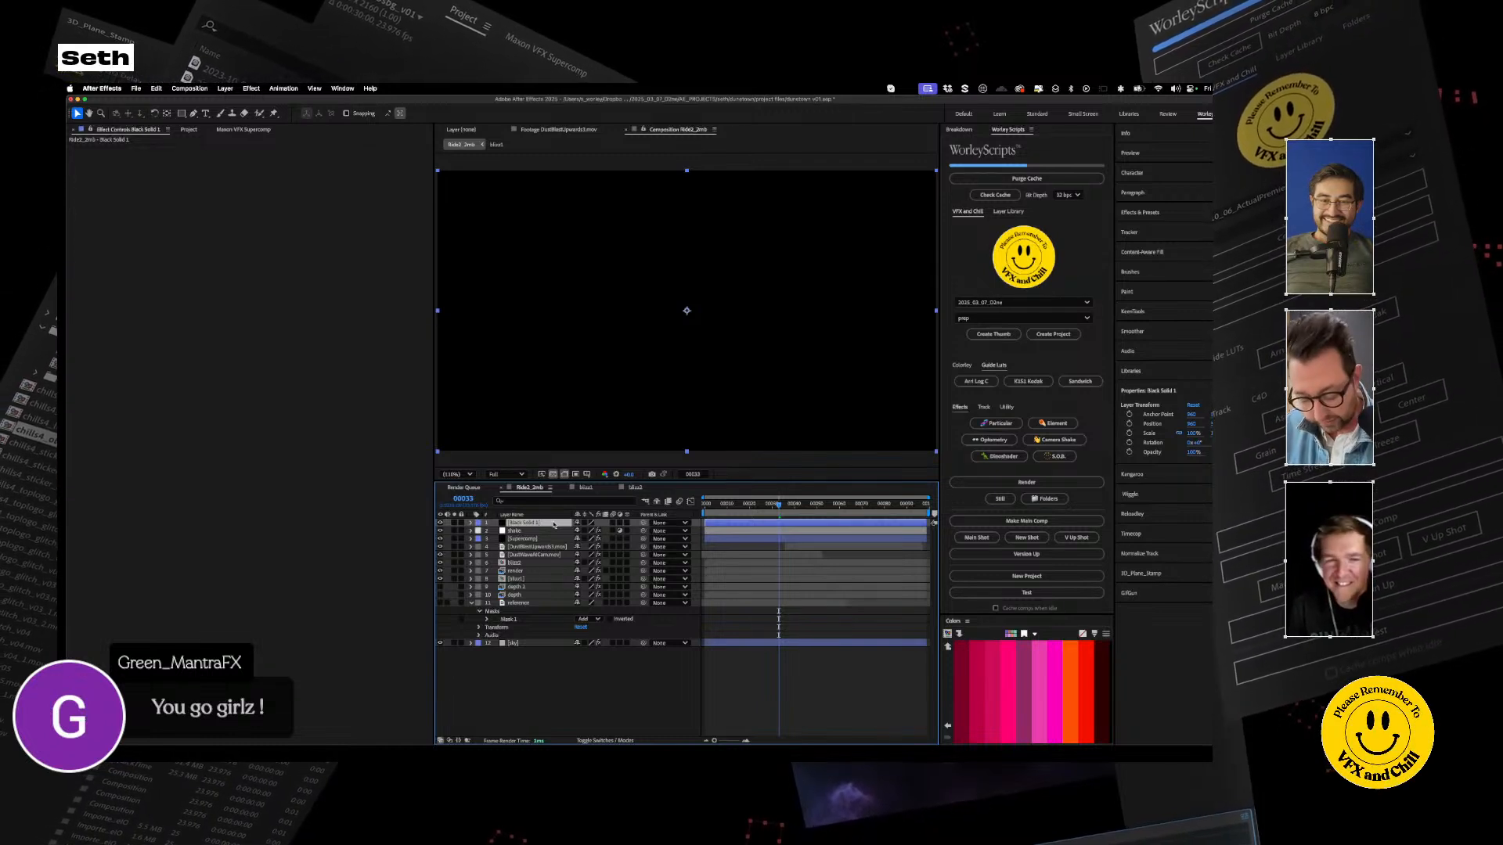
Rename the black solid "letter box matte" and create another comp-sized black solid named "letterbox" above it
key(Return)
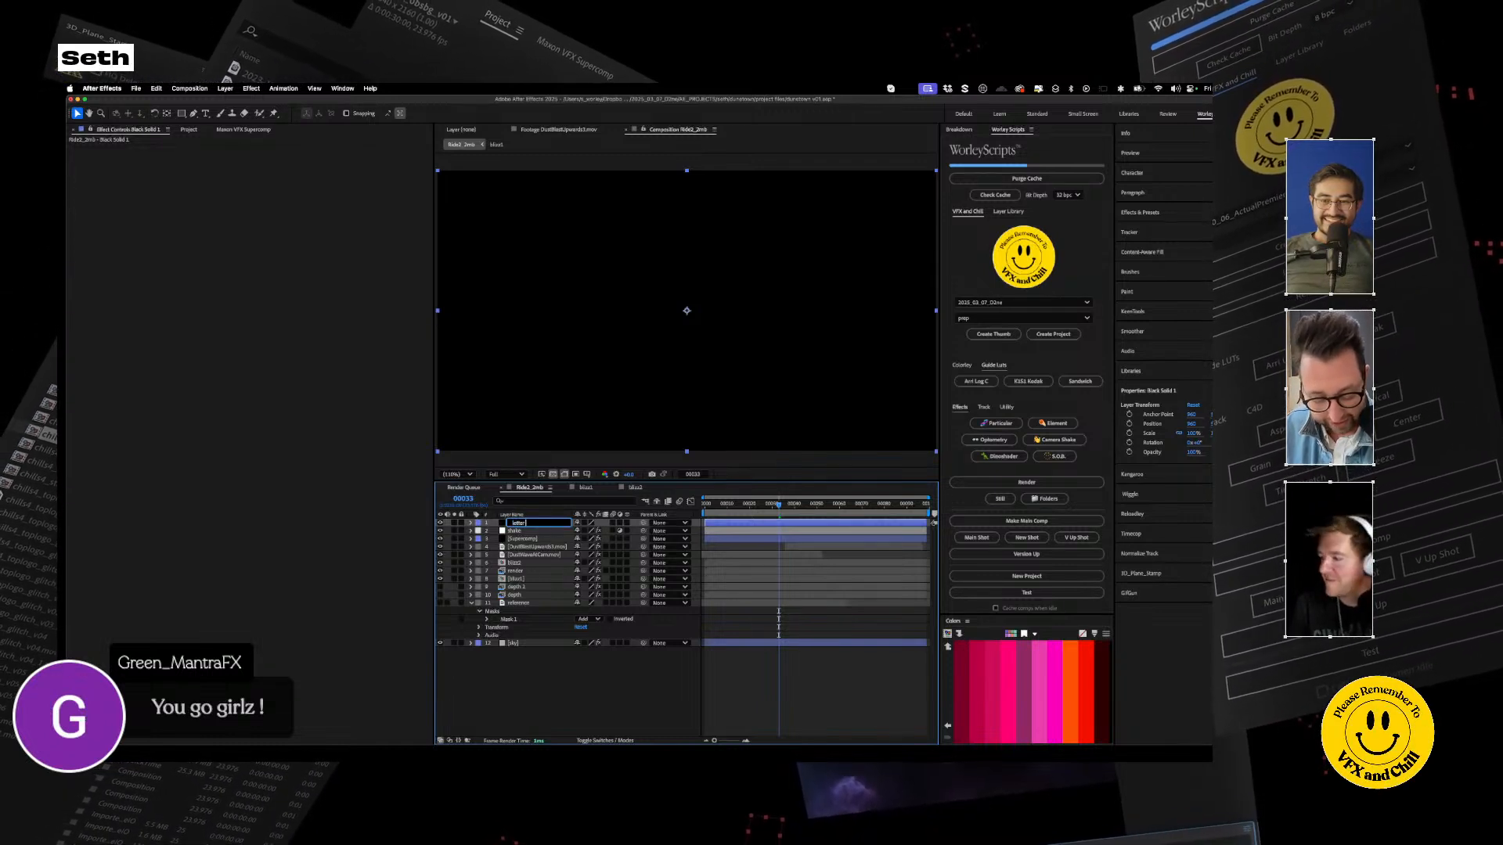
key(Return)
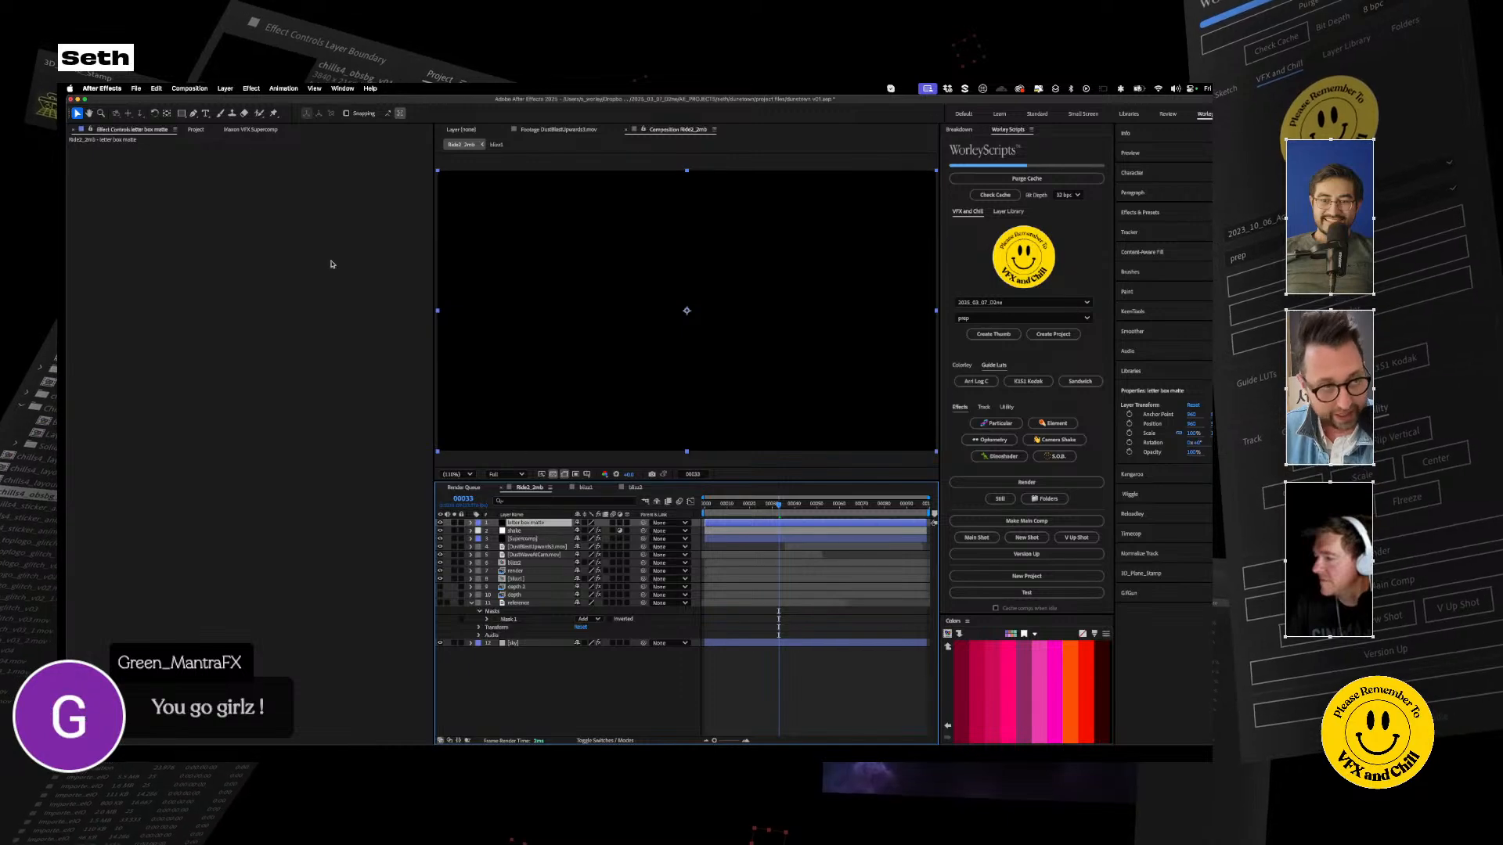
click(226, 87)
mouse_move(258, 117)
click(360, 125)
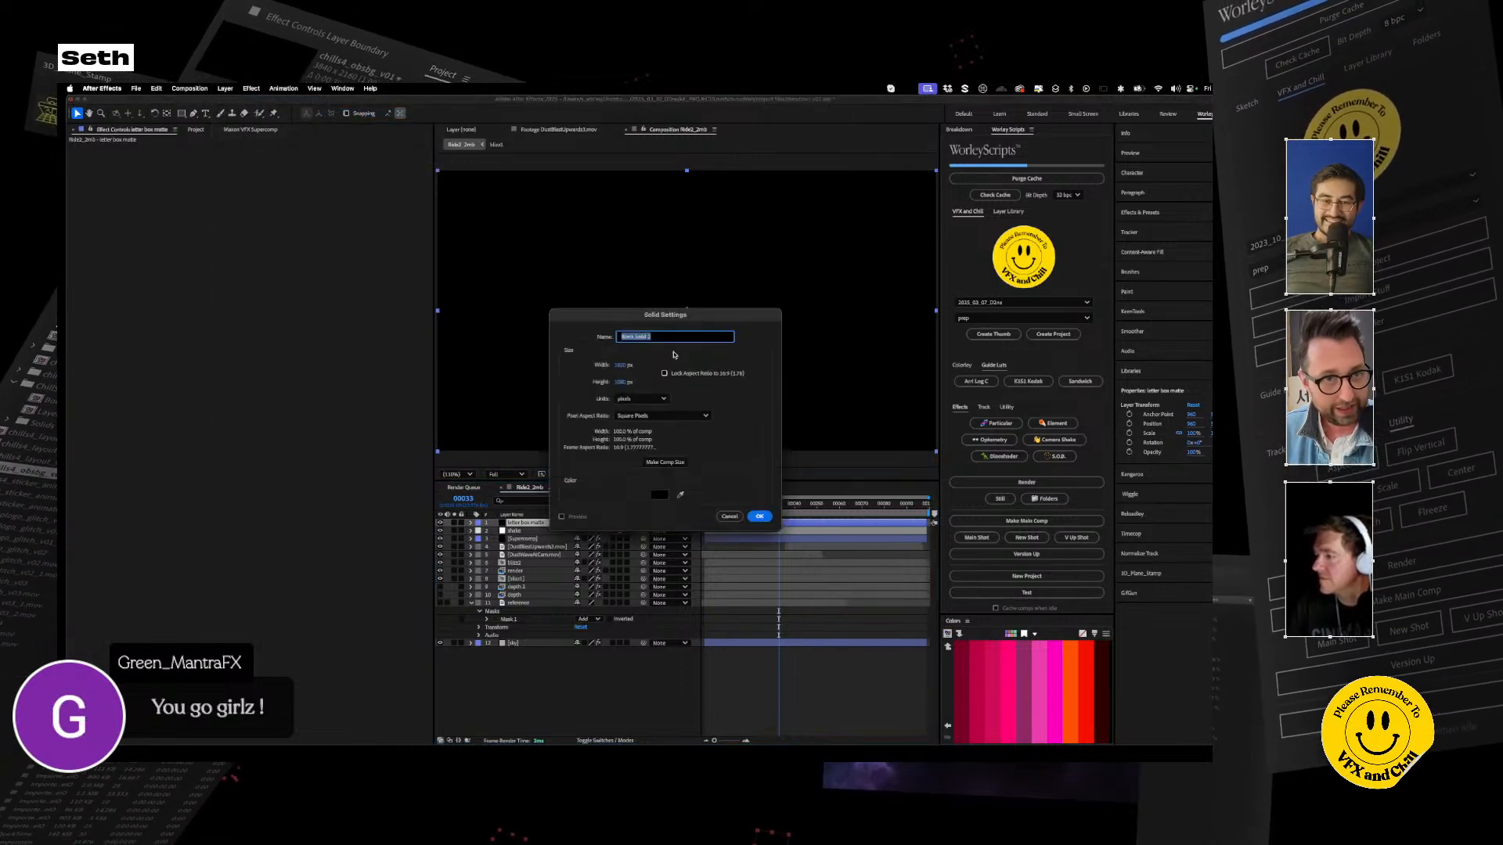
text(lett)
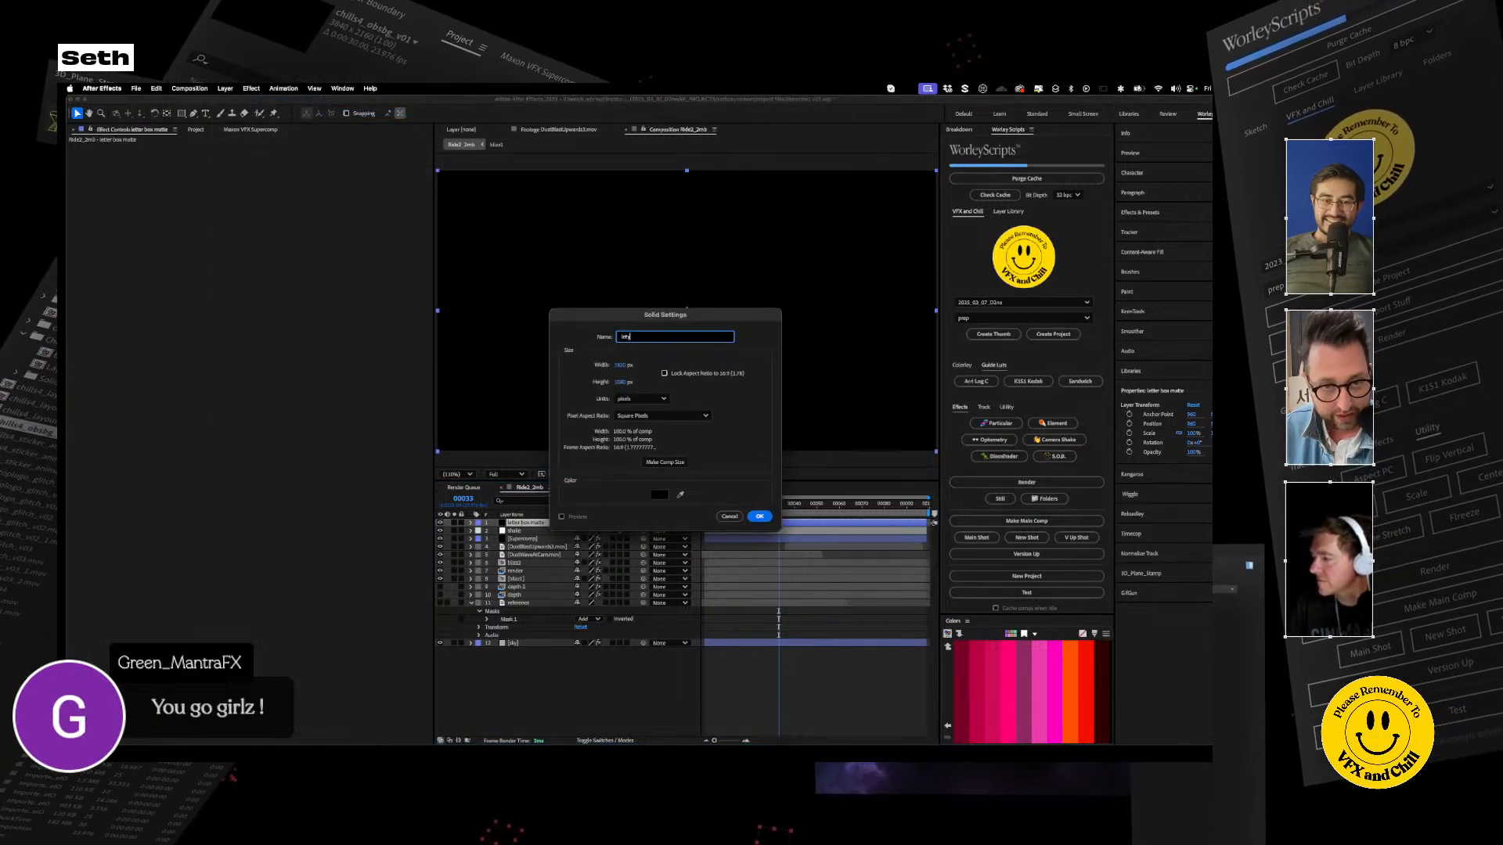
text(erbox)
key(Return)
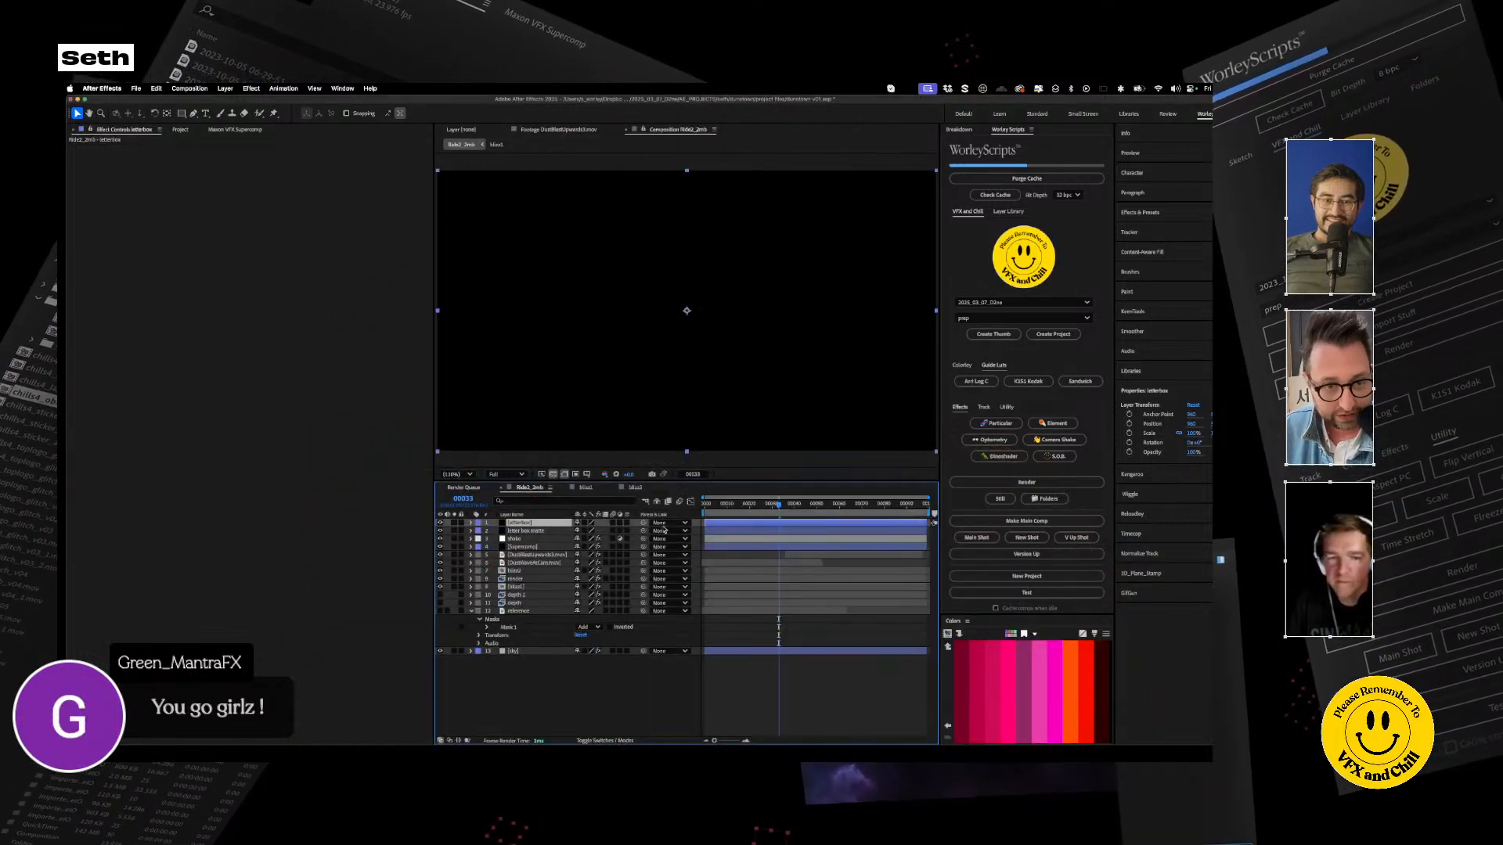
Correct the matte layer's name to "letterbox matte"
click(534, 531)
key(Return)
click(516, 531)
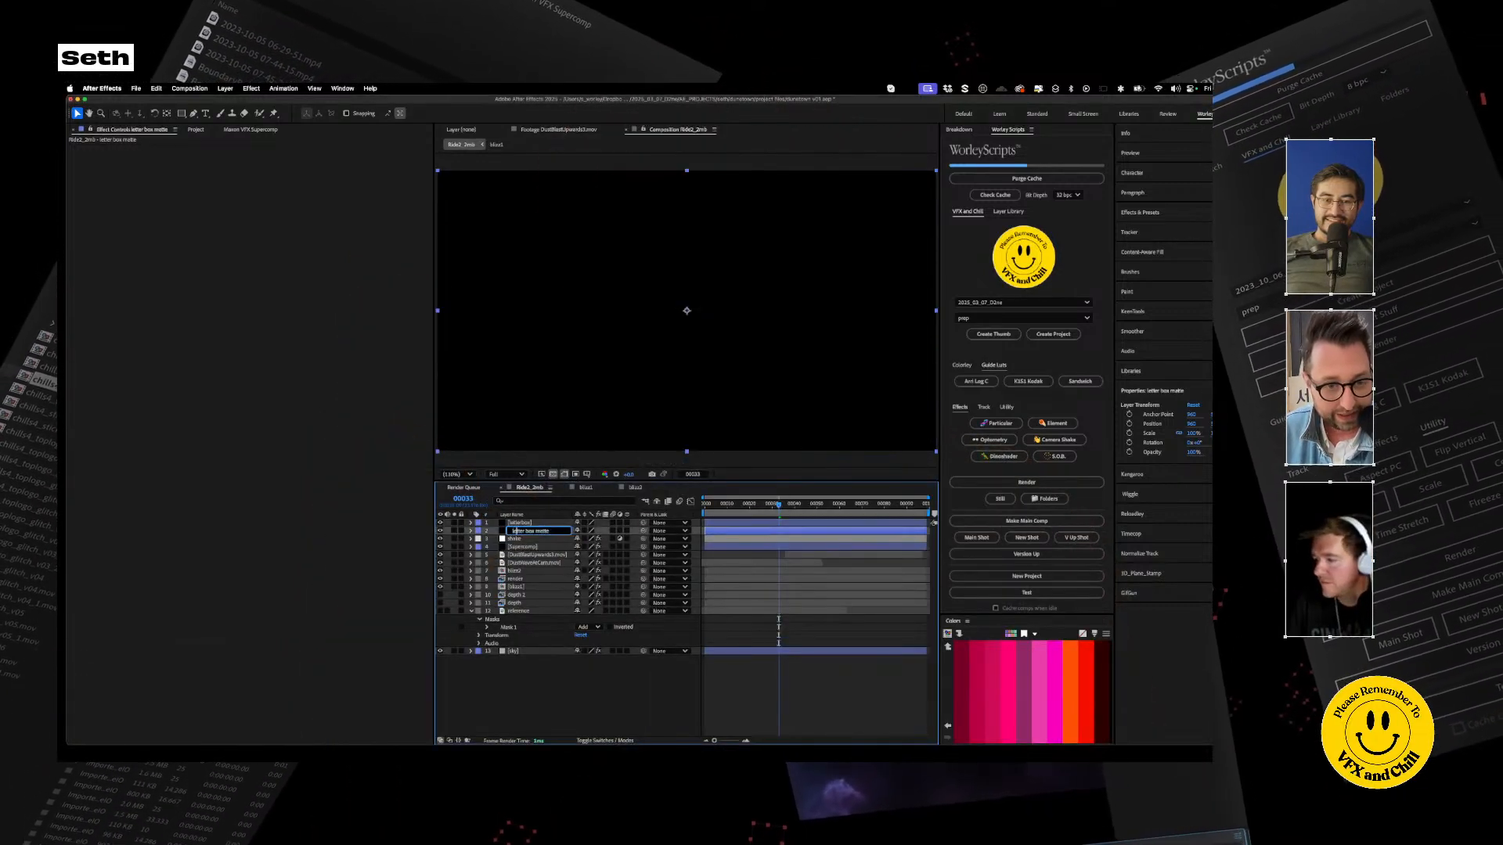
key(BackSpace)
key(Return)
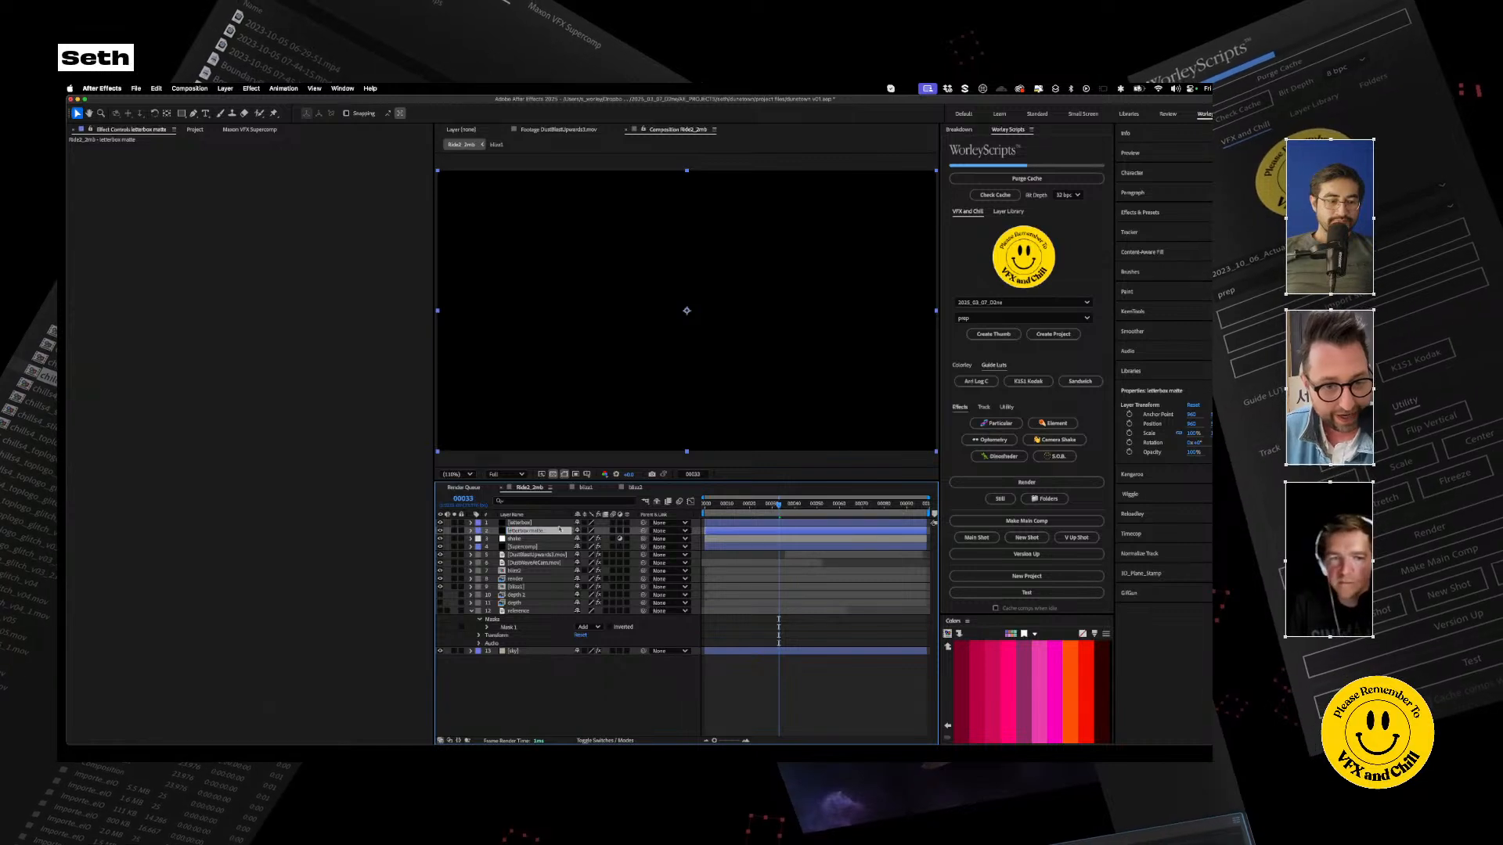
Open the solid settings of the letterbox matte layer
click(546, 522)
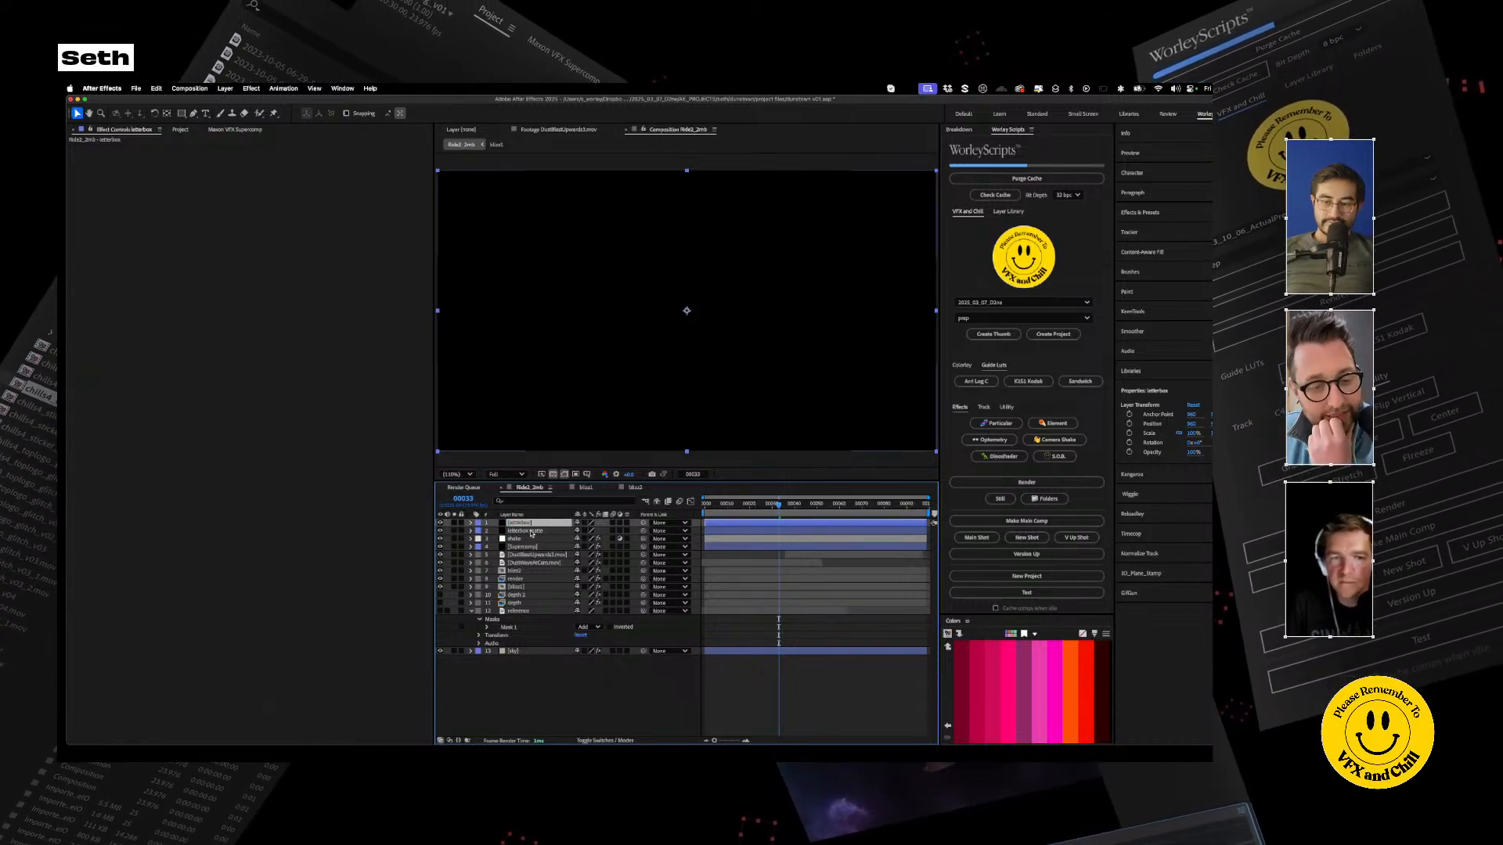
click(531, 532)
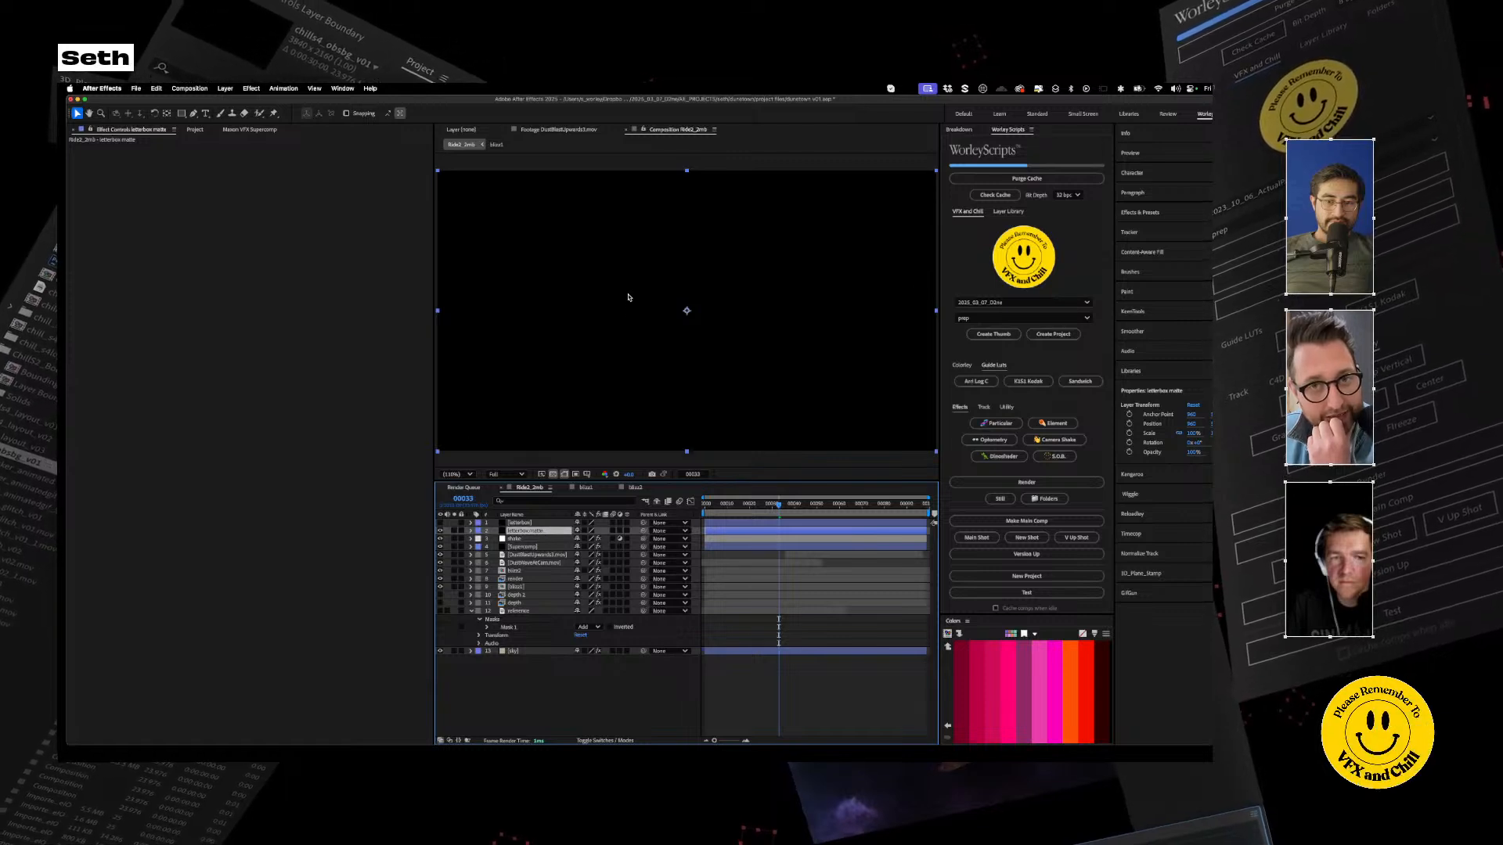
click(192, 88)
mouse_move(220, 85)
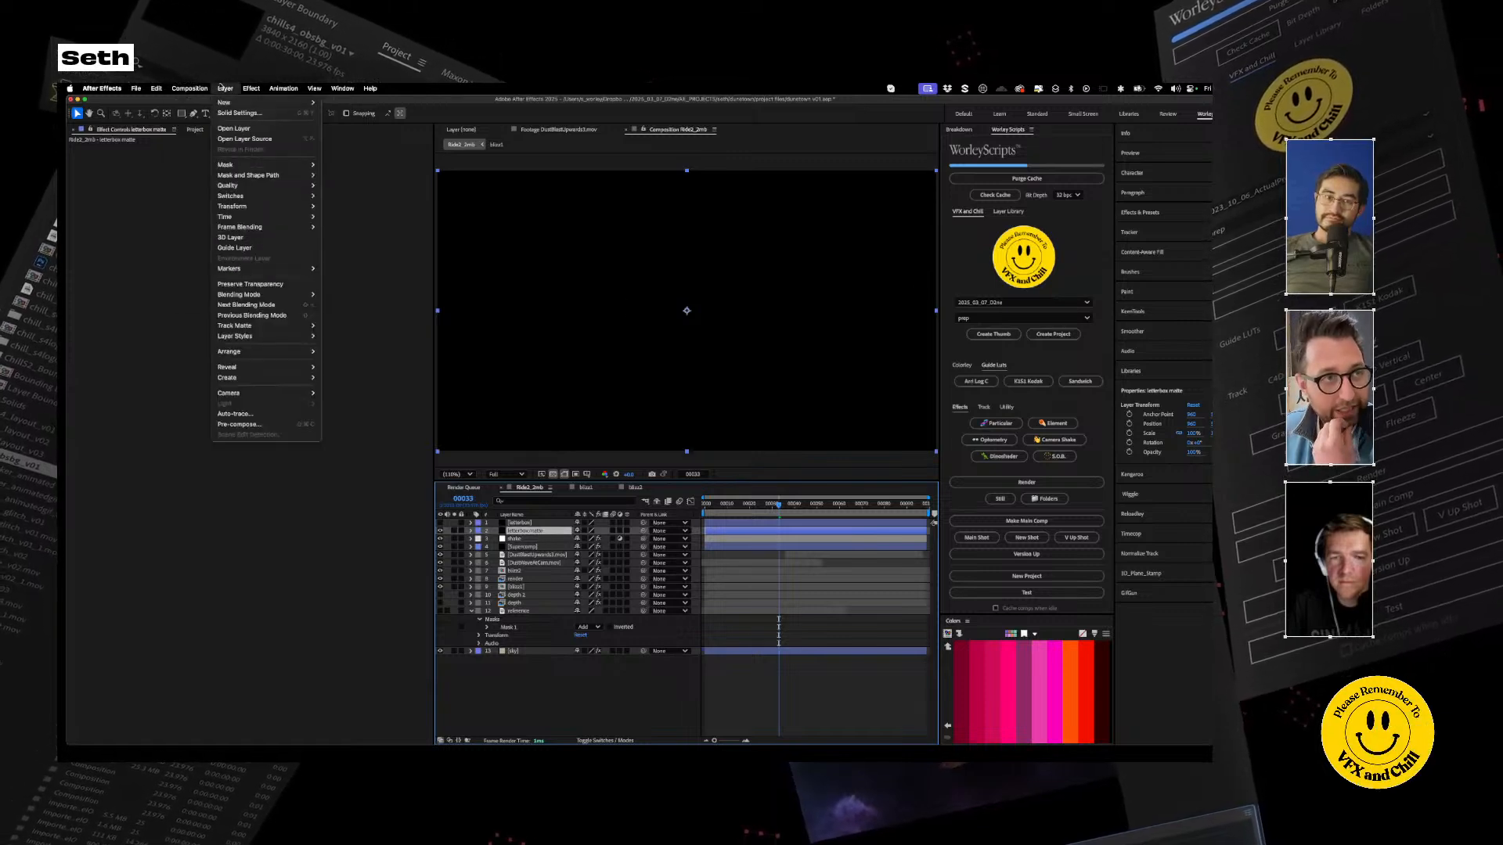
click(232, 117)
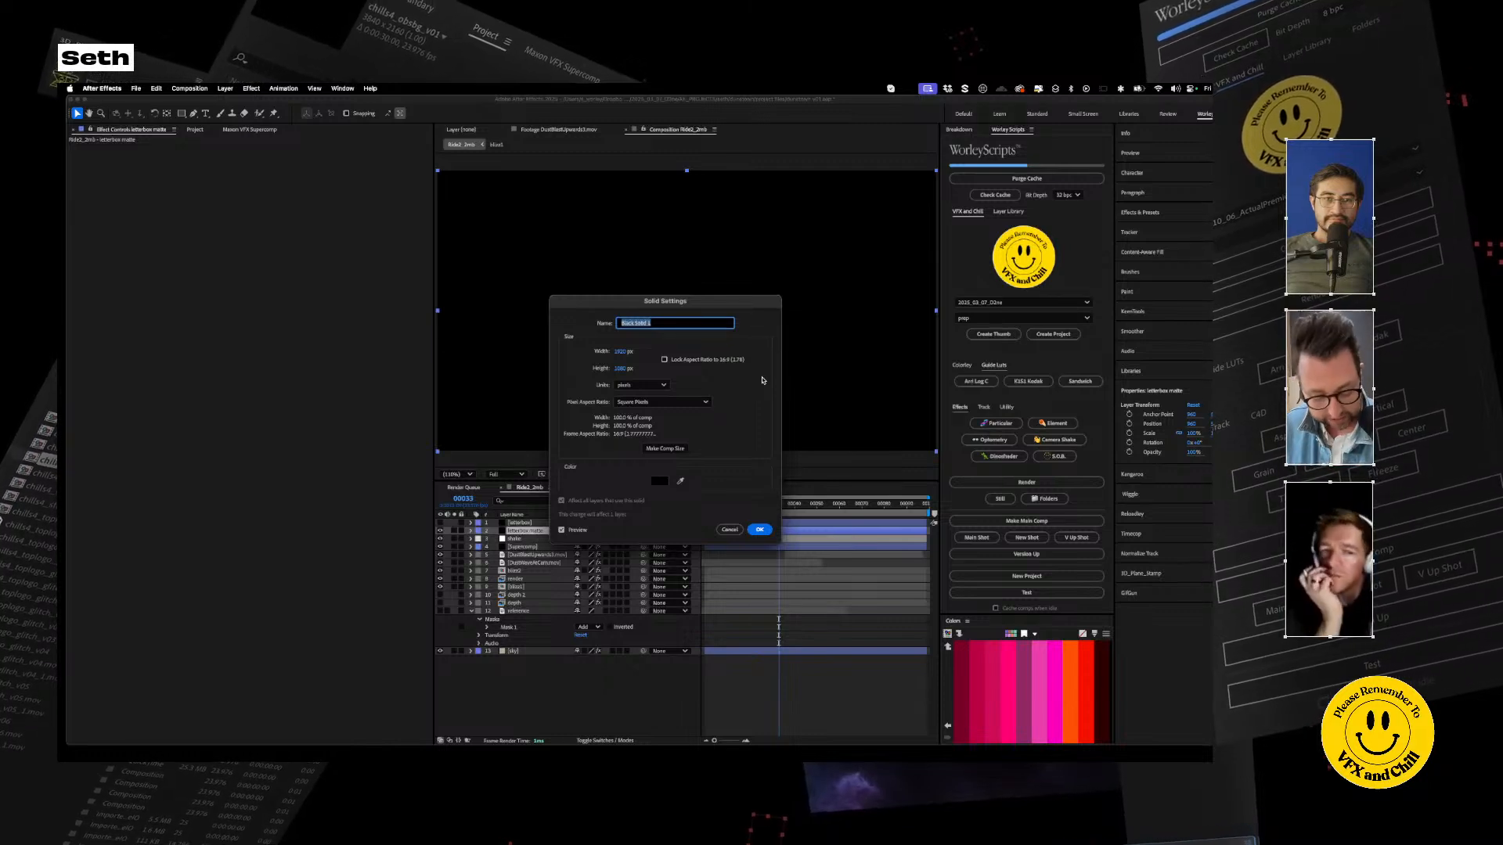
key(super+space)
text(aspect)
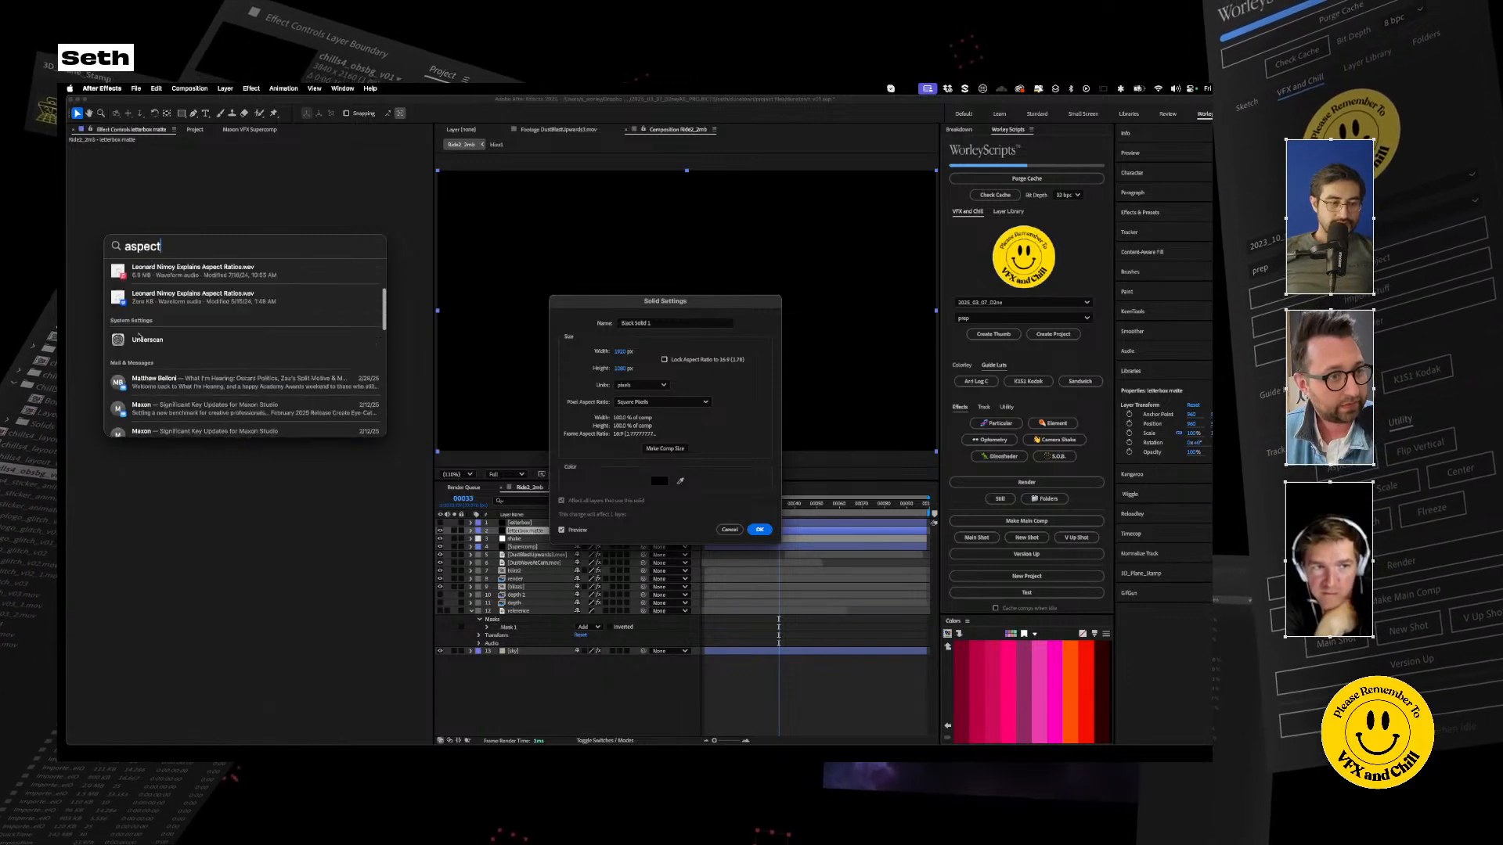
key(Escape)
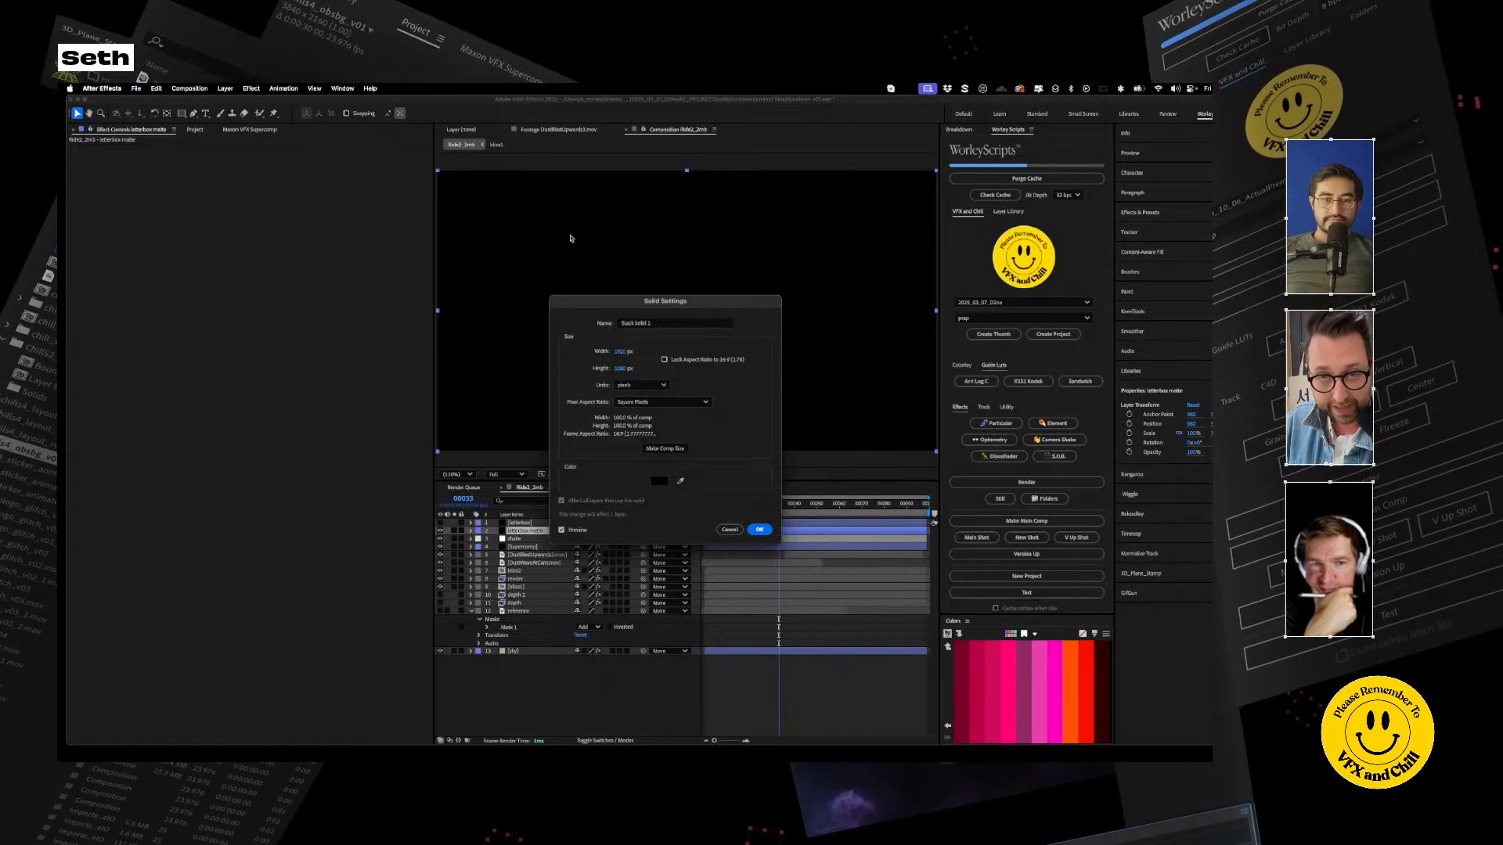
Set the letterbox matte solid's height to about 803 px, keeping its full comp width, and apply the settings
click(620, 368)
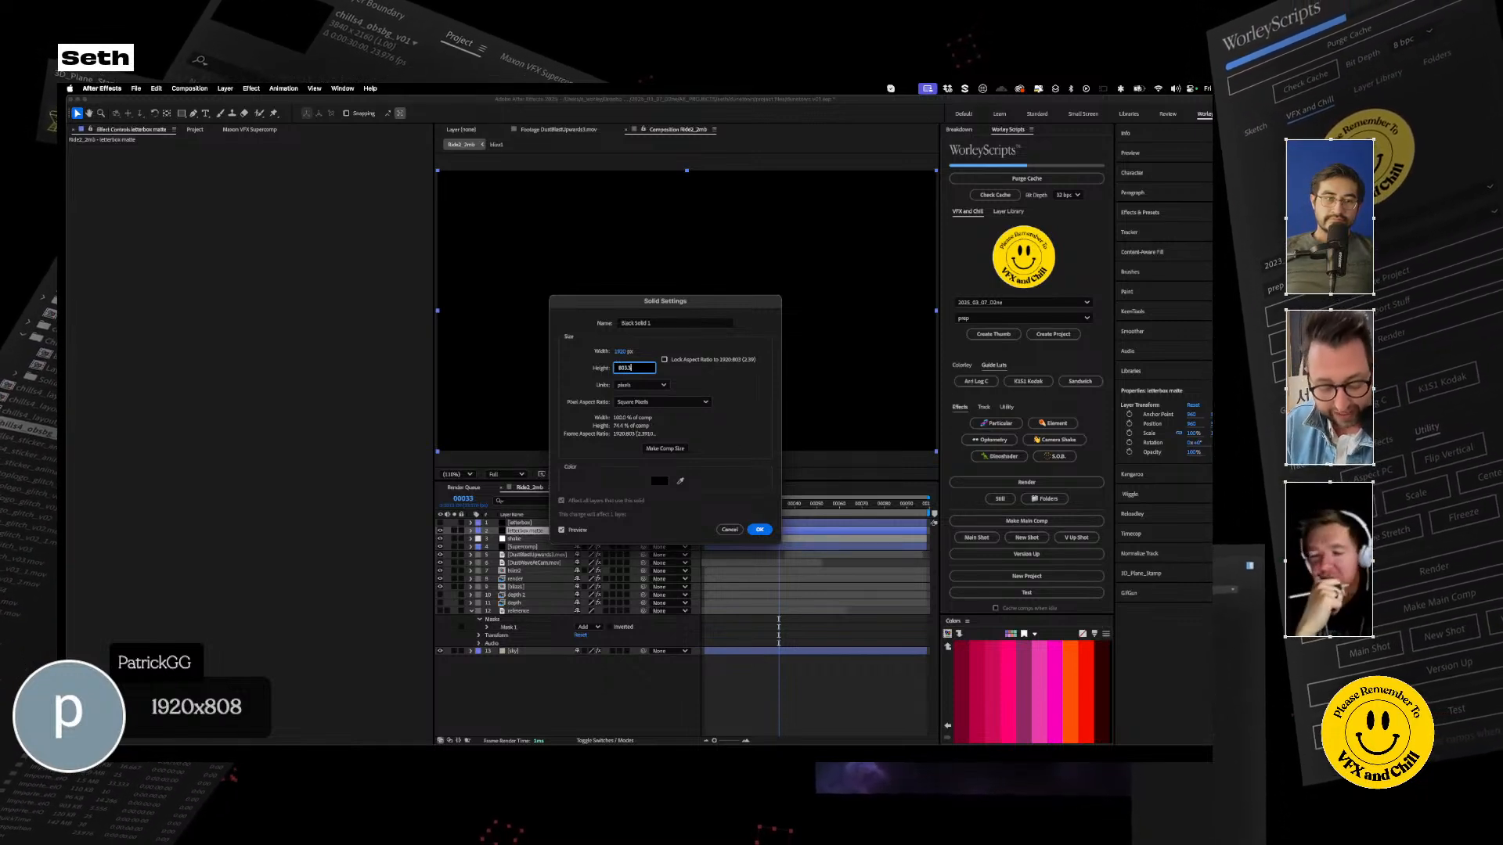
key(Tab)
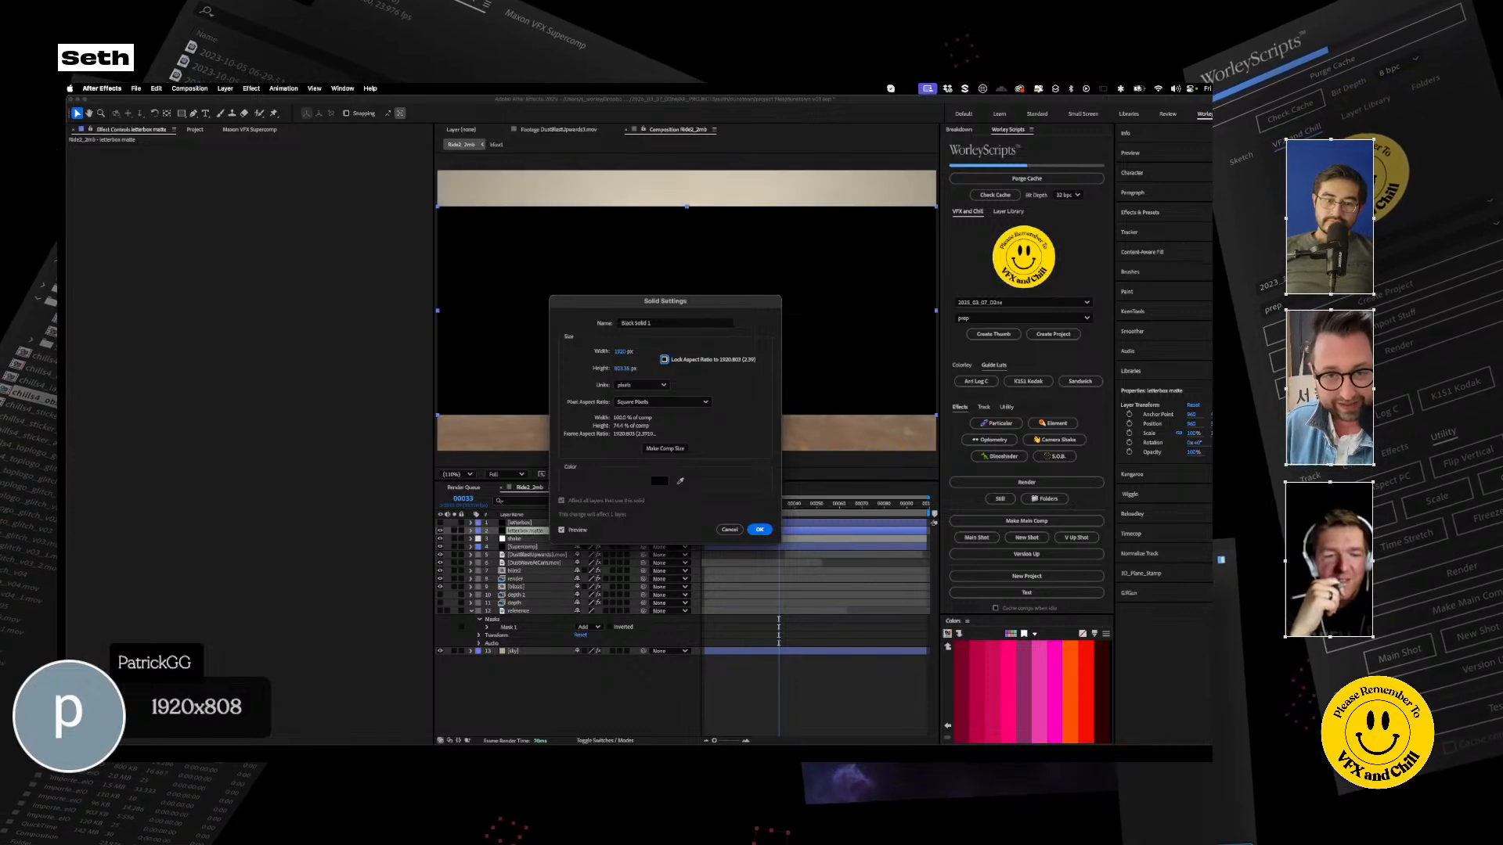
click(758, 529)
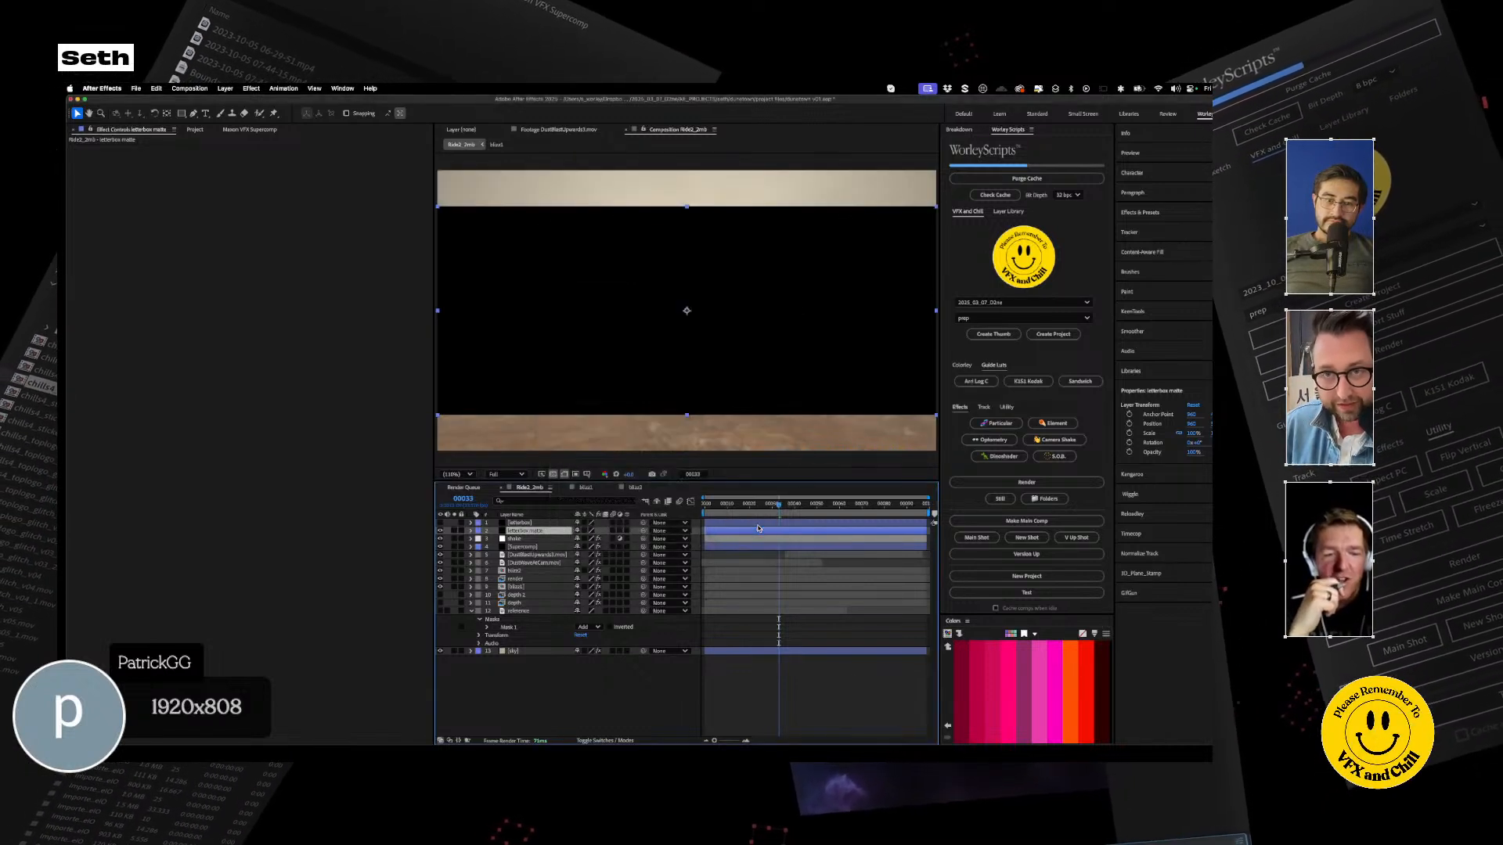
click(650, 669)
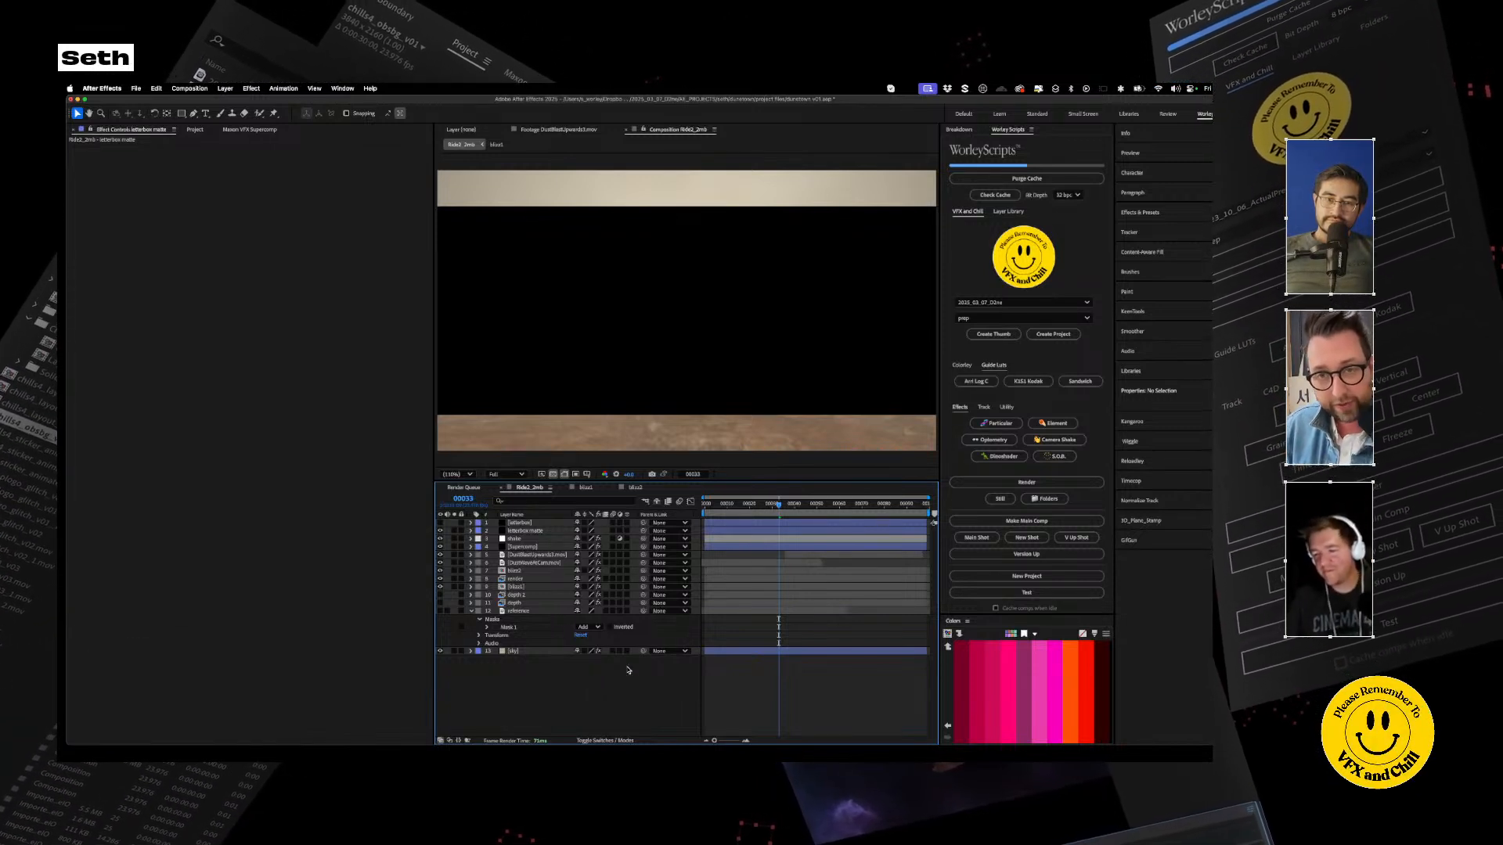
Make the letterbox layer visible and assign the letterbox matte layer as its inverted track matte
click(527, 530)
click(532, 523)
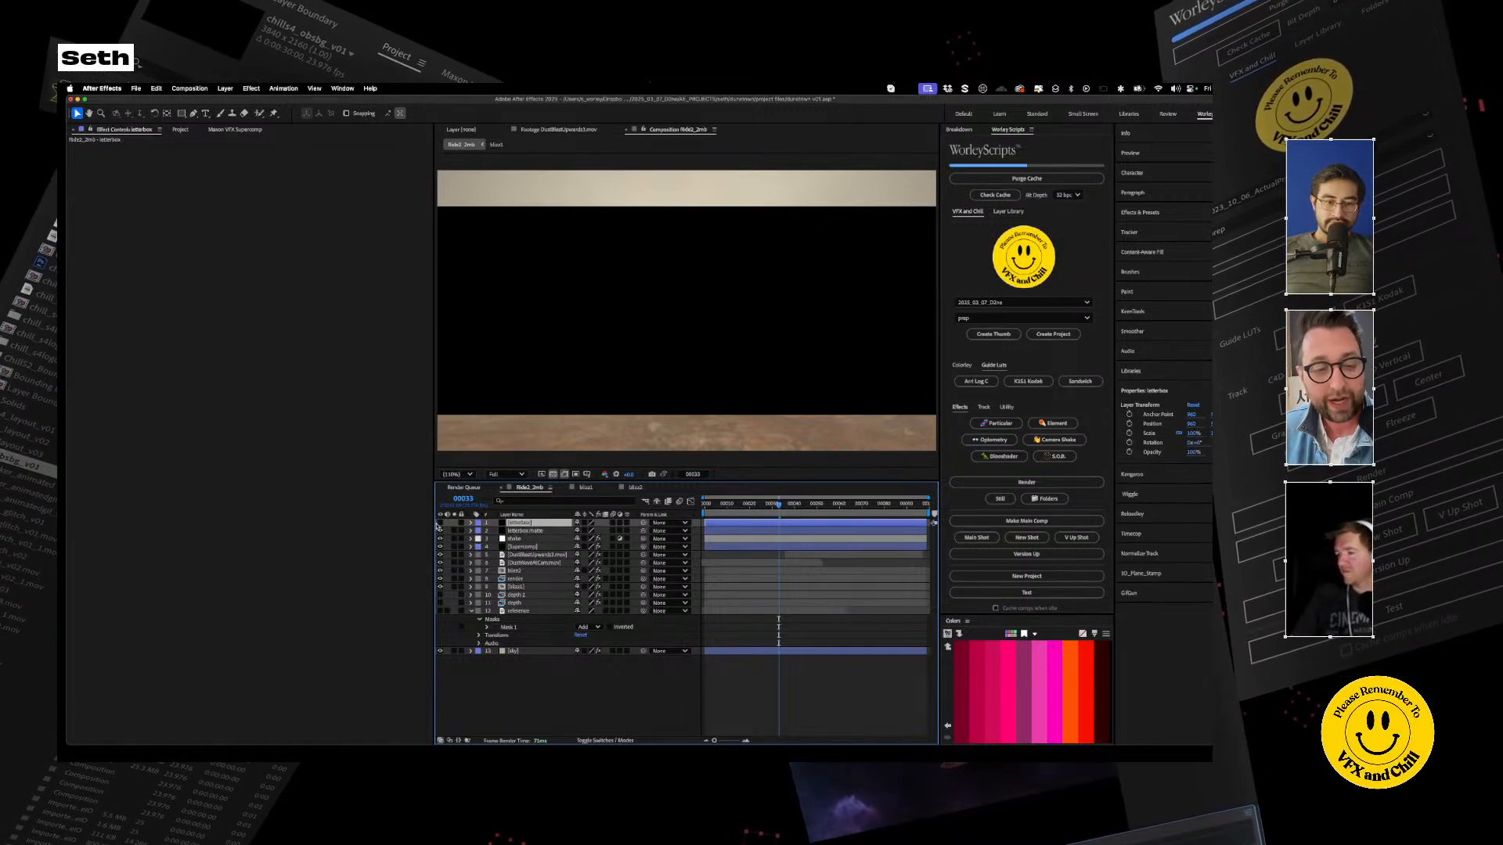
click(440, 524)
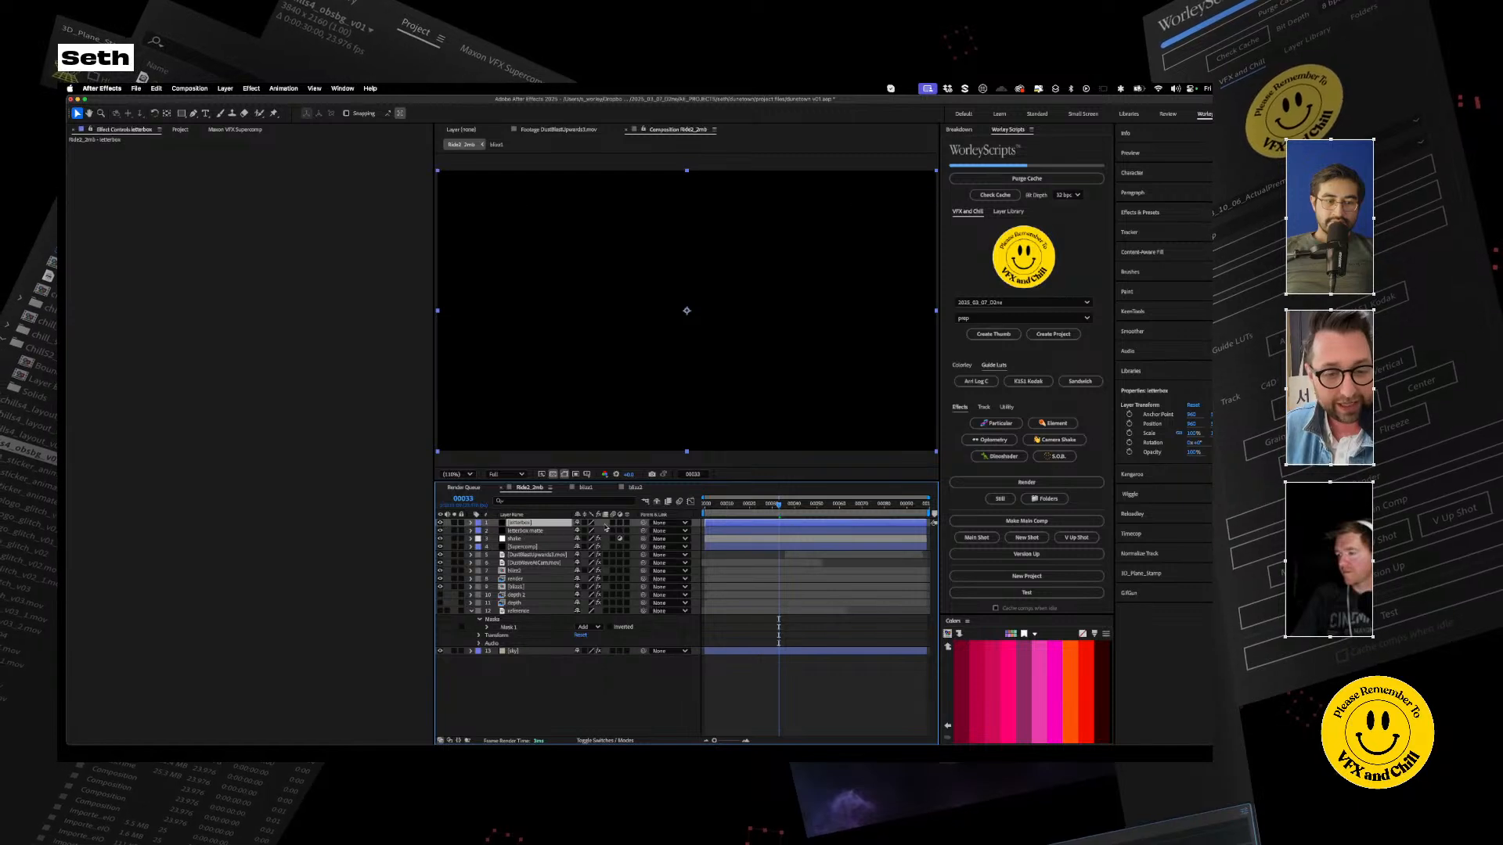
click(611, 741)
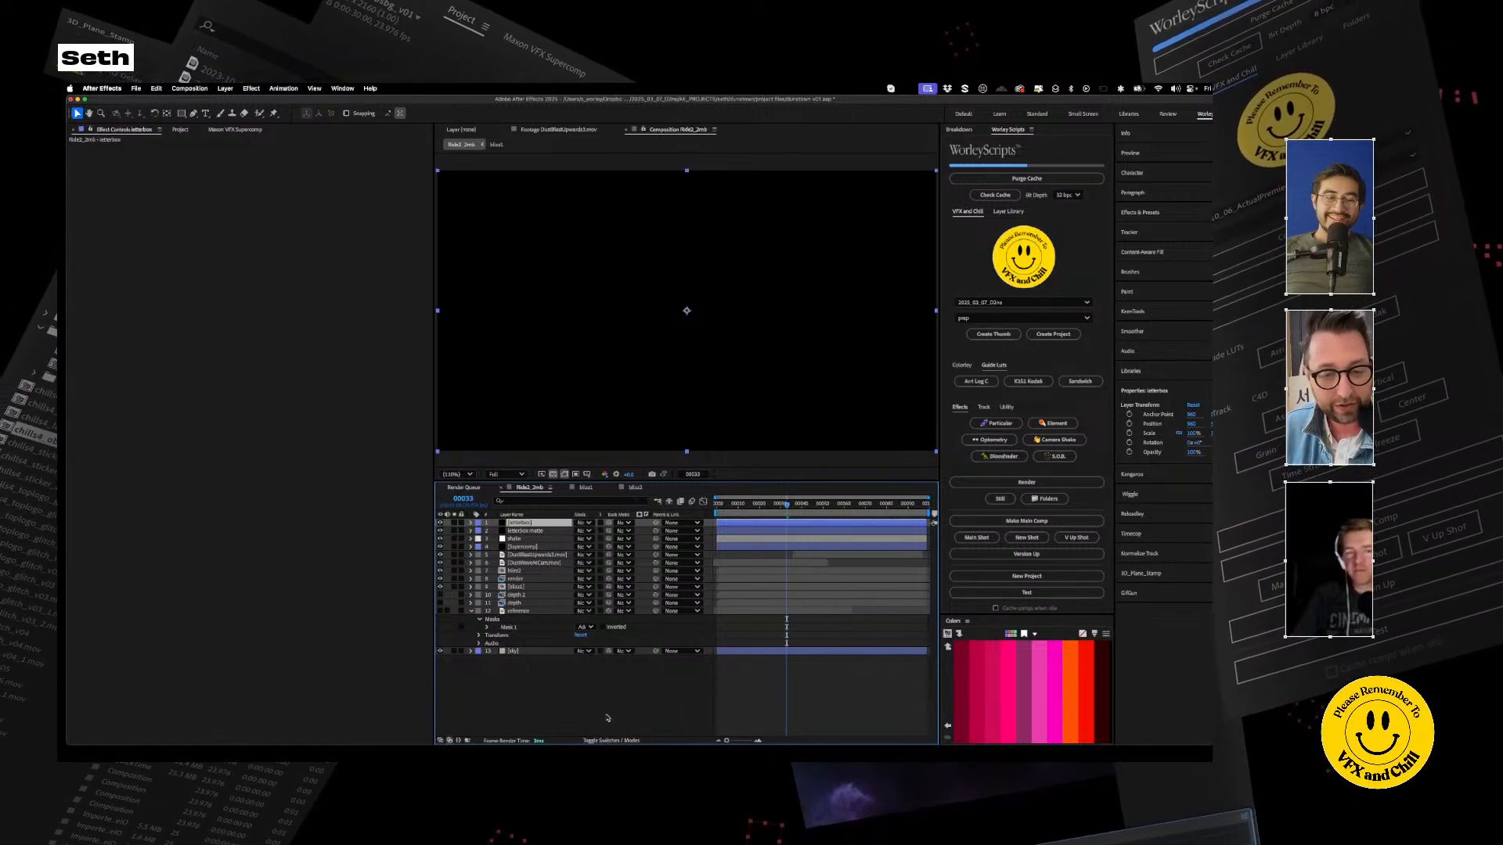
drag(609, 524, 536, 530)
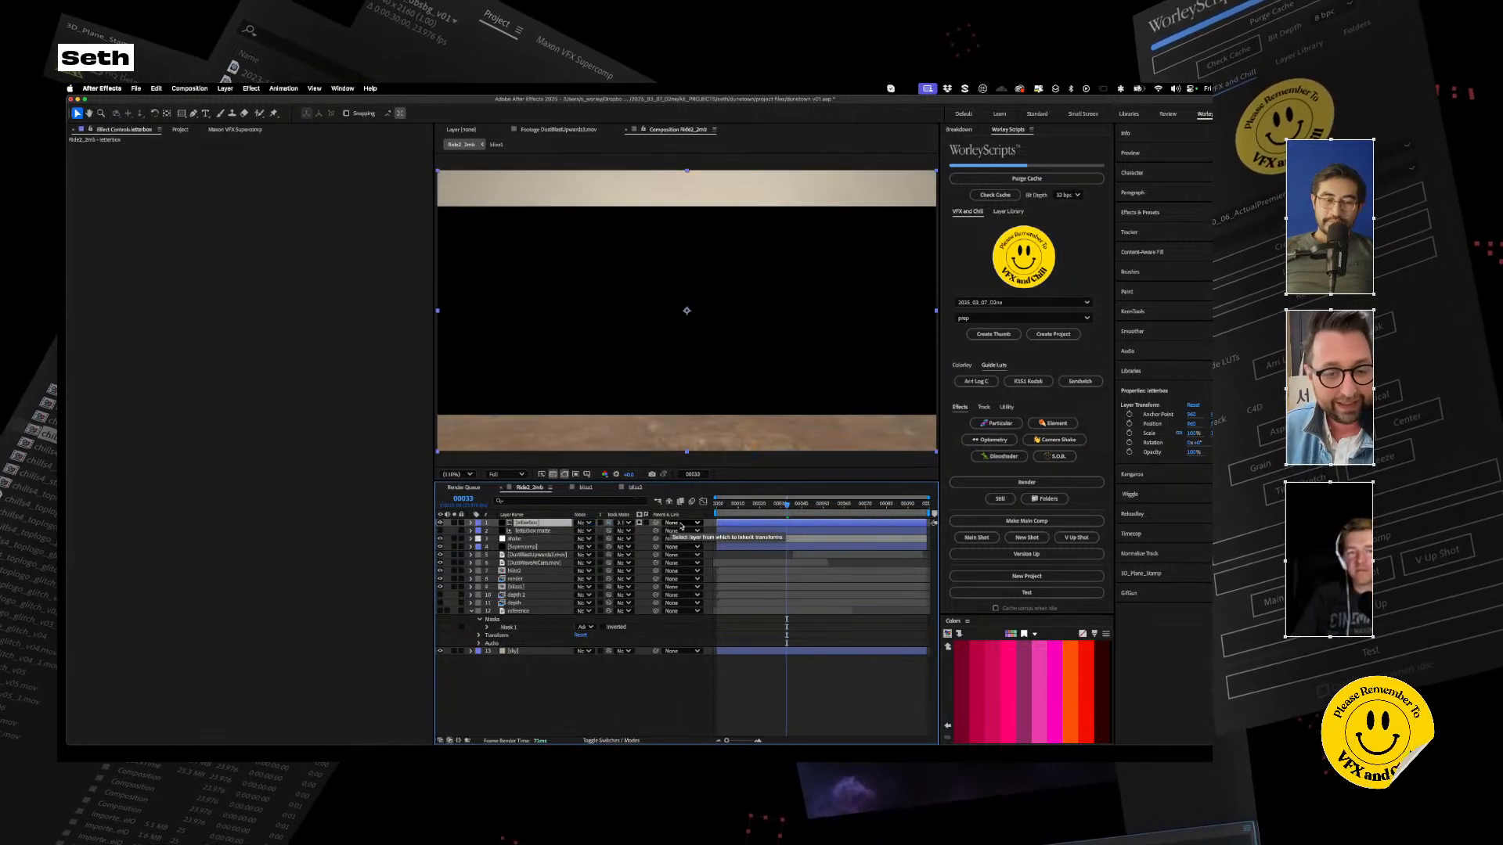
click(645, 523)
Preview the letterboxed composite from the first frame
click(558, 685)
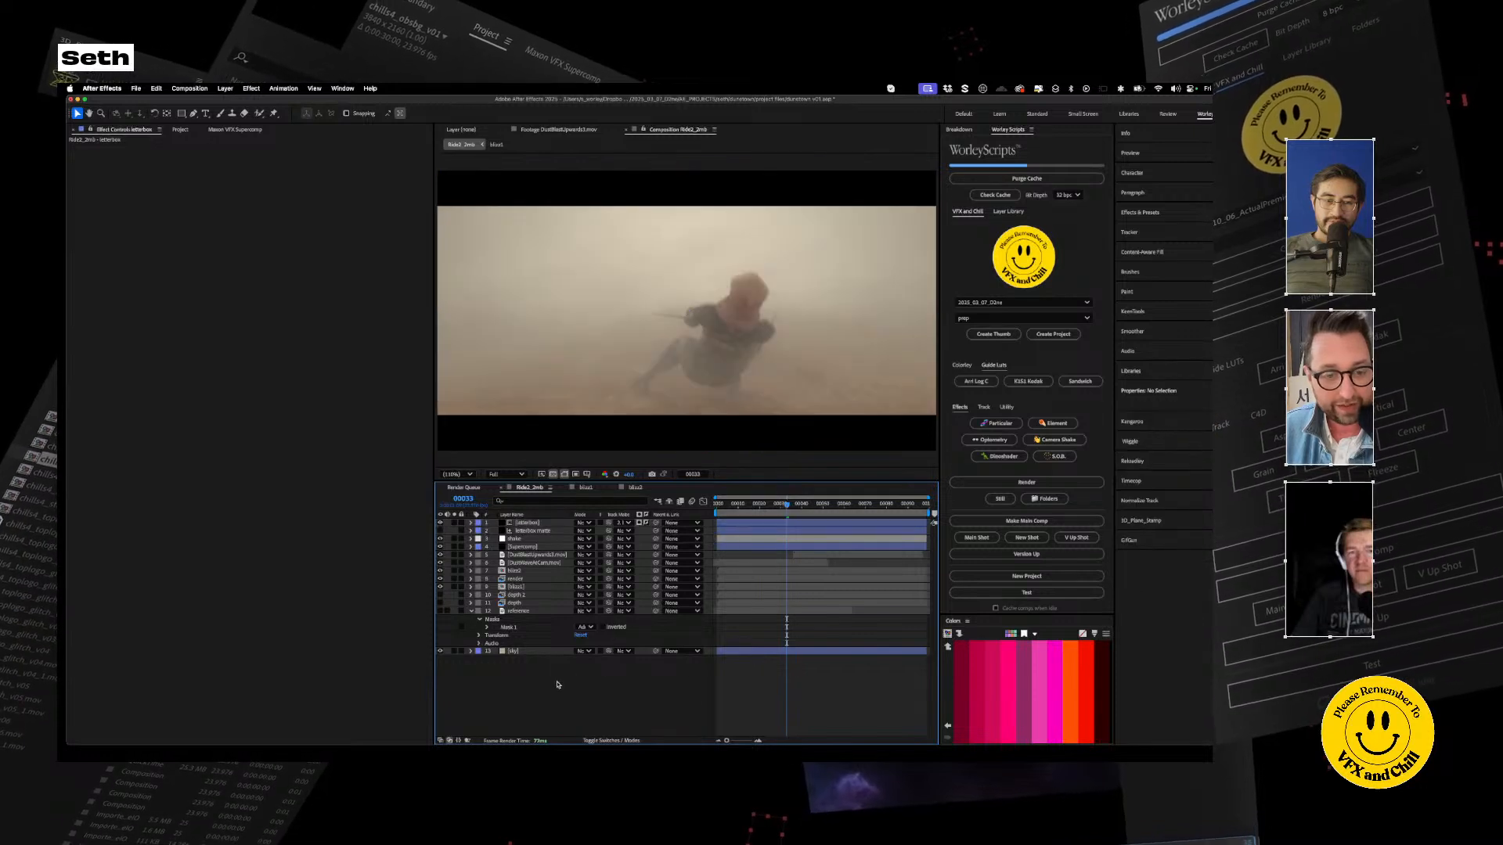
key(Home)
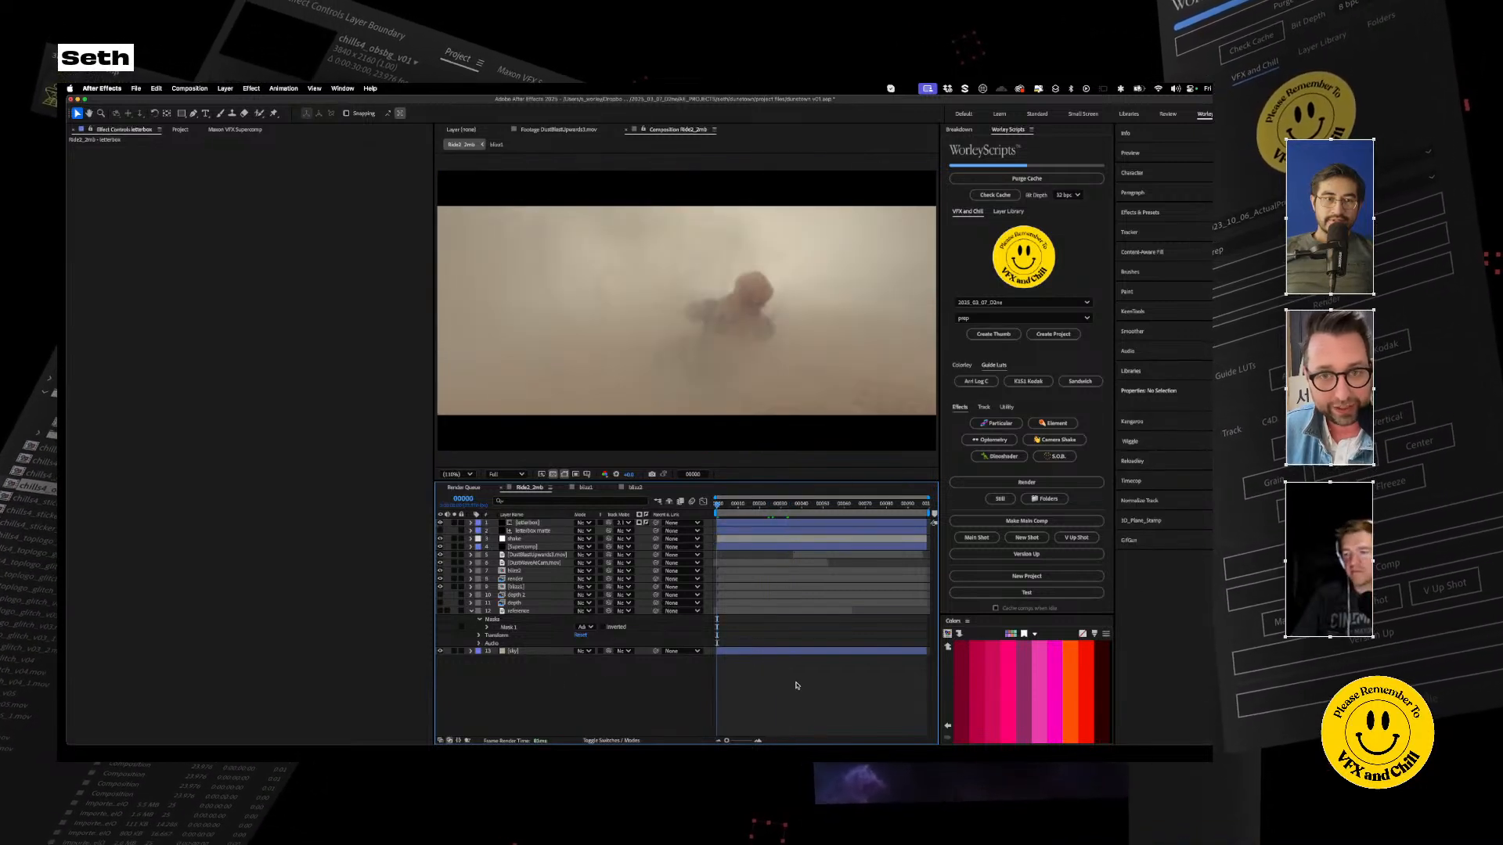
key(space)
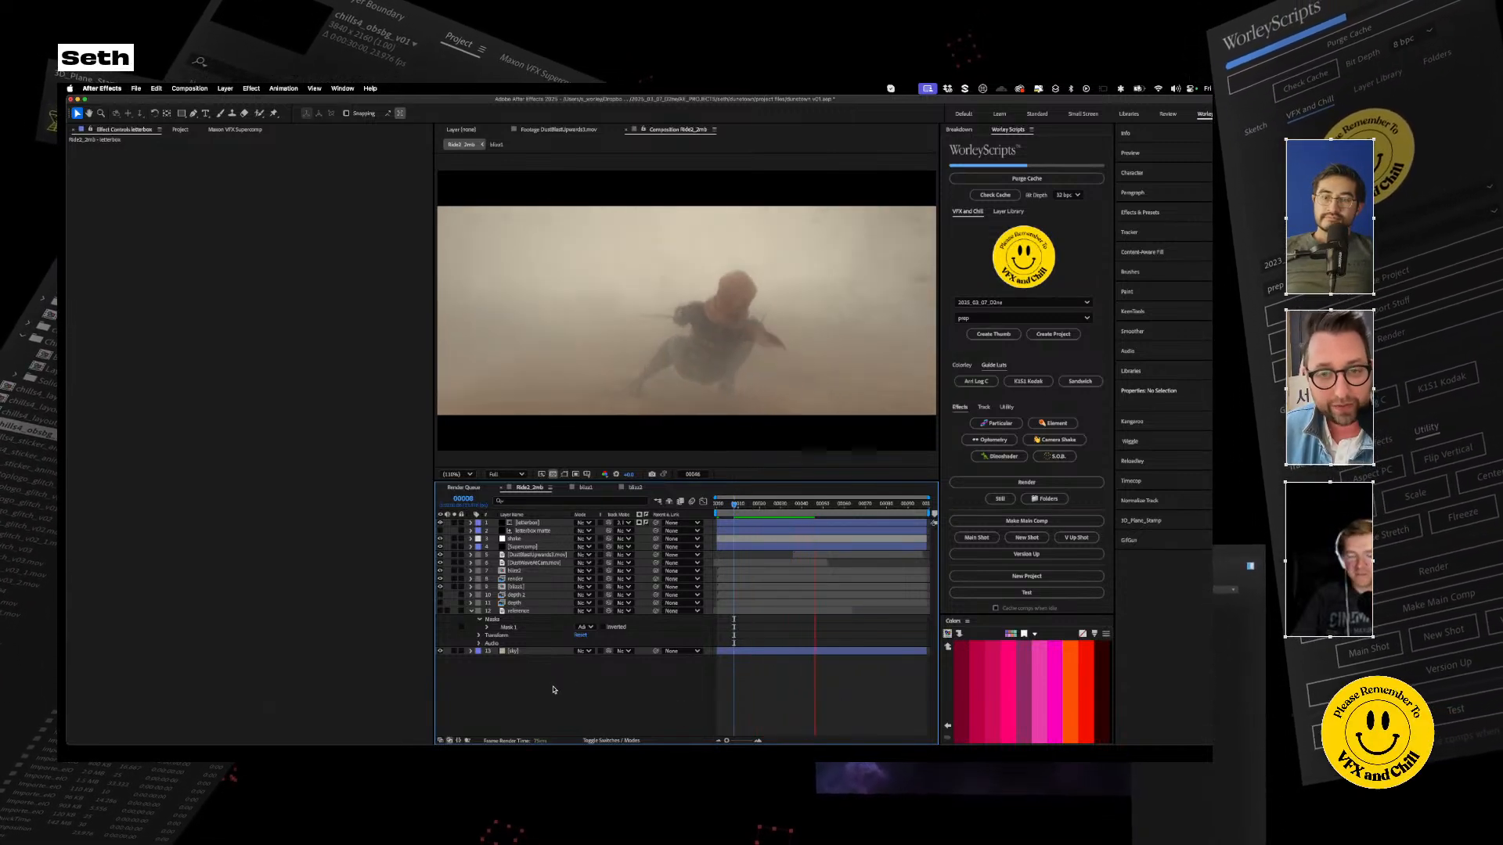
click(224, 88)
mouse_move(232, 104)
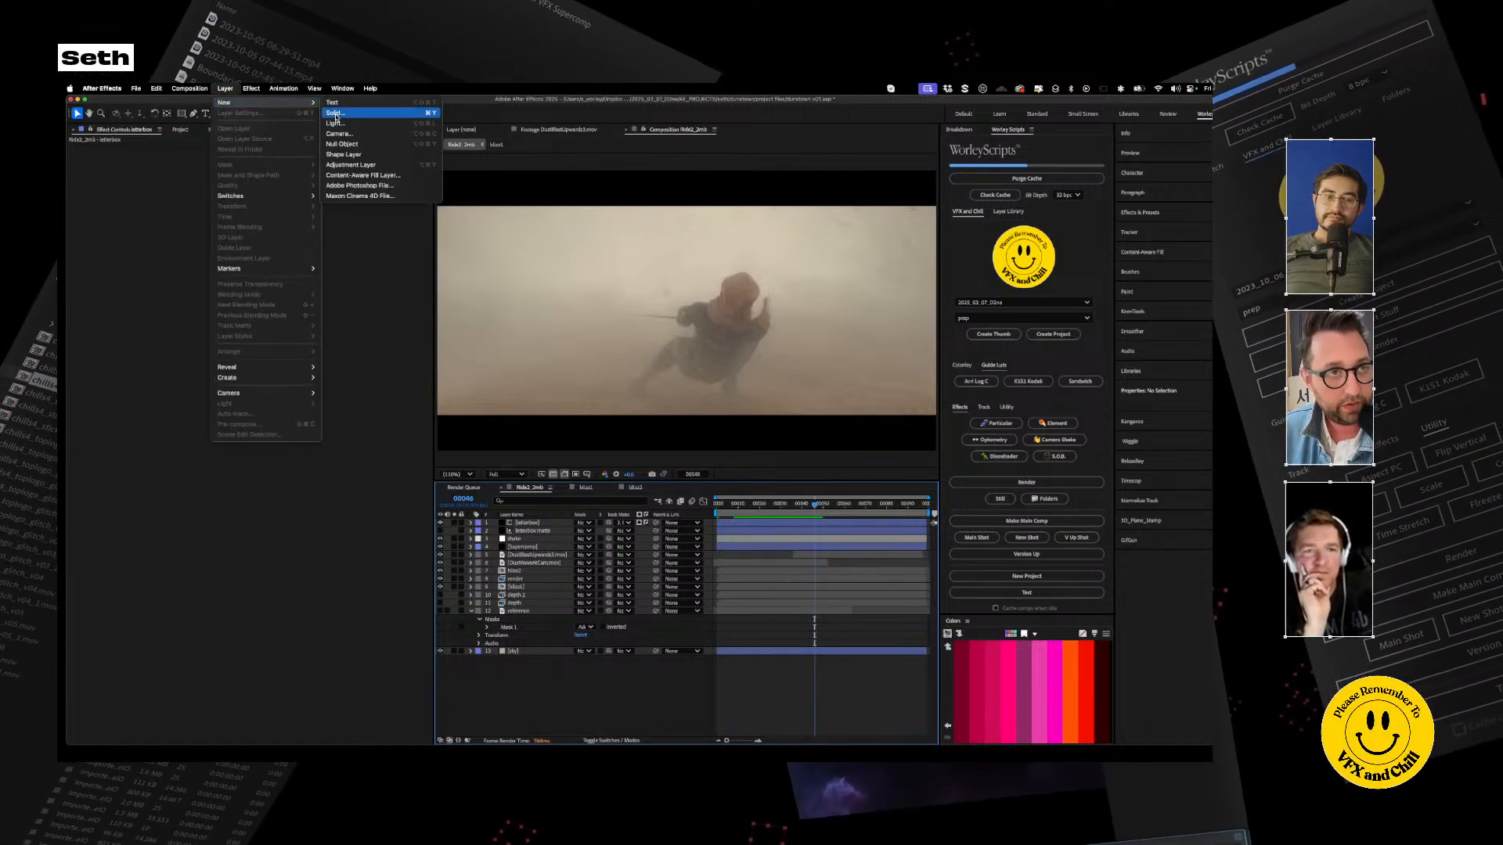
click(344, 118)
click(729, 516)
Create an adjustment layer named "lookz" and place it directly below the letterbox matte layer
click(219, 89)
mouse_move(235, 104)
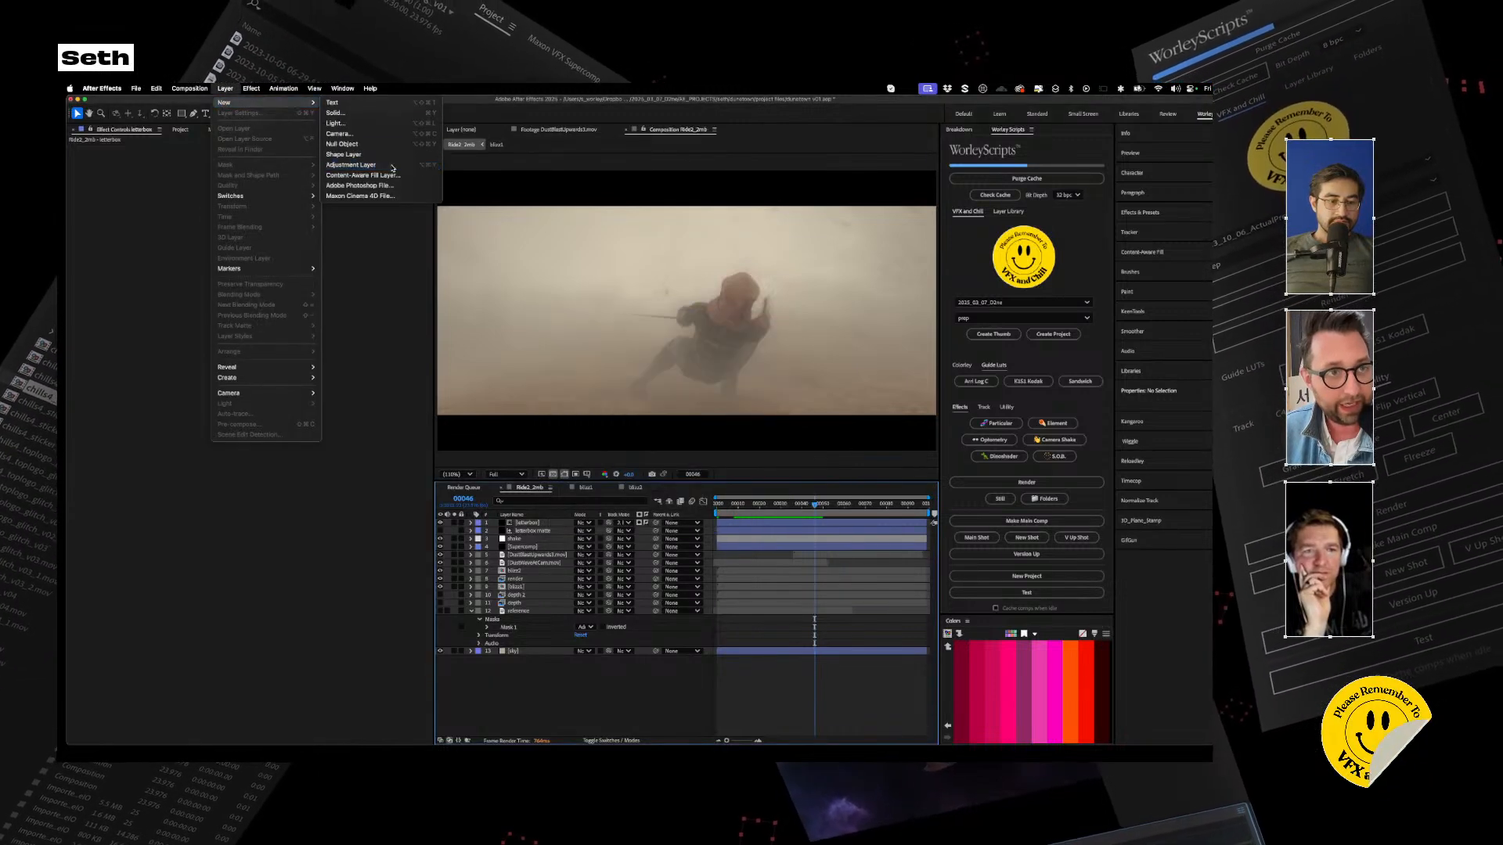
click(352, 165)
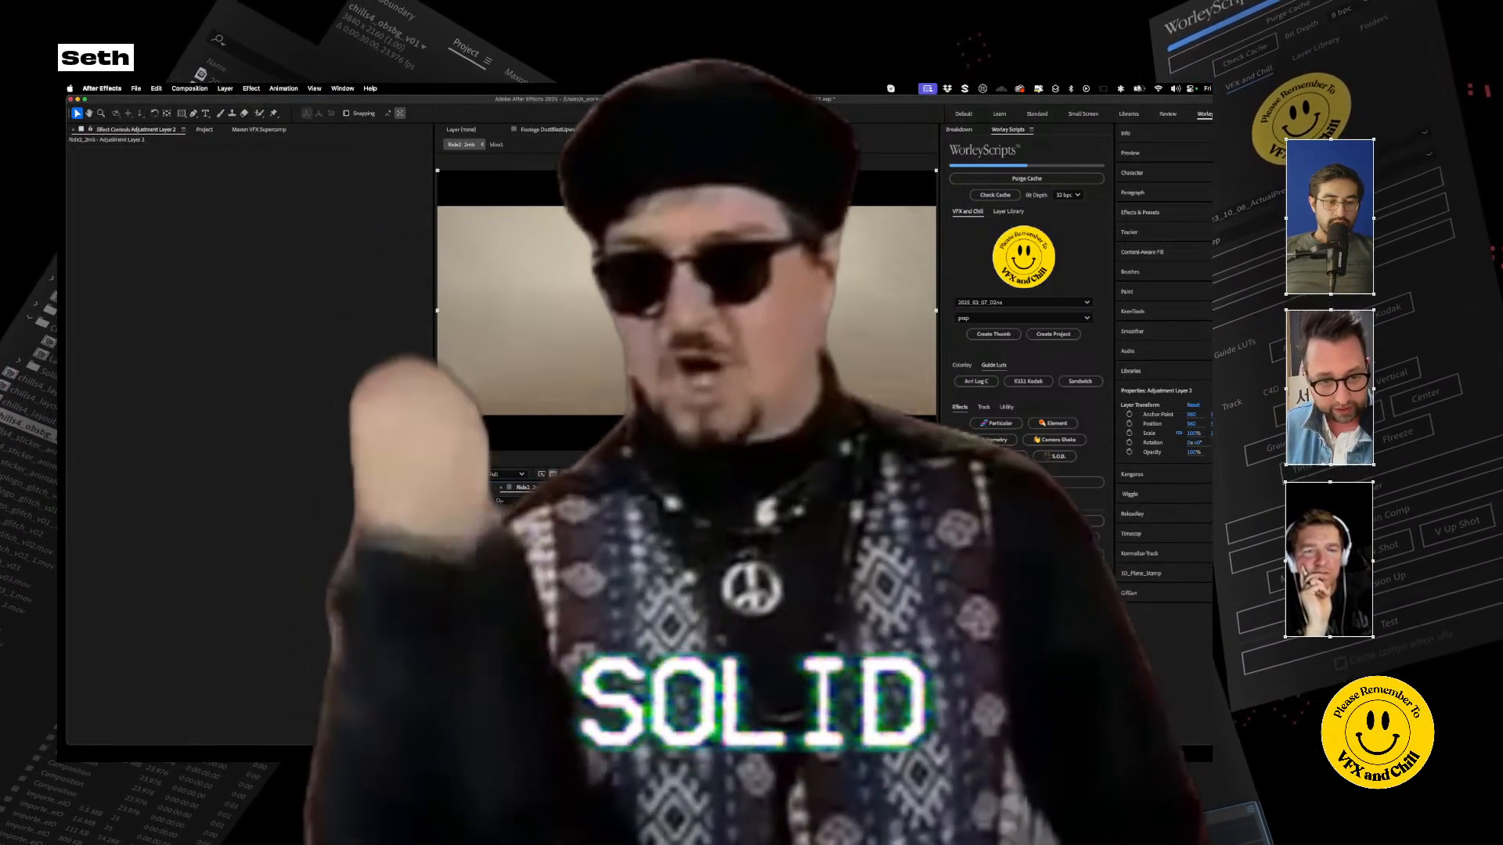
key(Return)
text(lookz)
key(Return)
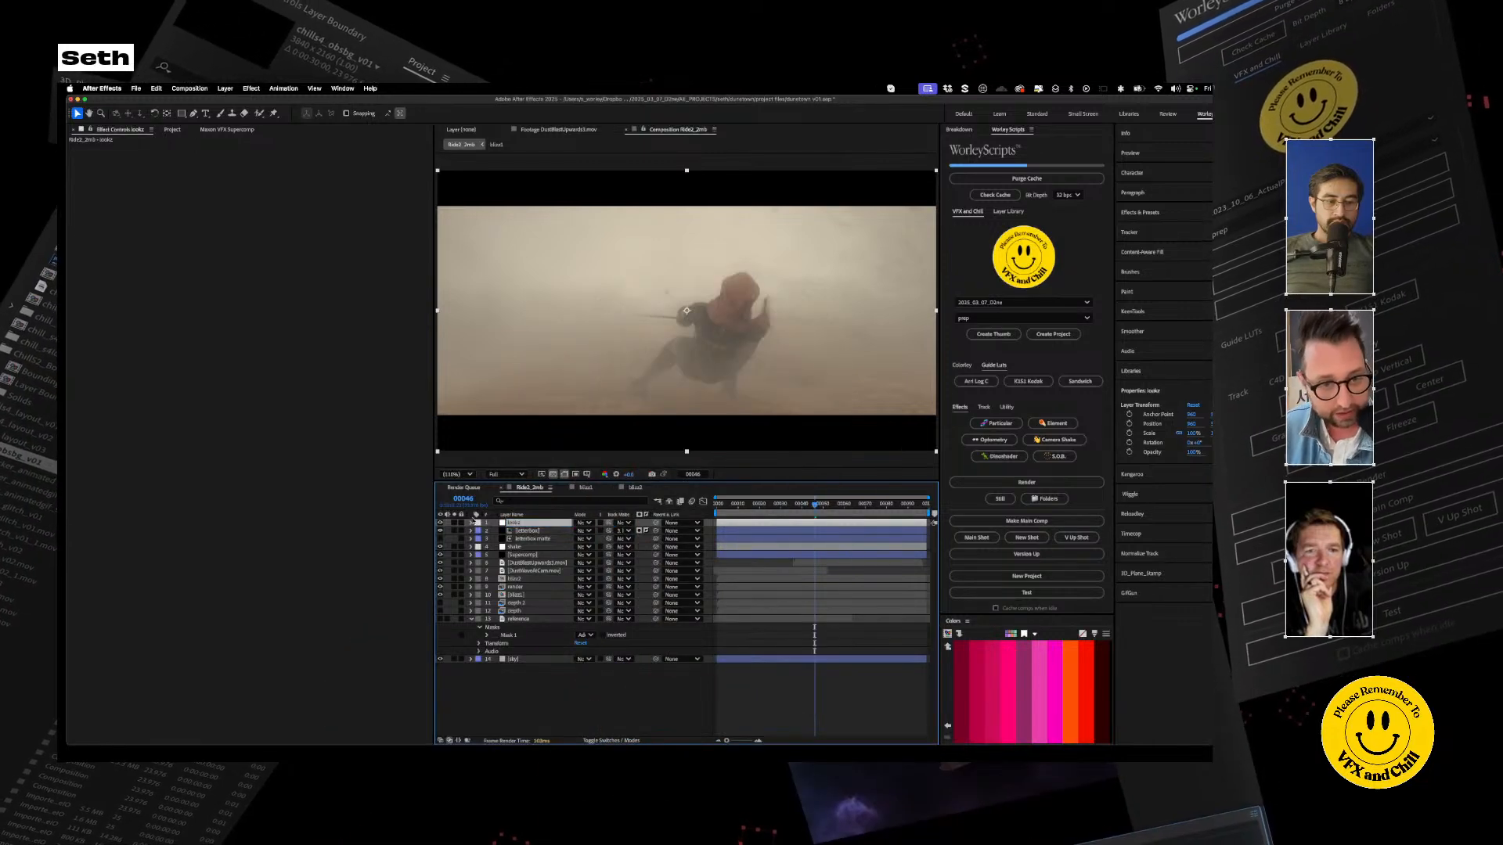
drag(509, 523, 533, 543)
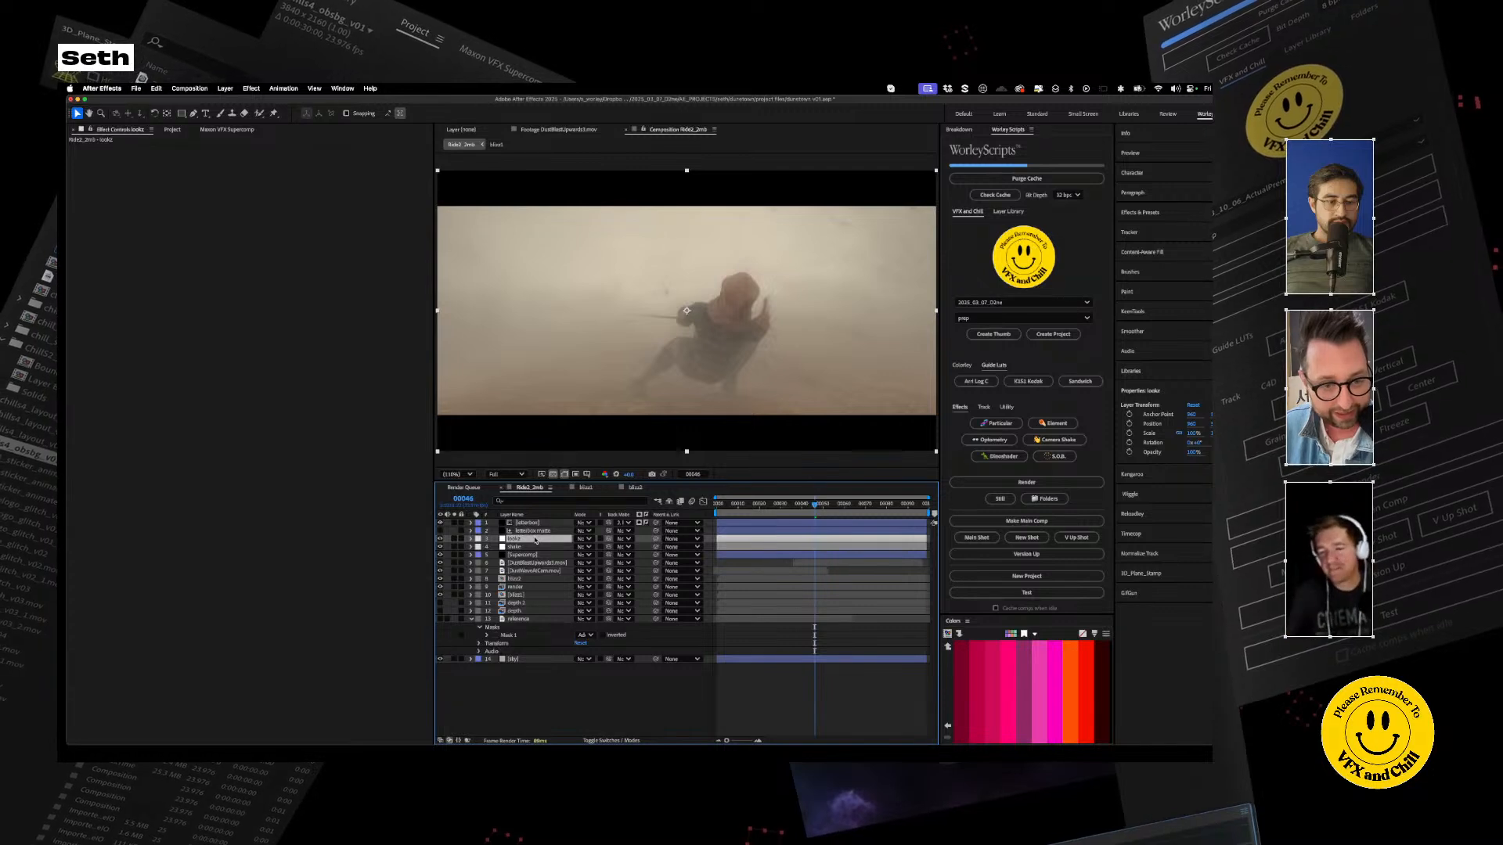
Apply the Looks effect to the lookz adjustment layer and open its Magic Bullet Looks editor
key(ctrl+space)
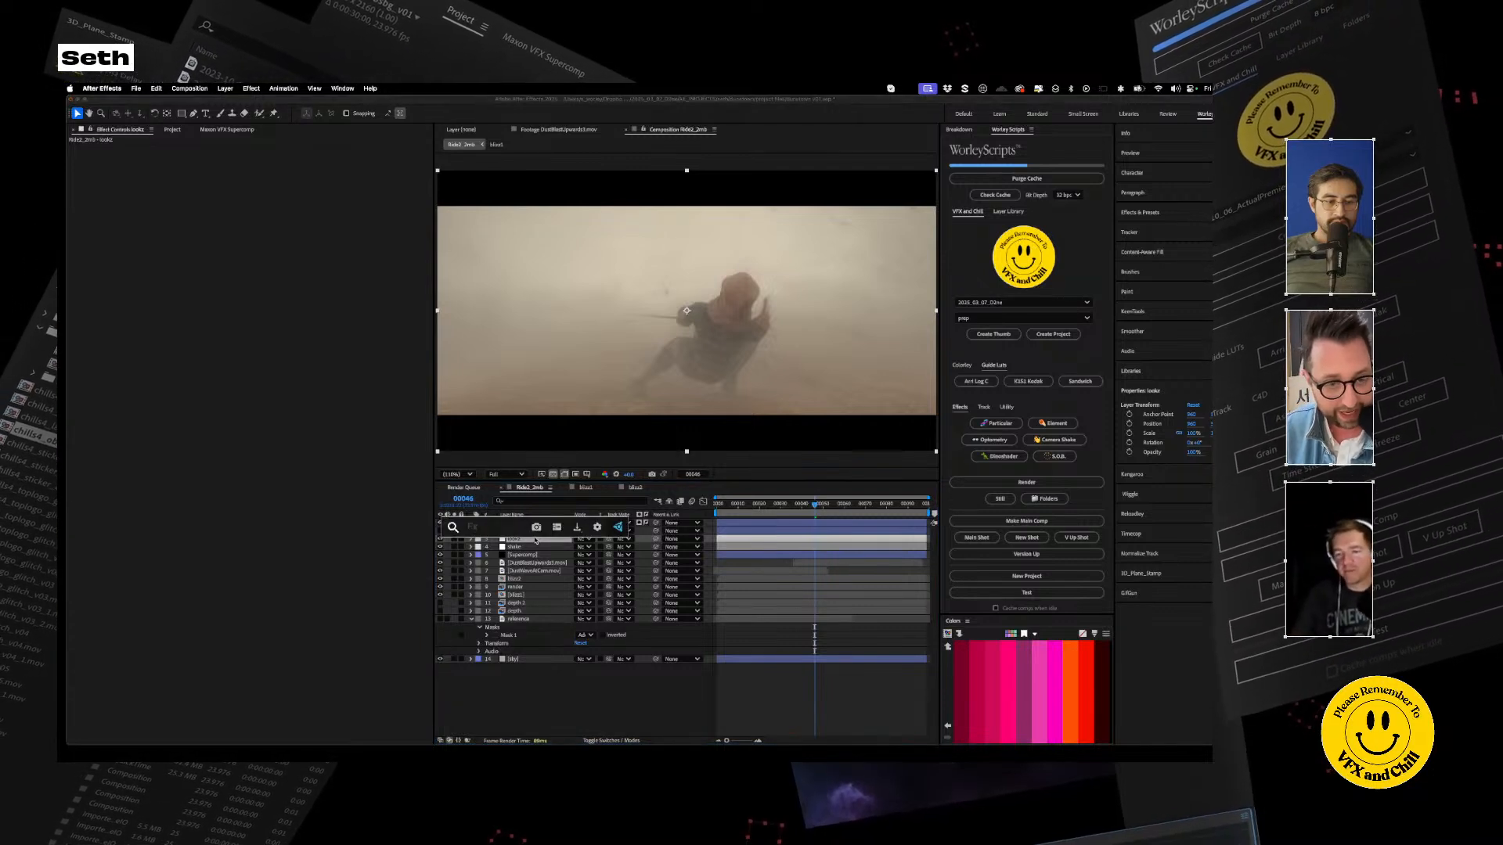
text(look)
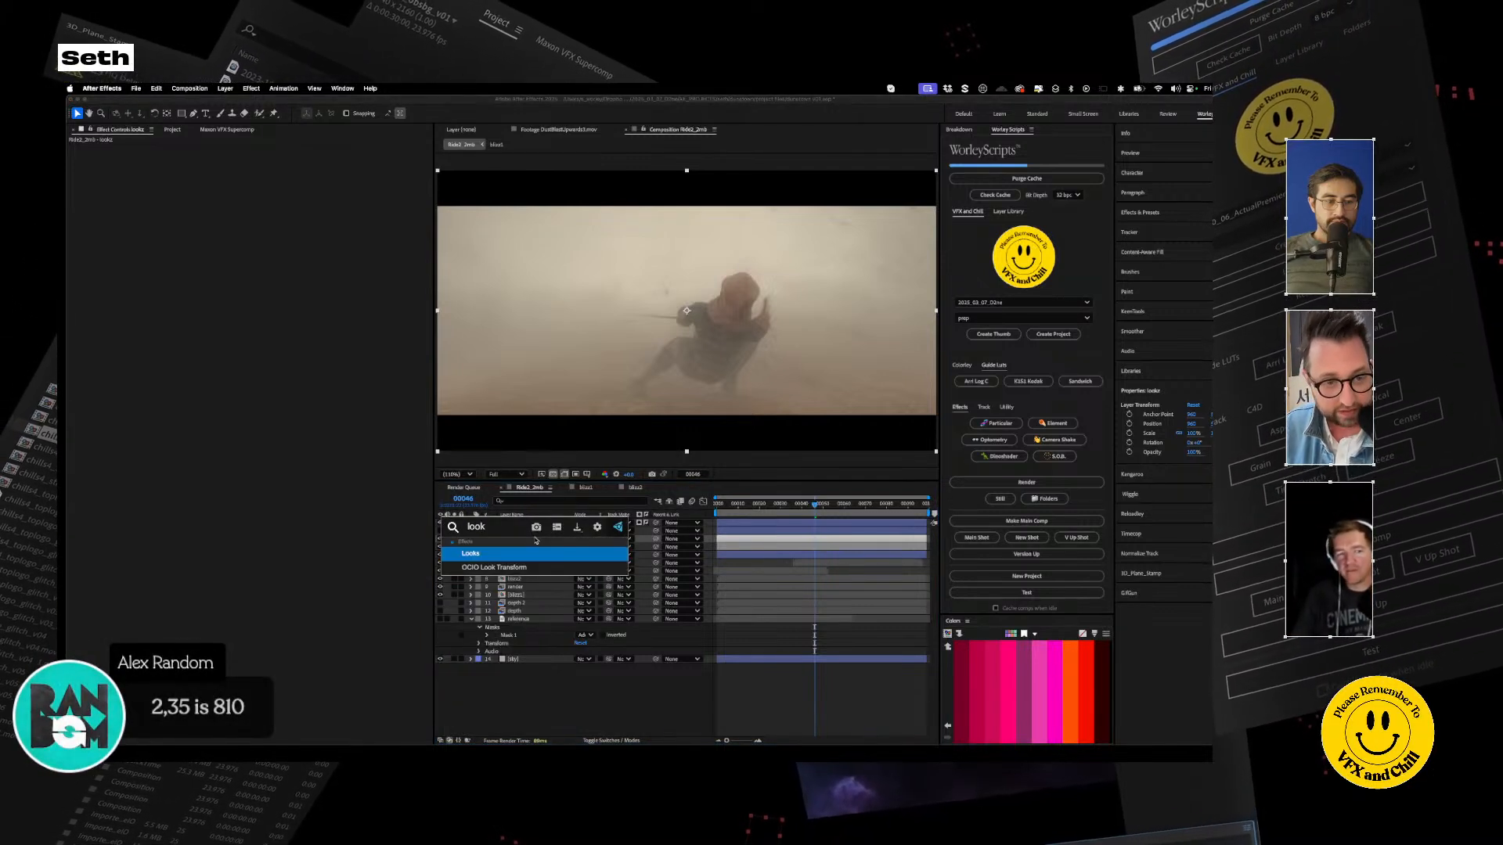
key(Return)
click(100, 206)
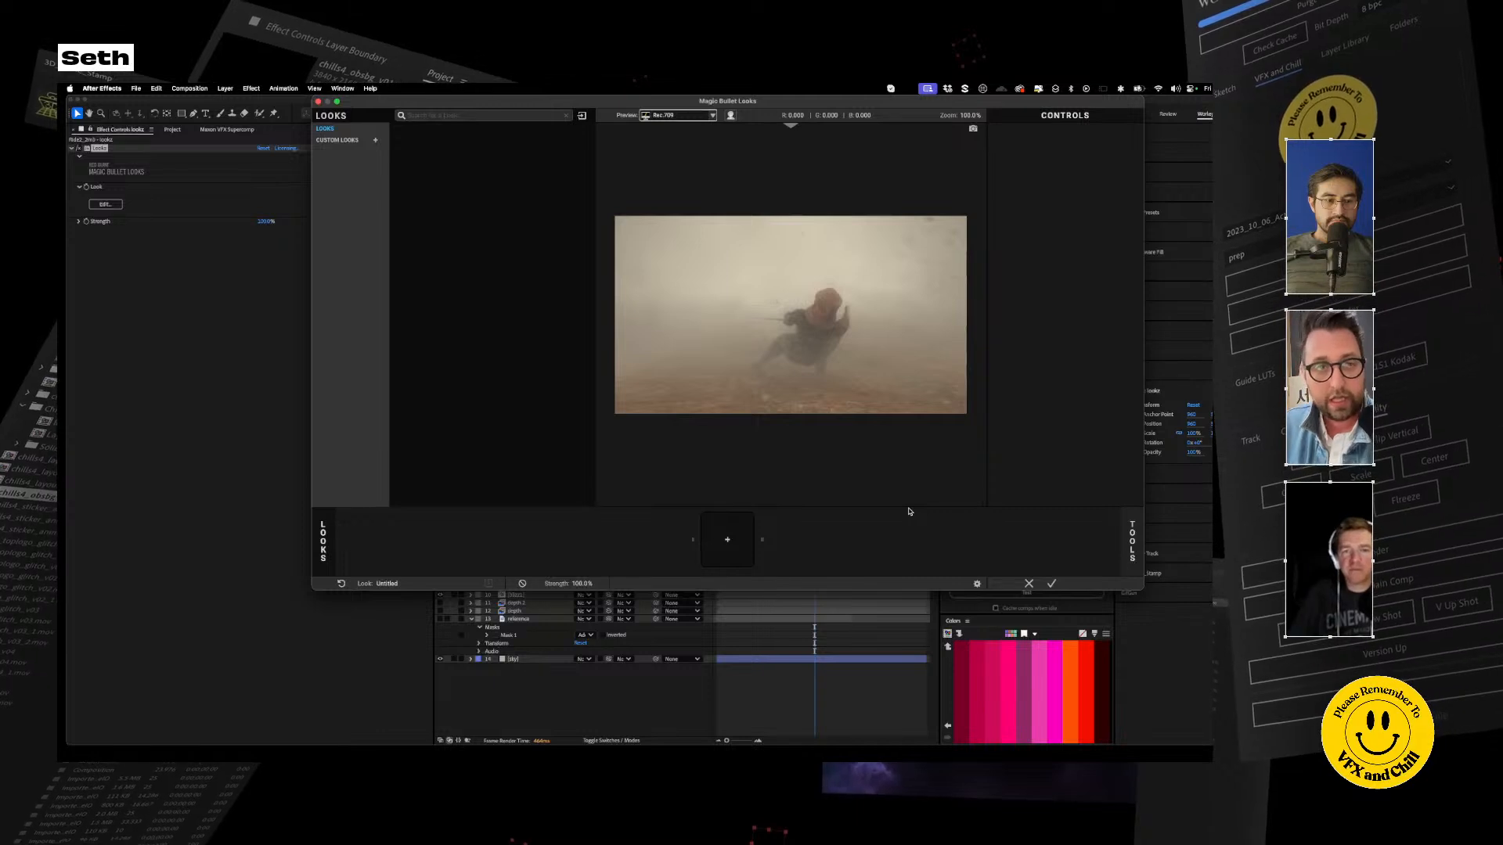
Load the sandy desert still from the reference library as a split comparison and shift the divider slightly towards the reference side
click(793, 128)
click(639, 141)
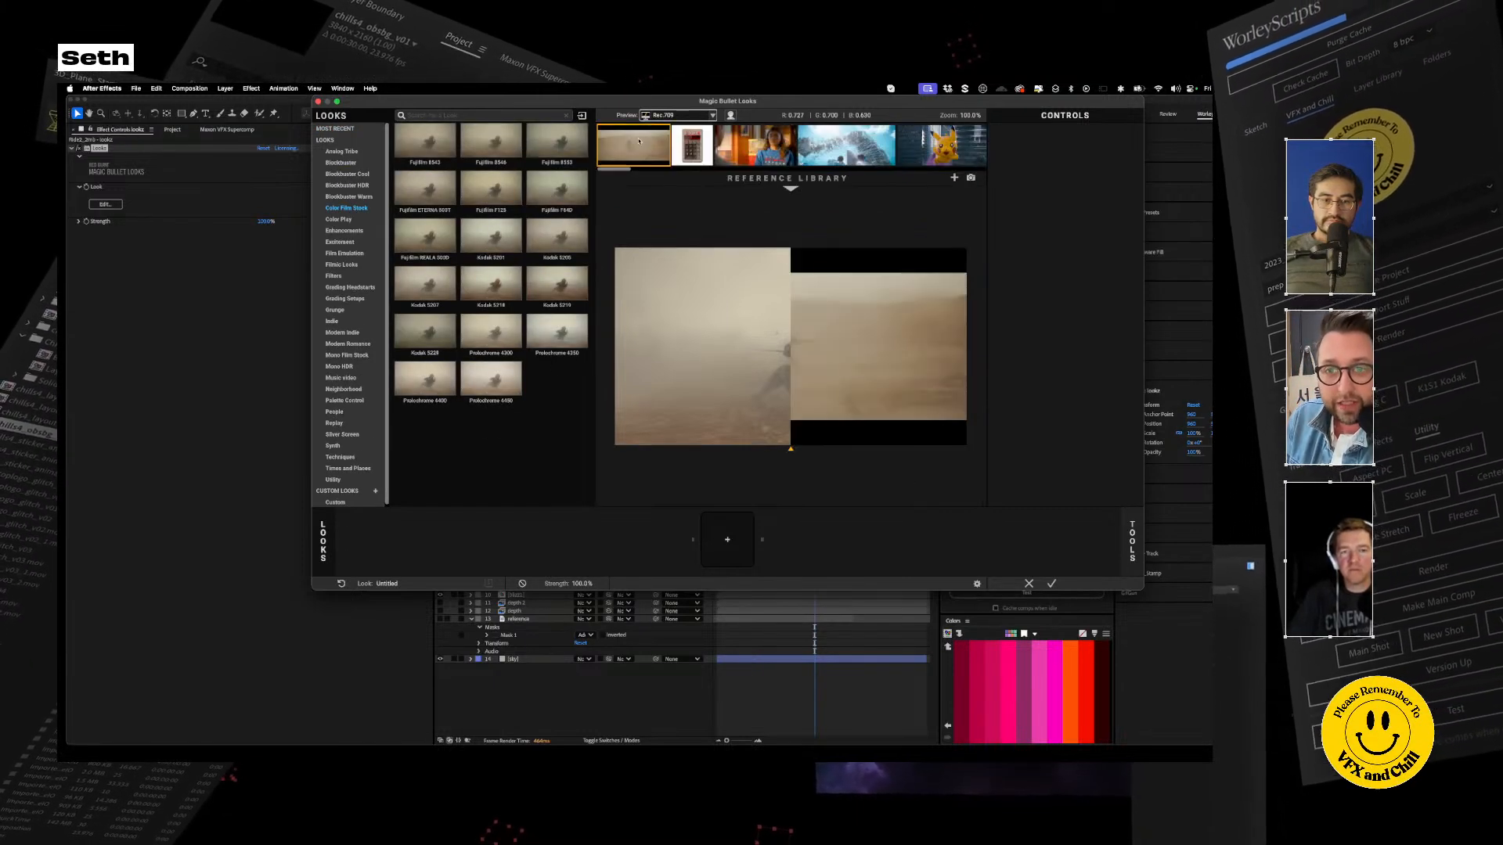
mouse_move(790, 420)
mouse_down()
mouse_move(674, 412)
mouse_move(926, 419)
mouse_move(614, 412)
mouse_move(866, 429)
mouse_move(740, 419)
mouse_move(862, 417)
mouse_move(752, 412)
mouse_move(818, 416)
mouse_up()
Add the Channel Mixer colour correction tool to the look's tool chain
click(1132, 540)
scroll(1051, 469, down, 3)
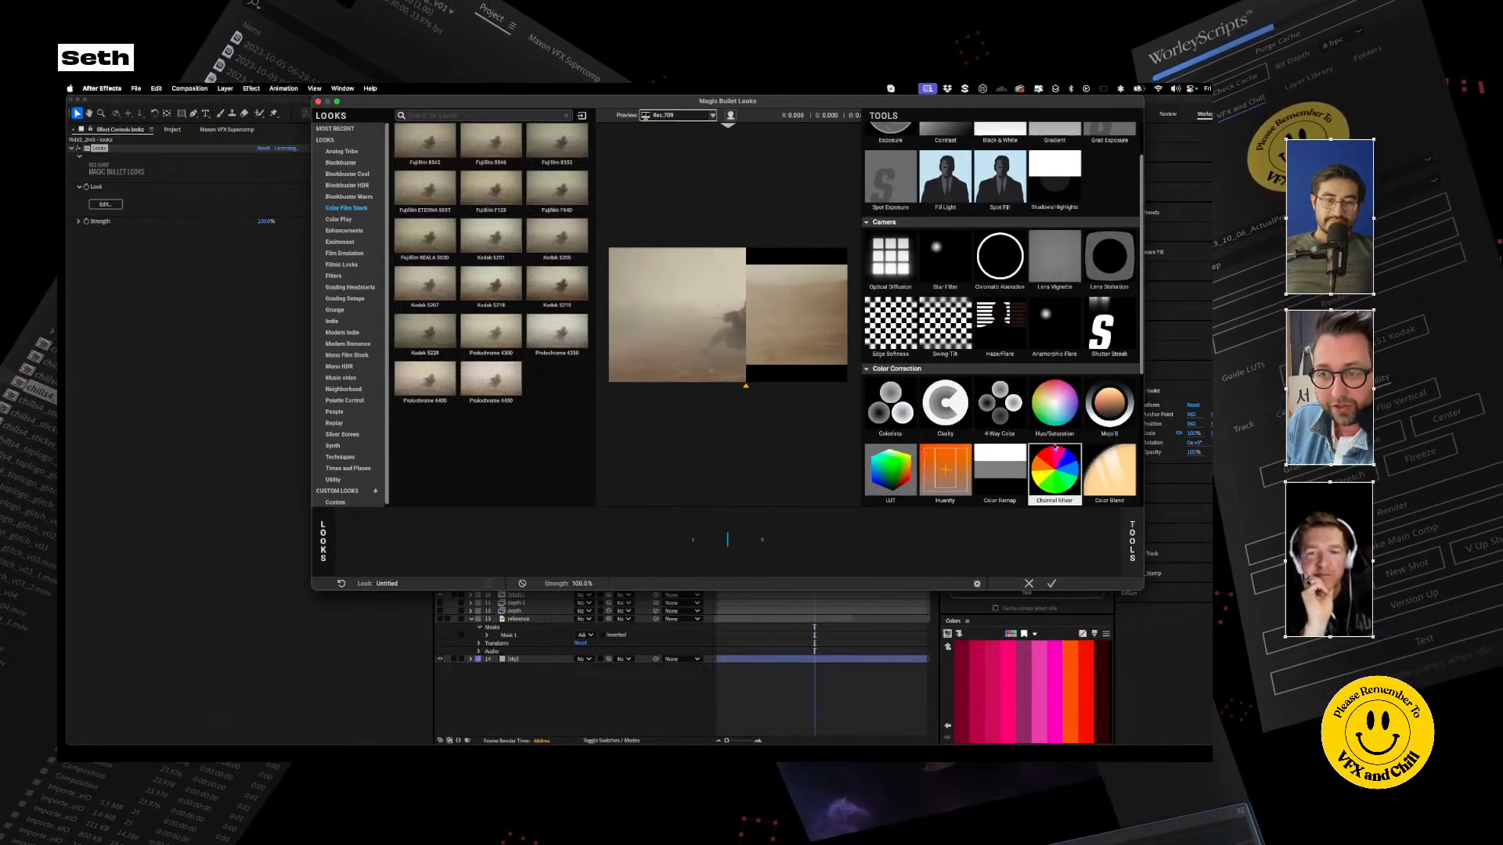
drag(1051, 479, 732, 540)
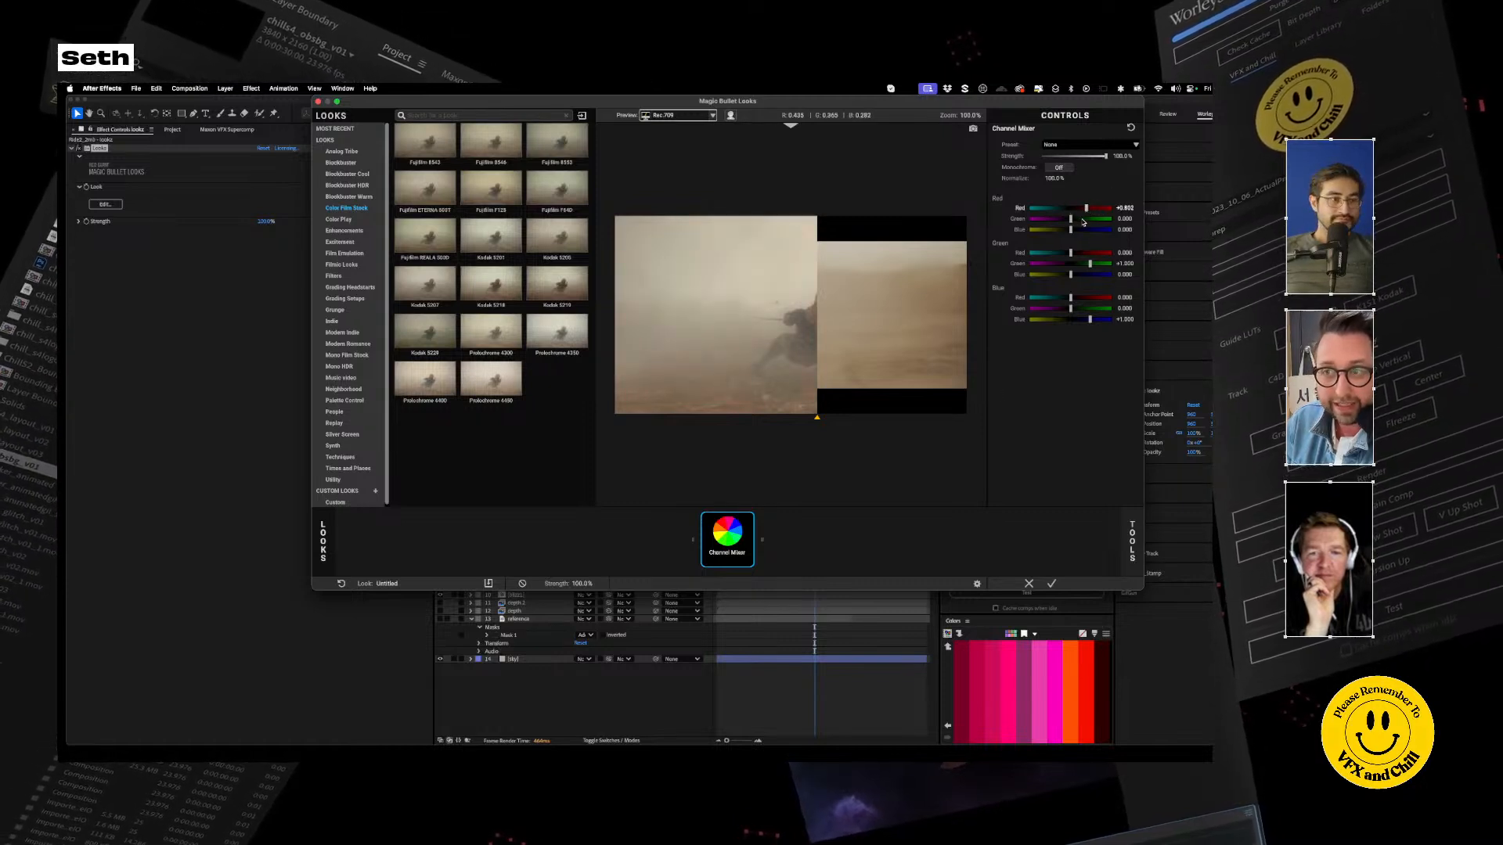
Try adjusting the Channel Mixer's red and blue output channels, compare with the look bypassed, and remove the tool
drag(1086, 222, 1098, 219)
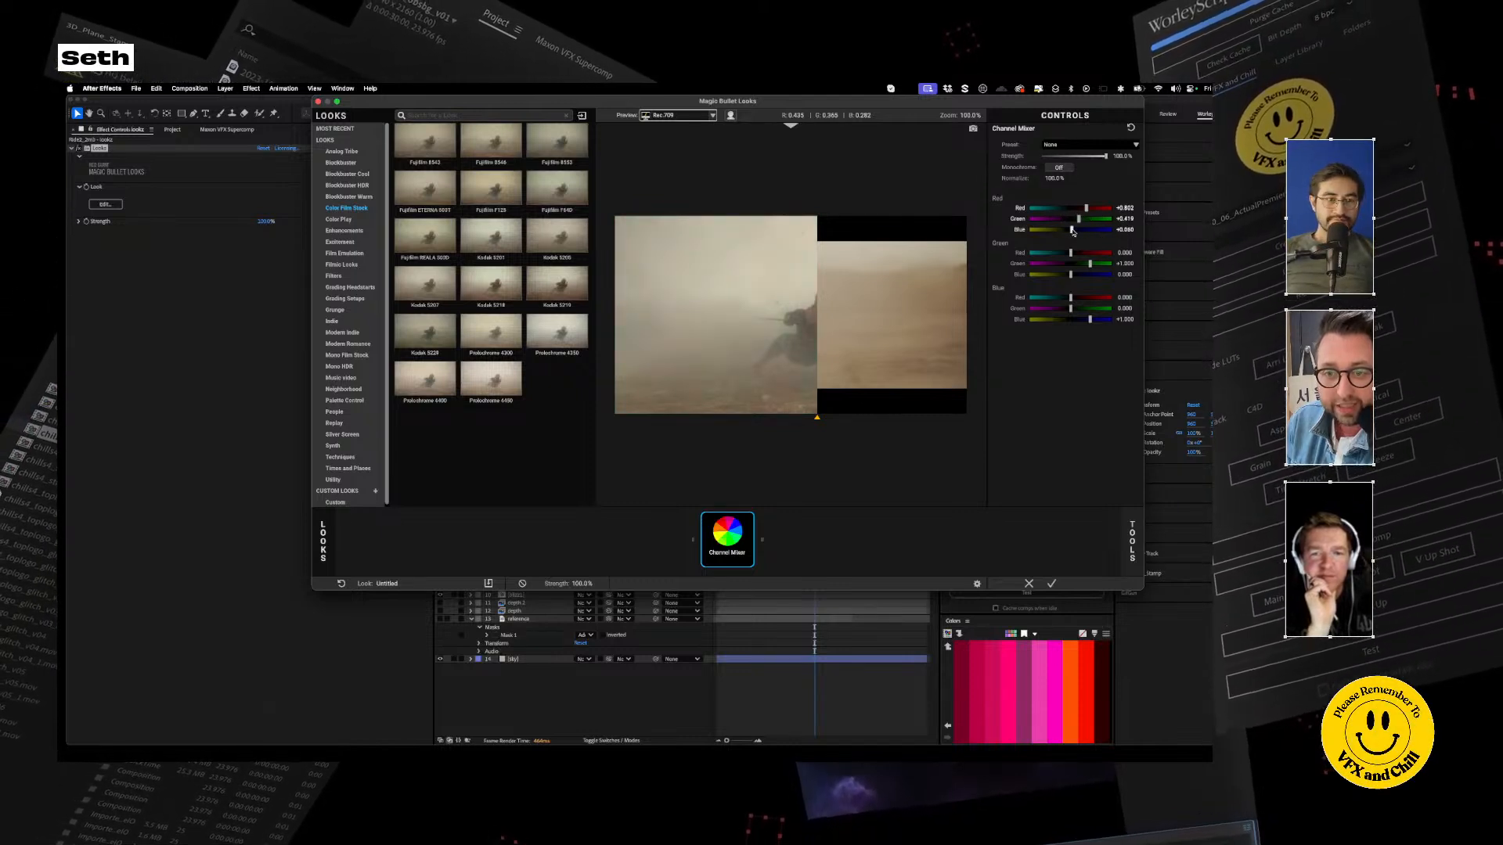
drag(1087, 299, 1057, 297)
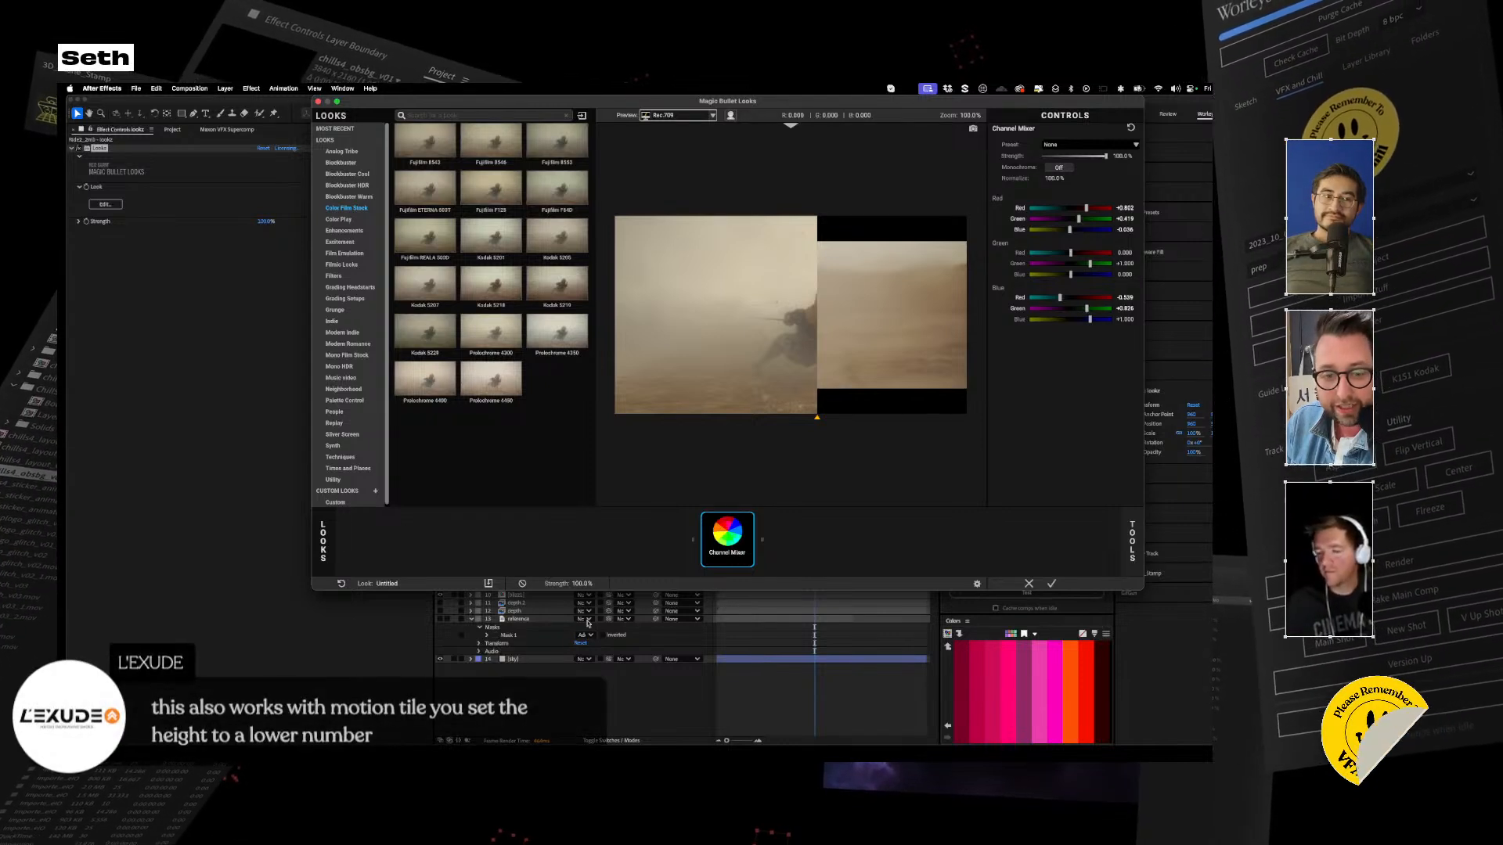
click(522, 584)
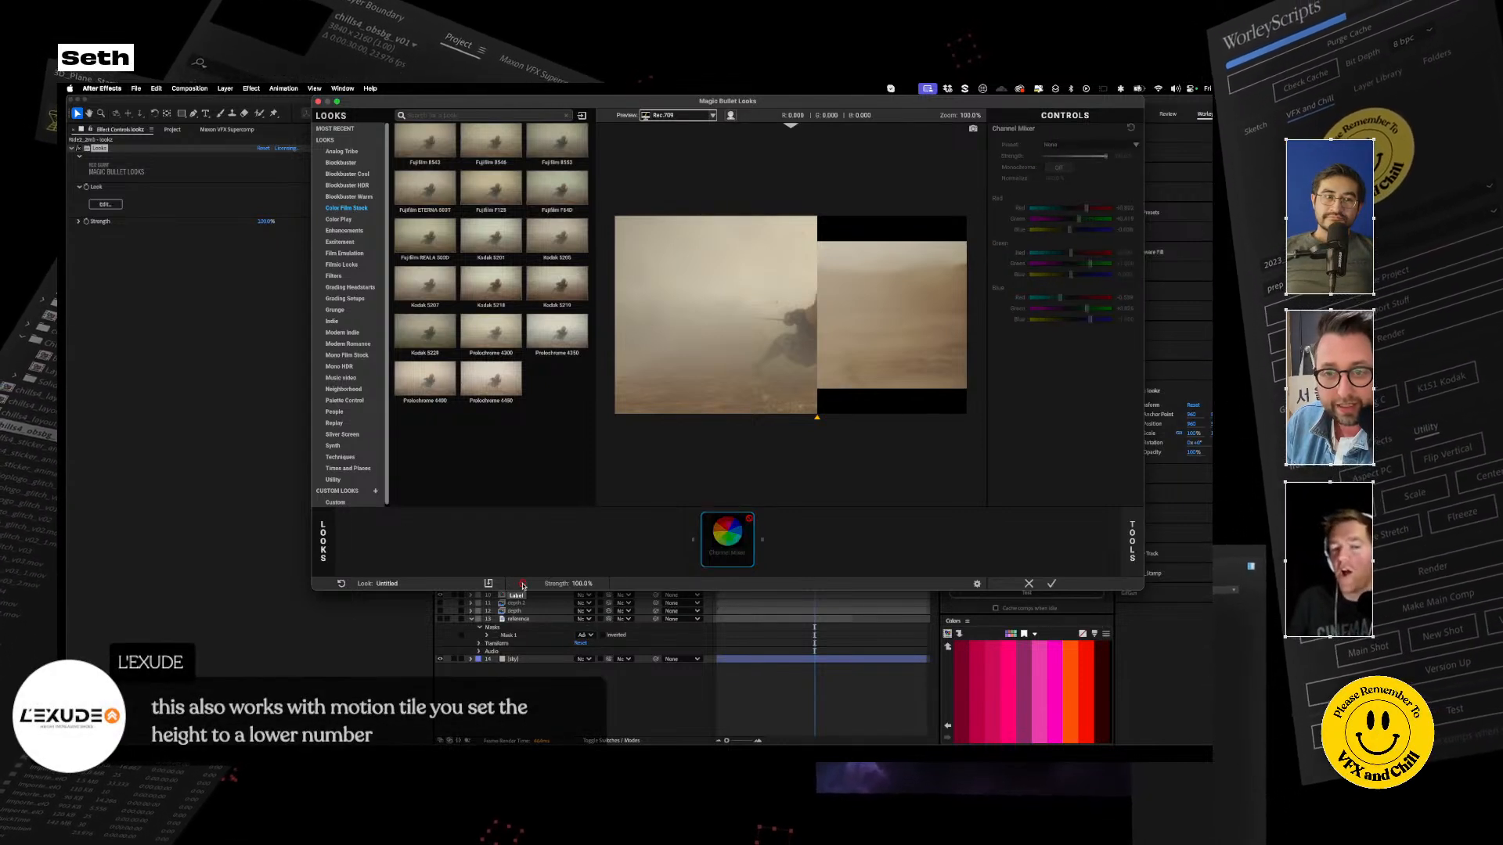
click(523, 584)
key(Delete)
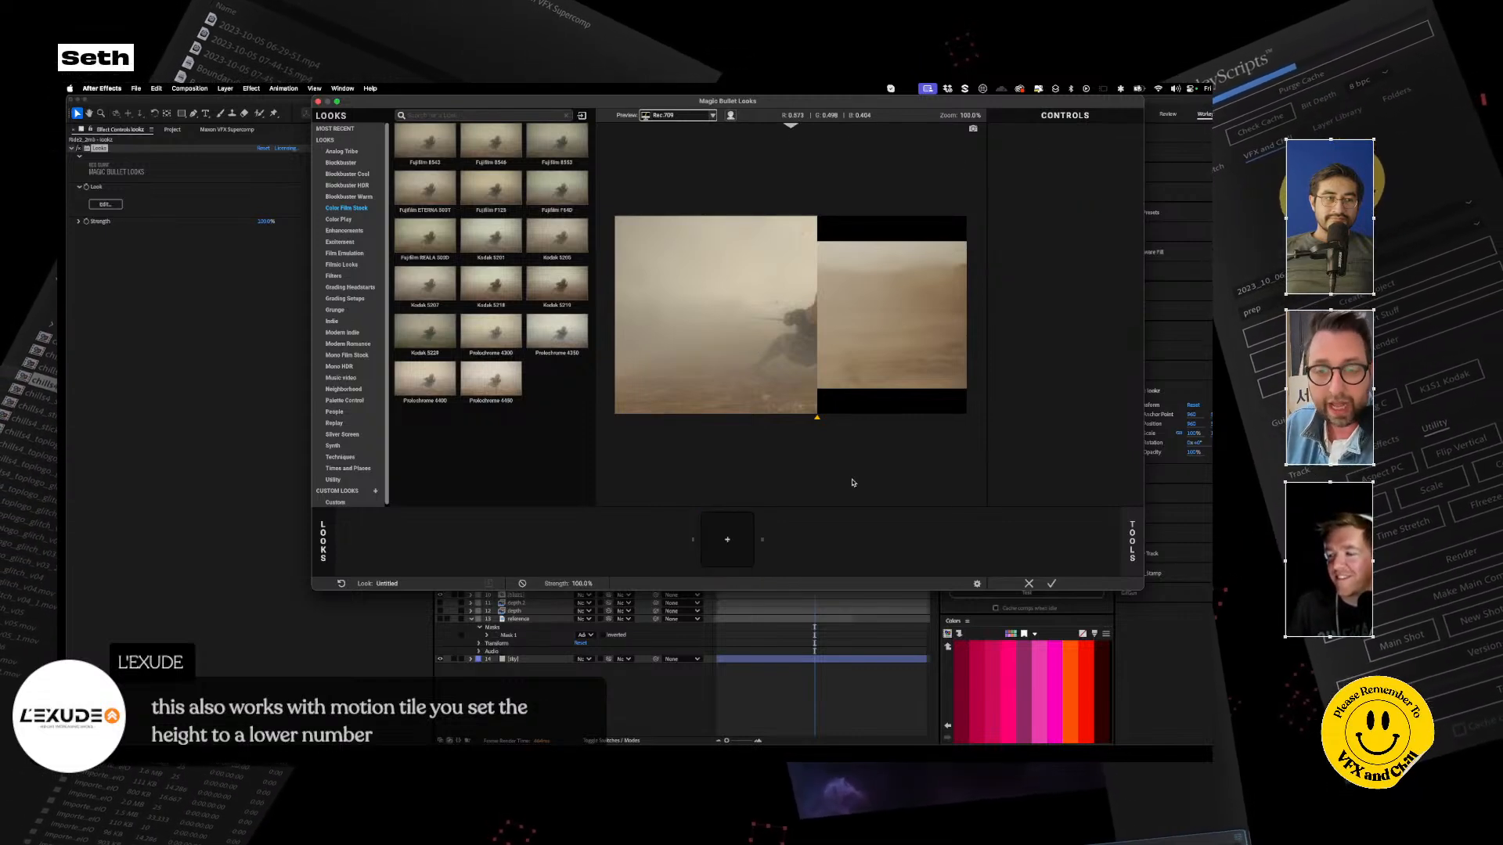
Try a Color Remap tool that maps the dusty background colour to the reference's sand tone, and remove the tool
click(727, 539)
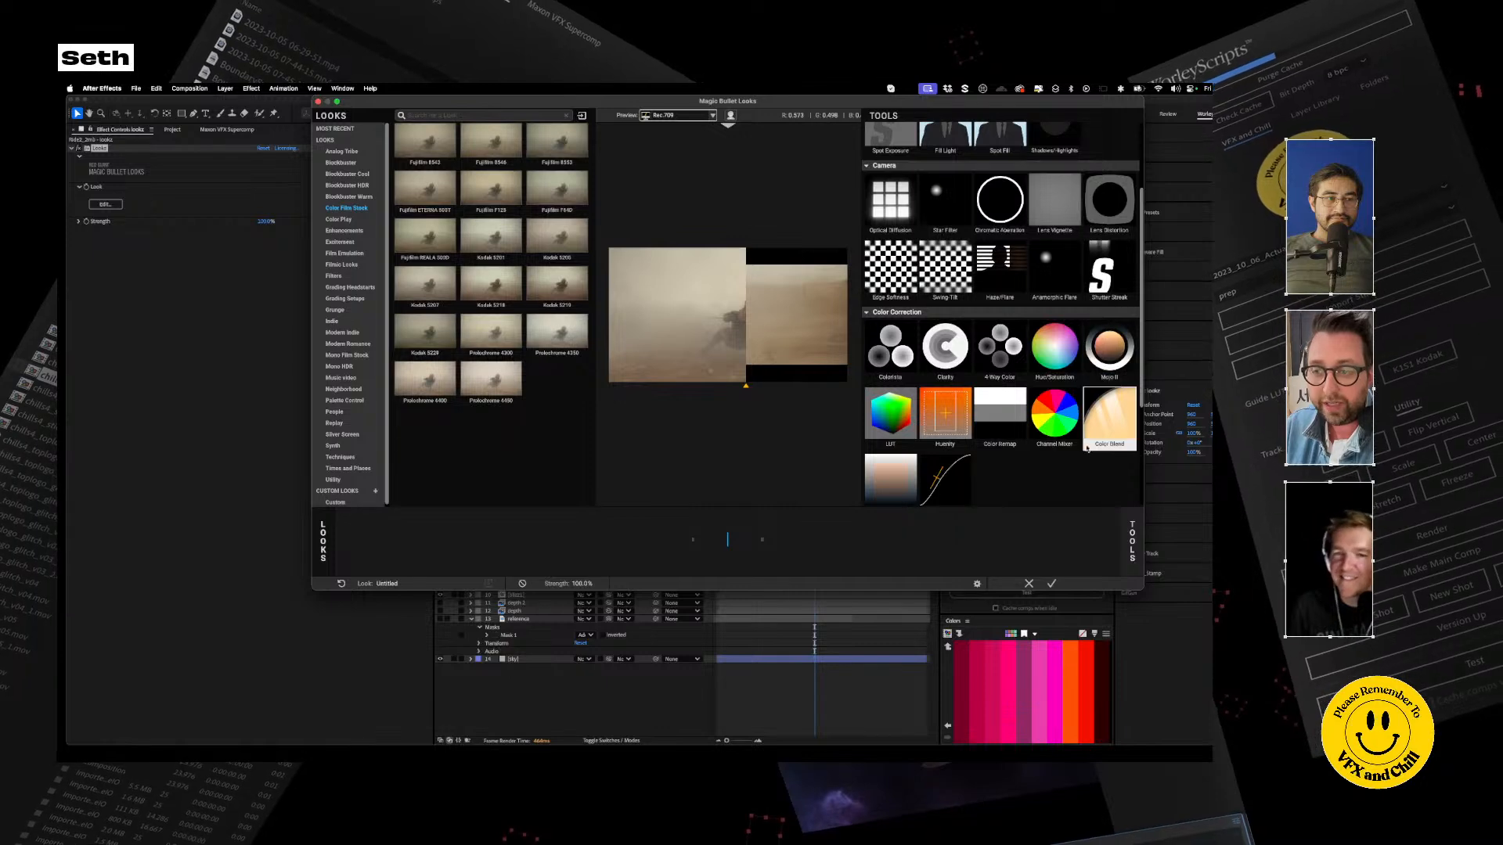
click(1011, 406)
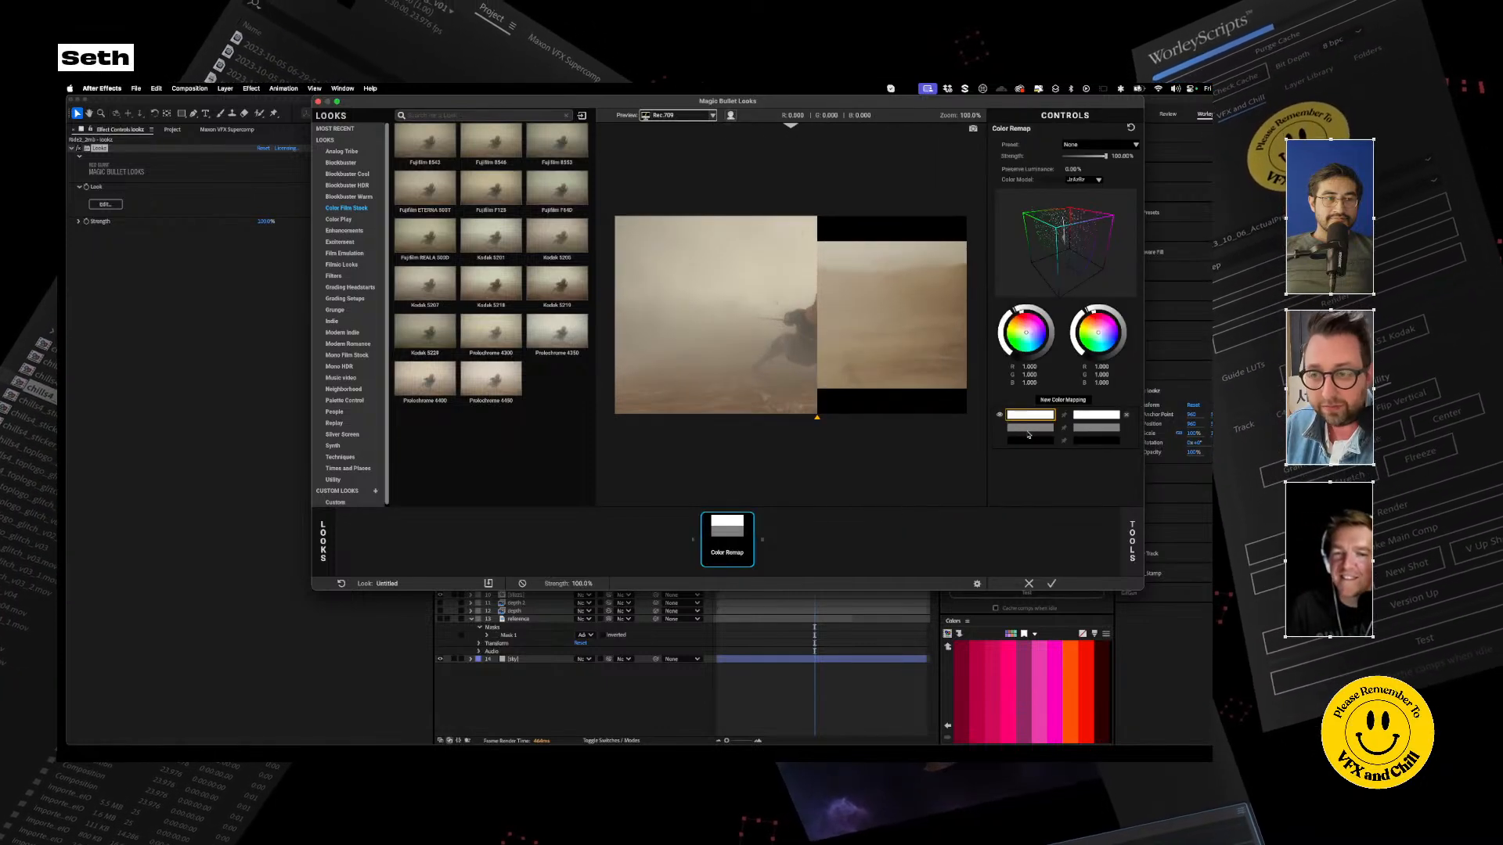
click(1070, 403)
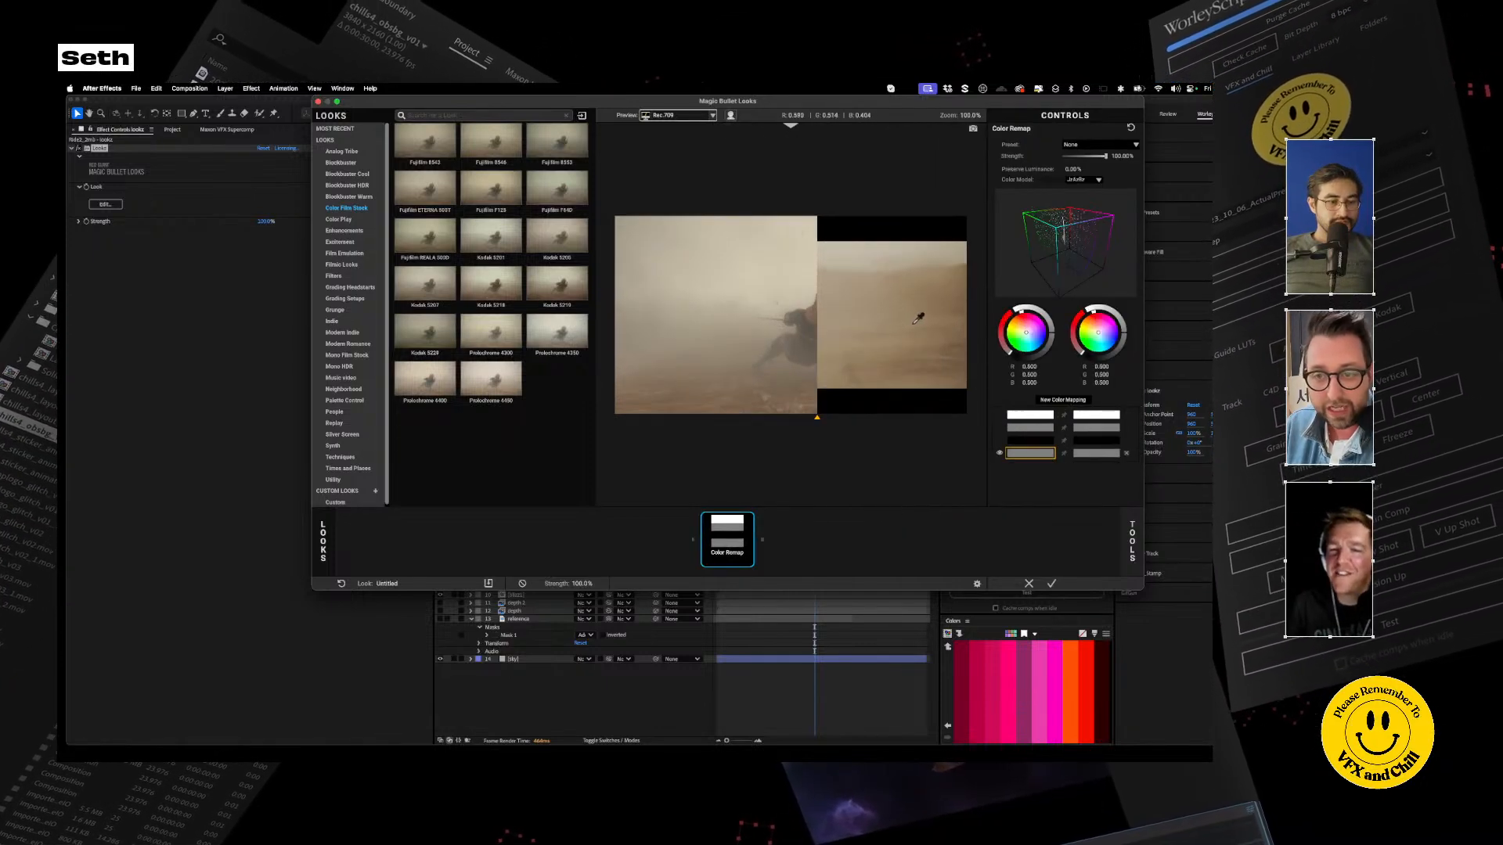
click(679, 331)
click(912, 272)
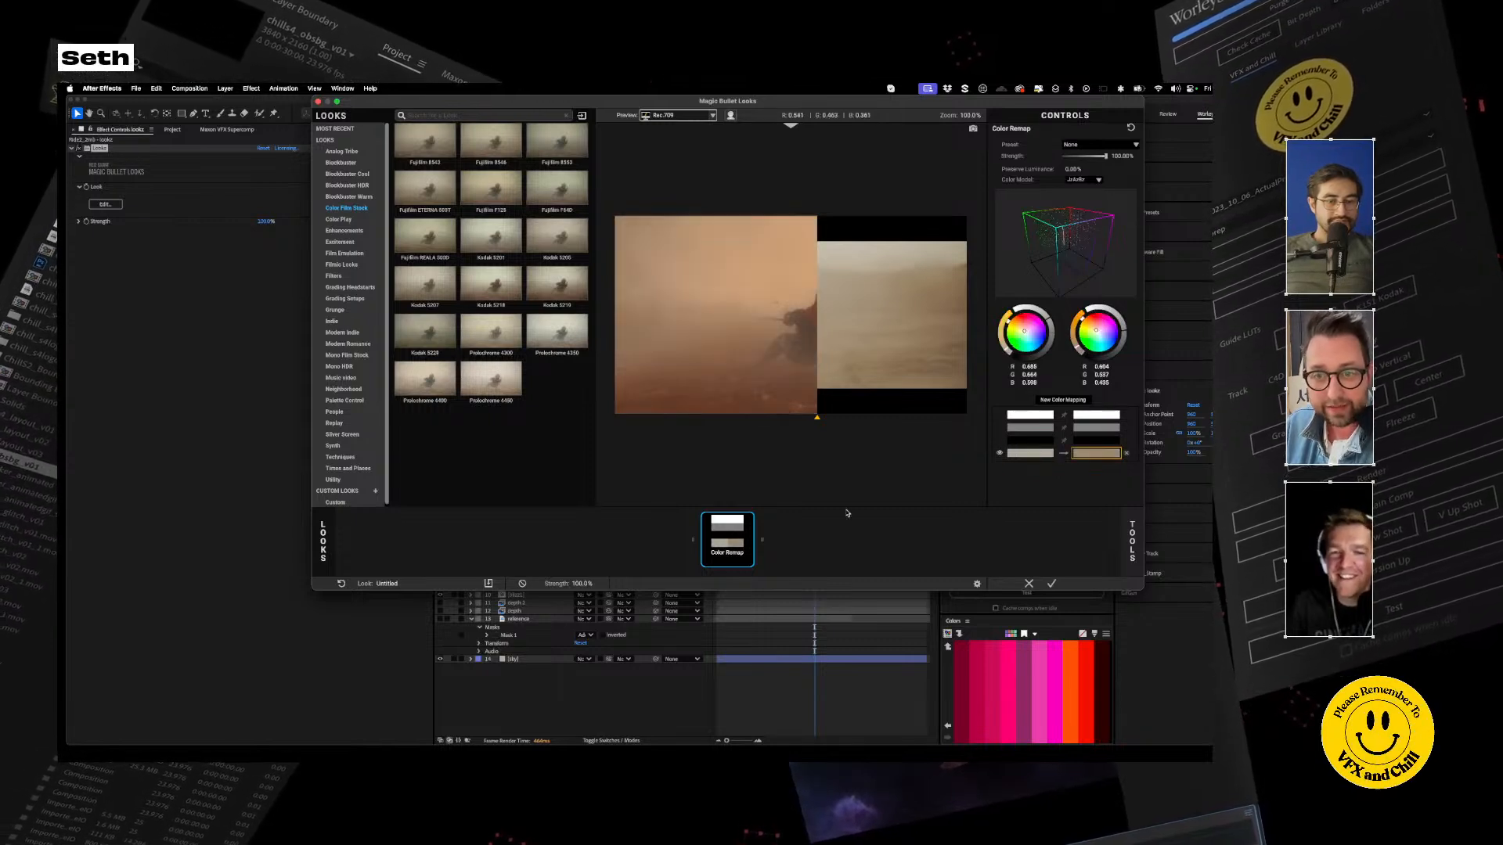
click(1064, 401)
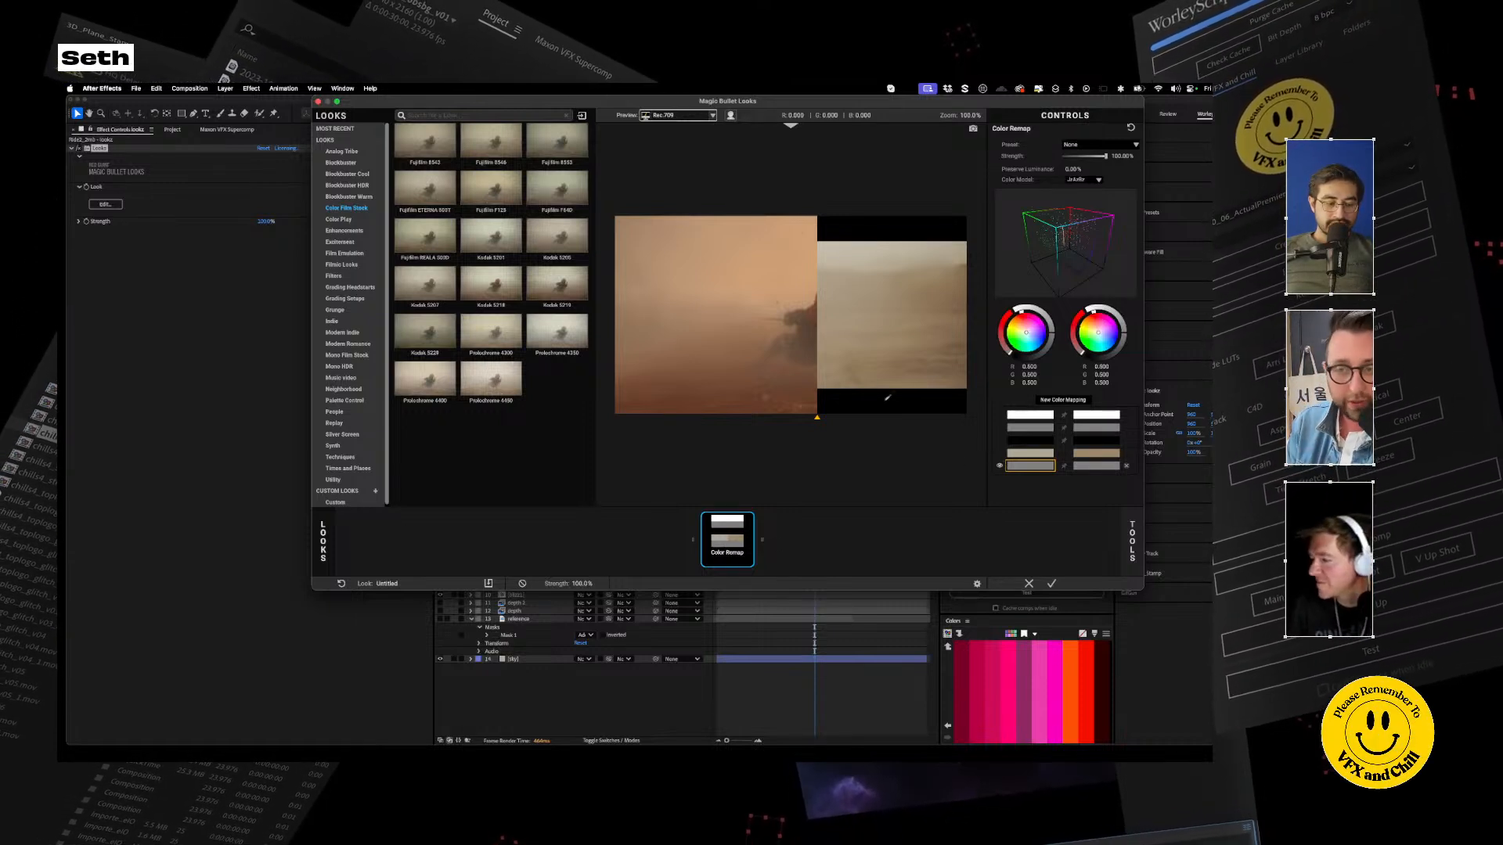
key(Delete)
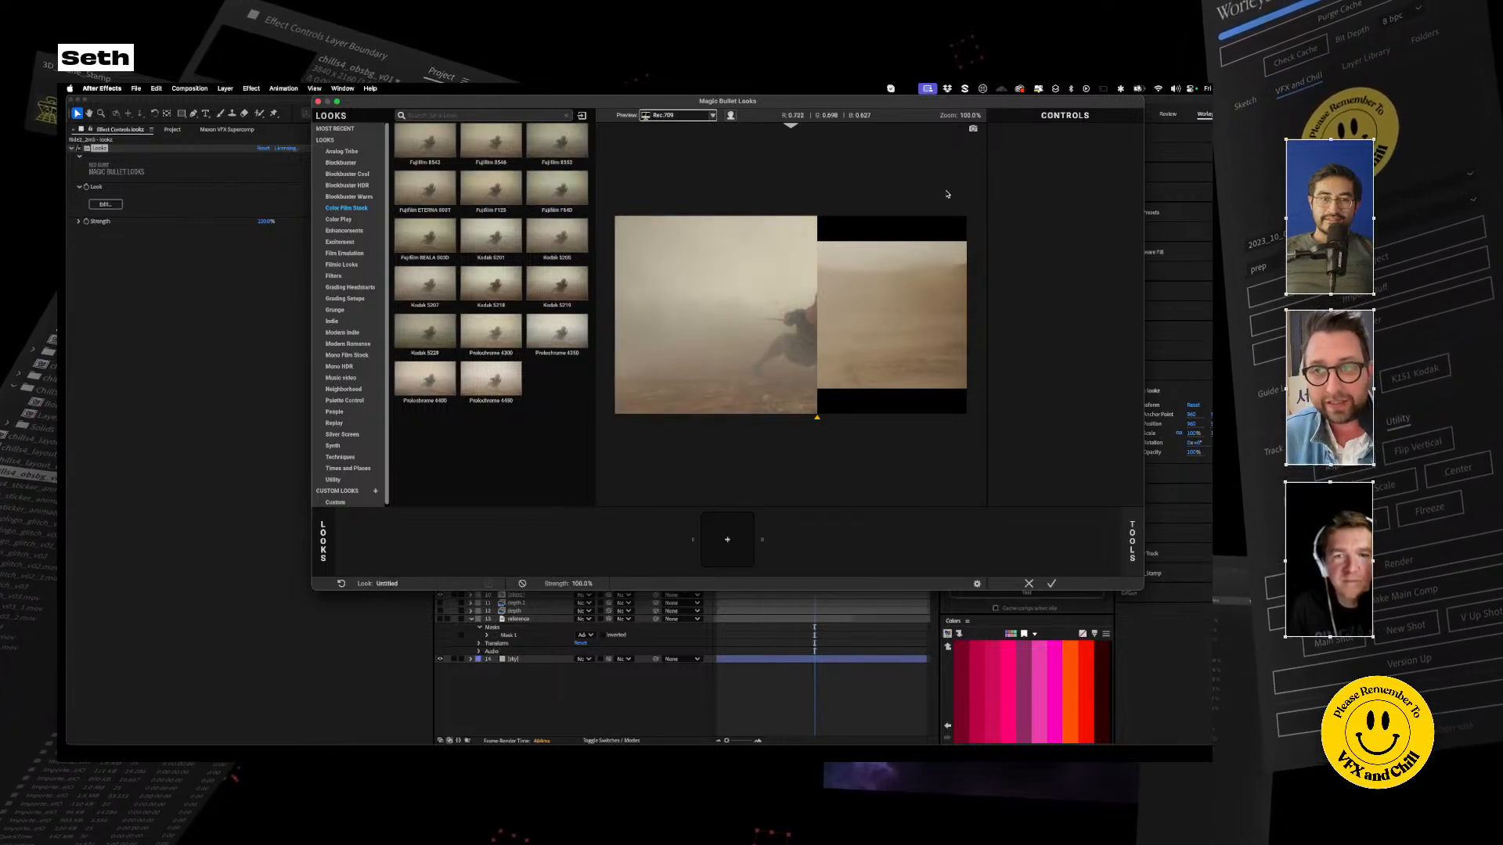
Turn off the split comparison with the sandy desert still and close the reference library
click(790, 125)
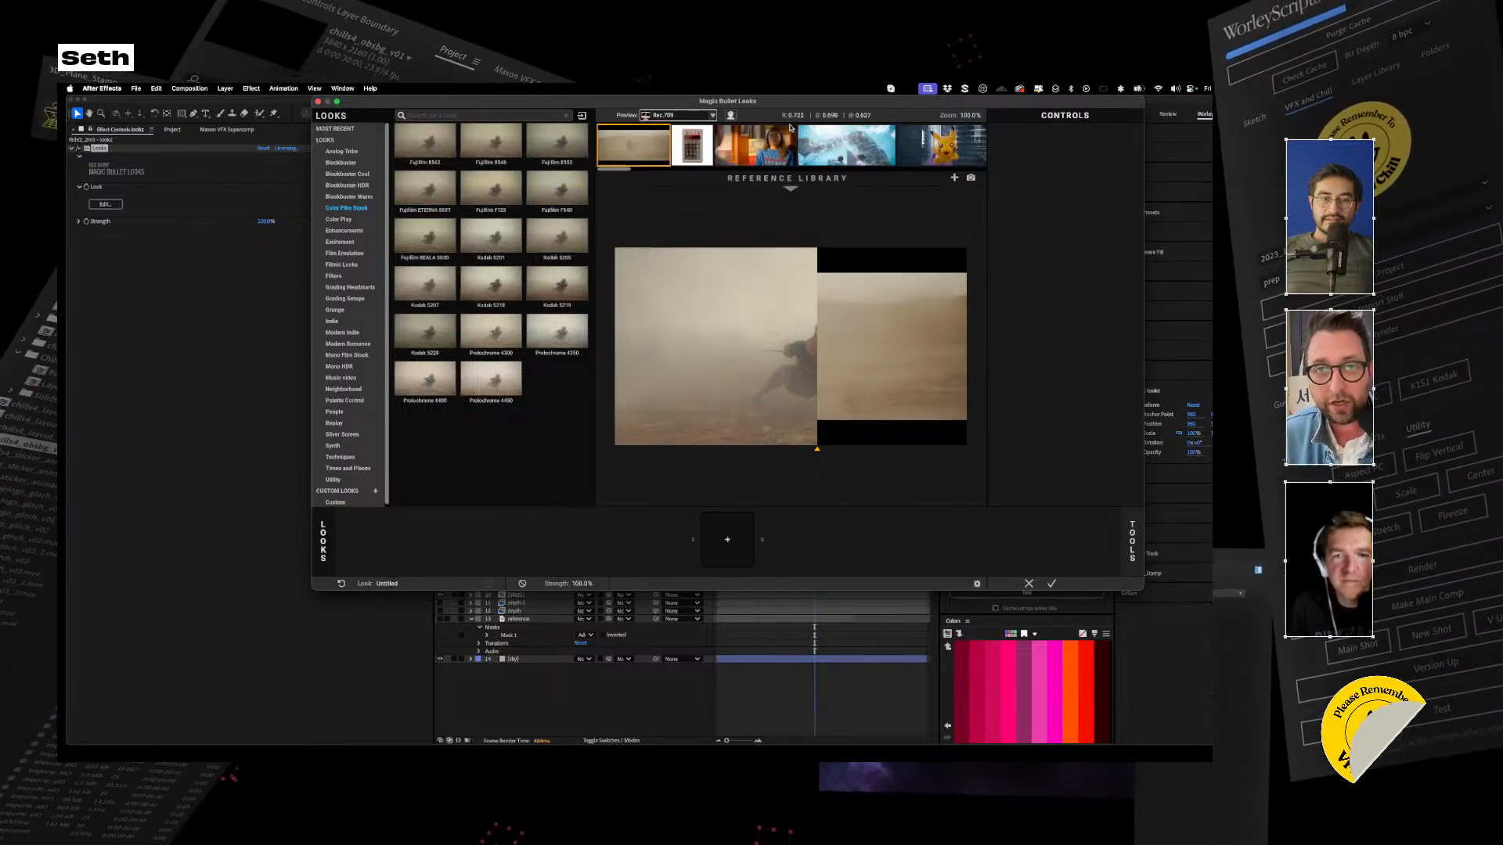
click(633, 145)
click(790, 188)
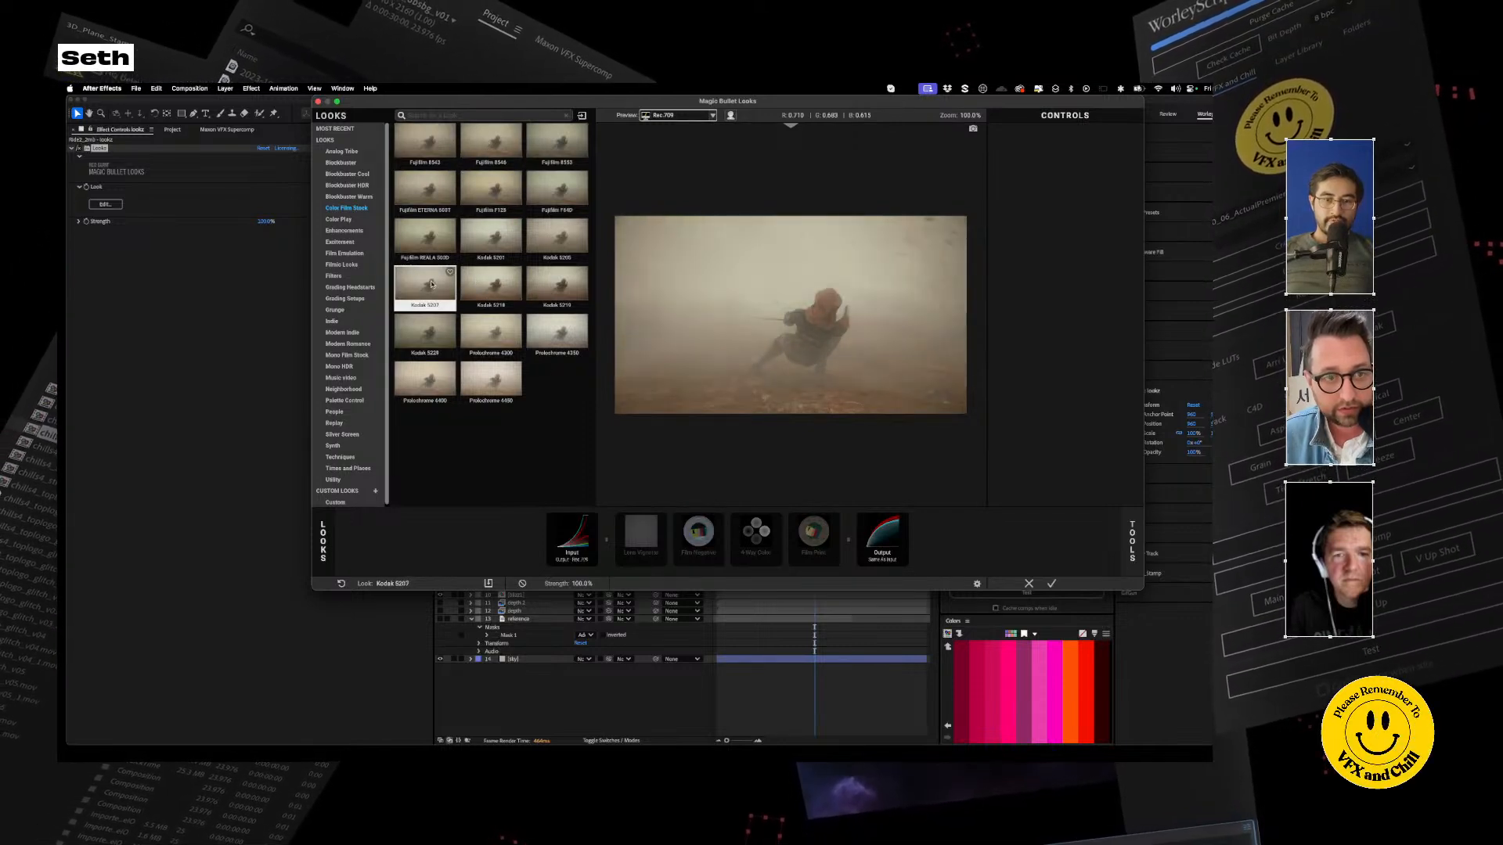
Apply the Fujifilm ETERNA 500T film stock look to the lookz layer and play back the graded composition
click(429, 201)
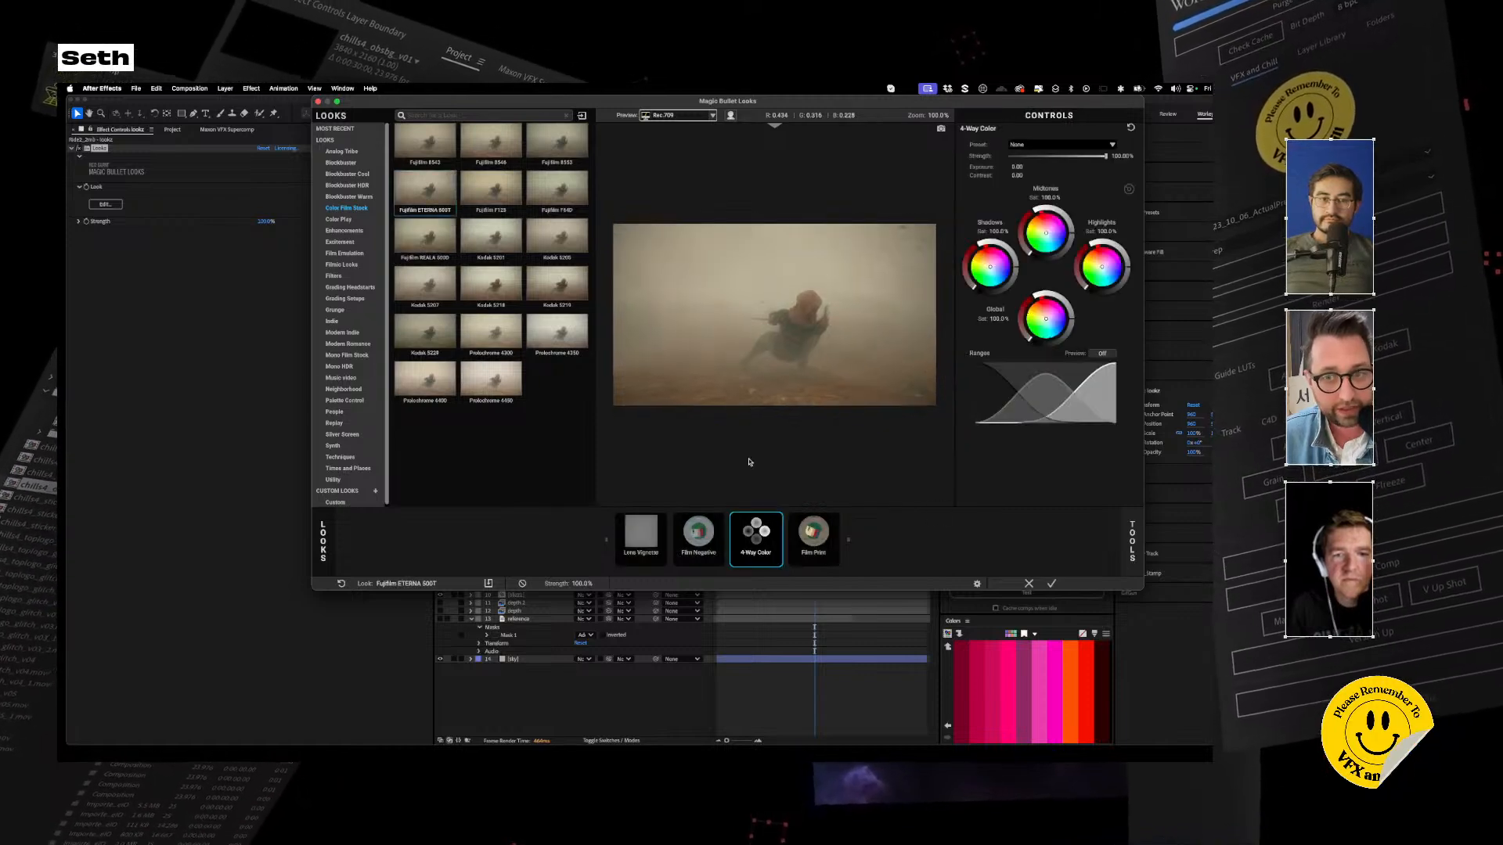
click(1051, 584)
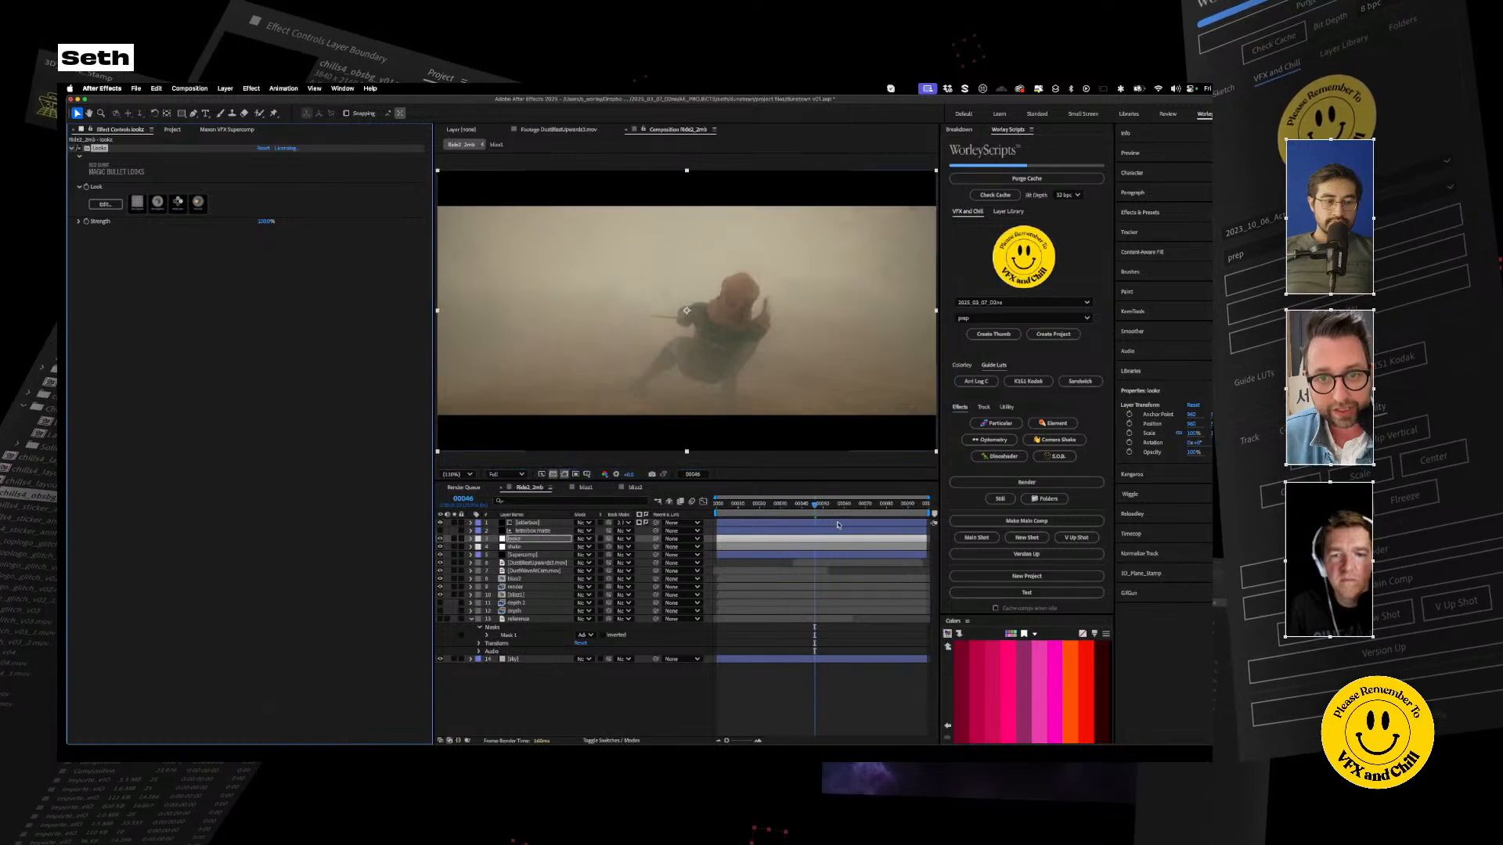
click(589, 687)
key(space)
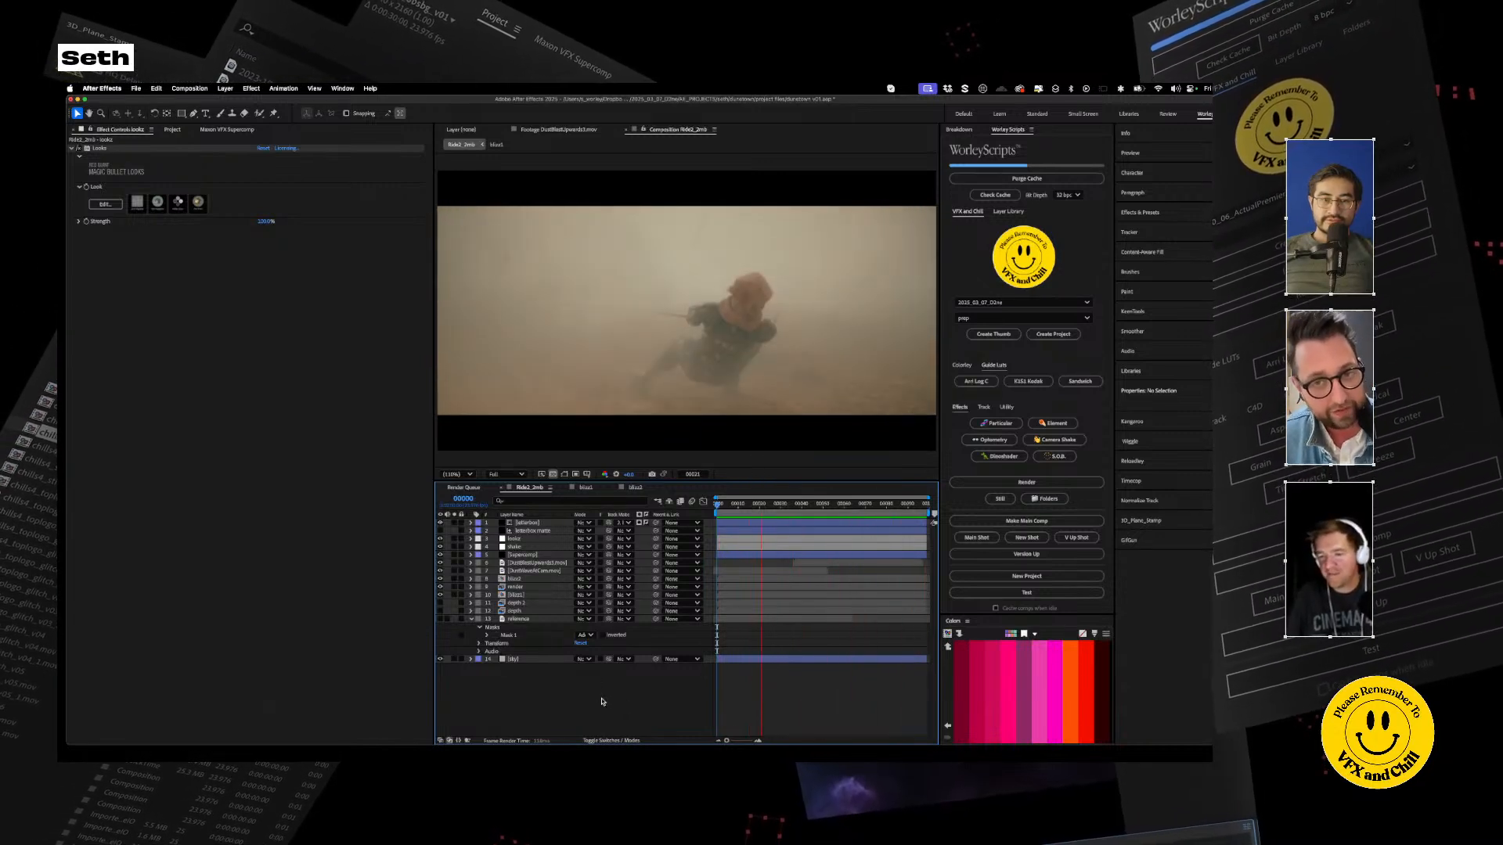
Import the renders folder of the "dune it round" project into the project as footage
click(172, 130)
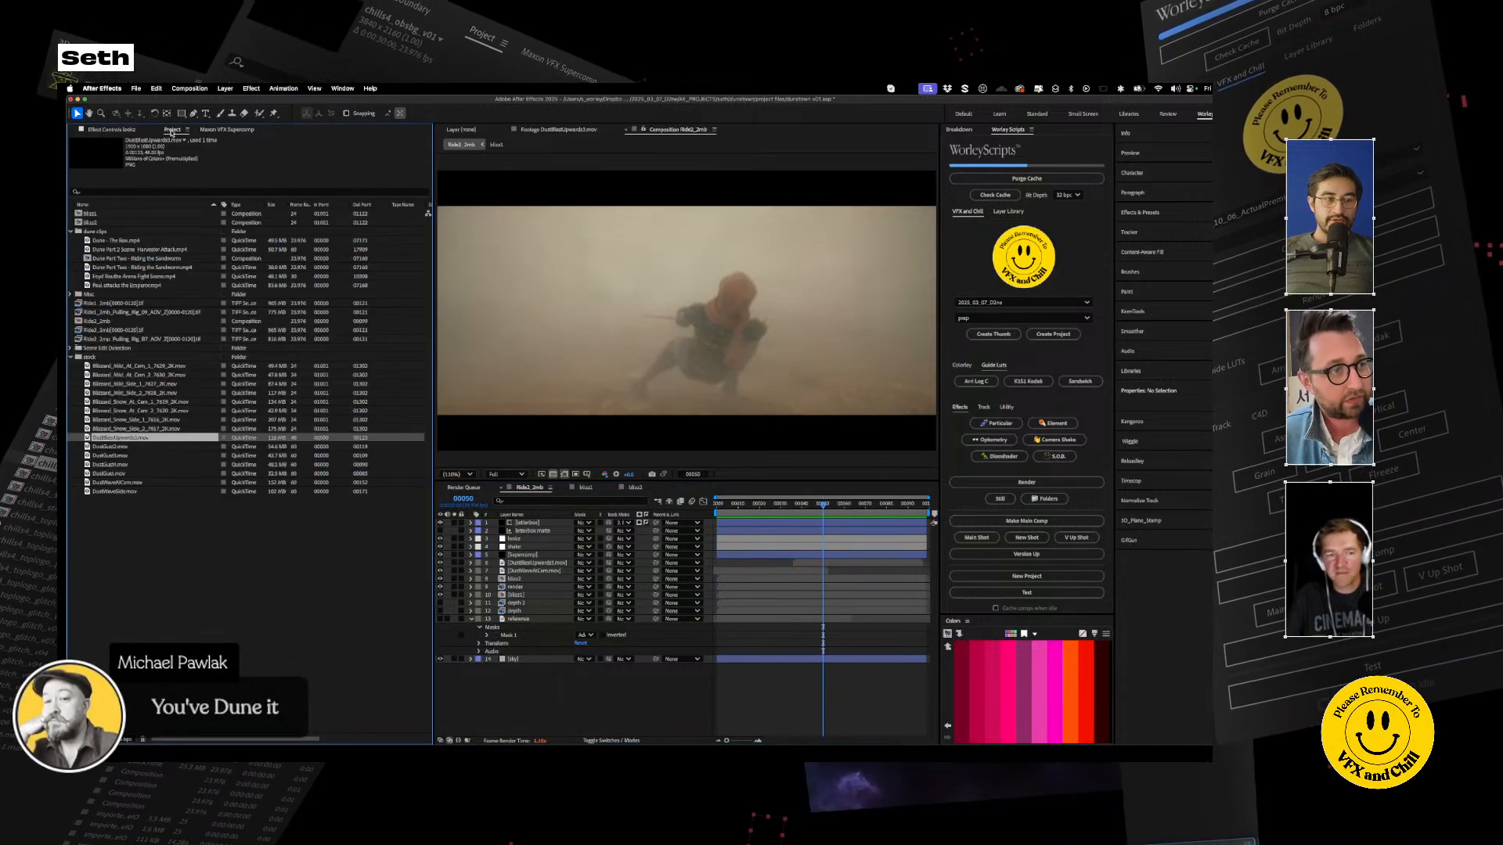
double_click(292, 554)
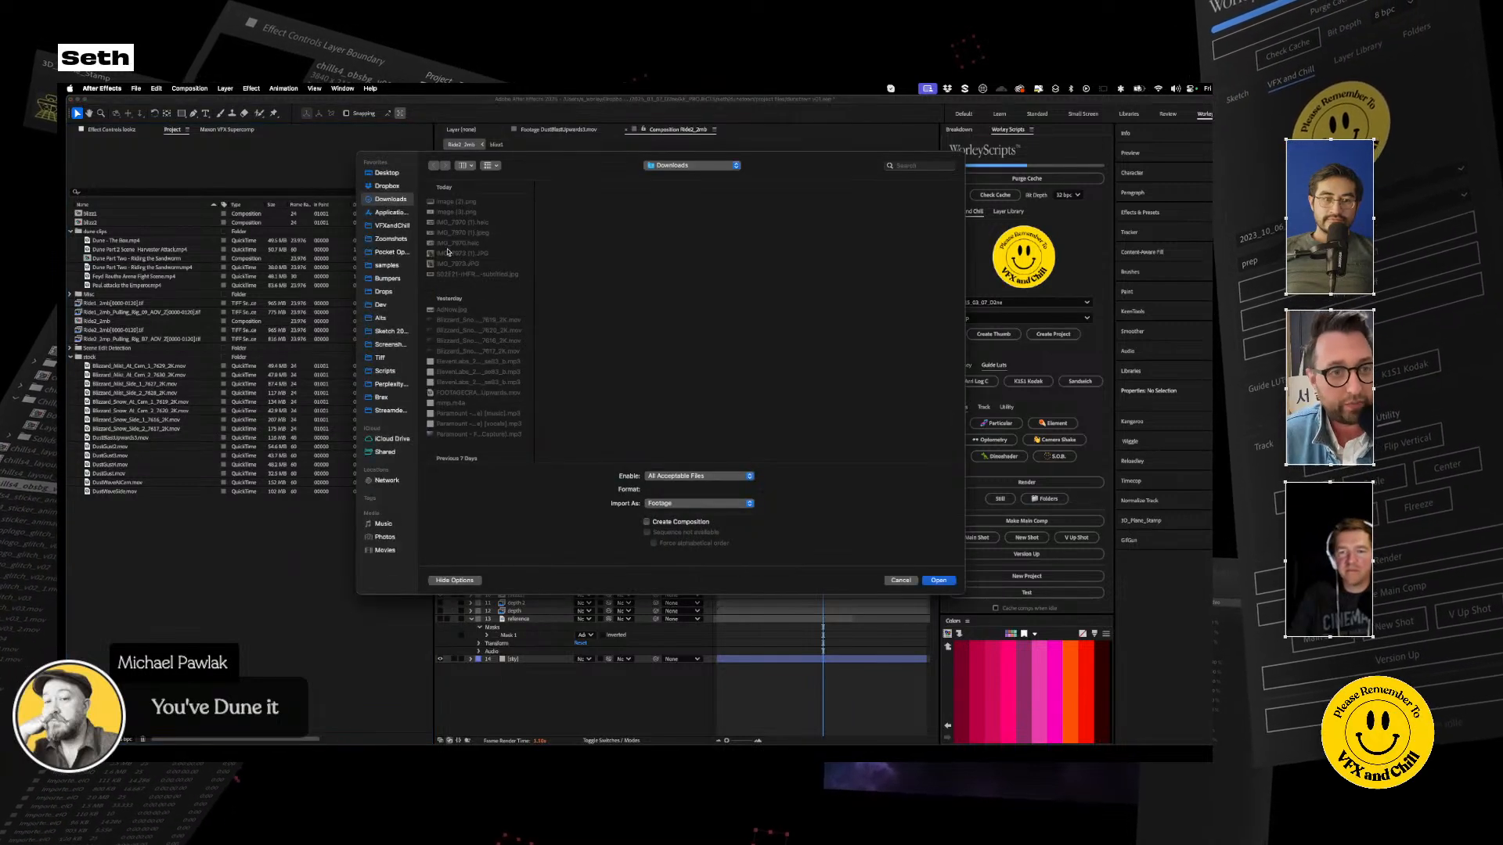
click(391, 225)
click(480, 202)
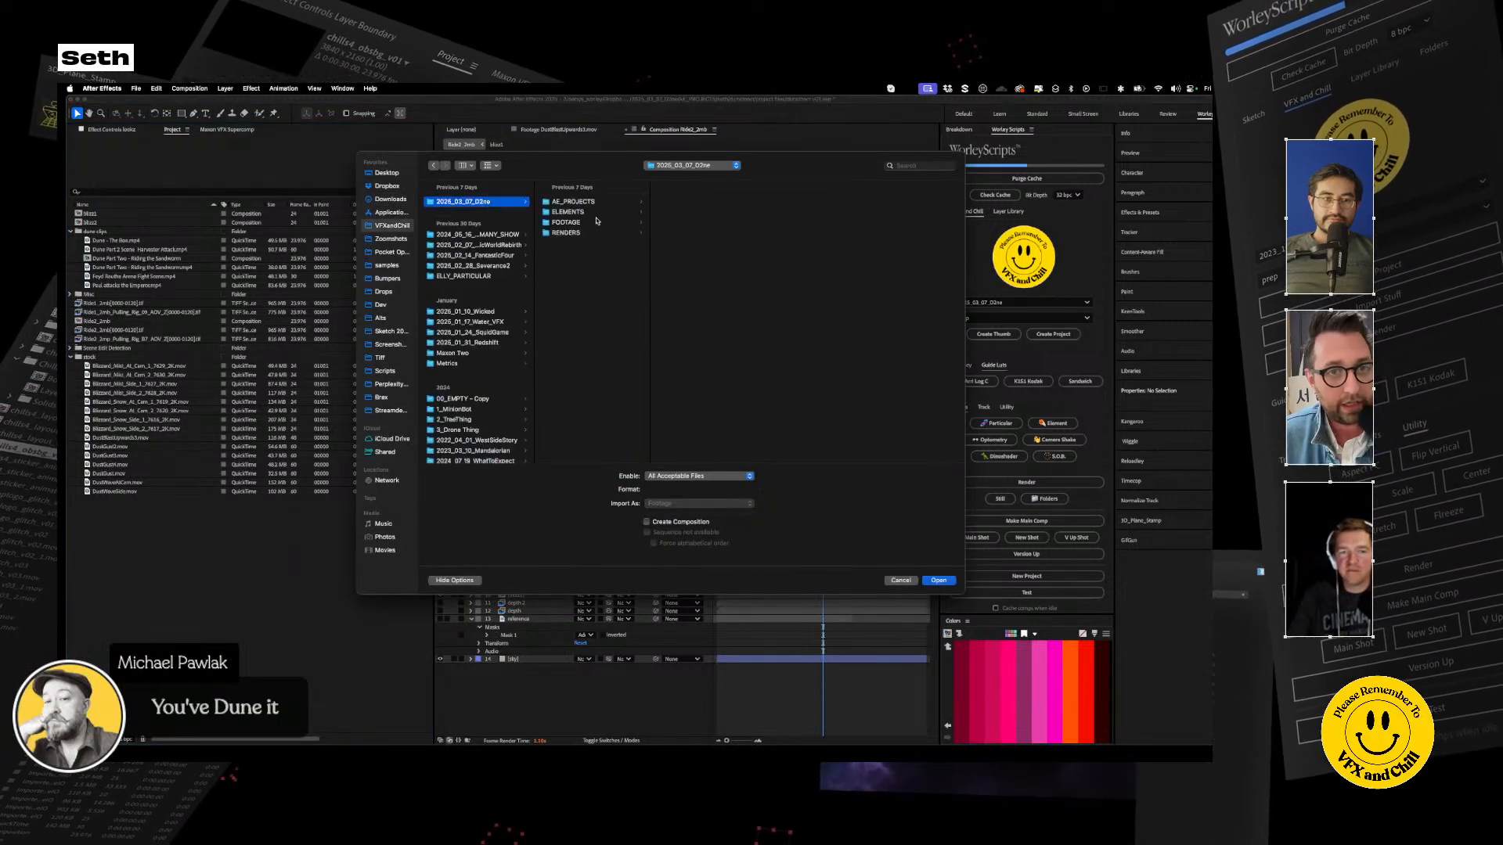
click(565, 233)
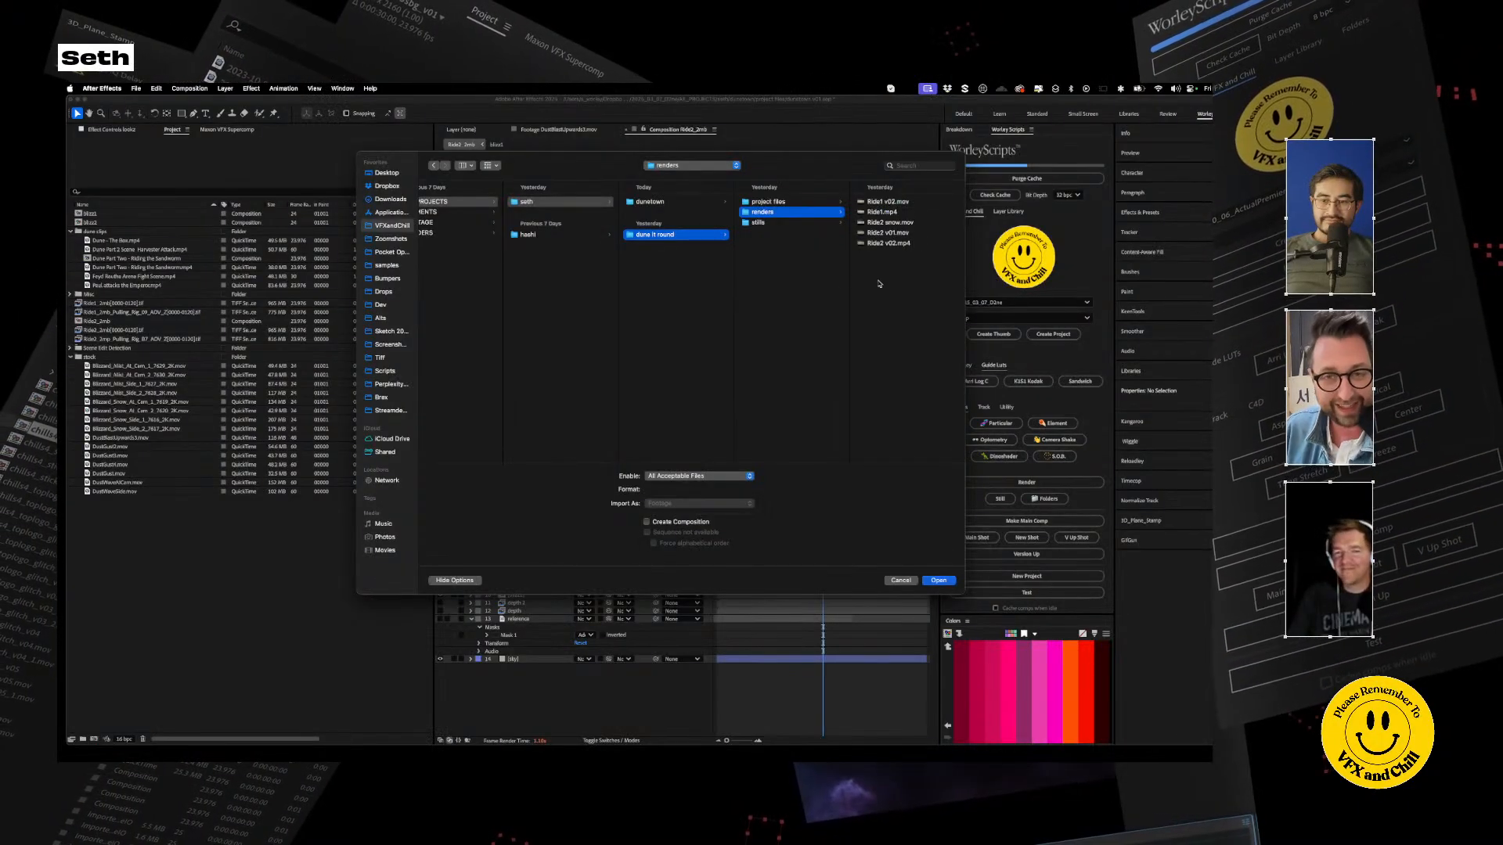
click(887, 202)
click(671, 210)
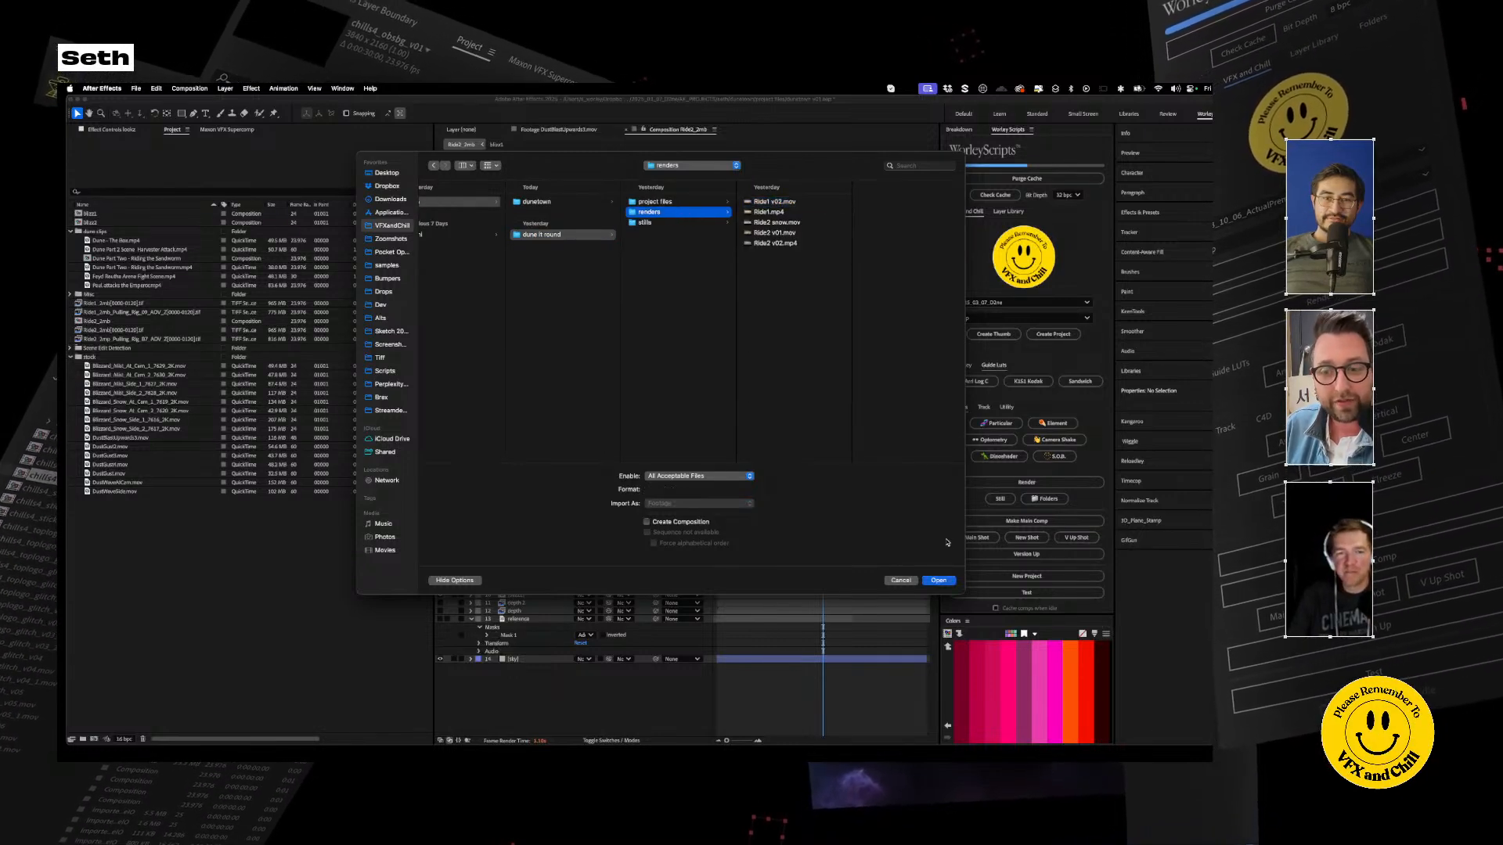
click(939, 581)
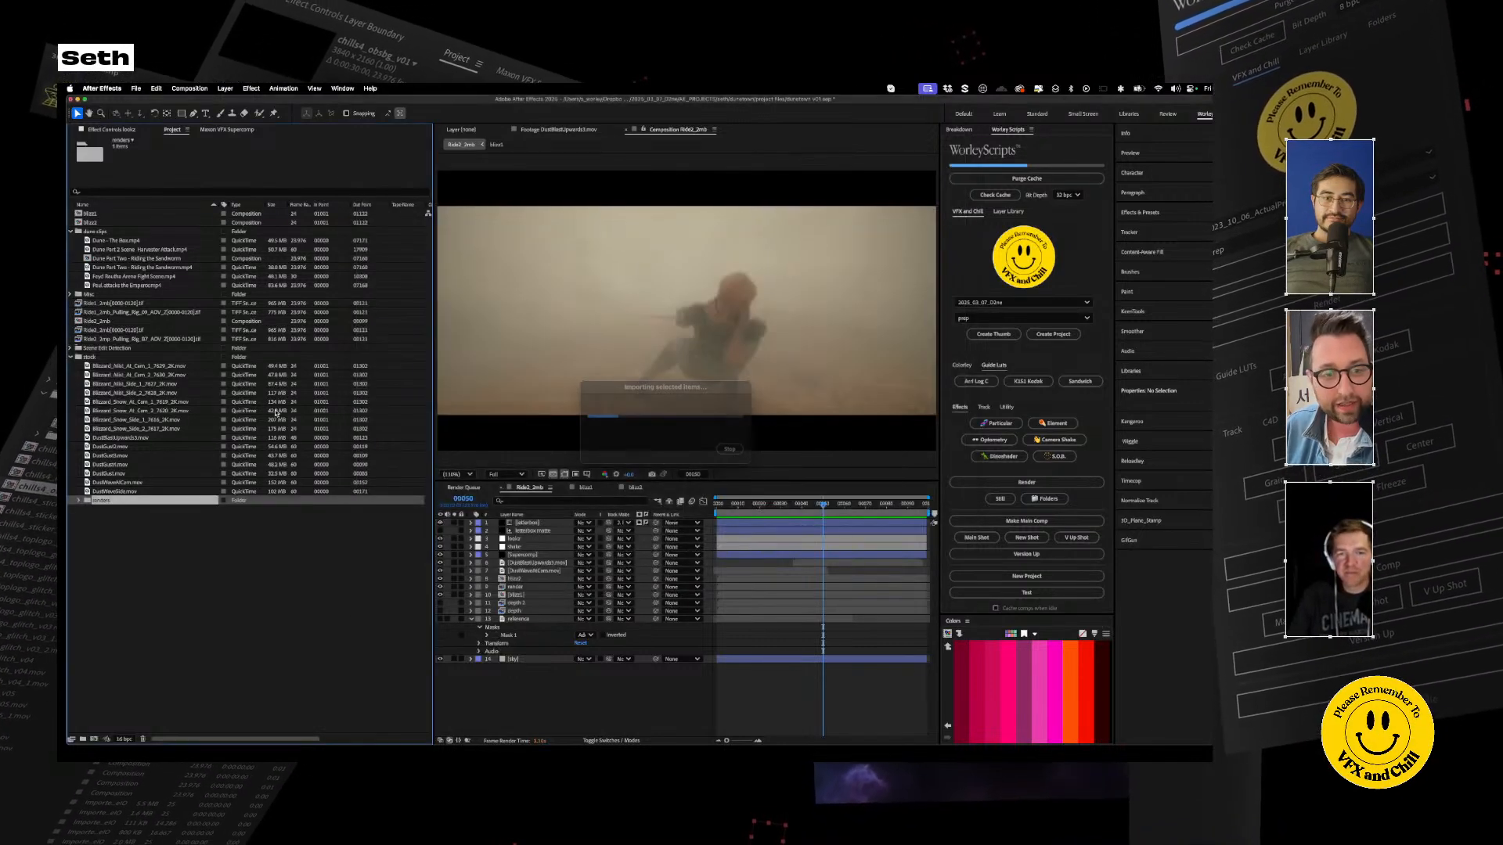
Play back the current composition and the imported Ride1 v02.mov render for comparison
click(78, 501)
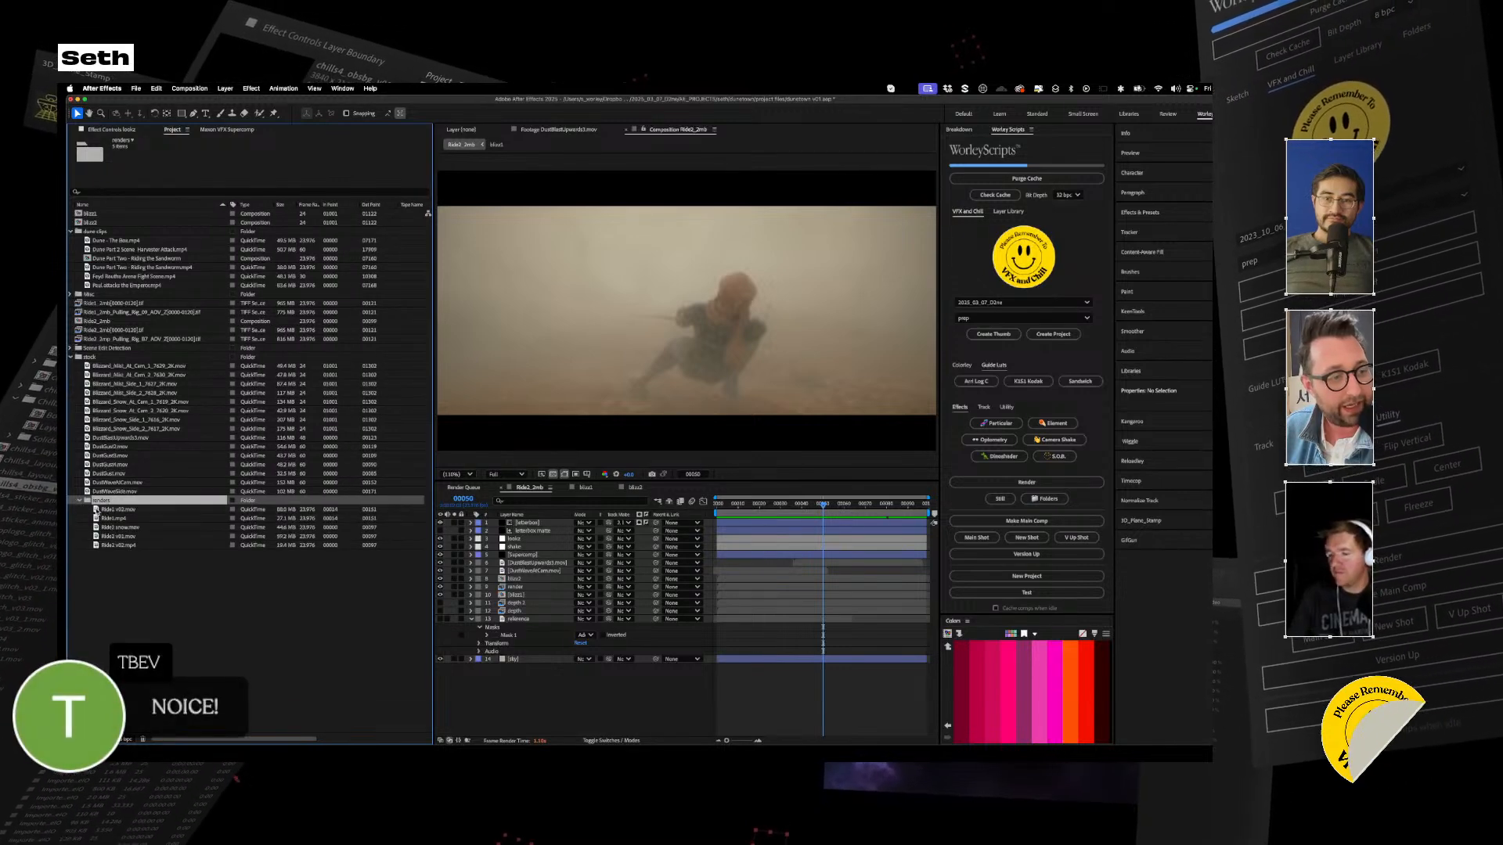
double_click(95, 510)
click(610, 515)
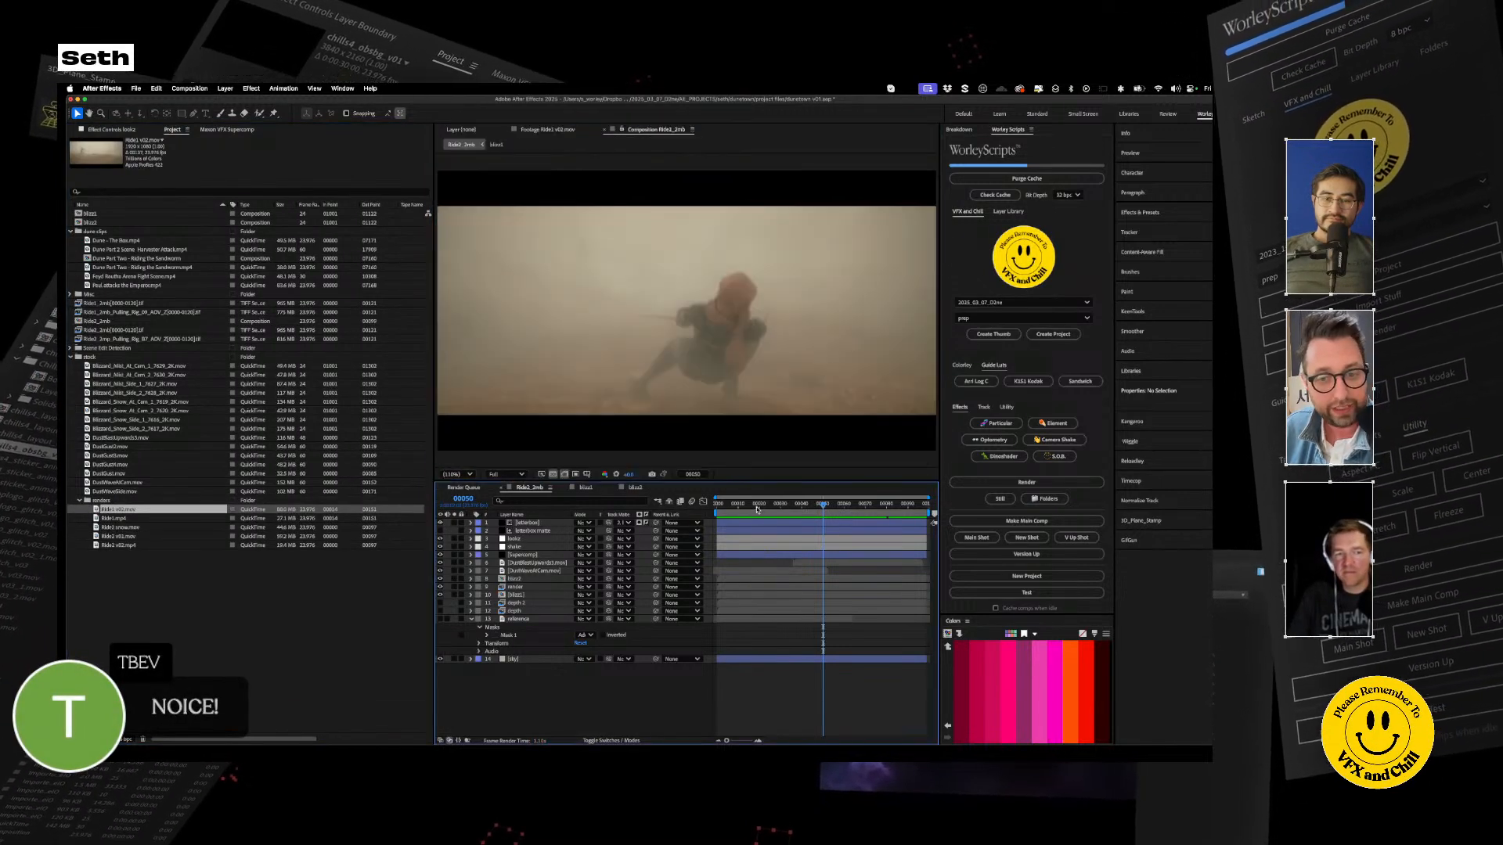
key(space)
double_click(102, 509)
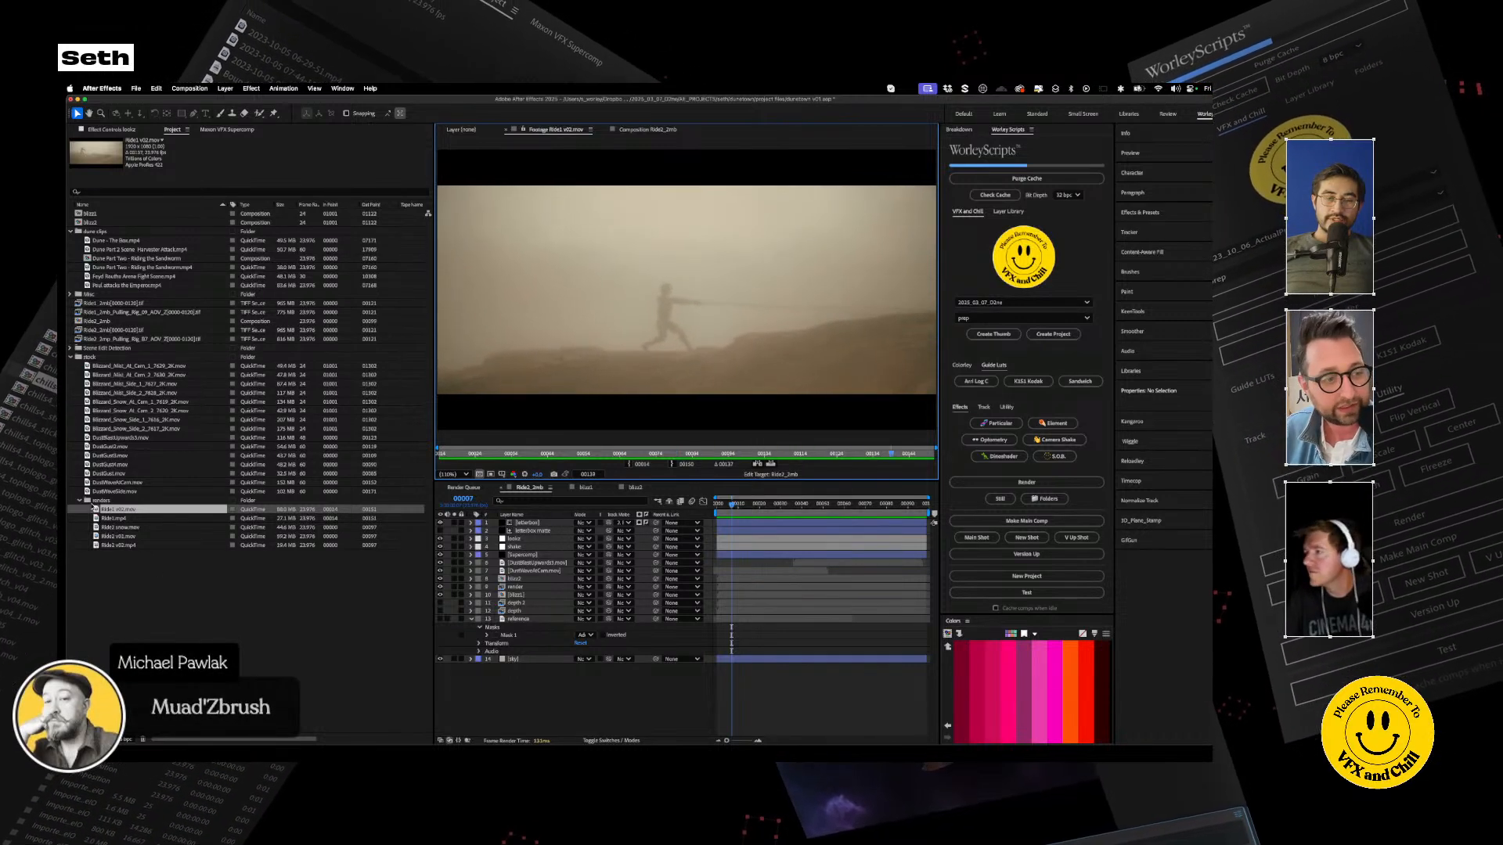
key(space)
View the imported Ride2 v02.mp4 render and play back the Ride2 snow.mov version
double_click(113, 545)
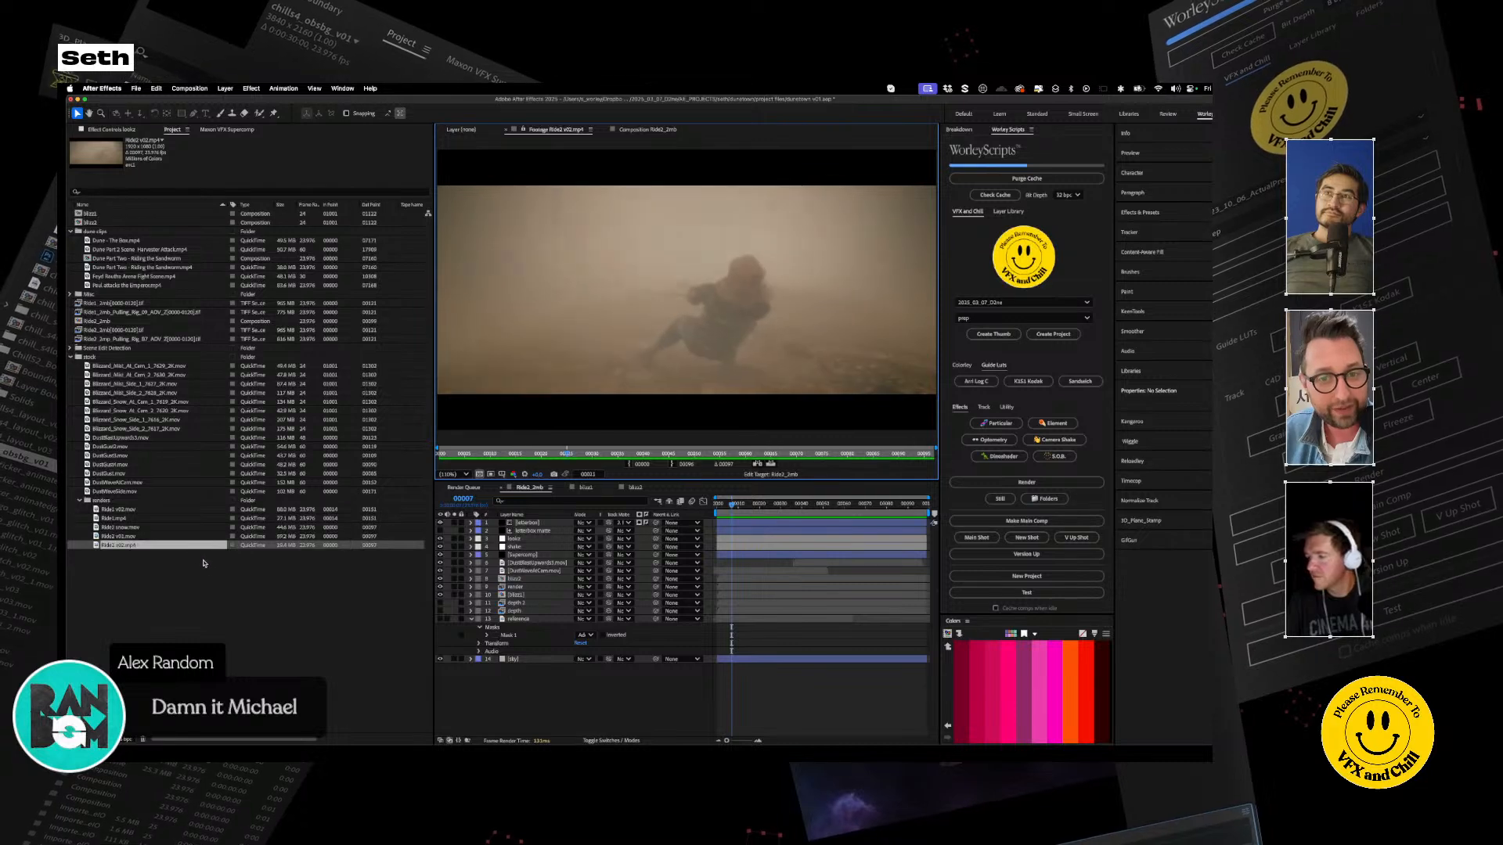
double_click(95, 529)
key(space)
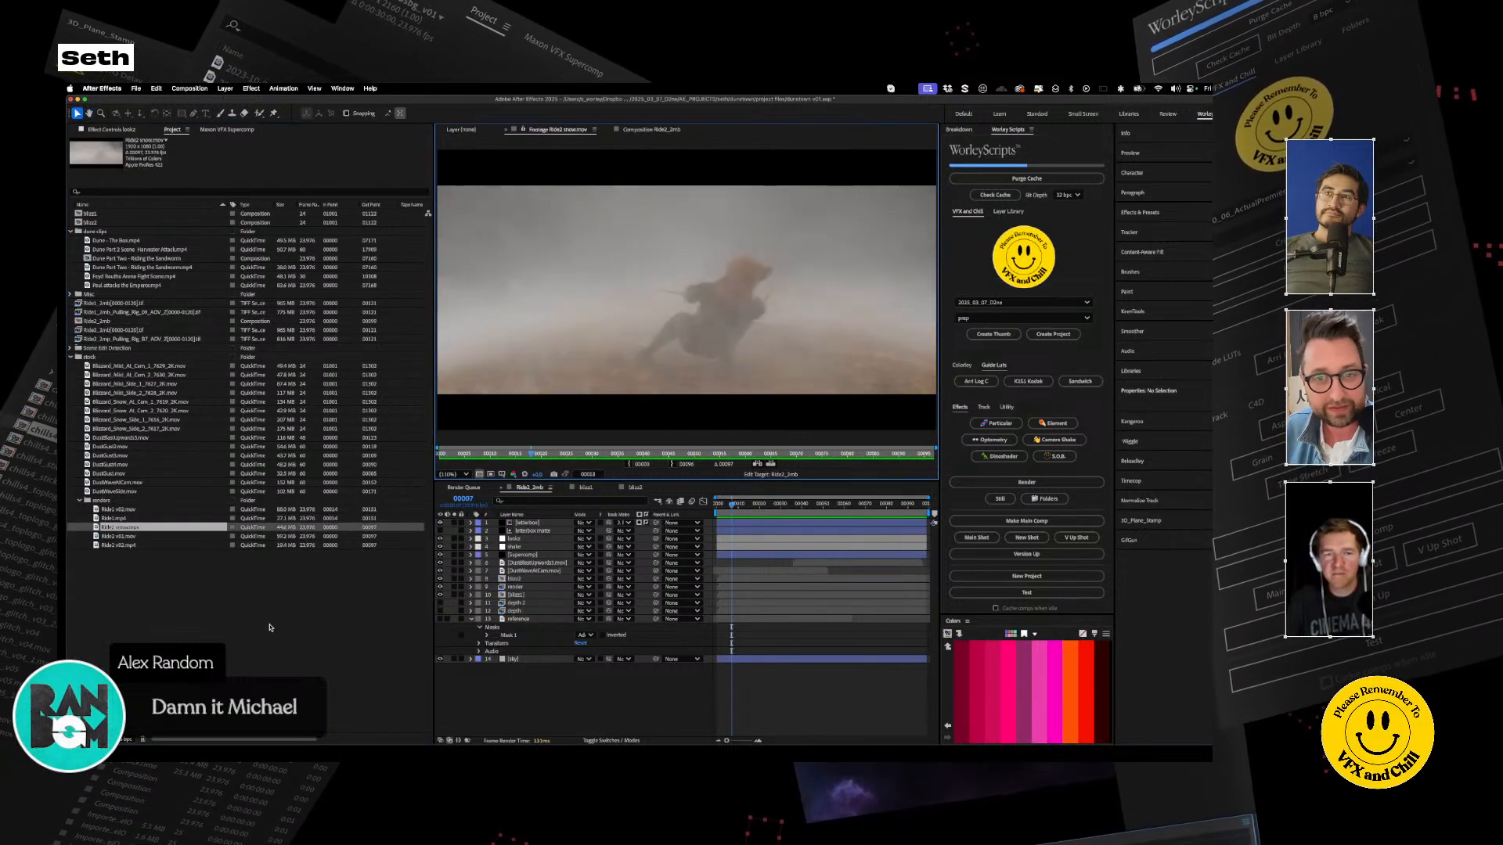